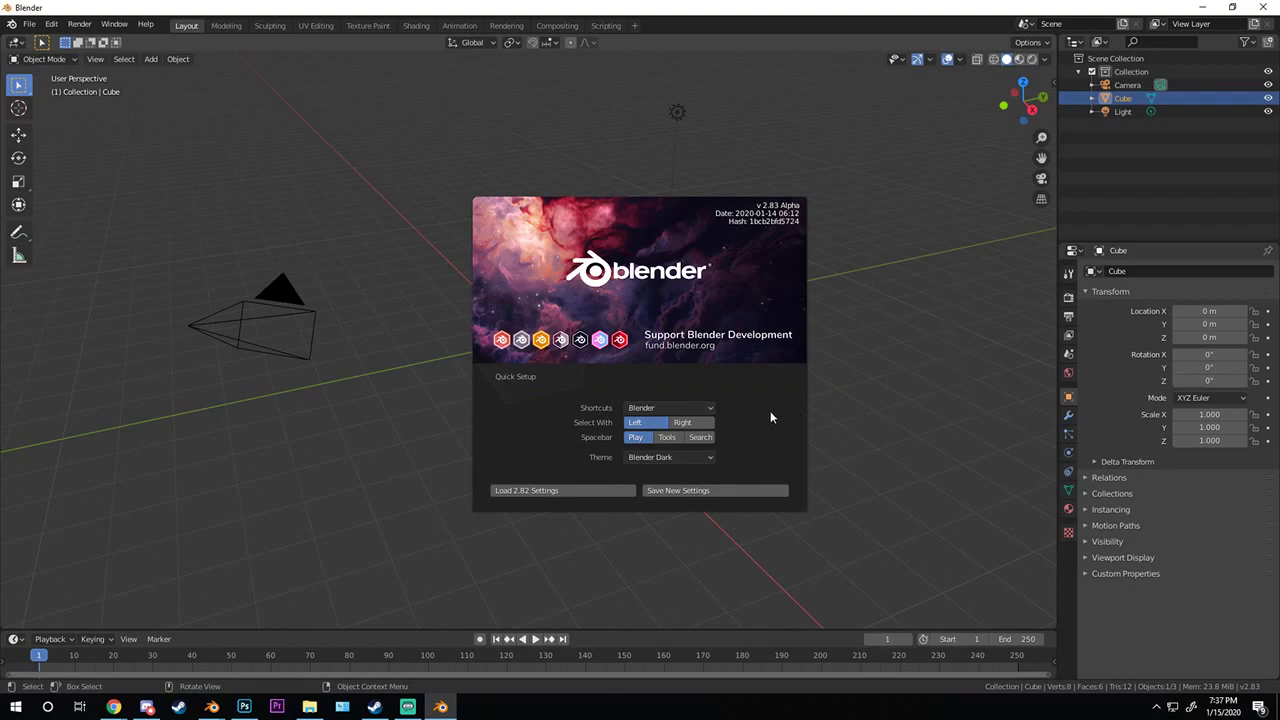
# - Dismiss the splash screen and delete the default cube
pyautogui.click(1006, 436)
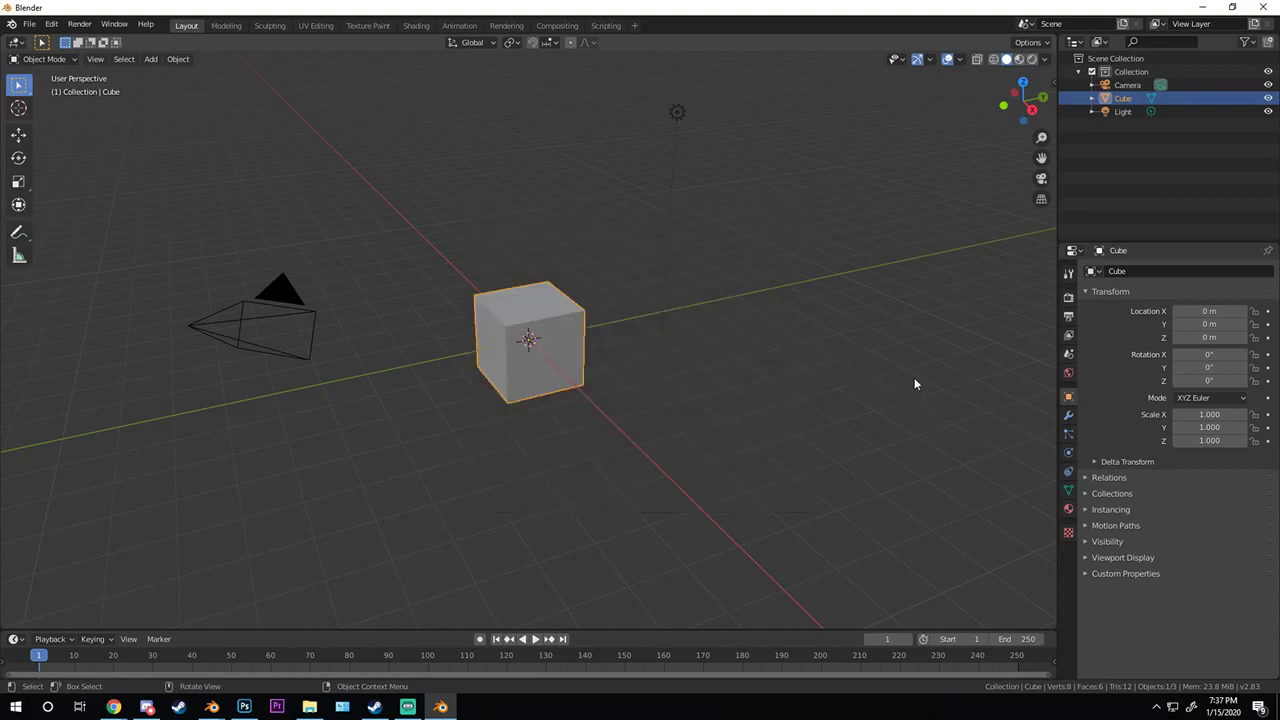
pyautogui.moveTo(914, 377); pyautogui.dragTo(590, 340, button='middle')
pyautogui.press('x')
pyautogui.click(584, 330)
# - Add an Ico Sphere mesh at the world origin
pyautogui.hotkey('shift', 'a')
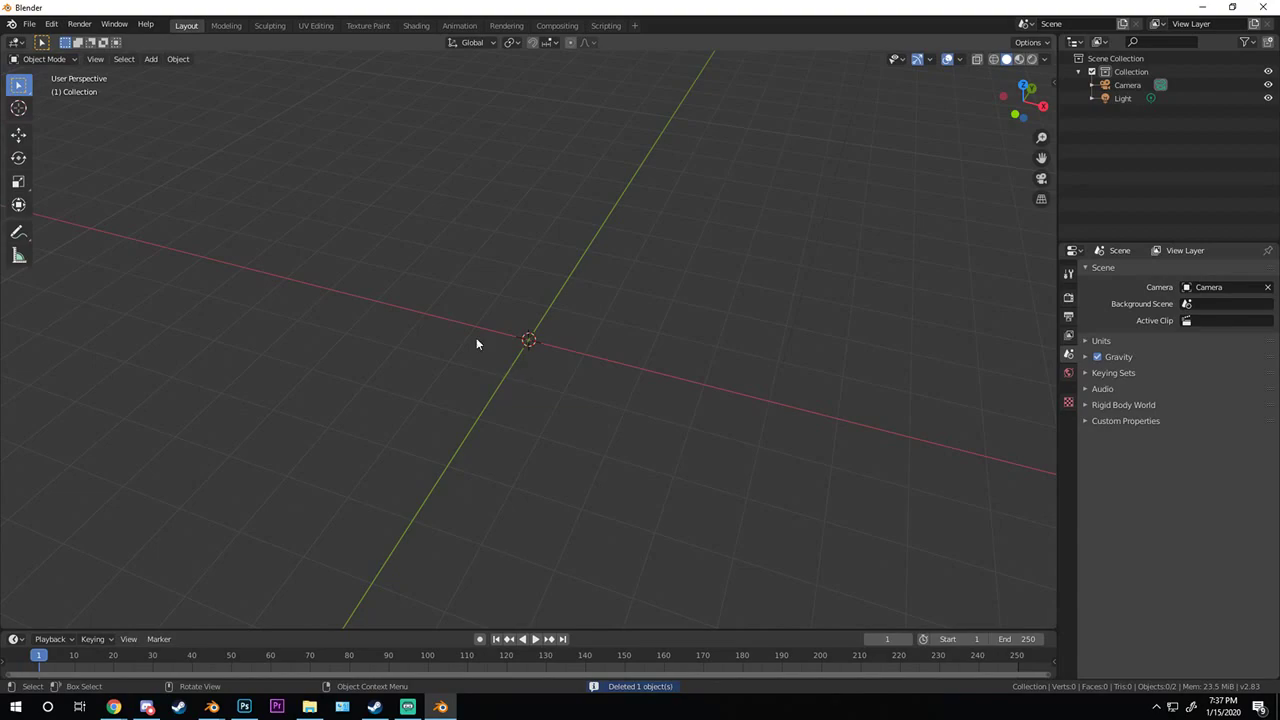
pyautogui.hotkey('shift', 'a')
pyautogui.moveTo(477, 340)
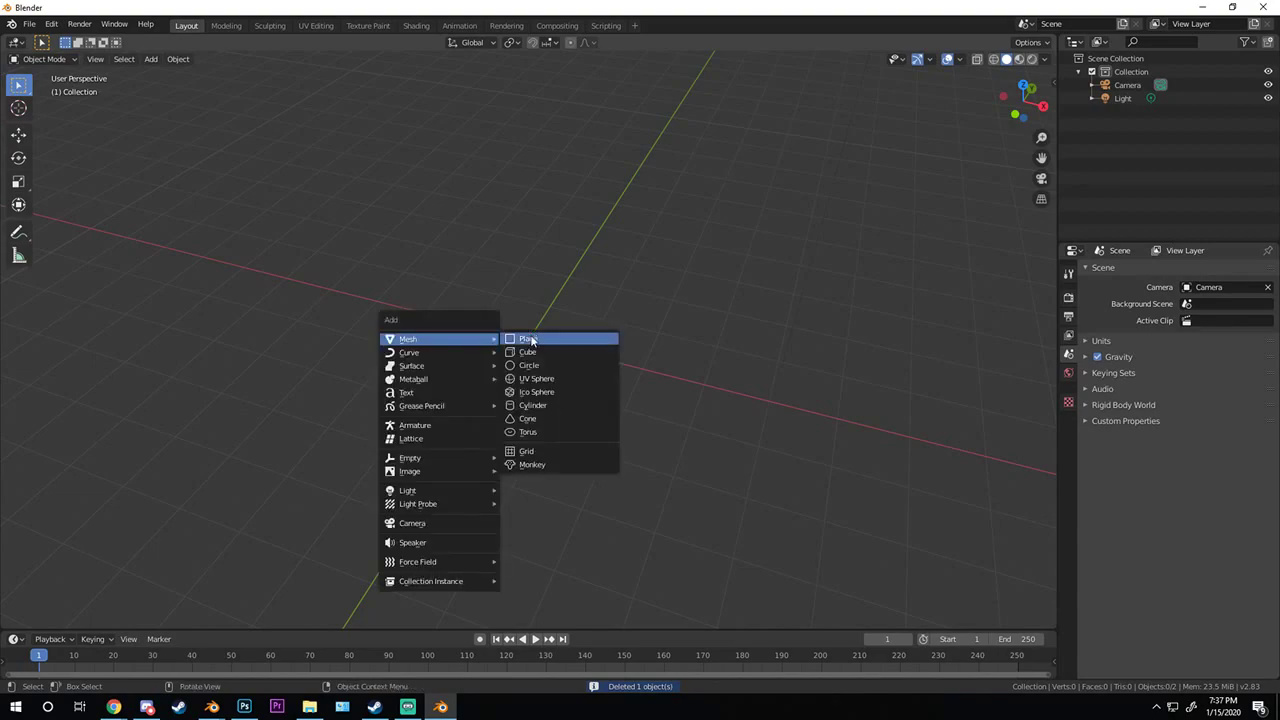
pyautogui.click(548, 395)
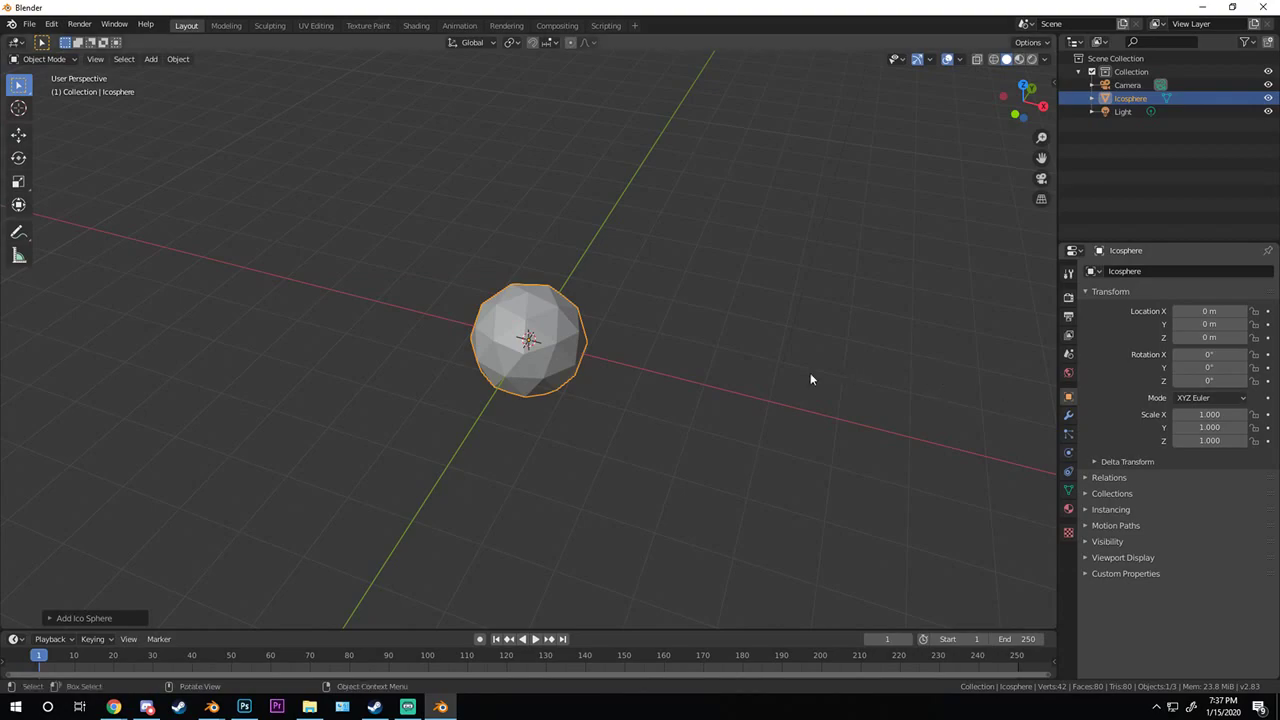
# - Add a Weld modifier to the icosphere
pyautogui.scroll(3, 846, 385)
pyautogui.click(1068, 415)
pyautogui.click(1170, 270)
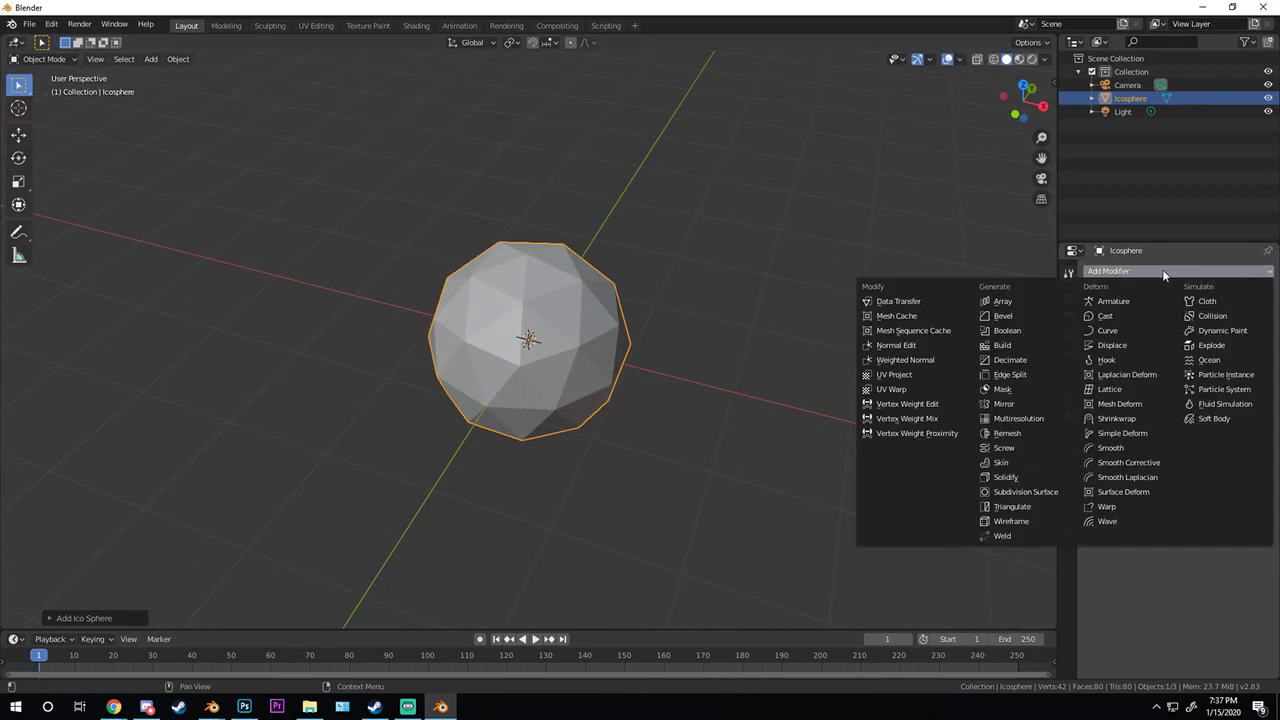
pyautogui.click(1004, 536)
# - Set the Weld modifier's distance to about 0.542 m
pyautogui.scroll(3, 734, 390)
pyautogui.moveTo(734, 390); pyautogui.dragTo(693, 342, button='middle')
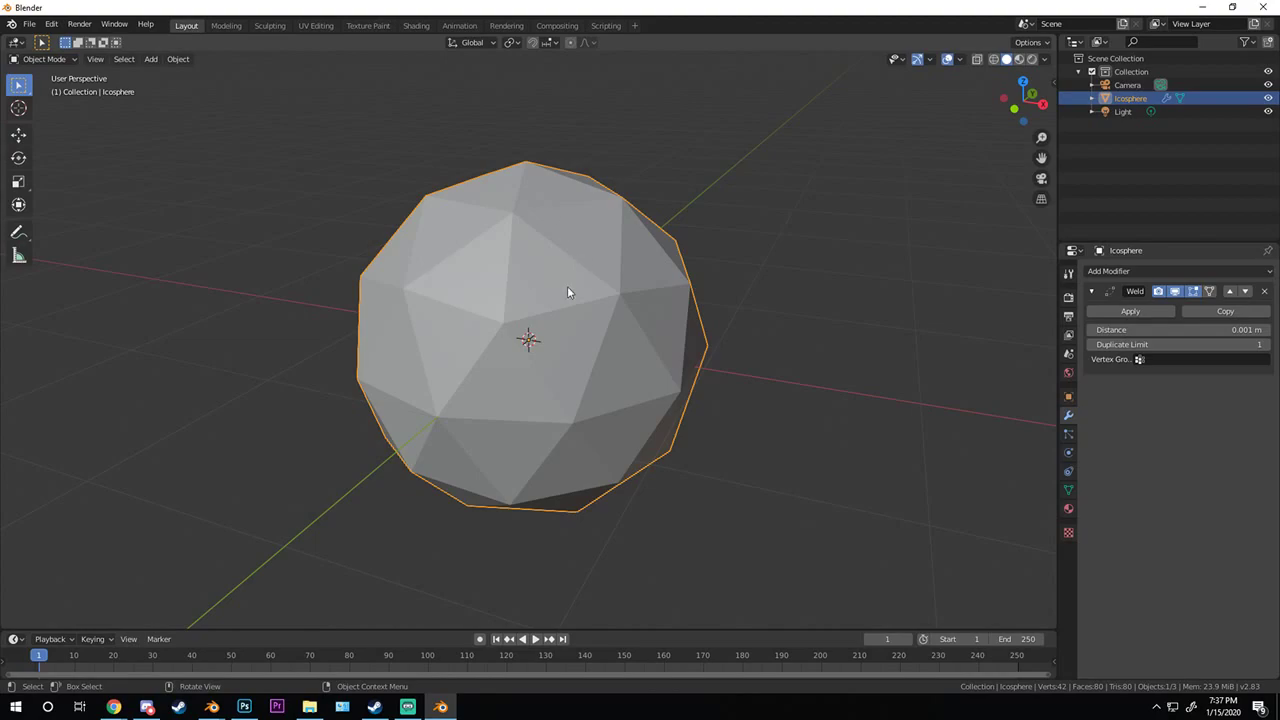
pyautogui.scroll(2, 567, 291)
pyautogui.moveTo(1120, 329); pyautogui.dragTo(1170, 329)
pyautogui.press('Escape')
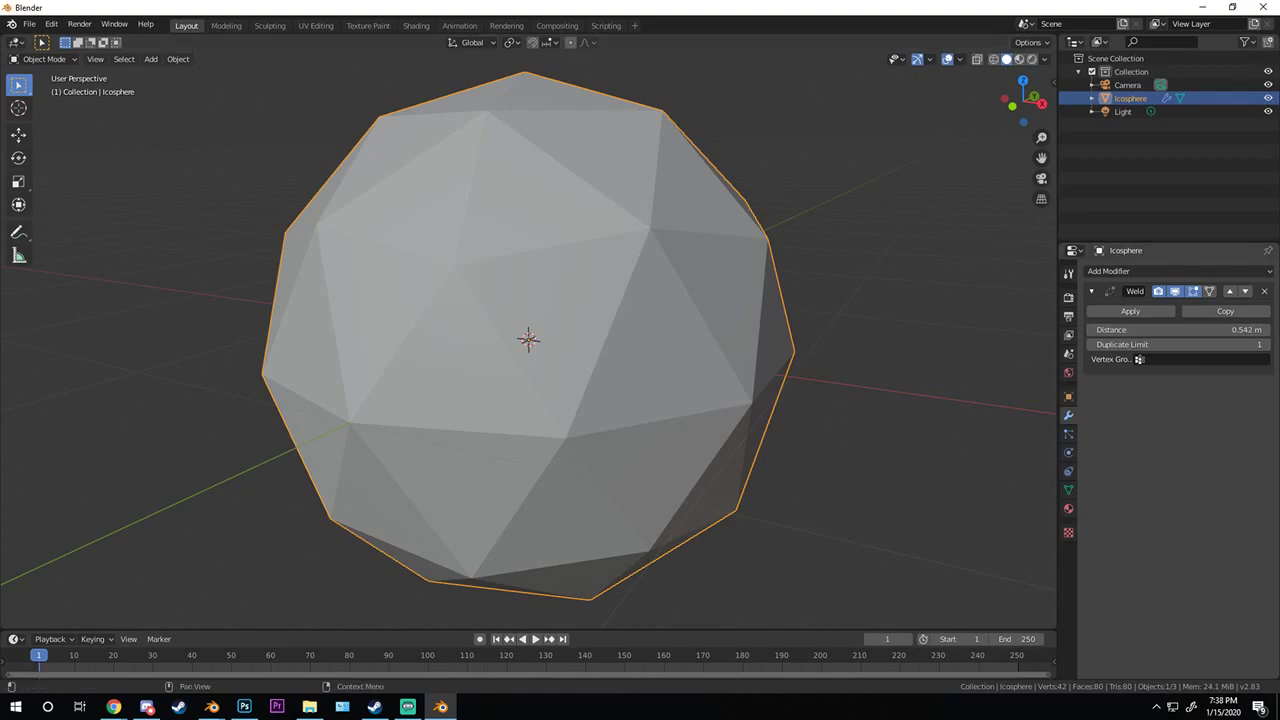
# - Merge the icosphere's vertices by distance in Edit Mode with a merge distance of 0.8 m
pyautogui.press('Tab')
pyautogui.rightClick(600, 298)
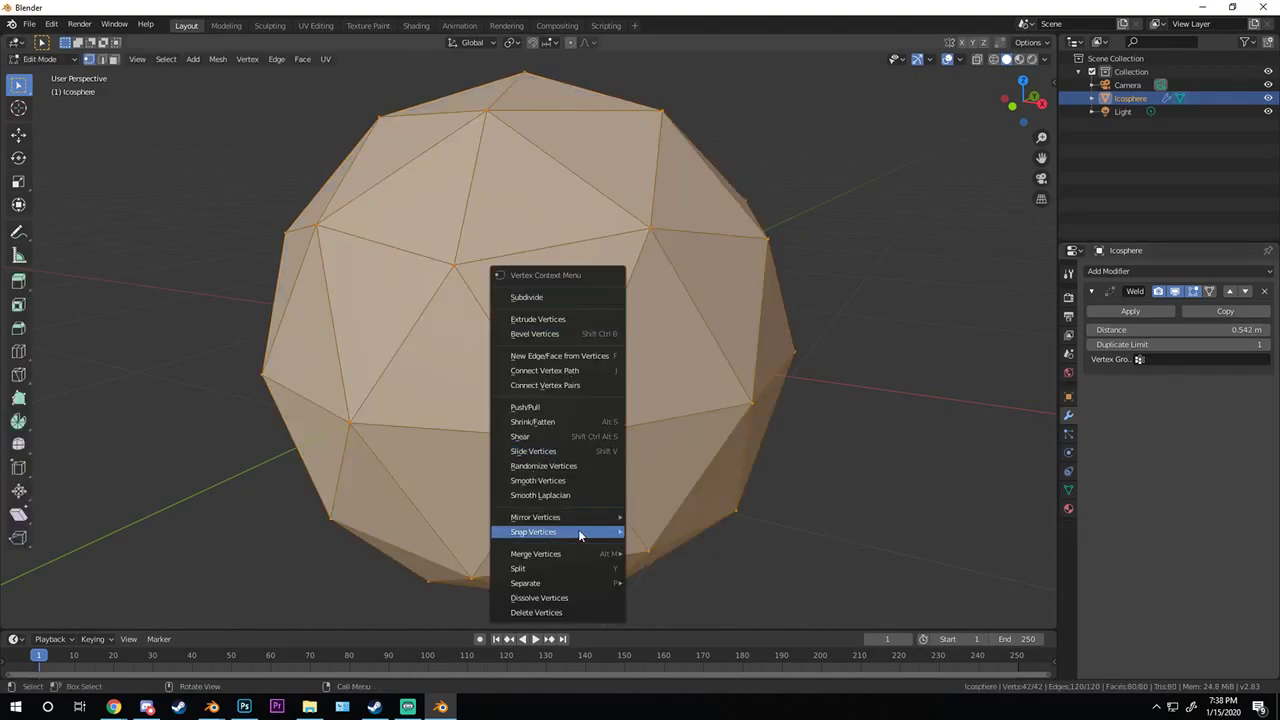
pyautogui.moveTo(557, 556)
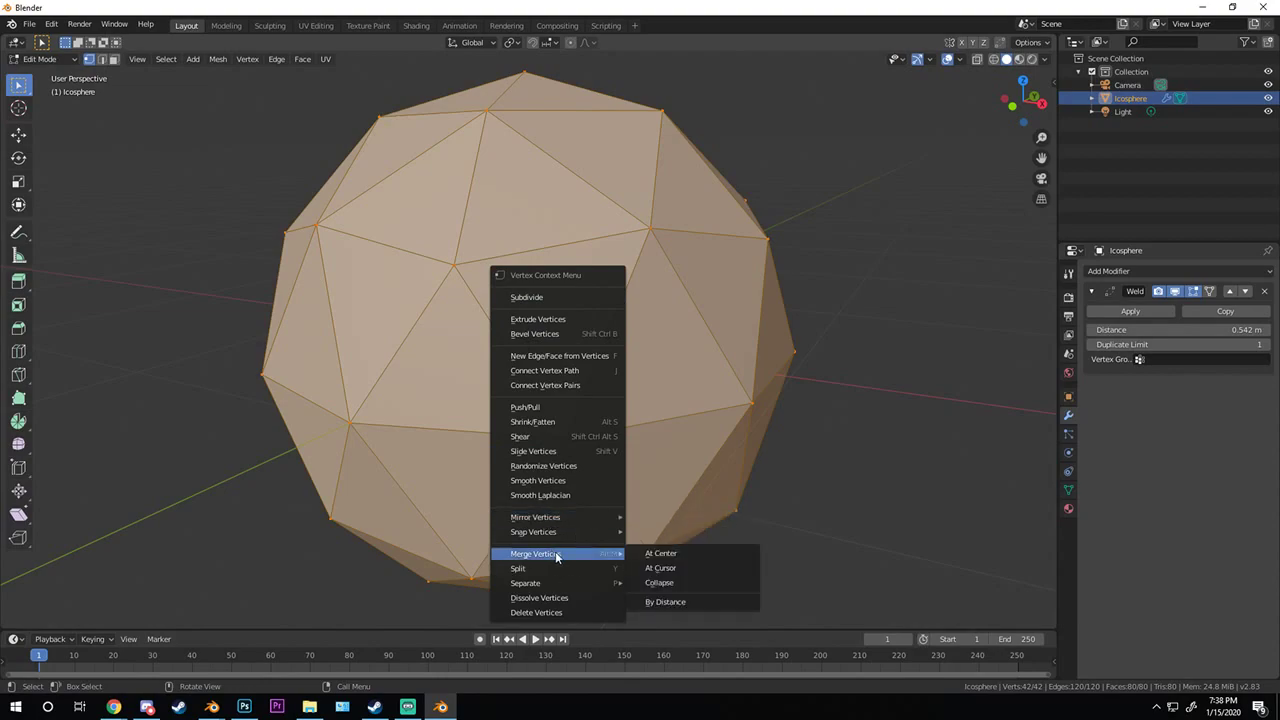
pyautogui.click(691, 612)
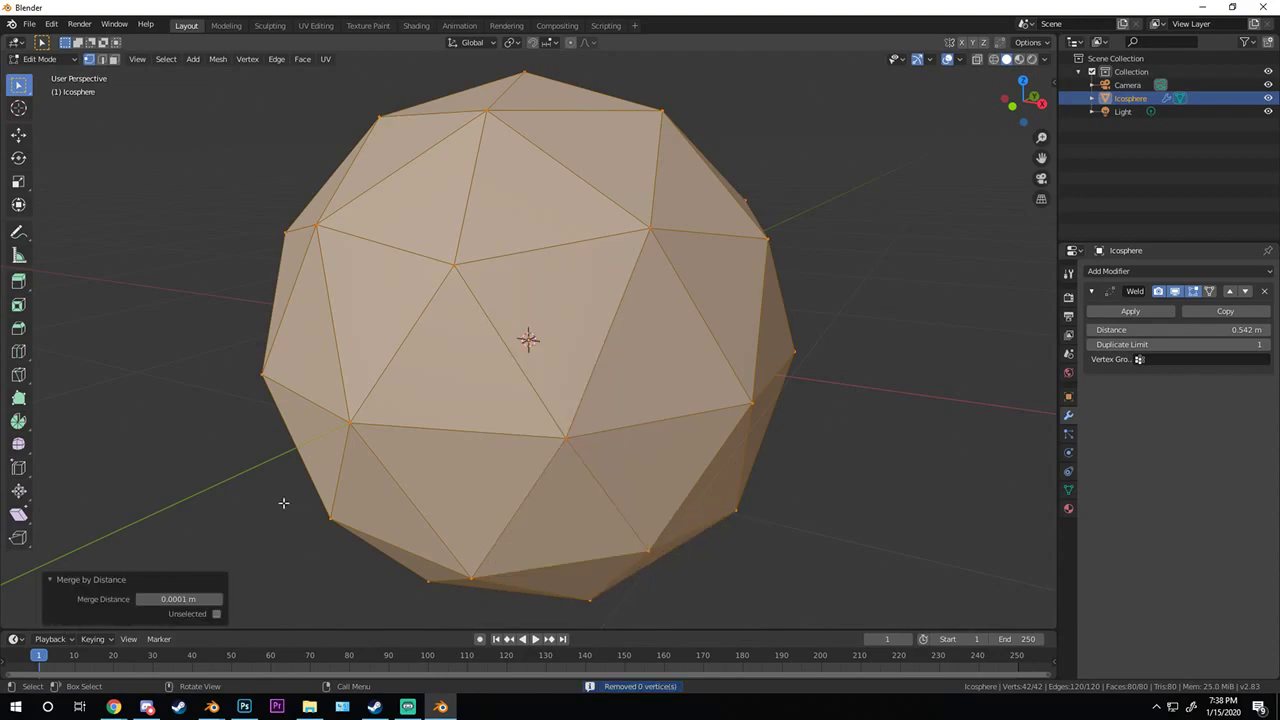
pyautogui.moveTo(178, 599); pyautogui.dragTo(220, 599)
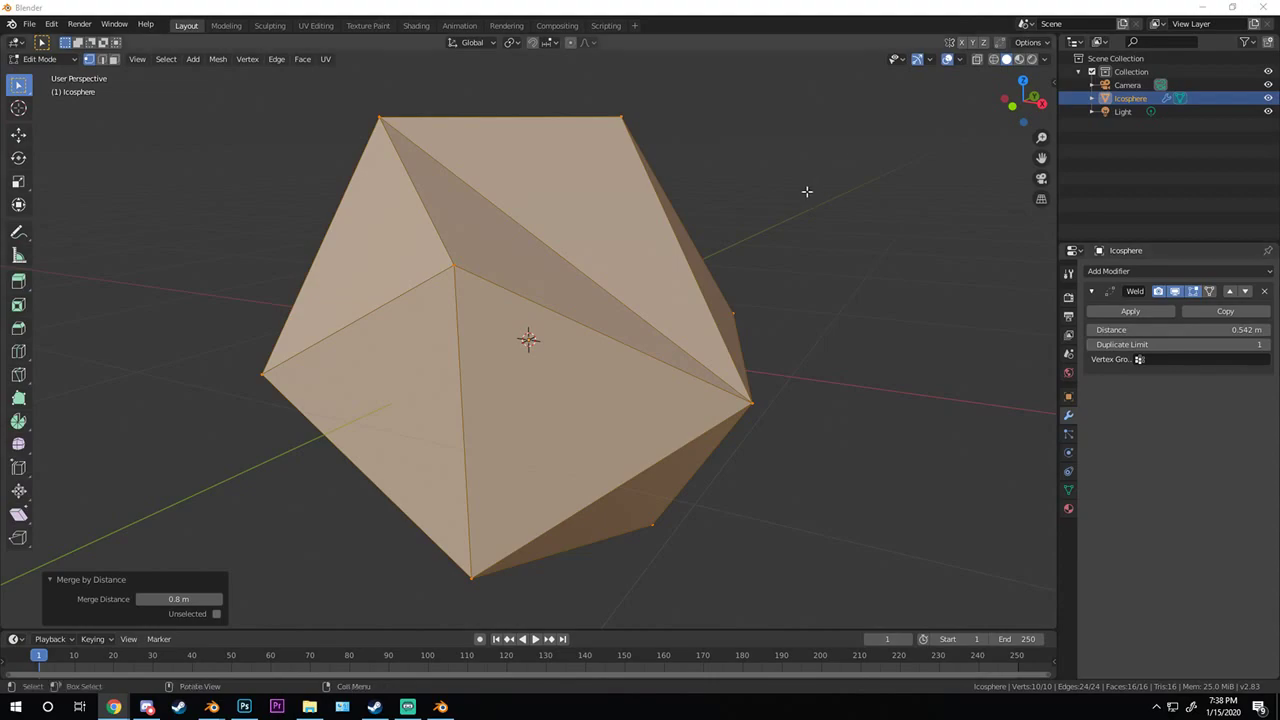
# - Return to Object Mode and delete the merged icosphere
pyautogui.scroll(-3, 604, 337)
pyautogui.press('Tab')
pyautogui.moveTo(604, 337); pyautogui.dragTo(583, 310, button='middle')
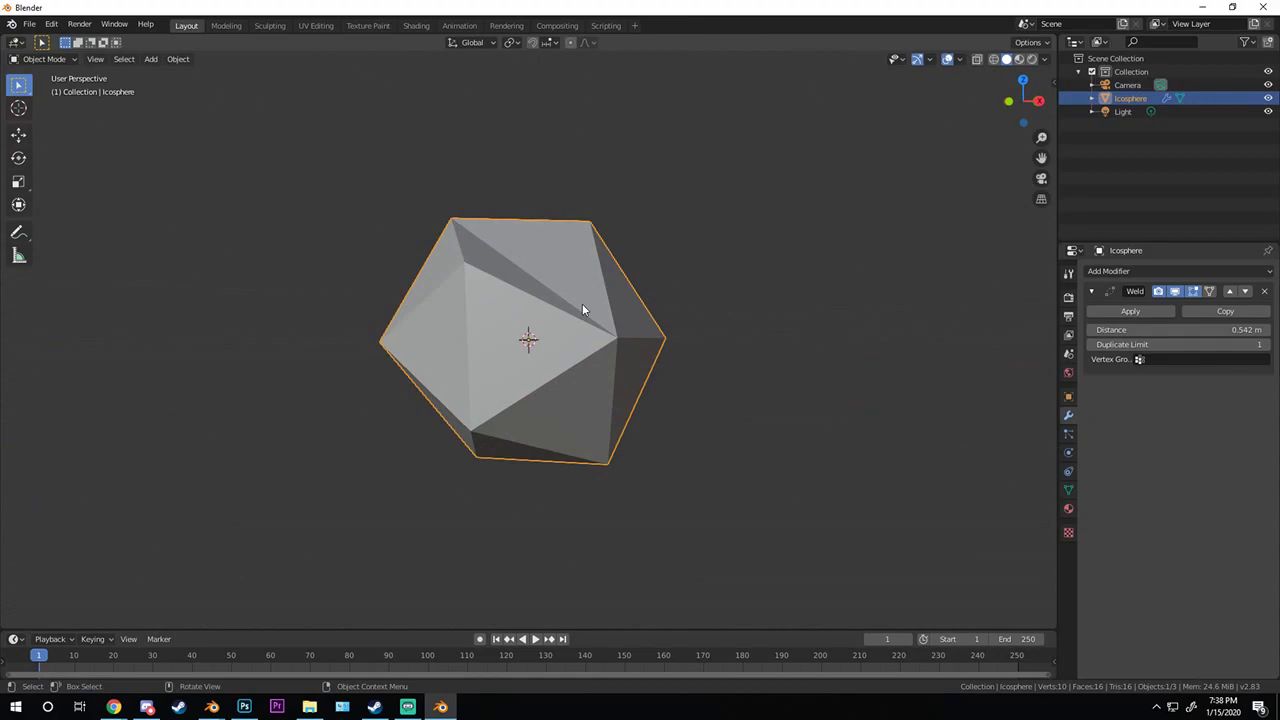
pyautogui.moveTo(582, 309); pyautogui.dragTo(628, 341, button='middle')
pyautogui.scroll(2, 628, 341)
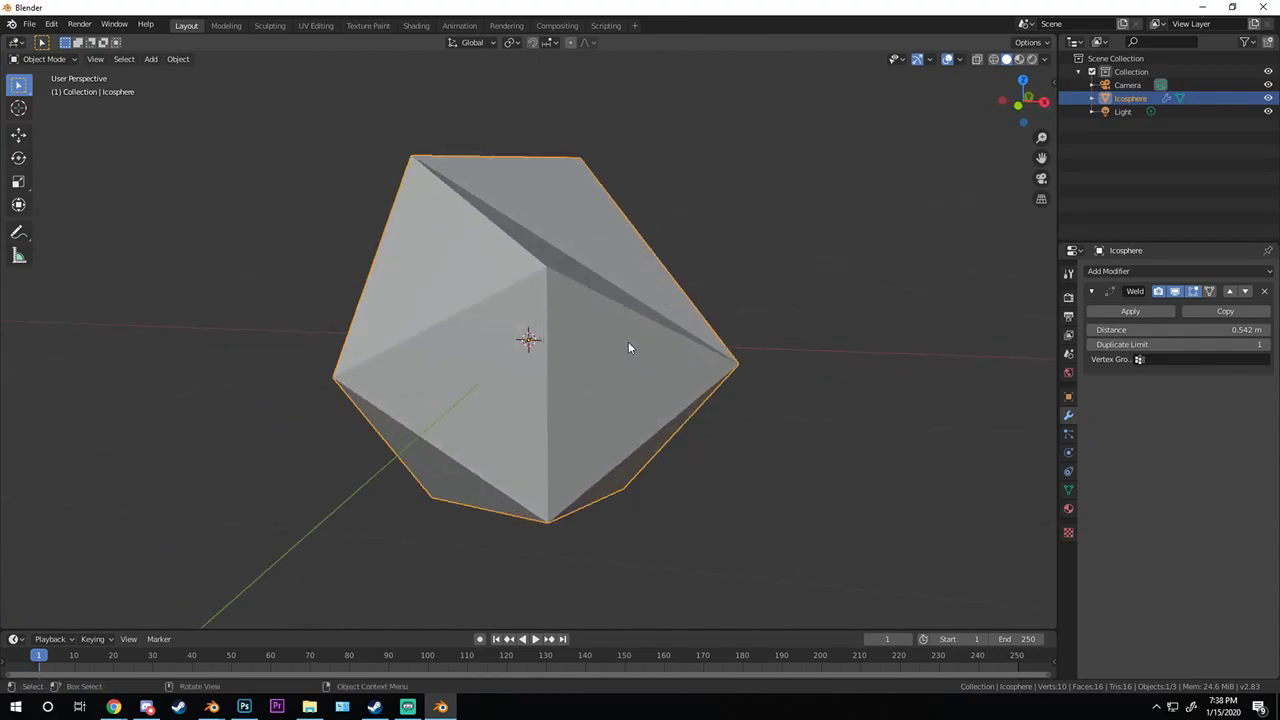
pyautogui.press('x')
pyautogui.click(628, 345)
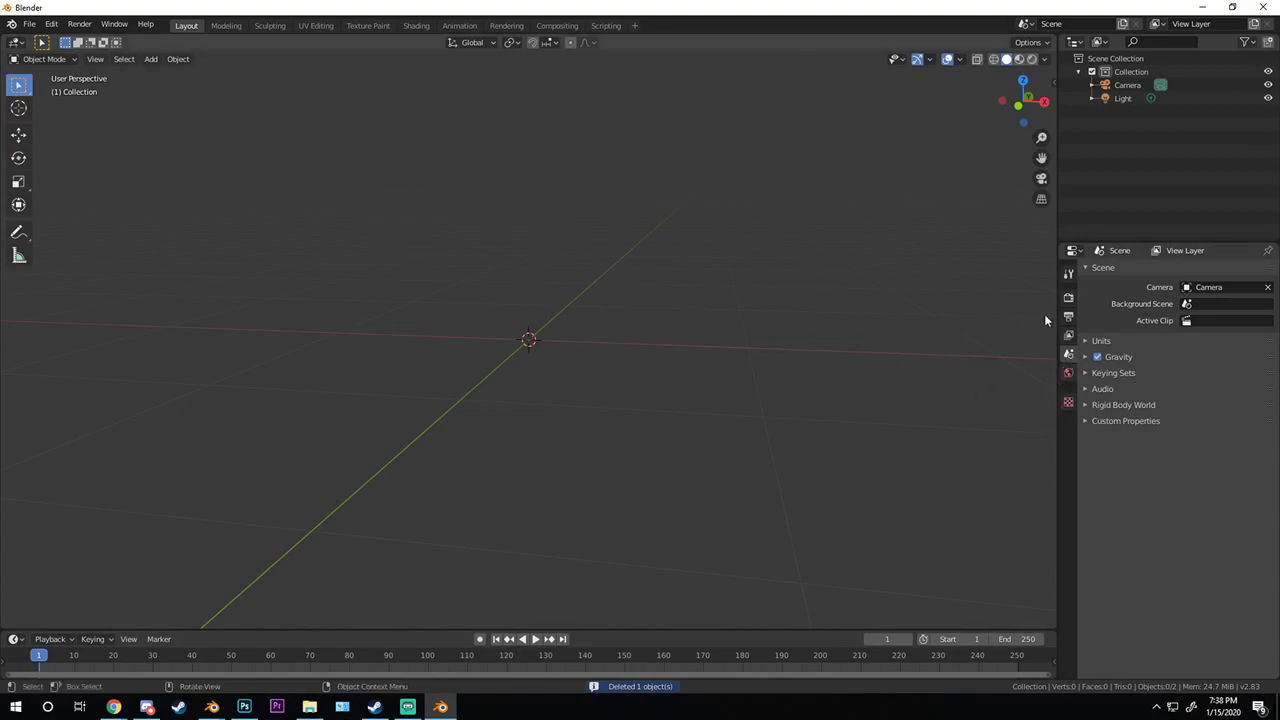
# - Show the render properties and add a mesh circle at the world origin
pyautogui.click(1068, 297)
pyautogui.moveTo(557, 363); pyautogui.dragTo(540, 352, button='middle')
pyautogui.hotkey('shift', 'a')
pyautogui.moveTo(537, 350)
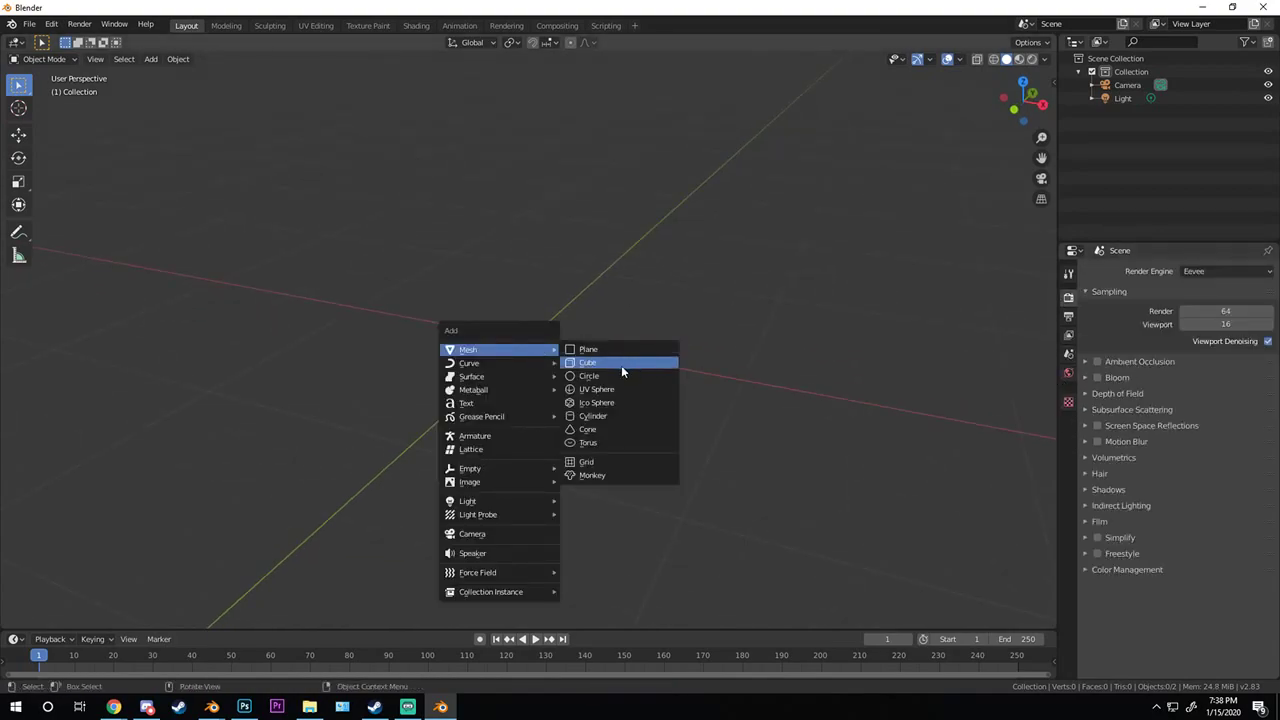
pyautogui.click(655, 376)
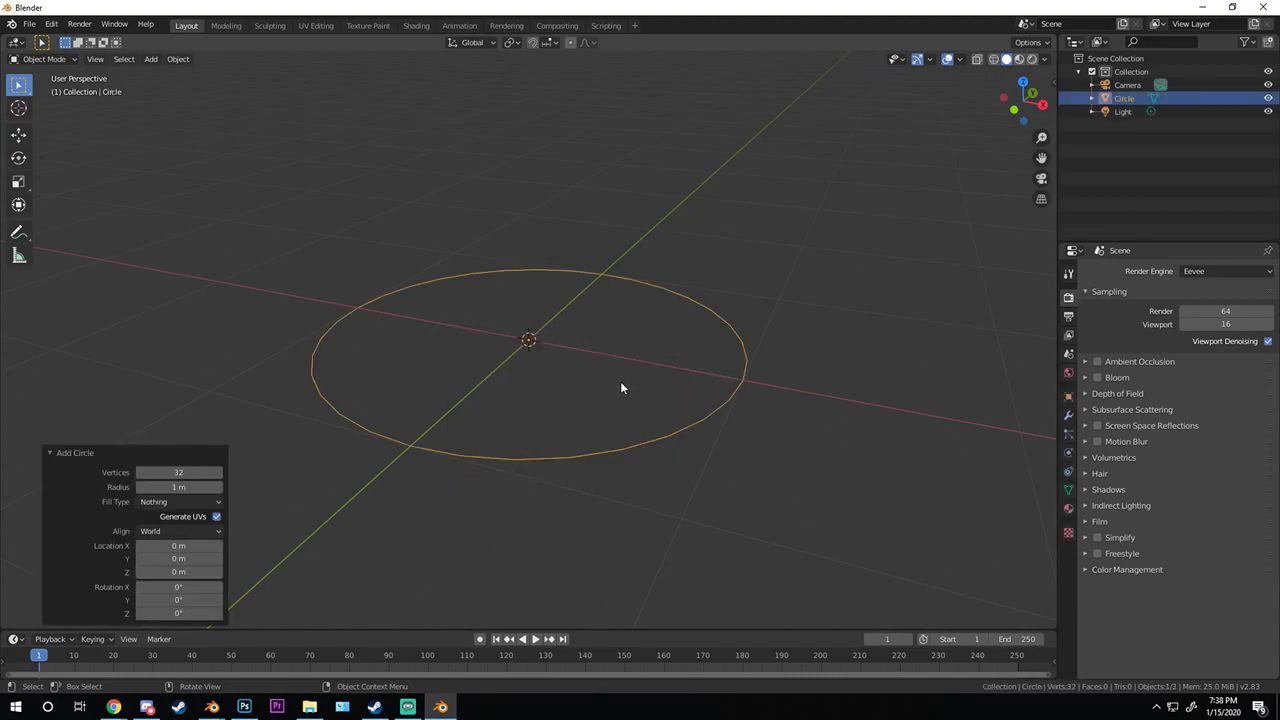
# - Fill the circle with a face in Edit Mode and return to Object Mode
pyautogui.press('Tab')
pyautogui.press('f')
pyautogui.press('Tab')
pyautogui.moveTo(610, 374)
pyautogui.mouseDown(button='middle')
pyautogui.moveTo(666, 365)
pyautogui.moveTo(633, 369)
pyautogui.moveTo(628, 385)
pyautogui.mouseUp(button='middle')
# - Apply the Quick Smoke effect to the filled circle and show the smoke domain's physics properties
pyautogui.click(175, 59)
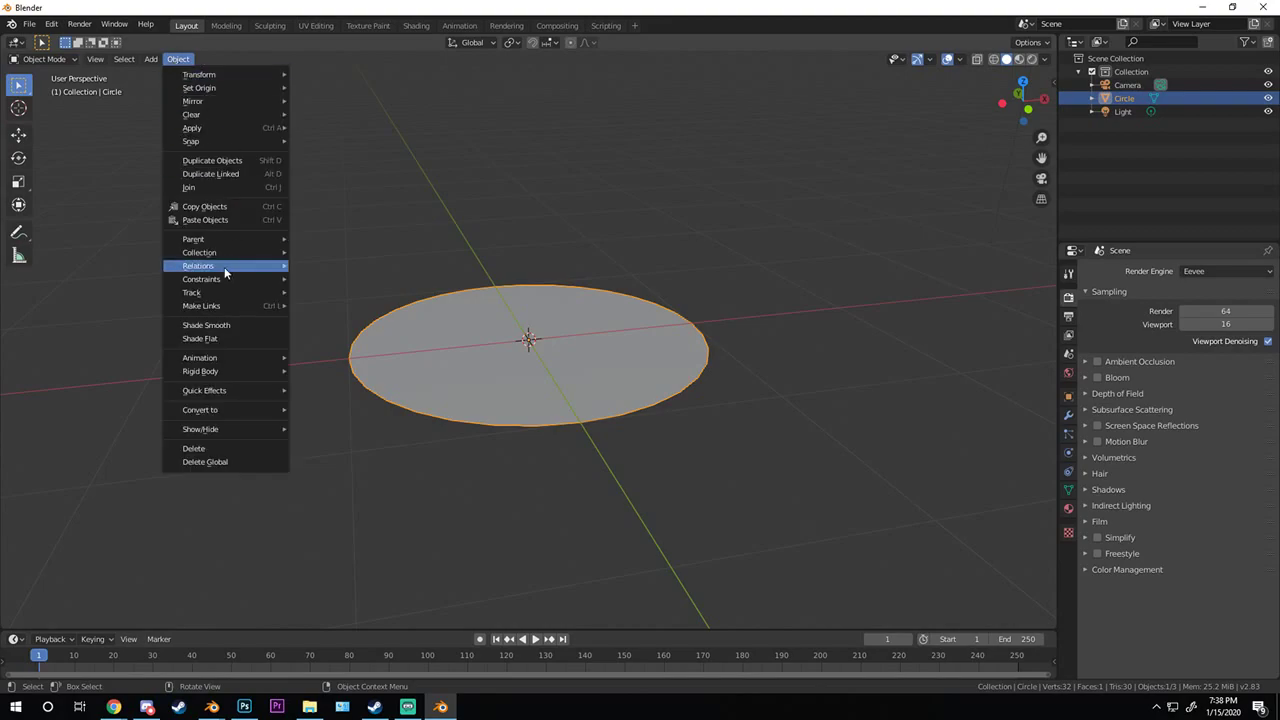
pyautogui.moveTo(234, 389)
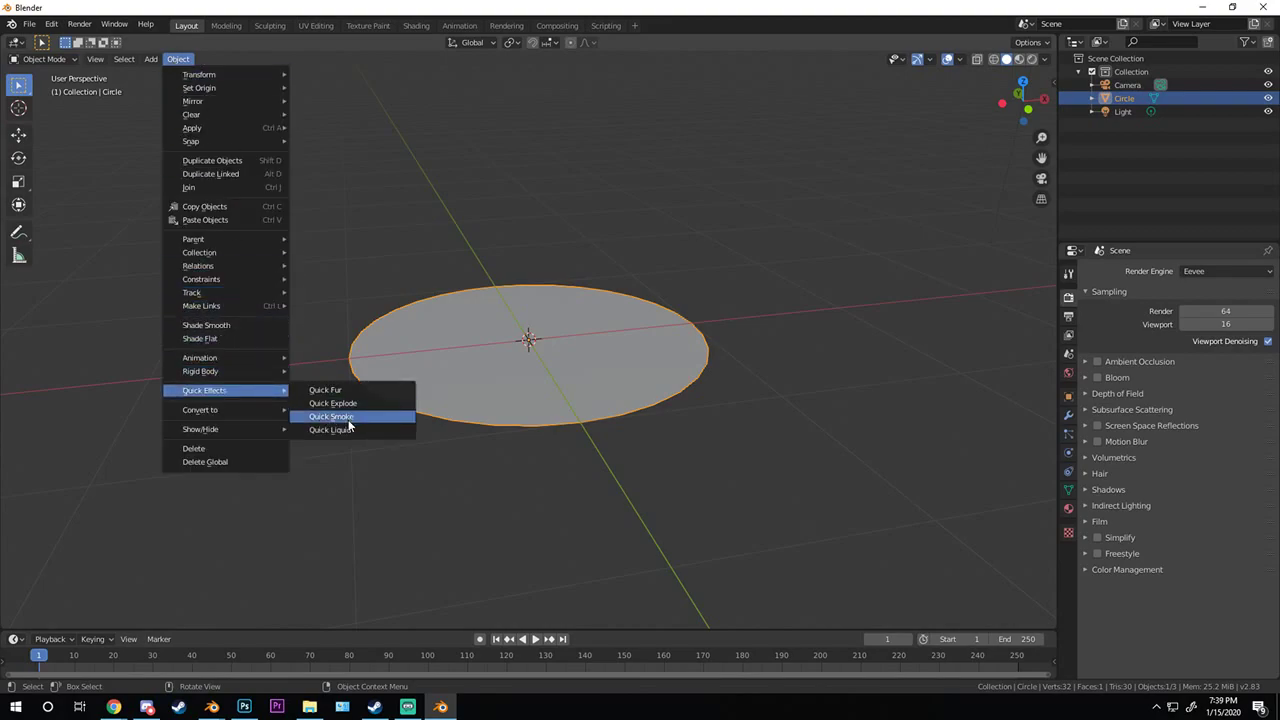
pyautogui.click(340, 416)
pyautogui.click(1068, 452)
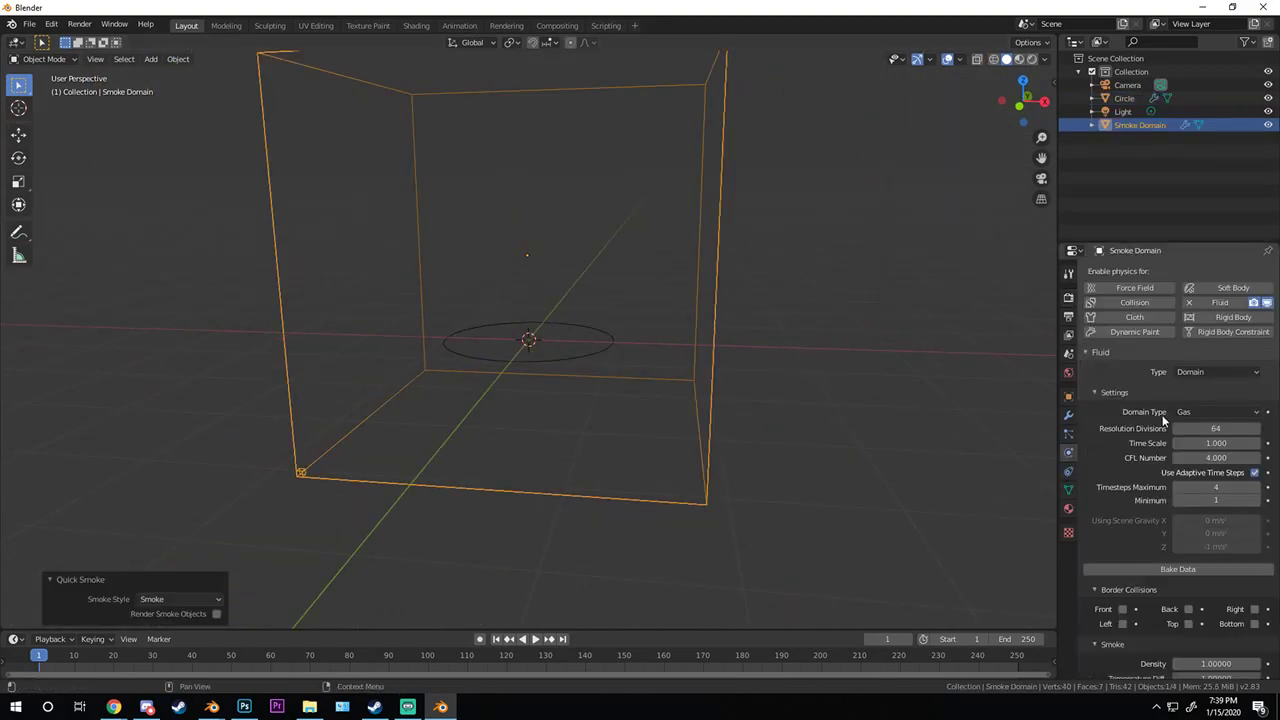
# - Examine the smoke domain's fluid settings and domain type, and view the domain box from several angles
pyautogui.scroll(-2, 1163, 421)
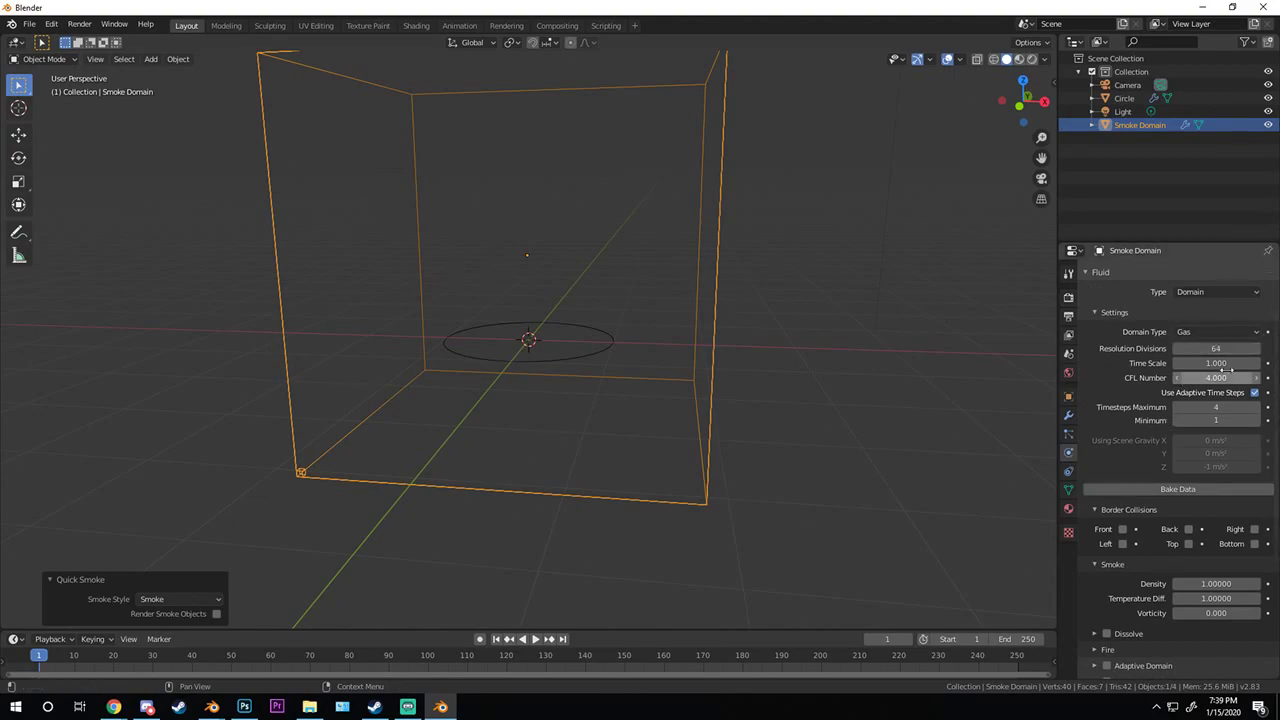
pyautogui.scroll(3, 714, 340)
pyautogui.scroll(-3, 714, 340)
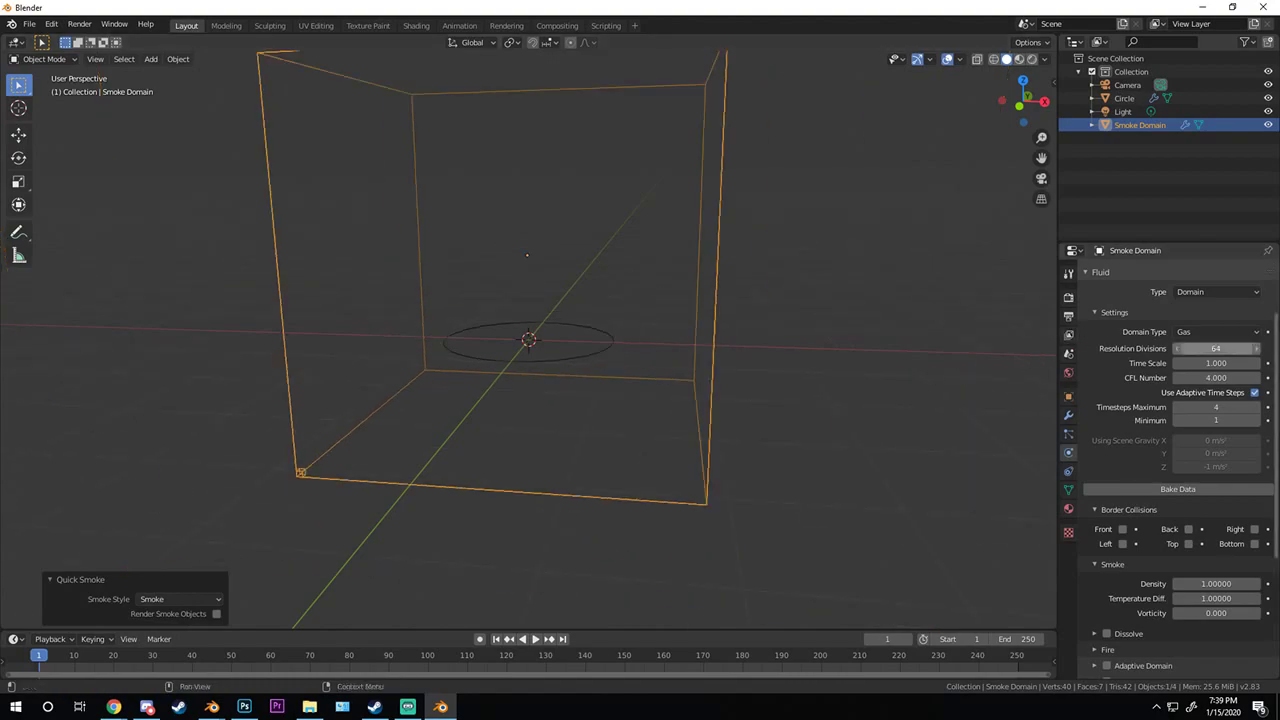
pyautogui.scroll(-2, 560, 300)
pyautogui.moveTo(602, 307); pyautogui.dragTo(680, 312, button='middle')
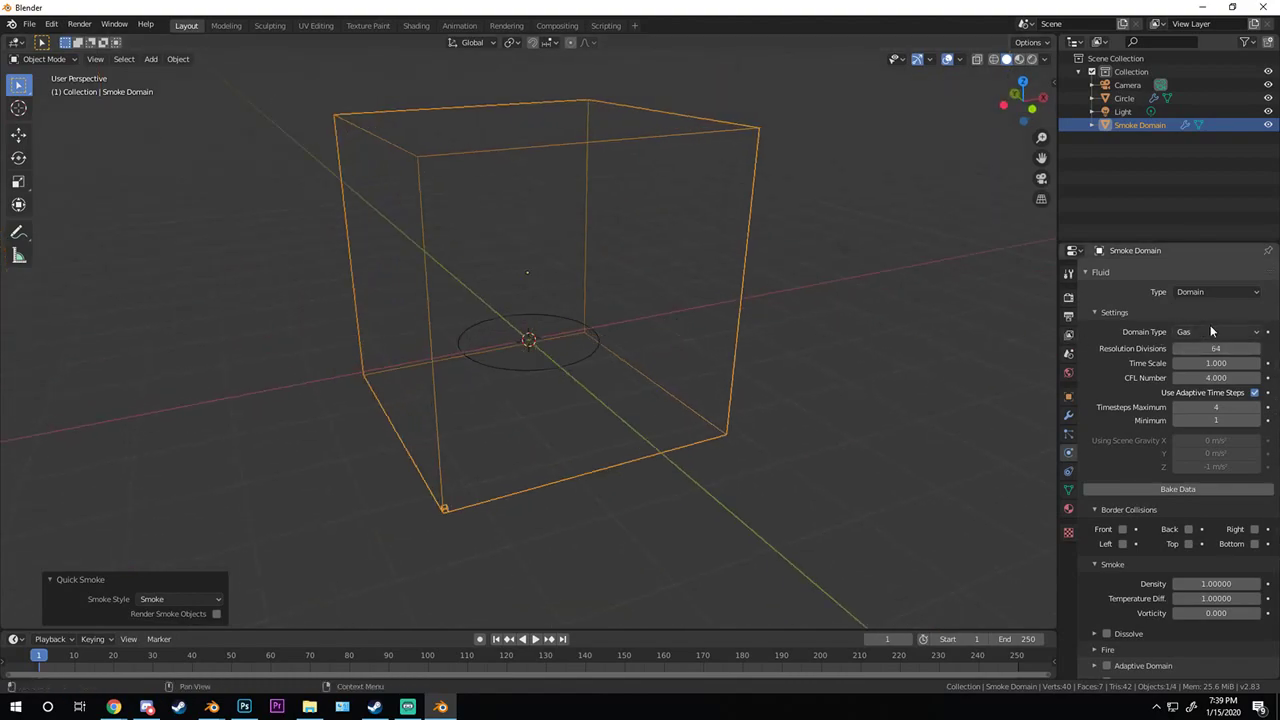
pyautogui.click(1208, 332)
pyautogui.click(1205, 345)
pyautogui.moveTo(720, 385); pyautogui.dragTo(700, 365, button='middle')
pyautogui.moveTo(823, 389); pyautogui.dragTo(688, 380, button='middle')
pyautogui.scroll(-3, 688, 380)
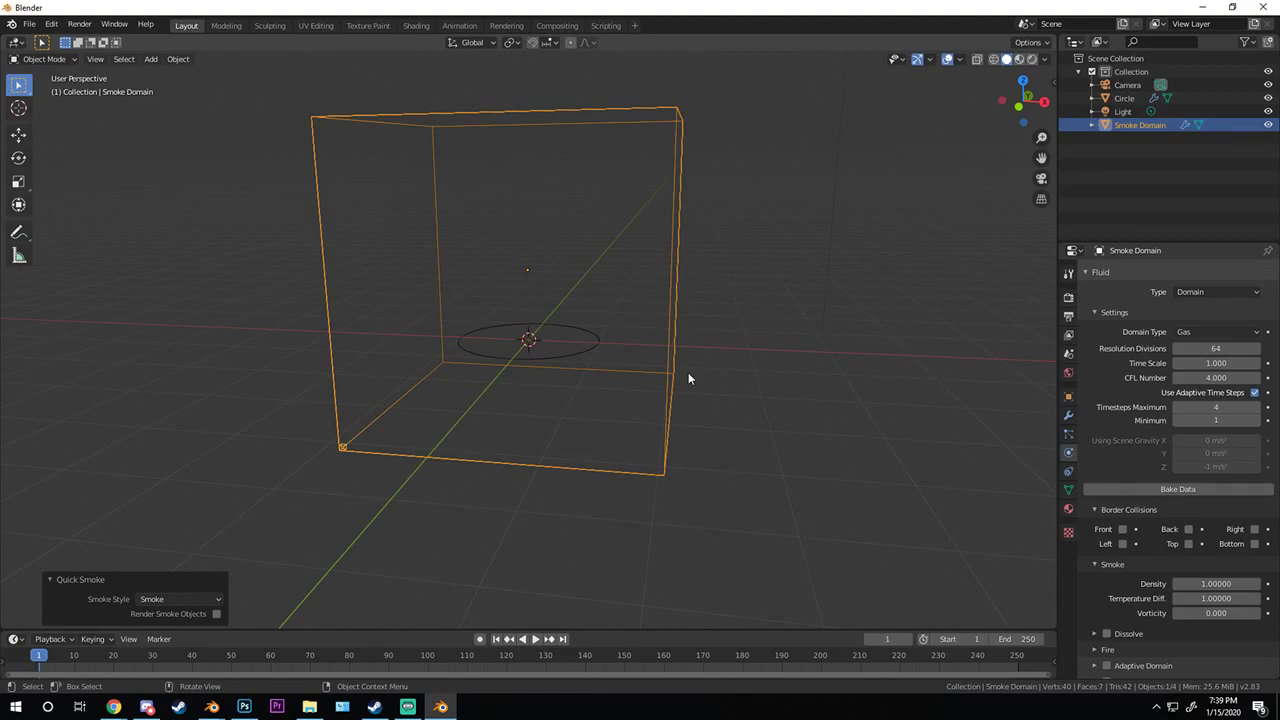
pyautogui.moveTo(702, 371); pyautogui.dragTo(600, 358, button='middle')
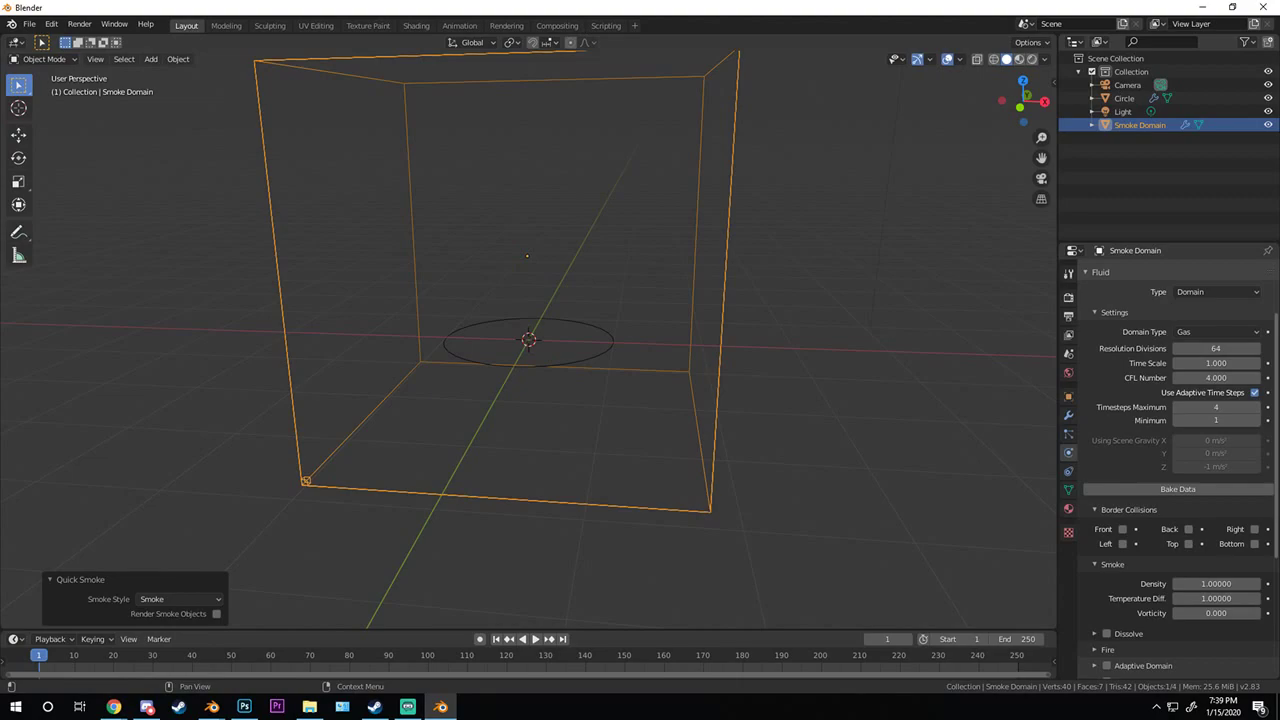
pyautogui.hotkey('alt', 'Tab')
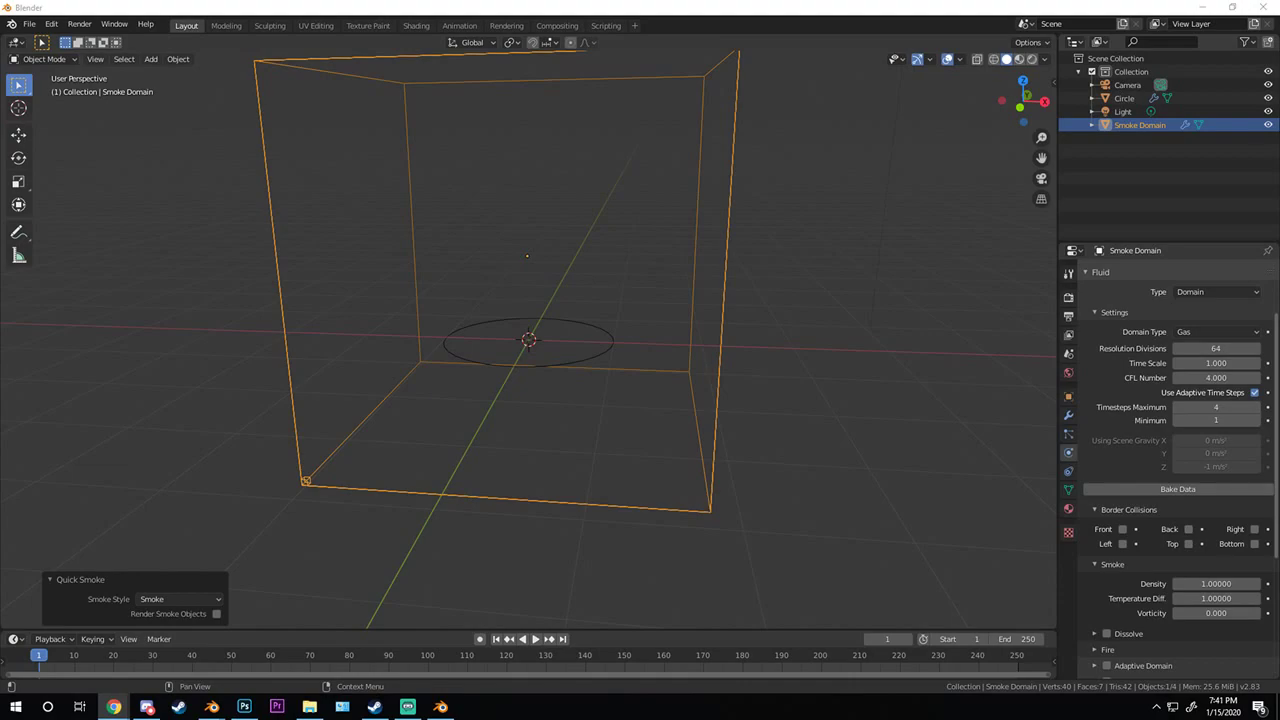
# - Move the smoke domain up about 0.418 m along the Z axis
pyautogui.scroll(-3, 491, 283)
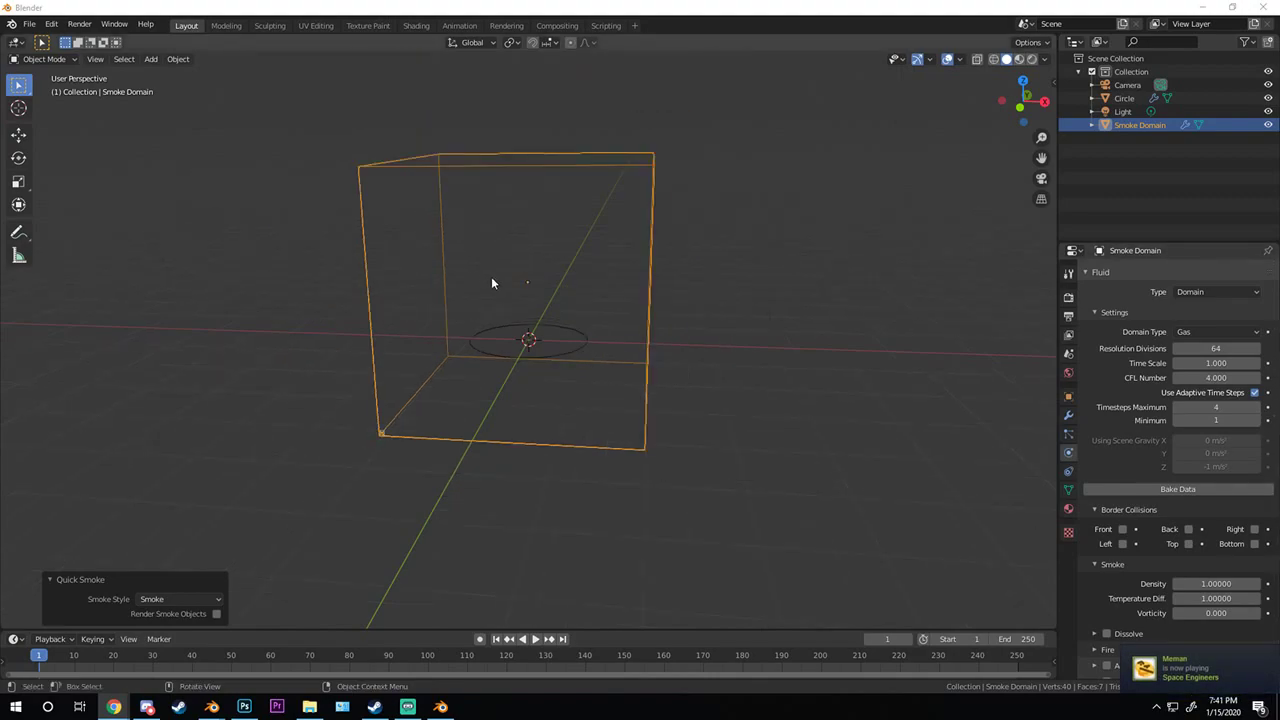
pyautogui.moveTo(491, 283); pyautogui.dragTo(644, 328, button='middle')
pyautogui.scroll(3, 577, 334)
pyautogui.press('g')
pyautogui.press('z')
pyautogui.click(598, 295)
pyautogui.scroll(-2, 604, 286)
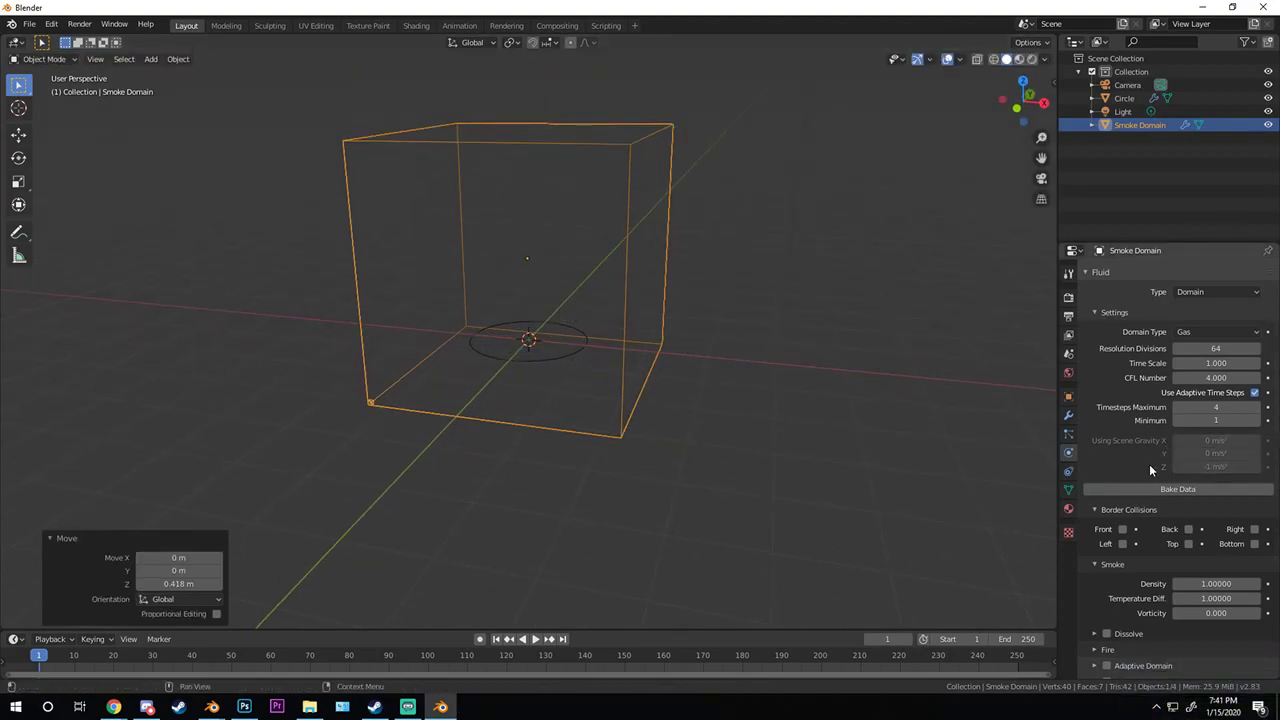
# - Set the smoke domain's Resolution Divisions to 32
pyautogui.scroll(2, 1149, 464)
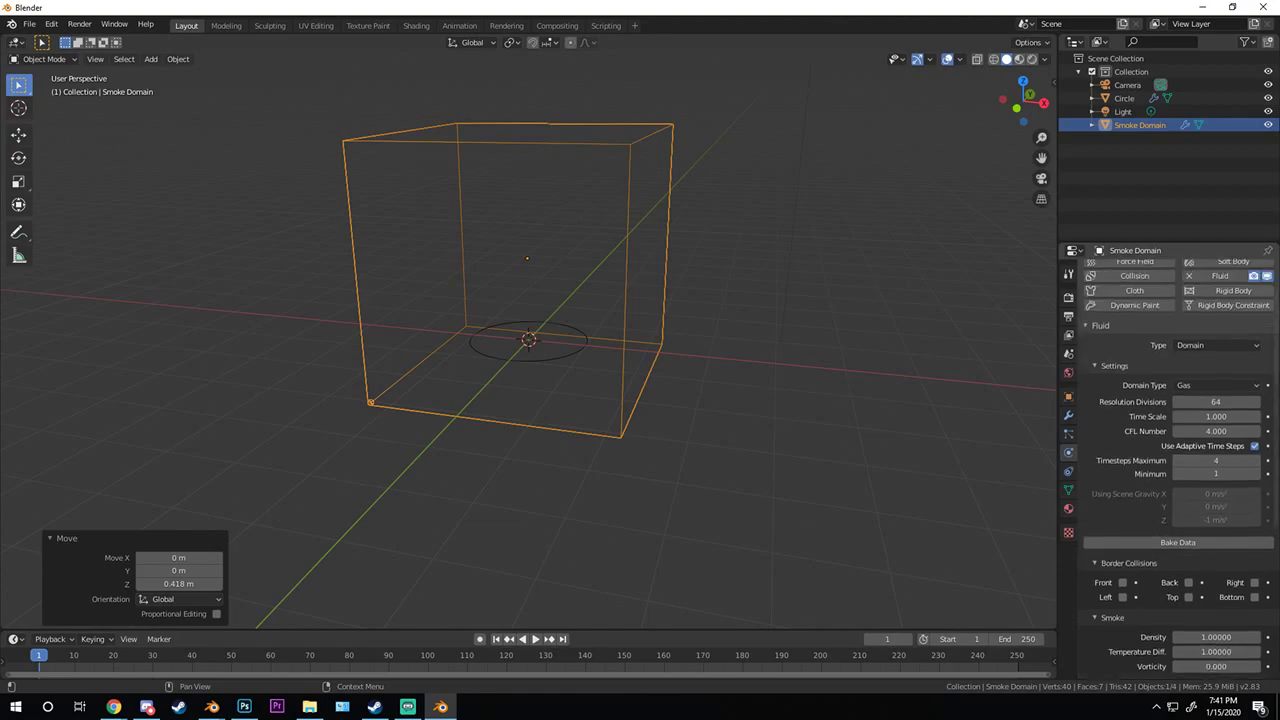
pyautogui.scroll(3, 630, 388)
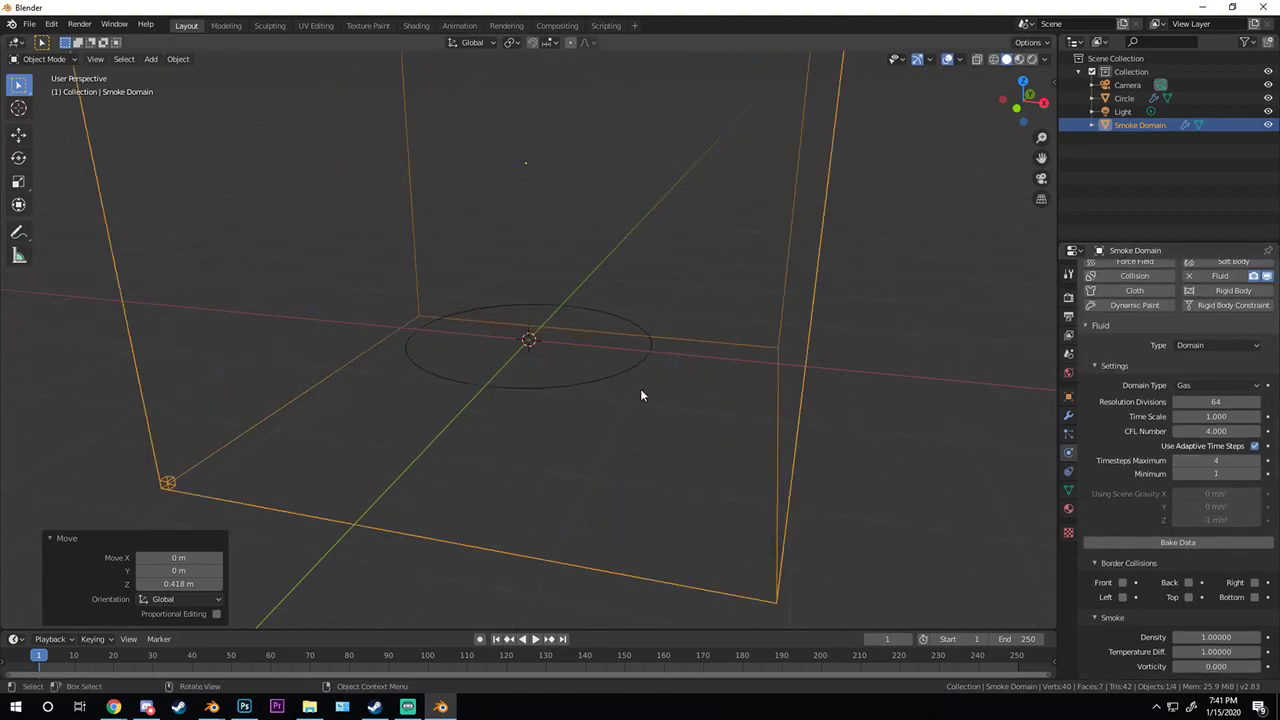
pyautogui.scroll(-1, 1174, 441)
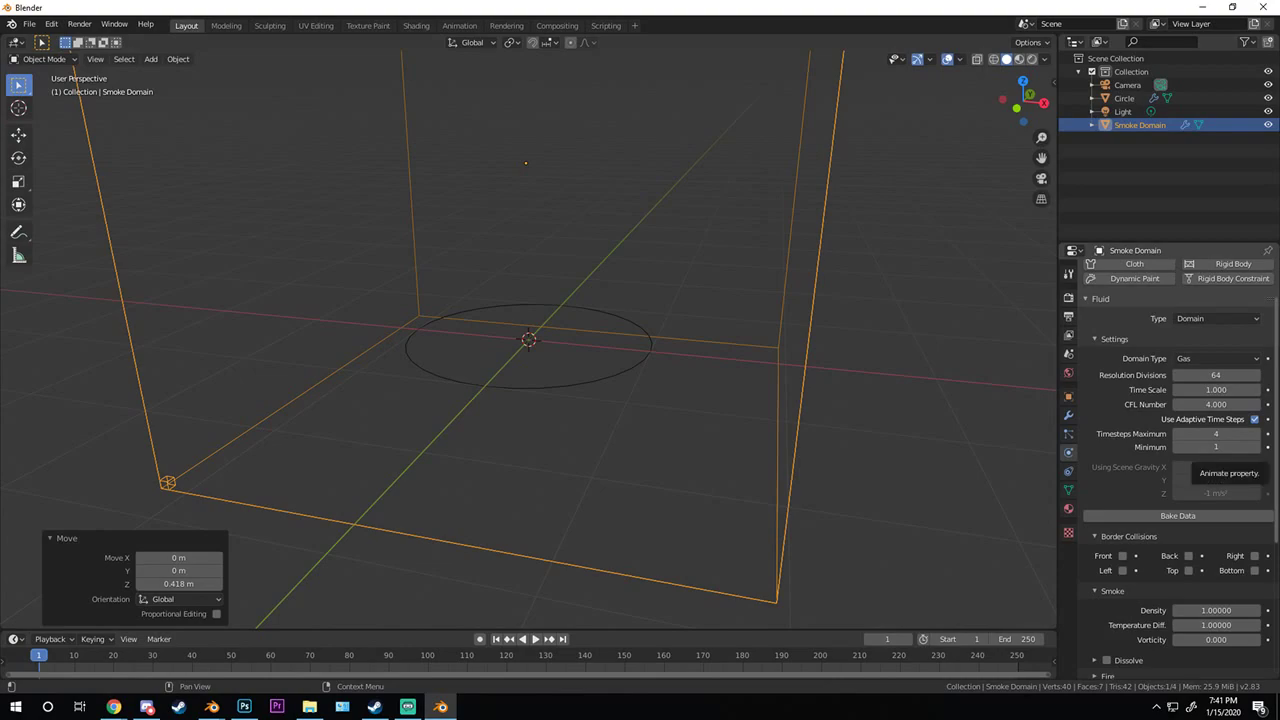
pyautogui.moveTo(840, 390); pyautogui.dragTo(740, 388, button='middle')
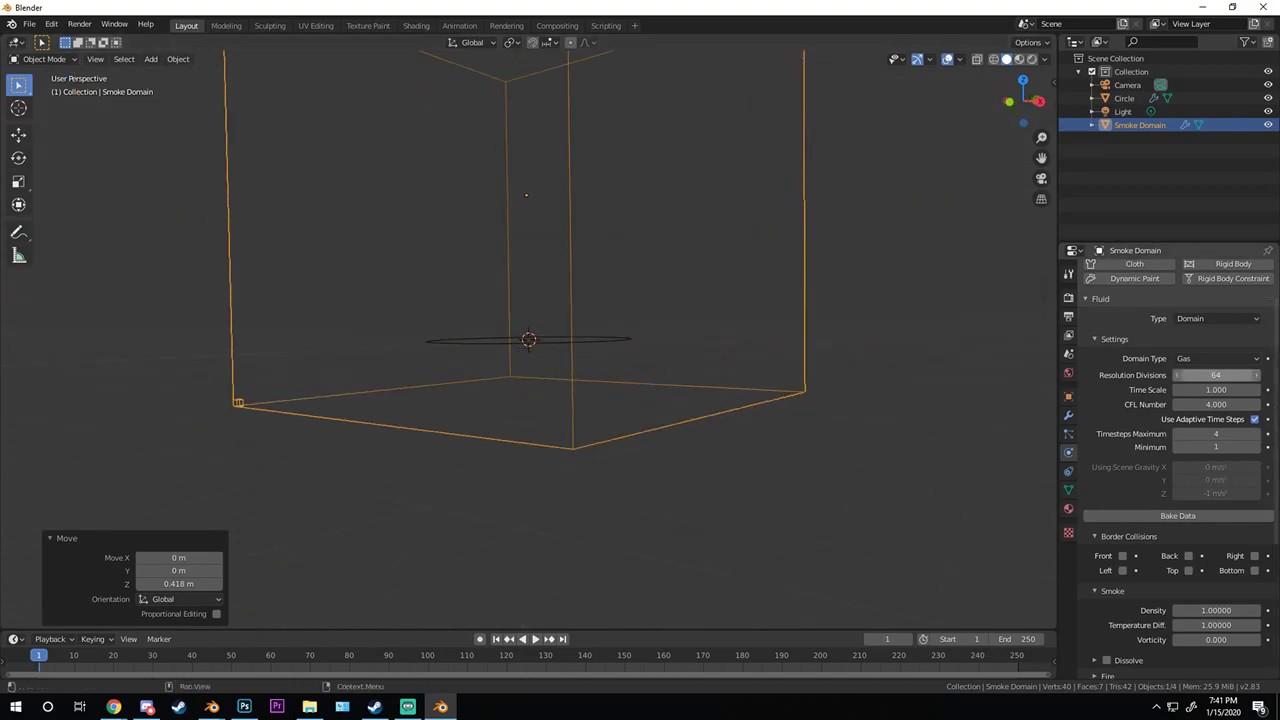
pyautogui.click(1222, 377)
pyautogui.write('32')
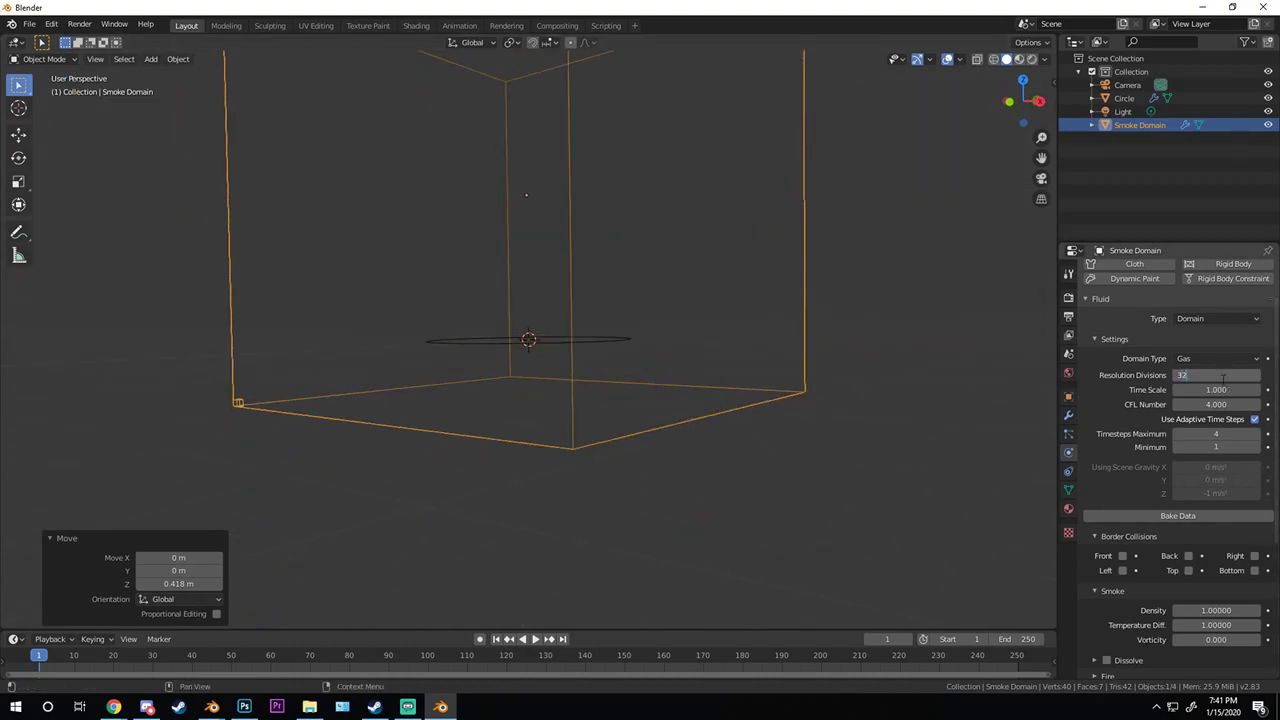
pyautogui.press('Return')
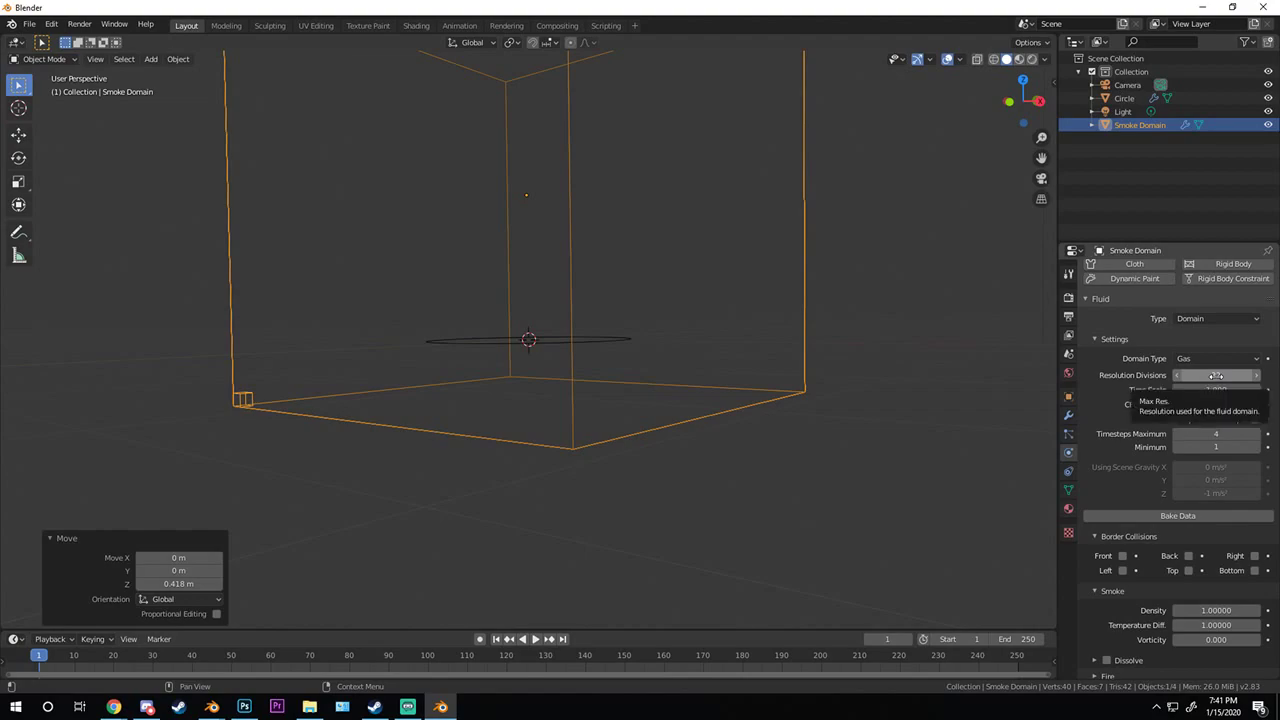
# - Enable Adaptive Domain for the smoke domain and expand its Fire settings
pyautogui.moveTo(751, 340); pyautogui.dragTo(584, 372, button='middle')
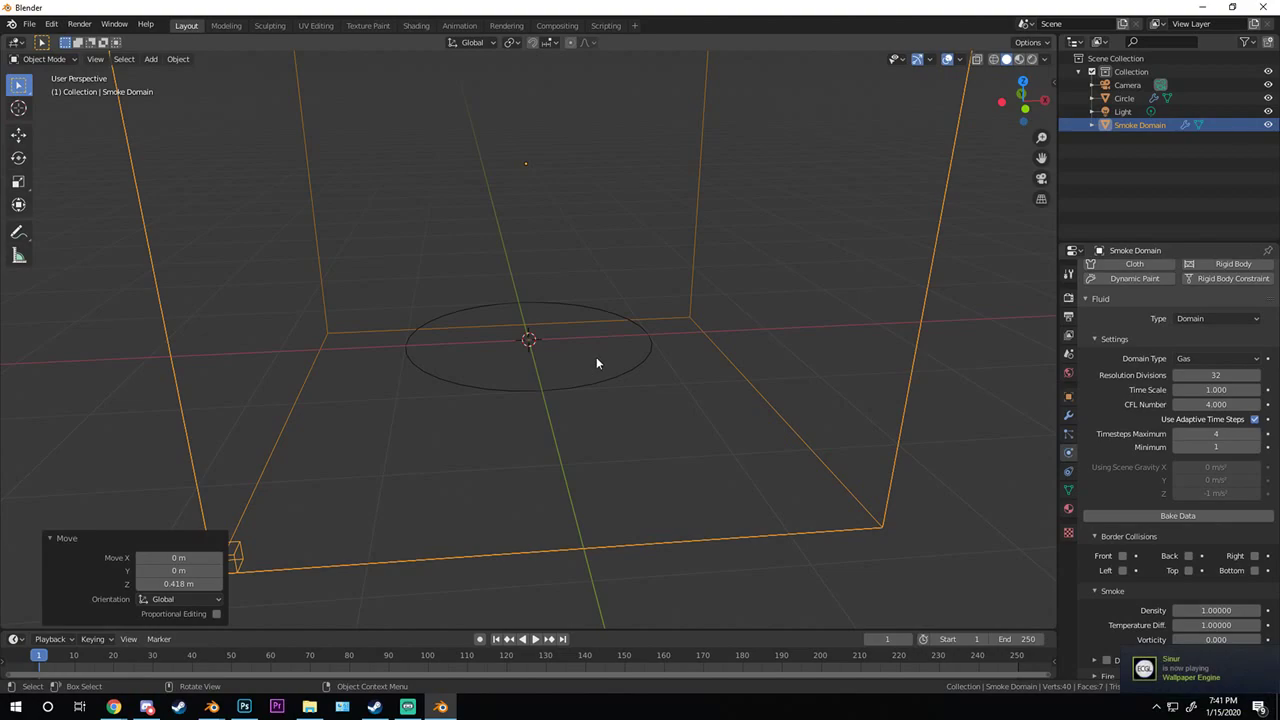
pyautogui.scroll(1, 657, 326)
pyautogui.scroll(-4, 1220, 440)
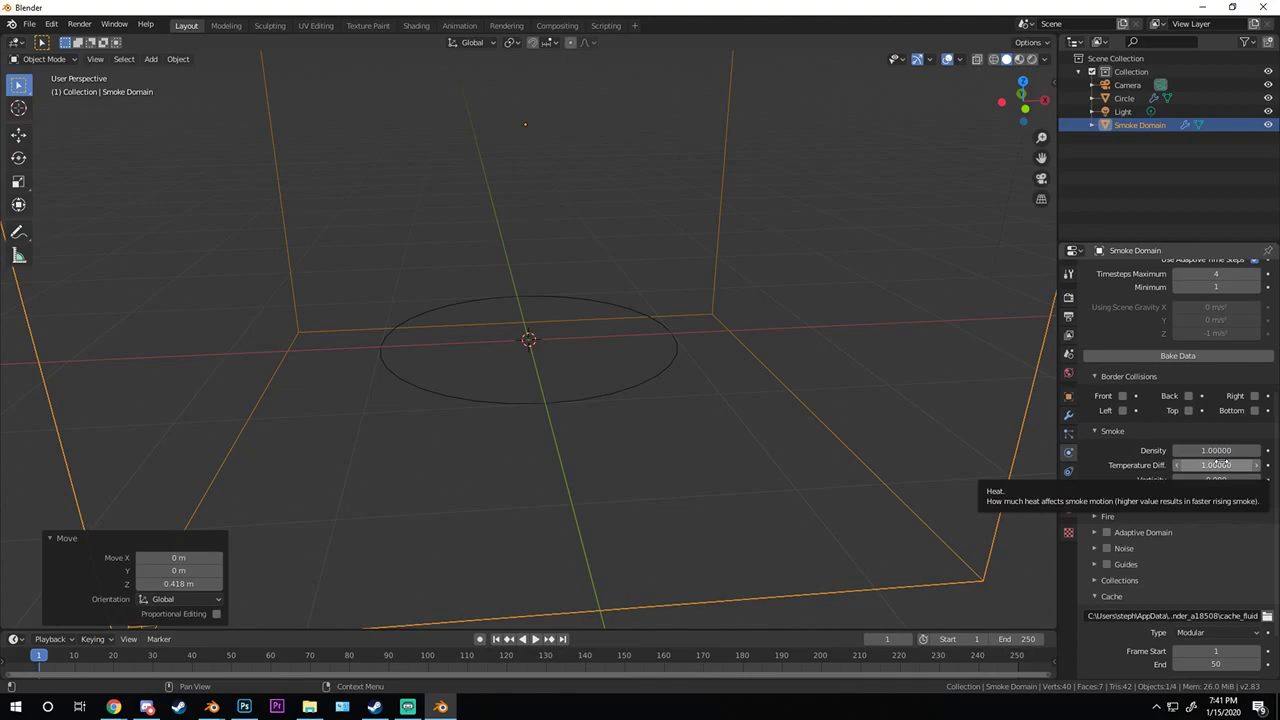
pyautogui.scroll(-2, 1184, 456)
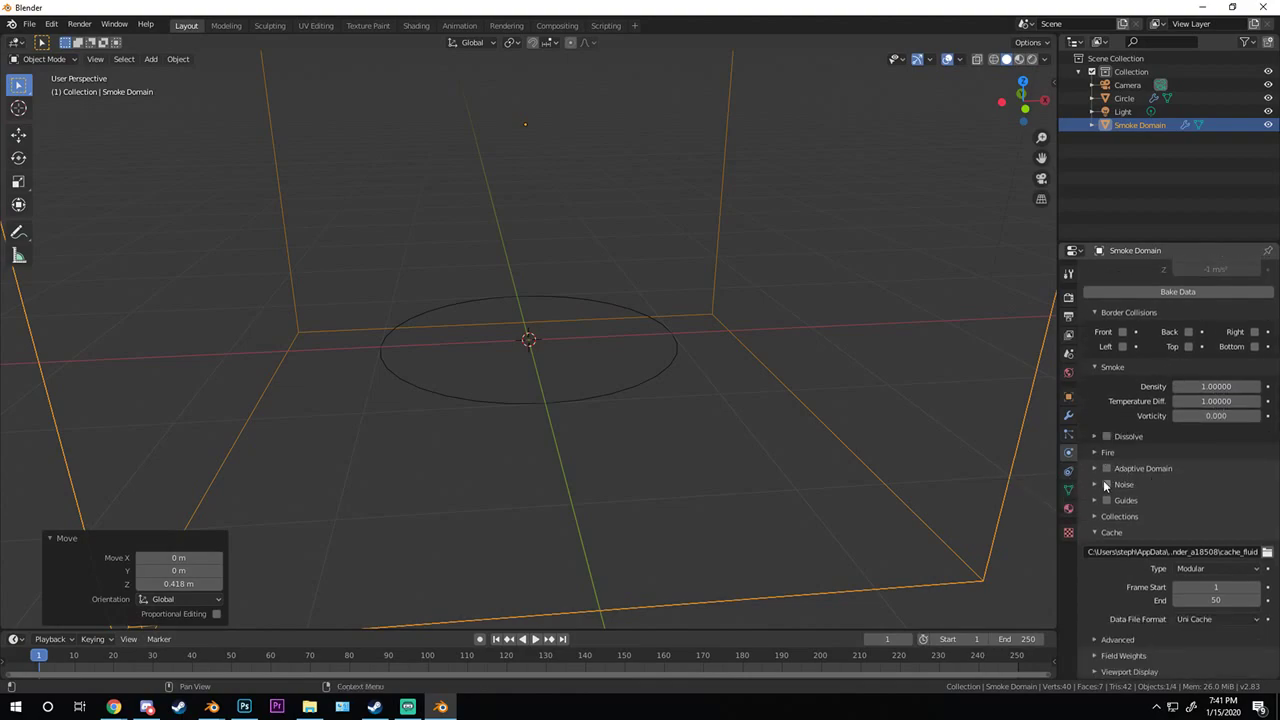
pyautogui.click(1133, 452)
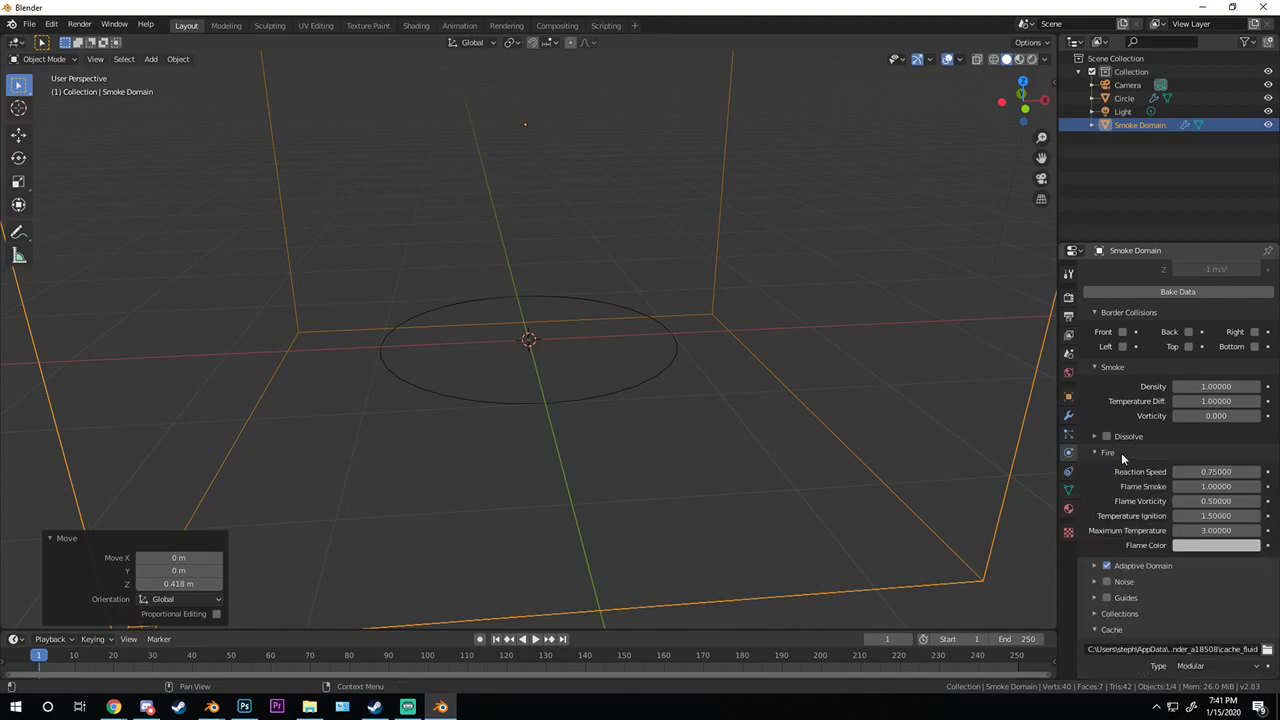
# - Set the smoke domain's fire Reaction Speed to 0.6
pyautogui.moveTo(826, 483)
pyautogui.mouseDown(button='middle')
pyautogui.moveTo(782, 488)
pyautogui.moveTo(830, 485)
pyautogui.mouseUp(button='middle')
pyautogui.scroll(-2, 1149, 480)
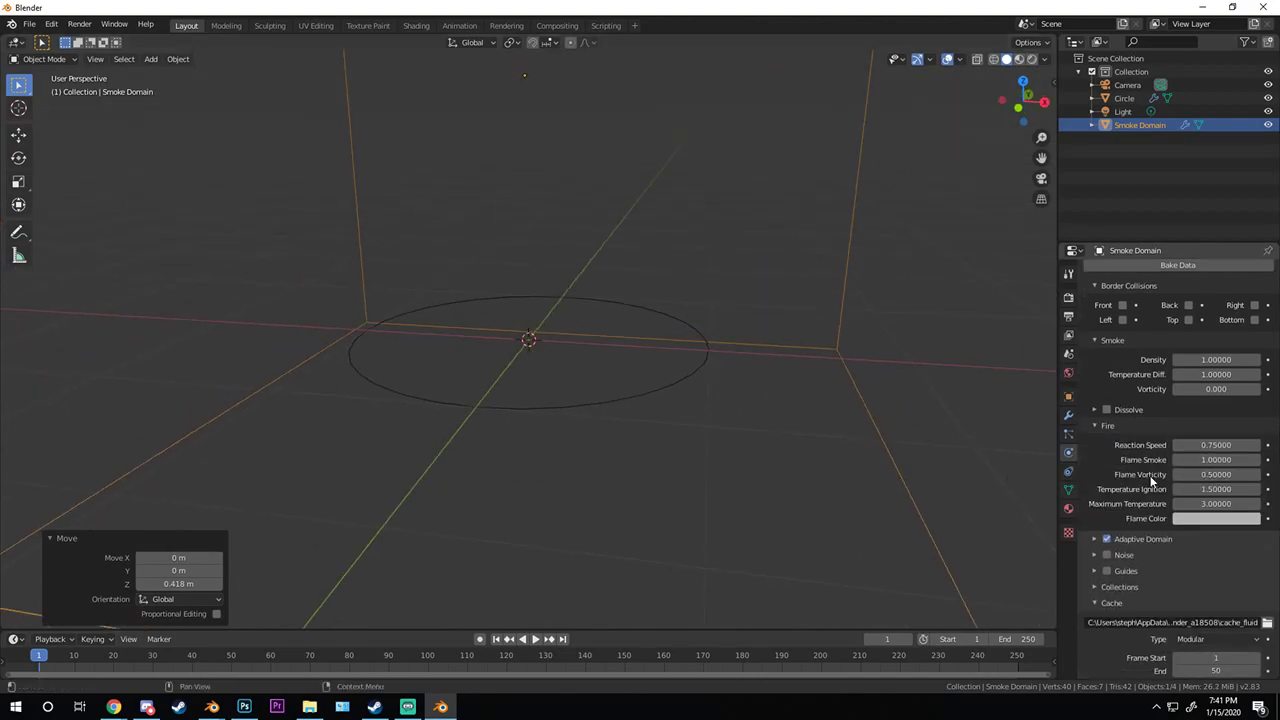
pyautogui.click(1215, 471)
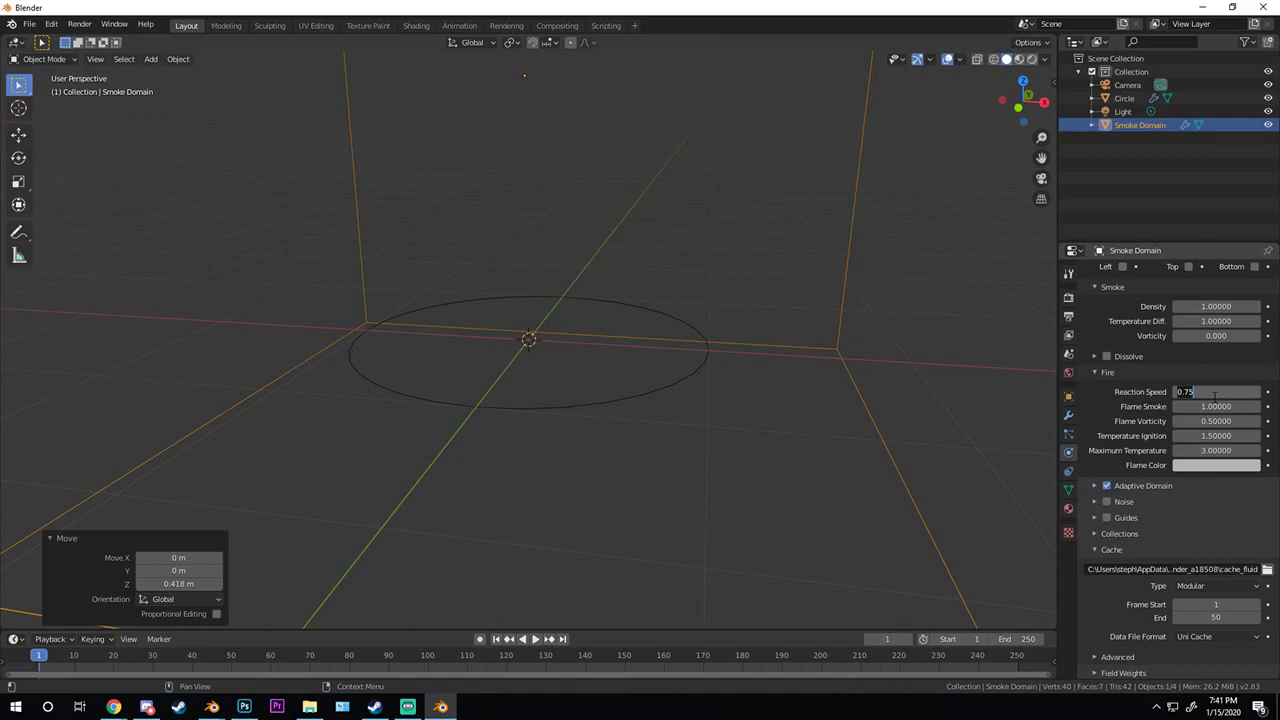
pyautogui.write('.6')
pyautogui.press('Return')
pyautogui.scroll(-1, 1190, 430)
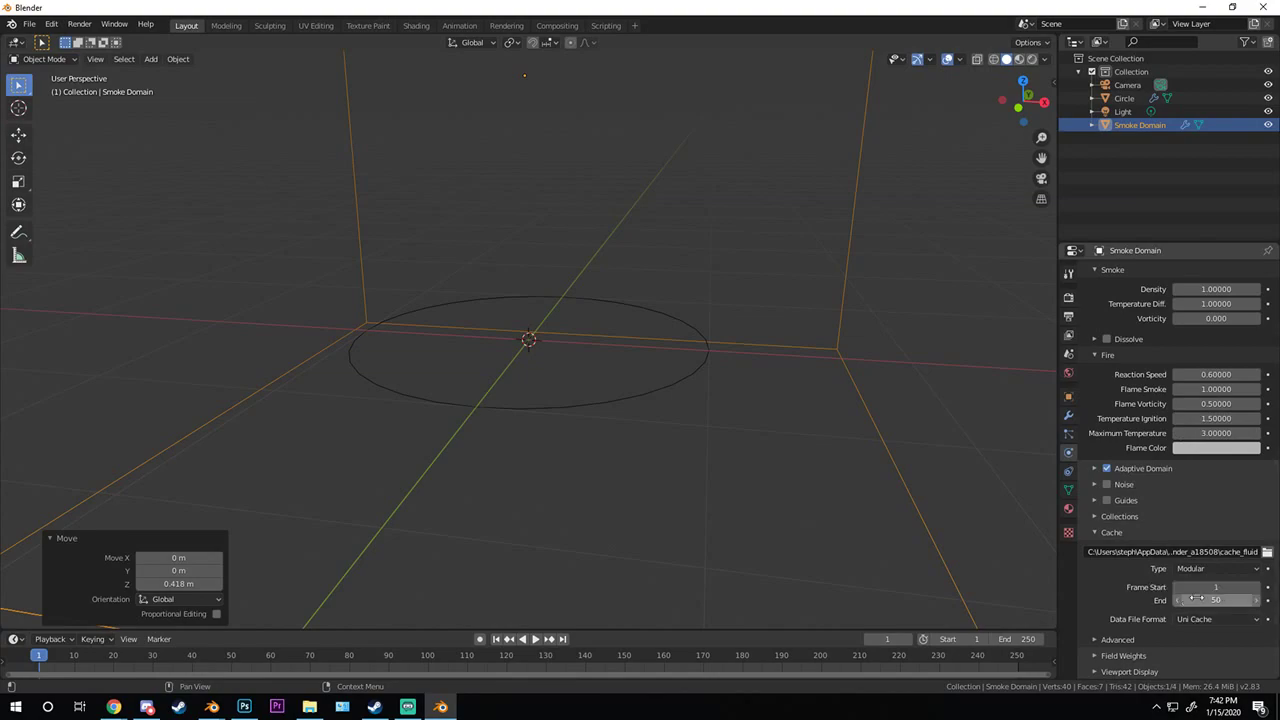
# - Select the circle and examine its fluid flow settings, including the Flow Behavior options and the expanded Flow Source section
pyautogui.moveTo(900, 520); pyautogui.dragTo(645, 388, button='middle')
pyautogui.click(580, 380)
pyautogui.scroll(4, 631, 383)
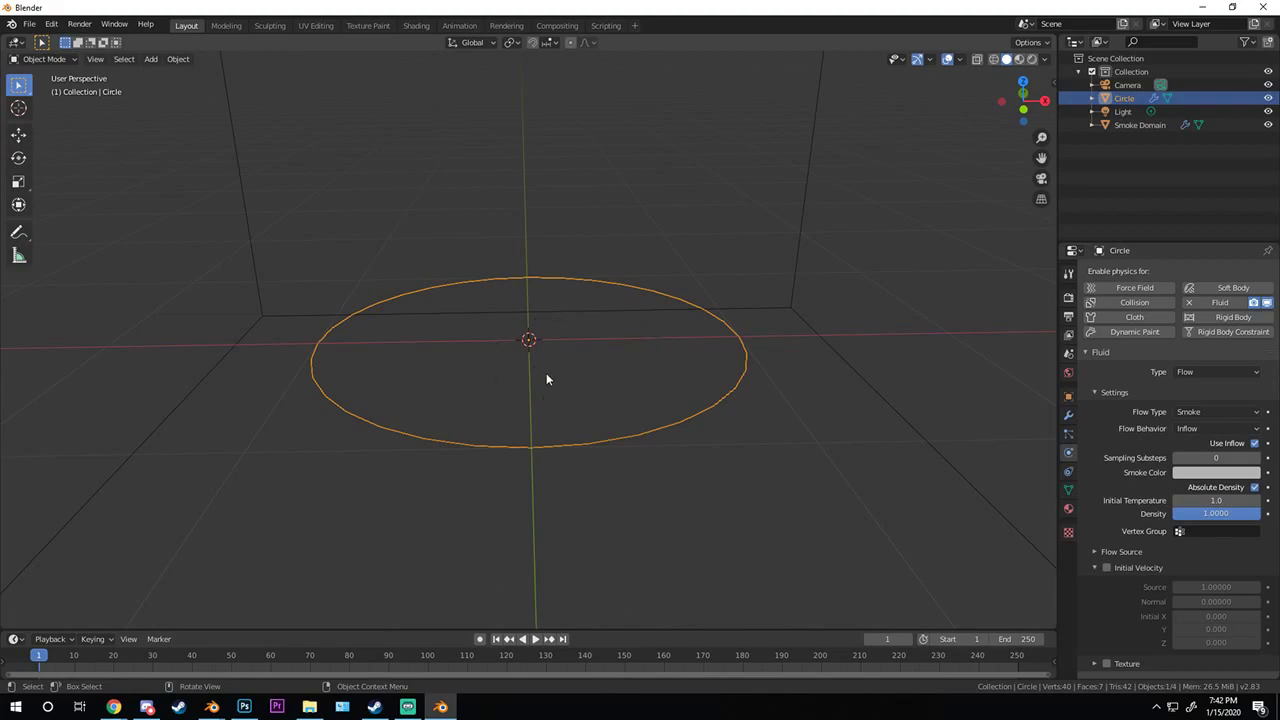
pyautogui.scroll(-2, 545, 369)
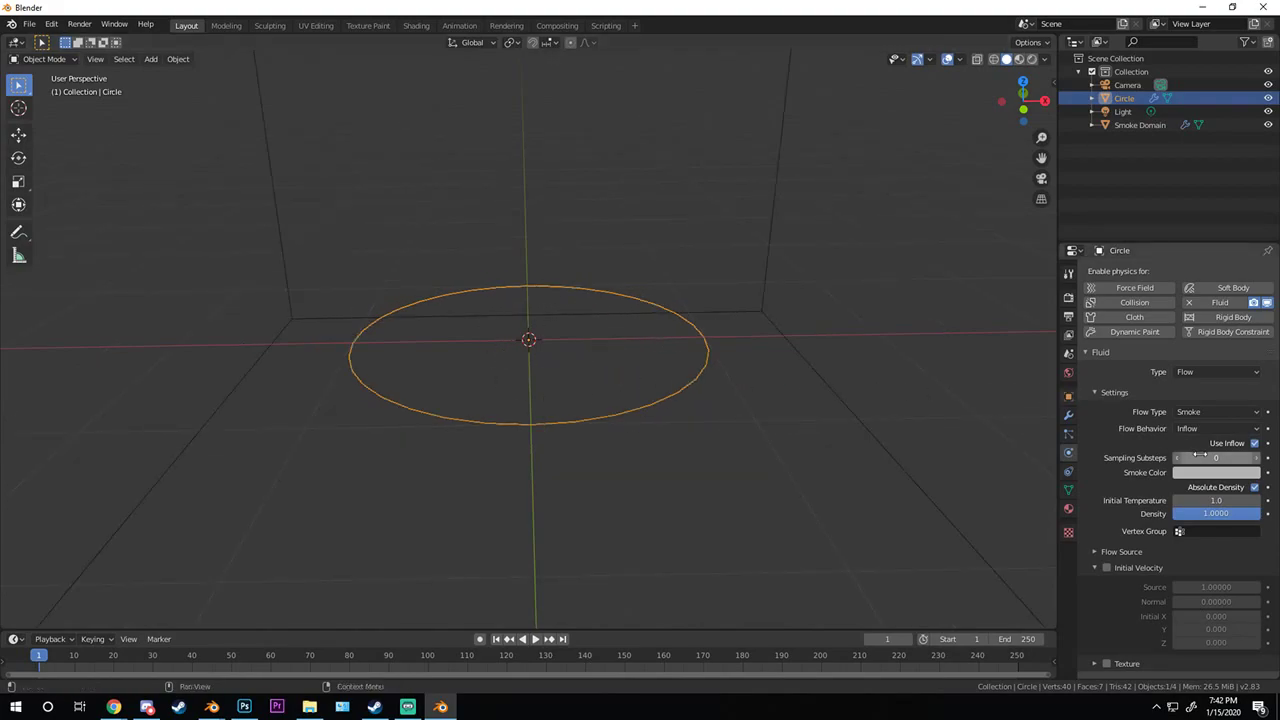
pyautogui.click(1118, 552)
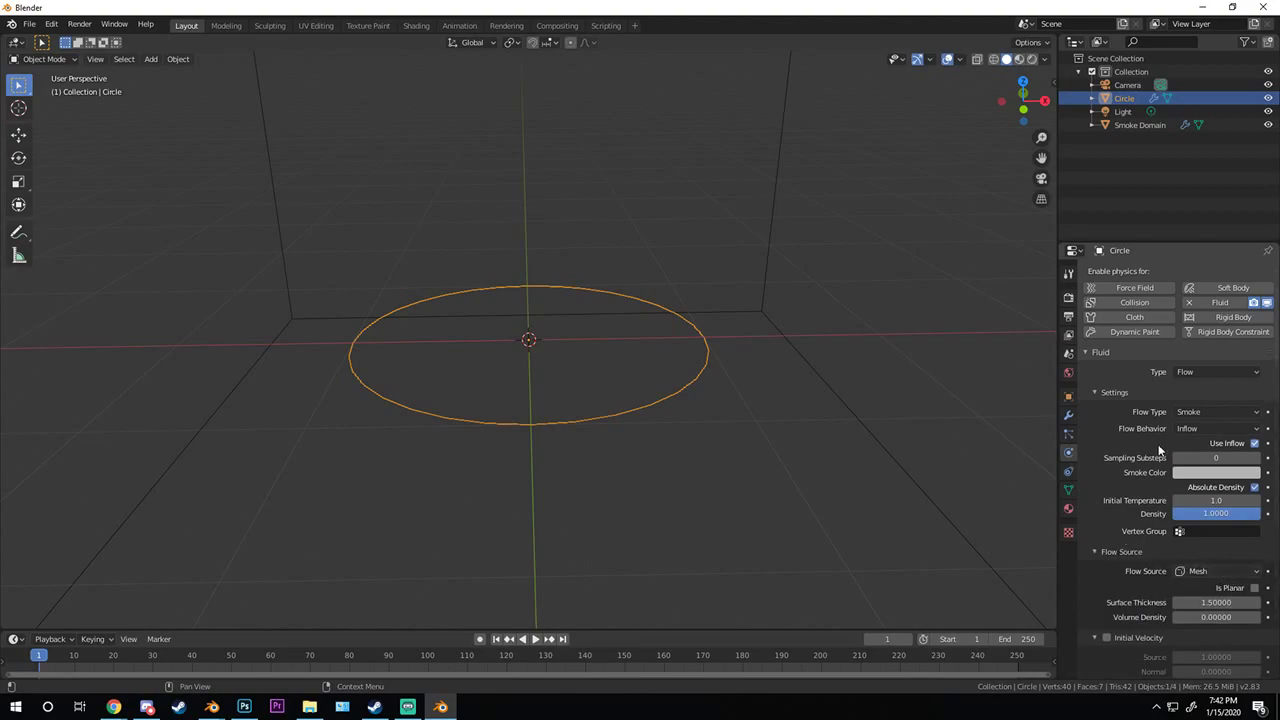
pyautogui.click(1218, 428)
pyautogui.click(1187, 429)
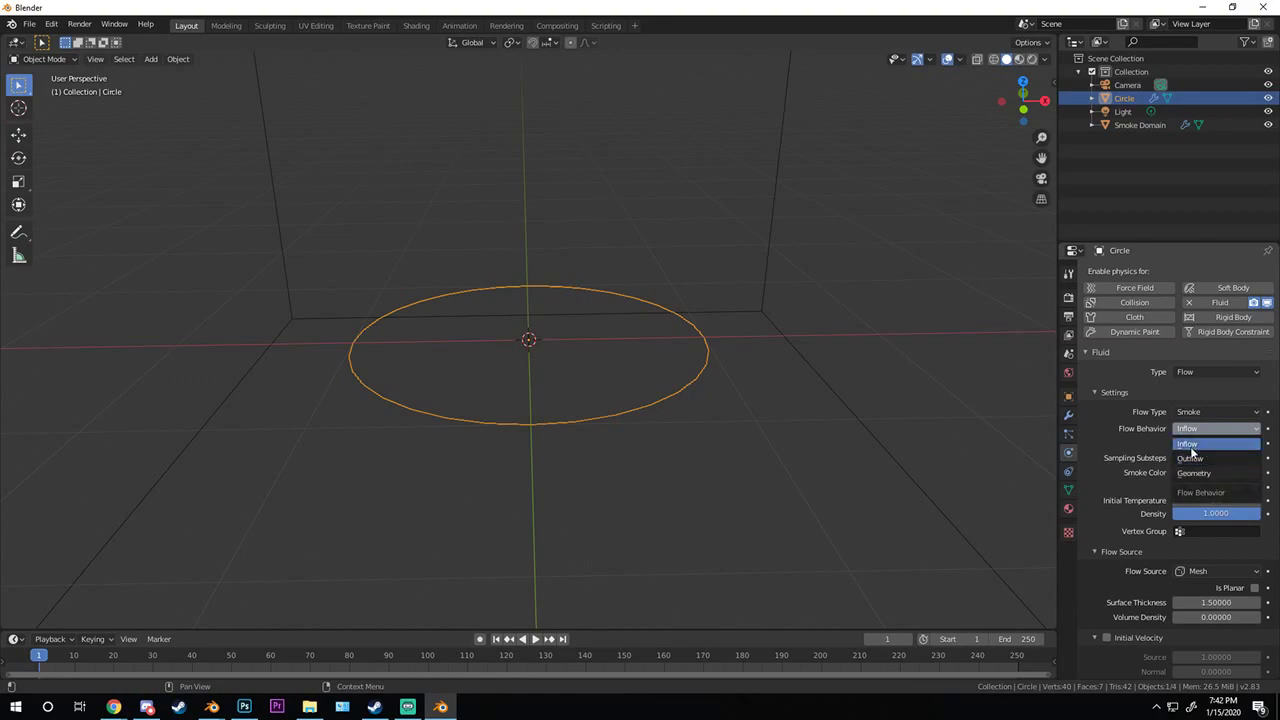
pyautogui.moveTo(840, 413); pyautogui.dragTo(912, 404, button='middle')
pyautogui.scroll(-2, 1100, 486)
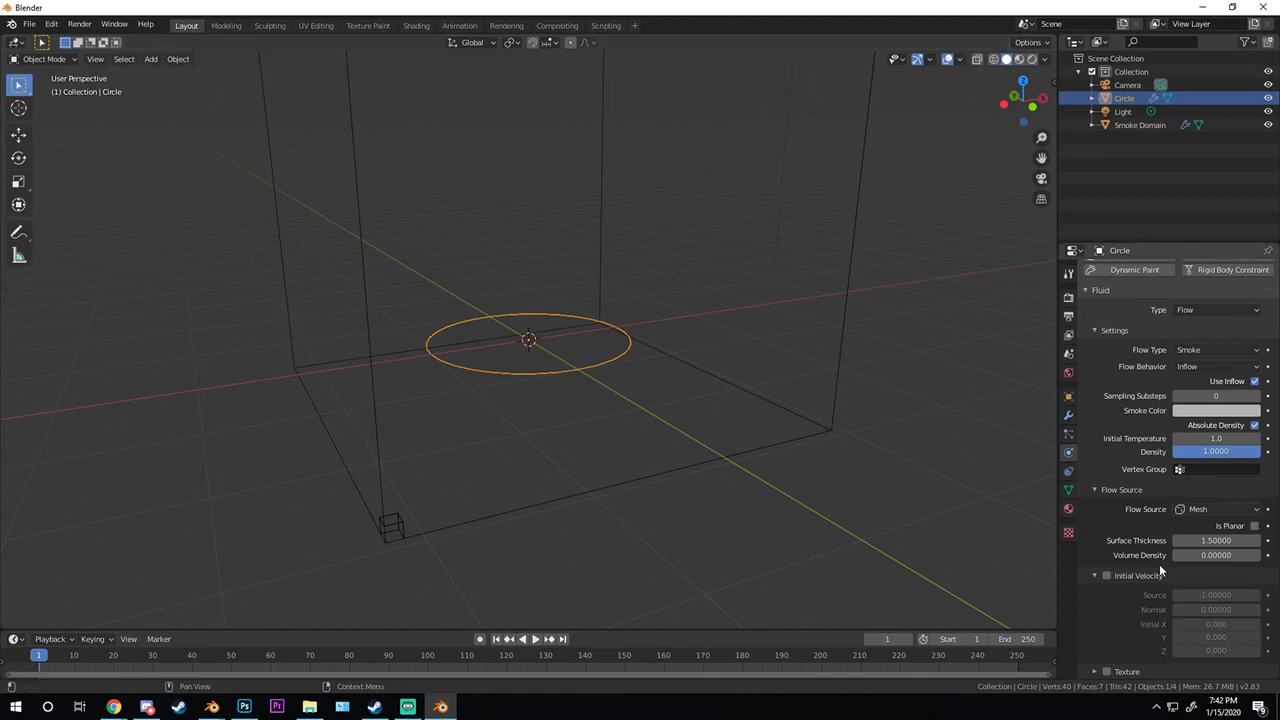
pyautogui.scroll(2, 760, 355)
pyautogui.moveTo(760, 355); pyautogui.dragTo(700, 343, button='middle')
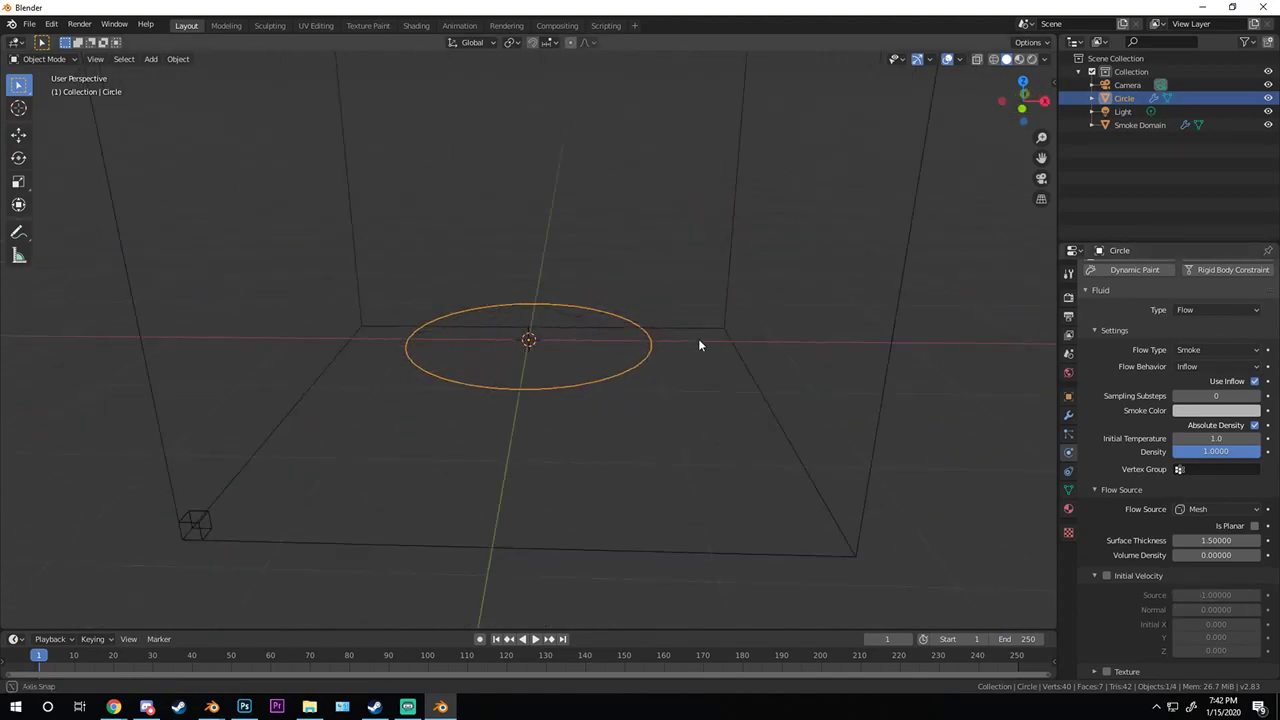
# - Enable Initial Velocity on the circle's flow and set Initial Z to 5
pyautogui.click(1106, 575)
pyautogui.moveTo(947, 540); pyautogui.dragTo(760, 460, button='middle')
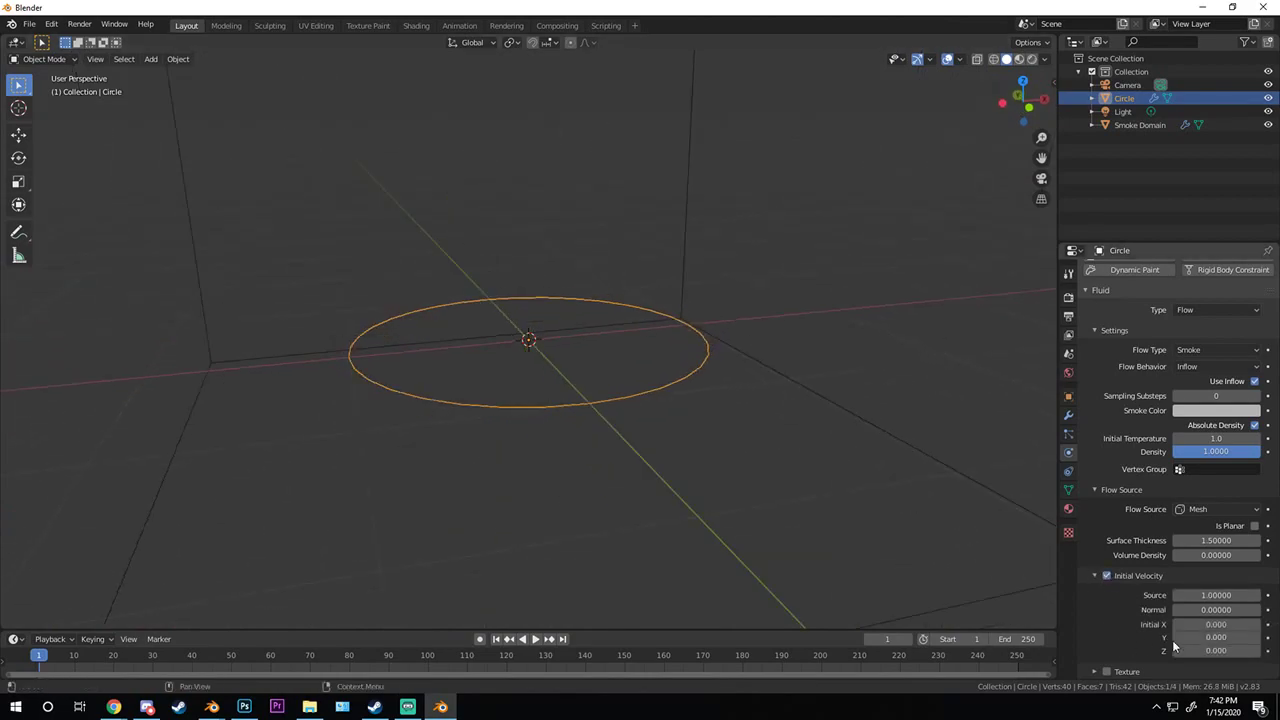
pyautogui.click(1216, 650)
pyautogui.write('0.0')
pyautogui.press('BackSpace')
pyautogui.press('BackSpace')
pyautogui.press('BackSpace')
pyautogui.write('5')
pyautogui.press('Return')
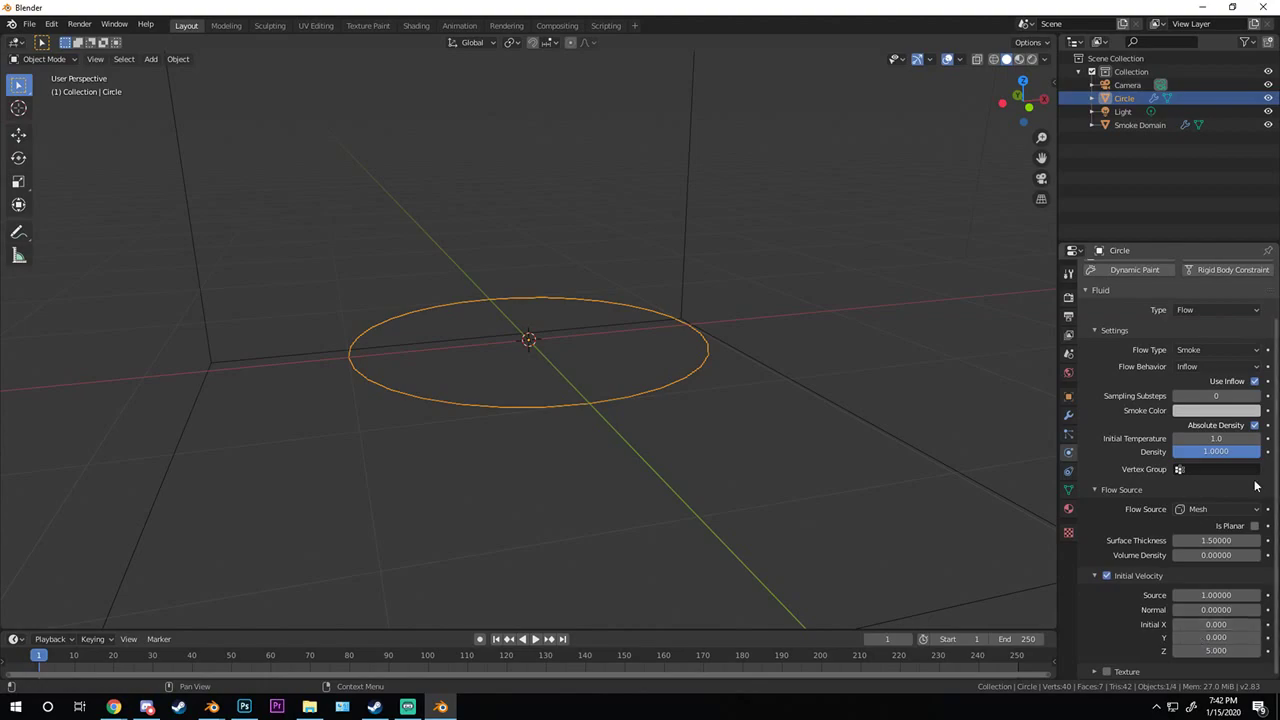
# - Select the smoke domain and bake its fluid data
pyautogui.moveTo(941, 434); pyautogui.dragTo(838, 294, button='middle')
pyautogui.click(841, 292)
pyautogui.click(1174, 505)
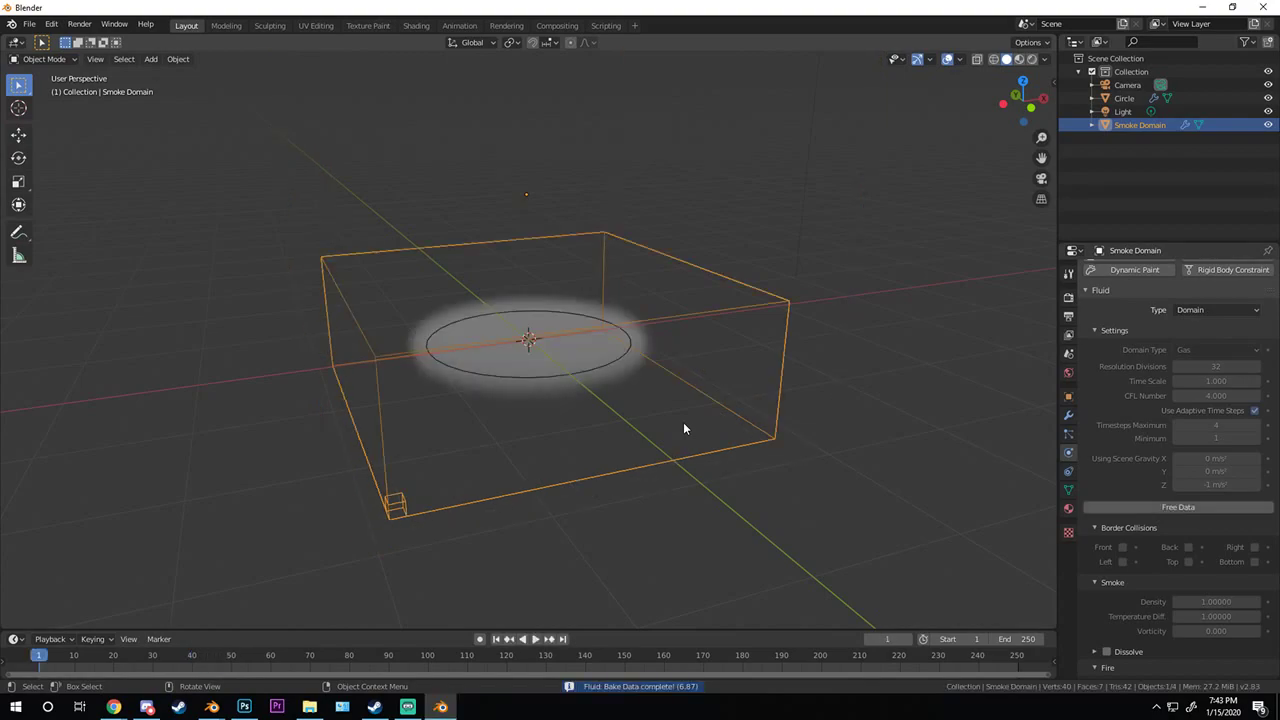
# - Play the baked smoke animation, stop it at frame 42, and look over the smoke and the domain settings
pyautogui.press('space')
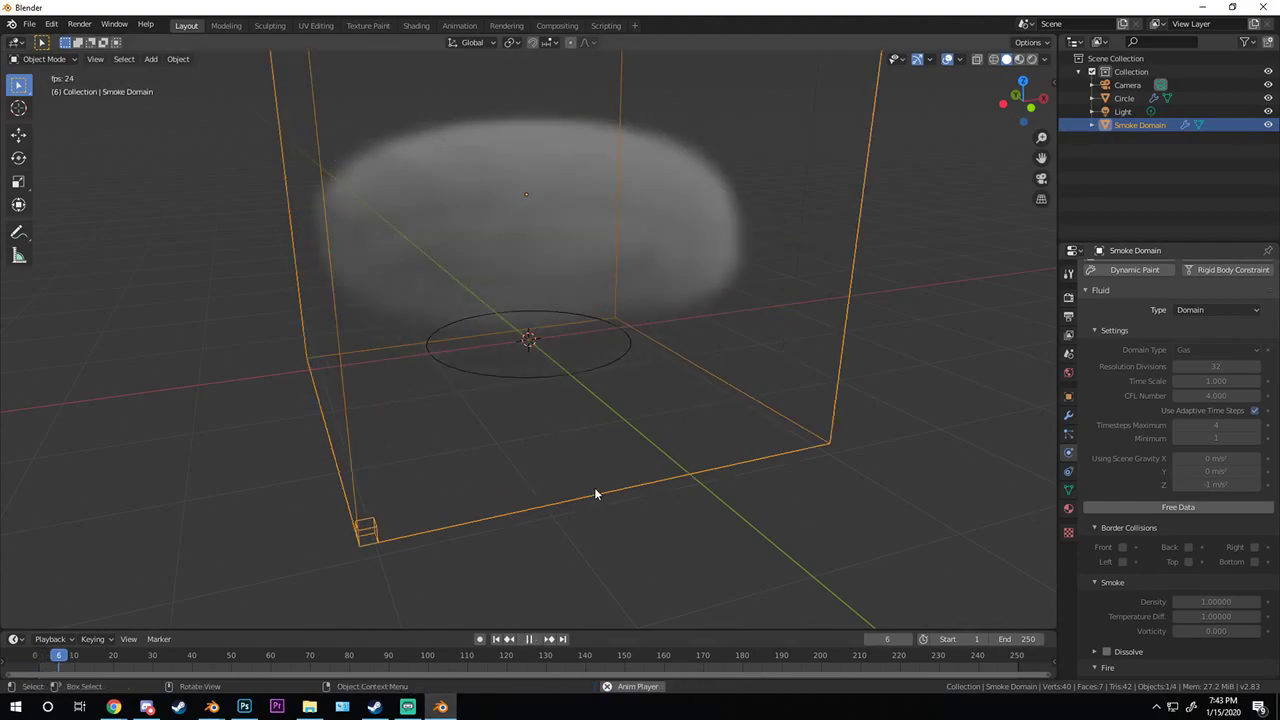
pyautogui.scroll(-2, 596, 491)
pyautogui.moveTo(605, 492)
pyautogui.mouseDown(button='middle')
pyautogui.moveTo(559, 454)
pyautogui.moveTo(612, 470)
pyautogui.mouseUp(button='middle')
pyautogui.press('space')
pyautogui.scroll(5, 680, 450)
pyautogui.moveTo(726, 429); pyautogui.dragTo(651, 429, button='middle')
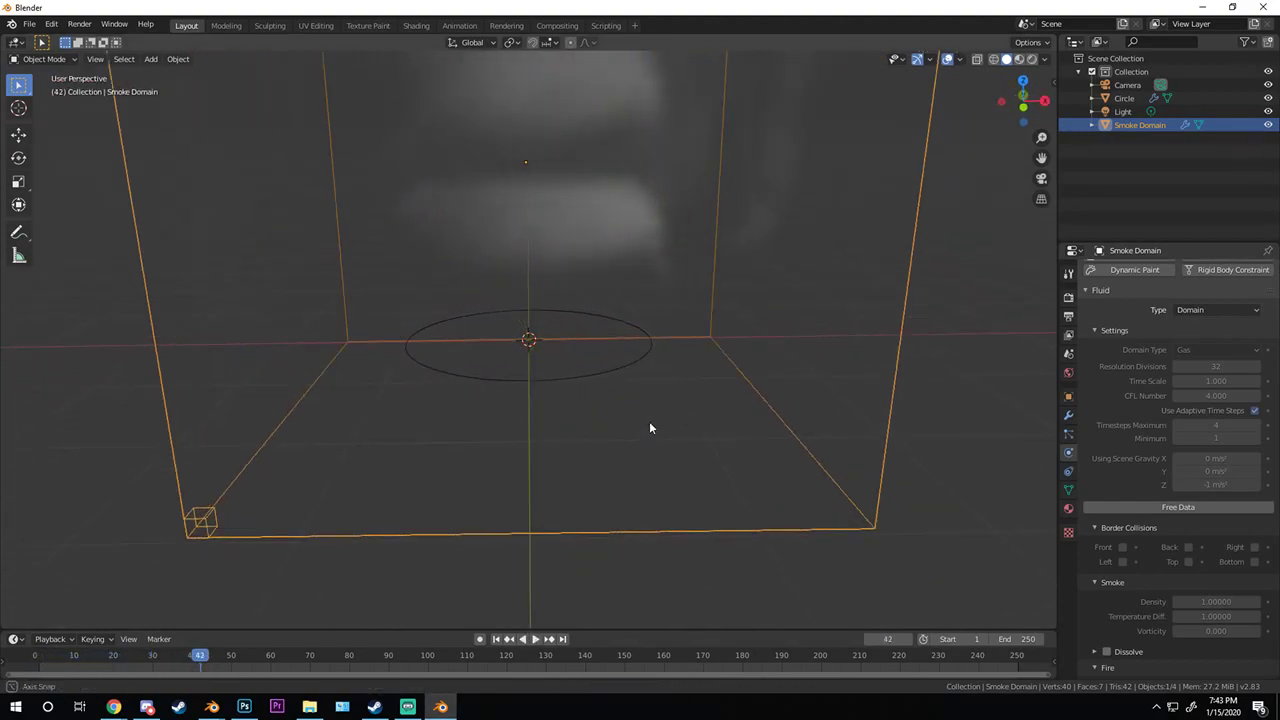
pyautogui.scroll(-6, 1150, 500)
pyautogui.scroll(-2, 1180, 550)
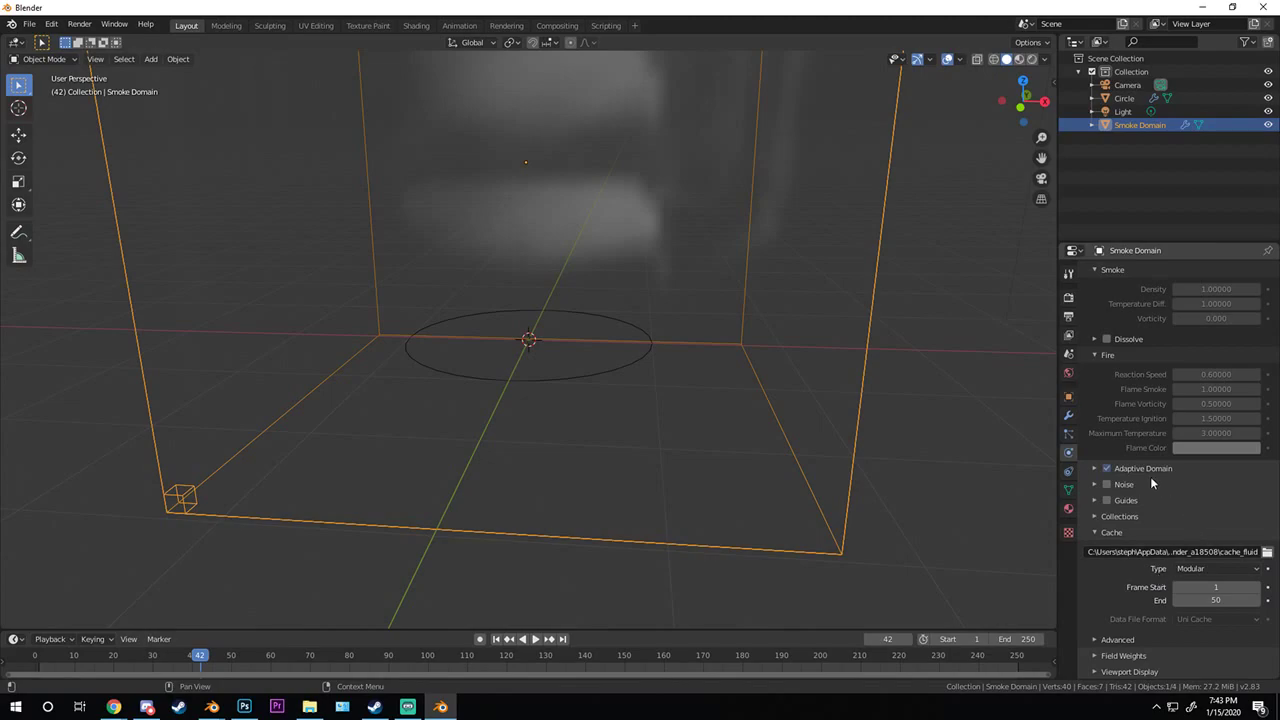
# - Disable Initial Velocity on the circle and change its Flow Type to Fire
pyautogui.click(595, 370)
pyautogui.click(1106, 576)
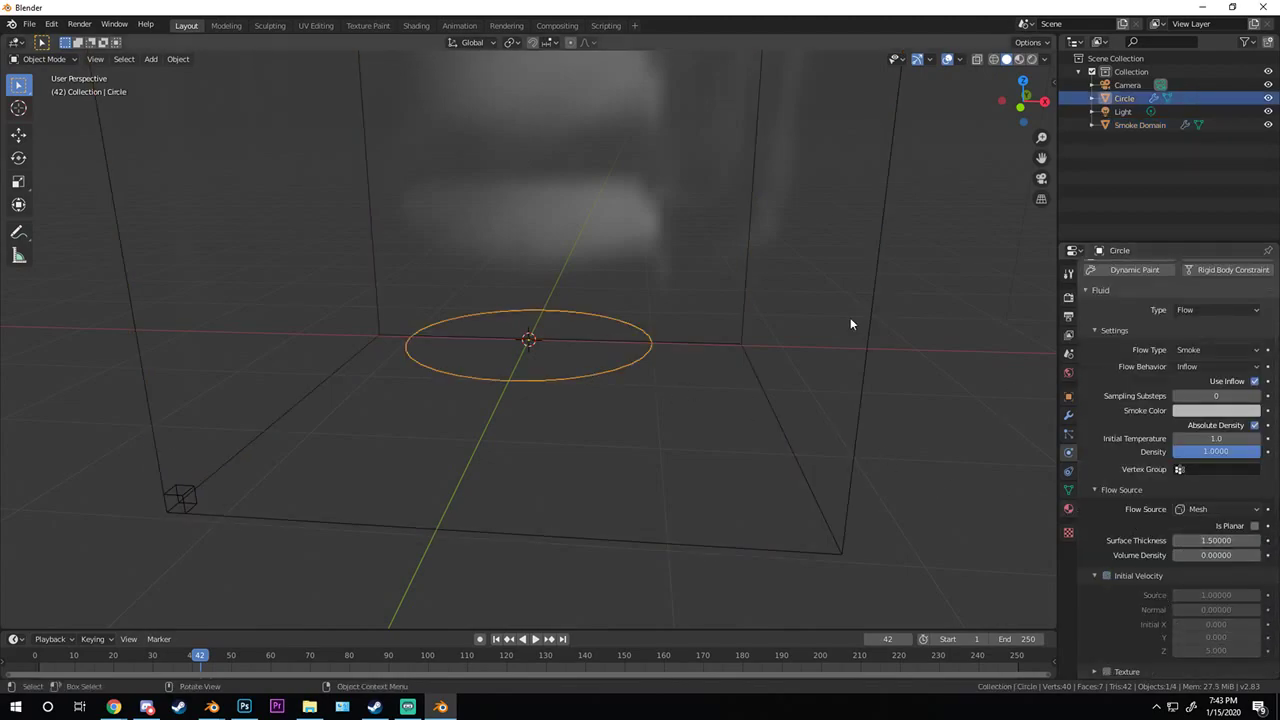
pyautogui.click(1217, 350)
pyautogui.click(1188, 395)
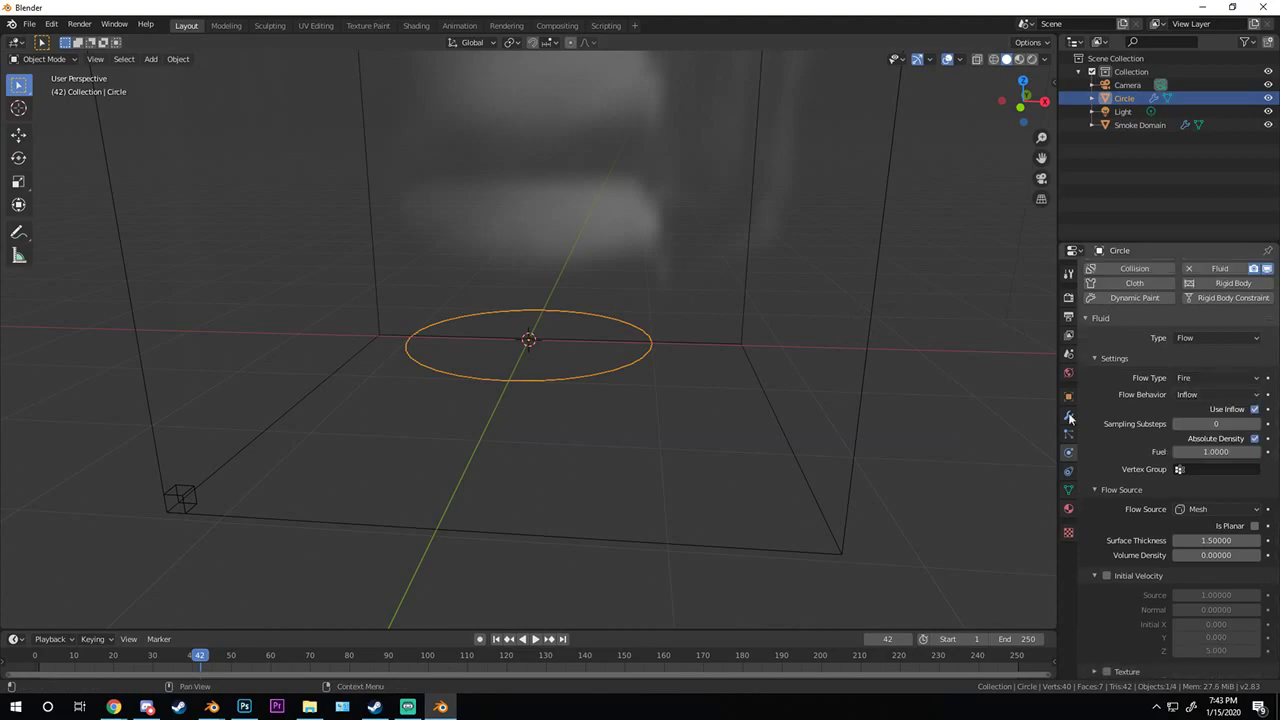
# - Free the smoke domain's baked data and bake the fluid simulation again
pyautogui.click(867, 336)
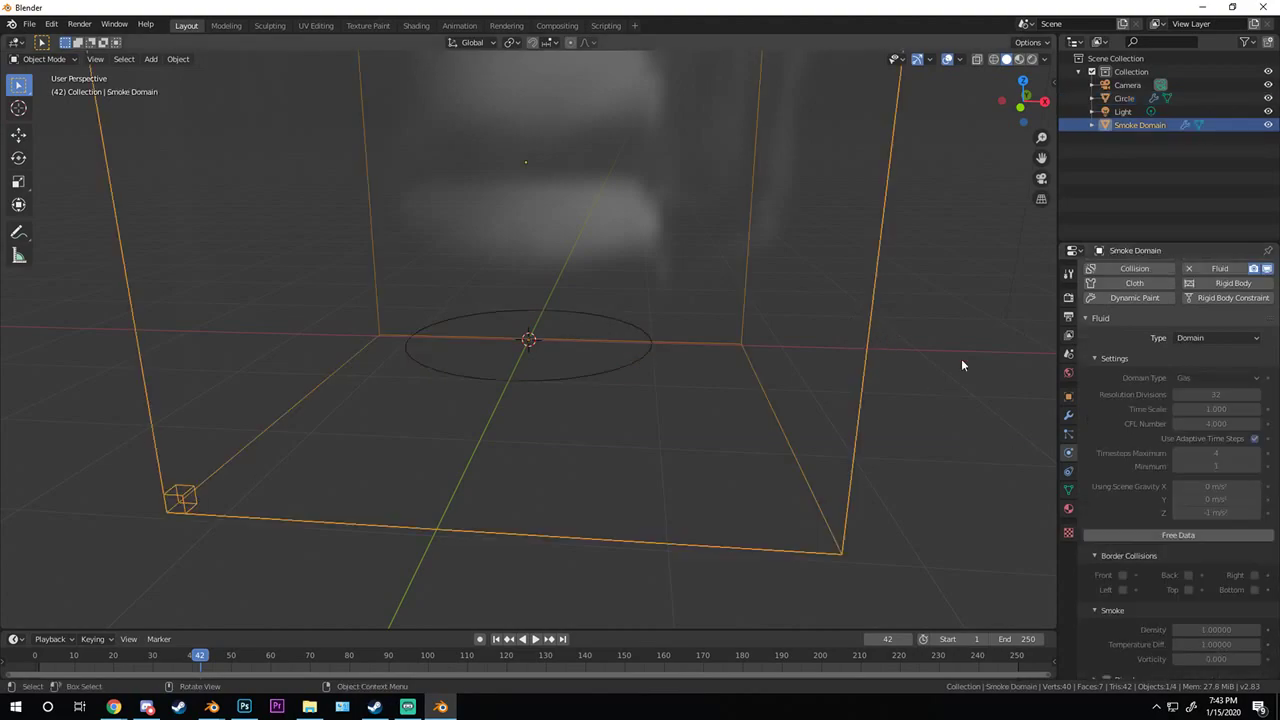
pyautogui.scroll(-2, 1180, 485)
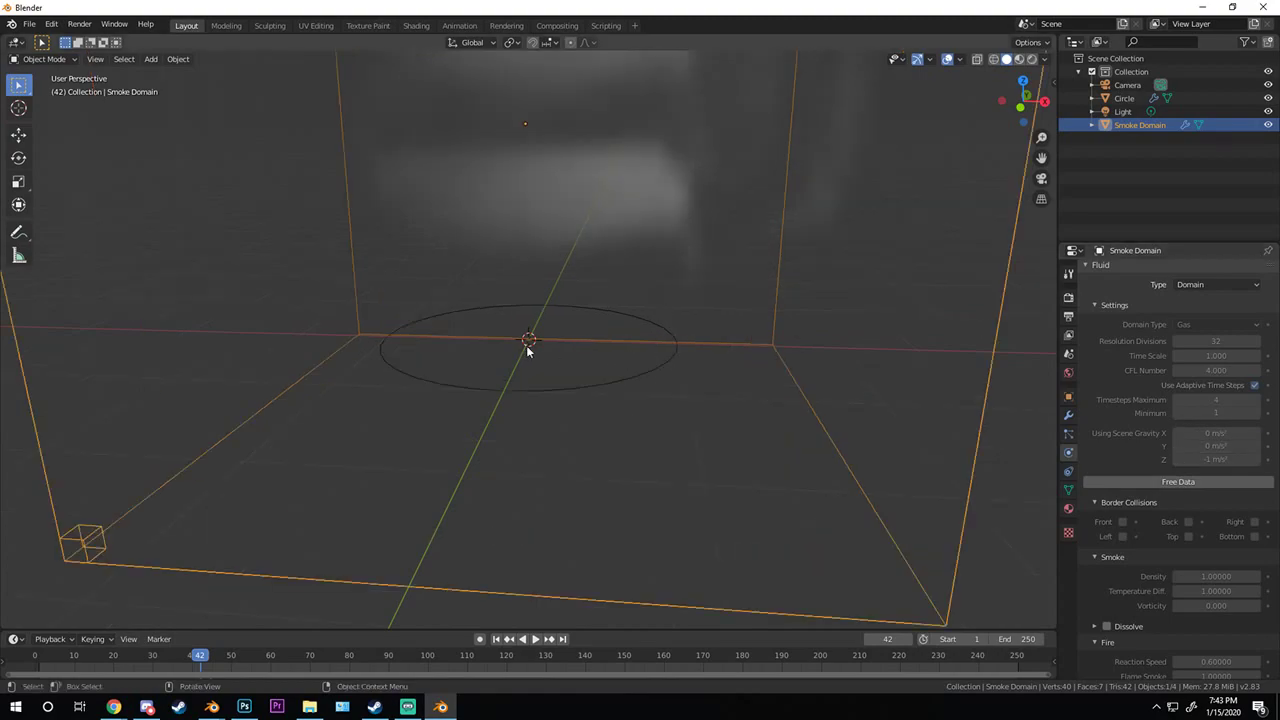
pyautogui.moveTo(526, 346); pyautogui.dragTo(543, 311, button='middle')
pyautogui.click(1183, 483)
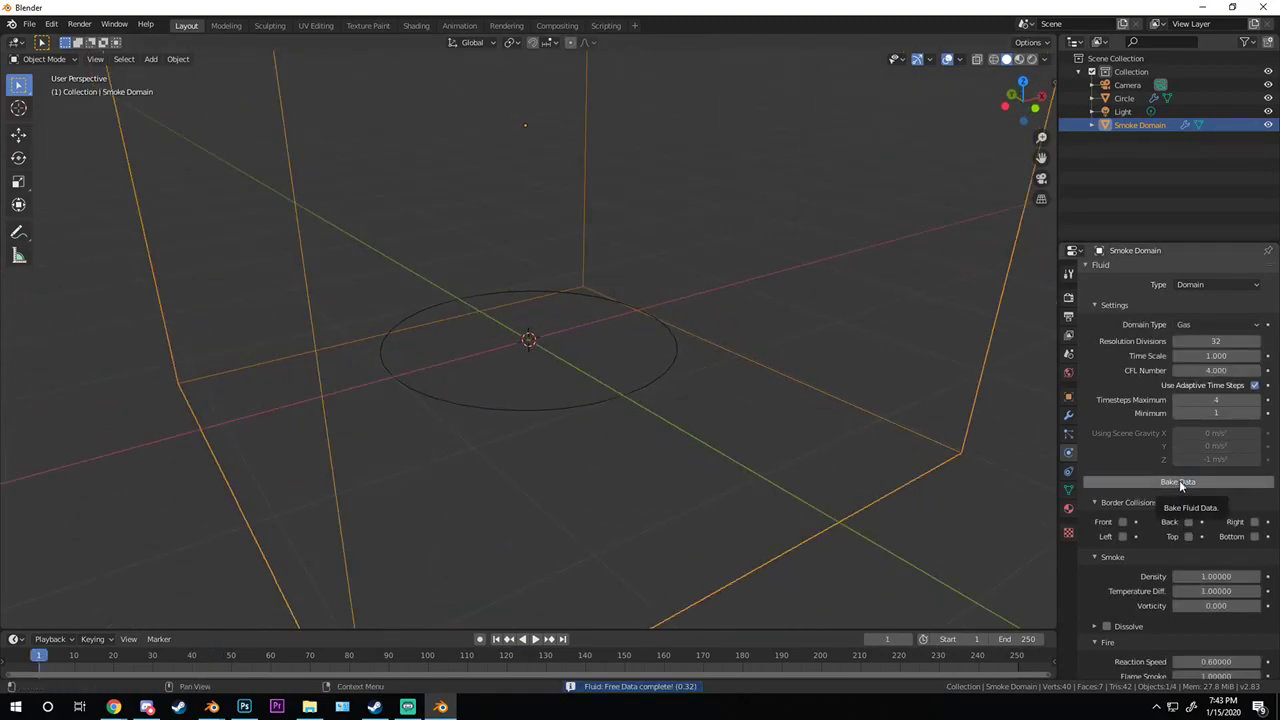
pyautogui.click(1188, 486)
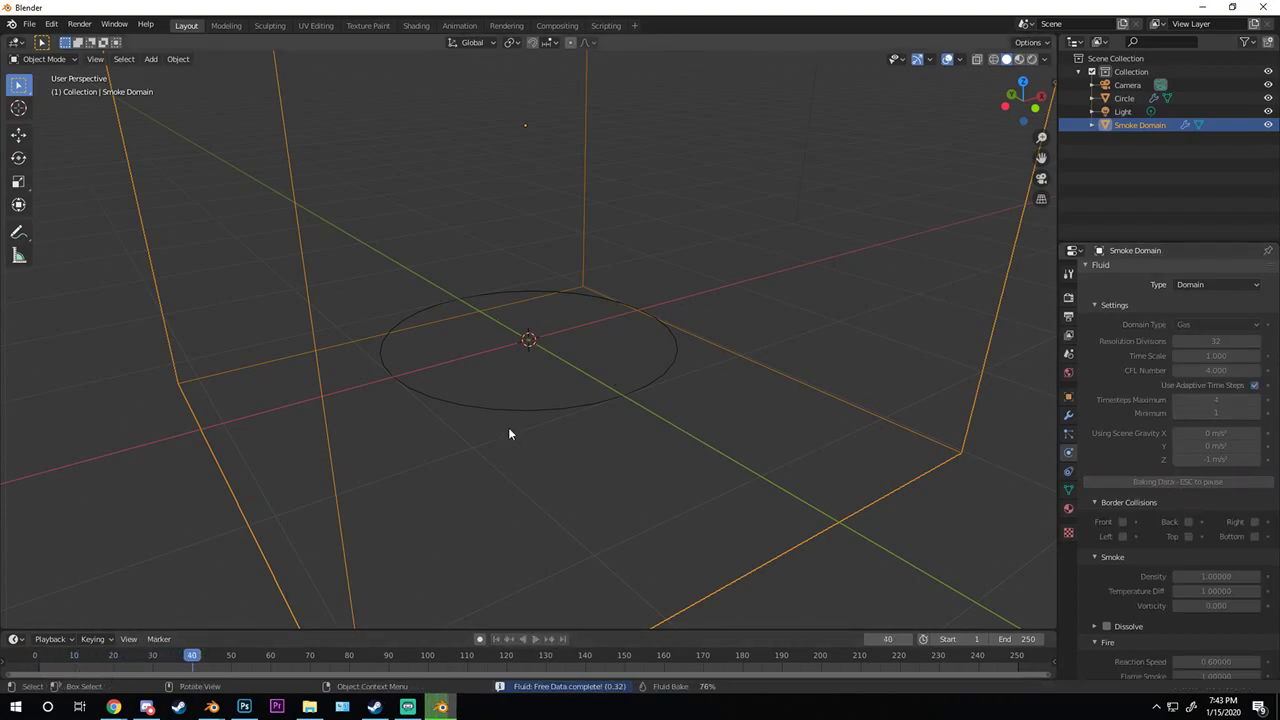
# - Play the baked fire animation and stop it at frame 88
pyautogui.press('space')
pyautogui.scroll(-3, 509, 433)
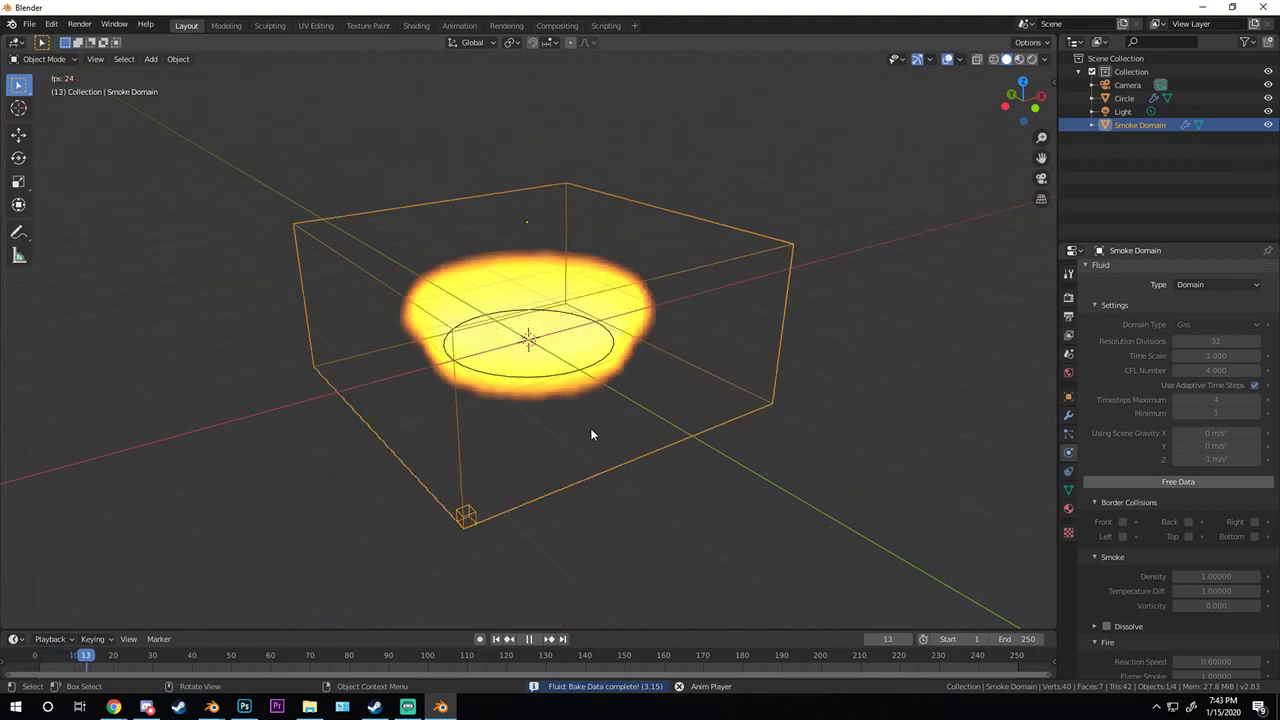
pyautogui.moveTo(592, 433); pyautogui.dragTo(549, 400, button='middle')
pyautogui.moveTo(634, 363); pyautogui.dragTo(654, 391, button='middle')
pyautogui.press('space')
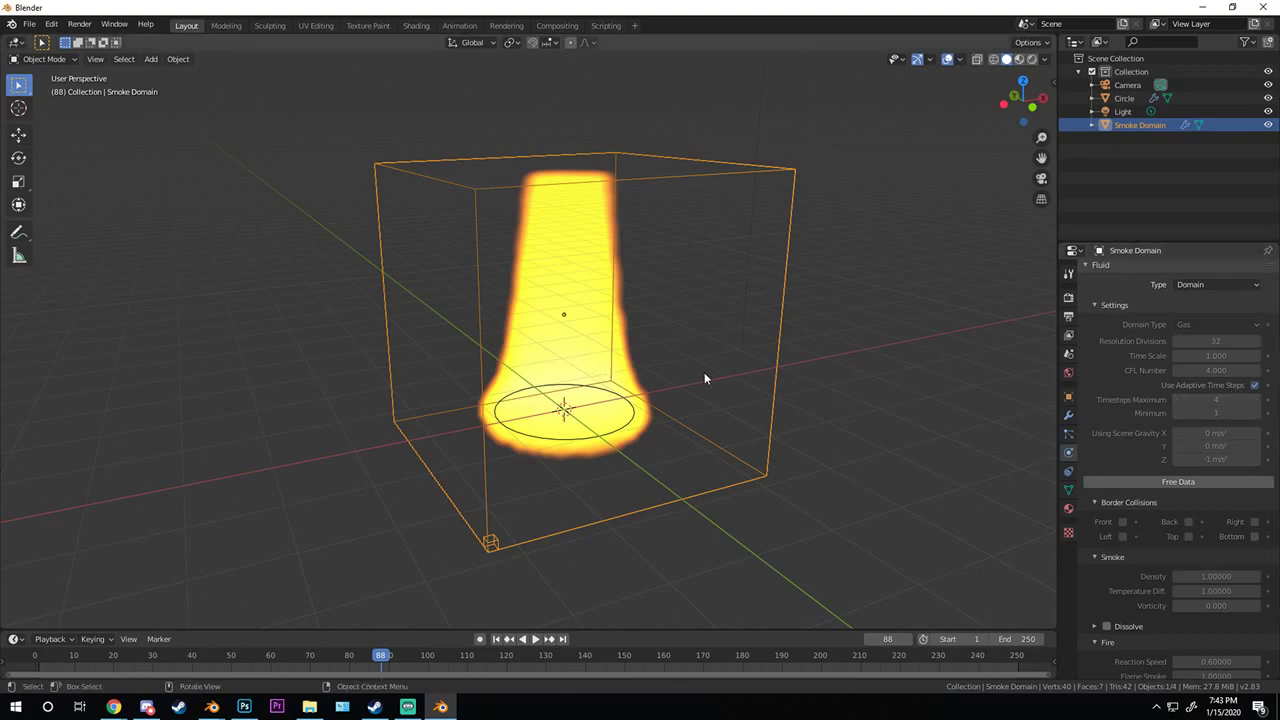
# - Inspect the flames above the circle from several angles and distances, and return to the first frame
pyautogui.scroll(3, 755, 359)
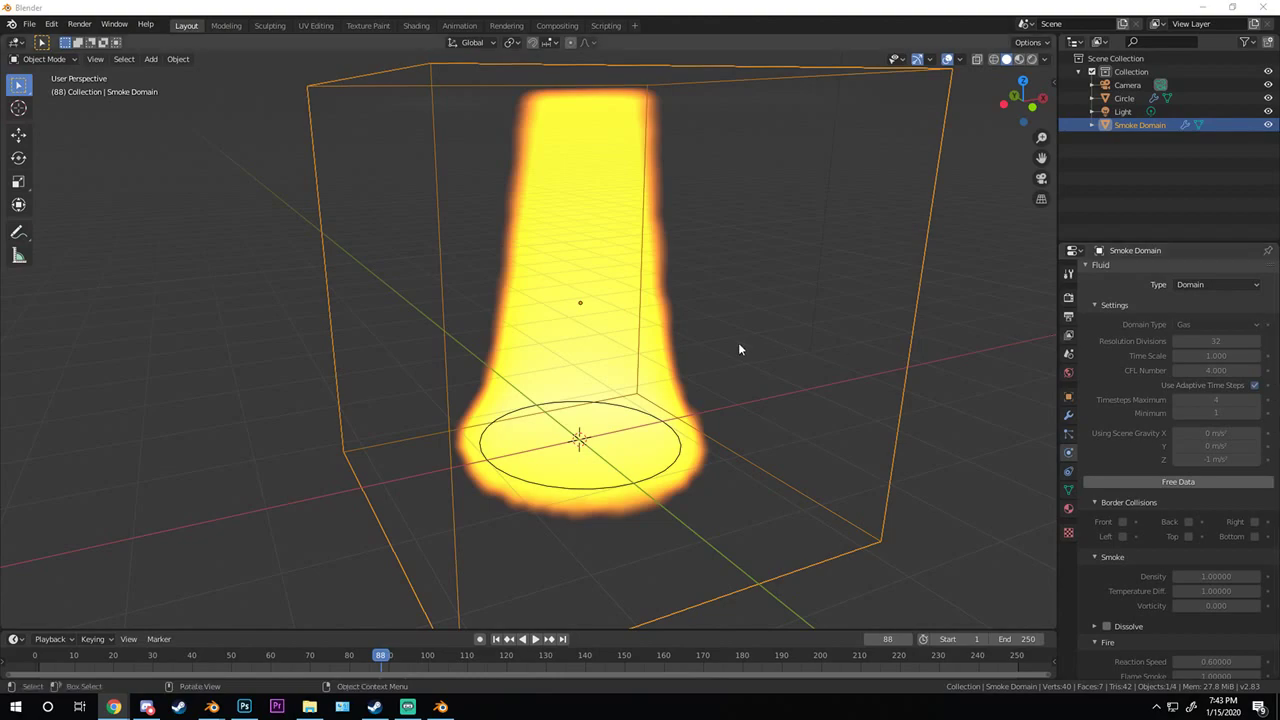
pyautogui.scroll(-4, 738, 345)
pyautogui.moveTo(670, 370); pyautogui.dragTo(638, 374, button='middle')
pyautogui.scroll(5, 638, 374)
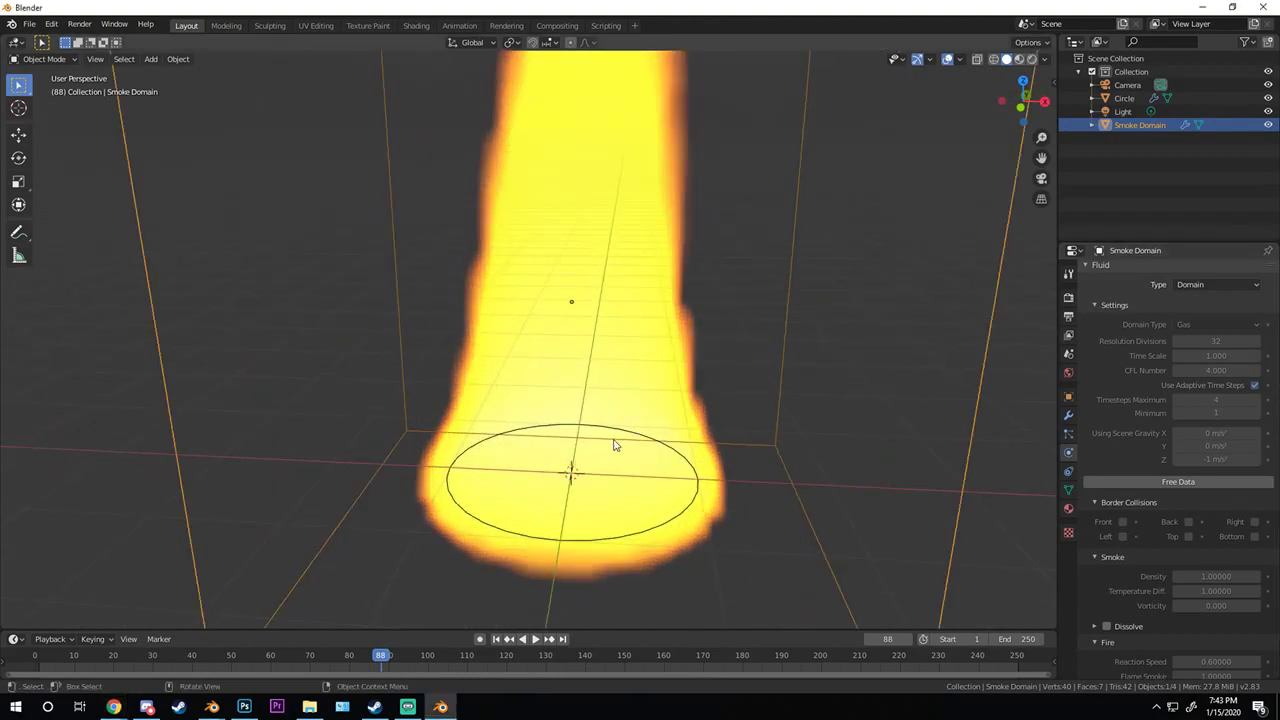
pyautogui.scroll(-3, 617, 445)
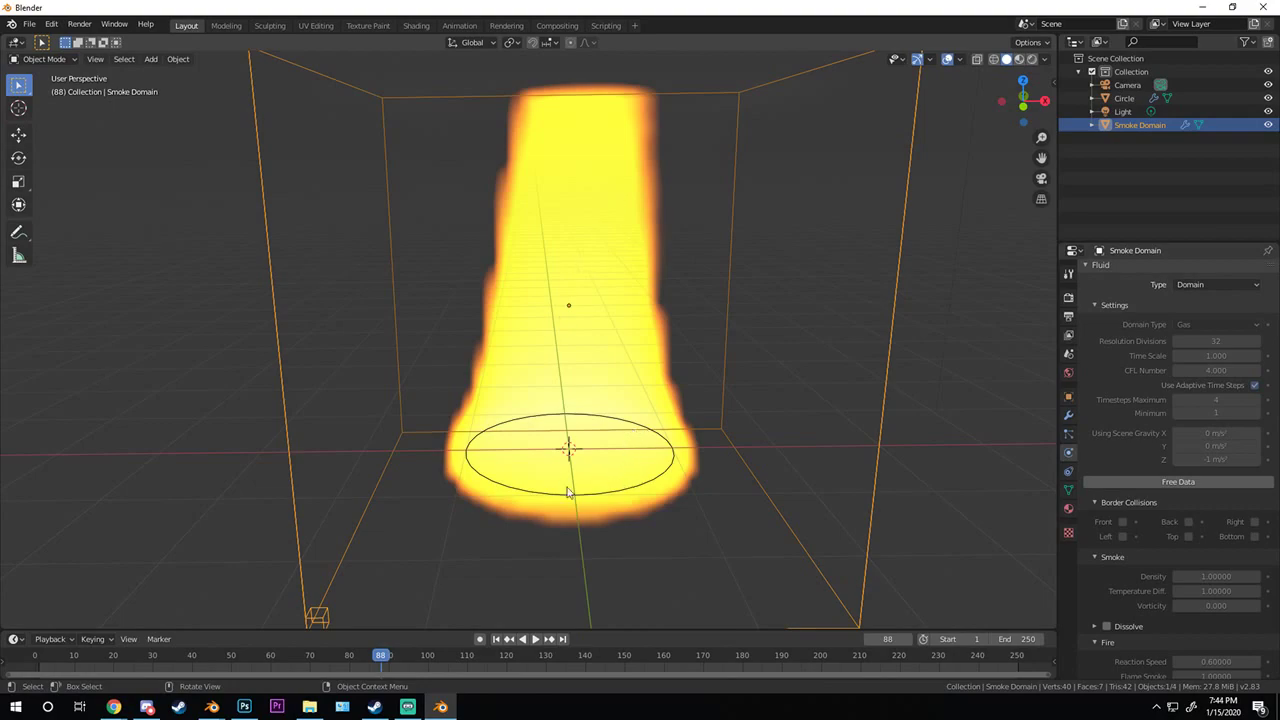
pyautogui.scroll(-3, 643, 471)
pyautogui.moveTo(643, 471); pyautogui.dragTo(635, 479, button='middle')
pyautogui.click(496, 639)
# - Select the circle, enable Texture in its fluid flow settings, and expand the texture options
pyautogui.scroll(3, 643, 446)
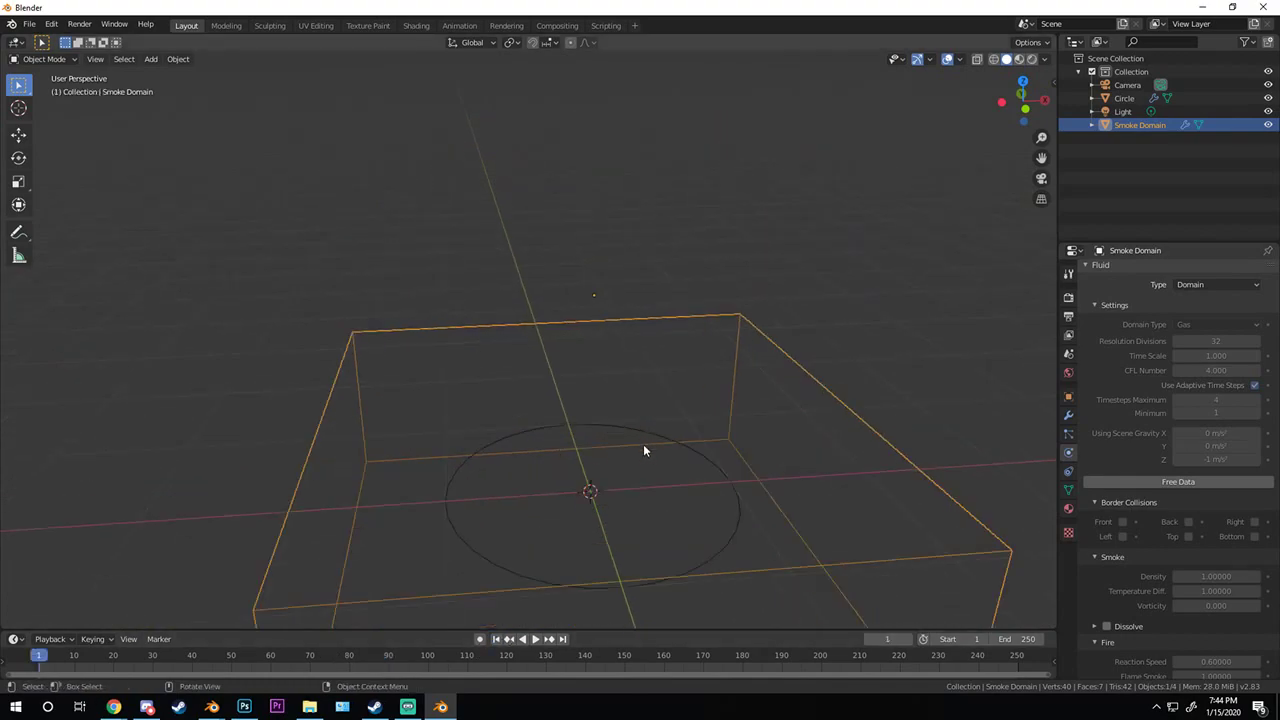
pyautogui.click(740, 510)
pyautogui.moveTo(743, 512); pyautogui.dragTo(504, 469, button='middle')
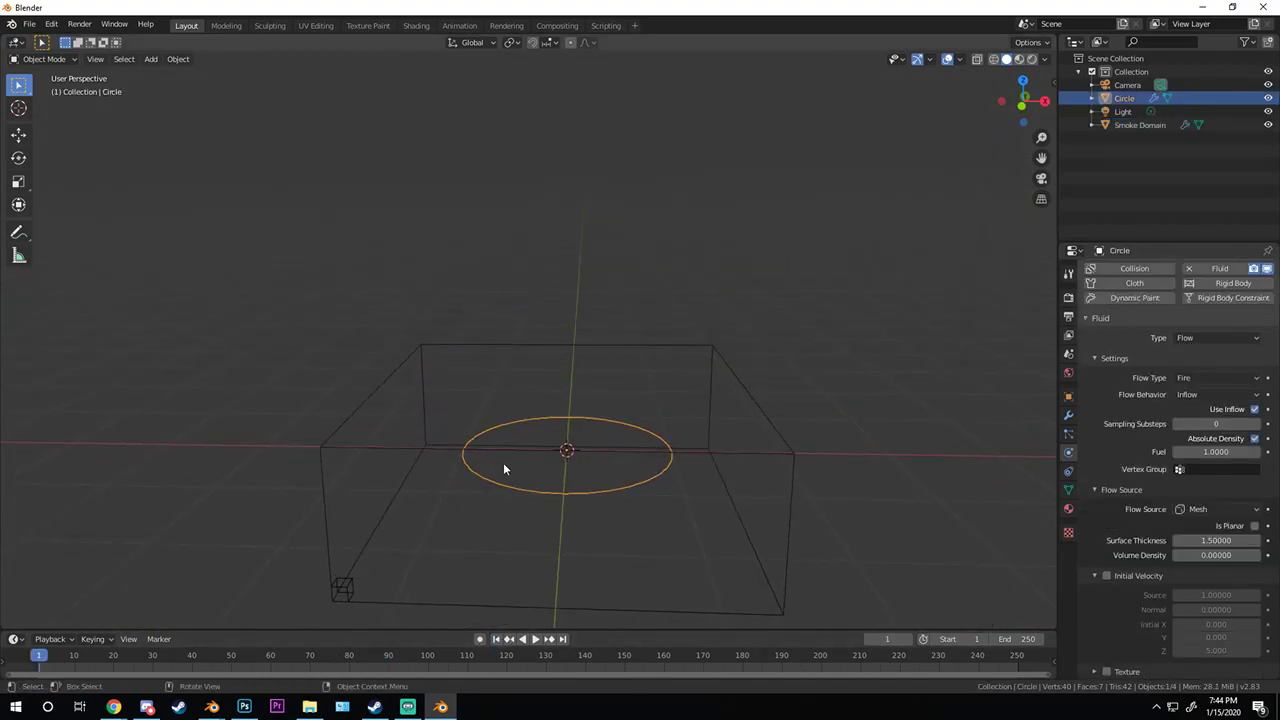
pyautogui.moveTo(642, 486); pyautogui.dragTo(1151, 524, button='middle')
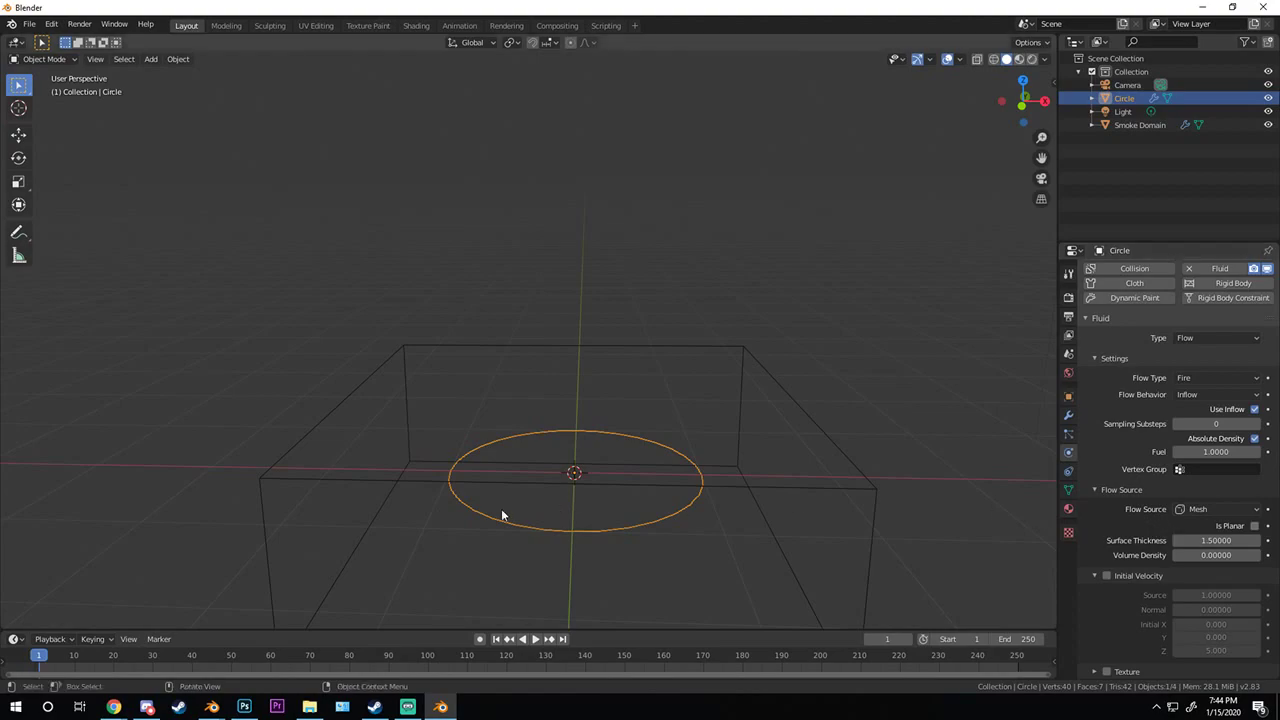
pyautogui.click(1106, 671)
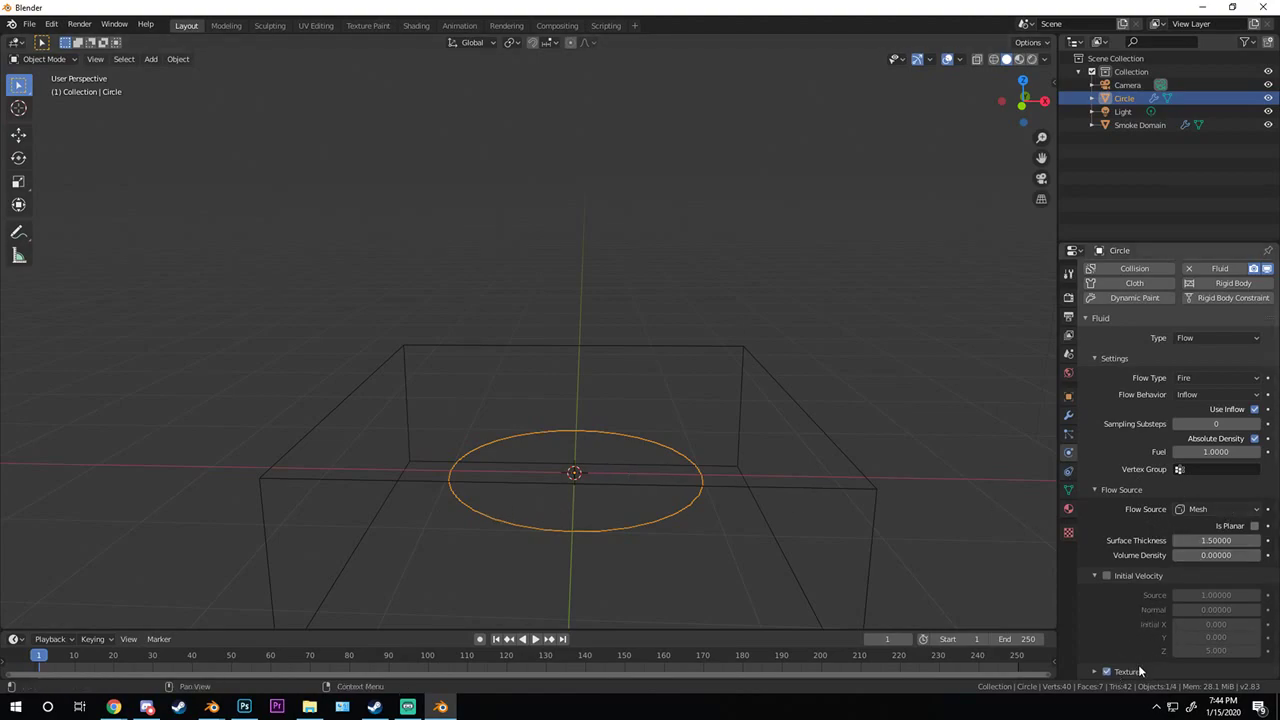
pyautogui.scroll(-2, 1180, 596)
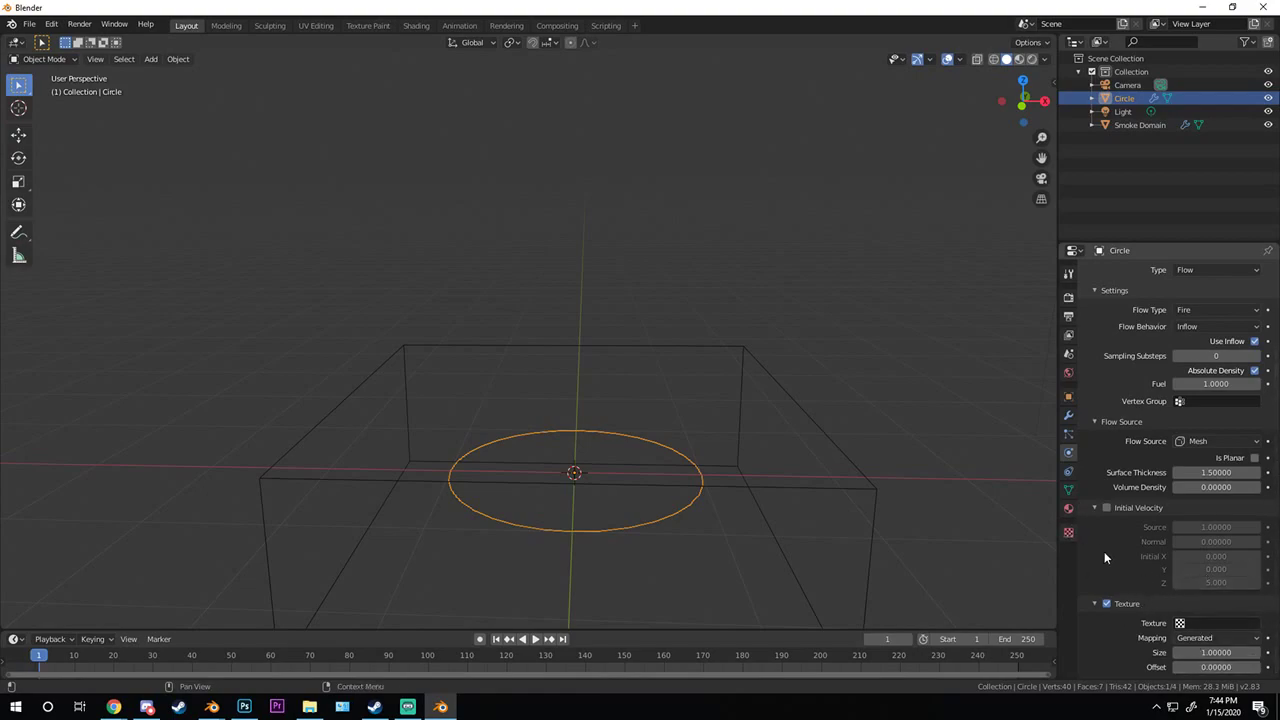
# - Create a new texture and set its type to Clouds
pyautogui.click(1067, 533)
pyautogui.click(1148, 292)
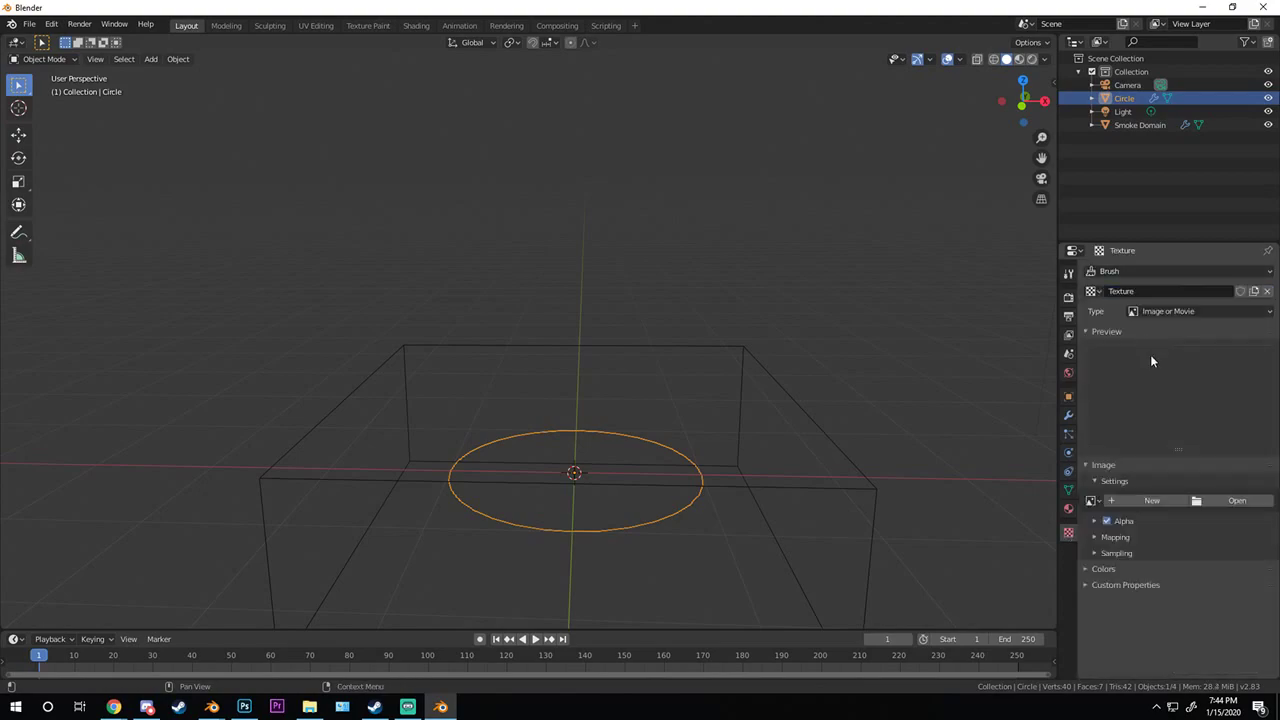
pyautogui.click(1200, 311)
pyautogui.click(1177, 355)
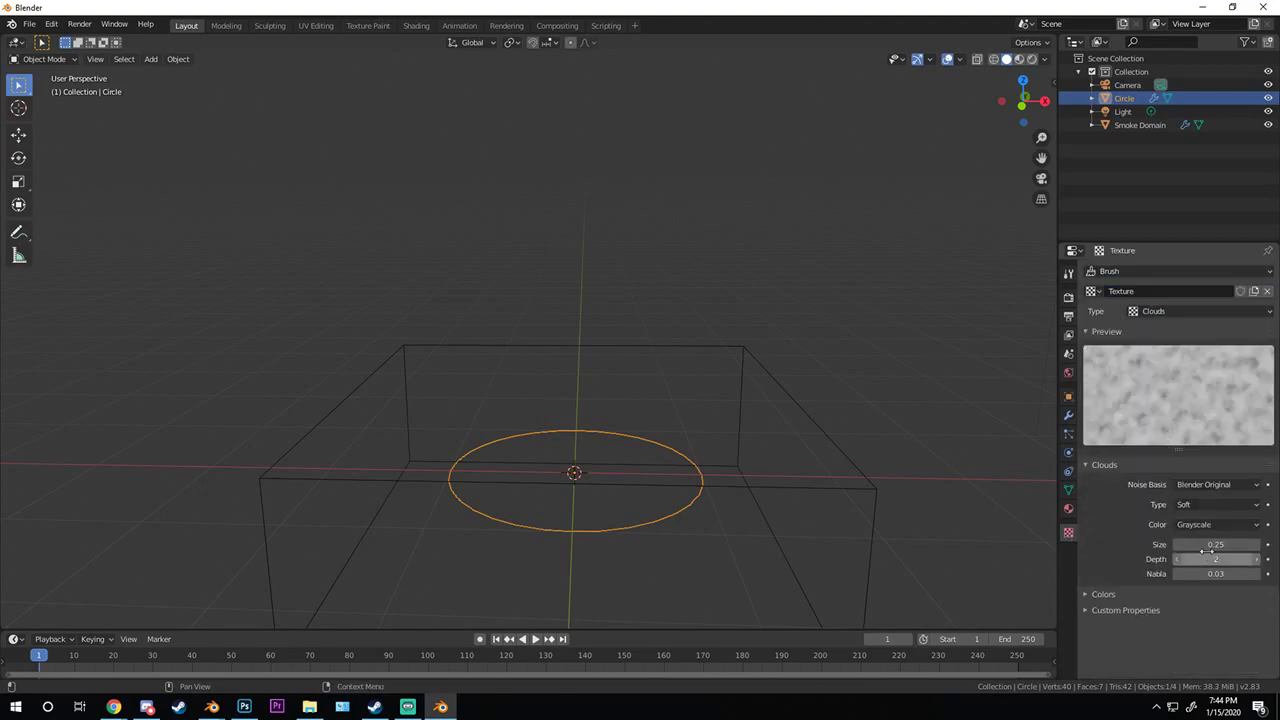
# - Set the clouds texture's contrast to 5 and its size to 0.1
pyautogui.click(1117, 594)
pyautogui.scroll(-2, 1189, 622)
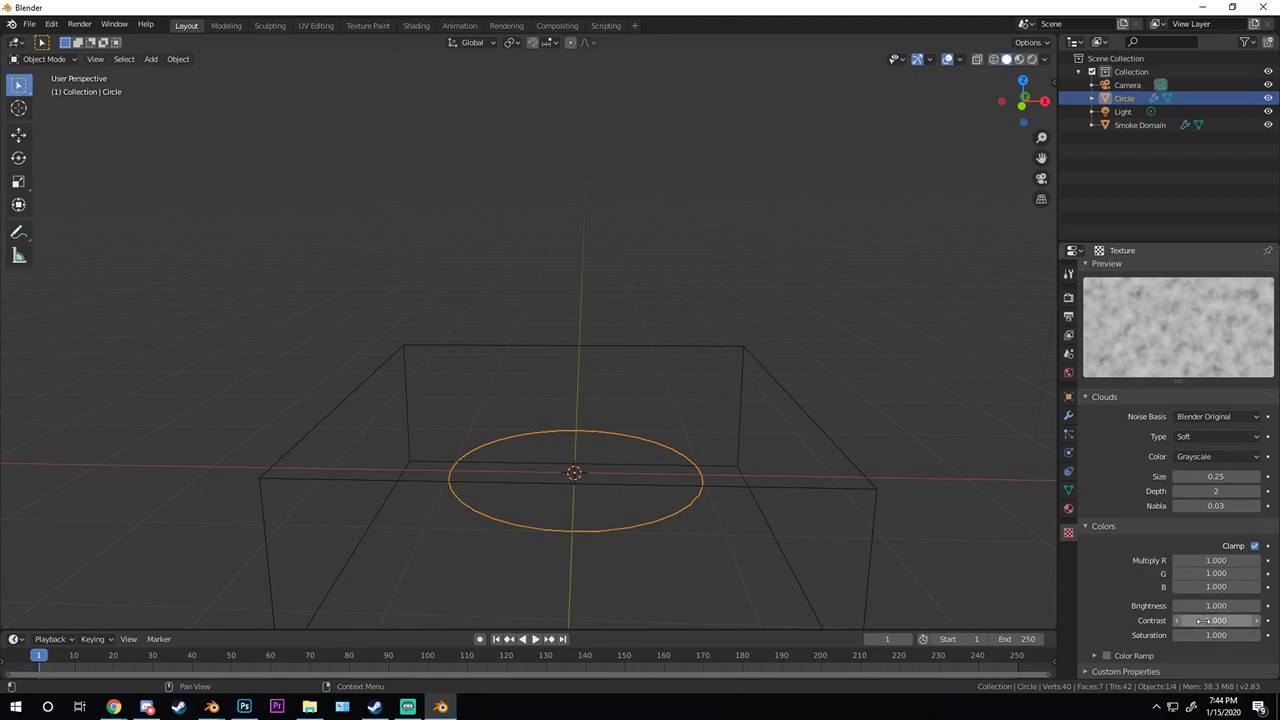
pyautogui.click(1205, 621)
pyautogui.write('5')
pyautogui.press('Return')
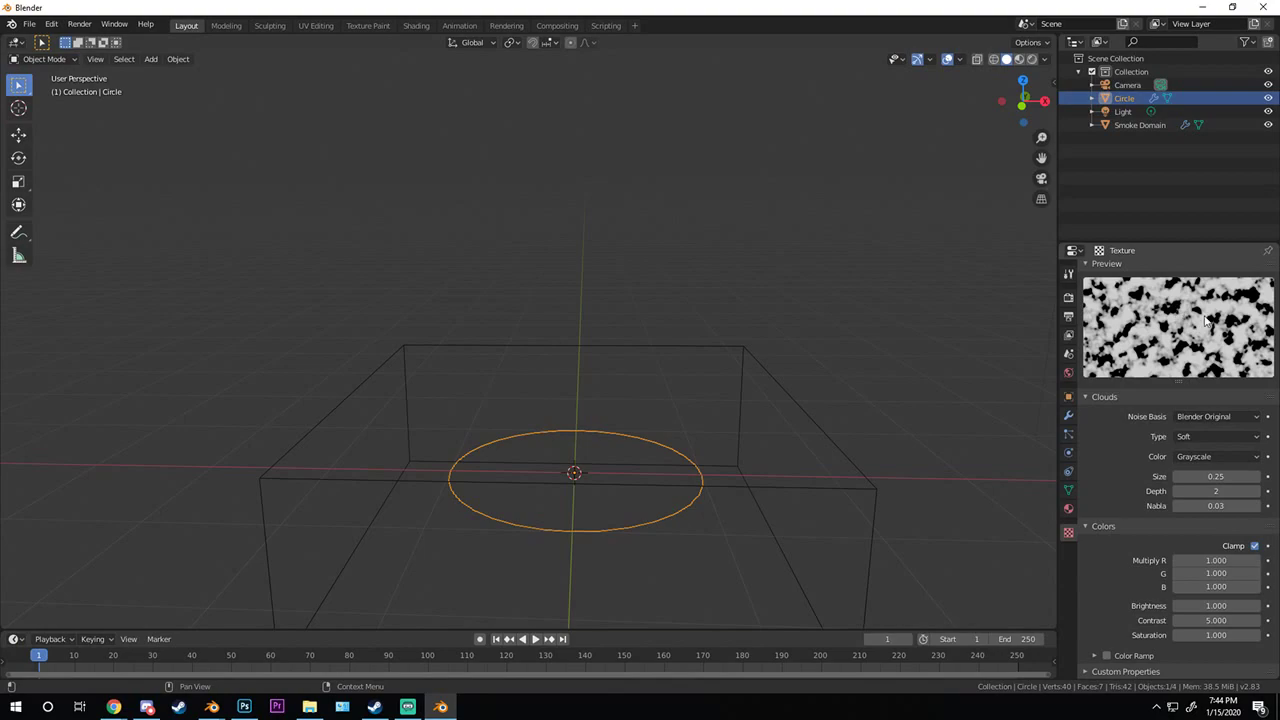
pyautogui.click(1216, 476)
pyautogui.write('0.1')
pyautogui.press('Return')
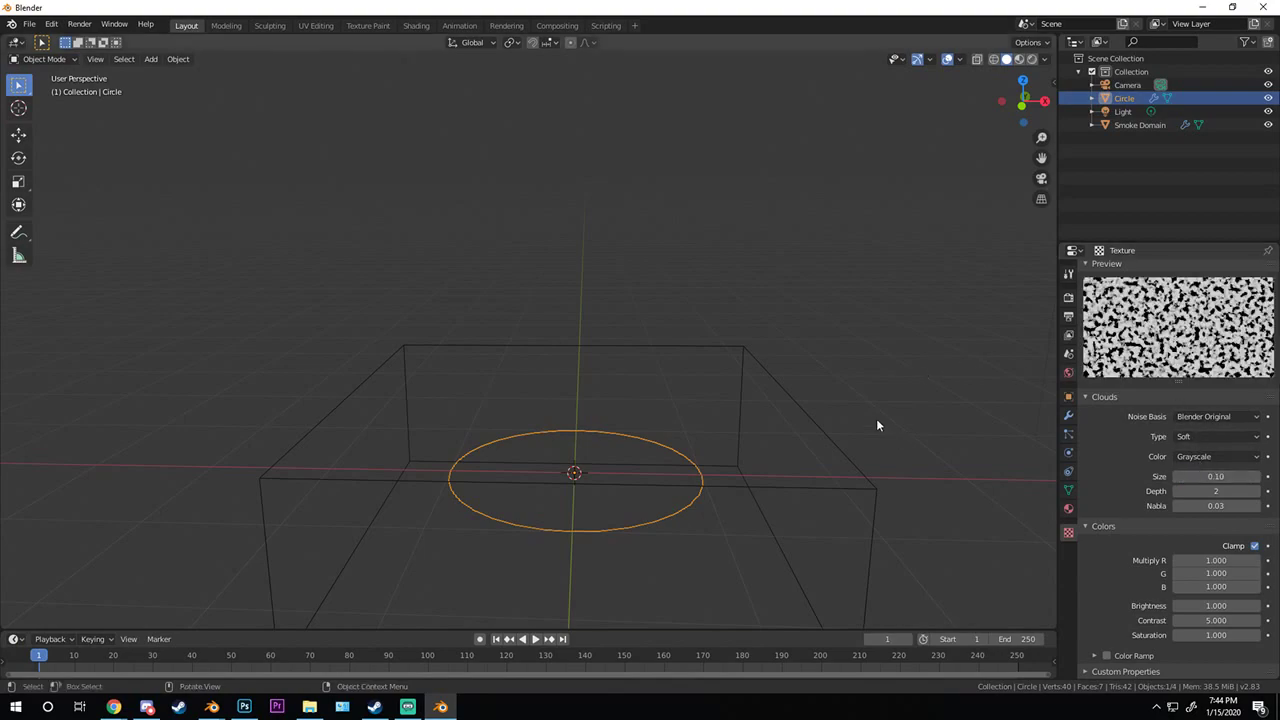
# - Assign the new clouds texture to the Texture setting of the circle's fluid flow
pyautogui.scroll(-2, 788, 452)
pyautogui.scroll(2, 790, 451)
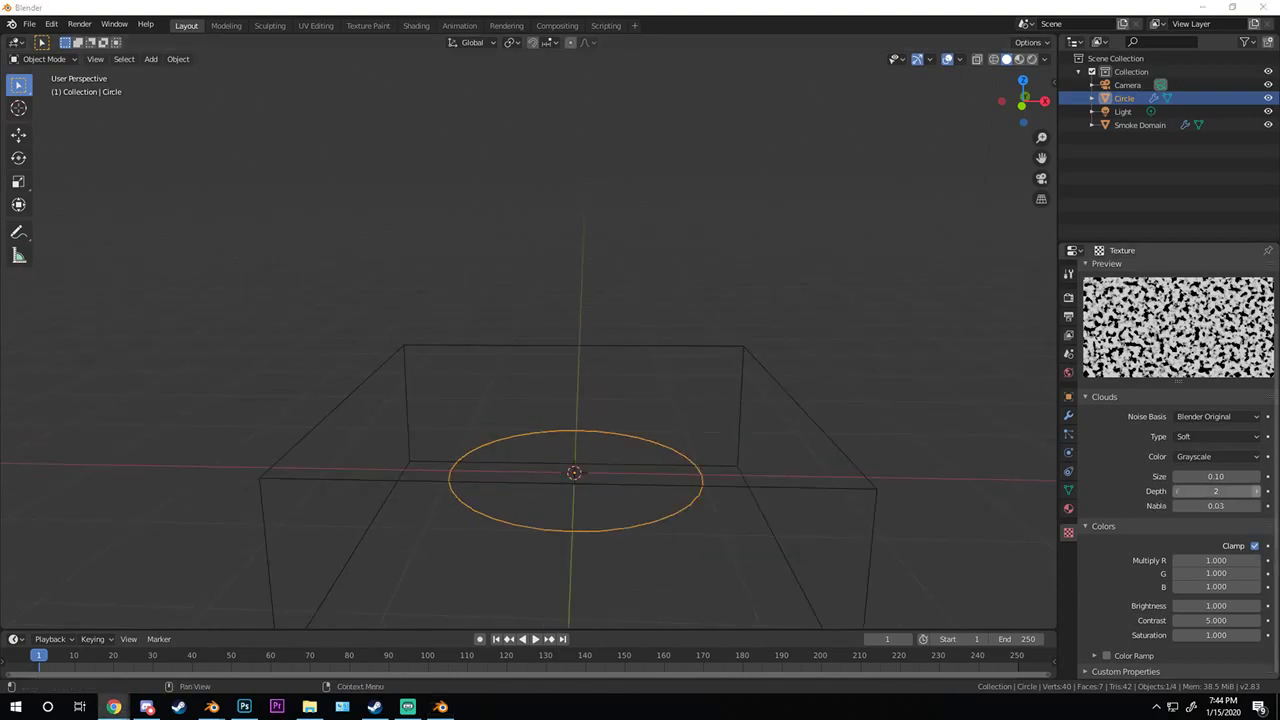
pyautogui.moveTo(660, 449); pyautogui.dragTo(738, 460, button='middle')
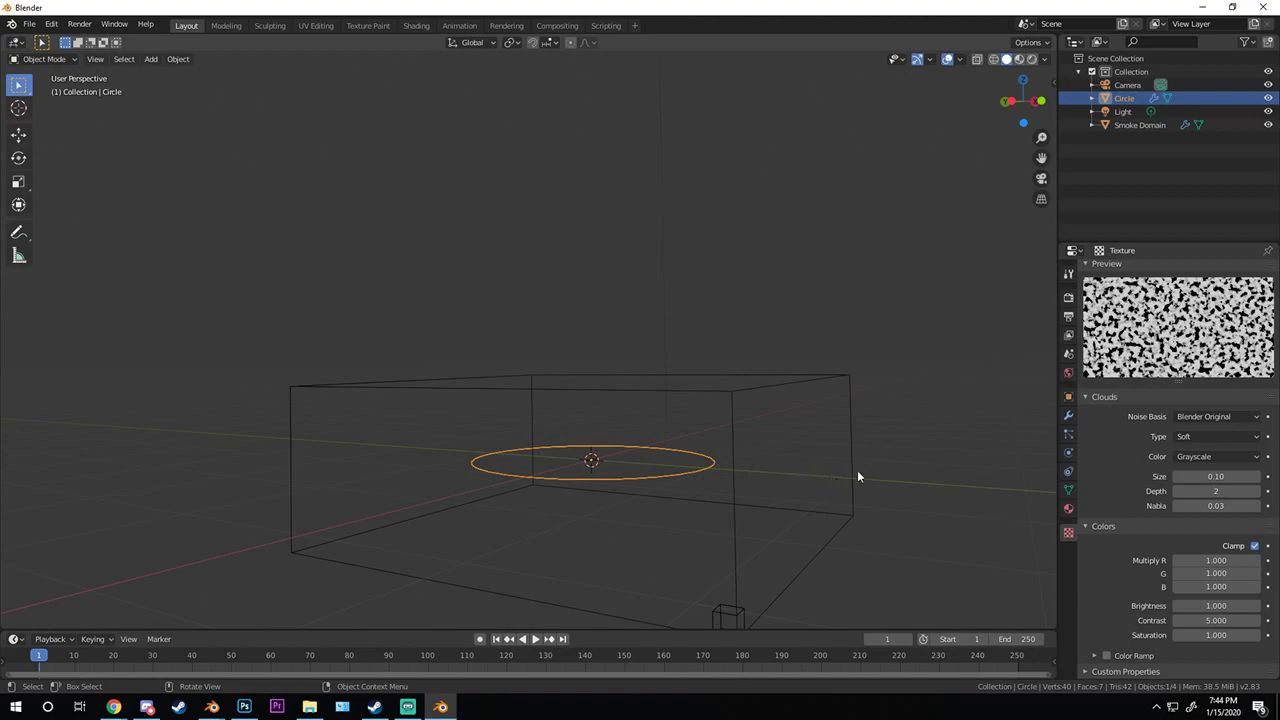
pyautogui.moveTo(854, 451); pyautogui.dragTo(986, 451, button='middle')
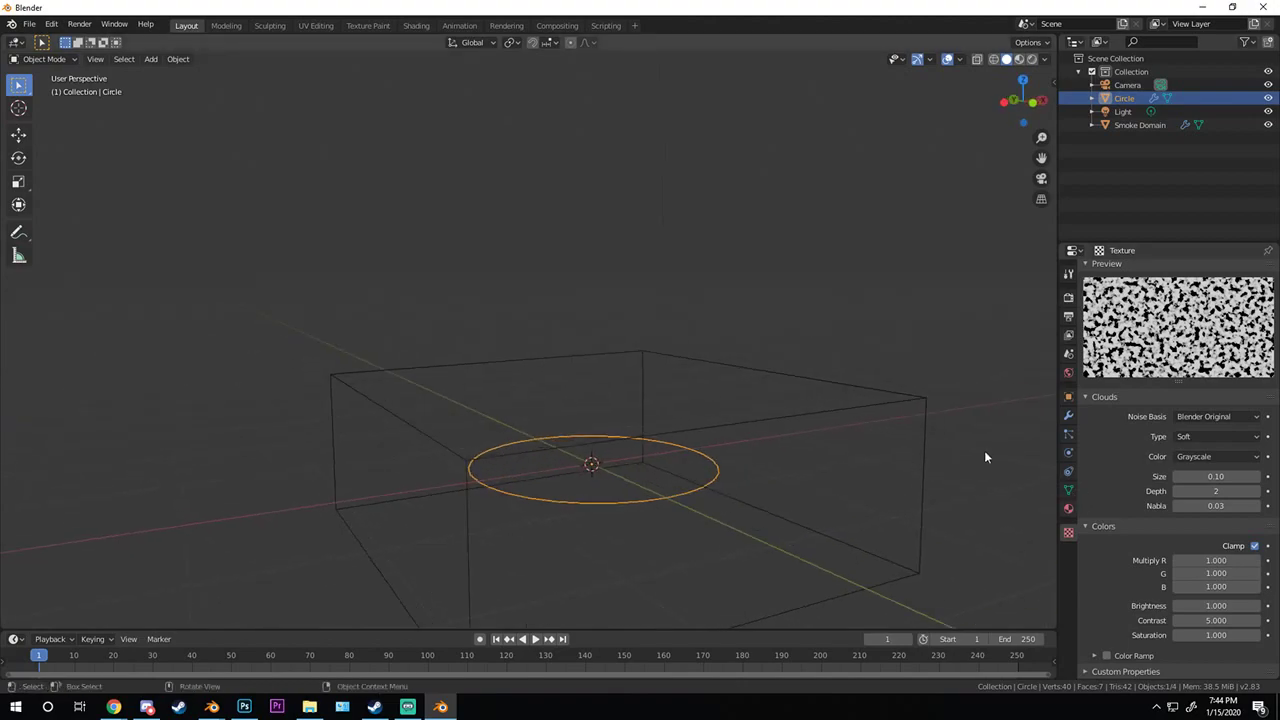
pyautogui.click(1069, 453)
pyautogui.click(1218, 623)
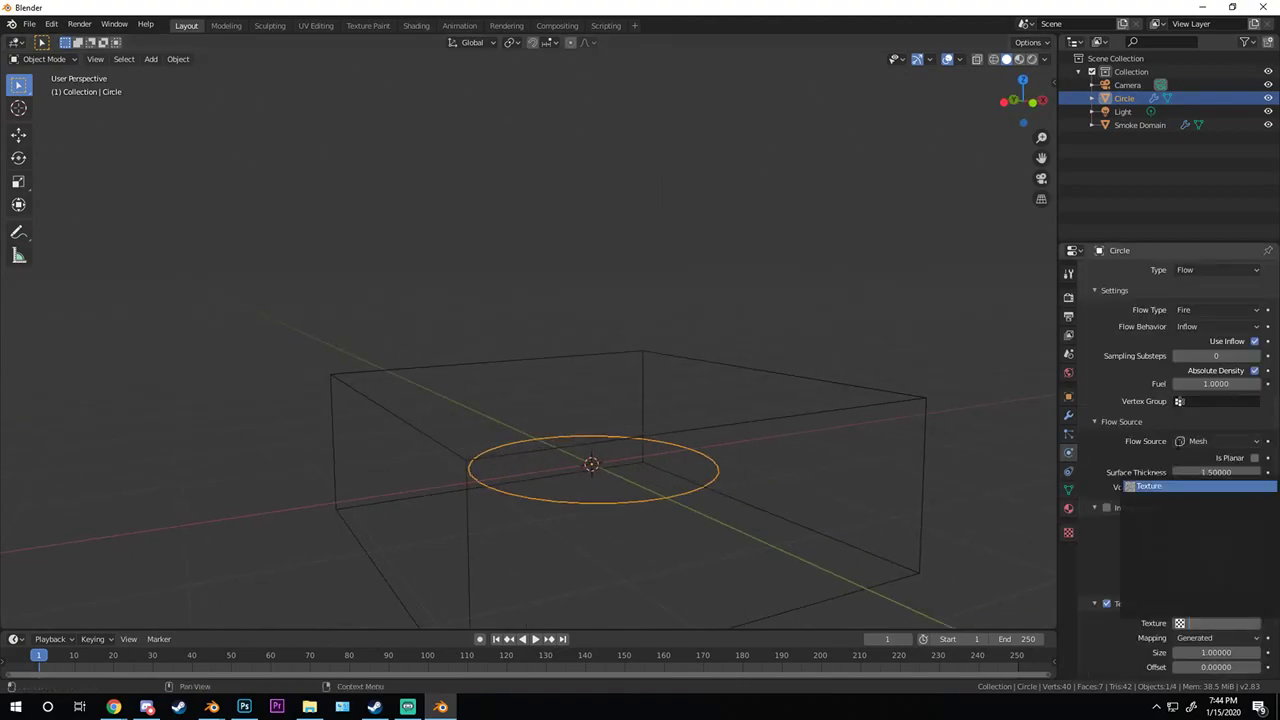
pyautogui.click(1150, 486)
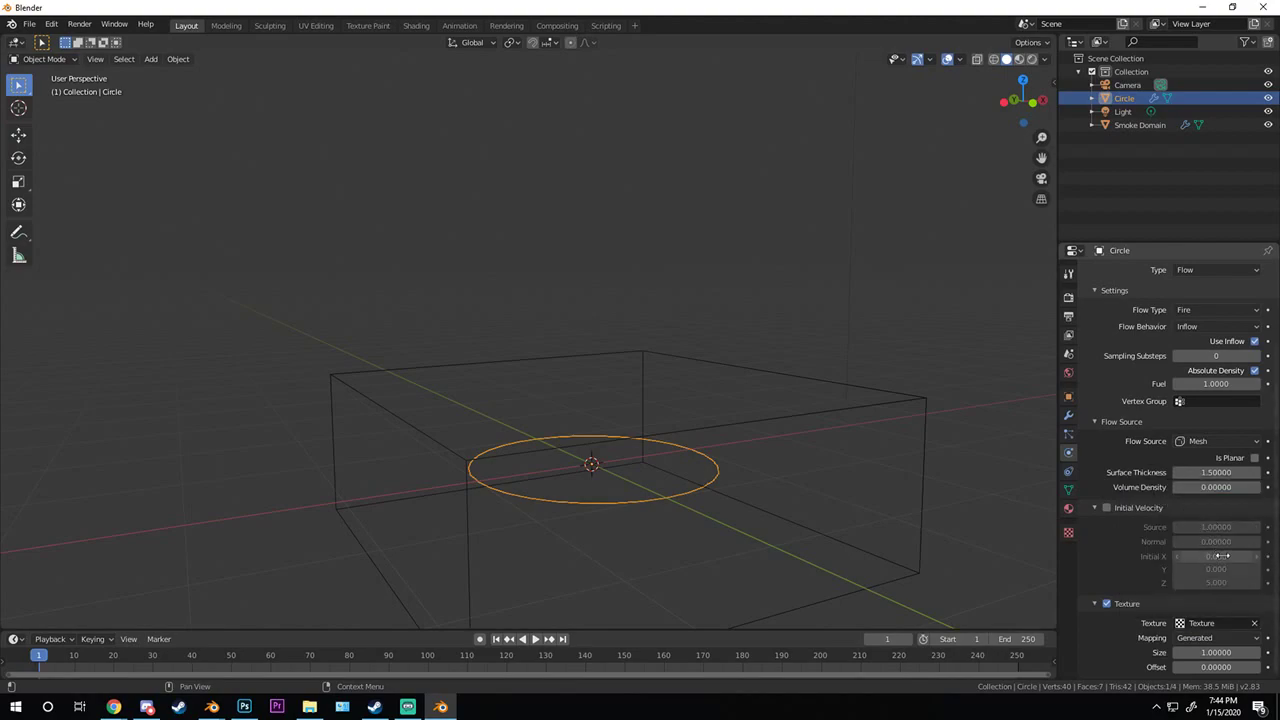
# - Keyframe the flow texture's offset at 0 on frame 1 and at 0.3 on frame 50, and return to the first frame
pyautogui.moveTo(790, 365); pyautogui.dragTo(729, 394, button='middle')
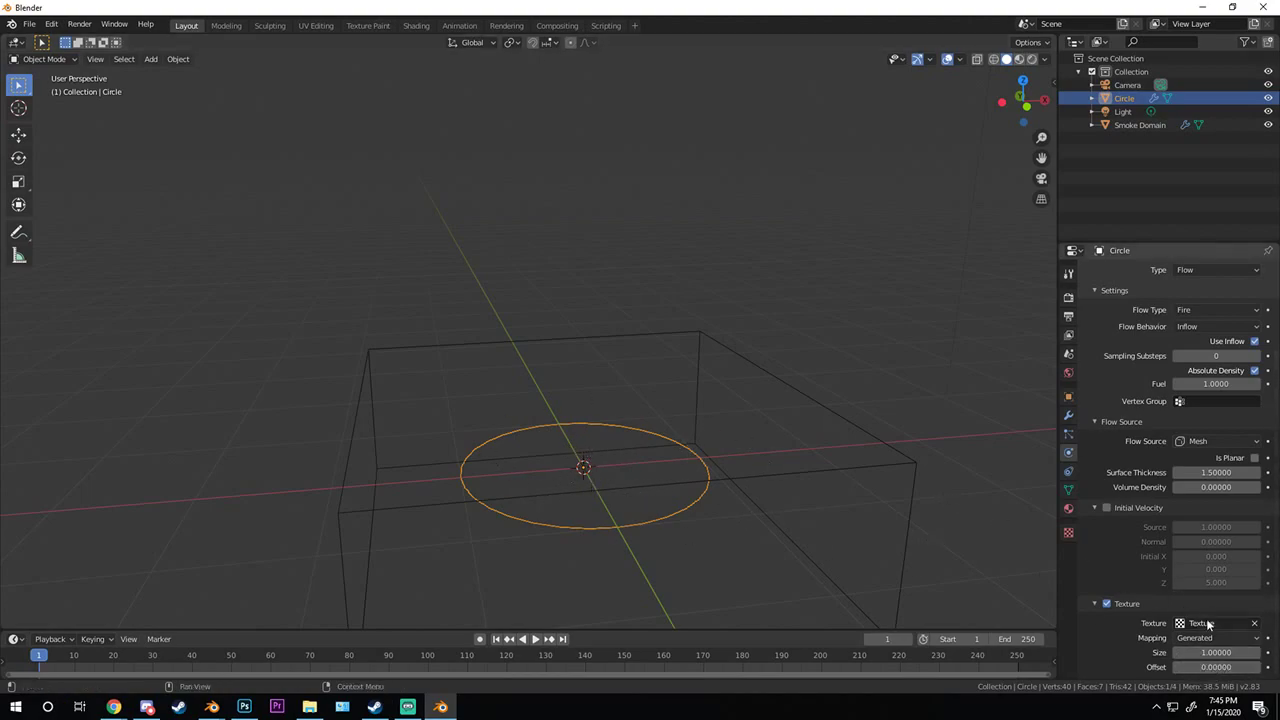
pyautogui.click(1267, 668)
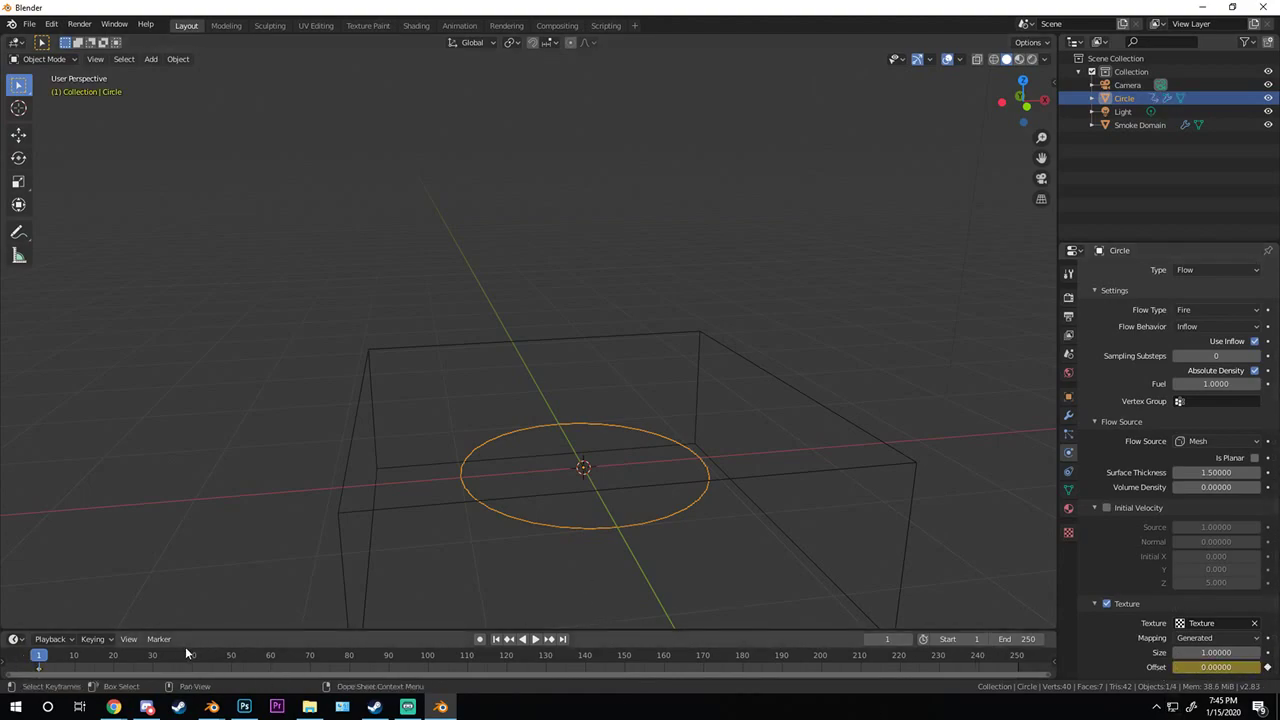
pyautogui.moveTo(219, 656); pyautogui.dragTo(232, 656)
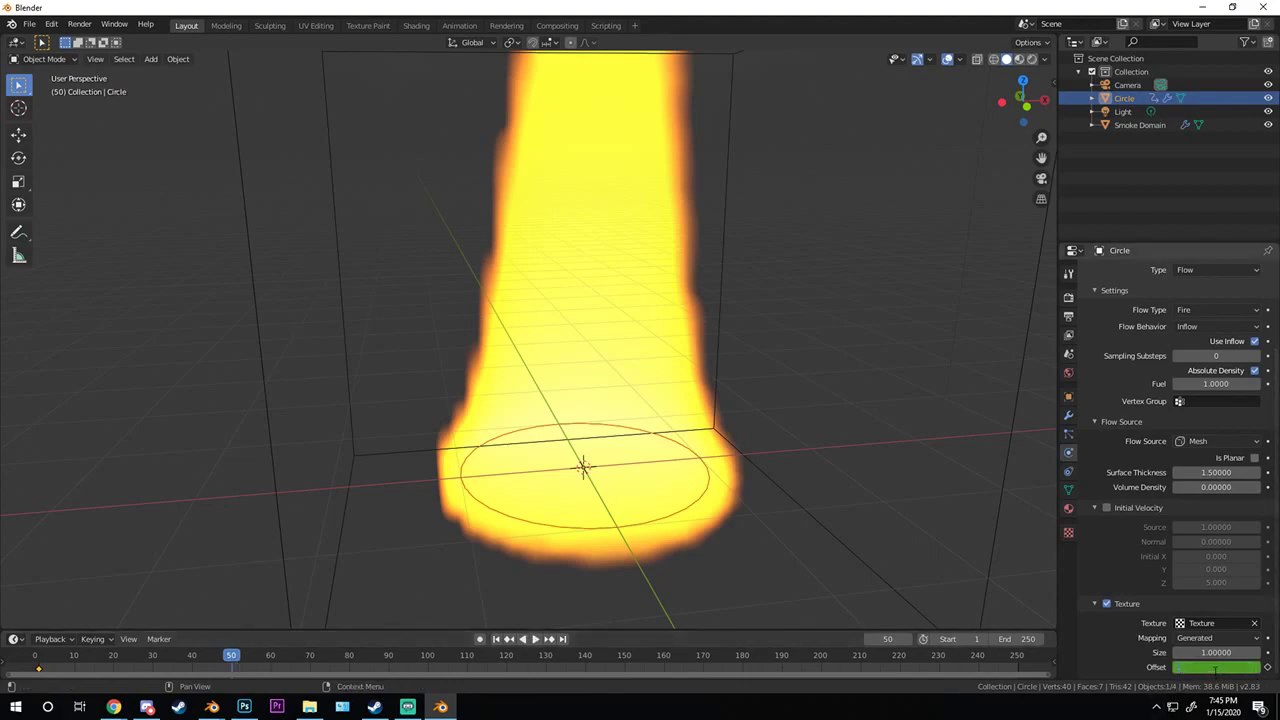
pyautogui.press('Return')
pyautogui.click(1267, 667)
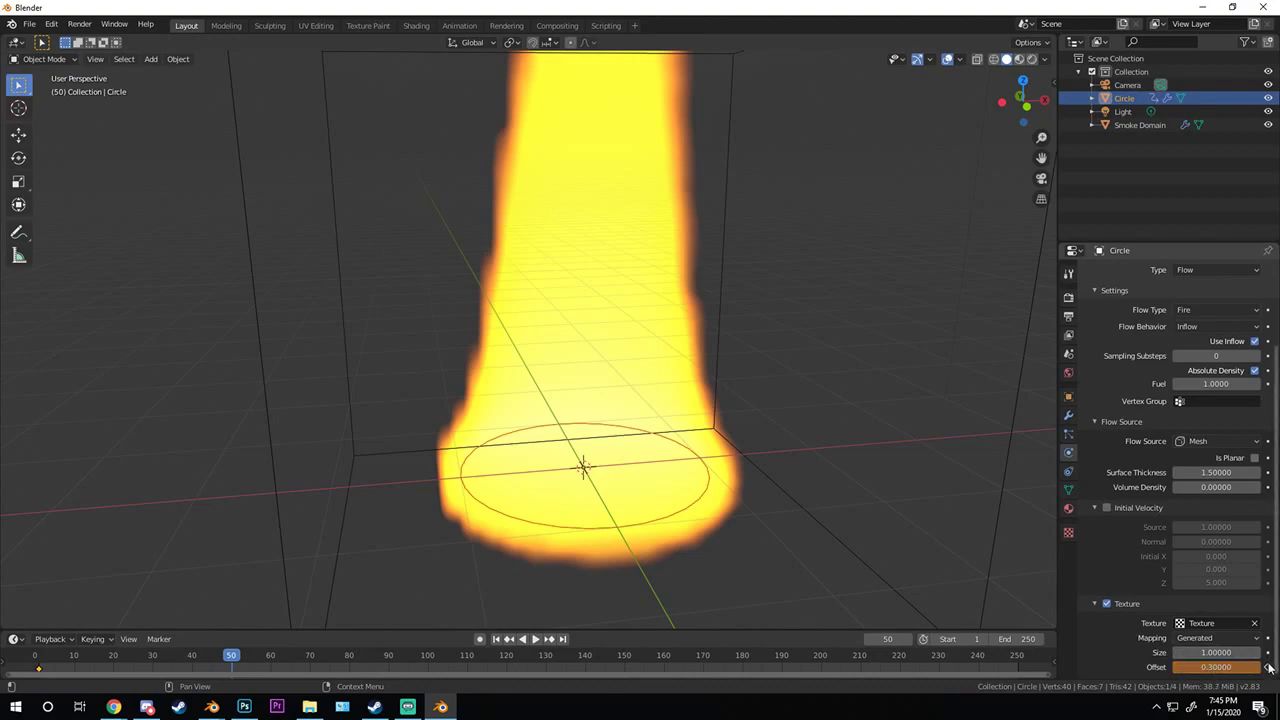
pyautogui.scroll(-2, 622, 490)
pyautogui.click(497, 640)
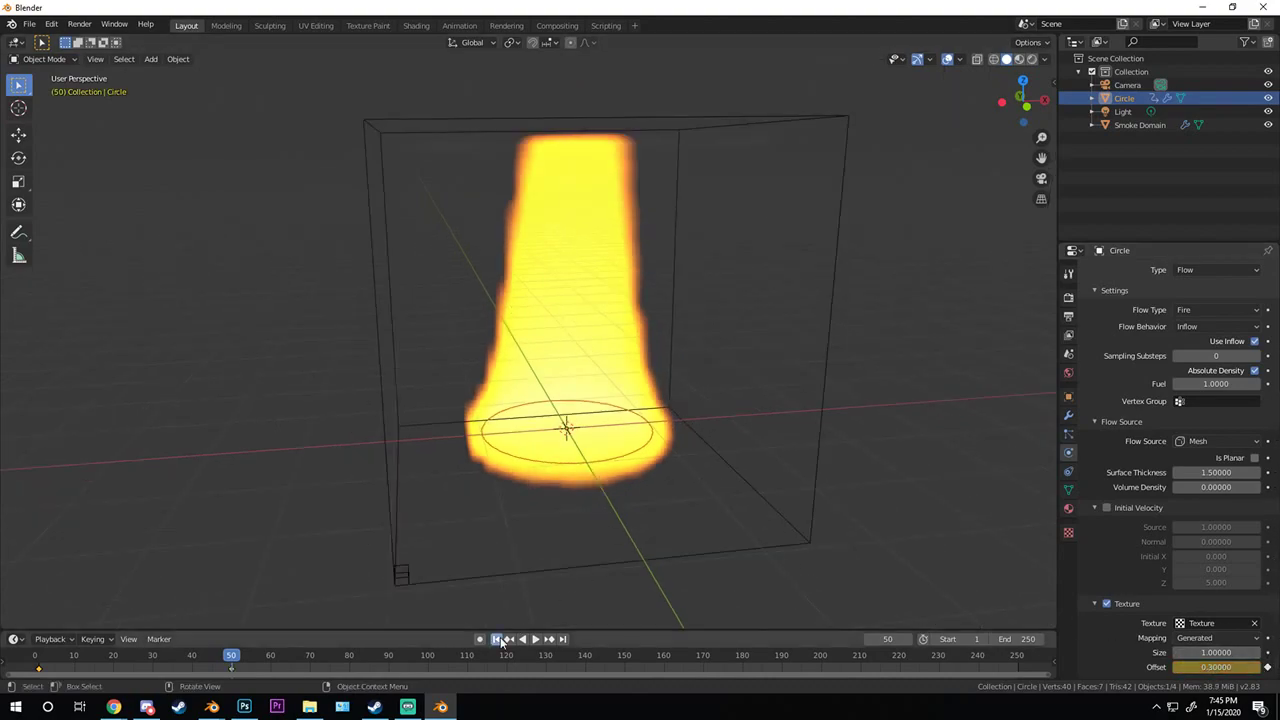
pyautogui.scroll(3, 708, 530)
pyautogui.scroll(-2, 1051, 525)
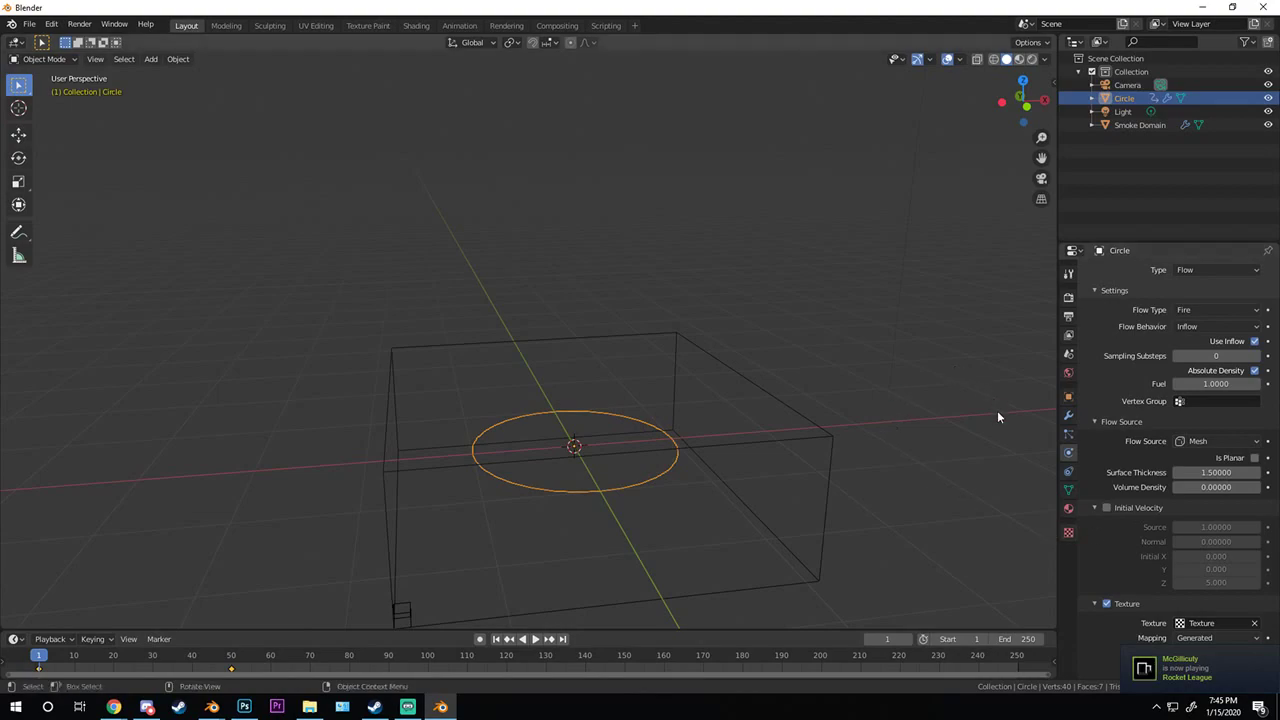
# - Free the smoke domain's baked data and rebake it with a fire Reaction Speed of 0.75
pyautogui.click(703, 450)
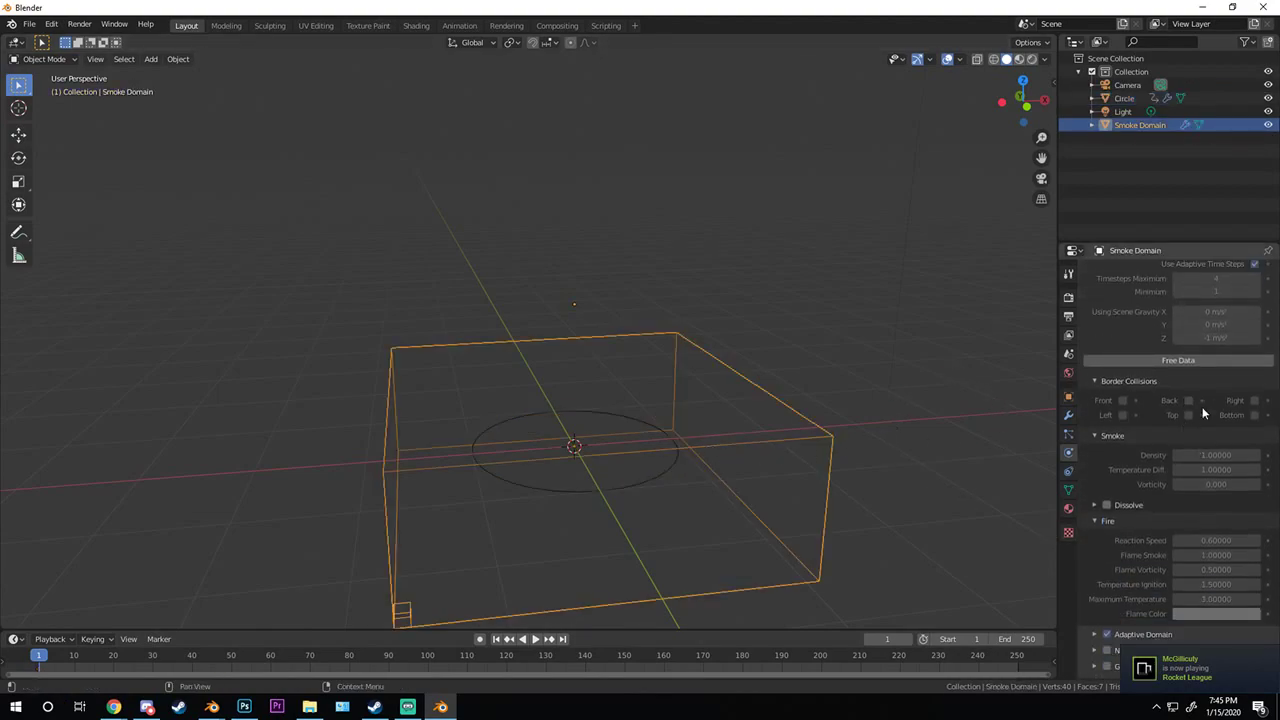
pyautogui.click(1192, 360)
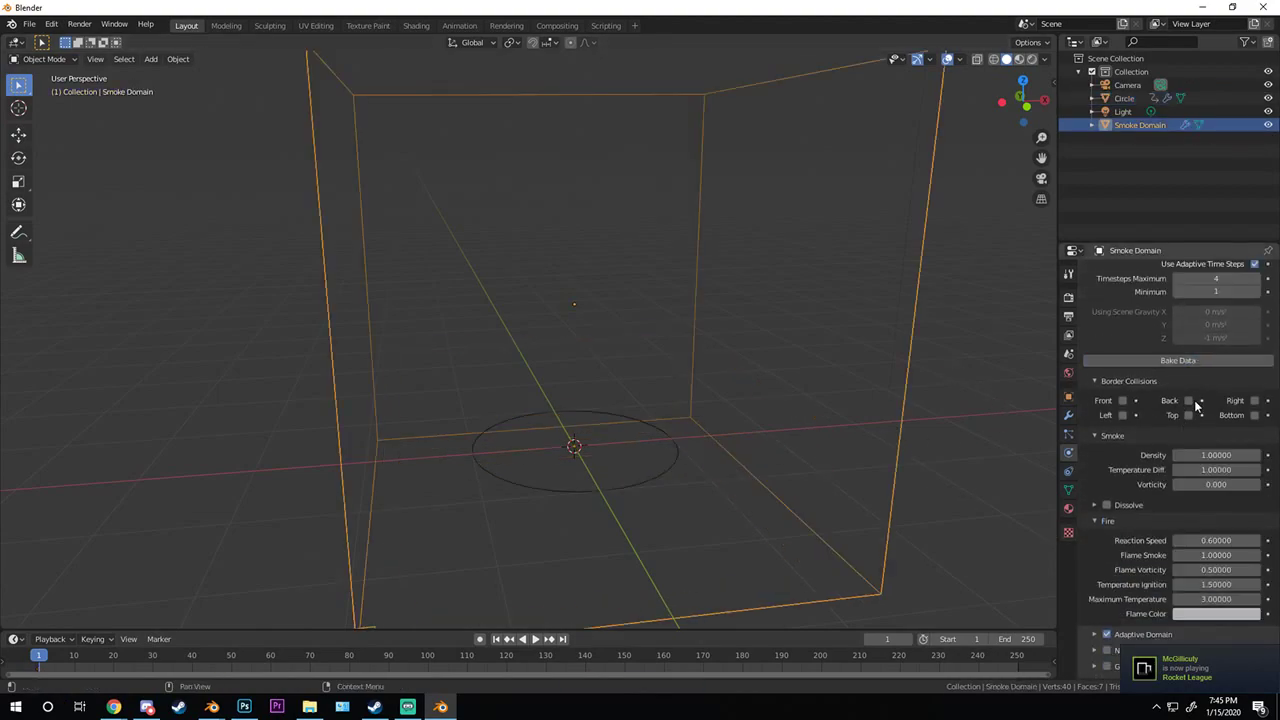
pyautogui.doubleClick(1233, 540)
pyautogui.press('BackSpace')
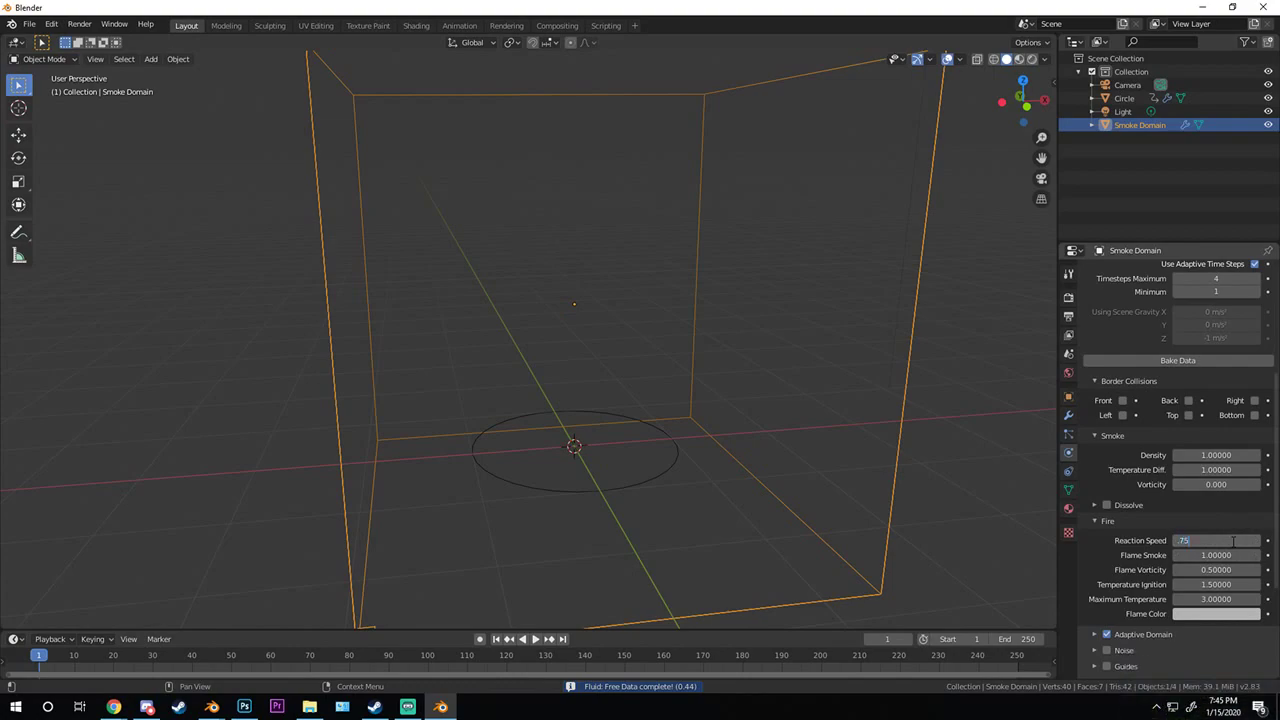
pyautogui.press('Return')
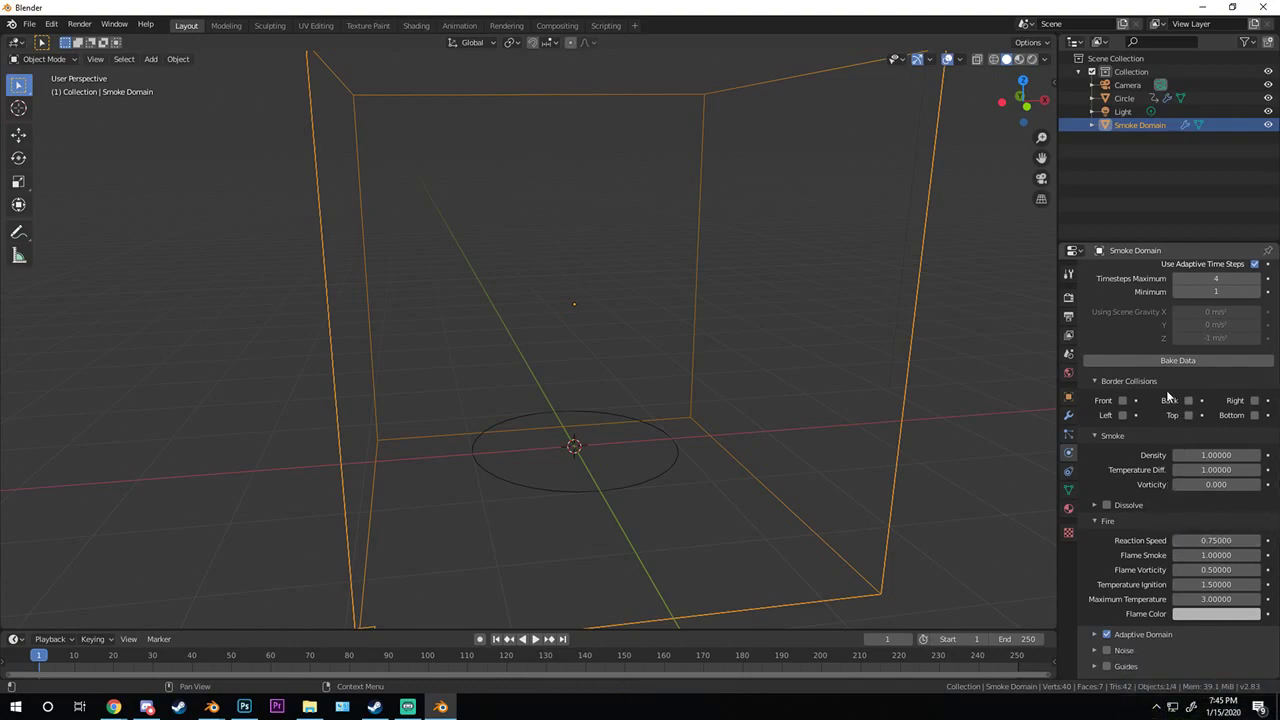
pyautogui.click(1176, 360)
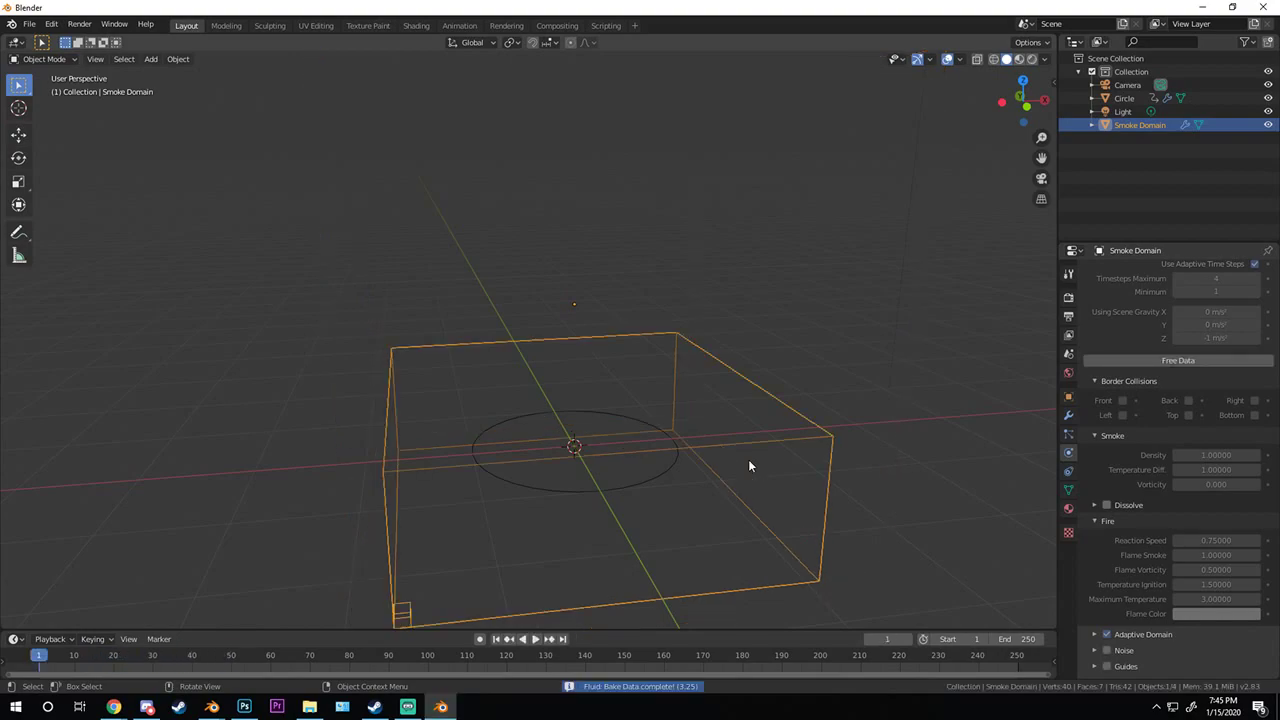
# - Play the textured fire animation, stop it at frame 82 to inspect the flames, and return to the first frame
pyautogui.press('space')
pyautogui.moveTo(700, 456); pyautogui.dragTo(634, 469, button='middle')
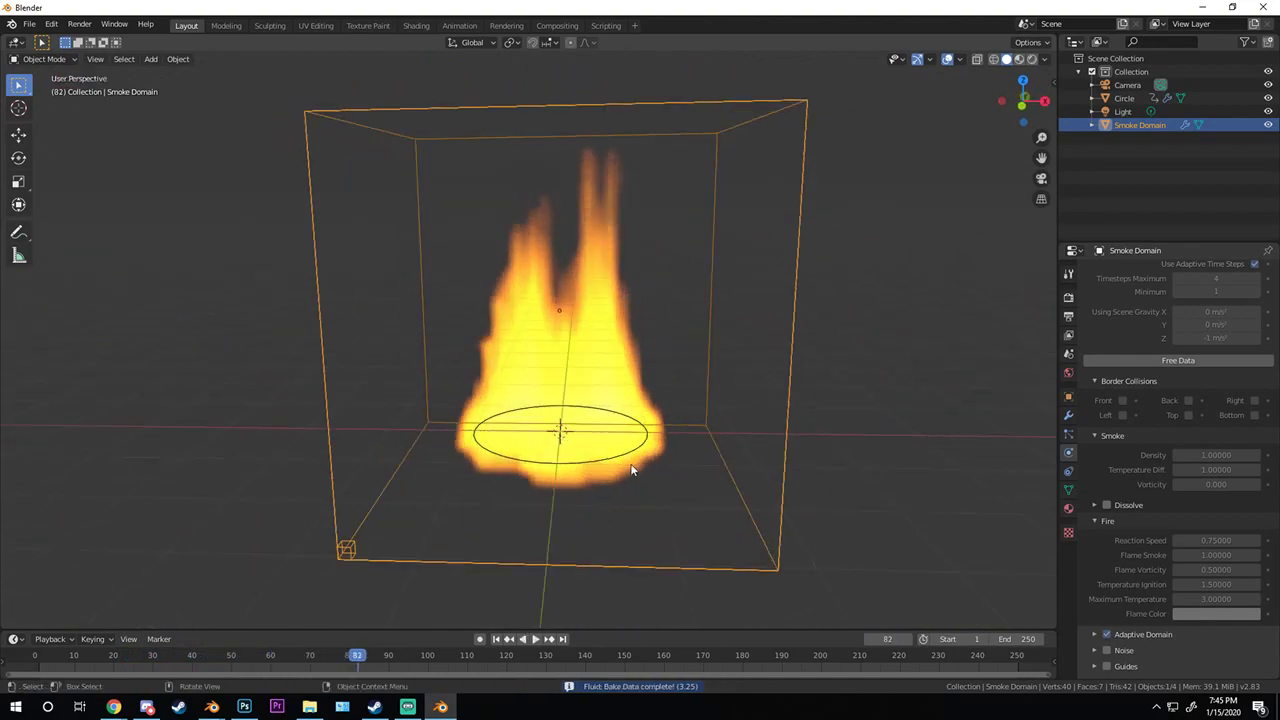
pyautogui.press('space')
pyautogui.scroll(3, 630, 460)
pyautogui.scroll(-1, 690, 443)
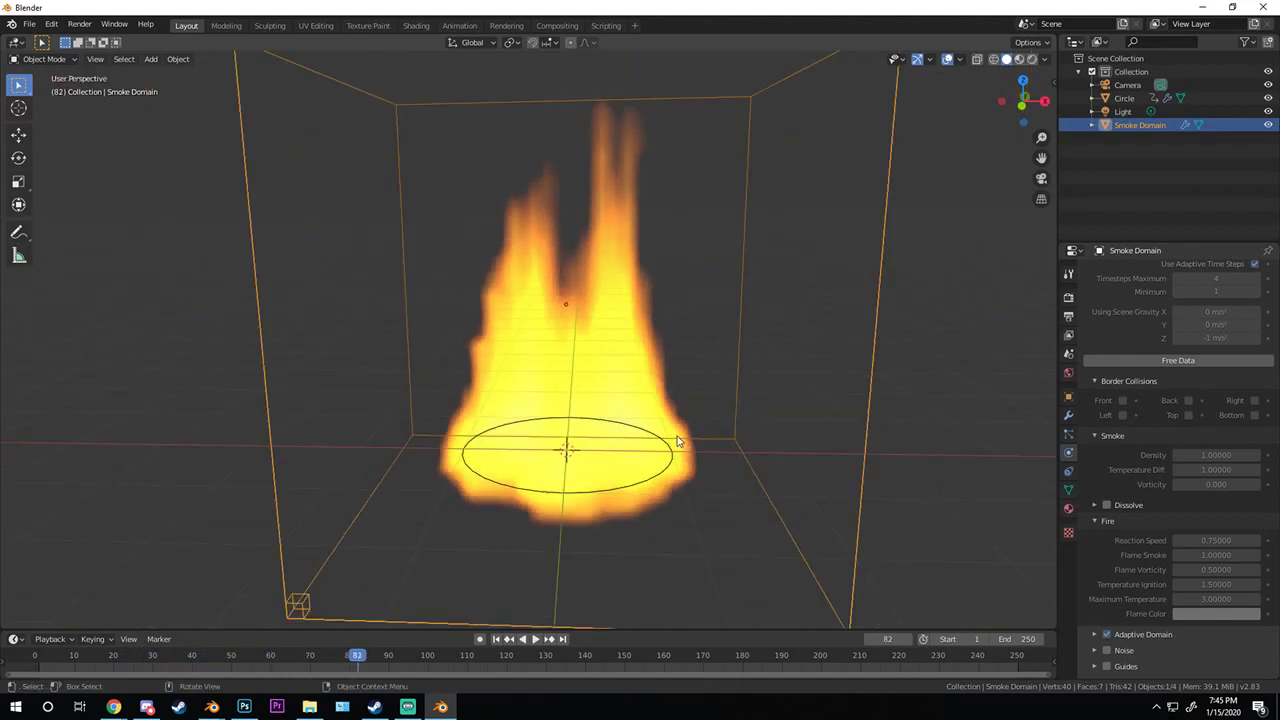
pyautogui.click(496, 639)
# - Expand the Guides settings of the smoke domain
pyautogui.scroll(-3, 1187, 561)
pyautogui.scroll(-2, 1187, 561)
pyautogui.click(1126, 507)
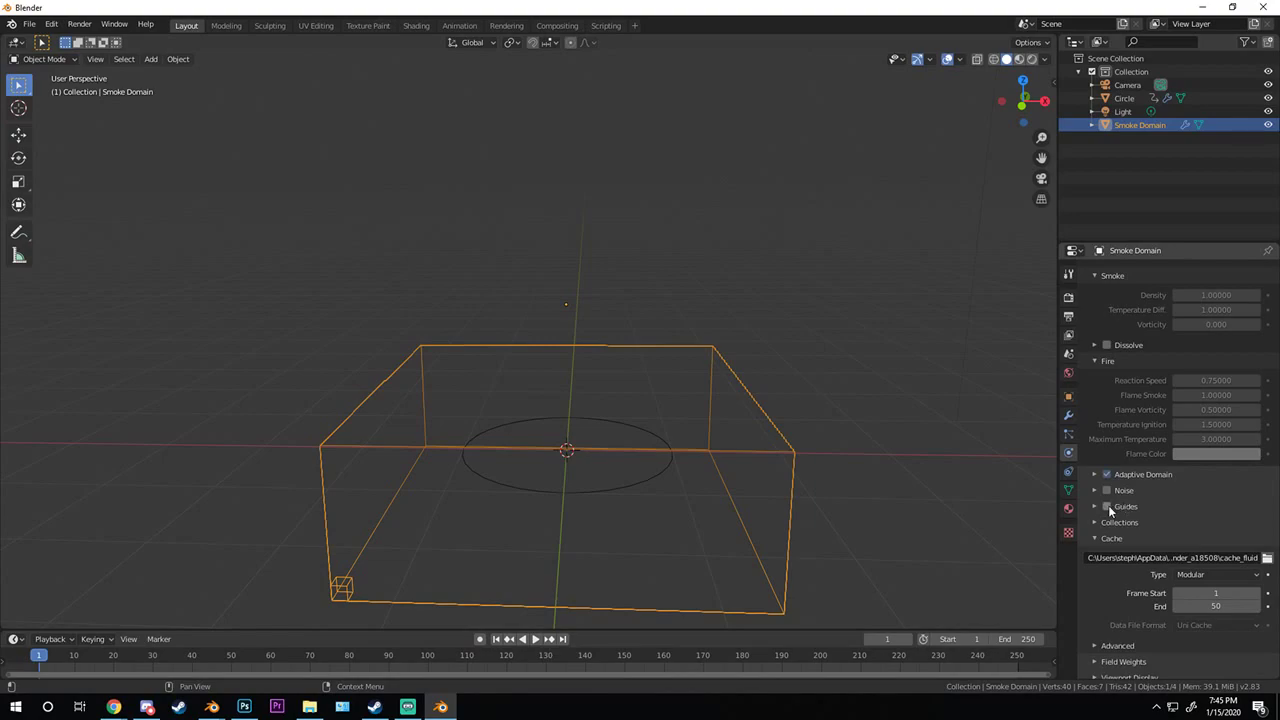
pyautogui.click(1133, 507)
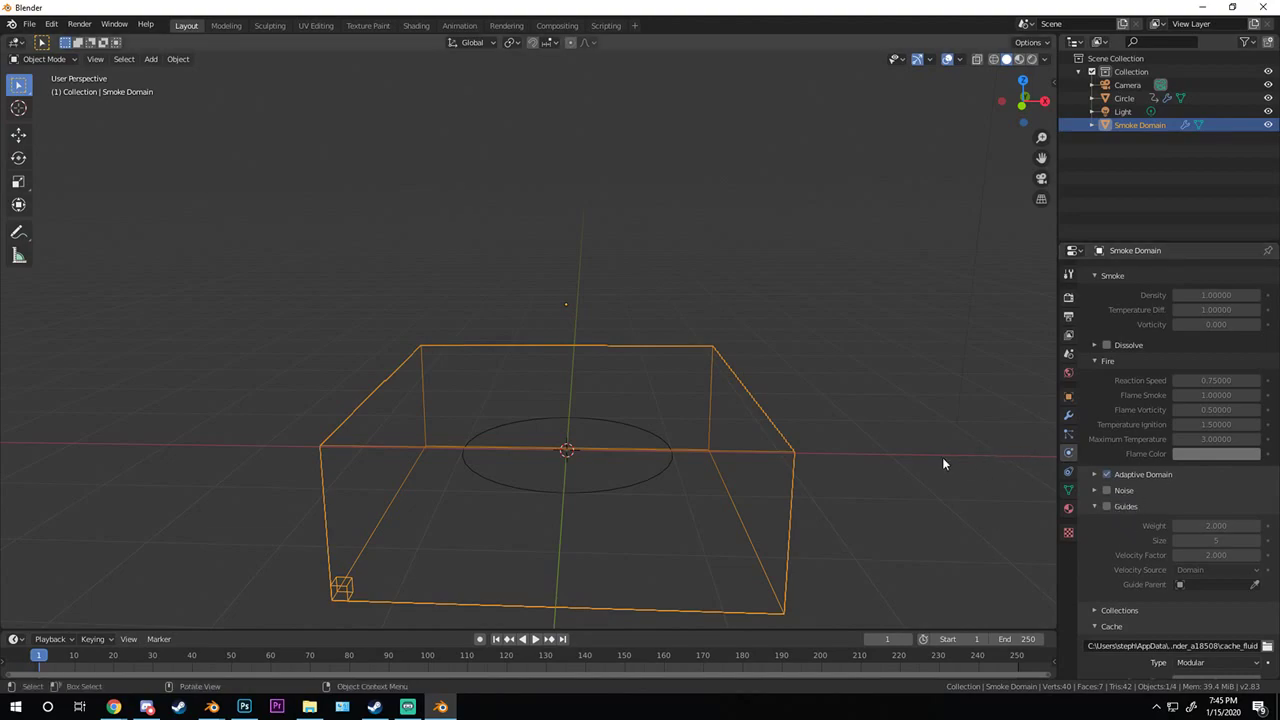
# - Add a cube mesh and move it up about 1.35 m along Z, above the circle
pyautogui.scroll(4, 942, 460)
pyautogui.scroll(-4, 700, 410)
pyautogui.hotkey('shift', 'a')
pyautogui.moveTo(584, 410)
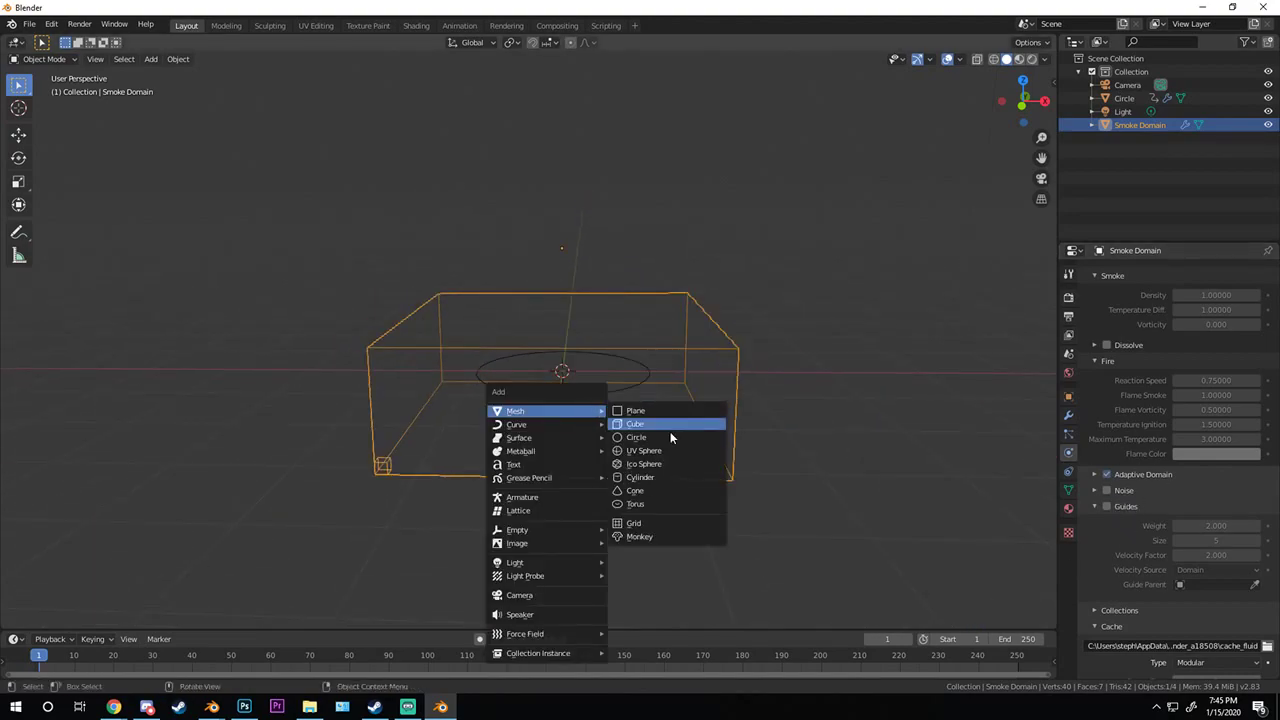
pyautogui.click(637, 428)
pyautogui.press('g')
pyautogui.press('z')
pyautogui.click(553, 318)
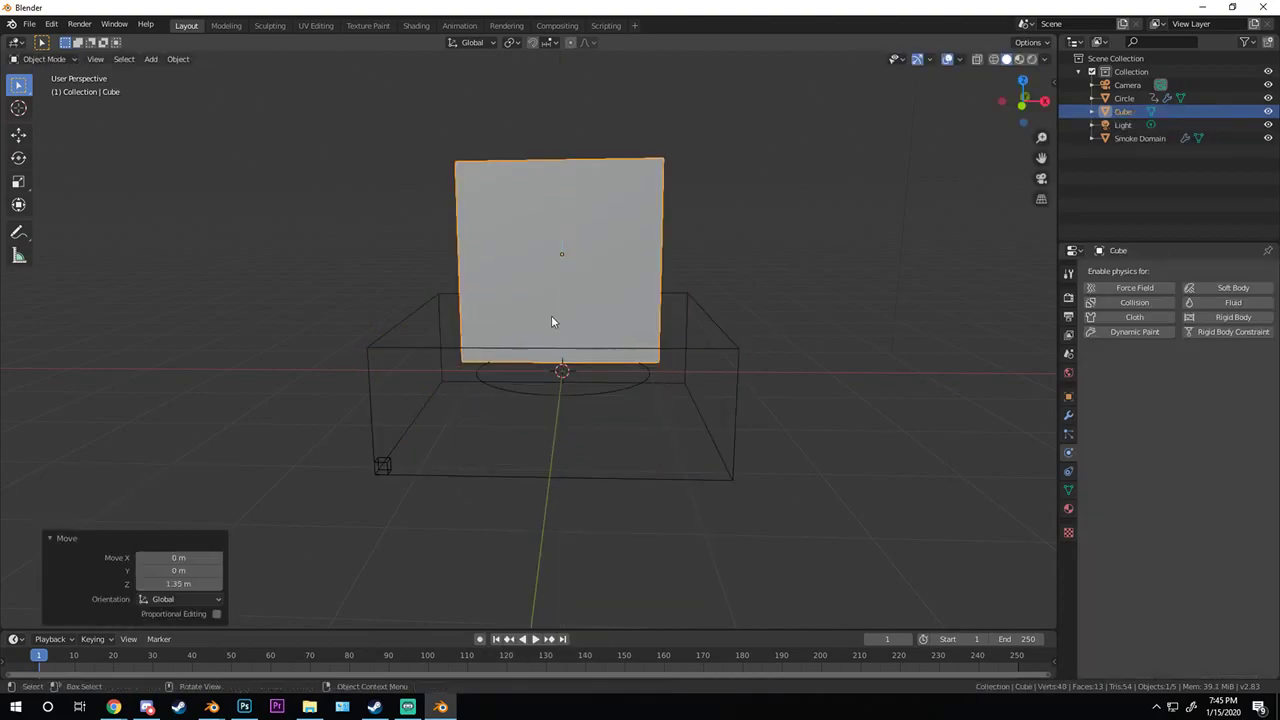
# - Scale the cube down, adjust its height, and move it about 0.51 m in the negative X direction
pyautogui.press('s')
pyautogui.click(710, 300)
pyautogui.scroll(2, 703, 334)
pyautogui.press('g')
pyautogui.press('z')
pyautogui.click(722, 331)
pyautogui.press('g')
pyautogui.press('x')
pyautogui.click(664, 326)
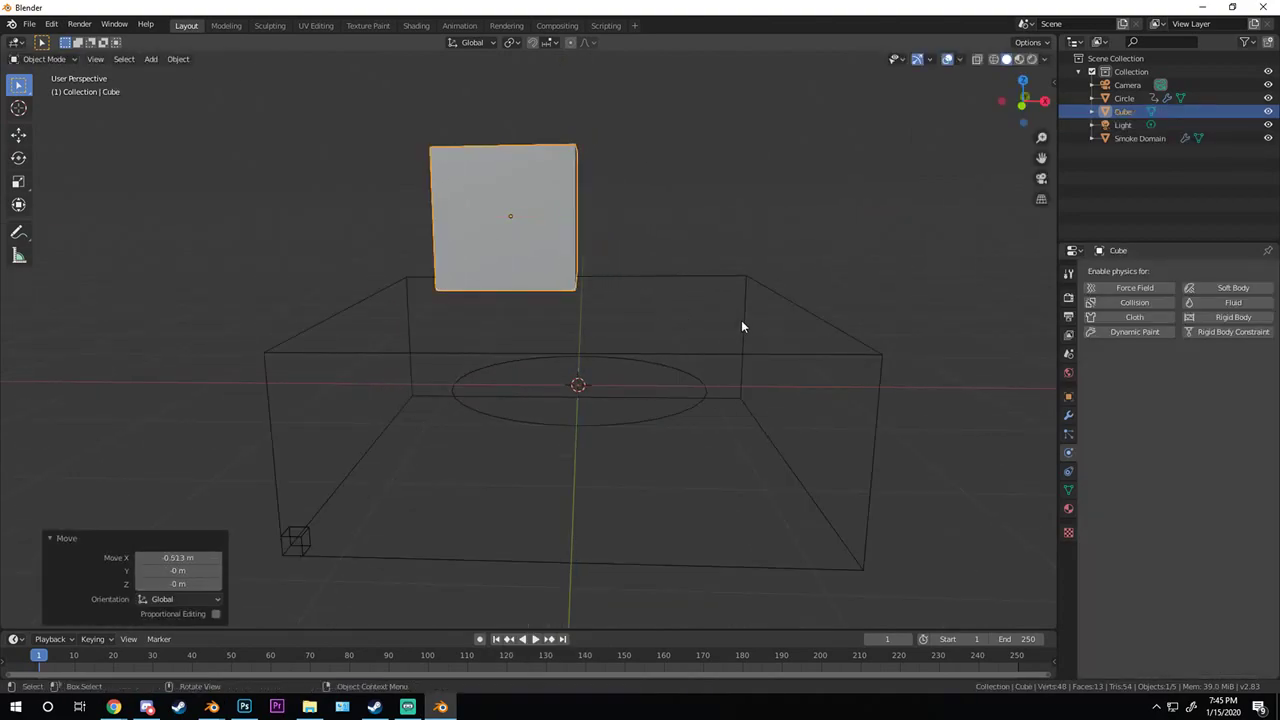
# - Add fluid physics to the cube as an Effector with the effector type Guide
pyautogui.click(1226, 303)
pyautogui.click(1204, 372)
pyautogui.click(1192, 431)
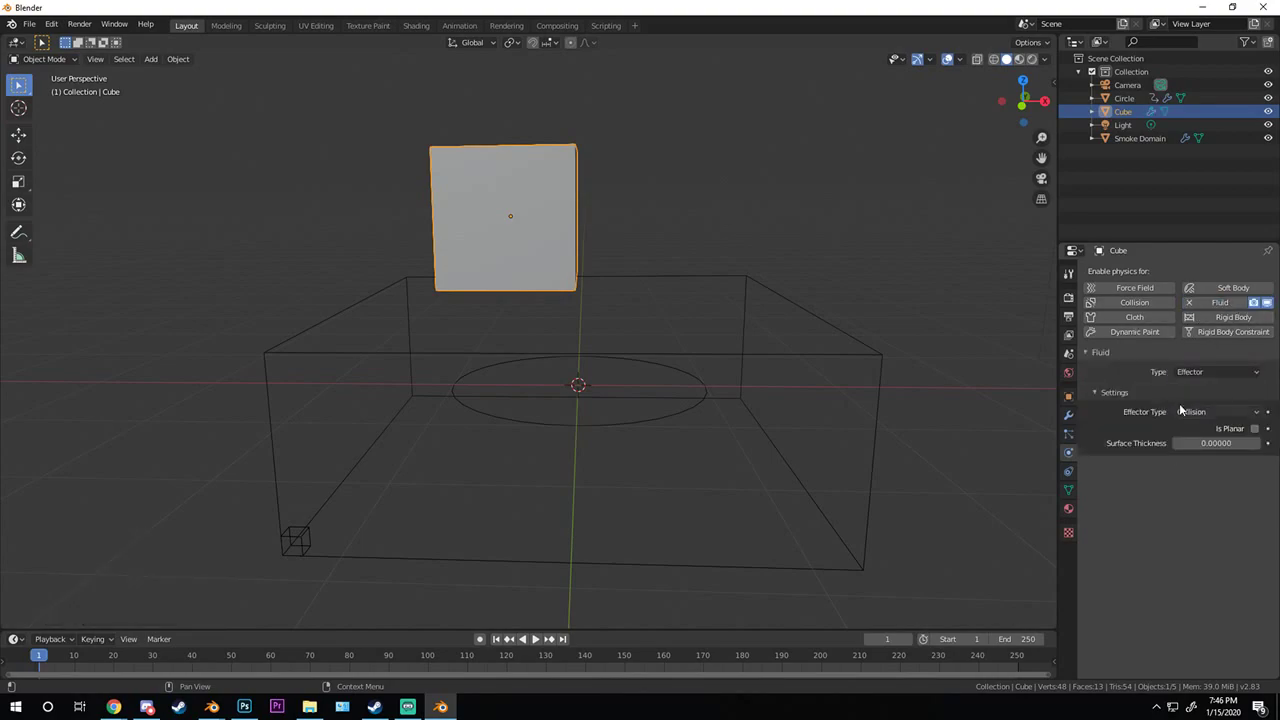
pyautogui.click(1216, 411)
pyautogui.click(1197, 441)
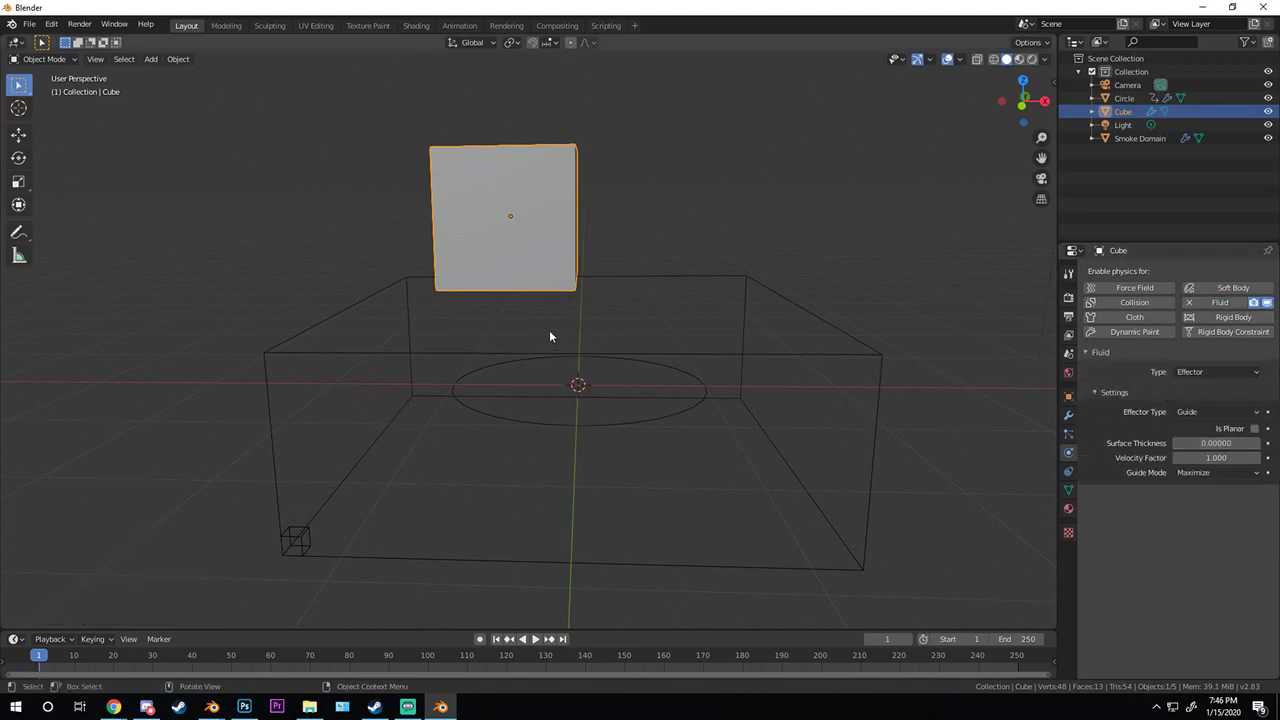
# - Move the guide cube down about 0.17 m along Z
pyautogui.scroll(2, 549, 330)
pyautogui.press('g')
pyautogui.press('z')
pyautogui.click(540, 341)
pyautogui.scroll(-1, 640, 322)
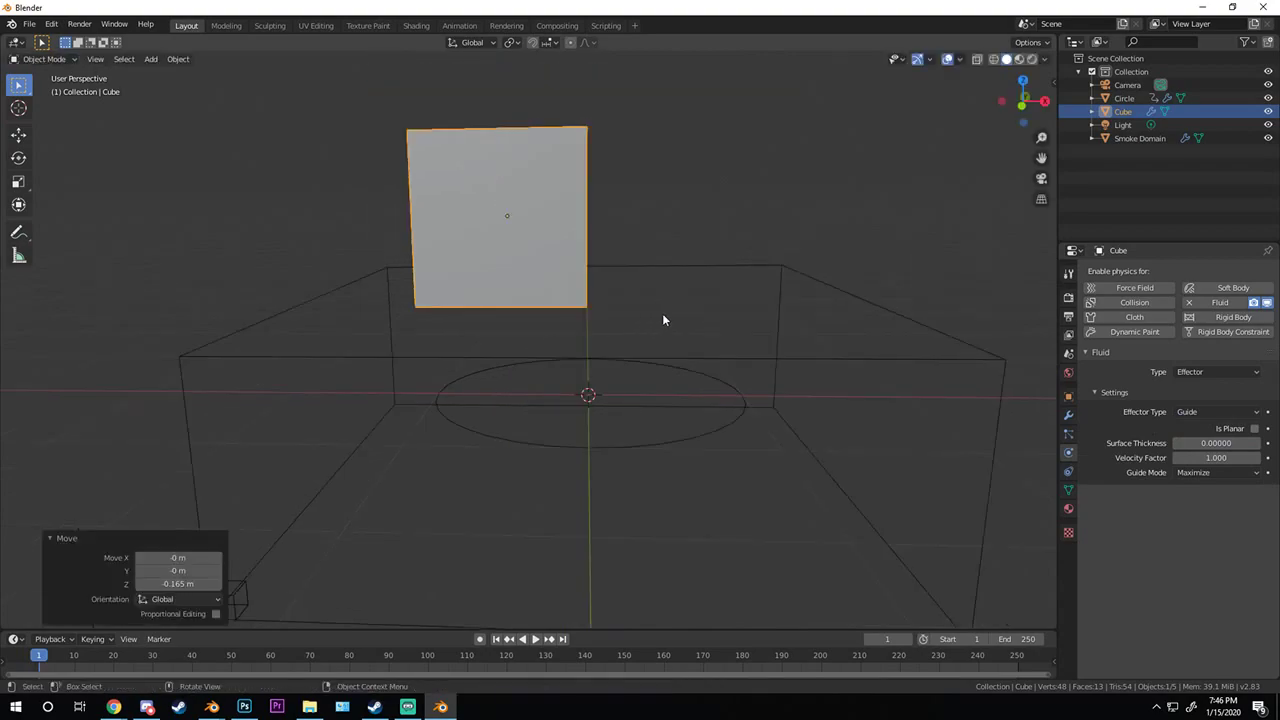
# - Shrink the guide cube, bring it closer to the circle along Z, and scale it up by about 1.46
pyautogui.press('s')
pyautogui.click(724, 256)
pyautogui.press('g')
pyautogui.press('z')
pyautogui.press('s')
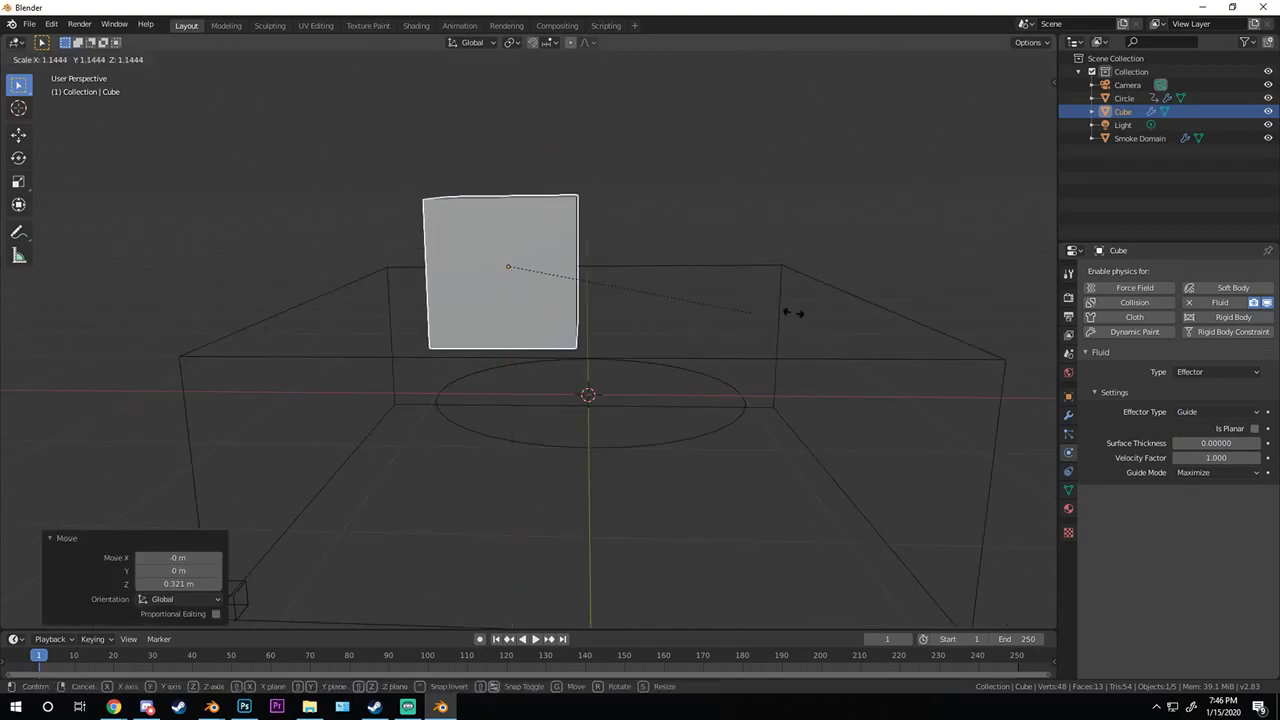
pyautogui.click(720, 345)
pyautogui.moveTo(720, 345); pyautogui.dragTo(810, 344, button='middle')
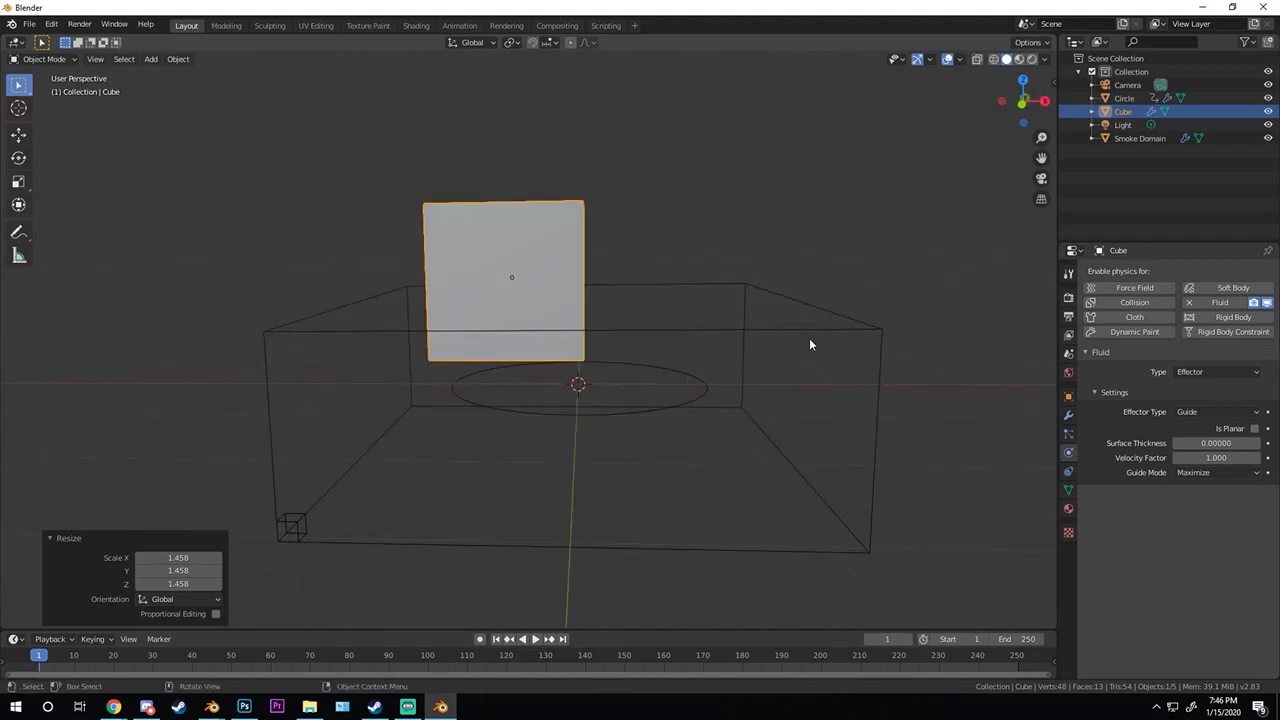
# - Select the smoke domain, free its baked data, and bake the simulation again with the guide cube in place
pyautogui.click(724, 346)
pyautogui.scroll(-2, 1195, 540)
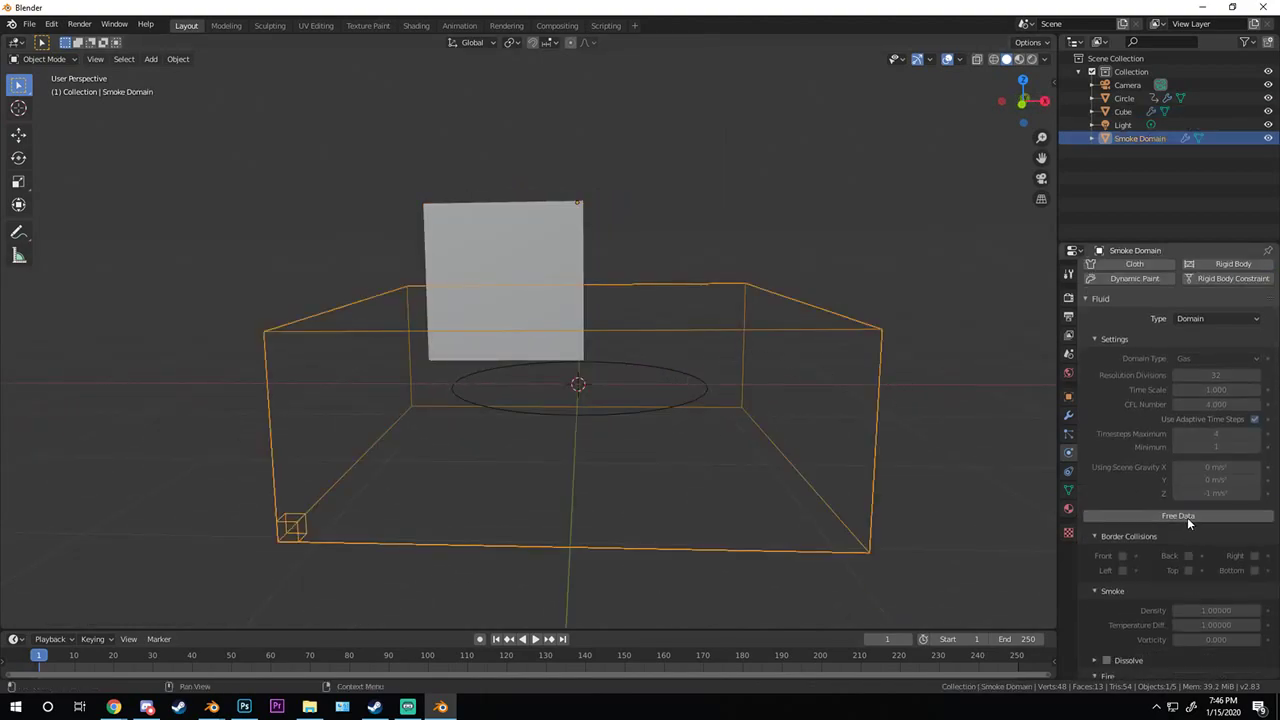
pyautogui.click(1187, 517)
pyautogui.click(1187, 517)
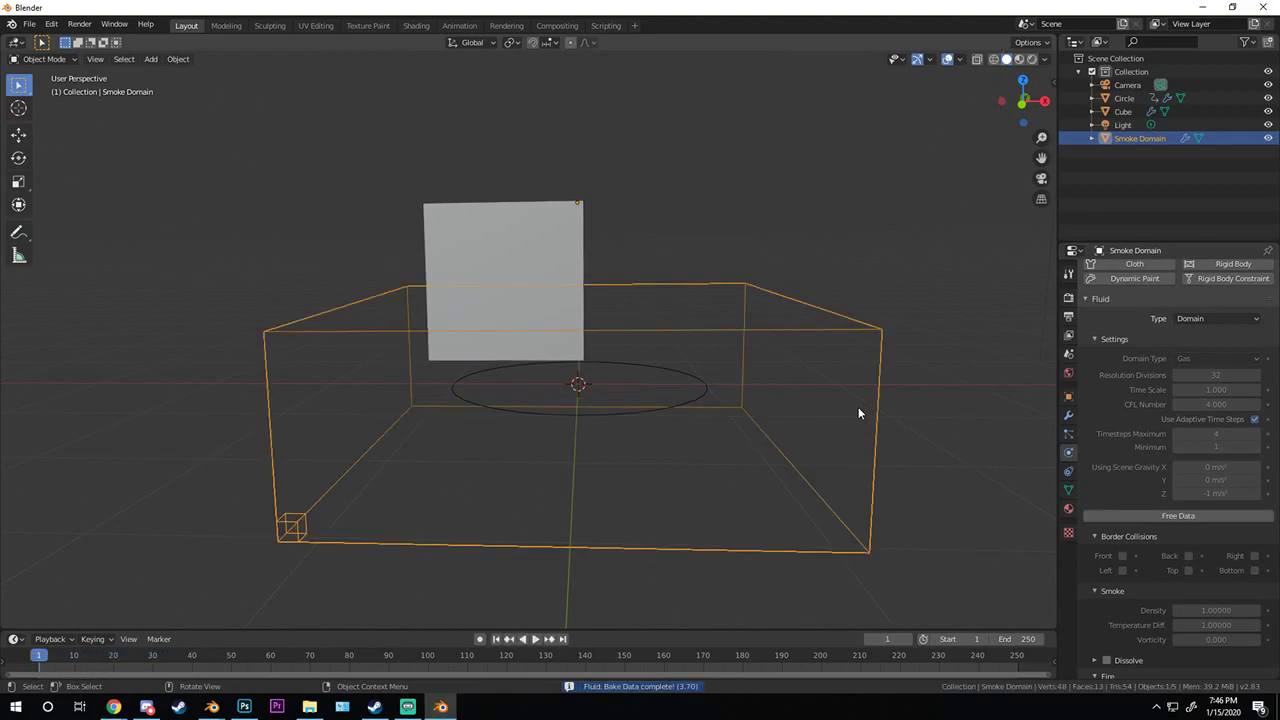
# - Play the baked simulation and examine in wireframe shading how the flames flow around the guide cube
pyautogui.press('space')
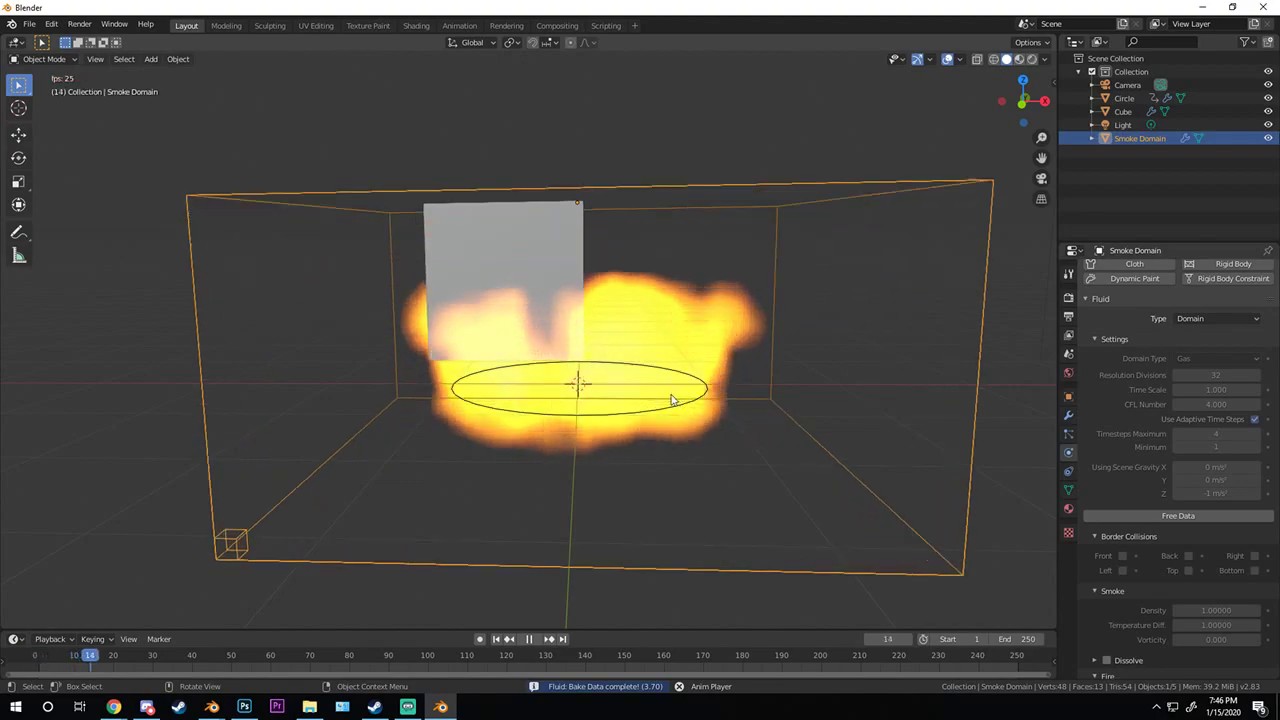
pyautogui.moveTo(674, 400)
pyautogui.mouseDown(button='middle')
pyautogui.moveTo(546, 429)
pyautogui.moveTo(663, 467)
pyautogui.moveTo(637, 337)
pyautogui.moveTo(674, 286)
pyautogui.moveTo(717, 309)
pyautogui.moveTo(617, 297)
pyautogui.moveTo(620, 420)
pyautogui.mouseUp(button='middle')
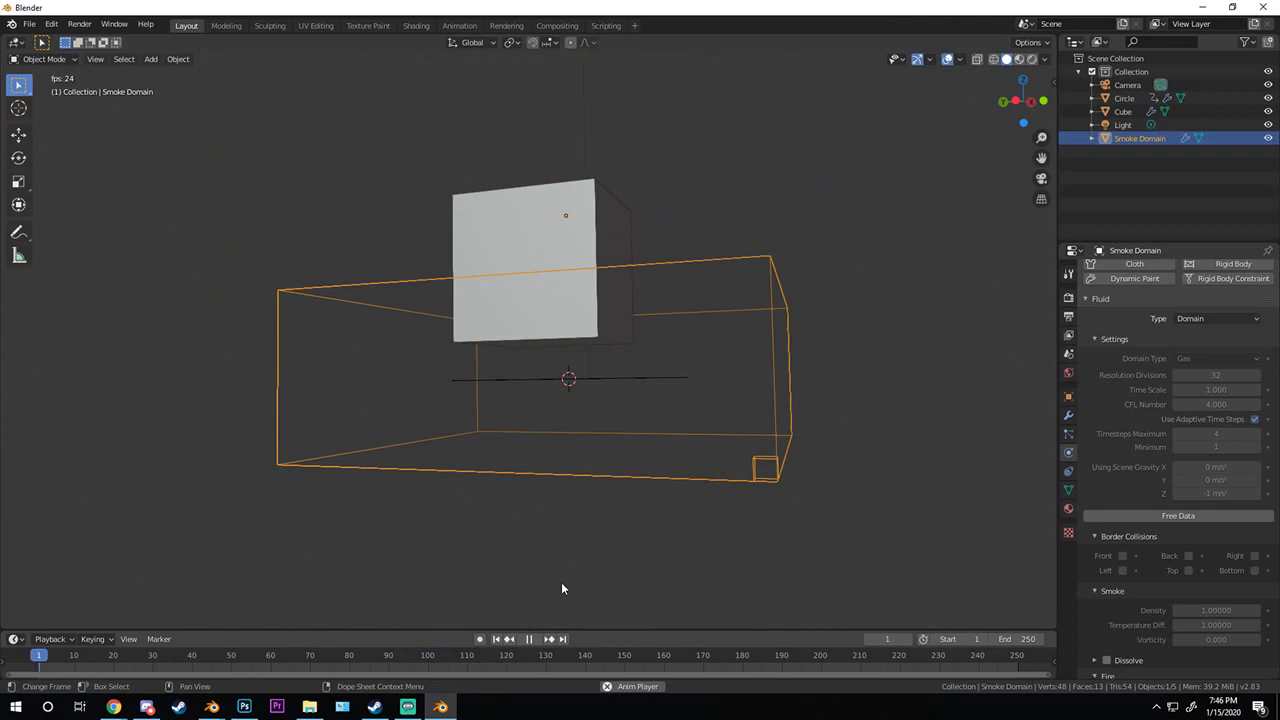
pyautogui.moveTo(563, 586); pyautogui.dragTo(608, 409, button='middle')
pyautogui.press('z')
pyautogui.click(585, 408)
pyautogui.moveTo(689, 431)
pyautogui.mouseDown(button='middle')
pyautogui.moveTo(626, 449)
pyautogui.moveTo(722, 472)
pyautogui.moveTo(640, 415)
pyautogui.moveTo(794, 320)
pyautogui.moveTo(537, 206)
pyautogui.moveTo(606, 201)
pyautogui.moveTo(623, 260)
pyautogui.moveTo(609, 446)
pyautogui.moveTo(497, 457)
pyautogui.moveTo(655, 487)
pyautogui.moveTo(717, 480)
pyautogui.moveTo(549, 400)
pyautogui.moveTo(641, 432)
pyautogui.moveTo(660, 371)
pyautogui.moveTo(546, 400)
pyautogui.moveTo(636, 392)
pyautogui.moveTo(597, 386)
pyautogui.mouseUp(button='middle')
pyautogui.scroll(4, 640, 415)
pyautogui.scroll(4, 674, 391)
pyautogui.press('KP_5')
pyautogui.scroll(3, 794, 320)
pyautogui.scroll(-8, 694, 503)
pyautogui.scroll(2, 650, 400)
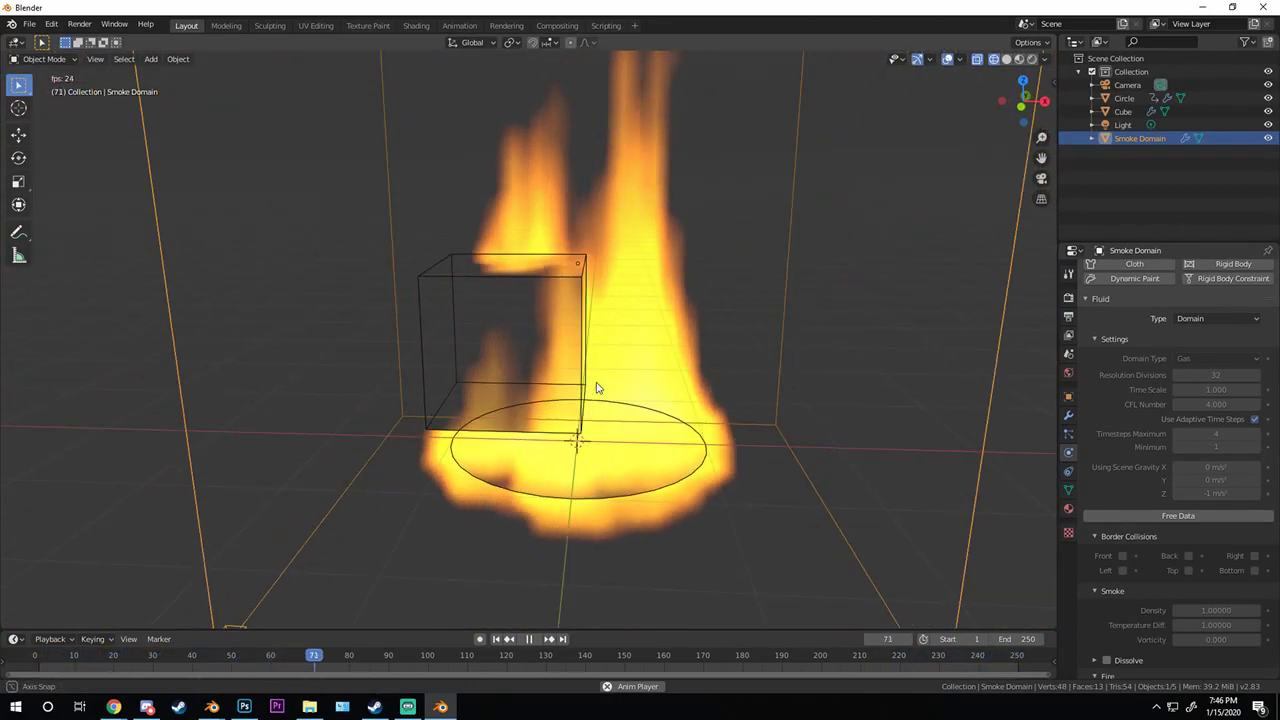
# - Stop playback, return to frame 1, and delete the guide cube
pyautogui.click(447, 268)
pyautogui.press('space')
pyautogui.click(496, 639)
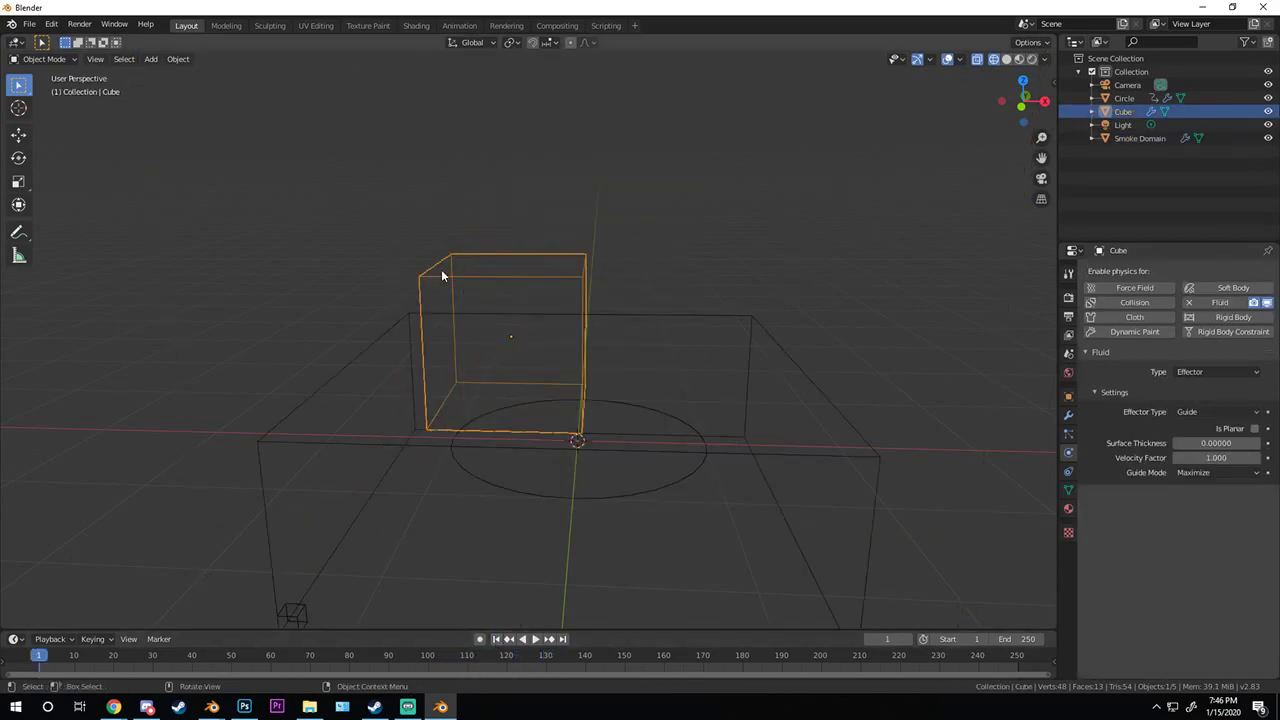
pyautogui.press('Delete')
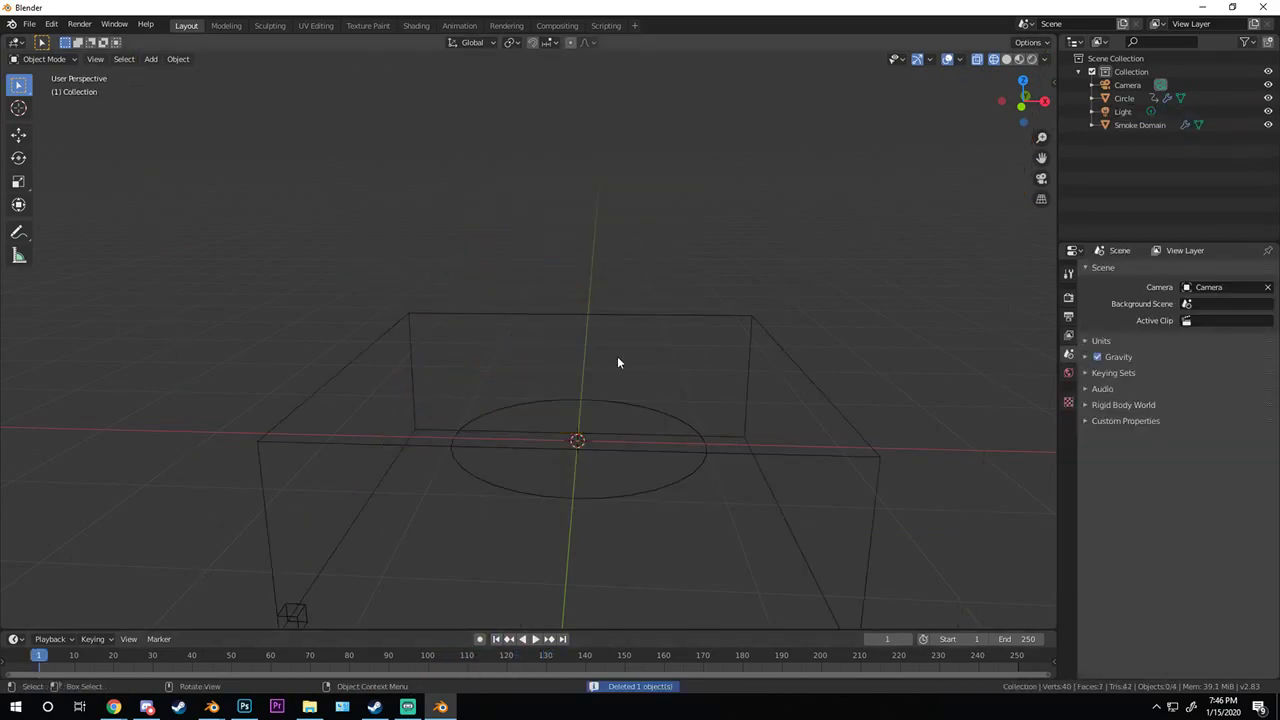
# - Select the smoke domain and enable Noise in its fluid settings with an Upres Factor of 1
pyautogui.click(792, 455)
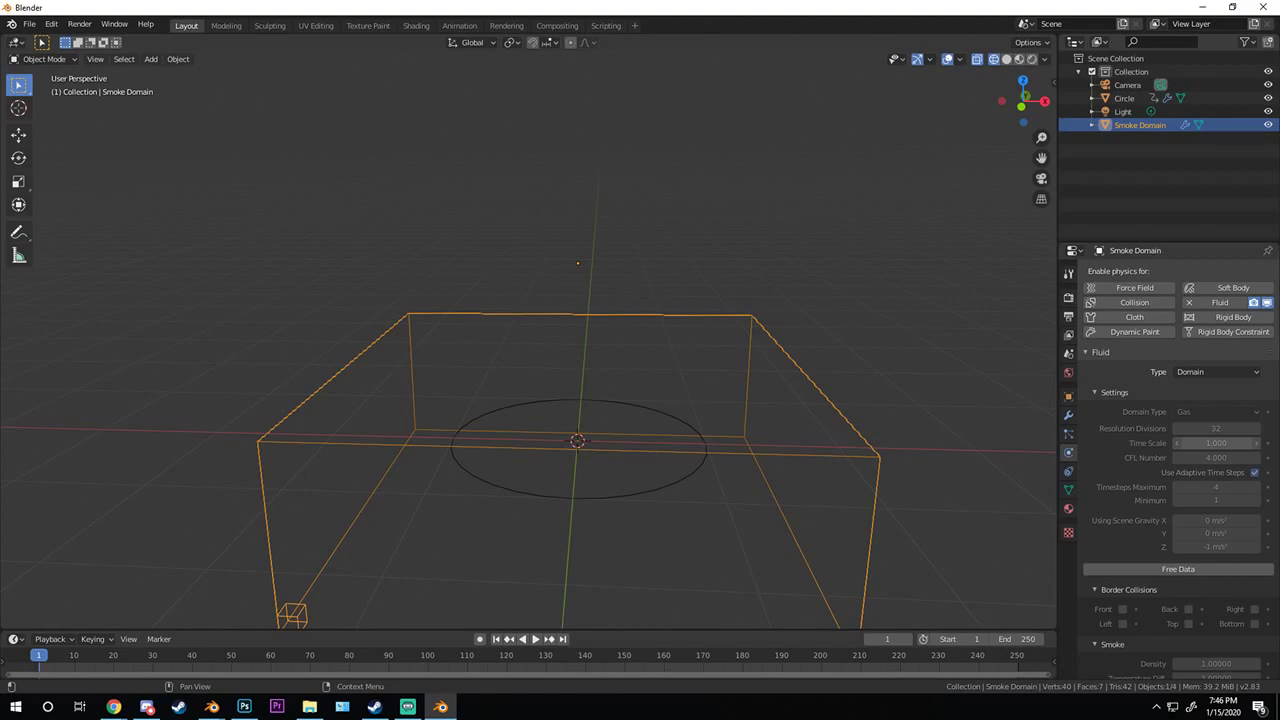
pyautogui.hotkey('alt', 'Tab')
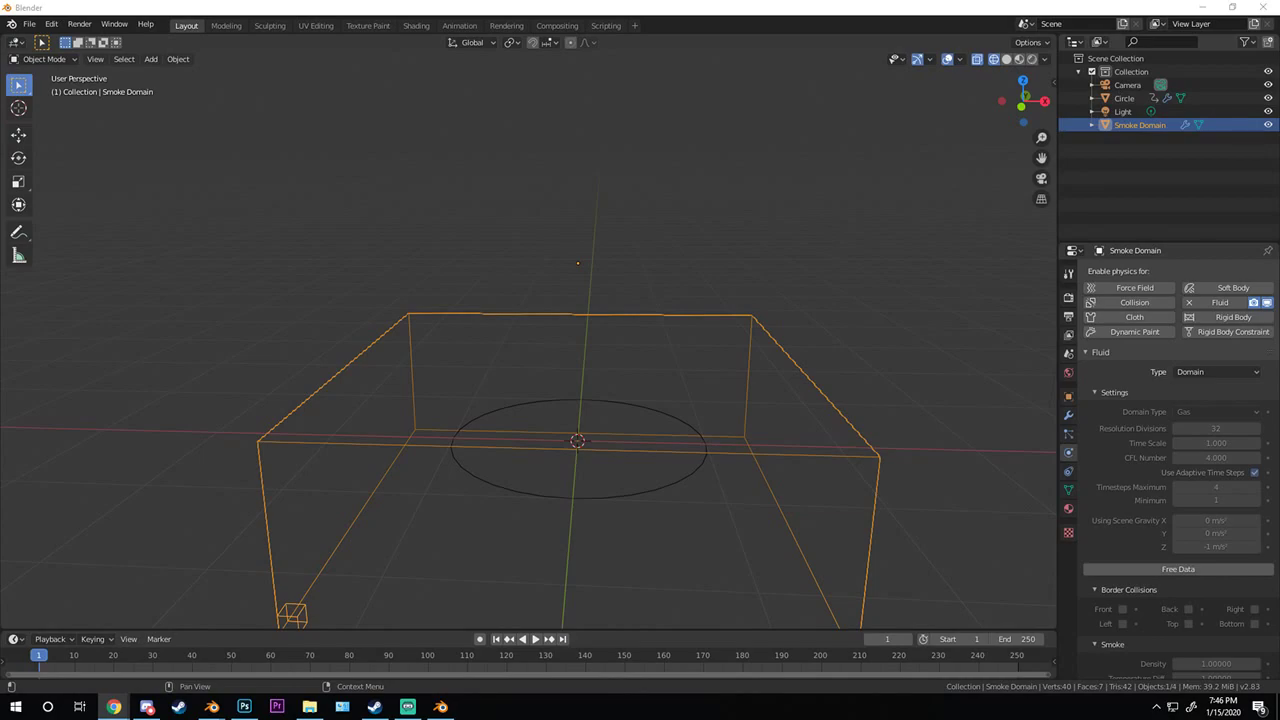
pyautogui.moveTo(440, 400); pyautogui.dragTo(730, 410, button='middle')
pyautogui.keyDown('shift'); pyautogui.moveTo(577, 430); pyautogui.dragTo(503, 394, button='middle'); pyautogui.keyUp('shift')
pyautogui.scroll(-8, 1200, 560)
pyautogui.scroll(-3, 1203, 558)
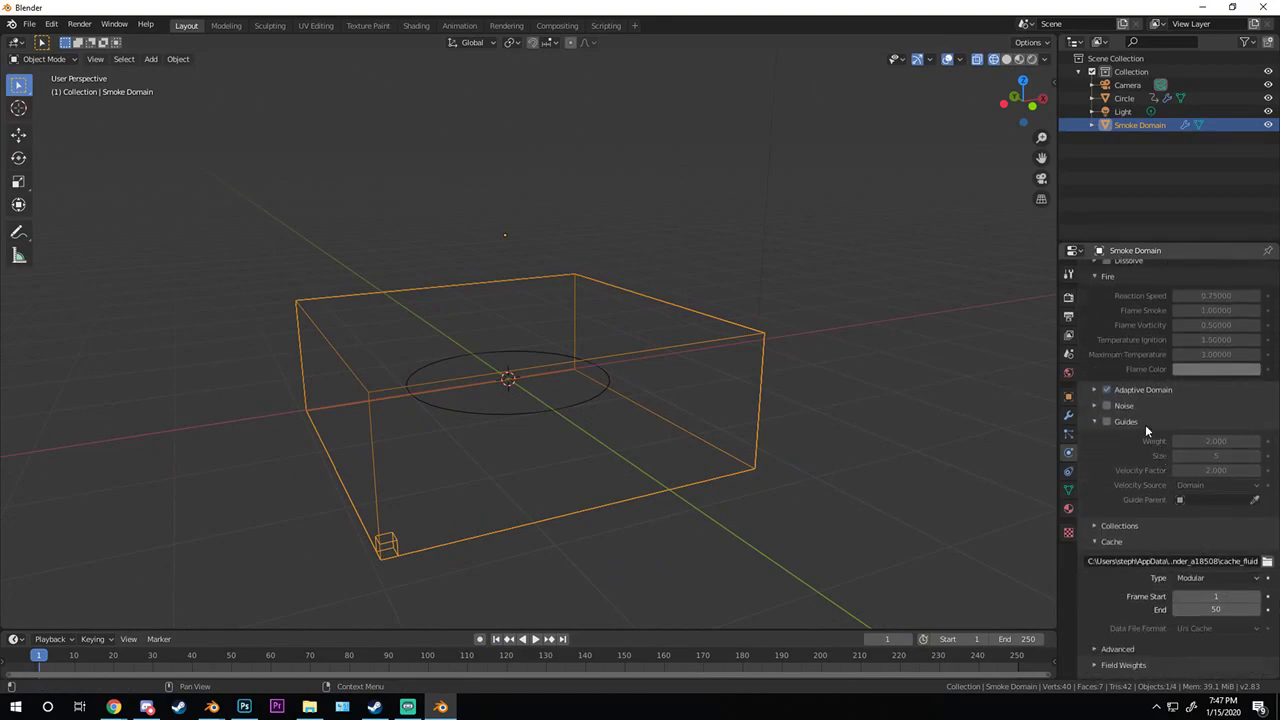
pyautogui.click(1110, 405)
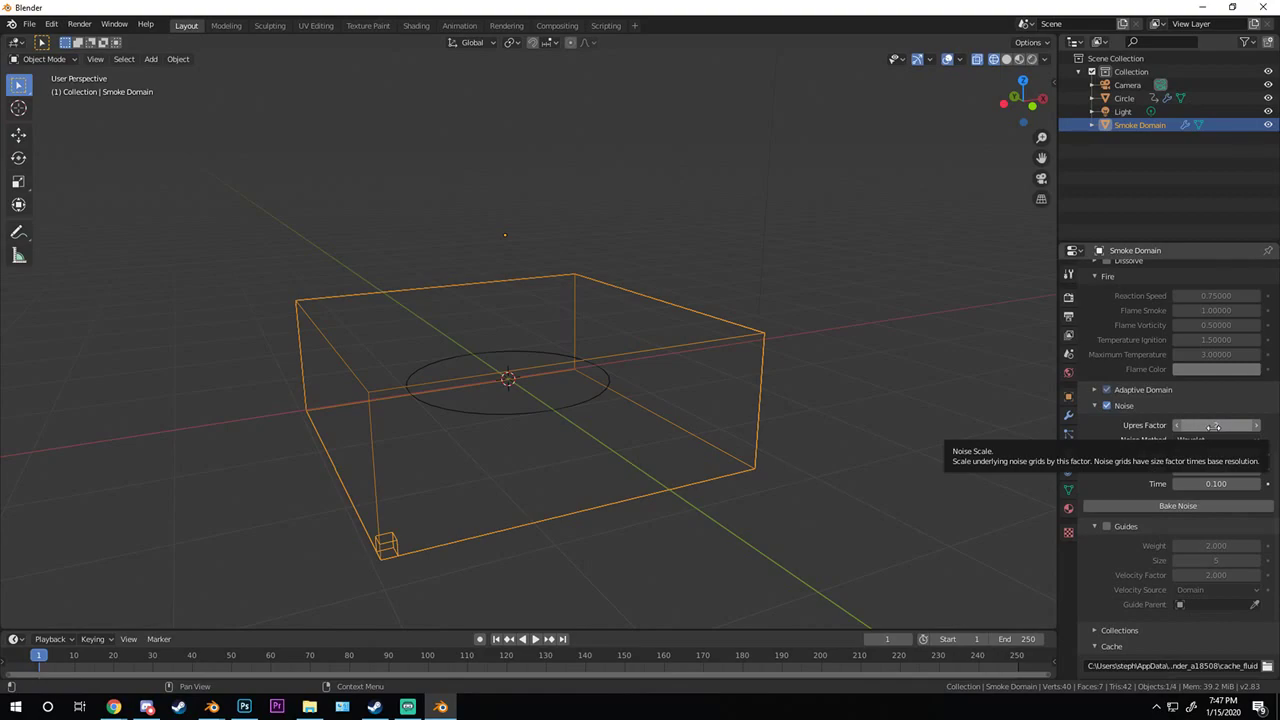
pyautogui.click(1177, 425)
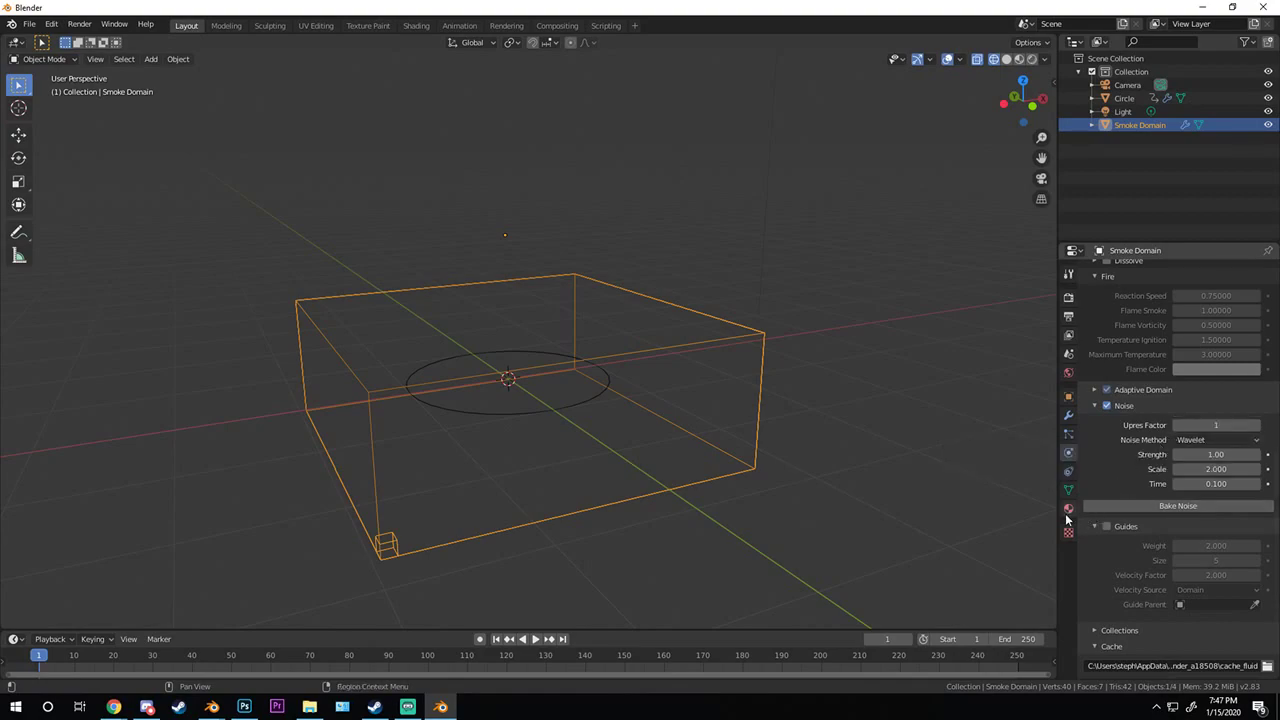
# - Bake the smoke domain's noise and play the simulation to inspect the flames
pyautogui.scroll(-3, 1188, 505)
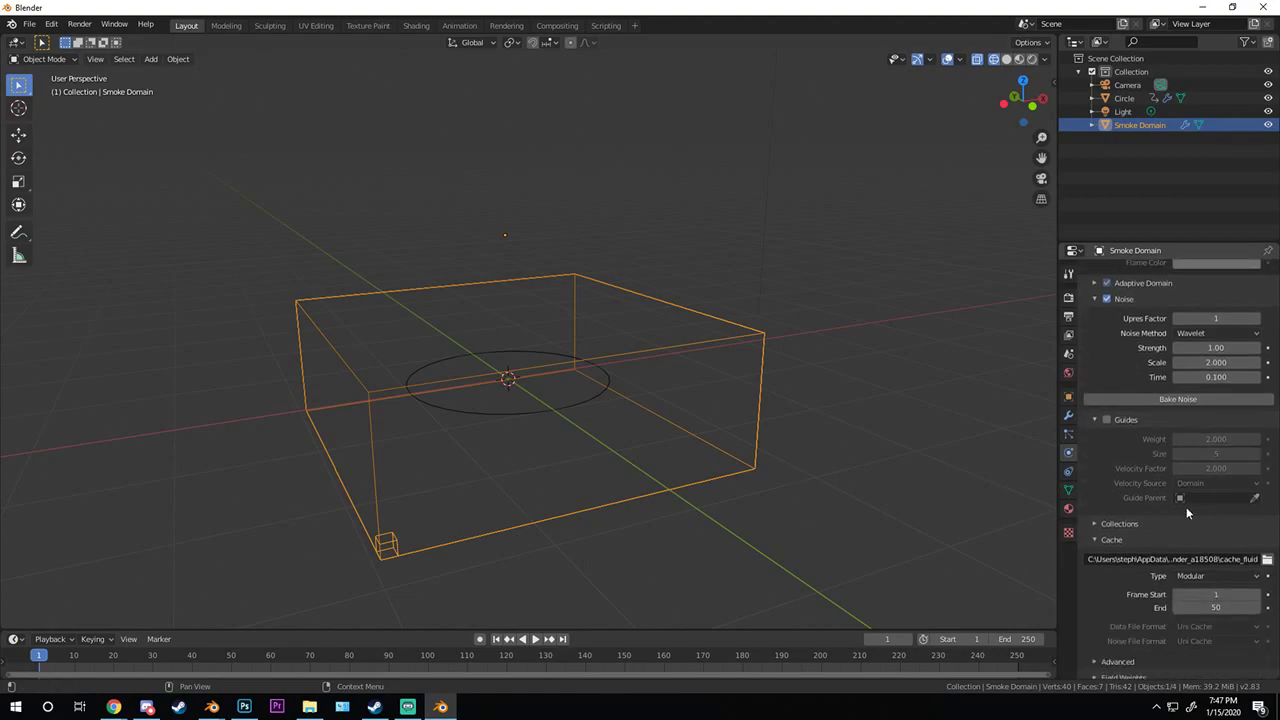
pyautogui.click(1179, 399)
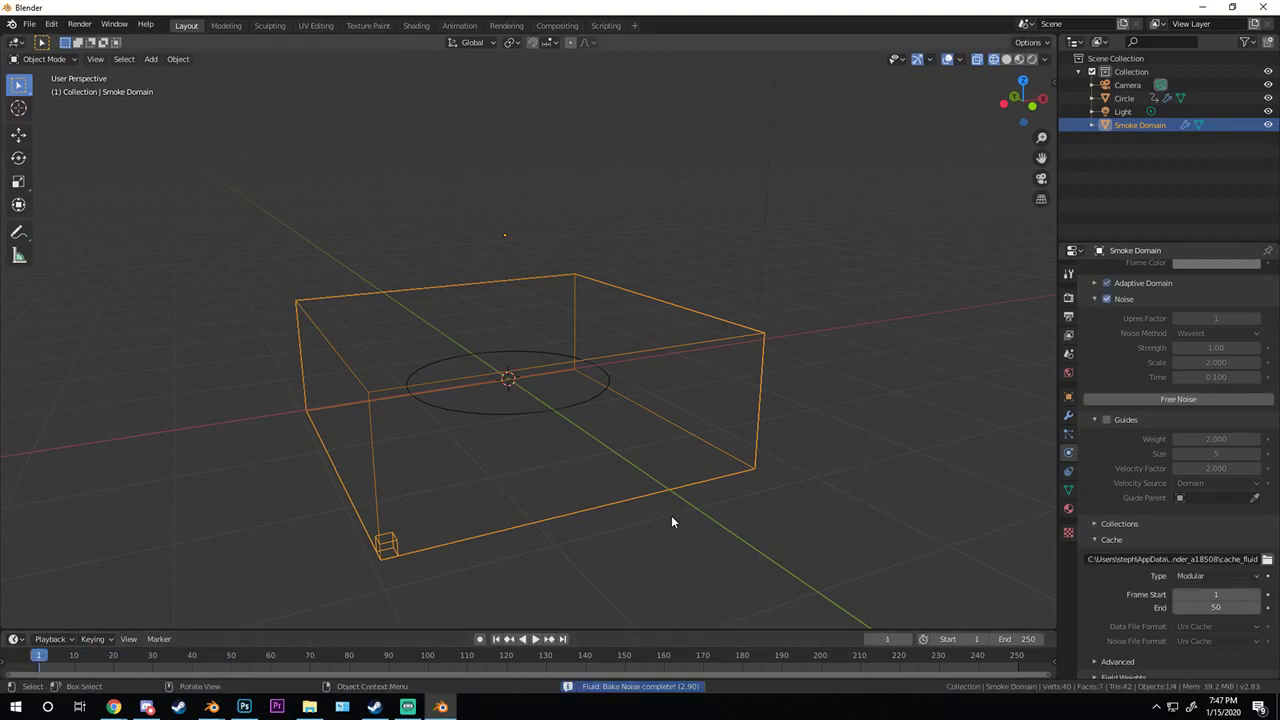
pyautogui.press('space')
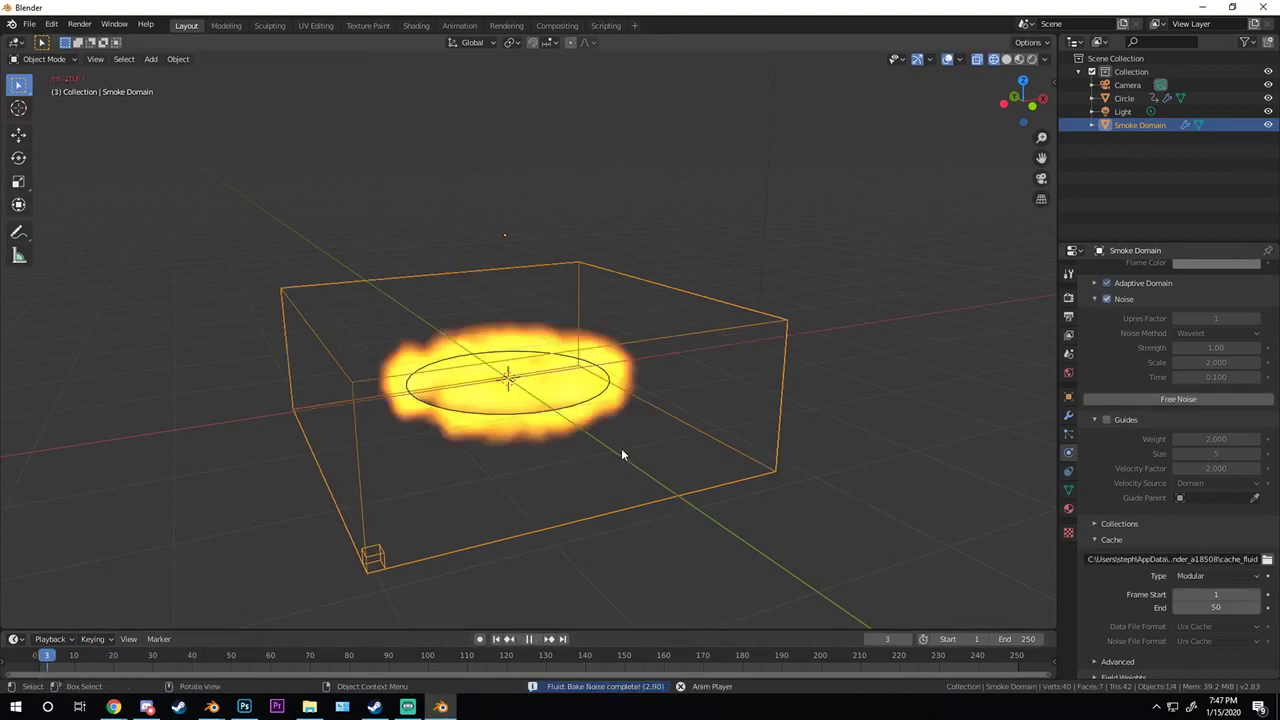
pyautogui.moveTo(628, 381); pyautogui.dragTo(588, 351, button='middle')
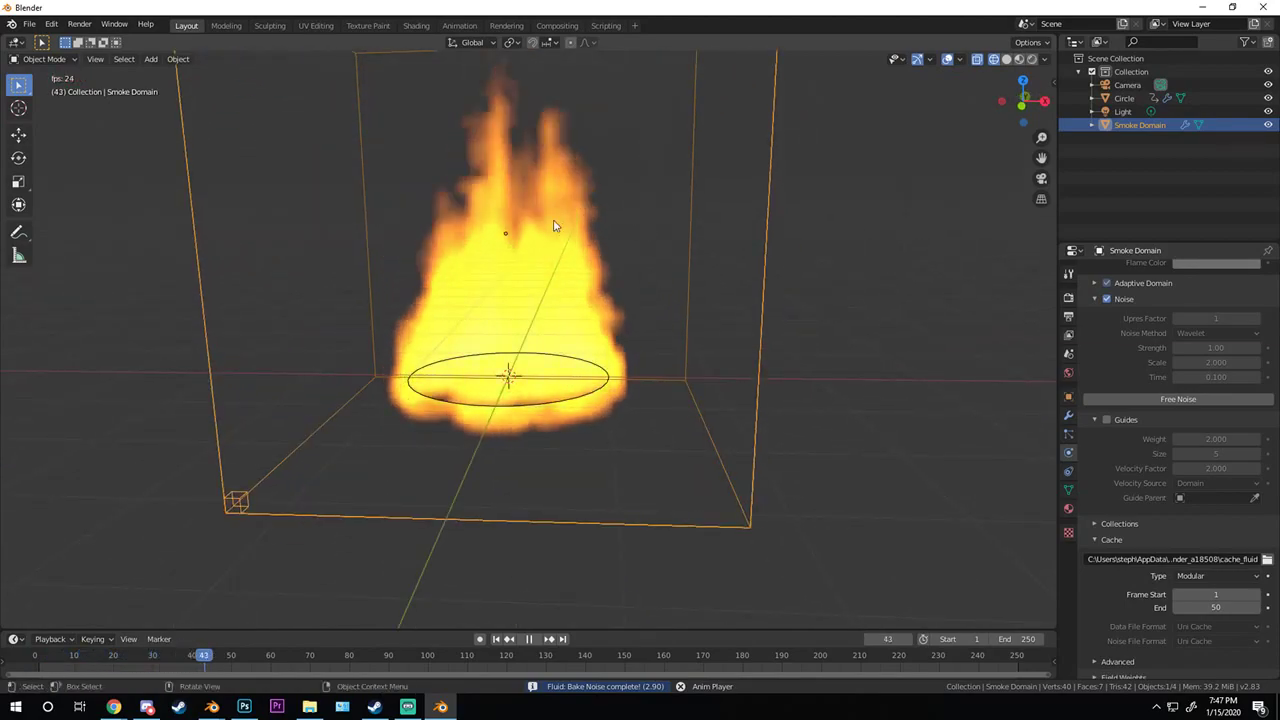
pyautogui.moveTo(480, 280); pyautogui.dragTo(600, 310, button='middle')
pyautogui.scroll(4, 542, 300)
# - Rewind the animation to frame 1, switch the viewport to Rendered shading, and play the simulation
pyautogui.press('z')
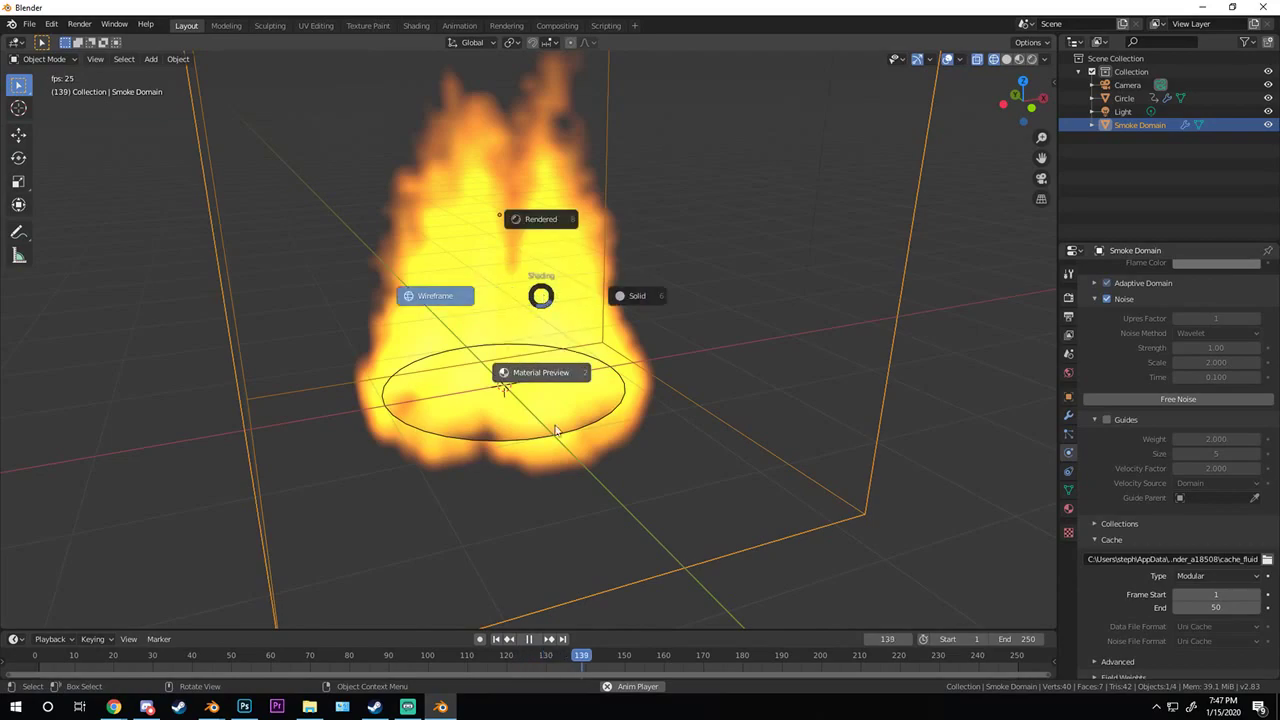
pyautogui.click(531, 639)
pyautogui.click(498, 640)
pyautogui.press('z')
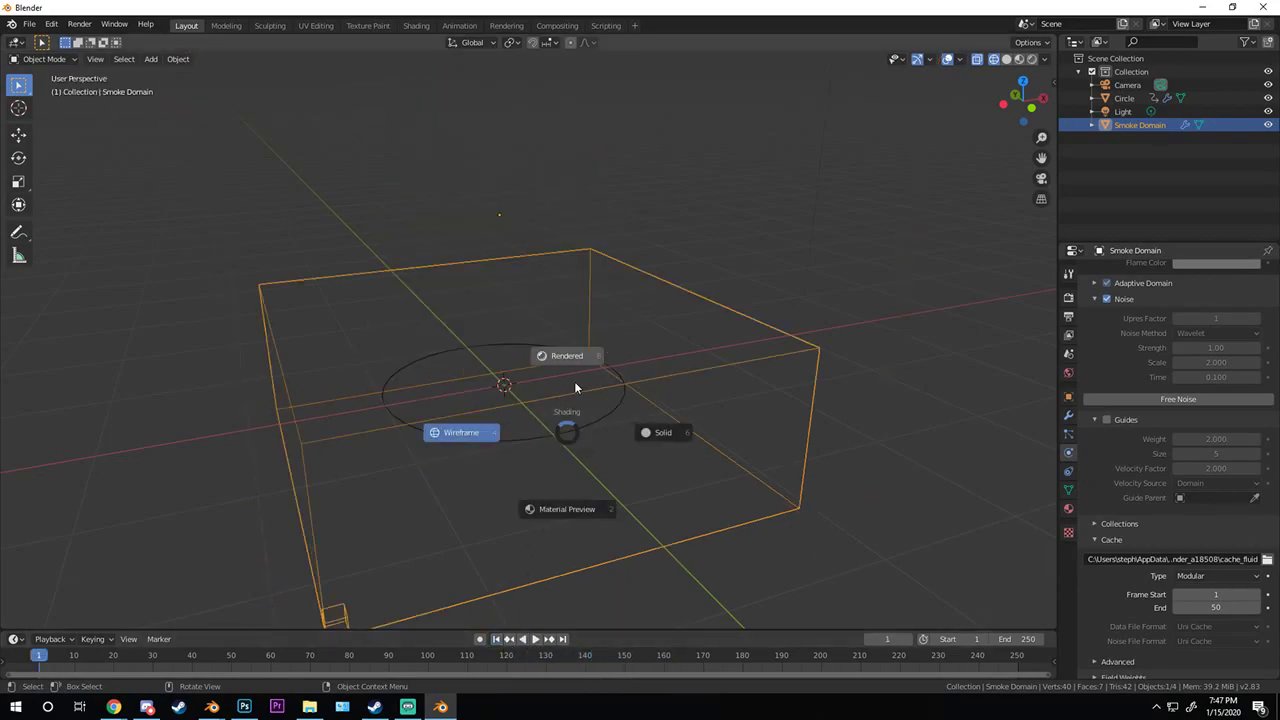
pyautogui.click(496, 604)
pyautogui.press('space')
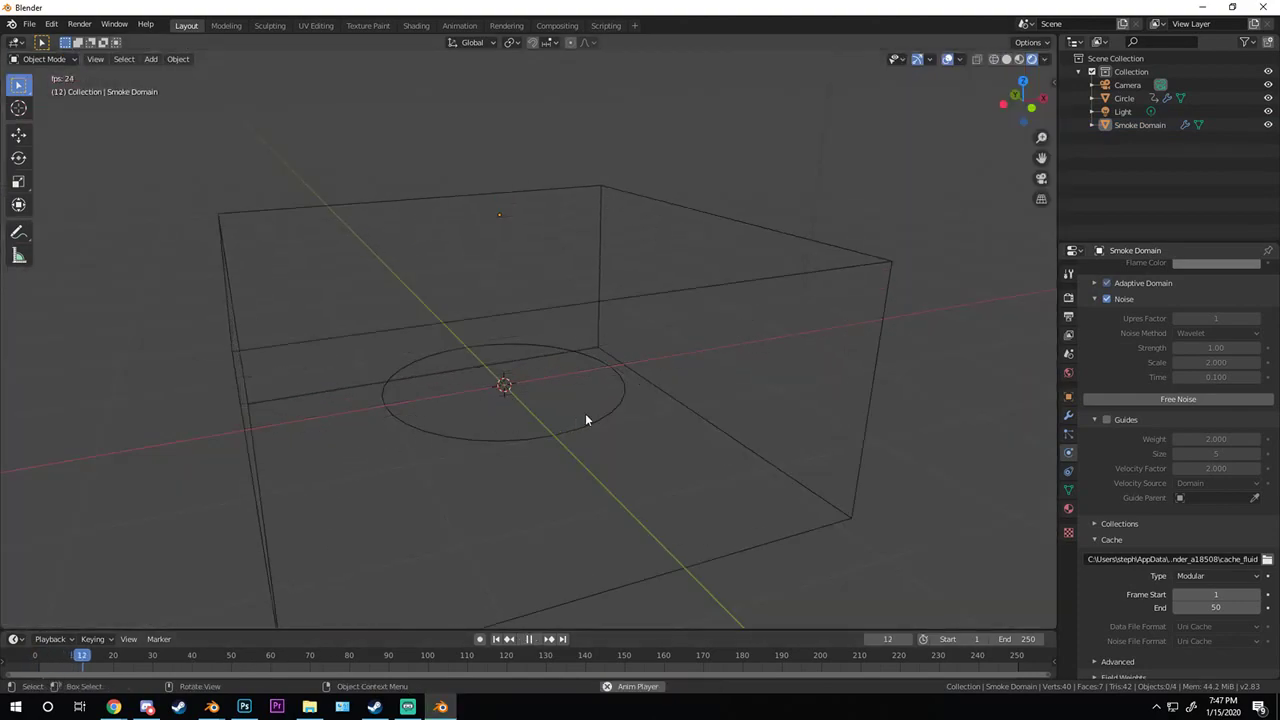
# - Open a shader editor beside the viewport, pause at frame 22, and frame the smoke domain's material nodes
pyautogui.moveTo(585, 420); pyautogui.dragTo(1080, 49, button='middle')
pyautogui.press('space')
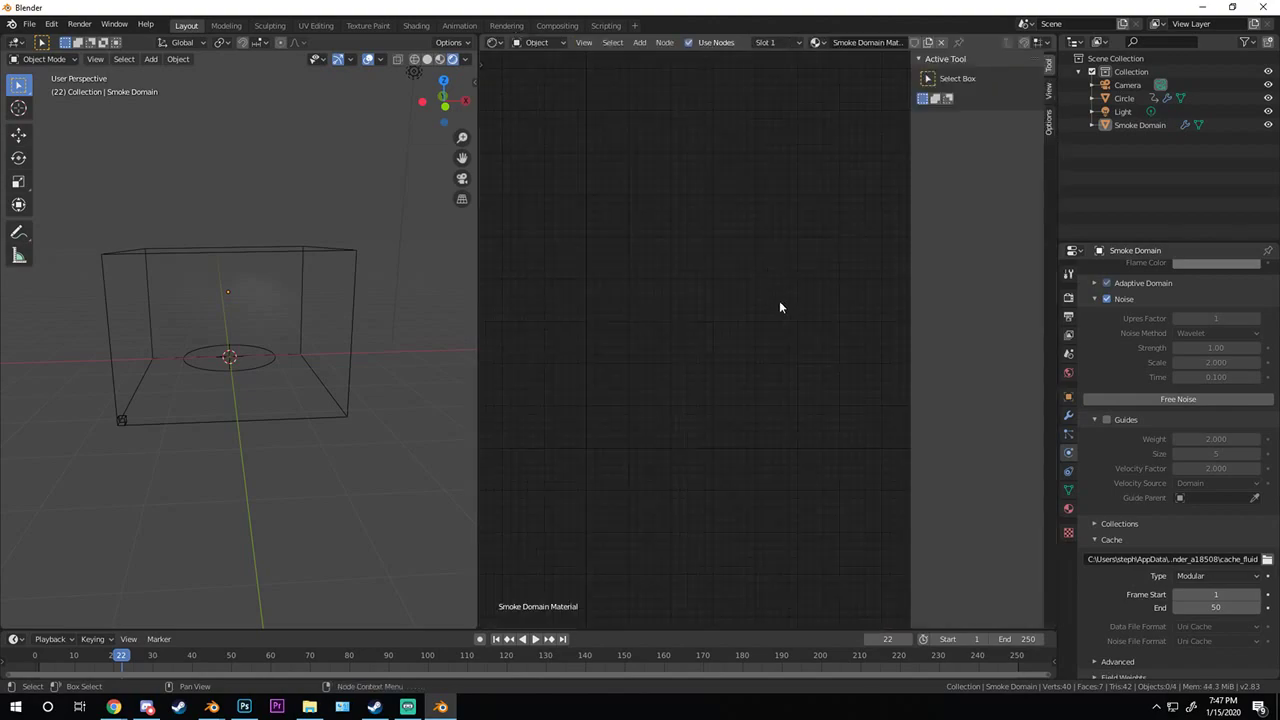
pyautogui.press('n')
pyautogui.press('Home')
pyautogui.scroll(4, 880, 185)
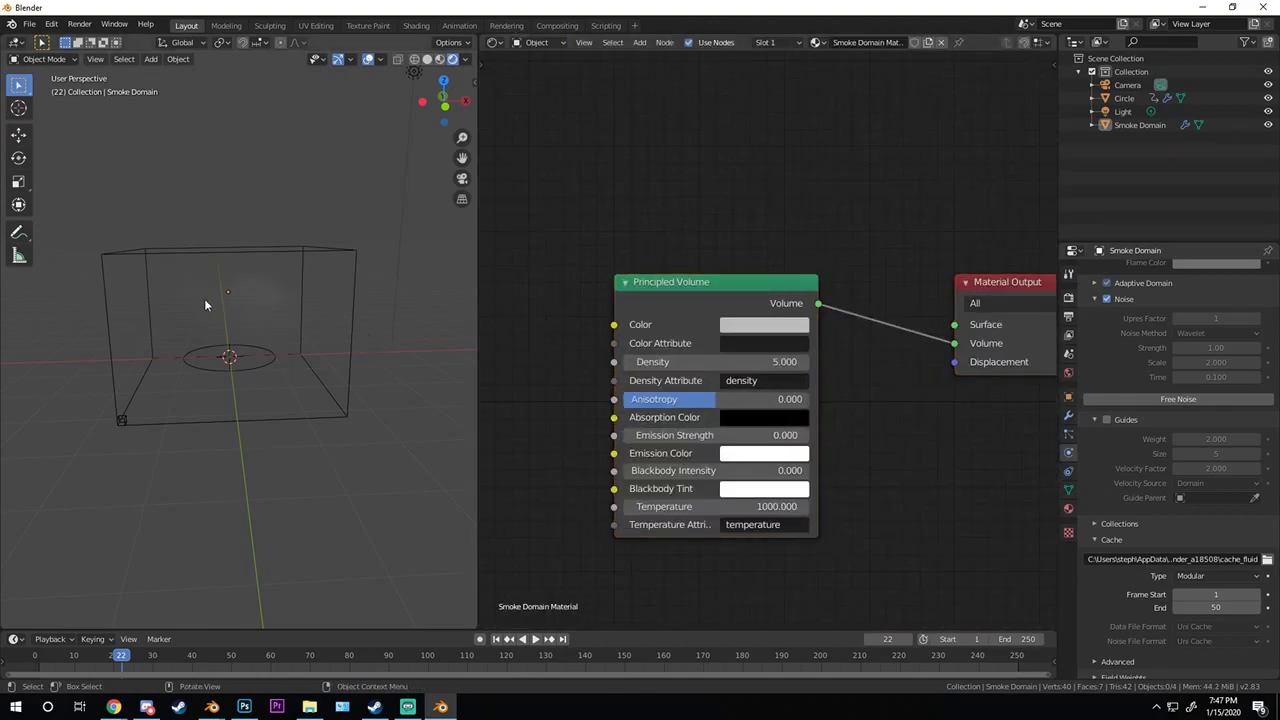
# - Set the Principled Volume node's Blackbody Intensity to 1 and inspect the rendered fire
pyautogui.scroll(2, 305, 354)
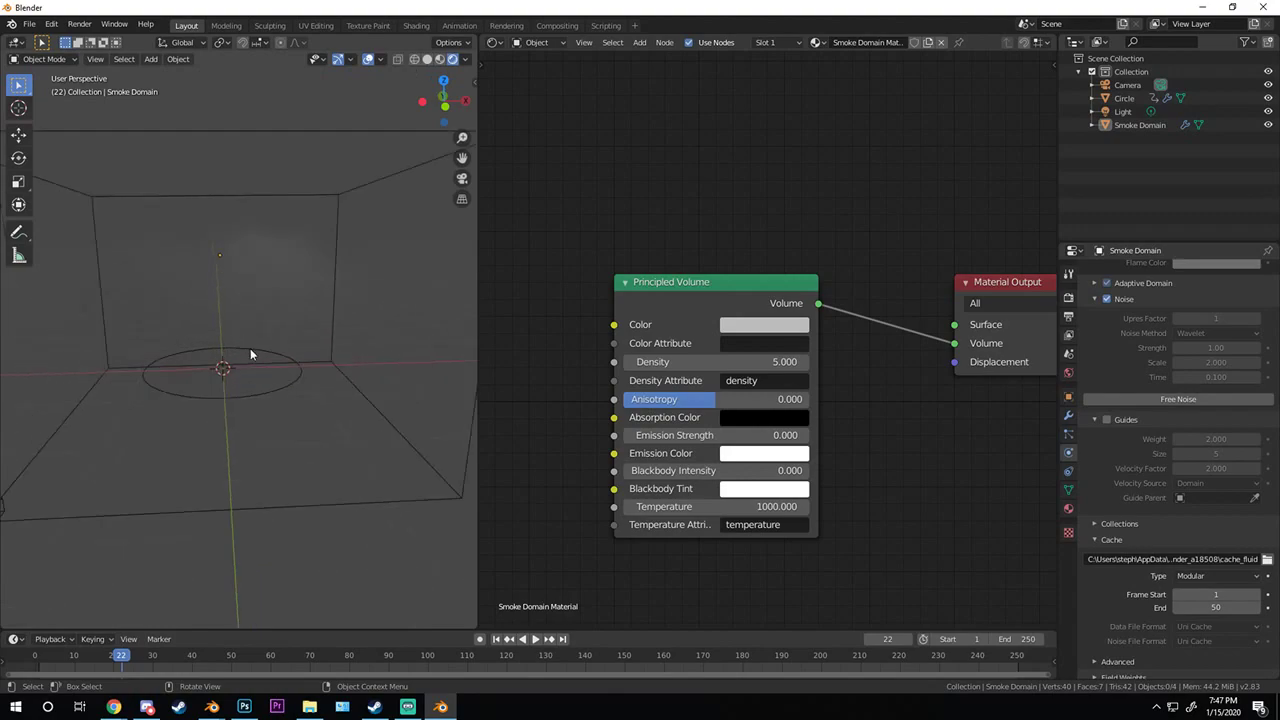
pyautogui.scroll(2, 778, 510)
pyautogui.moveTo(778, 510); pyautogui.dragTo(960, 510)
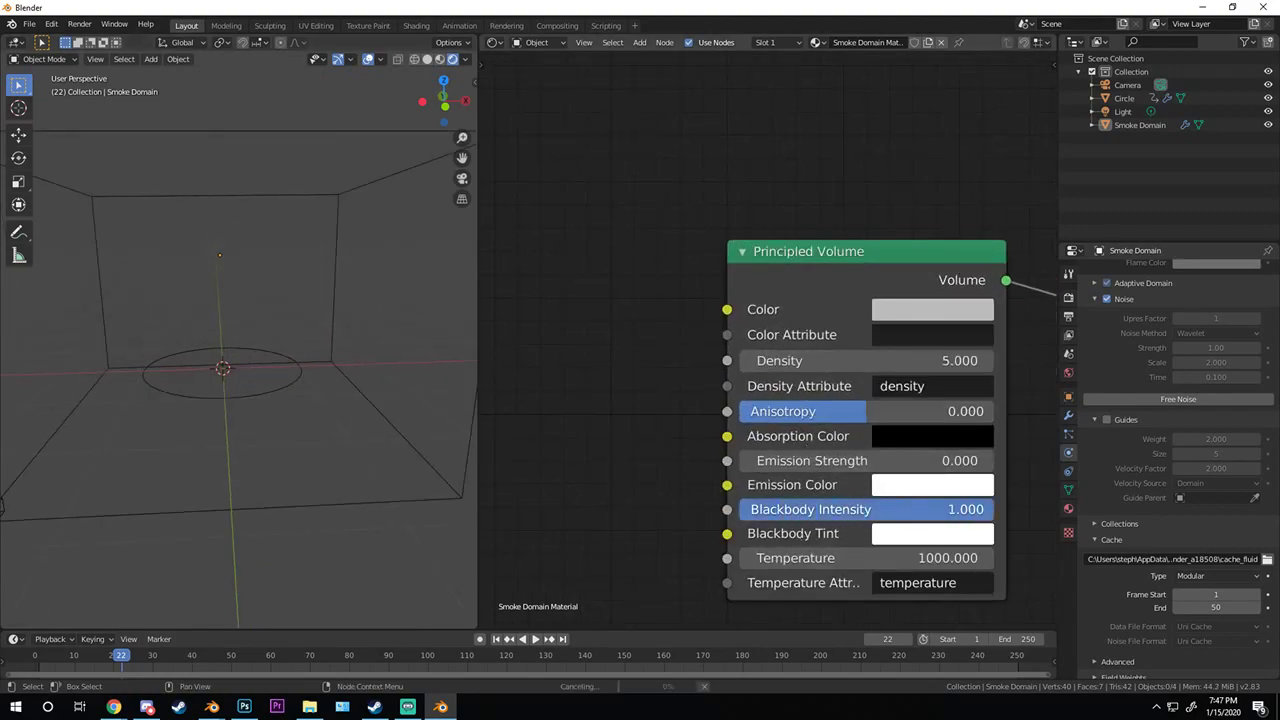
pyautogui.moveTo(240, 320); pyautogui.dragTo(300, 320, button='middle')
pyautogui.scroll(3, 300, 320)
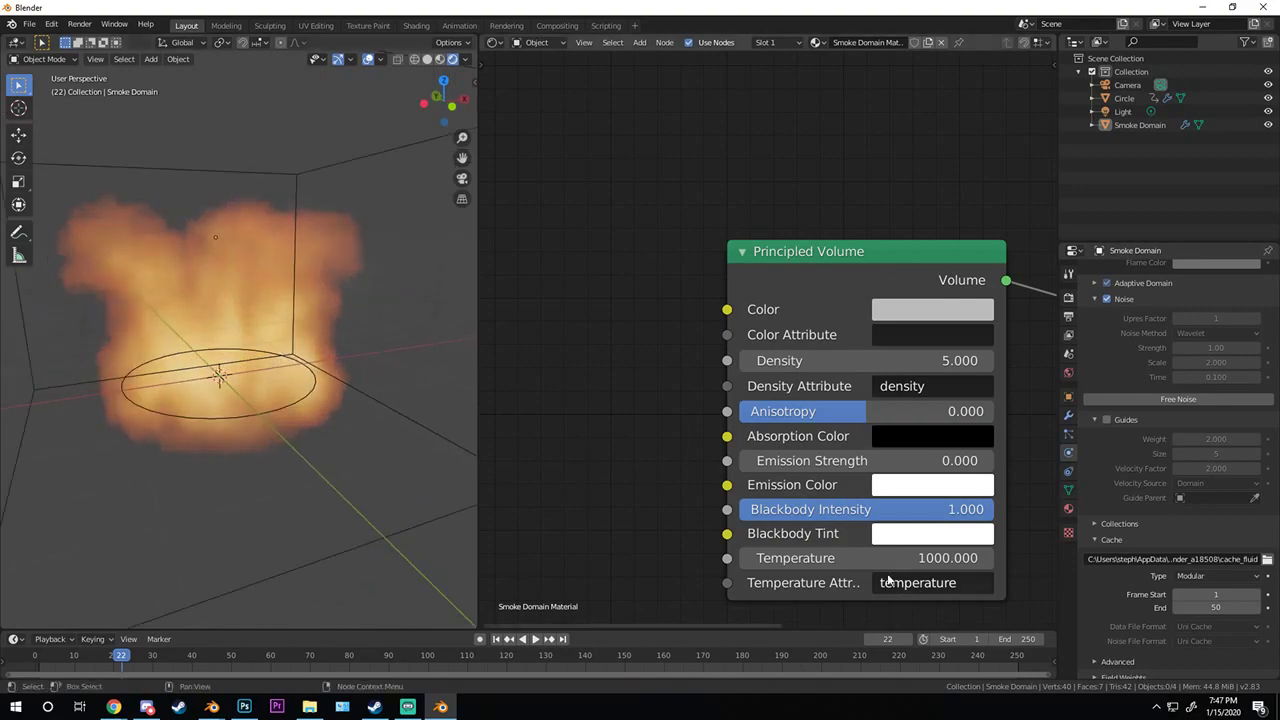
# - Try a Blackbody Intensity of 3 on the Principled Volume node and inspect the fire
pyautogui.click(840, 509)
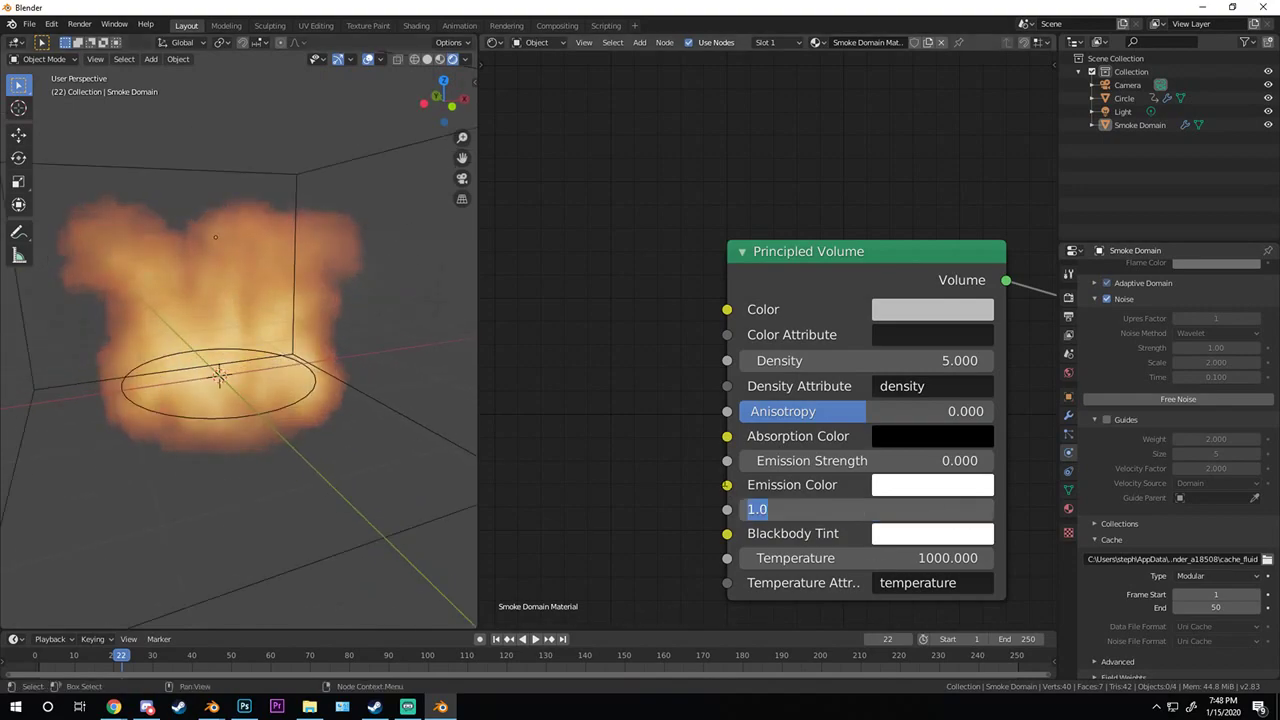
pyautogui.write('3')
pyautogui.press('Return')
pyautogui.scroll(-2, 300, 360)
pyautogui.moveTo(300, 360); pyautogui.dragTo(224, 386, button='middle')
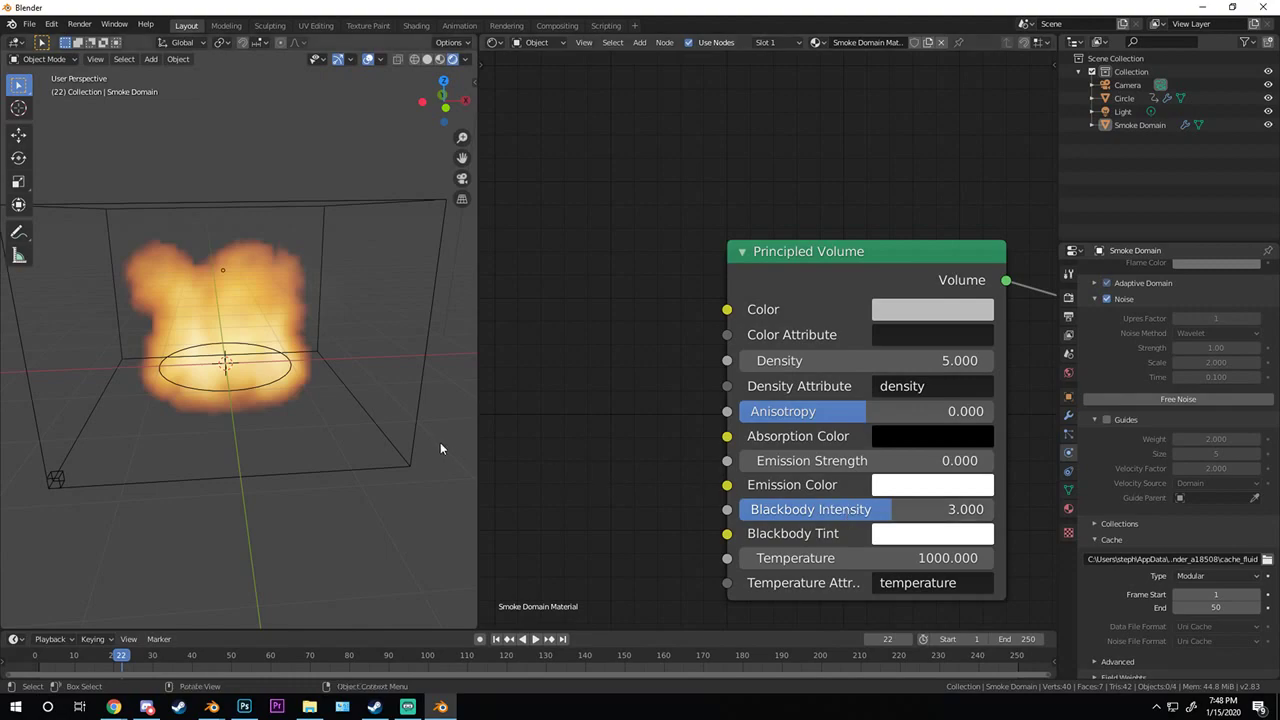
# - Set the Principled Volume node's Blackbody Intensity back to 1 for comparison
pyautogui.click(847, 511)
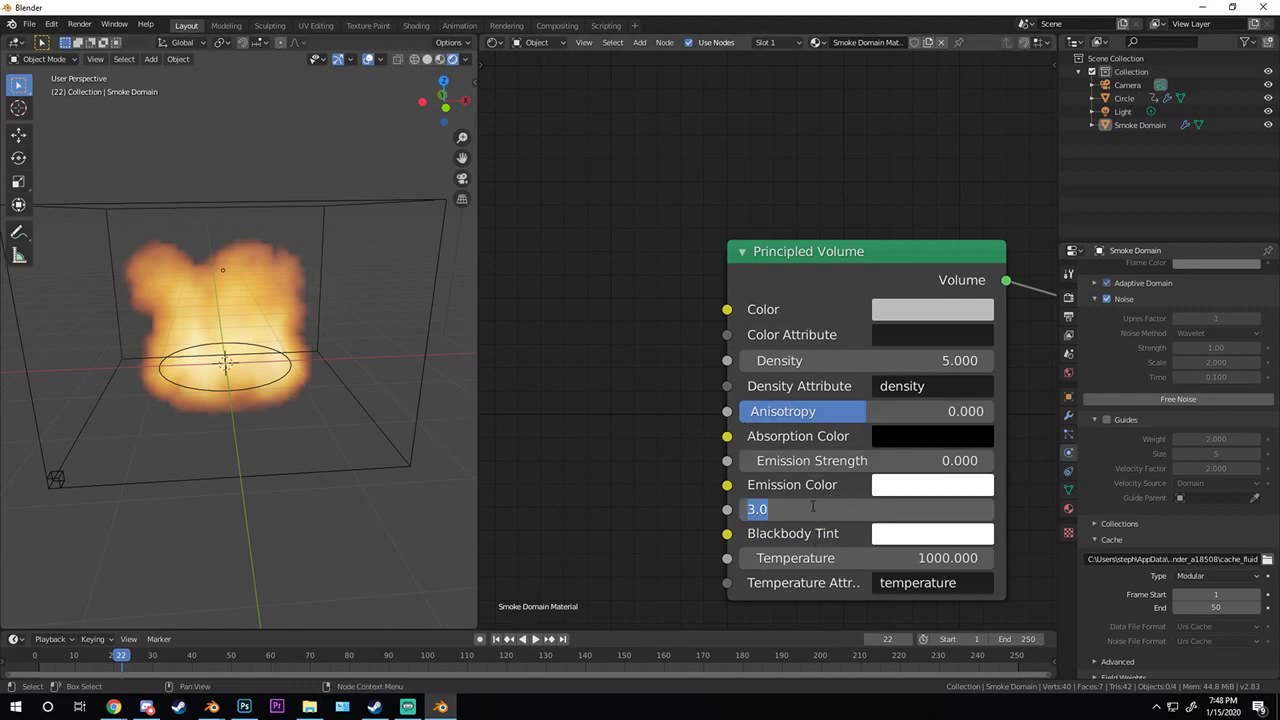
pyautogui.write('1')
pyautogui.press('Return')
pyautogui.click(868, 509)
pyautogui.write('1')
pyautogui.press('Return')
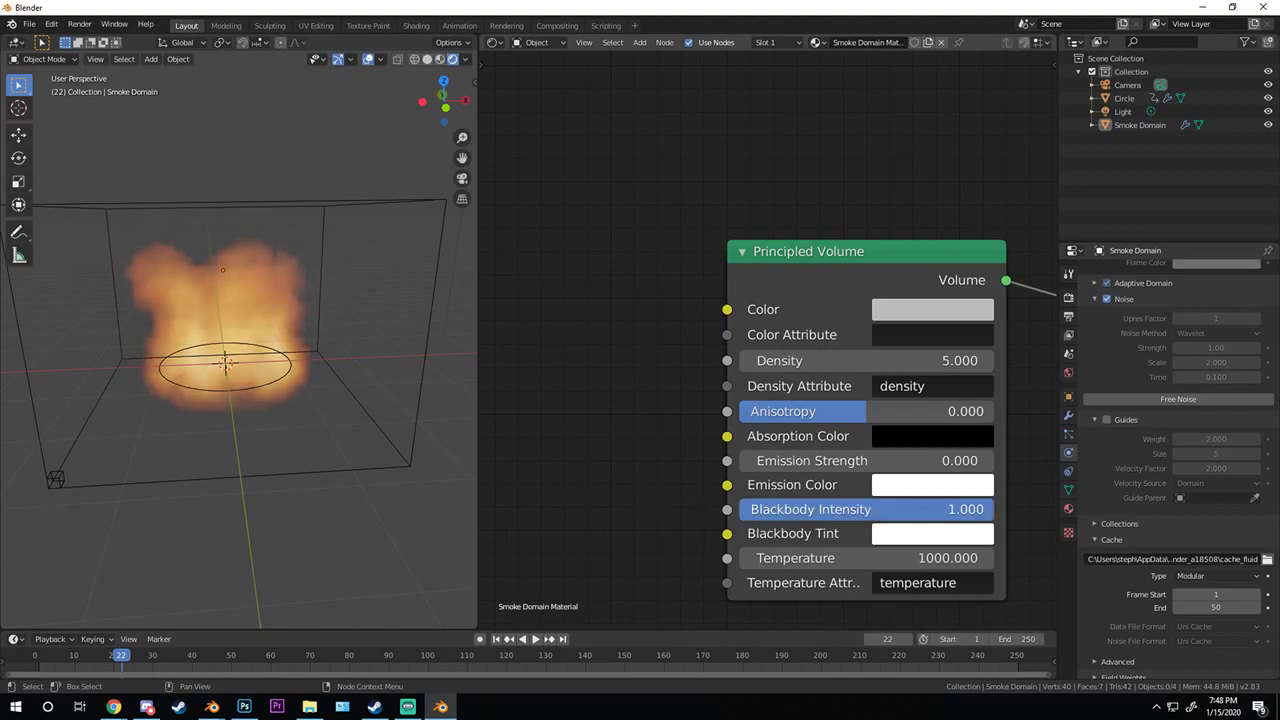
# - Set the Principled Volume node's Blackbody Intensity to 5 and view the brighter fire up close
pyautogui.click(888, 511)
pyautogui.write('5')
pyautogui.press('Return')
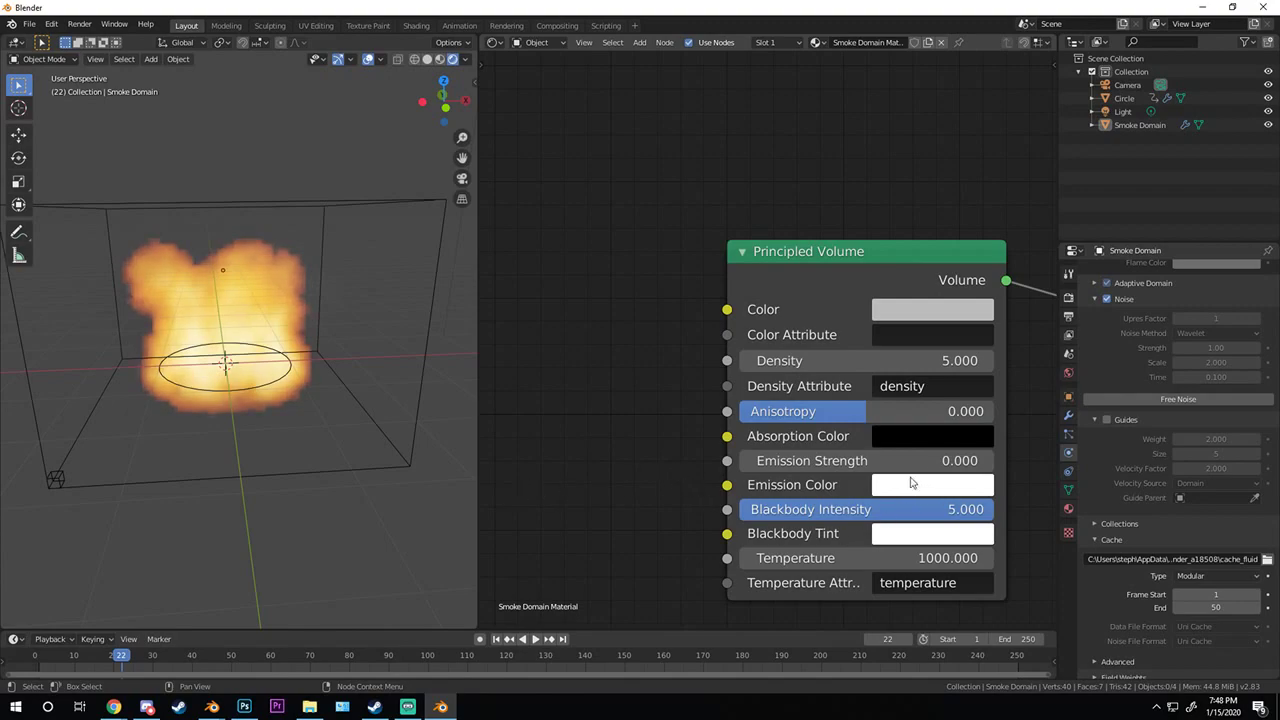
pyautogui.moveTo(292, 402); pyautogui.dragTo(363, 260, button='middle')
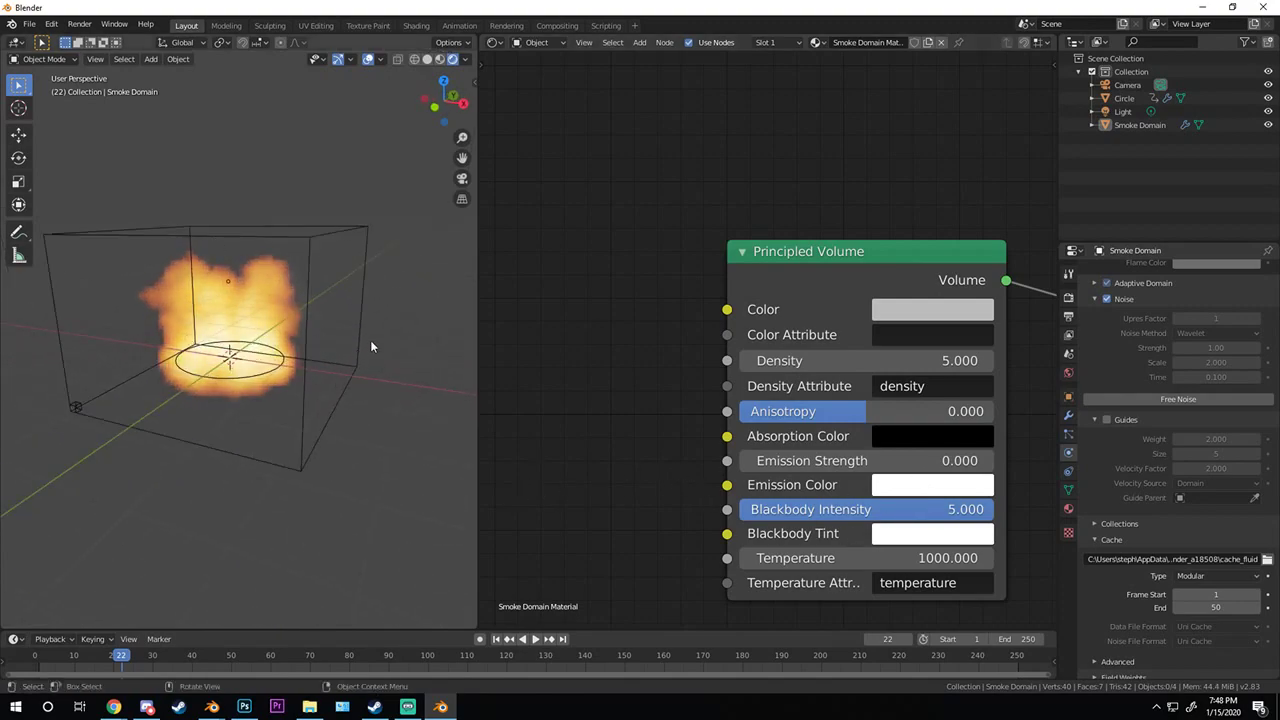
pyautogui.moveTo(297, 429); pyautogui.dragTo(330, 395, button='middle')
pyautogui.scroll(3, 320, 398)
# - Set the volumetrics Tile Size to 2px in the Eevee render settings and inspect the fire
pyautogui.click(1068, 297)
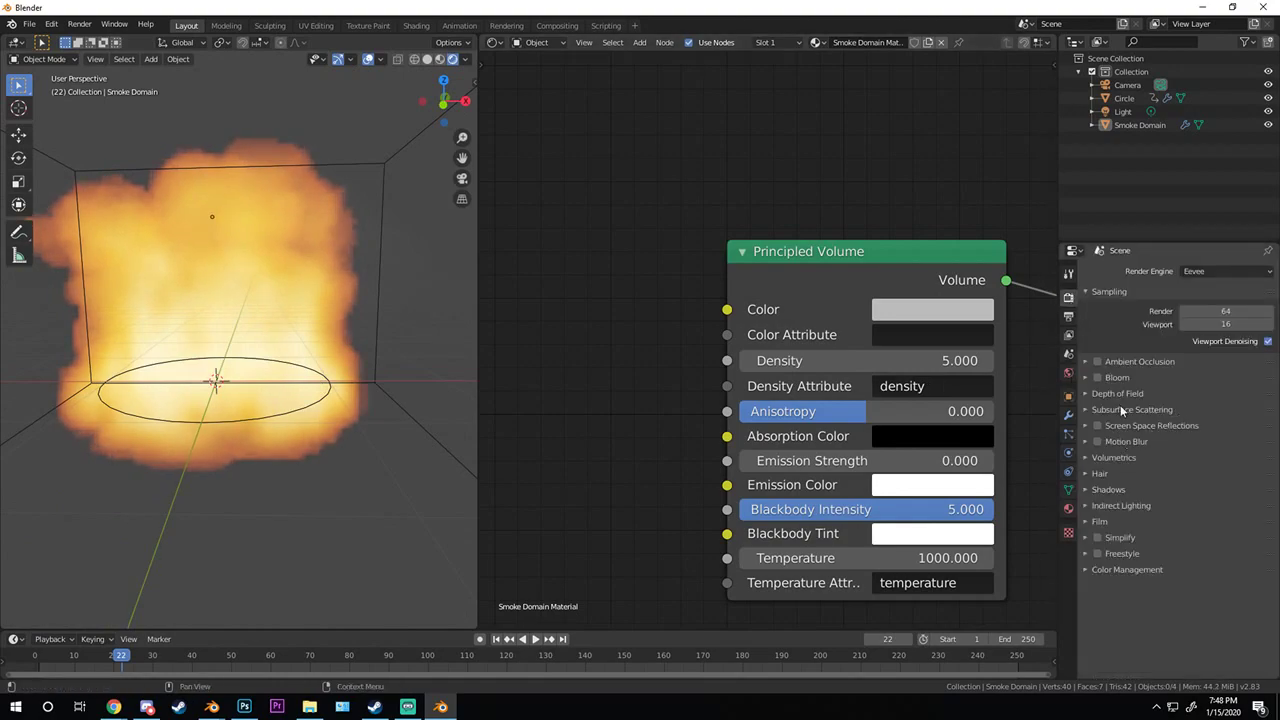
pyautogui.click(1113, 457)
pyautogui.click(1215, 507)
pyautogui.click(1206, 526)
pyautogui.moveTo(330, 398)
pyautogui.mouseDown(button='middle')
pyautogui.moveTo(344, 388)
pyautogui.moveTo(325, 390)
pyautogui.mouseUp(button='middle')
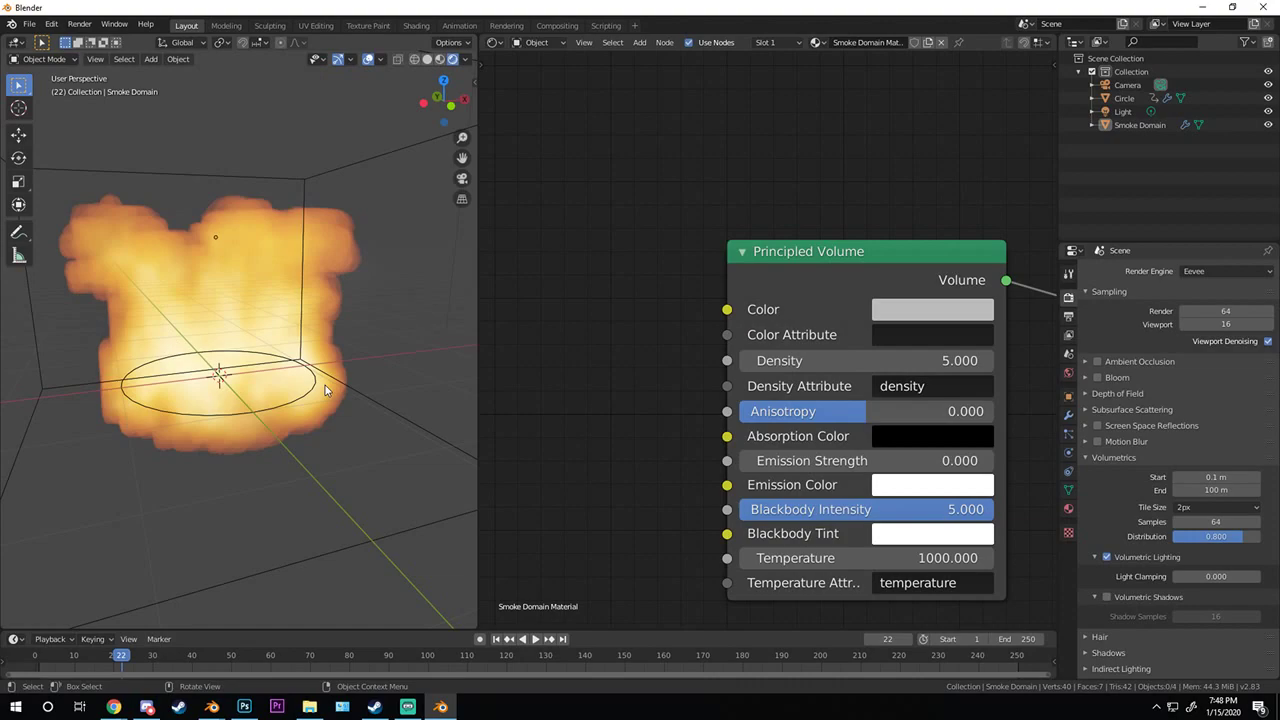
pyautogui.moveTo(325, 385); pyautogui.dragTo(300, 375, button='middle')
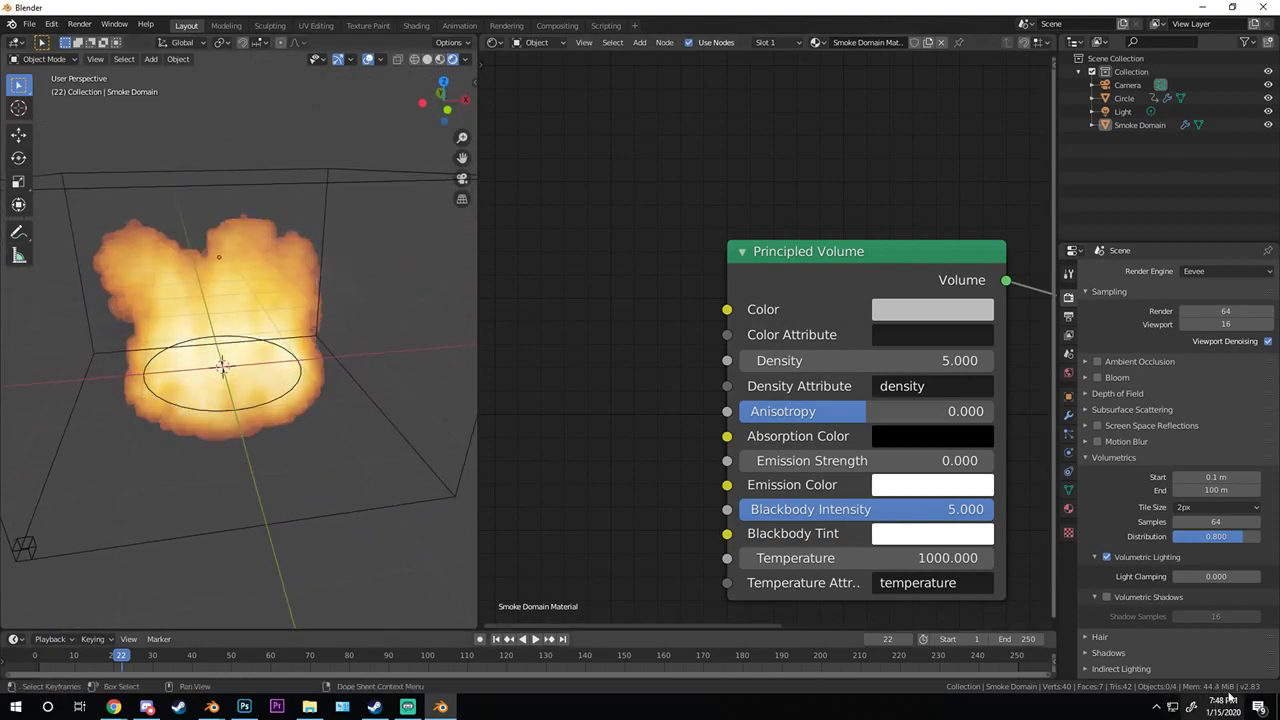
# - Enable Volumetric Shadows in the Eevee render settings and inspect the fire
pyautogui.click(1106, 597)
pyautogui.moveTo(182, 457); pyautogui.dragTo(299, 421, button='middle')
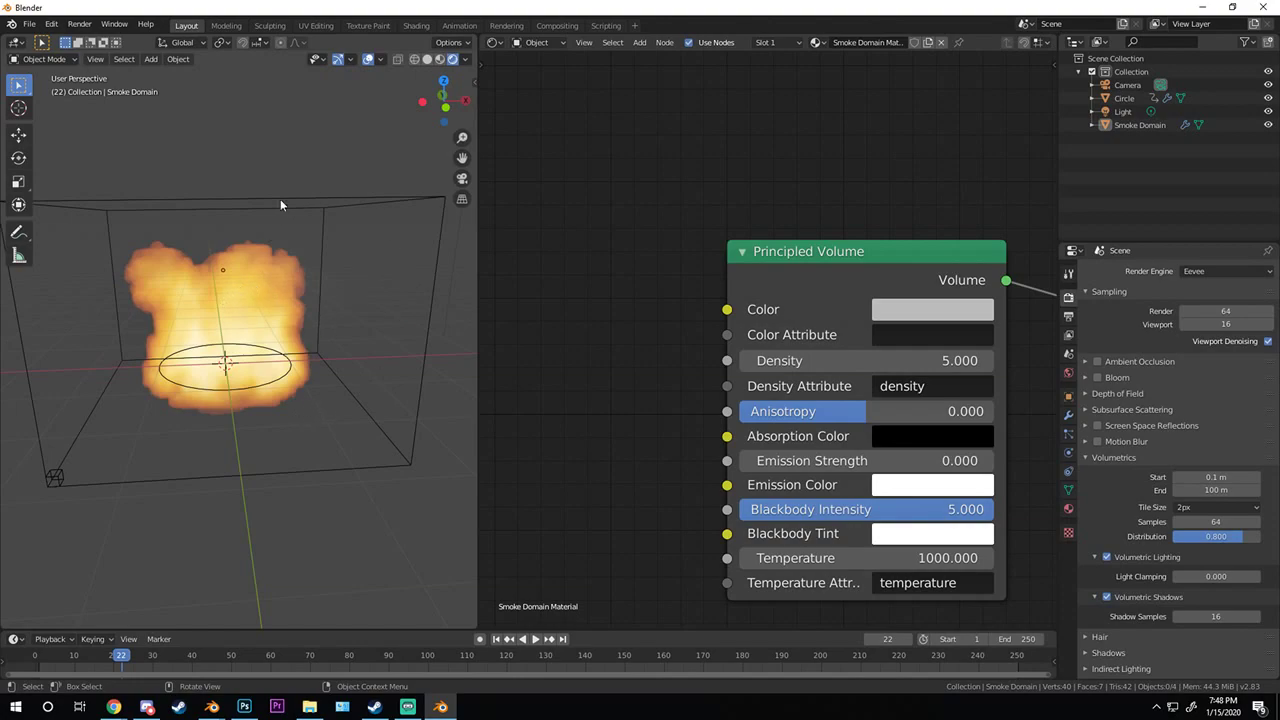
pyautogui.moveTo(262, 298)
pyautogui.mouseDown(button='middle')
pyautogui.moveTo(110, 311)
pyautogui.moveTo(347, 289)
pyautogui.moveTo(250, 320)
pyautogui.mouseUp(button='middle')
# - Try a Density of 99 on the Principled Volume node, cancel the change, and inspect the fire from several angles
pyautogui.moveTo(905, 360); pyautogui.dragTo(990, 360)
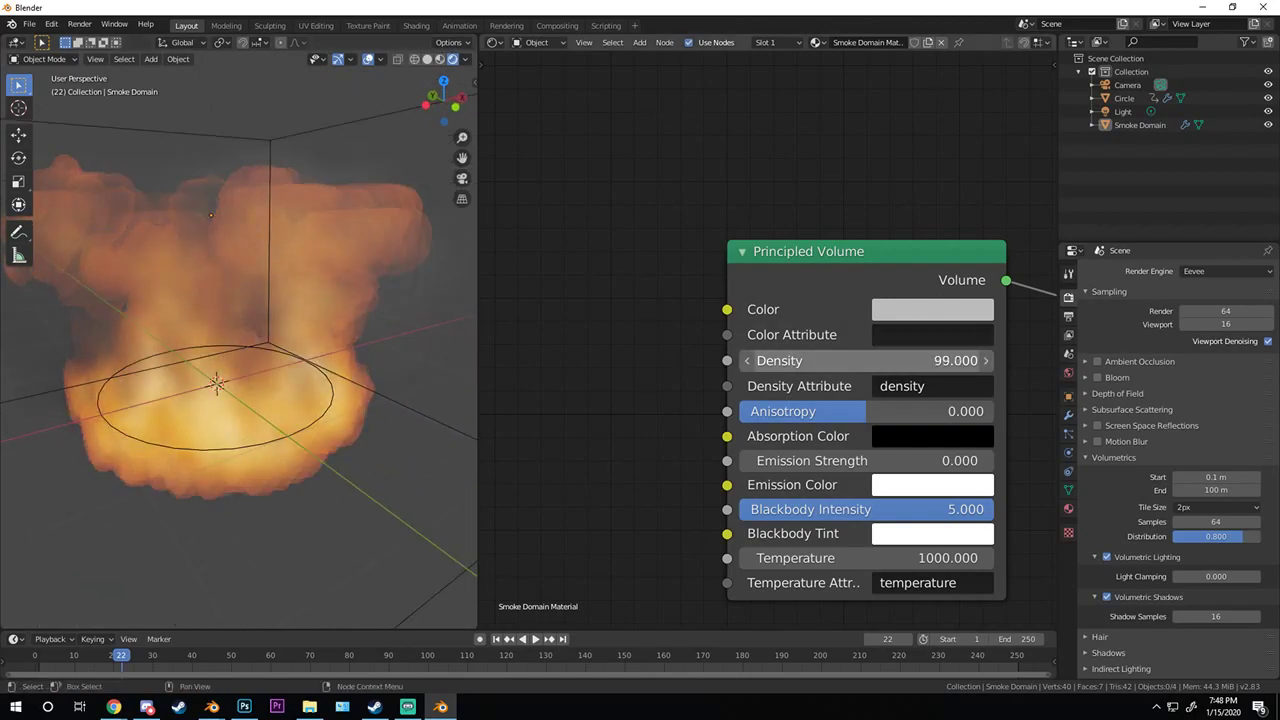
pyautogui.press('Escape')
pyautogui.scroll(-4, 230, 330)
pyautogui.moveTo(200, 330); pyautogui.dragTo(294, 404, button='middle')
pyautogui.scroll(3, 344, 394)
pyautogui.scroll(-3, 386, 425)
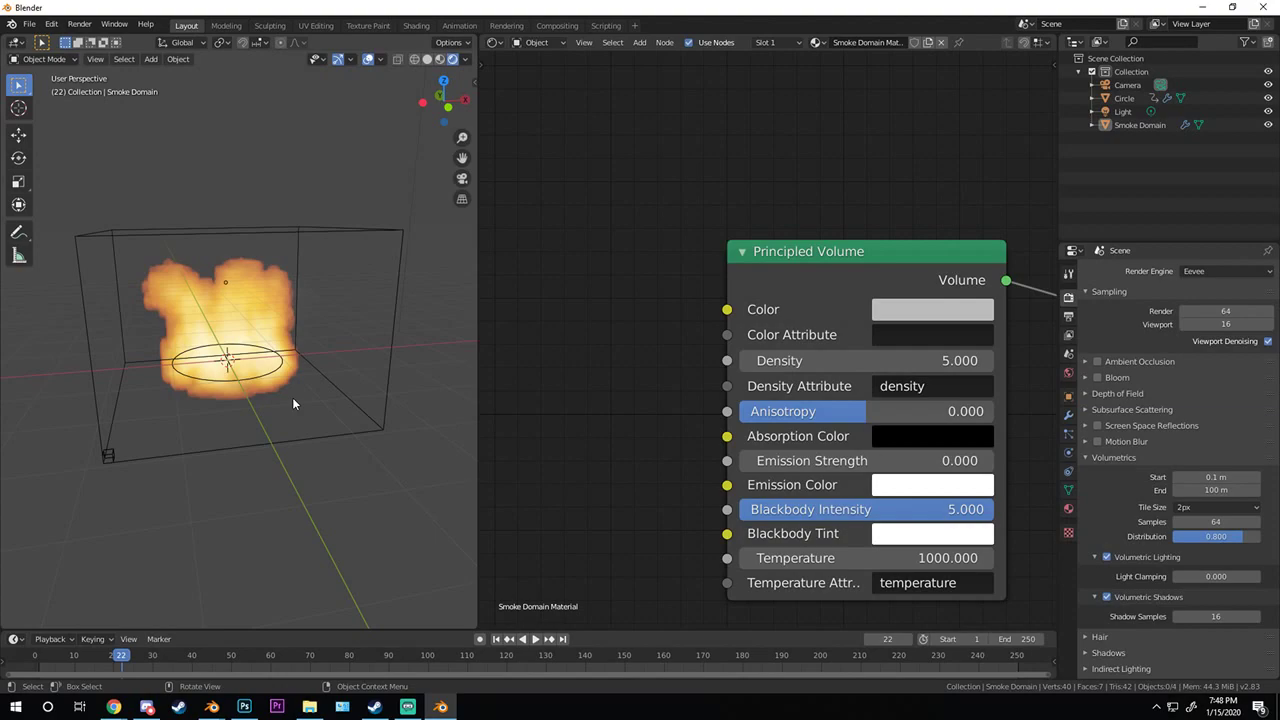
pyautogui.moveTo(342, 308); pyautogui.dragTo(356, 322, button='middle')
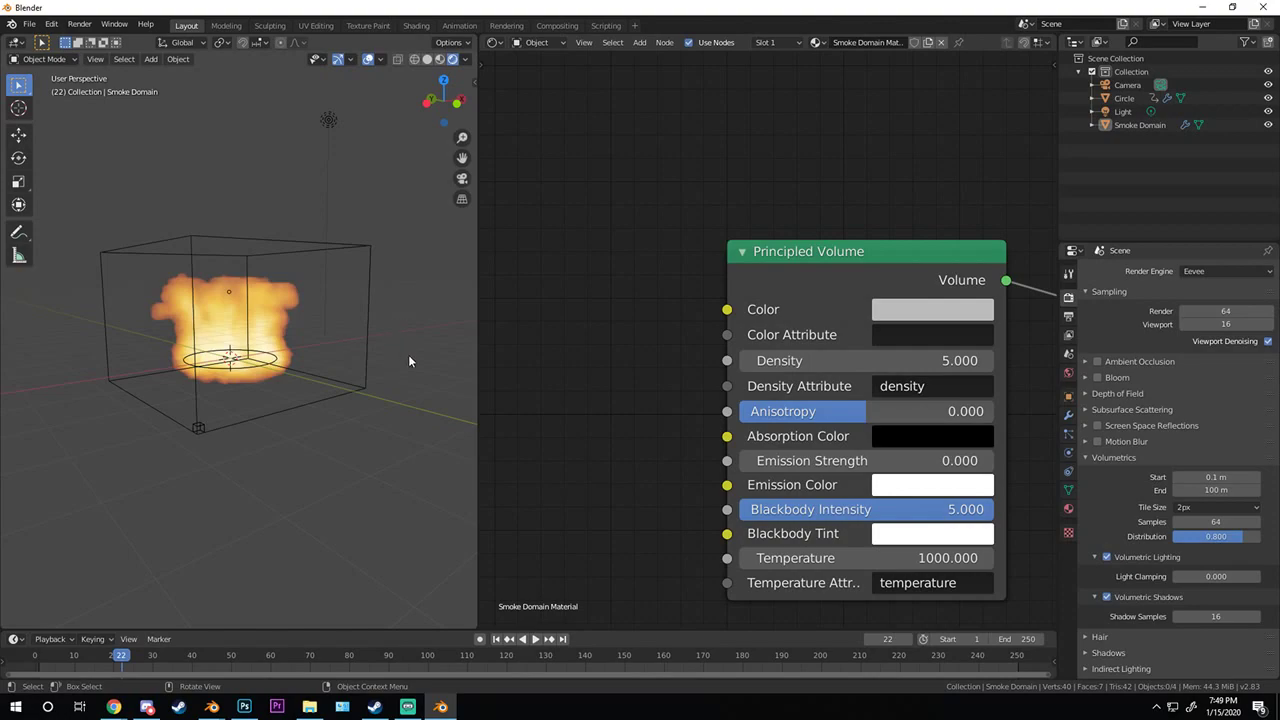
# - Free the Smoke Domain's baked noise in its physics settings and disable Noise
pyautogui.click(369, 248)
pyautogui.click(1068, 452)
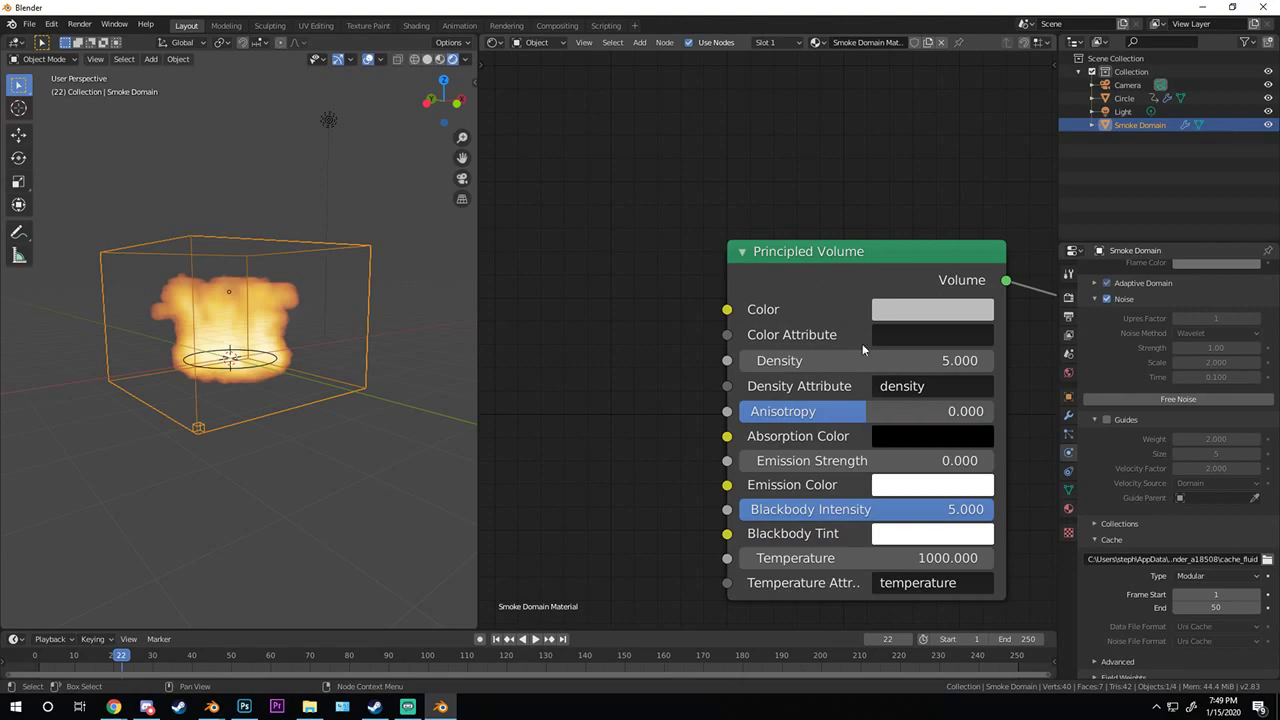
pyautogui.scroll(-1, 1148, 499)
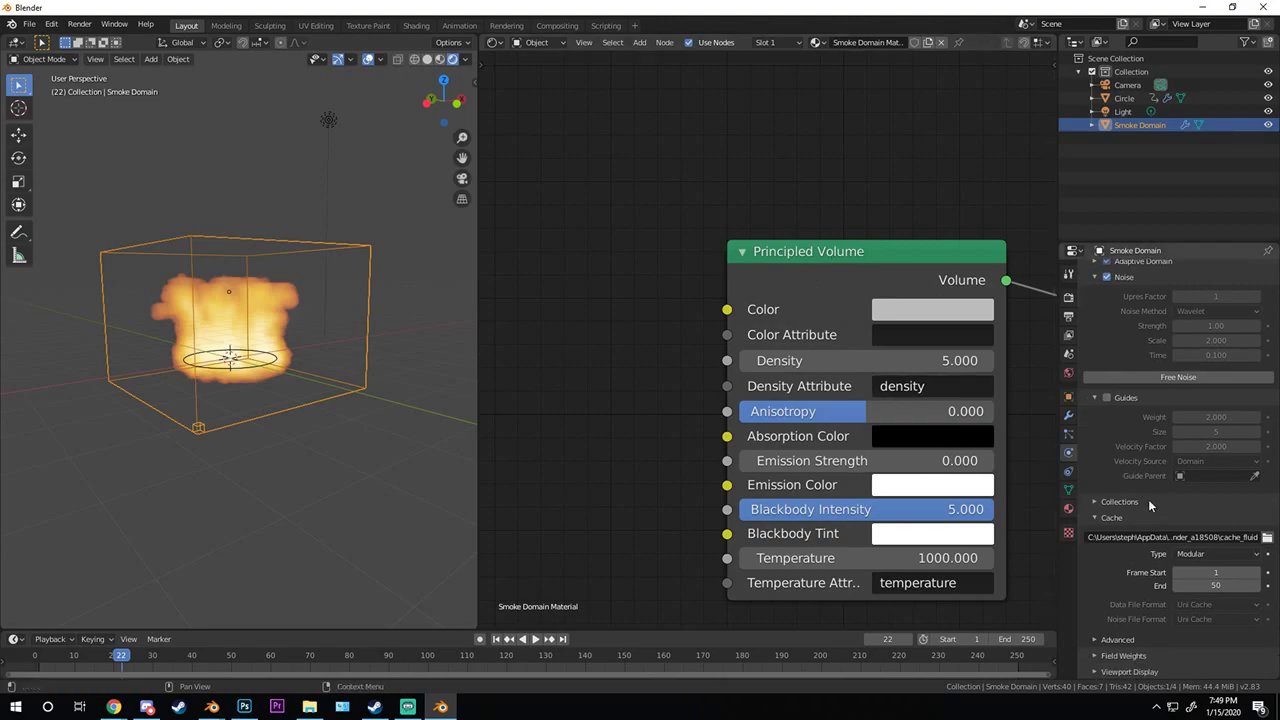
pyautogui.click(1124, 652)
pyautogui.scroll(5, 1148, 516)
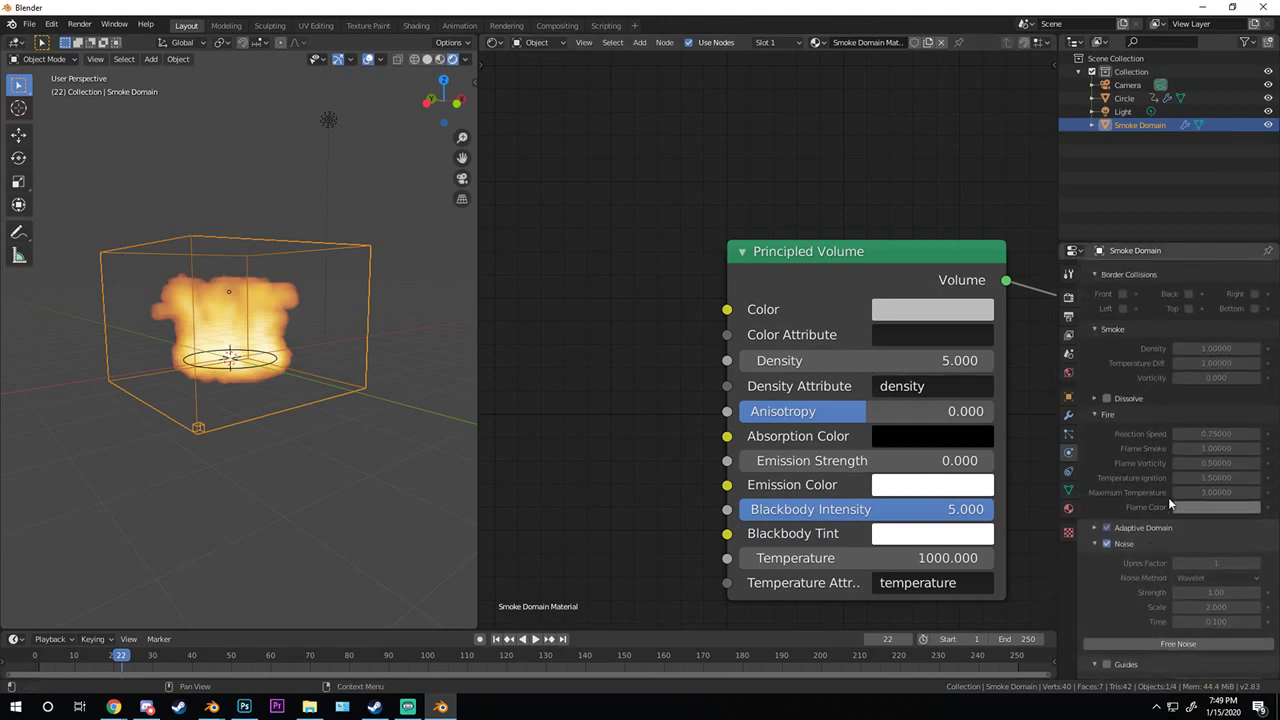
pyautogui.scroll(1, 1172, 487)
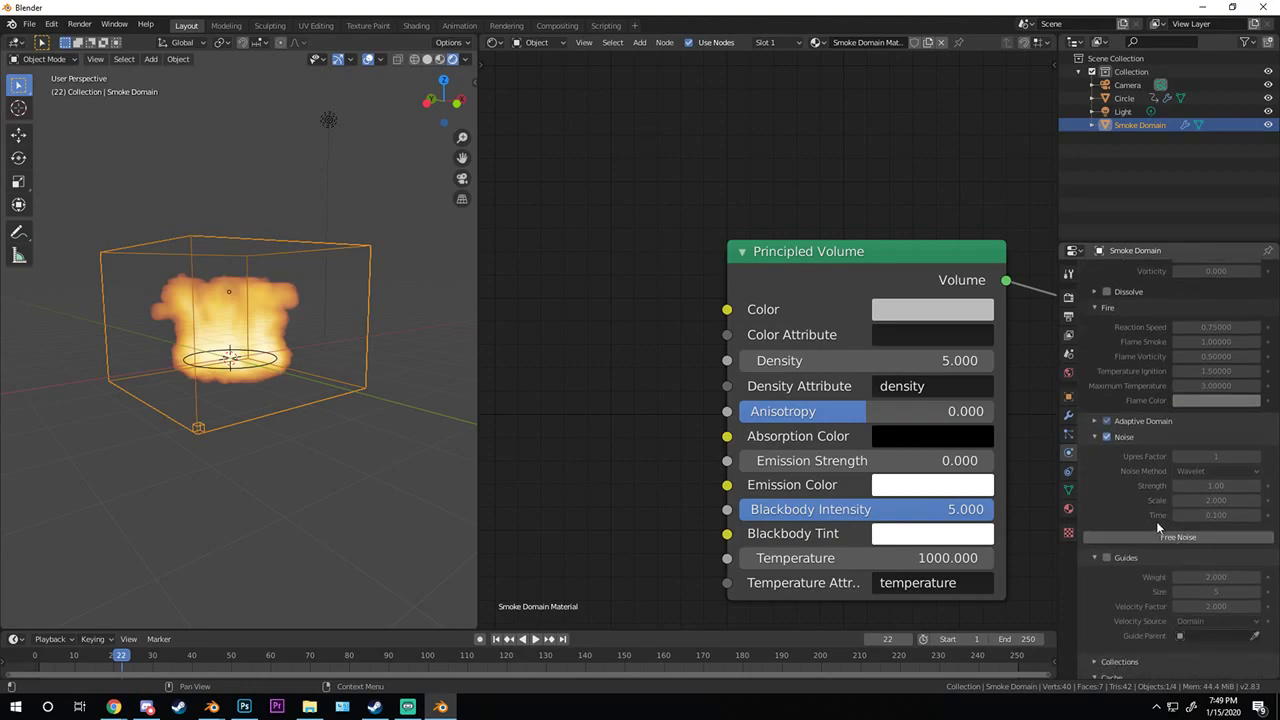
pyautogui.click(1174, 540)
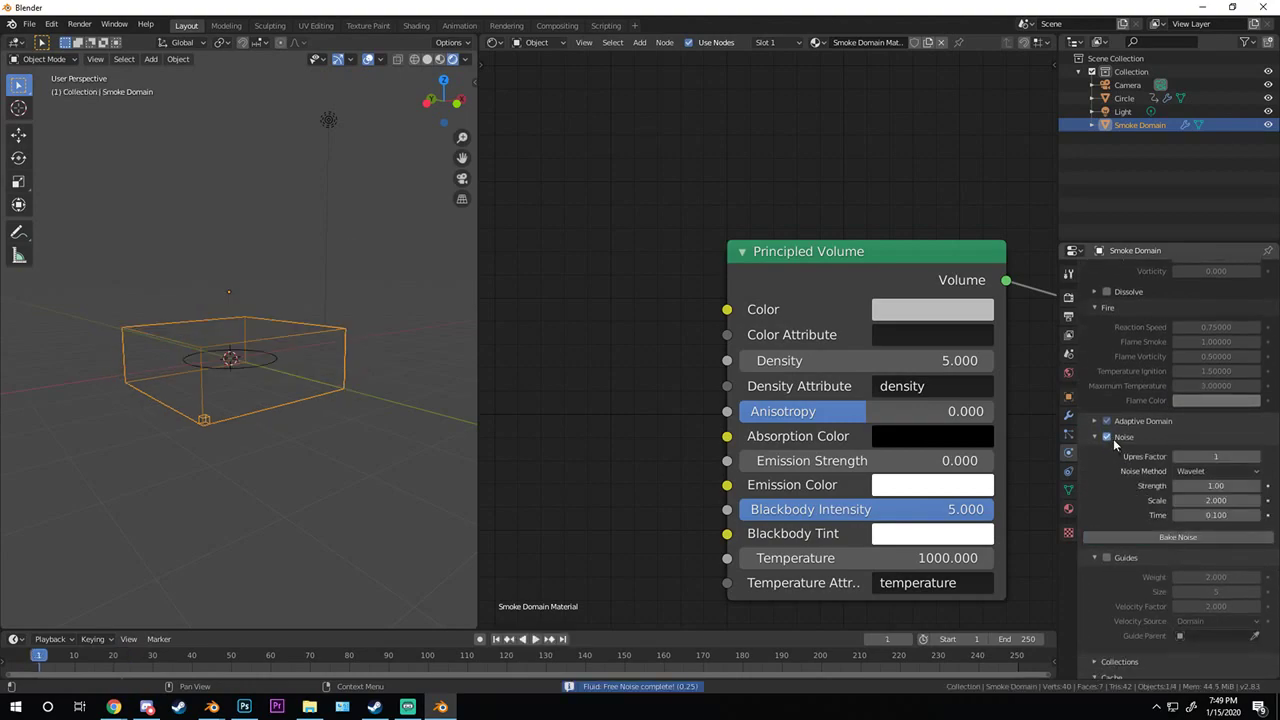
pyautogui.click(1112, 440)
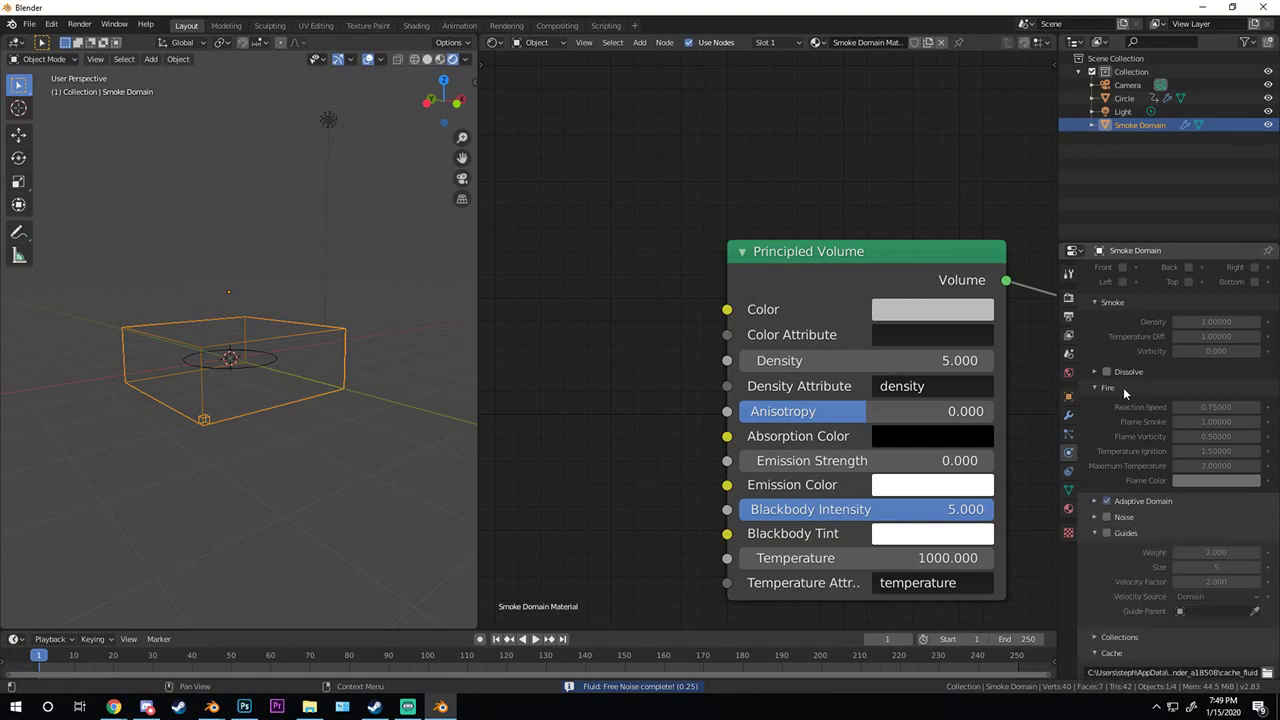
# - Free the Smoke Domain's baked fluid data
pyautogui.scroll(4, 1160, 425)
pyautogui.click(1179, 366)
pyautogui.scroll(-3, 1126, 562)
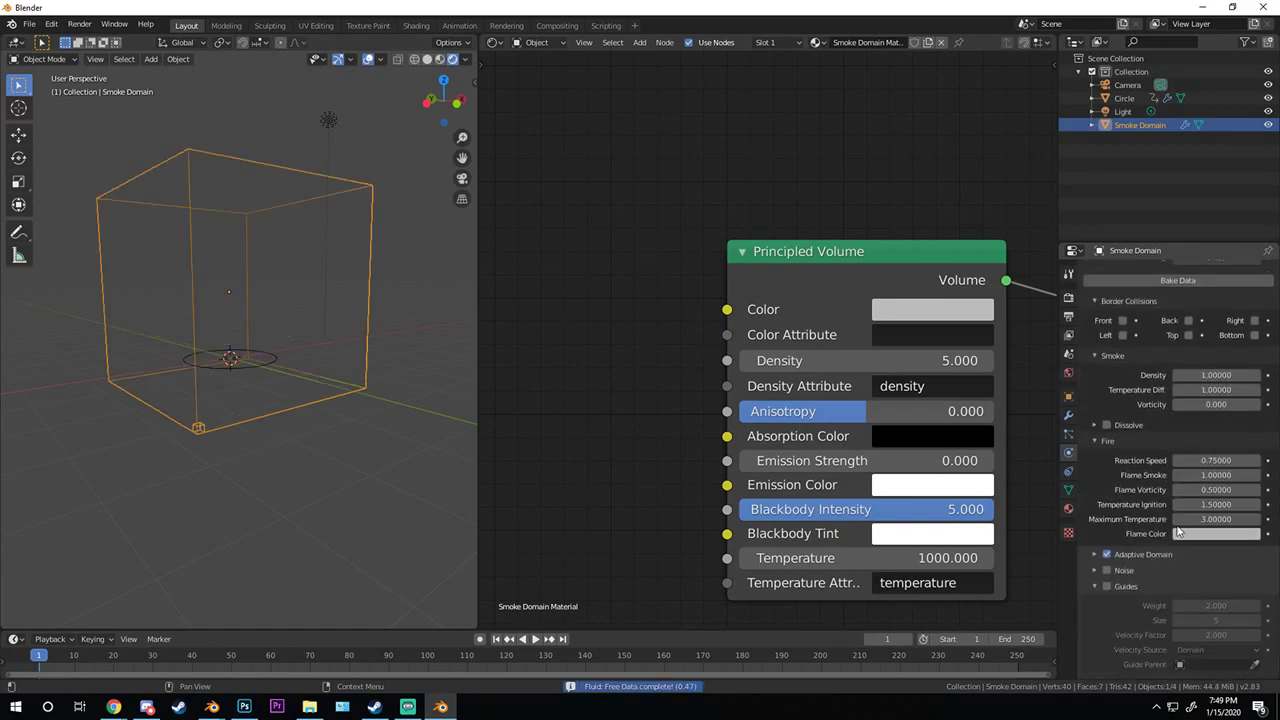
pyautogui.scroll(5, 417, 447)
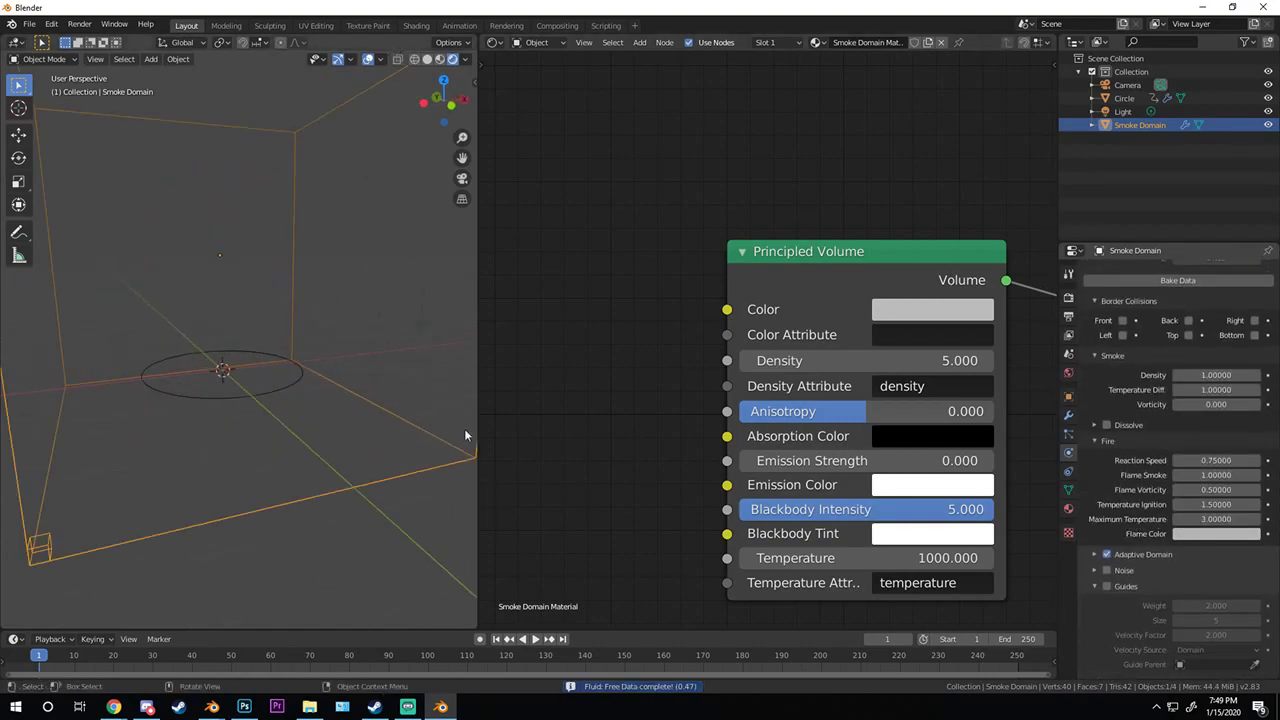
# - Set the domain's fire Maximum Temperature to 10 and Flame Vorticity to 2
pyautogui.doubleClick(1217, 519)
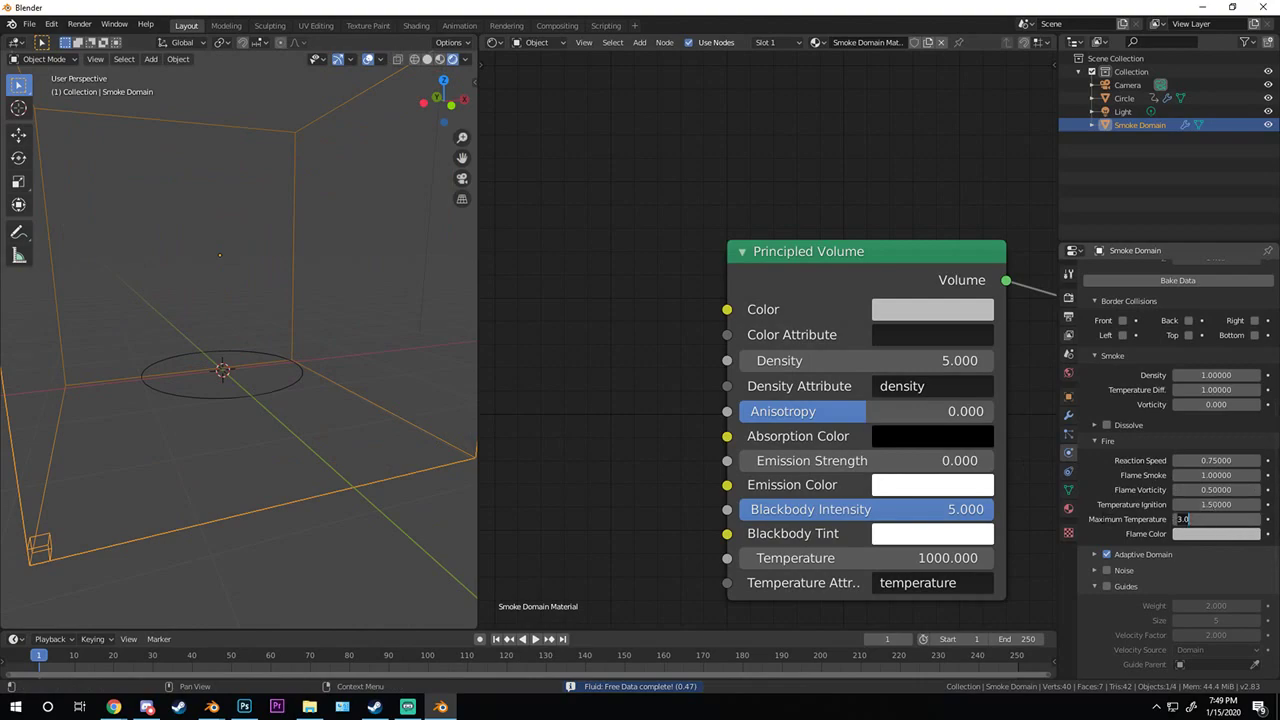
pyautogui.press('Return')
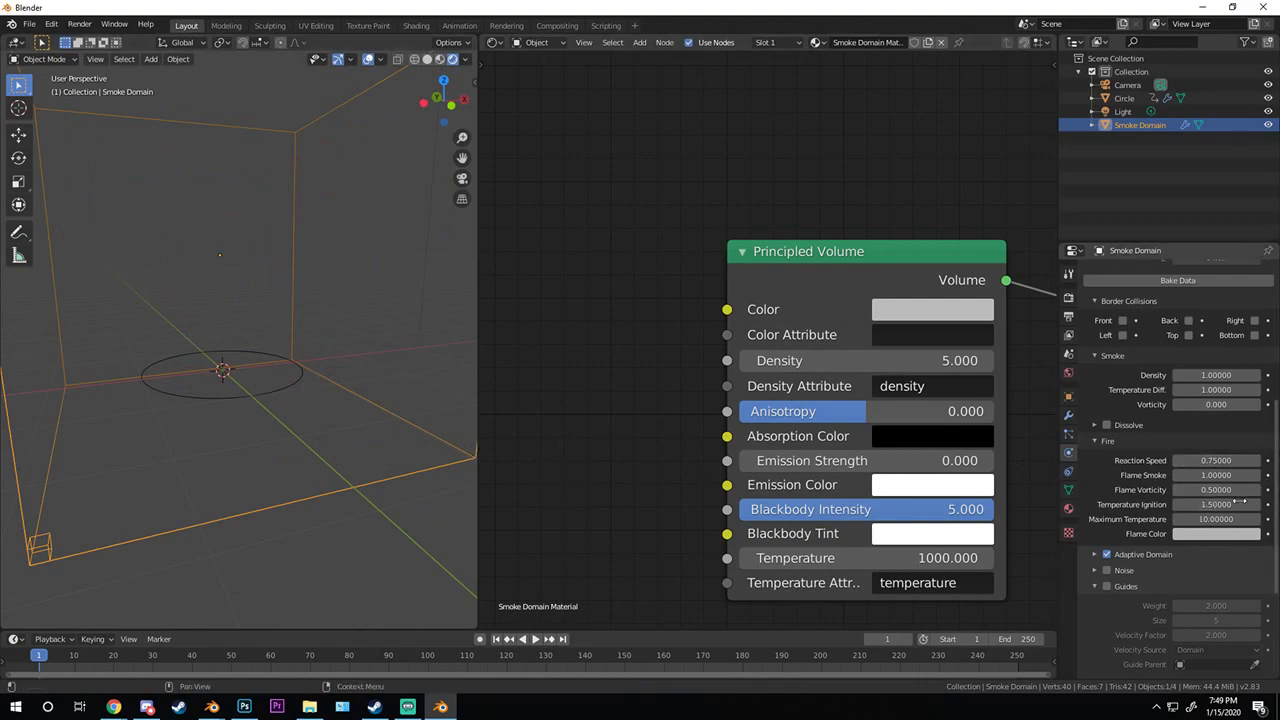
pyautogui.doubleClick(1213, 490)
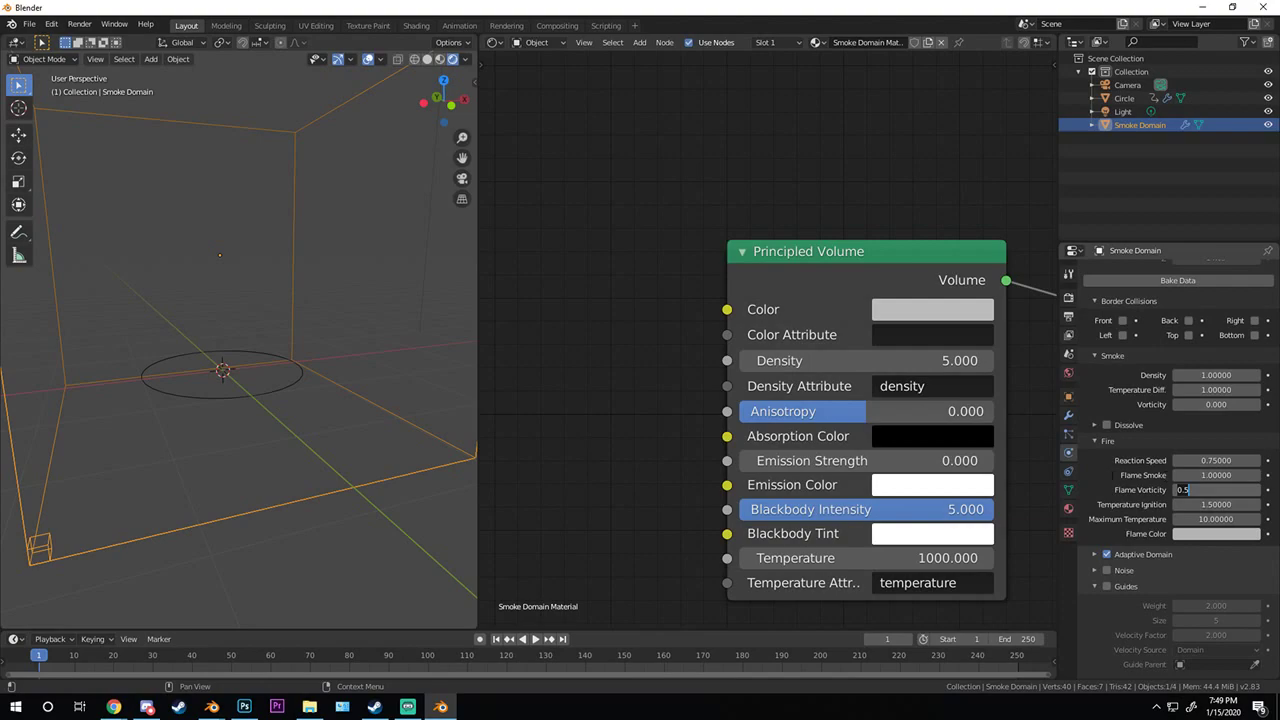
pyautogui.press('BackSpace')
pyautogui.write('2')
pyautogui.press('Return')
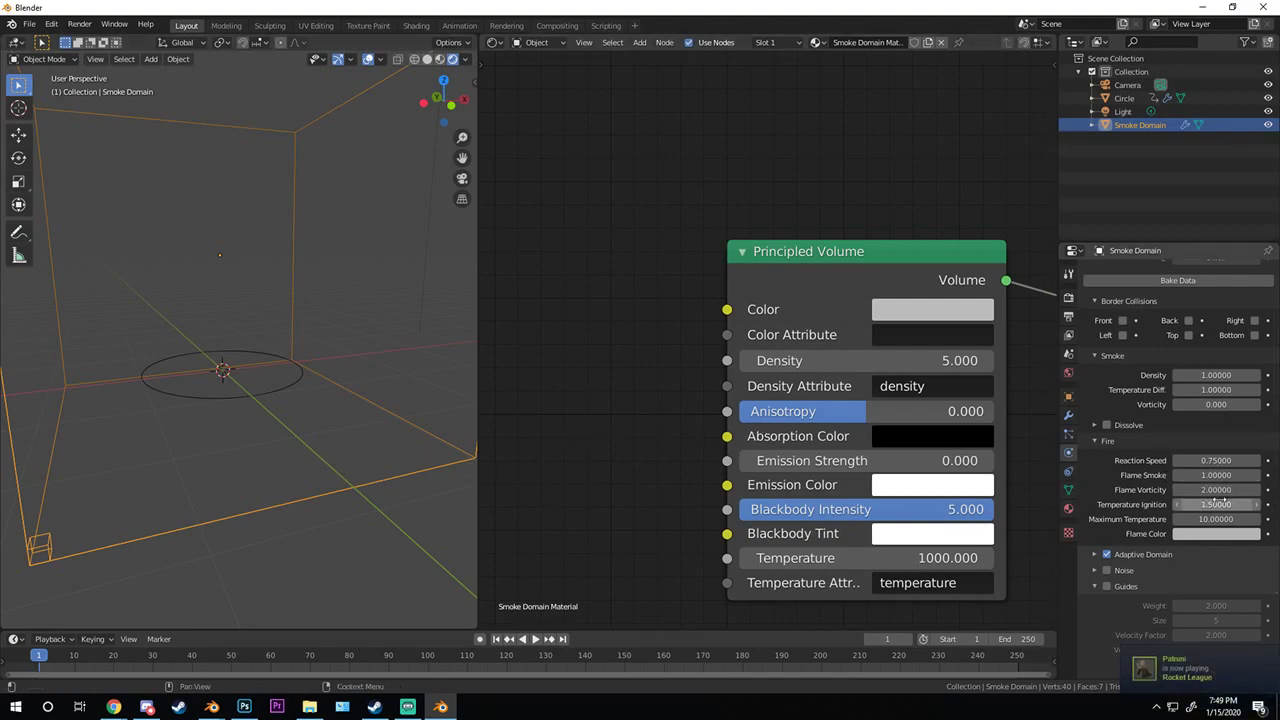
# - Bake the fluid data for the Smoke Domain and play back the fire simulation
pyautogui.moveTo(278, 497); pyautogui.dragTo(636, 418, button='middle')
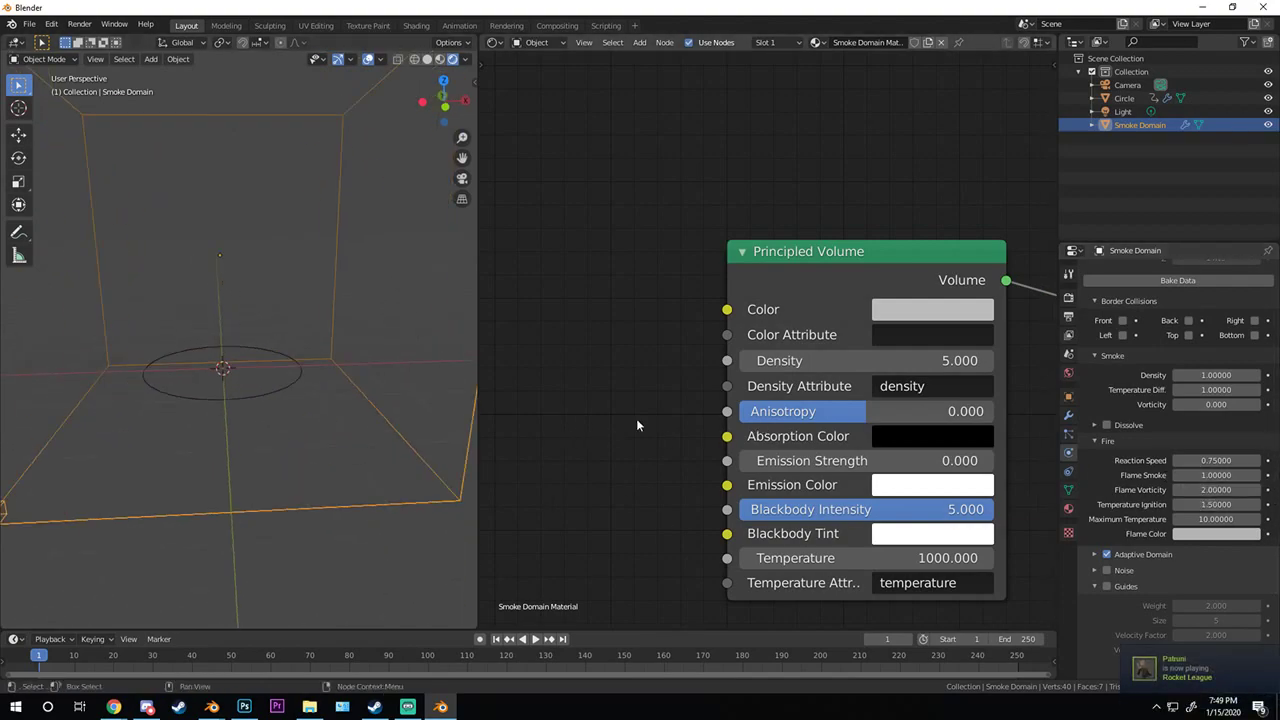
pyautogui.scroll(3, 1192, 337)
pyautogui.click(1197, 360)
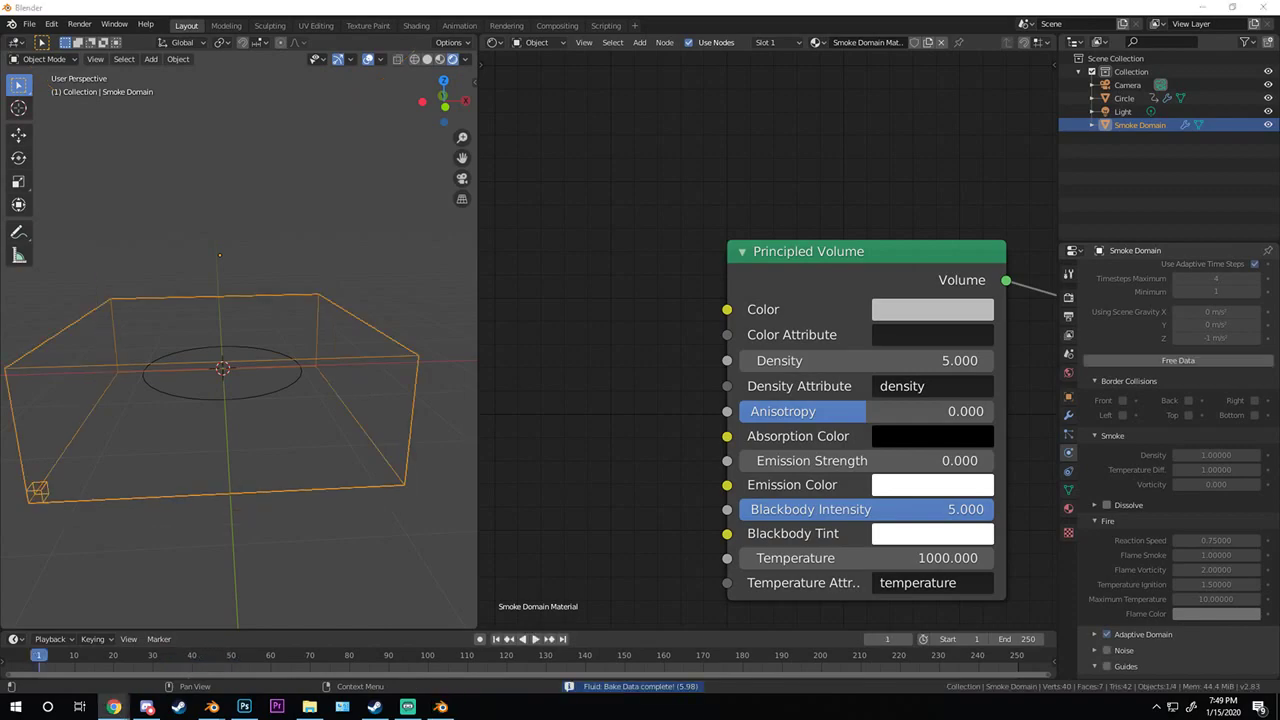
pyautogui.scroll(-1, 342, 377)
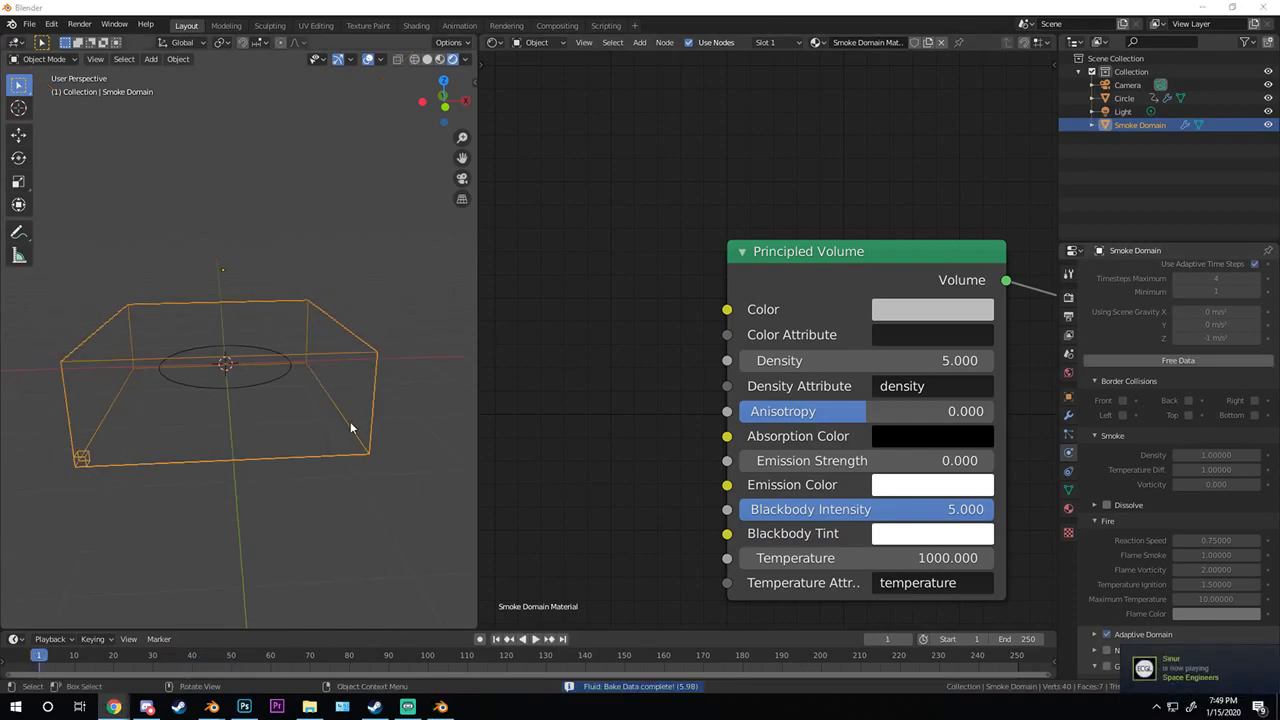
pyautogui.scroll(3, 288, 445)
pyautogui.click(288, 446)
pyautogui.scroll(-3, 290, 449)
pyautogui.press('space')
pyautogui.moveTo(232, 442); pyautogui.dragTo(290, 460, button='middle')
pyautogui.scroll(2, 270, 407)
pyautogui.scroll(-4, 270, 410)
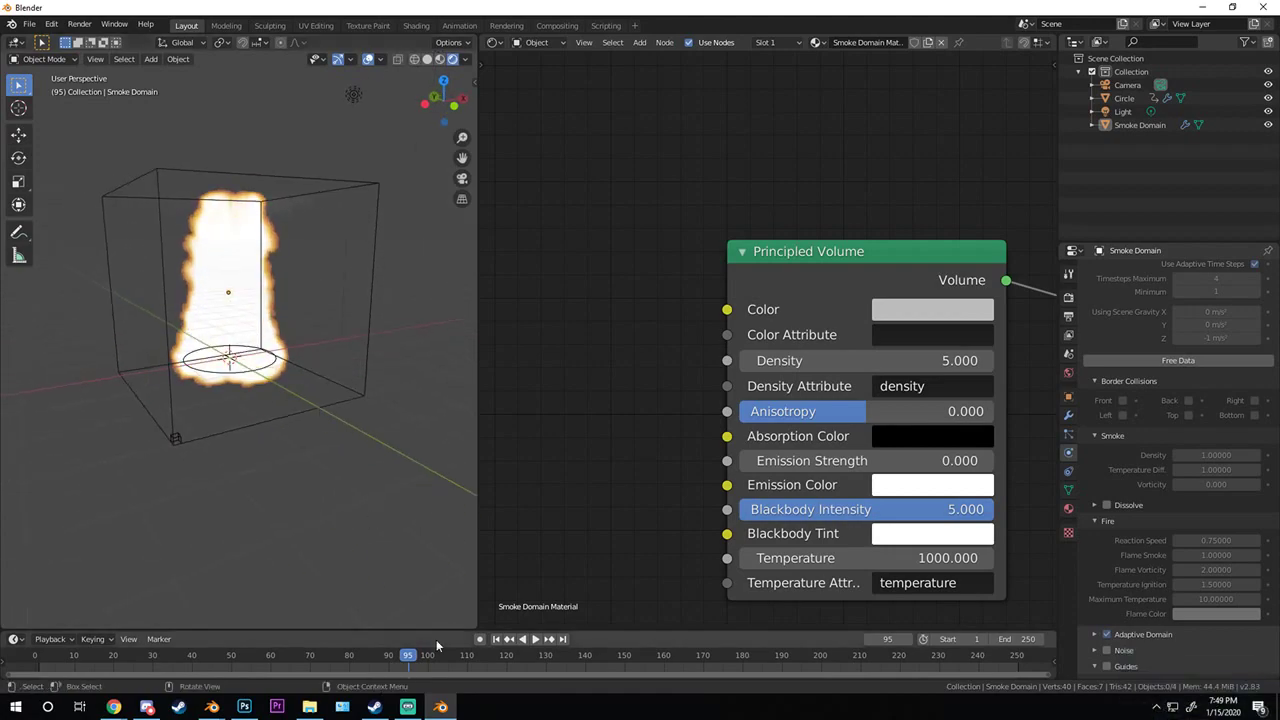
# - Go to frame 70 and inspect the rendered fire up close from several angles
pyautogui.moveTo(381, 660); pyautogui.dragTo(310, 660)
pyautogui.press('space')
pyautogui.moveTo(297, 409); pyautogui.dragTo(154, 409, button='middle')
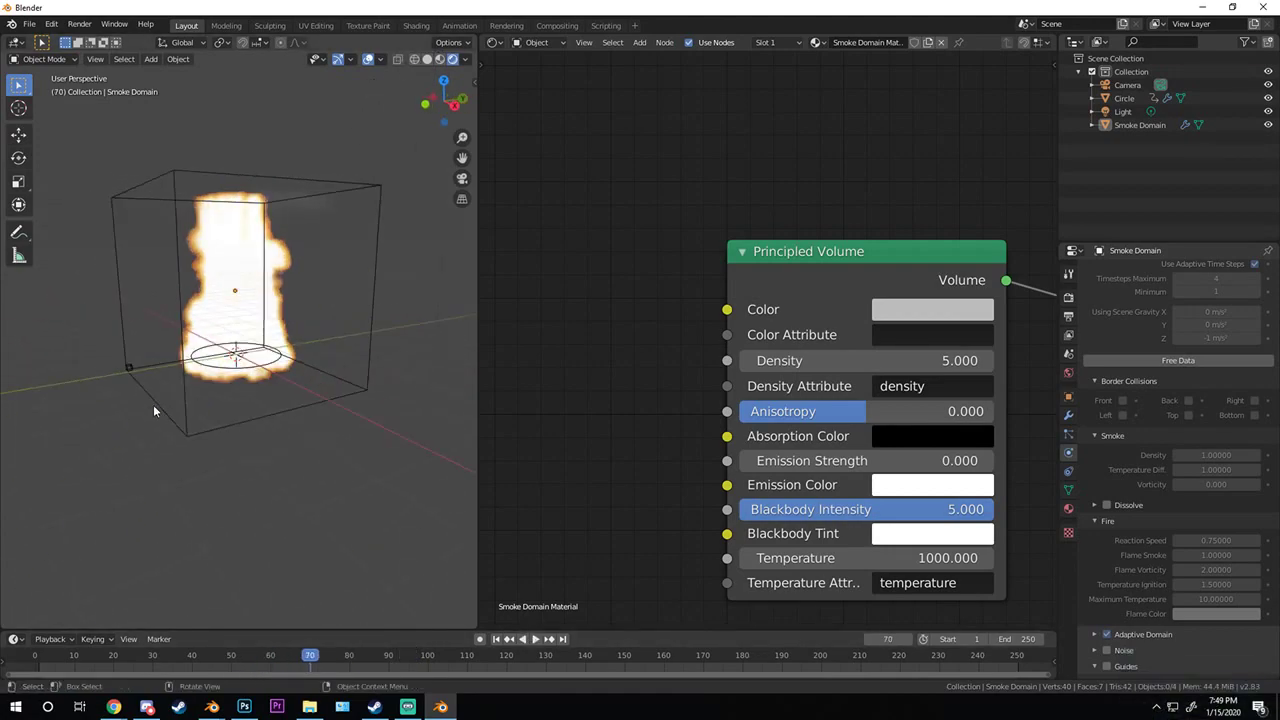
pyautogui.scroll(3, 273, 275)
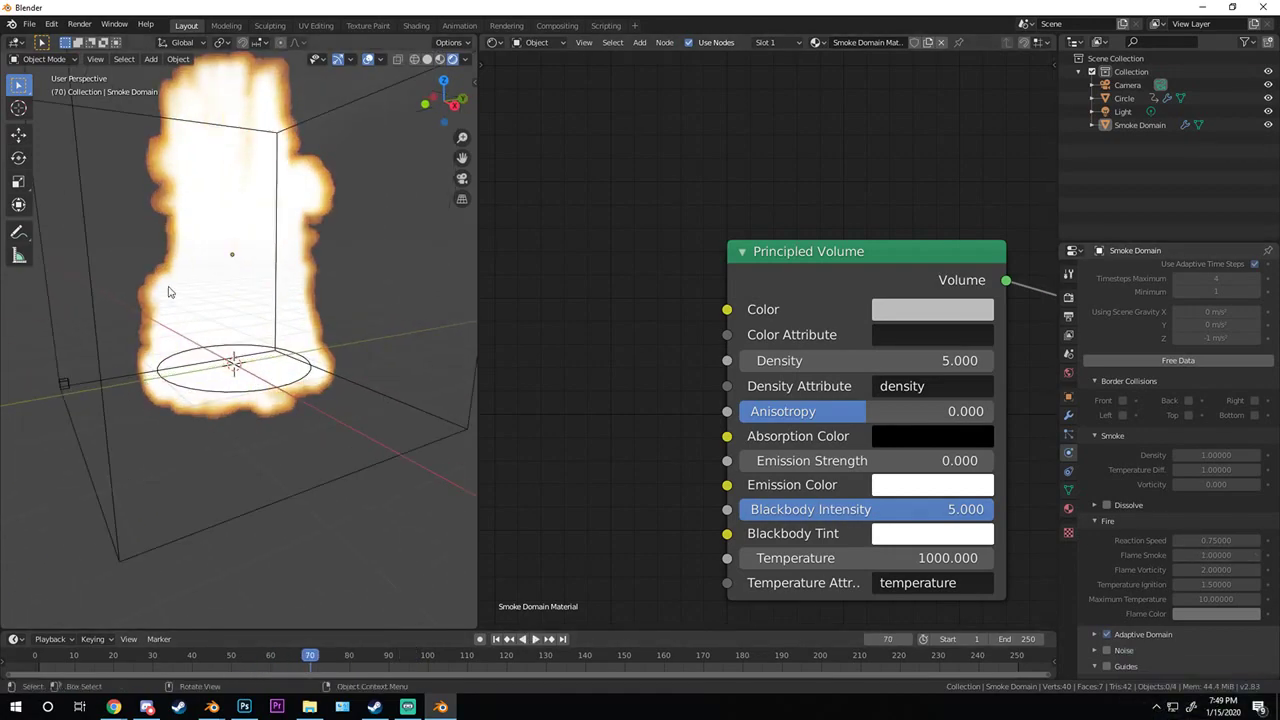
pyautogui.moveTo(285, 291); pyautogui.dragTo(289, 296, button='middle')
pyautogui.press('z')
pyautogui.click(410, 175)
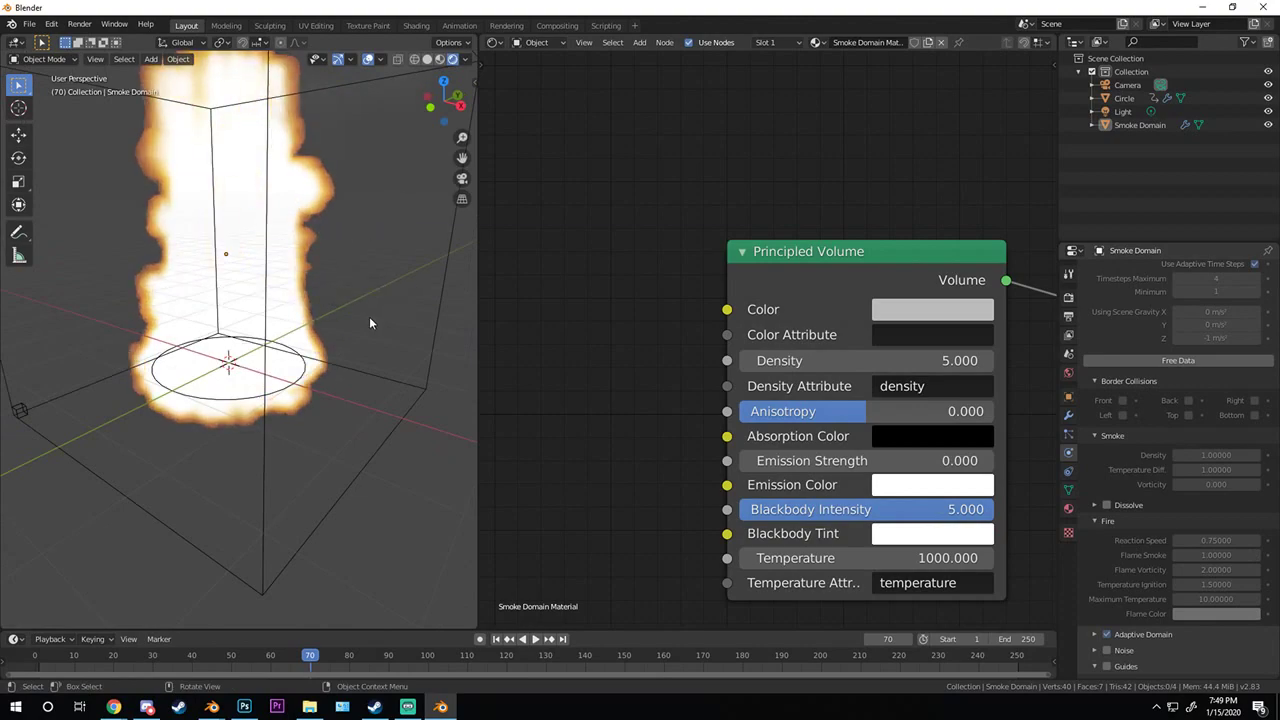
pyautogui.moveTo(410, 175); pyautogui.dragTo(360, 215, button='middle')
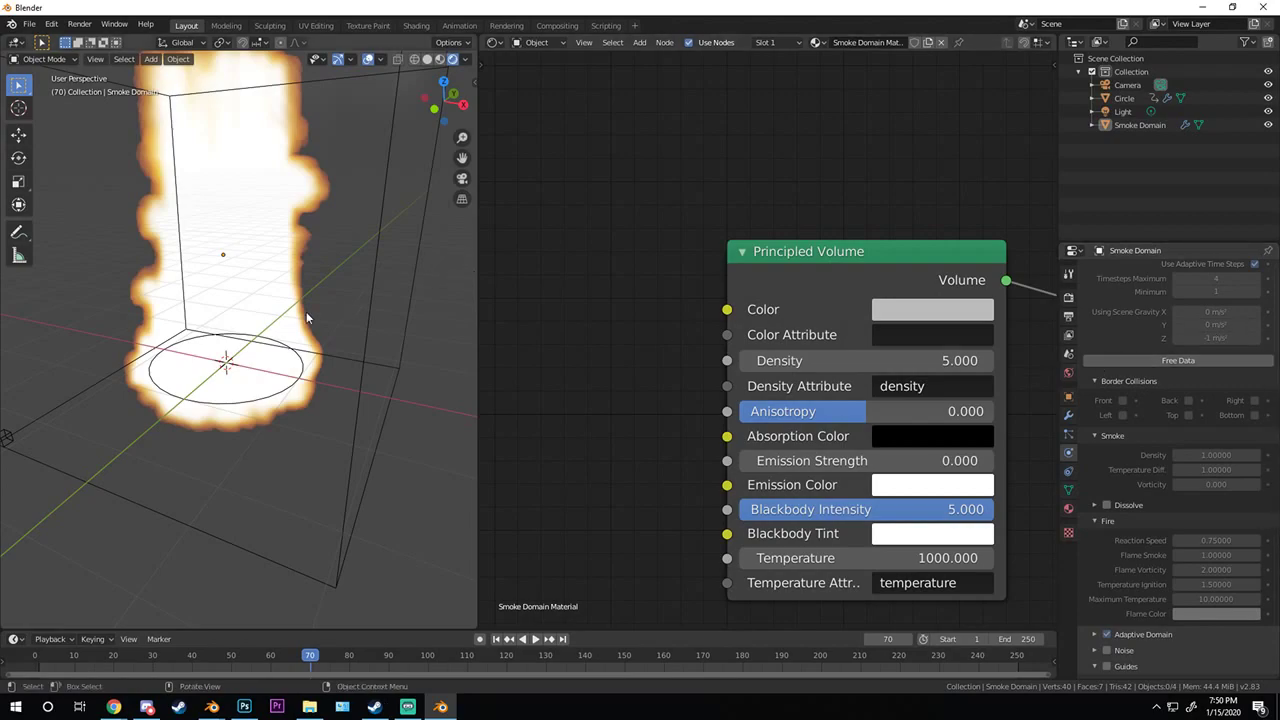
pyautogui.moveTo(306, 311)
pyautogui.mouseDown(button='middle')
pyautogui.moveTo(362, 314)
pyautogui.moveTo(287, 342)
pyautogui.moveTo(328, 308)
pyautogui.mouseUp(button='middle')
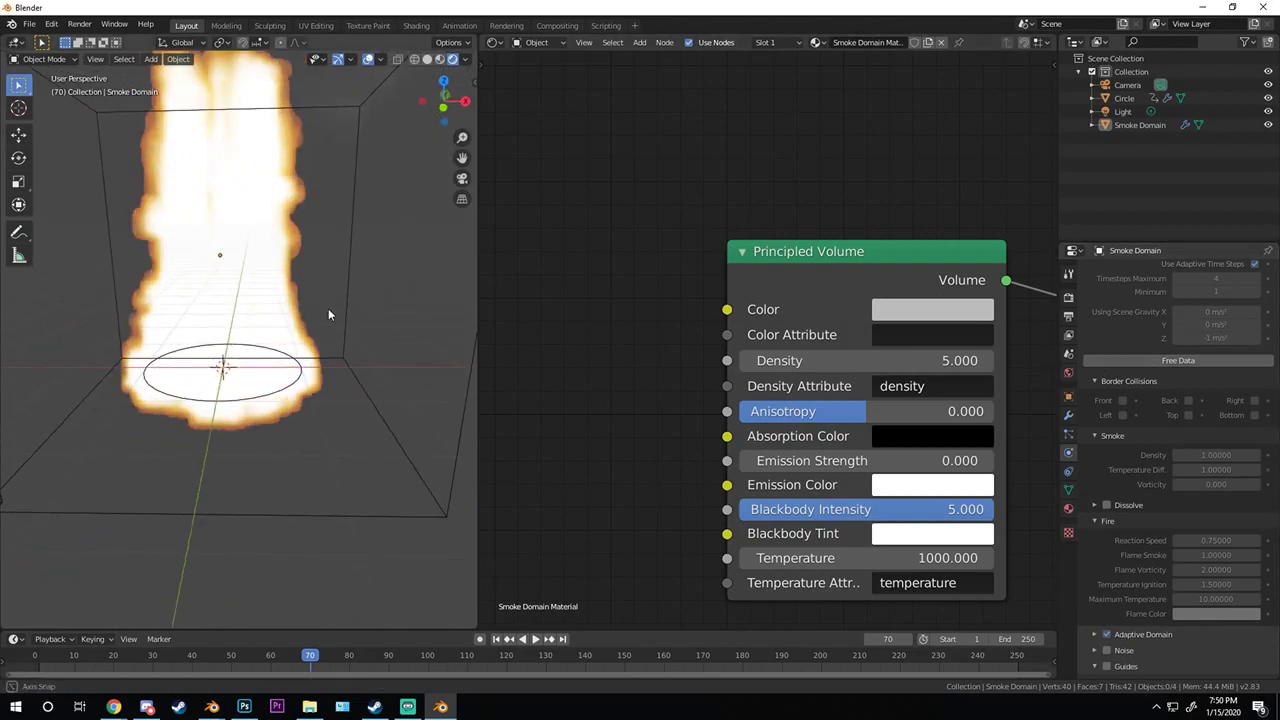
# - Free the baked fluid data and change the fire's Flame Color to blue
pyautogui.click(1180, 360)
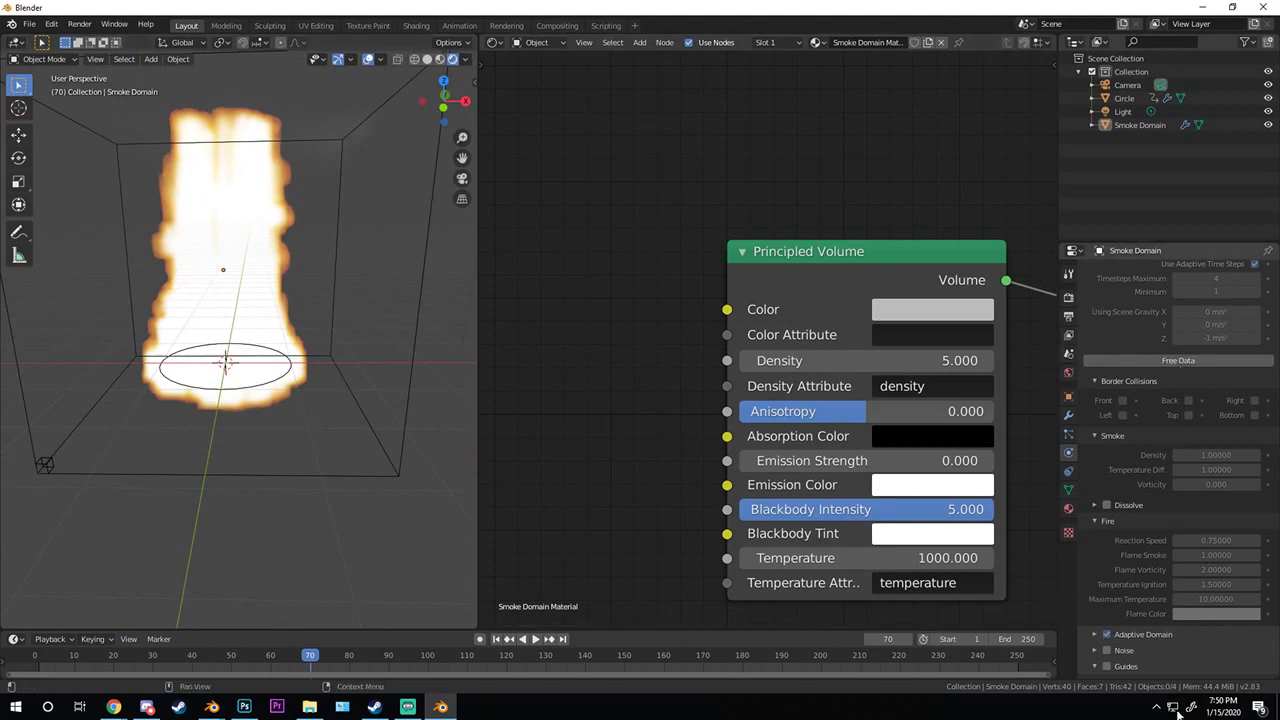
pyautogui.click(1192, 616)
pyautogui.moveTo(1191, 490); pyautogui.dragTo(1221, 443)
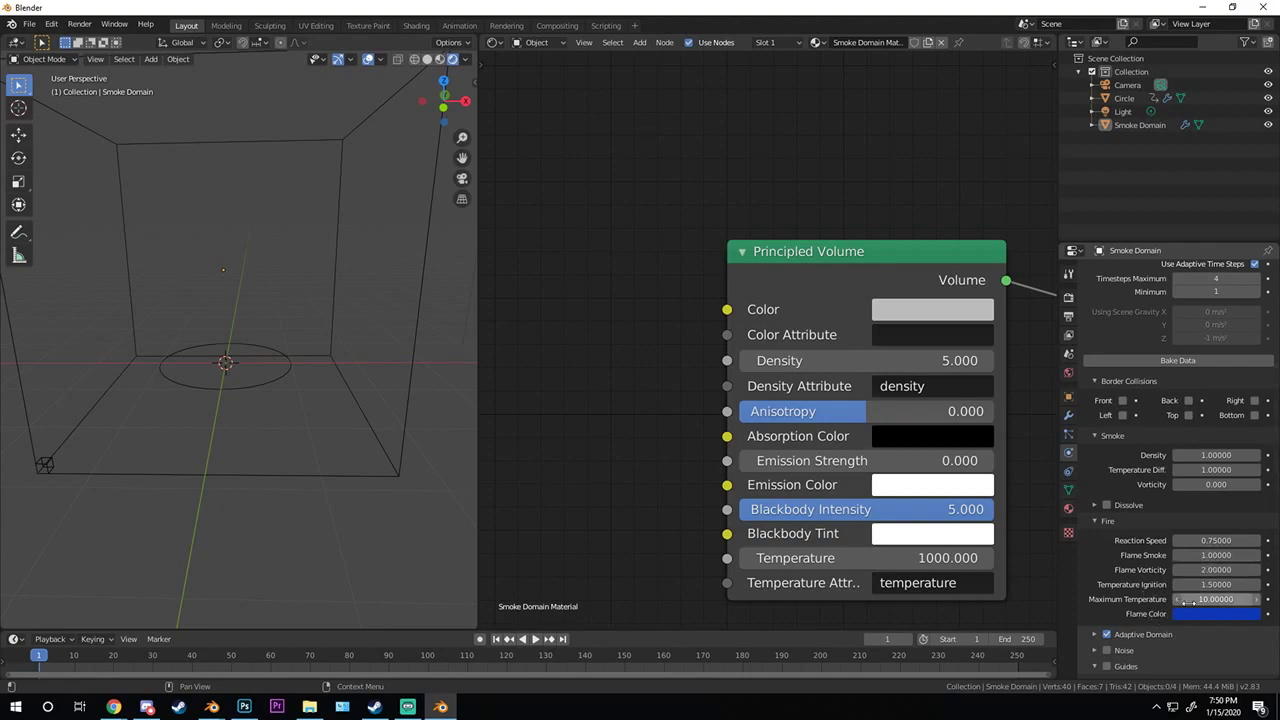
# - Set Flame Smoke to 4 in the fire settings and bake the fluid data
pyautogui.scroll(-1, 1186, 599)
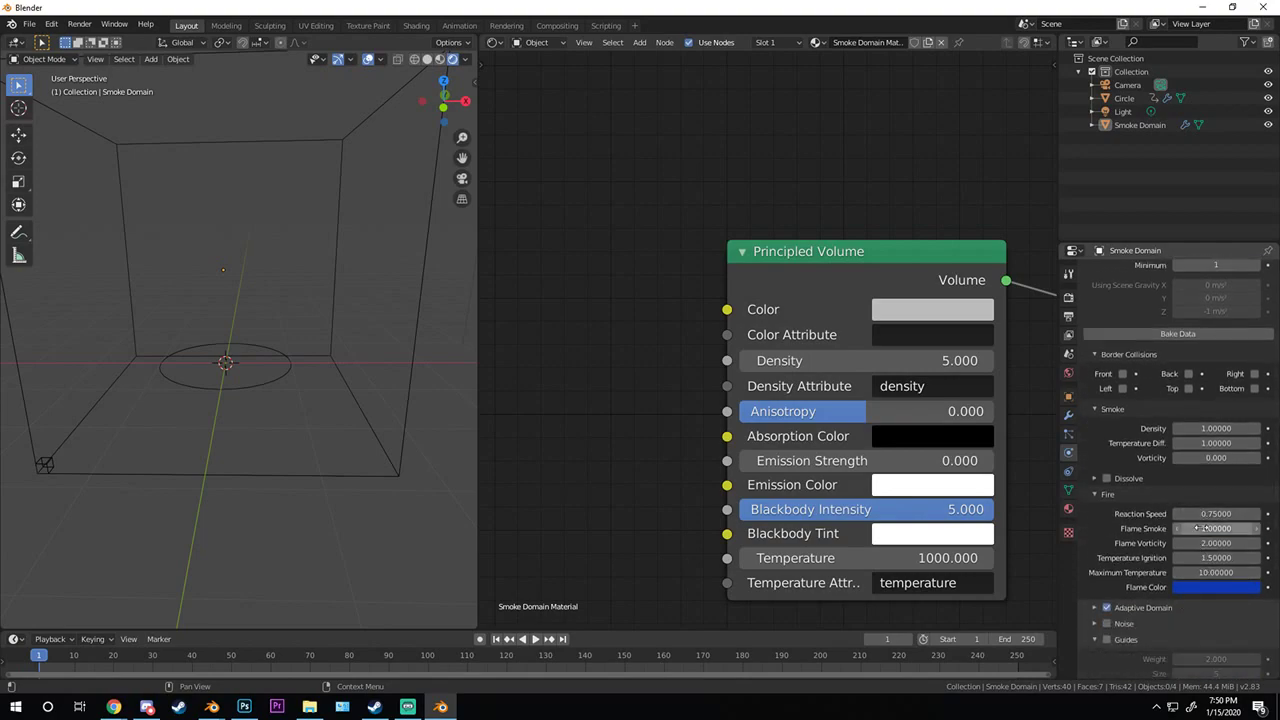
pyautogui.click(1205, 530)
pyautogui.write('1.0')
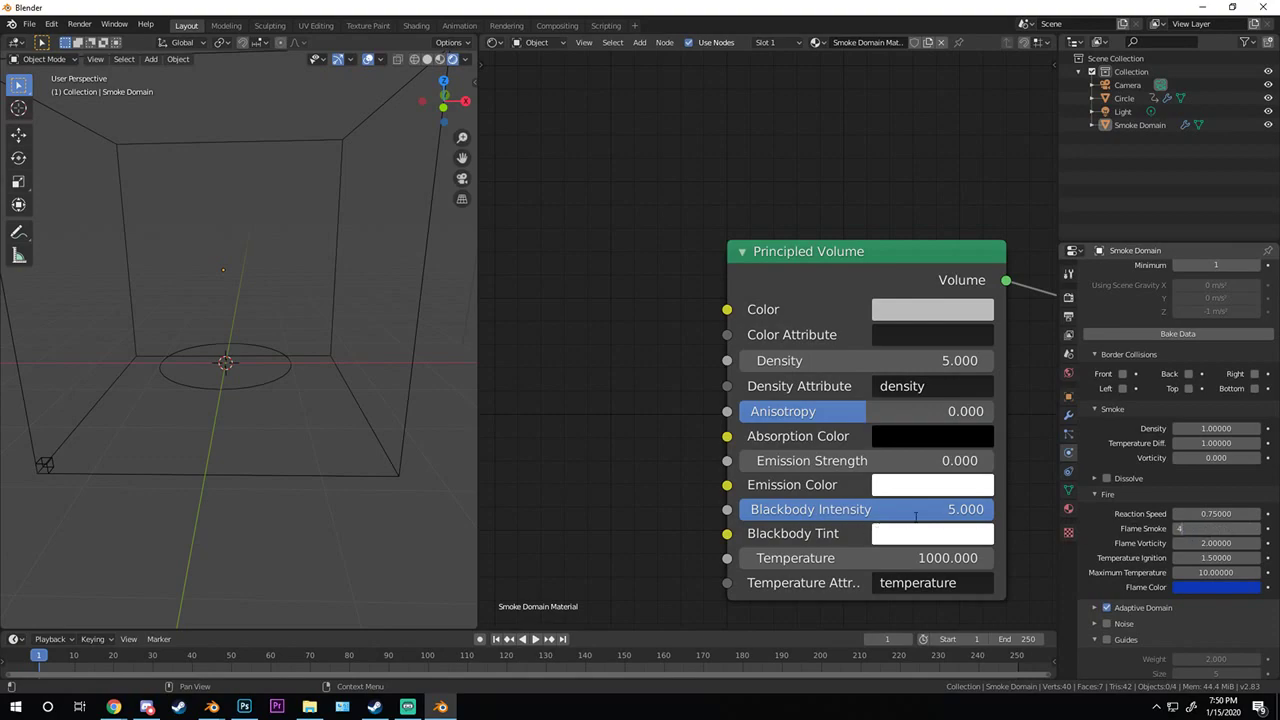
pyautogui.press('Return')
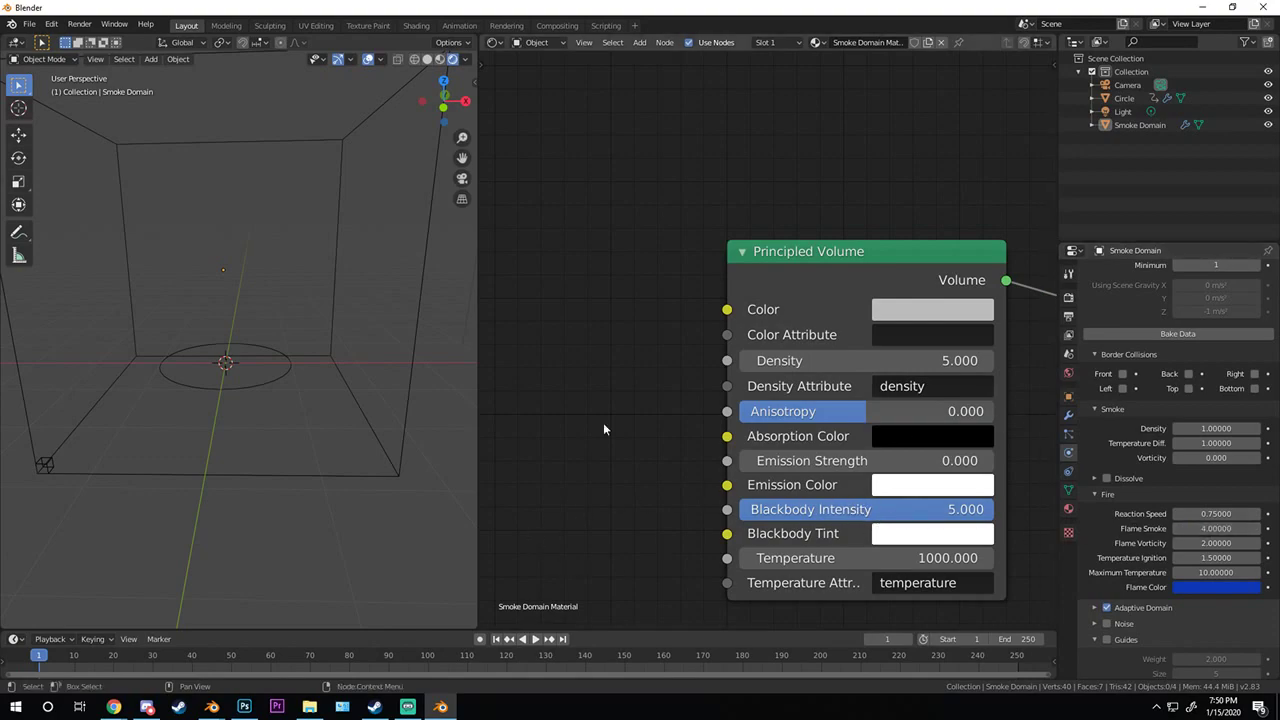
pyautogui.click(1090, 333)
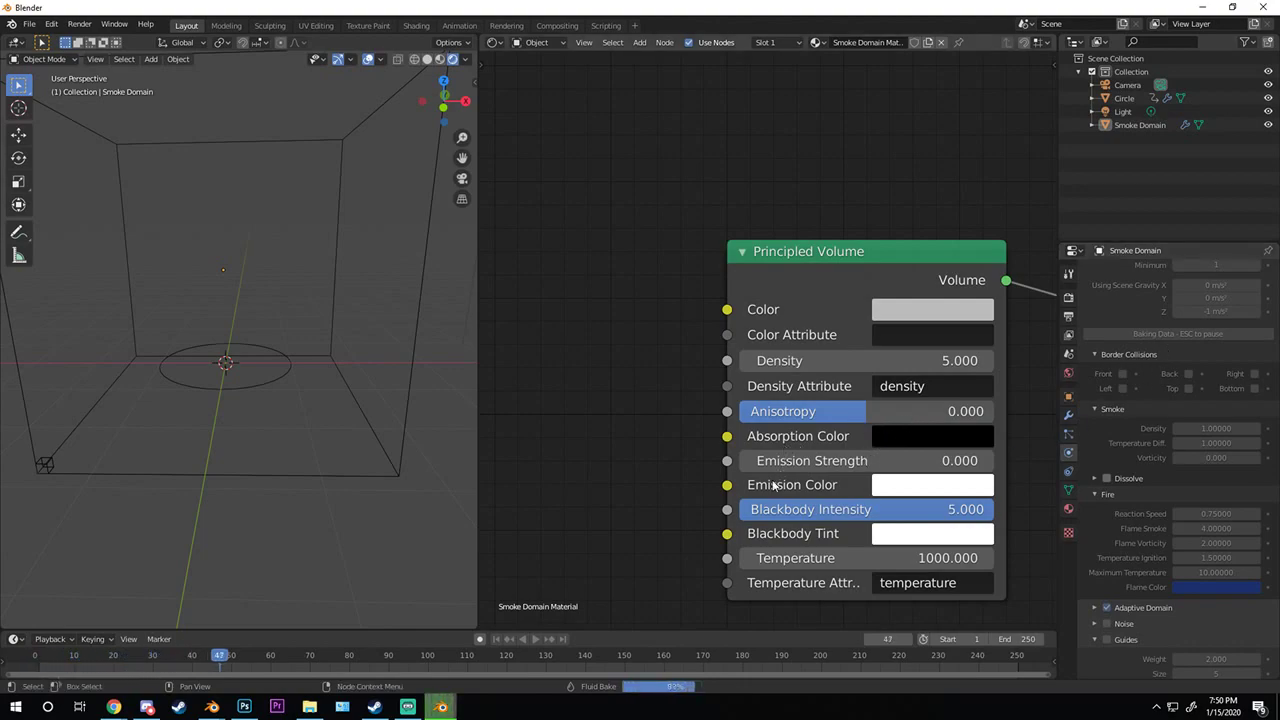
# - Play the rebaked simulation and examine the flame color and smoke from another angle
pyautogui.press('space')
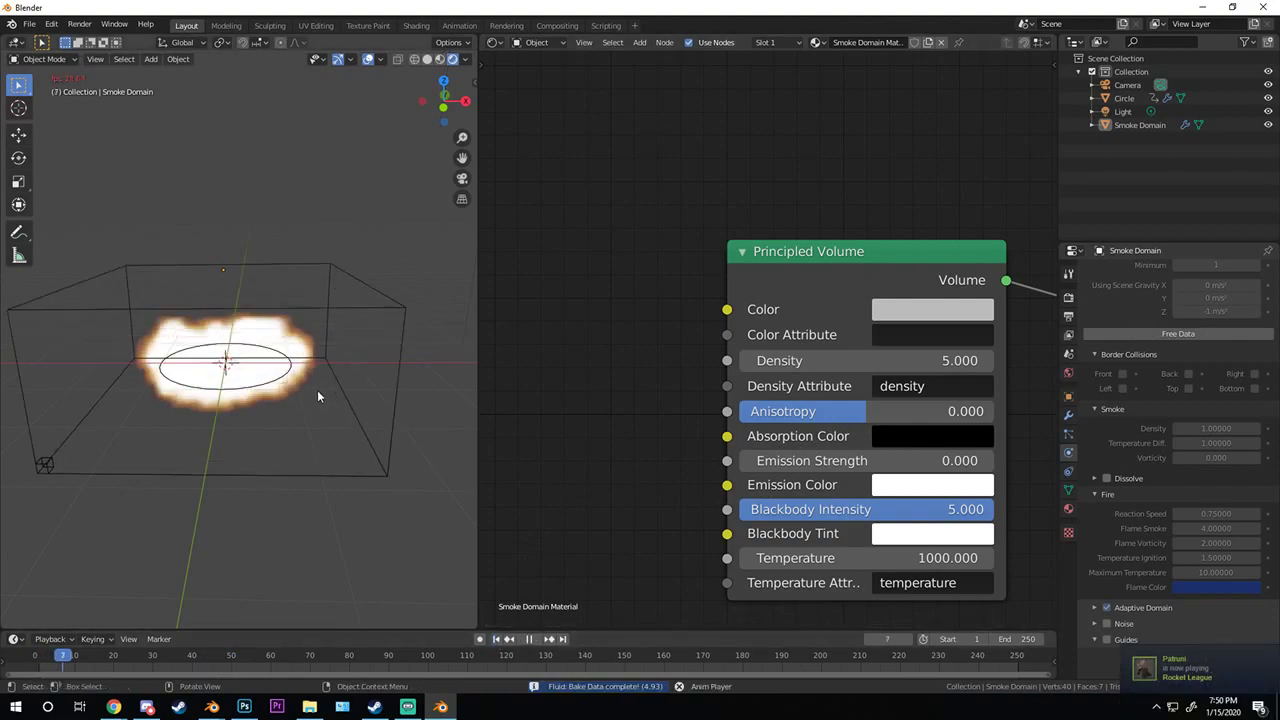
pyautogui.moveTo(317, 396); pyautogui.dragTo(314, 360, button='middle')
pyautogui.press('space')
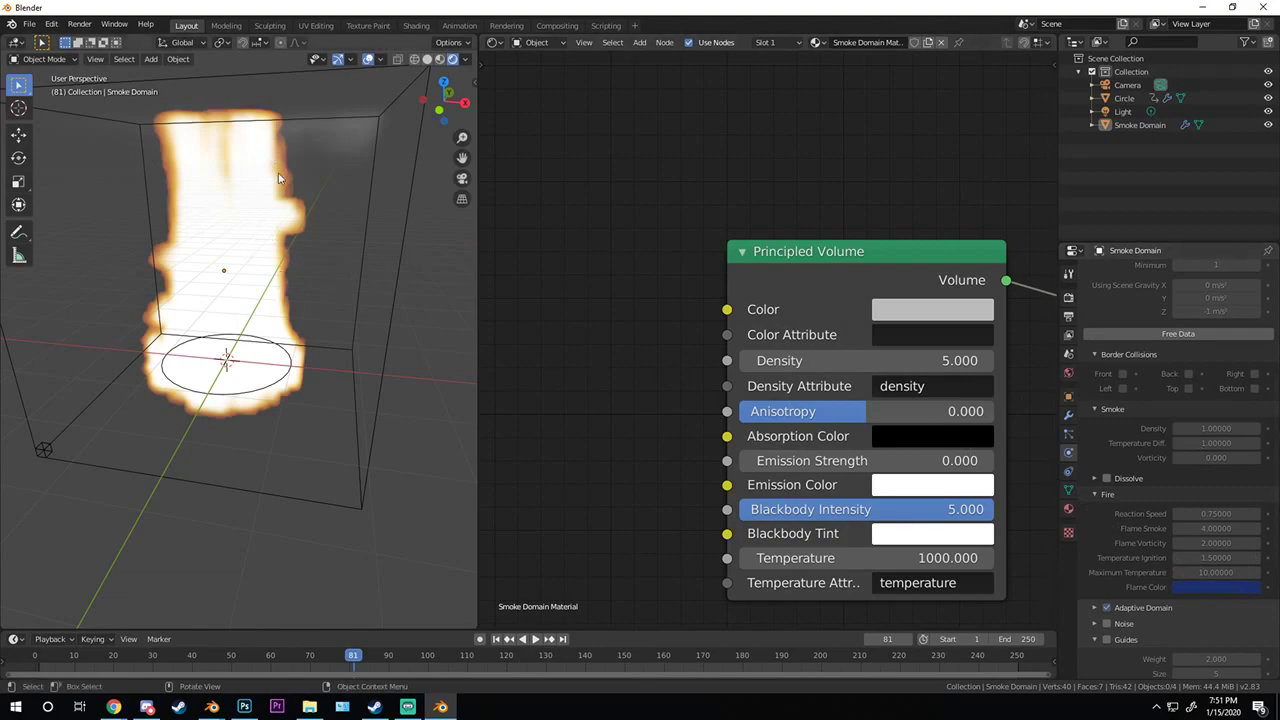
# - Free the baked fluid data and set the fire's Maximum Temperature to 3
pyautogui.click(1178, 333)
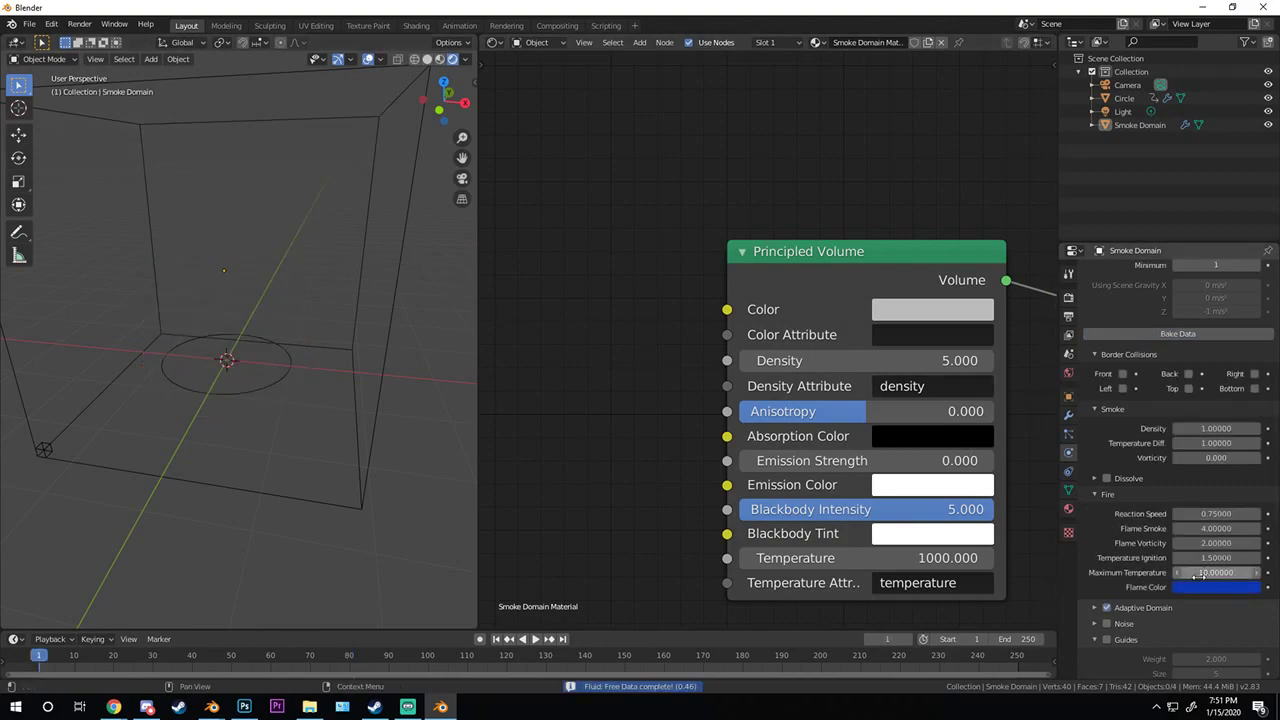
pyautogui.click(1210, 573)
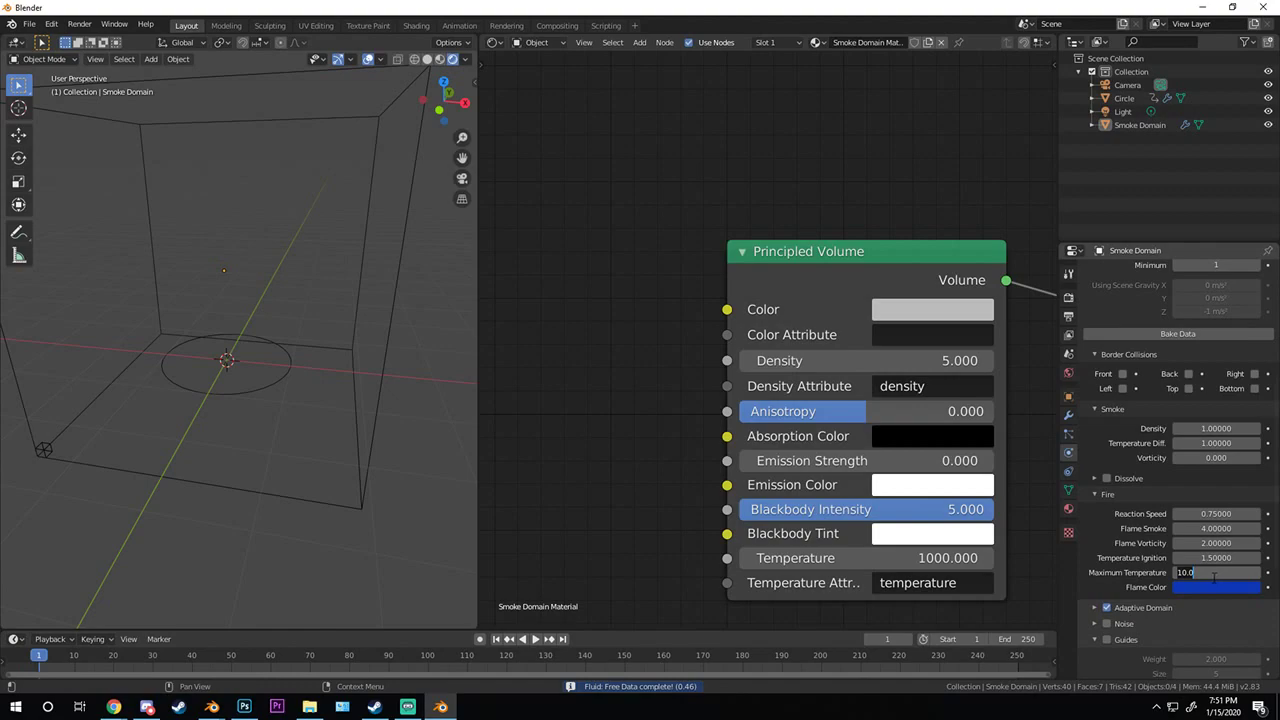
pyautogui.write('3')
pyautogui.press('Return')
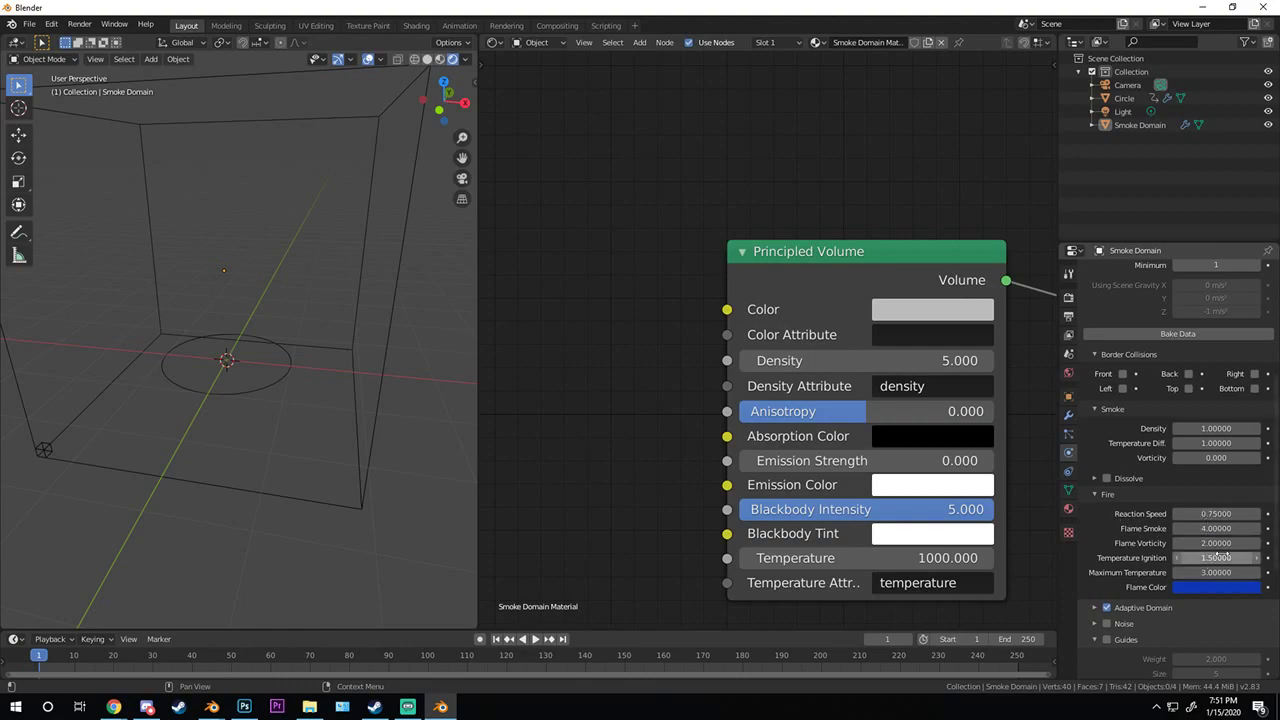
# - Set the fire's Flame Vorticity to 1 and Reaction Speed to 1
pyautogui.click(1215, 543)
pyautogui.write('1')
pyautogui.press('Return')
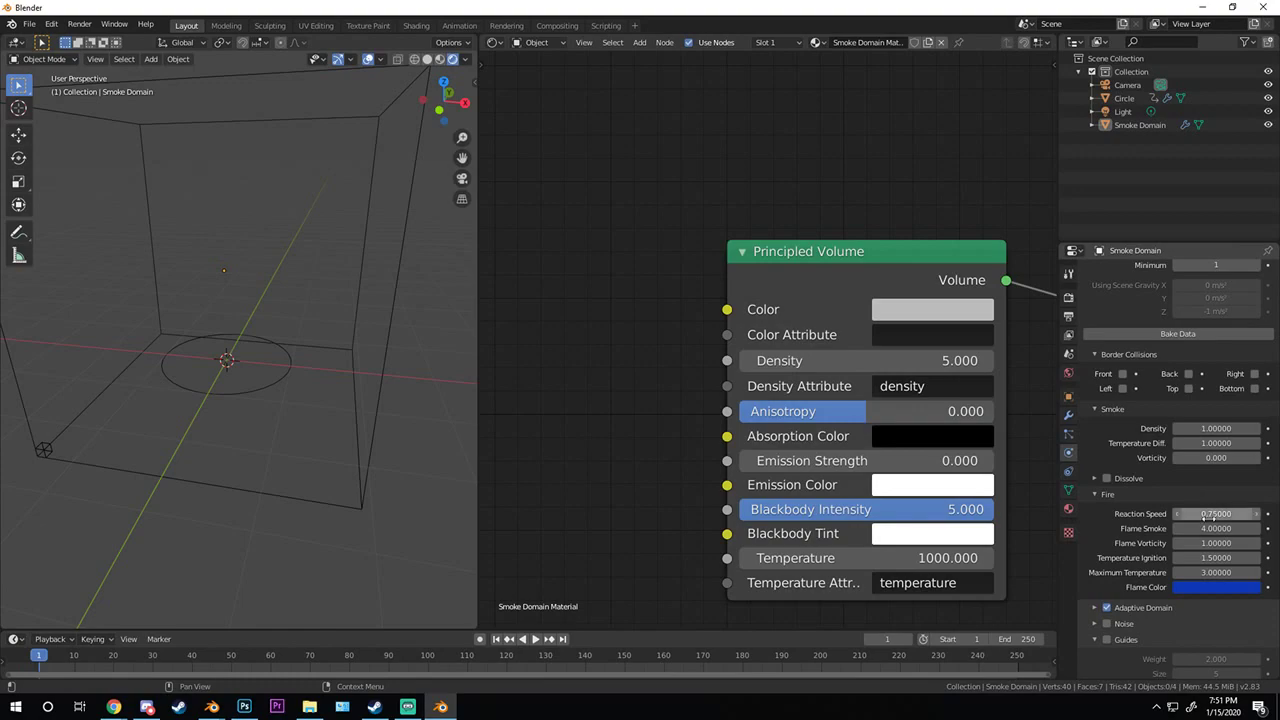
pyautogui.click(1205, 513)
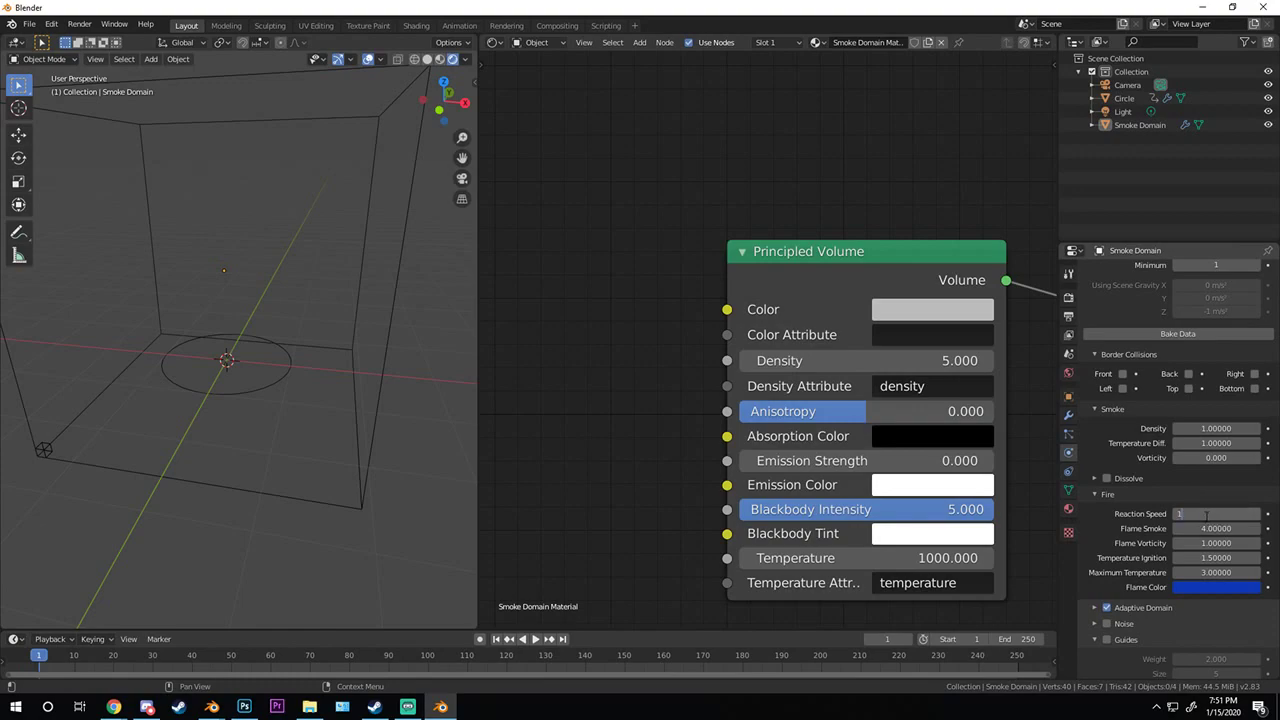
pyautogui.press('Return')
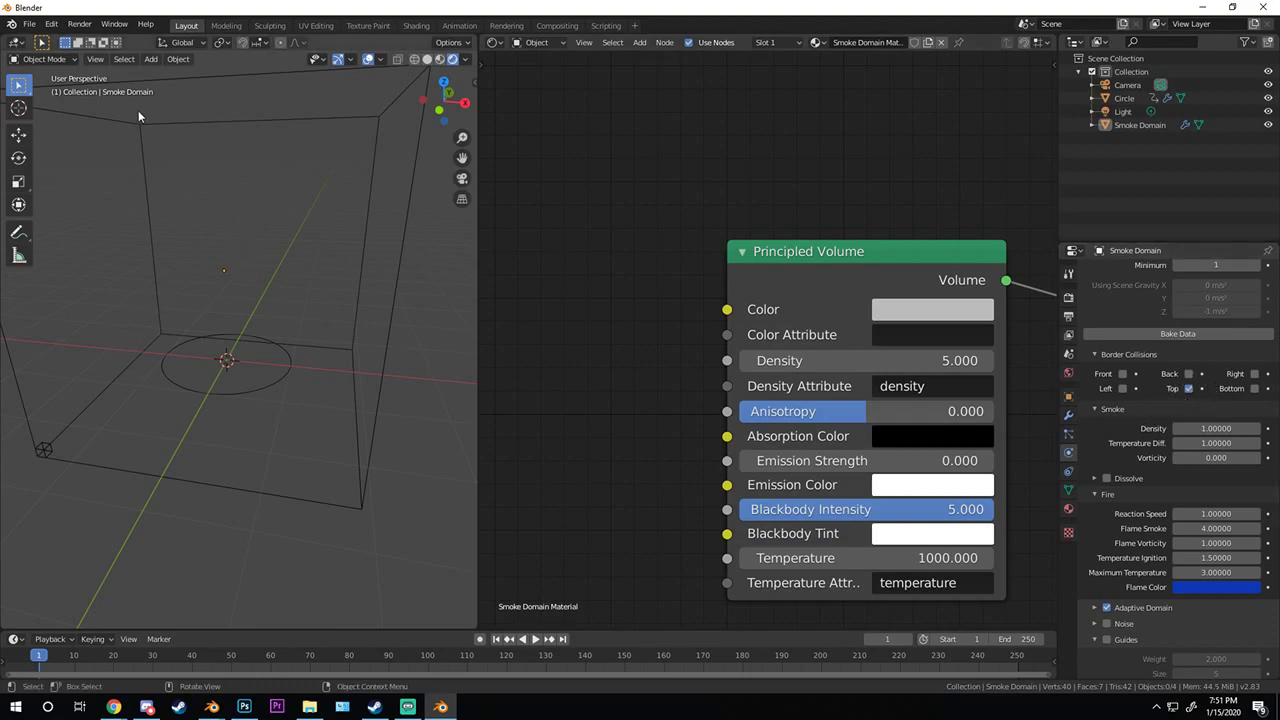
# - Bake the fluid data and play the fire simulation, examining the flames from several angles
pyautogui.moveTo(242, 280); pyautogui.dragTo(290, 275, button='middle')
pyautogui.click(1195, 334)
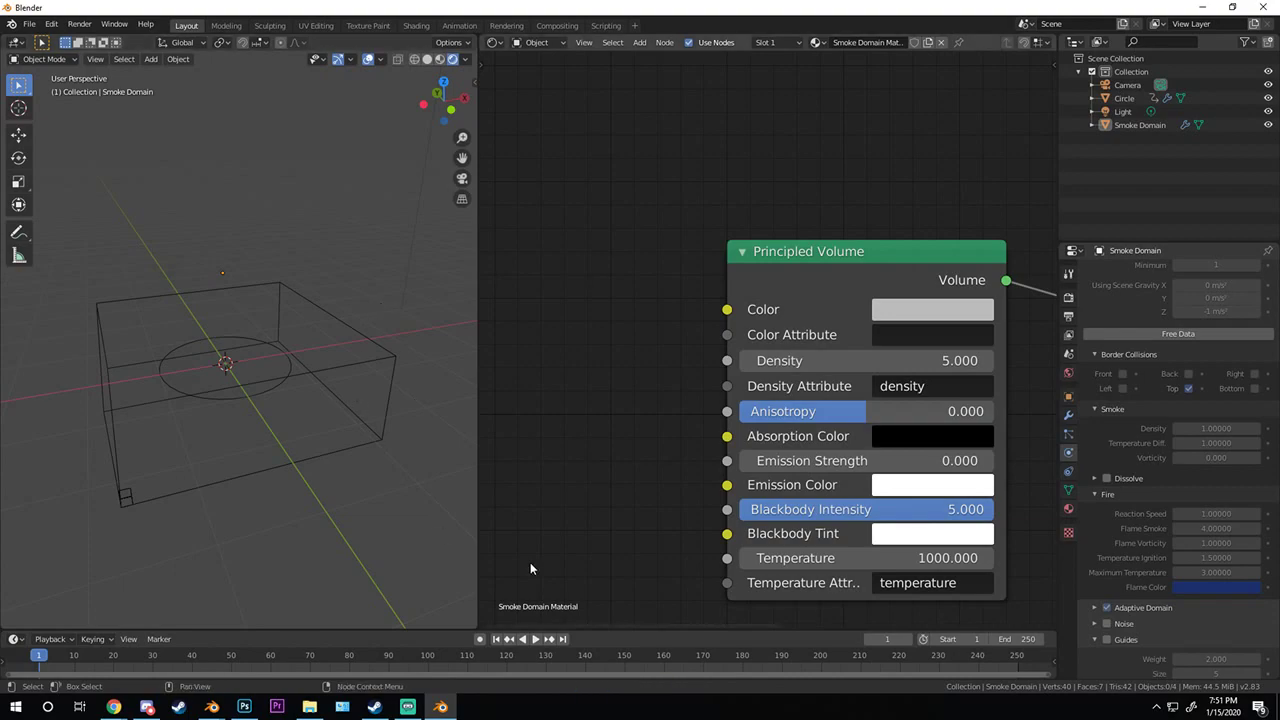
pyautogui.press('space')
pyautogui.moveTo(270, 350); pyautogui.dragTo(261, 315, button='middle')
pyautogui.press('space')
pyautogui.moveTo(292, 243); pyautogui.dragTo(245, 248, button='middle')
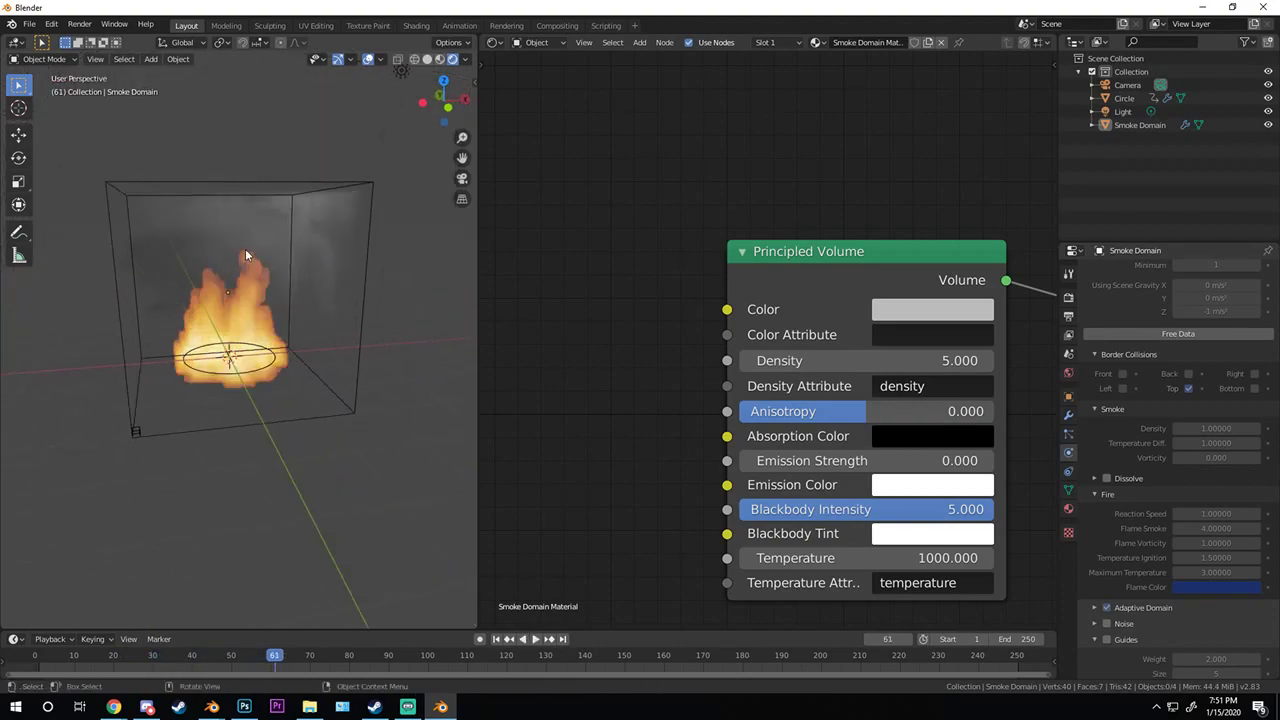
pyautogui.press('space')
pyautogui.press('space')
pyautogui.moveTo(308, 199); pyautogui.dragTo(476, 227, button='middle')
pyautogui.scroll(-5, 1170, 450)
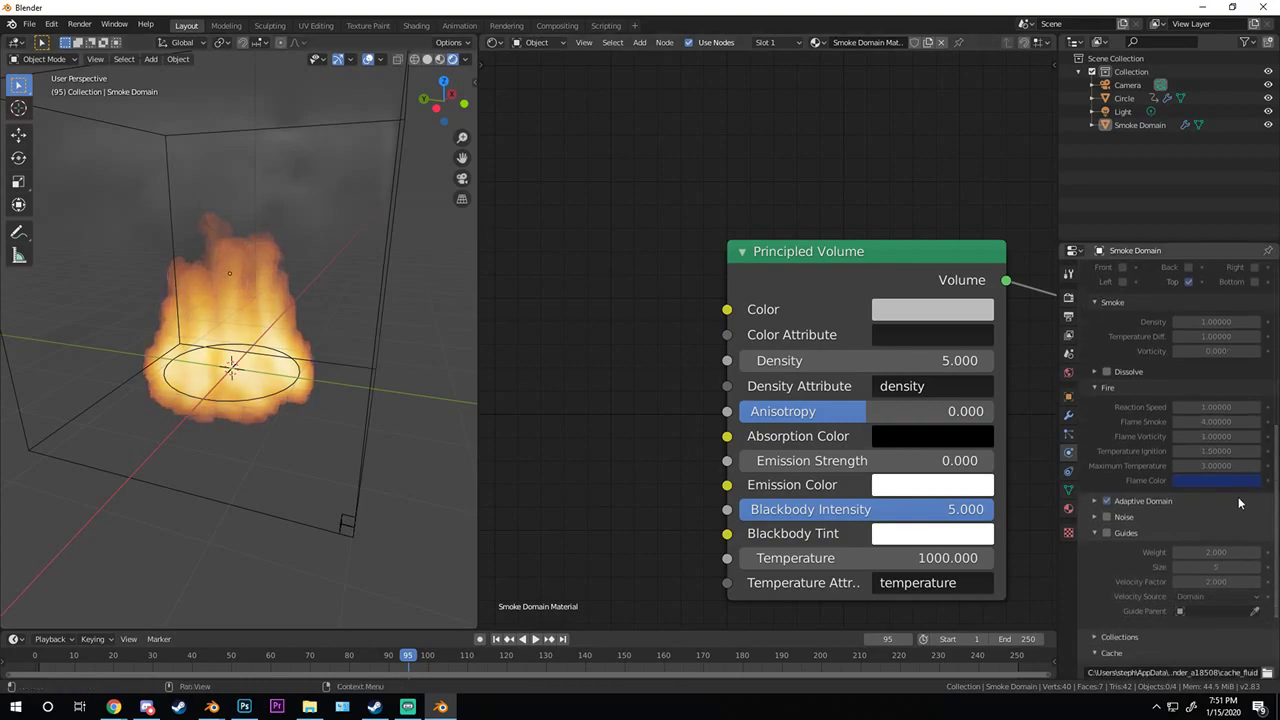
# - Review the domain's fire, noise and cache settings, the circle's flow settings, and the baked flame from other angles
pyautogui.click(1115, 396)
pyautogui.click(1115, 396)
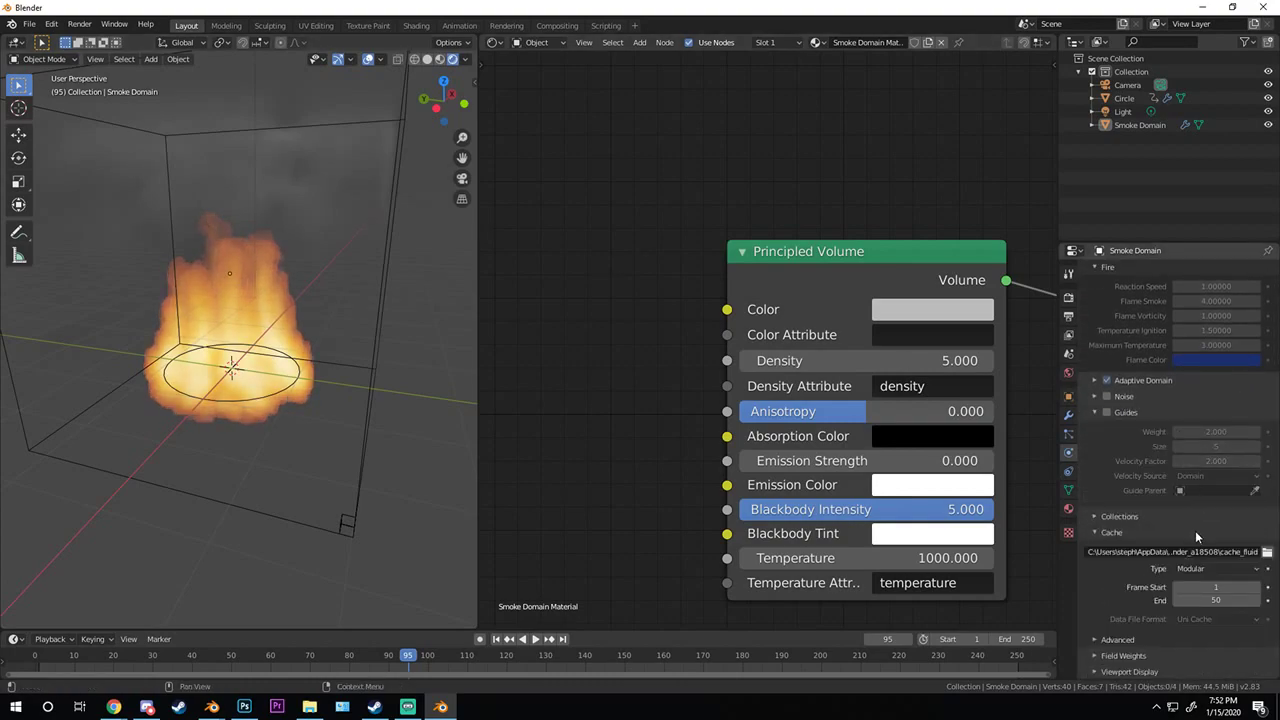
pyautogui.scroll(5, 1194, 652)
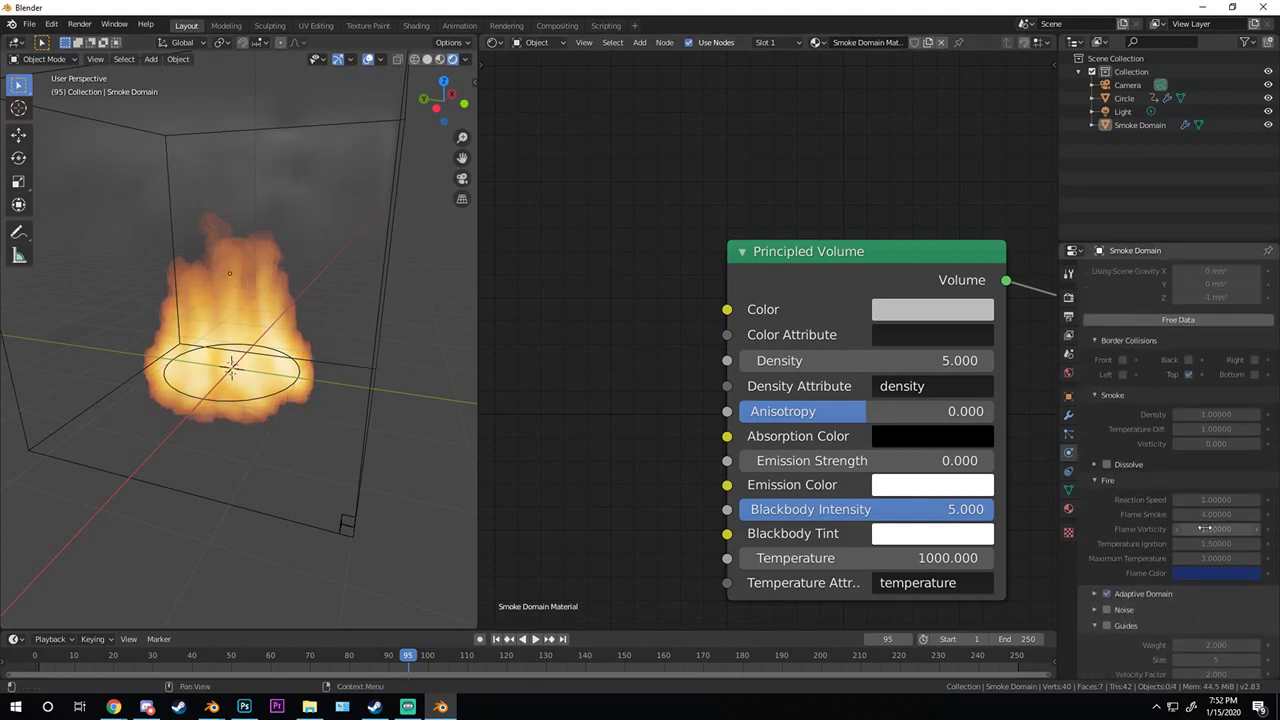
pyautogui.moveTo(316, 420); pyautogui.dragTo(281, 375, button='middle')
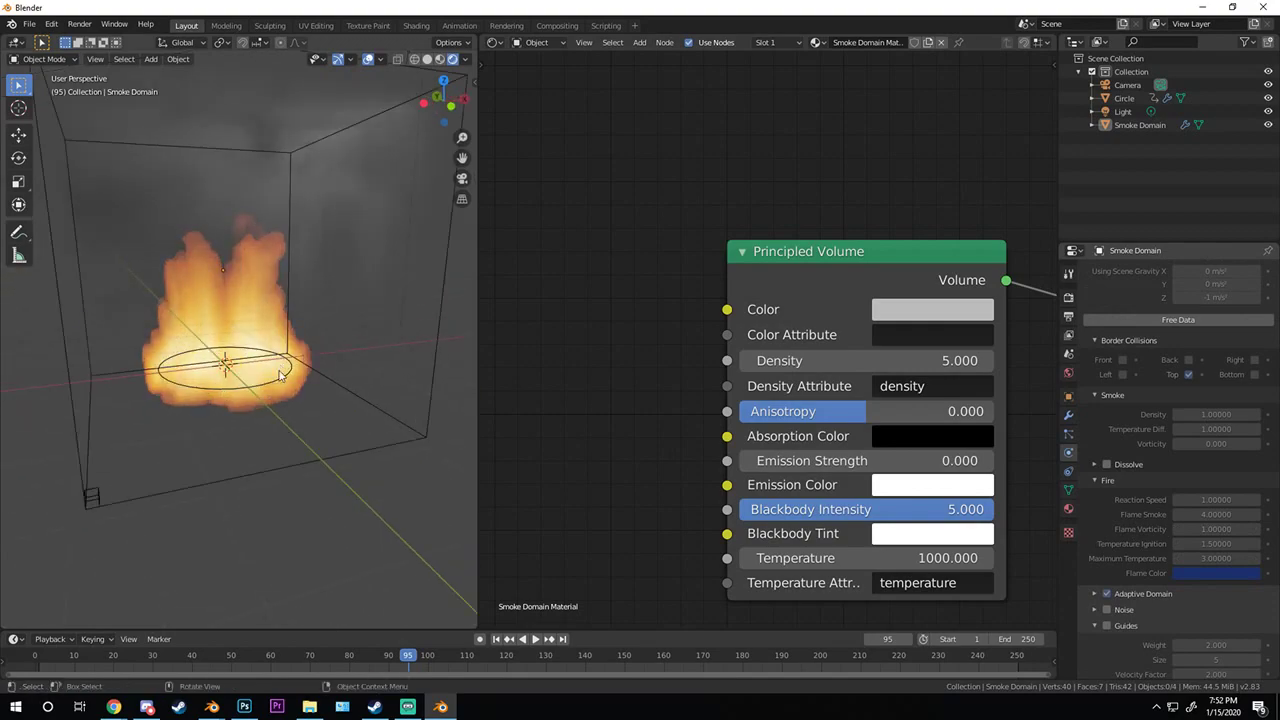
pyautogui.click(267, 383)
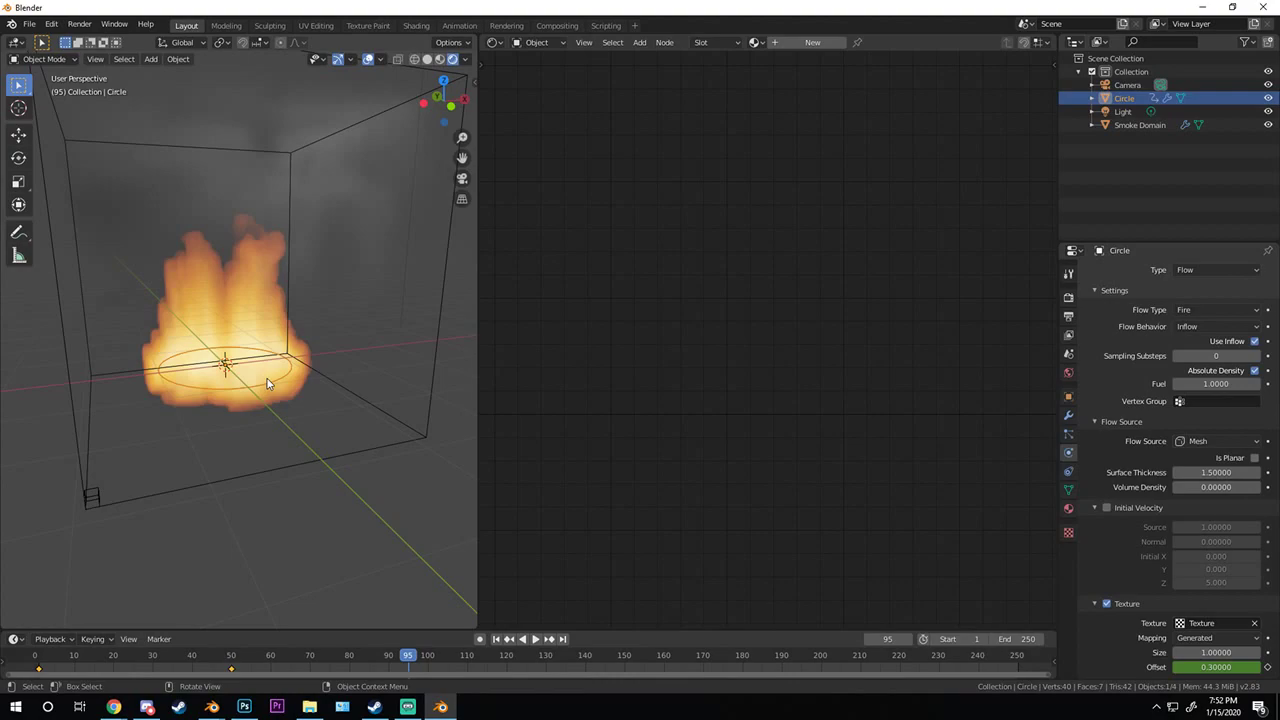
pyautogui.moveTo(249, 365); pyautogui.dragTo(228, 328, button='middle')
pyautogui.press('`')
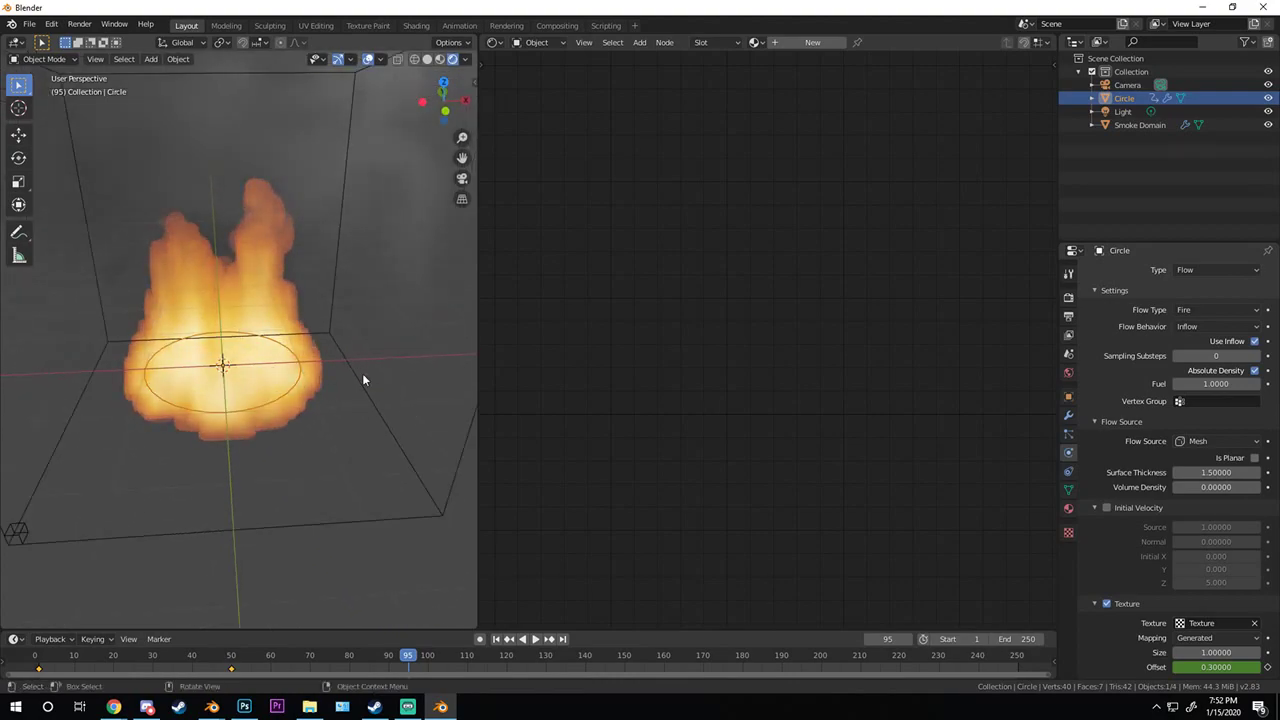
# - Free the smoke domain's baked data and set the fire's Maximum Temperature to 10
pyautogui.click(364, 382)
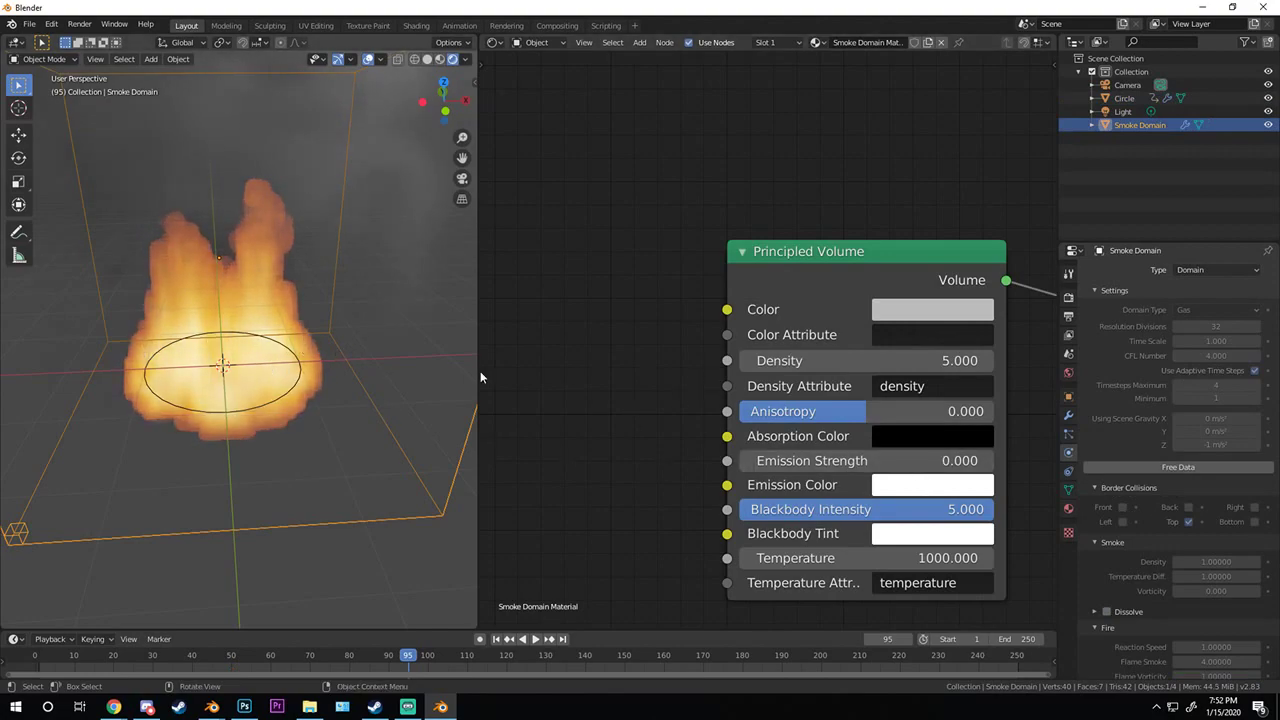
pyautogui.scroll(-4, 1225, 529)
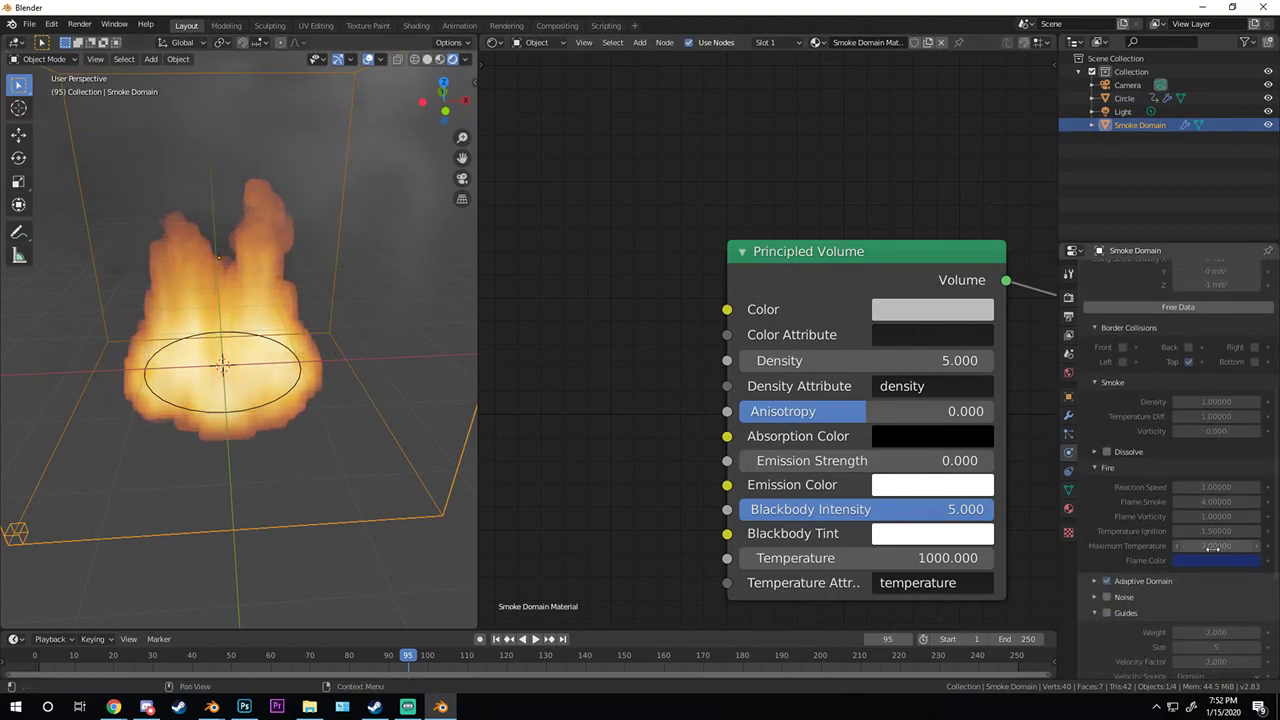
pyautogui.click(1180, 307)
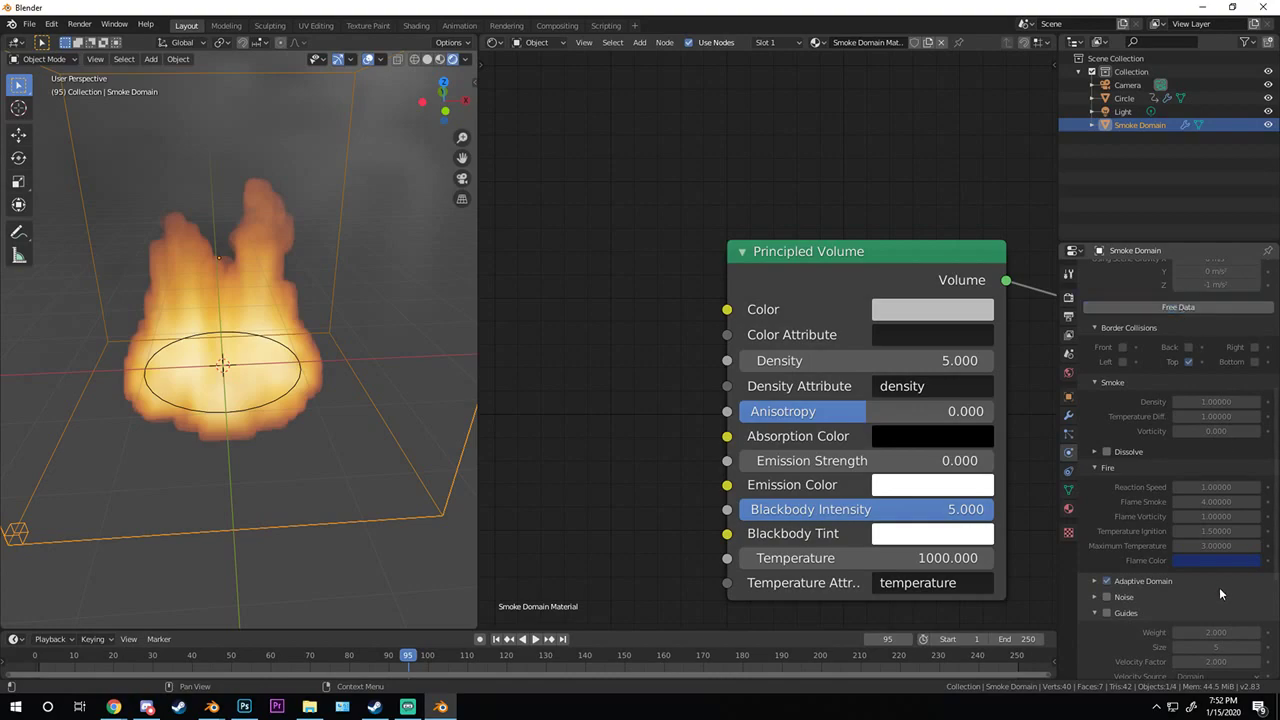
pyautogui.click(1214, 546)
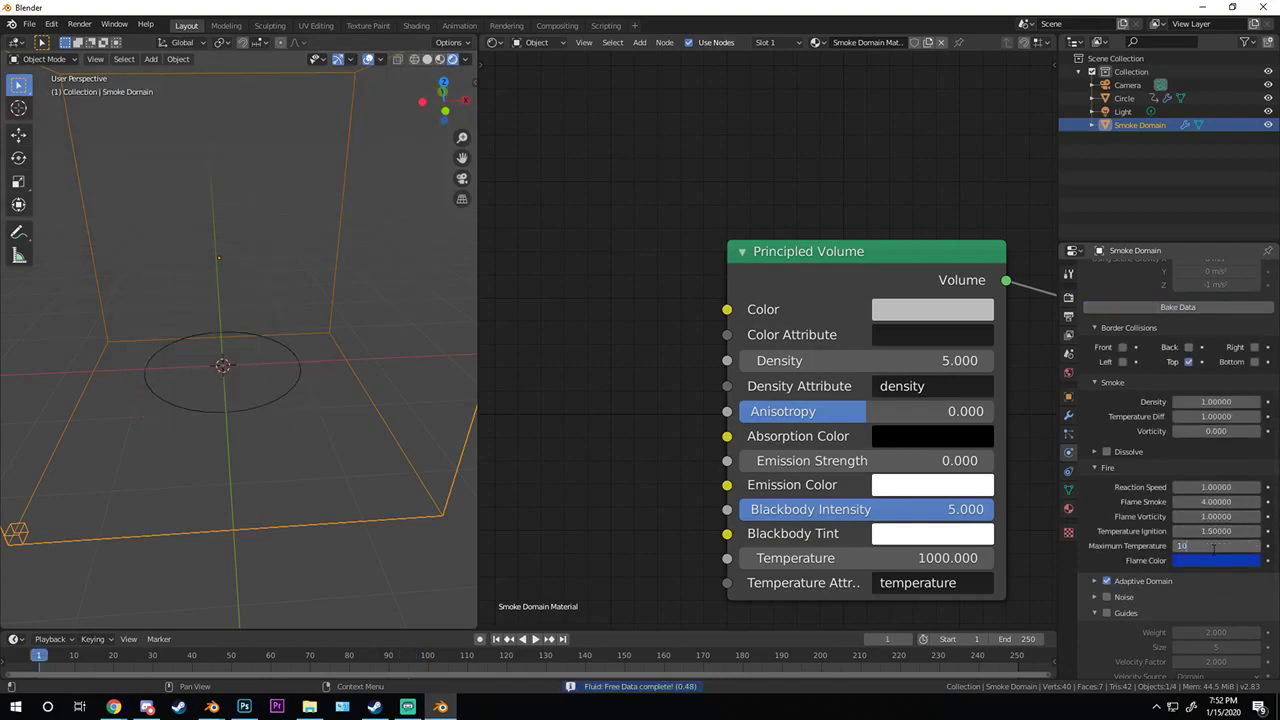
pyautogui.write('10')
pyautogui.press('Return')
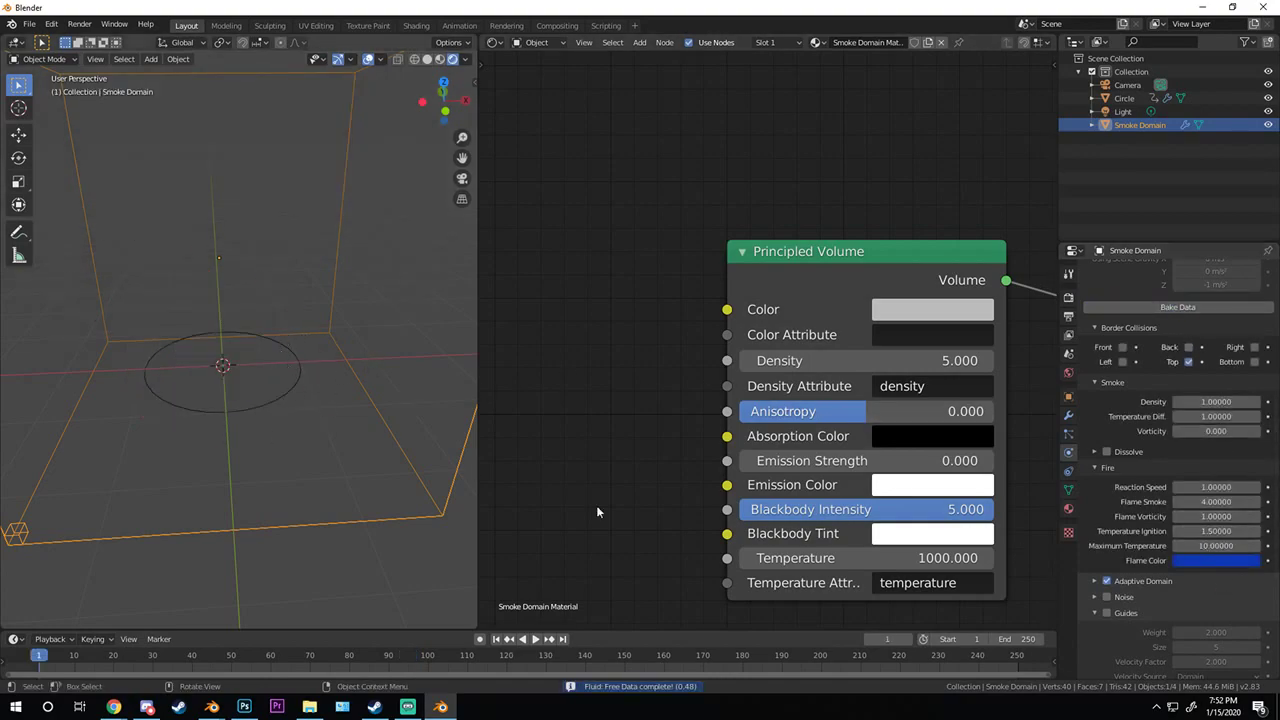
# - Bake the fluid data with the new temperature and play the simulation to inspect the flames
pyautogui.click(1180, 307)
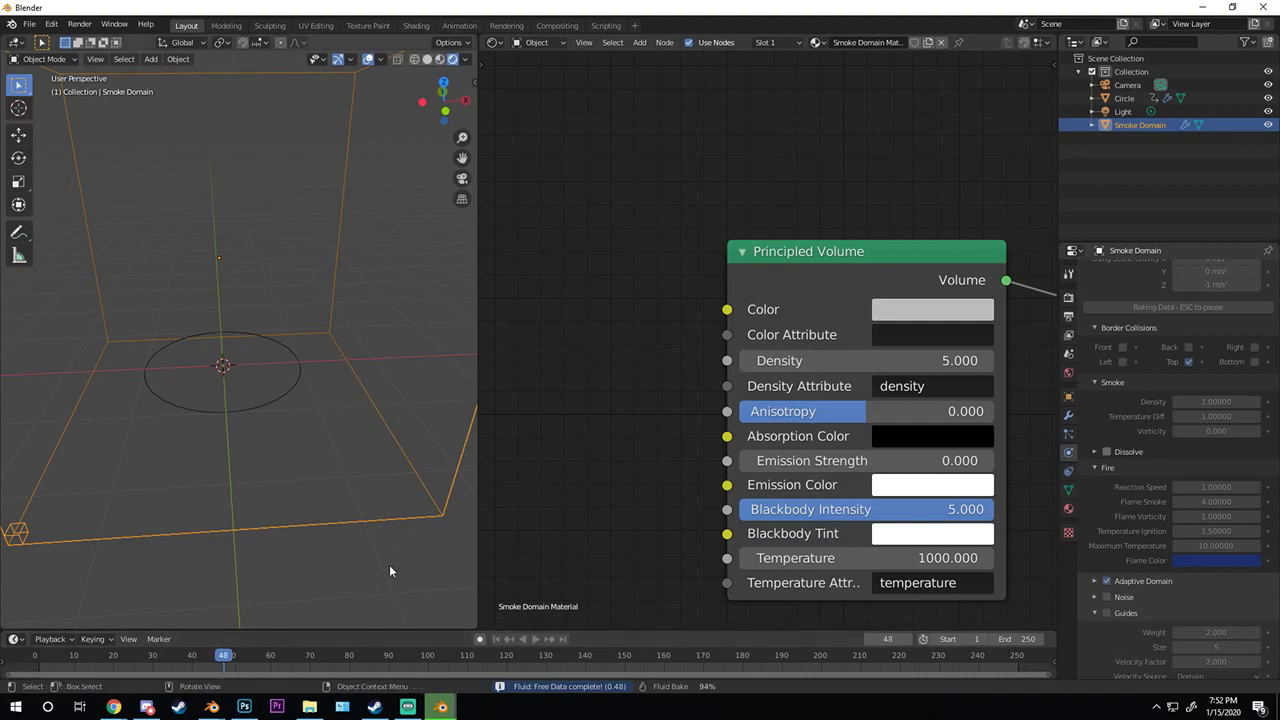
pyautogui.press('space')
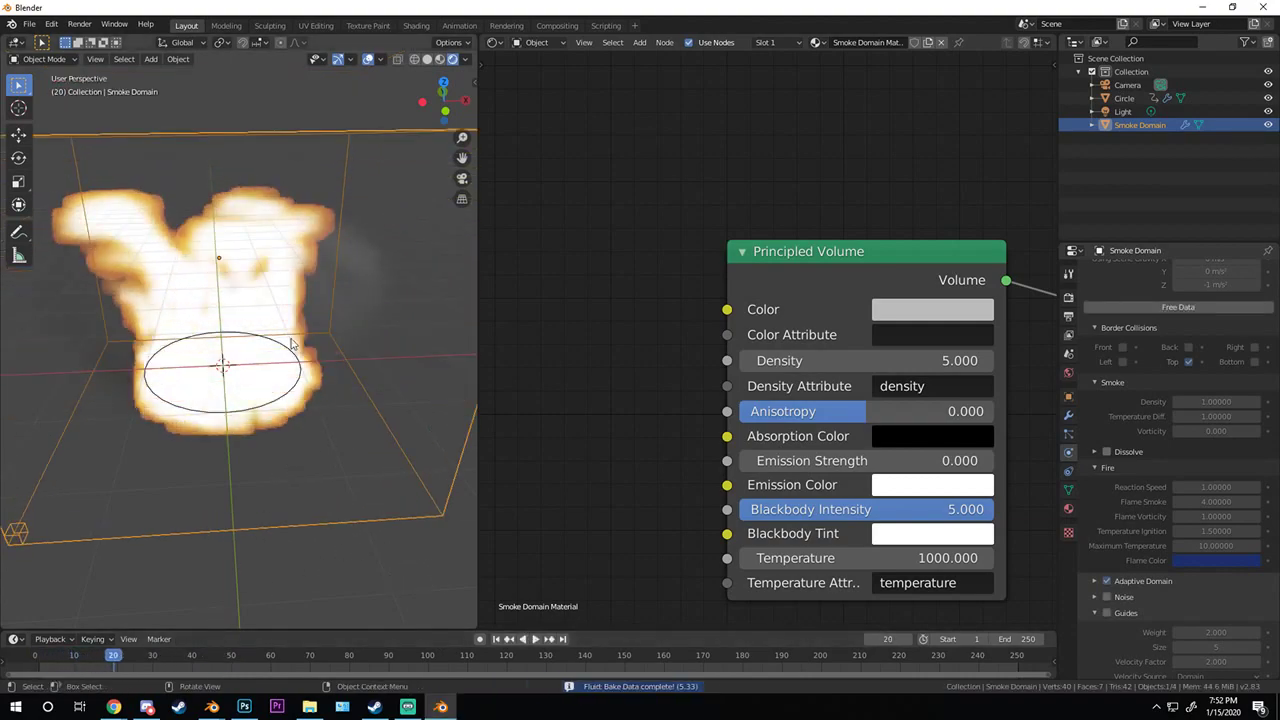
pyautogui.moveTo(292, 343); pyautogui.dragTo(340, 300, button='middle')
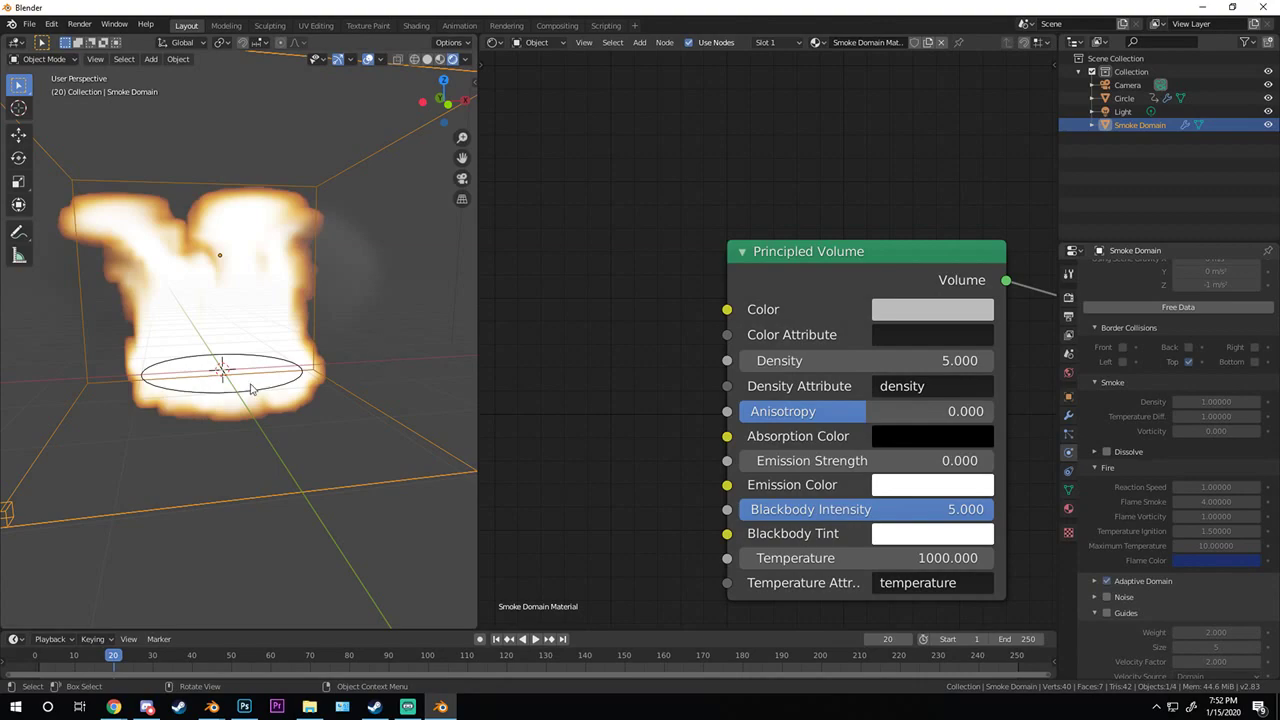
pyautogui.moveTo(254, 389)
pyautogui.mouseDown(button='middle')
pyautogui.moveTo(240, 392)
pyautogui.moveTo(263, 397)
pyautogui.mouseUp(button='middle')
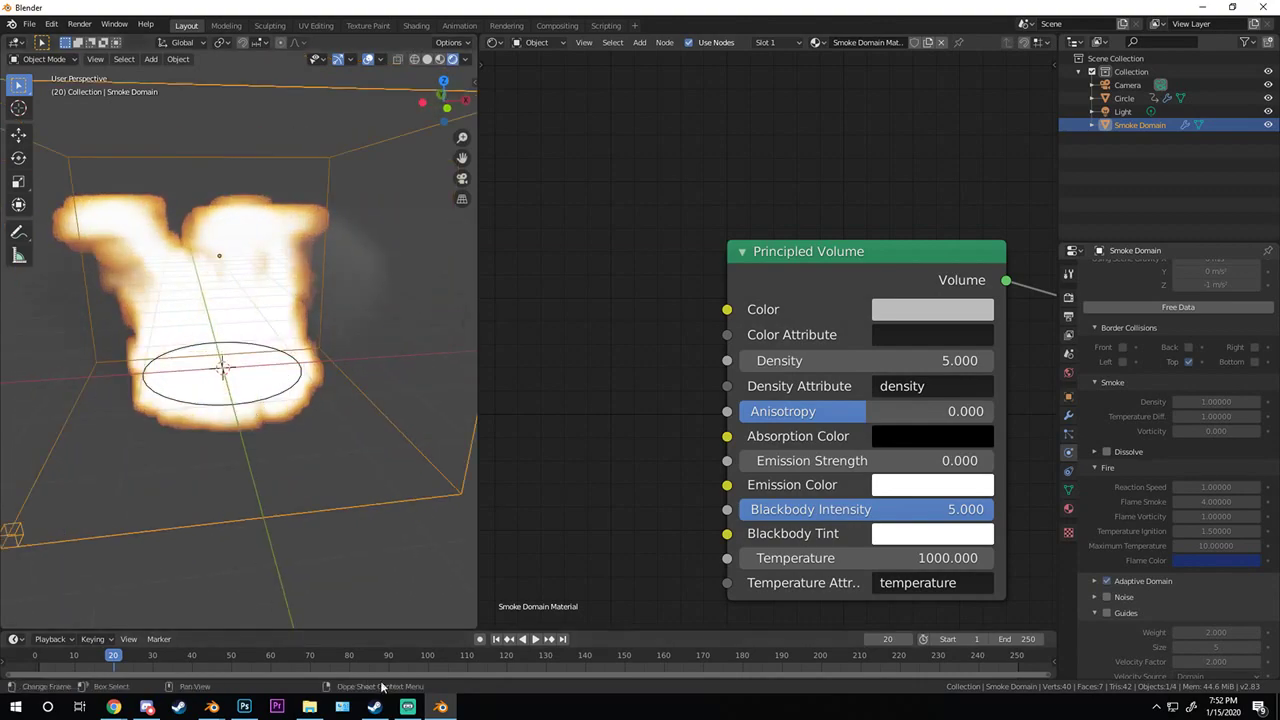
# - Return the timeline to frame 1 and delete the circle flow object
pyautogui.click(496, 639)
pyautogui.click(253, 397)
pyautogui.press('Delete')
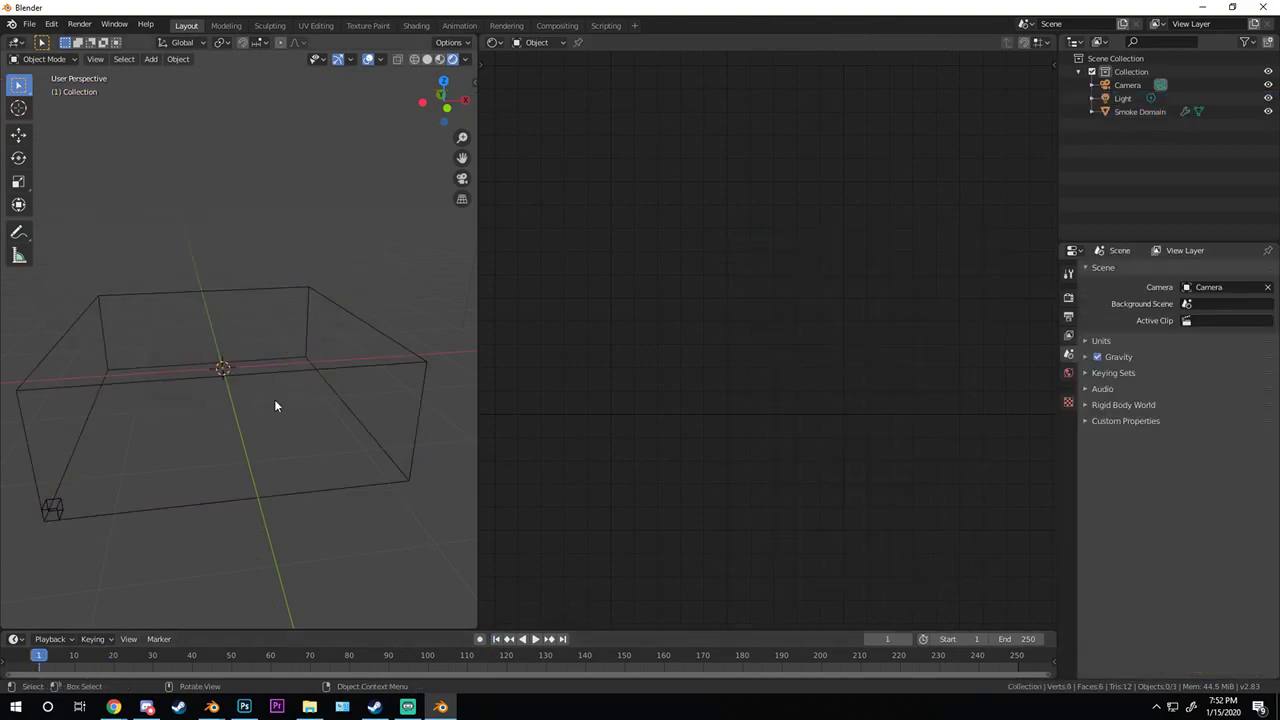
# - Add a plane at the origin, rotated -90° in front view to stand upright and scaled to about 0.91
pyautogui.moveTo(277, 403); pyautogui.dragTo(216, 373, button='middle')
pyautogui.scroll(-3, 216, 373)
pyautogui.press('KP_1')
pyautogui.hotkey('shift', 'a')
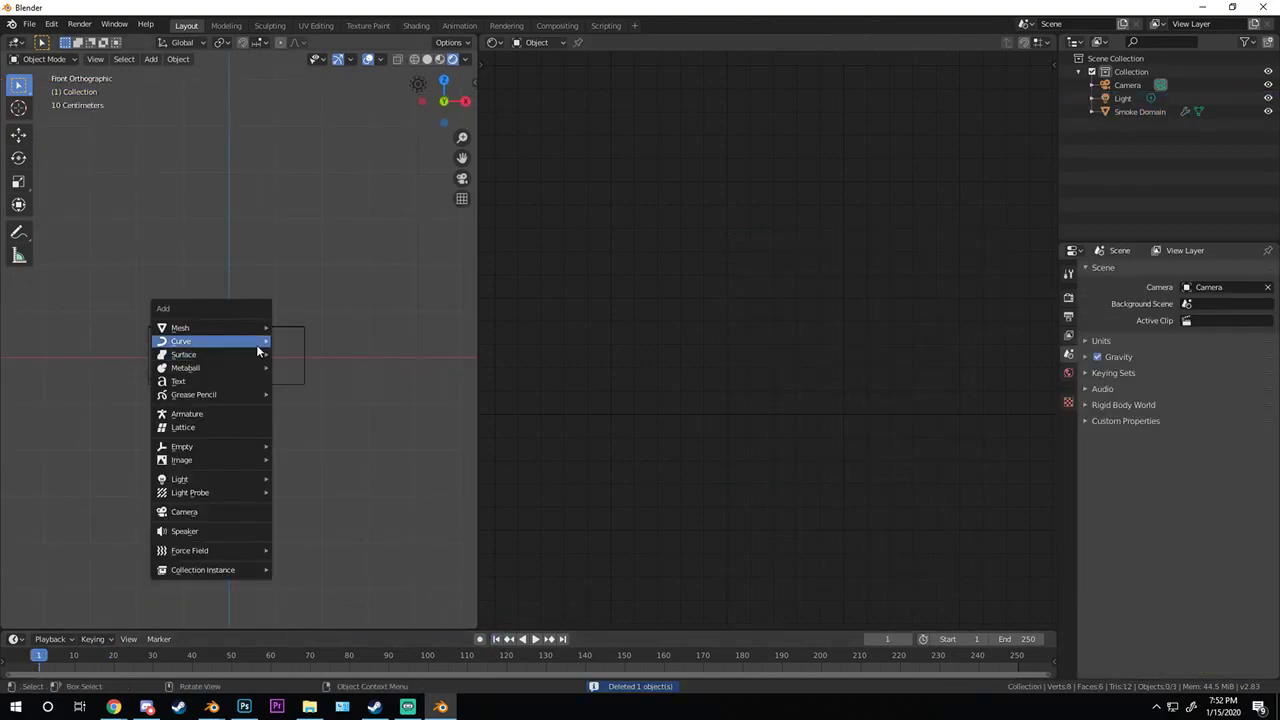
pyautogui.moveTo(209, 328)
pyautogui.click(316, 330)
pyautogui.press('r')
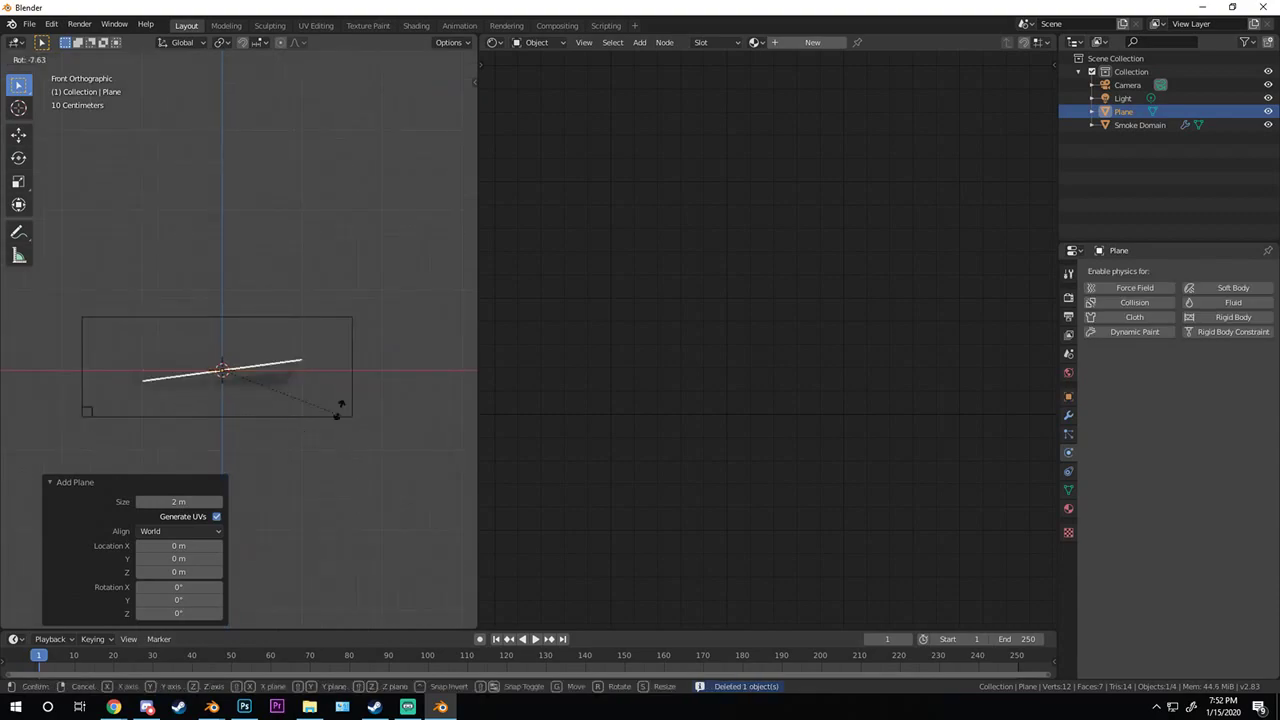
pyautogui.click(269, 288)
pyautogui.press('s')
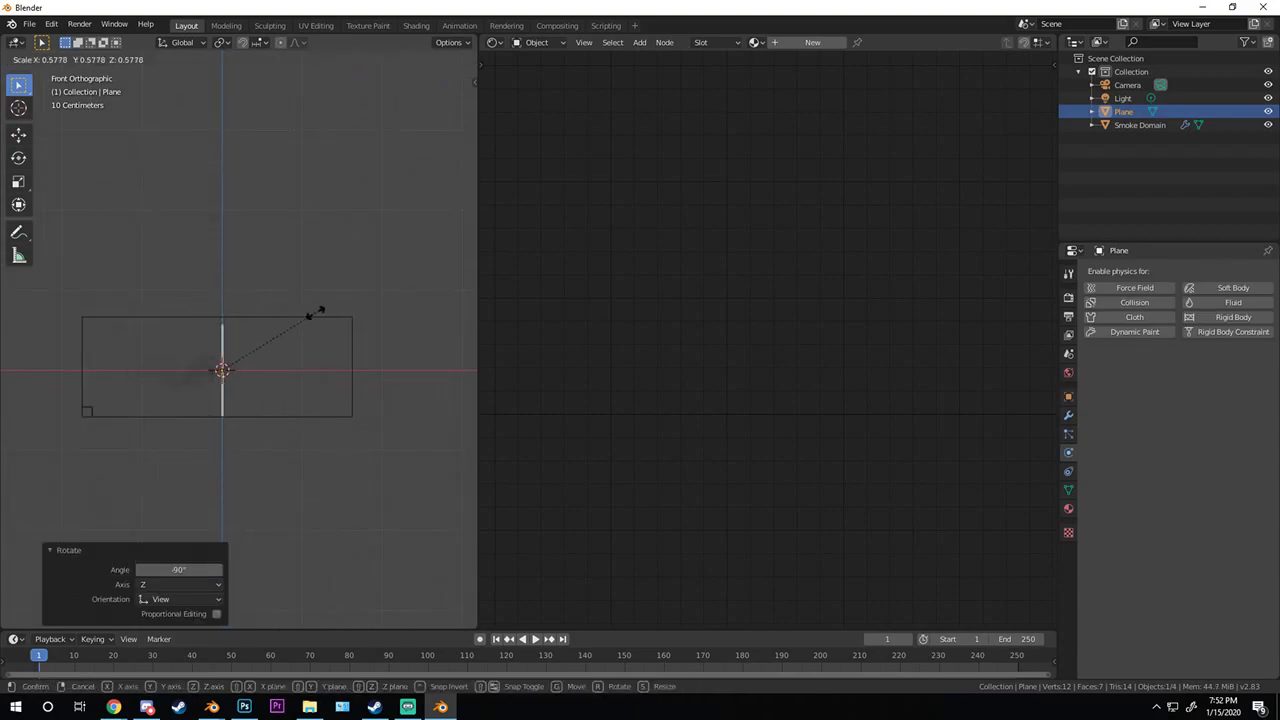
pyautogui.click(333, 307)
pyautogui.scroll(-1, 330, 350)
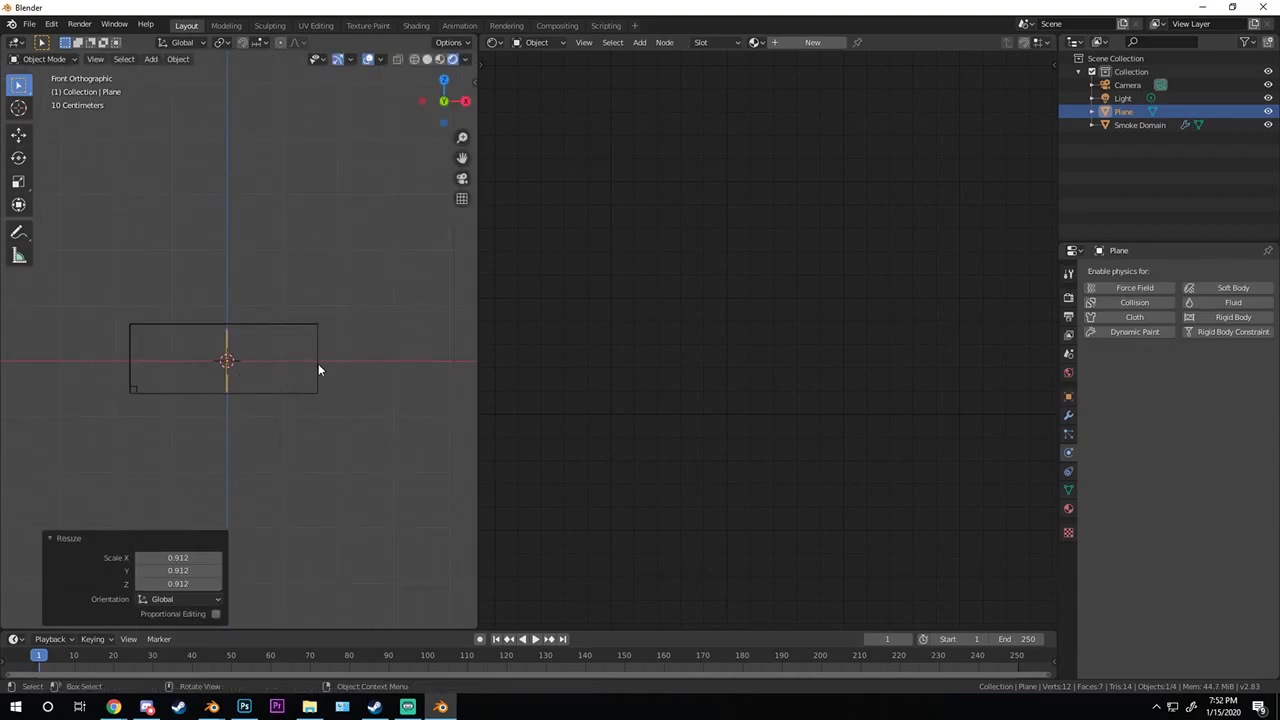
# - Select the smoke domain and free its baked fluid data
pyautogui.click(318, 363)
pyautogui.press('s')
pyautogui.click(345, 362)
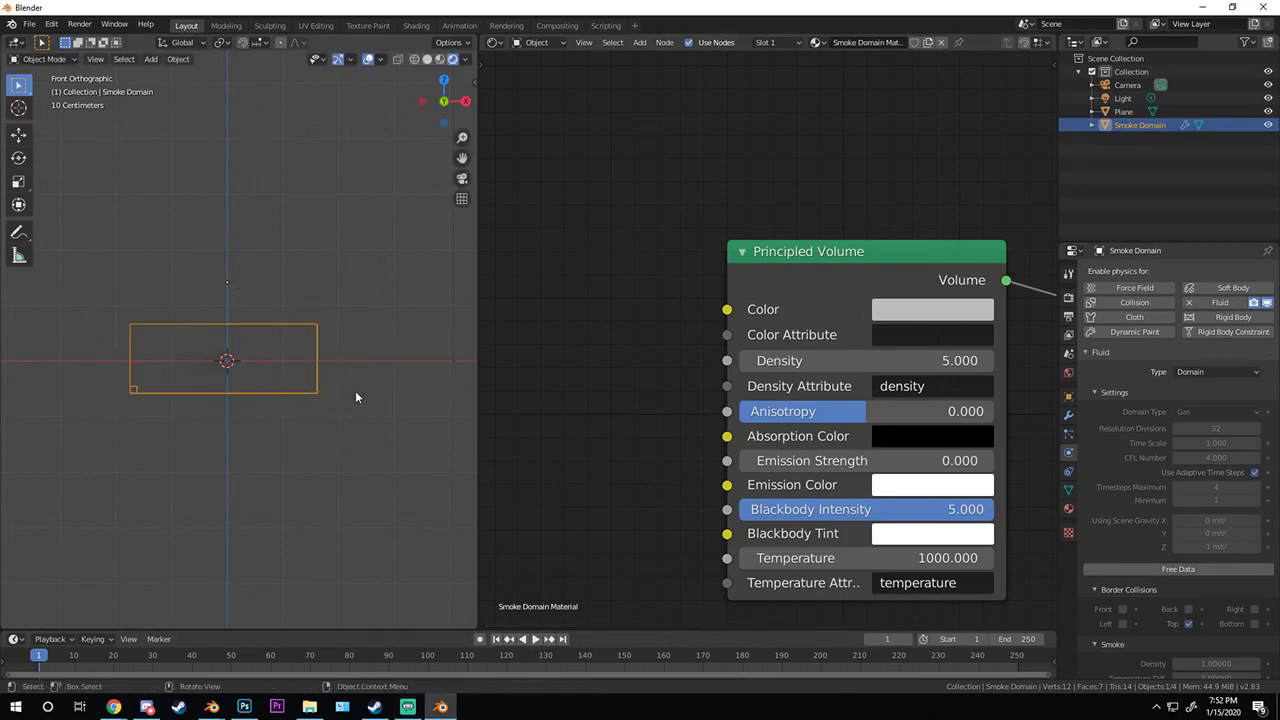
pyautogui.click(1187, 570)
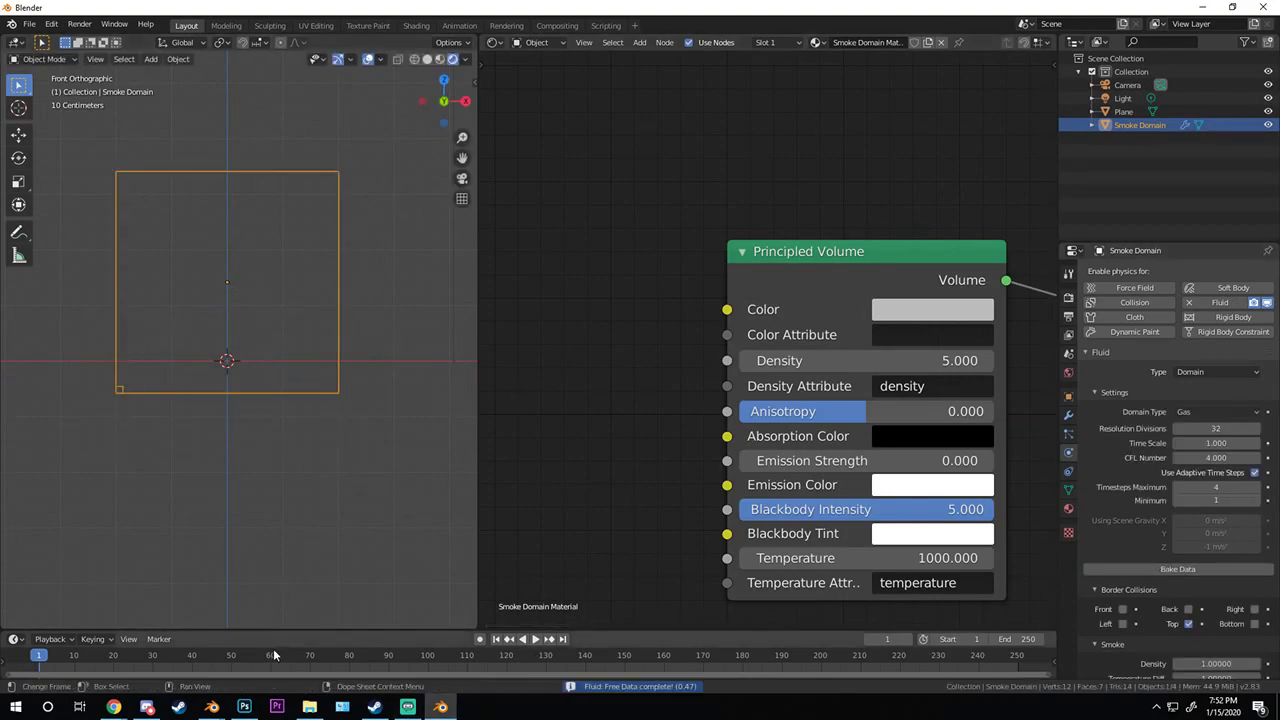
# - Switch to wireframe display and stretch the upright plane along the Y axis by about 2.87 times
pyautogui.scroll(3, 240, 320)
pyautogui.press('z')
pyautogui.click(90, 333)
pyautogui.moveTo(90, 333); pyautogui.dragTo(209, 363, button='middle')
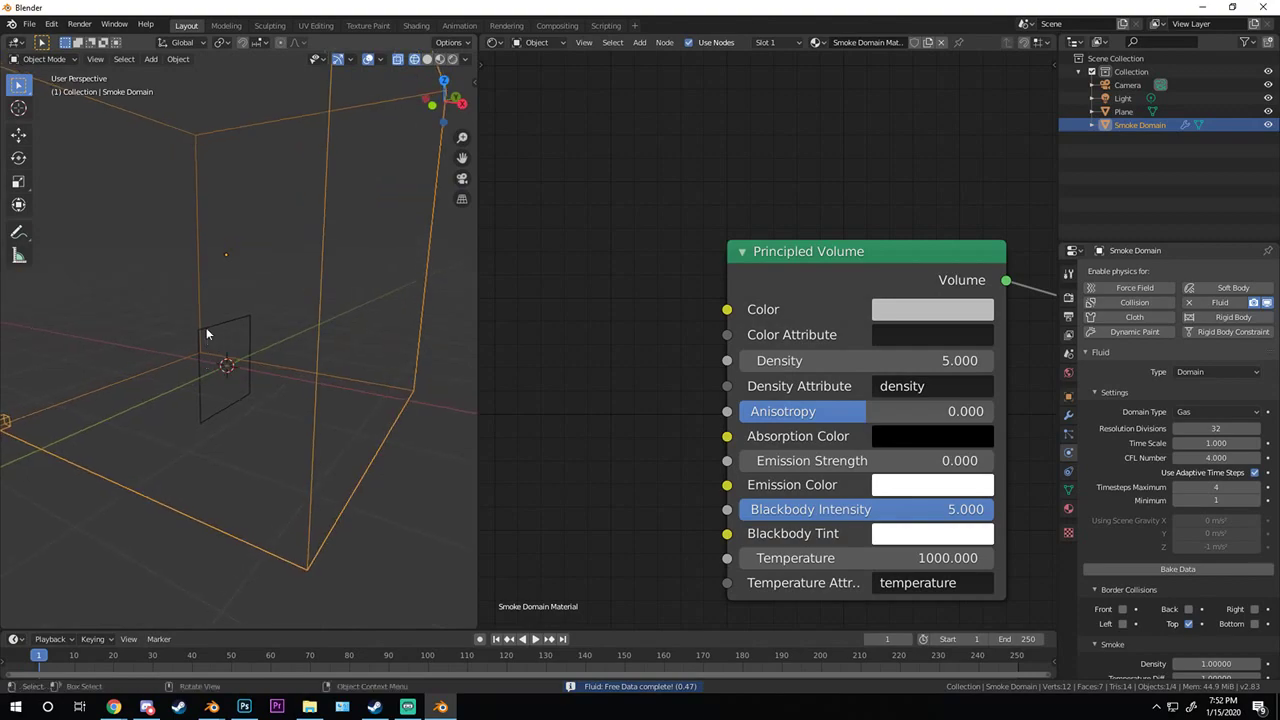
pyautogui.click(212, 340)
pyautogui.scroll(3, 212, 340)
pyautogui.press('s')
pyautogui.press('y')
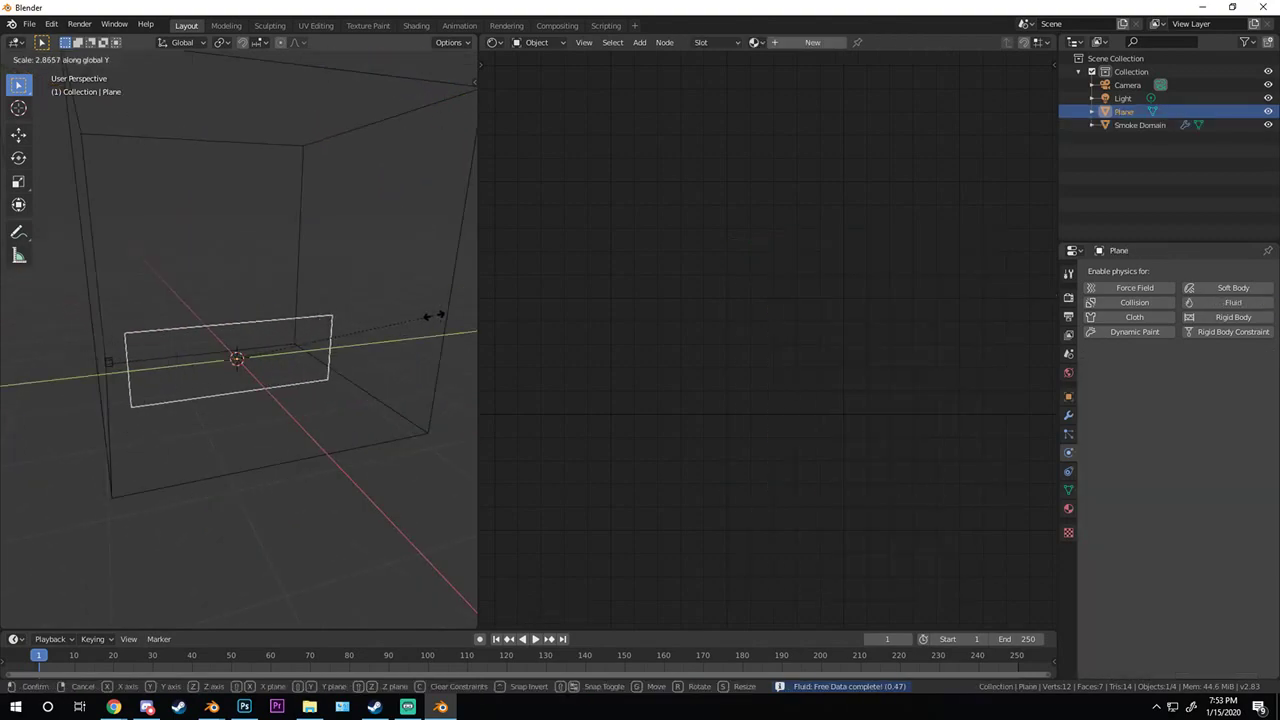
pyautogui.click(434, 317)
# - Move the plane about -1.96 m along the X axis to the side of the domain
pyautogui.moveTo(434, 317); pyautogui.dragTo(263, 380, button='middle')
pyautogui.press('g')
pyautogui.press('x')
pyautogui.click(172, 348)
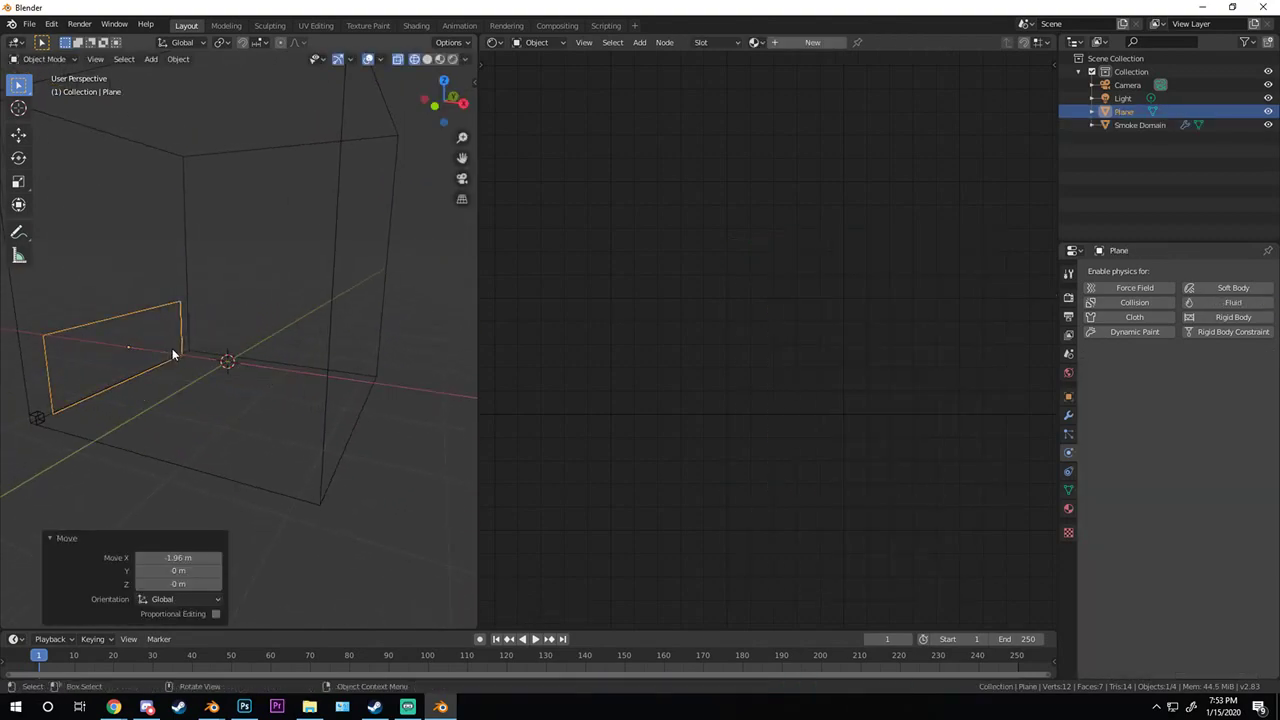
# - Scale the smoke domain to about 0.42 along Z and lower it by about 1.19 m
pyautogui.click(384, 282)
pyautogui.press('KP_1')
pyautogui.press('s')
pyautogui.press('z')
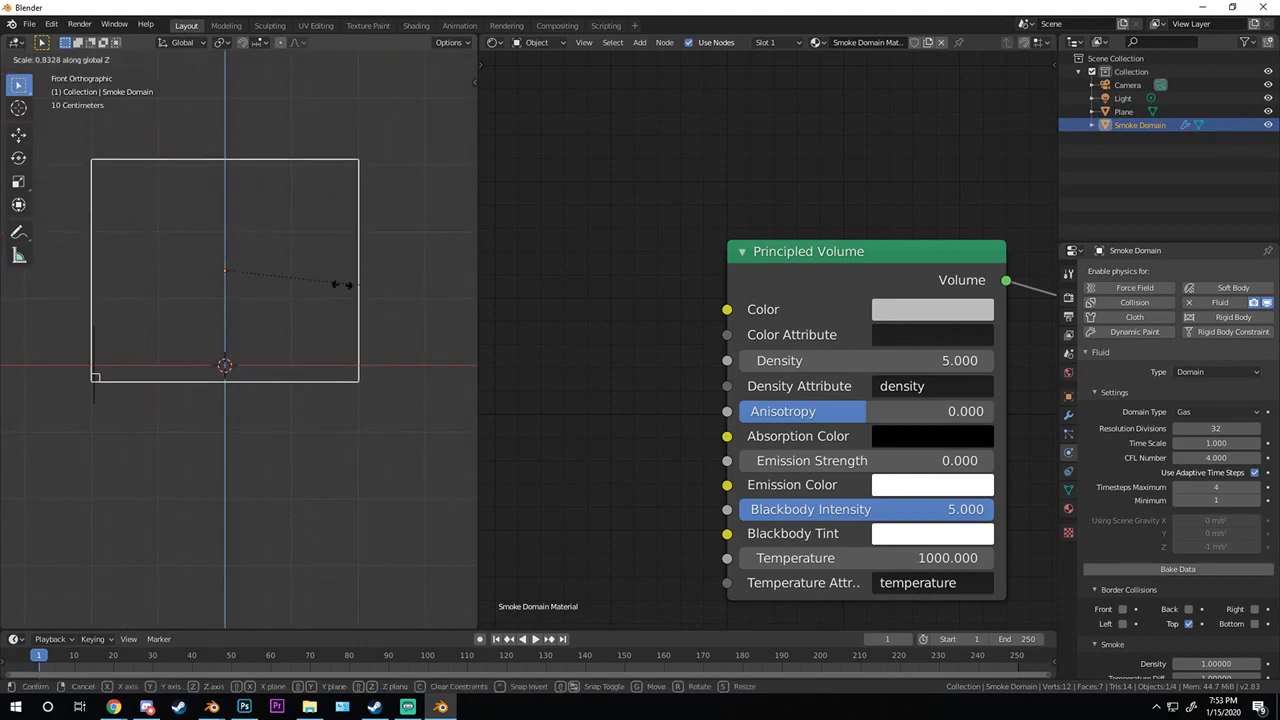
pyautogui.click(291, 339)
pyautogui.press('g')
pyautogui.press('z')
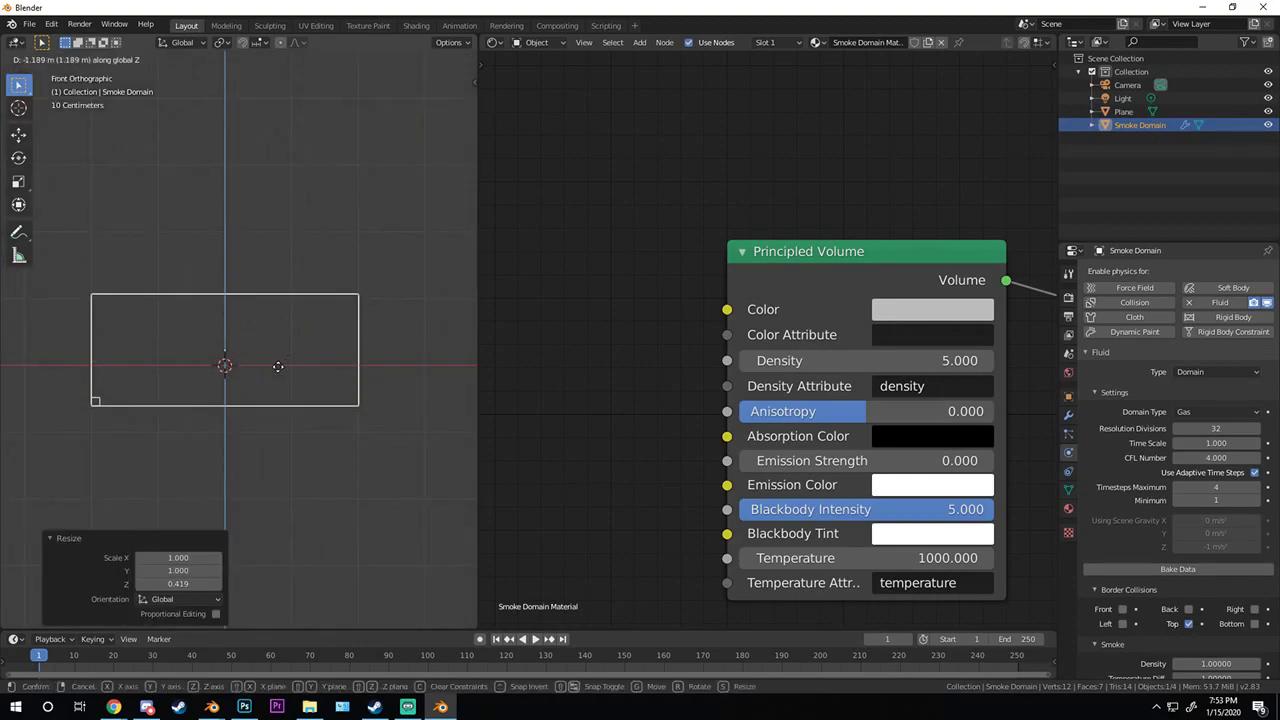
pyautogui.click(275, 366)
# - Raise the smoke domain 0.7 m along Z and enlarge it uniformly
pyautogui.press('s')
pyautogui.click(321, 347)
pyautogui.press('g')
pyautogui.press('z')
pyautogui.click(306, 310)
pyautogui.scroll(-3, 306, 318)
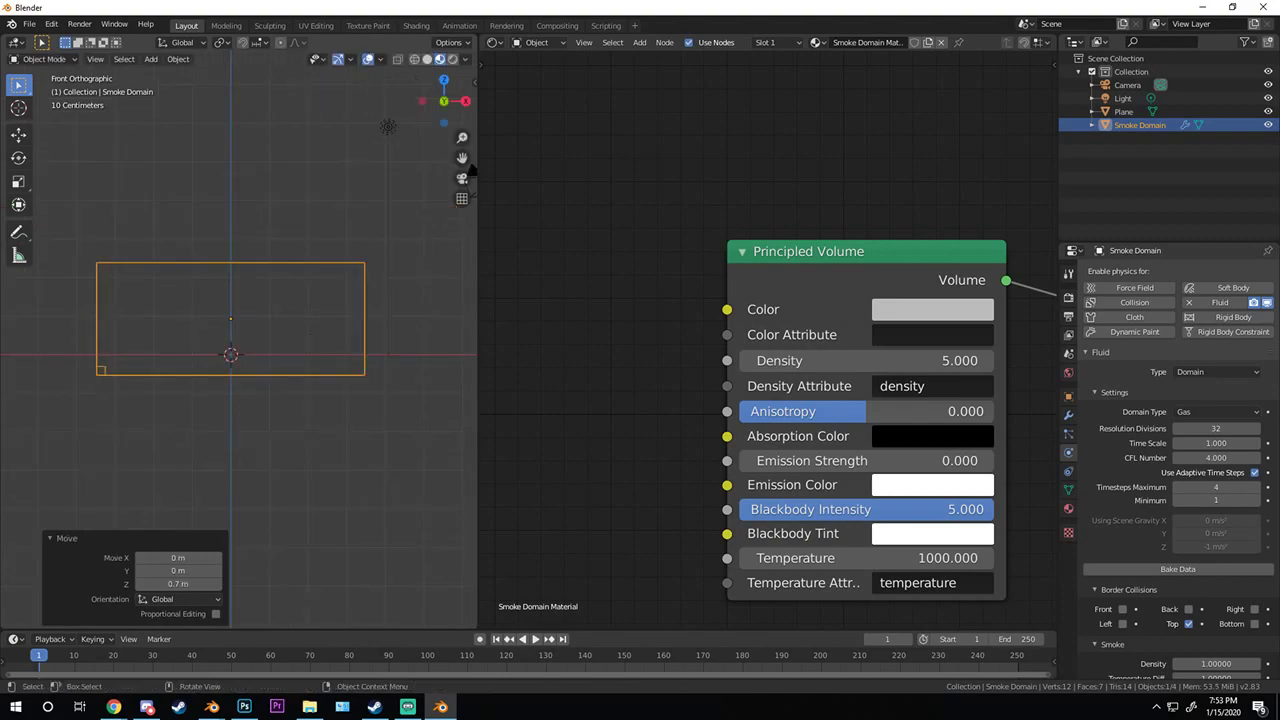
pyautogui.press('s')
pyautogui.click(306, 326)
# - Reposition the plane within the enlarged domain by about -0.66 m in X, 0.24 m in Y and 0.38 m in Z
pyautogui.moveTo(306, 326); pyautogui.dragTo(208, 375, button='middle')
pyautogui.click(143, 337)
pyautogui.moveTo(143, 337); pyautogui.dragTo(137, 371, button='middle')
pyautogui.press('g')
pyautogui.click(184, 348)
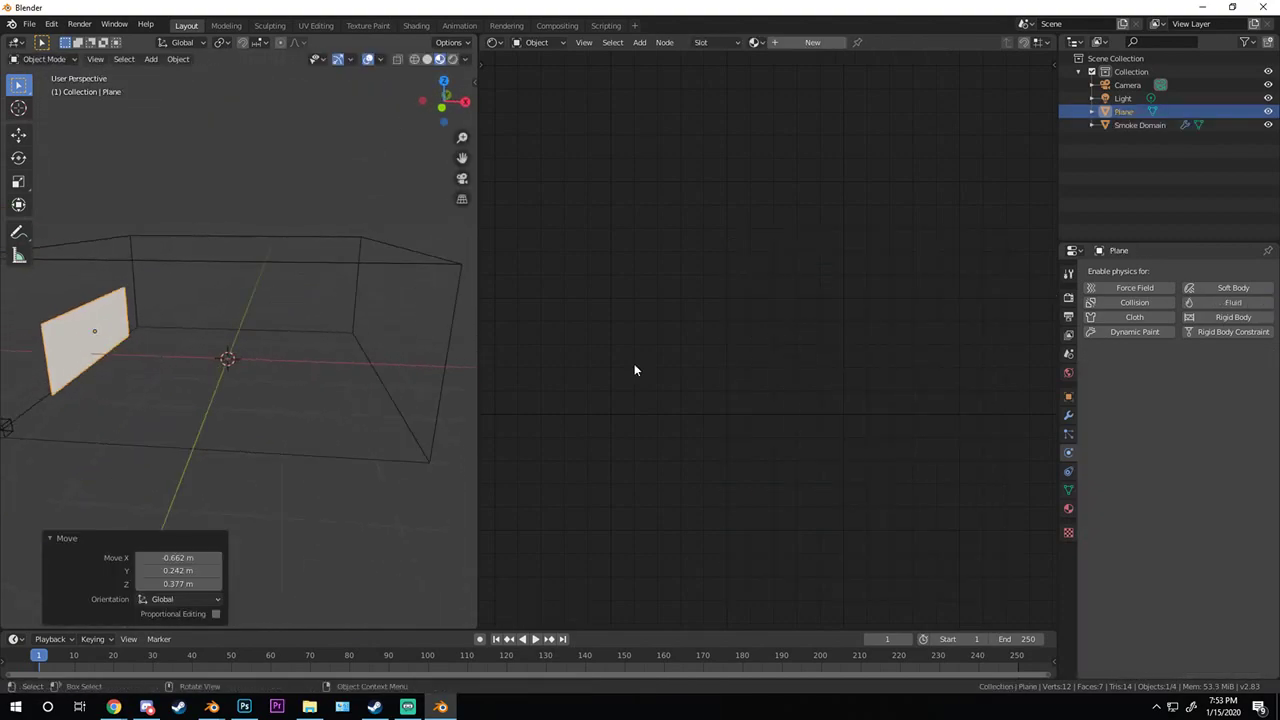
# - Add fluid physics to the plane as a Flow object with Flow Type set to Liquid
pyautogui.click(1220, 302)
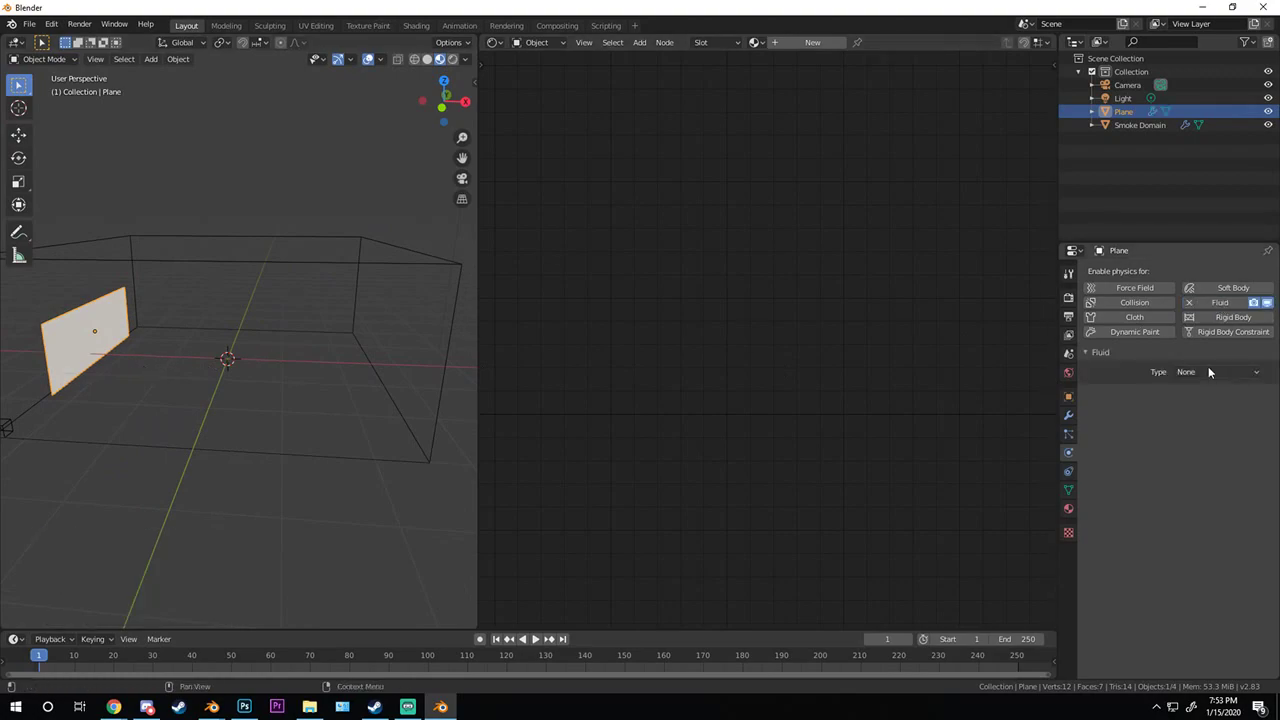
pyautogui.click(1210, 371)
pyautogui.click(1192, 417)
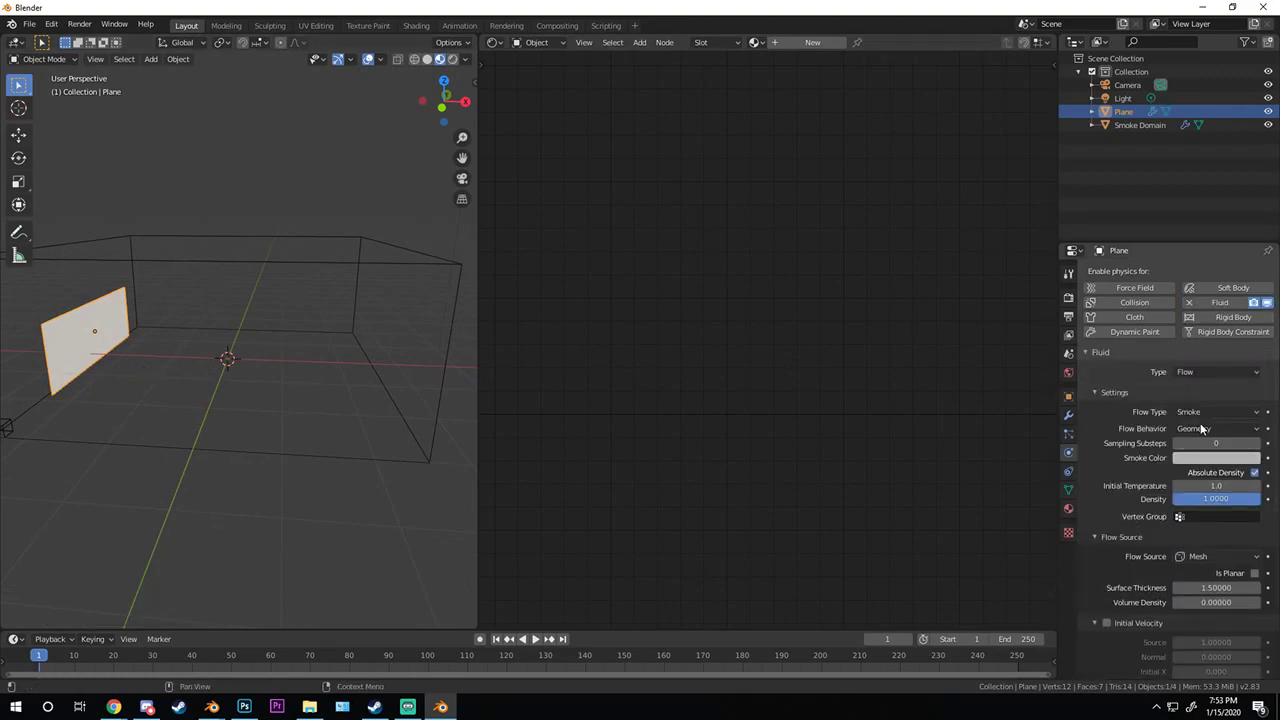
pyautogui.click(1215, 412)
pyautogui.click(1190, 472)
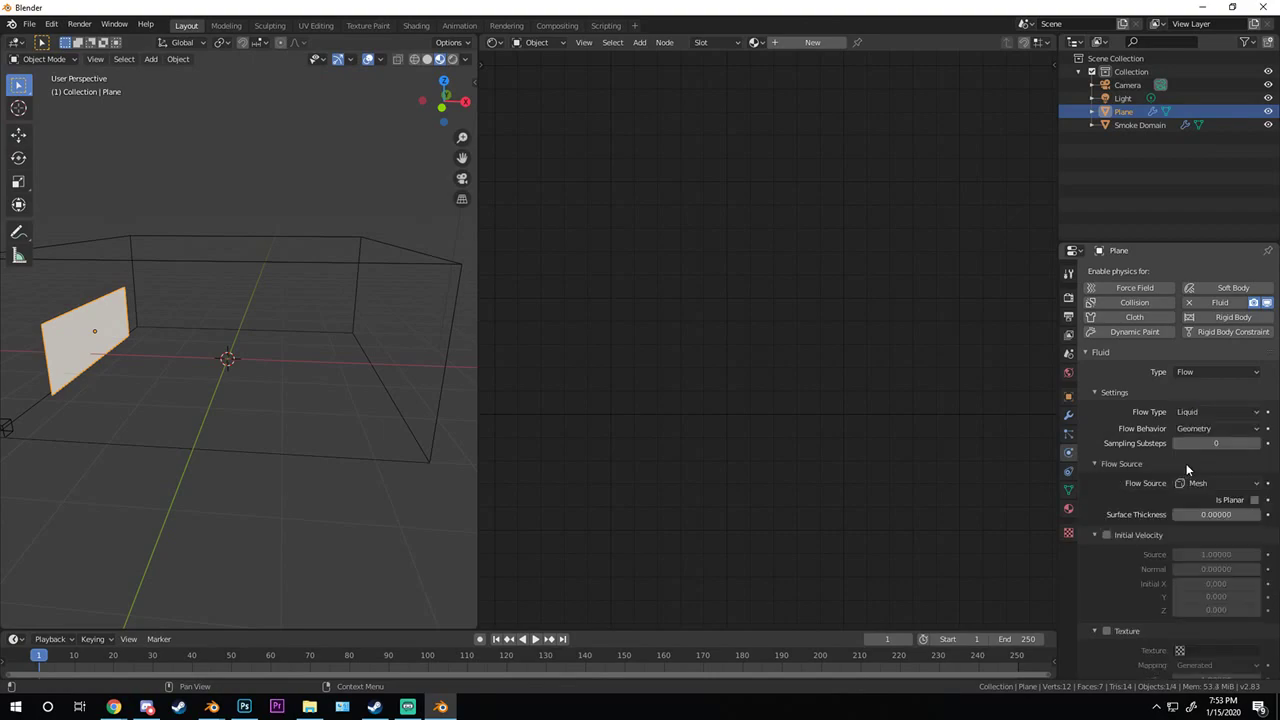
# - Adjust the liquid flow plane's position along the X axis inside the domain and select the smoke domain
pyautogui.moveTo(380, 400); pyautogui.dragTo(238, 337, button='middle')
pyautogui.press('g')
pyautogui.press('x')
pyautogui.click(380, 313)
pyautogui.click(230, 344)
pyautogui.click(230, 344)
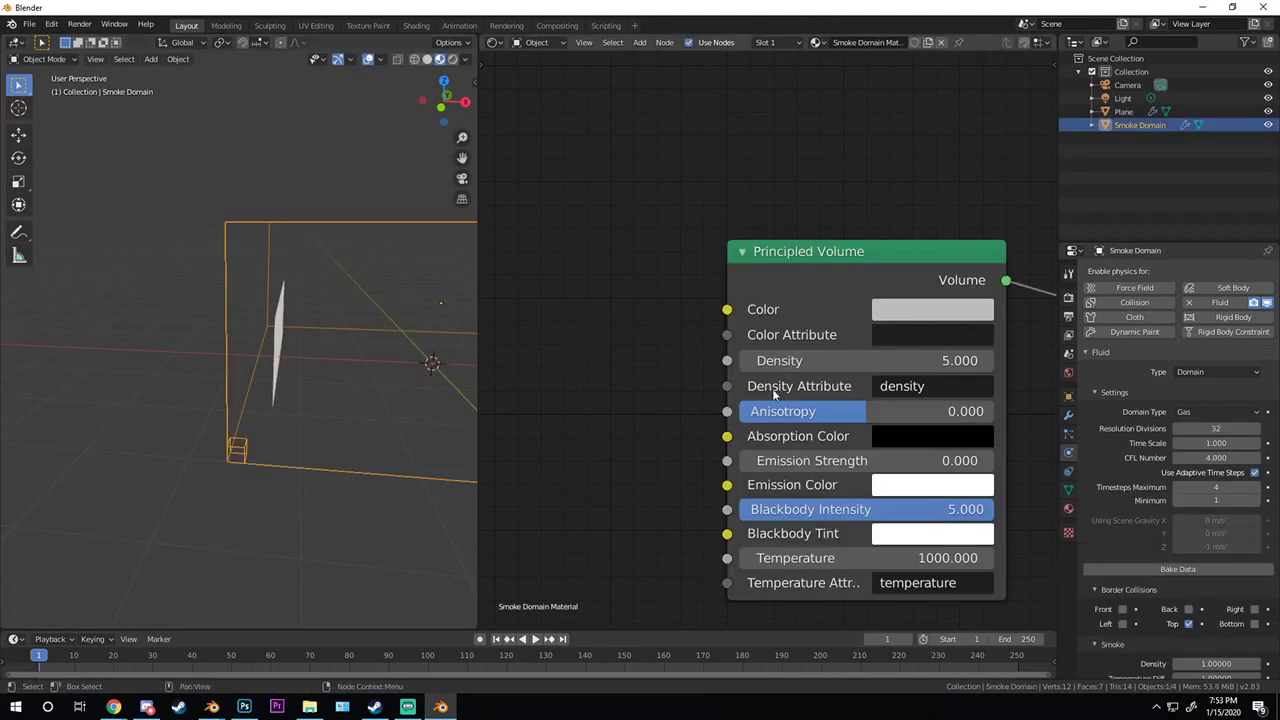
# - Set the smoke domain's Domain Type to Liquid
pyautogui.click(1206, 411)
pyautogui.click(1199, 442)
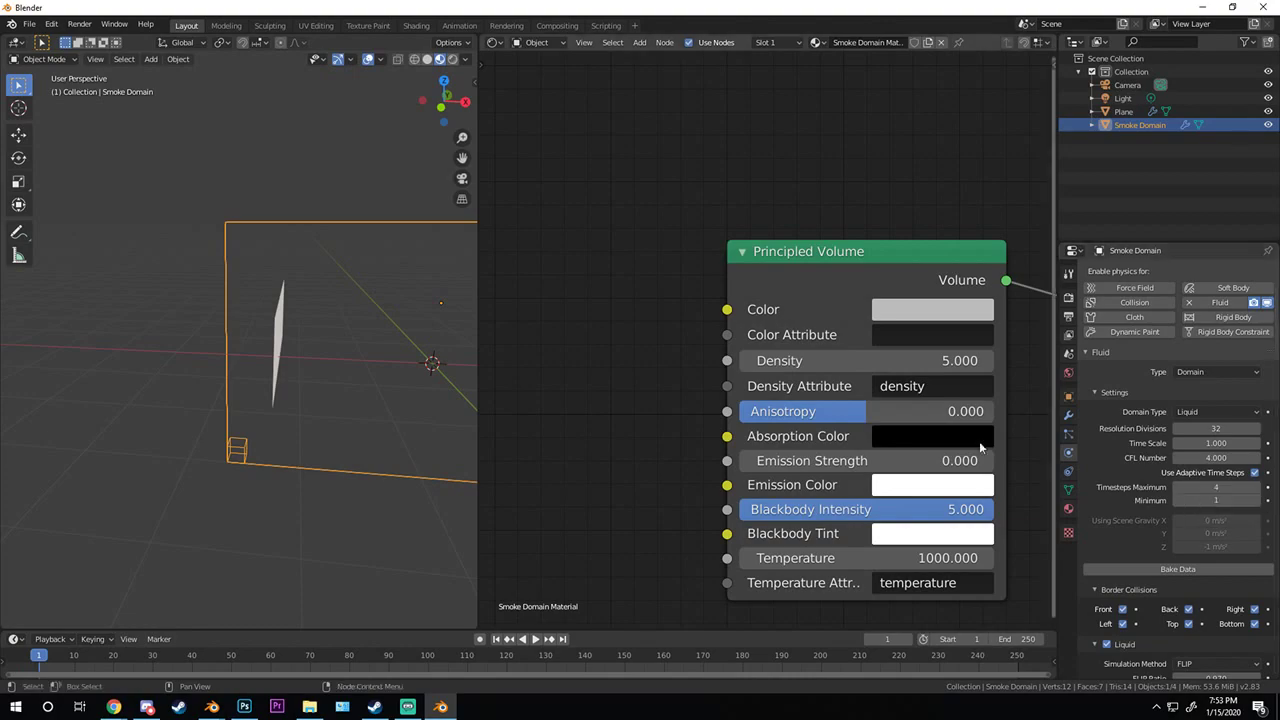
# - Raise the plane about 0.275 m along Z inside the domain
pyautogui.moveTo(40, 318); pyautogui.dragTo(218, 371, button='middle')
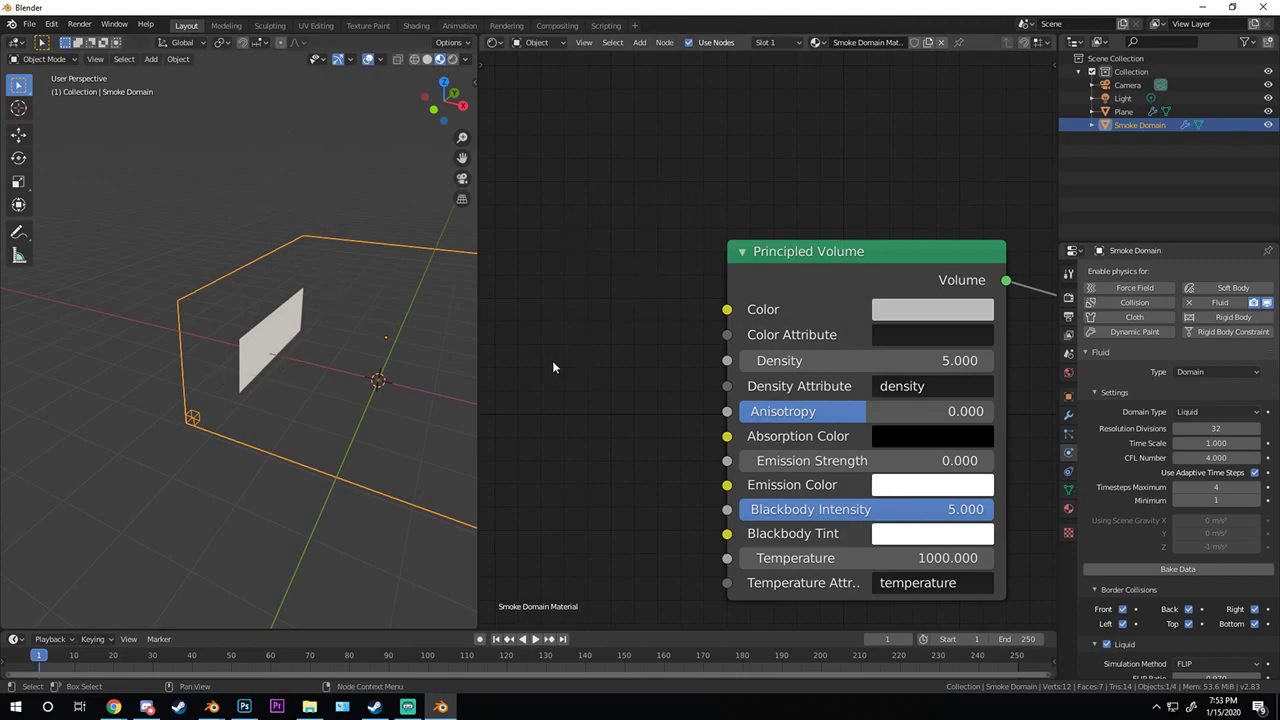
pyautogui.moveTo(284, 358)
pyautogui.mouseDown(button='middle')
pyautogui.moveTo(334, 330)
pyautogui.moveTo(265, 345)
pyautogui.moveTo(293, 351)
pyautogui.mouseUp(button='middle')
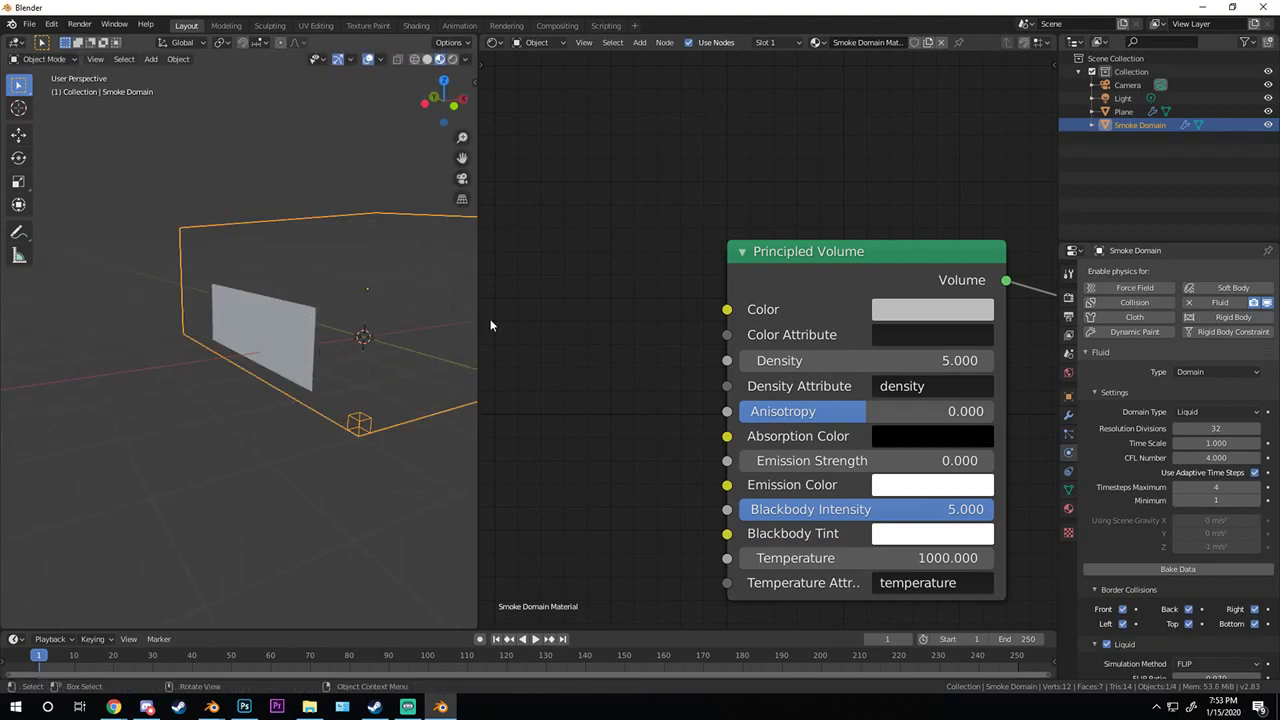
pyautogui.click(1118, 110)
pyautogui.press('g')
pyautogui.press('z')
pyautogui.click(324, 261)
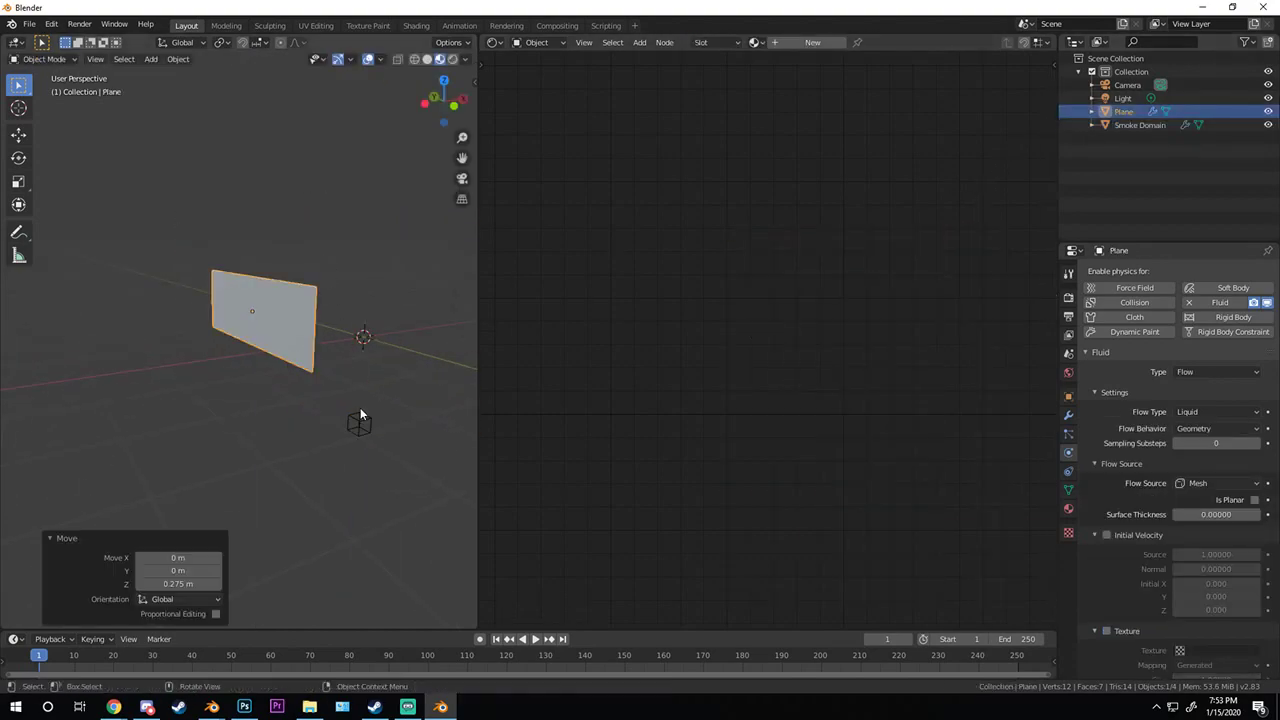
# - Expand the Particles settings of the smoke domain's liquid simulation and enable Foam
pyautogui.click(359, 410)
pyautogui.moveTo(488, 420); pyautogui.dragTo(330, 405, button='middle')
pyautogui.scroll(-3, 1180, 430)
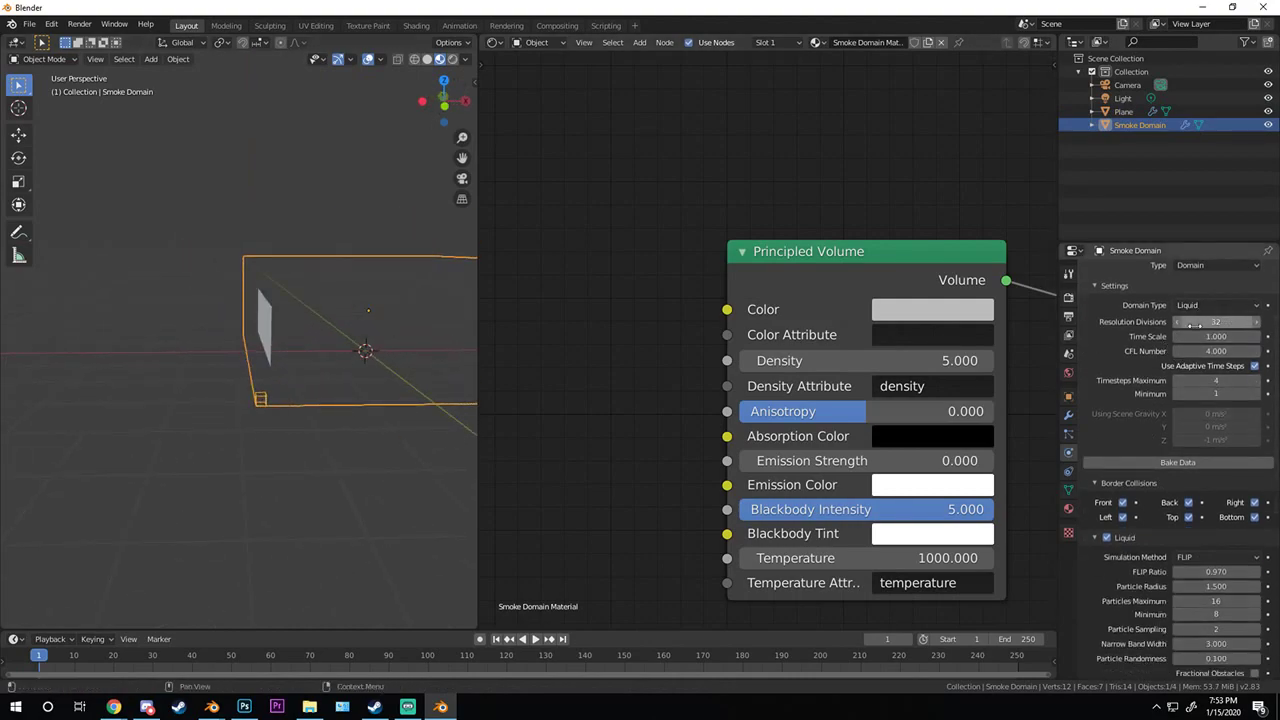
pyautogui.scroll(-2, 1221, 420)
pyautogui.scroll(-2, 1210, 455)
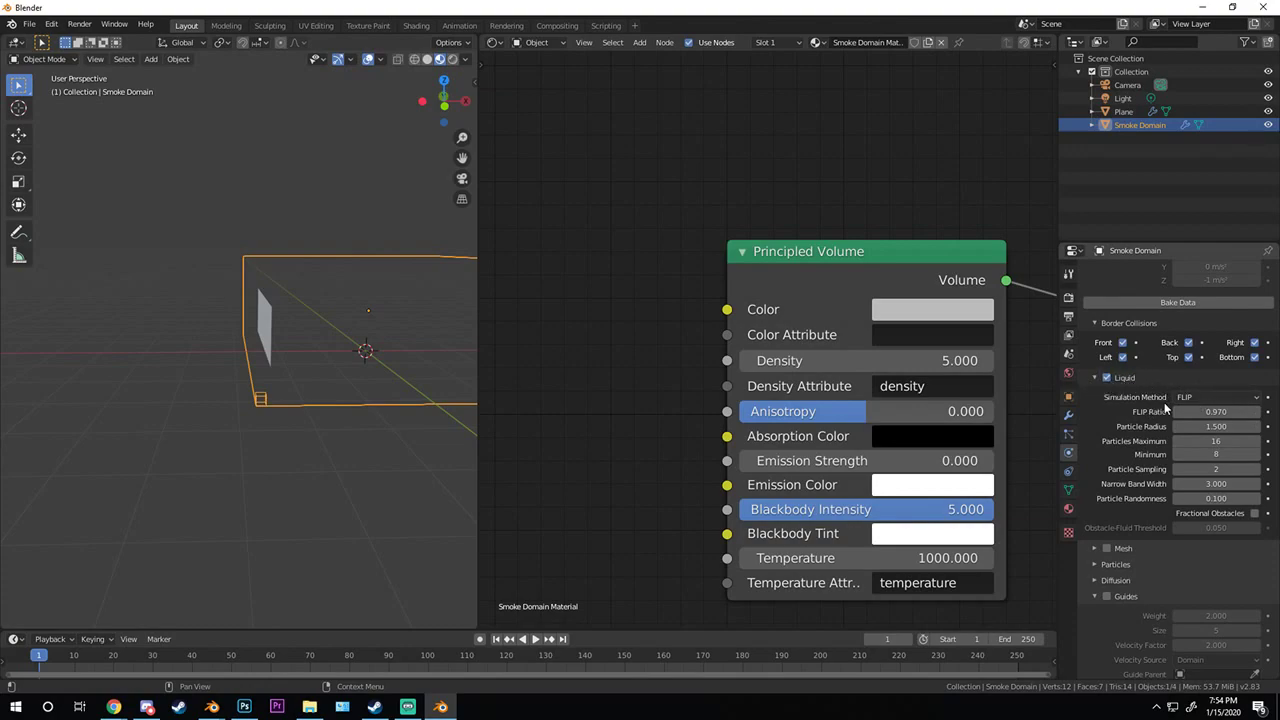
pyautogui.scroll(-3, 1237, 476)
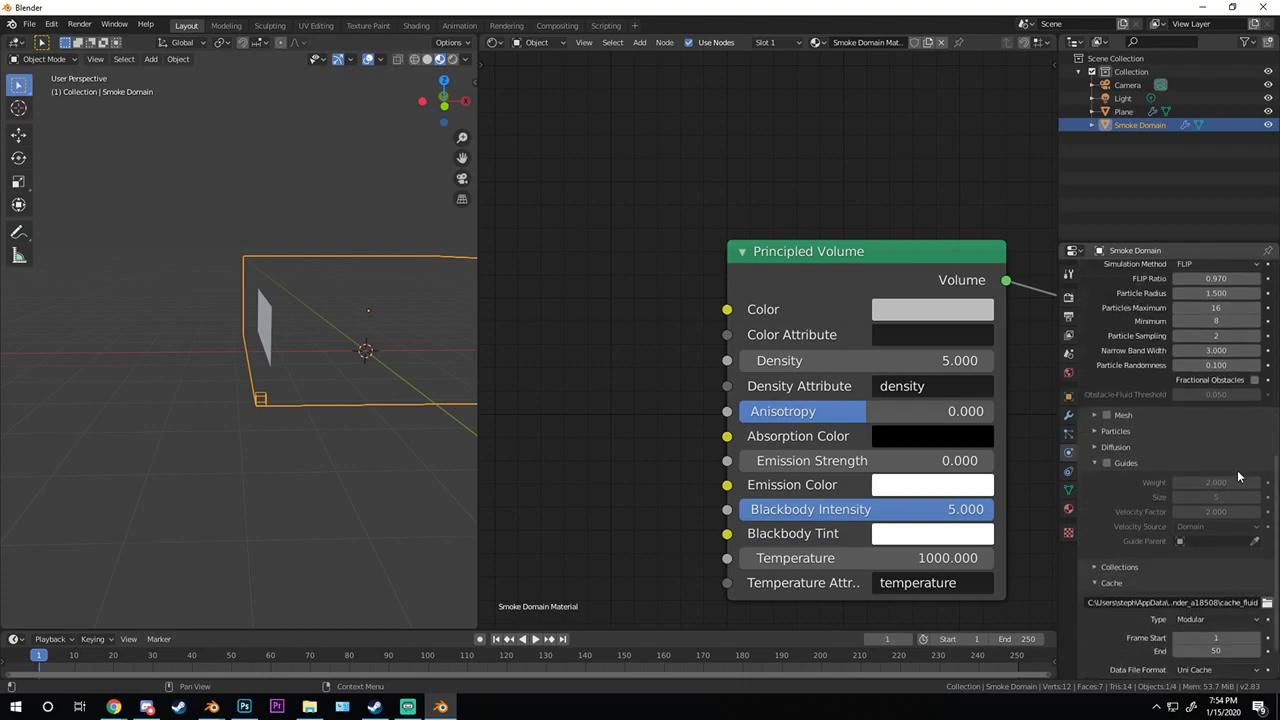
pyautogui.scroll(-1, 1237, 476)
pyautogui.click(1108, 404)
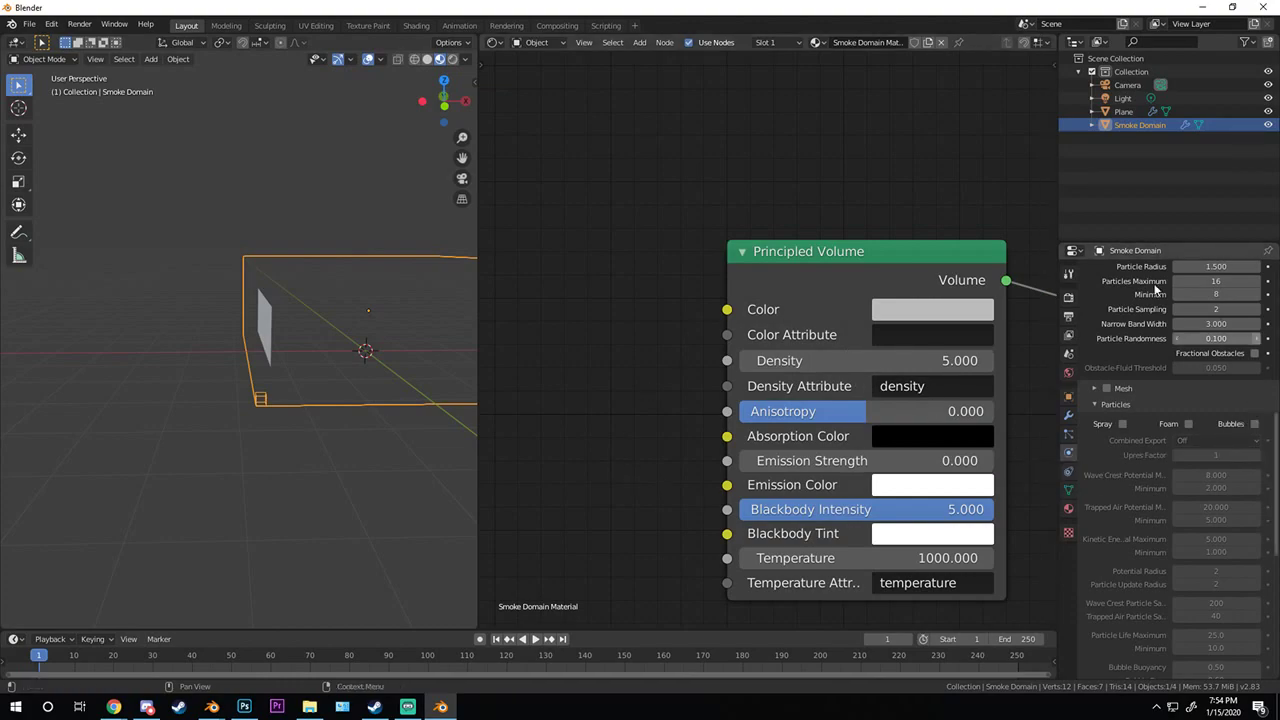
pyautogui.moveTo(240, 362); pyautogui.dragTo(150, 345, button='middle')
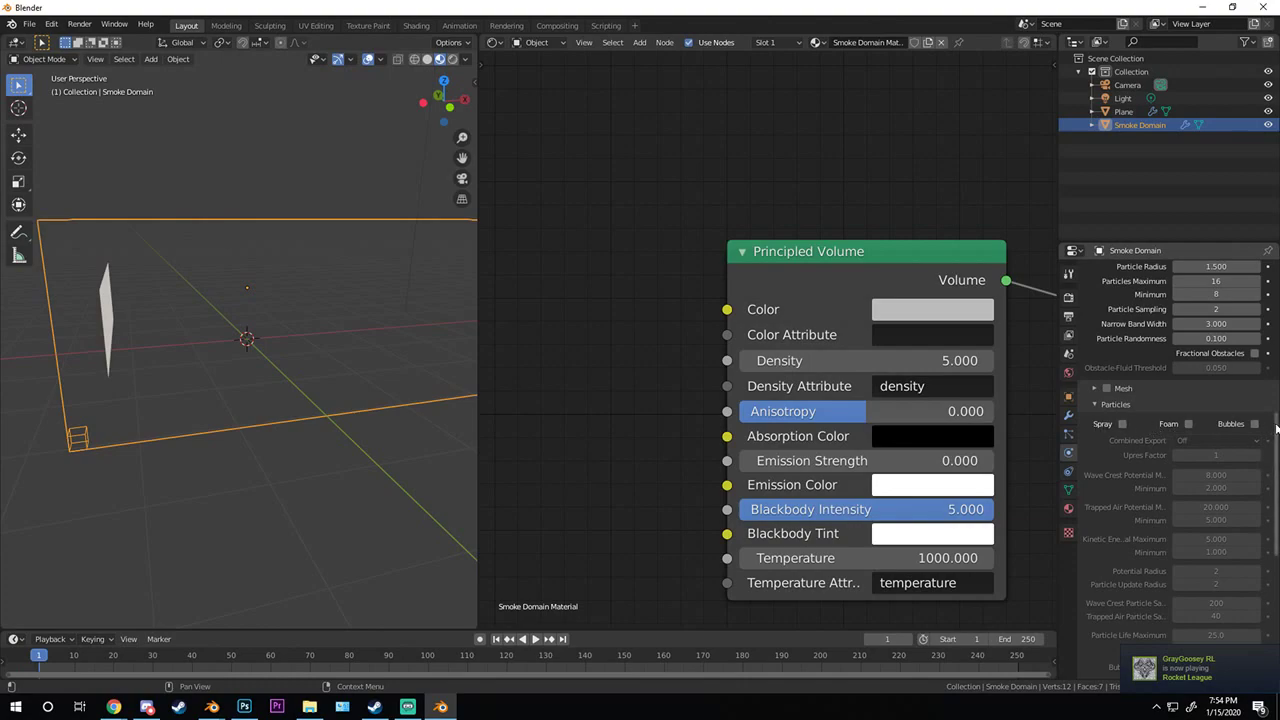
pyautogui.click(1188, 424)
pyautogui.moveTo(337, 400); pyautogui.dragTo(280, 377, button='middle')
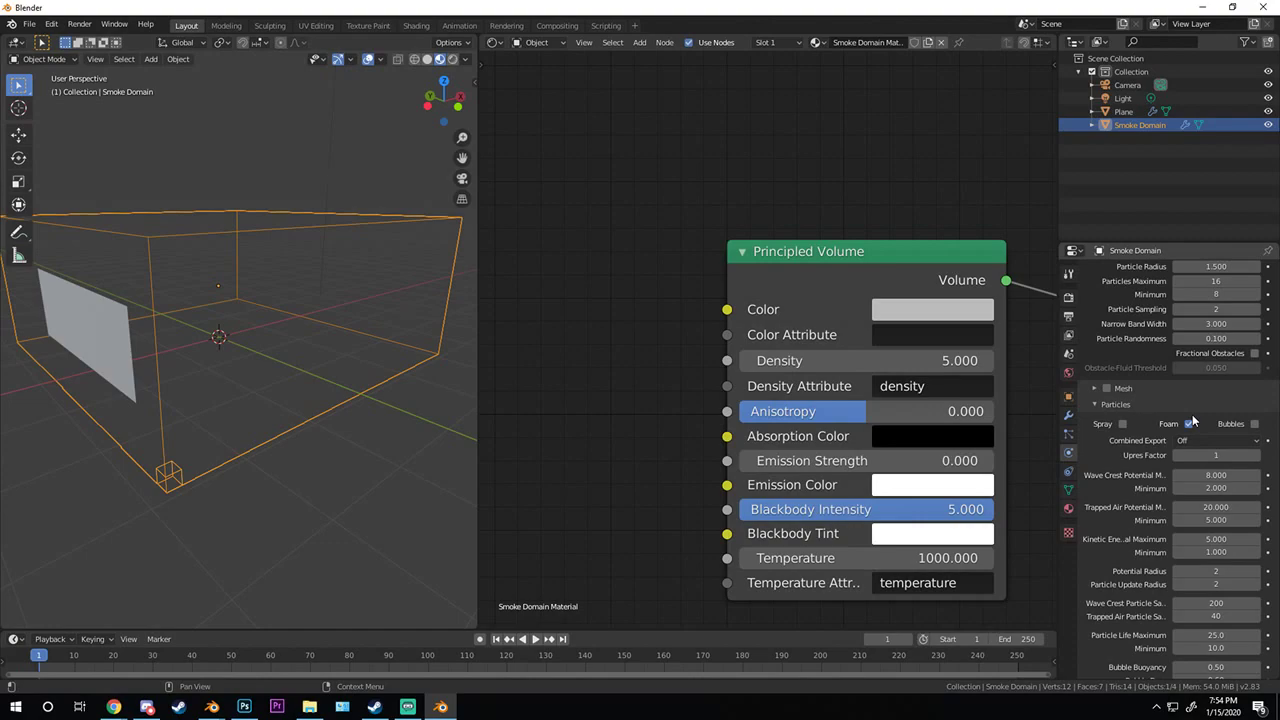
# - Extend the 3D viewport over the node editor area so it fills the workspace
pyautogui.moveTo(476, 38); pyautogui.dragTo(547, 183)
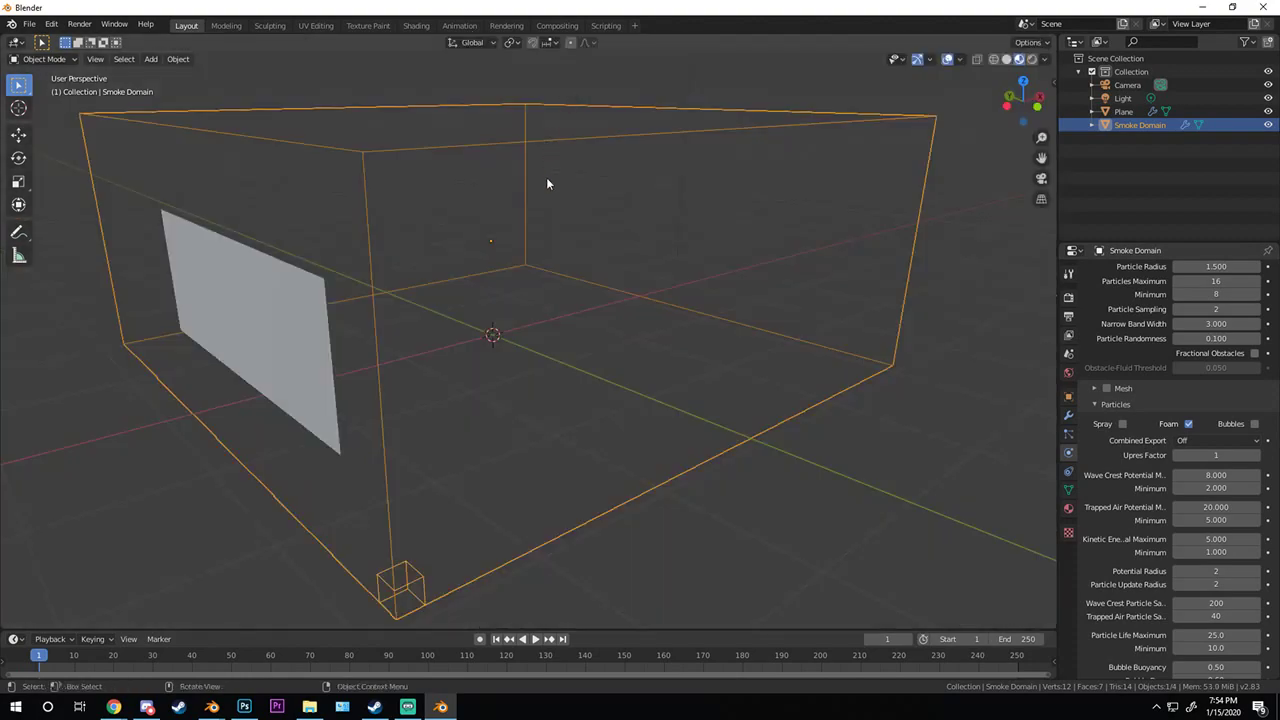
pyautogui.moveTo(547, 183); pyautogui.dragTo(654, 371, button='middle')
pyautogui.scroll(3, 654, 371)
pyautogui.scroll(3, 1131, 487)
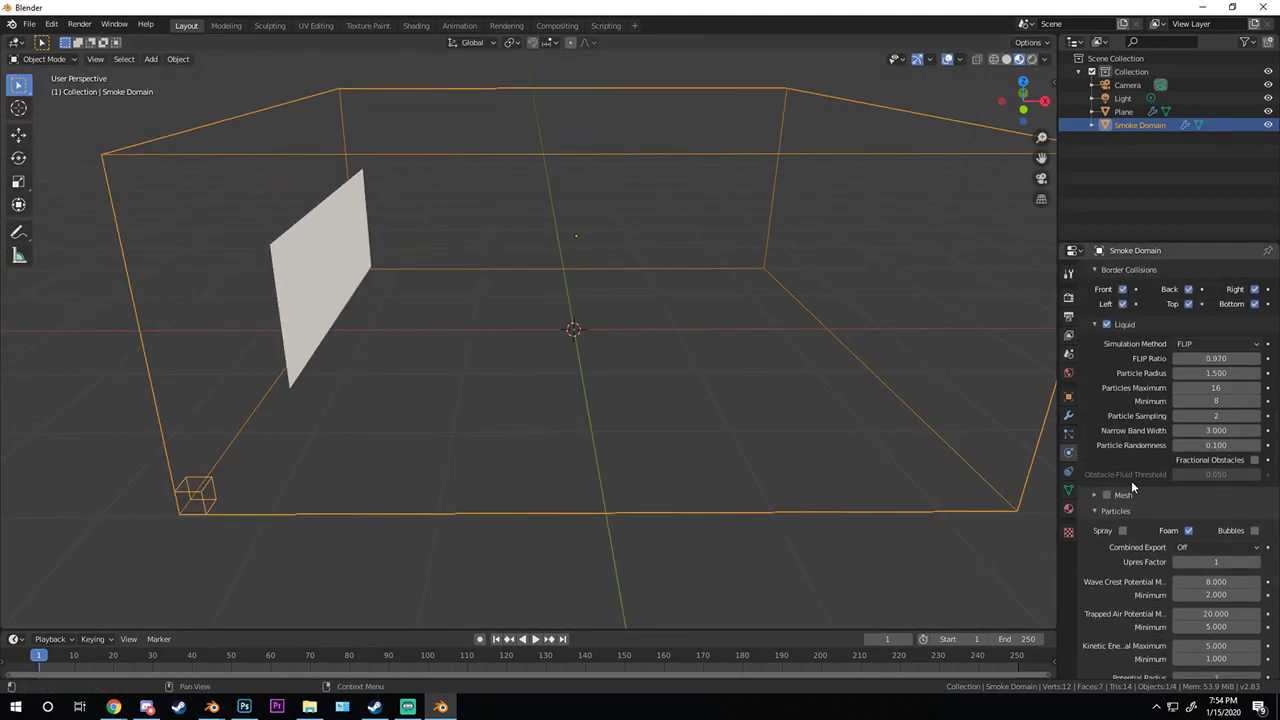
# - Set the plane's Flow Behavior to Inflow
pyautogui.click(345, 295)
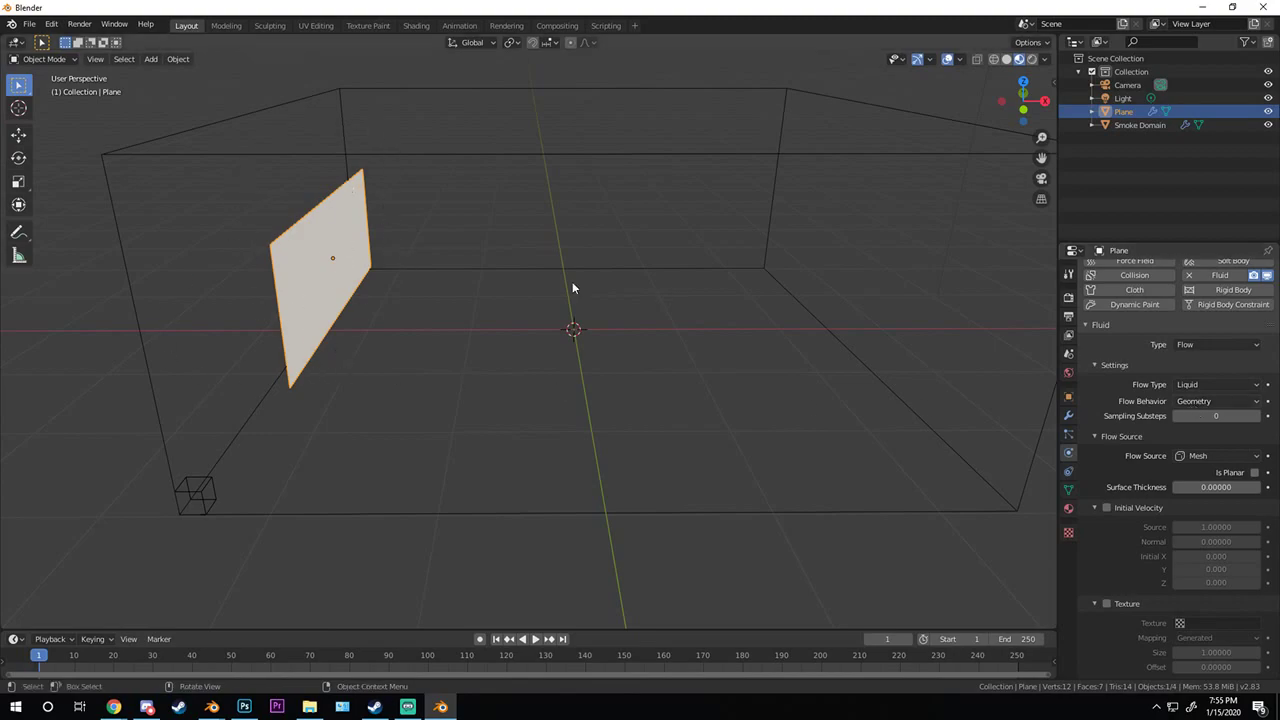
pyautogui.click(1205, 401)
pyautogui.click(1190, 429)
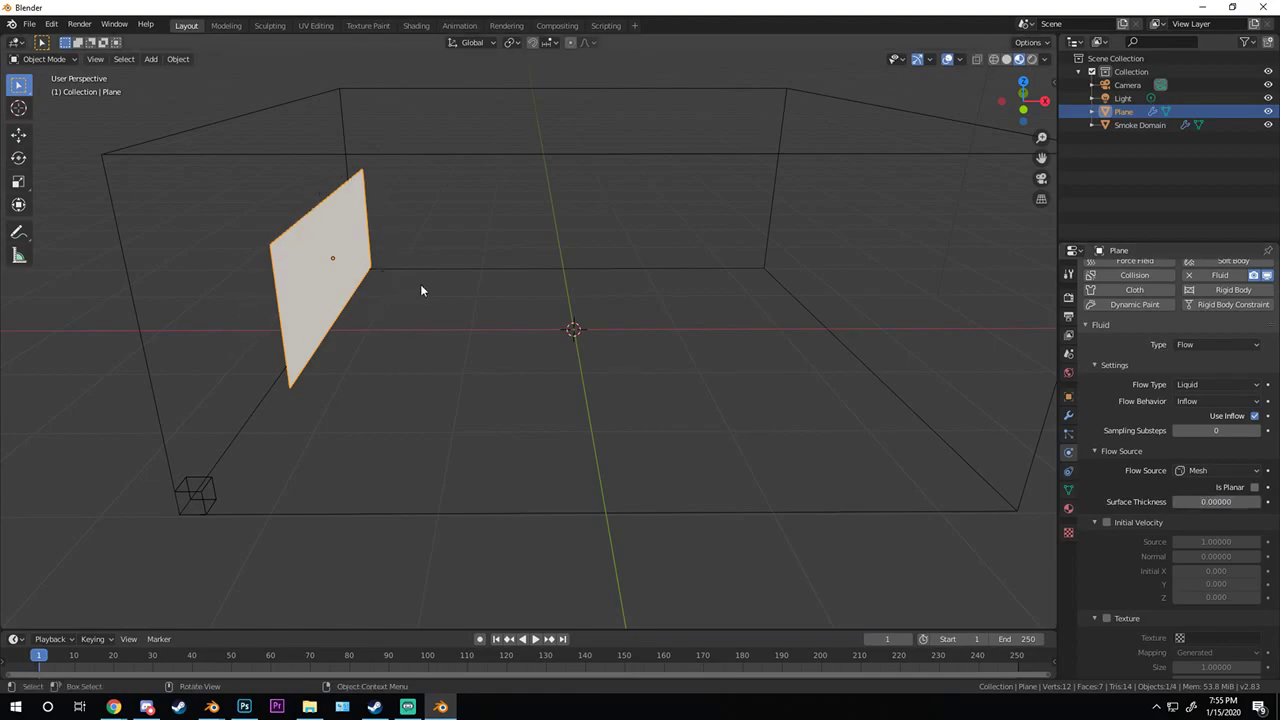
# - Enable Initial Velocity on the plane's liquid flow and set Initial X to 5
pyautogui.moveTo(486, 291); pyautogui.dragTo(760, 380, button='middle')
pyautogui.click(1107, 523)
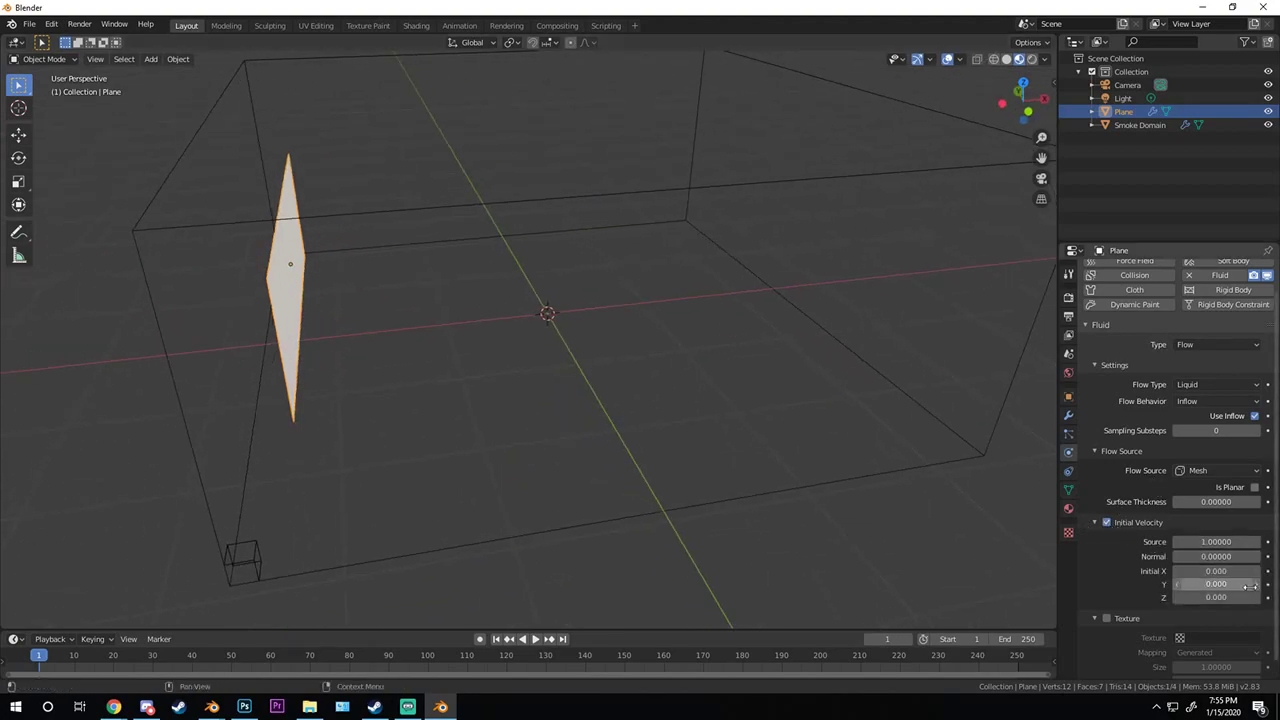
pyautogui.click(1205, 571)
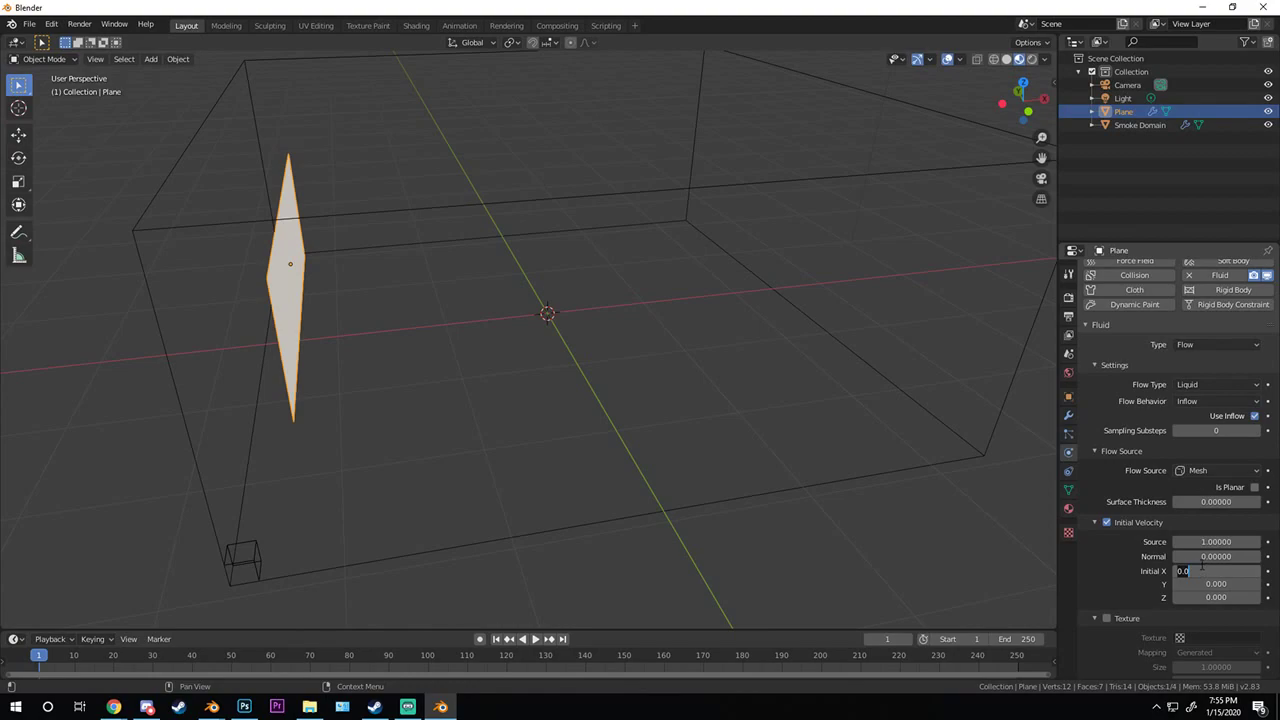
pyautogui.write('5')
pyautogui.press('Return')
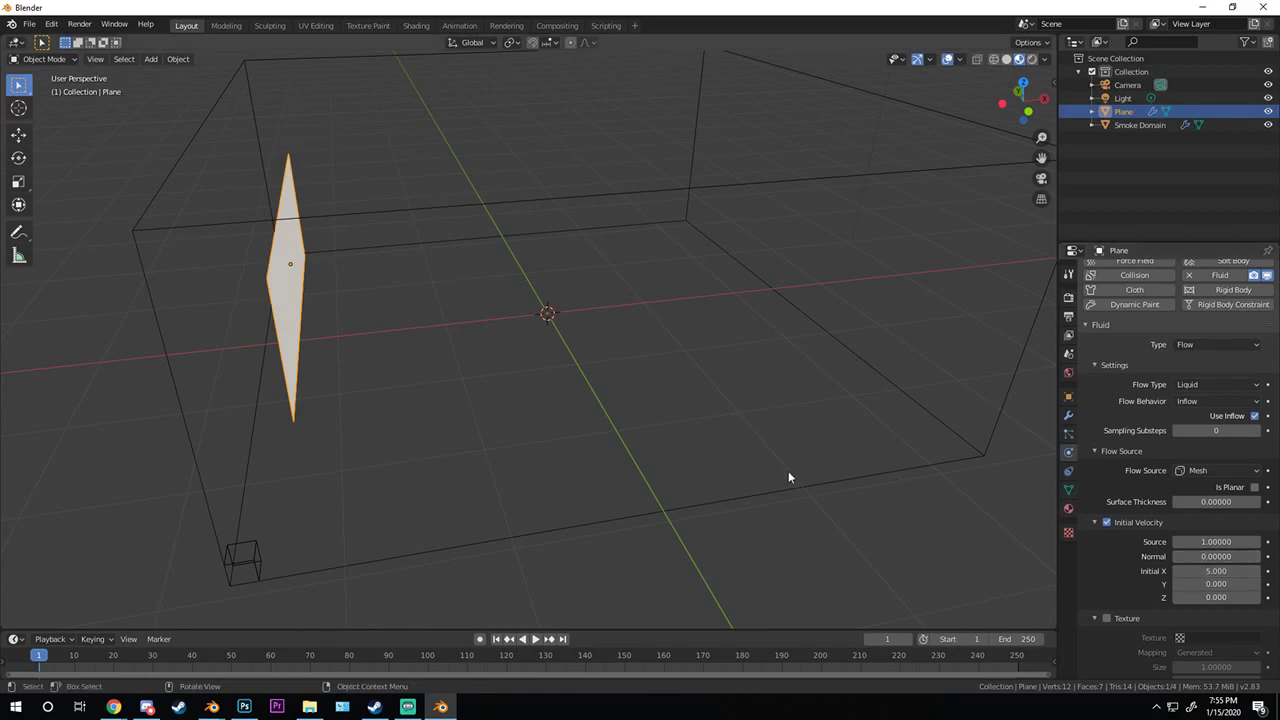
# - Bake the smoke domain's liquid data and play the animation to check the result
pyautogui.moveTo(413, 354); pyautogui.dragTo(650, 380, button='middle')
pyautogui.scroll(-1, 1170, 470)
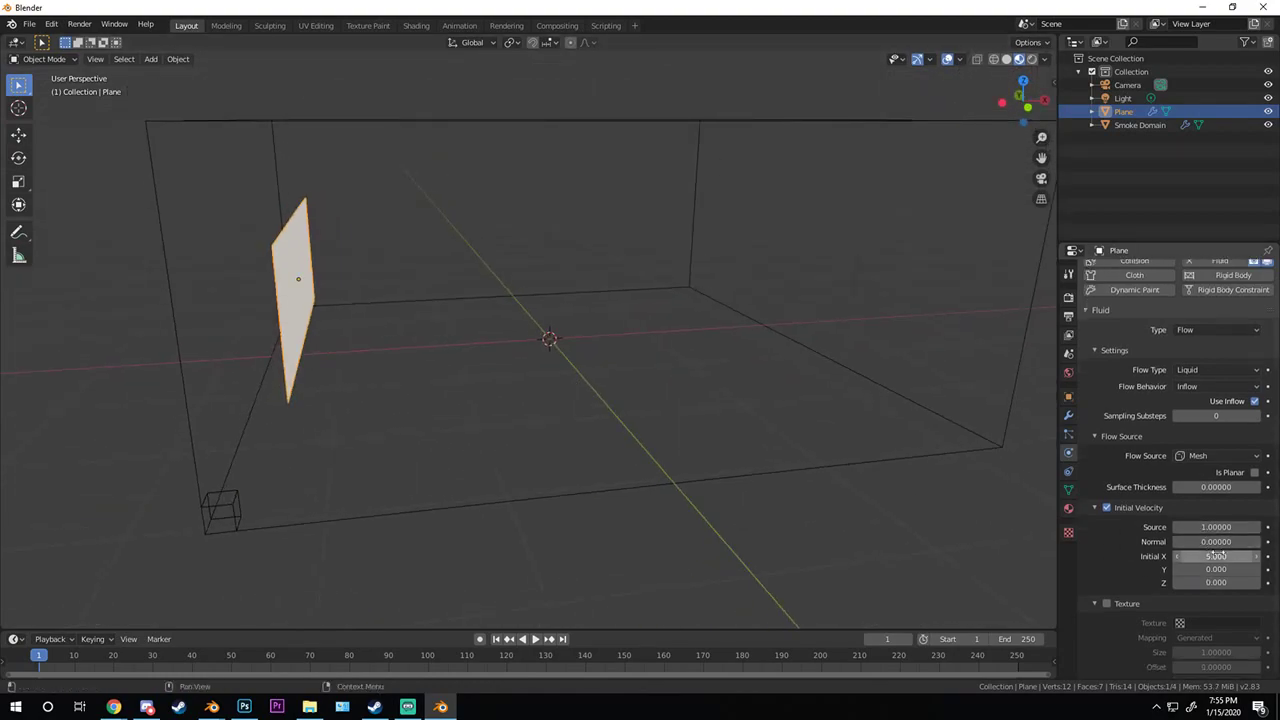
pyautogui.click(169, 333)
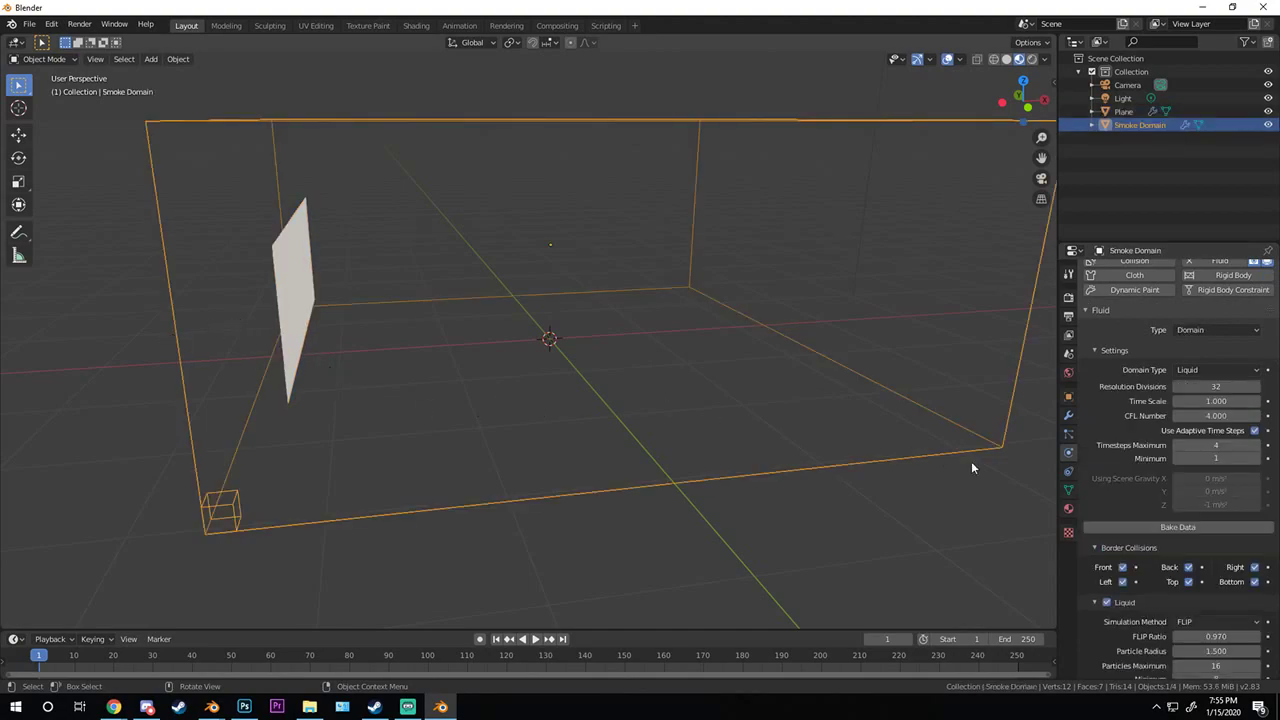
pyautogui.click(1163, 526)
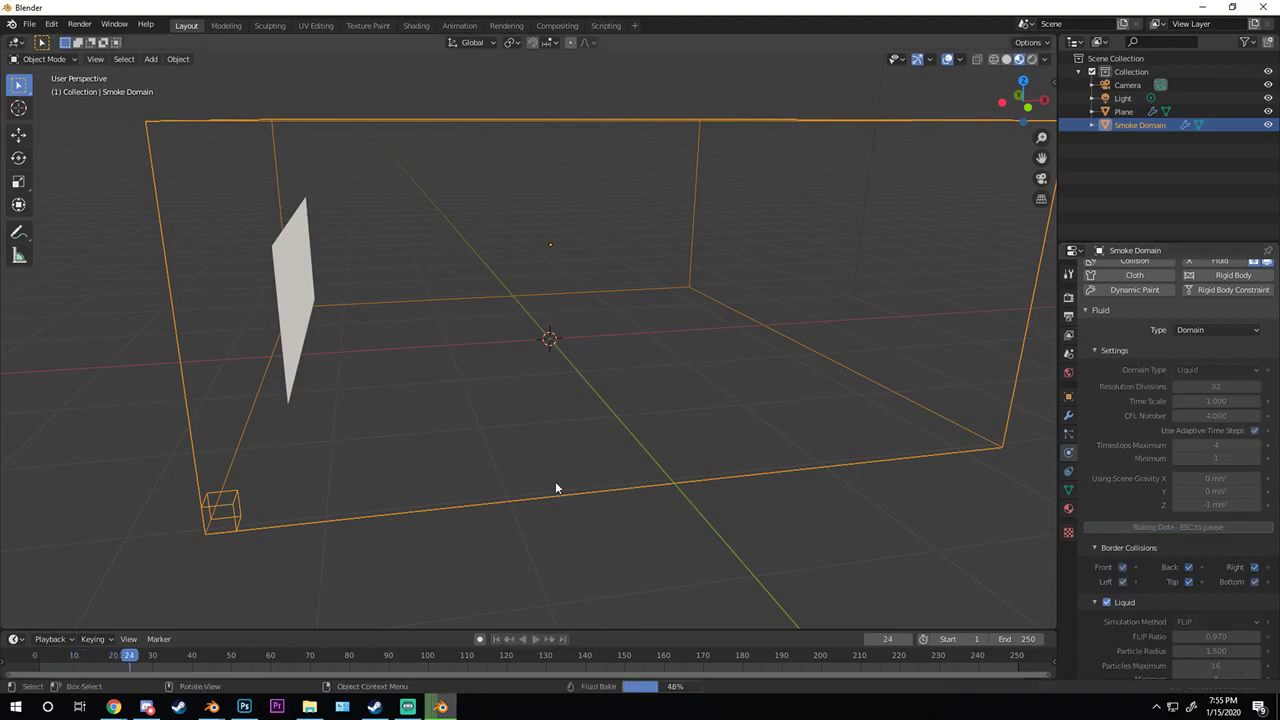
pyautogui.press('space')
pyautogui.moveTo(513, 615); pyautogui.dragTo(482, 403, button='middle')
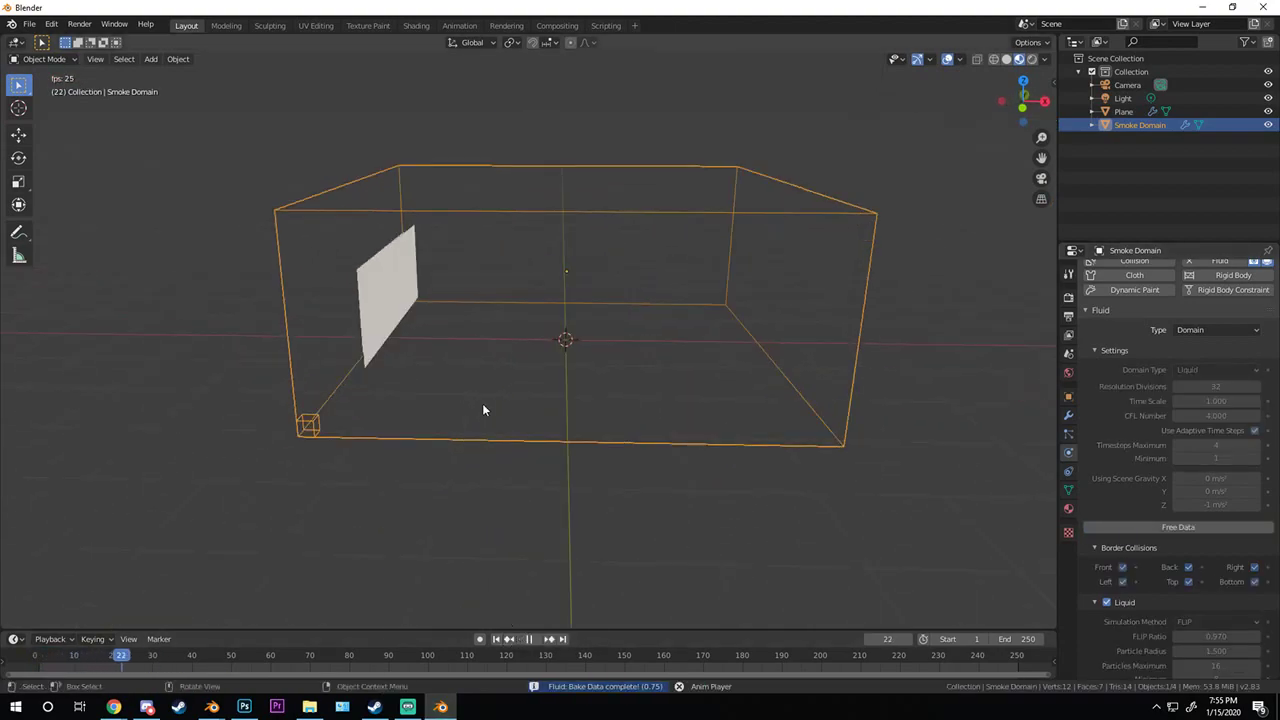
pyautogui.scroll(2, 482, 403)
pyautogui.press('space')
# - Enable Mesh for the domain's liquid with an Upres Factor of 2 and bake the mesh
pyautogui.scroll(-6, 1157, 536)
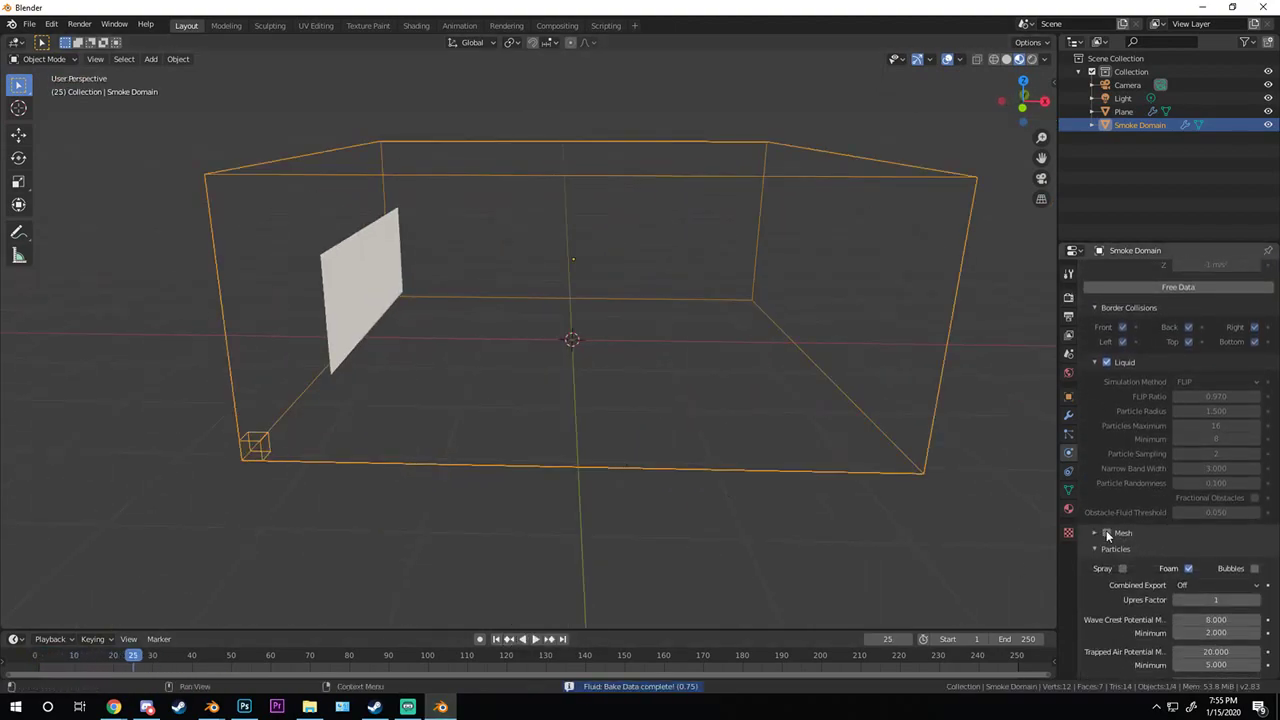
pyautogui.click(1133, 535)
pyautogui.scroll(-3, 1160, 510)
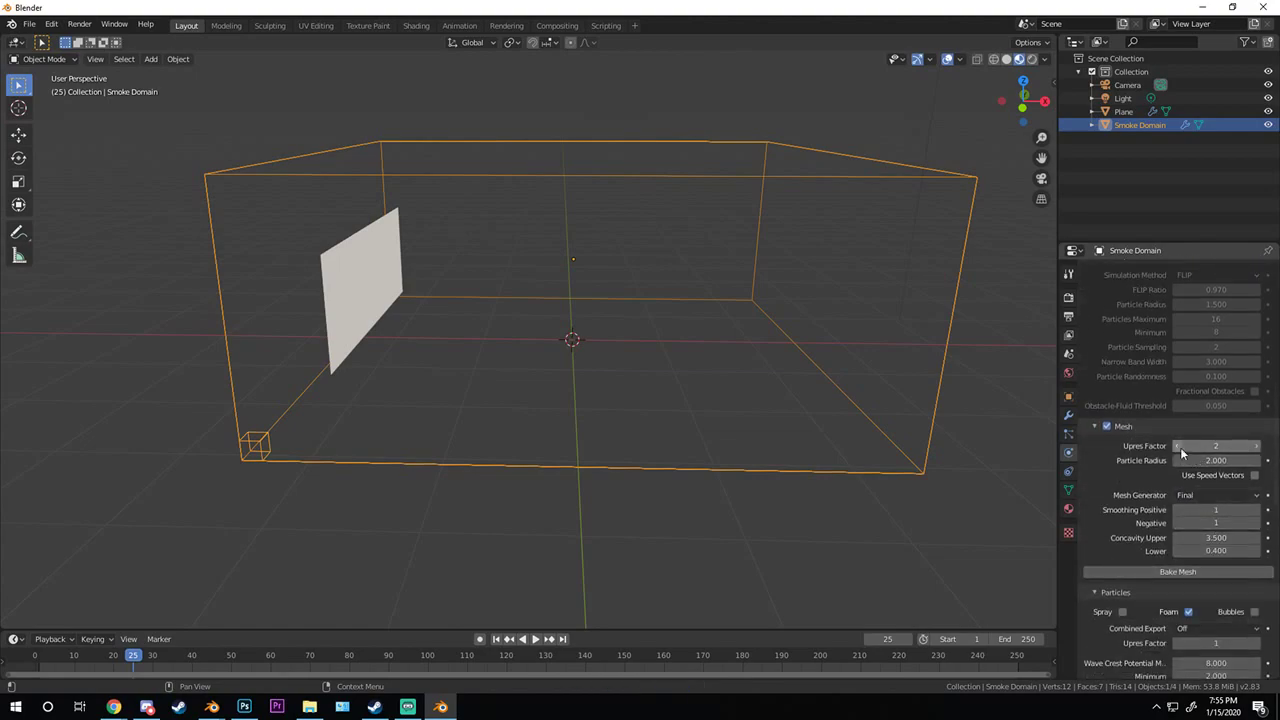
pyautogui.click(1174, 571)
# - Play the animation from the first frame and inspect the inside of the domain
pyautogui.scroll(-3, 530, 505)
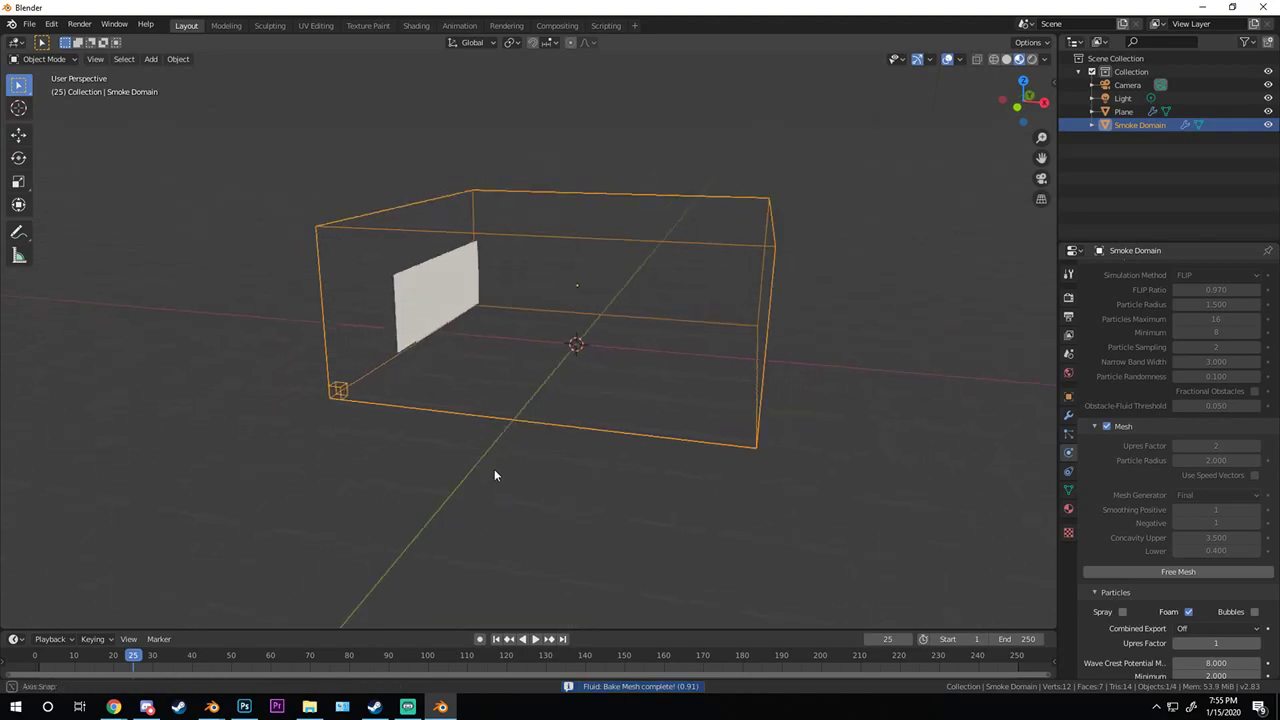
pyautogui.moveTo(494, 469); pyautogui.dragTo(618, 482, button='middle')
pyautogui.scroll(4, 523, 488)
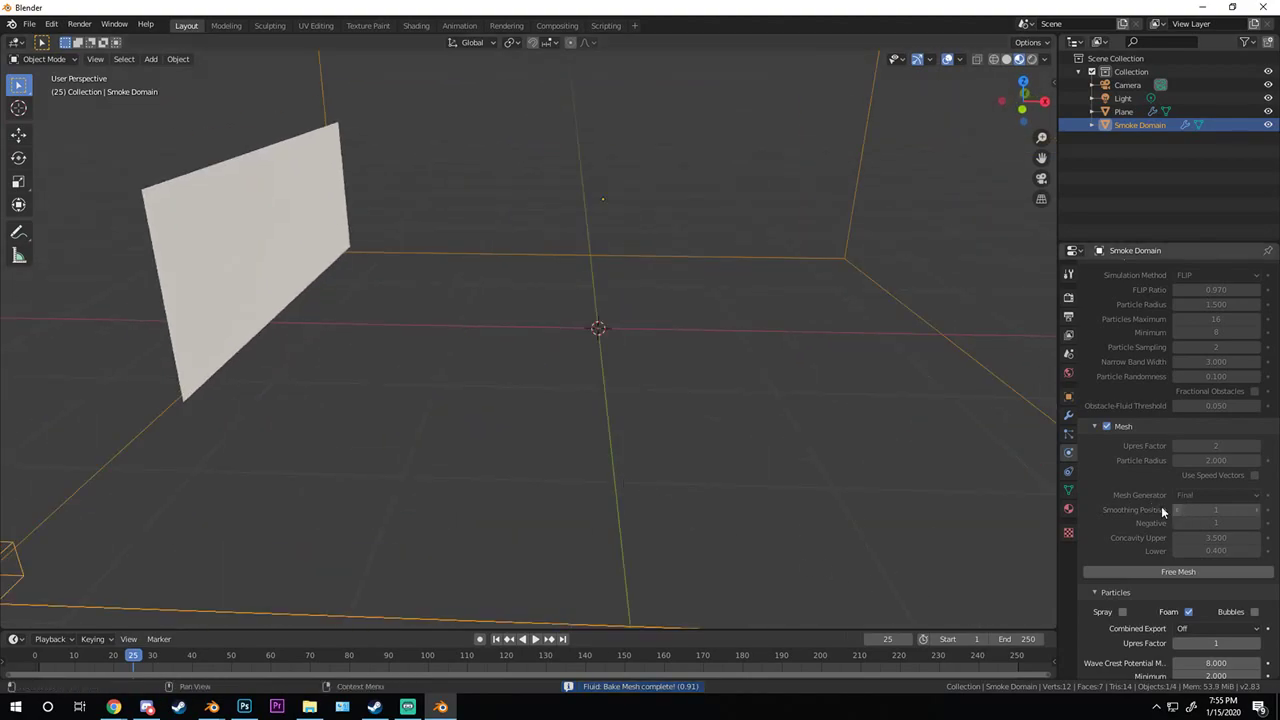
pyautogui.click(496, 639)
pyautogui.press('space')
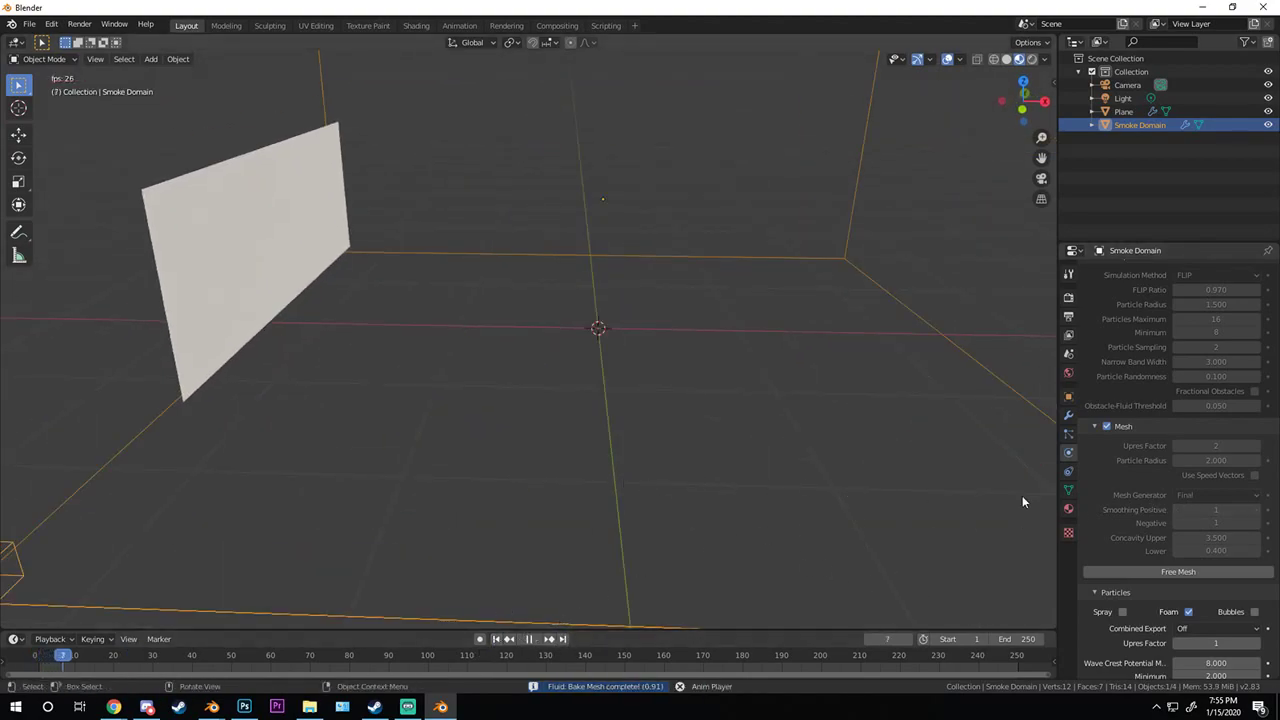
pyautogui.moveTo(413, 439); pyautogui.dragTo(776, 455, button='middle')
# - Review the domain's liquid, mesh, particle and cache settings and the plane's inflow settings
pyautogui.scroll(6, 1145, 497)
pyautogui.scroll(3, 1152, 492)
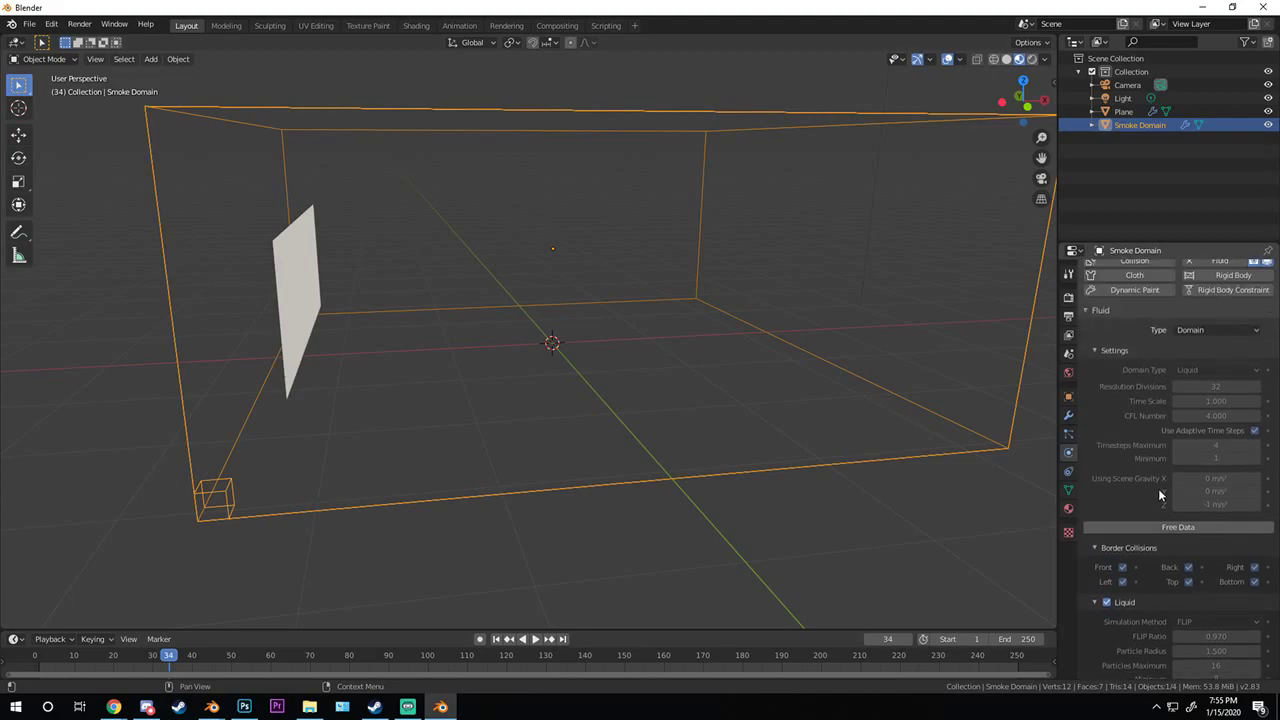
pyautogui.scroll(-8, 1164, 484)
pyautogui.scroll(-8, 1156, 458)
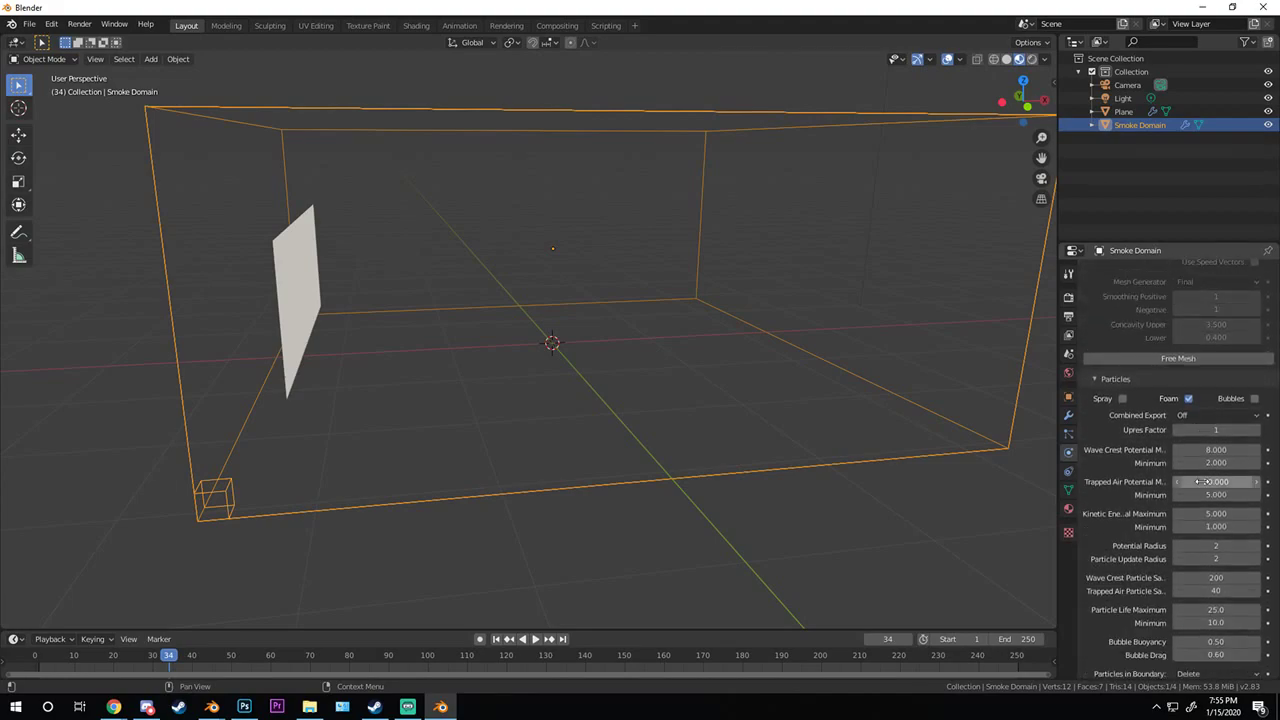
pyautogui.scroll(6, 1200, 480)
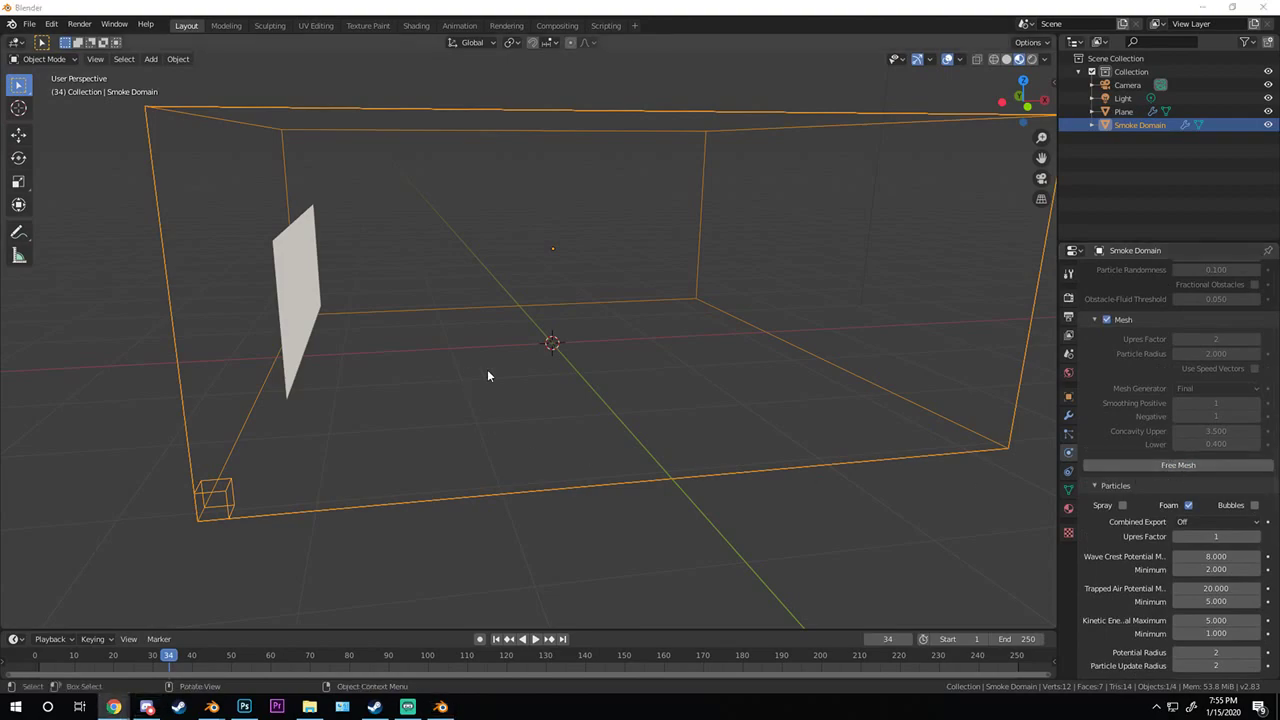
pyautogui.moveTo(487, 369); pyautogui.dragTo(488, 400, button='middle')
pyautogui.click(356, 318)
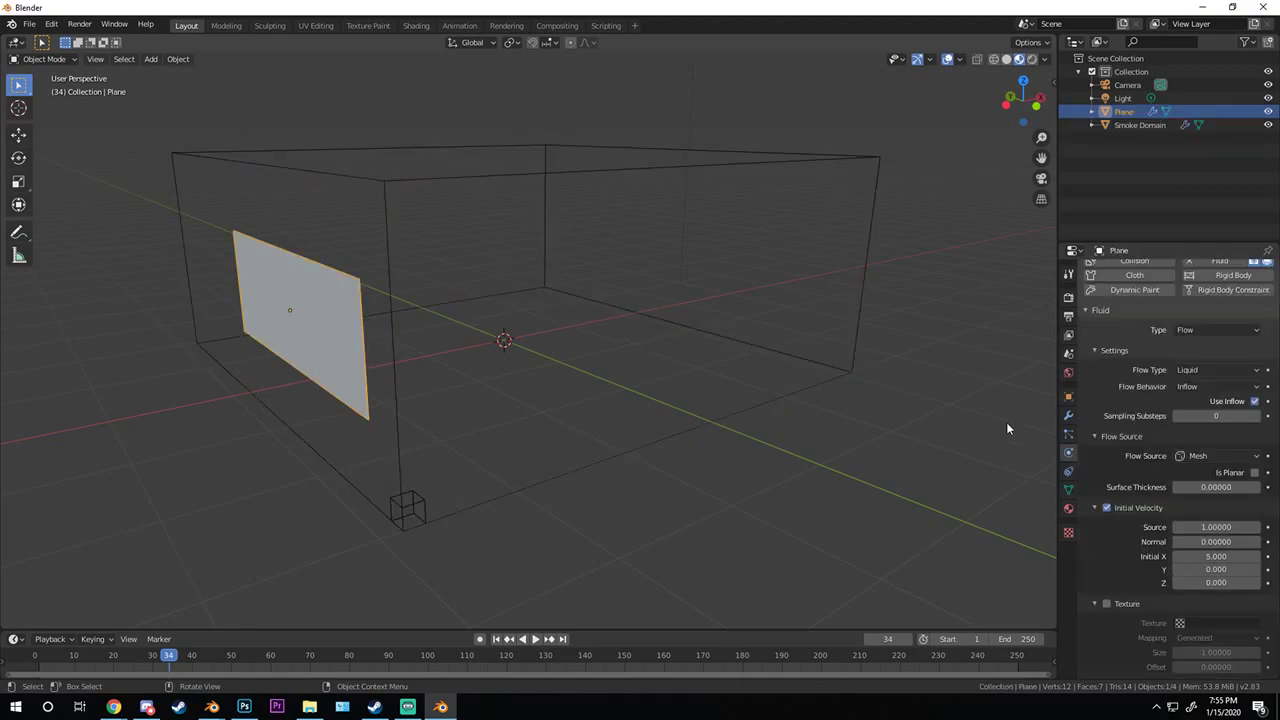
pyautogui.click(748, 405)
pyautogui.moveTo(748, 405); pyautogui.dragTo(1000, 425, button='middle')
pyautogui.scroll(-5, 1224, 534)
pyautogui.scroll(-8, 1224, 534)
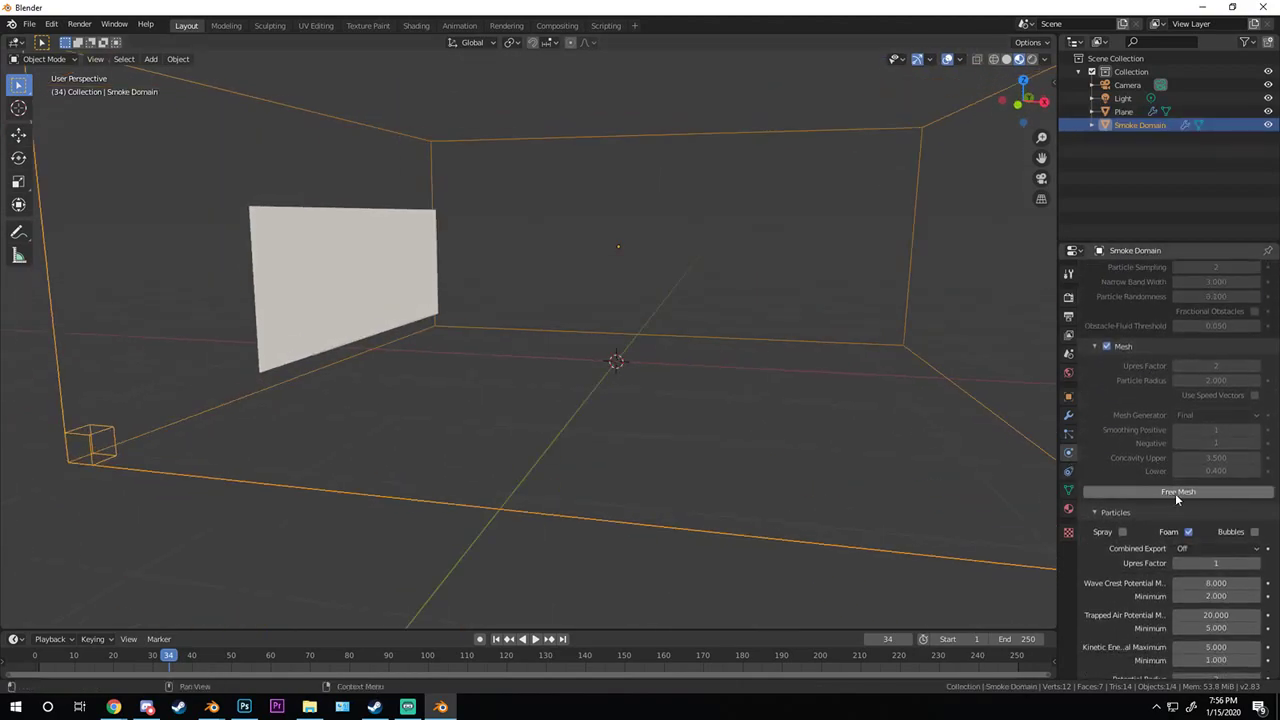
pyautogui.scroll(-6, 1150, 512)
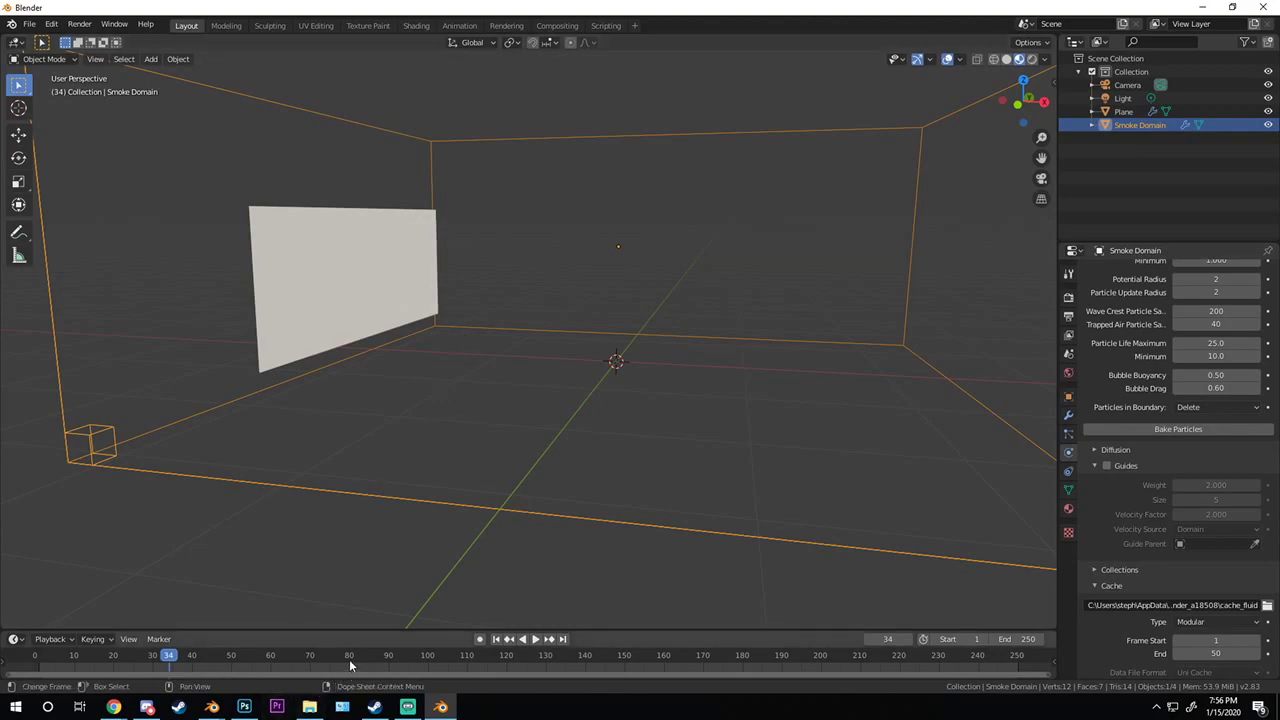
pyautogui.moveTo(511, 389); pyautogui.dragTo(391, 317, button='middle')
# - Delete the plane, the light and the smoke domain from the scene
pyautogui.click(398, 311)
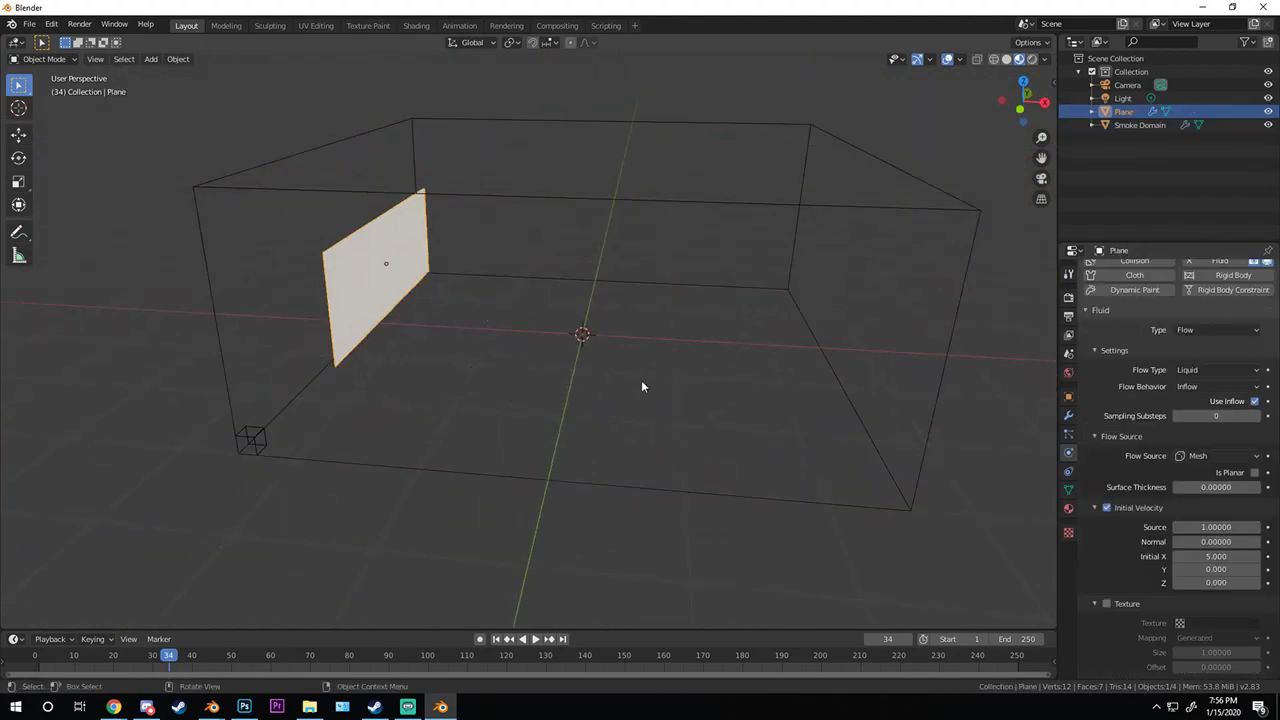
pyautogui.press('Delete')
pyautogui.click(952, 258)
pyautogui.press('x')
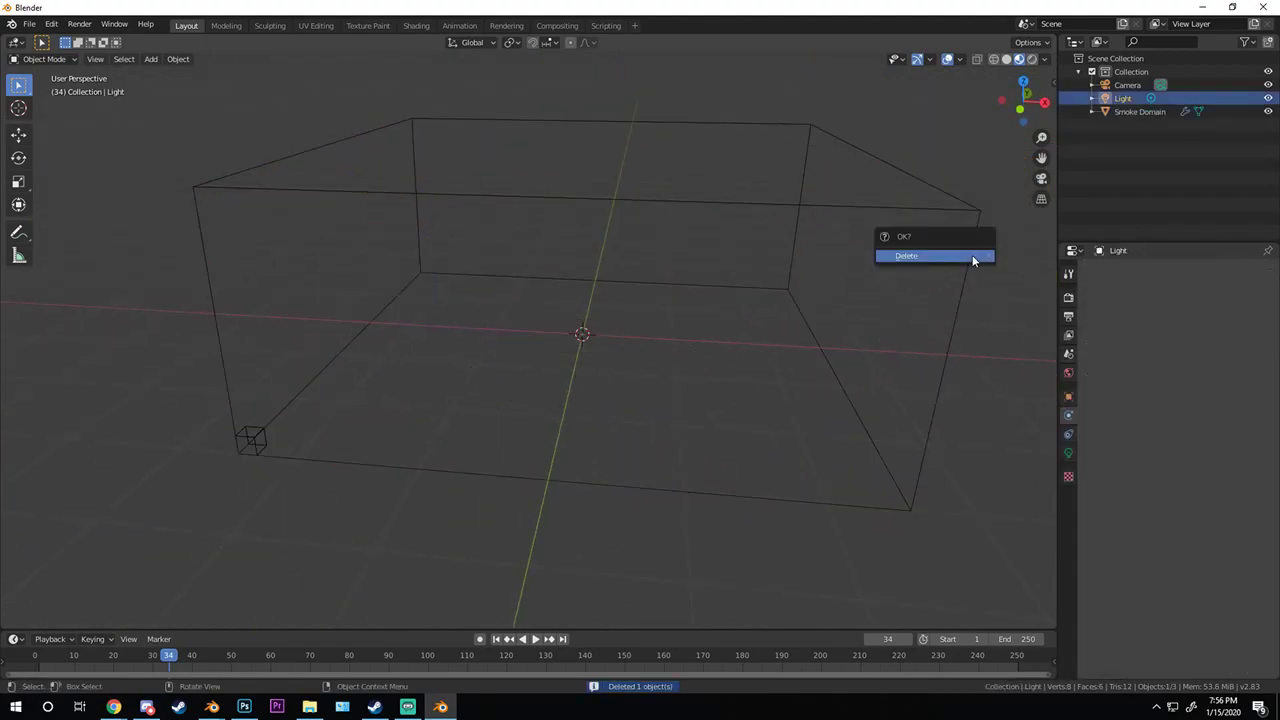
pyautogui.click(972, 256)
pyautogui.click(792, 200)
pyautogui.press('x')
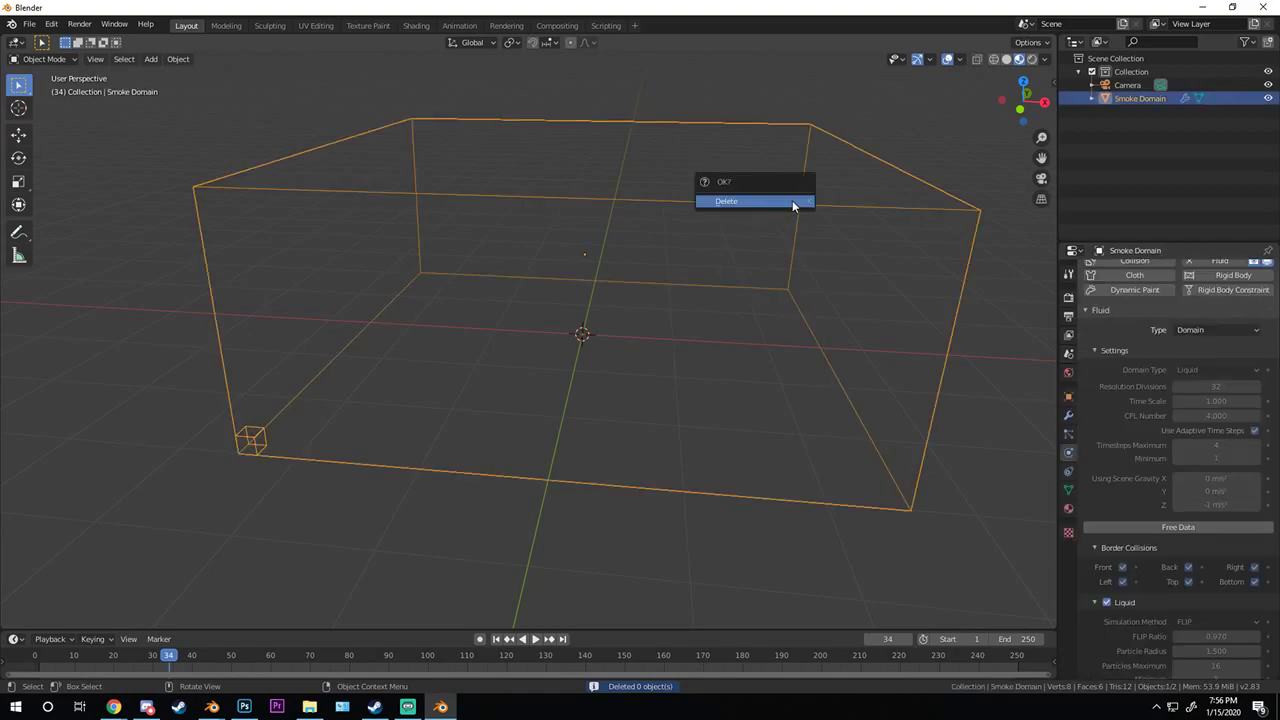
pyautogui.click(792, 200)
# - Add an ico sphere with 2 subdivisions and a 1 m radius at the world origin
pyautogui.moveTo(660, 300); pyautogui.dragTo(530, 326, button='middle')
pyautogui.hotkey('shift', 'a')
pyautogui.moveTo(534, 326)
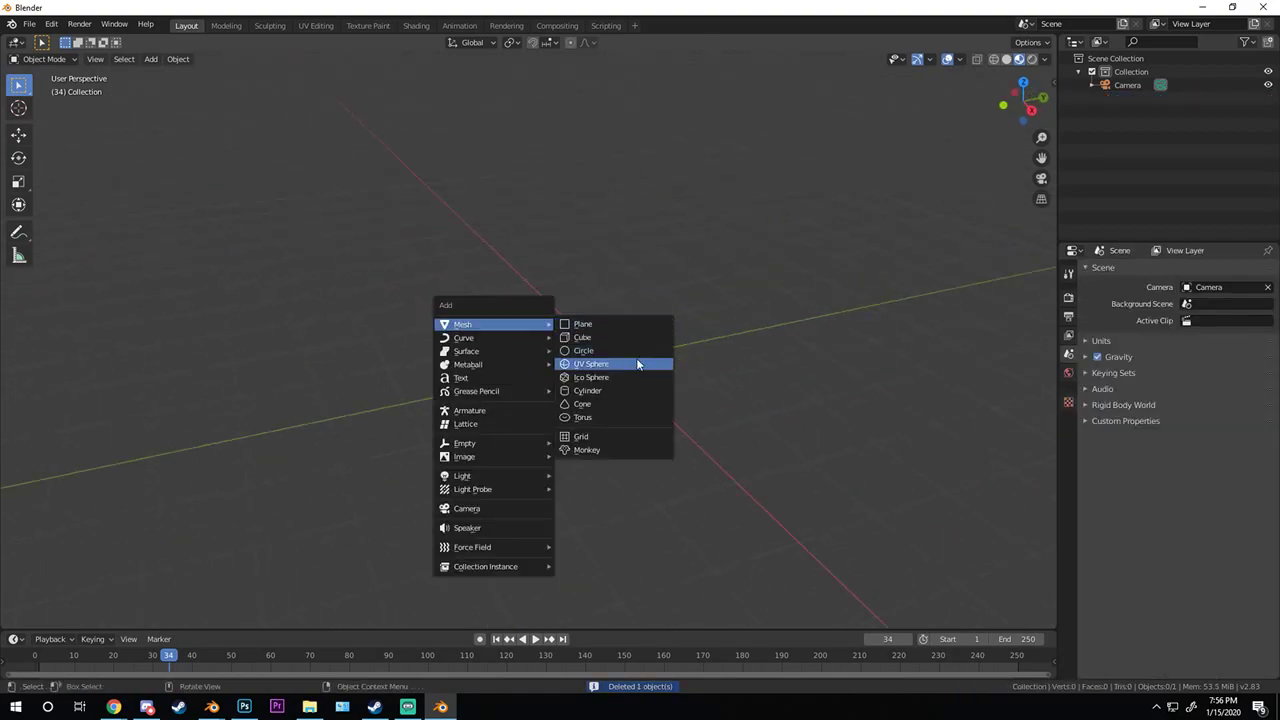
pyautogui.click(590, 377)
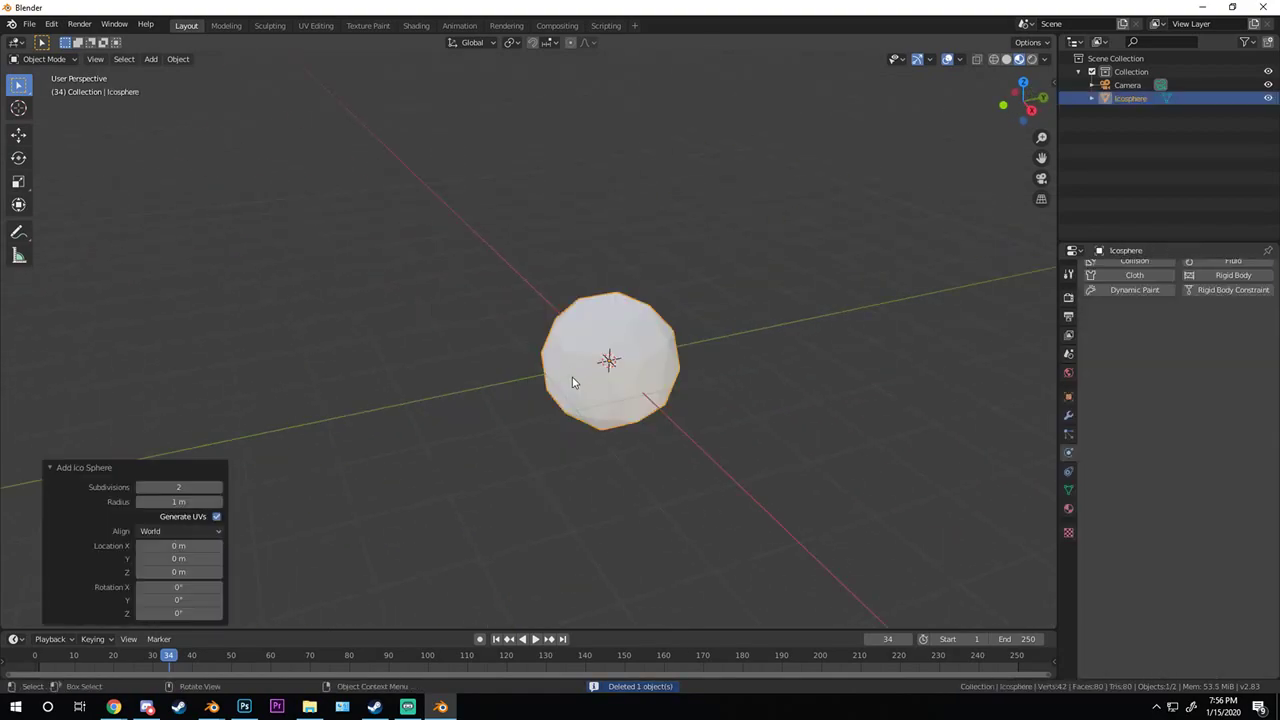
pyautogui.press('g')
pyautogui.press('z')
pyautogui.press('Escape')
# - Add a cube scaled up by about 2.32 to enclose the ico sphere, and switch the viewport to wireframe shading
pyautogui.hotkey('shift', 'a')
pyautogui.moveTo(594, 349)
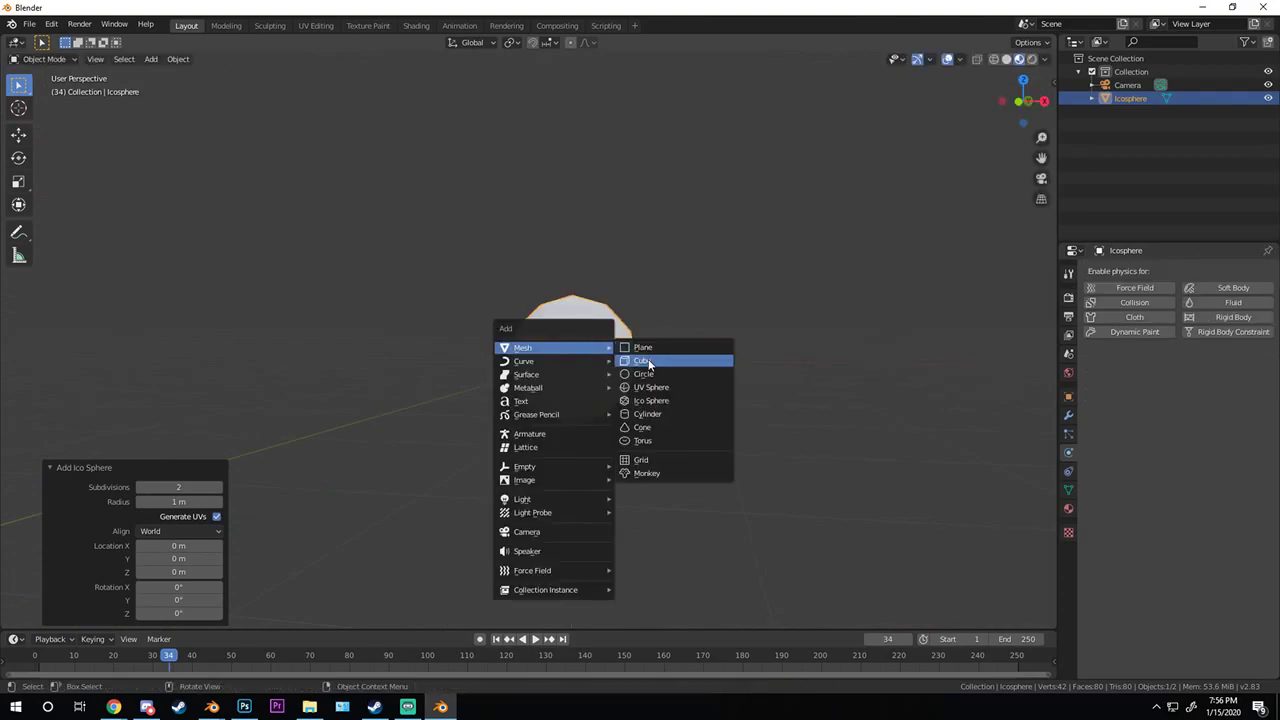
pyautogui.click(645, 363)
pyautogui.press('s')
pyautogui.click(680, 374)
pyautogui.press('z')
pyautogui.click(449, 380)
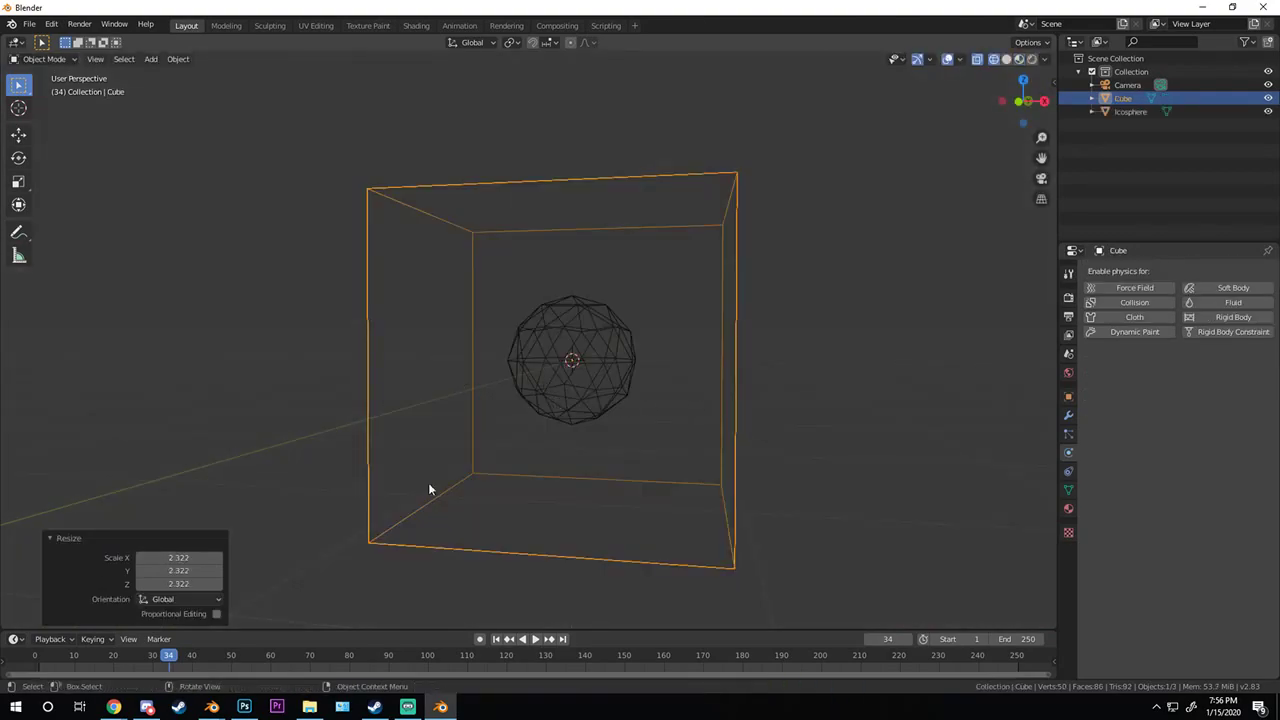
pyautogui.moveTo(632, 364); pyautogui.dragTo(552, 378, button='middle')
pyautogui.scroll(3, 575, 379)
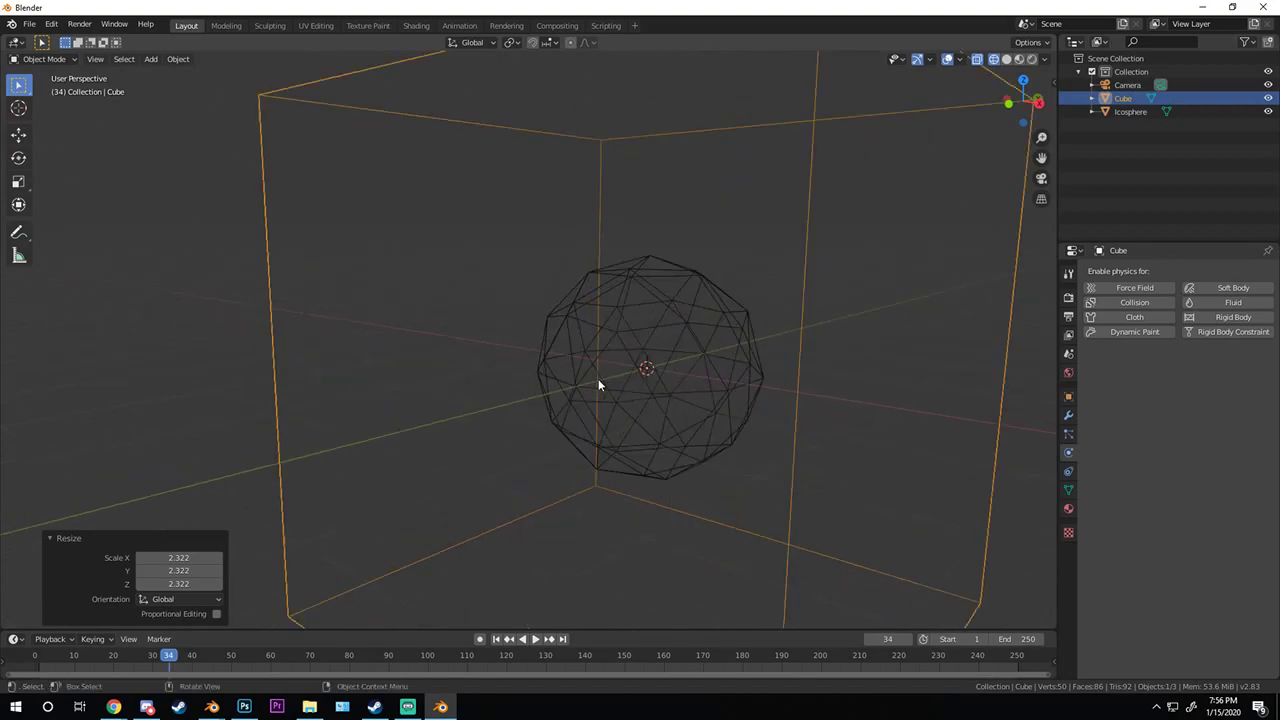
# - Move the cube and the ico sphere together up the Z axis by about 2.22 m
pyautogui.keyDown('shift'); pyautogui.click(645, 370); pyautogui.keyUp('shift')
pyautogui.scroll(-4, 646, 370)
pyautogui.press('g')
pyautogui.press('z')
pyautogui.click(655, 282)
pyautogui.moveTo(610, 309); pyautogui.dragTo(672, 318, button='middle')
pyautogui.scroll(2, 655, 295)
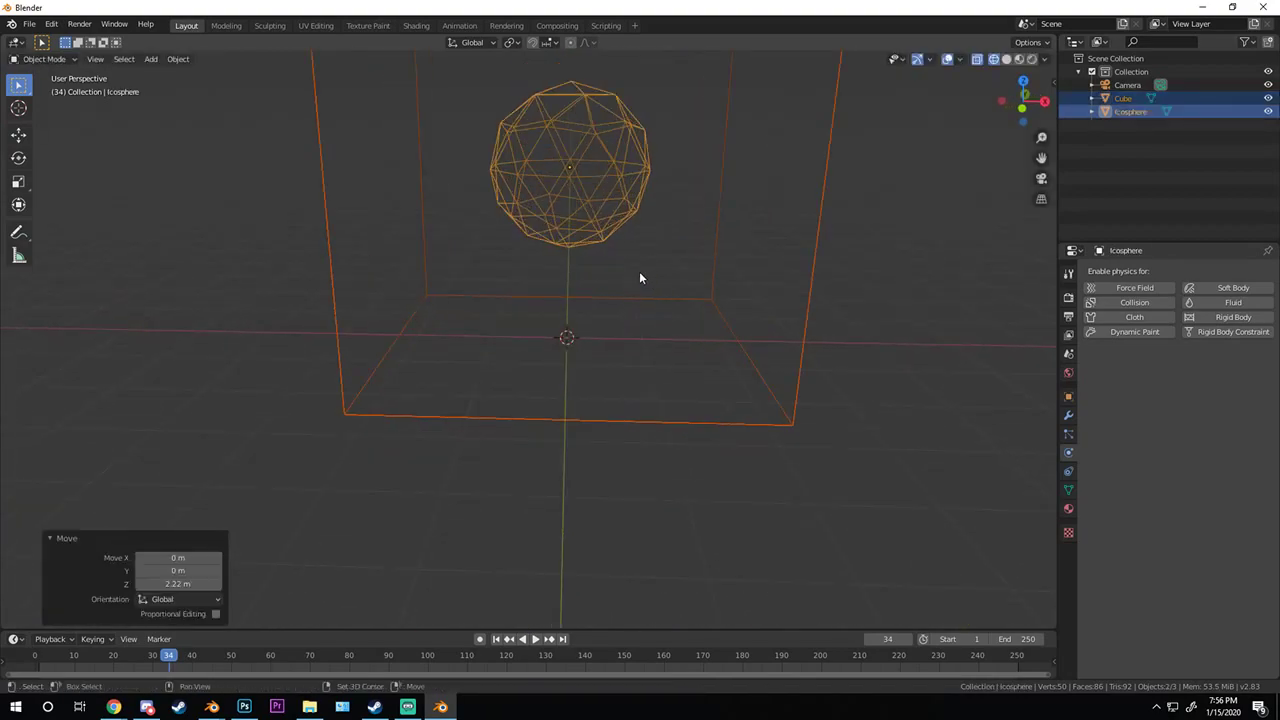
pyautogui.keyDown('shift'); pyautogui.moveTo(639, 271); pyautogui.dragTo(607, 378, button='middle'); pyautogui.keyUp('shift')
# - Scale the ico sphere up by about 1.185 inside the cube
pyautogui.click(545, 258)
pyautogui.press('s')
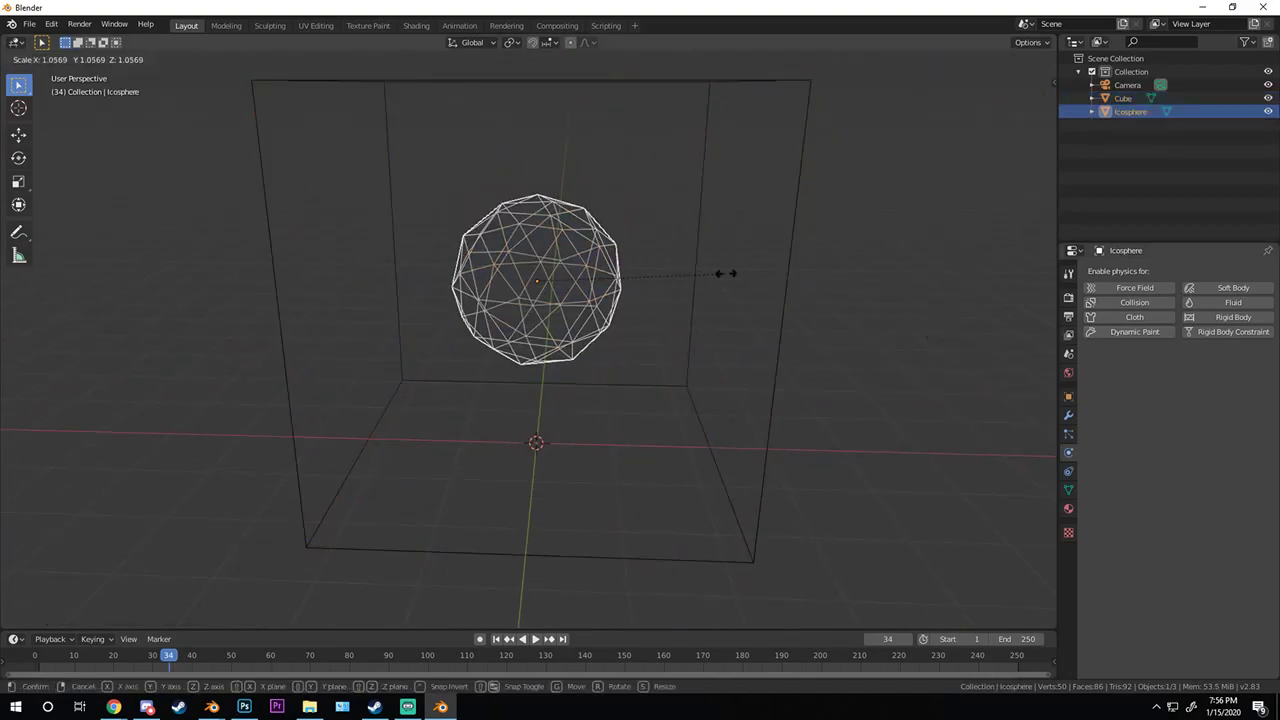
pyautogui.click(649, 156)
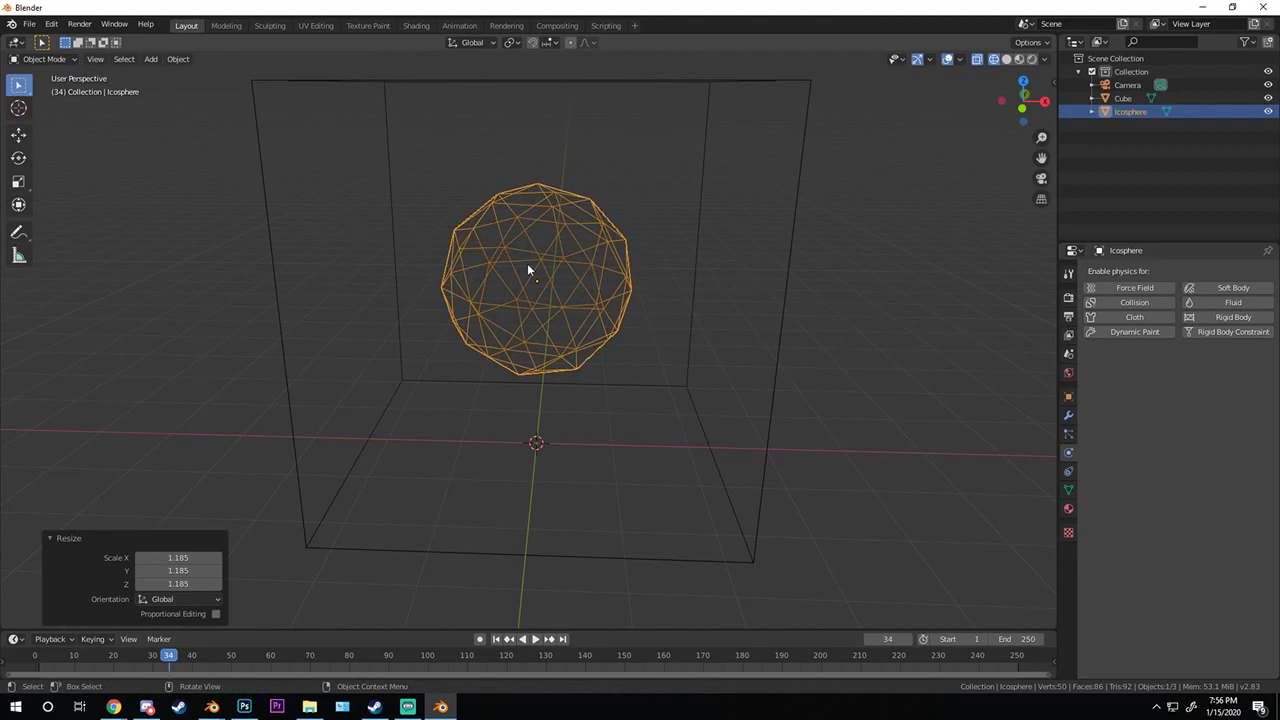
# - Give the ico sphere fluid physics as a Flow object with the Liquid flow type
pyautogui.click(1225, 302)
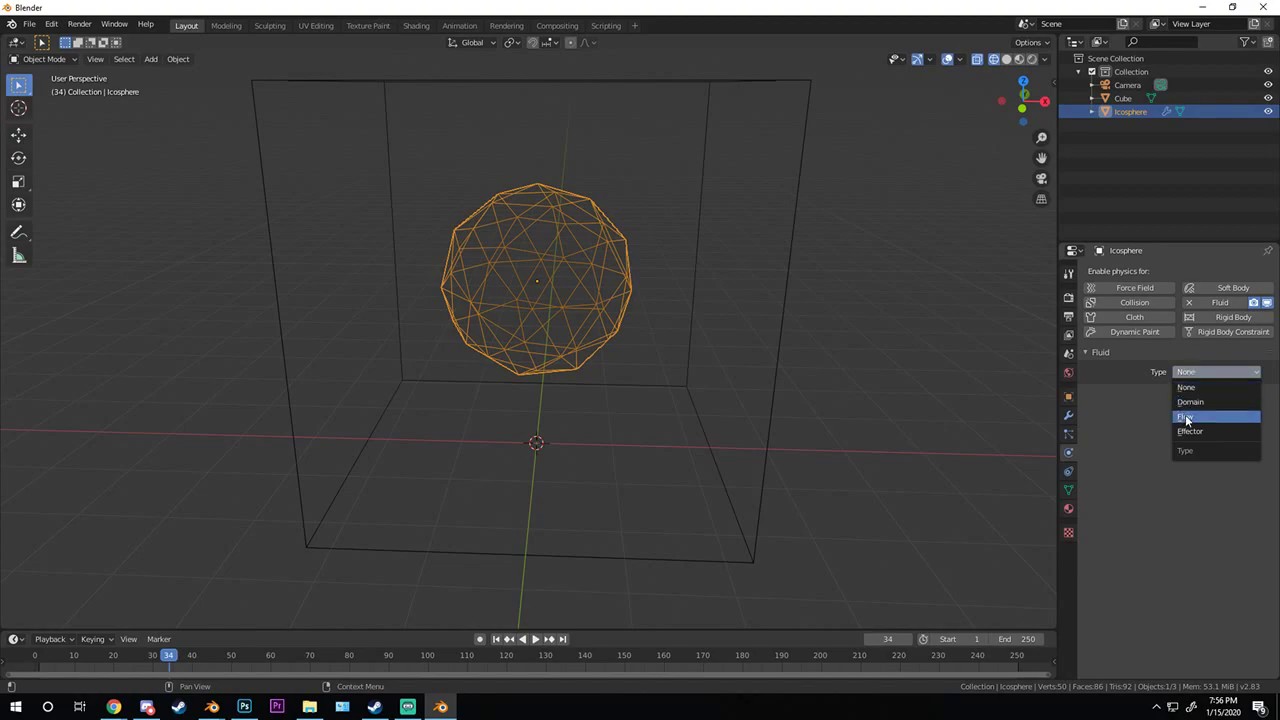
pyautogui.click(1188, 416)
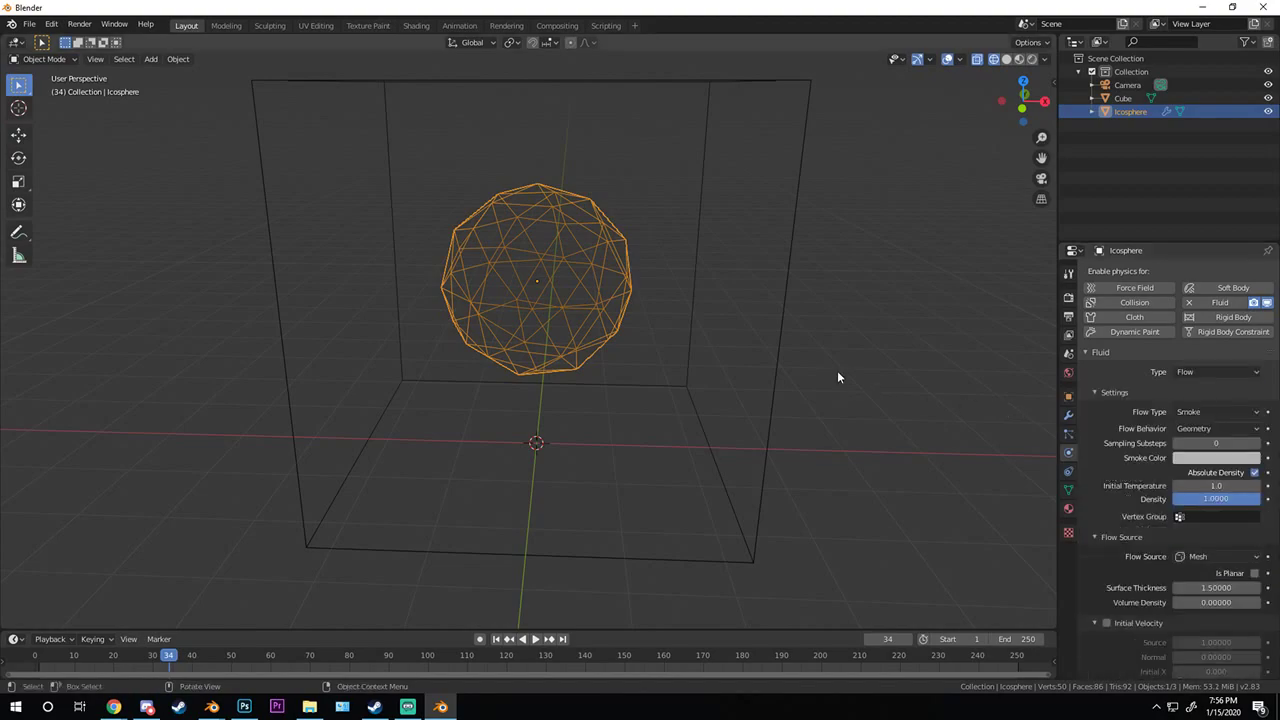
pyautogui.click(1222, 411)
pyautogui.click(1220, 463)
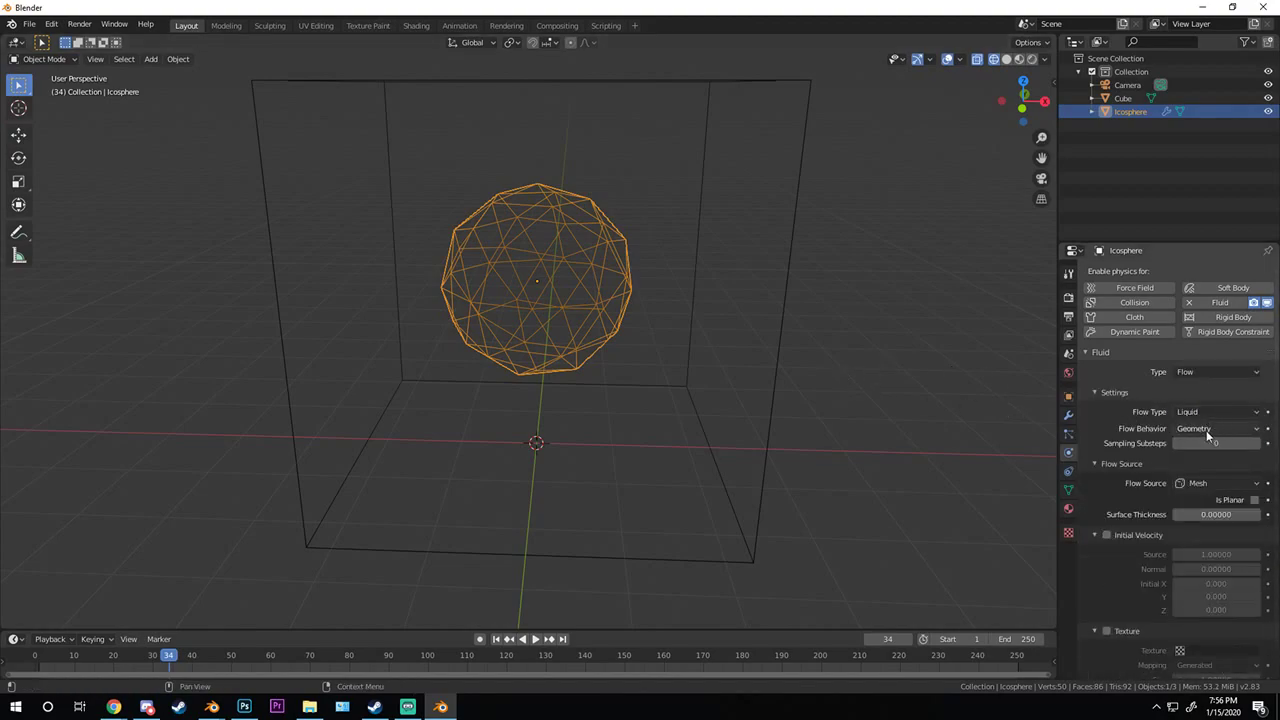
pyautogui.moveTo(724, 339); pyautogui.dragTo(929, 405, button='middle')
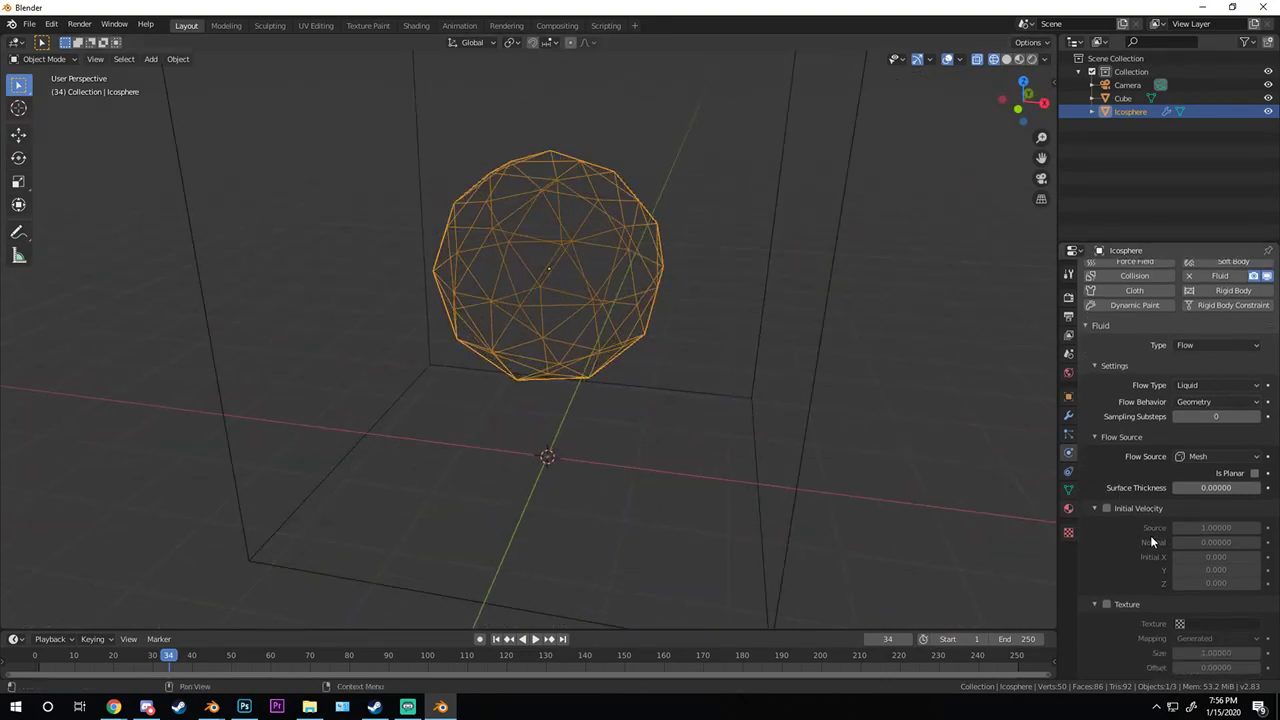
# - Give the cube fluid physics as a Domain with the Liquid domain type
pyautogui.click(832, 292)
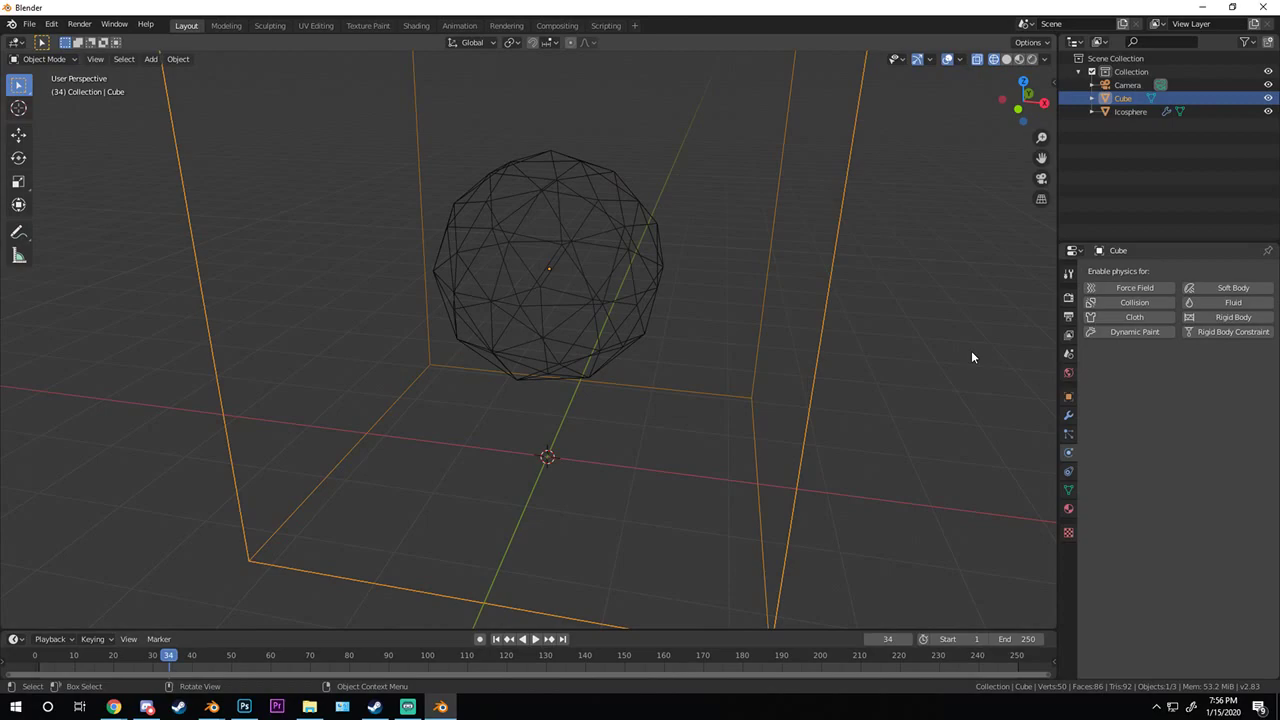
pyautogui.click(1223, 302)
pyautogui.click(1218, 372)
pyautogui.click(1190, 401)
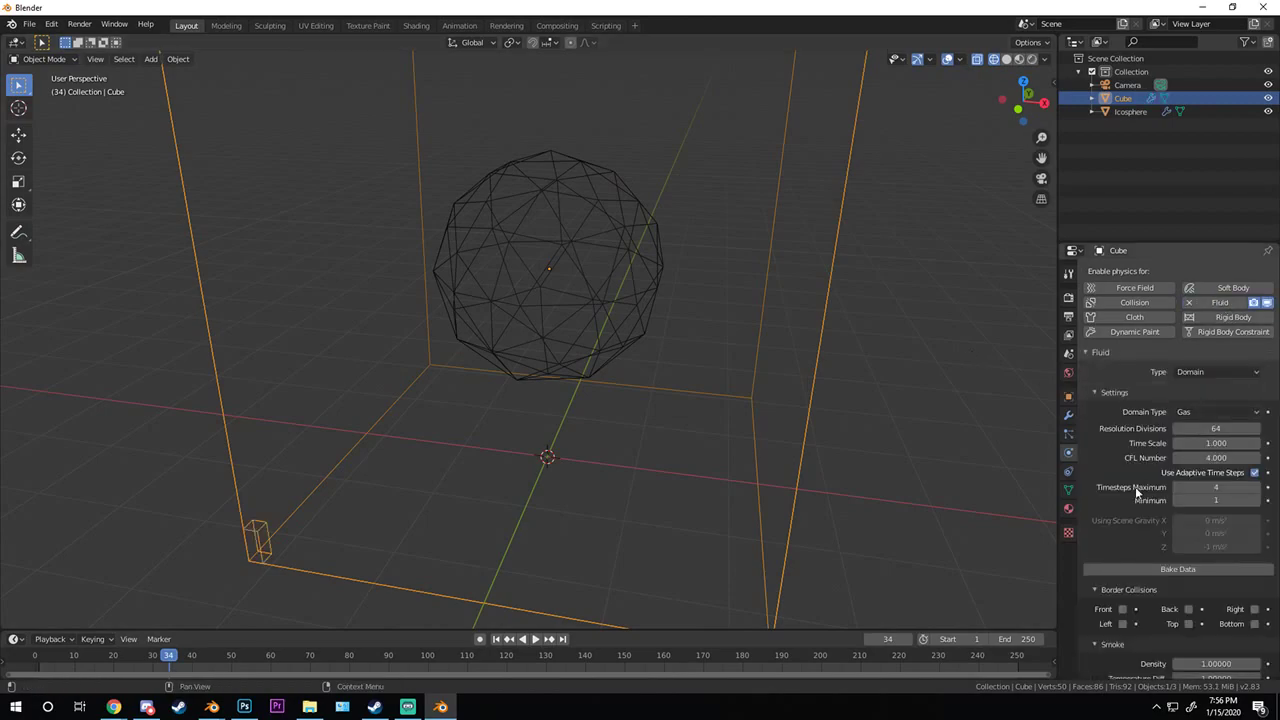
pyautogui.moveTo(620, 400); pyautogui.dragTo(716, 361, button='middle')
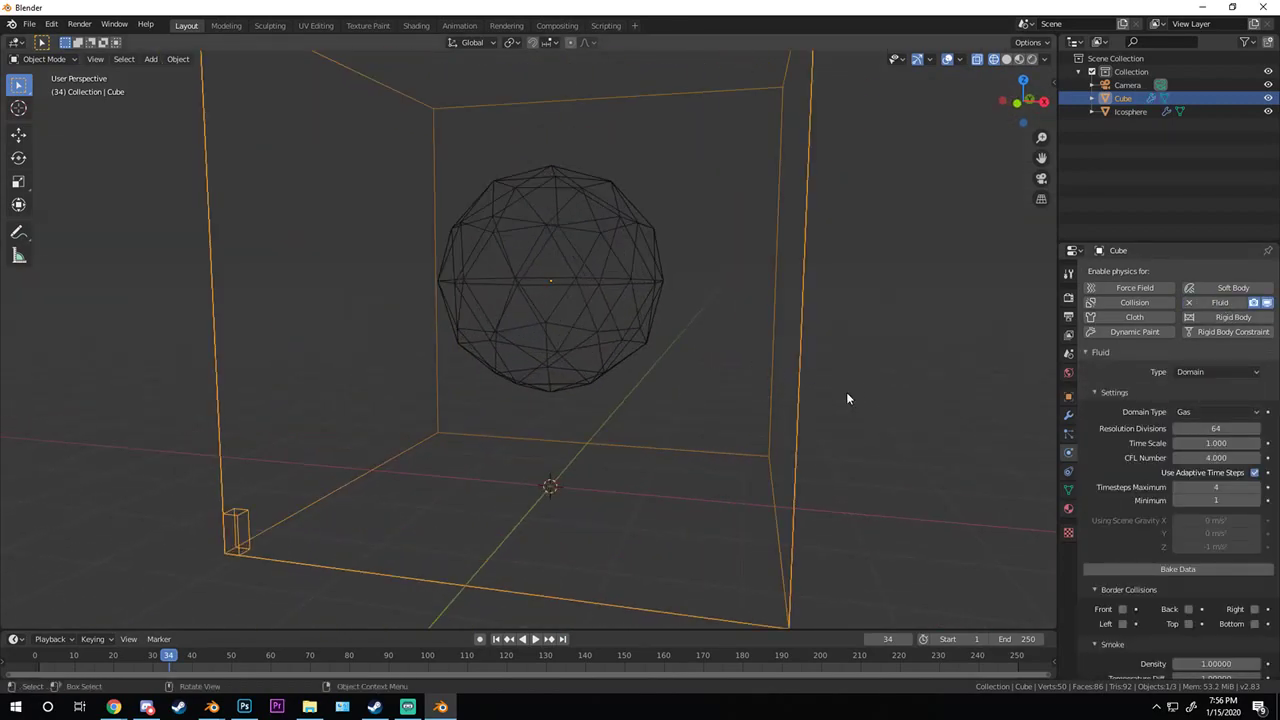
pyautogui.click(1210, 411)
pyautogui.click(1197, 443)
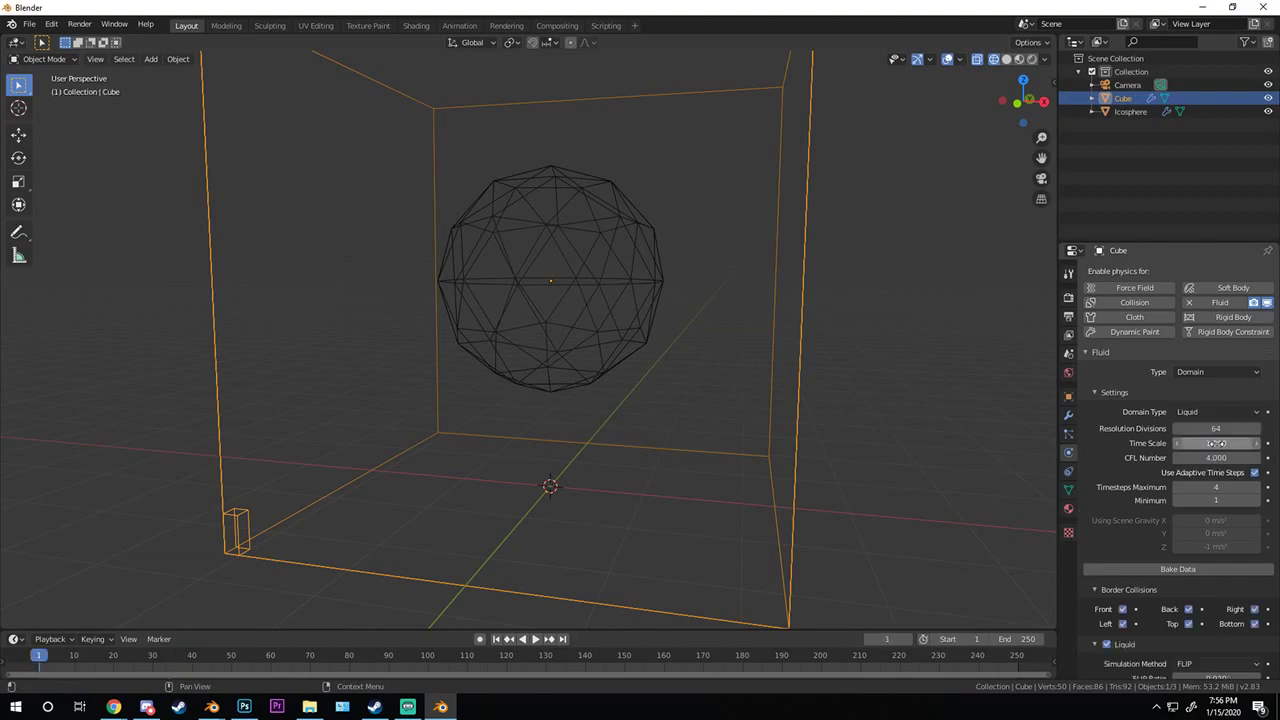
# - Enable Mesh generation for the cube's liquid domain
pyautogui.scroll(-5, 1150, 550)
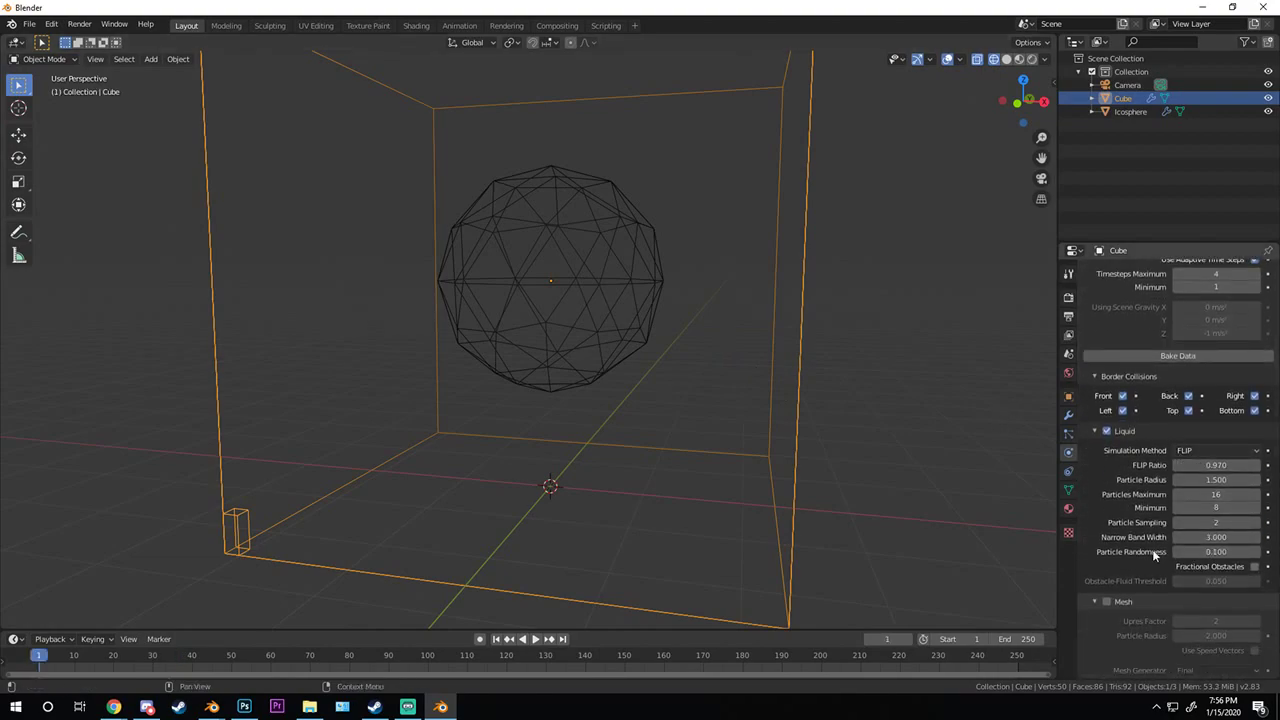
pyautogui.scroll(-2, 1155, 555)
pyautogui.click(1142, 545)
pyautogui.scroll(8, 1160, 500)
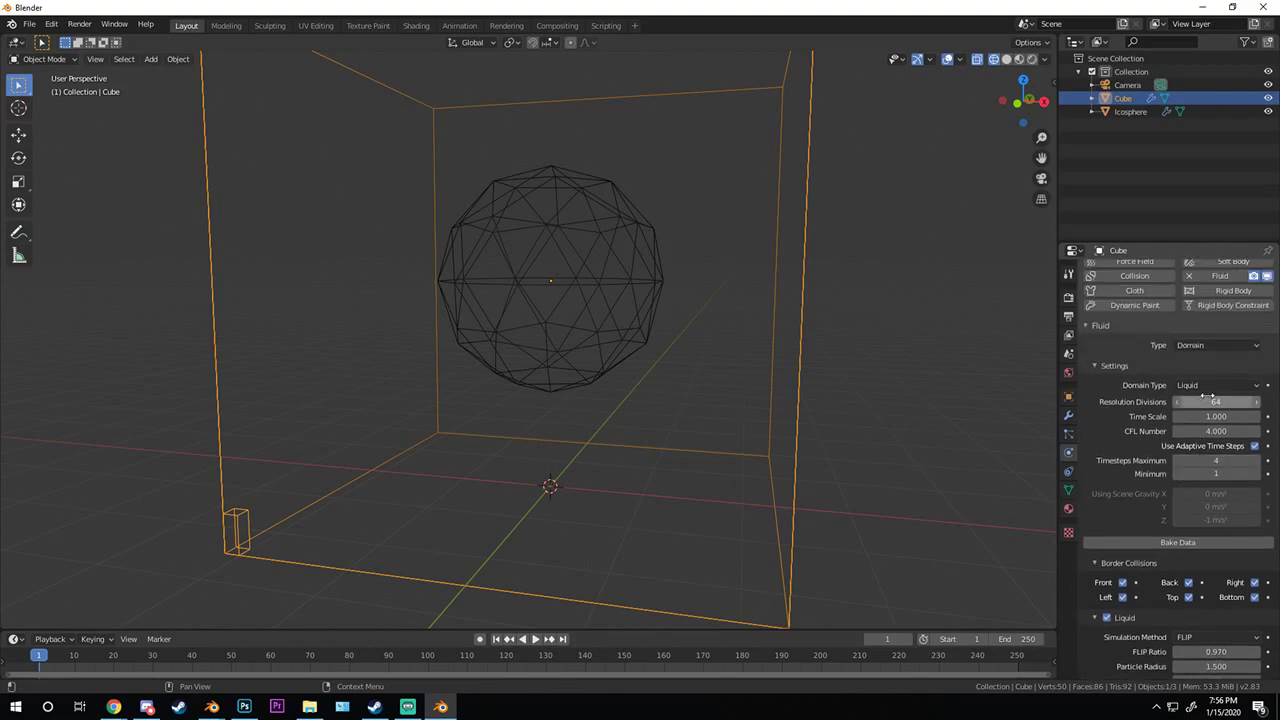
# - Set the cube domain's Resolution Divisions to 32 and bake the fluid data
pyautogui.click(1207, 401)
pyautogui.write('32')
pyautogui.press('Return')
pyautogui.click(1185, 545)
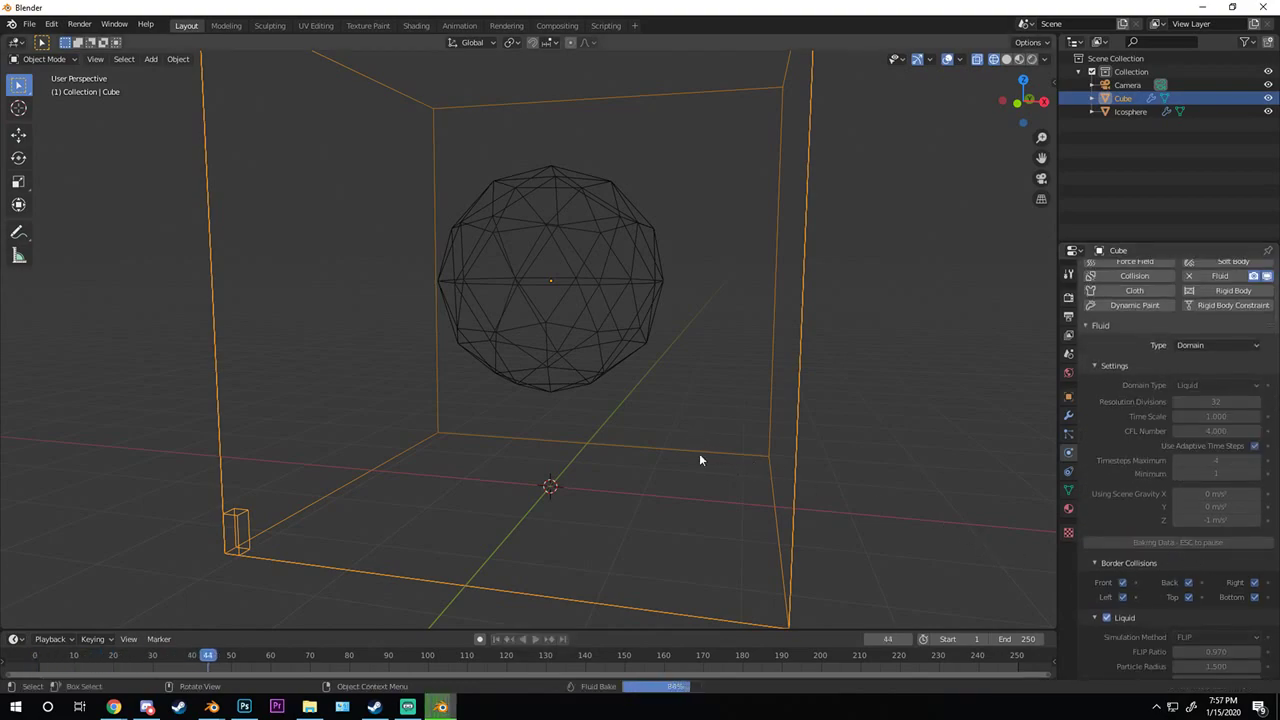
# - Bake the cube domain's liquid mesh
pyautogui.moveTo(699, 453)
pyautogui.mouseDown(button='middle')
pyautogui.moveTo(702, 426)
pyautogui.moveTo(669, 439)
pyautogui.moveTo(700, 450)
pyautogui.mouseUp(button='middle')
pyautogui.scroll(-8, 1237, 576)
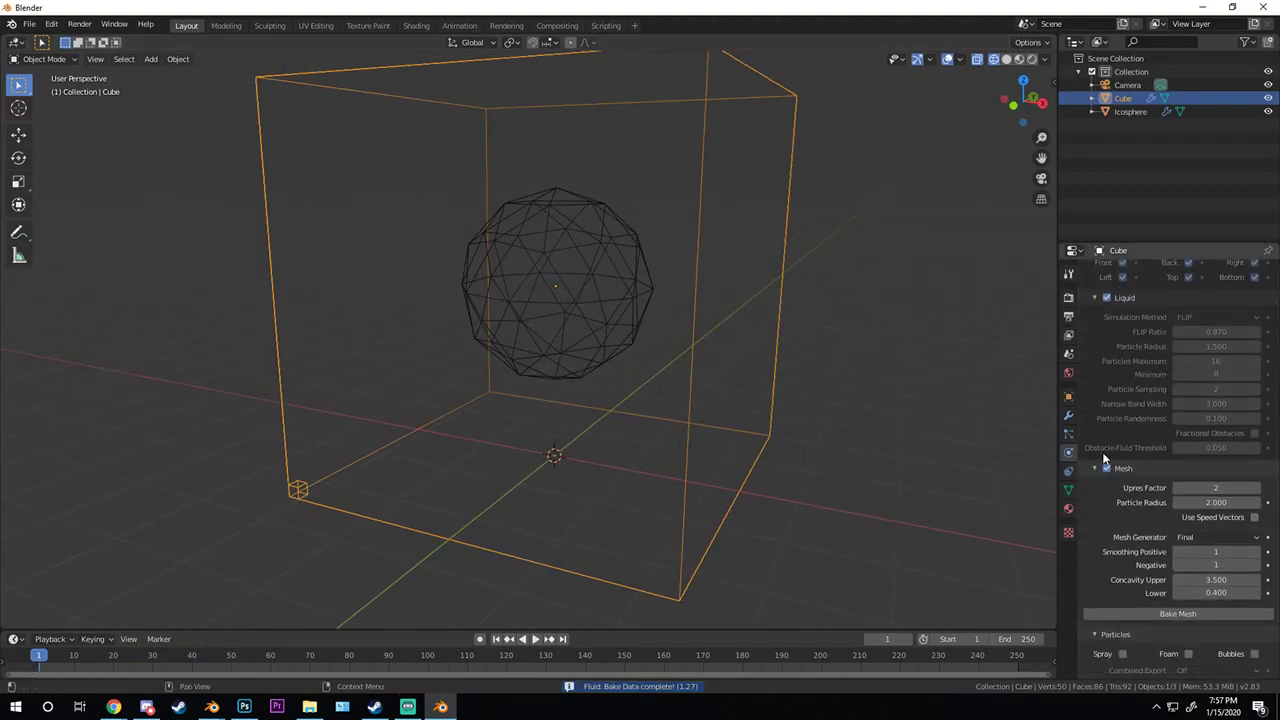
pyautogui.click(1177, 613)
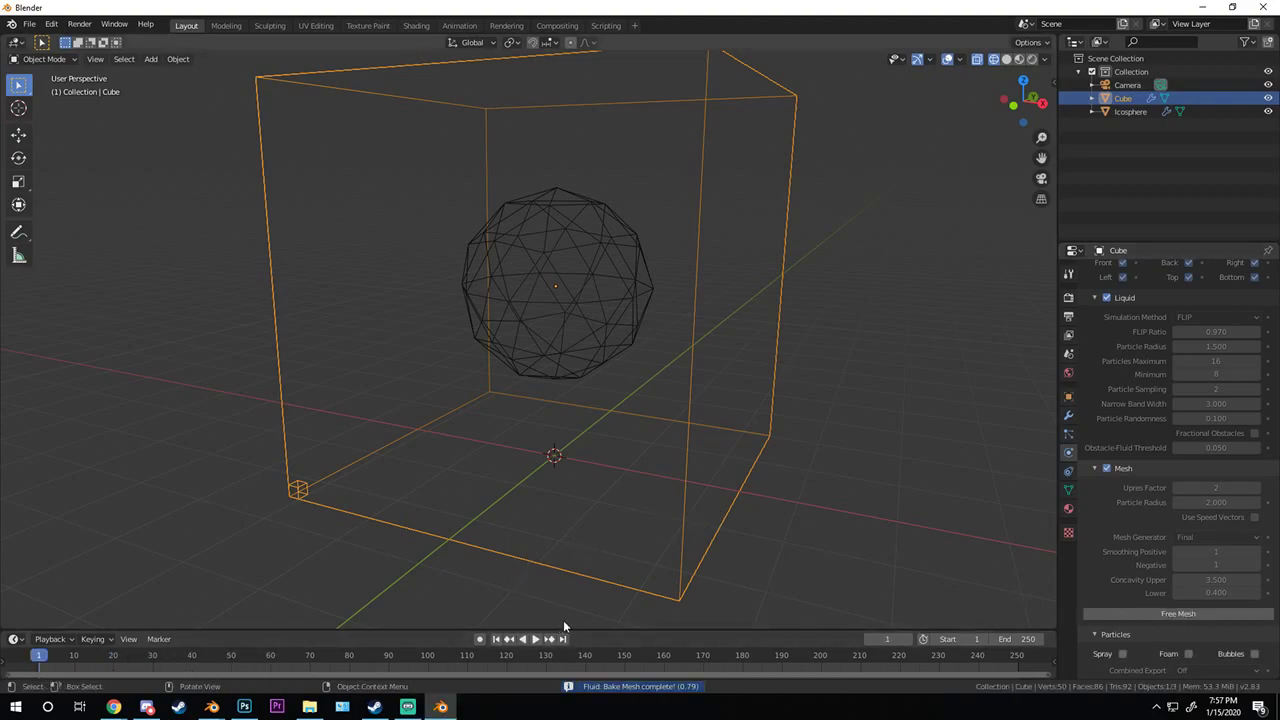
# - Play the baked liquid, scrub back to frame 2 and examine the liquid mesh inside the ico sphere
pyautogui.press('space')
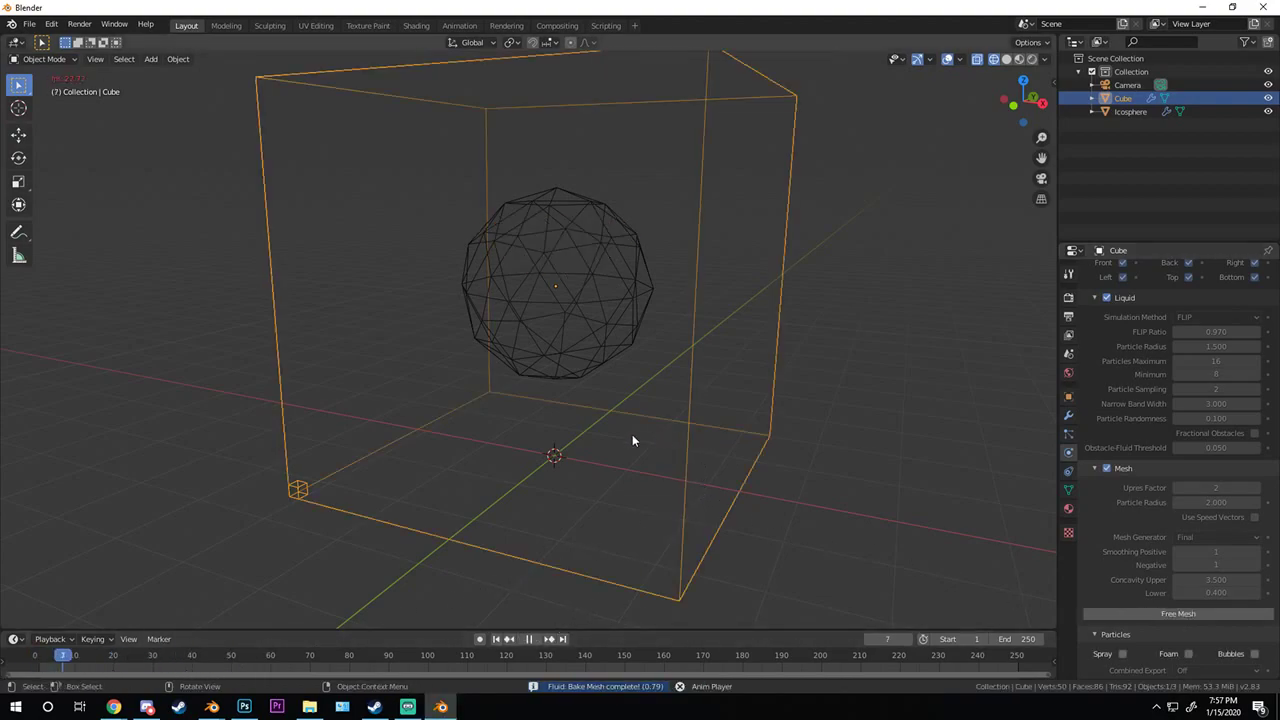
pyautogui.moveTo(70, 660); pyautogui.dragTo(42, 660)
pyautogui.moveTo(524, 352); pyautogui.dragTo(683, 338, button='middle')
pyautogui.scroll(-4, 683, 338)
pyautogui.scroll(-2, 691, 383)
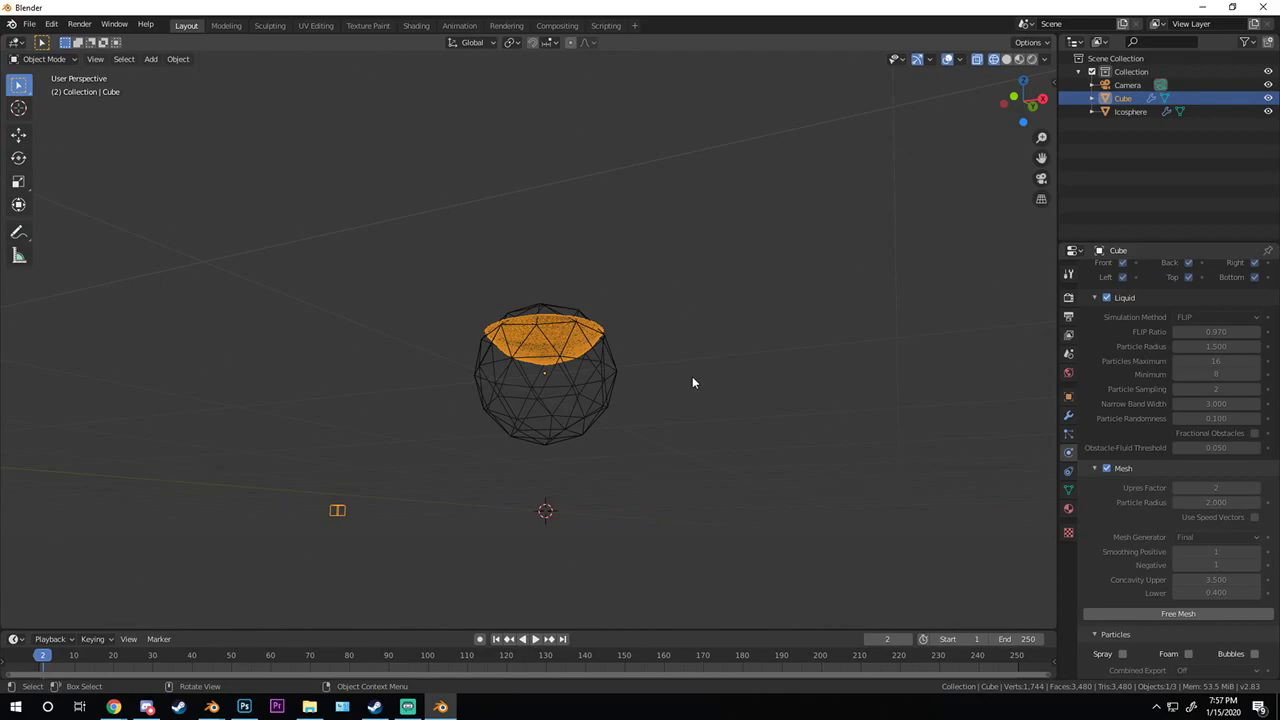
pyautogui.moveTo(692, 383); pyautogui.dragTo(640, 294, button='middle')
pyautogui.scroll(3, 620, 387)
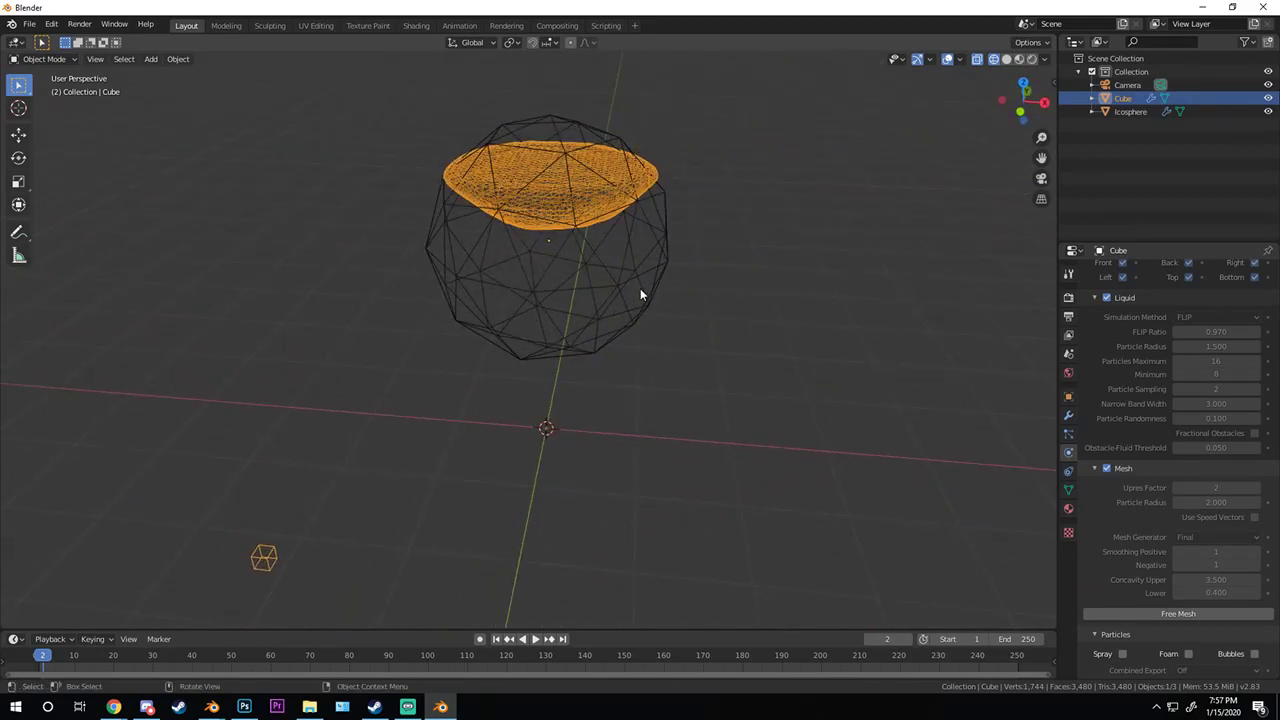
pyautogui.scroll(-3, 641, 294)
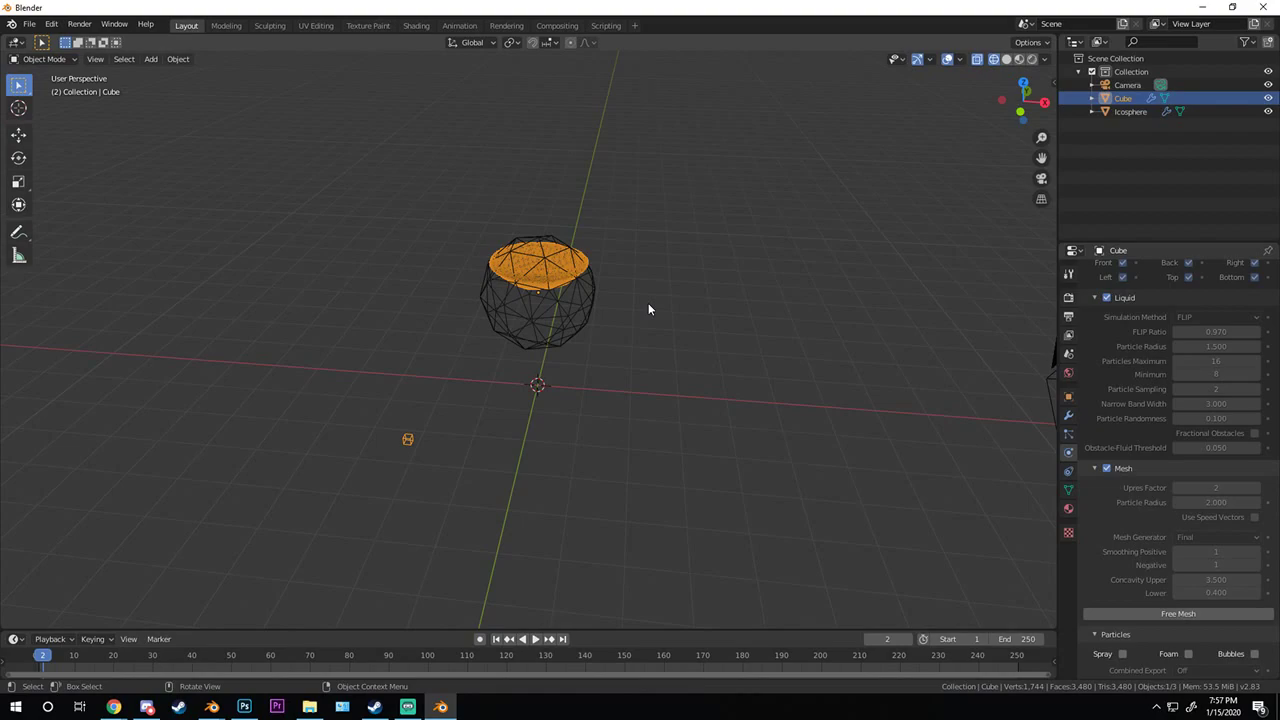
pyautogui.moveTo(617, 403); pyautogui.dragTo(574, 375, button='middle')
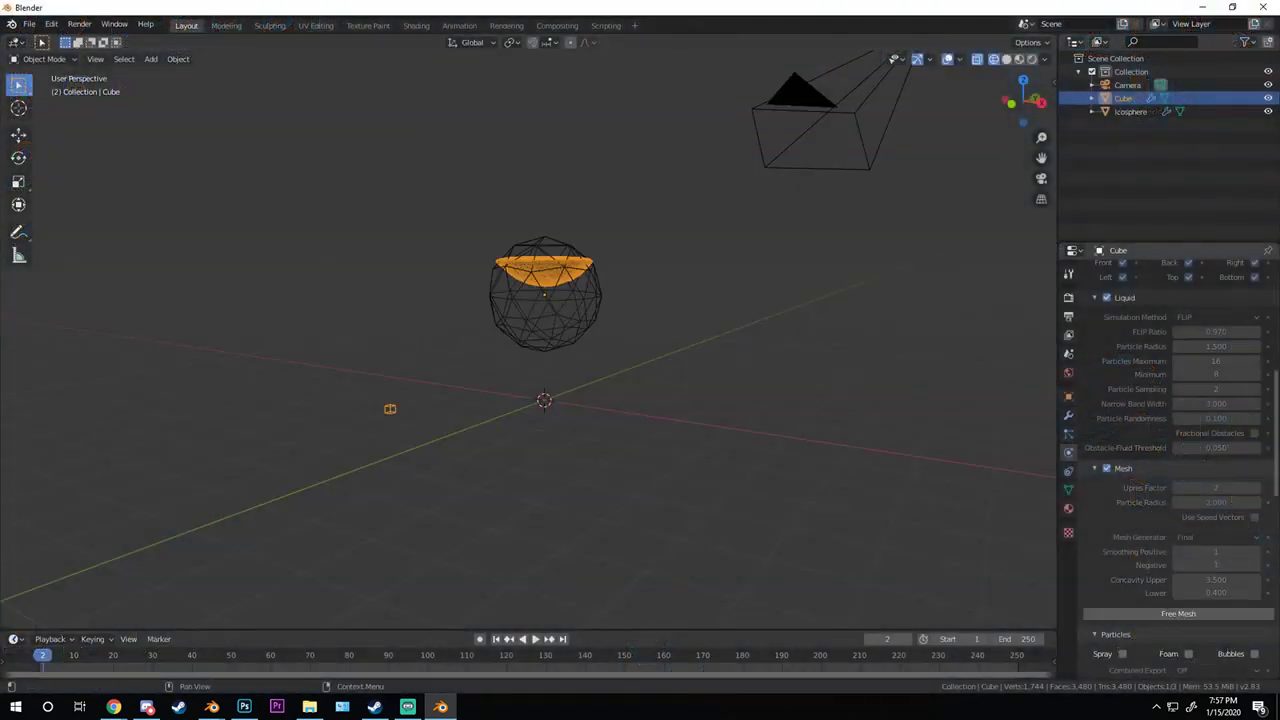
pyautogui.moveTo(560, 375)
pyautogui.mouseDown(button='middle')
pyautogui.moveTo(582, 368)
pyautogui.moveTo(642, 390)
pyautogui.moveTo(580, 361)
pyautogui.mouseUp(button='middle')
pyautogui.click(544, 280)
pyautogui.click(519, 244)
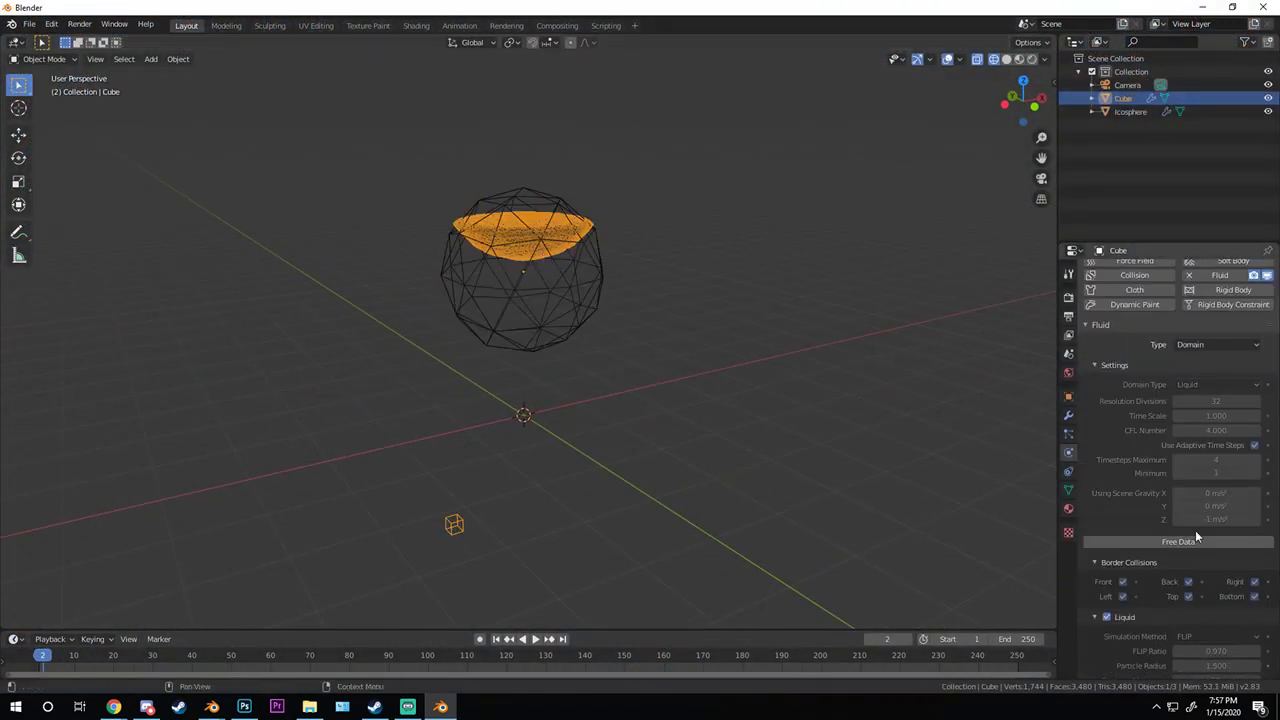
# - Enable Spray particles for the cube's liquid domain and bake the particles
pyautogui.scroll(-10, 1210, 567)
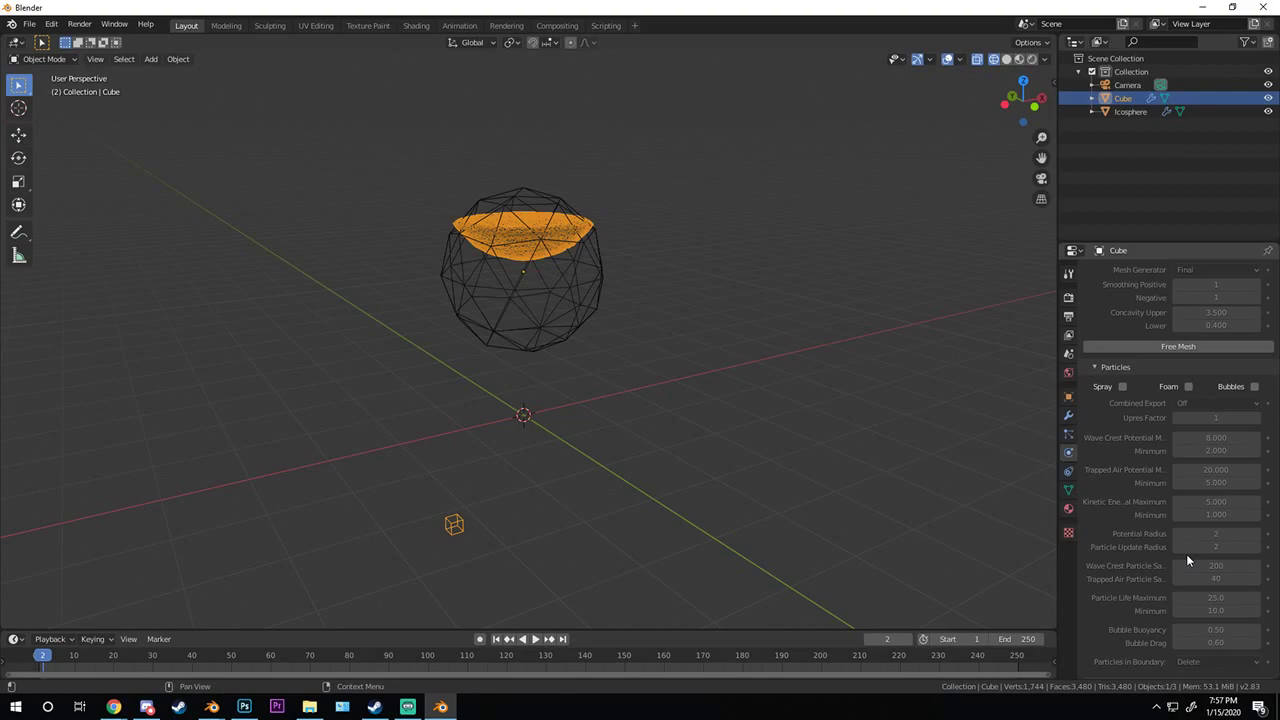
pyautogui.click(1122, 386)
pyautogui.scroll(-3, 1206, 577)
pyautogui.scroll(4, 802, 412)
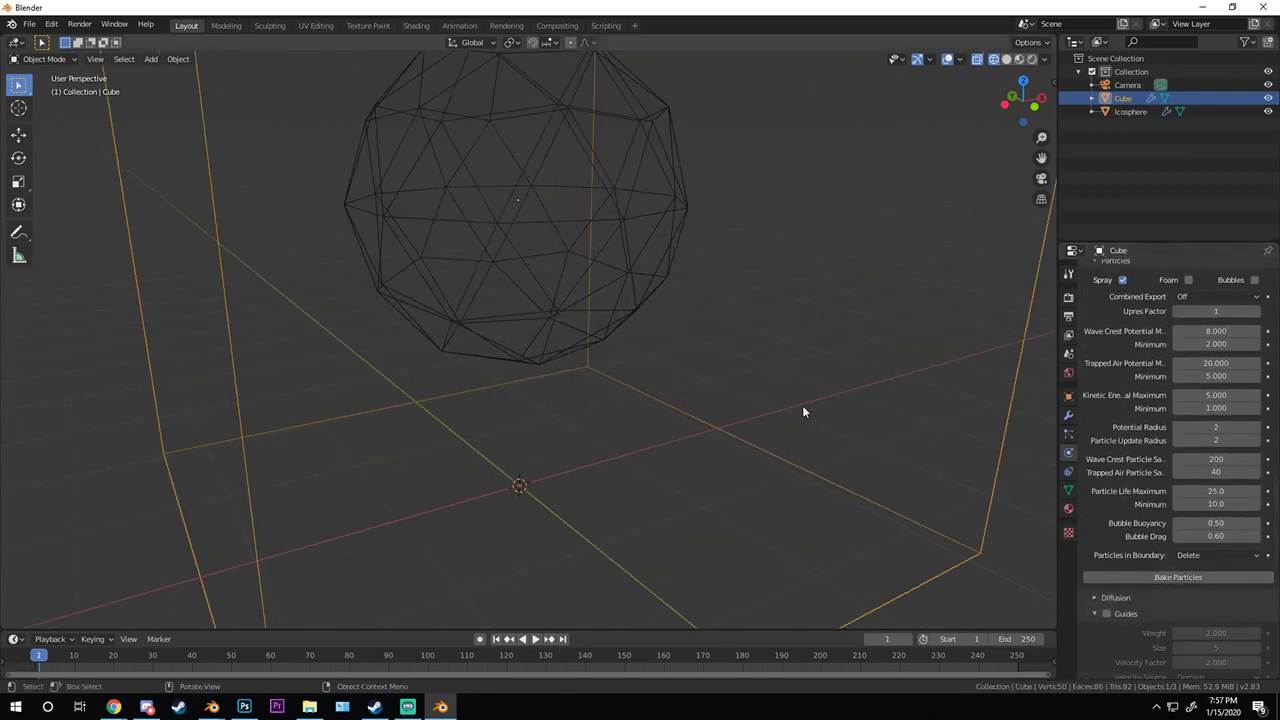
pyautogui.click(1192, 577)
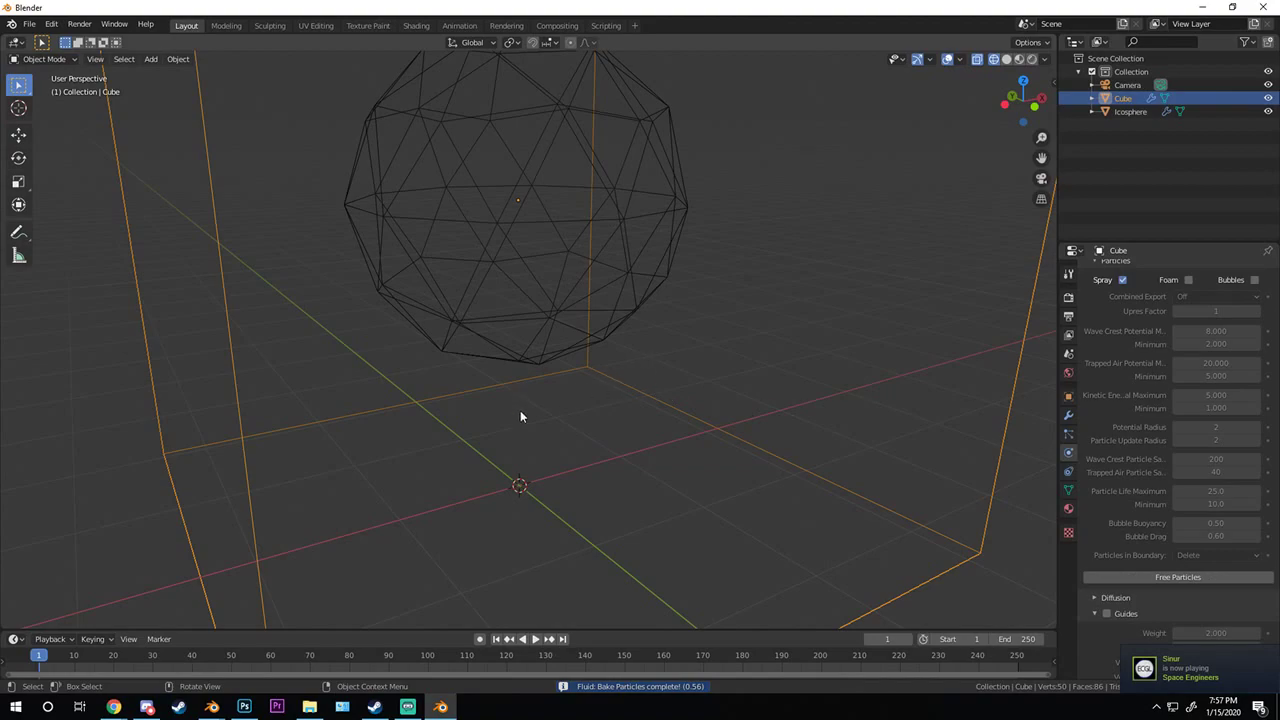
# - Play the baked simulation, scrub back to frame 4 and examine the spray particles inside the ico sphere
pyautogui.press('space')
pyautogui.scroll(-2, 654, 371)
pyautogui.moveTo(646, 371); pyautogui.dragTo(582, 368, button='middle')
pyautogui.press('space')
pyautogui.moveTo(108, 662); pyautogui.dragTo(52, 659)
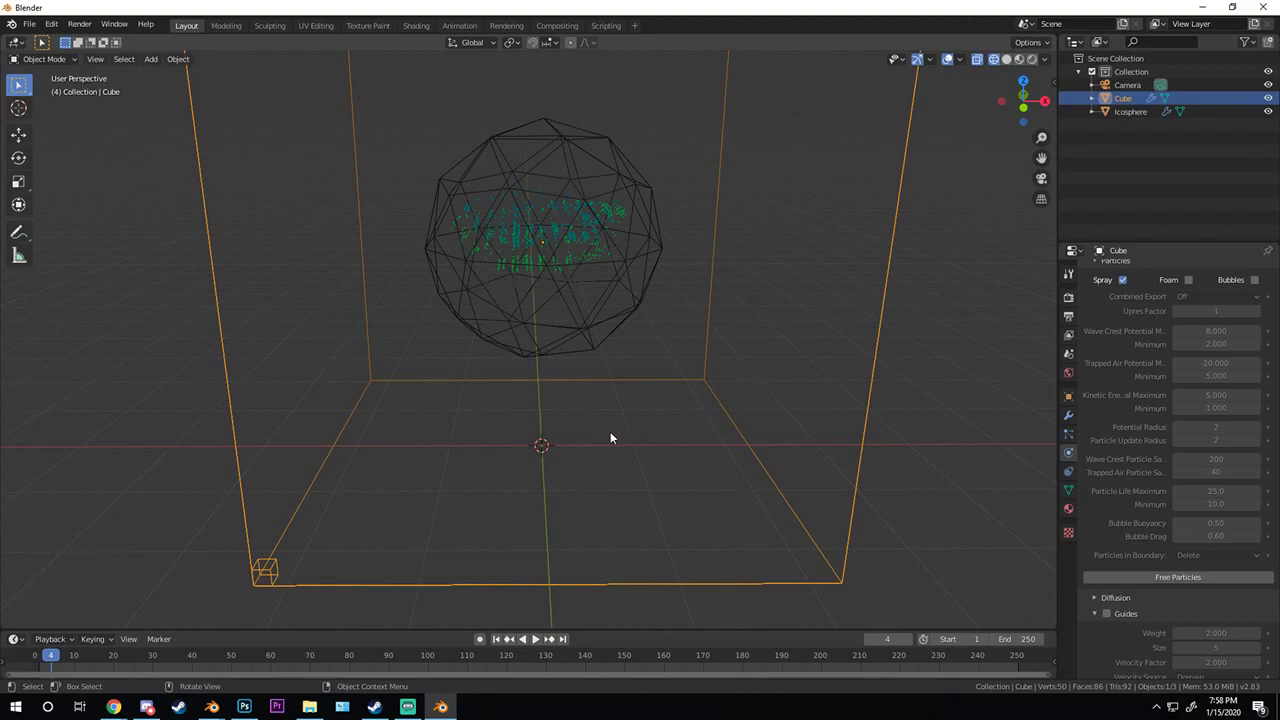
pyautogui.moveTo(453, 420); pyautogui.dragTo(591, 367, button='middle')
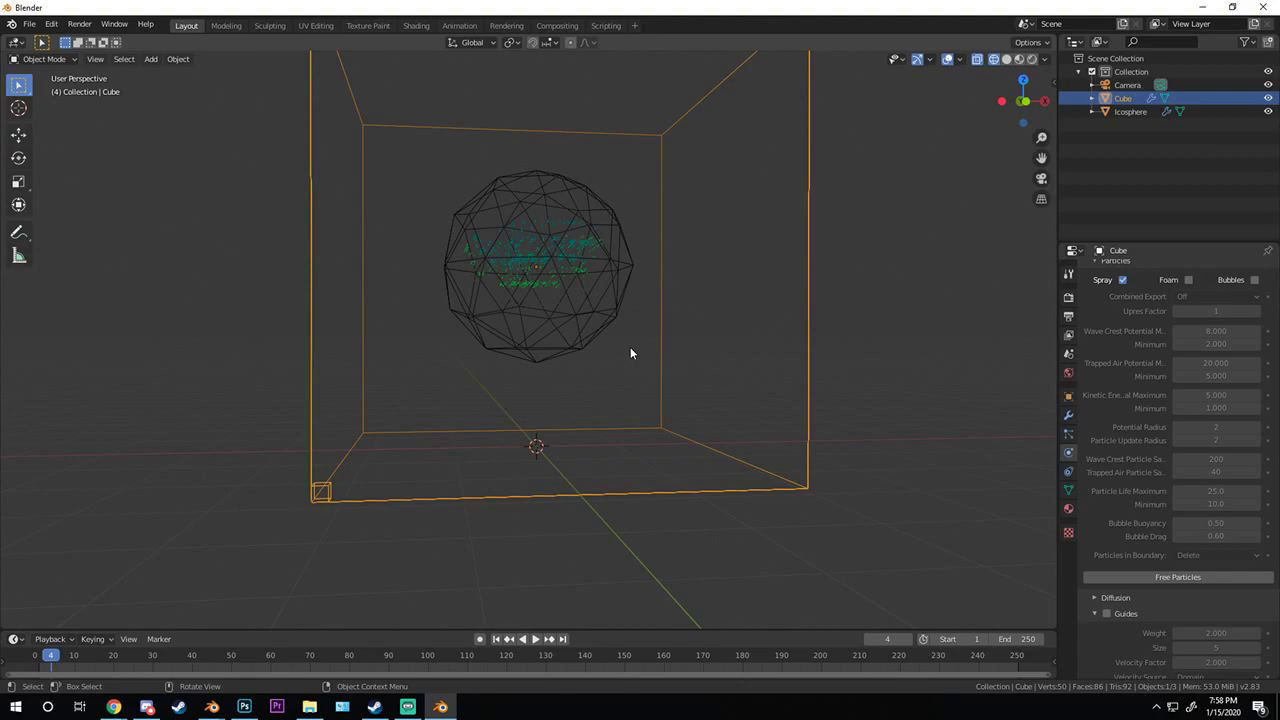
pyautogui.moveTo(574, 294); pyautogui.dragTo(545, 368, button='middle')
pyautogui.scroll(2, 583, 322)
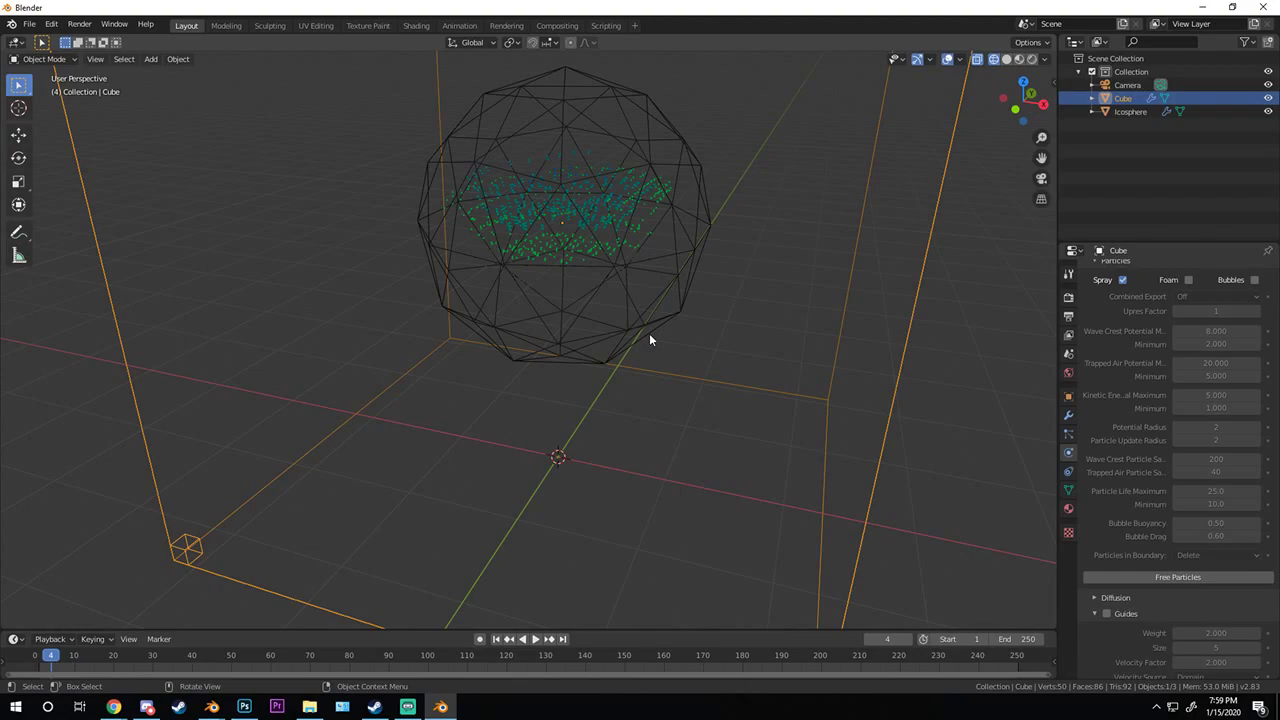
pyautogui.scroll(-5, 649, 340)
pyautogui.moveTo(723, 480); pyautogui.dragTo(620, 480, button='middle')
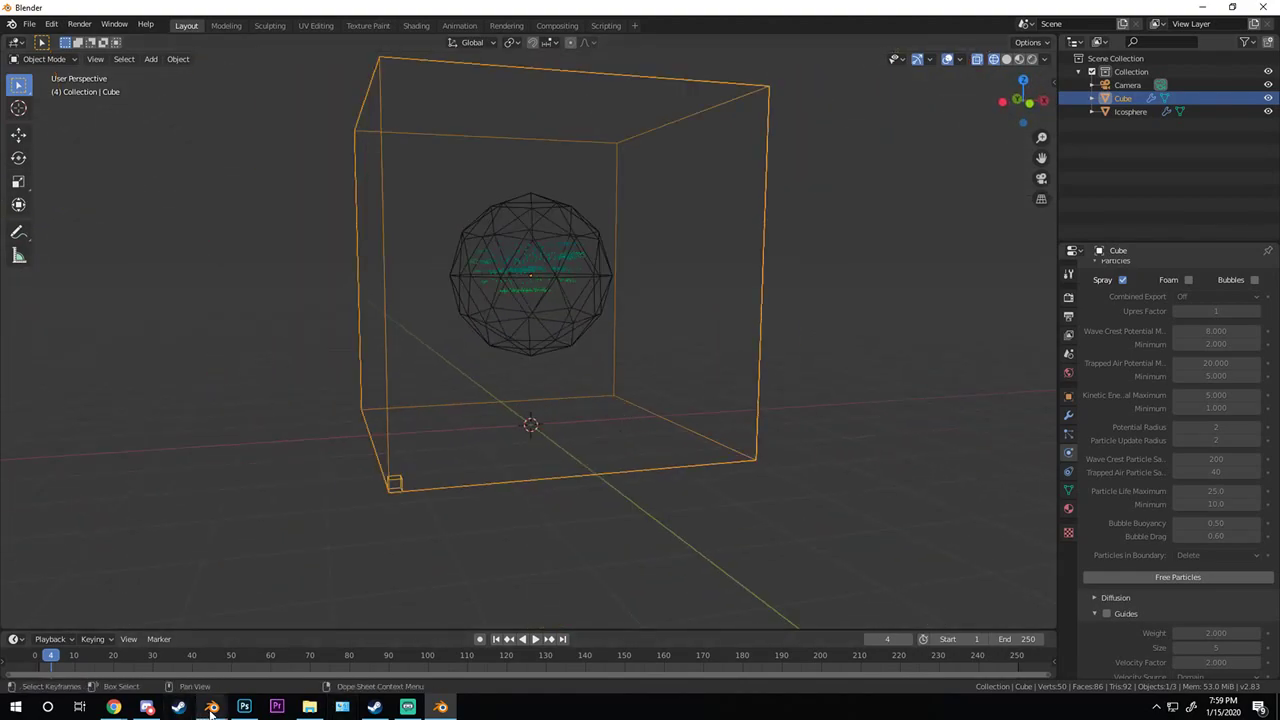
pyautogui.scroll(-3, 662, 268)
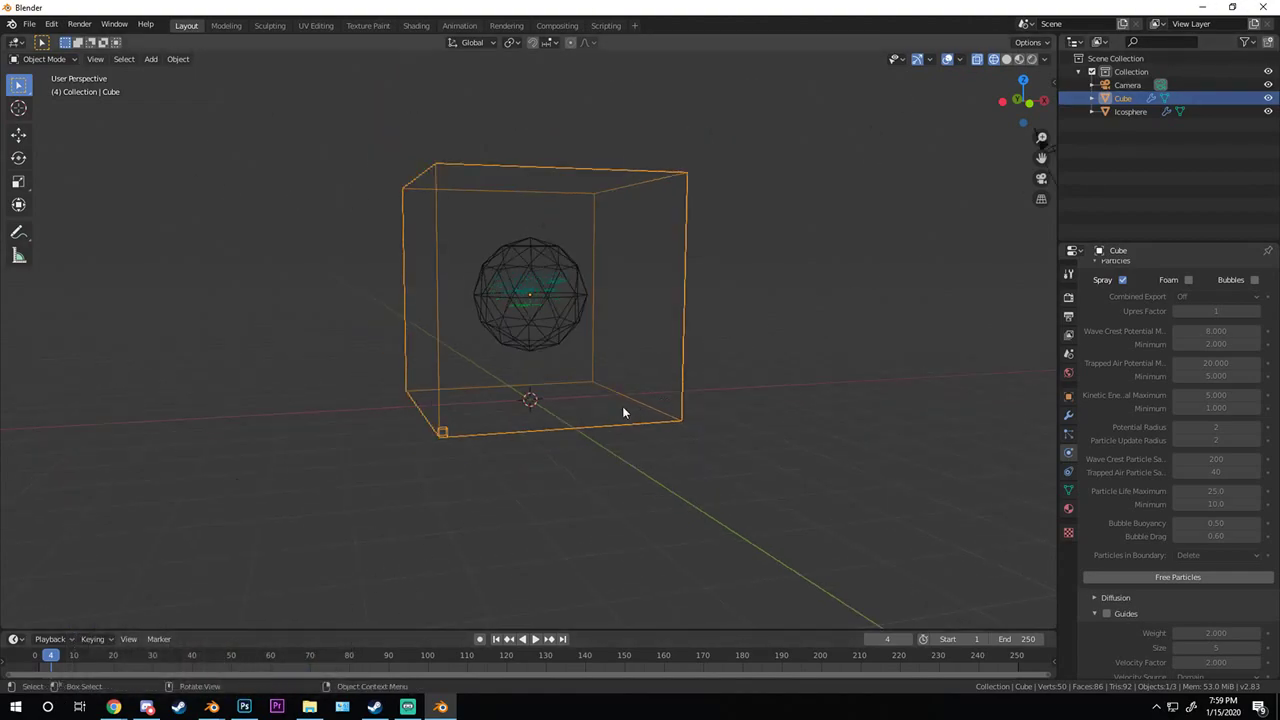
pyautogui.scroll(5, 630, 395)
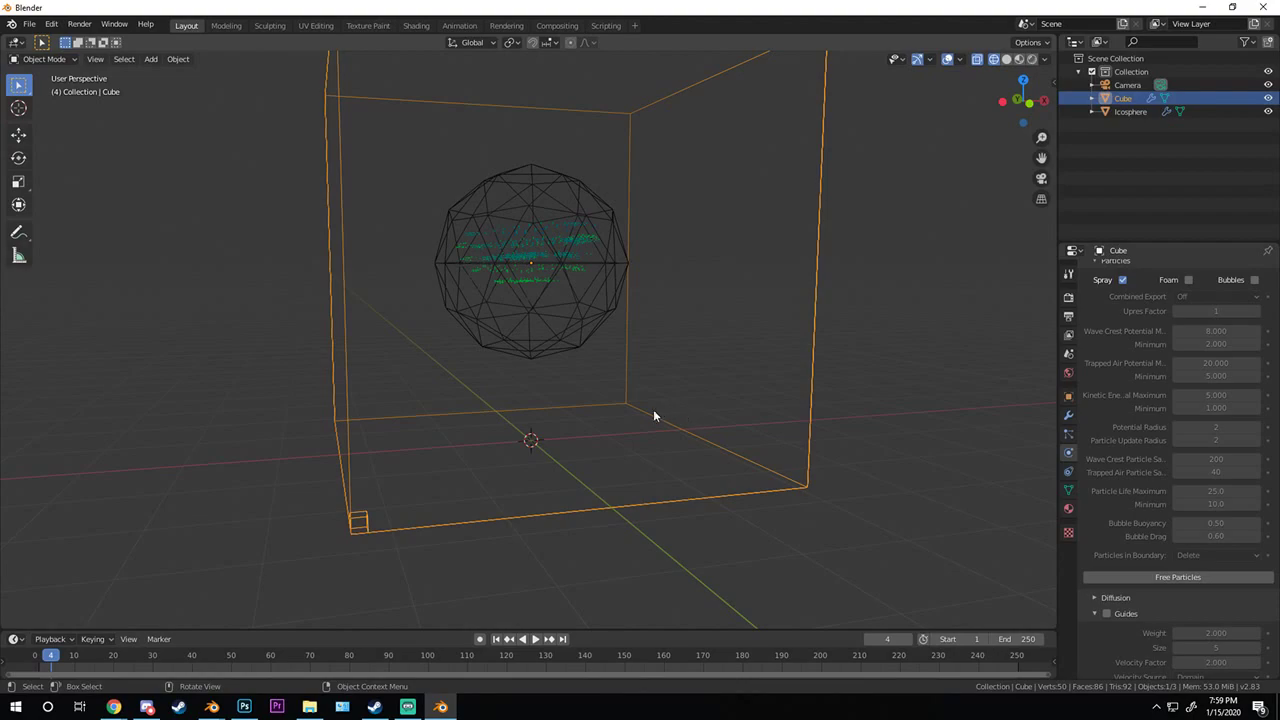
# - Switch the viewport shading from wireframe to solid for the liquid domain scene
pyautogui.press('z')
pyautogui.click(680, 368)
pyautogui.moveTo(670, 381)
pyautogui.mouseDown(button='middle')
pyautogui.moveTo(501, 397)
pyautogui.moveTo(783, 409)
pyautogui.moveTo(598, 404)
pyautogui.mouseUp(button='middle')
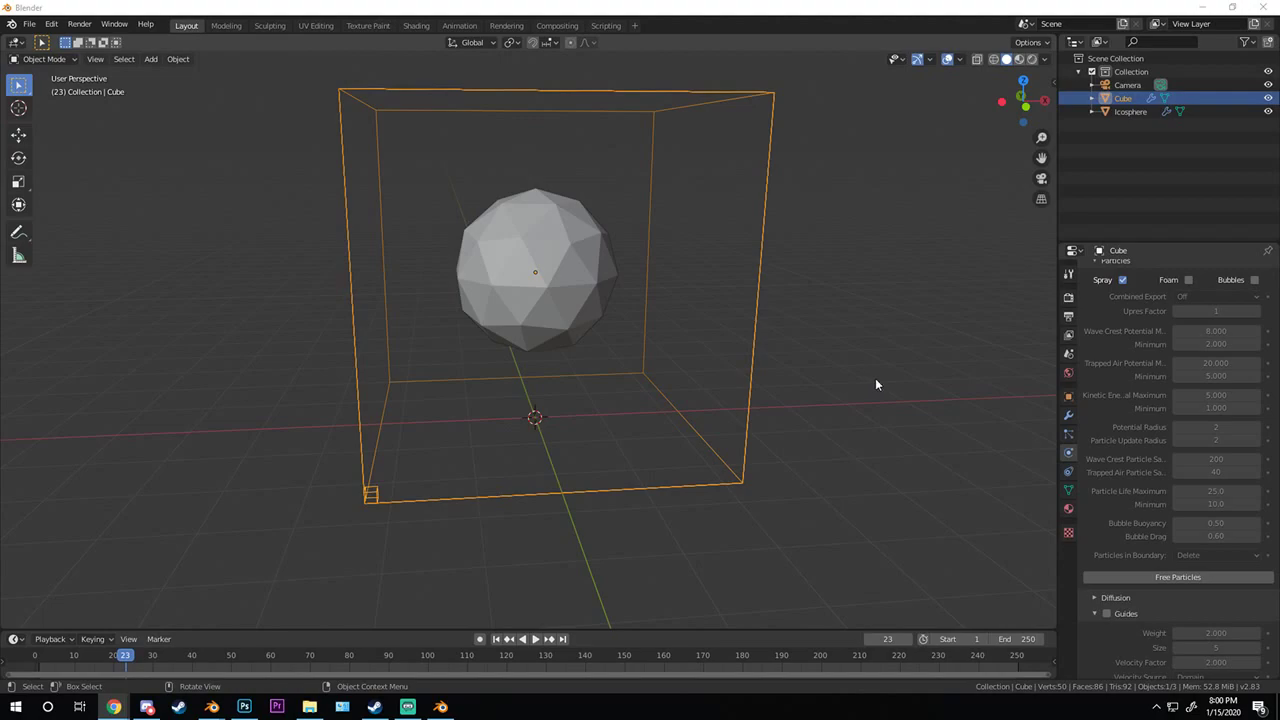
pyautogui.scroll(3, 875, 378)
pyautogui.moveTo(882, 363)
pyautogui.mouseDown(button='middle')
pyautogui.moveTo(867, 377)
pyautogui.moveTo(922, 371)
pyautogui.moveTo(890, 386)
pyautogui.mouseUp(button='middle')
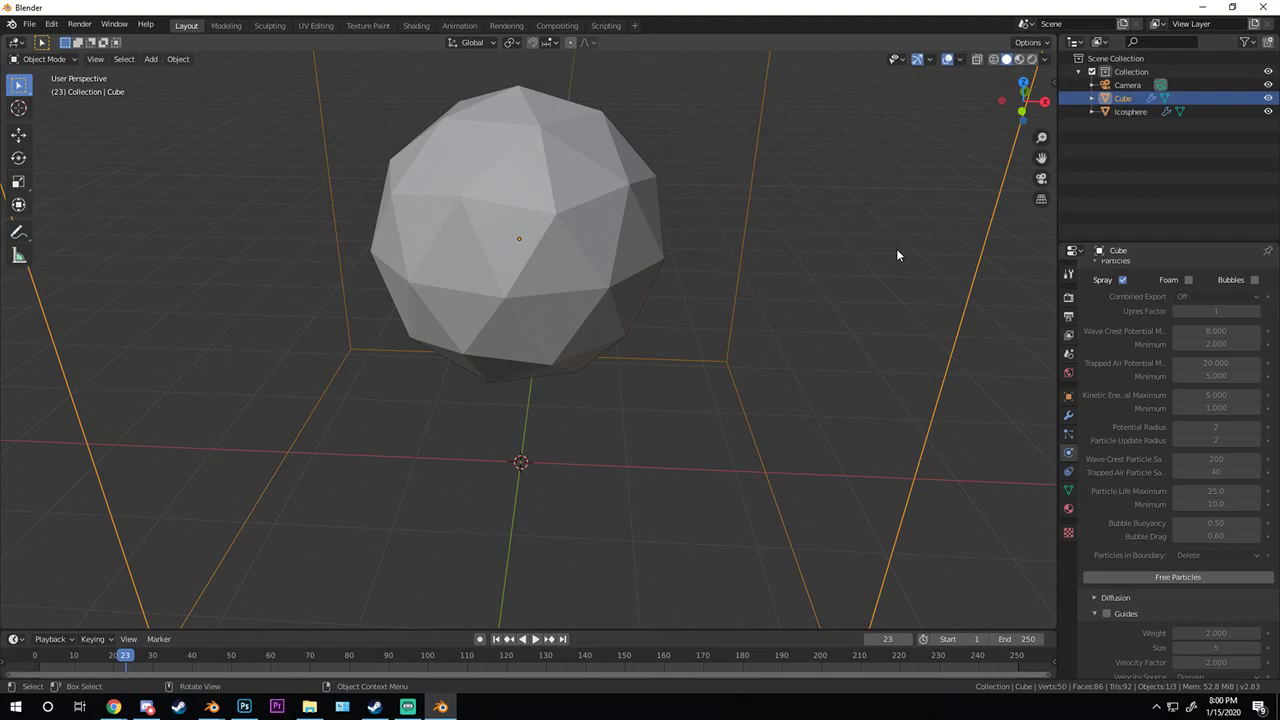
pyautogui.scroll(-3, 536, 357)
pyautogui.moveTo(536, 357); pyautogui.dragTo(628, 349, button='middle')
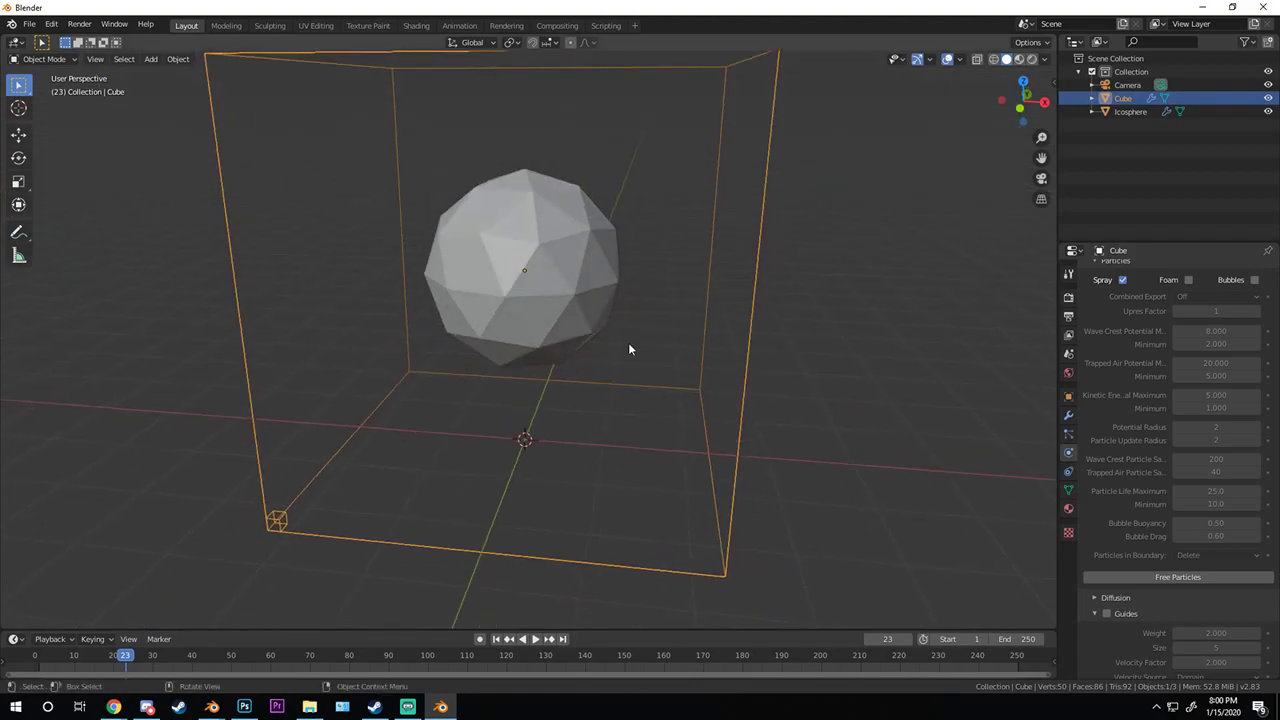
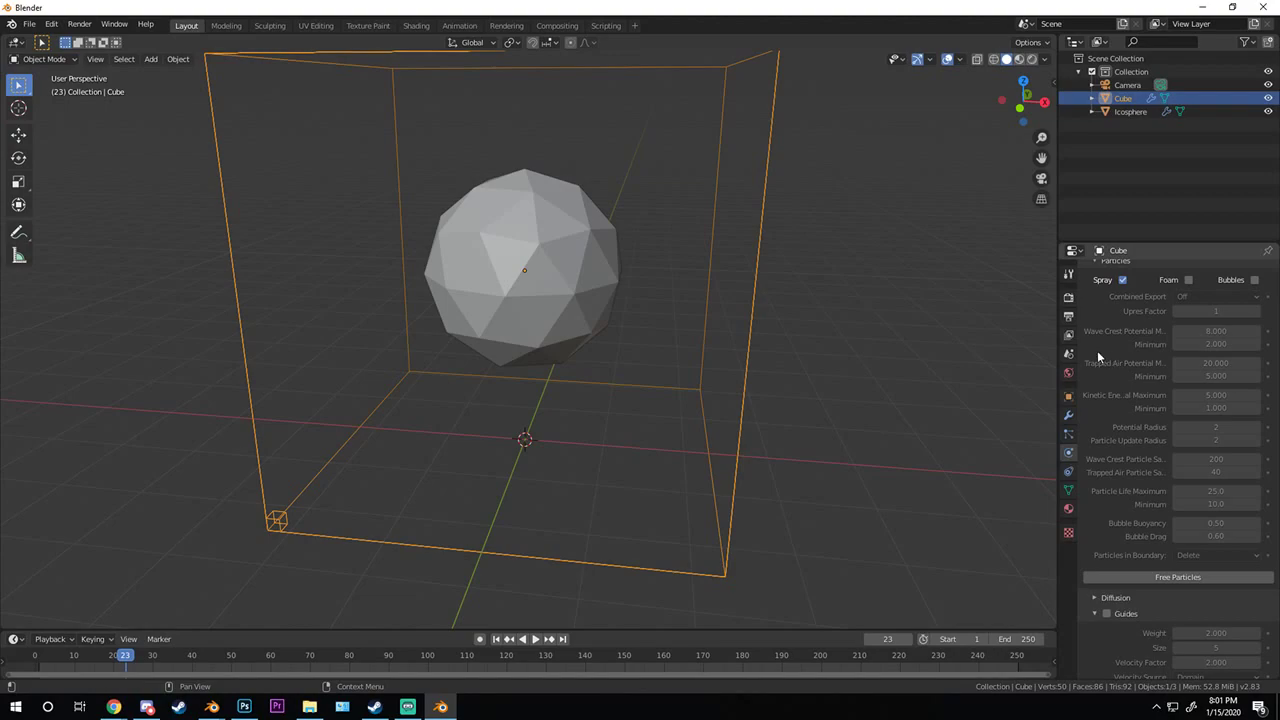
pyautogui.scroll(-2, 951, 386)
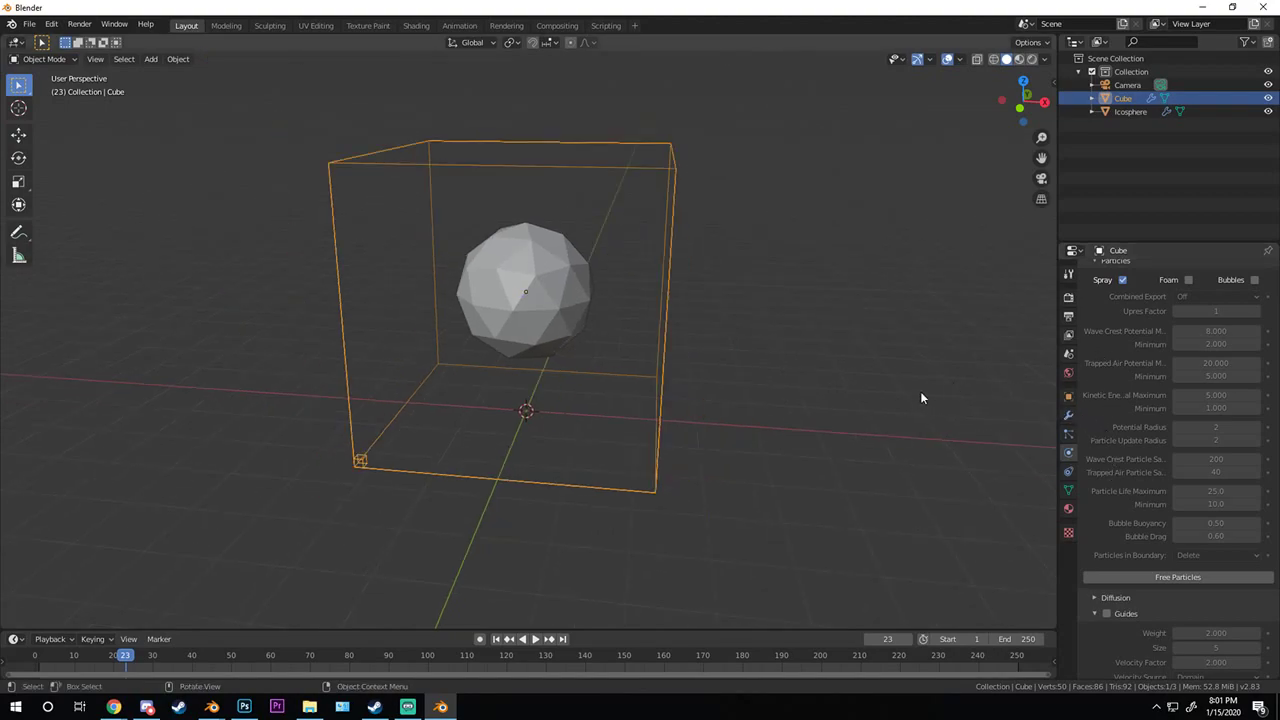
pyautogui.scroll(3, 910, 397)
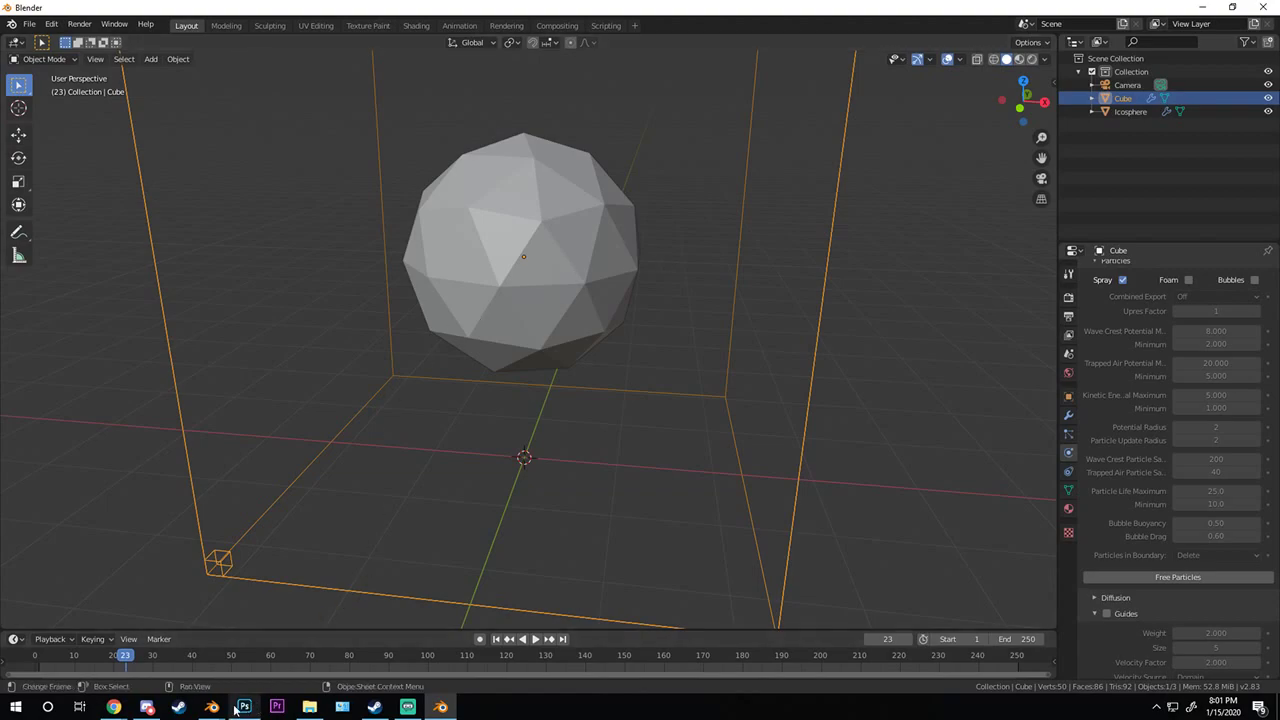
# - Switch to the other Blender instance and view its particle render result
pyautogui.moveTo(211, 707)
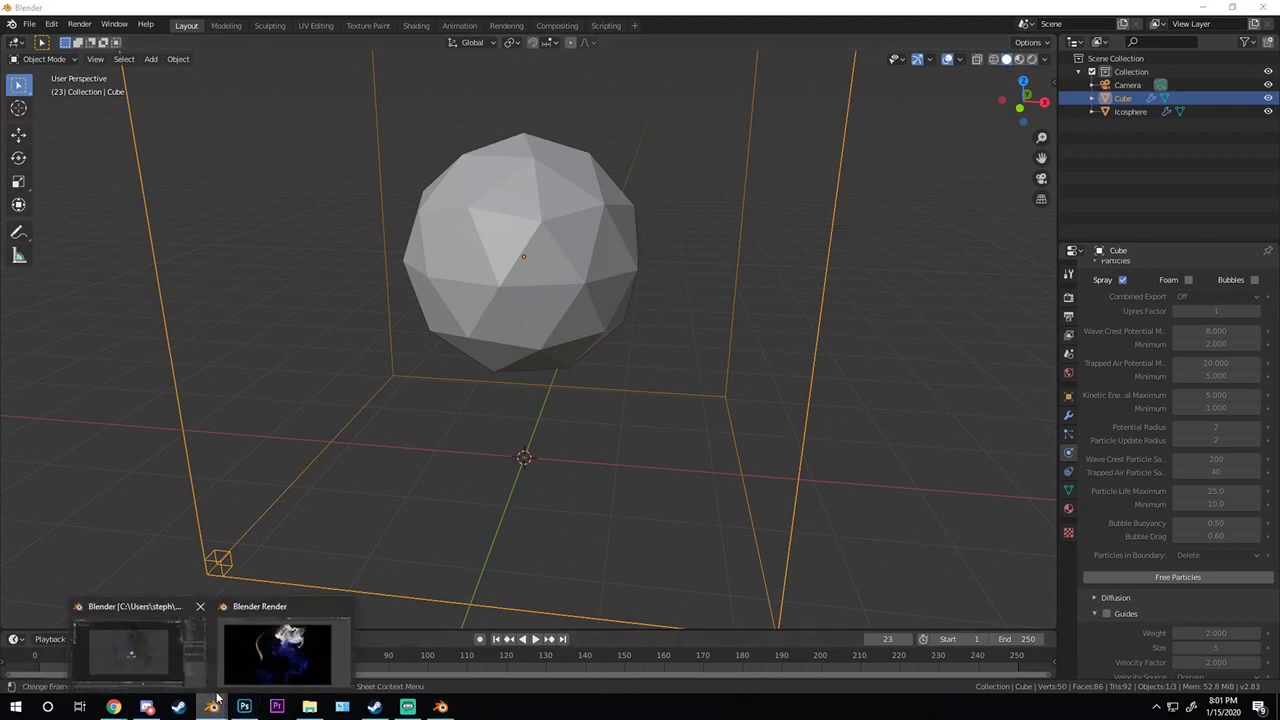
pyautogui.click(140, 655)
pyautogui.press('F11')
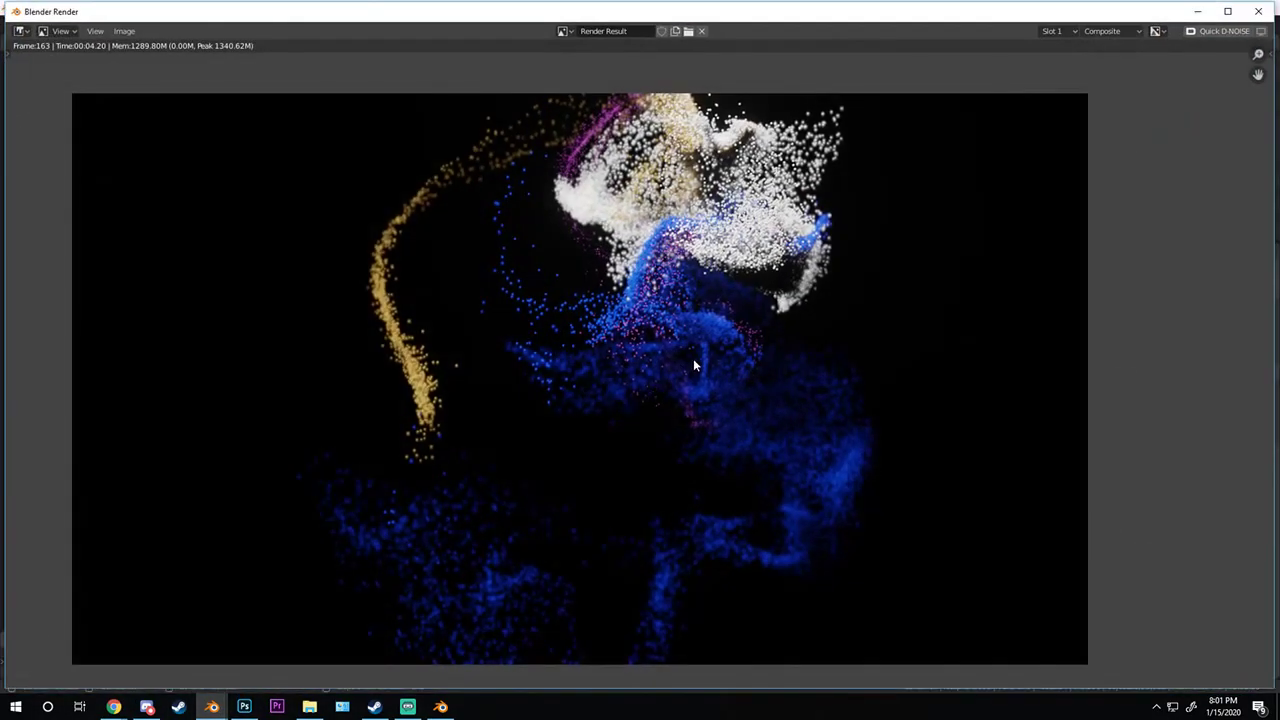
pyautogui.scroll(-1, 735, 360)
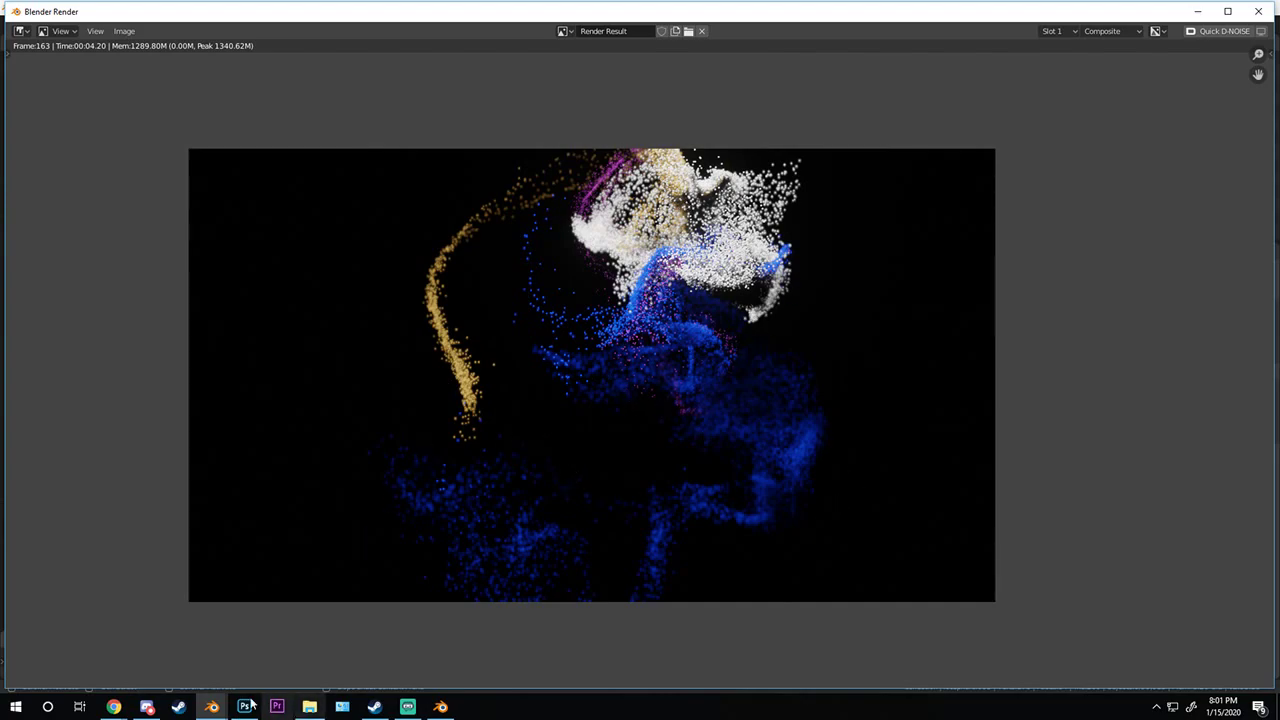
# - Launch a new Blender 2.81 instance, dismiss the splash screen and delete the default cube
pyautogui.rightClick(211, 707)
pyautogui.click(185, 635)
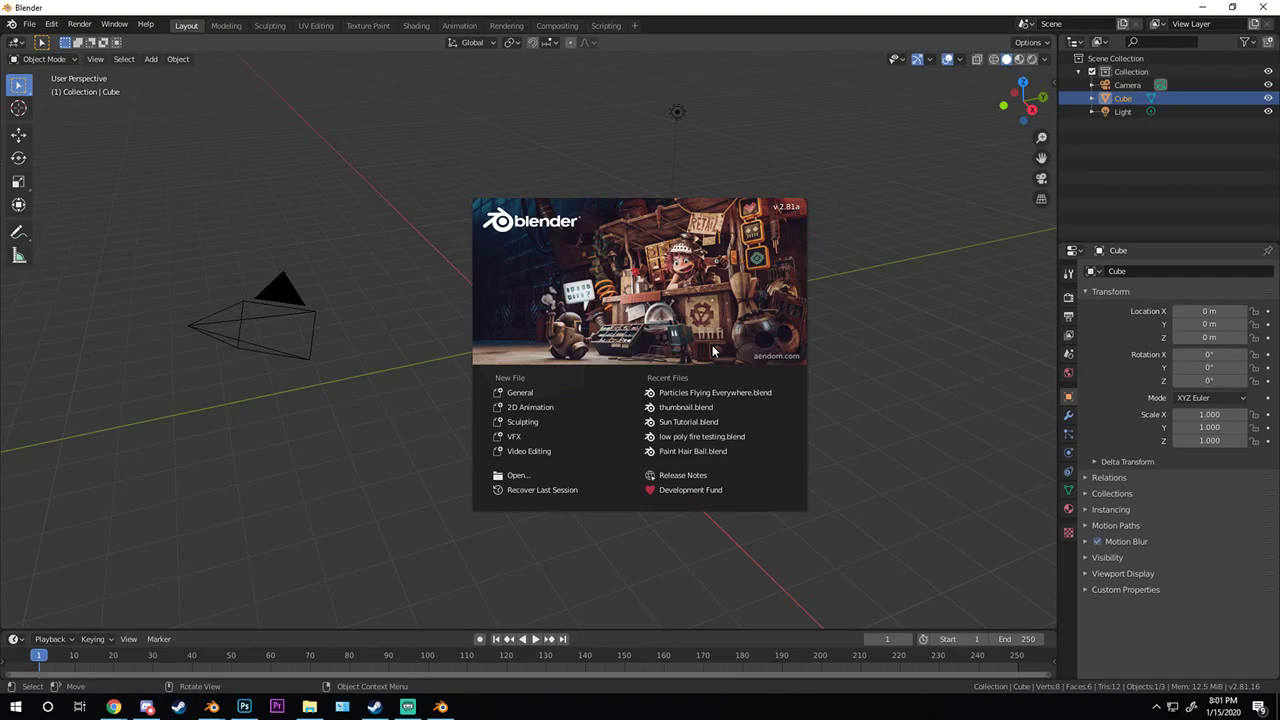
pyautogui.click(829, 322)
pyautogui.moveTo(505, 341); pyautogui.dragTo(574, 354, button='middle')
pyautogui.scroll(3, 622, 335)
pyautogui.press('Delete')
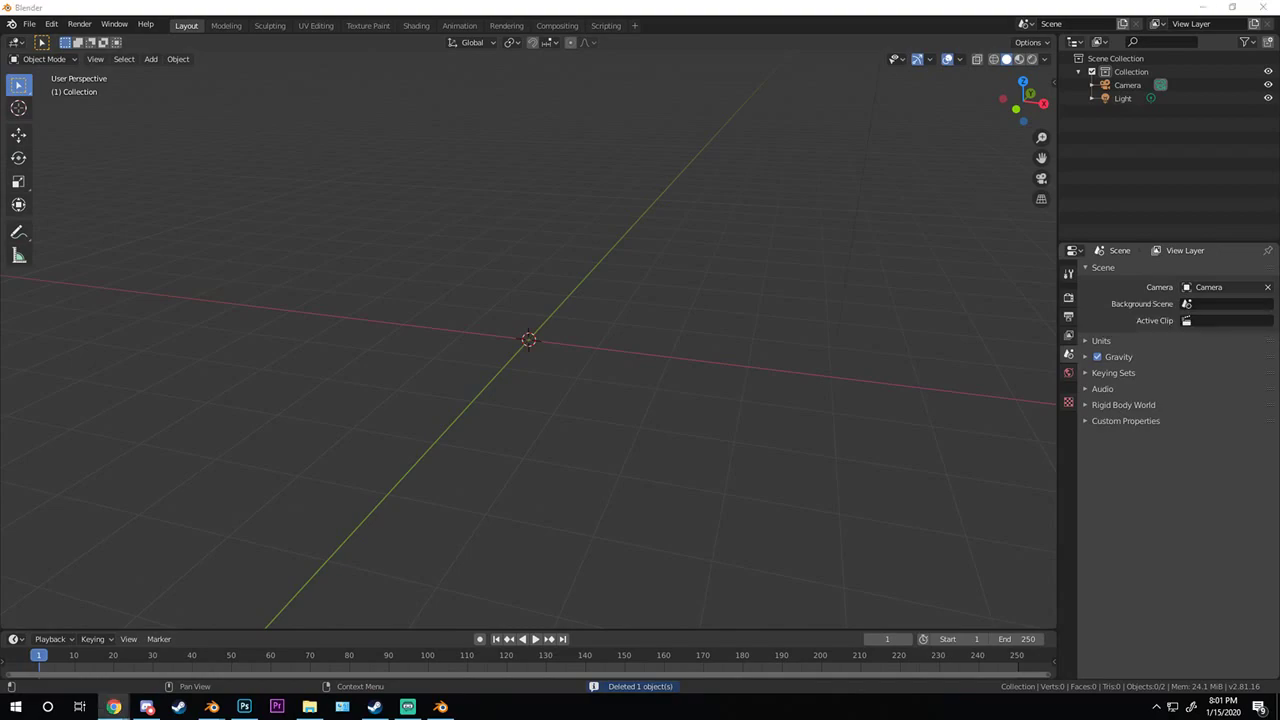
# - Switch to Chrome and look through the battle axe image results for a suitable reference, previewing the Owl Engraved Battleaxe
pyautogui.click(113, 707)
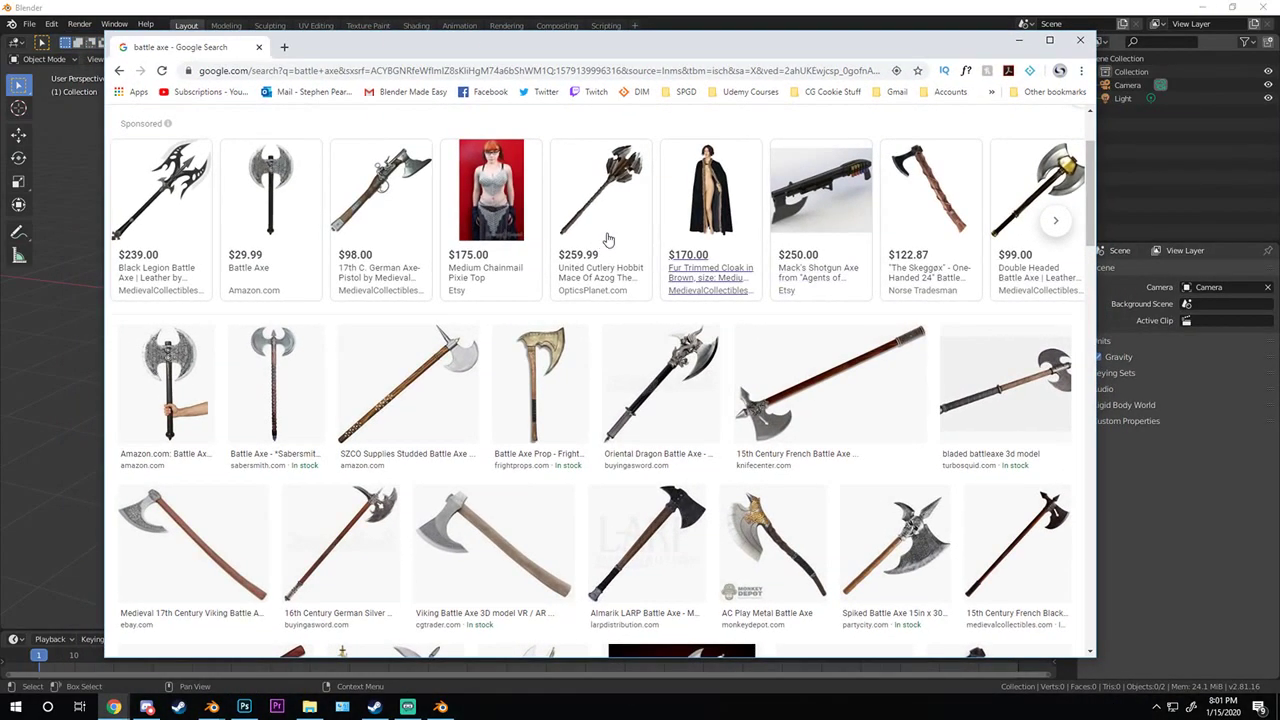
pyautogui.scroll(-10, 607, 240)
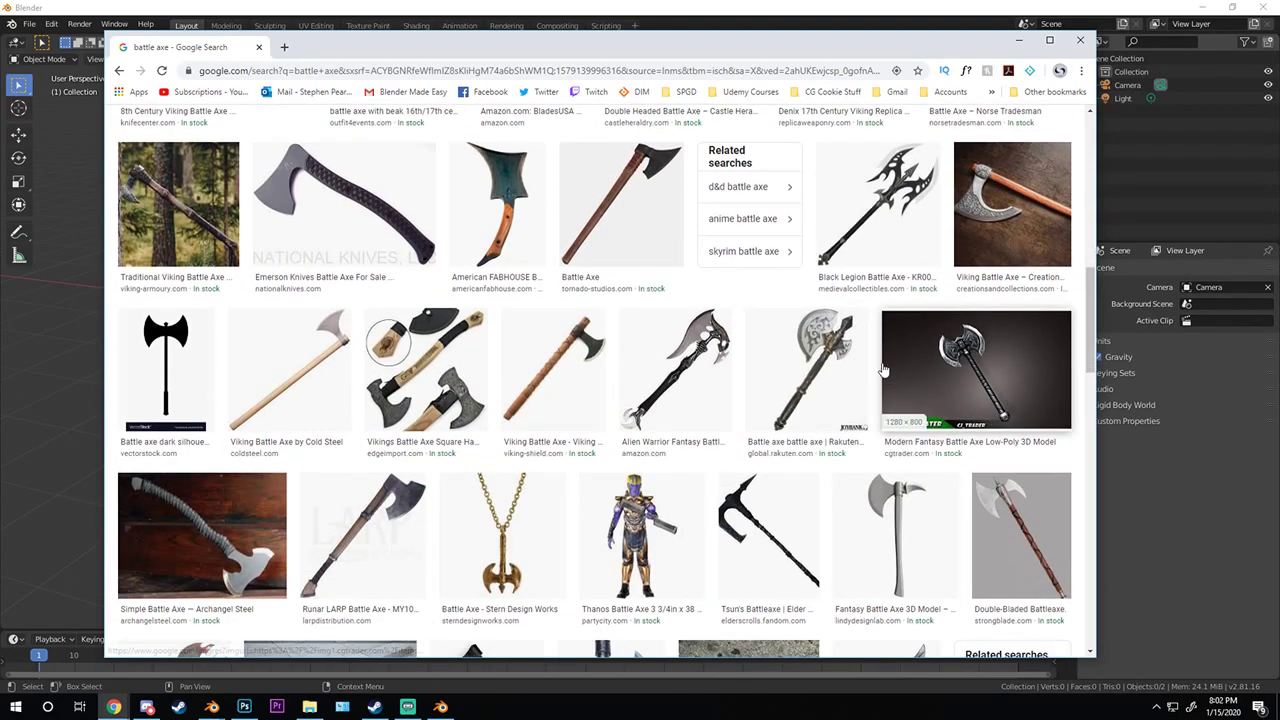
pyautogui.scroll(-2, 884, 370)
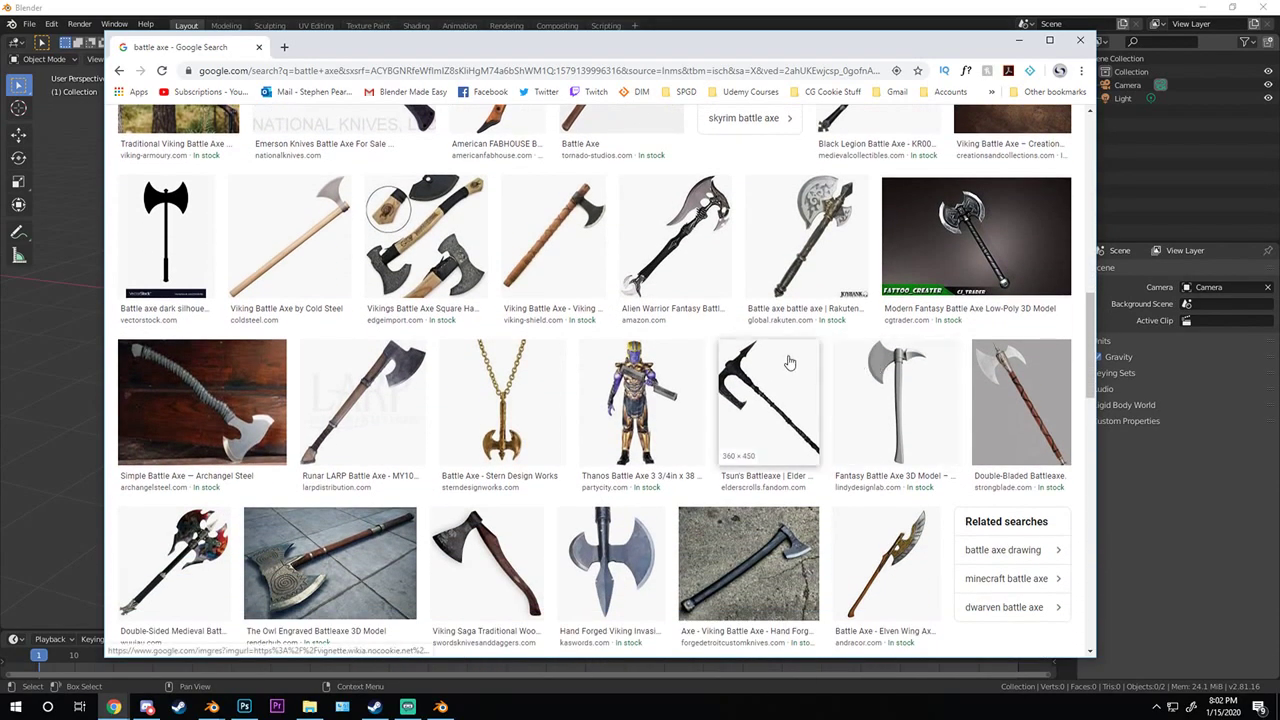
pyautogui.scroll(-2, 789, 362)
pyautogui.click(330, 428)
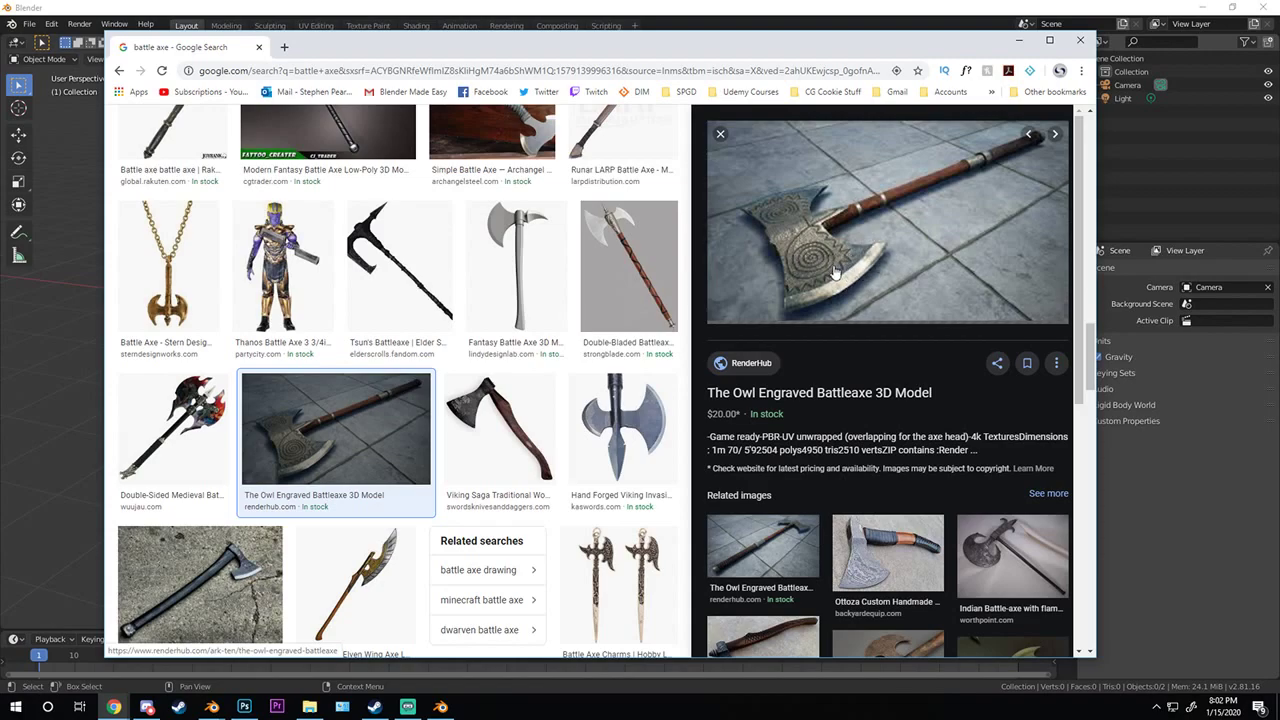
pyautogui.click(720, 133)
pyautogui.scroll(-3, 675, 353)
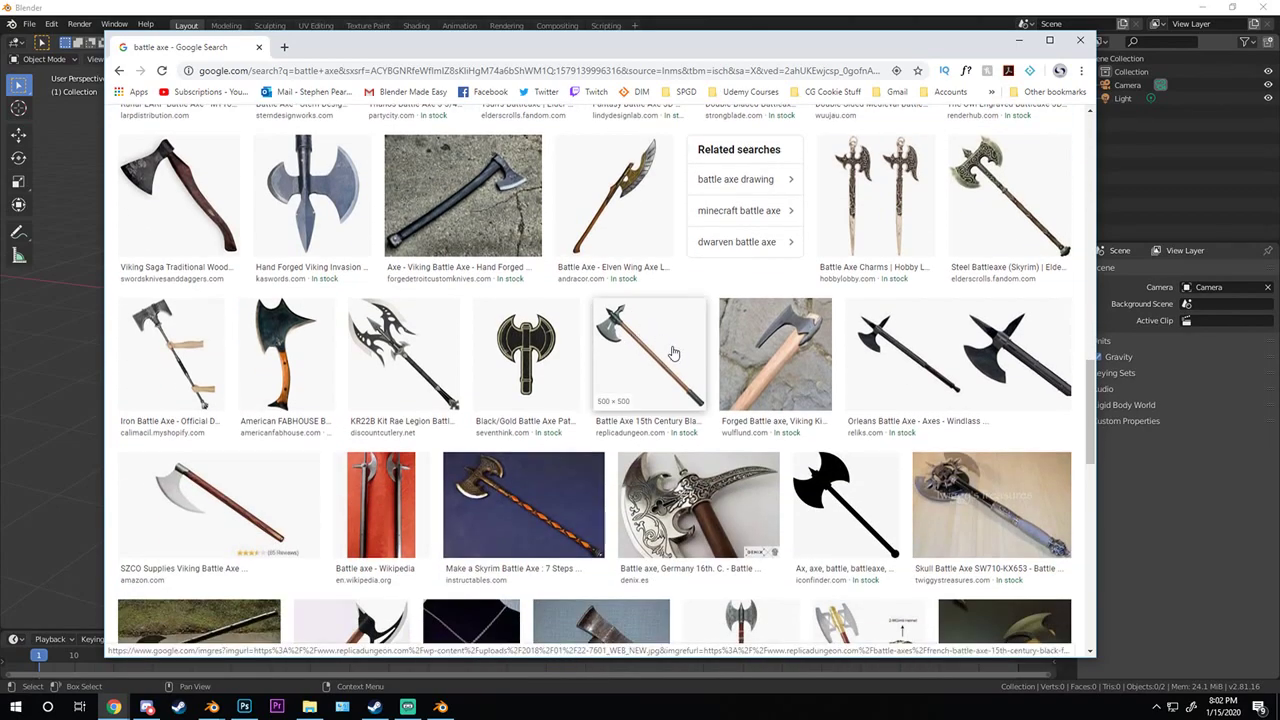
pyautogui.scroll(-1, 640, 380)
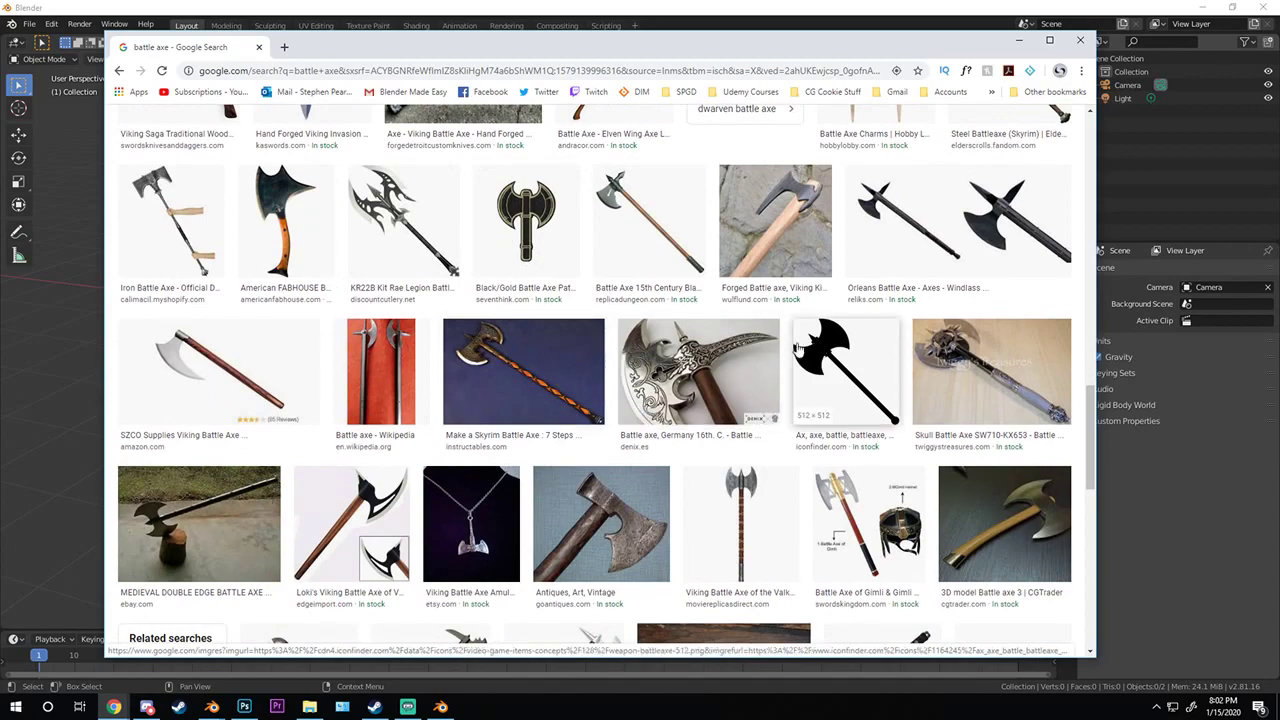
pyautogui.scroll(-1, 843, 350)
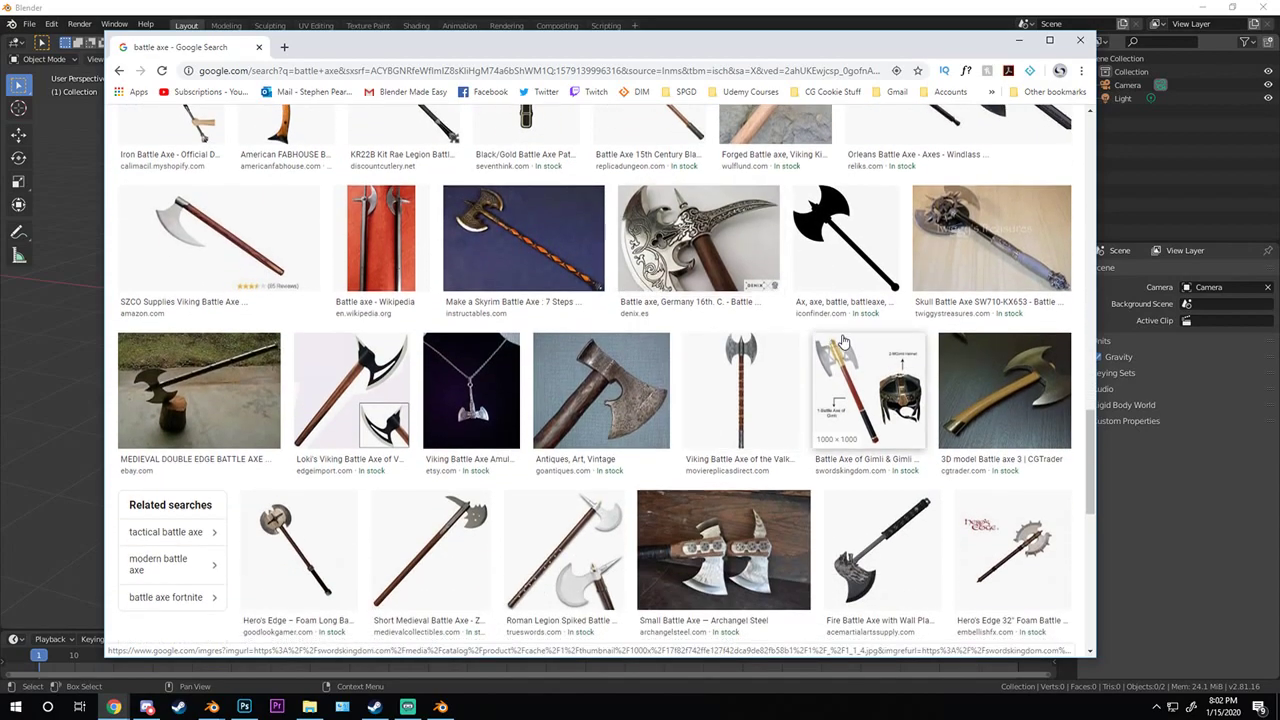
pyautogui.scroll(-1, 740, 390)
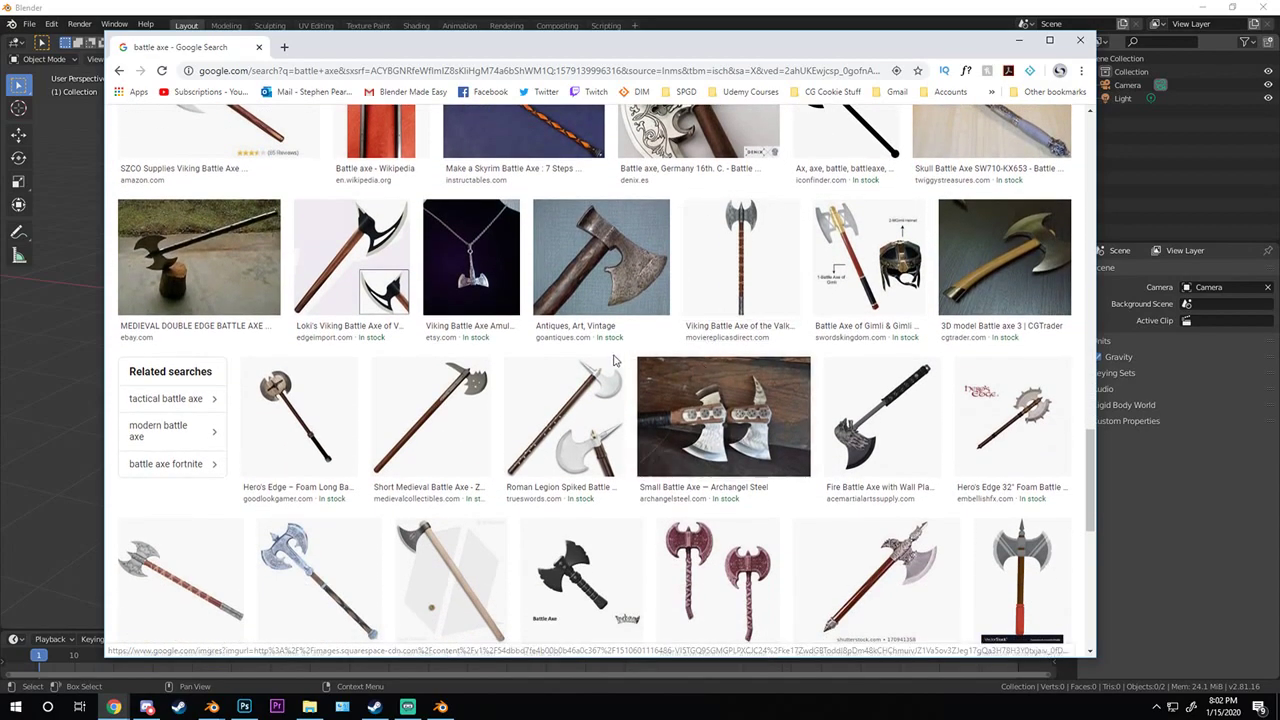
pyautogui.scroll(-1, 306, 418)
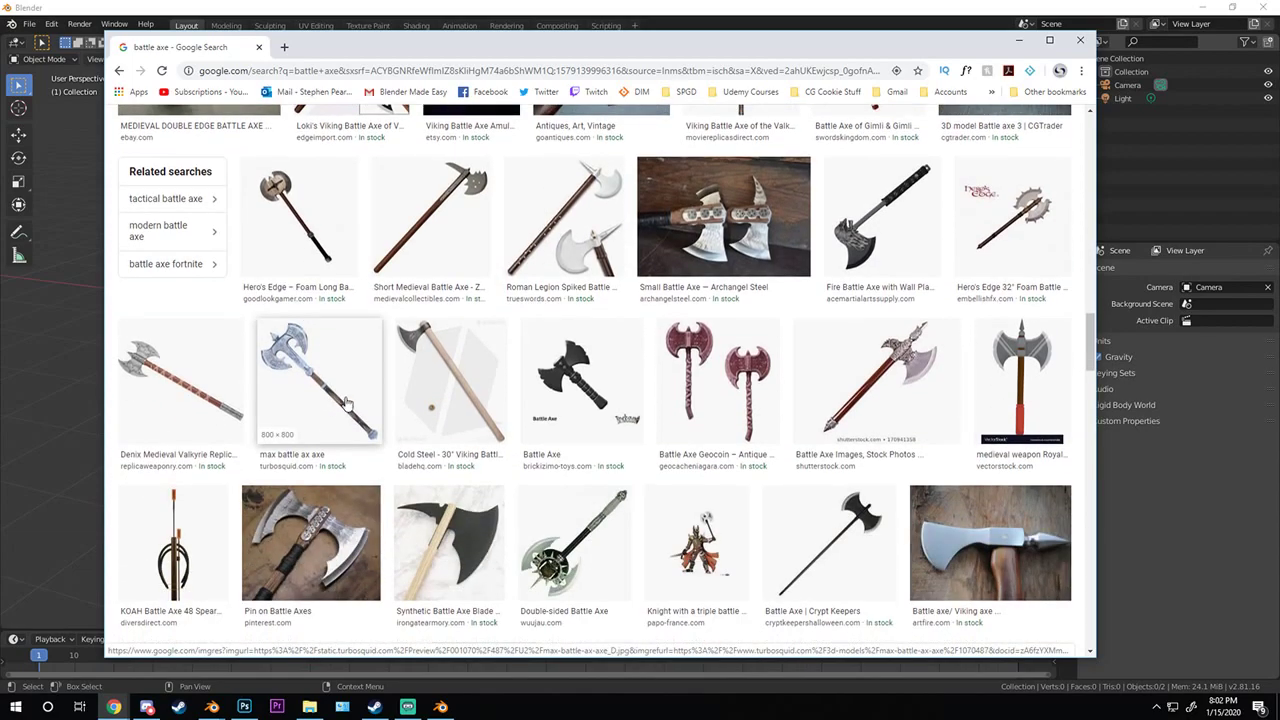
# - Save the TurboSquid battle-axe image to the Desktop as max-battle-ax-axe_D.jpg and minimize the browser
pyautogui.click(318, 385)
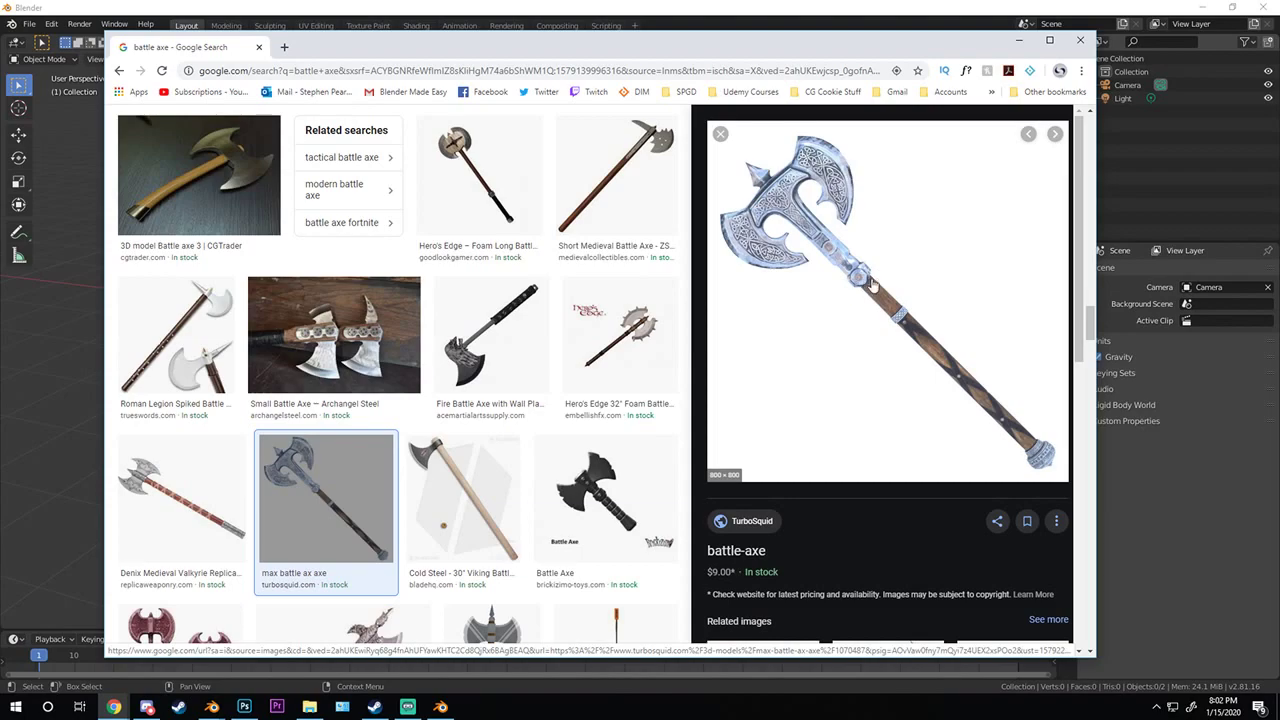
pyautogui.rightClick(875, 276)
pyautogui.click(922, 413)
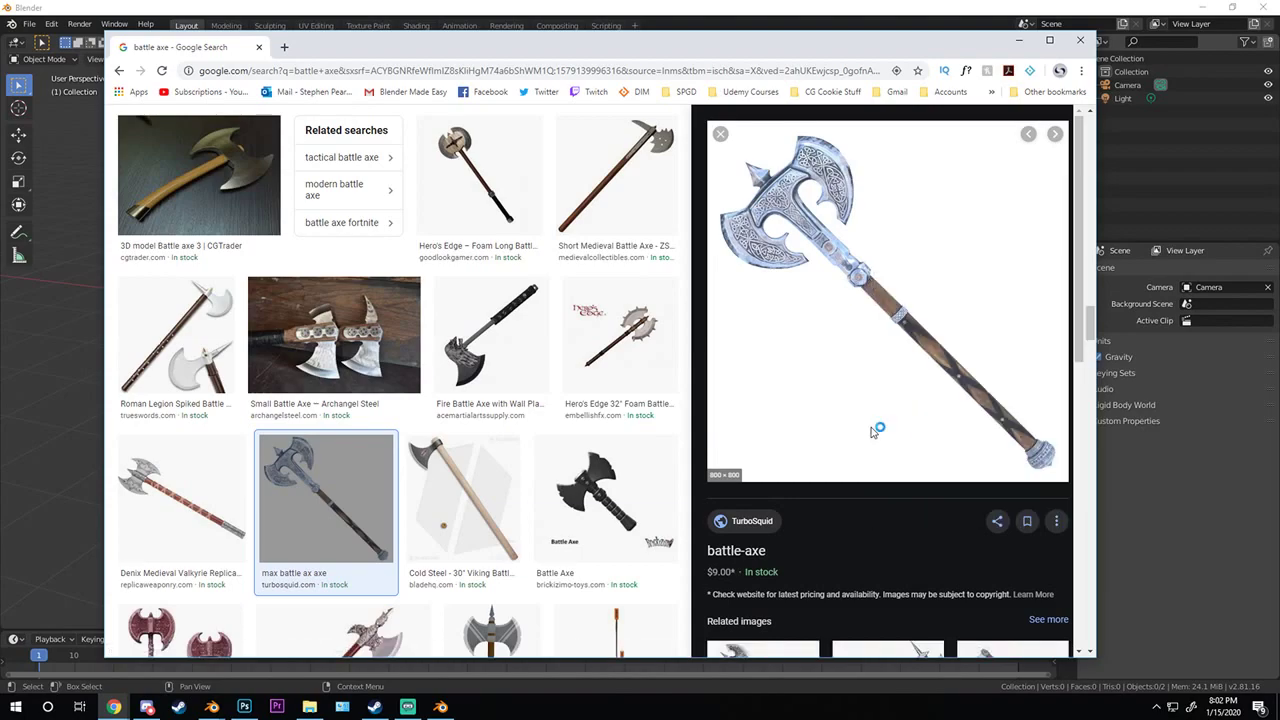
pyautogui.click(159, 182)
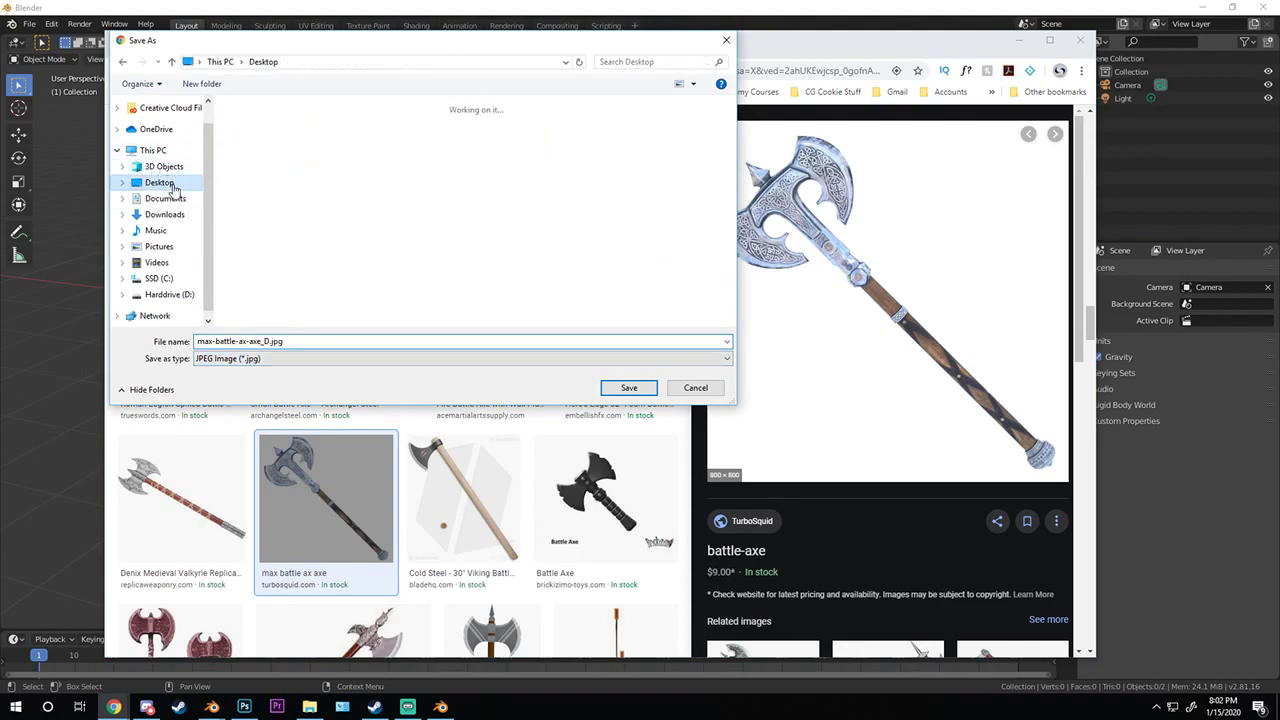
pyautogui.click(628, 387)
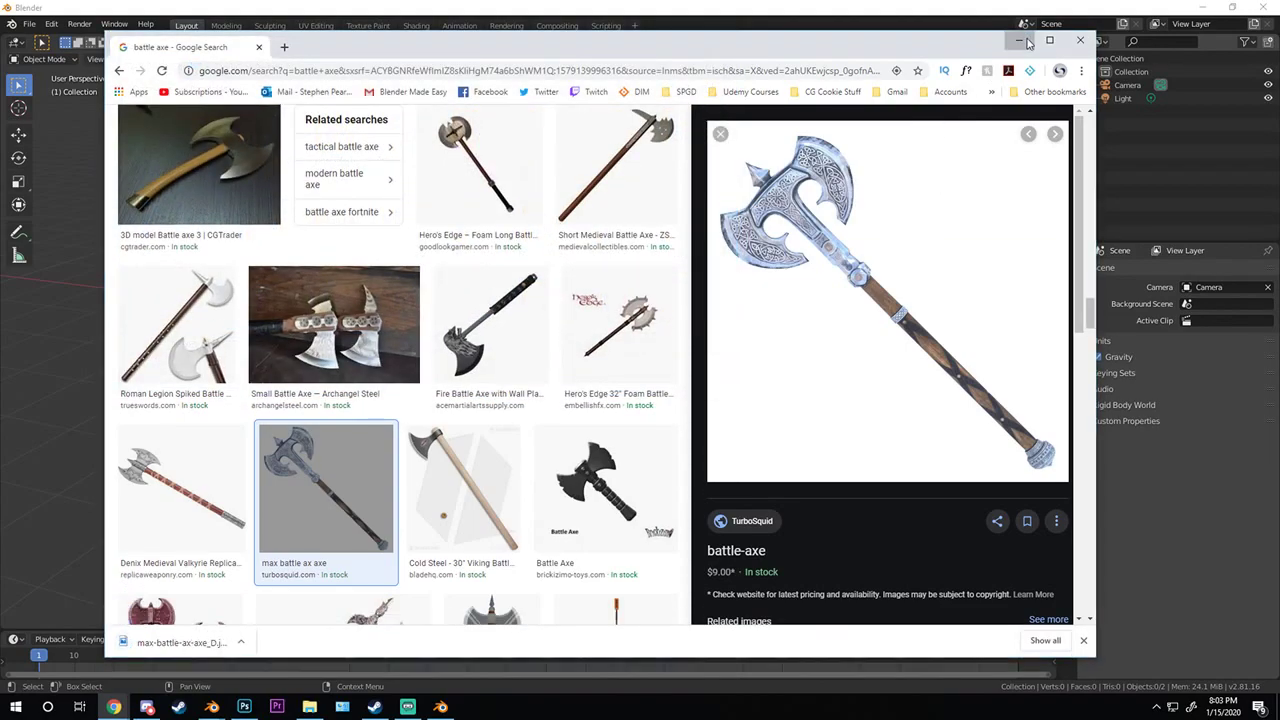
pyautogui.click(1018, 40)
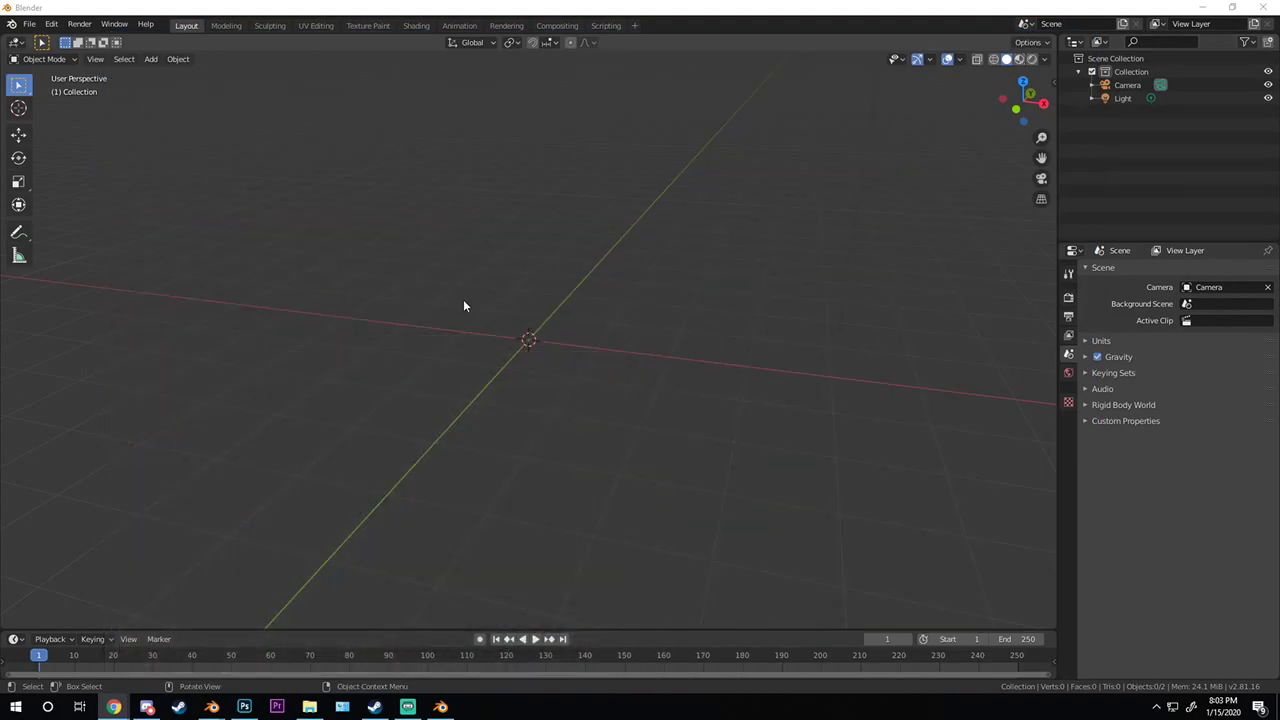
# - Import max-battle-ax-axe_D.jpg from the Desktop into Blender as an image plane
pyautogui.moveTo(563, 334)
pyautogui.mouseDown(button='middle')
pyautogui.moveTo(614, 289)
pyautogui.moveTo(574, 318)
pyautogui.mouseUp(button='middle')
pyautogui.hotkey('shift', 'a')
pyautogui.moveTo(540, 447)
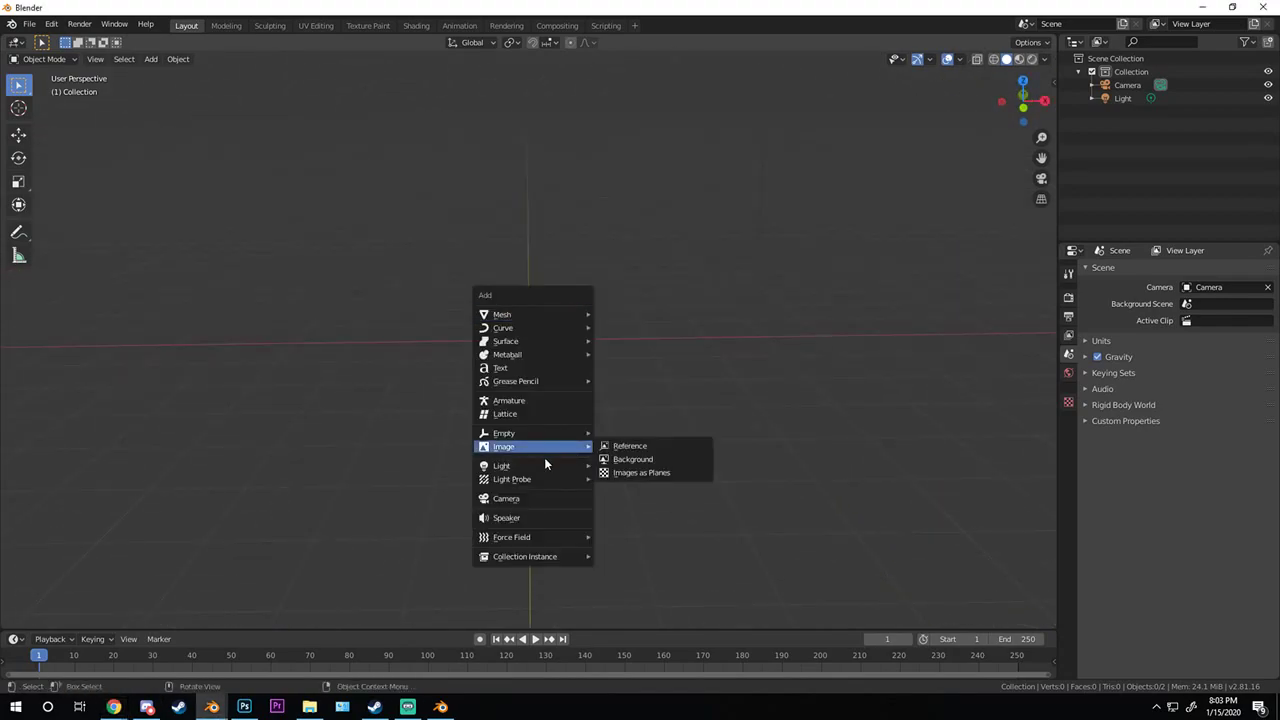
pyautogui.click(677, 474)
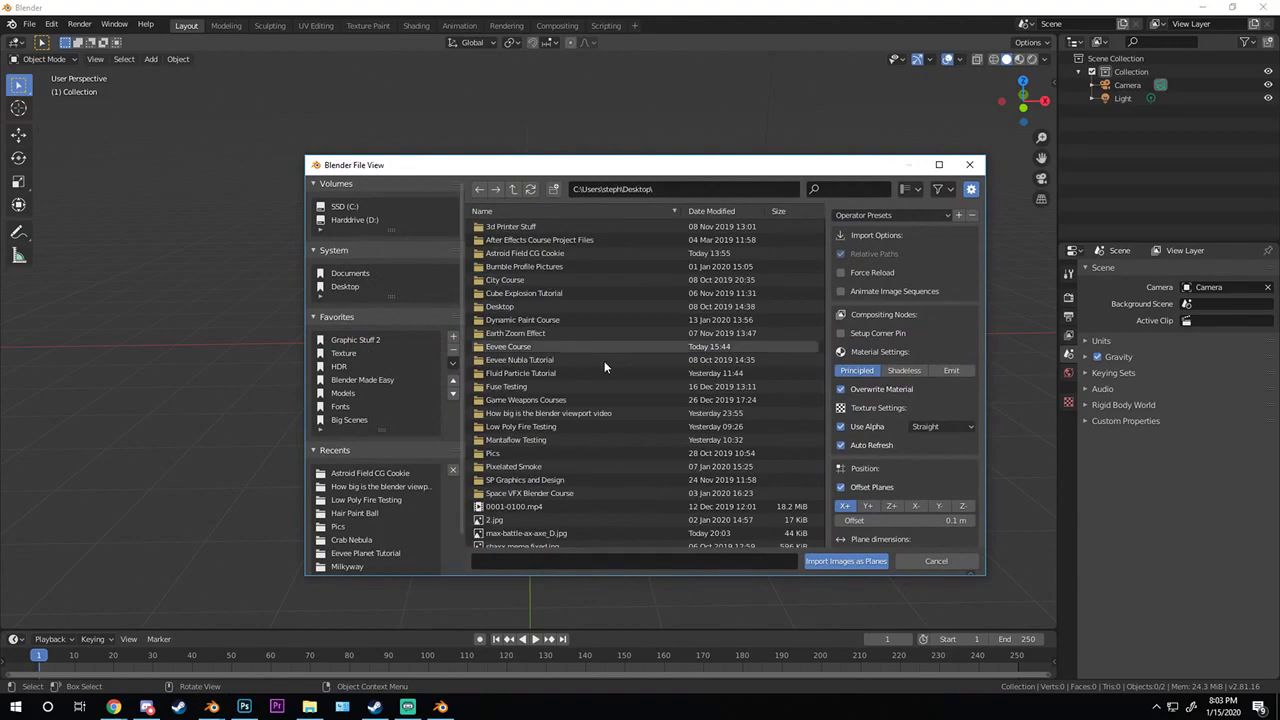
pyautogui.scroll(-2, 610, 370)
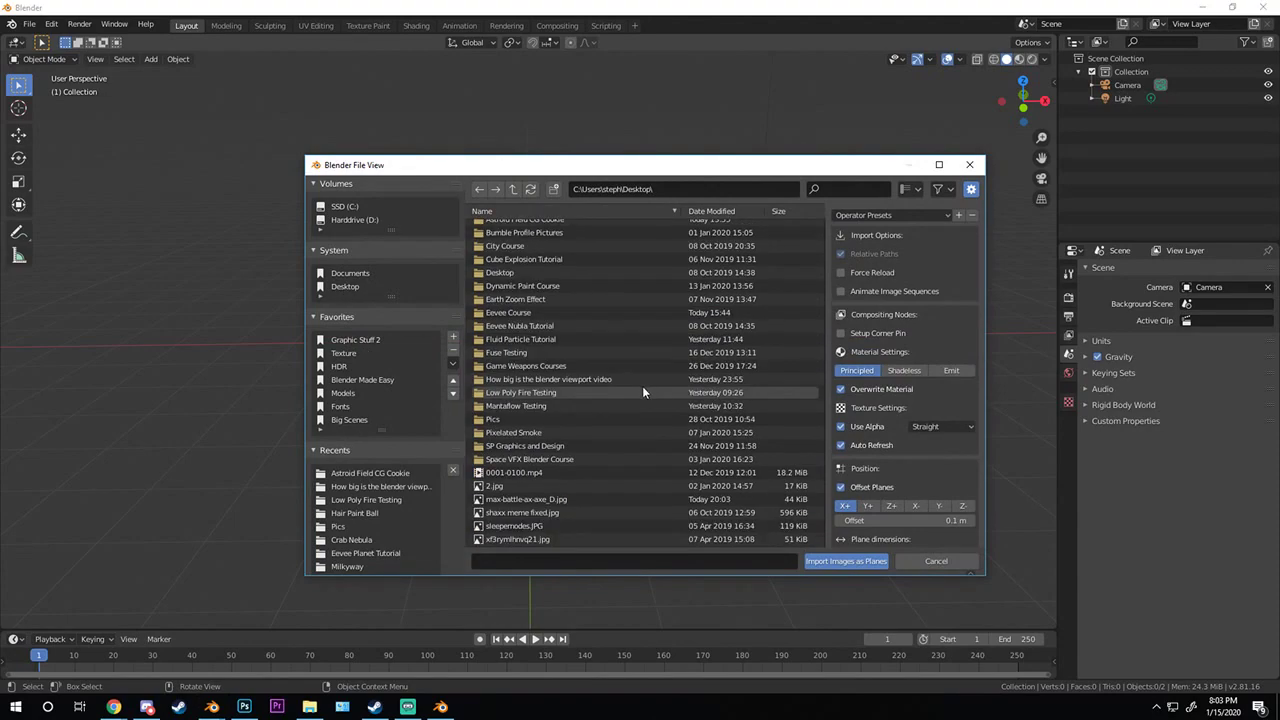
pyautogui.doubleClick(517, 499)
# - Switch the viewport to material preview shading to display the axe image on the plane
pyautogui.scroll(5, 484, 318)
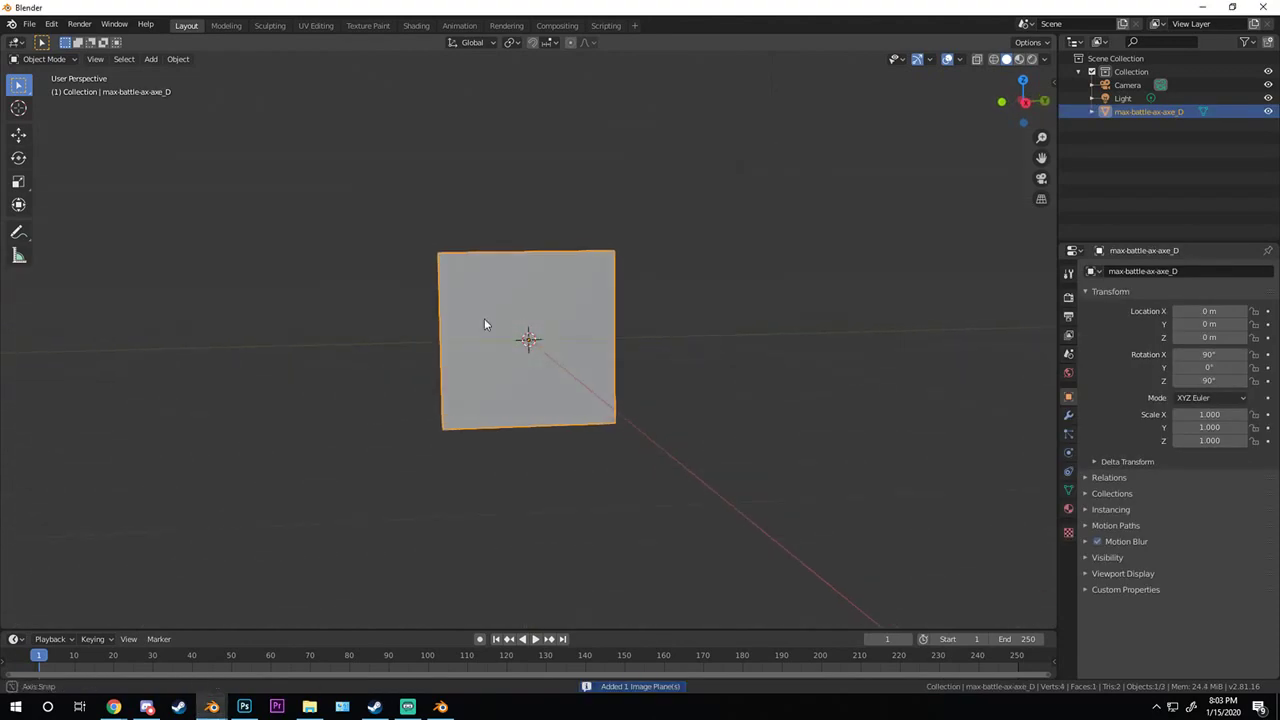
pyautogui.press('z')
pyautogui.moveTo(484, 318)
pyautogui.mouseDown(button='middle')
pyautogui.moveTo(656, 331)
pyautogui.moveTo(643, 309)
pyautogui.moveTo(671, 300)
pyautogui.moveTo(587, 297)
pyautogui.mouseUp(button='middle')
pyautogui.click(578, 328)
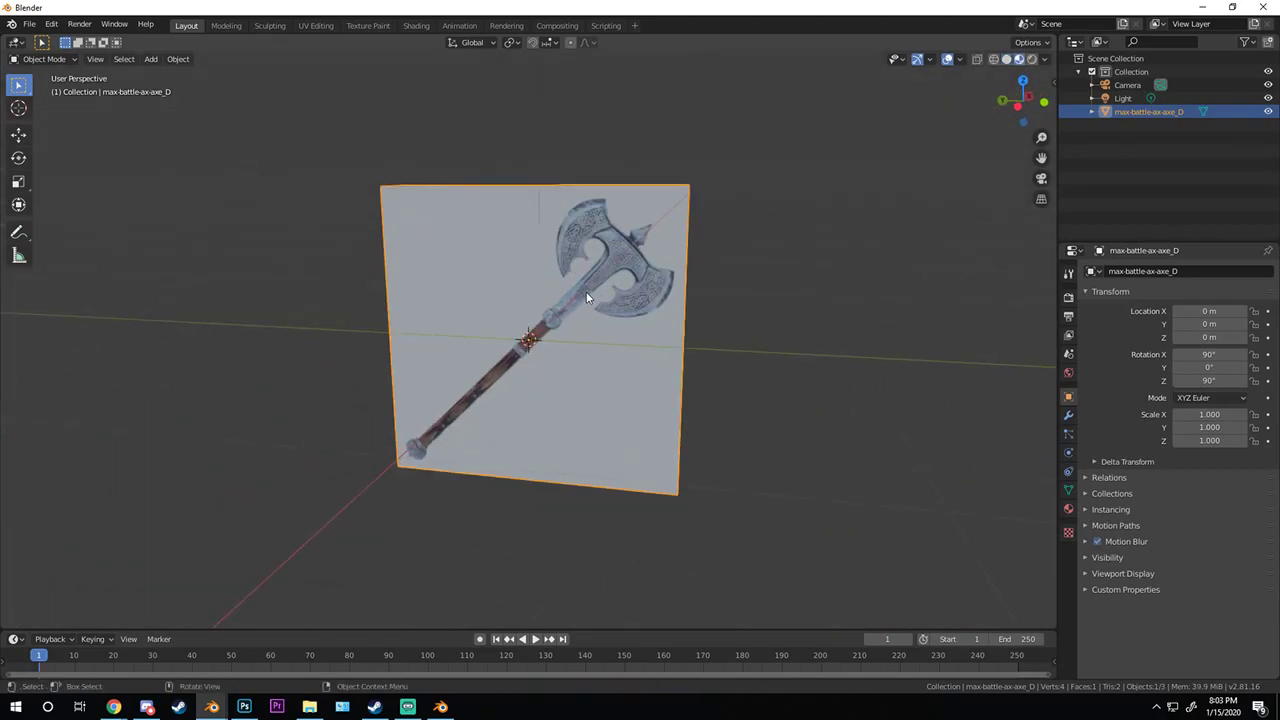
# - Rotate the axe image plane 90 degrees about the Z axis and view it from the front
pyautogui.press('KP_1')
pyautogui.press('r')
pyautogui.write('90')
pyautogui.press('Return')
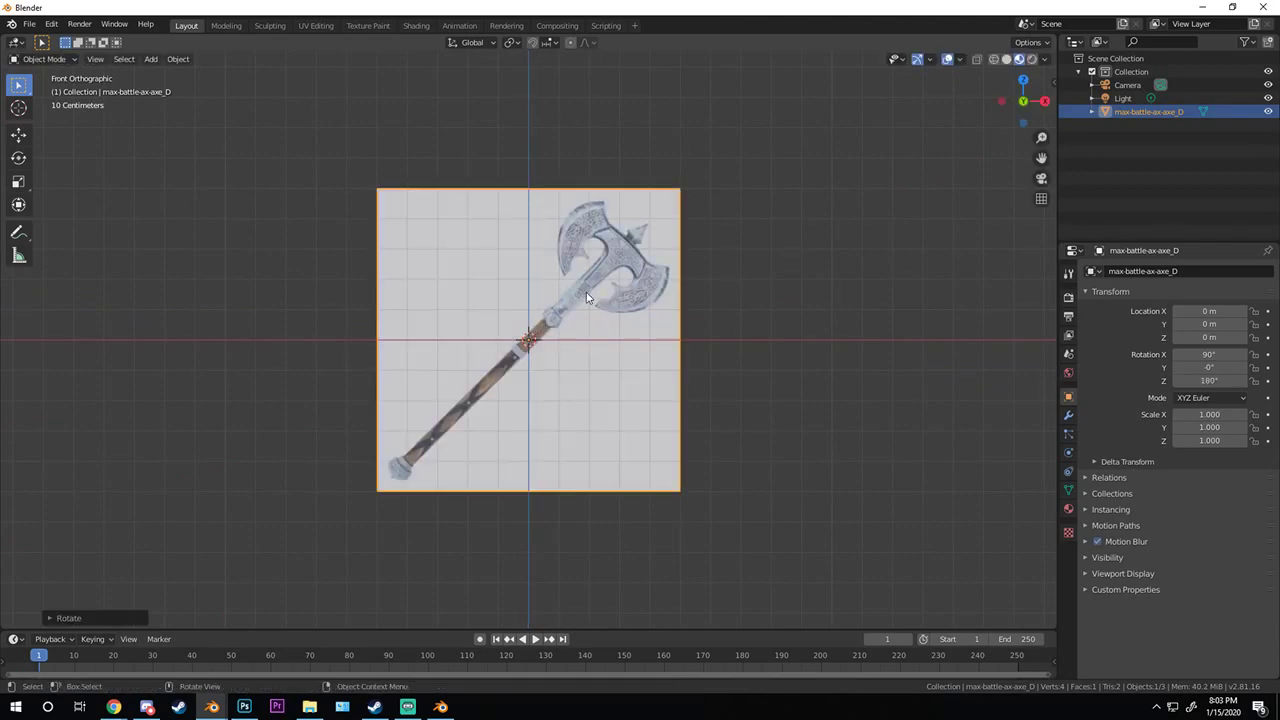
# - Rotate the axe image plane by -45 degrees in front view so the axe stands upright
pyautogui.press('r')
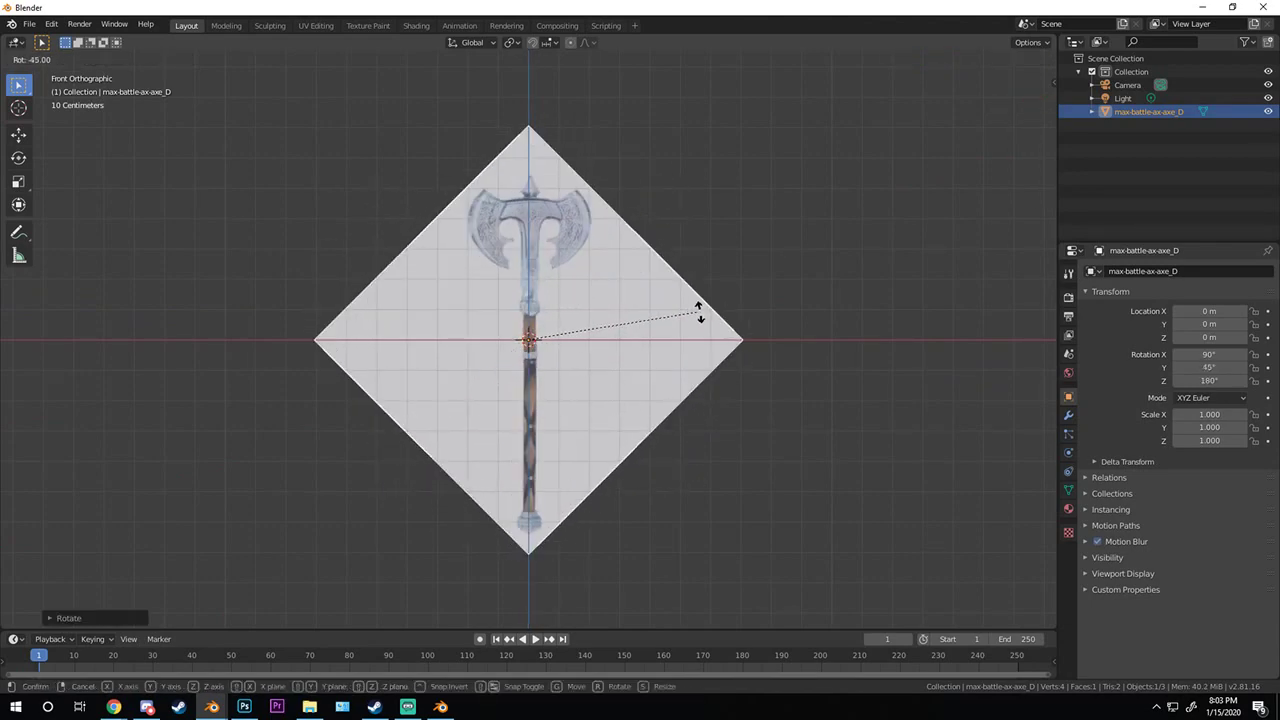
pyautogui.click(700, 315)
pyautogui.scroll(3, 651, 313)
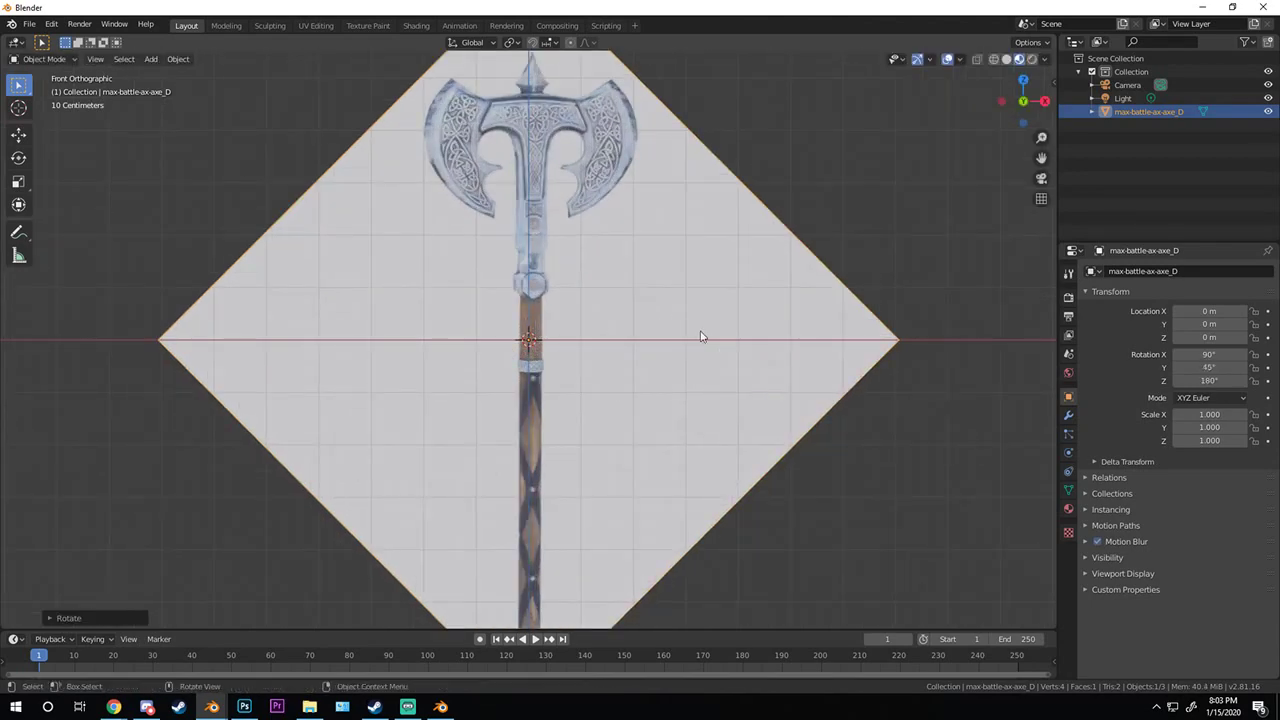
pyautogui.press('n')
pyautogui.press('n')
pyautogui.click(1068, 533)
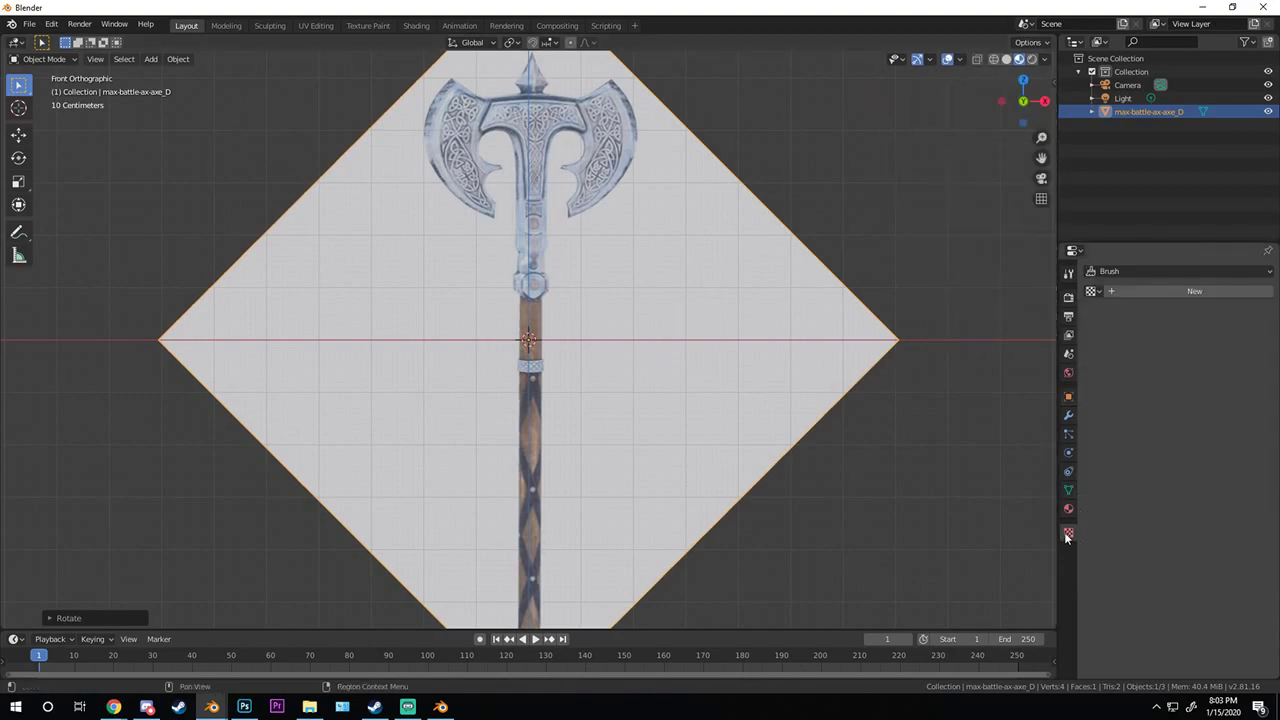
# - Scale the axe image plane down slightly and reposition it so the handle is centred on the vertical axis
pyautogui.press('s')
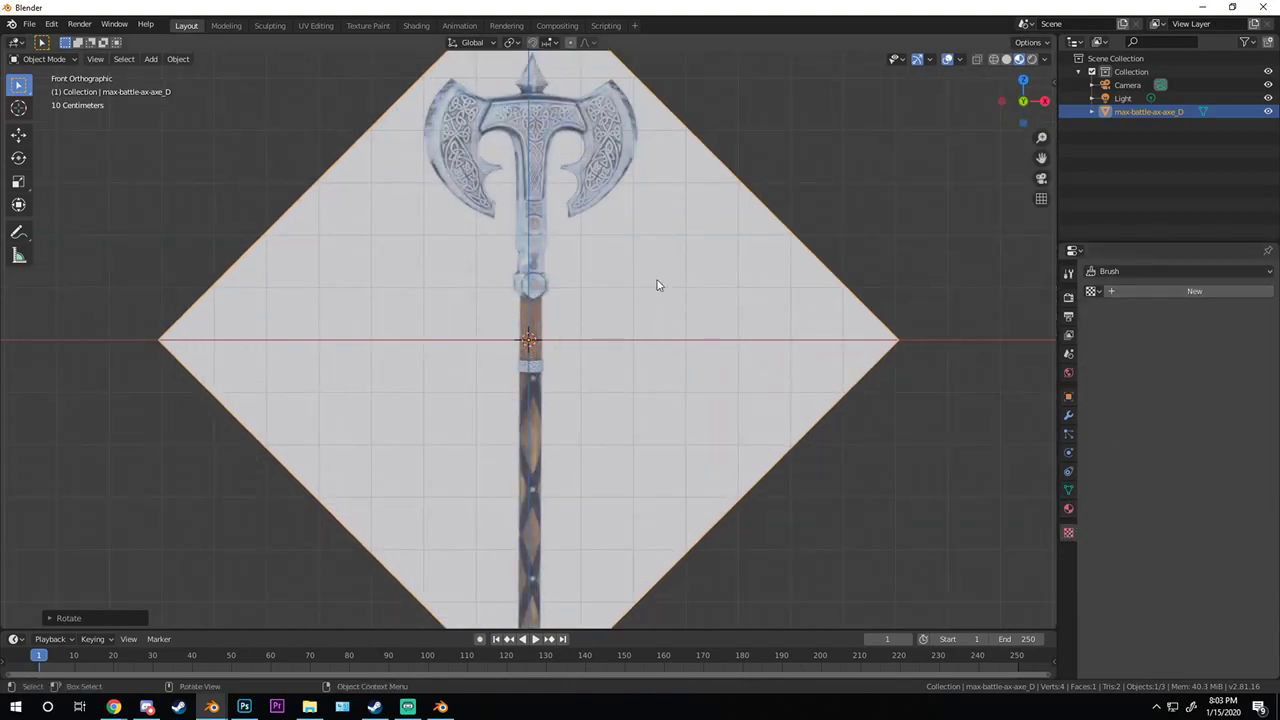
pyautogui.click(646, 293)
pyautogui.press('g')
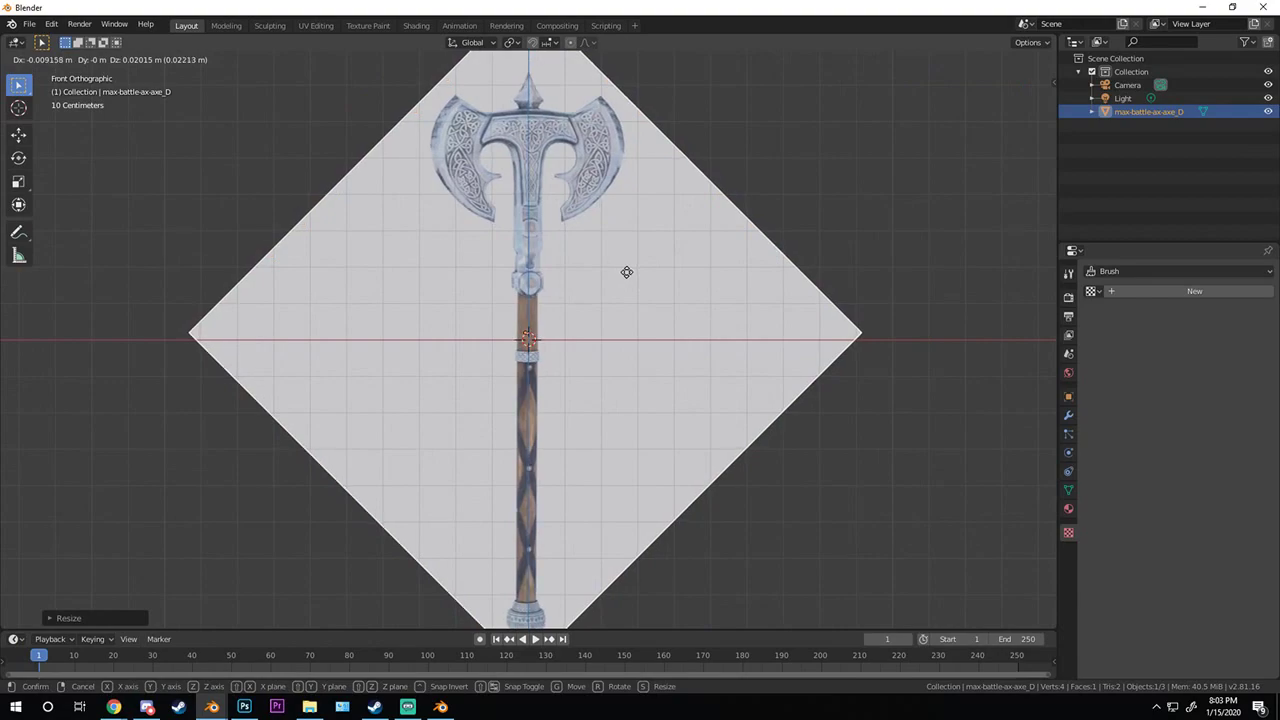
pyautogui.click(629, 277)
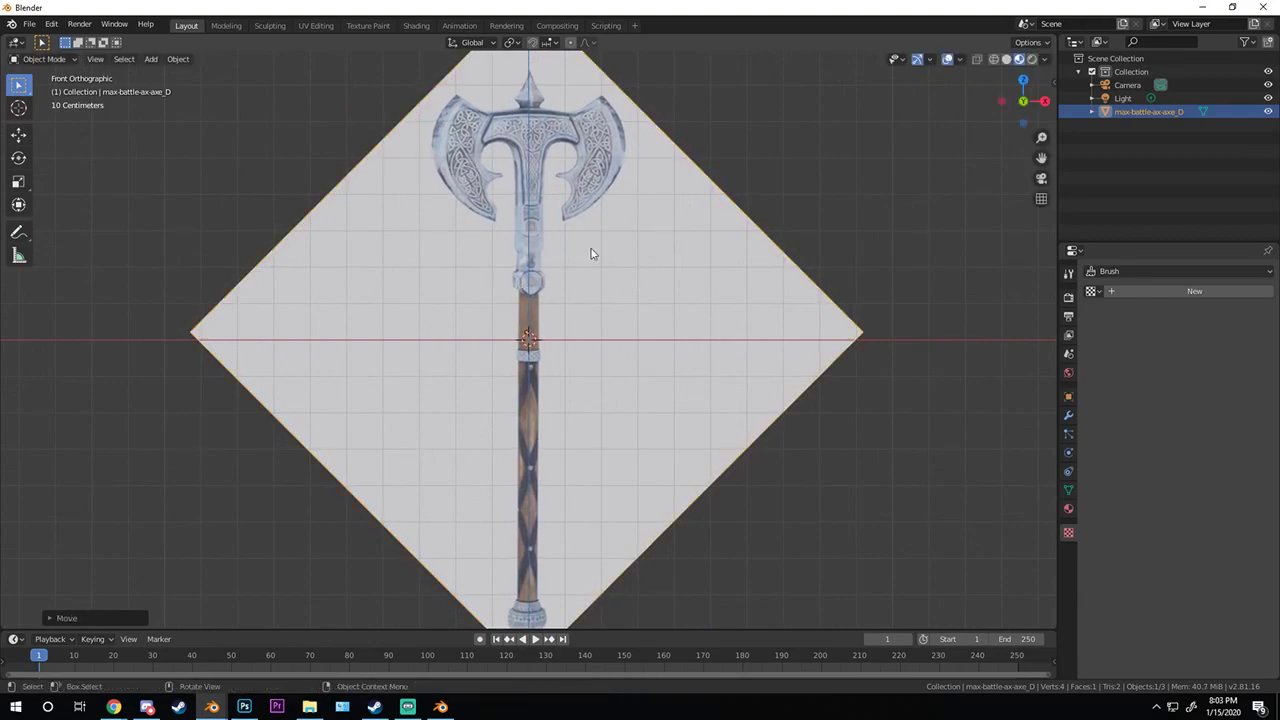
pyautogui.scroll(-3, 548, 292)
pyautogui.scroll(5, 560, 321)
# - Add a cylinder mesh at the origin and scale it down to roughly the axe handle's width
pyautogui.hotkey('shift', 'a')
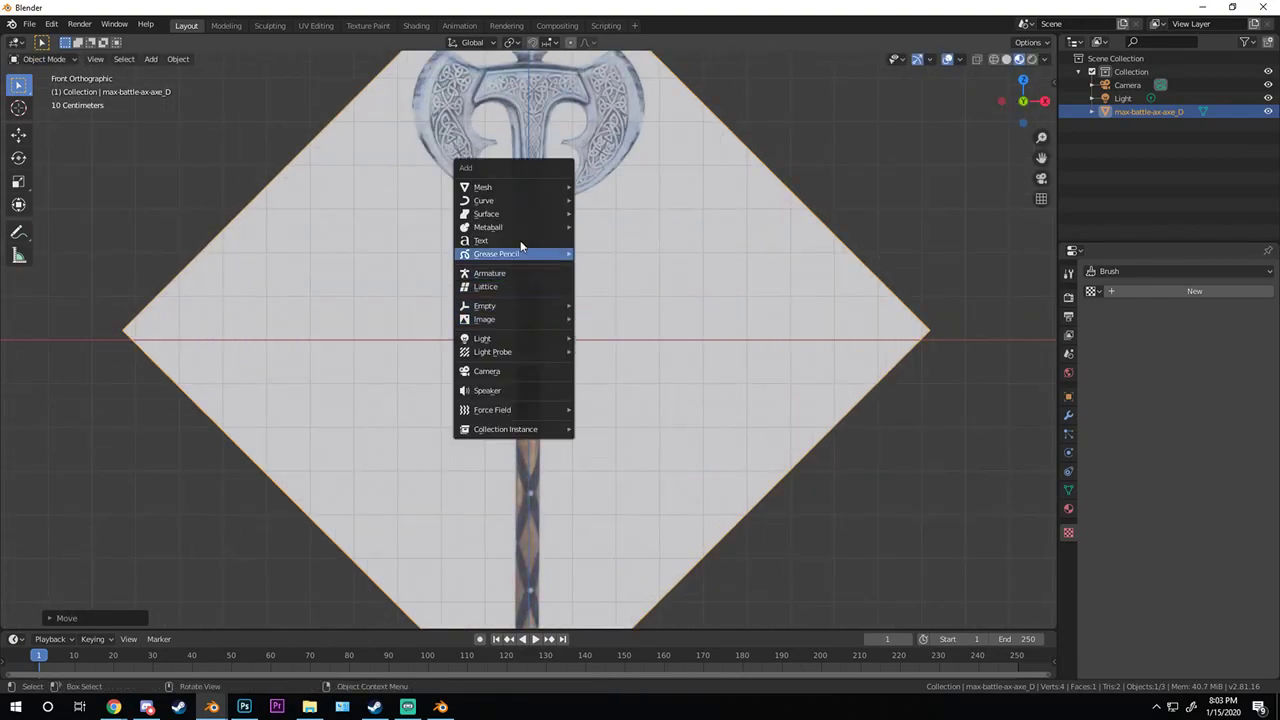
pyautogui.moveTo(514, 186)
pyautogui.click(607, 253)
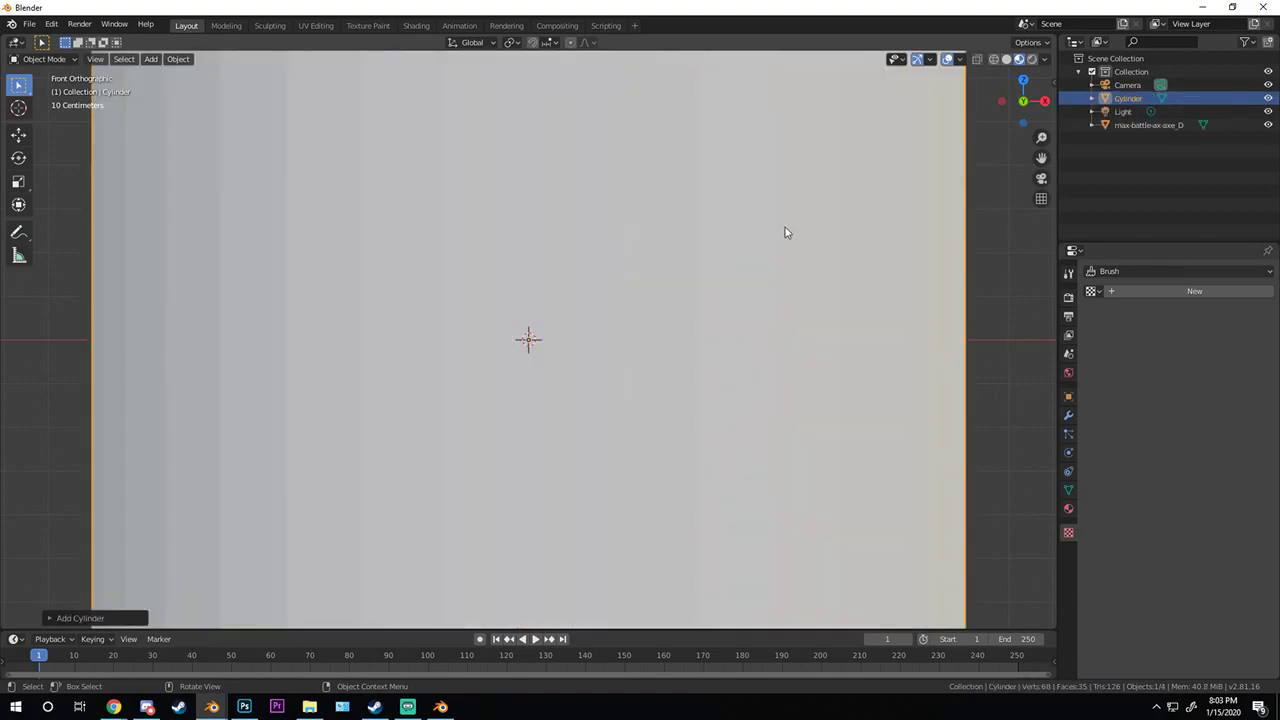
pyautogui.press('s')
pyautogui.click(582, 292)
pyautogui.press('s')
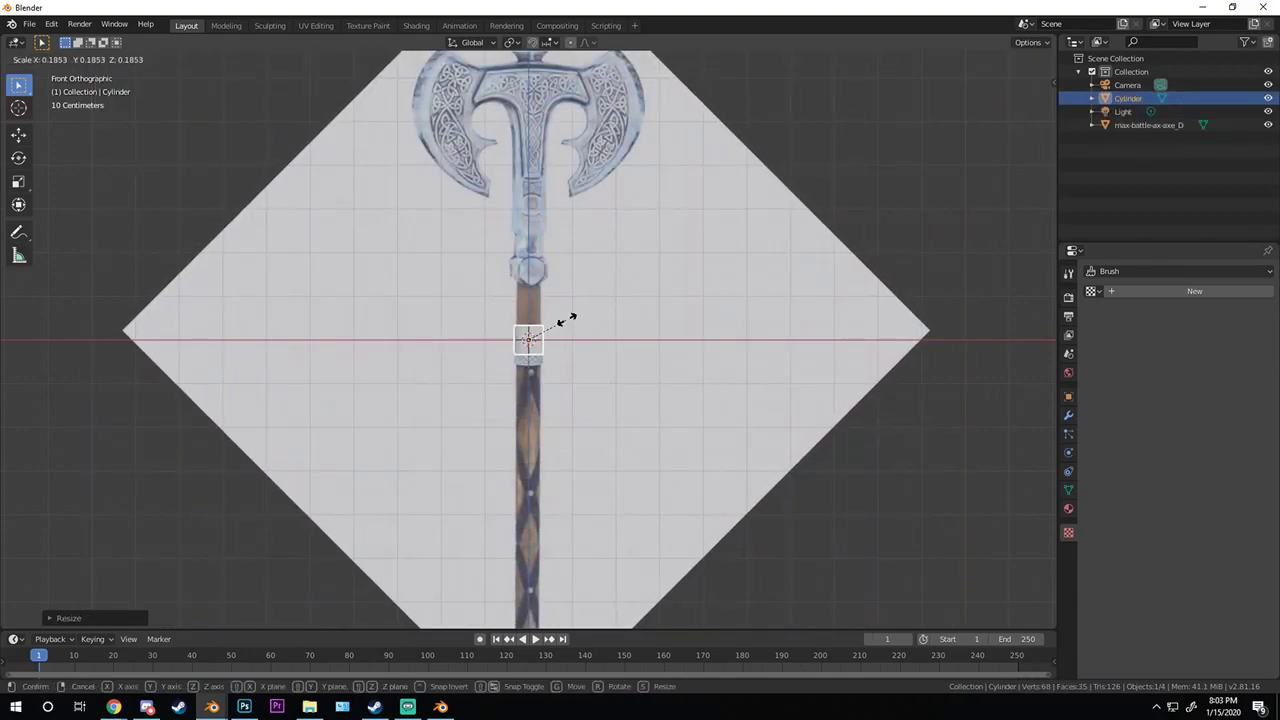
pyautogui.click(566, 322)
# - Switch the viewport to wireframe shading and delete the axe image plane
pyautogui.hotkey('shift', 'z')
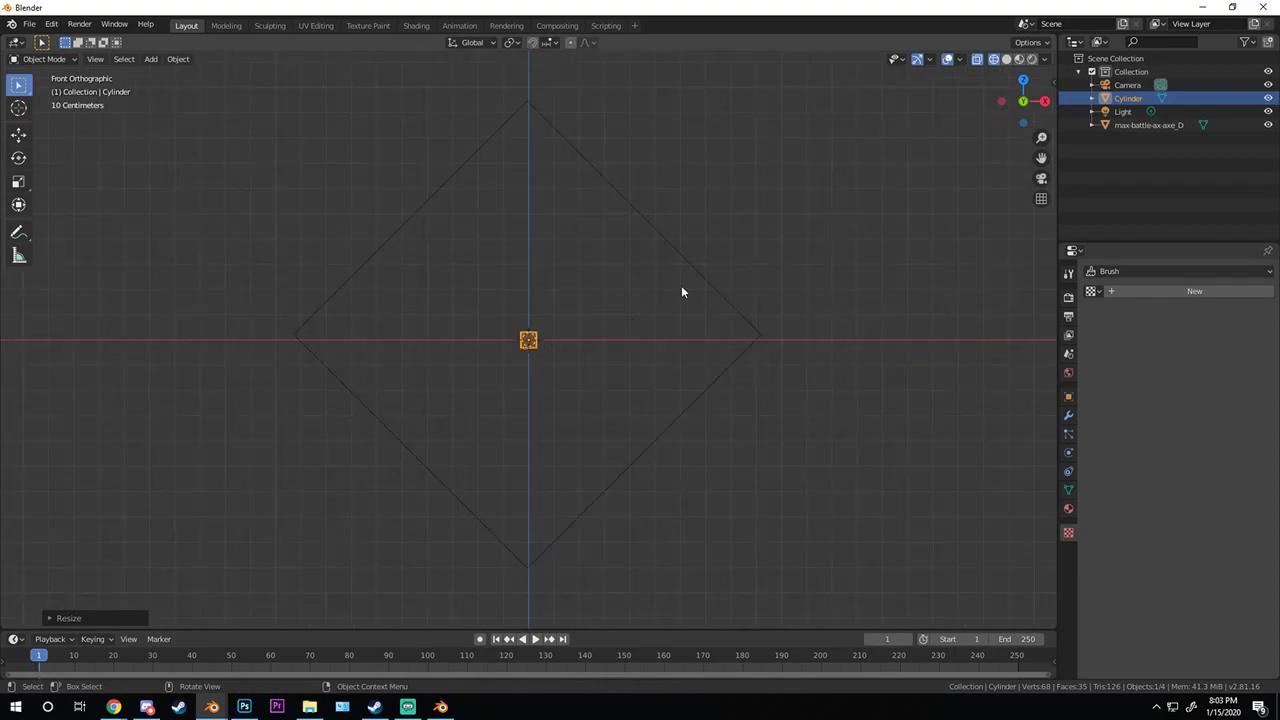
pyautogui.click(691, 265)
pyautogui.press('x')
pyautogui.click(592, 323)
# - Add max-battle-ax-axe_D.jpg from the Desktop as a background image aligned to the front view
pyautogui.hotkey('shift', 'a')
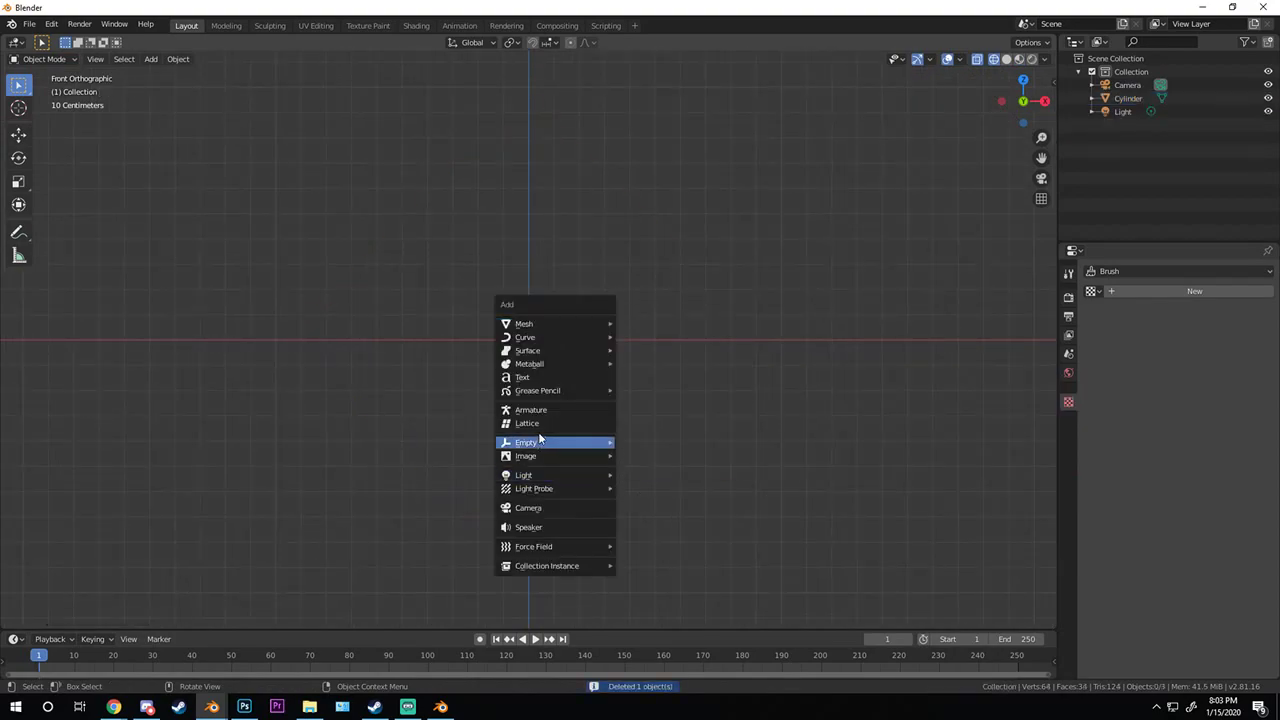
pyautogui.moveTo(544, 463)
pyautogui.click(674, 470)
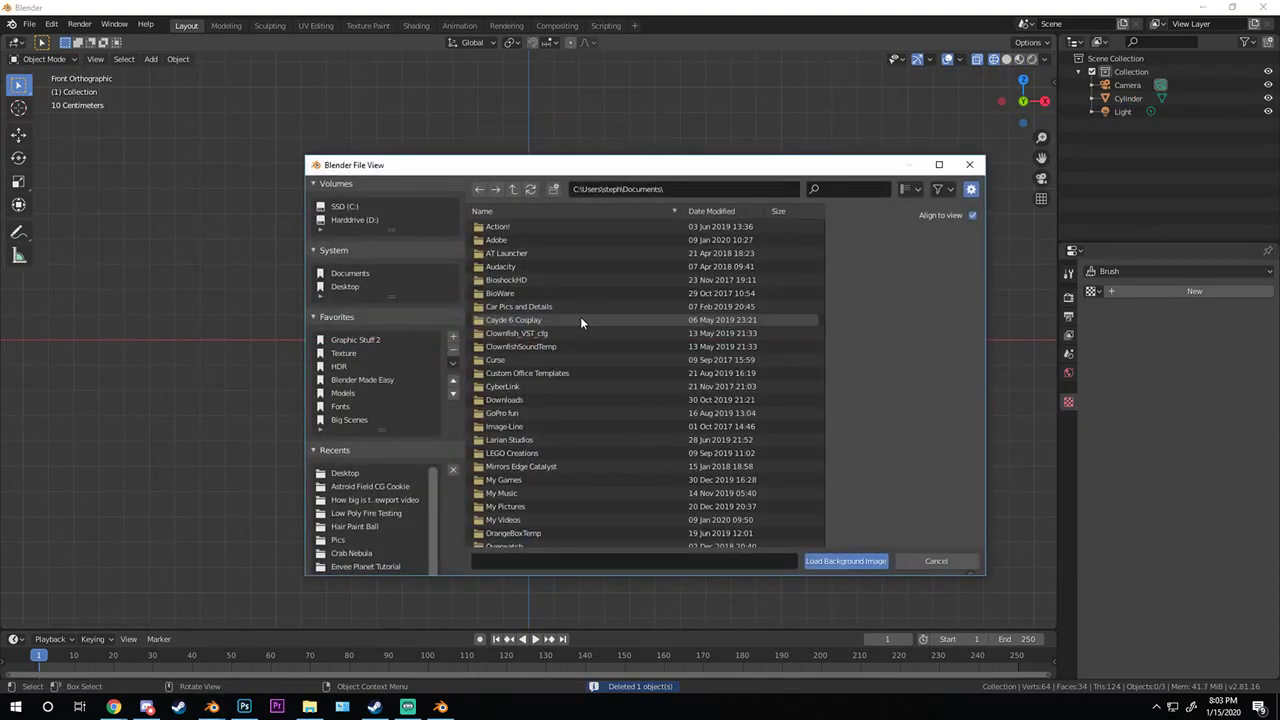
pyautogui.scroll(-2, 505, 453)
pyautogui.scroll(-1, 387, 385)
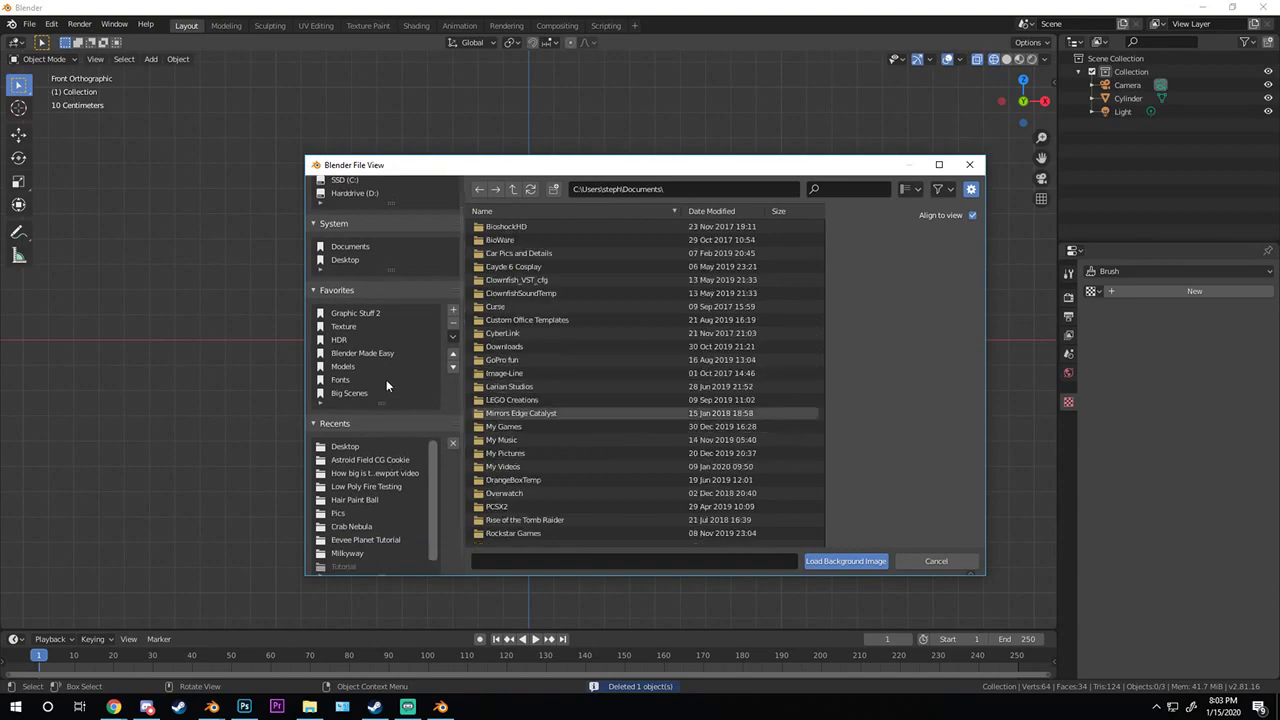
pyautogui.click(344, 260)
pyautogui.scroll(-2, 530, 420)
pyautogui.click(545, 500)
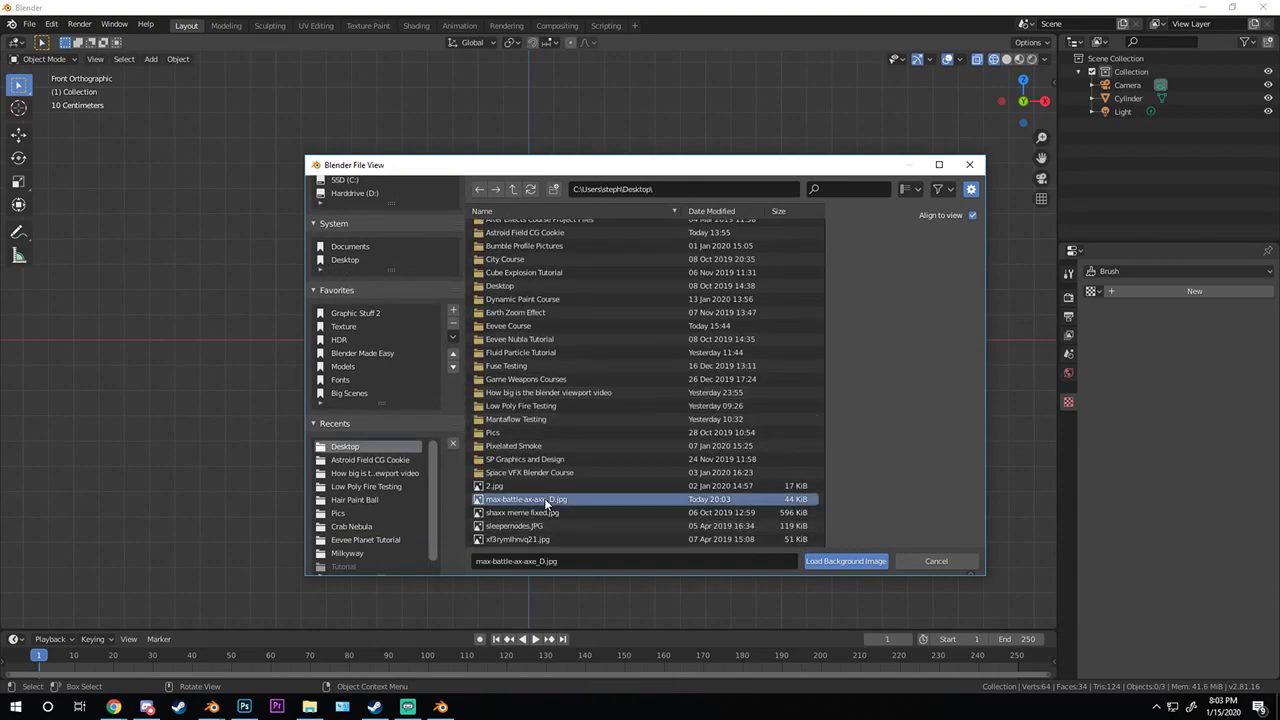
pyautogui.doubleClick(545, 500)
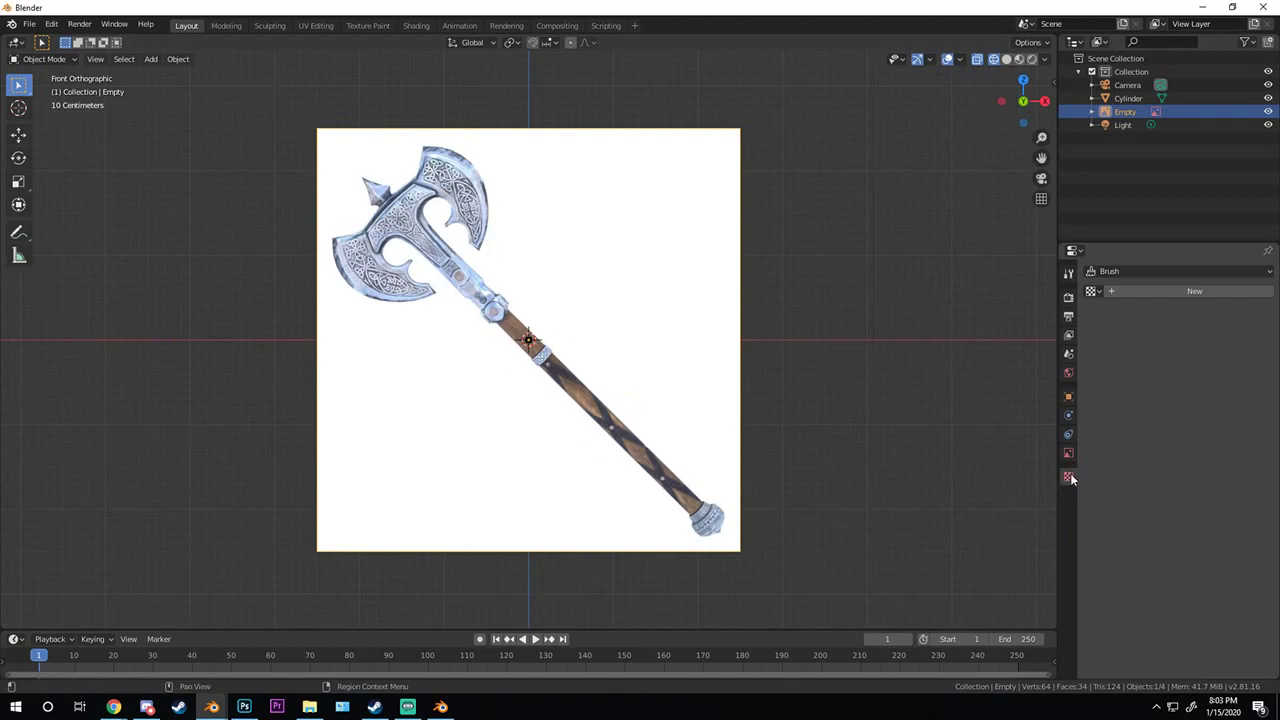
# - Enable Use Alpha on the axe background image and set its transparency to 0.410
pyautogui.click(1068, 453)
pyautogui.scroll(3, 694, 409)
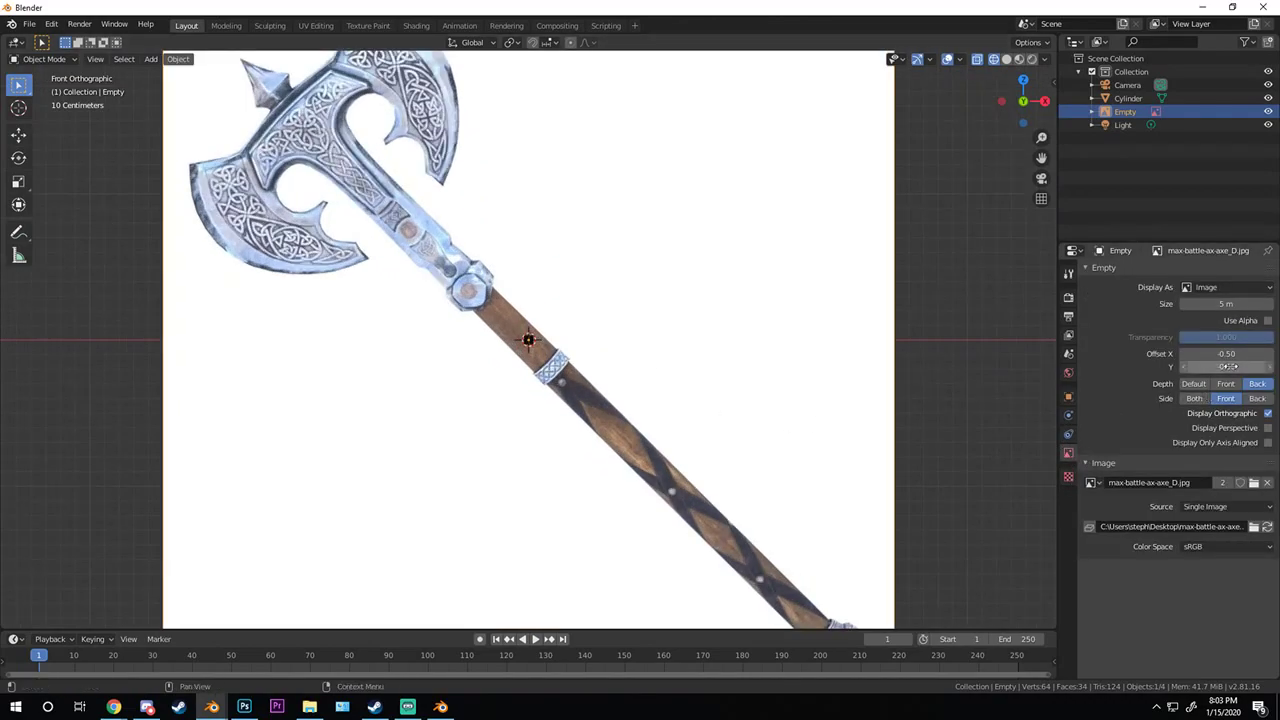
pyautogui.click(1268, 320)
pyautogui.moveTo(1264, 337); pyautogui.dragTo(1217, 337)
pyautogui.scroll(-3, 758, 325)
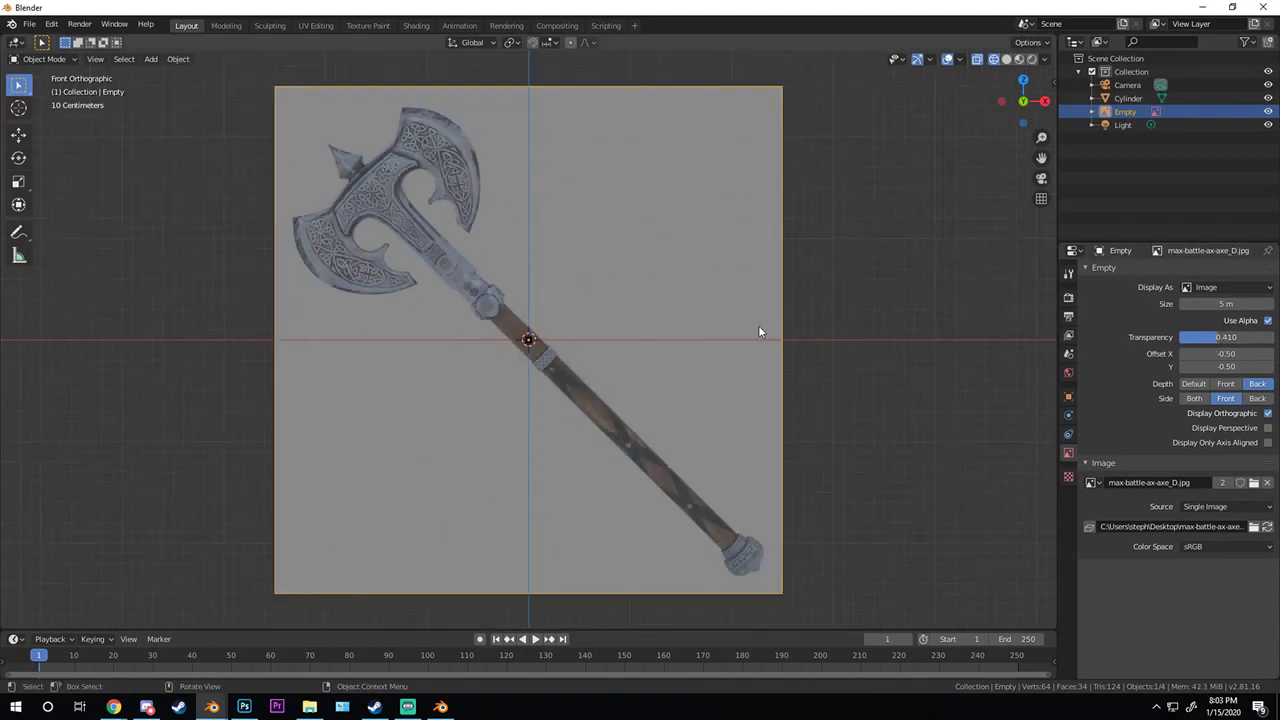
# - Rotate the background image so the axe stands upright, and scale it down until the handle nearly matches the cylinder's width
pyautogui.press('r')
pyautogui.click(742, 532)
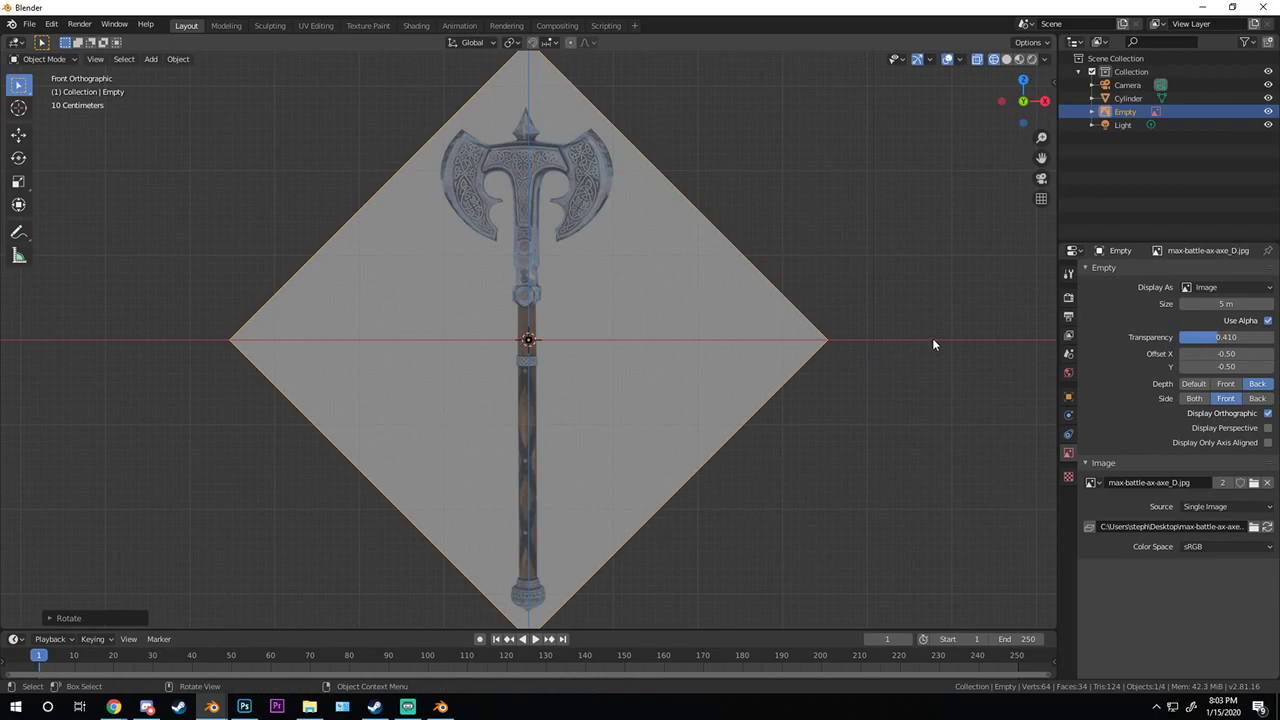
pyautogui.press('s')
pyautogui.click(742, 348)
pyautogui.scroll(8, 554, 384)
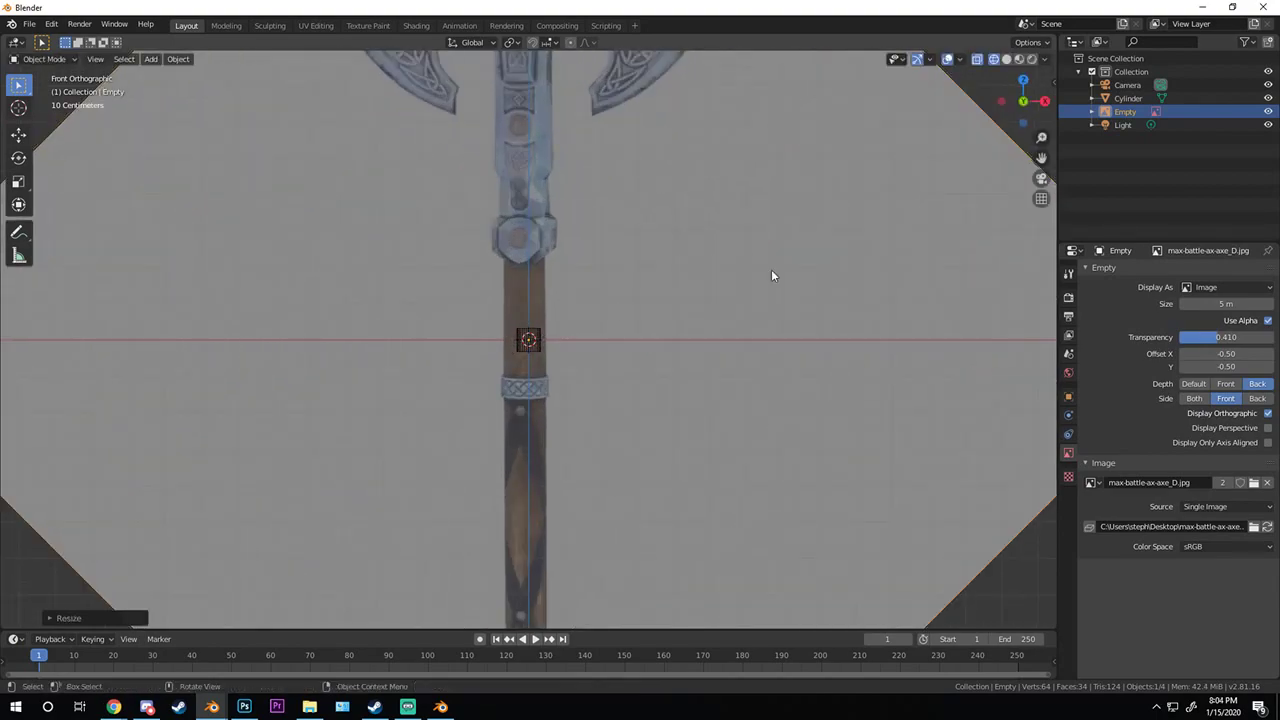
pyautogui.scroll(-4, 771, 275)
pyautogui.press('s')
pyautogui.click(680, 300)
pyautogui.scroll(3, 551, 347)
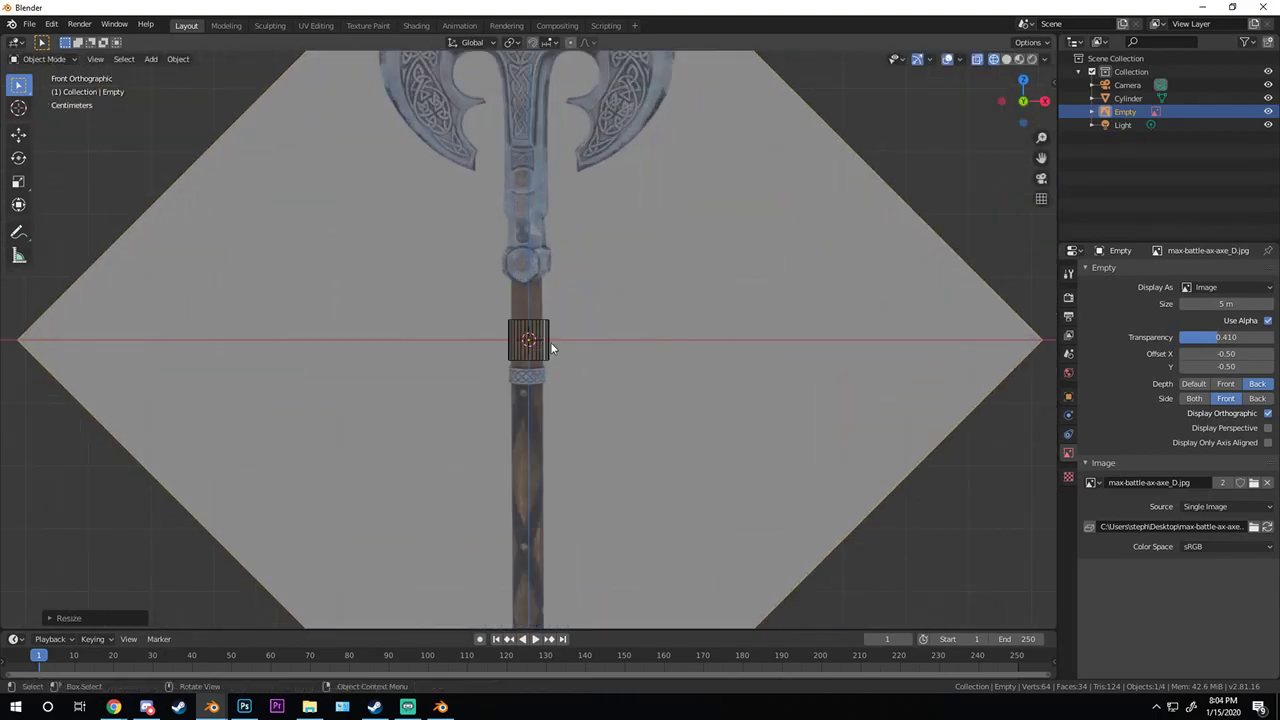
# - Centre the cylinder over the axe handle and scale it down to the handle's width
pyautogui.click(550, 343)
pyautogui.scroll(4, 560, 335)
pyautogui.press('g')
pyautogui.click(690, 307)
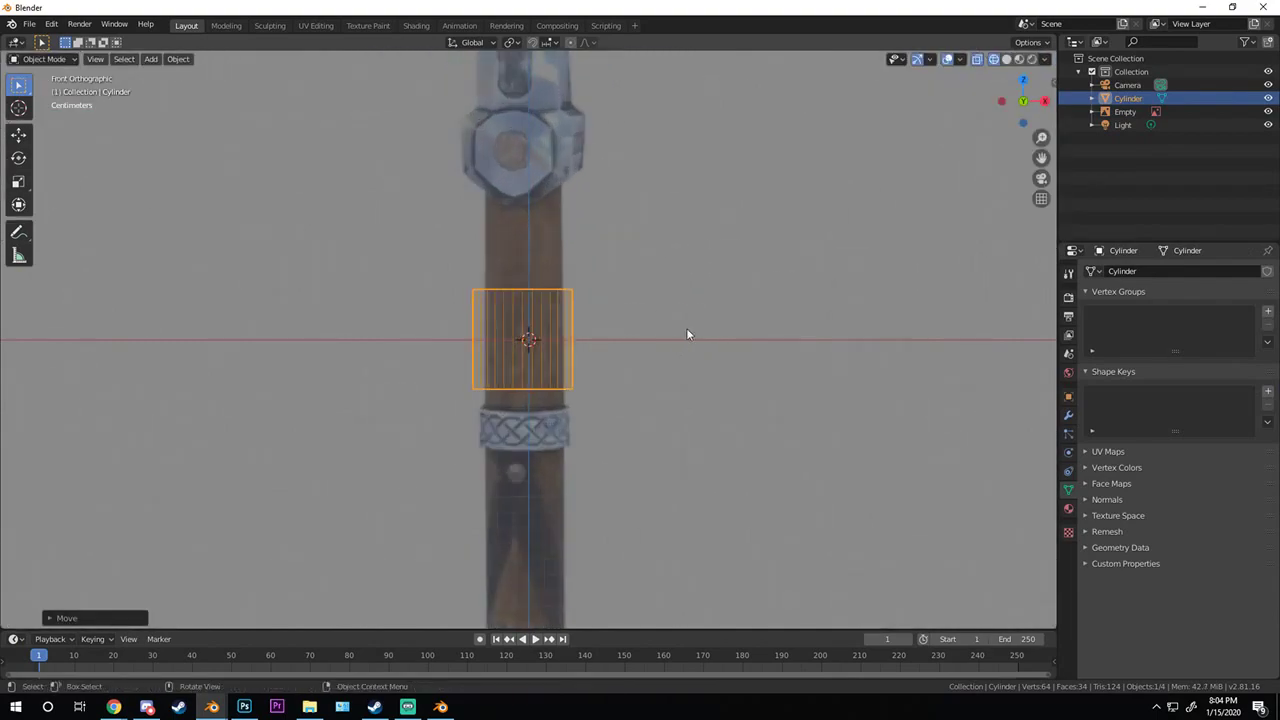
pyautogui.scroll(-5, 669, 370)
pyautogui.scroll(5, 615, 335)
pyautogui.press('s')
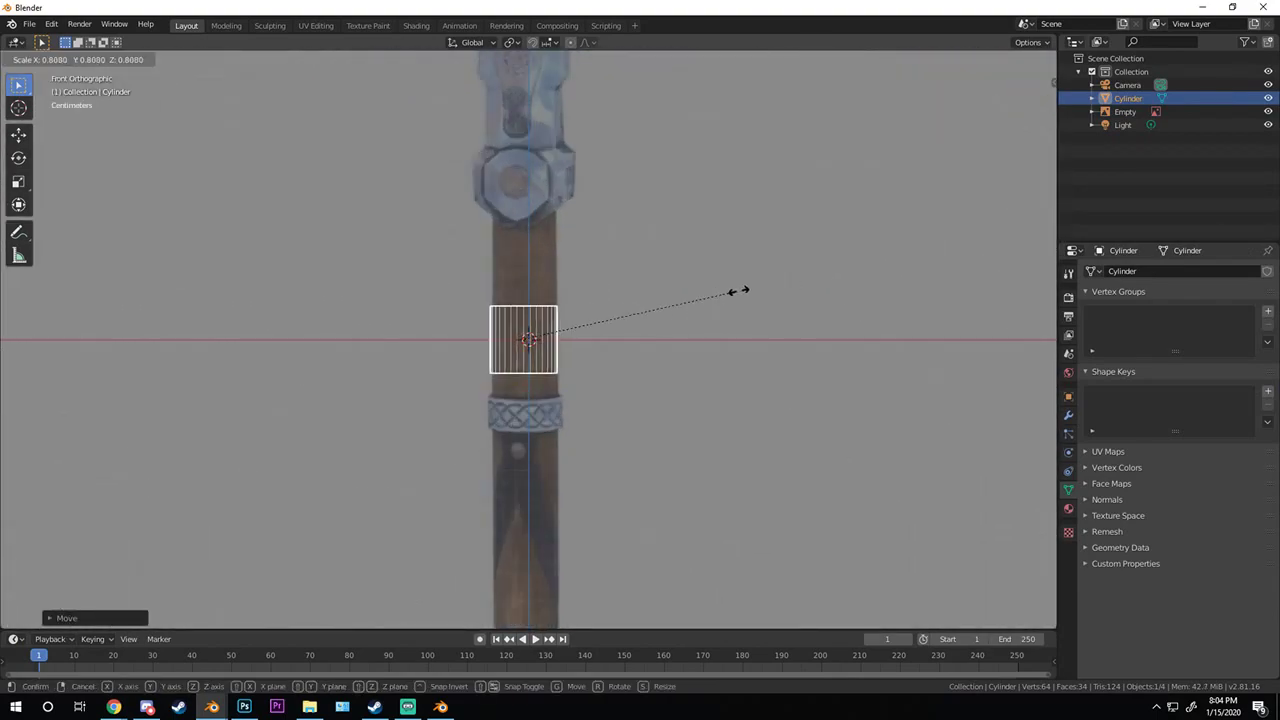
pyautogui.click(720, 292)
# - In Edit Mode, move the cylinder's bottom edge loop down along Z by about 0.02 m to the top of the decorative band
pyautogui.scroll(4, 561, 400)
pyautogui.press('Tab')
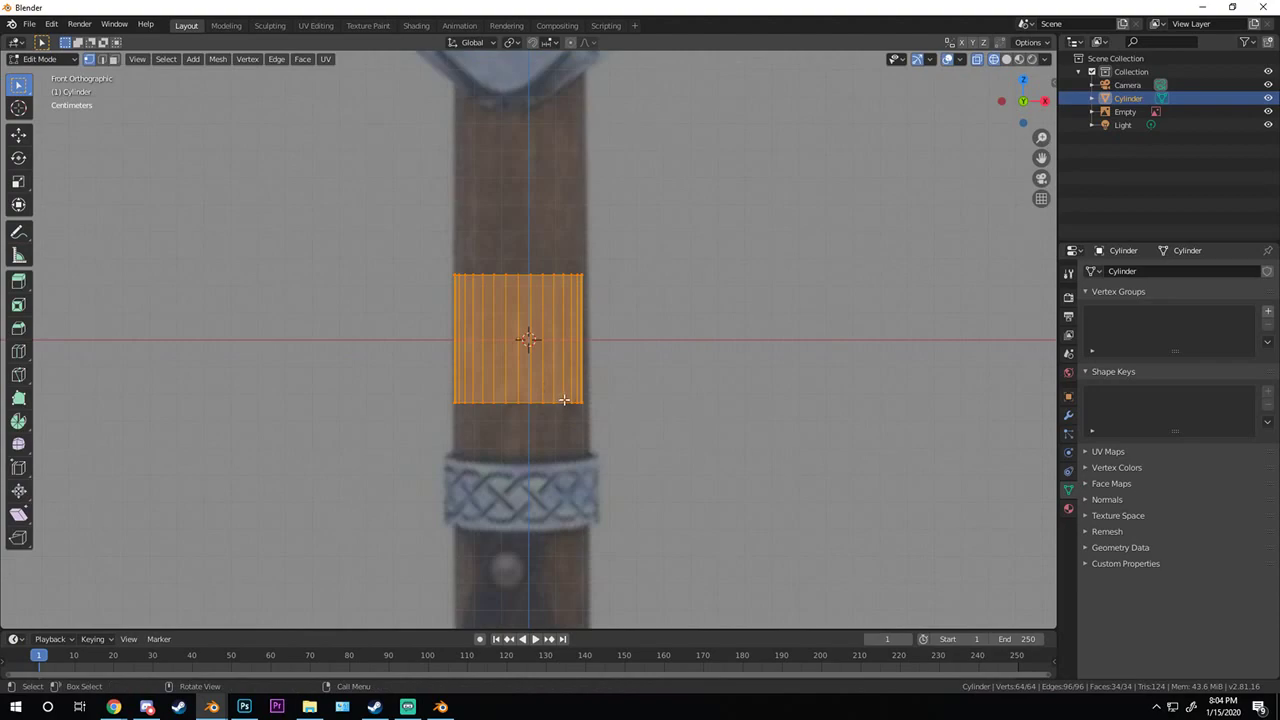
pyautogui.hotkey('alt', 'a')
pyautogui.keyDown('alt'); pyautogui.click(482, 403); pyautogui.keyUp('alt')
pyautogui.scroll(-1, 600, 450)
pyautogui.press('g')
pyautogui.press('z')
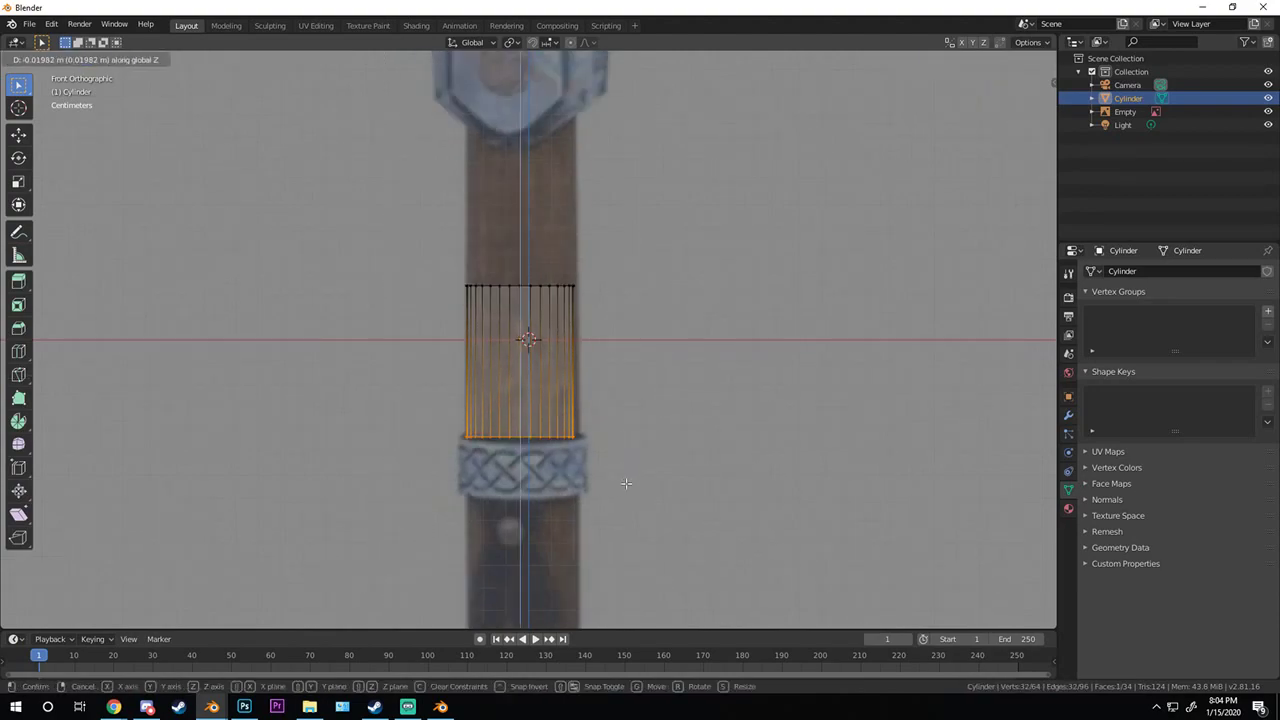
pyautogui.click(626, 483)
# - Extrude the bottom loop in place, widen it to the decorative band, and extend the band section down to its lower edge
pyautogui.scroll(1, 626, 483)
pyautogui.keyDown('shift'); pyautogui.moveTo(649, 457); pyautogui.dragTo(615, 360, button='middle'); pyautogui.keyUp('shift')
pyautogui.press('e')
pyautogui.rightClick(615, 360)
pyautogui.press('s')
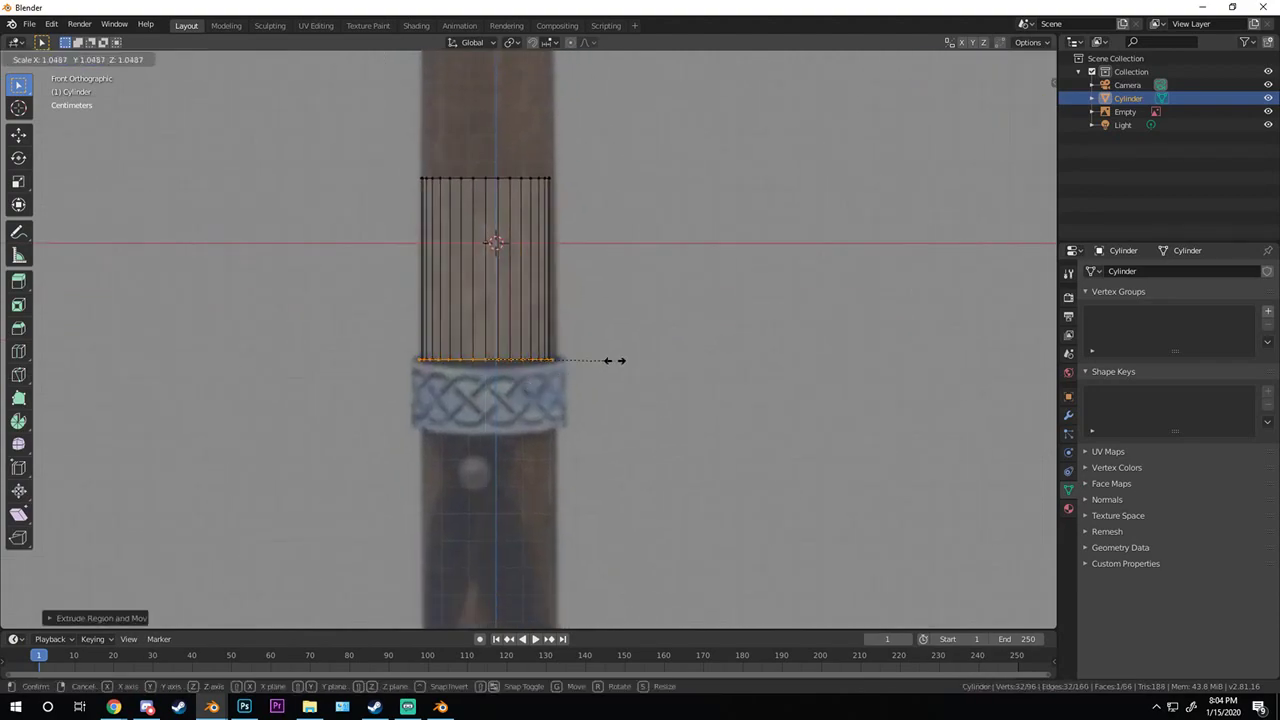
pyautogui.click(625, 357)
pyautogui.press('g')
pyautogui.press('z')
pyautogui.click(623, 434)
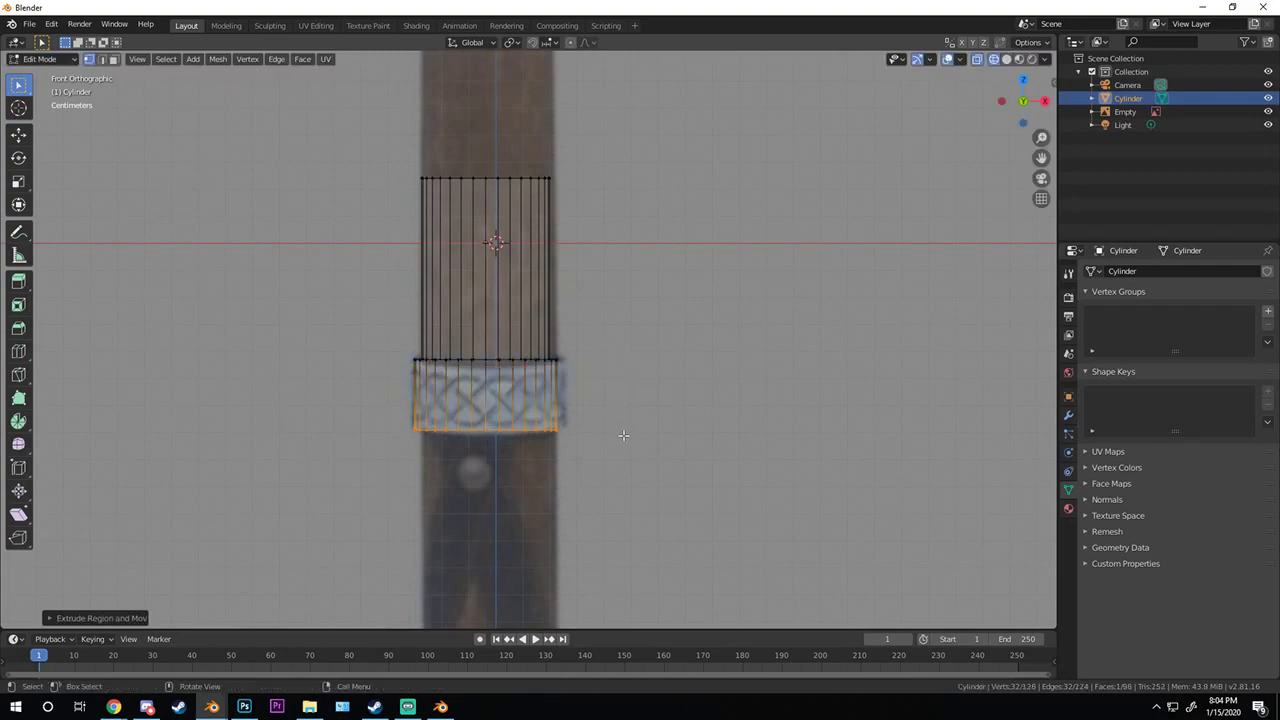
# - Narrow the loop at the band's lower edge to the handle's width and extrude it down about 0.035 m
pyautogui.press('s')
pyautogui.click(682, 426)
pyautogui.press('e')
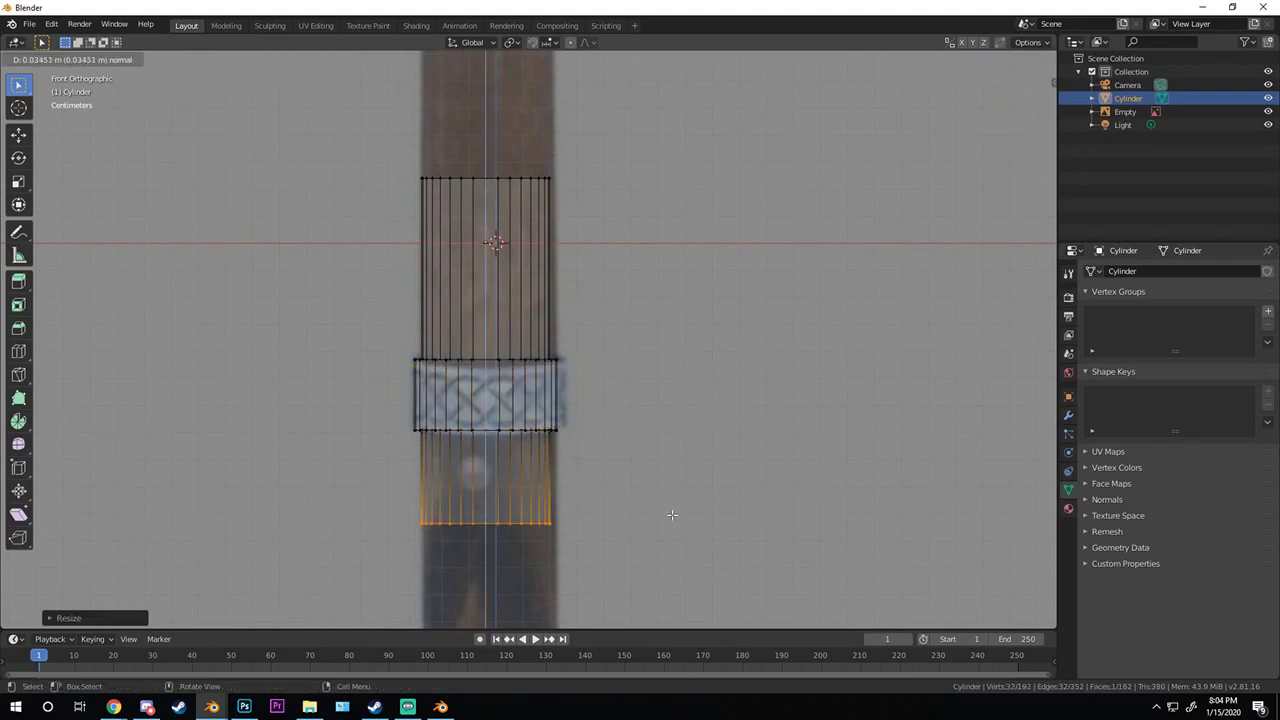
pyautogui.click(673, 515)
# - Move the handle's bottom loop down along the shaft to the top of the pommel
pyautogui.scroll(-5, 640, 502)
pyautogui.keyDown('shift'); pyautogui.moveTo(591, 487); pyautogui.dragTo(537, 240, button='middle'); pyautogui.keyUp('shift')
pyautogui.scroll(-4, 537, 240)
pyautogui.scroll(5, 499, 360)
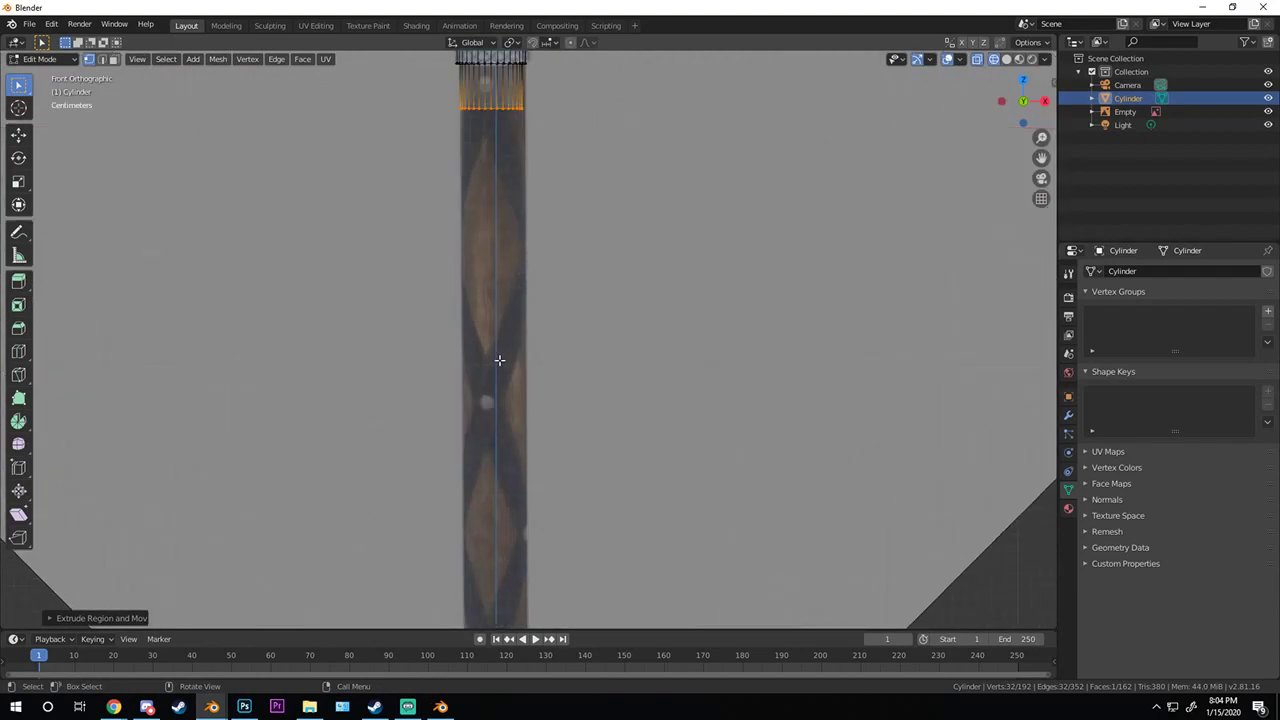
pyautogui.scroll(-4, 482, 406)
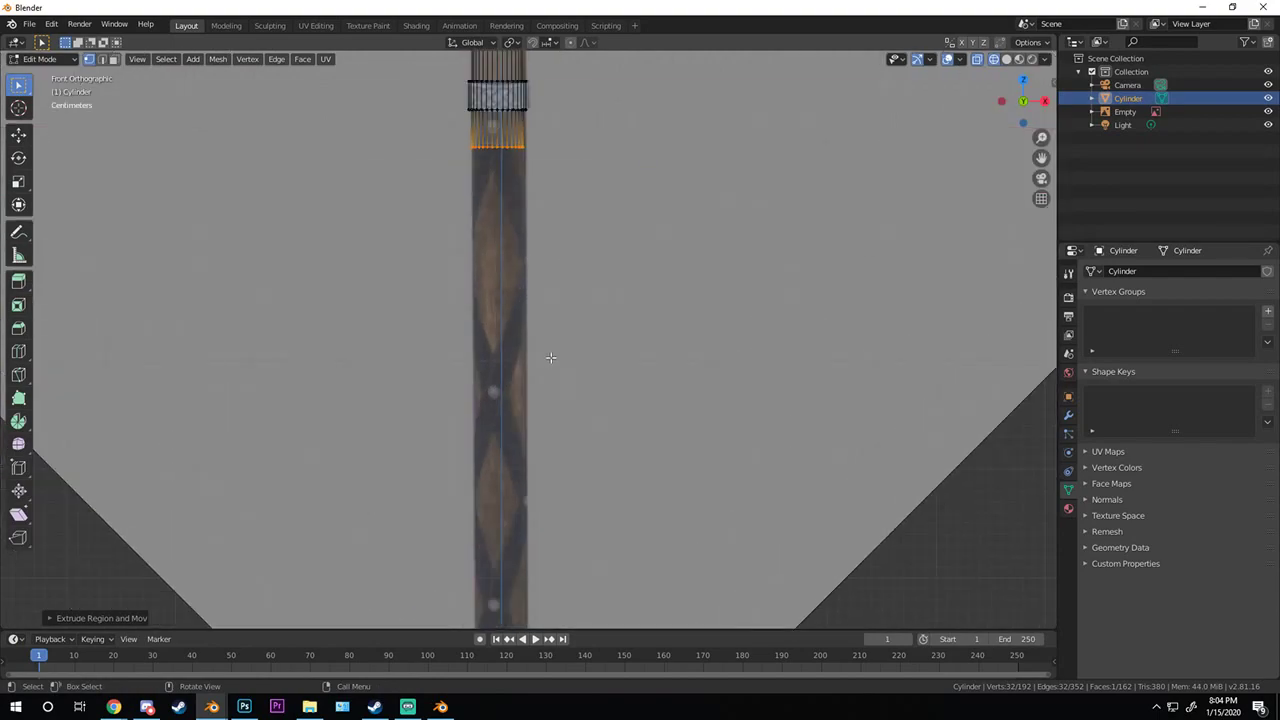
pyautogui.press('g')
pyautogui.click(571, 314)
pyautogui.keyDown('shift'); pyautogui.moveTo(571, 314); pyautogui.dragTo(596, 282, button='middle'); pyautogui.keyUp('shift')
pyautogui.scroll(7, 530, 340)
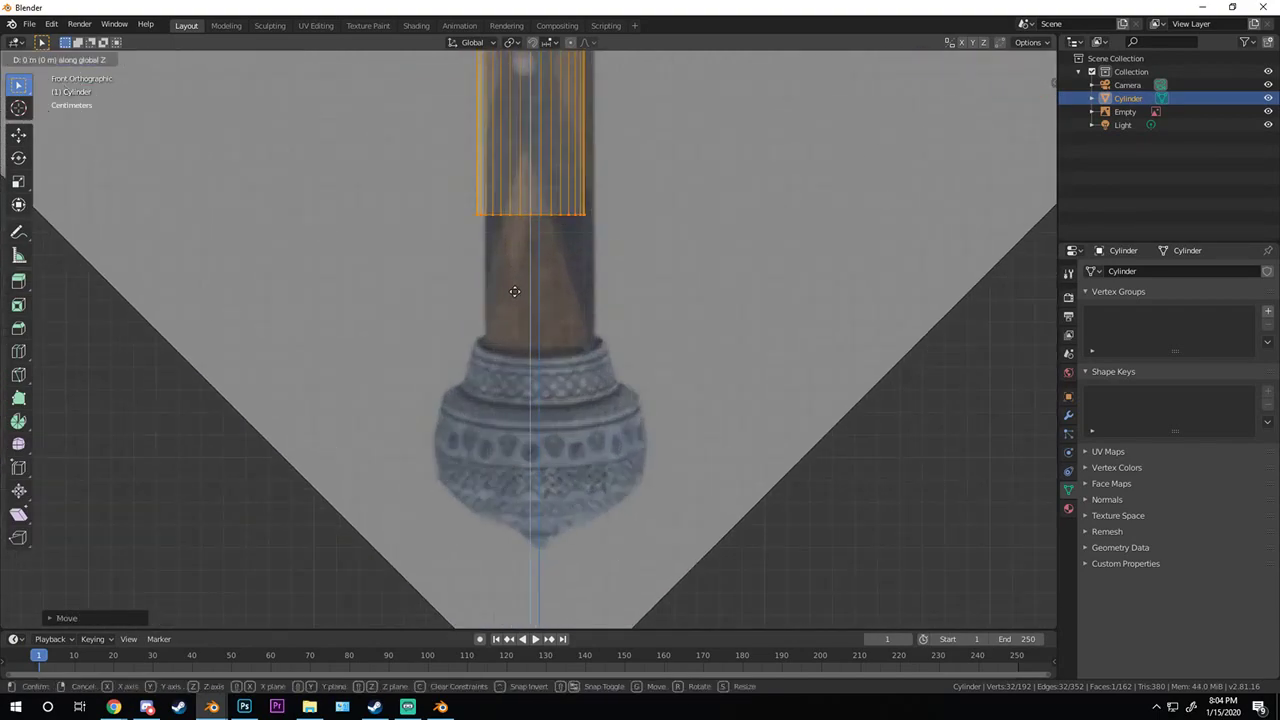
pyautogui.press('g')
pyautogui.press('z')
pyautogui.click(520, 424)
pyautogui.scroll(4, 561, 394)
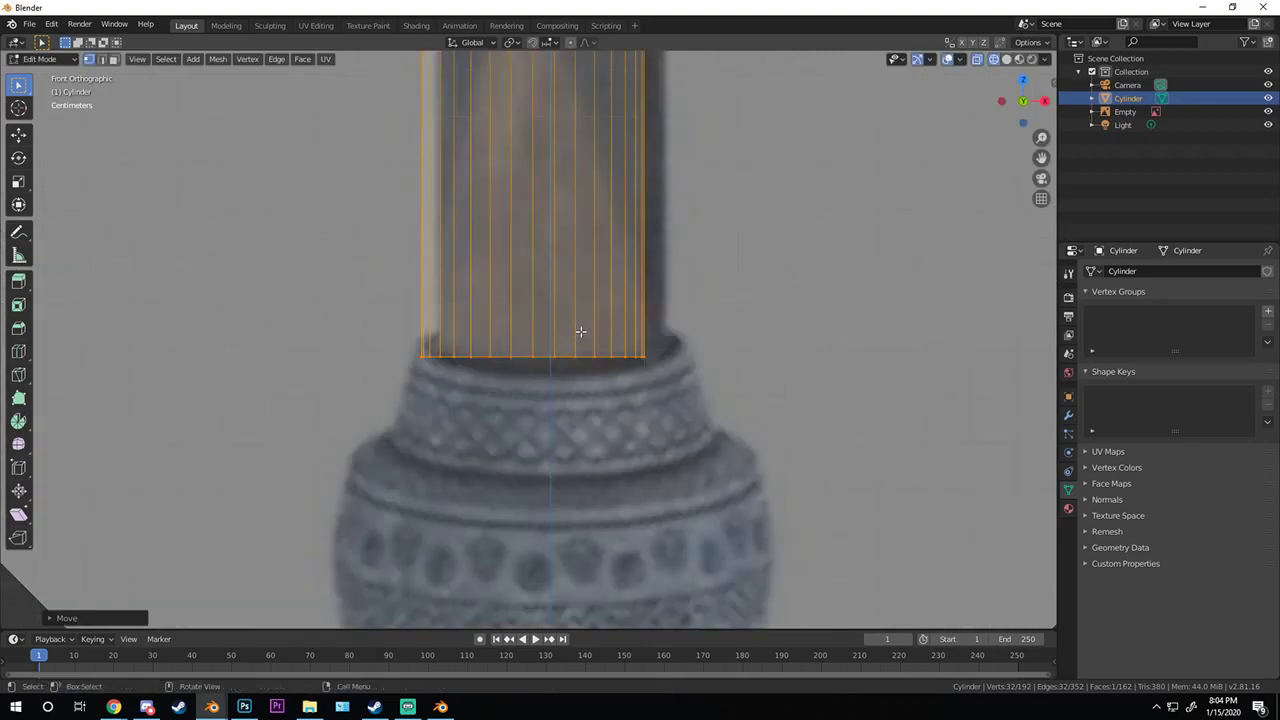
# - Extrude the handle's bottom loop in place and widen it to start the pommel collar
pyautogui.press('e')
pyautogui.press('s')
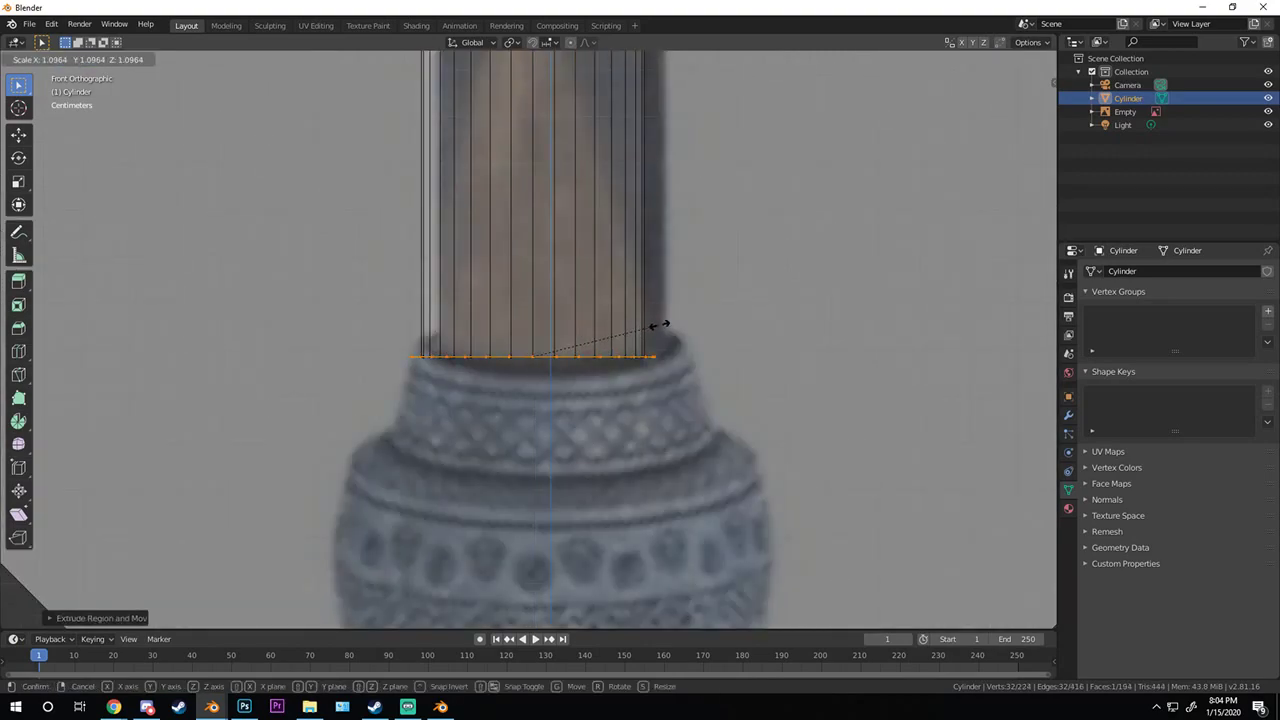
pyautogui.click(658, 325)
pyautogui.scroll(-5, 611, 355)
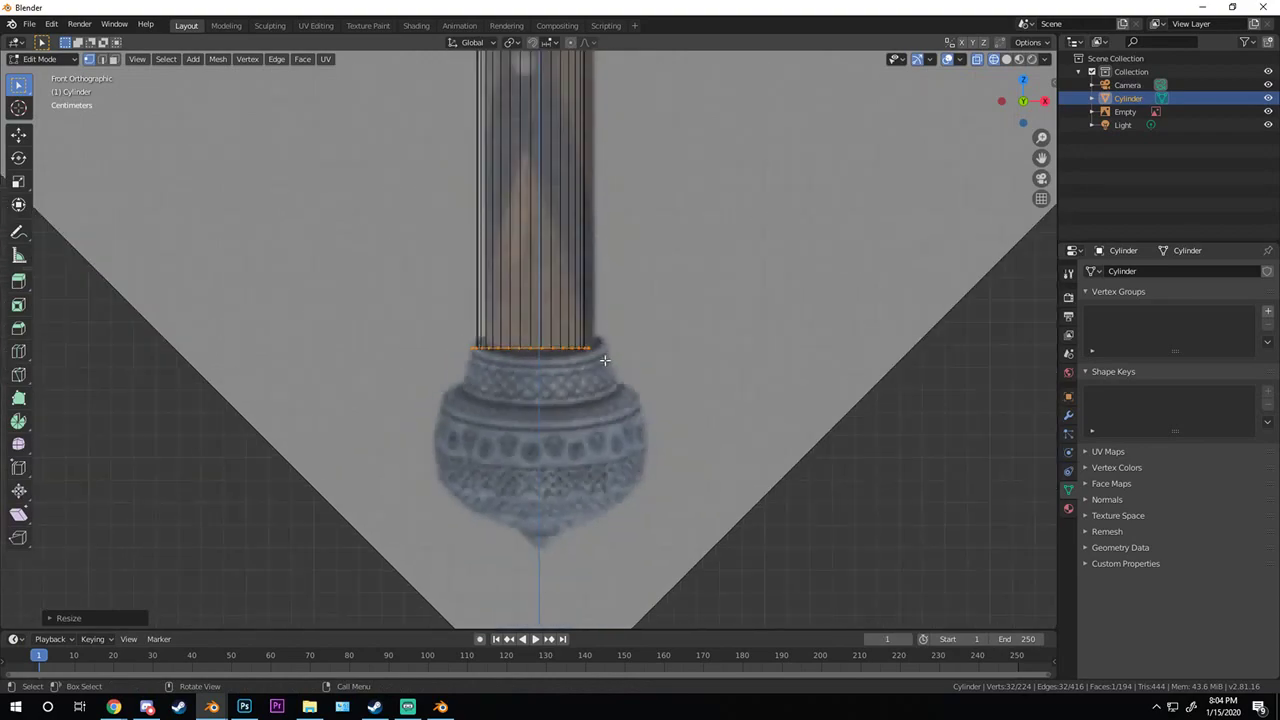
# - Extrude the collar loop down to the pommel's shoulder and scale it outward to flare the collar
pyautogui.scroll(6, 611, 355)
pyautogui.press('e')
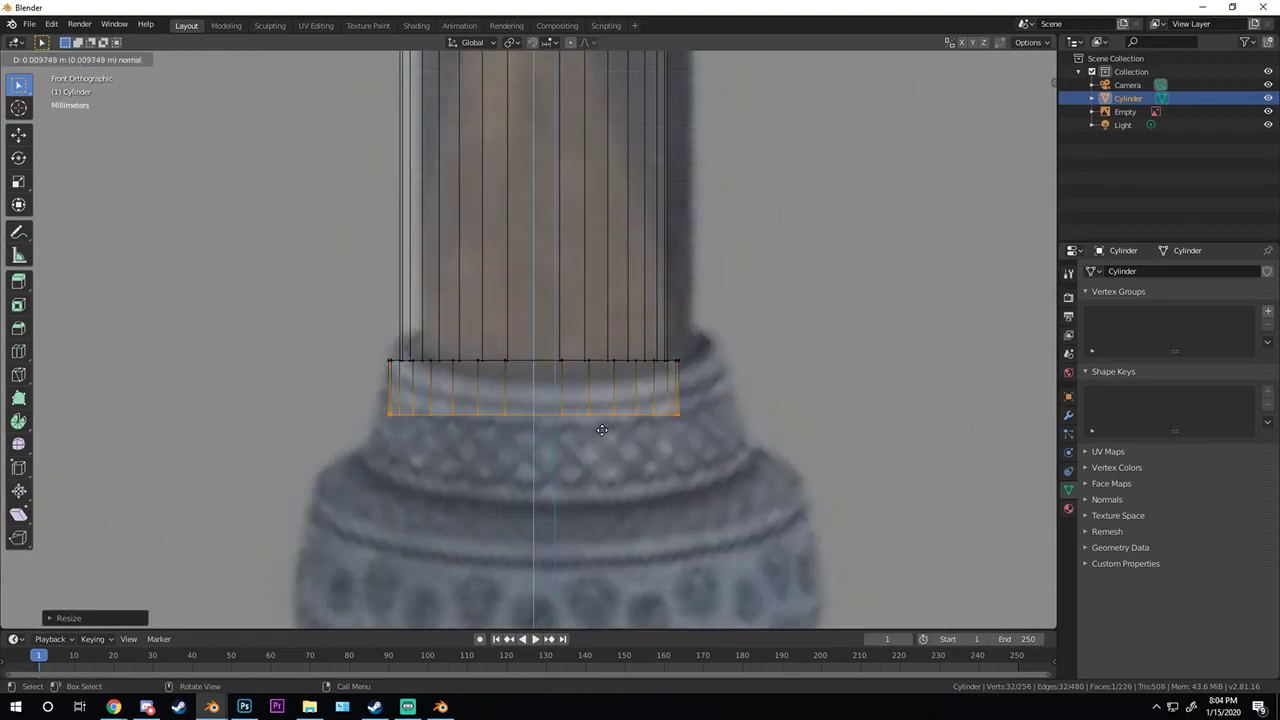
pyautogui.click(603, 514)
pyautogui.press('s')
pyautogui.click(801, 481)
pyautogui.scroll(-8, 646, 354)
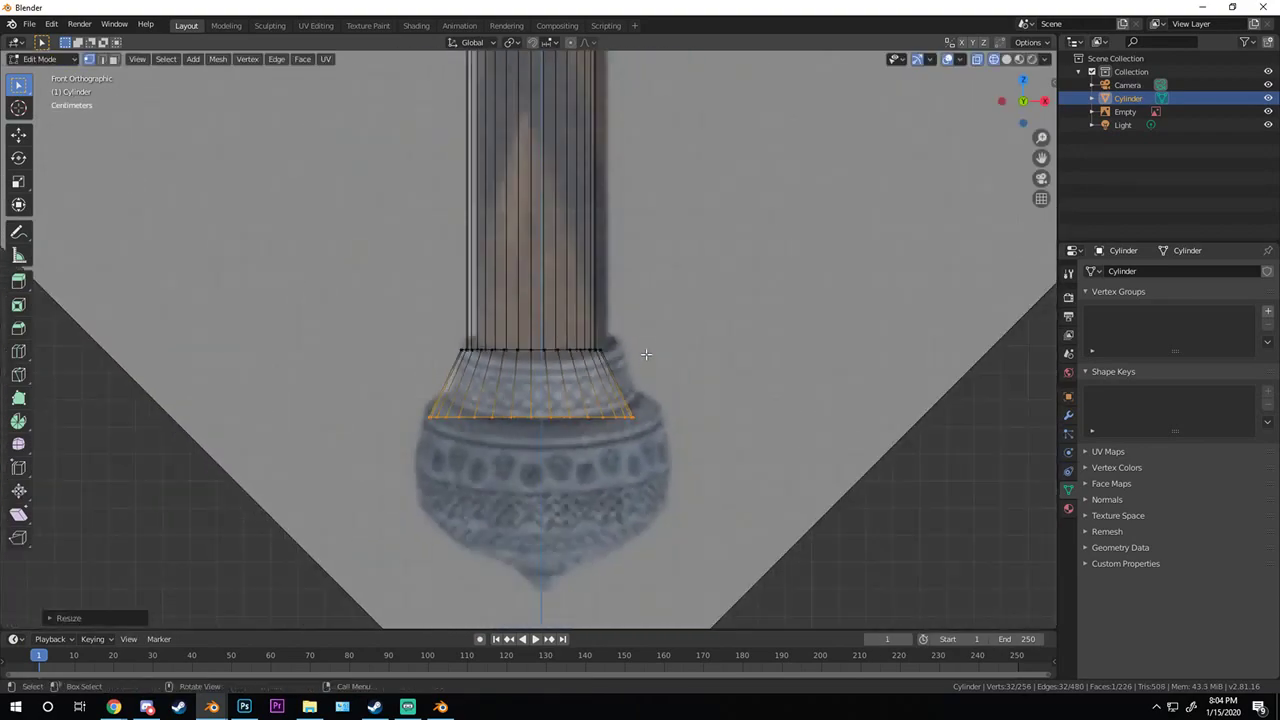
# - Extrude the collar's flared bottom loop down slightly onto the pommel's shoulder to form a thin rim
pyautogui.scroll(4, 553, 330)
pyautogui.scroll(-2, 570, 297)
pyautogui.scroll(-6, 589, 262)
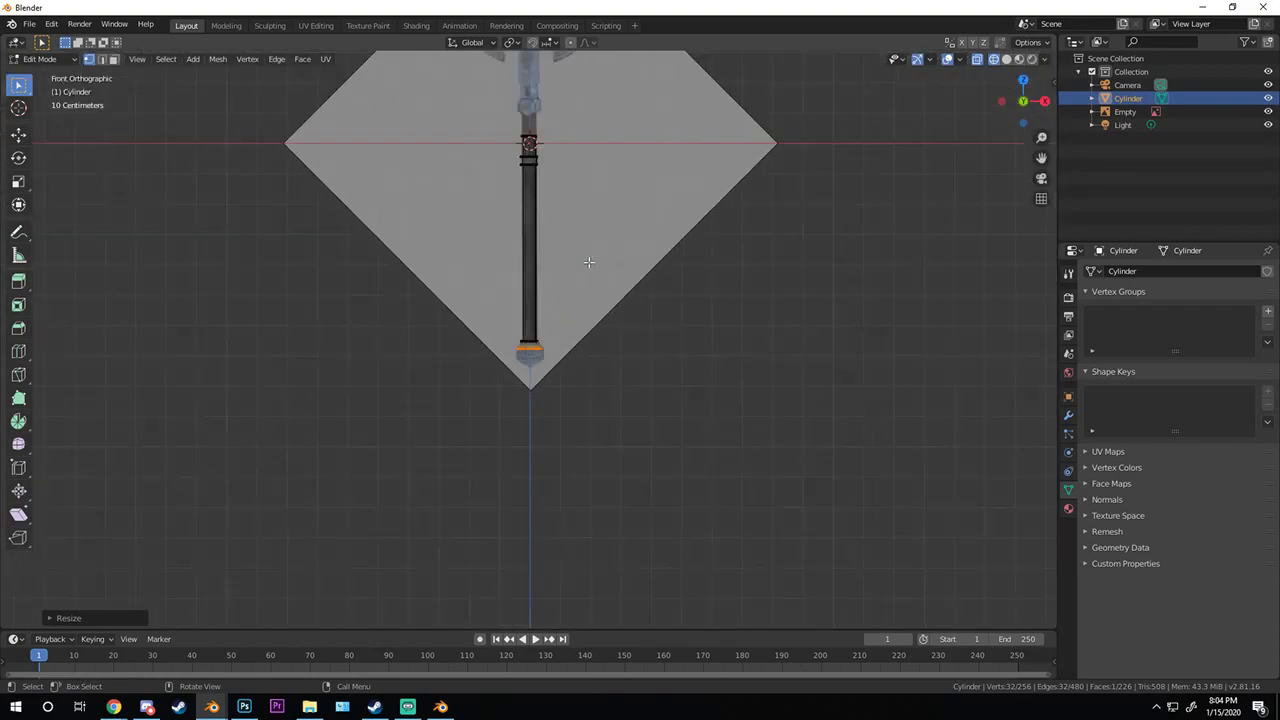
pyautogui.scroll(8, 571, 257)
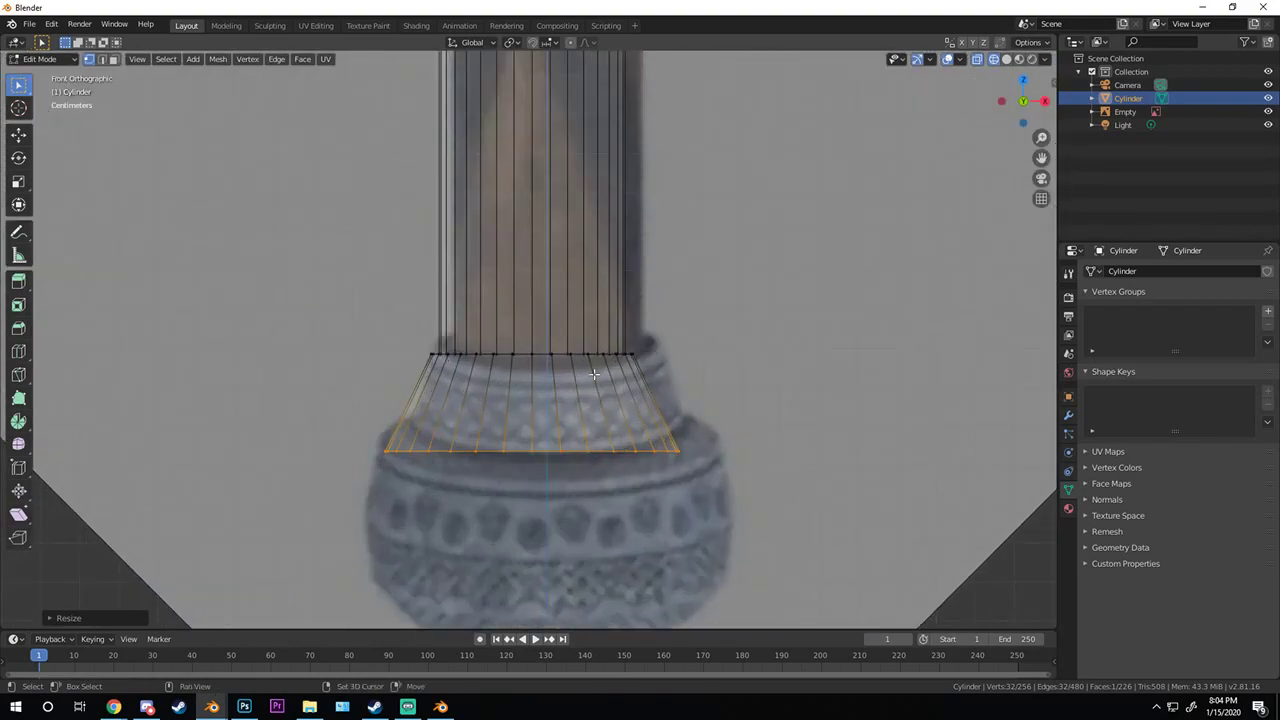
pyautogui.scroll(2, 594, 374)
pyautogui.scroll(-3, 632, 415)
pyautogui.press('g')
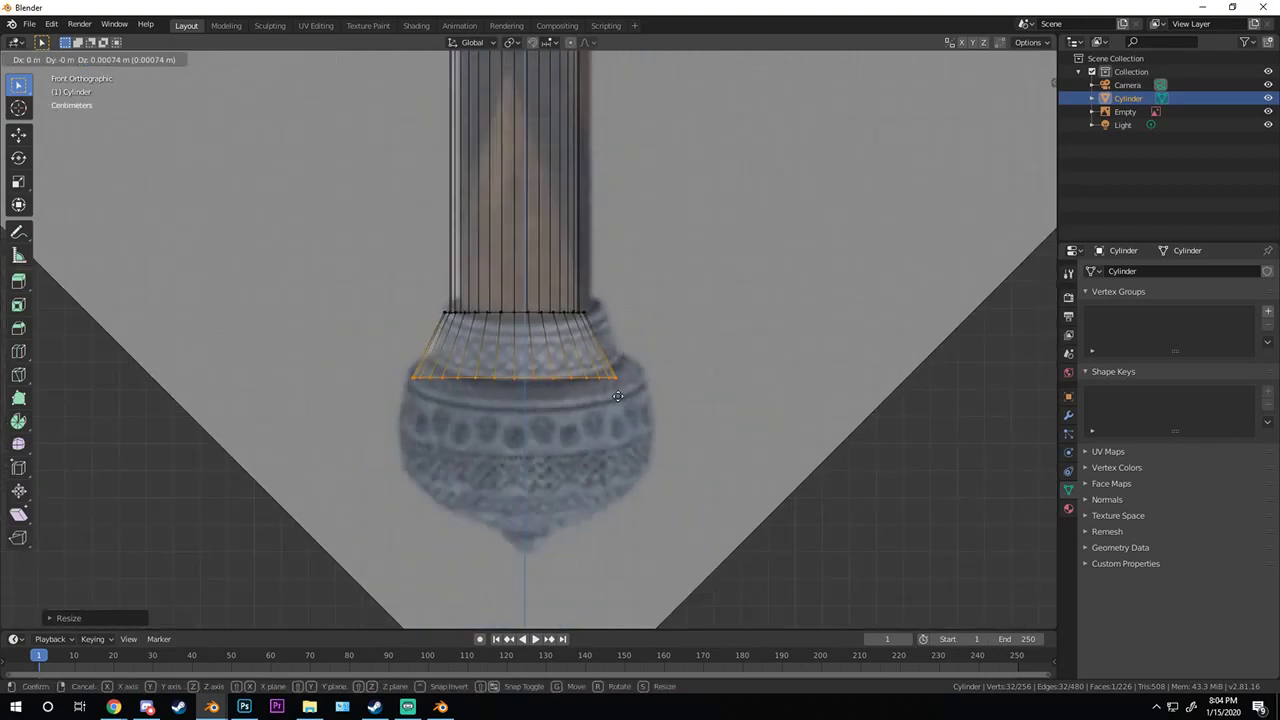
pyautogui.click(622, 323)
pyautogui.scroll(2, 622, 323)
pyautogui.press('e')
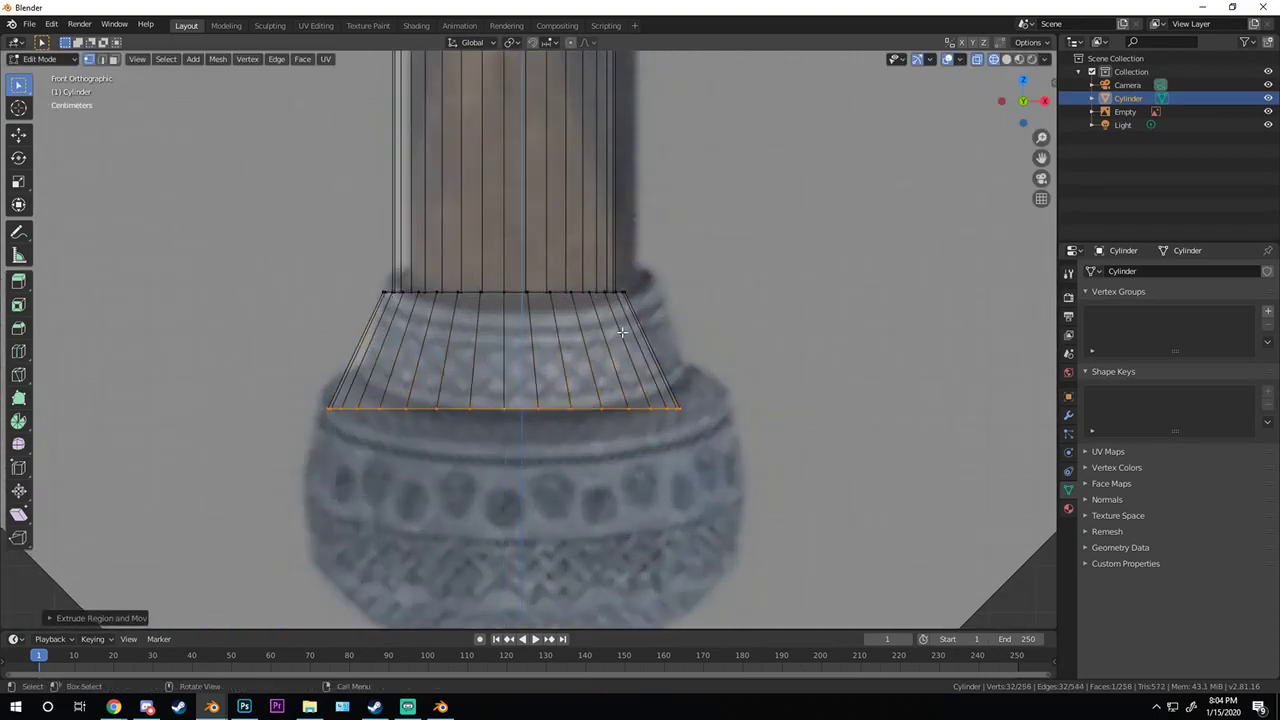
pyautogui.press('z')
pyautogui.click(660, 339)
pyautogui.press('e')
pyautogui.click(662, 339)
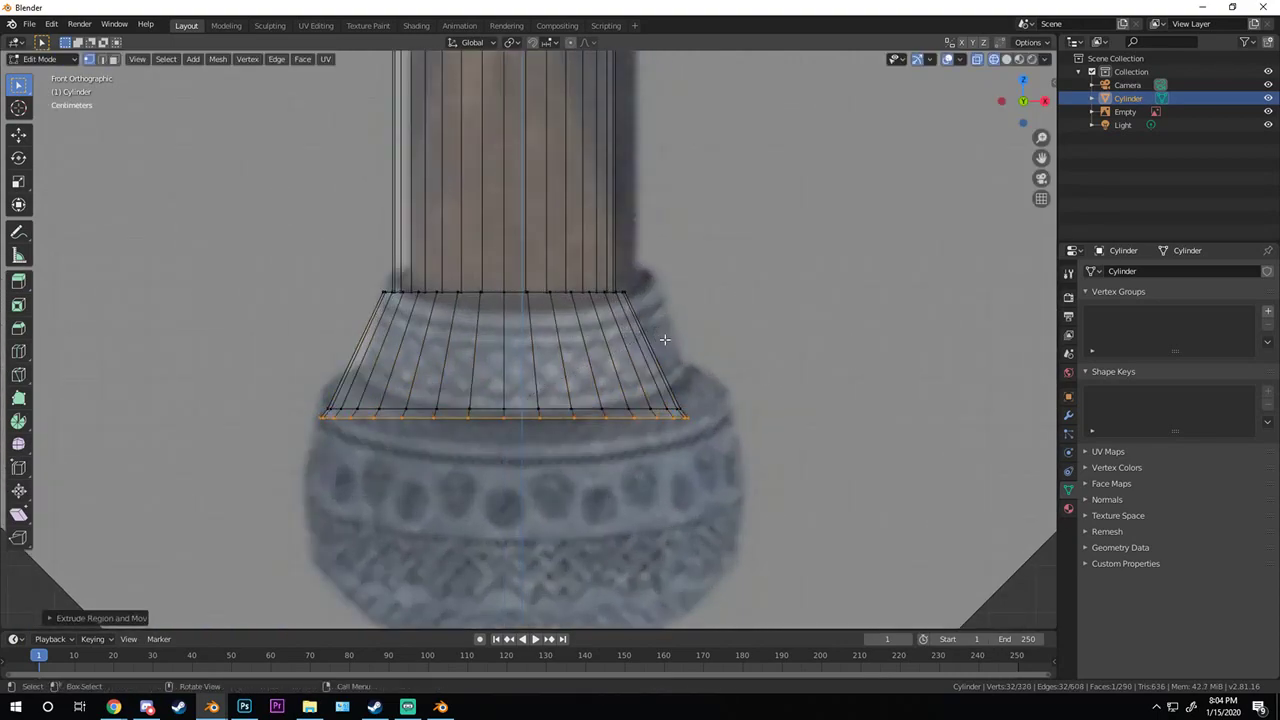
# - Scale the rim's bottom loop outward and lower it along Z to start the pommel's shoulder
pyautogui.press('s')
pyautogui.click(675, 340)
pyautogui.press('g')
pyautogui.press('z')
pyautogui.click(679, 353)
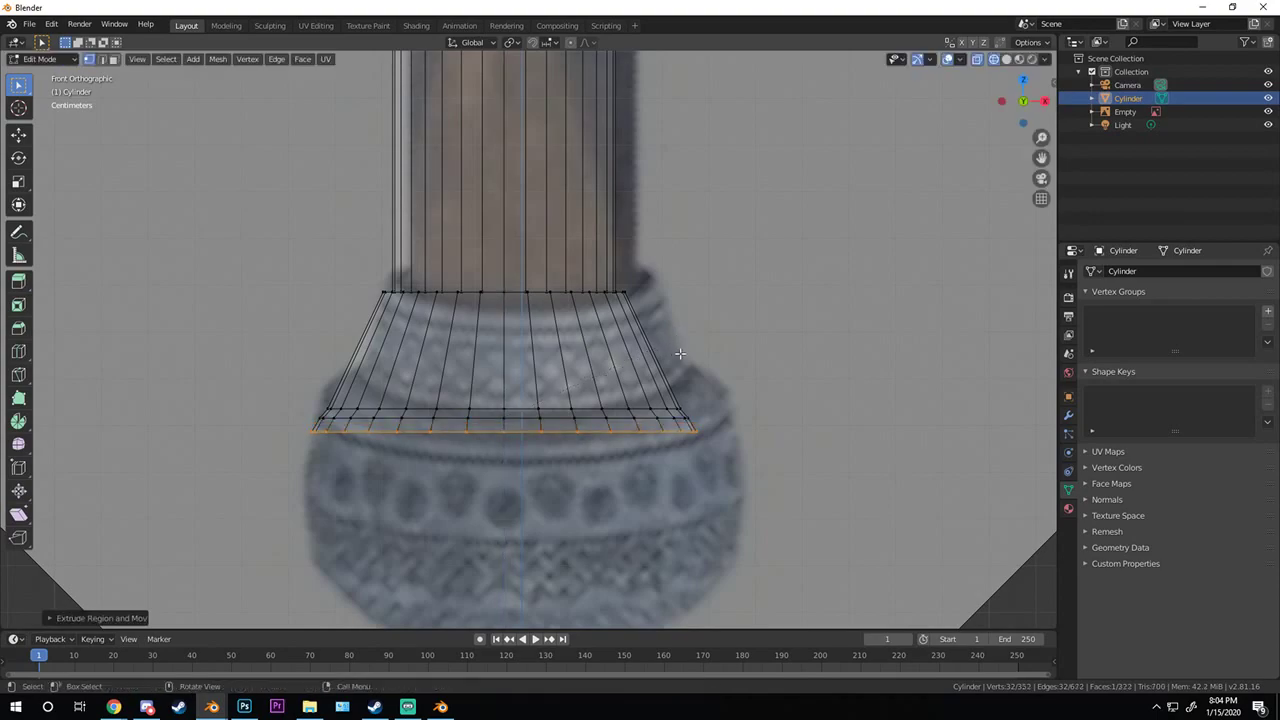
# - Extrude the shoulder loop, scale it outward and lower it along Z about 0.006 m
pyautogui.press('e')
pyautogui.click(686, 351)
pyautogui.press('s')
pyautogui.click(692, 368)
pyautogui.press('g')
pyautogui.press('z')
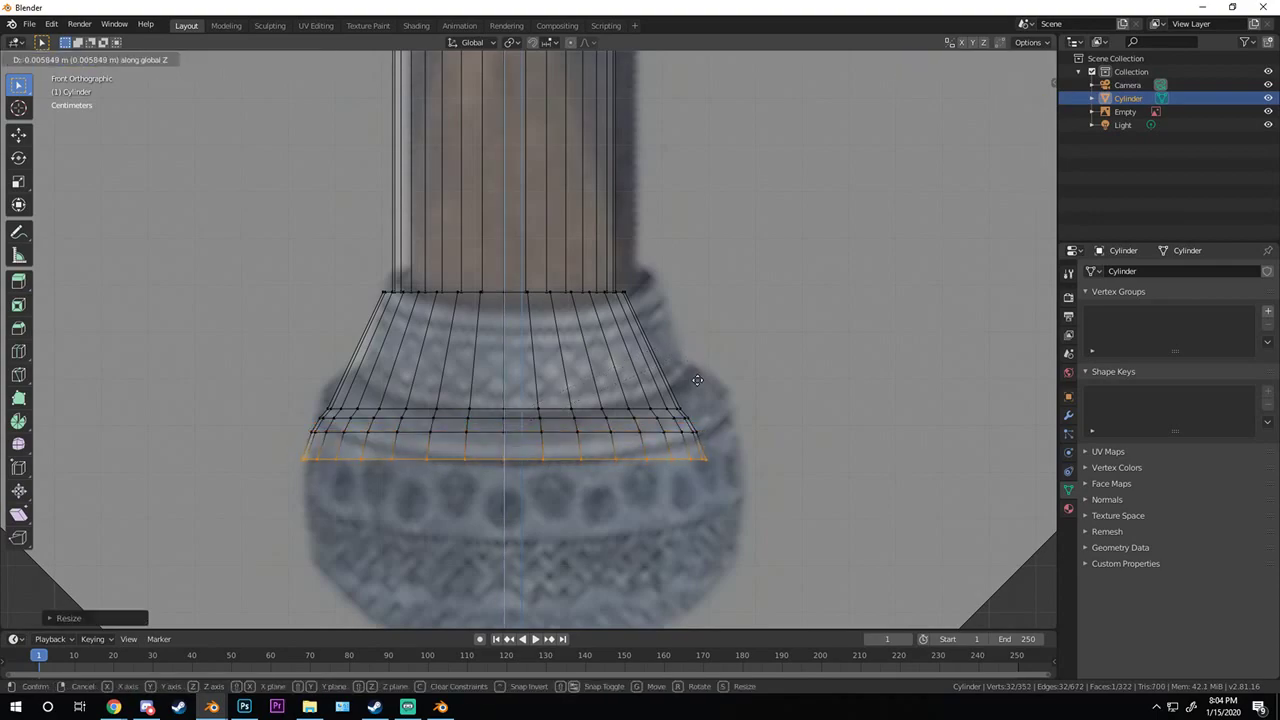
pyautogui.click(697, 386)
# - Extrude the pommel's bottom loop down to the row of oval ornaments and scale it outward slightly
pyautogui.scroll(-7, 688, 394)
pyautogui.scroll(9, 594, 387)
pyautogui.press('e')
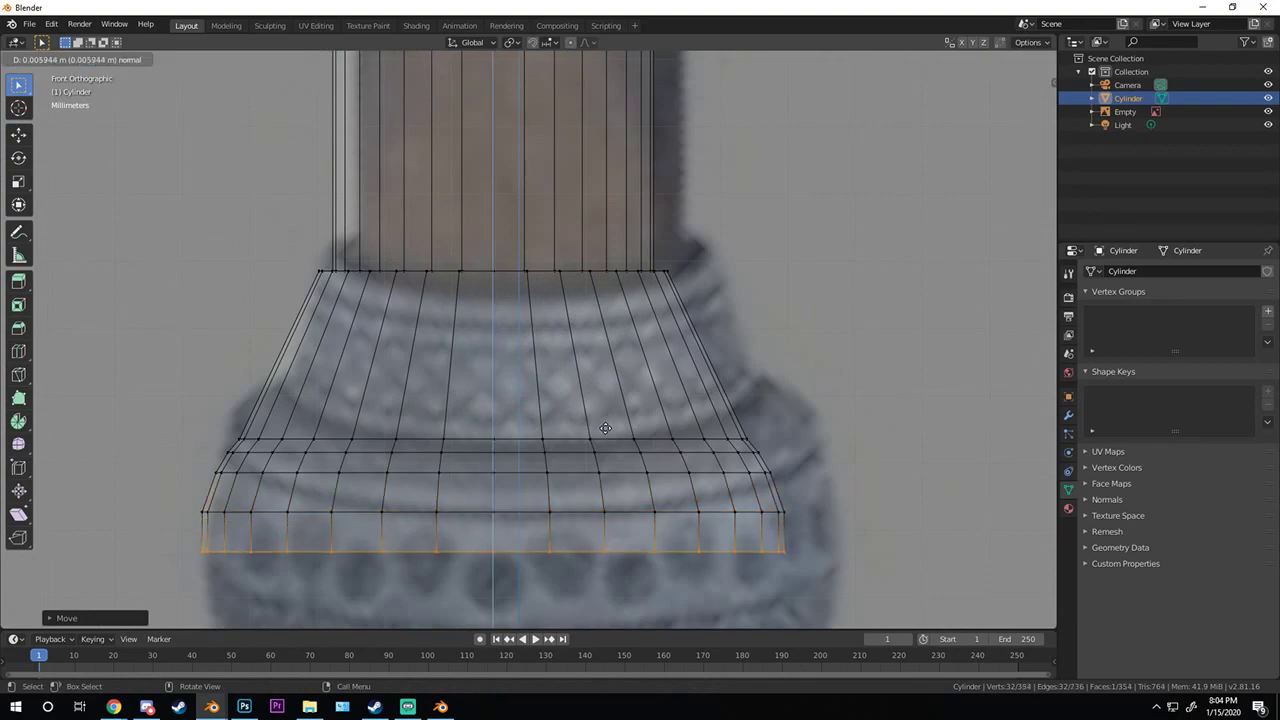
pyautogui.click(630, 425)
pyautogui.press('s')
pyautogui.click(660, 424)
# - Extrude the pommel's straight side wall down, and extrude a short loop below it, scaled inward slightly
pyautogui.scroll(-2, 650, 296)
pyautogui.scroll(-2, 650, 296)
pyautogui.press('e')
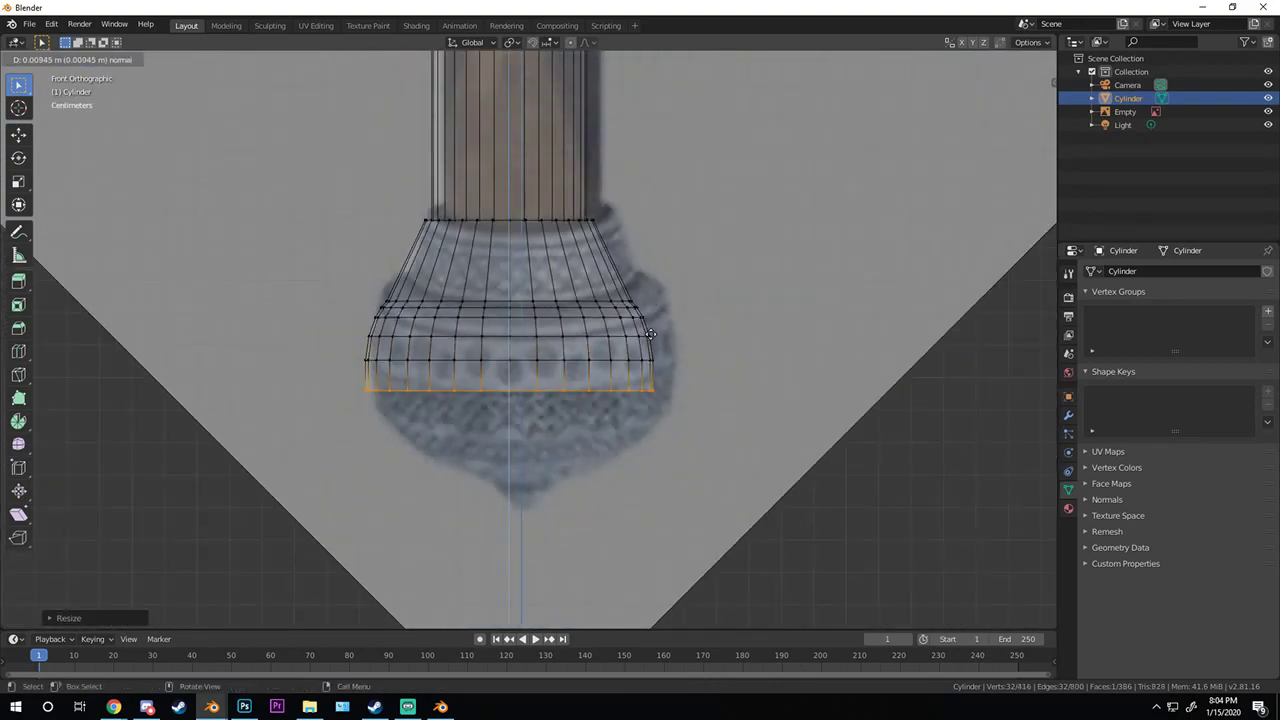
pyautogui.click(657, 367)
pyautogui.scroll(3, 657, 367)
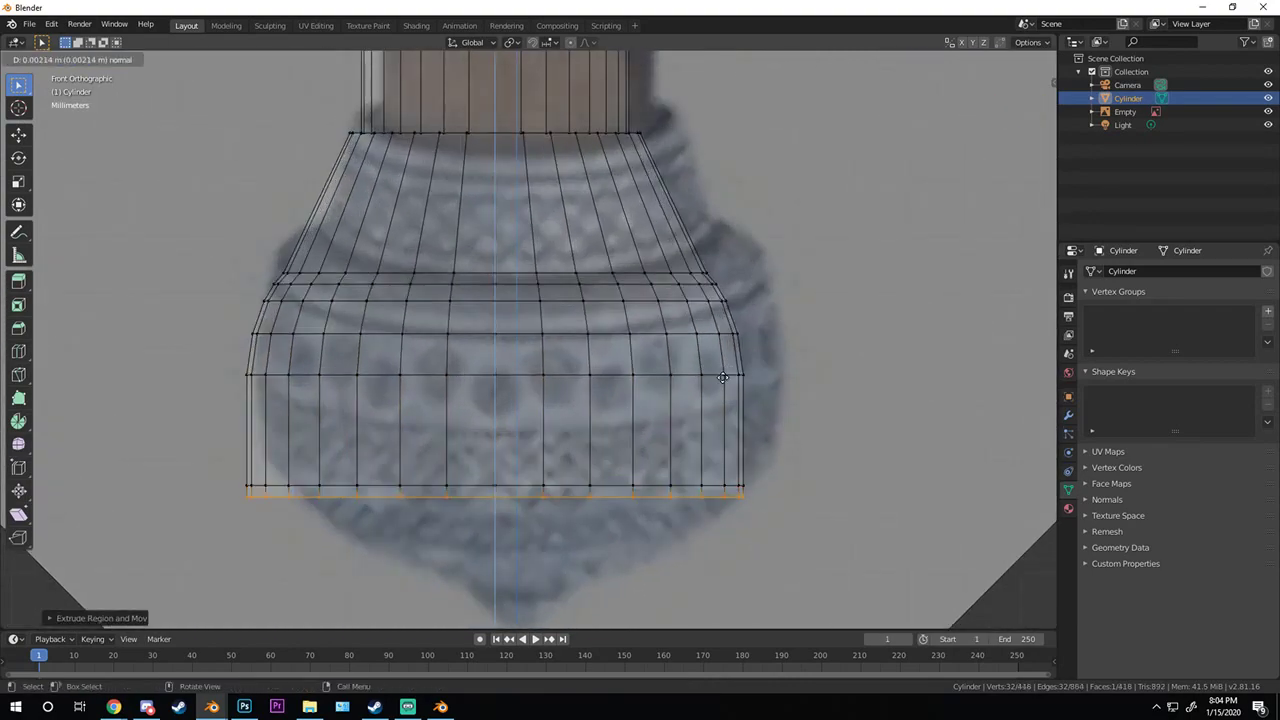
pyautogui.press('s')
pyautogui.click(750, 405)
pyautogui.press('s')
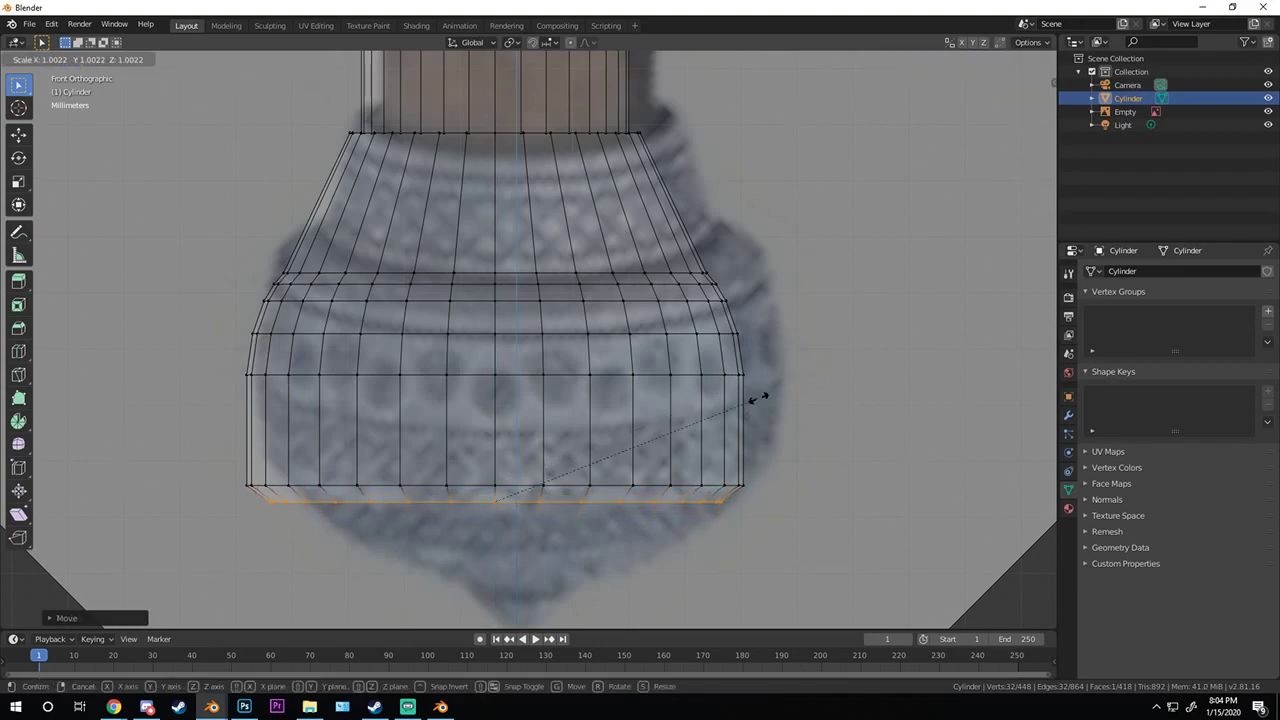
pyautogui.click(775, 393)
# - Extrude the pommel's bottom loop down twice, scaling each new loop inward to round the underside
pyautogui.keyDown('shift'); pyautogui.scroll(-3, 770, 360); pyautogui.keyUp('shift')
pyautogui.press('e')
pyautogui.click(768, 330)
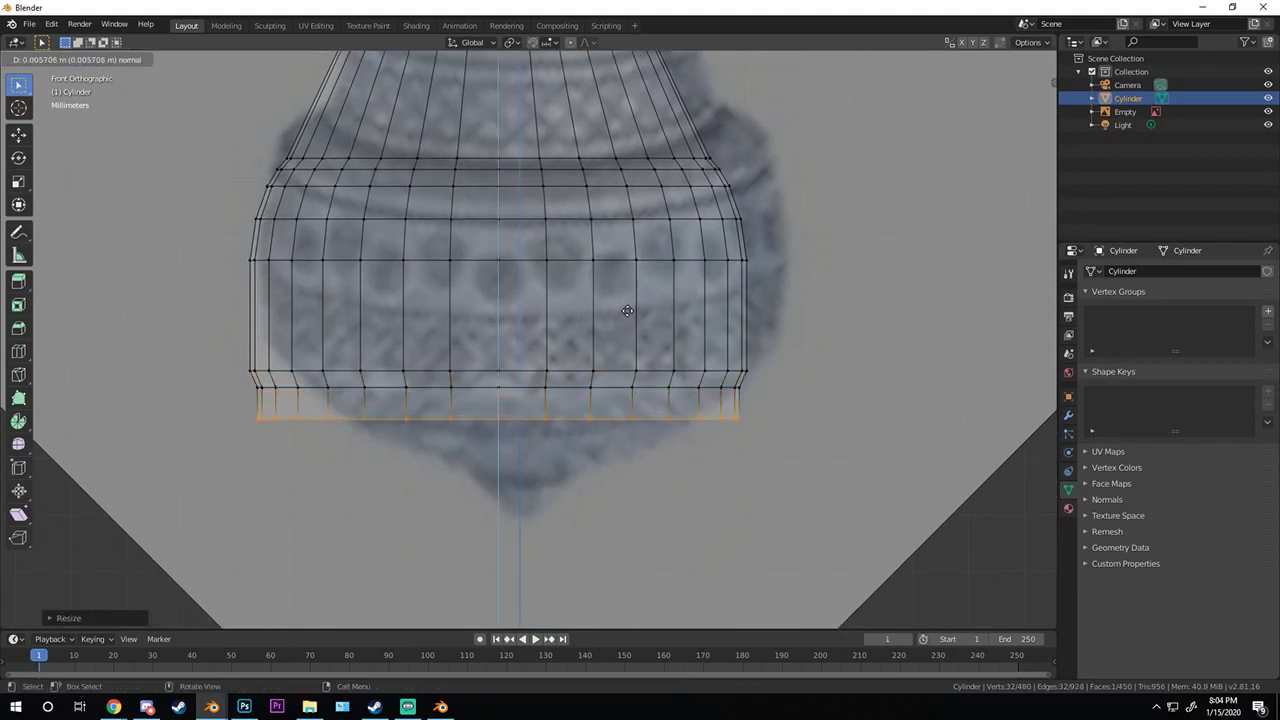
pyautogui.press('s')
pyautogui.click(768, 327)
pyautogui.press('e')
pyautogui.click(720, 355)
pyautogui.press('s')
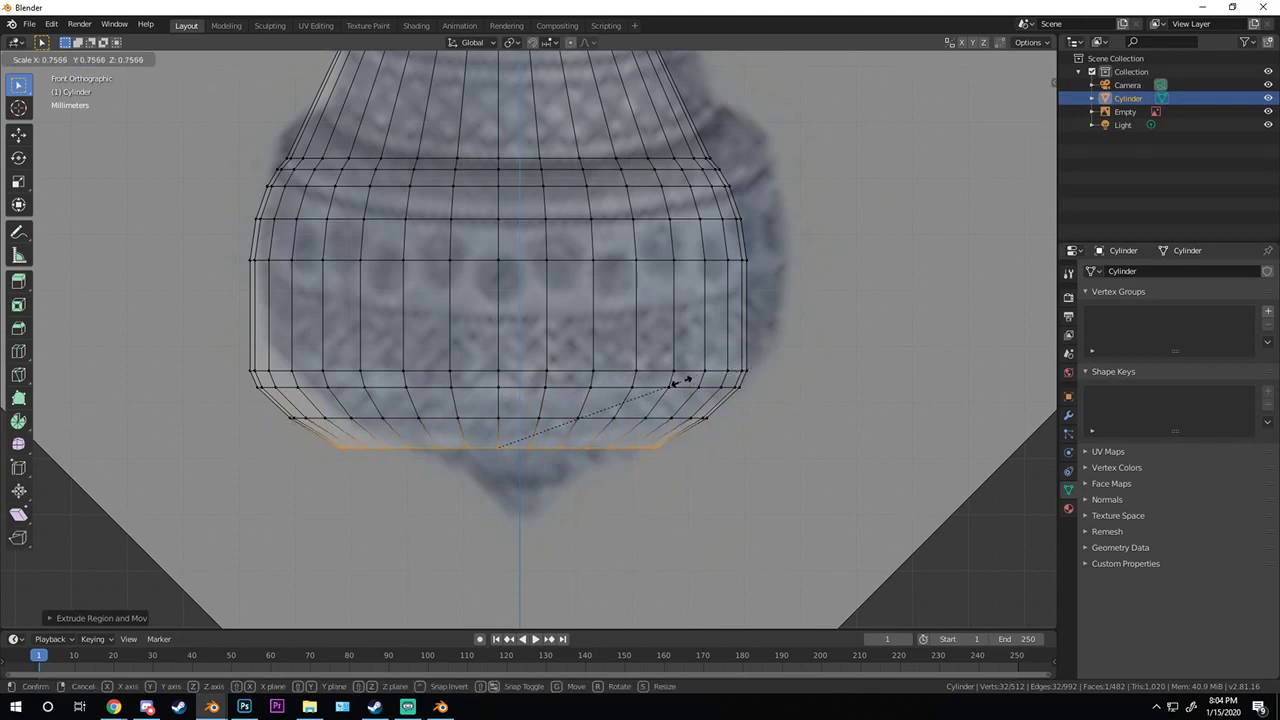
pyautogui.click(677, 374)
# - Extrude and narrow the bottom loop in three more stages to form the pommel's pointed tip
pyautogui.press('e')
pyautogui.click(682, 408)
pyautogui.press('s')
pyautogui.click(583, 441)
pyautogui.press('e')
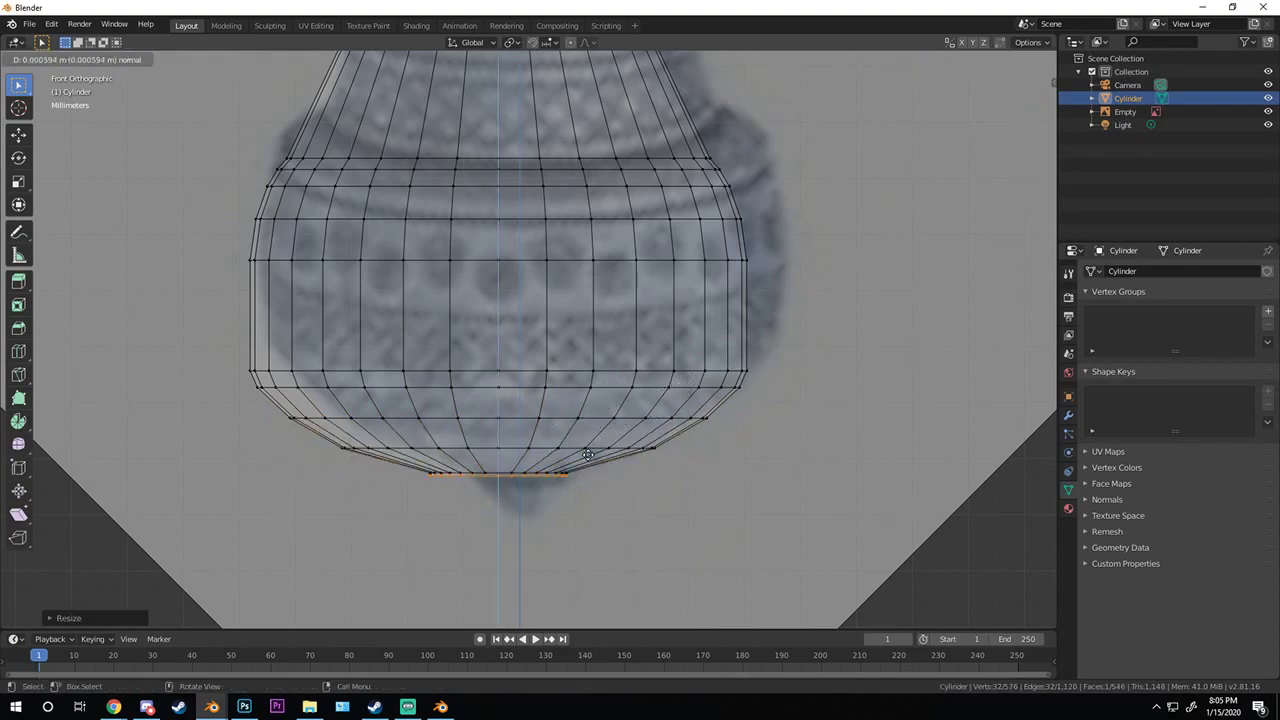
pyautogui.click(585, 470)
pyautogui.press('s')
pyautogui.click(600, 472)
pyautogui.press('e')
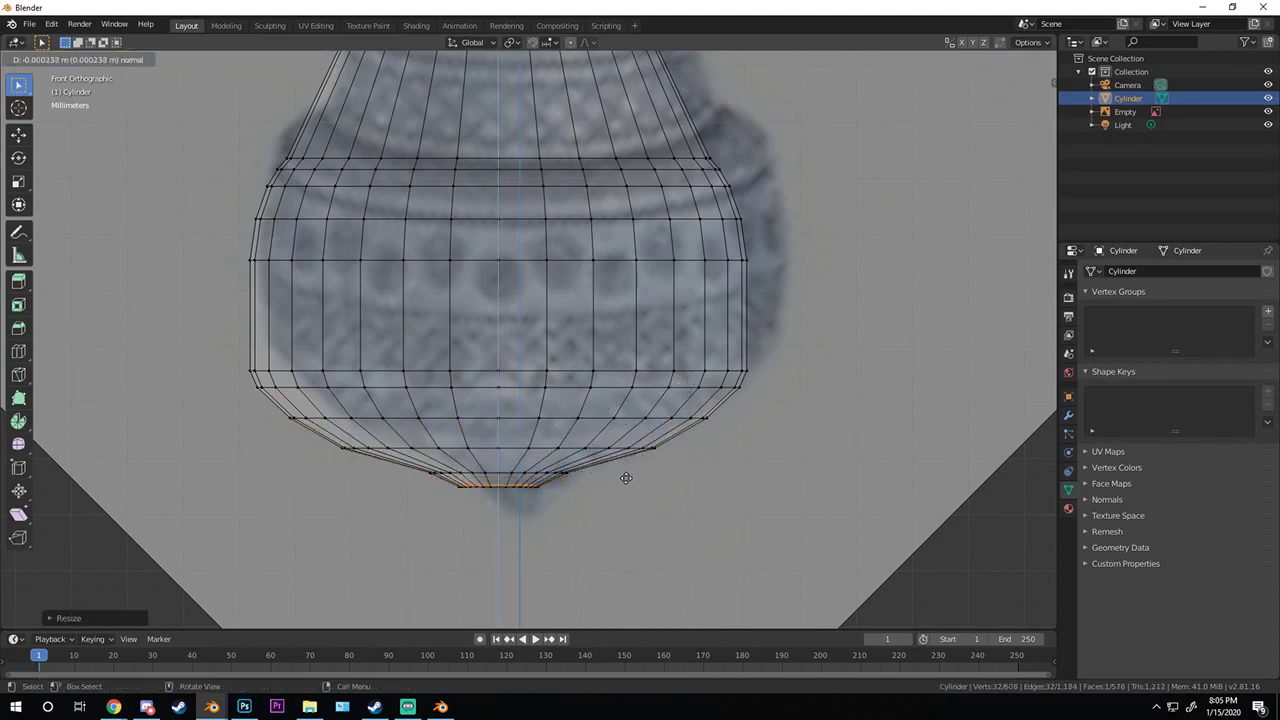
pyautogui.click(631, 499)
pyautogui.press('s')
pyautogui.click(560, 500)
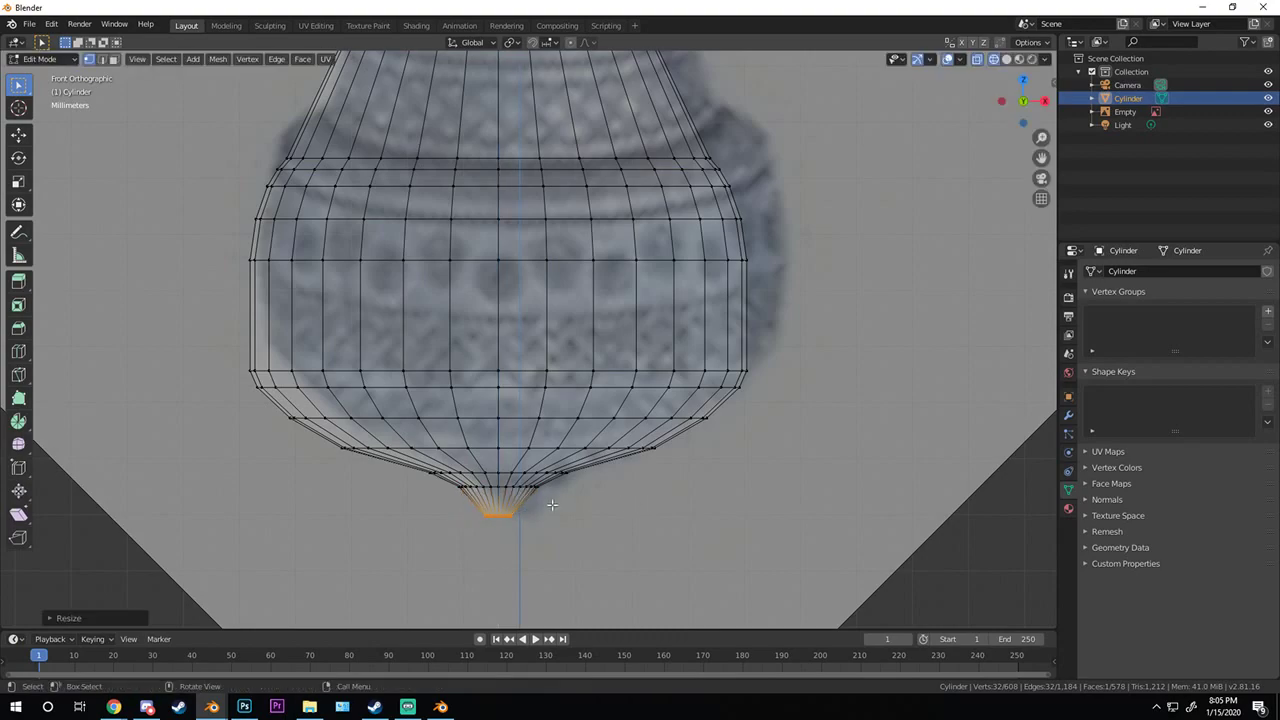
pyautogui.press('Tab')
pyautogui.scroll(-3, 537, 463)
pyautogui.scroll(-3, 537, 463)
pyautogui.press('g')
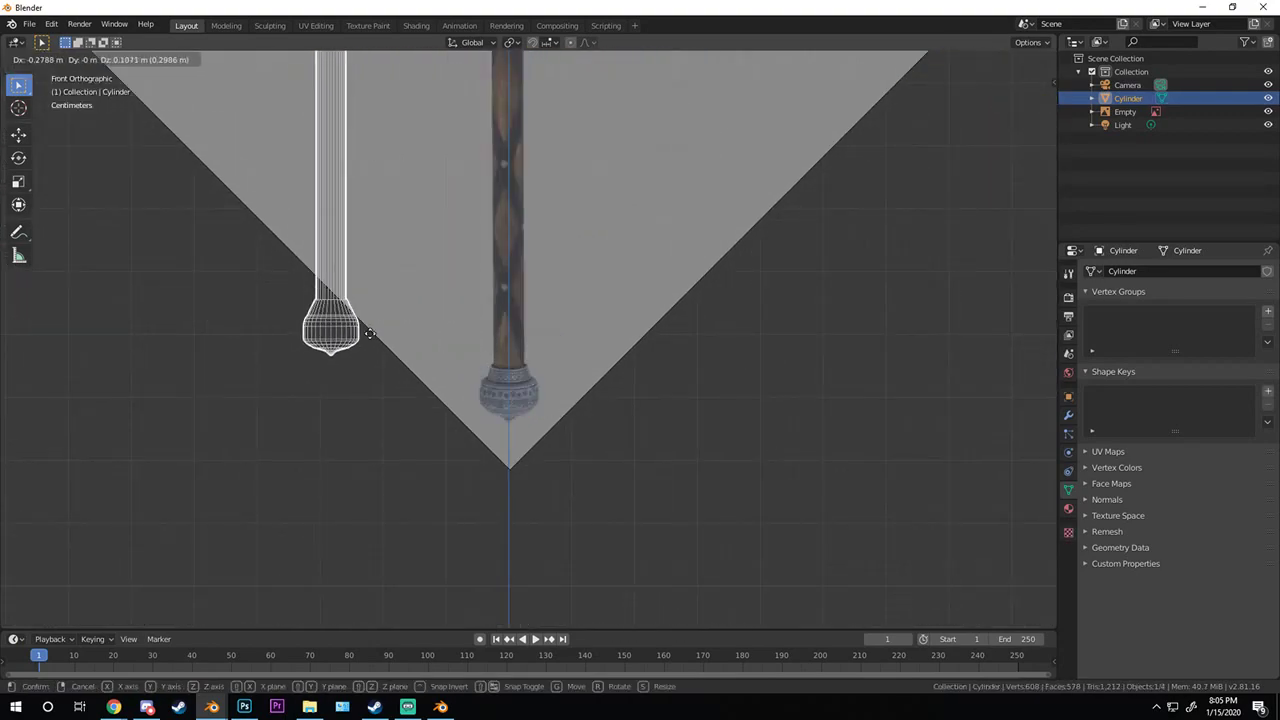
pyautogui.rightClick(463, 383)
pyautogui.press('Tab')
# - Add an edge loop halfway down the pommel collar and scale it inward to curve the collar's profile
pyautogui.scroll(6, 557, 293)
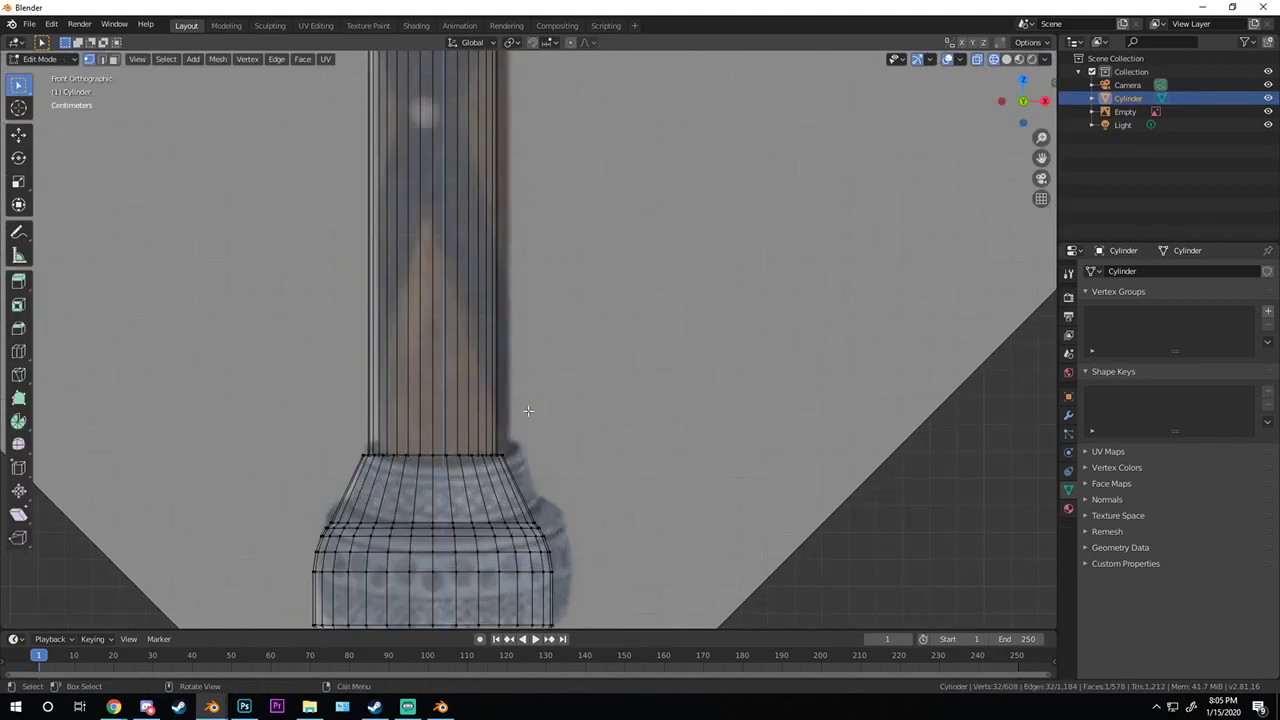
pyautogui.scroll(2, 557, 293)
pyautogui.hotkey('ctrl', 'r')
pyautogui.click(734, 251)
pyautogui.click(740, 257)
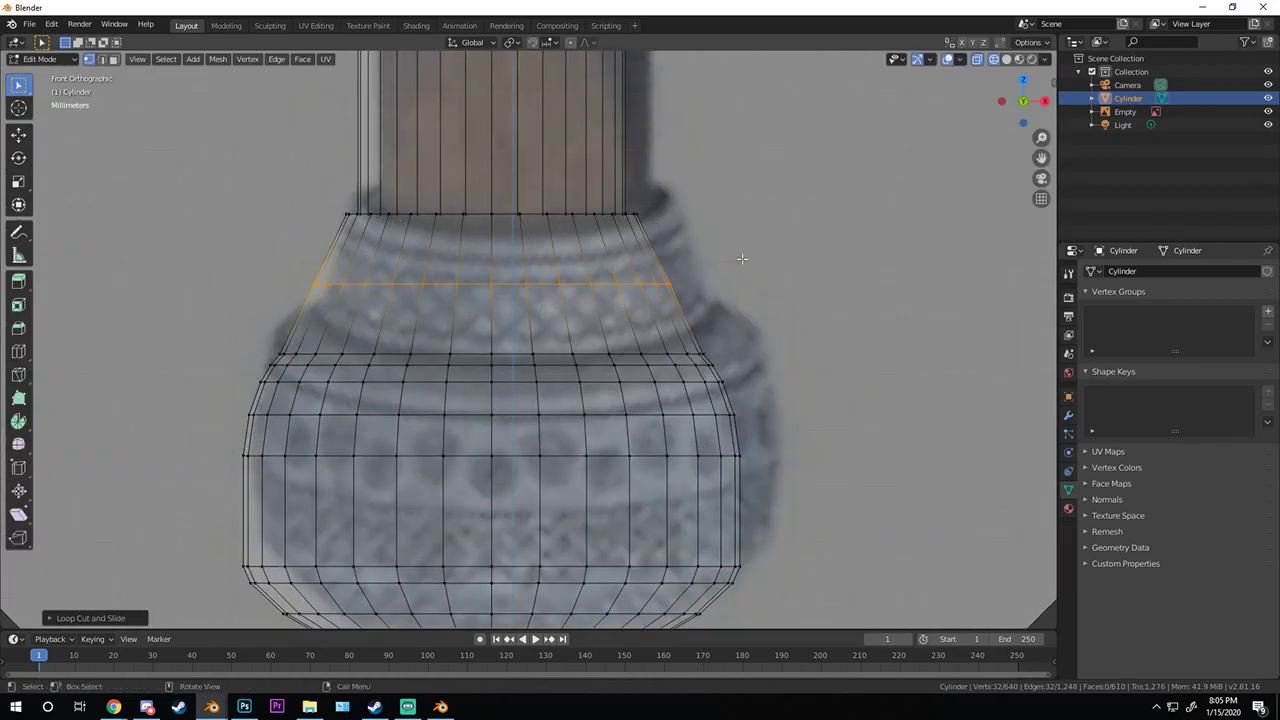
pyautogui.press('s')
pyautogui.click(816, 243)
# - Select the edge loop where the collar meets the pommel's shoulder and scale it outward slightly
pyautogui.scroll(-3, 557, 294)
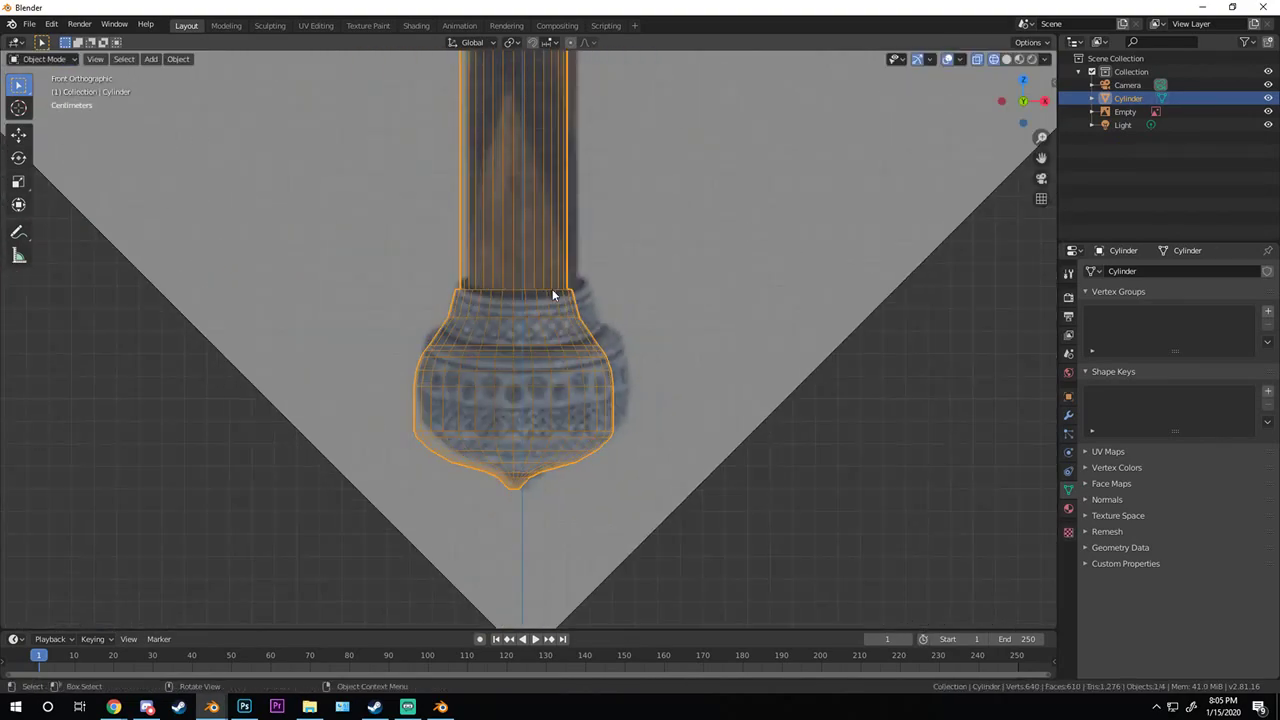
pyautogui.scroll(3, 522, 327)
pyautogui.scroll(2, 365, 345)
pyautogui.keyDown('alt'); pyautogui.click(340, 361); pyautogui.keyUp('alt')
pyautogui.press('s')
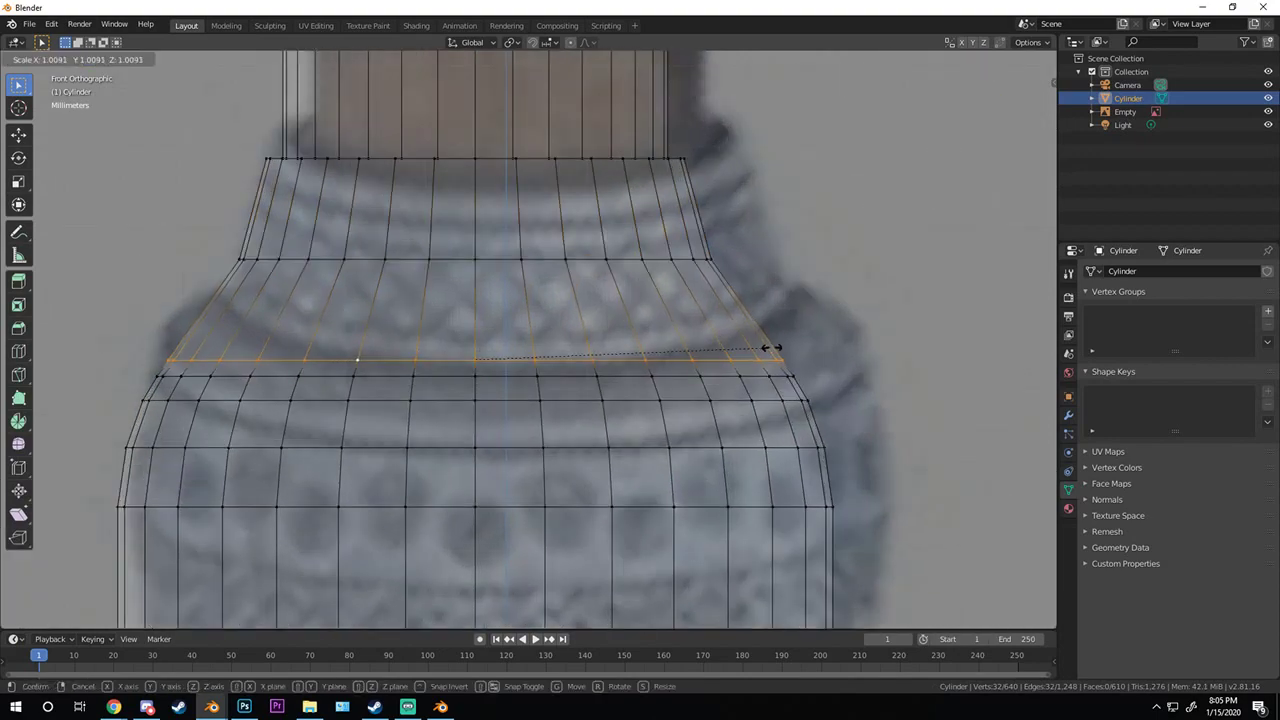
pyautogui.click(778, 347)
# - Slide an added loop down to the collar's base, narrow it and lower it along Z to form a flat ledge
pyautogui.press('g')
pyautogui.press('g')
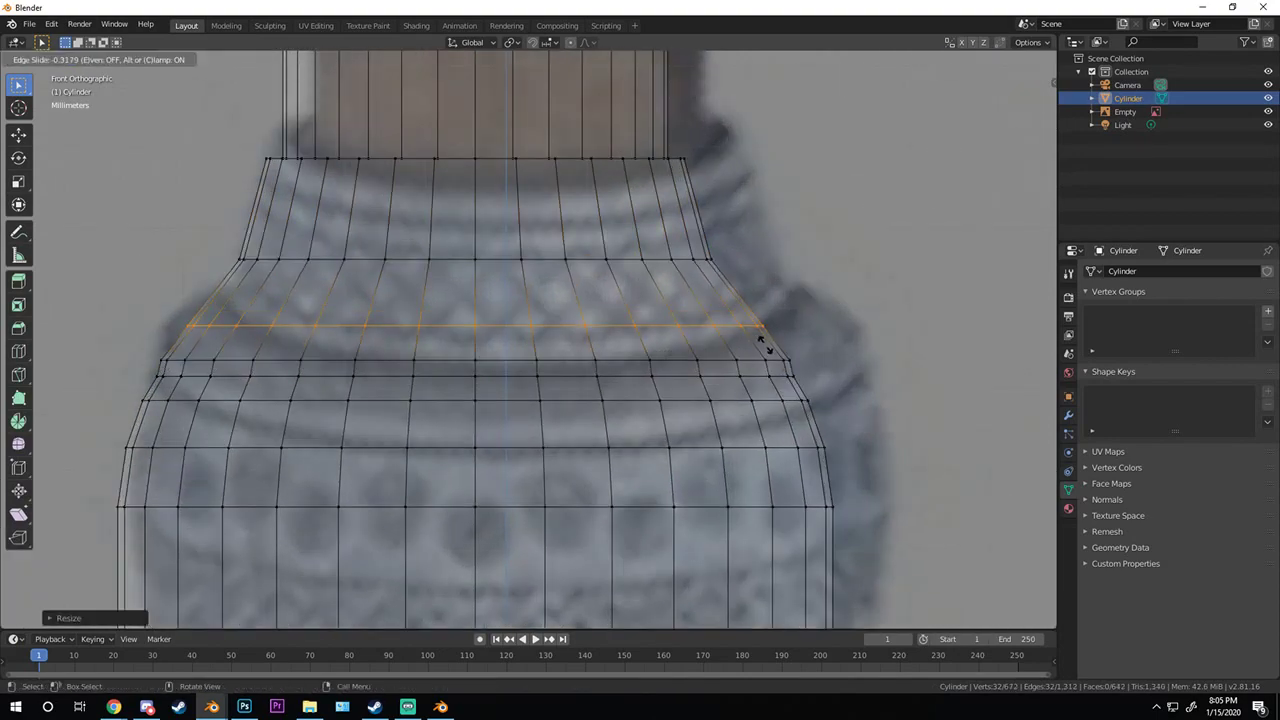
pyautogui.click(773, 373)
pyautogui.press('g')
pyautogui.press('g')
pyautogui.click(868, 357)
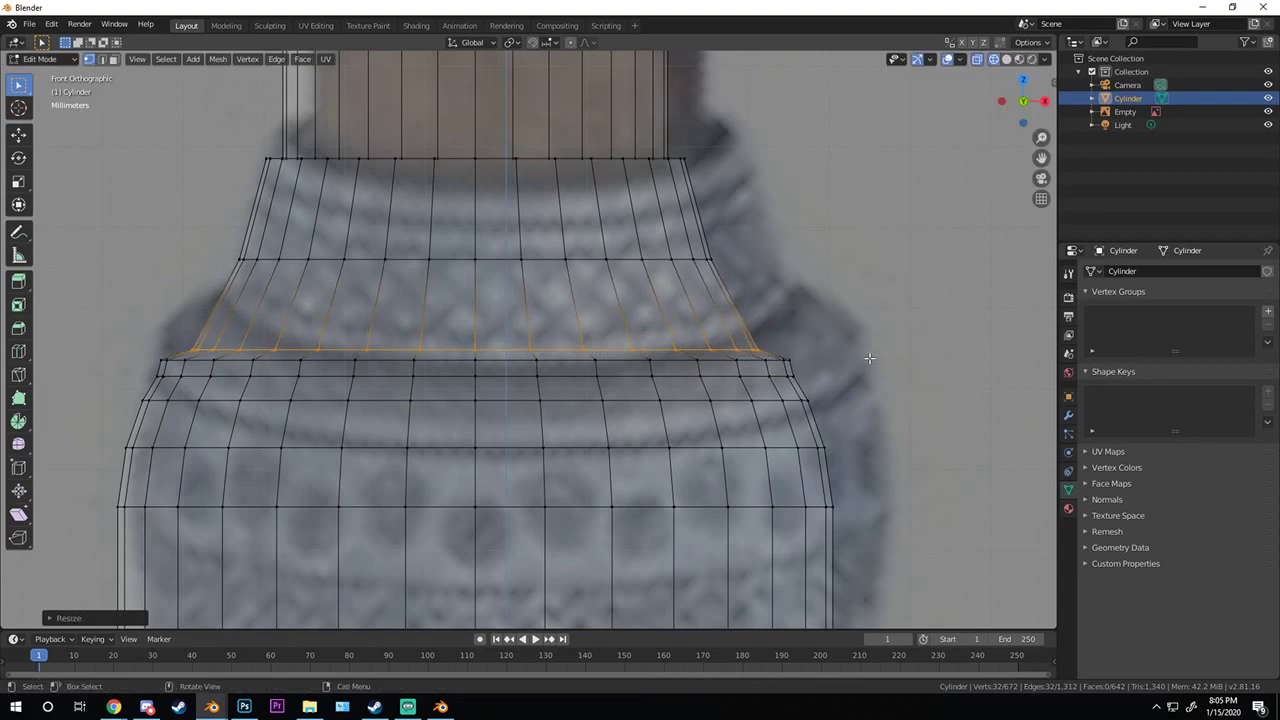
pyautogui.press('g')
pyautogui.press('z')
pyautogui.click(870, 364)
pyautogui.press('Tab')
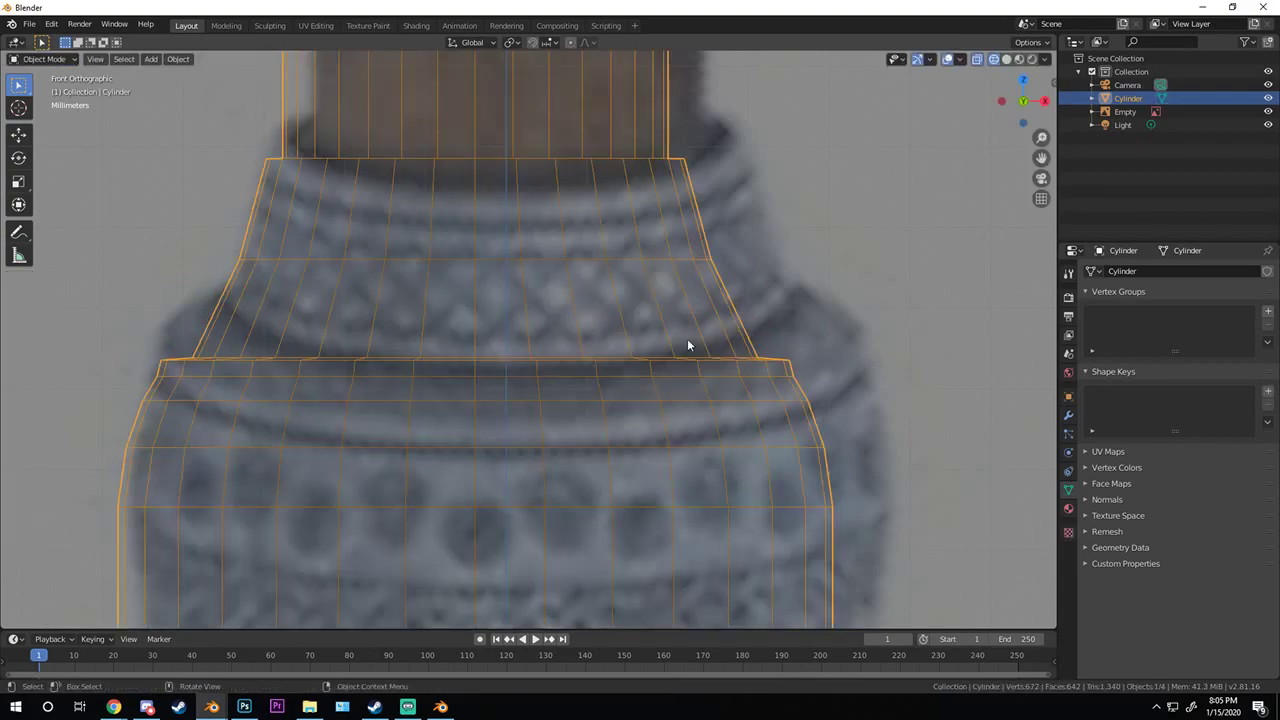
# - Examine the upper shaft and the axe head in the reference image above the modelled handle
pyautogui.scroll(-5, 687, 338)
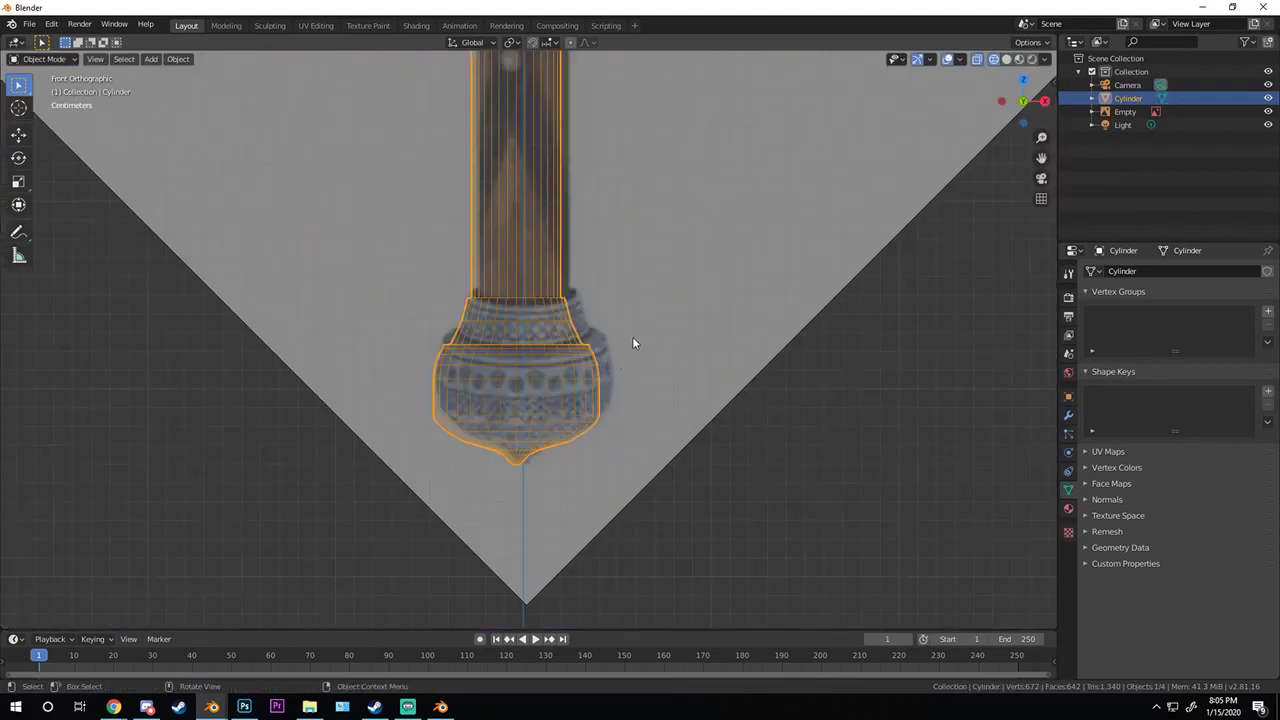
pyautogui.scroll(-3, 622, 341)
pyautogui.keyDown('shift'); pyautogui.moveTo(537, 297); pyautogui.dragTo(527, 602, button='middle'); pyautogui.keyUp('shift')
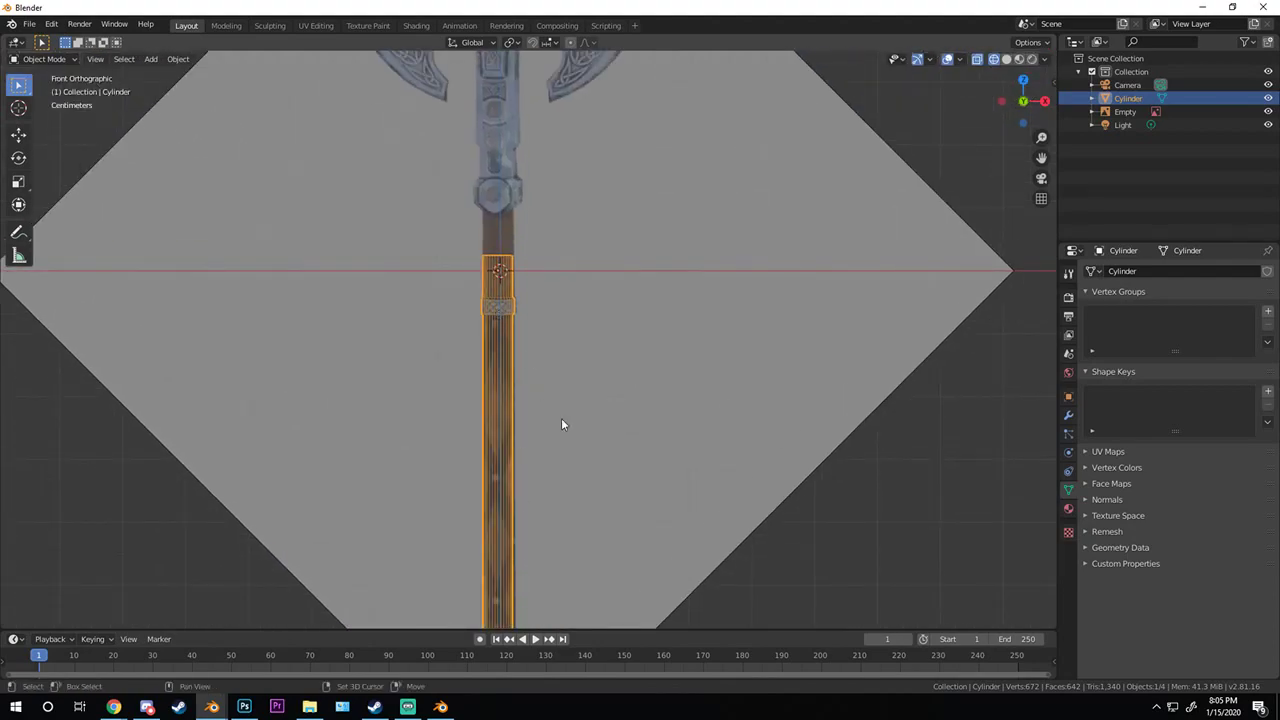
pyautogui.scroll(-5, 540, 430)
pyautogui.scroll(6, 519, 442)
pyautogui.keyDown('shift'); pyautogui.moveTo(504, 288); pyautogui.dragTo(535, 440, button='middle'); pyautogui.keyUp('shift')
pyautogui.scroll(4, 520, 415)
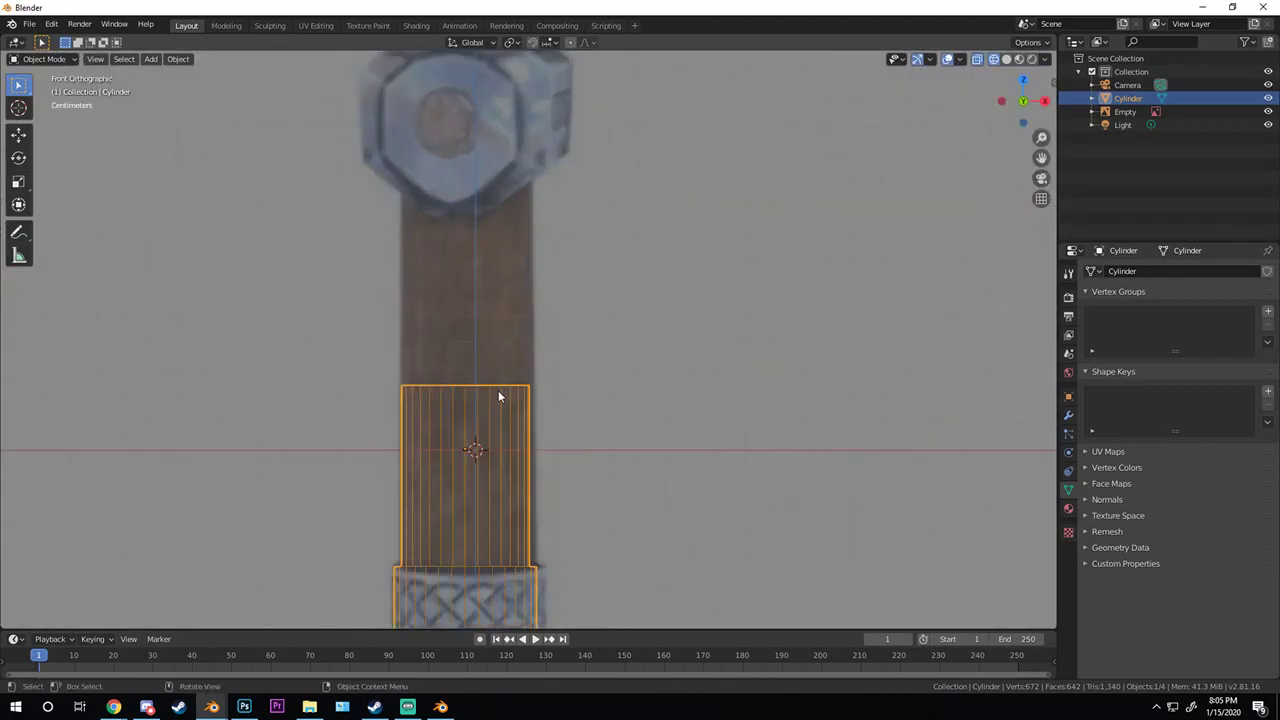
pyautogui.scroll(-8, 510, 380)
pyautogui.scroll(4, 503, 566)
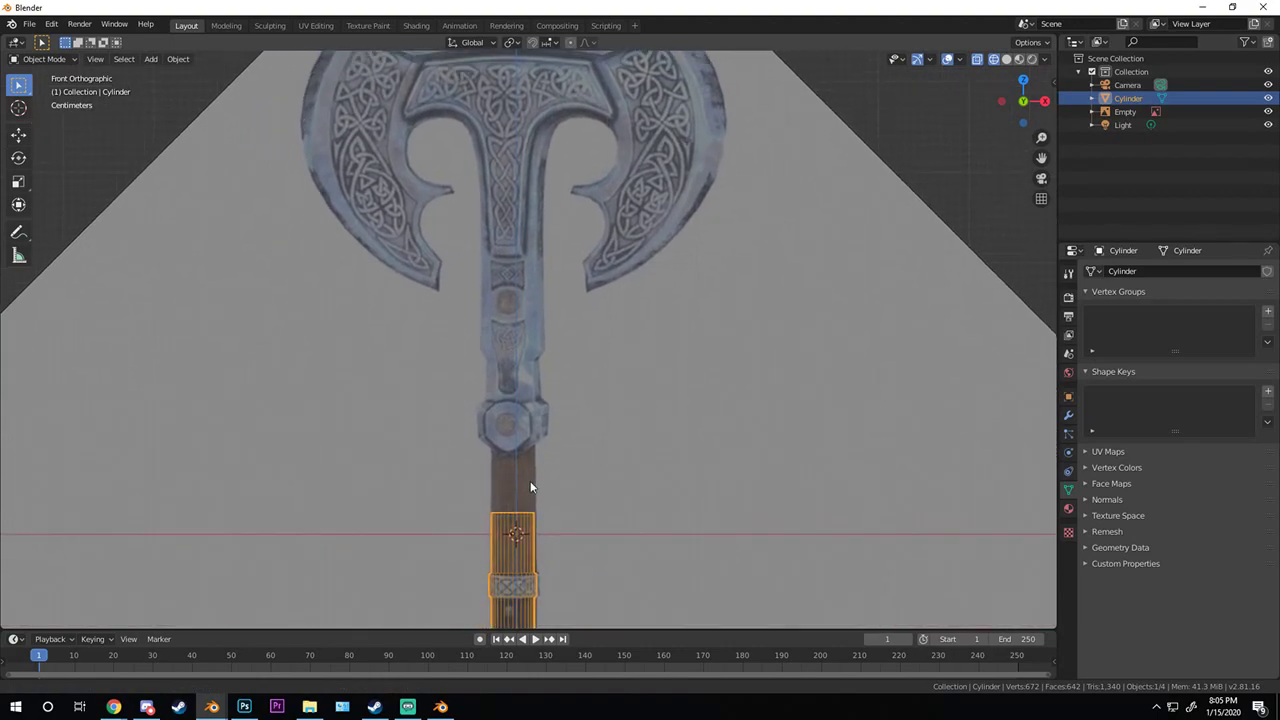
pyautogui.keyDown('shift'); pyautogui.moveTo(573, 353); pyautogui.dragTo(560, 390, button='middle'); pyautogui.keyUp('shift')
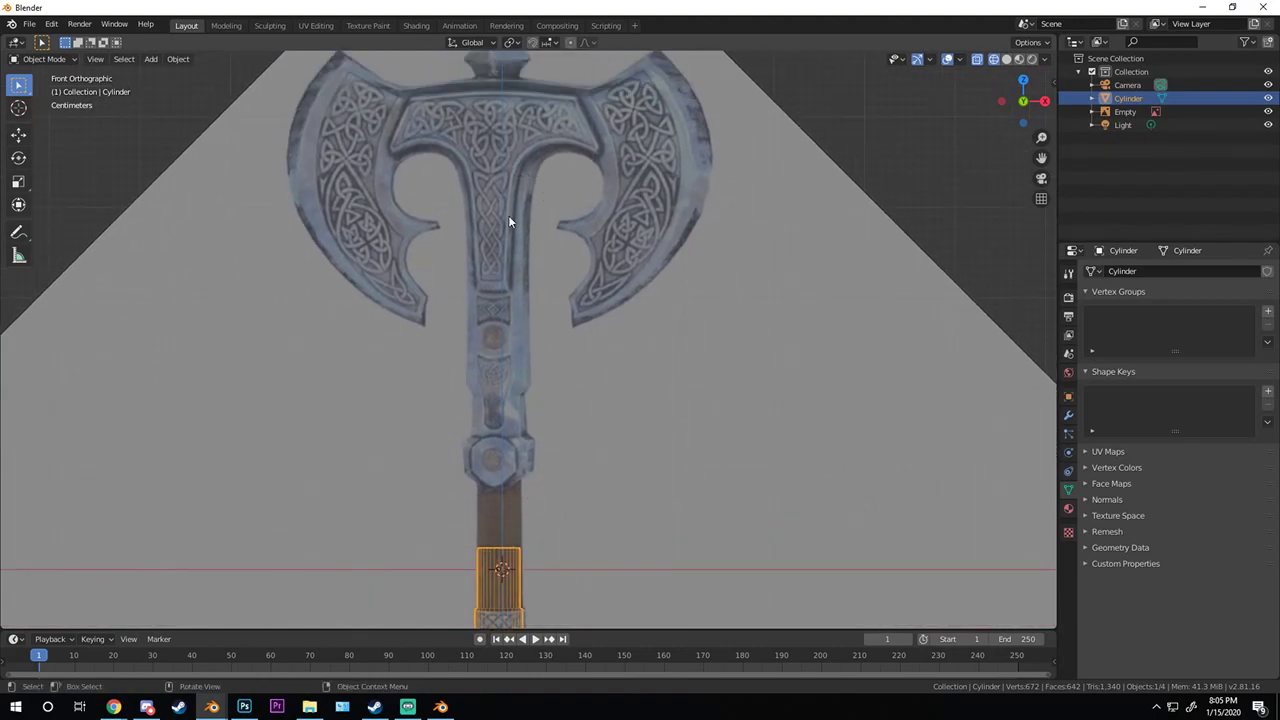
pyautogui.scroll(-4, 510, 230)
pyautogui.scroll(6, 518, 330)
pyautogui.keyDown('shift'); pyautogui.moveTo(518, 403); pyautogui.dragTo(487, 552, button='middle'); pyautogui.keyUp('shift')
pyautogui.press('KP_Decimal')
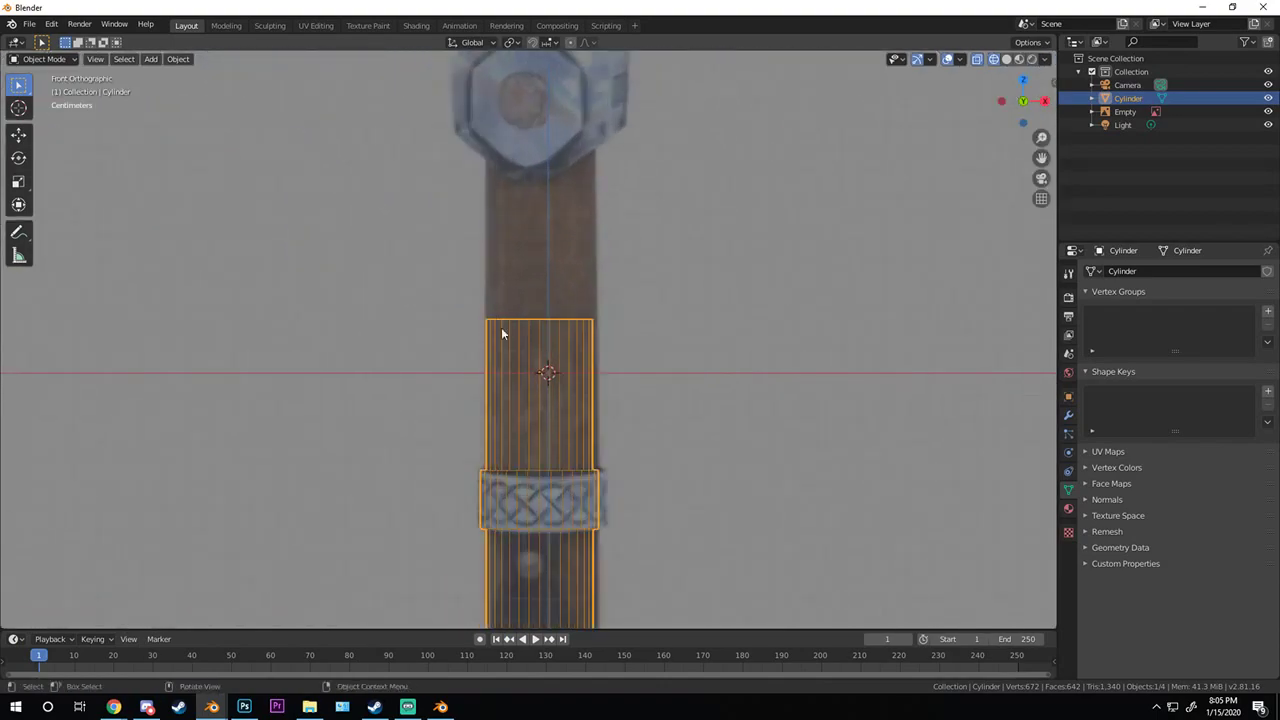
# - Select the handle's top loop and raise it along Z to just below the hexagonal fitting
pyautogui.scroll(2, 557, 342)
pyautogui.press('Tab')
pyautogui.moveTo(435, 283); pyautogui.dragTo(708, 374)
pyautogui.press('g')
pyautogui.press('z')
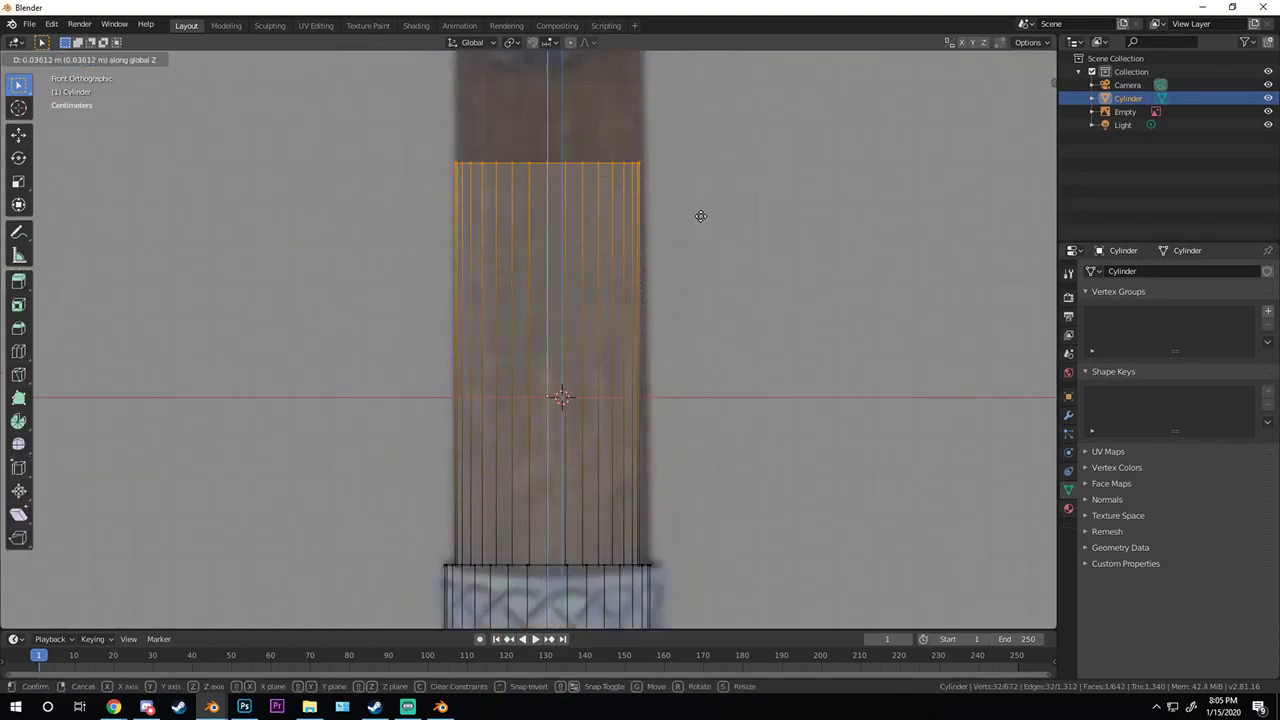
pyautogui.click(693, 150)
pyautogui.keyDown('shift'); pyautogui.moveTo(679, 233); pyautogui.dragTo(600, 507, button='middle'); pyautogui.keyUp('shift')
pyautogui.press('g')
pyautogui.press('z')
pyautogui.click(595, 423)
# - Leave mesh editing, add a cube at the 3D cursor and scale it down
pyautogui.scroll(-9, 571, 366)
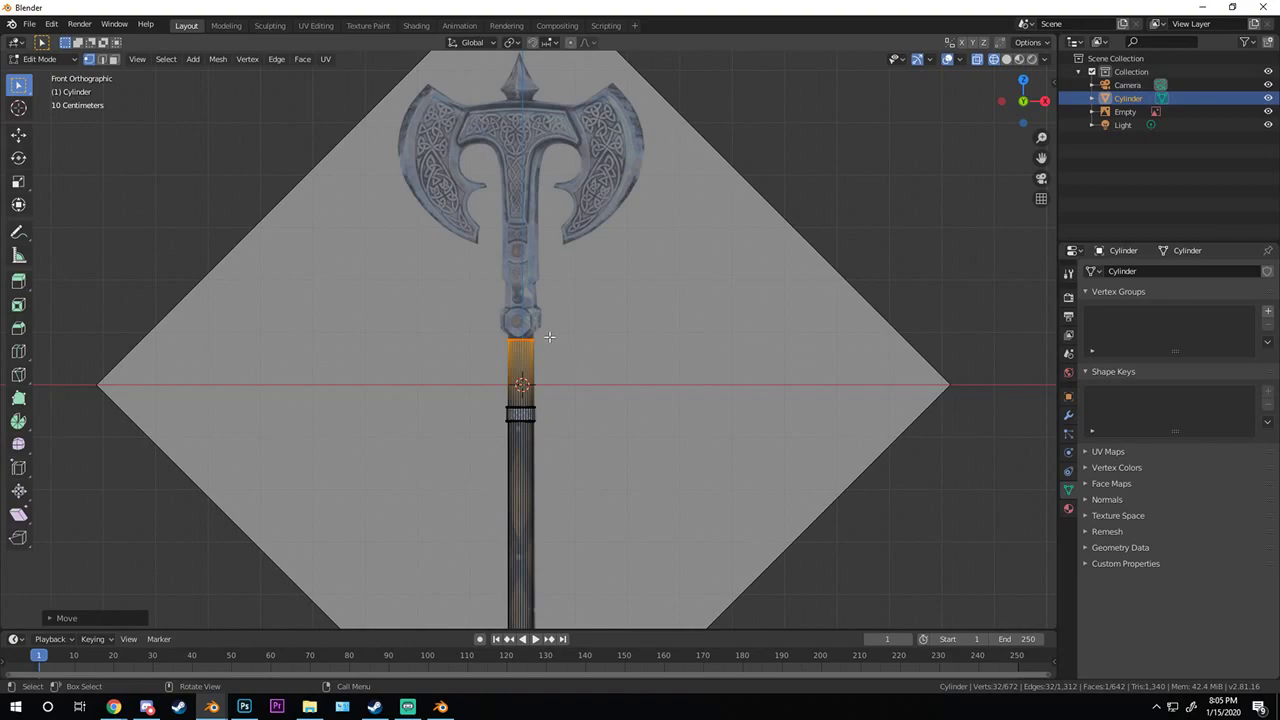
pyautogui.scroll(4, 549, 337)
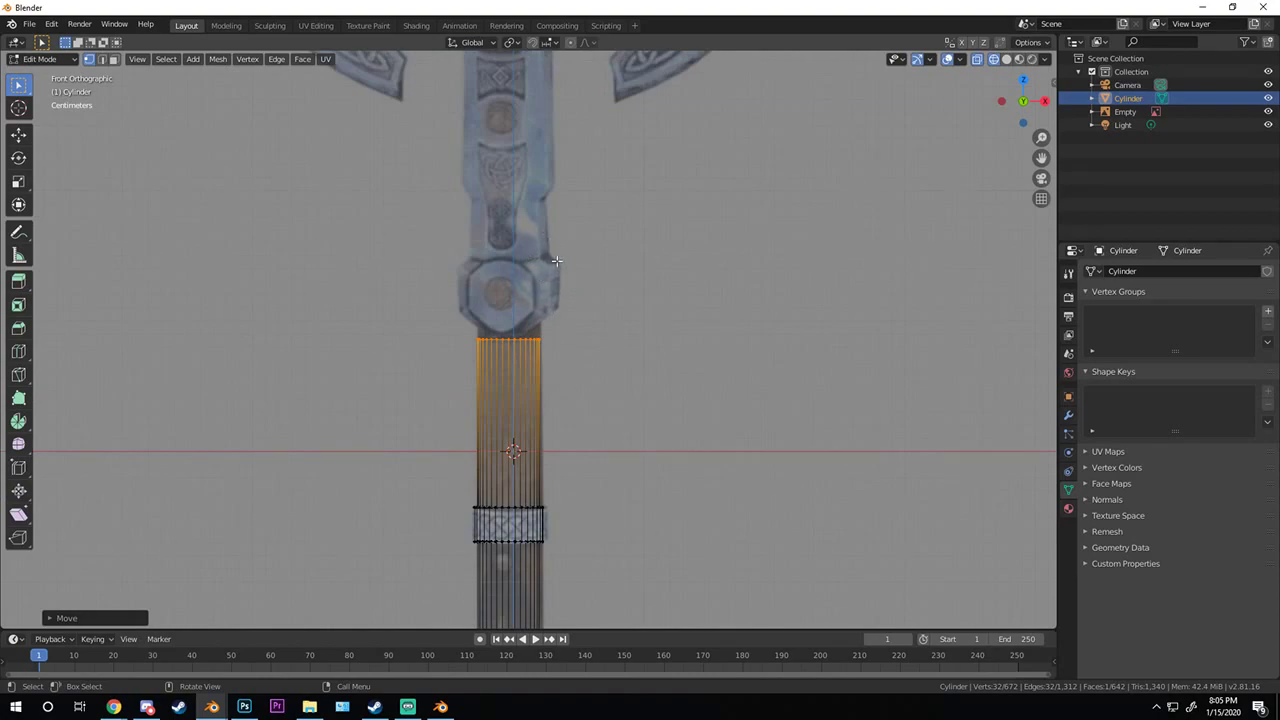
pyautogui.scroll(-3, 601, 274)
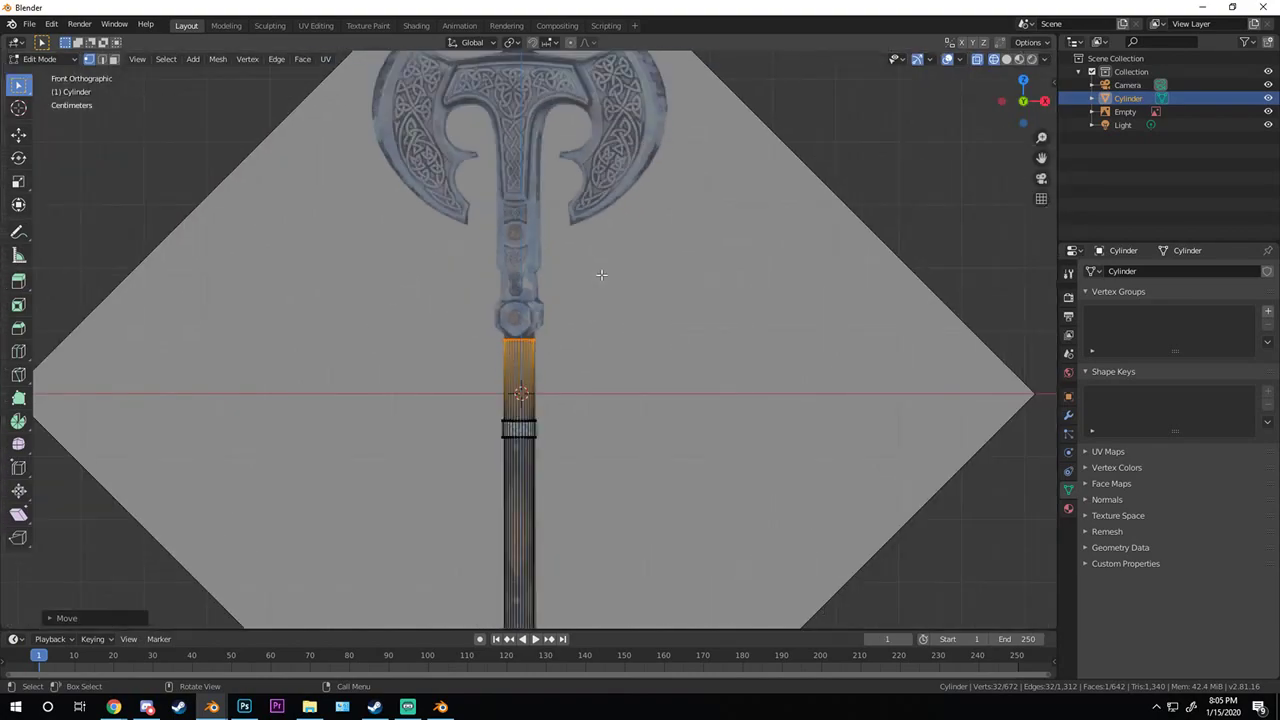
pyautogui.scroll(4, 593, 289)
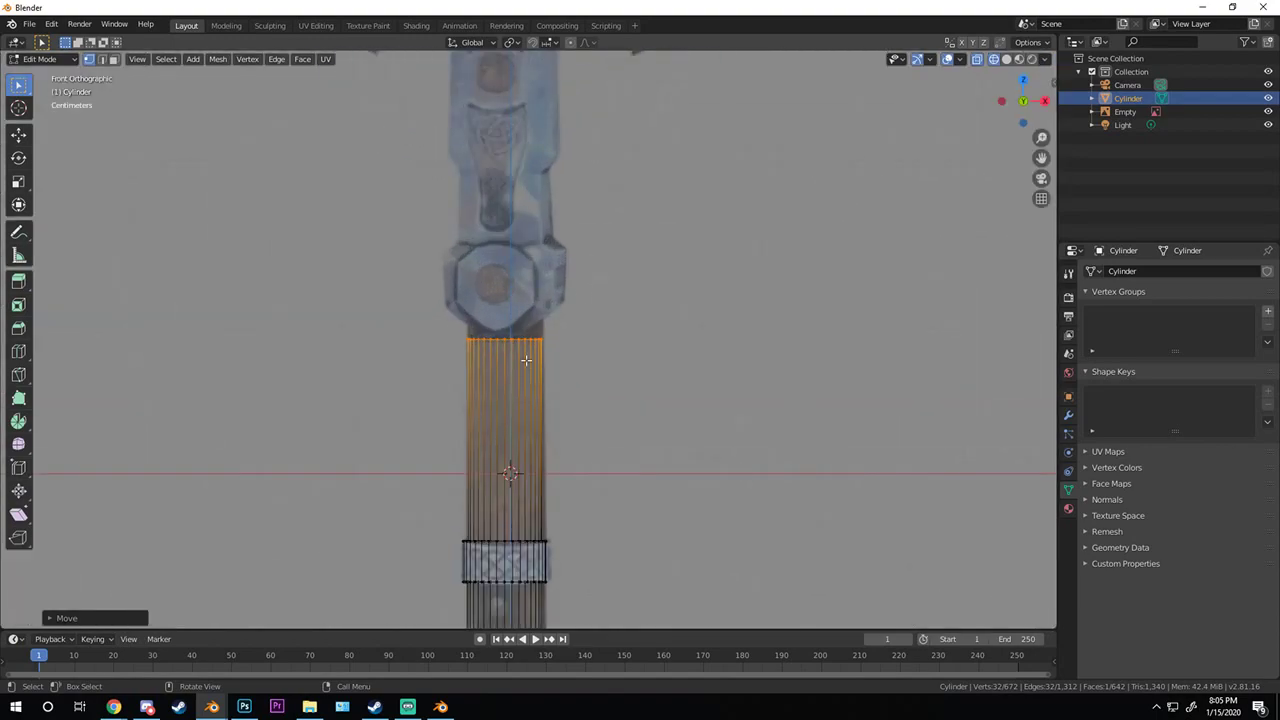
pyautogui.press('`')
pyautogui.press('Tab')
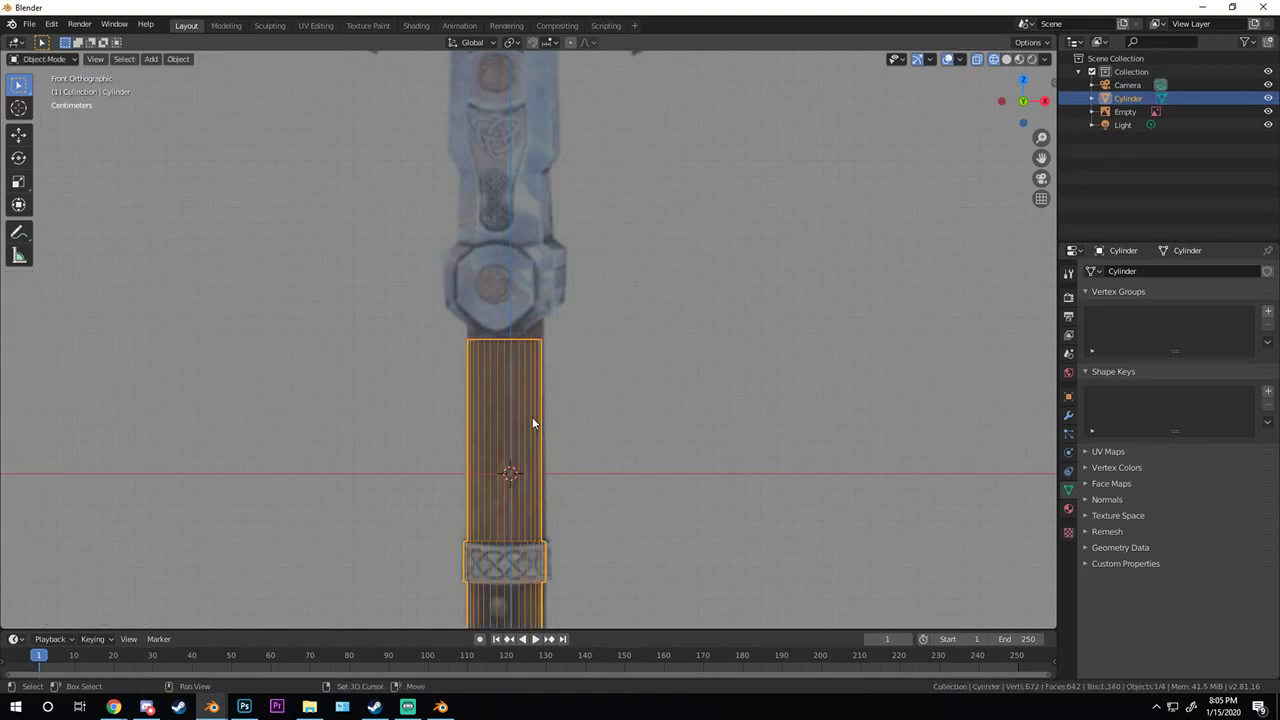
pyautogui.hotkey('shift', 'a')
pyautogui.moveTo(500, 286)
pyautogui.click(623, 300)
pyautogui.press('s')
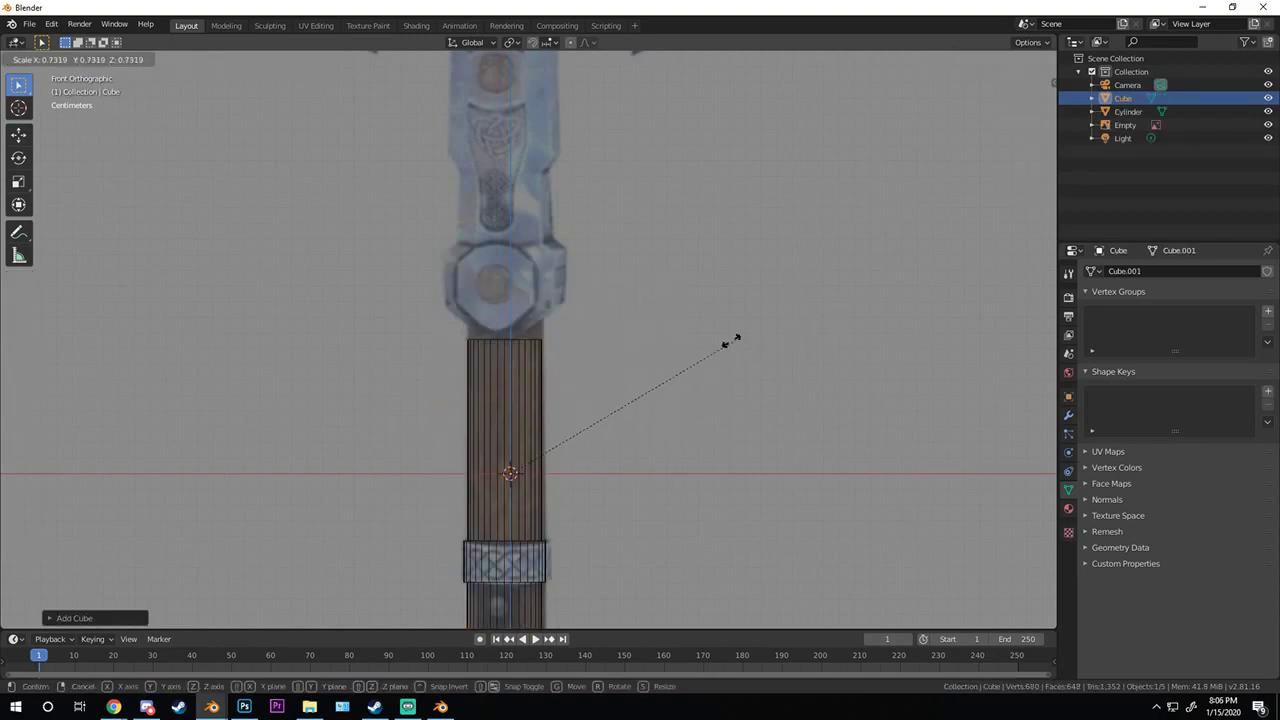
# - Scale down the new cube and move it over the octagonal collar in the reference image
pyautogui.click(608, 500)
pyautogui.press('g')
pyautogui.click(629, 324)
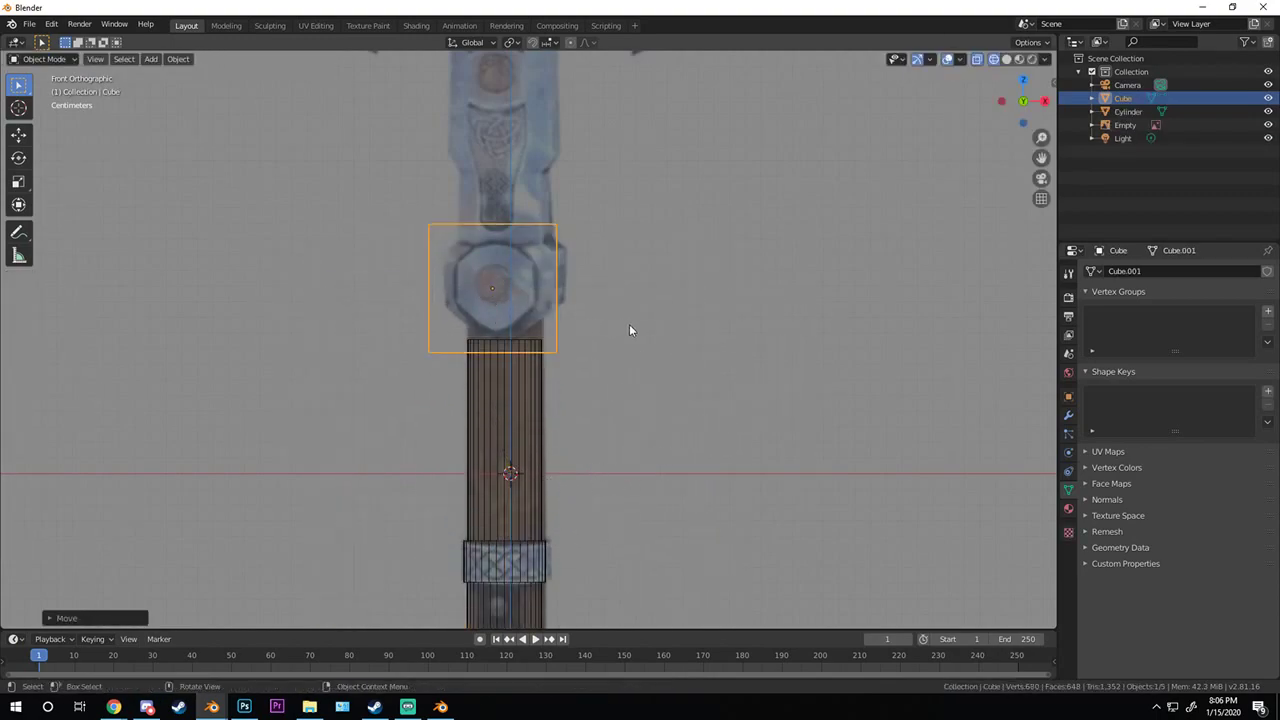
pyautogui.scroll(4, 640, 330)
pyautogui.press('s')
pyautogui.click(643, 328)
pyautogui.press('g')
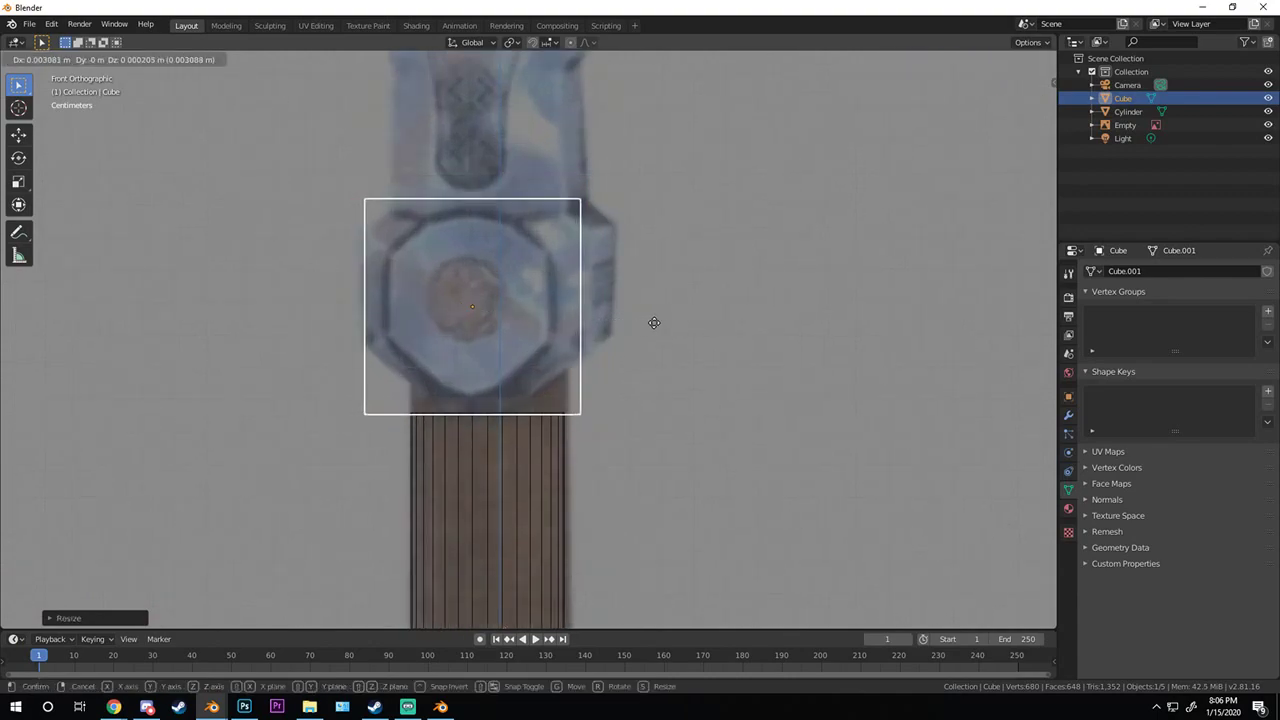
pyautogui.click(652, 336)
# - Nudge the cube along Z and X to align it with the collar above the handle
pyautogui.press('g')
pyautogui.press('z')
pyautogui.click(612, 380)
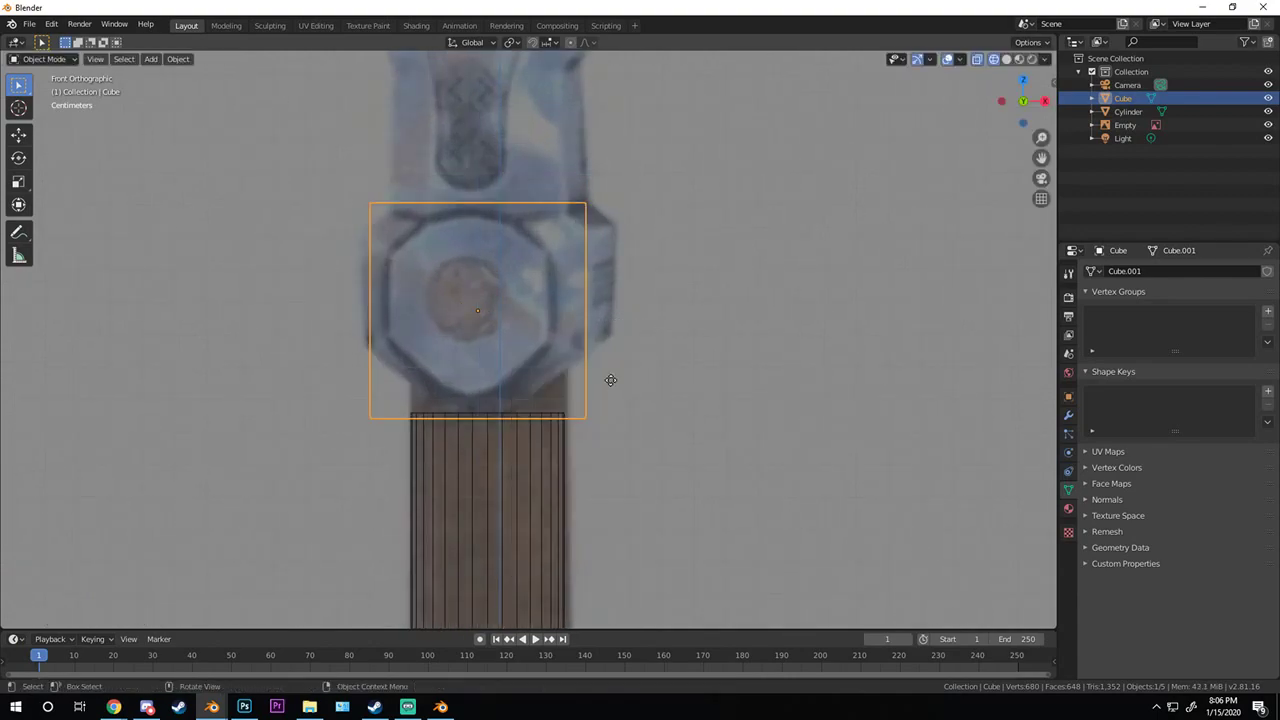
pyautogui.press('g')
pyautogui.press('x')
pyautogui.click(617, 374)
# - Add a horizontal loop cut to the cube at the height of the collar's lower corners
pyautogui.press('Tab')
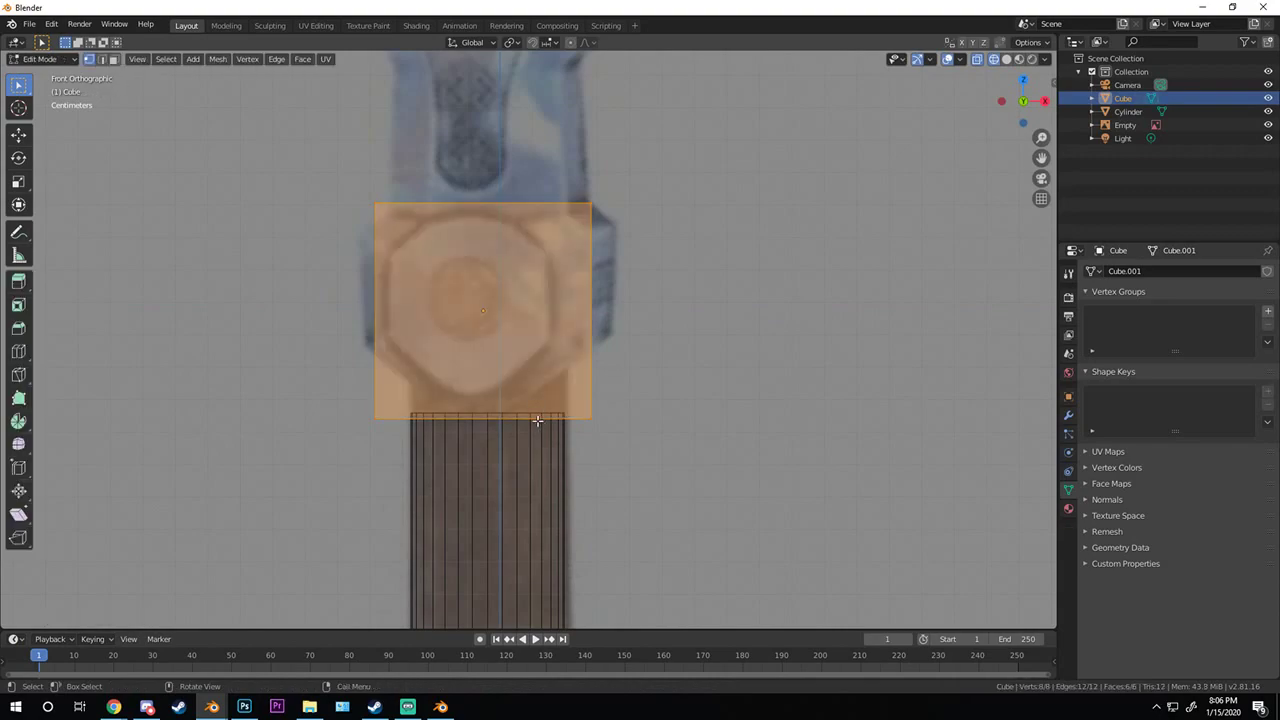
pyautogui.click(533, 419)
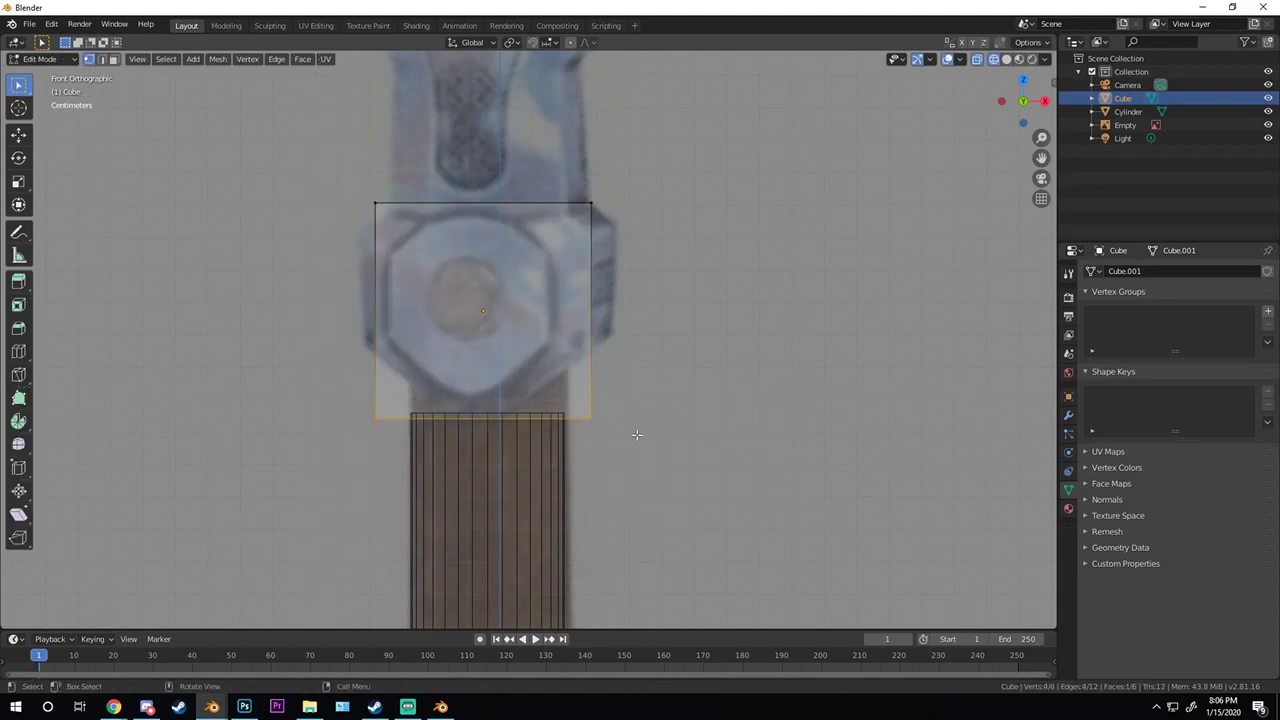
pyautogui.hotkey('ctrl', 'r')
pyautogui.click(600, 335)
pyautogui.click(600, 370)
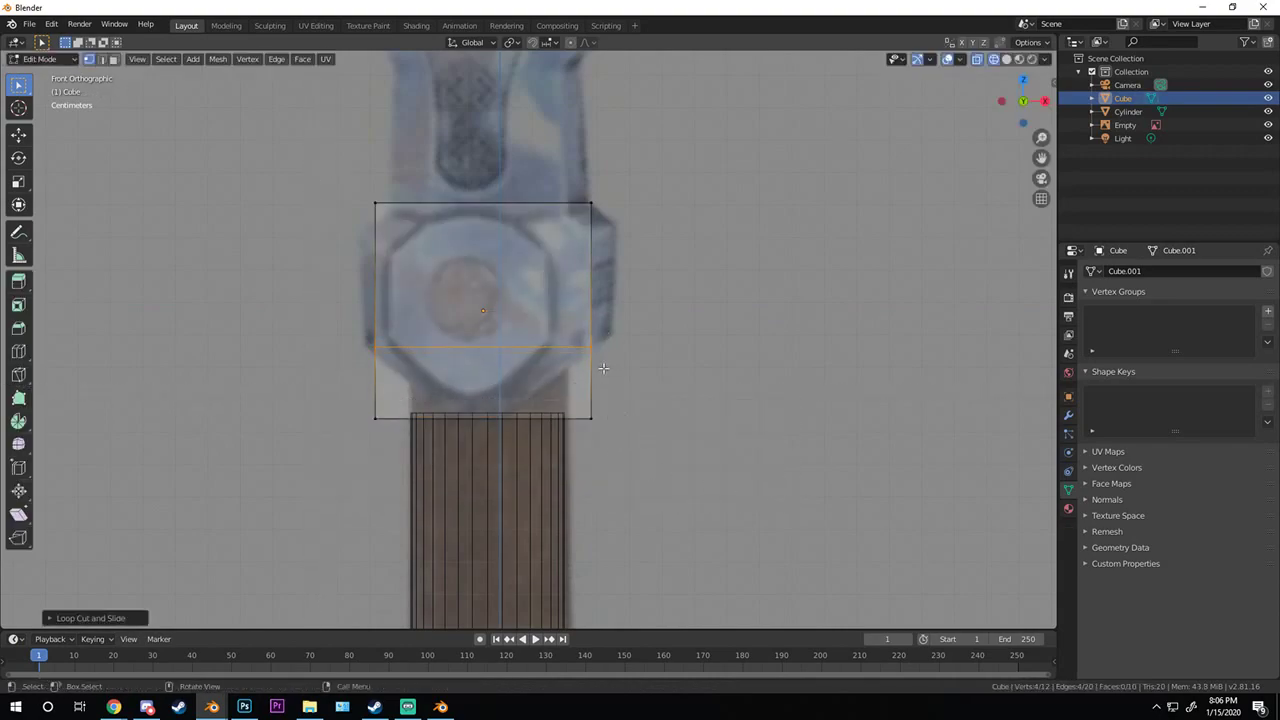
# - Scale the cube's bottom vertices inward along X to taper the collar toward the handle
pyautogui.press('b')
pyautogui.moveTo(345, 386); pyautogui.dragTo(729, 449)
pyautogui.press('s')
pyautogui.press('x')
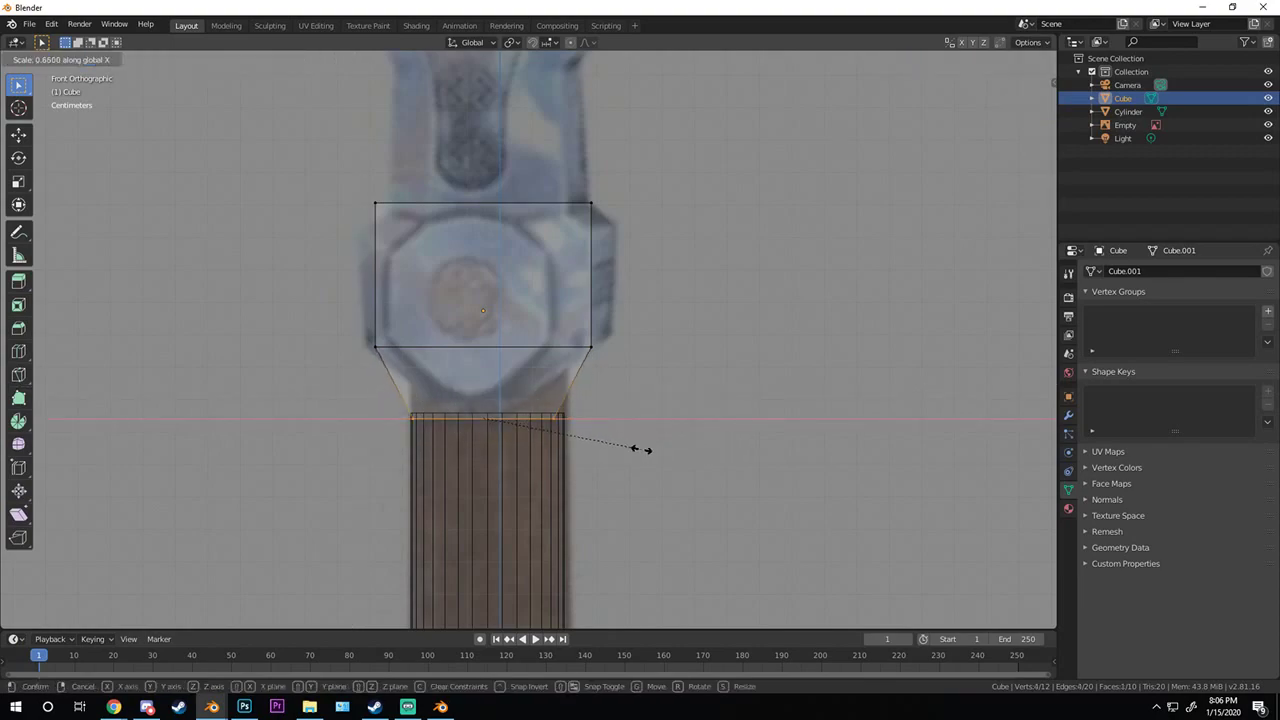
pyautogui.click(605, 449)
pyautogui.press('Tab')
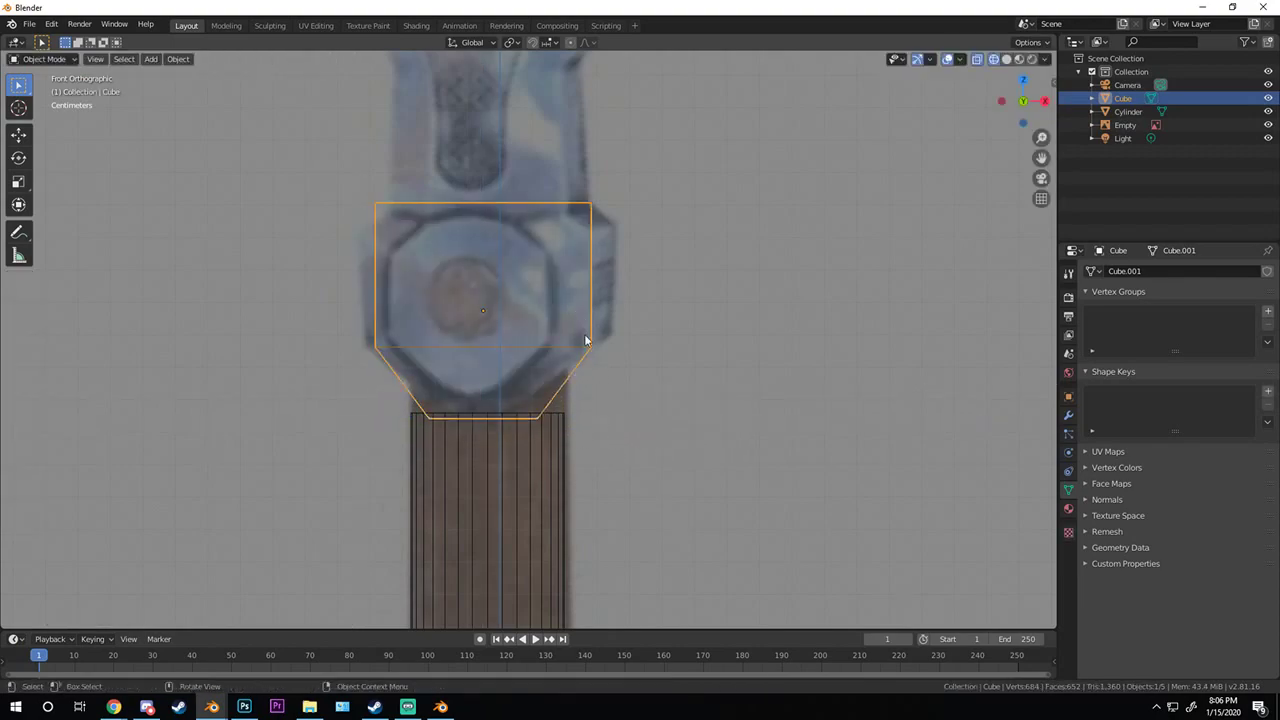
# - Raise the handle cylinder's top vertices along Z so the handle extends into the collar block
pyautogui.click(549, 463)
pyautogui.click(560, 425)
pyautogui.press('Tab')
pyautogui.hotkey('alt', 'a')
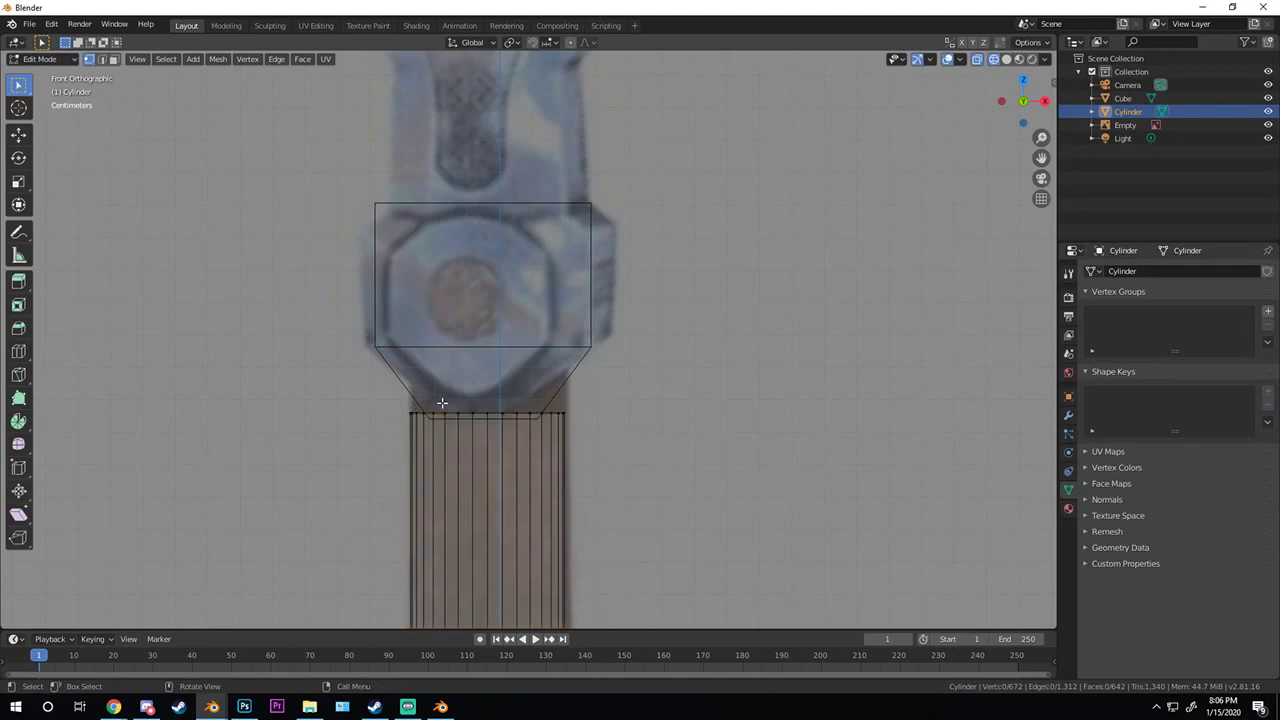
pyautogui.press('b')
pyautogui.moveTo(361, 400); pyautogui.dragTo(589, 466)
pyautogui.press('g')
pyautogui.press('z')
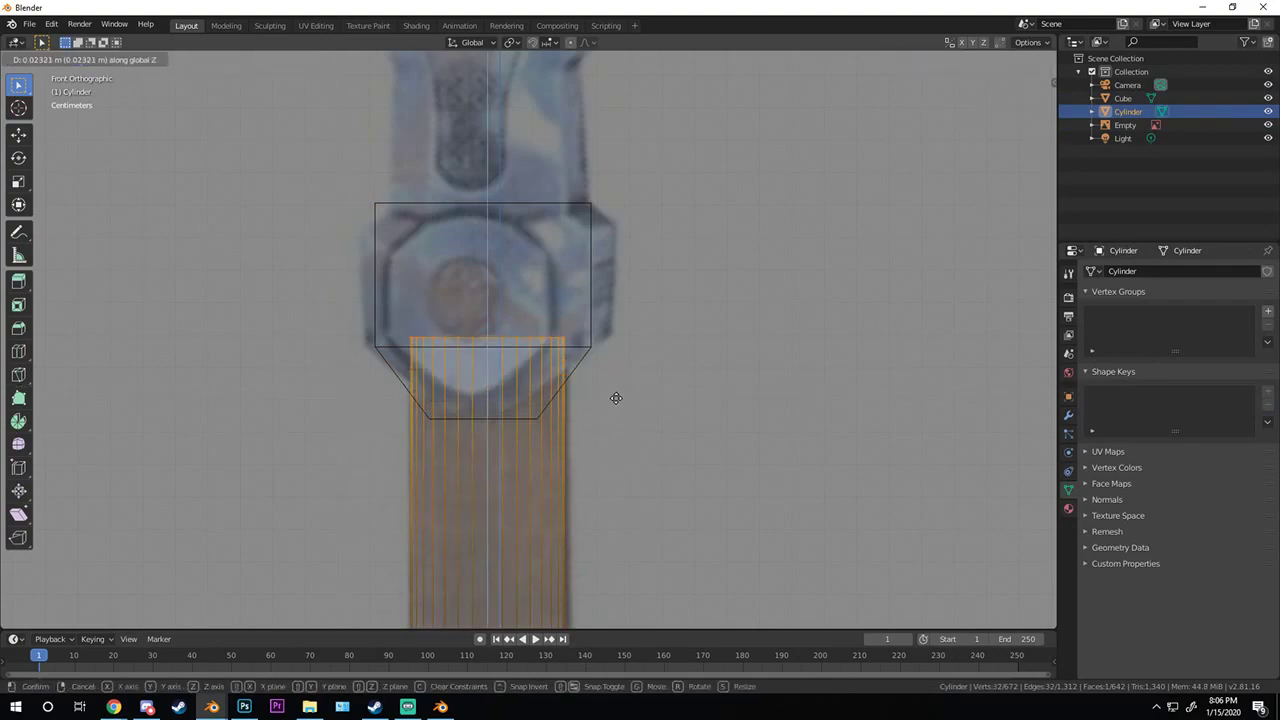
pyautogui.click(617, 402)
pyautogui.press('Tab')
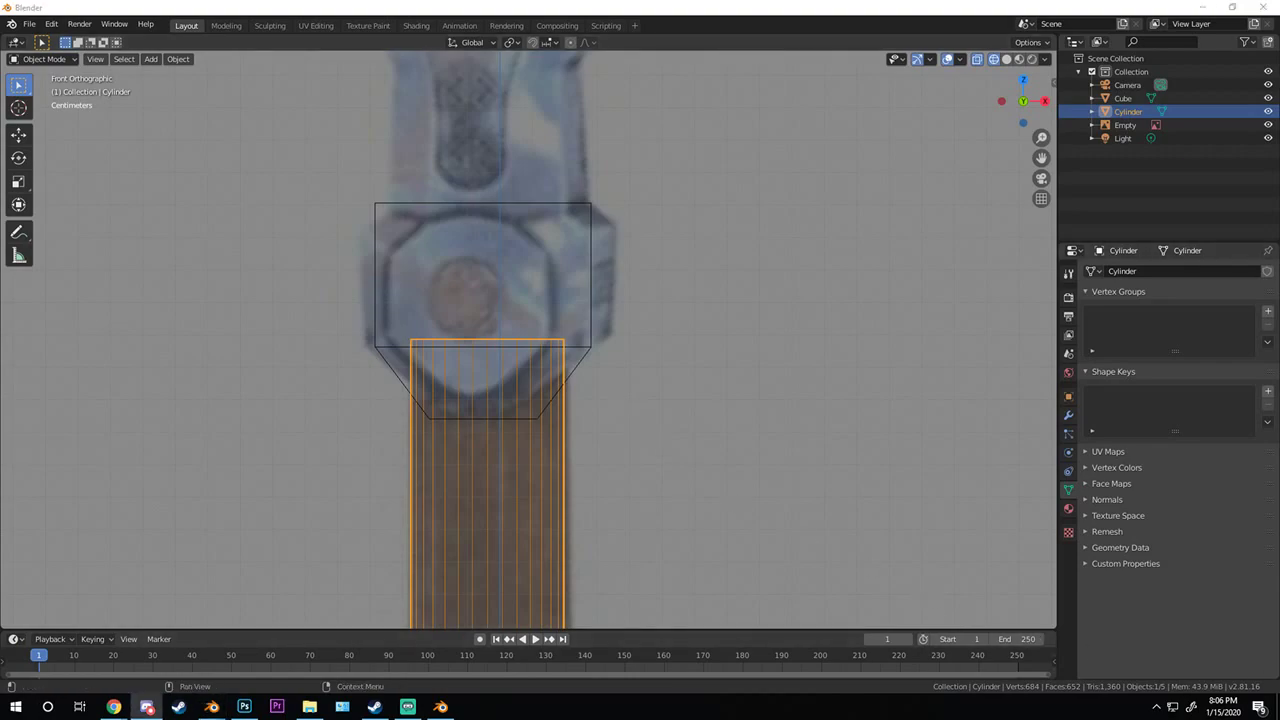
# - Select the collar block and open its mesh for editing in the front view
pyautogui.moveTo(588, 390); pyautogui.dragTo(569, 299, button='middle')
pyautogui.press('KP_1')
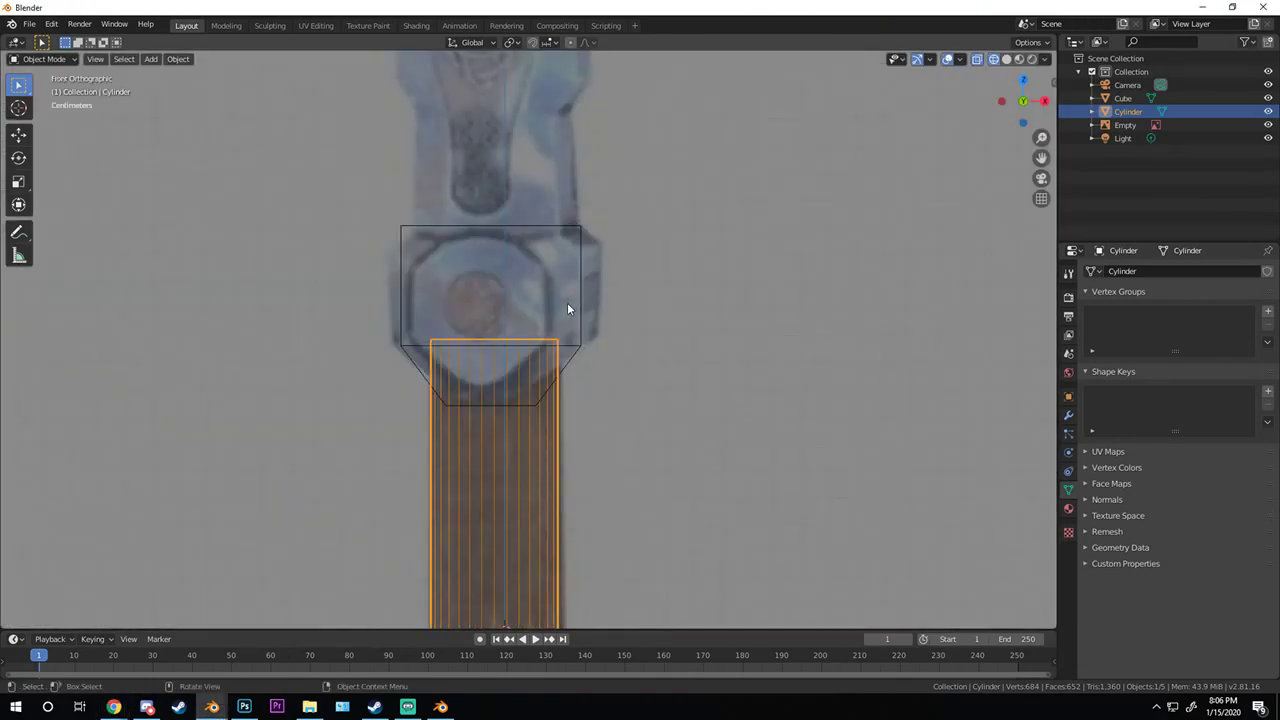
pyautogui.scroll(-2, 564, 264)
pyautogui.click(584, 291)
pyautogui.click(584, 292)
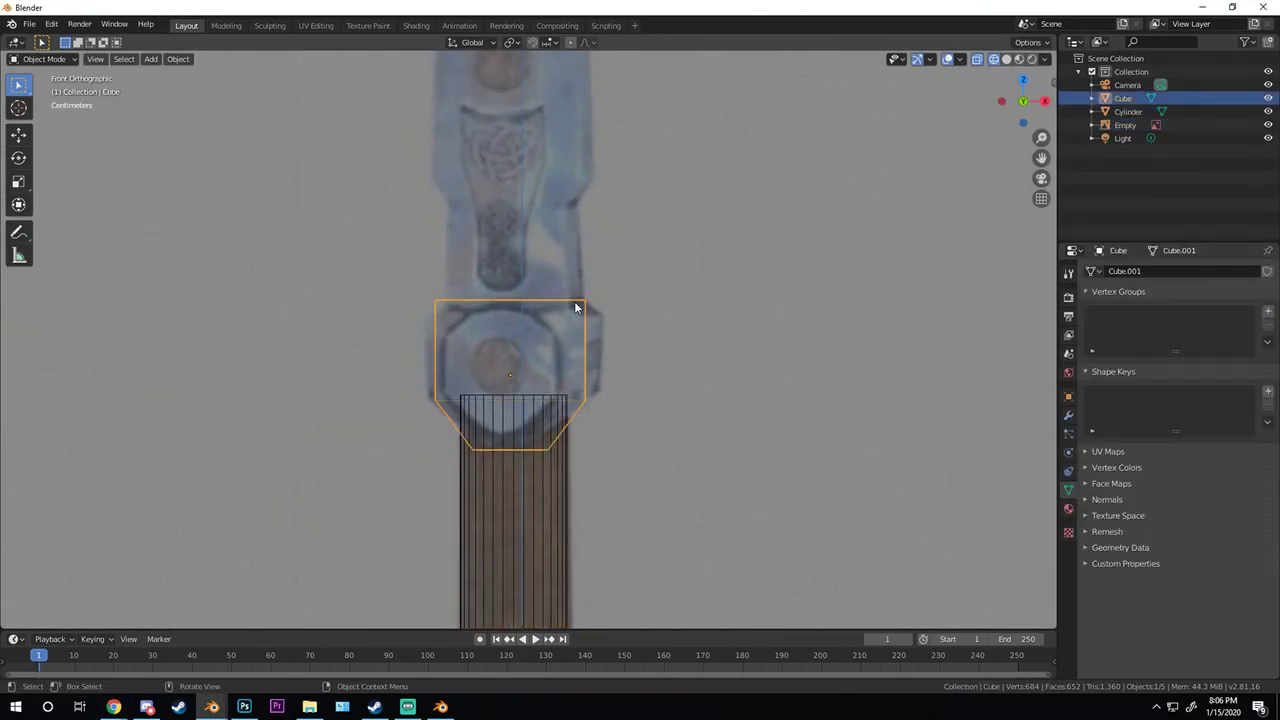
pyautogui.scroll(4, 576, 298)
pyautogui.press('Tab')
pyautogui.rightClick(247, 235)
pyautogui.press('z')
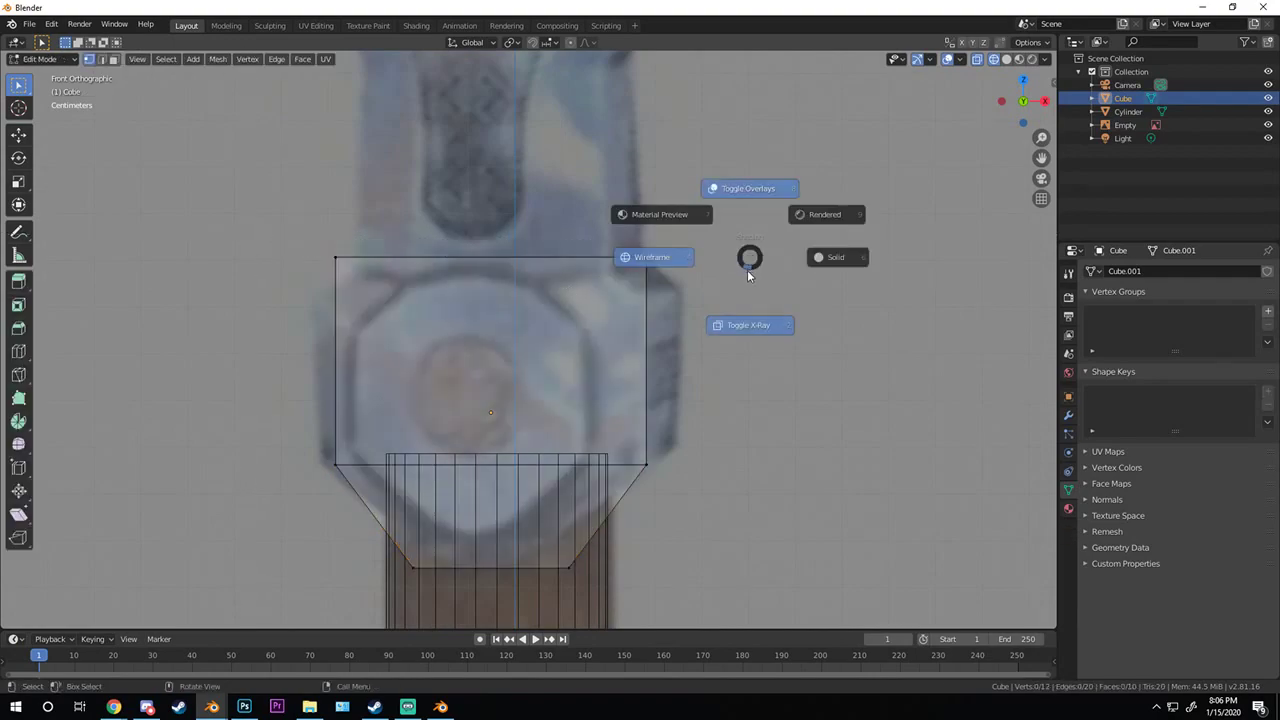
pyautogui.click(747, 290)
pyautogui.rightClick(340, 253)
pyautogui.press('z')
pyautogui.press('z')
pyautogui.press('z')
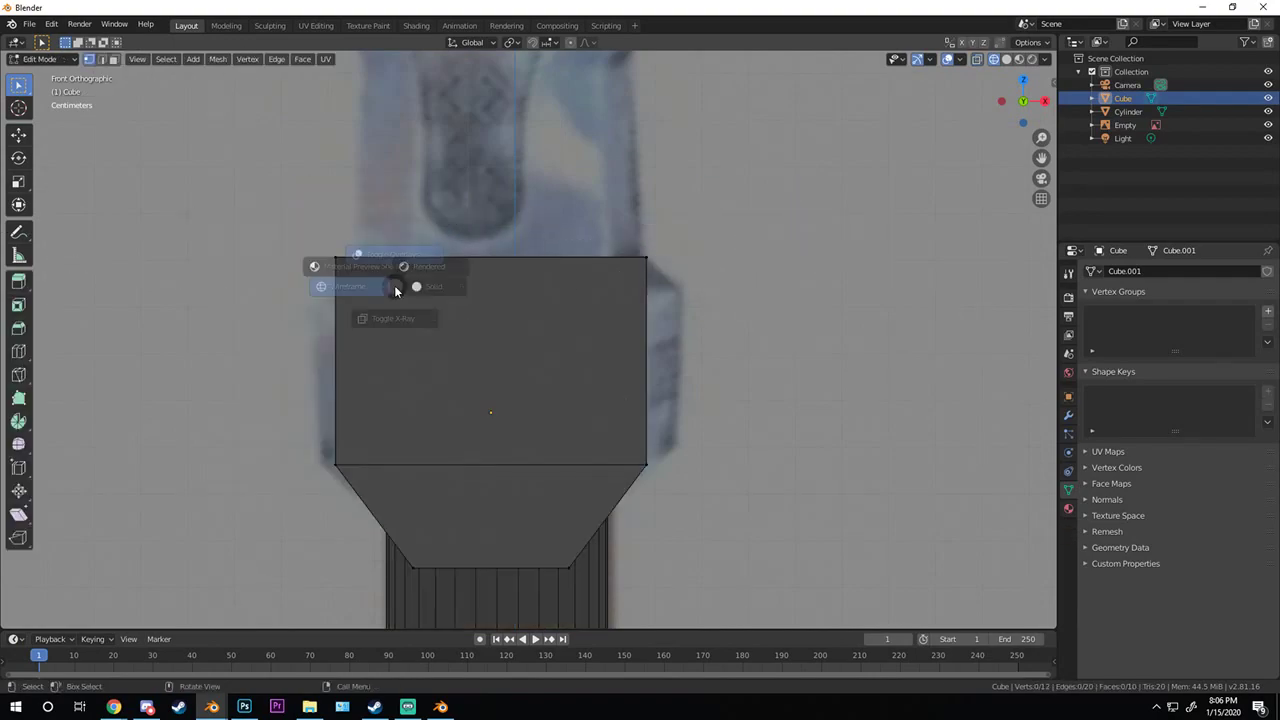
pyautogui.click(311, 286)
# - Lower the block's top vertices along Z to the height of the collar's upper corners
pyautogui.moveTo(784, 343); pyautogui.dragTo(784, 343)
pyautogui.press('g')
pyautogui.press('z')
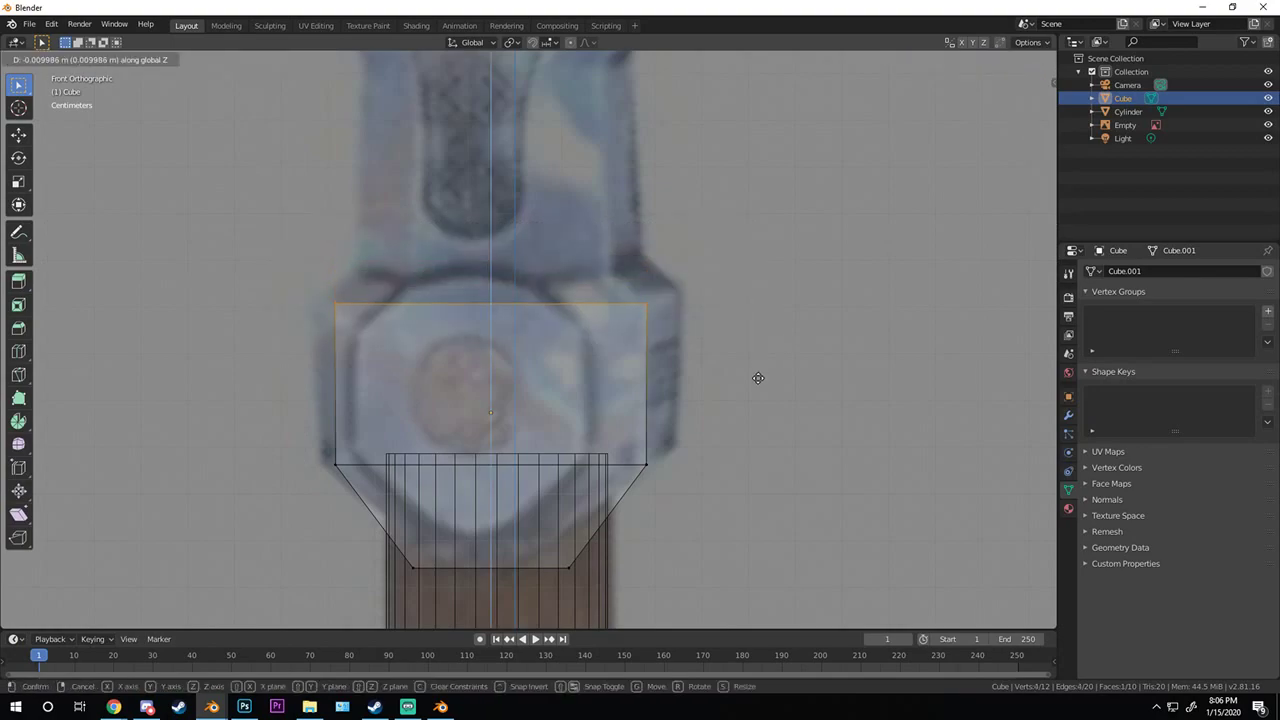
pyautogui.click(761, 402)
# - Extrude the block's top face up to the collar's upper edge and scale it inward to form a bevel
pyautogui.press('e')
pyautogui.click(747, 332)
pyautogui.press('s')
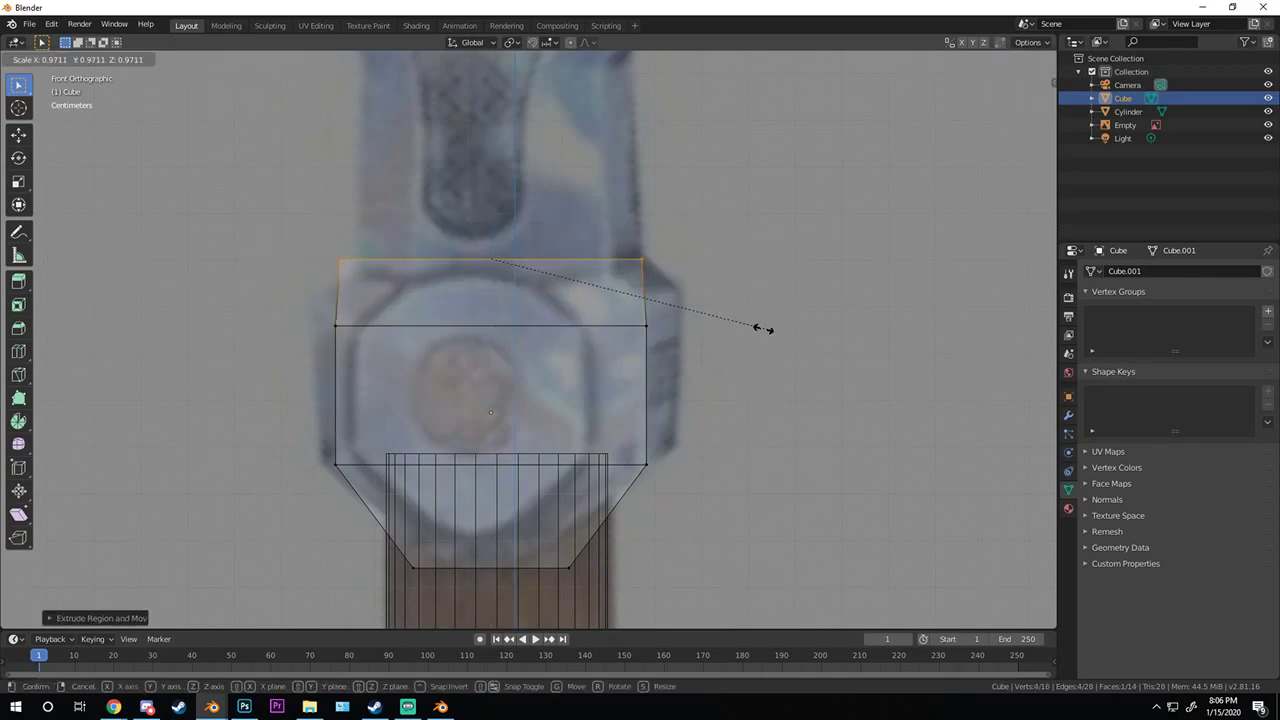
pyautogui.click(735, 320)
pyautogui.scroll(-8, 540, 382)
pyautogui.press('Tab')
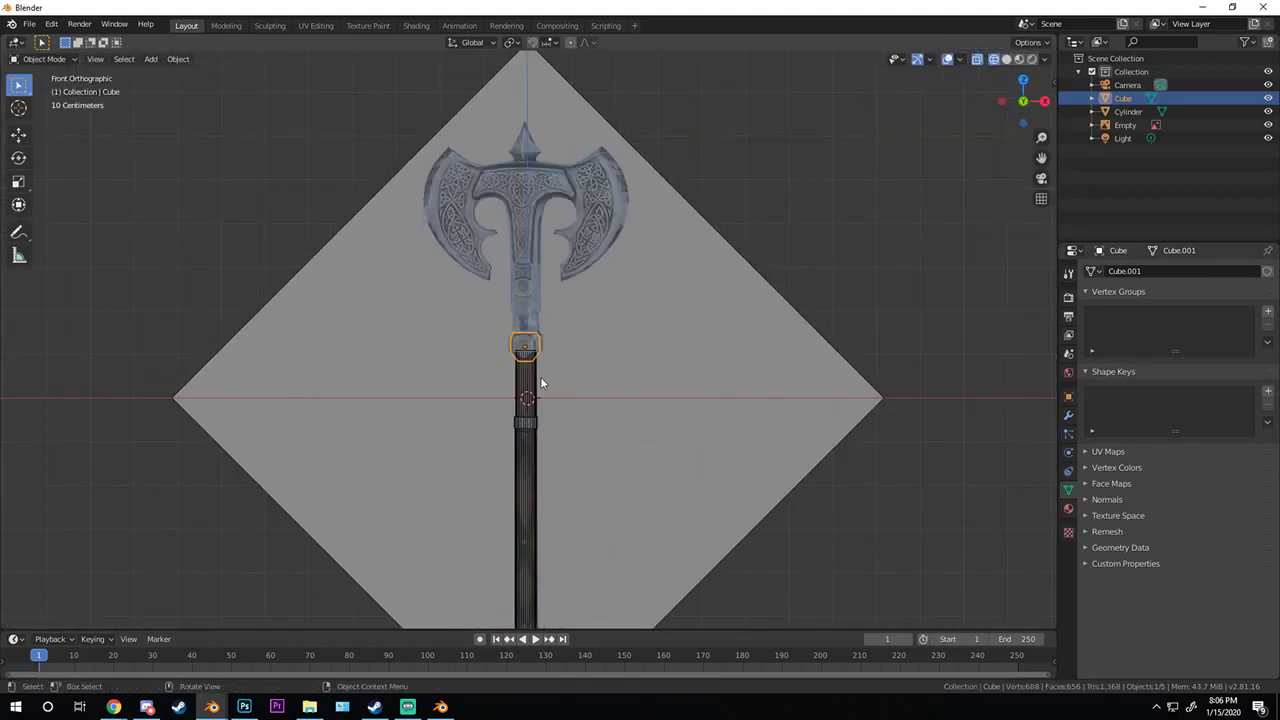
# - Extrude the collar's top face straight up to form the narrow neck, ending where the reference widens
pyautogui.press('Tab')
pyautogui.scroll(10, 540, 383)
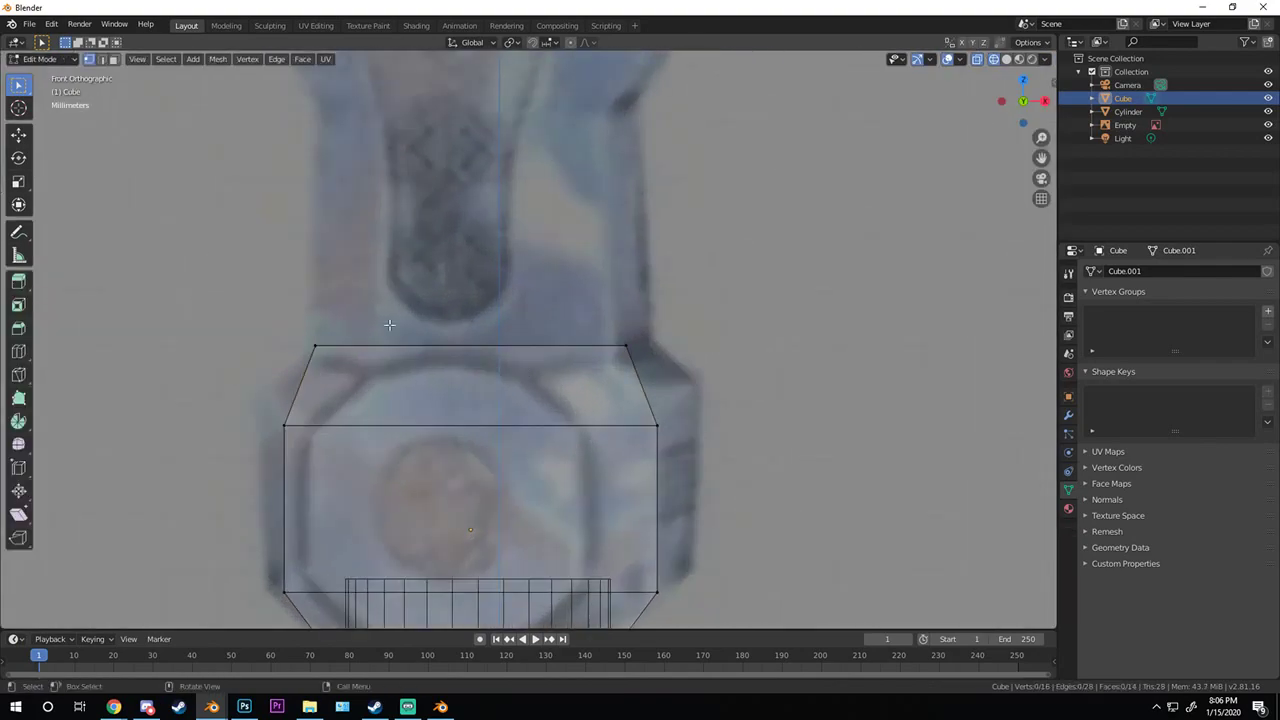
pyautogui.moveTo(283, 318); pyautogui.dragTo(768, 376)
pyautogui.scroll(-4, 600, 350)
pyautogui.press('e')
pyautogui.click(567, 269)
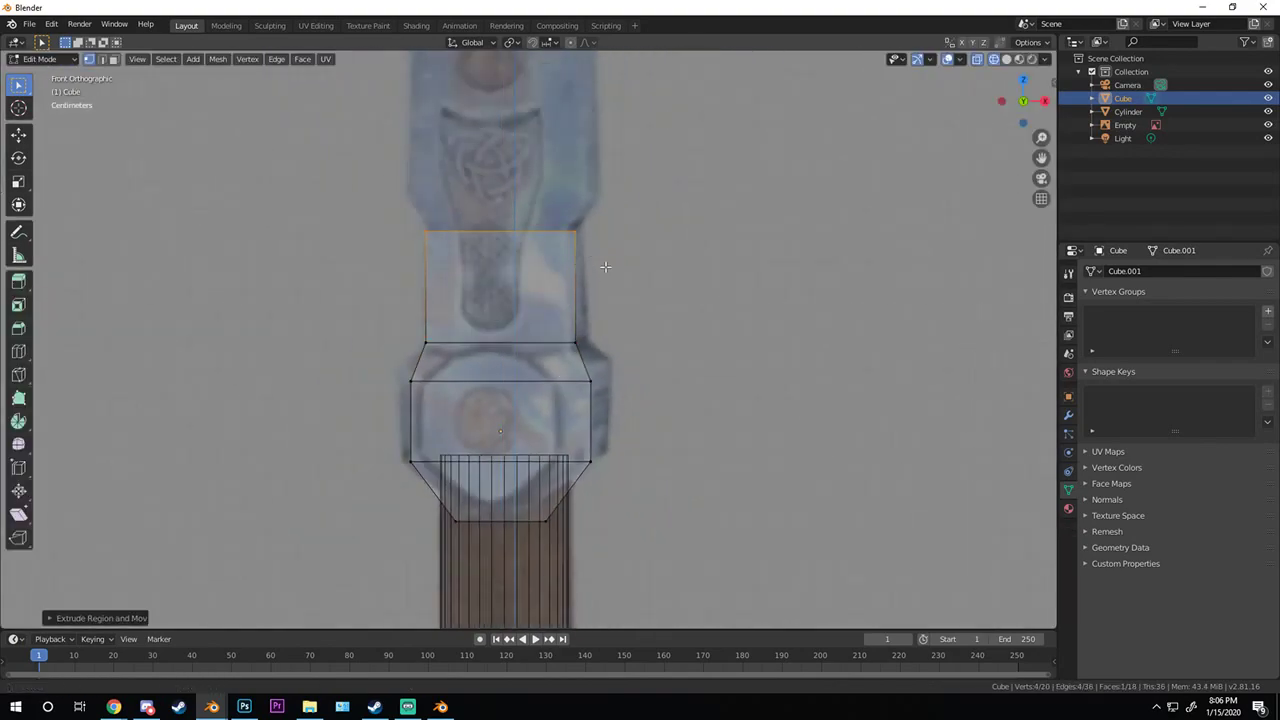
# - Extrude the neck's top face upward and widen it along X to match the flared shaft in the reference
pyautogui.keyDown('shift'); pyautogui.moveTo(605, 267); pyautogui.dragTo(598, 363, button='middle'); pyautogui.keyUp('shift')
pyautogui.scroll(1, 598, 363)
pyautogui.press('e')
pyautogui.click(594, 281)
pyautogui.press('s')
pyautogui.press('x')
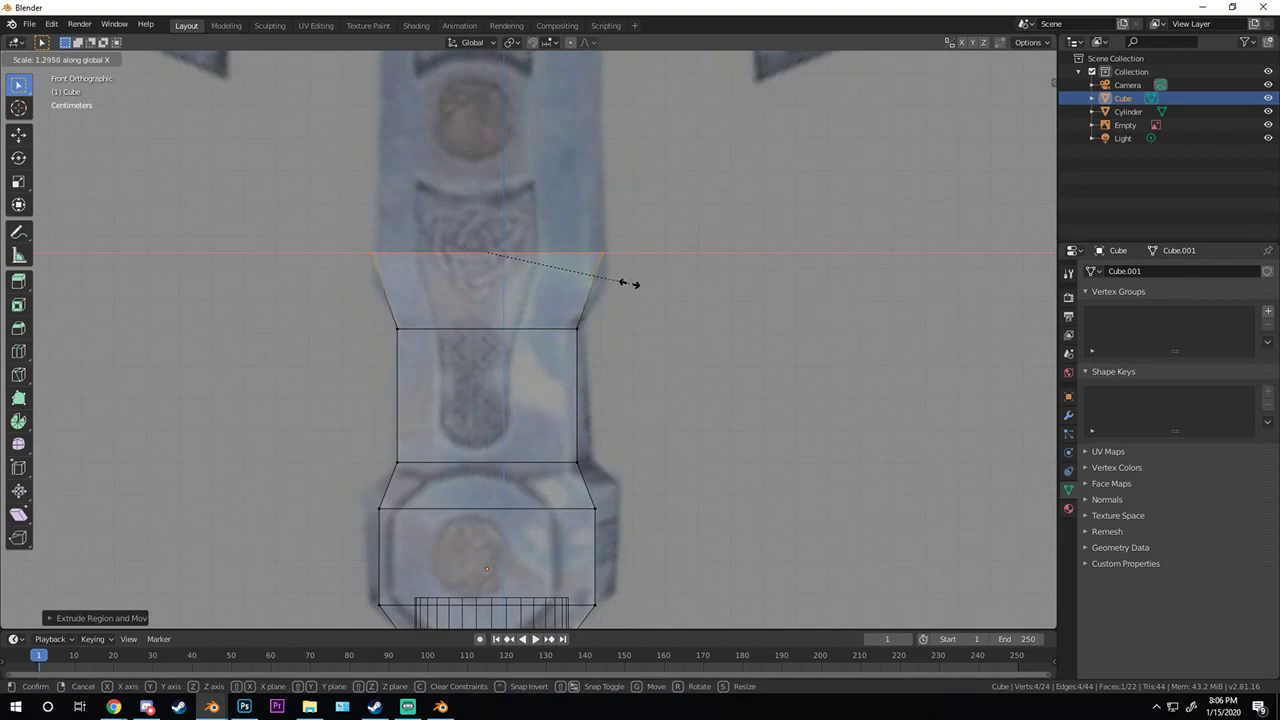
pyautogui.click(625, 300)
pyautogui.press('Tab')
# - Scale the axe head block along Y to adjust its depth and set it to flat shading
pyautogui.scroll(-2, 718, 369)
pyautogui.moveTo(718, 369); pyautogui.dragTo(552, 369, button='middle')
pyautogui.scroll(-4, 612, 449)
pyautogui.scroll(3, 611, 435)
pyautogui.moveTo(611, 435); pyautogui.dragTo(530, 452, button='middle')
pyautogui.press('s')
pyautogui.press('y')
pyautogui.click(674, 370)
pyautogui.rightClick(580, 394)
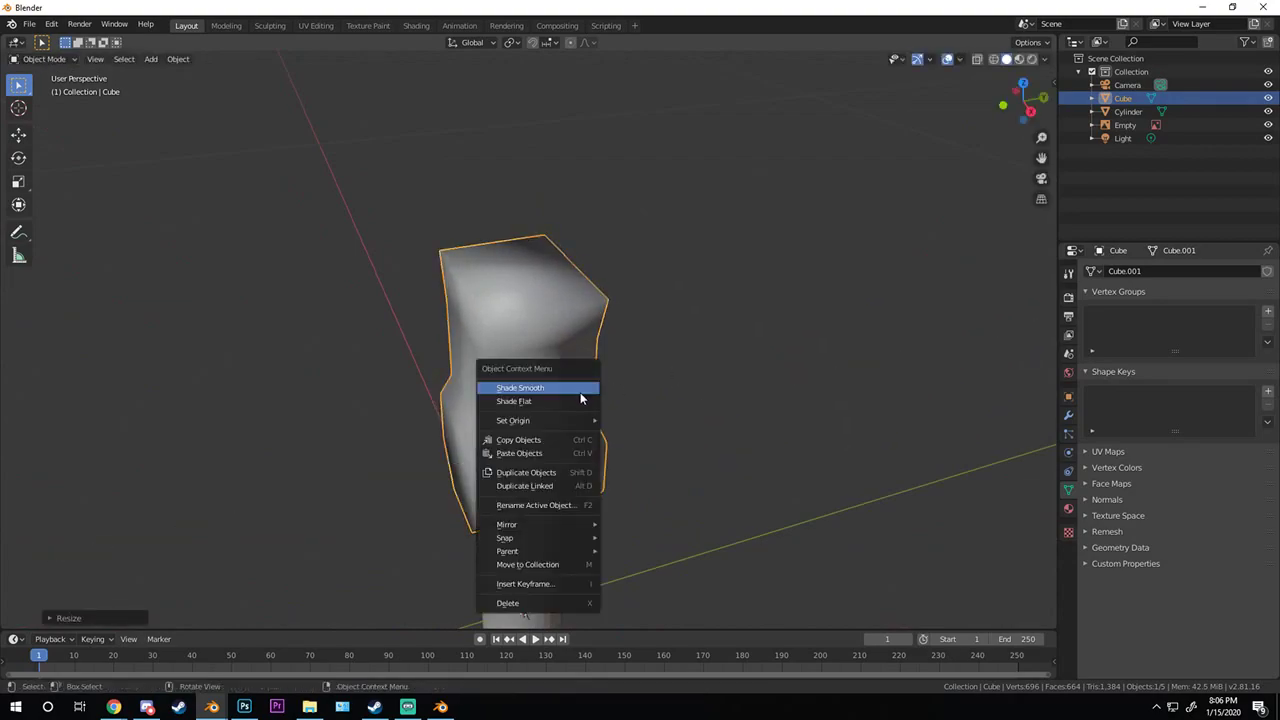
pyautogui.click(580, 401)
# - Refine the head block's depth along Y relative to the handle and return to the front view
pyautogui.moveTo(580, 401)
pyautogui.mouseDown(button='middle')
pyautogui.moveTo(760, 428)
pyautogui.moveTo(591, 394)
pyautogui.moveTo(666, 366)
pyautogui.moveTo(575, 416)
pyautogui.moveTo(668, 426)
pyautogui.moveTo(651, 406)
pyautogui.moveTo(652, 341)
pyautogui.moveTo(674, 371)
pyautogui.moveTo(540, 371)
pyautogui.moveTo(591, 374)
pyautogui.moveTo(366, 409)
pyautogui.moveTo(557, 383)
pyautogui.mouseUp(button='middle')
pyautogui.scroll(-3, 666, 366)
pyautogui.scroll(2, 617, 420)
pyautogui.scroll(3, 651, 404)
pyautogui.press('s')
pyautogui.press('y')
pyautogui.click(652, 375)
pyautogui.scroll(-3, 591, 374)
pyautogui.click(557, 380)
pyautogui.press('KP_1')
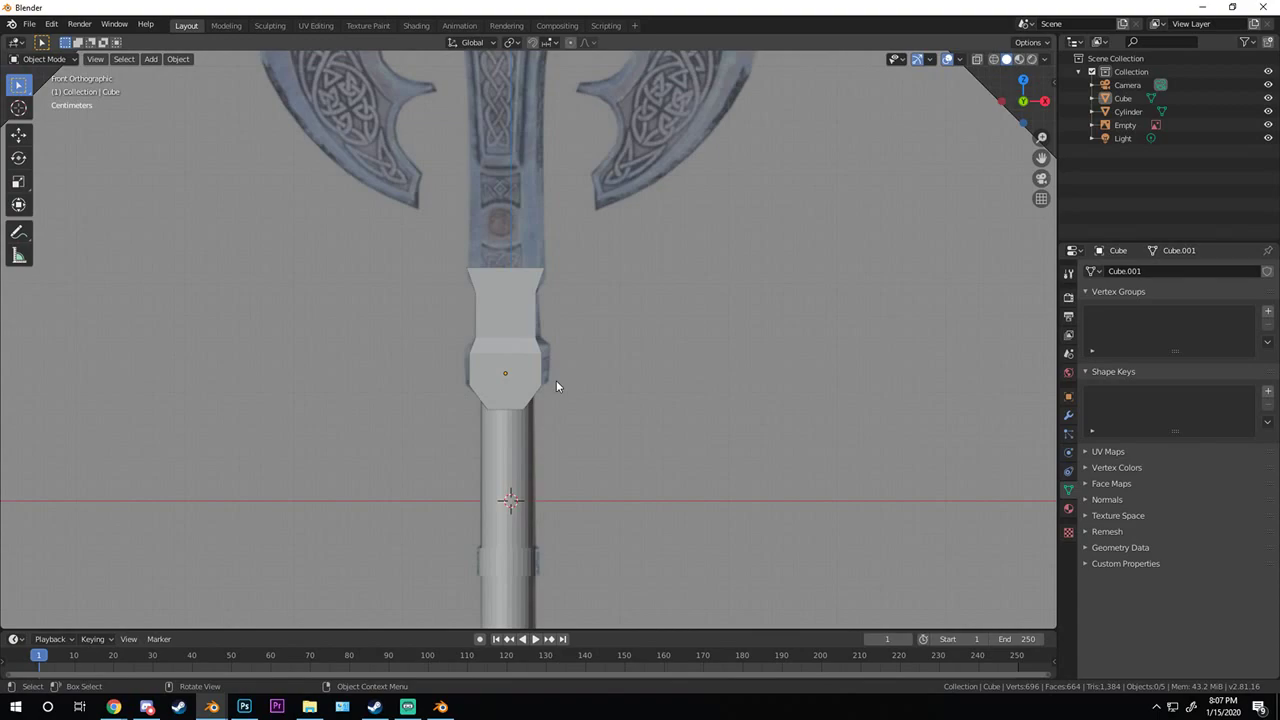
# - Select the head block, show it in wireframe and start the Shortcut VUr key display
pyautogui.click(512, 308)
pyautogui.scroll(4, 625, 255)
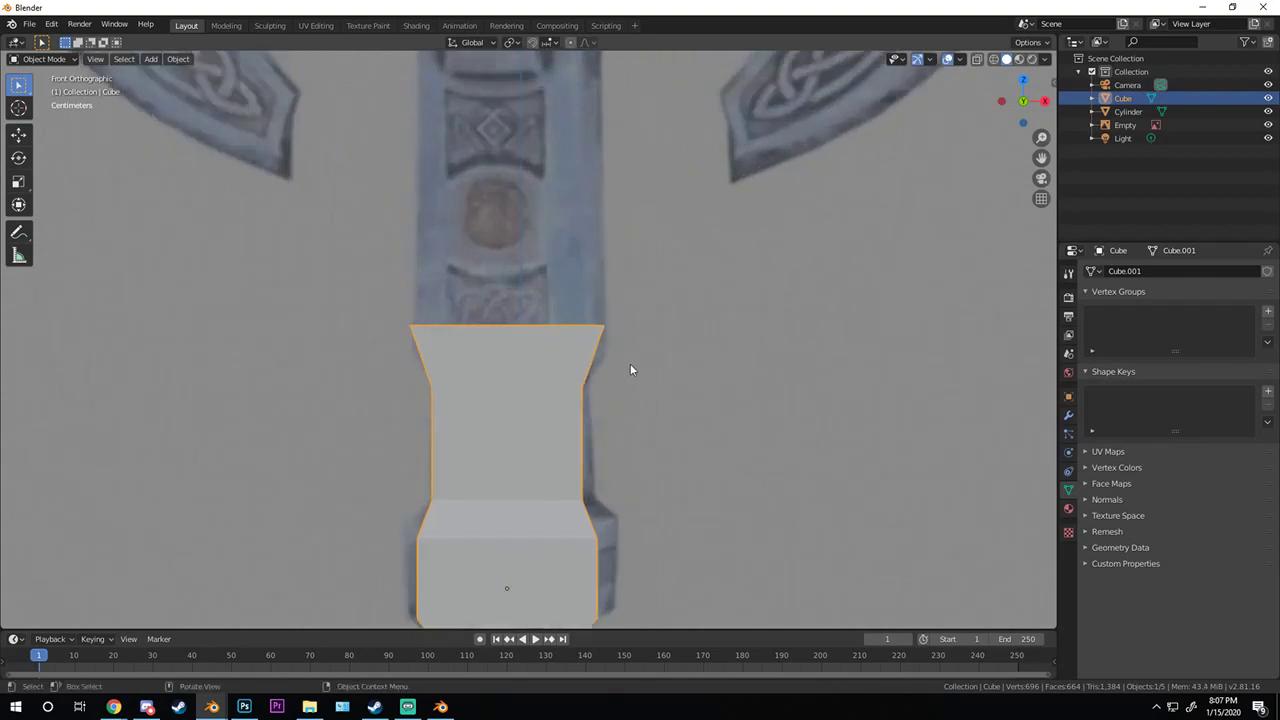
pyautogui.scroll(3, 561, 381)
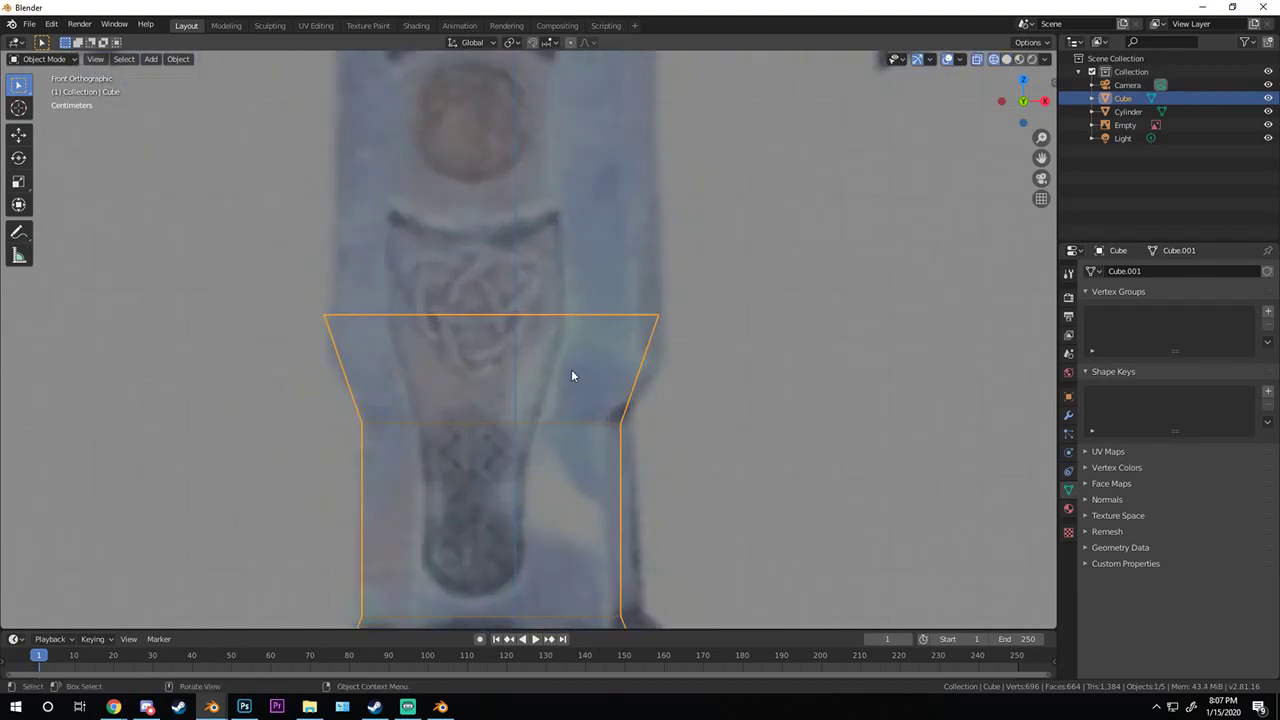
pyautogui.press('n')
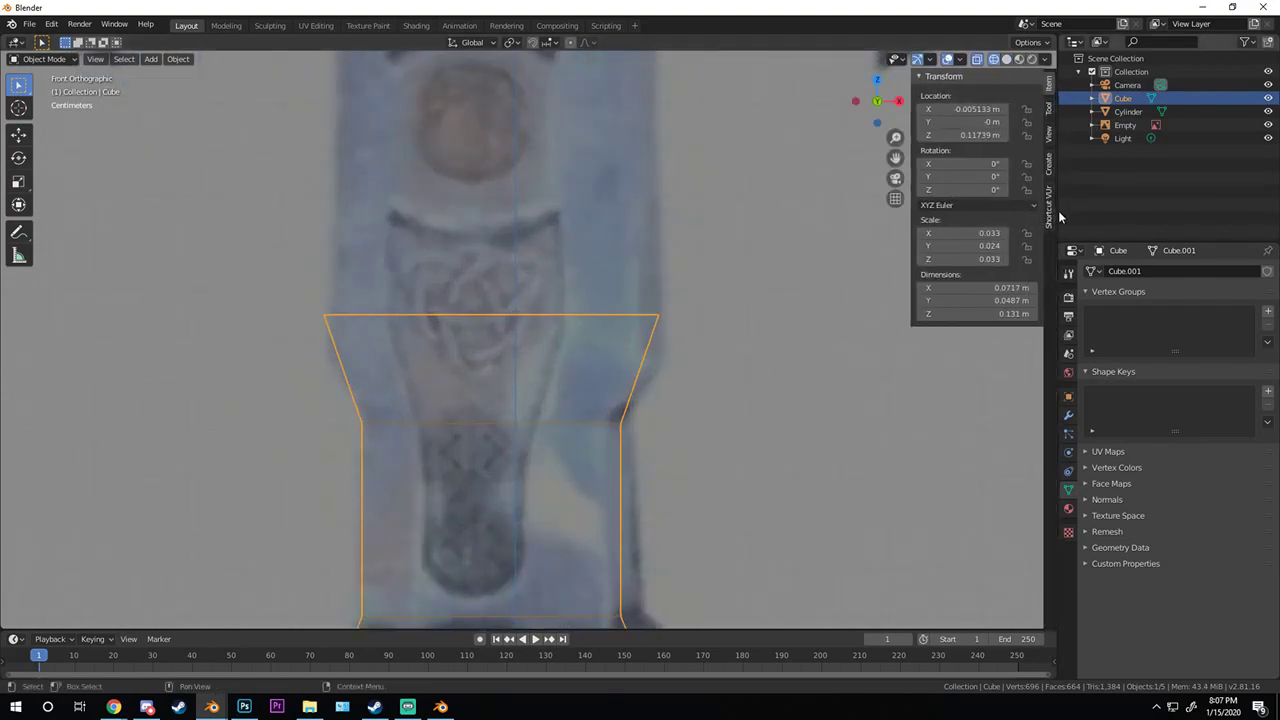
pyautogui.click(1049, 203)
pyautogui.click(975, 96)
pyautogui.press('n')
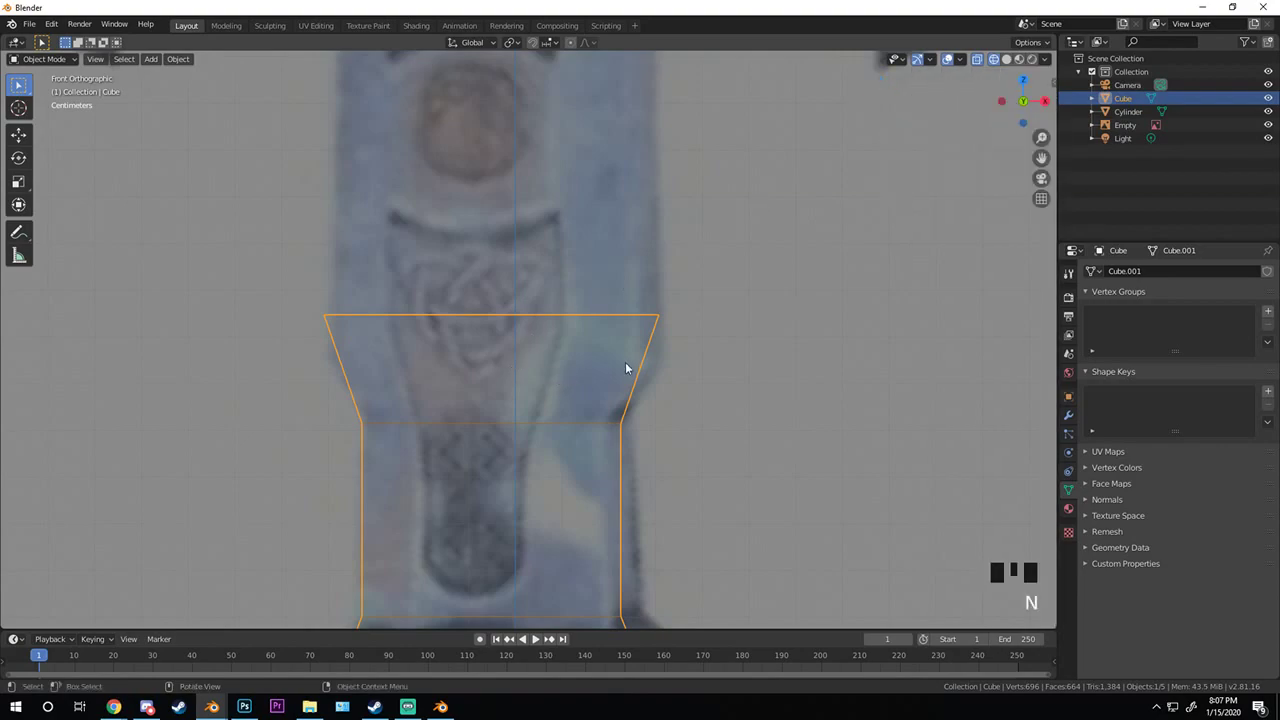
# - Move the block's top vertices down to match the flare's upper corners in the reference
pyautogui.keyDown('shift'); pyautogui.moveTo(626, 369); pyautogui.dragTo(597, 374, button='middle'); pyautogui.keyUp('shift')
pyautogui.scroll(-4, 591, 391)
pyautogui.press('Tab')
pyautogui.press('a')
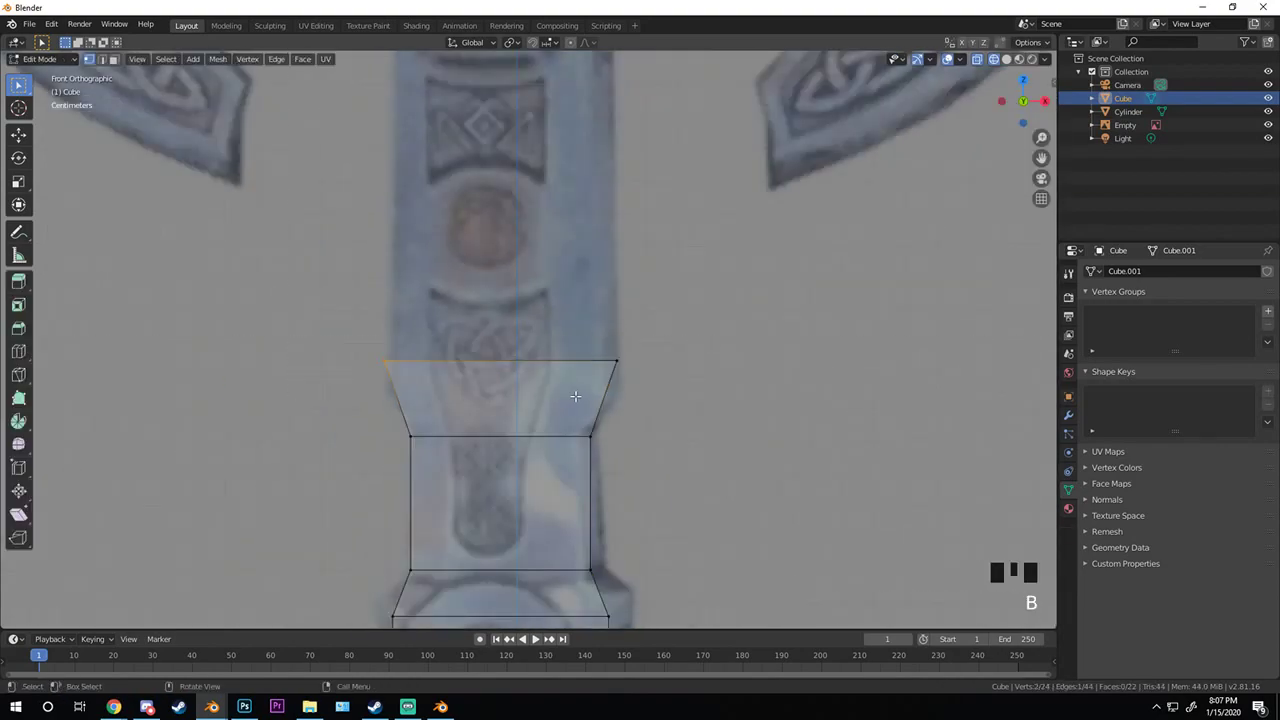
pyautogui.press('g')
pyautogui.click(673, 412)
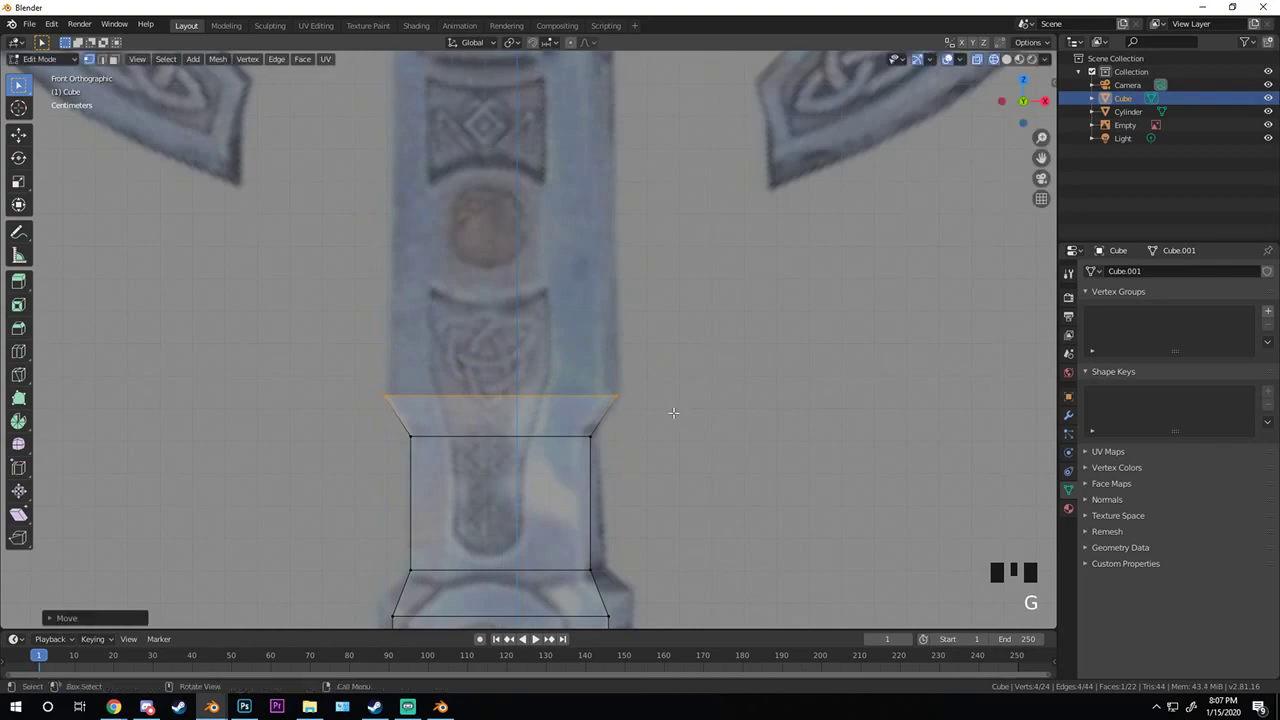
# - Extrude the flare's top face straight up to the lower end of the long braided ornament
pyautogui.keyDown('shift'); pyautogui.moveTo(673, 412); pyautogui.dragTo(708, 572, button='middle'); pyautogui.keyUp('shift')
pyautogui.scroll(-3, 708, 572)
pyautogui.press('e')
pyautogui.click(541, 301)
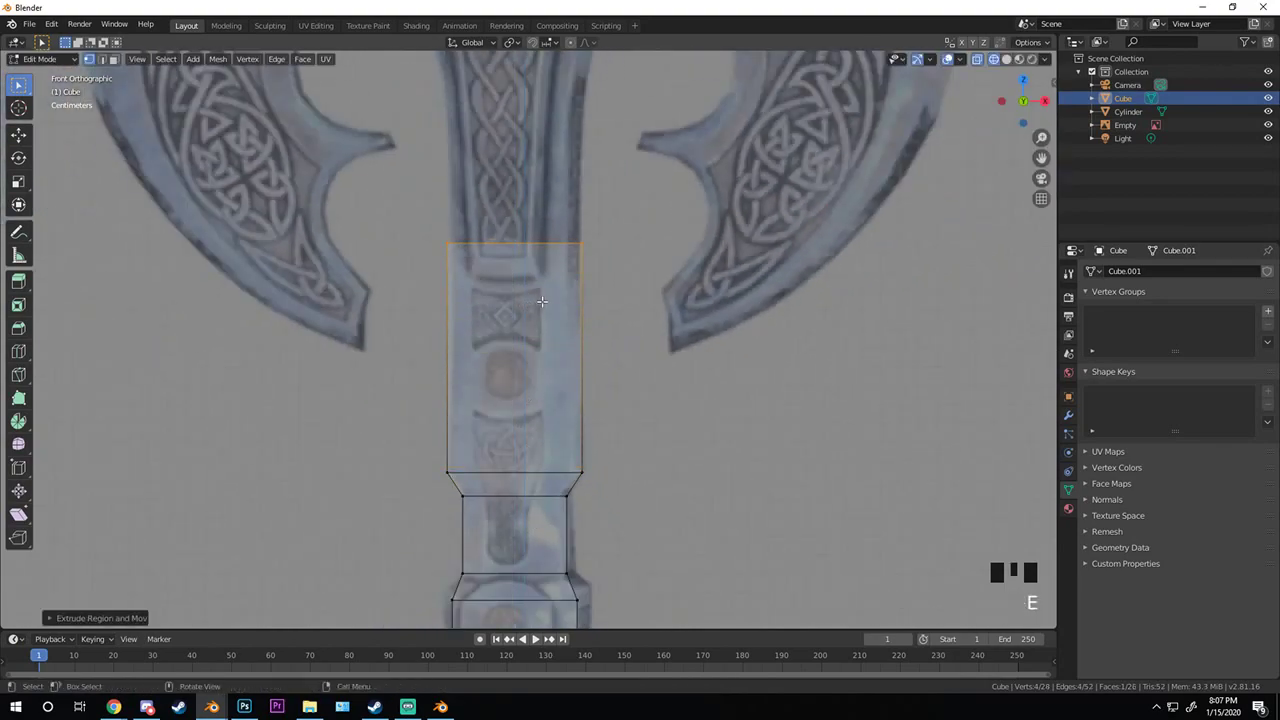
pyautogui.scroll(-4, 541, 301)
pyautogui.scroll(3, 543, 295)
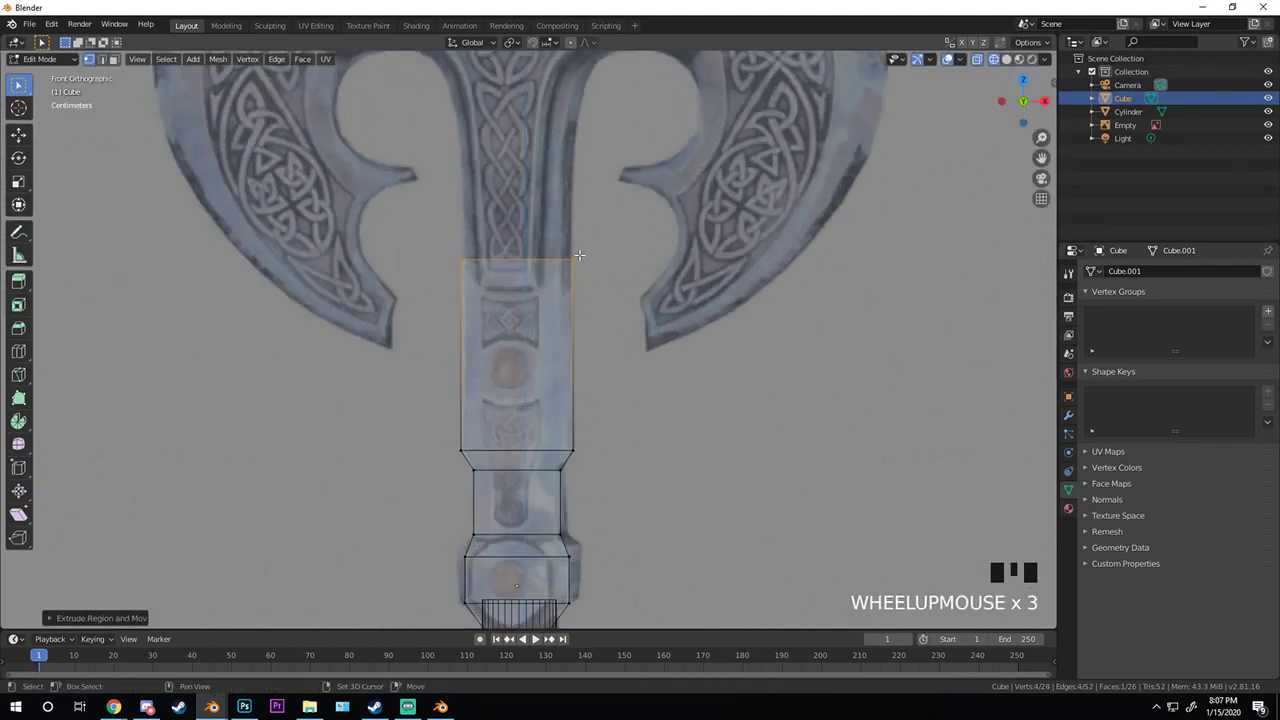
pyautogui.keyDown('shift'); pyautogui.scroll(2, 557, 347); pyautogui.keyUp('shift')
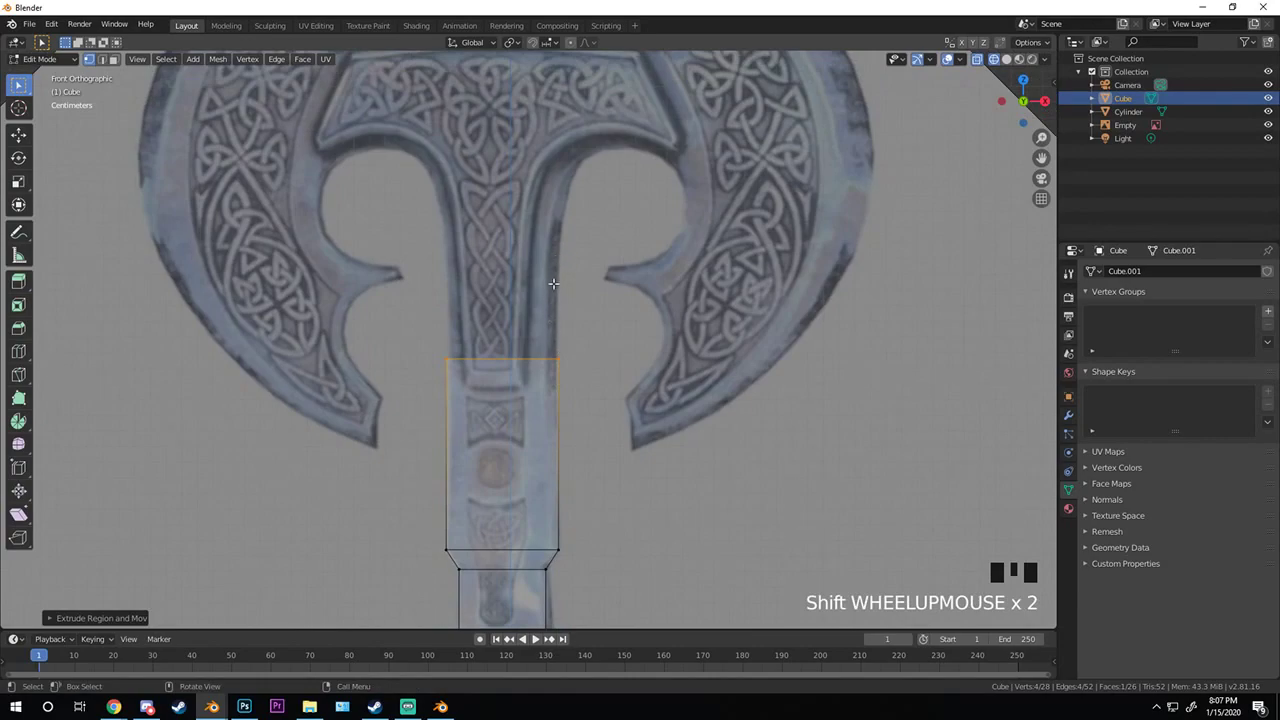
pyautogui.keyDown('shift'); pyautogui.moveTo(558, 407); pyautogui.dragTo(490, 318, button='middle'); pyautogui.keyUp('shift')
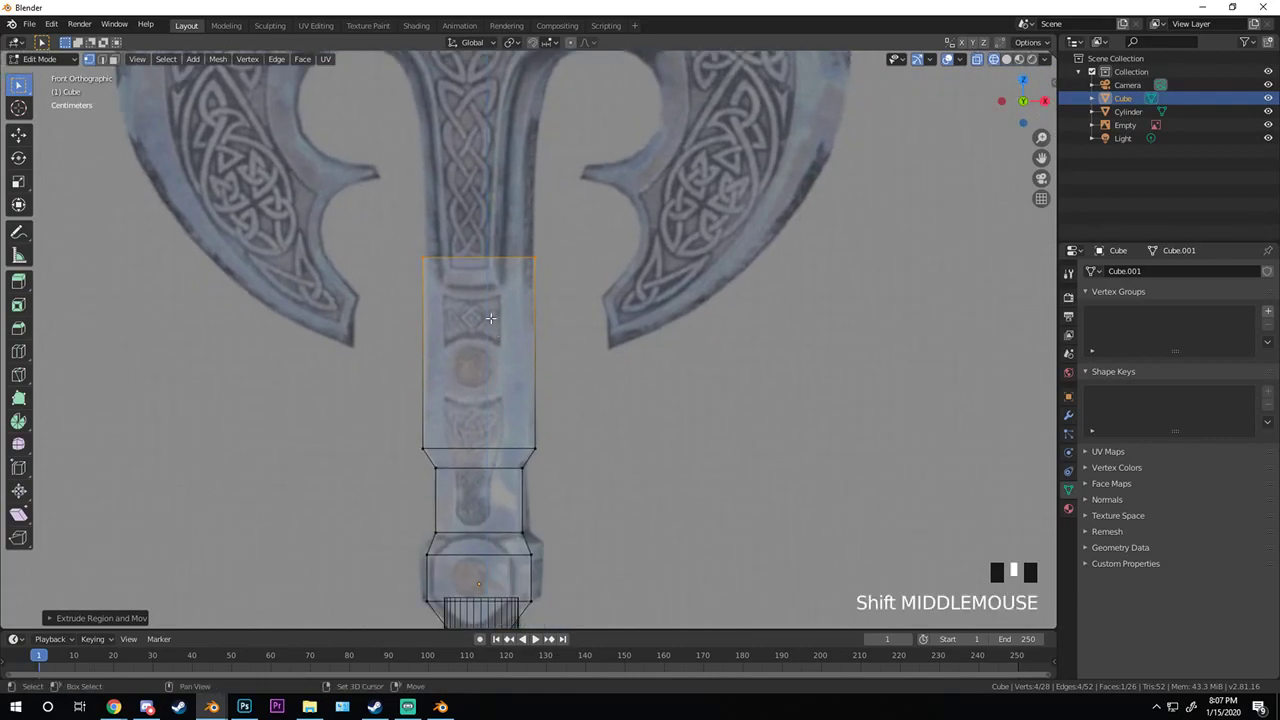
pyautogui.scroll(-2, 510, 317)
pyautogui.scroll(4, 522, 340)
pyautogui.press('g')
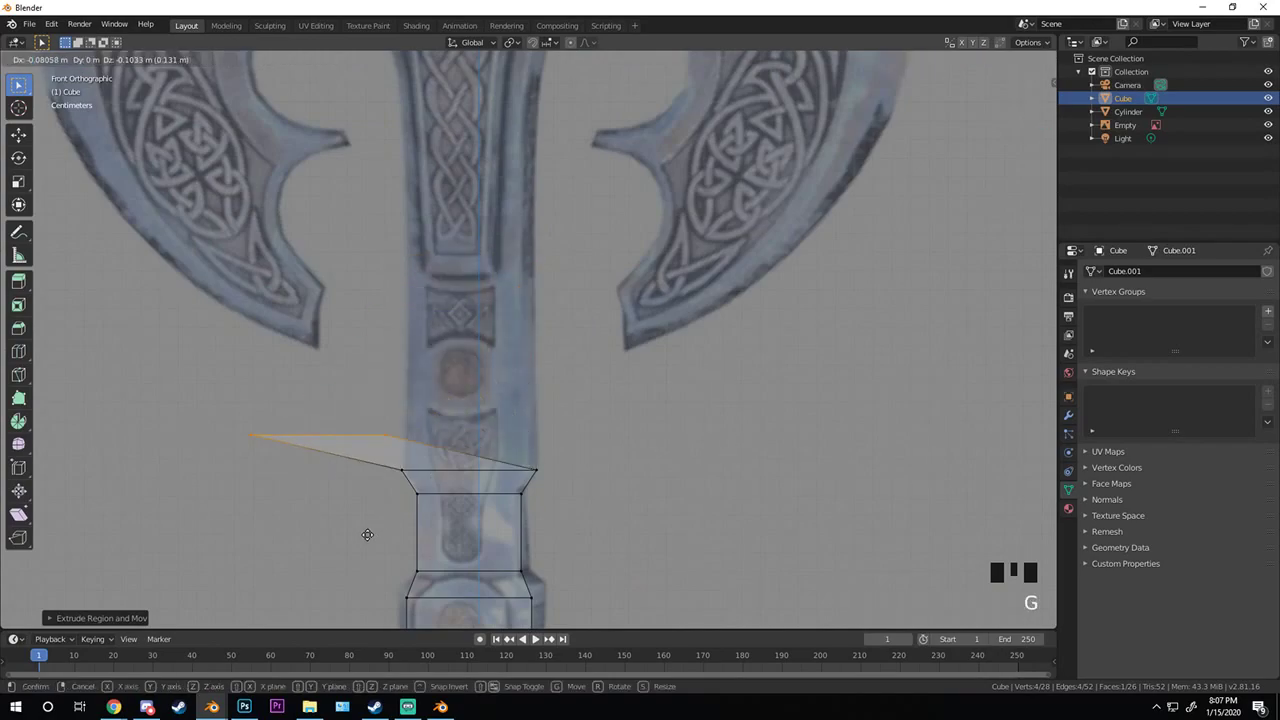
pyautogui.click(410, 385)
pyautogui.scroll(-4, 466, 363)
pyautogui.scroll(3, 468, 358)
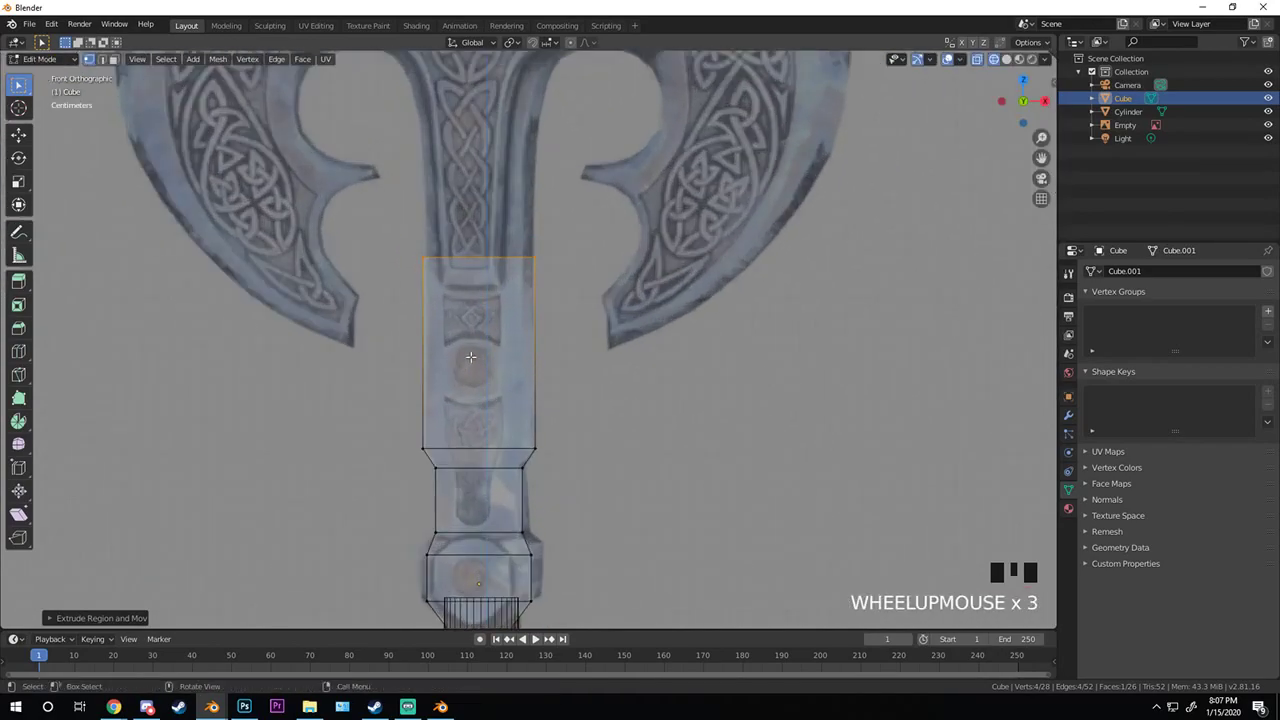
# - Add one lengthwise loop cut through the middle of the head block's depth
pyautogui.keyDown('shift'); pyautogui.moveTo(466, 360); pyautogui.dragTo(451, 374, button='middle'); pyautogui.keyUp('shift')
pyautogui.scroll(3, 657, 315)
pyautogui.press('Tab')
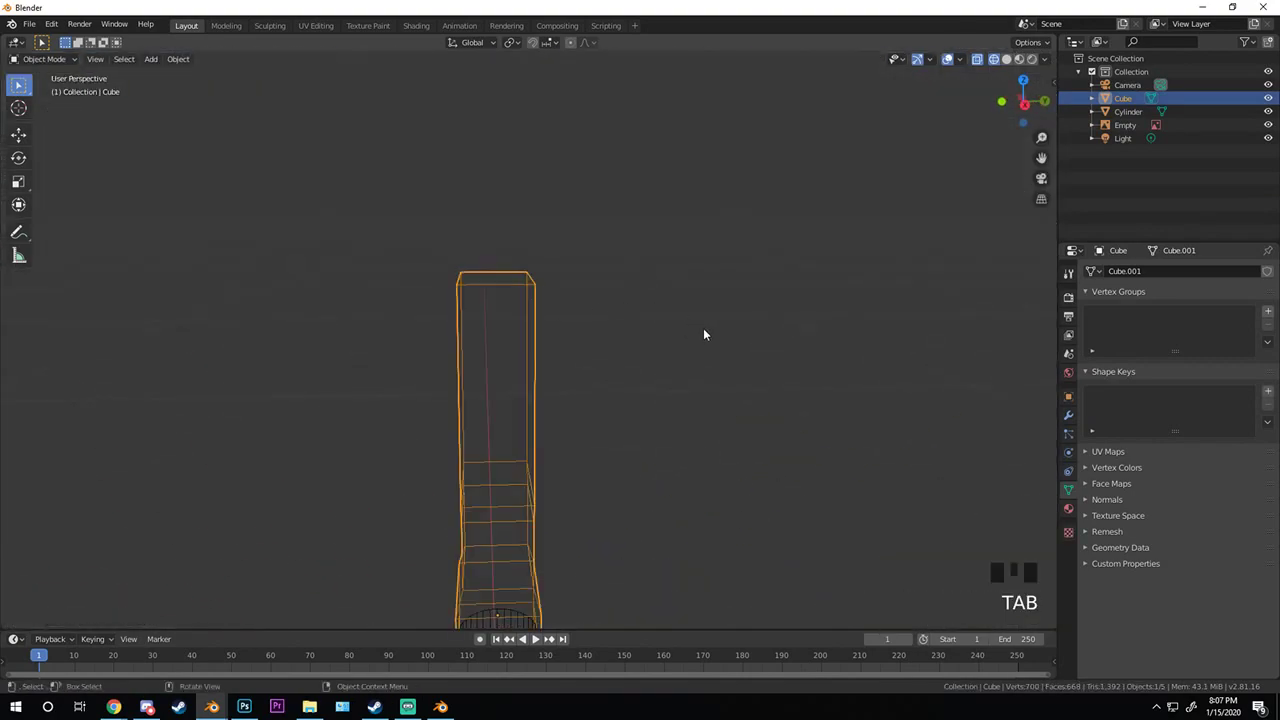
pyautogui.press('Tab')
pyautogui.scroll(4, 500, 380)
pyautogui.hotkey('ctrl', 'r')
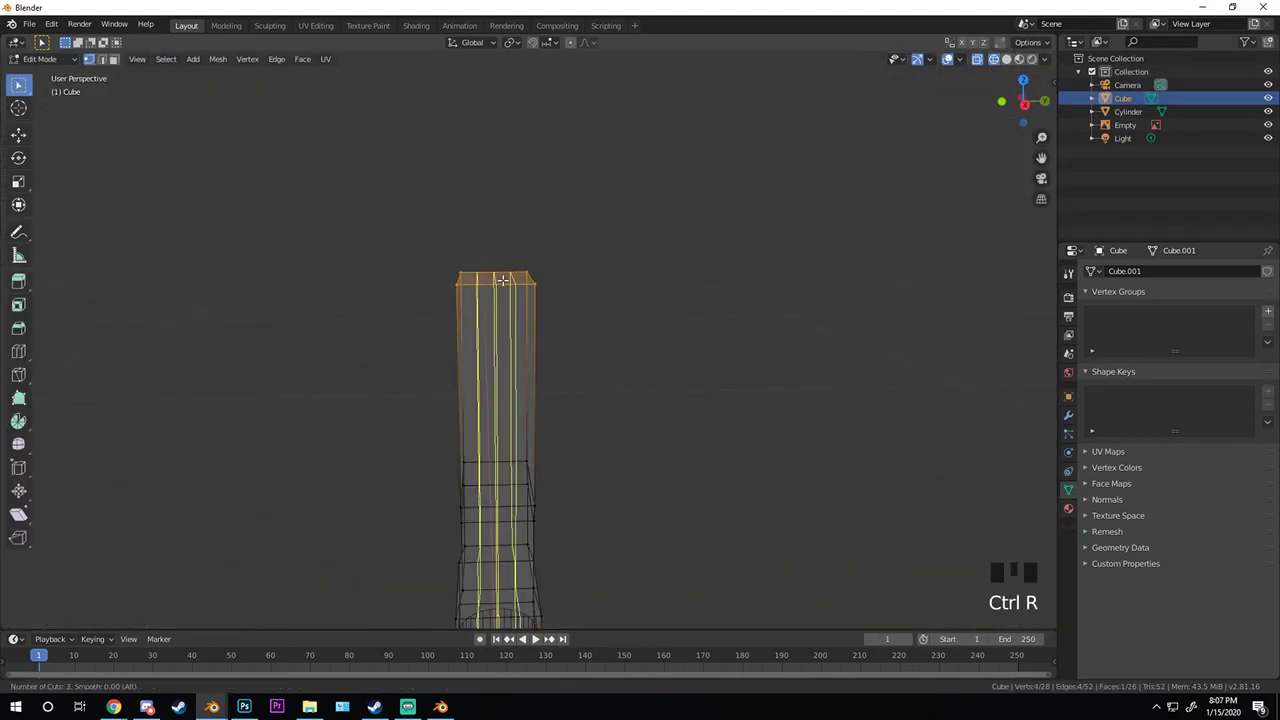
pyautogui.click(502, 281)
pyautogui.moveTo(506, 283); pyautogui.dragTo(526, 329, button='middle')
# - Select the head block's top vertices and scale them inward along Y so the upper section tapers in depth
pyautogui.press('a')
pyautogui.press('a')
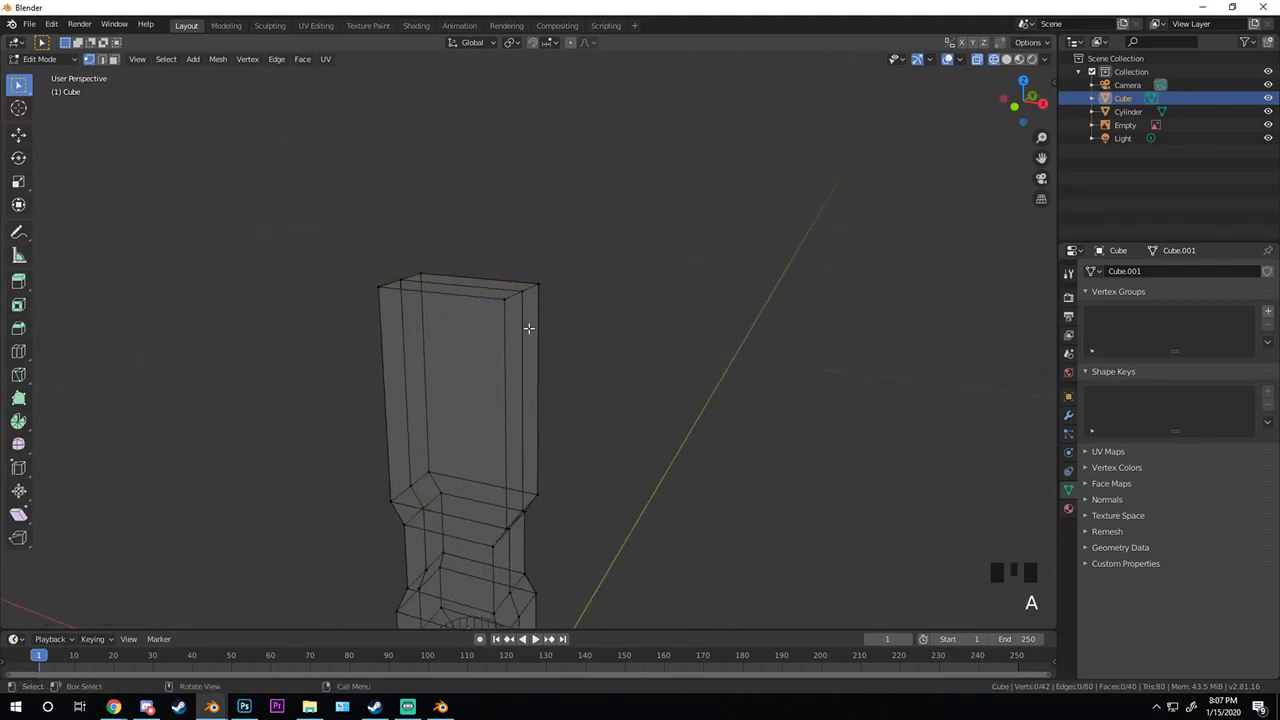
pyautogui.press('b')
pyautogui.moveTo(621, 343); pyautogui.dragTo(711, 337)
pyautogui.press('KP_1')
pyautogui.moveTo(711, 337); pyautogui.dragTo(646, 357, button='middle')
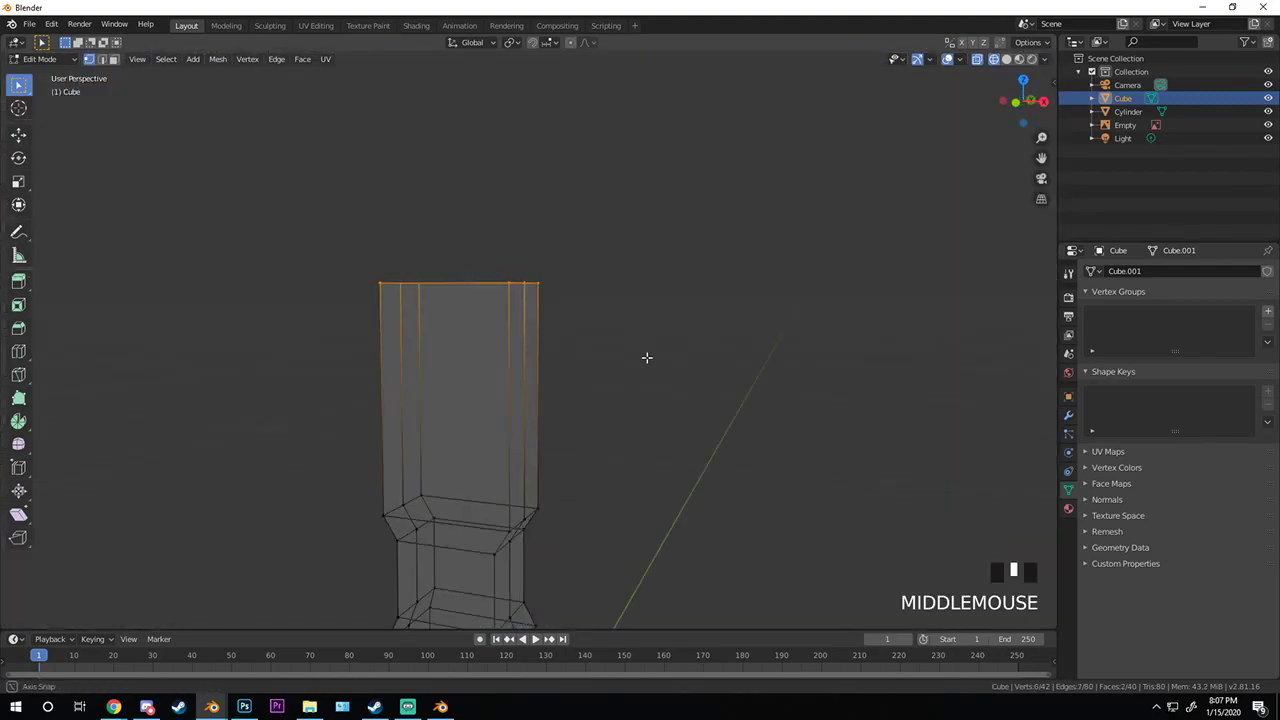
pyautogui.press('s')
pyautogui.press('y')
pyautogui.click(560, 274)
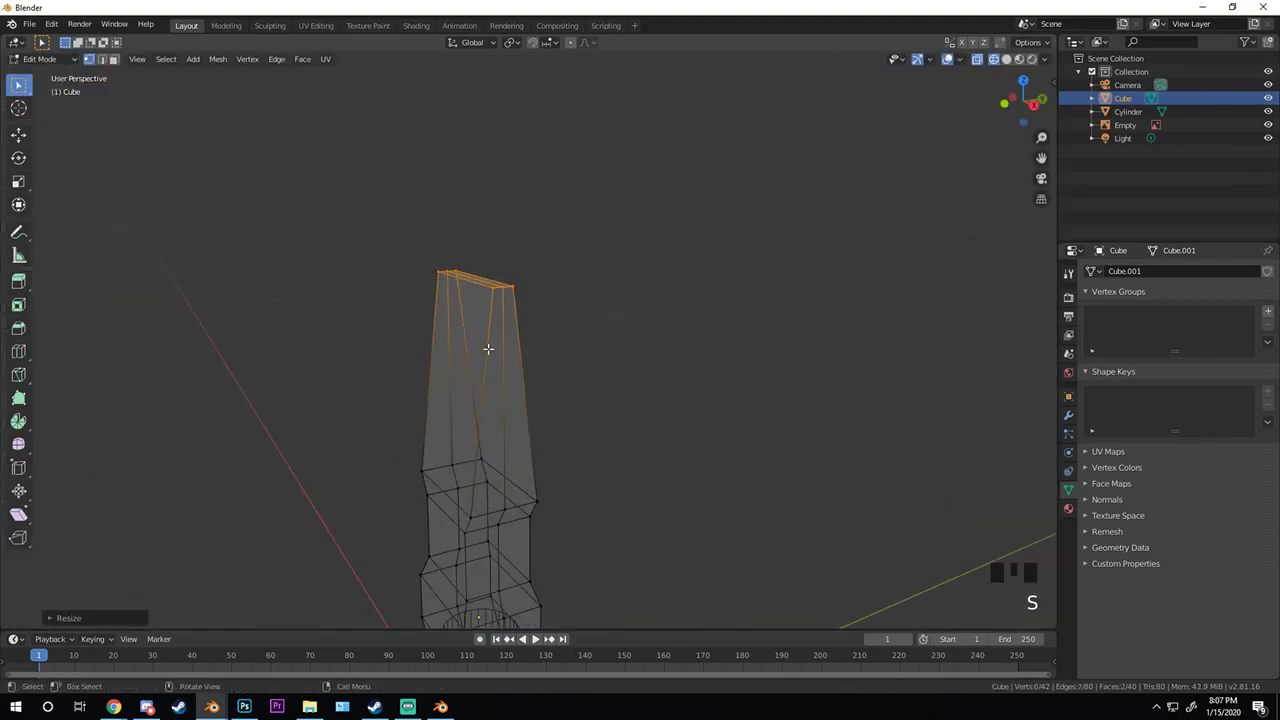
pyautogui.click(511, 297)
pyautogui.moveTo(509, 294); pyautogui.dragTo(277, 260, button='middle')
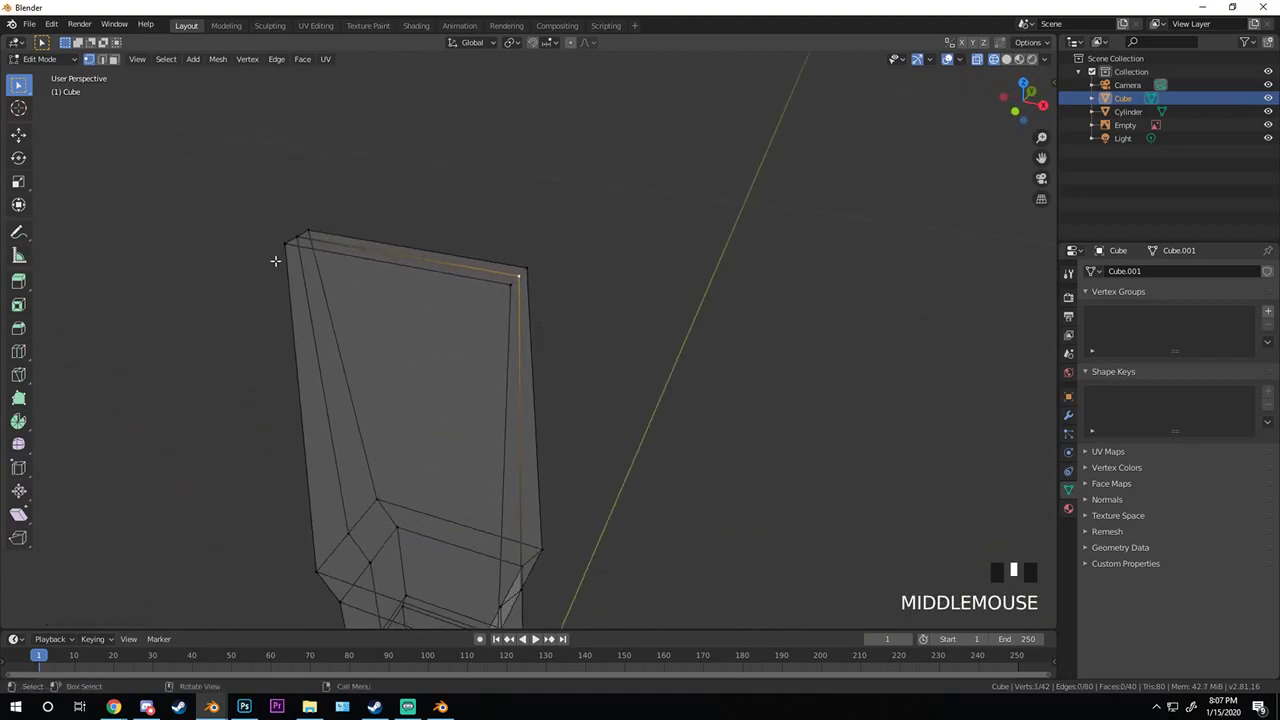
# - Add a vertical loop cut down the head block's centre in the front view and delete the vertices of its left half
pyautogui.scroll(-4, 517, 309)
pyautogui.press('KP_1')
pyautogui.scroll(-3, 519, 300)
pyautogui.hotkey('ctrl', 'r')
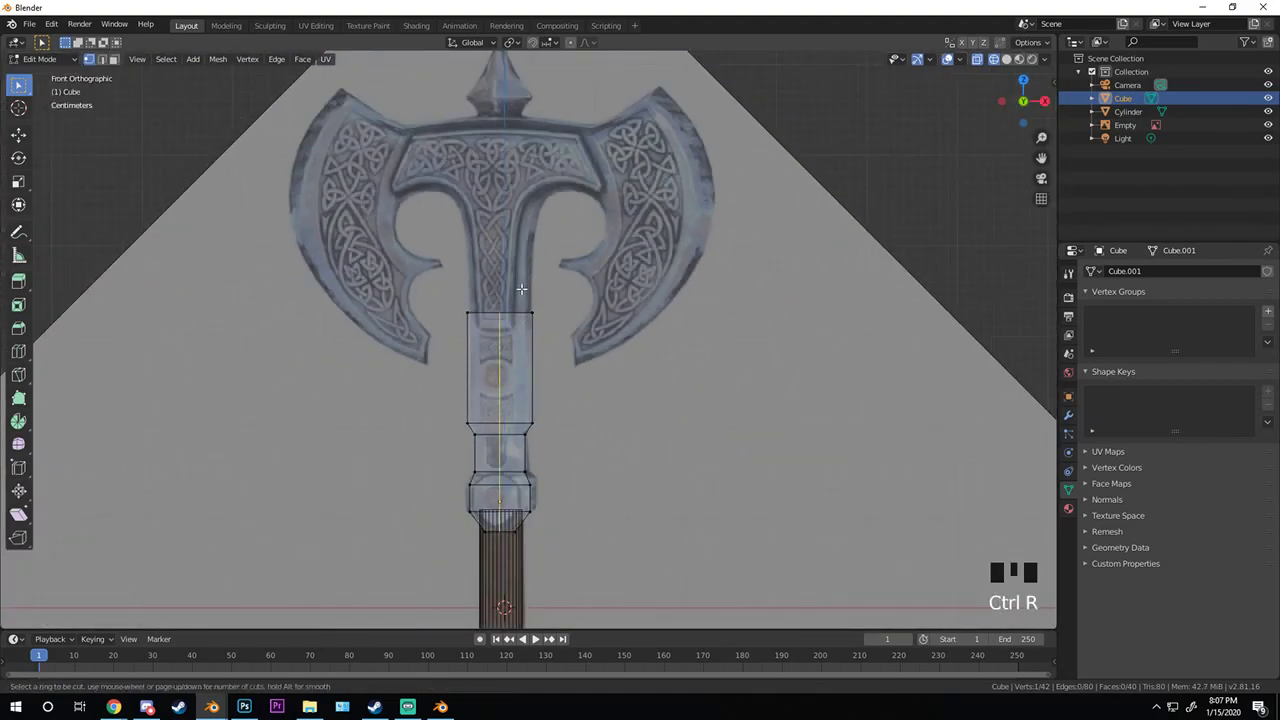
pyautogui.click(519, 289)
pyautogui.hotkey('alt', 'a')
pyautogui.press('b')
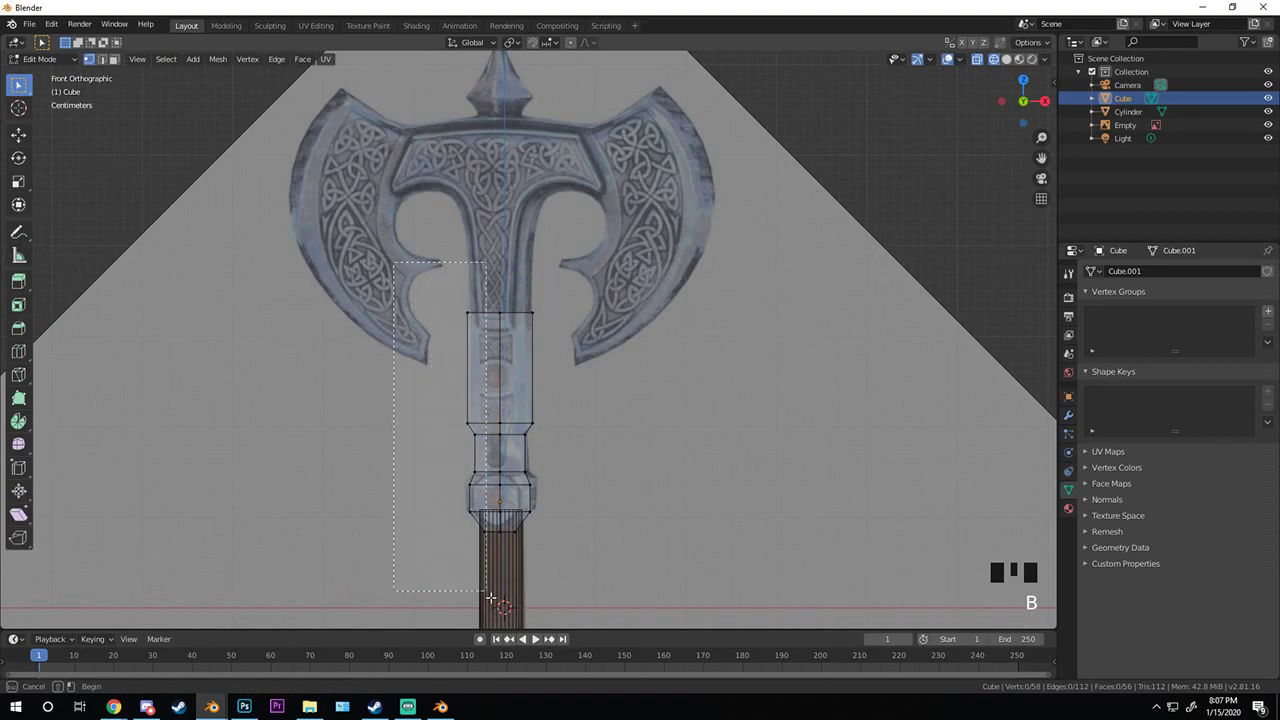
pyautogui.moveTo(490, 598); pyautogui.dragTo(489, 596)
pyautogui.press('x')
# - Add a Mirror modifier on the X axis to the half head block
pyautogui.press('Tab')
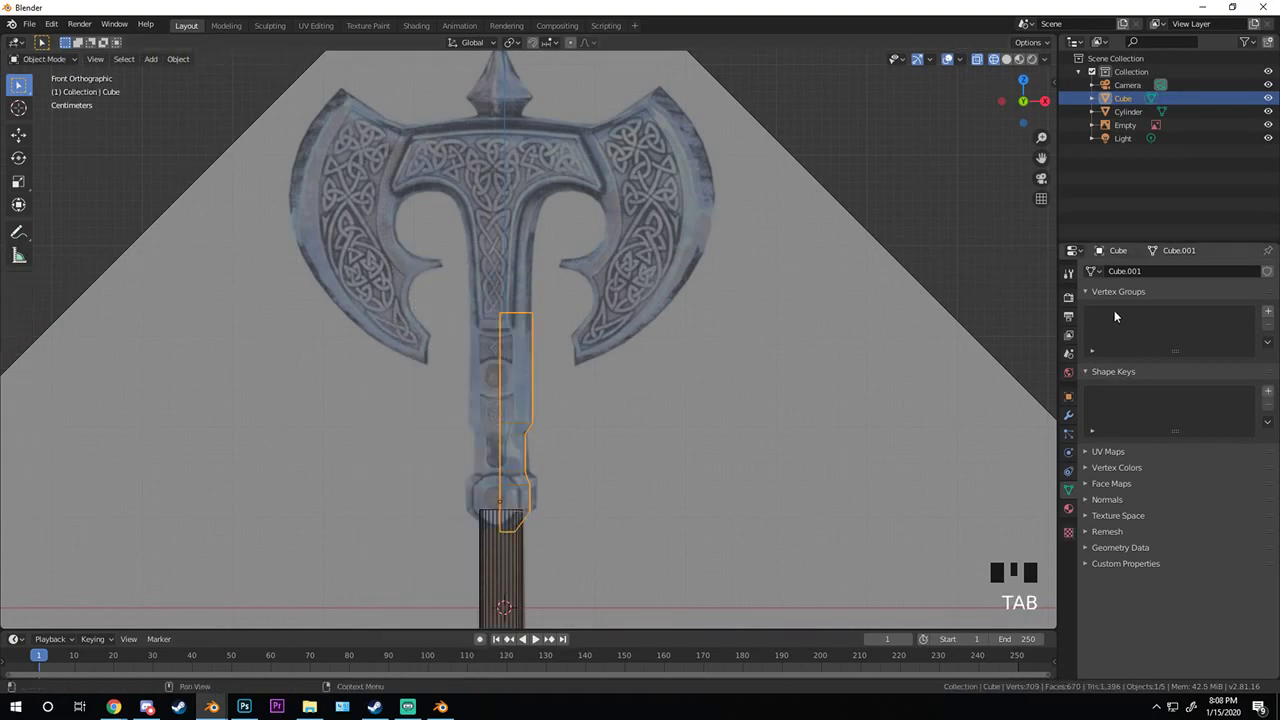
pyautogui.click(1068, 415)
pyautogui.click(1122, 272)
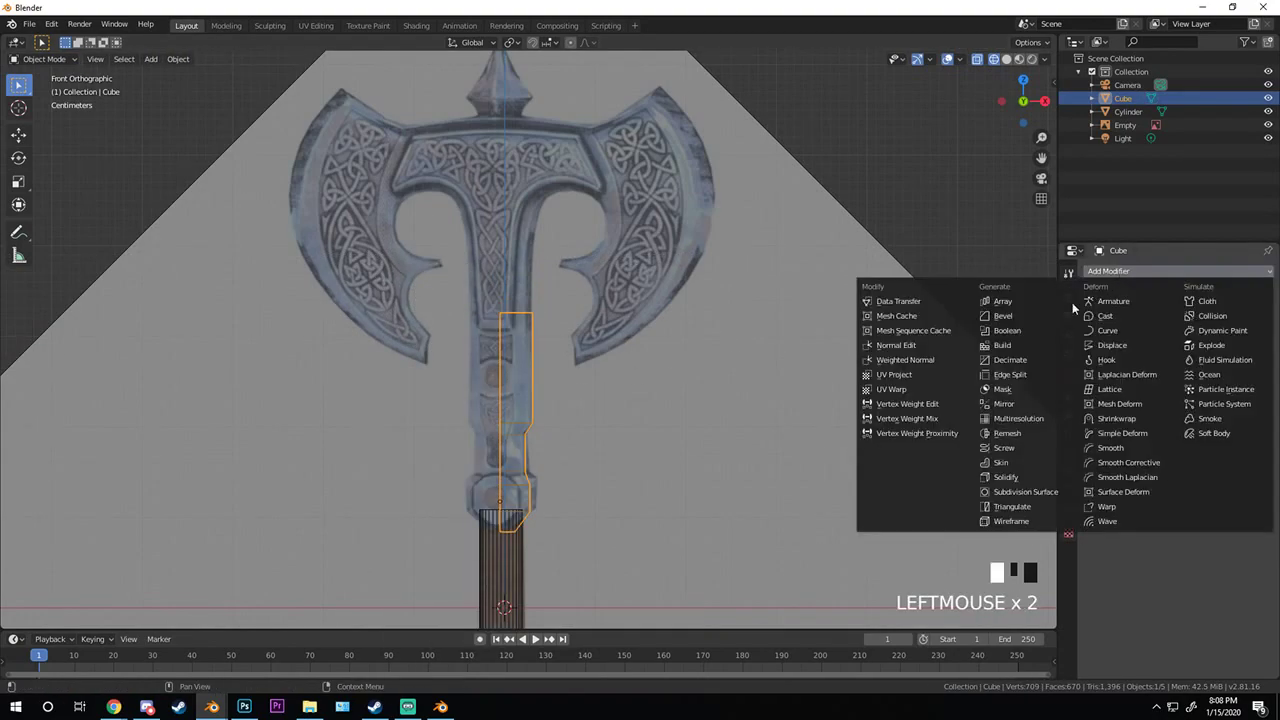
pyautogui.click(1004, 405)
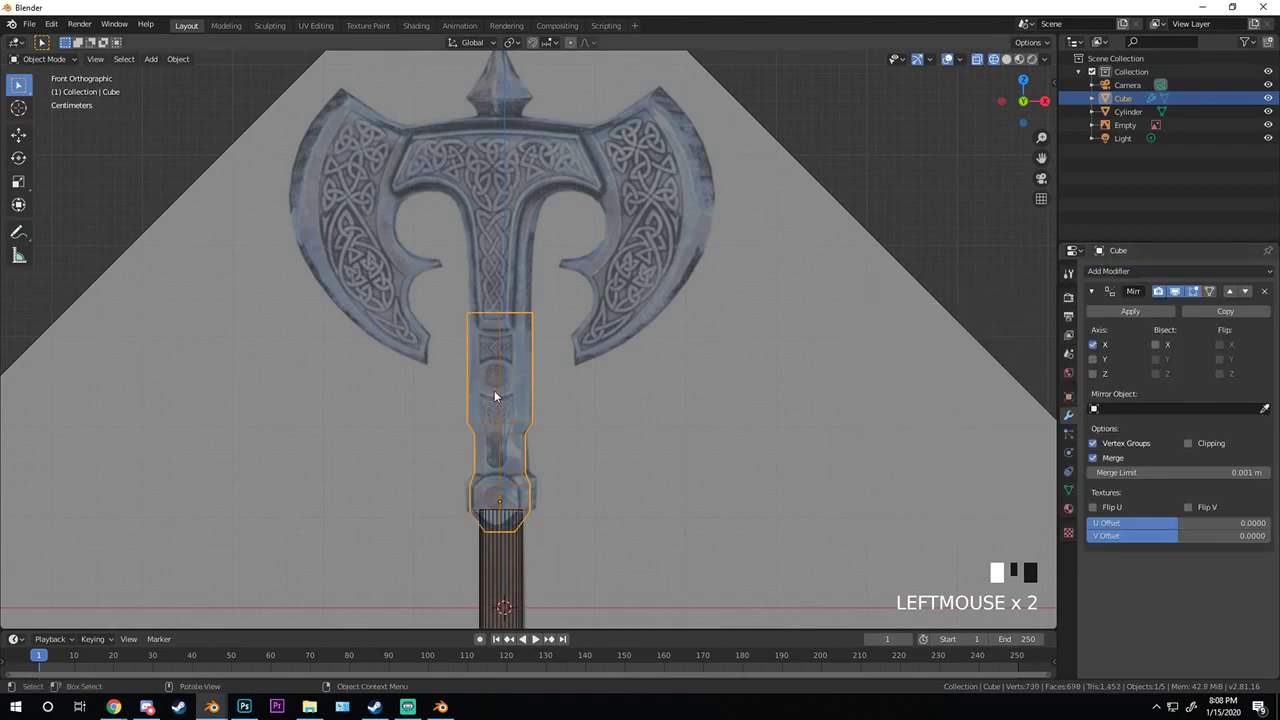
pyautogui.scroll(5, 494, 396)
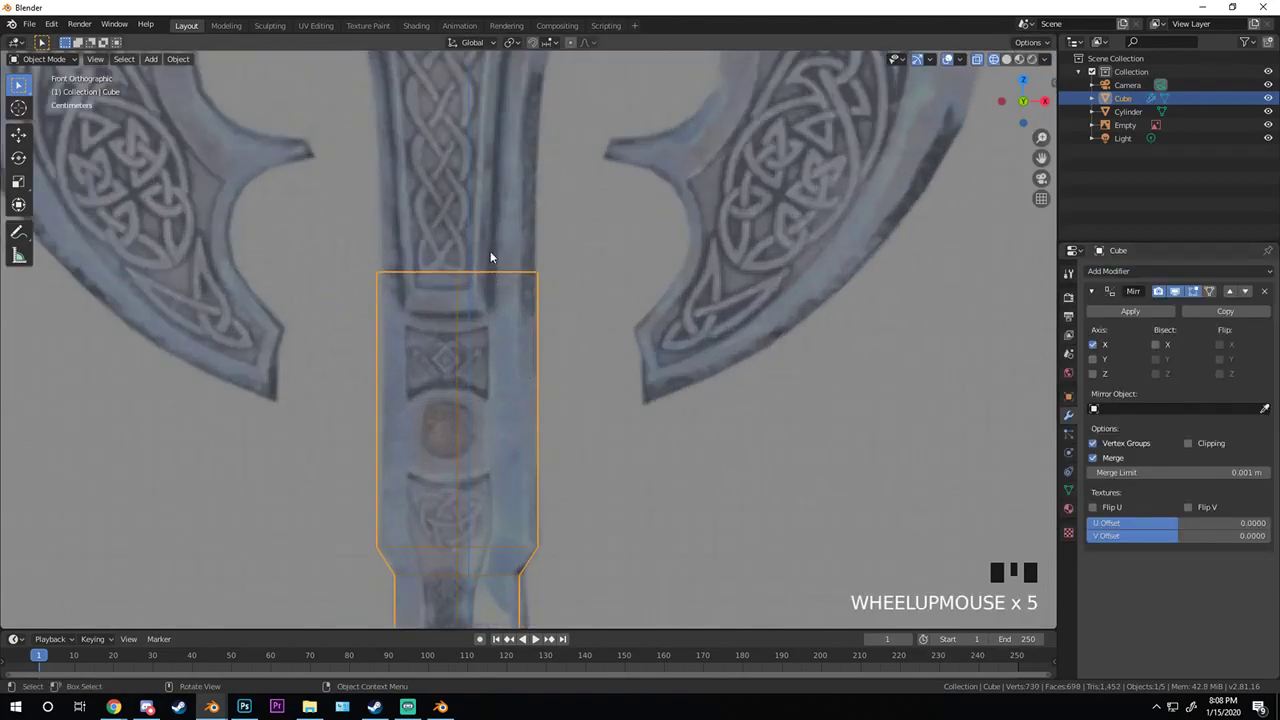
pyautogui.keyDown('shift'); pyautogui.moveTo(491, 260); pyautogui.dragTo(510, 338, button='middle'); pyautogui.keyUp('shift')
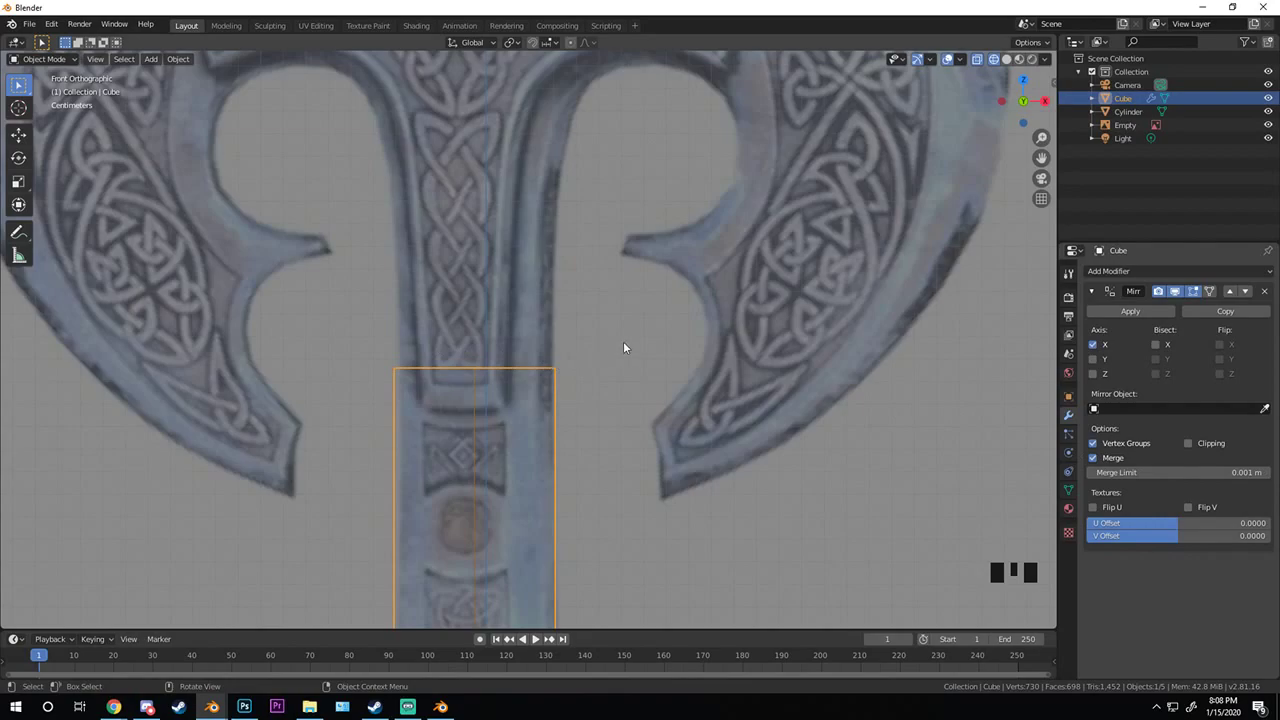
# - Move the mirrored block's top outer corner vertices inward along X by about 0.016 m to chamfer its narrow side
pyautogui.scroll(-4, 534, 375)
pyautogui.scroll(4, 533, 365)
pyautogui.doubleClick(533, 370)
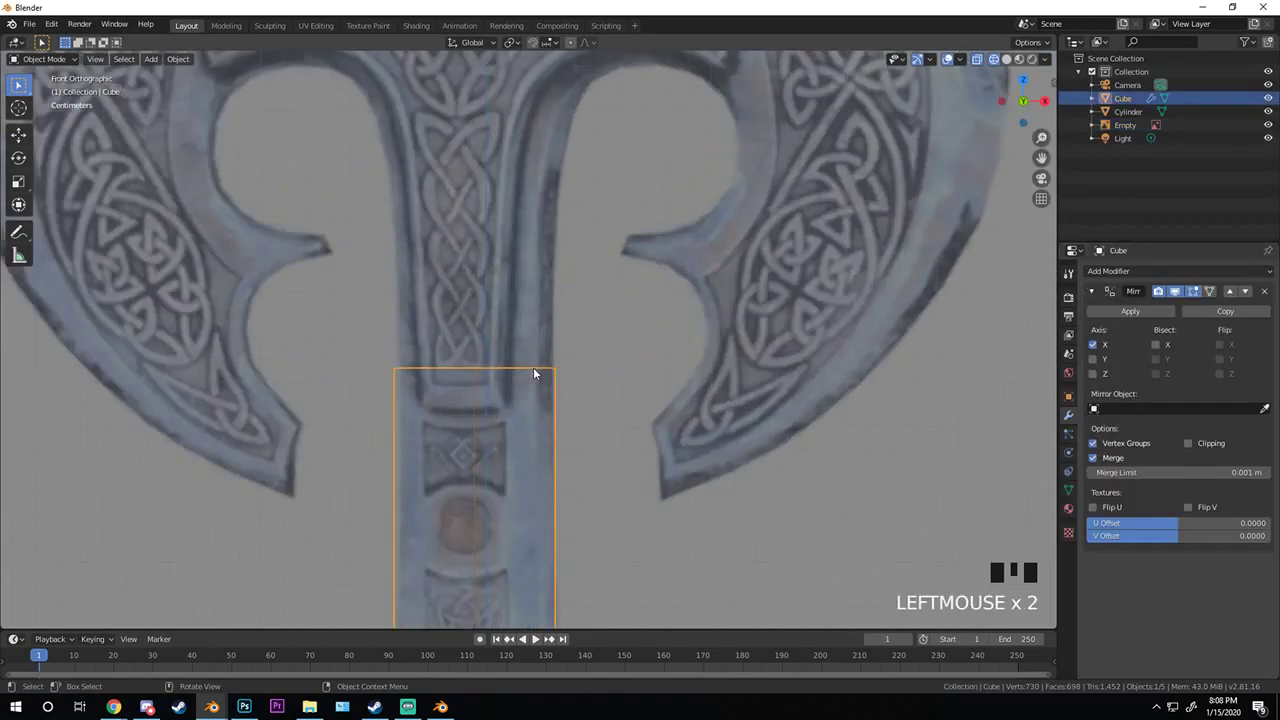
pyautogui.press('Tab')
pyautogui.scroll(3, 533, 368)
pyautogui.scroll(-2, 573, 392)
pyautogui.press('a')
pyautogui.press('a')
pyautogui.scroll(-2, 574, 388)
pyautogui.scroll(1, 602, 398)
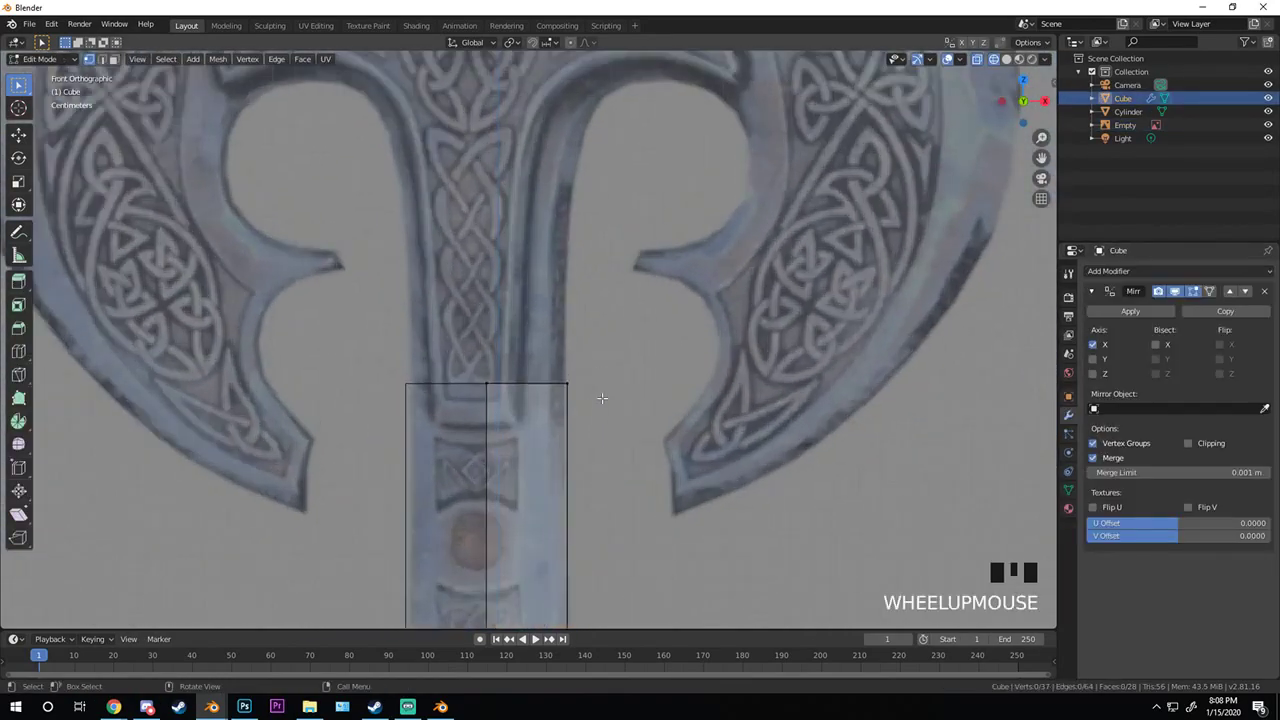
pyautogui.moveTo(602, 398); pyautogui.dragTo(560, 432, button='middle')
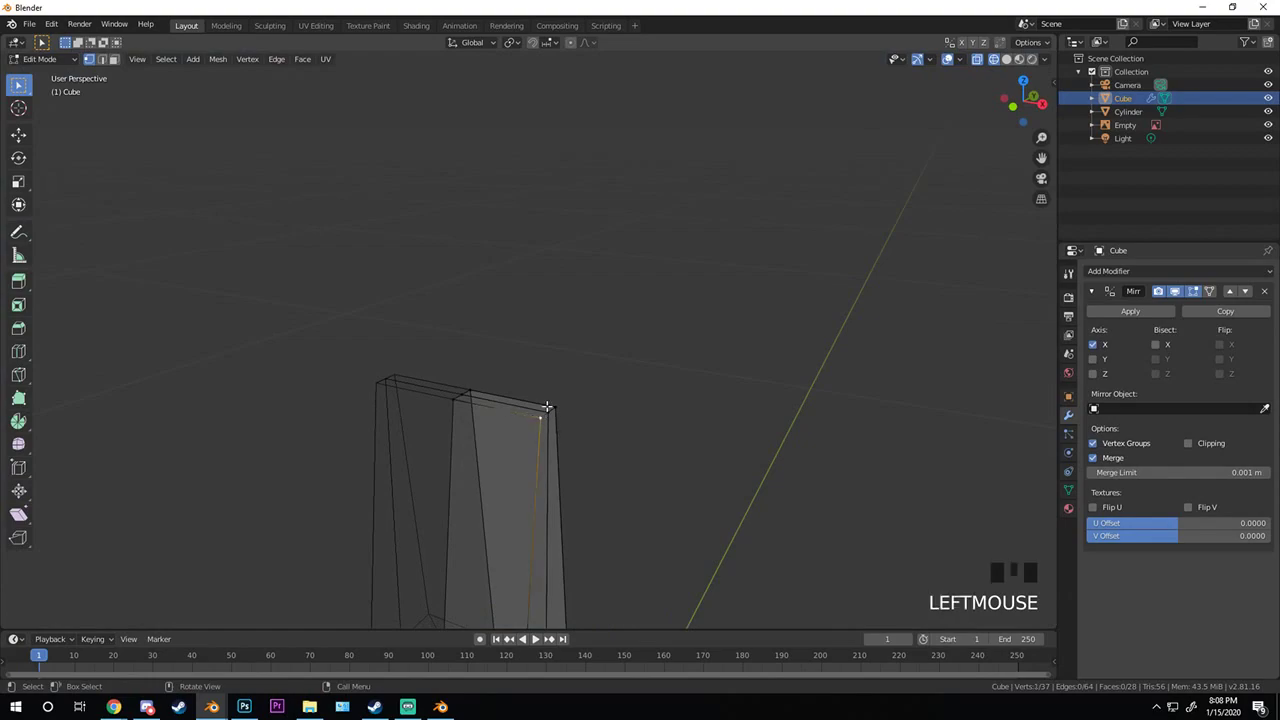
pyautogui.click(550, 412)
pyautogui.press('KP_1')
pyautogui.press('g')
pyautogui.press('x')
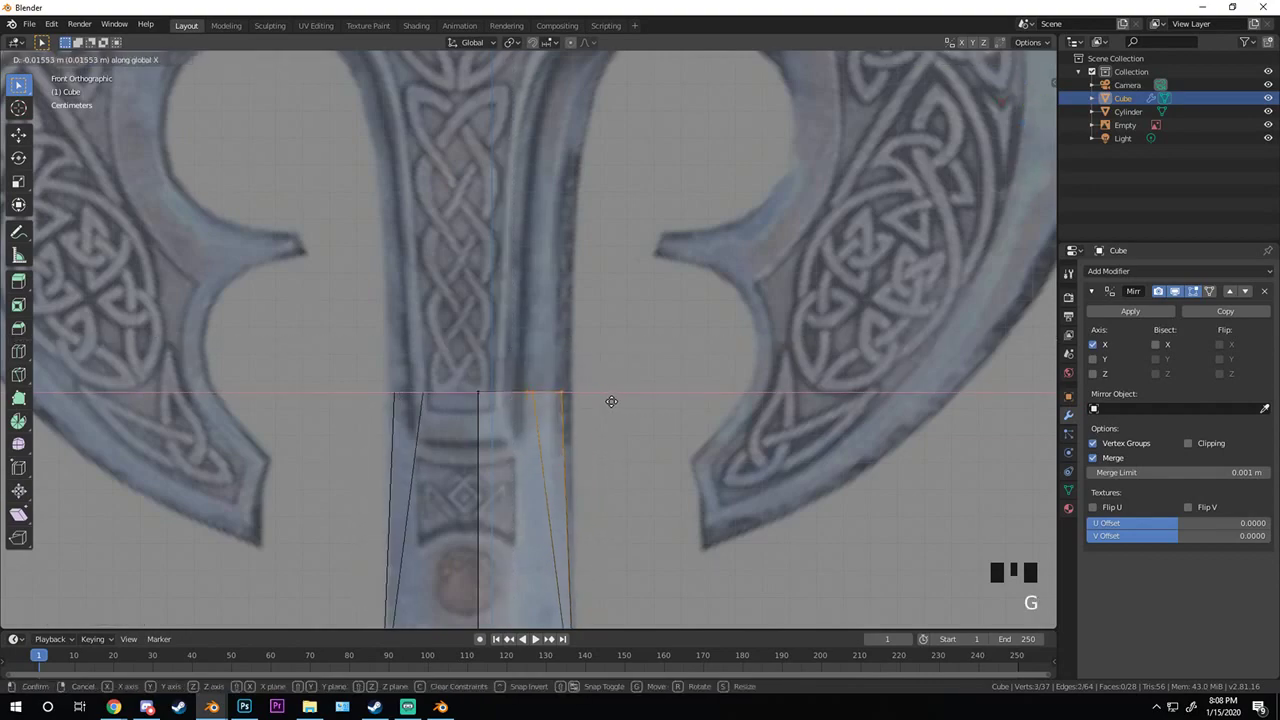
pyautogui.click(611, 401)
# - Switch to solid shading, inspect the taper and scale the block's top face slightly wider along Y
pyautogui.press('z')
pyautogui.click(814, 400)
pyautogui.press('Tab')
pyautogui.scroll(-3, 660, 420)
pyautogui.moveTo(660, 420)
pyautogui.mouseDown(button='middle')
pyautogui.moveTo(517, 460)
pyautogui.moveTo(603, 449)
pyautogui.moveTo(509, 457)
pyautogui.moveTo(529, 443)
pyautogui.mouseUp(button='middle')
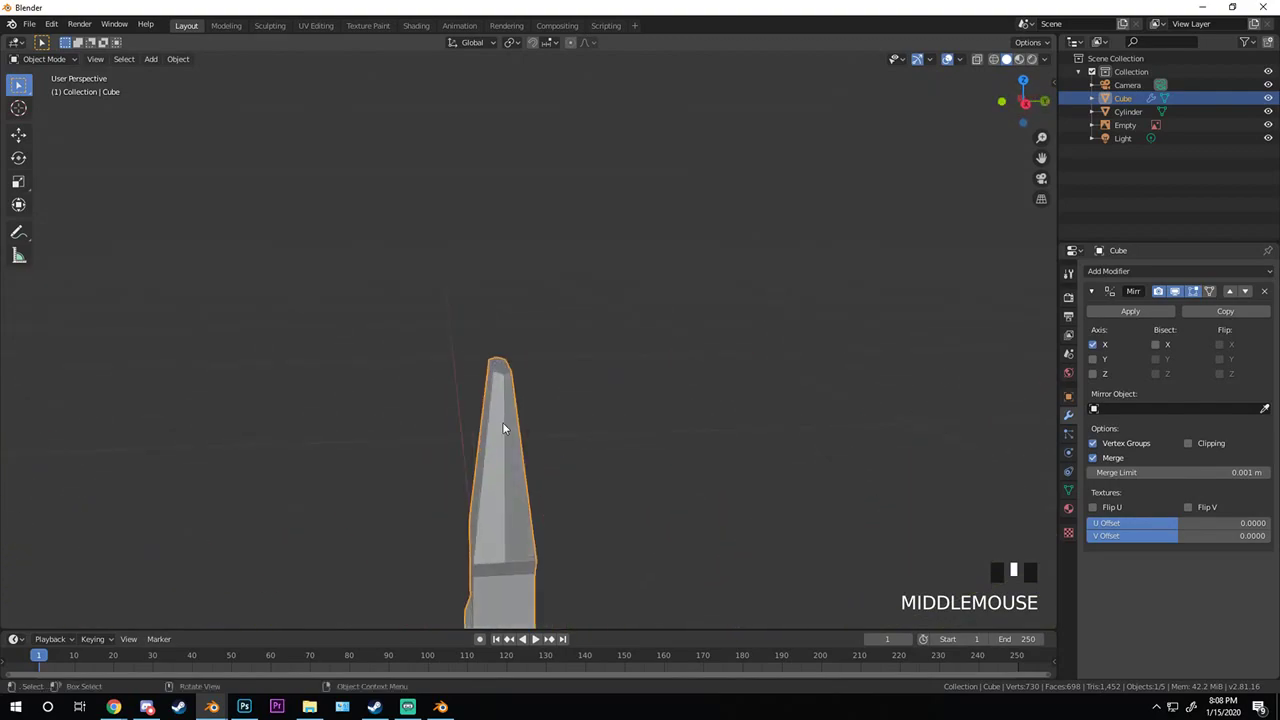
pyautogui.press('KP_1')
pyautogui.press('Tab')
pyautogui.moveTo(560, 380); pyautogui.dragTo(533, 402, button='middle')
pyautogui.press('a')
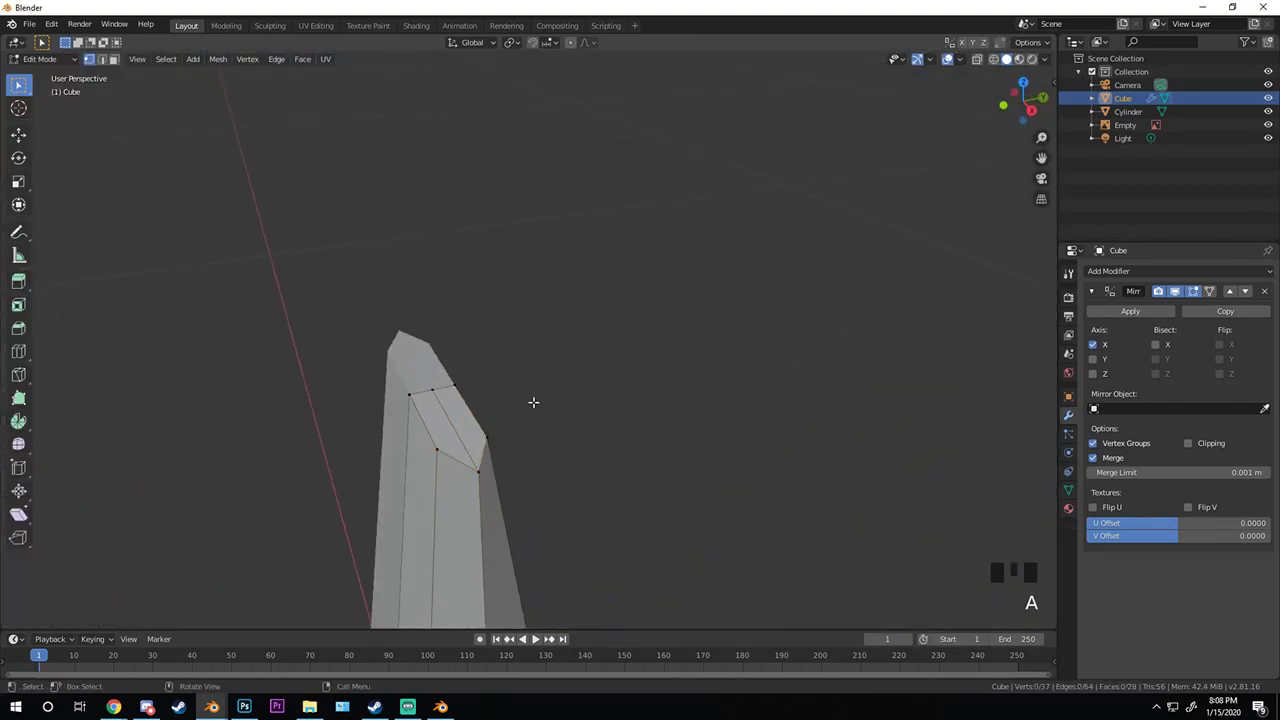
pyautogui.moveTo(392, 358); pyautogui.dragTo(509, 491)
pyautogui.press('s')
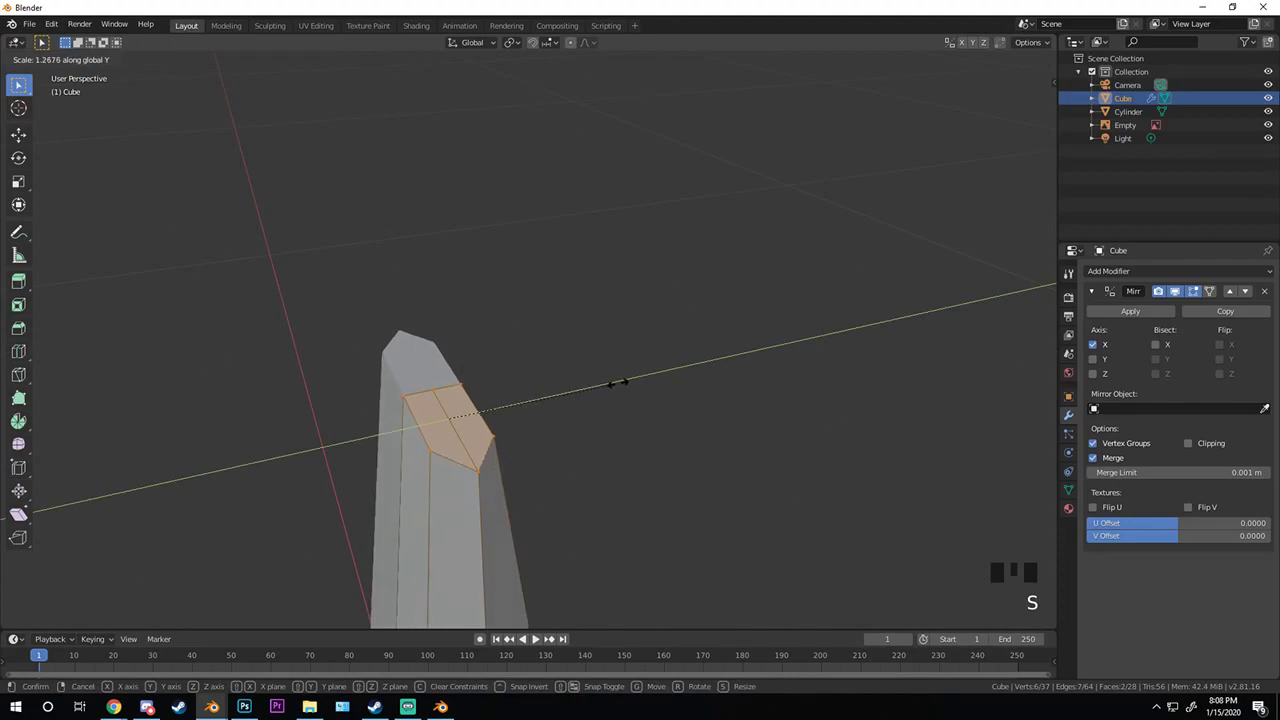
pyautogui.click(632, 380)
# - Turn on X-ray and extrude the block's top face about 0.05 m up along the braided ornament
pyautogui.press('KP_1')
pyautogui.scroll(-3, 544, 410)
pyautogui.press('a')
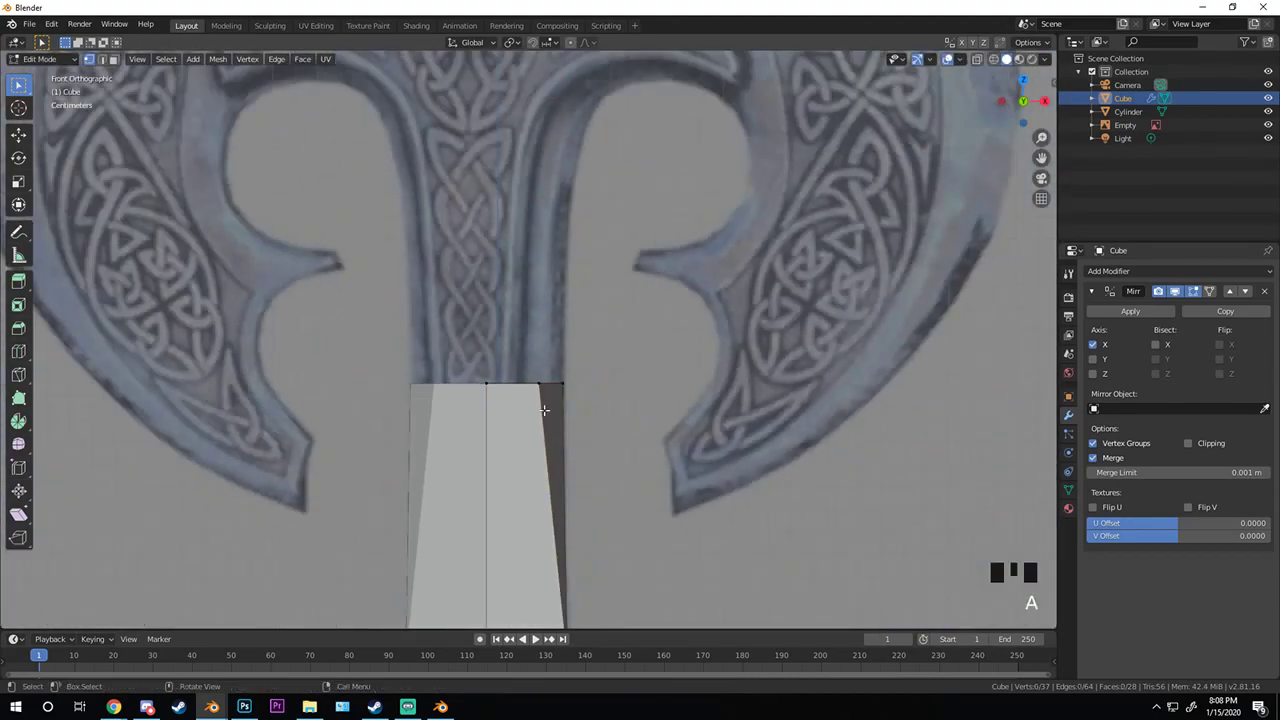
pyautogui.moveTo(441, 346); pyautogui.dragTo(600, 400)
pyautogui.hotkey('alt', 'z')
pyautogui.press('g')
pyautogui.press('z')
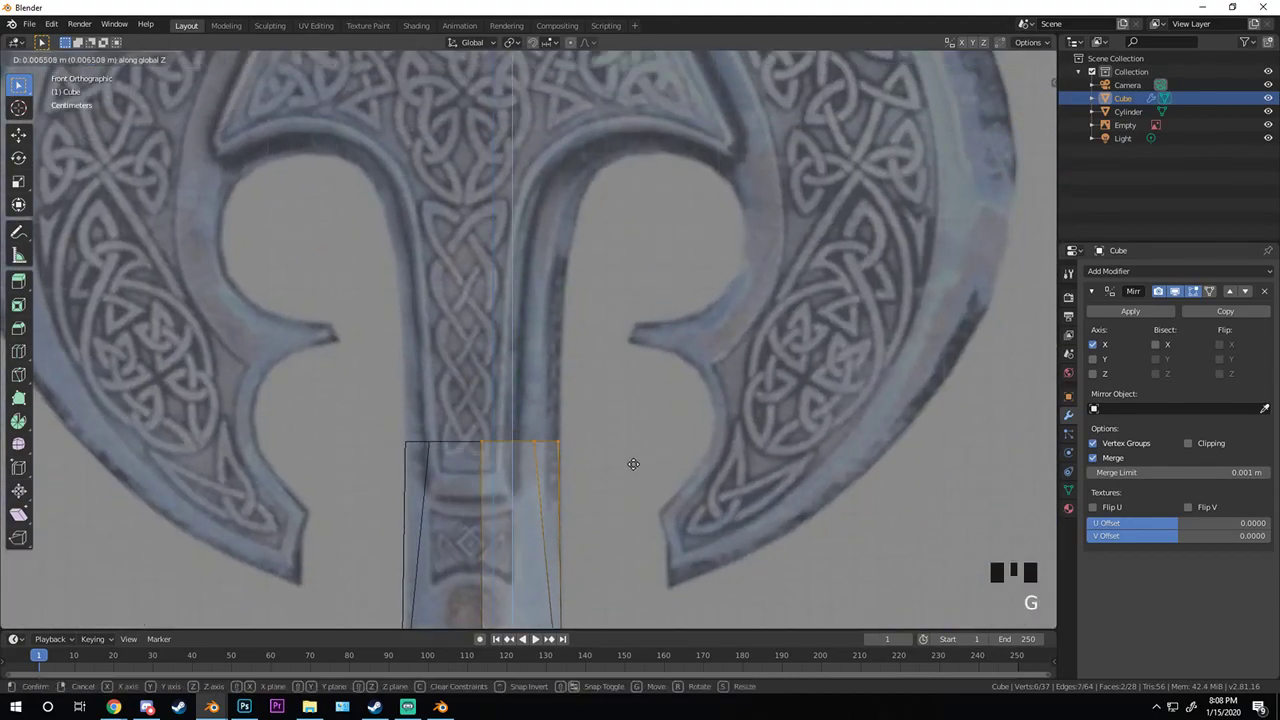
pyautogui.rightClick(631, 411)
pyautogui.press('e')
pyautogui.click(585, 392)
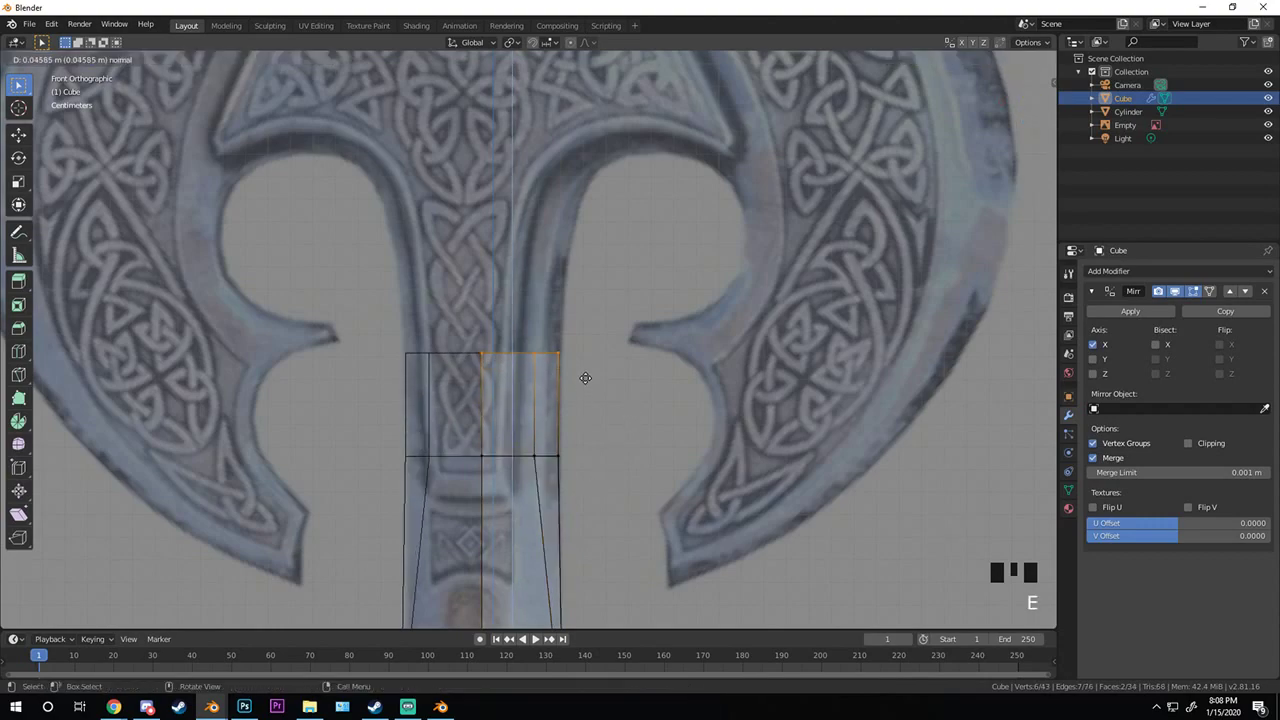
pyautogui.click(587, 367)
# - Extrude the top face another 0.03 m or so upward and enable Clipping in the Mirror modifier
pyautogui.keyDown('shift'); pyautogui.scroll(2, 586, 363); pyautogui.keyUp('shift')
pyautogui.press('e')
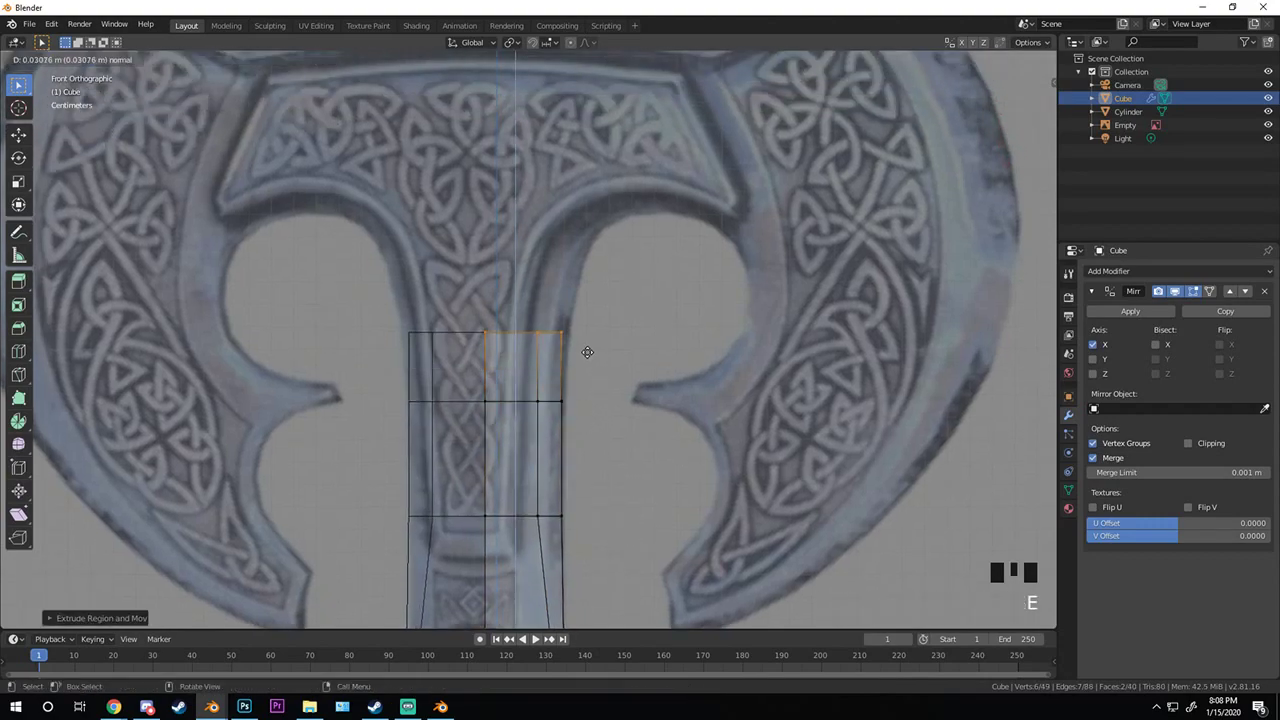
pyautogui.click(590, 349)
pyautogui.press('g')
pyautogui.press('x')
pyautogui.rightClick(607, 330)
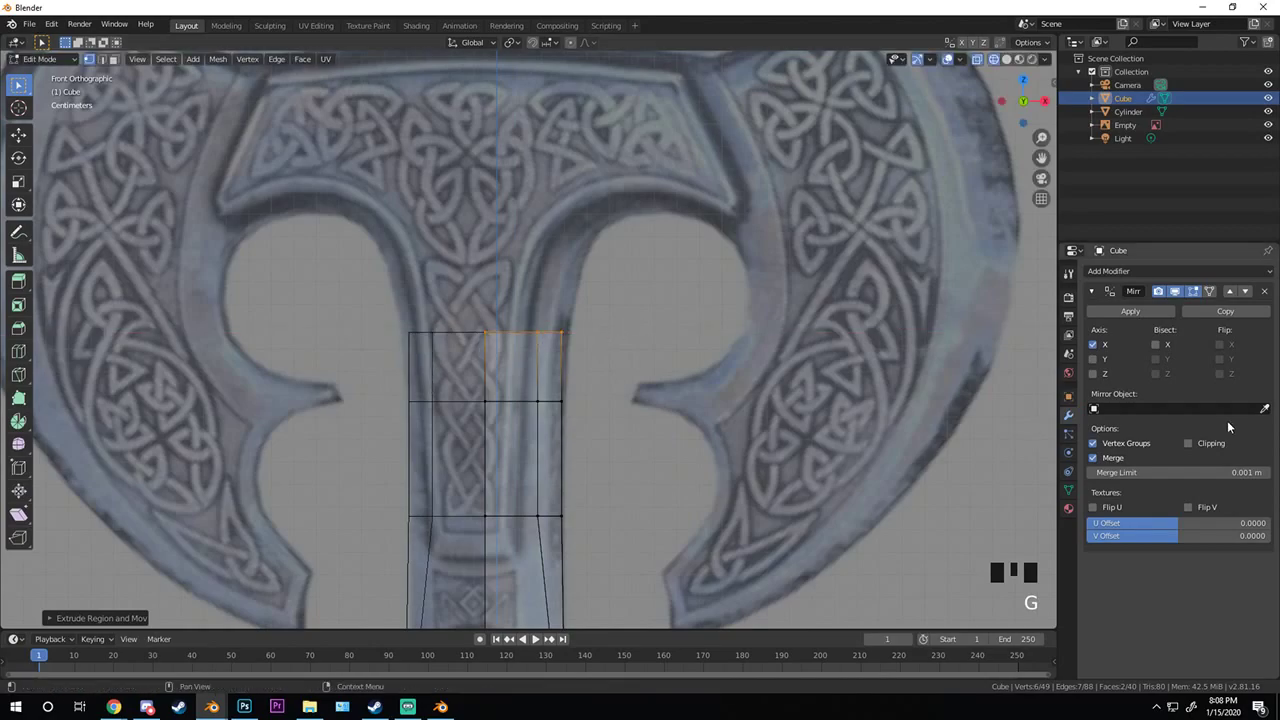
pyautogui.click(1188, 443)
# - Move the selected top face outward along X to meet the shaft's outline in the reference
pyautogui.scroll(3, 595, 344)
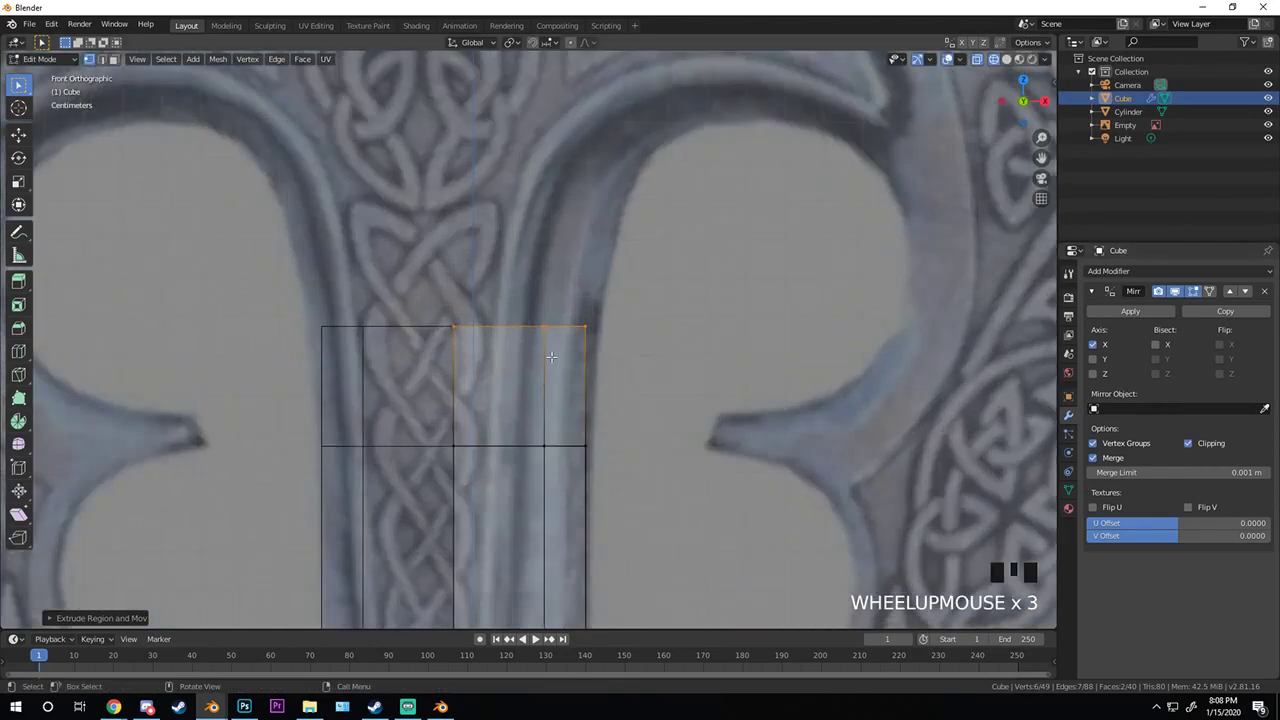
pyautogui.press('s')
pyautogui.rightClick(595, 344)
pyautogui.press('g')
pyautogui.press('g')
pyautogui.click(606, 339)
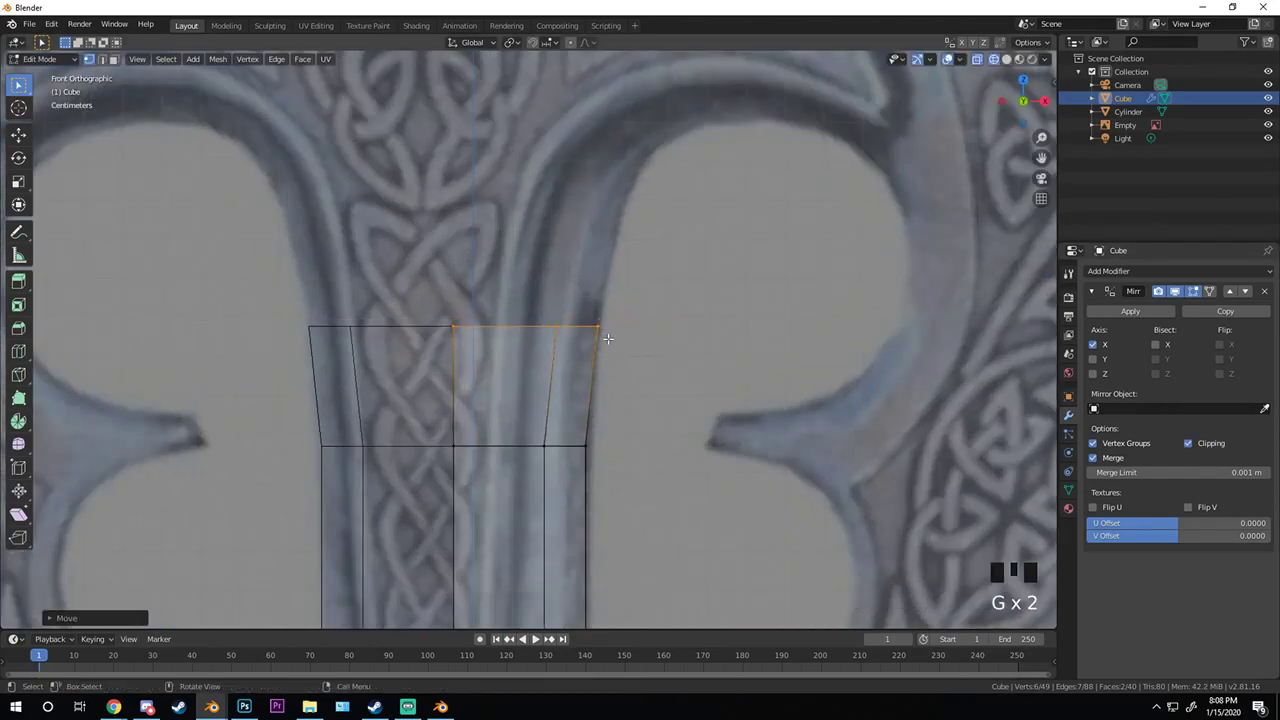
# - Extrude two more sections upward, shifting each new top face outward along X by about 0.004 m to follow the curve
pyautogui.press('e')
pyautogui.click(587, 268)
pyautogui.press('g')
pyautogui.press('x')
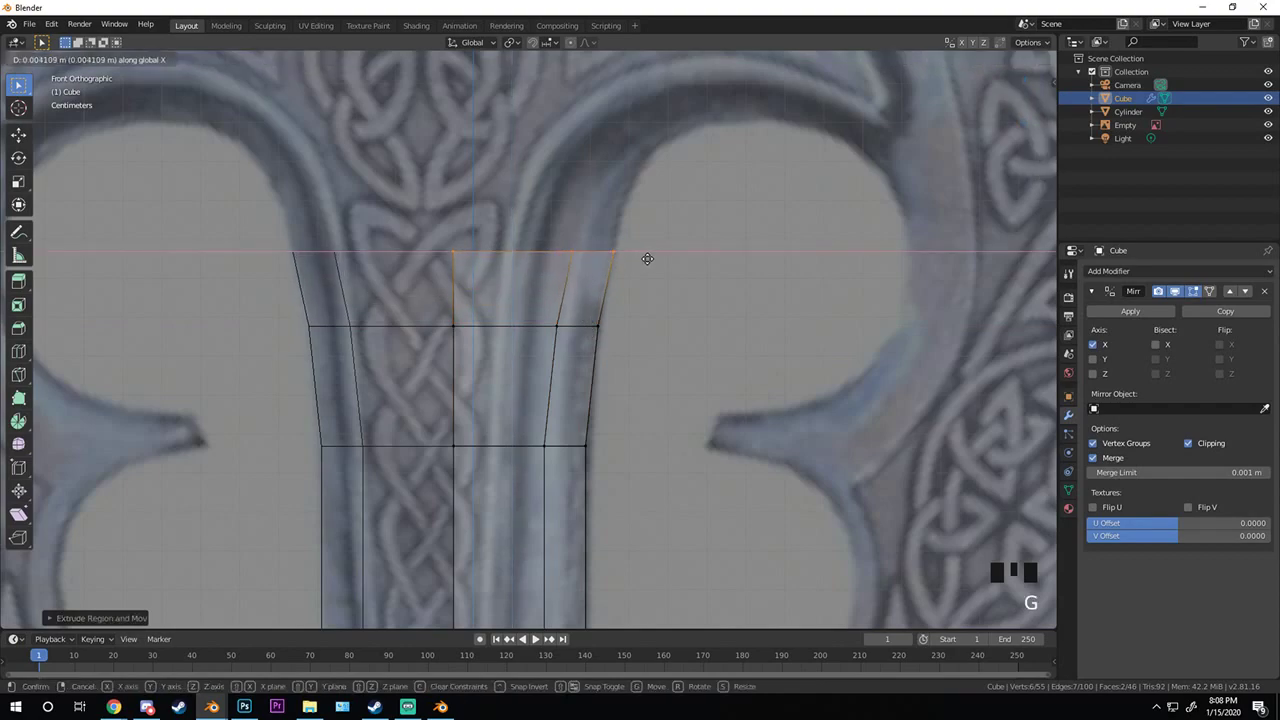
pyautogui.click(647, 259)
pyautogui.keyDown('shift'); pyautogui.moveTo(647, 259); pyautogui.dragTo(610, 349, button='middle'); pyautogui.keyUp('shift')
pyautogui.press('e')
pyautogui.click(560, 281)
pyautogui.press('g')
pyautogui.press('x')
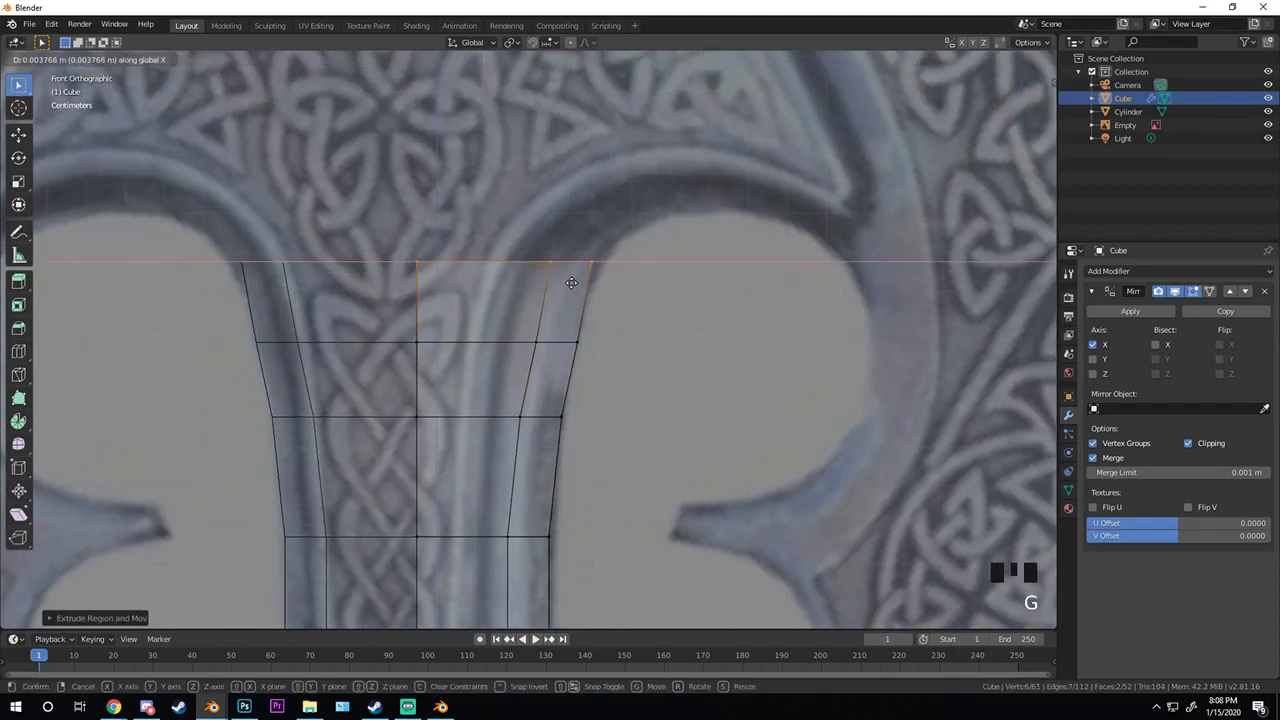
pyautogui.click(571, 282)
# - Extrude one more section up to the underside of the crossbar and move its top face outward along X
pyautogui.keyDown('shift'); pyautogui.moveTo(571, 282); pyautogui.dragTo(556, 345, button='middle'); pyautogui.keyUp('shift')
pyautogui.press('e')
pyautogui.click(541, 323)
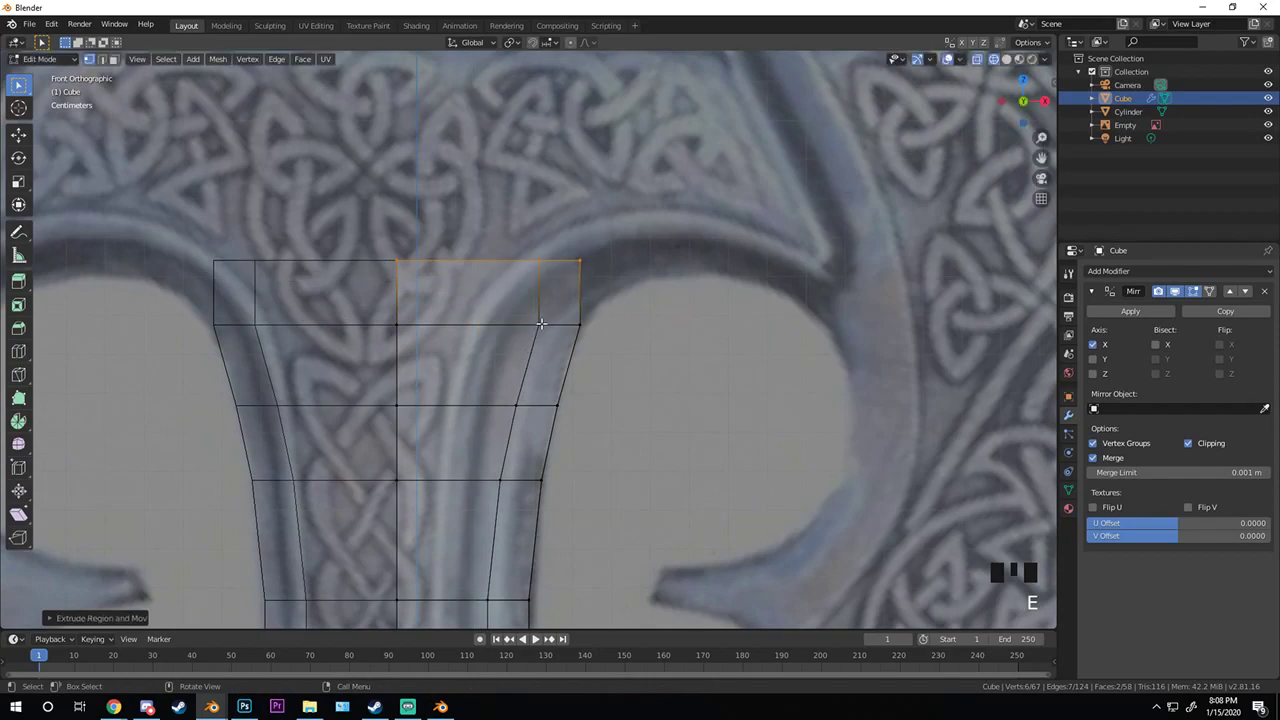
pyautogui.press('g')
pyautogui.press('x')
pyautogui.click(602, 322)
# - Extrude the flared top face straight up through the ornamented crossbar to its upper edge below the spike
pyautogui.scroll(-3, 629, 339)
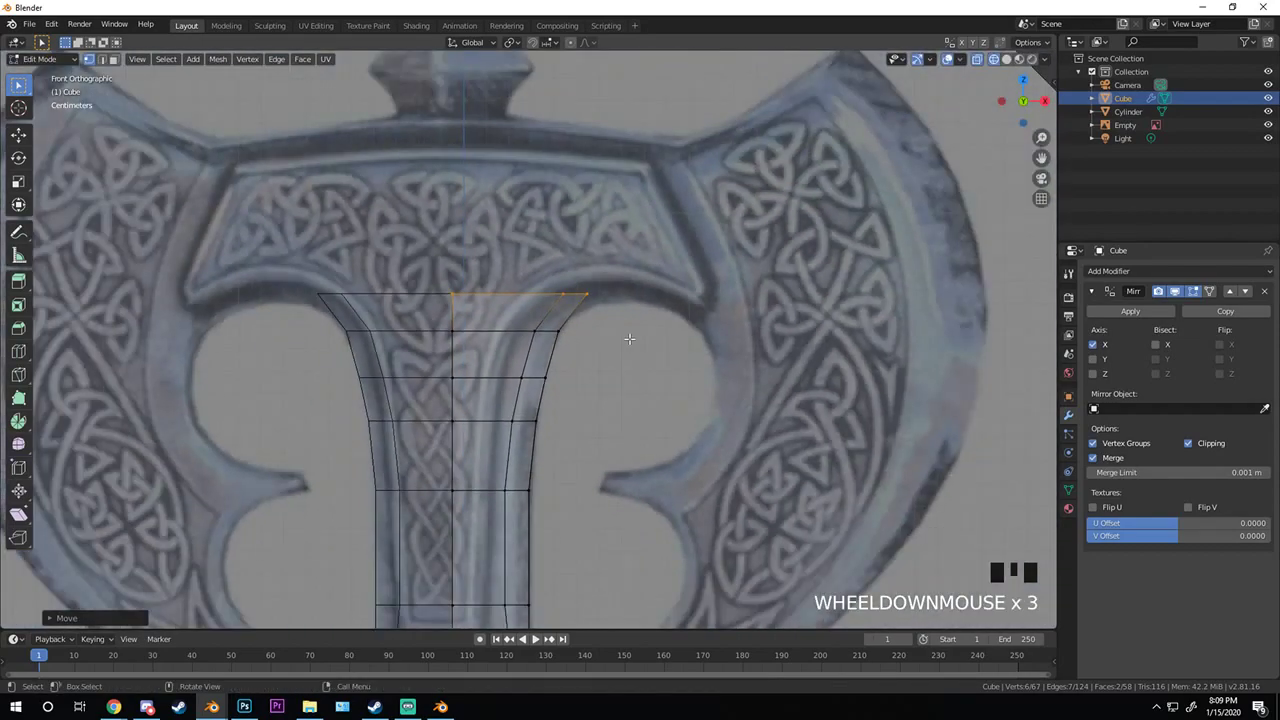
pyautogui.scroll(-8, 692, 357)
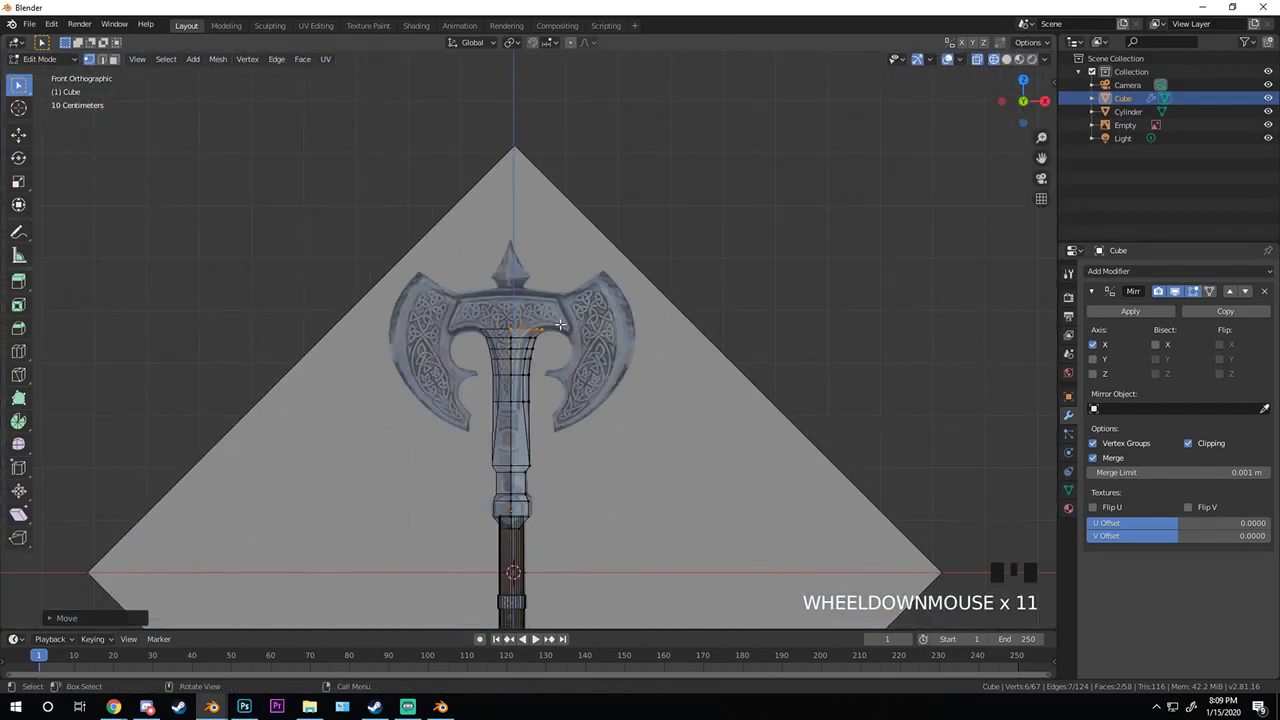
pyautogui.scroll(10, 625, 317)
pyautogui.keyDown('shift'); pyautogui.moveTo(625, 317); pyautogui.dragTo(551, 323, button='middle'); pyautogui.keyUp('shift')
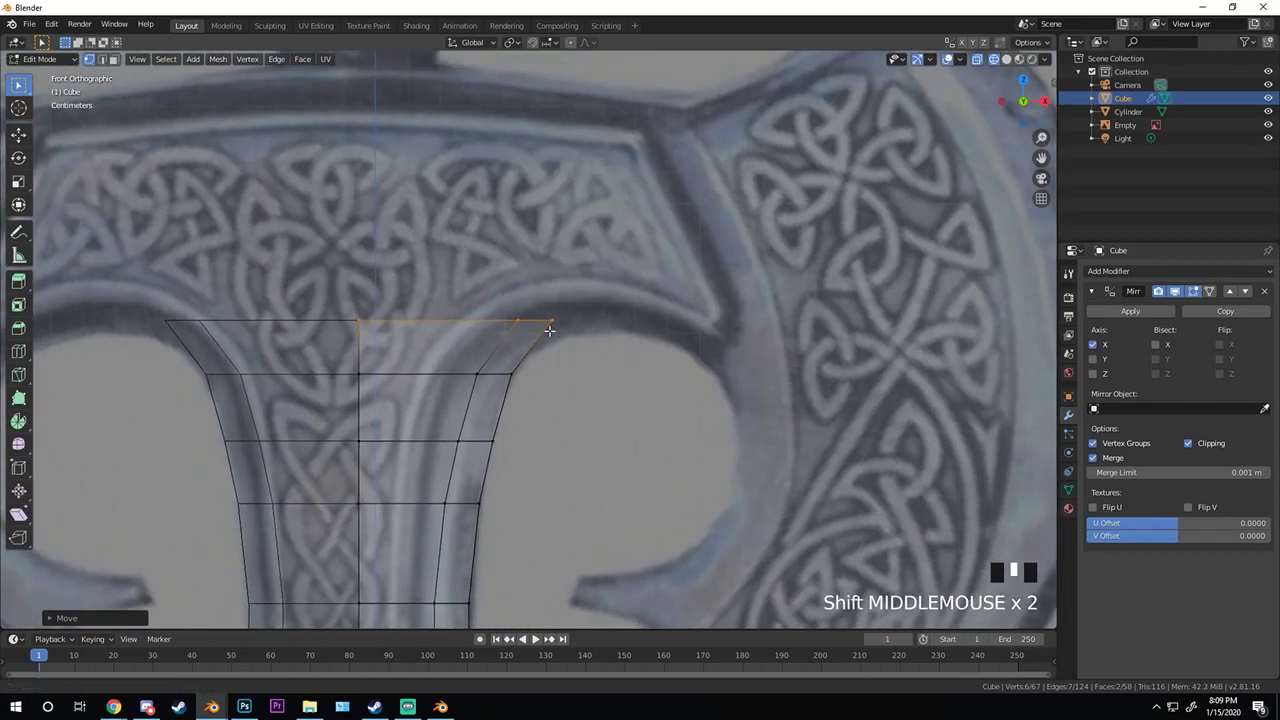
pyautogui.scroll(2, 553, 341)
pyautogui.scroll(-3, 510, 355)
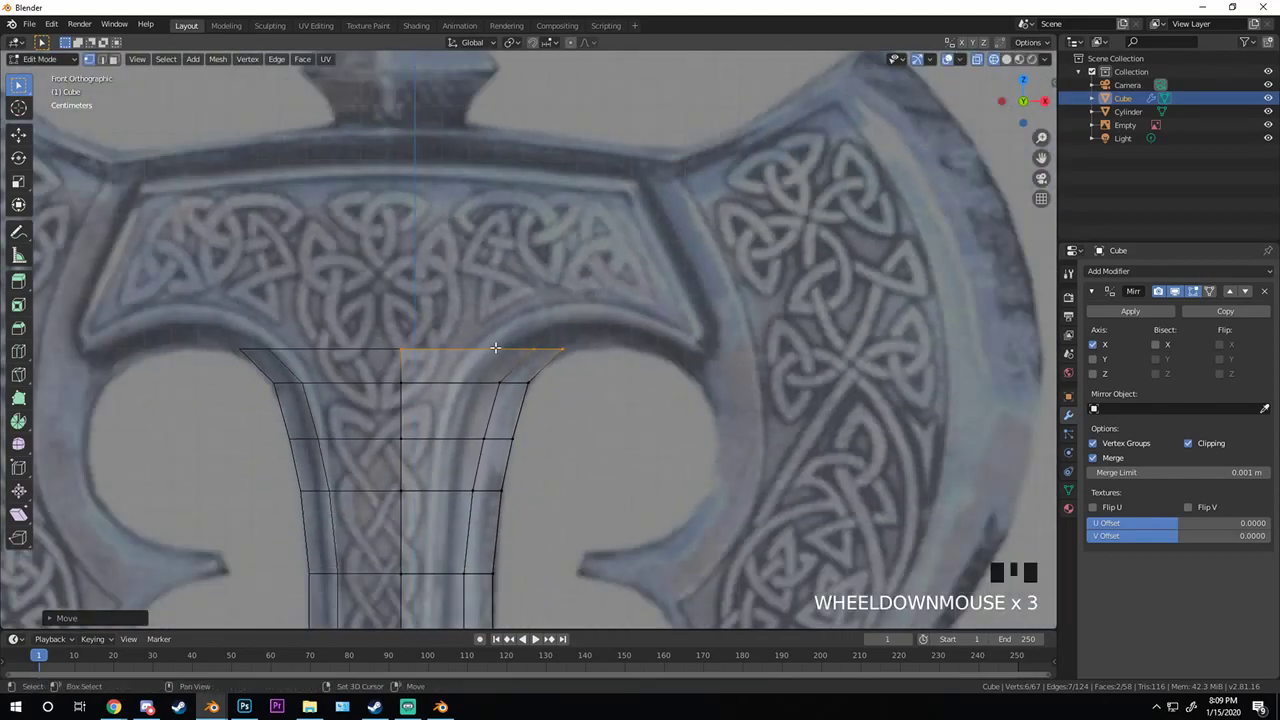
pyautogui.press('e')
pyautogui.click(538, 209)
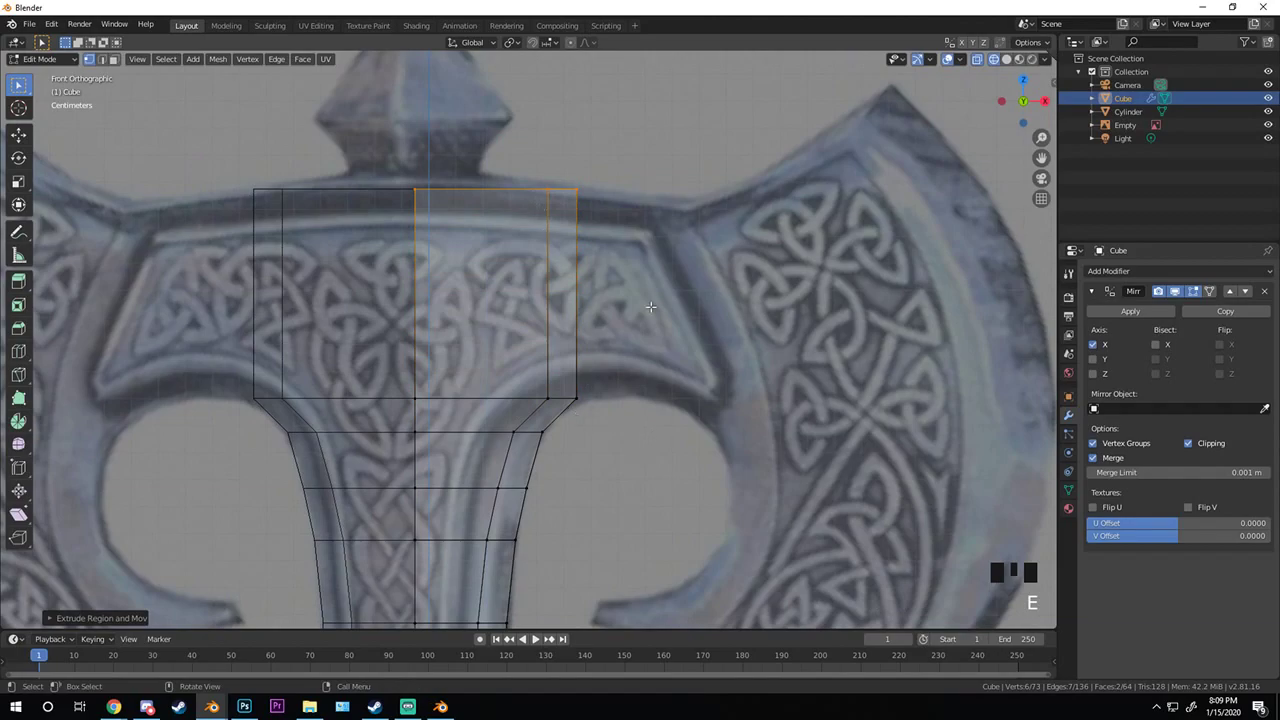
# - Add a horizontal loop cut centred across the newly extruded crossbar section
pyautogui.scroll(-2, 585, 340)
pyautogui.moveTo(585, 340)
pyautogui.keyDown('shift'); pyautogui.mouseDown(button='middle')
pyautogui.moveTo(560, 330)
pyautogui.moveTo(591, 316)
pyautogui.mouseUp(button='middle'); pyautogui.keyUp('shift')
pyautogui.scroll(2, 560, 330)
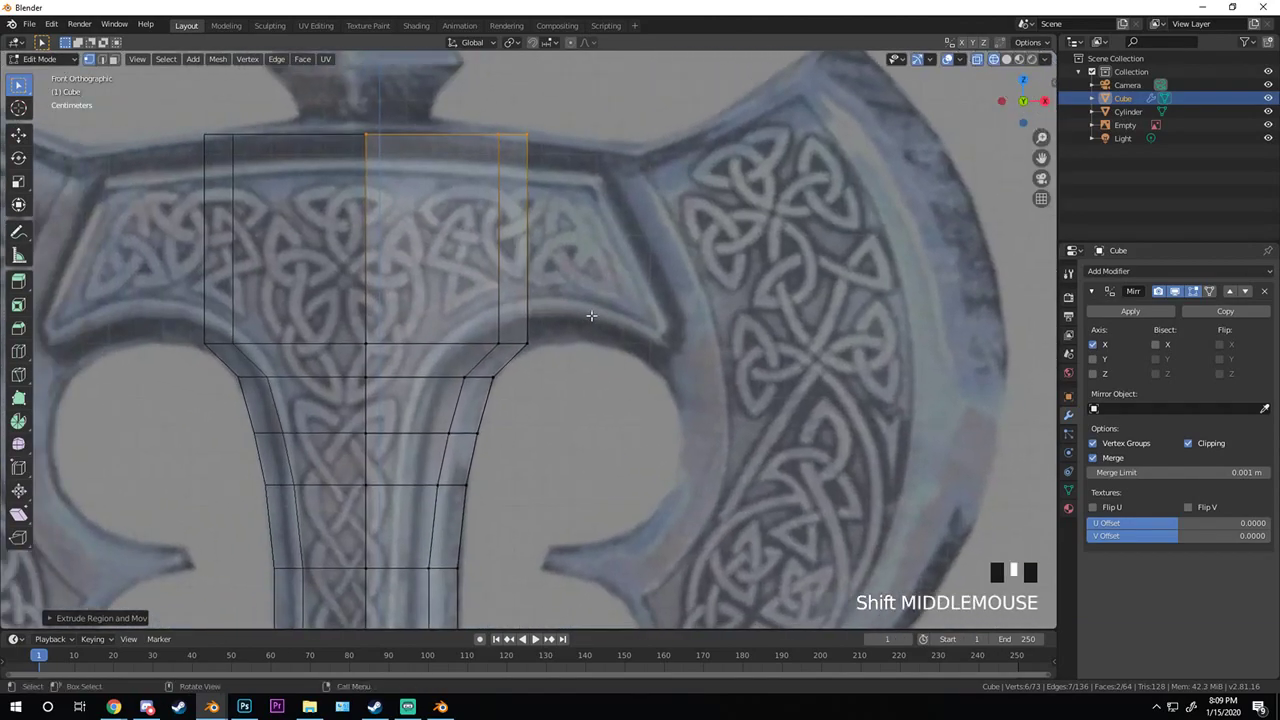
pyautogui.scroll(4, 530, 323)
pyautogui.keyDown('shift'); pyautogui.moveTo(440, 300); pyautogui.dragTo(499, 283, button='middle'); pyautogui.keyUp('shift')
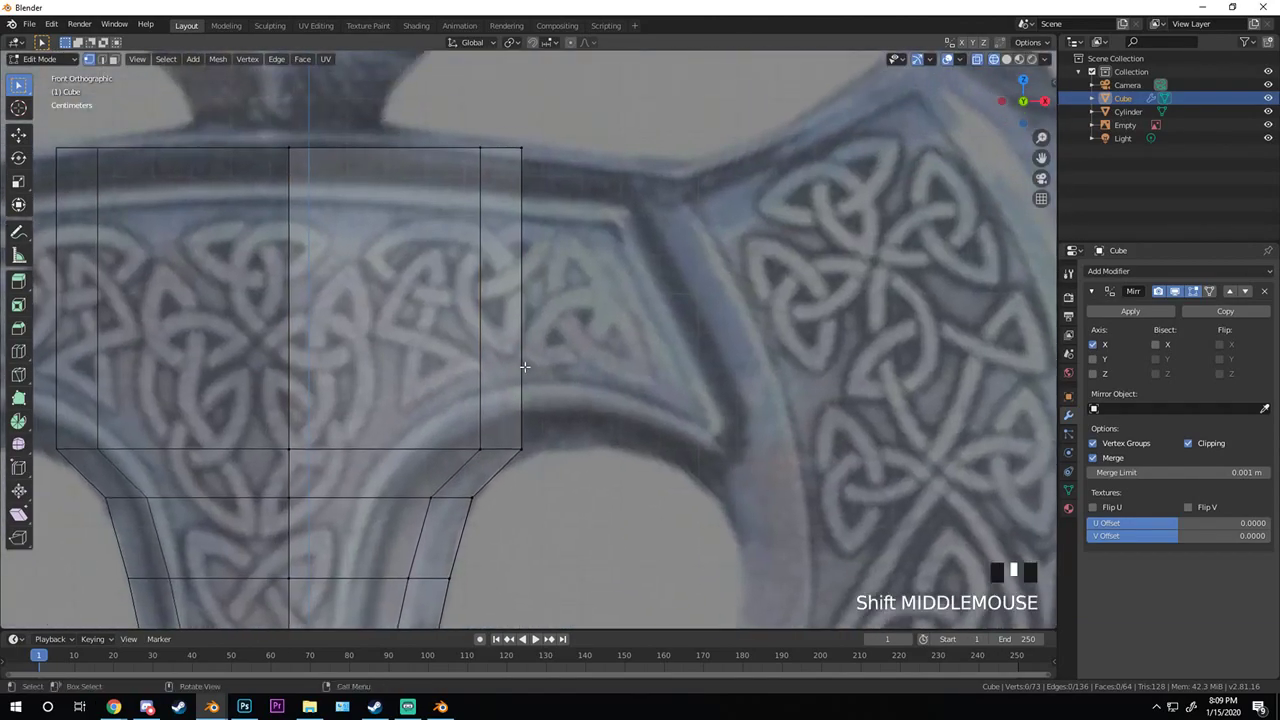
pyautogui.hotkey('ctrl', 'r')
pyautogui.click(499, 283)
pyautogui.rightClick(503, 298)
pyautogui.press('a')
pyautogui.moveTo(566, 328); pyautogui.dragTo(566, 330)
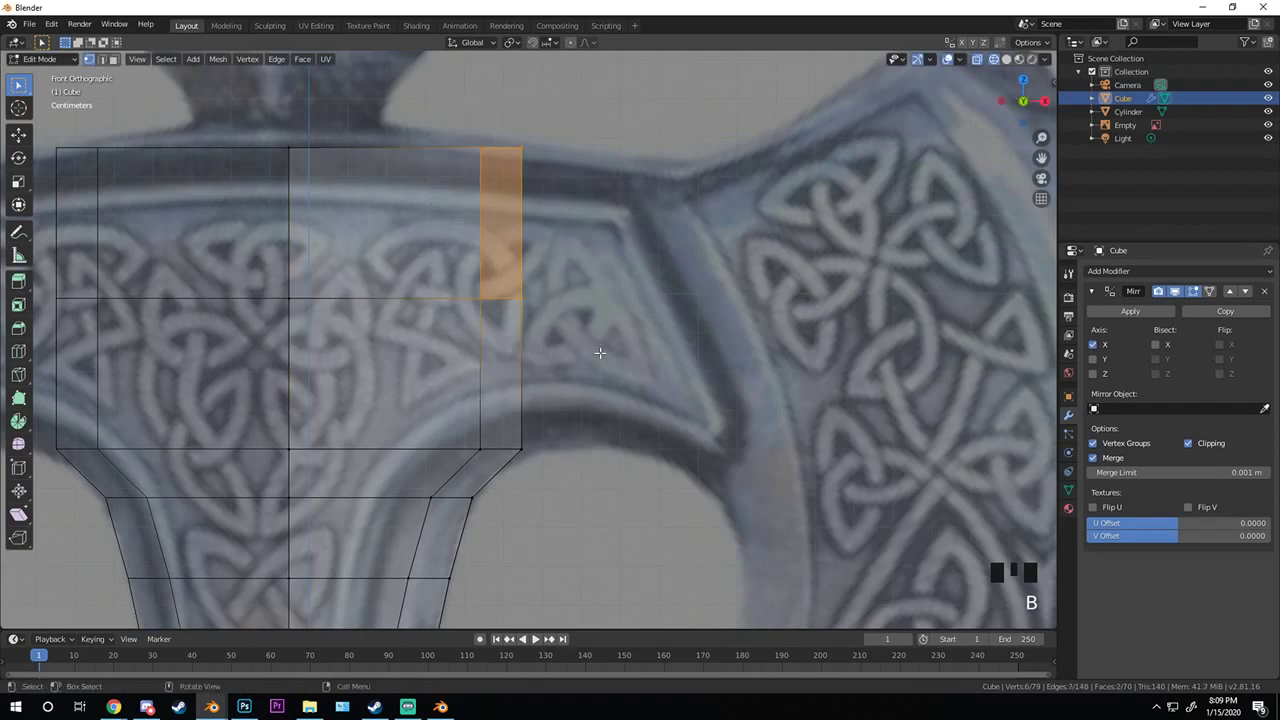
pyautogui.press('g')
pyautogui.click(600, 345)
pyautogui.scroll(-5, 545, 385)
pyautogui.press('Tab')
pyautogui.scroll(6, 524, 342)
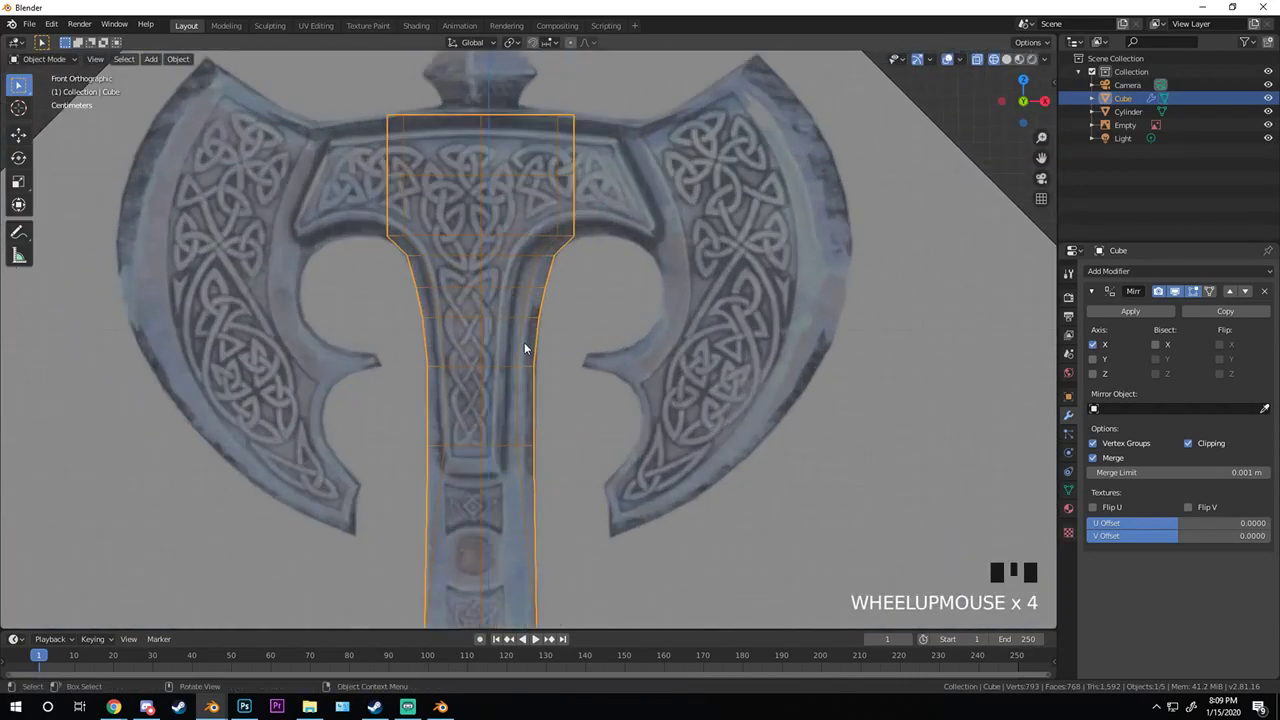
# - Add a centred vertical loop cut along the front face of the shaft and crossbar
pyautogui.press('Tab')
pyautogui.keyDown('shift'); pyautogui.moveTo(497, 573); pyautogui.dragTo(500, 403, button='middle'); pyautogui.keyUp('shift')
pyautogui.hotkey('ctrl', 'r')
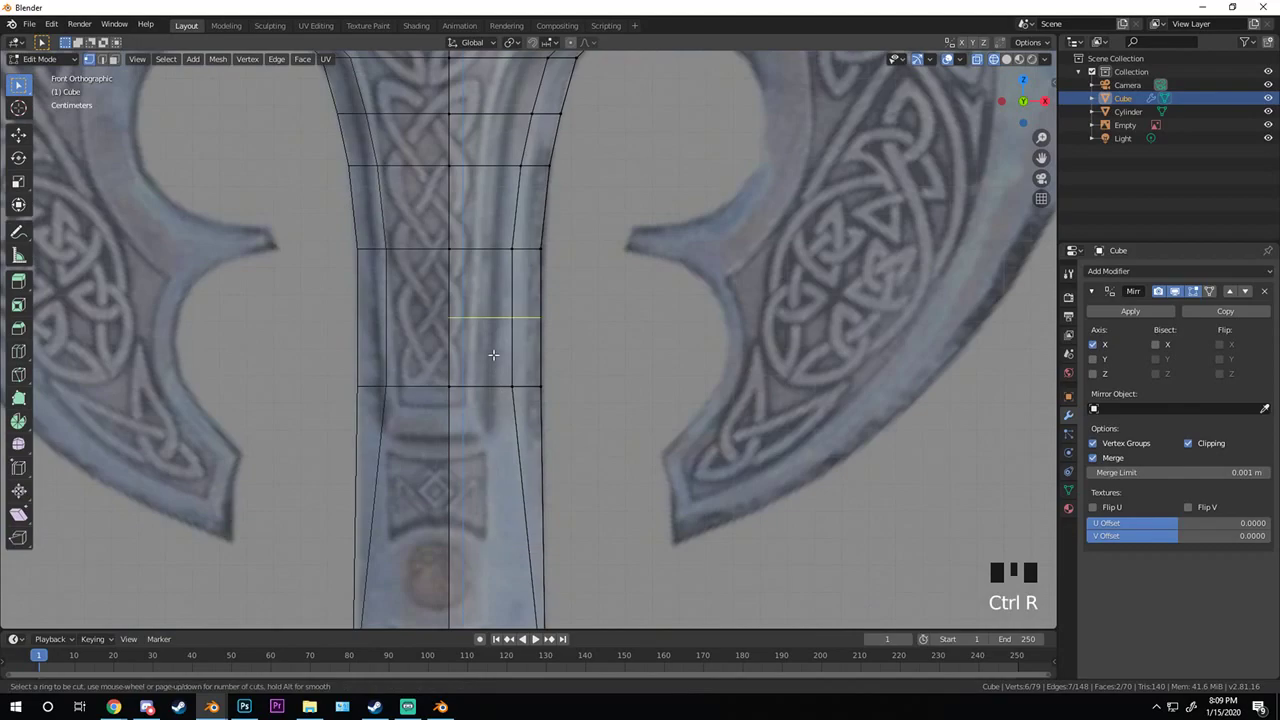
pyautogui.click(492, 378)
pyautogui.rightClick(500, 380)
# - Move the new cut's mid-height crossbar vertices down and outward onto the panel's lower curve in the reference
pyautogui.scroll(-4, 500, 380)
pyautogui.keyDown('shift'); pyautogui.moveTo(500, 380); pyautogui.dragTo(556, 240, button='middle'); pyautogui.keyUp('shift')
pyautogui.scroll(6, 515, 247)
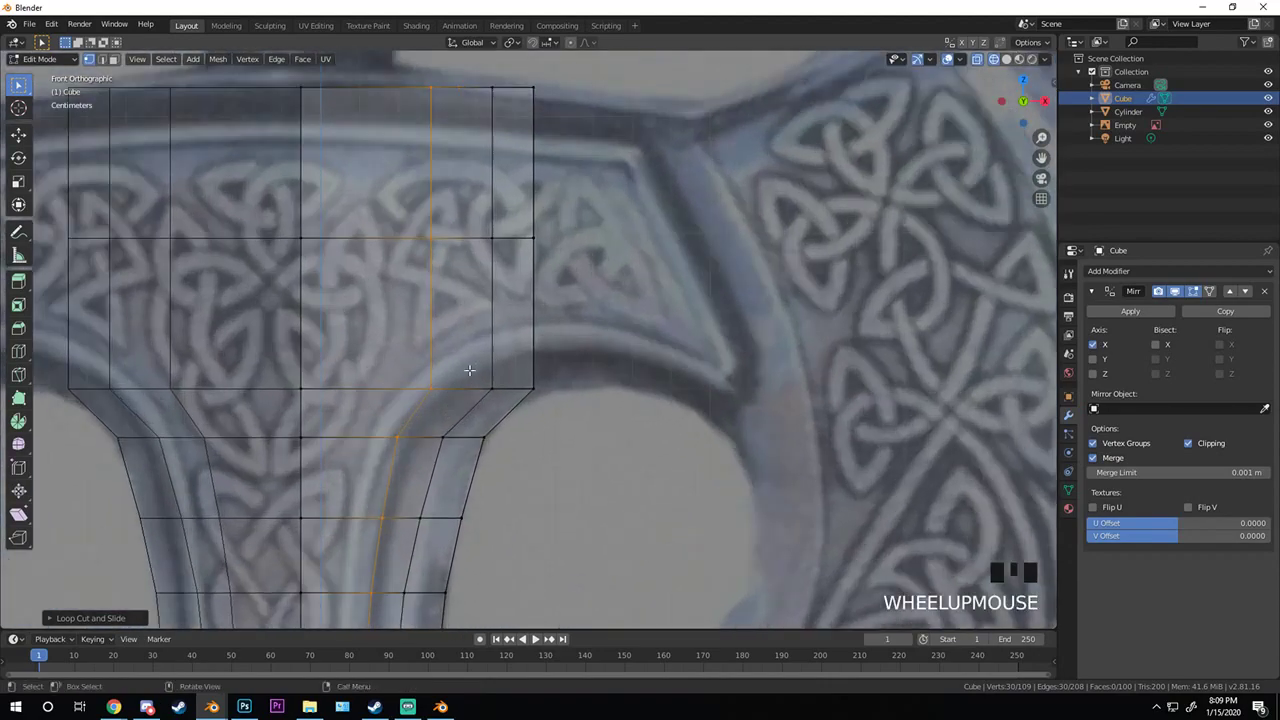
pyautogui.click(430, 238)
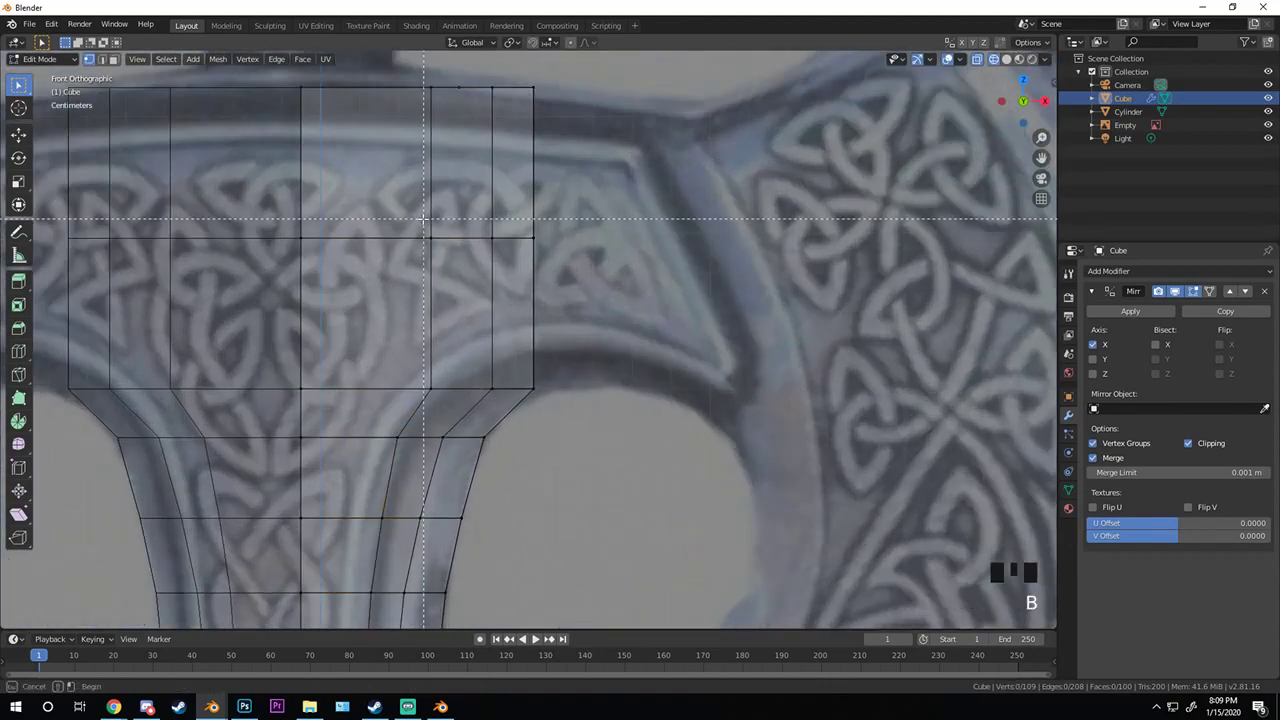
pyautogui.press('g')
pyautogui.click(498, 241)
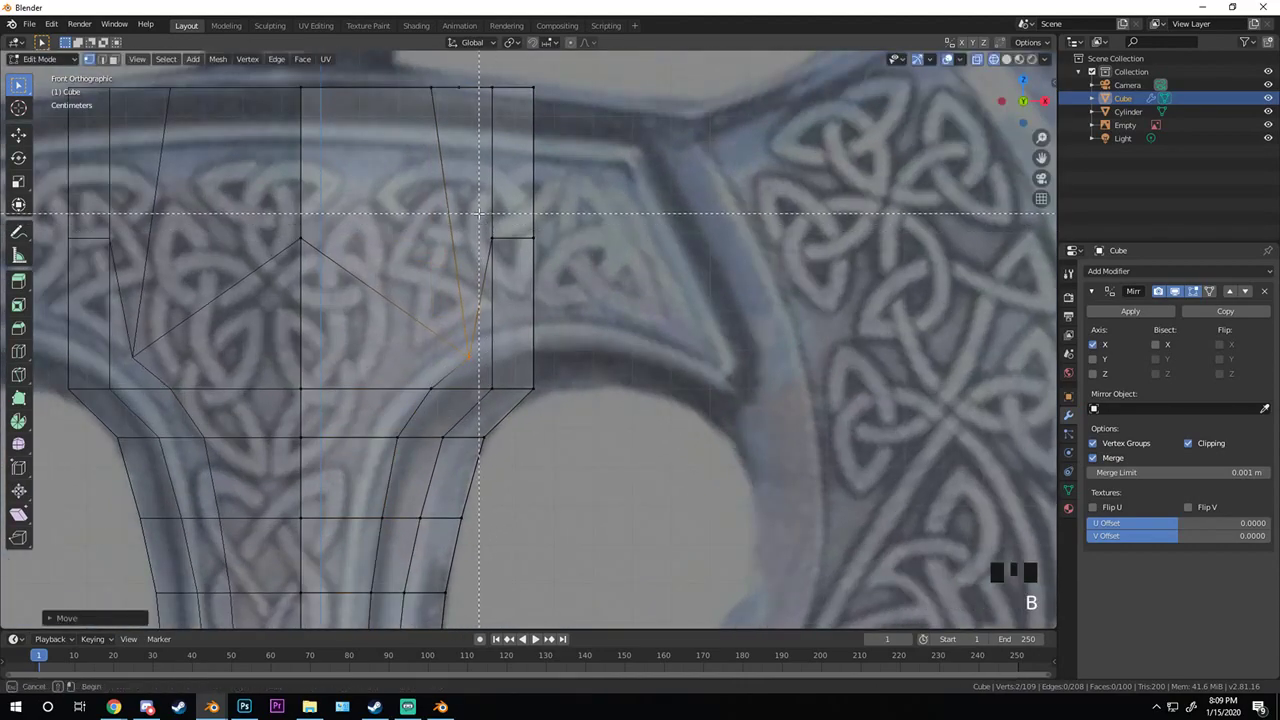
# - Move the crossbar's outer mid-height vertices down and outward to follow the arch above the round cutout
pyautogui.click(532, 238)
pyautogui.press('g')
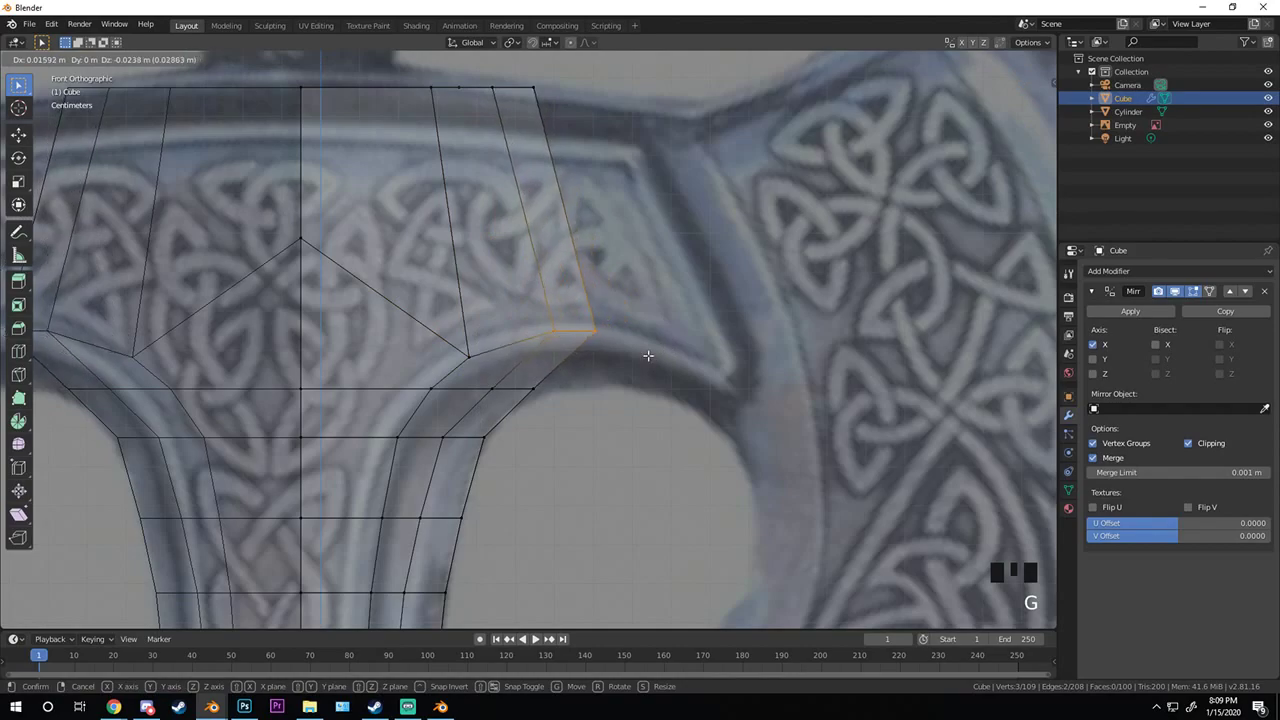
pyautogui.click(593, 325)
pyautogui.press('b')
pyautogui.moveTo(578, 312); pyautogui.dragTo(606, 345)
pyautogui.press('g')
pyautogui.click(618, 356)
pyautogui.press('Tab')
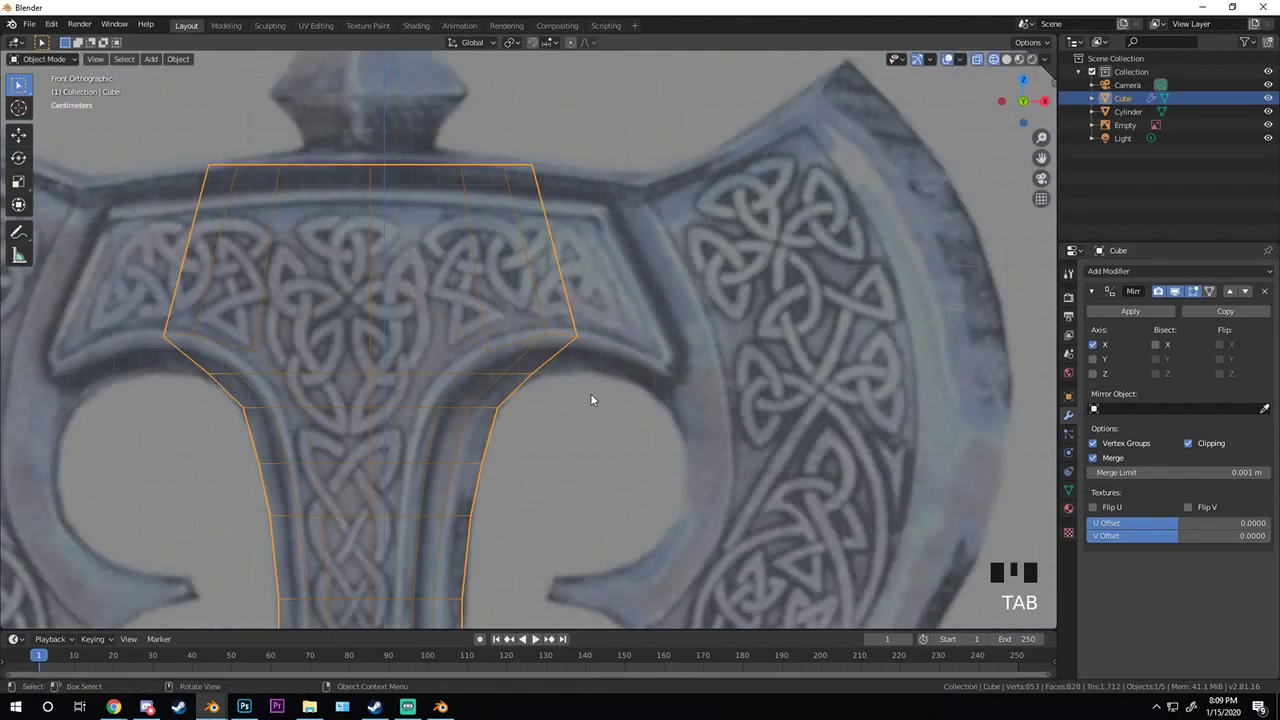
# - Inspect the flared crossbar in solid shading, returning to the wireframe front view for mesh editing
pyautogui.scroll(-2, 591, 395)
pyautogui.moveTo(634, 446); pyautogui.dragTo(604, 434, button='middle')
pyautogui.press('KP_1')
pyautogui.press('z')
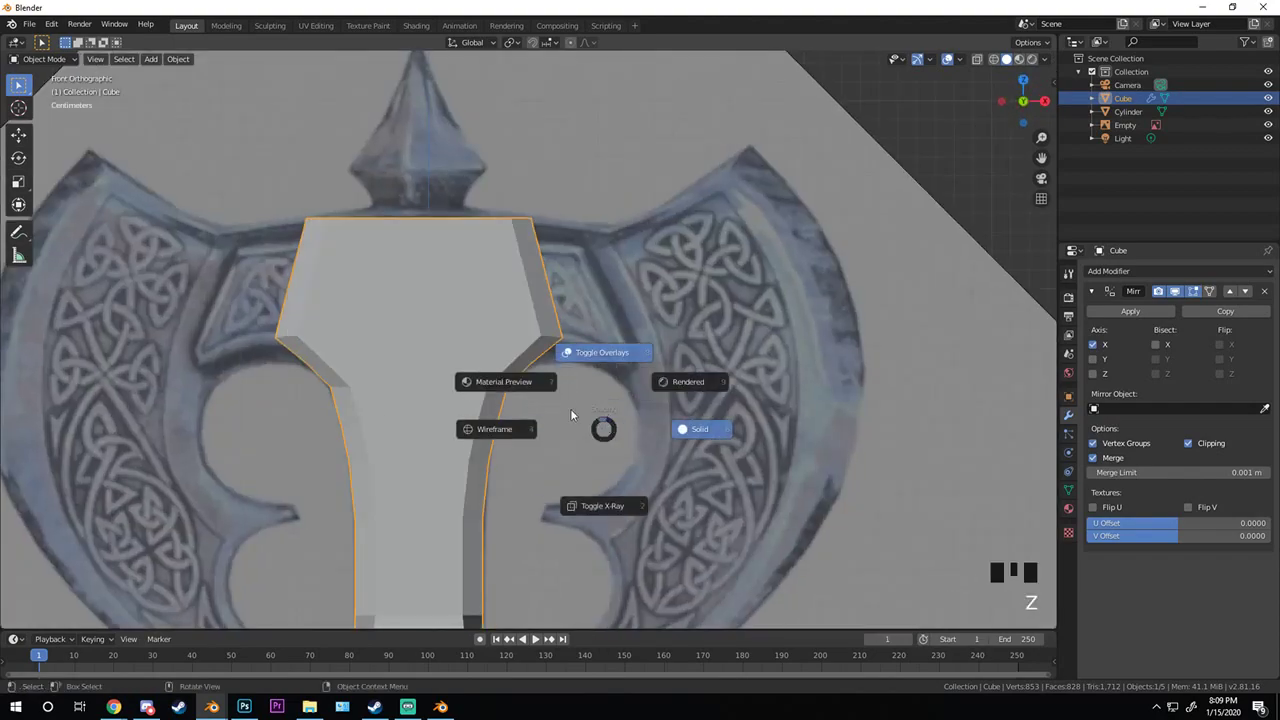
pyautogui.click(560, 398)
pyautogui.keyDown('shift'); pyautogui.moveTo(555, 385); pyautogui.dragTo(522, 318, button='middle'); pyautogui.keyUp('shift')
pyautogui.scroll(3, 515, 310)
pyautogui.press('Tab')
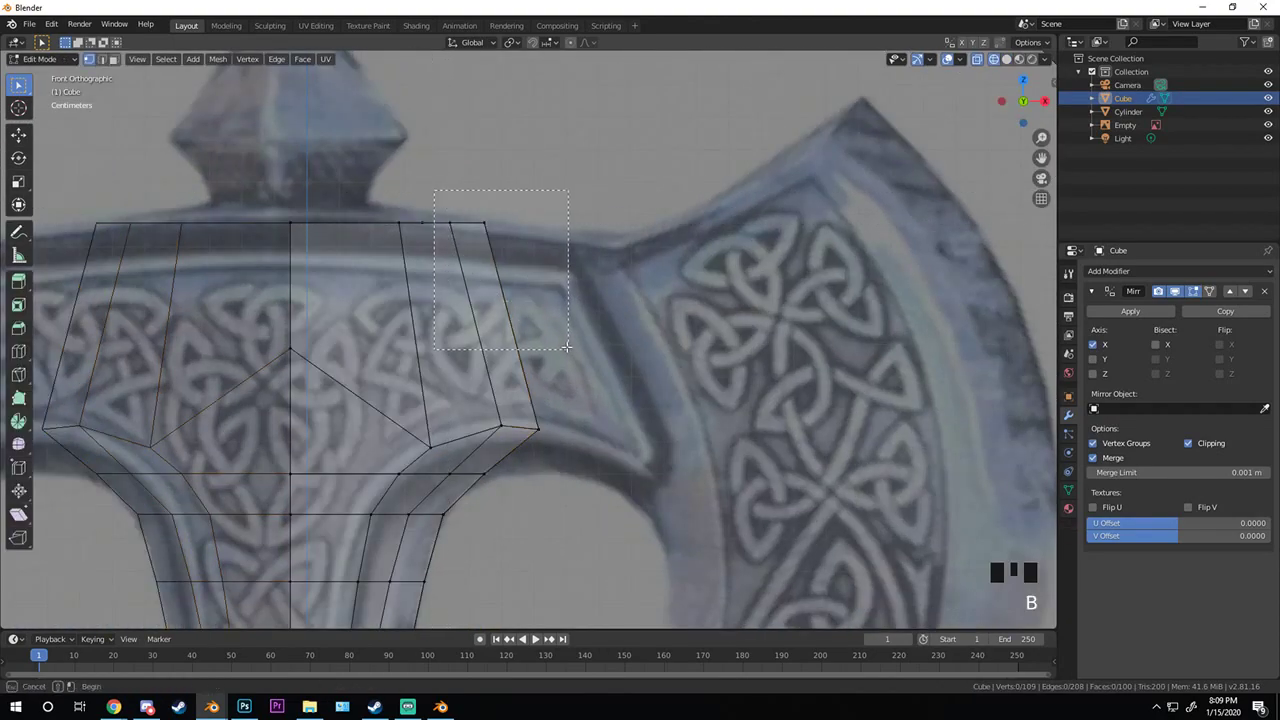
# - Extrude the crossbar's outer end face outward and rotate it about 30°, aligning it with the crossbar outline in the reference
pyautogui.moveTo(566, 347); pyautogui.dragTo(568, 349)
pyautogui.press('e')
pyautogui.click(640, 330)
pyautogui.press('r')
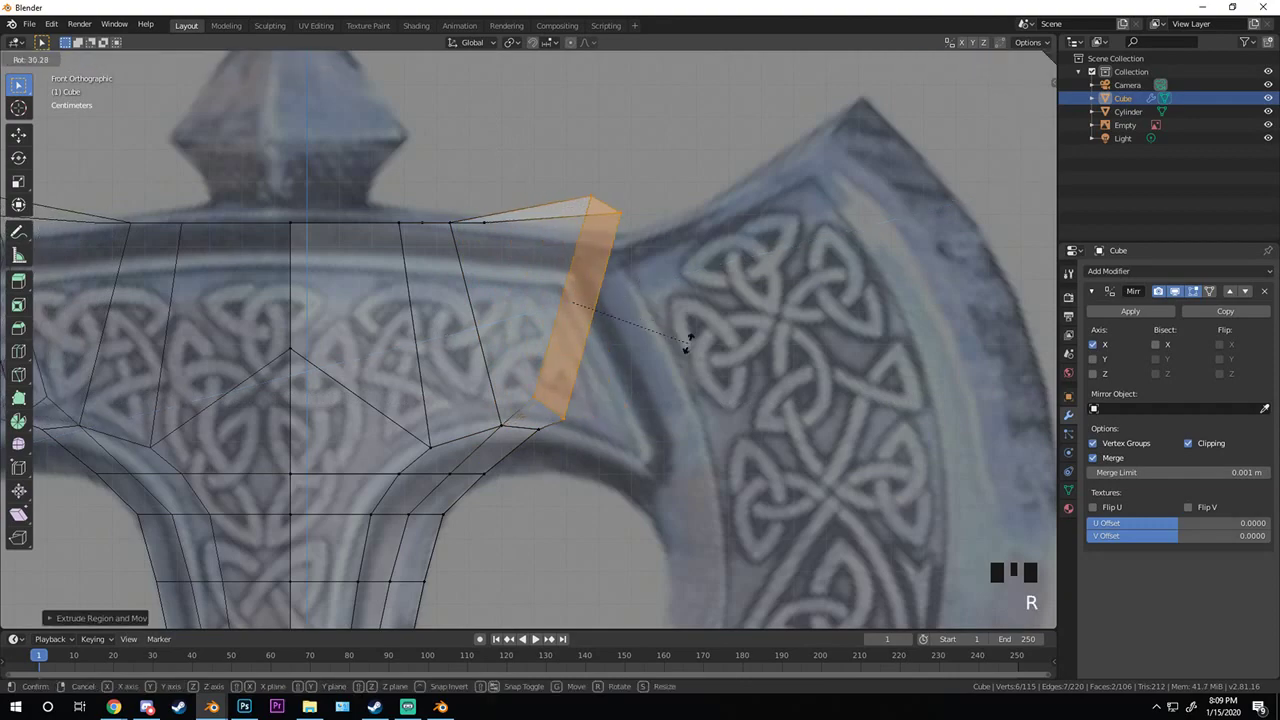
pyautogui.click(688, 342)
pyautogui.press('g')
pyautogui.click(565, 453)
pyautogui.hotkey('alt', 'a')
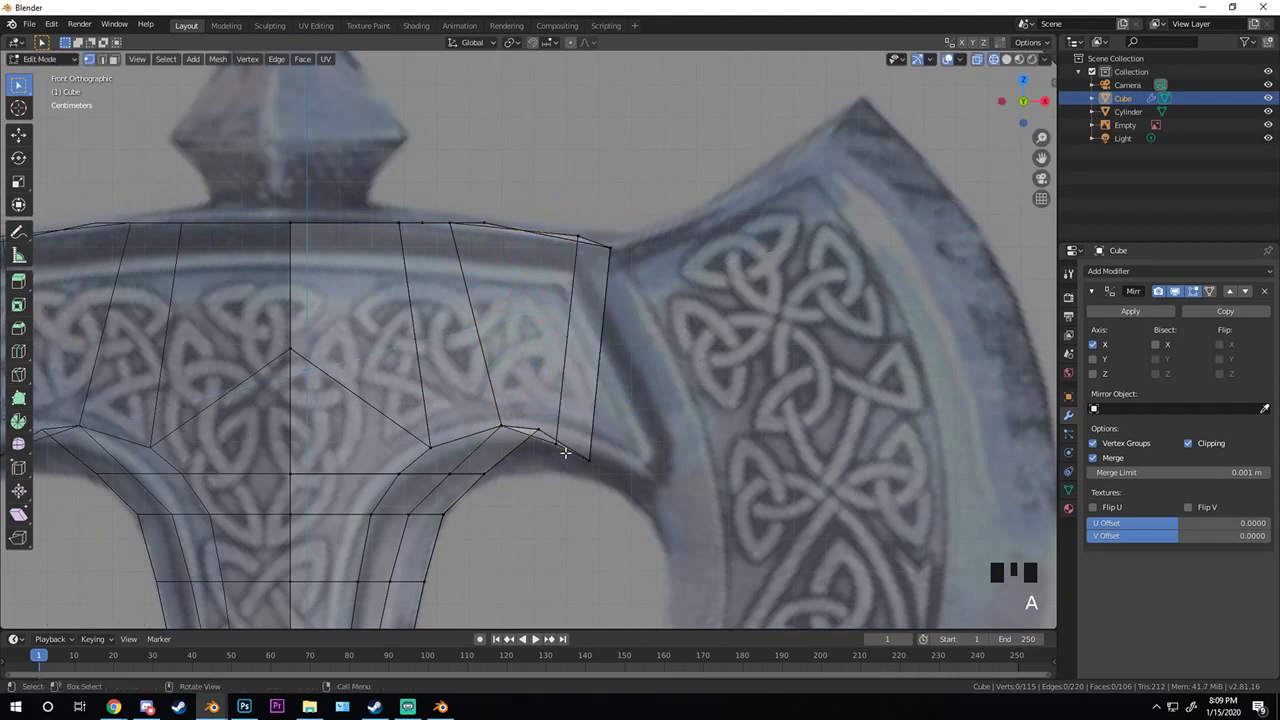
# - Display the mesh in solid shading and examine the underside of the extruded crossbar end
pyautogui.scroll(2, 578, 449)
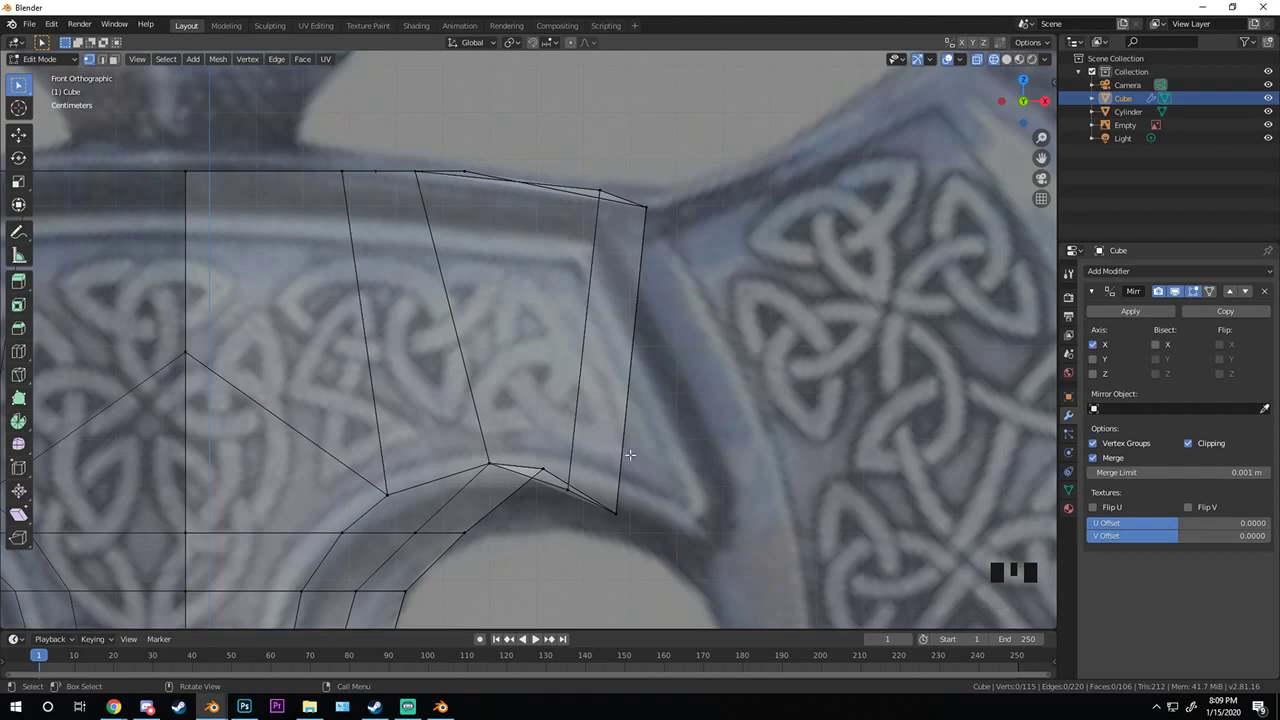
pyautogui.keyDown('shift'); pyautogui.moveTo(572, 490); pyautogui.dragTo(622, 370, button='middle'); pyautogui.keyUp('shift')
pyautogui.press('z')
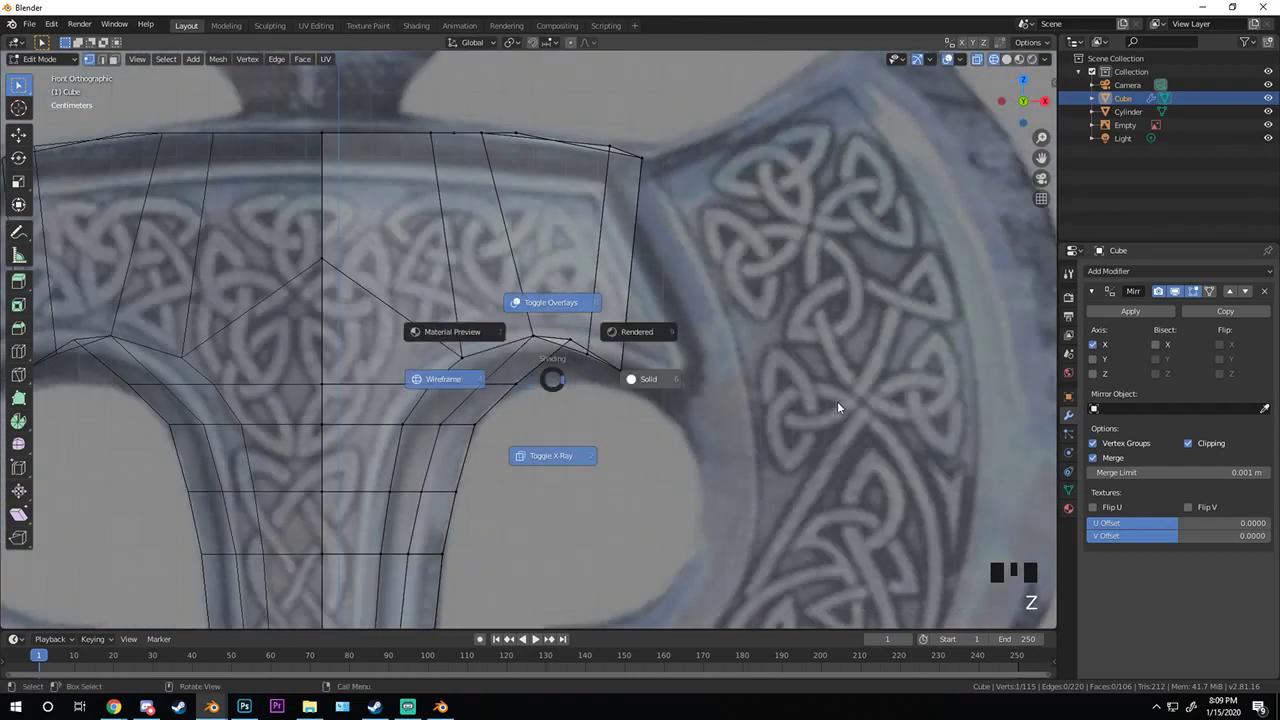
pyautogui.click(843, 403)
pyautogui.moveTo(843, 403); pyautogui.dragTo(497, 386, button='middle')
pyautogui.scroll(2, 515, 335)
pyautogui.click(510, 320)
pyautogui.moveTo(512, 322); pyautogui.dragTo(590, 320, button='middle')
pyautogui.scroll(3, 590, 320)
pyautogui.press('g')
pyautogui.press('z')
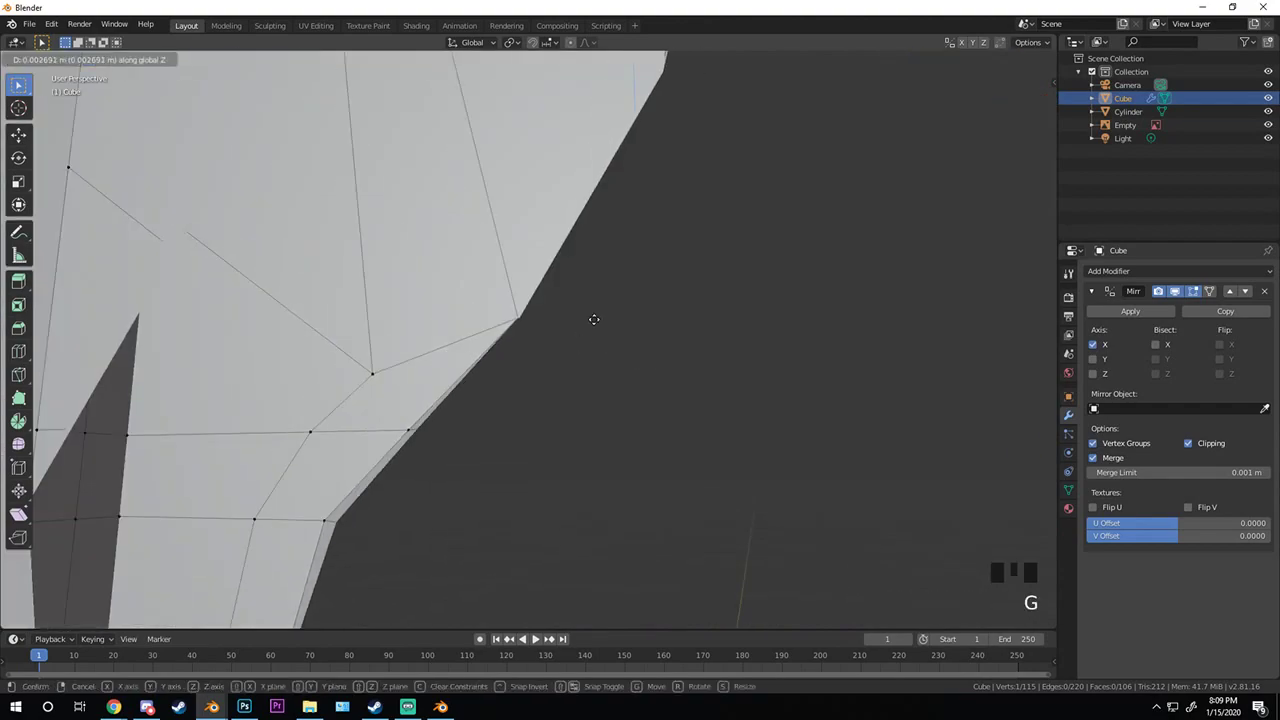
pyautogui.click(453, 396)
# - Raise the front lower vertex of the extruded crossbar end about 0.012 m along Z
pyautogui.moveTo(453, 396); pyautogui.dragTo(483, 423, button='middle')
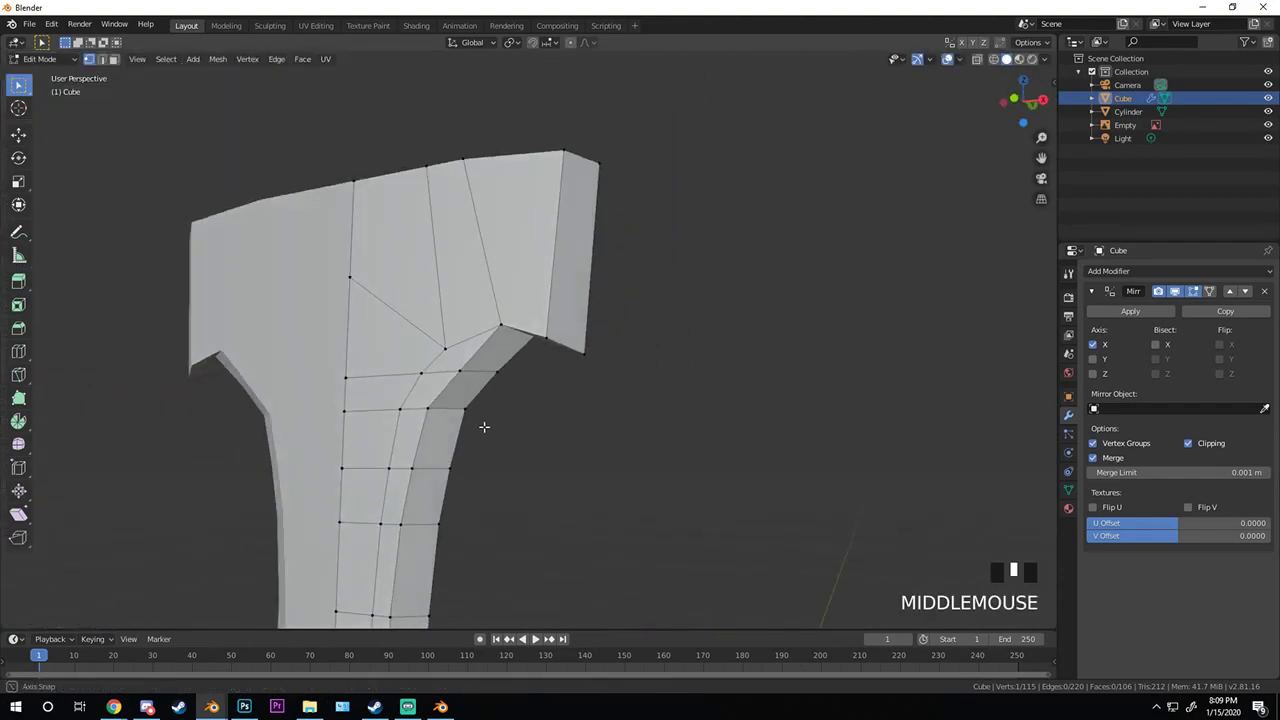
pyautogui.scroll(3, 582, 355)
pyautogui.press('g')
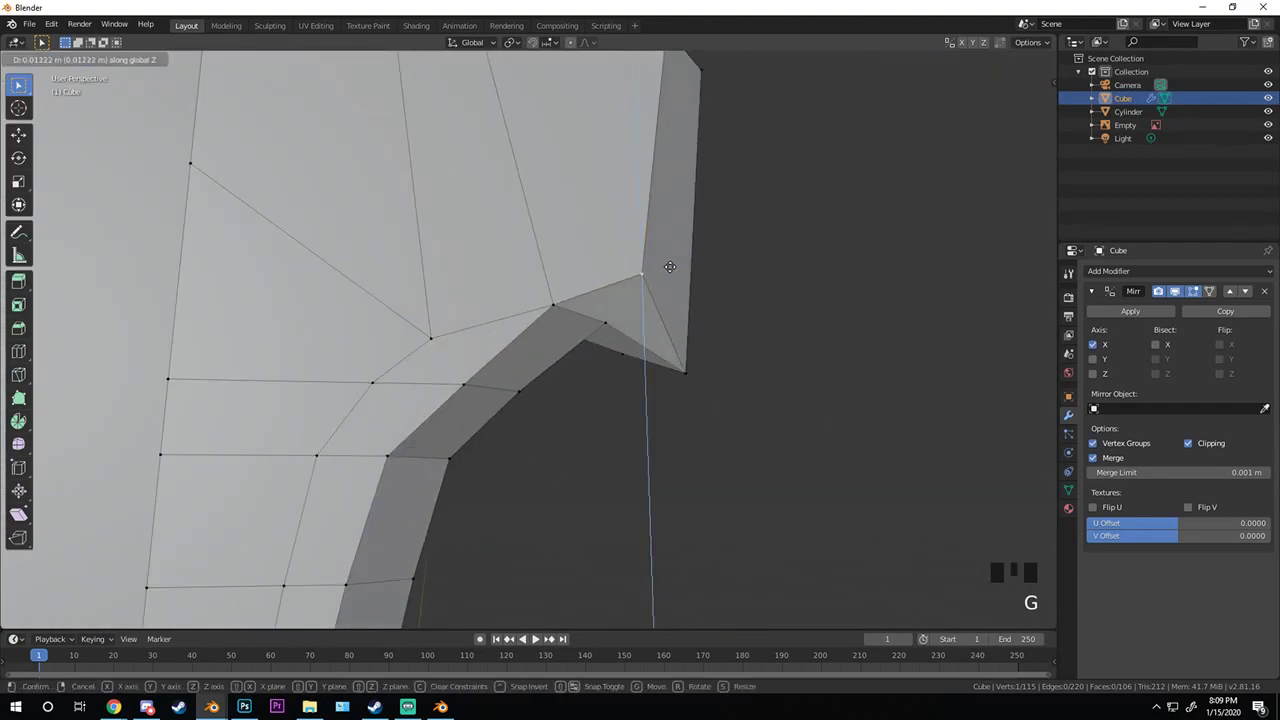
pyautogui.click(668, 268)
# - Raise the matching lower vertex on the back side of the crossbar end along Z to the front one's height
pyautogui.moveTo(668, 268); pyautogui.dragTo(496, 310, button='middle')
pyautogui.scroll(1, 496, 310)
pyautogui.press('g')
pyautogui.press('z')
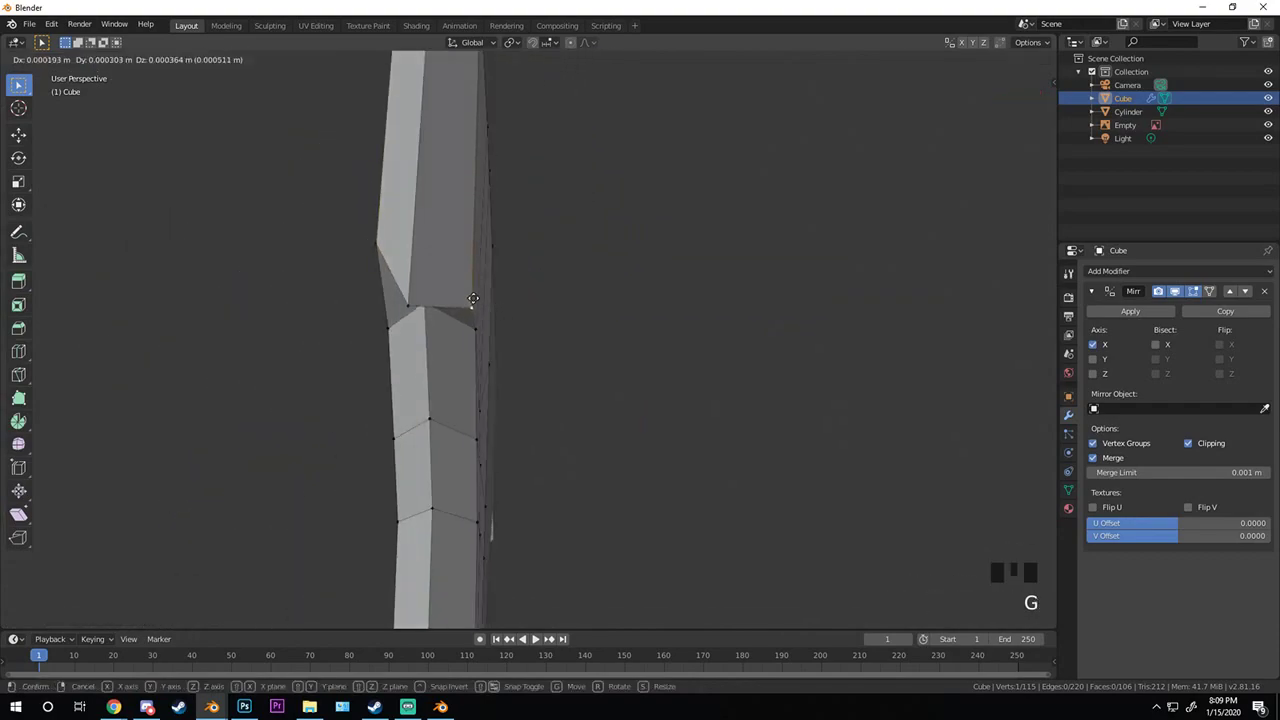
pyautogui.click(455, 241)
# - In the wireframe front view, move the crossbar's middle underside vertex about 0.004 m inward and 0.004 m down onto the arch
pyautogui.moveTo(455, 241); pyautogui.dragTo(551, 314, button='middle')
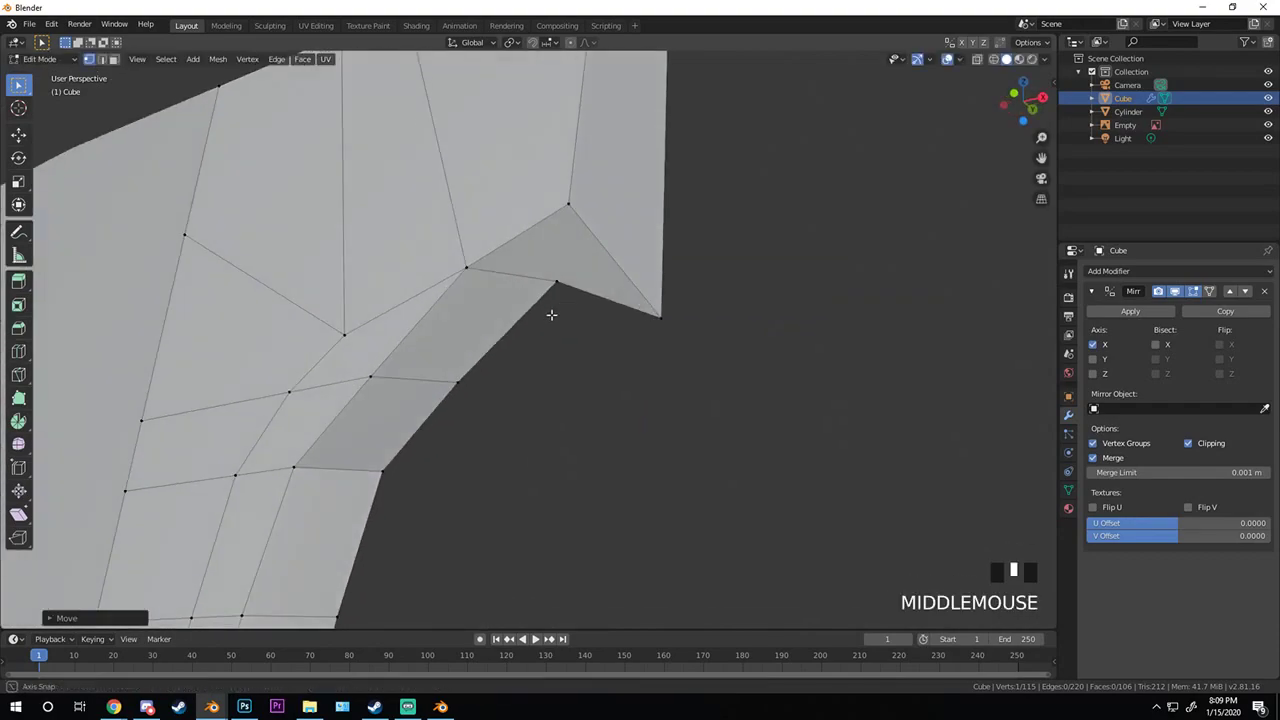
pyautogui.scroll(1, 520, 317)
pyautogui.scroll(-2, 532, 311)
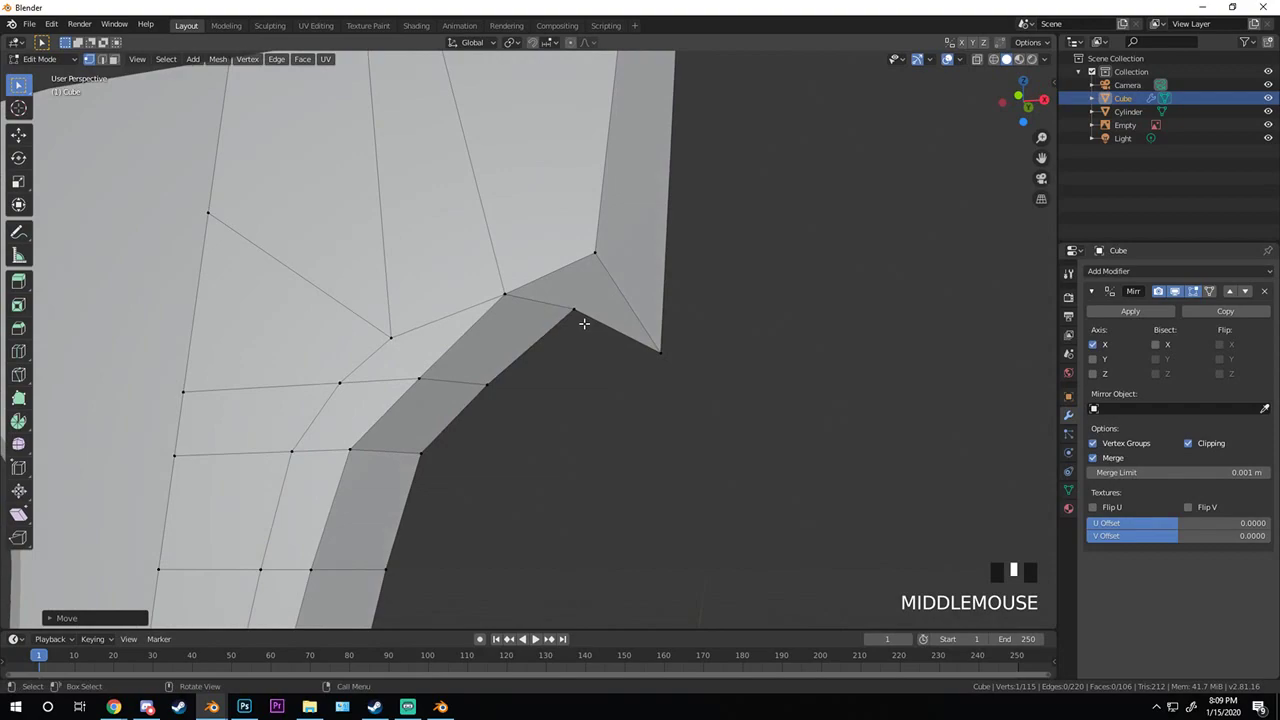
pyautogui.press('KP_1')
pyautogui.press('z')
pyautogui.scroll(3, 606, 357)
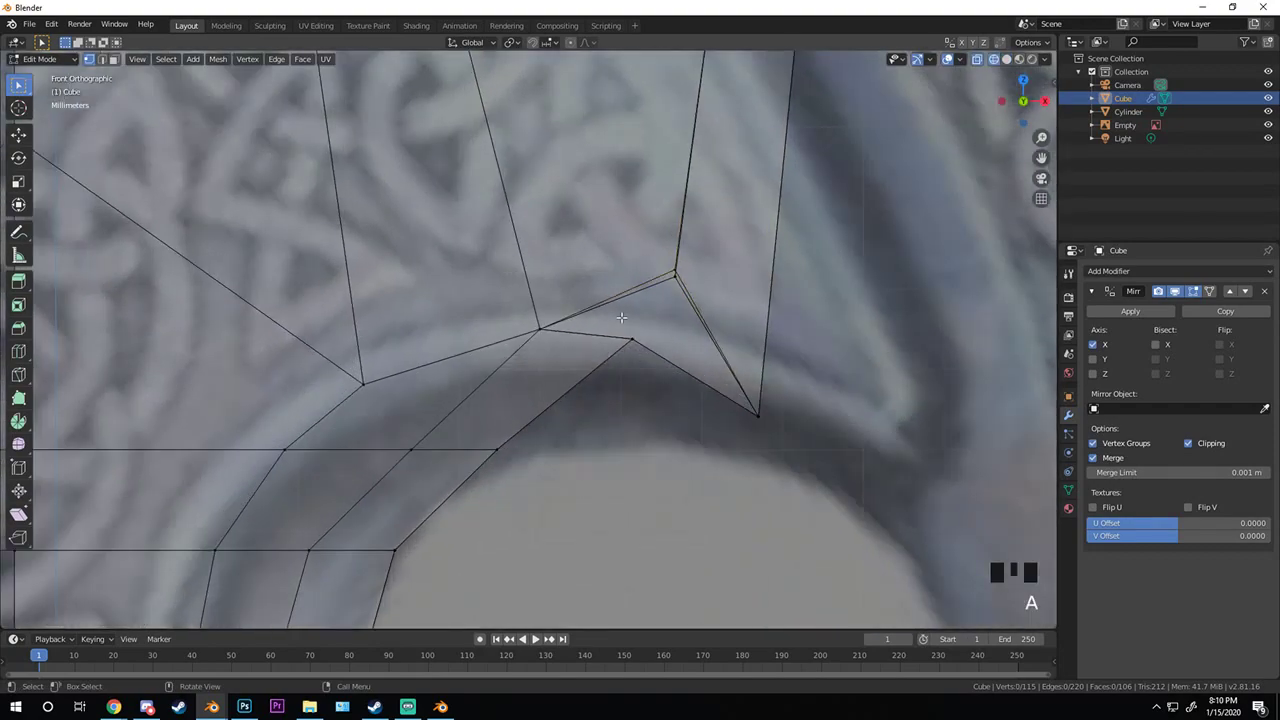
pyautogui.click(590, 343)
pyautogui.press('g')
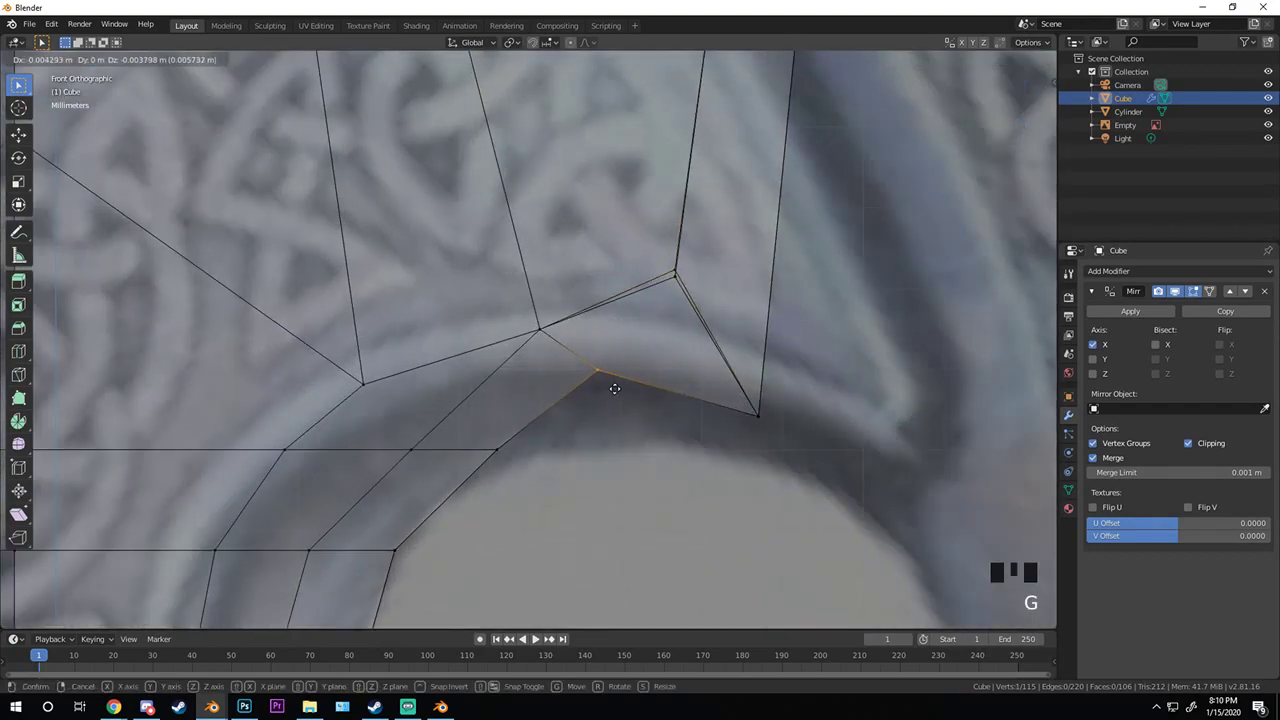
pyautogui.click(614, 388)
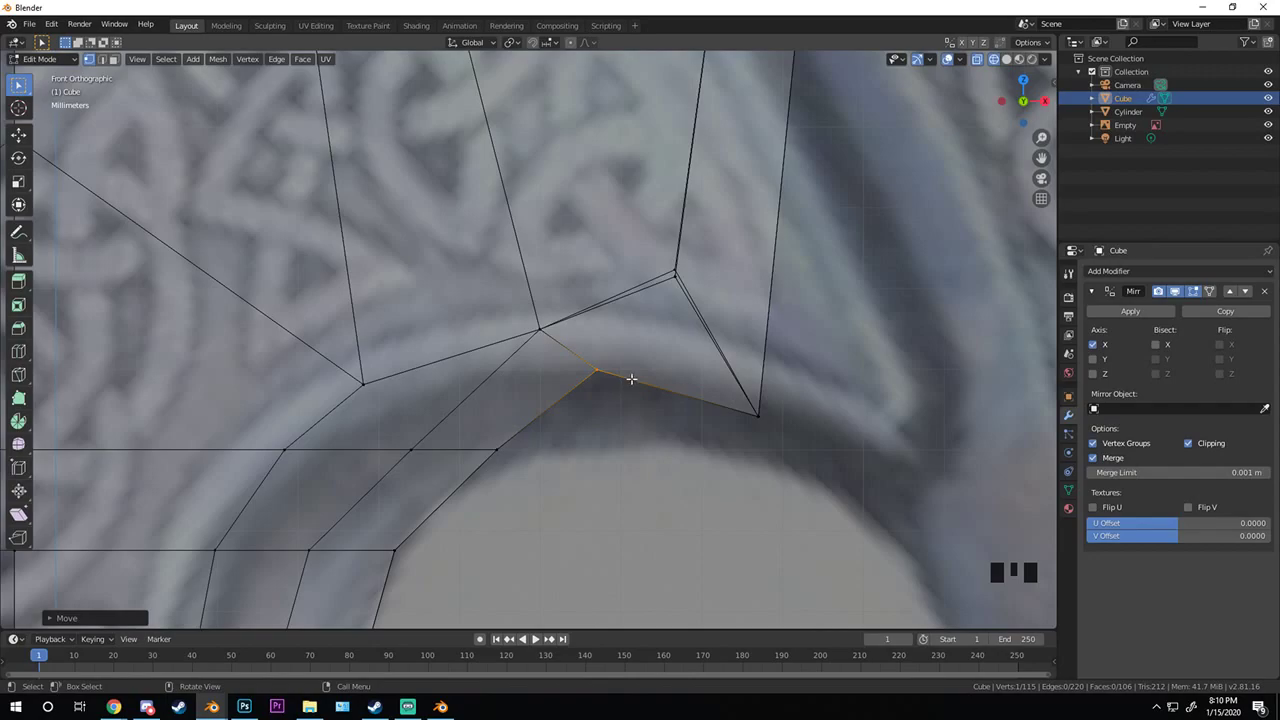
# - Extrude the crossbar's end face outward and slightly down to the inner border of the blade
pyautogui.scroll(-16, 631, 379)
pyautogui.scroll(4, 567, 369)
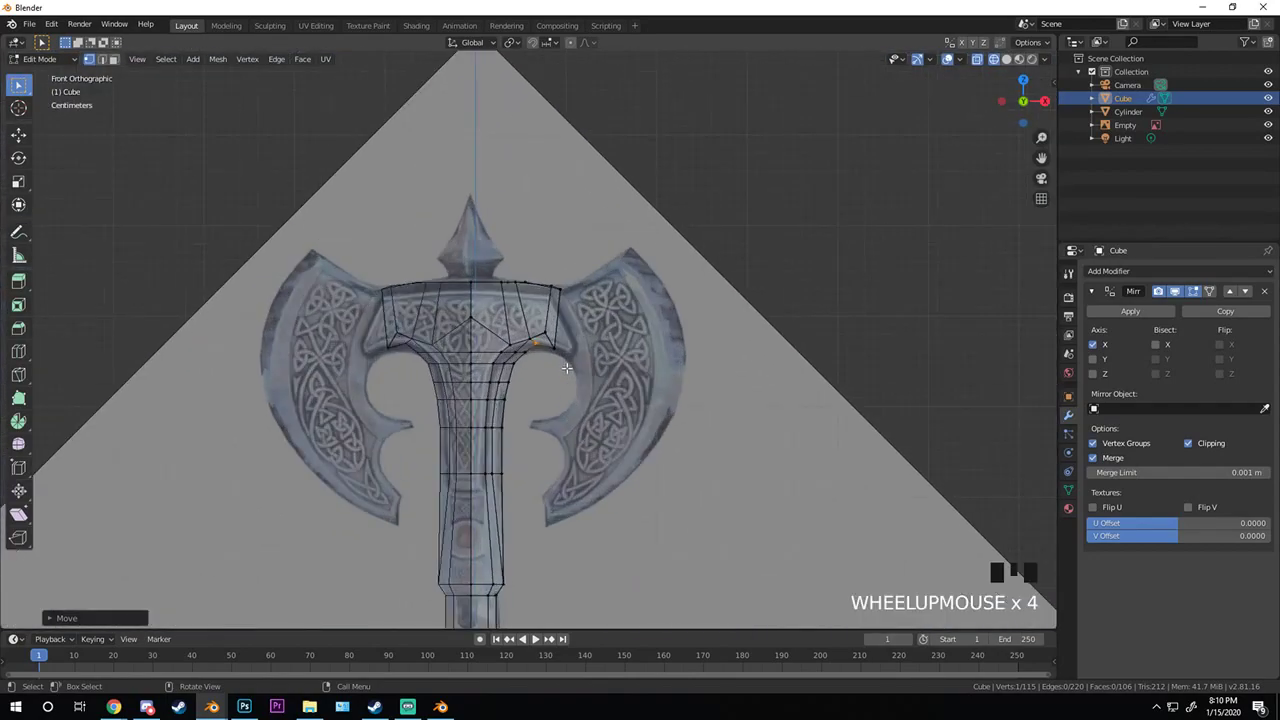
pyautogui.scroll(5, 567, 369)
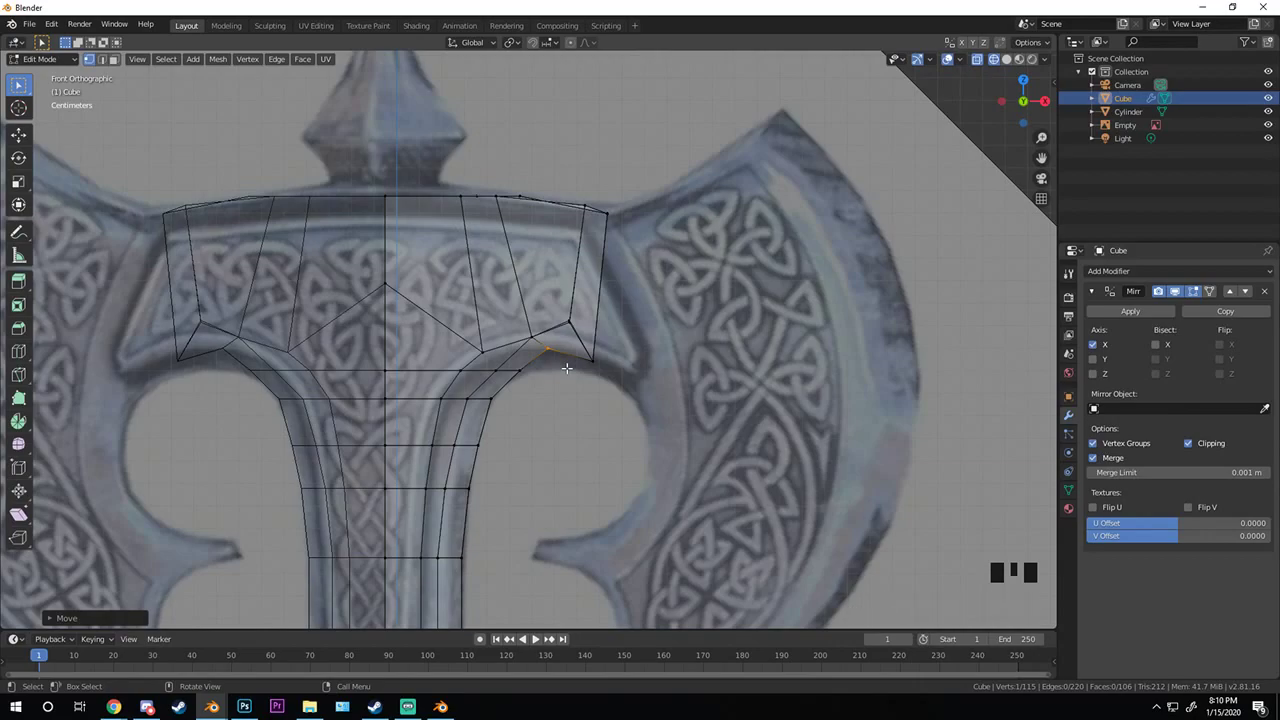
pyautogui.scroll(4, 604, 401)
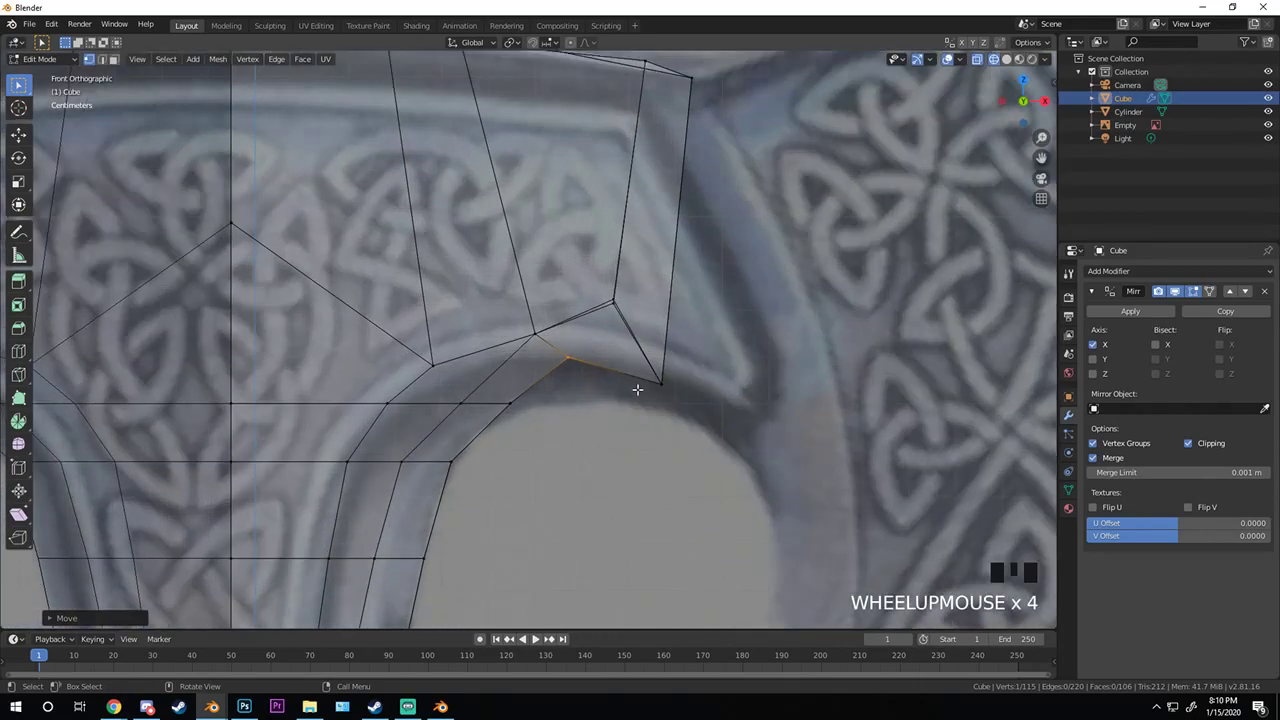
pyautogui.keyDown('shift'); pyautogui.moveTo(658, 331); pyautogui.dragTo(610, 360, button='middle'); pyautogui.keyUp('shift')
pyautogui.scroll(-3, 610, 360)
pyautogui.press('a')
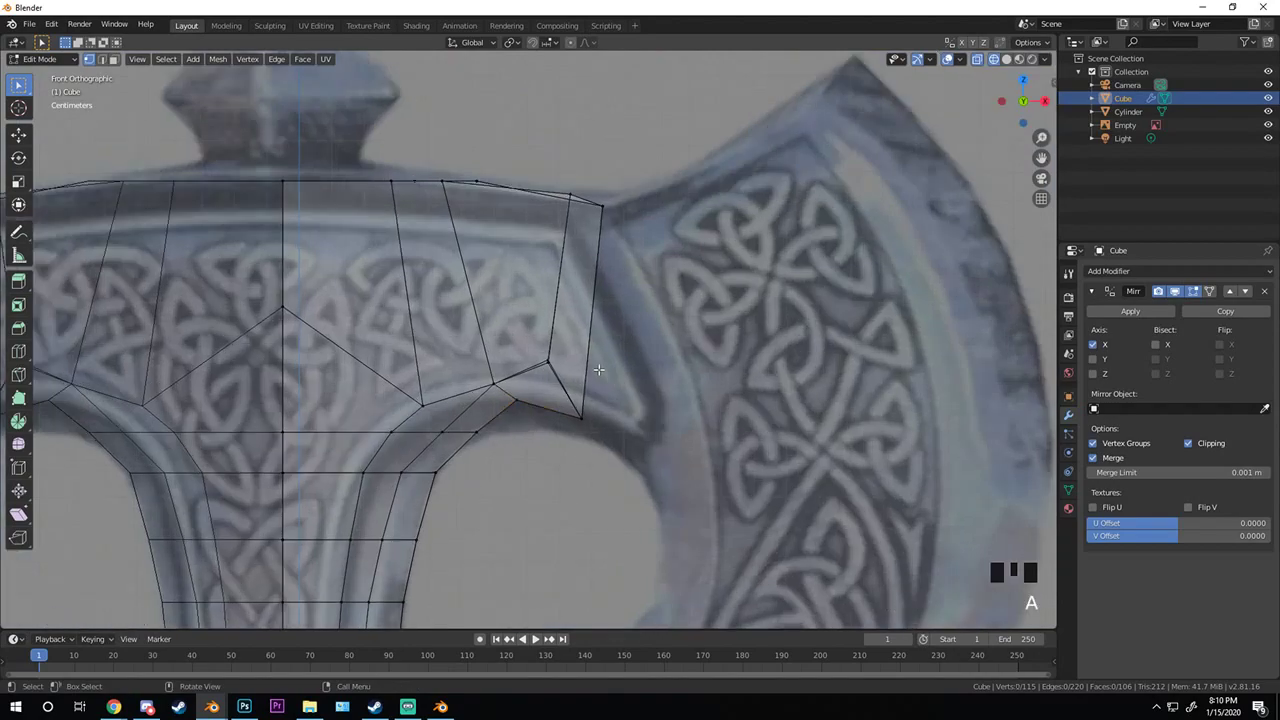
pyautogui.moveTo(533, 170); pyautogui.dragTo(748, 514)
pyautogui.scroll(1, 540, 336)
pyautogui.press('g')
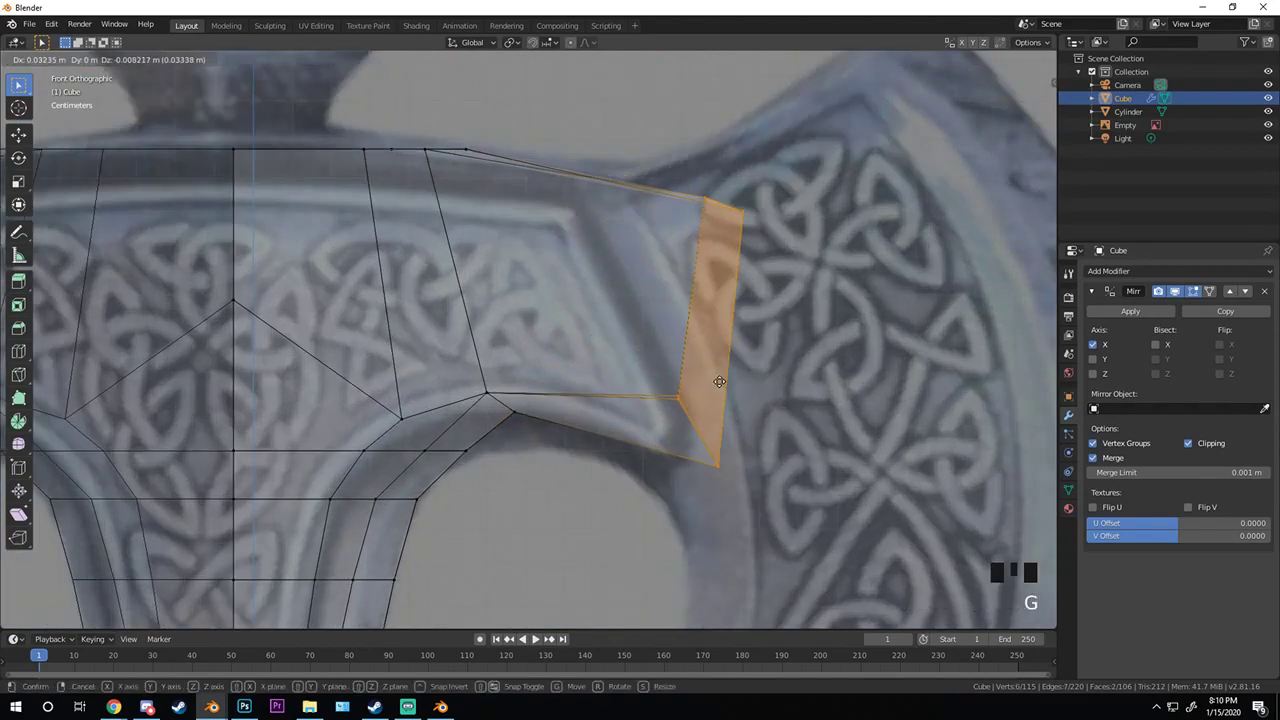
pyautogui.click(724, 380)
pyautogui.moveTo(586, 430)
pyautogui.mouseDown(button='middle')
pyautogui.moveTo(537, 397)
pyautogui.moveTo(615, 414)
pyautogui.moveTo(589, 420)
pyautogui.mouseUp(button='middle')
pyautogui.press('KP_1')
pyautogui.hotkey('alt', 'a')
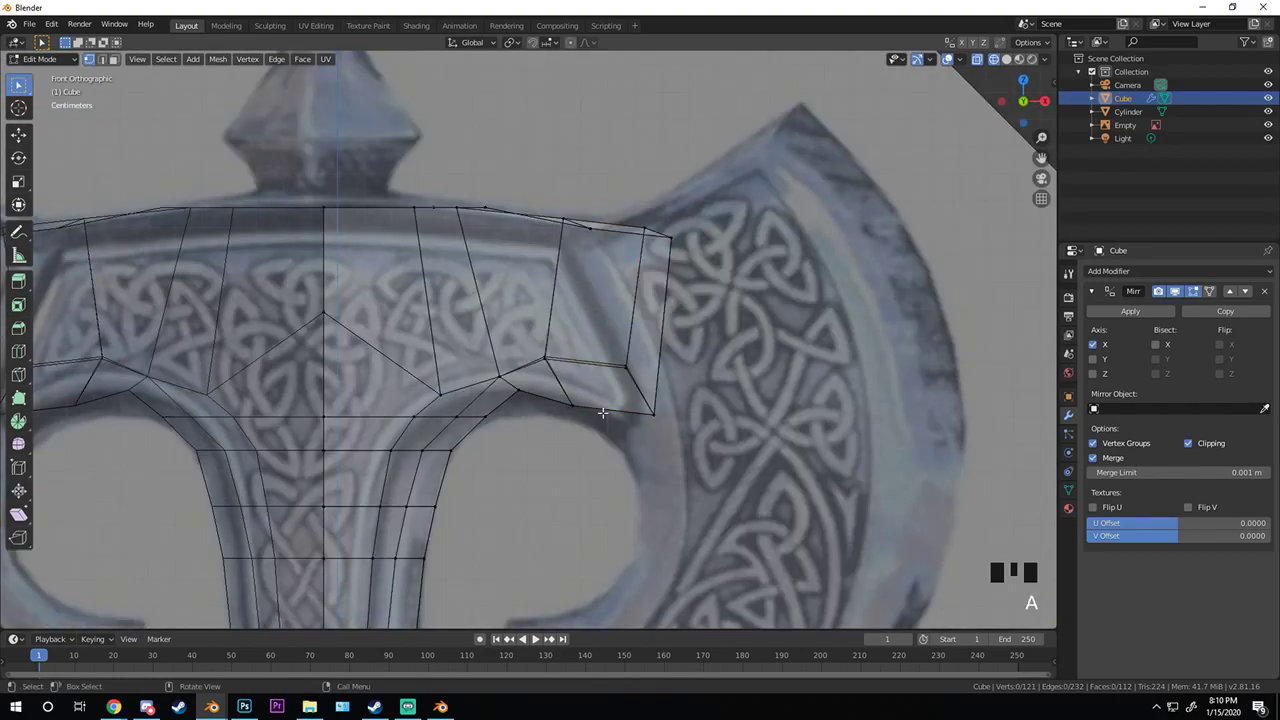
# - Move the inner lower vertices at the start of the new section down to the panel's lower border in the reference
pyautogui.scroll(2, 640, 470)
pyautogui.press('b')
pyautogui.moveTo(576, 403); pyautogui.dragTo(638, 478)
pyautogui.press('g')
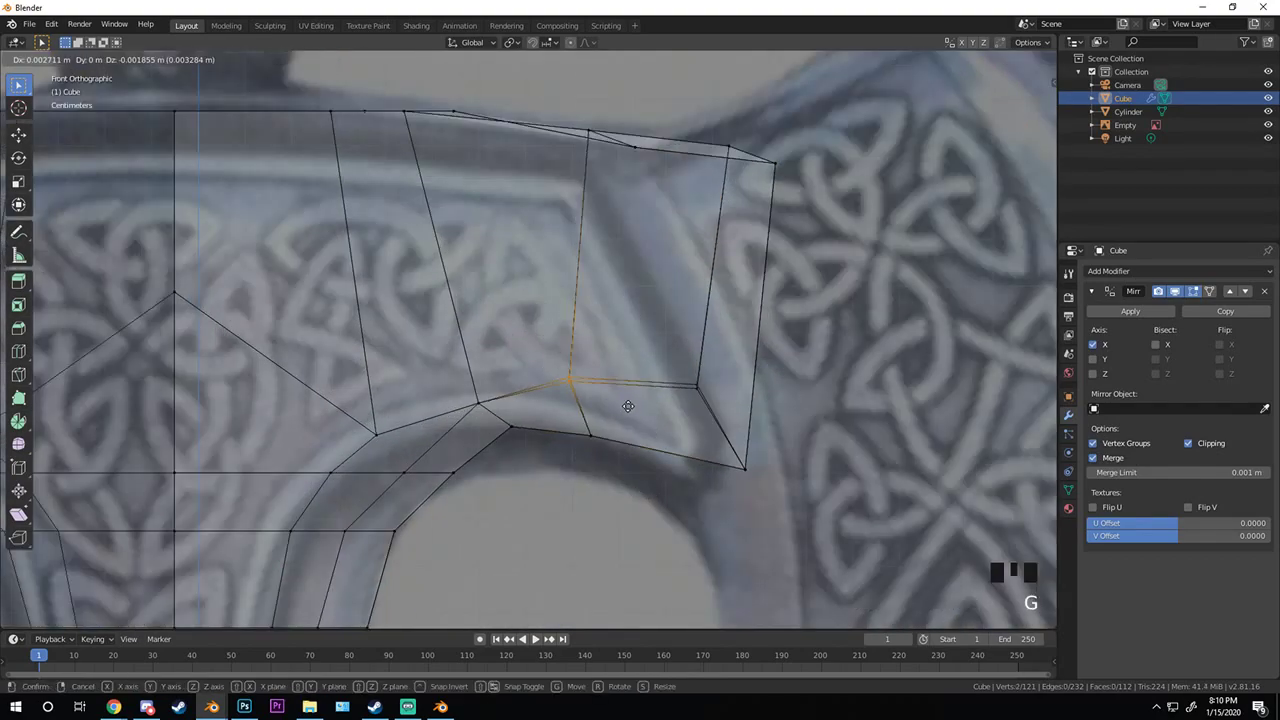
pyautogui.click(630, 426)
# - Lower the end face's inner bottom vertices about 0.008 m and pull its outer bottom corner down along the cutout's edge
pyautogui.press('b')
pyautogui.moveTo(705, 117); pyautogui.dragTo(742, 172)
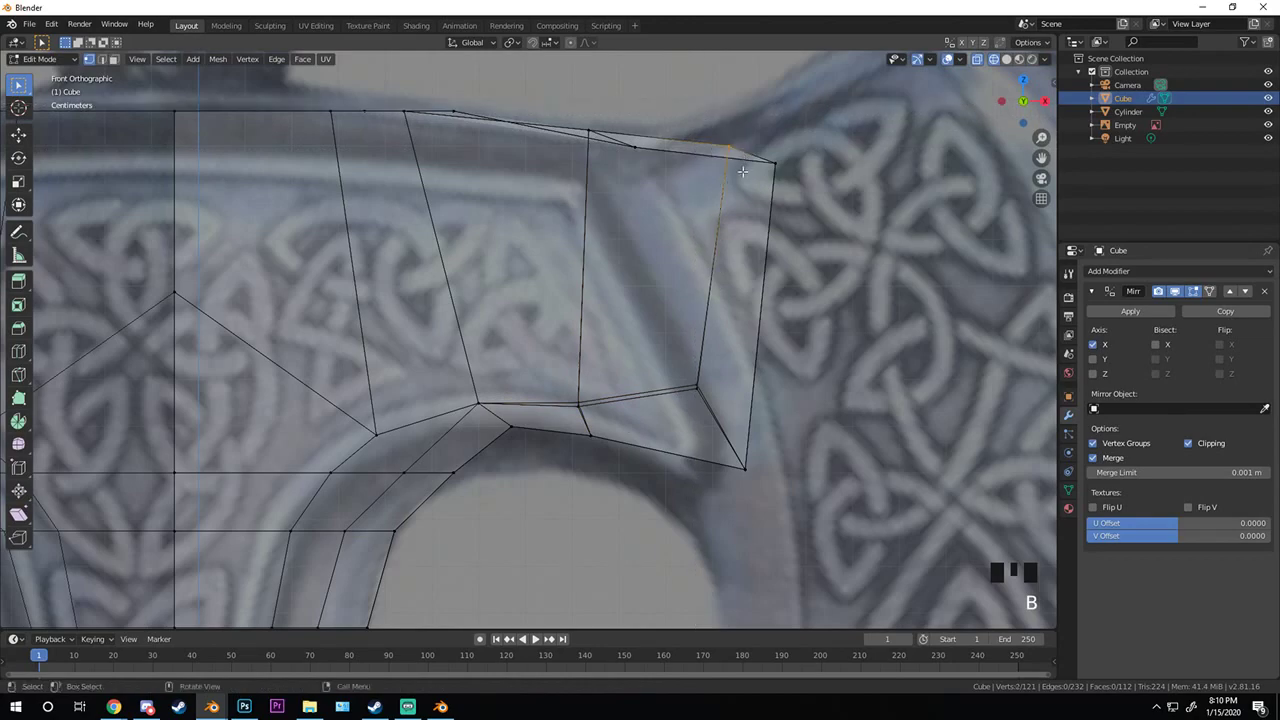
pyautogui.press('b')
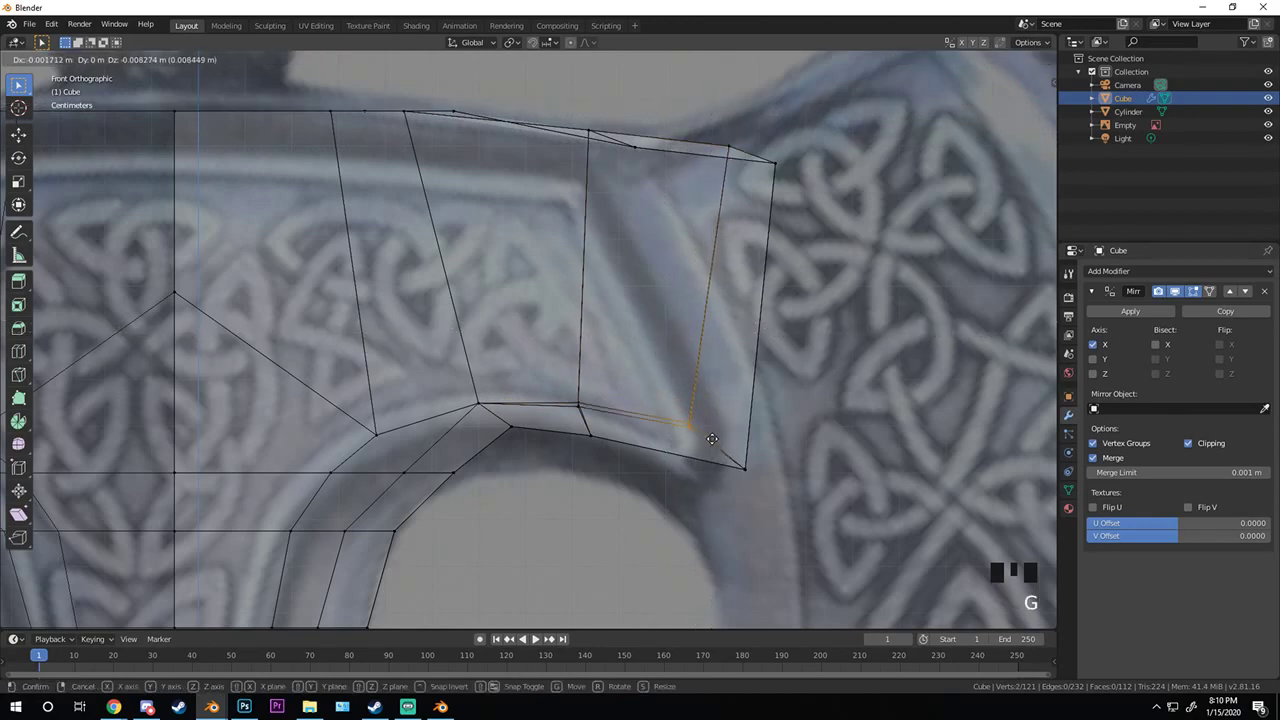
pyautogui.moveTo(682, 370); pyautogui.dragTo(758, 480)
pyautogui.press('g')
pyautogui.click(712, 562)
pyautogui.press('b')
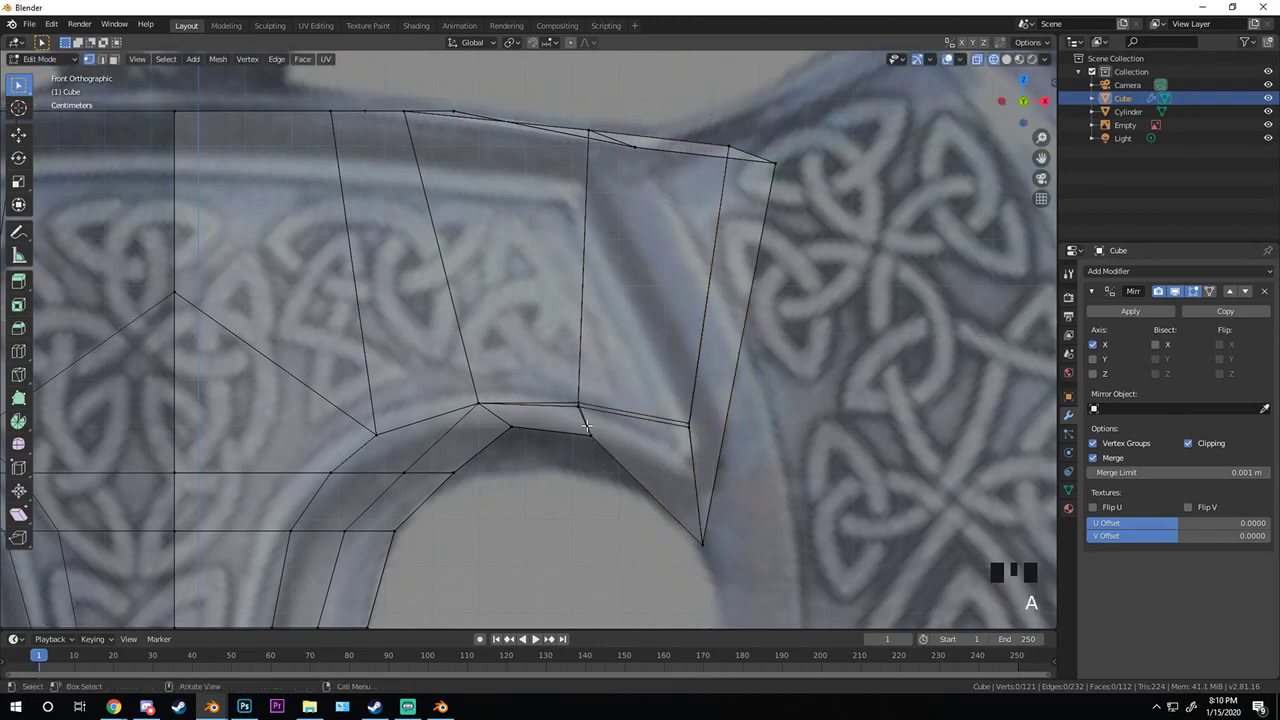
# - Lower the outer section's underside vertices onto the cutout's edge, moving the inner one about 0.003 m inward and 0.008 m down
pyautogui.moveTo(560, 425); pyautogui.dragTo(598, 475)
pyautogui.press('g')
pyautogui.click(599, 488)
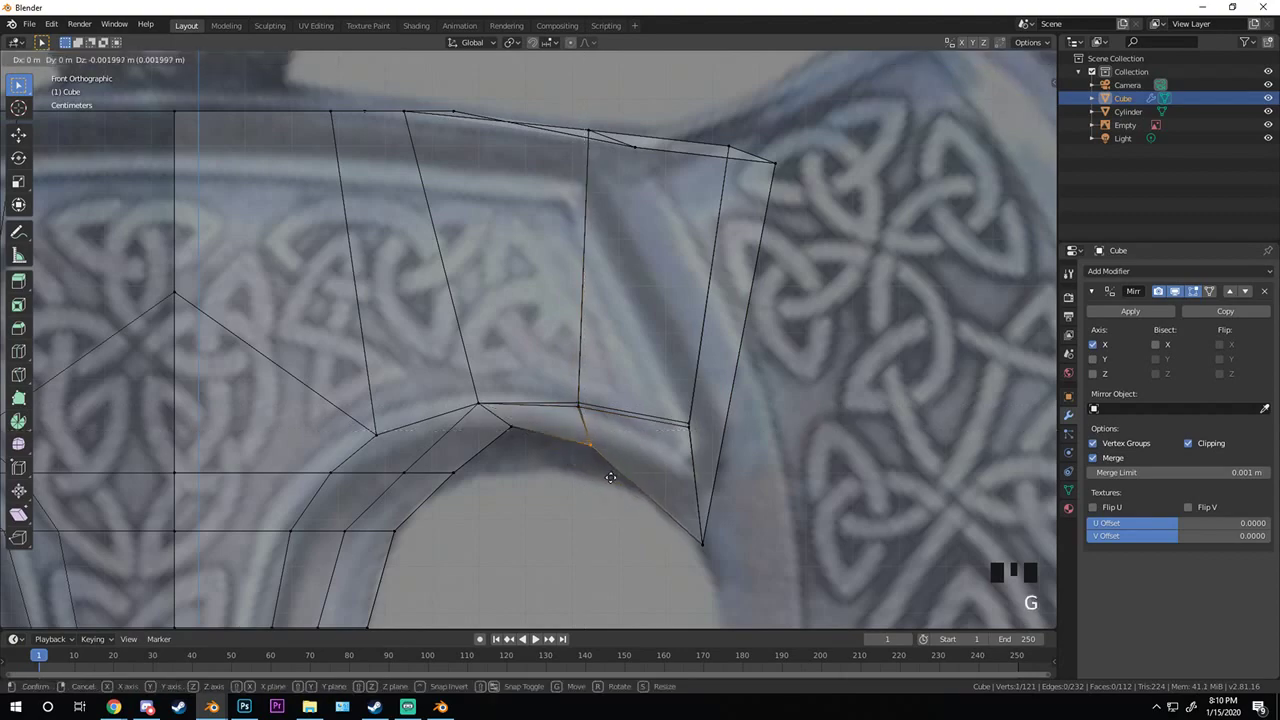
pyautogui.click(522, 432)
pyautogui.press('g')
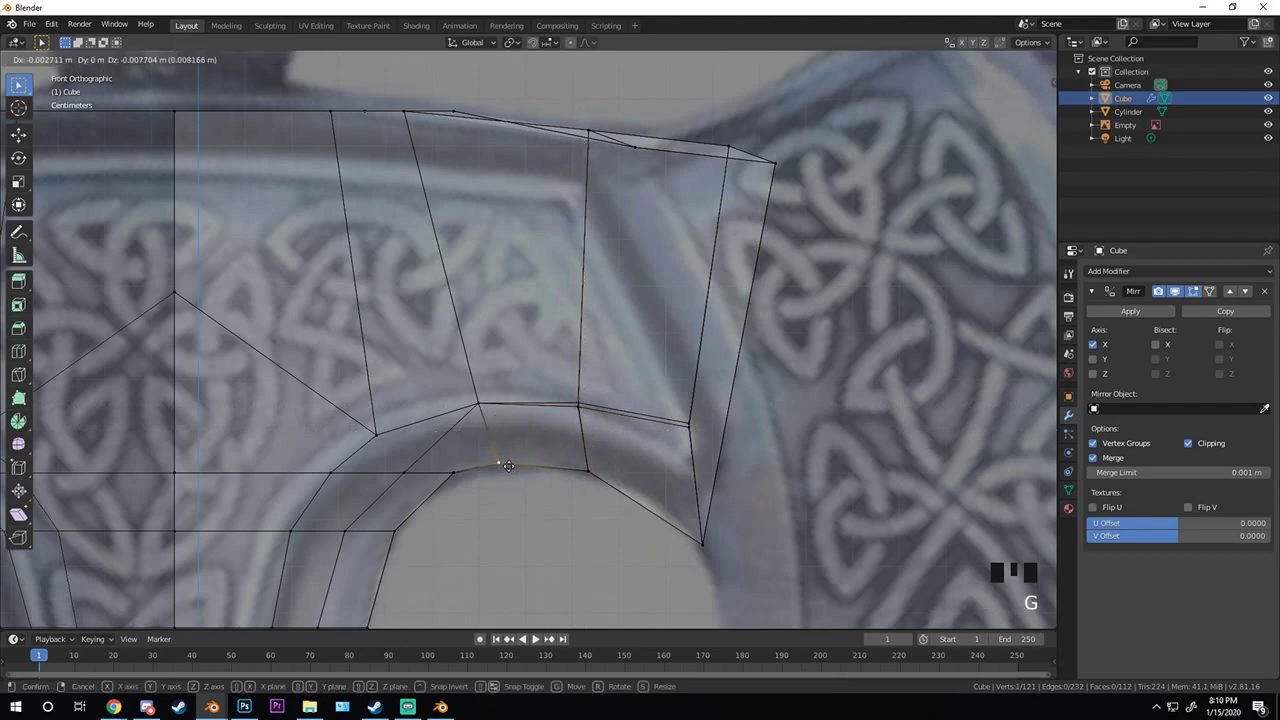
pyautogui.click(508, 466)
pyautogui.click(706, 533)
# - Add a centred vertical loop cut through the crossbar's outermost section
pyautogui.hotkey('ctrl', 'r')
pyautogui.click(638, 463)
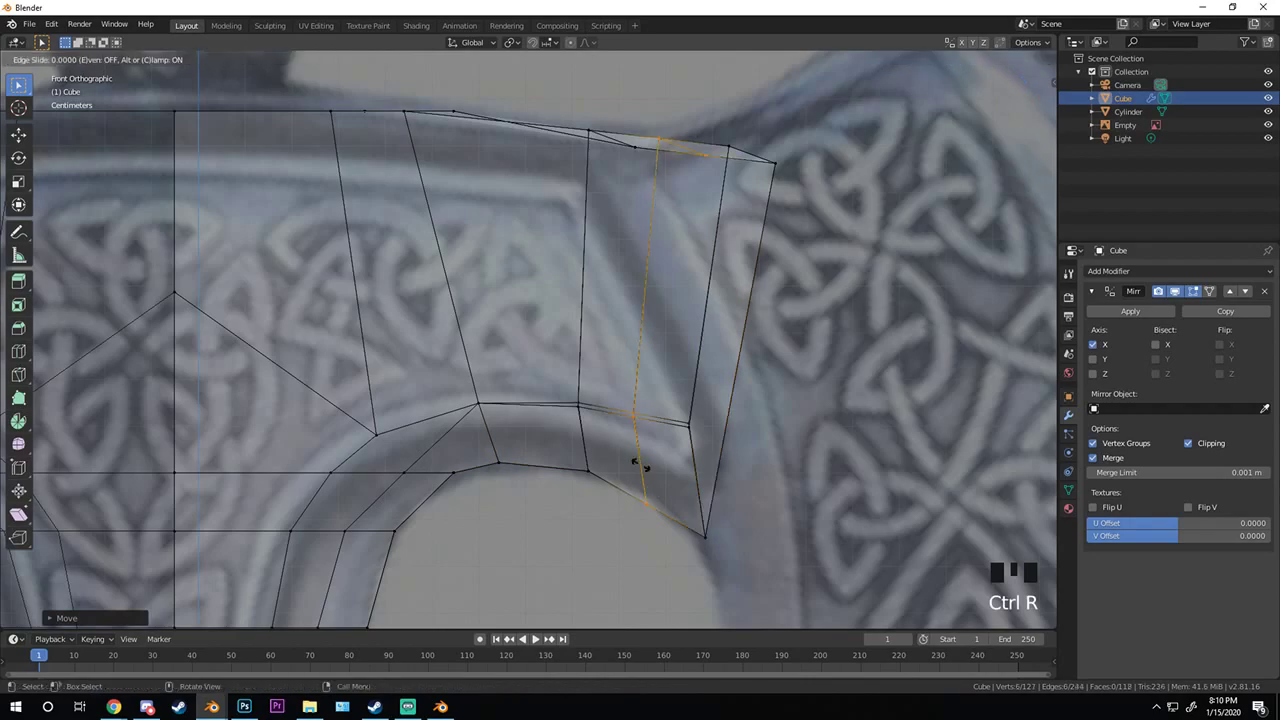
pyautogui.click(636, 462)
# - Leave mesh editing, switch to solid shading and examine the axe head's side profile along the shaft
pyautogui.press('Tab')
pyautogui.scroll(-6, 612, 477)
pyautogui.press('z')
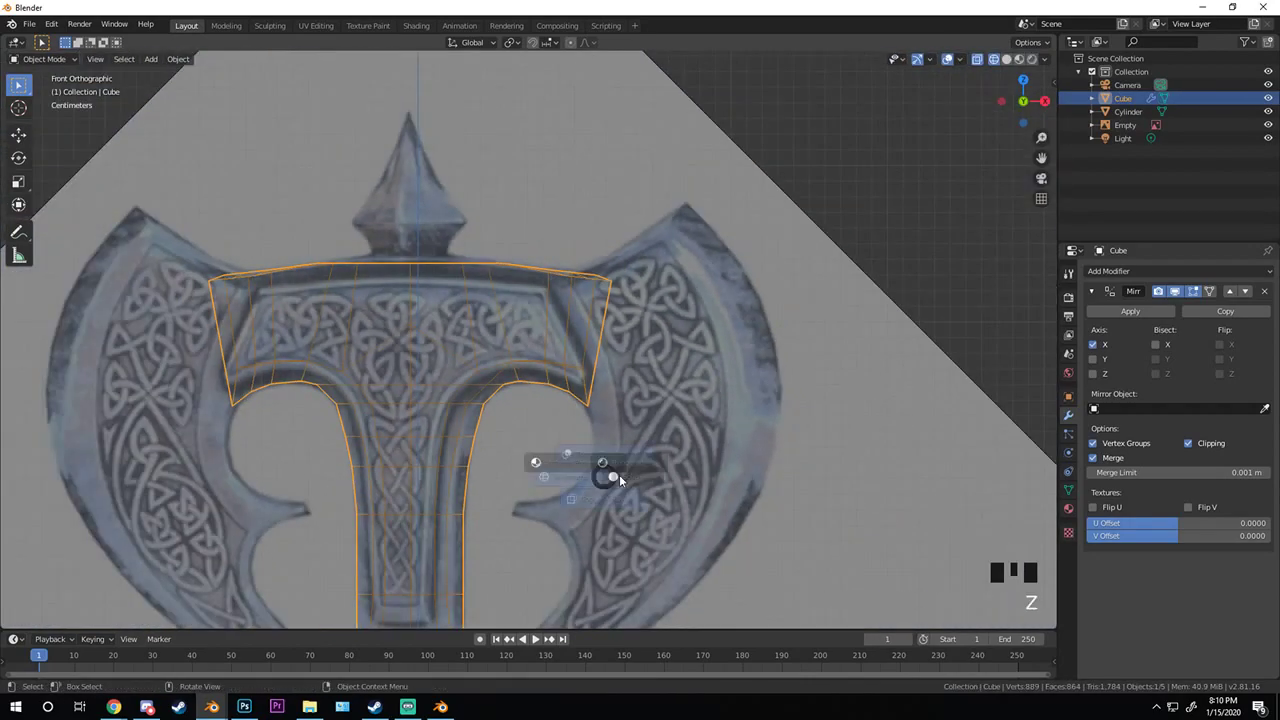
pyautogui.click(619, 480)
pyautogui.moveTo(619, 480)
pyautogui.mouseDown(button='middle')
pyautogui.moveTo(546, 489)
pyautogui.moveTo(440, 423)
pyautogui.moveTo(632, 436)
pyautogui.moveTo(426, 446)
pyautogui.moveTo(649, 466)
pyautogui.moveTo(651, 517)
pyautogui.moveTo(538, 481)
pyautogui.moveTo(551, 483)
pyautogui.moveTo(506, 391)
pyautogui.moveTo(405, 402)
pyautogui.moveTo(646, 403)
pyautogui.moveTo(769, 346)
pyautogui.moveTo(689, 360)
pyautogui.moveTo(768, 383)
pyautogui.moveTo(671, 386)
pyautogui.moveTo(544, 426)
pyautogui.moveTo(402, 395)
pyautogui.mouseUp(button='middle')
pyautogui.scroll(-4, 560, 480)
pyautogui.press('KP_1')
pyautogui.scroll(2, 505, 400)
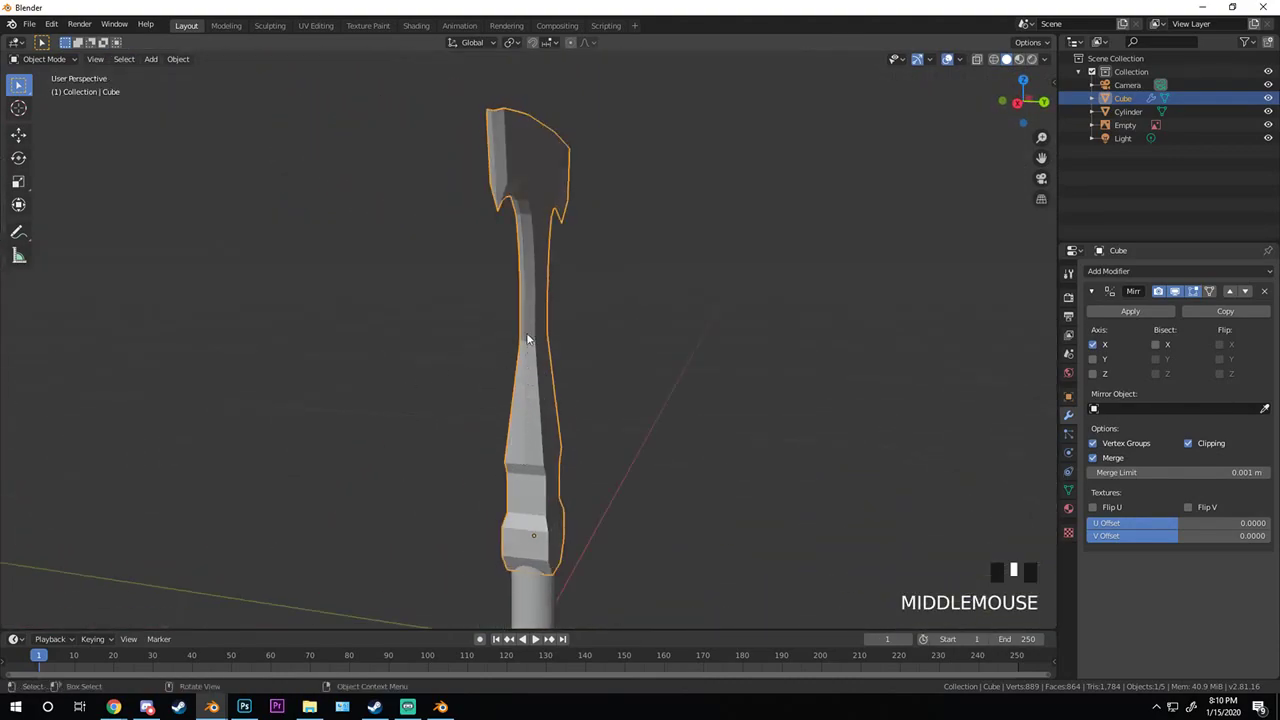
pyautogui.scroll(2, 571, 513)
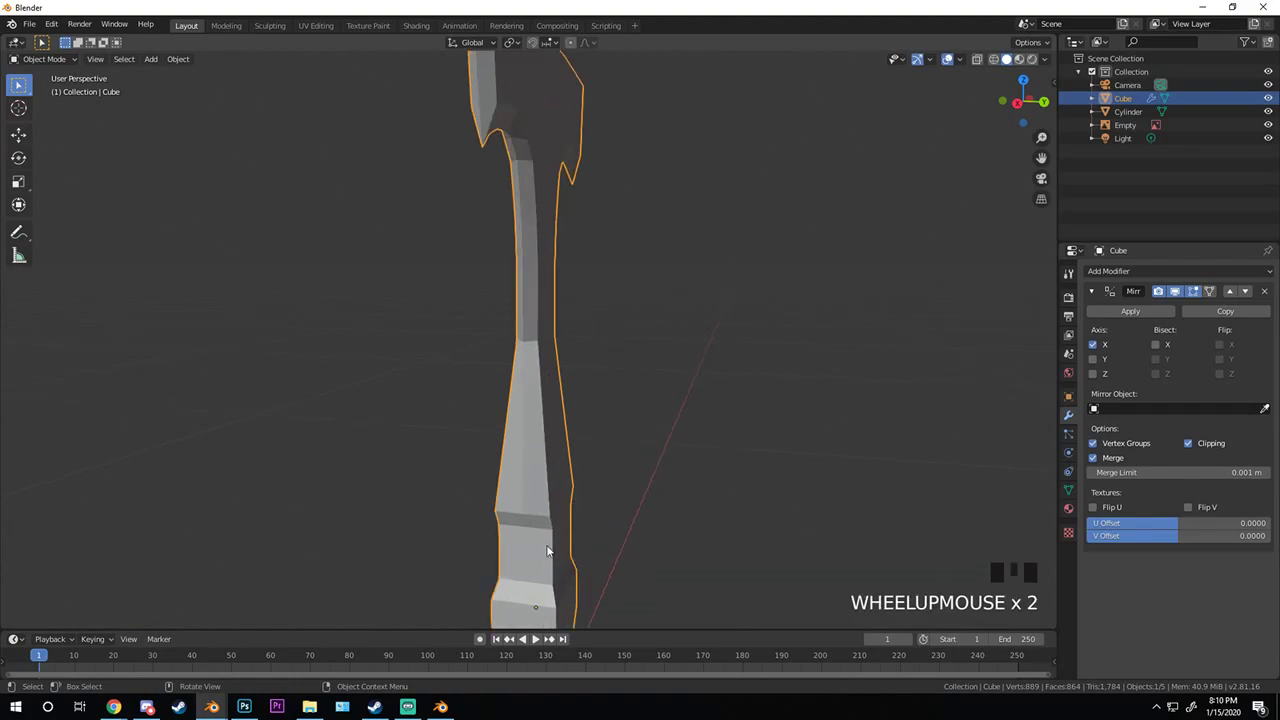
# - Add a loop cut around the tapered lower part of the shaft and narrow it along the Y axis
pyautogui.press('Tab')
pyautogui.hotkey('ctrl', 'r')
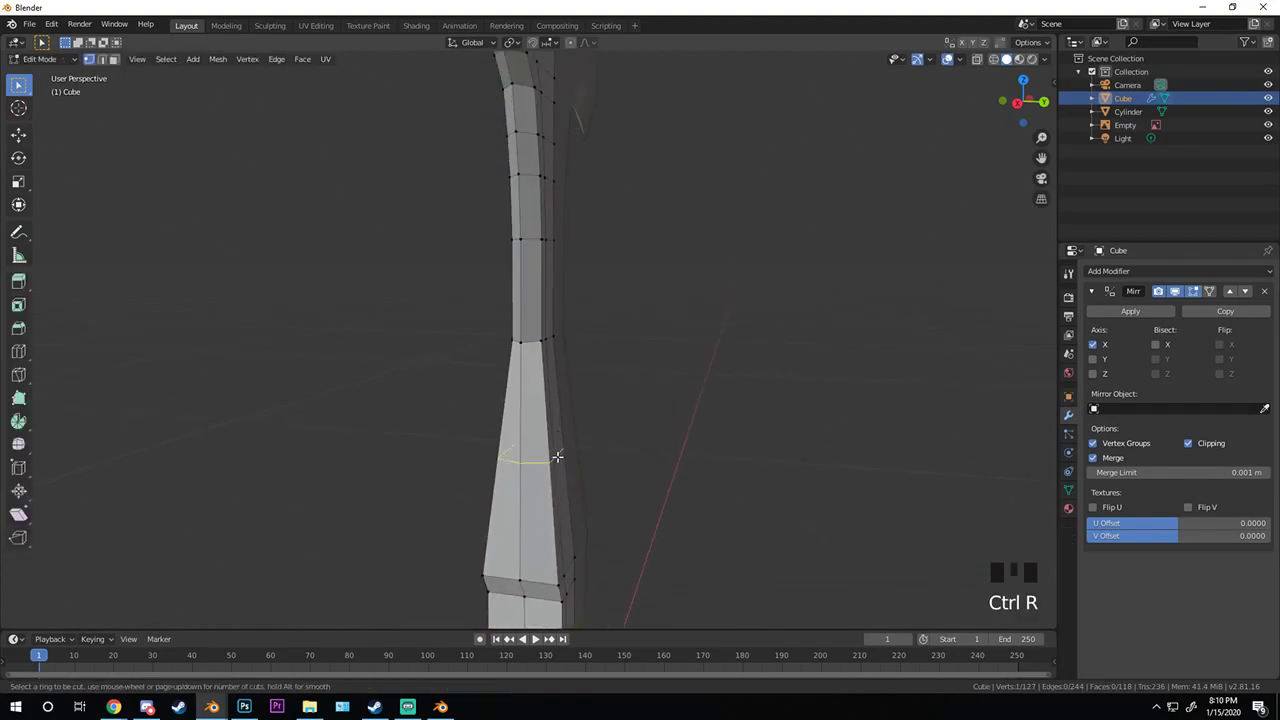
pyautogui.click(560, 440)
pyautogui.keyDown('shift'); pyautogui.moveTo(560, 440); pyautogui.dragTo(749, 346, button='middle'); pyautogui.keyUp('shift')
pyautogui.press('s')
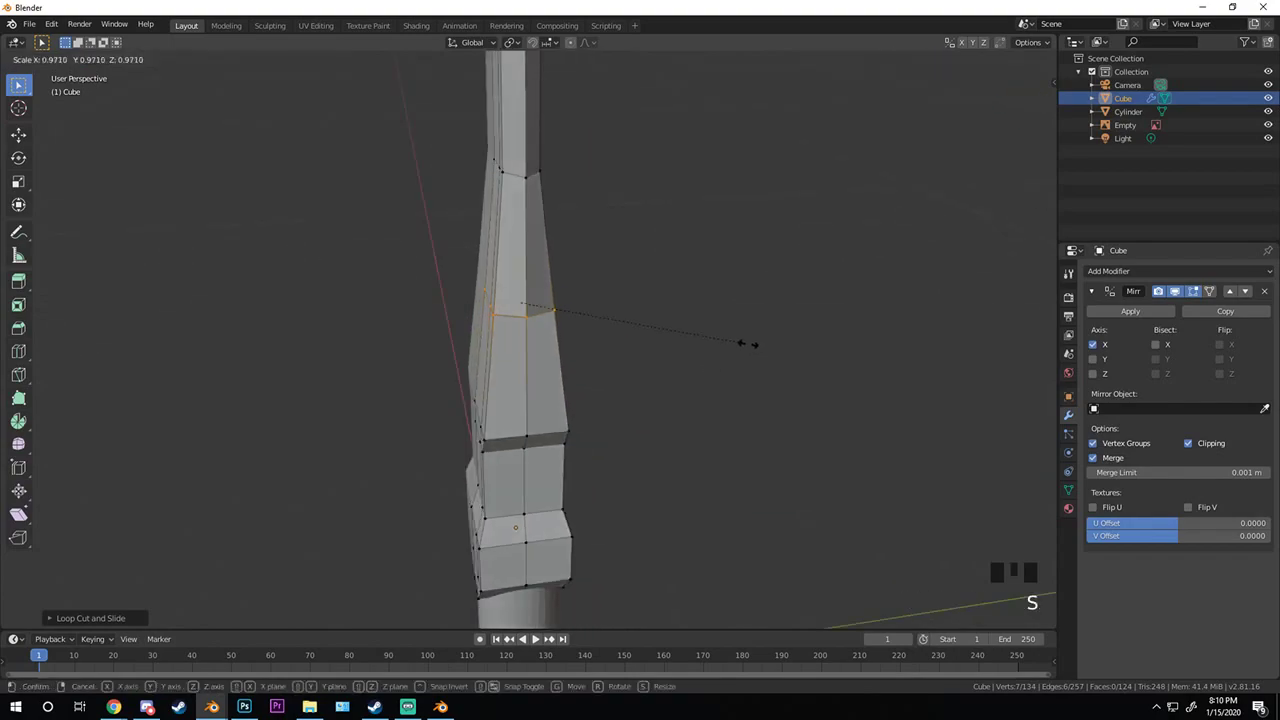
pyautogui.press('y')
pyautogui.click(712, 323)
# - Add a second loop cut below the first, above the collar step, and narrow it along the Y axis
pyautogui.hotkey('ctrl', 'r')
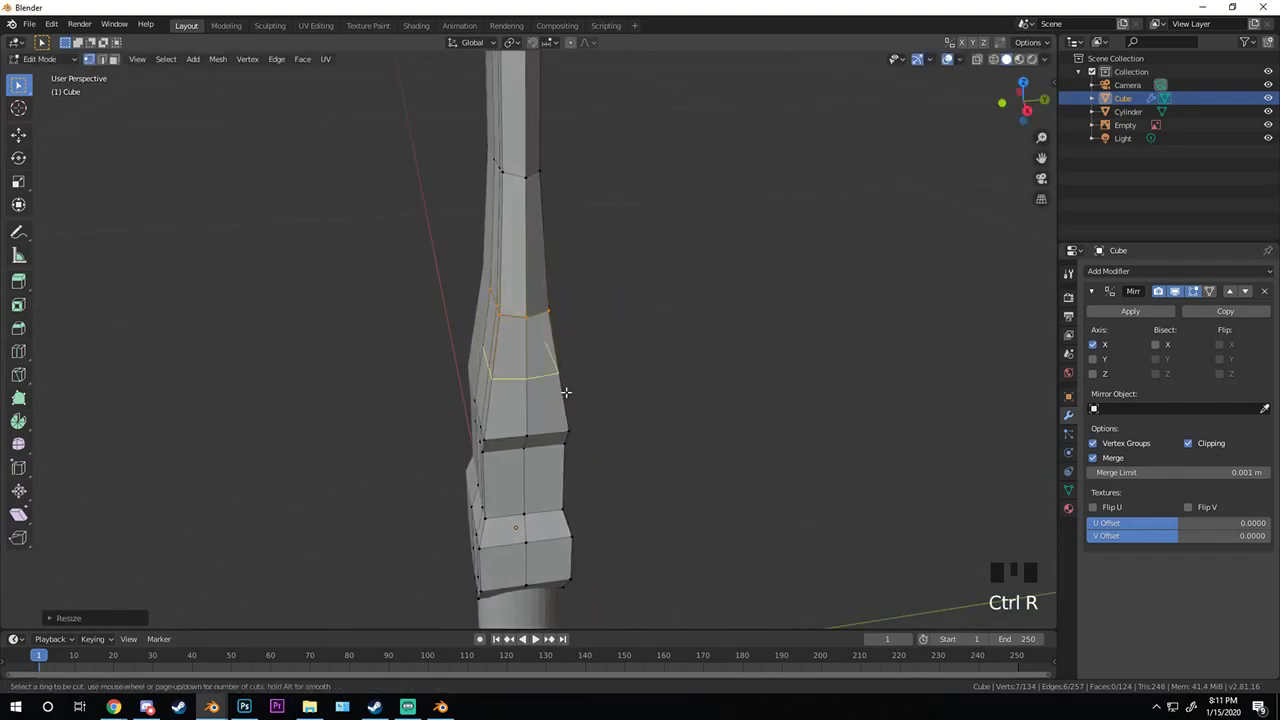
pyautogui.click(563, 392)
pyautogui.click(665, 375)
pyautogui.press('s')
pyautogui.press('y')
pyautogui.click(652, 369)
# - Move the taper's upper edge loop up the shaft, narrow it along the Y axis and adjust its height
pyautogui.hotkey('alt', 'a')
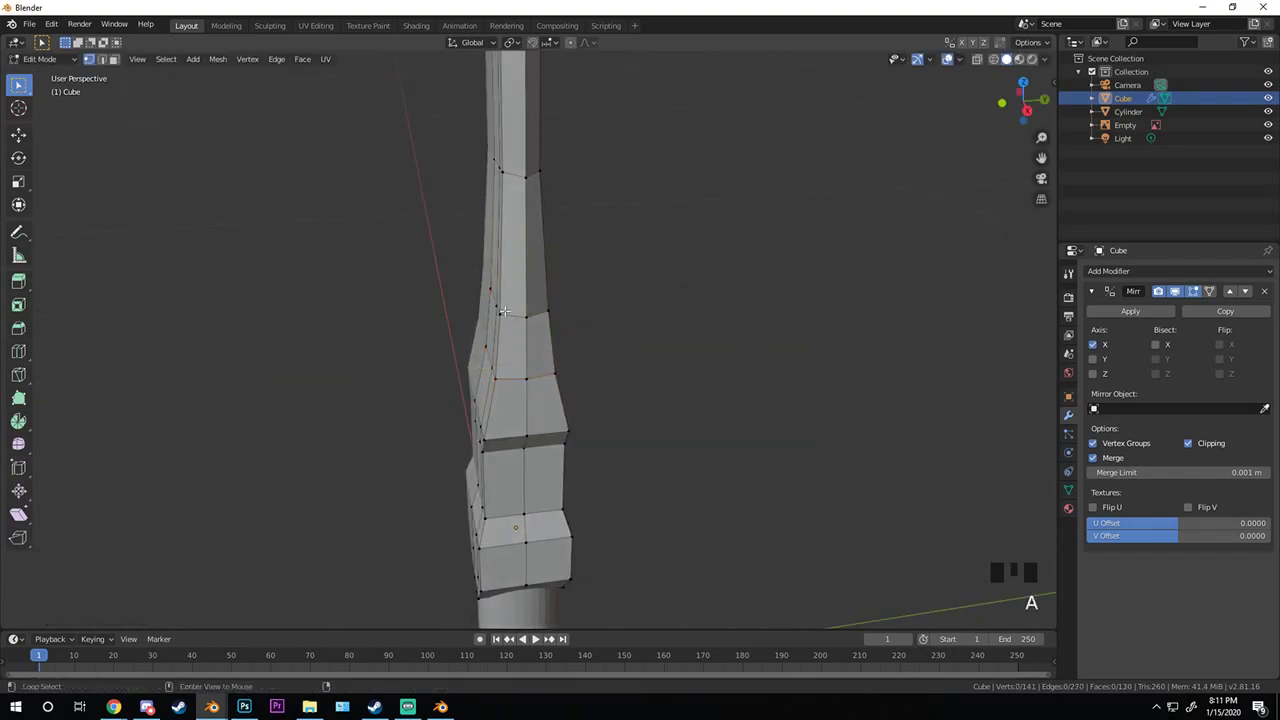
pyautogui.press('g')
pyautogui.click(520, 265)
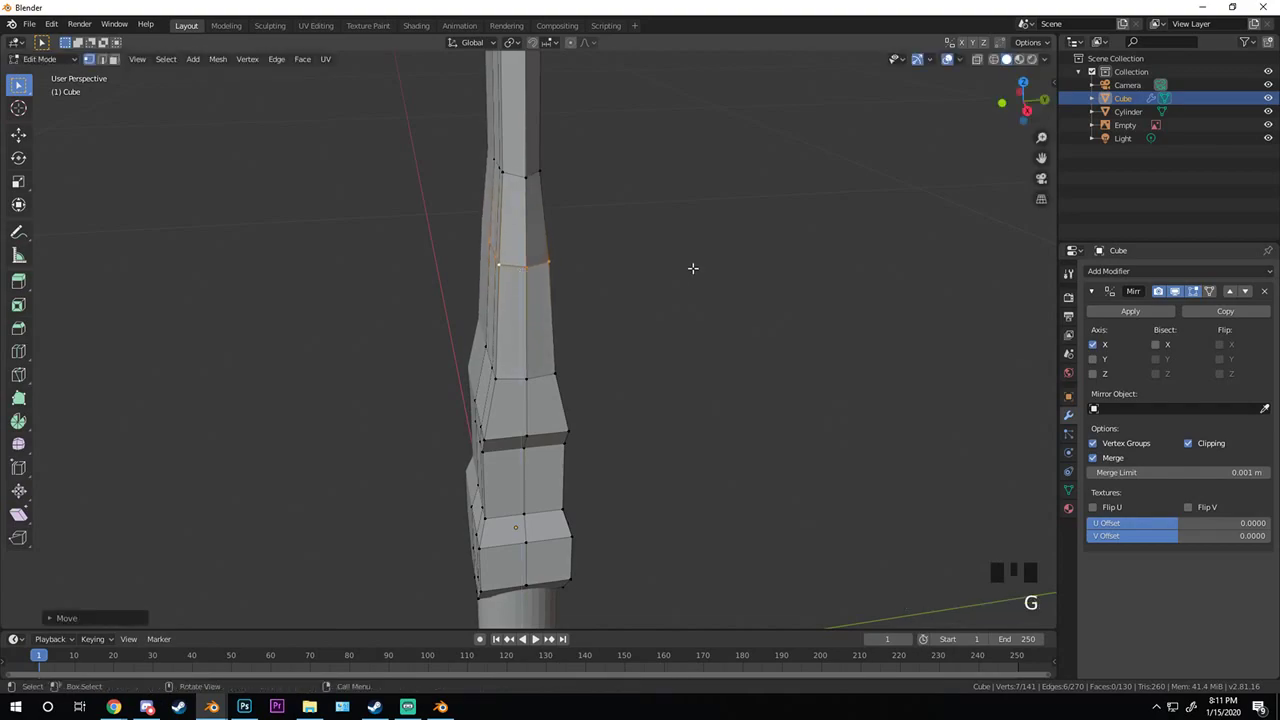
pyautogui.press('s')
pyautogui.press('y')
pyautogui.click(669, 260)
pyautogui.press('g')
pyautogui.click(663, 274)
# - Leave mesh editing and examine the smoothed shaft taper from the side and front
pyautogui.press('Tab')
pyautogui.scroll(3, 577, 354)
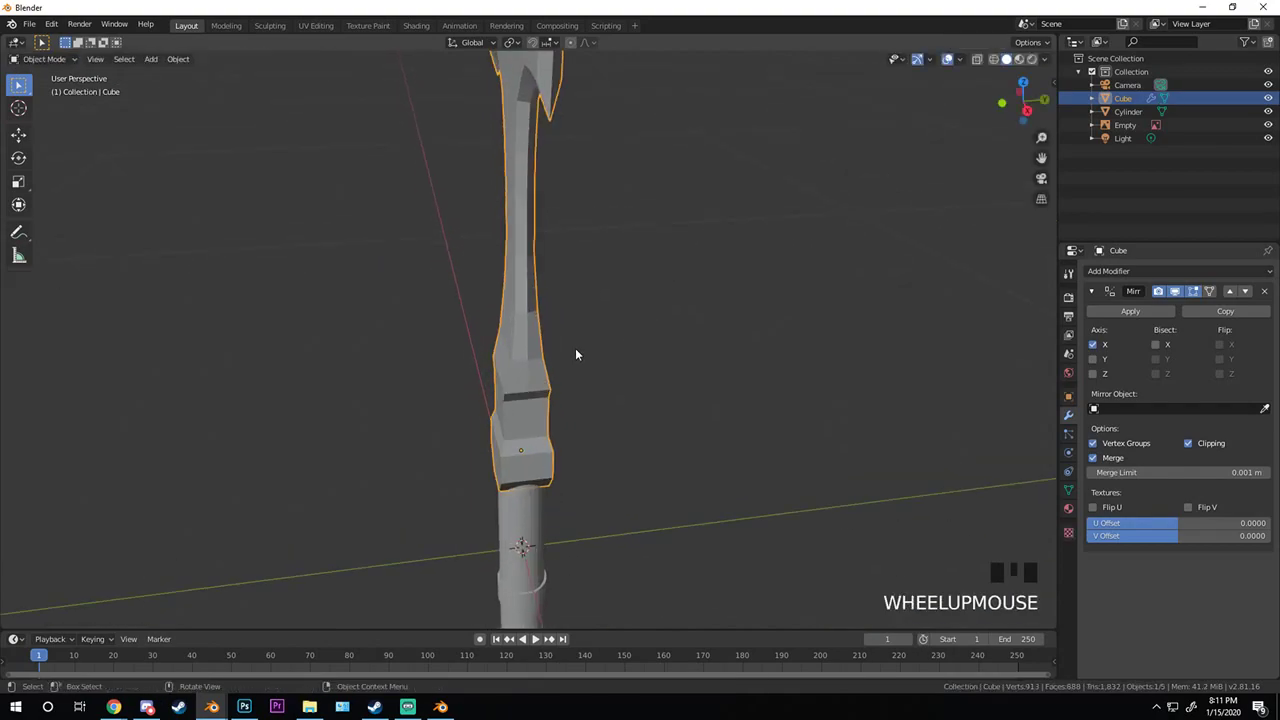
pyautogui.moveTo(577, 354); pyautogui.dragTo(528, 297, button='middle')
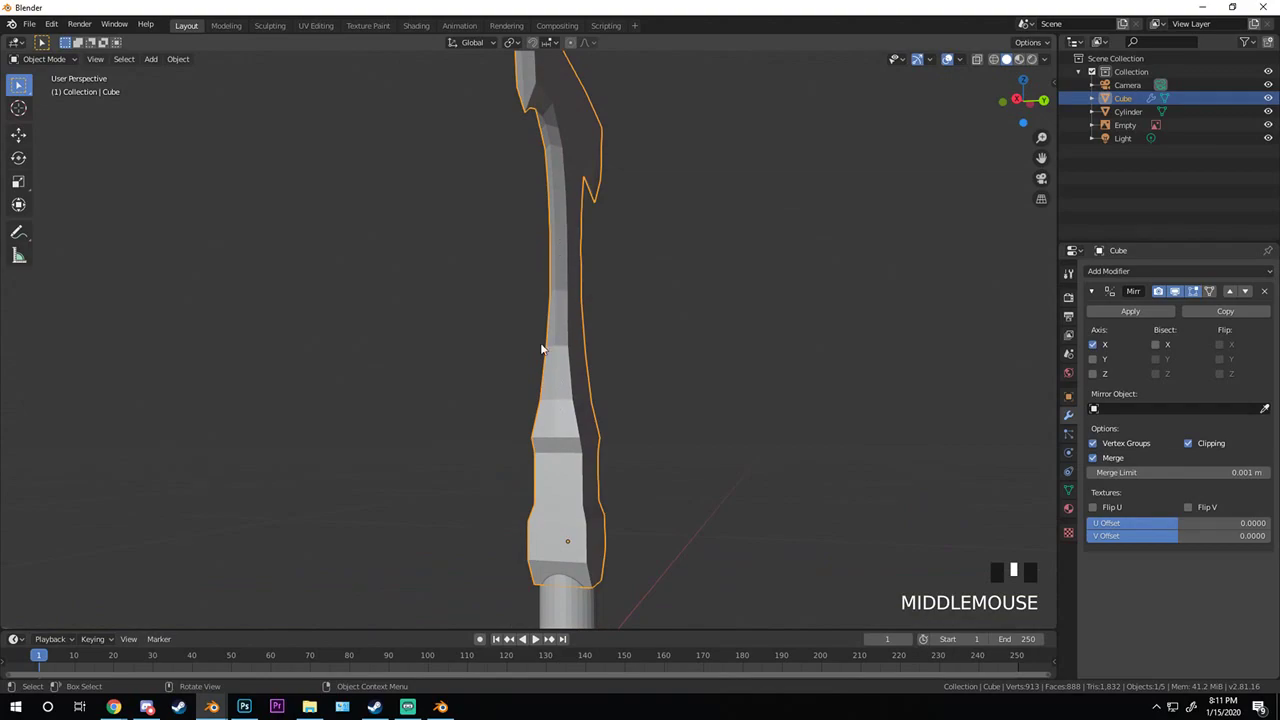
pyautogui.scroll(-2, 544, 352)
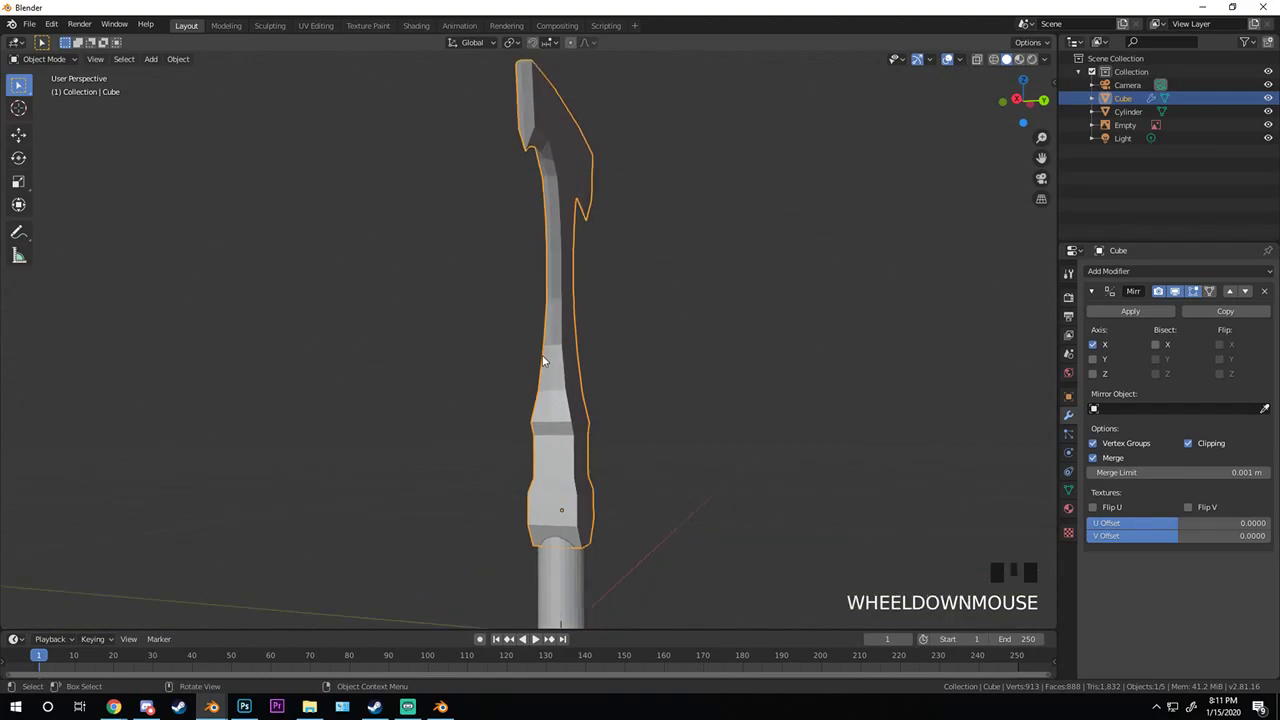
pyautogui.scroll(-1, 657, 363)
pyautogui.moveTo(657, 363); pyautogui.dragTo(731, 403, button='middle')
pyautogui.scroll(2, 584, 362)
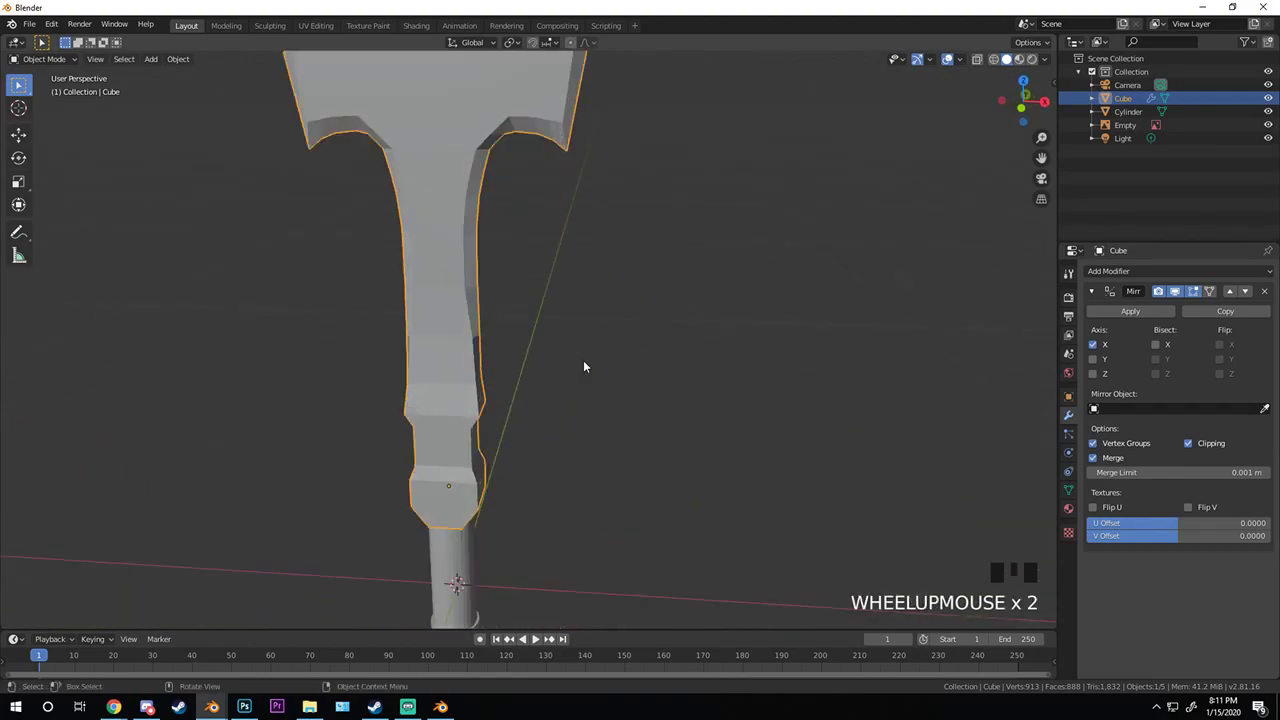
# - Return to wireframe mesh editing in the front view and compare the crossbar's outer end and top with the reference
pyautogui.press('KP_1')
pyautogui.keyDown('shift'); pyautogui.moveTo(584, 366); pyautogui.dragTo(578, 317, button='middle'); pyautogui.keyUp('shift')
pyautogui.scroll(3, 578, 317)
pyautogui.press('Tab')
pyautogui.press('z')
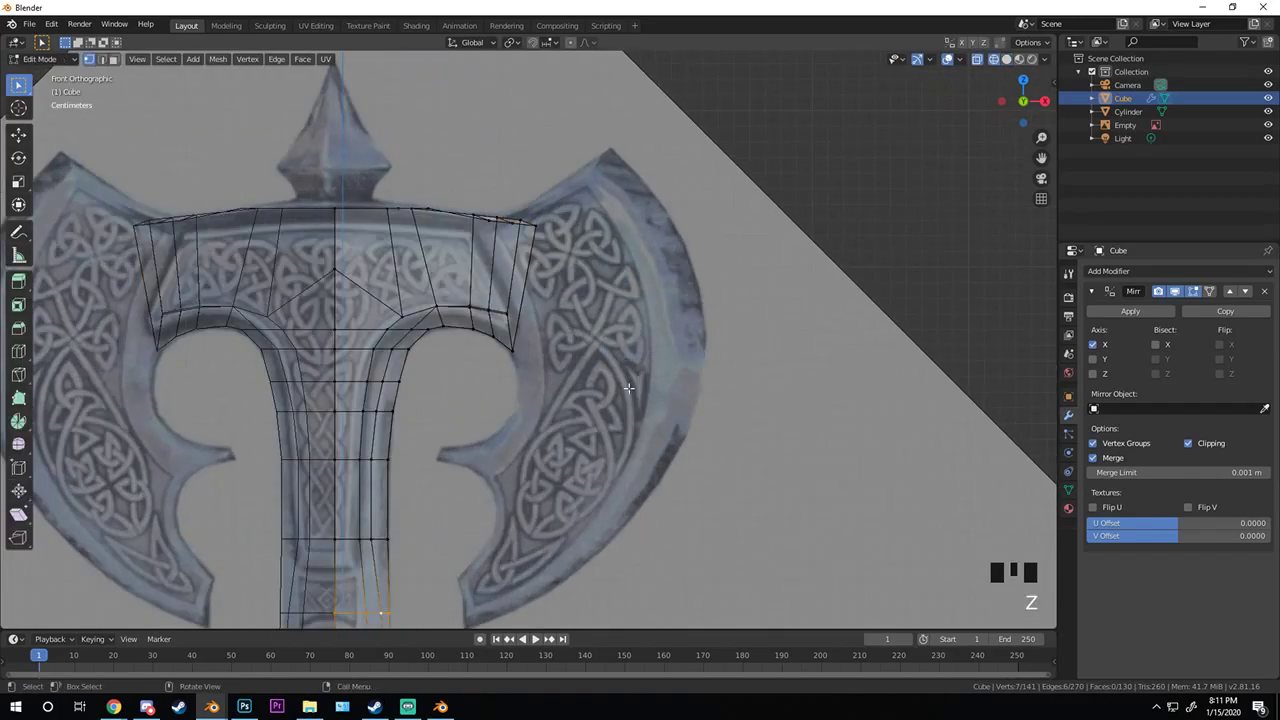
pyautogui.scroll(-2, 637, 391)
pyautogui.scroll(-1, 637, 391)
pyautogui.scroll(4, 637, 391)
pyautogui.scroll(-3, 637, 391)
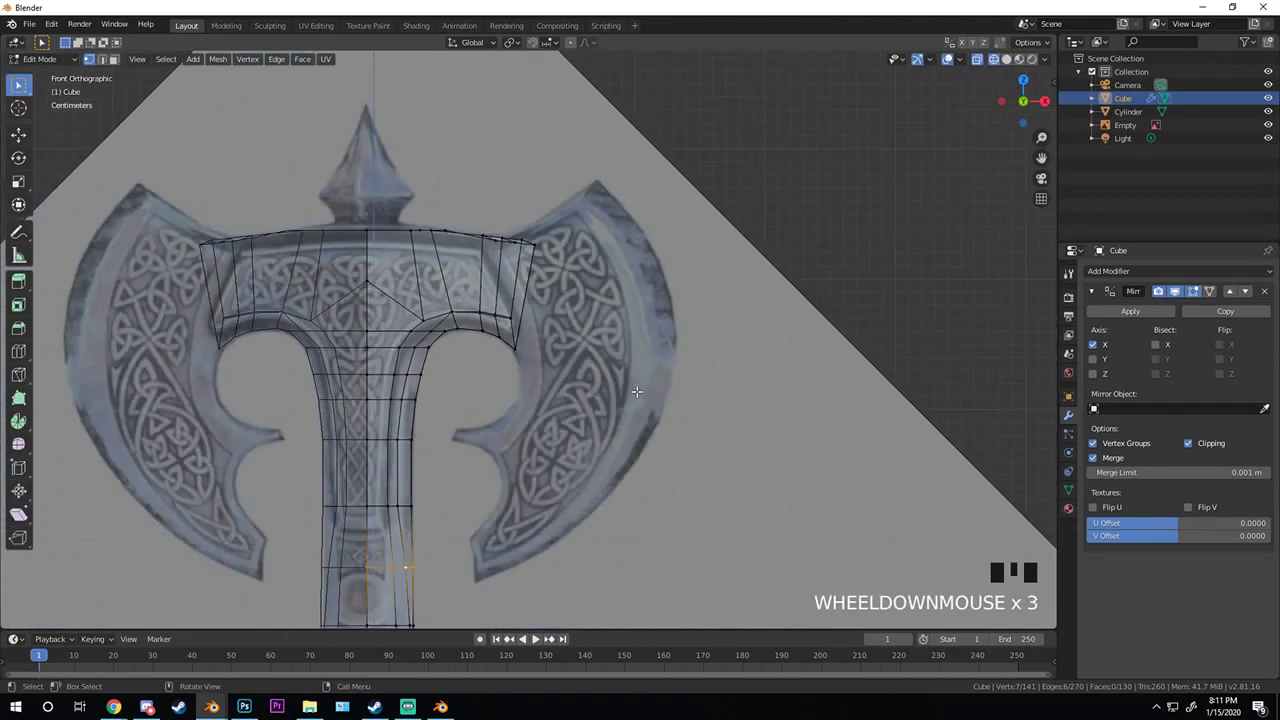
pyautogui.scroll(3, 632, 395)
pyautogui.keyDown('shift'); pyautogui.moveTo(548, 300); pyautogui.dragTo(562, 330, button='middle'); pyautogui.keyUp('shift')
pyautogui.scroll(1, 553, 323)
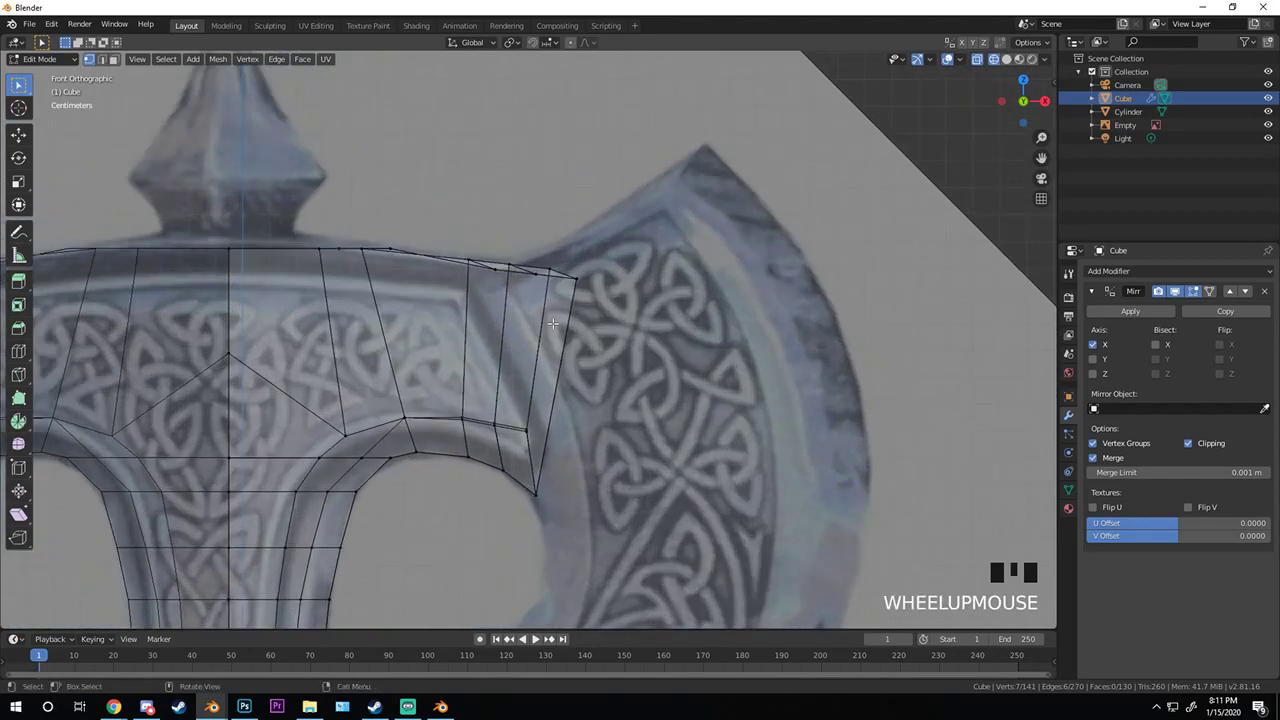
pyautogui.keyDown('shift'); pyautogui.moveTo(425, 302); pyautogui.dragTo(506, 275, button='middle'); pyautogui.keyUp('shift')
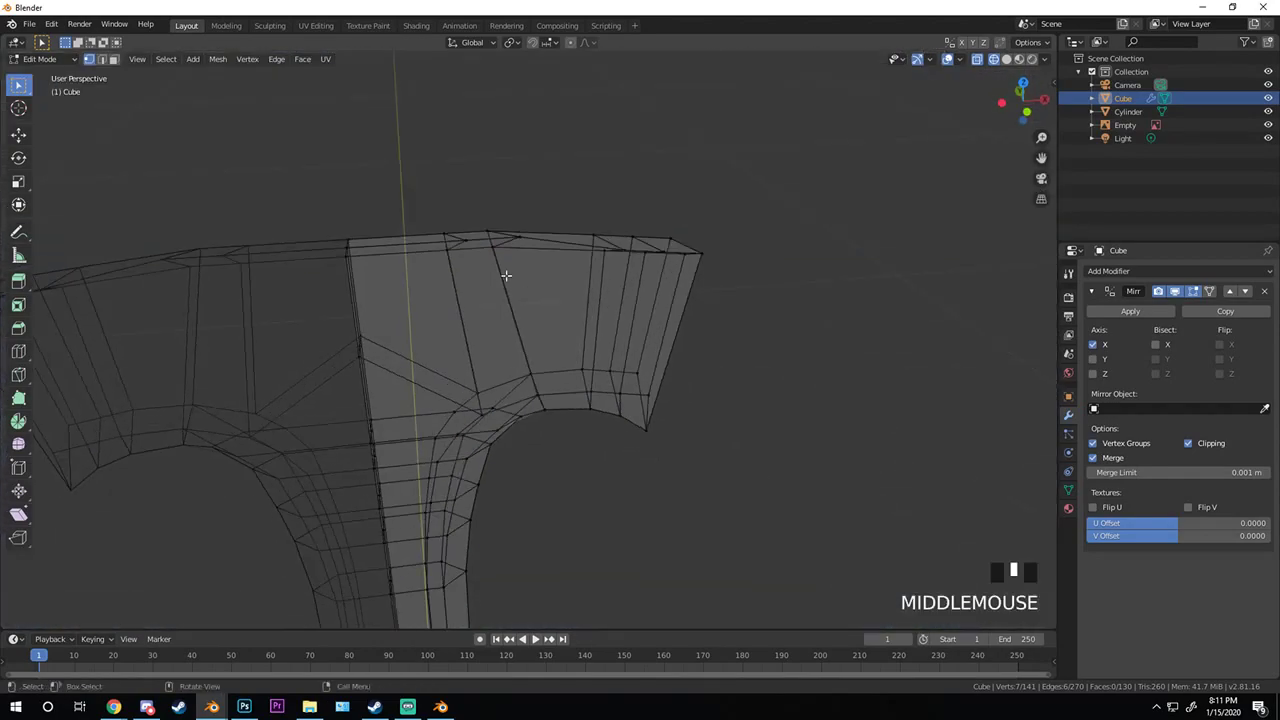
# - Move the two inner centre-ridge vertices on the crossbar's top inward along the X axis, in line with their cross edges
pyautogui.click(466, 237)
pyautogui.scroll(3, 529, 209)
pyautogui.moveTo(529, 209); pyautogui.dragTo(563, 349, button='middle')
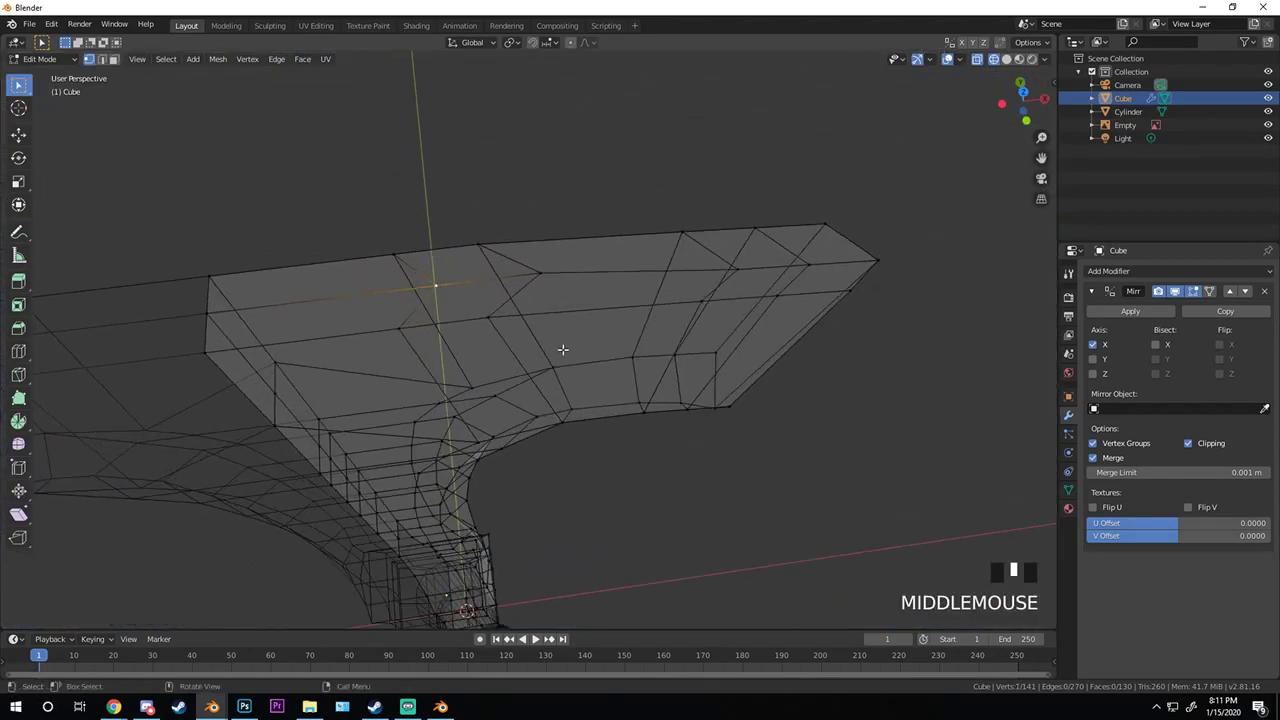
pyautogui.keyDown('shift'); pyautogui.click(541, 271); pyautogui.keyUp('shift')
pyautogui.press('g')
pyautogui.press('x')
pyautogui.click(499, 270)
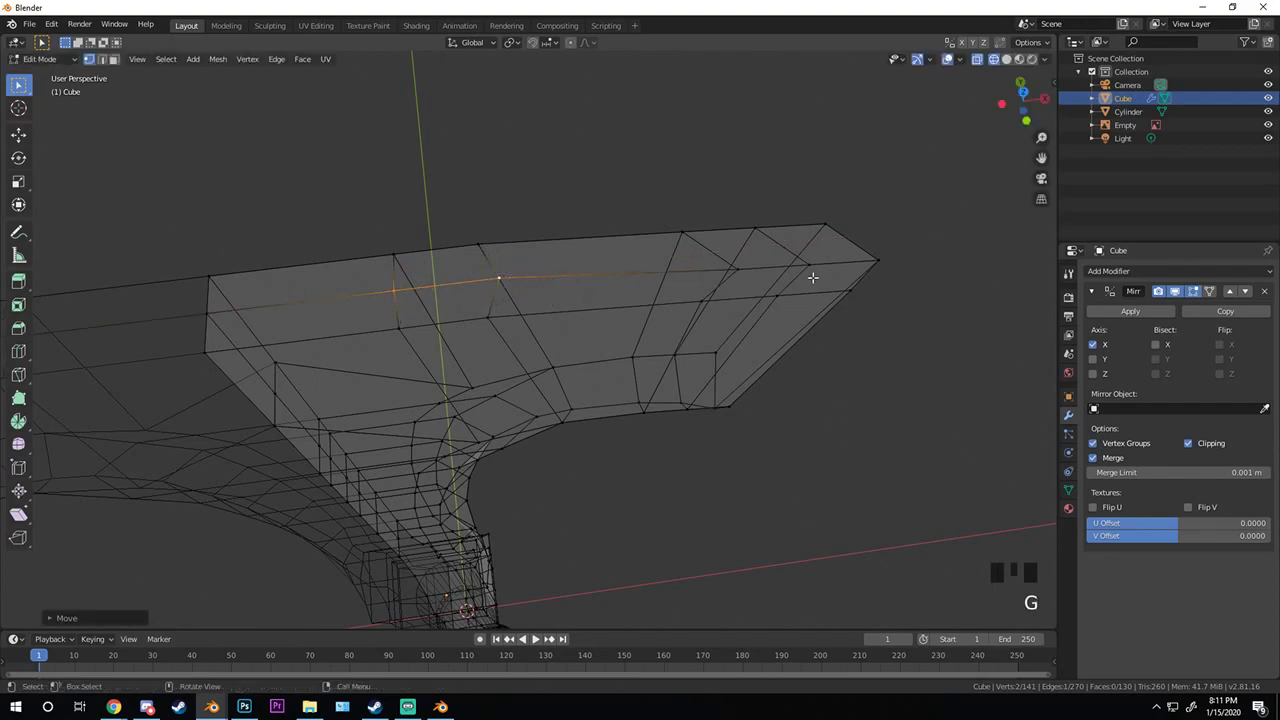
# - In the top view, move the two outer centre-ridge vertices and the pointed end vertex inward to line up with their section edges
pyautogui.click(808, 264)
pyautogui.click(807, 263)
pyautogui.press('g')
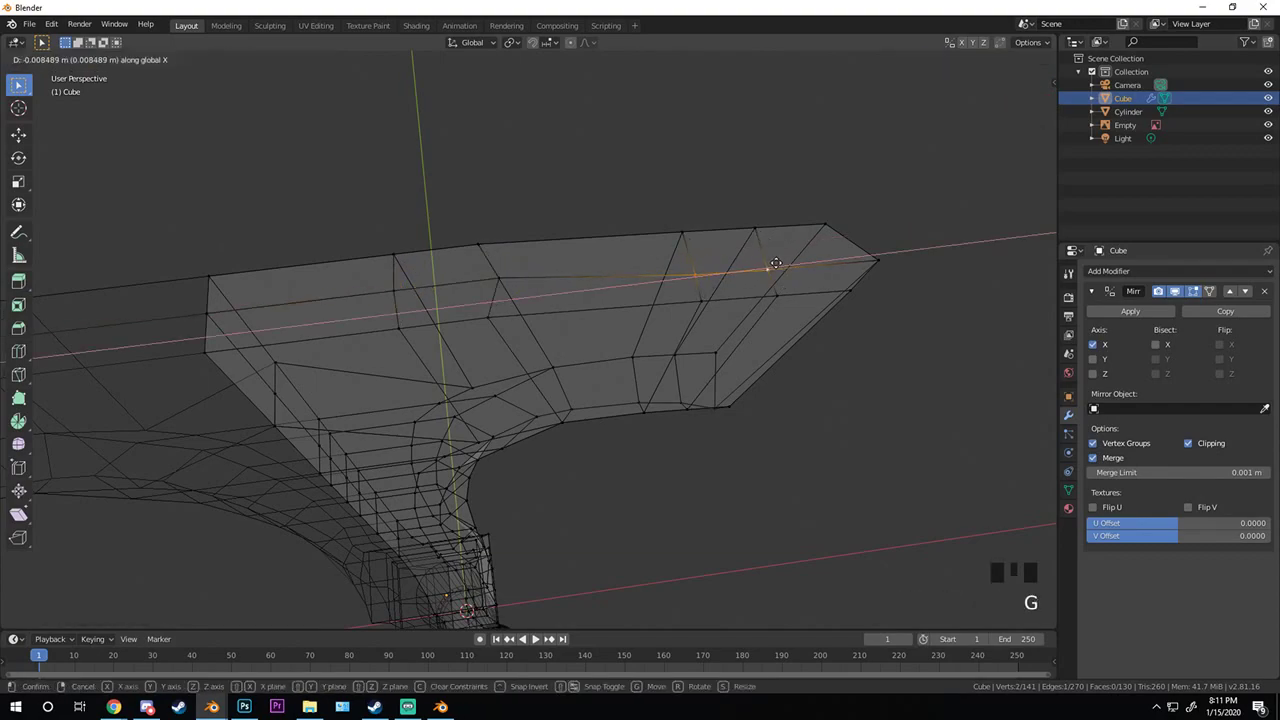
pyautogui.click(780, 261)
pyautogui.press('g')
pyautogui.click(787, 273)
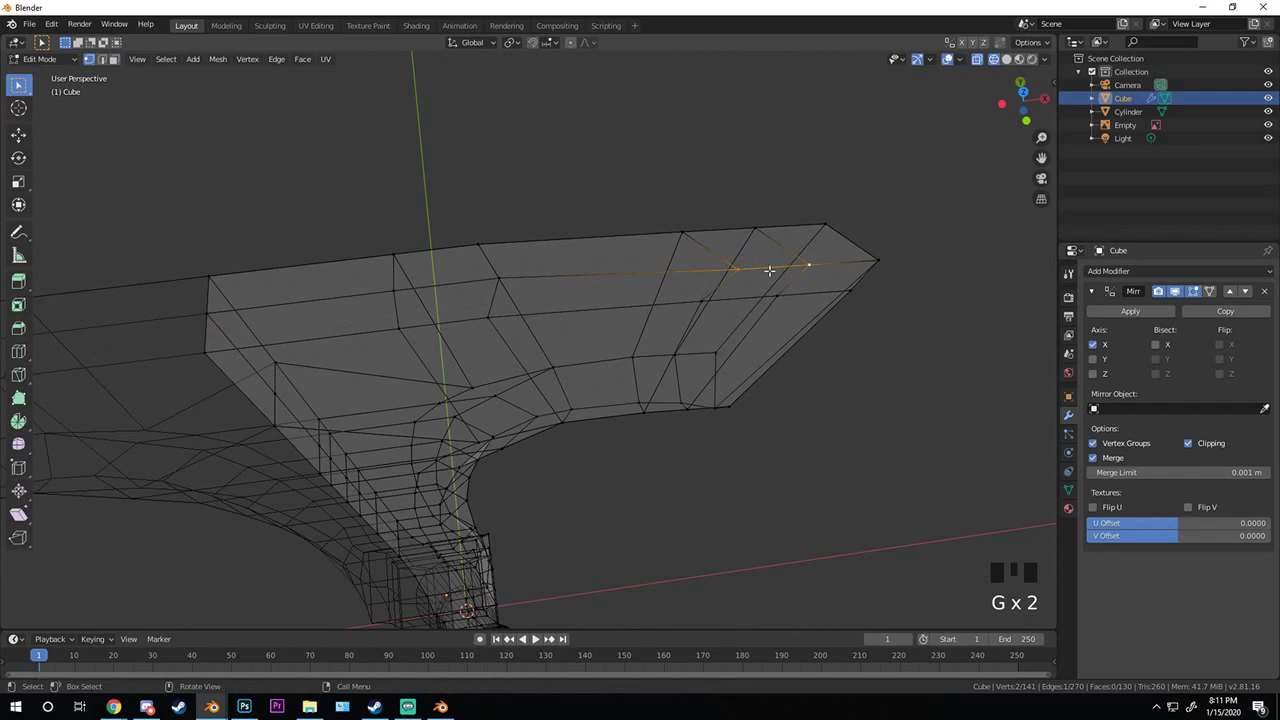
pyautogui.press('KP_7')
pyautogui.press('g')
pyautogui.click(729, 358)
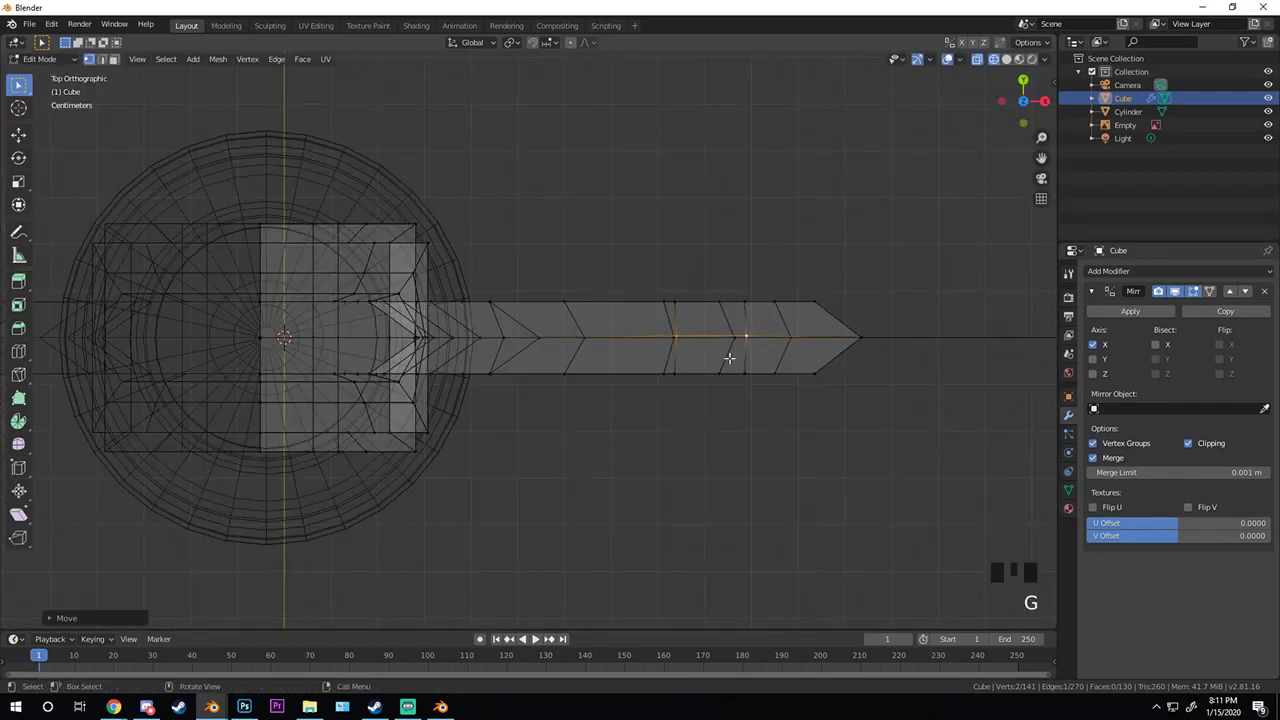
pyautogui.press('g')
pyautogui.click(809, 346)
# - Raise the two outer centre-ridge vertices level with the crossbar's top edges
pyautogui.moveTo(809, 346); pyautogui.dragTo(684, 250, button='middle')
pyautogui.click(684, 250)
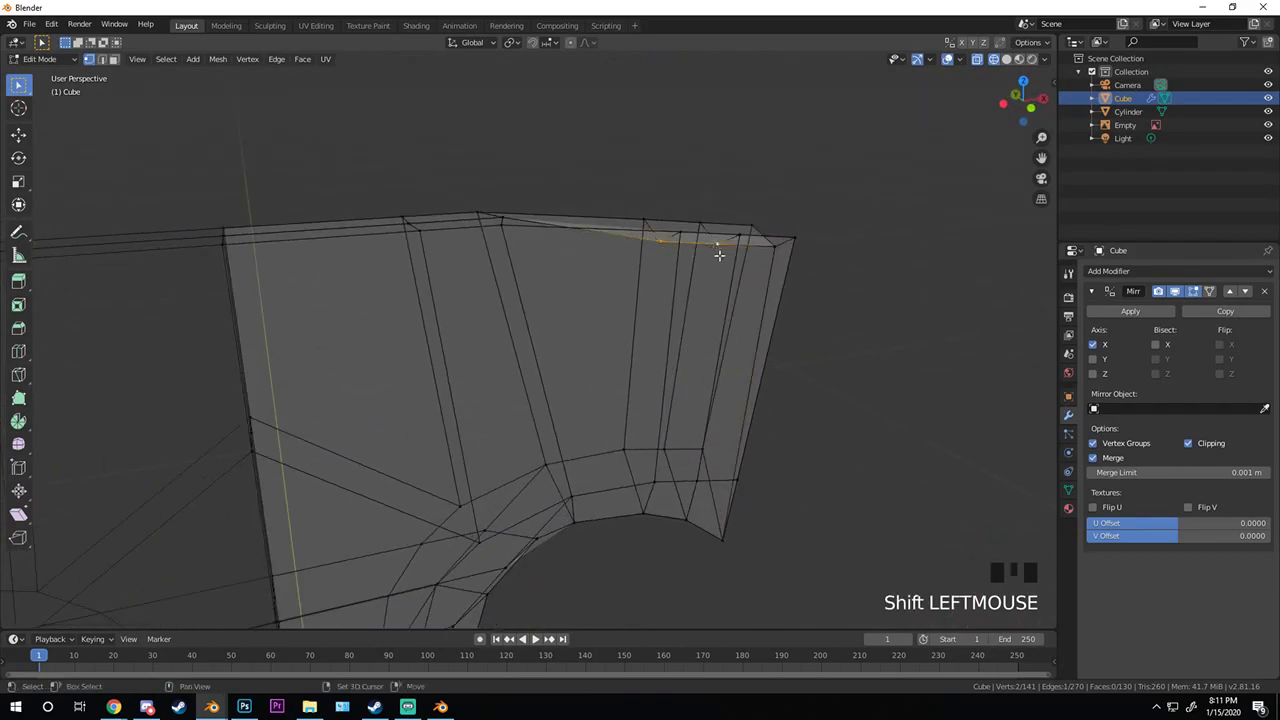
pyautogui.press('g')
pyautogui.click(730, 224)
# - Raise the two inner centre-ridge vertices and the one at the mirror seam one by one along the Z axis
pyautogui.moveTo(500, 227); pyautogui.dragTo(514, 240, button='middle')
pyautogui.click(514, 240)
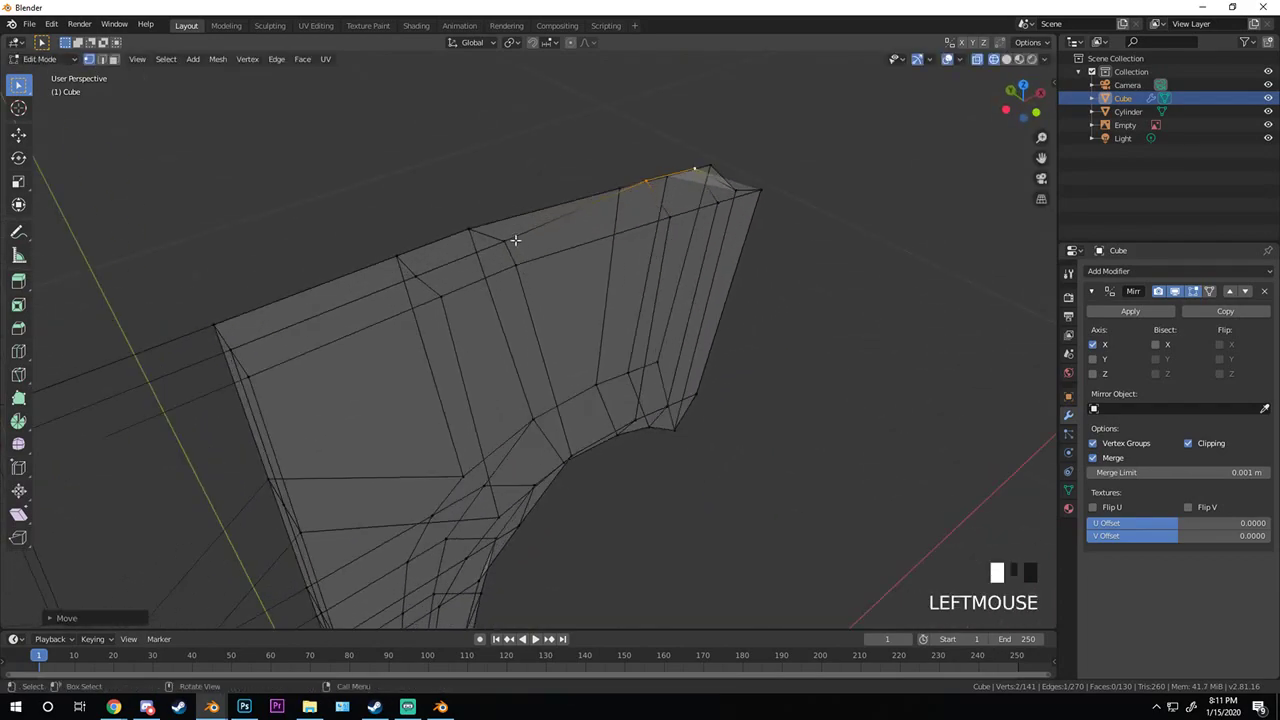
pyautogui.press('g')
pyautogui.press('z')
pyautogui.click(482, 258)
pyautogui.click(416, 260)
pyautogui.press('g')
pyautogui.press('z')
pyautogui.click(415, 246)
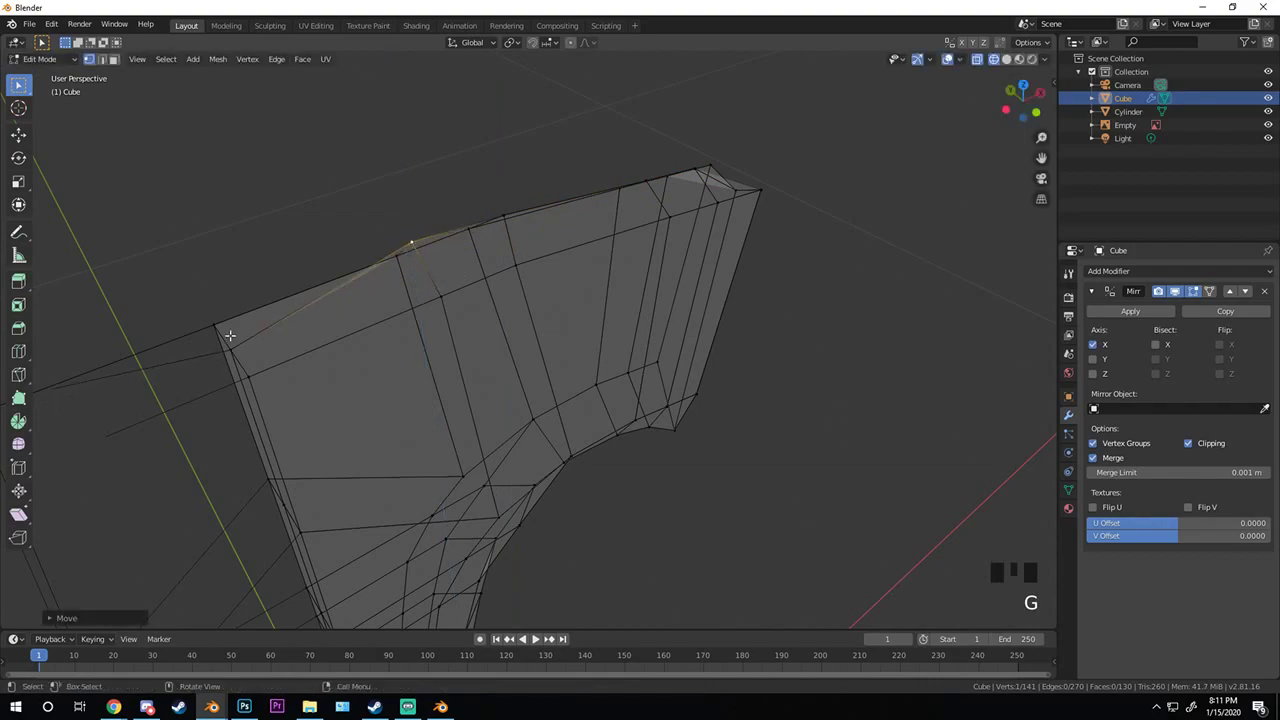
pyautogui.click(215, 325)
pyautogui.press('g')
pyautogui.press('z')
pyautogui.click(378, 340)
# - Switch to solid shading and raise the crossbar end's middle top vertex level with the rest of the ridge
pyautogui.press('Tab')
pyautogui.press('z')
pyautogui.moveTo(379, 340); pyautogui.dragTo(707, 383, button='middle')
pyautogui.click(510, 347)
pyautogui.press('Tab')
pyautogui.scroll(1, 737, 403)
pyautogui.press('g')
pyautogui.click(742, 412)
# - In the wireframe front view, select all of the crossbar's top vertices and lower them to the panel's upper border
pyautogui.press('Tab')
pyautogui.press('KP_1')
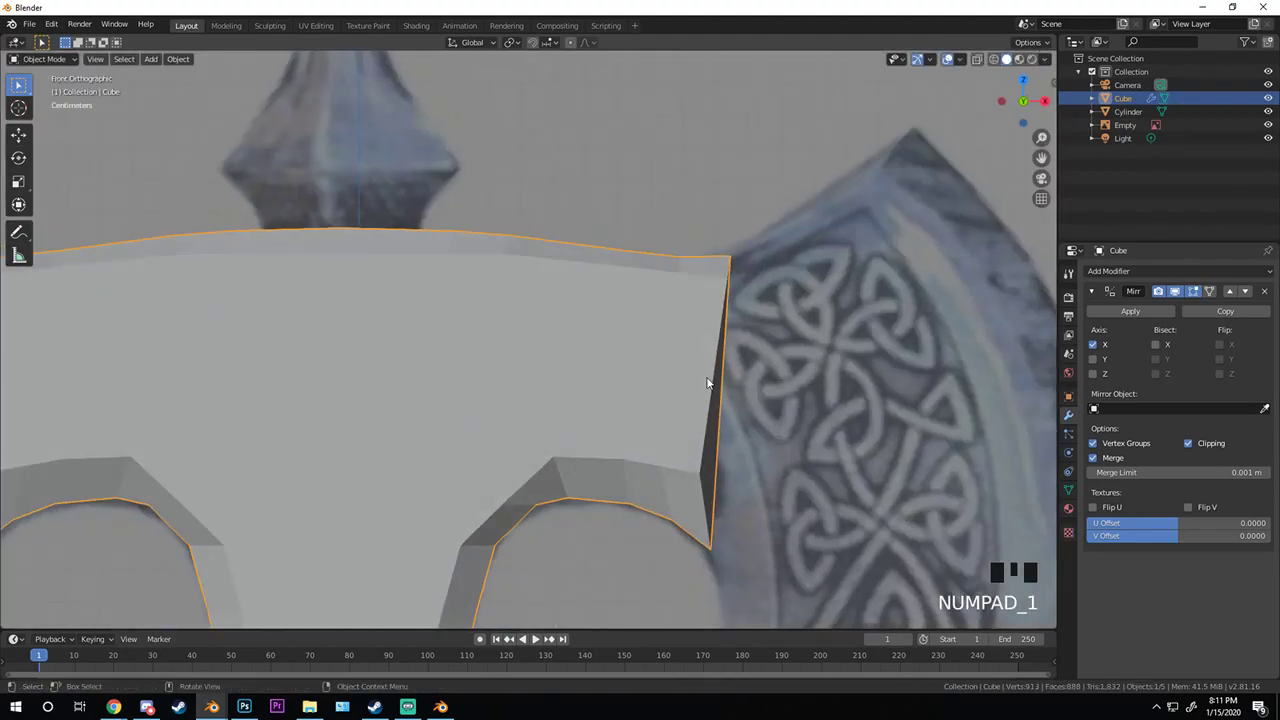
pyautogui.scroll(-6, 568, 349)
pyautogui.hotkey('alt', 'z')
pyautogui.scroll(5, 641, 358)
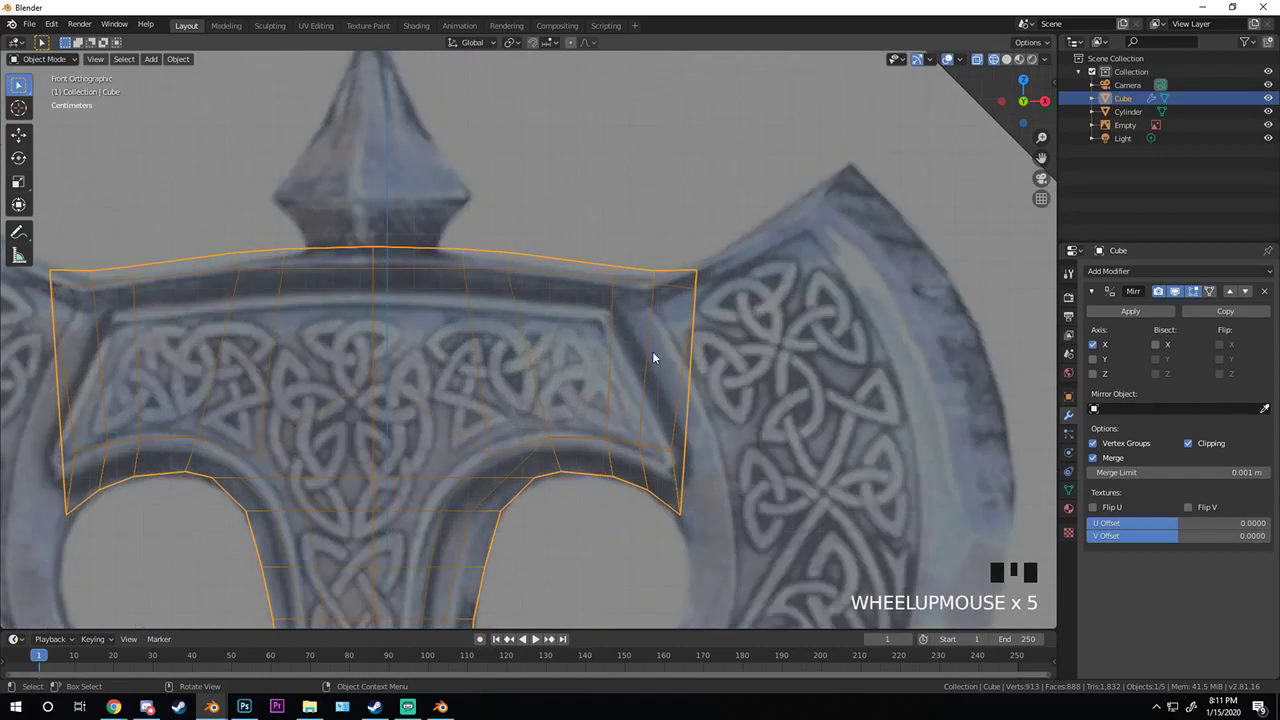
pyautogui.scroll(-2, 468, 338)
pyautogui.scroll(2, 476, 330)
pyautogui.press('Tab')
pyautogui.moveTo(290, 232); pyautogui.dragTo(712, 310)
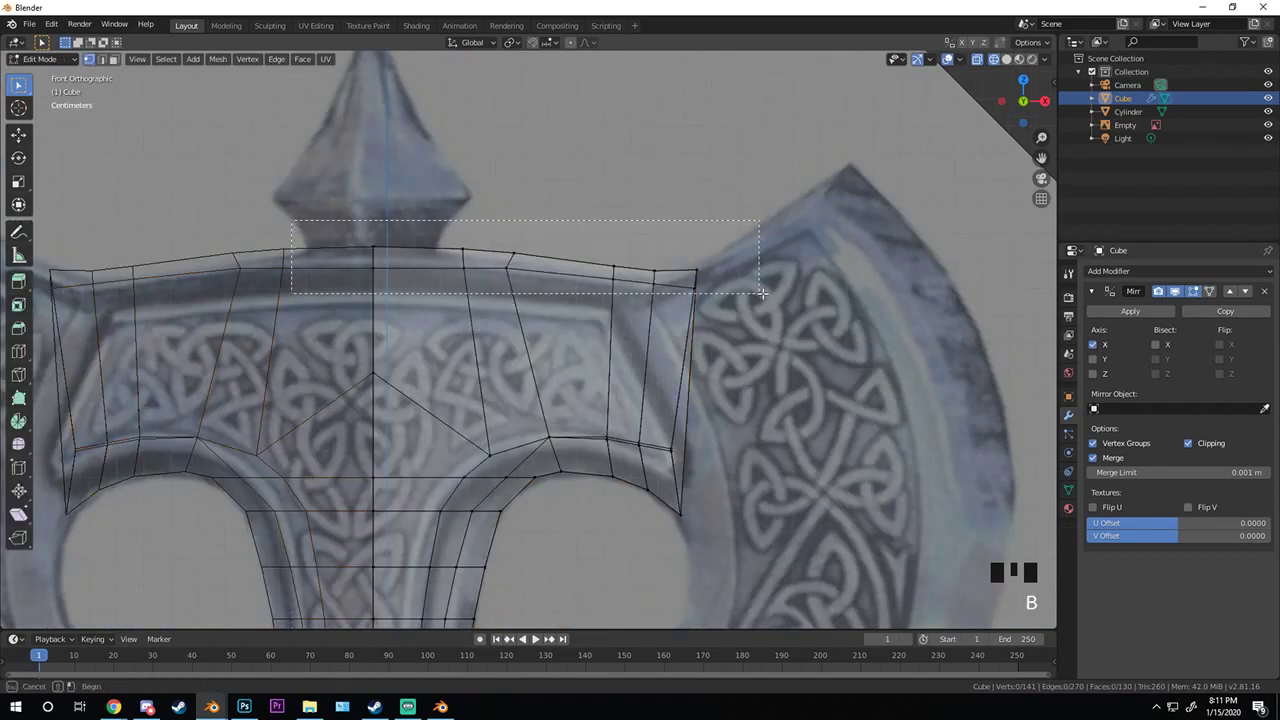
pyautogui.scroll(2, 450, 350)
pyautogui.press('g')
pyautogui.click(702, 340)
# - Select only the six centre-ridge vertices along the crossbar's top and move them up along the Z axis to the reference outline
pyautogui.click(260, 221)
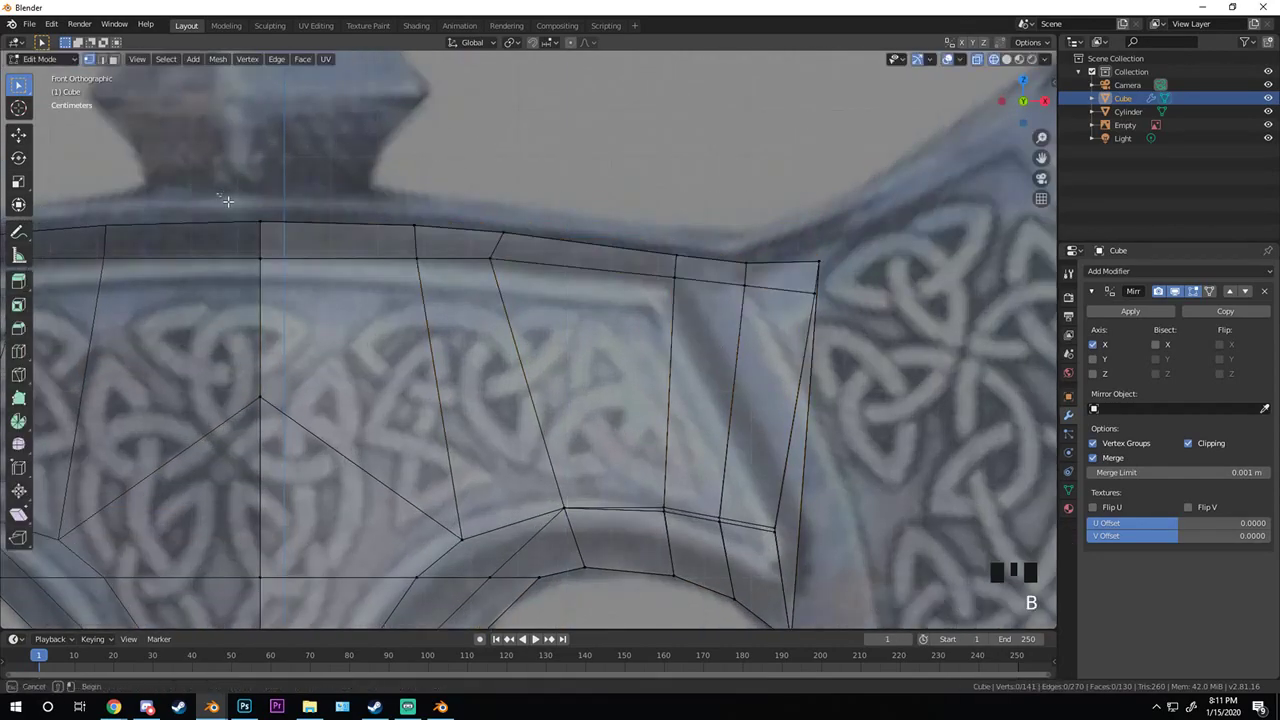
pyautogui.press('c')
pyautogui.moveTo(697, 242); pyautogui.dragTo(830, 255)
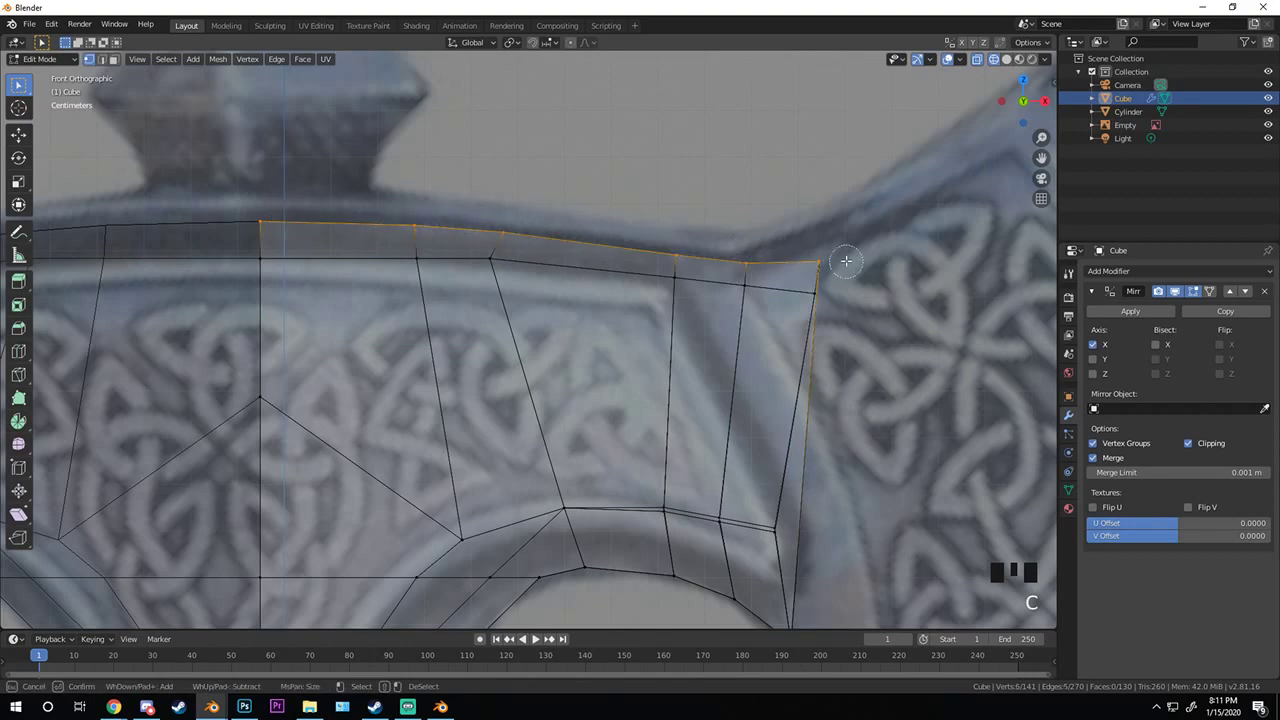
pyautogui.press('Escape')
pyautogui.press('g')
pyautogui.press('z')
pyautogui.click(764, 228)
pyautogui.scroll(-3, 764, 228)
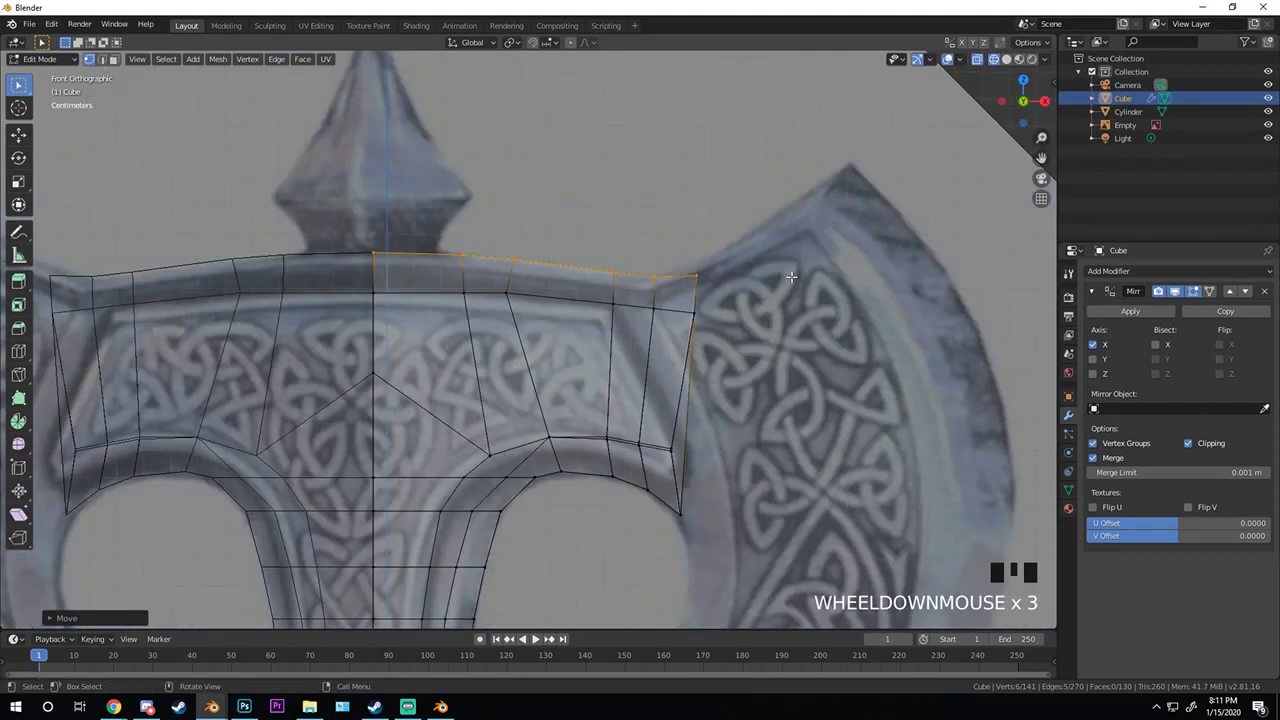
pyautogui.scroll(1, 597, 237)
pyautogui.press('a')
pyautogui.scroll(-8, 595, 265)
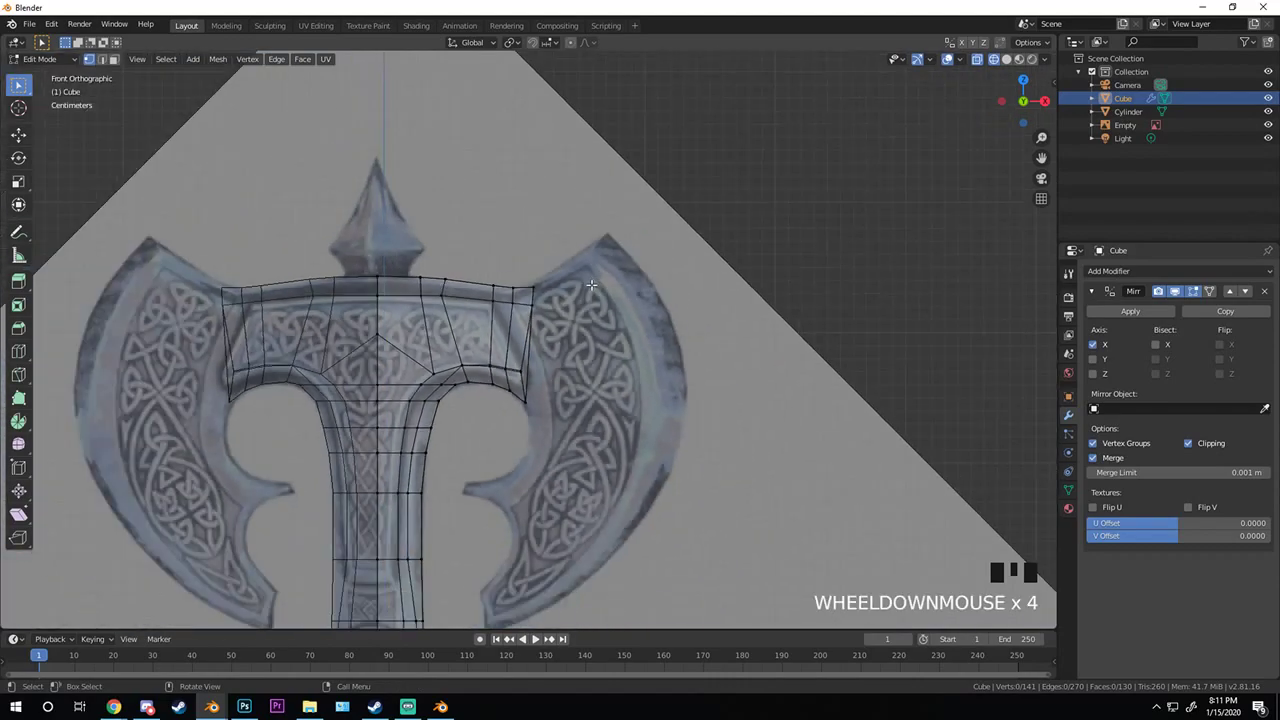
pyautogui.scroll(8, 590, 301)
pyautogui.scroll(-4, 585, 310)
pyautogui.scroll(3, 581, 311)
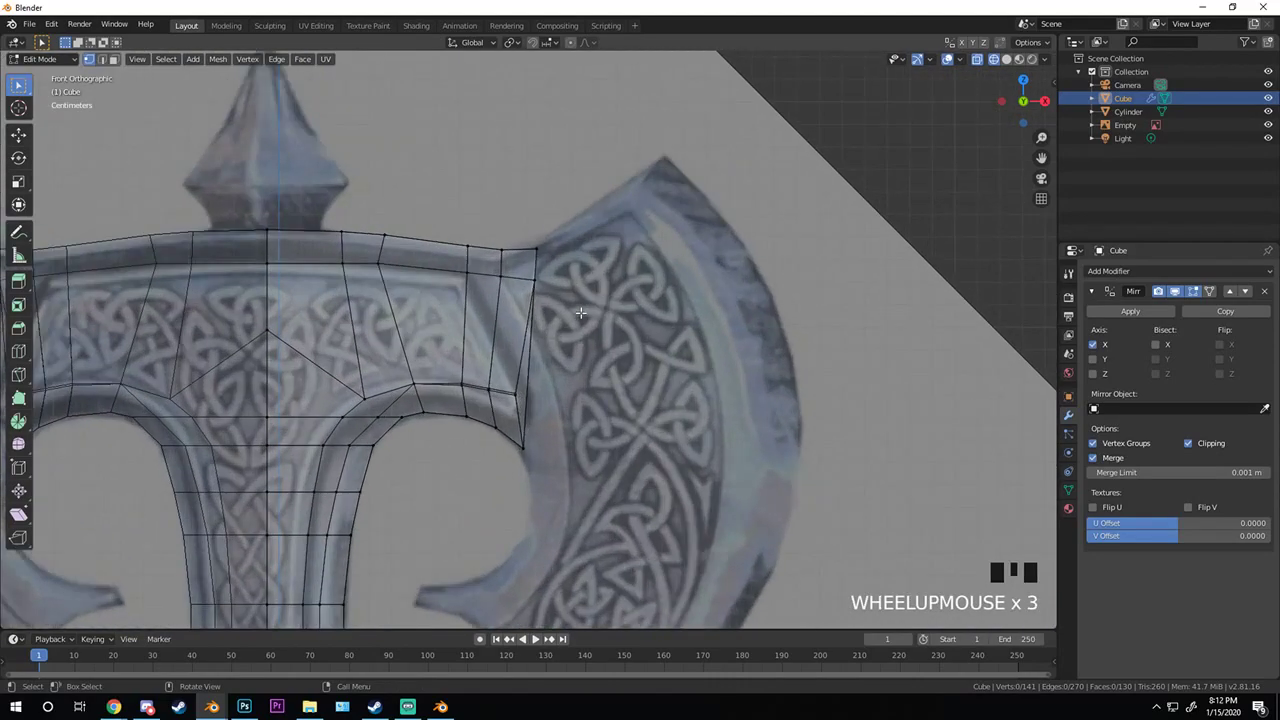
# - Move the two columns of top vertices beside the crossbar's outer end inward to follow the slanted panel border in the reference
pyautogui.keyDown('shift'); pyautogui.moveTo(581, 311); pyautogui.dragTo(593, 269, button='middle'); pyautogui.keyUp('shift')
pyautogui.scroll(-4, 593, 269)
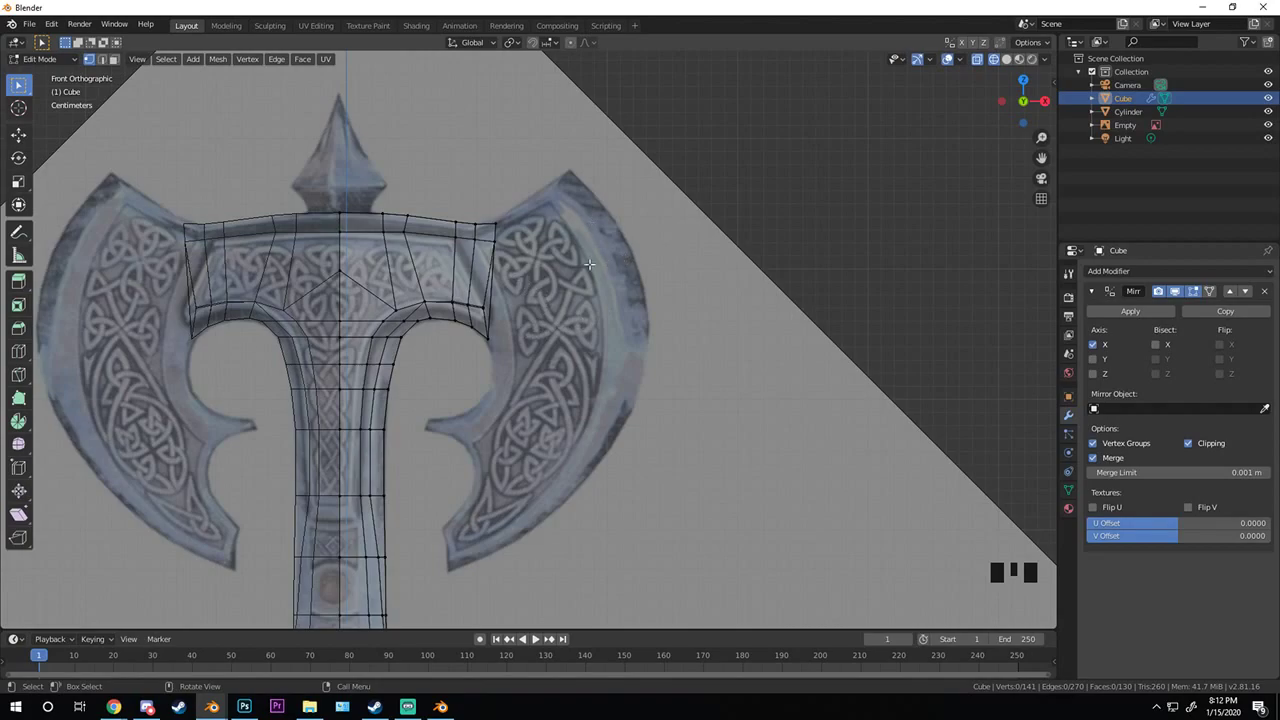
pyautogui.scroll(5, 515, 266)
pyautogui.keyDown('shift'); pyautogui.moveTo(435, 135); pyautogui.dragTo(602, 264, button='middle'); pyautogui.keyUp('shift')
pyautogui.press('a')
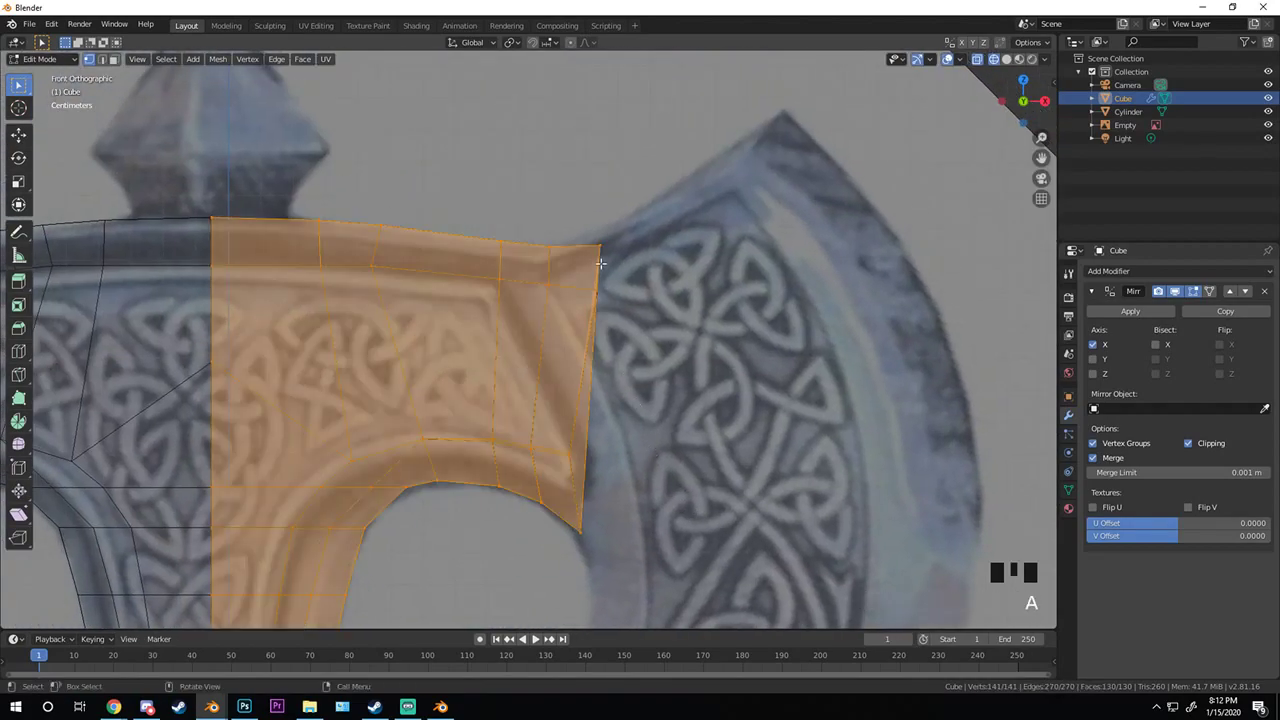
pyautogui.hotkey('alt', 'a')
pyautogui.press('b')
pyautogui.moveTo(578, 218); pyautogui.dragTo(623, 331)
pyautogui.rightClick(623, 331)
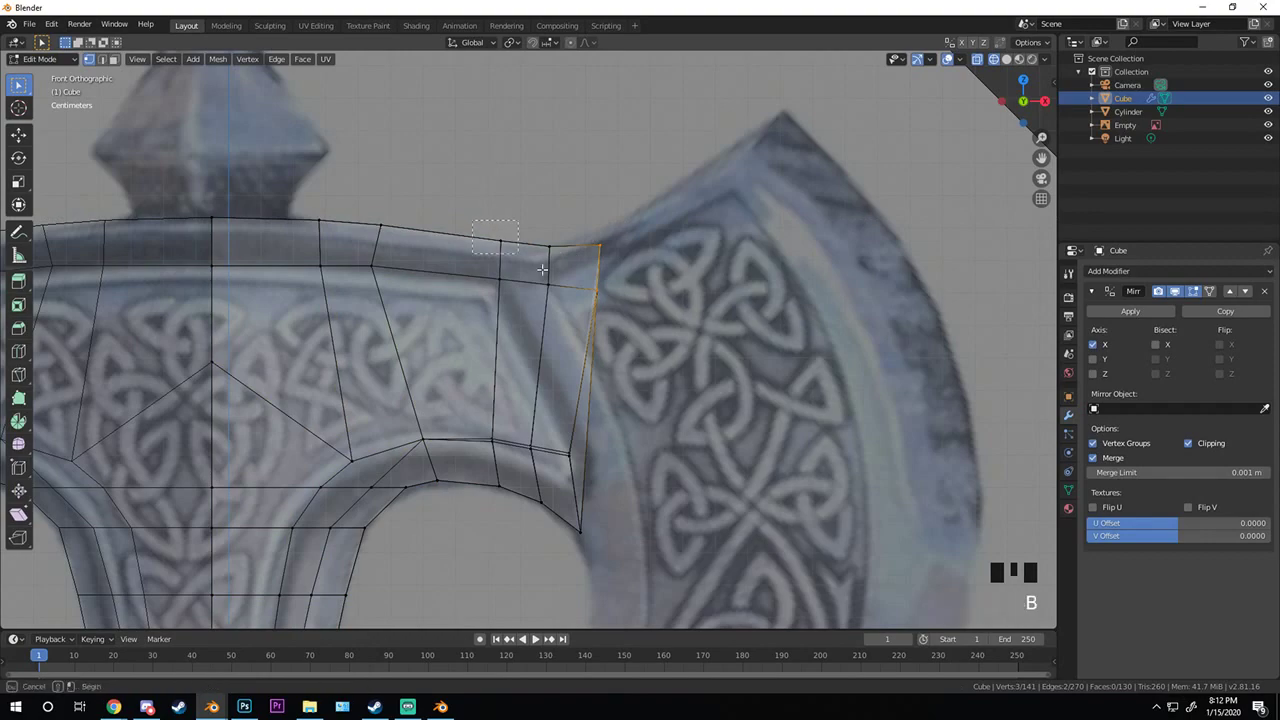
pyautogui.hotkey('alt', 'a')
pyautogui.moveTo(577, 293); pyautogui.dragTo(578, 293)
pyautogui.press('g')
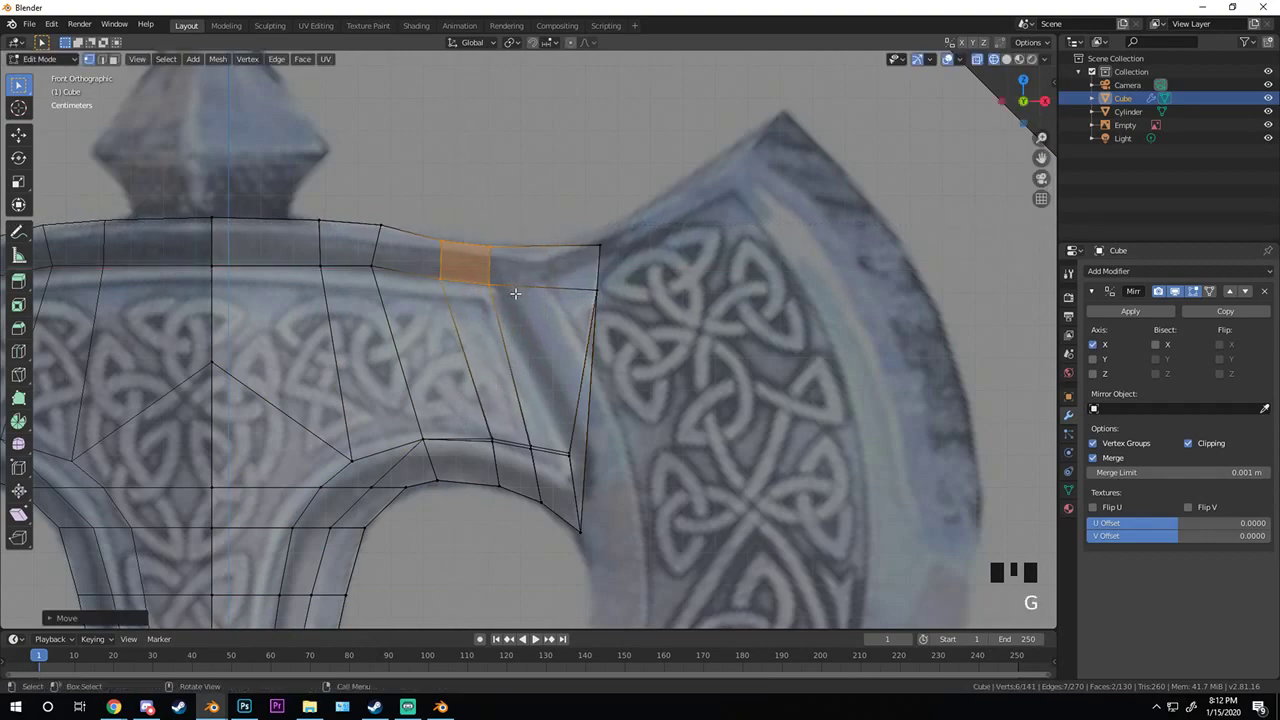
pyautogui.click(387, 238)
# - Move the crossbar's top outermost vertices inward so the end edge slants along the boundary with the blade
pyautogui.press('a')
pyautogui.moveTo(575, 222); pyautogui.dragTo(626, 326)
pyautogui.press('g')
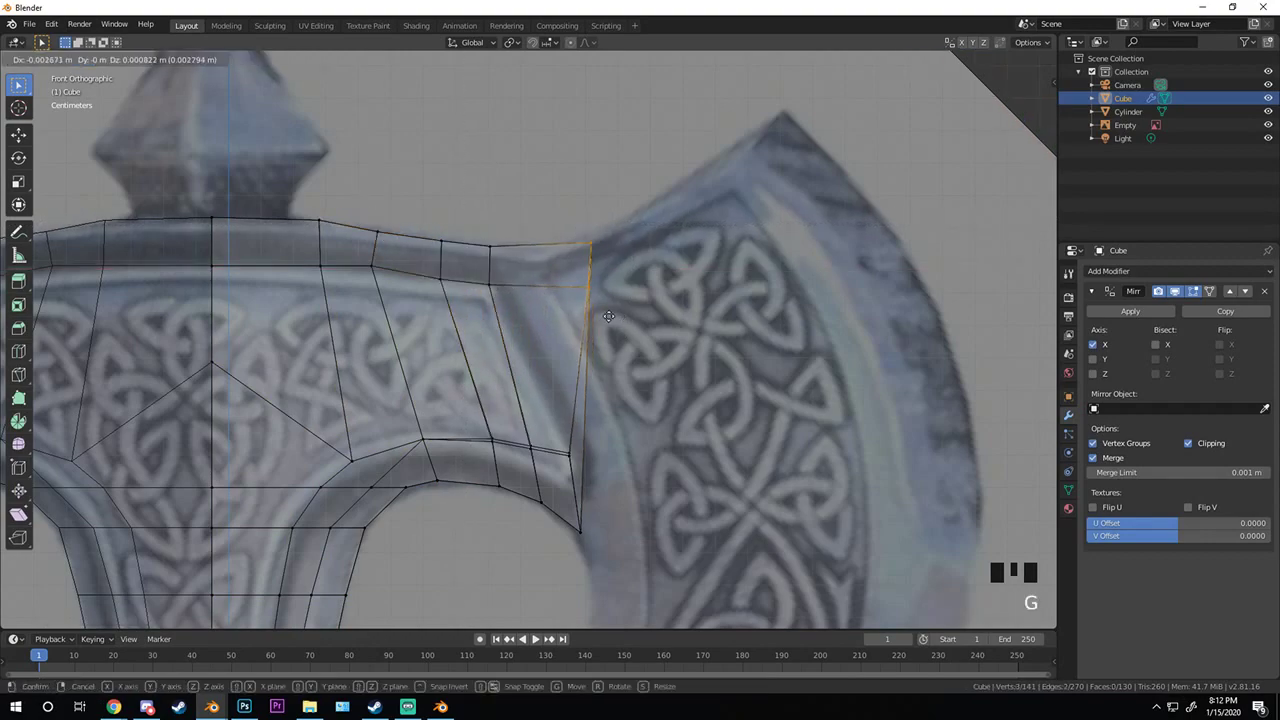
pyautogui.click(548, 328)
pyautogui.press('a')
pyautogui.scroll(-2, 545, 330)
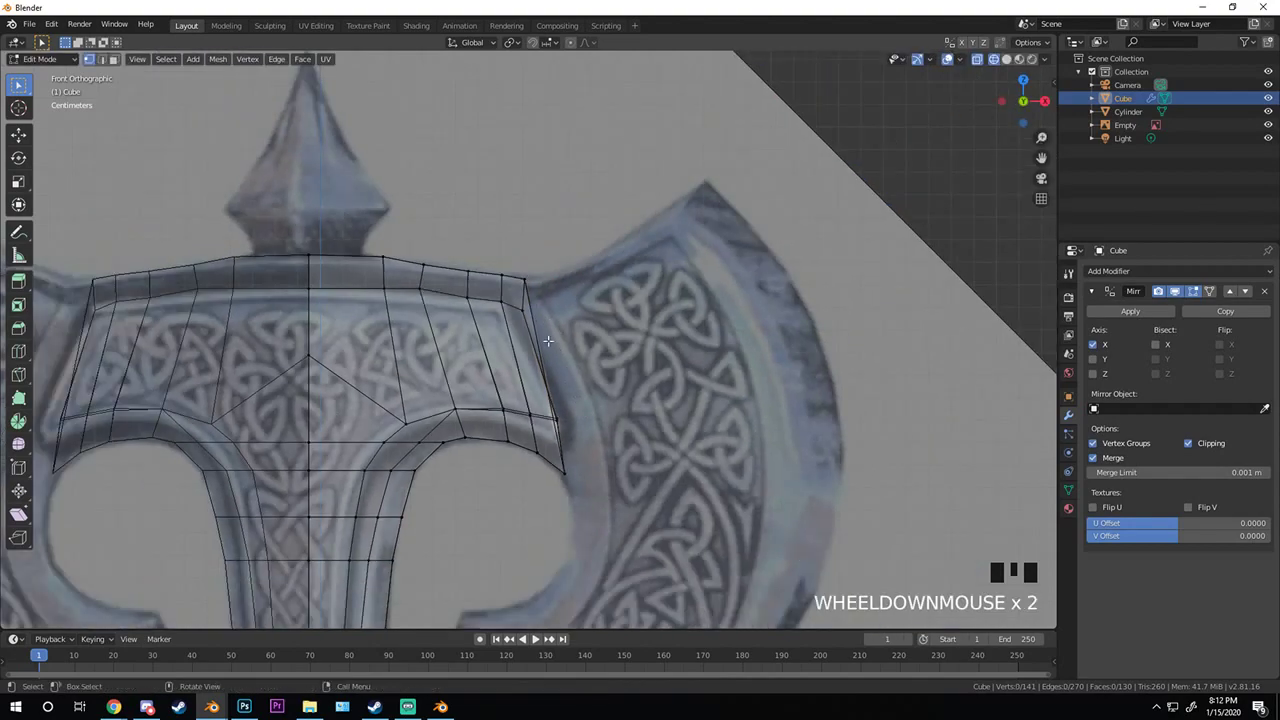
pyautogui.scroll(-1, 570, 431)
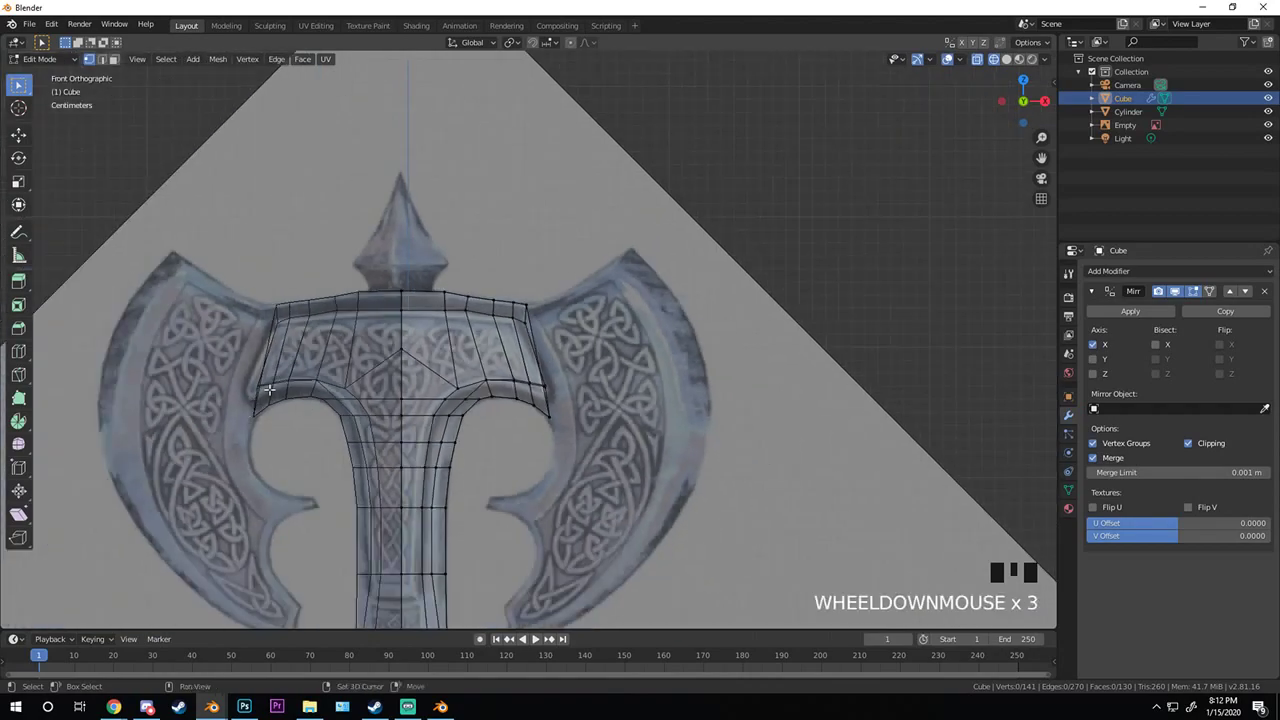
pyautogui.press('a')
pyautogui.press('Tab')
pyautogui.press('g')
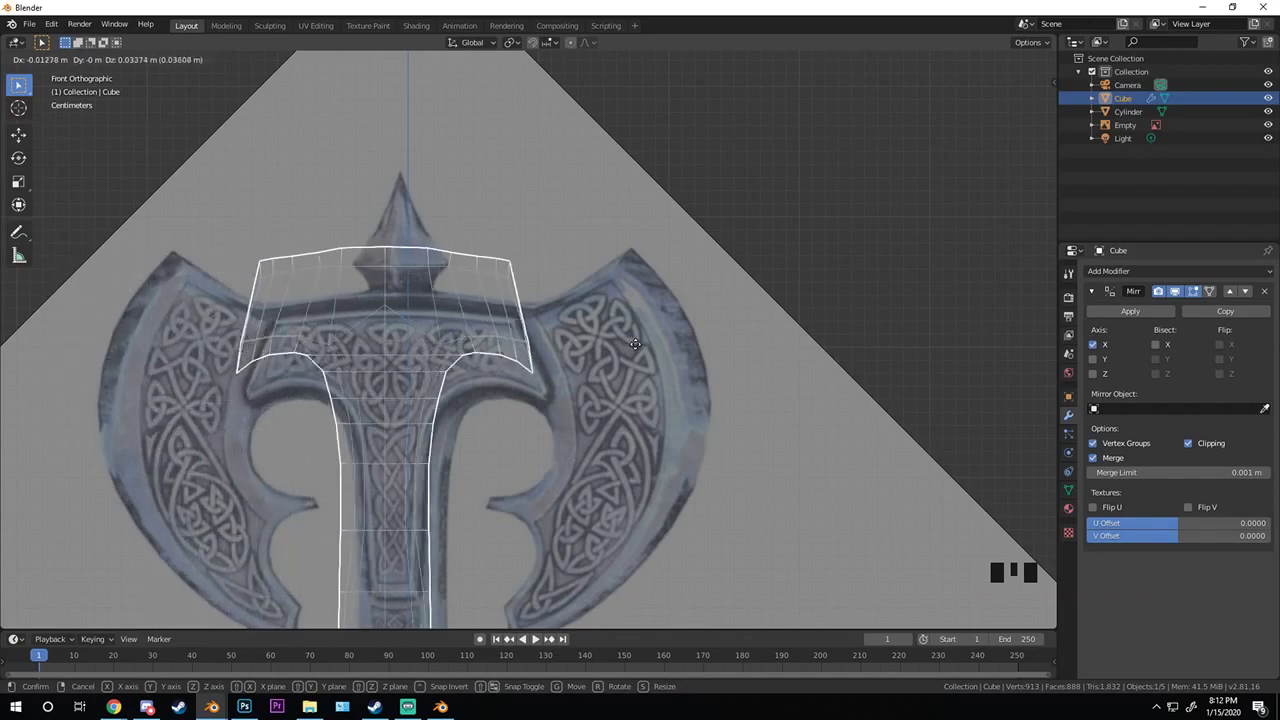
pyautogui.click(559, 356)
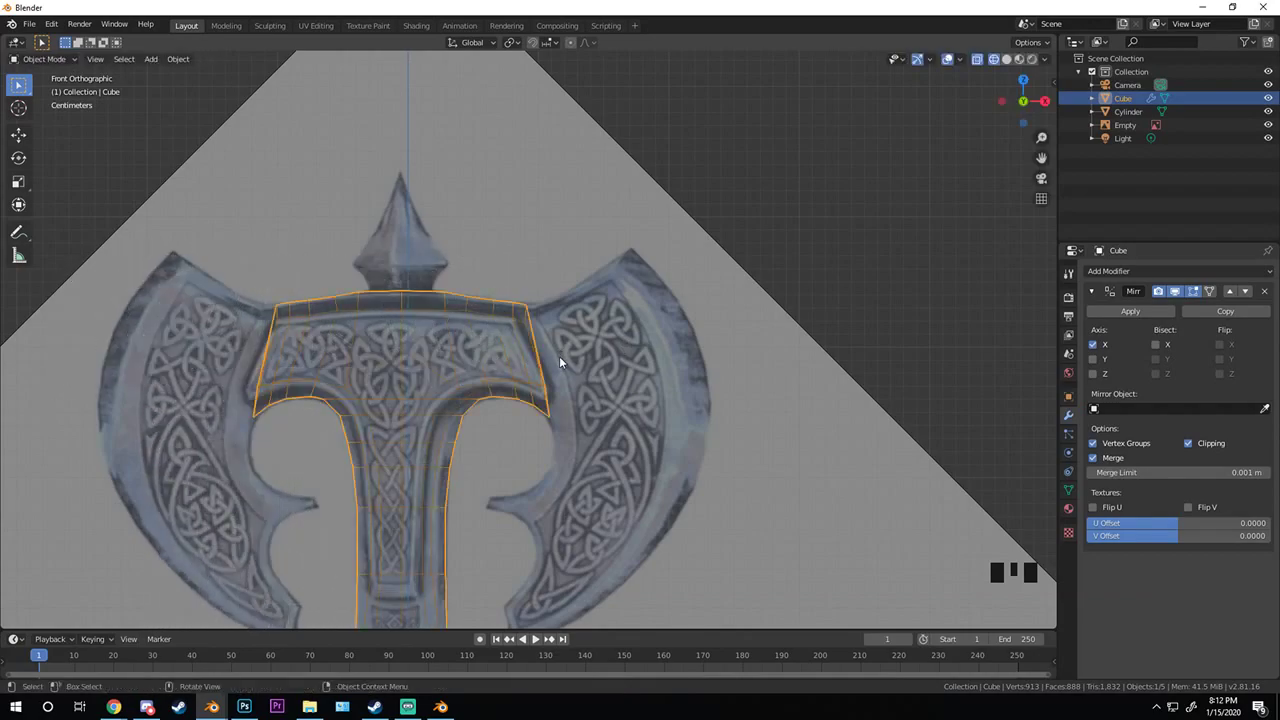
# - In Edit Mode, shift the lower inner vertex pair at the crossbar's outer end onto the slanted end edge
pyautogui.scroll(4, 578, 358)
pyautogui.scroll(-1, 588, 370)
pyautogui.scroll(3, 597, 385)
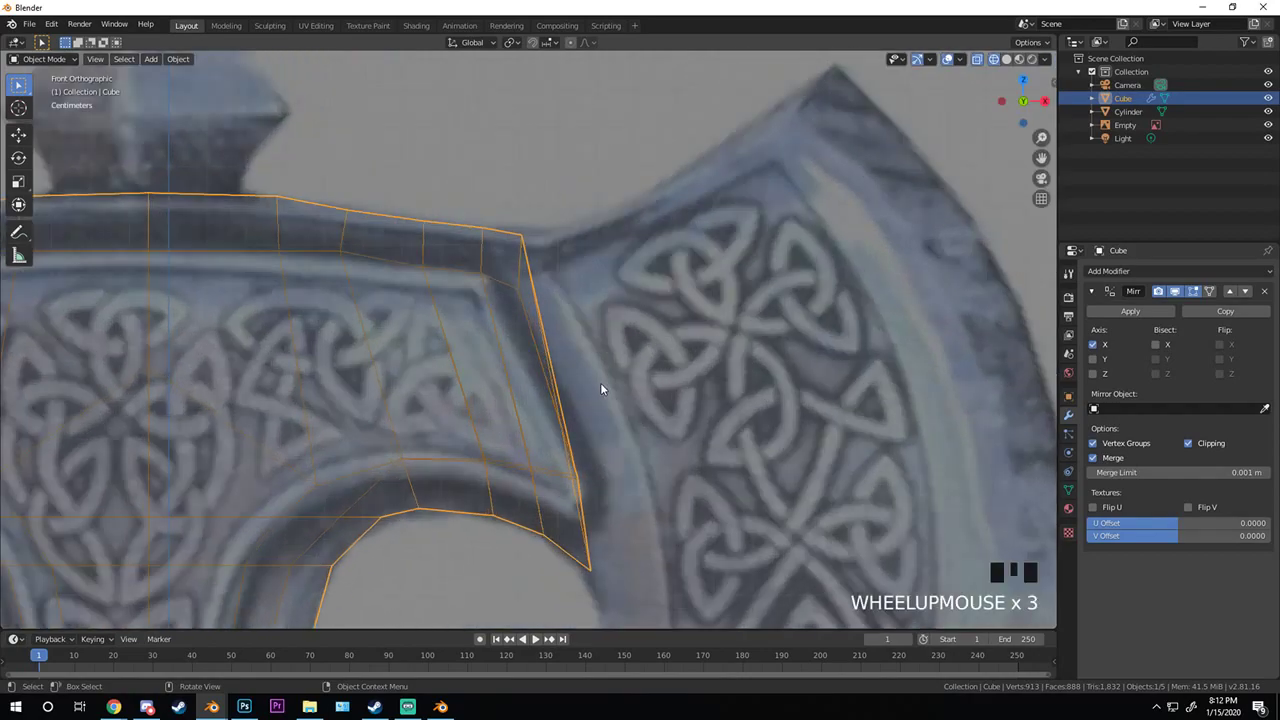
pyautogui.scroll(-3, 600, 388)
pyautogui.keyDown('shift'); pyautogui.moveTo(606, 380); pyautogui.dragTo(600, 346, button='middle'); pyautogui.keyUp('shift')
pyautogui.scroll(3, 491, 289)
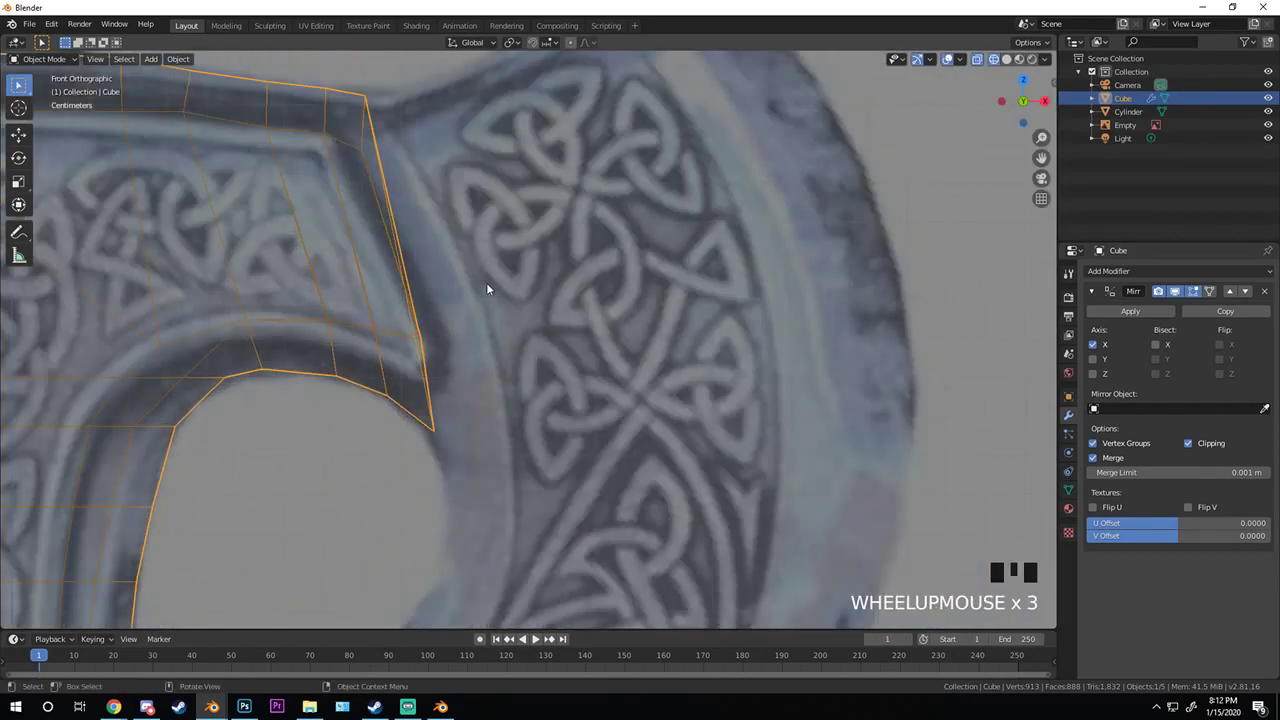
pyautogui.press('Tab')
pyautogui.click(466, 358)
pyautogui.click(414, 325)
pyautogui.scroll(2, 470, 380)
pyautogui.press('g')
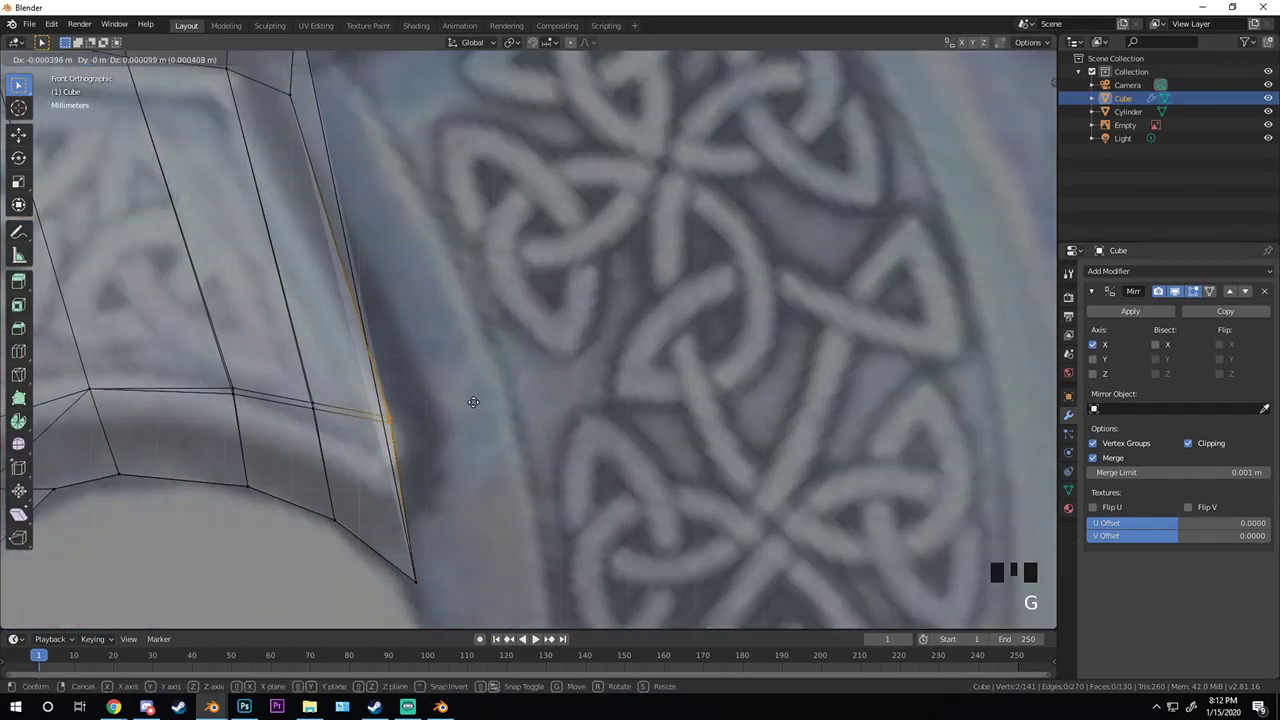
pyautogui.click(465, 403)
pyautogui.scroll(-2, 478, 446)
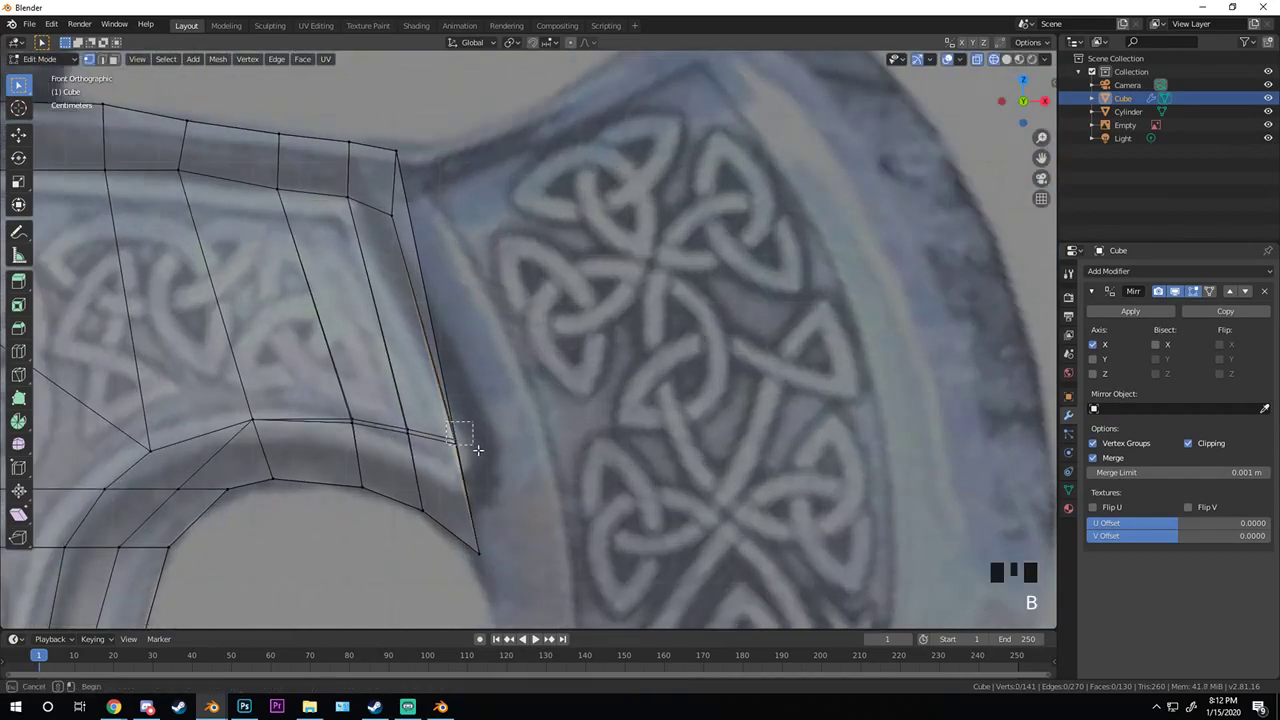
# - Move the upper inner vertex pair at the crossbar's outer end outward in line with the slanted end edge
pyautogui.moveTo(478, 451); pyautogui.dragTo(474, 446)
pyautogui.moveTo(466, 436); pyautogui.dragTo(551, 403, button='middle')
pyautogui.press('KP_1')
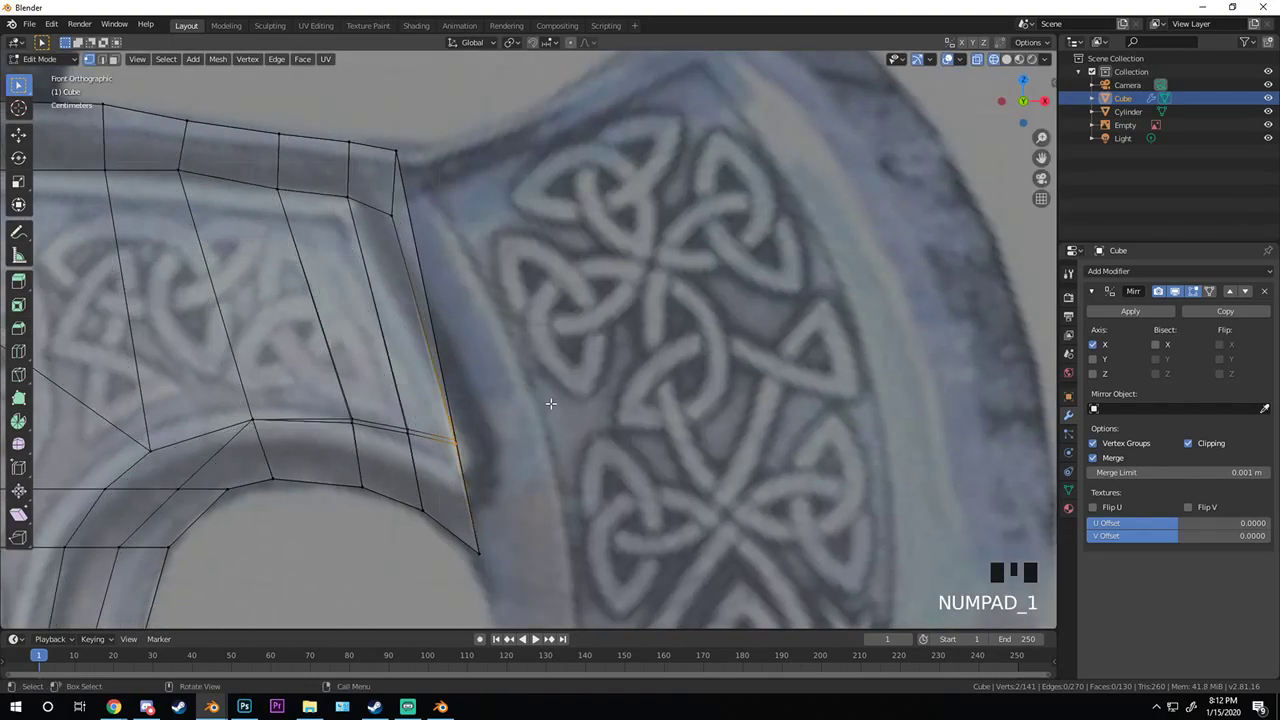
pyautogui.scroll(-1, 529, 373)
pyautogui.scroll(1, 523, 363)
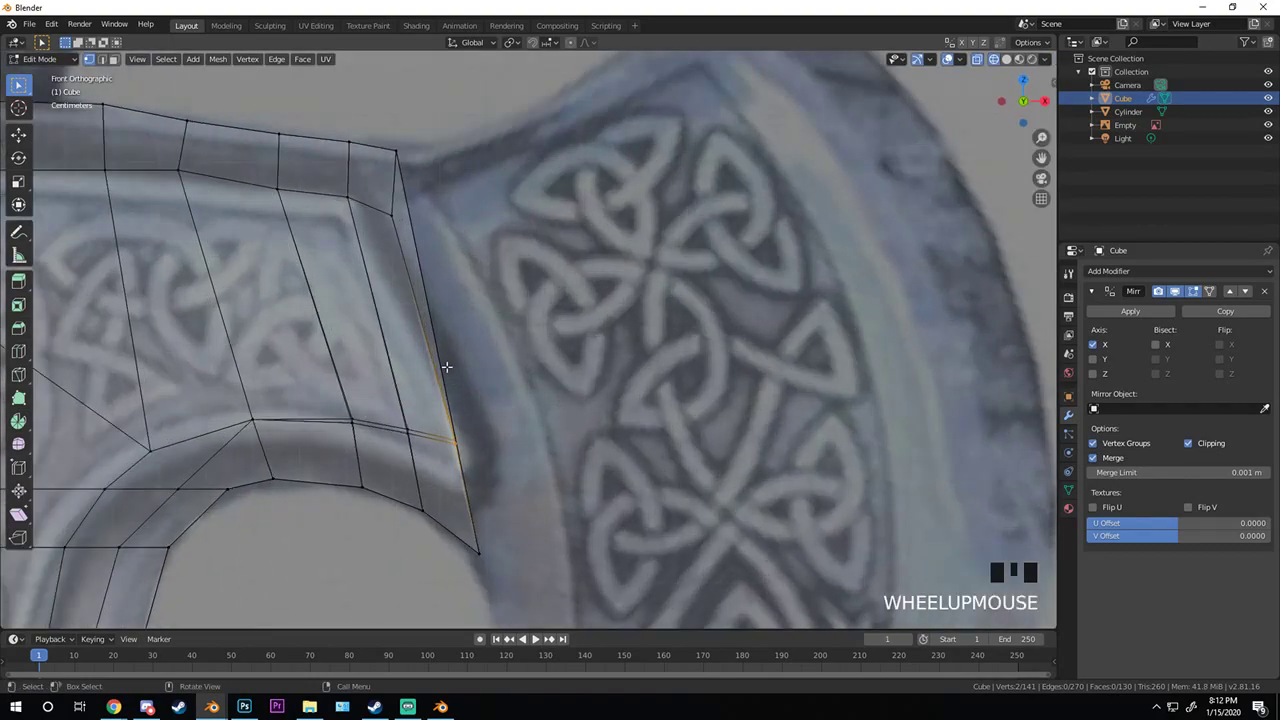
pyautogui.press('b')
pyautogui.moveTo(372, 132); pyautogui.dragTo(443, 268)
pyautogui.press('a')
pyautogui.click(398, 213)
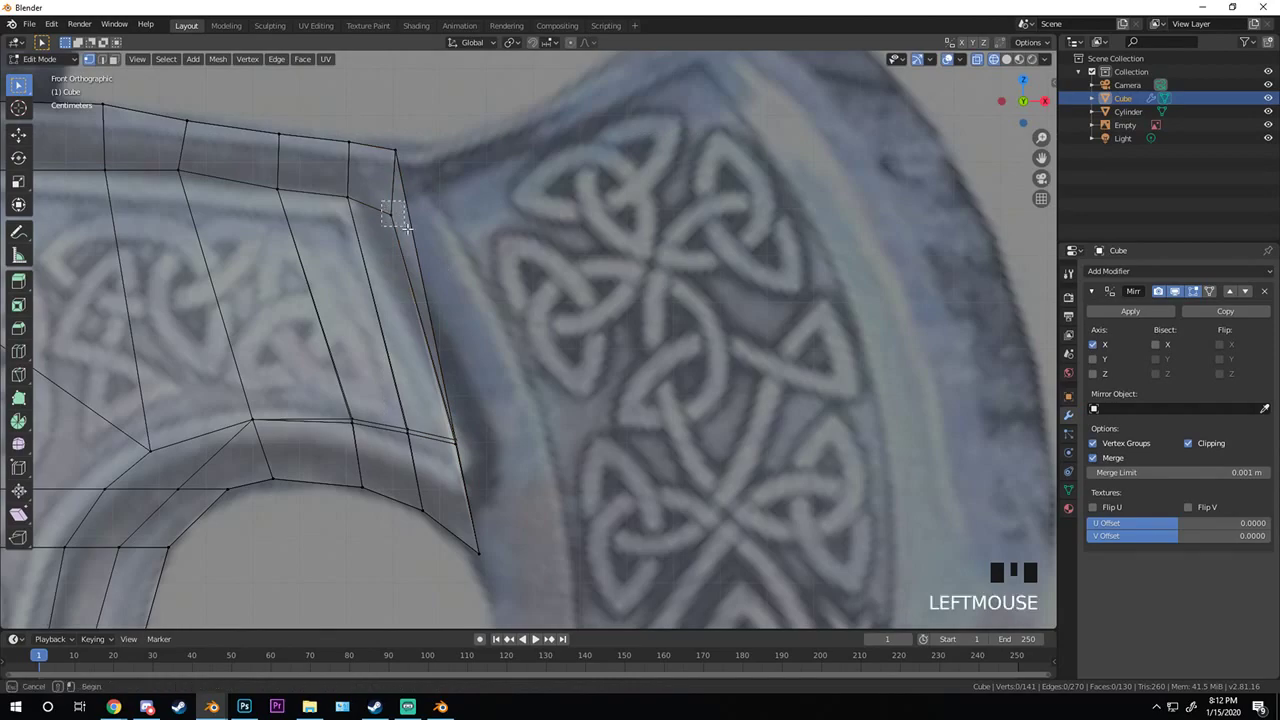
pyautogui.press('g')
pyautogui.scroll(-4, 563, 366)
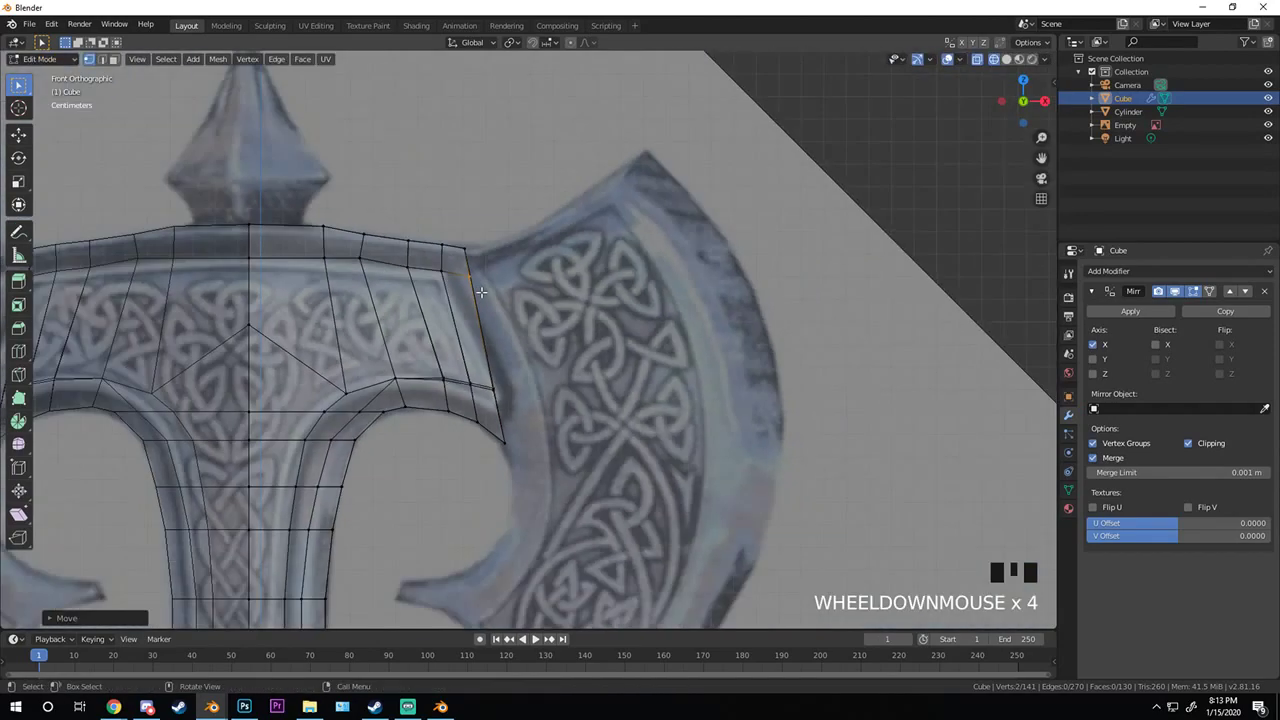
# - Select the vertices along the crossbar's slanted outer end and return to Object Mode in the front view
pyautogui.scroll(-3, 563, 366)
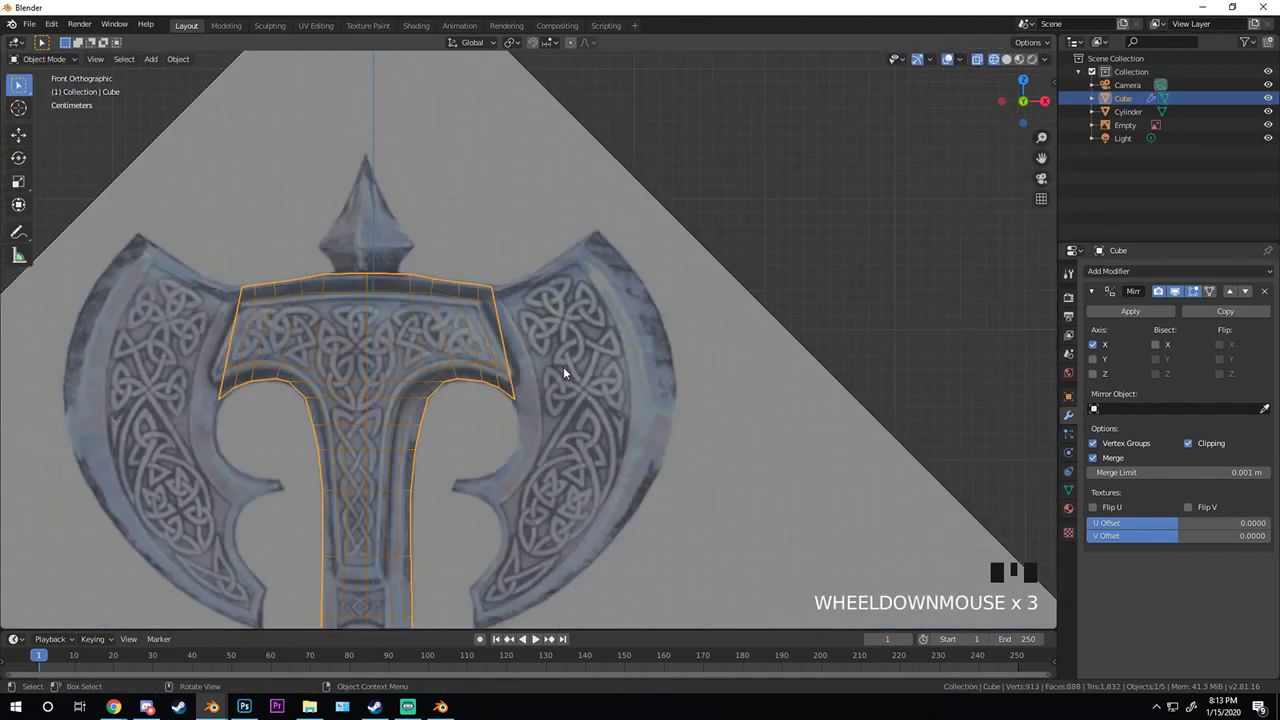
pyautogui.scroll(7, 492, 439)
pyautogui.scroll(3, 499, 342)
pyautogui.scroll(-9, 520, 343)
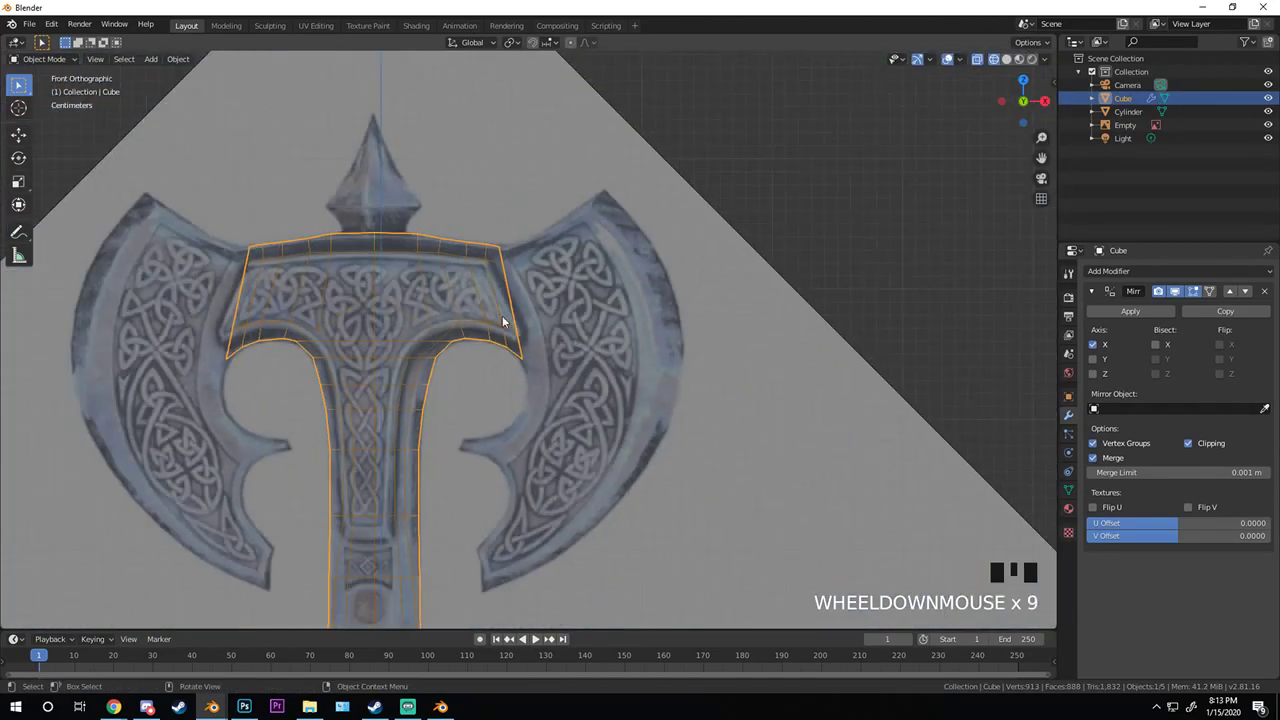
pyautogui.press('Tab')
pyautogui.scroll(3, 594, 388)
pyautogui.press('b')
pyautogui.moveTo(507, 197); pyautogui.dragTo(507, 198)
pyautogui.press('c')
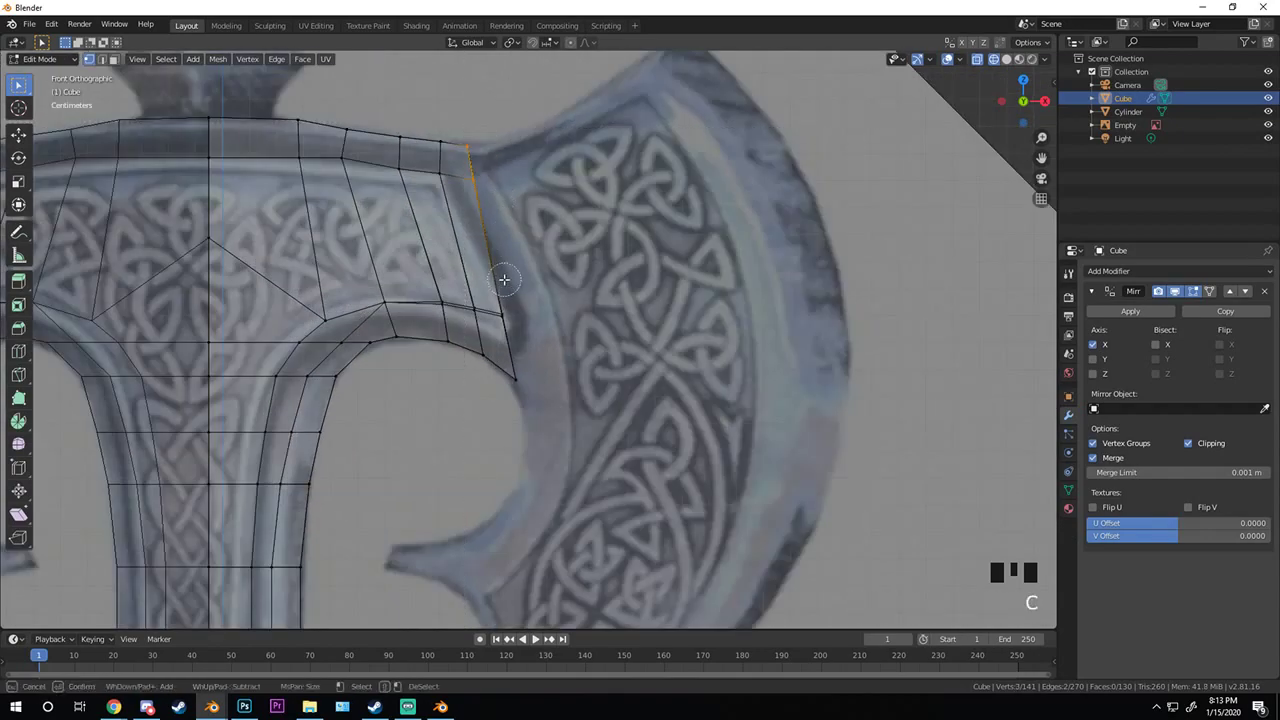
pyautogui.keyDown('shift'); pyautogui.moveTo(512, 350); pyautogui.dragTo(509, 403, button='middle'); pyautogui.keyUp('shift')
pyautogui.scroll(3, 495, 360)
pyautogui.scroll(-4, 495, 360)
pyautogui.press('Tab')
pyautogui.press('KP_1')
pyautogui.scroll(-2, 394, 459)
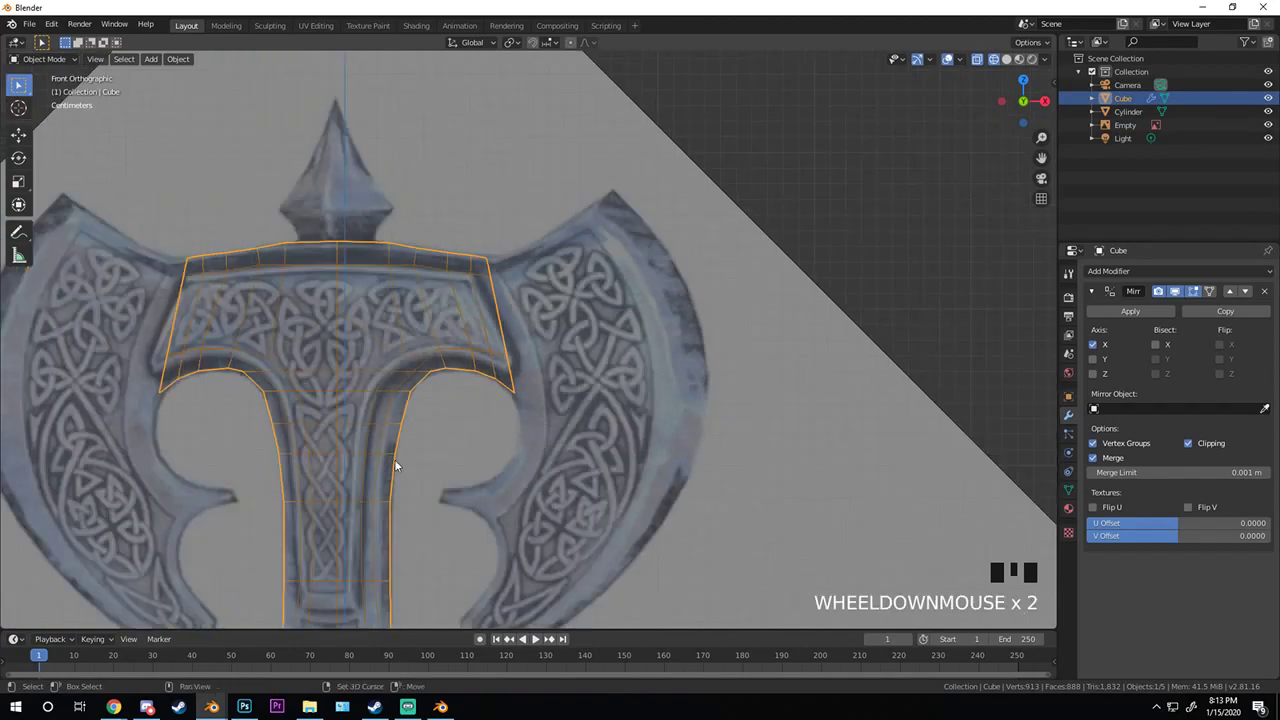
# - Duplicate the axe body in place and move the copy into a new collection named Collection 2
pyautogui.hotkey('shift', 'd')
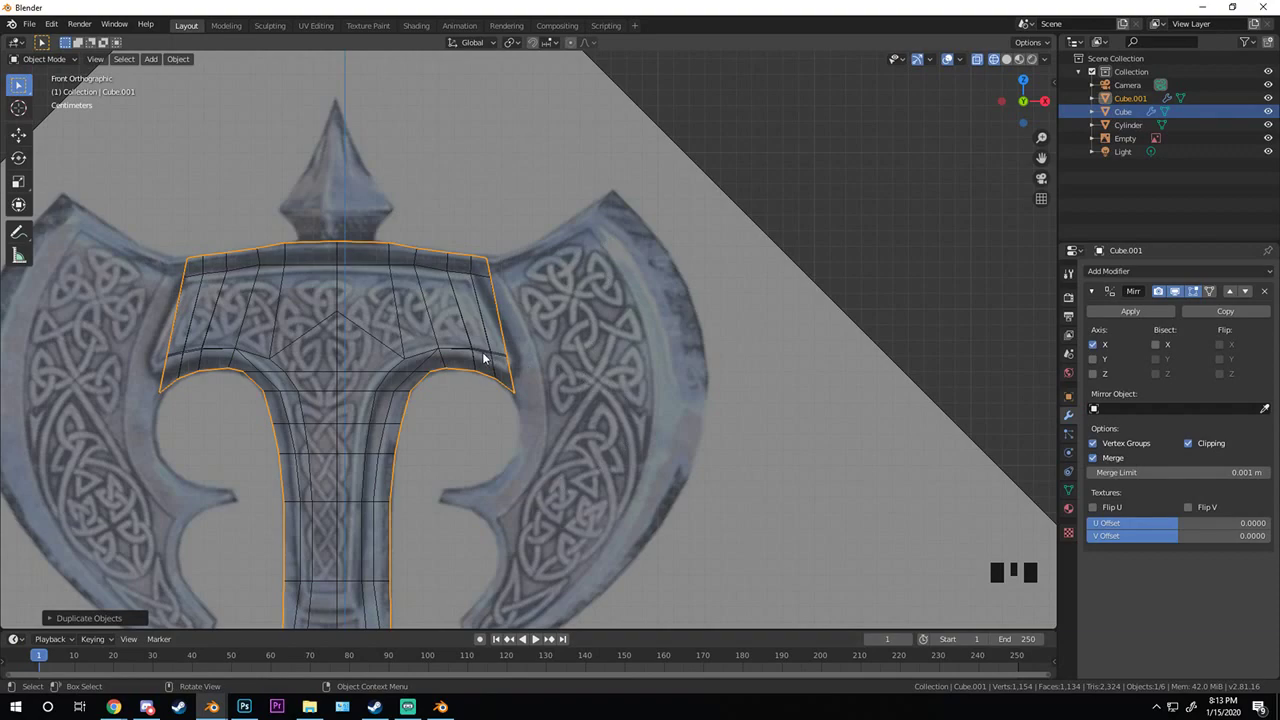
pyautogui.press('m')
pyautogui.click(441, 384)
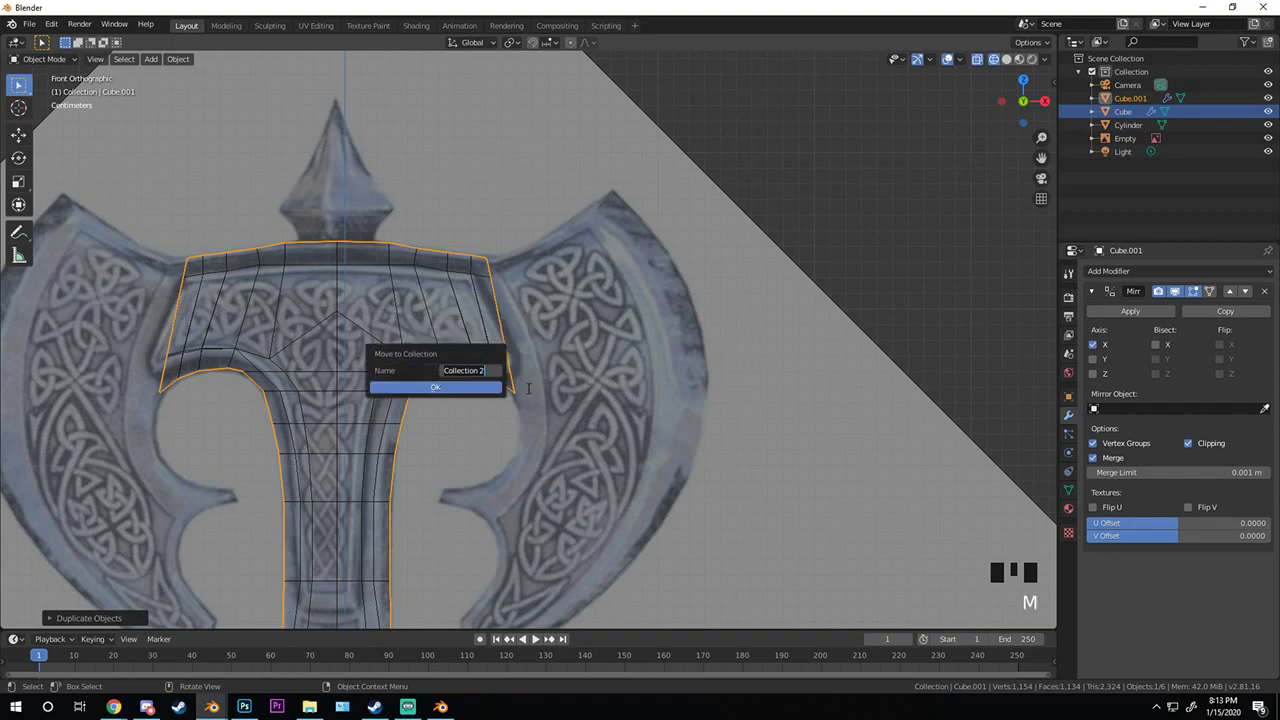
pyautogui.click(423, 394)
# - Hide Collection 2 with the backup copy and reselect the original axe body
pyautogui.press('1')
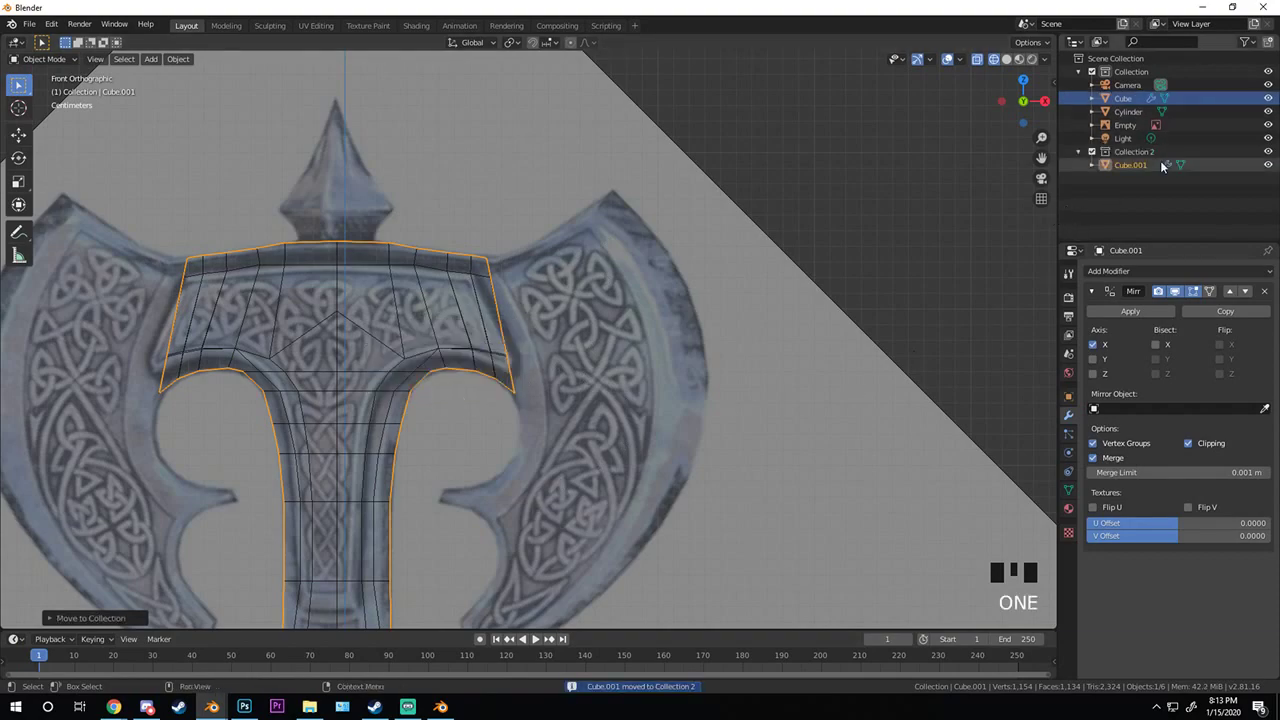
pyautogui.click(1269, 152)
pyautogui.doubleClick(503, 315)
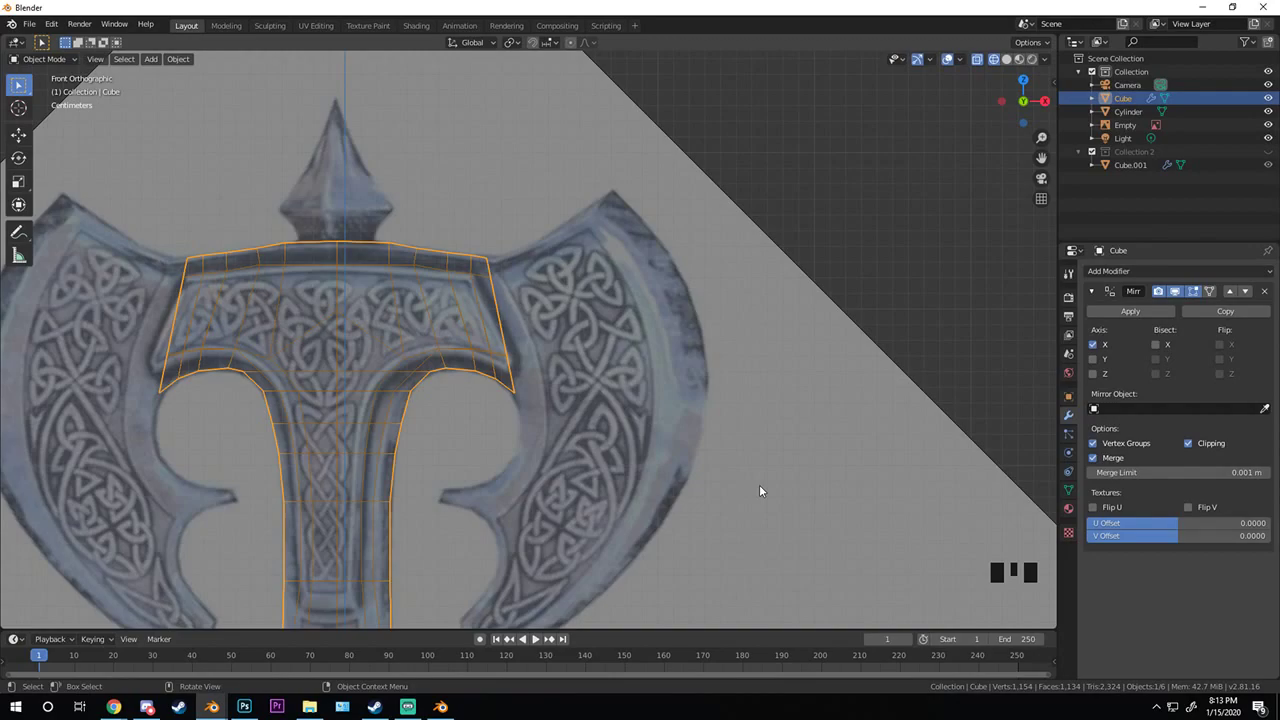
# - Extrude the six vertices of the crossbar's outer end outward and upward over the upper part of the blade
pyautogui.scroll(3, 560, 413)
pyautogui.scroll(-4, 536, 323)
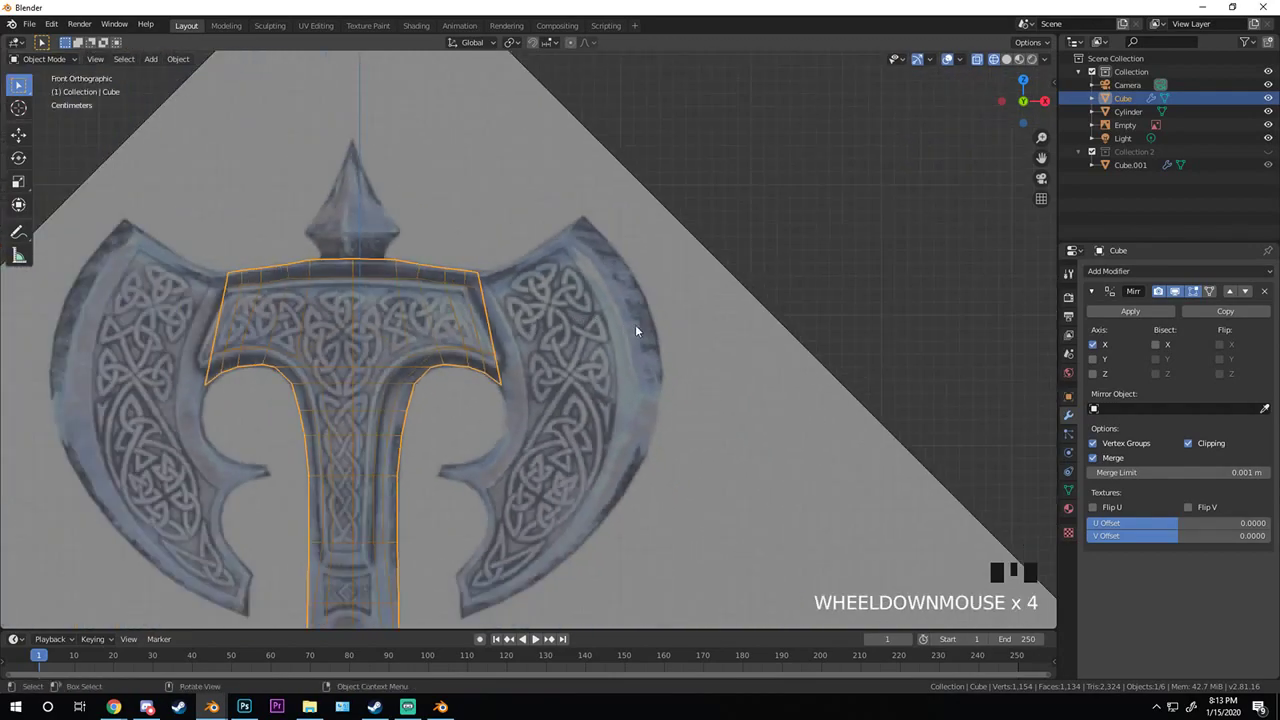
pyautogui.scroll(4, 593, 328)
pyautogui.scroll(-3, 518, 327)
pyautogui.keyDown('shift'); pyautogui.scroll(2, 512, 251); pyautogui.keyUp('shift')
pyautogui.scroll(3, 508, 245)
pyautogui.press('Tab')
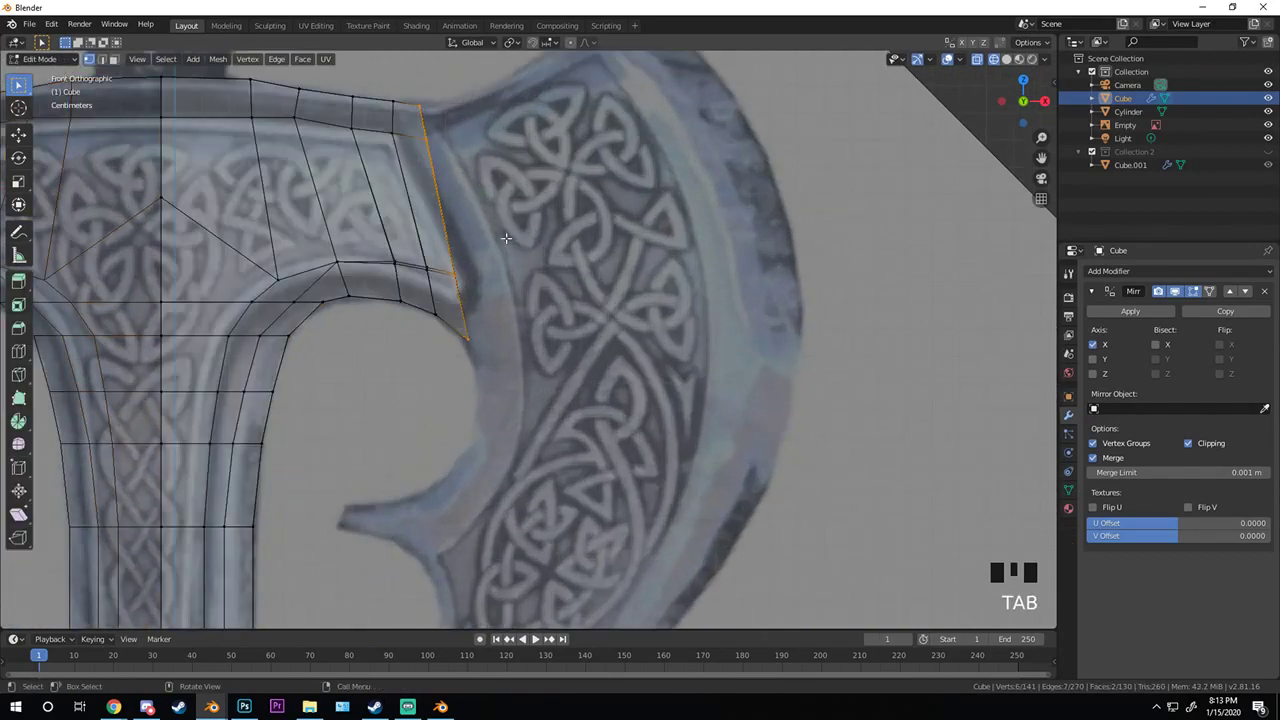
pyautogui.keyDown('shift'); pyautogui.moveTo(506, 238); pyautogui.dragTo(518, 310, button='middle'); pyautogui.keyUp('shift')
pyautogui.press('b')
pyautogui.moveTo(452, 200)
pyautogui.mouseDown()
pyautogui.moveTo(425, 170)
pyautogui.moveTo(501, 446)
pyautogui.mouseUp()
pyautogui.press('c')
pyautogui.rightClick(501, 446)
pyautogui.press('b')
pyautogui.moveTo(468, 398); pyautogui.dragTo(502, 462)
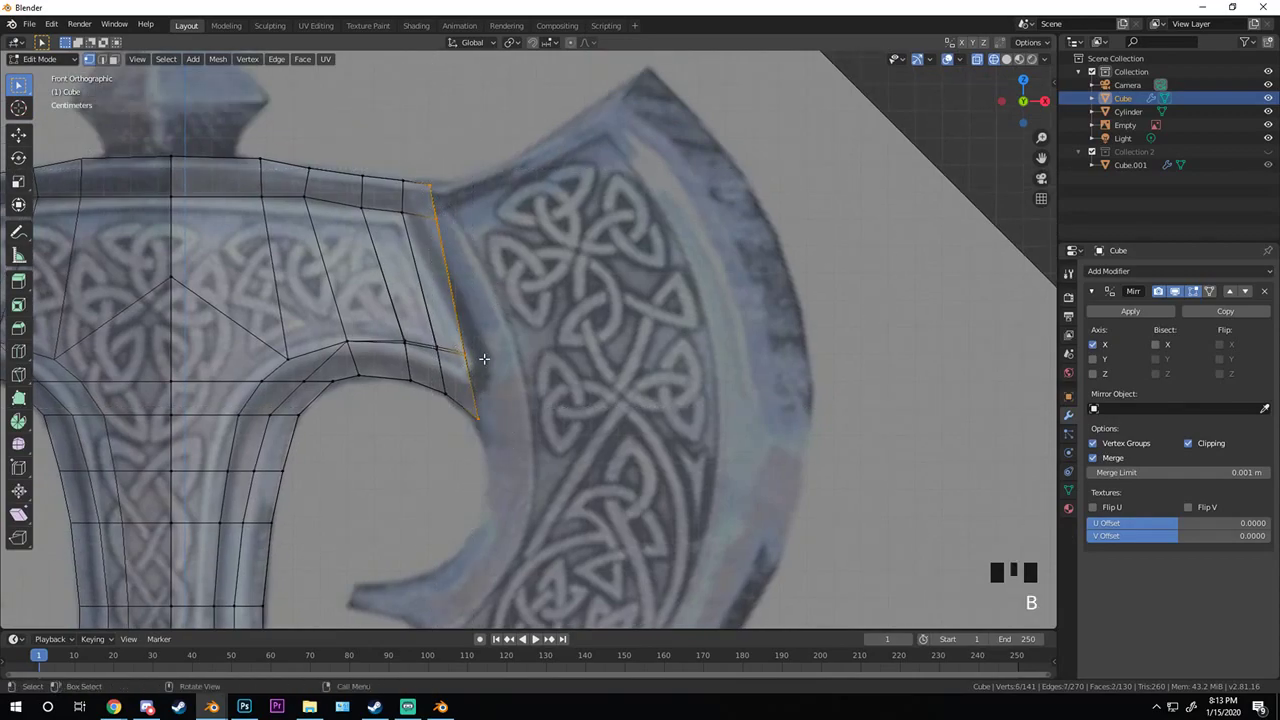
pyautogui.press('e')
pyautogui.click(712, 255)
pyautogui.press('g')
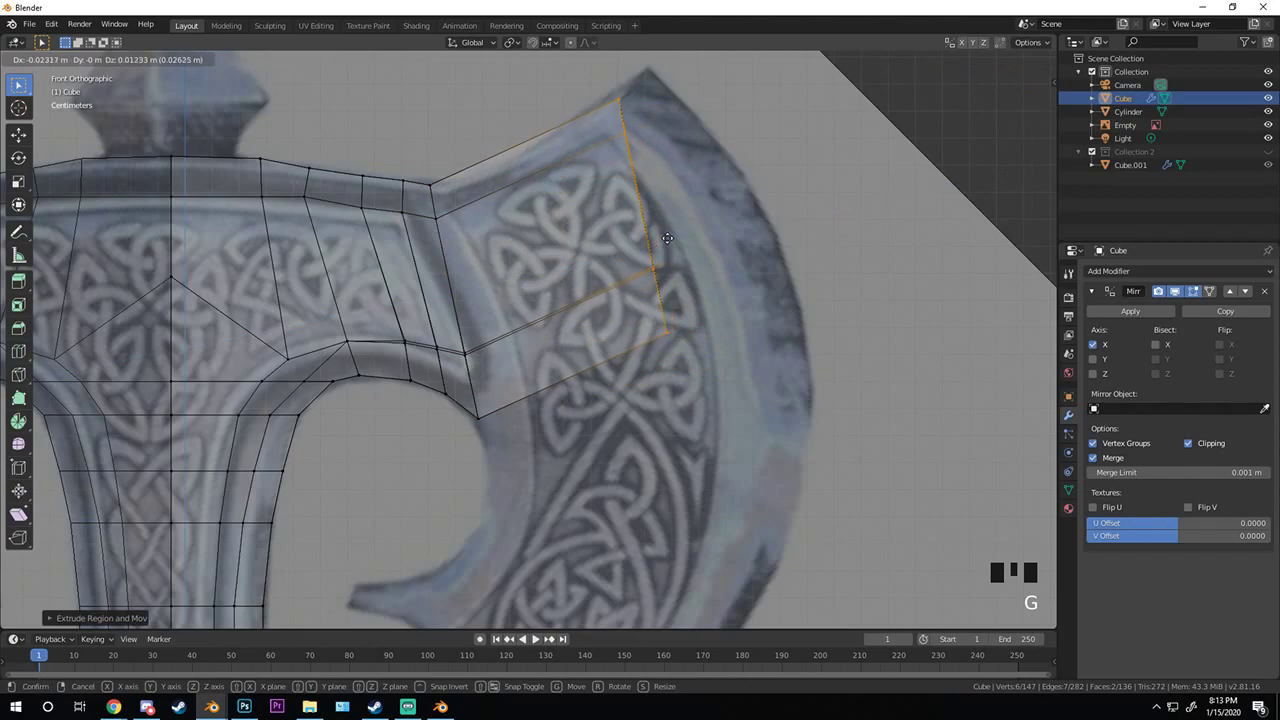
pyautogui.click(667, 237)
# - Select the two centre-ridge vertices at the extrusion's end and move them to the blade's upper tip in the front view
pyautogui.moveTo(667, 237); pyautogui.dragTo(669, 281, button='middle')
pyautogui.scroll(-2, 669, 281)
pyautogui.click(621, 326)
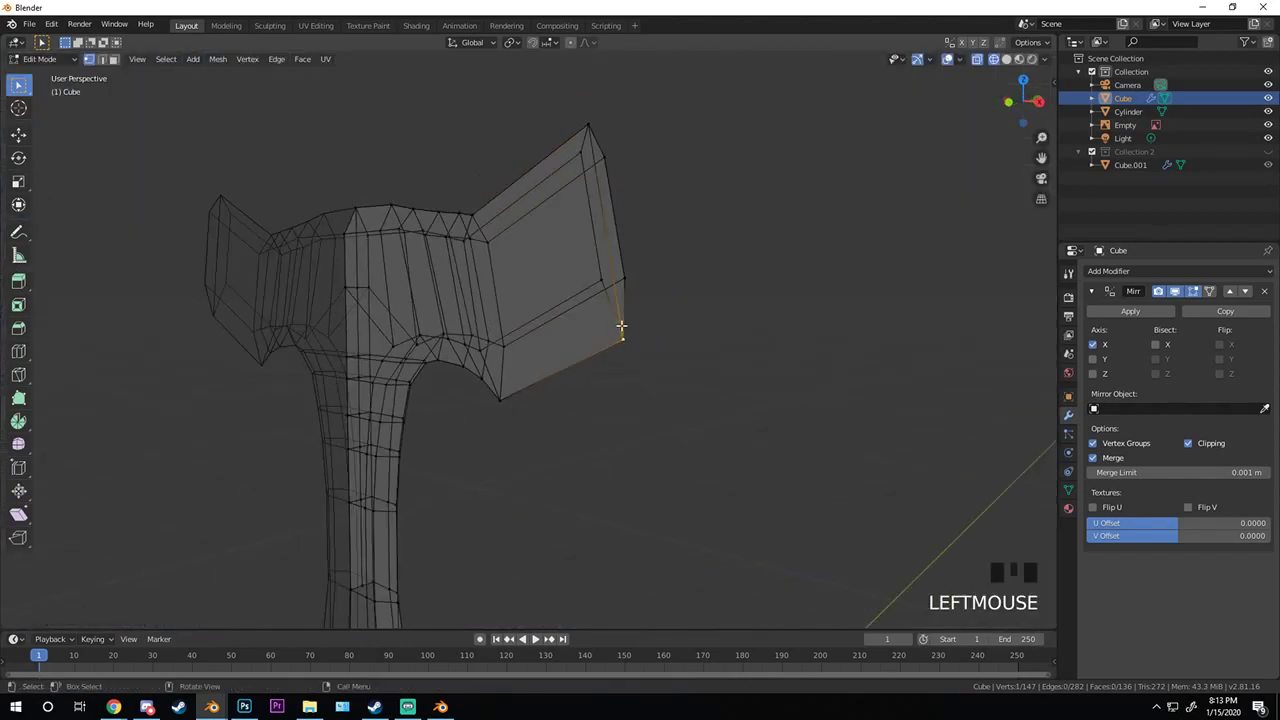
pyautogui.keyDown('shift'); pyautogui.click(592, 133); pyautogui.keyUp('shift')
pyautogui.press('KP_1')
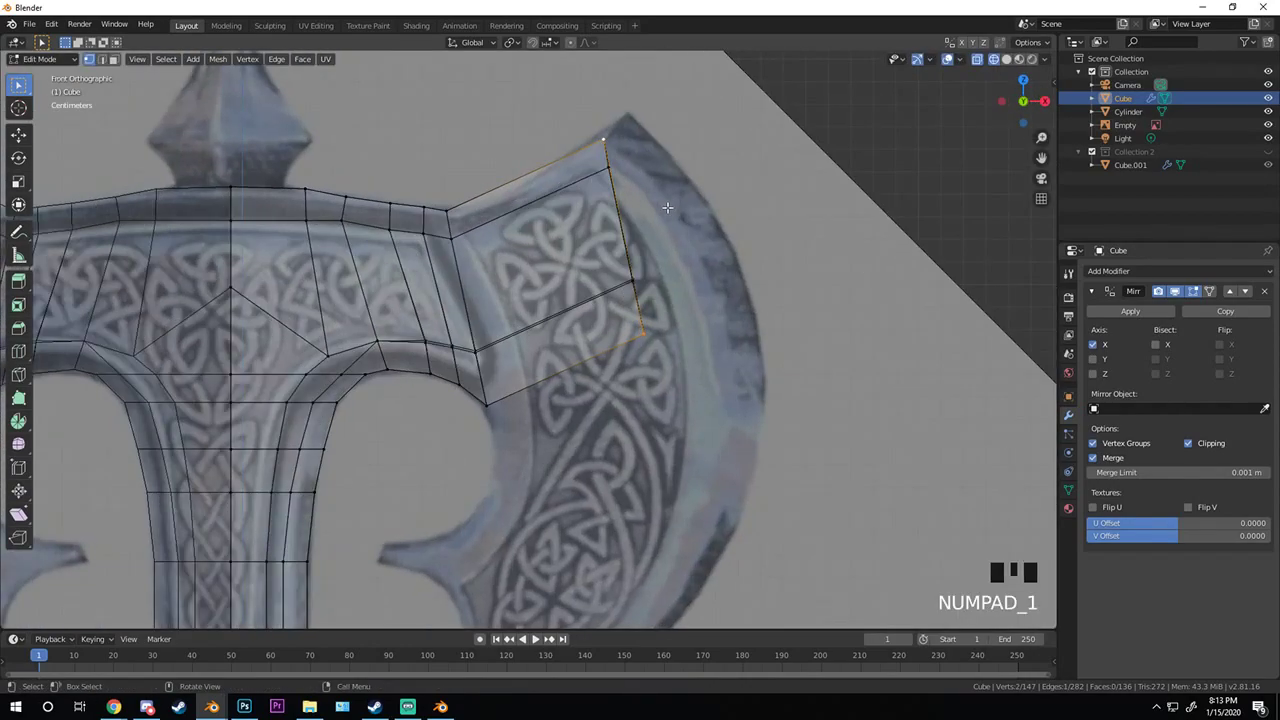
pyautogui.scroll(2, 667, 207)
pyautogui.press('g')
pyautogui.rightClick(614, 313)
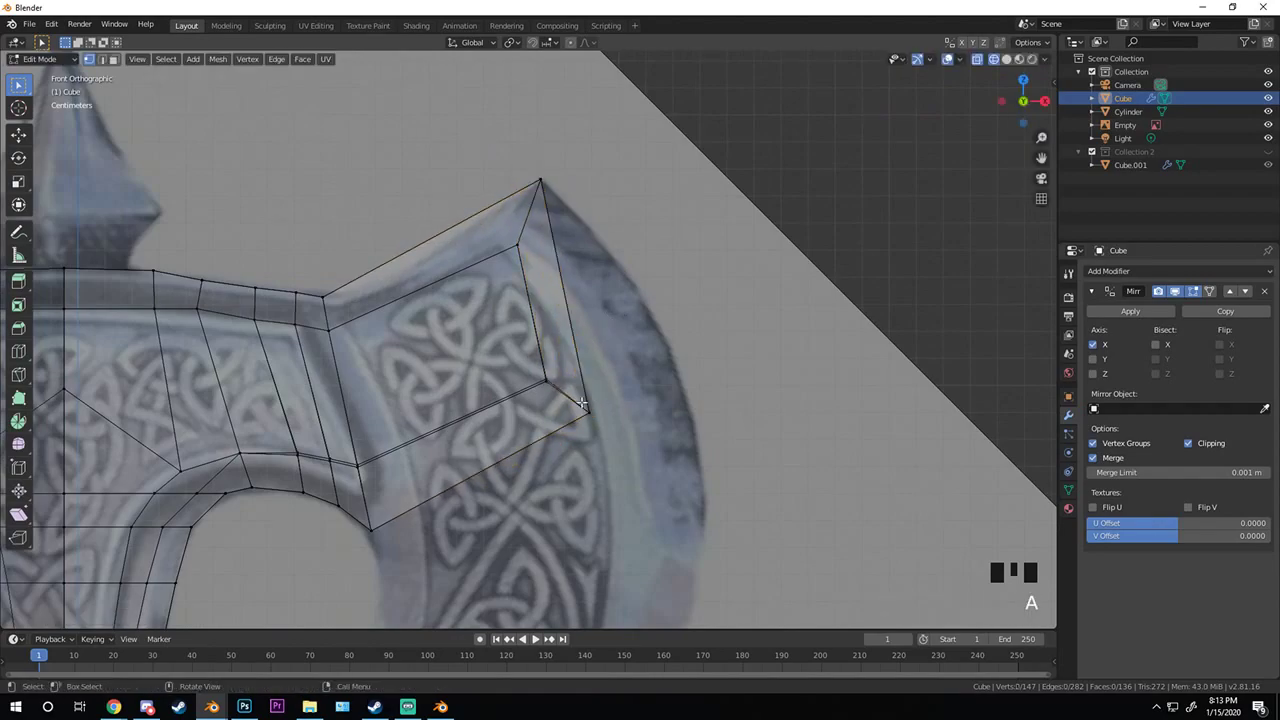
# - Move the extrusion's lower centre-ridge vertex to the blade's outer cutting edge and the lower inner vertex pair outward to the bevel line
pyautogui.click(588, 410)
pyautogui.press('g')
pyautogui.click(672, 385)
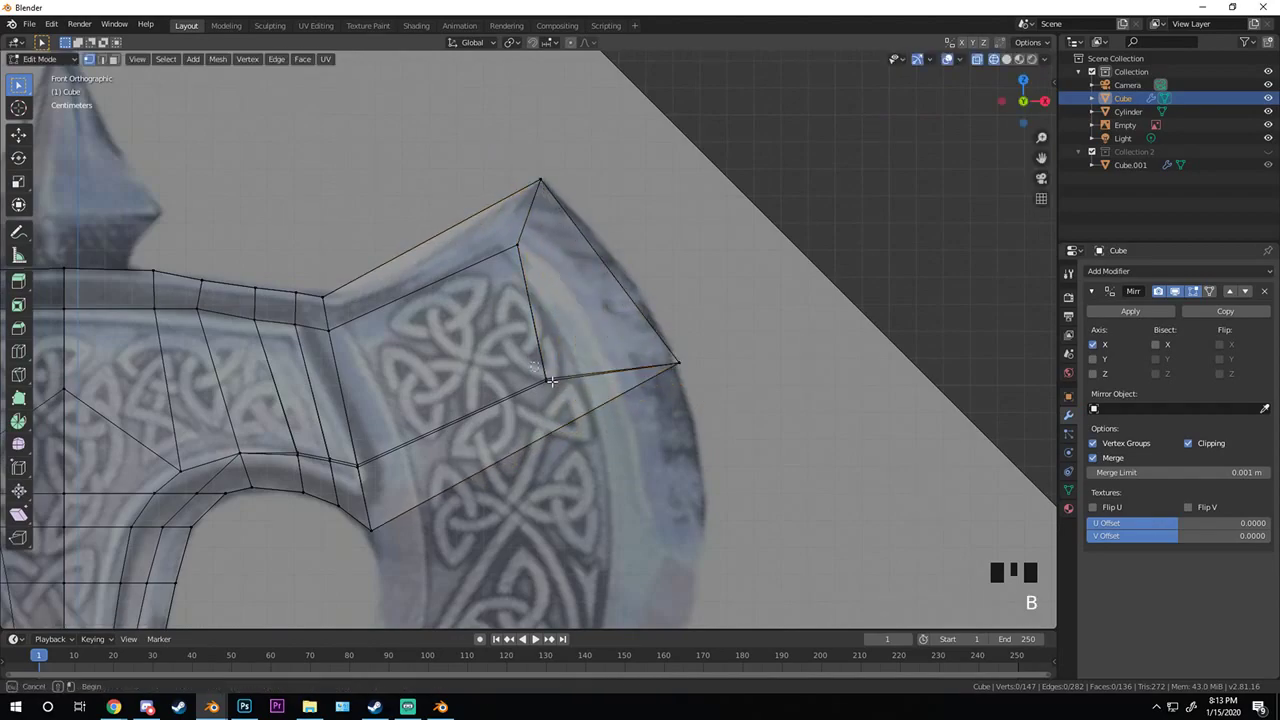
pyautogui.press('g')
pyautogui.click(612, 367)
pyautogui.scroll(-4, 612, 367)
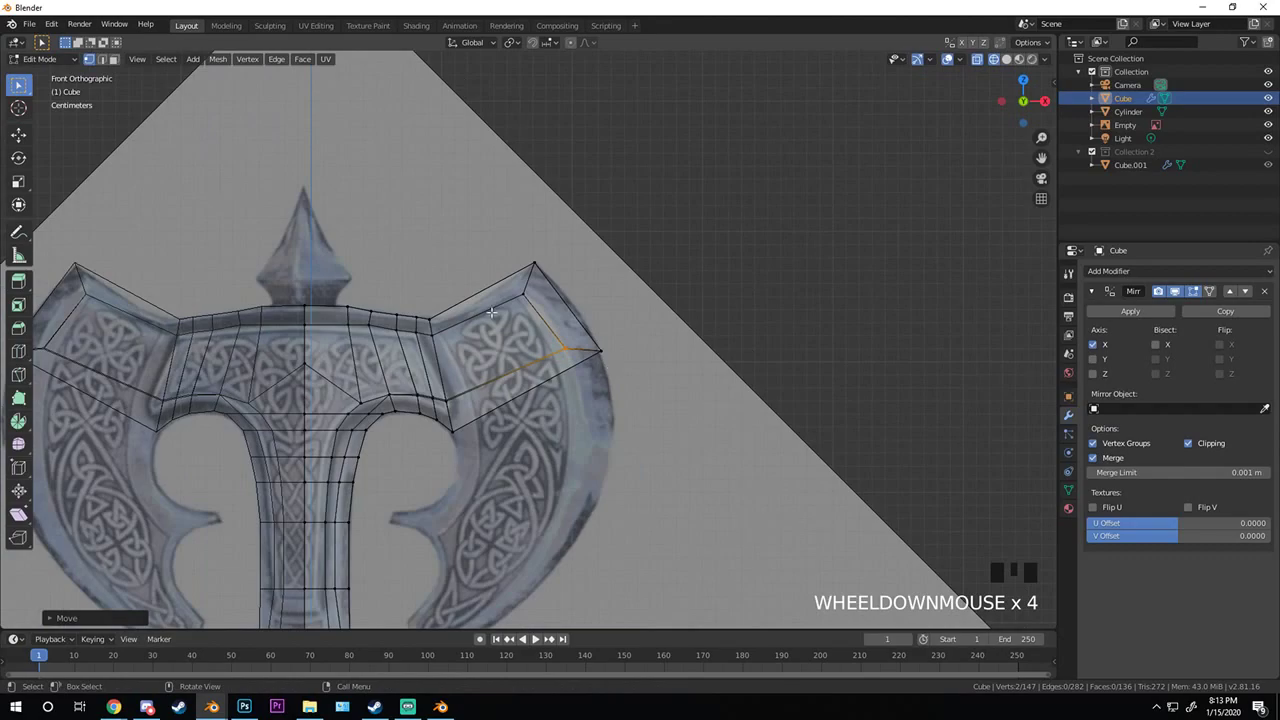
pyautogui.scroll(4, 491, 312)
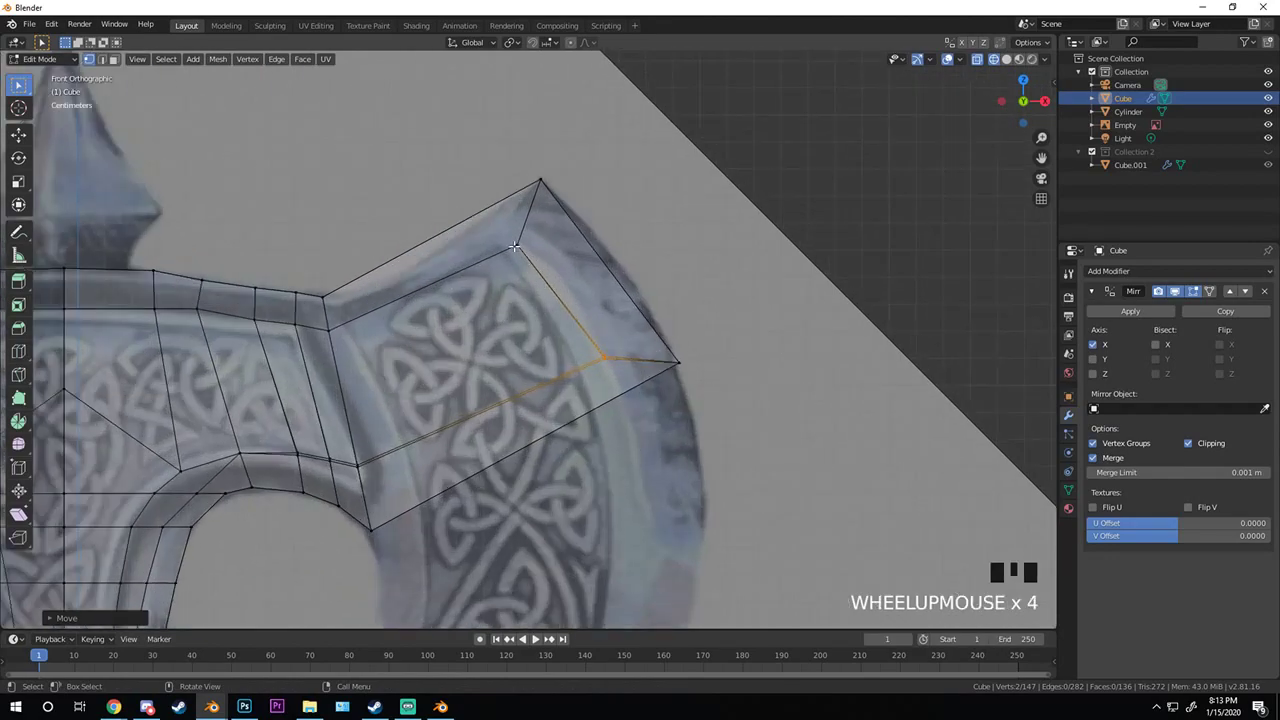
# - Add a lengthwise edge loop through the blade extrusion, moving its outer vertex onto the cutting edge and its inner vertex pair to the bevel line
pyautogui.press('a')
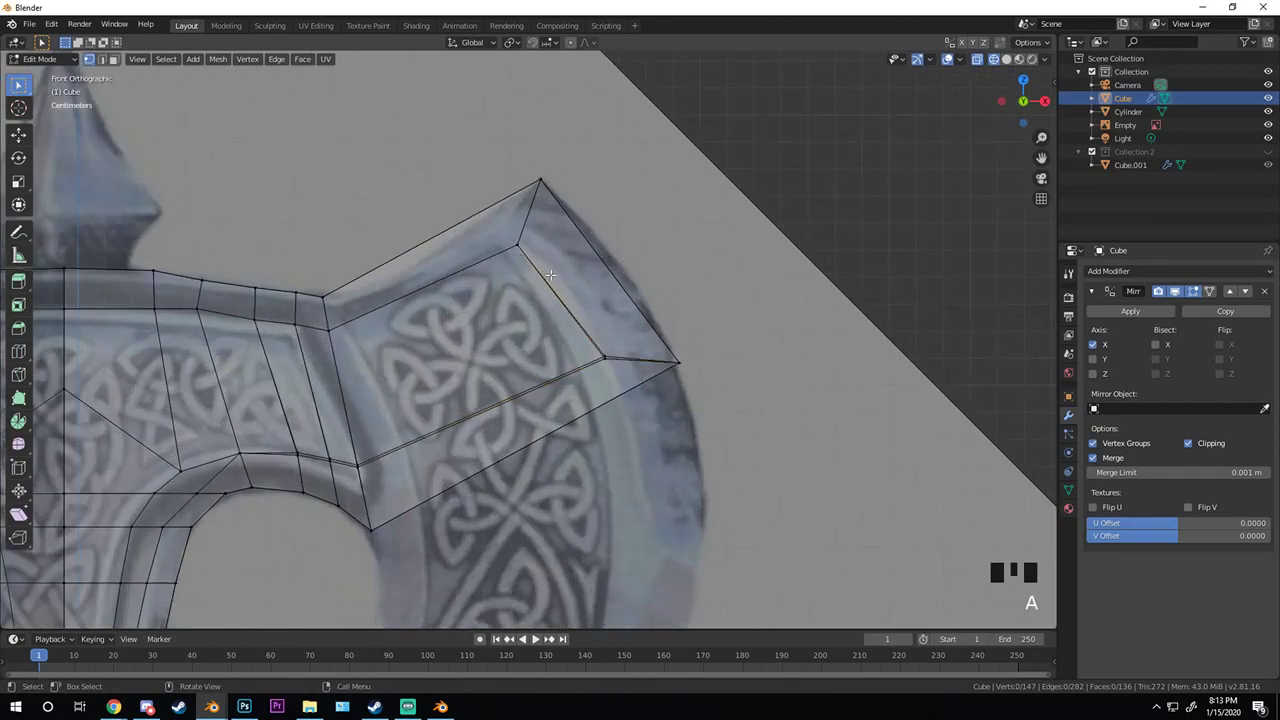
pyautogui.scroll(3, 550, 274)
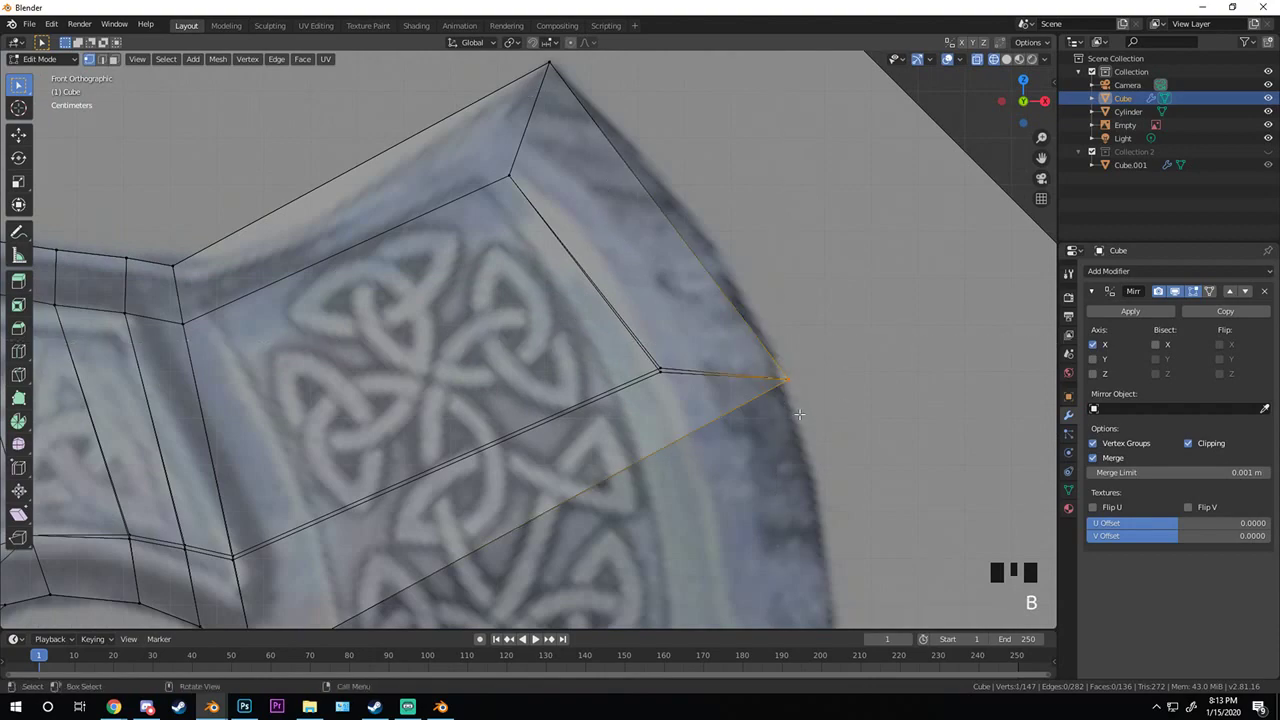
pyautogui.hotkey('ctrl', 'r')
pyautogui.click(752, 343)
pyautogui.rightClick(662, 205)
pyautogui.press('b')
pyautogui.moveTo(662, 205); pyautogui.dragTo(572, 286)
pyautogui.press('g')
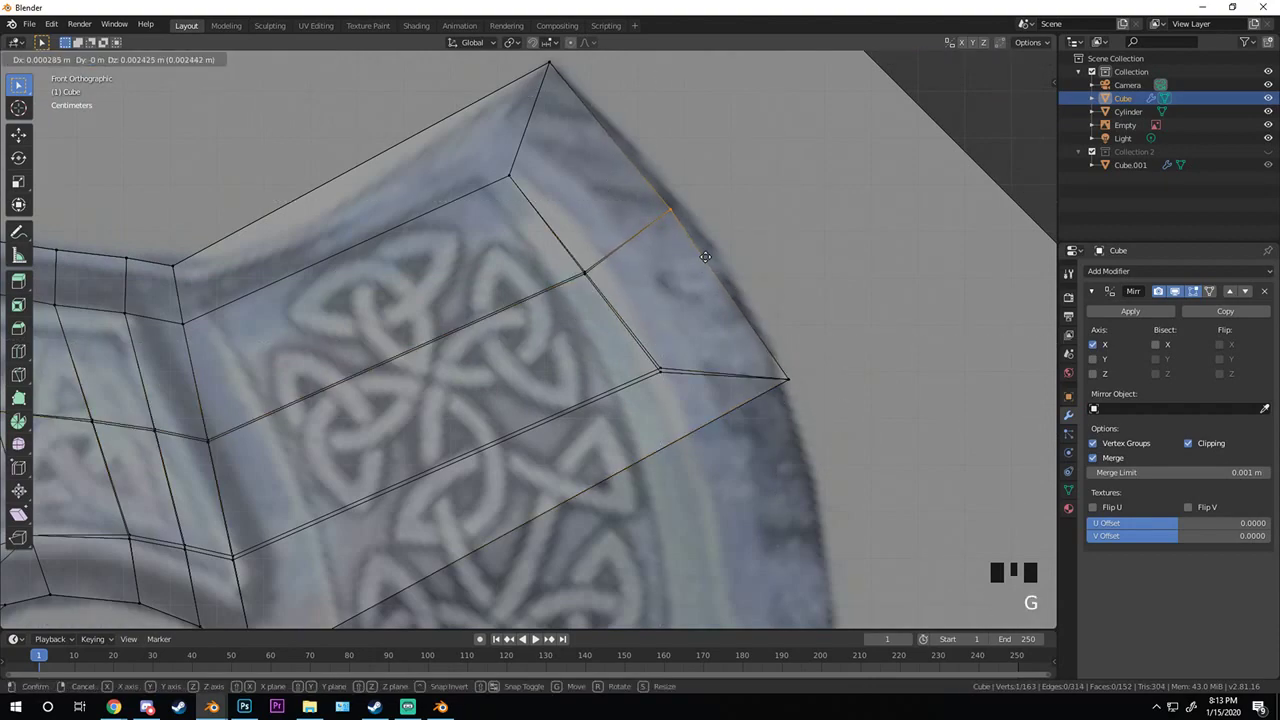
pyautogui.click(638, 273)
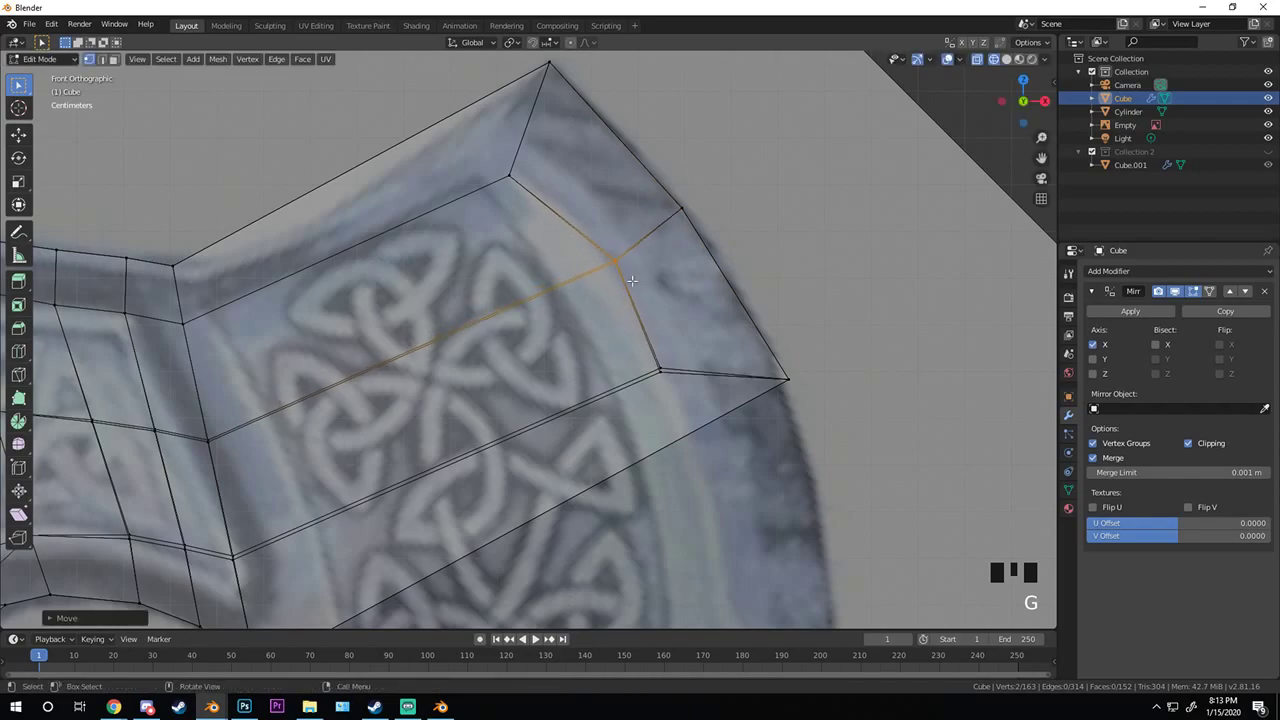
# - Examine the underside of the blade extrusion and its join with the crossbar from several angles in solid shading
pyautogui.scroll(-5, 400, 320)
pyautogui.keyDown('shift'); pyautogui.moveTo(400, 320); pyautogui.dragTo(385, 344, button='middle'); pyautogui.keyUp('shift')
pyautogui.scroll(3, 385, 344)
pyautogui.click(350, 371)
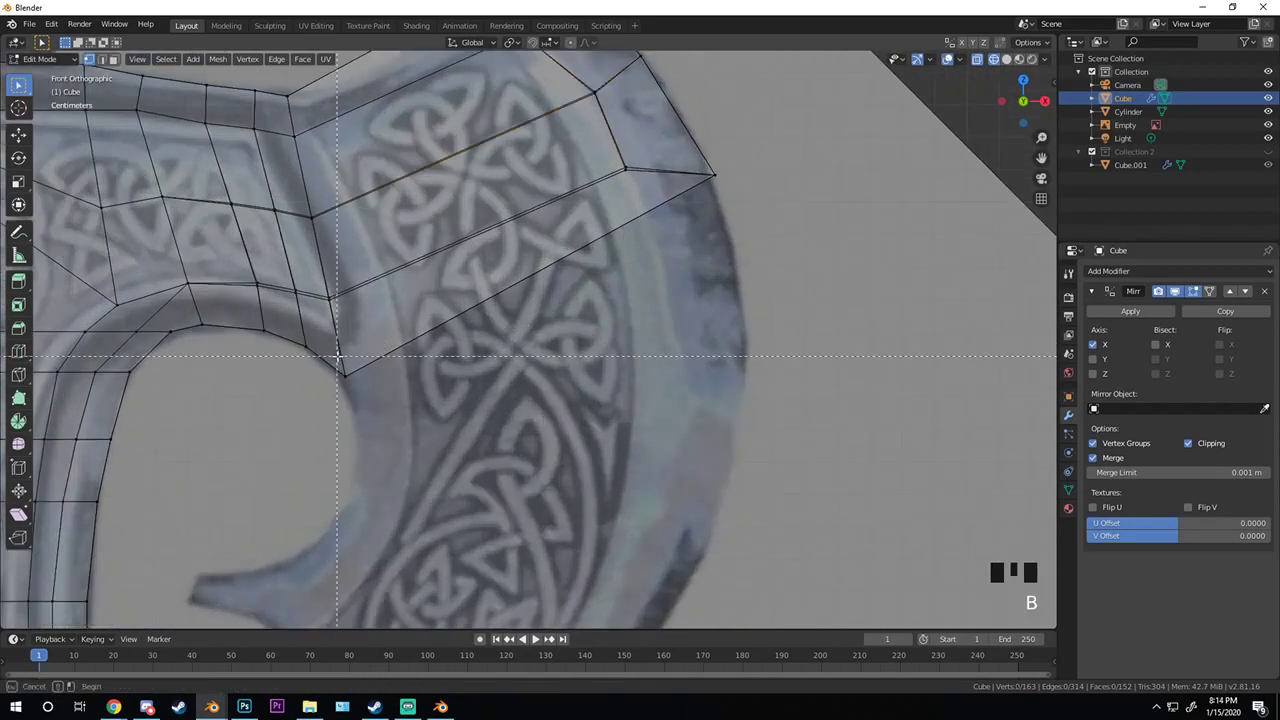
pyautogui.press('b')
pyautogui.press('b')
pyautogui.moveTo(458, 383); pyautogui.dragTo(534, 394, button='middle')
pyautogui.scroll(-2, 677, 374)
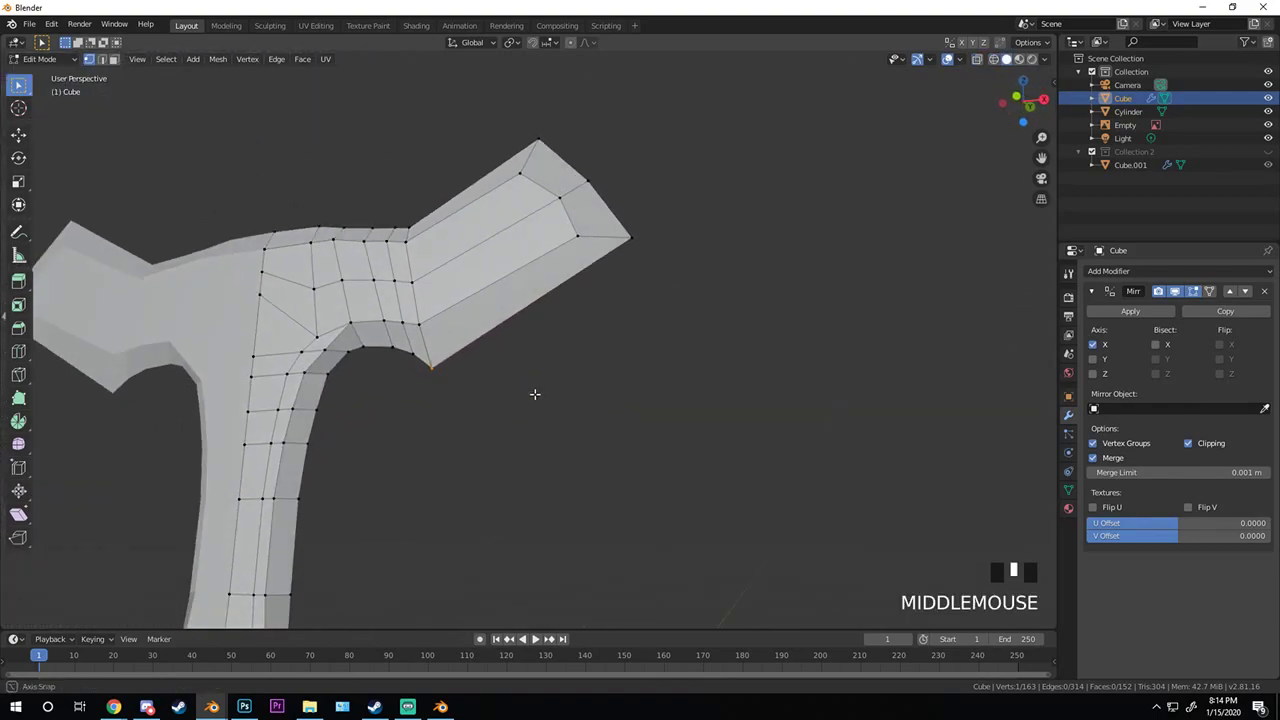
pyautogui.scroll(1, 517, 357)
pyautogui.press('4')
pyautogui.click(539, 316)
pyautogui.moveTo(539, 316); pyautogui.dragTo(369, 323, button='middle')
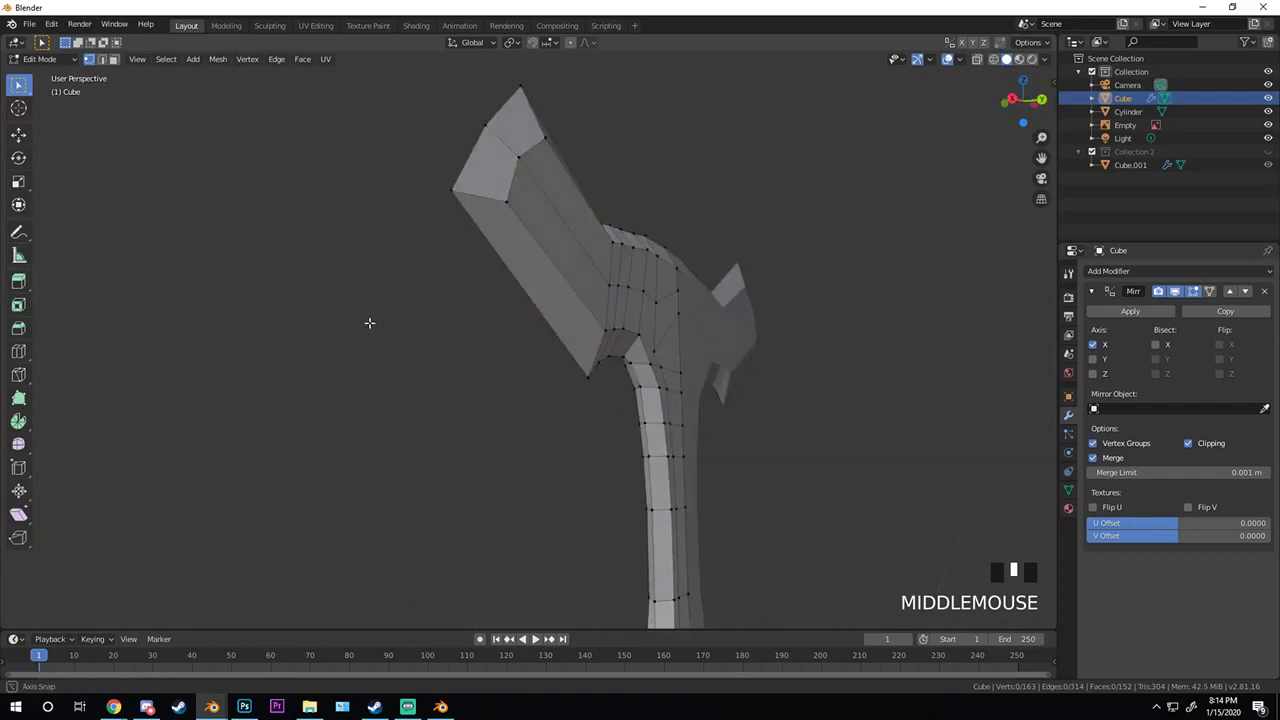
pyautogui.scroll(2, 460, 312)
pyautogui.moveTo(511, 306); pyautogui.dragTo(712, 321, button='middle')
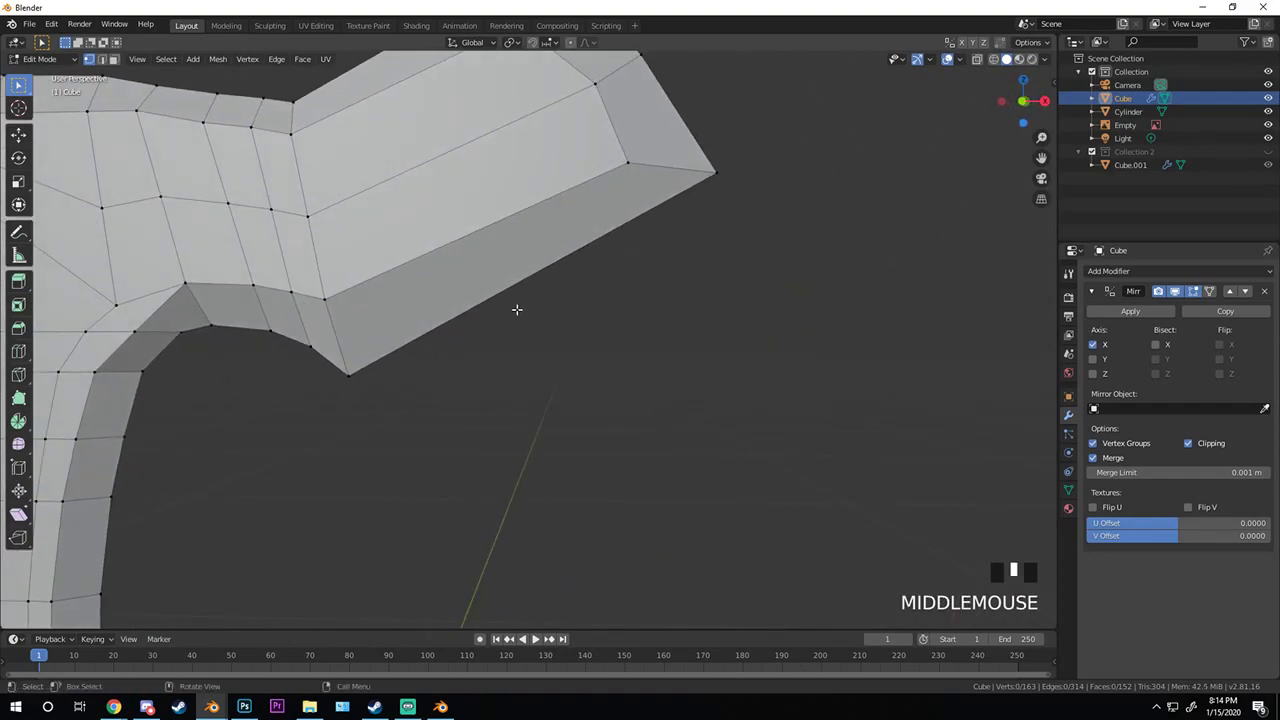
# - Delete the two faces on the underside of the blade extrusion
pyautogui.press('3')
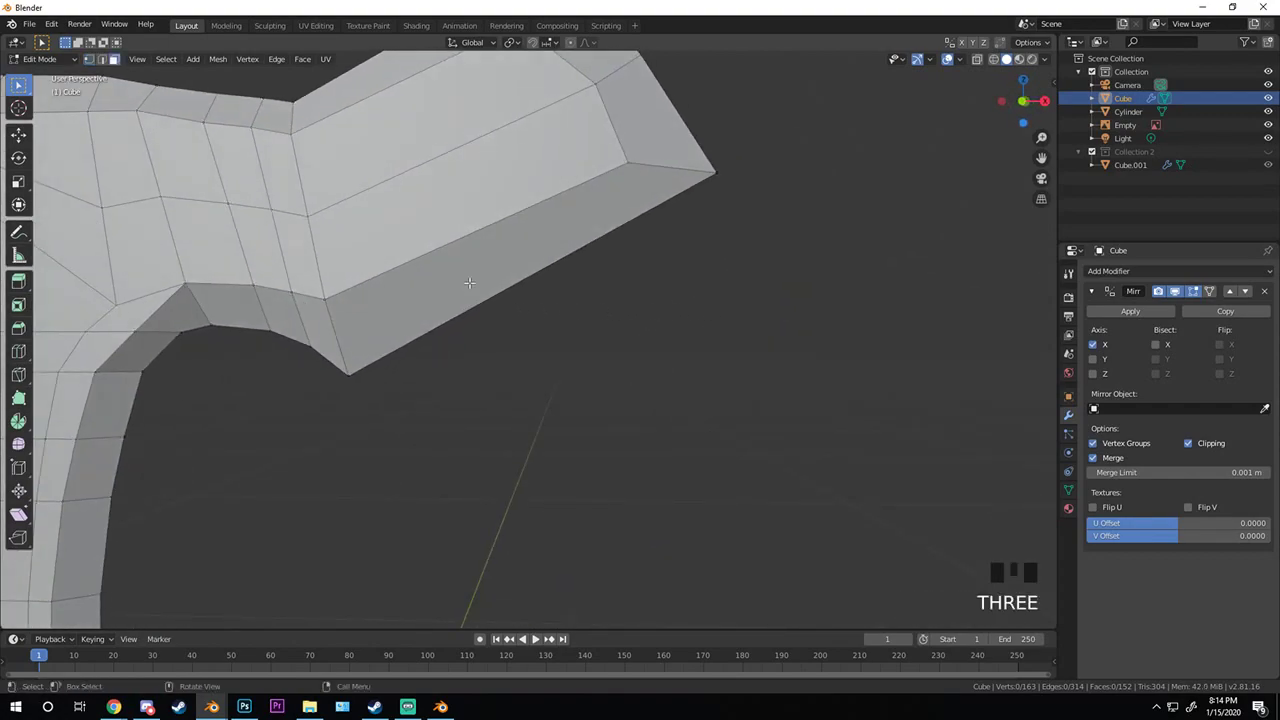
pyautogui.click(460, 285)
pyautogui.moveTo(460, 285); pyautogui.dragTo(689, 280, button='middle')
pyautogui.keyDown('shift'); pyautogui.click(519, 227); pyautogui.keyUp('shift')
pyautogui.press('x')
pyautogui.click(506, 275)
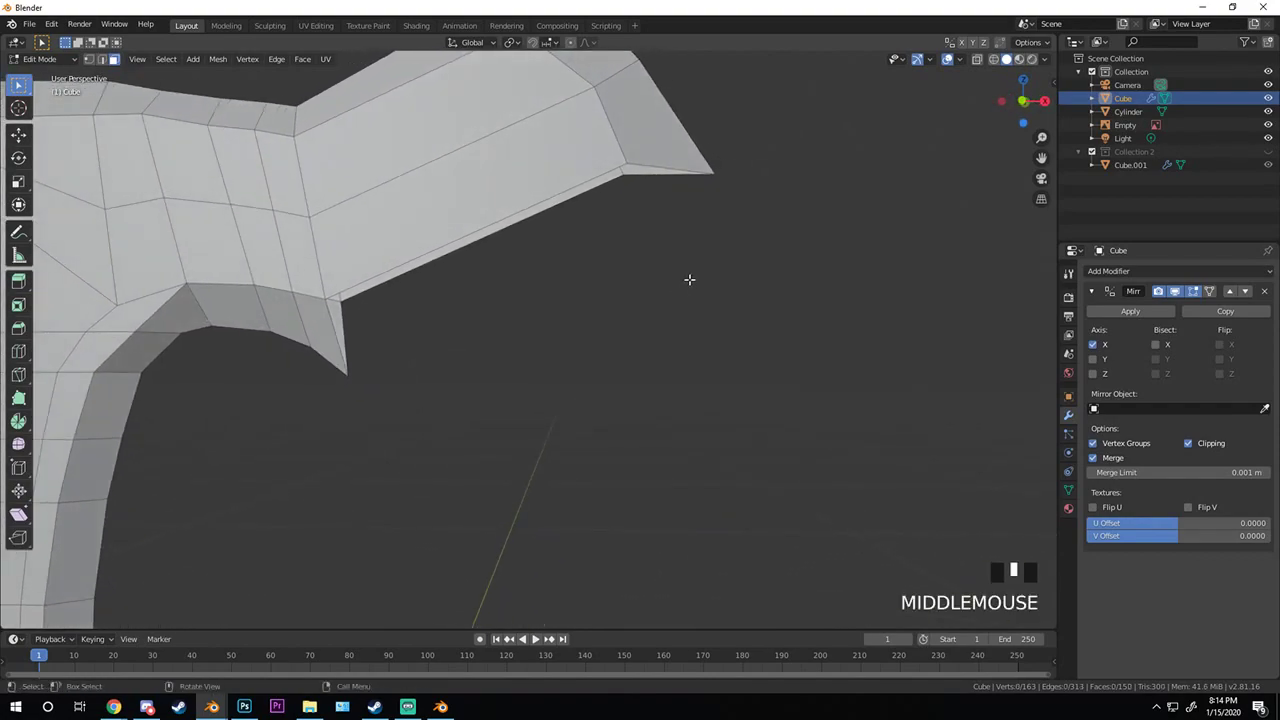
# - Extrude the three lower vertices at the blade's outer end downward along the cutting edge in the front view
pyautogui.press('KP_1')
pyautogui.hotkey('alt', 'z')
pyautogui.keyDown('shift'); pyautogui.moveTo(352, 310); pyautogui.dragTo(354, 354, button='middle'); pyautogui.keyUp('shift')
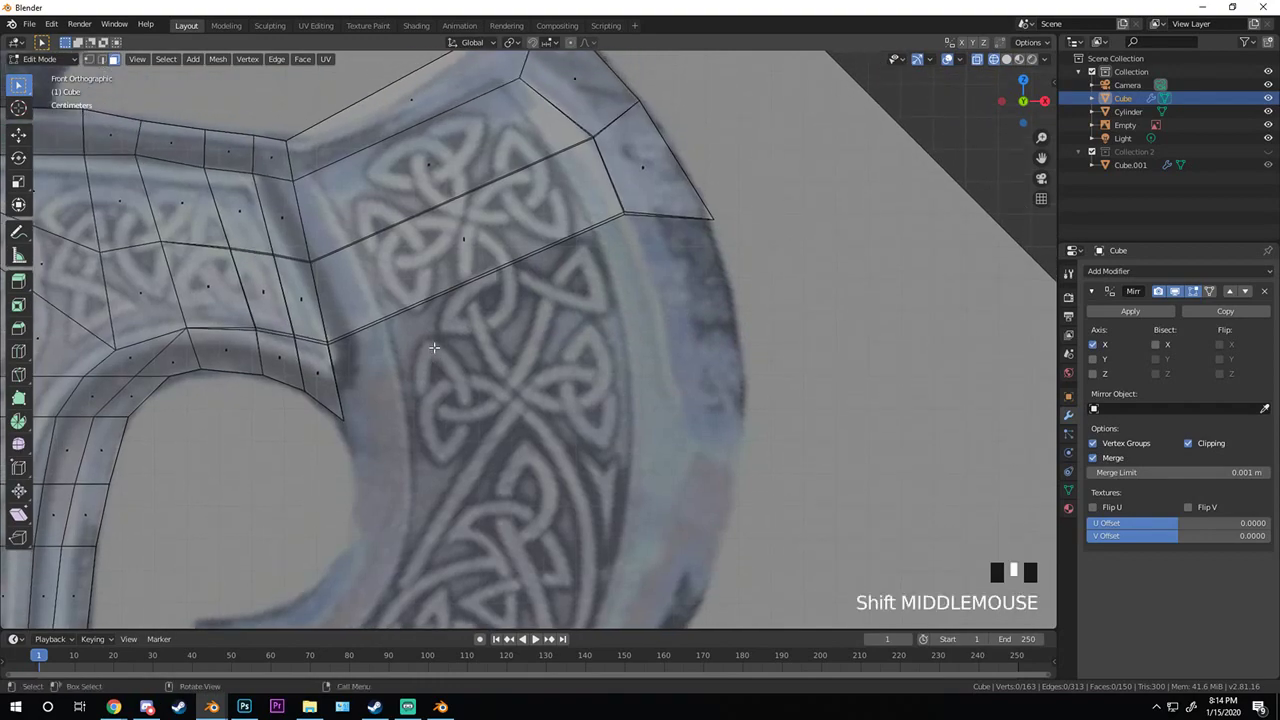
pyautogui.press('1')
pyautogui.click(624, 213)
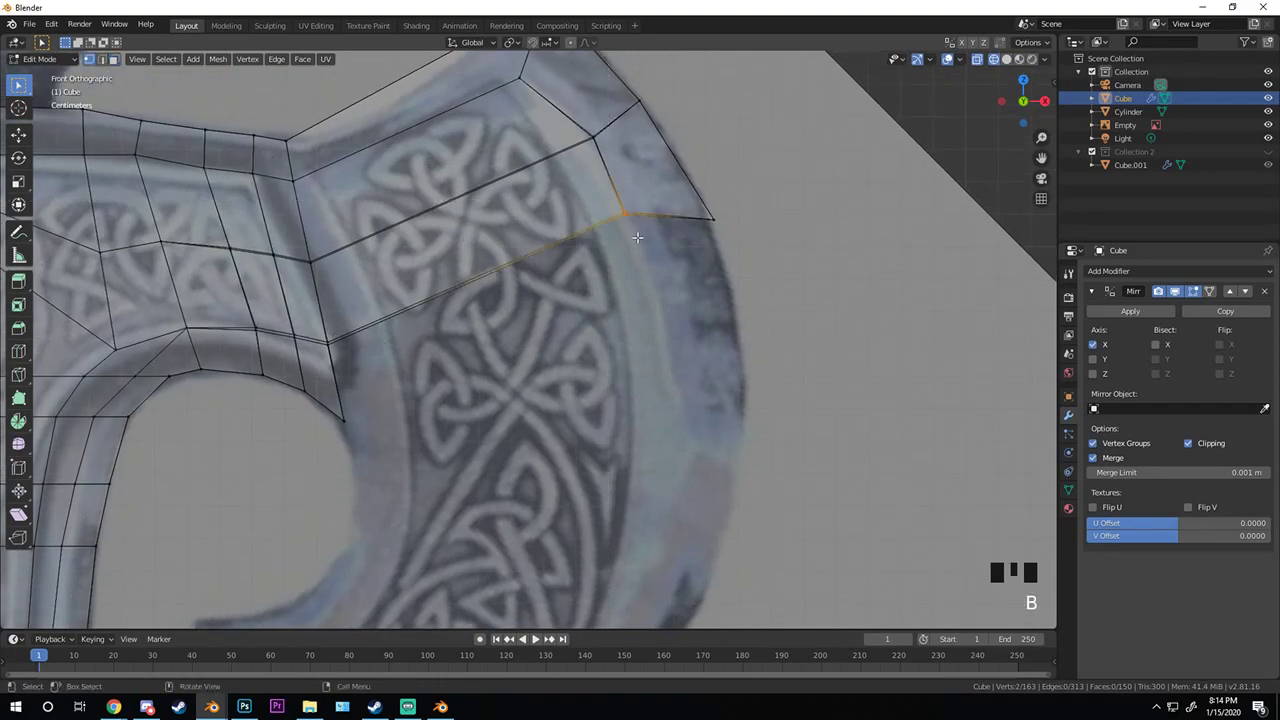
pyautogui.press('e')
pyautogui.rightClick(670, 310)
pyautogui.hotkey('ctrl', 'z')
pyautogui.press('e')
pyautogui.click(831, 377)
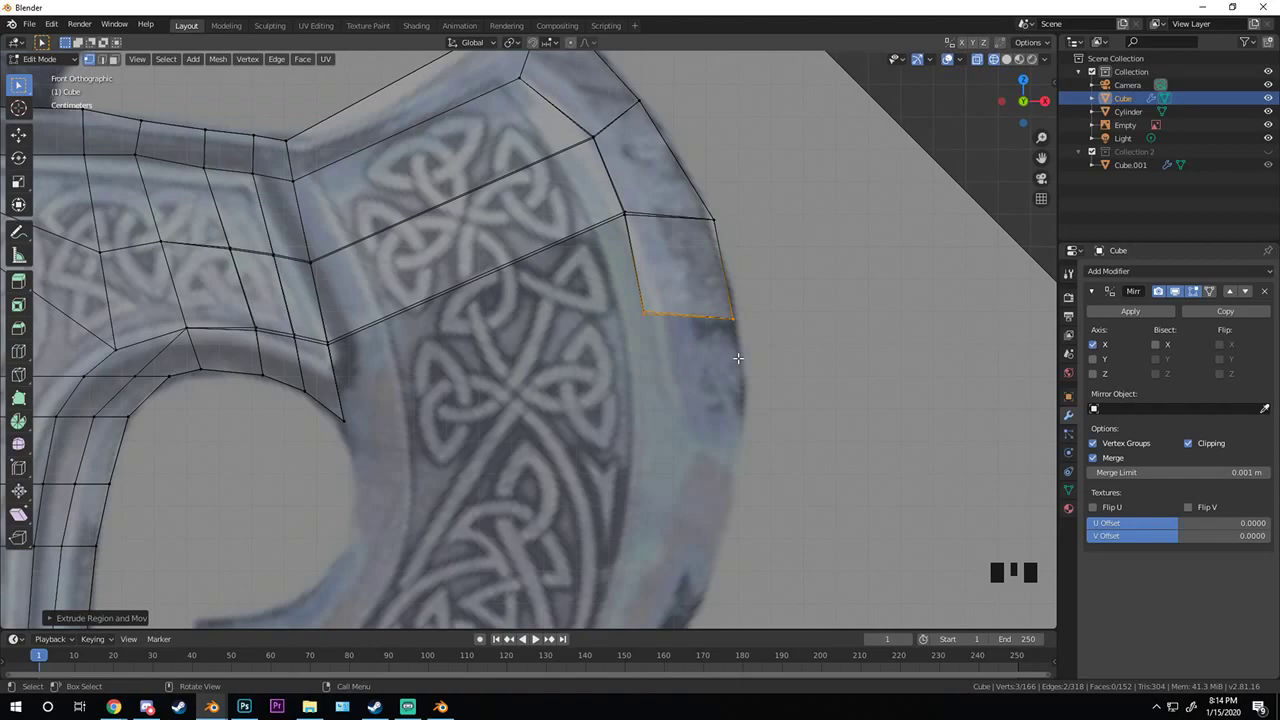
# - Move the lower inner vertex pair of the new cutting-edge strip outward to the bevel line
pyautogui.scroll(2, 715, 360)
pyautogui.keyDown('shift'); pyautogui.moveTo(715, 360); pyautogui.dragTo(615, 417, button='middle'); pyautogui.keyUp('shift')
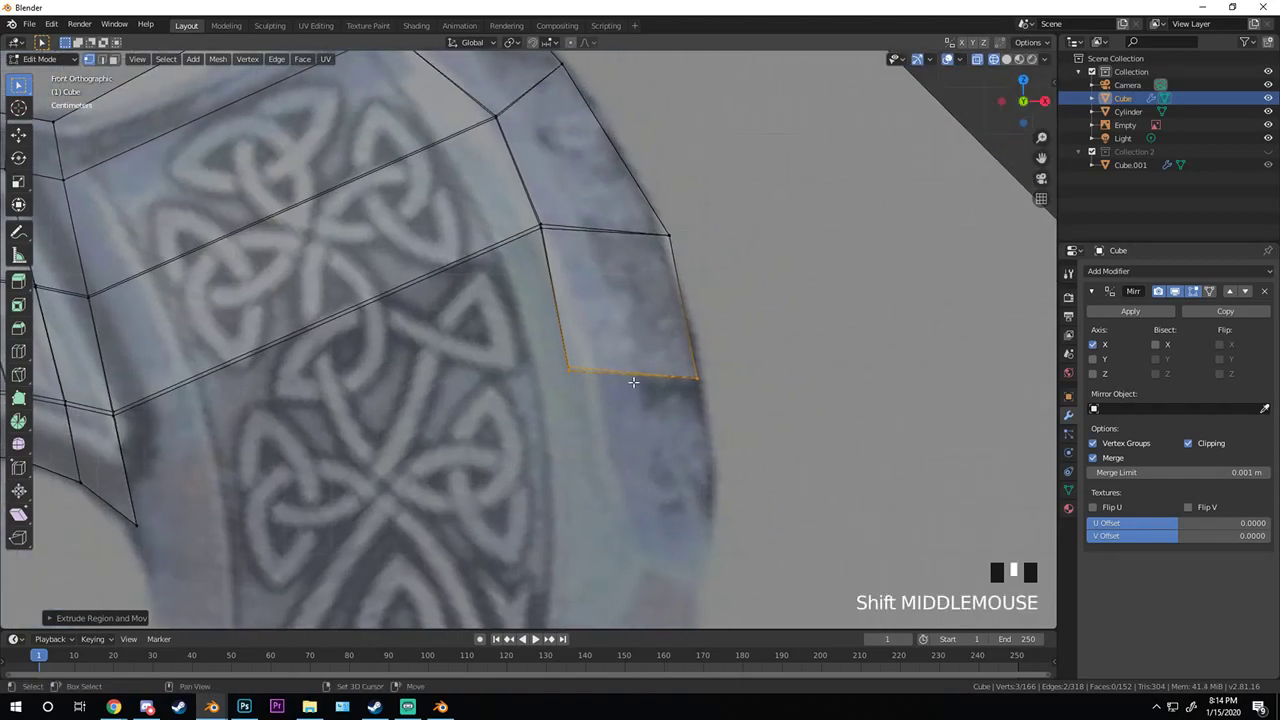
pyautogui.press('a')
pyautogui.press('b')
pyautogui.press('g')
pyautogui.click(632, 431)
pyautogui.press('a')
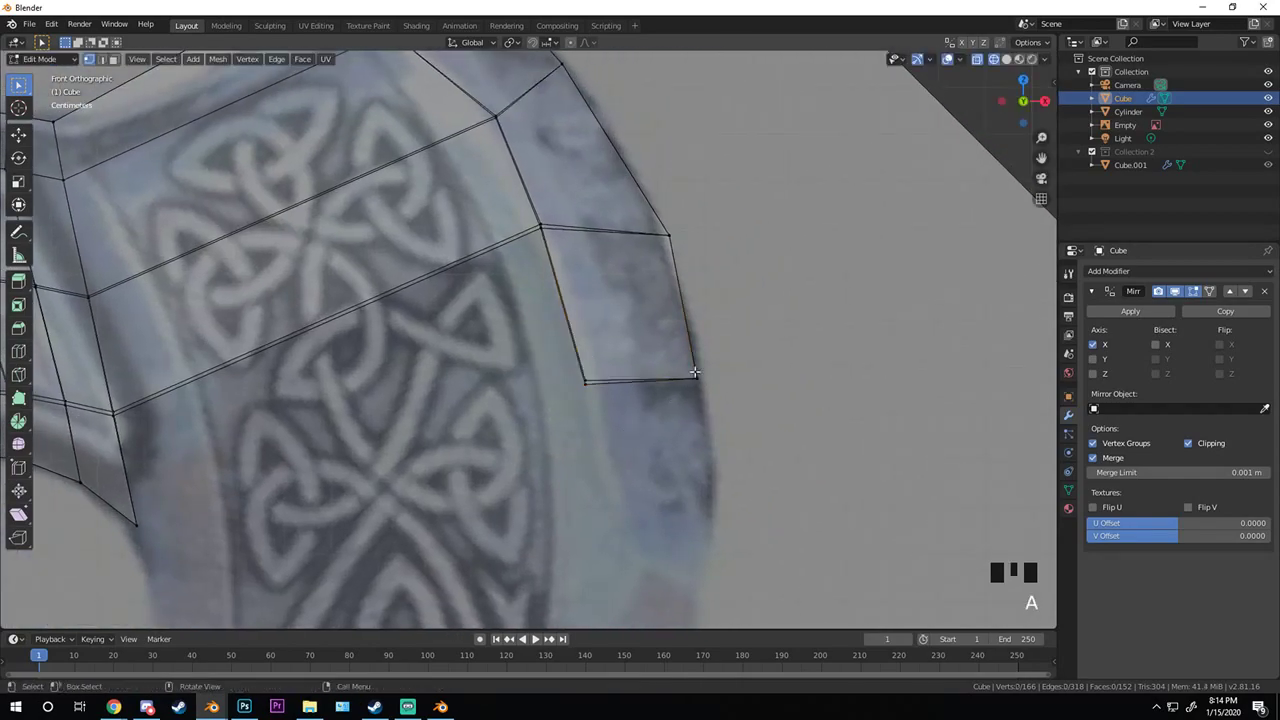
pyautogui.press('b')
# - Try to fill a face between the crossbar's lower corner and the inner edge of the cutting-edge strip
pyautogui.keyDown('shift'); pyautogui.moveTo(640, 340); pyautogui.dragTo(495, 300, button='middle'); pyautogui.keyUp('shift')
pyautogui.scroll(-3, 590, 311)
pyautogui.scroll(2, 574, 313)
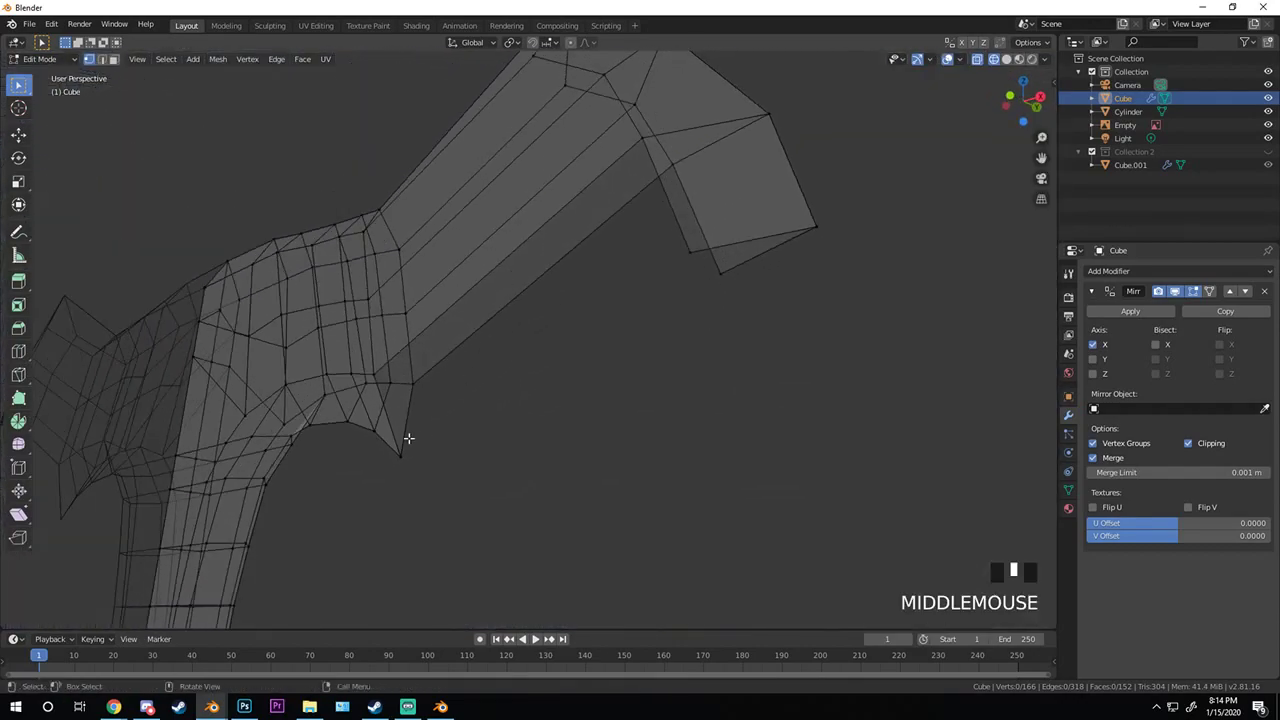
pyautogui.moveTo(409, 437); pyautogui.dragTo(600, 317, button='middle')
pyautogui.click(334, 429)
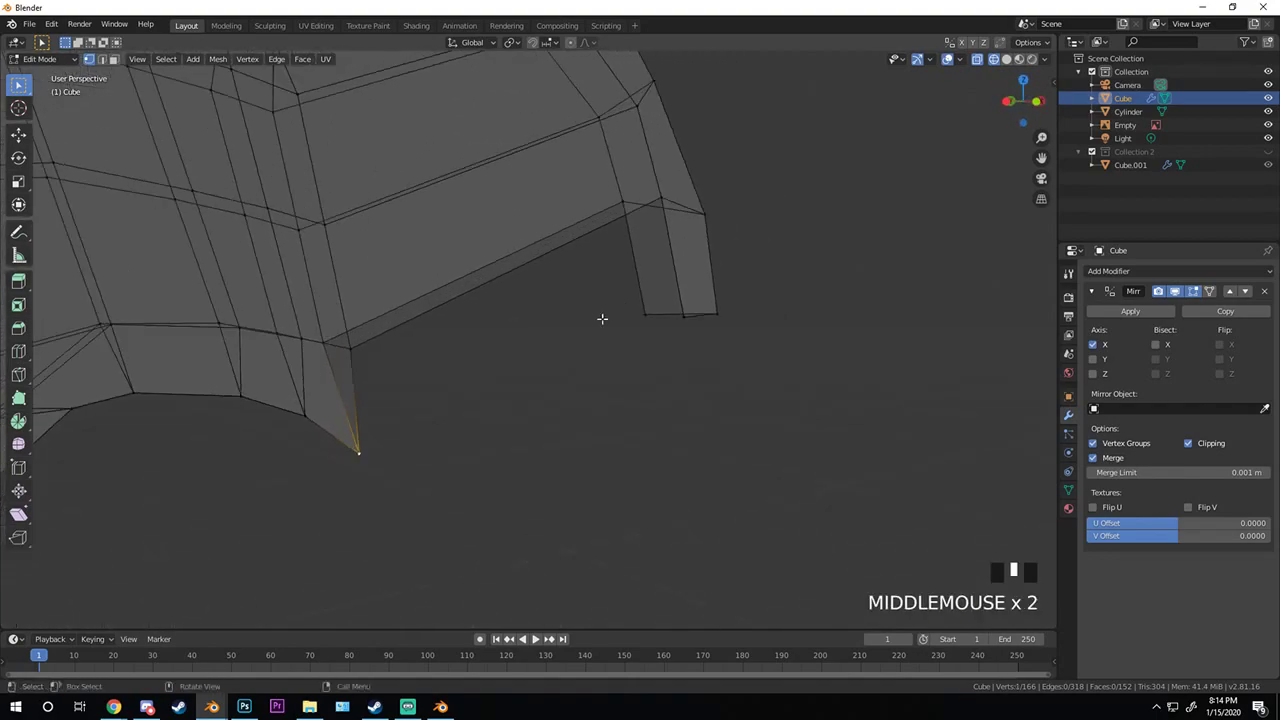
pyautogui.keyDown('shift'); pyautogui.click(323, 340); pyautogui.keyUp('shift')
pyautogui.keyDown('shift'); pyautogui.click(675, 204); pyautogui.keyUp('shift')
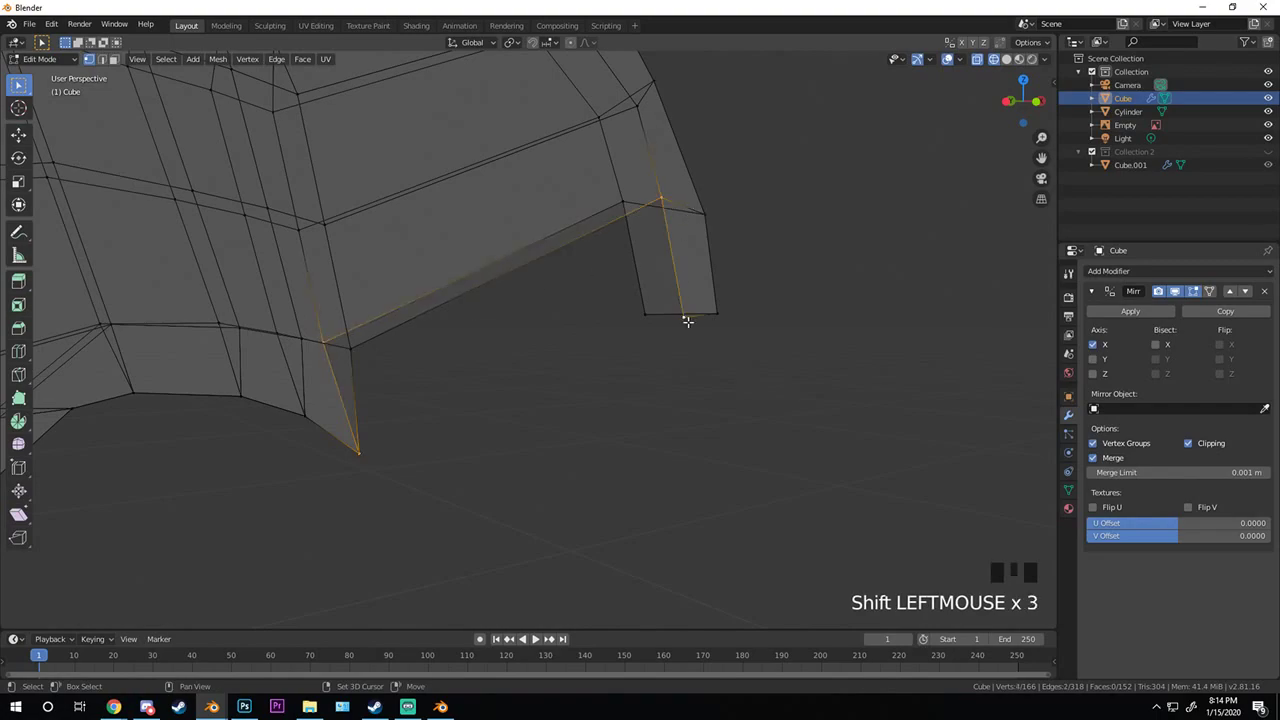
pyautogui.press('f')
pyautogui.moveTo(649, 343); pyautogui.dragTo(466, 345, button='middle')
pyautogui.scroll(5, 467, 367)
pyautogui.hotkey('ctrl', 'z')
# - Fill the front-side face between the crossbar's lower outer corner and the inner edge of the cutting-edge strip
pyautogui.click(335, 344)
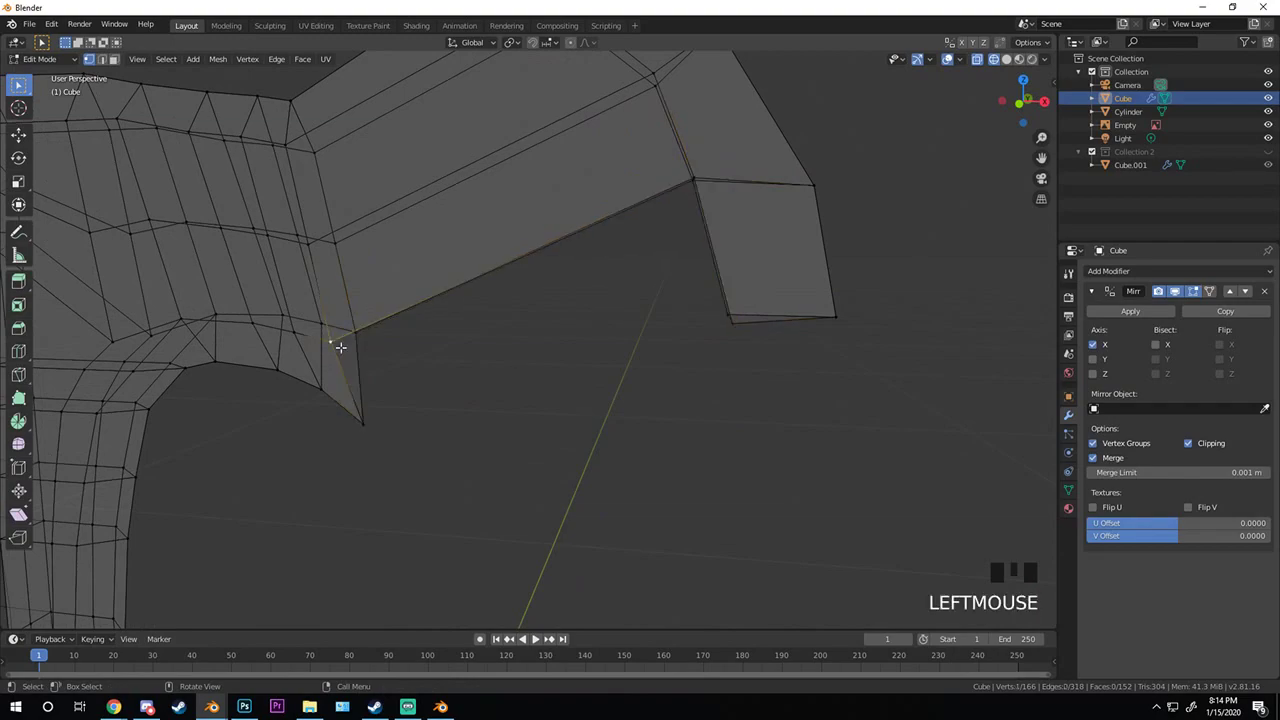
pyautogui.keyDown('shift'); pyautogui.click(712, 197); pyautogui.keyUp('shift')
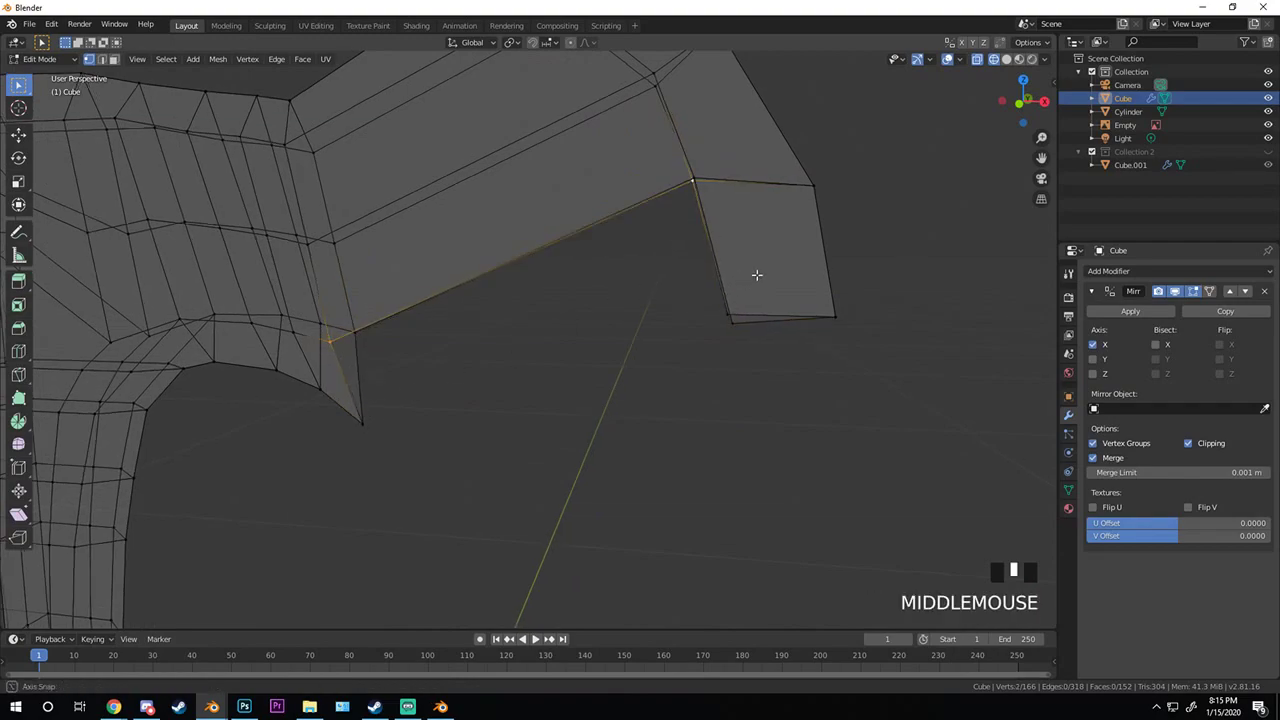
pyautogui.moveTo(754, 277); pyautogui.dragTo(663, 194, button='middle')
pyautogui.click(663, 194)
pyautogui.moveTo(649, 347); pyautogui.dragTo(383, 329, button='middle')
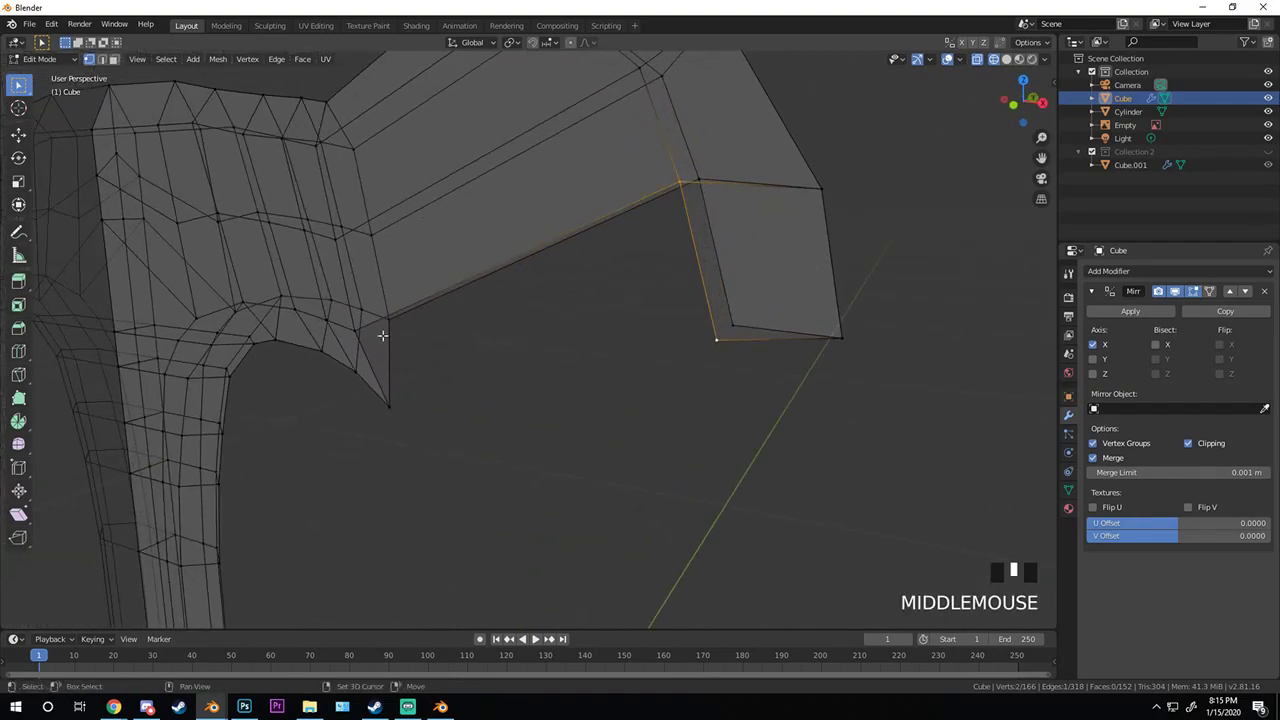
pyautogui.keyDown('shift'); pyautogui.click(355, 337); pyautogui.keyUp('shift')
pyautogui.press('f')
pyautogui.moveTo(534, 380); pyautogui.dragTo(620, 320, button='middle')
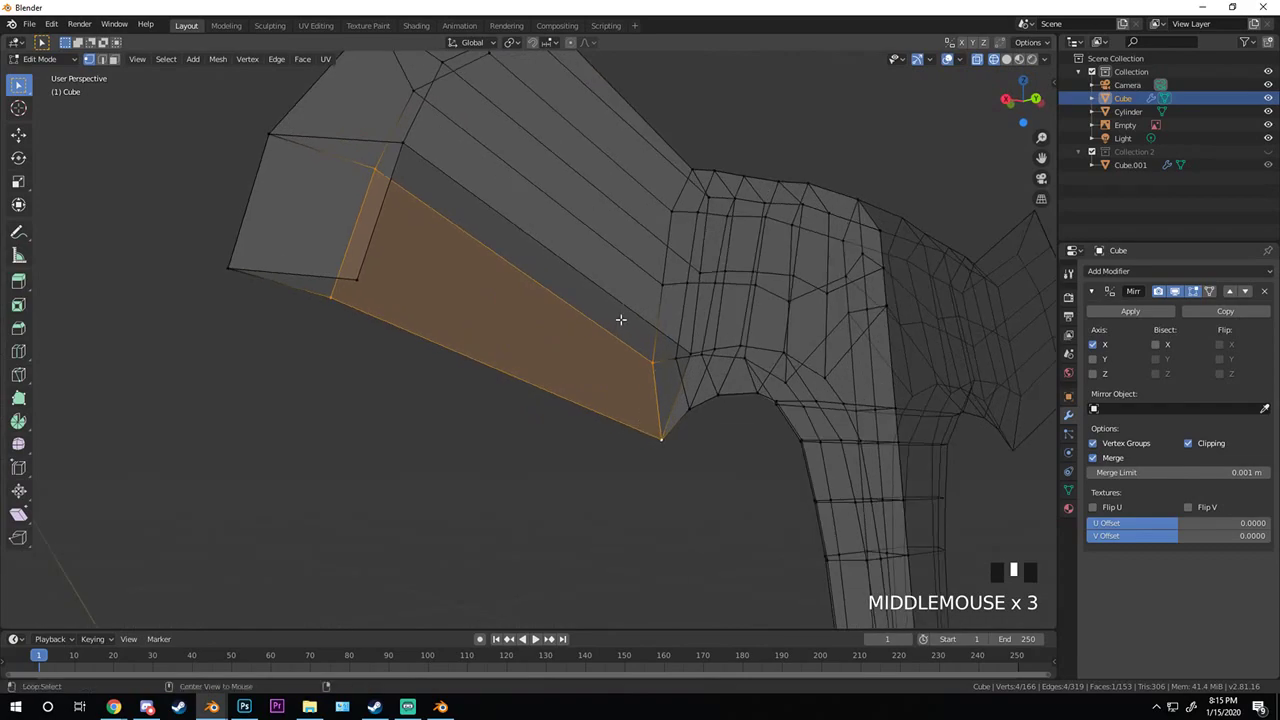
# - Try to fill the remaining opening under the blade from its border loop
pyautogui.keyDown('alt'); pyautogui.click(621, 308); pyautogui.keyUp('alt')
pyautogui.press('f')
pyautogui.hotkey('ctrl', 'z')
pyautogui.click(330, 296)
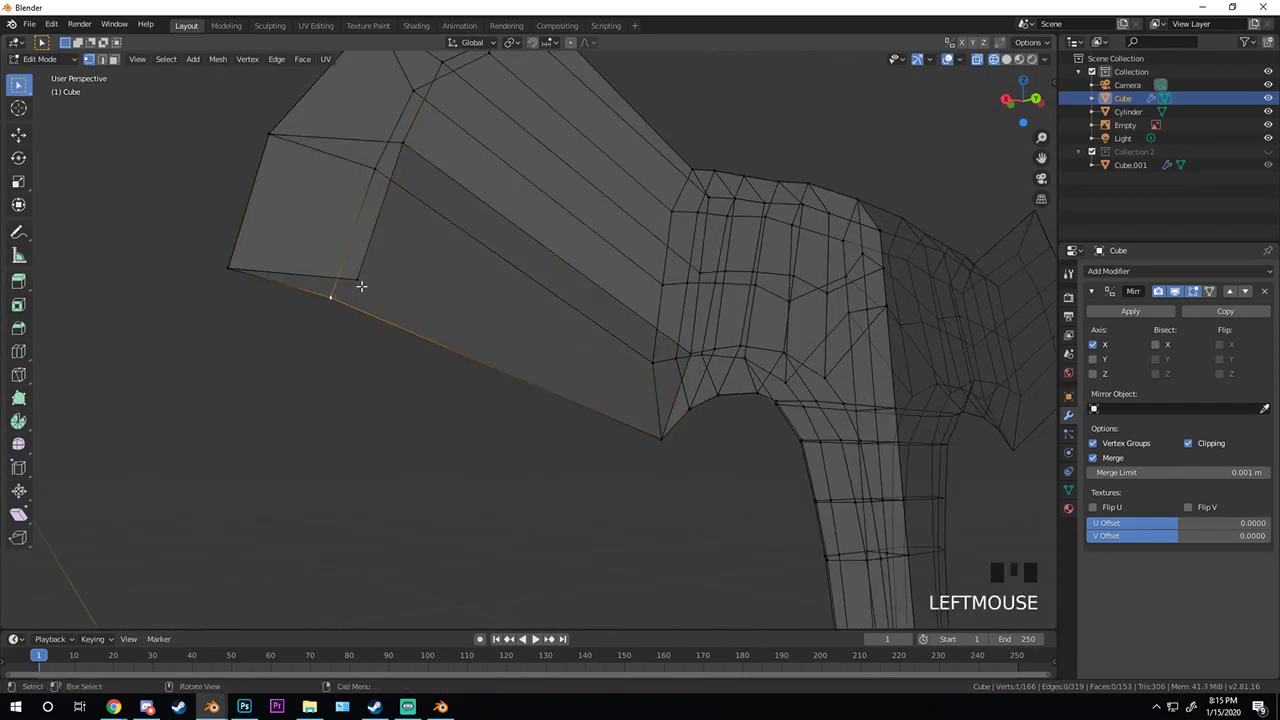
pyautogui.press('f')
pyautogui.keyDown('alt'); pyautogui.click(352, 281); pyautogui.keyUp('alt')
pyautogui.press('f')
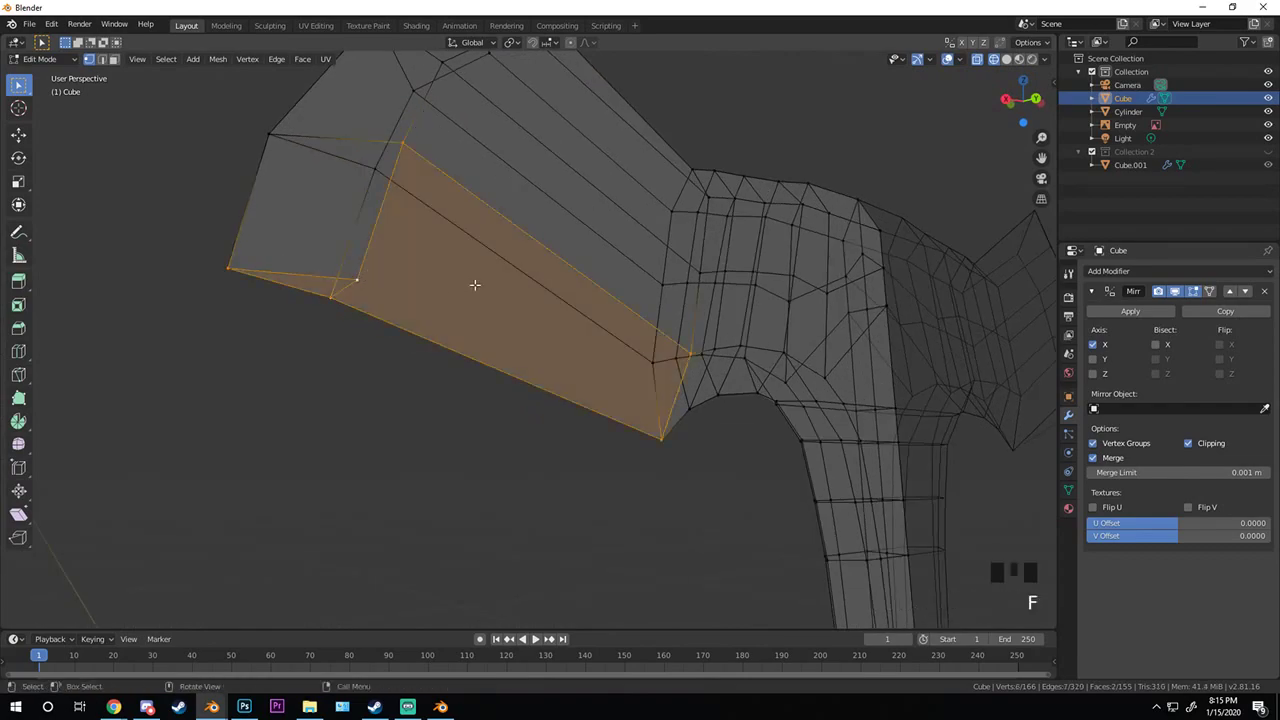
pyautogui.hotkey('ctrl', 'z')
# - Close the lower end of the cutting-edge strip with a triangular face between its three end vertices
pyautogui.click(330, 296)
pyautogui.keyDown('shift'); pyautogui.click(357, 279); pyautogui.keyUp('shift')
pyautogui.keyDown('shift'); pyautogui.click(230, 268); pyautogui.keyUp('shift')
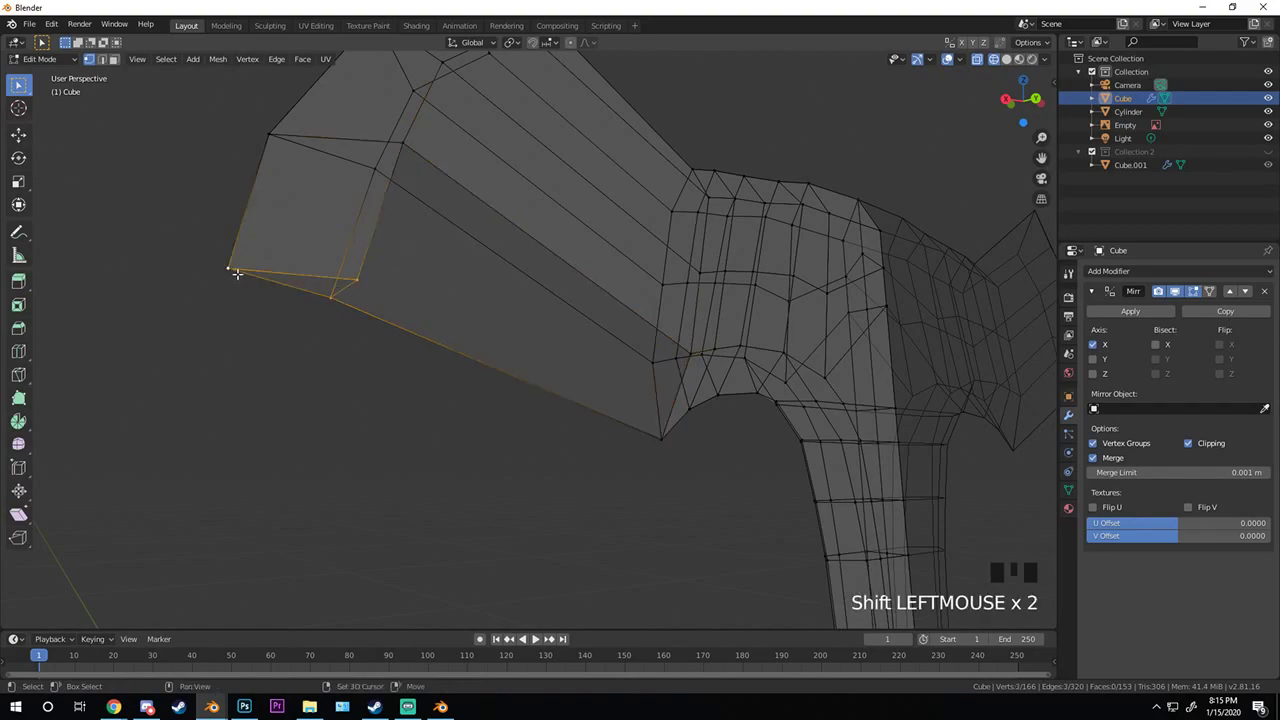
pyautogui.press('f')
# - Fill the matching back-side face between the cutting-edge strip's inner edge and the crossbar's lower corner
pyautogui.moveTo(509, 263); pyautogui.dragTo(360, 209, button='middle')
pyautogui.click(336, 303)
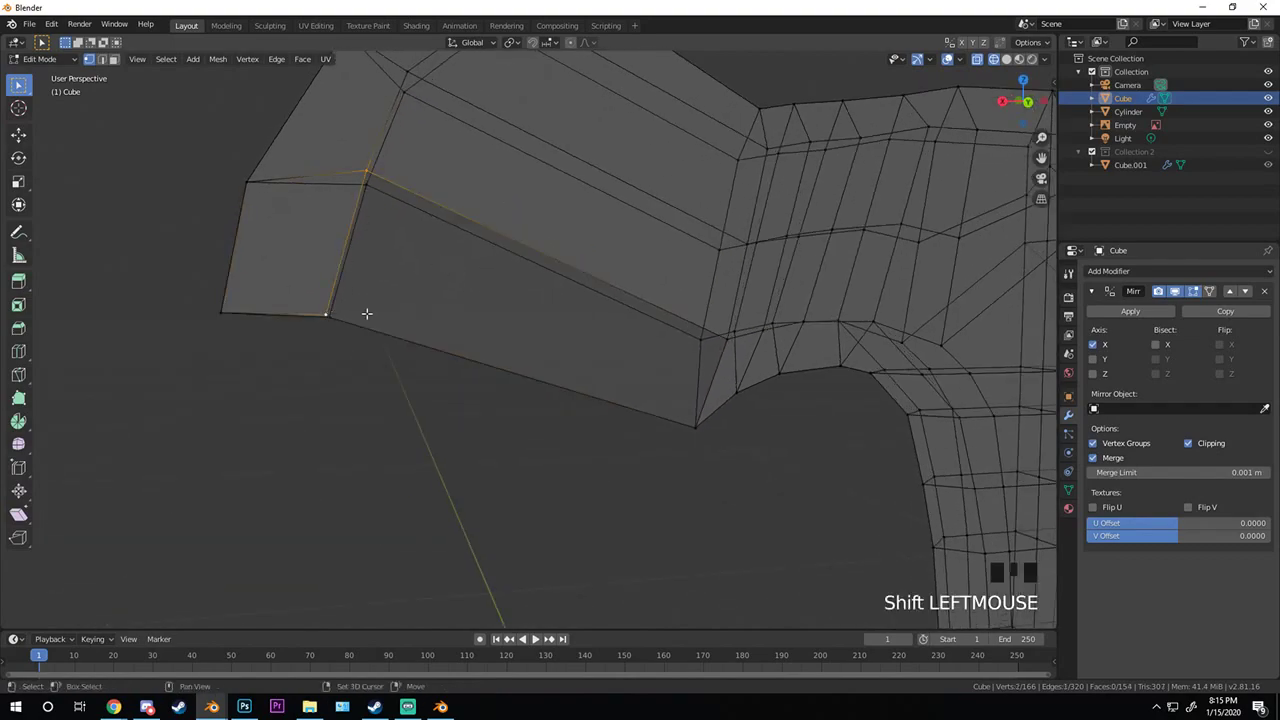
pyautogui.keyDown('shift'); pyautogui.click(697, 424); pyautogui.keyUp('shift')
pyautogui.press('f')
# - Fill the remaining narrow triangular gap along the underside of the new blade section
pyautogui.hotkey('shift', 'z')
pyautogui.moveTo(552, 366)
pyautogui.mouseDown(button='middle')
pyautogui.moveTo(680, 360)
pyautogui.moveTo(612, 360)
pyautogui.mouseUp(button='middle')
pyautogui.press('Tab')
pyautogui.press('z')
pyautogui.click(691, 349)
pyautogui.moveTo(691, 349)
pyautogui.mouseDown(button='middle')
pyautogui.moveTo(732, 350)
pyautogui.moveTo(594, 344)
pyautogui.moveTo(579, 281)
pyautogui.moveTo(471, 186)
pyautogui.moveTo(670, 300)
pyautogui.moveTo(645, 295)
pyautogui.mouseUp(button='middle')
pyautogui.press('Tab')
pyautogui.scroll(-1, 673, 304)
pyautogui.keyDown('alt'); pyautogui.click(642, 293); pyautogui.keyUp('alt')
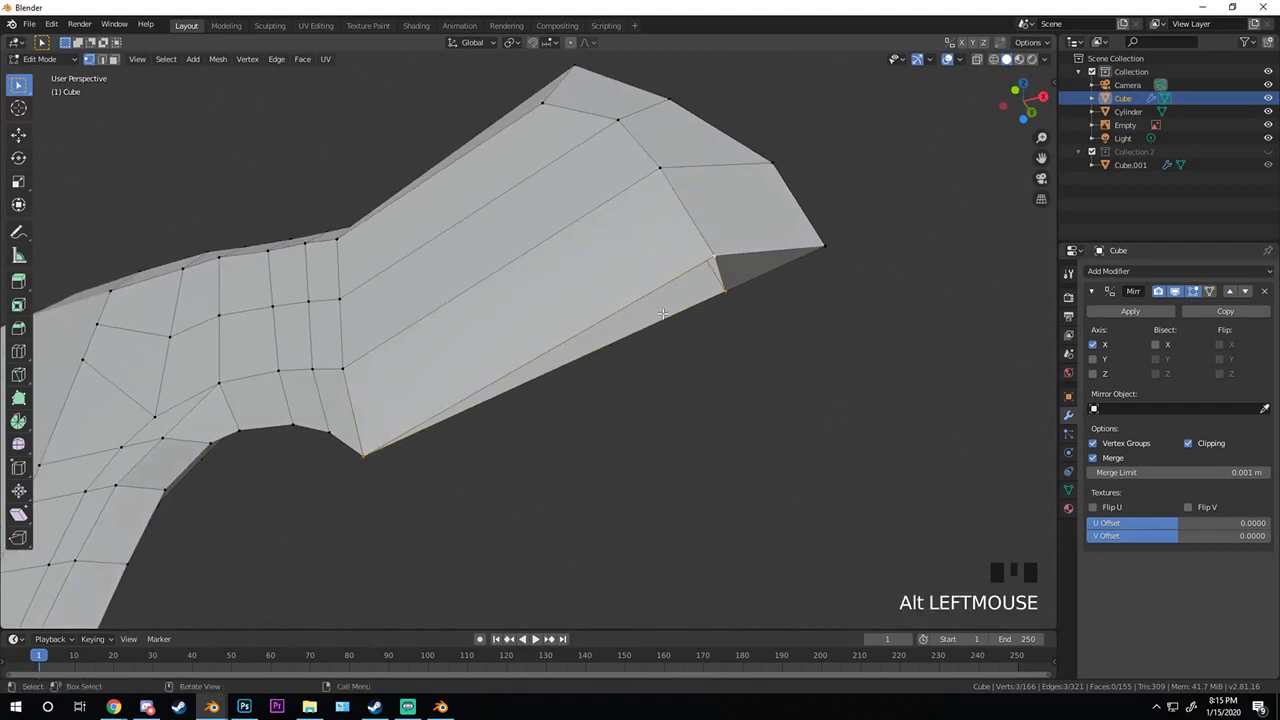
pyautogui.press('f')
pyautogui.moveTo(709, 349); pyautogui.dragTo(744, 370, button='middle')
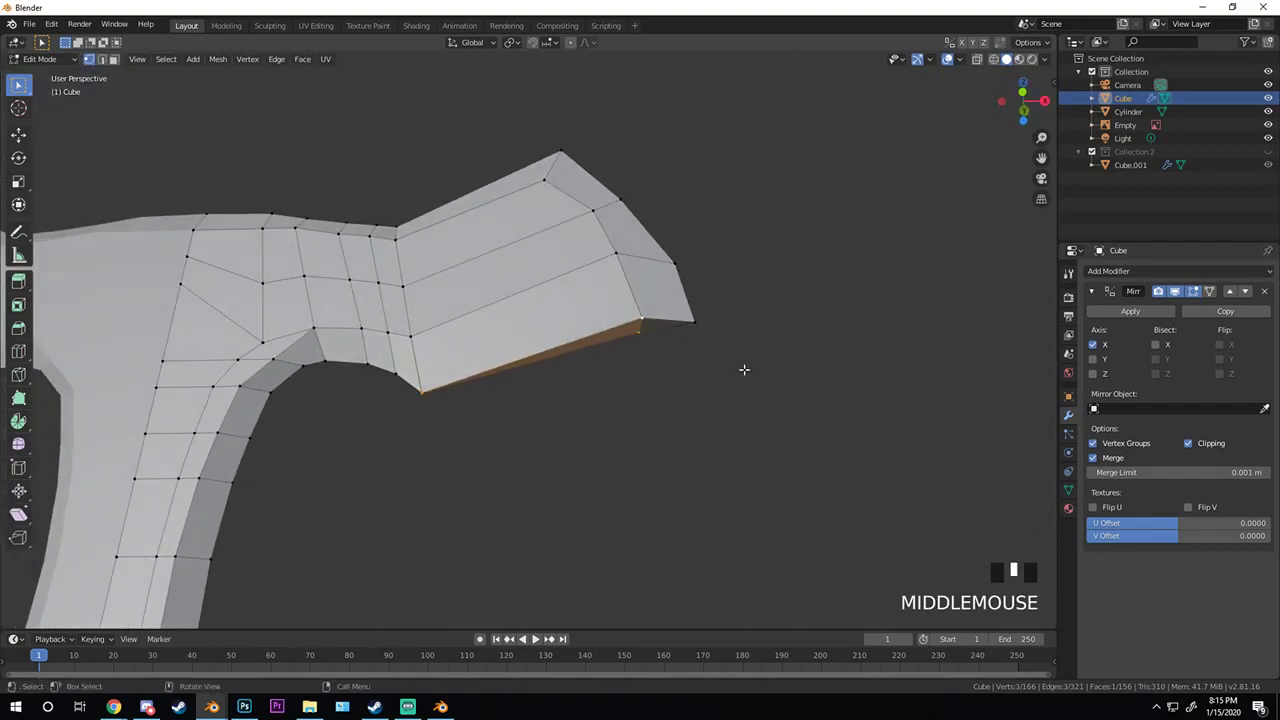
# - Add an edge loop across the middle of the blade and lower its top ridge vertex onto the reference outline
pyautogui.press('KP_1')
pyautogui.hotkey('alt', 'z')
pyautogui.hotkey('alt', 'a')
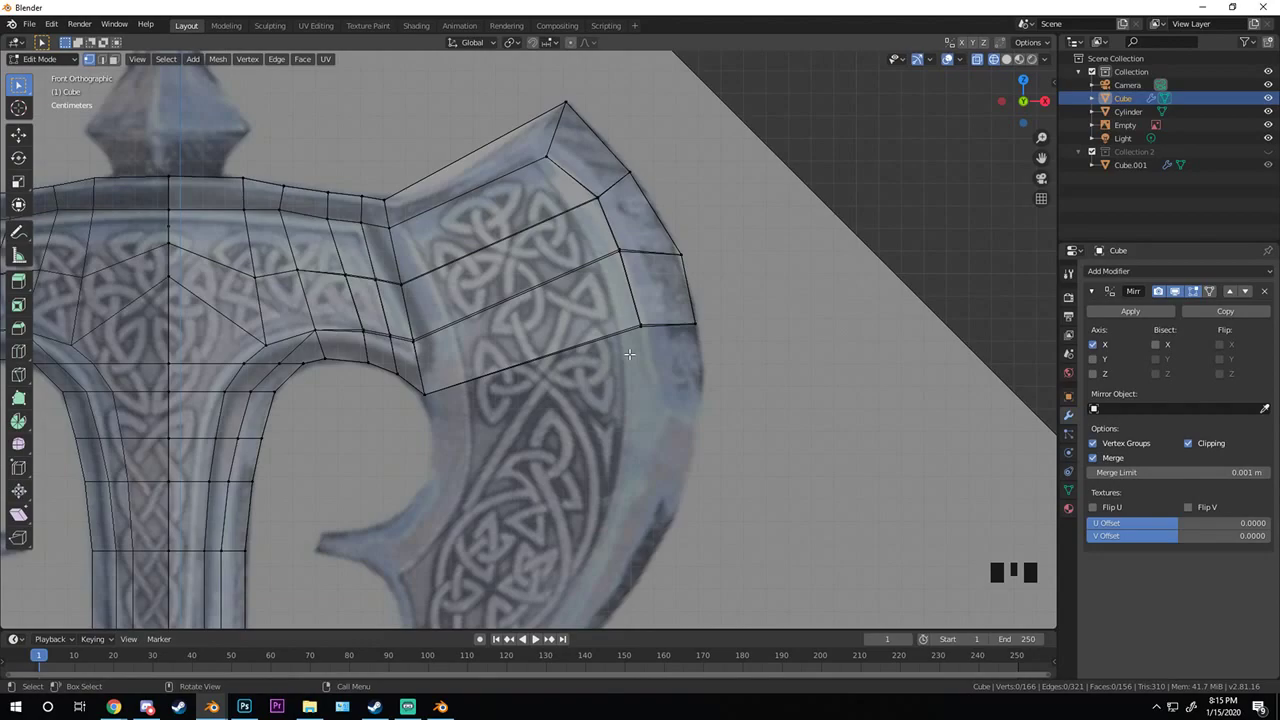
pyautogui.scroll(2, 354, 310)
pyautogui.keyDown('shift'); pyautogui.moveTo(354, 310); pyautogui.dragTo(440, 380, button='middle'); pyautogui.keyUp('shift')
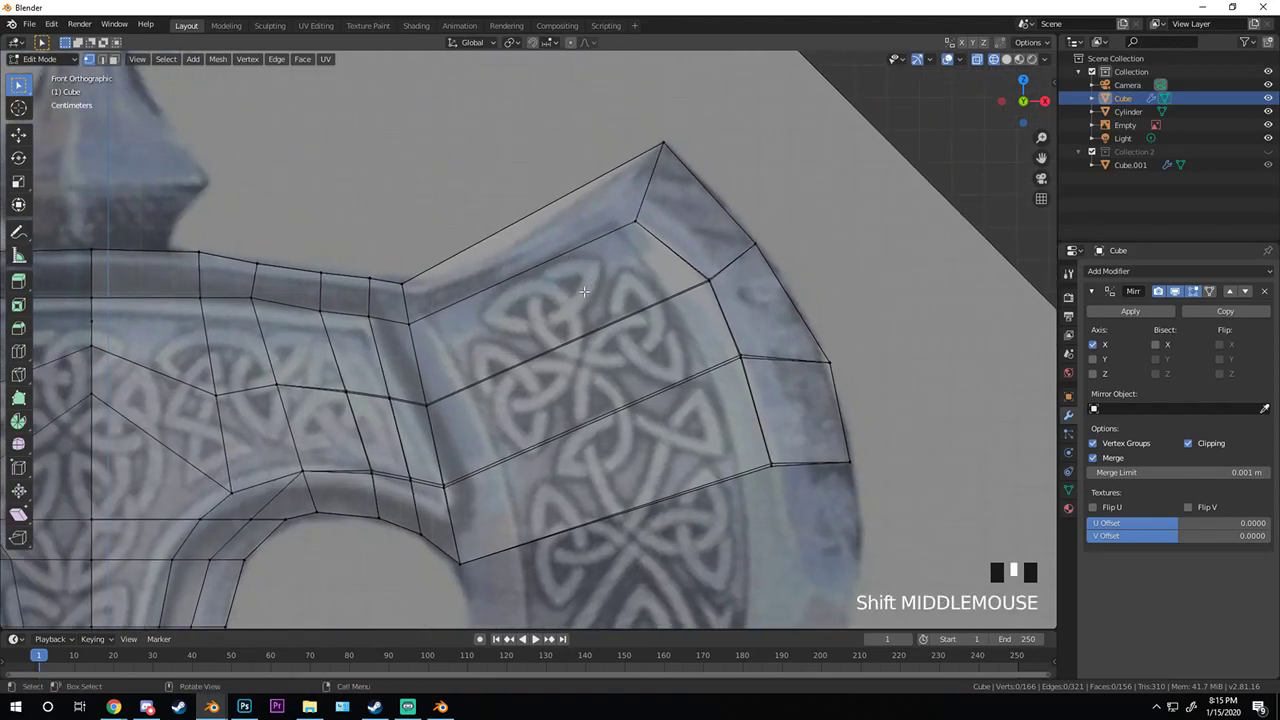
pyautogui.hotkey('ctrl', 'r')
pyautogui.click(565, 371)
pyautogui.scroll(3, 565, 371)
pyautogui.keyDown('shift'); pyautogui.moveTo(565, 300); pyautogui.dragTo(580, 395, button='middle'); pyautogui.keyUp('shift')
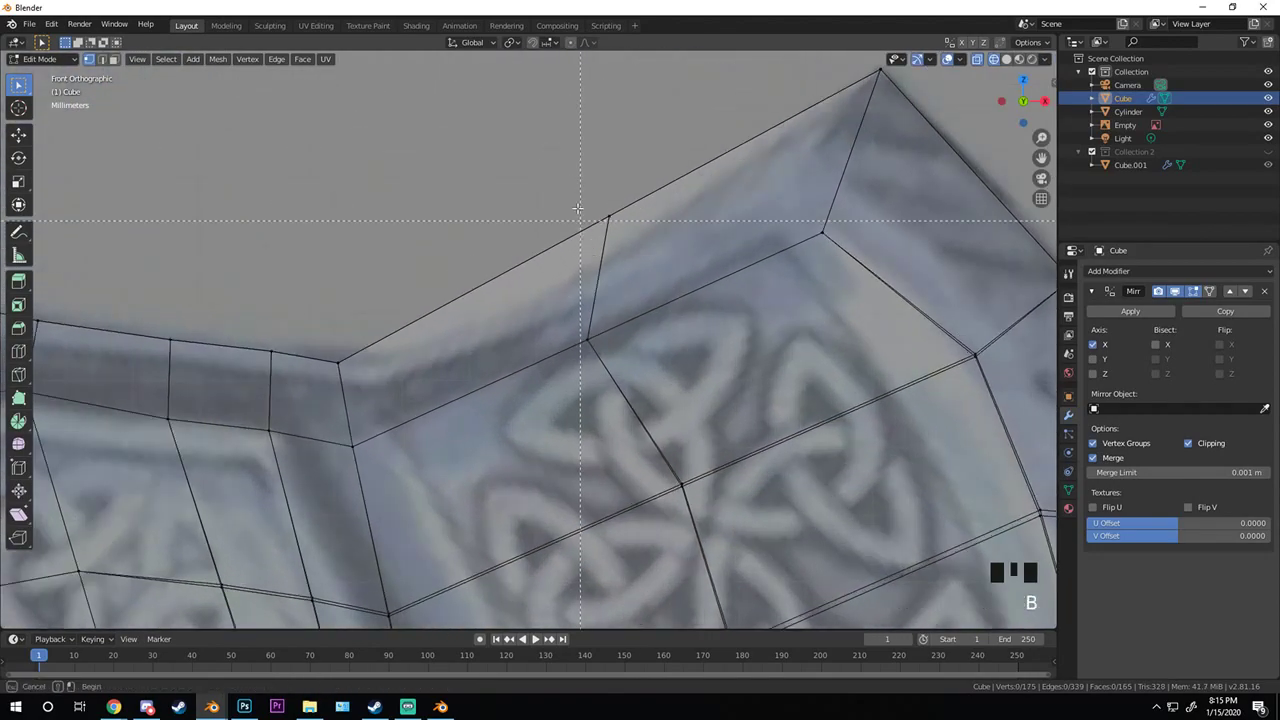
pyautogui.press('g')
pyautogui.click(629, 283)
pyautogui.hotkey('alt', 'a')
# - Add another edge loop between the crossbar's end and the middle loop, lowering its top ridge vertex to the outline
pyautogui.hotkey('ctrl', 'r')
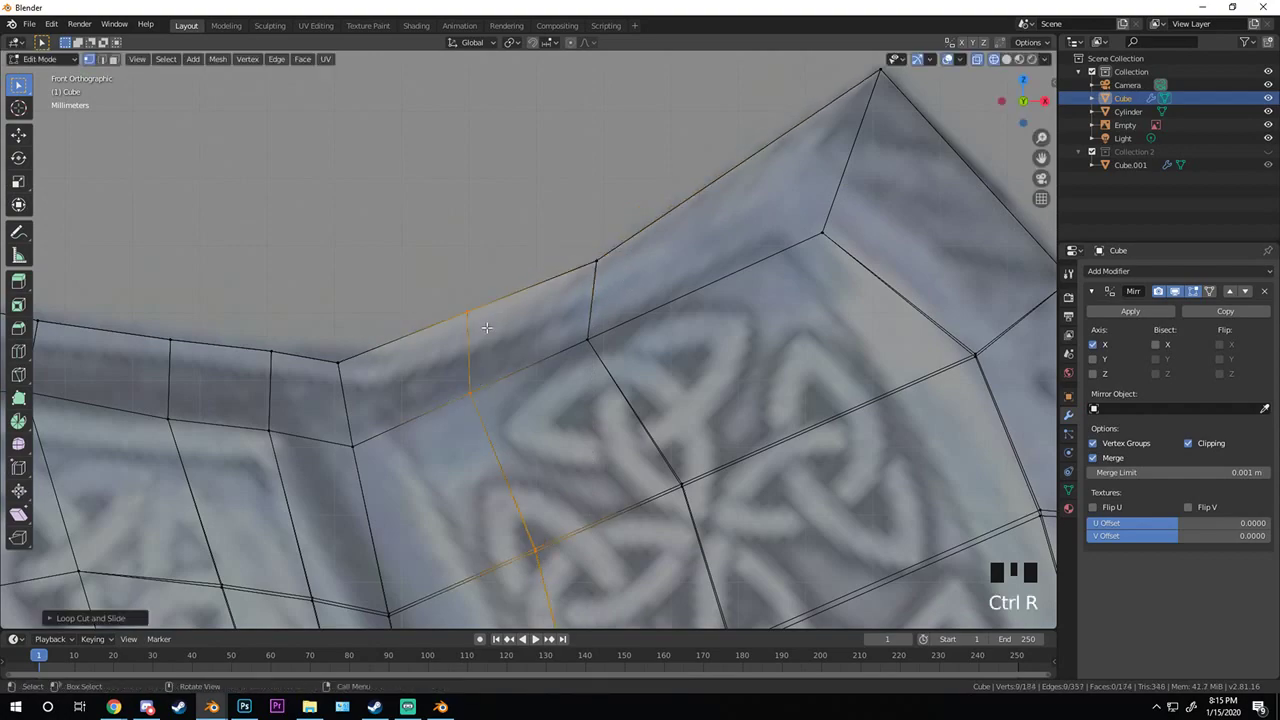
pyautogui.click(466, 335)
pyautogui.press('g')
pyautogui.click(477, 361)
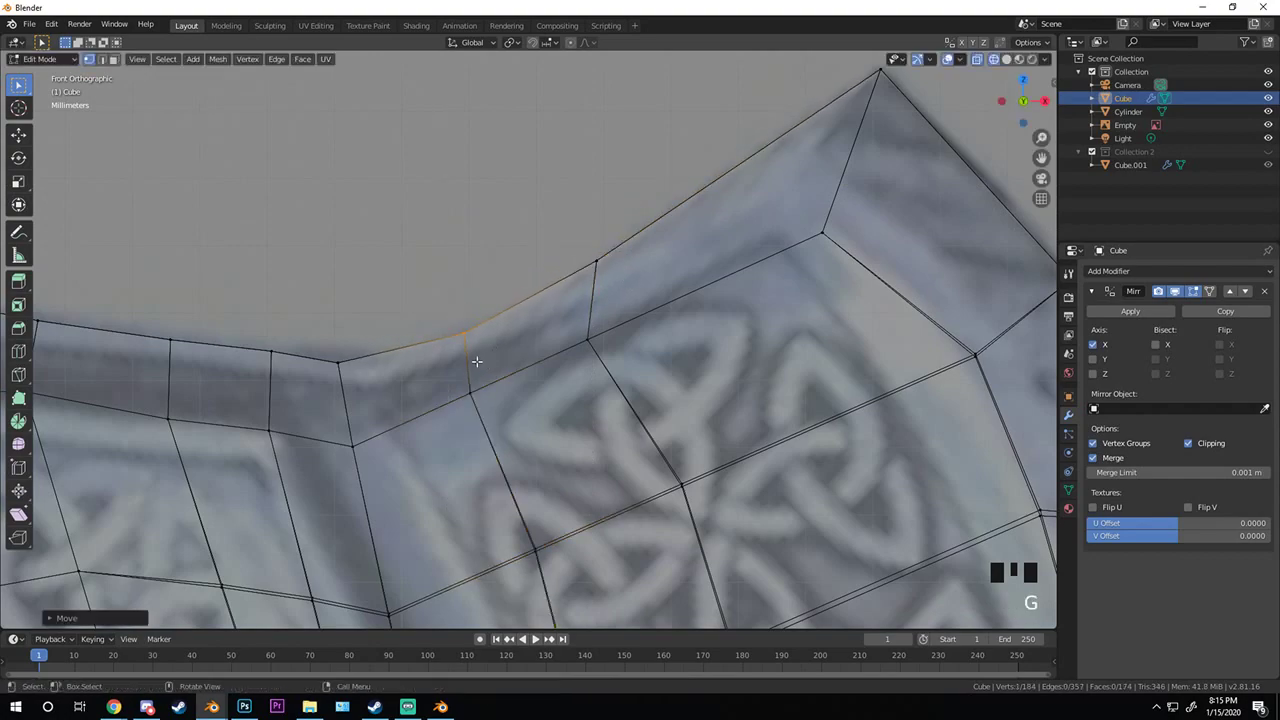
# - Move the top ridge vertex where crossbar and blade meet, and its inner neighbour on the crossbar, onto the reference outline
pyautogui.click(337, 355)
pyautogui.press('g')
pyautogui.click(392, 383)
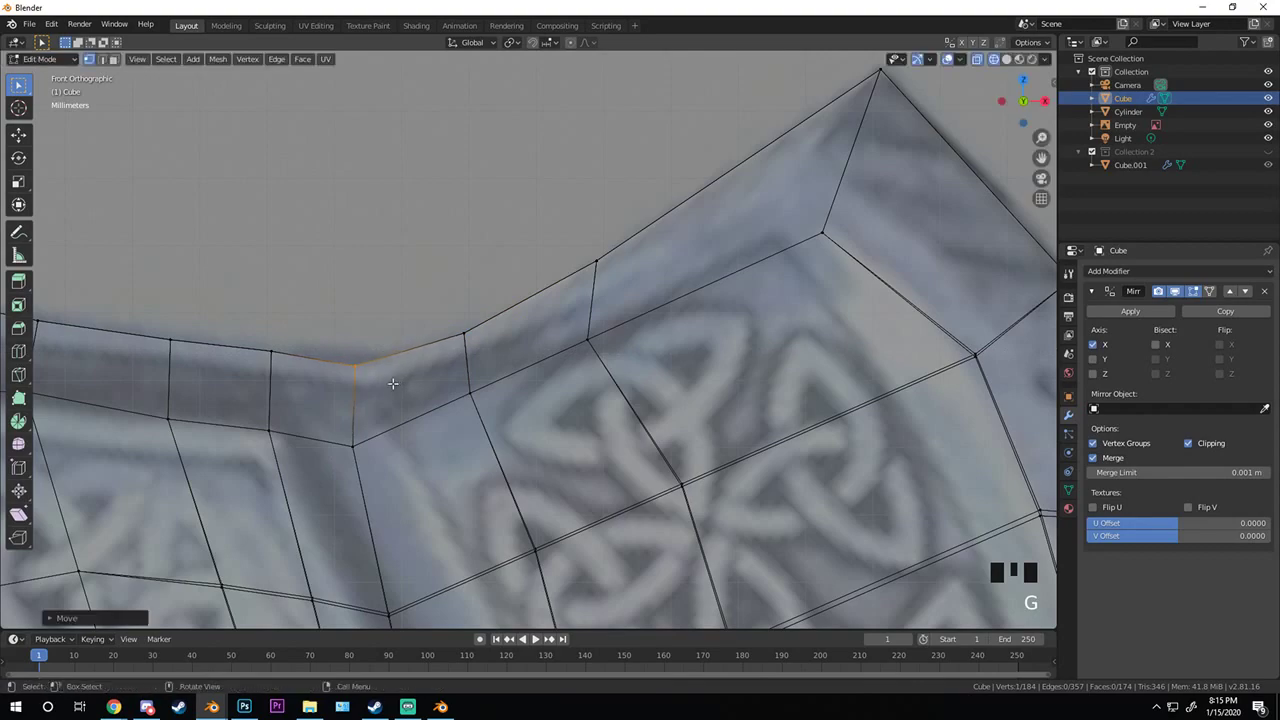
pyautogui.hotkey('alt', 'a')
pyautogui.press('b')
pyautogui.press('b')
pyautogui.moveTo(251, 337); pyautogui.dragTo(289, 361)
pyautogui.press('g')
pyautogui.click(285, 366)
pyautogui.scroll(-2, 285, 366)
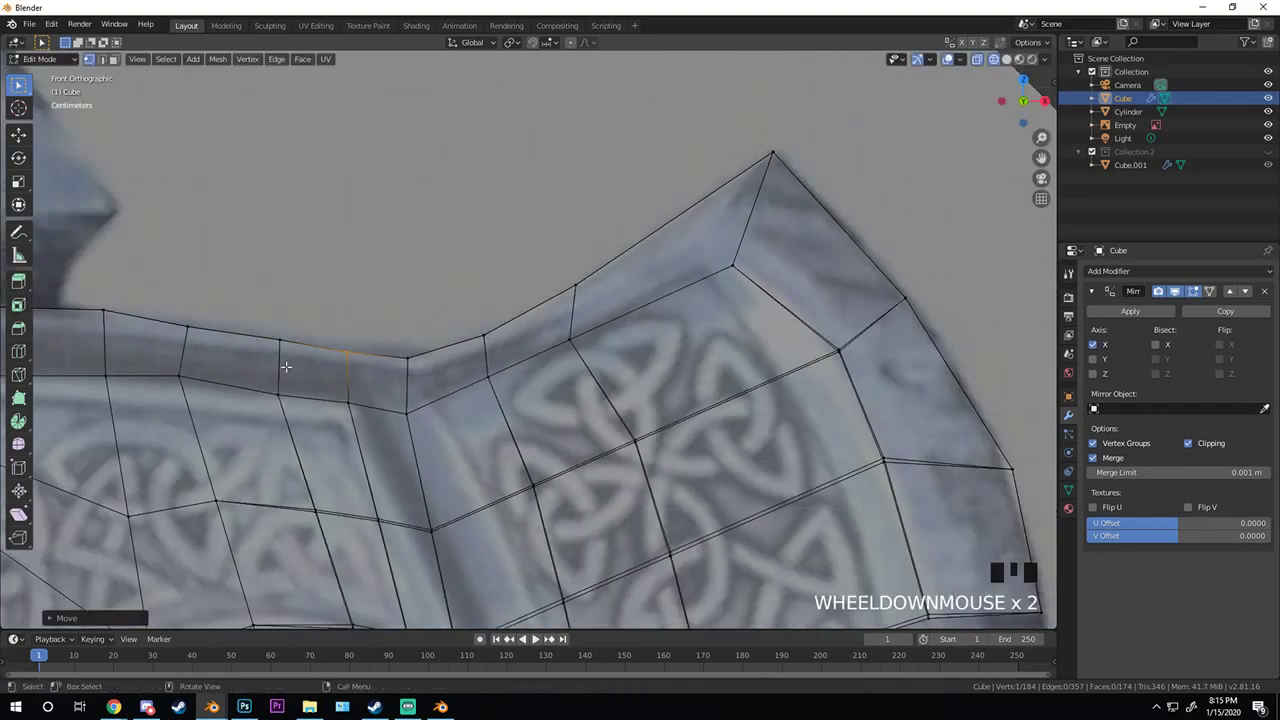
# - Select the crossbar's top ridge vertex beside the spike's base and fit it to the reference outline
pyautogui.scroll(-1, 520, 350)
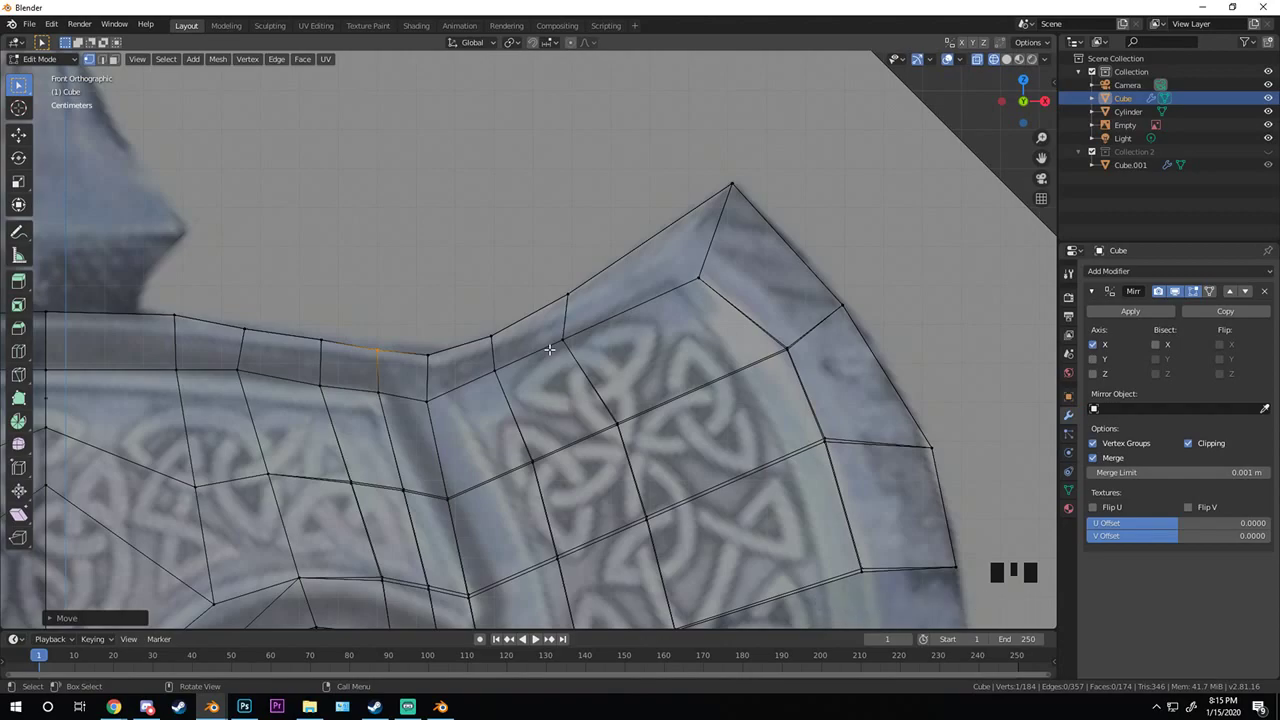
pyautogui.scroll(-3, 746, 410)
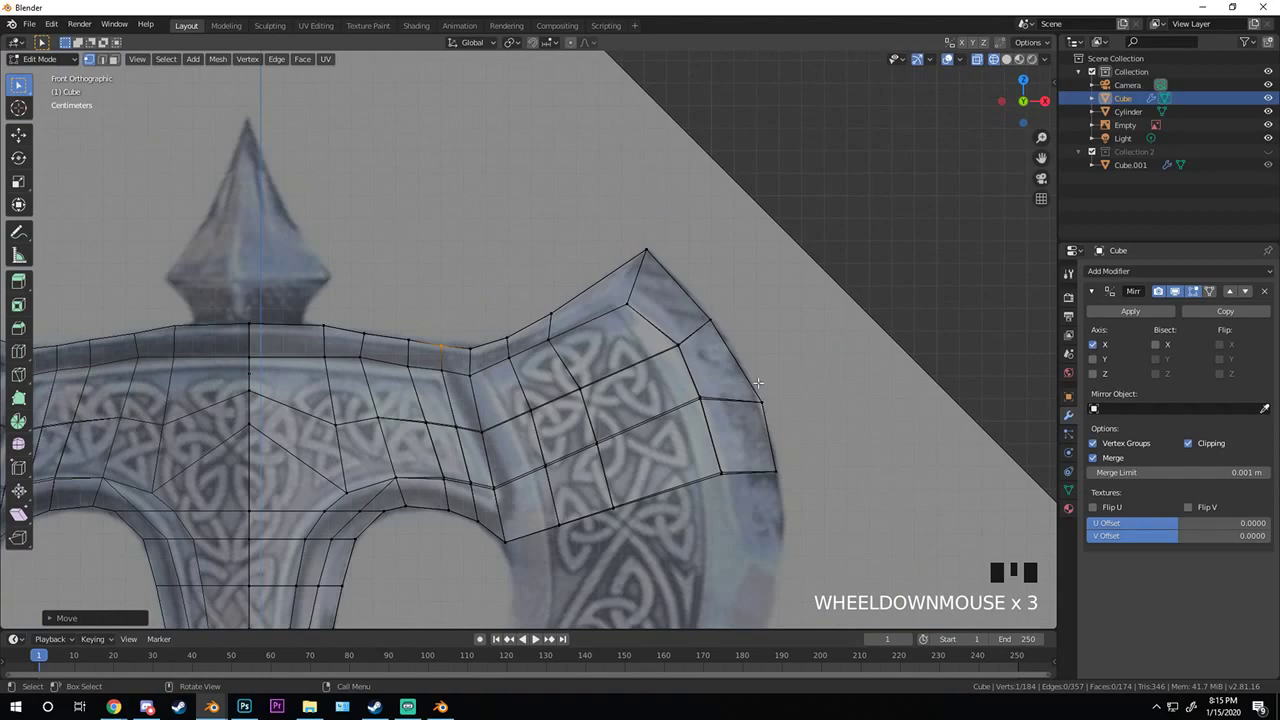
pyautogui.scroll(4, 610, 349)
pyautogui.scroll(2, 586, 286)
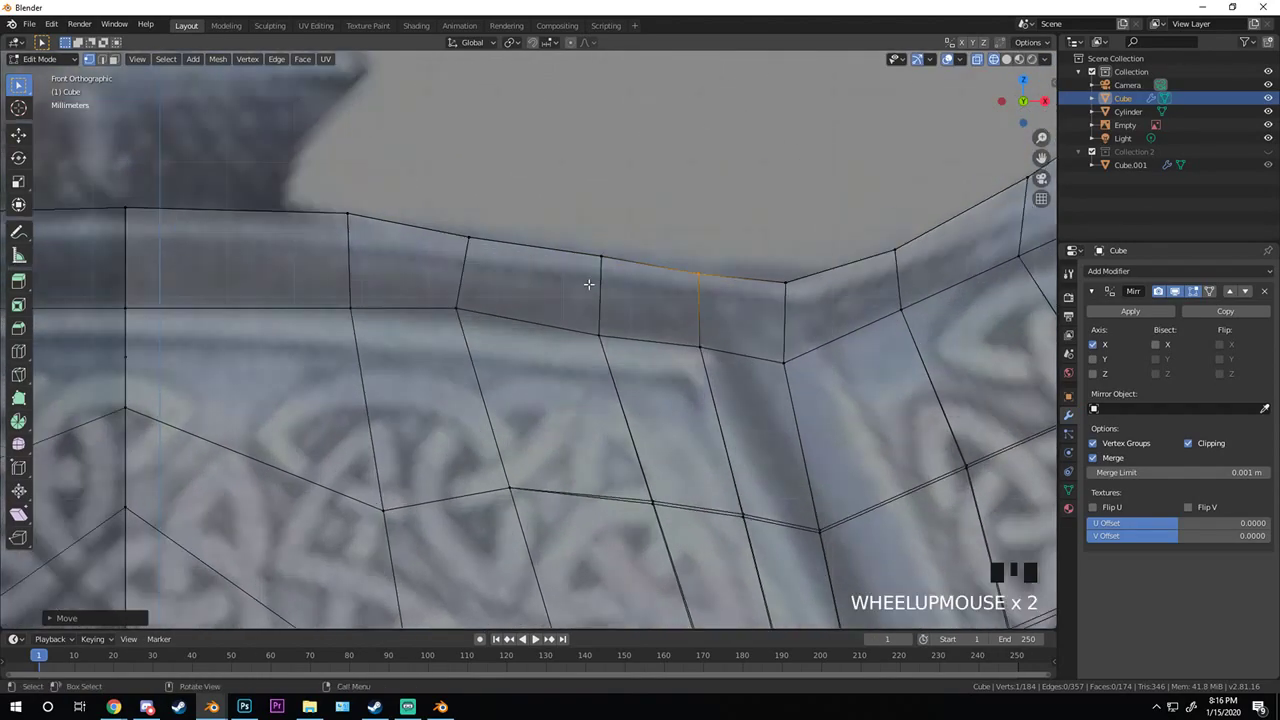
pyautogui.press('b')
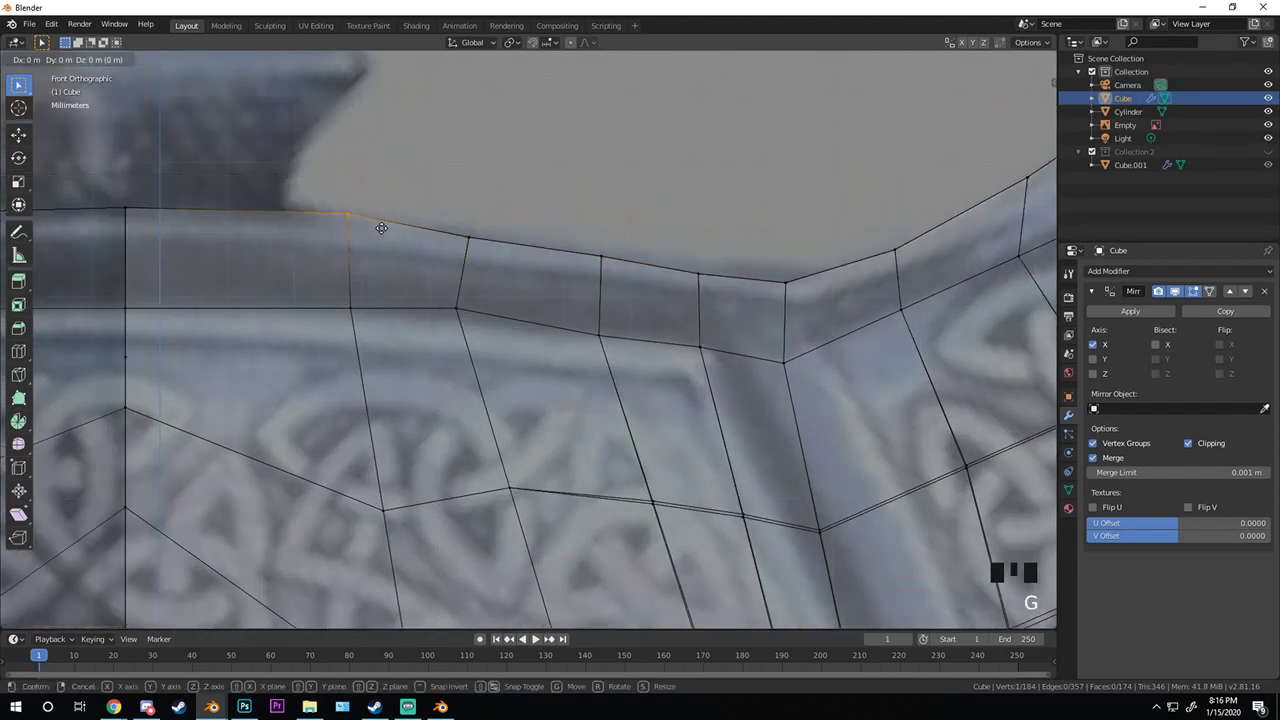
# - Examine the axe head's shape in solid shading from the front and from an angle
pyautogui.press('Tab')
pyautogui.scroll(-5, 643, 294)
pyautogui.scroll(-3, 683, 298)
pyautogui.press('z')
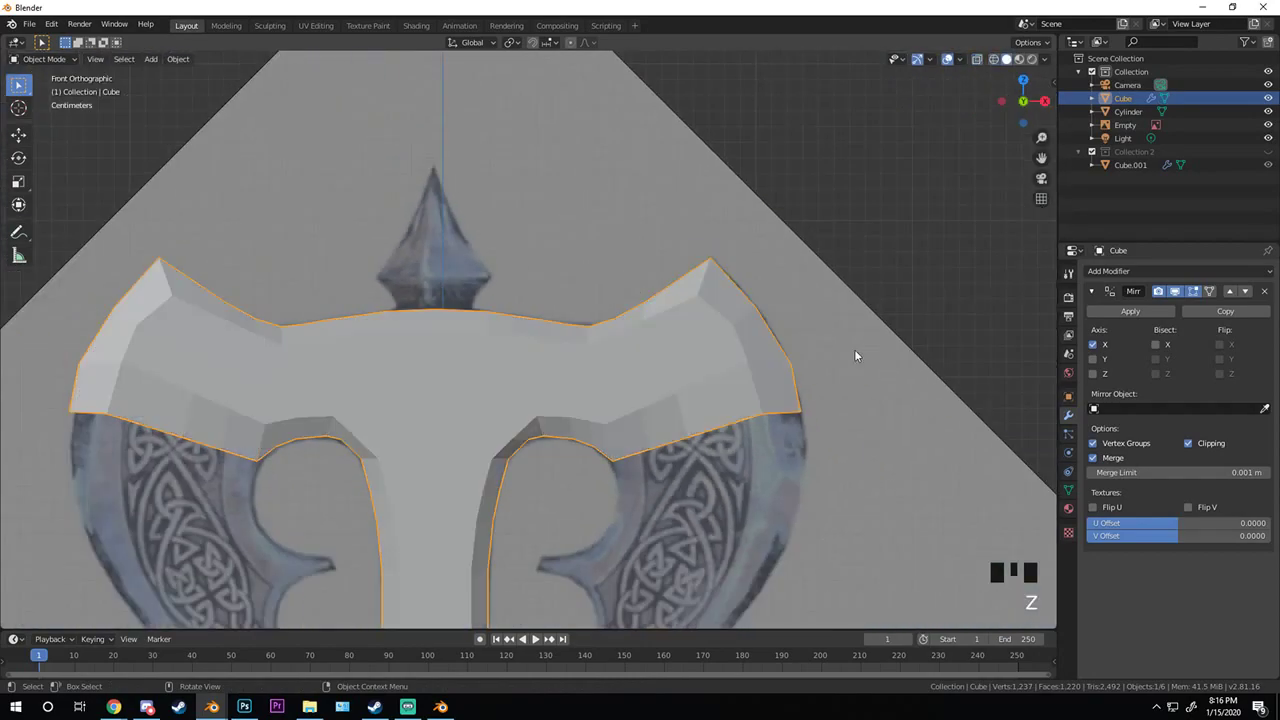
pyautogui.moveTo(854, 354)
pyautogui.mouseDown(button='middle')
pyautogui.moveTo(523, 388)
pyautogui.moveTo(443, 358)
pyautogui.moveTo(663, 371)
pyautogui.moveTo(549, 400)
pyautogui.moveTo(446, 360)
pyautogui.moveTo(626, 405)
pyautogui.moveTo(569, 405)
pyautogui.moveTo(512, 362)
pyautogui.mouseUp(button='middle')
pyautogui.scroll(-3, 663, 371)
pyautogui.scroll(3, 608, 397)
pyautogui.press('KP_1')
pyautogui.scroll(3, 609, 396)
# - Extrude the blade's lower boundary edges downward in Edit Mode and rotate the new edge row
pyautogui.press('Tab')
pyautogui.scroll(3, 511, 361)
pyautogui.hotkey('alt', 'a')
pyautogui.press('c')
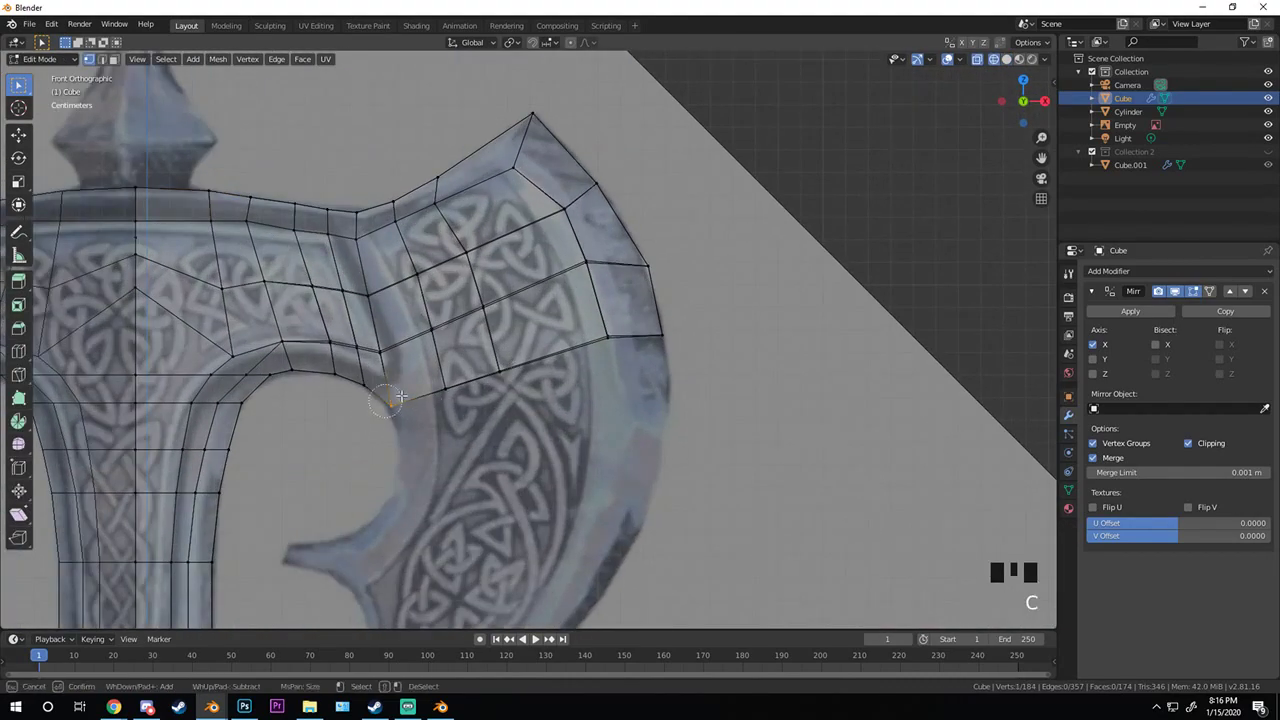
pyautogui.moveTo(392, 402)
pyautogui.mouseDown()
pyautogui.moveTo(610, 345)
pyautogui.moveTo(668, 355)
pyautogui.mouseUp()
pyautogui.scroll(2, 668, 355)
pyautogui.keyDown('shift'); pyautogui.scroll(2, 668, 355); pyautogui.keyUp('shift')
pyautogui.press('e')
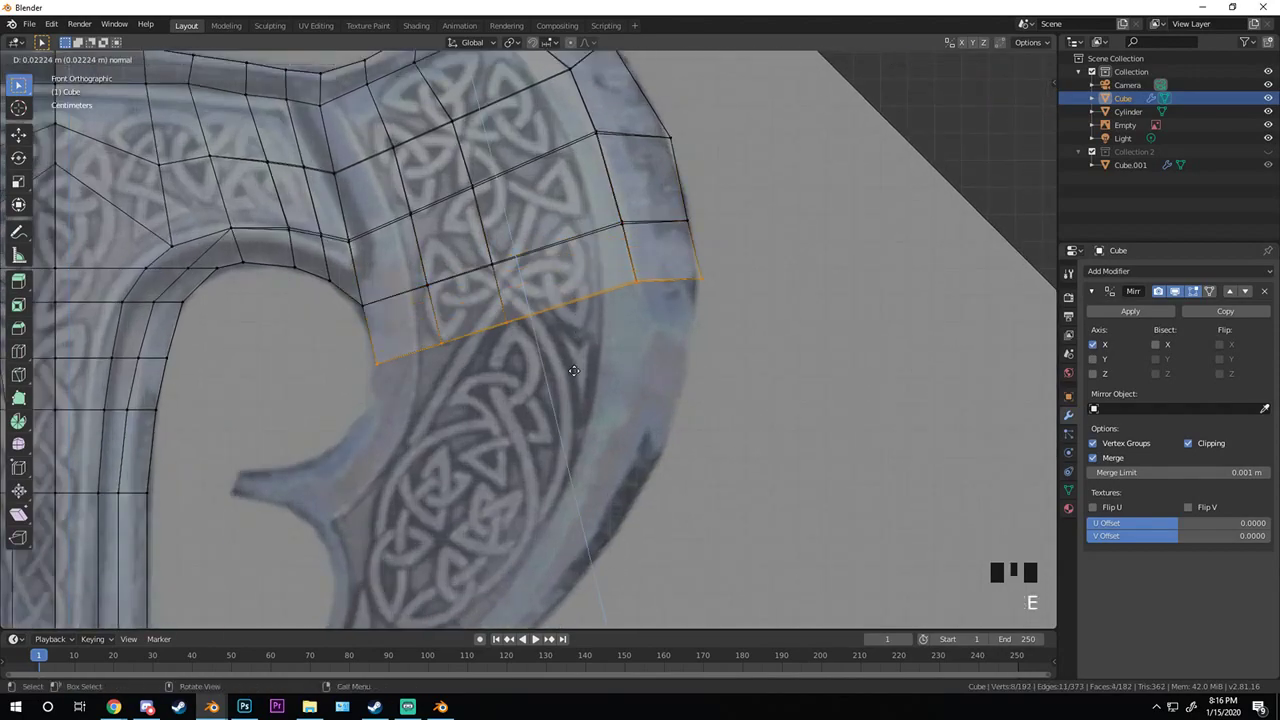
pyautogui.press('r')
pyautogui.scroll(2, 810, 287)
# - Scale the extruded edge row, including along X, and position it between the blade's inner and outer outlines
pyautogui.press('5')
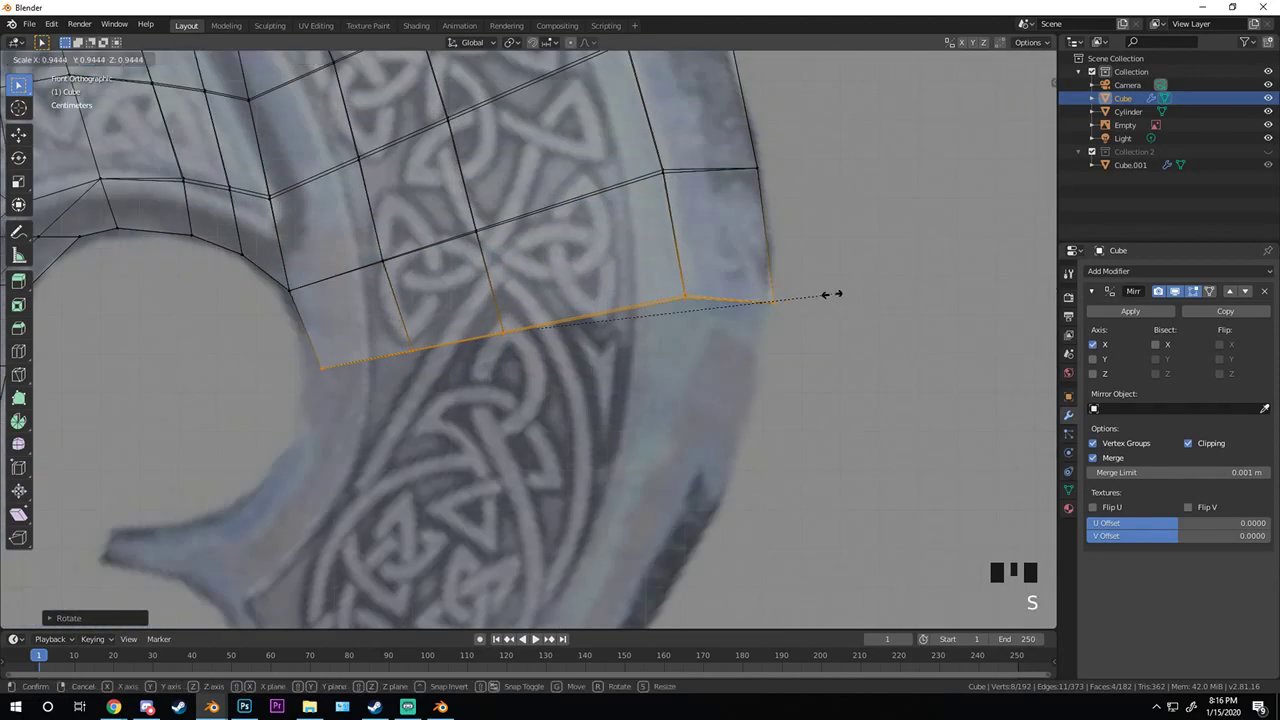
pyautogui.click(834, 291)
pyautogui.press('s')
pyautogui.press('x')
pyautogui.click(860, 288)
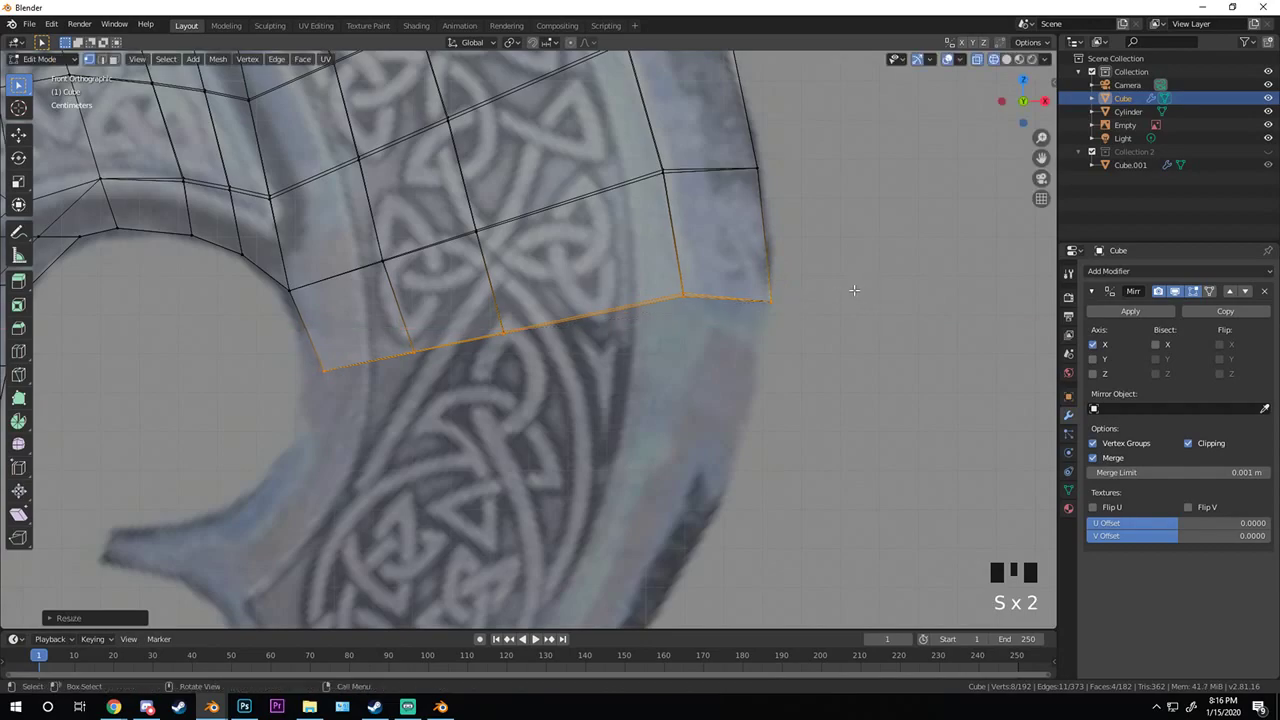
pyautogui.press('g')
pyautogui.click(497, 338)
# - Lower the bevel-line vertices on the new bottom row to even out the edge flow
pyautogui.scroll(3, 497, 338)
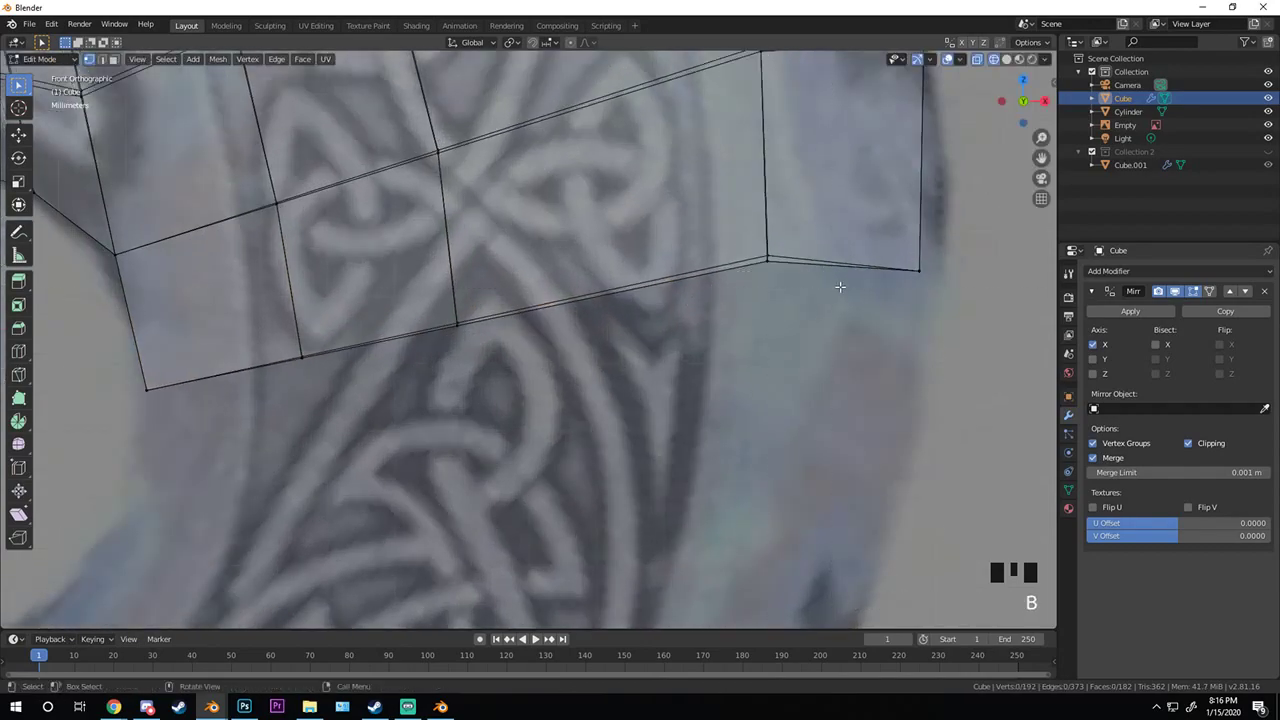
pyautogui.keyDown('shift'); pyautogui.moveTo(837, 283); pyautogui.dragTo(585, 303, button='middle'); pyautogui.keyUp('shift')
pyautogui.press('a')
pyautogui.press('a')
pyautogui.press('b')
pyautogui.moveTo(586, 304); pyautogui.dragTo(640, 394)
pyautogui.press('g')
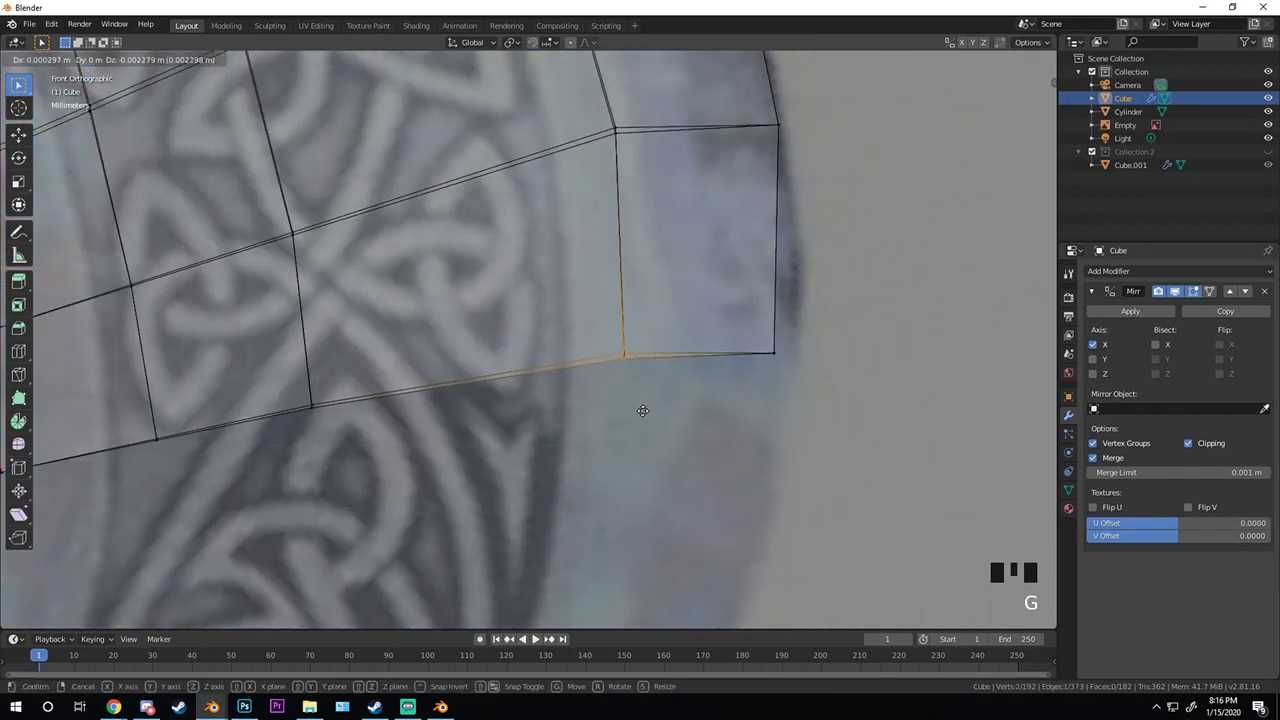
pyautogui.click(643, 409)
# - Move the outer corner vertex of the bottom row onto the cutting edge in the reference
pyautogui.press('a')
pyautogui.press('a')
pyautogui.press('b')
pyautogui.moveTo(734, 296); pyautogui.dragTo(792, 377)
pyautogui.press('g')
pyautogui.click(797, 377)
pyautogui.scroll(-4, 670, 376)
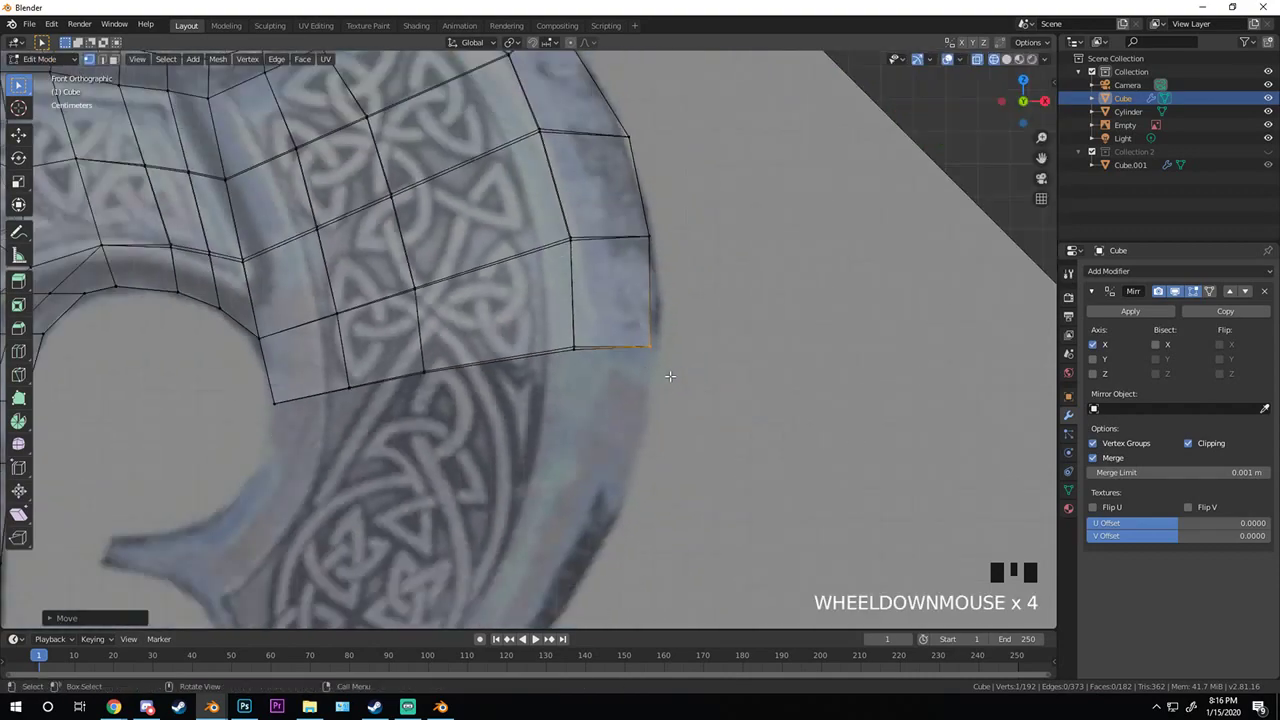
# - Extrude the blade's bottom edge row downward again, then rotate and move it to follow the blade's curve
pyautogui.keyDown('shift'); pyautogui.moveTo(553, 380); pyautogui.dragTo(663, 339, button='middle'); pyautogui.keyUp('shift')
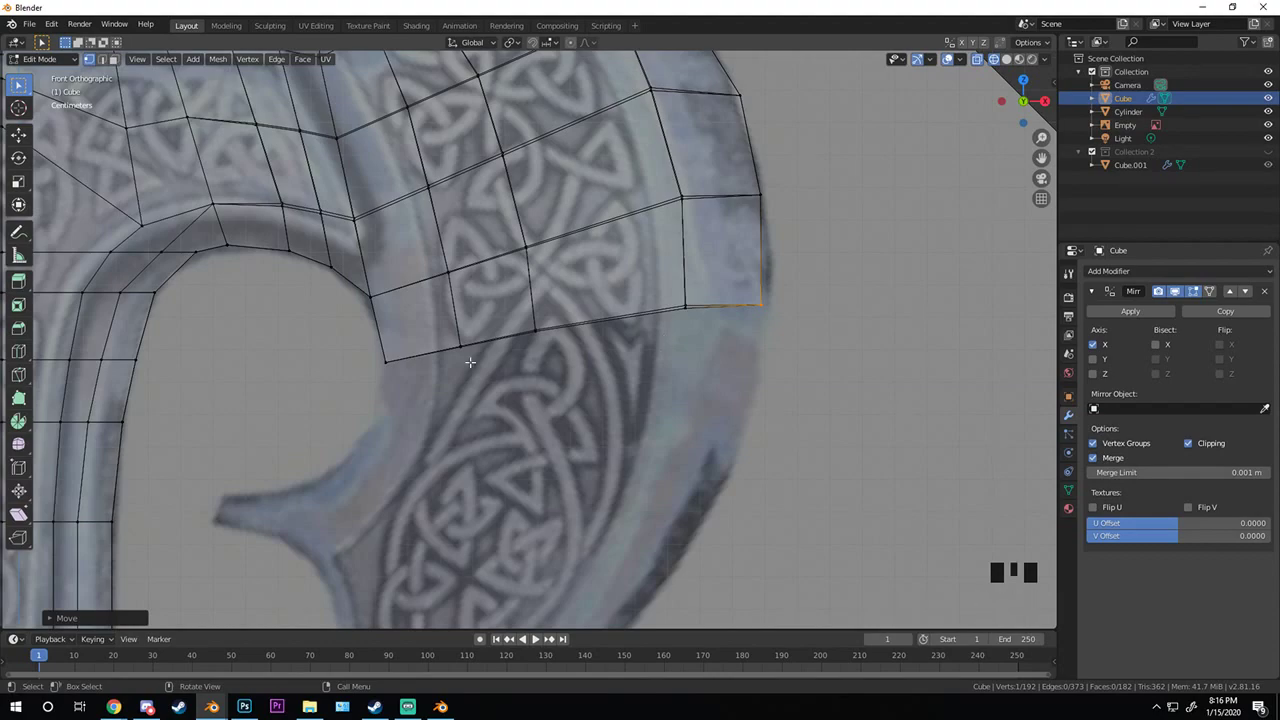
pyautogui.keyDown('alt'); pyautogui.click(388, 362); pyautogui.keyUp('alt')
pyautogui.press('e')
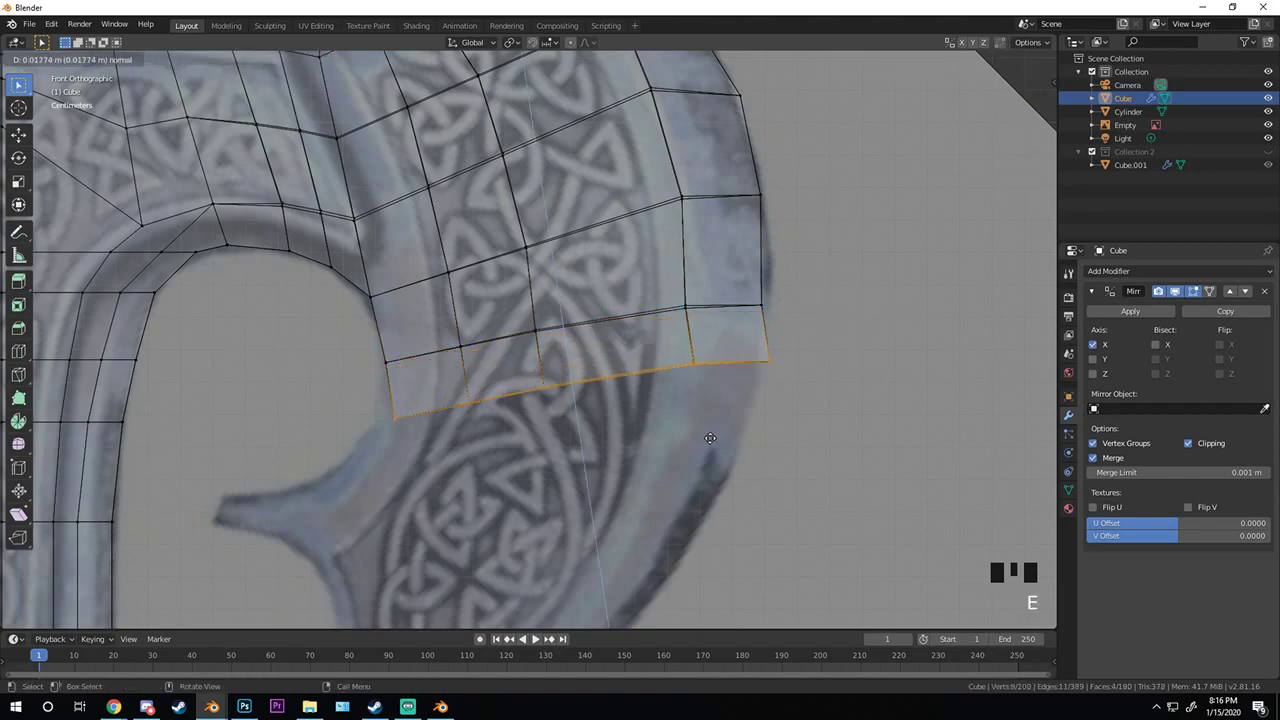
pyautogui.click(710, 438)
pyautogui.press('g')
pyautogui.click(700, 427)
pyautogui.press('r')
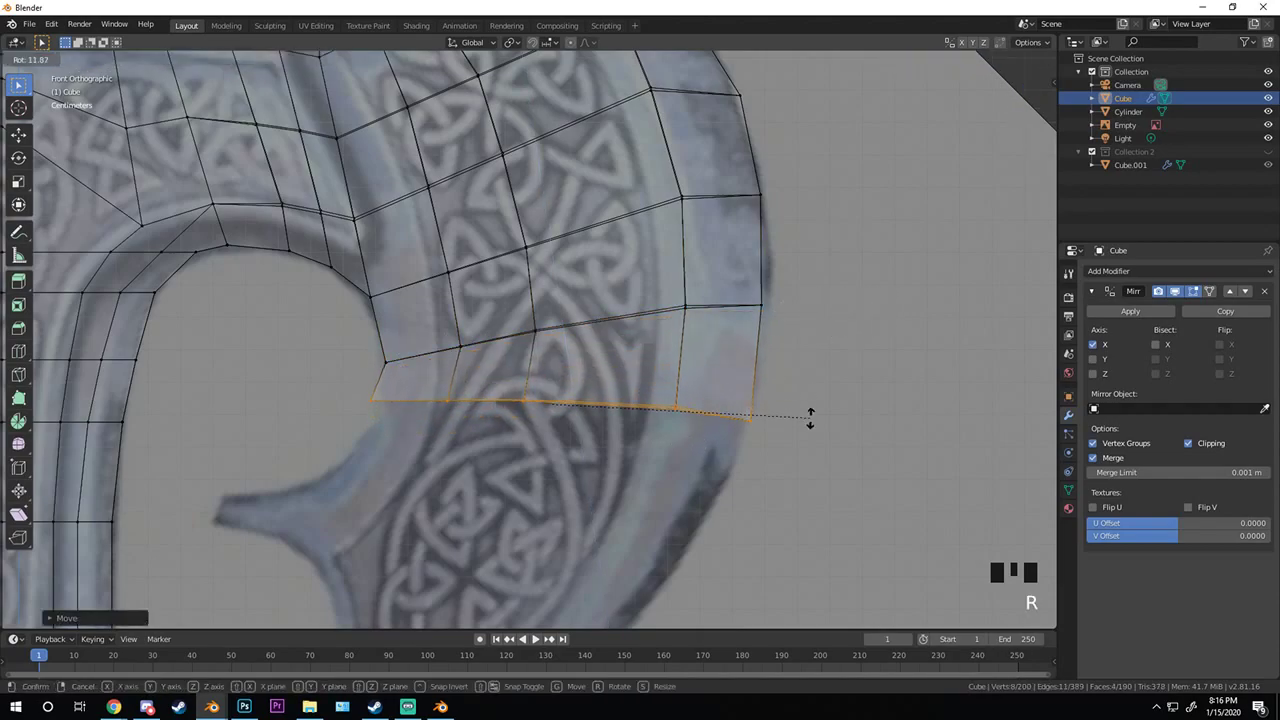
pyautogui.click(815, 420)
pyautogui.press('g')
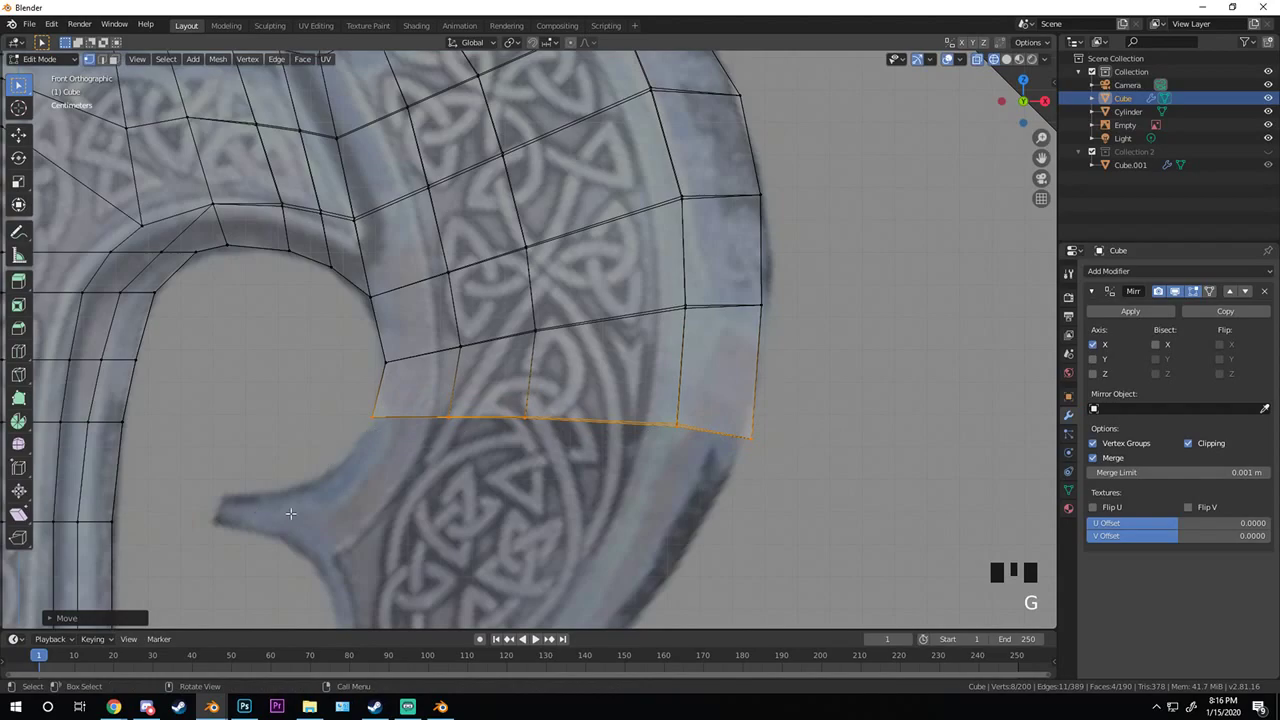
# - Scale the new bottom edge row and shift it to match the blade's width in the reference
pyautogui.scroll(2, 290, 513)
pyautogui.press('s')
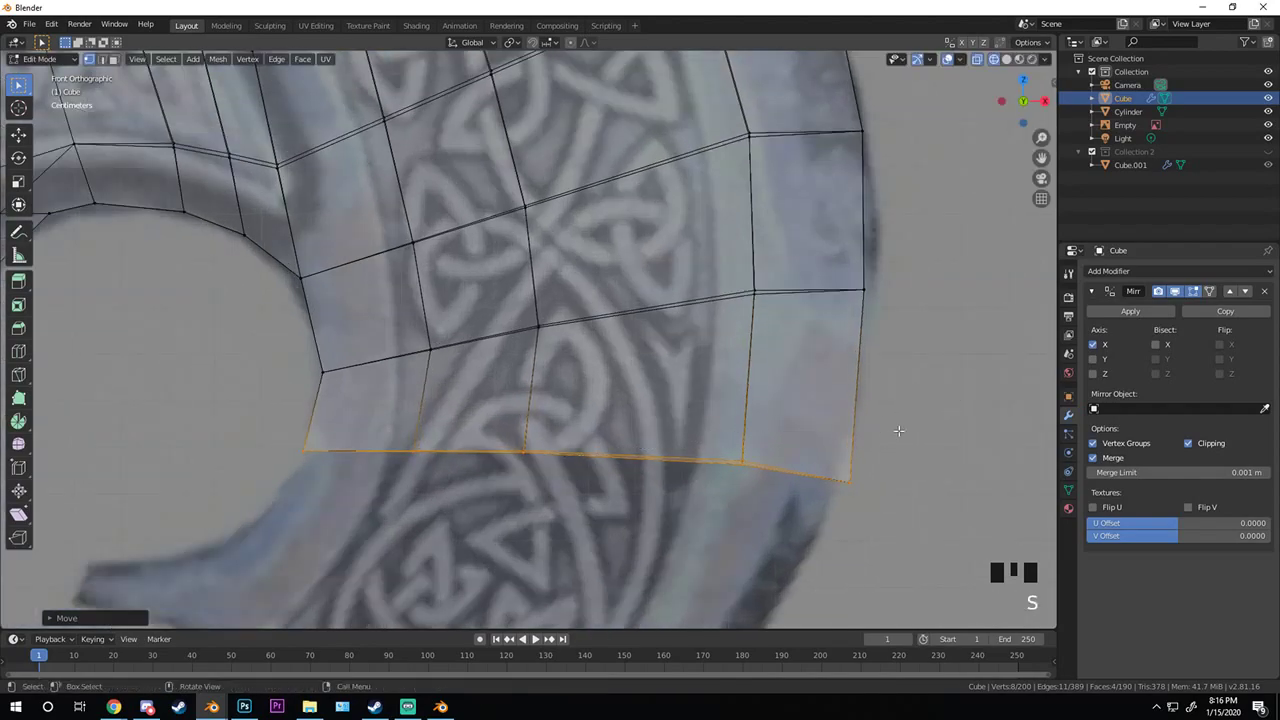
pyautogui.click(943, 437)
pyautogui.press('g')
pyautogui.click(929, 448)
# - Add an edge loop across the newest blade section and move its inner vertex onto the inner outline
pyautogui.hotkey('alt', 'a')
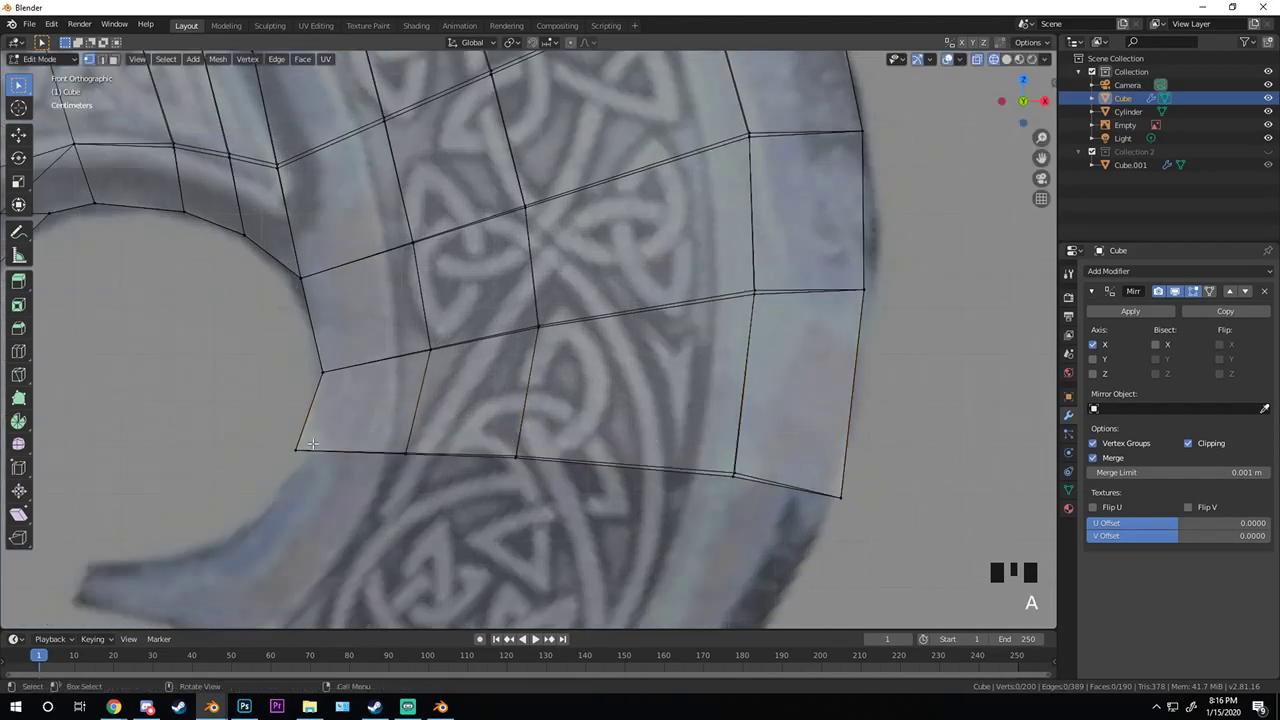
pyautogui.scroll(1, 312, 443)
pyautogui.hotkey('ctrl', 'r')
pyautogui.click(310, 442)
pyautogui.rightClick(310, 442)
pyautogui.press('g')
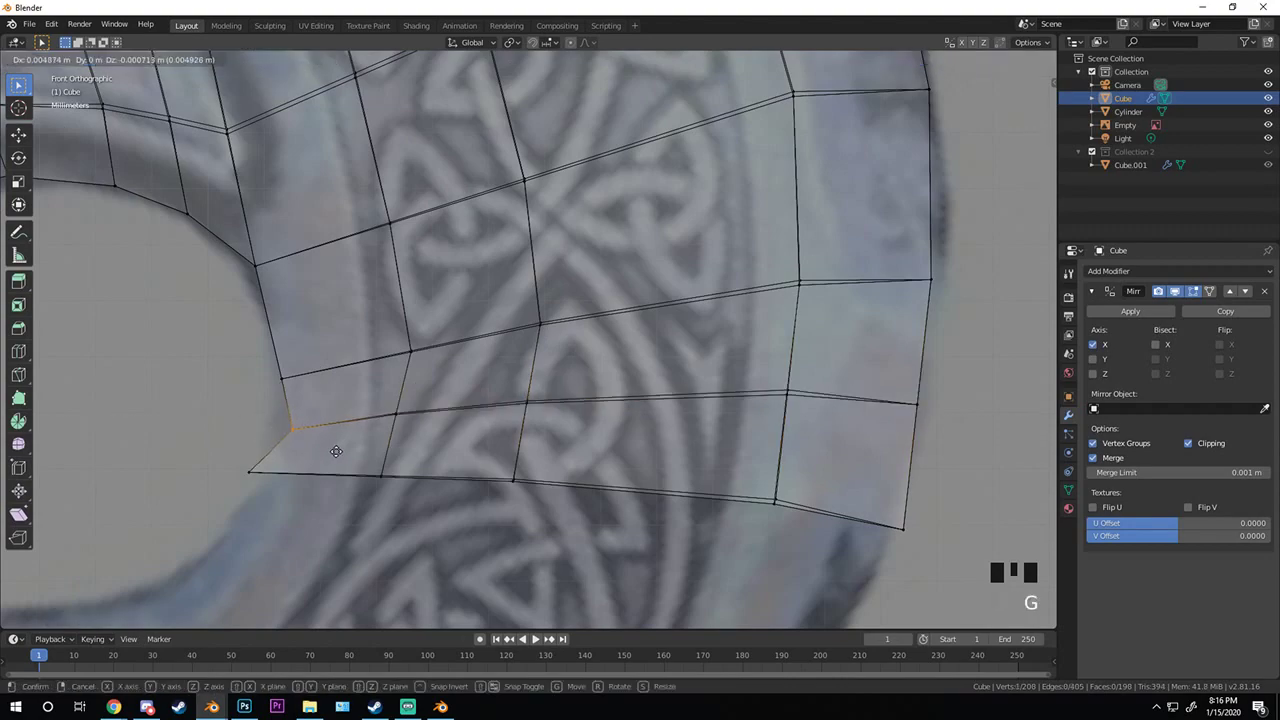
pyautogui.click(325, 451)
# - Move the inner corner vertex of the bottom row onto the blade's inner curve
pyautogui.hotkey('alt', 'a')
pyautogui.press('b')
pyautogui.moveTo(234, 455); pyautogui.dragTo(288, 484)
pyautogui.press('g')
pyautogui.click(299, 499)
pyautogui.hotkey('alt', 'a')
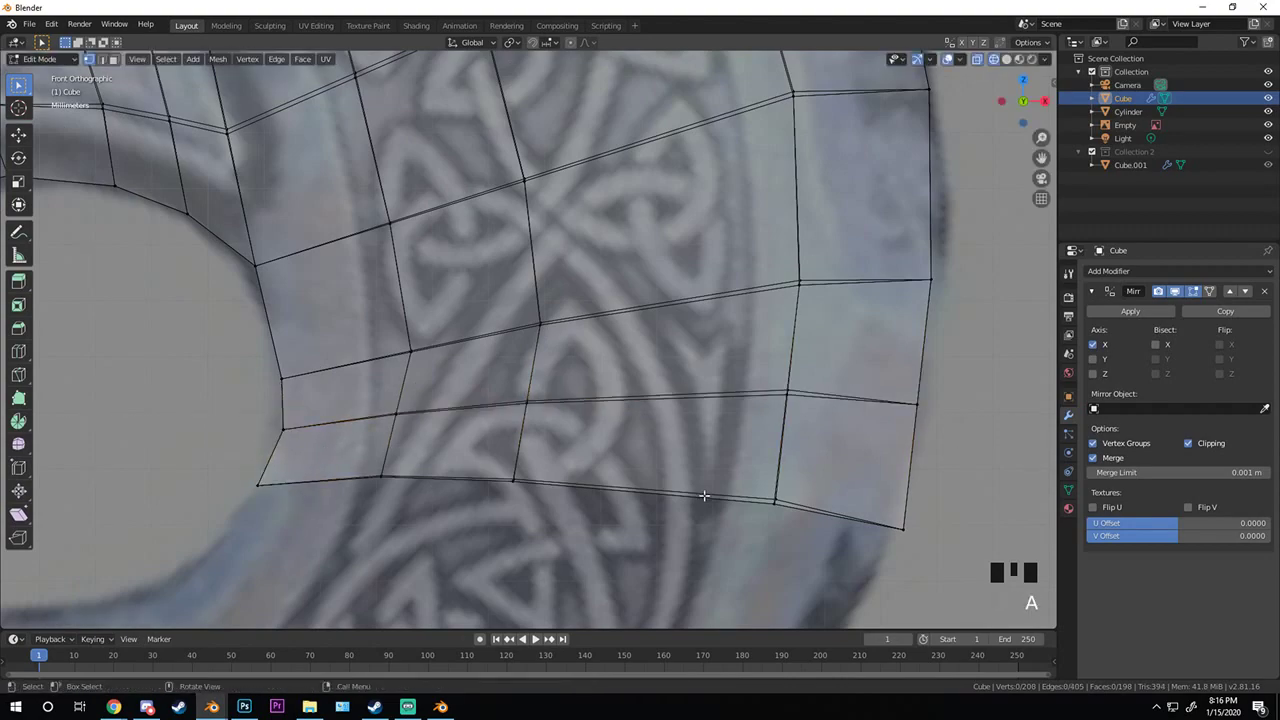
# - Extrude the bottom edge row further down the blade, rotating and moving it to follow the curve toward the inner spike
pyautogui.scroll(-3, 704, 495)
pyautogui.press('c')
pyautogui.moveTo(372, 422); pyautogui.dragTo(705, 443)
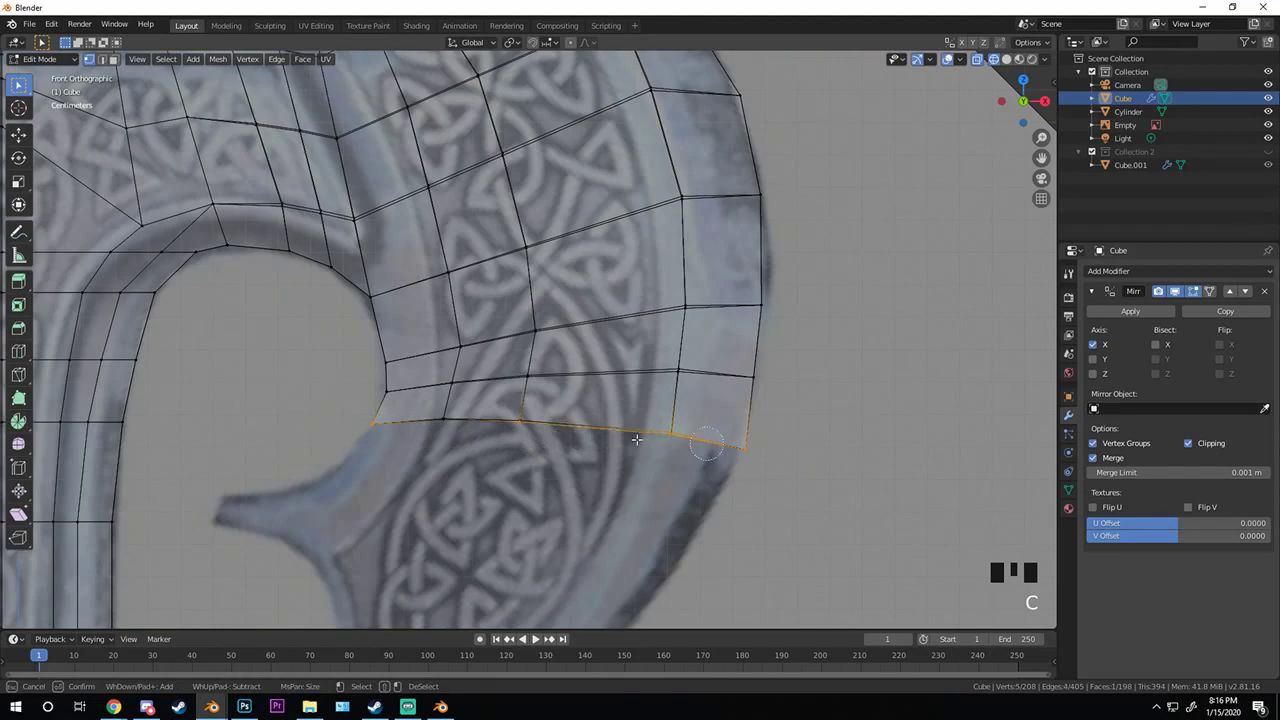
pyautogui.rightClick(636, 440)
pyautogui.keyDown('shift'); pyautogui.moveTo(636, 440); pyautogui.dragTo(644, 386, button='middle'); pyautogui.keyUp('shift')
pyautogui.press('e')
pyautogui.click(760, 470)
pyautogui.press('r')
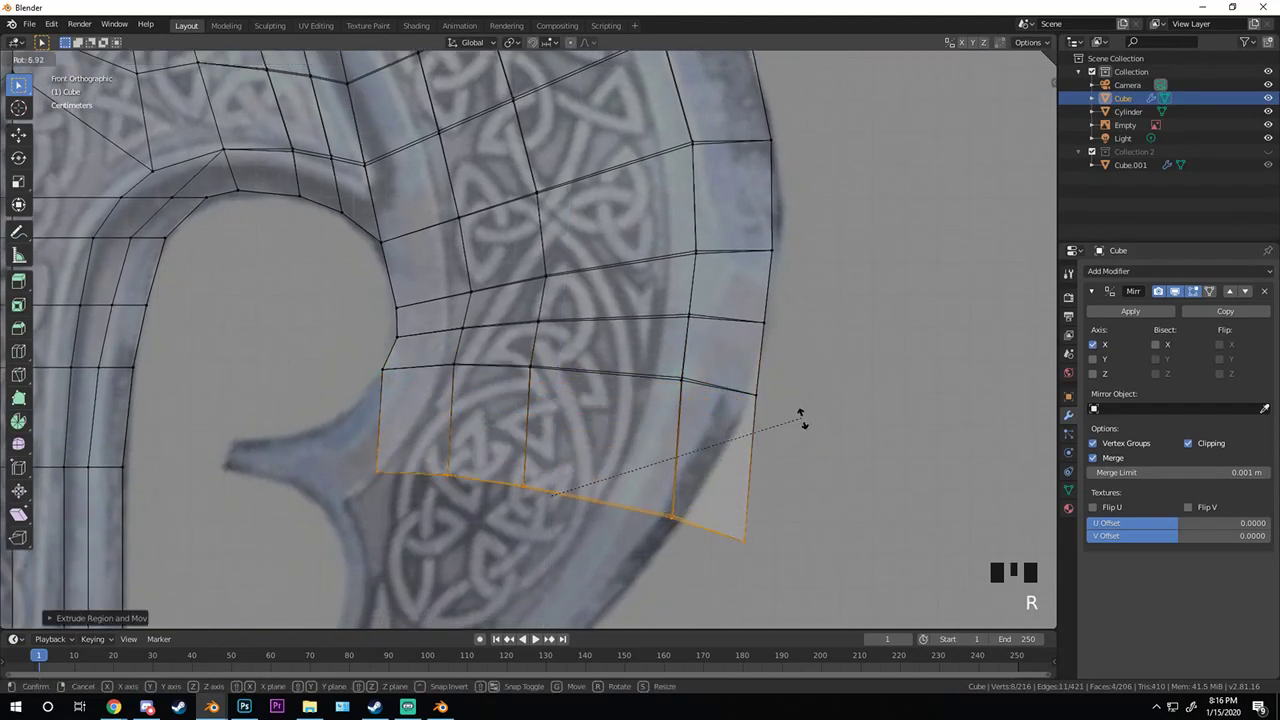
pyautogui.click(780, 460)
pyautogui.press('g')
pyautogui.click(770, 470)
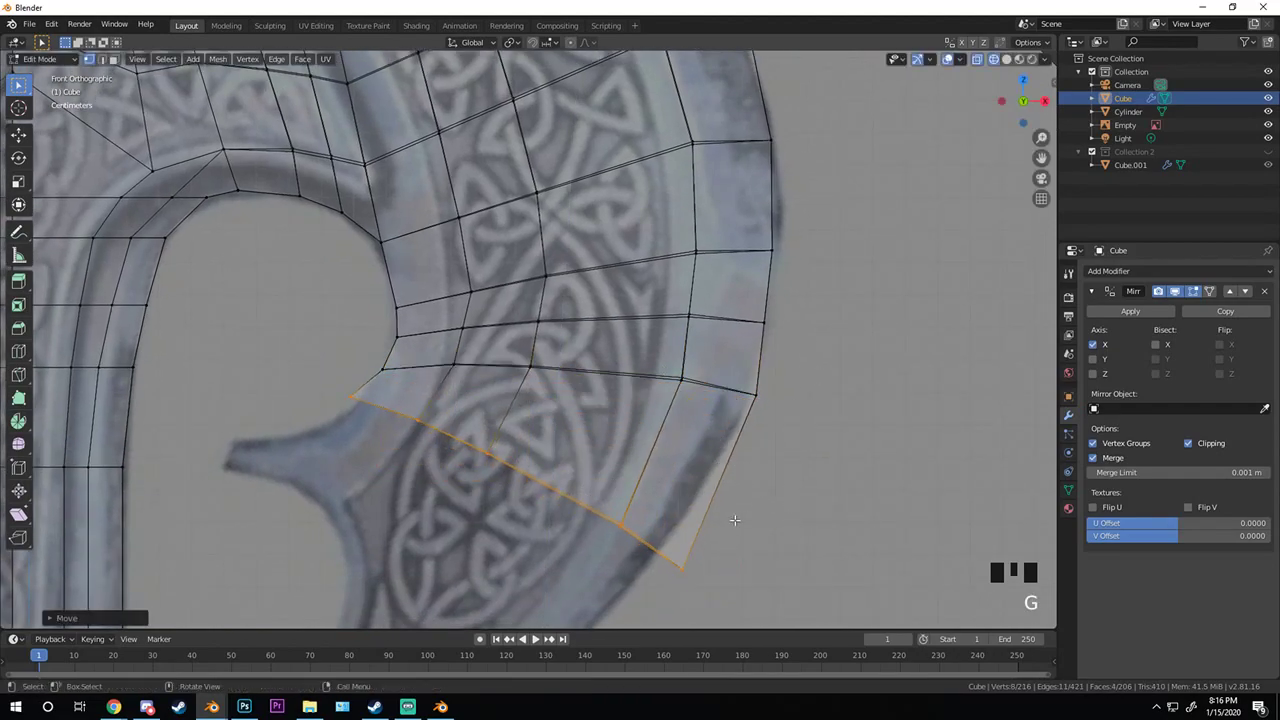
# - Move the outer and inner corner vertices of the new bottom row onto the reference outline
pyautogui.click(680, 567)
pyautogui.press('g')
pyautogui.click(708, 584)
pyautogui.hotkey('alt', 'a')
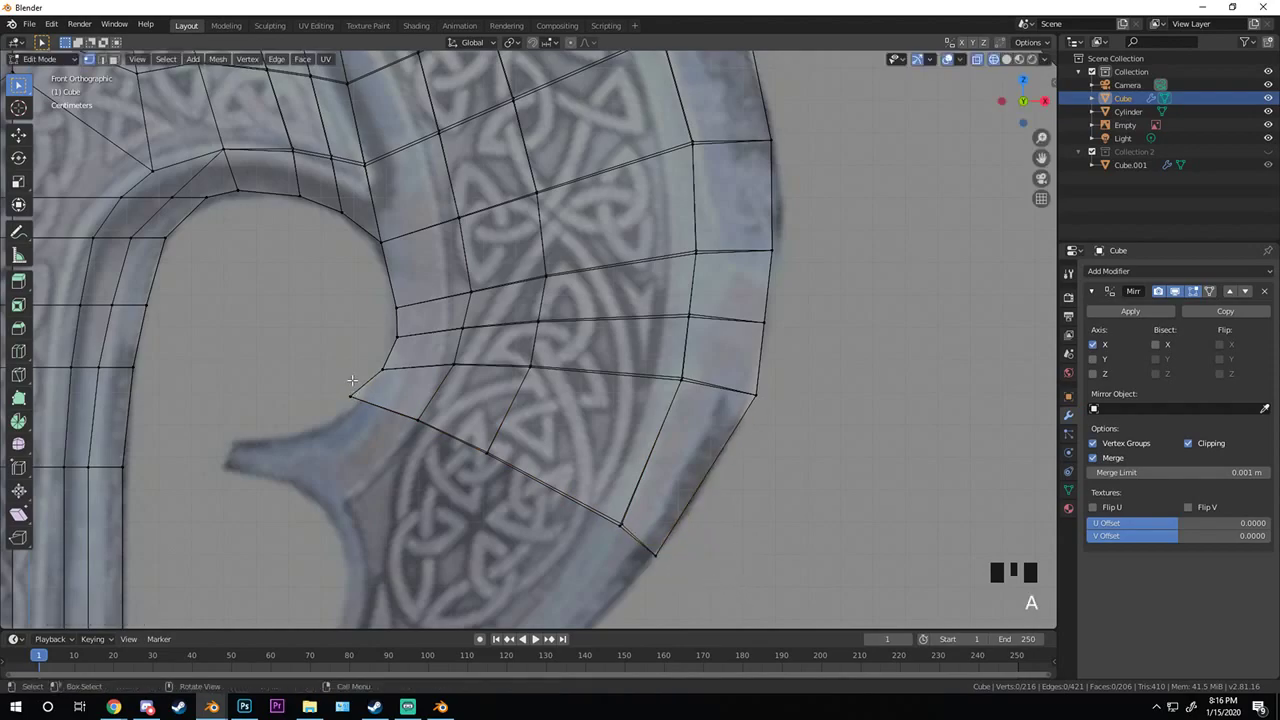
pyautogui.click(352, 382)
pyautogui.press('g')
pyautogui.click(394, 426)
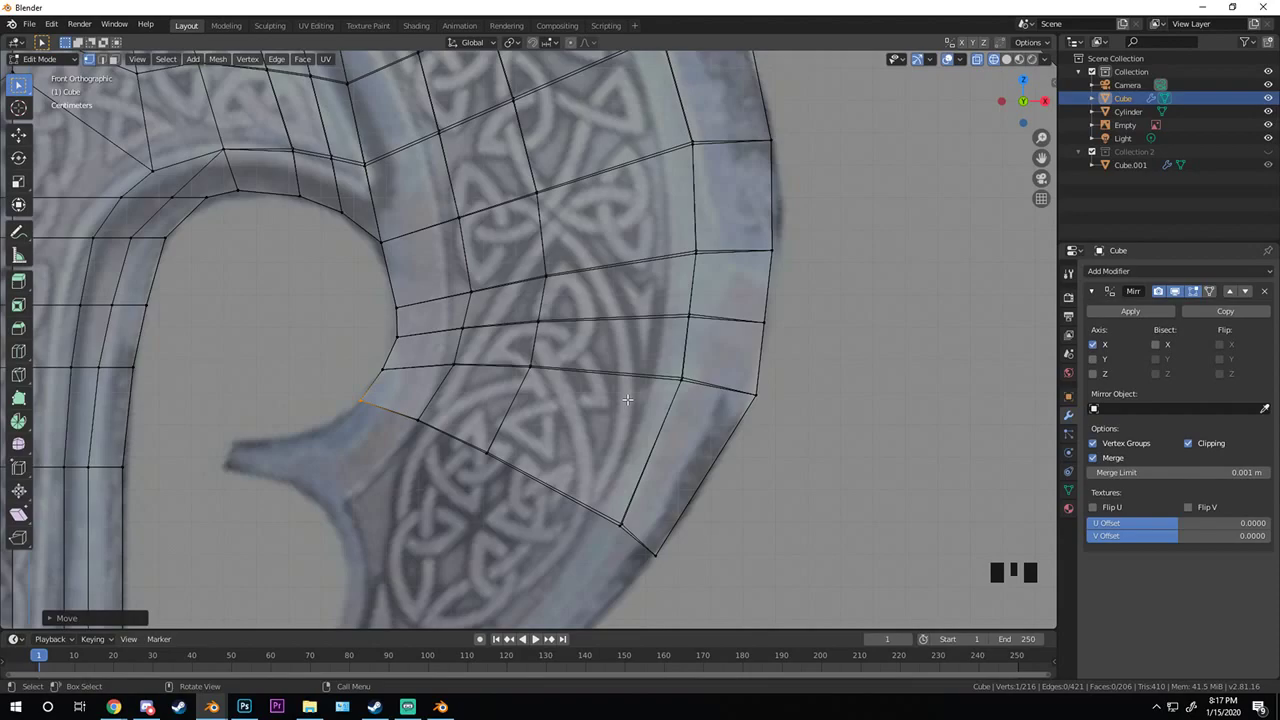
# - Select the whole bottom edge row and extrude another blade section past the base of the inner spike
pyautogui.scroll(3, 675, 407)
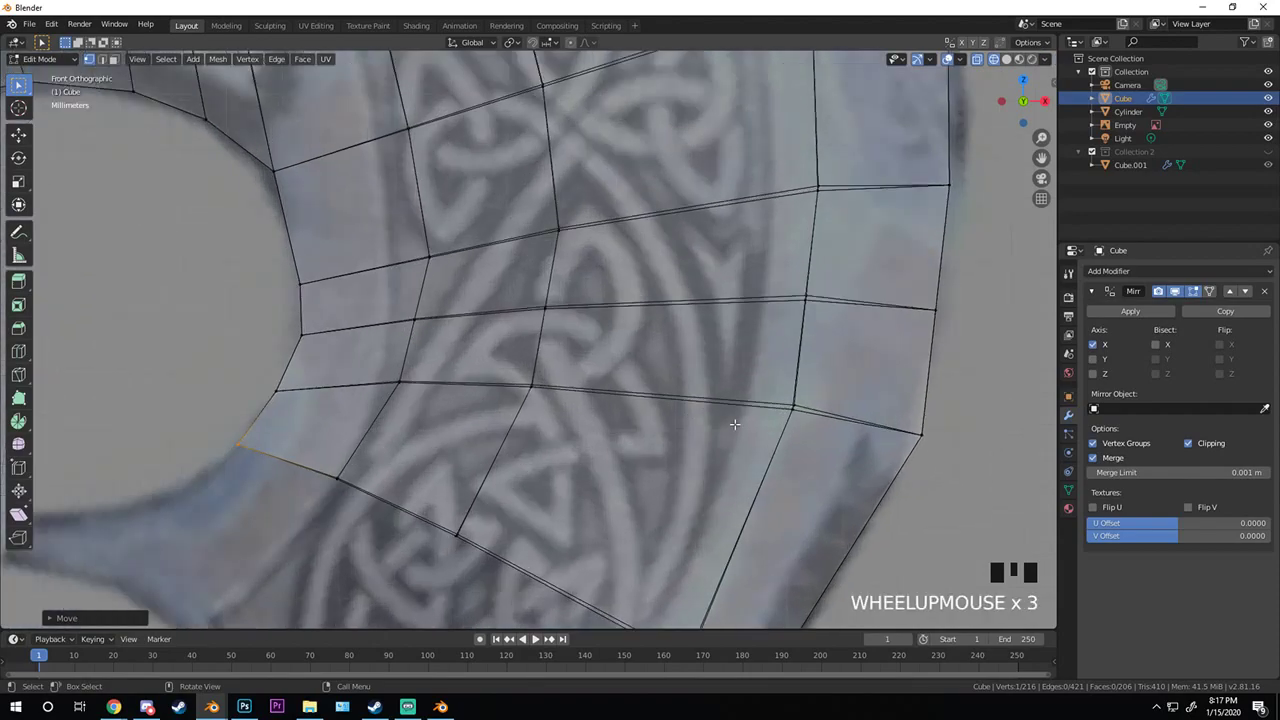
pyautogui.keyDown('shift'); pyautogui.moveTo(729, 423); pyautogui.dragTo(757, 371, button='middle'); pyautogui.keyUp('shift')
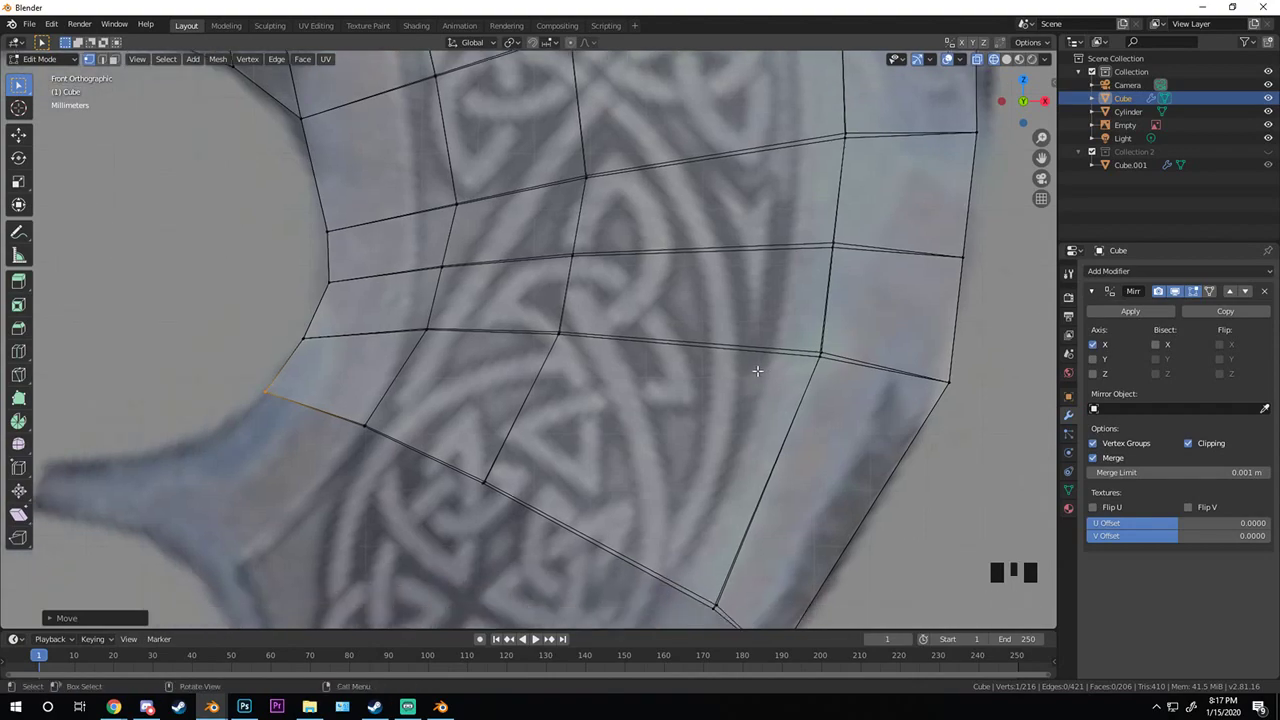
pyautogui.scroll(-4, 659, 434)
pyautogui.keyDown('shift'); pyautogui.moveTo(663, 453); pyautogui.dragTo(709, 424, button='middle'); pyautogui.keyUp('shift')
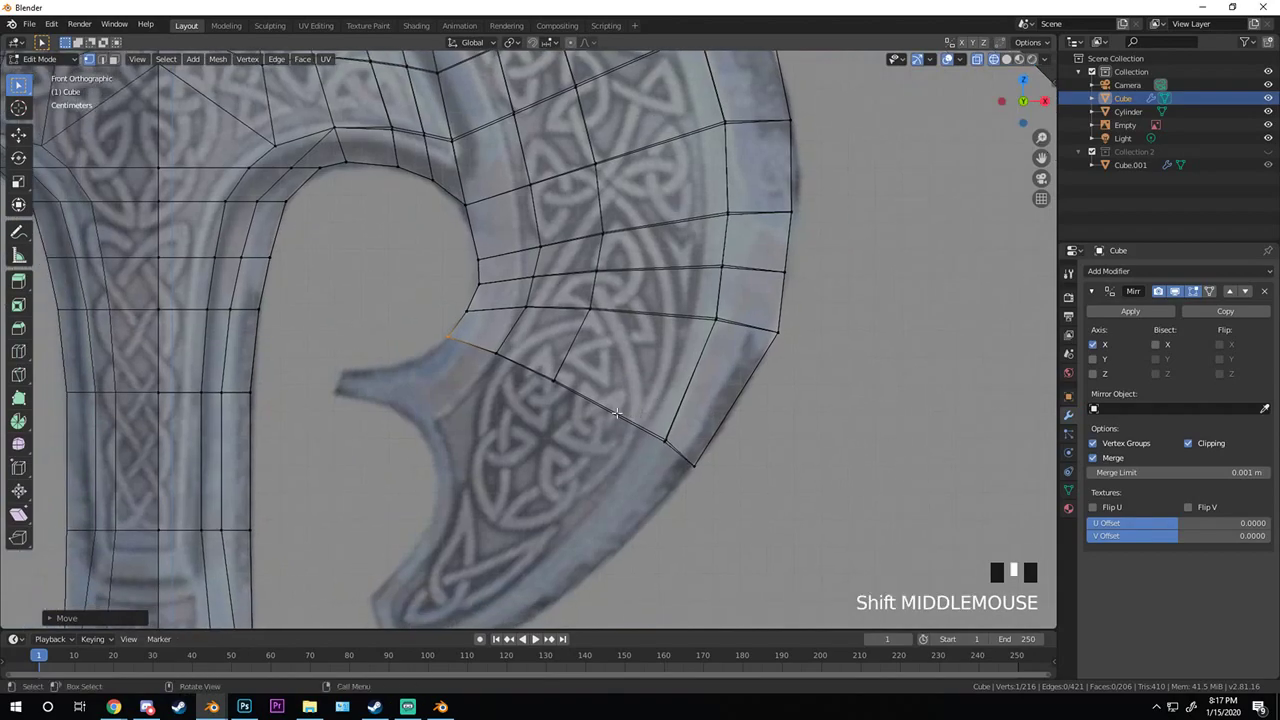
pyautogui.press('c')
pyautogui.moveTo(460, 340)
pyautogui.mouseDown()
pyautogui.moveTo(530, 362)
pyautogui.moveTo(665, 440)
pyautogui.mouseUp()
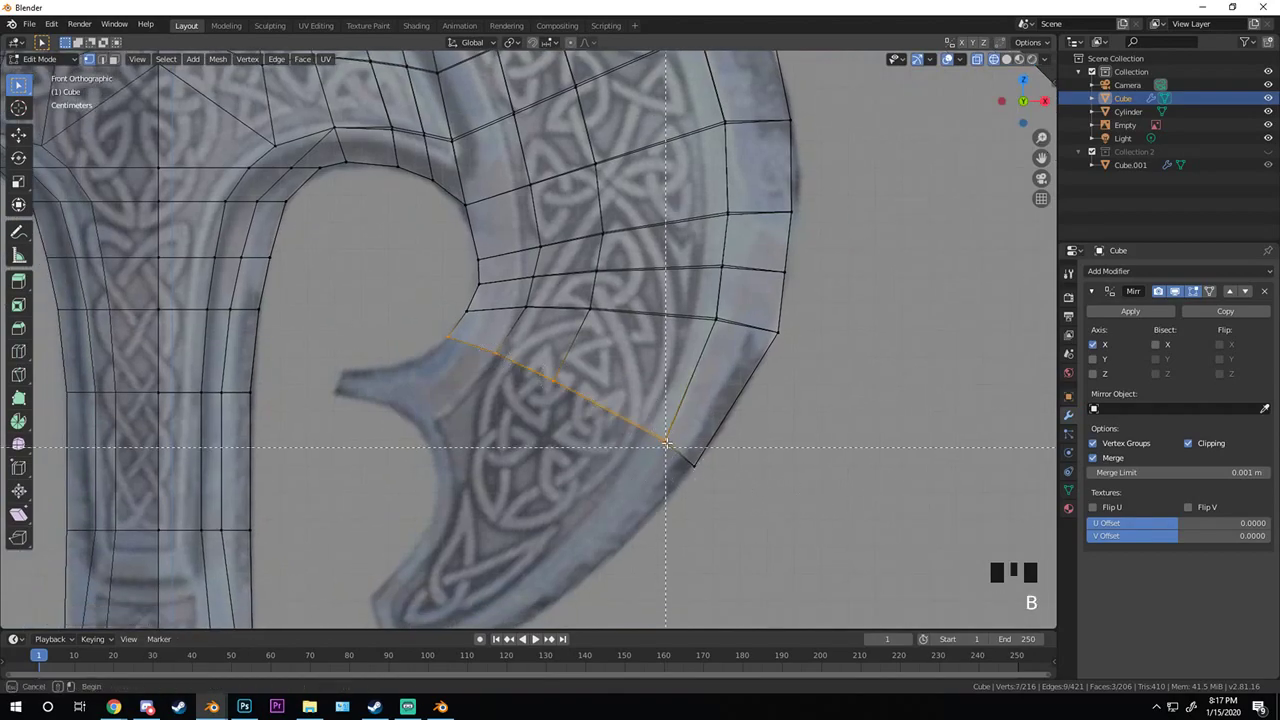
pyautogui.scroll(1, 660, 462)
pyautogui.press('e')
pyautogui.click(631, 536)
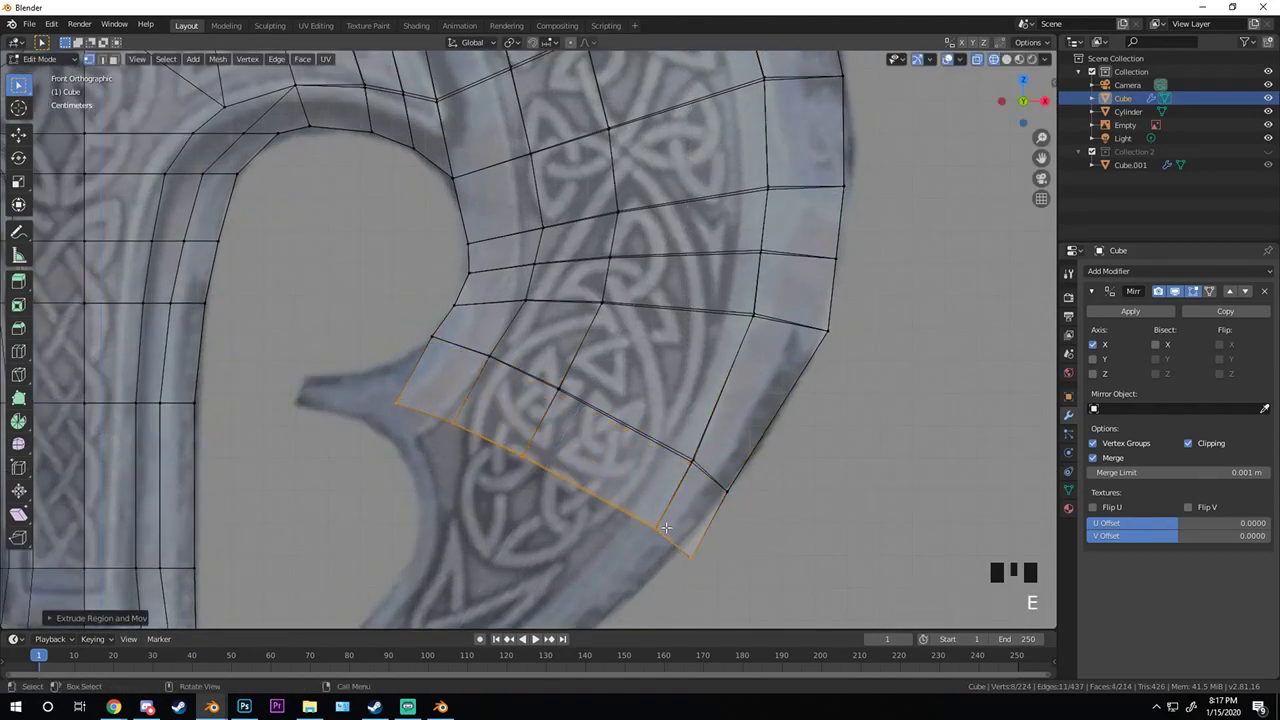
# - Rotate and move the extruded row so its ends sit on the inner spike's base and the cutting edge
pyautogui.press('r')
pyautogui.press('r')
pyautogui.click(772, 534)
pyautogui.press('g')
pyautogui.click(759, 545)
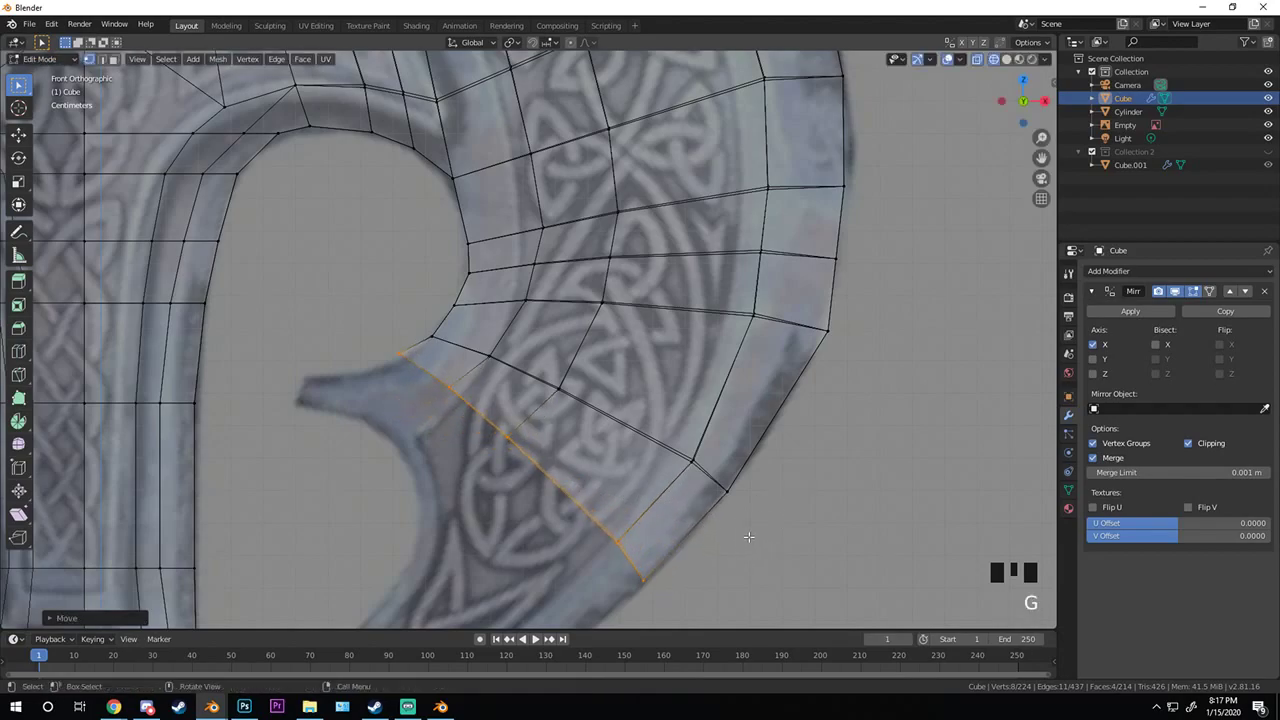
# - Shift the two vertices below the upper corner of the blade's bevel line onto the bevel edge in the reference
pyautogui.keyDown('shift'); pyautogui.moveTo(720, 250); pyautogui.dragTo(630, 520, button='middle'); pyautogui.keyUp('shift')
pyautogui.scroll(2, 622, 389)
pyautogui.press('a')
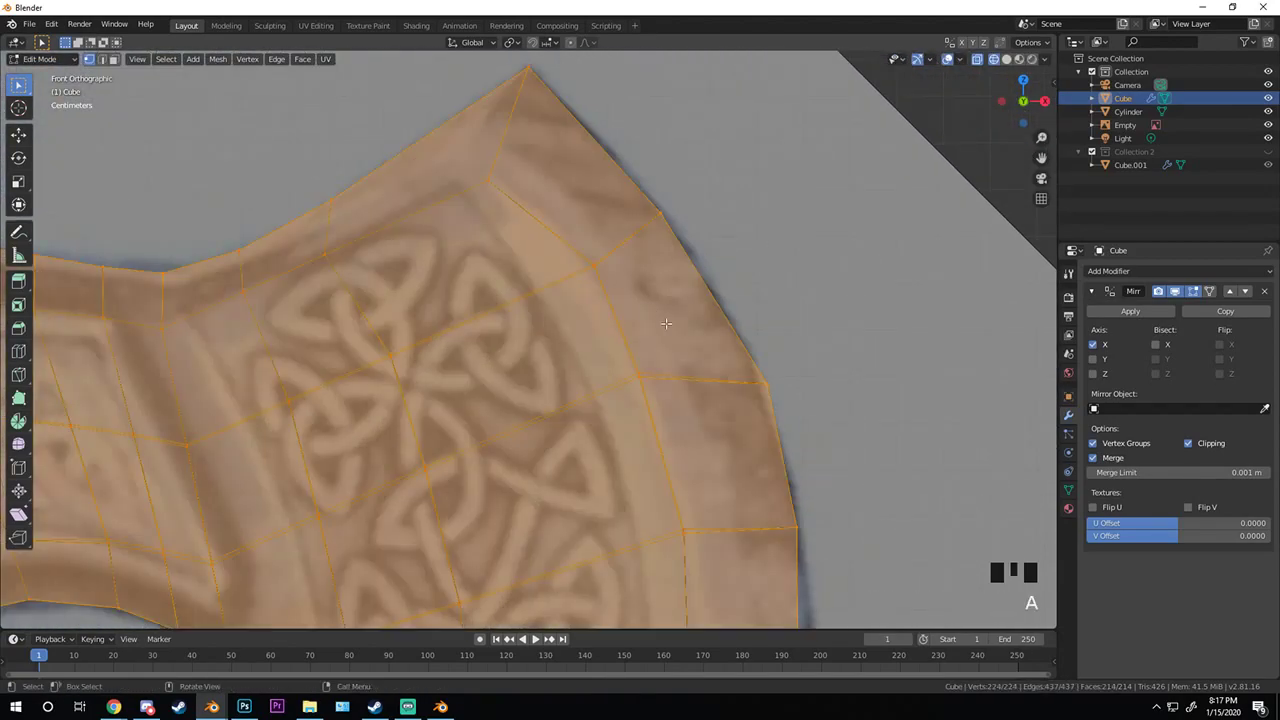
pyautogui.hotkey('alt', 'a')
pyautogui.click(592, 267)
pyautogui.press('g')
pyautogui.click(597, 279)
pyautogui.keyDown('shift'); pyautogui.click(597, 279); pyautogui.keyUp('shift')
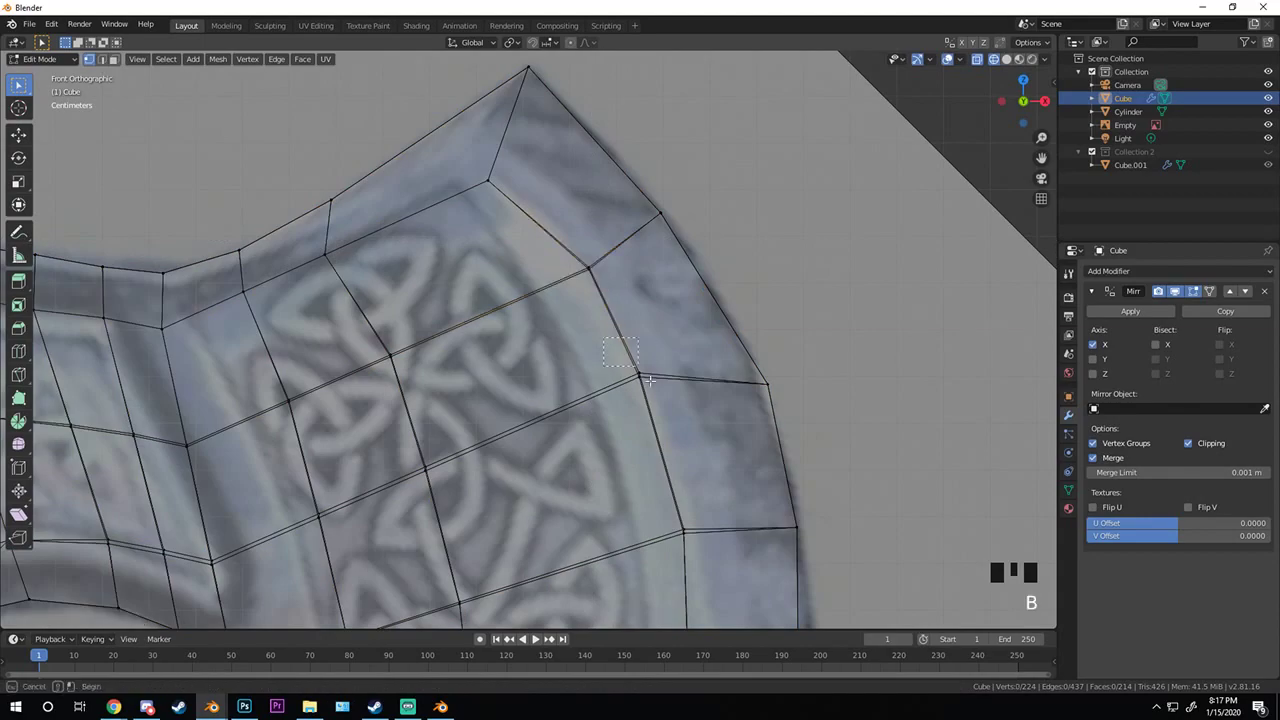
pyautogui.click(638, 376)
pyautogui.press('g')
pyautogui.click(630, 385)
# - Adjust the next pair of vertices down the bevel line to match the reference
pyautogui.keyDown('shift'); pyautogui.moveTo(630, 385); pyautogui.dragTo(608, 357, button='middle'); pyautogui.keyUp('shift')
pyautogui.press('b')
pyautogui.moveTo(608, 357); pyautogui.dragTo(636, 383)
pyautogui.press('g')
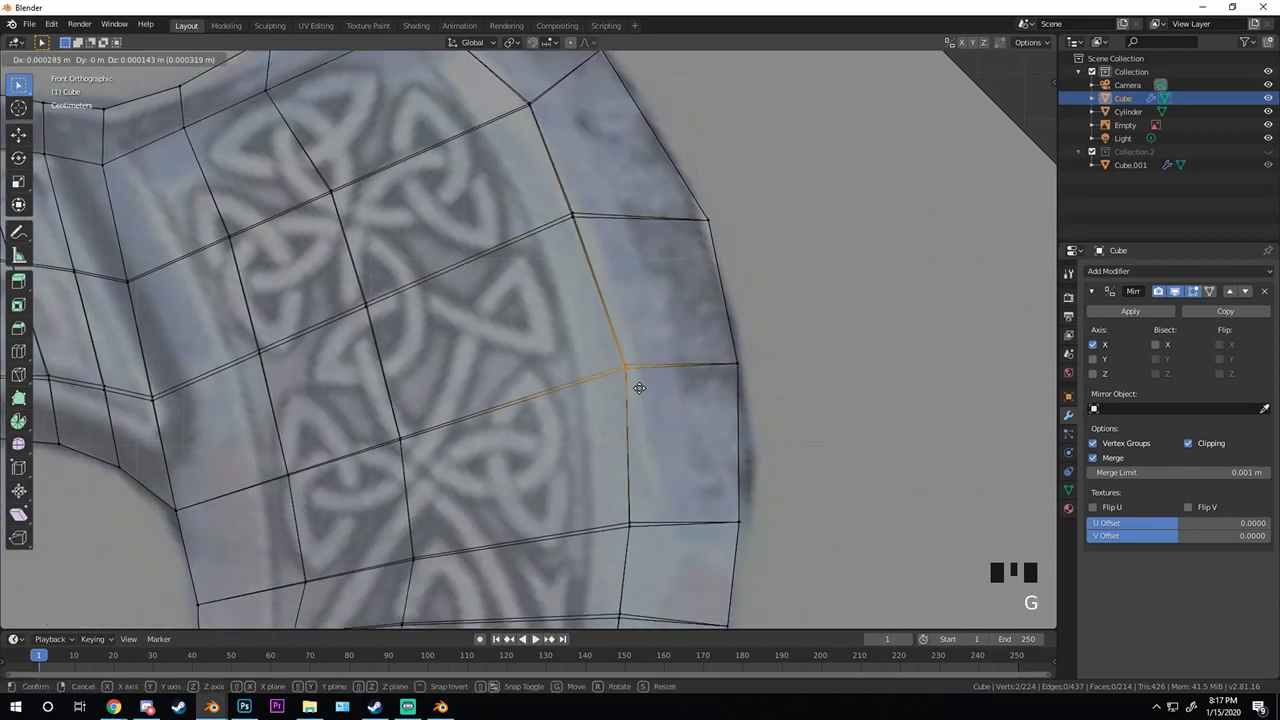
pyautogui.click(639, 386)
pyautogui.scroll(-4, 645, 382)
pyautogui.press('Tab')
pyautogui.press('g')
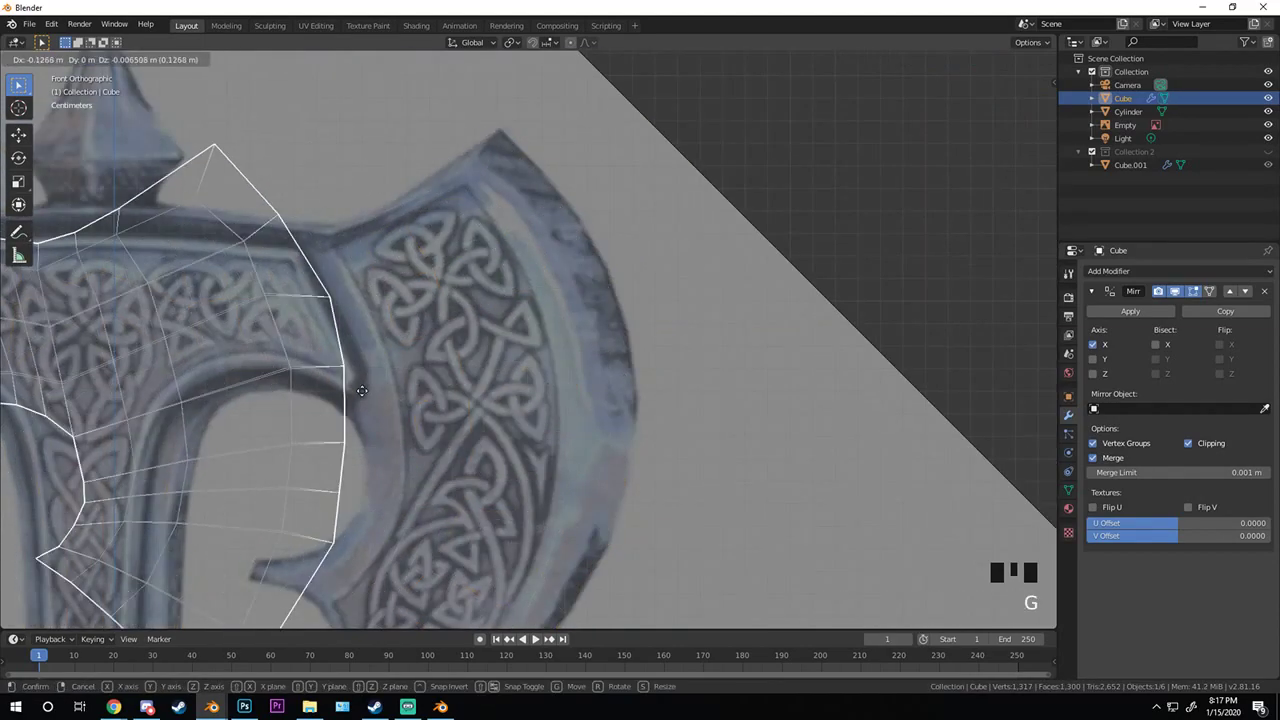
pyautogui.rightClick(361, 390)
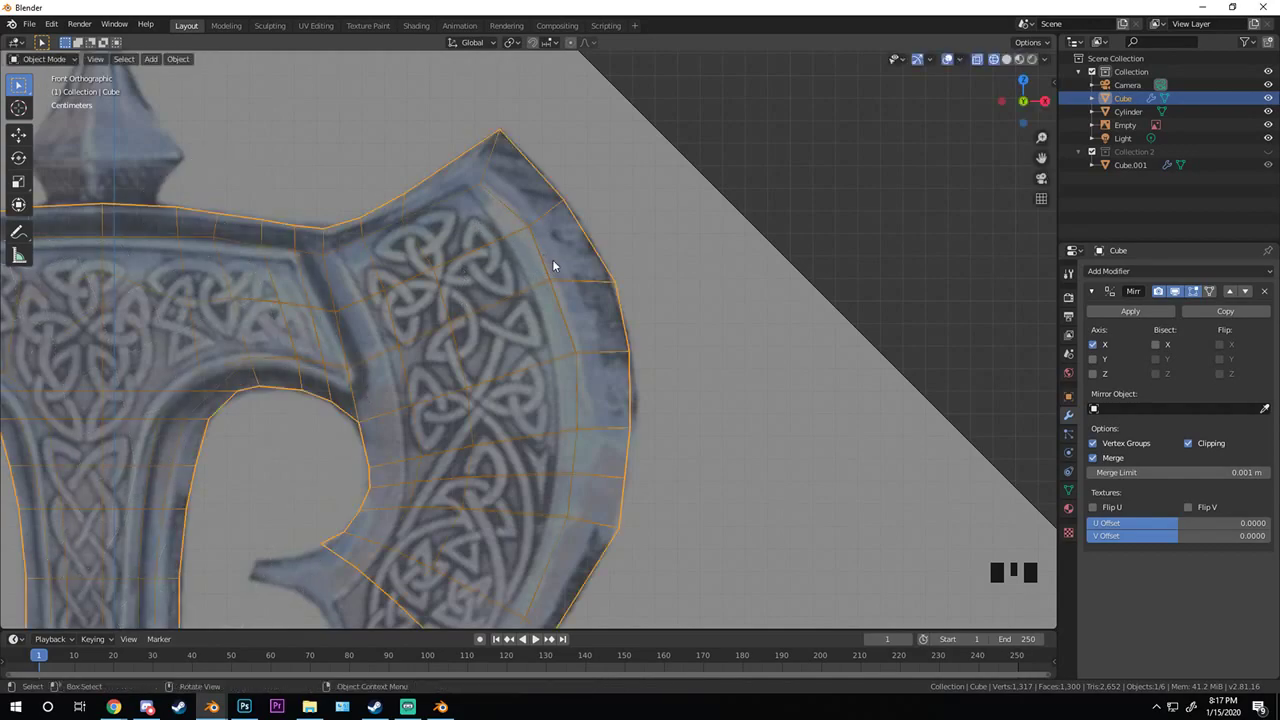
# - Move the next two vertex pairs down the blade's bevel line outward onto the bevel edge in the reference
pyautogui.scroll(3, 556, 346)
pyautogui.keyDown('shift'); pyautogui.moveTo(677, 446); pyautogui.dragTo(611, 191, button='middle'); pyautogui.keyUp('shift')
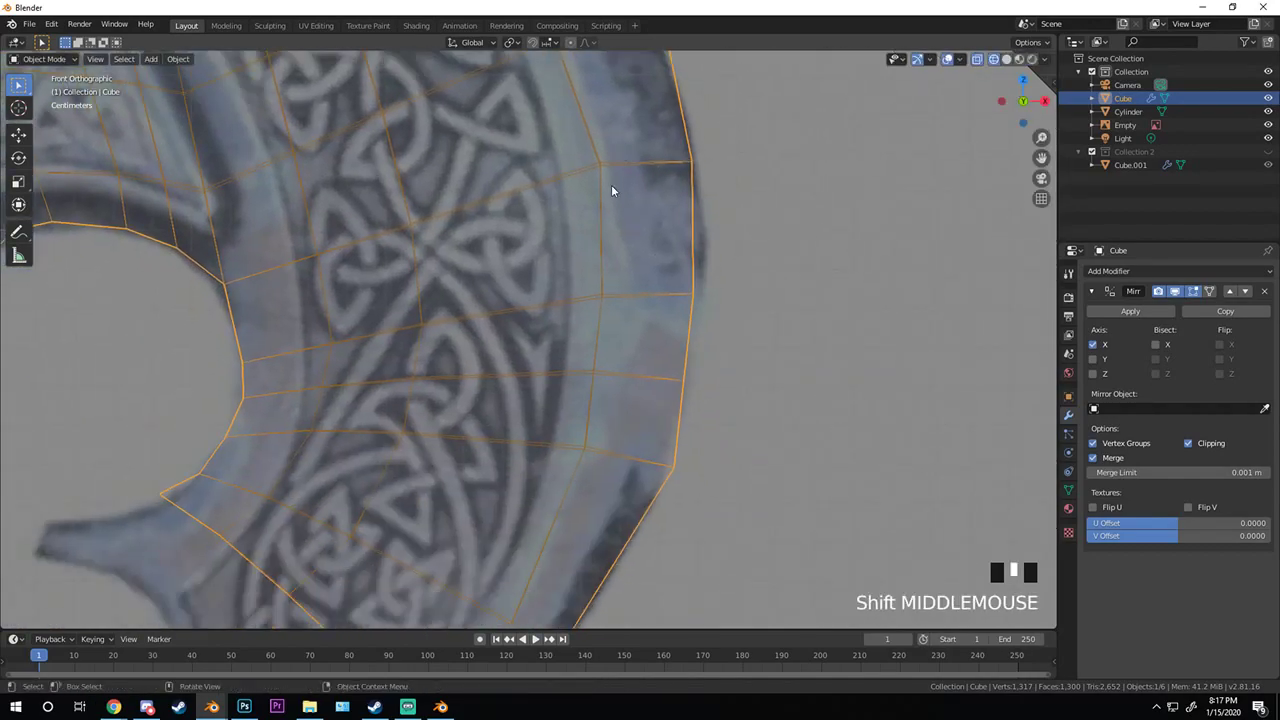
pyautogui.press('Tab')
pyautogui.press('b')
pyautogui.moveTo(619, 307); pyautogui.dragTo(622, 311)
pyautogui.press('g')
pyautogui.click(629, 314)
pyautogui.press('a')
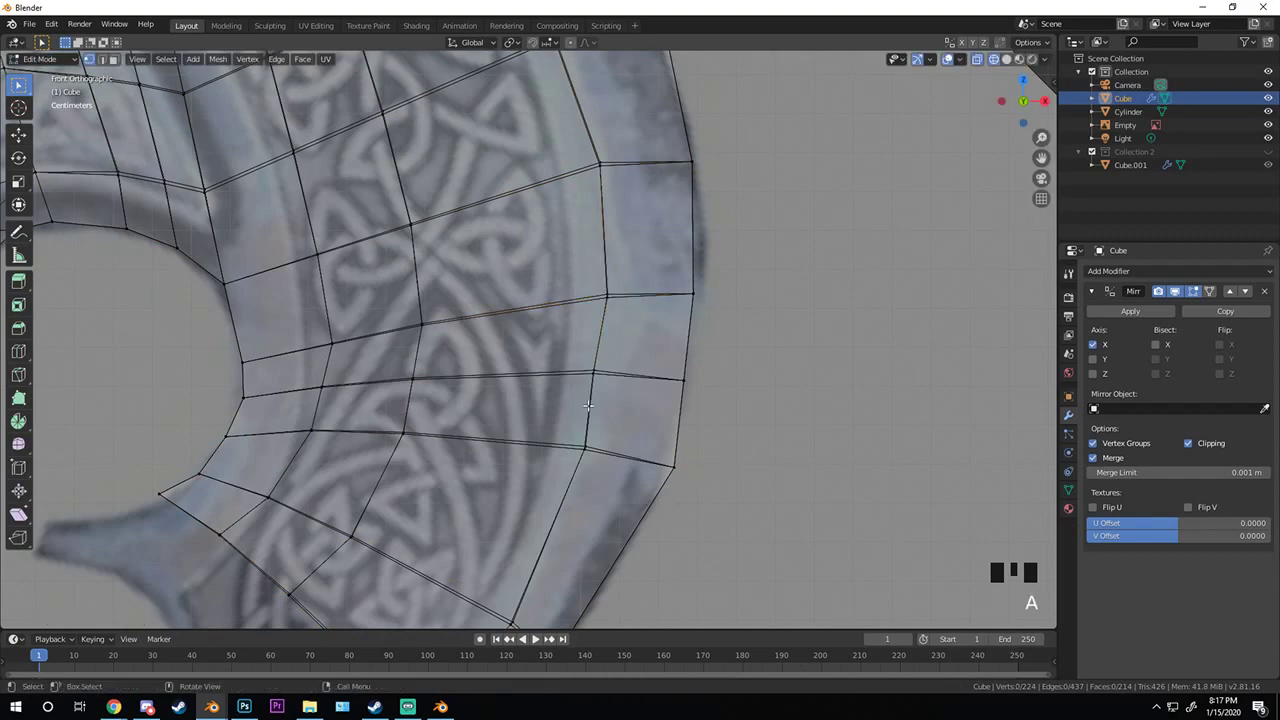
pyautogui.press('b')
pyautogui.moveTo(577, 355); pyautogui.dragTo(616, 391)
# - Fit the bevel-line vertex pair beside the lower corner of the cutting edge to the bevel in the reference
pyautogui.press('b')
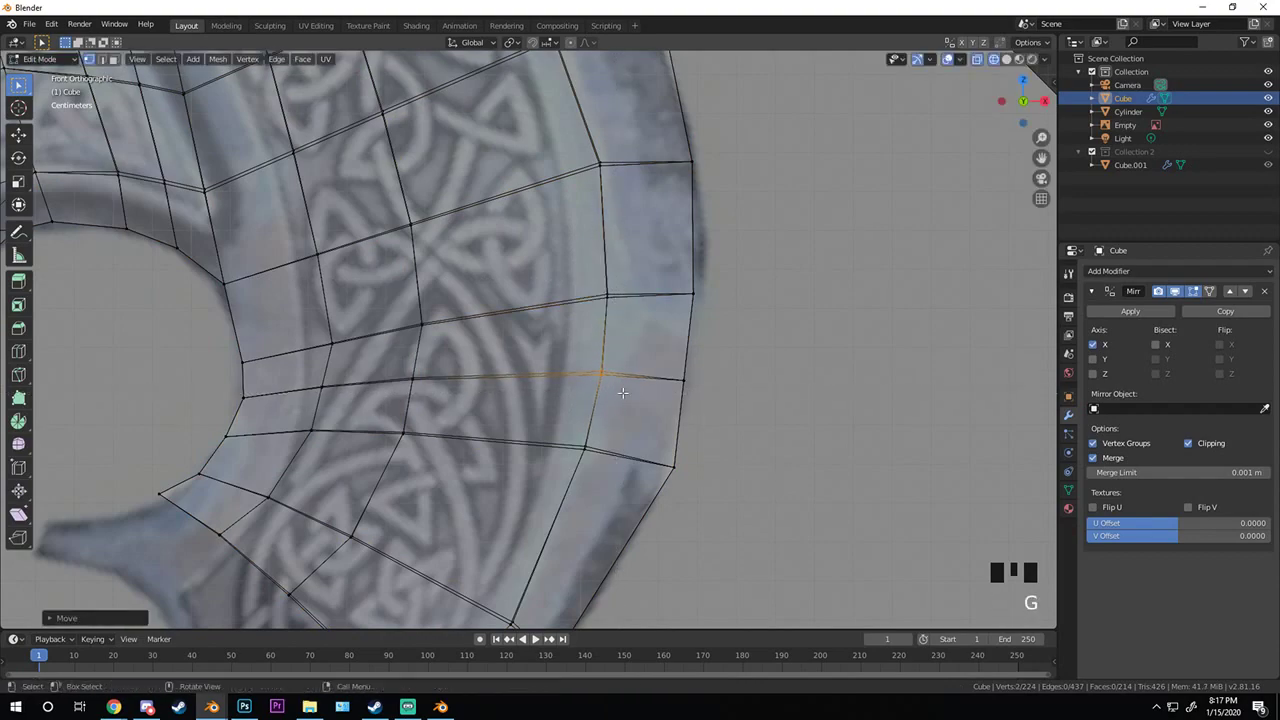
pyautogui.click(587, 447)
pyautogui.keyDown('shift'); pyautogui.moveTo(637, 462); pyautogui.dragTo(697, 367, button='middle'); pyautogui.keyUp('shift')
pyautogui.press('g')
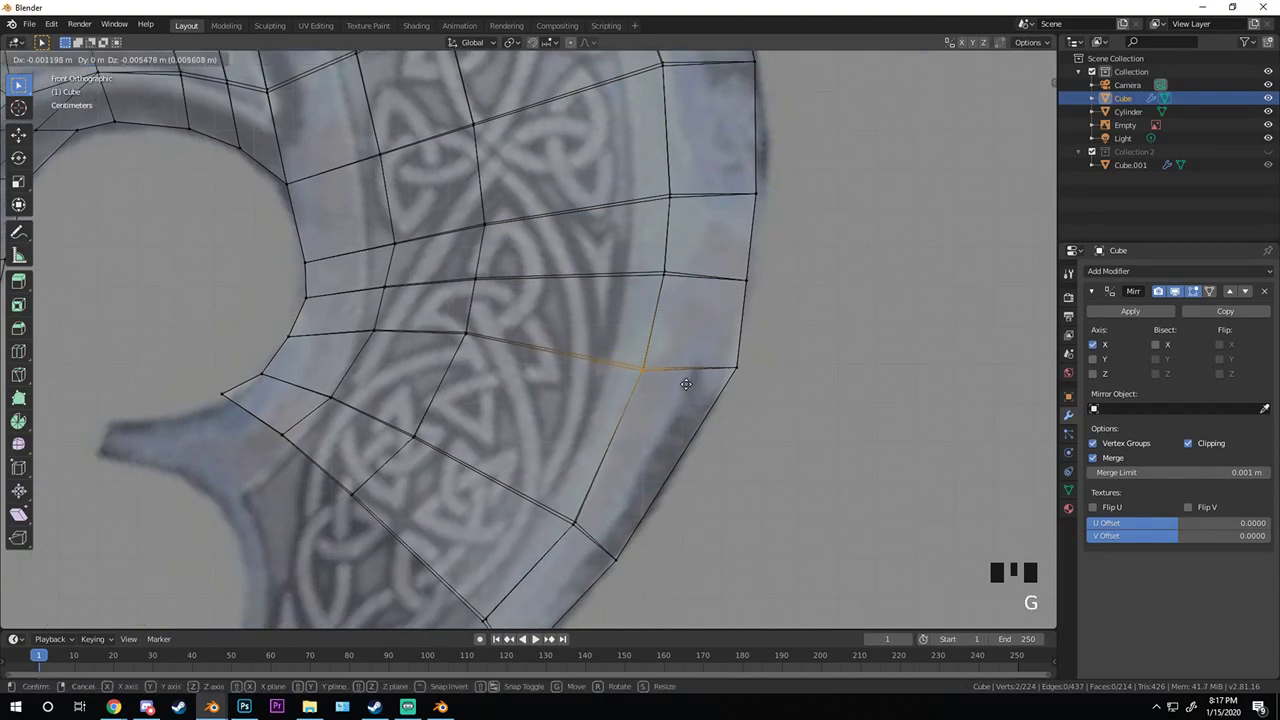
pyautogui.click(690, 385)
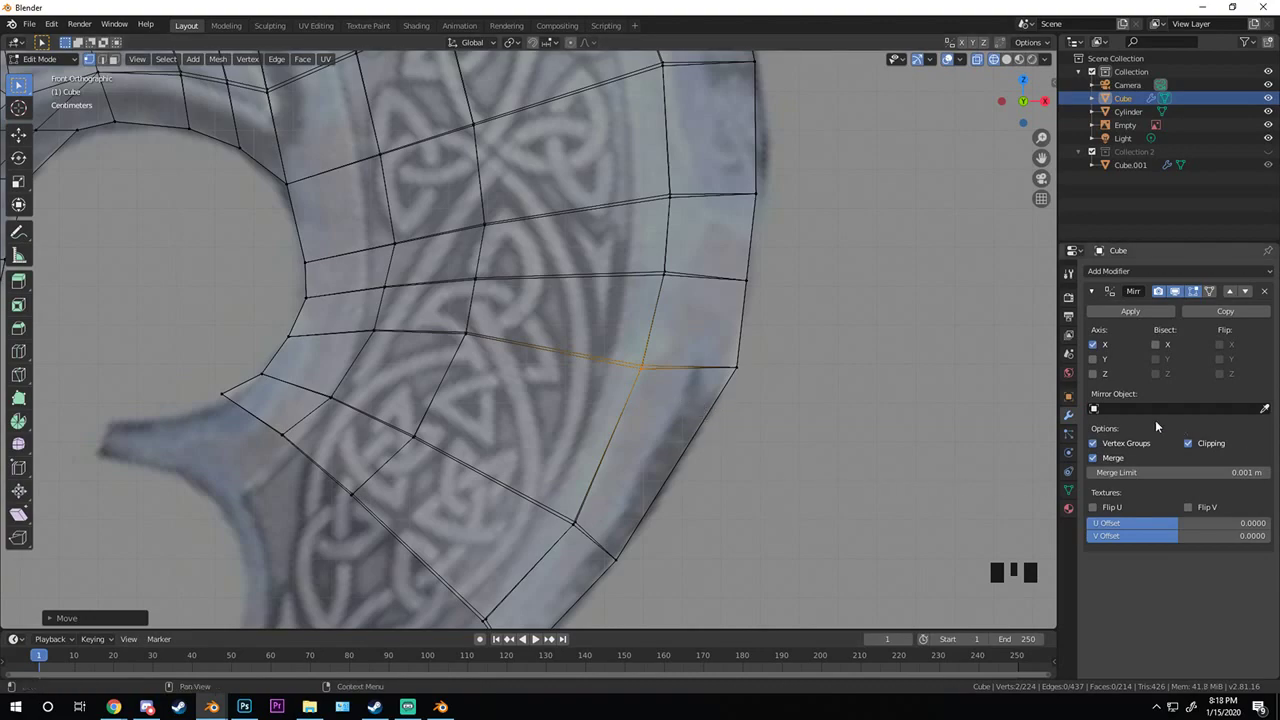
pyautogui.scroll(-2, 900, 370)
pyautogui.scroll(4, 723, 390)
pyautogui.press('a')
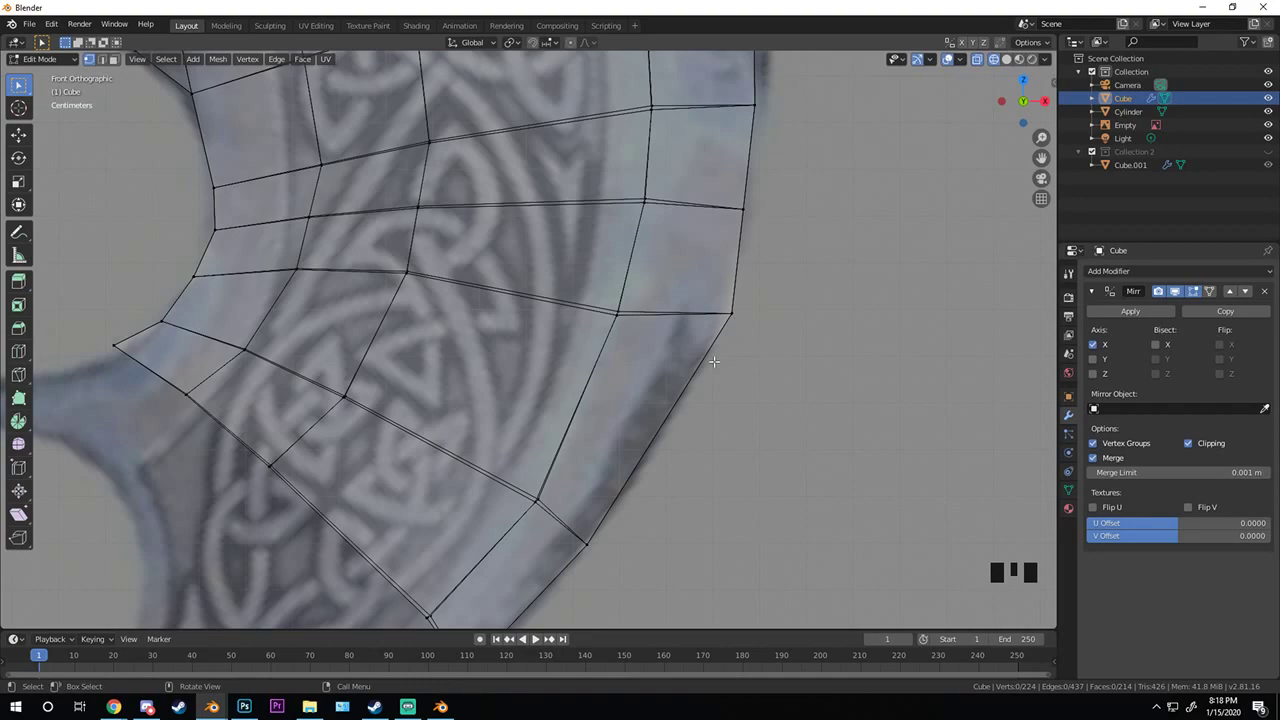
pyautogui.press('a')
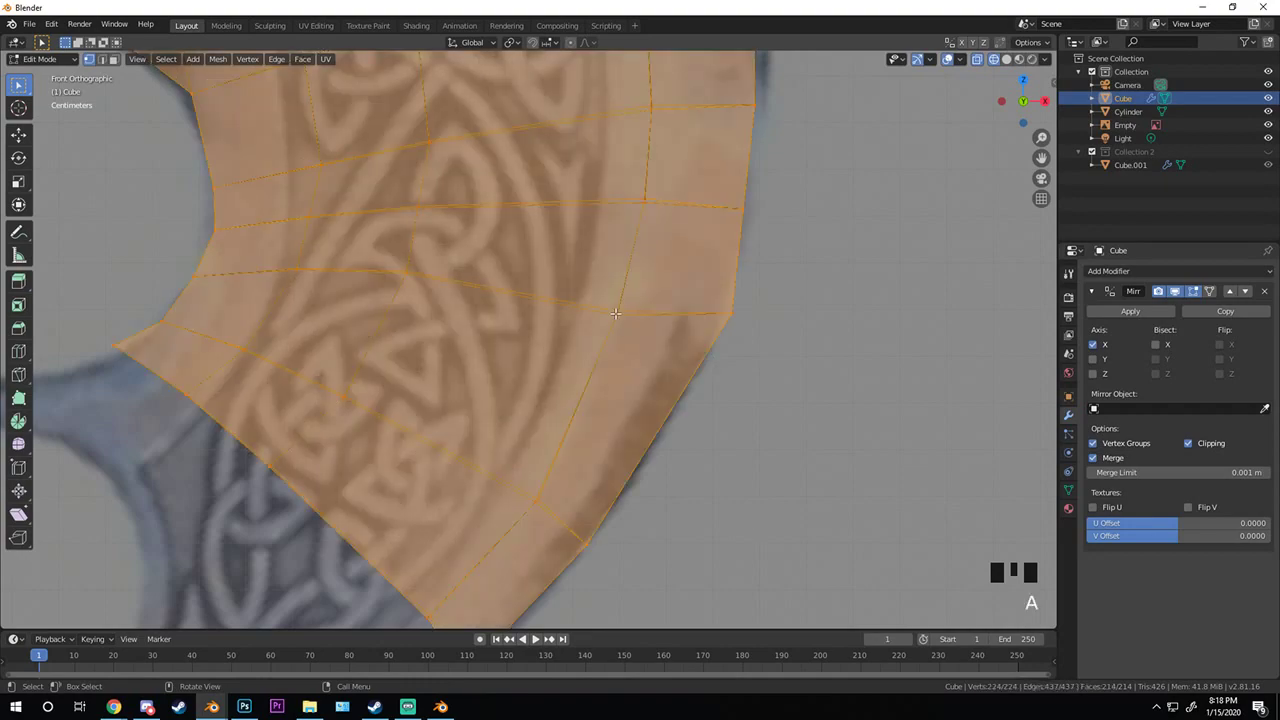
pyautogui.click(617, 313)
pyautogui.moveTo(617, 313); pyautogui.dragTo(625, 316)
pyautogui.hotkey('alt', 'a')
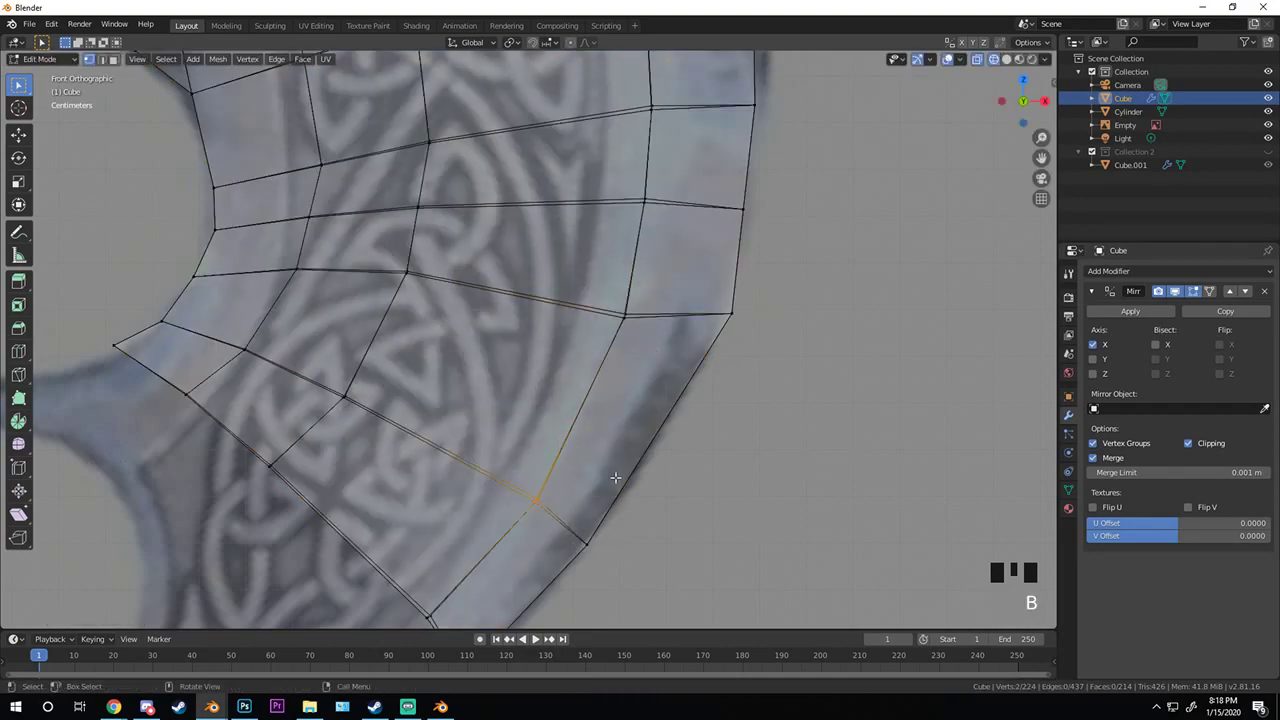
# - Add an edge loop across the lower blade section and move its bevel-line vertices outward onto the reference bevel edge
pyautogui.rightClick(560, 378)
pyautogui.hotkey('ctrl', 'r')
pyautogui.doubleClick(629, 410)
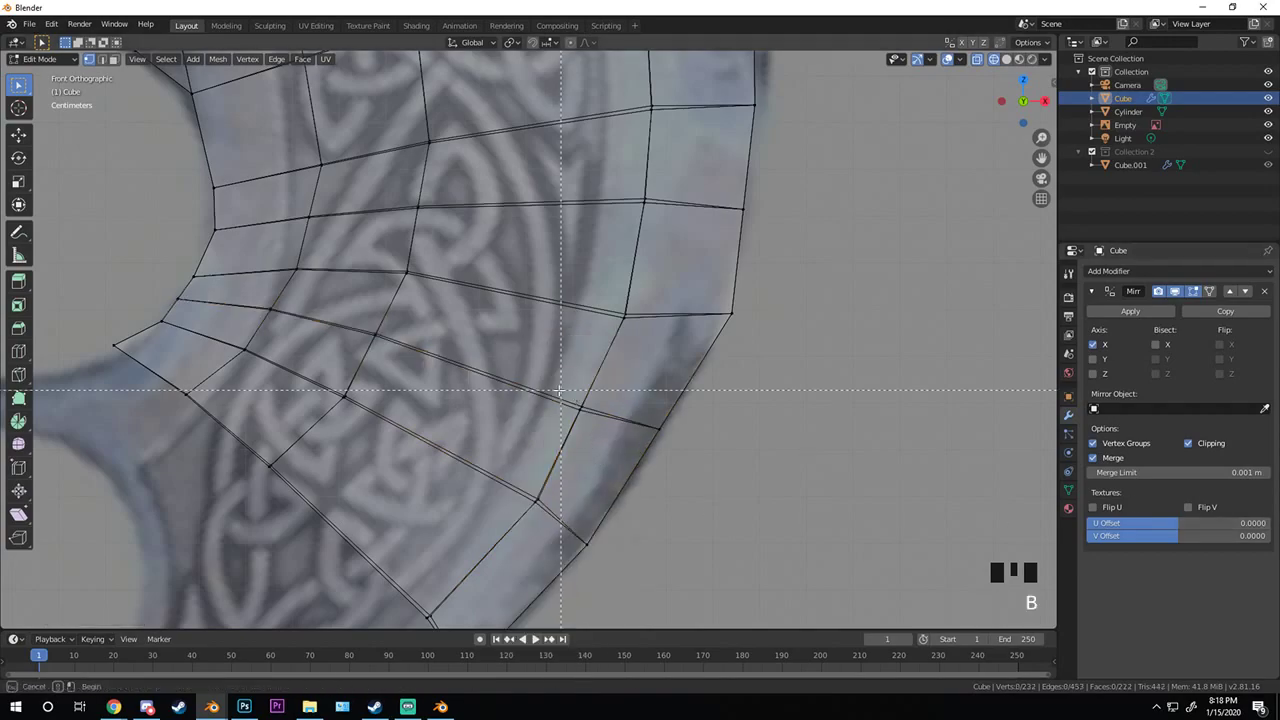
pyautogui.press('g')
pyautogui.click(610, 412)
pyautogui.hotkey('alt', 'a')
pyautogui.scroll(-3, 735, 402)
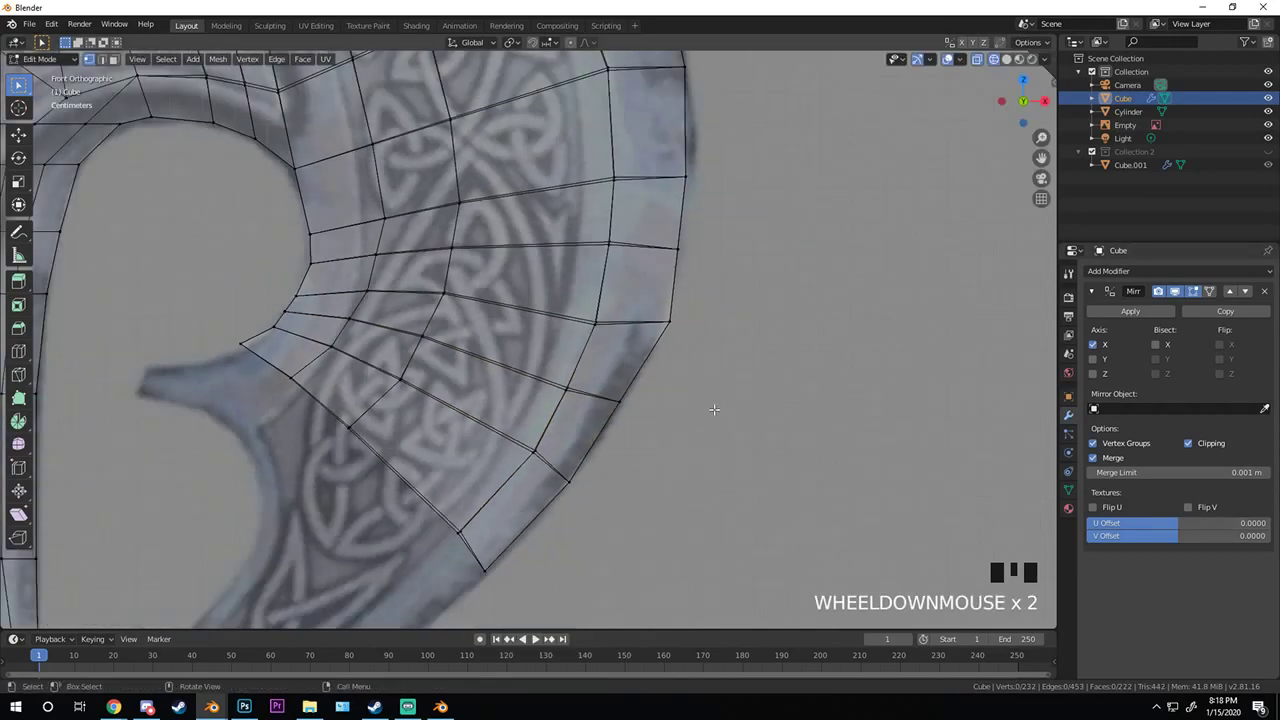
pyautogui.press('Tab')
pyautogui.press('g')
pyautogui.rightClick(599, 318)
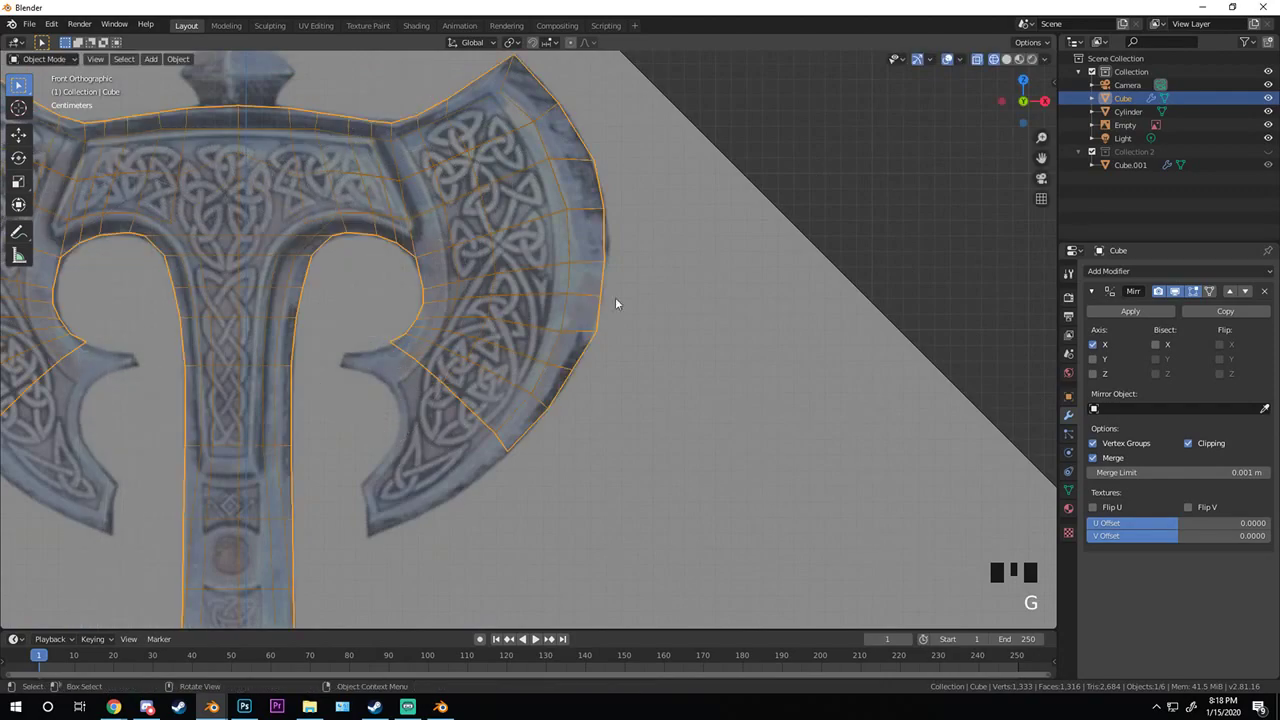
# - Move the cutting-edge vertices at and just below the blade's widest point onto the reference outline
pyautogui.keyDown('shift'); pyautogui.moveTo(615, 297); pyautogui.dragTo(560, 405, button='middle'); pyautogui.keyUp('shift')
pyautogui.scroll(4, 626, 258)
pyautogui.scroll(3, 606, 419)
pyautogui.press('Tab')
pyautogui.press('a')
pyautogui.hotkey('alt', 'a')
pyautogui.click(517, 371)
pyautogui.press('g')
pyautogui.click(549, 413)
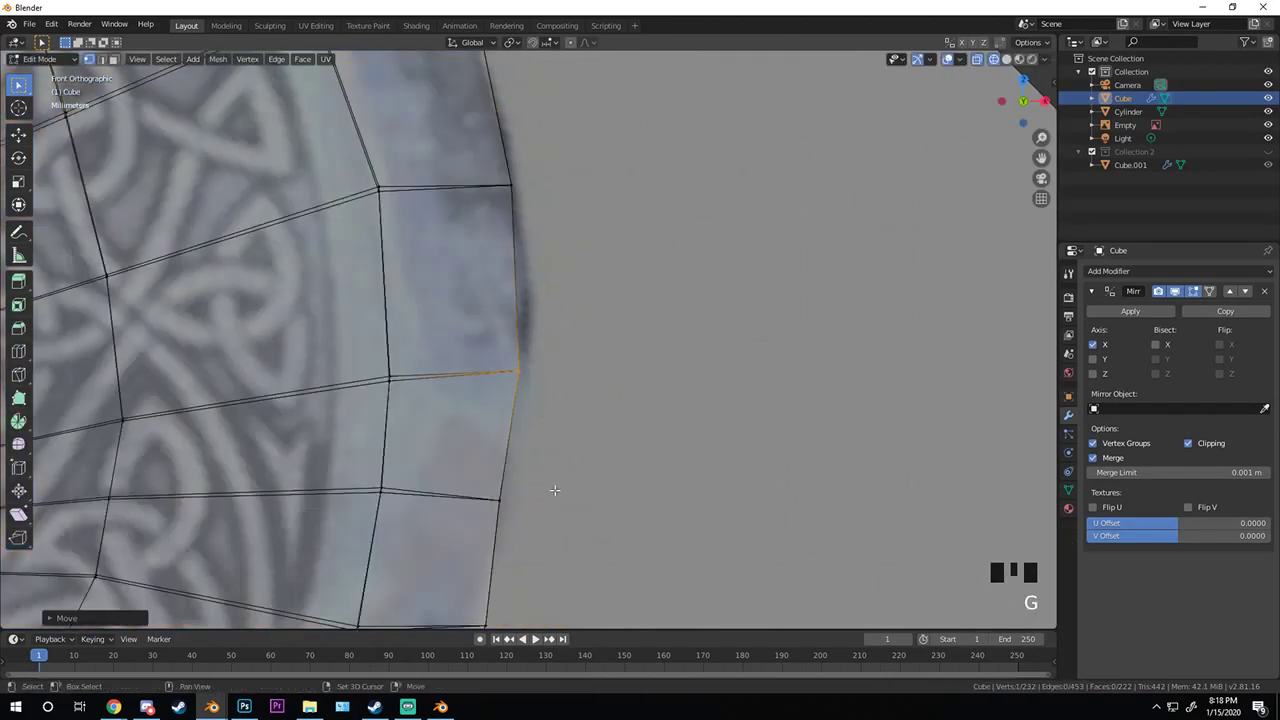
pyautogui.scroll(-1, 554, 491)
pyautogui.press('g')
pyautogui.click(543, 379)
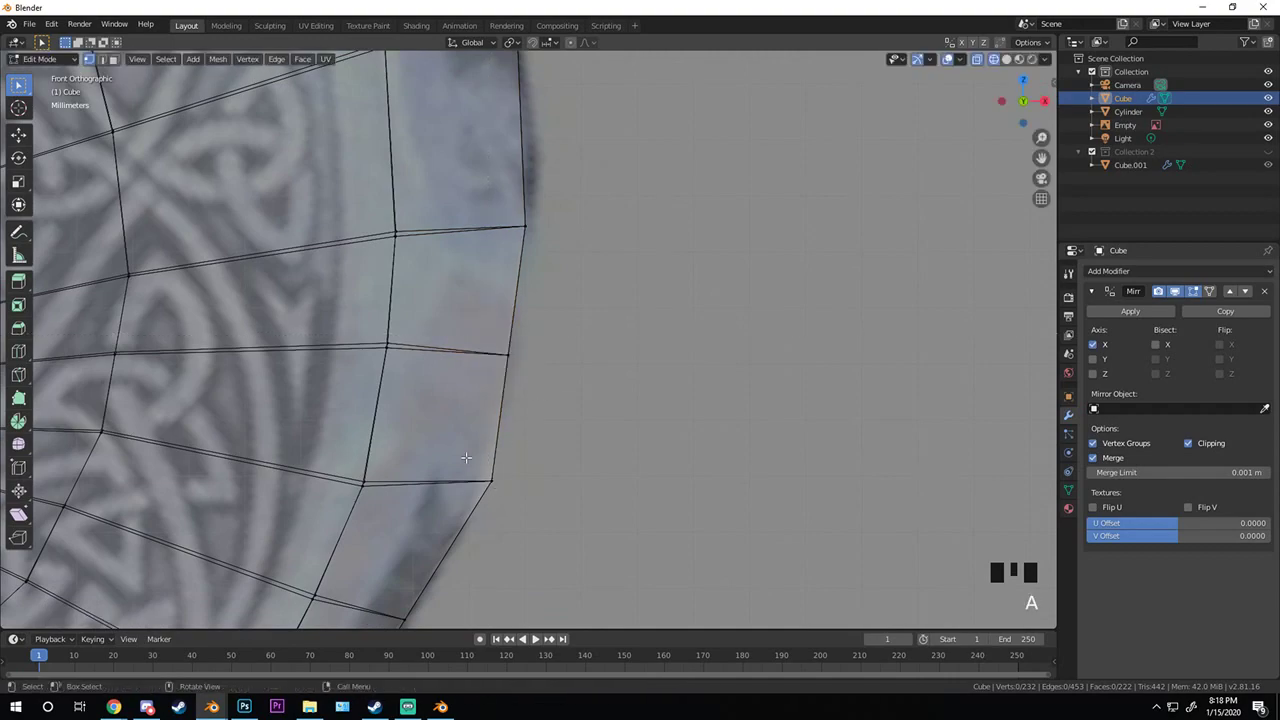
# - Fit the cutting edge's lower corner vertex and the new edge loop's outer vertex to the reference outline
pyautogui.scroll(-4, 508, 498)
pyautogui.scroll(2, 508, 498)
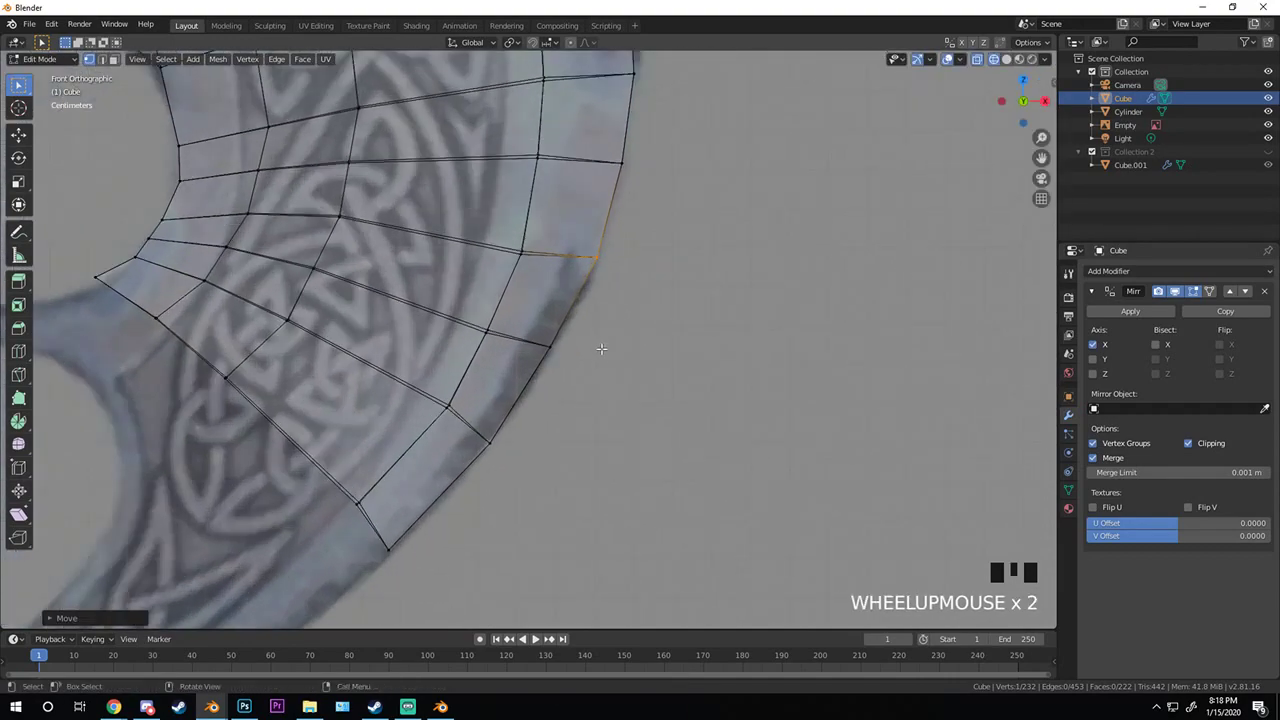
pyautogui.click(548, 345)
pyautogui.press('g')
pyautogui.click(564, 370)
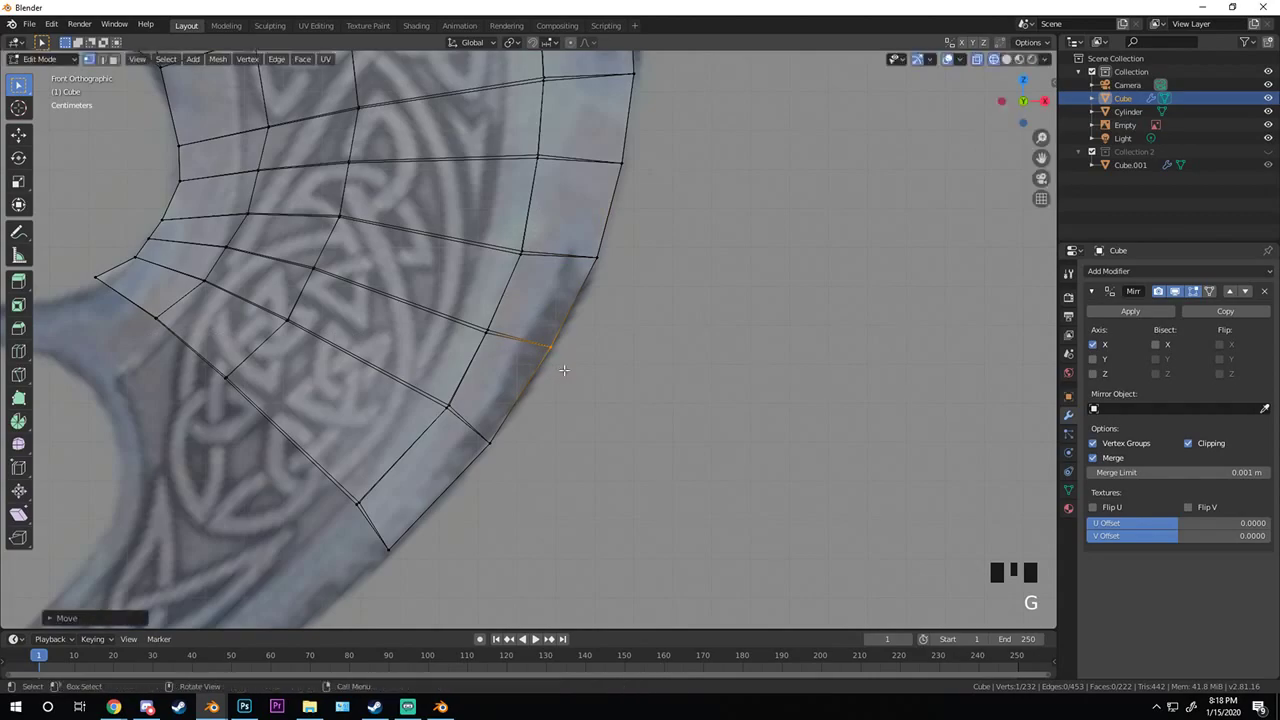
# - Move the inner end vertex of the bottom edge row onto the upper edge of the inner spike in the reference
pyautogui.press('Tab')
pyautogui.scroll(-9, 532, 327)
pyautogui.scroll(5, 563, 335)
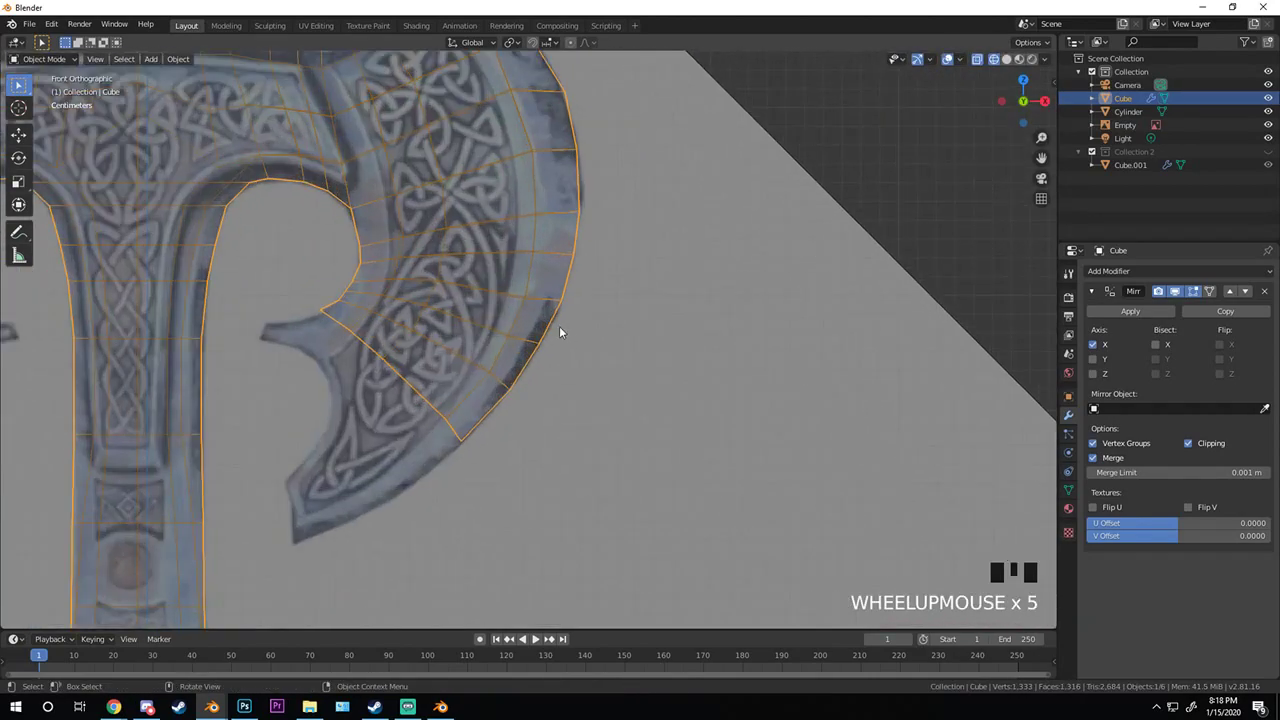
pyautogui.scroll(4, 474, 300)
pyautogui.keyDown('shift'); pyautogui.moveTo(534, 420); pyautogui.dragTo(690, 346, button='middle'); pyautogui.keyUp('shift')
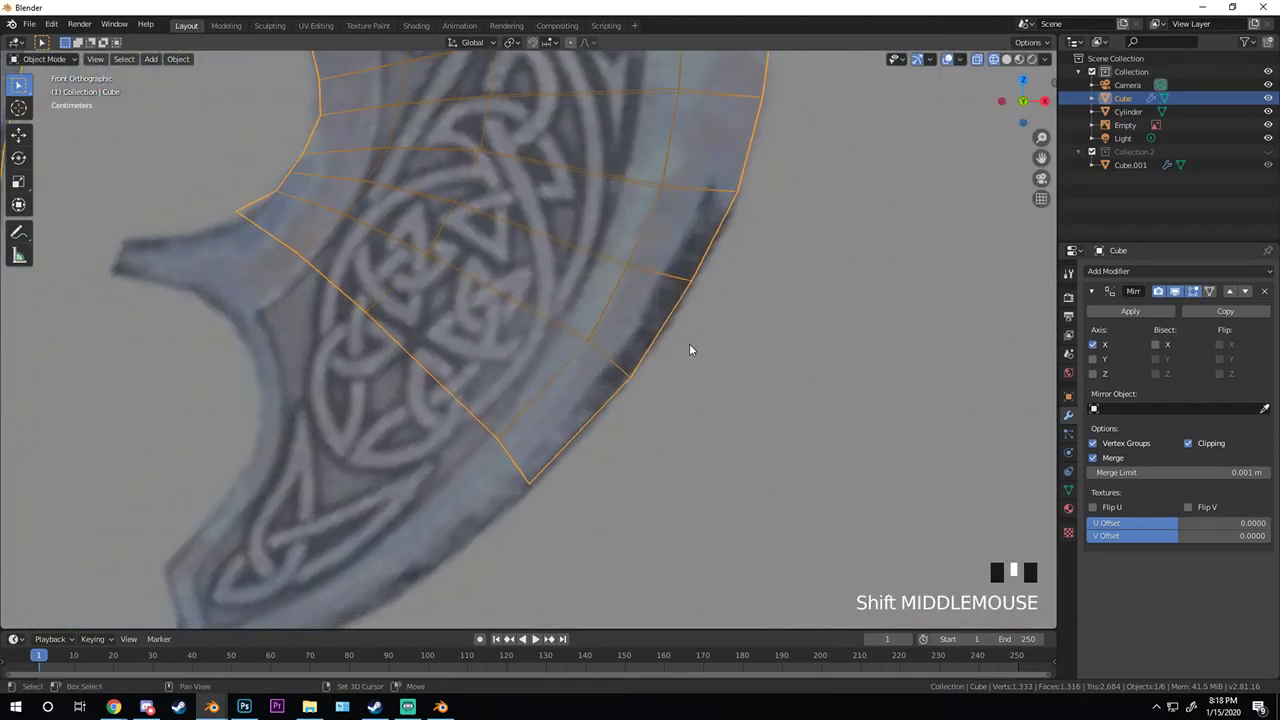
pyautogui.press('Tab')
pyautogui.hotkey('alt', 'a')
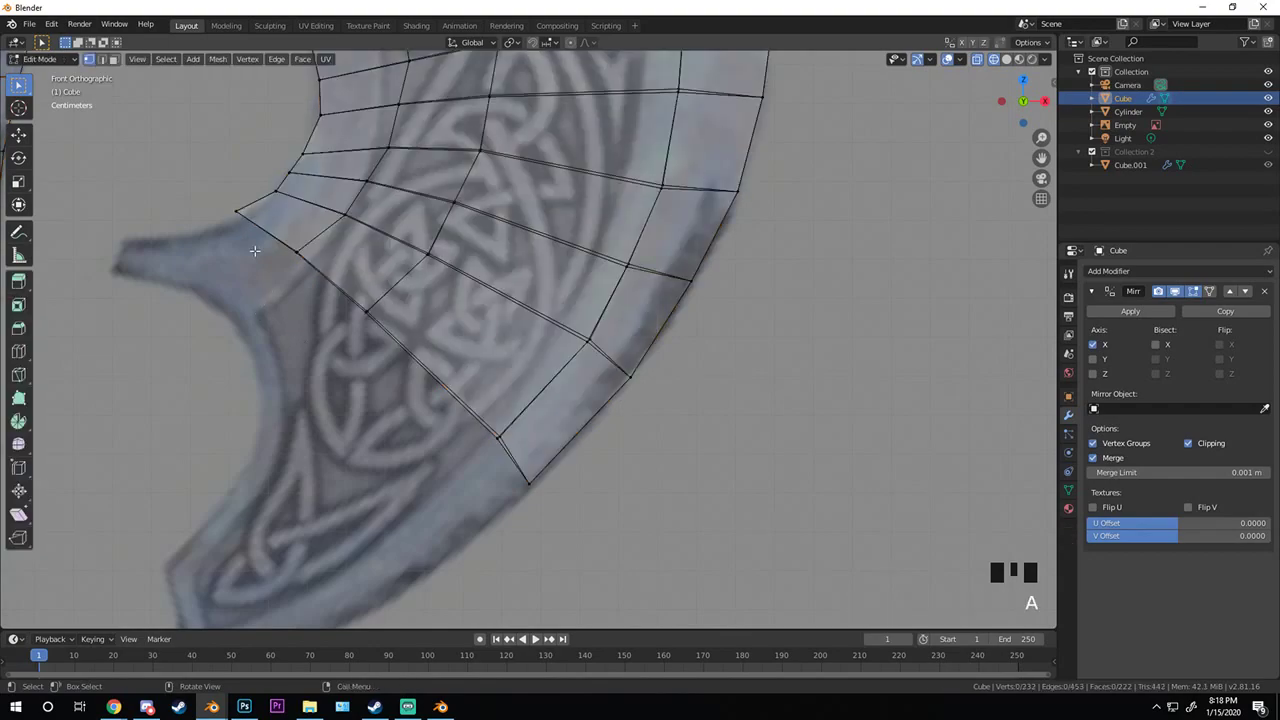
pyautogui.click(238, 211)
pyautogui.press('g')
pyautogui.press('b')
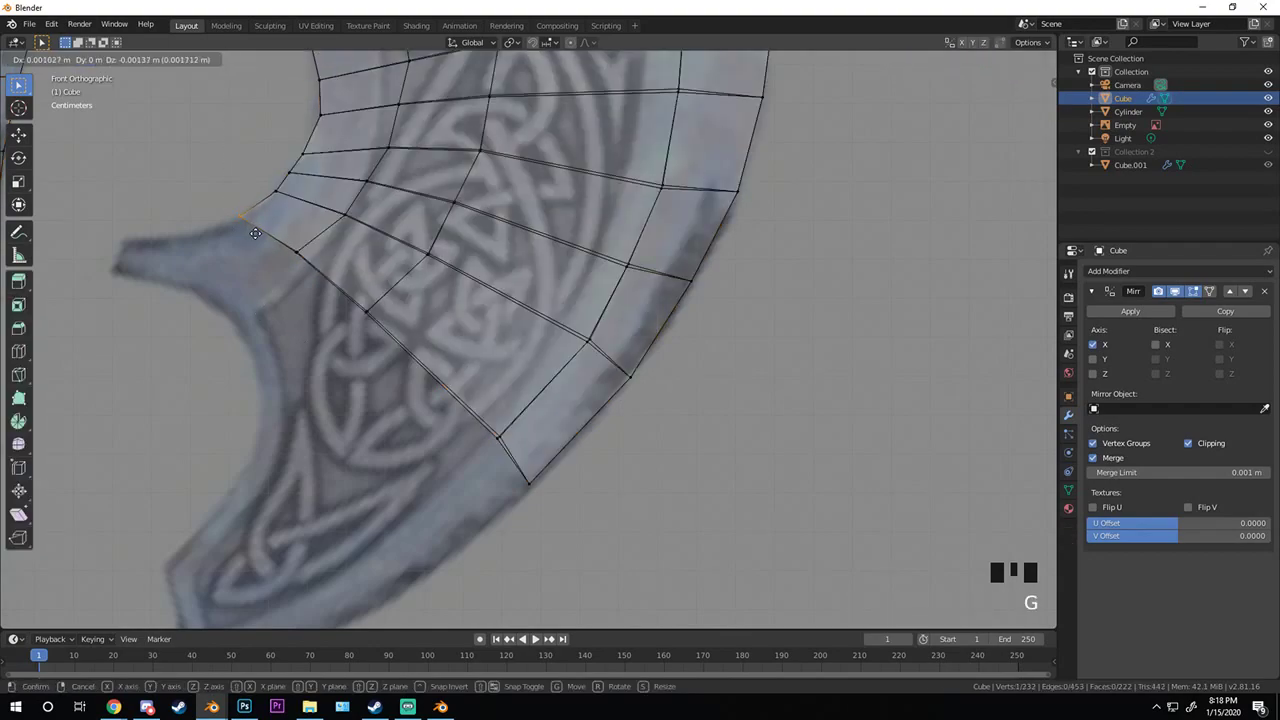
pyautogui.hotkey('alt', 'a')
# - Select the whole bottom edge row, extrude it, and position the new row partway along the inner spike
pyautogui.press('c')
pyautogui.moveTo(245, 220); pyautogui.dragTo(554, 537)
pyautogui.rightClick(554, 537)
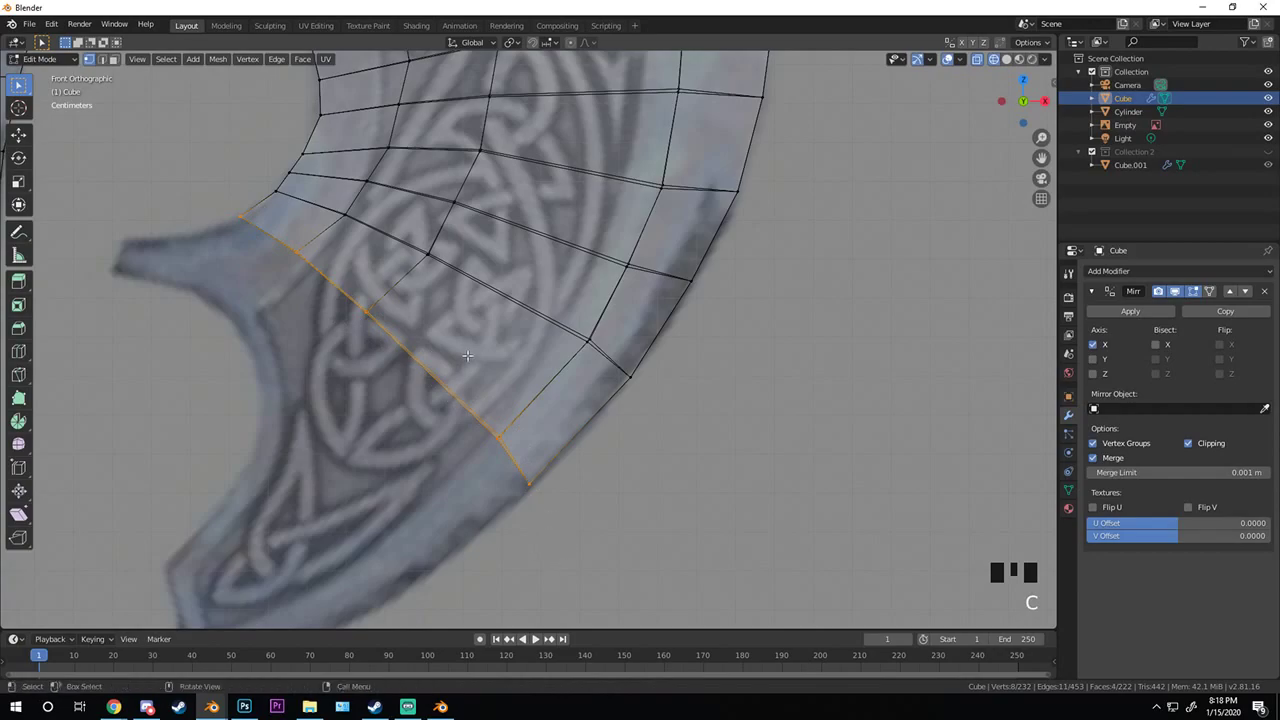
pyautogui.press('e')
pyautogui.click(419, 399)
pyautogui.press('g')
pyautogui.click(384, 378)
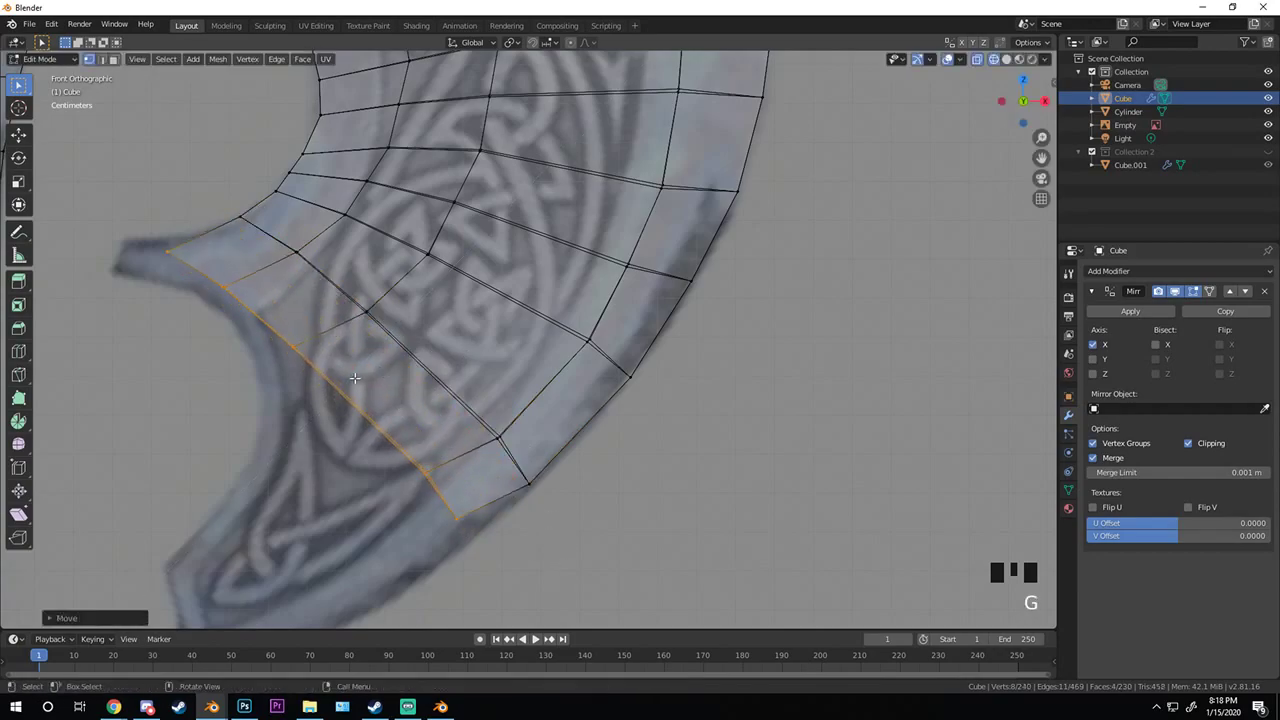
# - Add a centered lengthwise edge loop through the wide strip of faces beside the blade's bevel
pyautogui.scroll(-5, 387, 398)
pyautogui.scroll(4, 387, 398)
pyautogui.keyDown('shift'); pyautogui.moveTo(386, 396); pyautogui.dragTo(493, 348, button='middle'); pyautogui.keyUp('shift')
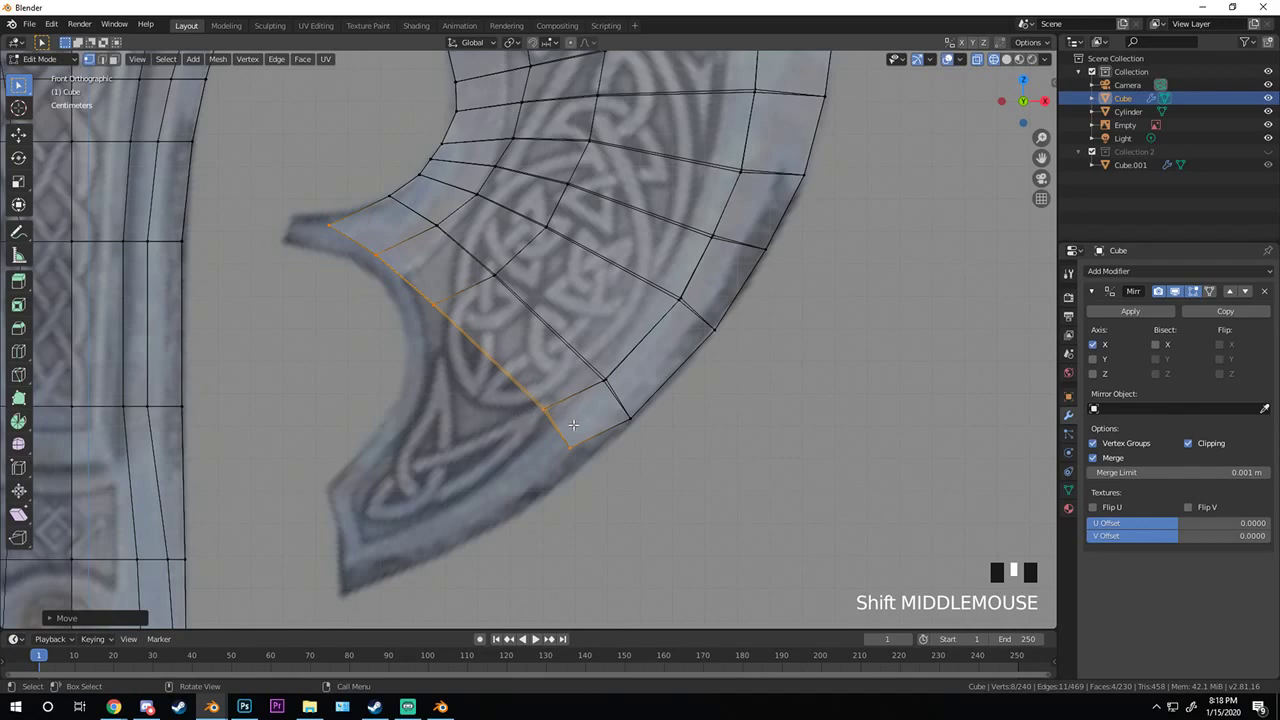
pyautogui.hotkey('ctrl', 'r')
pyautogui.click(486, 343)
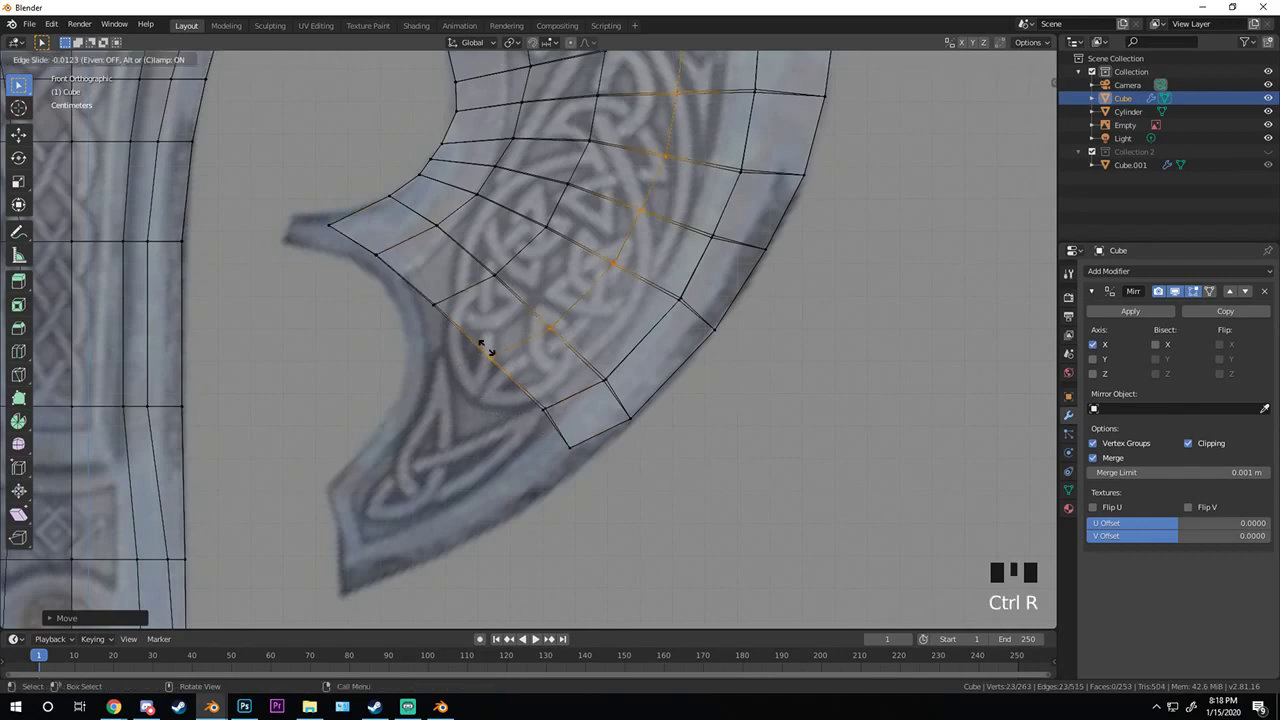
pyautogui.rightClick(486, 343)
pyautogui.hotkey('ctrl', 'r')
pyautogui.rightClick(467, 329)
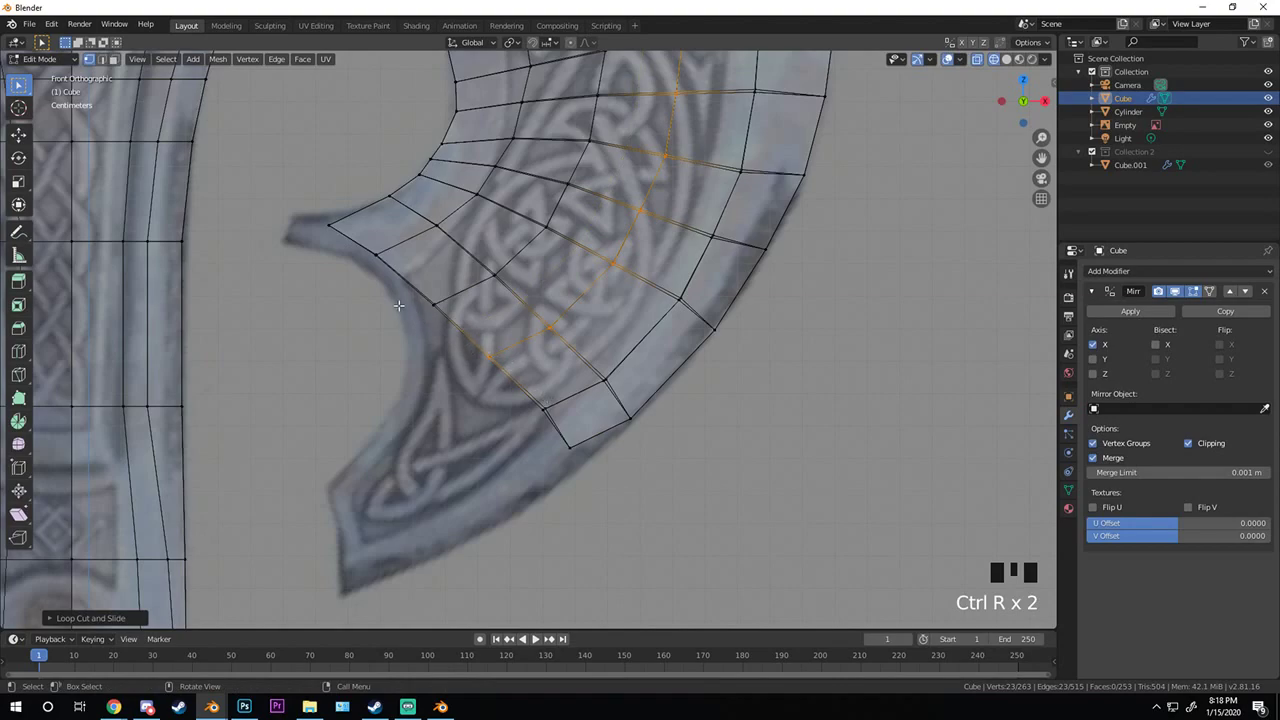
pyautogui.press('a')
pyautogui.press('c')
pyautogui.click(438, 302)
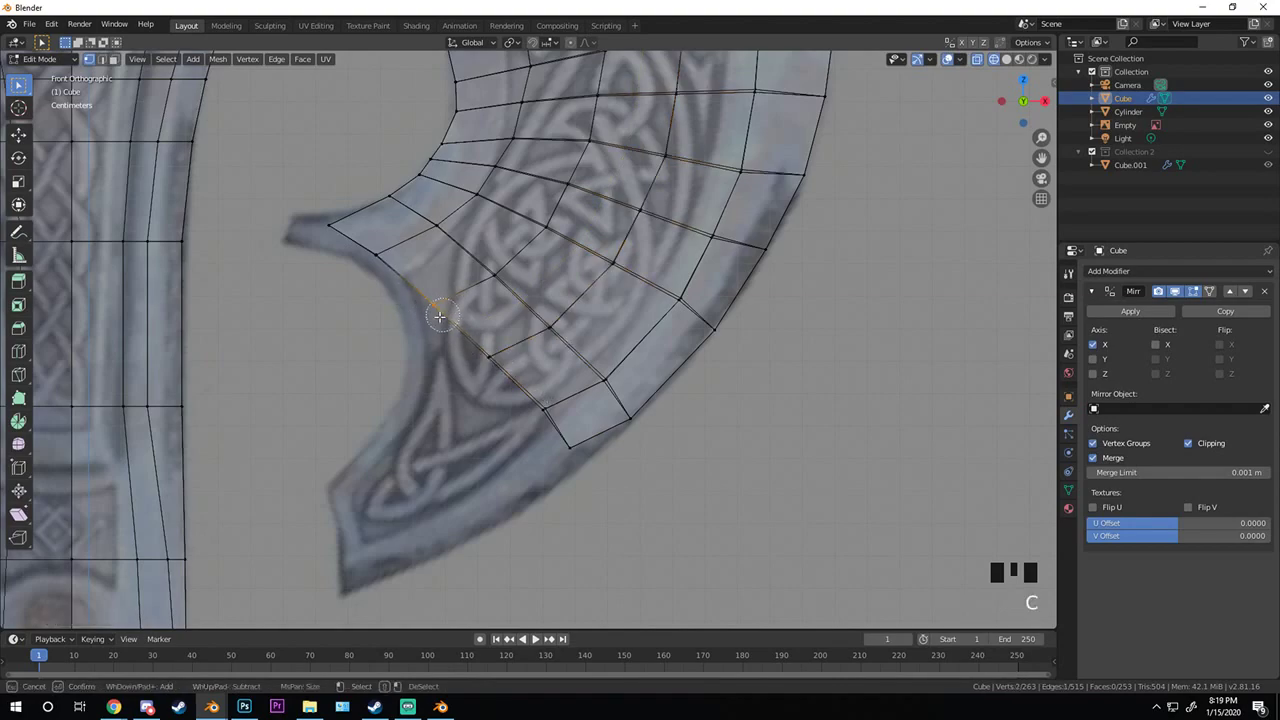
pyautogui.rightClick(450, 307)
pyautogui.press('g')
pyautogui.rightClick(451, 318)
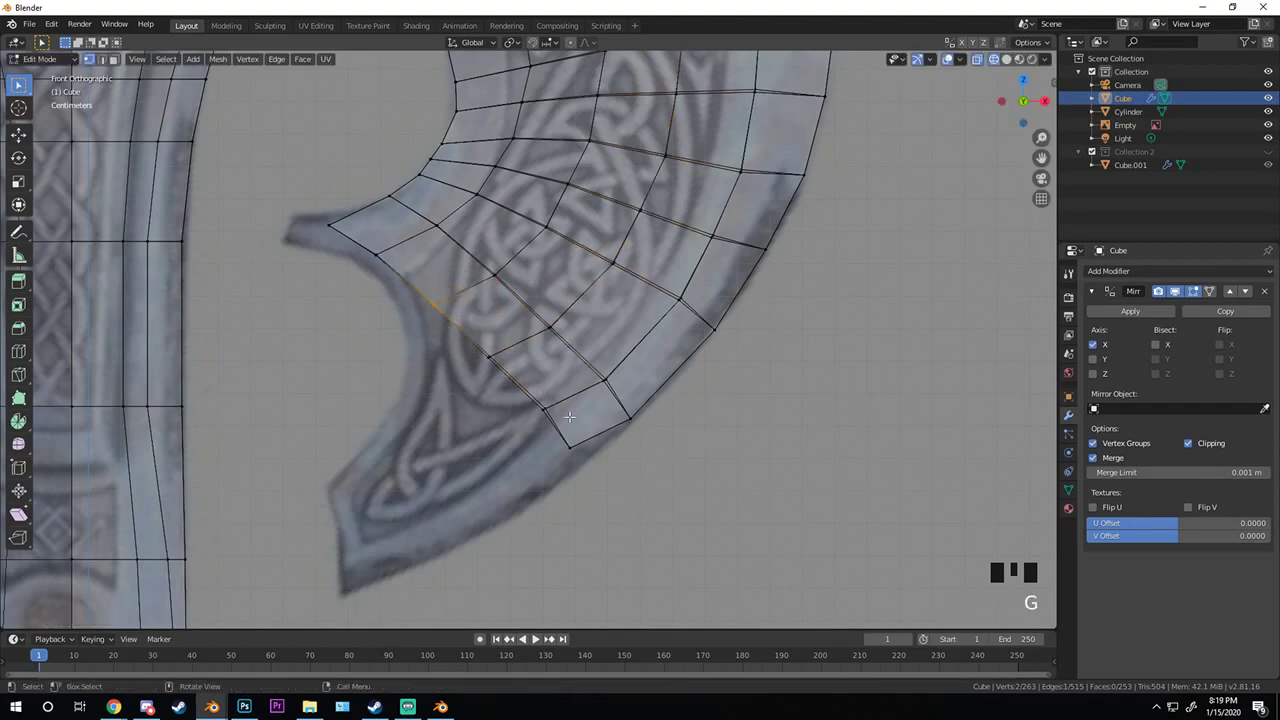
# - Select the full bottom edge row and extrude it about 0.047 m toward the blade's lower tip
pyautogui.press('a')
pyautogui.press('c')
pyautogui.moveTo(323, 210)
pyautogui.mouseDown()
pyautogui.moveTo(415, 288)
pyautogui.moveTo(572, 463)
pyautogui.mouseUp()
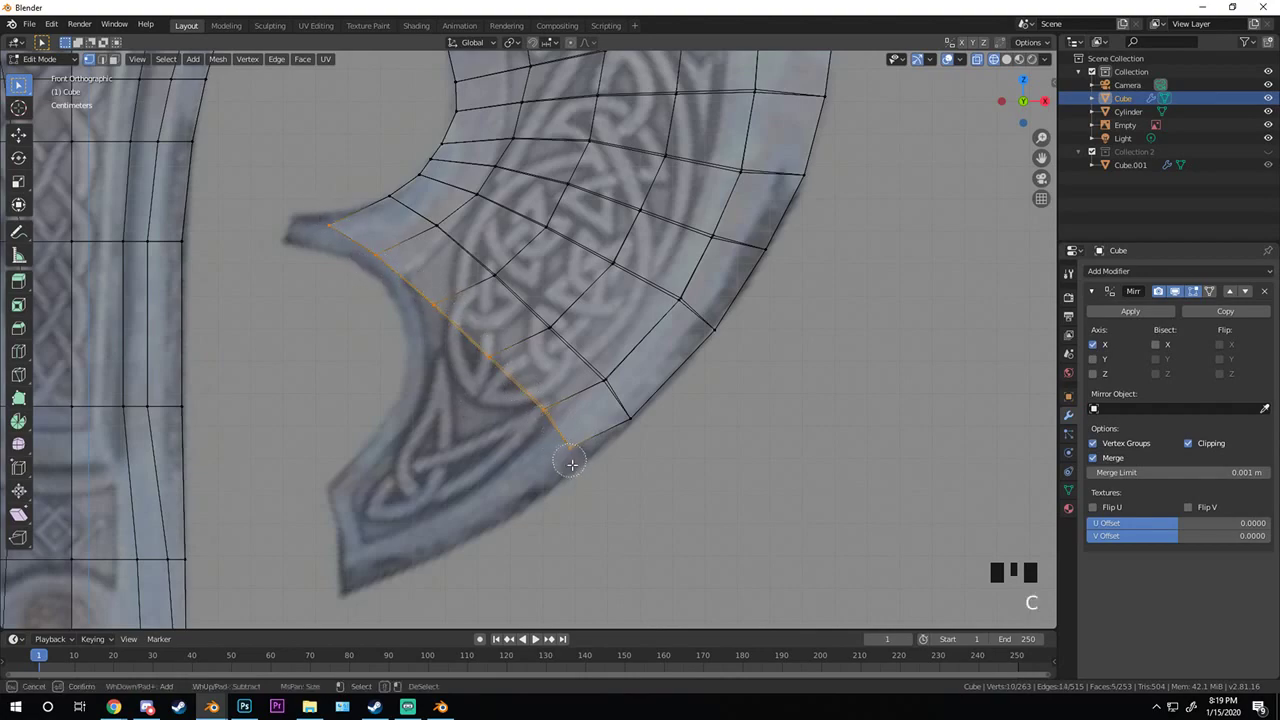
pyautogui.rightClick(493, 412)
pyautogui.press('e')
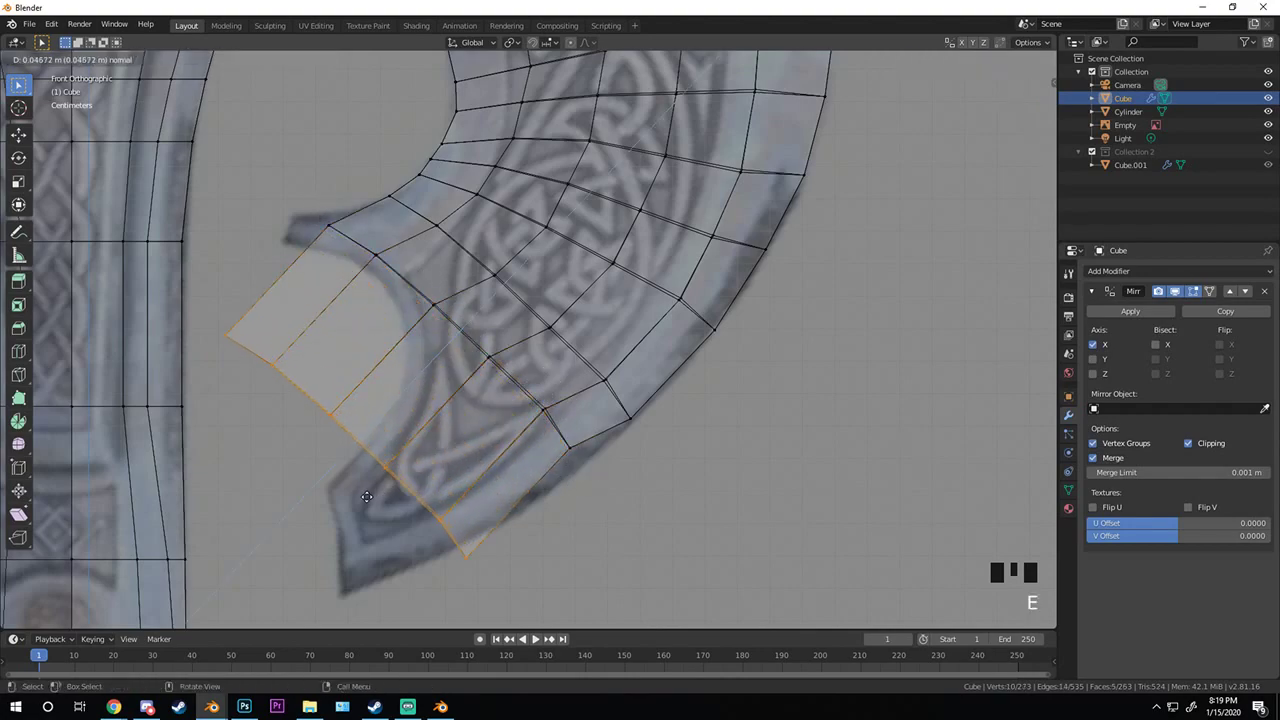
pyautogui.click(364, 499)
# - Rotate the extruded row to near vertical and move its outer end onto the blade's lower tip
pyautogui.press('r')
pyautogui.click(535, 416)
pyautogui.press('g')
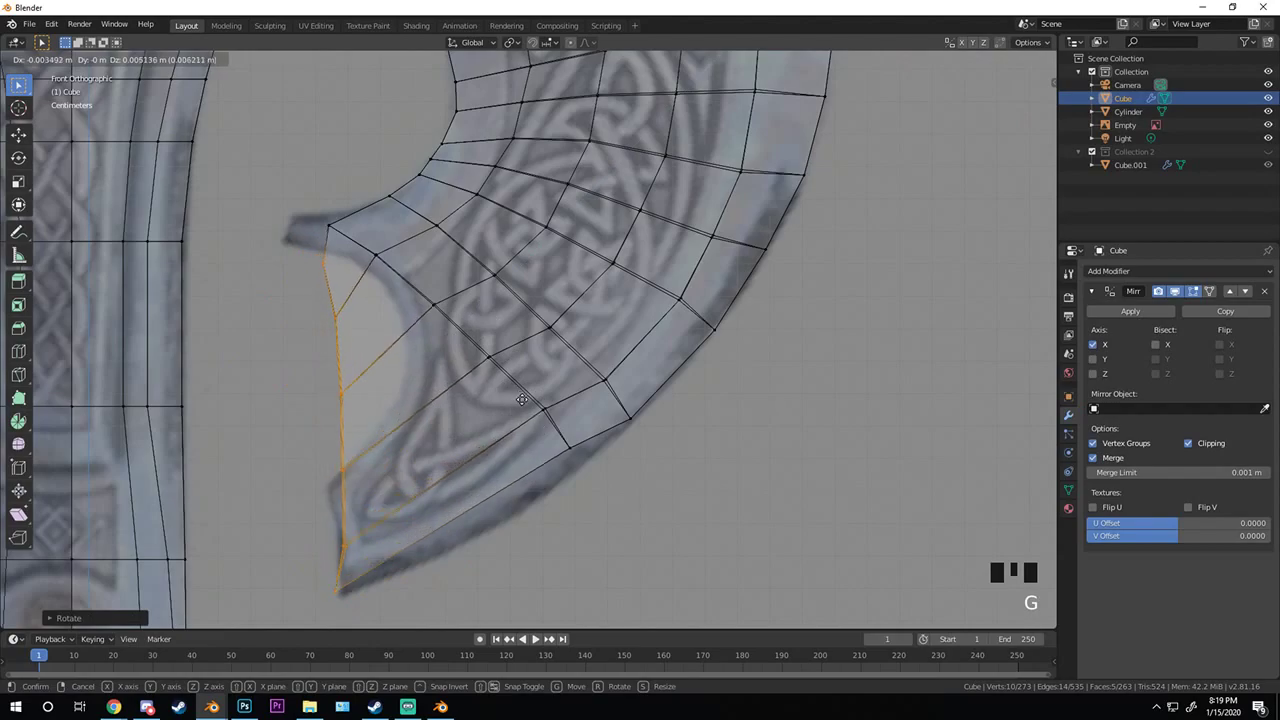
pyautogui.click(522, 399)
# - Move the previous row's inner end vertex back along the spike's upper edge toward the spike's base
pyautogui.hotkey('alt', 'a')
pyautogui.keyDown('shift'); pyautogui.scroll(2, 450, 330); pyautogui.keyUp('shift')
pyautogui.scroll(4, 364, 253)
pyautogui.press('a')
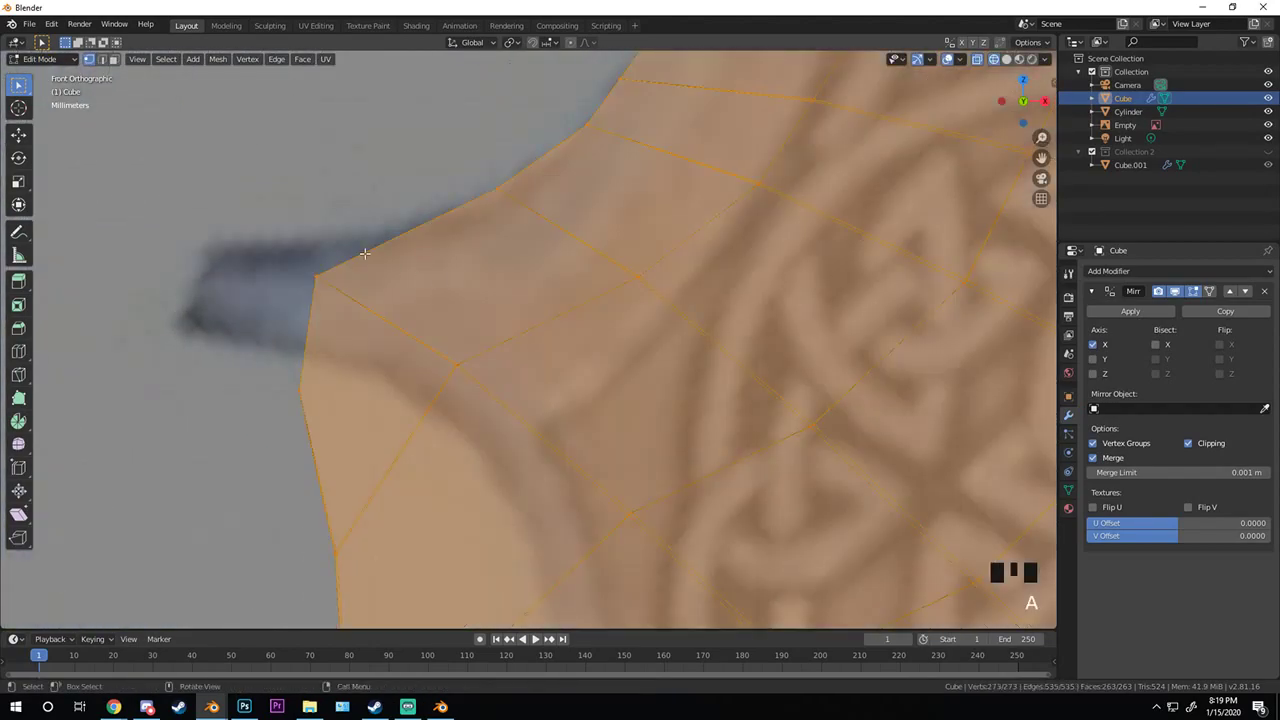
pyautogui.hotkey('alt', 'a')
pyautogui.click(312, 276)
pyautogui.press('g')
pyautogui.click(466, 263)
# - Move the two inner end vertices onto the upper and lower corners of the spike's blunt tip
pyautogui.press('b')
pyautogui.moveTo(268, 373); pyautogui.dragTo(377, 436)
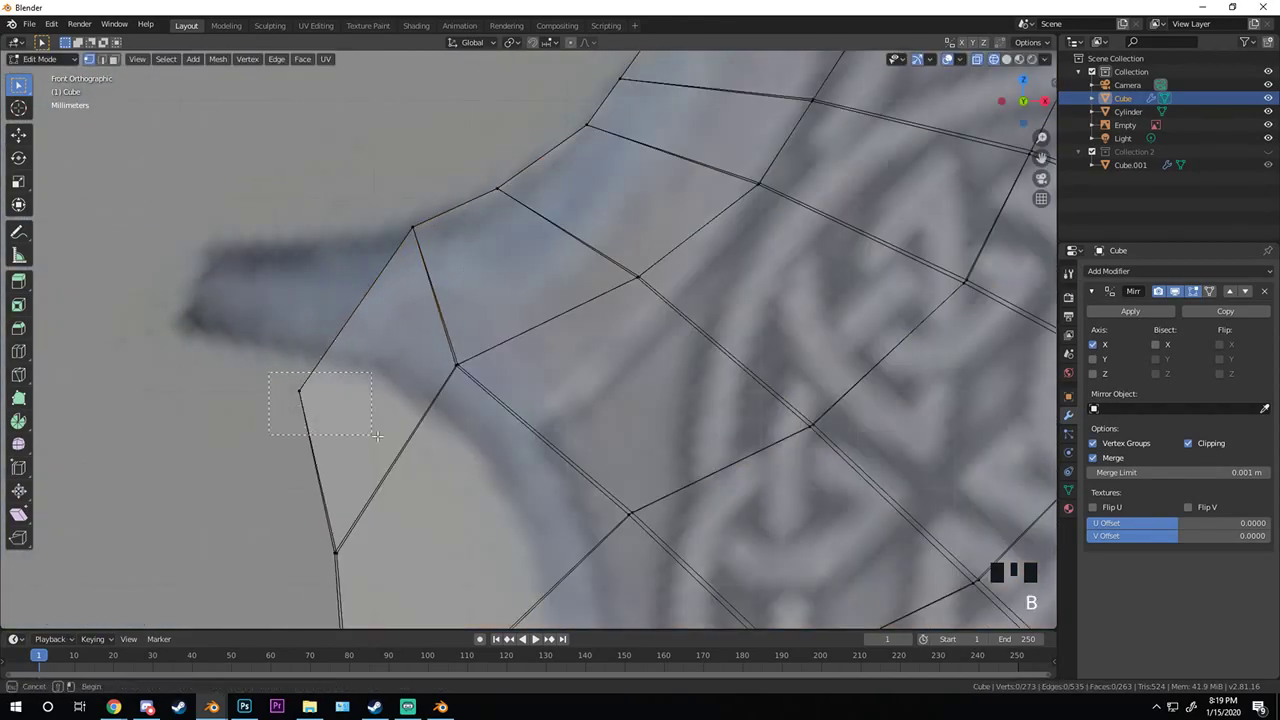
pyautogui.press('g')
pyautogui.click(280, 266)
pyautogui.hotkey('alt', 'a')
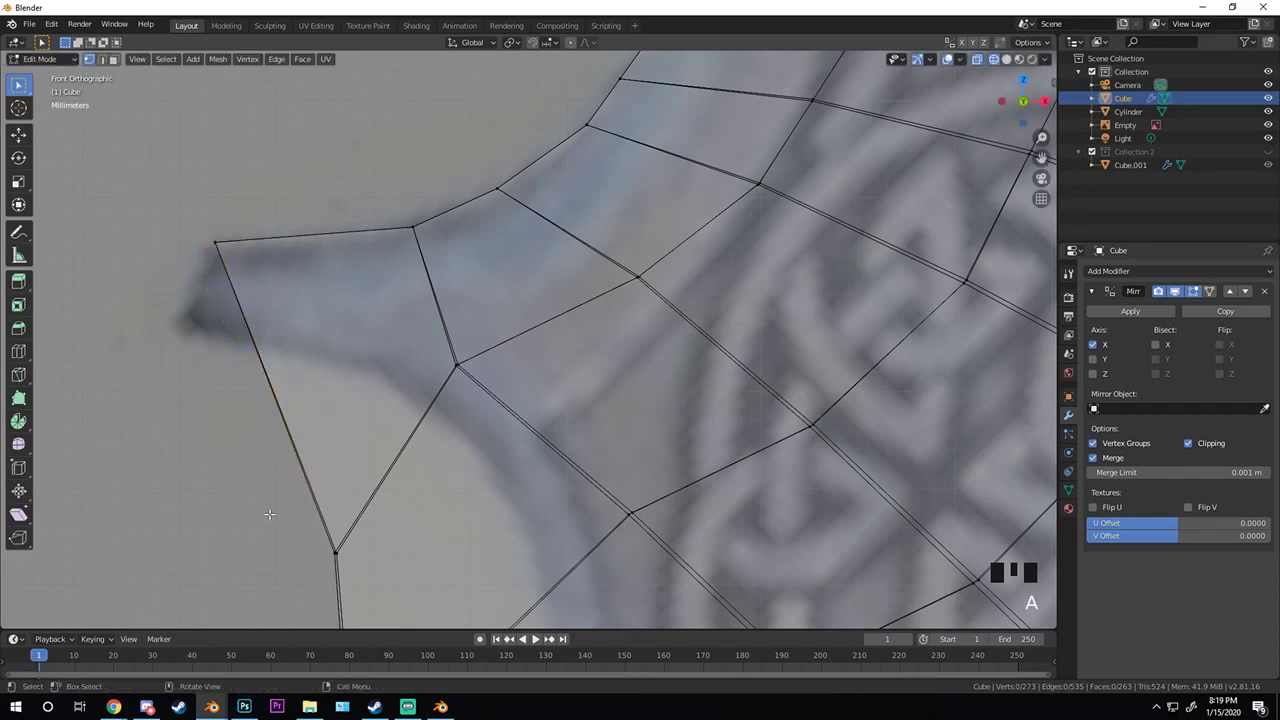
pyautogui.click(330, 548)
pyautogui.press('g')
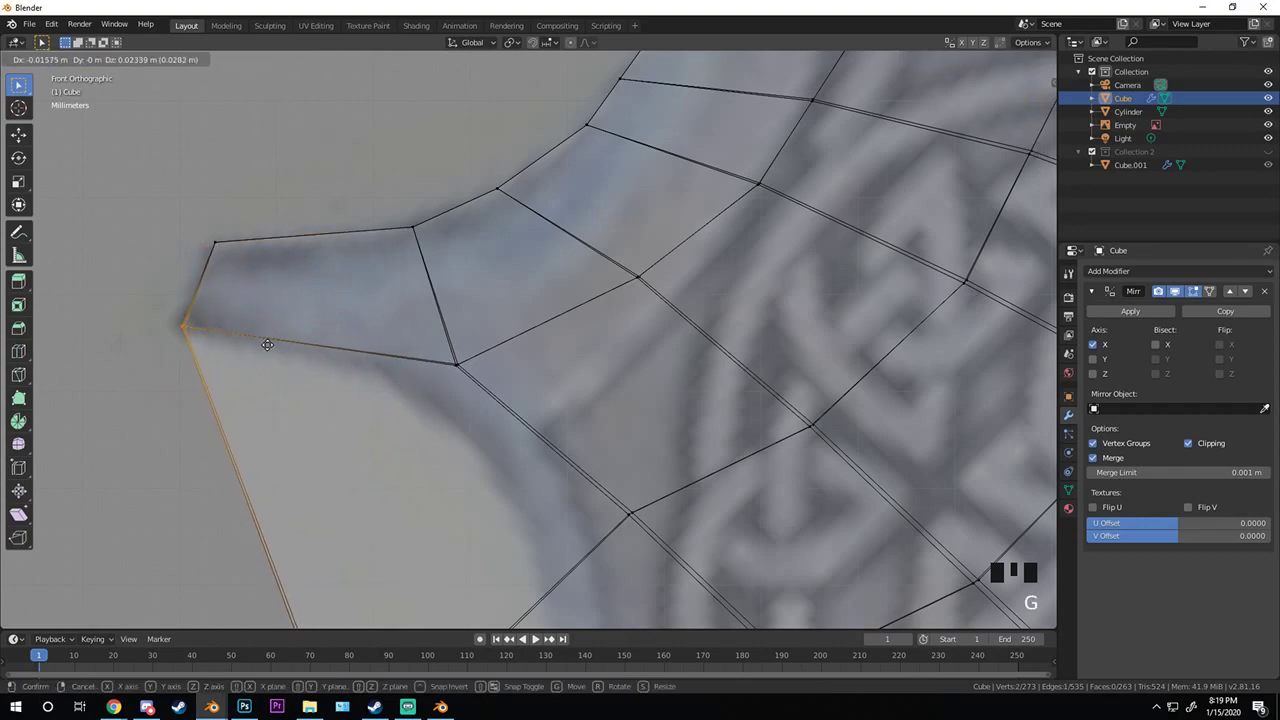
pyautogui.click(267, 344)
# - Shift the row's vertex below the spike's base inward to the edge of the knotwork ornament
pyautogui.scroll(-3, 267, 344)
pyautogui.keyDown('shift'); pyautogui.moveTo(267, 344); pyautogui.dragTo(449, 312, button='middle'); pyautogui.keyUp('shift')
pyautogui.scroll(4, 449, 312)
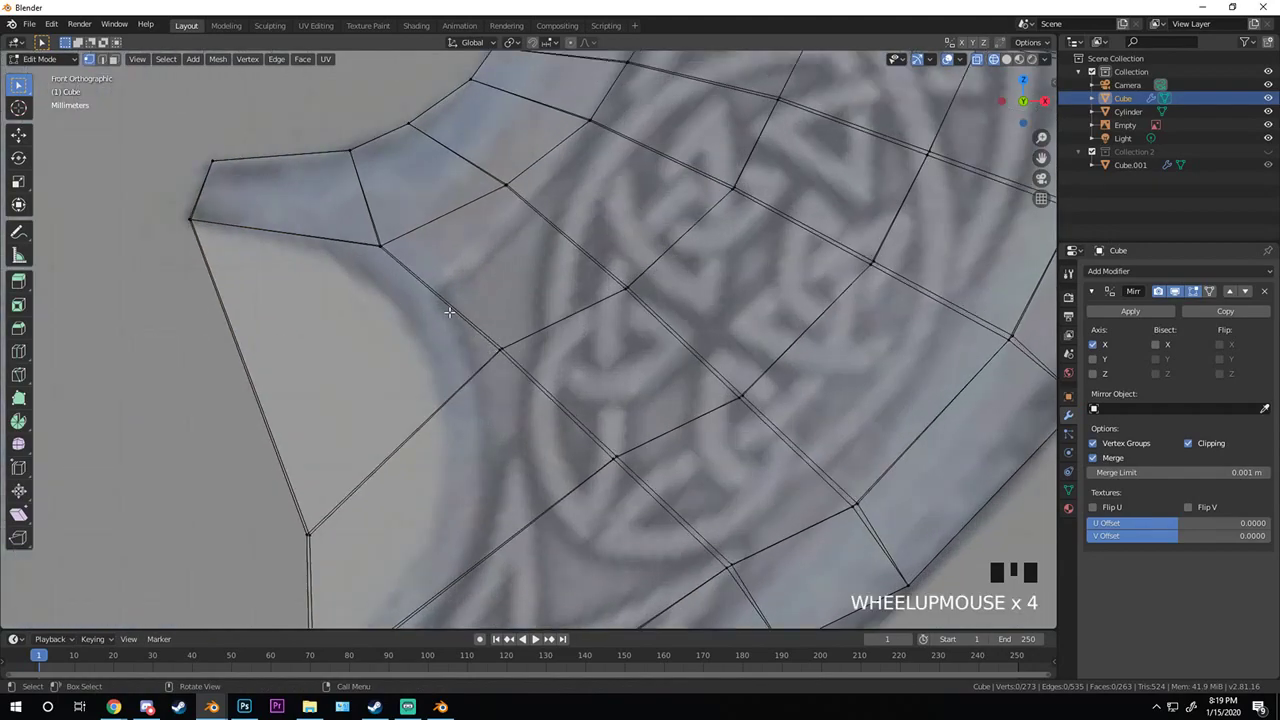
pyautogui.click(498, 348)
pyautogui.press('g')
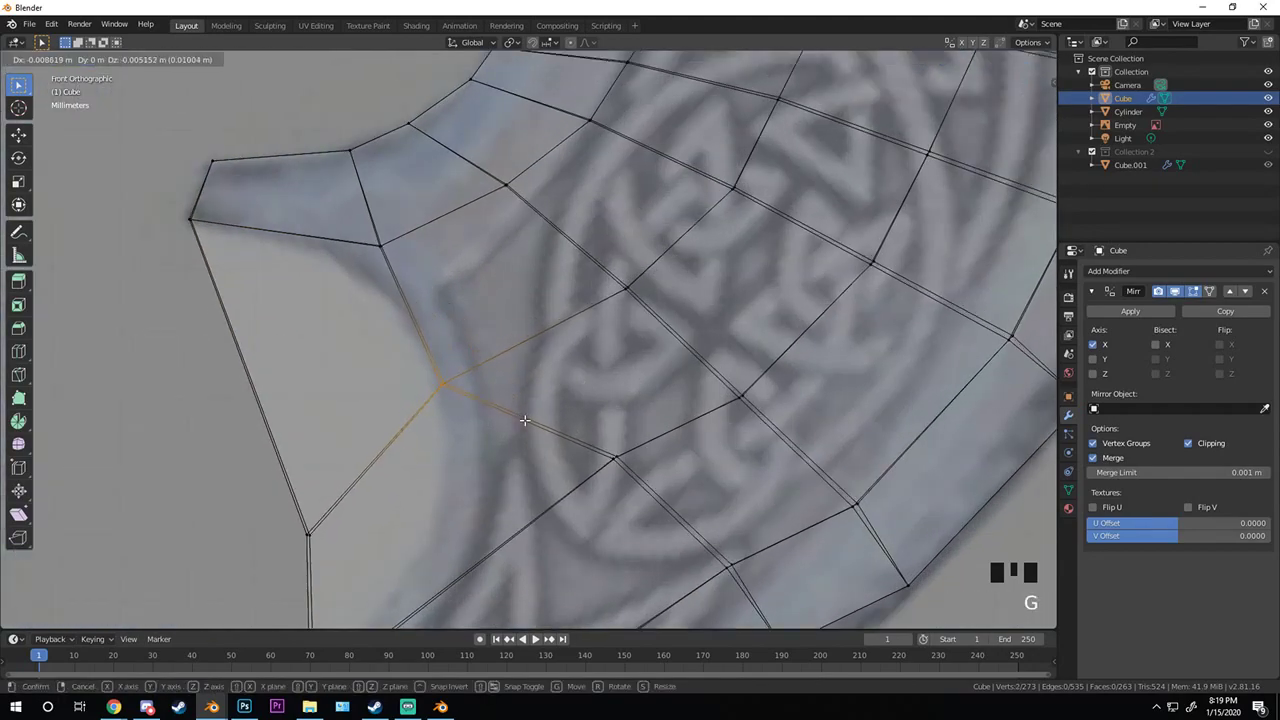
pyautogui.click(526, 420)
pyautogui.scroll(-2, 475, 408)
pyautogui.press('g')
pyautogui.click(549, 346)
pyautogui.press('a')
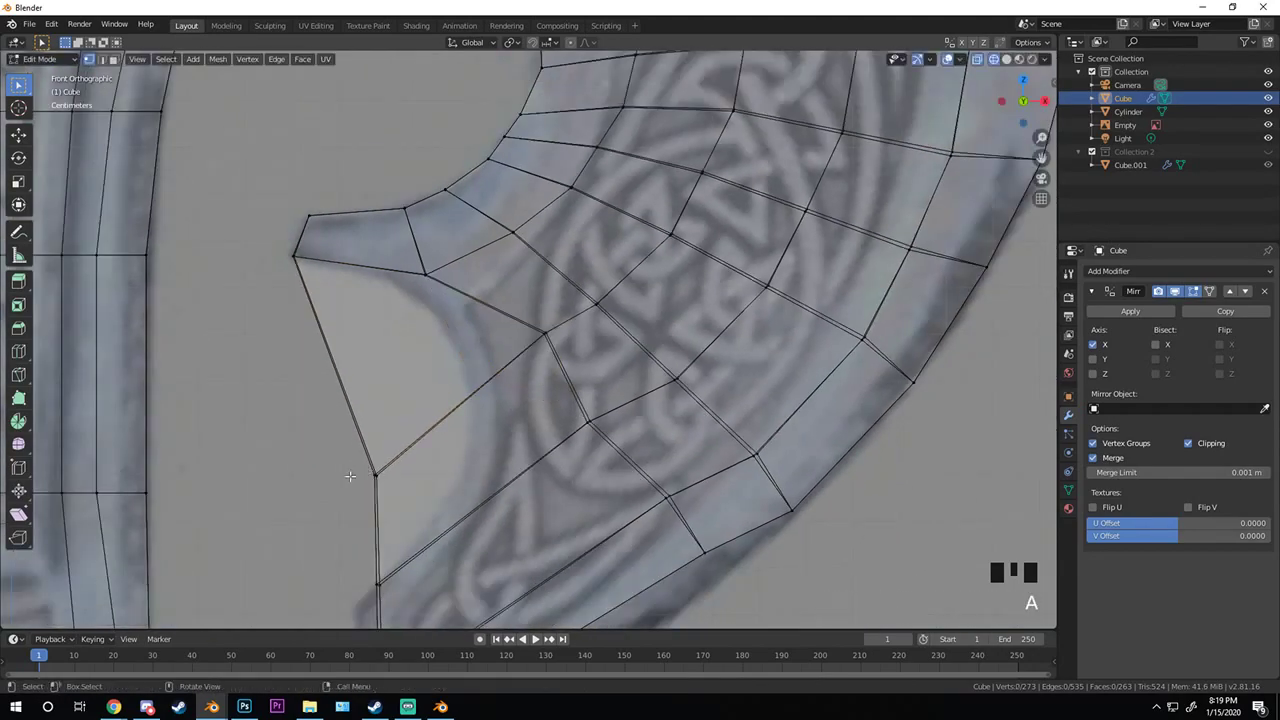
# - Move the free vertex on the notch's straight inner edge up to the outline just under the spike's base
pyautogui.click(362, 475)
pyautogui.press('g')
pyautogui.click(473, 423)
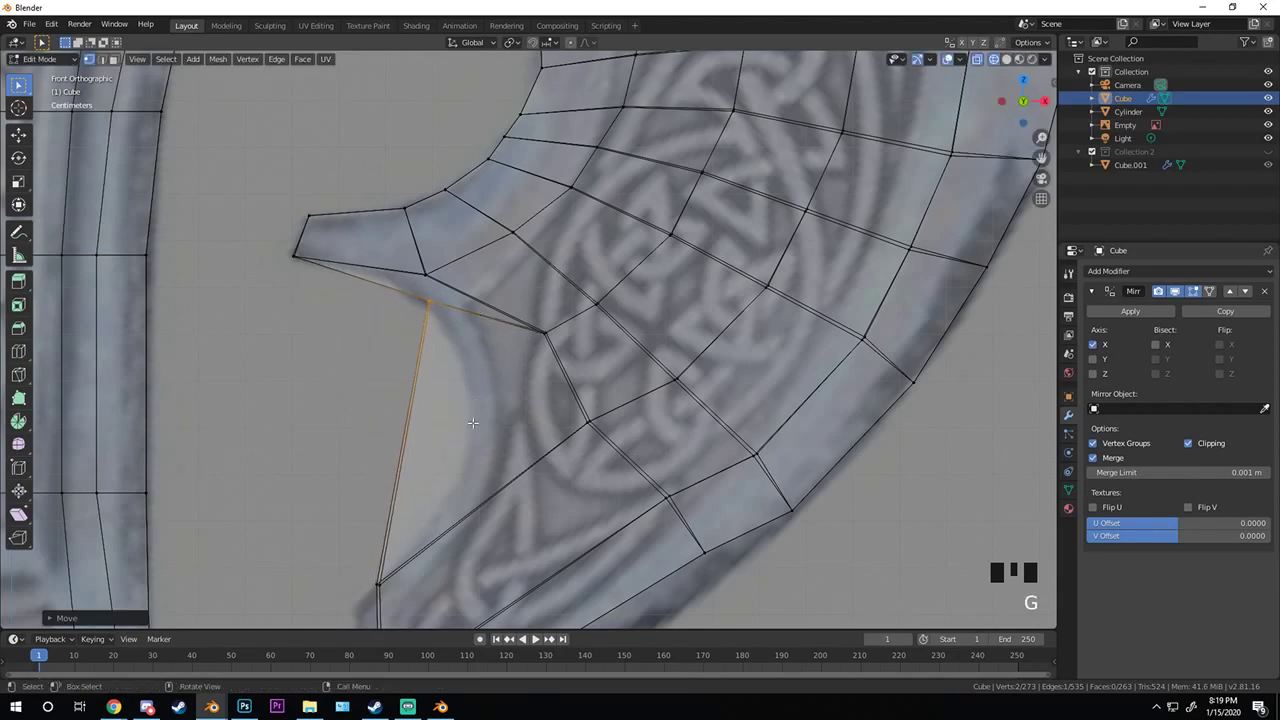
# - Compare the notch and the whole axe head silhouette with the reference image
pyautogui.scroll(-4, 473, 423)
pyautogui.scroll(4, 501, 477)
pyautogui.scroll(-4, 506, 433)
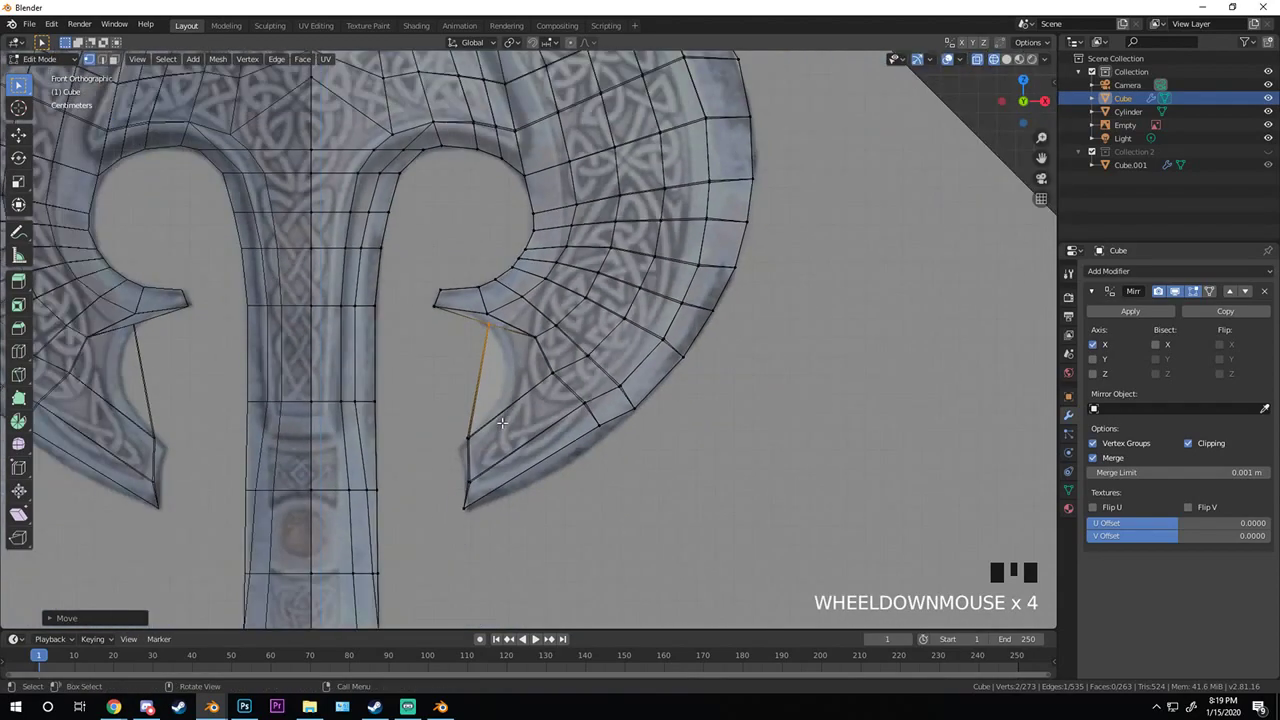
pyautogui.scroll(4, 506, 430)
pyautogui.scroll(-8, 507, 425)
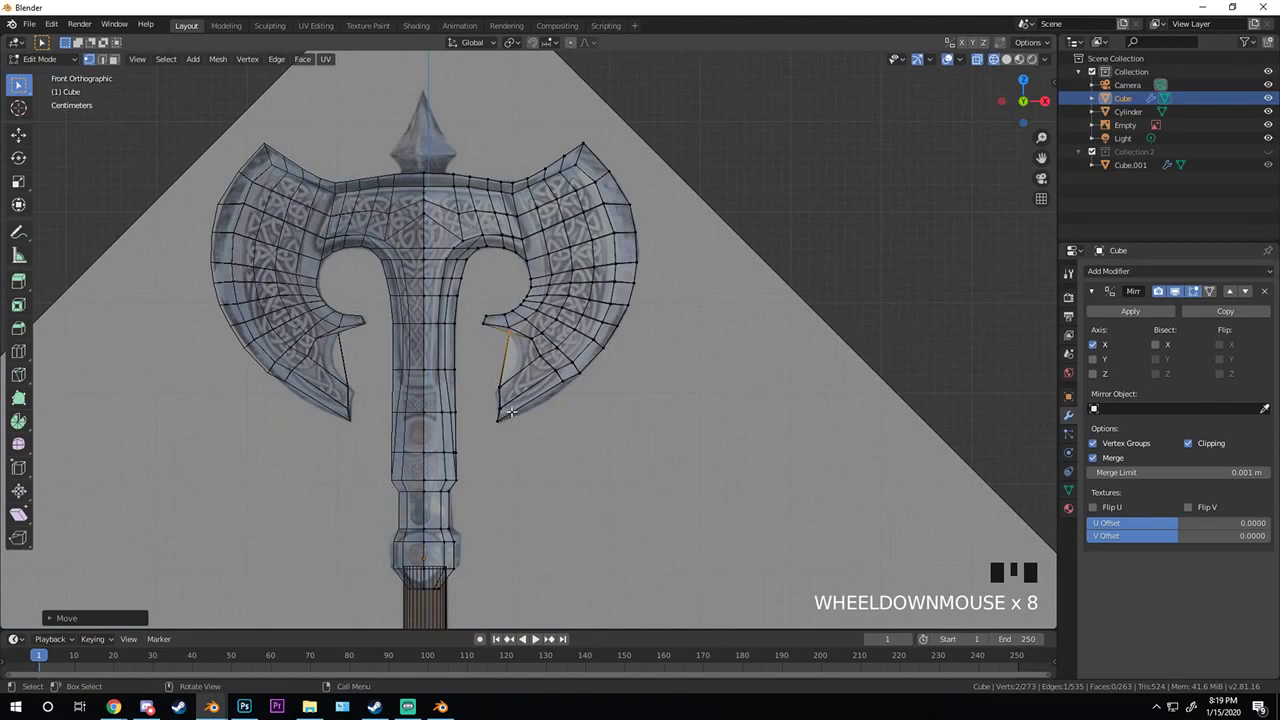
pyautogui.scroll(3, 511, 410)
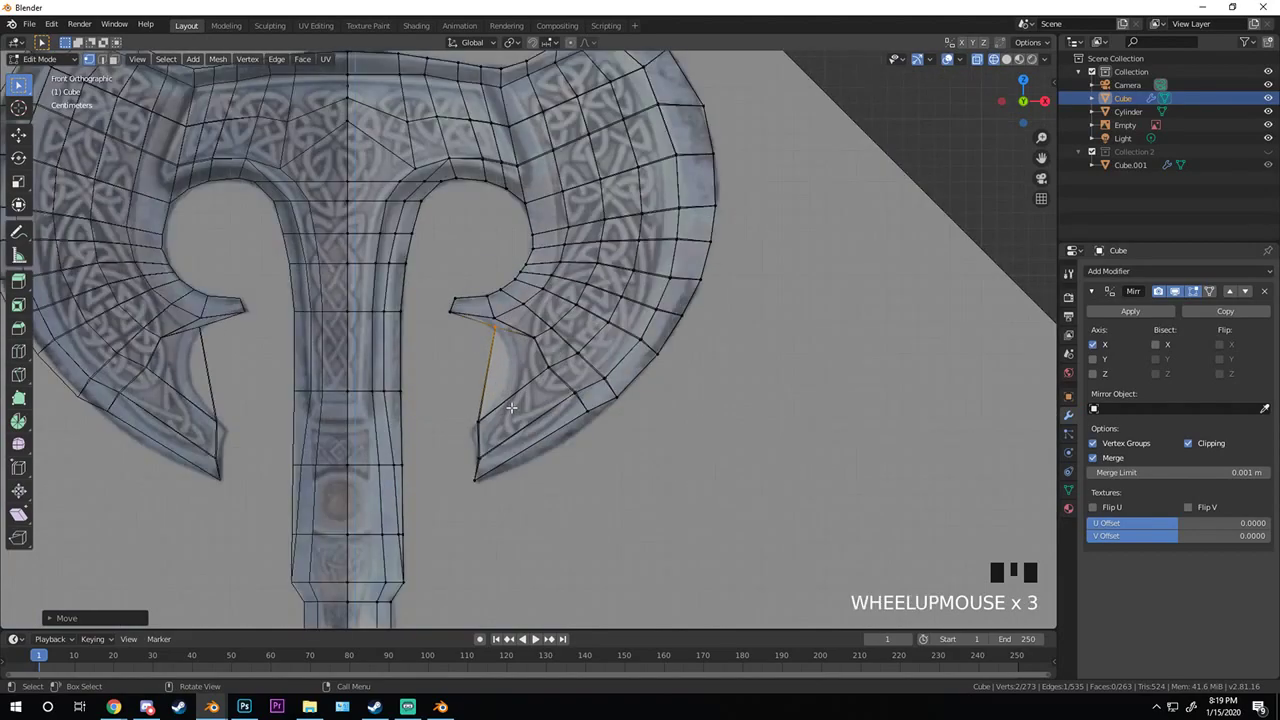
pyautogui.scroll(1, 450, 380)
pyautogui.keyDown('shift'); pyautogui.moveTo(450, 380); pyautogui.dragTo(605, 287, button='middle'); pyautogui.keyUp('shift')
pyautogui.scroll(-2, 560, 330)
pyautogui.hotkey('ctrl', 'r')
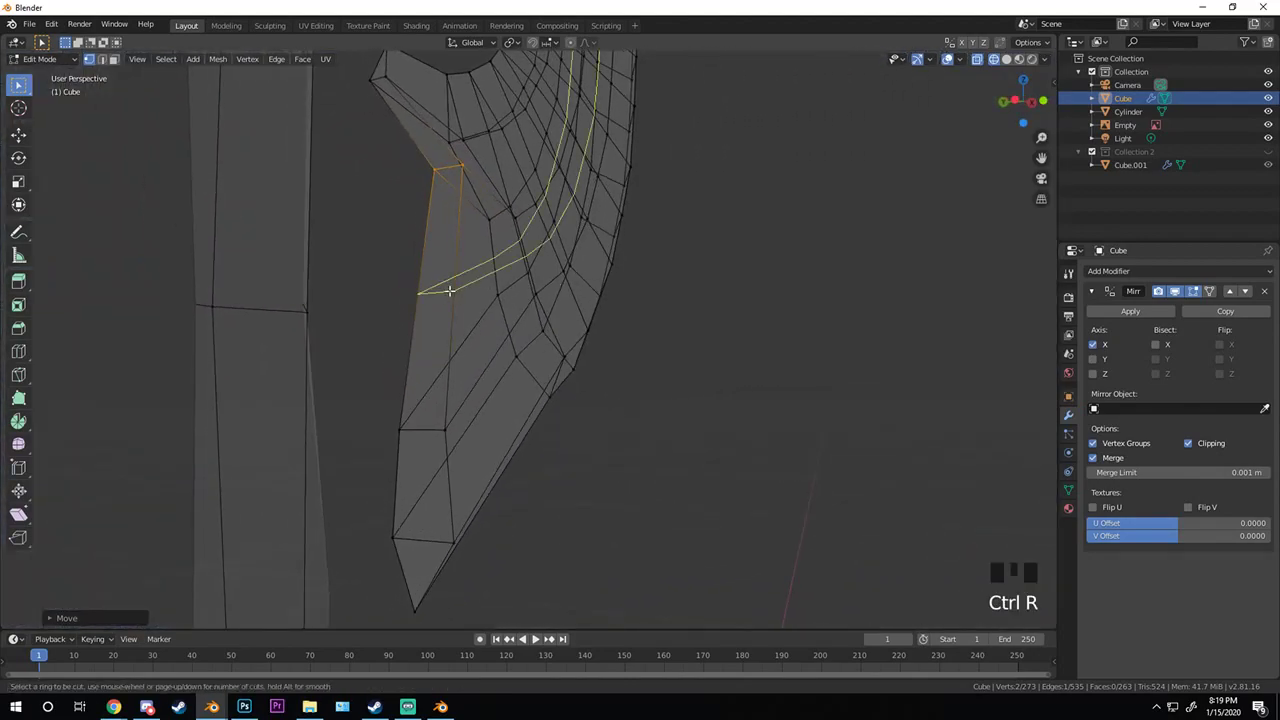
pyautogui.moveTo(449, 298); pyautogui.dragTo(443, 340, button='middle')
pyautogui.scroll(1, 449, 322)
pyautogui.press('KP_1')
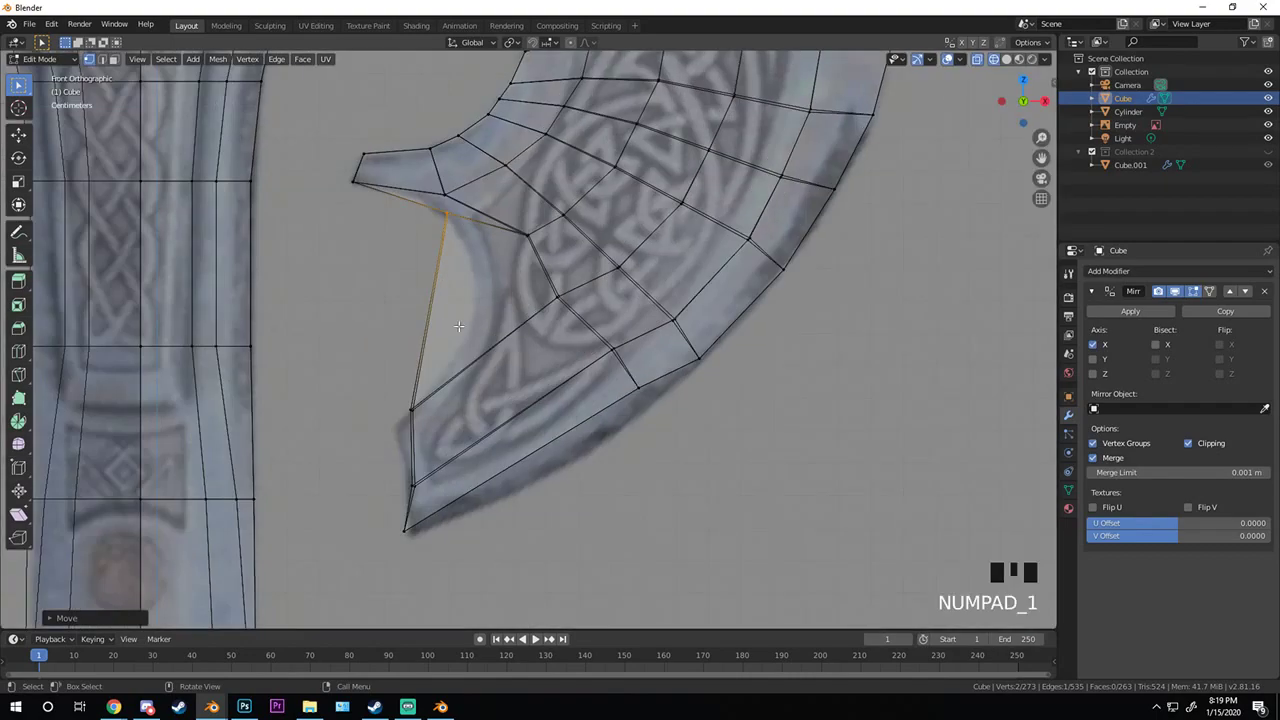
# - Move the cutting-edge vertex at the start of the long lower blade section outward onto the reference outline
pyautogui.scroll(3, 549, 488)
pyautogui.keyDown('shift'); pyautogui.moveTo(616, 446); pyautogui.dragTo(556, 404, button='middle'); pyautogui.keyUp('shift')
pyautogui.press('a')
pyautogui.press('b')
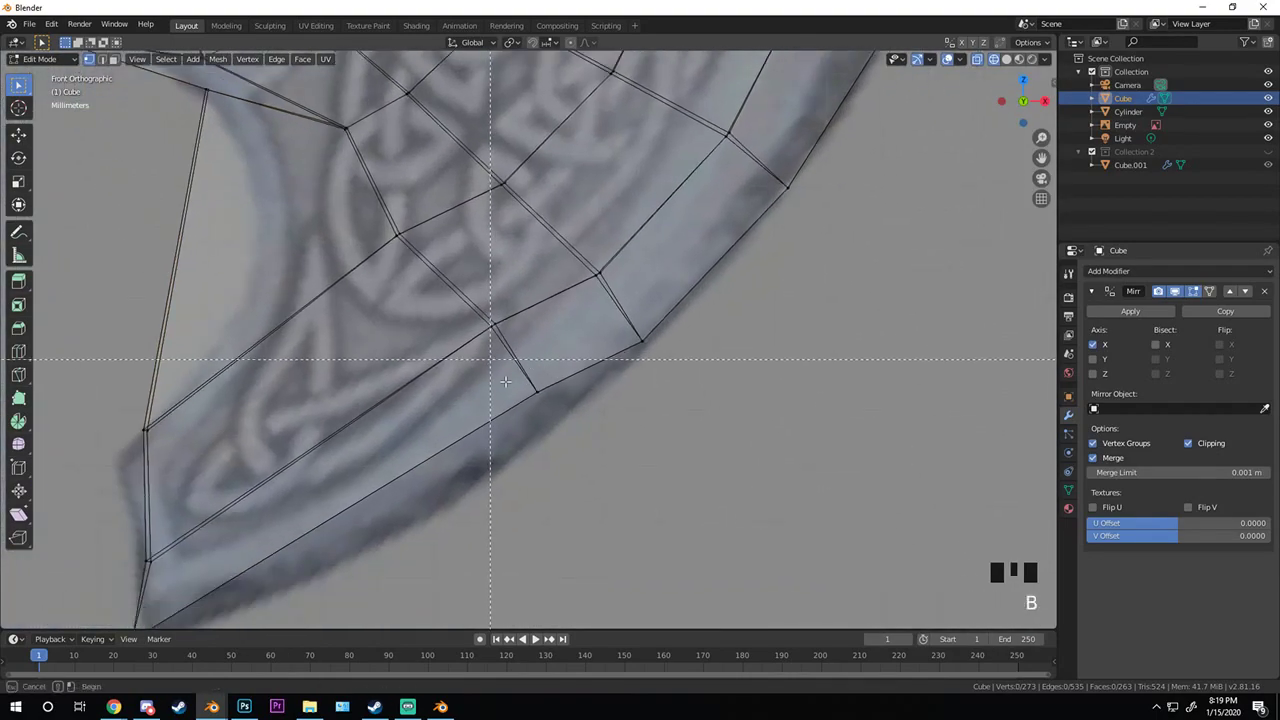
pyautogui.moveTo(491, 357); pyautogui.dragTo(568, 452)
pyautogui.press('g')
pyautogui.click(586, 466)
# - Add an edge loop across the lower blade section and spike, and move its cutting-edge vertex onto the reference outline
pyautogui.scroll(-3, 586, 466)
pyautogui.hotkey('ctrl', 'r')
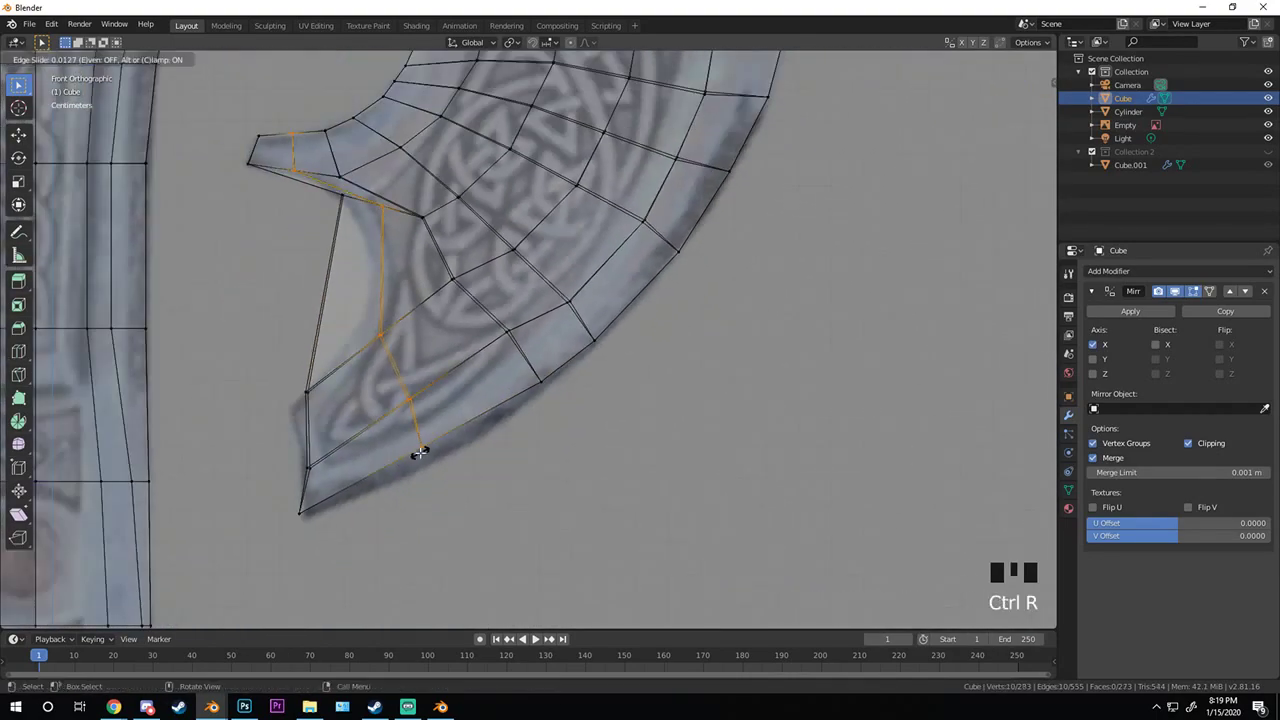
pyautogui.click(415, 450)
pyautogui.scroll(3, 417, 463)
pyautogui.click(373, 529)
pyautogui.press('g')
pyautogui.click(400, 551)
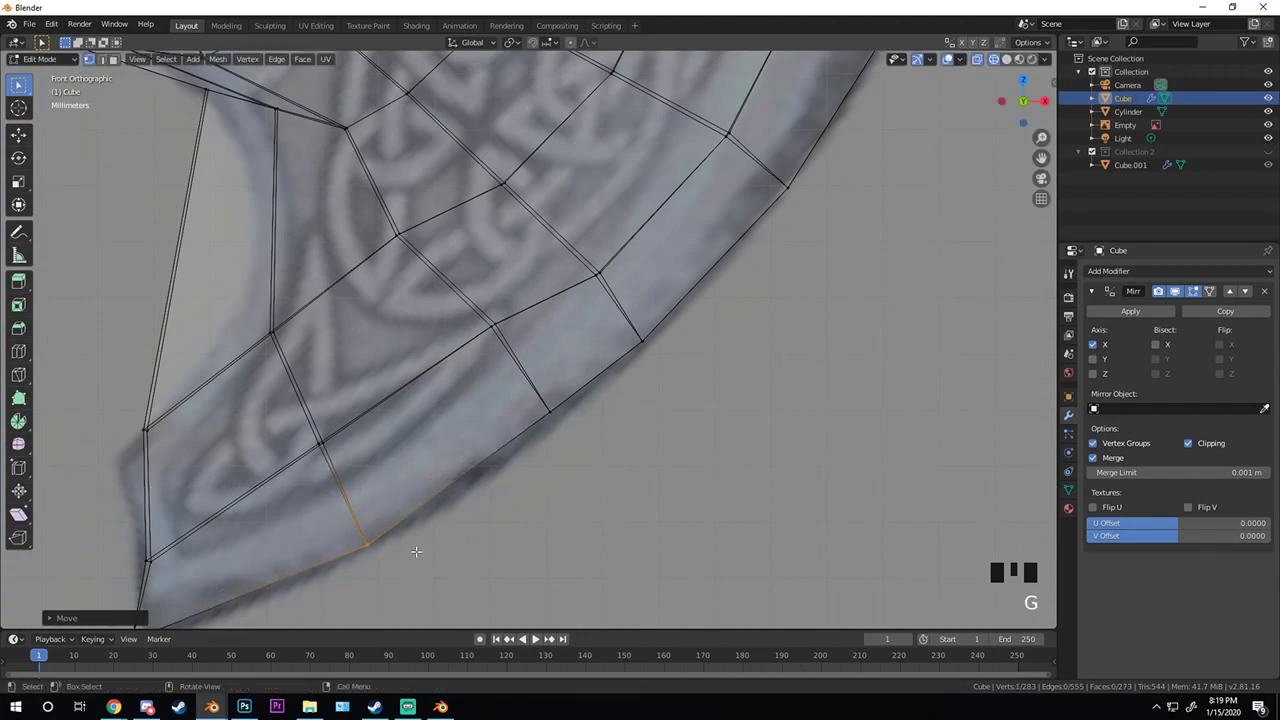
# - Fine-tune the neighbouring cutting-edge vertex above the new loop to follow the reference curve
pyautogui.press('b')
pyautogui.moveTo(527, 384); pyautogui.dragTo(566, 434)
pyautogui.press('g')
pyautogui.click(567, 437)
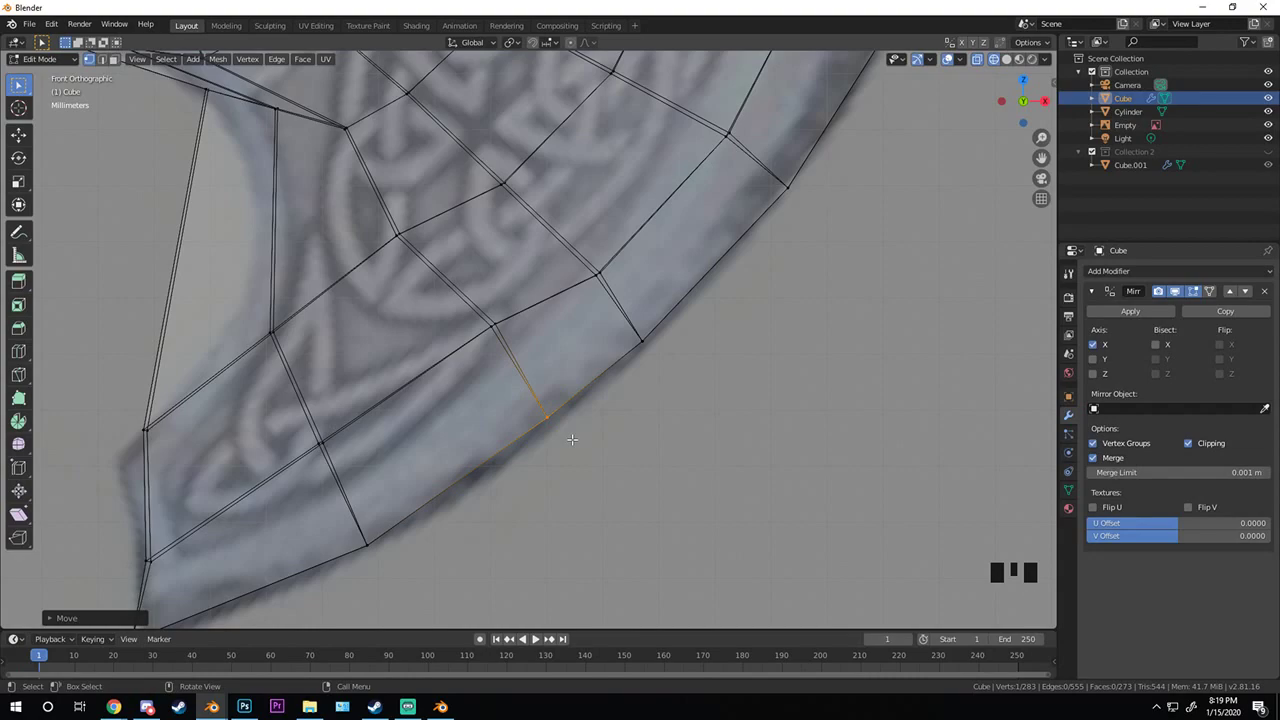
# - Switch to Object Mode and turn the Mirror modifier's viewport display off and back on
pyautogui.scroll(-4, 192, 434)
pyautogui.keyDown('shift'); pyautogui.moveTo(160, 280); pyautogui.dragTo(502, 252, button='middle'); pyautogui.keyUp('shift')
pyautogui.press('Tab')
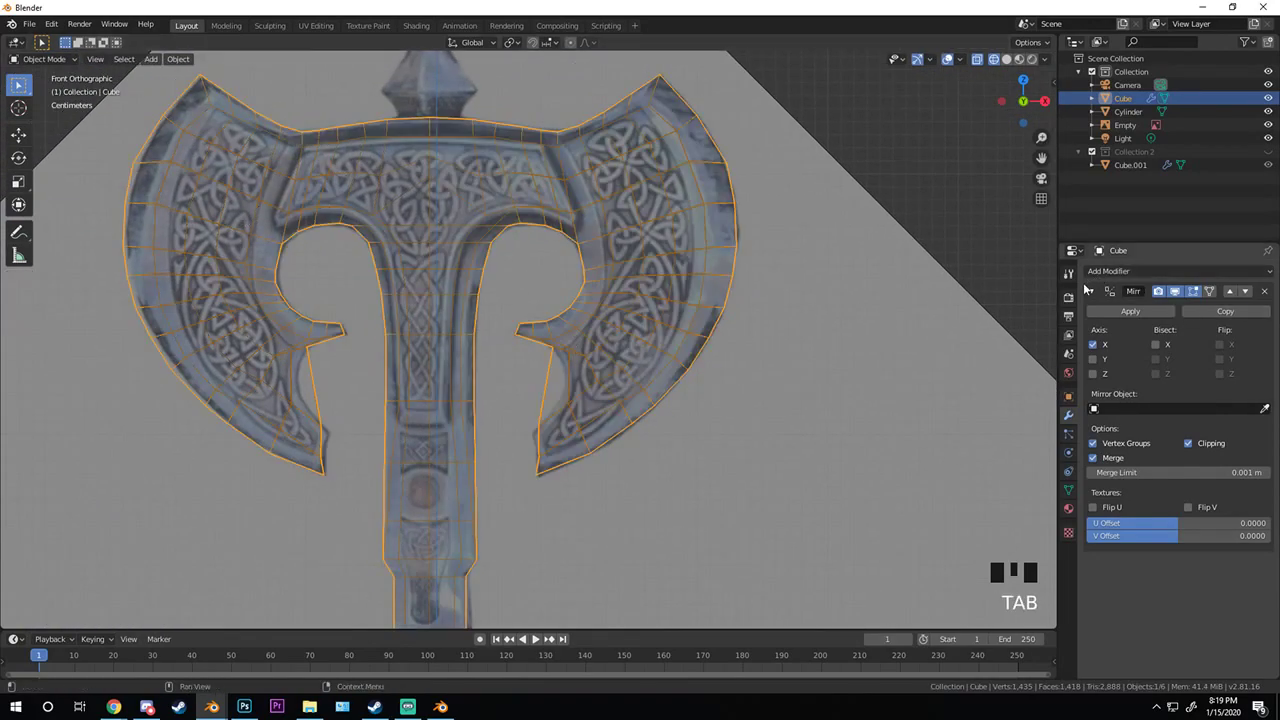
pyautogui.scroll(1, 494, 295)
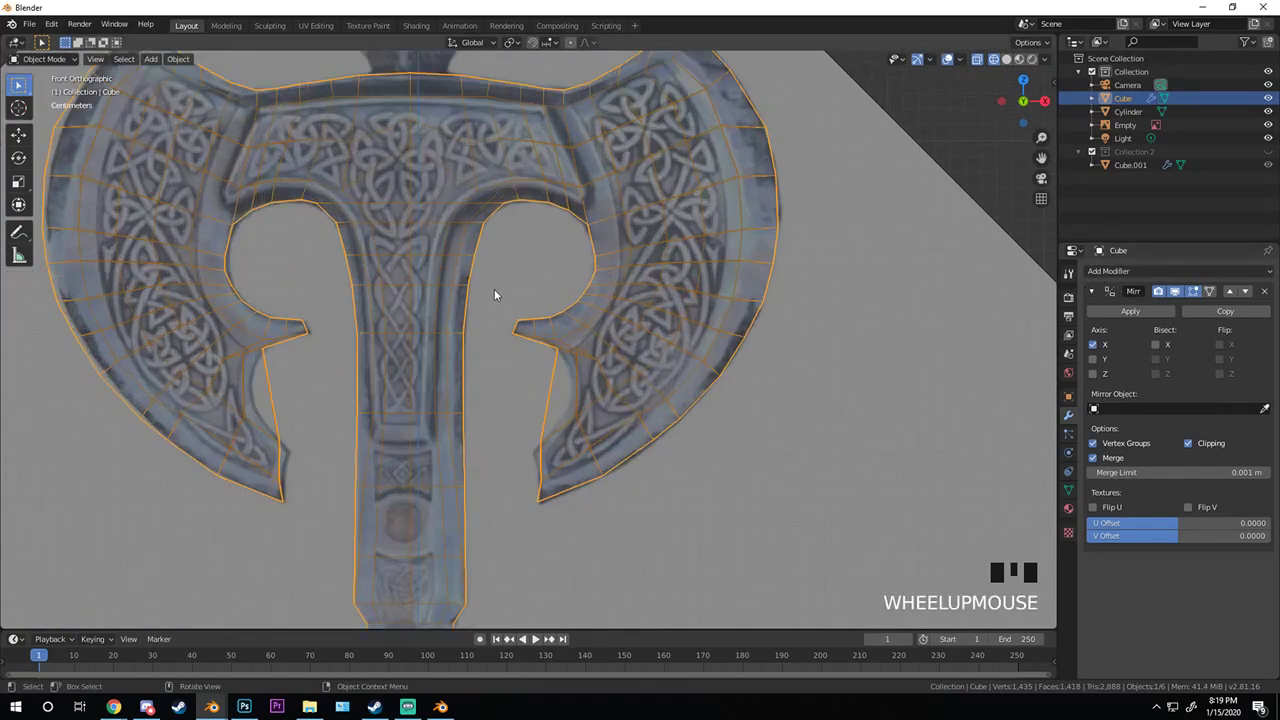
pyautogui.click(1175, 291)
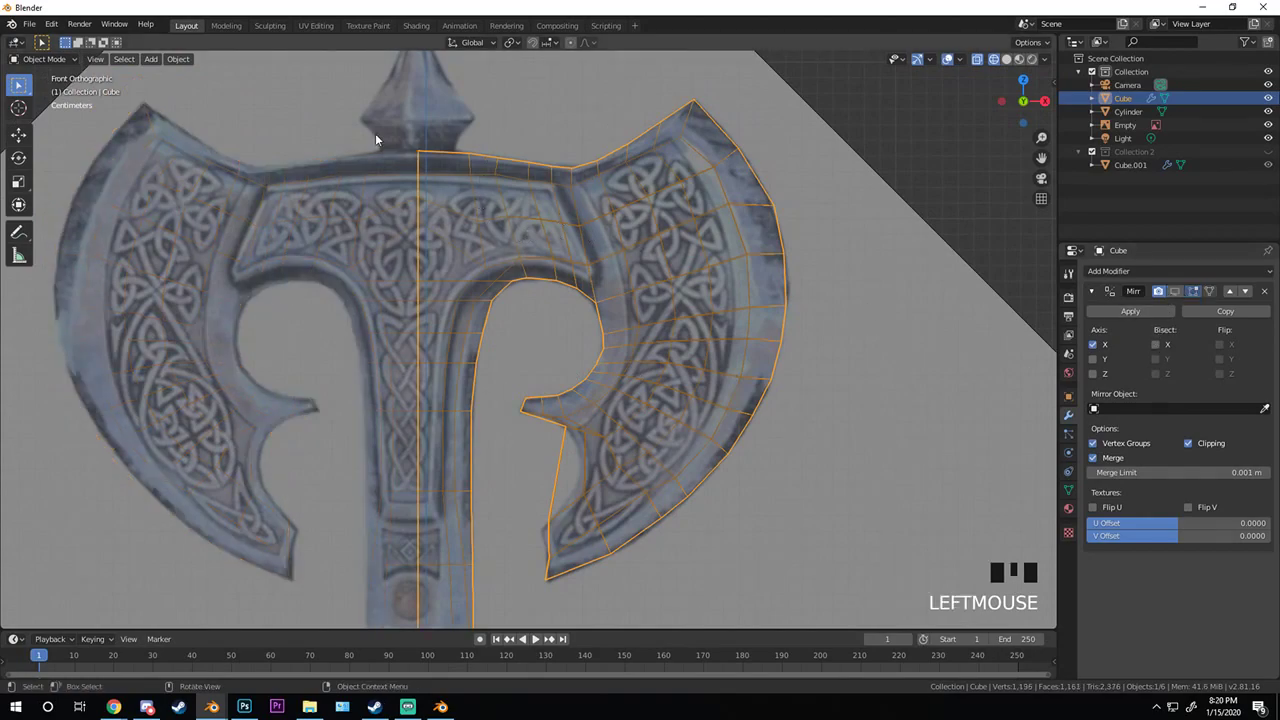
pyautogui.scroll(-2, 484, 368)
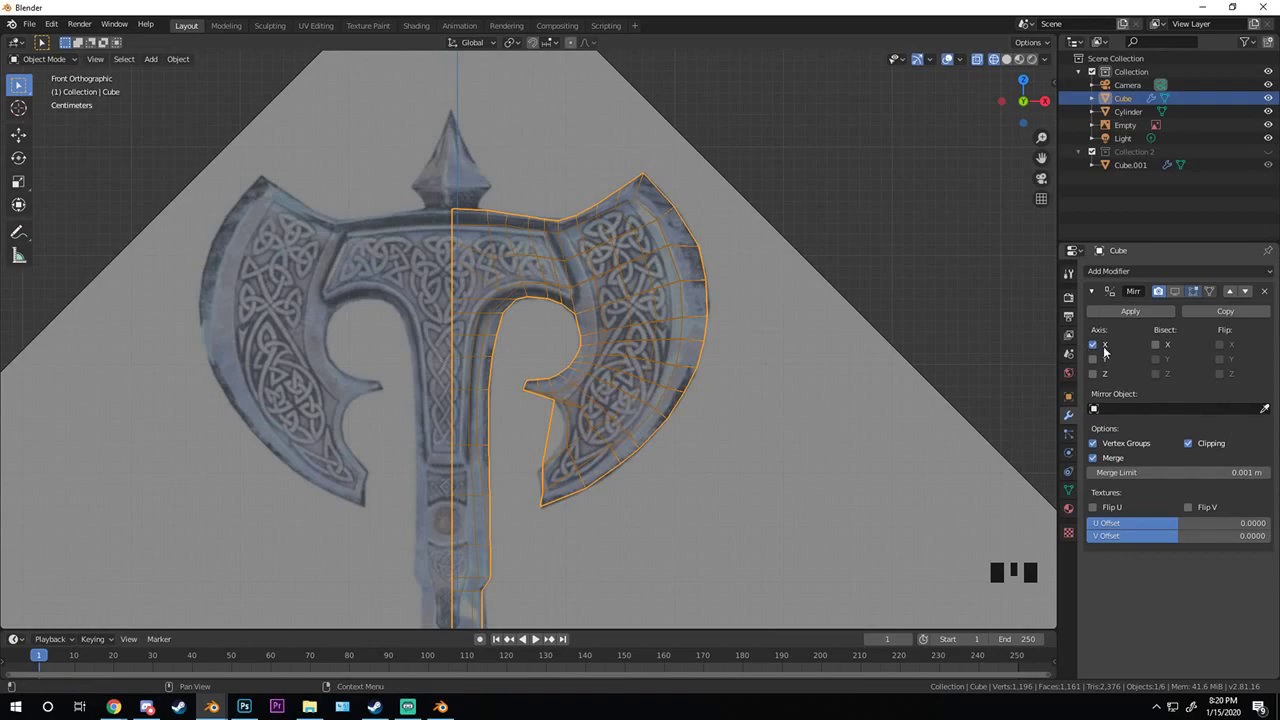
pyautogui.scroll(1, 526, 237)
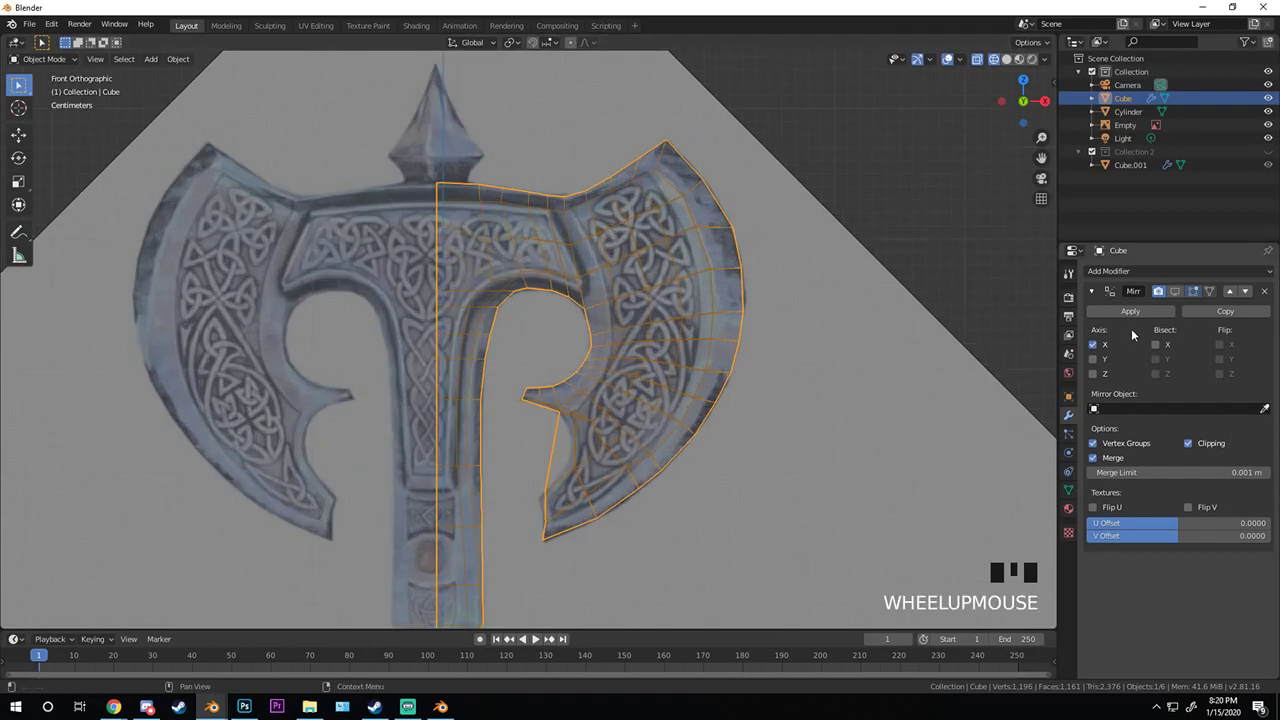
pyautogui.click(1176, 291)
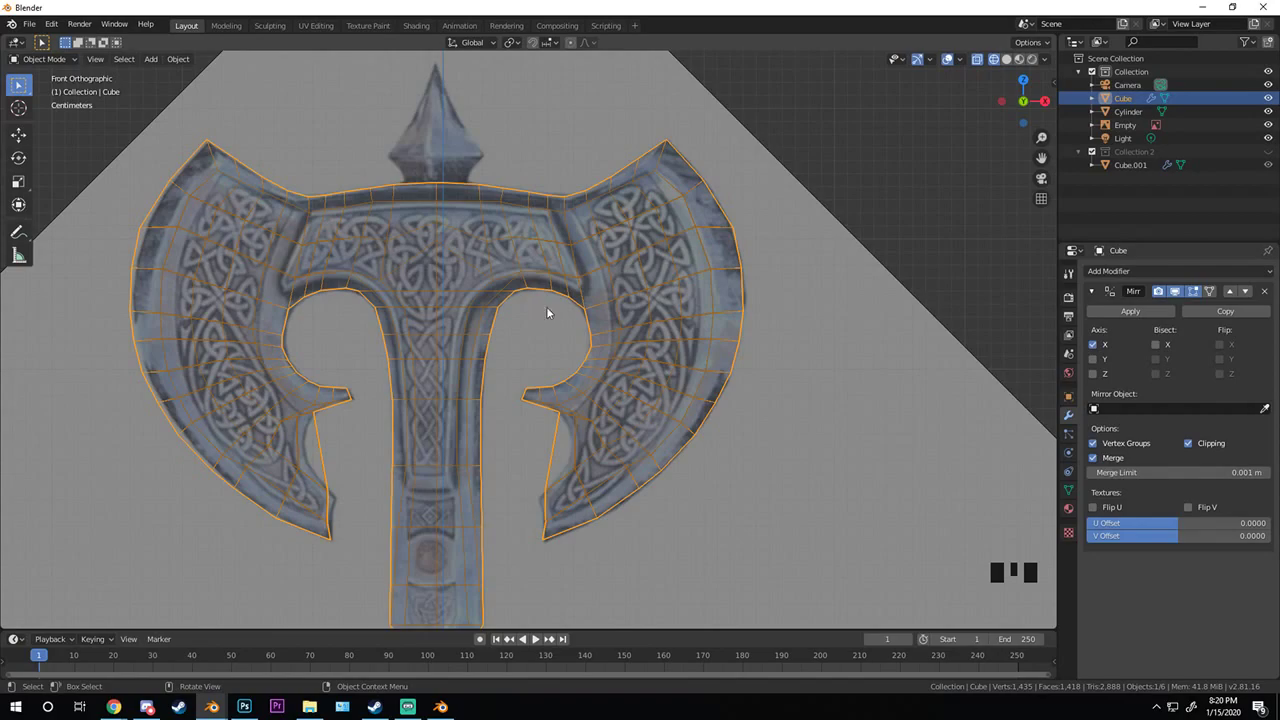
# - Return to Edit Mode and add a centered edge loop through the notch's straight inner edge
pyautogui.scroll(3, 636, 526)
pyautogui.keyDown('shift'); pyautogui.moveTo(636, 526); pyautogui.dragTo(530, 284, button='middle'); pyautogui.keyUp('shift')
pyautogui.scroll(4, 575, 453)
pyautogui.keyDown('shift'); pyautogui.moveTo(575, 453); pyautogui.dragTo(569, 335, button='middle'); pyautogui.keyUp('shift')
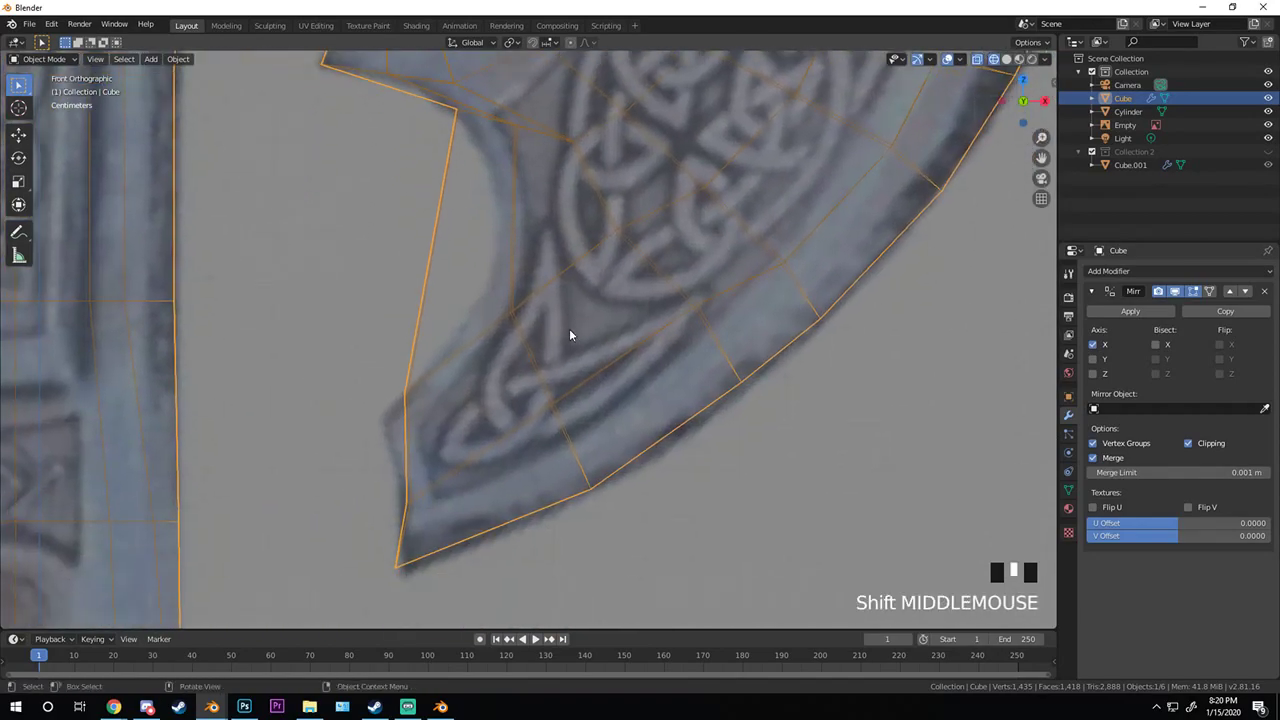
pyautogui.scroll(-1, 458, 252)
pyautogui.rightClick(458, 250)
pyautogui.press('Tab')
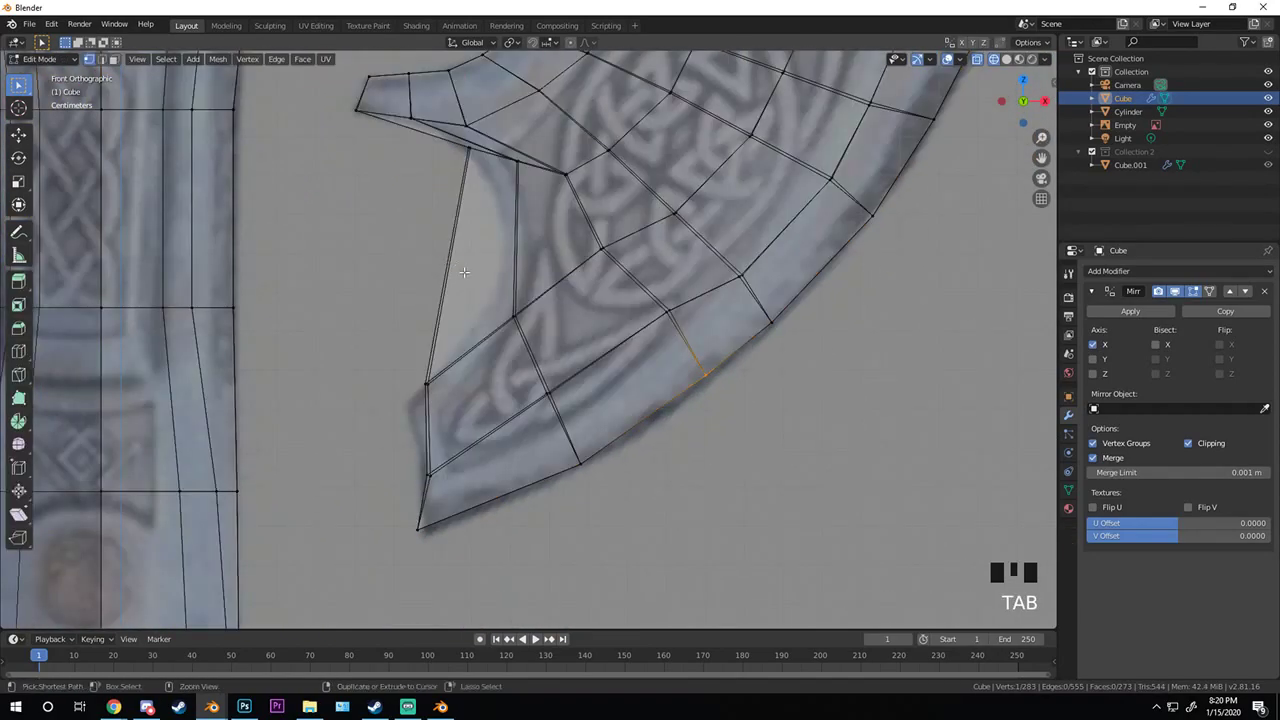
pyautogui.hotkey('ctrl', 'r')
pyautogui.click(443, 257)
pyautogui.rightClick(443, 257)
# - Move the new loop's inner-edge vertex down and inward to the lower part of the notch outline
pyautogui.scroll(2, 508, 277)
pyautogui.keyDown('shift'); pyautogui.moveTo(508, 277); pyautogui.dragTo(508, 370, button='middle'); pyautogui.keyUp('shift')
pyautogui.scroll(2, 508, 370)
pyautogui.press('a')
pyautogui.press('a')
pyautogui.press('a')
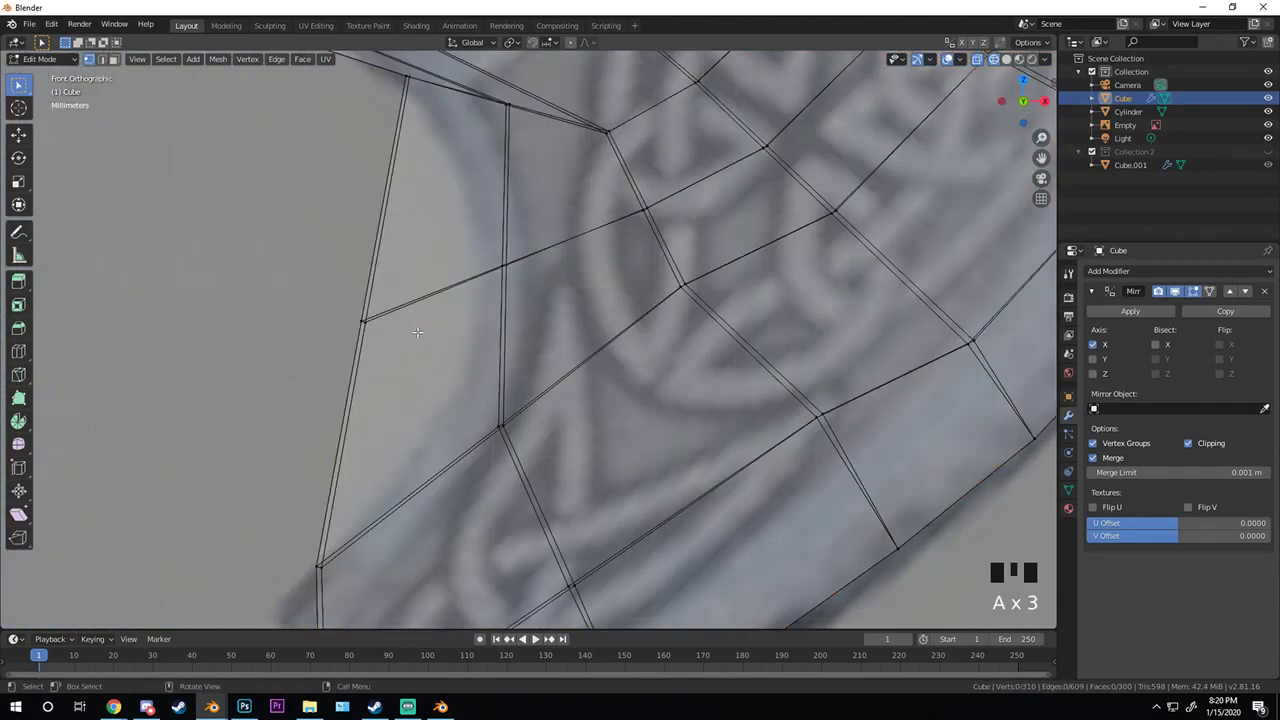
pyautogui.keyDown('alt'); pyautogui.click(340, 292); pyautogui.keyUp('alt')
pyautogui.press('g')
pyautogui.click(451, 451)
pyautogui.scroll(-2, 440, 400)
pyautogui.press('a')
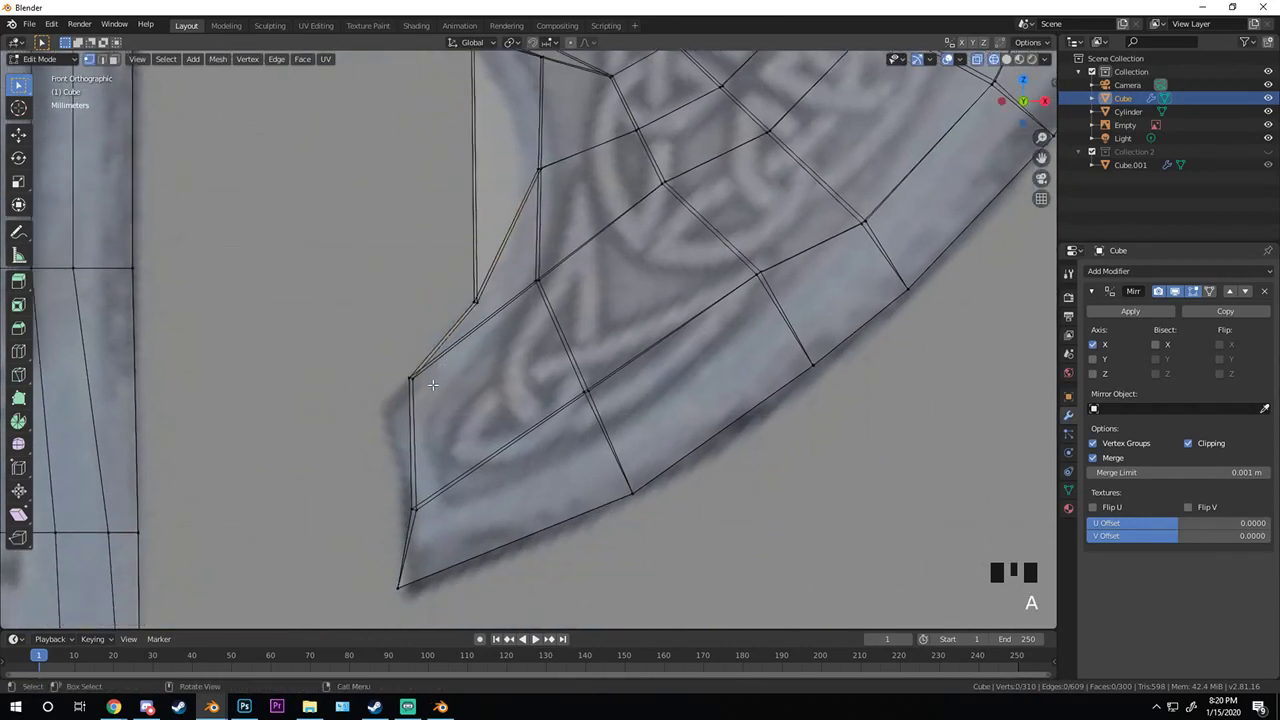
# - Move the inner corner vertex of the blade's lower end outward onto the reference corner
pyautogui.press('b')
pyautogui.moveTo(386, 358); pyautogui.dragTo(455, 417)
pyautogui.press('g')
pyautogui.click(429, 449)
pyautogui.press('a')
# - Move the lower end's middle vertex and pointed tip vertex onto the reference outline
pyautogui.press('b')
pyautogui.moveTo(393, 486); pyautogui.dragTo(443, 534)
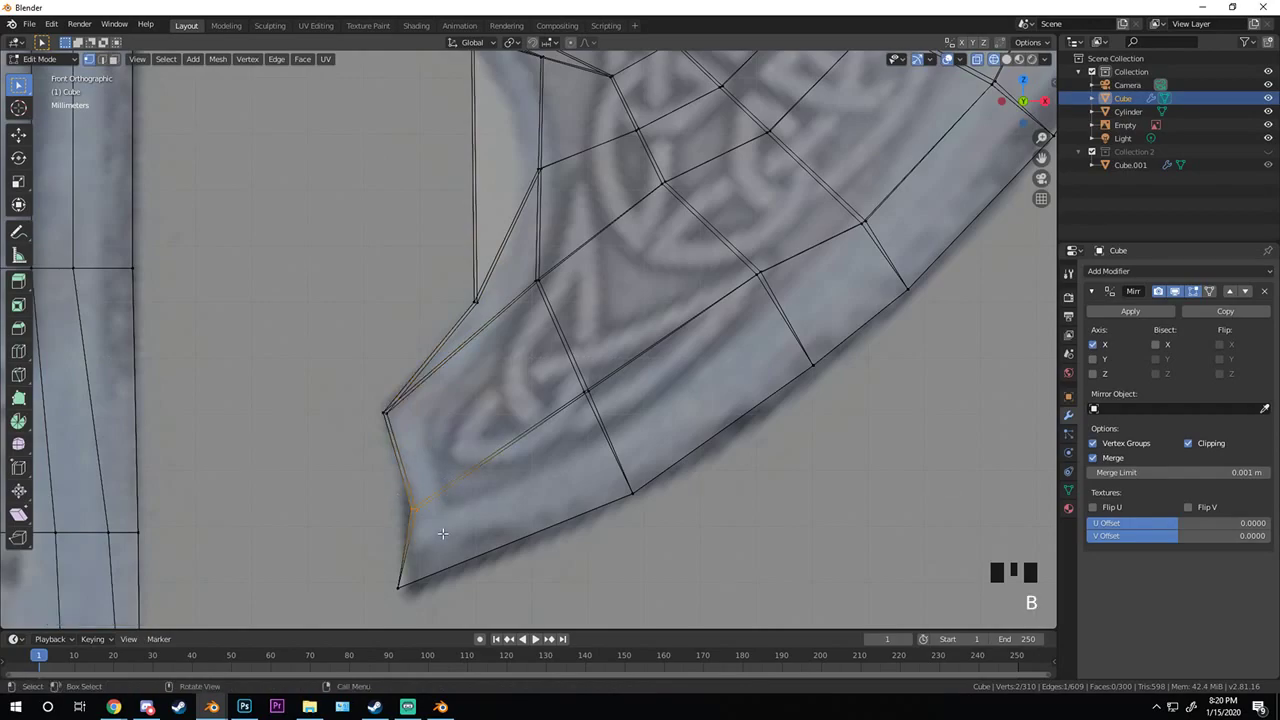
pyautogui.press('g')
pyautogui.click(433, 529)
pyautogui.press('a')
pyautogui.click(398, 587)
pyautogui.press('g')
pyautogui.click(446, 552)
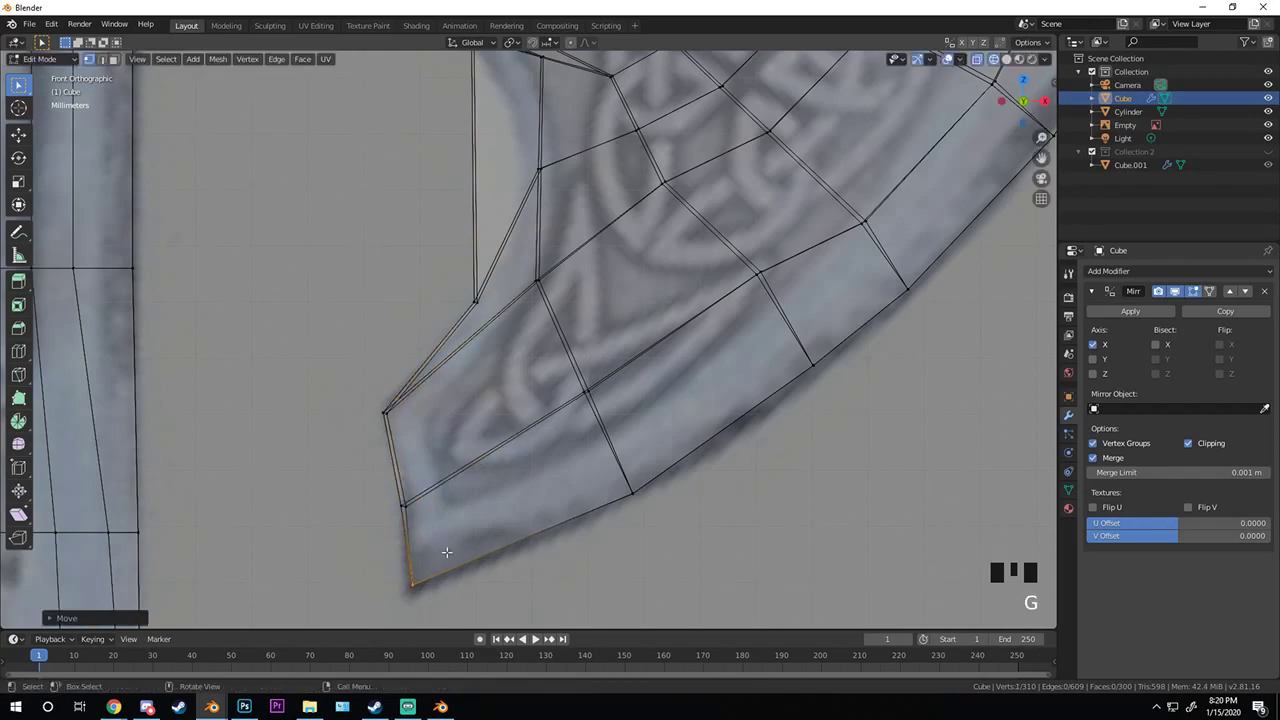
pyautogui.scroll(-4, 446, 552)
pyautogui.press('g')
pyautogui.rightClick(488, 430)
pyautogui.press('Tab')
pyautogui.press('g')
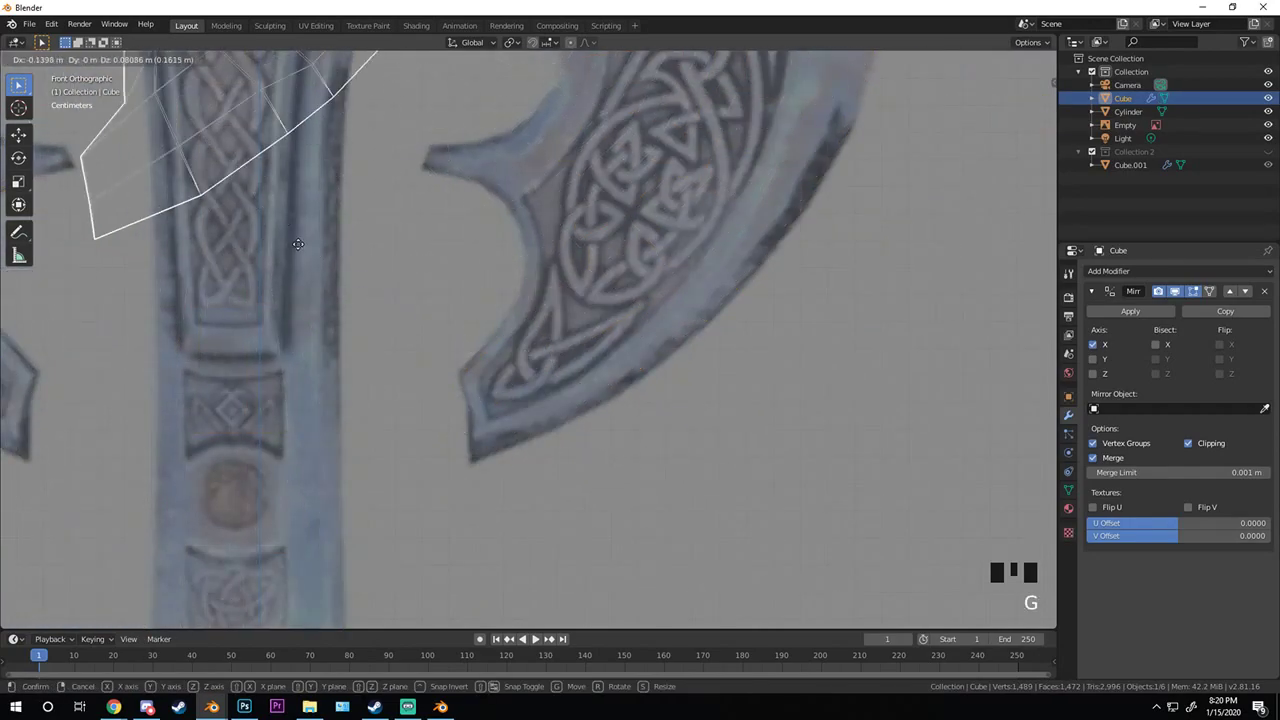
pyautogui.rightClick(298, 234)
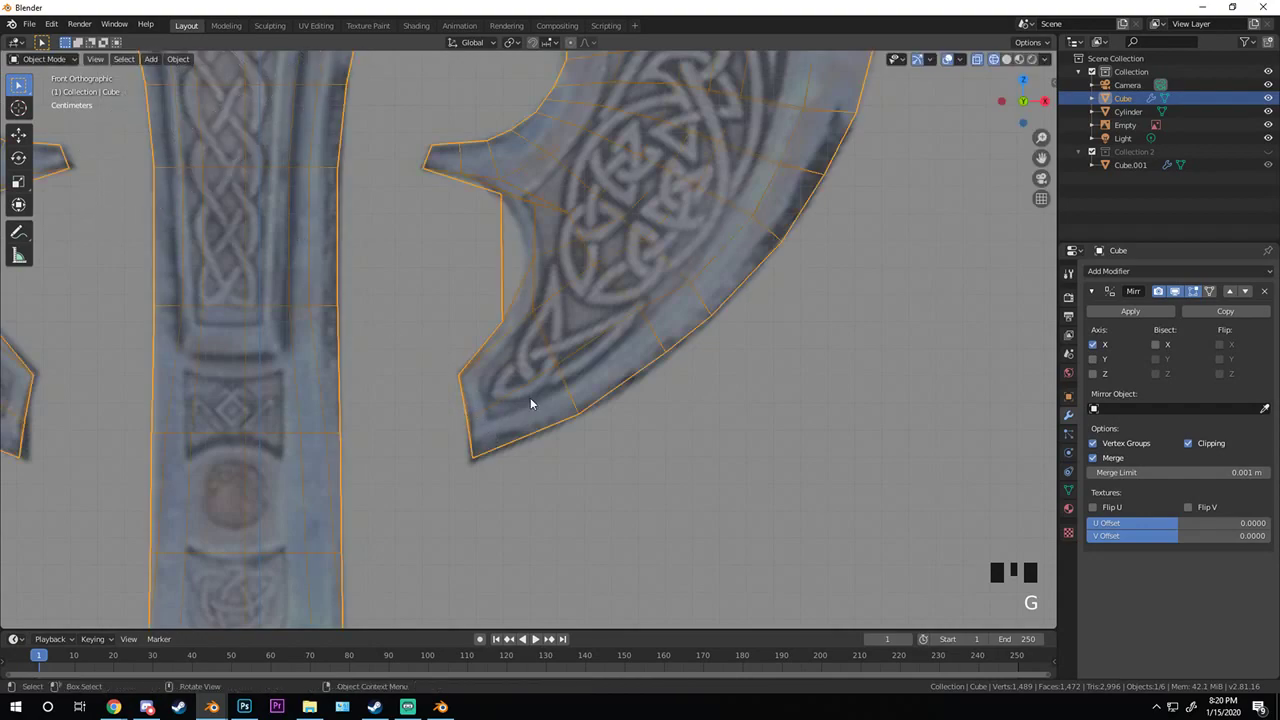
# - Return to Edit Mode and move the notch's lower edge vertex inward onto the reference outline
pyautogui.scroll(4, 590, 400)
pyautogui.scroll(-3, 574, 334)
pyautogui.keyDown('shift'); pyautogui.moveTo(574, 334); pyautogui.dragTo(509, 420, button='middle'); pyautogui.keyUp('shift')
pyautogui.scroll(3, 466, 342)
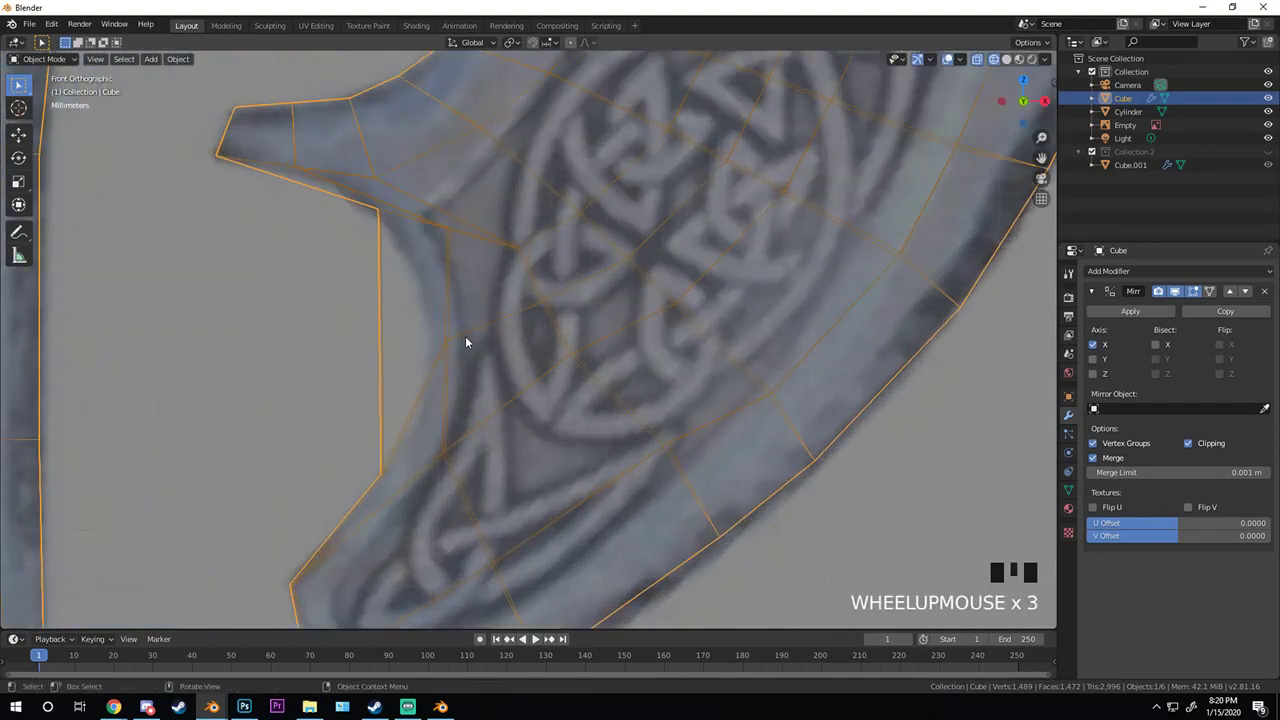
pyautogui.press('Tab')
pyautogui.press('a')
pyautogui.moveTo(394, 486); pyautogui.dragTo(402, 489)
pyautogui.press('g')
pyautogui.click(424, 448)
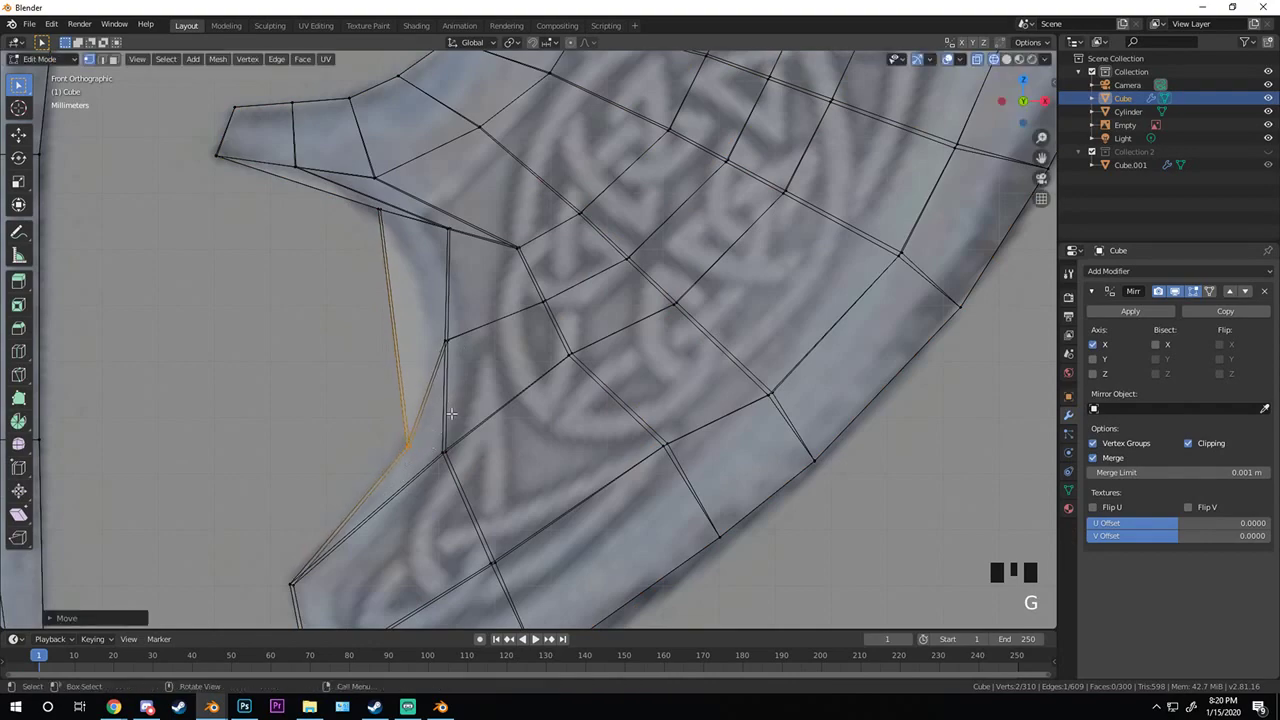
# - Move the second vertex behind the middle of the notch further into the blade
pyautogui.press('a')
pyautogui.press('b')
pyautogui.moveTo(438, 325); pyautogui.dragTo(476, 387)
pyautogui.press('g')
pyautogui.click(493, 385)
pyautogui.press('a')
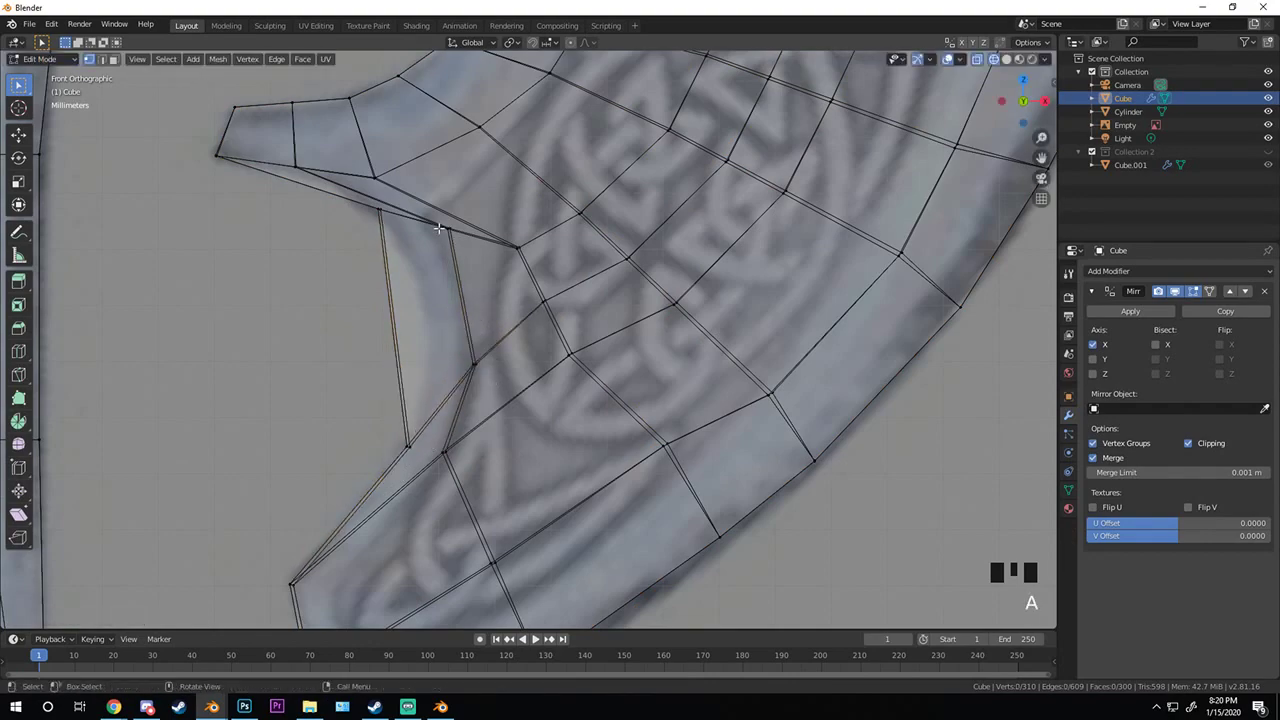
# - Adjust the vertex behind the notch's upper end and move the outer vertex under the spike's base onto the outline
pyautogui.press('b')
pyautogui.moveTo(432, 214); pyautogui.dragTo(452, 238)
pyautogui.press('g')
pyautogui.click(466, 260)
pyautogui.press('a')
pyautogui.press('b')
pyautogui.moveTo(354, 189); pyautogui.dragTo(402, 240)
pyautogui.press('g')
pyautogui.click(450, 305)
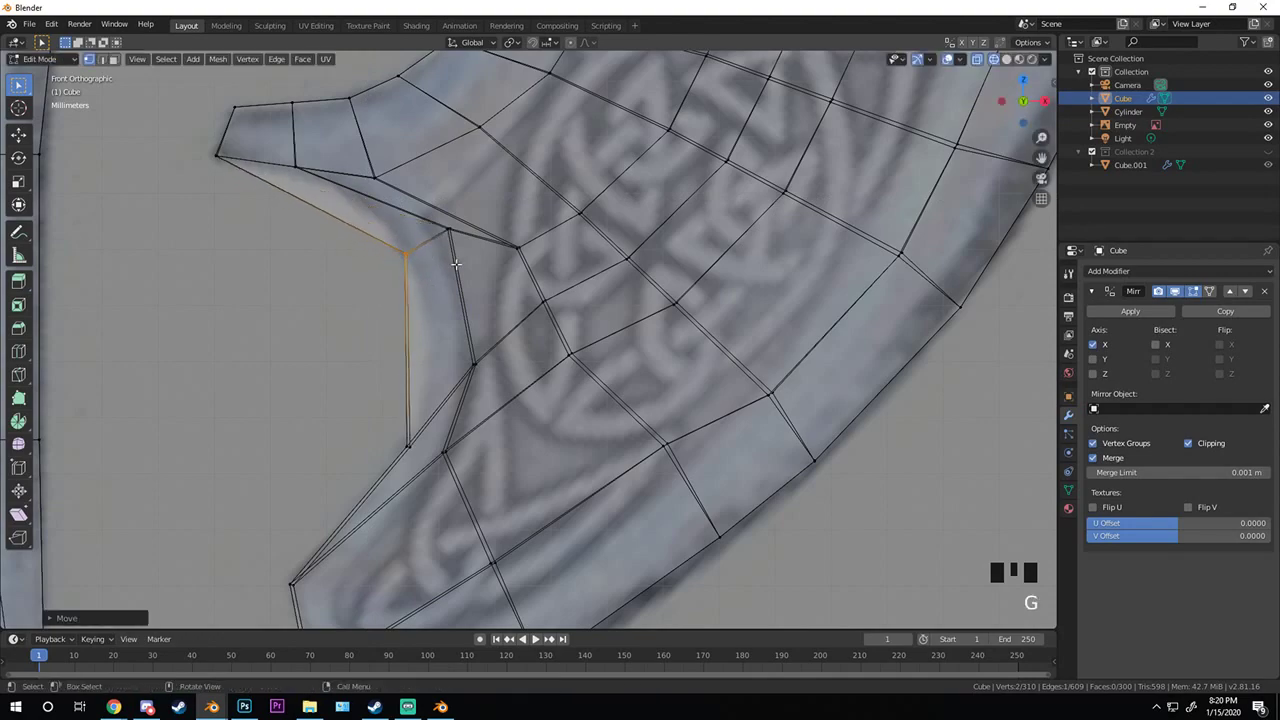
# - Move the vertex at the knotwork's edge beside the spike up and back toward the spike's base
pyautogui.press('a')
pyautogui.scroll(1, 450, 305)
pyautogui.keyDown('shift'); pyautogui.moveTo(450, 305); pyautogui.dragTo(450, 445, button='middle'); pyautogui.keyUp('shift')
pyautogui.press('b')
pyautogui.moveTo(490, 335); pyautogui.dragTo(568, 381)
pyautogui.press('g')
pyautogui.click(570, 287)
pyautogui.press('a')
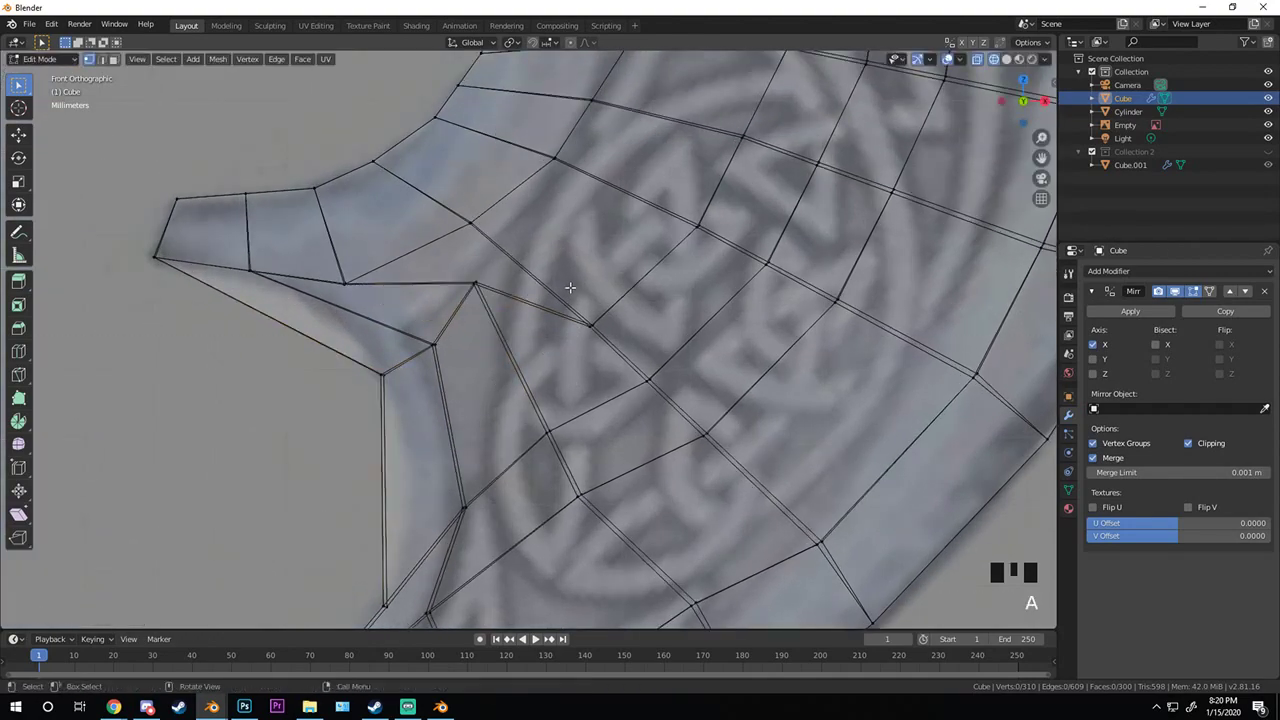
# - Move the knotwork vertex just inside the spike's base up and back toward the spike
pyautogui.press('b')
pyautogui.moveTo(562, 302); pyautogui.dragTo(612, 340)
pyautogui.press('g')
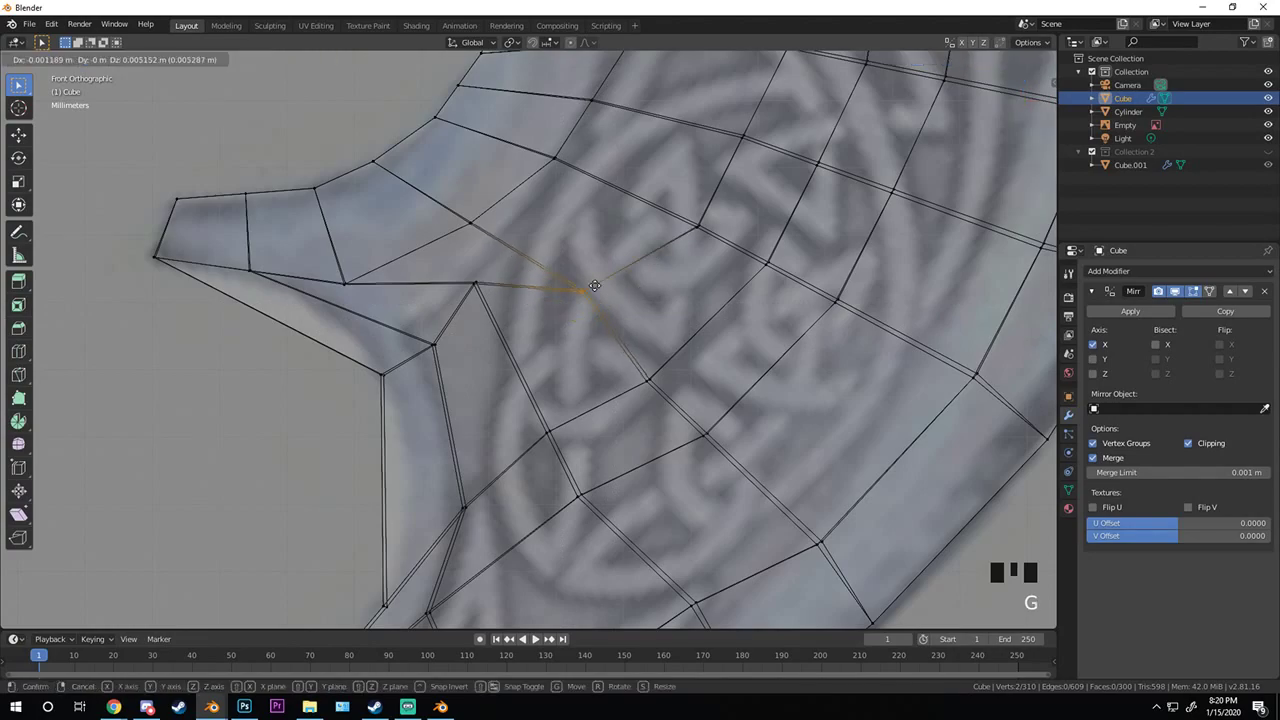
pyautogui.click(582, 258)
pyautogui.keyDown('shift'); pyautogui.moveTo(467, 333); pyautogui.dragTo(386, 379, button='middle'); pyautogui.keyUp('shift')
pyautogui.scroll(3, 386, 379)
pyautogui.press('a')
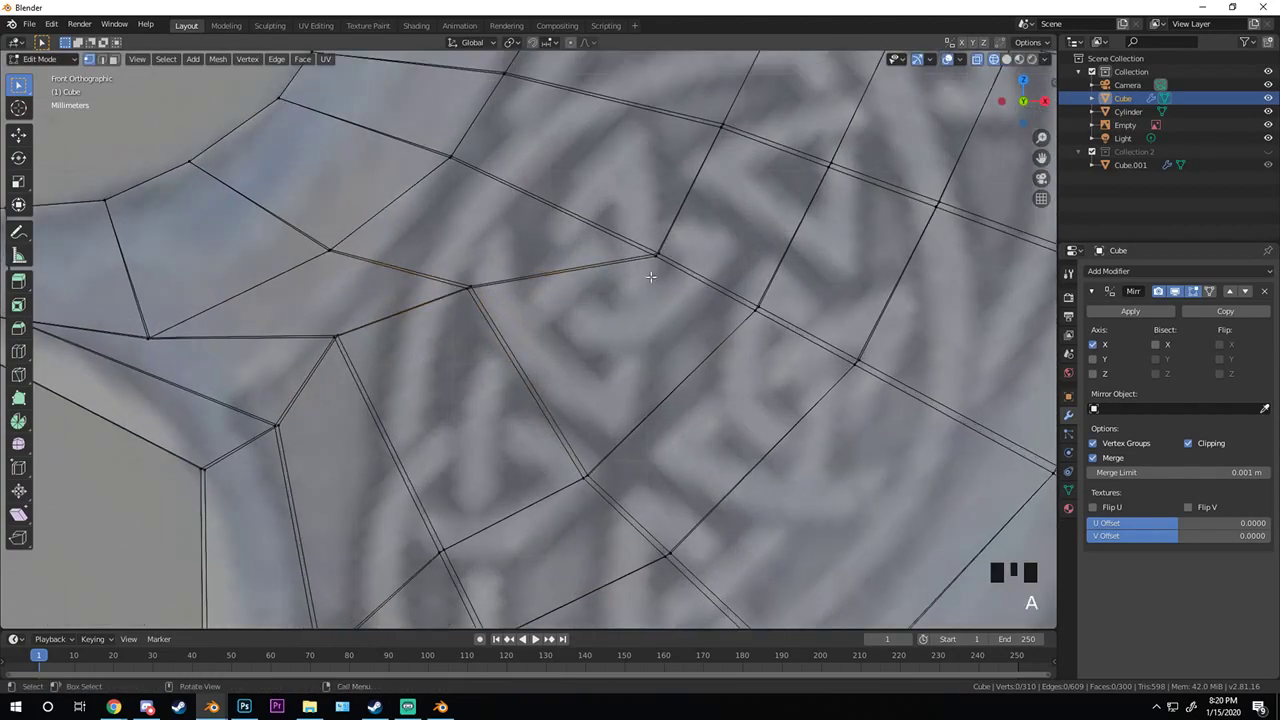
# - Move the next knotwork vertex further into the blade slightly up and toward the spike to even out the faces
pyautogui.click(657, 251)
pyautogui.press('g')
pyautogui.click(614, 238)
pyautogui.scroll(-2, 390, 352)
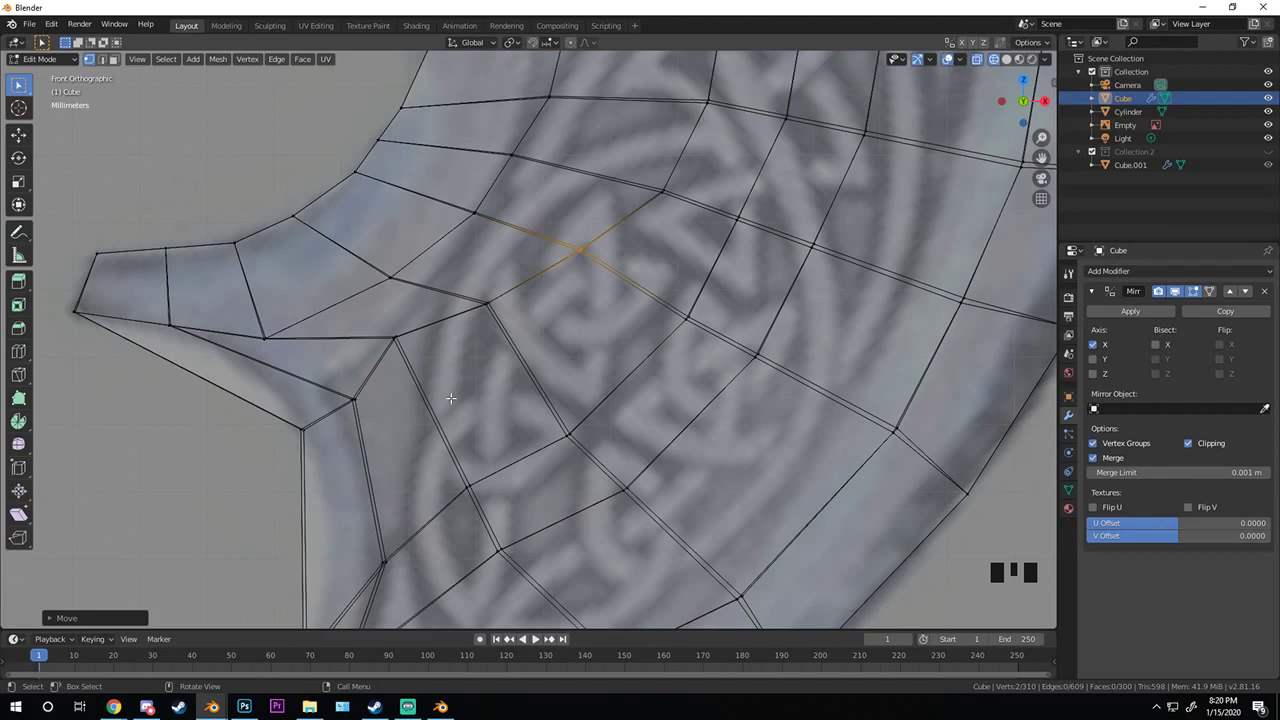
pyautogui.scroll(3, 450, 398)
pyautogui.scroll(-3, 560, 260)
pyautogui.press('a')
pyautogui.scroll(-5, 641, 299)
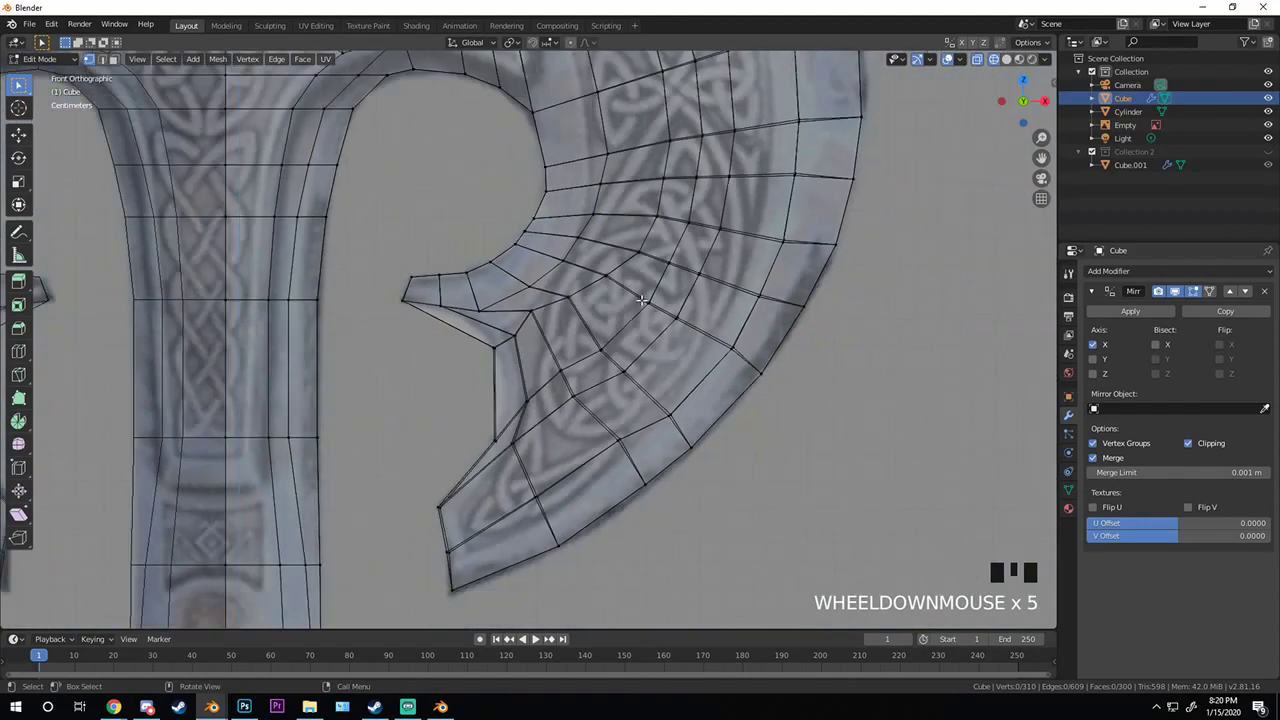
pyautogui.scroll(-4, 641, 299)
pyautogui.scroll(8, 643, 293)
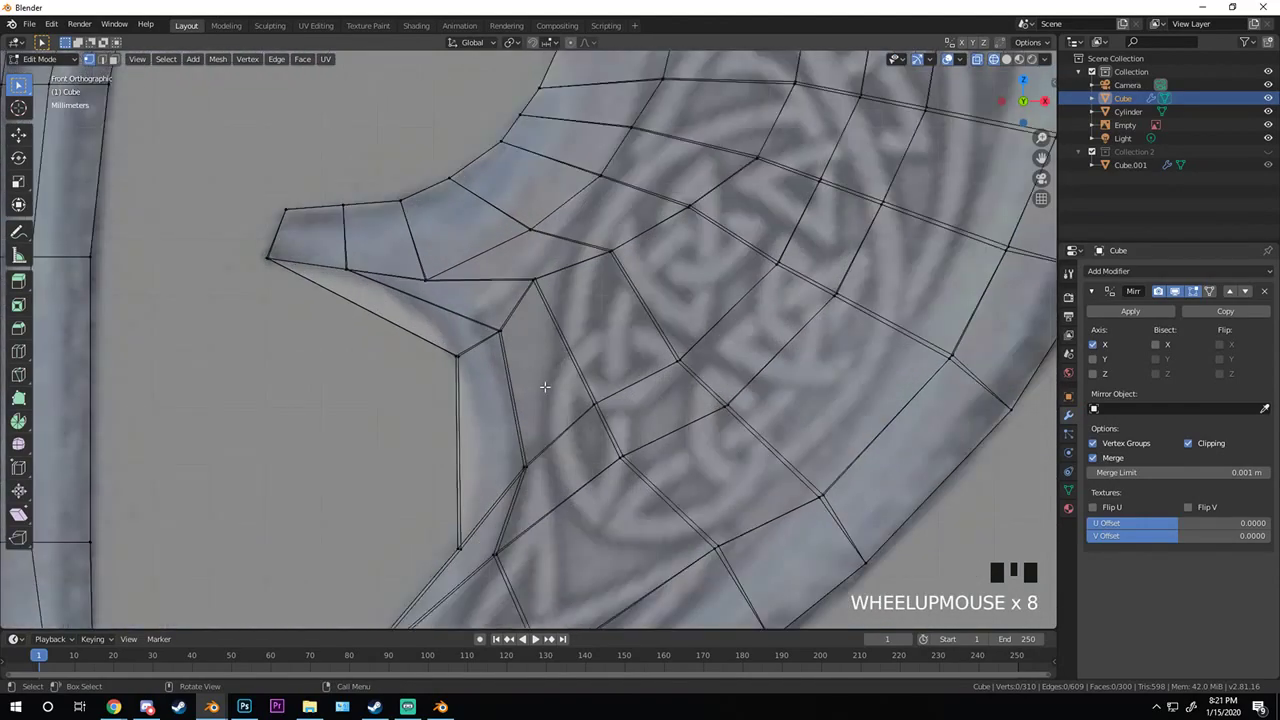
pyautogui.scroll(-4, 533, 340)
pyautogui.scroll(4, 490, 375)
# - Shift the two inner vertices between the spike's base and the notch further into the blade
pyautogui.keyDown('shift'); pyautogui.moveTo(550, 353); pyautogui.dragTo(455, 431, button='middle'); pyautogui.keyUp('shift')
pyautogui.press('a')
pyautogui.press('a')
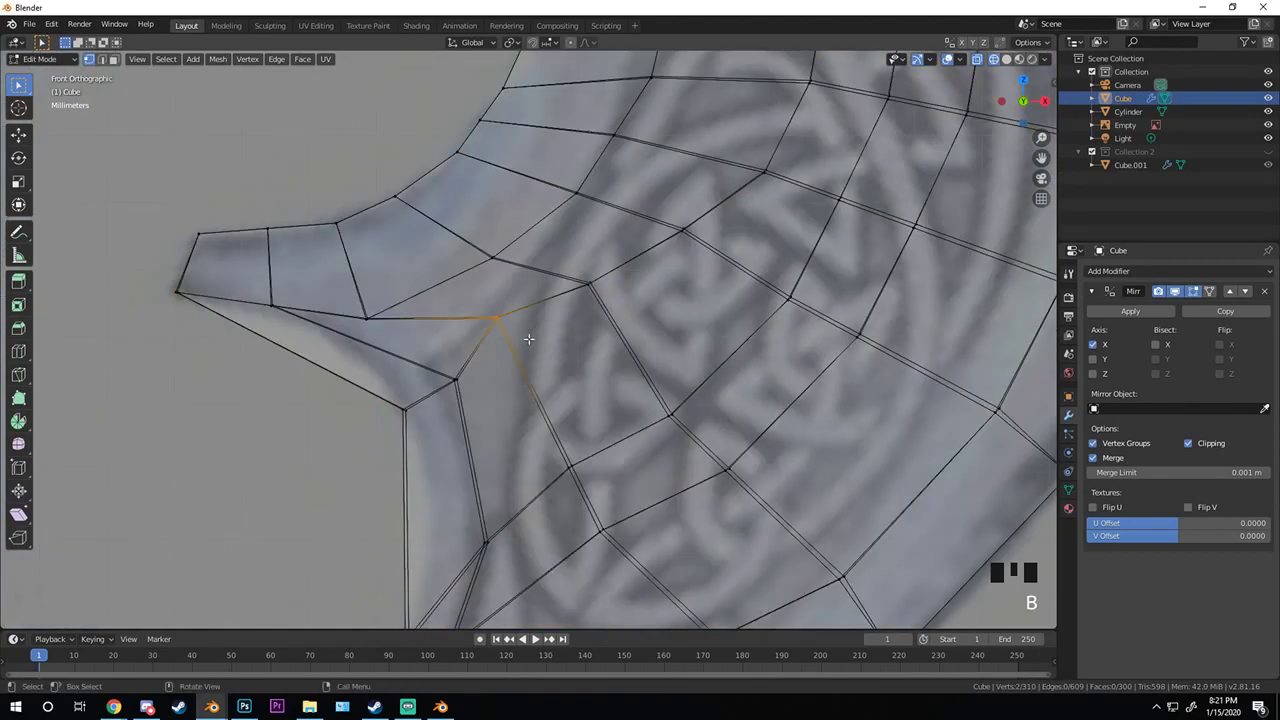
pyautogui.click(438, 366)
pyautogui.press('g')
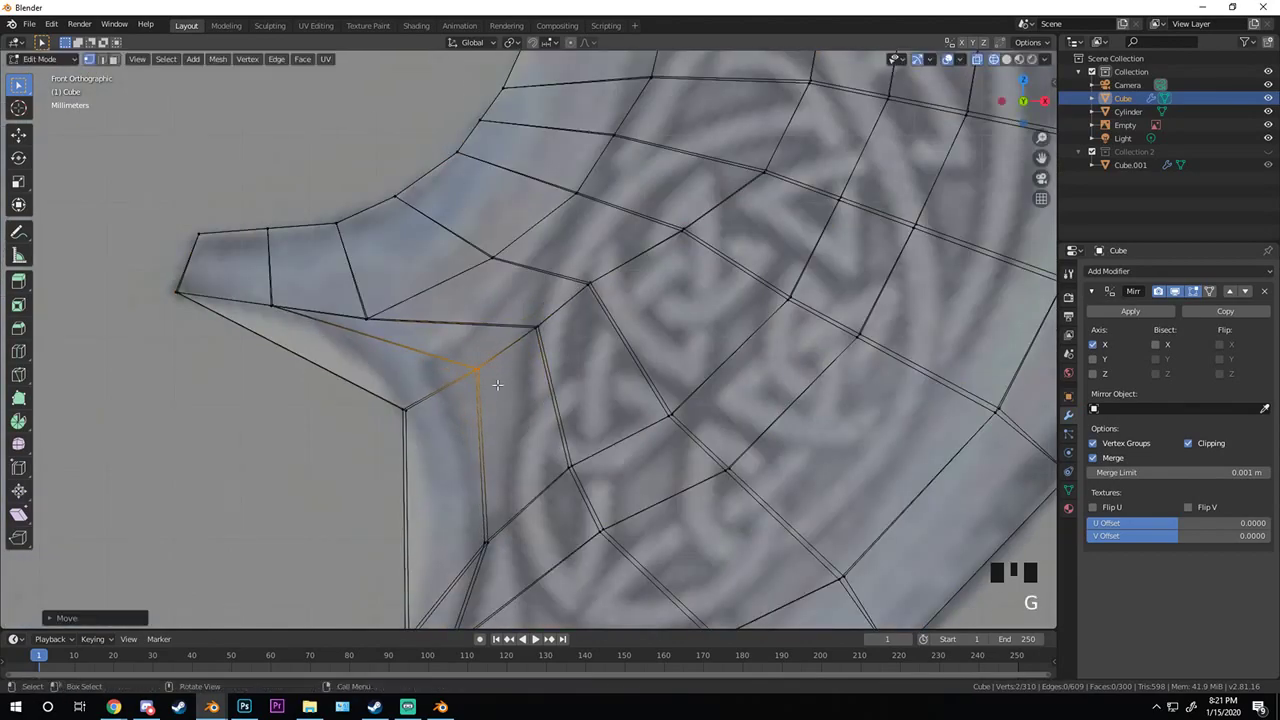
pyautogui.click(460, 368)
pyautogui.press('b')
pyautogui.scroll(-4, 453, 432)
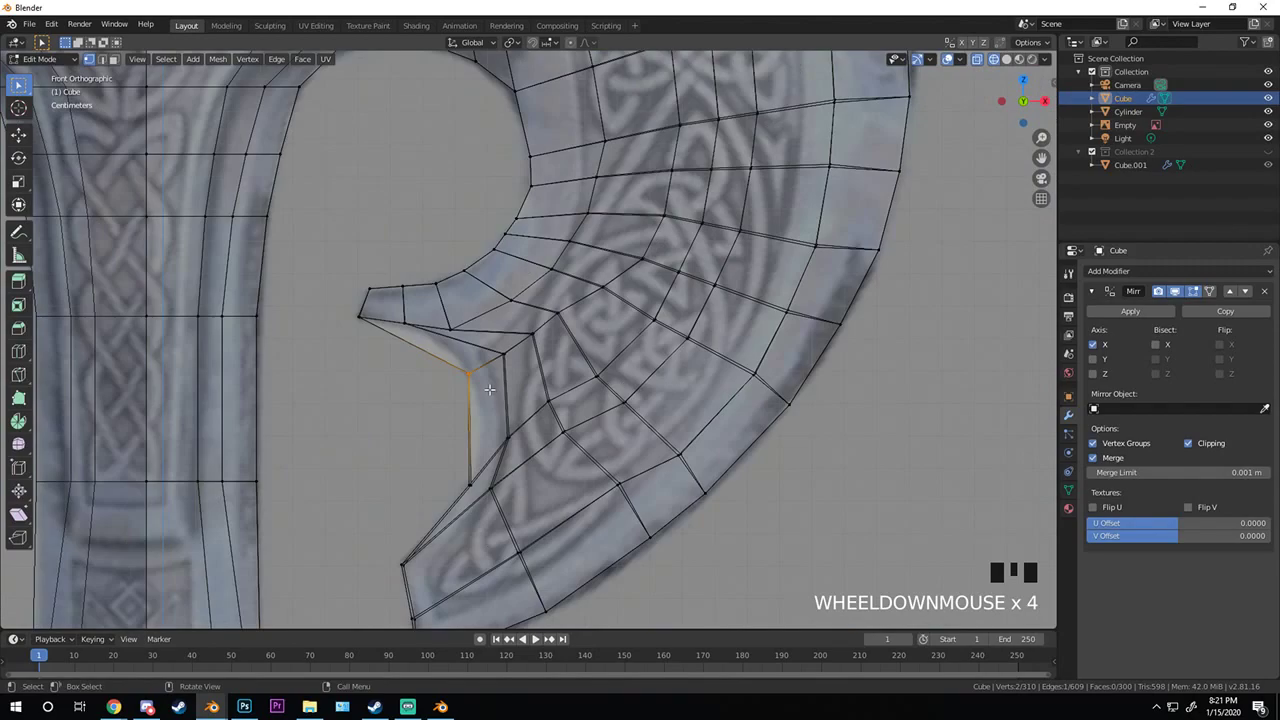
pyautogui.scroll(4, 489, 389)
pyautogui.press('a')
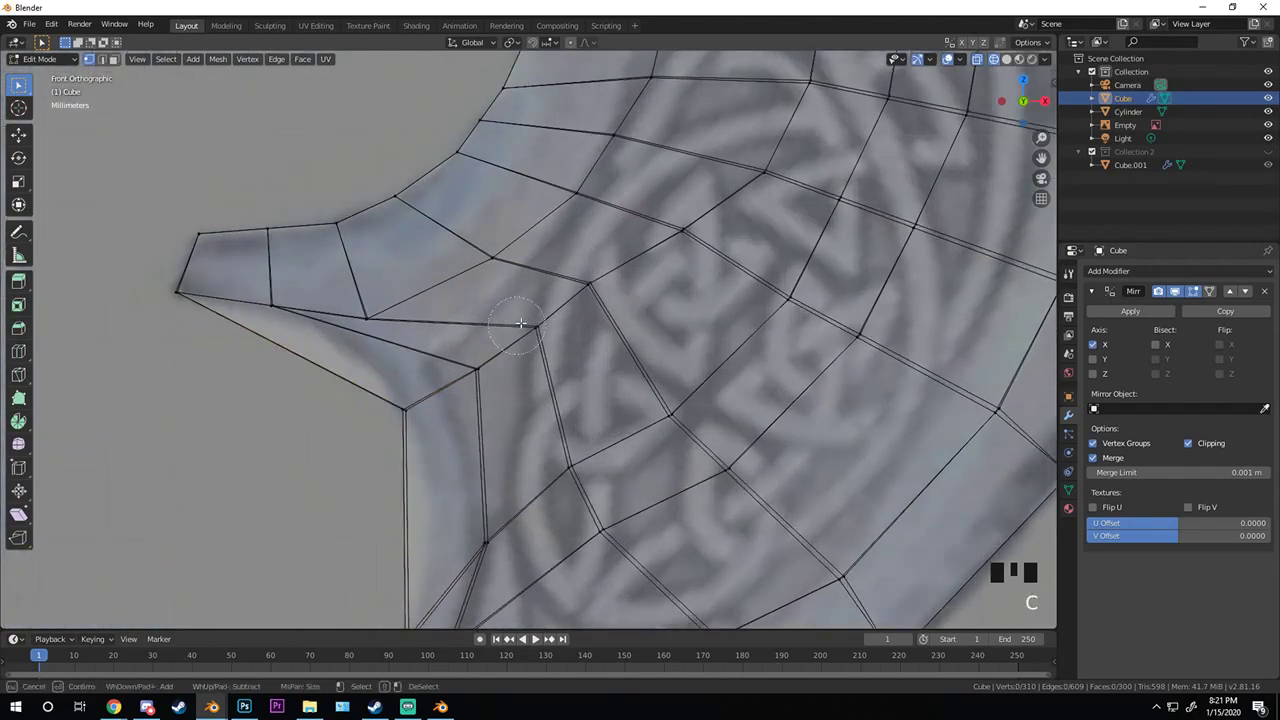
# - Pull the row of vertices below the spike's base outward into the notch opening
pyautogui.click(477, 370)
pyautogui.keyDown('shift'); pyautogui.click(404, 408); pyautogui.keyUp('shift')
pyautogui.press('g')
pyautogui.click(371, 434)
pyautogui.hotkey('alt', 'a')
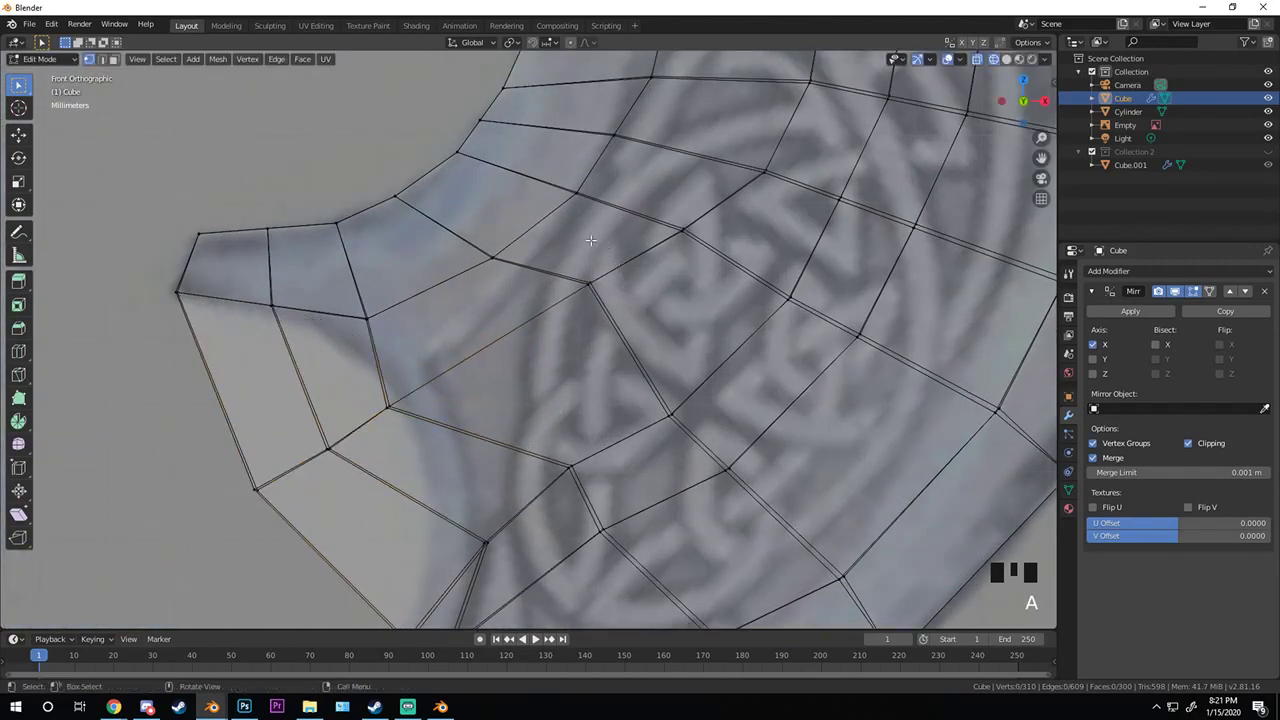
# - Move the knotwork vertex beside the spike's base down toward the notch
pyautogui.click(588, 283)
pyautogui.press('g')
pyautogui.click(601, 355)
pyautogui.hotkey('alt', 'a')
pyautogui.keyDown('shift'); pyautogui.moveTo(399, 425); pyautogui.dragTo(504, 355, button='middle'); pyautogui.keyUp('shift')
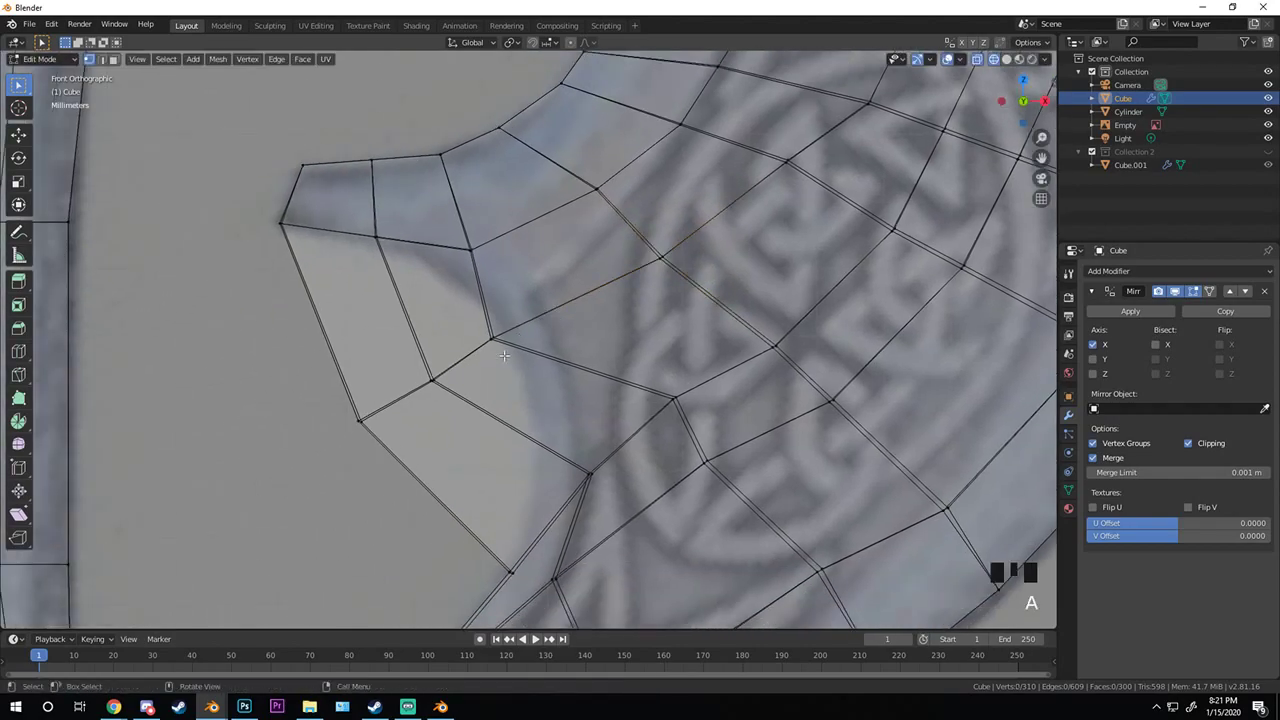
# - Delete the two outer pairs of vertices below the spike, removing the faces that cover the notch opening
pyautogui.press('c')
pyautogui.moveTo(371, 408); pyautogui.dragTo(418, 460)
pyautogui.rightClick(425, 375)
pyautogui.press('x')
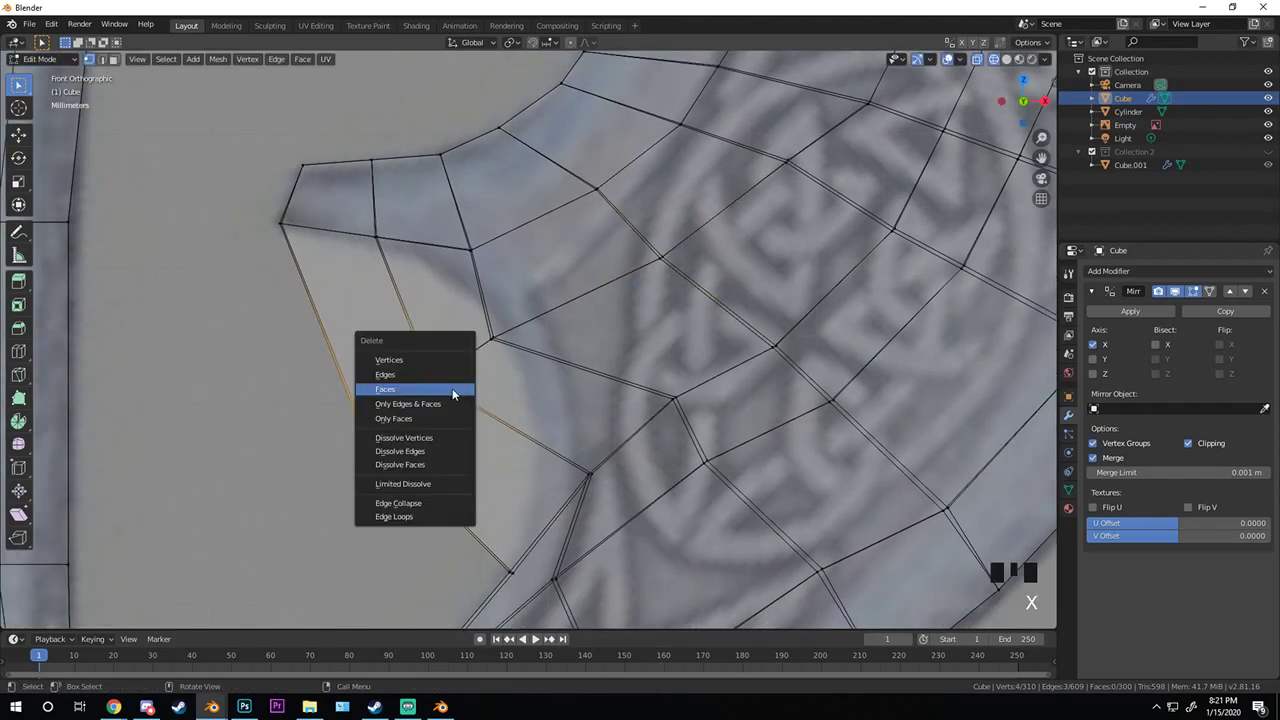
pyautogui.click(453, 361)
pyautogui.scroll(-4, 585, 405)
pyautogui.scroll(4, 609, 395)
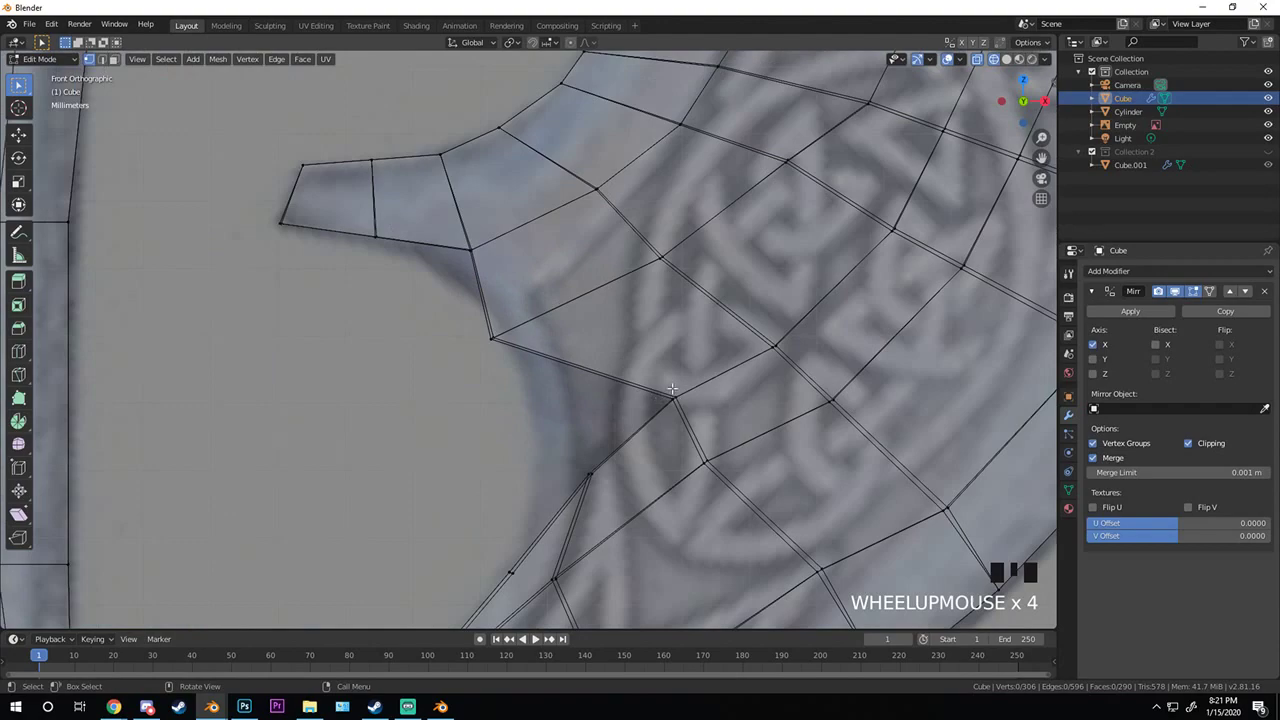
# - Delete the leftover outer vertices along the notch's lower edge
pyautogui.keyDown('shift'); pyautogui.moveTo(626, 441); pyautogui.dragTo(538, 303, button='middle'); pyautogui.keyUp('shift')
pyautogui.click(496, 440)
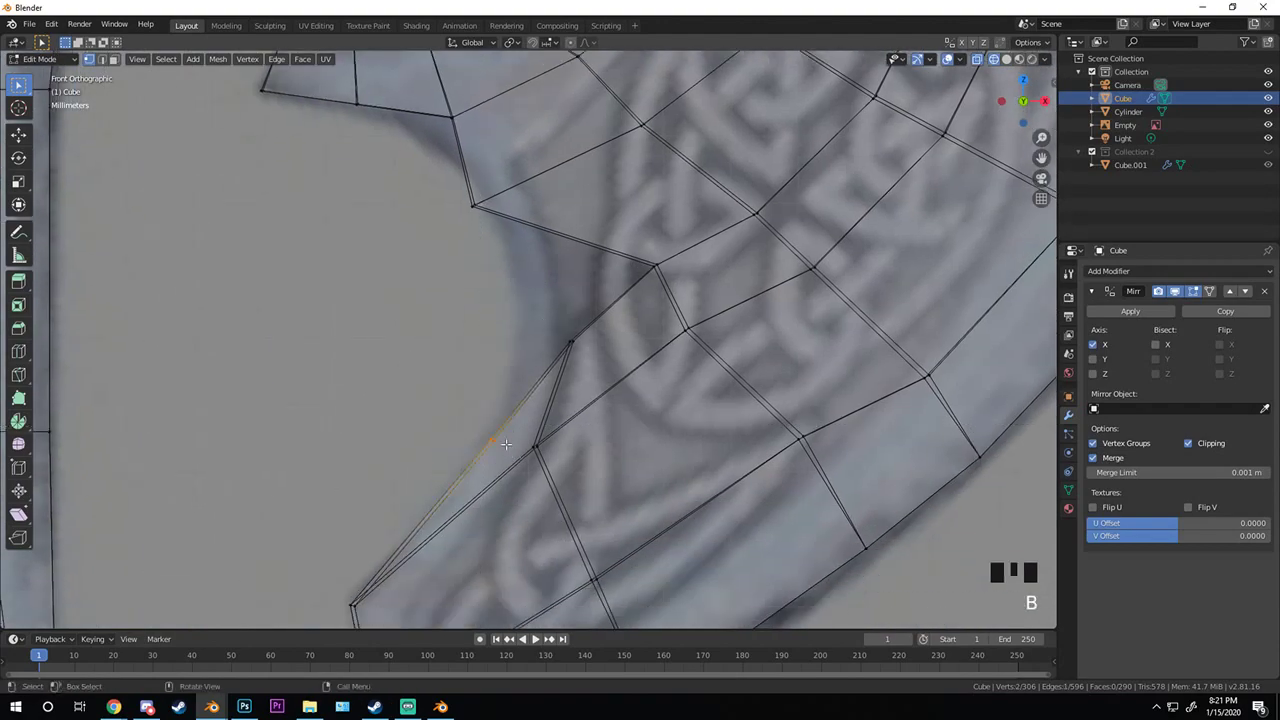
pyautogui.press('x')
pyautogui.click(480, 428)
pyautogui.press('a')
pyautogui.press('a')
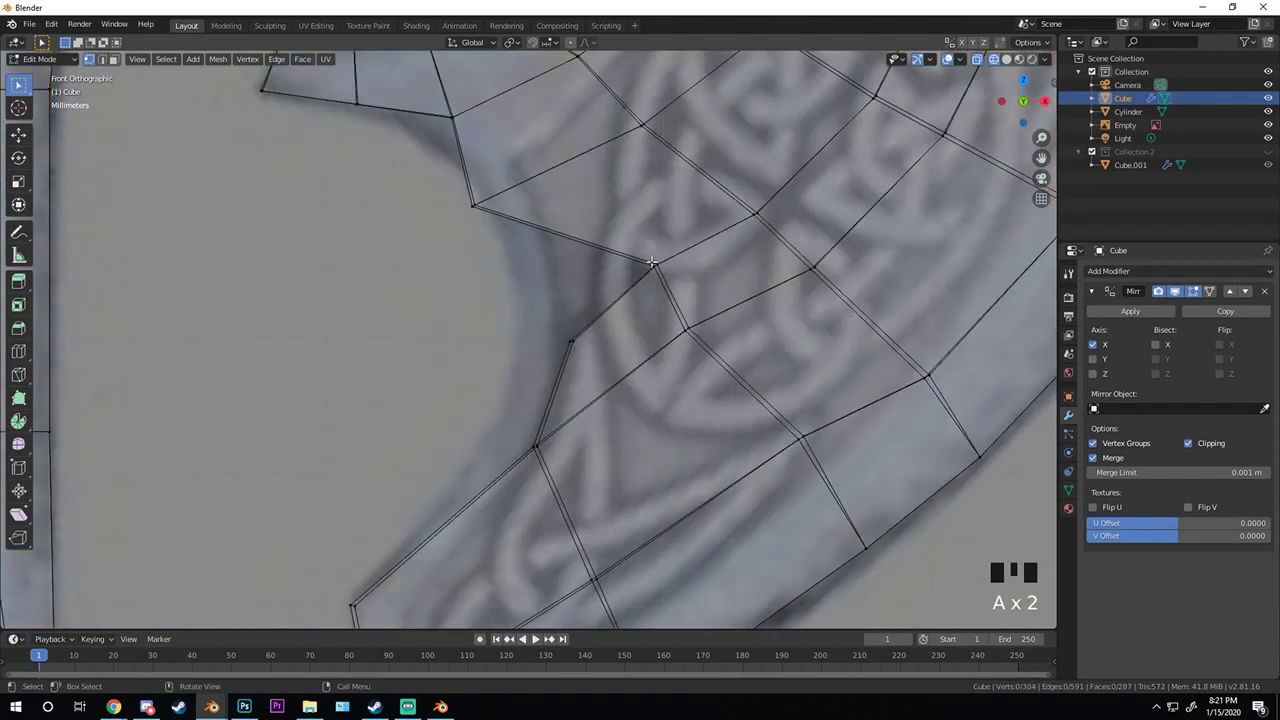
pyautogui.press('a')
pyautogui.press('a')
pyautogui.click(649, 258)
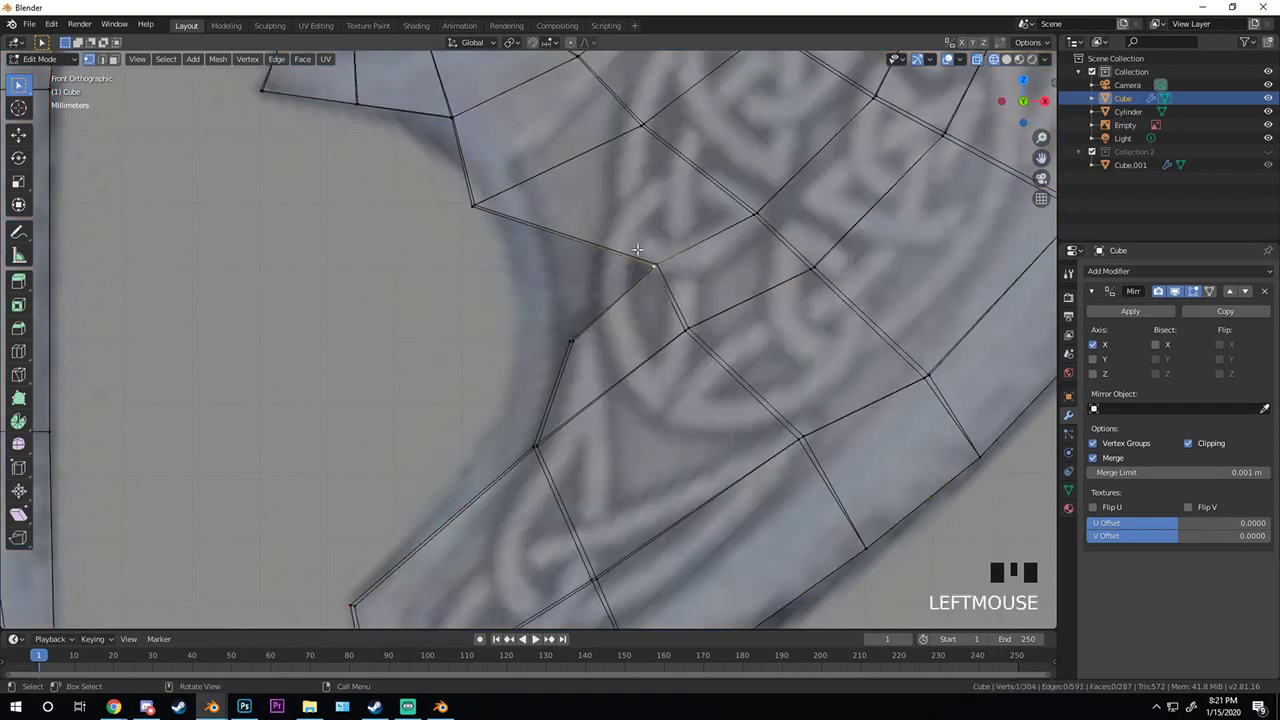
pyautogui.press('a')
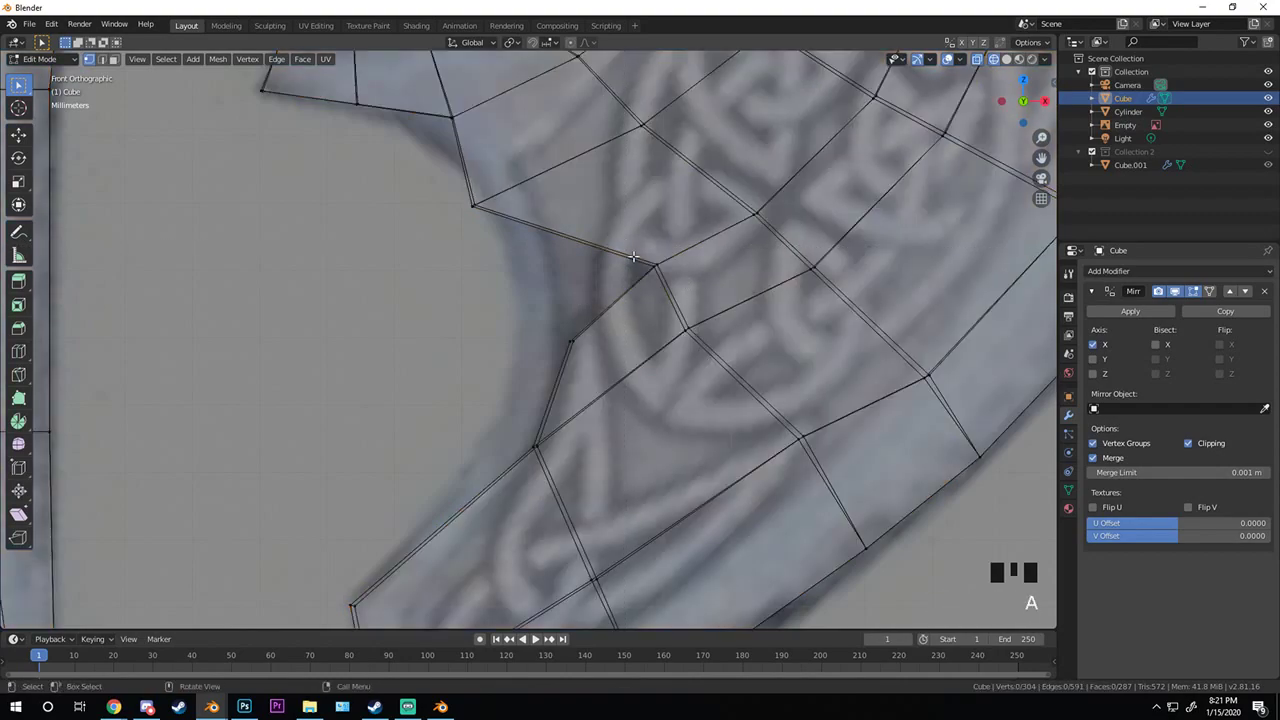
pyautogui.click(651, 264)
pyautogui.press('g')
pyautogui.rightClick(643, 290)
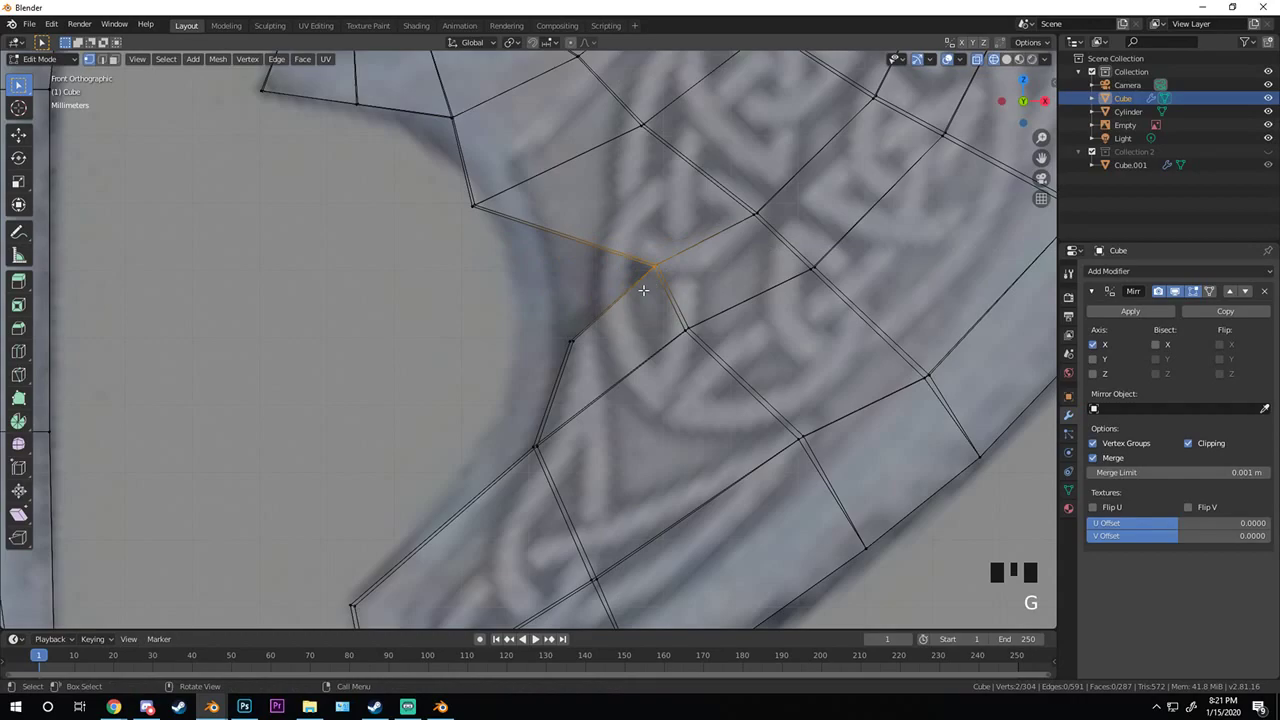
# - Delete the remaining vertices in the inner corner of the notch above its lower edge
pyautogui.click(565, 339)
pyautogui.press('x')
pyautogui.click(604, 359)
pyautogui.scroll(-3, 648, 321)
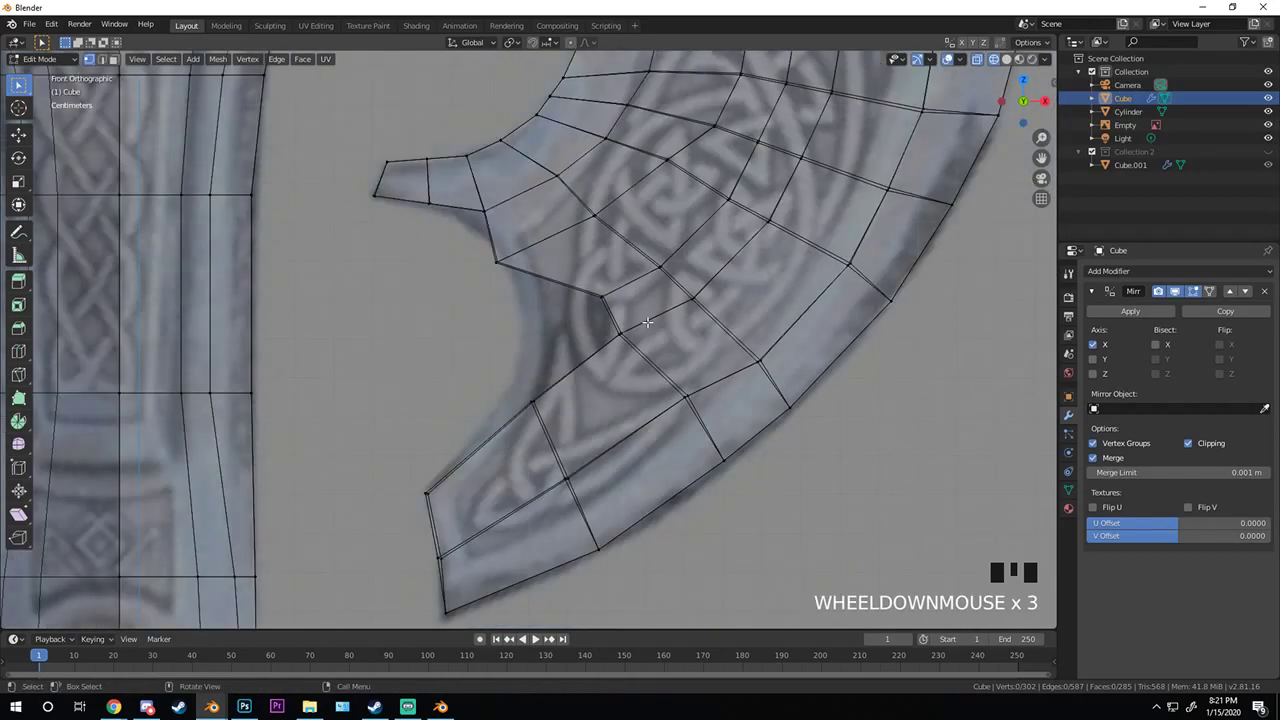
# - Move the notch's upper corner vertex below the spike inward onto the reference outline
pyautogui.scroll(4, 648, 321)
pyautogui.keyDown('shift'); pyautogui.moveTo(600, 260); pyautogui.dragTo(474, 358, button='middle'); pyautogui.keyUp('shift')
pyautogui.press('a')
pyautogui.press('a')
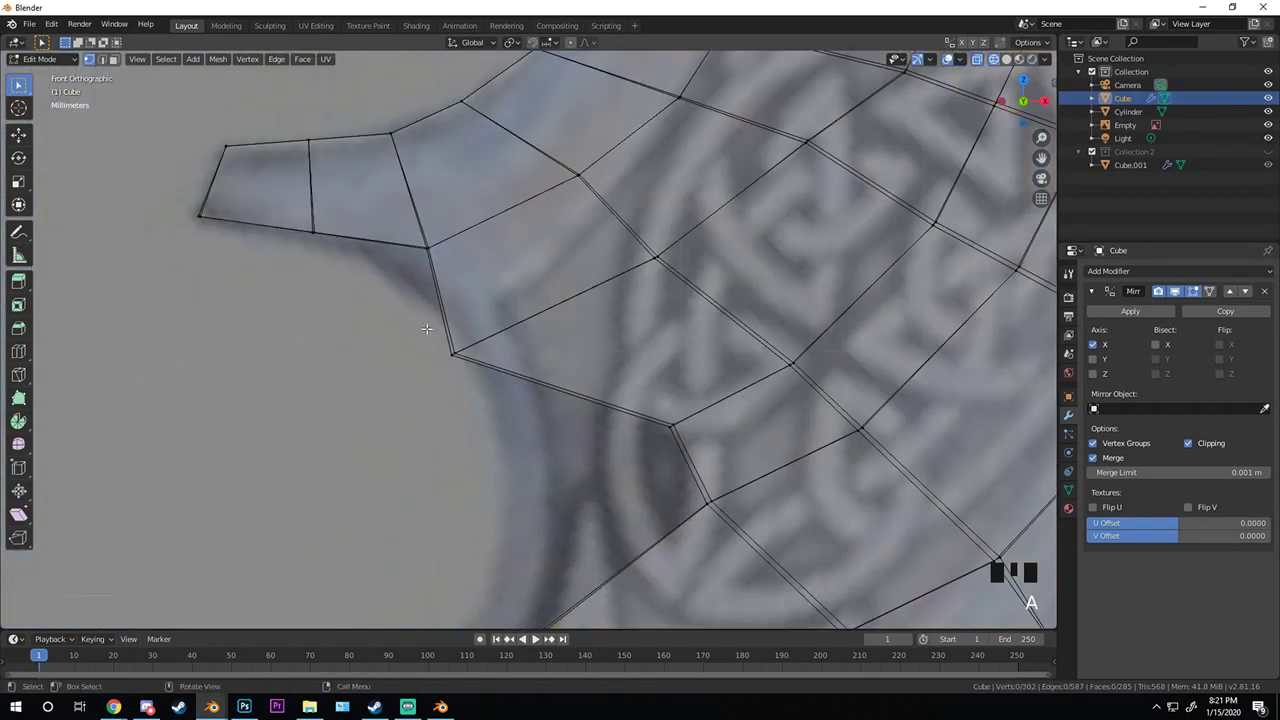
pyautogui.click(452, 353)
pyautogui.press('g')
pyautogui.click(474, 334)
# - Connect the front and back vertices midway along the notch's open lower edge with an edge
pyautogui.keyDown('shift'); pyautogui.moveTo(668, 420); pyautogui.dragTo(637, 352, button='middle'); pyautogui.keyUp('shift')
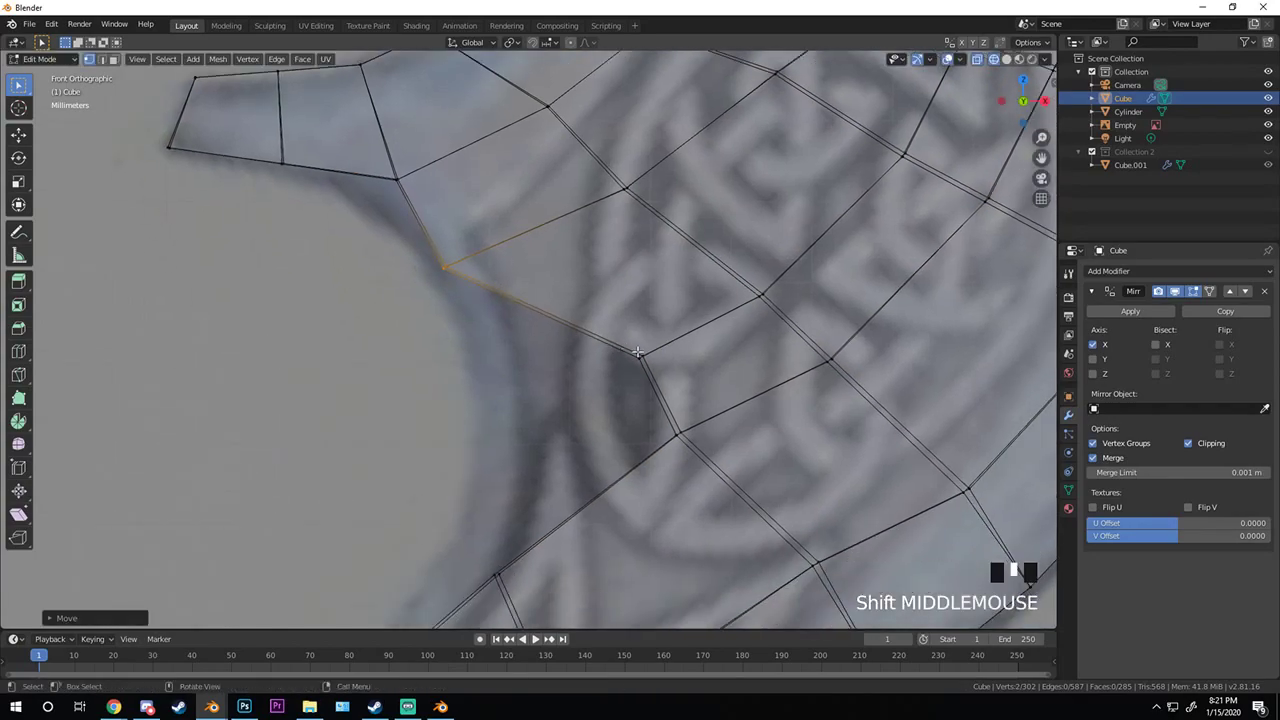
pyautogui.keyDown('shift'); pyautogui.moveTo(638, 443); pyautogui.dragTo(629, 380, button='middle'); pyautogui.keyUp('shift')
pyautogui.scroll(2, 537, 437)
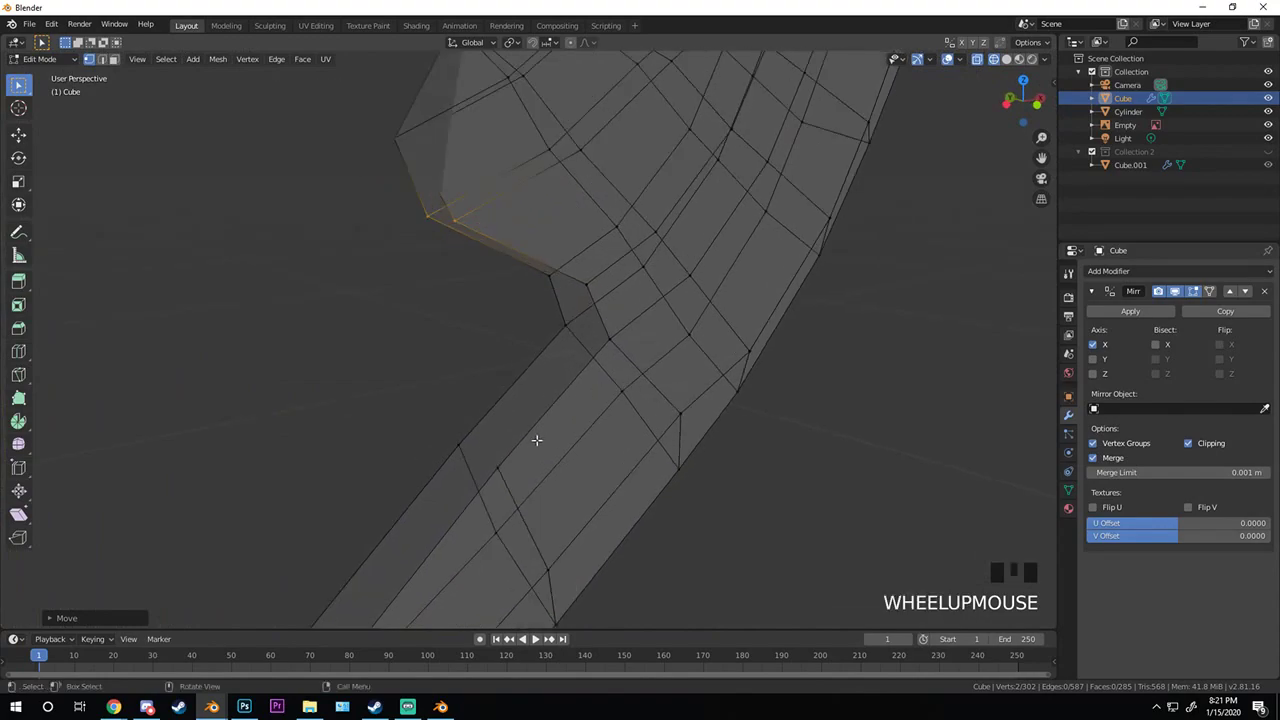
pyautogui.click(464, 441)
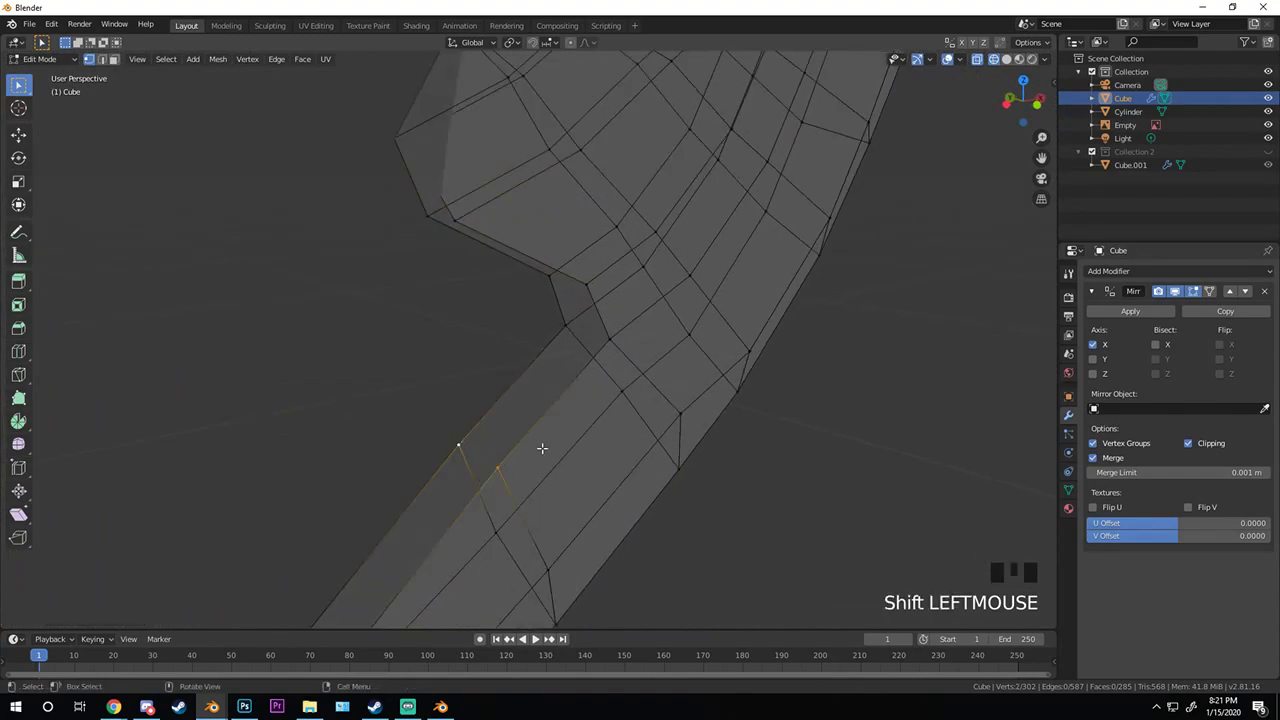
pyautogui.moveTo(544, 448); pyautogui.dragTo(623, 434, button='middle')
pyautogui.press('f')
pyautogui.scroll(2, 578, 420)
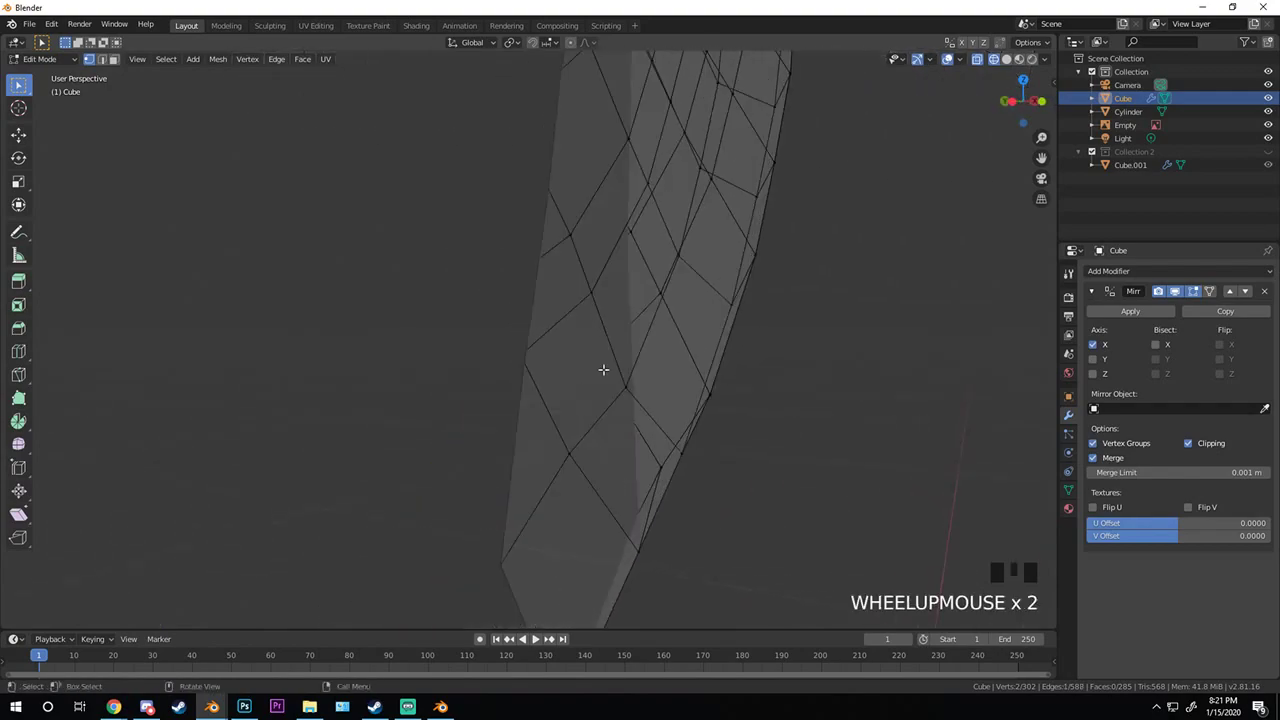
pyautogui.moveTo(603, 369); pyautogui.dragTo(564, 401, button='middle')
pyautogui.scroll(-4, 564, 401)
pyautogui.scroll(2, 569, 414)
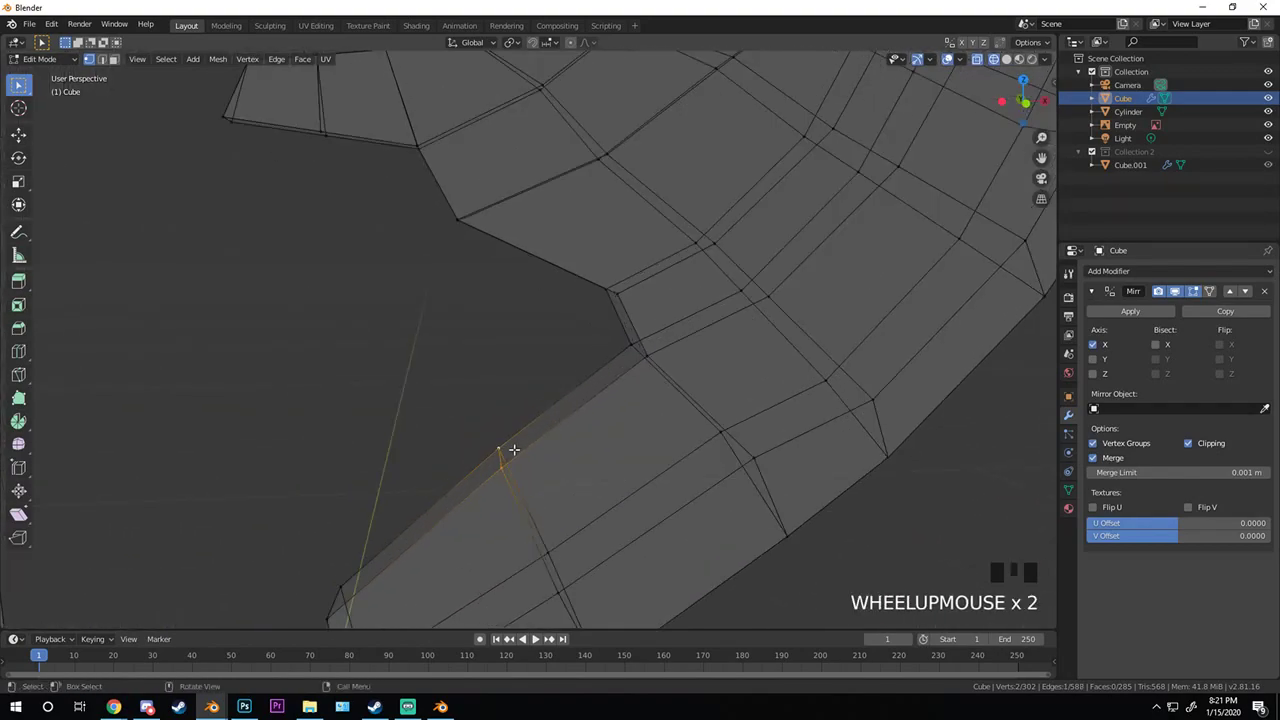
pyautogui.moveTo(514, 449); pyautogui.dragTo(499, 437, button='middle')
# - Try moving the notch's upper corner vertex further up into the blade in front view, and undo the move
pyautogui.press('KP_1')
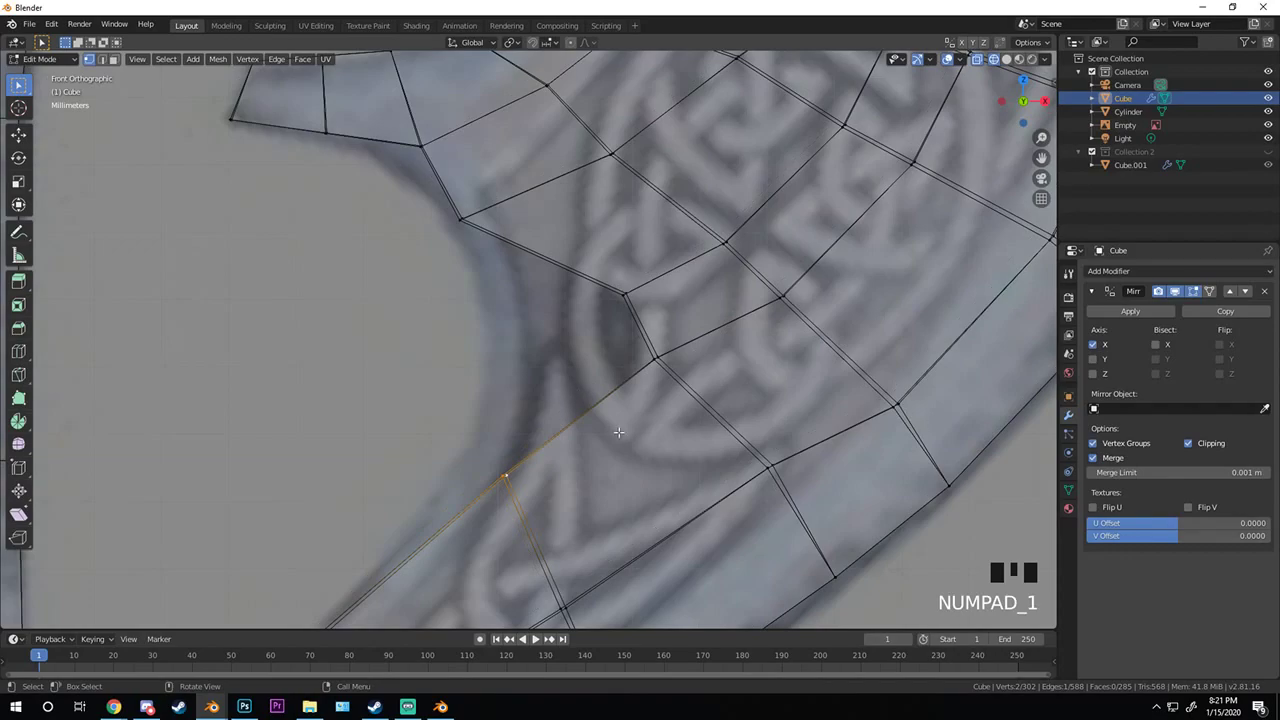
pyautogui.scroll(2, 618, 432)
pyautogui.keyDown('shift'); pyautogui.moveTo(666, 277); pyautogui.dragTo(638, 328, button='middle'); pyautogui.keyUp('shift')
pyautogui.hotkey('alt', 'a')
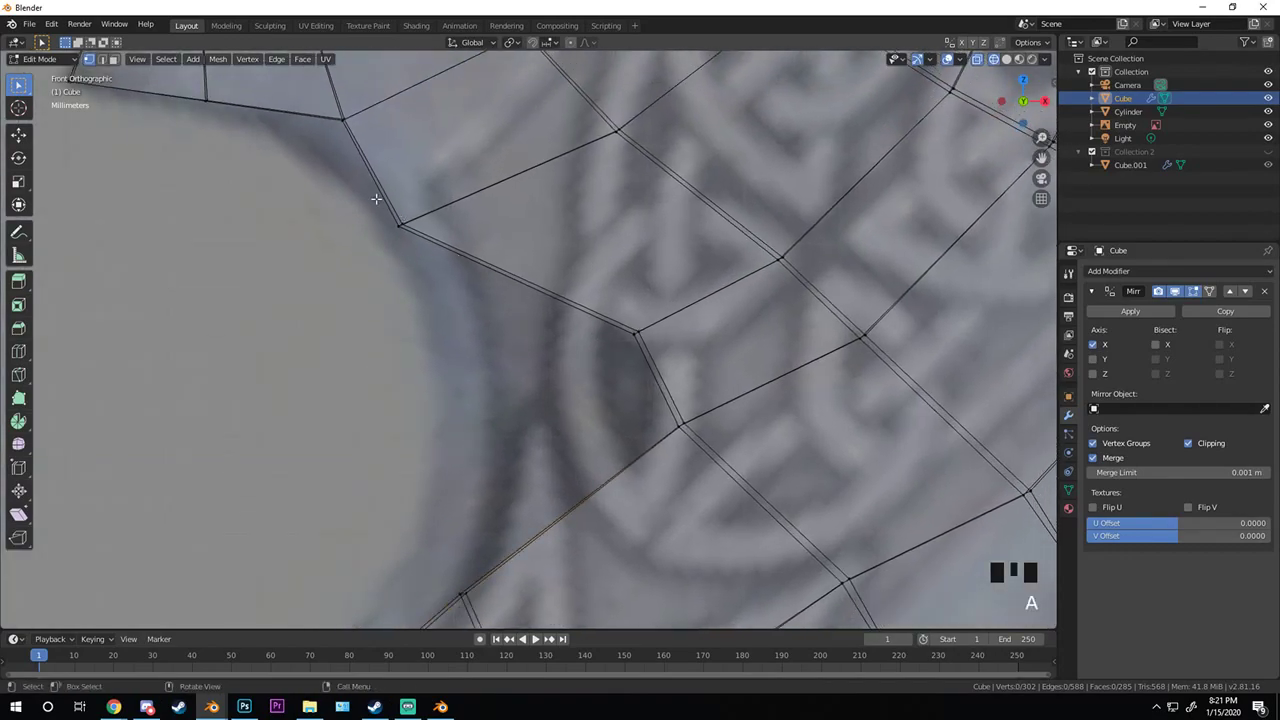
pyautogui.moveTo(376, 200); pyautogui.dragTo(435, 251)
pyautogui.press('g')
pyautogui.click(516, 205)
pyautogui.scroll(-4, 586, 374)
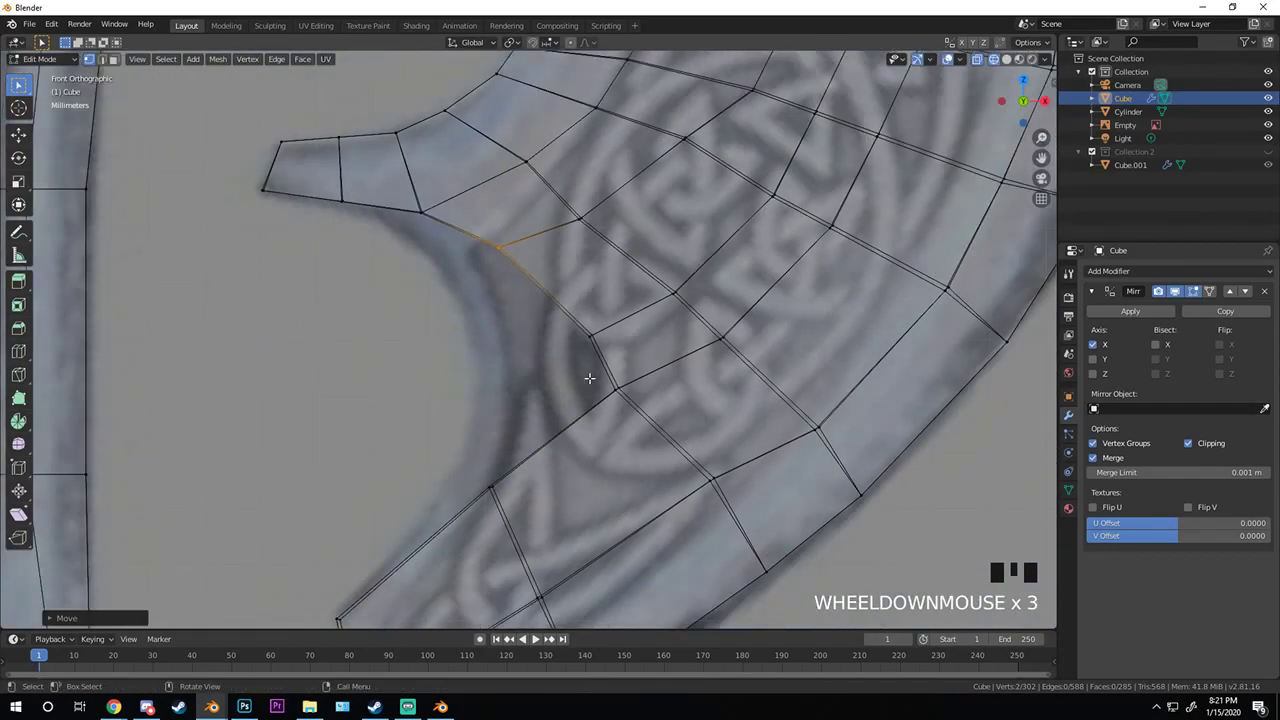
pyautogui.scroll(4, 586, 374)
pyautogui.moveTo(586, 374); pyautogui.dragTo(514, 409, button='middle')
pyautogui.hotkey('ctrl', 'z')
pyautogui.hotkey('ctrl', 'z')
pyautogui.hotkey('ctrl', 'z')
pyautogui.hotkey('ctrl', 'z')
# - Fill a face between the front and back rim vertices on the outer half of the notch's lower edge
pyautogui.keyDown('alt'); pyautogui.click(487, 418); pyautogui.keyUp('alt')
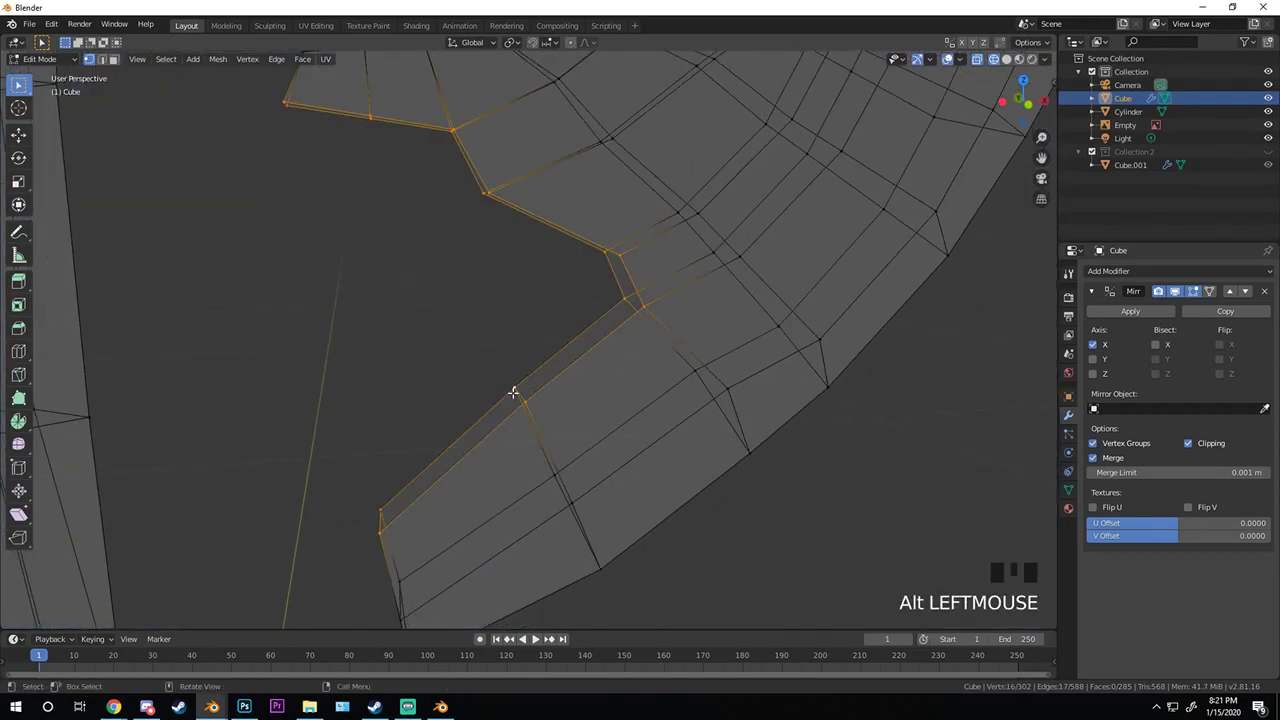
pyautogui.click(514, 390)
pyautogui.keyDown('shift'); pyautogui.click(376, 506); pyautogui.keyUp('shift')
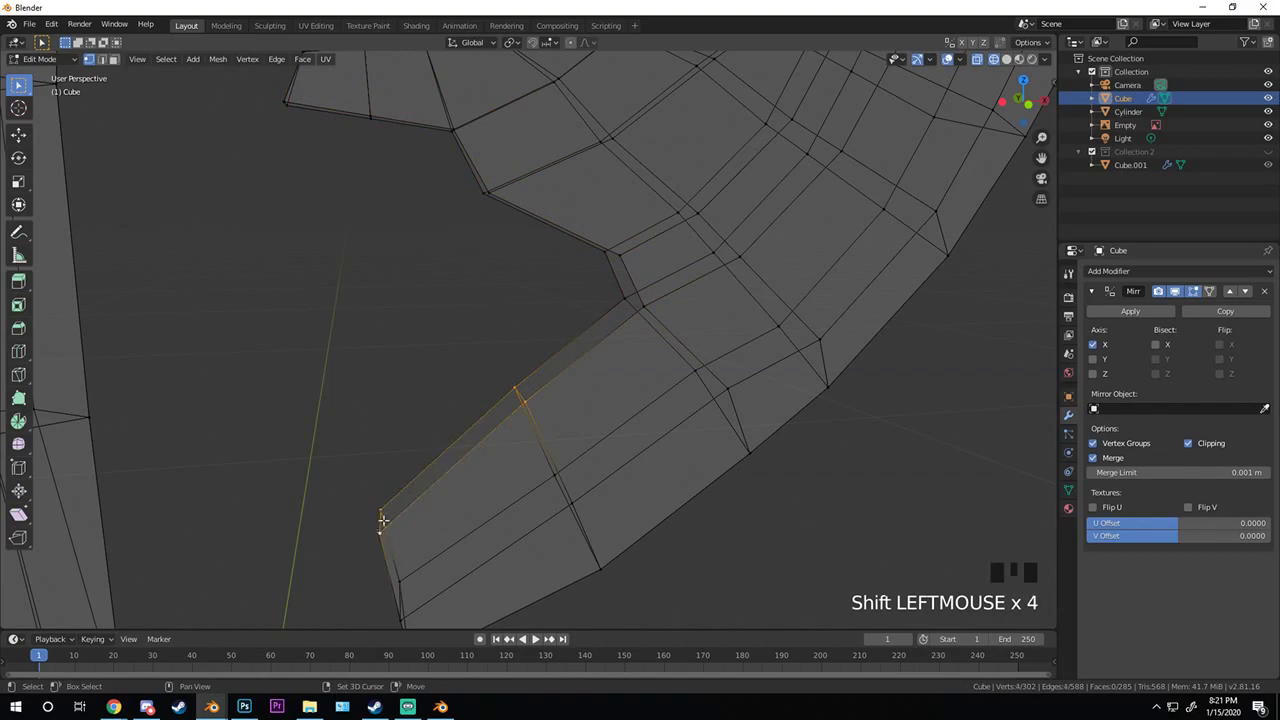
pyautogui.middleClick(589, 417)
pyautogui.press('f')
pyautogui.moveTo(591, 417); pyautogui.dragTo(637, 407, button='middle')
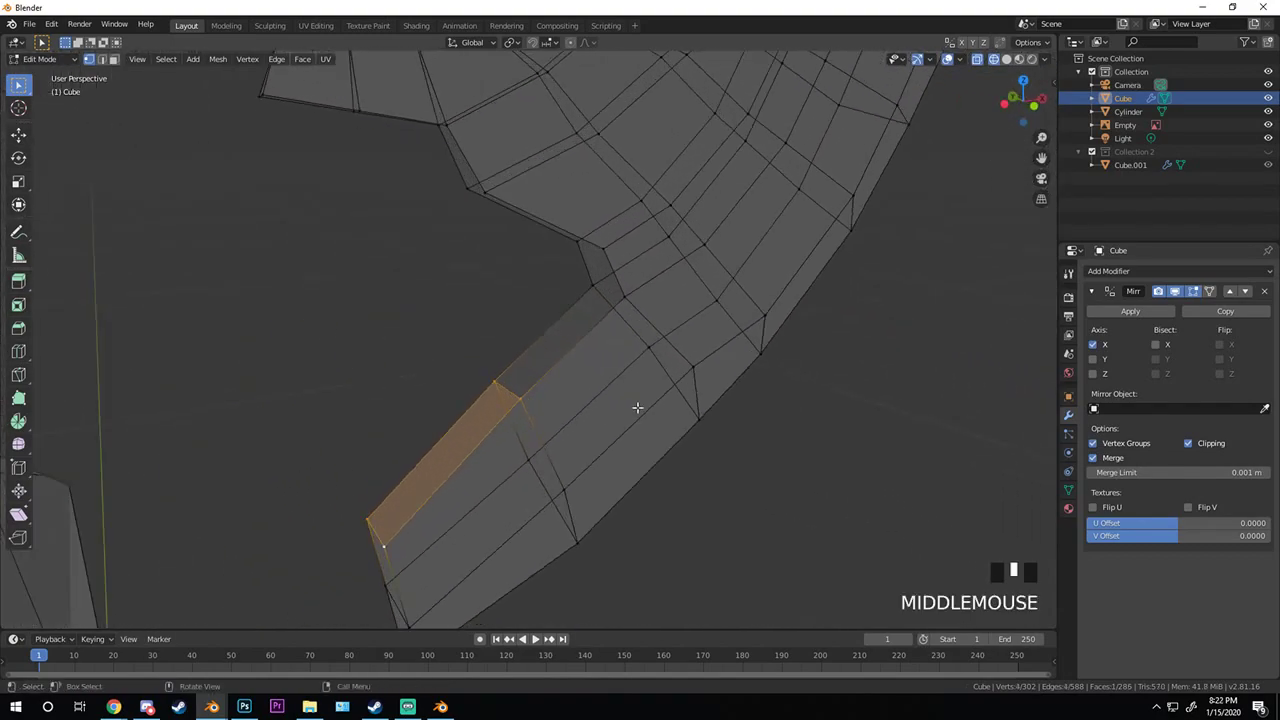
# - Fill the adjoining rim face up to the inner end of the notch's lower edge
pyautogui.click(511, 368)
pyautogui.keyDown('shift'); pyautogui.click(594, 285); pyautogui.keyUp('shift')
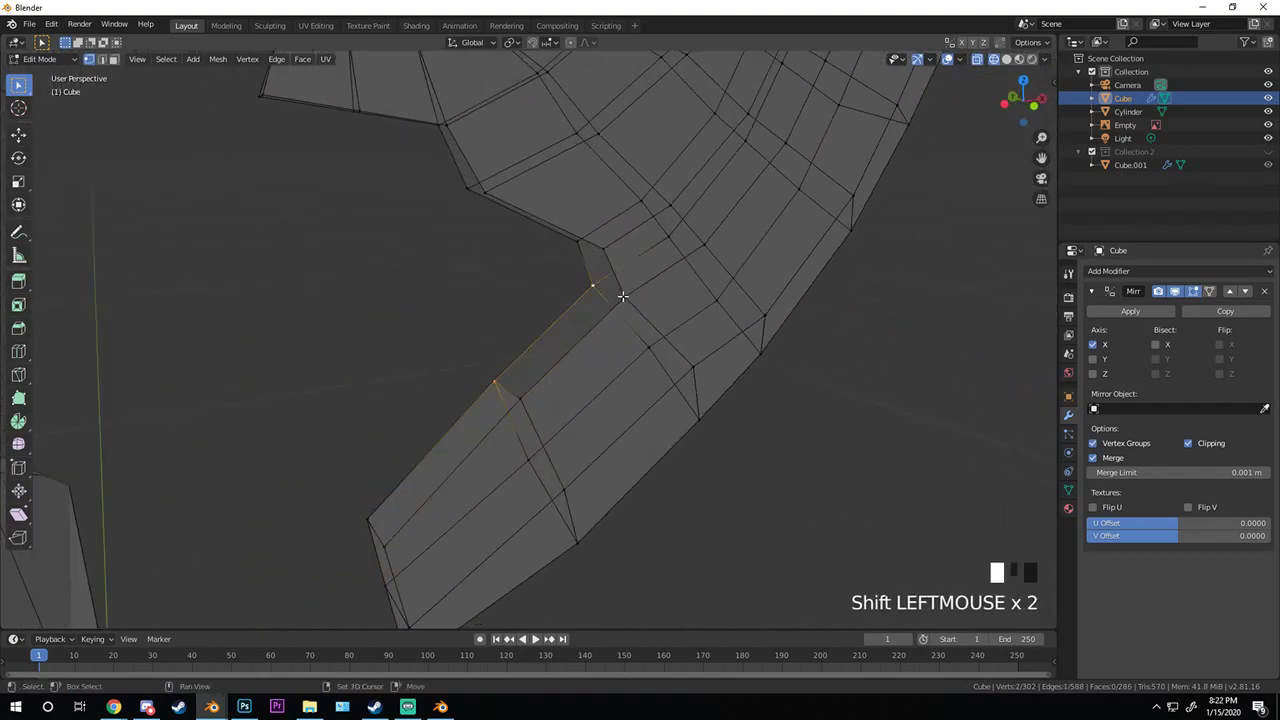
pyautogui.press('f')
pyautogui.moveTo(562, 398); pyautogui.dragTo(596, 381, button='middle')
# - Fill the short rim face at the notch's inner corner from its four surrounding vertices
pyautogui.click(589, 286)
pyautogui.keyDown('shift'); pyautogui.click(557, 303); pyautogui.keyUp('shift')
pyautogui.keyDown('shift'); pyautogui.click(590, 300); pyautogui.keyUp('shift')
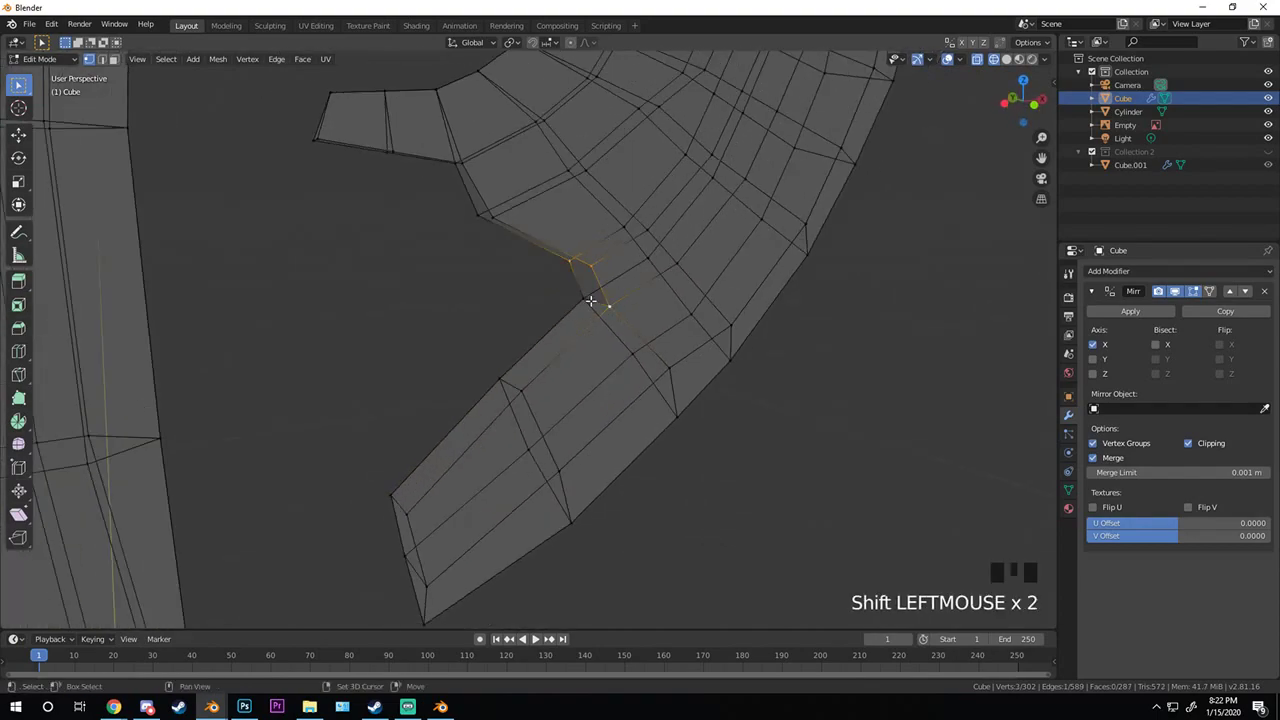
pyautogui.press('f')
pyautogui.keyDown('shift'); pyautogui.moveTo(591, 300); pyautogui.dragTo(486, 309, button='middle'); pyautogui.keyUp('shift')
# - Select the front and back rim vertices at the notch's upper corner below the spike
pyautogui.click(452, 294)
pyautogui.keyDown('shift'); pyautogui.click(478, 290); pyautogui.keyUp('shift')
pyautogui.scroll(4, 443, 274)
pyautogui.scroll(-2, 420, 260)
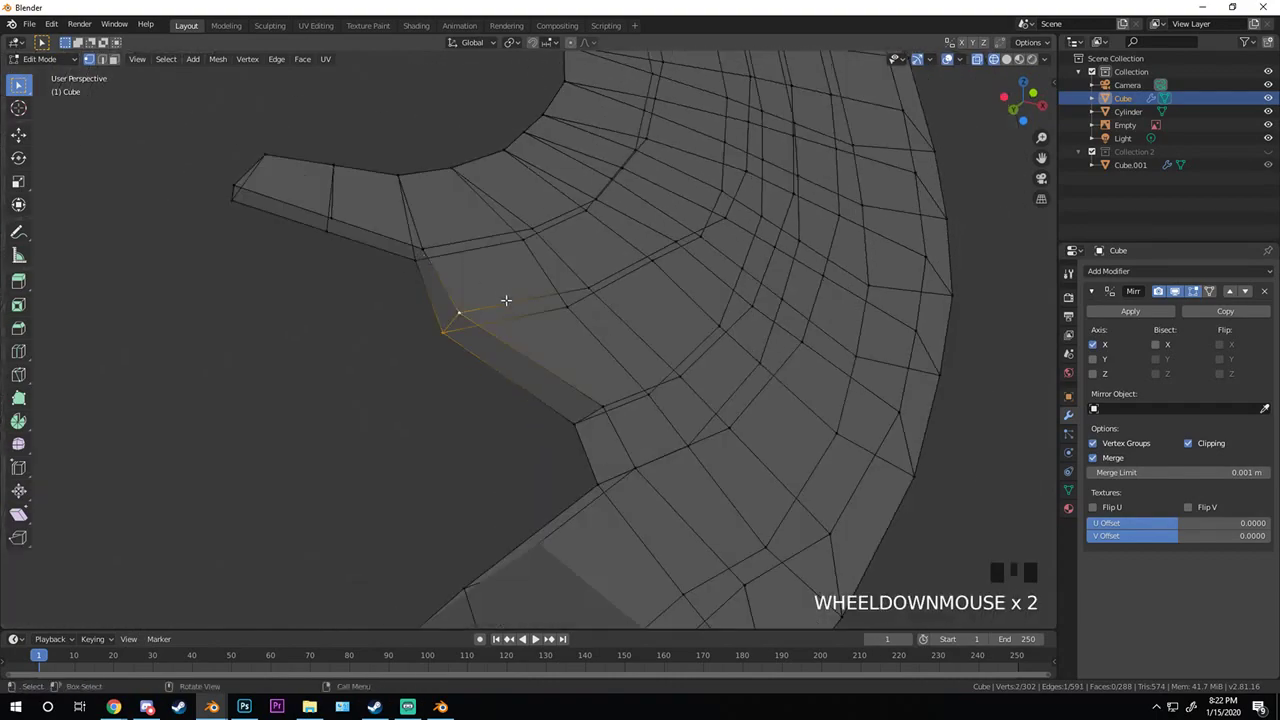
# - Check the viewport's clip start distance in the view settings and return to editing the axe head mesh
pyautogui.press('Tab')
pyautogui.scroll(1, 594, 337)
pyautogui.press('n')
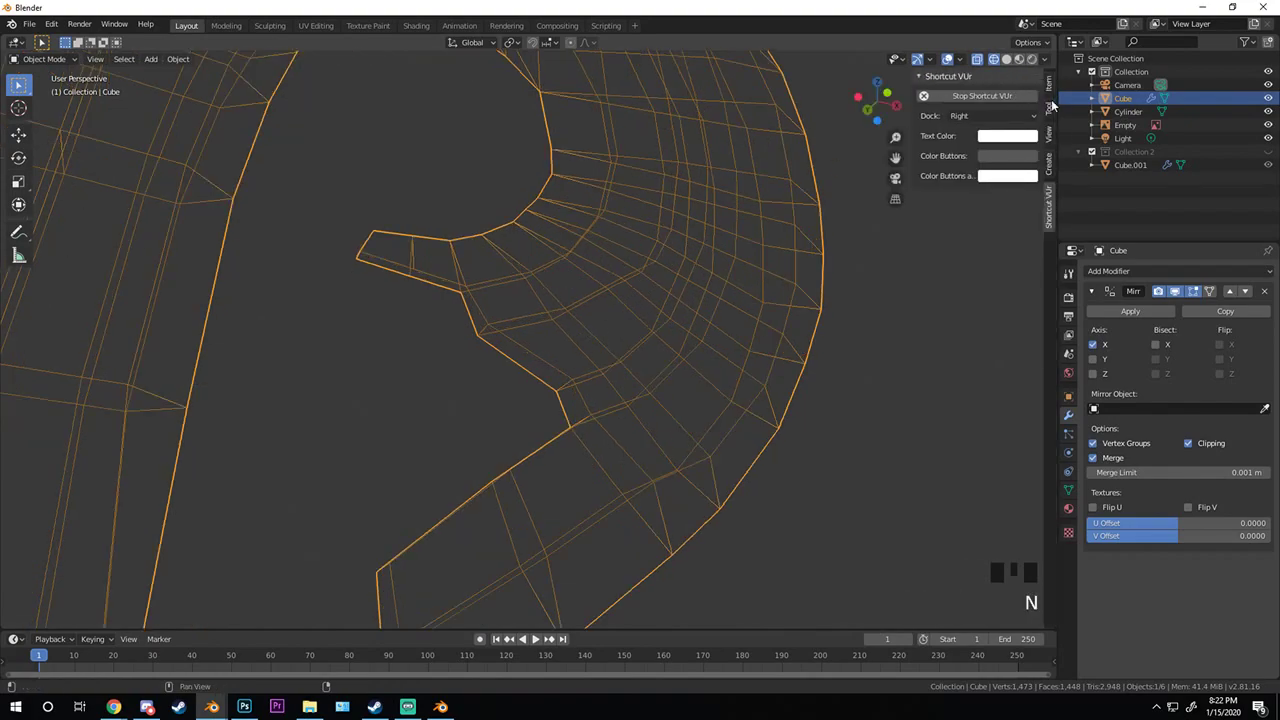
pyautogui.click(1049, 134)
pyautogui.doubleClick(1000, 110)
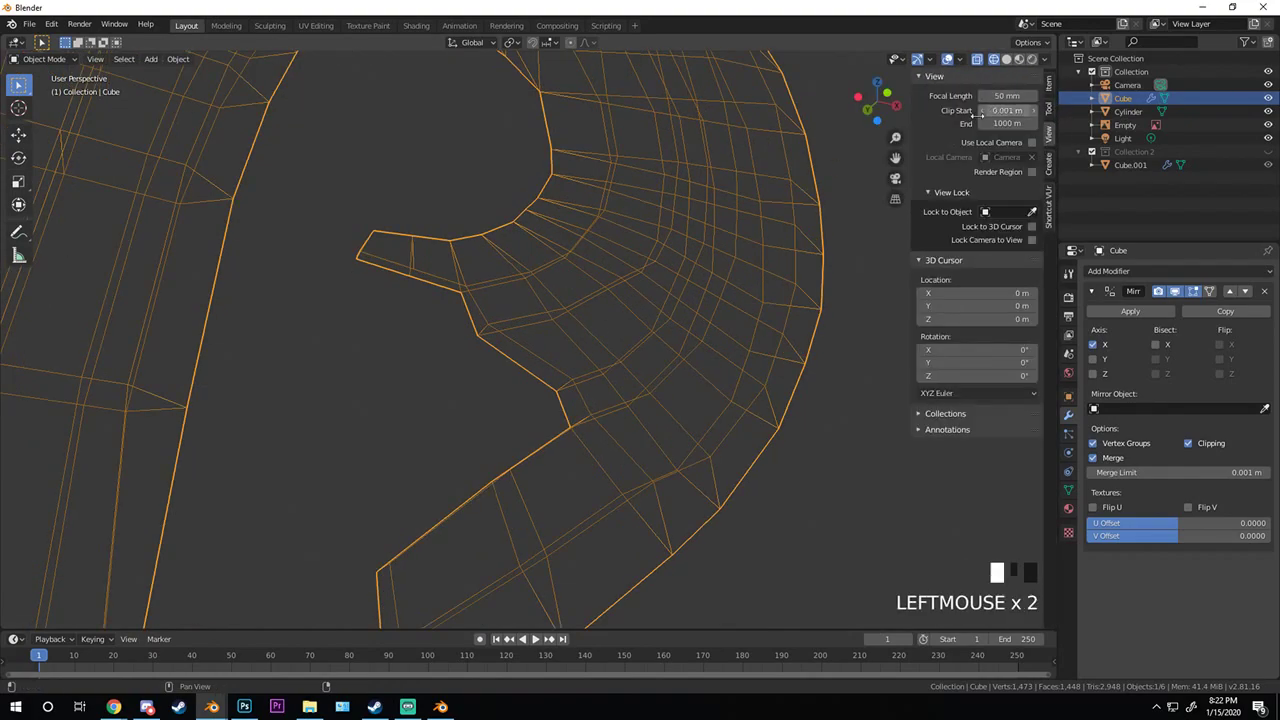
pyautogui.press('Escape')
pyautogui.press('n')
pyautogui.scroll(2, 338, 312)
pyautogui.moveTo(338, 312); pyautogui.dragTo(387, 230, button='middle')
pyautogui.press('Tab')
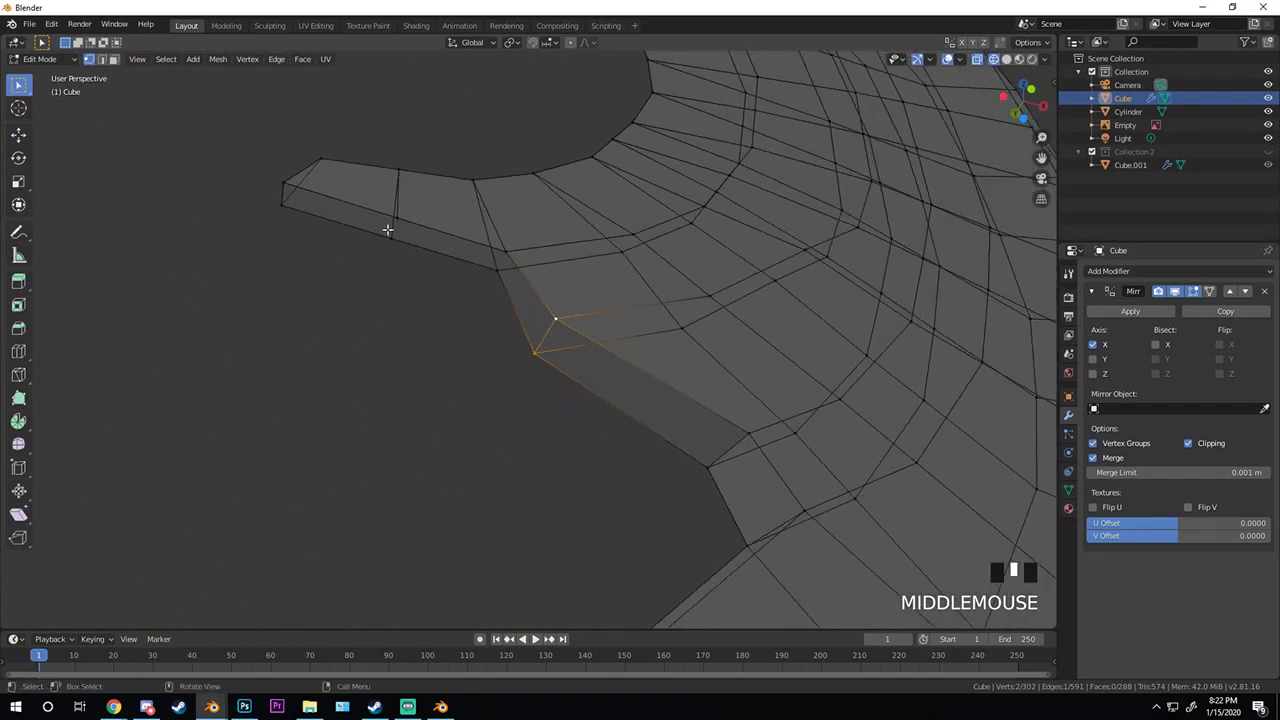
# - Connect the front and back vertices midway along the spike's lower edge with a new edge
pyautogui.click(391, 234)
pyautogui.press('f')
pyautogui.keyDown('alt'); pyautogui.click(303, 191); pyautogui.keyUp('alt')
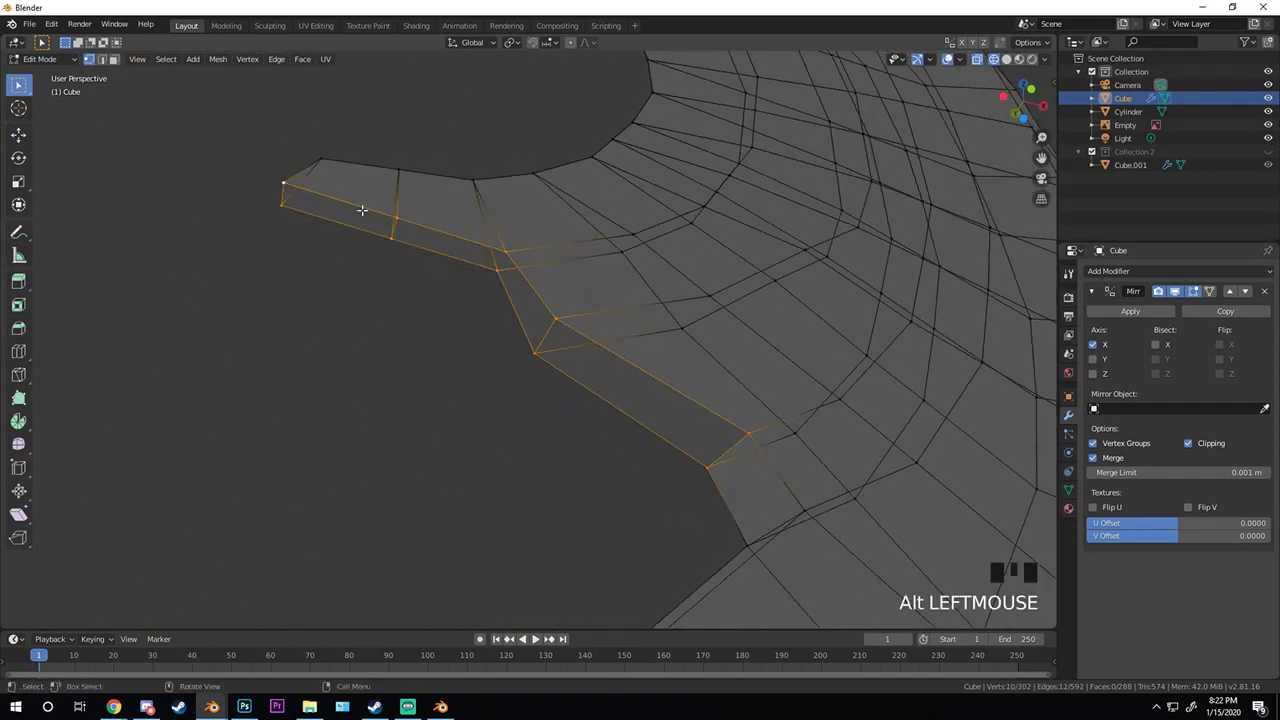
pyautogui.press('a')
# - Fill the rim face on the outer half of the spike's lower edge from its four corner vertices
pyautogui.keyDown('shift'); pyautogui.click(396, 222); pyautogui.keyUp('shift')
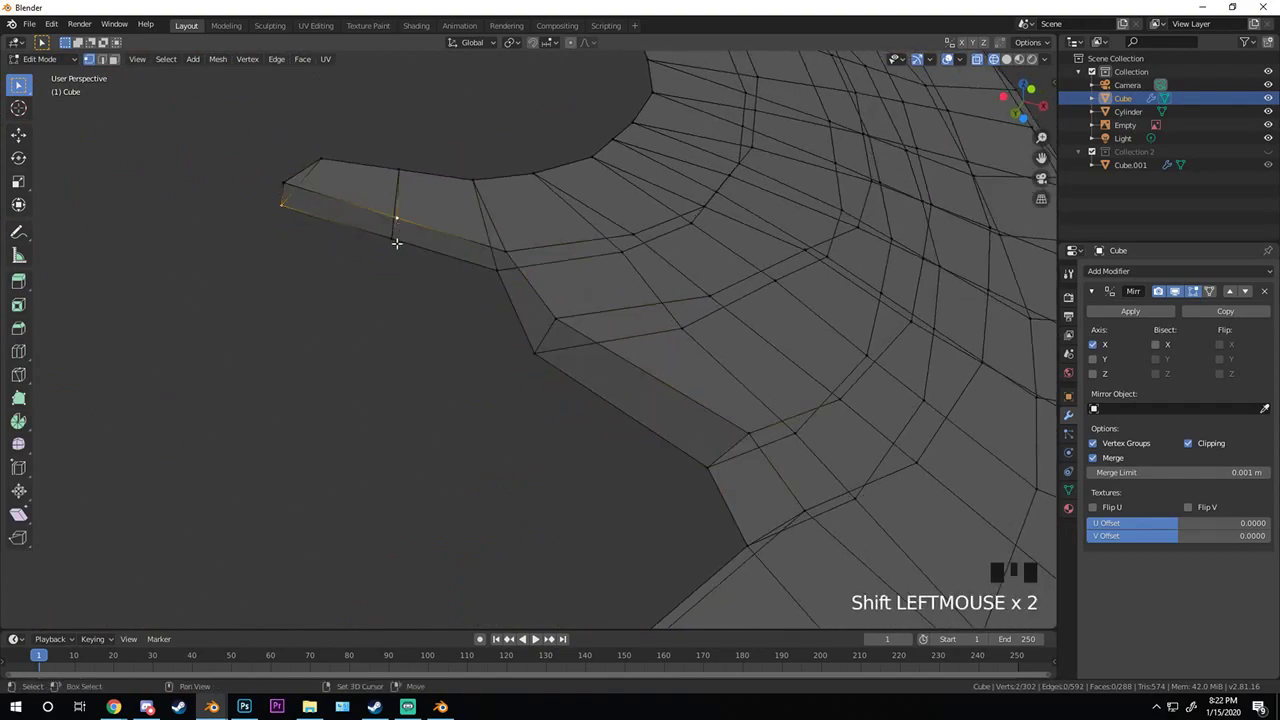
pyautogui.press('f')
pyautogui.click(492, 262)
pyautogui.hotkey('ctrl', 'z')
pyautogui.hotkey('ctrl', 'z')
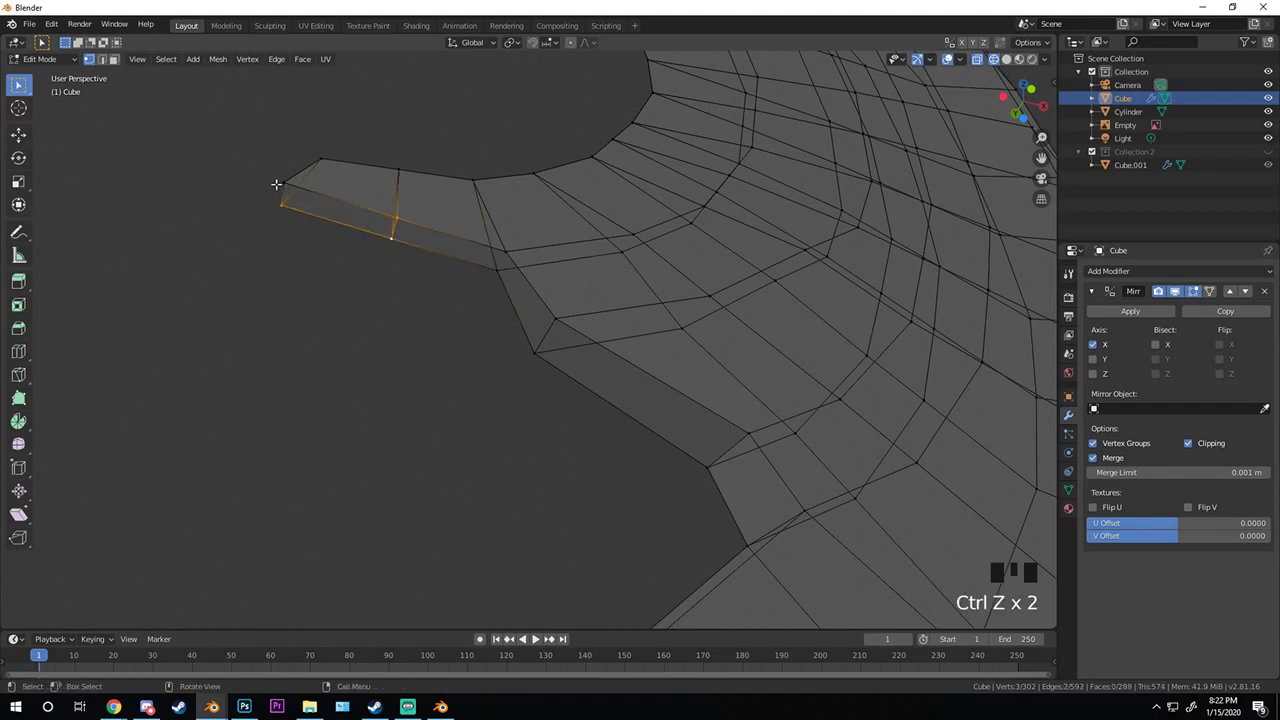
pyautogui.keyDown('shift'); pyautogui.click(278, 186); pyautogui.keyUp('shift')
pyautogui.press('f')
# - Fill the adjoining rim face on the inner half of the spike's lower edge
pyautogui.click(396, 231)
pyautogui.keyDown('shift'); pyautogui.click(398, 173); pyautogui.keyUp('shift')
pyautogui.keyDown('shift'); pyautogui.click(473, 181); pyautogui.keyUp('shift')
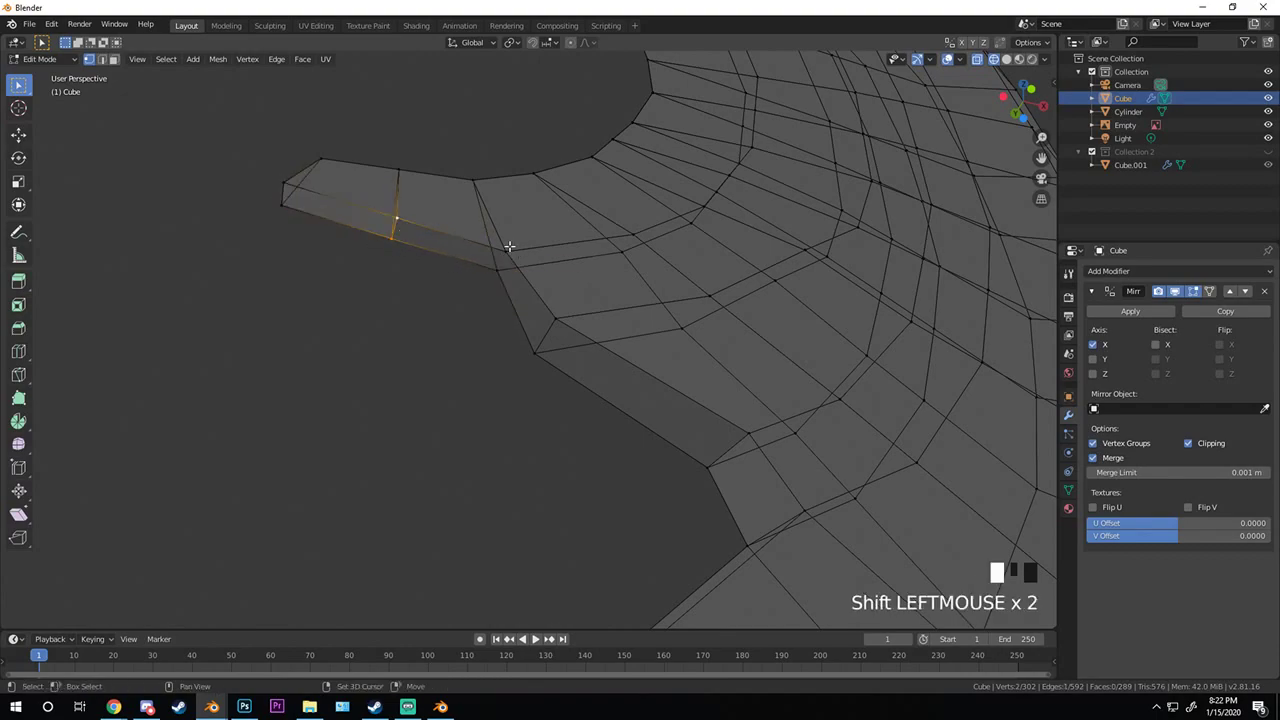
pyautogui.keyDown('shift'); pyautogui.click(497, 267); pyautogui.keyUp('shift')
pyautogui.press('f')
# - Fill the rim face between the spike's base and the notch's upper corner
pyautogui.click(534, 351)
pyautogui.click(534, 351)
pyautogui.keyDown('shift'); pyautogui.click(555, 320); pyautogui.keyUp('shift')
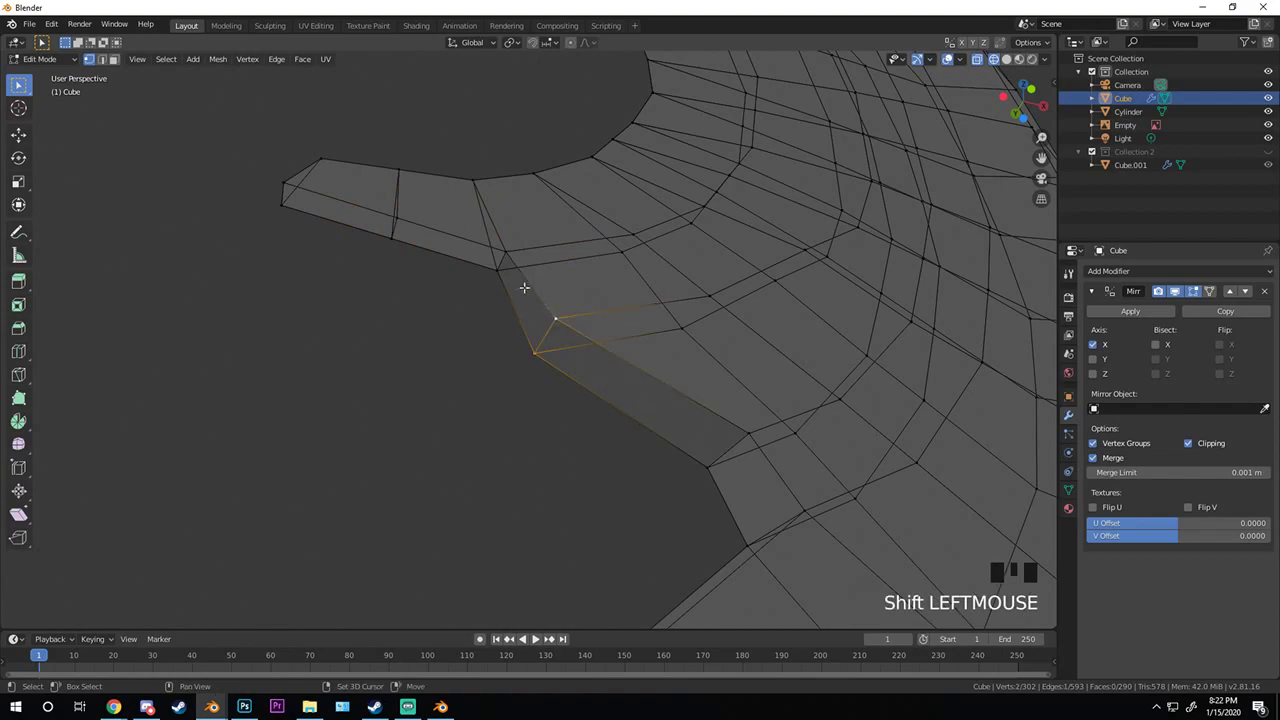
pyautogui.keyDown('shift'); pyautogui.click(497, 272); pyautogui.keyUp('shift')
pyautogui.press('f')
# - Fill the last open rim face along the notch's slanted edge from its surrounding edge loop
pyautogui.keyDown('alt'); pyautogui.click(623, 366); pyautogui.keyUp('alt')
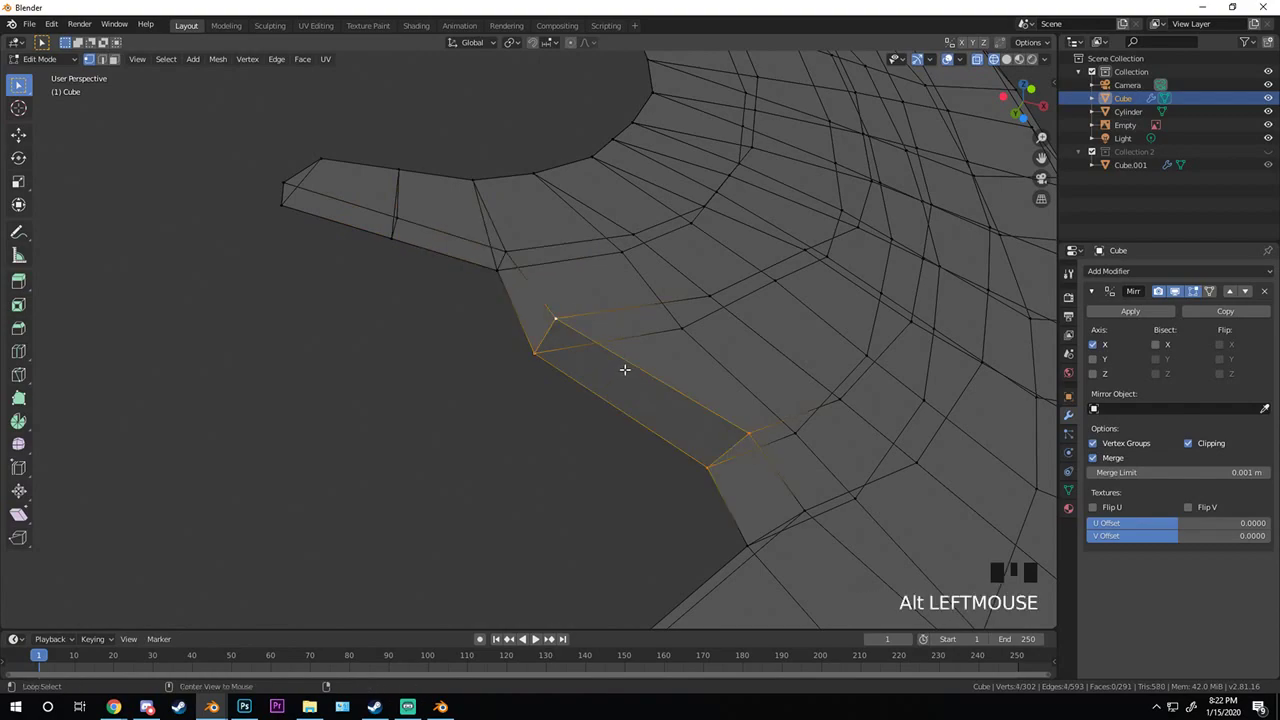
pyautogui.press('f')
pyautogui.scroll(-5, 692, 368)
pyautogui.moveTo(692, 368); pyautogui.dragTo(644, 421, button='middle')
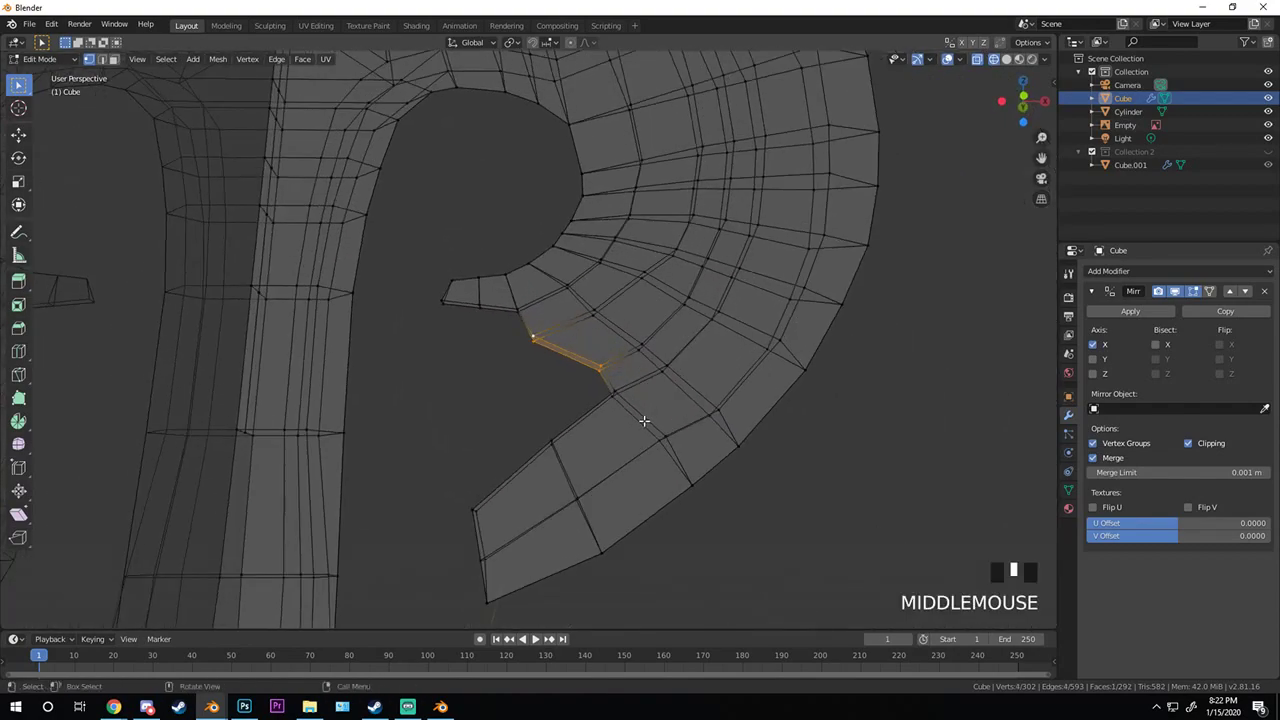
# - Delete the edge loop crossing the blade nearest its lower tip, working over the reference in front view
pyautogui.press('Tab')
pyautogui.press('KP_1')
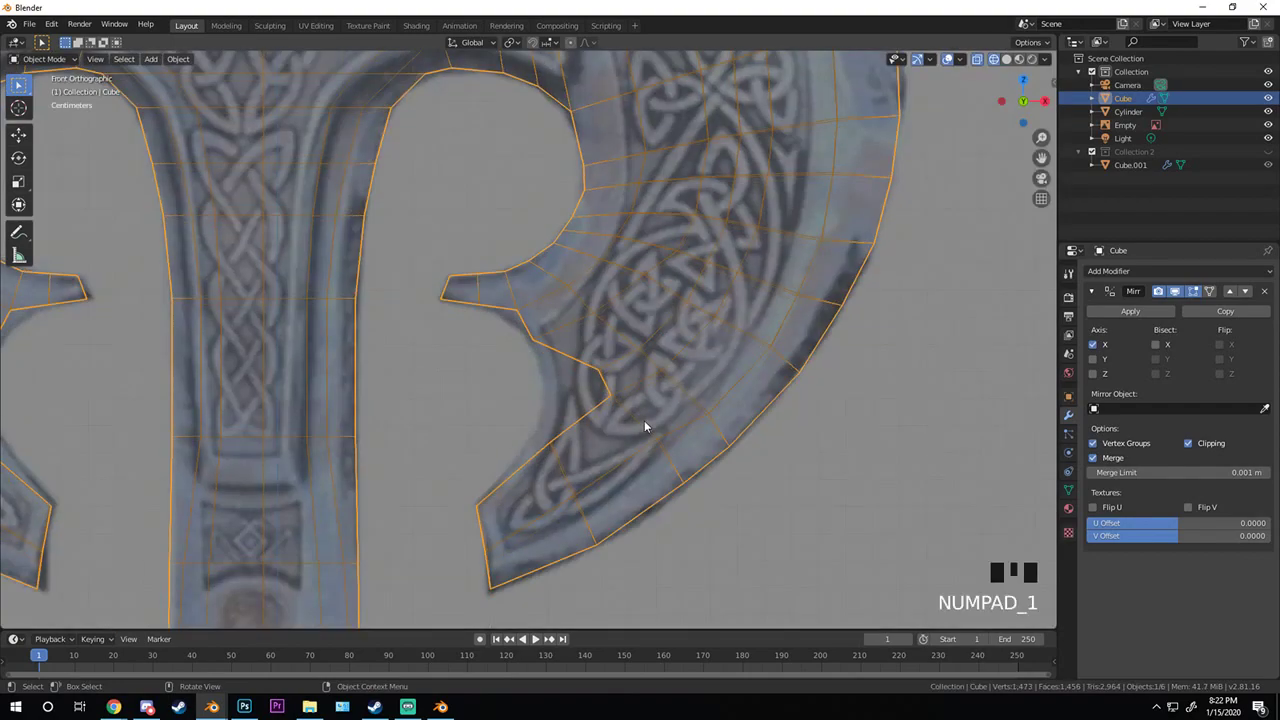
pyautogui.scroll(2, 644, 420)
pyautogui.keyDown('shift'); pyautogui.moveTo(636, 420); pyautogui.dragTo(517, 326, button='middle'); pyautogui.keyUp('shift')
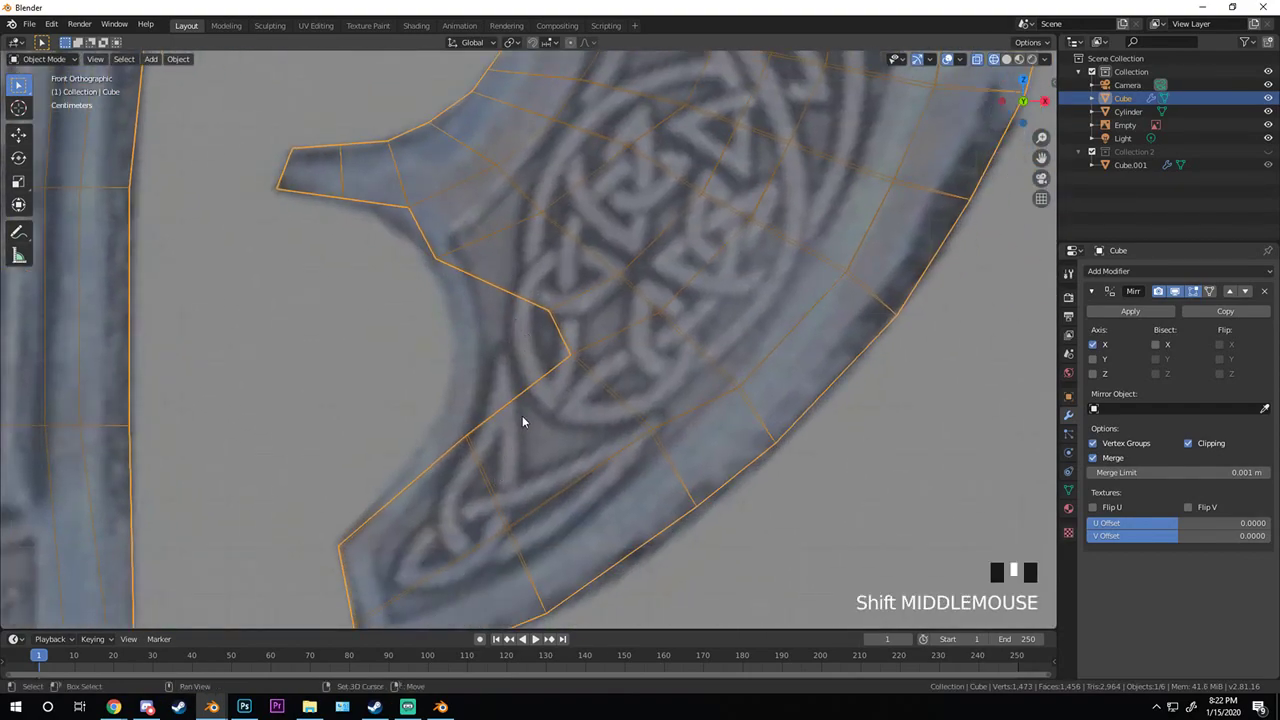
pyautogui.keyDown('shift'); pyautogui.moveTo(522, 418); pyautogui.dragTo(518, 377, button='middle'); pyautogui.keyUp('shift')
pyautogui.press('Tab')
pyautogui.press('a')
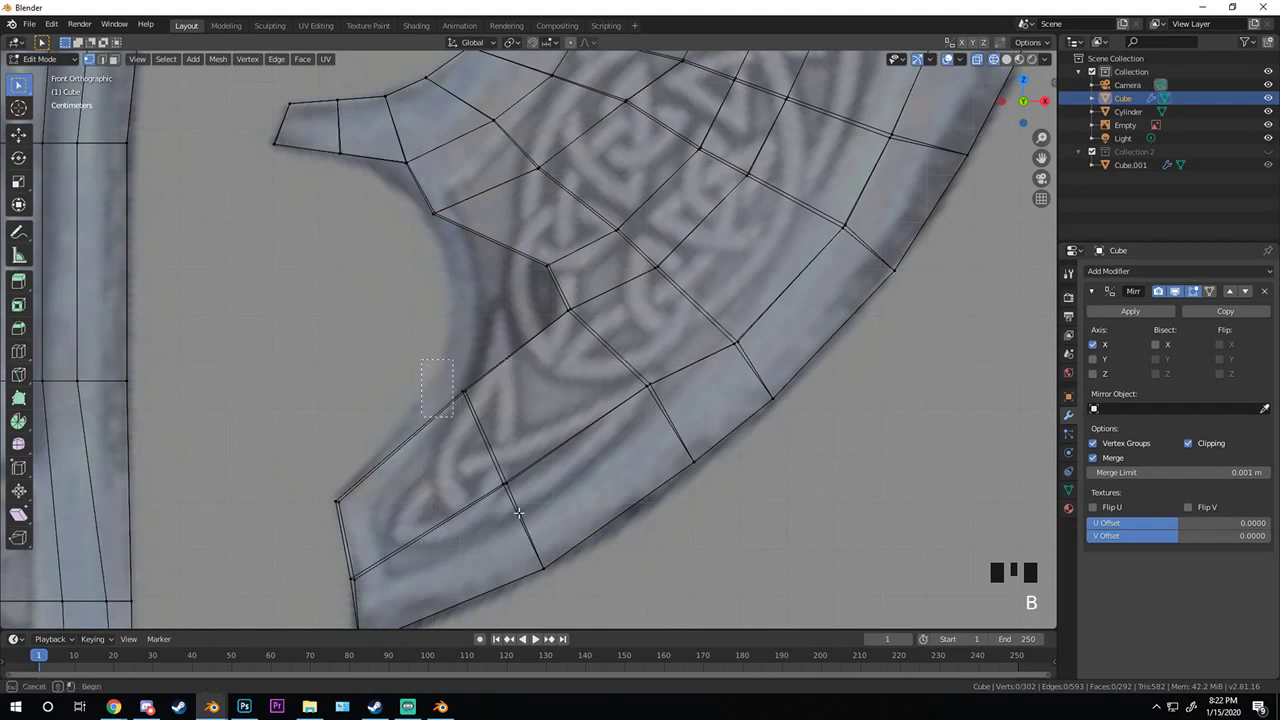
pyautogui.moveTo(455, 380); pyautogui.dragTo(555, 580)
pyautogui.press('x')
pyautogui.click(458, 605)
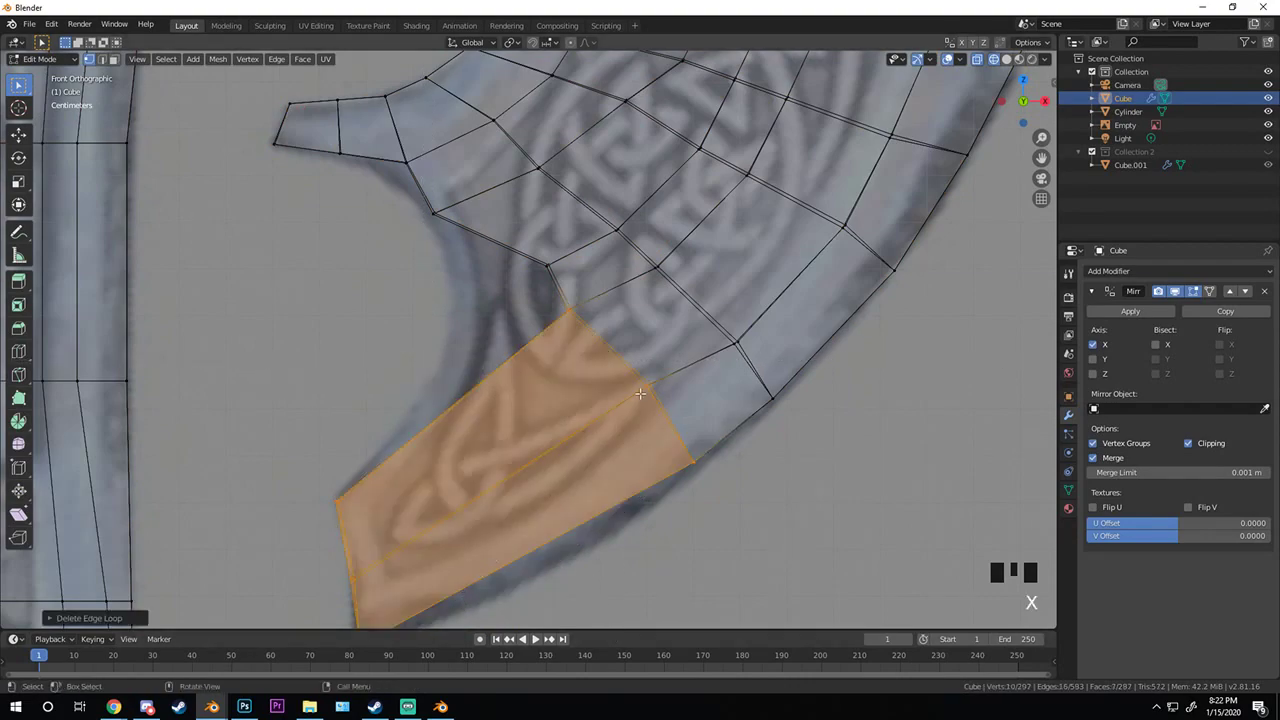
# - Move the next cross-blade row of vertices about 0.035 m down toward the lower tip, onto the reference outline
pyautogui.hotkey('alt', 'a')
pyautogui.press('b')
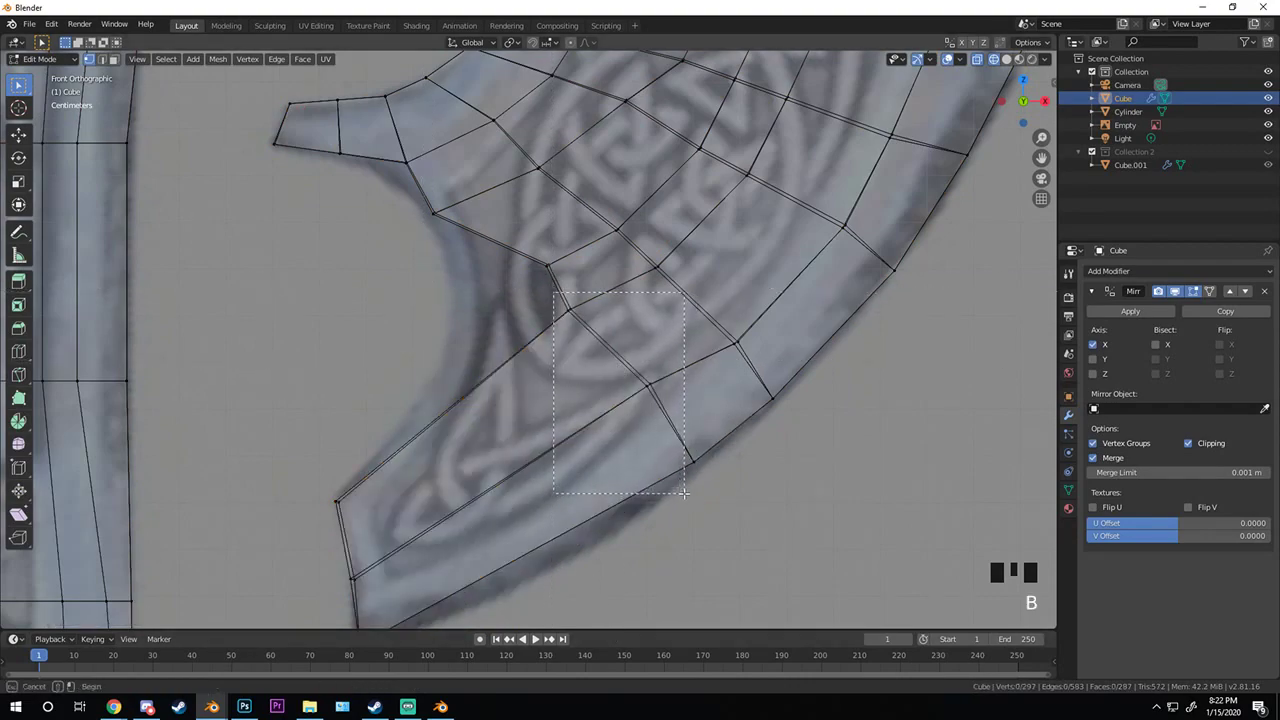
pyautogui.moveTo(684, 492); pyautogui.dragTo(684, 492)
pyautogui.press('g')
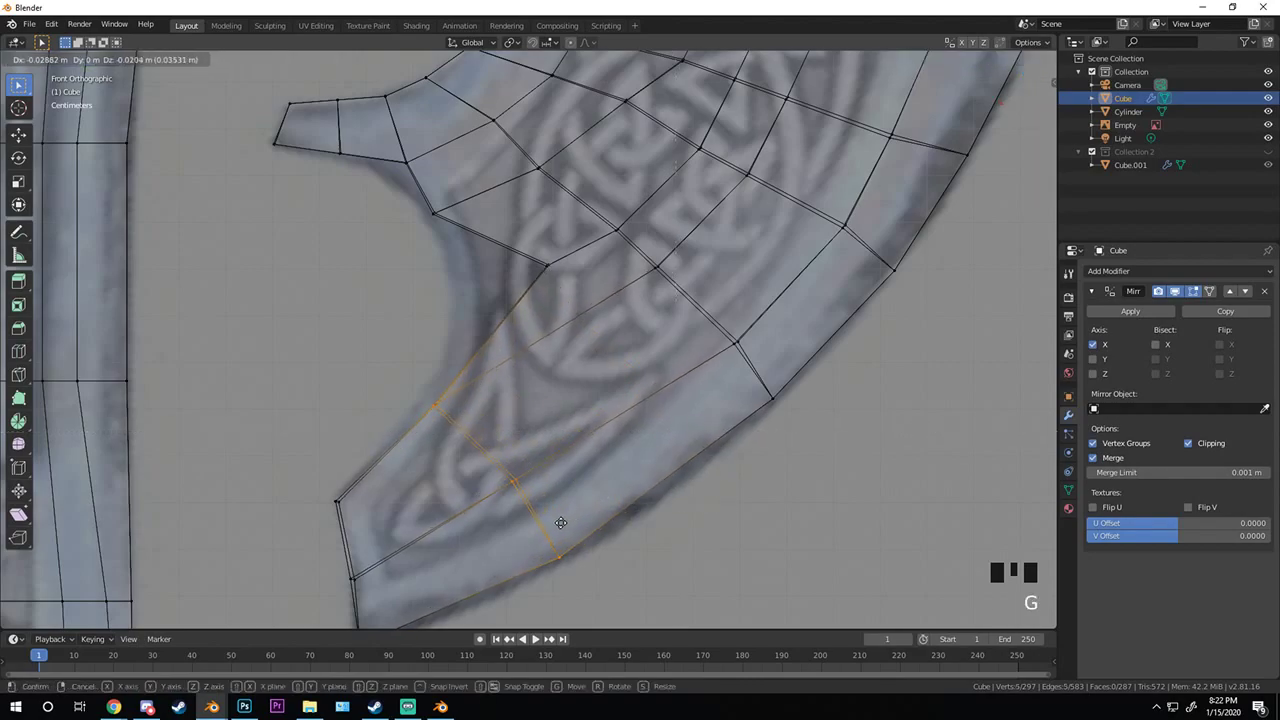
pyautogui.click(561, 522)
# - Move the notch's inner corner vertices outward about 0.017 m onto the reference's curved inner edge
pyautogui.hotkey('alt', 'a')
pyautogui.click(547, 265)
pyautogui.press('g')
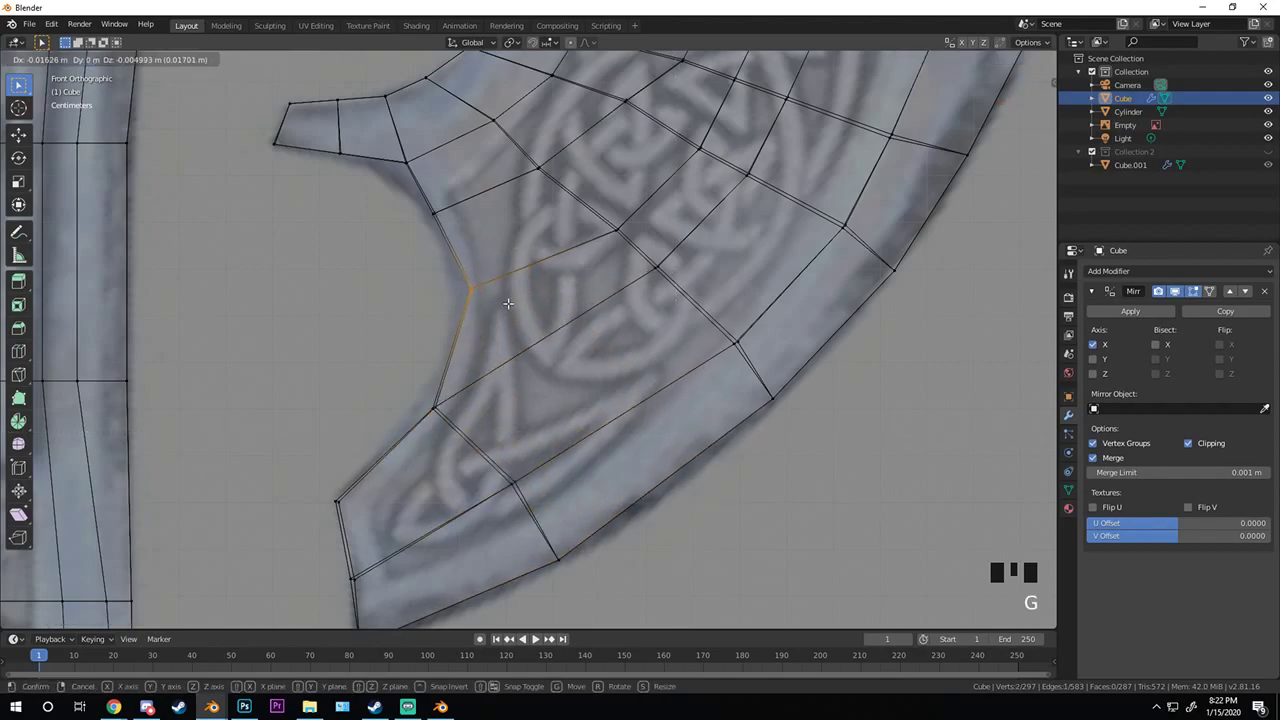
pyautogui.click(508, 303)
pyautogui.scroll(-5, 540, 320)
pyautogui.press('Tab')
pyautogui.scroll(-3, 575, 345)
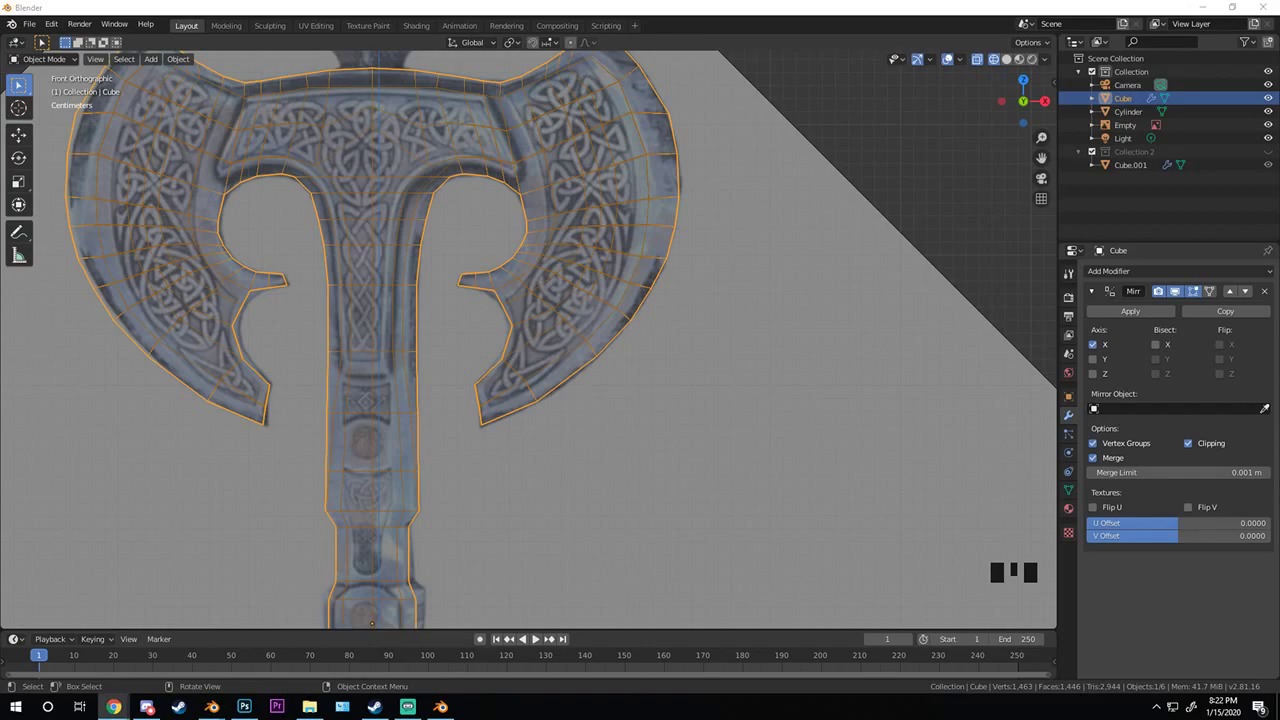
# - Inspect the whole axe from several angles in solid shading with nothing selected
pyautogui.scroll(-7, 663, 400)
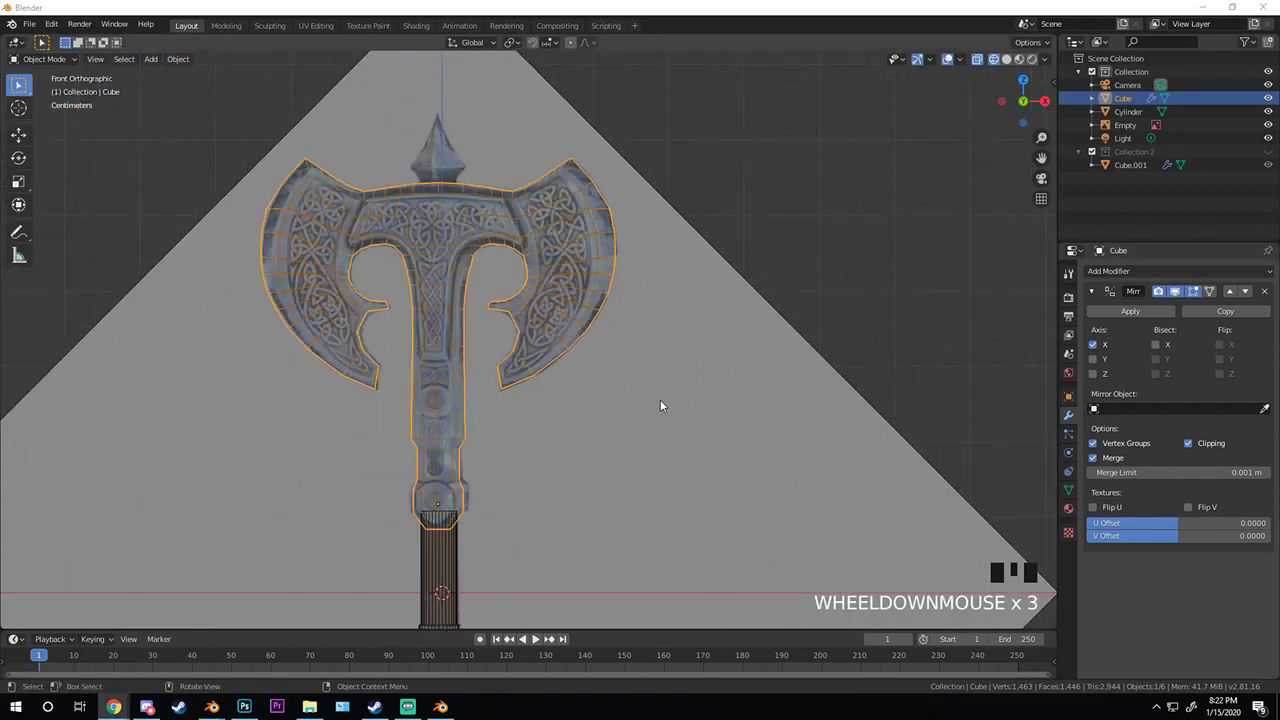
pyautogui.moveTo(580, 275); pyautogui.dragTo(600, 145, button='middle')
pyautogui.scroll(-2, 586, 314)
pyautogui.moveTo(586, 314)
pyautogui.mouseDown(button='middle')
pyautogui.moveTo(554, 407)
pyautogui.moveTo(477, 423)
pyautogui.moveTo(603, 422)
pyautogui.moveTo(523, 417)
pyautogui.moveTo(531, 391)
pyautogui.moveTo(505, 377)
pyautogui.mouseUp(button='middle')
pyautogui.scroll(-3, 554, 406)
pyautogui.click(553, 403)
pyautogui.press('g')
pyautogui.press('z')
pyautogui.click(620, 402)
pyautogui.scroll(3, 563, 402)
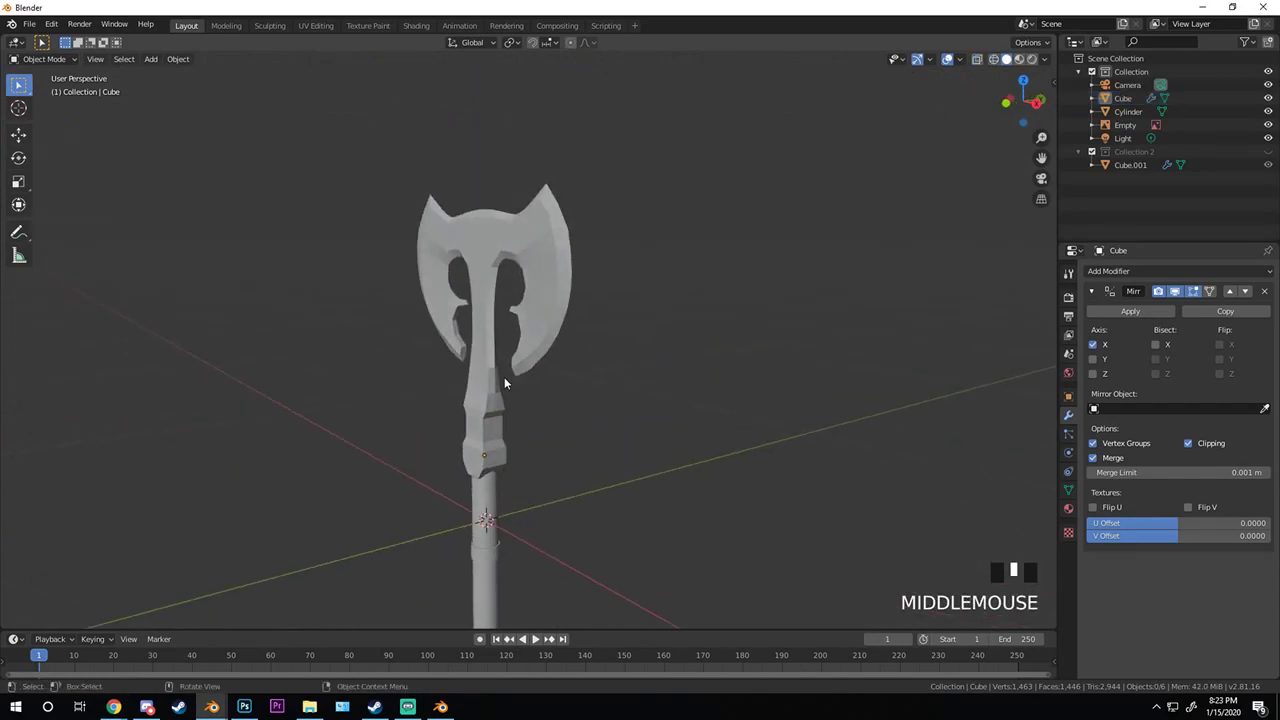
# - Compare the axe model with the reference in front view by temporarily shifting the reference image beside it
pyautogui.press('KP_1')
pyautogui.scroll(-4, 574, 367)
pyautogui.scroll(2, 628, 310)
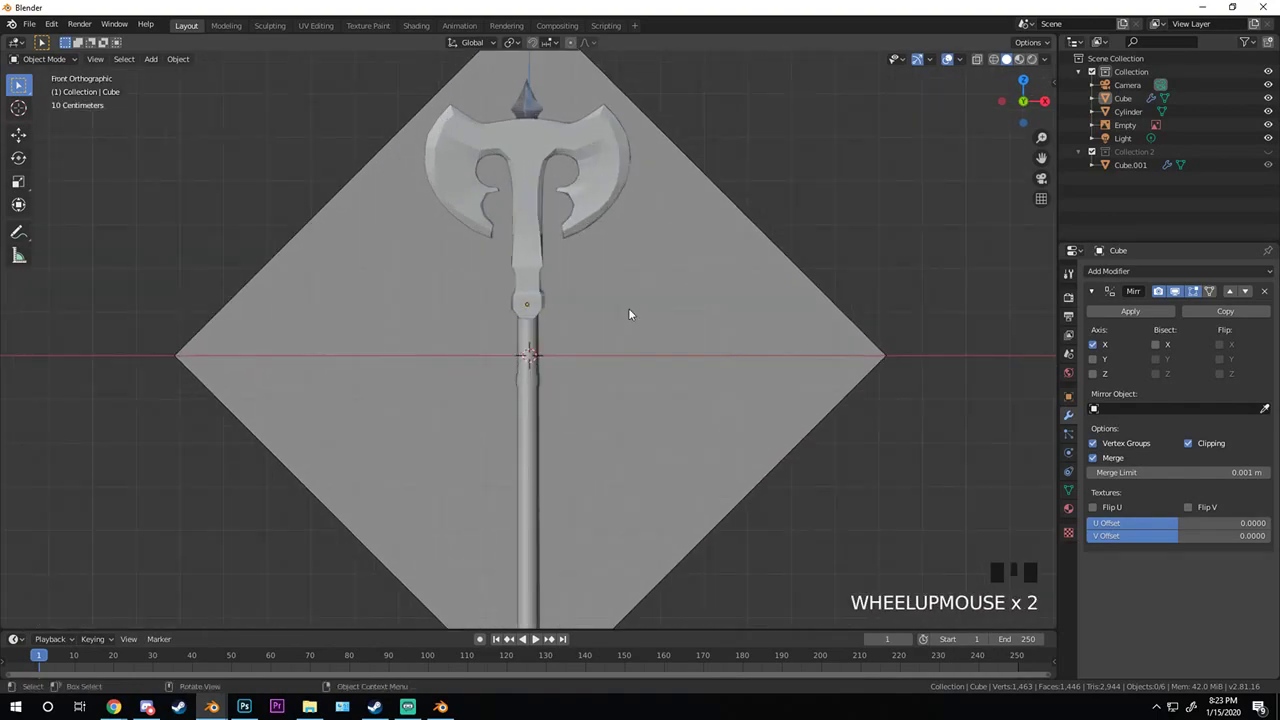
pyautogui.press('a')
pyautogui.click(669, 303)
pyautogui.press('g')
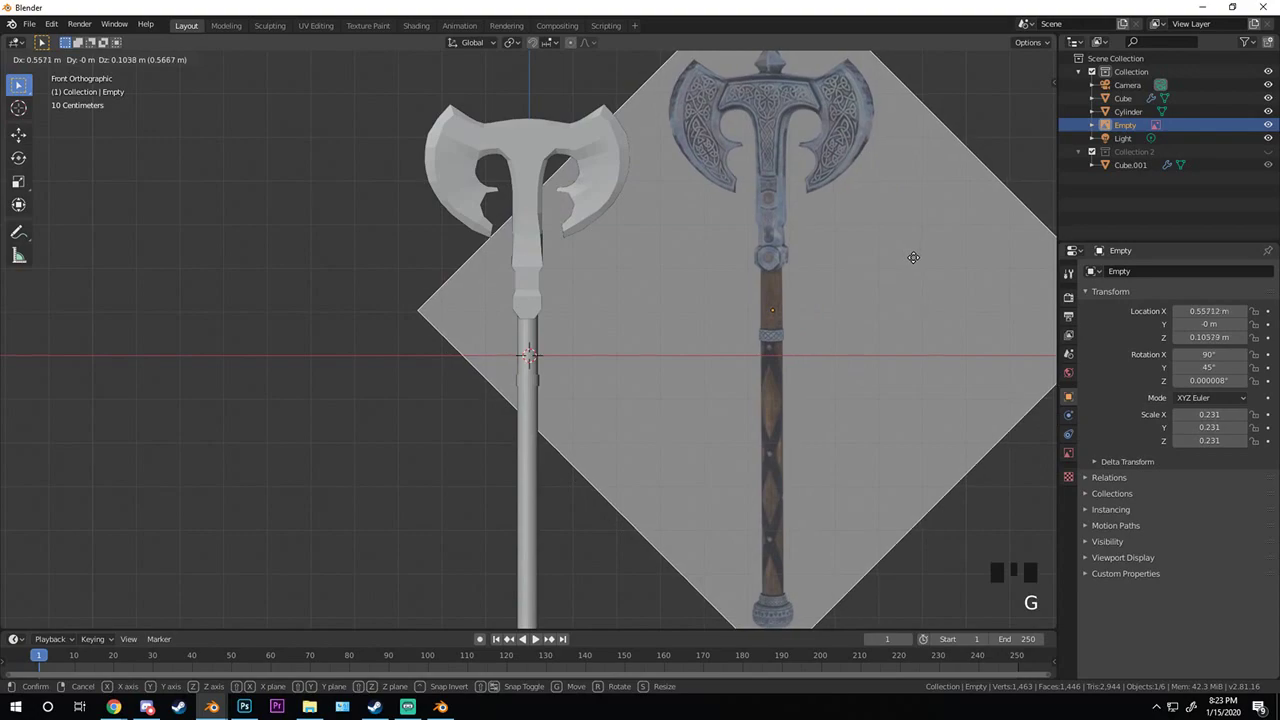
pyautogui.rightClick(731, 271)
# - Select the axe head and open its mesh for editing at the blade's curved inner edge, in wireframe
pyautogui.keyDown('shift'); pyautogui.moveTo(637, 268); pyautogui.dragTo(632, 331, button='middle'); pyautogui.keyUp('shift')
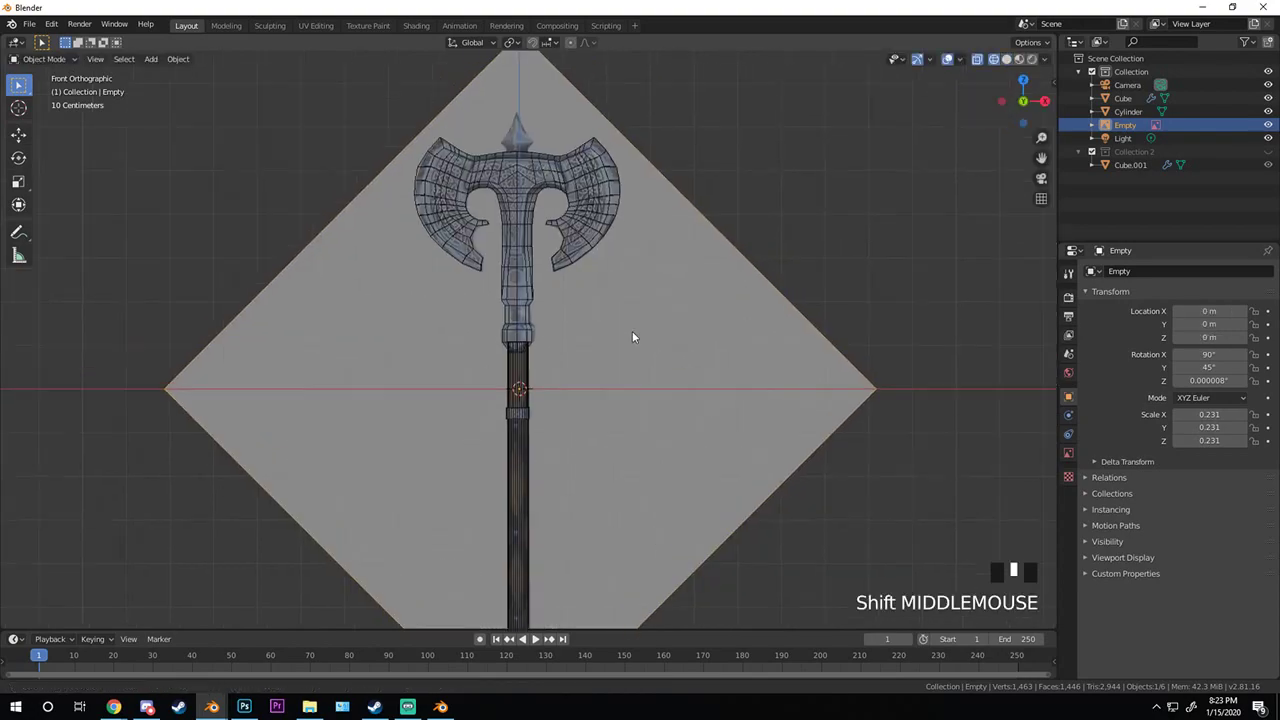
pyautogui.scroll(4, 559, 313)
pyautogui.keyDown('shift'); pyautogui.scroll(-2, 610, 227); pyautogui.keyUp('shift')
pyautogui.keyDown('shift'); pyautogui.moveTo(610, 227); pyautogui.dragTo(522, 304, button='middle'); pyautogui.keyUp('shift')
pyautogui.scroll(-1, 398, 104)
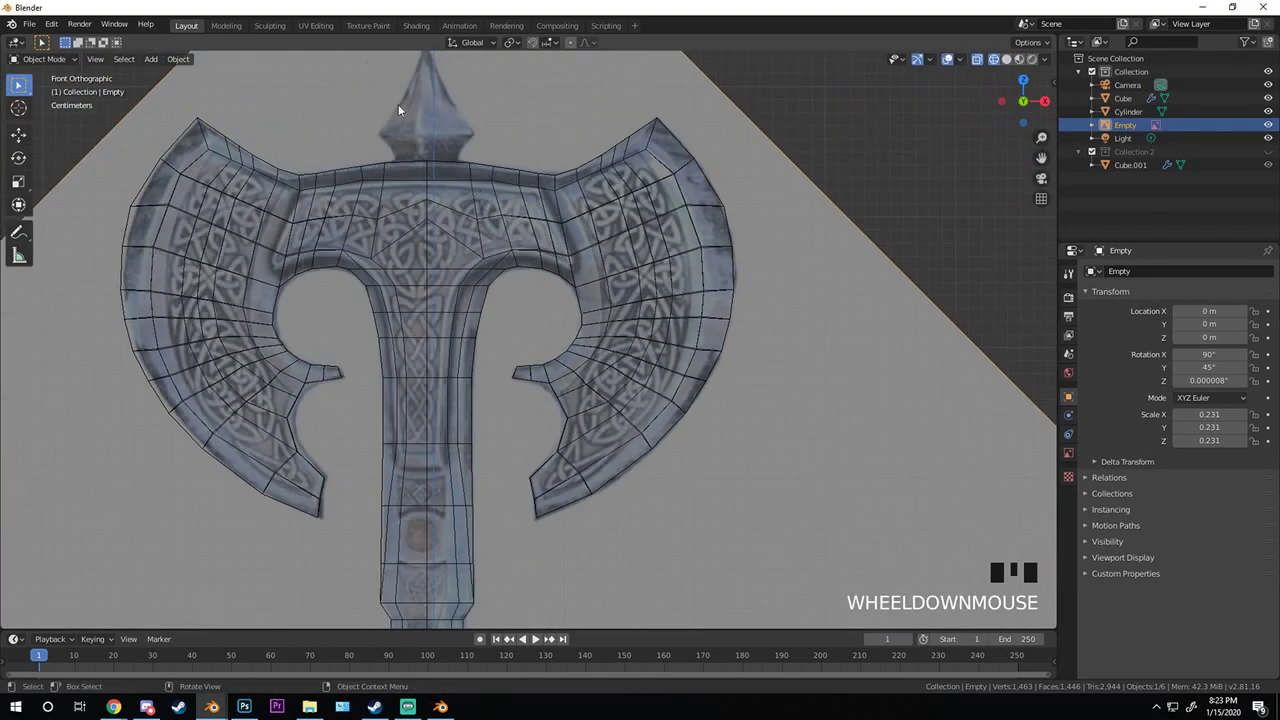
pyautogui.scroll(4, 656, 463)
pyautogui.scroll(1, 568, 245)
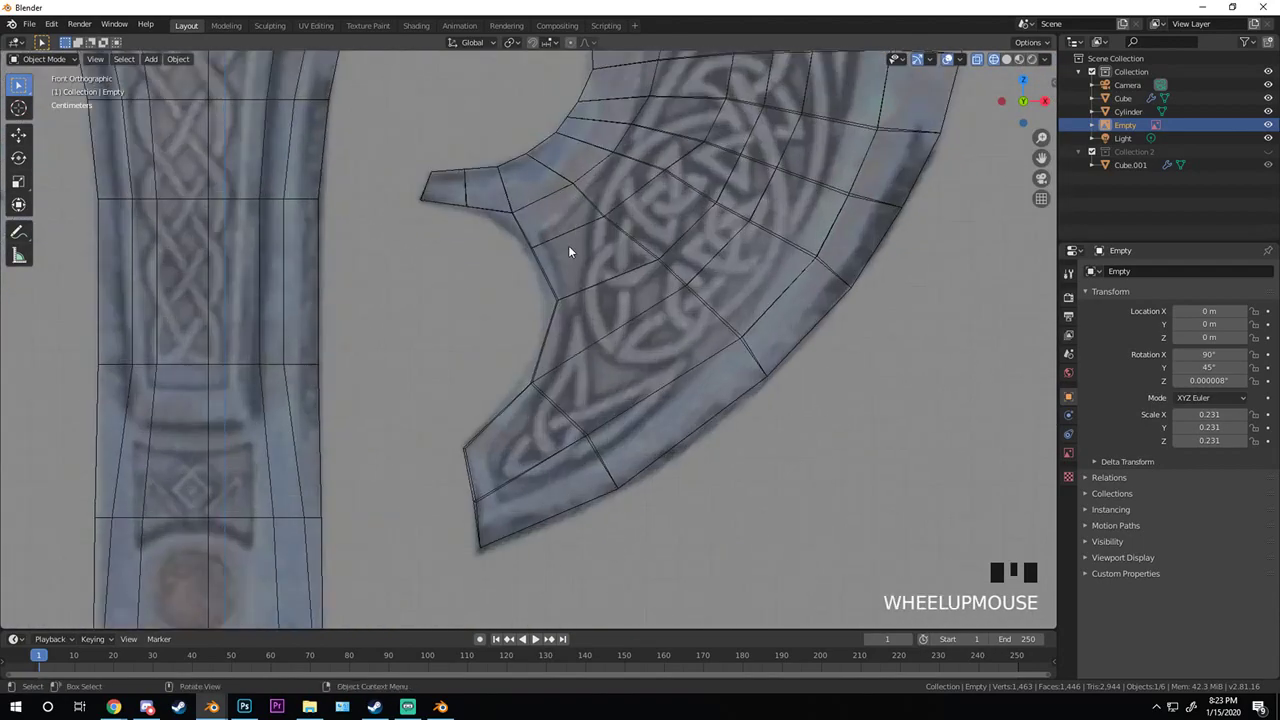
pyautogui.click(558, 300)
pyautogui.scroll(2, 579, 316)
pyautogui.keyDown('shift'); pyautogui.moveTo(579, 316); pyautogui.dragTo(566, 385, button='middle'); pyautogui.keyUp('shift')
pyautogui.press('Tab')
pyautogui.scroll(2, 530, 345)
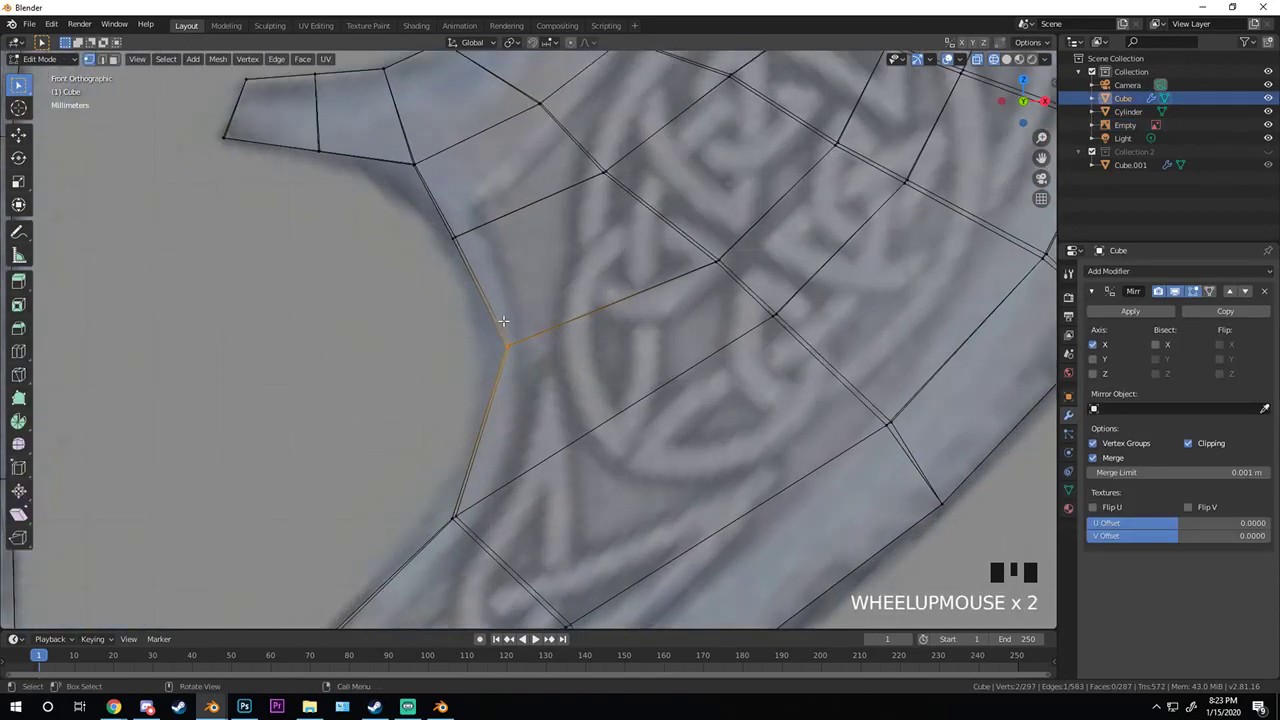
# - Examine the curved inner edge in solid shading and against the reference by temporarily moving the axe head away
pyautogui.moveTo(530, 345); pyautogui.dragTo(563, 365, button='middle')
pyautogui.press('z')
pyautogui.click(732, 370)
pyautogui.moveTo(732, 370)
pyautogui.mouseDown(button='middle')
pyautogui.moveTo(620, 351)
pyautogui.moveTo(620, 320)
pyautogui.moveTo(574, 351)
pyautogui.moveTo(548, 338)
pyautogui.mouseUp(button='middle')
pyautogui.press('KP_1')
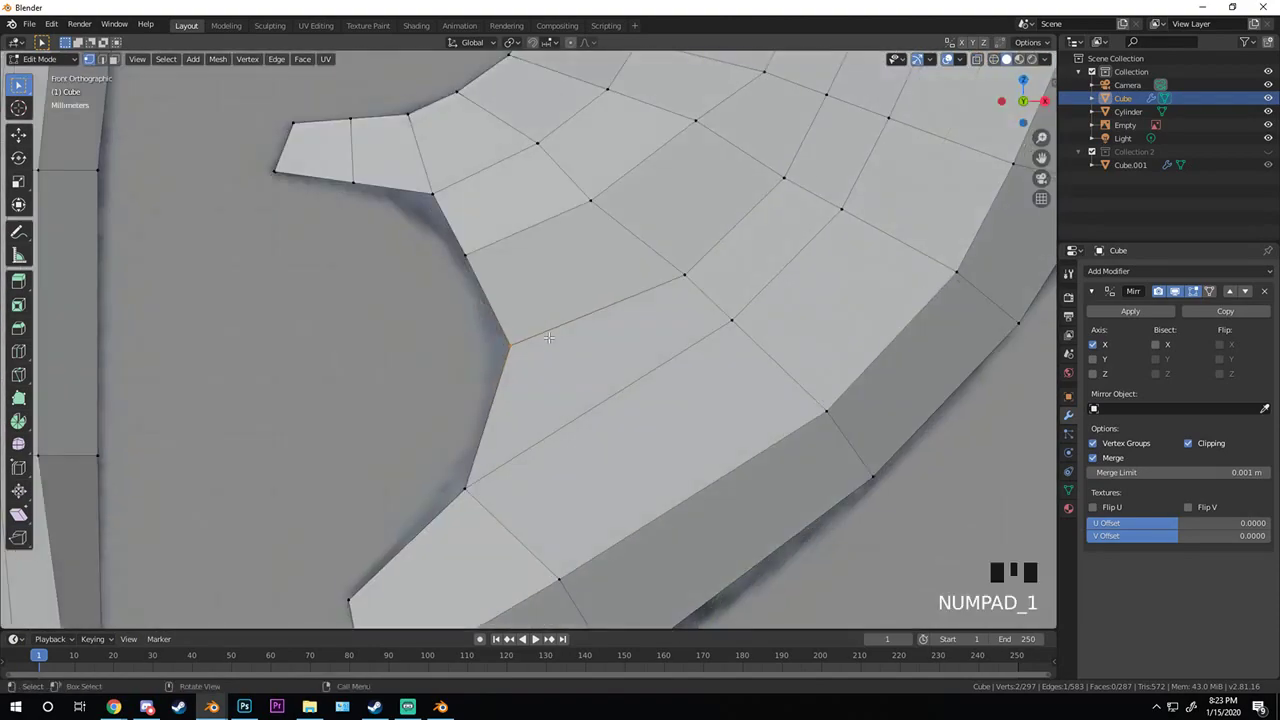
pyautogui.press('z')
pyautogui.click(457, 337)
pyautogui.scroll(-4, 480, 290)
pyautogui.press('g')
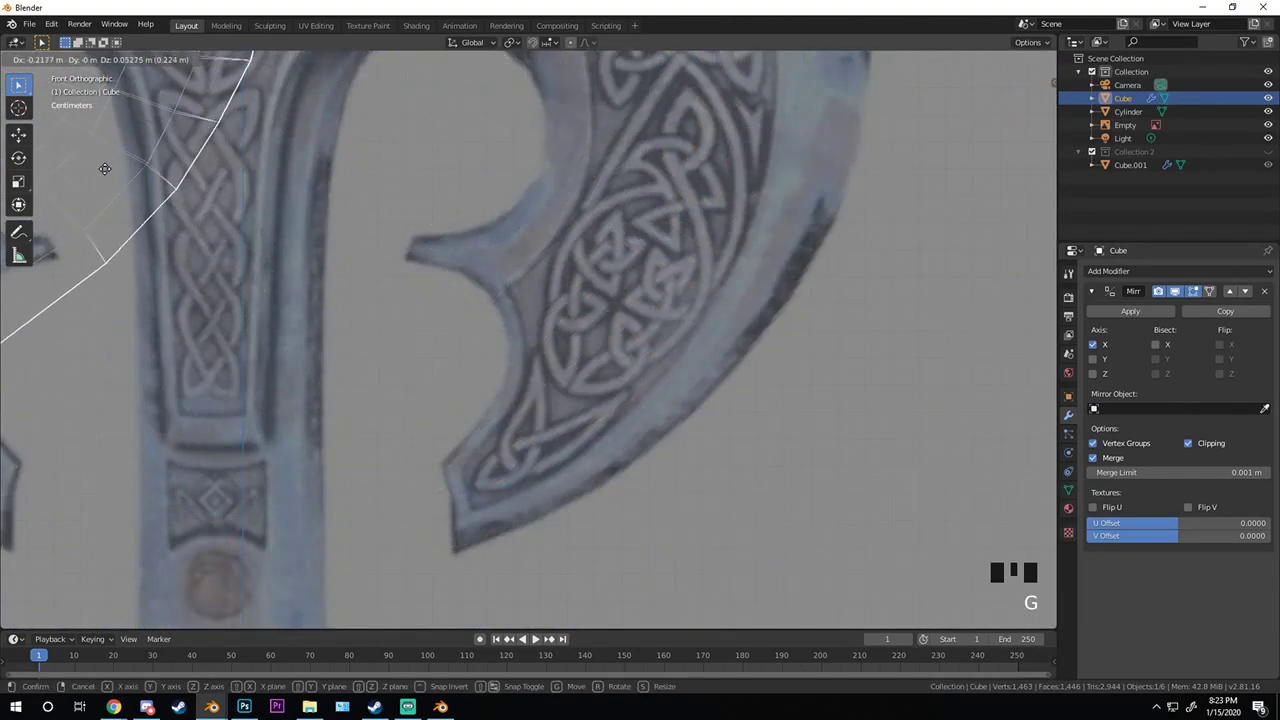
pyautogui.press('Escape')
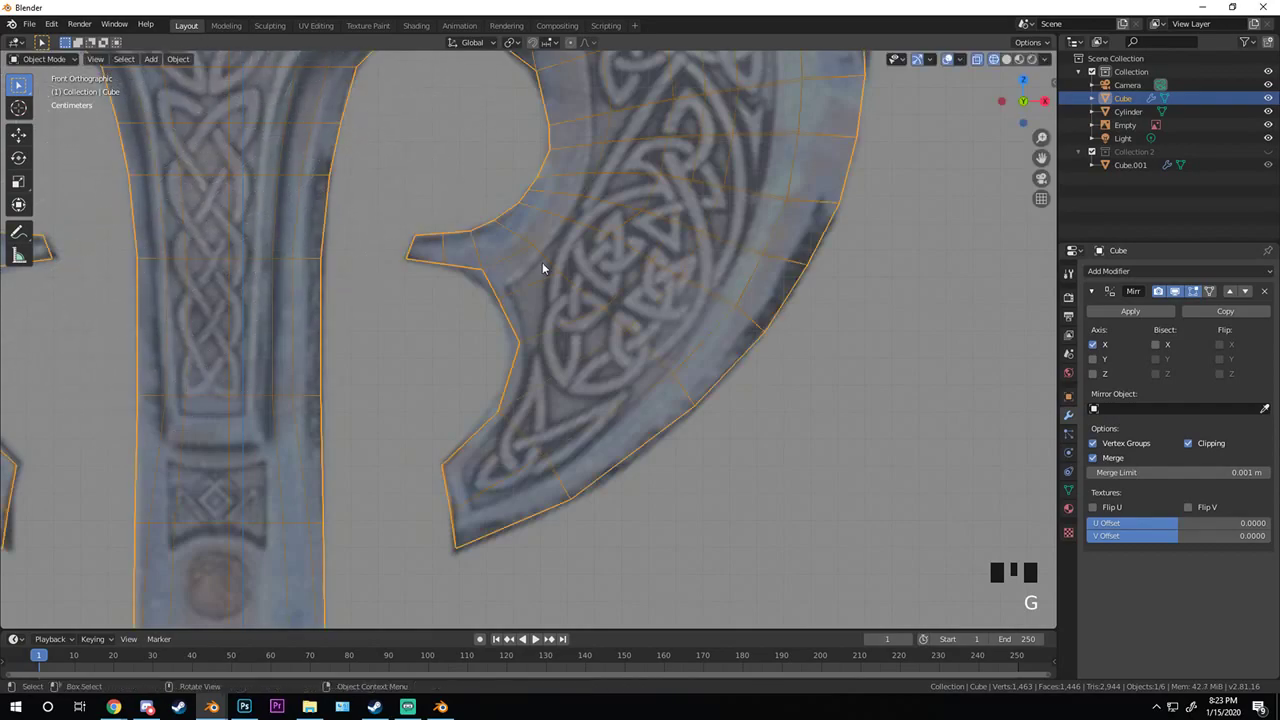
# - Move the front and back vertices at the spike's lower base onto the reference's curved outline
pyautogui.scroll(3, 543, 264)
pyautogui.keyDown('shift'); pyautogui.moveTo(543, 264); pyautogui.dragTo(511, 378, button='middle'); pyautogui.keyUp('shift')
pyautogui.hotkey('alt', 'a')
pyautogui.scroll(2, 512, 370)
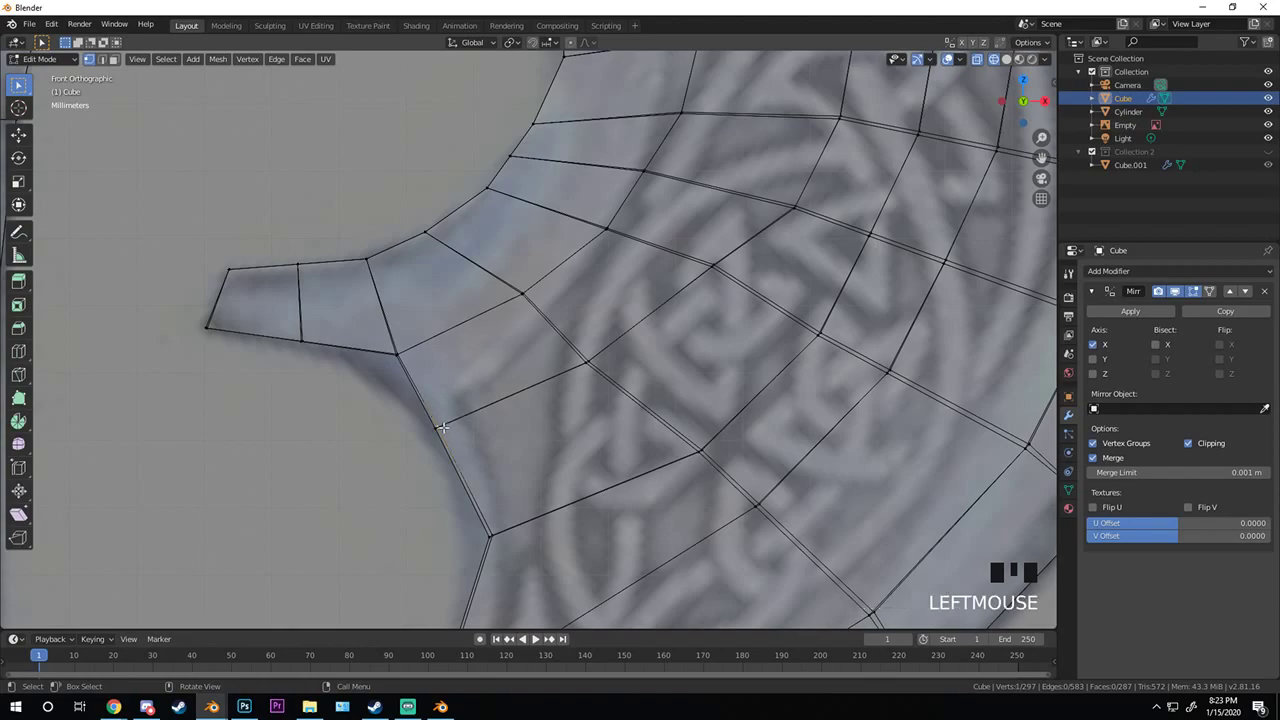
pyautogui.press('g')
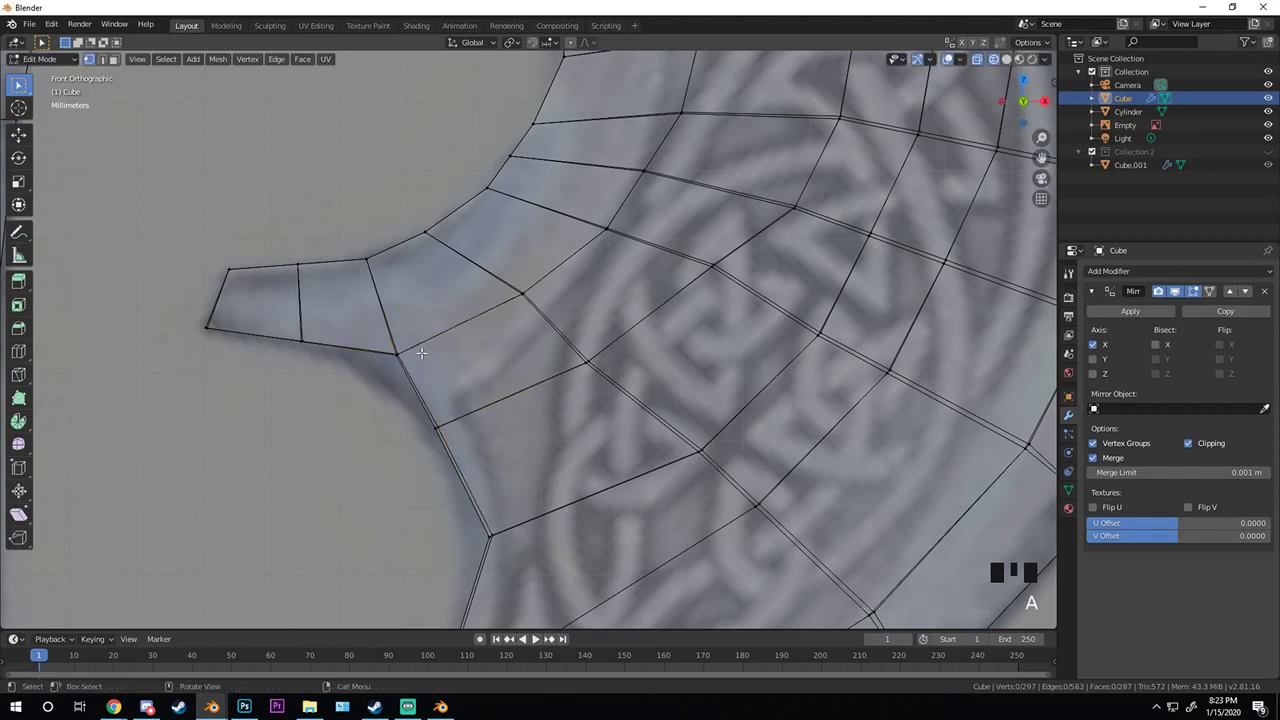
pyautogui.click(419, 407)
pyautogui.scroll(-1, 419, 407)
pyautogui.scroll(2, 419, 407)
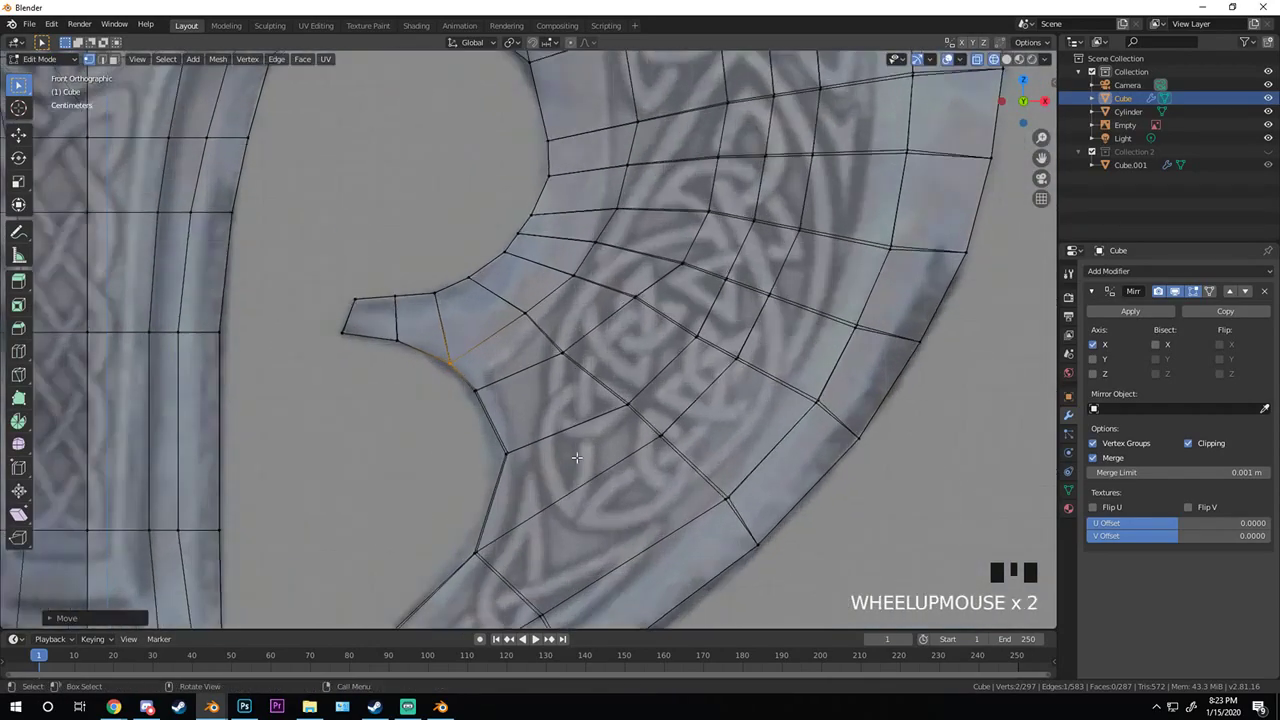
# - Add one centred loop cut across the blade section just below the deepest point of the inner curve
pyautogui.keyDown('shift'); pyautogui.moveTo(480, 400); pyautogui.dragTo(556, 313, button='middle'); pyautogui.keyUp('shift')
pyautogui.scroll(1, 556, 313)
pyautogui.hotkey('ctrl', 'r')
pyautogui.click(477, 337)
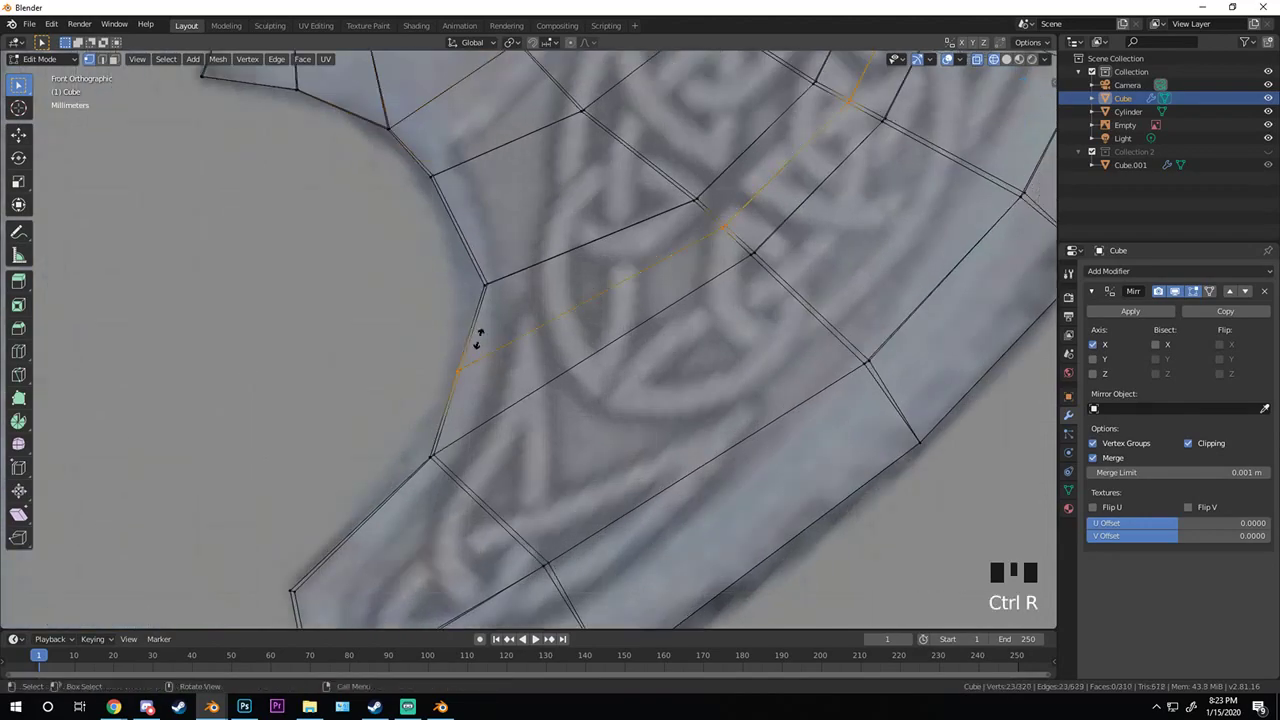
pyautogui.click(478, 339)
pyautogui.scroll(-9, 478, 339)
pyautogui.scroll(9, 586, 306)
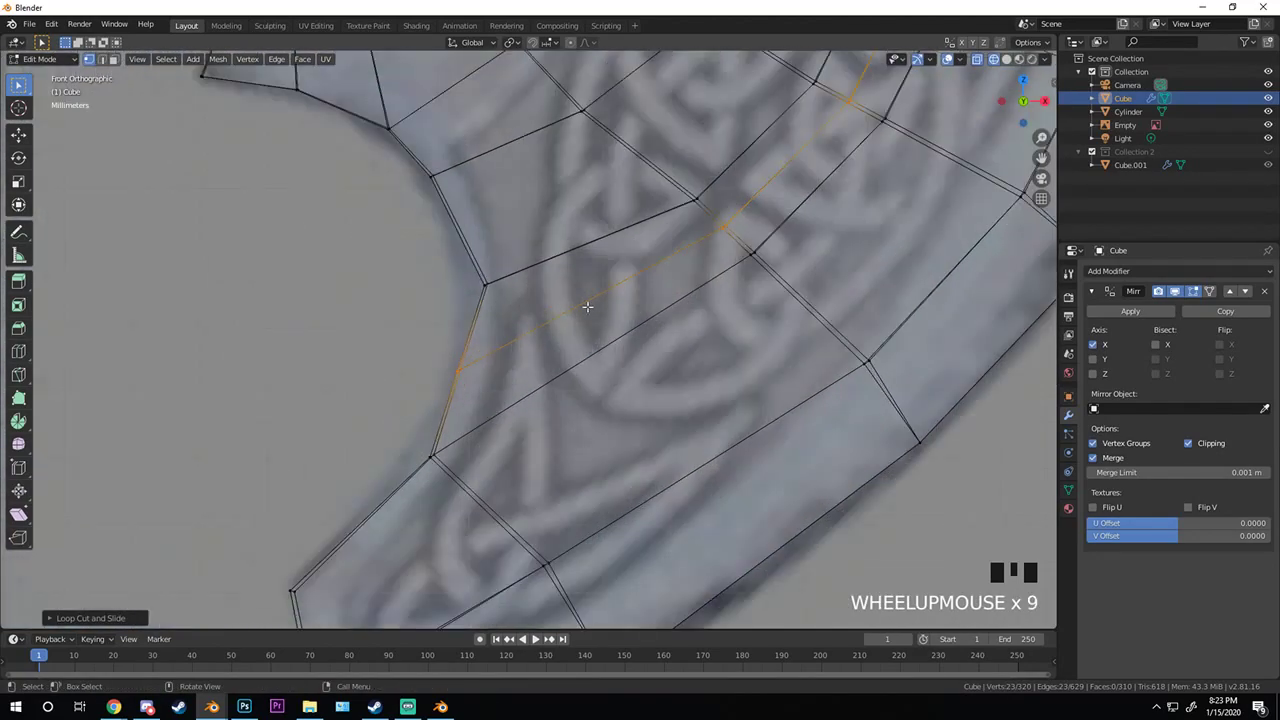
# - Slide the edge loop above the new cut toward the spike to round the blade's inner curve
pyautogui.keyDown('shift'); pyautogui.moveTo(600, 292); pyautogui.dragTo(589, 326, button='middle'); pyautogui.keyUp('shift')
pyautogui.scroll(-10, 589, 326)
pyautogui.scroll(10, 572, 392)
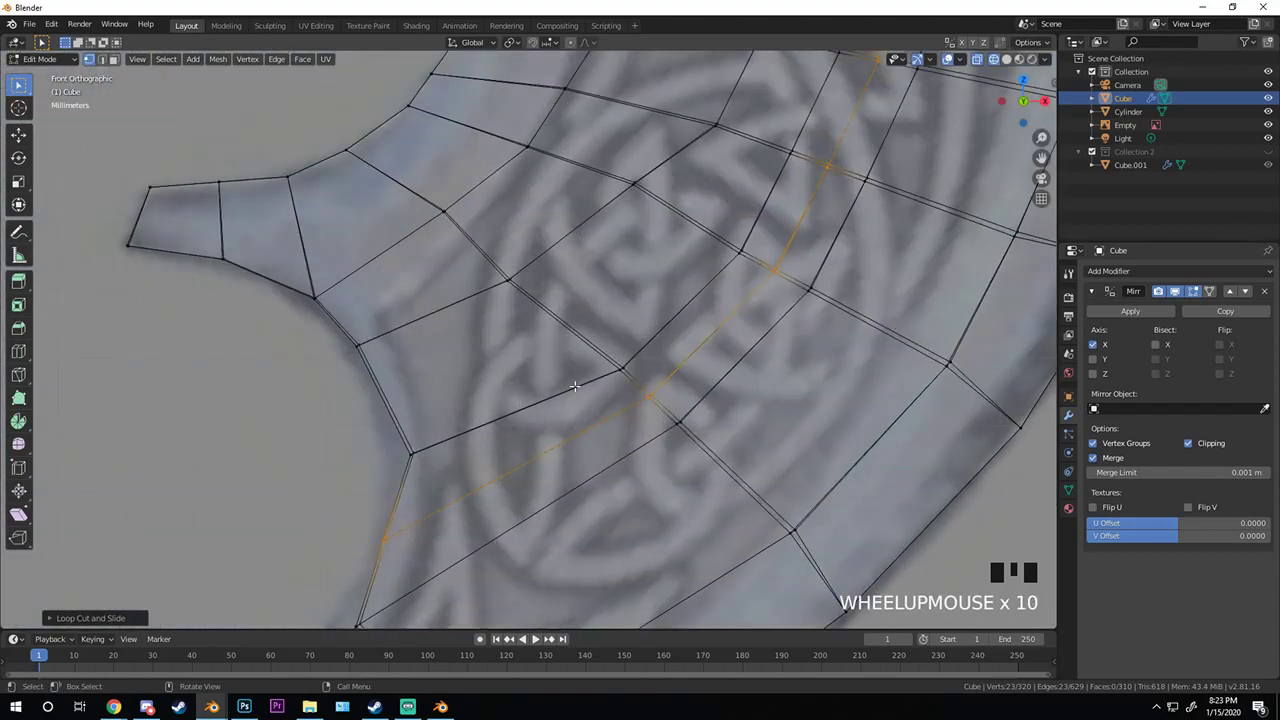
pyautogui.keyDown('alt'); pyautogui.click(572, 392); pyautogui.keyUp('alt')
pyautogui.press('g')
pyautogui.press('g')
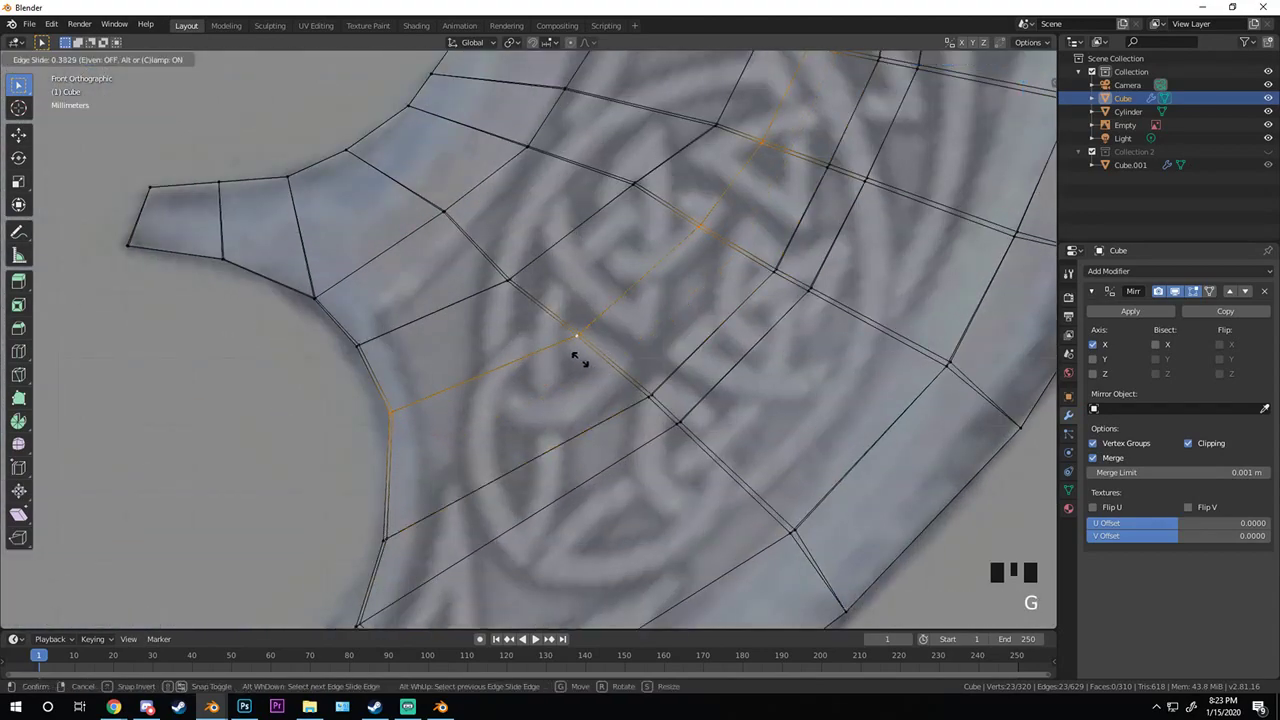
pyautogui.click(588, 362)
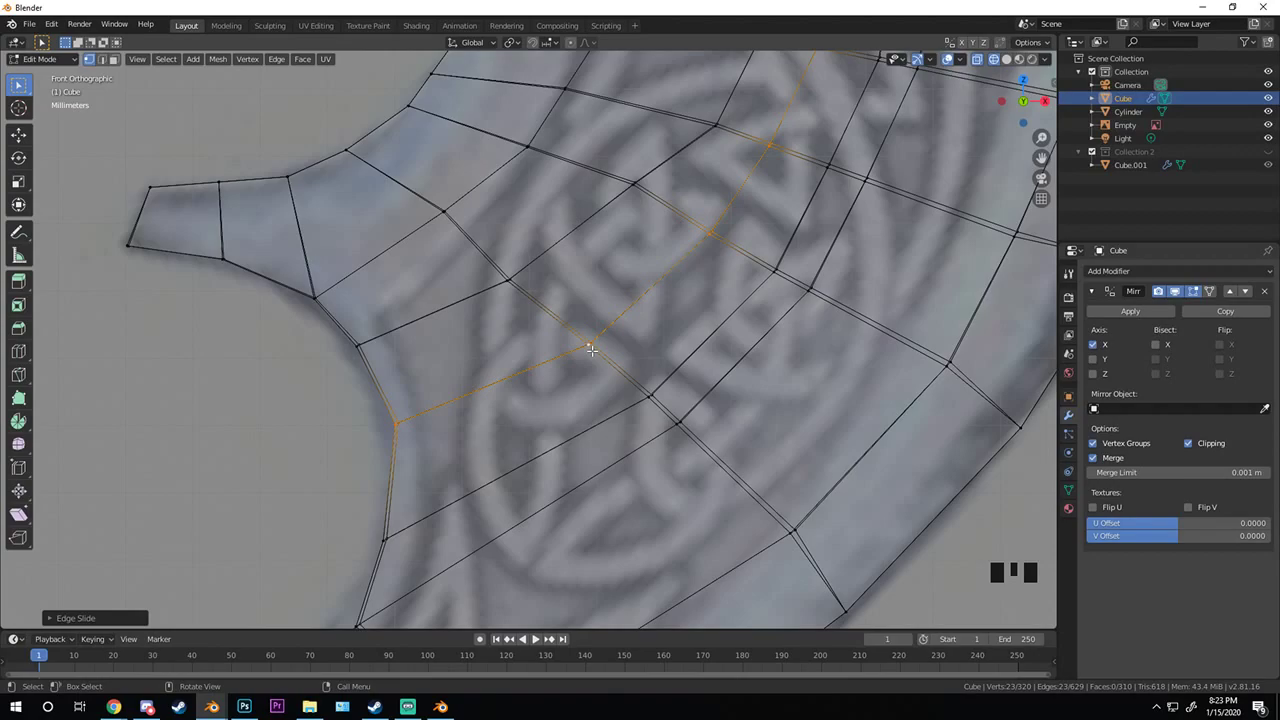
pyautogui.scroll(-4, 680, 433)
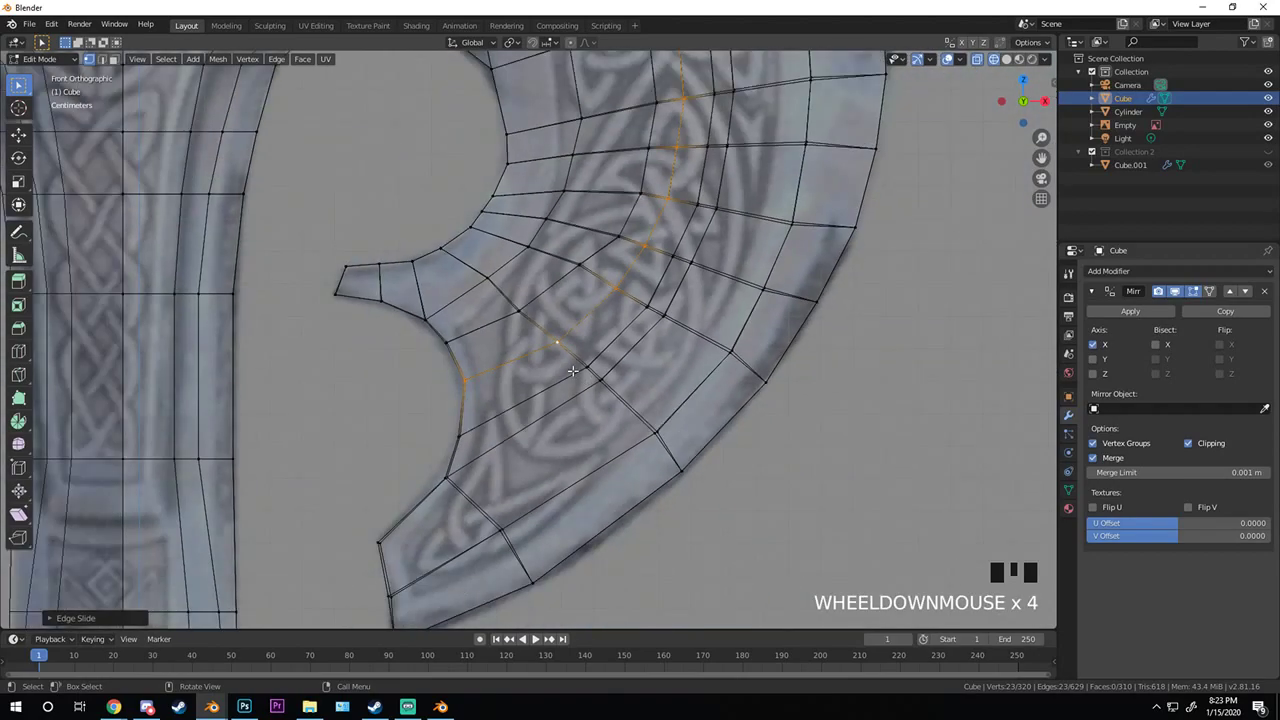
# - Slide the edge loop running through the lower blade's knotwork closer to its inner neighbour and clear the selection
pyautogui.scroll(-5, 572, 371)
pyautogui.scroll(10, 580, 366)
pyautogui.keyDown('alt'); pyautogui.click(646, 428); pyautogui.keyUp('alt')
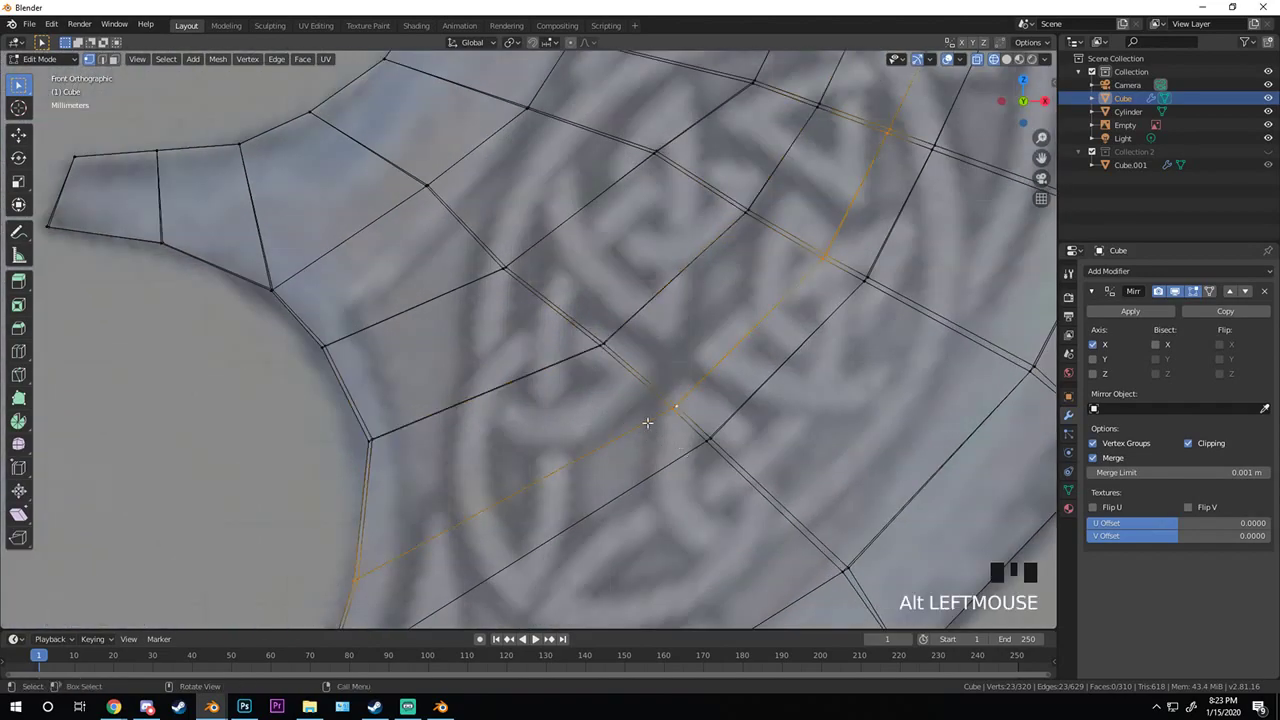
pyautogui.press('g')
pyautogui.press('g')
pyautogui.click(646, 404)
pyautogui.hotkey('alt', 'a')
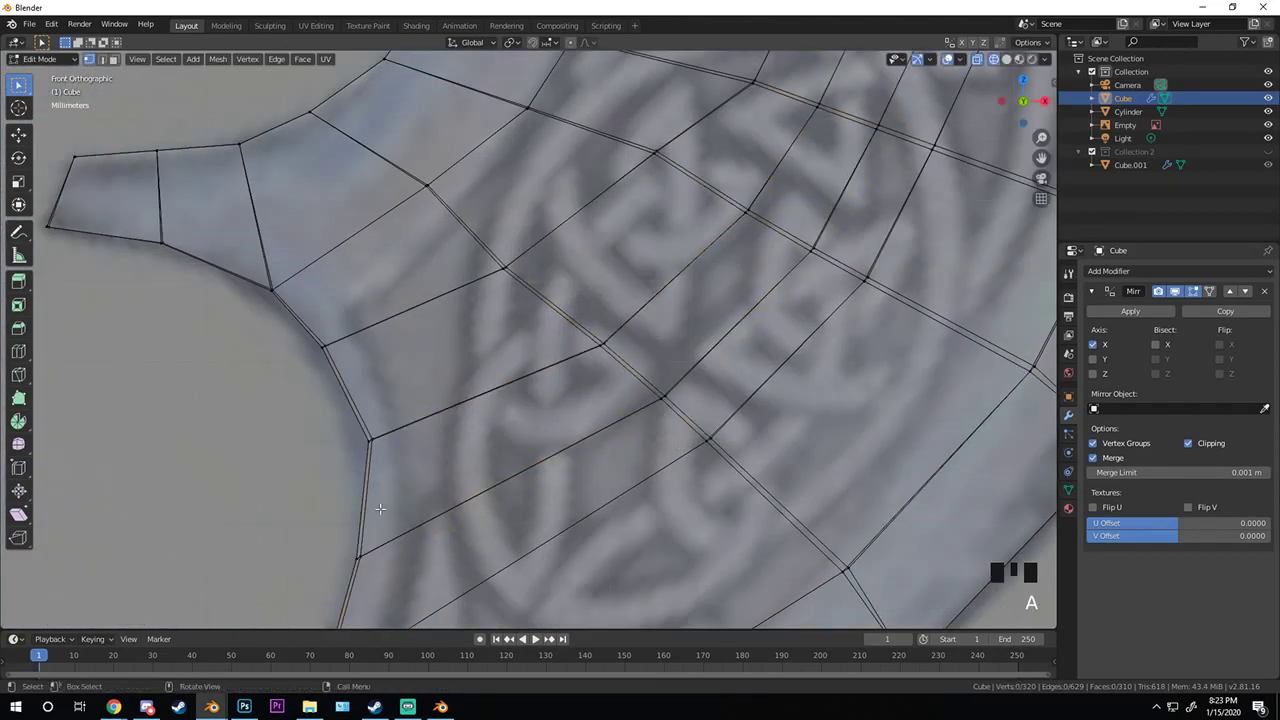
# - Move the vertices on the blade's concave inner edge below the barb to follow the reference outline
pyautogui.scroll(-3, 415, 462)
pyautogui.press('b')
pyautogui.moveTo(462, 453); pyautogui.dragTo(463, 454)
pyautogui.scroll(2, 463, 454)
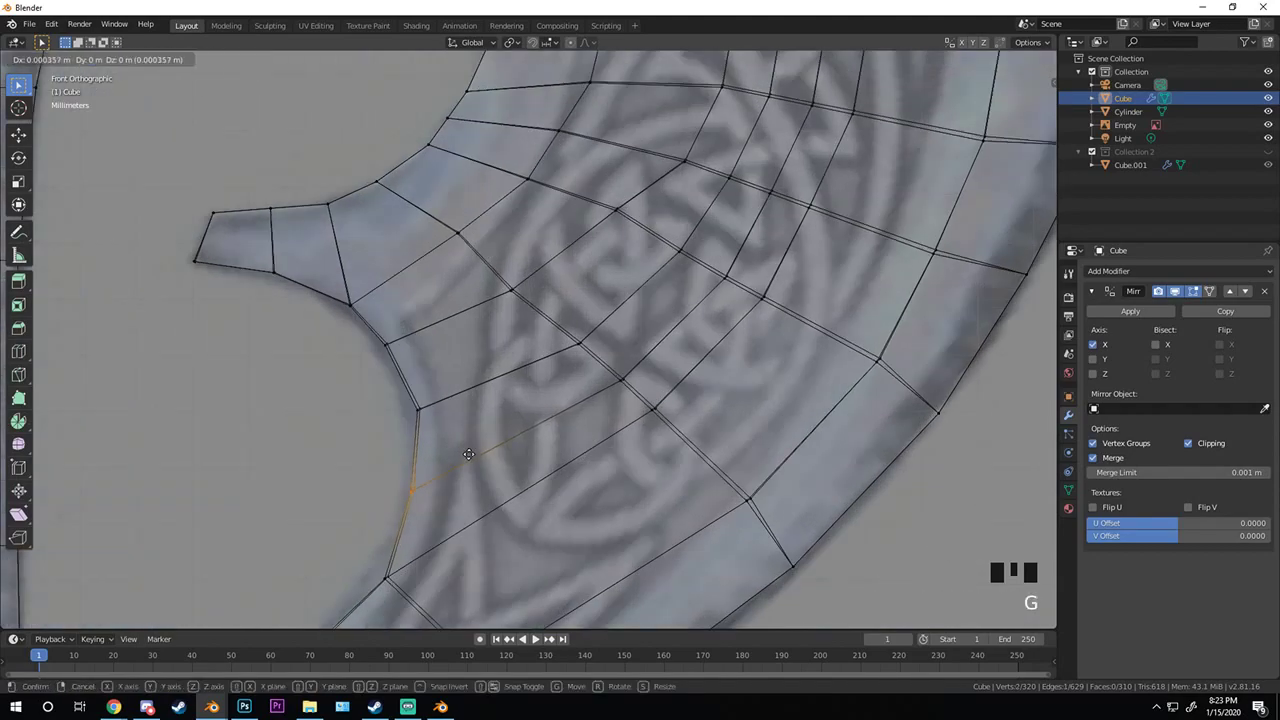
pyautogui.press('g')
pyautogui.click(476, 456)
pyautogui.press('g')
pyautogui.click(405, 398)
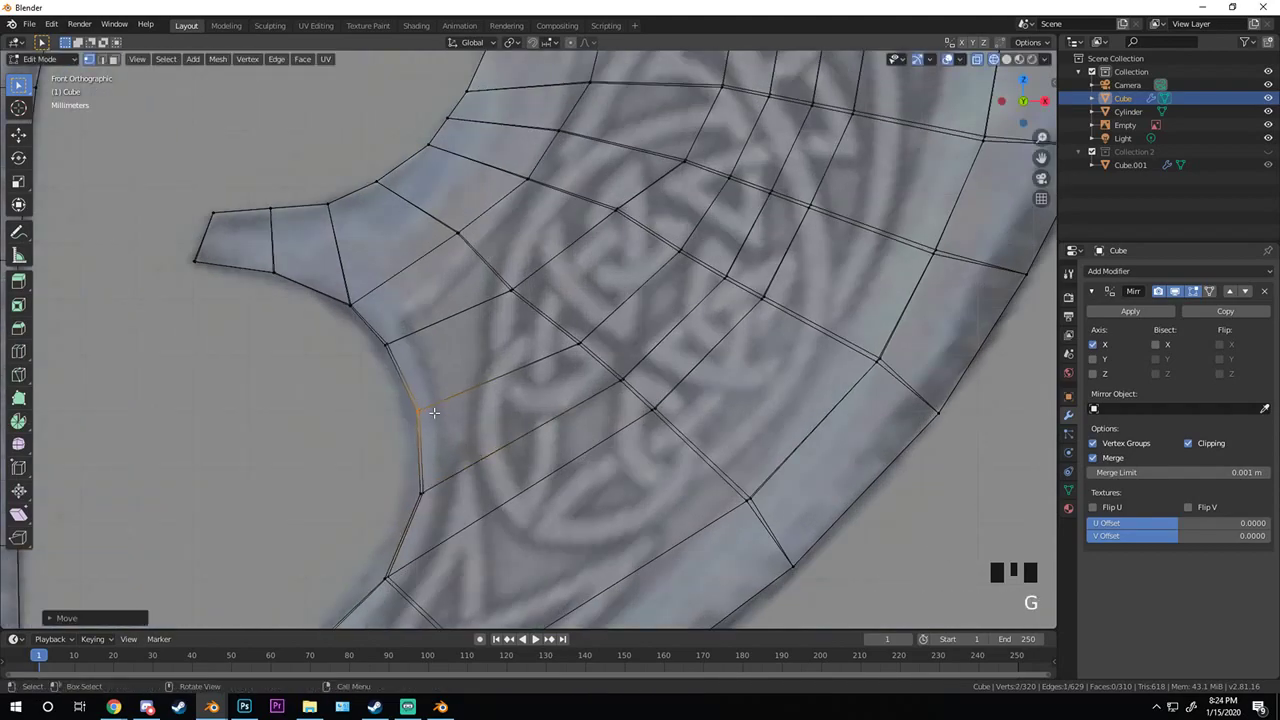
# - Return to Object Mode and examine the whole axe head in solid shading from several angles
pyautogui.press('Tab')
pyautogui.scroll(-7, 564, 430)
pyautogui.scroll(-3, 564, 430)
pyautogui.keyDown('shift'); pyautogui.moveTo(534, 429); pyautogui.dragTo(651, 429, button='middle'); pyautogui.keyUp('shift')
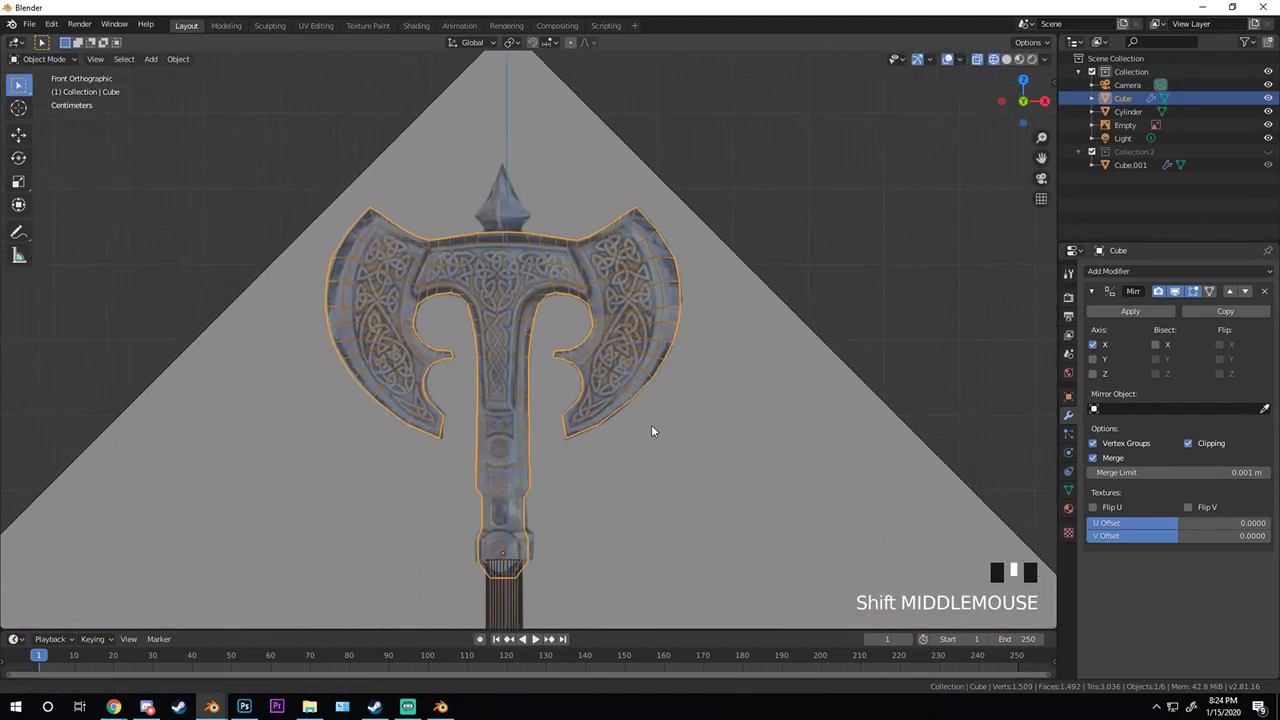
pyautogui.press('a')
pyautogui.scroll(-3, 760, 408)
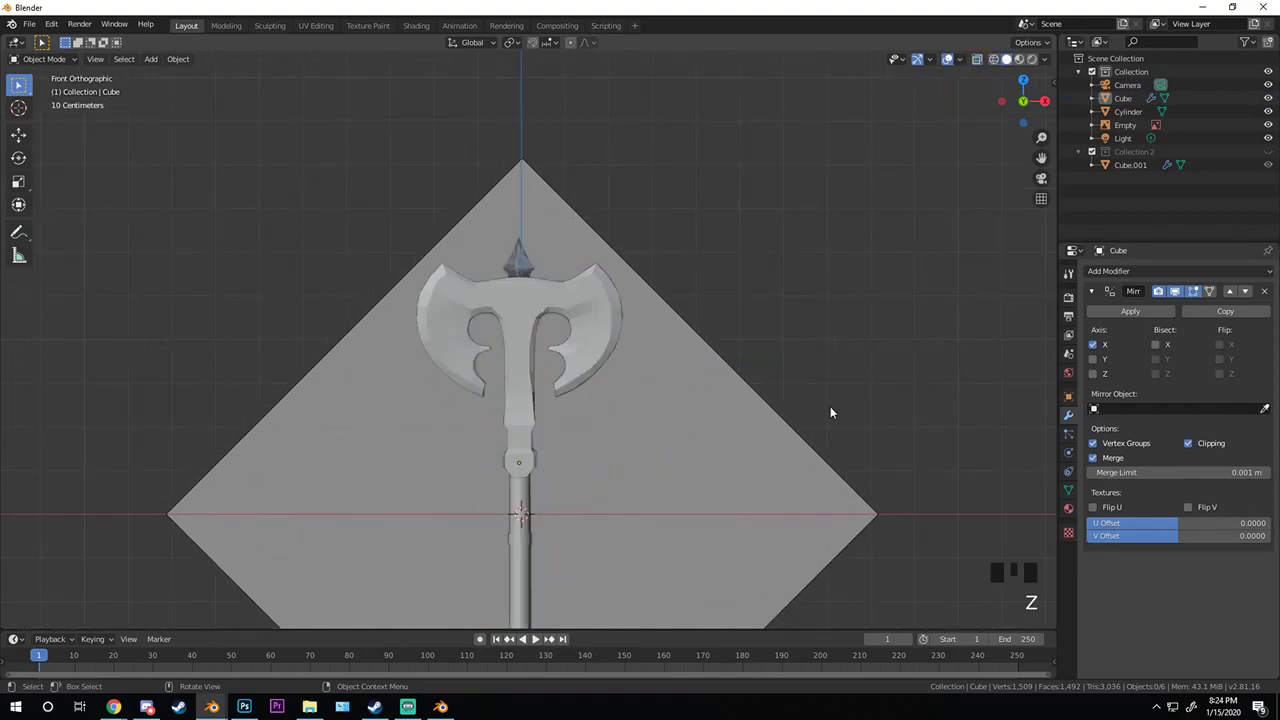
pyautogui.moveTo(830, 410); pyautogui.dragTo(528, 347, button='middle')
pyautogui.scroll(3, 455, 385)
# - Try smooth shading on the axe head and restore flat shading
pyautogui.rightClick(472, 244)
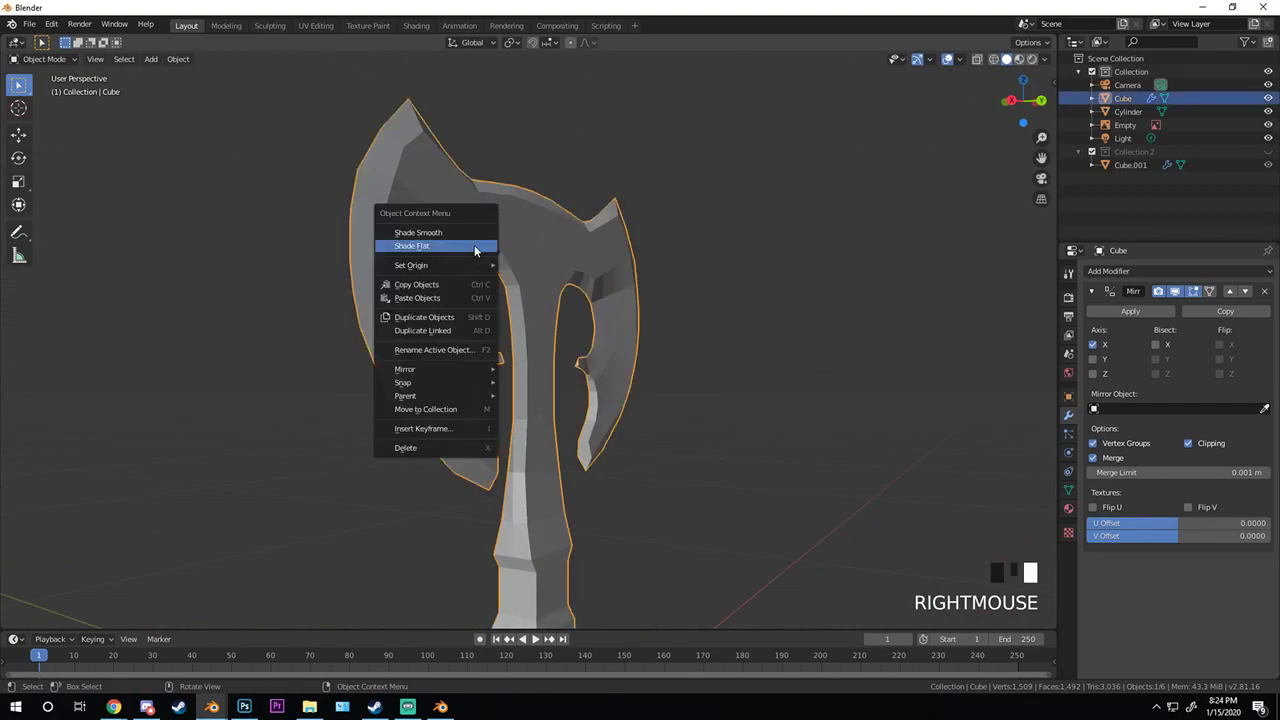
pyautogui.click(467, 240)
pyautogui.rightClick(467, 237)
pyautogui.click(462, 224)
pyautogui.moveTo(462, 224)
pyautogui.mouseDown(button='middle')
pyautogui.moveTo(497, 343)
pyautogui.moveTo(706, 354)
pyautogui.mouseUp(button='middle')
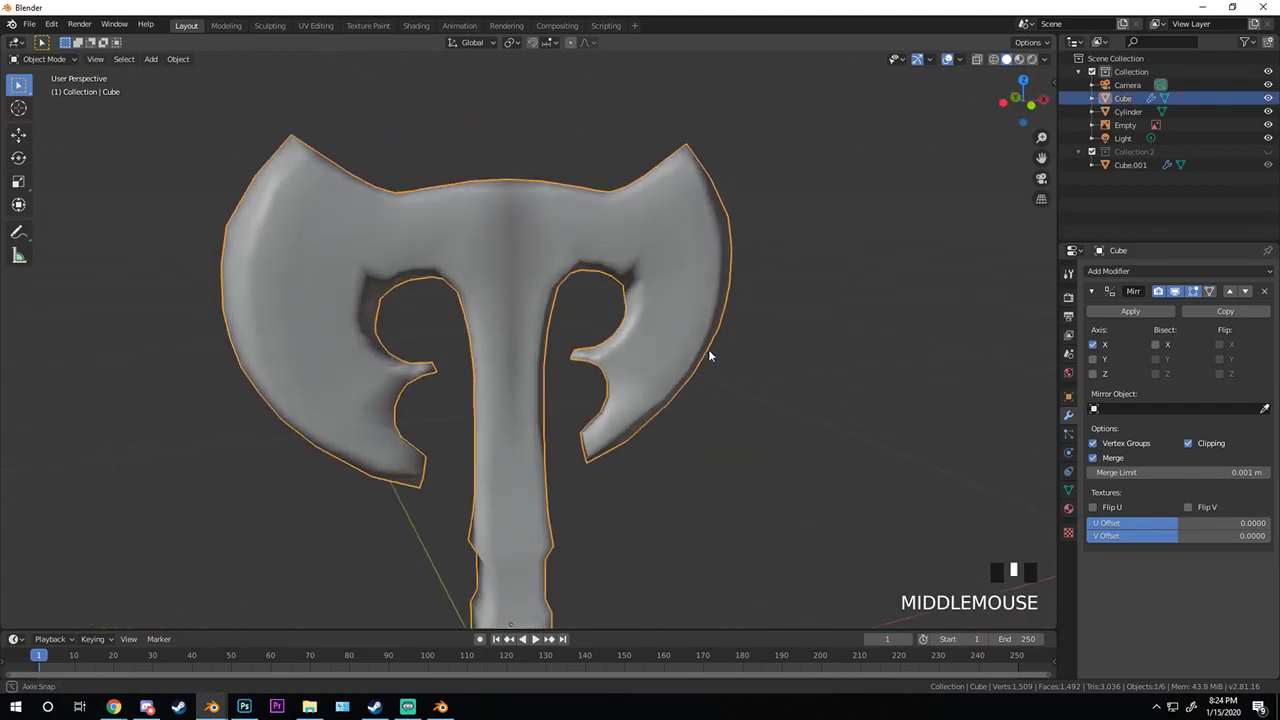
pyautogui.scroll(2, 700, 345)
pyautogui.rightClick(677, 330)
pyautogui.click(651, 346)
# - Examine the axe head's thickness profile in the right orthographic view
pyautogui.scroll(-2, 746, 391)
pyautogui.moveTo(746, 391); pyautogui.dragTo(702, 406, button='middle')
pyautogui.scroll(2, 643, 371)
pyautogui.moveTo(640, 368); pyautogui.dragTo(840, 366, button='middle')
pyautogui.press('KP_3')
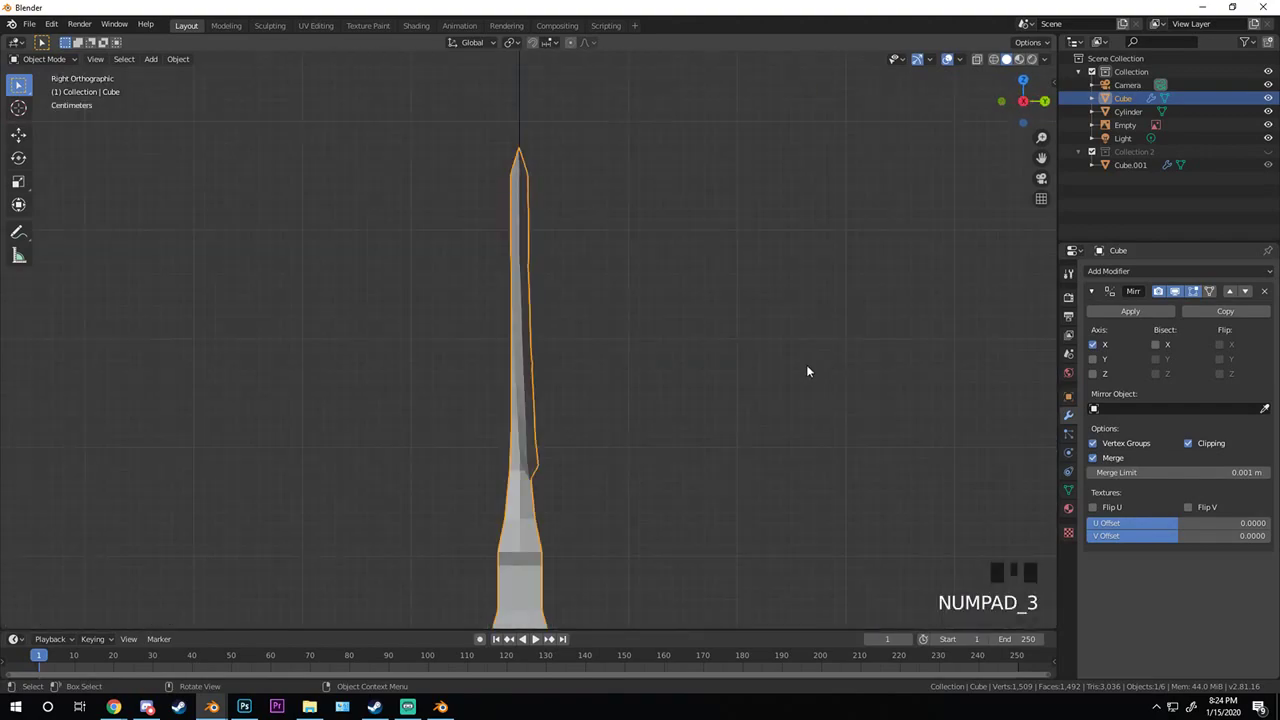
pyautogui.scroll(3, 545, 443)
pyautogui.scroll(-4, 544, 460)
pyautogui.scroll(2, 550, 464)
pyautogui.moveTo(563, 466)
pyautogui.keyDown('shift'); pyautogui.mouseDown(button='middle')
pyautogui.moveTo(566, 429)
pyautogui.moveTo(634, 437)
pyautogui.moveTo(566, 448)
pyautogui.mouseUp(button='middle'); pyautogui.keyUp('shift')
# - Examine the lower blade's mesh in Edit Mode for uneven depth, using wireframe and solid shading
pyautogui.press('Tab')
pyautogui.press('z')
pyautogui.click(506, 415)
pyautogui.scroll(1, 566, 427)
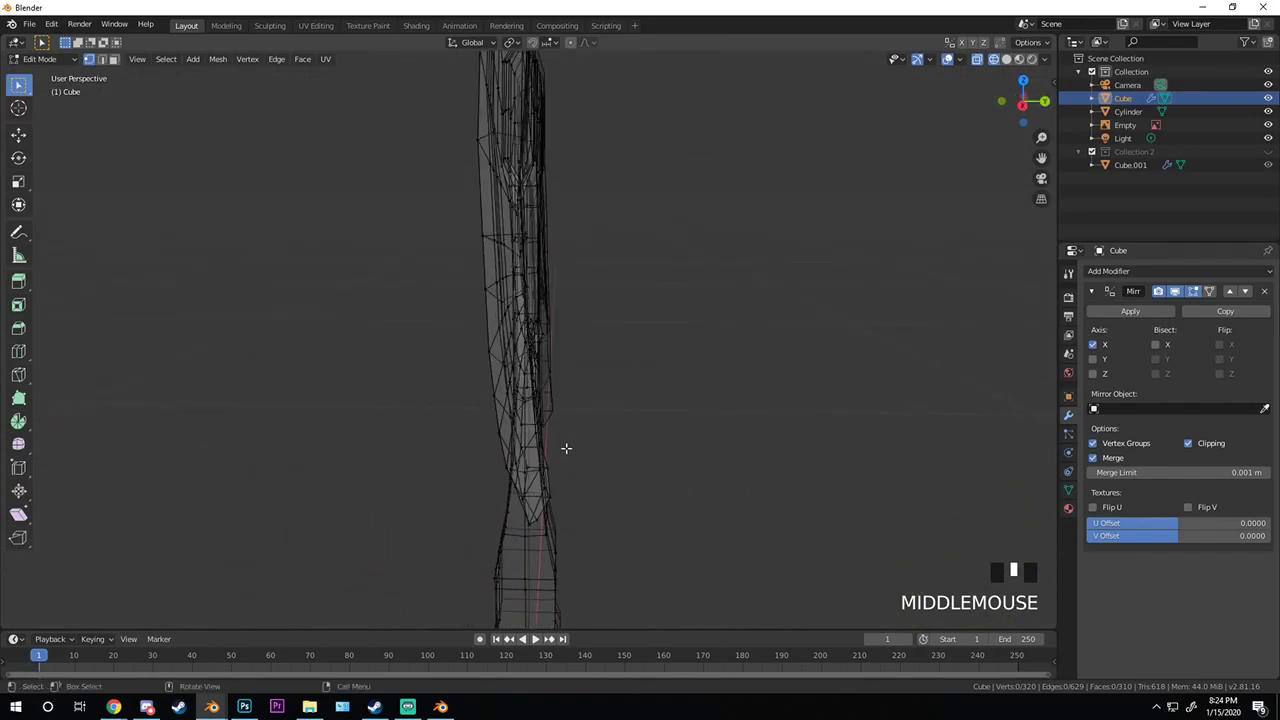
pyautogui.press('KP_3')
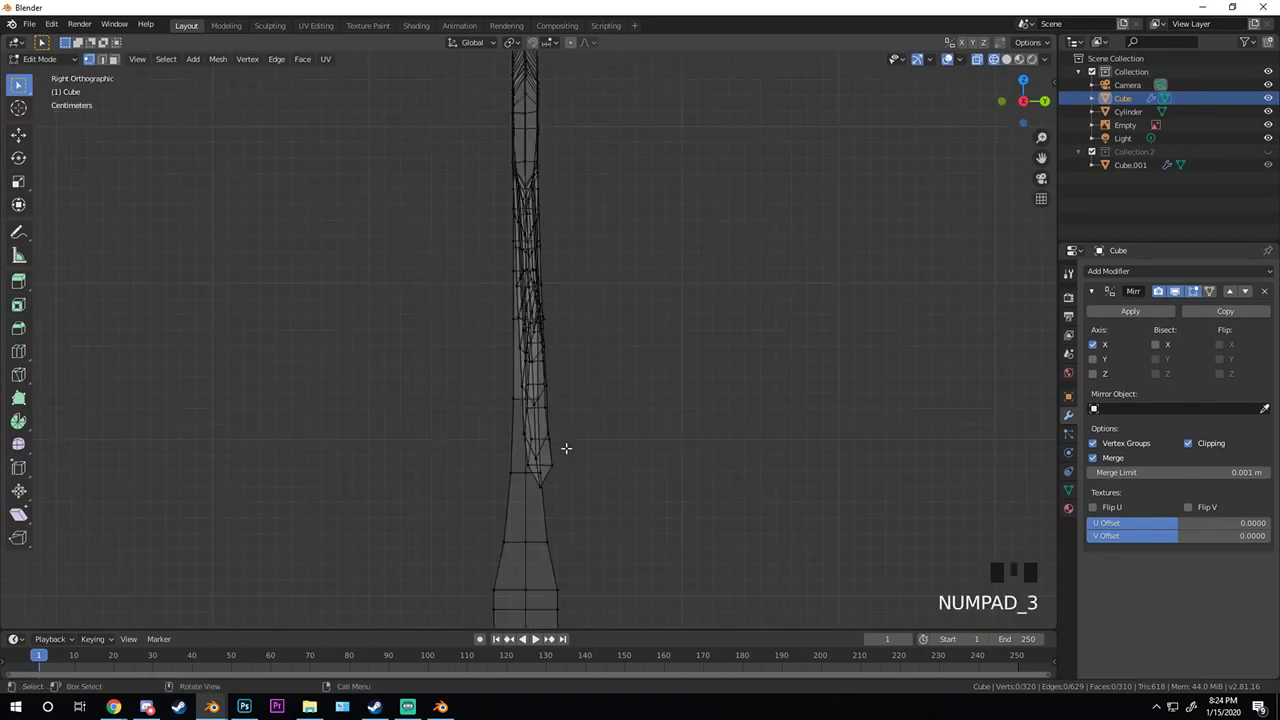
pyautogui.moveTo(563, 449); pyautogui.dragTo(835, 438, button='middle')
pyautogui.moveTo(622, 371); pyautogui.dragTo(386, 371, button='middle')
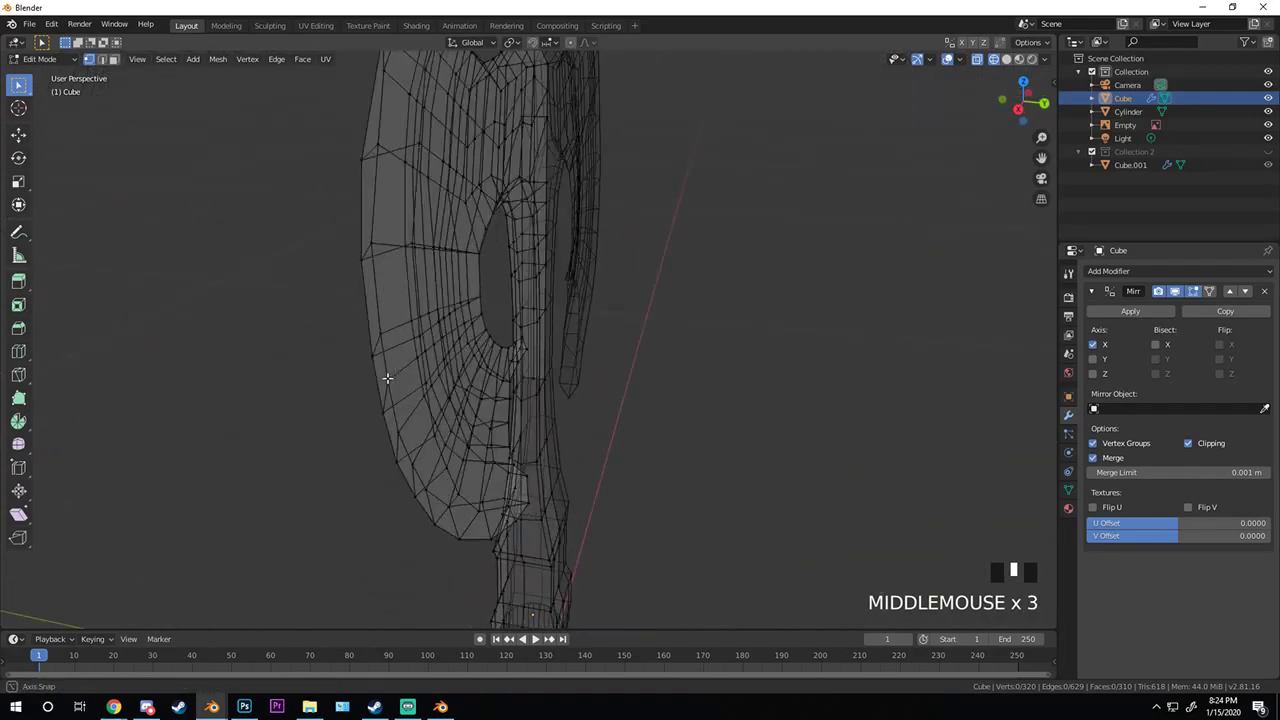
pyautogui.press('z')
pyautogui.click(506, 374)
pyautogui.moveTo(506, 374)
pyautogui.mouseDown(button='middle')
pyautogui.moveTo(564, 405)
pyautogui.moveTo(491, 397)
pyautogui.mouseUp(button='middle')
pyautogui.scroll(2, 473, 367)
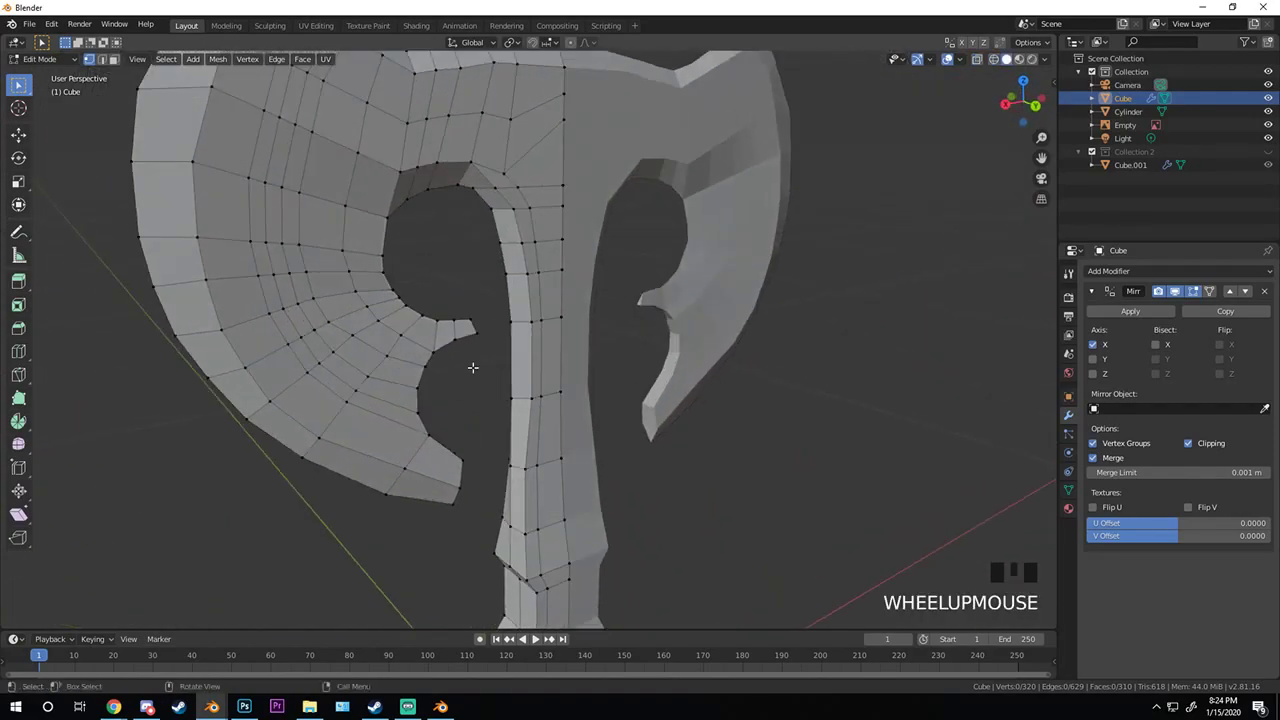
pyautogui.scroll(3, 475, 346)
pyautogui.moveTo(396, 375); pyautogui.dragTo(409, 326, button='middle')
# - Select the vertices at the inner barb's tip in wireframe and enable proportional editing
pyautogui.press('z')
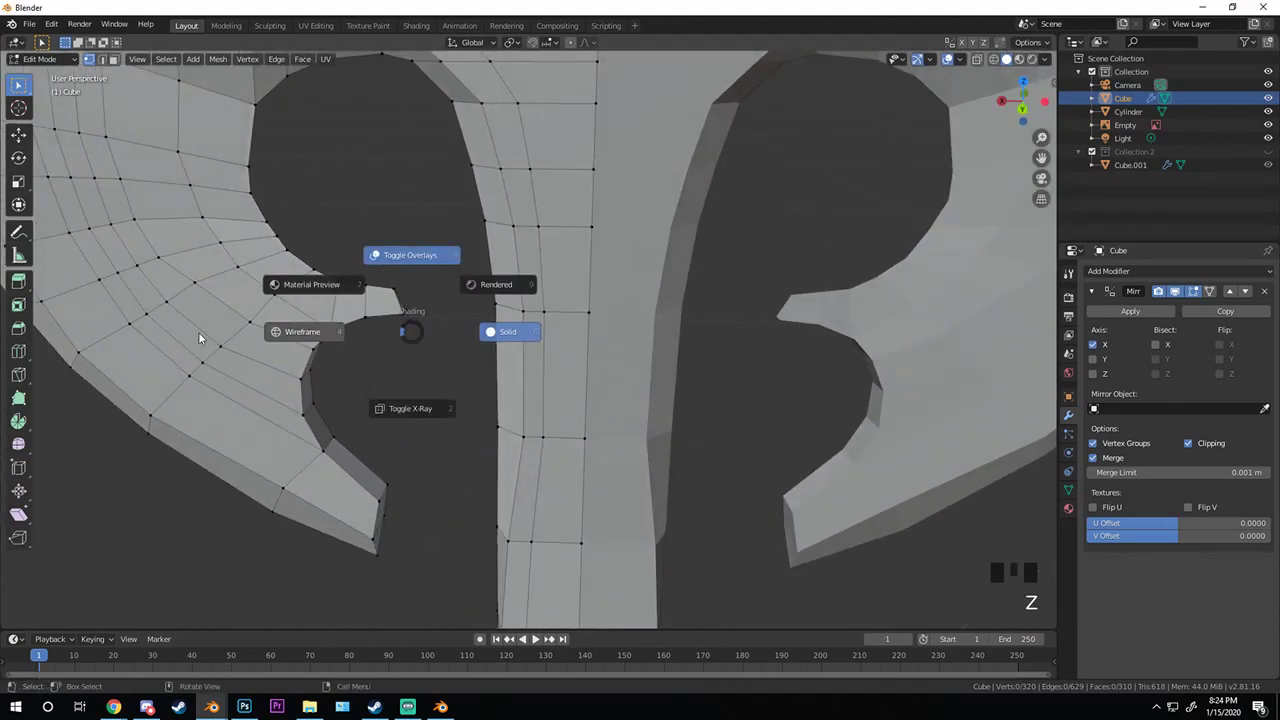
pyautogui.click(320, 331)
pyautogui.press('b')
pyautogui.moveTo(357, 255); pyautogui.dragTo(415, 316)
pyautogui.moveTo(380, 262); pyautogui.dragTo(429, 338)
pyautogui.press('KP_3')
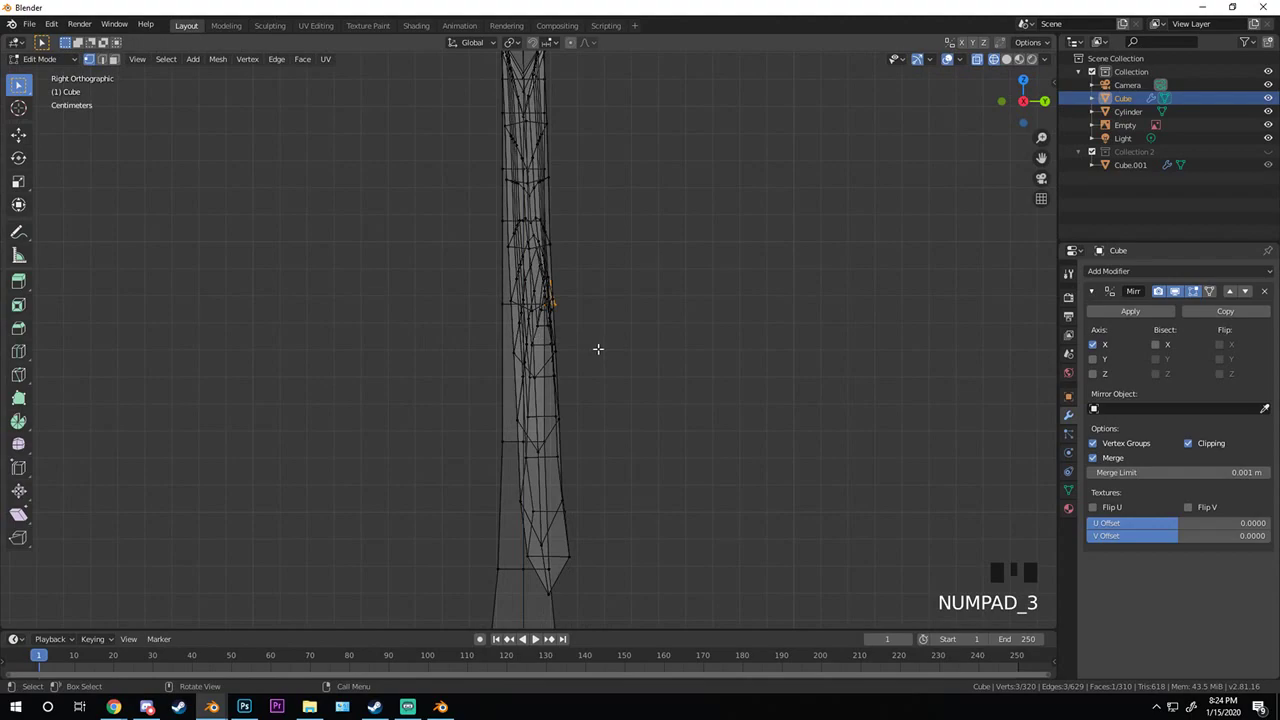
pyautogui.moveTo(520, 343); pyautogui.dragTo(531, 120, button='middle')
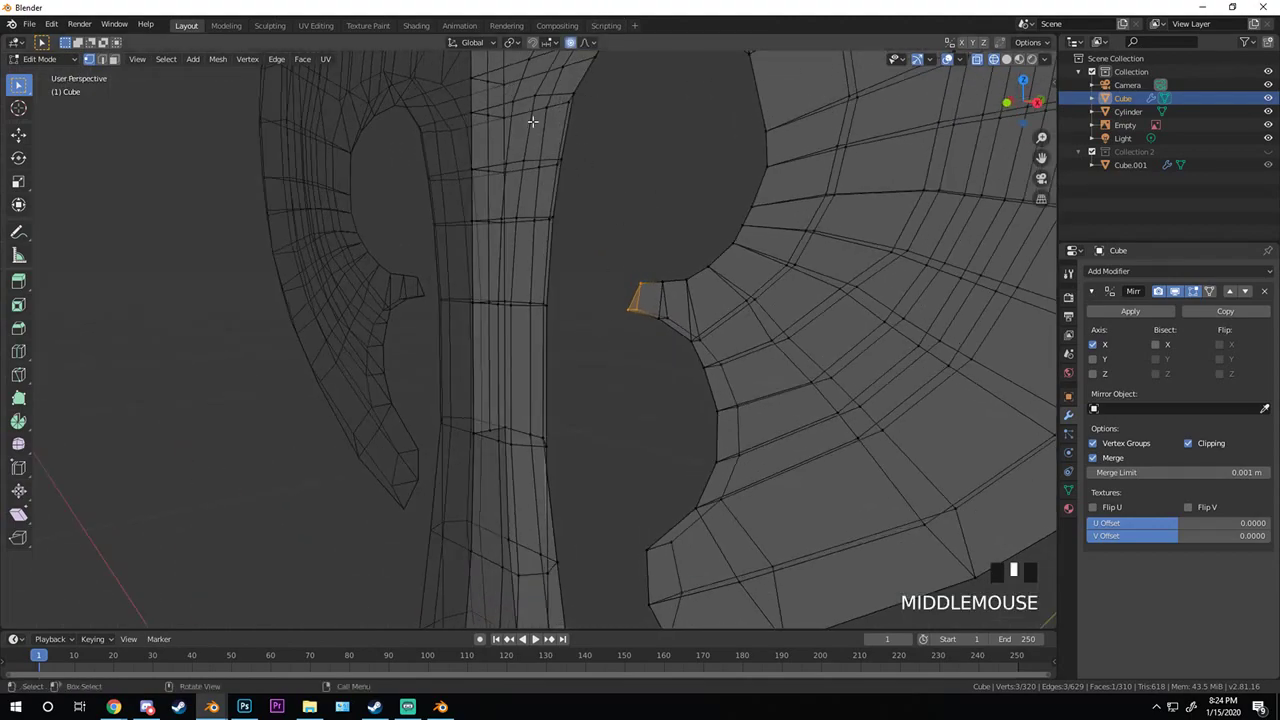
pyautogui.press('g')
pyautogui.rightClick(580, 120)
pyautogui.click(589, 43)
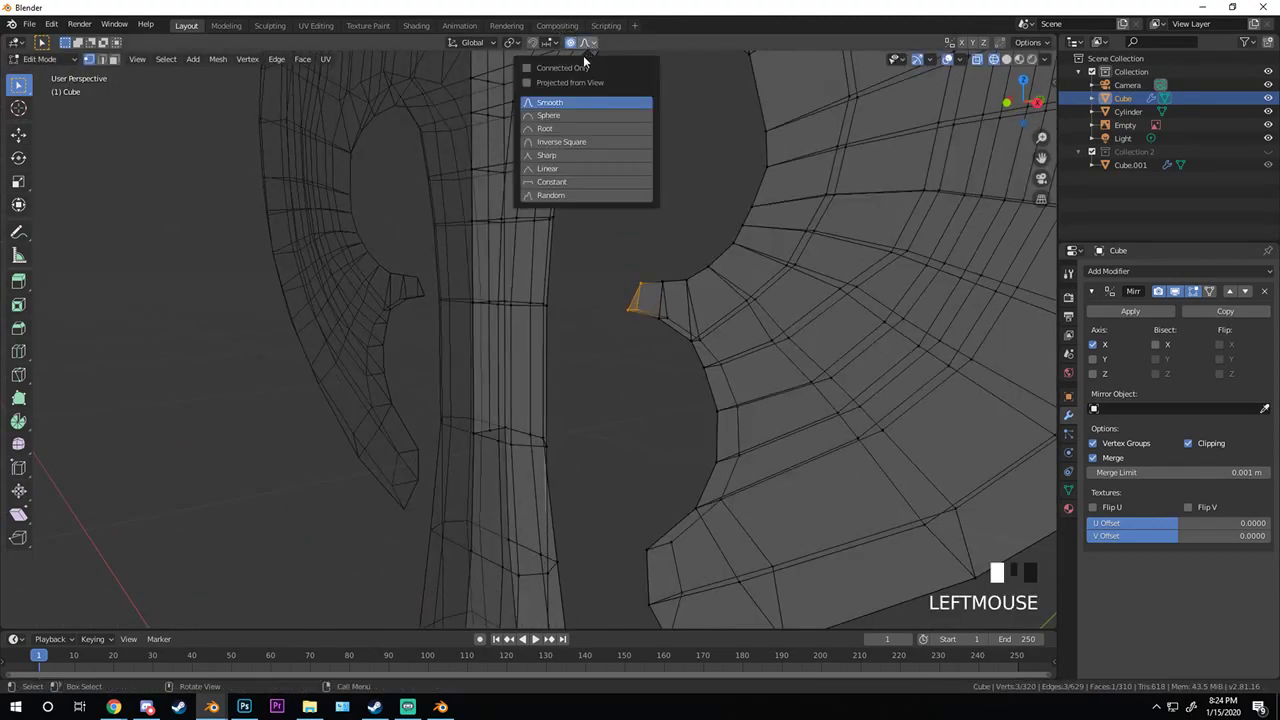
pyautogui.scroll(-2, 657, 316)
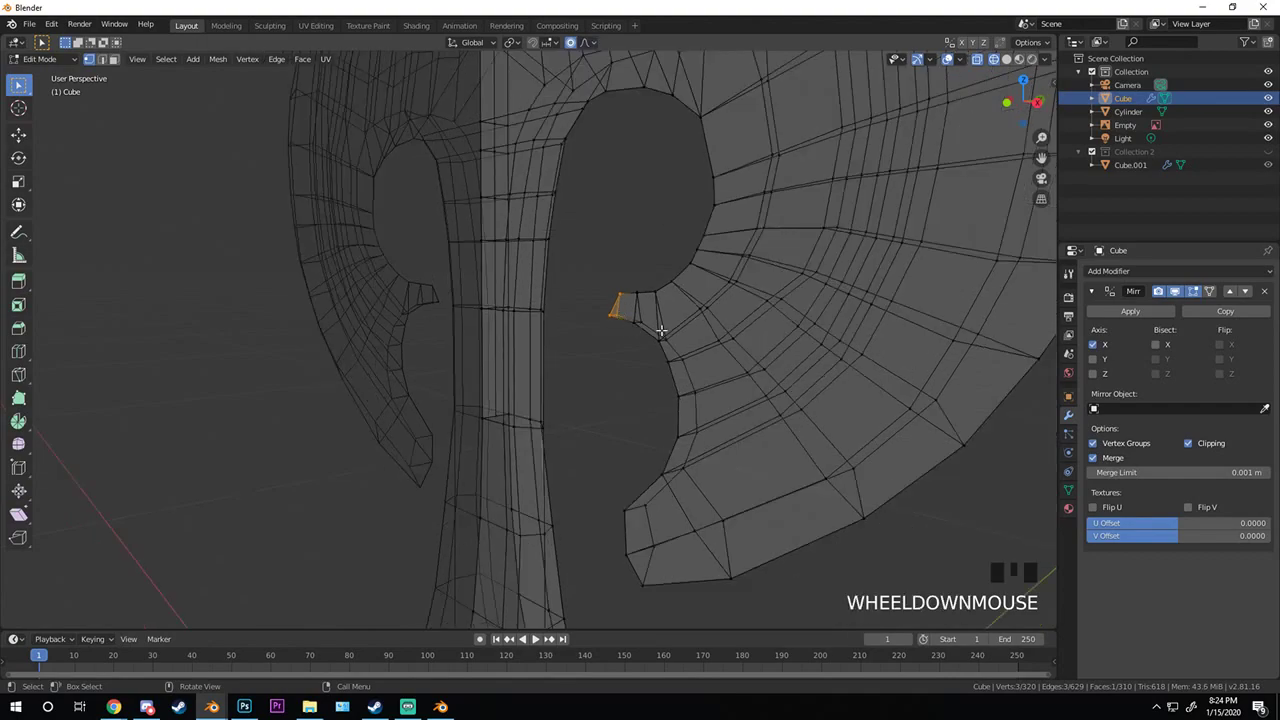
pyautogui.scroll(-5, 850, 128)
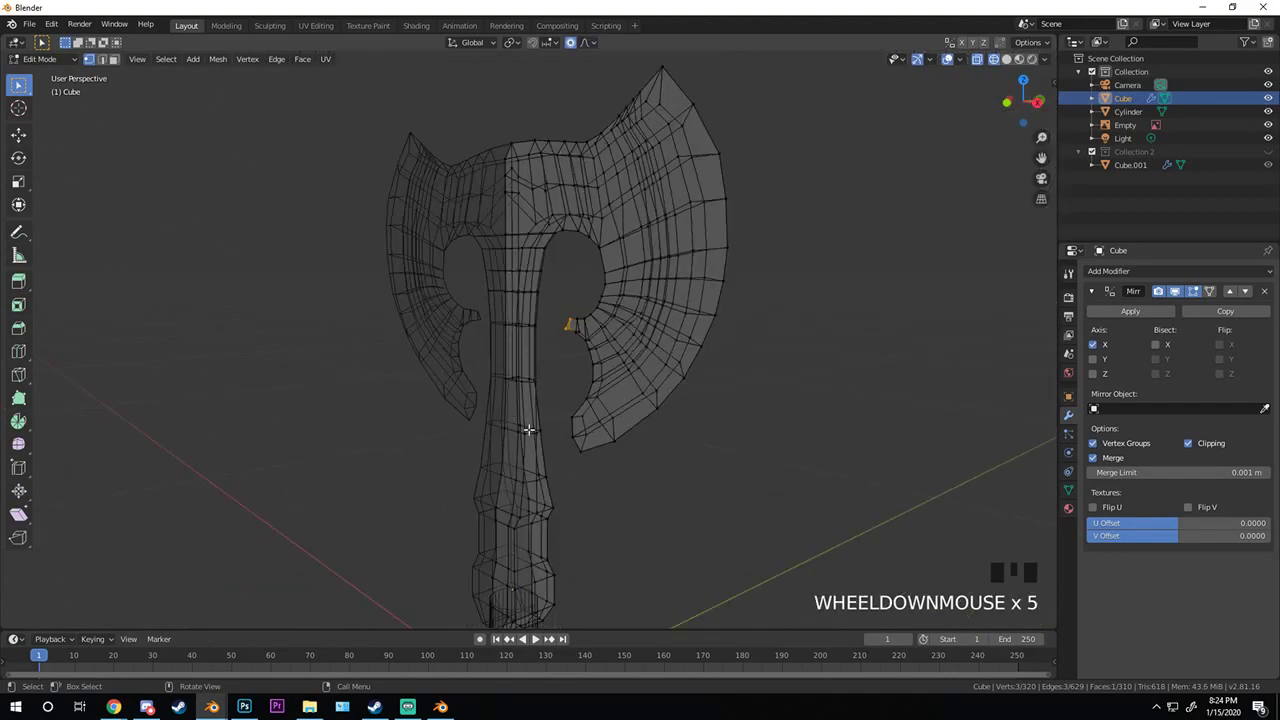
pyautogui.scroll(3, 572, 314)
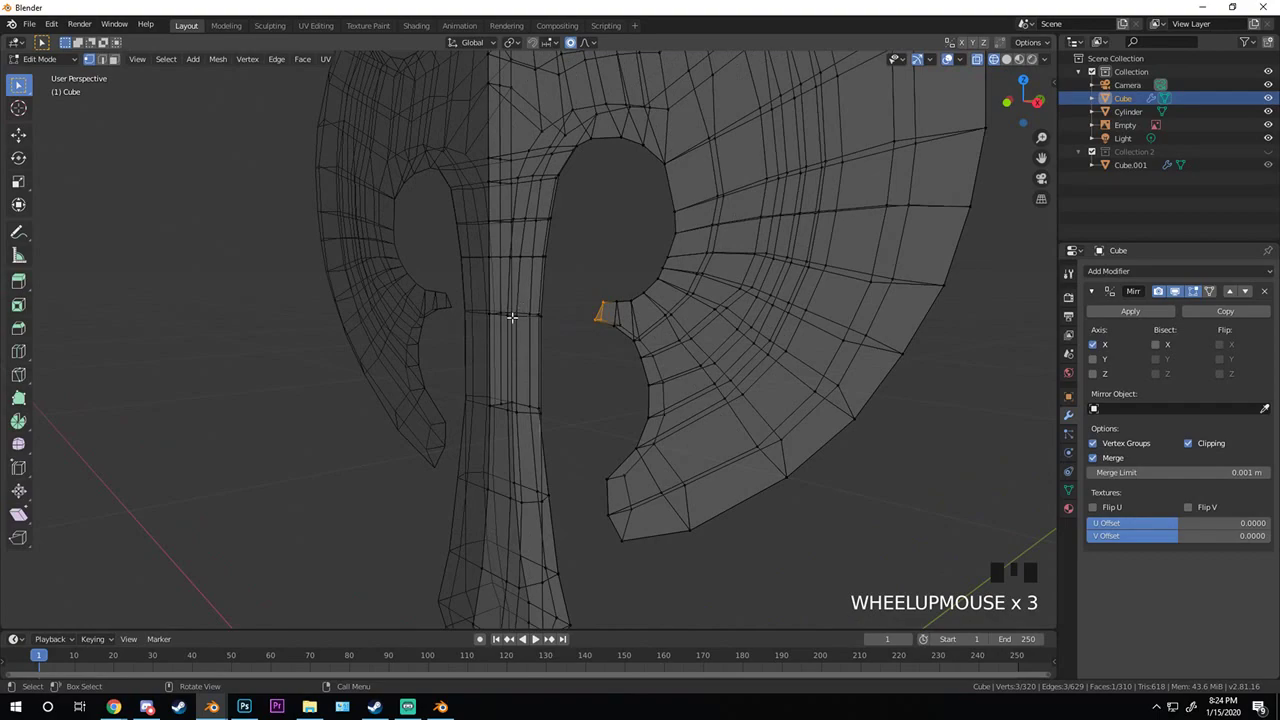
pyautogui.moveTo(595, 349); pyautogui.dragTo(560, 345, button='middle')
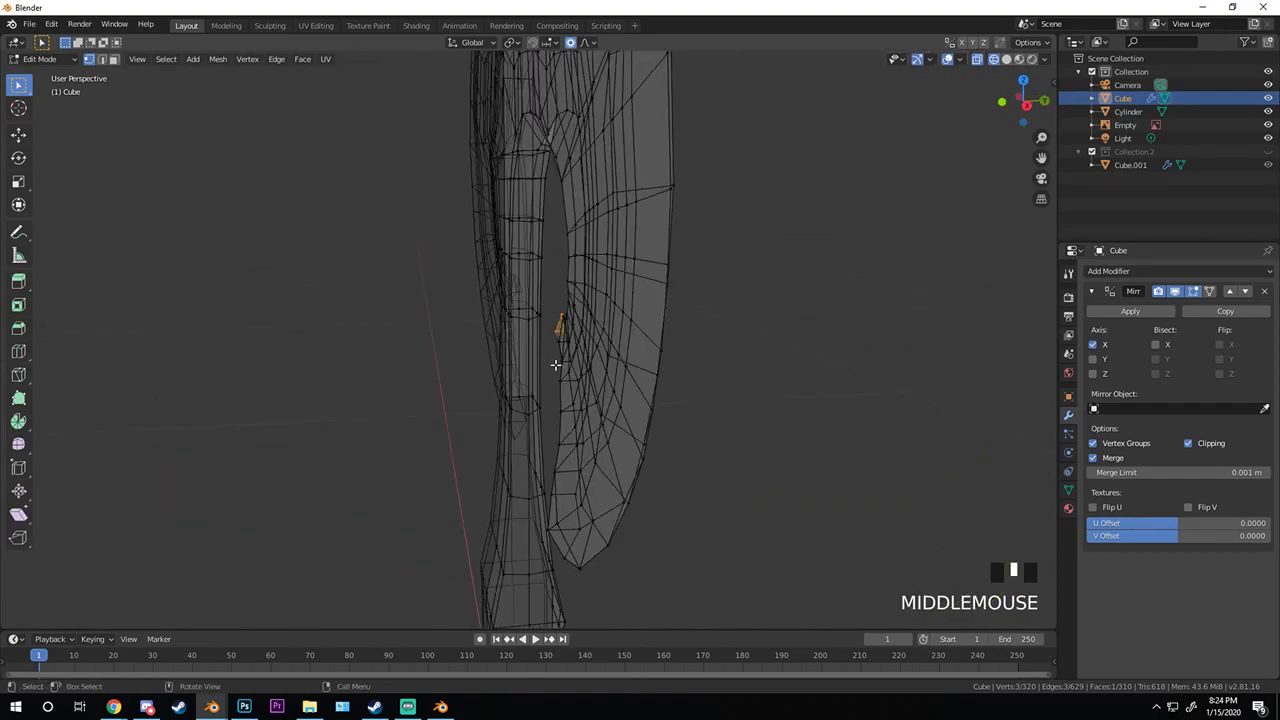
# - Try to shift the barb tip along the Y axis and rotate it with proportional editing in the side view
pyautogui.press('KP_3')
pyautogui.press('g')
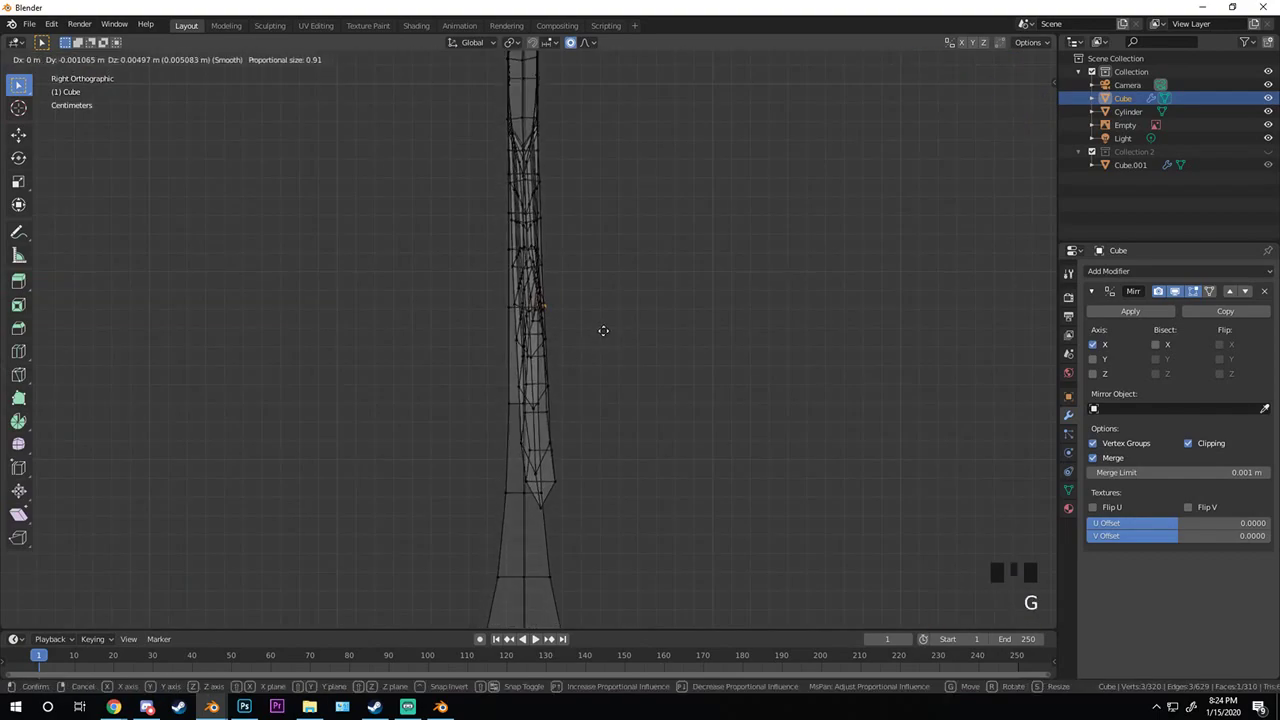
pyautogui.click(624, 323)
pyautogui.press('g')
pyautogui.press('y')
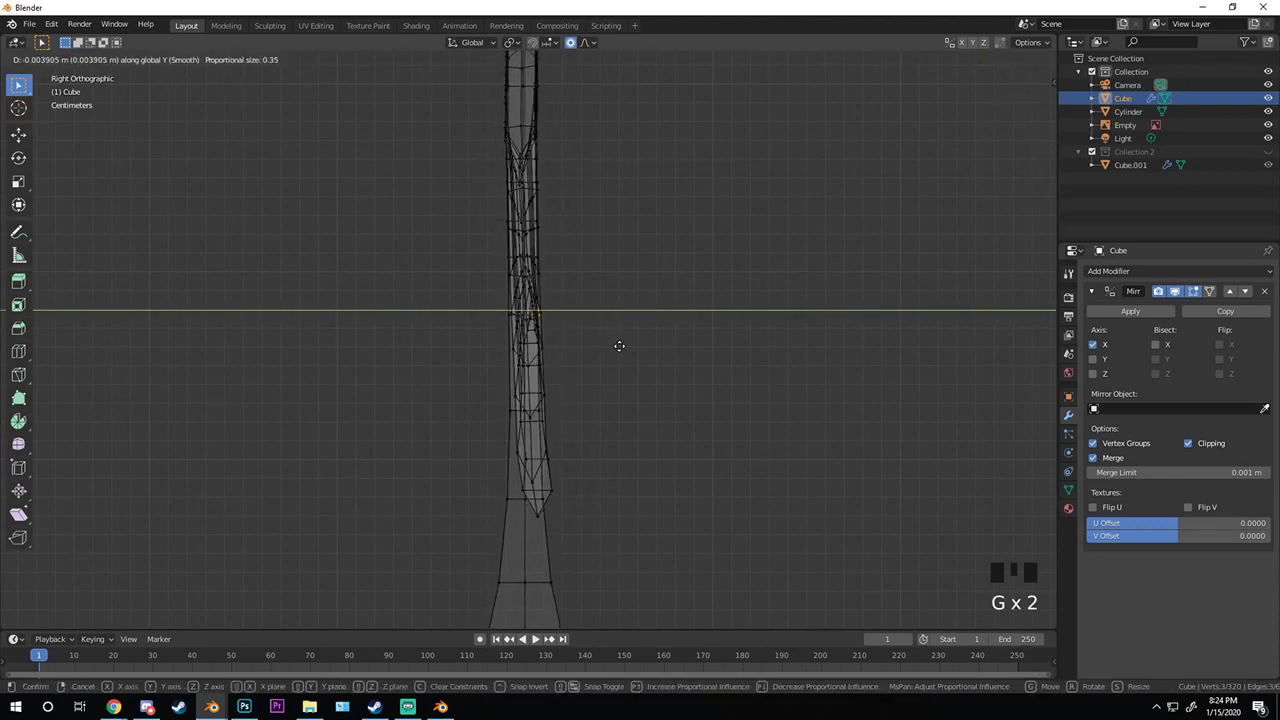
pyautogui.click(680, 296)
pyautogui.press('r')
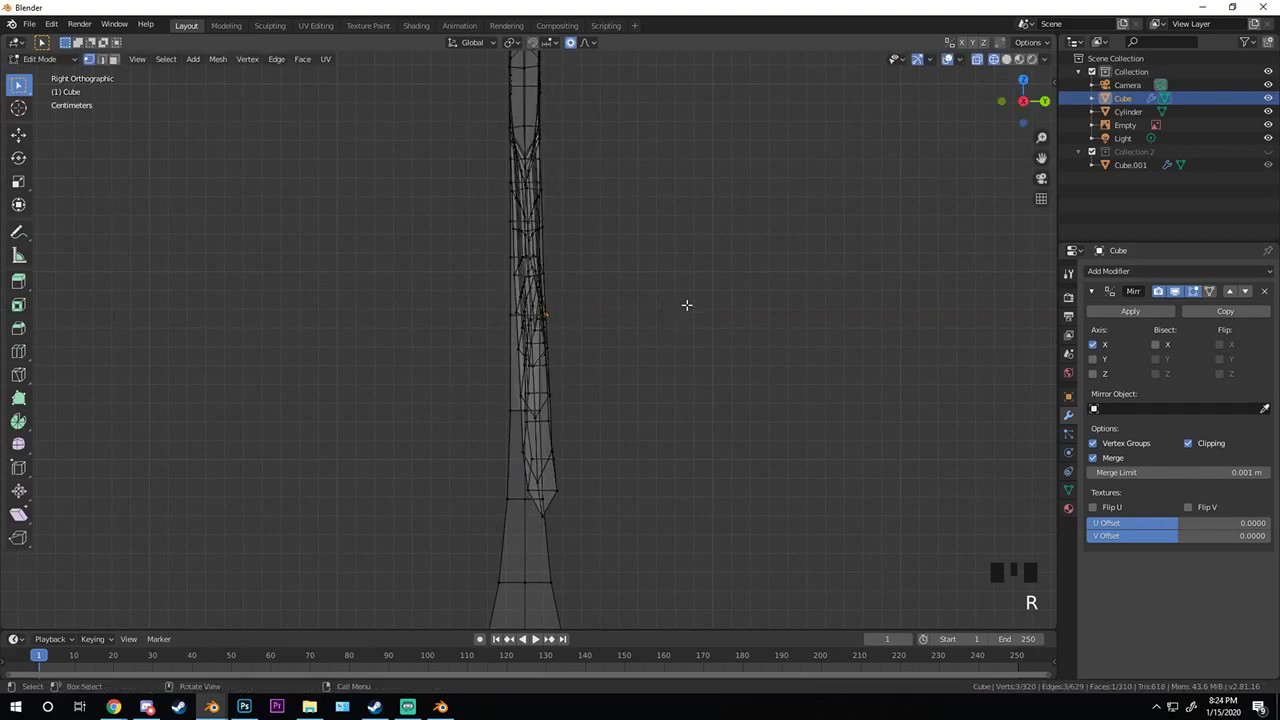
# - Examine the barb and lower blade in solid shading, both in Object Mode and in Edit Mode
pyautogui.moveTo(686, 303)
pyautogui.mouseDown(button='middle')
pyautogui.moveTo(686, 363)
pyautogui.moveTo(766, 351)
pyautogui.mouseUp(button='middle')
pyautogui.press('Tab')
pyautogui.scroll(-2, 677, 364)
pyautogui.scroll(-1, 677, 364)
pyautogui.press('z')
pyautogui.click(634, 354)
pyautogui.moveTo(634, 354)
pyautogui.mouseDown(button='middle')
pyautogui.moveTo(606, 363)
pyautogui.moveTo(530, 331)
pyautogui.moveTo(686, 349)
pyautogui.moveTo(609, 374)
pyautogui.moveTo(737, 361)
pyautogui.mouseUp(button='middle')
pyautogui.press('z')
pyautogui.click(680, 363)
pyautogui.scroll(3, 637, 363)
pyautogui.press('Tab')
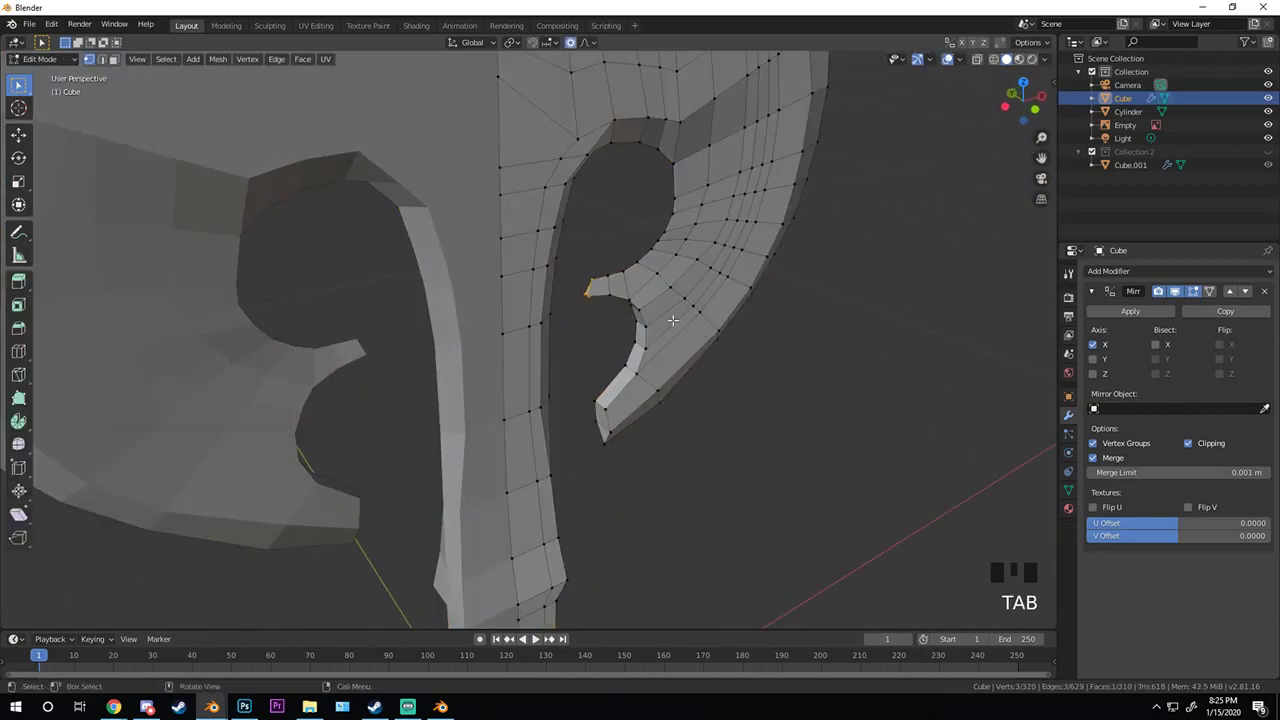
pyautogui.scroll(5, 680, 320)
pyautogui.moveTo(686, 320); pyautogui.dragTo(629, 328, button='middle')
pyautogui.scroll(-4, 640, 302)
pyautogui.press('c')
# - Duplicate the axe head in place and move the copy to Collection 2
pyautogui.press('KP_1')
pyautogui.press('Tab')
pyautogui.hotkey('shift', 'd')
pyautogui.rightClick(748, 192)
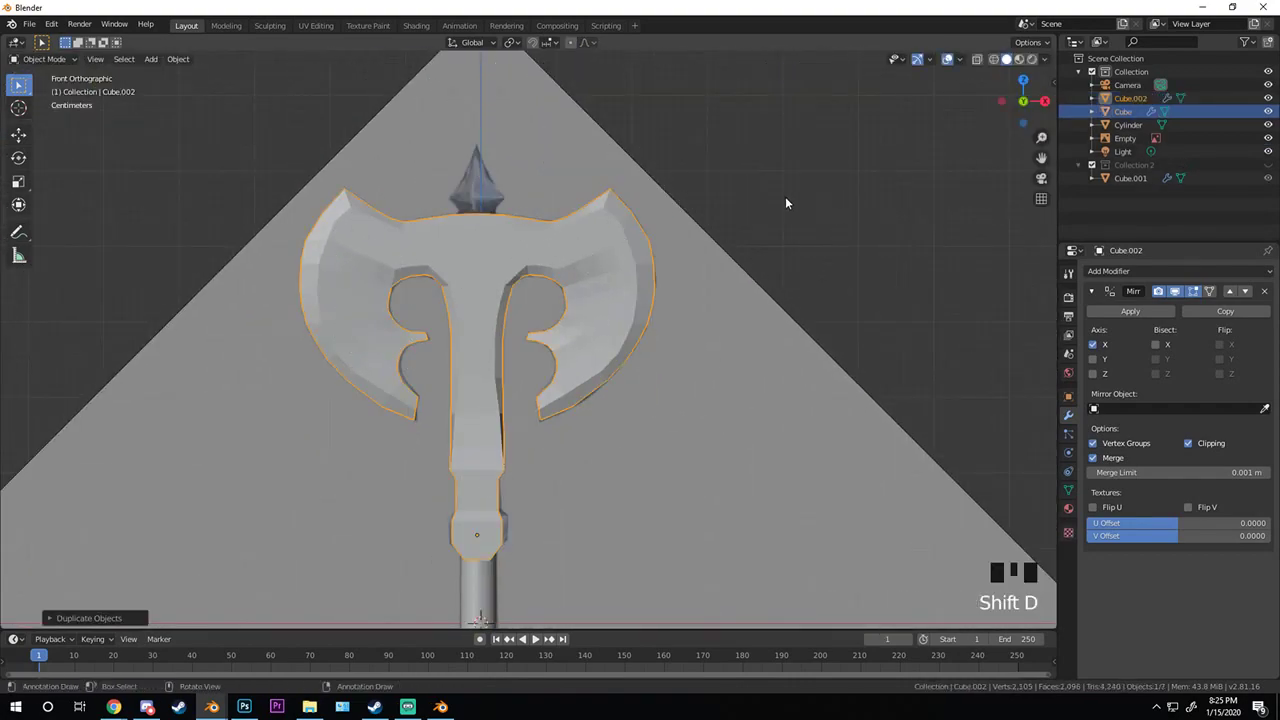
pyautogui.press('m')
pyautogui.click(785, 189)
# - Enter Edit Mode on the original axe head and circle-select the front faces of the lower blade
pyautogui.scroll(4, 557, 313)
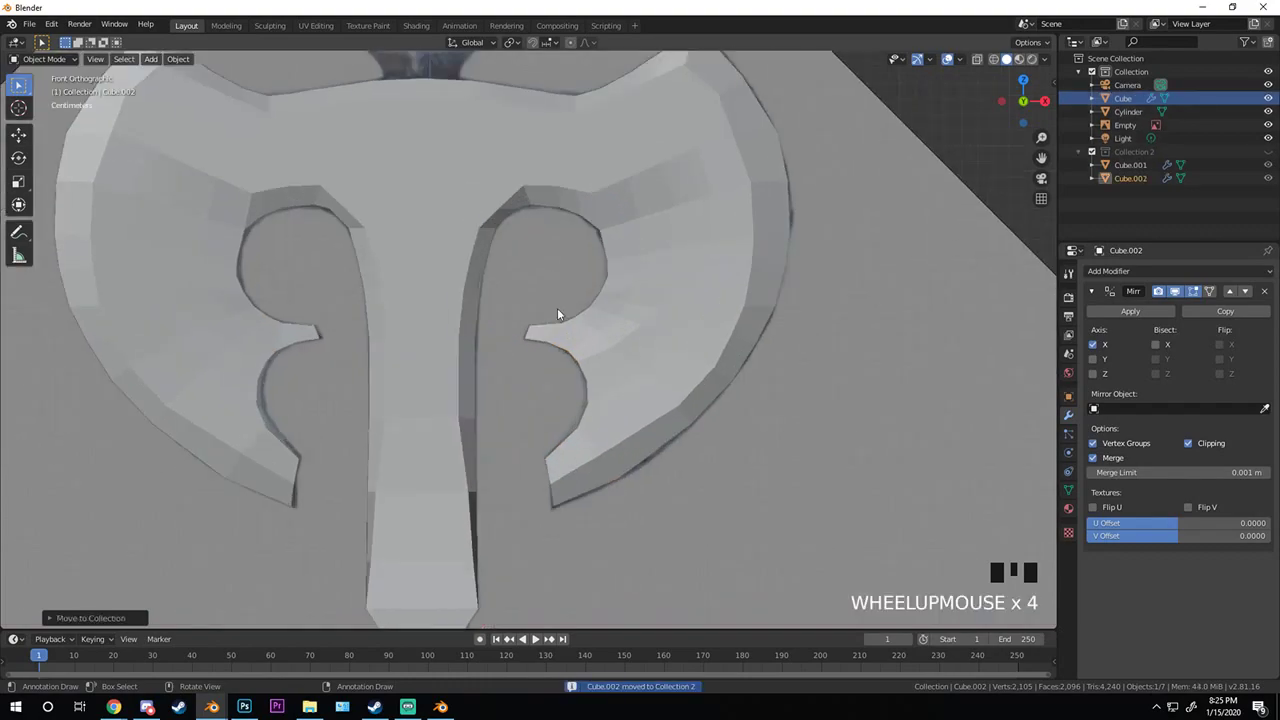
pyautogui.click(681, 343)
pyautogui.press('Tab')
pyautogui.scroll(2, 606, 355)
pyautogui.press('a')
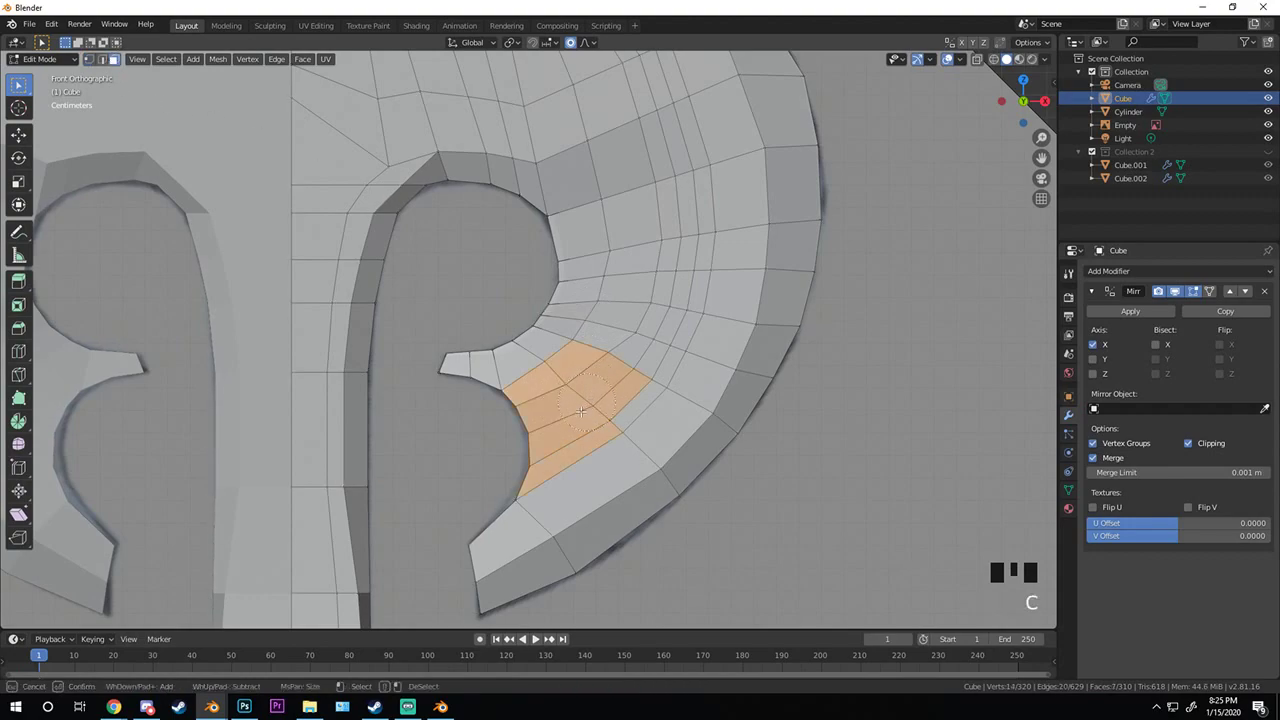
pyautogui.rightClick(783, 443)
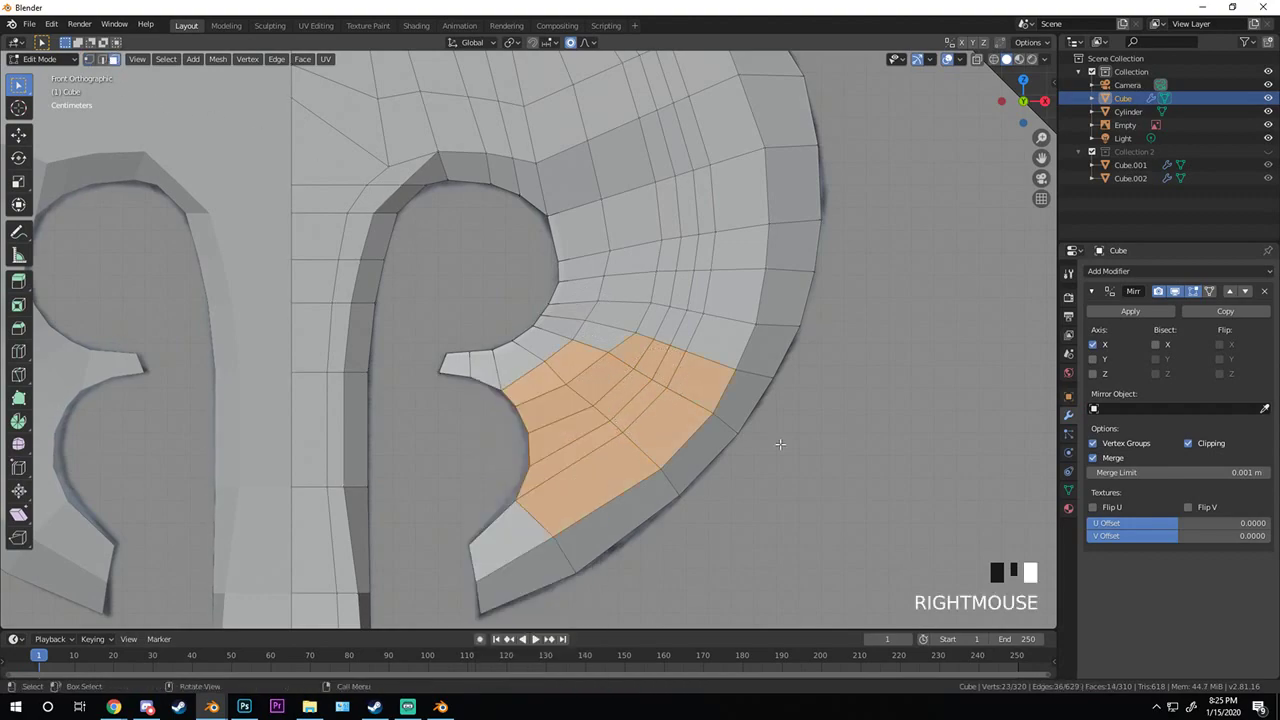
pyautogui.press('c')
pyautogui.rightClick(532, 527)
pyautogui.scroll(-6, 532, 527)
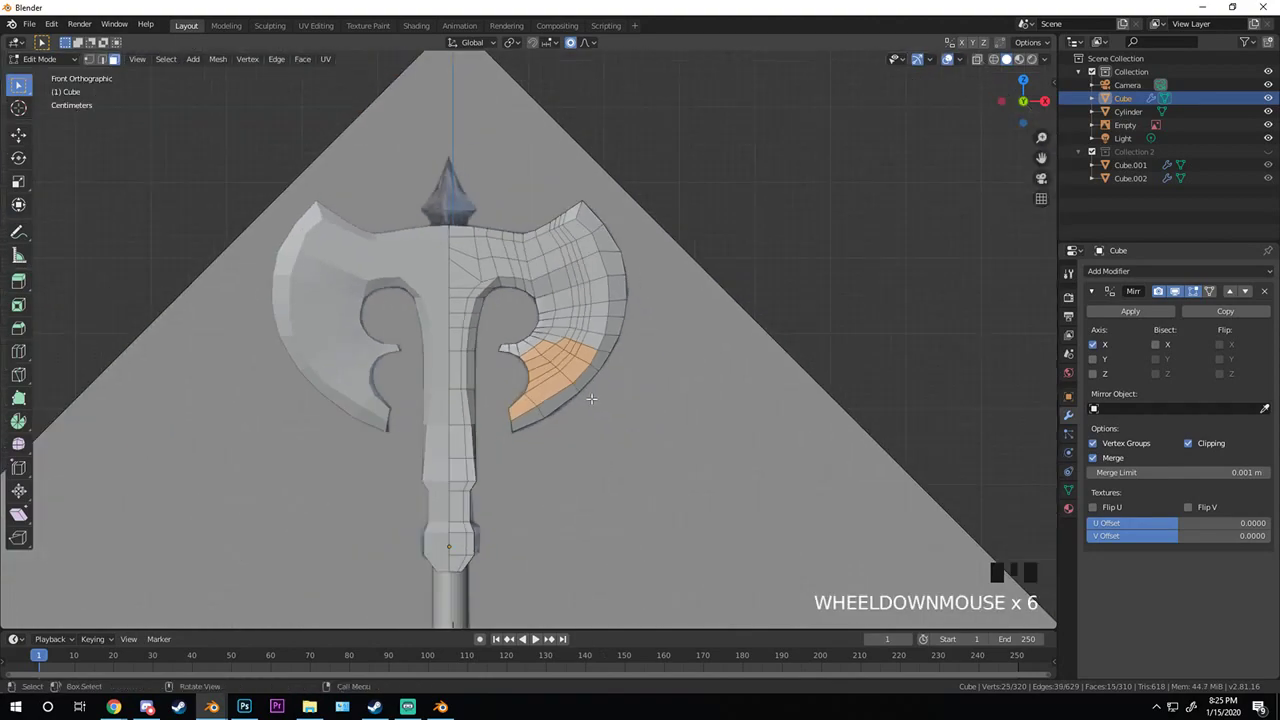
# - Examine the depth of the blade and lower horn from the side, and view the axe head from above
pyautogui.moveTo(532, 527); pyautogui.dragTo(443, 413, button='middle')
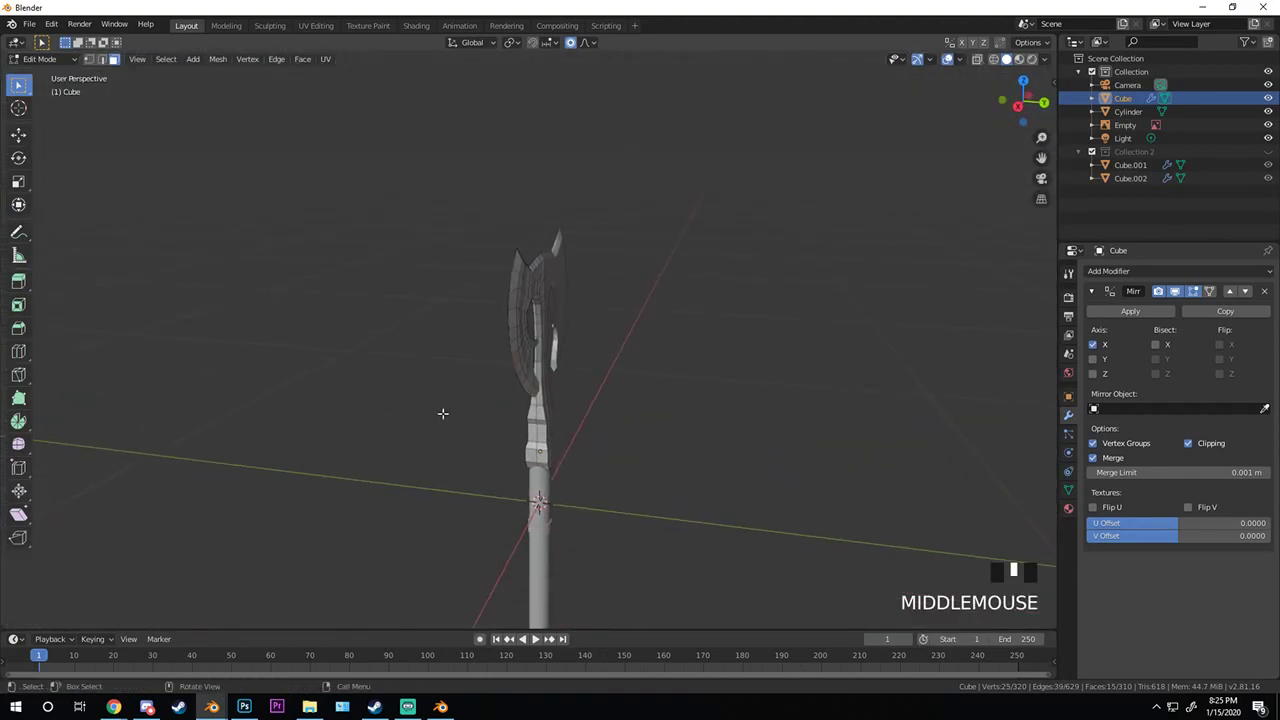
pyautogui.scroll(3, 596, 382)
pyautogui.moveTo(594, 380); pyautogui.dragTo(537, 350, button='middle')
pyautogui.moveTo(532, 277); pyautogui.dragTo(585, 286, button='middle')
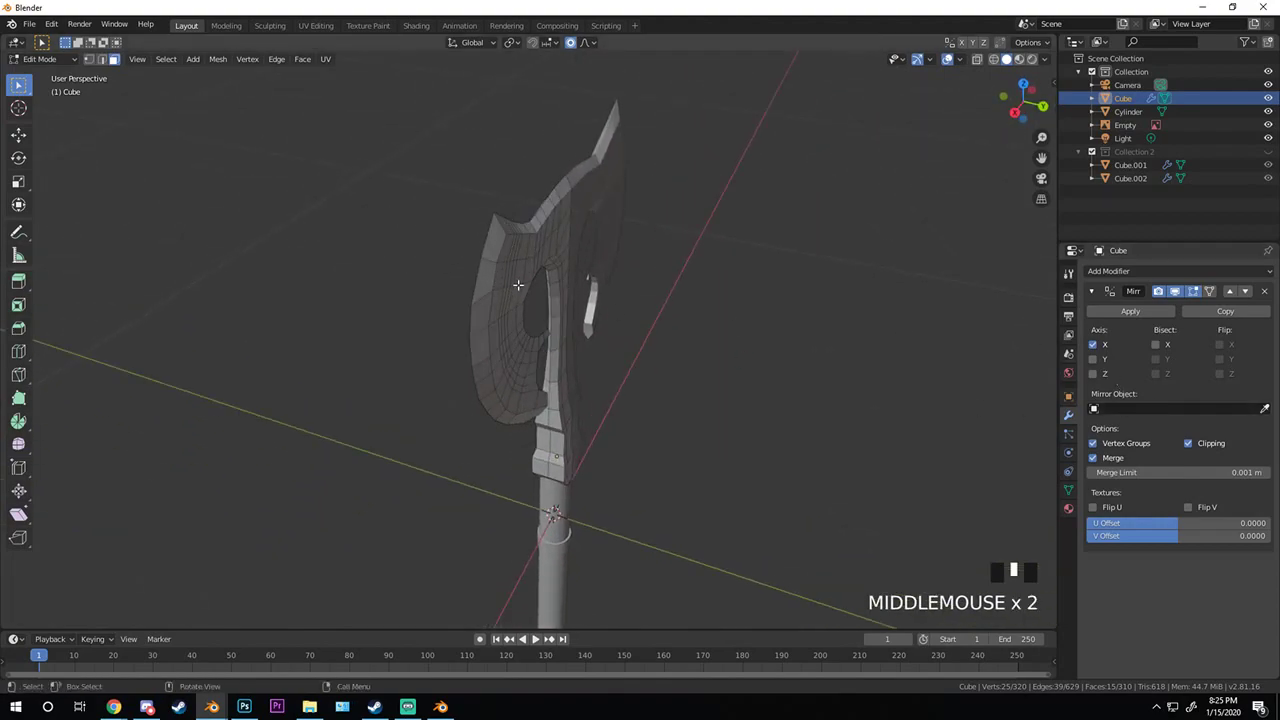
pyautogui.moveTo(518, 374); pyautogui.dragTo(566, 371, button='middle')
pyautogui.press('KP_7')
pyautogui.scroll(4, 677, 326)
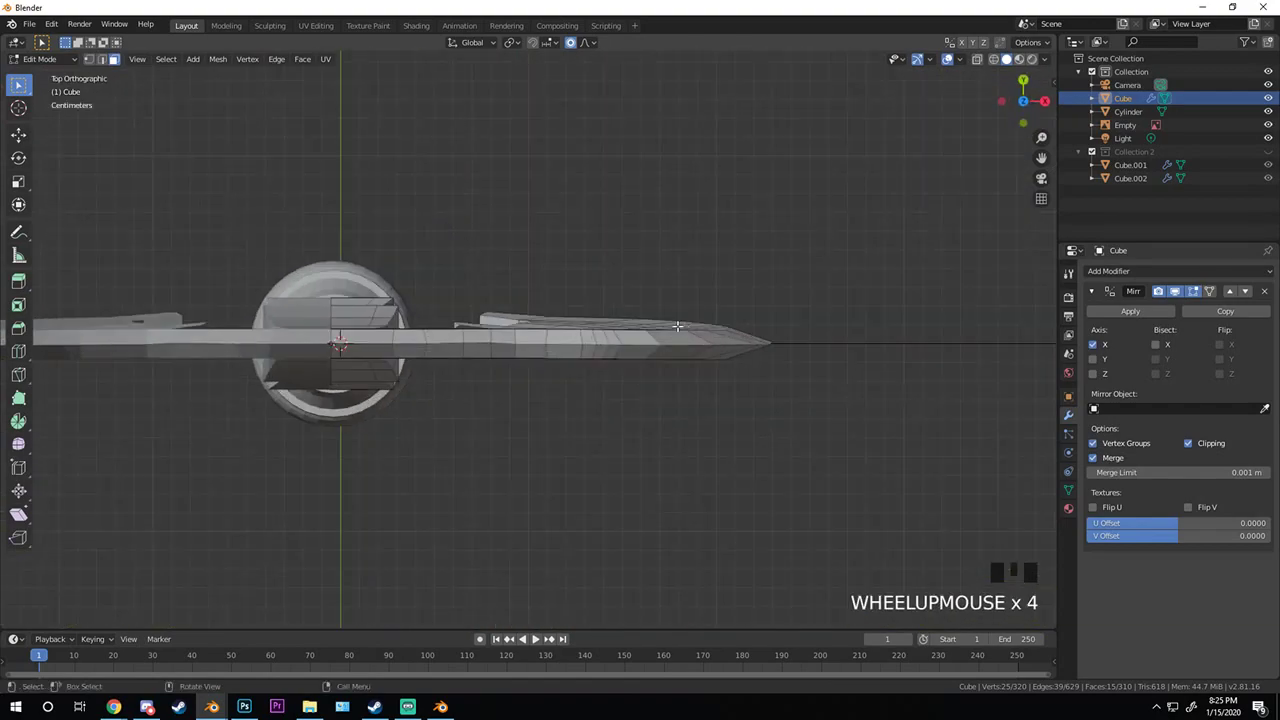
# - Clear the selection and box-select the rear-side faces of the axe head in the wireframe top view
pyautogui.scroll(3, 677, 326)
pyautogui.hotkey('shift', 'z')
pyautogui.press('a')
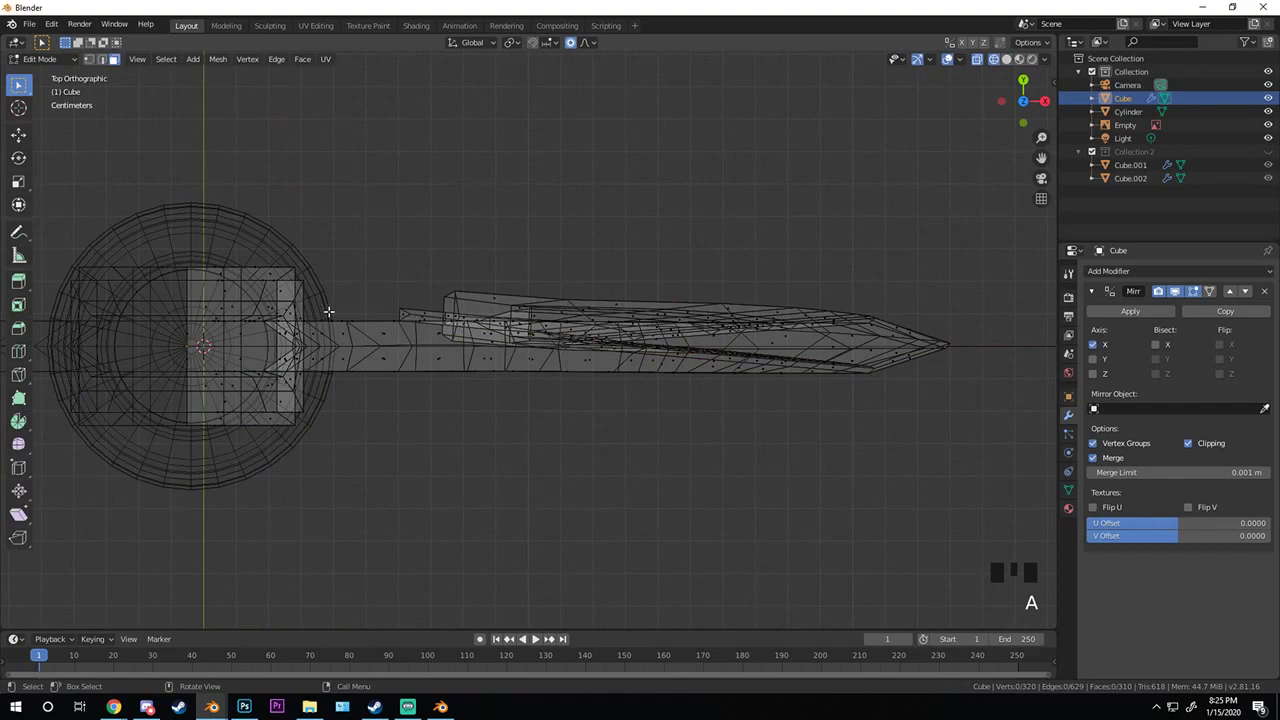
pyautogui.rightClick(217, 283)
pyautogui.press('b')
pyautogui.moveTo(102, 204)
pyautogui.mouseDown()
pyautogui.moveTo(1005, 340)
pyautogui.moveTo(966, 338)
pyautogui.mouseUp()
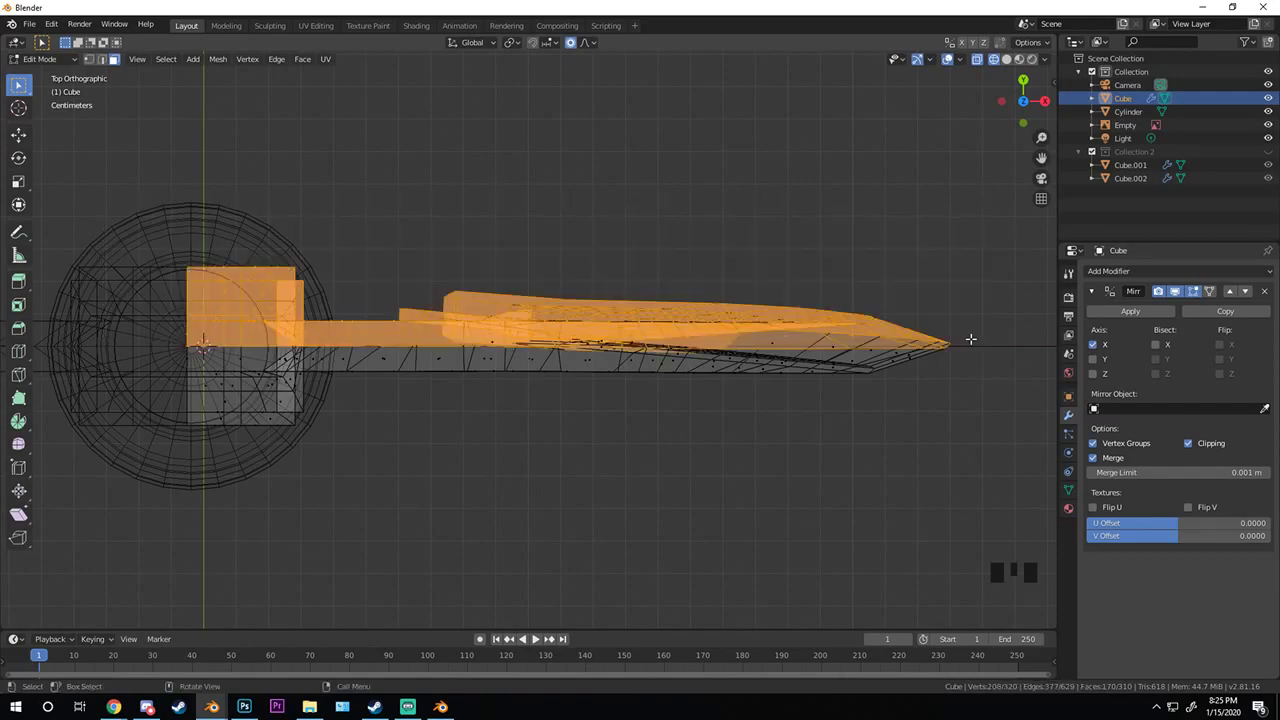
# - Return to solid shading and circle-deselect the front bevel faces along the lower blade
pyautogui.scroll(-2, 766, 400)
pyautogui.moveTo(766, 400)
pyautogui.mouseDown(button='middle')
pyautogui.moveTo(571, 318)
pyautogui.moveTo(576, 328)
pyautogui.mouseUp(button='middle')
pyautogui.press('z')
pyautogui.click(640, 316)
pyautogui.scroll(-2, 571, 318)
pyautogui.press('c')
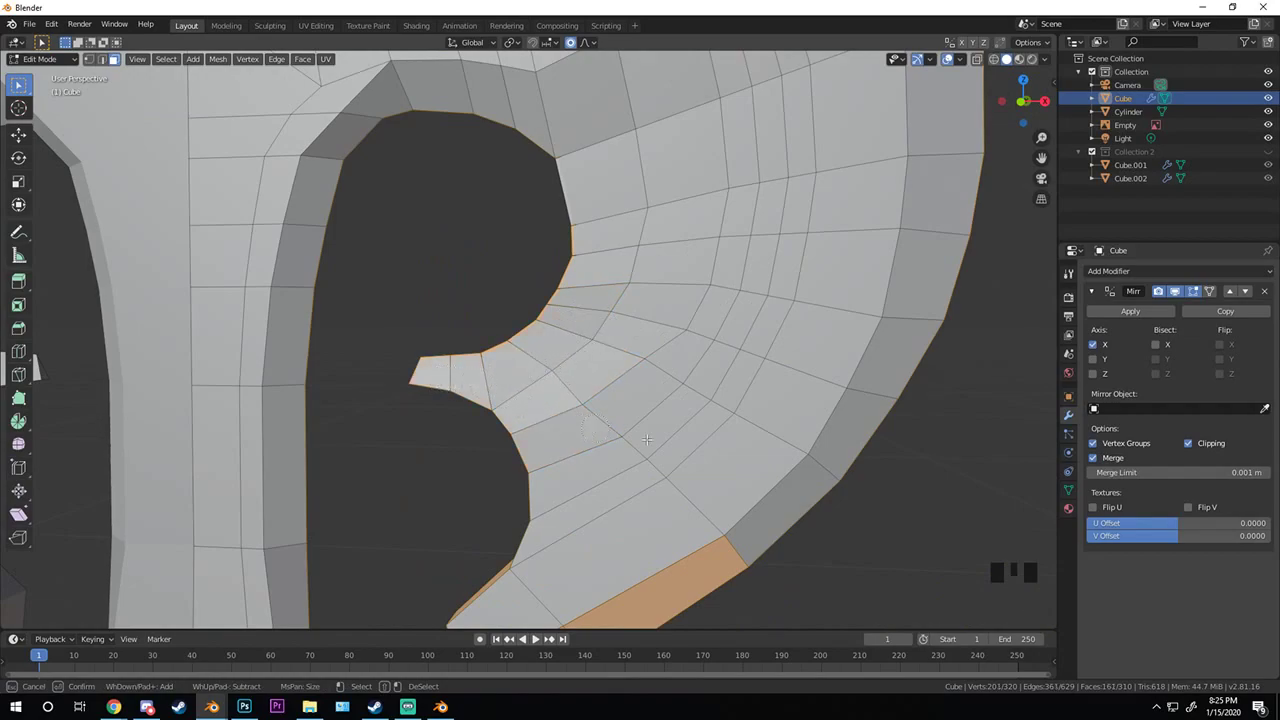
pyautogui.scroll(-2, 647, 440)
pyautogui.keyDown('shift'); pyautogui.rightClick(629, 500); pyautogui.keyUp('shift')
pyautogui.keyDown('shift'); pyautogui.click(605, 523); pyautogui.keyUp('shift')
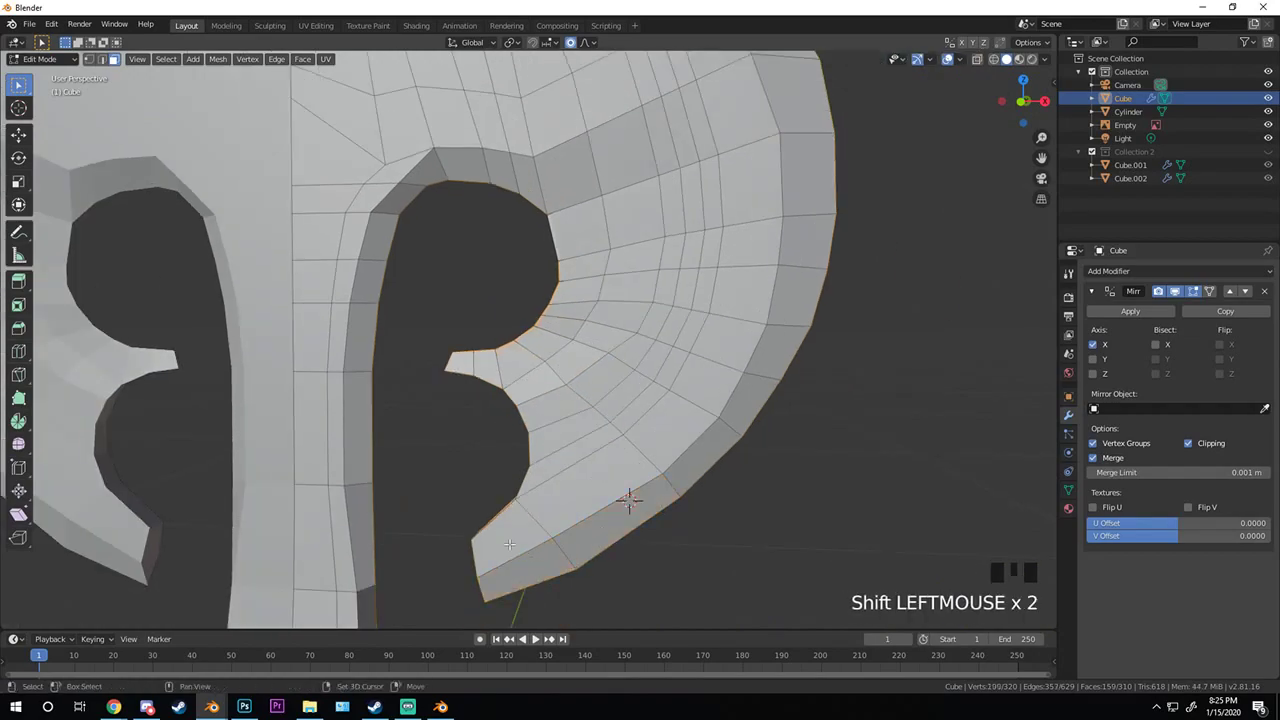
# - Examine the selected rear faces around the barb, and check the axe head from the side in Object Mode
pyautogui.scroll(3, 560, 480)
pyautogui.moveTo(605, 523); pyautogui.dragTo(530, 343, button='middle')
pyautogui.scroll(-1, 812, 503)
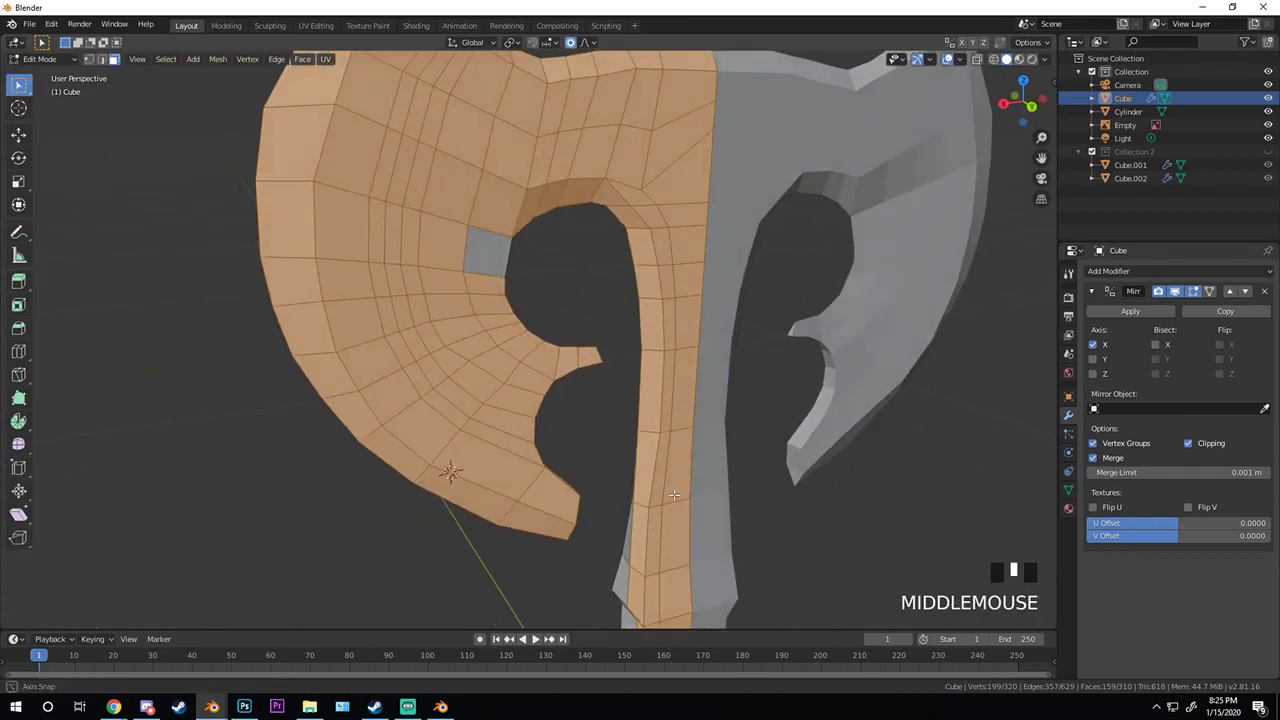
pyautogui.scroll(2, 530, 343)
pyautogui.scroll(-2, 659, 368)
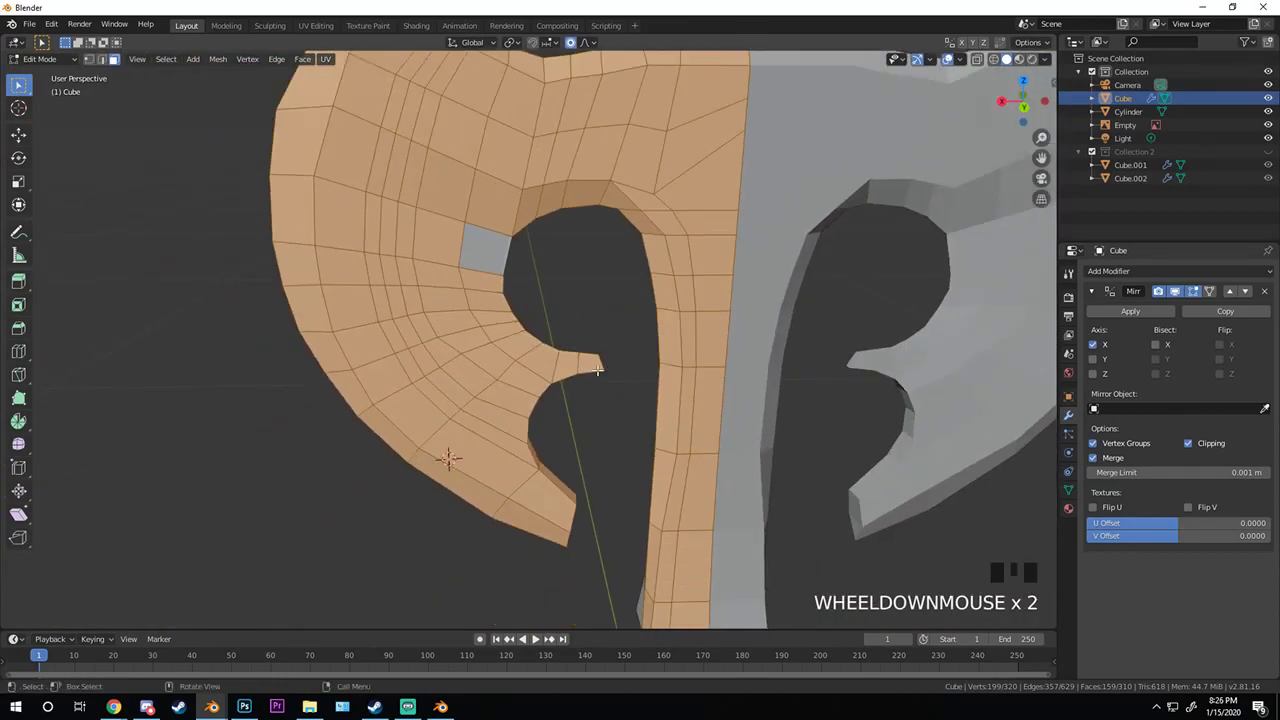
pyautogui.moveTo(659, 368); pyautogui.dragTo(506, 346, button='middle')
pyautogui.scroll(3, 582, 348)
pyautogui.scroll(-2, 694, 334)
pyautogui.press('Tab')
pyautogui.scroll(2, 672, 358)
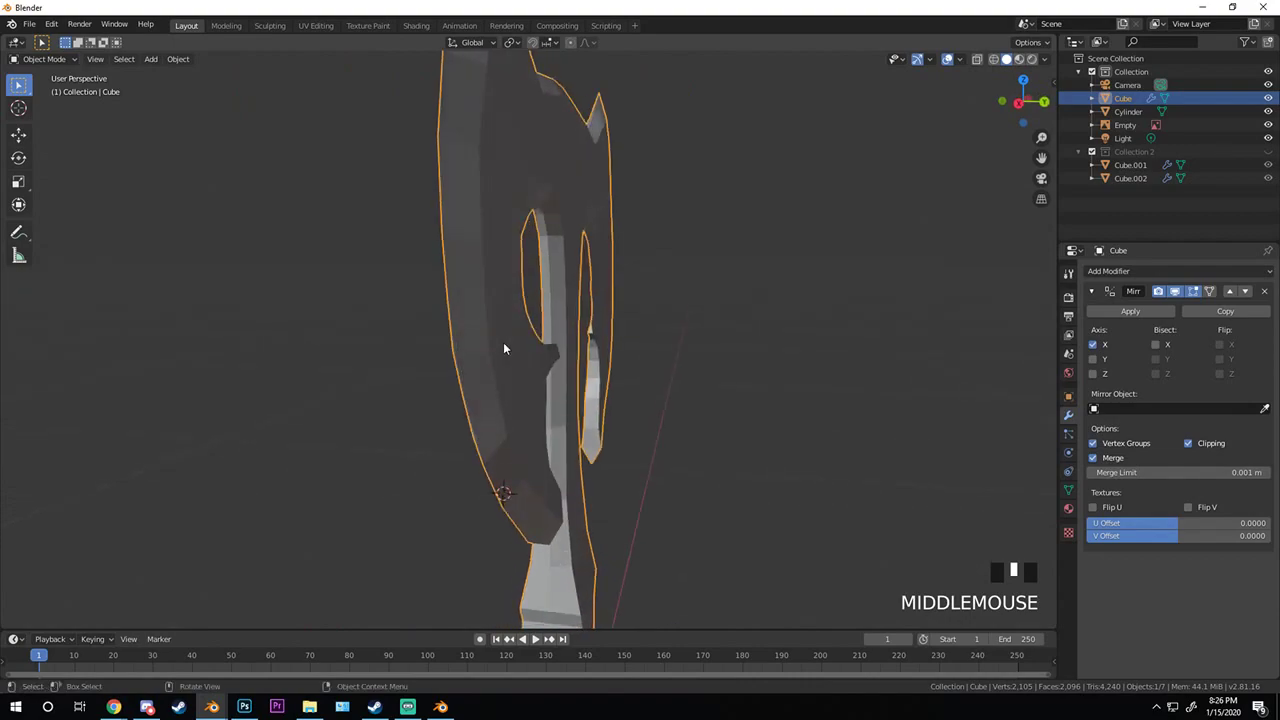
# - Go back into Edit Mode in the front view and clear the face selection, checking the mesh in wireframe
pyautogui.press('KP_1')
pyautogui.press('Tab')
pyautogui.press('z')
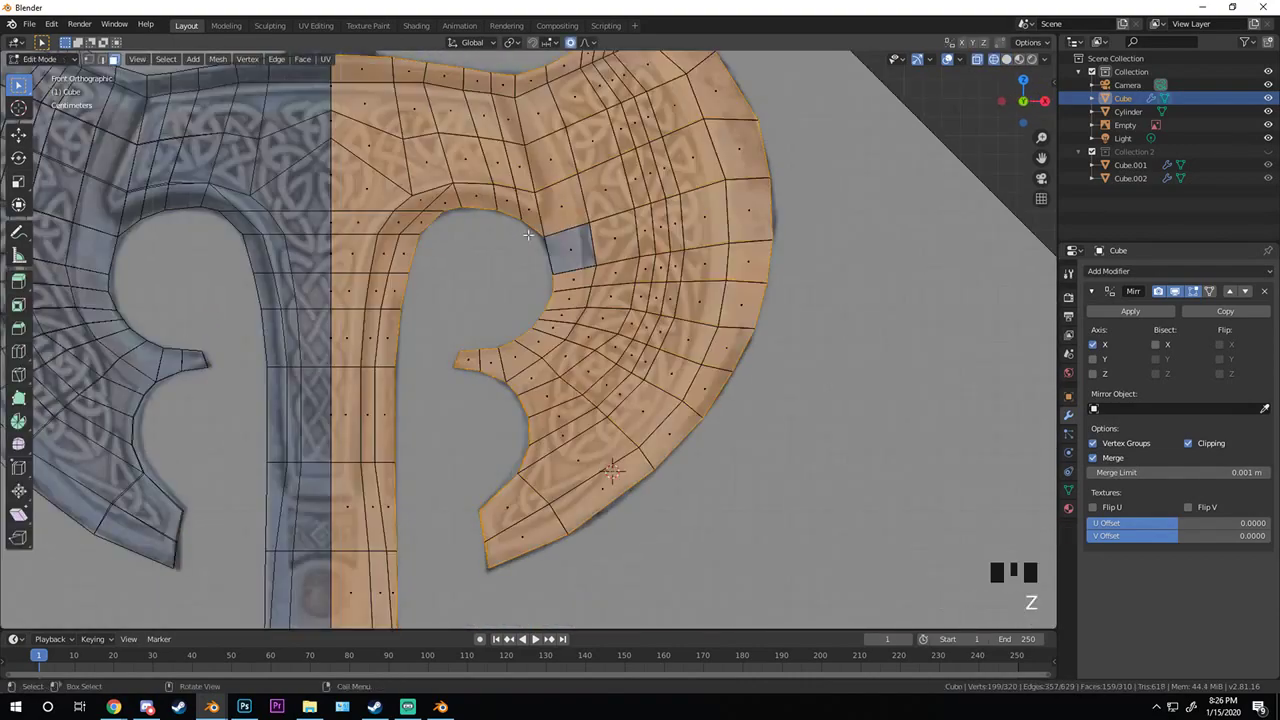
pyautogui.keyDown('shift'); pyautogui.moveTo(542, 284); pyautogui.dragTo(527, 422, button='middle'); pyautogui.keyUp('shift')
pyautogui.scroll(1, 540, 415)
pyautogui.press('a')
pyautogui.press('z')
# - Examine the curvature of the blade around the cutout and barb in solid shading from several angles
pyautogui.moveTo(595, 353)
pyautogui.mouseDown(button='middle')
pyautogui.moveTo(639, 378)
pyautogui.moveTo(660, 443)
pyautogui.moveTo(657, 429)
pyautogui.moveTo(706, 434)
pyautogui.moveTo(647, 420)
pyautogui.mouseUp(button='middle')
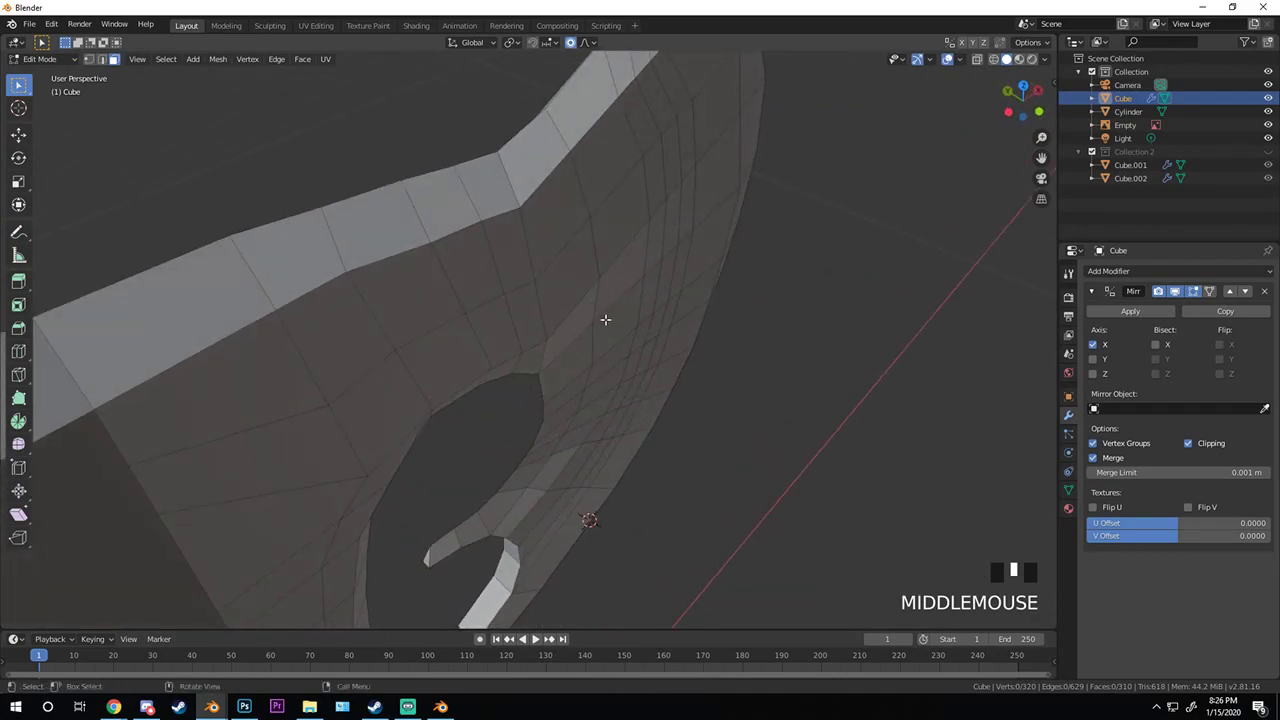
pyautogui.moveTo(605, 319); pyautogui.dragTo(557, 292, button='middle')
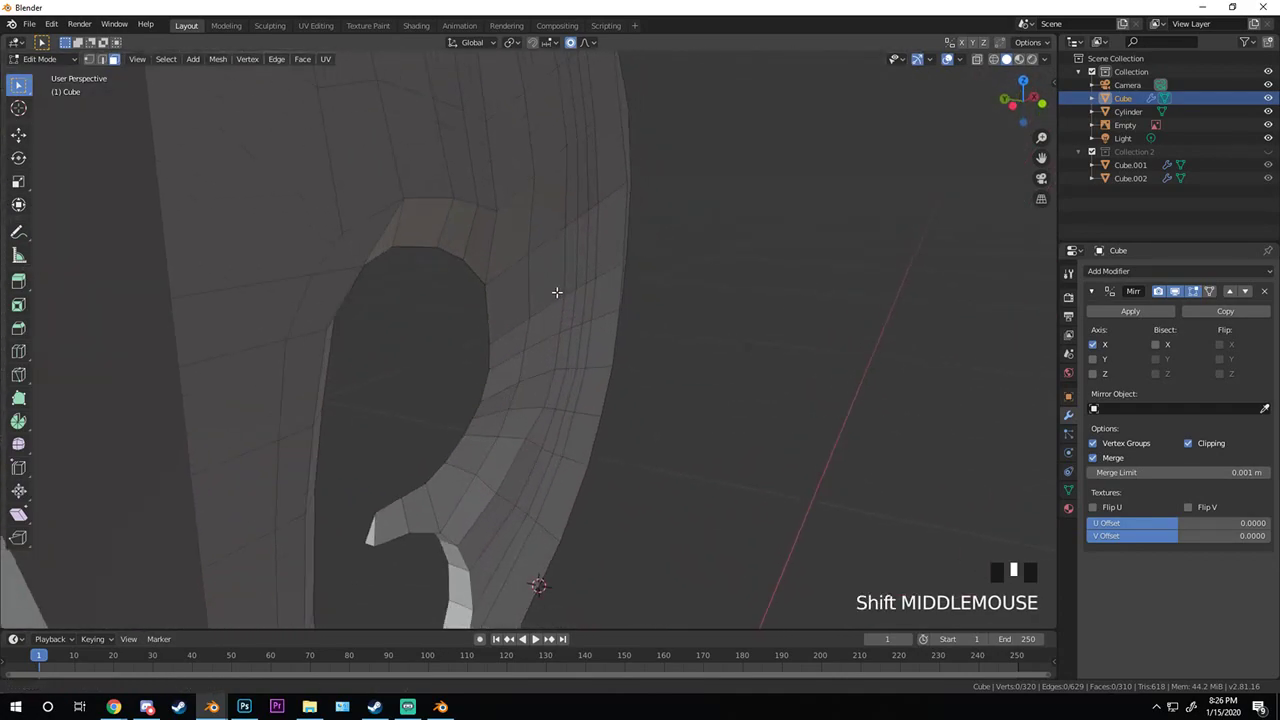
pyautogui.scroll(3, 509, 331)
pyautogui.moveTo(509, 331); pyautogui.dragTo(494, 209, button='middle')
pyautogui.scroll(2, 499, 217)
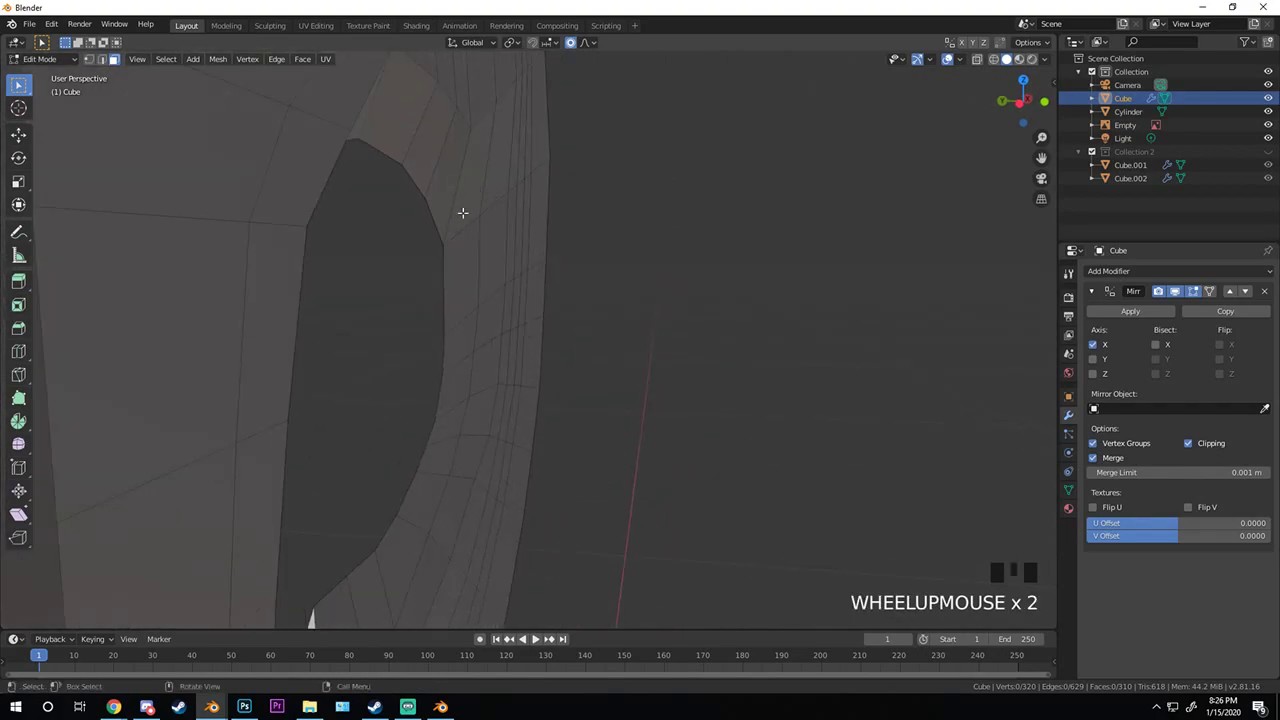
pyautogui.moveTo(454, 347); pyautogui.dragTo(297, 346, button='middle')
pyautogui.scroll(3, 517, 357)
pyautogui.scroll(-2, 530, 341)
# - Try a centred loop cut along the blade's inner border down to the barb tip in the wireframe front view
pyautogui.press('KP_1')
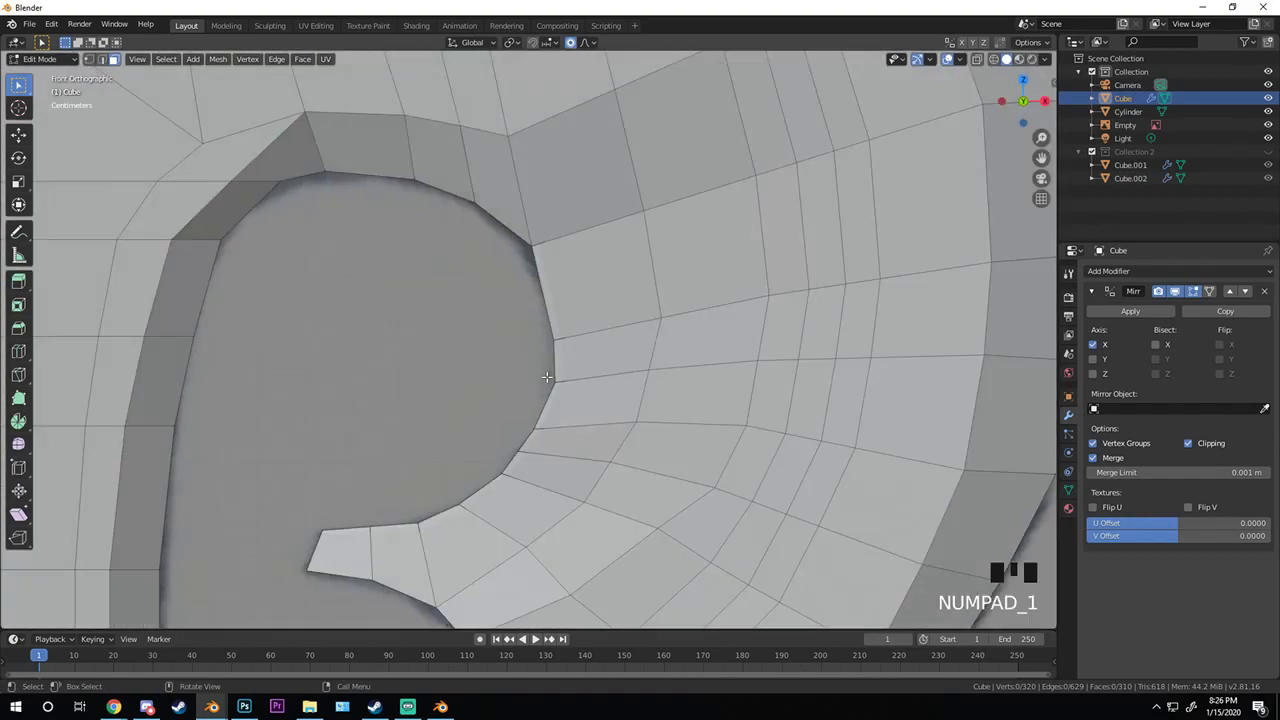
pyautogui.press('z')
pyautogui.click(640, 373)
pyautogui.scroll(-3, 664, 371)
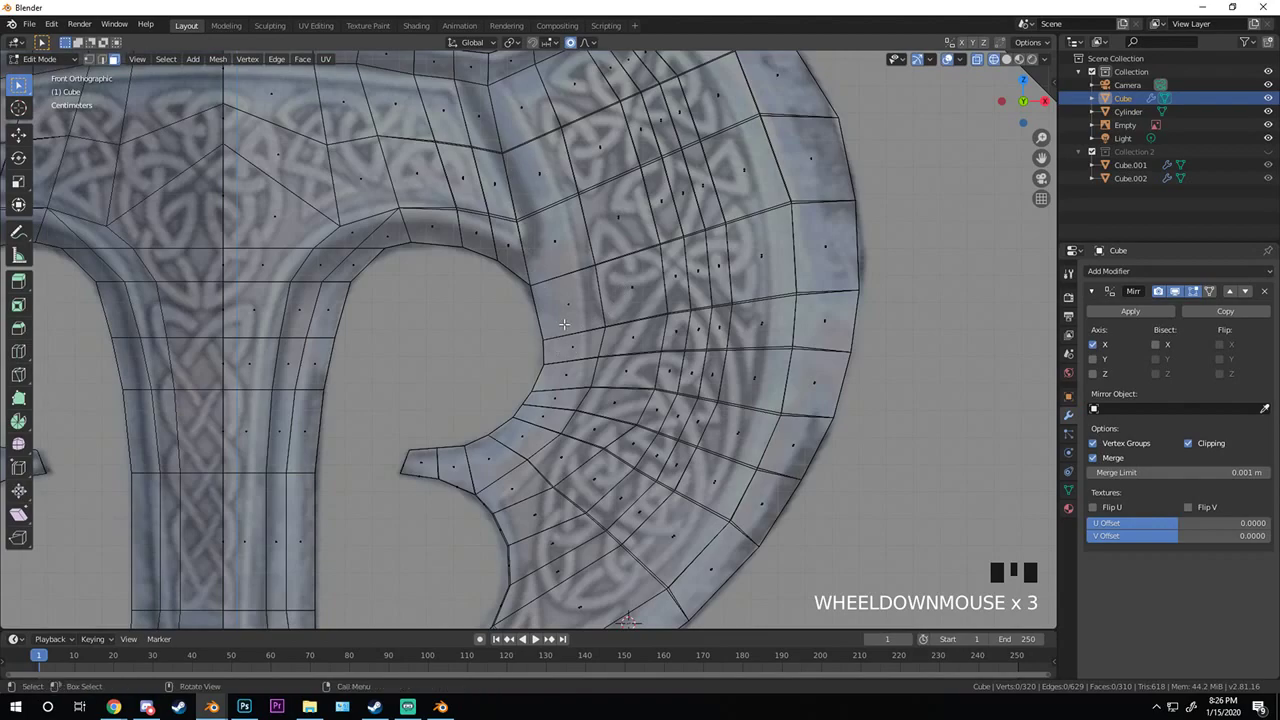
pyautogui.scroll(2, 564, 324)
pyautogui.hotkey('ctrl', 'r')
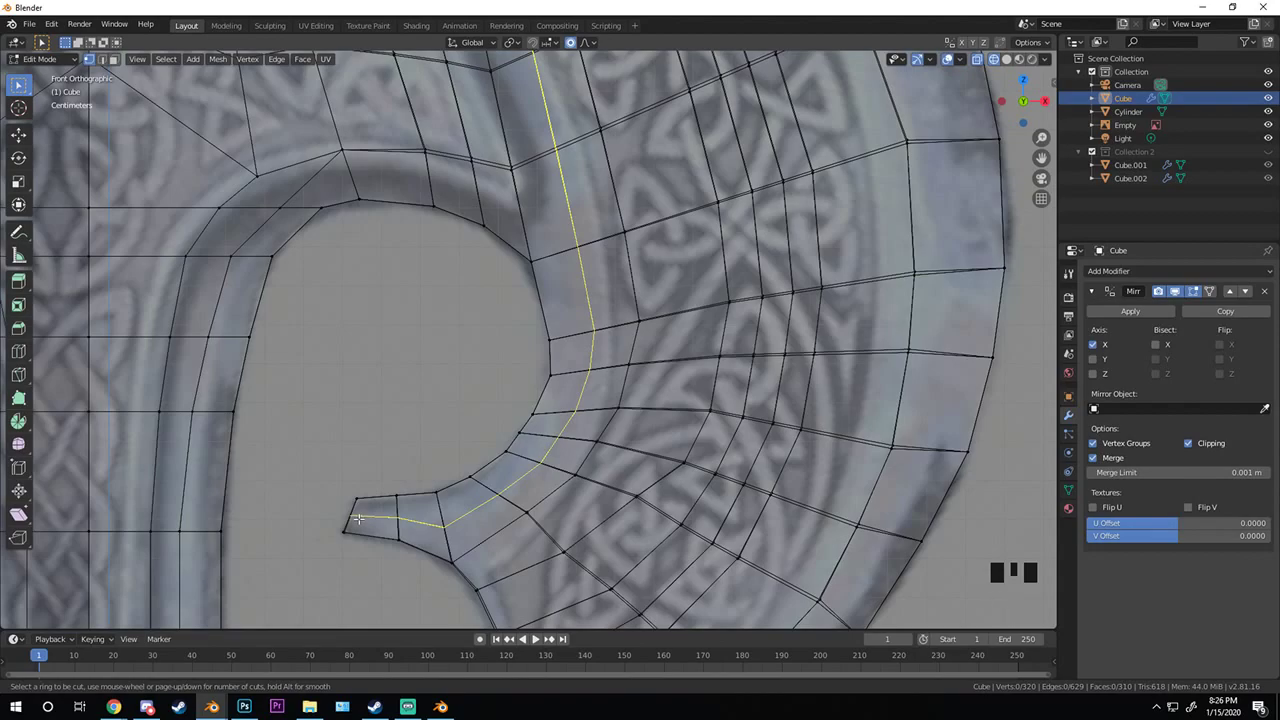
pyautogui.click(358, 518)
pyautogui.rightClick(358, 518)
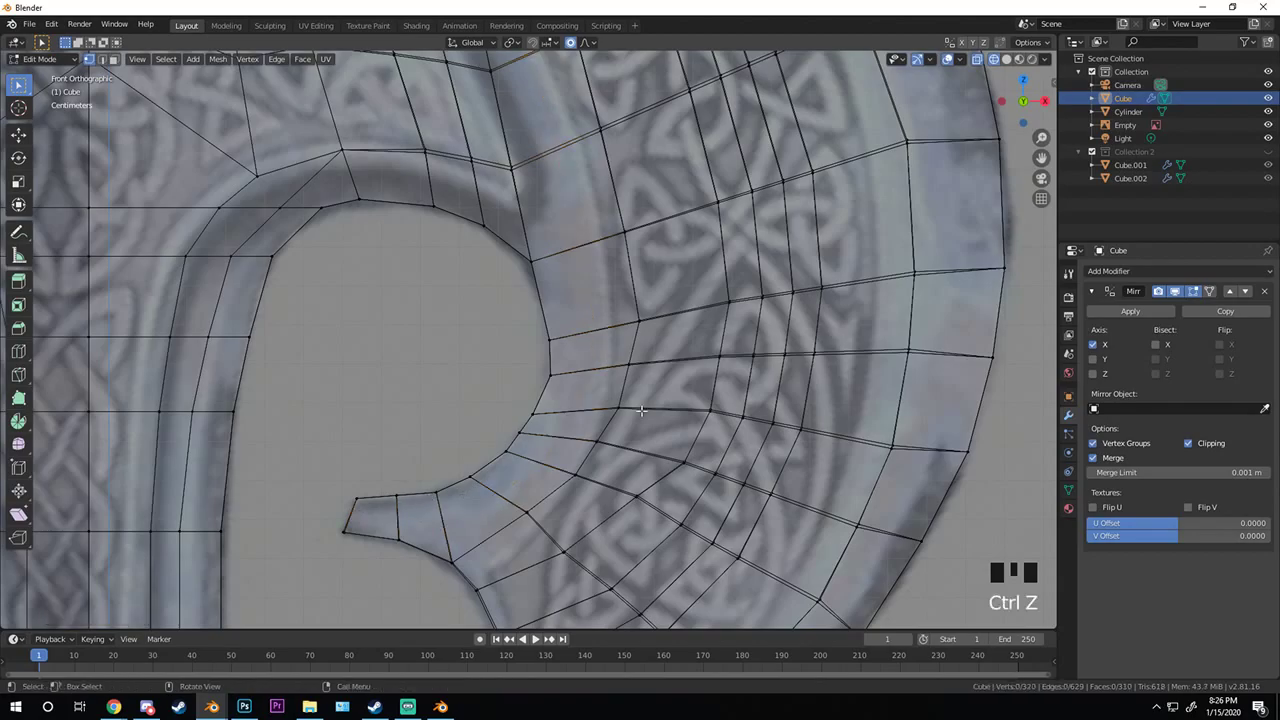
# - Examine the edge flow around the barb and cutout against the reference image, leaving nothing selected
pyautogui.scroll(-5, 641, 410)
pyautogui.scroll(5, 641, 410)
pyautogui.keyDown('shift'); pyautogui.moveTo(620, 400); pyautogui.dragTo(550, 365, button='middle'); pyautogui.keyUp('shift')
pyautogui.scroll(2, 544, 360)
pyautogui.press('a')
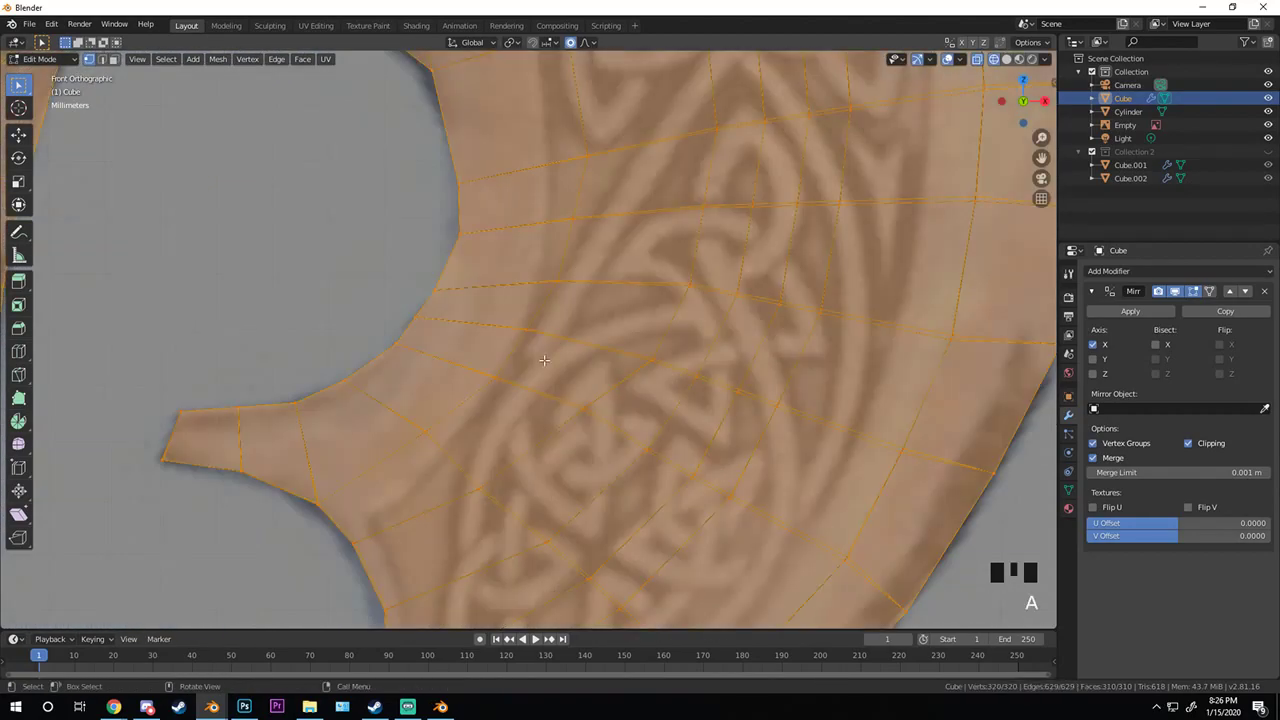
pyautogui.hotkey('alt', 'a')
pyautogui.scroll(-3, 544, 360)
pyautogui.keyDown('shift'); pyautogui.moveTo(586, 589); pyautogui.dragTo(452, 383, button='middle'); pyautogui.keyUp('shift')
pyautogui.scroll(2, 452, 383)
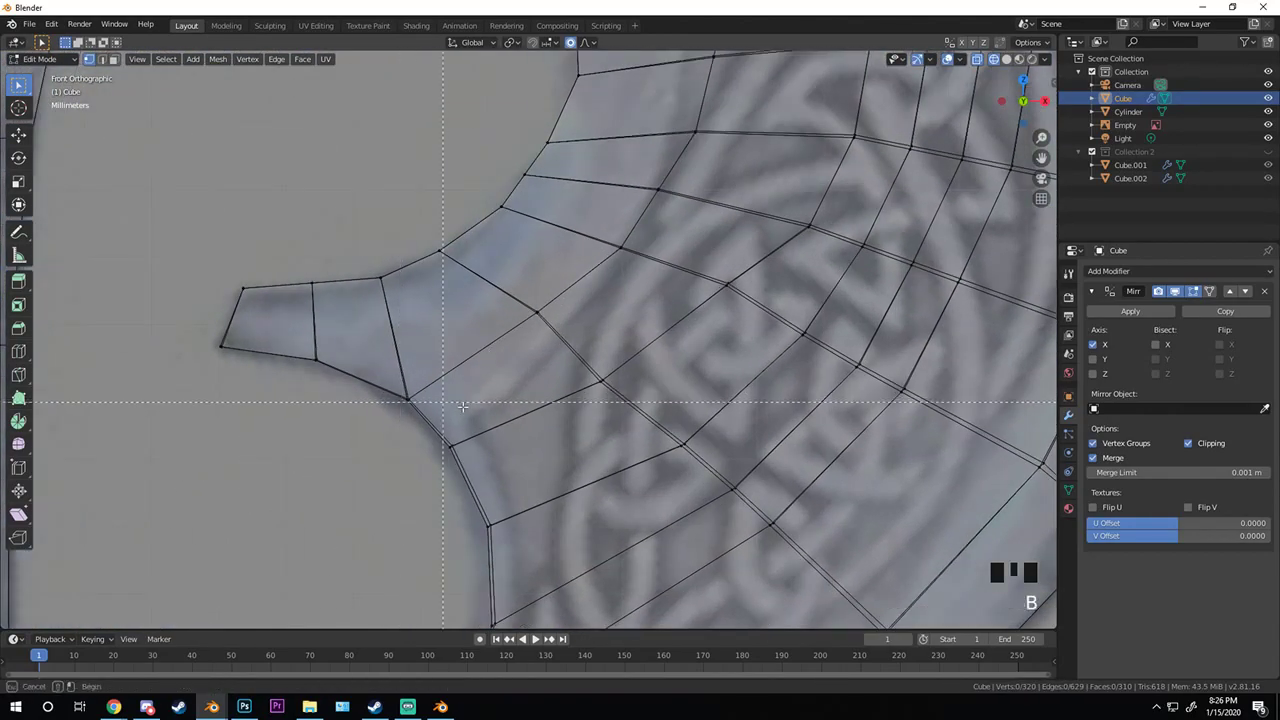
pyautogui.scroll(-4, 711, 170)
pyautogui.keyDown('shift'); pyautogui.moveTo(638, 343); pyautogui.dragTo(568, 423, button='middle'); pyautogui.keyUp('shift')
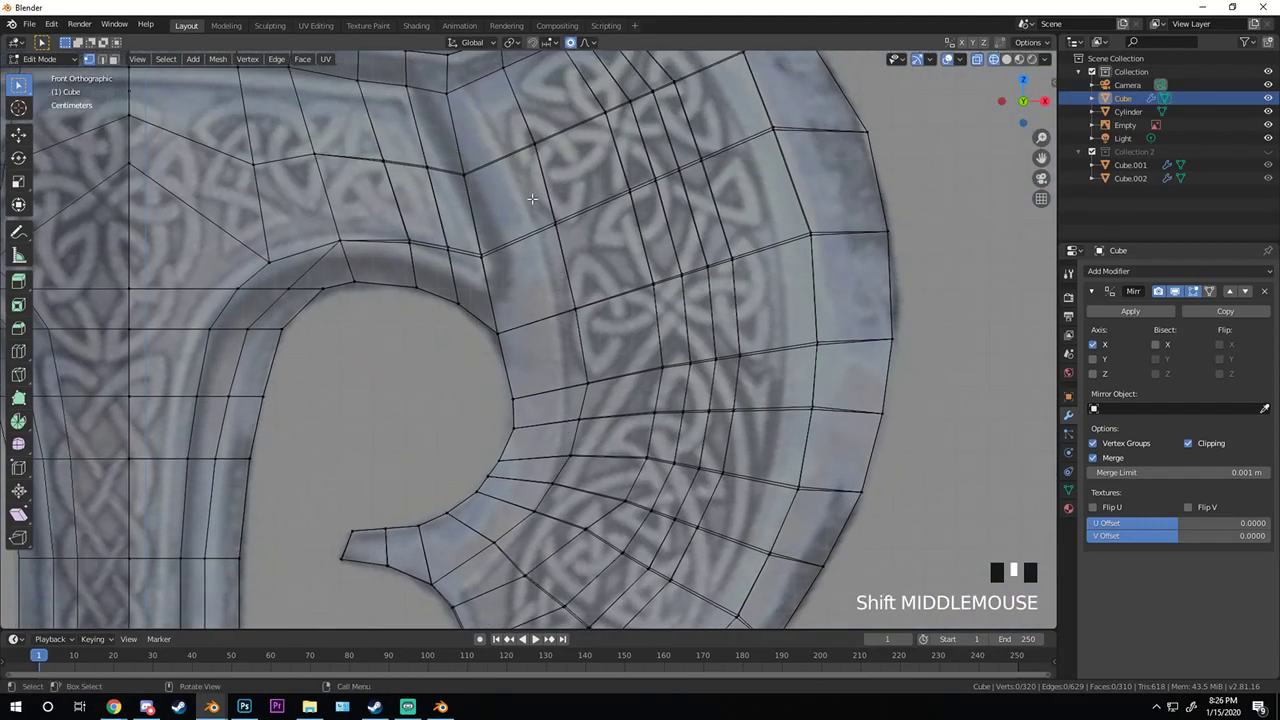
# - Select the vertical edge loop at the inner side of the blade's knotwork and edge-slide it inward towards the carved border
pyautogui.keyDown('shift'); pyautogui.scroll(2, 566, 184); pyautogui.keyUp('shift')
pyautogui.scroll(2, 507, 286)
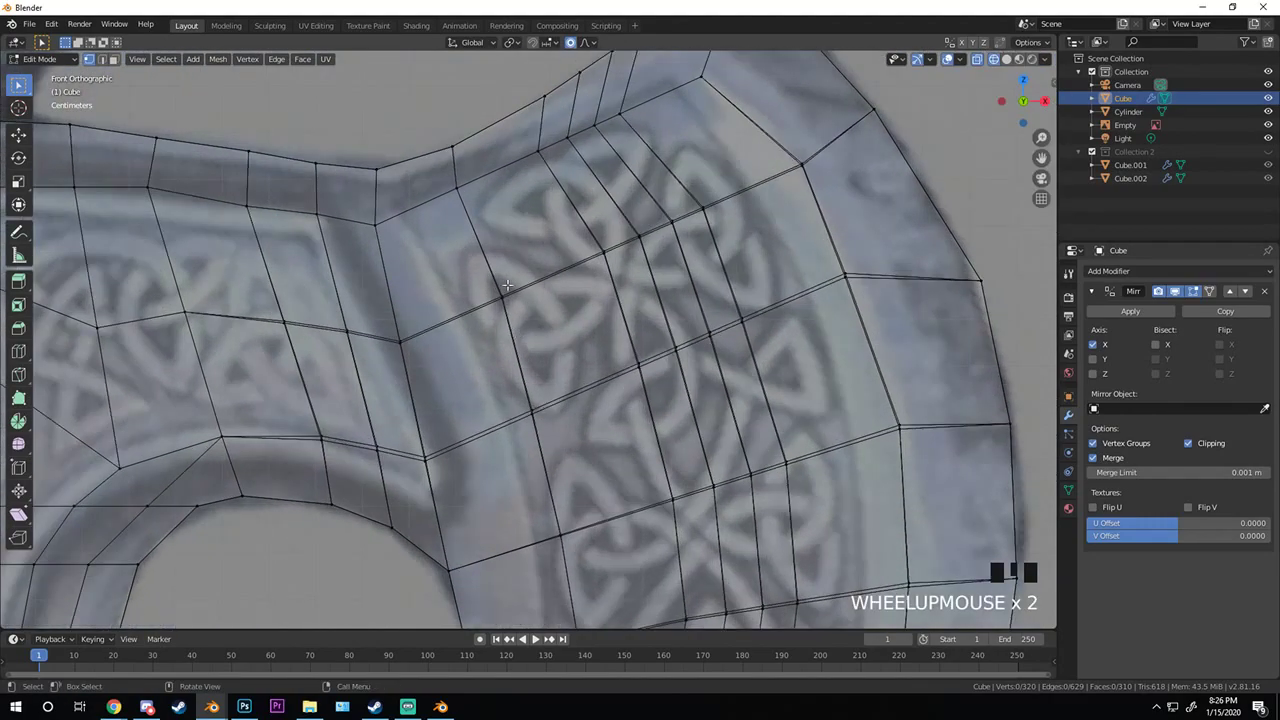
pyautogui.keyDown('alt'); pyautogui.click(488, 234); pyautogui.keyUp('alt')
pyautogui.scroll(1, 484, 250)
pyautogui.press('g')
pyautogui.press('g')
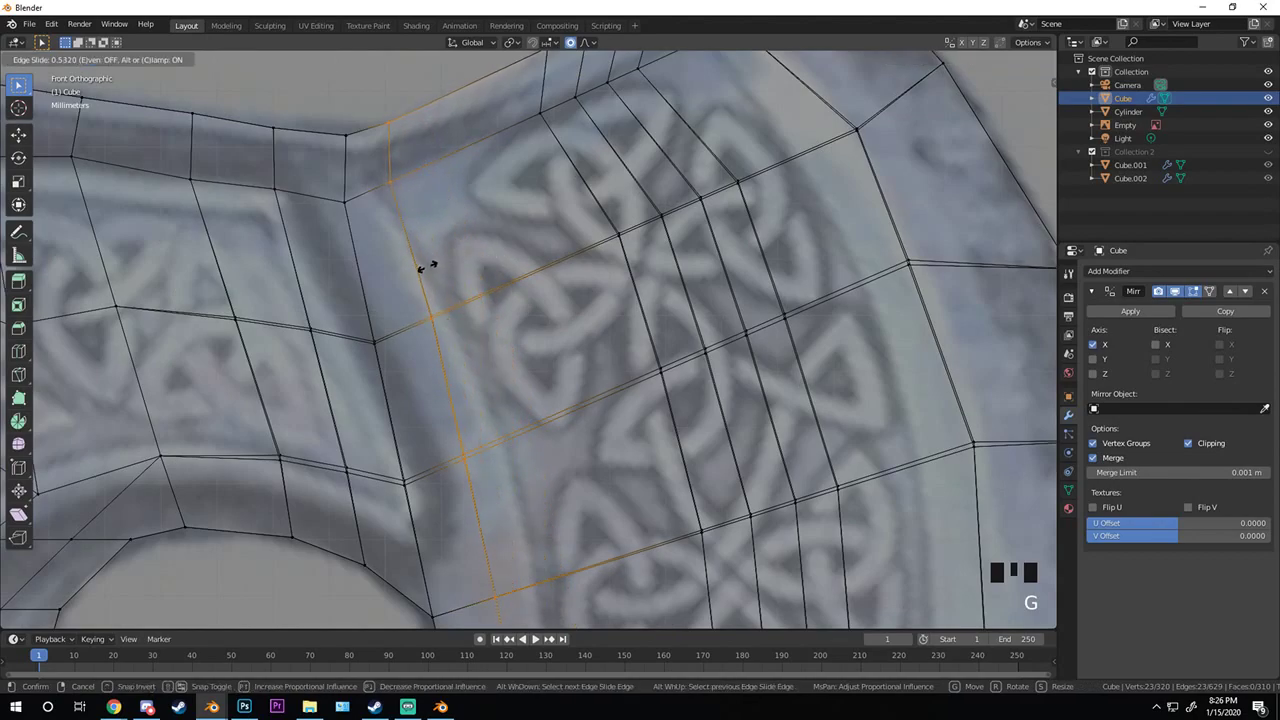
pyautogui.click(470, 255)
# - Turn off proportional editing and move the loop's vertex pair on the upper blade onto the carved border
pyautogui.scroll(3, 486, 271)
pyautogui.click(428, 273)
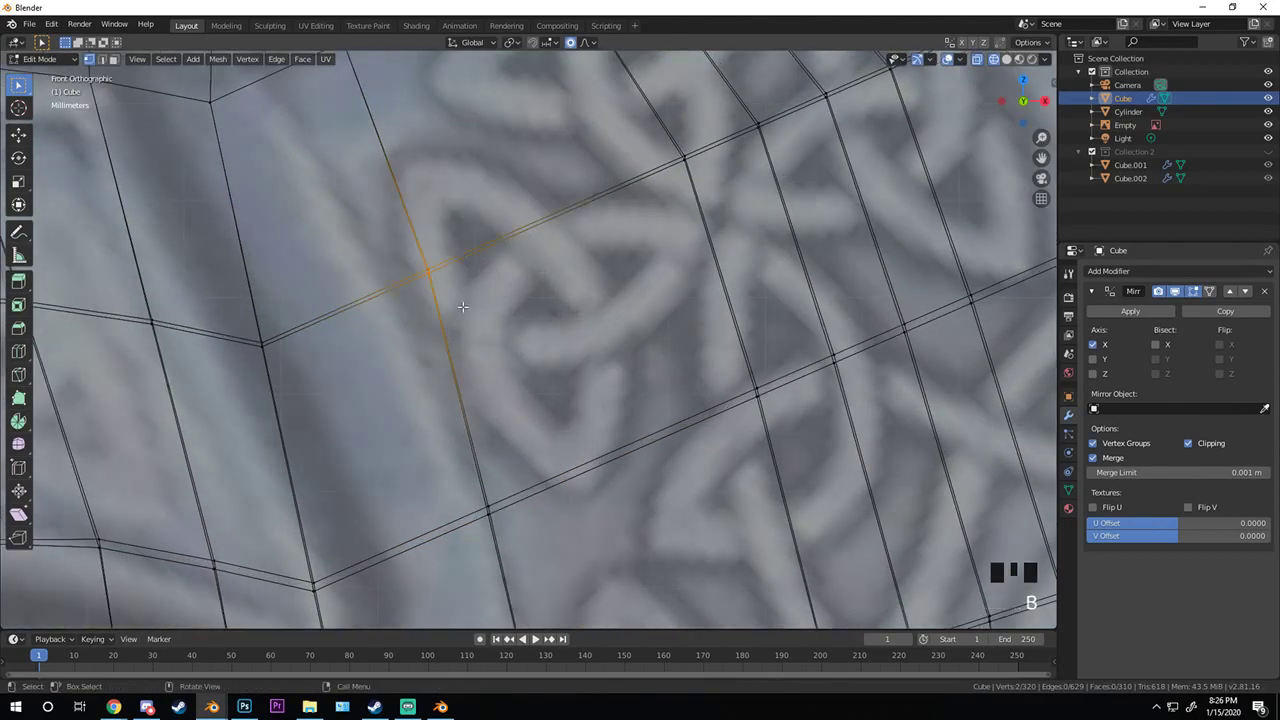
pyautogui.press('g')
pyautogui.click(466, 305)
pyautogui.press('g')
pyautogui.click(463, 295)
# - Move the loop's top-end vertices inward to the corner of the carved border near the blade's upper edge
pyautogui.keyDown('shift'); pyautogui.moveTo(409, 260); pyautogui.dragTo(504, 475, button='middle'); pyautogui.keyUp('shift')
pyautogui.press('a')
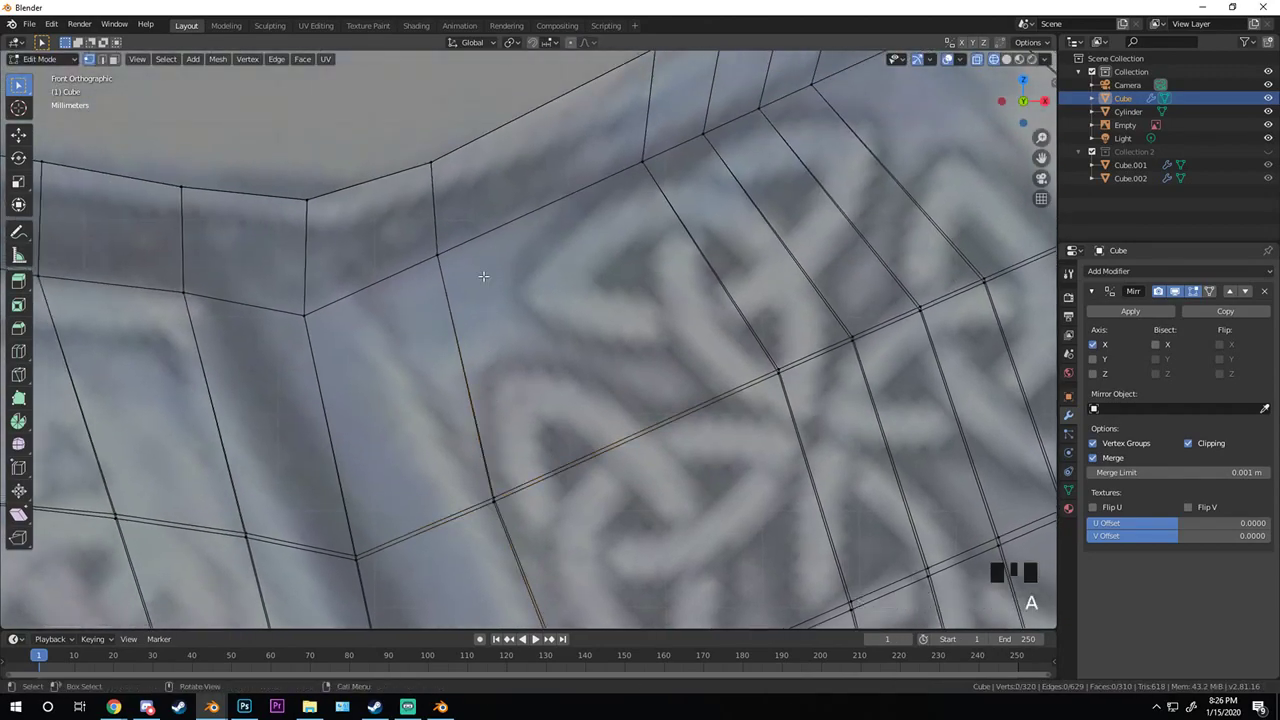
pyautogui.moveTo(478, 244); pyautogui.dragTo(478, 252)
pyautogui.press('g')
pyautogui.click(440, 365)
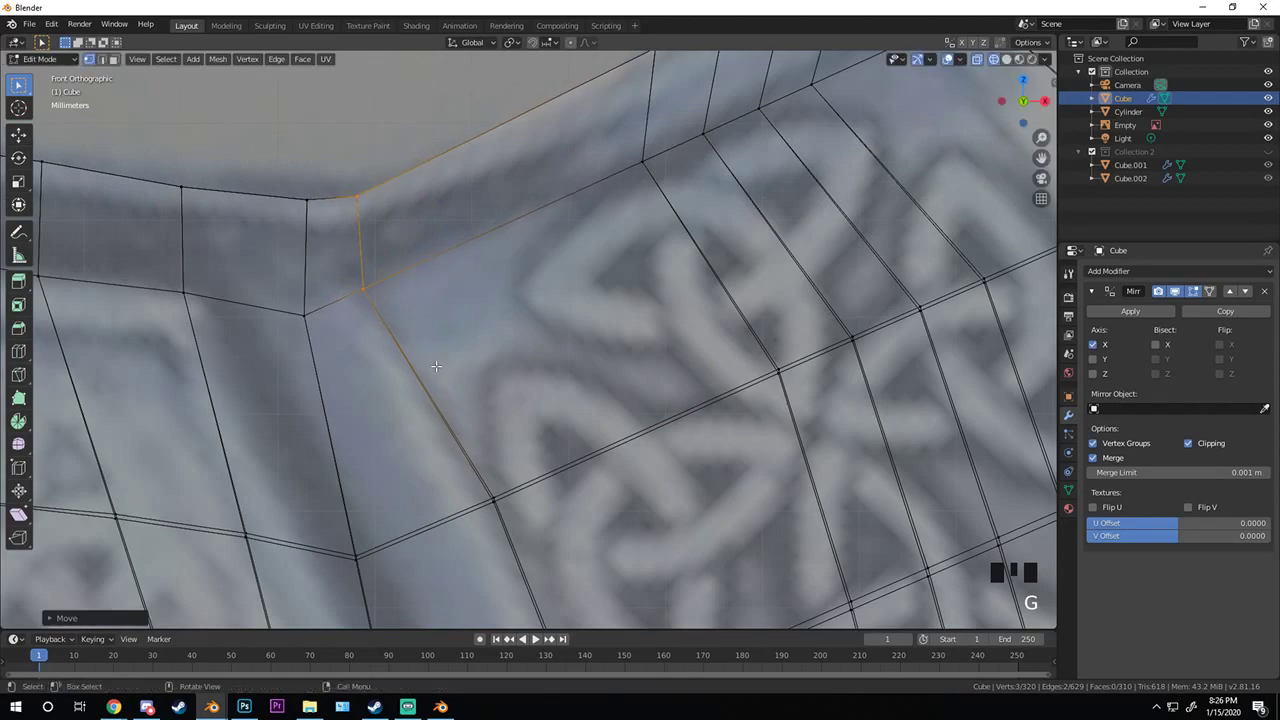
# - Move the loop's vertex pair beside the cutout slightly inward to match the reference border
pyautogui.scroll(-3, 647, 564)
pyautogui.keyDown('shift'); pyautogui.moveTo(647, 564); pyautogui.dragTo(556, 234, button='middle'); pyautogui.keyUp('shift')
pyautogui.press('a')
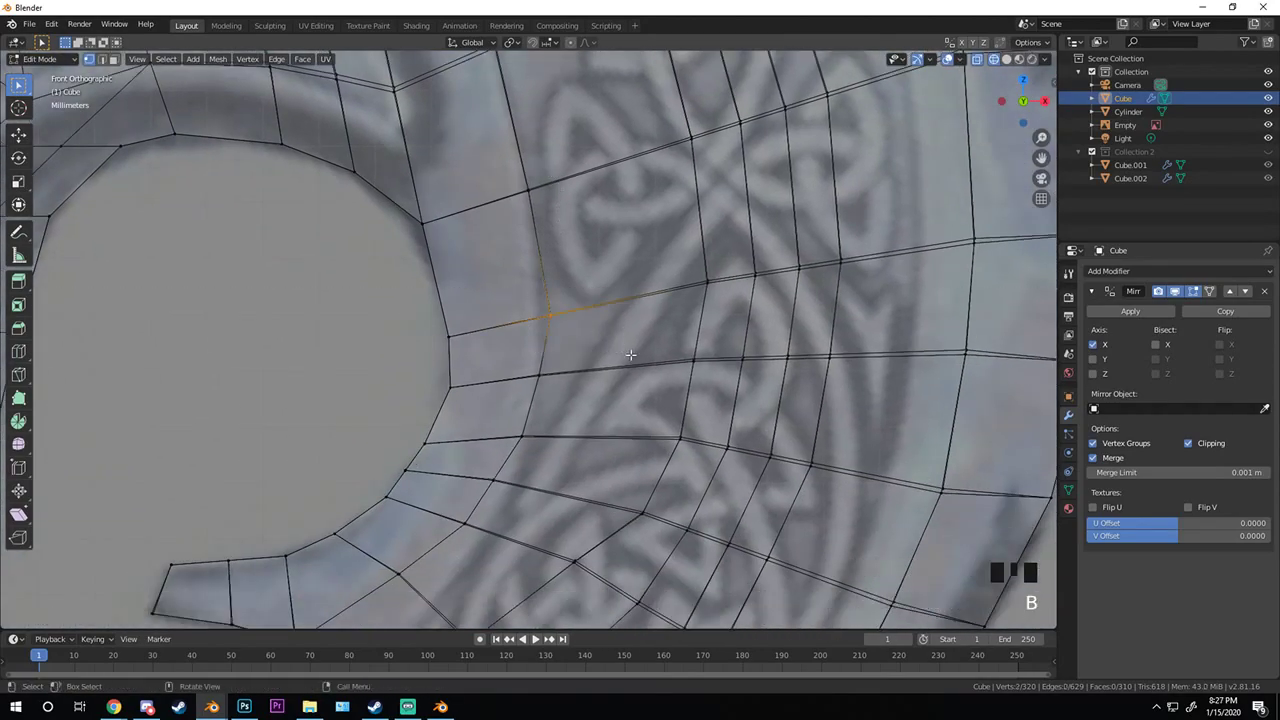
pyautogui.press('g')
pyautogui.click(613, 345)
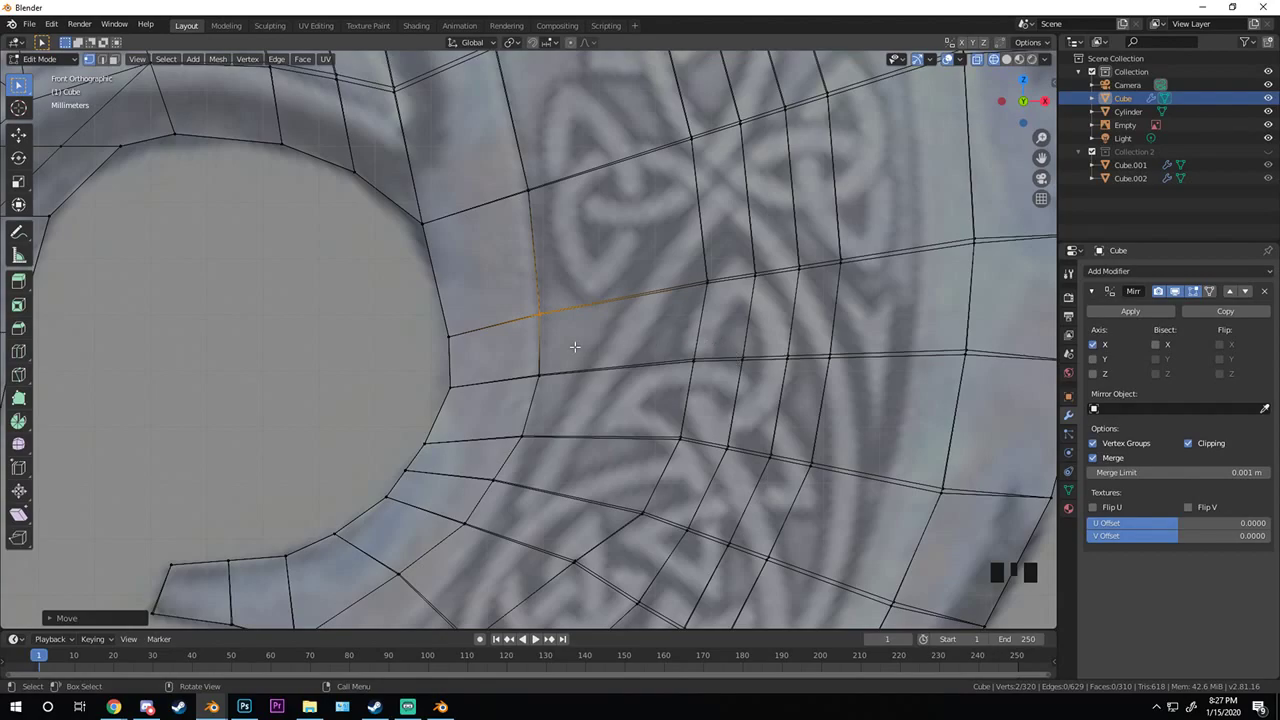
# - Box-select the loop's vertex pair below the cutout's widest point and move it onto the curved border
pyautogui.scroll(-2, 574, 346)
pyautogui.scroll(4, 574, 346)
pyautogui.keyDown('shift'); pyautogui.moveTo(574, 346); pyautogui.dragTo(529, 226, button='middle'); pyautogui.keyUp('shift')
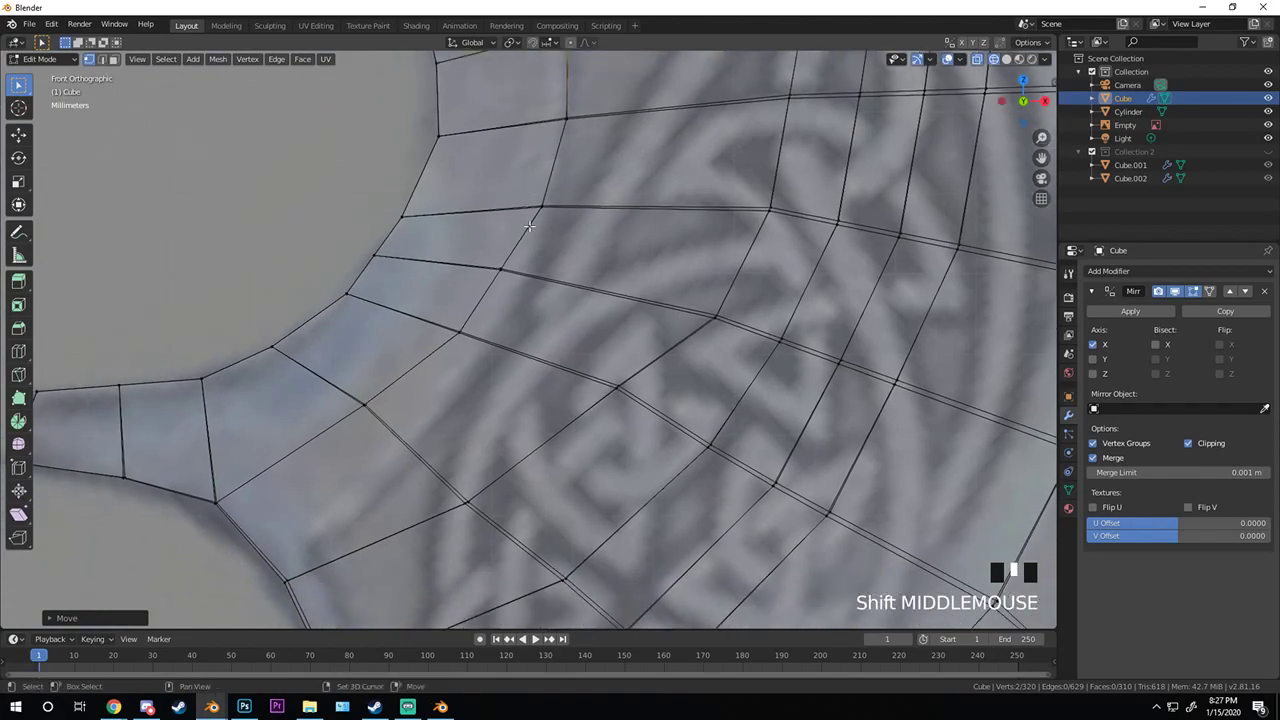
pyautogui.scroll(2, 508, 296)
pyautogui.press('a')
pyautogui.moveTo(486, 234); pyautogui.dragTo(568, 292)
pyautogui.press('g')
pyautogui.click(583, 297)
# - Move the next vertex pair down the loop slightly to follow the reference curve
pyautogui.press('a')
pyautogui.moveTo(430, 328); pyautogui.dragTo(496, 389)
pyautogui.press('g')
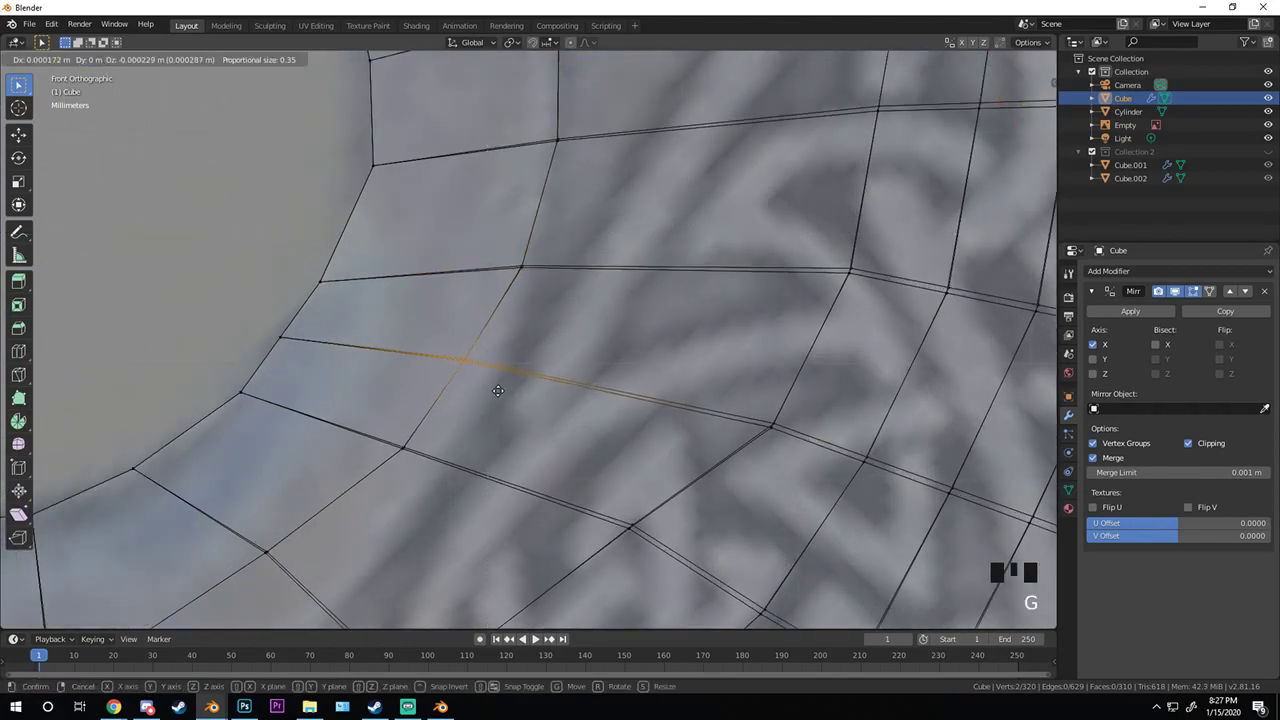
pyautogui.click(498, 391)
pyautogui.scroll(-2, 499, 405)
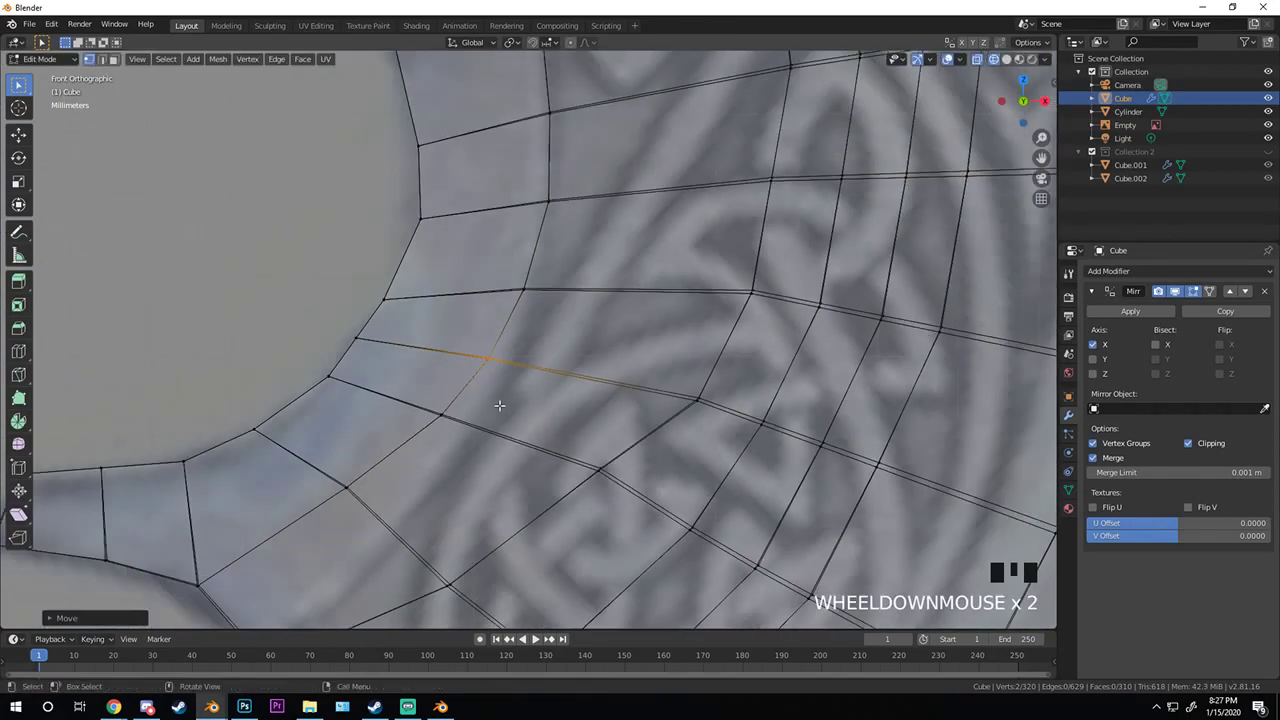
pyautogui.scroll(-2, 588, 385)
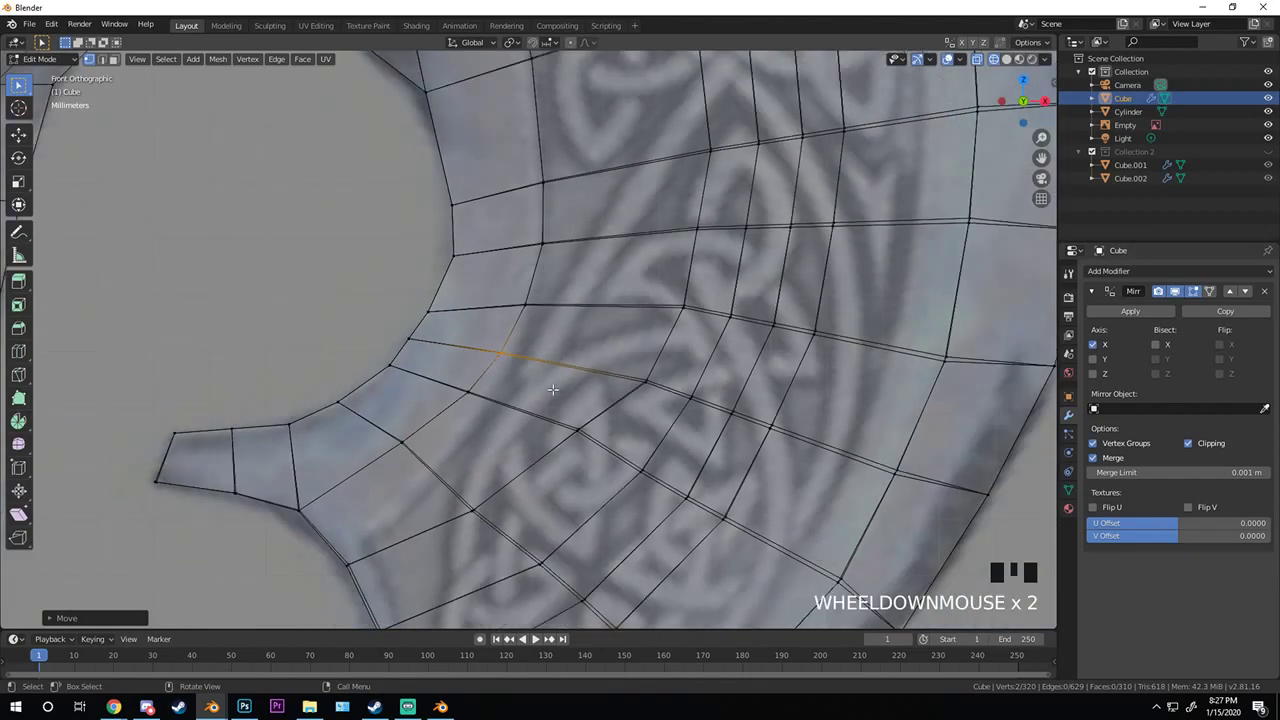
# - Move the two vertex pairs of the loop nearest the barb outward onto the edge of the carved border
pyautogui.scroll(1, 493, 397)
pyautogui.keyDown('shift'); pyautogui.moveTo(434, 410); pyautogui.dragTo(461, 375, button='middle'); pyautogui.keyUp('shift')
pyautogui.scroll(2, 438, 376)
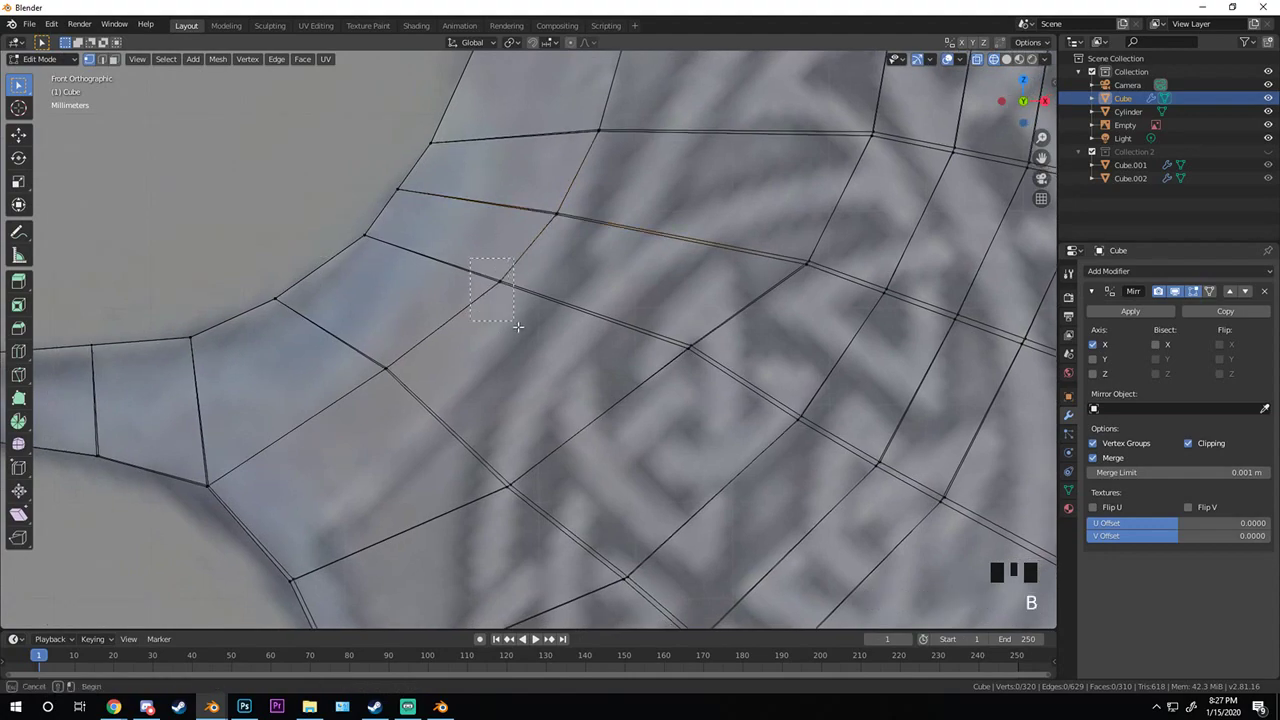
pyautogui.press('g')
pyautogui.click(534, 324)
pyautogui.moveTo(383, 382); pyautogui.dragTo(398, 360)
pyautogui.press('g')
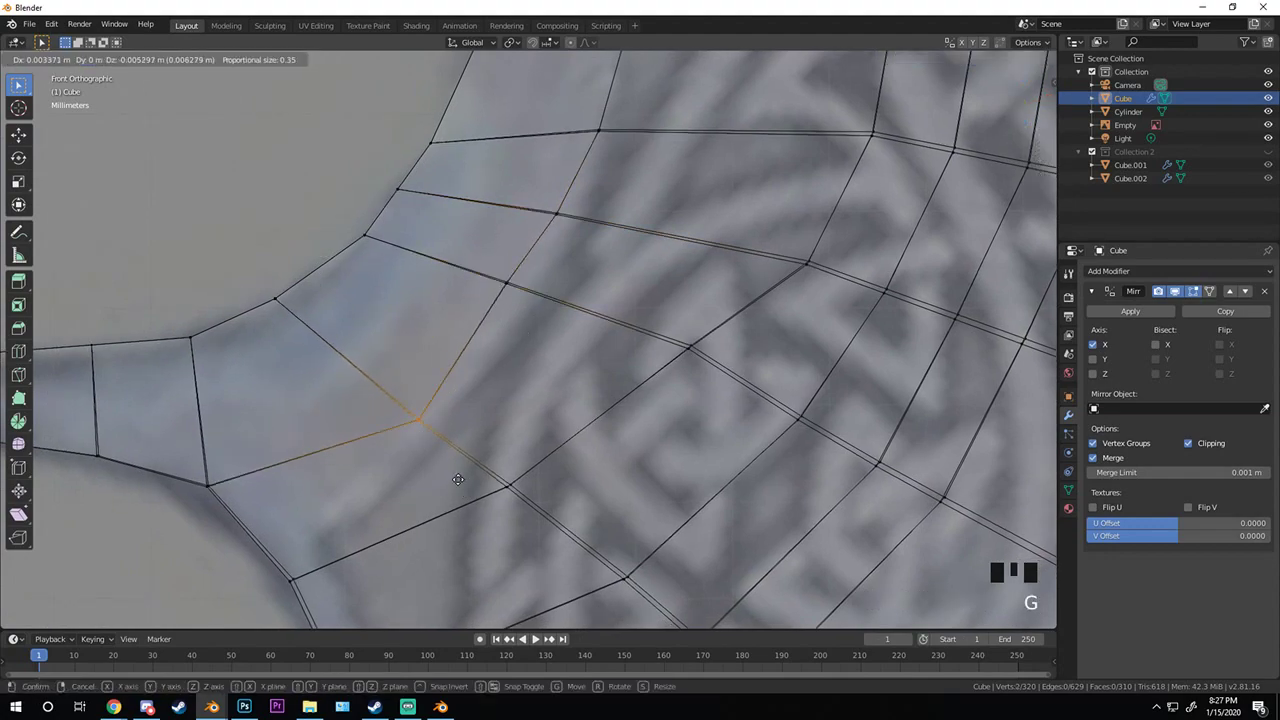
pyautogui.click(452, 474)
pyautogui.press('g')
pyautogui.click(547, 315)
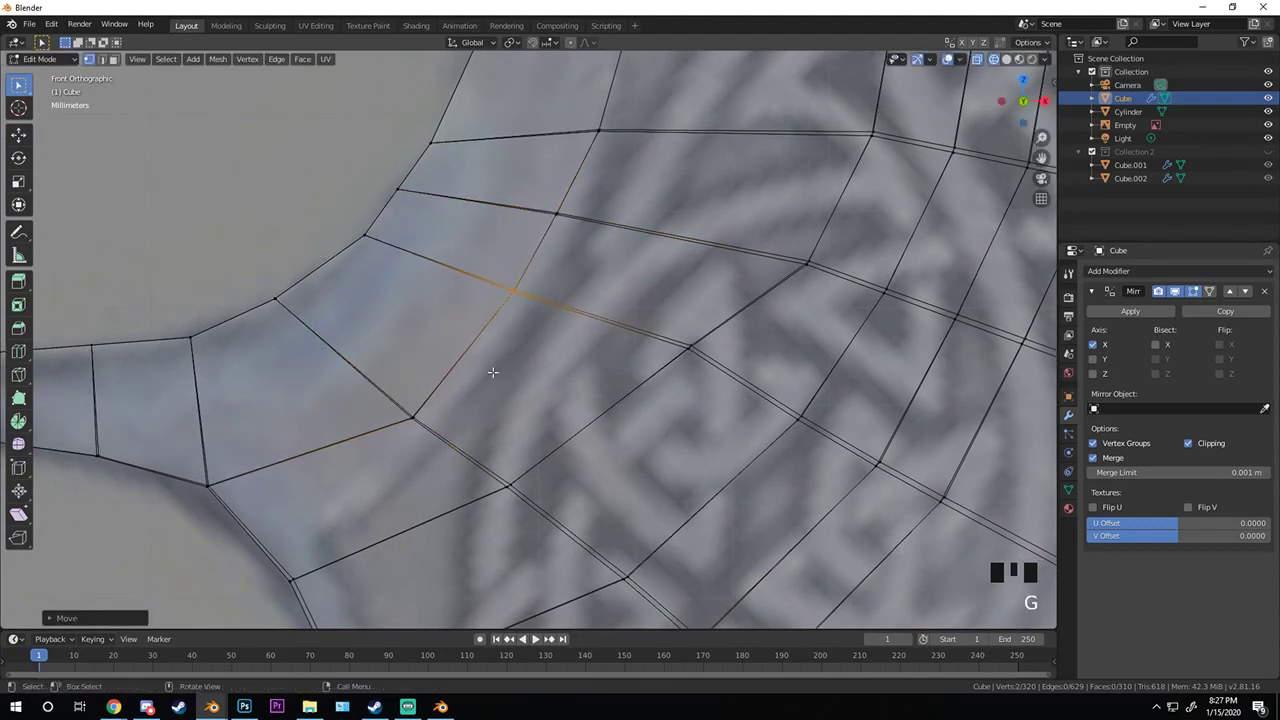
# - Move the vertex pair at the lower base of the barb slightly to follow the reference outline, and leave mesh editing
pyautogui.keyDown('shift'); pyautogui.moveTo(370, 443); pyautogui.dragTo(499, 338, button='middle'); pyautogui.keyUp('shift')
pyautogui.press('a')
pyautogui.press('g')
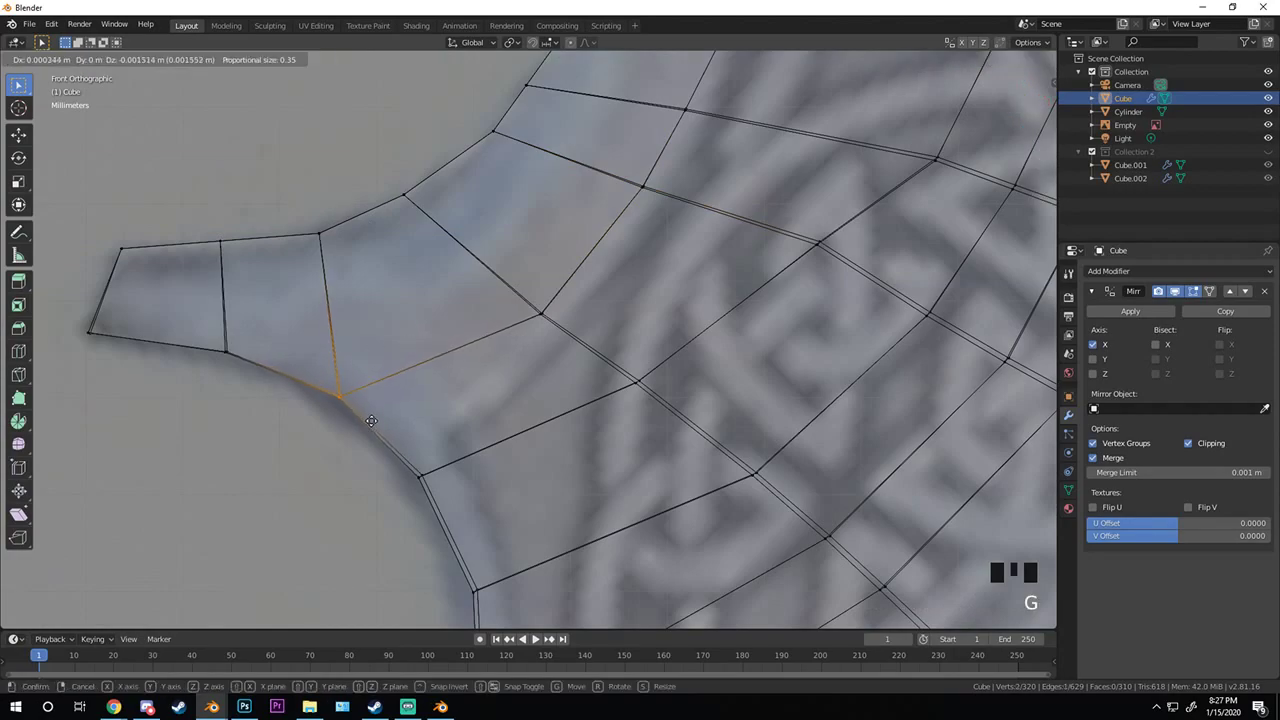
pyautogui.press('Tab')
pyautogui.scroll(-9, 627, 365)
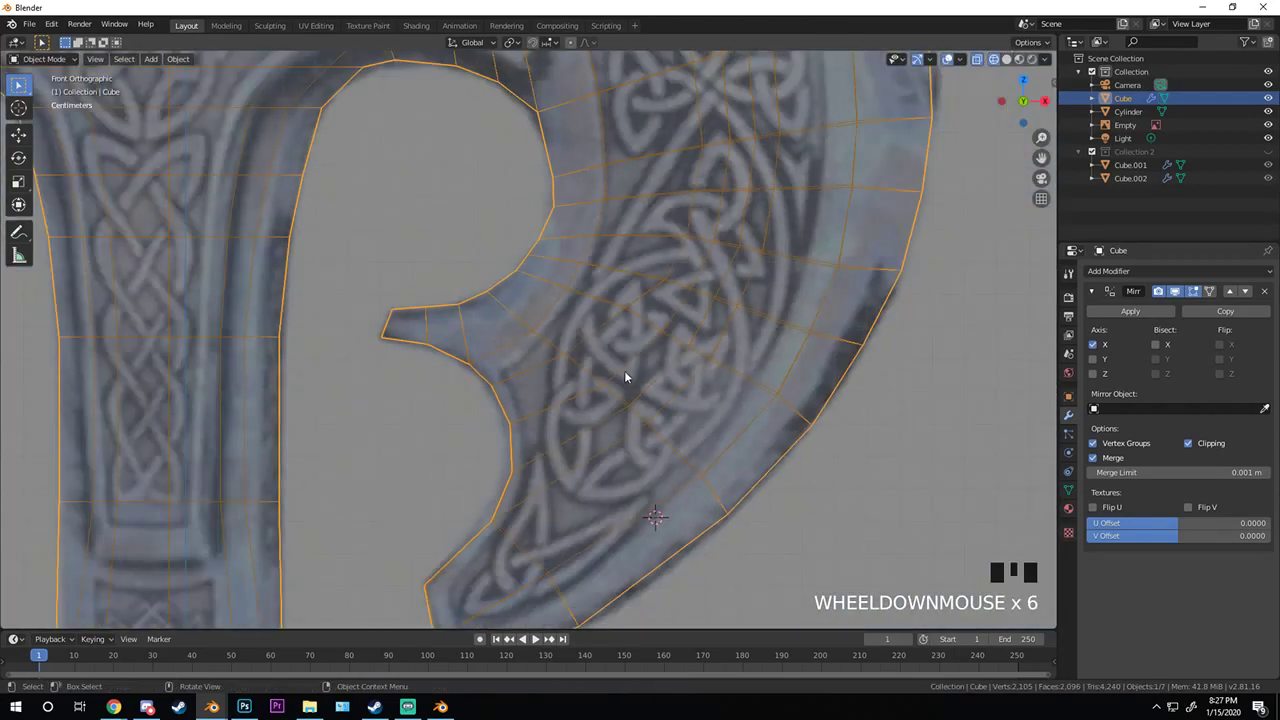
# - Return to mesh editing and switch the viewport to solid shading
pyautogui.press('Tab')
pyautogui.press('z')
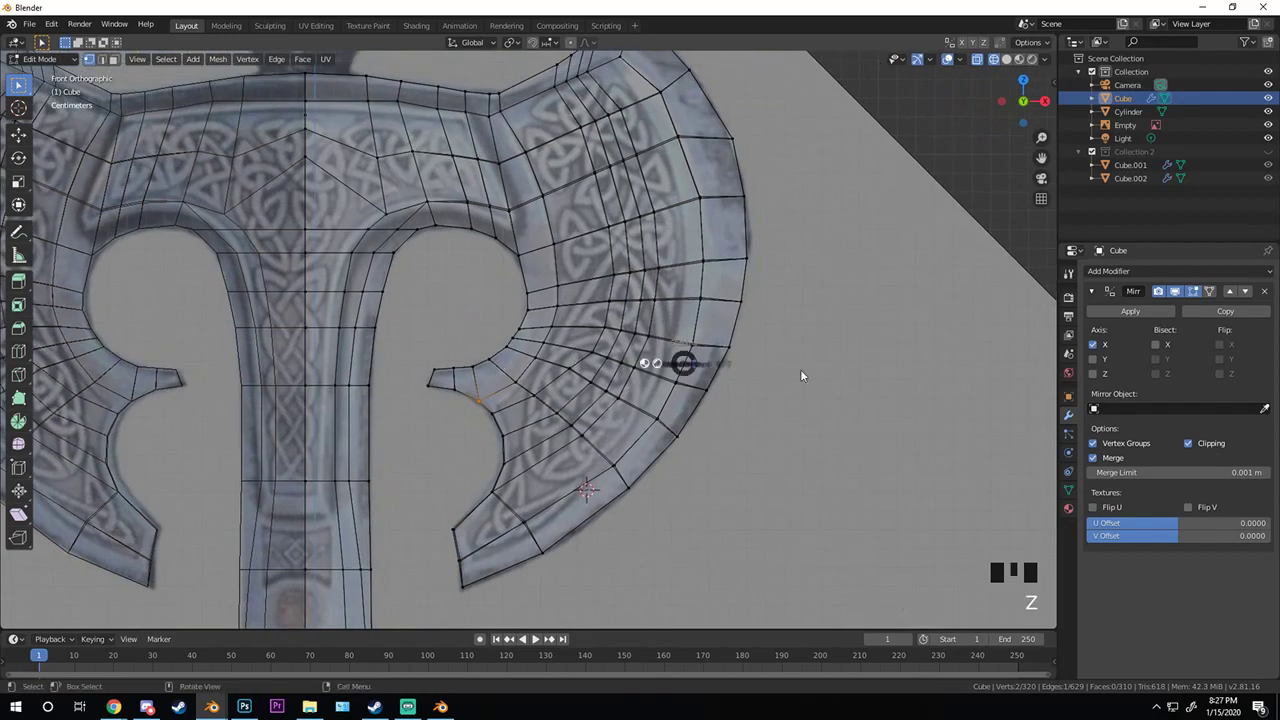
pyautogui.click(800, 369)
pyautogui.moveTo(800, 369); pyautogui.dragTo(698, 362, button='middle')
pyautogui.scroll(2, 672, 334)
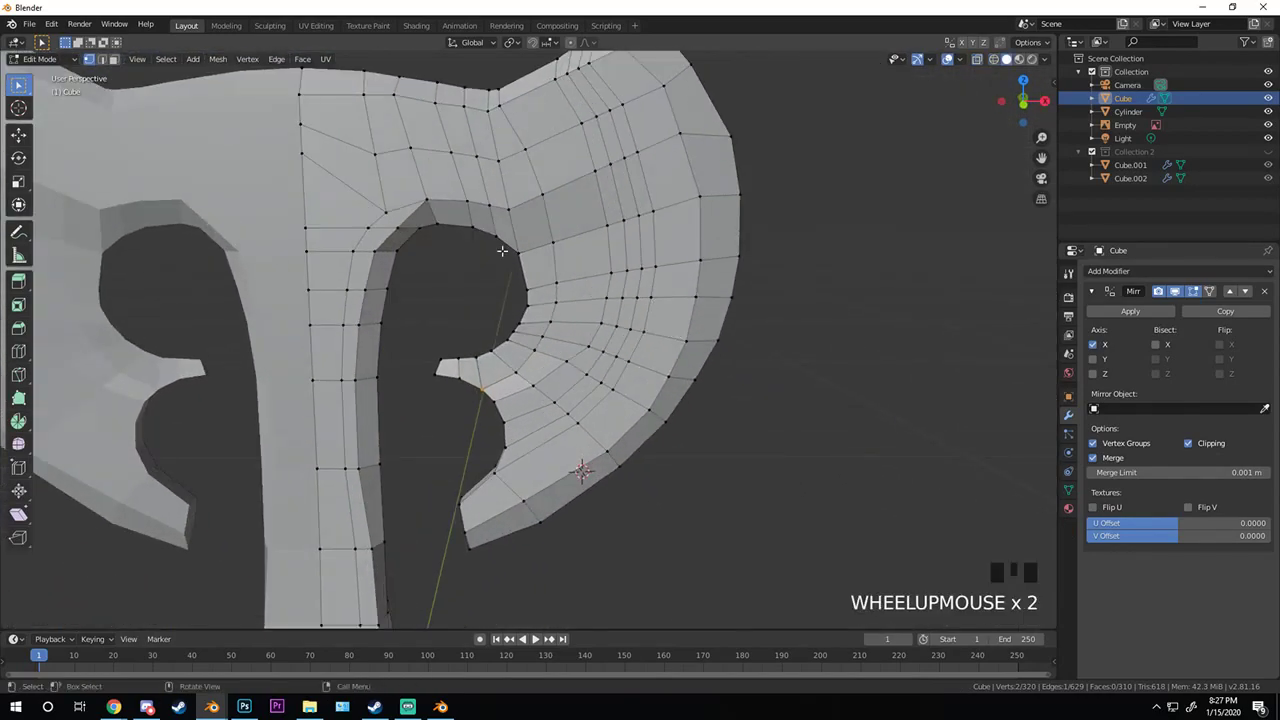
pyautogui.keyDown('shift'); pyautogui.moveTo(502, 250); pyautogui.dragTo(562, 335, button='middle'); pyautogui.keyUp('shift')
pyautogui.scroll(2, 554, 300)
pyautogui.scroll(-4, 554, 291)
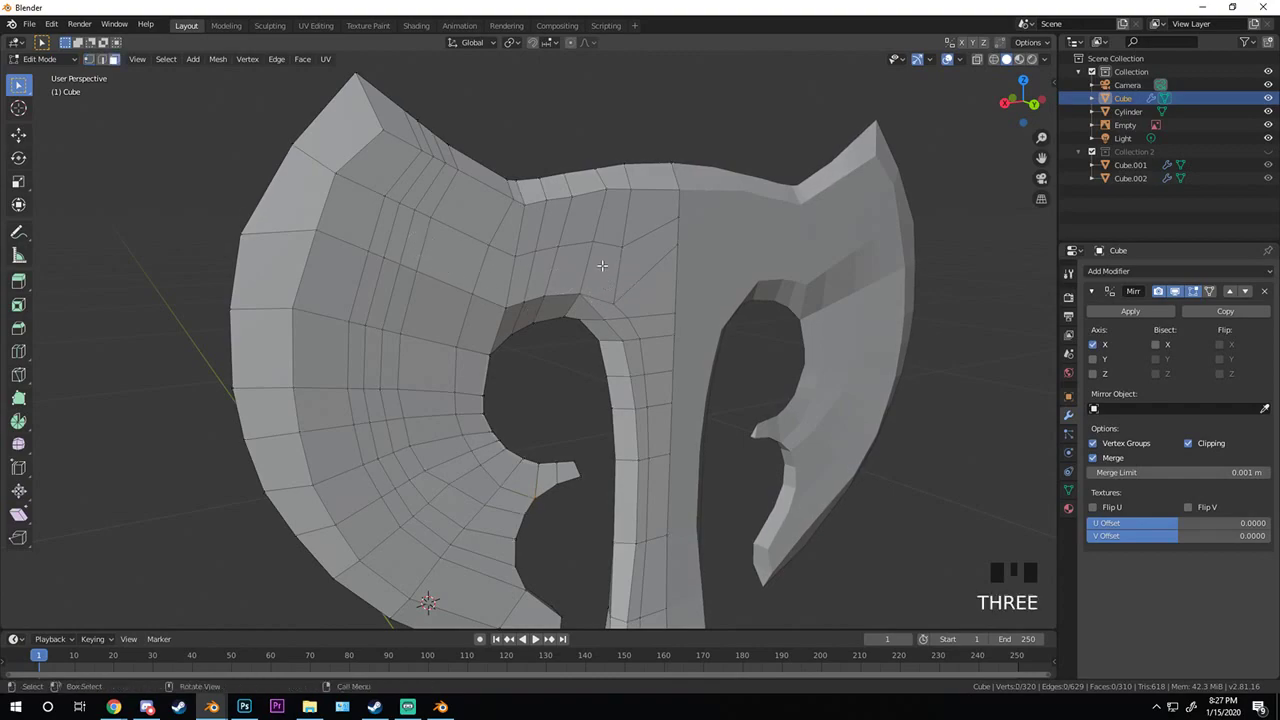
# - In face selection mode, select all inner faces on the back of the blade, from the upper edge down to the lower tip
pyautogui.moveTo(524, 247)
pyautogui.mouseDown()
pyautogui.moveTo(403, 195)
pyautogui.moveTo(462, 258)
pyautogui.moveTo(382, 326)
pyautogui.moveTo(425, 480)
pyautogui.moveTo(415, 409)
pyautogui.mouseUp()
pyautogui.moveTo(456, 460)
pyautogui.mouseDown()
pyautogui.moveTo(432, 542)
pyautogui.moveTo(440, 580)
pyautogui.mouseUp()
pyautogui.press('Escape')
pyautogui.keyDown('shift'); pyautogui.moveTo(440, 580); pyautogui.dragTo(380, 390, button='middle'); pyautogui.keyUp('shift')
pyautogui.scroll(4, 395, 504)
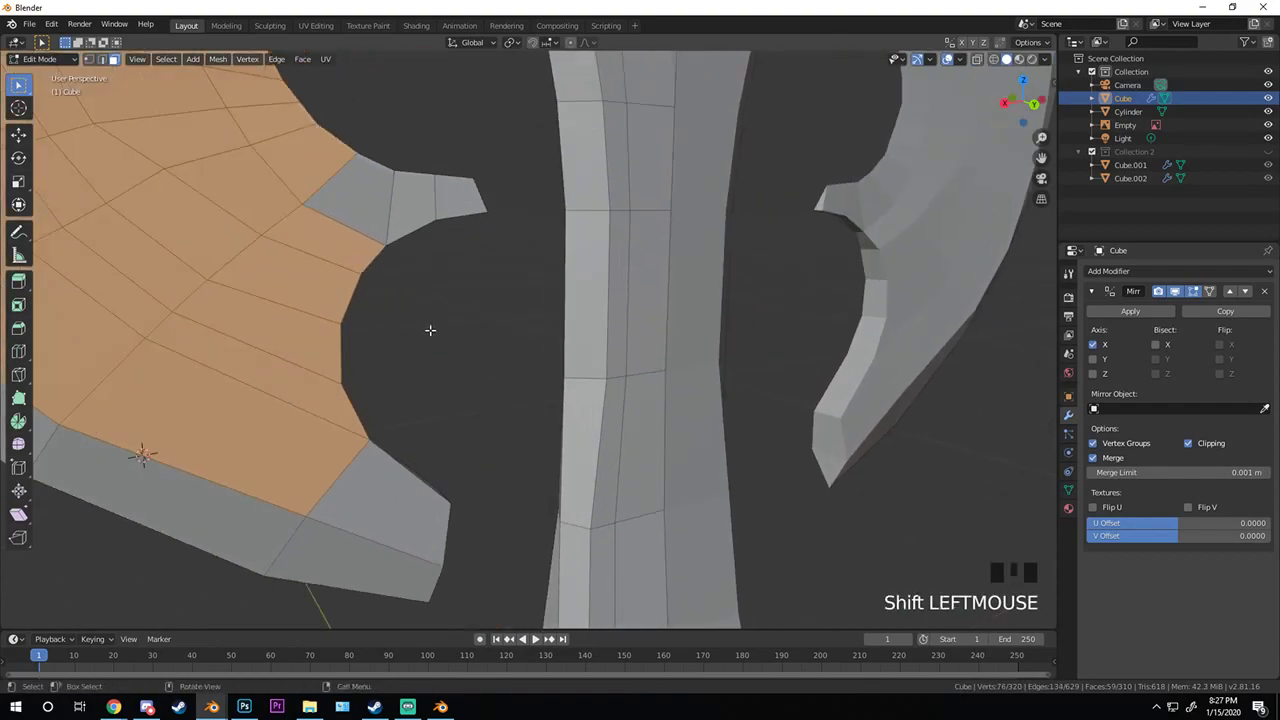
pyautogui.scroll(-3, 430, 330)
pyautogui.keyDown('shift'); pyautogui.click(425, 450); pyautogui.keyUp('shift')
# - Deselect the stray bevel faces along the cutout so only the blade's flat inner faces stay selected
pyautogui.moveTo(517, 406); pyautogui.dragTo(464, 270, button='middle')
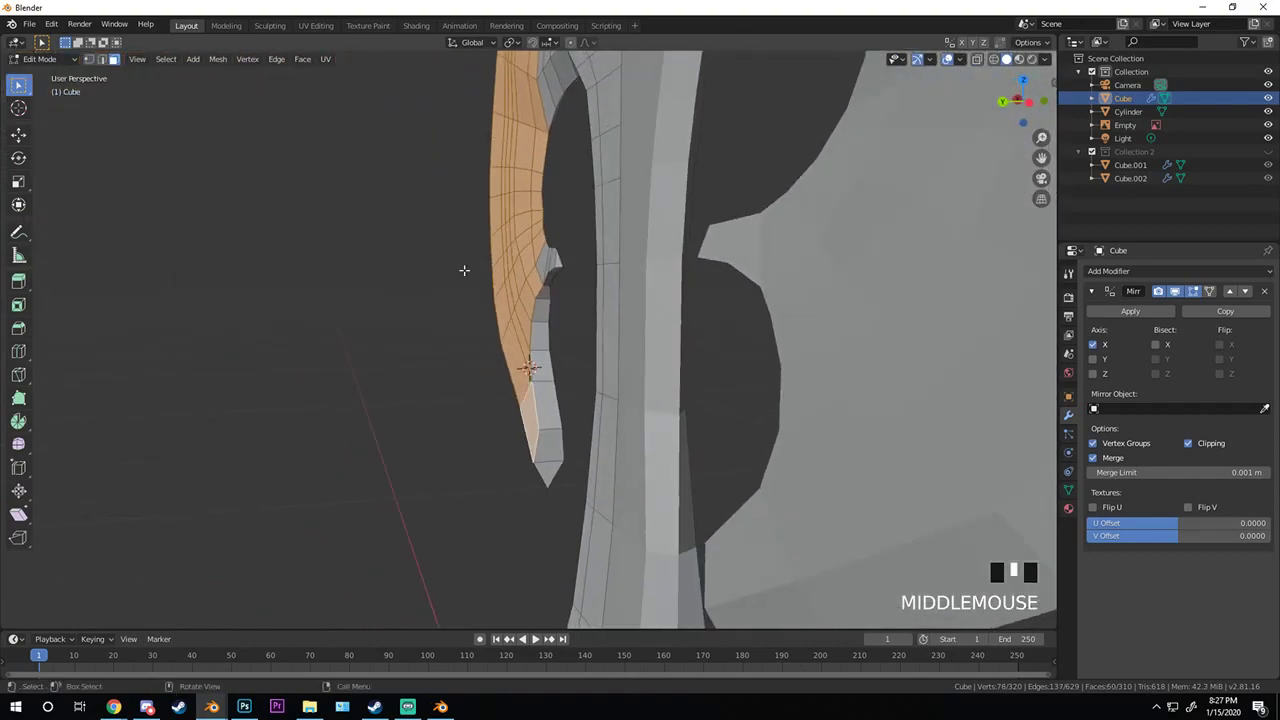
pyautogui.keyDown('shift'); pyautogui.scroll(2, 464, 270); pyautogui.keyUp('shift')
pyautogui.press('c')
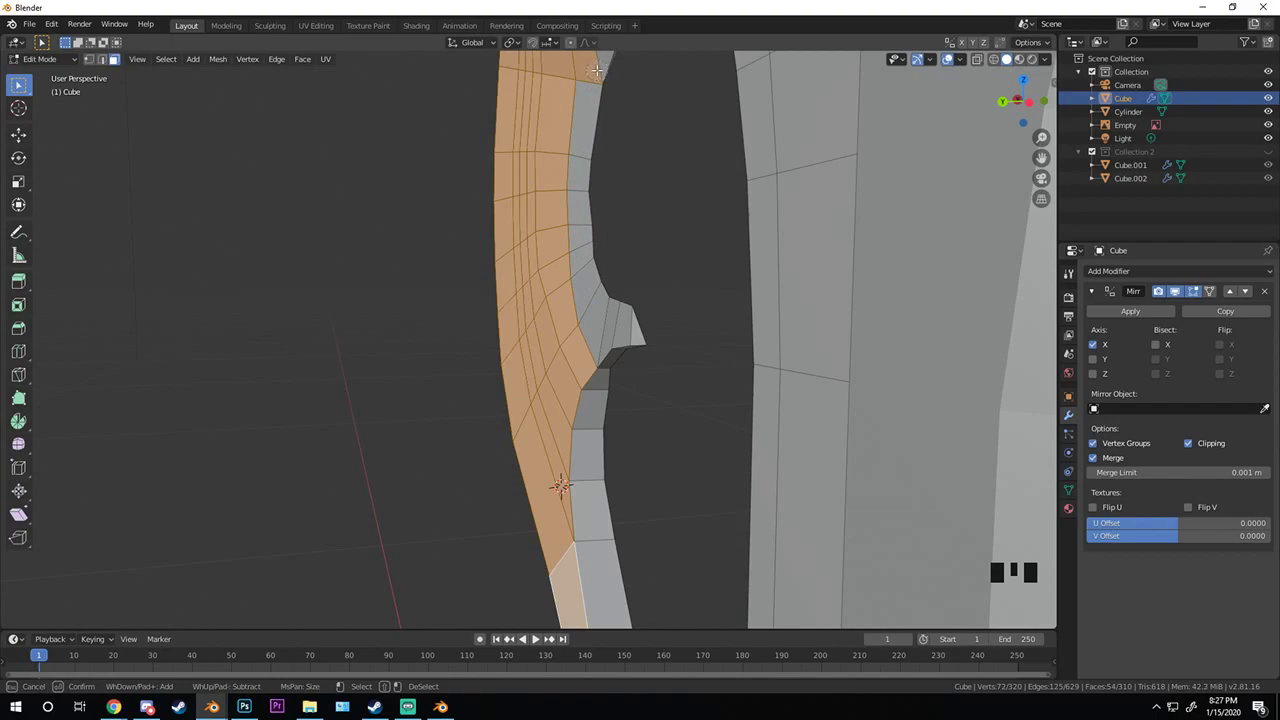
pyautogui.moveTo(607, 242); pyautogui.dragTo(560, 335, button='middle')
pyautogui.keyDown('shift'); pyautogui.scroll(1, 554, 342); pyautogui.keyUp('shift')
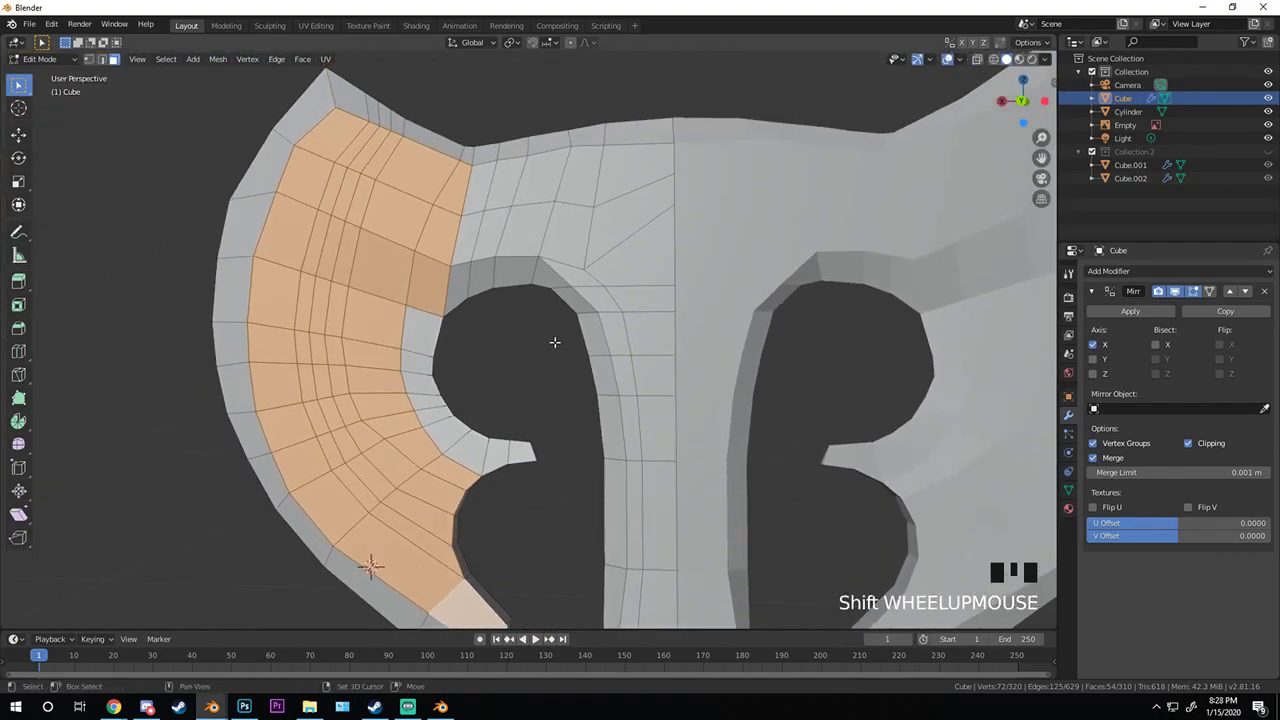
pyautogui.moveTo(437, 283); pyautogui.dragTo(455, 332, button='middle')
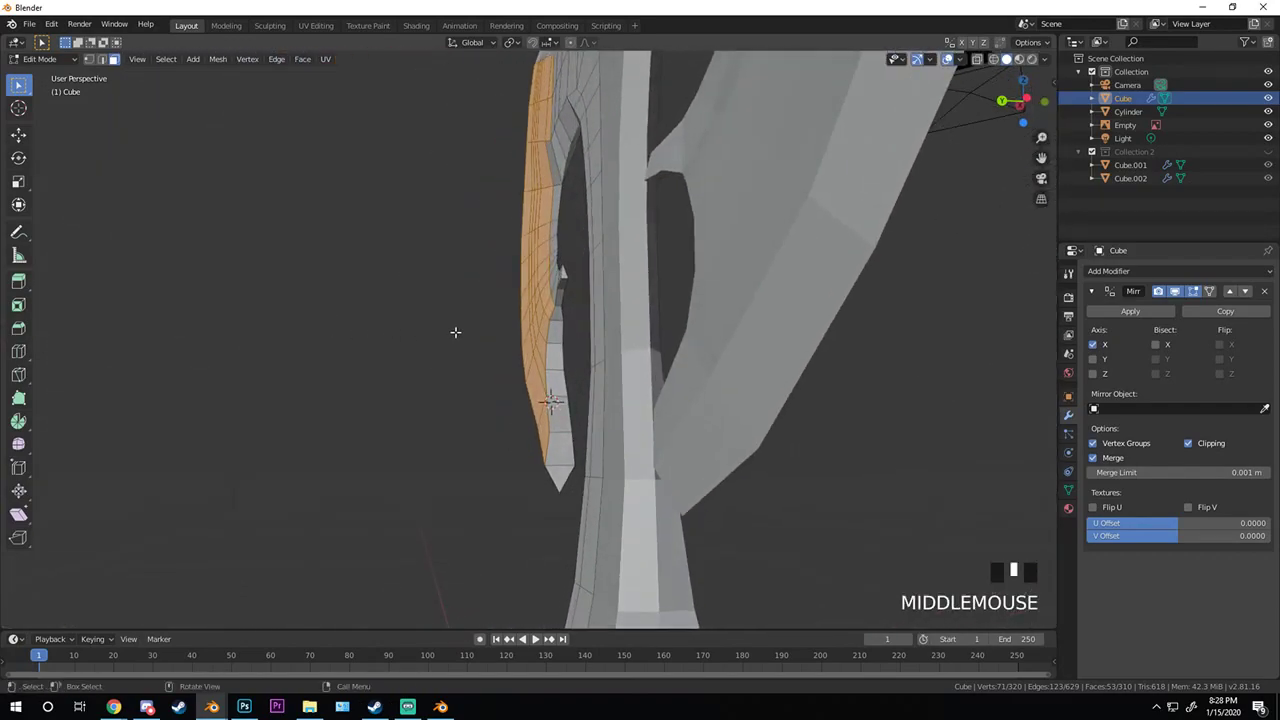
# - Flatten the selected blade faces by scaling them to 0 along the Y axis
pyautogui.write('s')
pyautogui.write('0')
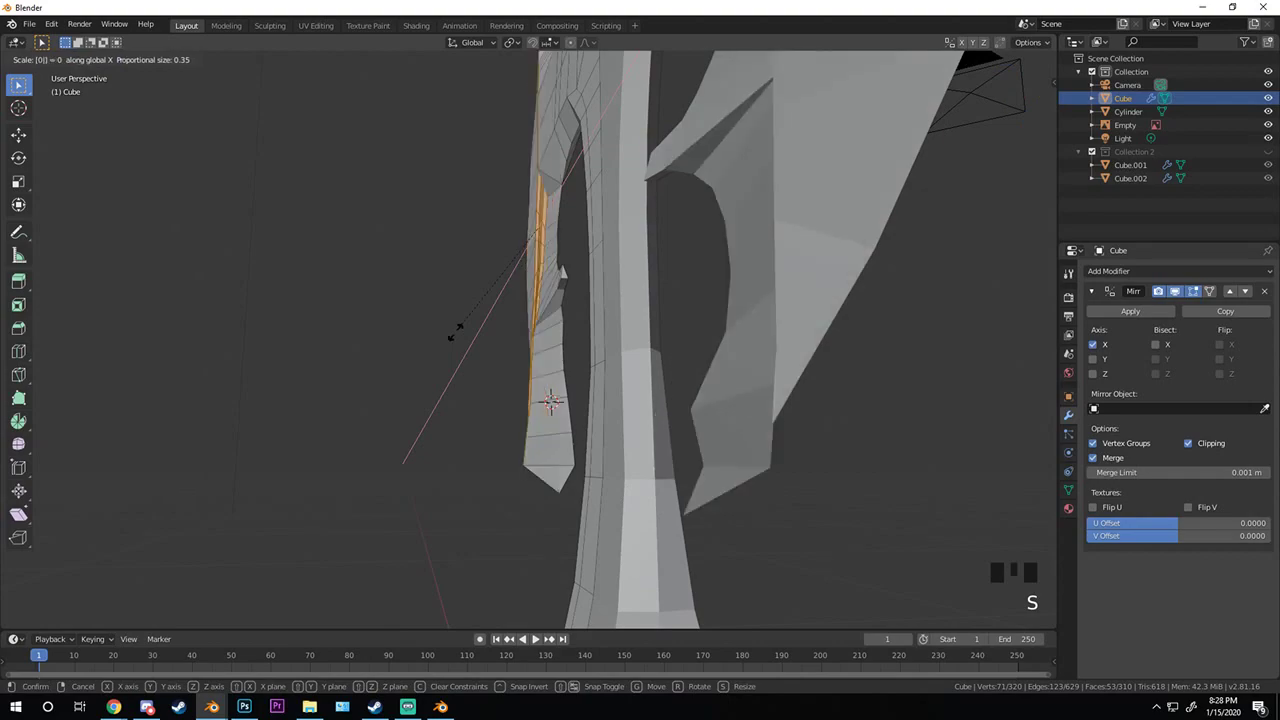
pyautogui.write('y')
pyautogui.click(455, 332)
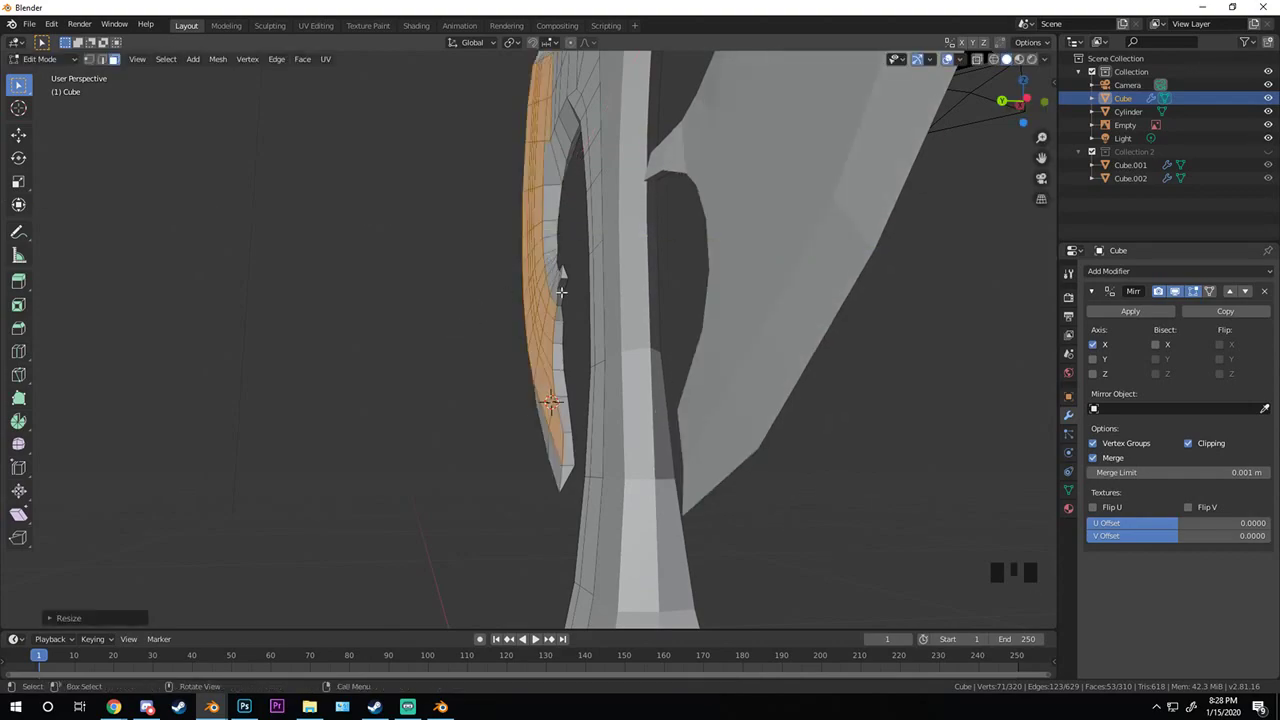
# - Select the matching inner faces on the front of the blade, flatten them along the Y axis, and leave mesh editing
pyautogui.moveTo(561, 291)
pyautogui.mouseDown(button='middle')
pyautogui.moveTo(543, 323)
pyautogui.moveTo(583, 389)
pyautogui.moveTo(514, 354)
pyautogui.moveTo(563, 409)
pyautogui.moveTo(600, 291)
pyautogui.mouseUp(button='middle')
pyautogui.press('z')
pyautogui.click(485, 292)
pyautogui.moveTo(485, 292); pyautogui.dragTo(700, 290, button='middle')
pyautogui.press('z')
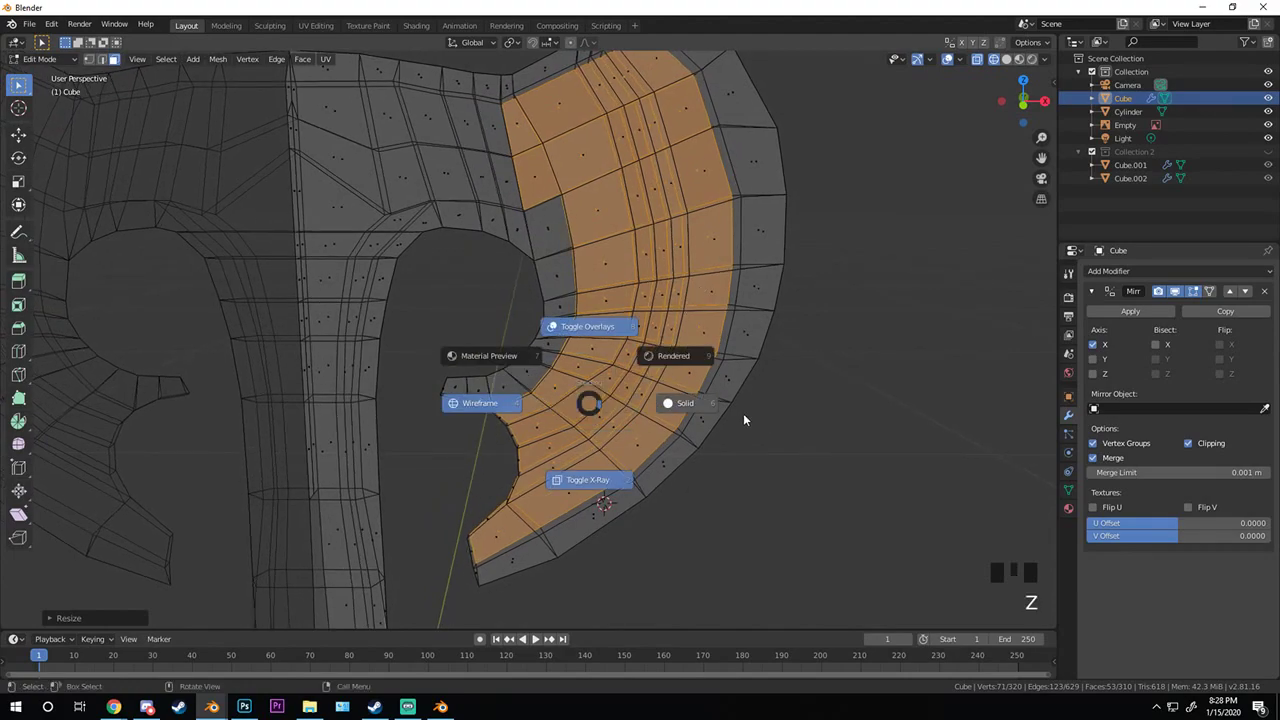
pyautogui.click(678, 402)
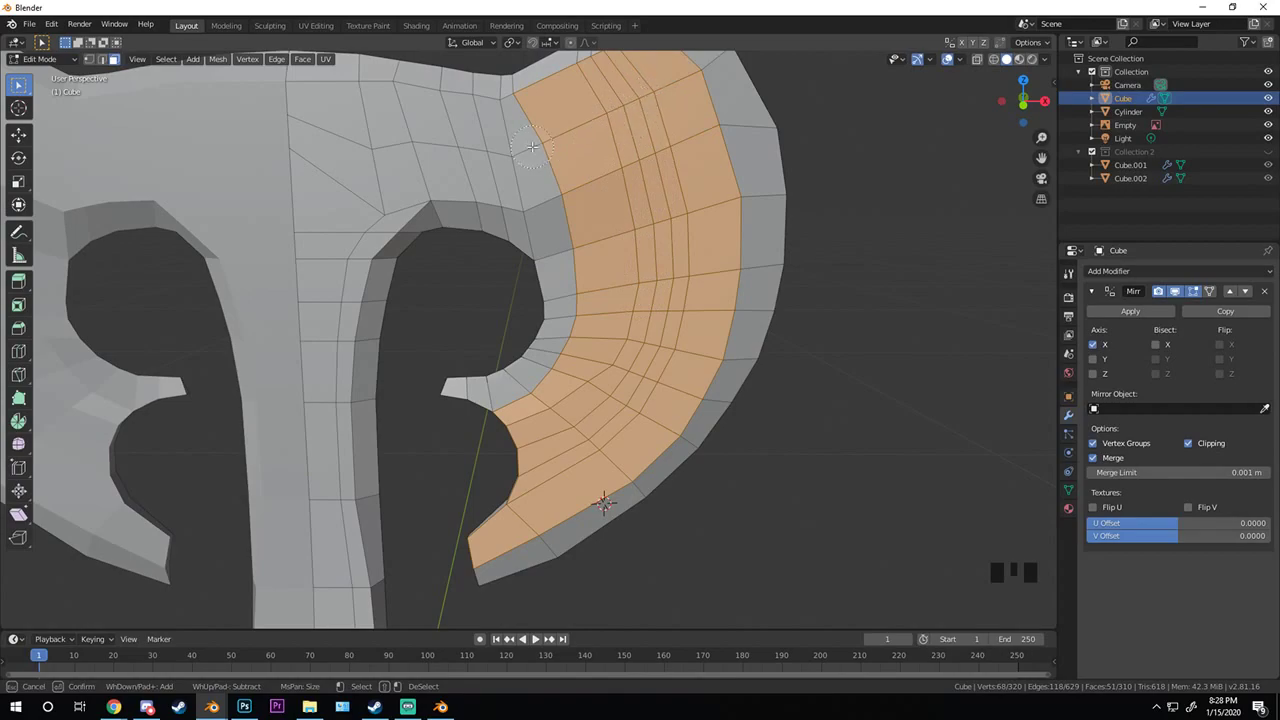
pyautogui.moveTo(555, 148); pyautogui.dragTo(760, 296, button='middle')
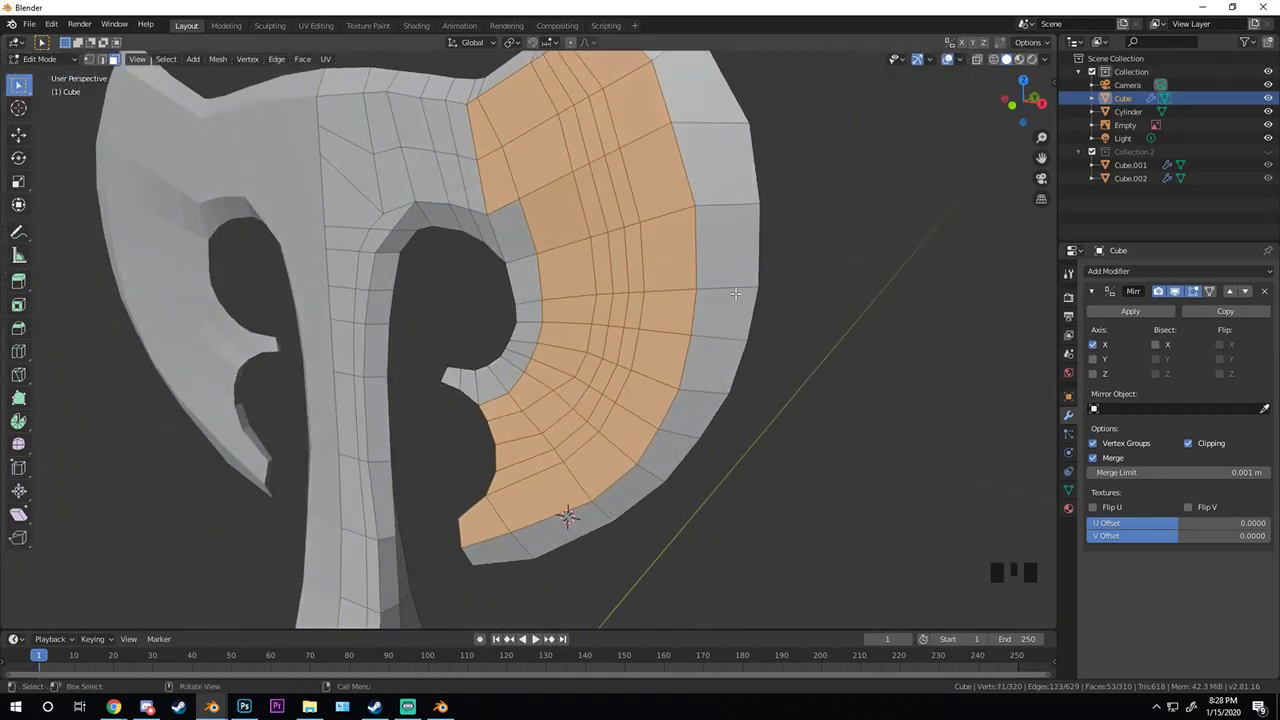
pyautogui.press('KP_5')
pyautogui.press('KP_5')
pyautogui.press('Tab')
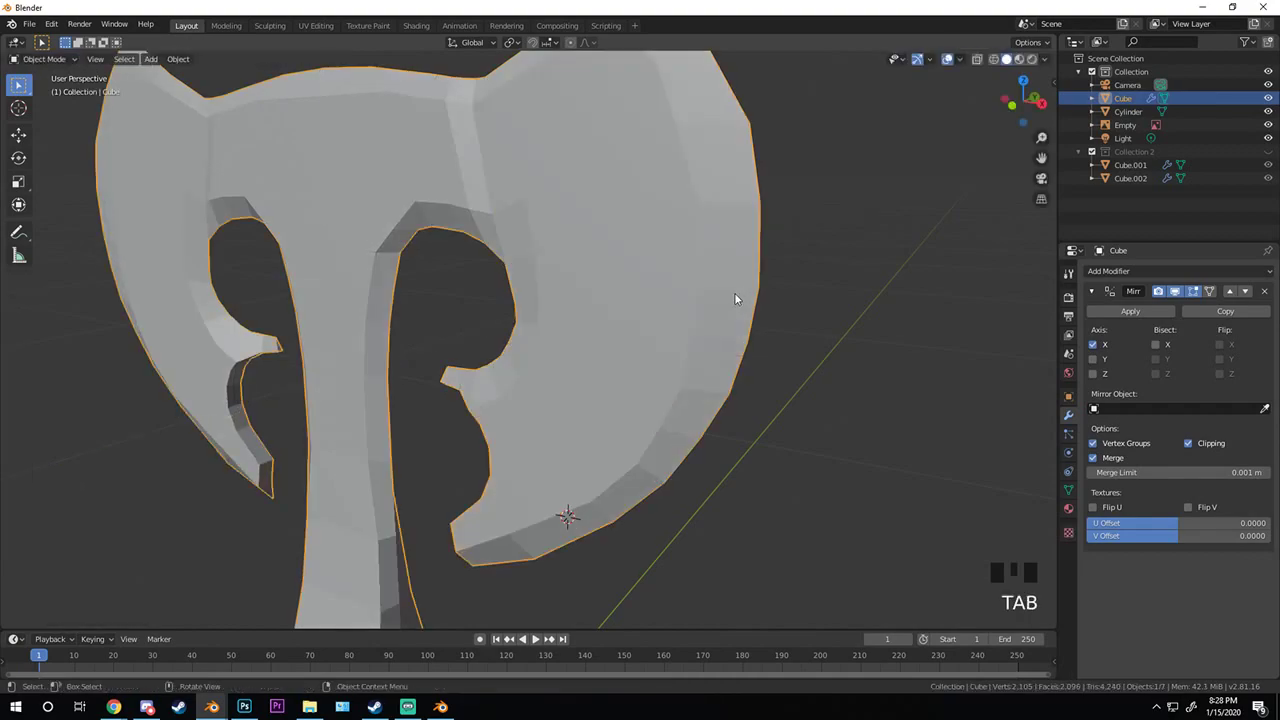
# - Inspect the flattened blade from the front, side and back in wireframe and solid shading
pyautogui.moveTo(734, 298); pyautogui.dragTo(606, 306, button='middle')
pyautogui.press('KP_1')
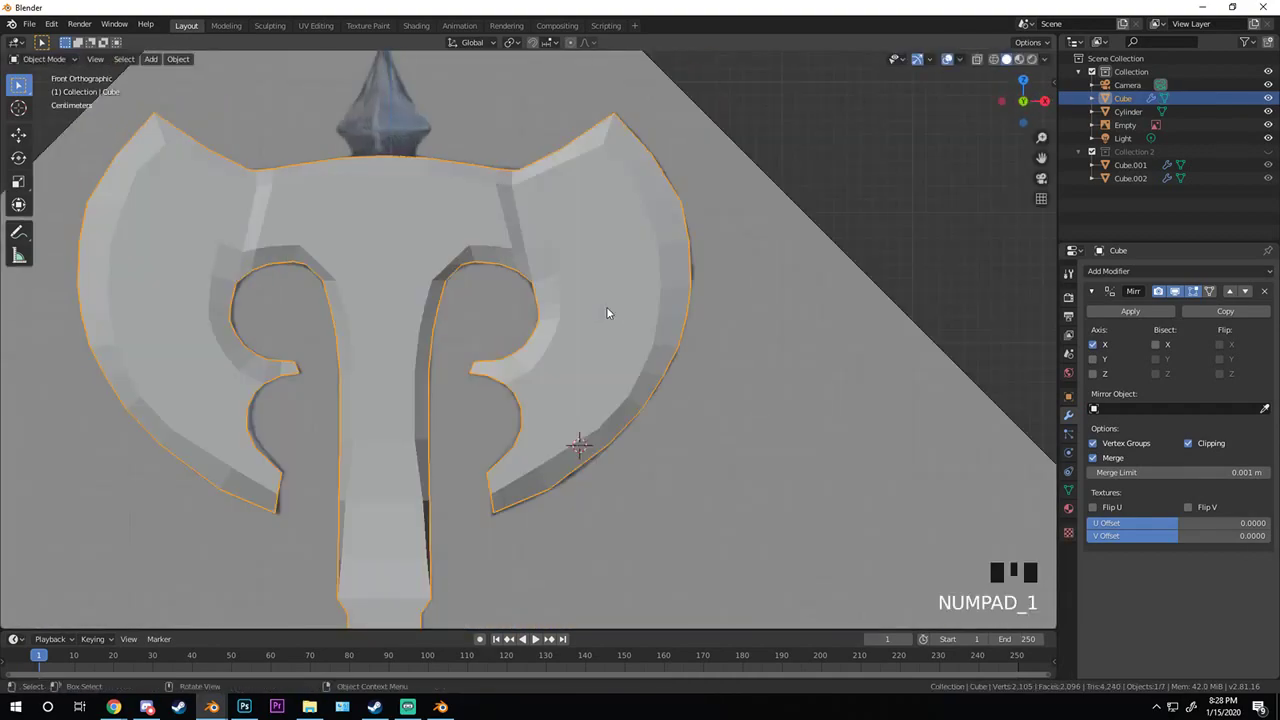
pyautogui.press('KP_3')
pyautogui.press('z')
pyautogui.click(392, 319)
pyautogui.keyDown('shift'); pyautogui.moveTo(559, 387); pyautogui.dragTo(563, 318, button='middle'); pyautogui.keyUp('shift')
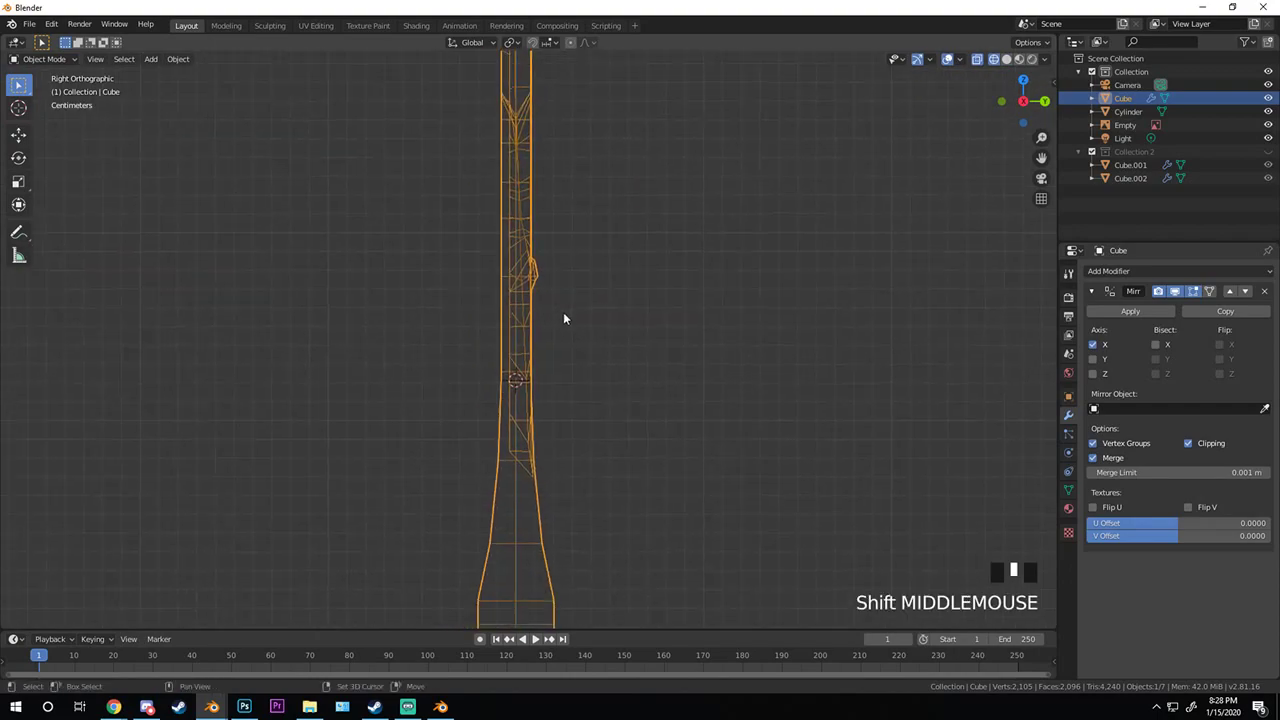
pyautogui.press('z')
pyautogui.click(745, 370)
pyautogui.moveTo(745, 370)
pyautogui.mouseDown(button='middle')
pyautogui.moveTo(557, 396)
pyautogui.moveTo(571, 363)
pyautogui.moveTo(563, 342)
pyautogui.moveTo(567, 352)
pyautogui.mouseUp(button='middle')
pyautogui.keyDown('shift'); pyautogui.moveTo(567, 352); pyautogui.dragTo(571, 360, button='middle'); pyautogui.keyUp('shift')
pyautogui.scroll(3, 543, 283)
pyautogui.press('Tab')
pyautogui.moveTo(543, 283); pyautogui.dragTo(598, 268, button='middle')
pyautogui.scroll(2, 506, 290)
pyautogui.scroll(-3, 600, 266)
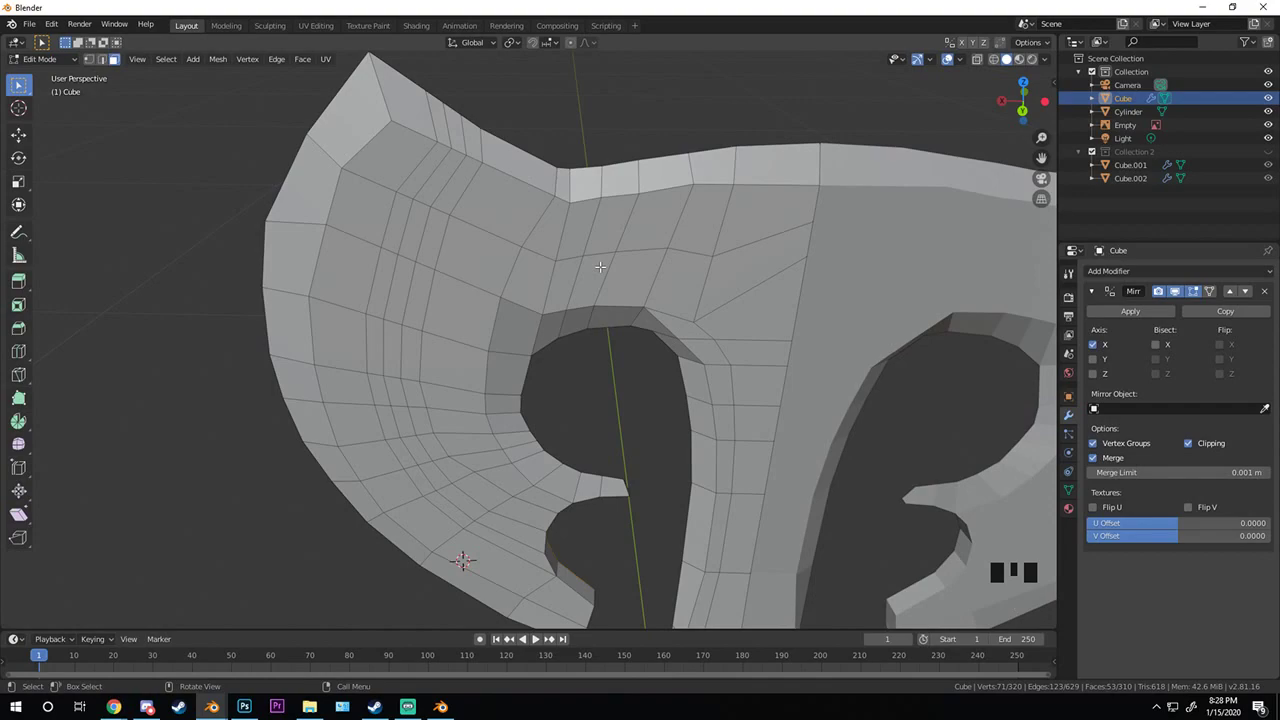
pyautogui.scroll(-3, 646, 259)
pyautogui.moveTo(646, 259); pyautogui.dragTo(580, 323, button='middle')
pyautogui.press('KP_7')
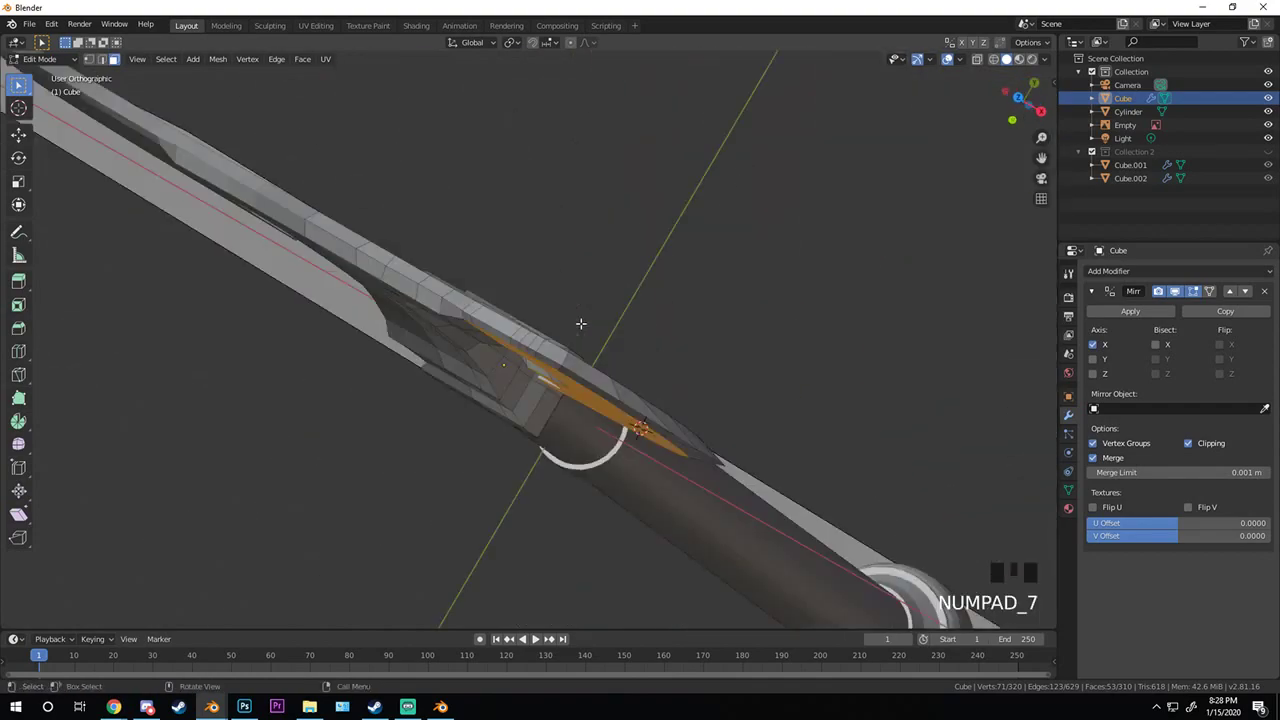
# - With vertex selection in wireframe top view, box-select the vertices of the axe head's back half, and return to solid shading
pyautogui.press('z')
pyautogui.click(440, 323)
pyautogui.scroll(3, 423, 323)
pyautogui.press('a')
pyautogui.press('a')
pyautogui.keyDown('shift'); pyautogui.moveTo(503, 323); pyautogui.dragTo(610, 332, button='middle'); pyautogui.keyUp('shift')
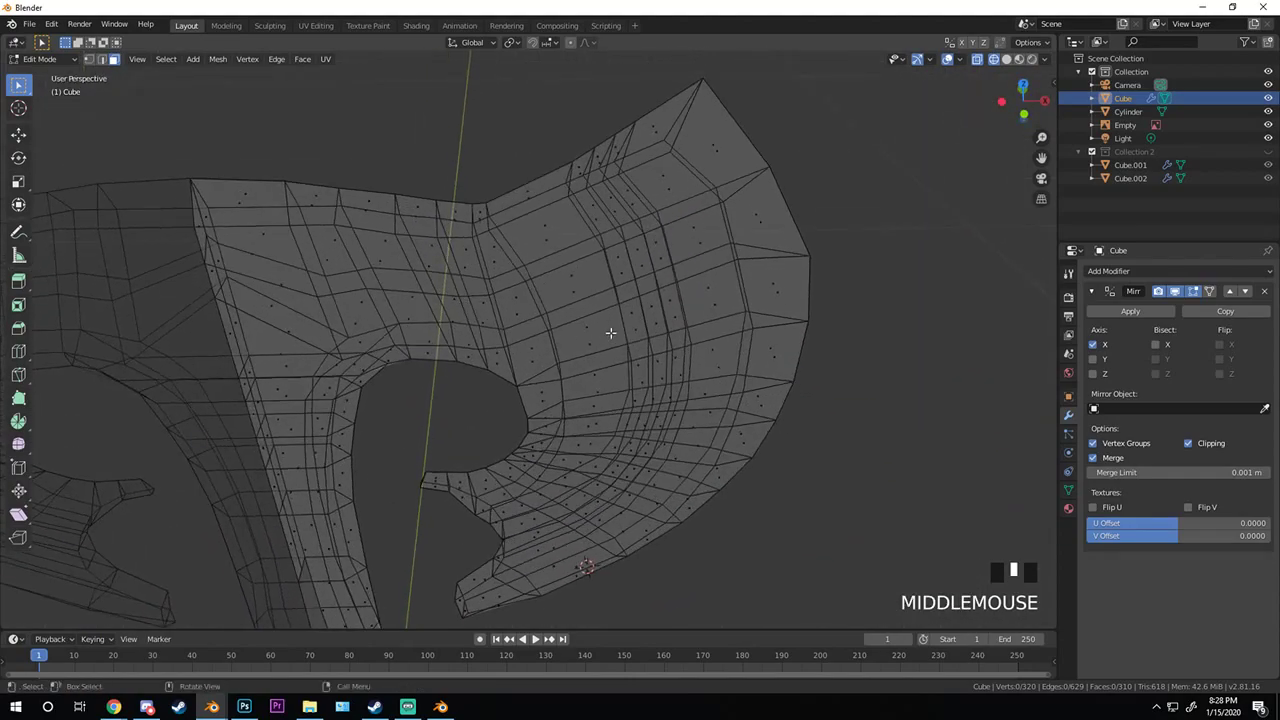
pyautogui.moveTo(462, 248); pyautogui.dragTo(446, 320, button='middle')
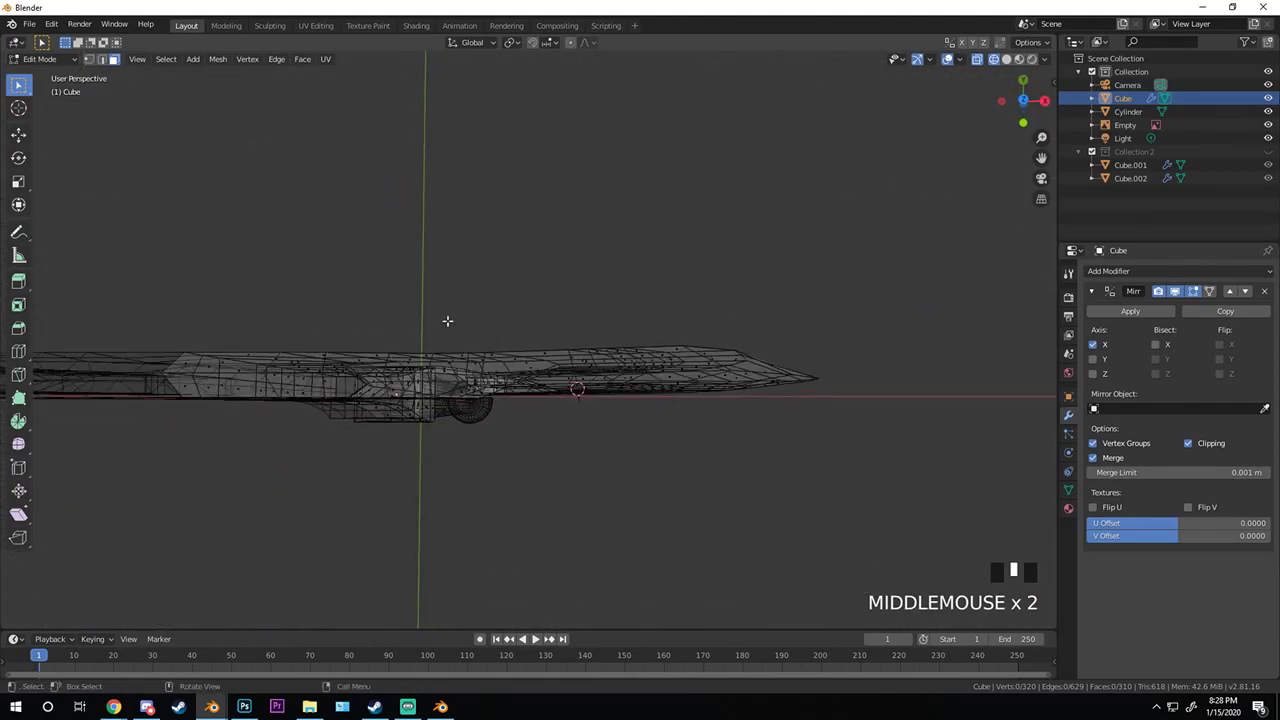
pyautogui.press('KP_7')
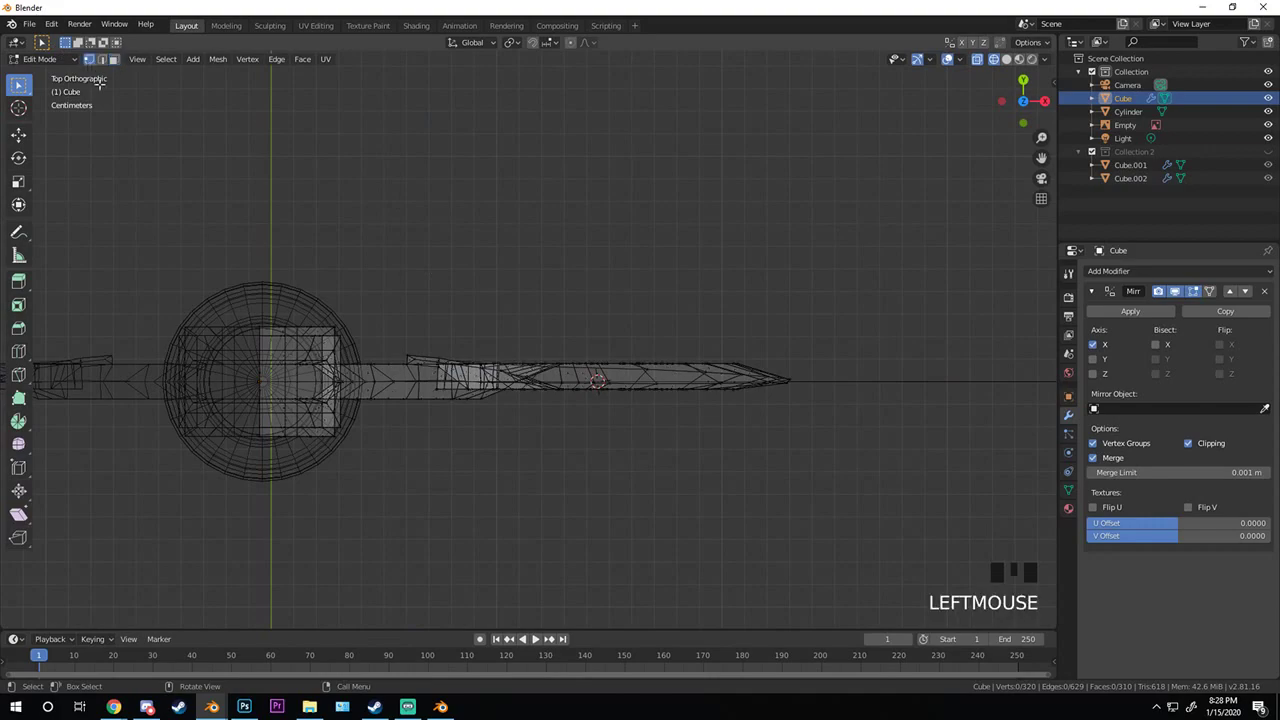
pyautogui.press('a')
pyautogui.scroll(2, 389, 331)
pyautogui.hotkey('alt', 'a')
pyautogui.press('b')
pyautogui.moveTo(43, 250); pyautogui.dragTo(957, 388)
pyautogui.scroll(-1, 612, 398)
pyautogui.press('z')
# - Circle-deselect the vertices around the barb that belong to the front half
pyautogui.moveTo(612, 440); pyautogui.dragTo(618, 348, button='middle')
pyautogui.scroll(-2, 620, 349)
pyautogui.scroll(3, 624, 351)
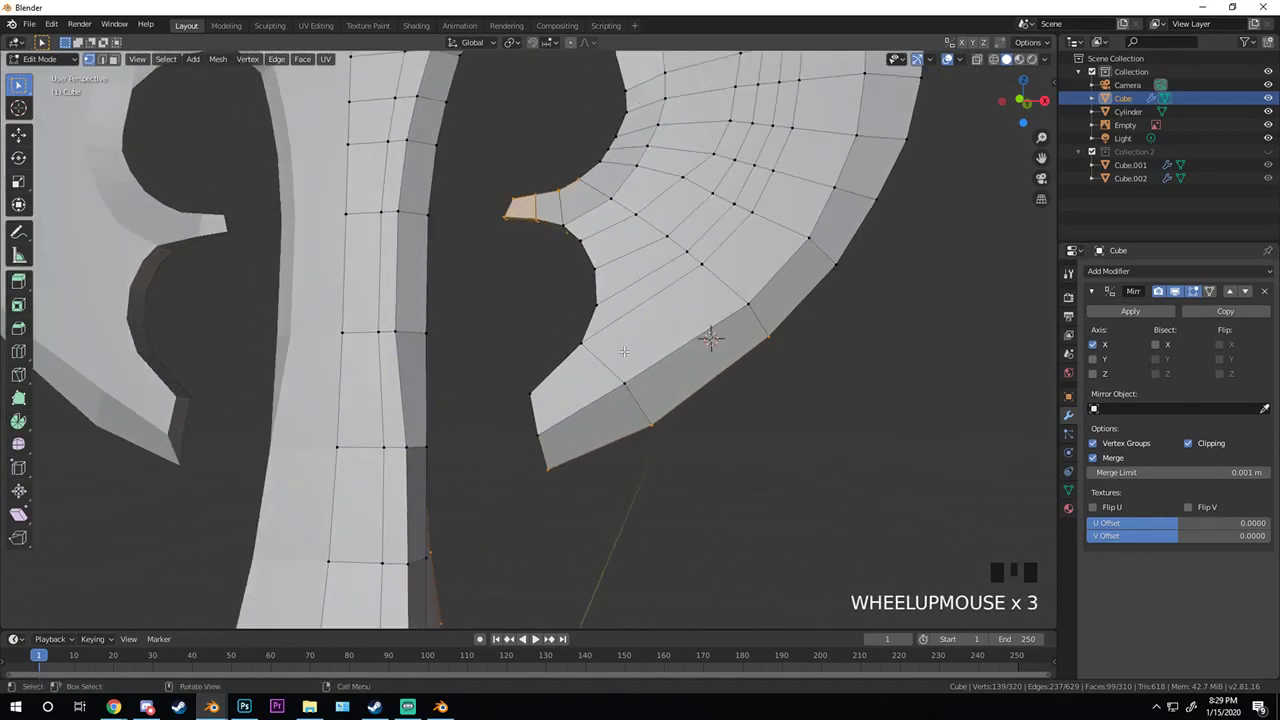
pyautogui.moveTo(548, 246); pyautogui.dragTo(591, 420, button='middle')
pyautogui.scroll(5, 510, 401)
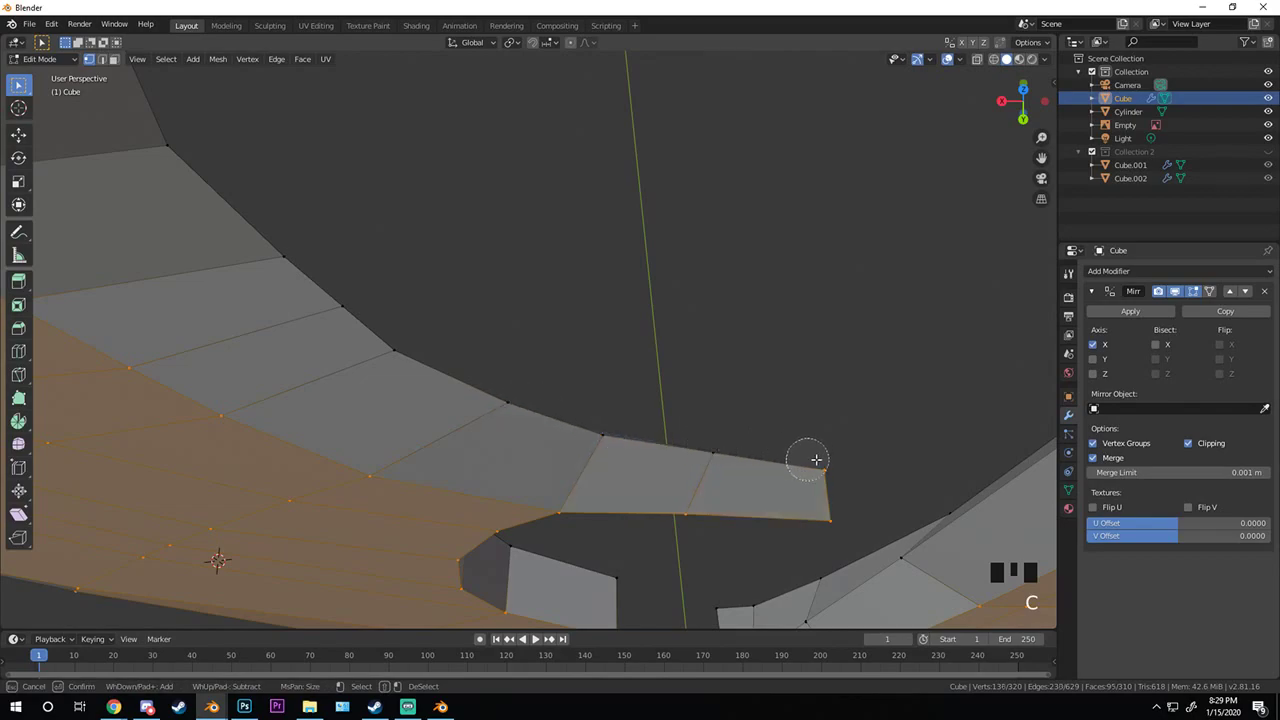
pyautogui.press('Escape')
pyautogui.moveTo(847, 483)
pyautogui.mouseDown(button='middle')
pyautogui.moveTo(766, 423)
pyautogui.moveTo(467, 271)
pyautogui.mouseUp(button='middle')
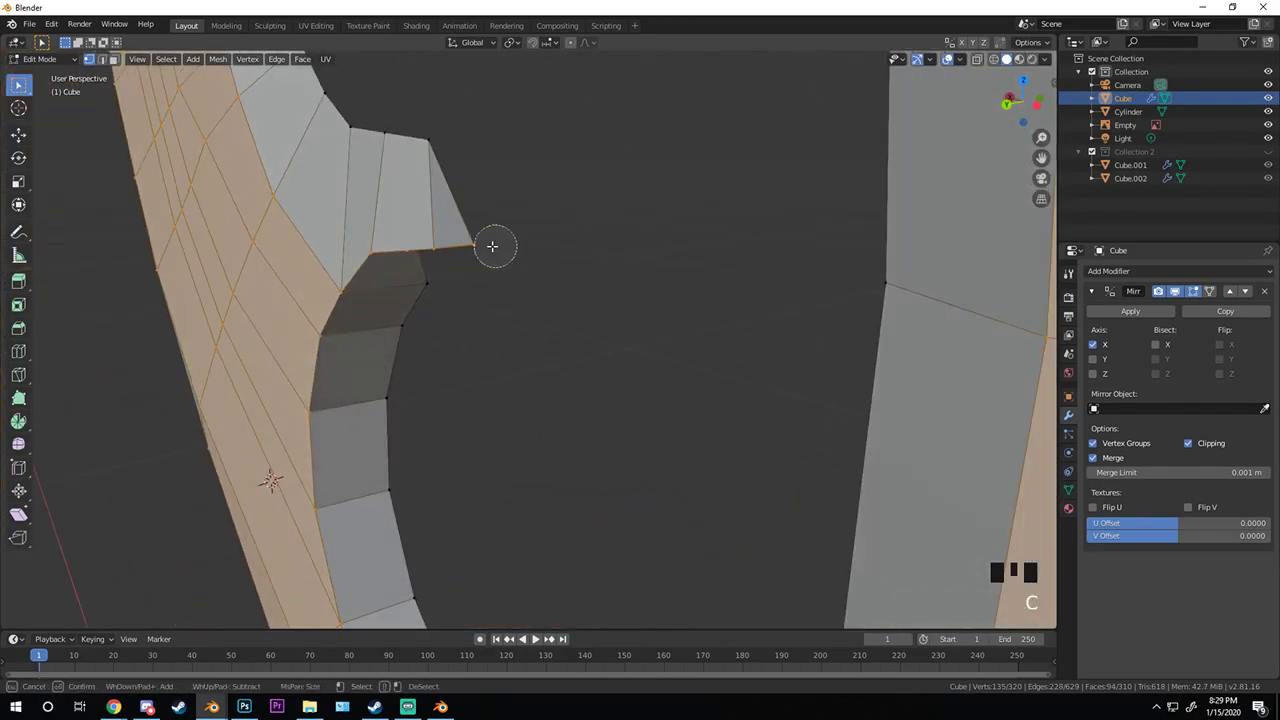
pyautogui.moveTo(669, 307)
pyautogui.mouseDown(button='middle')
pyautogui.moveTo(371, 537)
pyautogui.moveTo(606, 280)
pyautogui.moveTo(614, 246)
pyautogui.moveTo(552, 371)
pyautogui.moveTo(489, 360)
pyautogui.moveTo(628, 355)
pyautogui.moveTo(534, 491)
pyautogui.moveTo(414, 500)
pyautogui.moveTo(384, 329)
pyautogui.mouseUp(button='middle')
pyautogui.press('Escape')
# - Deselect the outer edge vertices at the blade's lower tip and delete the remaining selected back-half vertices
pyautogui.scroll(-4, 551, 357)
pyautogui.scroll(3, 628, 355)
pyautogui.press('c')
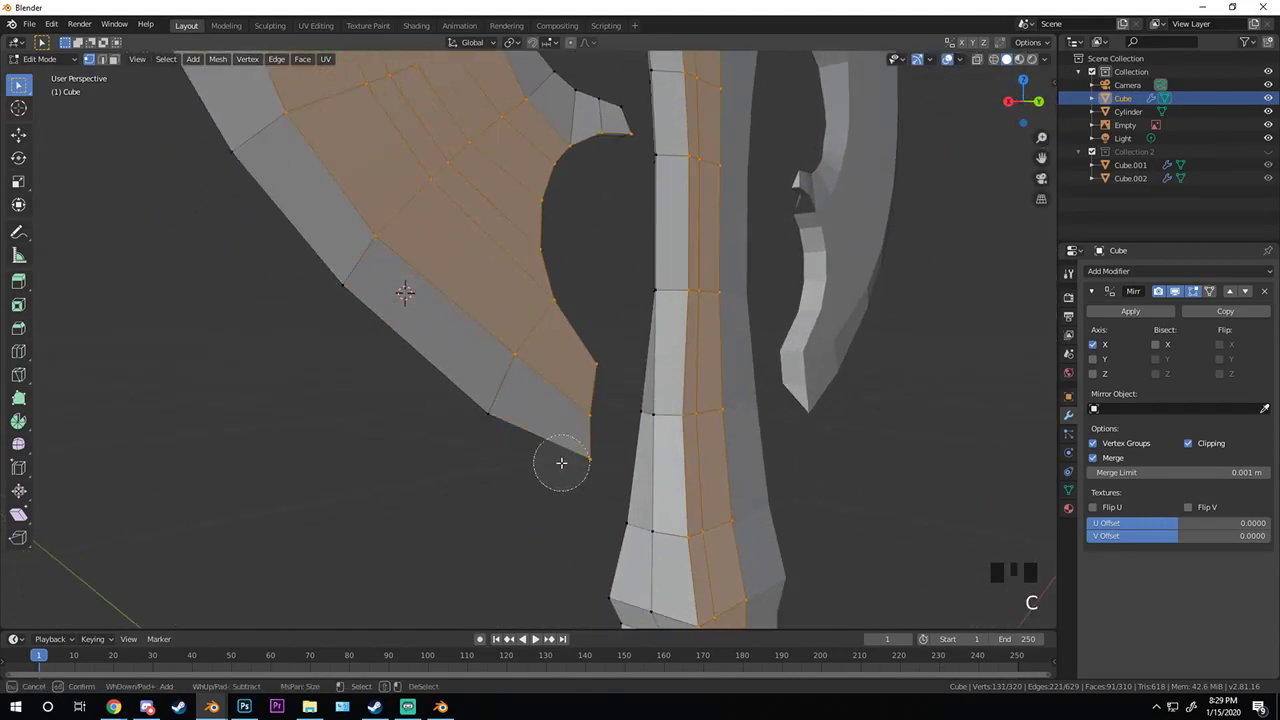
pyautogui.press('Escape')
pyautogui.scroll(-2, 574, 464)
pyautogui.moveTo(574, 464)
pyautogui.mouseDown(button='middle')
pyautogui.moveTo(426, 451)
pyautogui.moveTo(488, 426)
pyautogui.moveTo(420, 381)
pyautogui.moveTo(405, 387)
pyautogui.moveTo(491, 386)
pyautogui.moveTo(480, 371)
pyautogui.moveTo(565, 398)
pyautogui.moveTo(634, 400)
pyautogui.moveTo(623, 380)
pyautogui.moveTo(544, 437)
pyautogui.moveTo(432, 404)
pyautogui.mouseUp(button='middle')
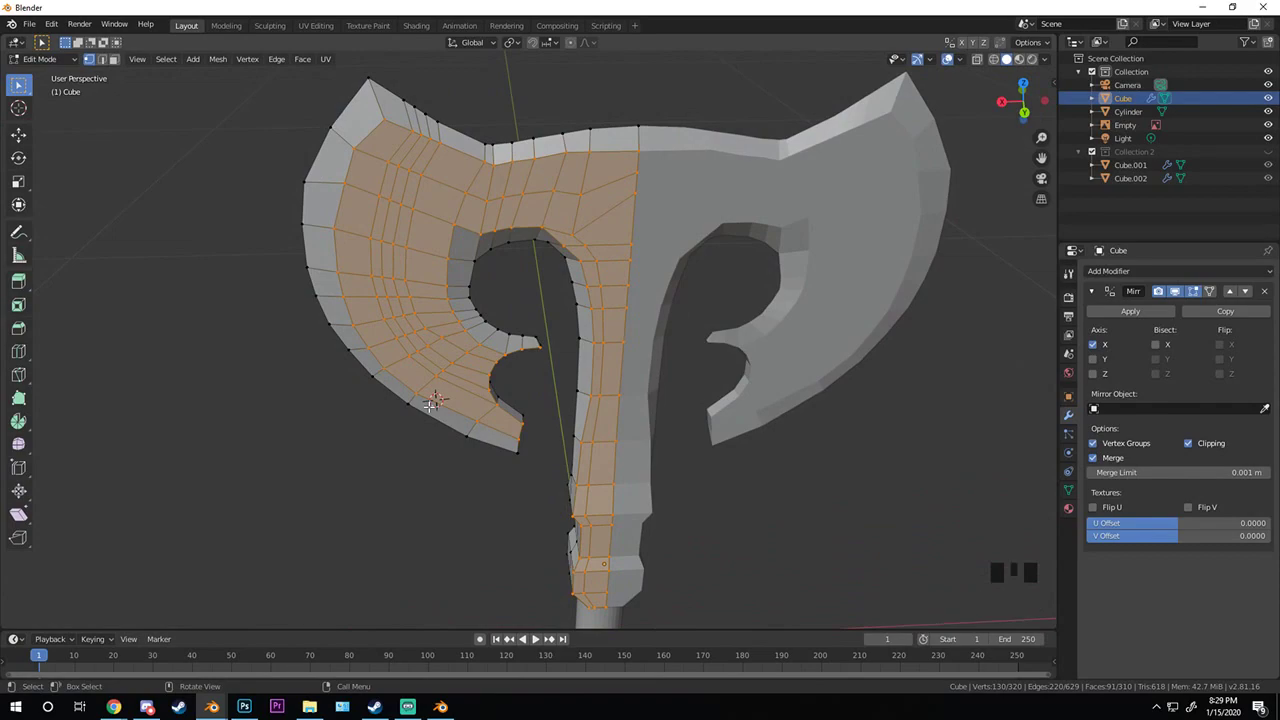
pyautogui.press('x')
pyautogui.press('x')
pyautogui.moveTo(562, 117); pyautogui.dragTo(612, 288, button='middle')
# - Enable the Y axis in the axe head's Mirror modifier and resume mesh editing
pyautogui.press('Tab')
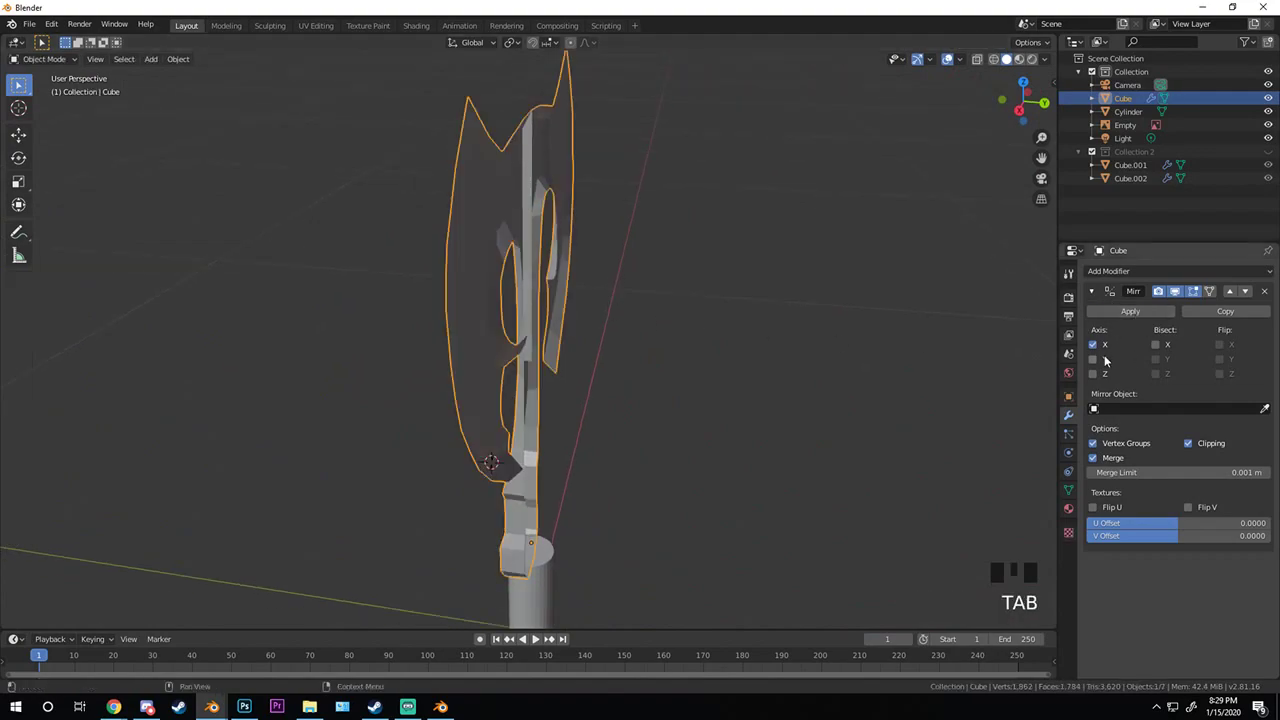
pyautogui.click(1105, 360)
pyautogui.moveTo(520, 345); pyautogui.dragTo(583, 363, button='middle')
pyautogui.press('Tab')
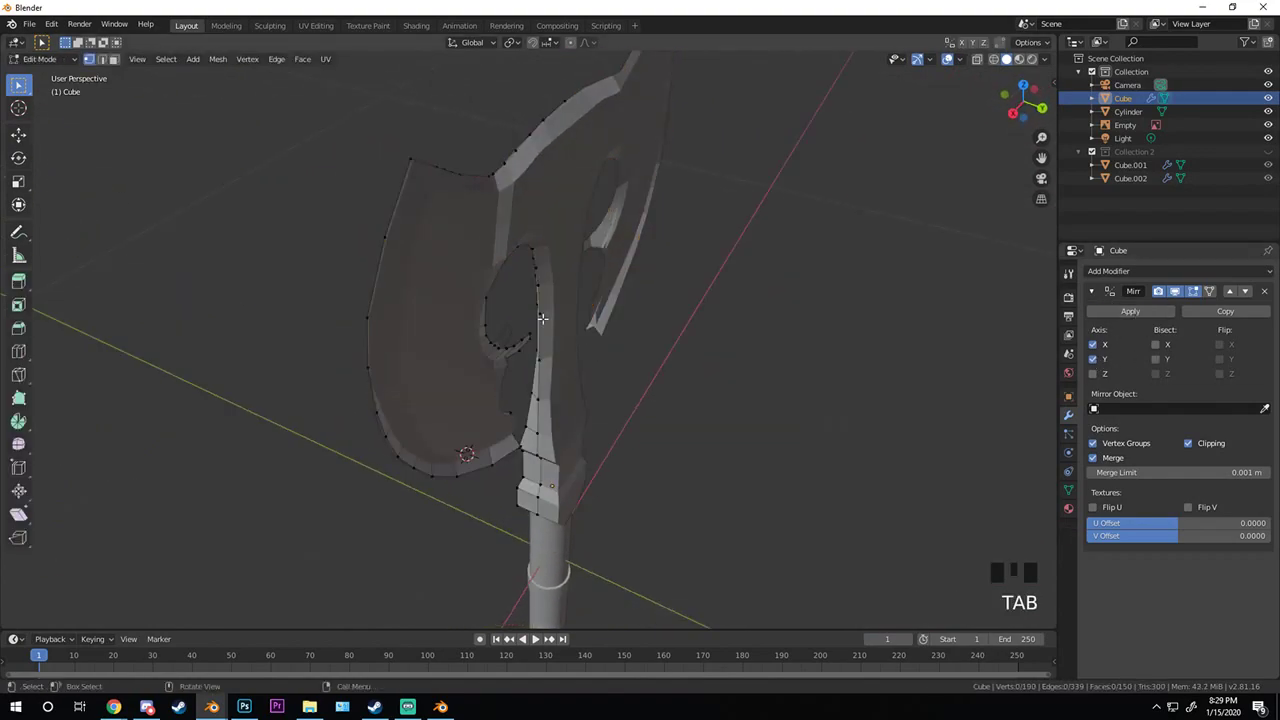
# - Turn off Clipping in the Mirror modifier and move the whole mesh along Y away from the mirror plane
pyautogui.press('a')
pyautogui.moveTo(541, 318); pyautogui.dragTo(591, 337, button='middle')
pyautogui.press('g')
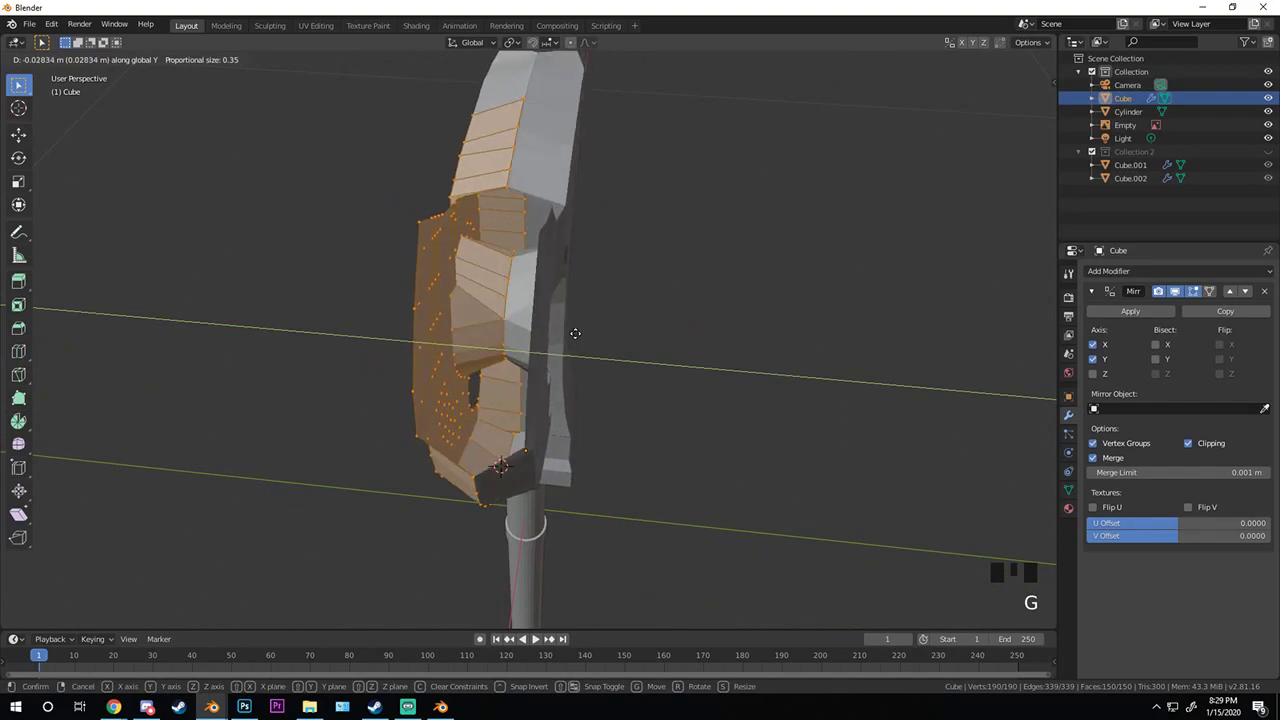
pyautogui.rightClick(576, 333)
pyautogui.click(1188, 443)
pyautogui.press('g')
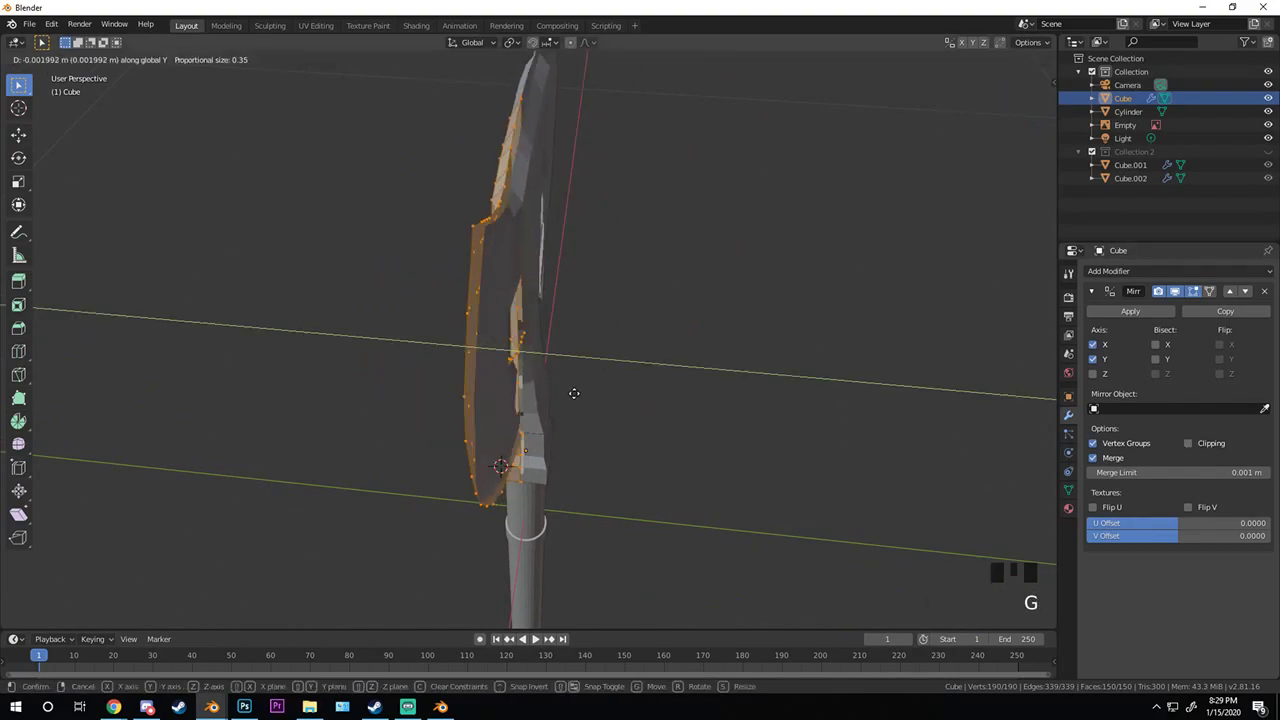
pyautogui.click(537, 380)
# - Deselect the mesh and examine the gap between the two mirrored halves and the blade's inner edge from above
pyautogui.moveTo(537, 380); pyautogui.dragTo(491, 429, button='middle')
pyautogui.scroll(3, 527, 338)
pyautogui.scroll(2, 488, 390)
pyautogui.press('KP_7')
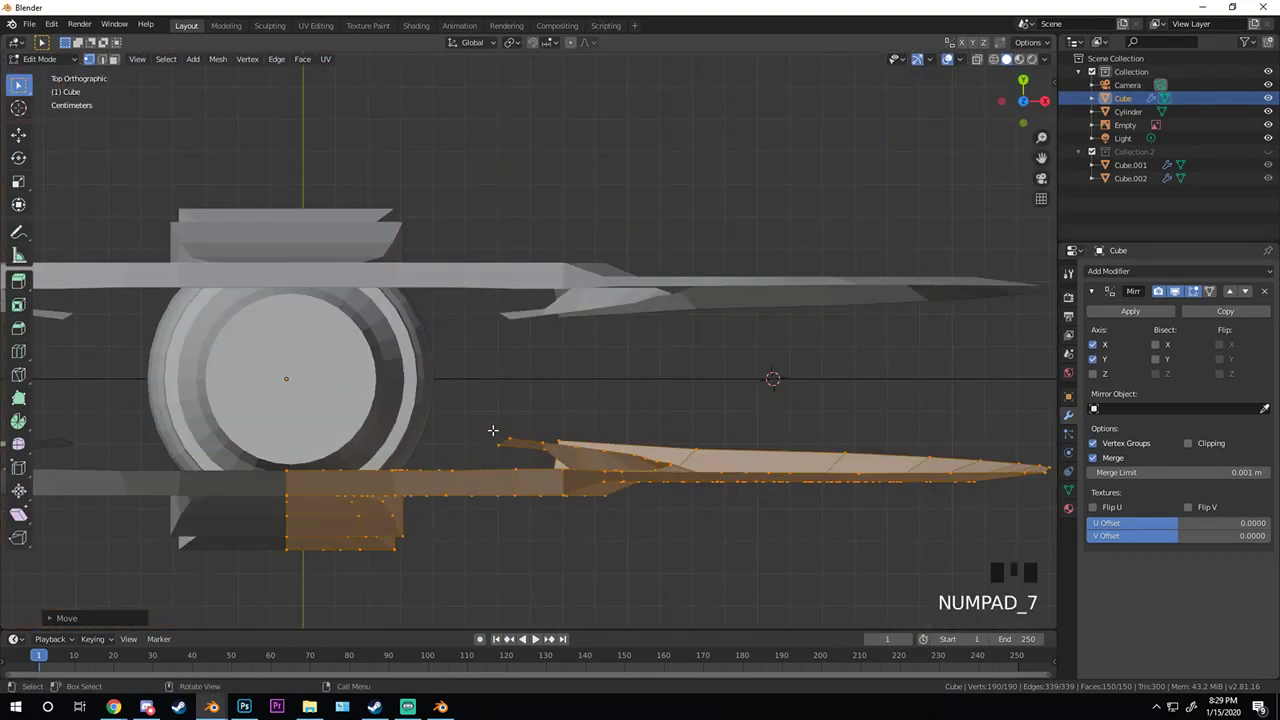
pyautogui.scroll(-3, 492, 430)
pyautogui.hotkey('alt', 'a')
pyautogui.keyDown('shift'); pyautogui.moveTo(627, 420); pyautogui.dragTo(578, 386, button='middle'); pyautogui.keyUp('shift')
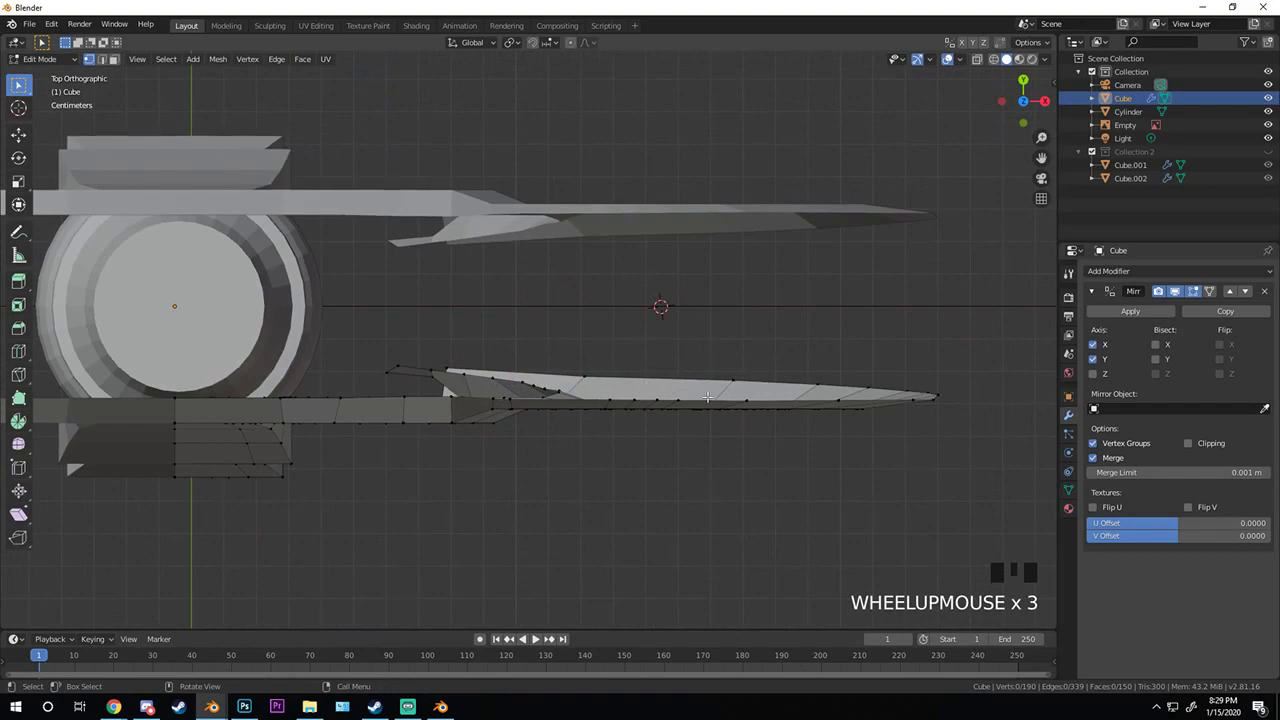
pyautogui.scroll(2, 585, 384)
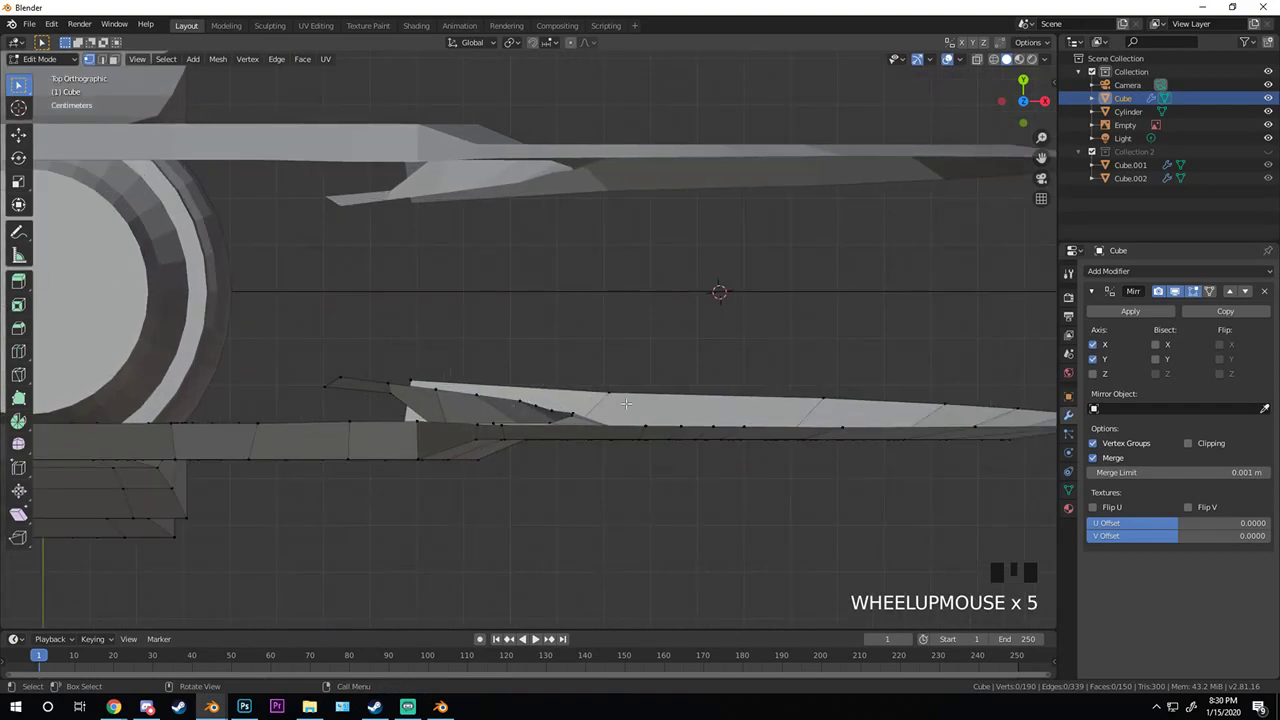
pyautogui.scroll(-2, 412, 398)
pyautogui.scroll(3, 488, 399)
pyautogui.press('z')
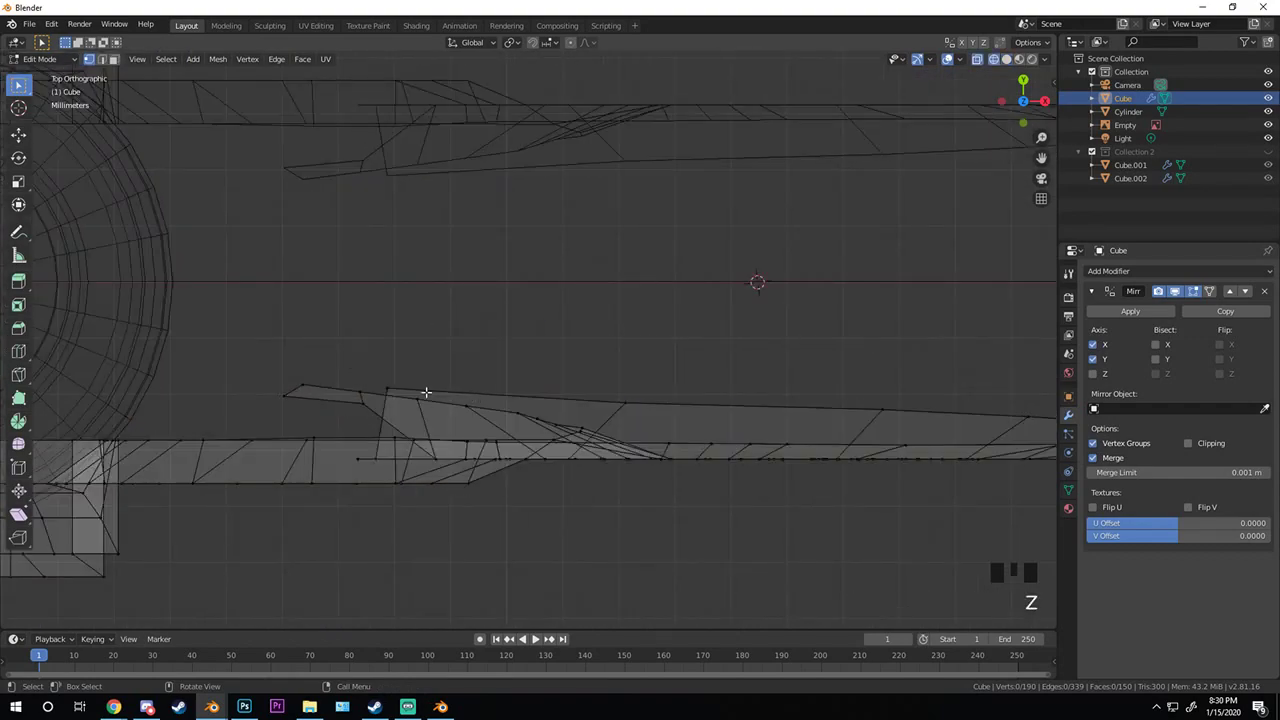
pyautogui.press('b')
pyautogui.moveTo(209, 349); pyautogui.dragTo(622, 415)
pyautogui.scroll(-3, 570, 404)
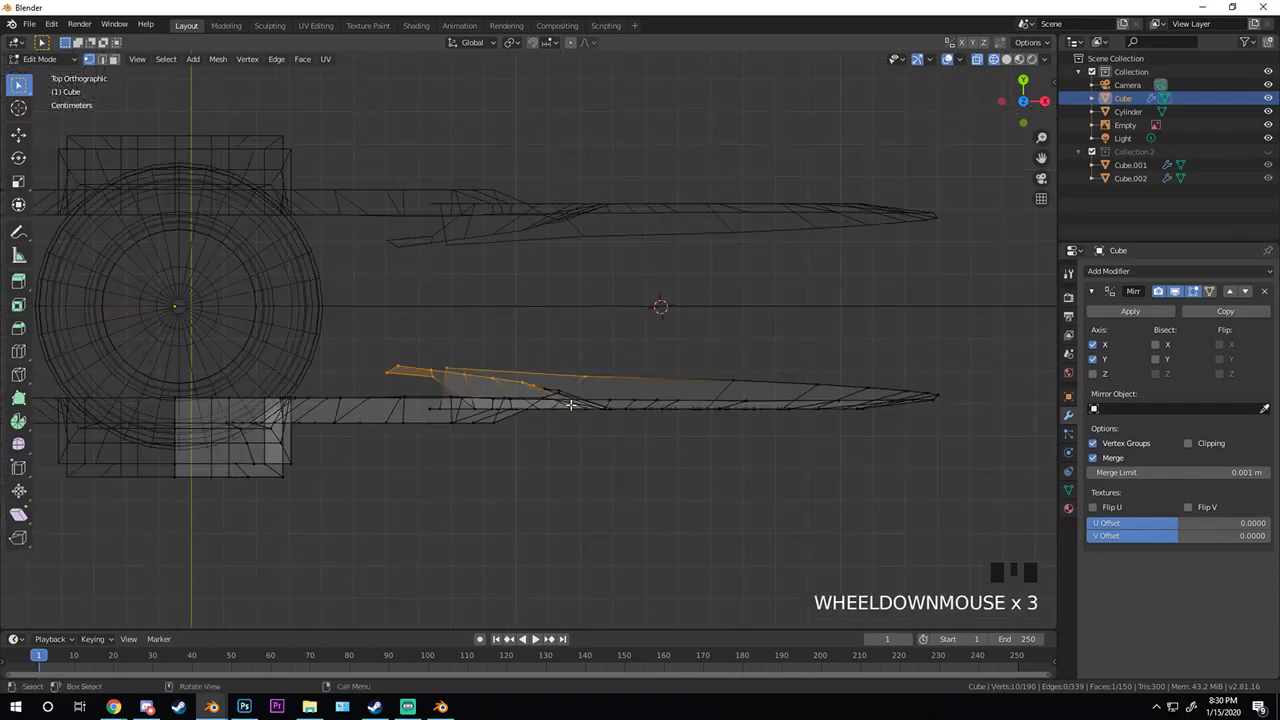
pyautogui.scroll(2, 497, 400)
pyautogui.press('b')
pyautogui.moveTo(240, 357); pyautogui.dragTo(734, 423)
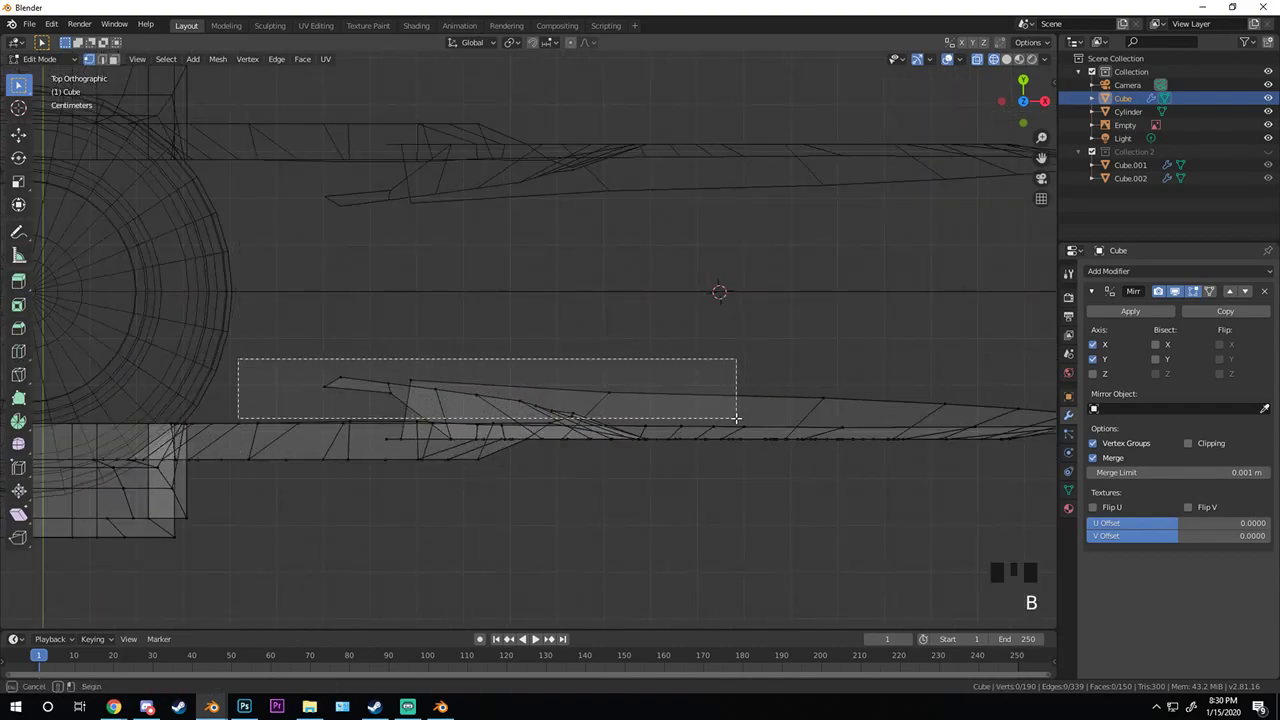
pyautogui.scroll(3, 557, 415)
pyautogui.press('g')
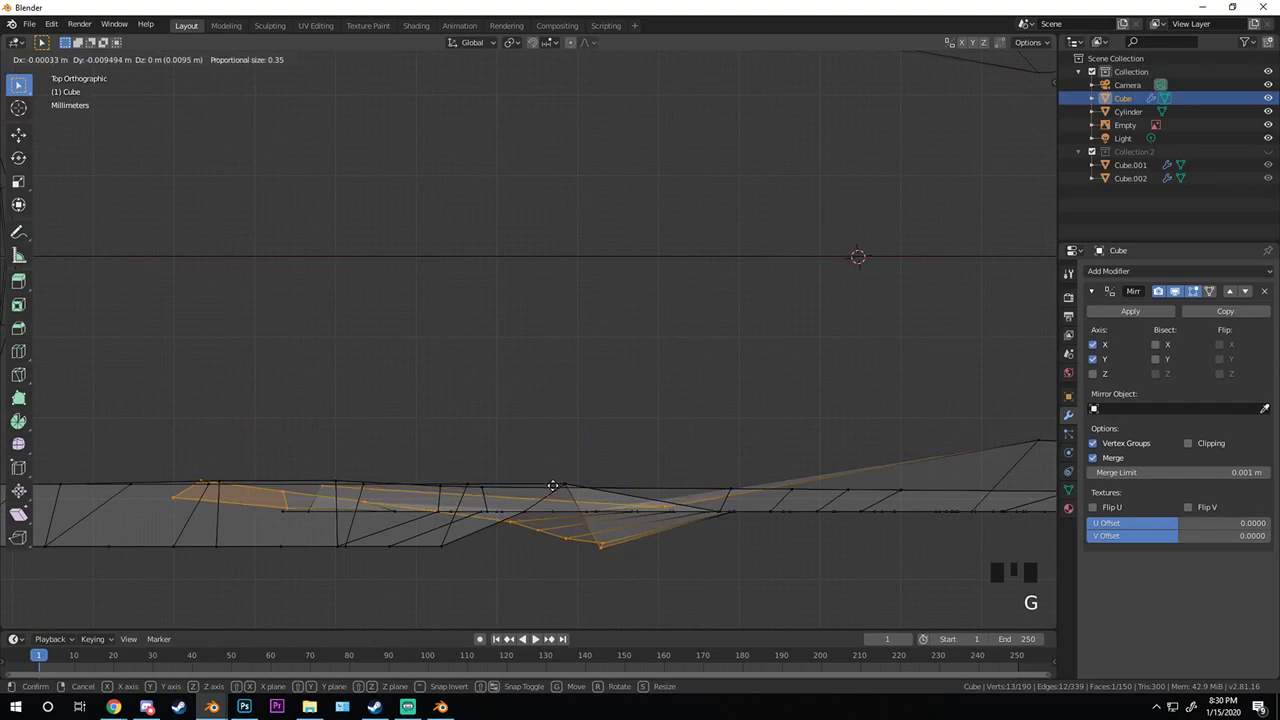
pyautogui.click(540, 436)
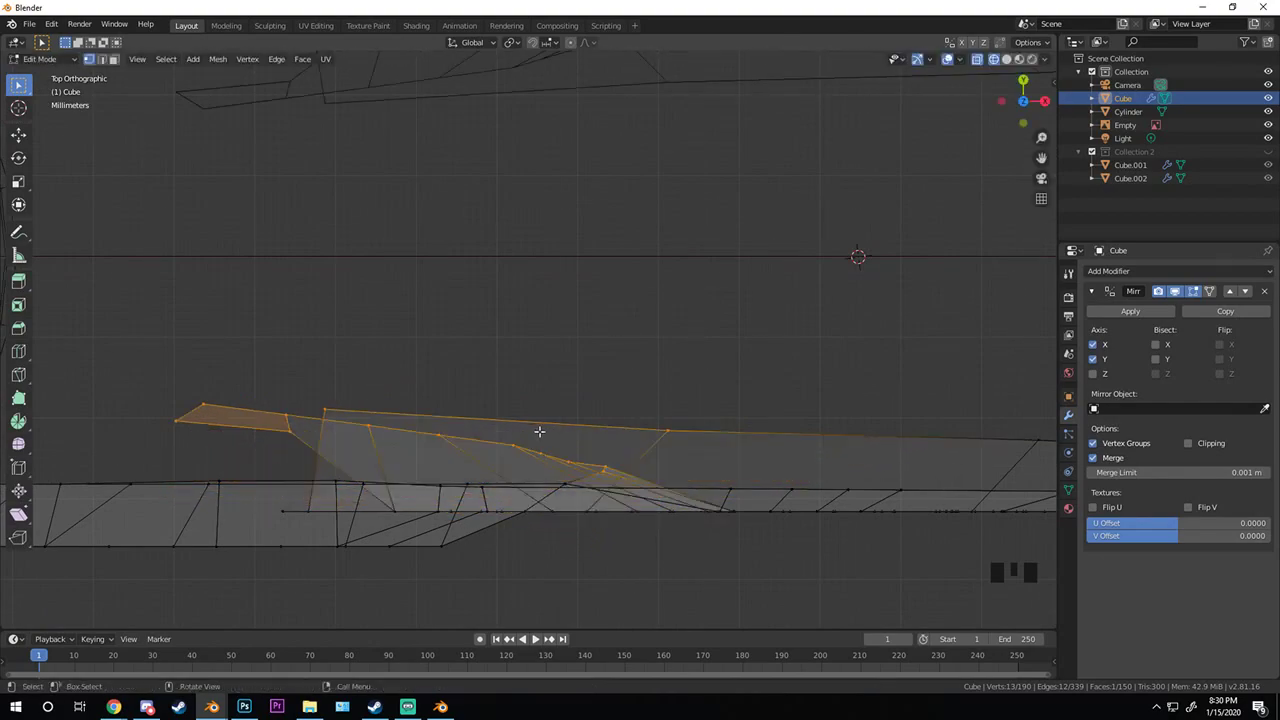
# - Select the whole axe-head mesh, enable Clipping in the Mirror modifier, and move the mesh along Y onto the mirror plane
pyautogui.scroll(-4, 599, 397)
pyautogui.press('Tab')
pyautogui.scroll(2, 599, 397)
pyautogui.press('Tab')
pyautogui.press('a')
pyautogui.press('a')
pyautogui.press('a')
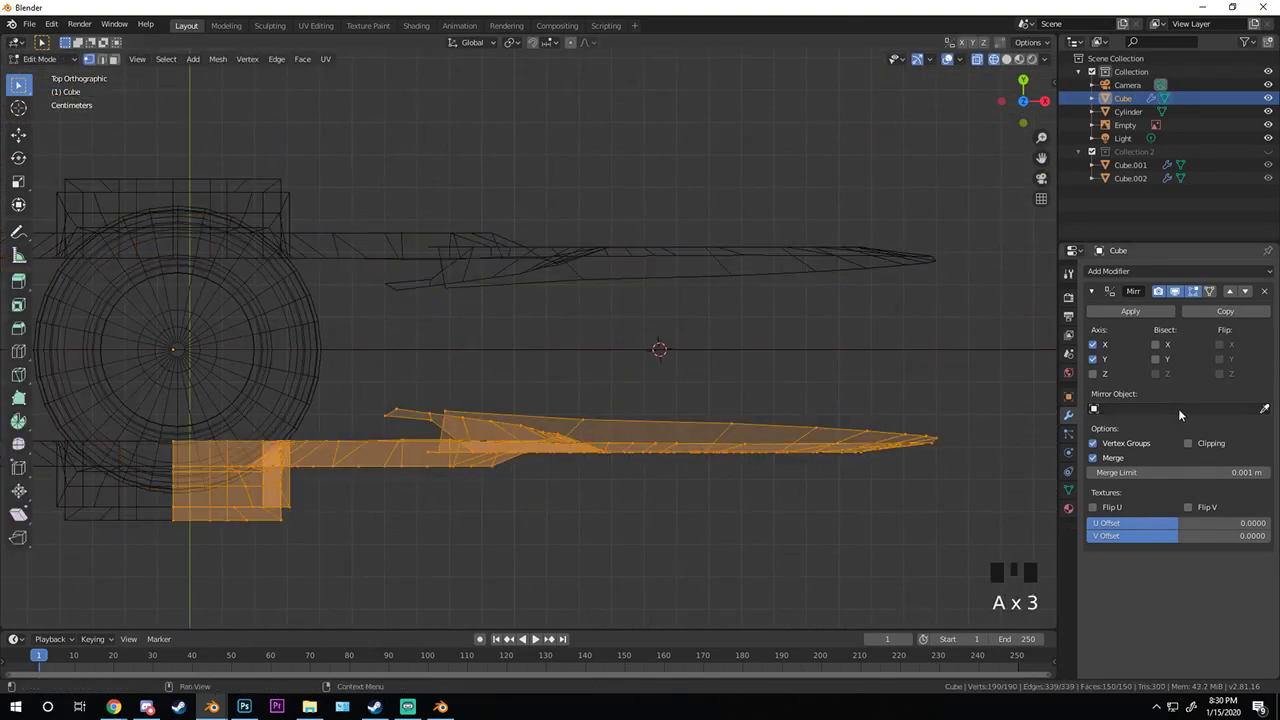
pyautogui.click(1188, 443)
pyautogui.press('g')
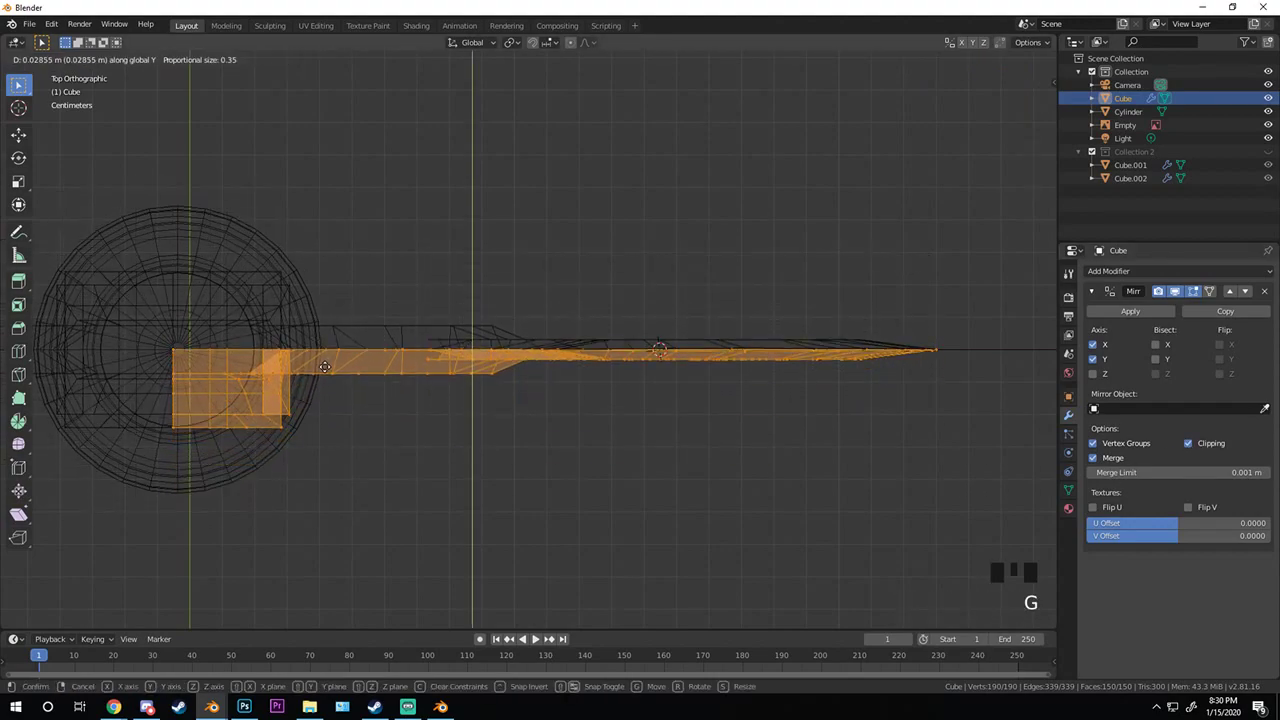
pyautogui.click(326, 374)
# - Switch to solid shading, check the joined blade outside mesh editing, then resume editing and turn off Clipping in the Mirror modifier
pyautogui.press('z')
pyautogui.click(587, 405)
pyautogui.press('Tab')
pyautogui.moveTo(587, 405); pyautogui.dragTo(469, 423, button='middle')
pyautogui.press('KP_3')
pyautogui.scroll(-3, 476, 339)
pyautogui.scroll(3, 480, 380)
pyautogui.press('Tab')
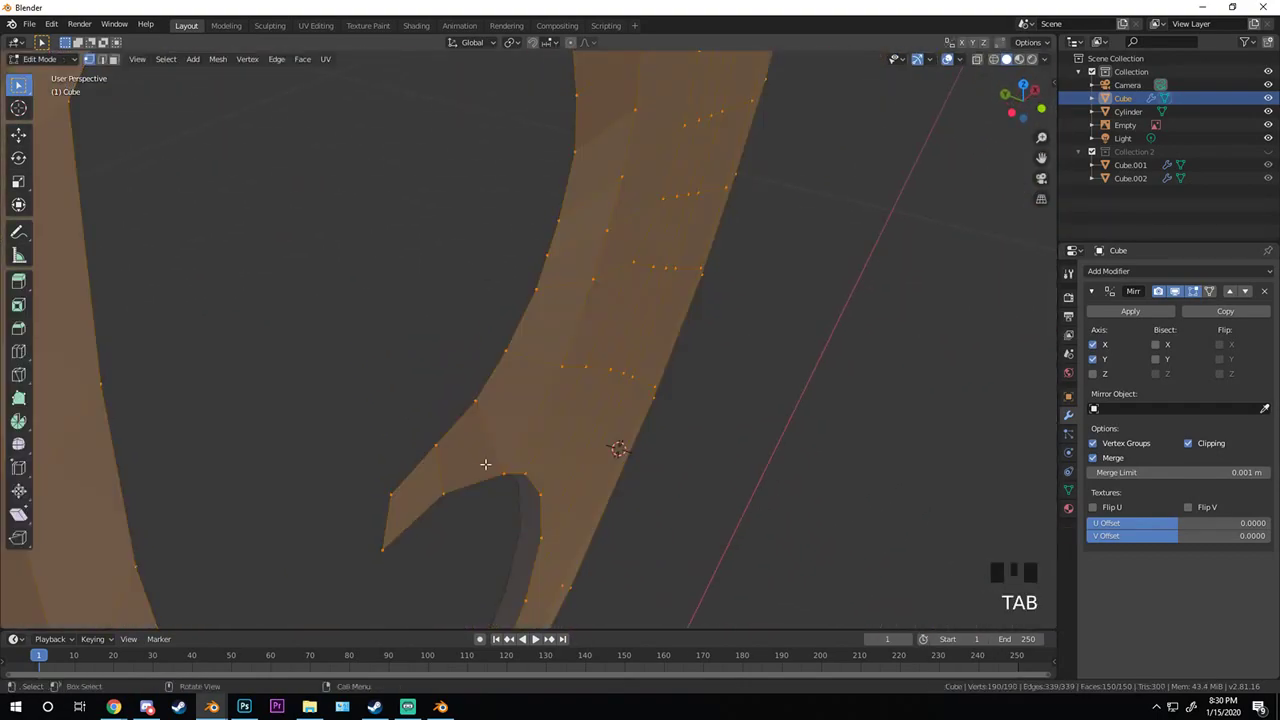
pyautogui.scroll(1, 549, 354)
pyautogui.click(1189, 443)
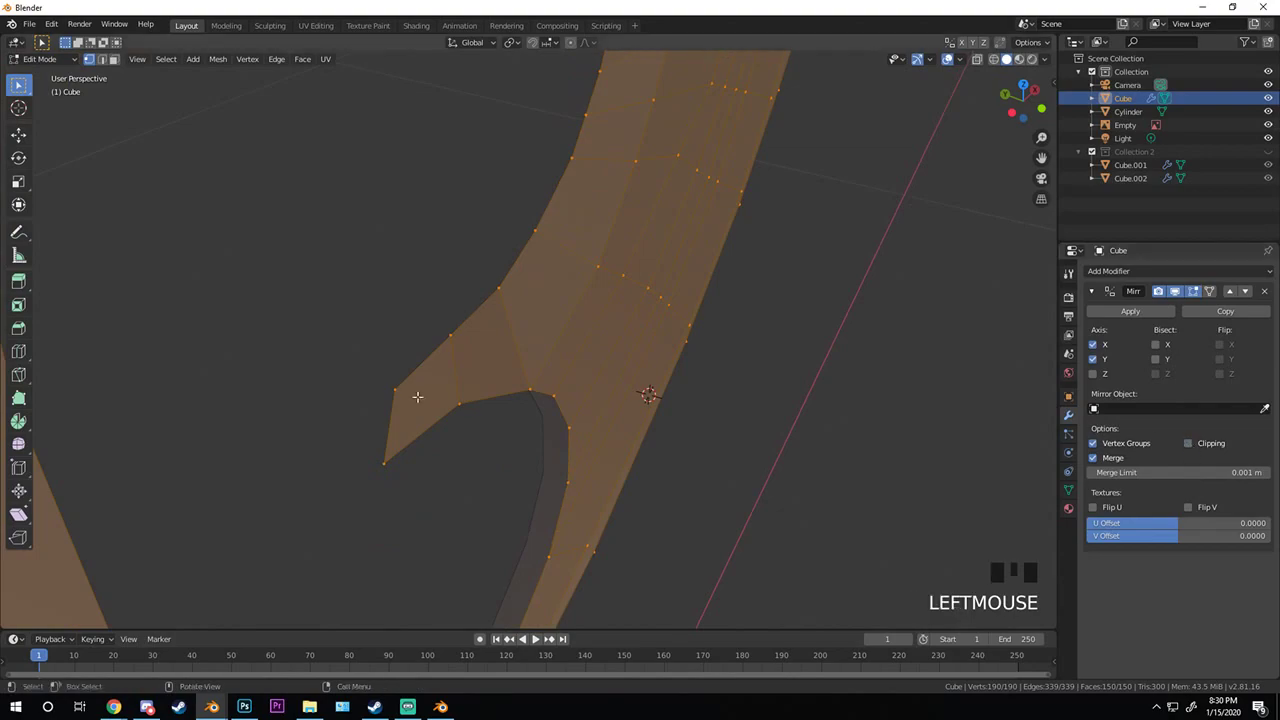
# - Try to move the edge vertices of the barb on the blade's inner side along Y
pyautogui.scroll(2, 409, 349)
pyautogui.click(430, 448)
pyautogui.keyDown('shift'); pyautogui.click(434, 436); pyautogui.keyUp('shift')
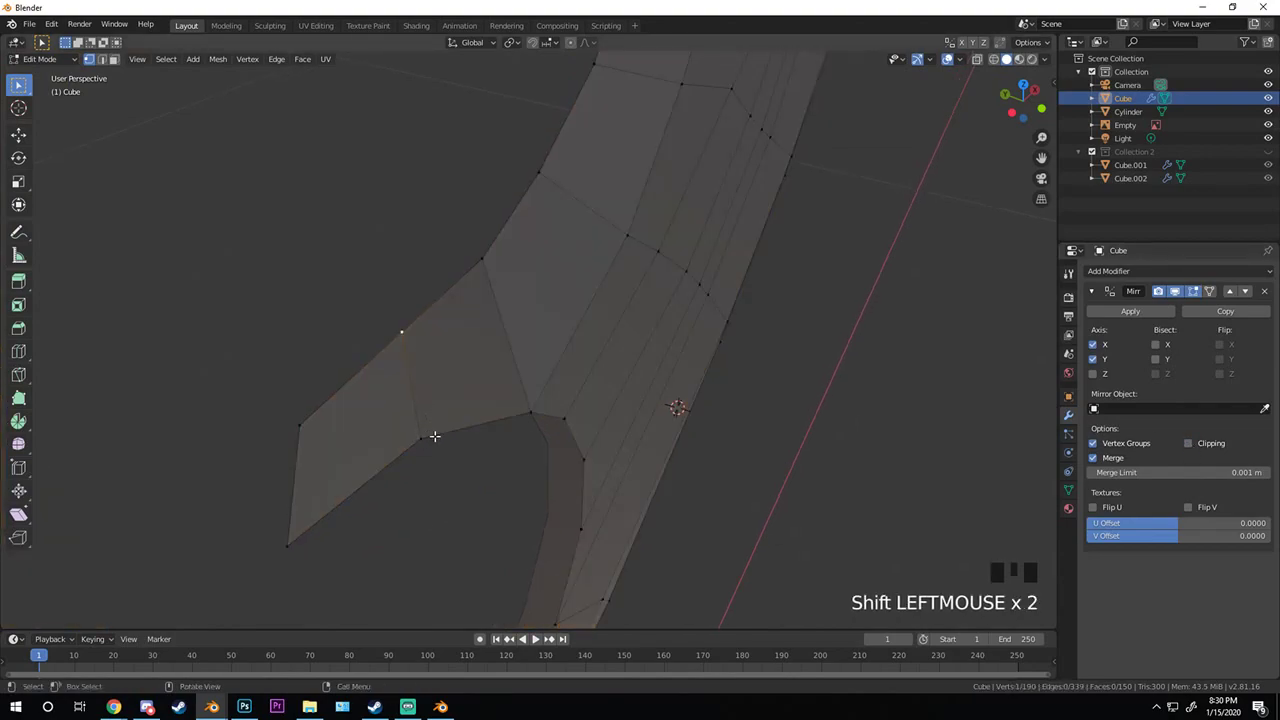
pyautogui.press('g')
pyautogui.press('y')
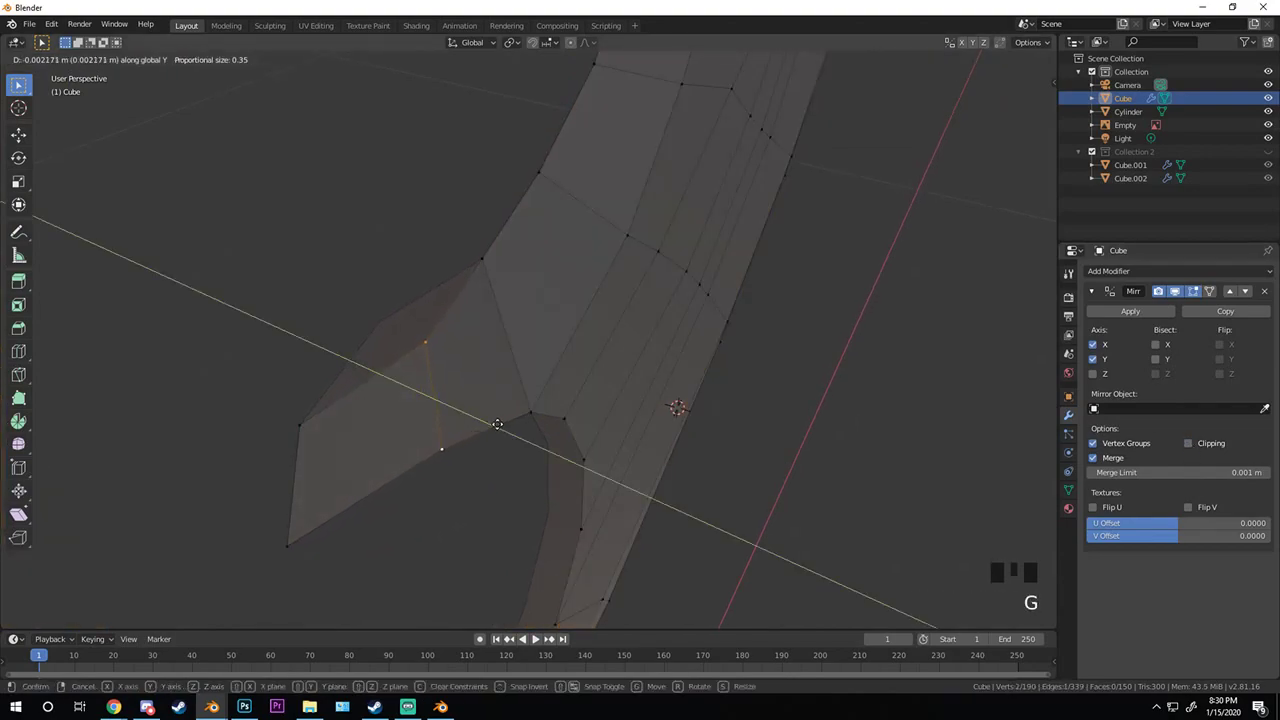
pyautogui.rightClick(484, 417)
pyautogui.moveTo(484, 417); pyautogui.dragTo(511, 326, button='middle')
pyautogui.press('g')
pyautogui.press('y')
pyautogui.rightClick(551, 405)
pyautogui.click(476, 288)
pyautogui.press('g')
pyautogui.press('y')
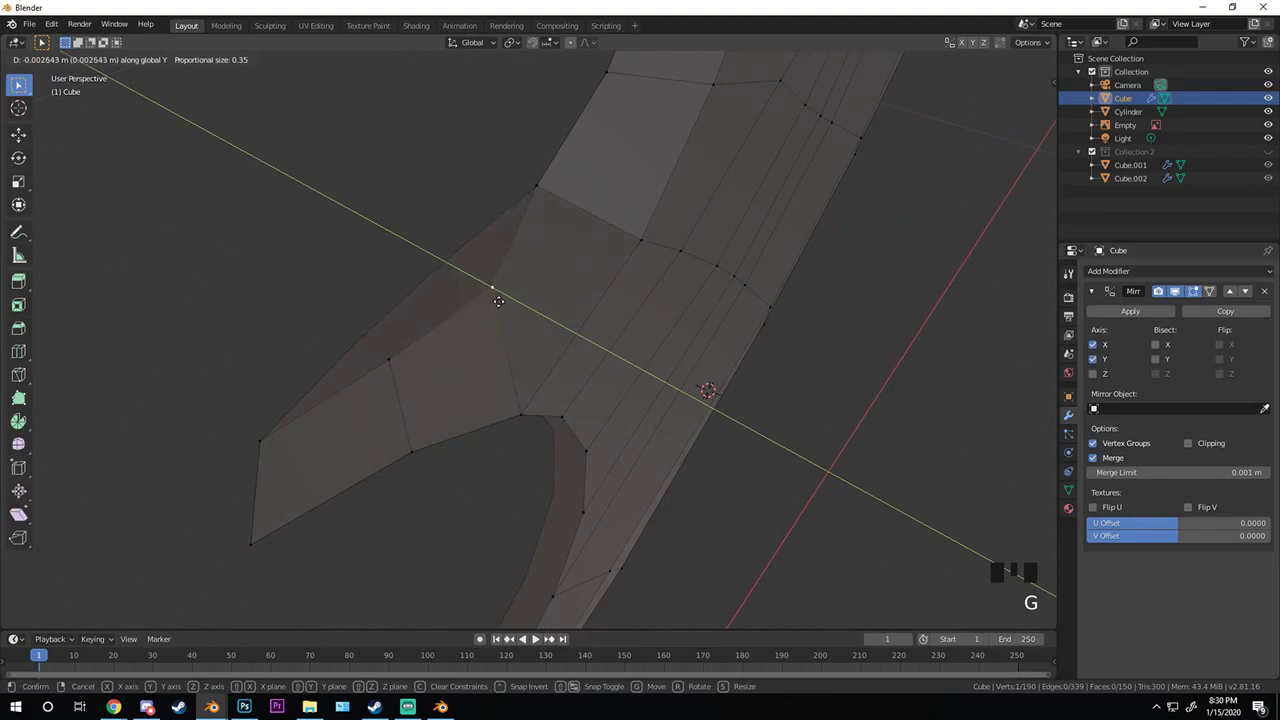
pyautogui.rightClick(545, 205)
# - Undo the Y moves of the barb's edge vertices
pyautogui.hotkey('ctrl', 'z')
pyautogui.hotkey('ctrl', 'z')
pyautogui.hotkey('ctrl', 'z')
pyautogui.hotkey('ctrl', 'z')
pyautogui.hotkey('ctrl', 'z')
pyautogui.hotkey('ctrl', 'z')
pyautogui.hotkey('ctrl', 'z')
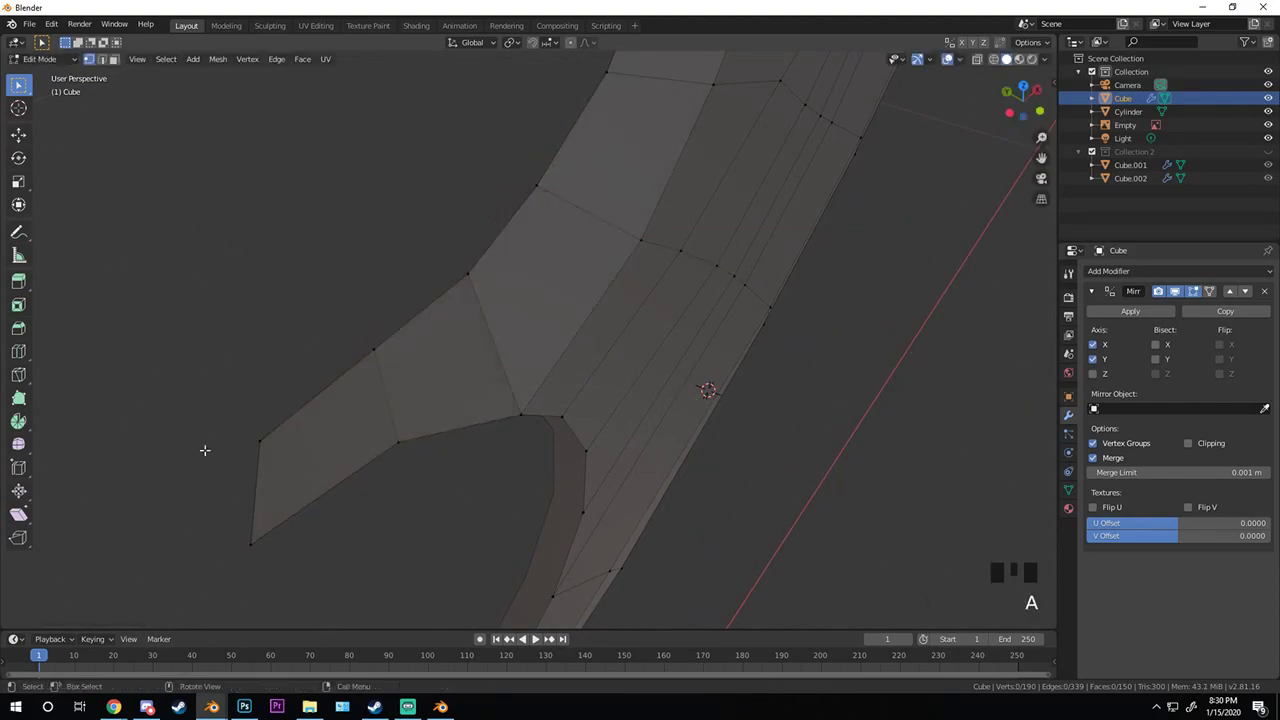
# - Delete the two end vertices of the barb on the blade's inner edge
pyautogui.moveTo(223, 392); pyautogui.dragTo(306, 571)
pyautogui.press('x')
pyautogui.click(288, 520)
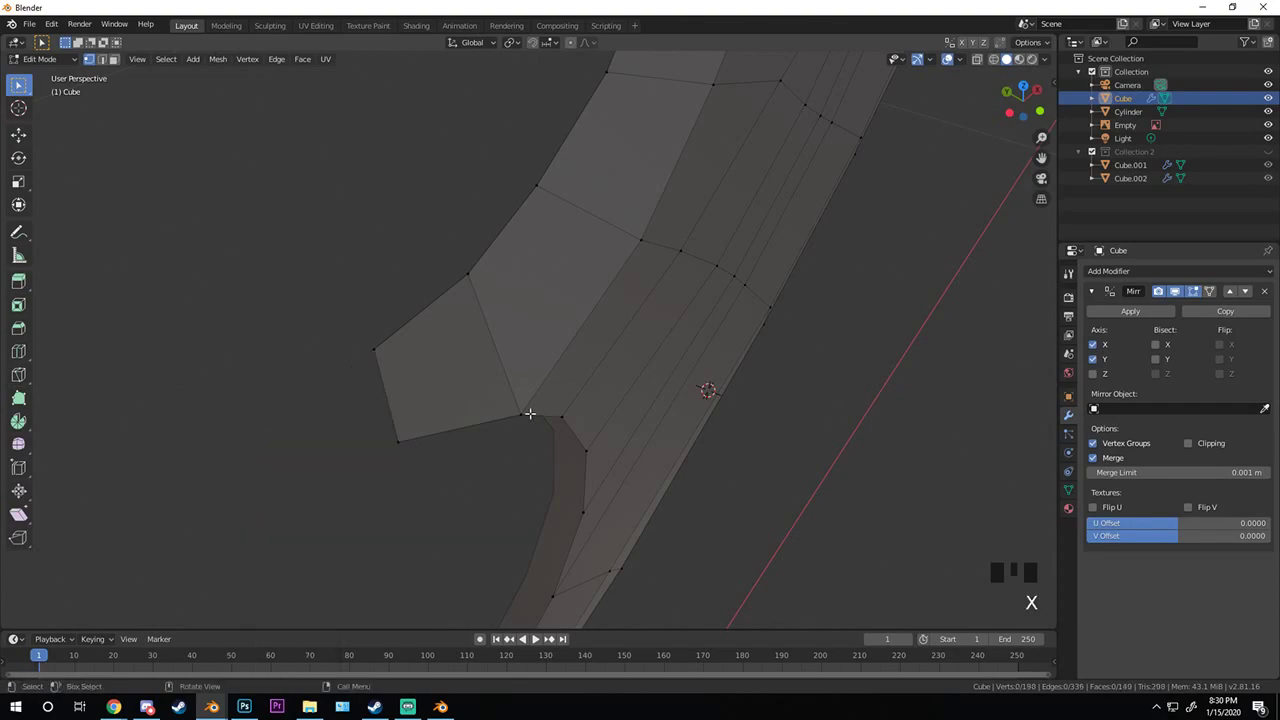
# - Try to fill a face from the three inner-edge vertices at the blade's lower tip, and undo the fill
pyautogui.moveTo(530, 414); pyautogui.dragTo(490, 341, button='middle')
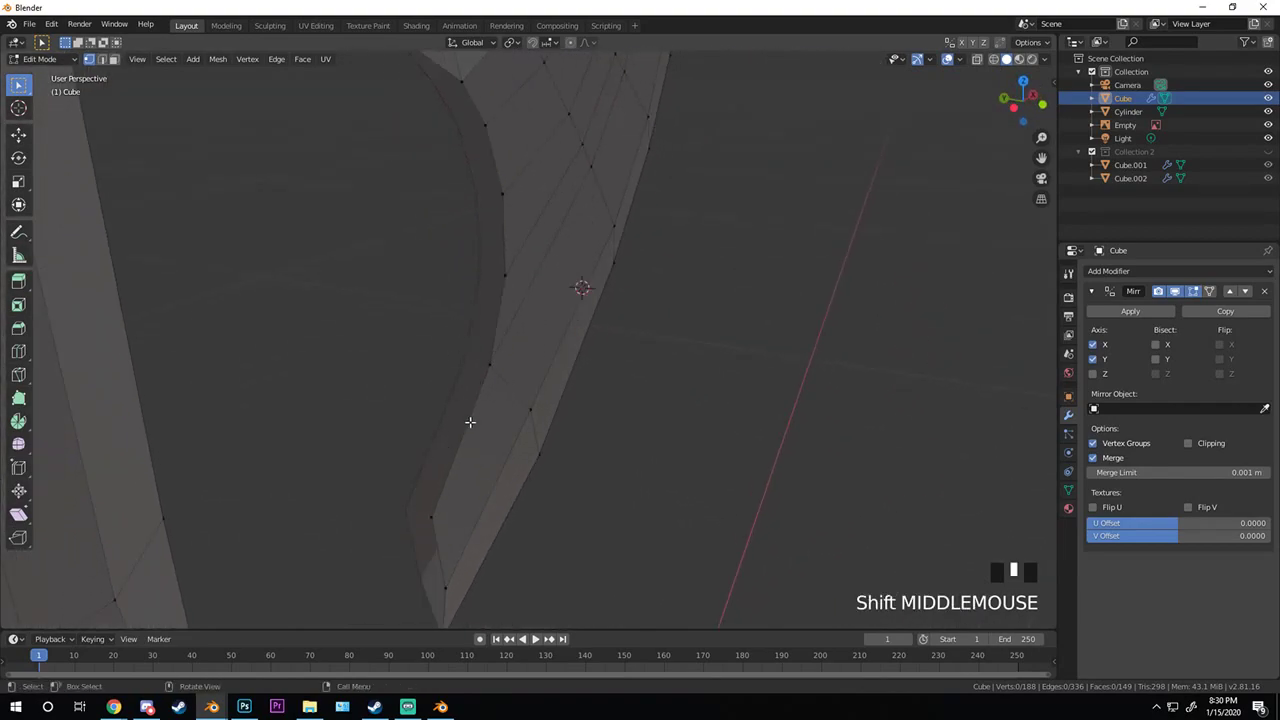
pyautogui.keyDown('alt'); pyautogui.click(449, 582); pyautogui.keyUp('alt')
pyautogui.keyDown('shift'); pyautogui.scroll(2, 452, 590); pyautogui.keyUp('shift')
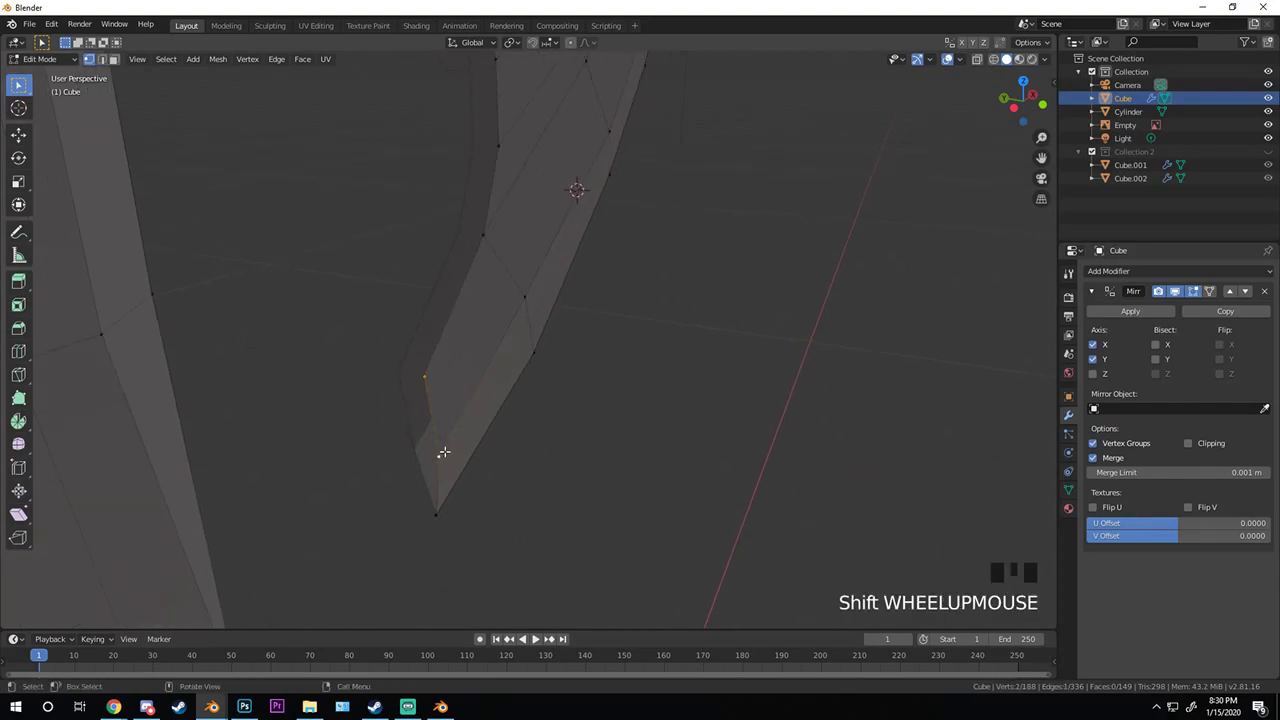
pyautogui.scroll(2, 398, 577)
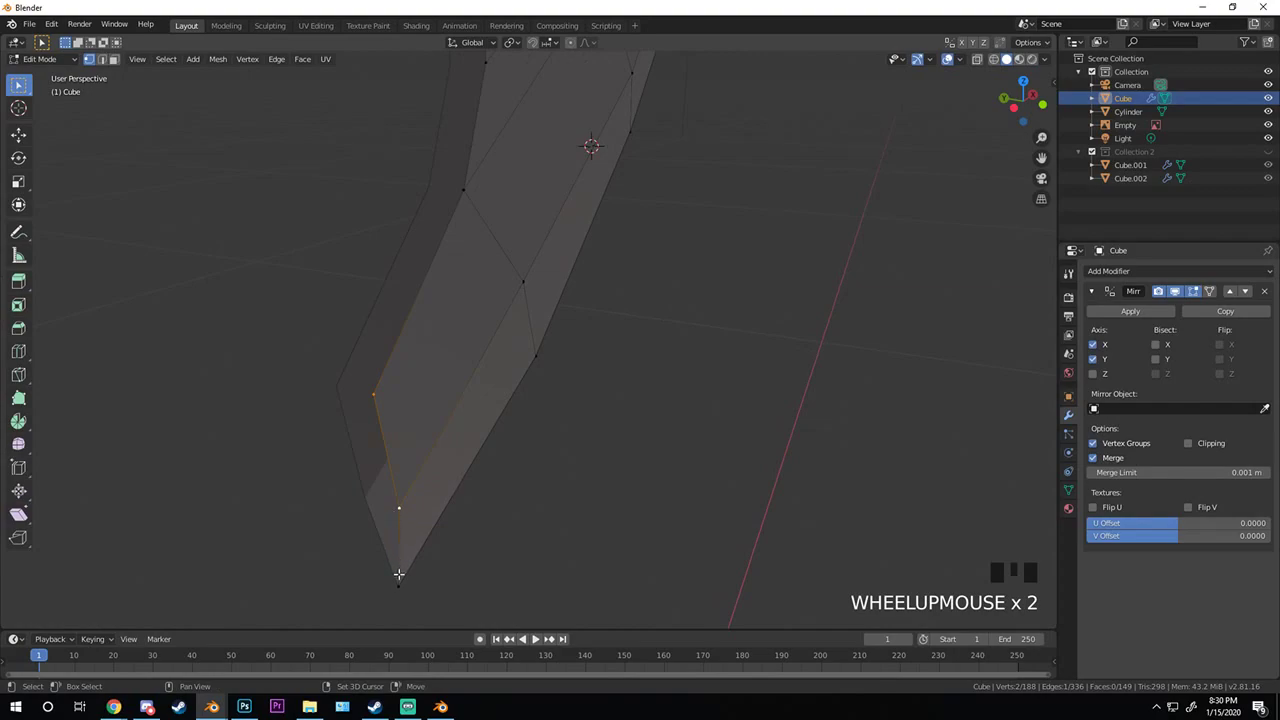
pyautogui.keyDown('shift'); pyautogui.click(398, 580); pyautogui.keyUp('shift')
pyautogui.press('f')
pyautogui.hotkey('ctrl', 'z')
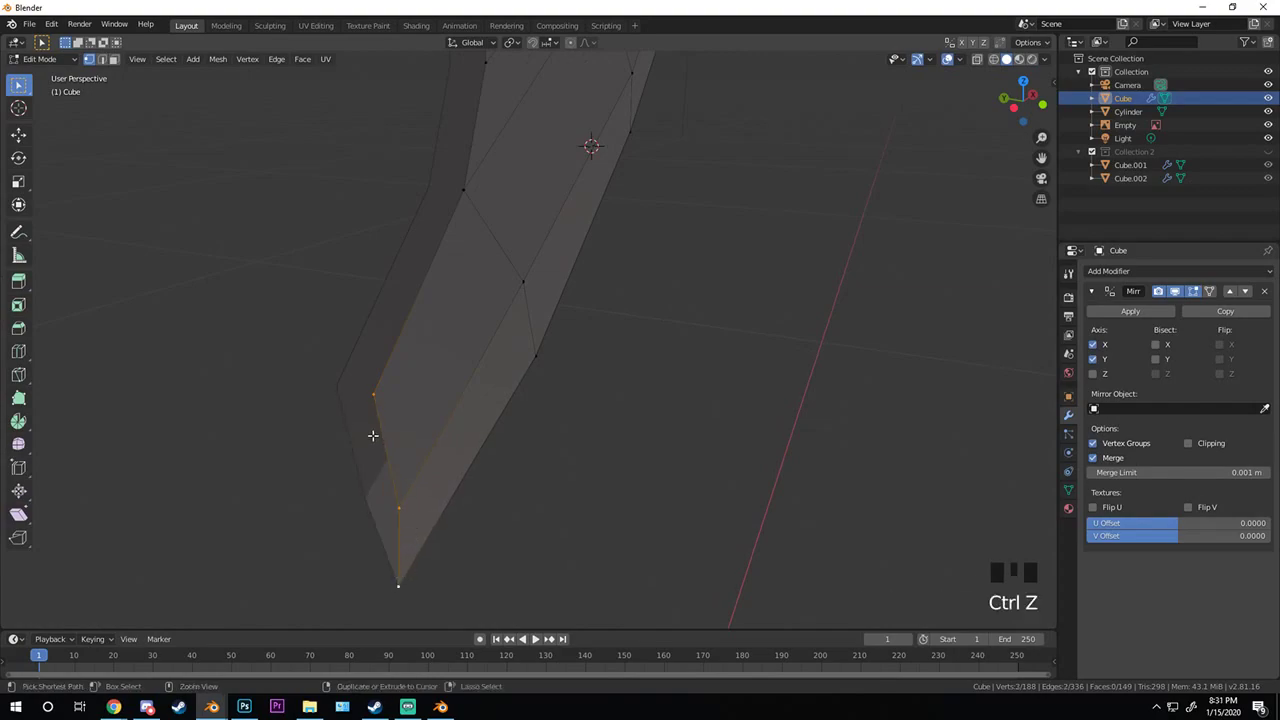
# - Extrude the inner corner vertex above the blade's lower tip along Y and snap it to the mirror plane with Clipping on
pyautogui.press('e')
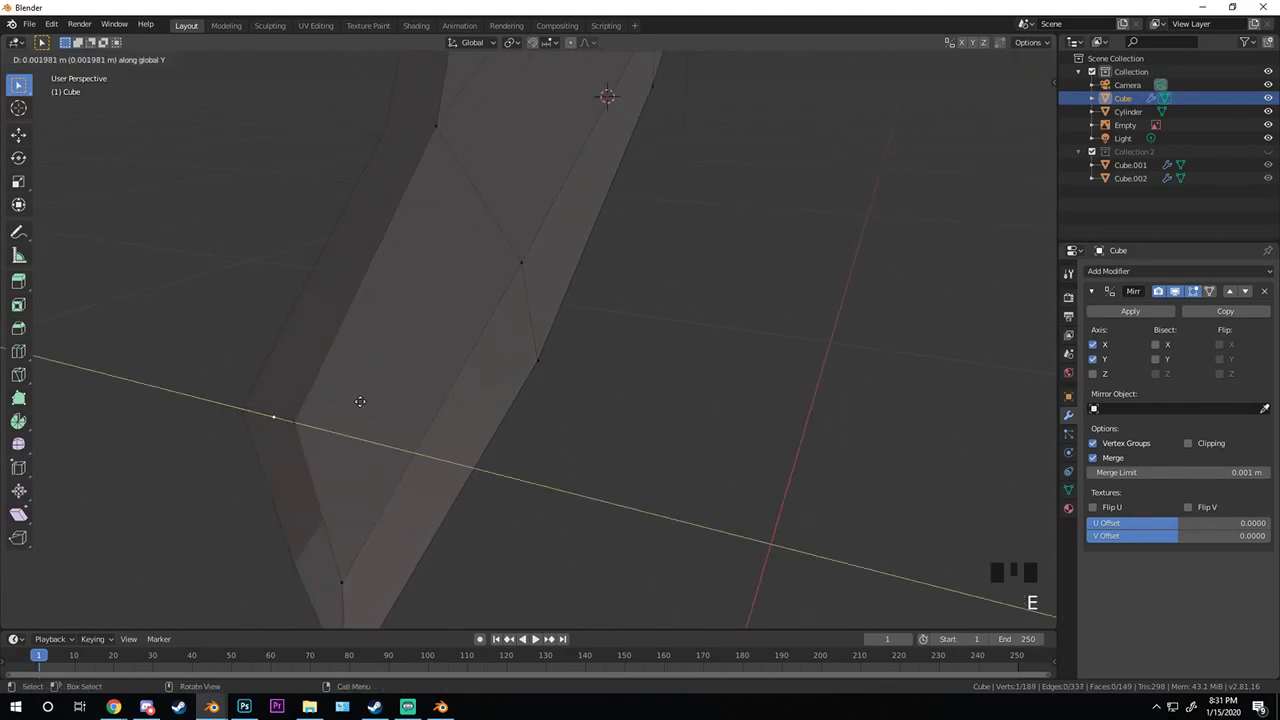
pyautogui.rightClick(360, 401)
pyautogui.click(1188, 443)
pyautogui.press('g')
pyautogui.press('y')
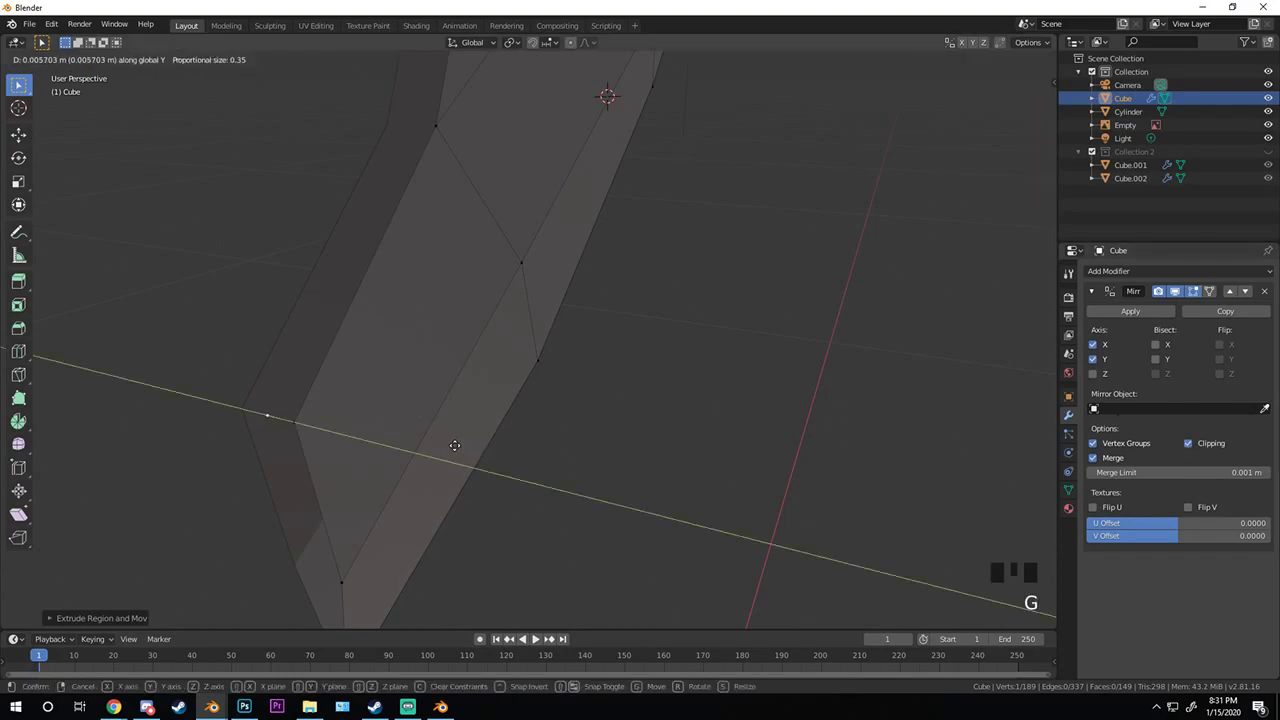
pyautogui.click(455, 445)
# - Extrude the mirror-plane vertex down toward the lower tip and align it with the next edge vertex in front view
pyautogui.keyDown('shift'); pyautogui.moveTo(295, 459); pyautogui.dragTo(363, 341, button='middle'); pyautogui.keyUp('shift')
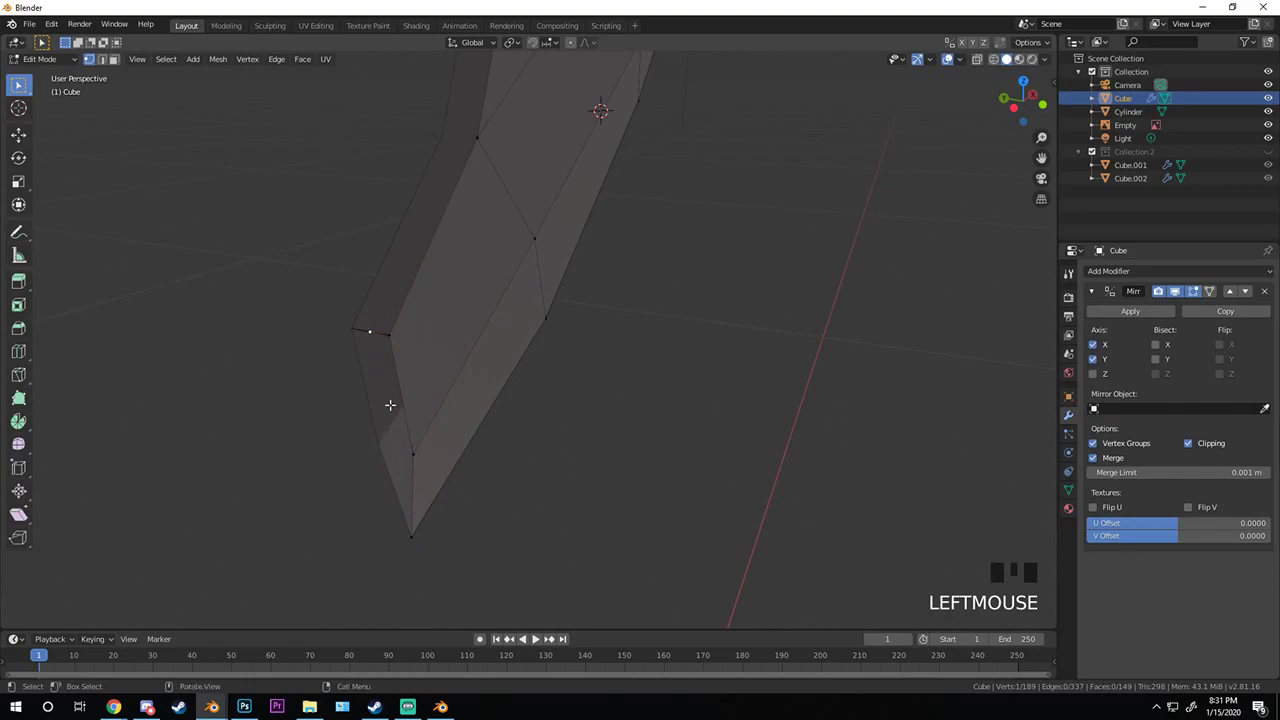
pyautogui.press('e')
pyautogui.click(432, 540)
pyautogui.press('KP_3')
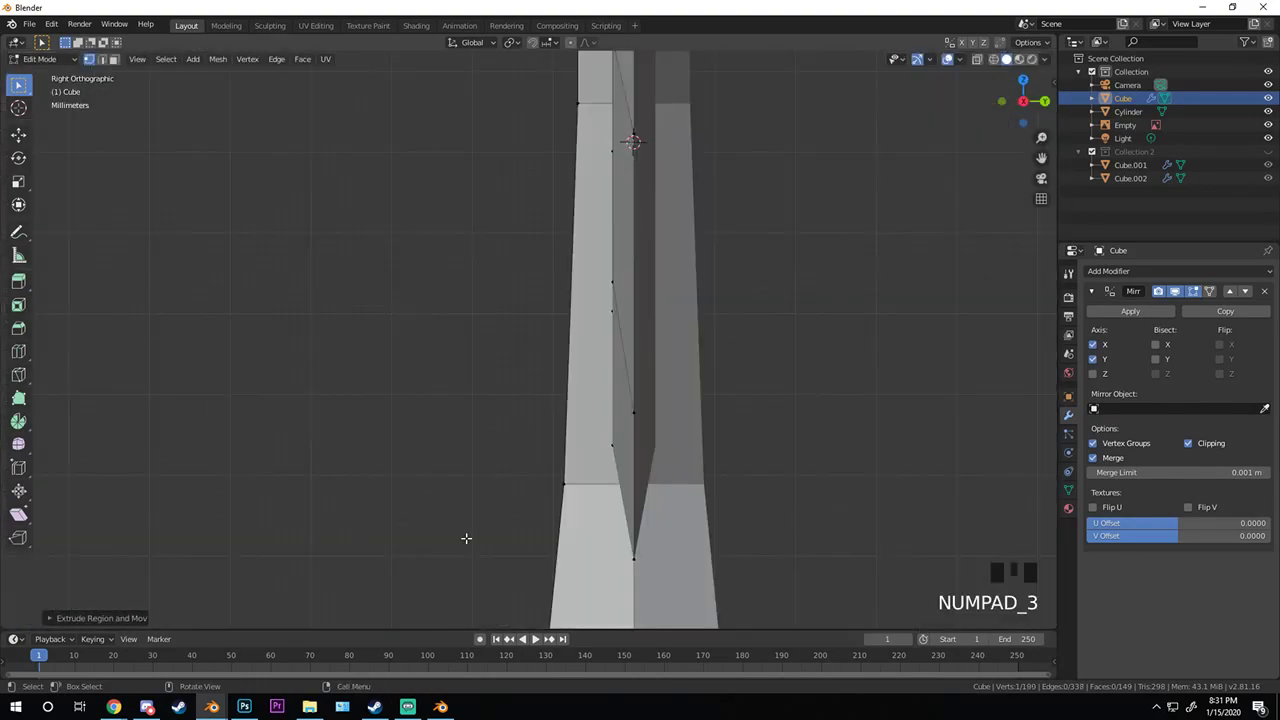
pyautogui.hotkey('alt', 'z')
pyautogui.press('KP_1')
pyautogui.scroll(3, 378, 471)
pyautogui.scroll(2, 378, 471)
pyautogui.press('g')
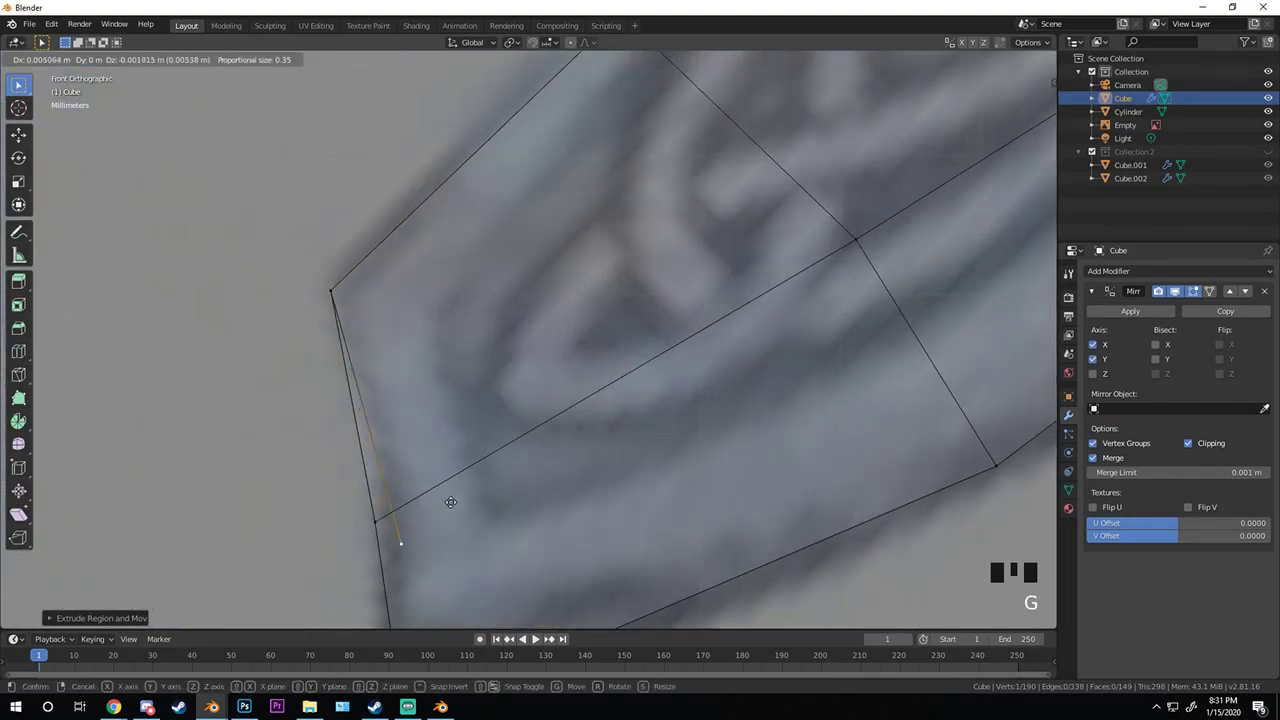
pyautogui.click(425, 482)
# - Fill the quad between the extruded vertices and the blade's inner edge, and the triangle below it at the lower tip
pyautogui.moveTo(425, 482); pyautogui.dragTo(440, 357, button='middle')
pyautogui.keyDown('shift'); pyautogui.click(414, 327); pyautogui.keyUp('shift')
pyautogui.keyDown('shift'); pyautogui.click(384, 122); pyautogui.keyUp('shift')
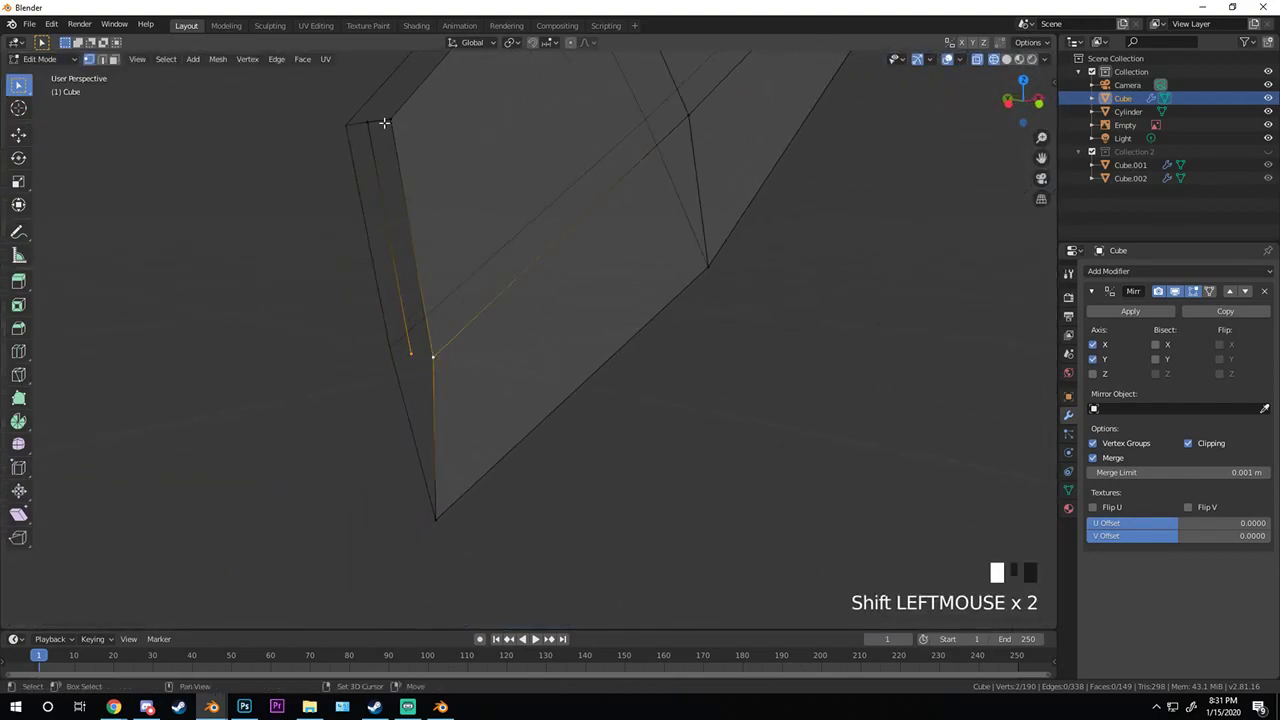
pyautogui.press('f')
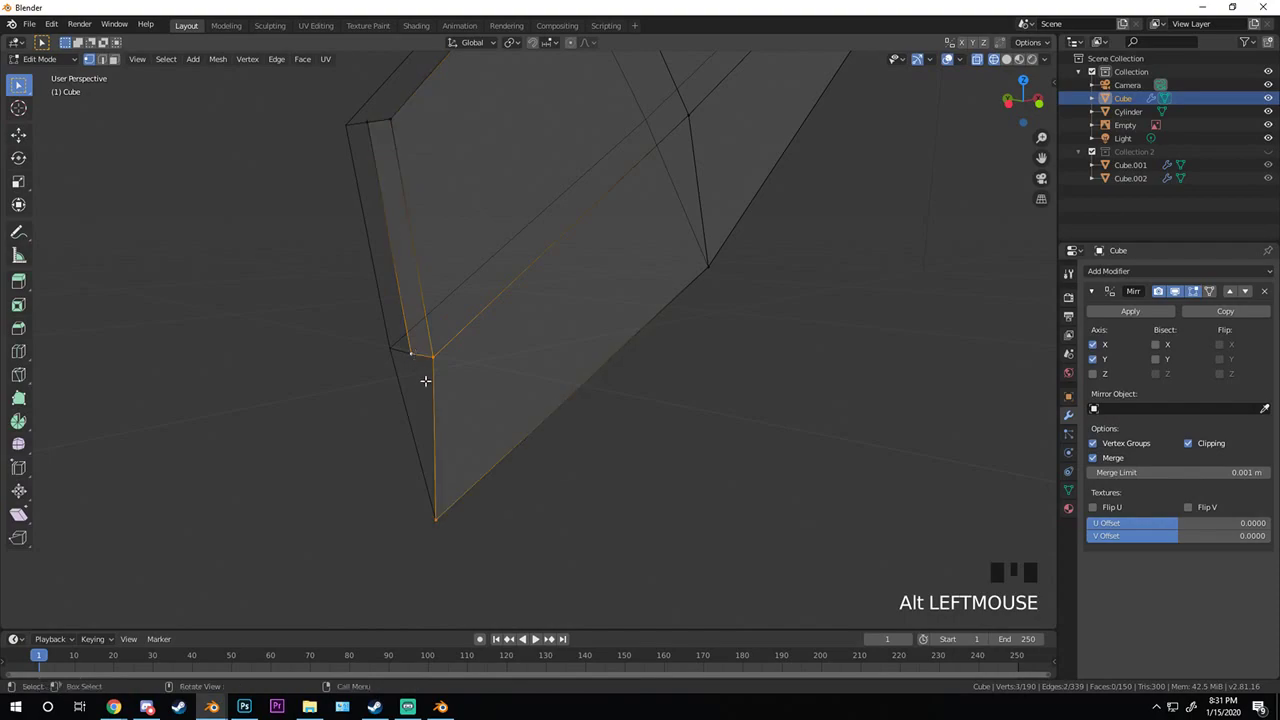
pyautogui.press('f')
# - Extrude the upper mirror-plane vertex to the next corner of the blade's inner edge in front view and fine-tune its position
pyautogui.press('Tab')
pyautogui.scroll(-4, 576, 408)
pyautogui.keyDown('shift'); pyautogui.moveTo(576, 408); pyautogui.dragTo(589, 380, button='middle'); pyautogui.keyUp('shift')
pyautogui.press('Tab')
pyautogui.scroll(2, 525, 405)
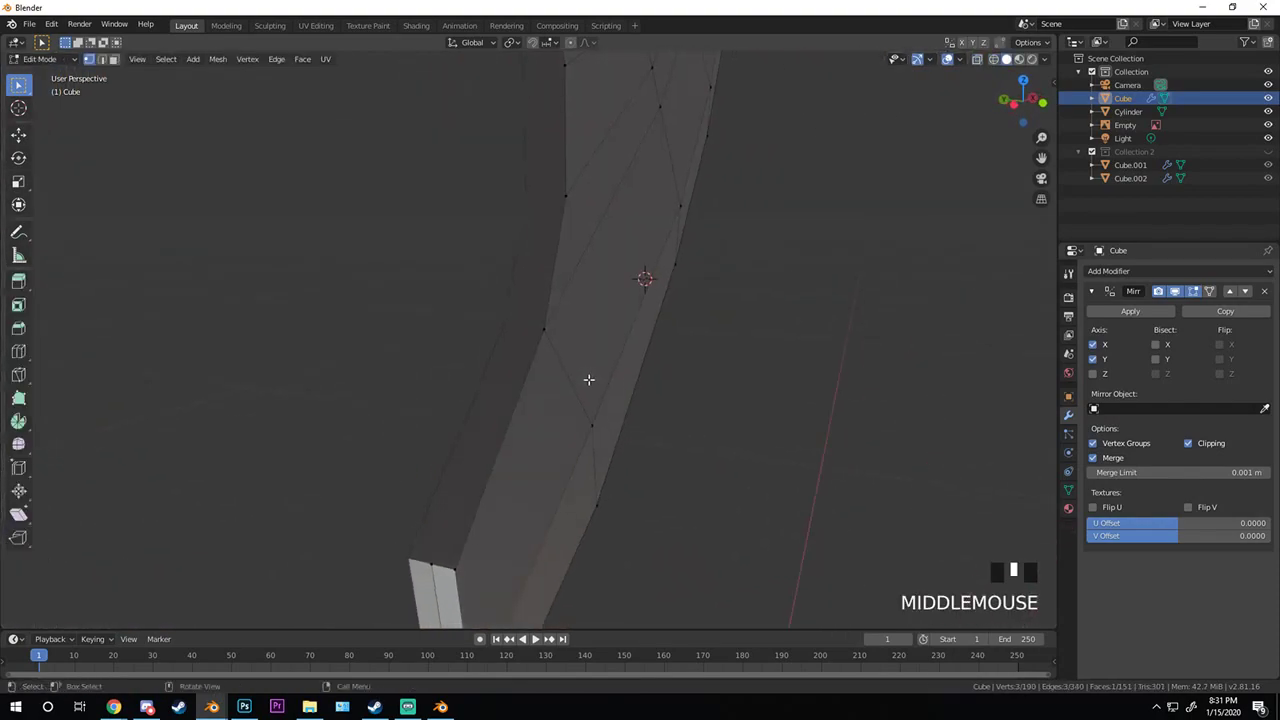
pyautogui.press('KP_3')
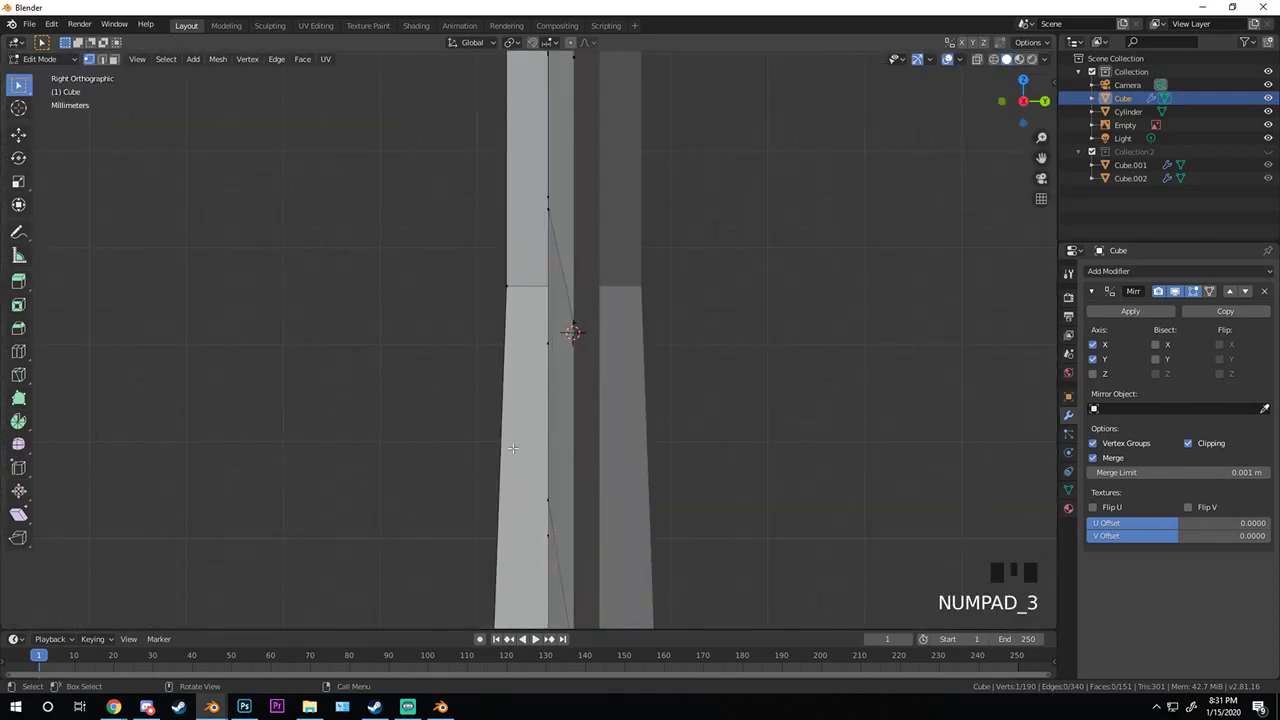
pyautogui.press('z')
pyautogui.press('KP_1')
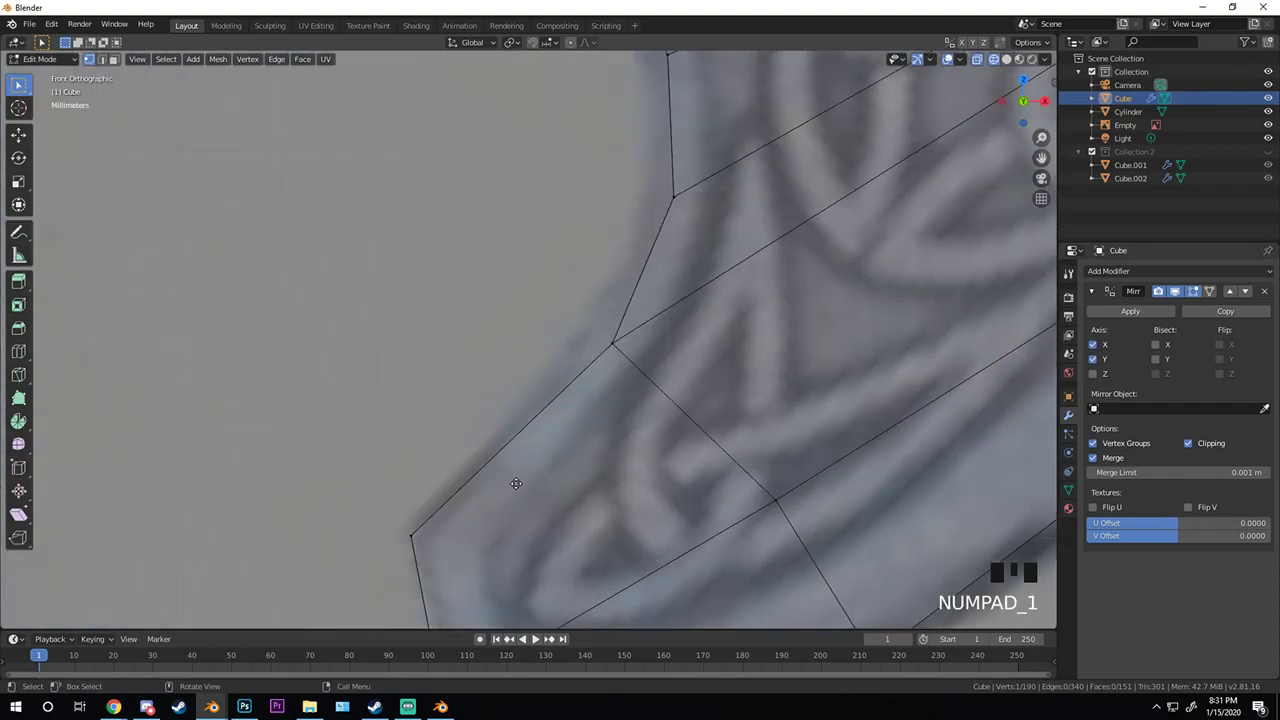
pyautogui.press('e')
pyautogui.click(714, 295)
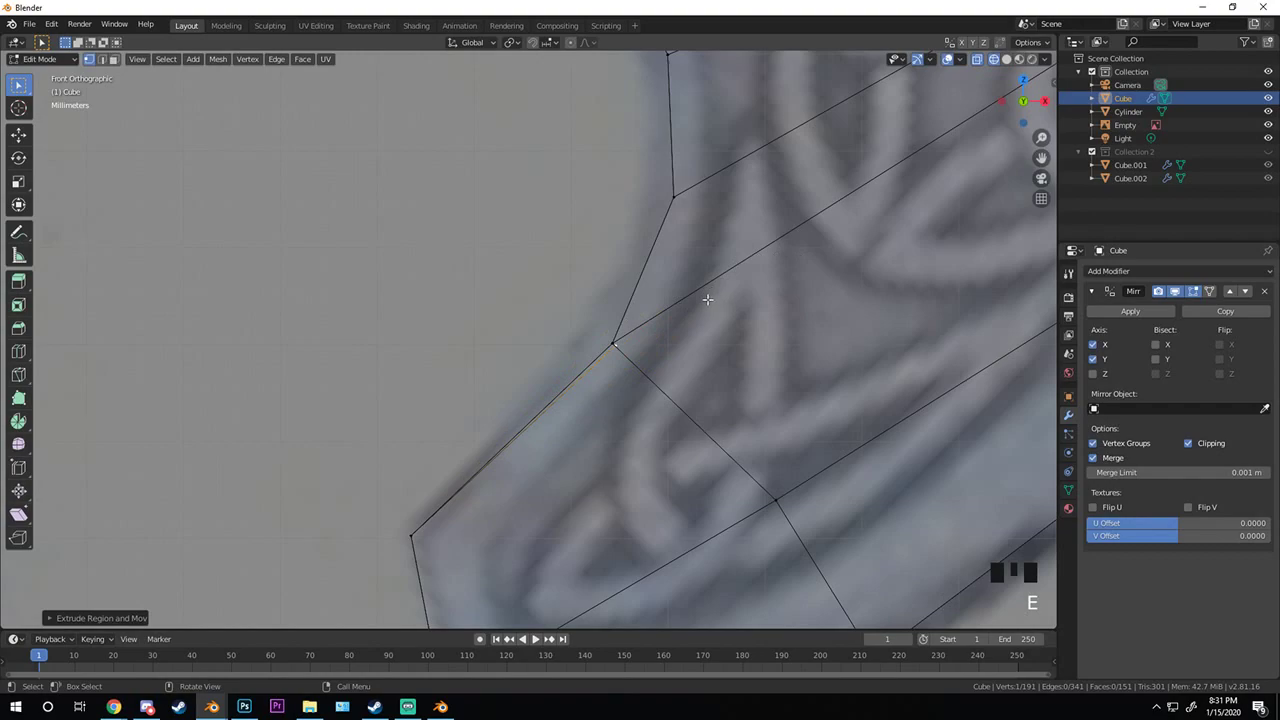
pyautogui.press('g')
pyautogui.click(705, 297)
# - Extrude the mirror-plane vertex five more times along the blade's curved inner edge, ending at the trimmed barb's lower corner
pyautogui.keyDown('shift'); pyautogui.moveTo(705, 297); pyautogui.dragTo(679, 310, button='middle'); pyautogui.keyUp('shift')
pyautogui.press('e')
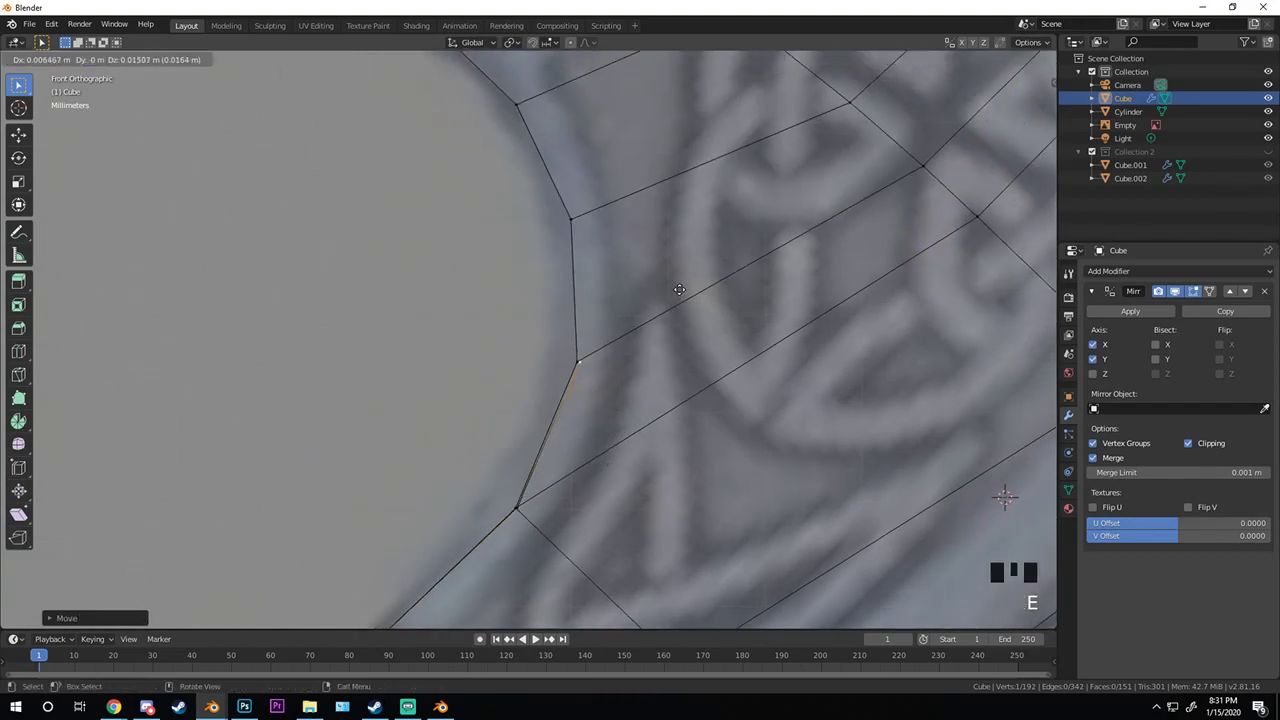
pyautogui.click(679, 290)
pyautogui.press('e')
pyautogui.click(664, 124)
pyautogui.keyDown('shift'); pyautogui.moveTo(606, 217); pyautogui.dragTo(654, 397, button='middle'); pyautogui.keyUp('shift')
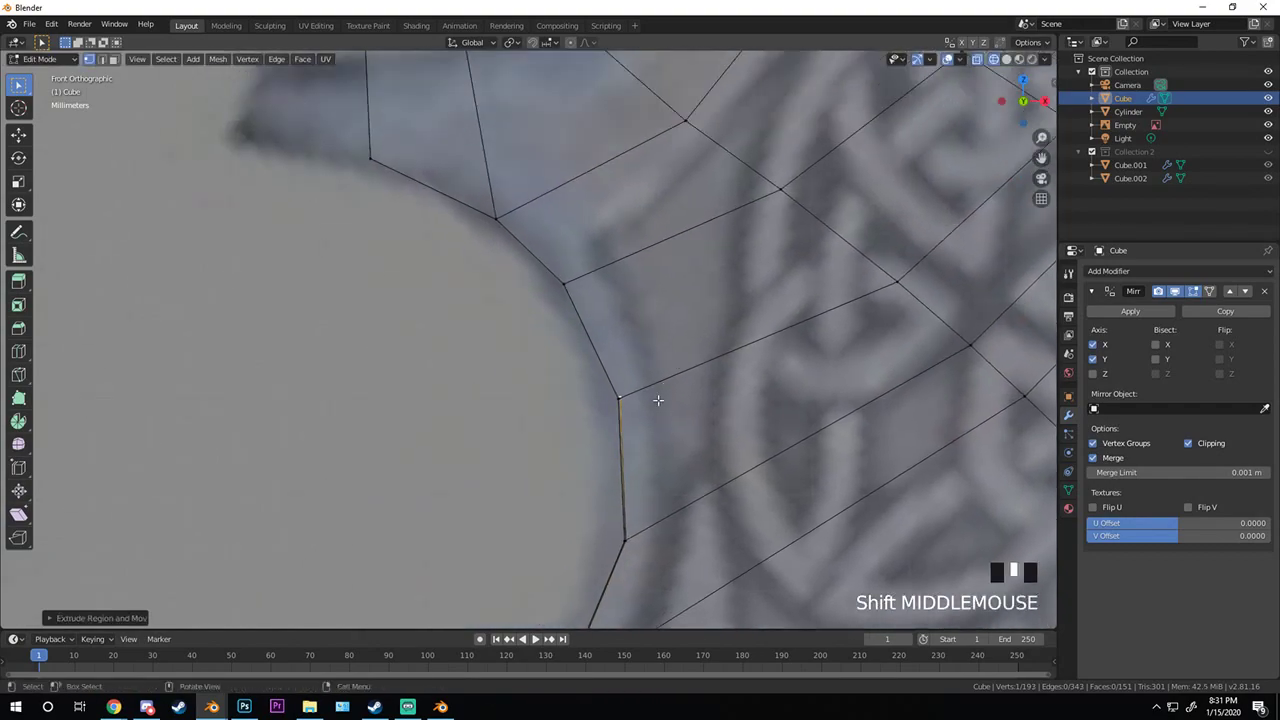
pyautogui.press('e')
pyautogui.click(603, 259)
pyautogui.press('e')
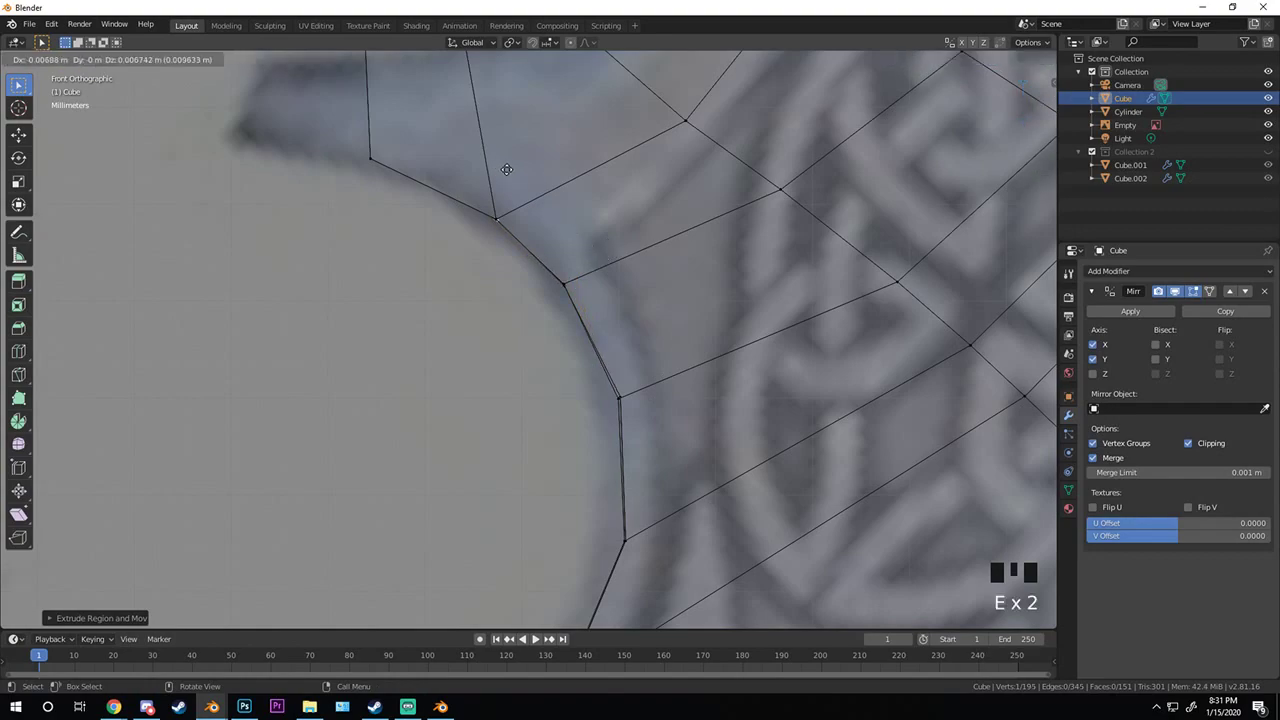
pyautogui.click(507, 170)
pyautogui.press('e')
pyautogui.click(365, 105)
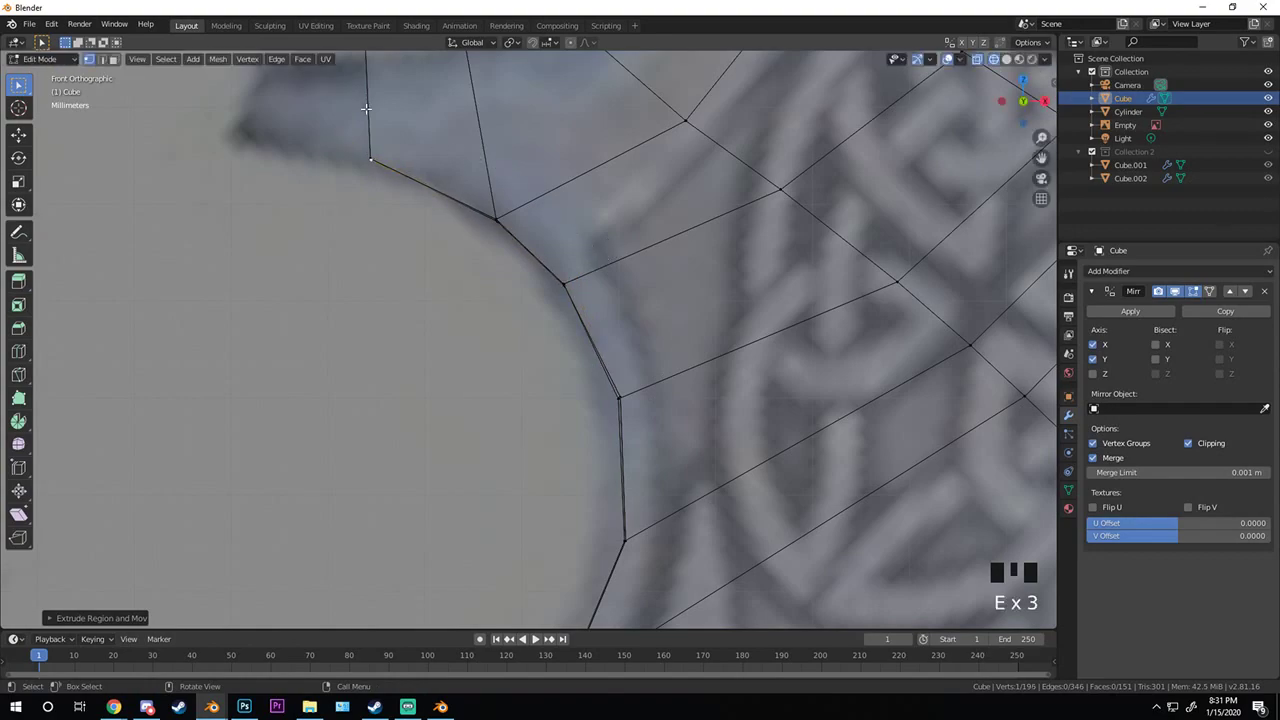
pyautogui.scroll(-2, 411, 85)
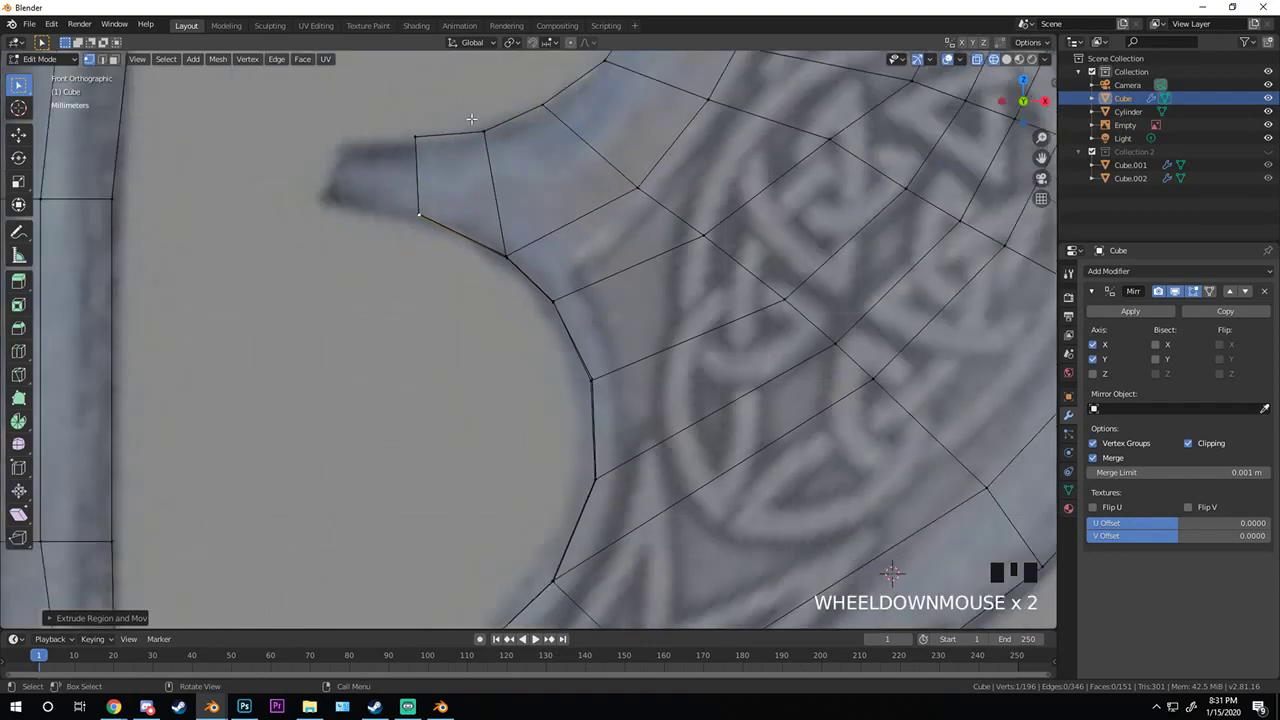
pyautogui.keyDown('shift'); pyautogui.moveTo(411, 85); pyautogui.dragTo(613, 342, button='middle'); pyautogui.keyUp('shift')
pyautogui.scroll(5, 543, 289)
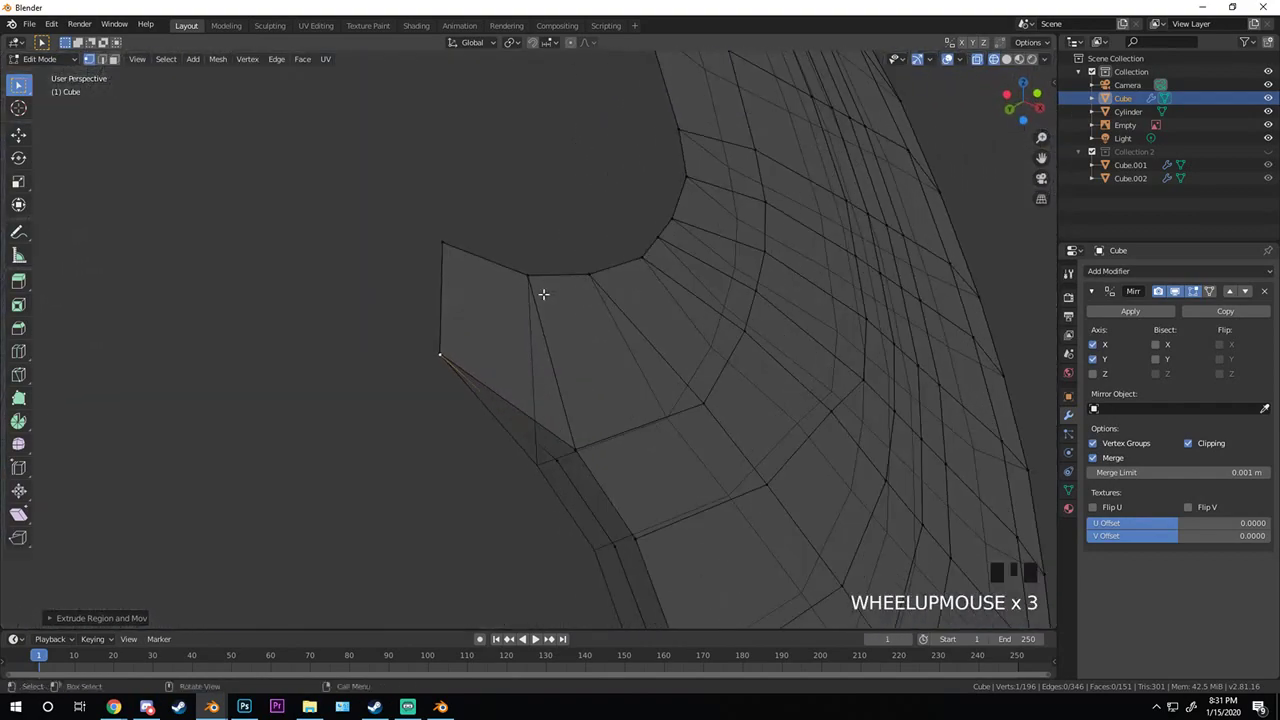
# - Undo the last vertex extrusion and fill the quad below the blade's inner barb and the triangle joining it to the barb's lower corner
pyautogui.hotkey('ctrl', 'z')
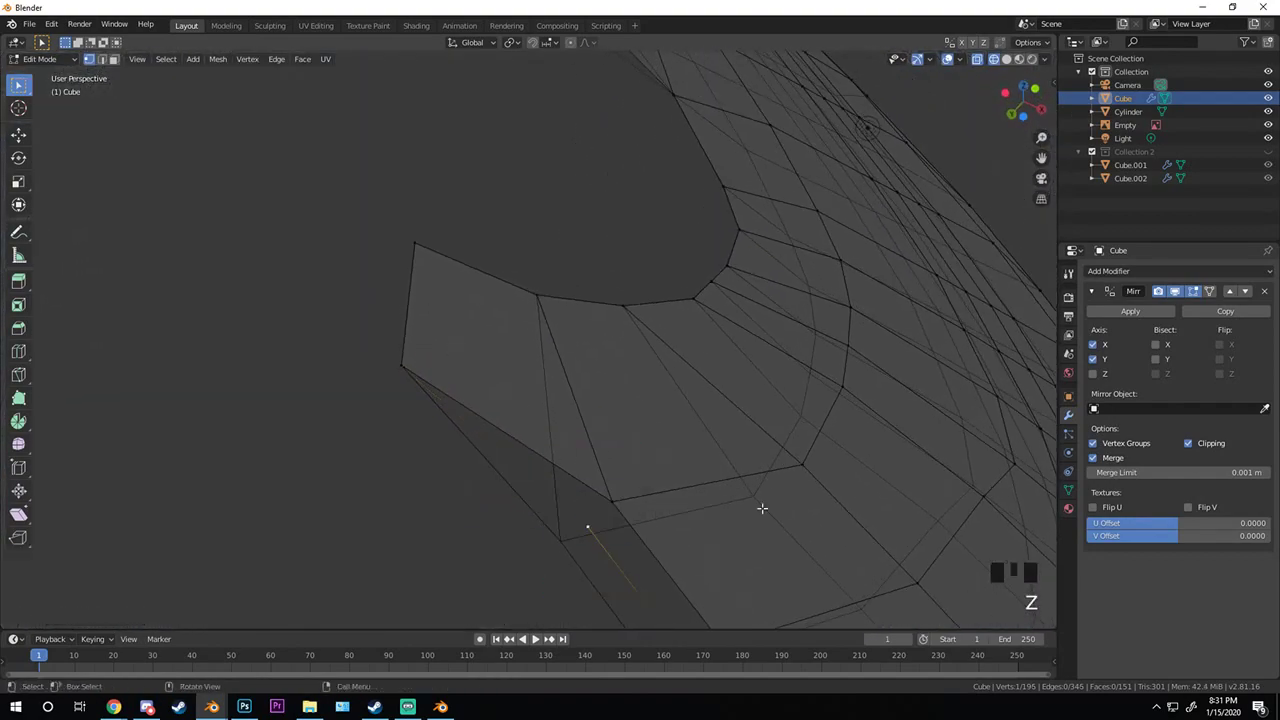
pyautogui.hotkey('ctrl', 'z')
pyautogui.keyDown('shift'); pyautogui.moveTo(734, 509); pyautogui.dragTo(491, 399, button='middle'); pyautogui.keyUp('shift')
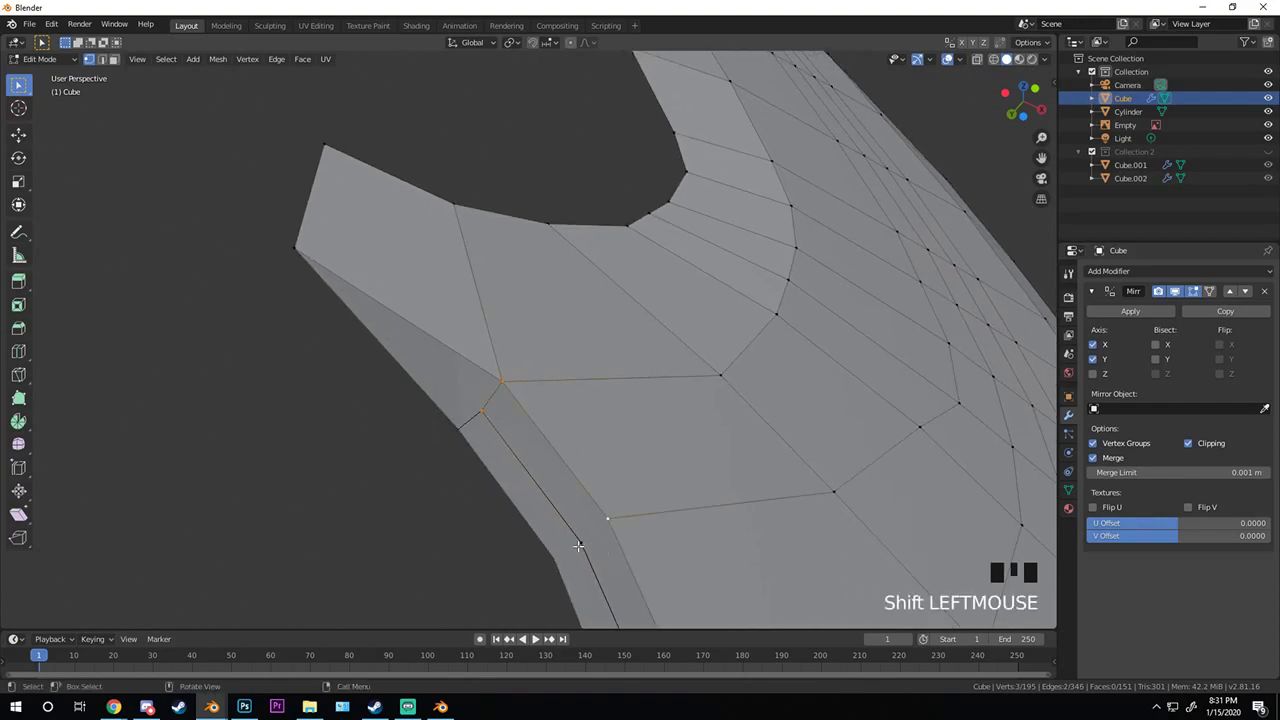
pyautogui.keyDown('shift'); pyautogui.click(487, 408); pyautogui.keyUp('shift')
pyautogui.keyDown('shift'); pyautogui.click(502, 383); pyautogui.keyUp('shift')
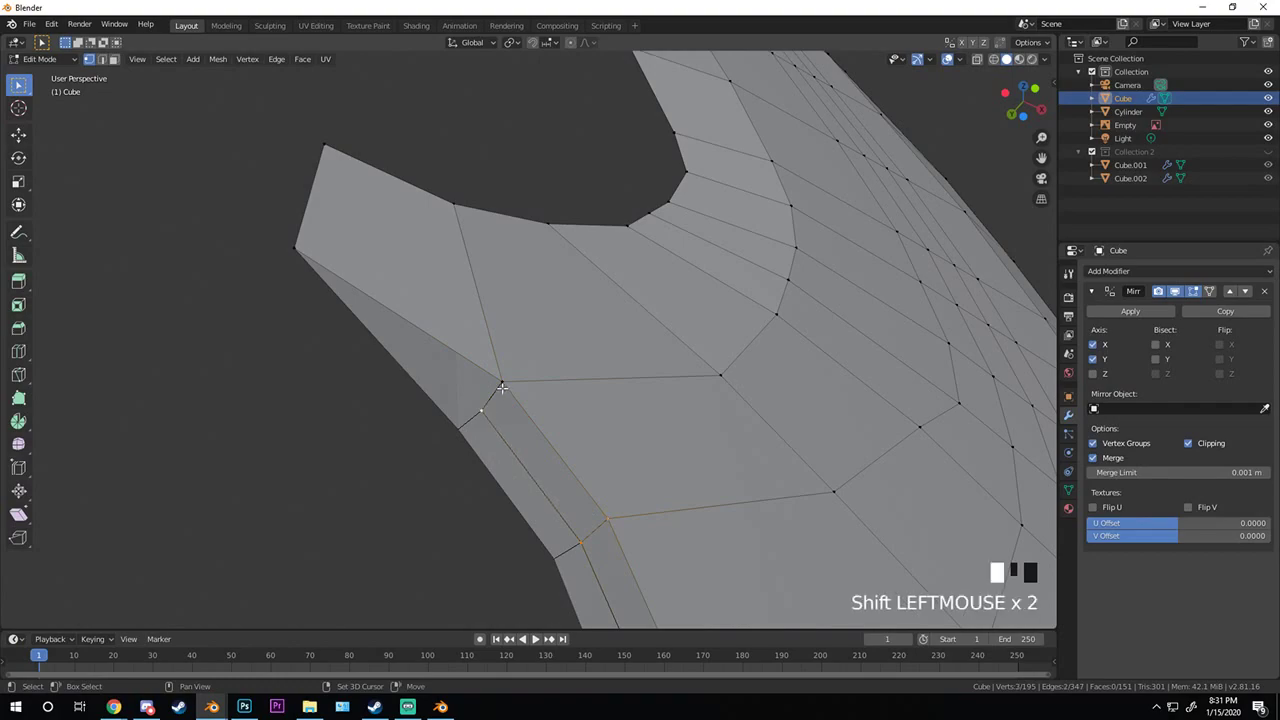
pyautogui.press('f')
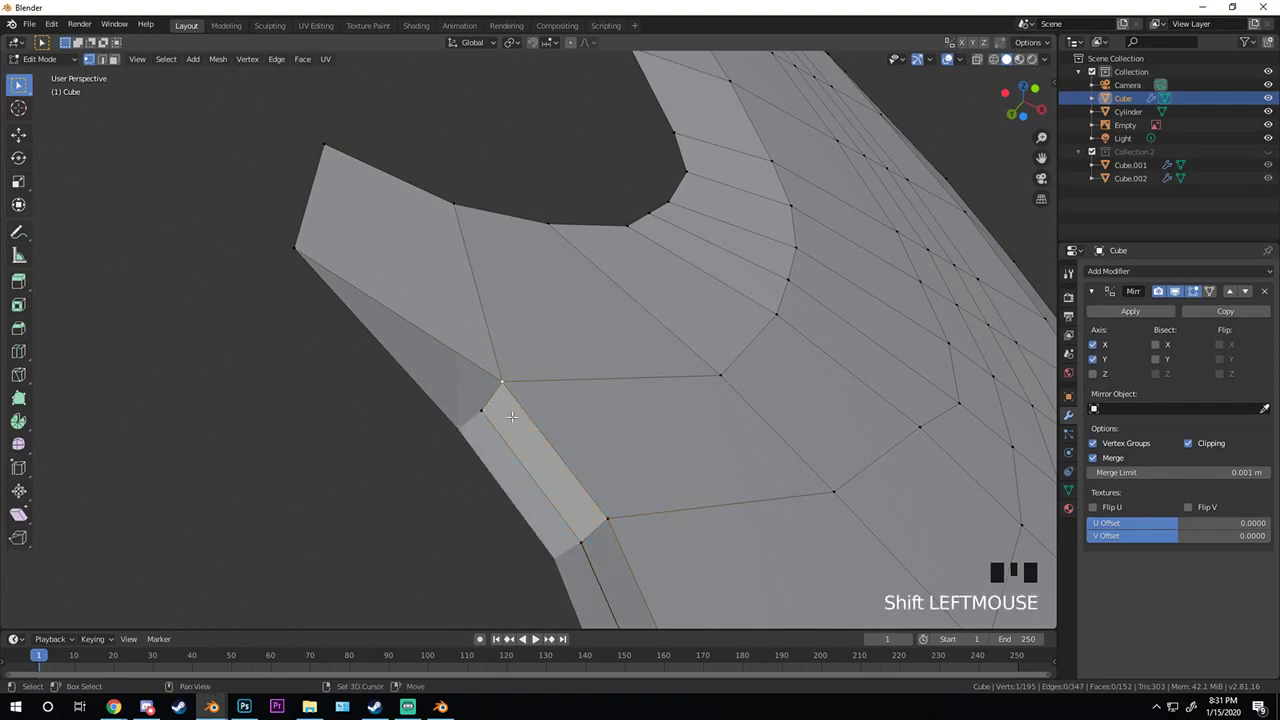
pyautogui.scroll(-4, 324, 264)
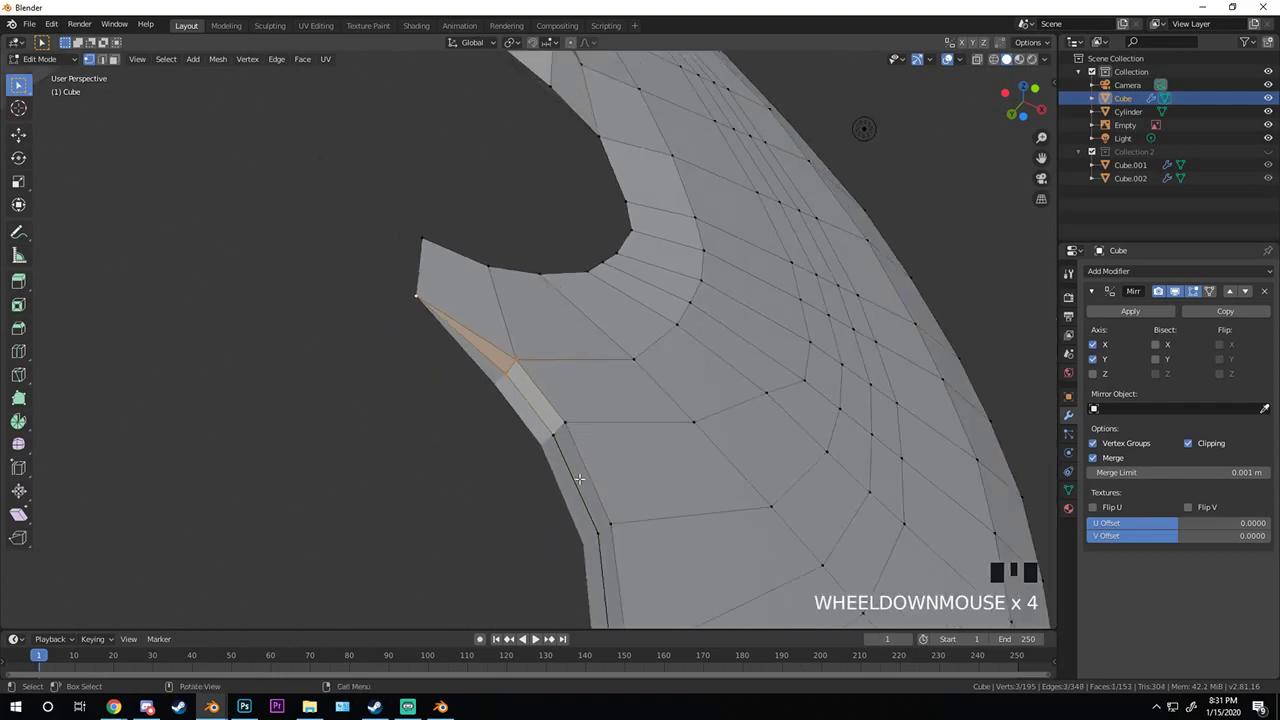
# - Fill the next two quads down the blade's inner rim between the mirror-plane vertices and the blade edge
pyautogui.moveTo(324, 264); pyautogui.dragTo(517, 251, button='middle')
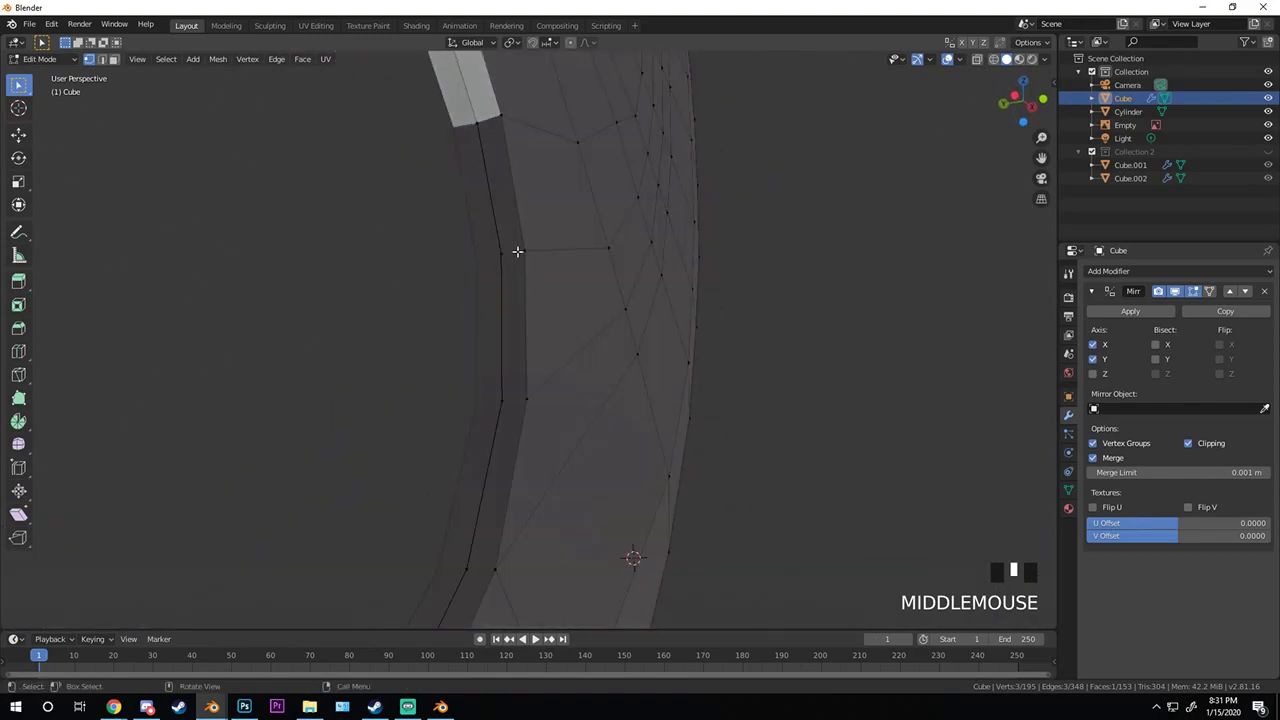
pyautogui.keyDown('shift'); pyautogui.click(502, 116); pyautogui.keyUp('shift')
pyautogui.keyDown('shift'); pyautogui.click(478, 123); pyautogui.keyUp('shift')
pyautogui.press('f')
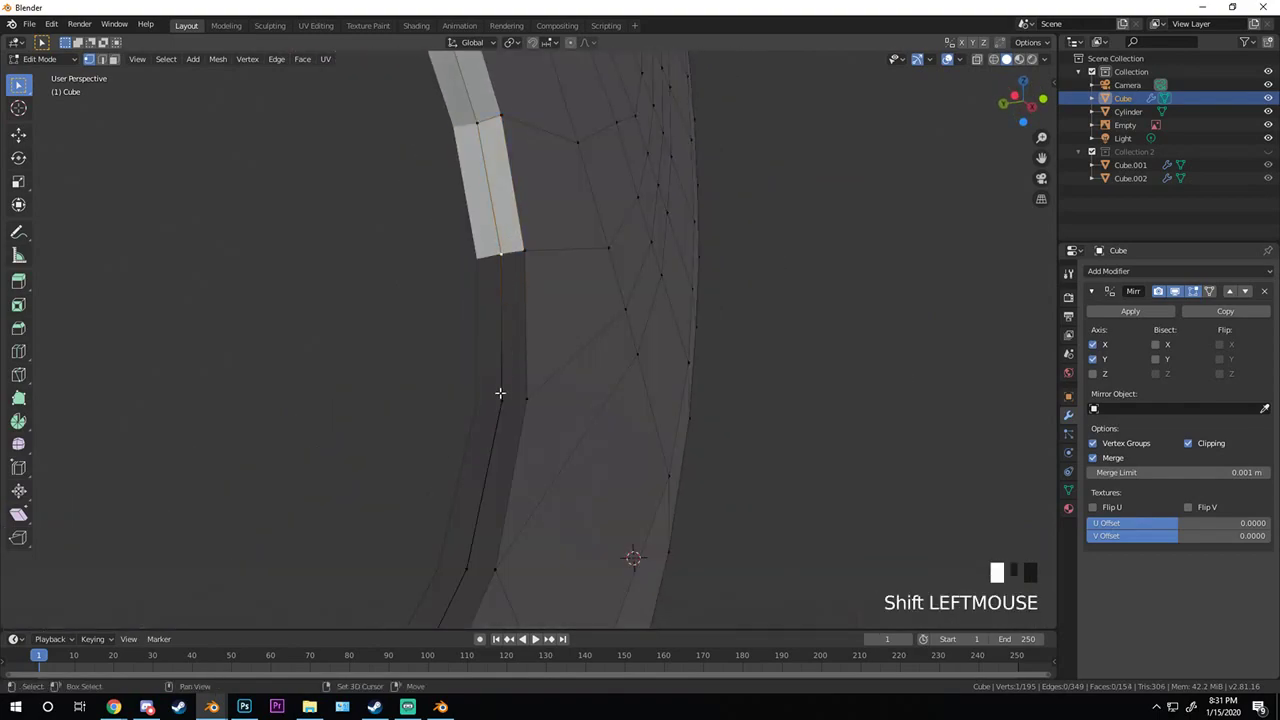
pyautogui.keyDown('shift'); pyautogui.click(527, 396); pyautogui.keyUp('shift')
pyautogui.keyDown('shift'); pyautogui.click(528, 256); pyautogui.keyUp('shift')
pyautogui.press('f')
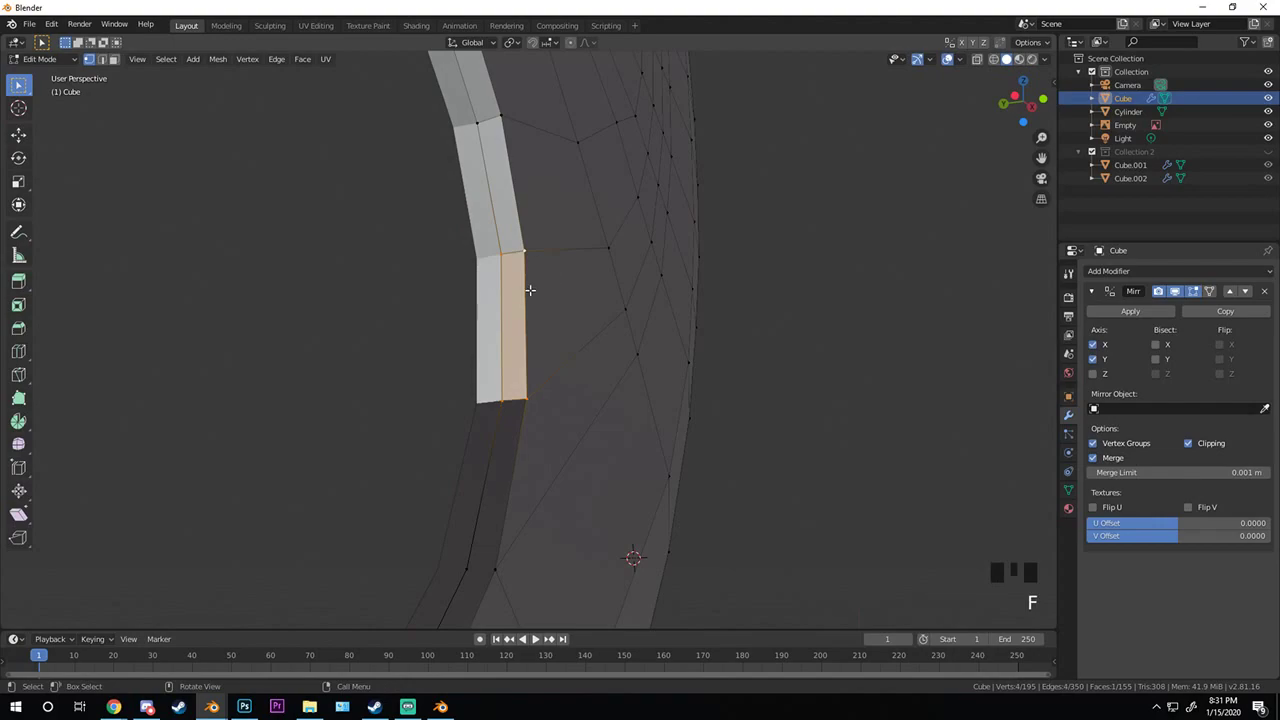
# - Fill the last two quads of the blade's inner rim to close the strip down to the lower tip
pyautogui.keyDown('shift'); pyautogui.moveTo(609, 384); pyautogui.dragTo(530, 410, button='middle'); pyautogui.keyUp('shift')
pyautogui.keyDown('shift'); pyautogui.click(523, 256); pyautogui.keyUp('shift')
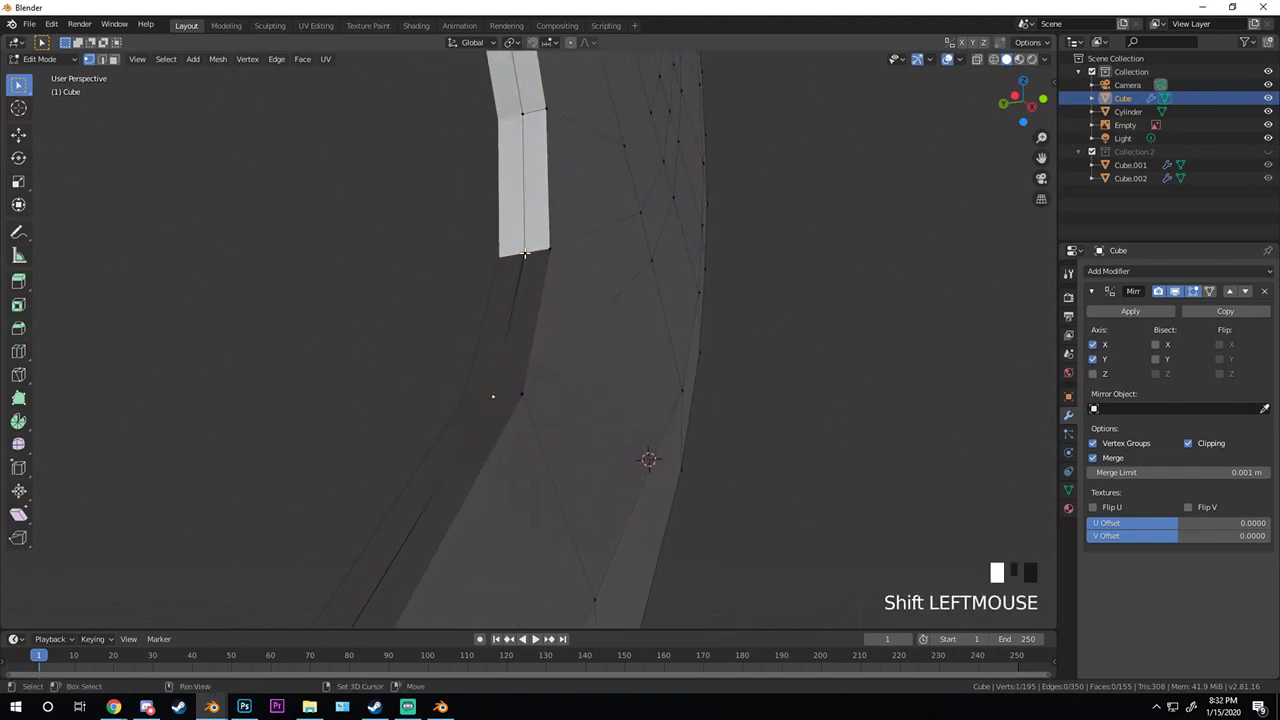
pyautogui.keyDown('shift'); pyautogui.click(551, 249); pyautogui.keyUp('shift')
pyautogui.press('f')
pyautogui.hotkey('ctrl', 'z')
pyautogui.keyDown('shift'); pyautogui.click(524, 396); pyautogui.keyUp('shift')
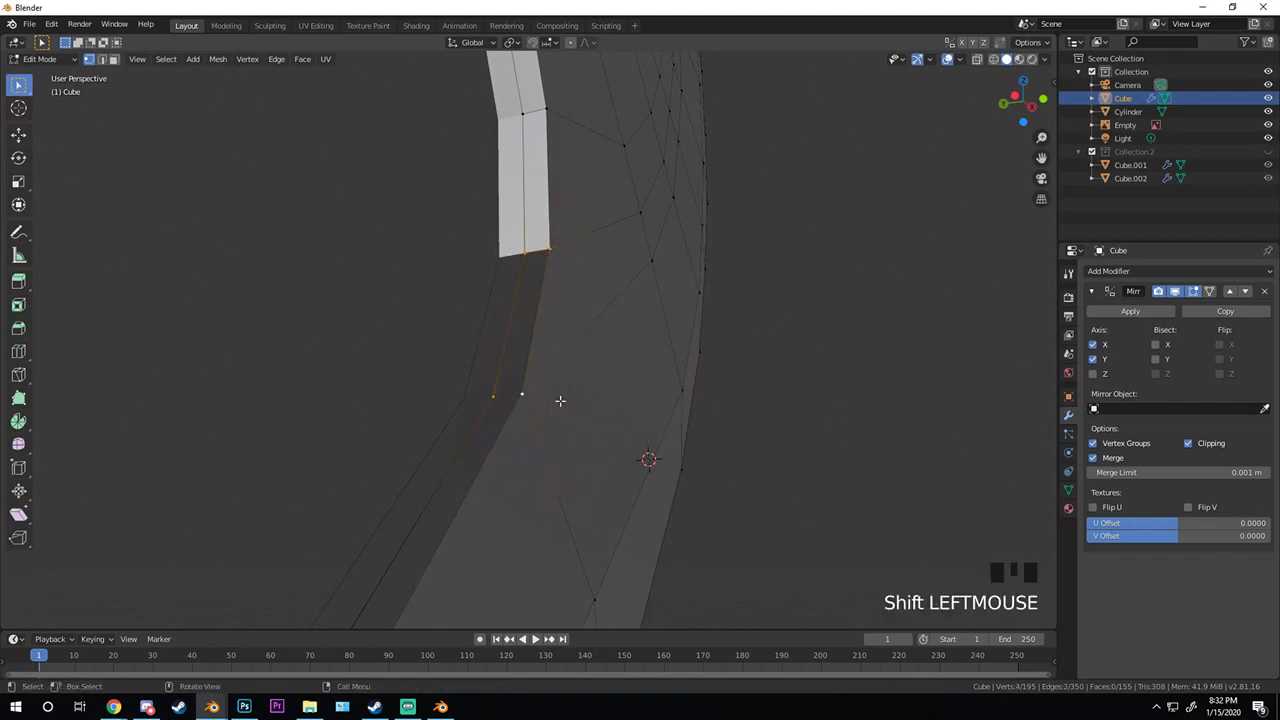
pyautogui.press('f')
pyautogui.scroll(-2, 510, 380)
pyautogui.moveTo(520, 337); pyautogui.dragTo(475, 481, button='middle')
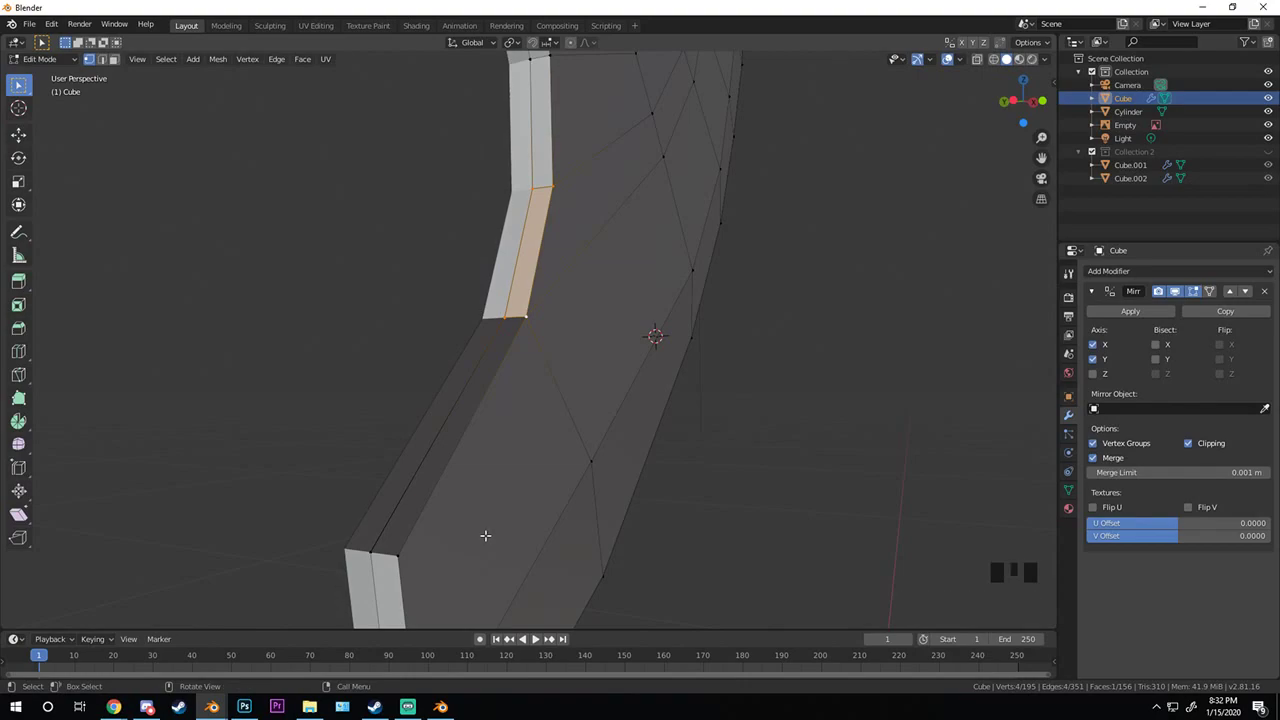
pyautogui.keyDown('shift'); pyautogui.click(494, 318); pyautogui.keyUp('shift')
pyautogui.keyDown('shift'); pyautogui.click(523, 317); pyautogui.keyUp('shift')
# - Inspect the closed axe head in object mode from several angles and compare its outline with the reference image in front view
pyautogui.scroll(-2, 531, 391)
pyautogui.moveTo(531, 391); pyautogui.dragTo(492, 412, button='middle')
pyautogui.press('Tab')
pyautogui.scroll(1, 492, 412)
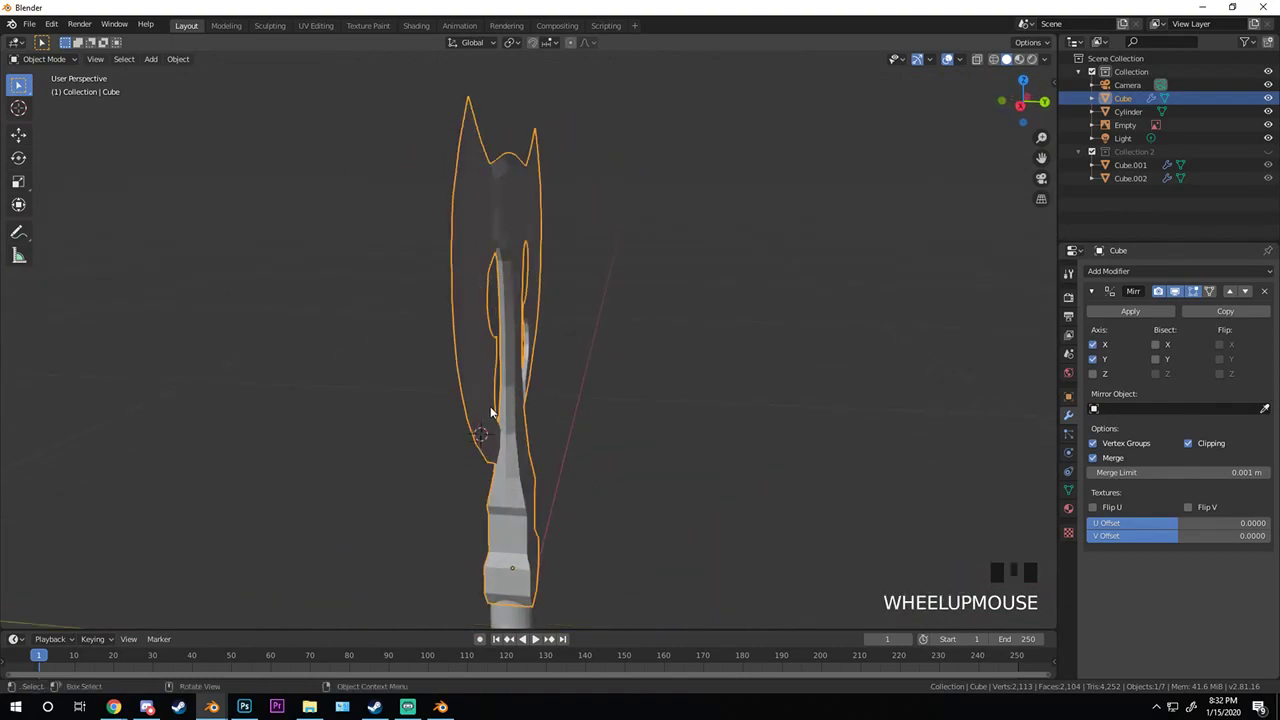
pyautogui.moveTo(591, 381); pyautogui.dragTo(560, 330, button='middle')
pyautogui.press('Tab')
pyautogui.scroll(3, 664, 257)
pyautogui.press('Tab')
pyautogui.scroll(-2, 568, 332)
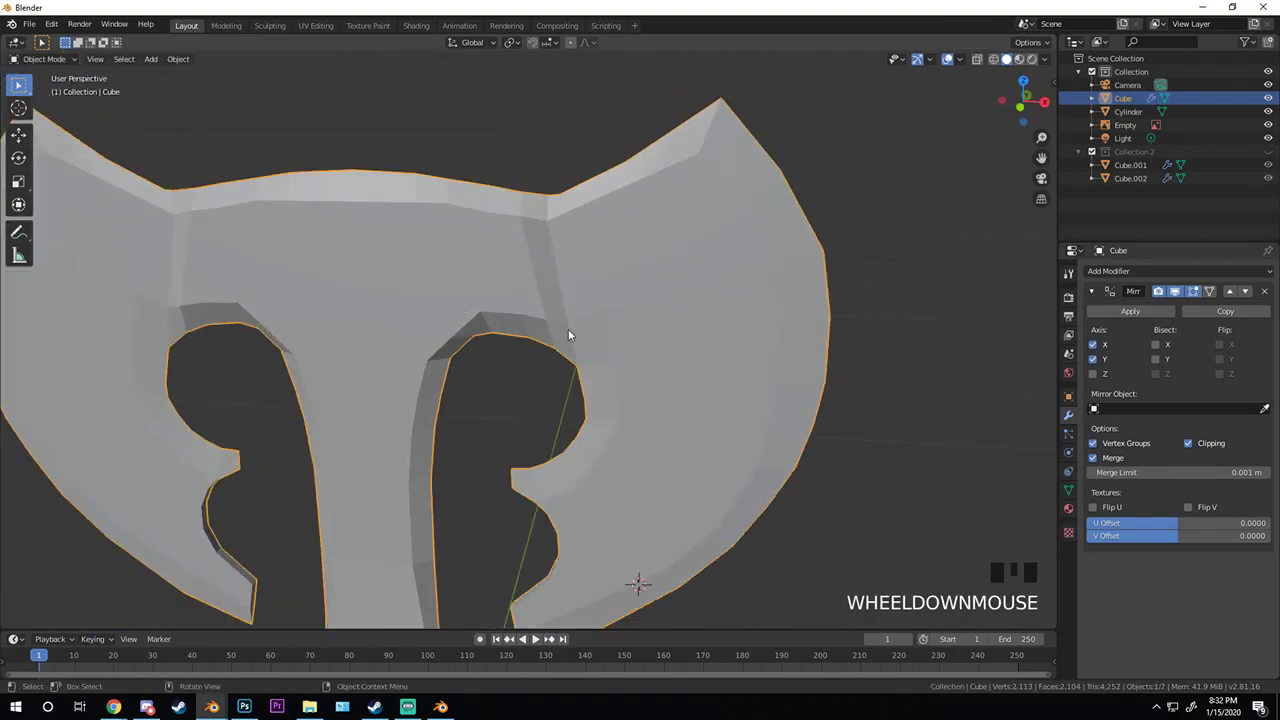
pyautogui.press('KP_1')
pyautogui.press('z')
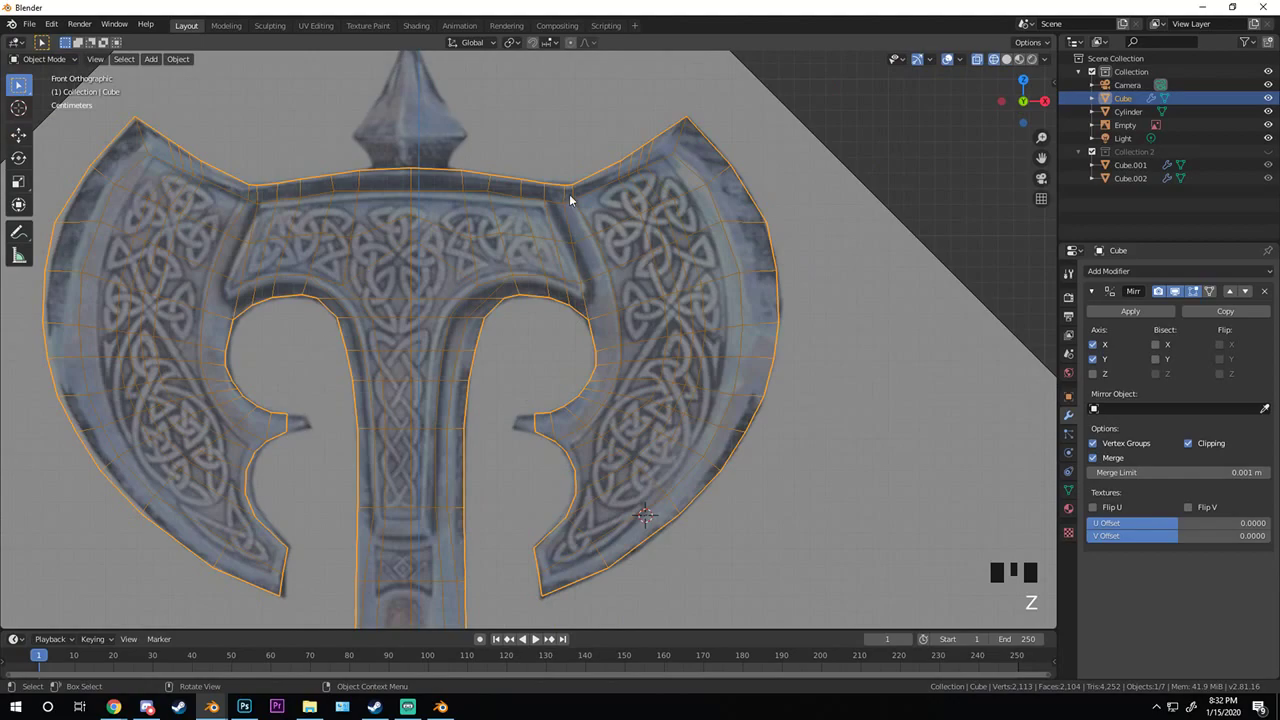
pyautogui.moveTo(581, 247)
pyautogui.keyDown('shift'); pyautogui.mouseDown(button='middle')
pyautogui.moveTo(657, 317)
pyautogui.moveTo(490, 321)
pyautogui.mouseUp(button='middle'); pyautogui.keyUp('shift')
pyautogui.press('z')
pyautogui.scroll(-2, 560, 423)
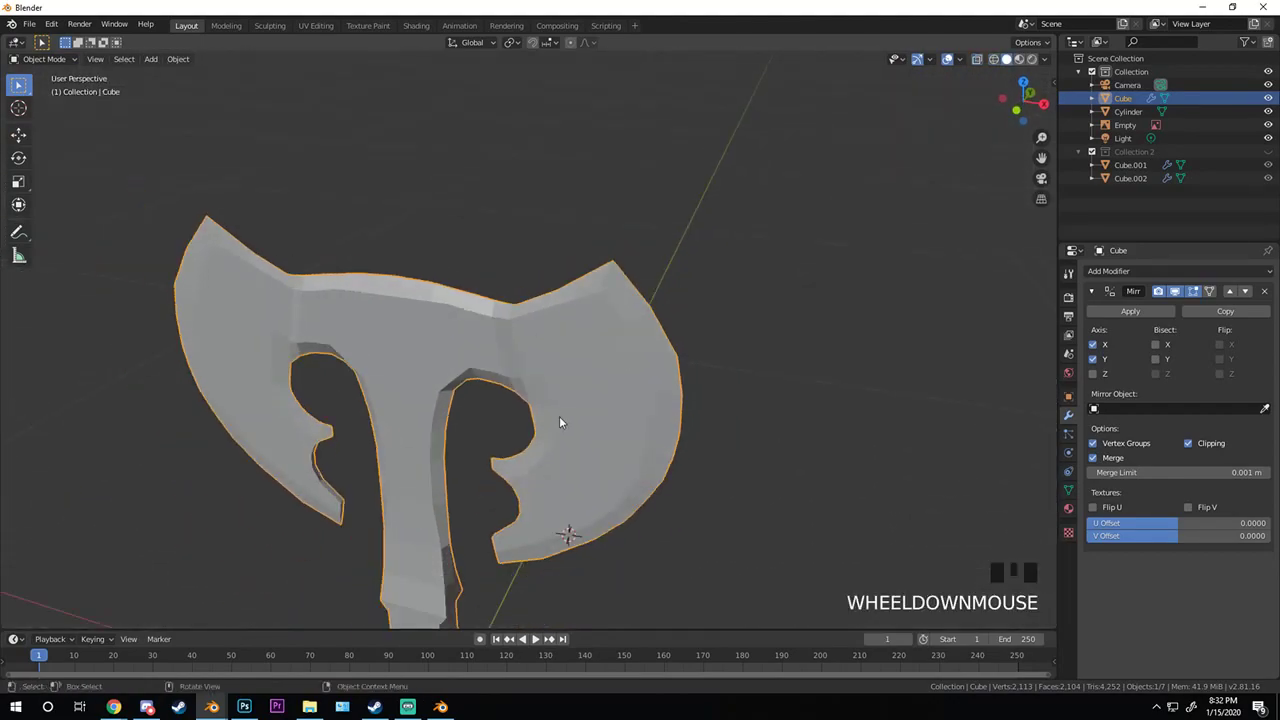
pyautogui.moveTo(560, 423)
pyautogui.mouseDown(button='middle')
pyautogui.moveTo(497, 346)
pyautogui.moveTo(694, 369)
pyautogui.moveTo(600, 405)
pyautogui.moveTo(533, 382)
pyautogui.mouseUp(button='middle')
pyautogui.scroll(-2, 557, 388)
# - Shift the vertical edge on the upper rim beside the blade notch inward to the top of the reference's diagonal groove
pyautogui.press('KP_1')
pyautogui.press('z')
pyautogui.click(412, 392)
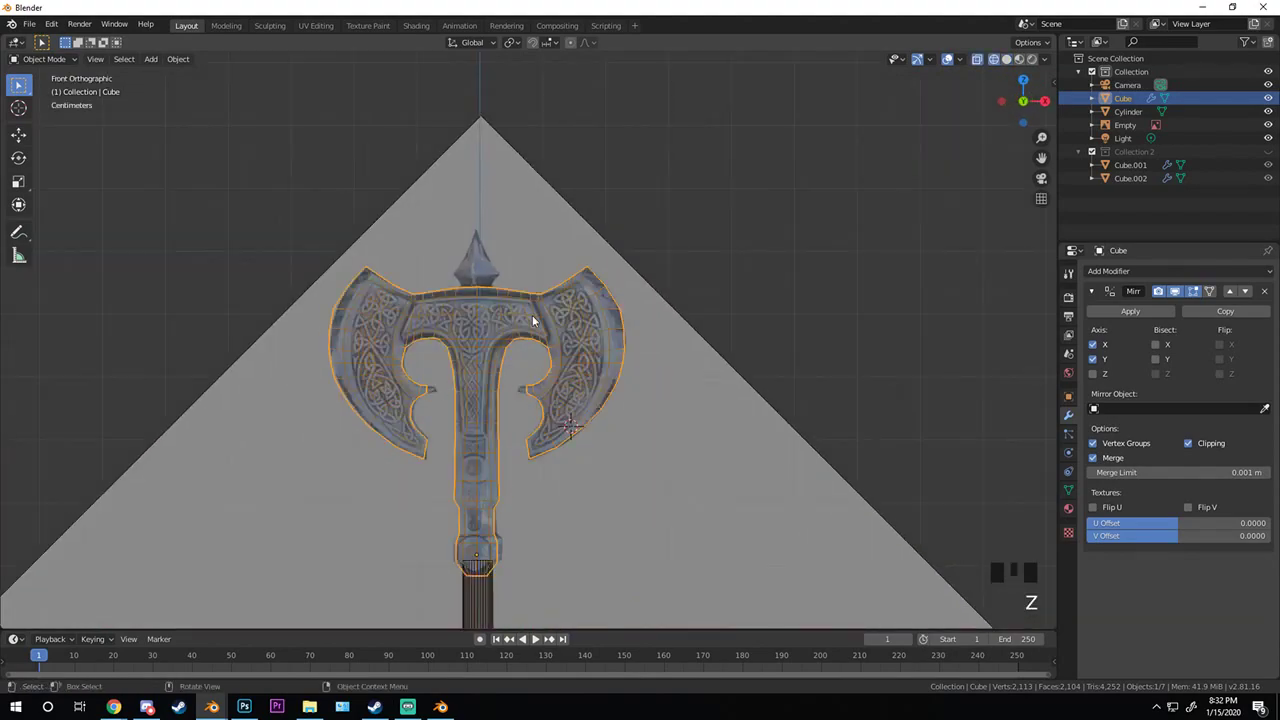
pyautogui.scroll(8, 560, 300)
pyautogui.keyDown('shift'); pyautogui.moveTo(652, 223); pyautogui.dragTo(575, 349, button='middle'); pyautogui.keyUp('shift')
pyautogui.scroll(1, 575, 349)
pyautogui.press('Tab')
pyautogui.press('a')
pyautogui.scroll(4, 537, 305)
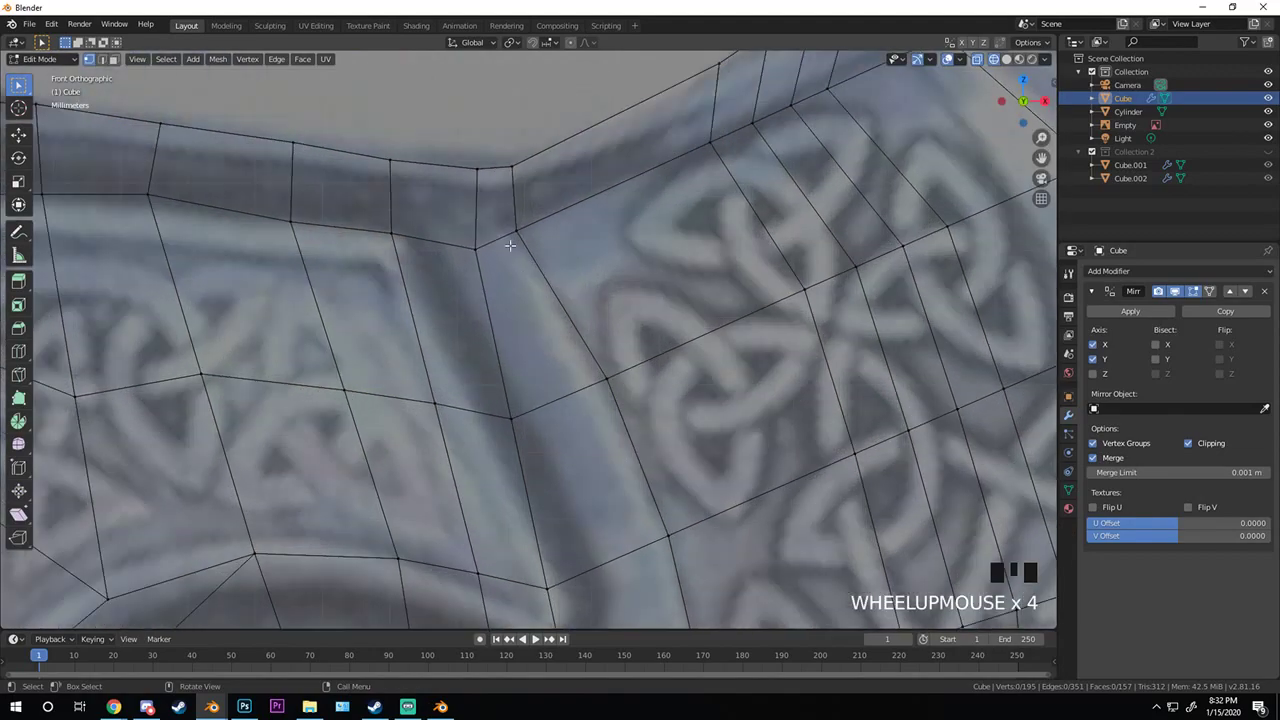
pyautogui.moveTo(443, 126); pyautogui.dragTo(510, 318)
pyautogui.press('g')
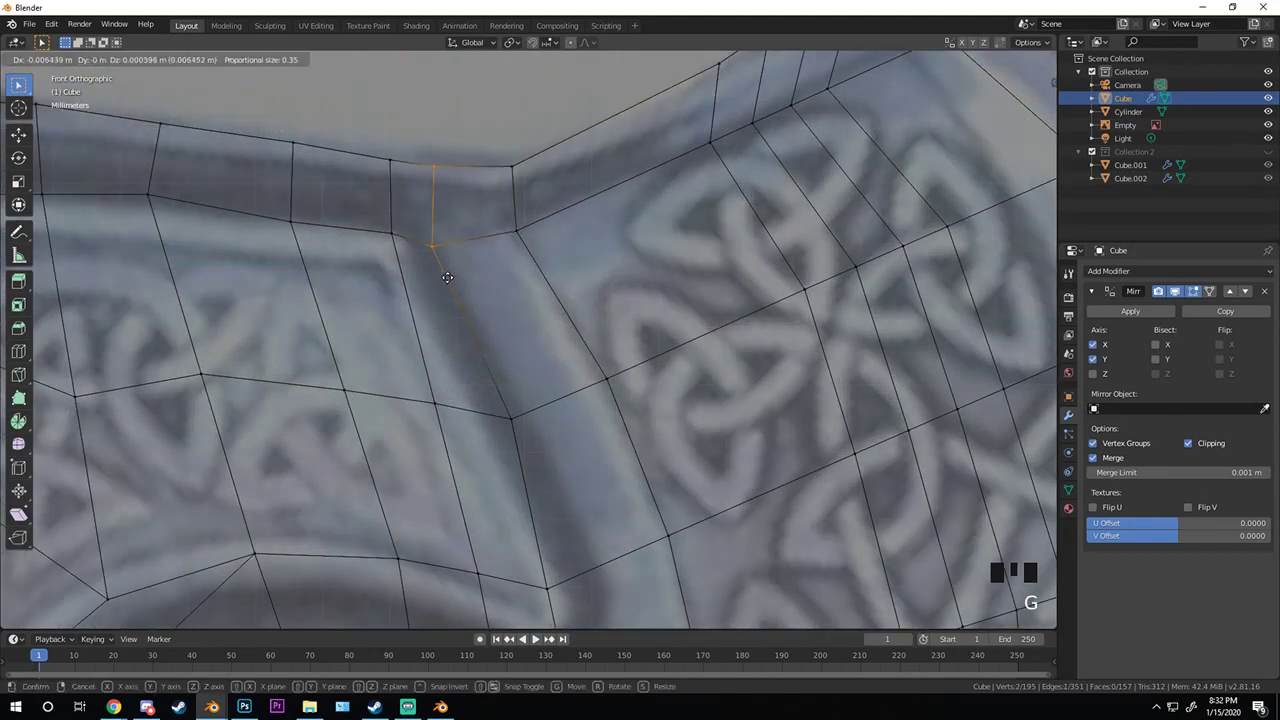
# - Move the vertex above the arch's outer corner outward so the edge follows the reference's diagonal groove
pyautogui.press('Tab')
pyautogui.scroll(-7, 546, 344)
pyautogui.keyDown('shift'); pyautogui.moveTo(543, 409); pyautogui.dragTo(529, 349, button='middle'); pyautogui.keyUp('shift')
pyautogui.scroll(6, 529, 349)
pyautogui.press('Tab')
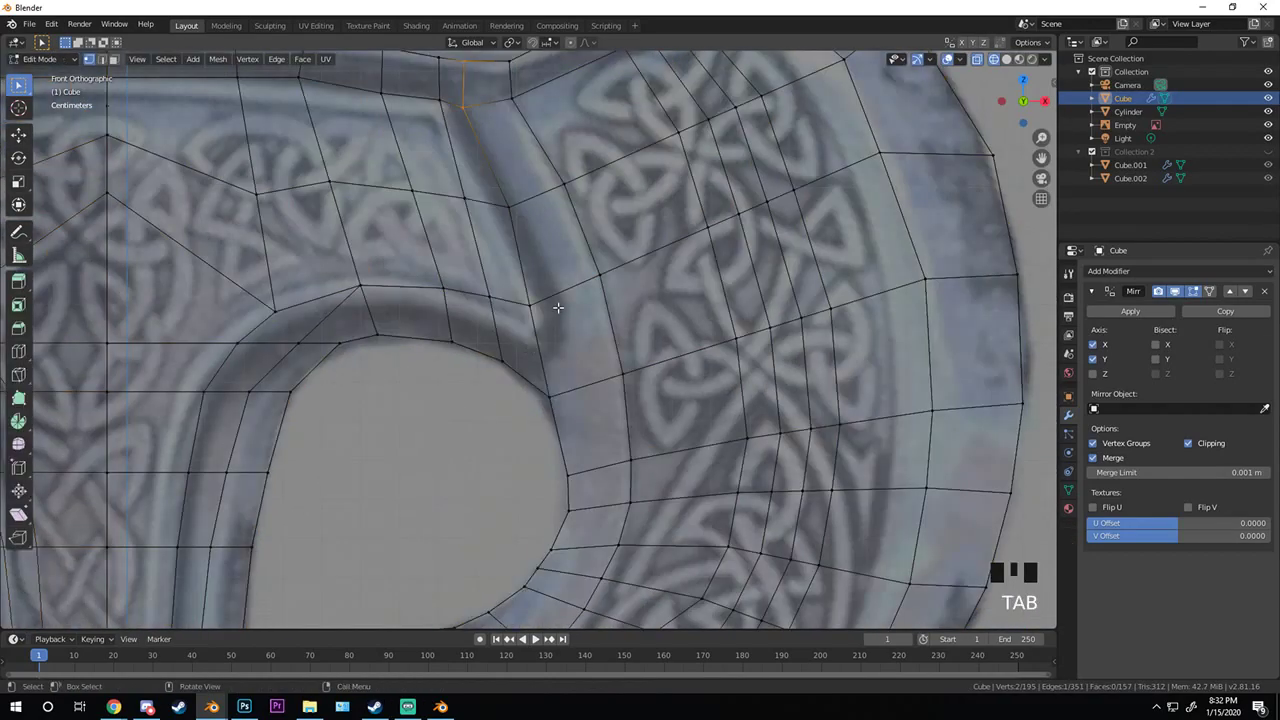
pyautogui.scroll(3, 537, 328)
pyautogui.press('a')
pyautogui.moveTo(462, 385); pyautogui.dragTo(515, 428)
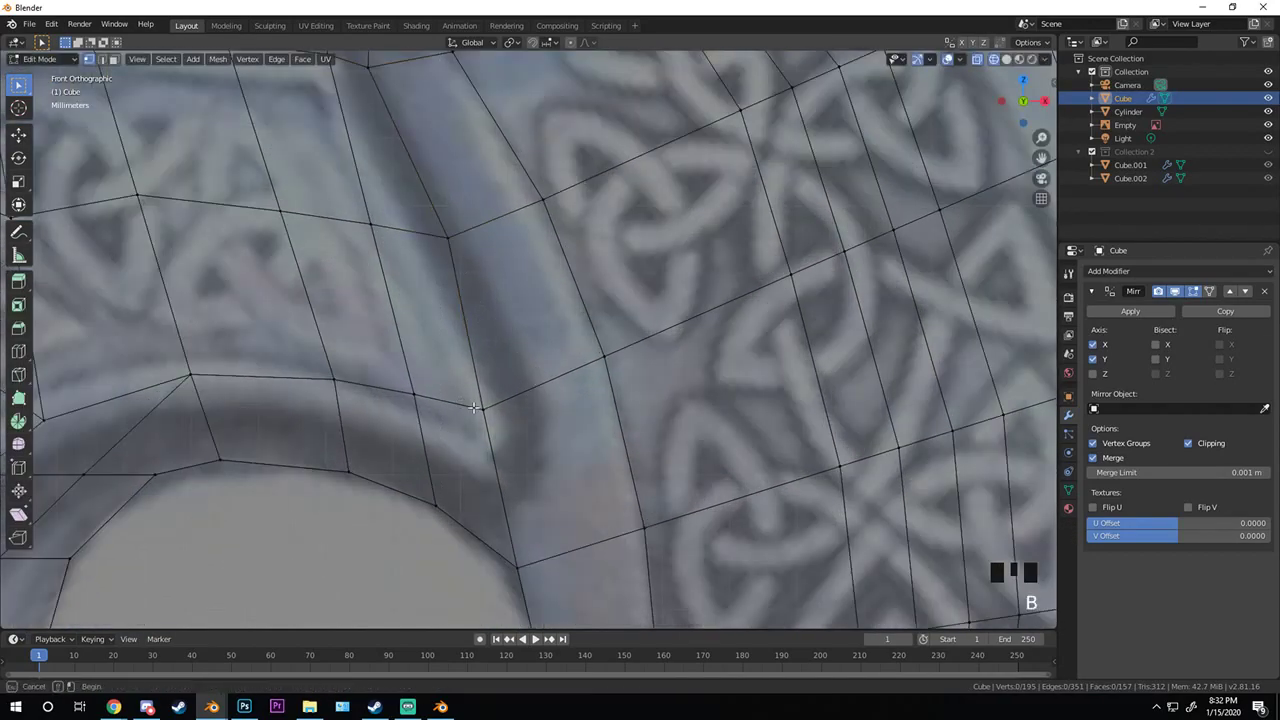
pyautogui.press('g')
pyautogui.scroll(-3, 565, 406)
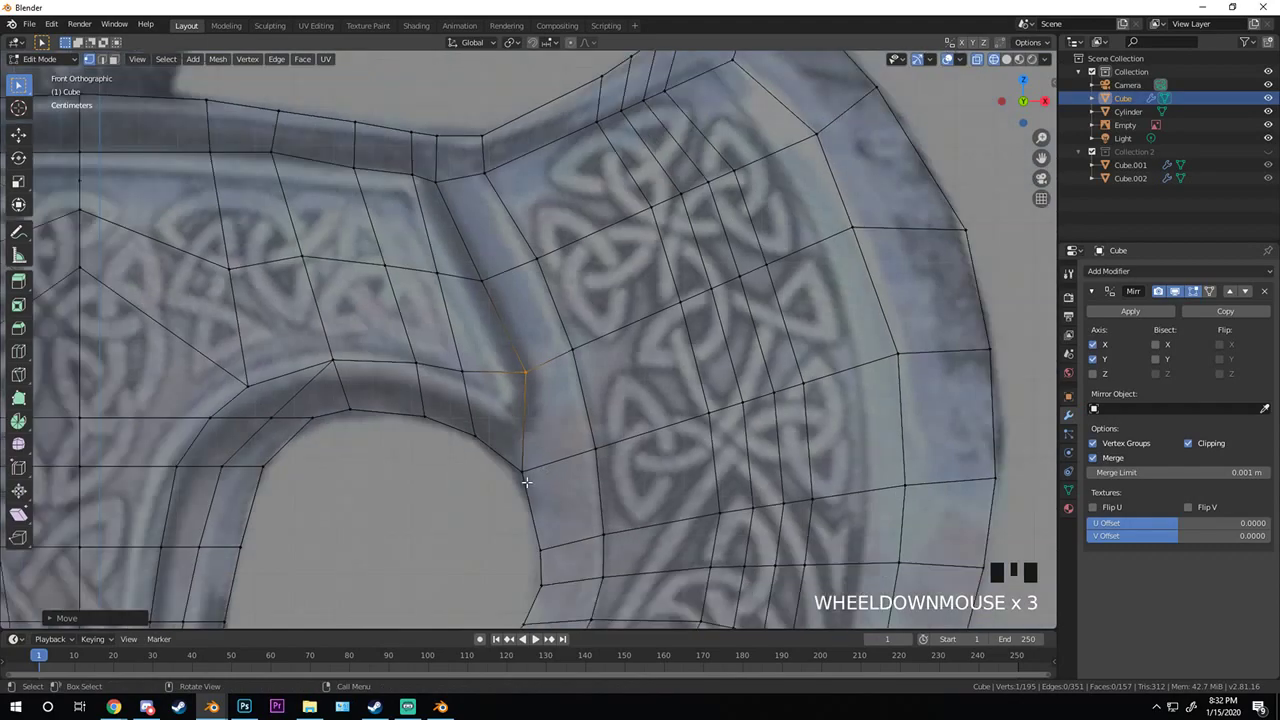
pyautogui.scroll(3, 530, 480)
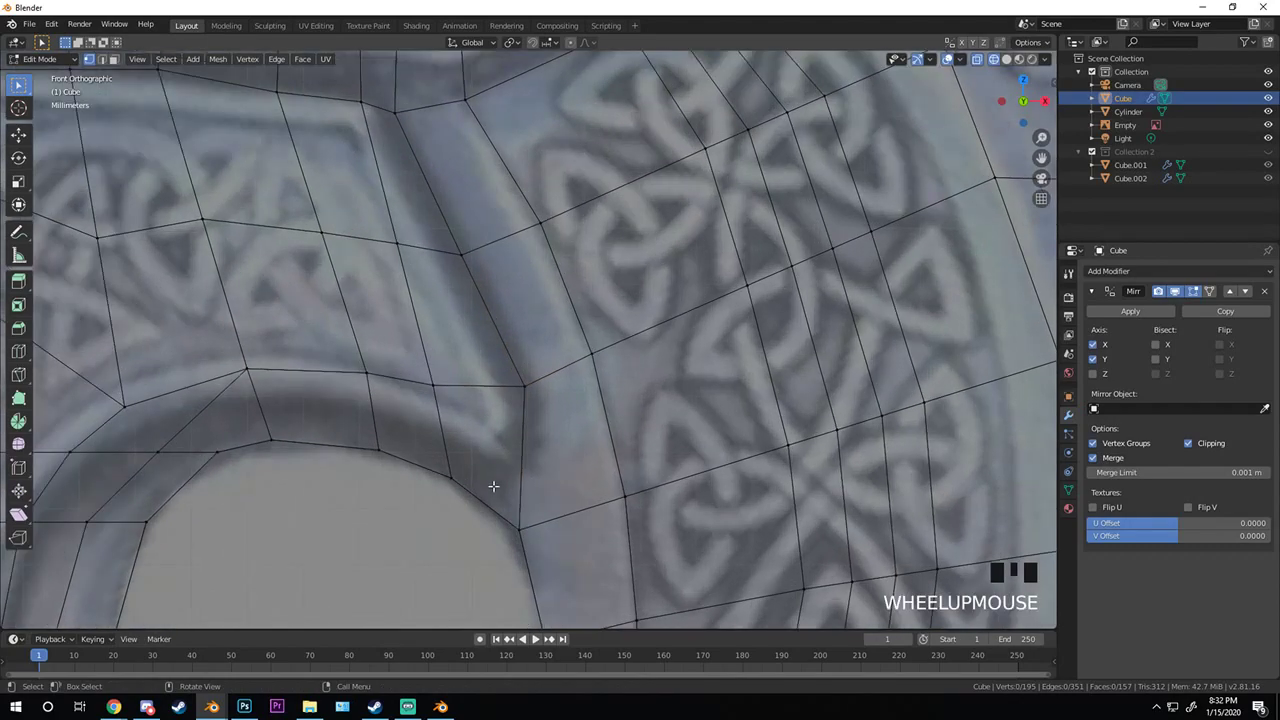
pyautogui.click(570, 512)
# - Add a Subdivision Surface modifier to the axe head in object mode
pyautogui.press('Tab')
pyautogui.scroll(-4, 610, 495)
pyautogui.press('a')
pyautogui.moveTo(542, 426)
pyautogui.keyDown('shift'); pyautogui.mouseDown(button='middle')
pyautogui.moveTo(543, 366)
pyautogui.moveTo(600, 409)
pyautogui.moveTo(597, 391)
pyautogui.moveTo(653, 389)
pyautogui.moveTo(592, 418)
pyautogui.moveTo(387, 414)
pyautogui.moveTo(543, 428)
pyautogui.moveTo(455, 443)
pyautogui.moveTo(680, 334)
pyautogui.mouseUp(button='middle'); pyautogui.keyUp('shift')
pyautogui.scroll(-1, 653, 389)
pyautogui.scroll(3, 469, 423)
pyautogui.click(682, 334)
pyautogui.click(1166, 270)
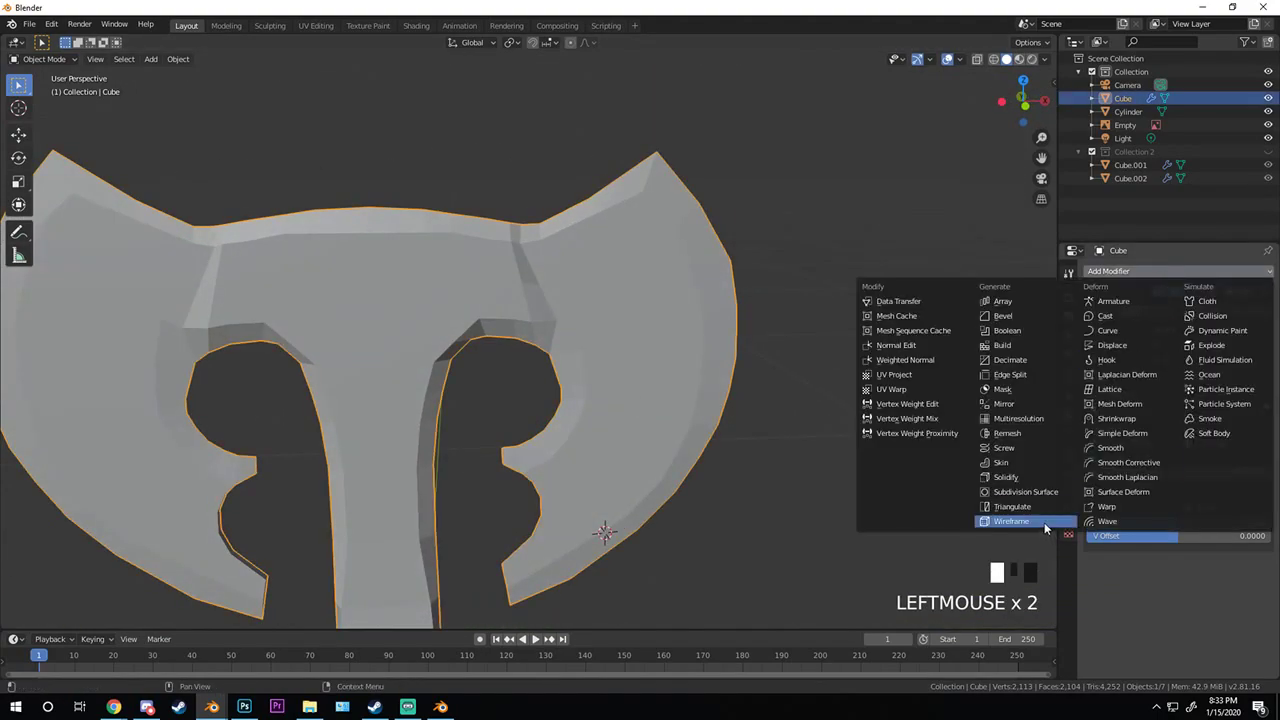
pyautogui.click(1035, 493)
# - Set the Subdivision Surface viewport level to 2 and shade the axe head smooth
pyautogui.scroll(-3, 539, 394)
pyautogui.moveTo(539, 394); pyautogui.dragTo(545, 445, button='middle')
pyautogui.scroll(1, 545, 445)
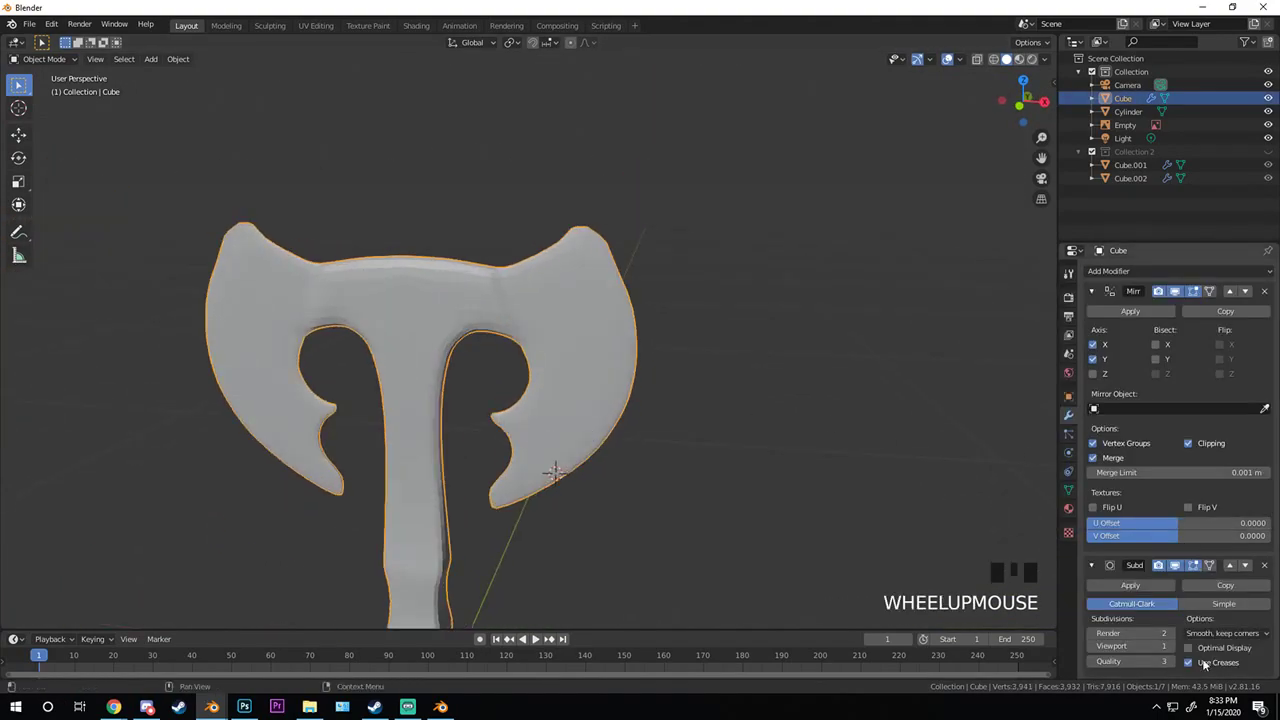
pyautogui.rightClick(556, 327)
pyautogui.rightClick(554, 331)
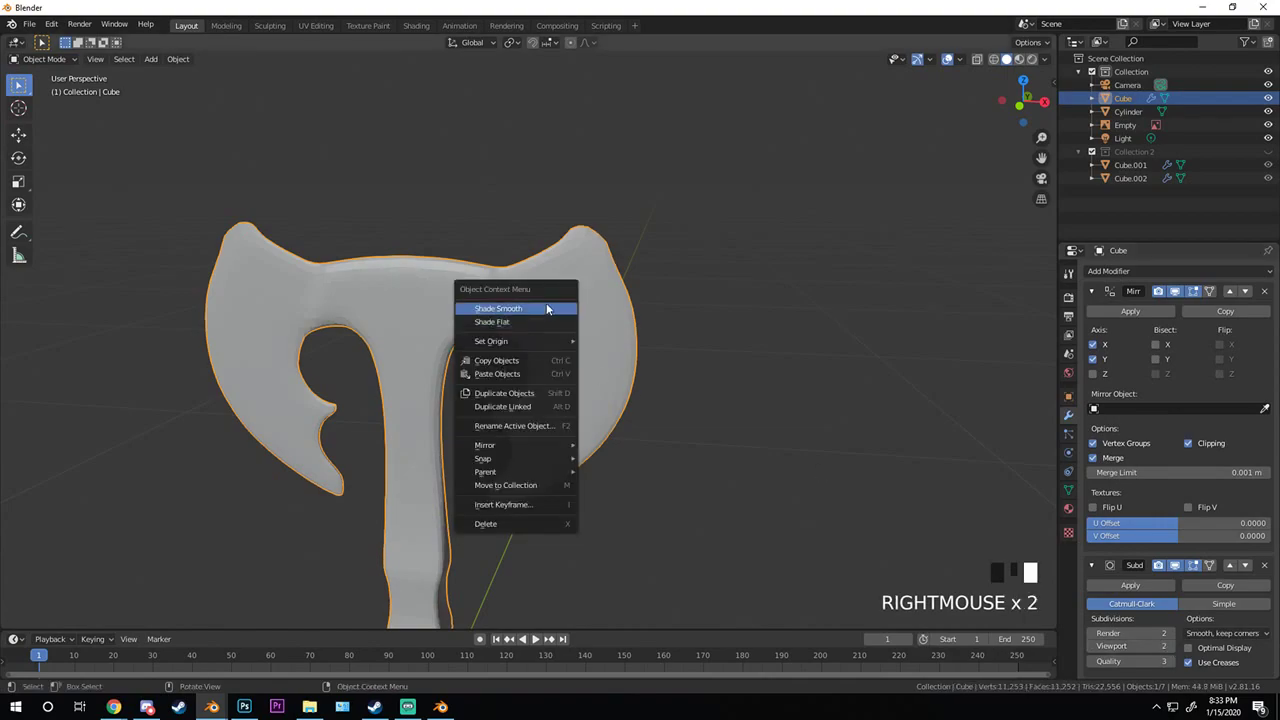
pyautogui.click(551, 303)
# - Try placing the Subdivision Surface modifier above the Mirror modifier, and restore the original order
pyautogui.moveTo(550, 380); pyautogui.dragTo(1215, 507, button='middle')
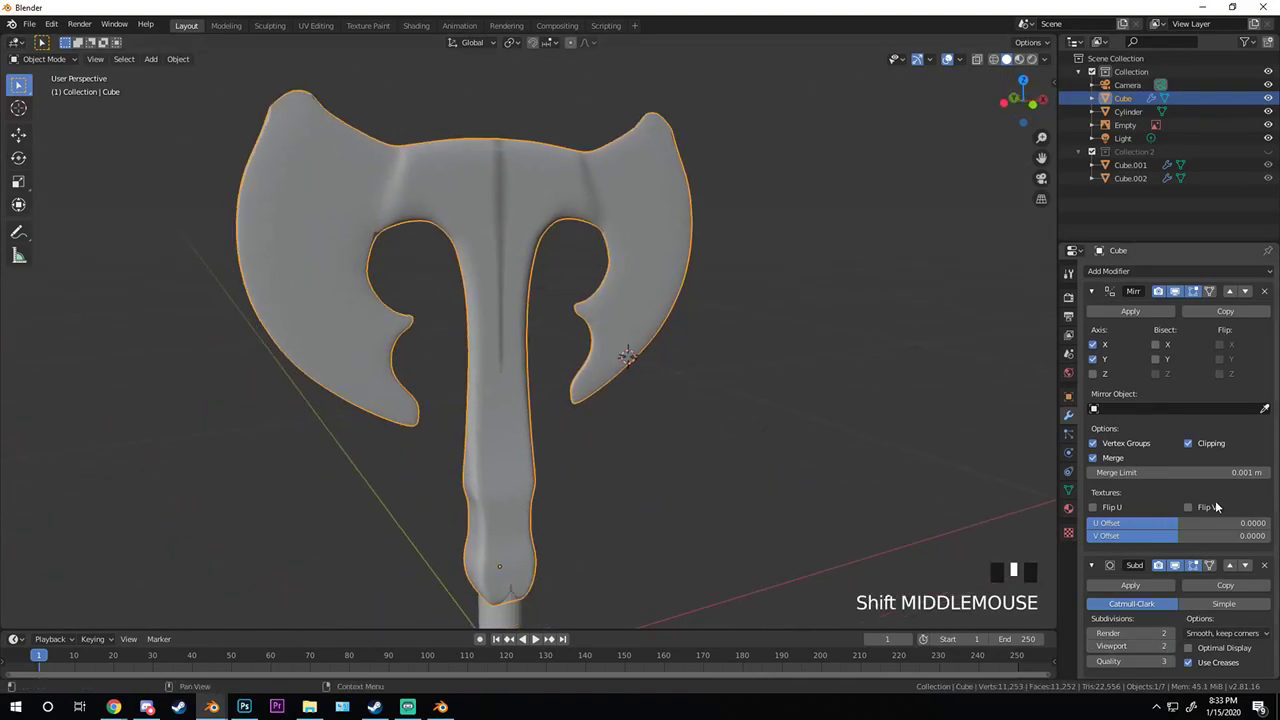
pyautogui.click(1231, 566)
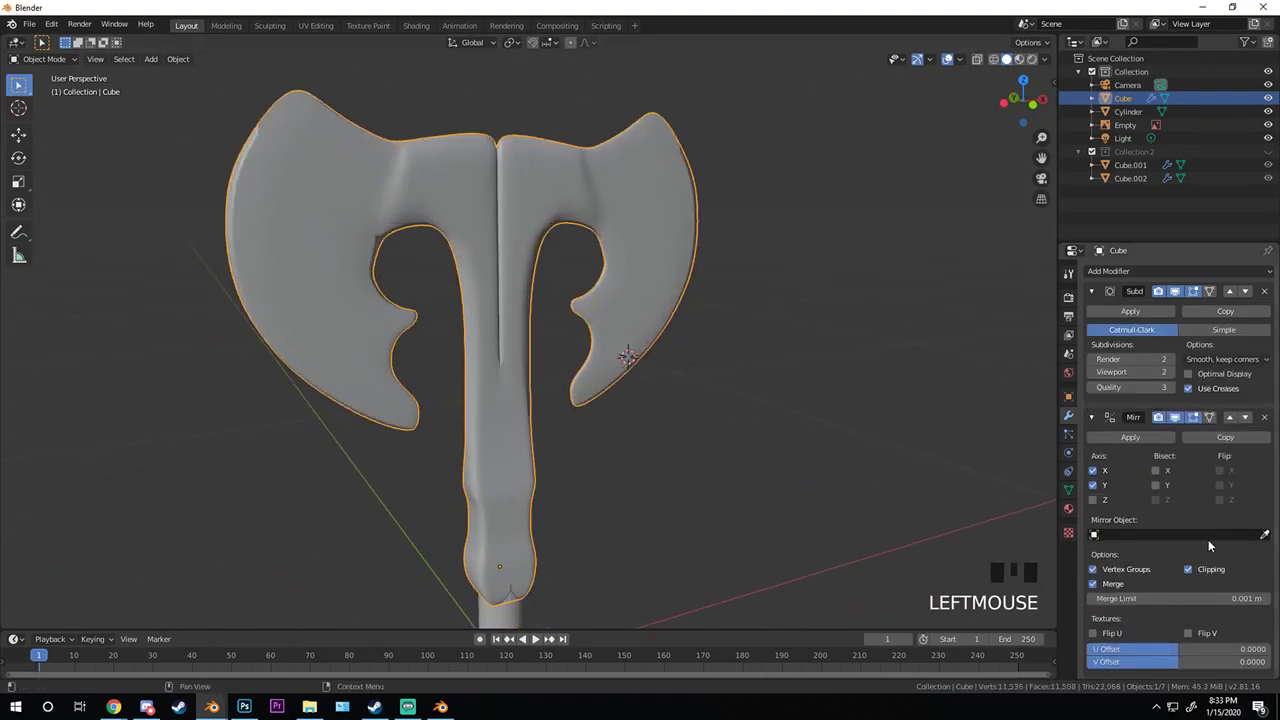
pyautogui.click(1246, 291)
# - Select all vertices along the axe's vertical centre line in front-view wireframe and move them along X onto the mirror plane
pyautogui.moveTo(560, 290); pyautogui.dragTo(518, 250, button='middle')
pyautogui.press('Tab')
pyautogui.scroll(3, 498, 336)
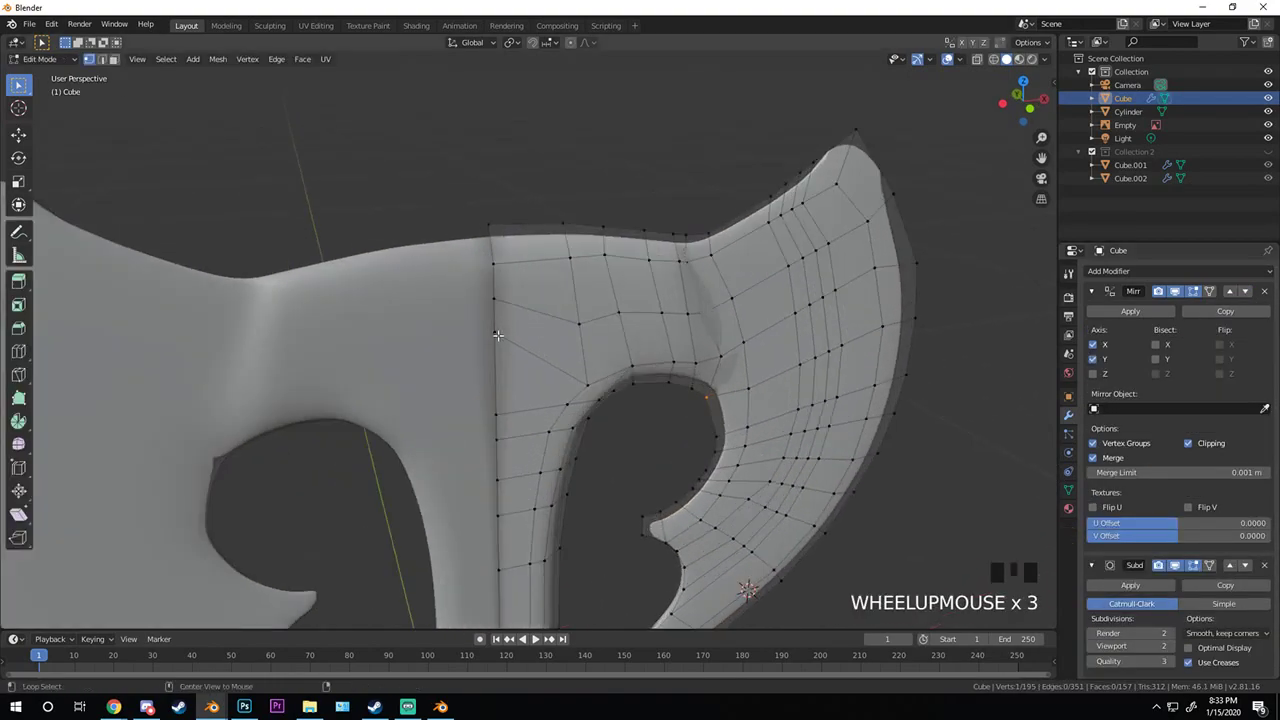
pyautogui.keyDown('alt'); pyautogui.doubleClick(497, 362); pyautogui.keyUp('alt')
pyautogui.press('KP_1')
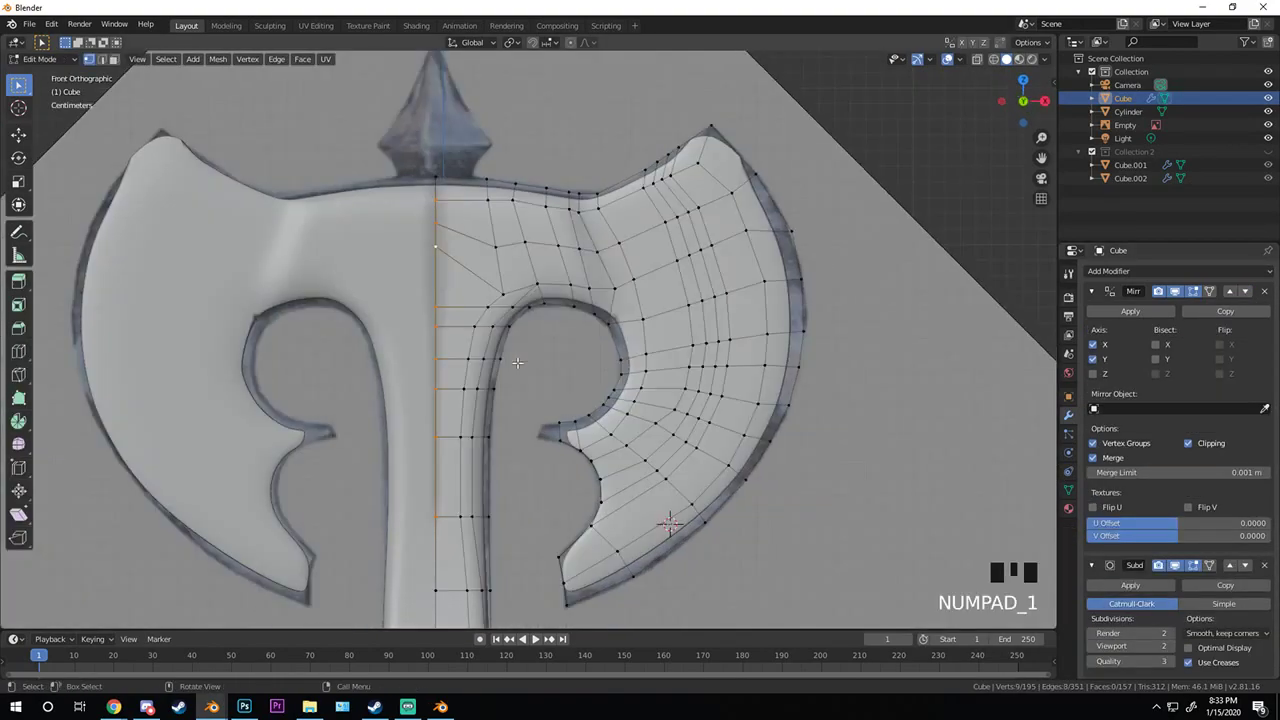
pyautogui.press('z')
pyautogui.click(483, 353)
pyautogui.scroll(-4, 483, 353)
pyautogui.hotkey('alt', 'a')
pyautogui.press('b')
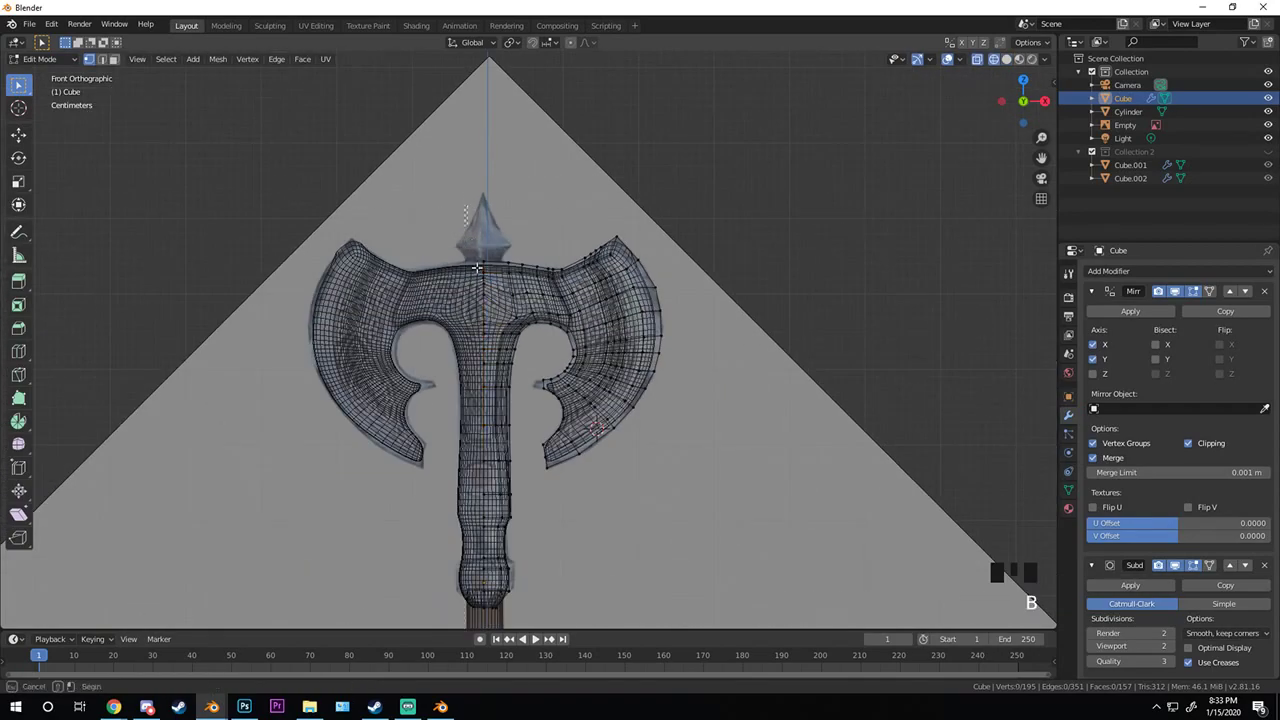
pyautogui.moveTo(465, 205); pyautogui.dragTo(494, 652)
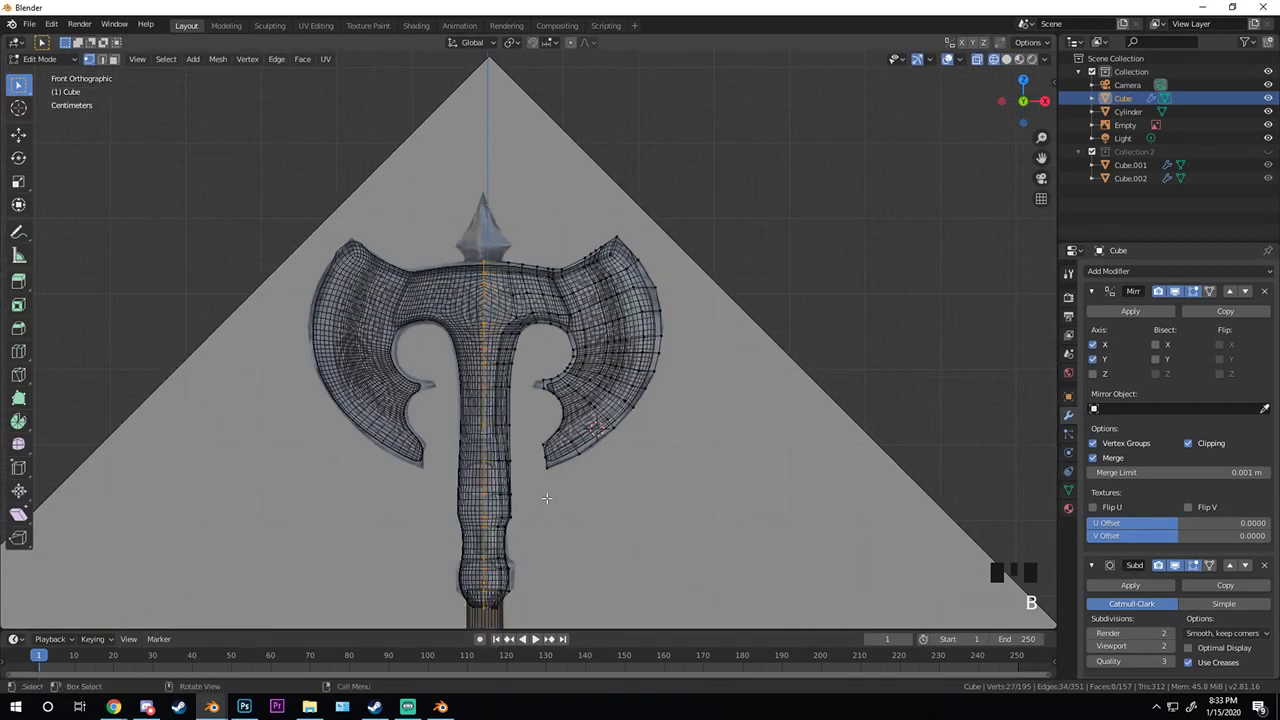
pyautogui.press('g')
pyautogui.press('x')
# - Delete the interior faces lying on the centre mirror plane
pyautogui.keyDown('shift'); pyautogui.moveTo(461, 423); pyautogui.dragTo(603, 423, button='middle'); pyautogui.keyUp('shift')
pyautogui.press('x')
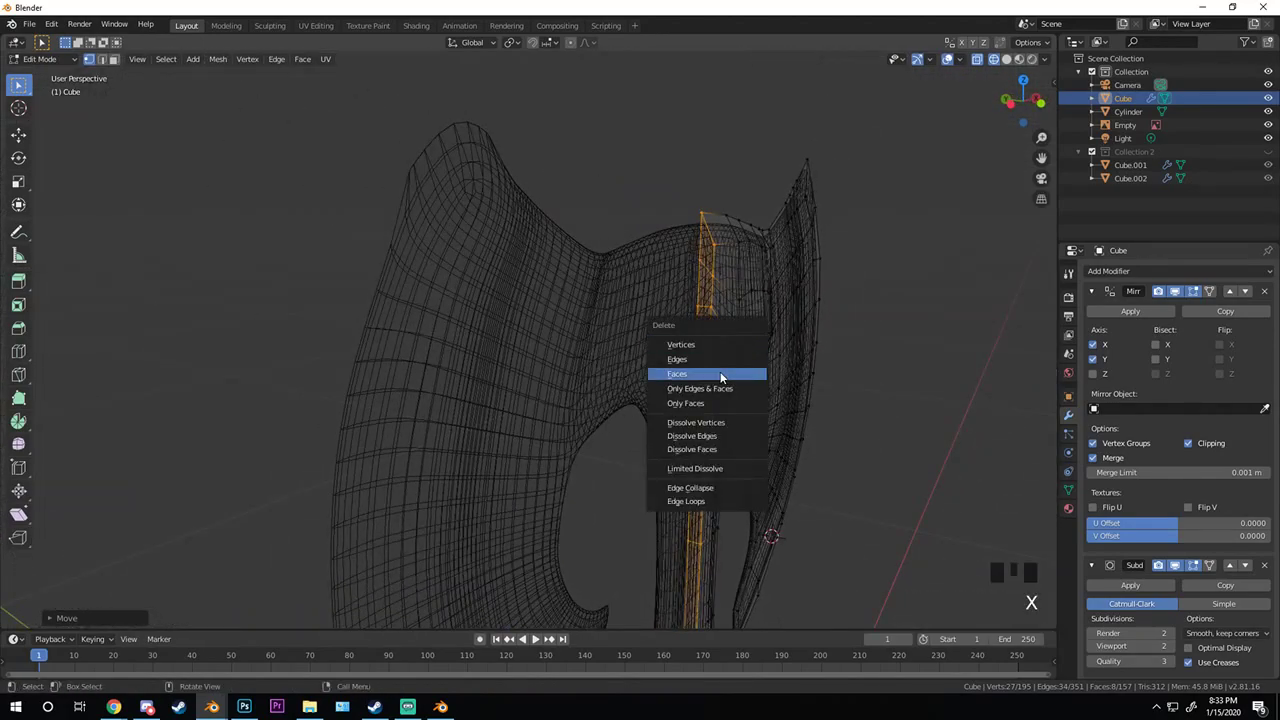
pyautogui.click(720, 371)
# - Inspect the smoothed axe head and its centre seam in object mode with solid shading
pyautogui.scroll(-2, 711, 397)
pyautogui.press('Tab')
pyautogui.hotkey('shift', 'z')
pyautogui.scroll(-1, 720, 425)
pyautogui.moveTo(720, 425)
pyautogui.mouseDown(button='middle')
pyautogui.moveTo(580, 443)
pyautogui.moveTo(613, 305)
pyautogui.moveTo(560, 280)
pyautogui.moveTo(628, 255)
pyautogui.moveTo(404, 269)
pyautogui.moveTo(575, 282)
pyautogui.moveTo(534, 284)
pyautogui.mouseUp(button='middle')
pyautogui.scroll(-2, 617, 317)
pyautogui.scroll(2, 556, 281)
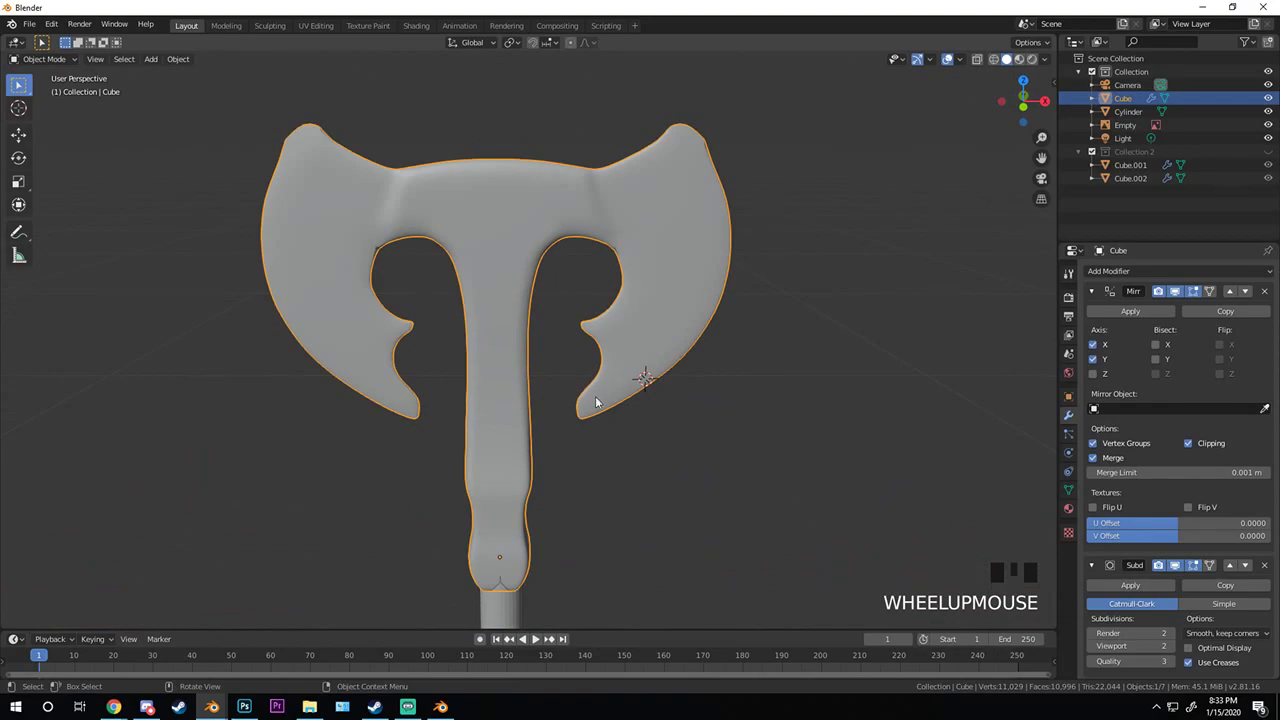
pyautogui.keyDown('shift'); pyautogui.moveTo(596, 402); pyautogui.dragTo(520, 367, button='middle'); pyautogui.keyUp('shift')
pyautogui.scroll(-2, 562, 346)
# - Try adding supporting loop cuts around the upper edge of the narrow collar on the axe head's shaft, in front-view wireframe
pyautogui.press('KP_1')
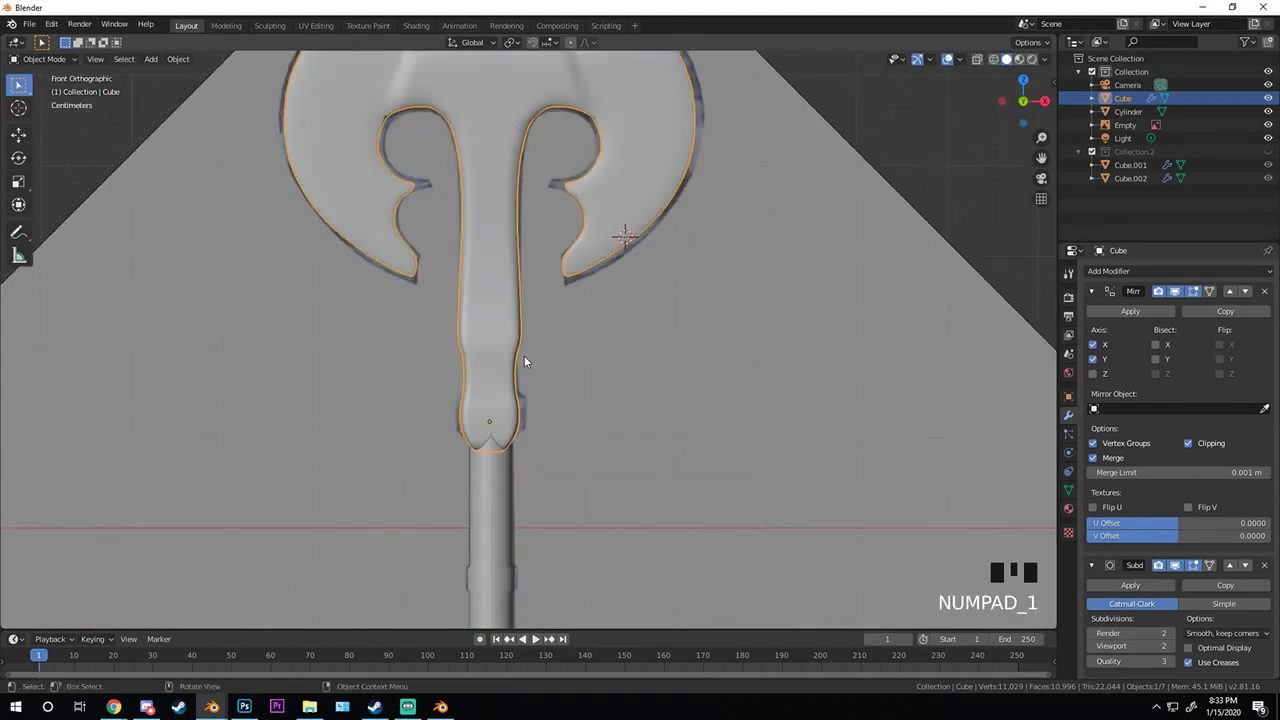
pyautogui.press('z')
pyautogui.scroll(3, 499, 384)
pyautogui.press('Tab')
pyautogui.scroll(1, 545, 367)
pyautogui.hotkey('ctrl', 'r')
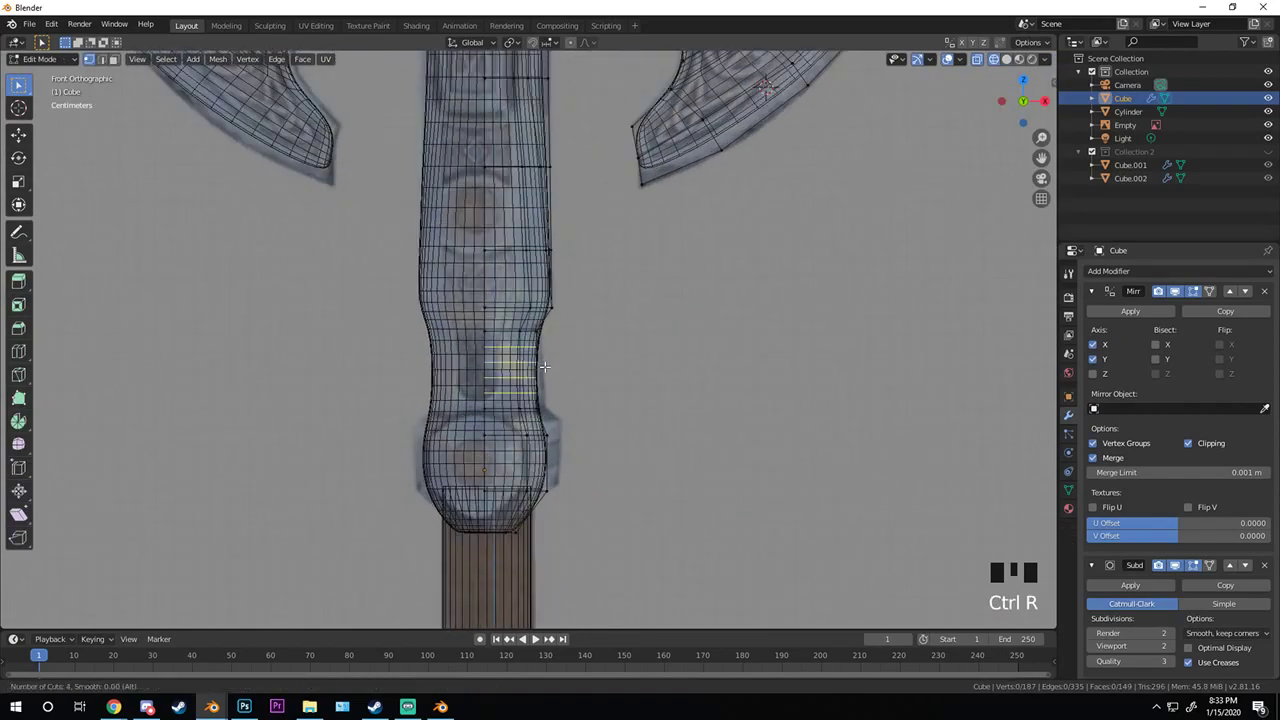
pyautogui.scroll(4, 545, 362)
pyautogui.hotkey('ctrl', 'r')
pyautogui.click(551, 372)
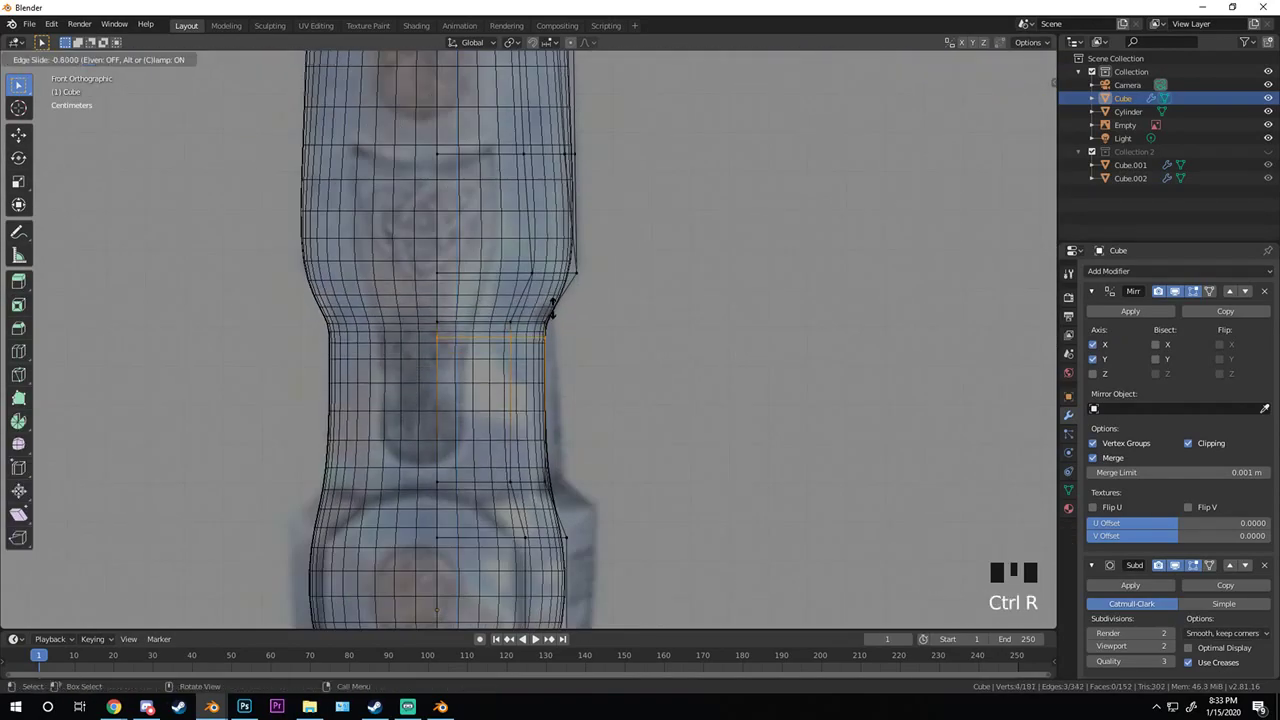
pyautogui.hotkey('ctrl', 'r')
pyautogui.click(563, 302)
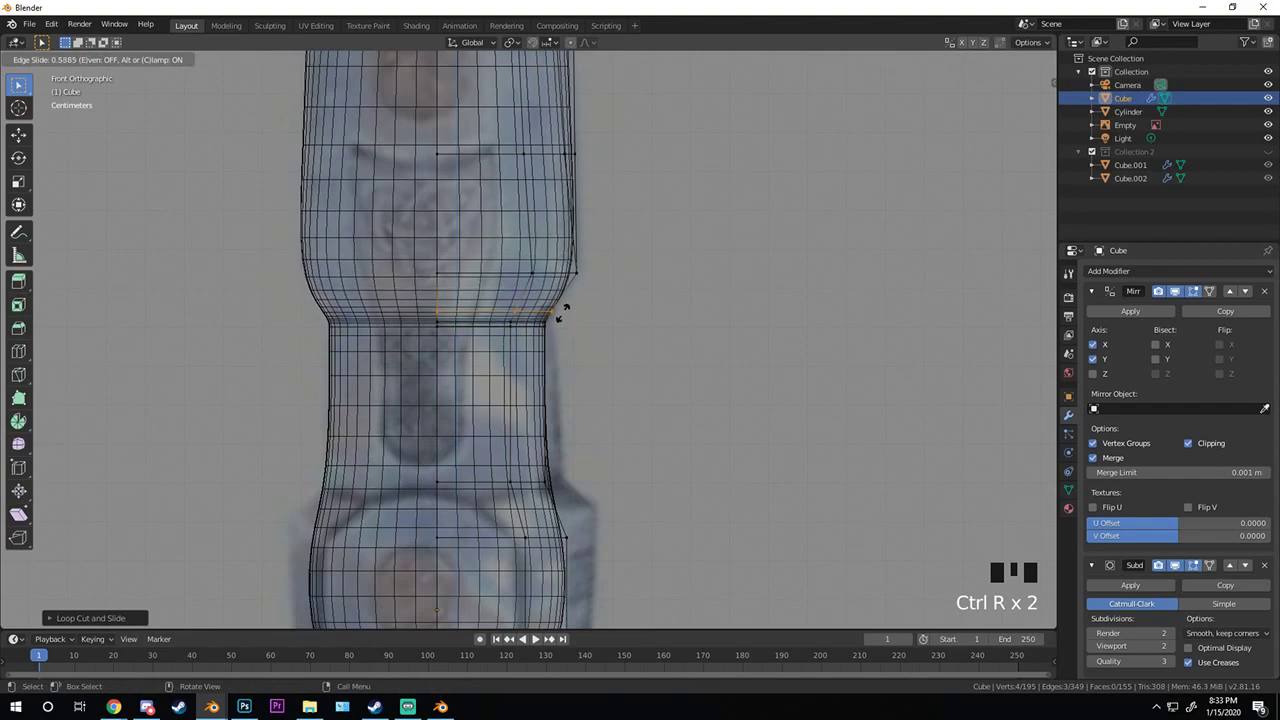
pyautogui.click(563, 308)
pyautogui.hotkey('ctrl', 'r')
pyautogui.click(568, 295)
# - Check the collar's smoothed shape in solid shading and undo the new loop cuts
pyautogui.press('Tab')
pyautogui.hotkey('shift', 'z')
pyautogui.scroll(-4, 763, 363)
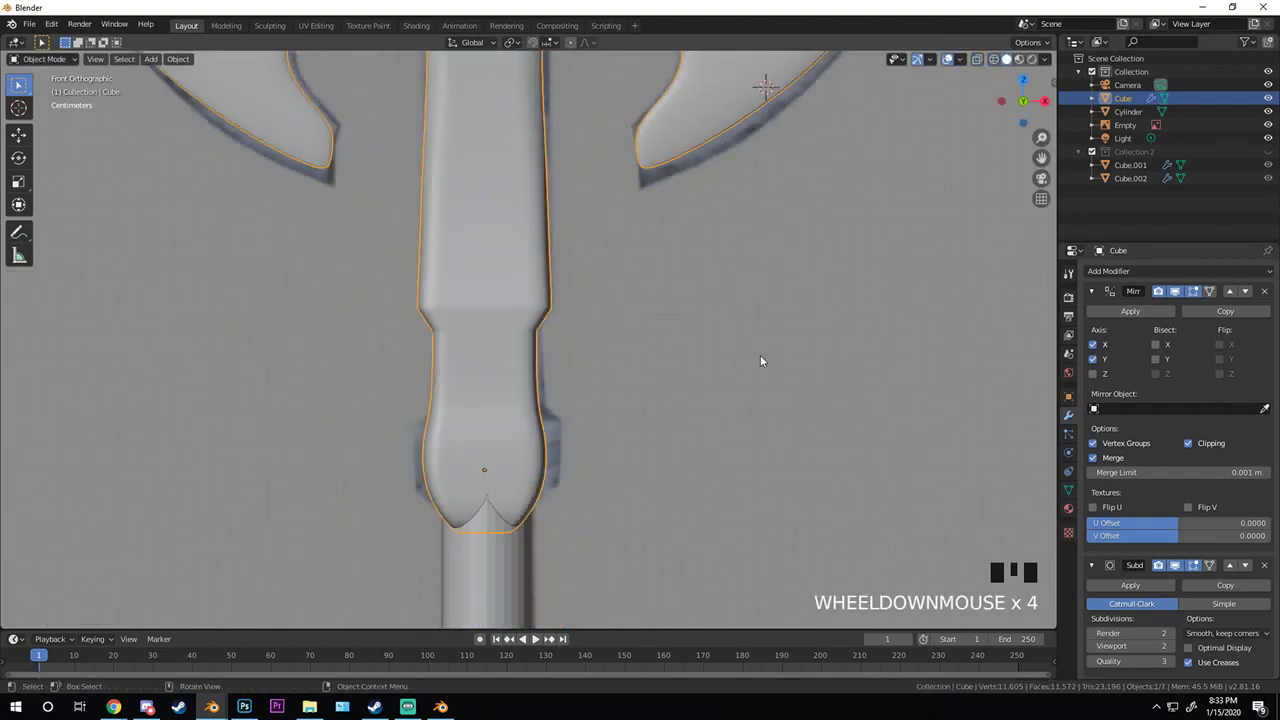
pyautogui.moveTo(763, 363); pyautogui.dragTo(607, 356, button='middle')
pyautogui.scroll(3, 600, 368)
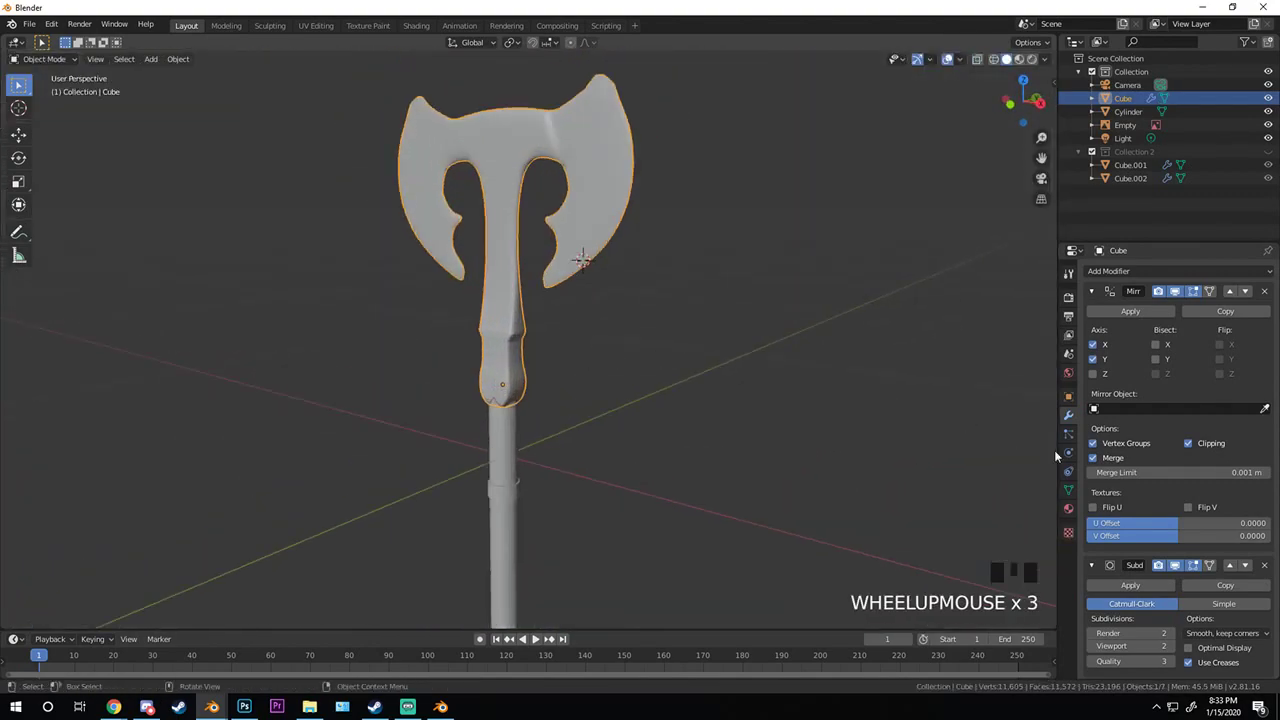
pyautogui.press('Tab')
pyautogui.keyDown('ctrl'); pyautogui.scroll(1, 586, 371); pyautogui.keyUp('ctrl')
pyautogui.hotkey('ctrl', 'z')
pyautogui.hotkey('ctrl', 'z')
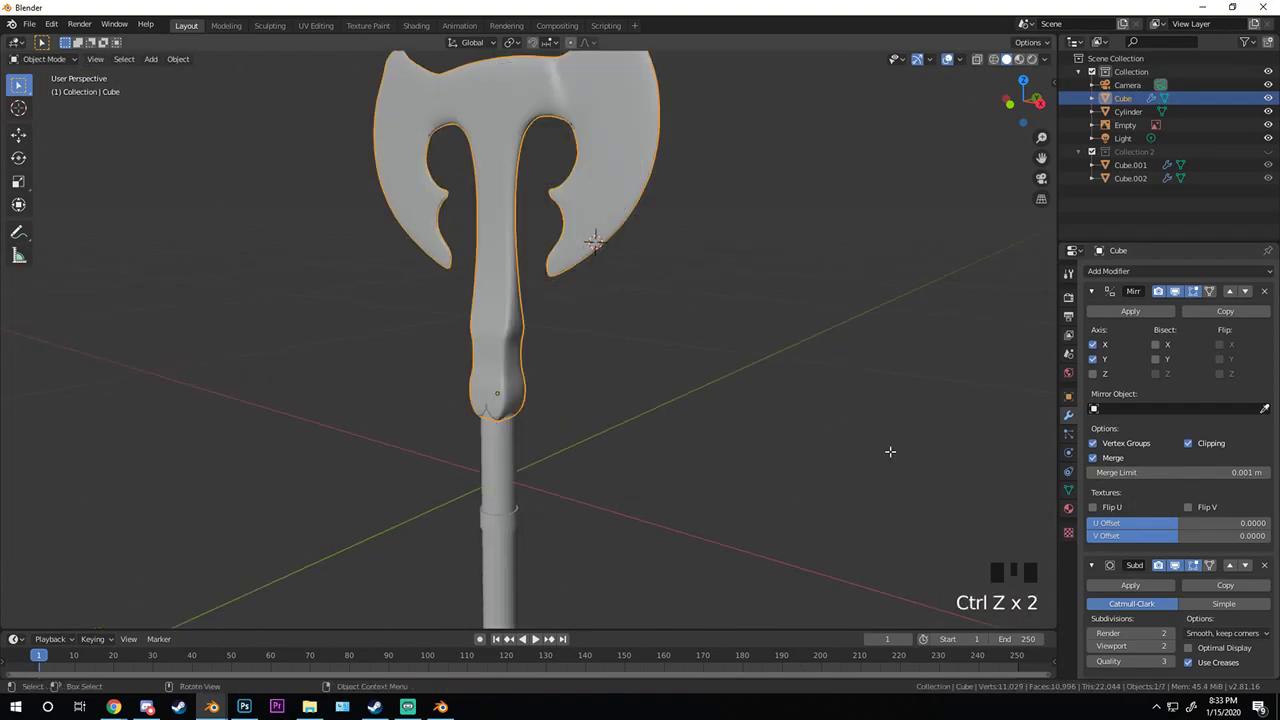
# - Remove the Subdivision Surface modifier from the axe head
pyautogui.click(1265, 566)
pyautogui.moveTo(811, 401); pyautogui.dragTo(584, 367, button='middle')
pyautogui.rightClick(545, 296)
pyautogui.scroll(-2, 587, 309)
pyautogui.scroll(-2, 587, 309)
pyautogui.scroll(2, 658, 337)
pyautogui.scroll(2, 658, 337)
# - Add a cone mesh for the top spike in front-view wireframe and set its vertices to 4
pyautogui.press('KP_1')
pyautogui.scroll(-1, 576, 306)
pyautogui.scroll(2, 573, 296)
pyautogui.keyDown('shift'); pyautogui.moveTo(573, 296); pyautogui.dragTo(545, 400, button='middle'); pyautogui.keyUp('shift')
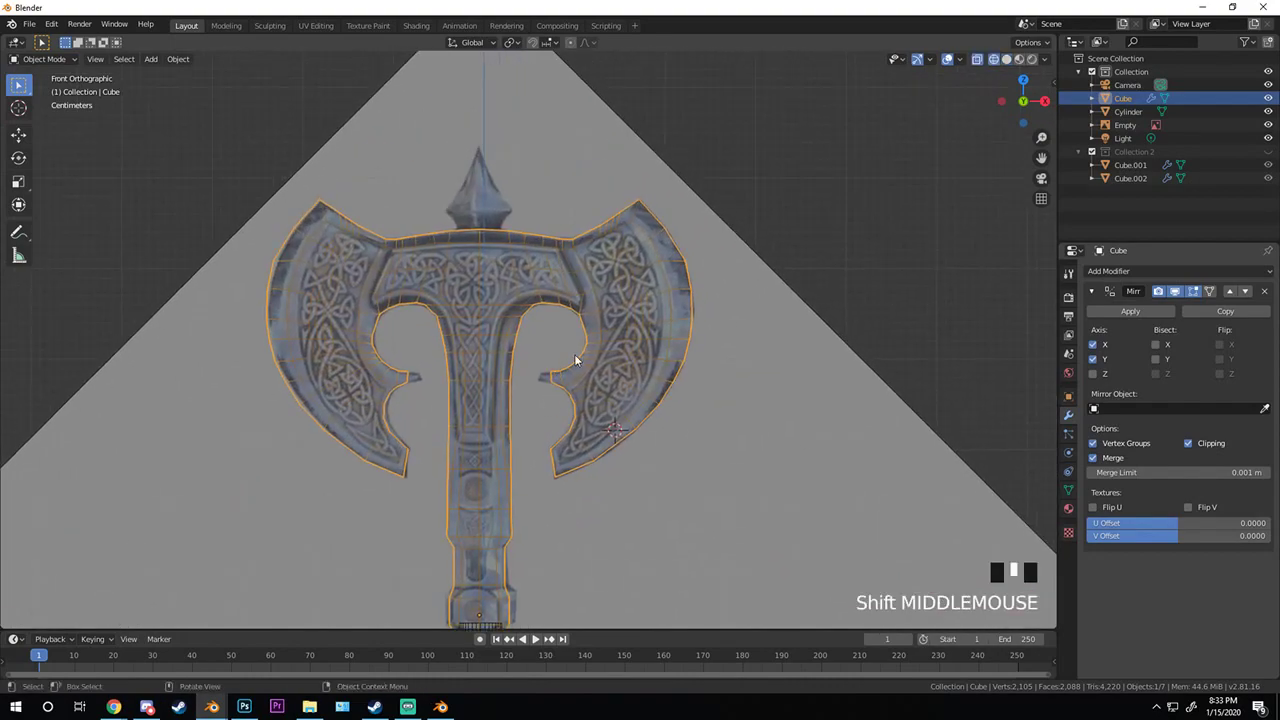
pyautogui.scroll(3, 546, 346)
pyautogui.keyDown('shift'); pyautogui.moveTo(613, 226); pyautogui.dragTo(737, 394, button='middle'); pyautogui.keyUp('shift')
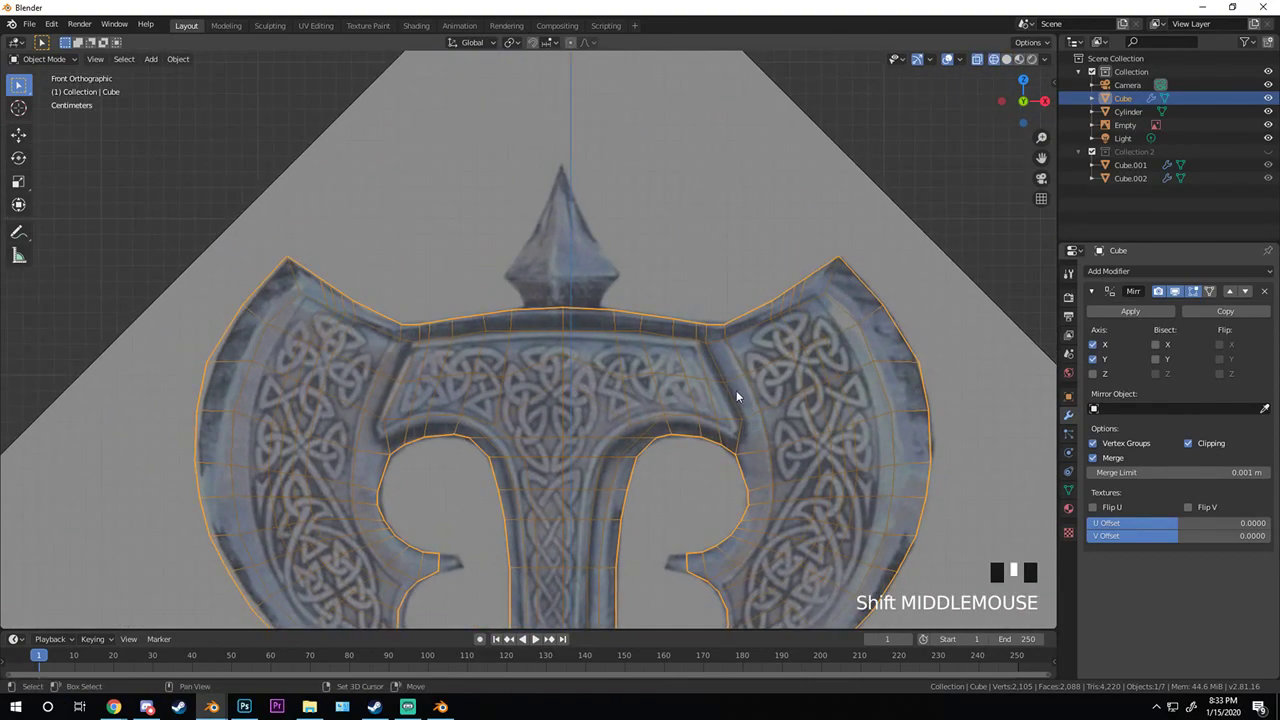
pyautogui.scroll(3, 609, 177)
pyautogui.keyDown('shift'); pyautogui.moveTo(609, 177); pyautogui.dragTo(572, 360, button='middle'); pyautogui.keyUp('shift')
pyautogui.scroll(-1, 573, 360)
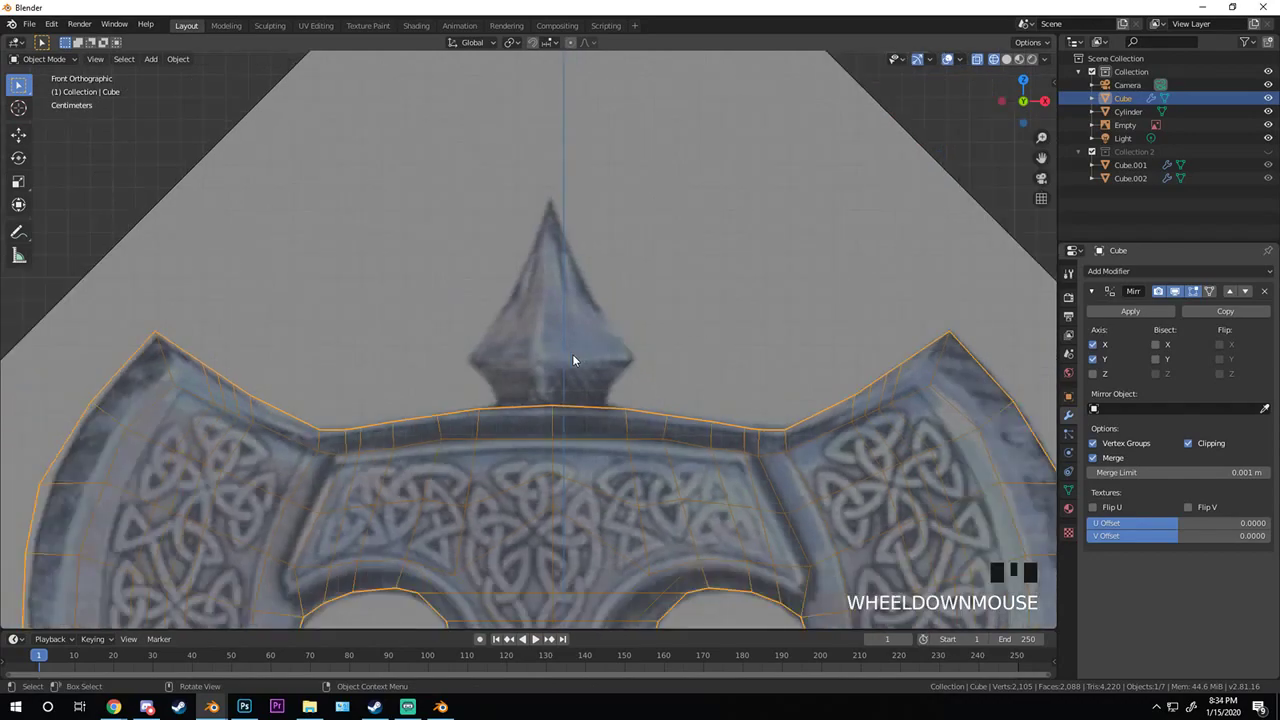
pyautogui.hotkey('shift', 'a')
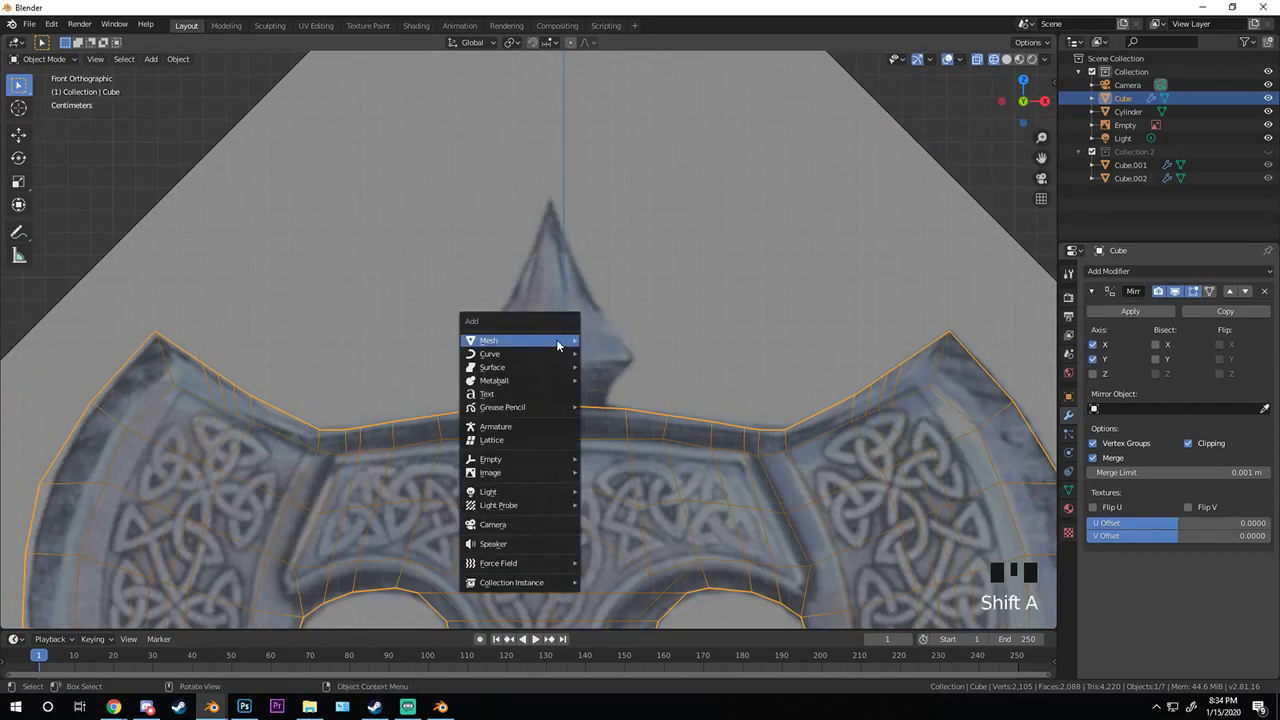
pyautogui.press('Escape')
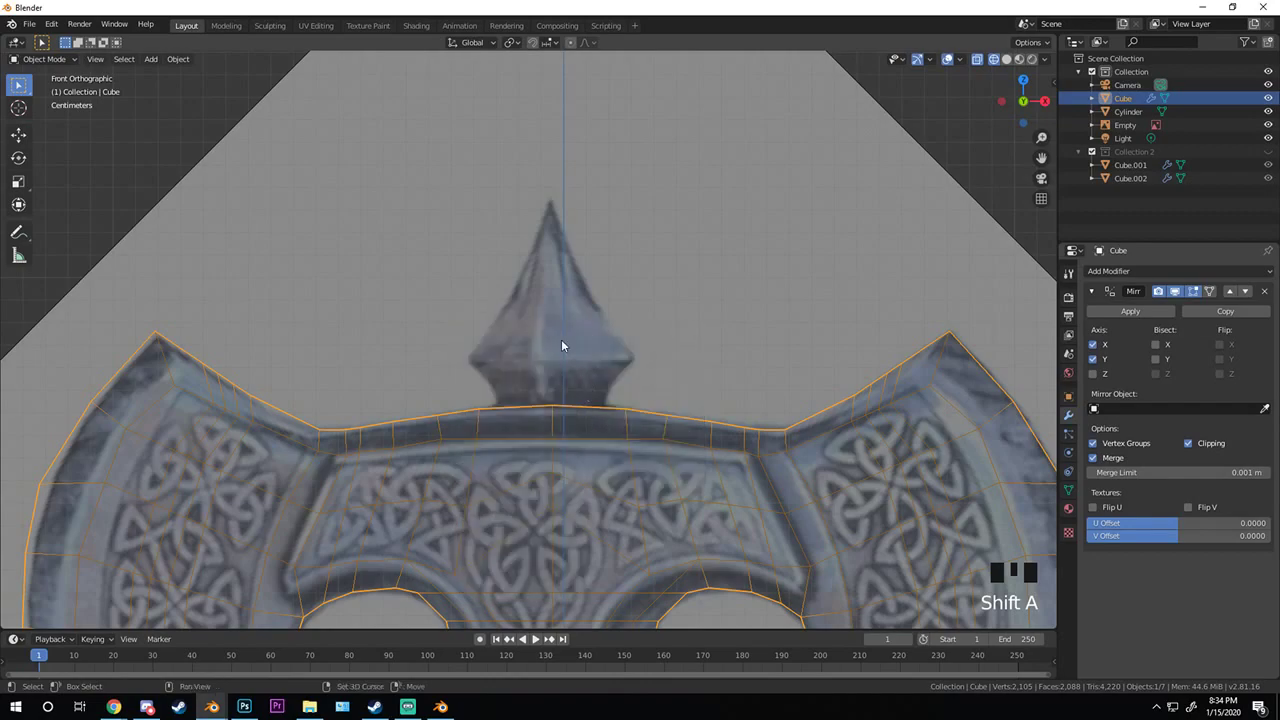
pyautogui.hotkey('shift', 'a')
pyautogui.moveTo(561, 340)
pyautogui.click(621, 419)
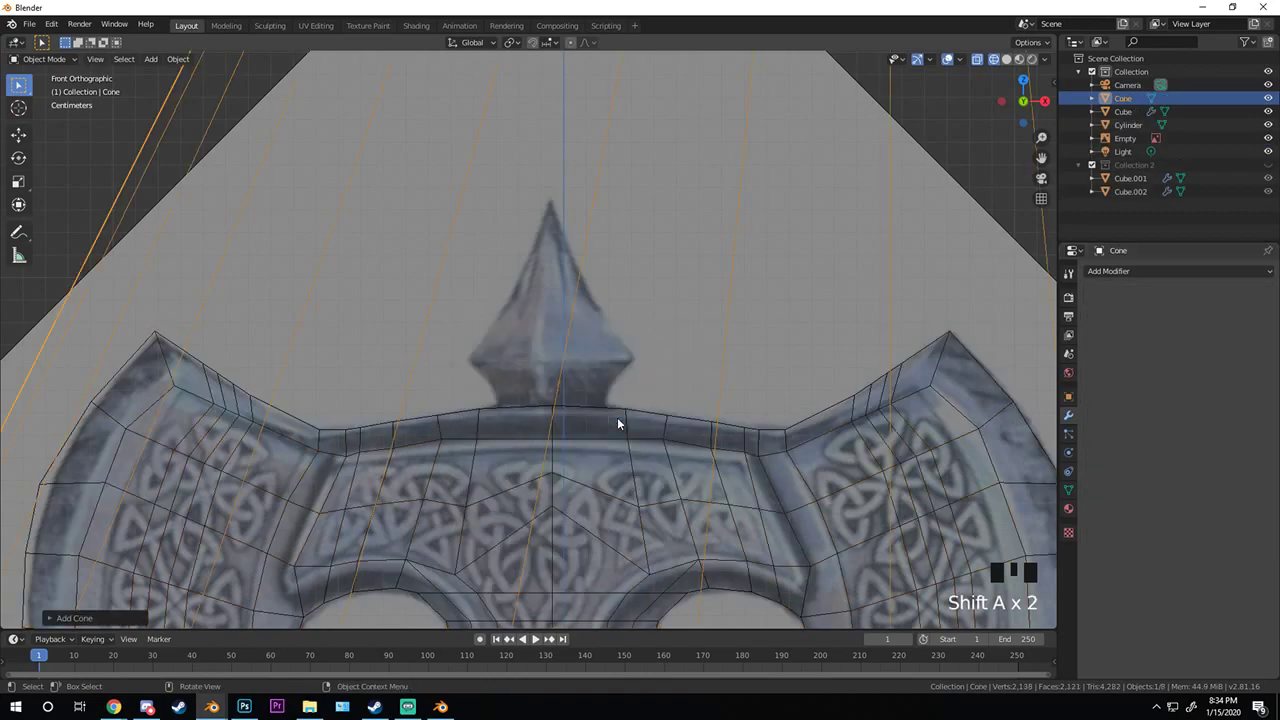
pyautogui.scroll(-12, 580, 353)
pyautogui.scroll(-3, 621, 317)
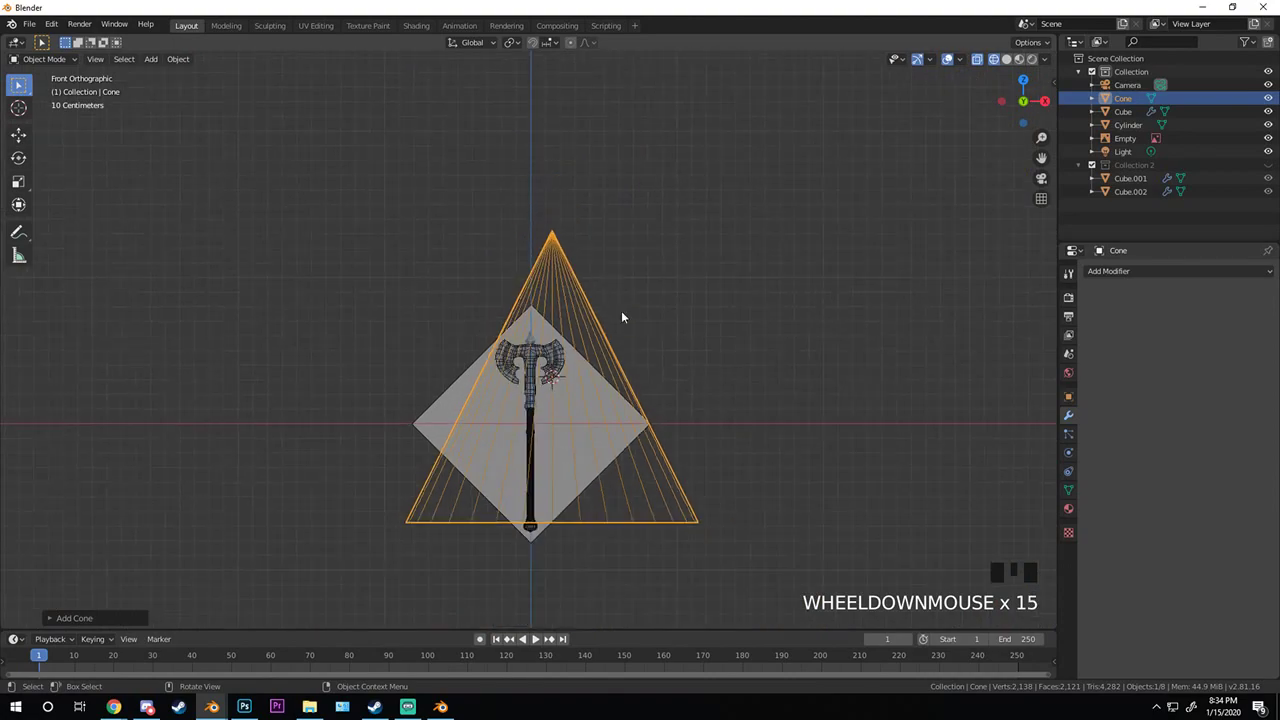
pyautogui.click(49, 618)
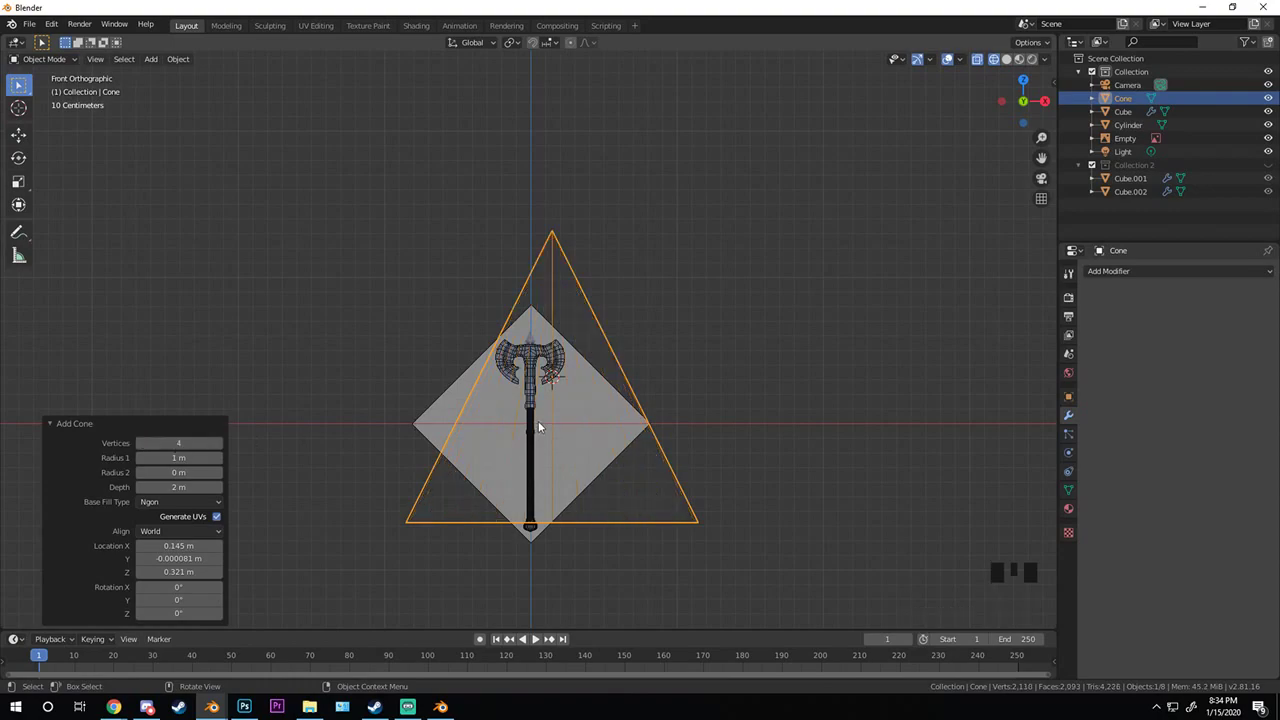
# - Scale the cone to about 0.305 and move it over the spike in the reference image
pyautogui.scroll(2, 849, 403)
pyautogui.press('s')
pyautogui.click(600, 415)
pyautogui.scroll(6, 666, 438)
pyautogui.press('g')
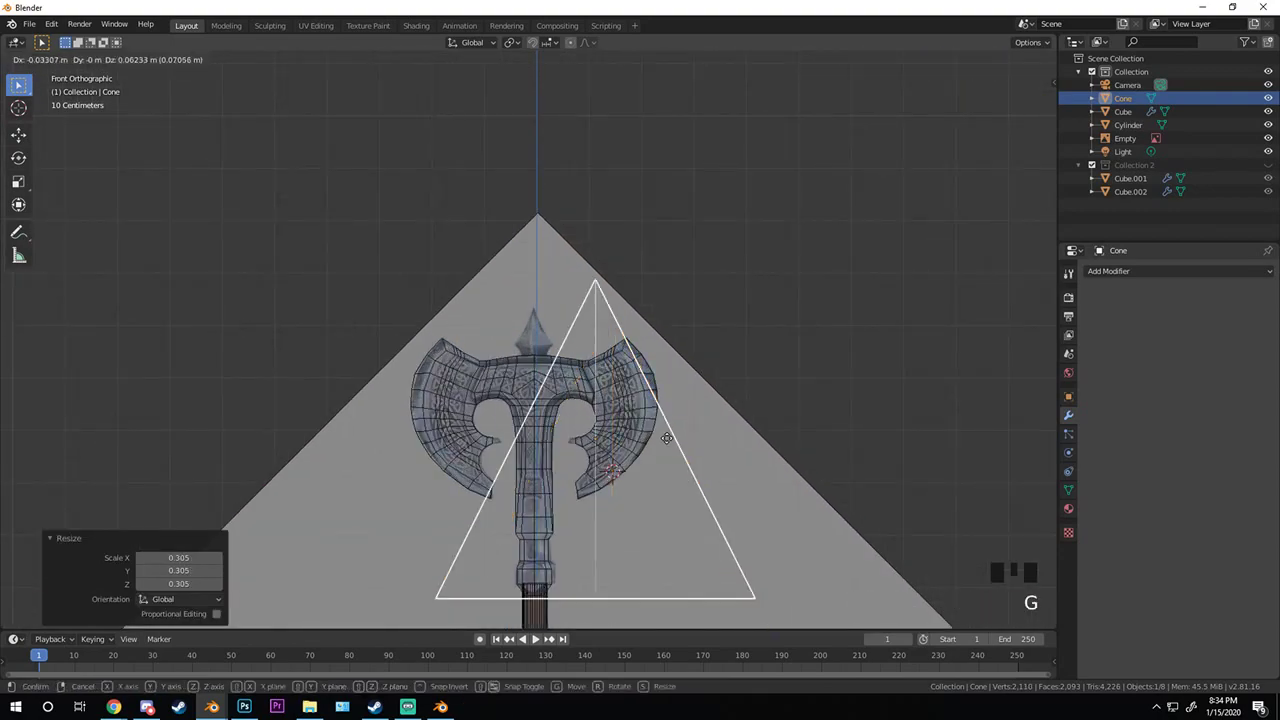
pyautogui.click(666, 438)
pyautogui.scroll(5, 765, 318)
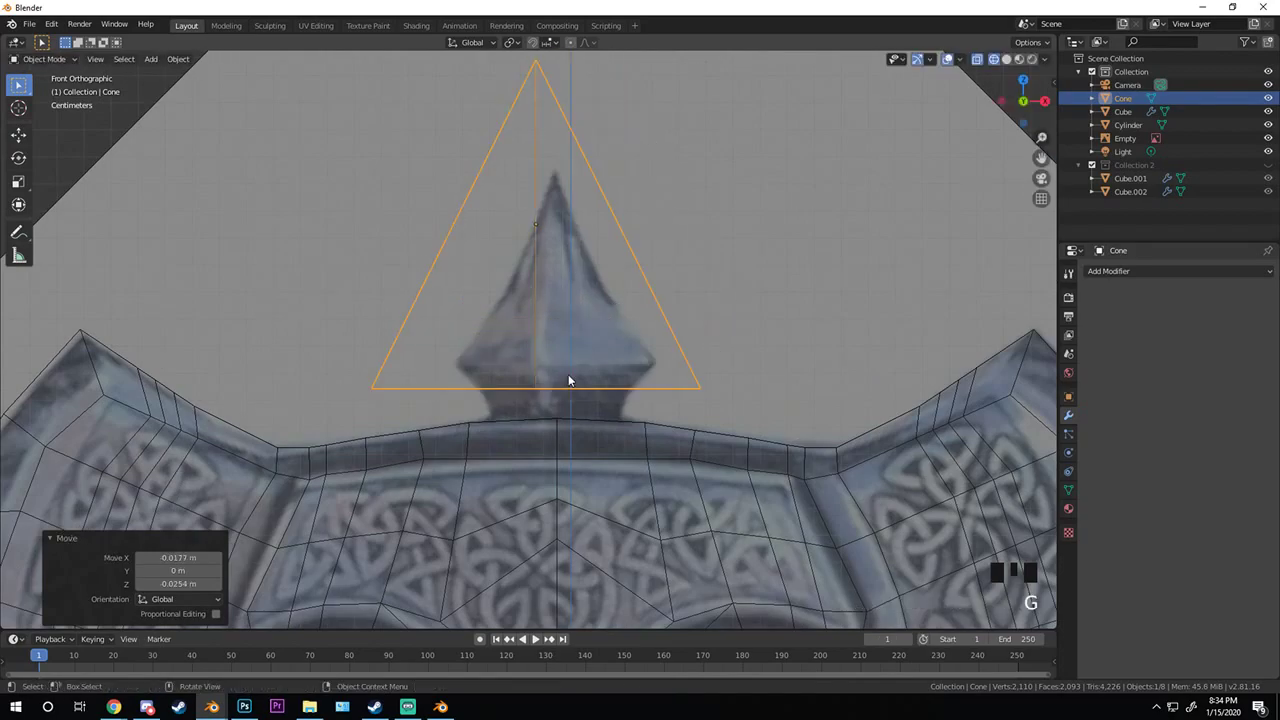
# - Centre the cone over the axe's shaft in top view and return to front-view wireframe
pyautogui.press('KP_7')
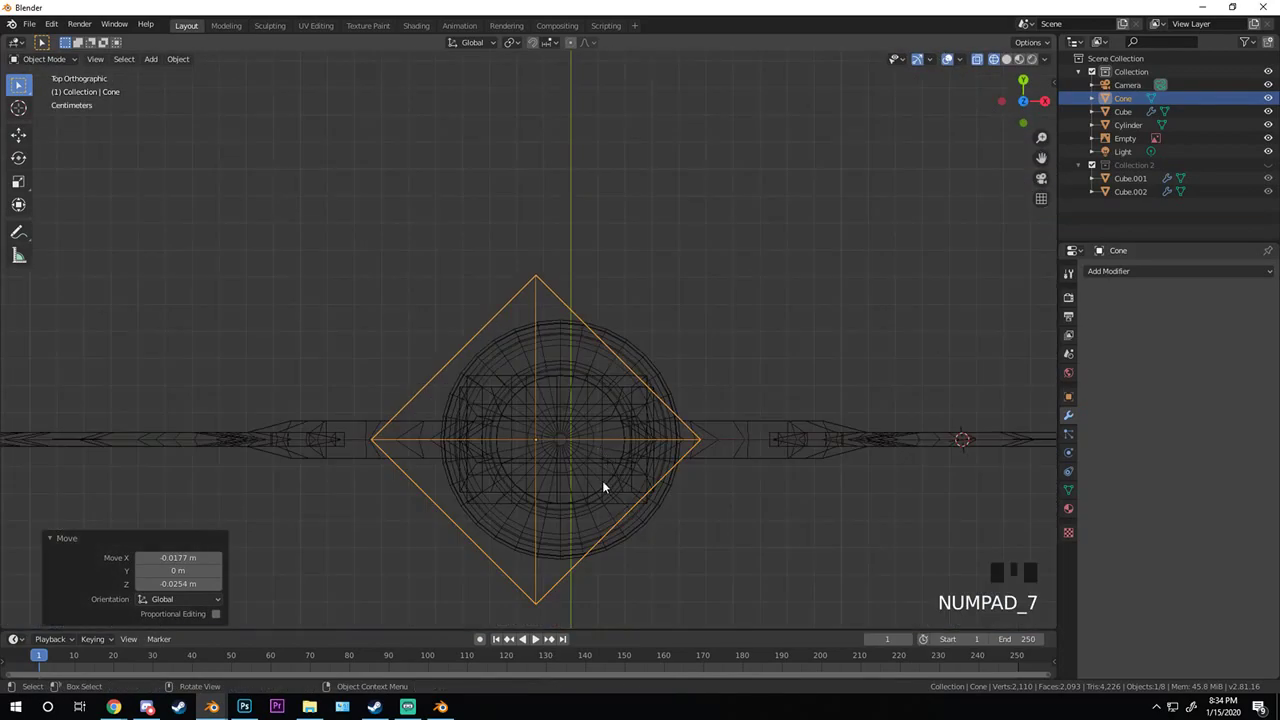
pyautogui.press('g')
pyautogui.click(603, 529)
pyautogui.hotkey('shift', 'z')
pyautogui.moveTo(603, 529)
pyautogui.mouseDown(button='middle')
pyautogui.moveTo(676, 456)
pyautogui.moveTo(588, 365)
pyautogui.moveTo(684, 364)
pyautogui.mouseUp(button='middle')
pyautogui.press('KP_1')
pyautogui.press('z')
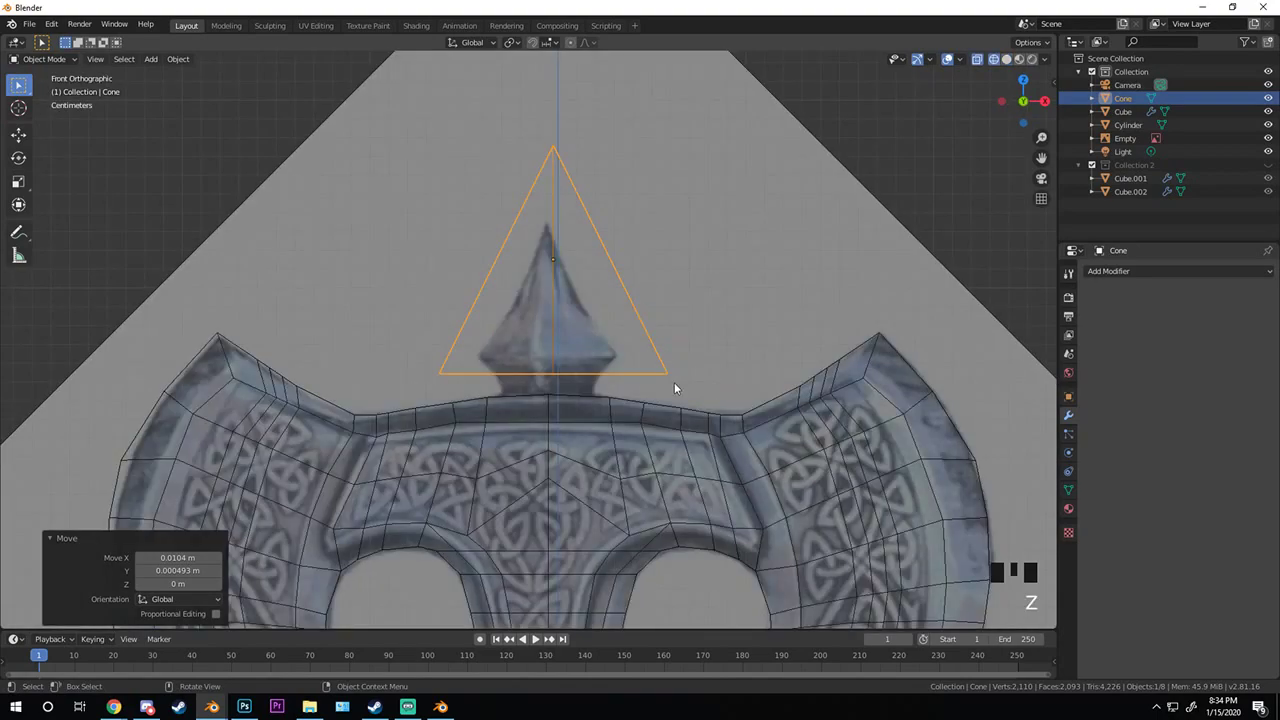
# - Scale the cone down and move it so it matches the outline of the reference spike
pyautogui.scroll(2, 674, 388)
pyautogui.press('s')
pyautogui.press('s')
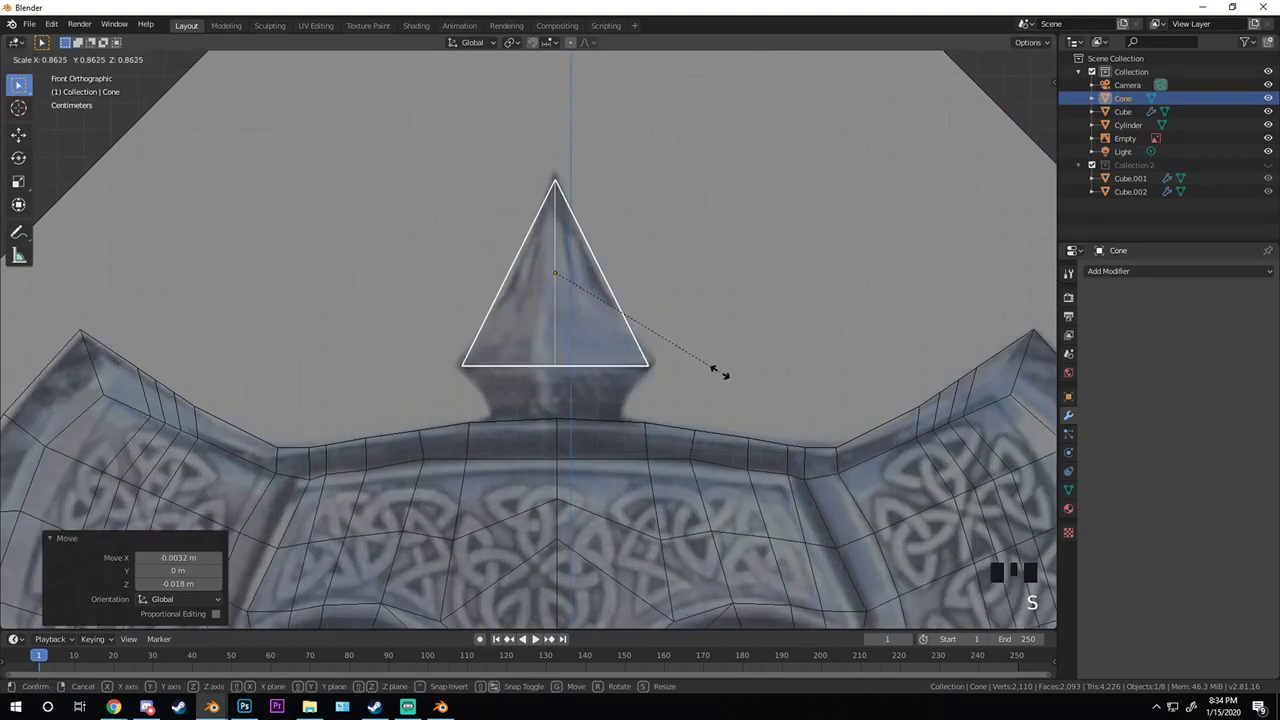
pyautogui.press('g')
pyautogui.click(710, 372)
# - Extrude the cone's base downward, scale the new edge ring to about 0.753 and adjust its height along Z
pyautogui.press('Tab')
pyautogui.scroll(2, 645, 379)
pyautogui.press('a')
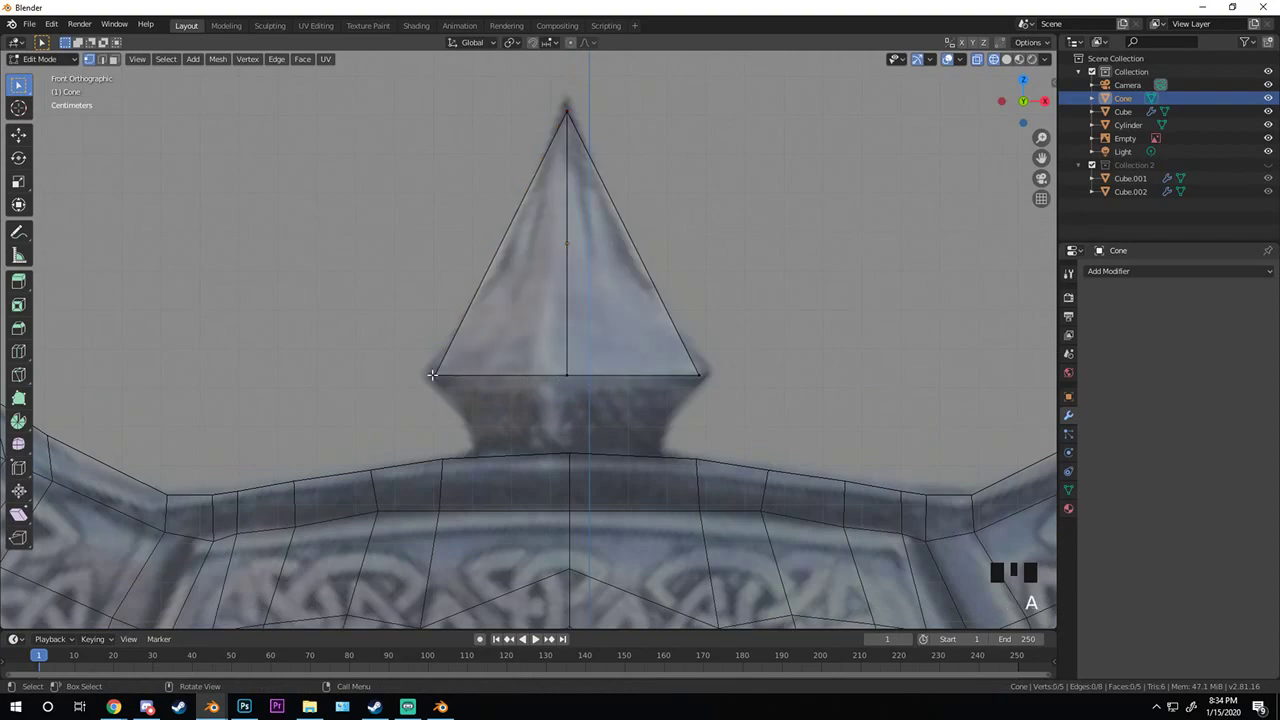
pyautogui.press('e')
pyautogui.click(736, 402)
pyautogui.press('g')
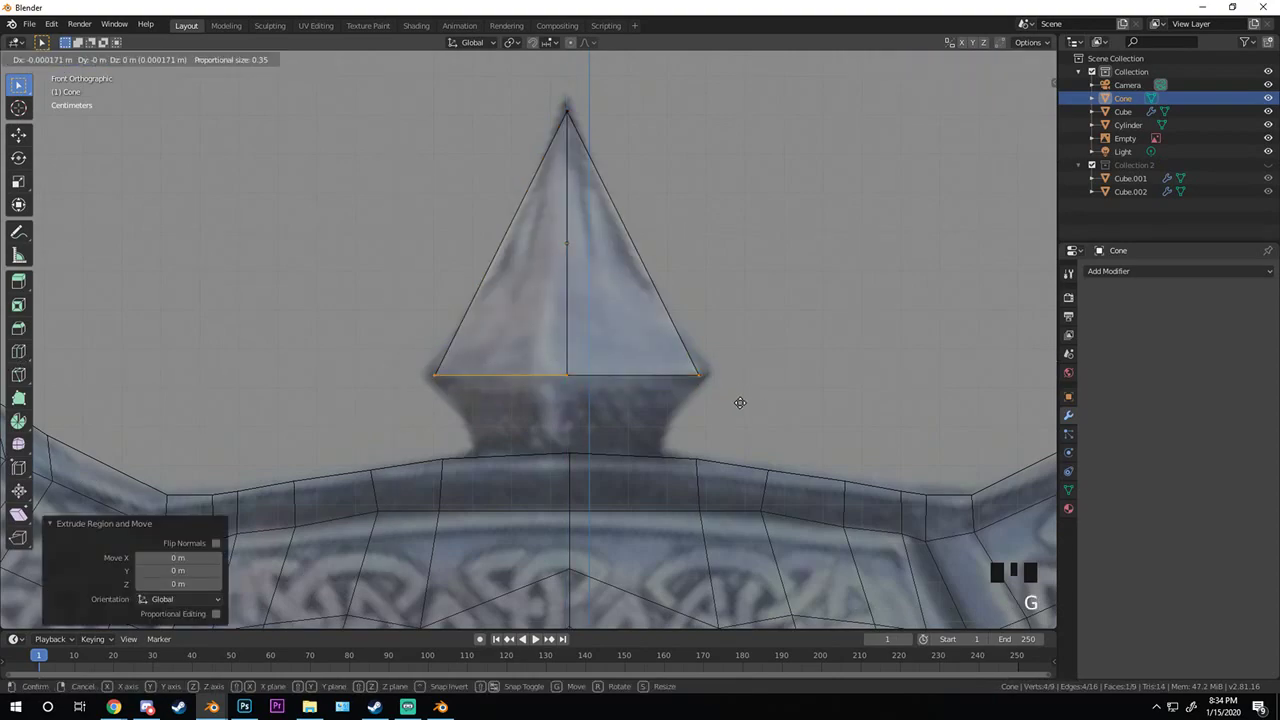
pyautogui.click(734, 453)
pyautogui.press('s')
pyautogui.click(728, 435)
pyautogui.press('g')
pyautogui.press('z')
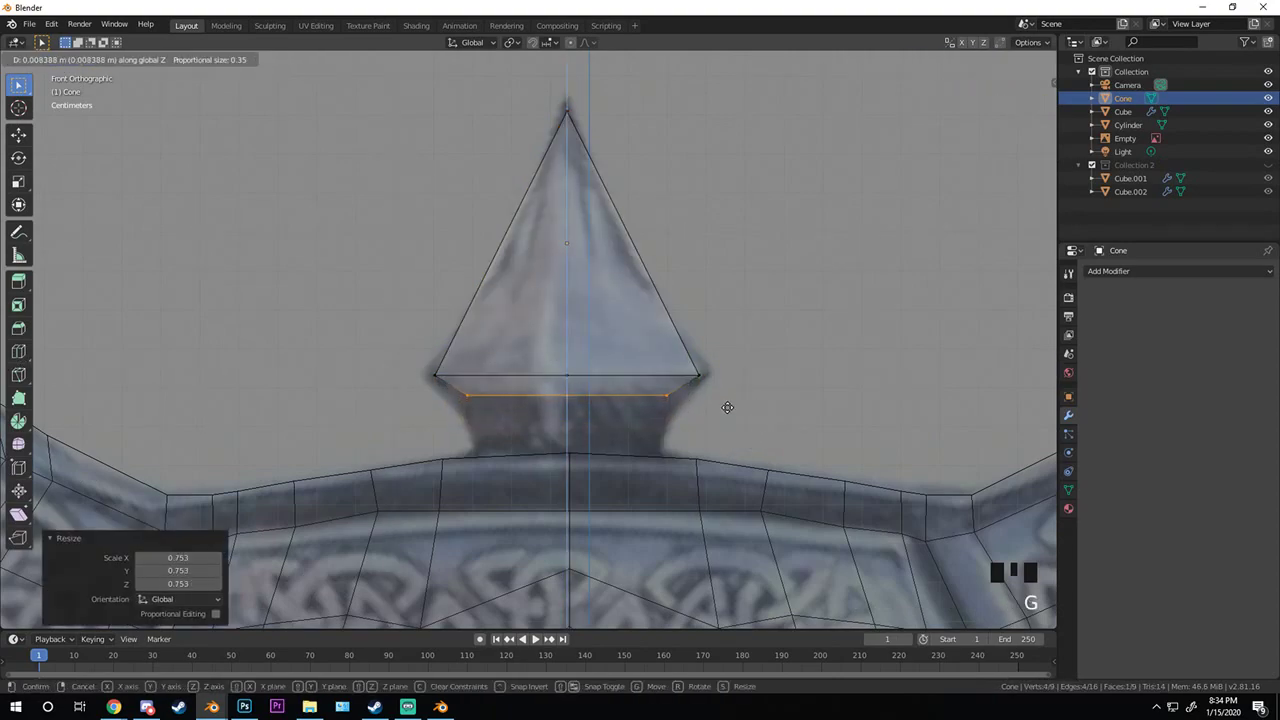
pyautogui.click(727, 407)
# - Extrude the spike's base further down and scale it to about 0.842 to follow the reference taper
pyautogui.press('e')
pyautogui.click(746, 434)
pyautogui.press('s')
pyautogui.click(713, 428)
# - Extrude the spike's base down to the axe head's top edge and widen its end slightly
pyautogui.press('e')
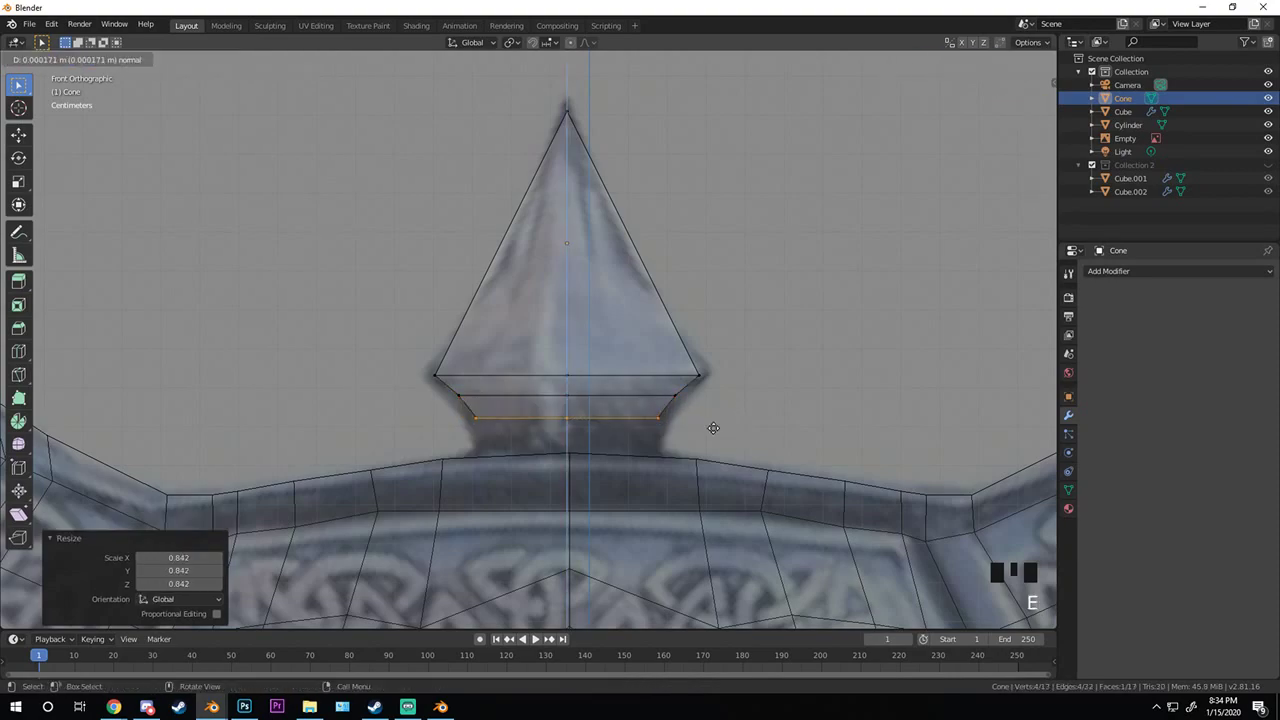
pyautogui.click(712, 452)
pyautogui.press('s')
pyautogui.click(712, 462)
pyautogui.hotkey('ctrl', 'z')
pyautogui.press('s')
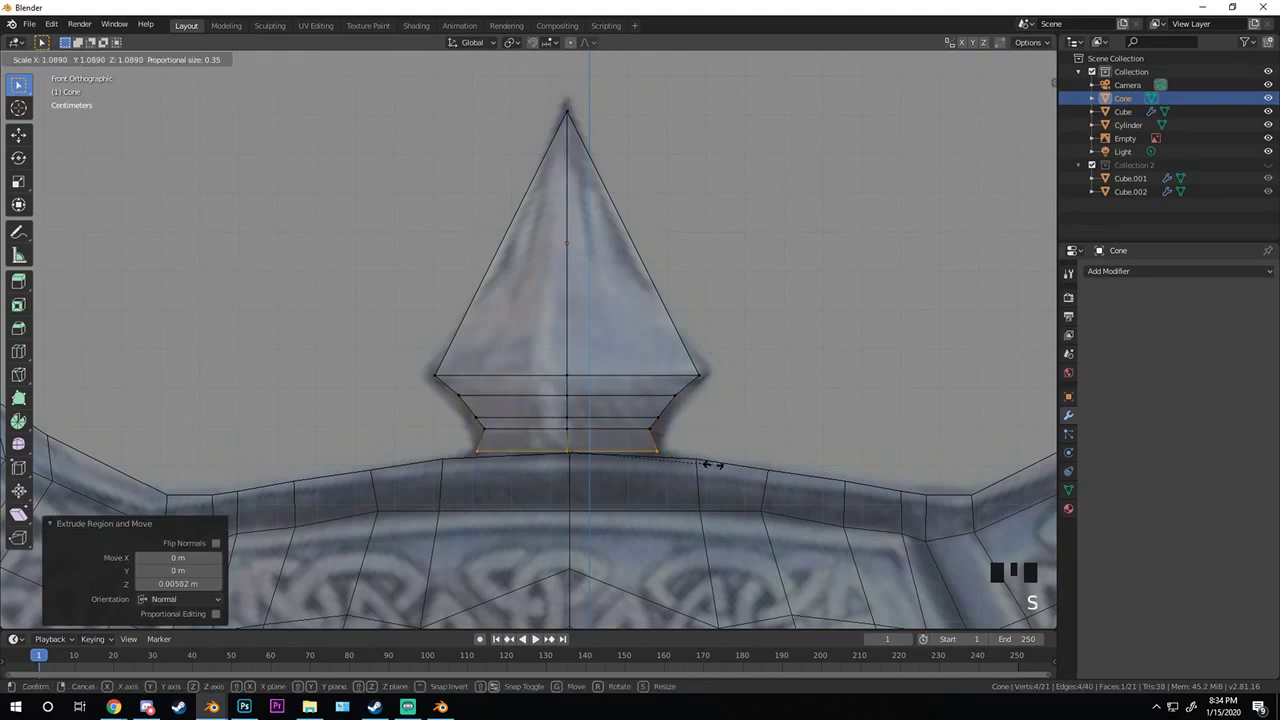
pyautogui.click(717, 465)
# - Extrude the spike's base into the axe head and flare the bottom ring by about 1.24
pyautogui.press('e')
pyautogui.click(718, 484)
pyautogui.press('s')
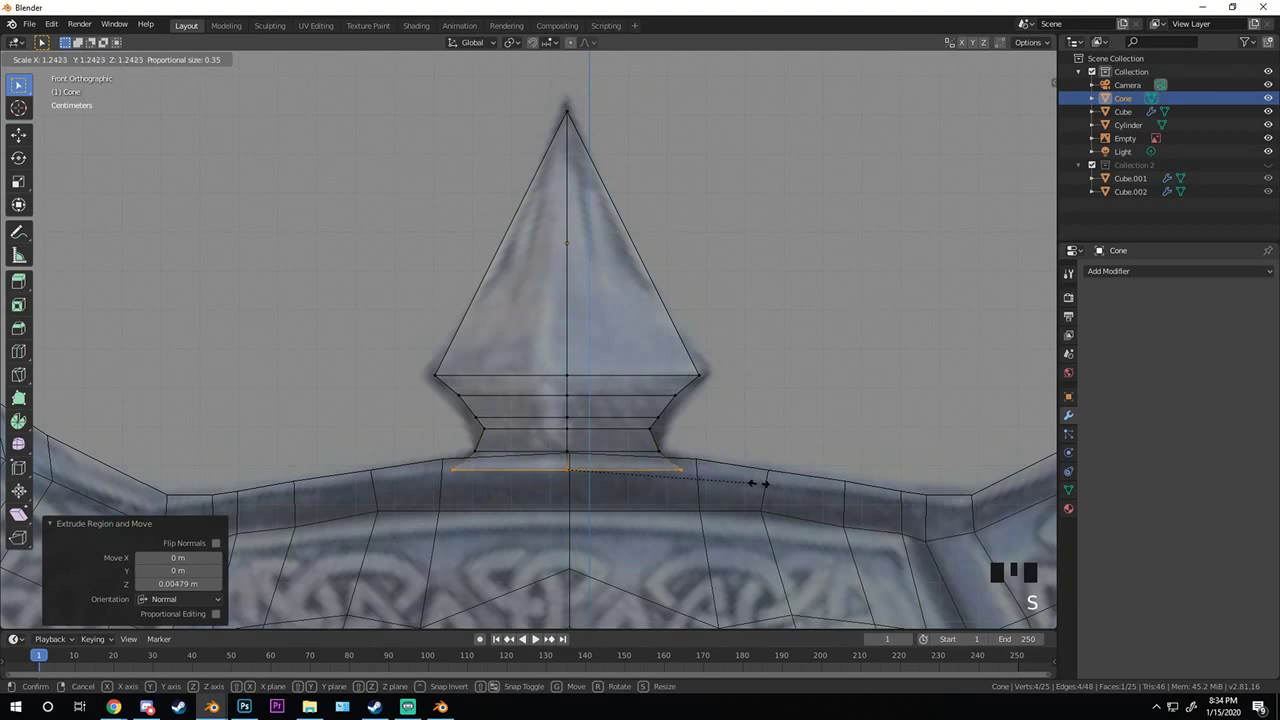
pyautogui.click(757, 483)
# - Inspect the spike on the axe head in object mode and return to front-view wireframe
pyautogui.scroll(-3, 663, 423)
pyautogui.press('z')
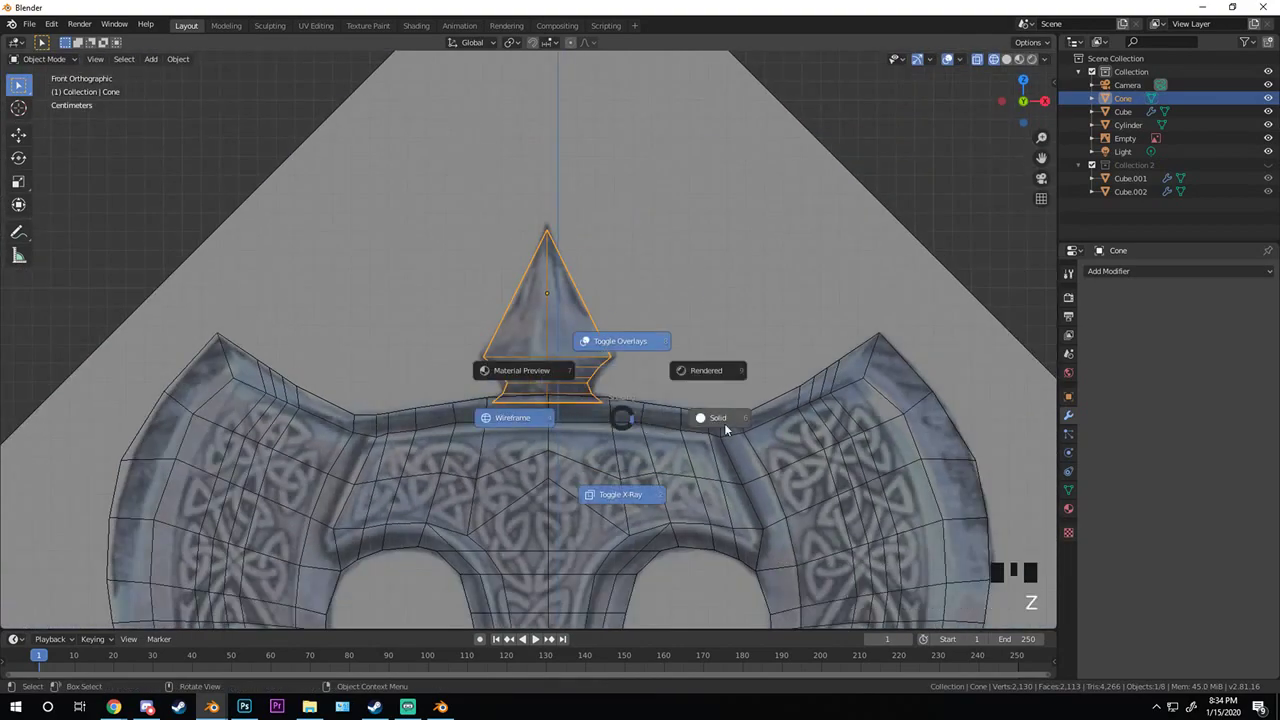
pyautogui.click(623, 491)
pyautogui.press('Tab')
pyautogui.scroll(-3, 699, 416)
pyautogui.moveTo(699, 416)
pyautogui.mouseDown(button='middle')
pyautogui.moveTo(571, 454)
pyautogui.moveTo(520, 449)
pyautogui.moveTo(400, 400)
pyautogui.moveTo(477, 423)
pyautogui.moveTo(734, 440)
pyautogui.moveTo(517, 434)
pyautogui.moveTo(600, 426)
pyautogui.mouseUp(button='middle')
pyautogui.press('KP_1')
pyautogui.press('z')
pyautogui.click(336, 439)
pyautogui.scroll(-2, 336, 439)
pyautogui.keyDown('shift'); pyautogui.moveTo(336, 439); pyautogui.dragTo(574, 279, button='middle'); pyautogui.keyUp('shift')
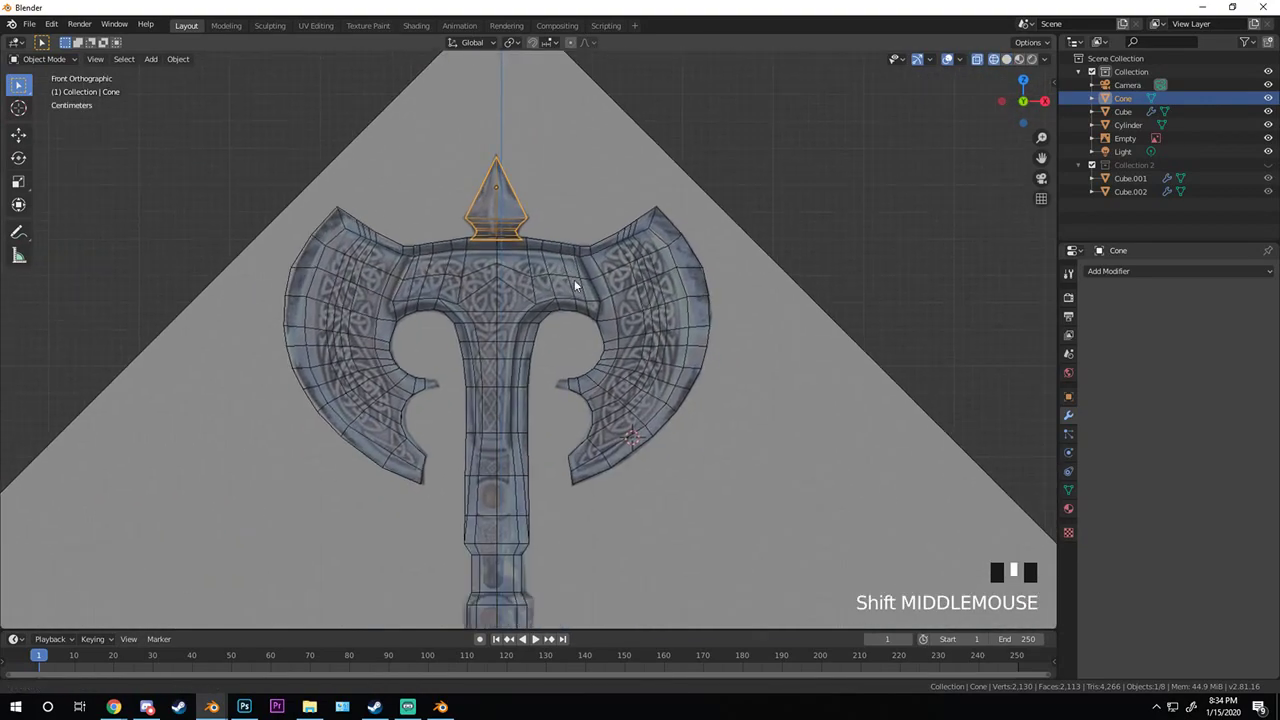
# - Try moving the reference image about 0.555 m along X, beside the axe model
pyautogui.scroll(-3, 588, 298)
pyautogui.rightClick(605, 294)
pyautogui.press('g')
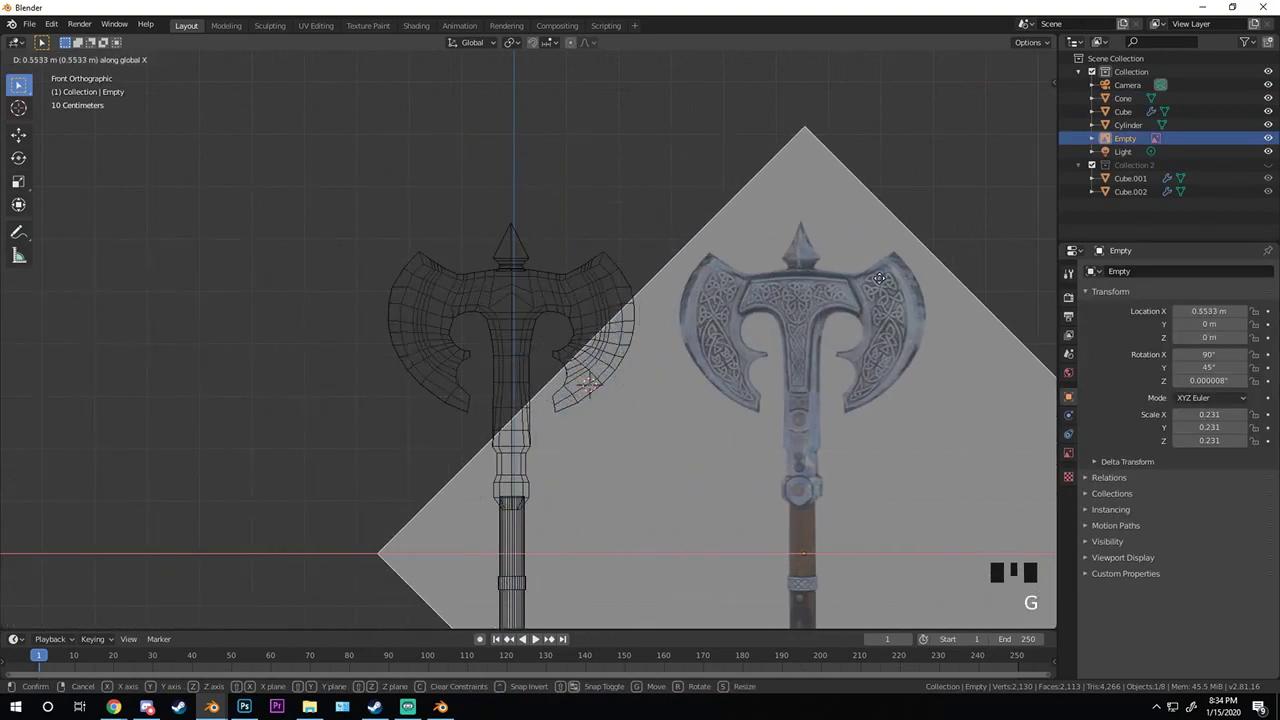
pyautogui.click(522, 335)
# - Compare the wireframe axe head and spike with the reference image beside it
pyautogui.keyDown('shift'); pyautogui.scroll(-1, 525, 340); pyautogui.keyUp('shift')
pyautogui.scroll(5, 433, 254)
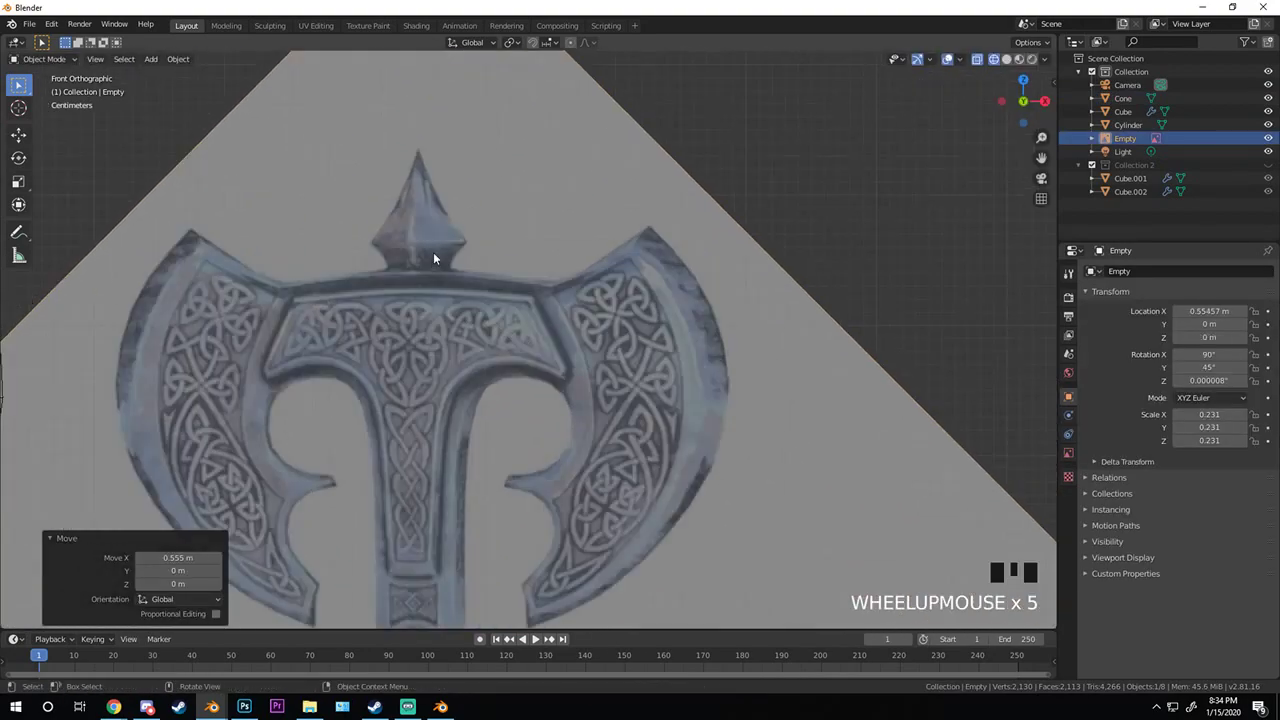
pyautogui.scroll(2, 558, 338)
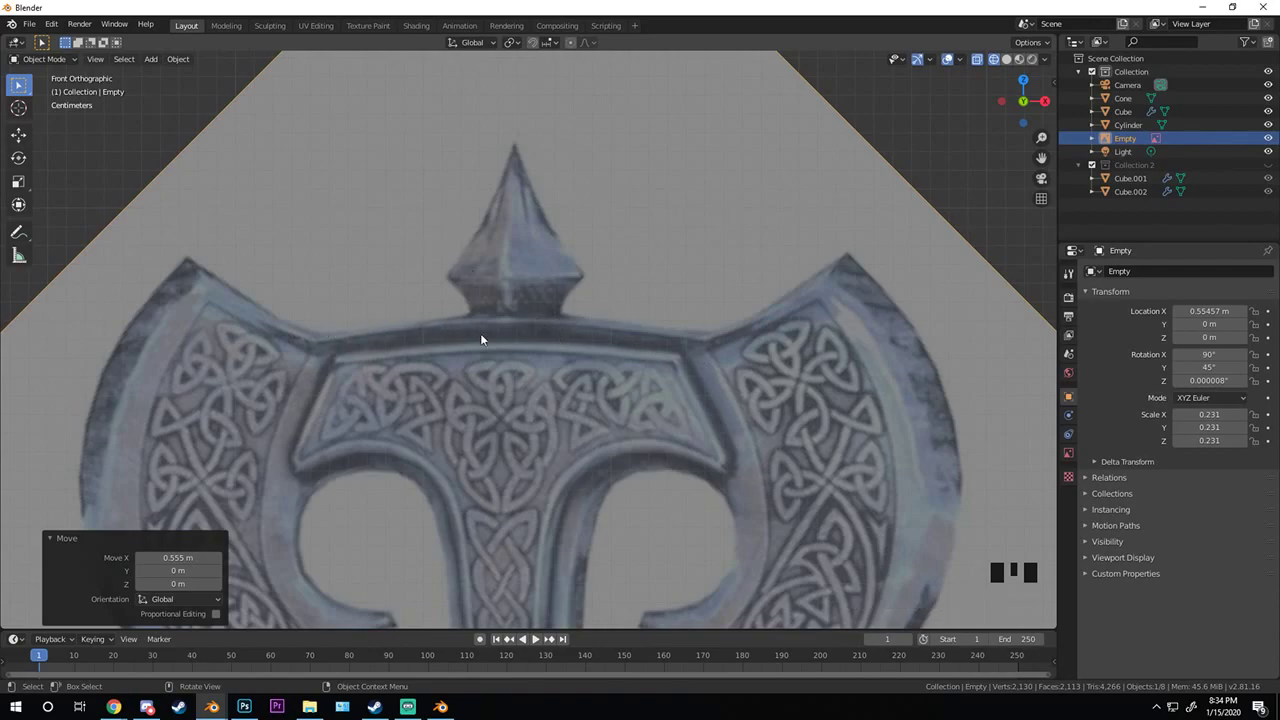
pyautogui.scroll(-4, 600, 341)
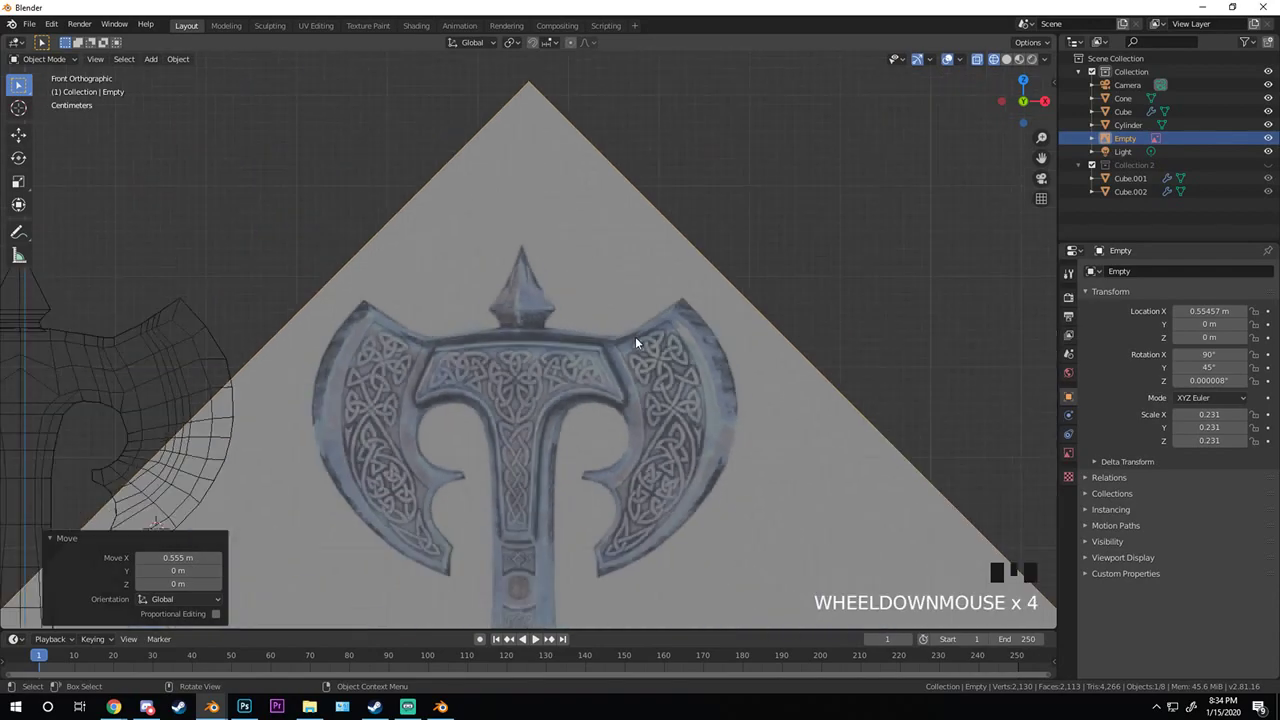
pyautogui.keyDown('shift'); pyautogui.moveTo(84, 352); pyautogui.dragTo(325, 358, button='middle'); pyautogui.keyUp('shift')
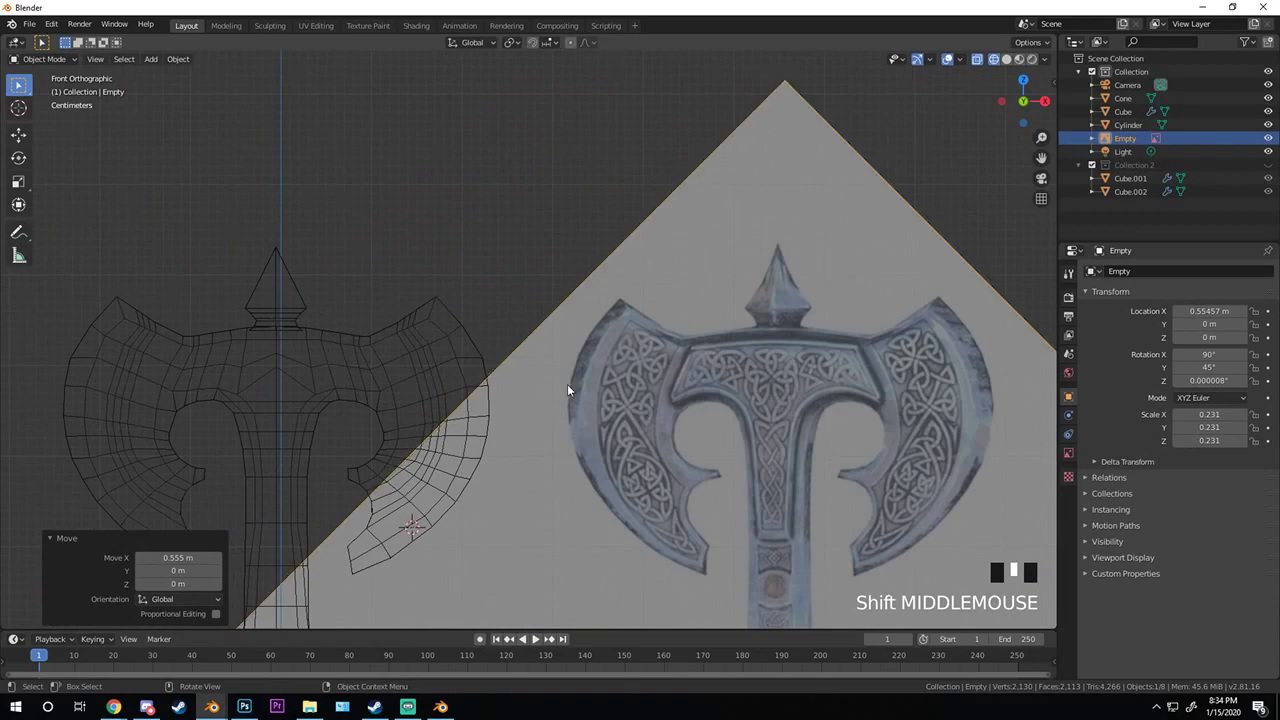
pyautogui.scroll(1, 900, 423)
pyautogui.keyDown('shift'); pyautogui.moveTo(163, 366); pyautogui.dragTo(438, 398, button='middle'); pyautogui.keyUp('shift')
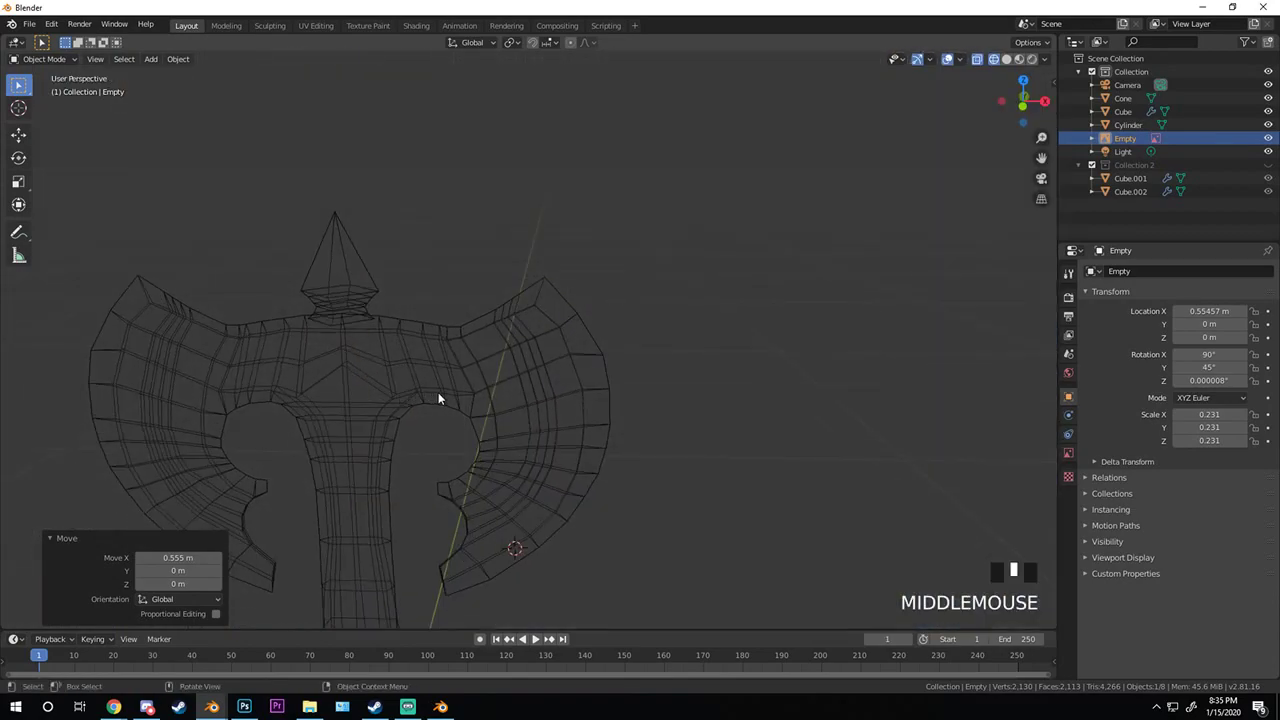
# - Undo the reference image's move and return to the front view
pyautogui.hotkey('ctrl', 'z')
pyautogui.hotkey('ctrl', 'z')
pyautogui.press('KP_1')
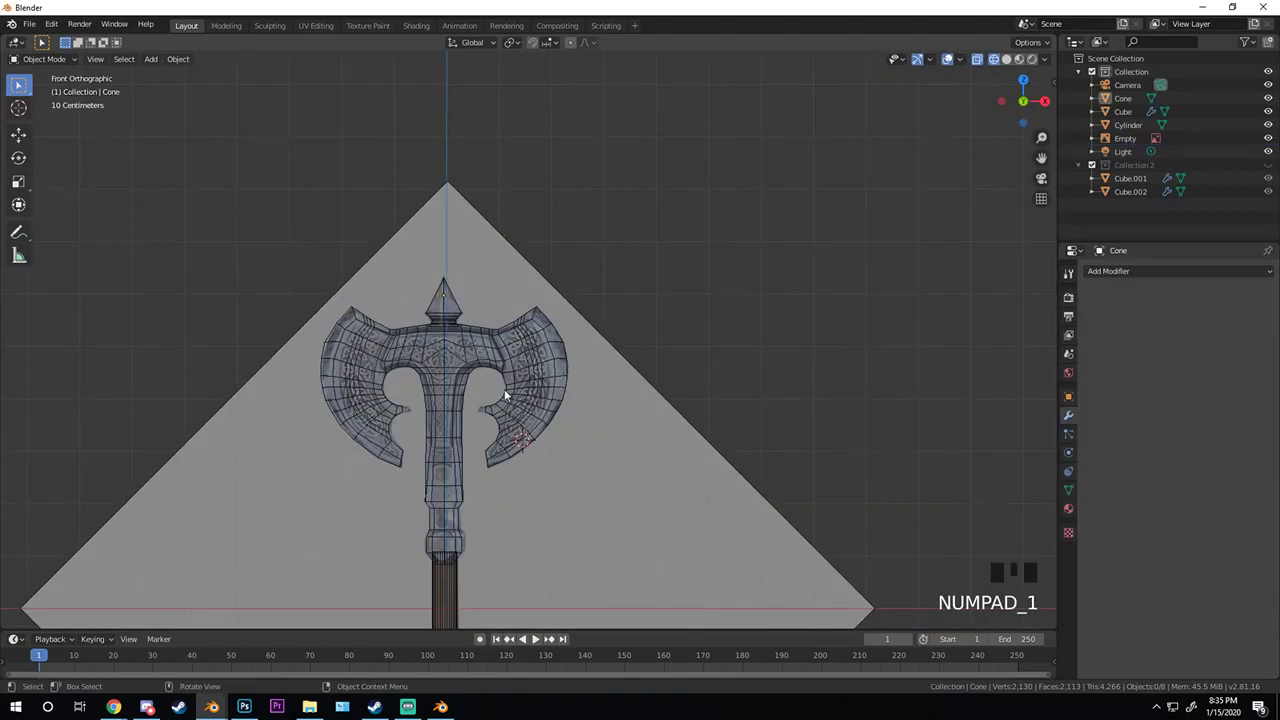
# - Select the axe head instead of the reference image and show the model in solid shading
pyautogui.scroll(3, 505, 396)
pyautogui.click(371, 351)
pyautogui.scroll(2, 525, 348)
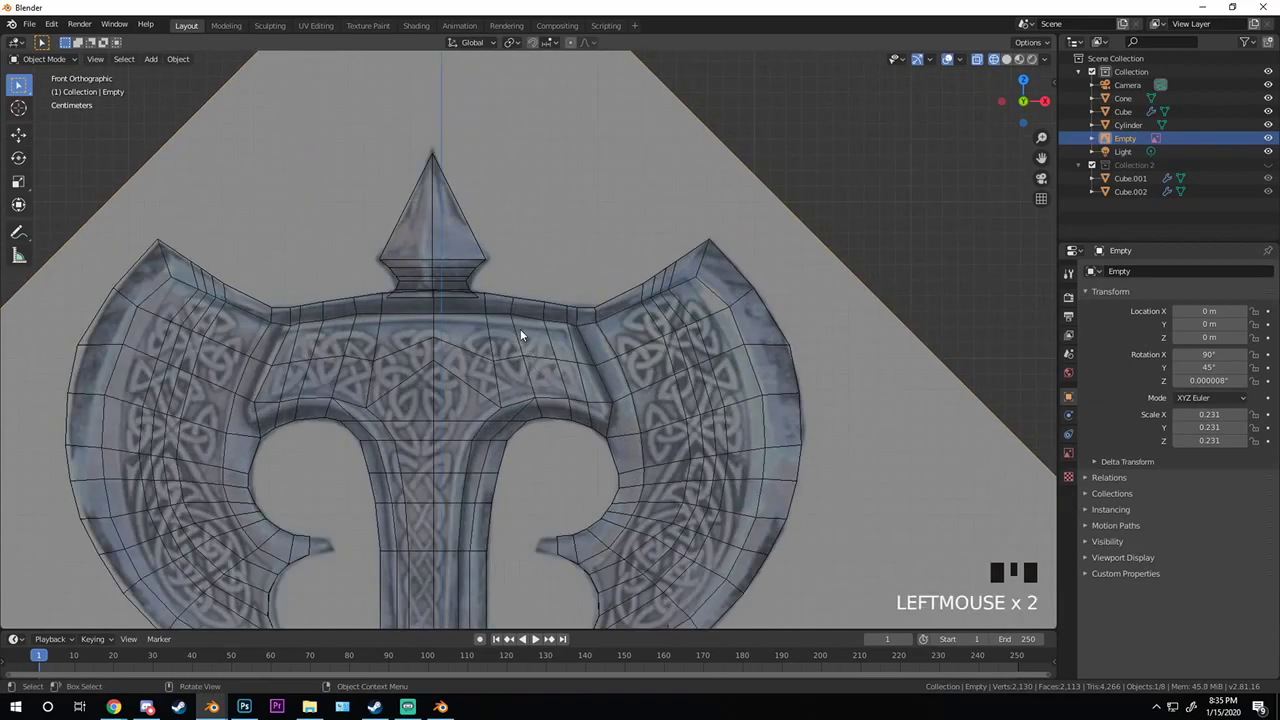
pyautogui.press('z')
pyautogui.click(605, 334)
pyautogui.press('z')
pyautogui.press('z')
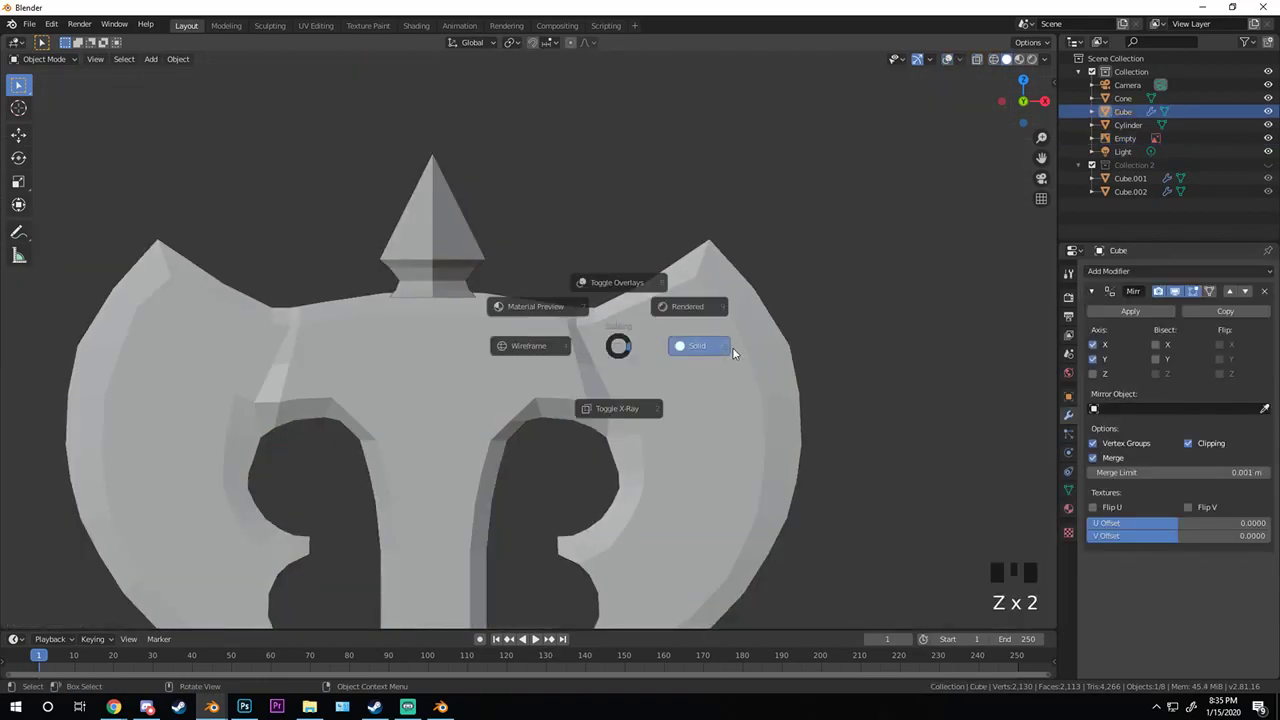
pyautogui.press('z')
# - Select the three top faces of the axe head beside the spike and flatten them by scaling to 0 along Z
pyautogui.press('Tab')
pyautogui.scroll(1, 428, 355)
pyautogui.moveTo(574, 340)
pyautogui.mouseDown(button='middle')
pyautogui.moveTo(428, 355)
pyautogui.moveTo(303, 340)
pyautogui.moveTo(497, 313)
pyautogui.mouseUp(button='middle')
pyautogui.scroll(3, 428, 355)
pyautogui.keyDown('shift'); pyautogui.click(436, 340); pyautogui.keyUp('shift')
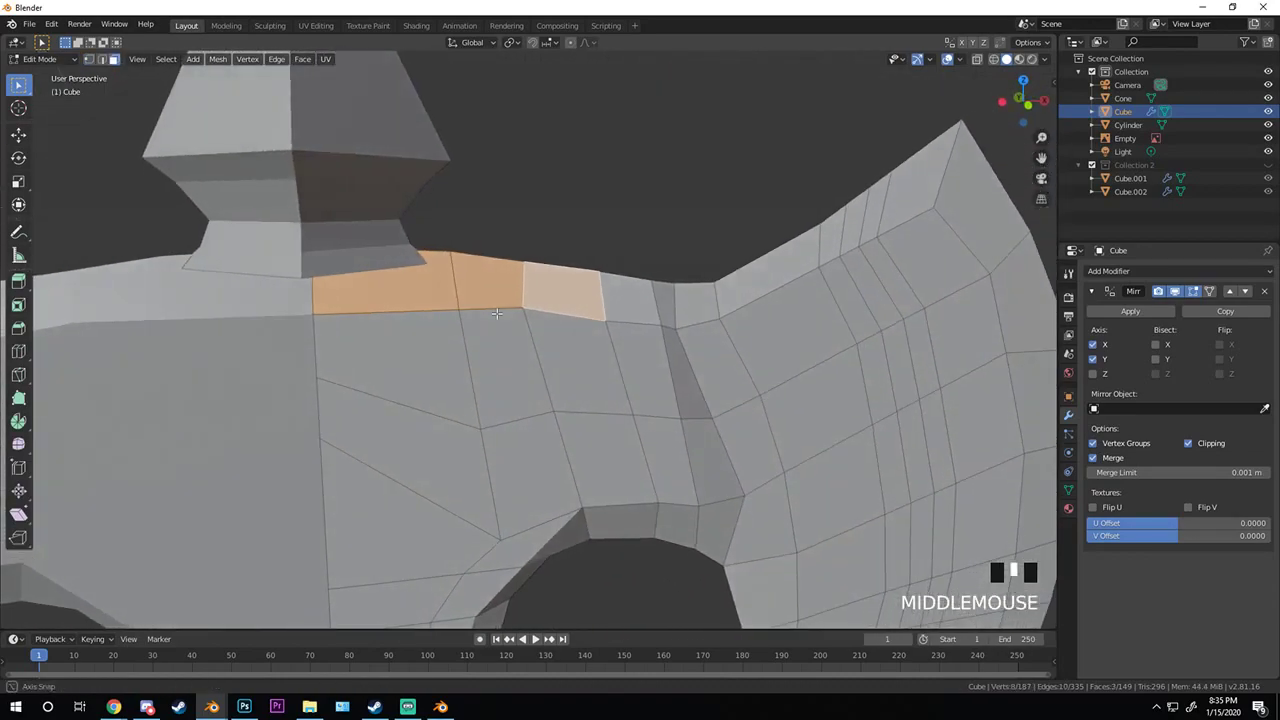
pyautogui.scroll(-2, 497, 313)
pyautogui.press('s')
pyautogui.press('z')
pyautogui.press('0')
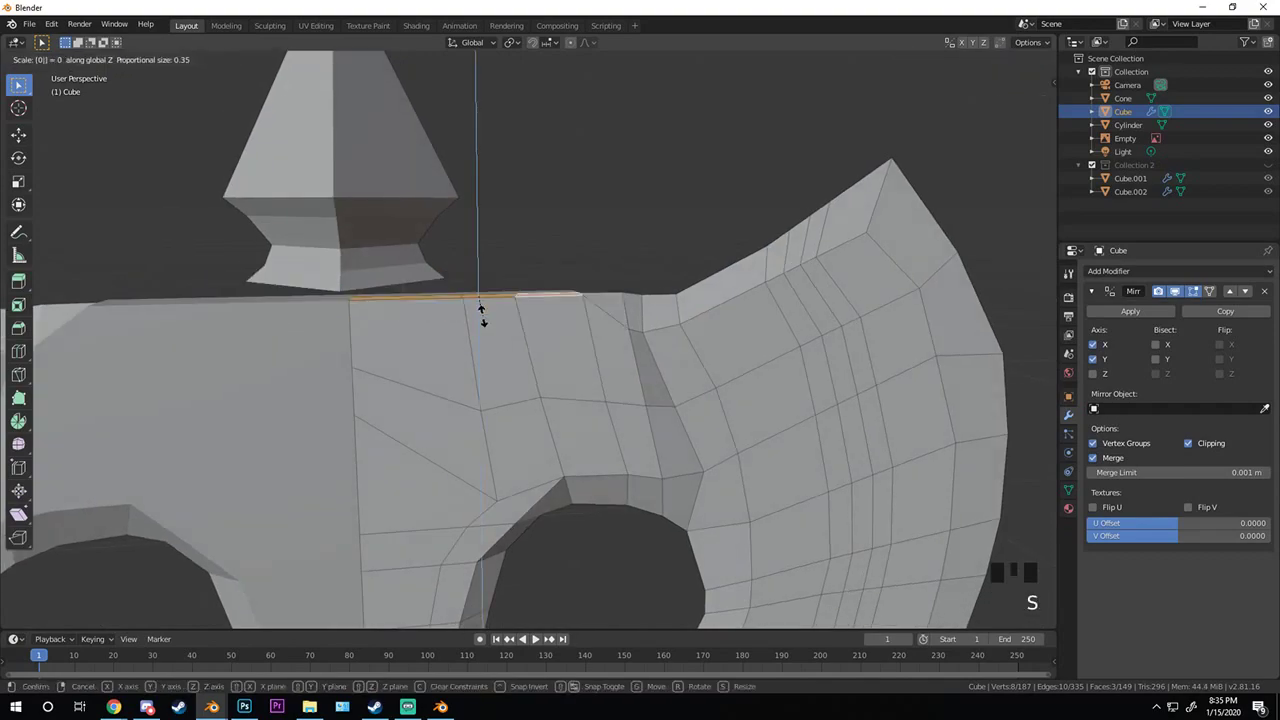
pyautogui.click(481, 311)
# - Move the flattened top faces about -0.0084 m along Y with smooth proportional editing at a size of about 0.24
pyautogui.moveTo(481, 311); pyautogui.dragTo(405, 362, button='middle')
pyautogui.press('g')
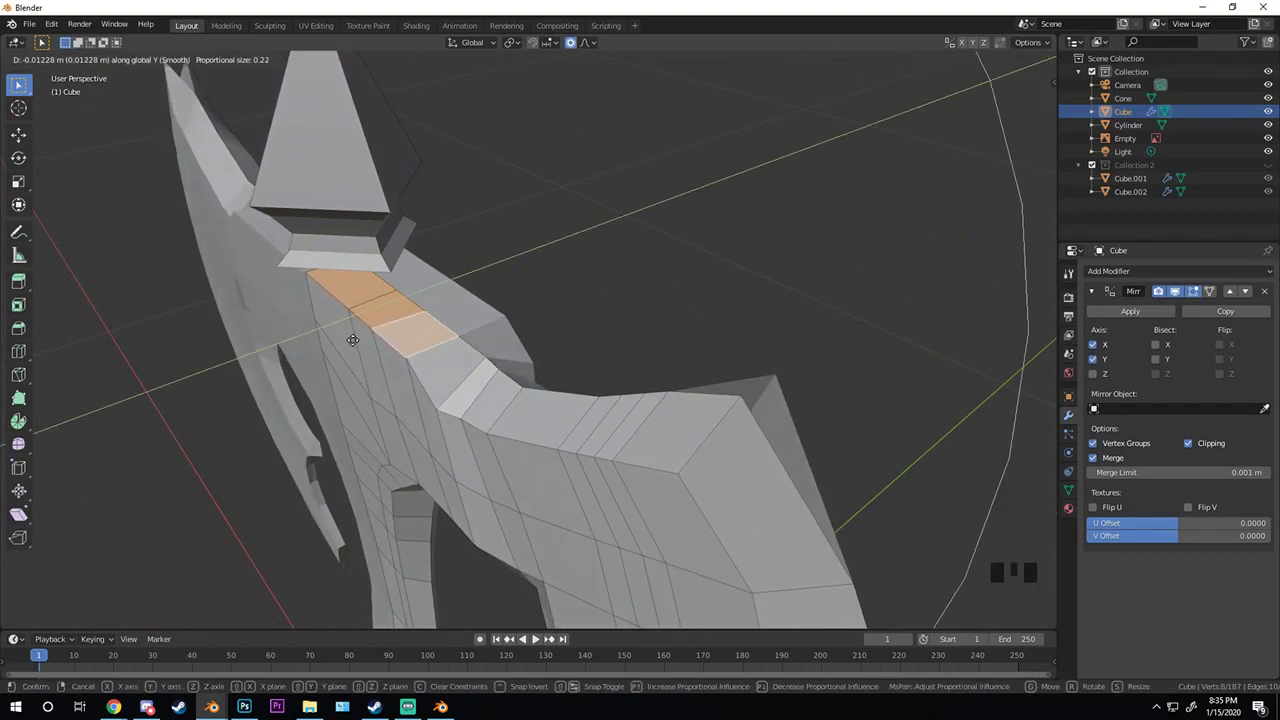
pyautogui.scroll(-1, 355, 339)
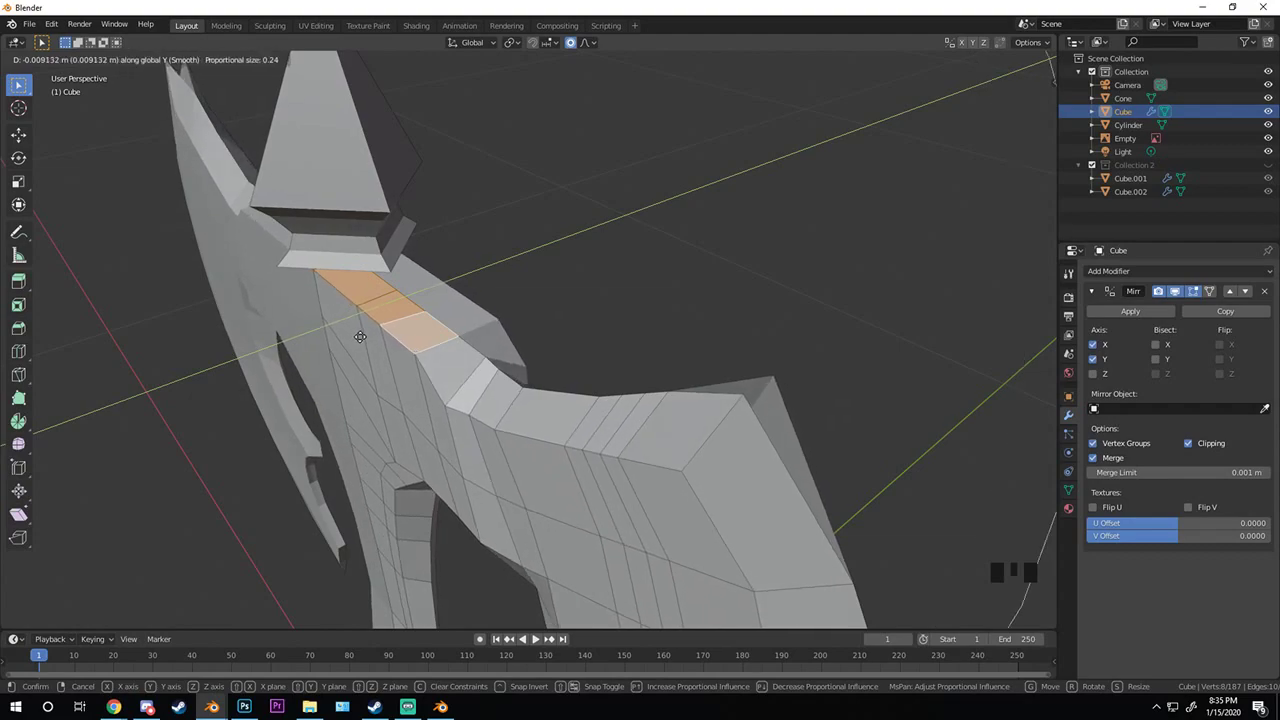
pyautogui.click(362, 337)
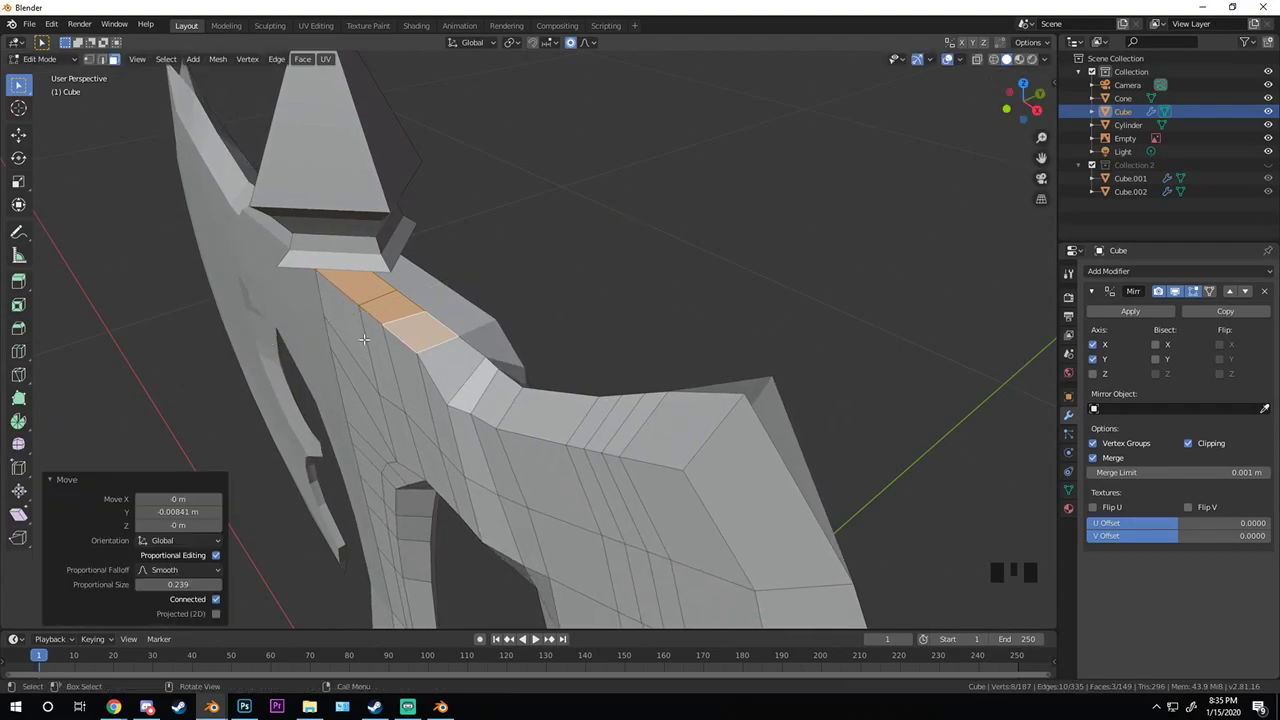
pyautogui.press('Tab')
pyautogui.moveTo(362, 337); pyautogui.dragTo(534, 320, button='middle')
pyautogui.scroll(-6, 450, 321)
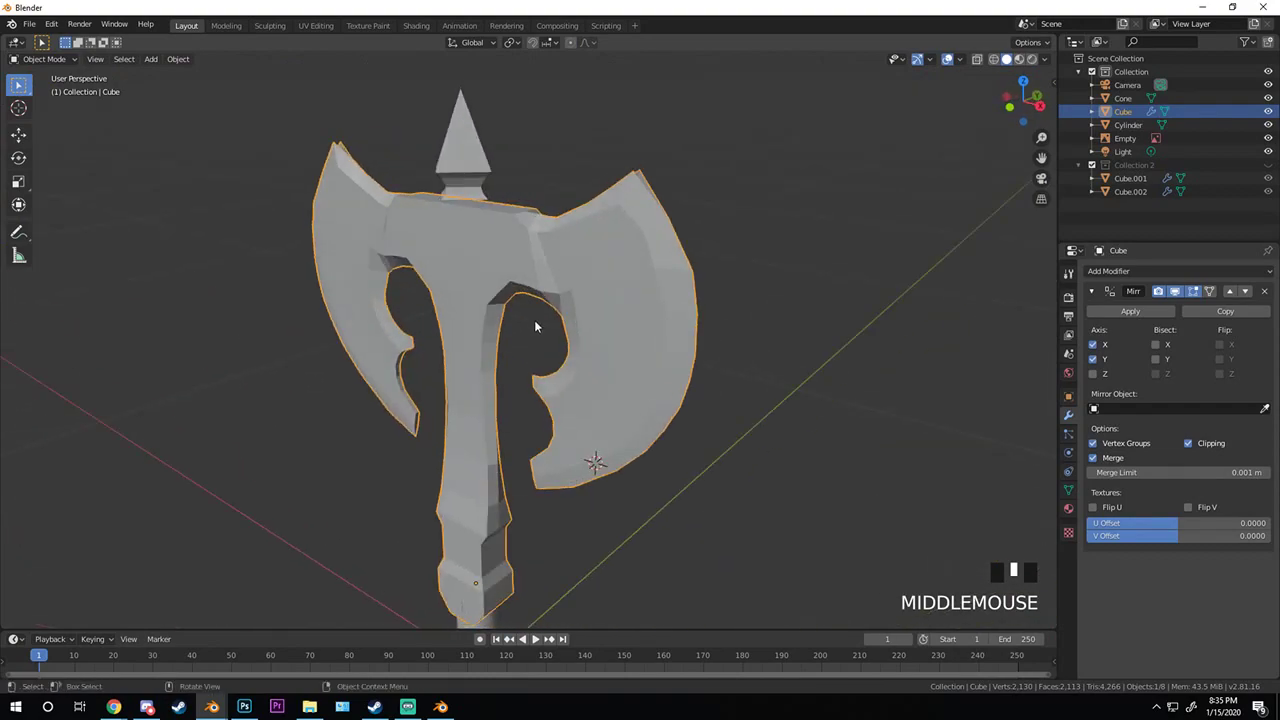
# - Move the upper shaft face beside the curved cutout about -0.003 m along Y with proportional editing at size 0.15
pyautogui.scroll(2, 534, 320)
pyautogui.click(475, 276)
pyautogui.press('Tab')
pyautogui.scroll(3, 441, 318)
pyautogui.click(384, 300)
pyautogui.press('g')
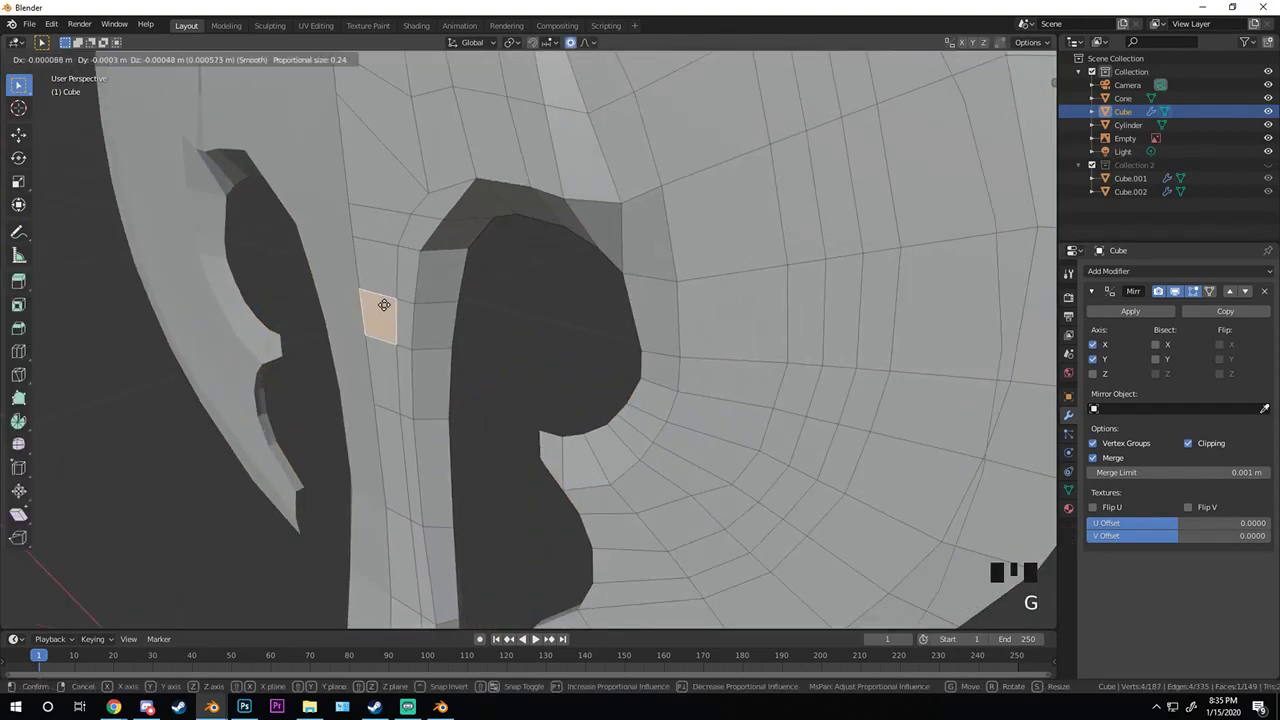
pyautogui.press('y')
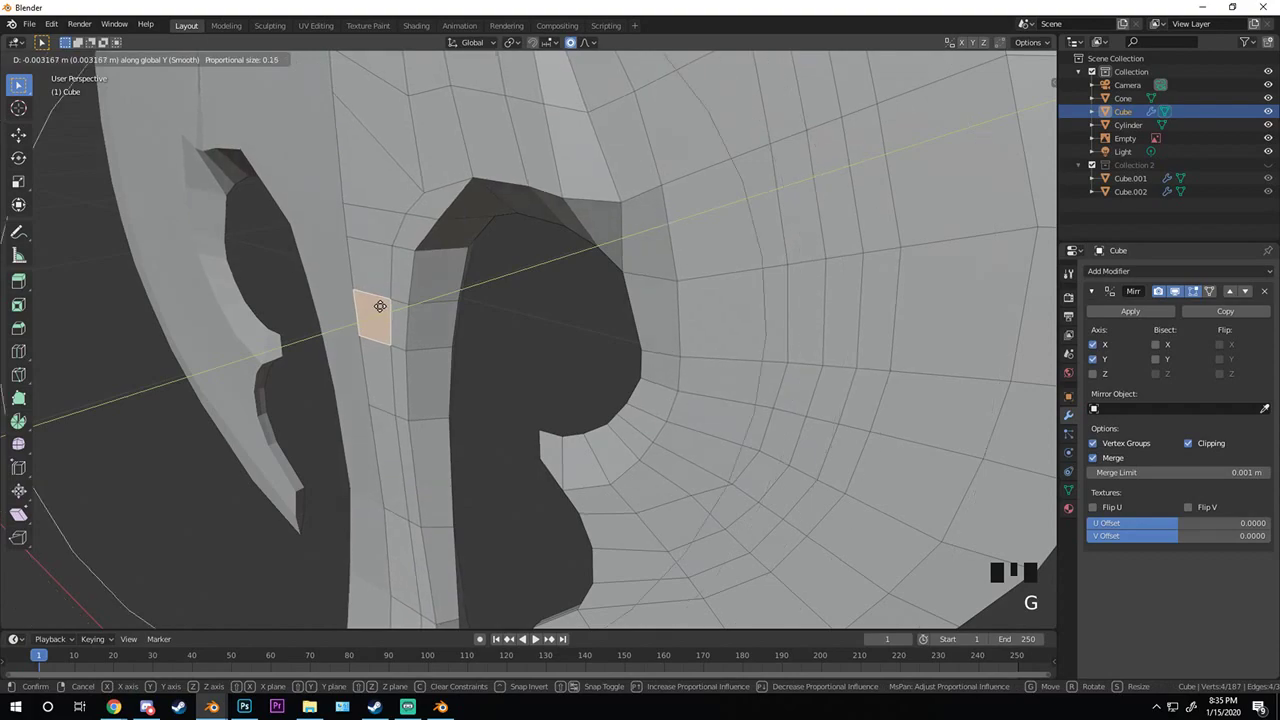
pyautogui.click(380, 306)
# - Shift one more face of the axe head along Y with proportional editing, then leave edit mode with nothing selected
pyautogui.scroll(-2, 549, 357)
pyautogui.moveTo(549, 357)
pyautogui.mouseDown(button='middle')
pyautogui.moveTo(451, 371)
pyautogui.moveTo(566, 366)
pyautogui.moveTo(420, 391)
pyautogui.moveTo(481, 376)
pyautogui.moveTo(663, 378)
pyautogui.moveTo(487, 384)
pyautogui.moveTo(608, 384)
pyautogui.moveTo(591, 374)
pyautogui.moveTo(542, 519)
pyautogui.mouseUp(button='middle')
pyautogui.scroll(4, 486, 323)
pyautogui.click(458, 371)
pyautogui.press('g')
pyautogui.press('y')
pyautogui.click(453, 371)
pyautogui.press('Tab')
pyautogui.scroll(-3, 453, 371)
pyautogui.hotkey('alt', 'a')
pyautogui.scroll(1, 591, 374)
# - Scale the spike uniformly to 0.78 in the front view
pyautogui.press('KP_1')
pyautogui.scroll(3, 590, 373)
pyautogui.scroll(3, 367, 237)
pyautogui.click(367, 237)
pyautogui.press('z')
pyautogui.keyDown('shift'); pyautogui.scroll(2, 535, 314); pyautogui.keyUp('shift')
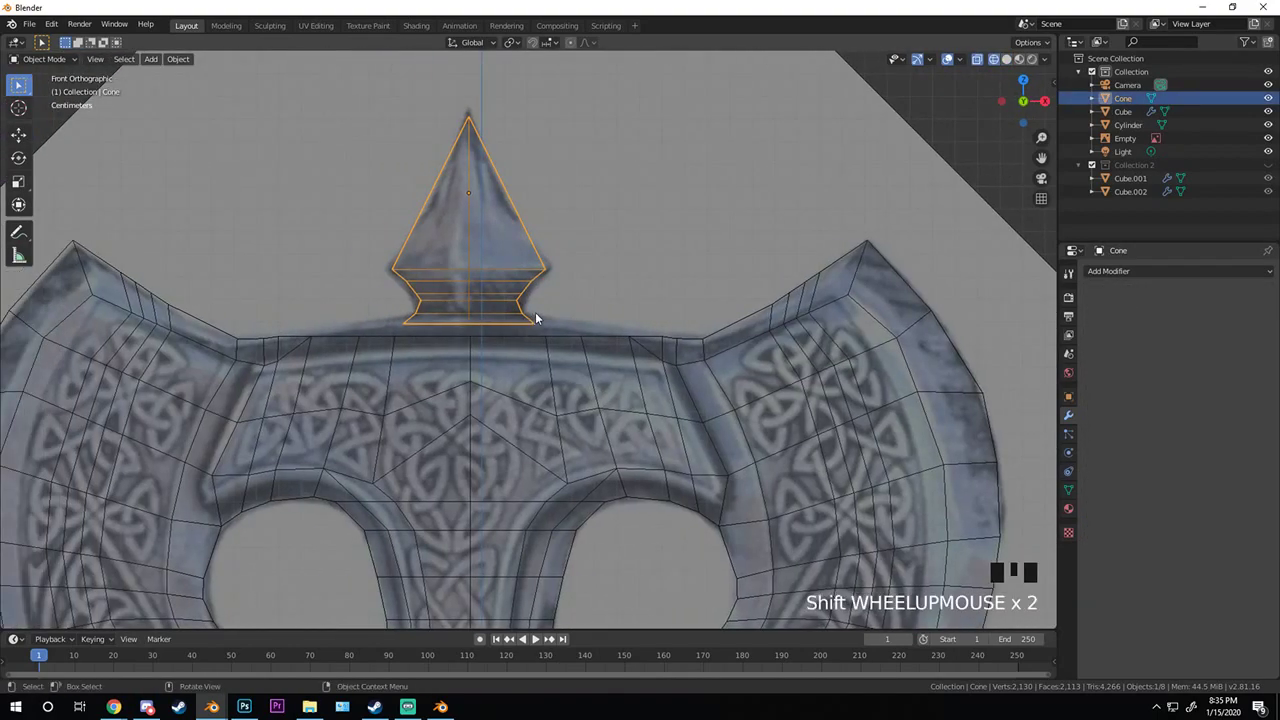
pyautogui.press('s')
pyautogui.click(604, 217)
# - Lower the spike along Z so that its base sits on the axe head
pyautogui.scroll(-2, 605, 250)
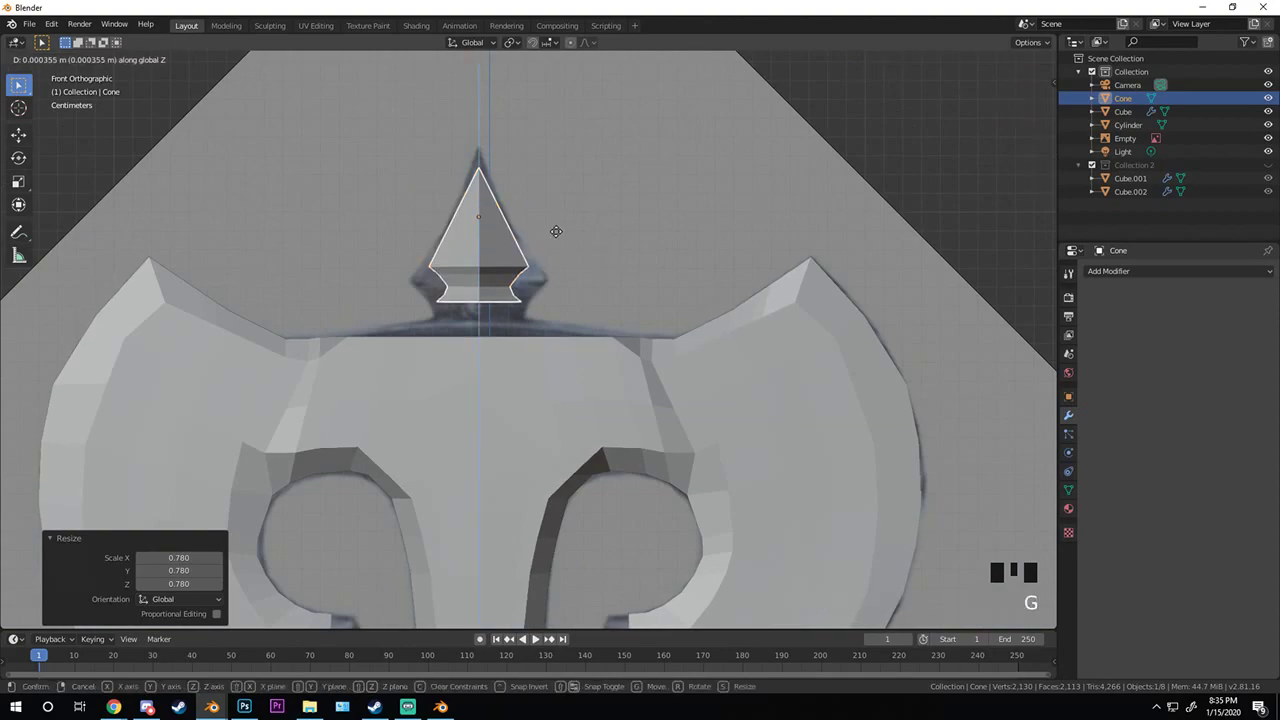
pyautogui.press('KP_5')
pyautogui.moveTo(643, 220)
pyautogui.mouseDown(button='middle')
pyautogui.moveTo(571, 291)
pyautogui.moveTo(560, 361)
pyautogui.moveTo(500, 414)
pyautogui.moveTo(563, 334)
pyautogui.moveTo(457, 258)
pyautogui.moveTo(473, 329)
pyautogui.mouseUp(button='middle')
pyautogui.click(568, 377)
# - Scale the two outer corners of the spike's base inward along Y with proportional editing off
pyautogui.press('Tab')
pyautogui.scroll(4, 457, 258)
pyautogui.press('z')
pyautogui.press('a')
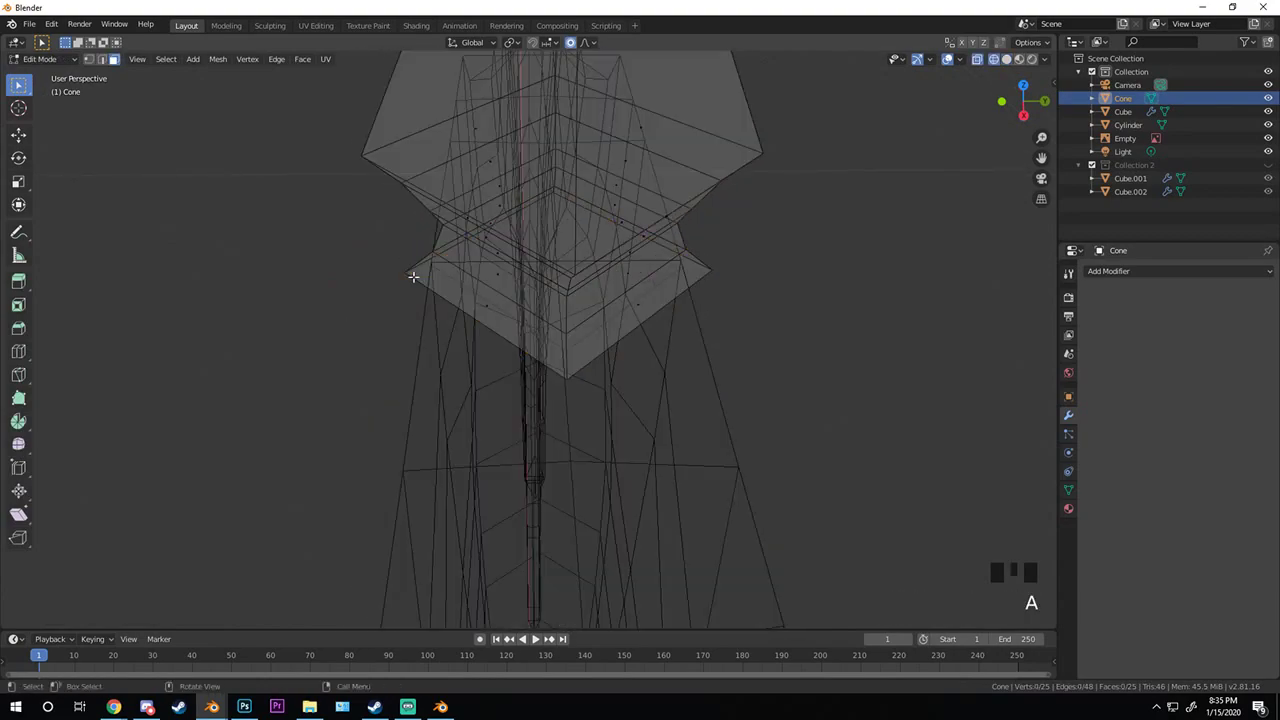
pyautogui.press('s')
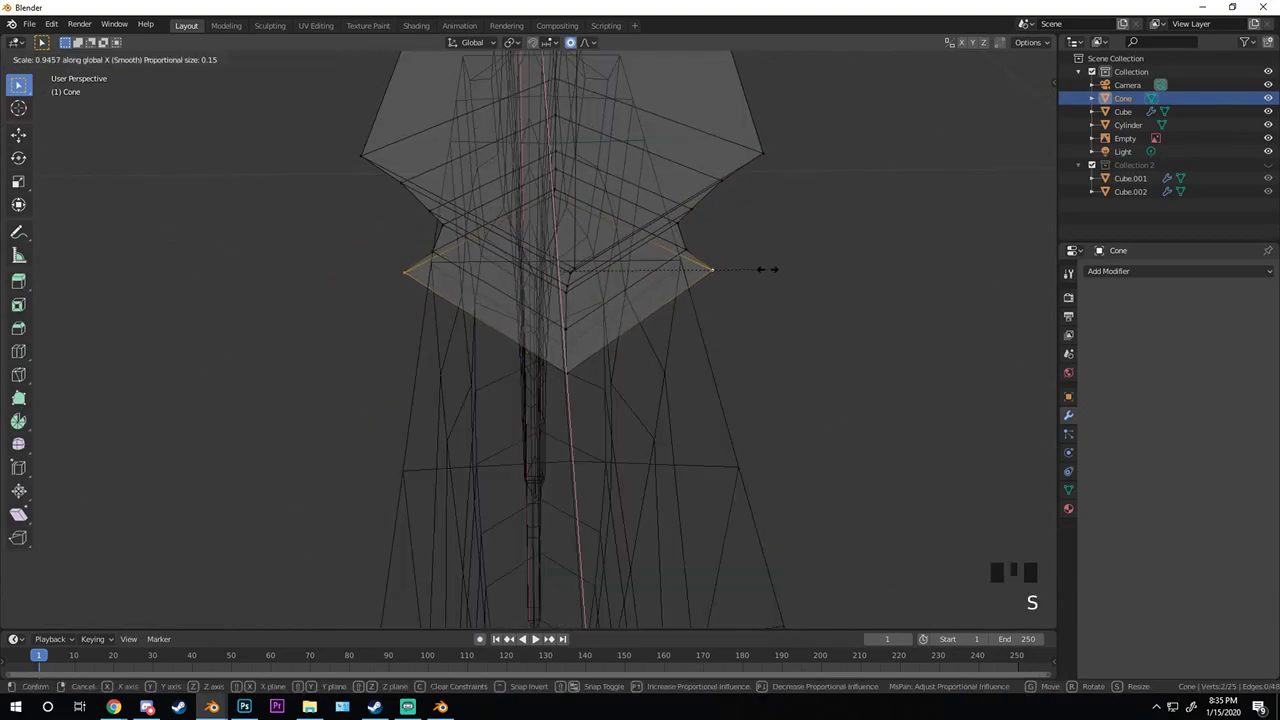
pyautogui.press('Escape')
pyautogui.press('o')
pyautogui.press('s')
pyautogui.press('y')
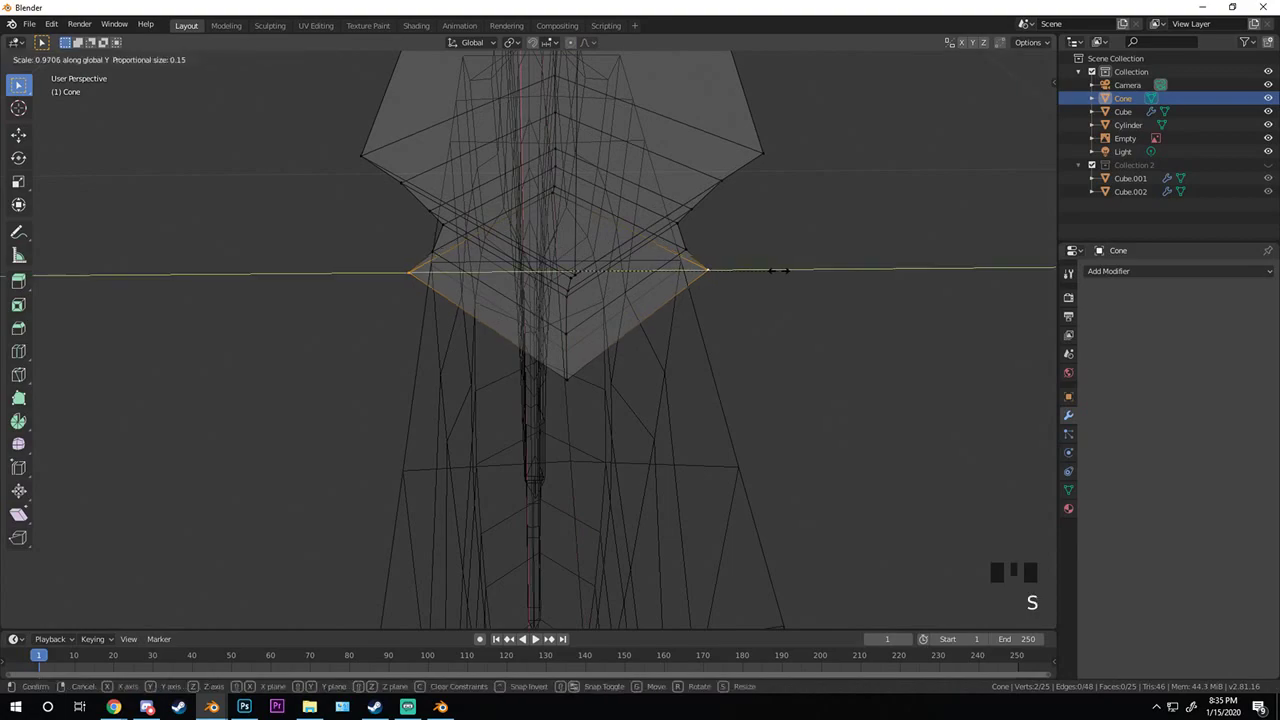
pyautogui.click(731, 266)
# - Refine the Y scale of the spike's base corners in solid shading and return to object mode
pyautogui.press('z')
pyautogui.moveTo(731, 266)
pyautogui.mouseDown(button='middle')
pyautogui.moveTo(514, 283)
pyautogui.moveTo(749, 268)
pyautogui.moveTo(594, 334)
pyautogui.moveTo(500, 283)
pyautogui.moveTo(507, 302)
pyautogui.moveTo(724, 353)
pyautogui.moveTo(663, 330)
pyautogui.moveTo(720, 318)
pyautogui.moveTo(723, 280)
pyautogui.mouseUp(button='middle')
pyautogui.press('s')
pyautogui.press('y')
pyautogui.click(760, 263)
pyautogui.press('Tab')
pyautogui.press('Tab')
pyautogui.press('s')
pyautogui.press('y')
pyautogui.click(716, 313)
pyautogui.press('Tab')
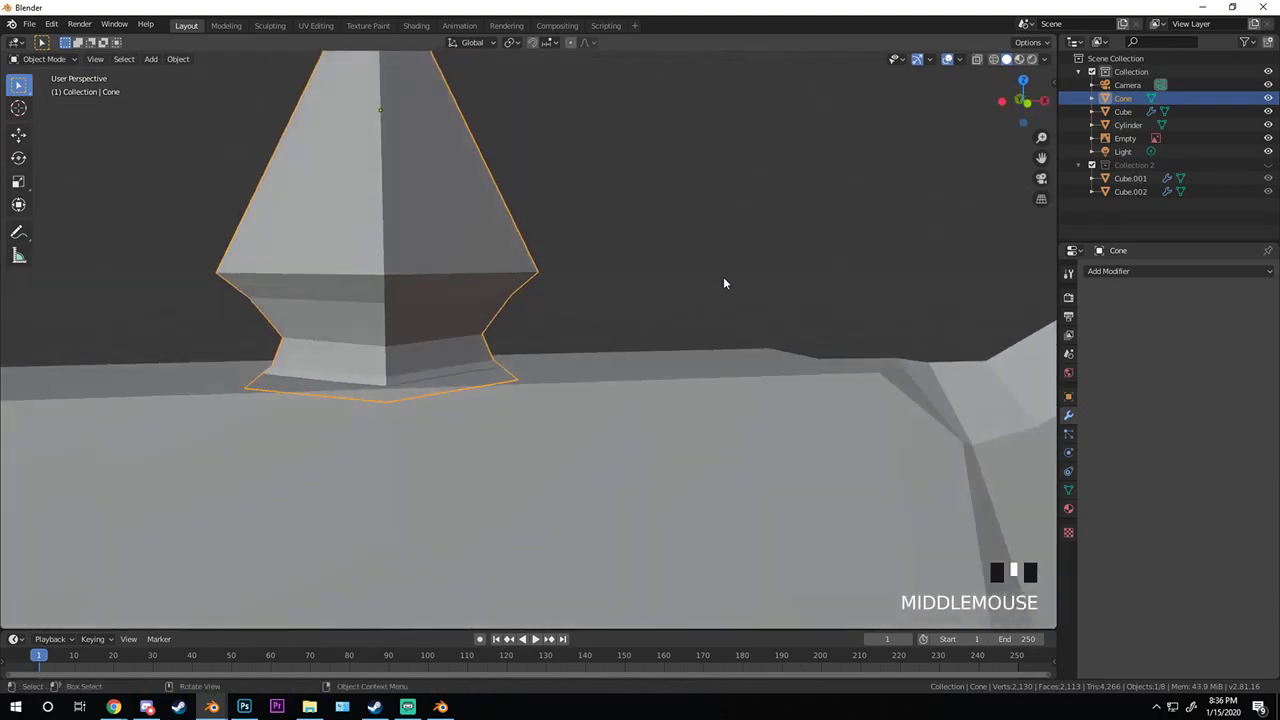
# - Examine the axe head, spike and shaft from several angles in object mode
pyautogui.scroll(-5, 603, 321)
pyautogui.moveTo(603, 321); pyautogui.dragTo(580, 360, button='middle')
pyautogui.scroll(-4, 656, 338)
pyautogui.scroll(-4, 651, 366)
pyautogui.press('a')
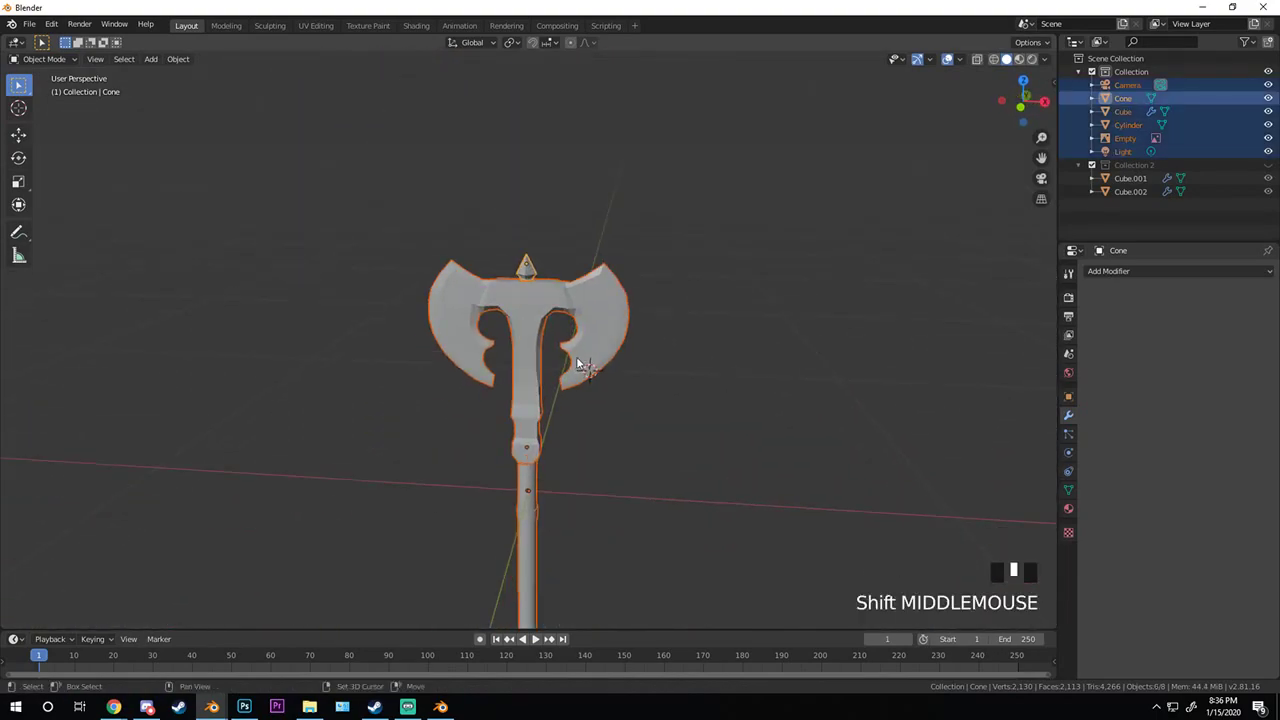
pyautogui.hotkey('alt', 'a')
pyautogui.scroll(2, 591, 393)
pyautogui.scroll(2, 591, 393)
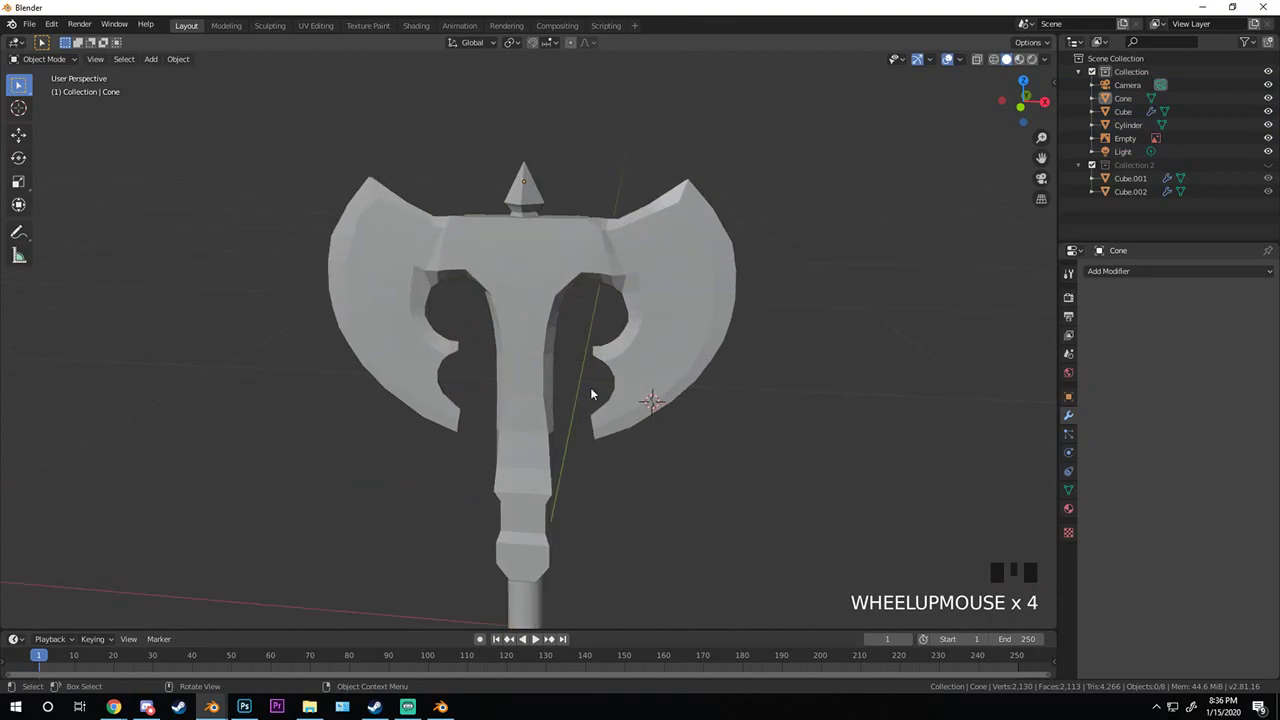
pyautogui.scroll(-3, 608, 368)
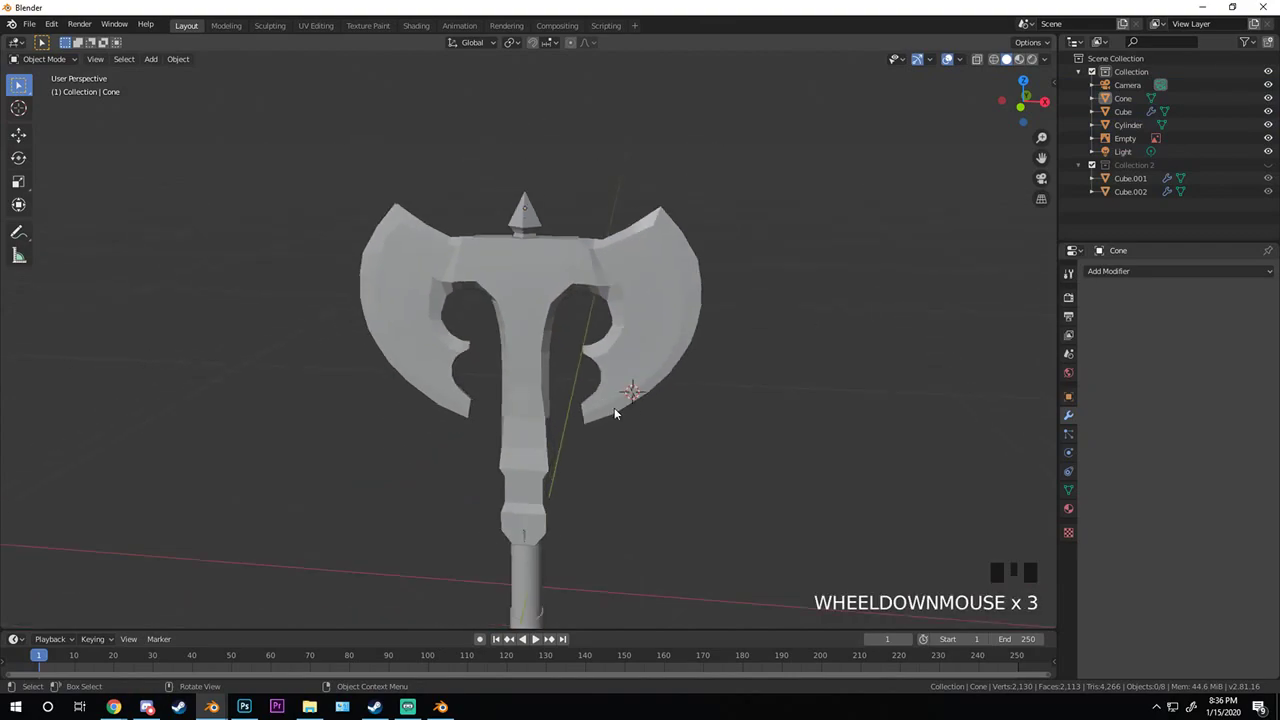
pyautogui.moveTo(614, 400); pyautogui.dragTo(562, 357, button='middle')
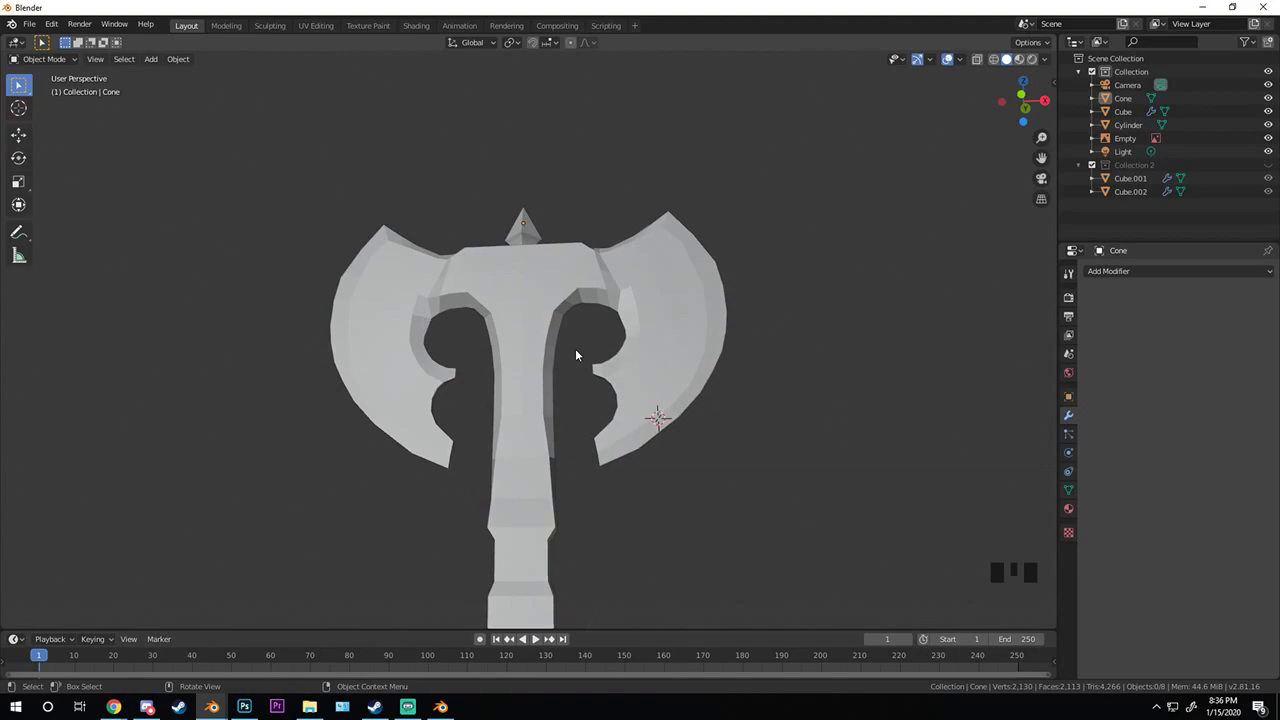
pyautogui.moveTo(578, 352); pyautogui.dragTo(600, 378, button='middle')
pyautogui.scroll(2, 600, 378)
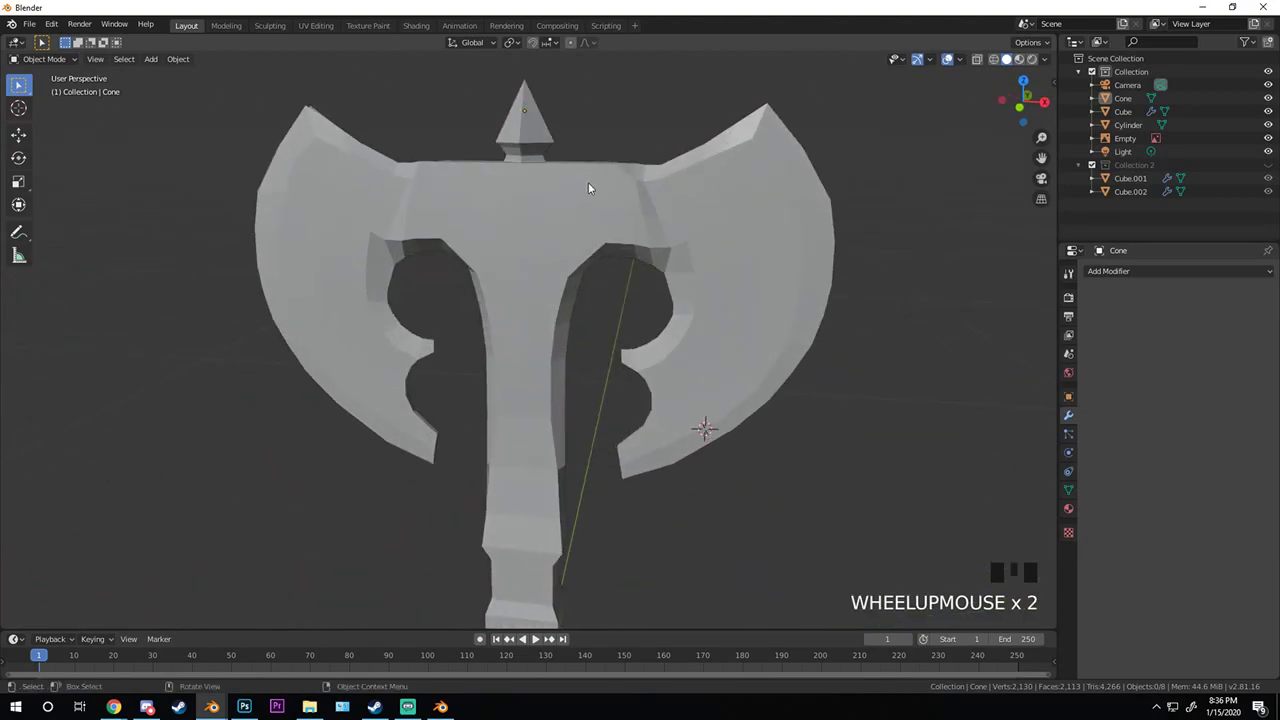
pyautogui.moveTo(588, 182); pyautogui.dragTo(612, 243, button='middle')
pyautogui.click(618, 259)
pyautogui.press('Tab')
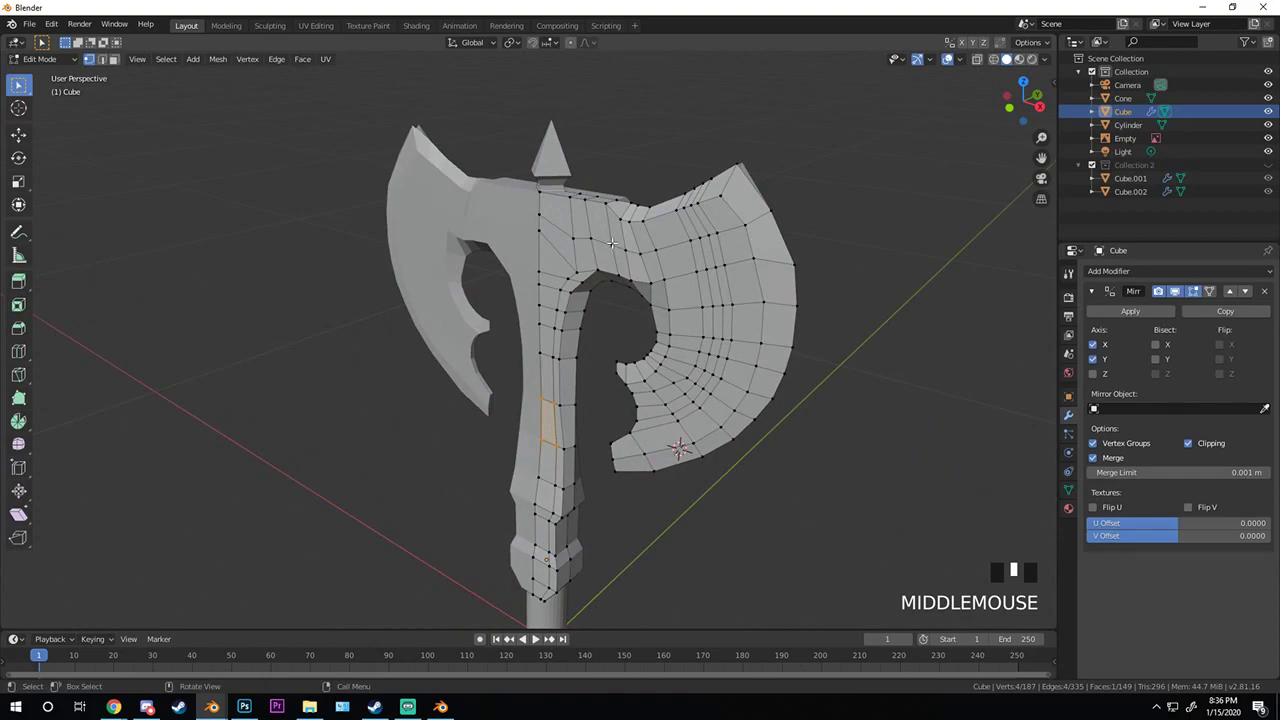
pyautogui.scroll(-2, 607, 315)
pyautogui.keyDown('shift'); pyautogui.moveTo(607, 315); pyautogui.dragTo(615, 241, button='middle'); pyautogui.keyUp('shift')
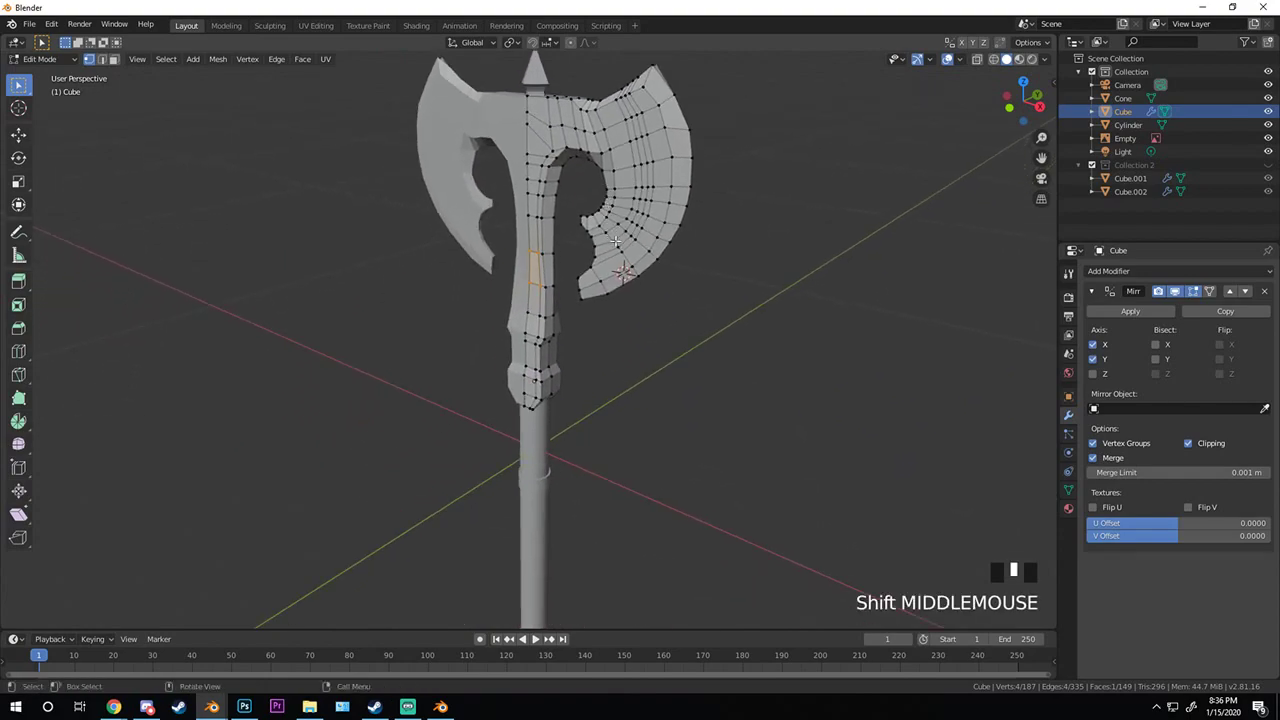
pyautogui.press('Tab')
pyautogui.click(559, 431)
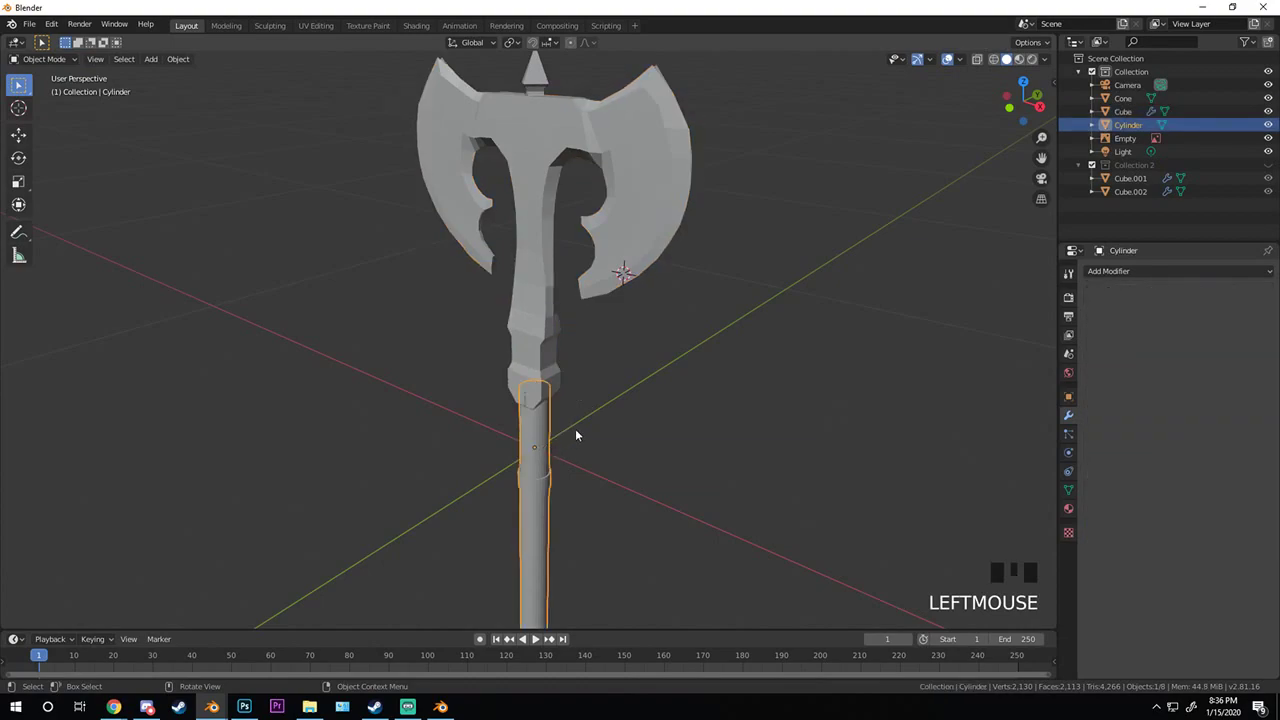
pyautogui.moveTo(575, 428); pyautogui.dragTo(569, 356, button='middle')
pyautogui.scroll(2, 569, 356)
pyautogui.click(519, 294)
pyautogui.scroll(3, 519, 294)
pyautogui.press('Tab')
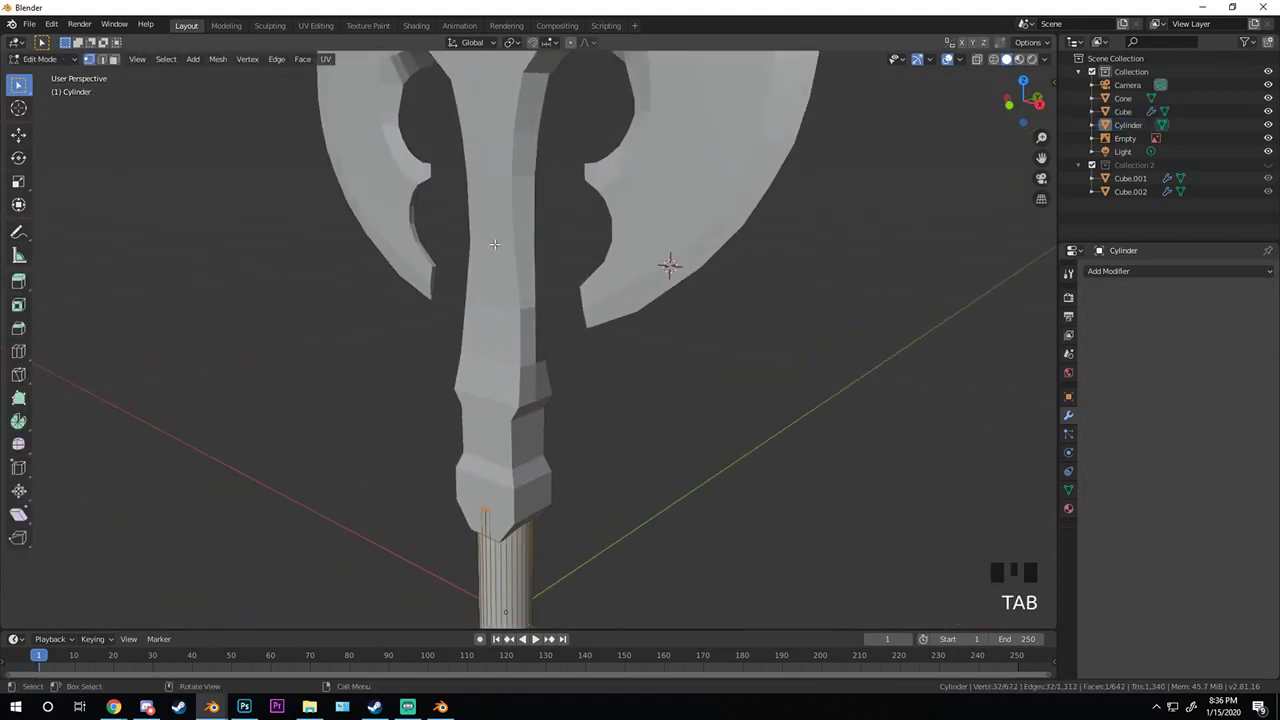
pyautogui.press('Tab')
# - Move the selected mid-shaft face of the axe head about -0.003 m along Y with smooth proportional editing at size 0.12
pyautogui.click(516, 241)
pyautogui.click(514, 261)
pyautogui.click(515, 266)
pyautogui.scroll(-5, 515, 266)
pyautogui.press('Tab')
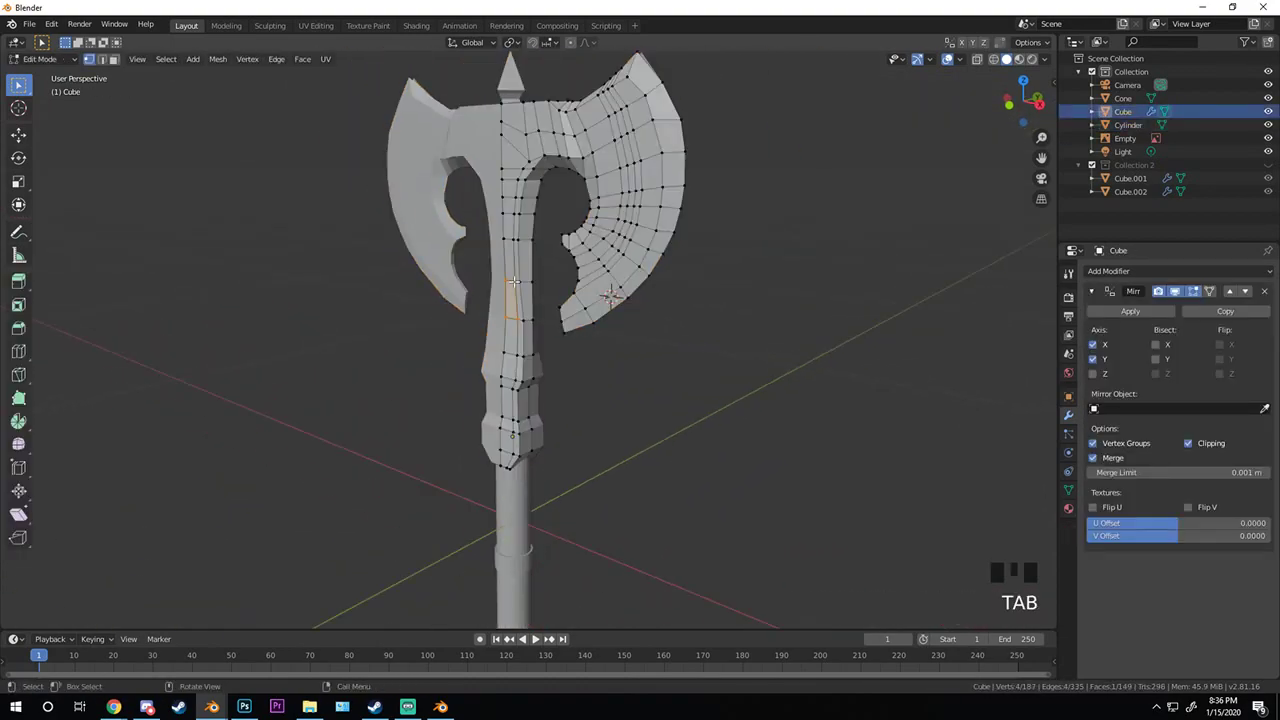
pyautogui.scroll(4, 515, 266)
pyautogui.moveTo(515, 266); pyautogui.dragTo(682, 262, button='middle')
pyautogui.press('g')
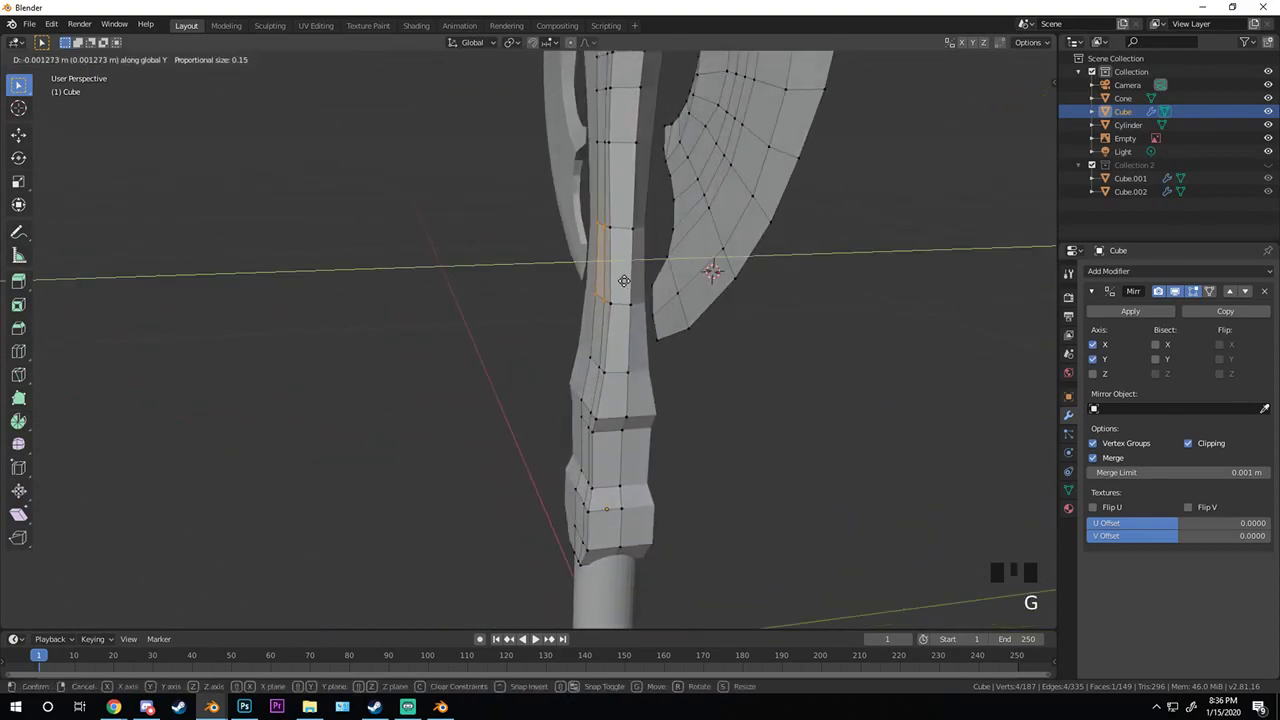
pyautogui.press('Escape')
pyautogui.press('o')
pyautogui.press('g')
pyautogui.press('y')
pyautogui.scroll(4, 628, 284)
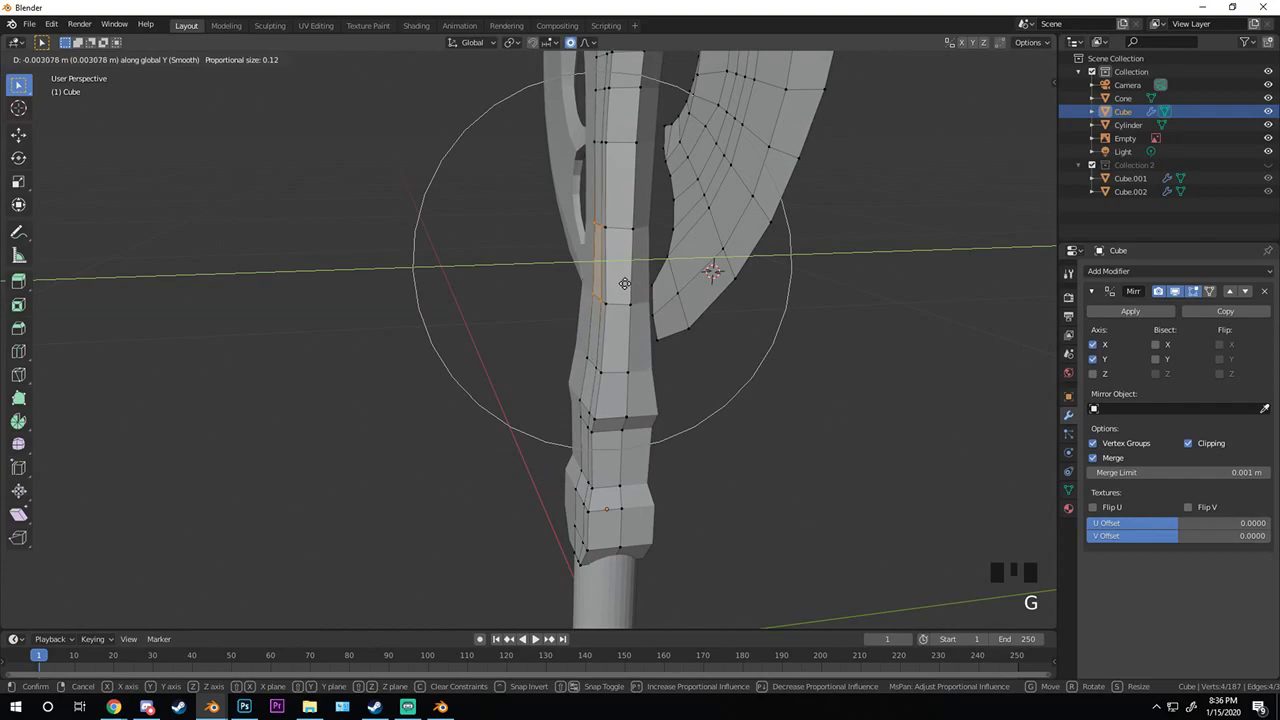
pyautogui.click(625, 284)
pyautogui.press('Tab')
# - Examine the adjusted shaft and blade thickness from the front, side and angled views with nothing selected
pyautogui.scroll(-6, 534, 348)
pyautogui.hotkey('alt', 'a')
pyautogui.moveTo(534, 348); pyautogui.dragTo(606, 371, button='middle')
pyautogui.scroll(2, 604, 374)
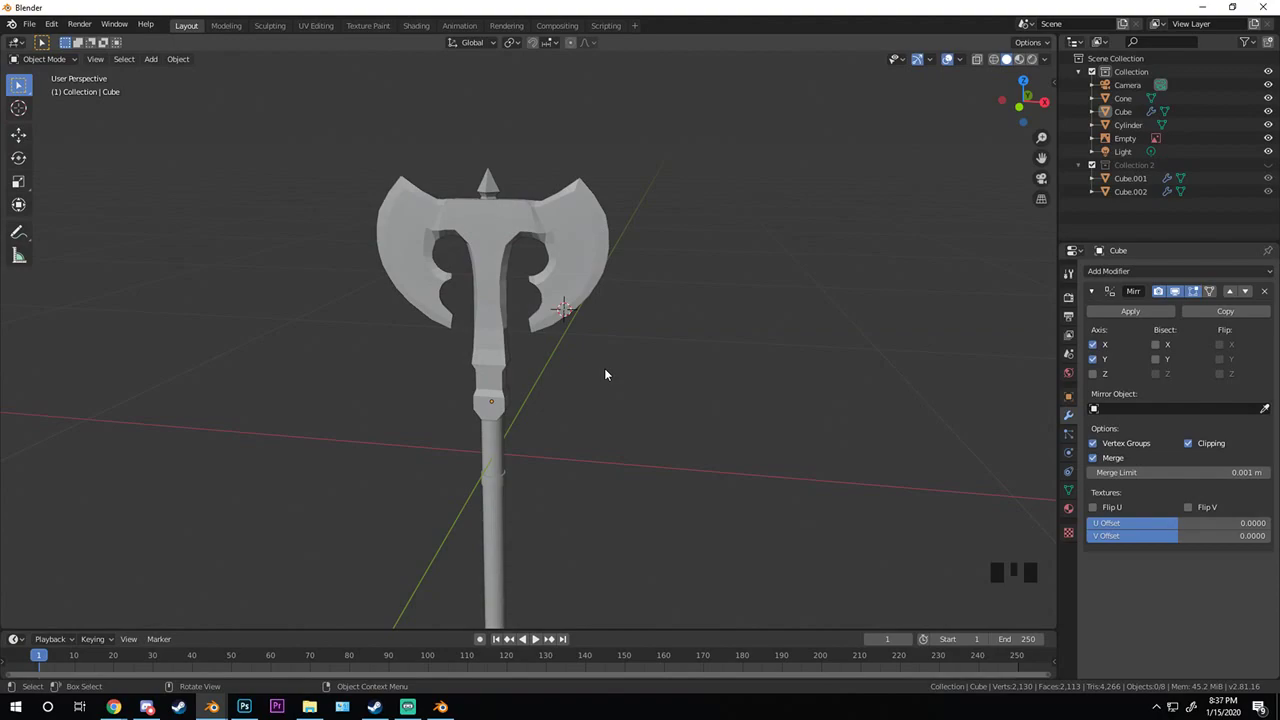
pyautogui.scroll(4, 594, 317)
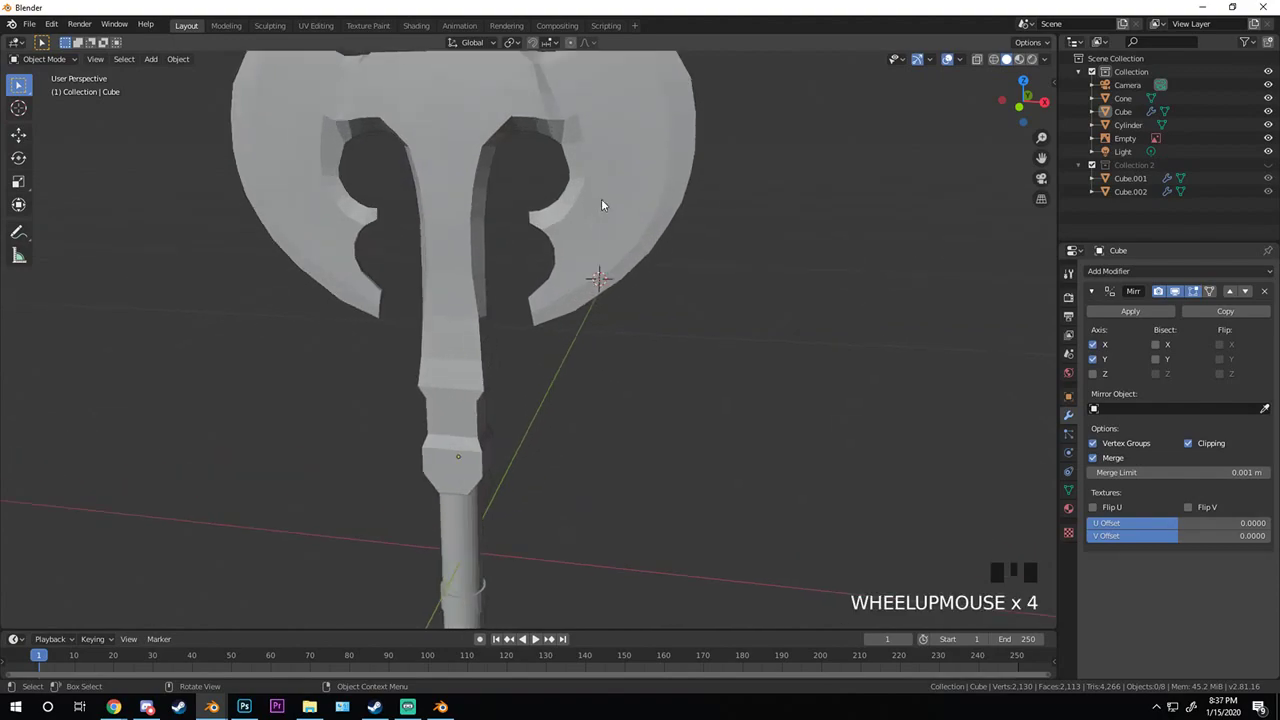
pyautogui.keyDown('shift'); pyautogui.moveTo(603, 203); pyautogui.dragTo(700, 282, button='middle'); pyautogui.keyUp('shift')
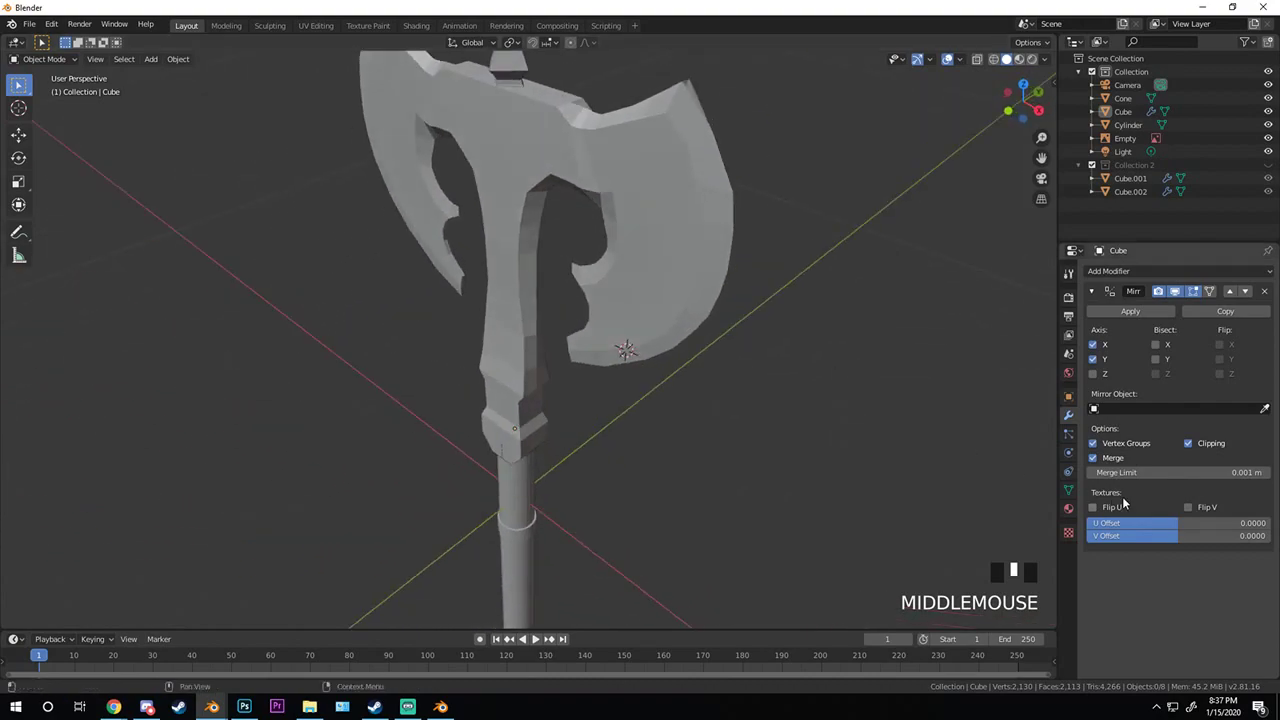
pyautogui.moveTo(584, 291); pyautogui.dragTo(634, 238, button='middle')
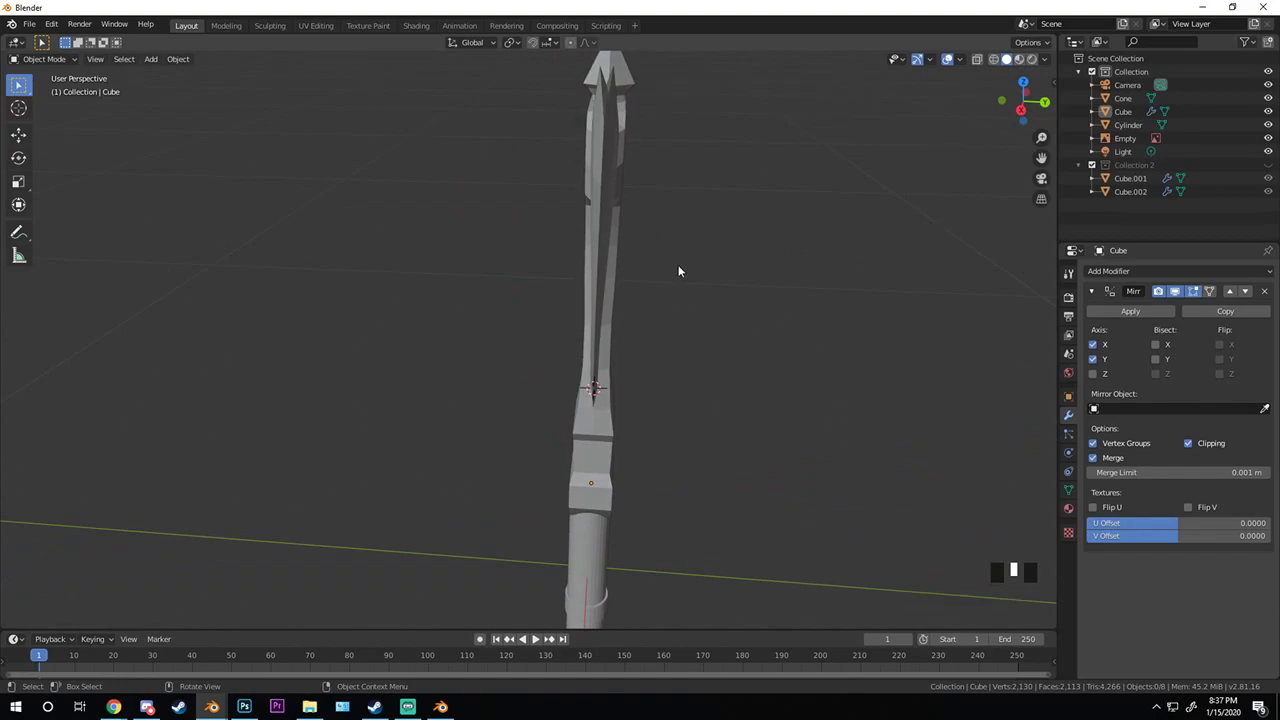
pyautogui.moveTo(616, 275); pyautogui.dragTo(546, 322, button='middle')
pyautogui.scroll(2, 608, 308)
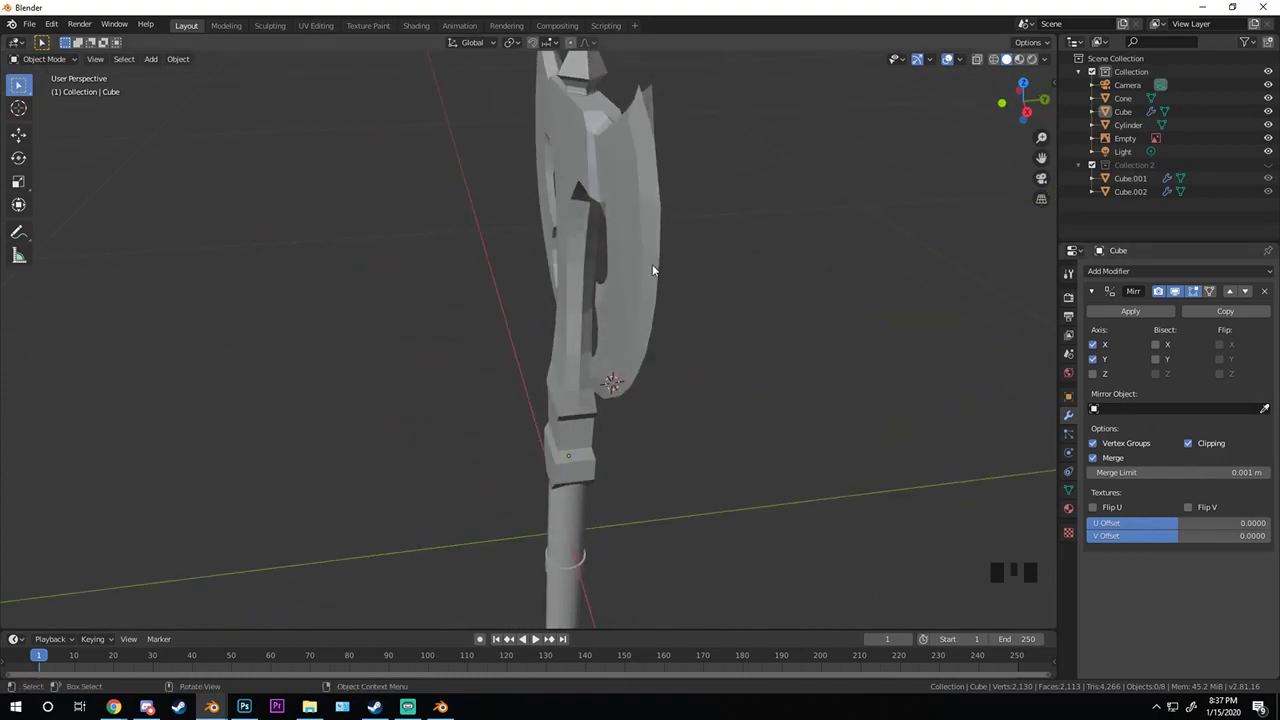
pyautogui.moveTo(617, 286); pyautogui.dragTo(721, 304, button='middle')
# - Compare the axe head with the reference image in front-view wireframe
pyautogui.press('KP_1')
pyautogui.press('z')
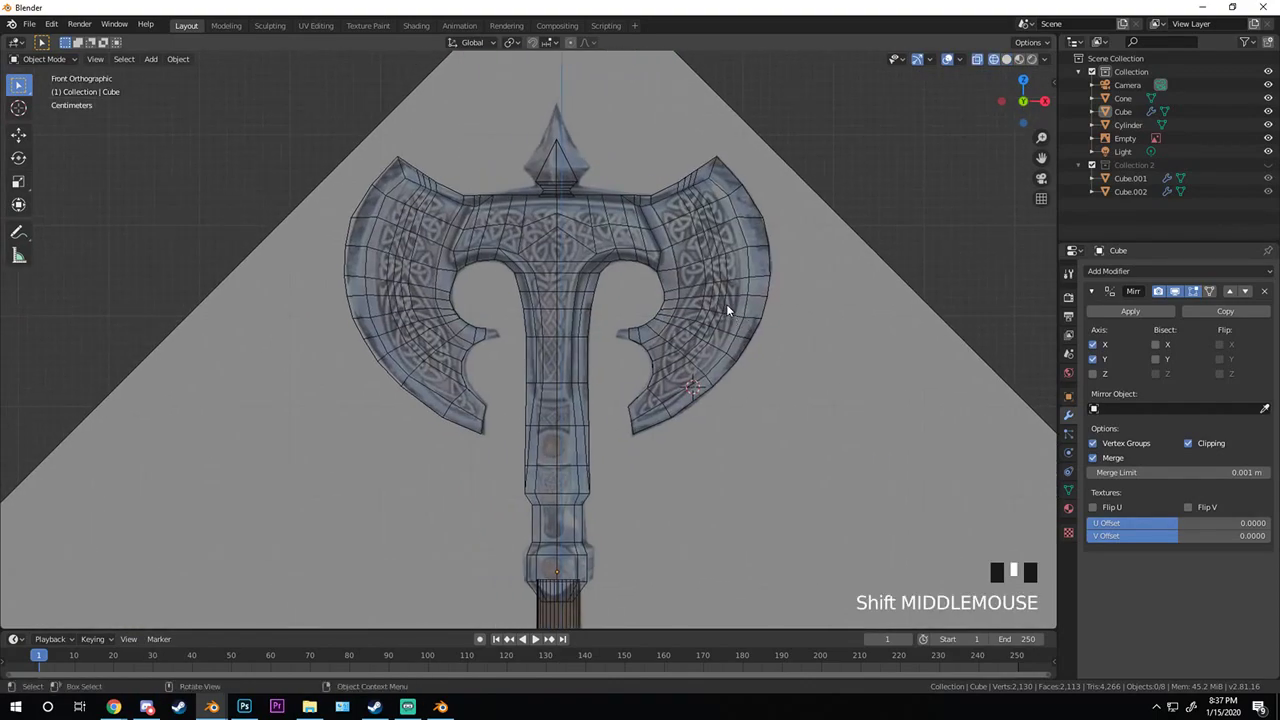
pyautogui.scroll(2, 727, 310)
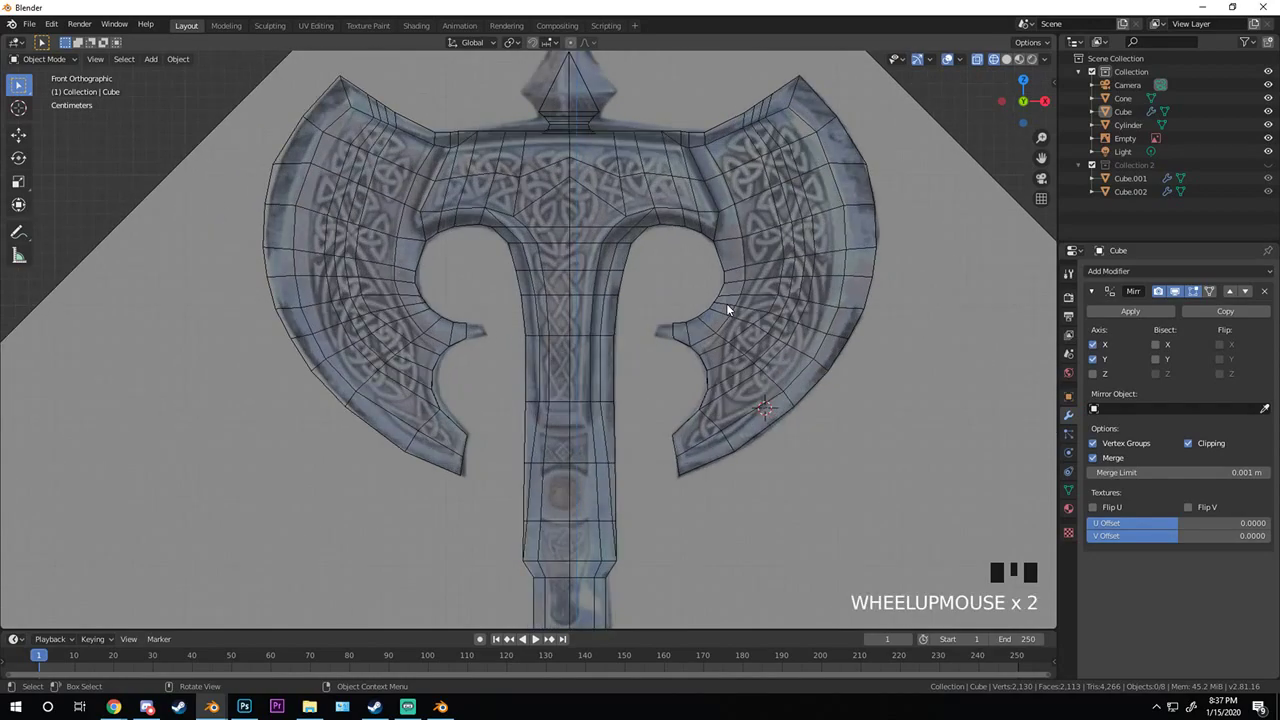
# - Open the axe head mesh for editing in solid shading with nothing selected, framed on the shaft between the blades
pyautogui.scroll(-1, 727, 305)
pyautogui.scroll(6, 668, 366)
pyautogui.keyDown('shift'); pyautogui.moveTo(631, 346); pyautogui.dragTo(598, 301, button='middle'); pyautogui.keyUp('shift')
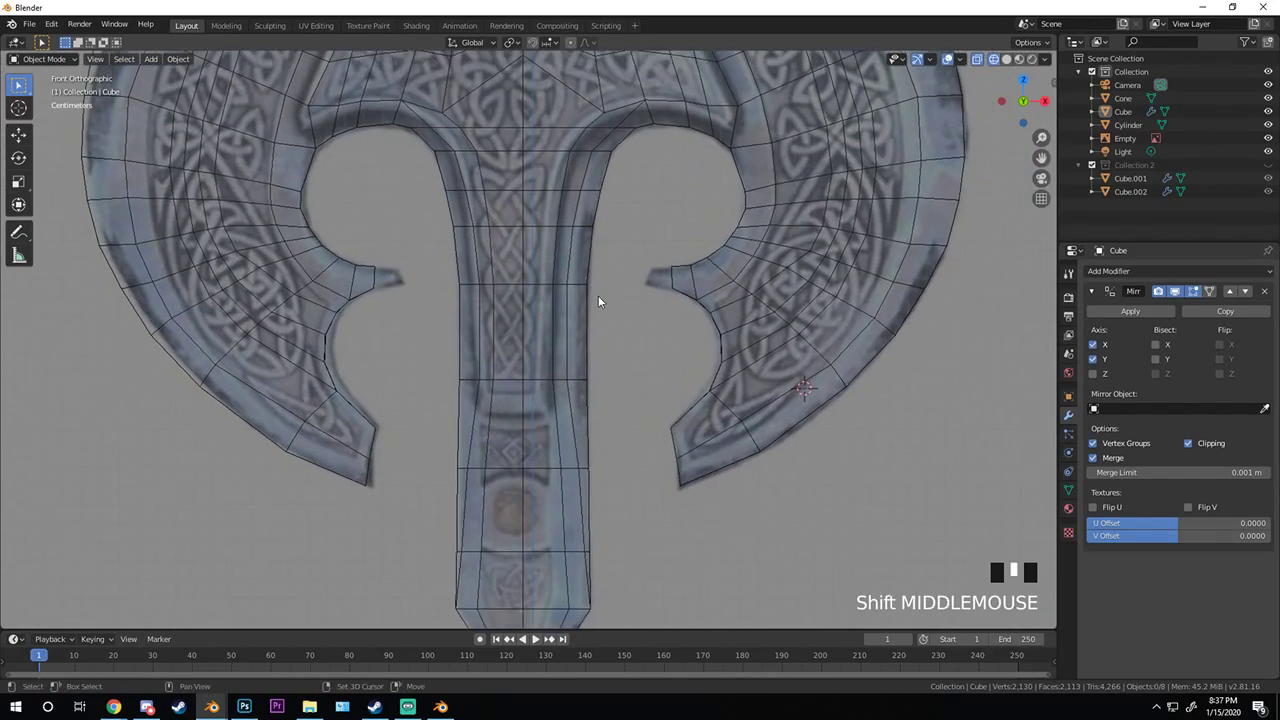
pyautogui.click(567, 303)
pyautogui.click(563, 370)
pyautogui.press('Tab')
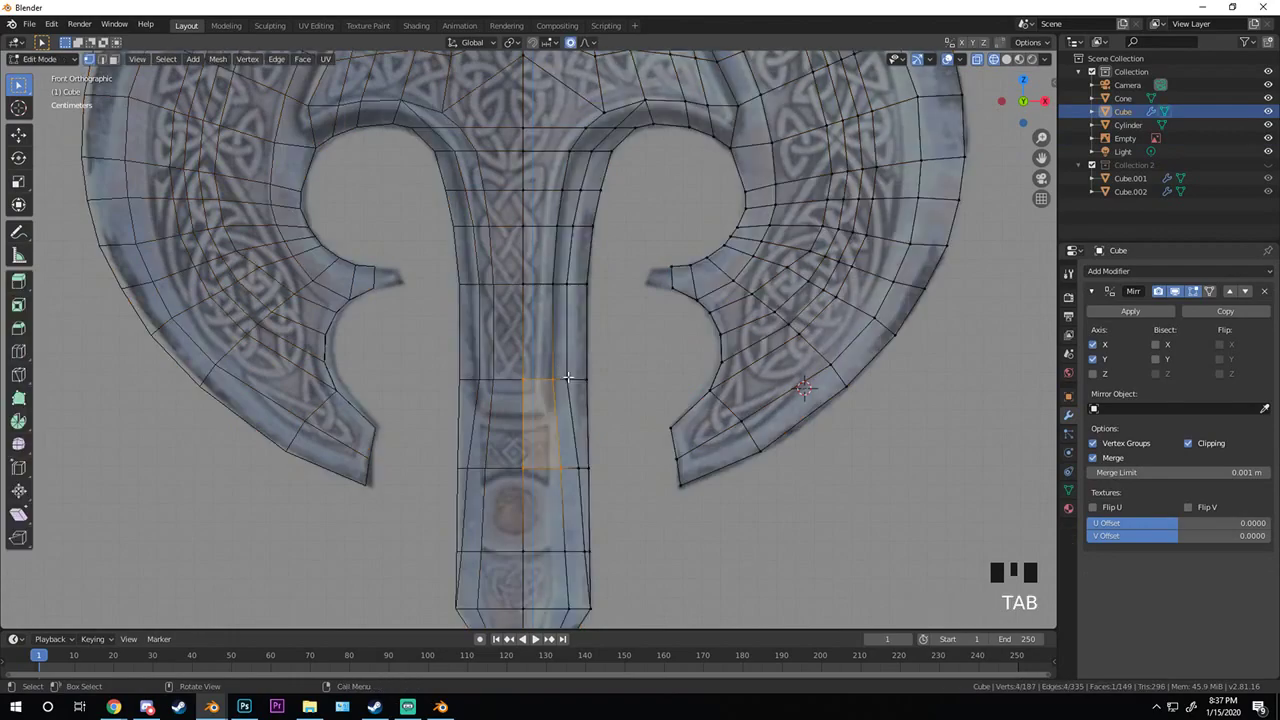
pyautogui.scroll(-2, 569, 377)
pyautogui.press('a')
pyautogui.press('z')
pyautogui.scroll(4, 585, 368)
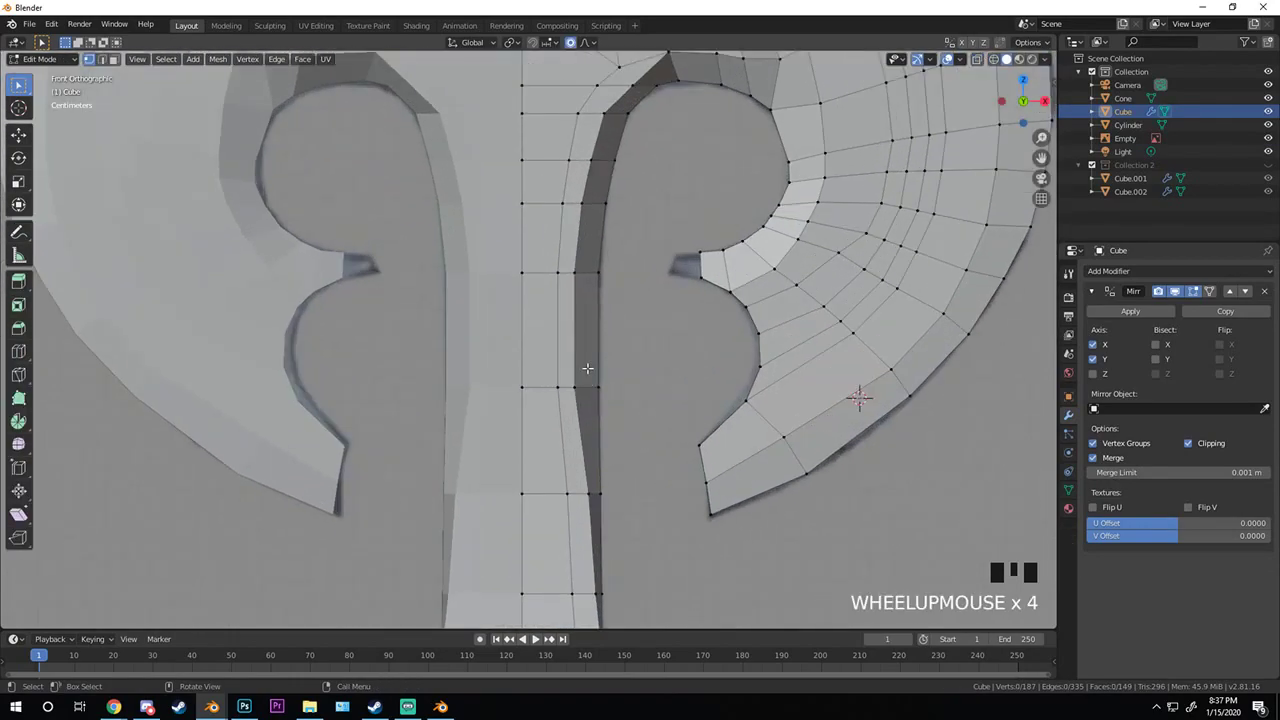
# - Turn proportional editing off and move the three mid-shaft vertices on the front corner edge about 0.0036 m along Y
pyautogui.moveTo(585, 370); pyautogui.dragTo(603, 352, button='middle')
pyautogui.scroll(2, 605, 350)
pyautogui.click(651, 250)
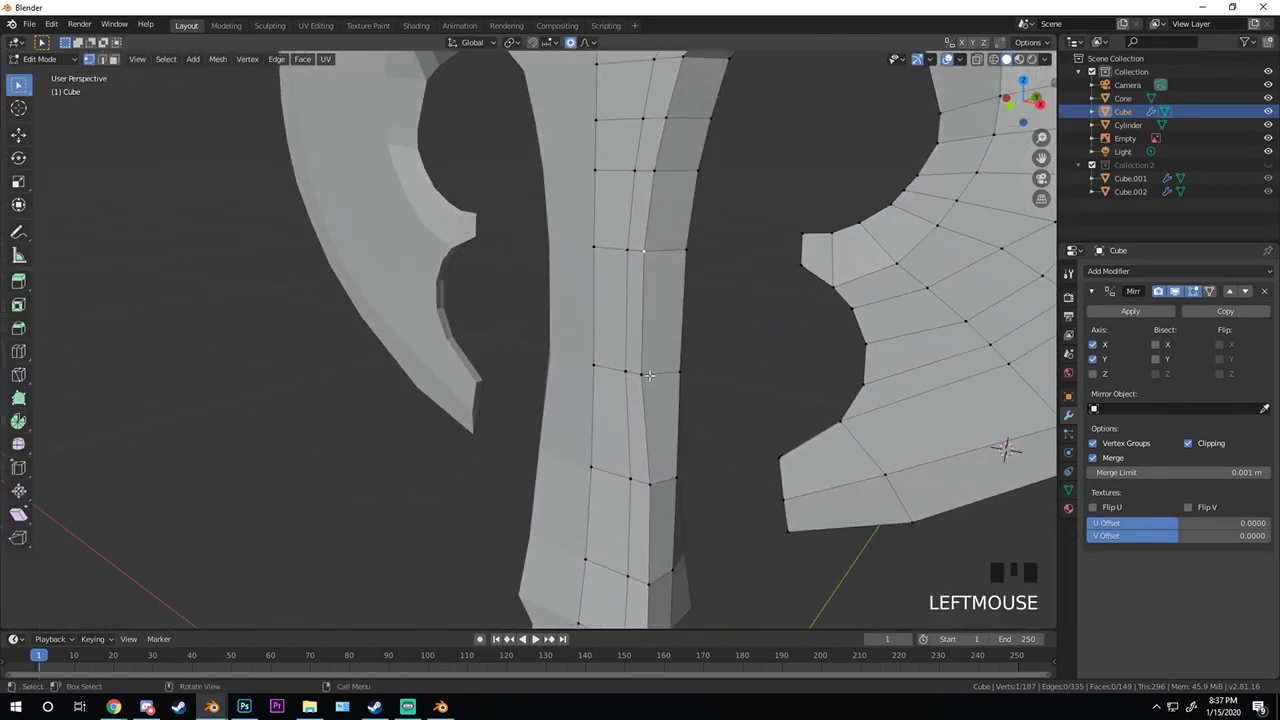
pyautogui.keyDown('shift'); pyautogui.click(649, 483); pyautogui.keyUp('shift')
pyautogui.moveTo(649, 483); pyautogui.dragTo(642, 475, button='middle')
pyautogui.press('g')
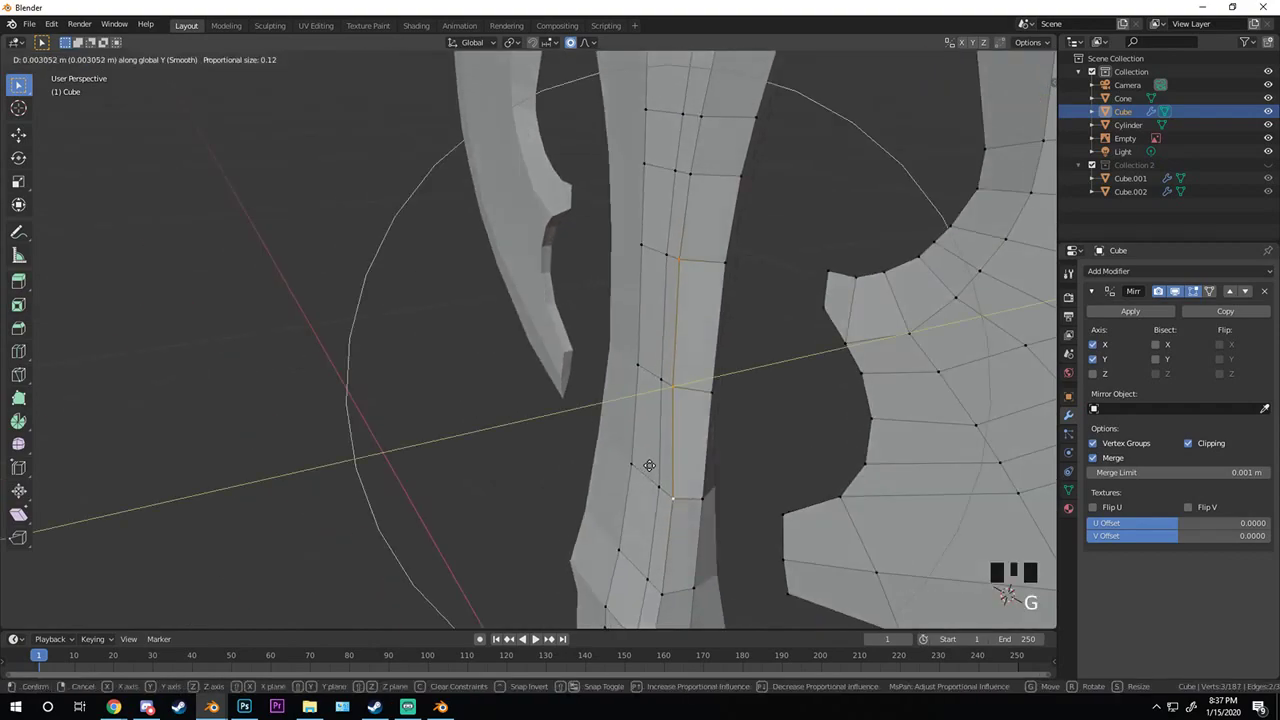
pyautogui.rightClick(648, 466)
pyautogui.press('o')
pyautogui.press('g')
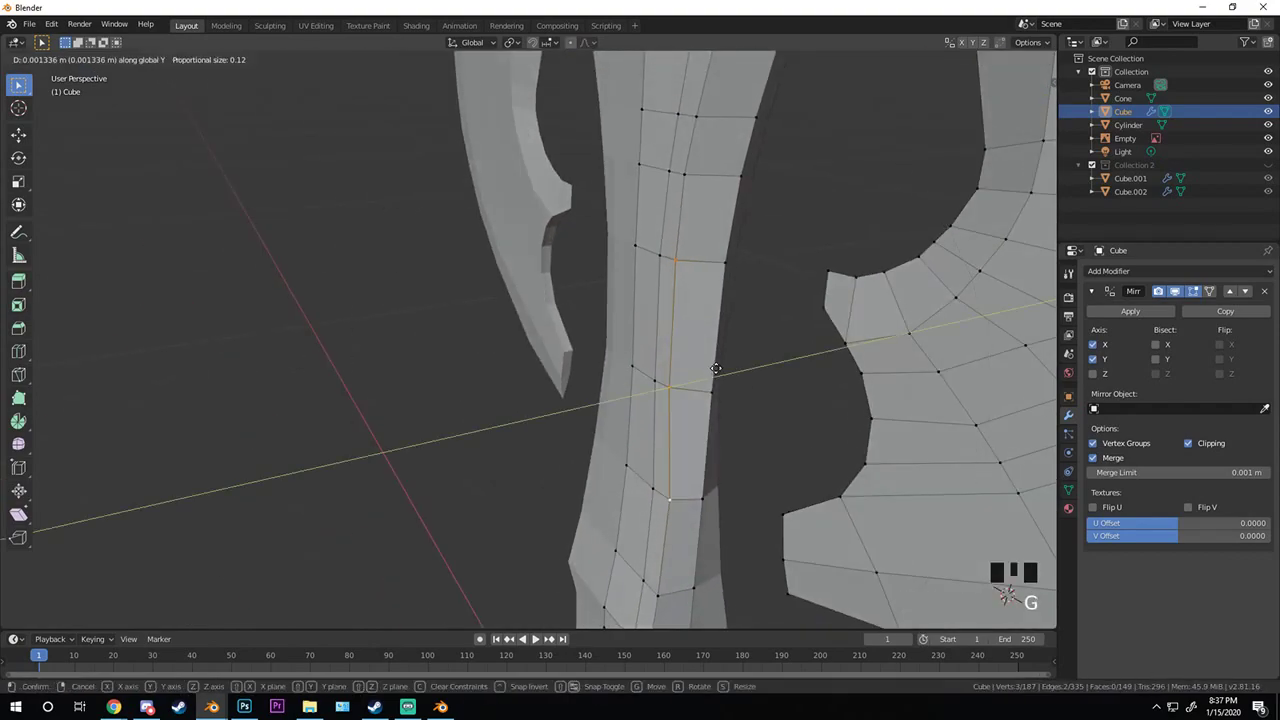
pyautogui.rightClick(701, 347)
pyautogui.press('g')
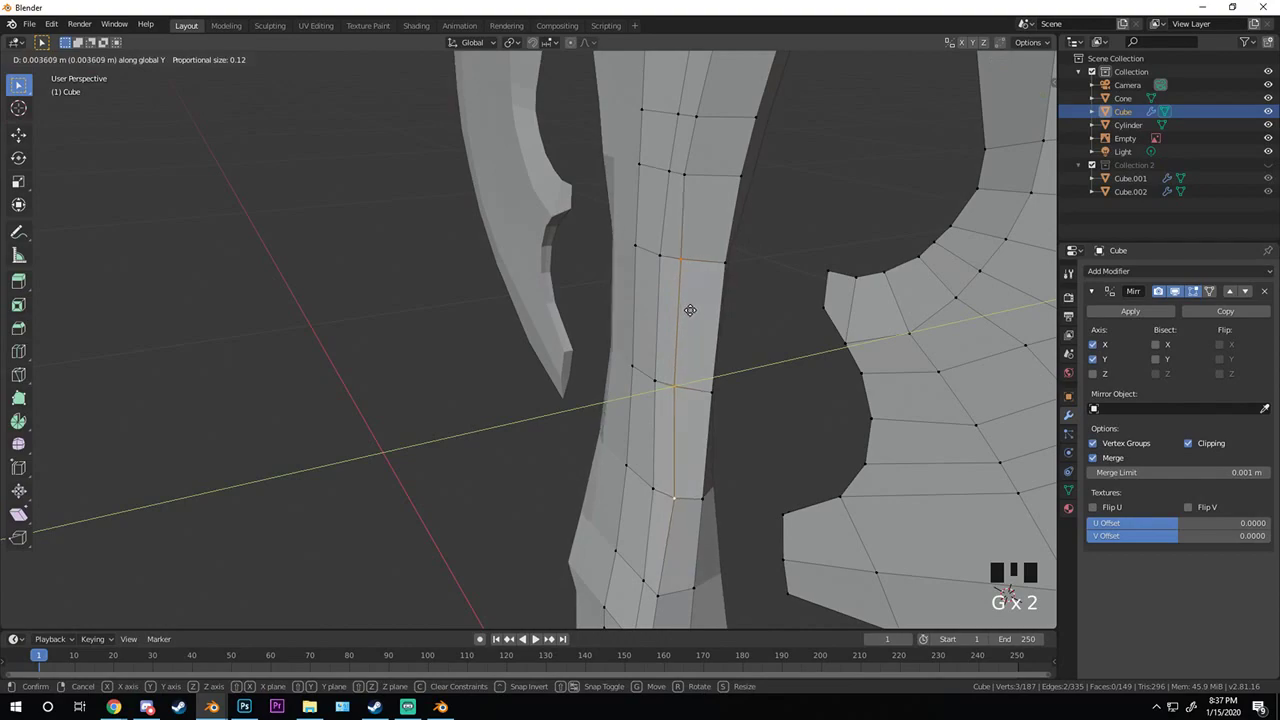
pyautogui.click(688, 306)
# - Move the next two vertices up the shaft's corner edge along Y, about 0.004 m and then about 0.0015 m
pyautogui.press('g')
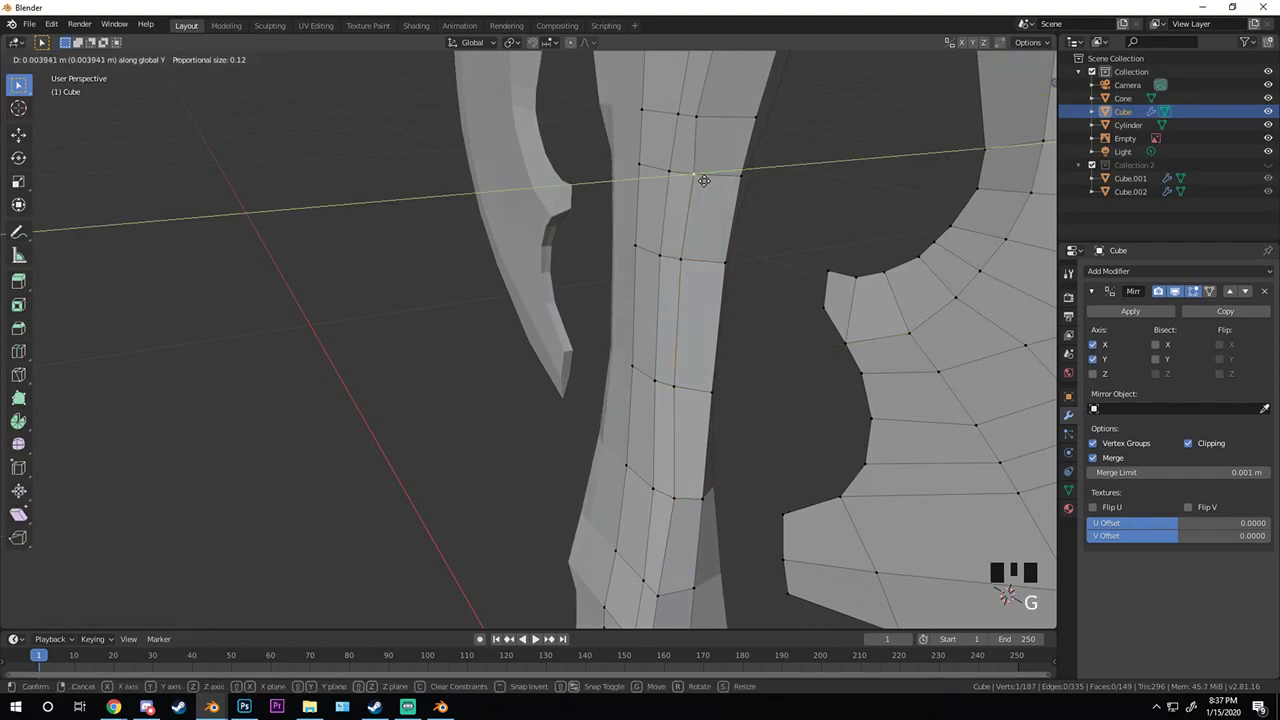
pyautogui.click(700, 177)
pyautogui.click(703, 120)
pyautogui.press('g')
pyautogui.press('g')
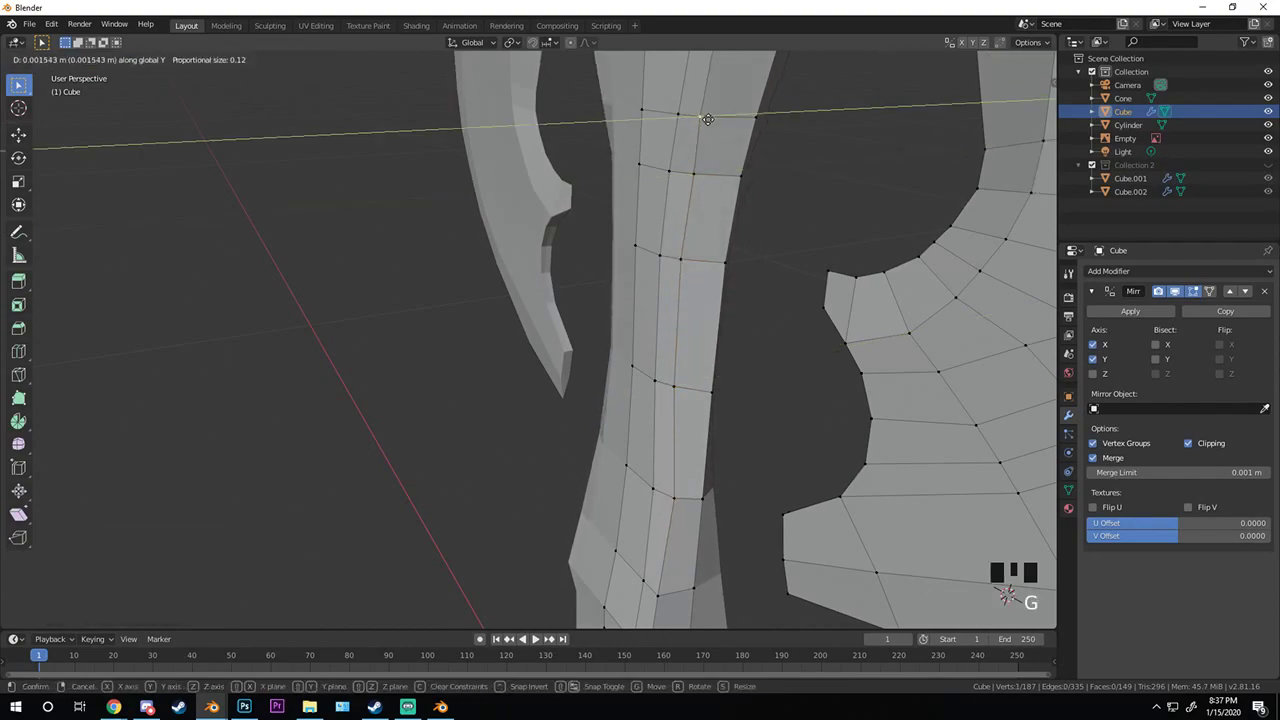
pyautogui.click(703, 120)
# - Move the corner-edge vertex on the lower shaft, one row above the flared rim, slightly along Y
pyautogui.press('Tab')
pyautogui.scroll(-3, 637, 330)
pyautogui.moveTo(637, 330); pyautogui.dragTo(511, 316, button='middle')
pyautogui.press('Tab')
pyautogui.scroll(2, 511, 316)
pyautogui.press('g')
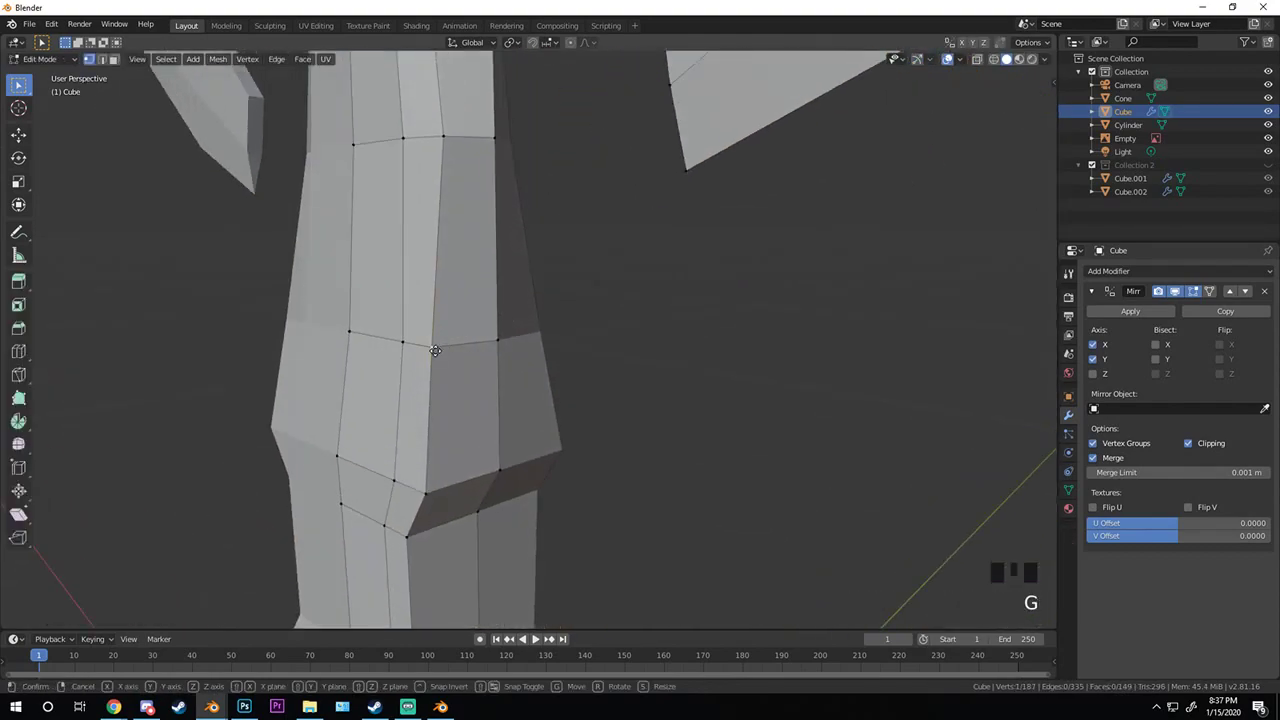
pyautogui.press('y')
pyautogui.click(454, 345)
# - Examine the reshaped shaft and blades in object mode from angled views and close up from the front
pyautogui.press('Tab')
pyautogui.moveTo(476, 389); pyautogui.dragTo(598, 395, button='middle')
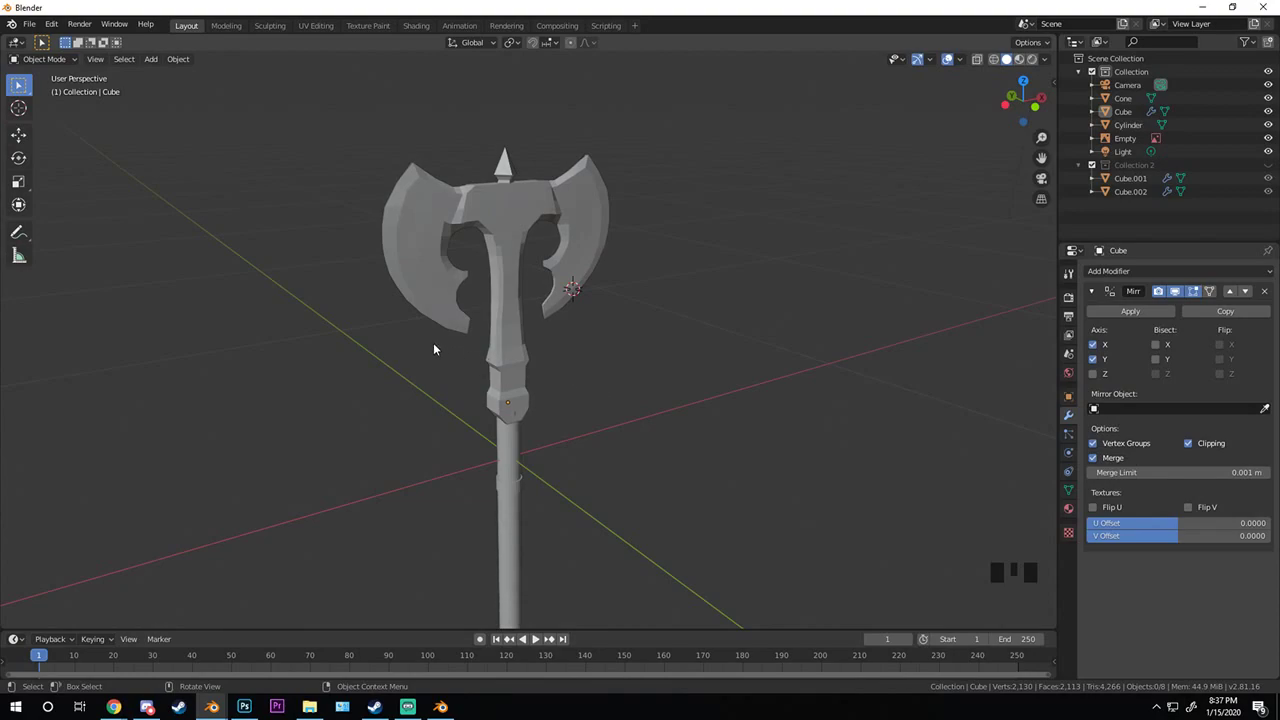
pyautogui.scroll(1, 434, 349)
pyautogui.keyDown('shift'); pyautogui.moveTo(443, 331); pyautogui.dragTo(431, 429, button='middle'); pyautogui.keyUp('shift')
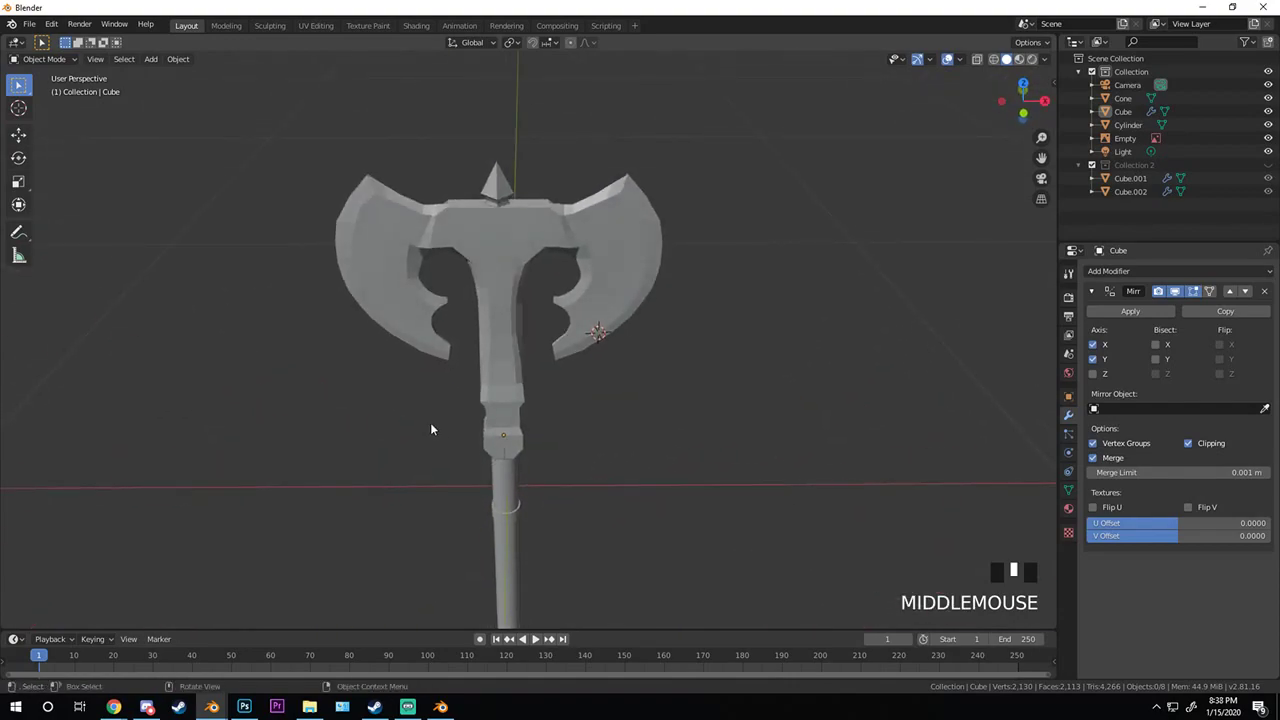
pyautogui.press('KP_1')
pyautogui.scroll(2, 396, 360)
pyautogui.keyDown('shift'); pyautogui.moveTo(396, 360); pyautogui.dragTo(537, 374, button='middle'); pyautogui.keyUp('shift')
pyautogui.scroll(3, 550, 380)
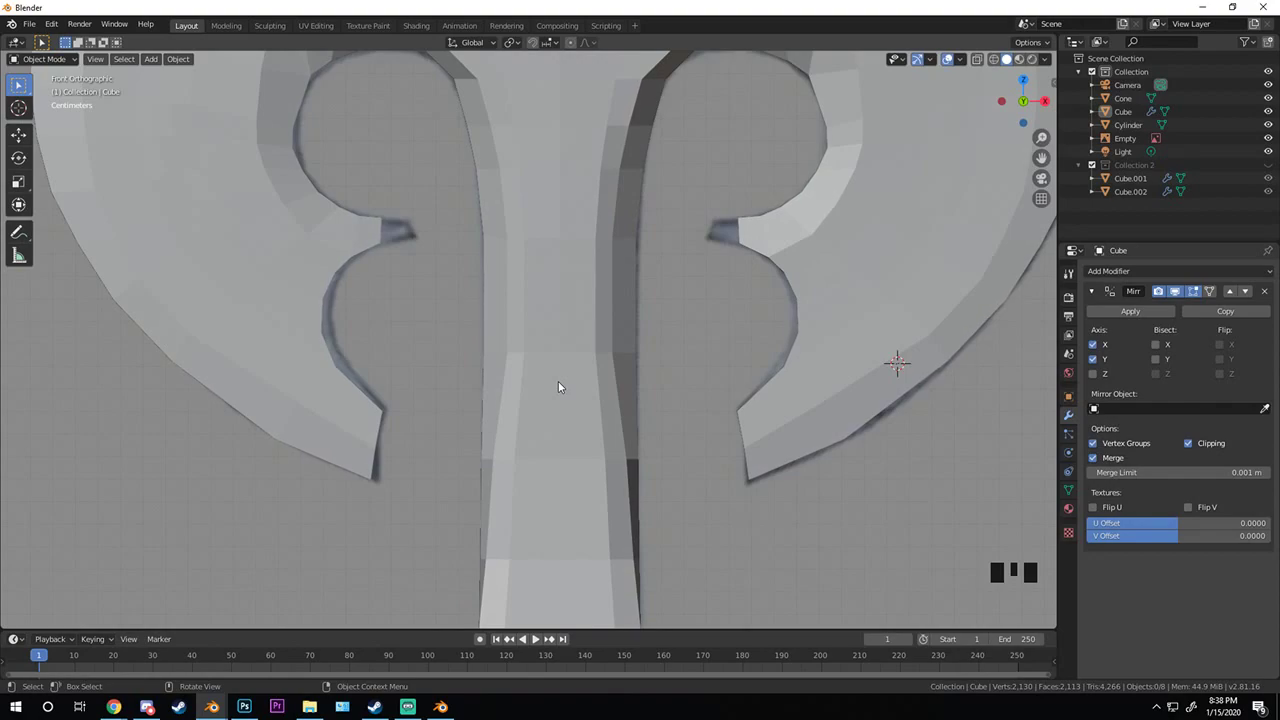
pyautogui.scroll(-4, 558, 387)
# - Compare the spike, crossbar, blades and shaft with the reference image, alternating wireframe and solid shading in front view
pyautogui.press('z')
pyautogui.keyDown('shift'); pyautogui.moveTo(486, 249); pyautogui.dragTo(620, 366, button='middle'); pyautogui.keyUp('shift')
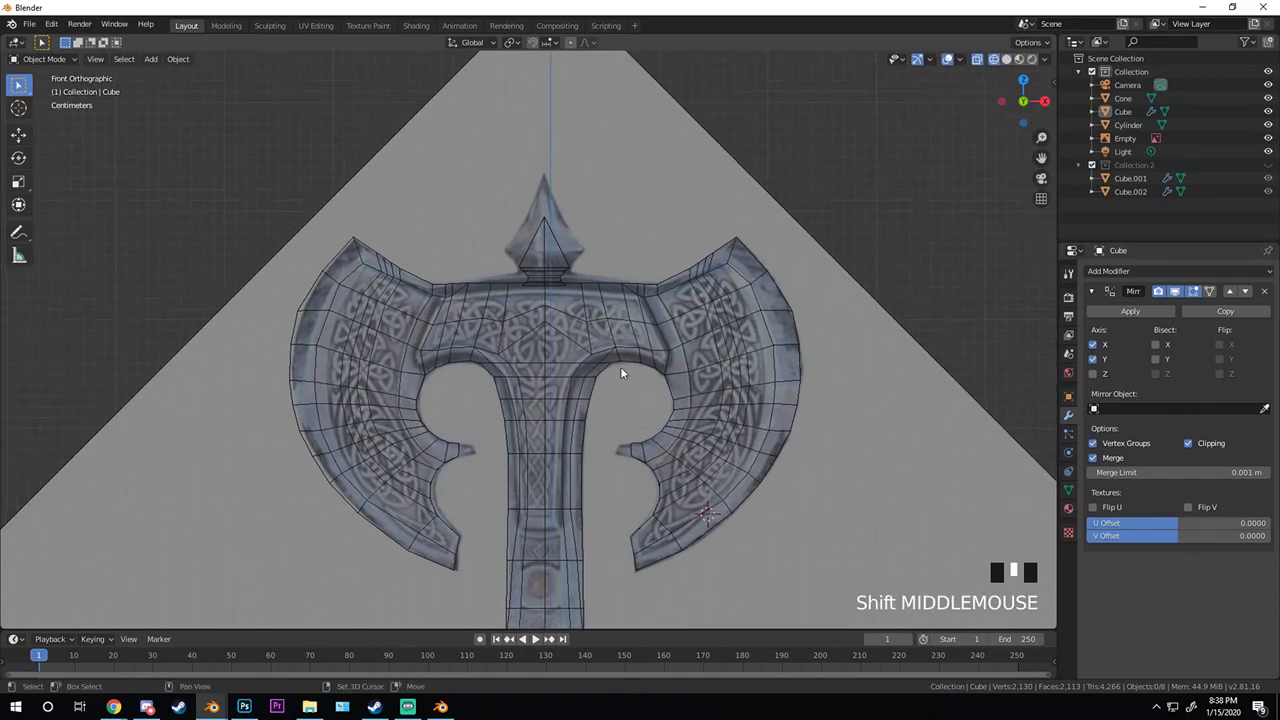
pyautogui.scroll(5, 646, 314)
pyautogui.click(780, 202)
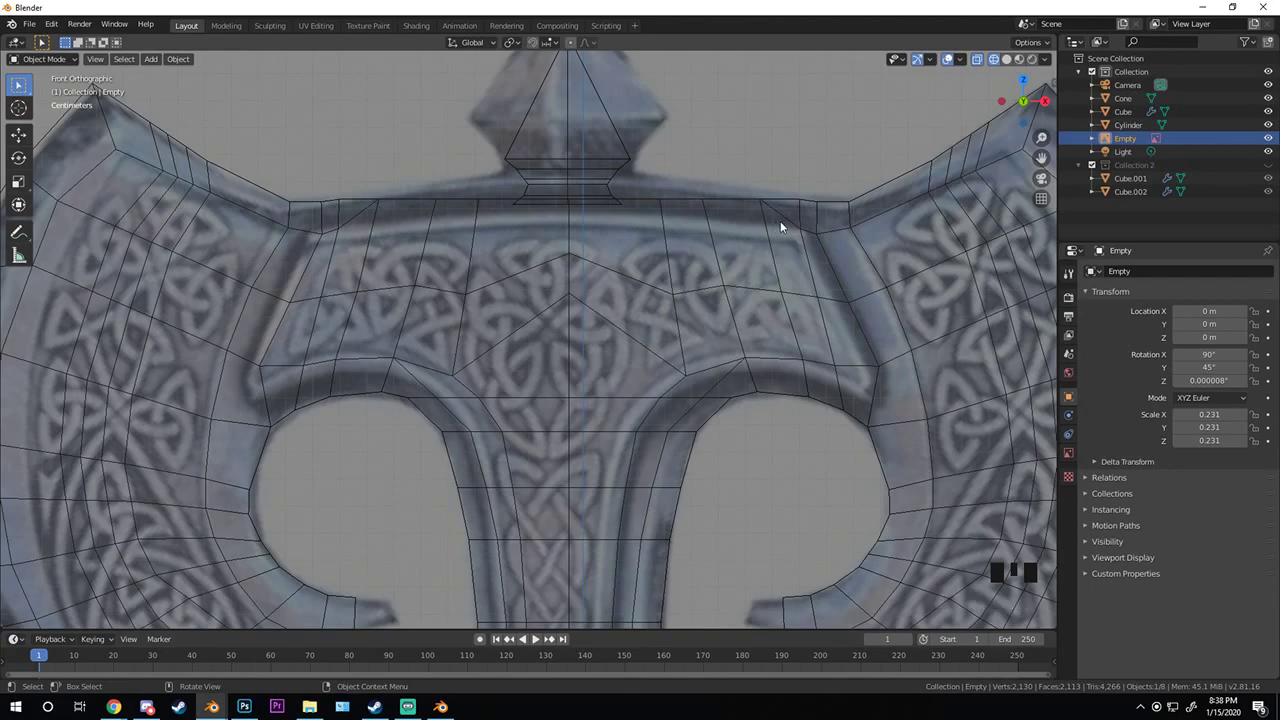
pyautogui.scroll(-2, 740, 290)
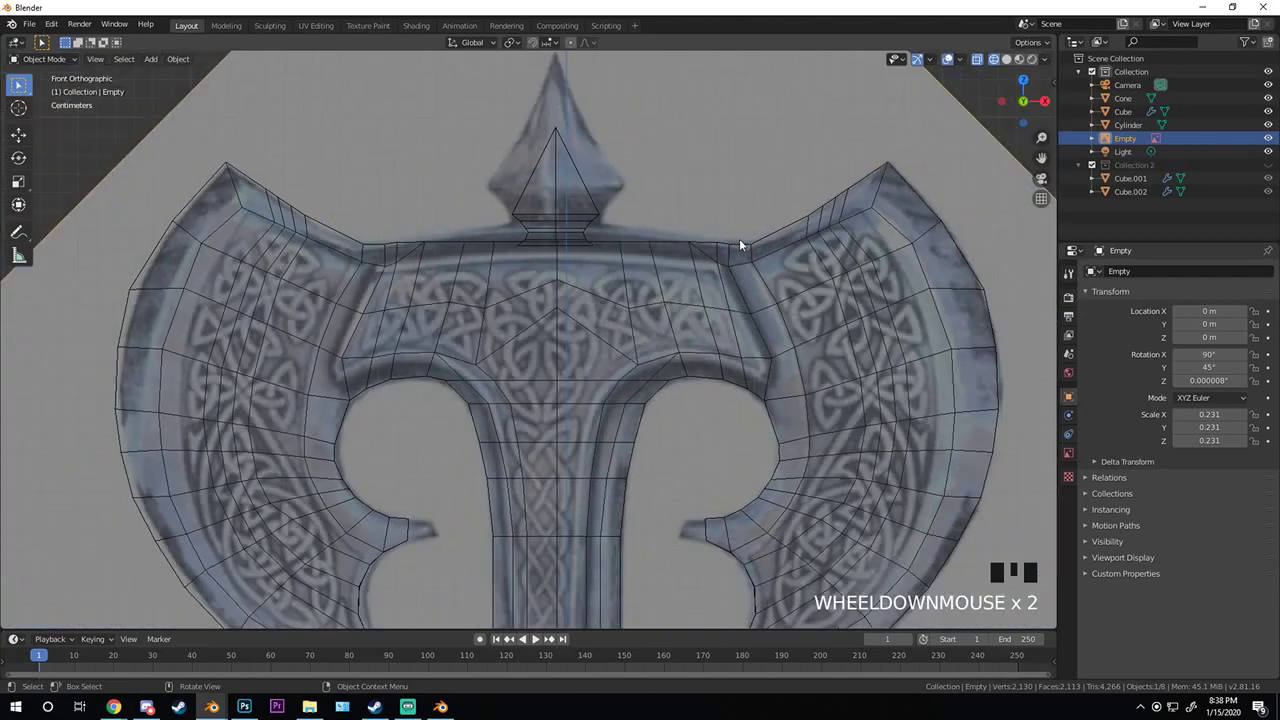
pyautogui.keyDown('shift'); pyautogui.moveTo(749, 246); pyautogui.dragTo(766, 251, button='middle'); pyautogui.keyUp('shift')
pyautogui.click(864, 349)
pyautogui.keyDown('shift'); pyautogui.moveTo(862, 349); pyautogui.dragTo(606, 249, button='middle'); pyautogui.keyUp('shift')
pyautogui.press('z')
pyautogui.scroll(-2, 657, 251)
pyautogui.press('z')
pyautogui.press('z')
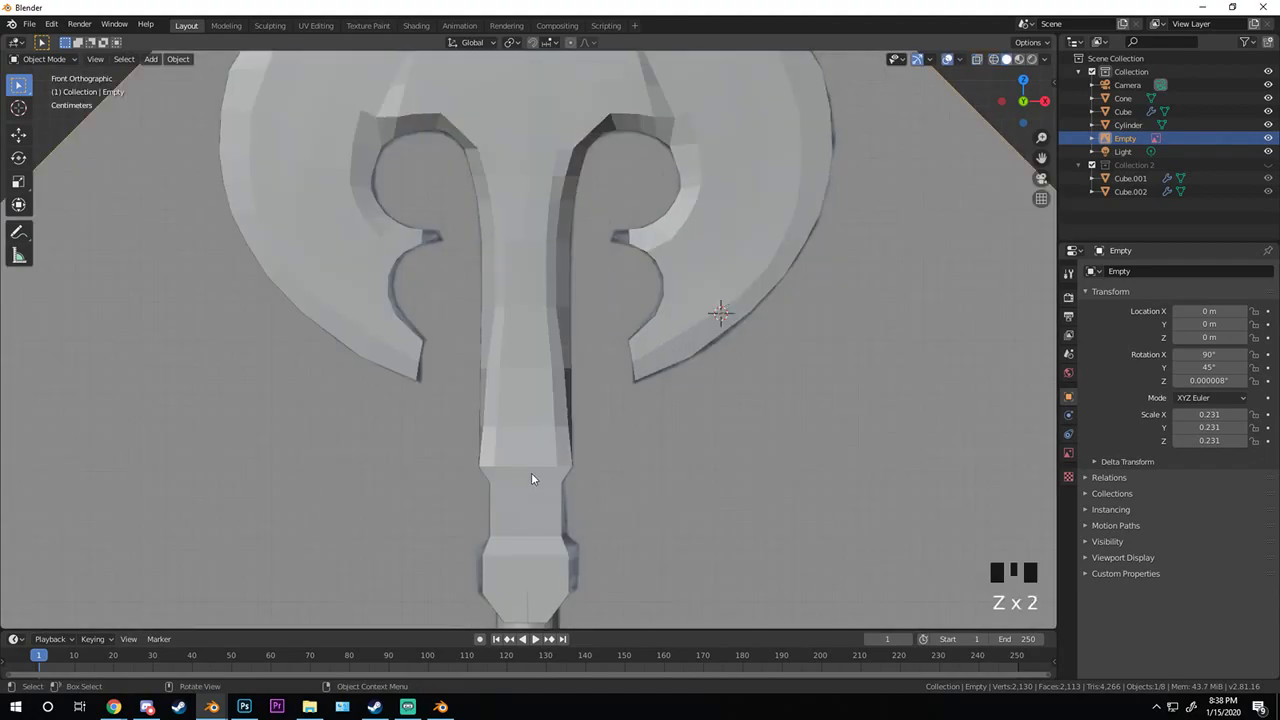
pyautogui.scroll(-2, 663, 443)
pyautogui.keyDown('shift'); pyautogui.scroll(3, 663, 443); pyautogui.keyUp('shift')
# - Move the vertices under the base of the blade's inner barb 0.00198 m in X and -0.000826 m in Z to match the reference
pyautogui.click(663, 443)
pyautogui.press('Tab')
pyautogui.press('z')
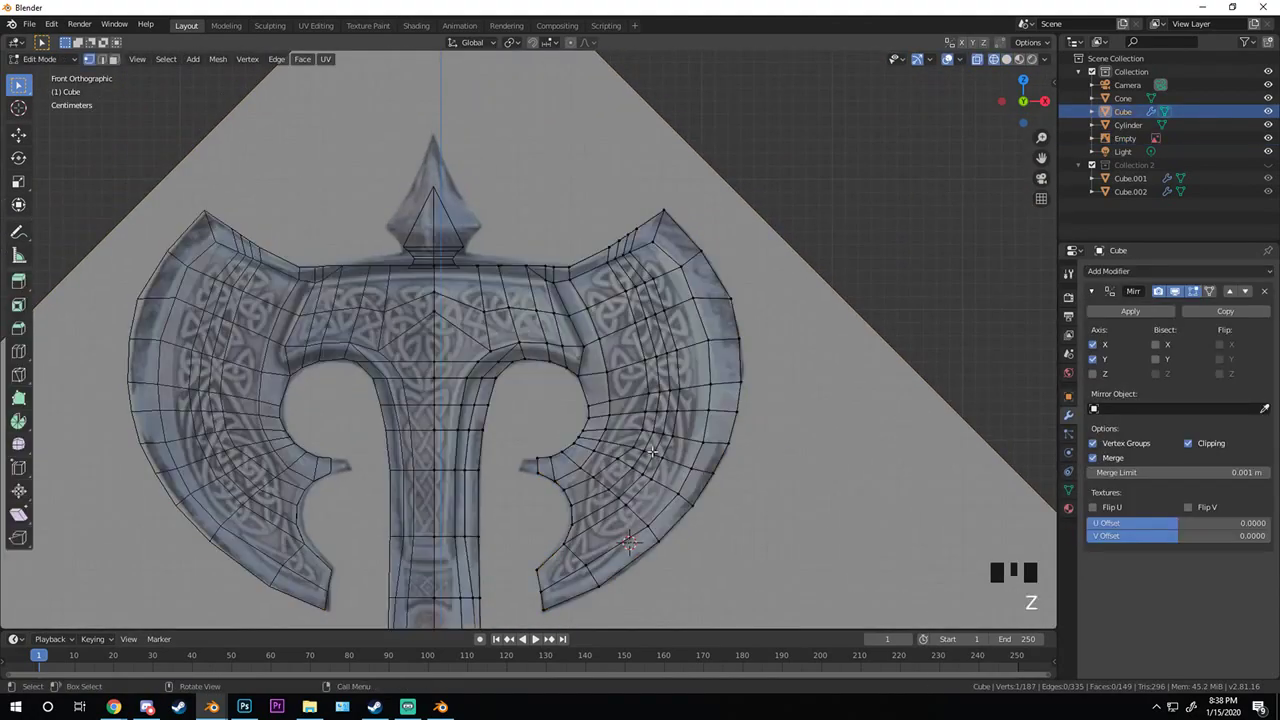
pyautogui.keyDown('shift'); pyautogui.moveTo(651, 453); pyautogui.dragTo(645, 390, button='middle'); pyautogui.keyUp('shift')
pyautogui.scroll(4, 645, 390)
pyautogui.keyDown('shift'); pyautogui.moveTo(553, 516); pyautogui.dragTo(400, 394, button='middle'); pyautogui.keyUp('shift')
pyautogui.press('a')
pyautogui.scroll(2, 533, 462)
pyautogui.click(424, 404)
pyautogui.press('g')
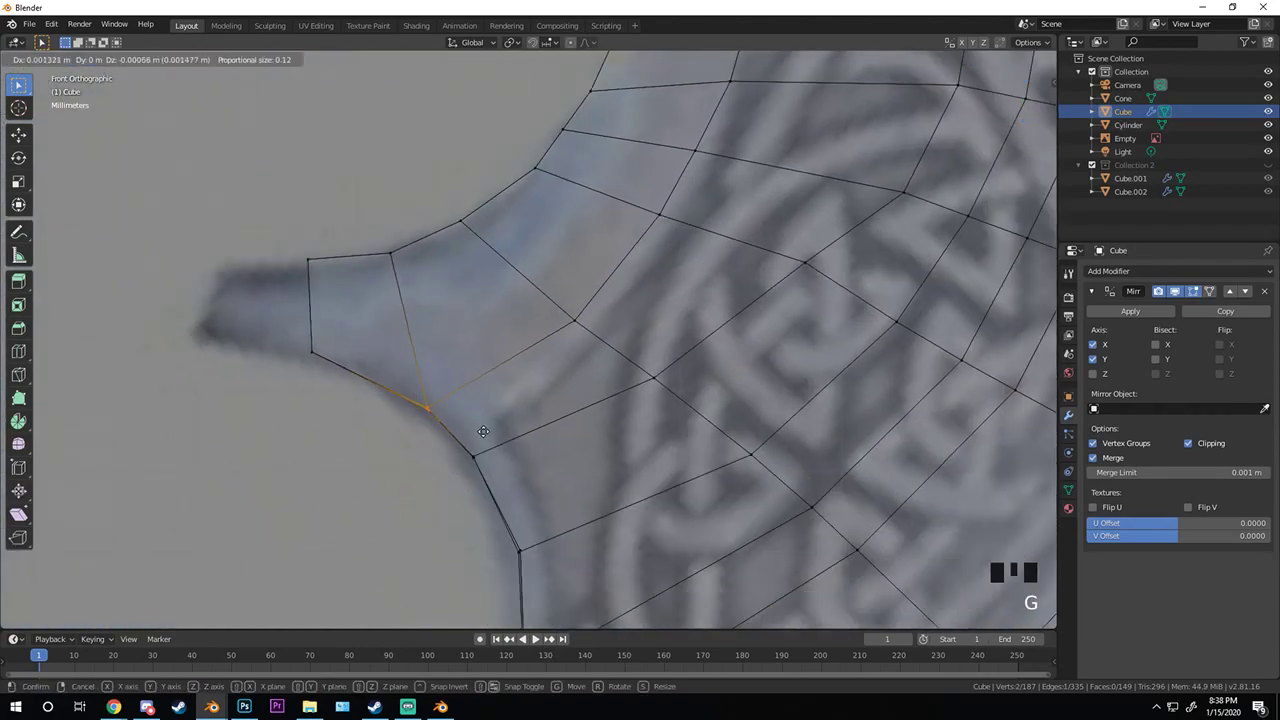
pyautogui.click(483, 431)
pyautogui.scroll(-10, 483, 431)
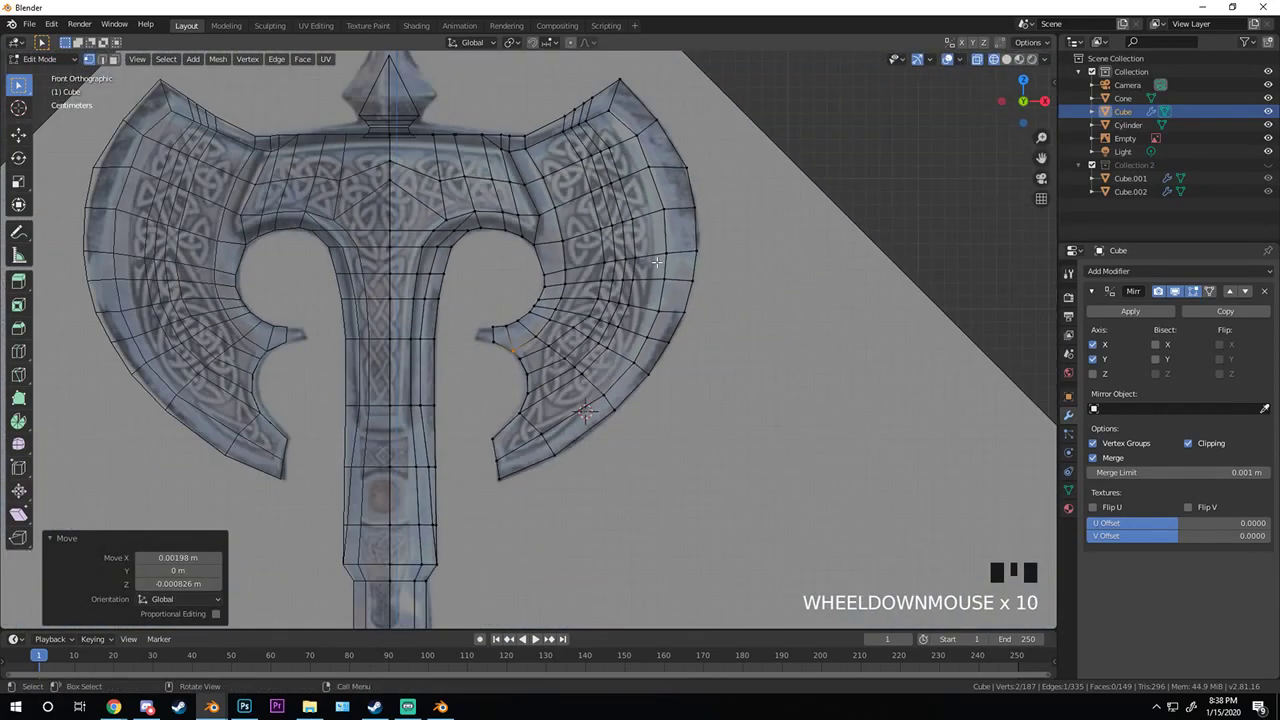
# - Add a Subdivision Surface modifier to the axe head and set its viewport subdivisions to 2
pyautogui.press('Tab')
pyautogui.keyDown('shift'); pyautogui.moveTo(656, 262); pyautogui.dragTo(626, 346, button='middle'); pyautogui.keyUp('shift')
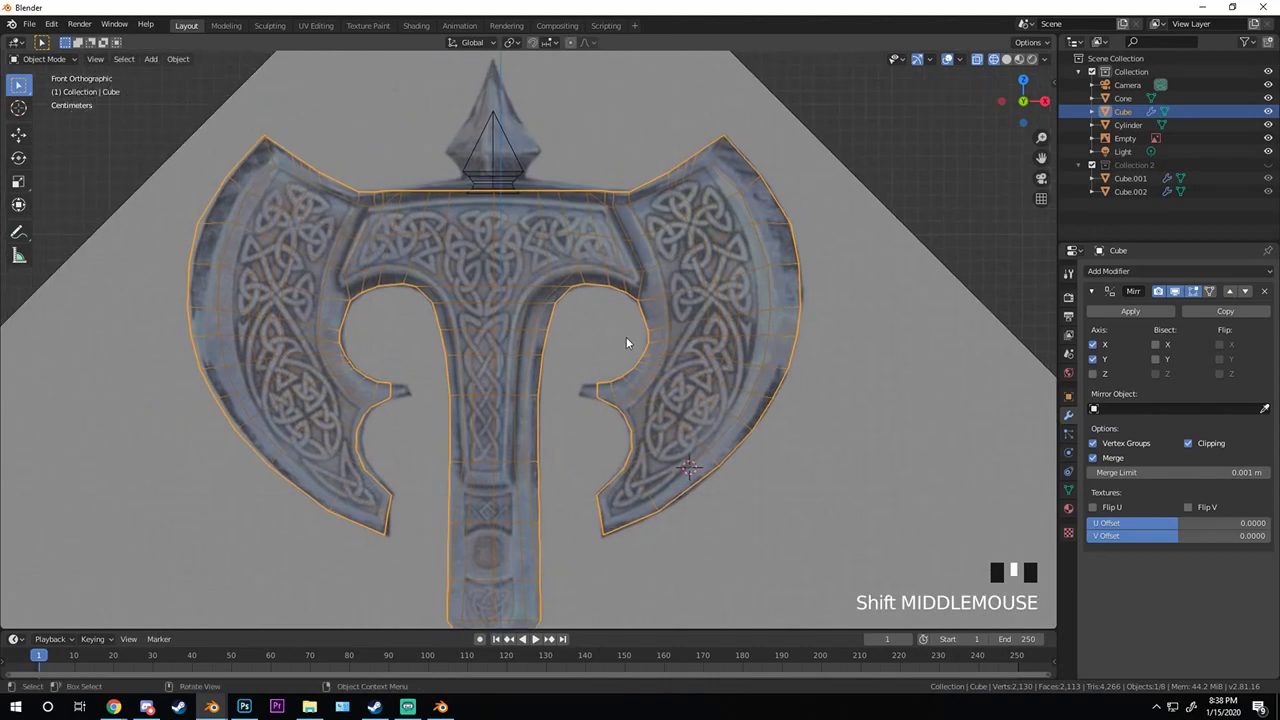
pyautogui.click(1147, 268)
pyautogui.click(1010, 494)
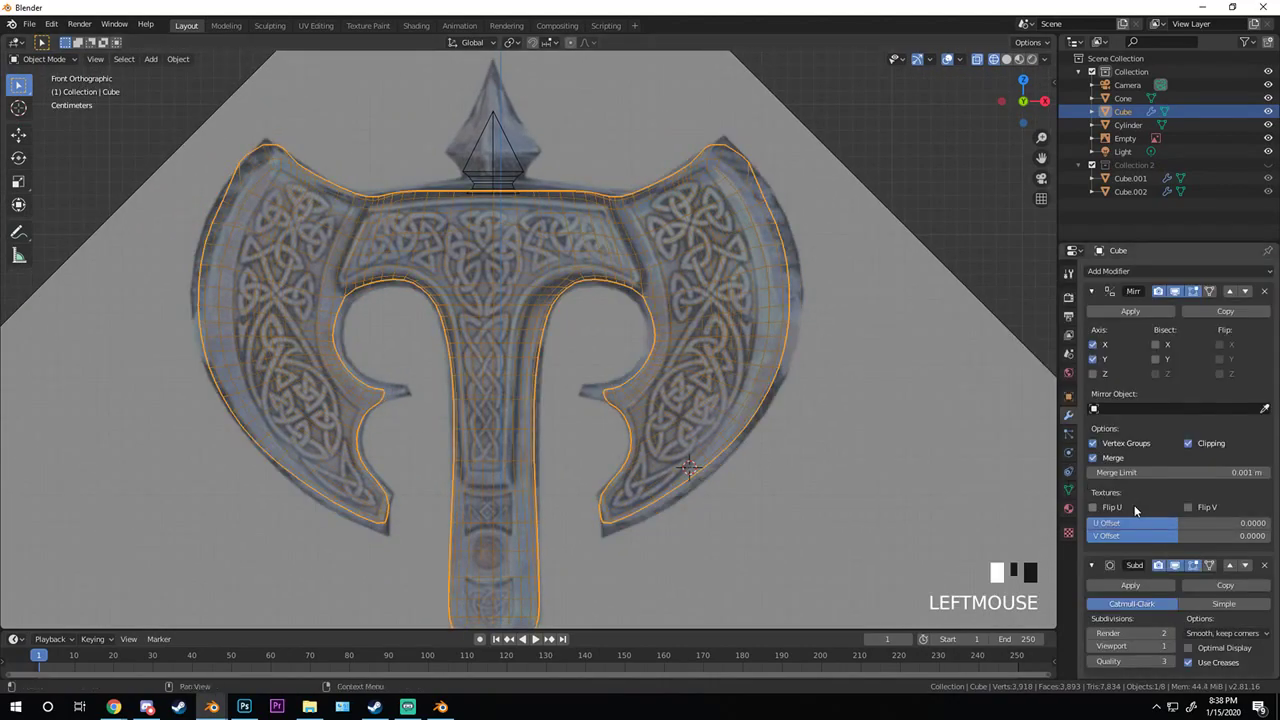
pyautogui.click(1172, 646)
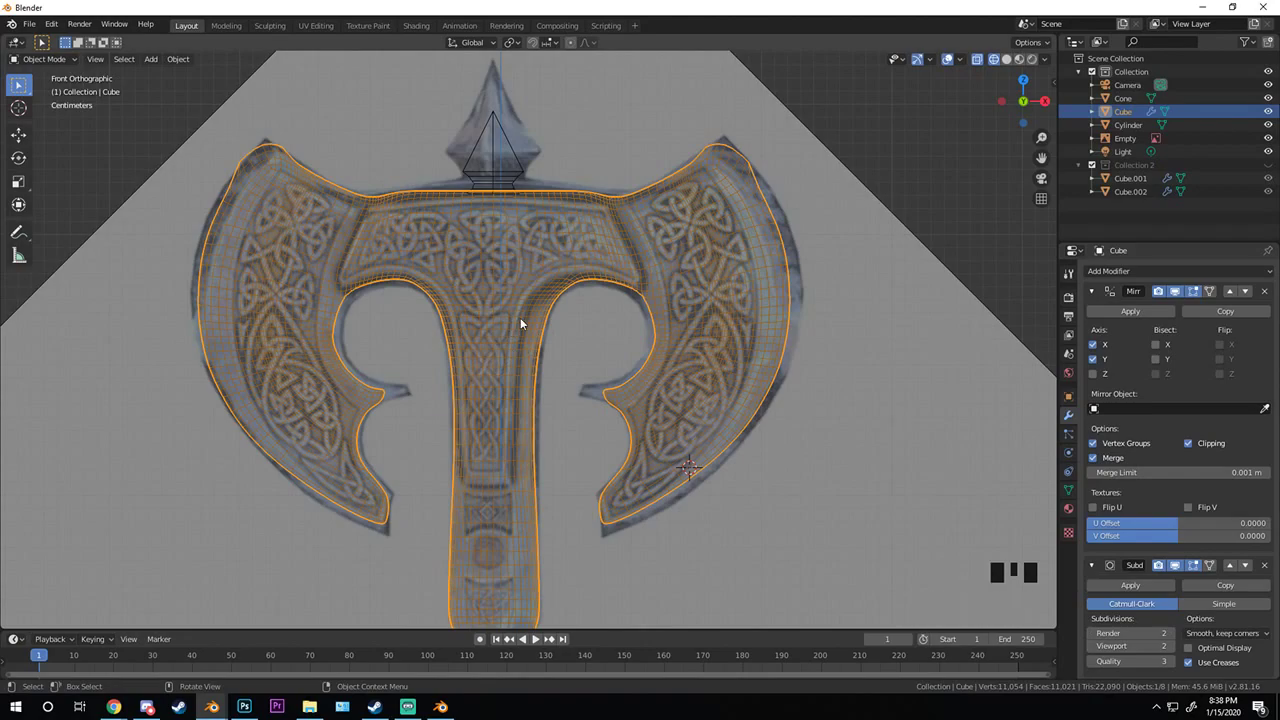
# - Select the vertical edge loop along the shaft's front corner, leaving out its vertices on the head's crossbar
pyautogui.press('Tab')
pyautogui.press('z')
pyautogui.click(350, 314)
pyautogui.keyDown('shift'); pyautogui.moveTo(350, 314); pyautogui.dragTo(470, 260, button='middle'); pyautogui.keyUp('shift')
pyautogui.scroll(-1, 602, 444)
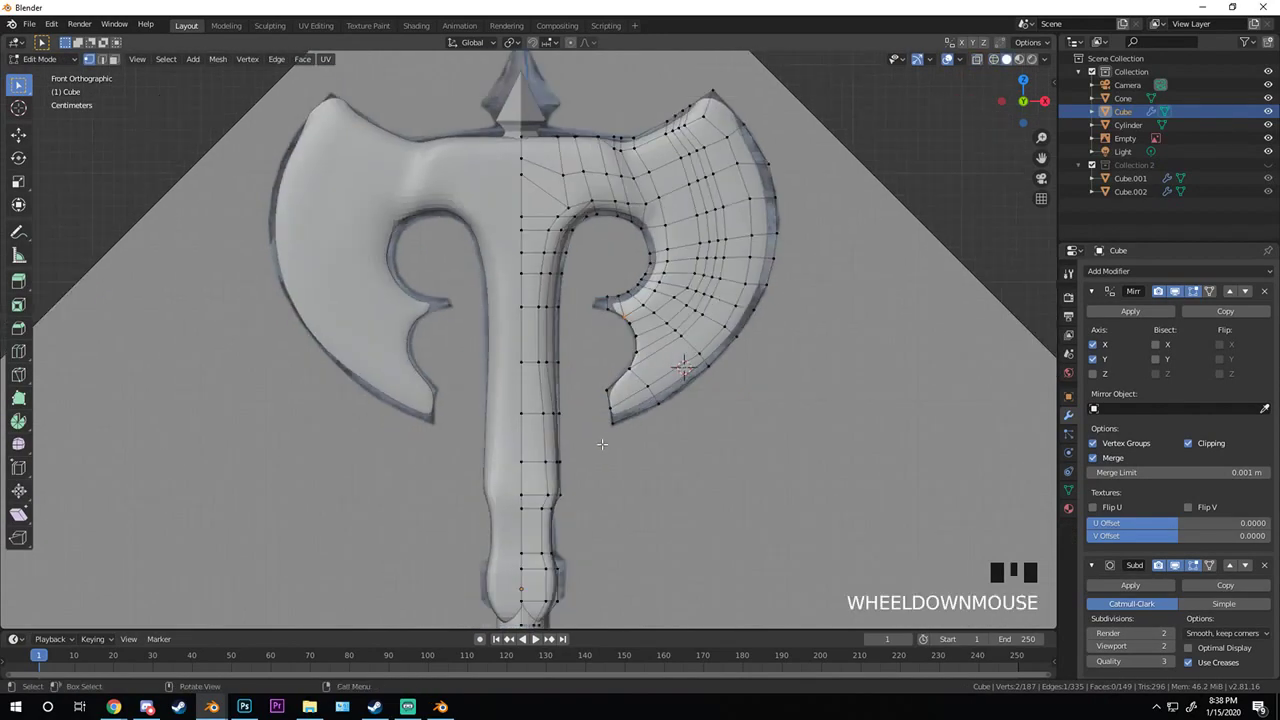
pyautogui.keyDown('shift'); pyautogui.scroll(1, 602, 444); pyautogui.keyUp('shift')
pyautogui.scroll(4, 550, 413)
pyautogui.keyDown('alt'); pyautogui.click(549, 413); pyautogui.keyUp('alt')
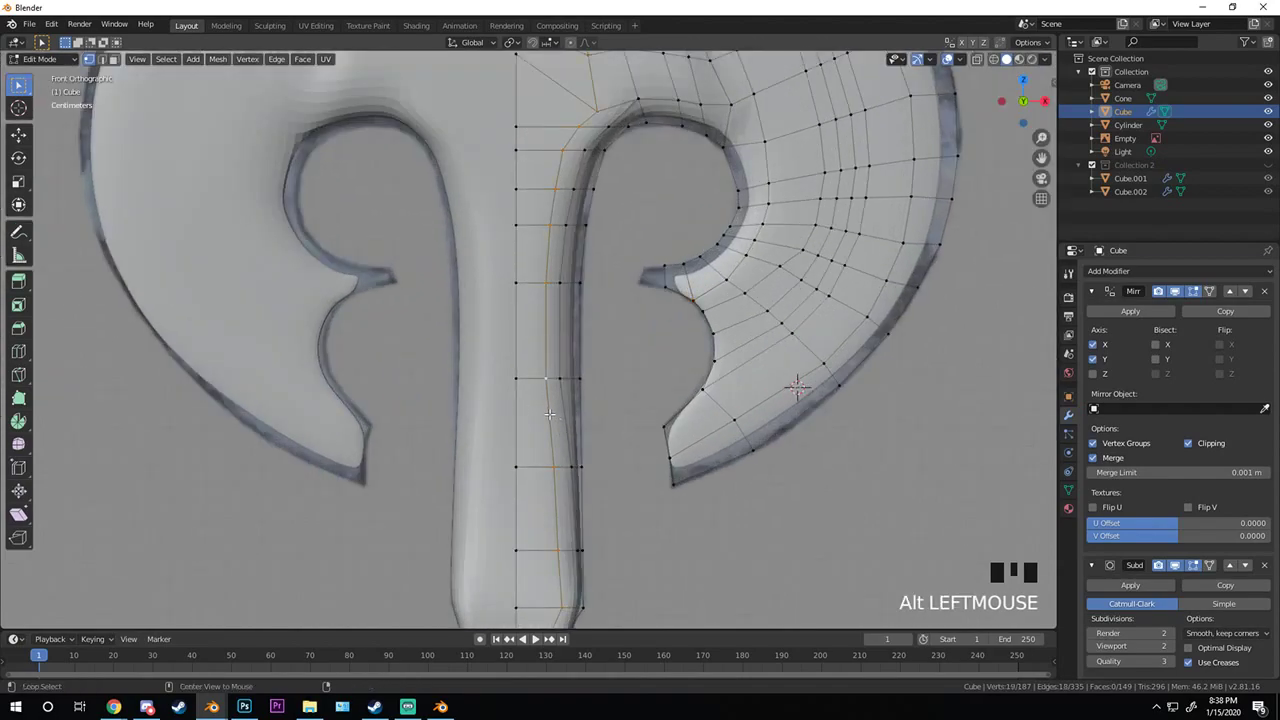
pyautogui.scroll(-3, 549, 364)
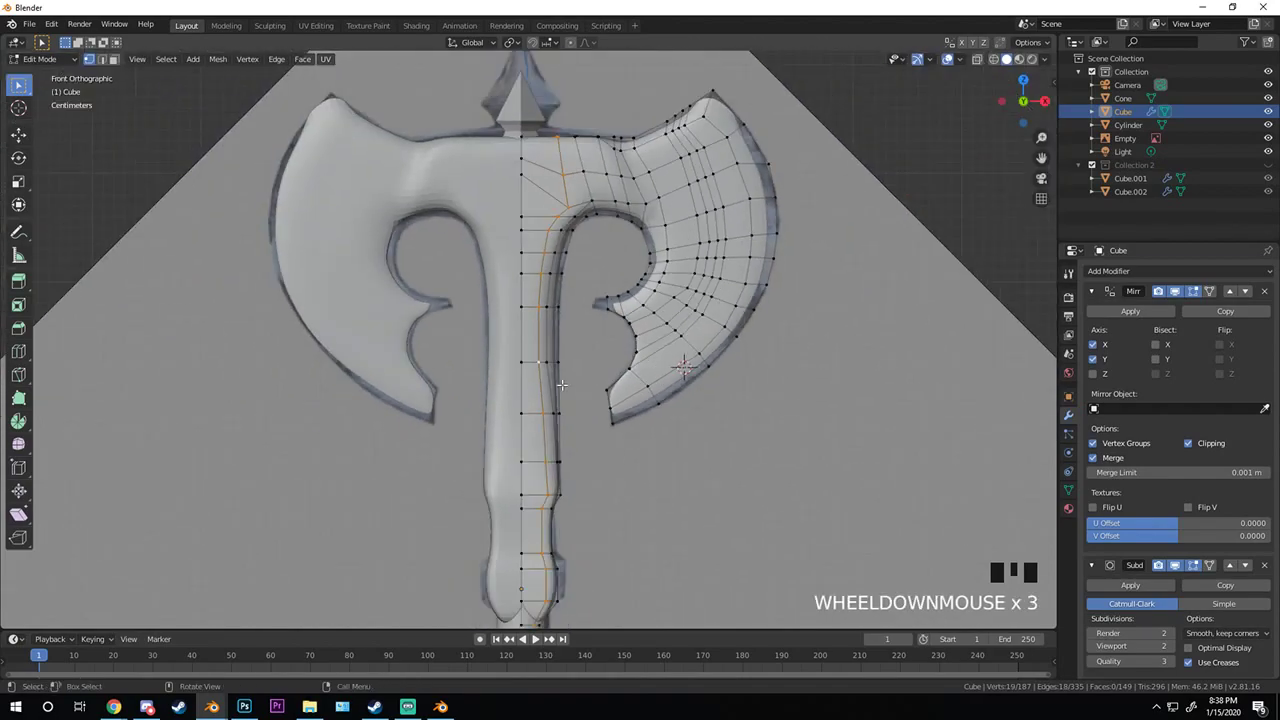
pyautogui.scroll(3, 562, 385)
pyautogui.keyDown('shift'); pyautogui.scroll(3, 600, 340); pyautogui.keyUp('shift')
pyautogui.press('c')
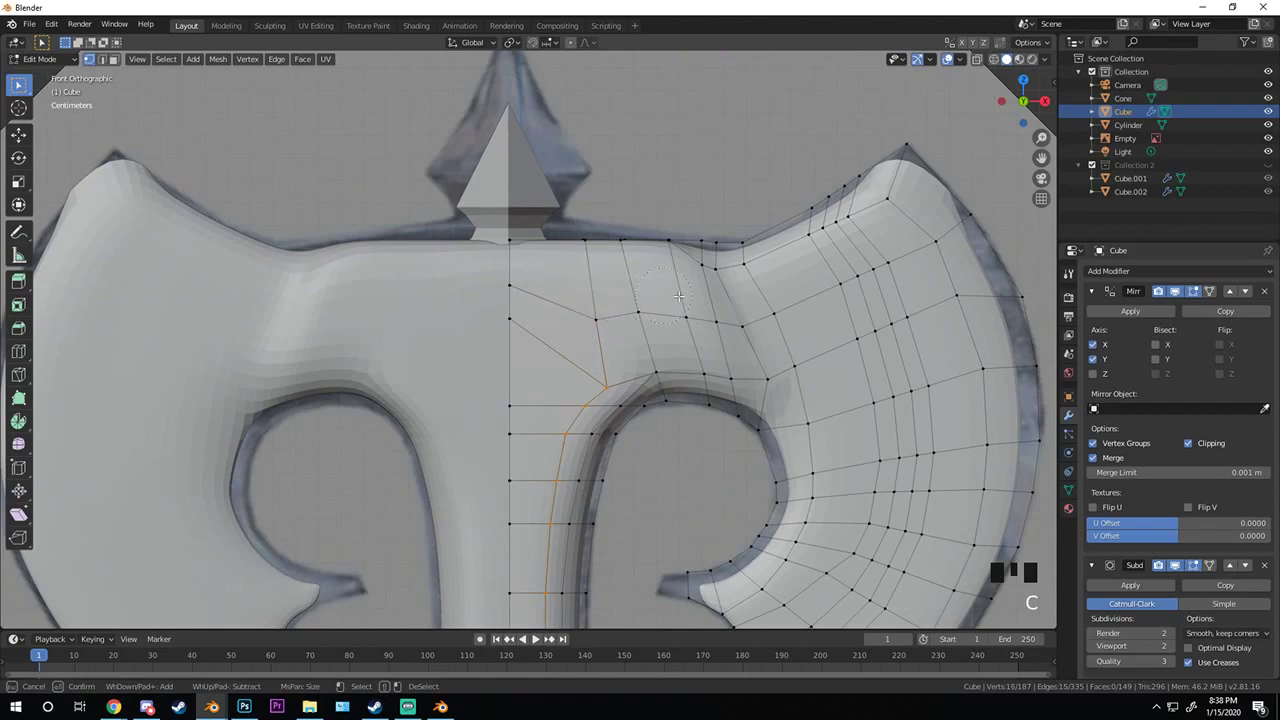
pyautogui.press('Escape')
pyautogui.keyDown('shift'); pyautogui.click(686, 376); pyautogui.keyUp('shift')
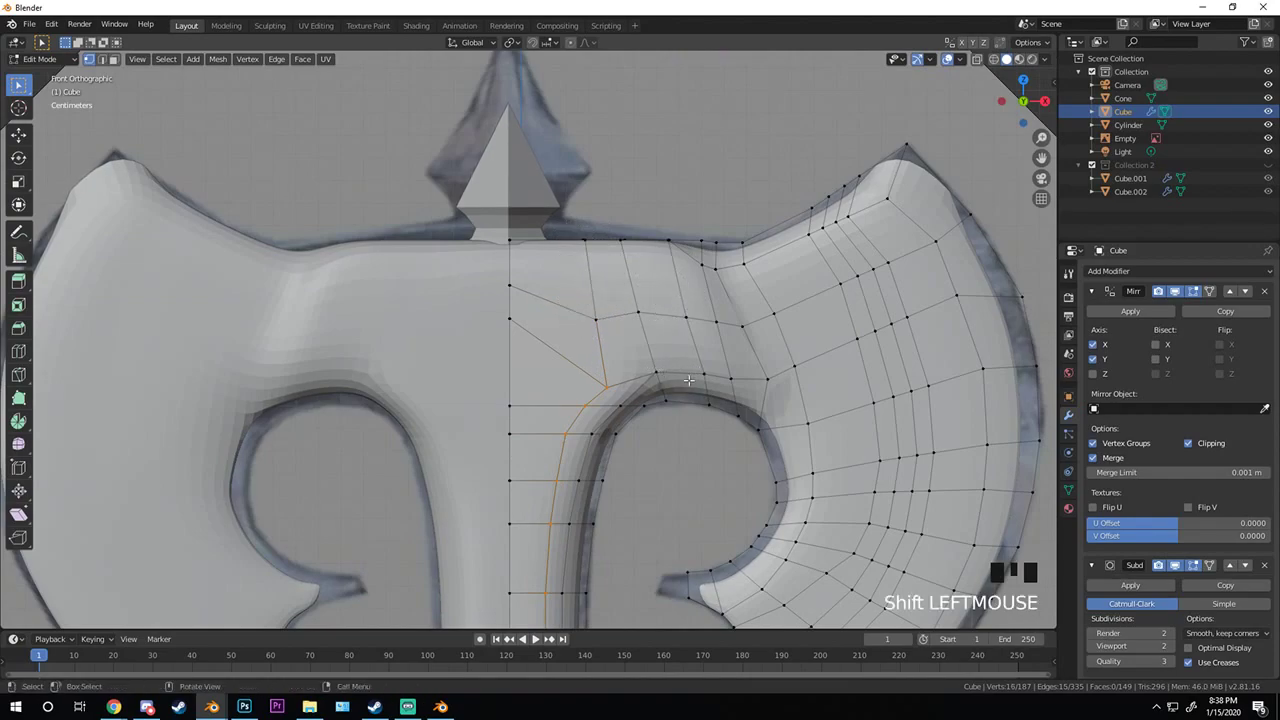
# - Extend the selected shaft edges around the arch to the blade and set their edge crease to 1
pyautogui.scroll(4, 689, 380)
pyautogui.keyDown('shift'); pyautogui.moveTo(689, 380); pyautogui.dragTo(724, 364, button='middle'); pyautogui.keyUp('shift')
pyautogui.keyDown('shift'); pyautogui.click(758, 349); pyautogui.keyUp('shift')
pyautogui.press('c')
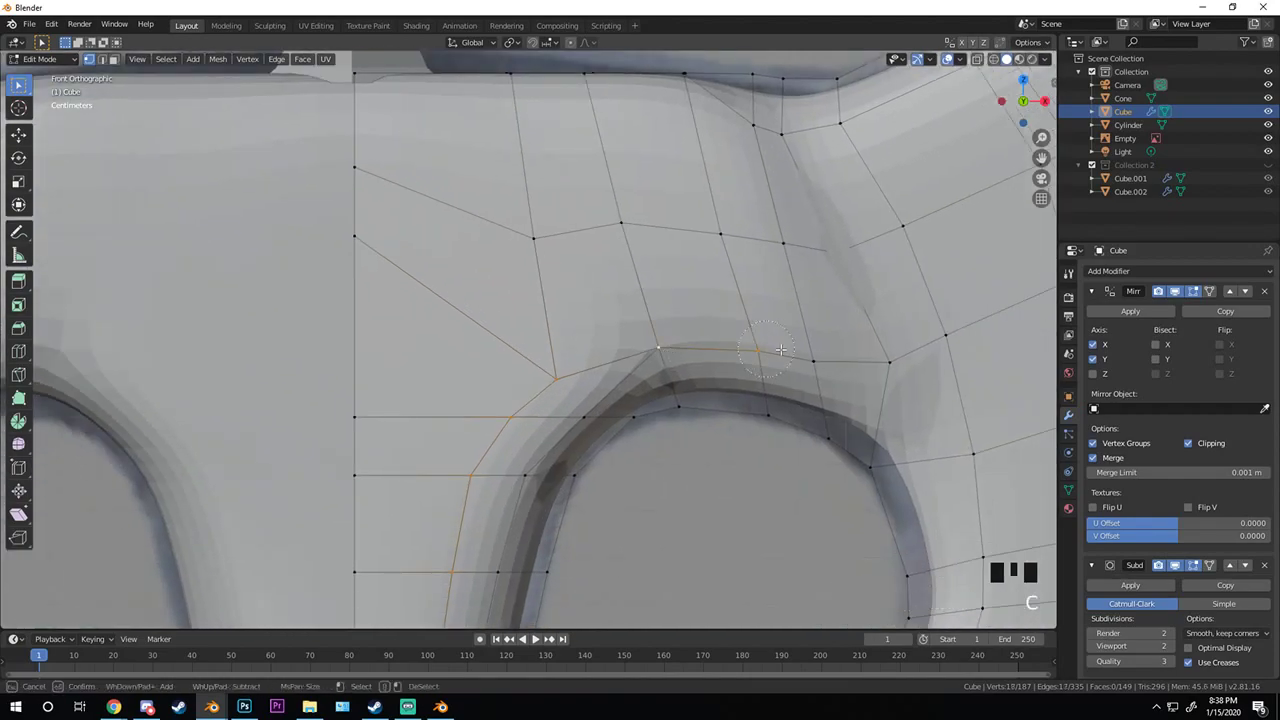
pyautogui.moveTo(780, 349); pyautogui.dragTo(889, 360)
pyautogui.press('Escape')
pyautogui.moveTo(889, 360)
pyautogui.keyDown('shift'); pyautogui.mouseDown(button='middle')
pyautogui.moveTo(620, 260)
pyautogui.moveTo(520, 300)
pyautogui.mouseUp(button='middle'); pyautogui.keyUp('shift')
pyautogui.scroll(-4, 603, 283)
pyautogui.scroll(-3, 607, 287)
pyautogui.scroll(3, 607, 287)
pyautogui.scroll(-4, 520, 300)
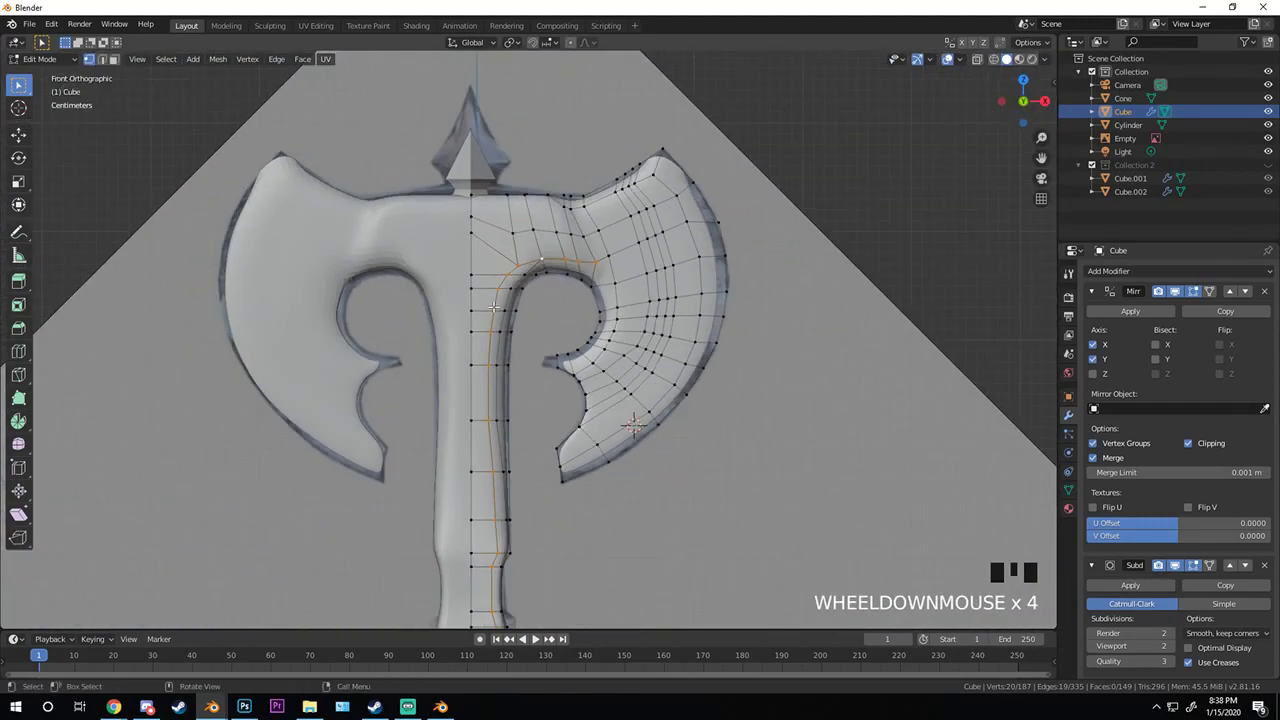
pyautogui.hotkey('ctrl', 'e')
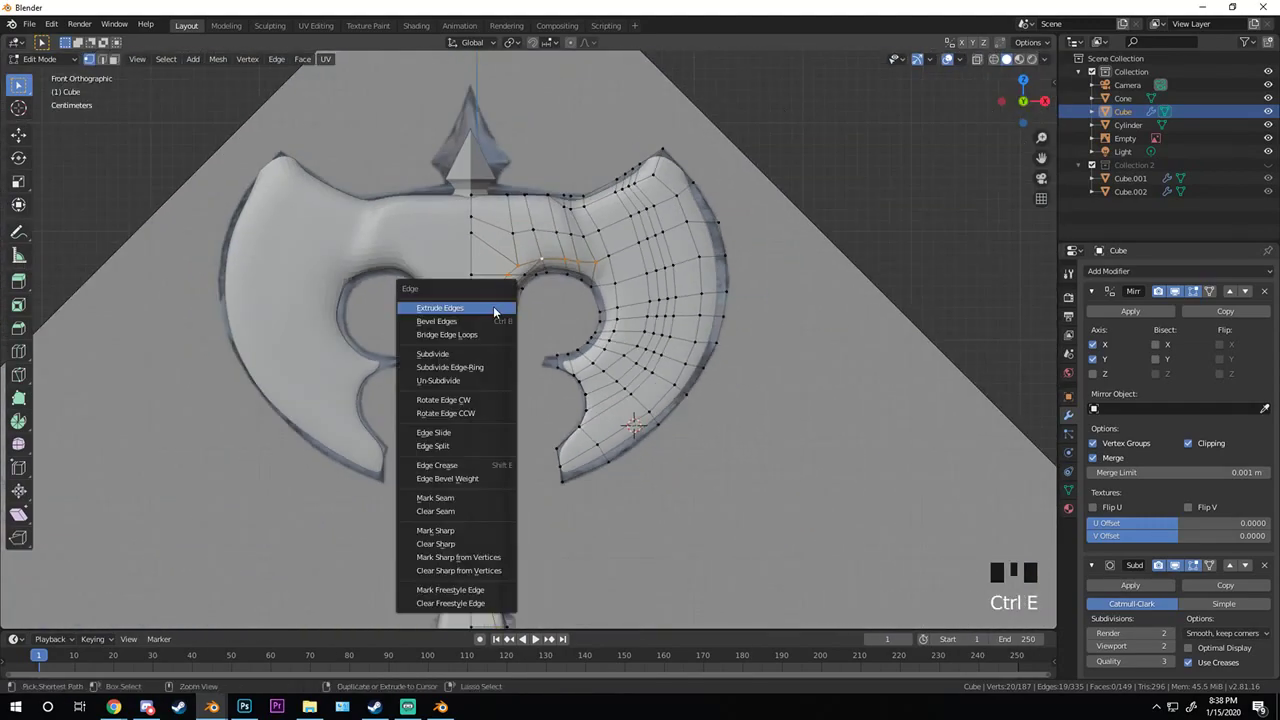
pyautogui.click(450, 466)
pyautogui.click(928, 538)
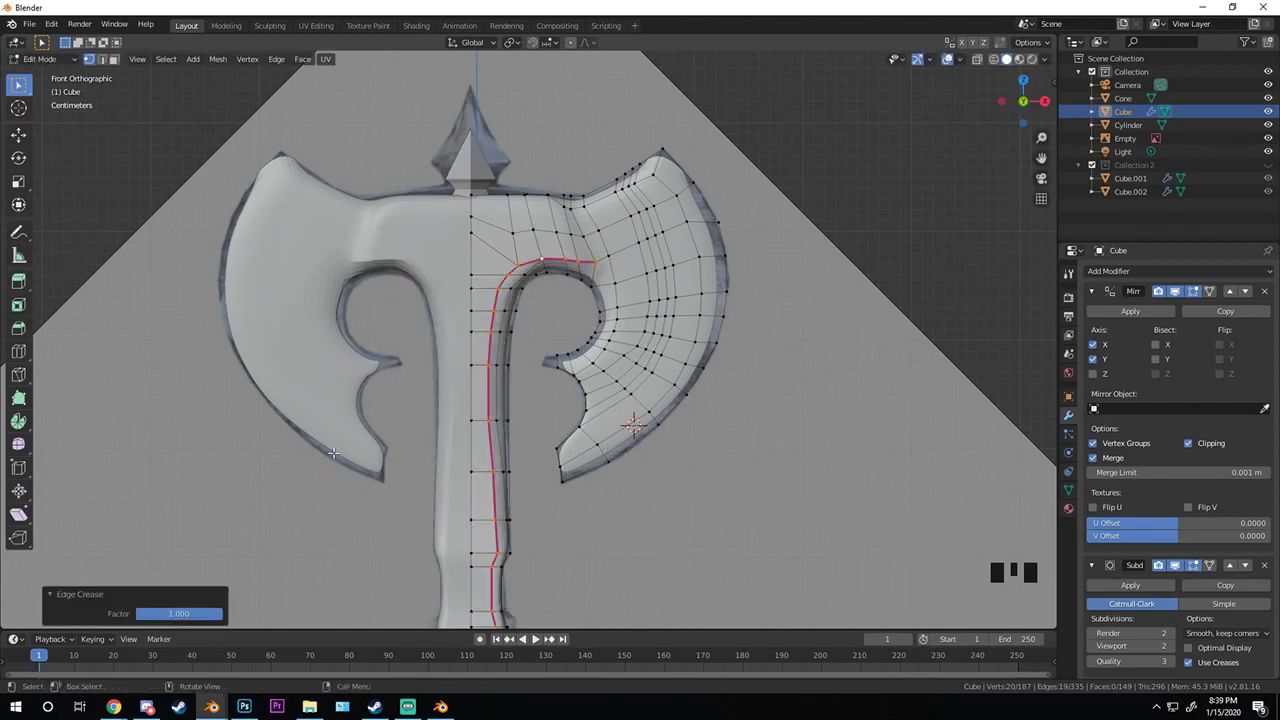
# - Undo the edge crease, remove the Subdivision Surface modifier from the axe head and return to object mode
pyautogui.press('Tab')
pyautogui.moveTo(592, 348)
pyautogui.mouseDown(button='middle')
pyautogui.moveTo(477, 361)
pyautogui.moveTo(634, 386)
pyautogui.moveTo(586, 297)
pyautogui.moveTo(416, 268)
pyautogui.moveTo(494, 251)
pyautogui.moveTo(467, 246)
pyautogui.moveTo(529, 262)
pyautogui.moveTo(505, 291)
pyautogui.moveTo(602, 330)
pyautogui.mouseUp(button='middle')
pyautogui.hotkey('ctrl', 'z')
pyautogui.hotkey('ctrl', 'z')
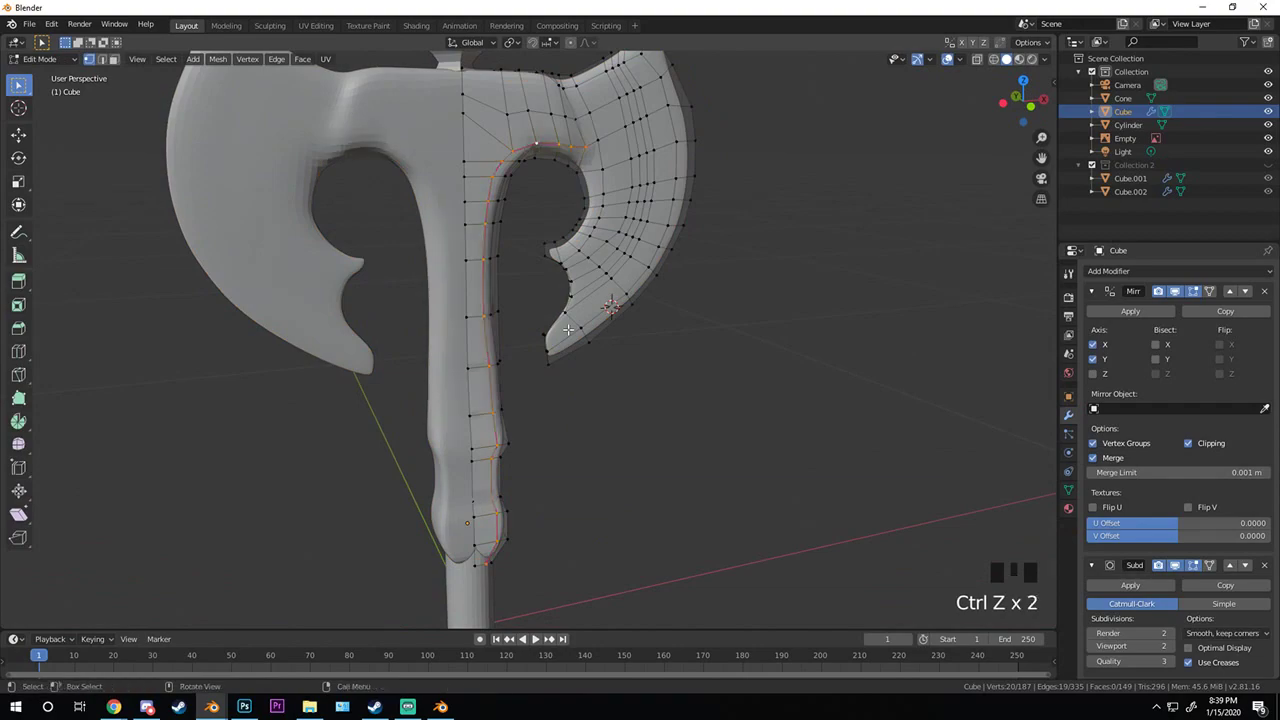
pyautogui.click(1264, 565)
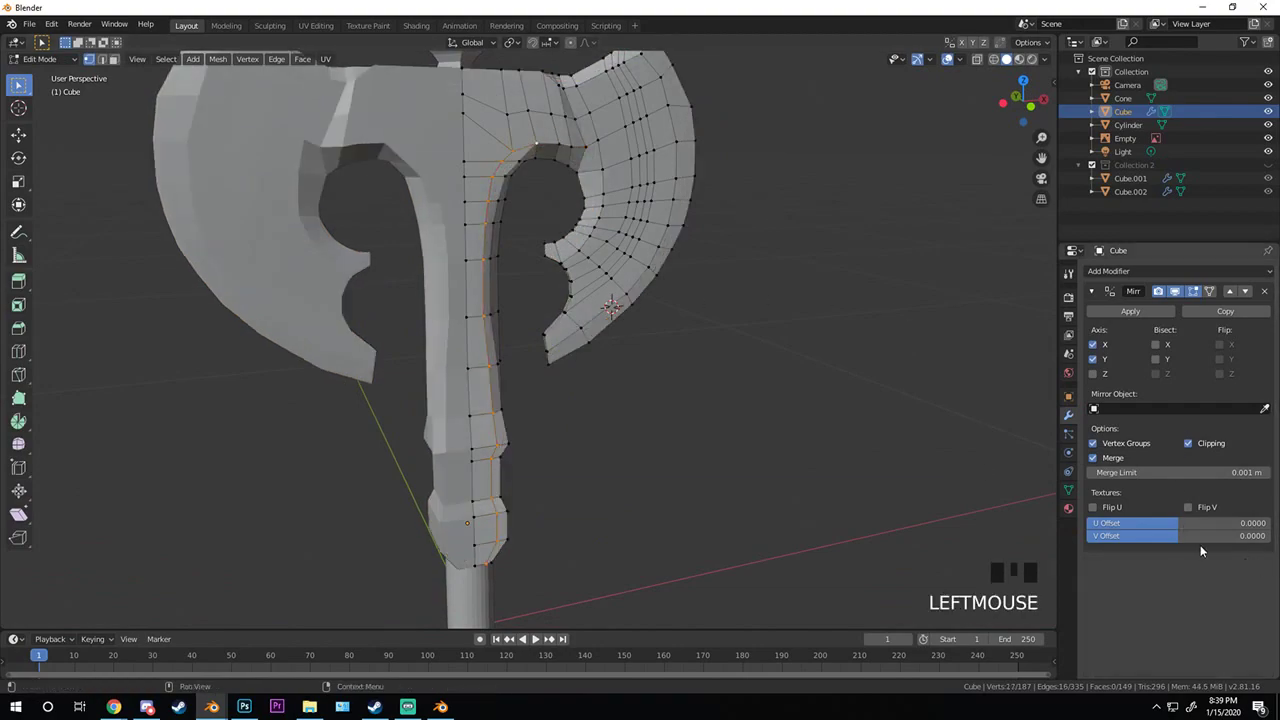
pyautogui.press('Tab')
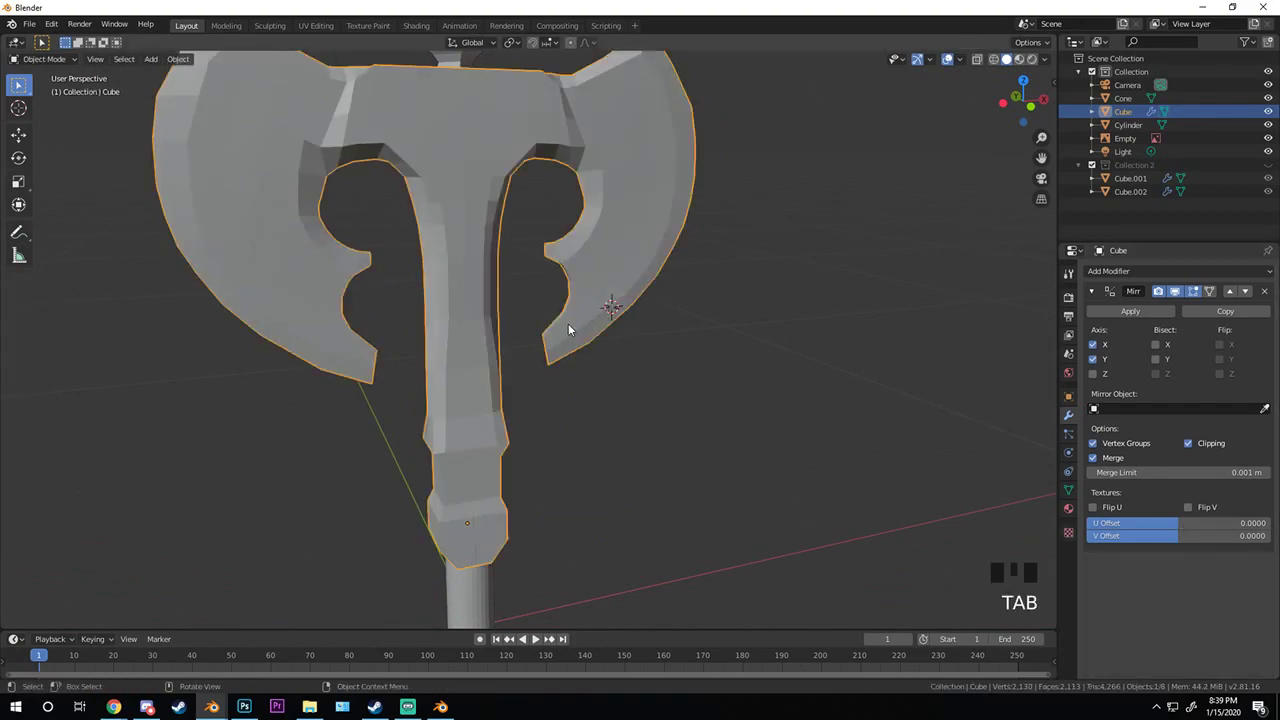
# - Examine the axe head's blades, crossbar and spike from several angles
pyautogui.scroll(-3, 568, 330)
pyautogui.moveTo(388, 243); pyautogui.dragTo(426, 228, button='middle')
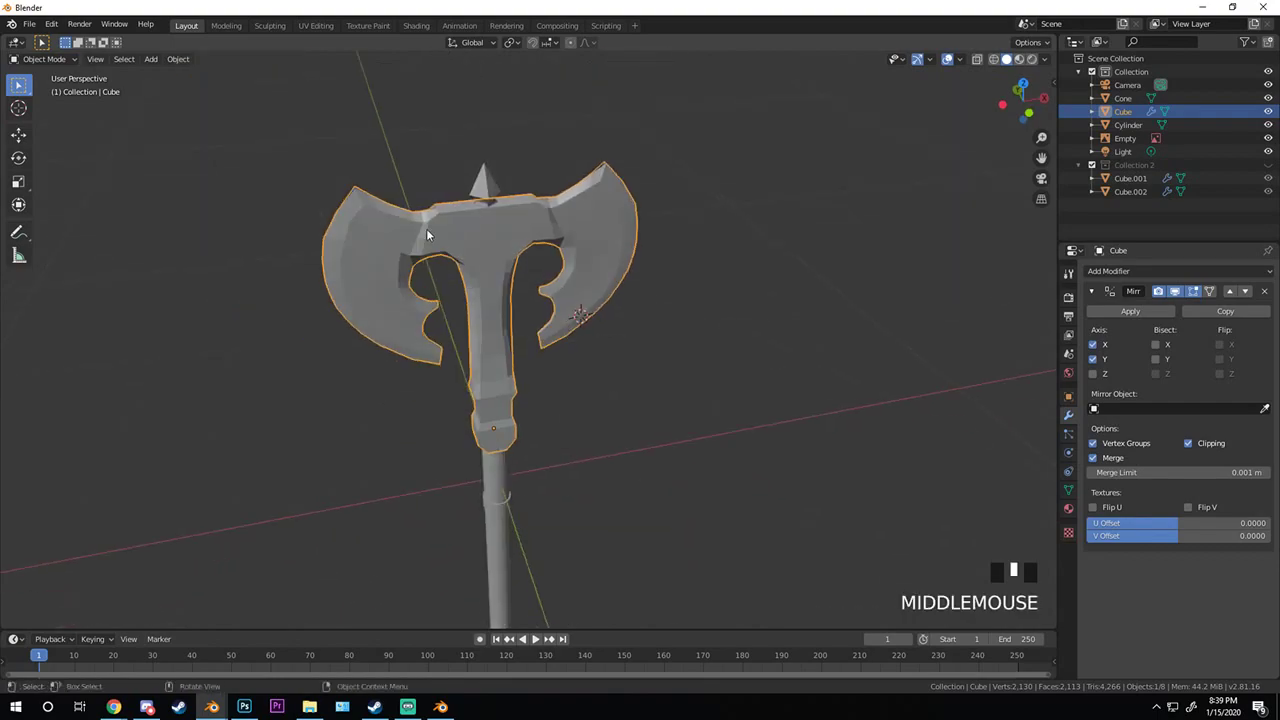
pyautogui.scroll(2, 558, 335)
pyautogui.moveTo(558, 335); pyautogui.dragTo(678, 275, button='middle')
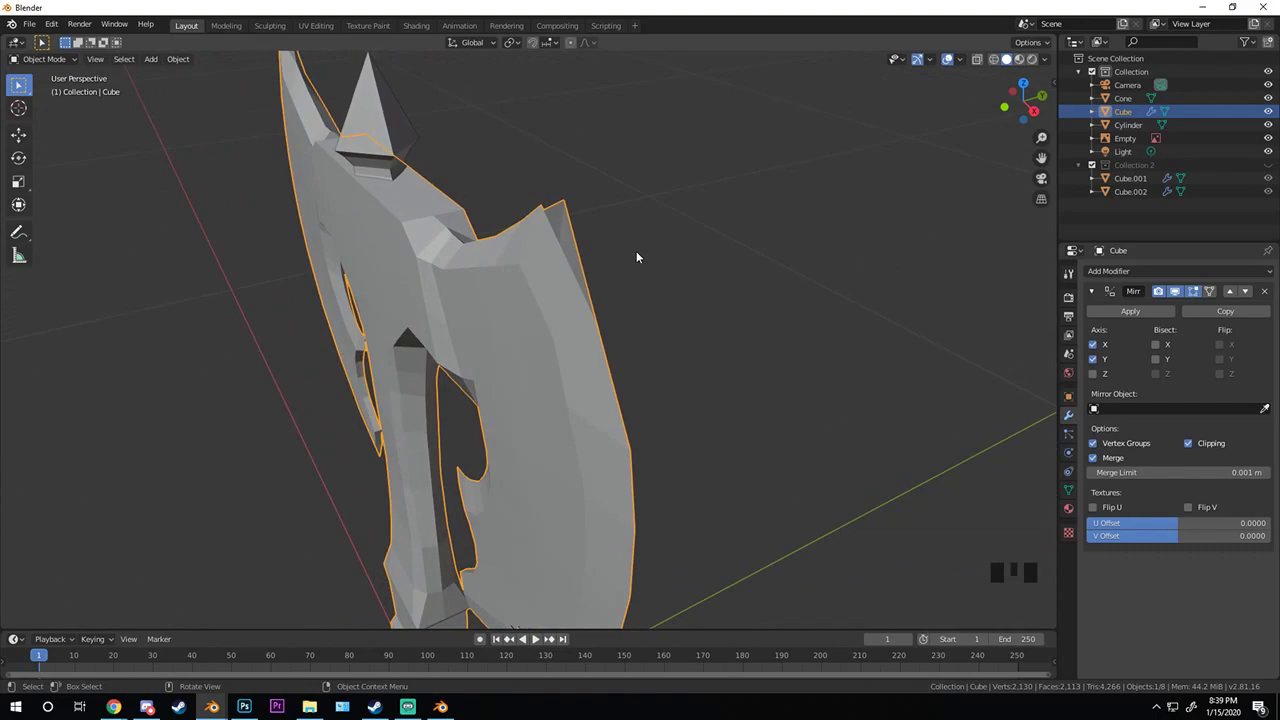
pyautogui.moveTo(534, 183); pyautogui.dragTo(472, 144, button='middle')
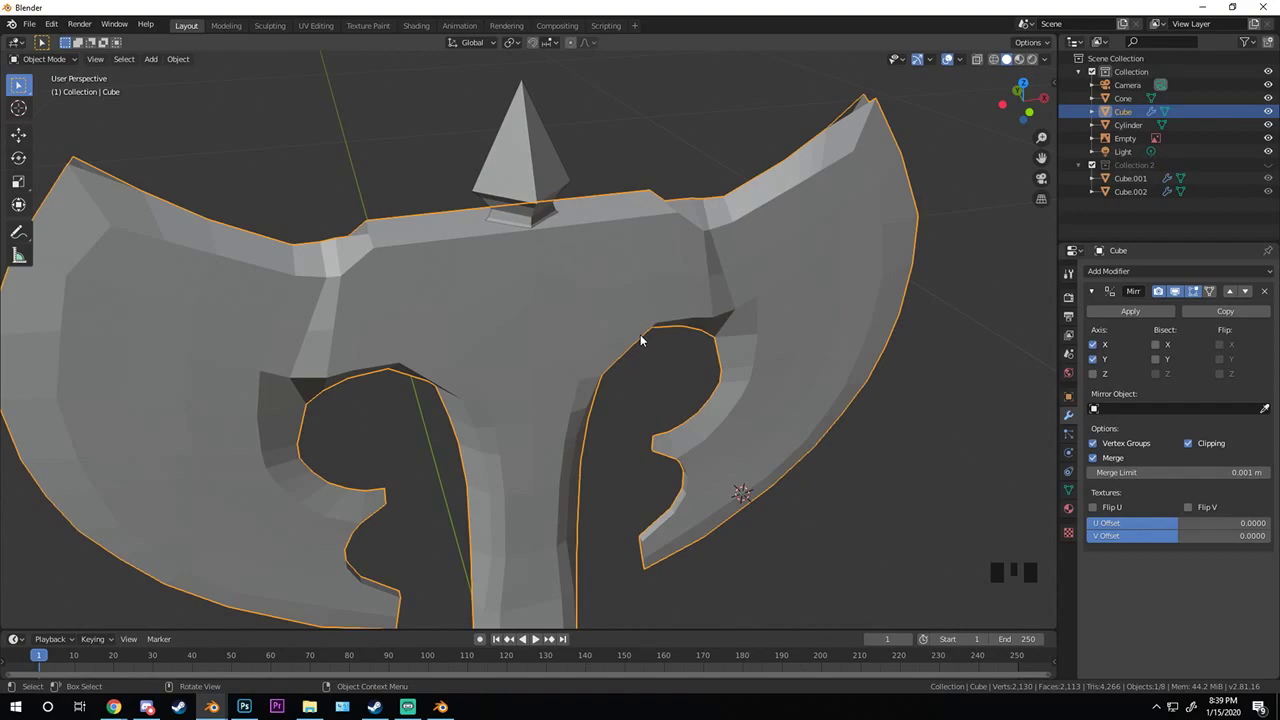
pyautogui.moveTo(643, 203); pyautogui.dragTo(503, 189, button='middle')
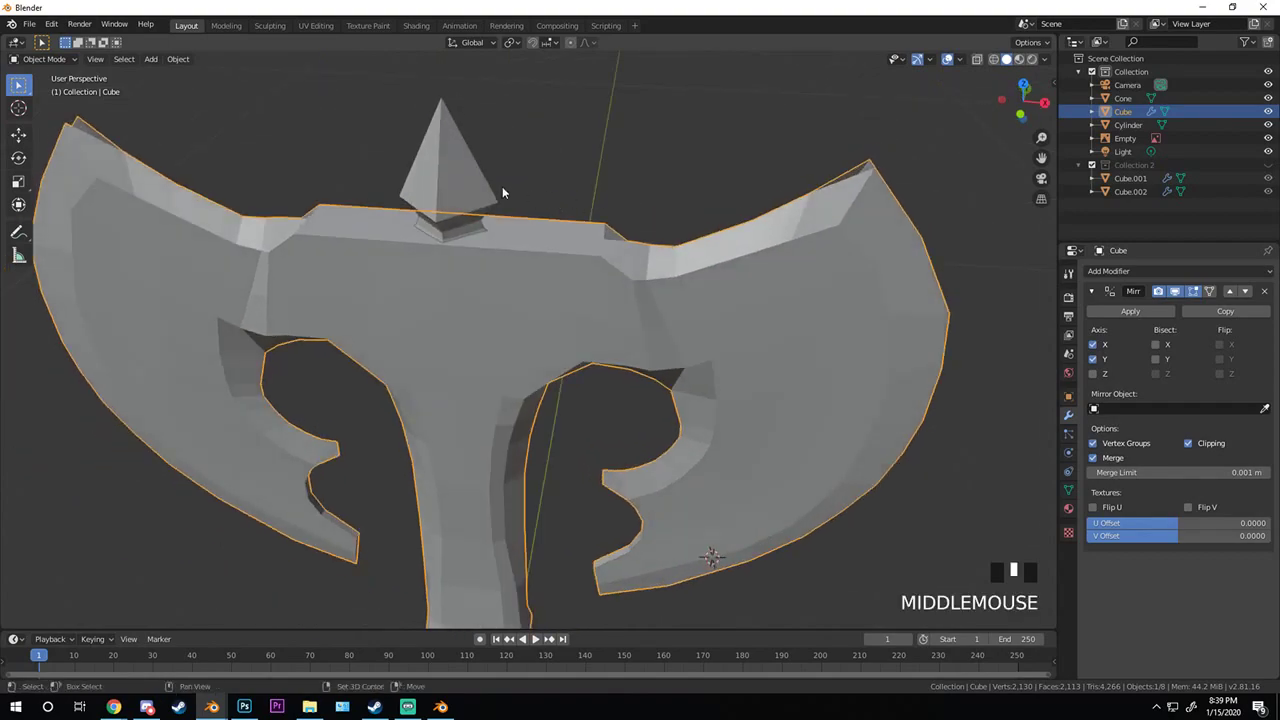
pyautogui.scroll(2, 669, 240)
# - Select the spike and inspect how its base meets the top of the axe head
pyautogui.click(729, 185)
pyautogui.moveTo(729, 185); pyautogui.dragTo(601, 229, button='middle')
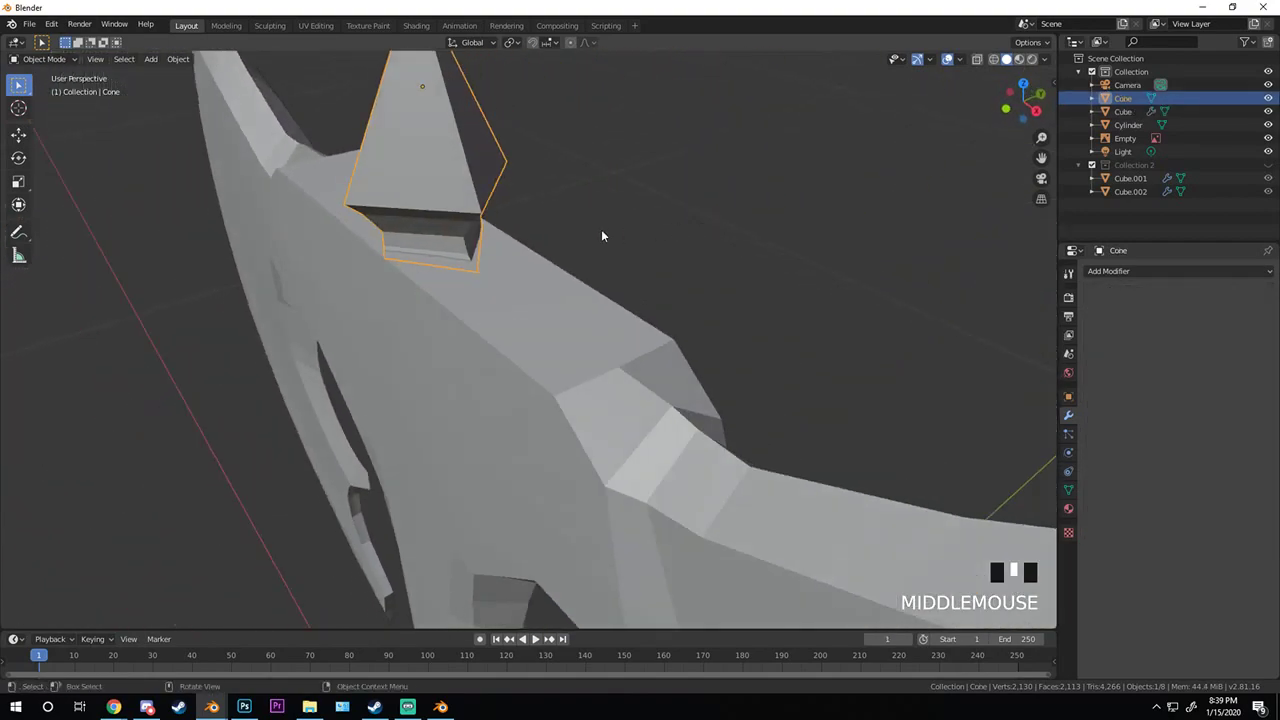
pyautogui.scroll(2, 375, 202)
pyautogui.press('Tab')
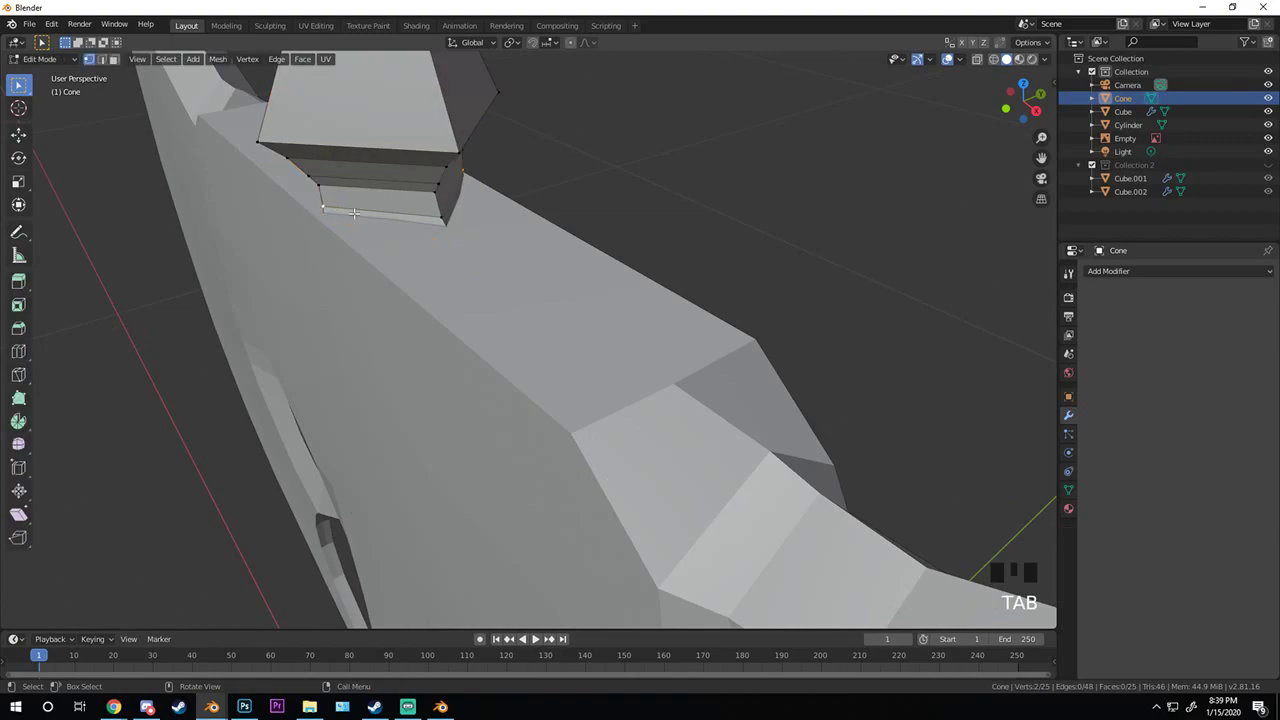
pyautogui.press('Tab')
pyautogui.moveTo(353, 213); pyautogui.dragTo(437, 191, button='middle')
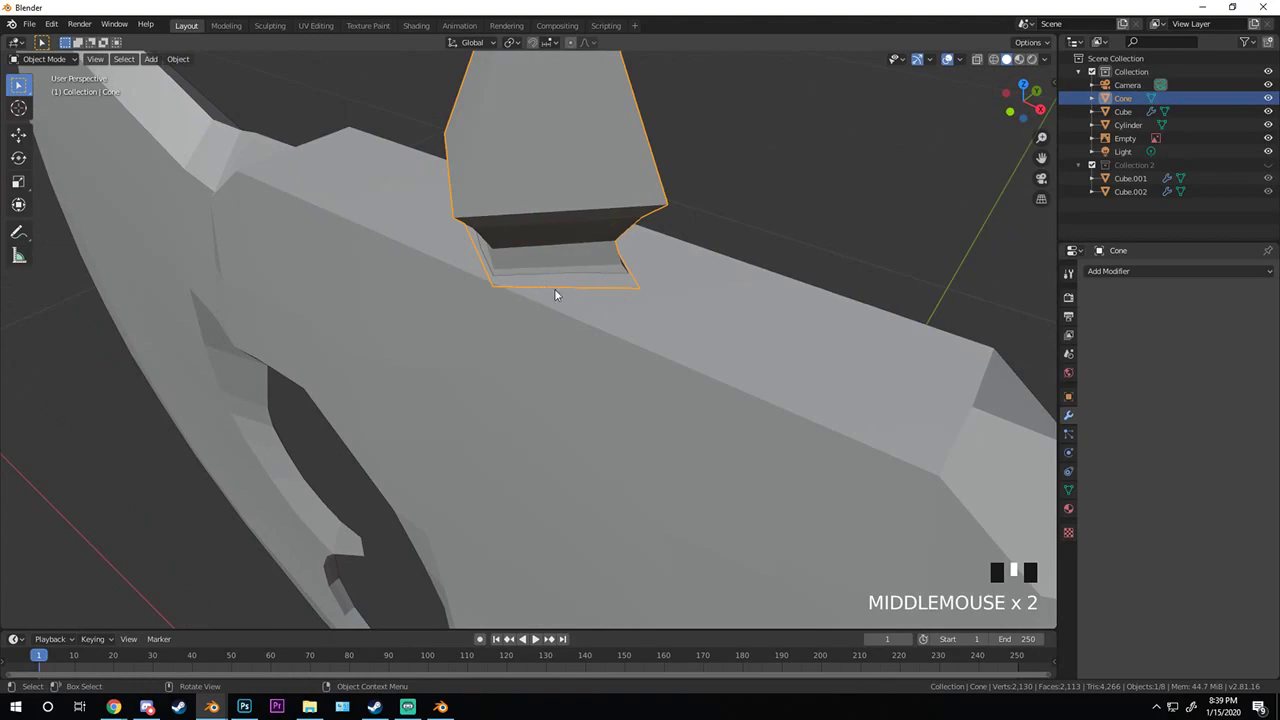
pyautogui.scroll(-2, 567, 277)
pyautogui.moveTo(594, 263)
pyautogui.mouseDown(button='middle')
pyautogui.moveTo(809, 243)
pyautogui.moveTo(609, 246)
pyautogui.mouseUp(button='middle')
pyautogui.scroll(2, 457, 191)
# - Scale the two selected base vertices of the spike to about 0.96 along Y and return to object mode
pyautogui.press('Tab')
pyautogui.scroll(-2, 536, 227)
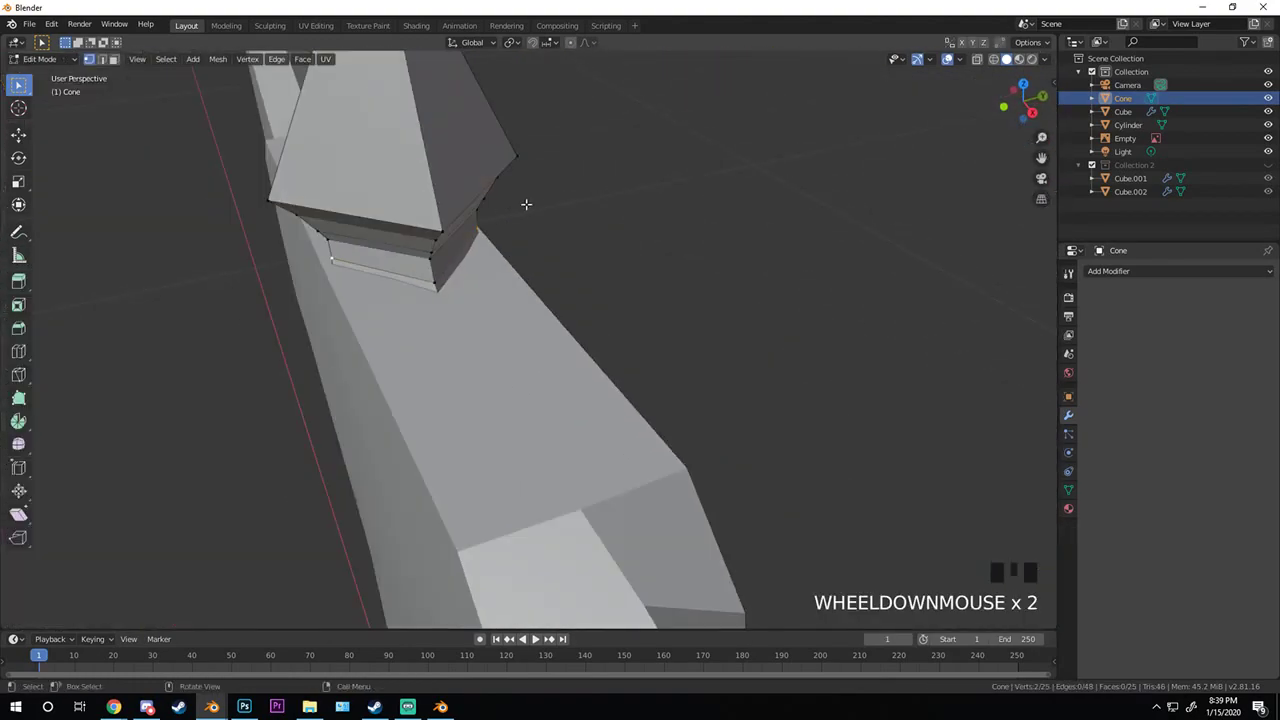
pyautogui.press('s')
pyautogui.press('y')
pyautogui.press('Escape')
pyautogui.press('s')
pyautogui.press('y')
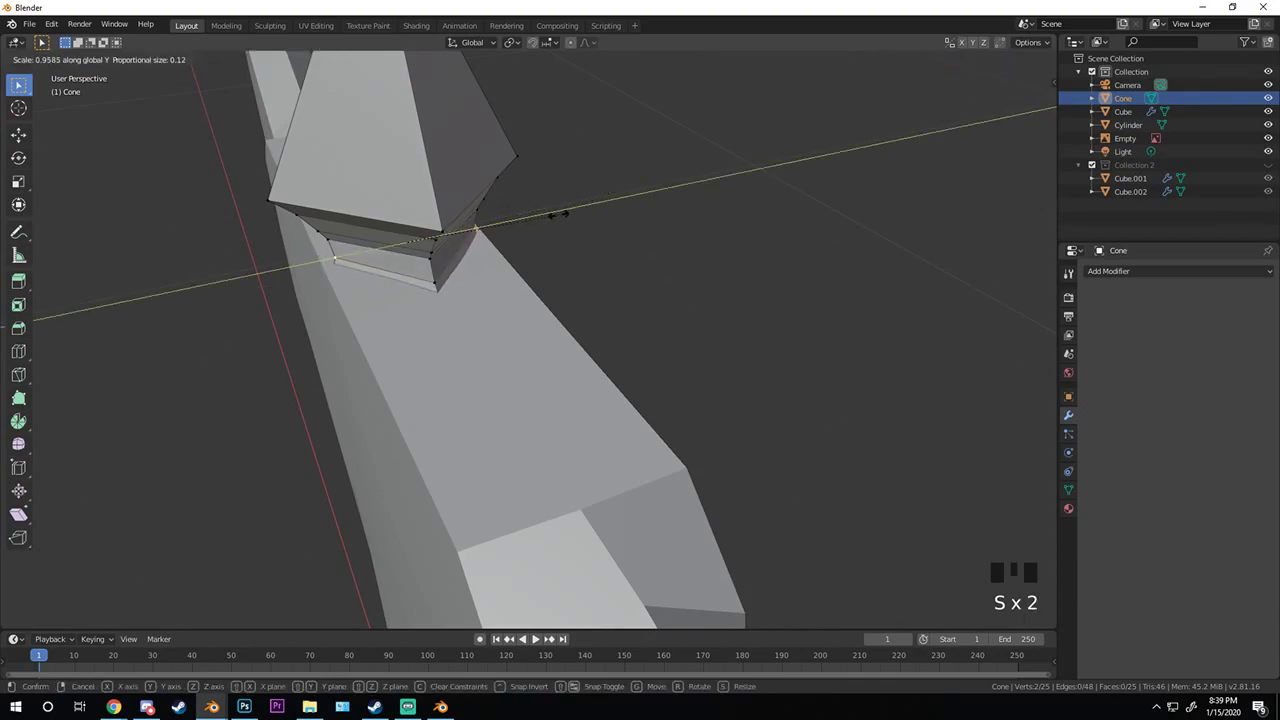
pyautogui.click(563, 212)
pyautogui.press('Tab')
# - Review the whole axe head and its spike from front and angled views
pyautogui.moveTo(460, 334); pyautogui.dragTo(681, 212, button='middle')
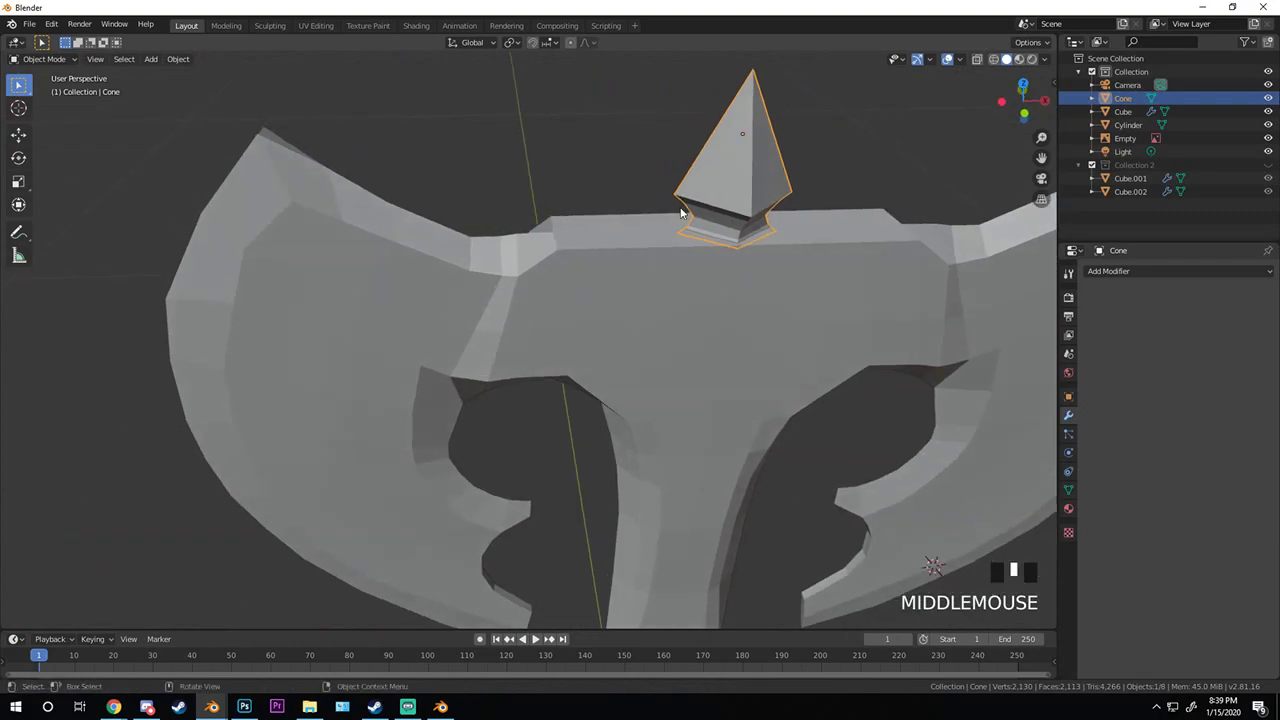
pyautogui.scroll(-2, 677, 306)
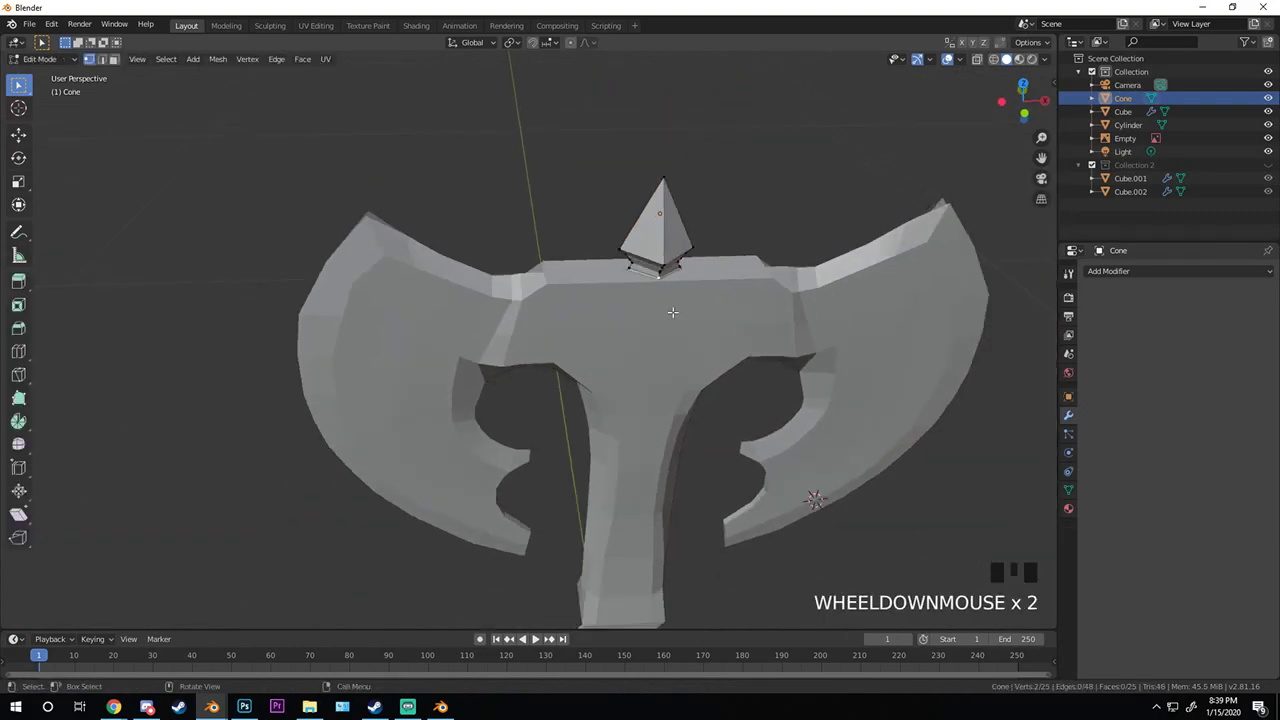
pyautogui.moveTo(677, 306); pyautogui.dragTo(754, 272, button='middle')
pyautogui.scroll(1, 874, 314)
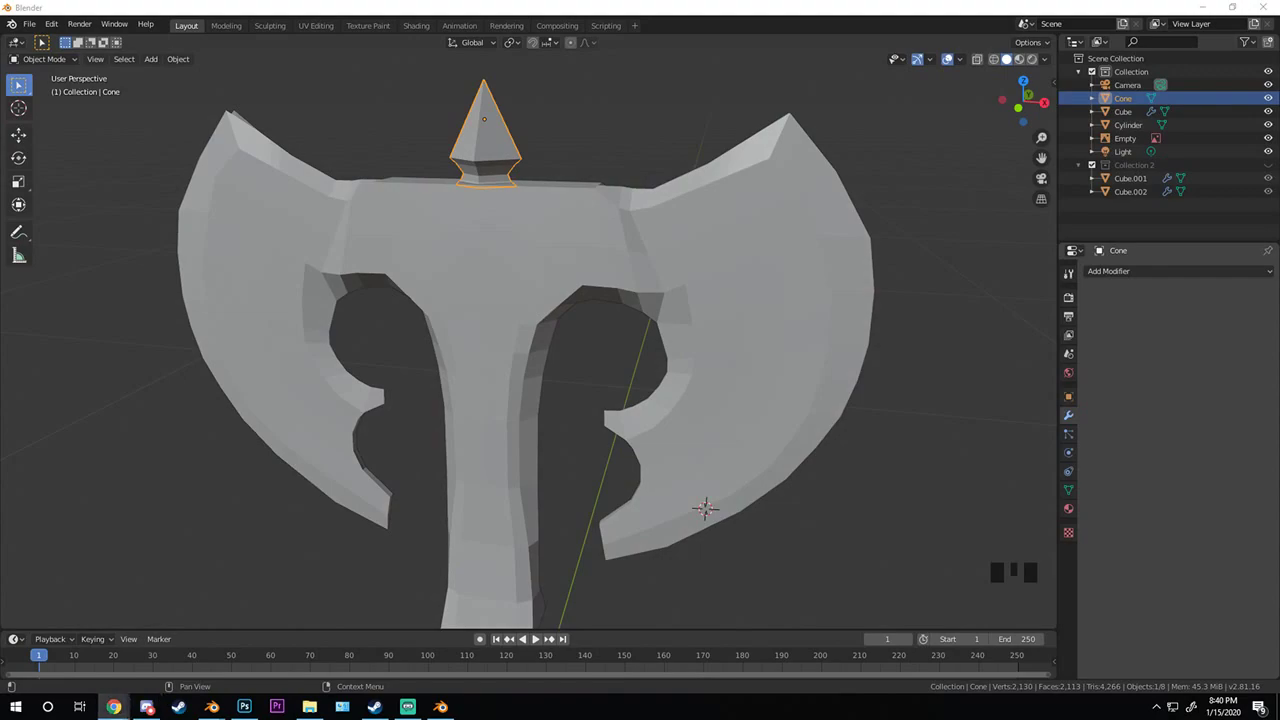
pyautogui.scroll(-3, 737, 237)
pyautogui.moveTo(666, 277); pyautogui.dragTo(566, 295, button='middle')
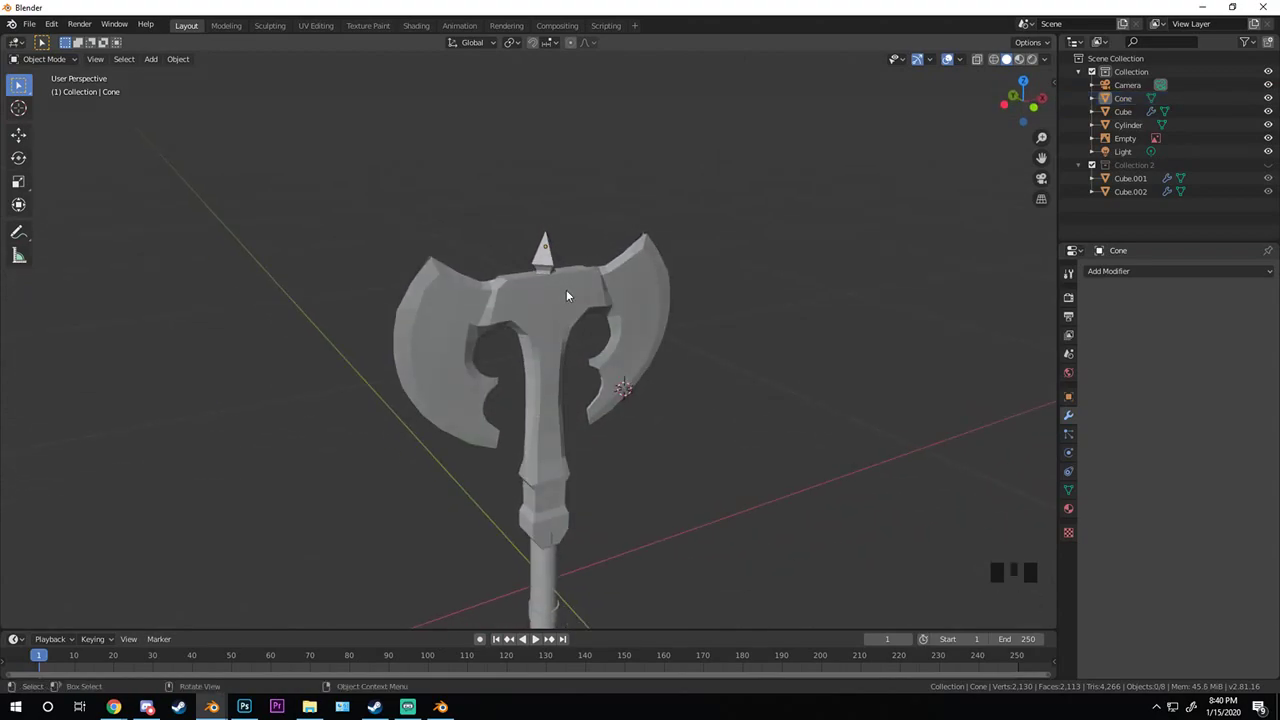
pyautogui.moveTo(566, 295); pyautogui.dragTo(529, 277, button='middle')
pyautogui.scroll(6, 591, 171)
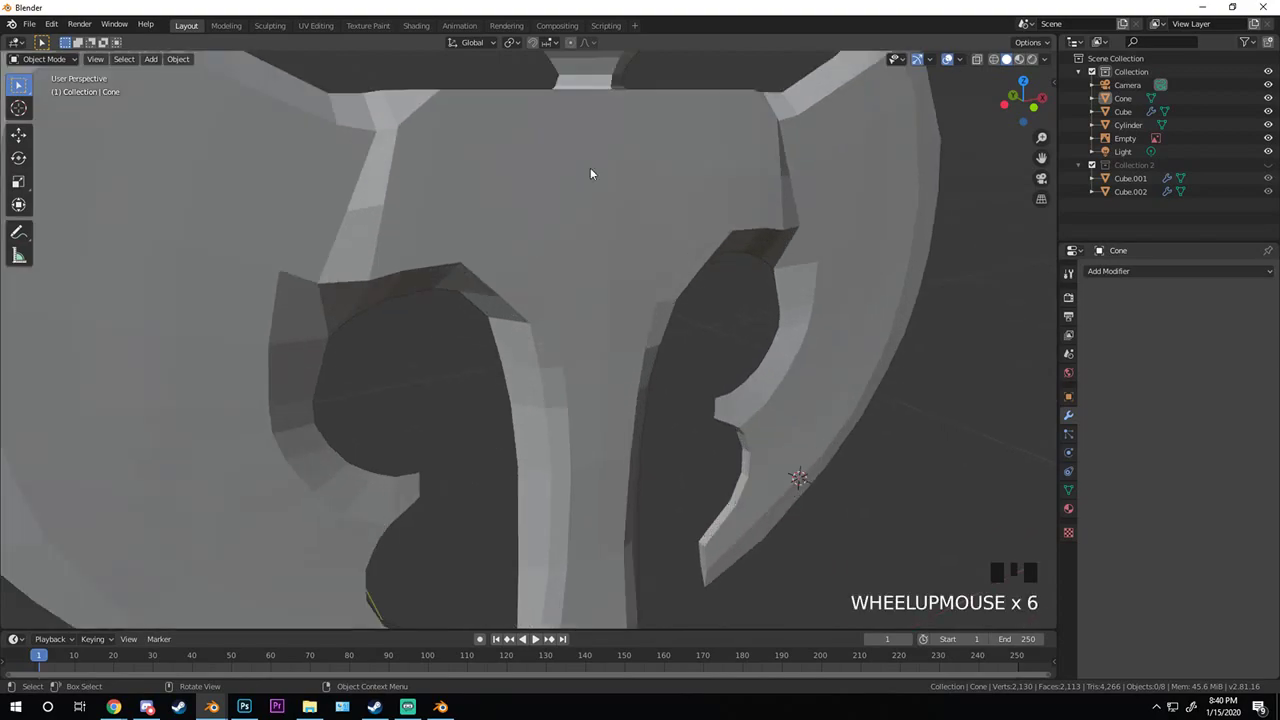
pyautogui.scroll(-3, 591, 171)
pyautogui.moveTo(591, 171); pyautogui.dragTo(560, 288, button='middle')
# - Show the model as a front-view wireframe over the reference image and select the axe head
pyautogui.press('KP_1')
pyautogui.press('z')
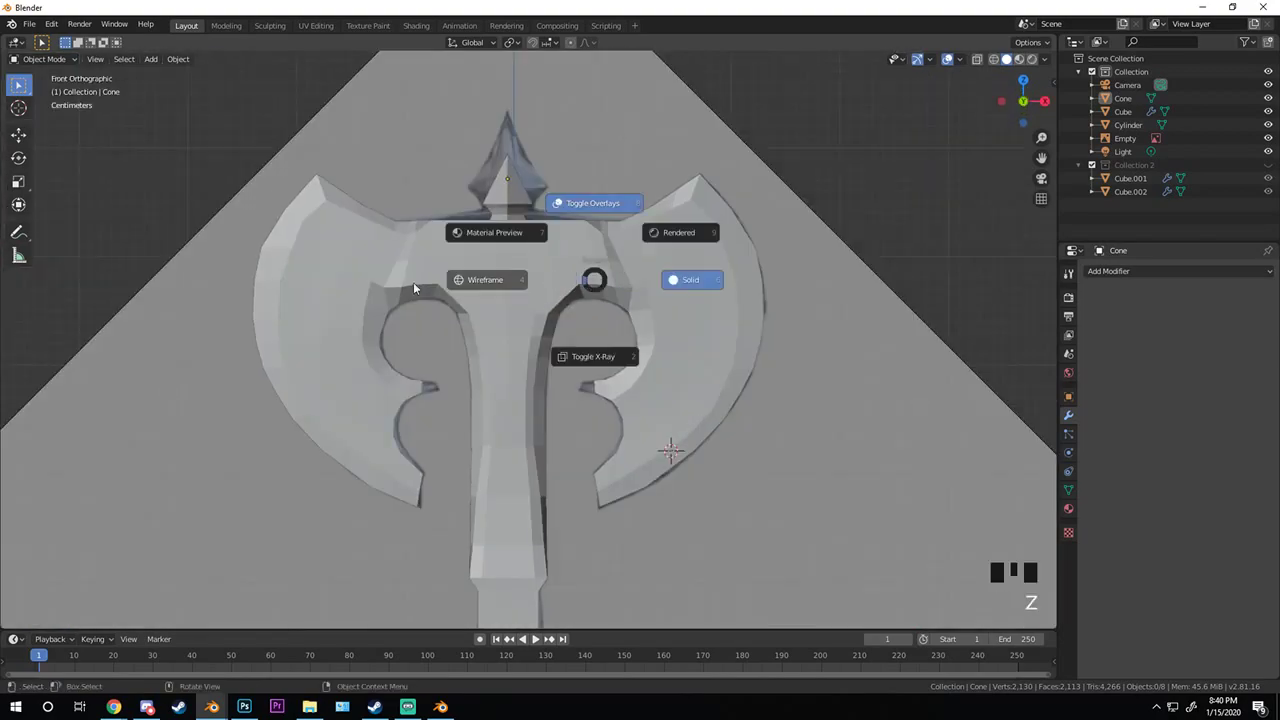
pyautogui.click(548, 266)
pyautogui.scroll(2, 548, 266)
pyautogui.click(573, 204)
pyautogui.scroll(3, 548, 307)
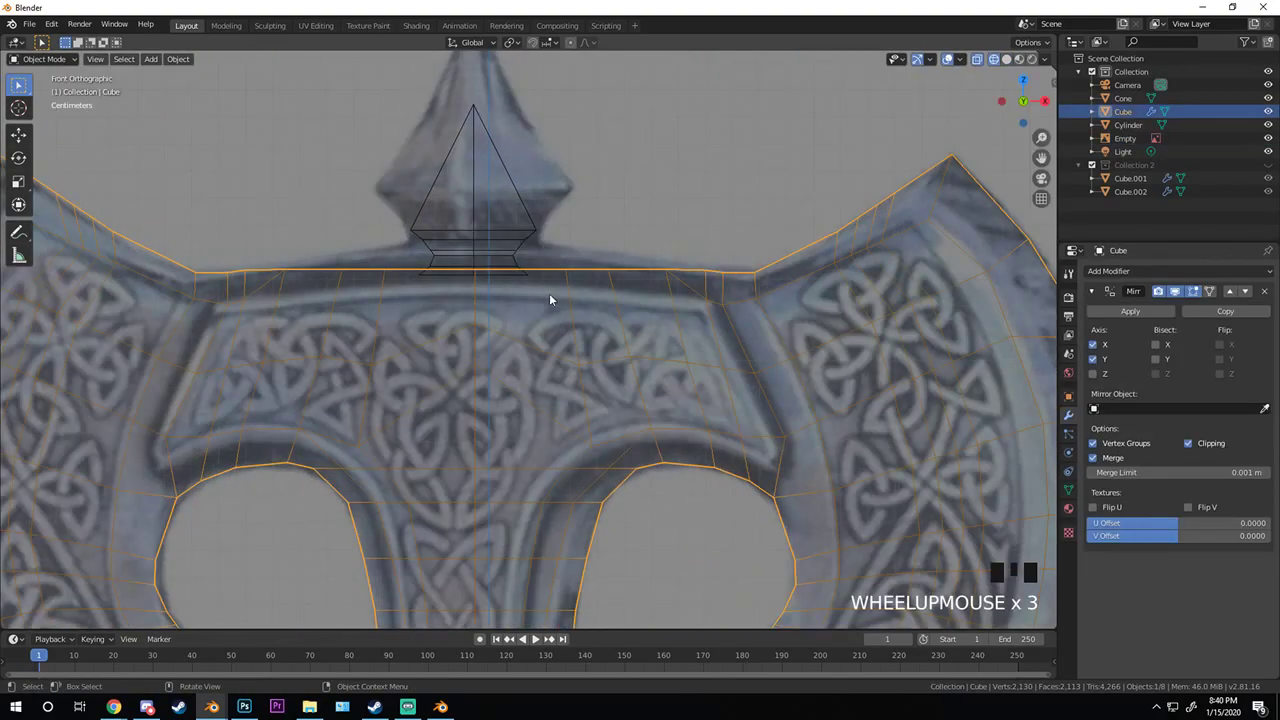
# - Raise the four vertices along the crossbar's top edge about 0.006 m along Z and return to solid object mode
pyautogui.press('Tab')
pyautogui.hotkey('shift', 'z')
pyautogui.moveTo(571, 263); pyautogui.dragTo(537, 323, button='middle')
pyautogui.click(463, 333)
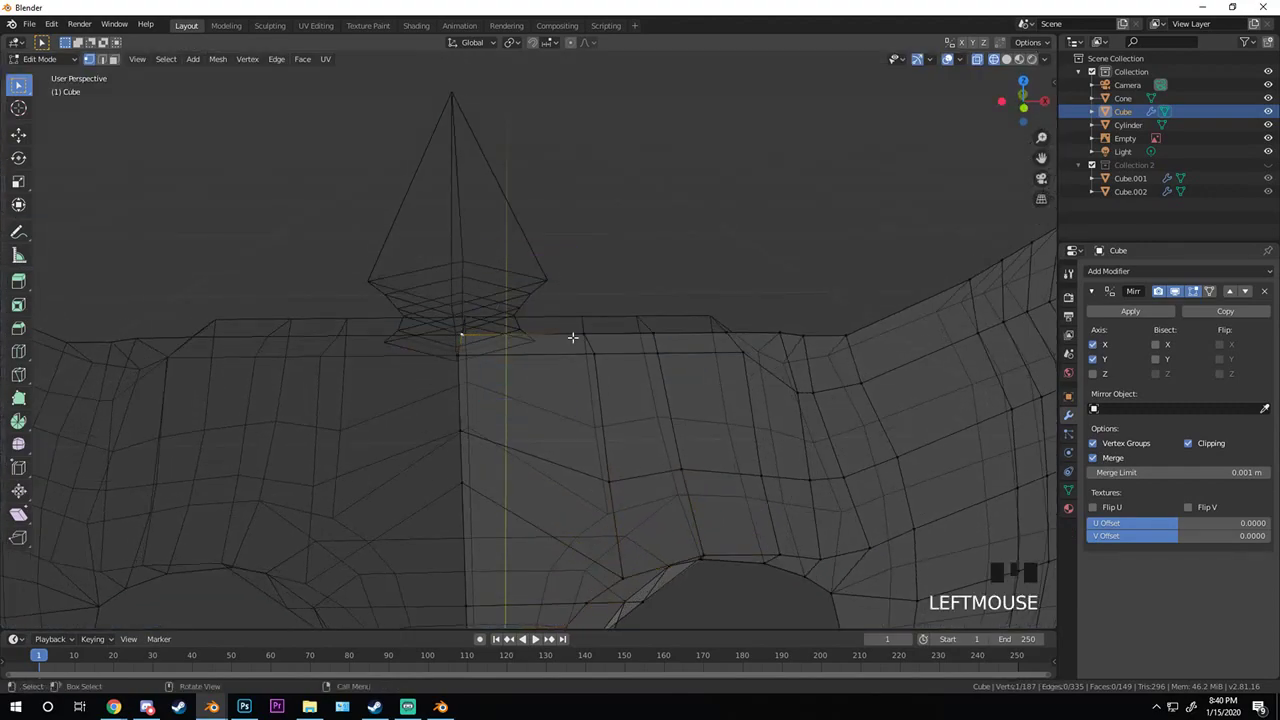
pyautogui.keyDown('shift'); pyautogui.click(583, 333); pyautogui.keyUp('shift')
pyautogui.keyDown('shift'); pyautogui.click(652, 333); pyautogui.keyUp('shift')
pyautogui.keyDown('shift'); pyautogui.click(716, 332); pyautogui.keyUp('shift')
pyautogui.press('g')
pyautogui.press('z')
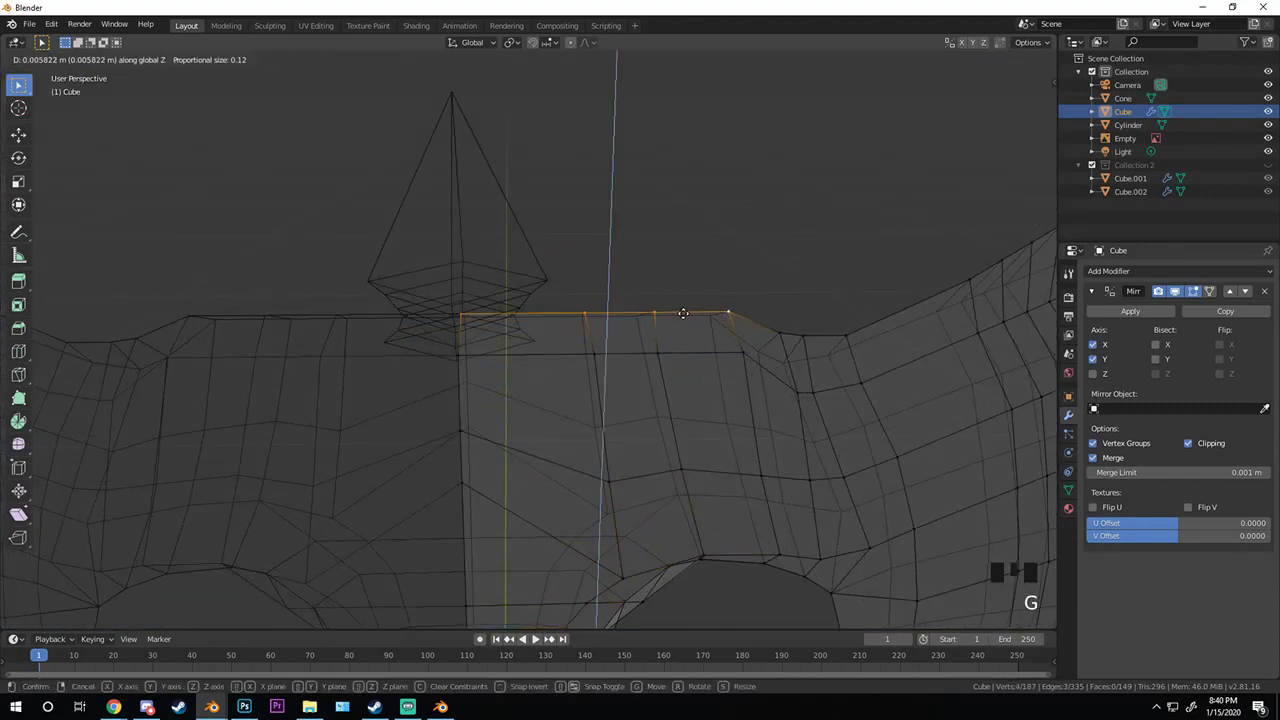
pyautogui.click(677, 305)
pyautogui.press('Tab')
pyautogui.hotkey('shift', 'z')
# - Inspect the raised crossbar edge, the spike base and the shaft from angled views
pyautogui.moveTo(689, 351)
pyautogui.mouseDown(button='middle')
pyautogui.moveTo(532, 371)
pyautogui.moveTo(563, 360)
pyautogui.mouseUp(button='middle')
pyautogui.click(389, 255)
pyautogui.press('g')
pyautogui.click(391, 245)
pyautogui.moveTo(391, 245); pyautogui.dragTo(534, 359, button='middle')
pyautogui.scroll(2, 610, 335)
pyautogui.click(534, 354)
pyautogui.rightClick(534, 350)
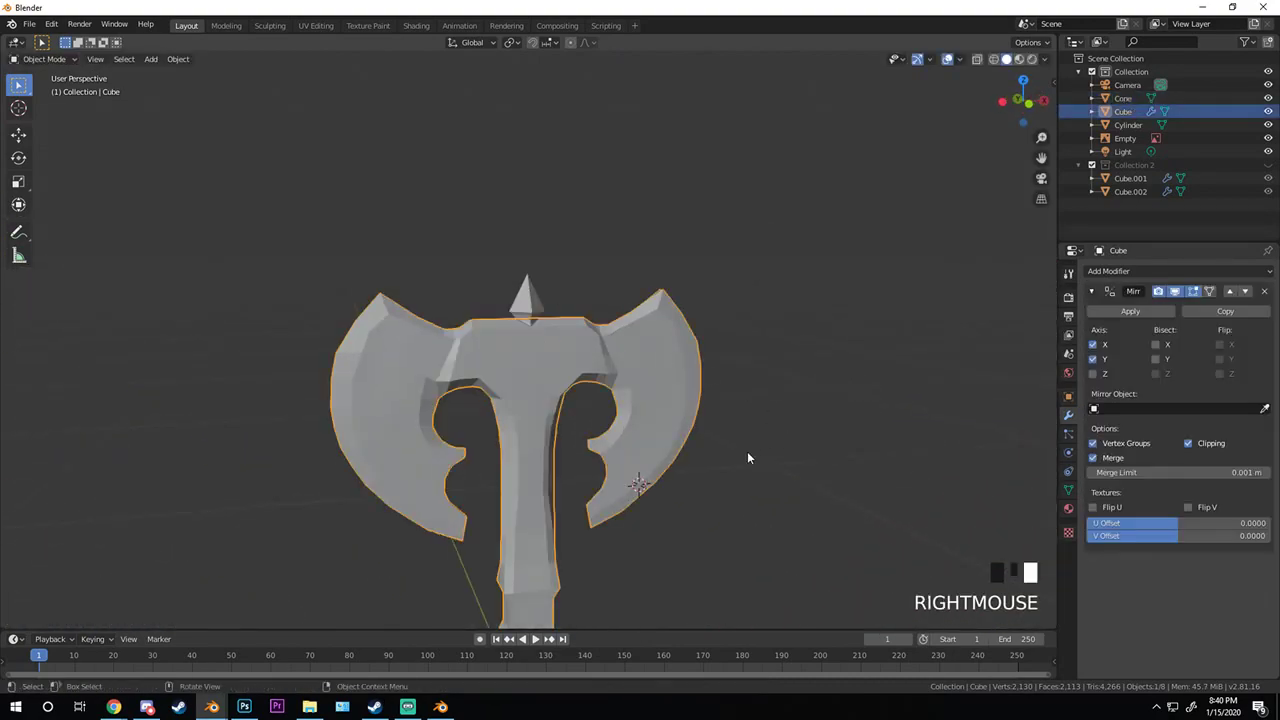
pyautogui.scroll(3, 690, 448)
pyautogui.keyDown('shift'); pyautogui.moveTo(557, 437); pyautogui.dragTo(536, 205, button='middle'); pyautogui.keyUp('shift')
pyautogui.moveTo(522, 325)
pyautogui.mouseDown(button='middle')
pyautogui.moveTo(516, 340)
pyautogui.moveTo(514, 323)
pyautogui.mouseUp(button='middle')
# - Compare the axe head's lower shaft and the handle with the reference image in a front wireframe view
pyautogui.press('KP_1')
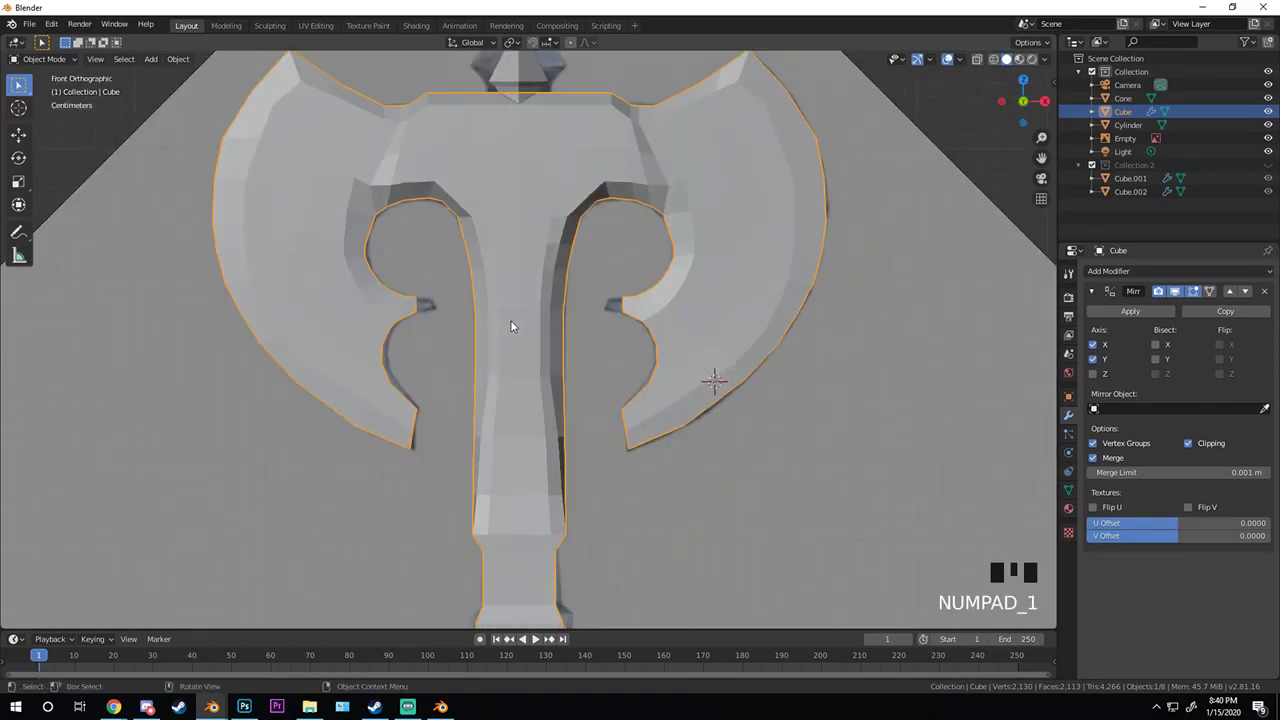
pyautogui.press('z')
pyautogui.keyDown('shift'); pyautogui.moveTo(663, 303); pyautogui.dragTo(597, 328, button='middle'); pyautogui.keyUp('shift')
pyautogui.scroll(-4, 551, 334)
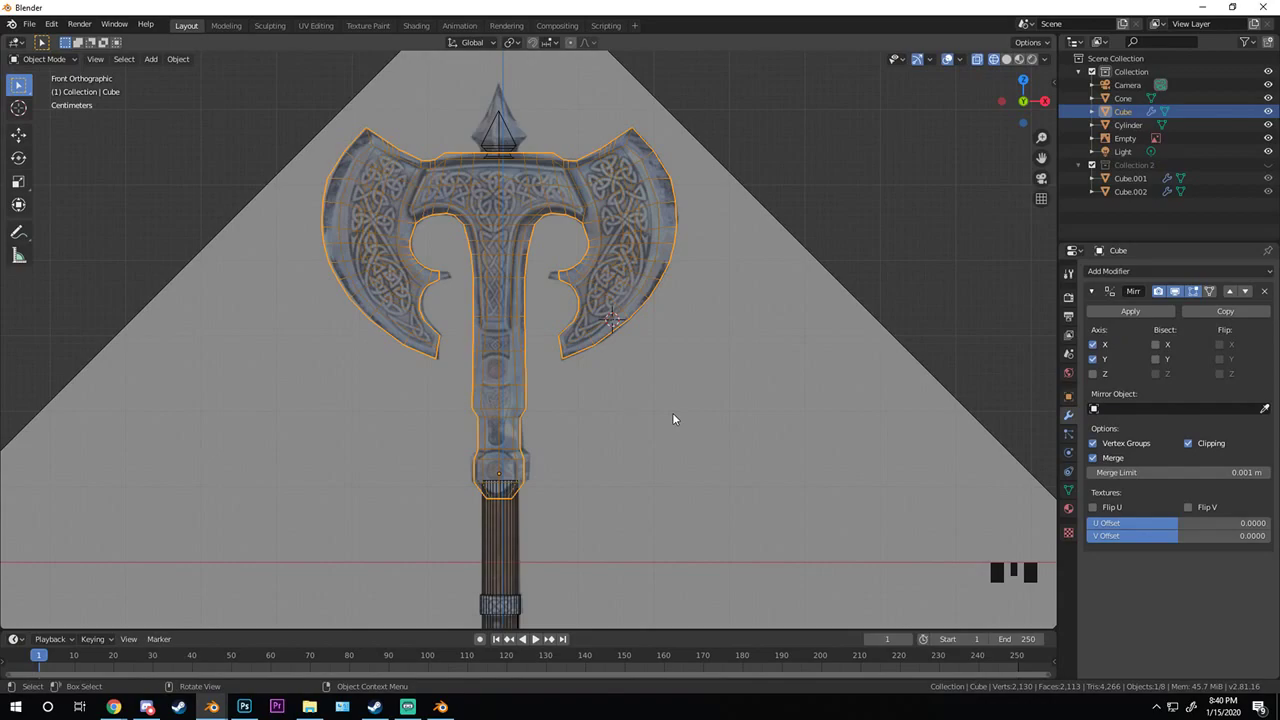
pyautogui.scroll(3, 509, 549)
pyautogui.scroll(1, 600, 371)
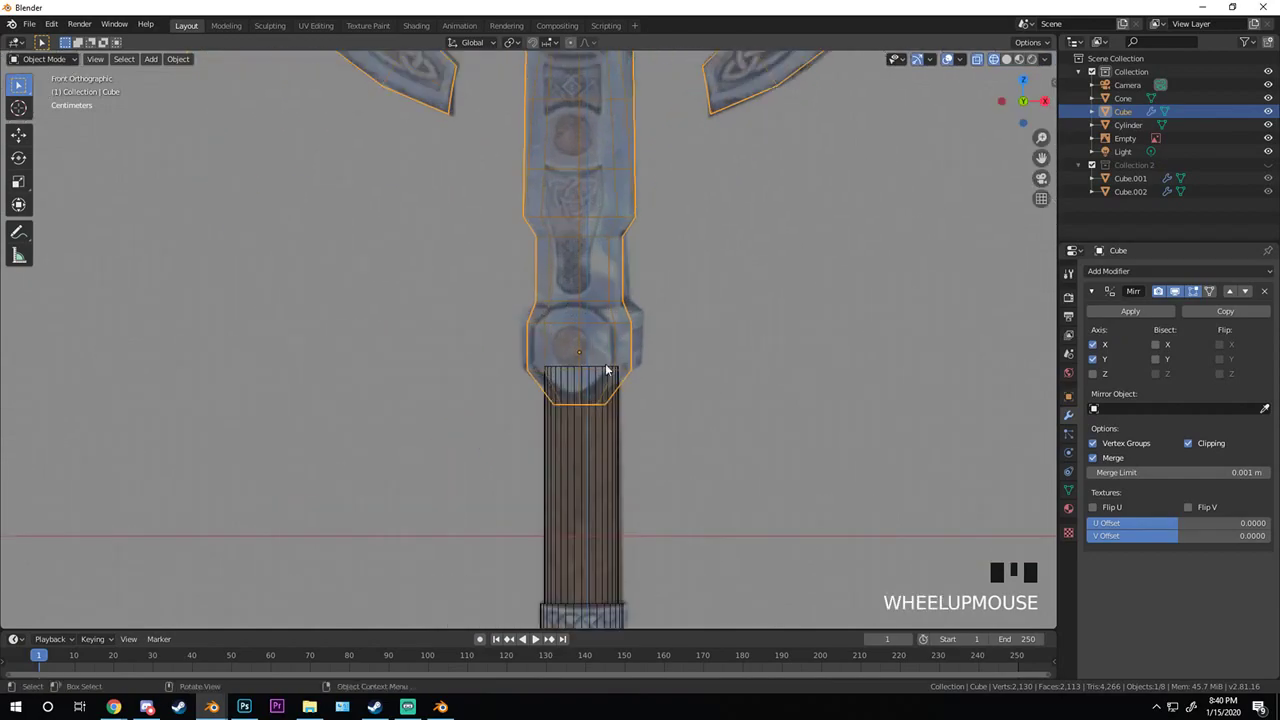
pyautogui.click(607, 435)
pyautogui.scroll(2, 607, 435)
pyautogui.press('g')
pyautogui.press('Escape')
pyautogui.scroll(-5, 654, 286)
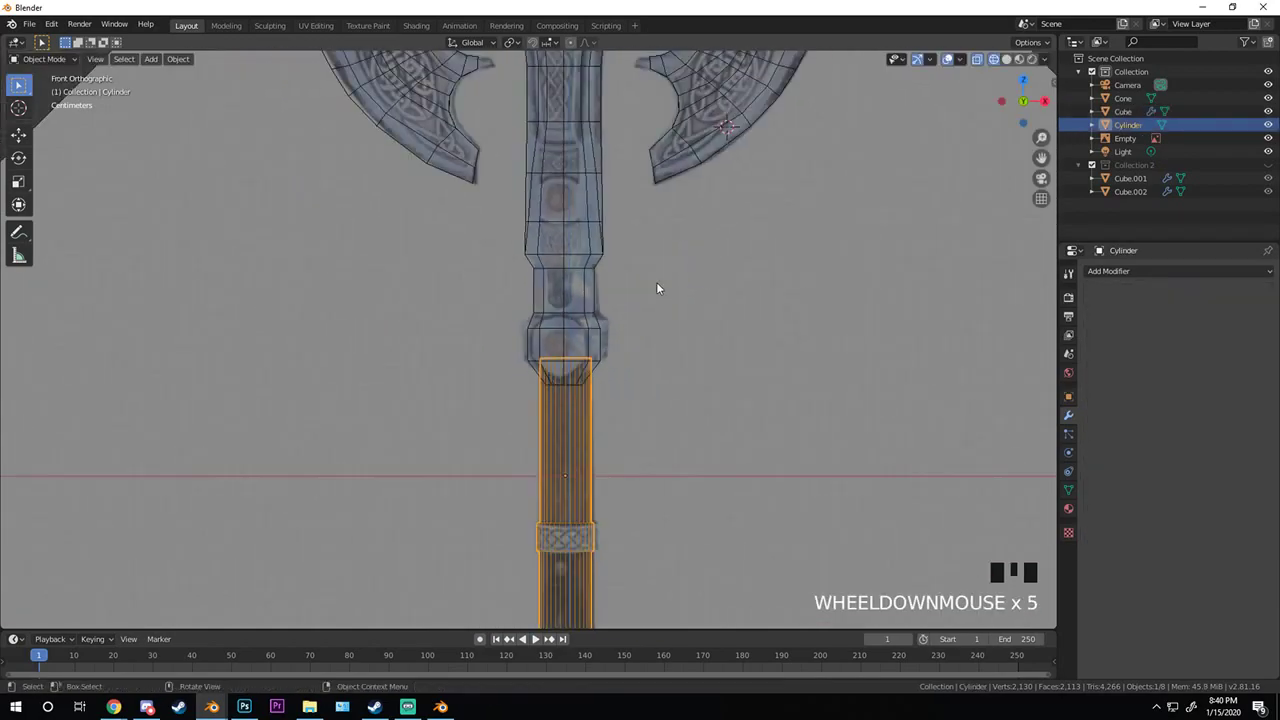
# - Reselect the axe head and switch the viewport back to solid shading
pyautogui.keyDown('shift'); pyautogui.moveTo(654, 286); pyautogui.dragTo(504, 522, button='middle'); pyautogui.keyUp('shift')
pyautogui.click(570, 353)
pyautogui.click(620, 353)
pyautogui.press('z')
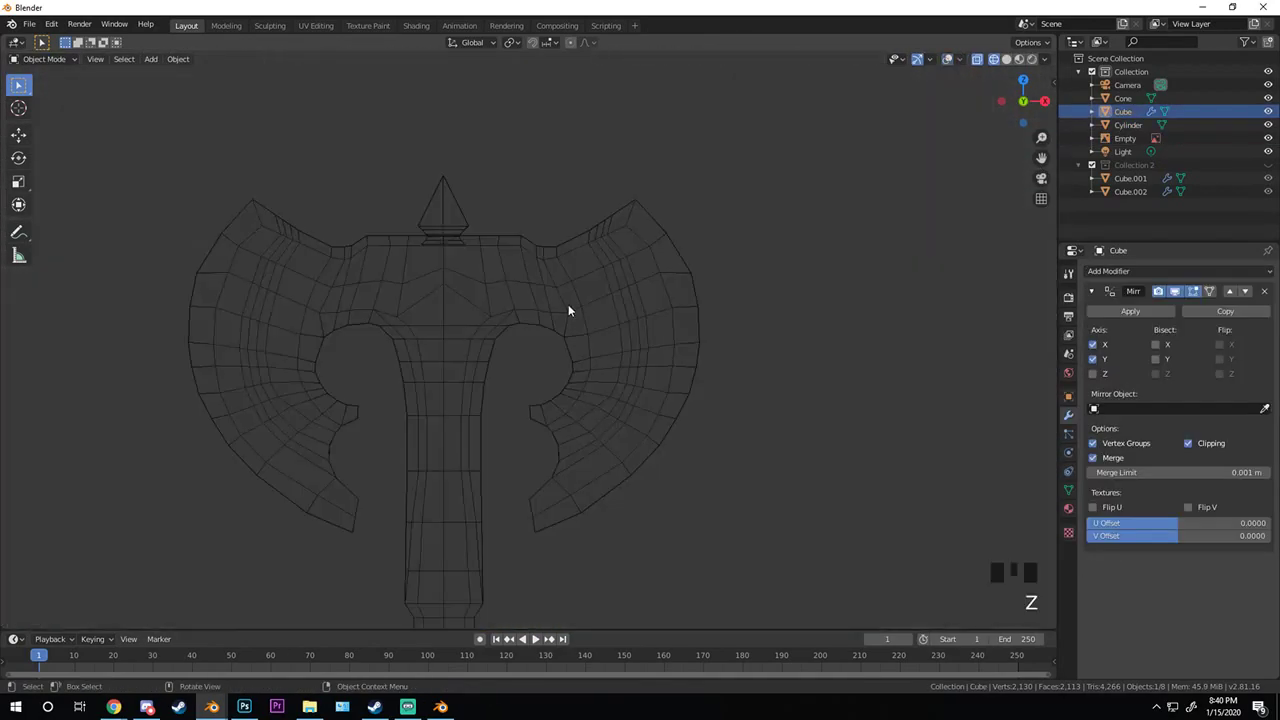
pyautogui.press('z')
pyautogui.press('z')
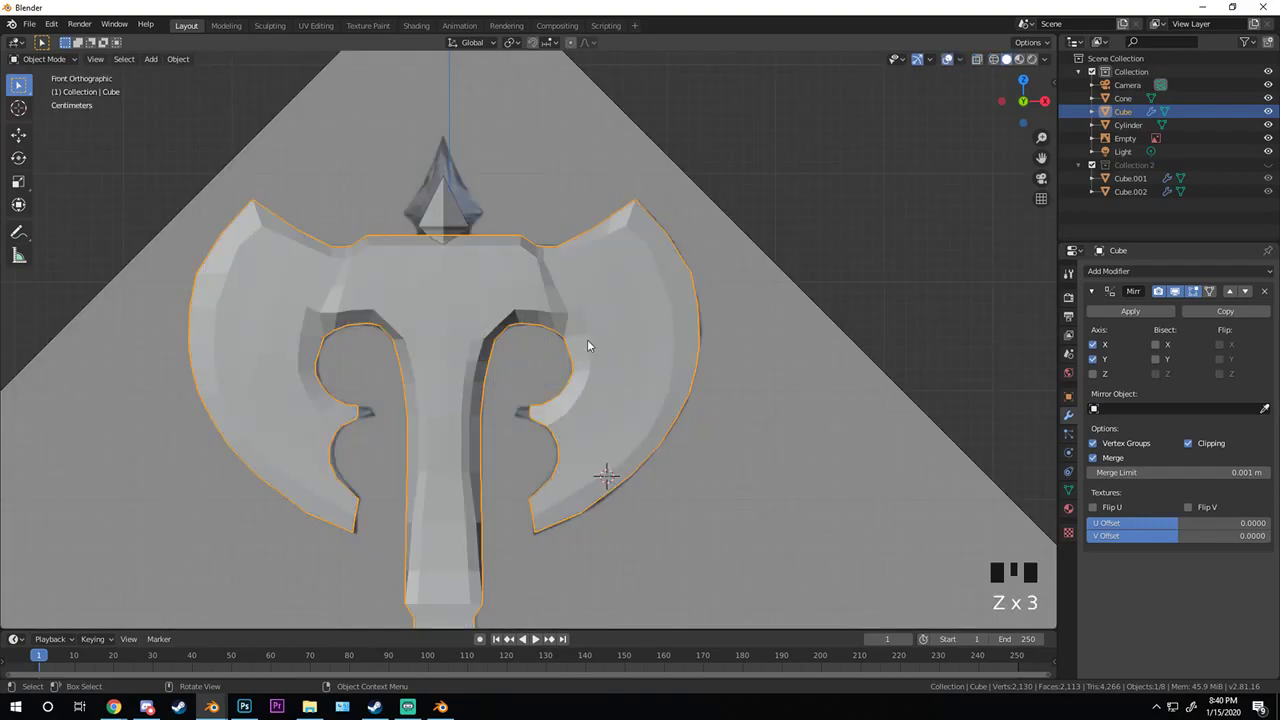
# - Move the arch's bevel vertex on the shaft side about -0.0015 m in X and 0.0038 m in Z
pyautogui.scroll(3, 587, 346)
pyautogui.scroll(3, 583, 240)
pyautogui.scroll(4, 554, 323)
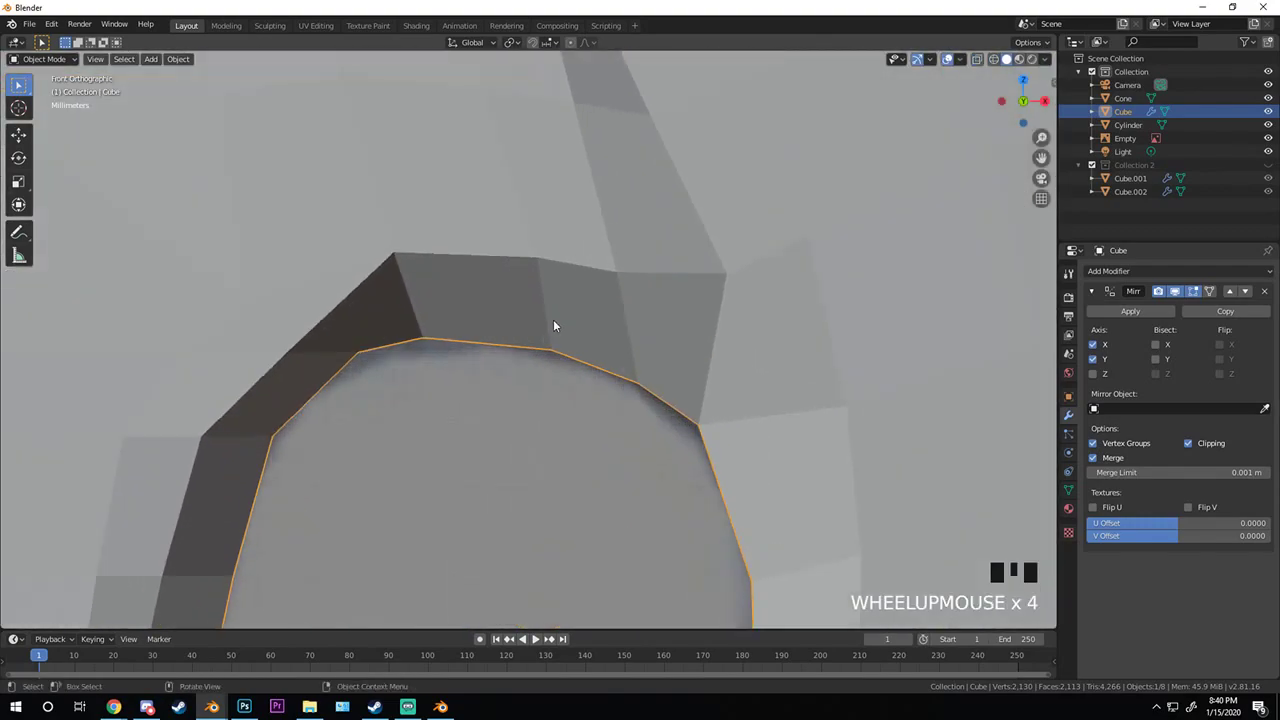
pyautogui.scroll(-3, 583, 300)
pyautogui.scroll(2, 418, 331)
pyautogui.press('Tab')
pyautogui.keyDown('shift'); pyautogui.moveTo(418, 331); pyautogui.dragTo(449, 351, button='middle'); pyautogui.keyUp('shift')
pyautogui.click(398, 343)
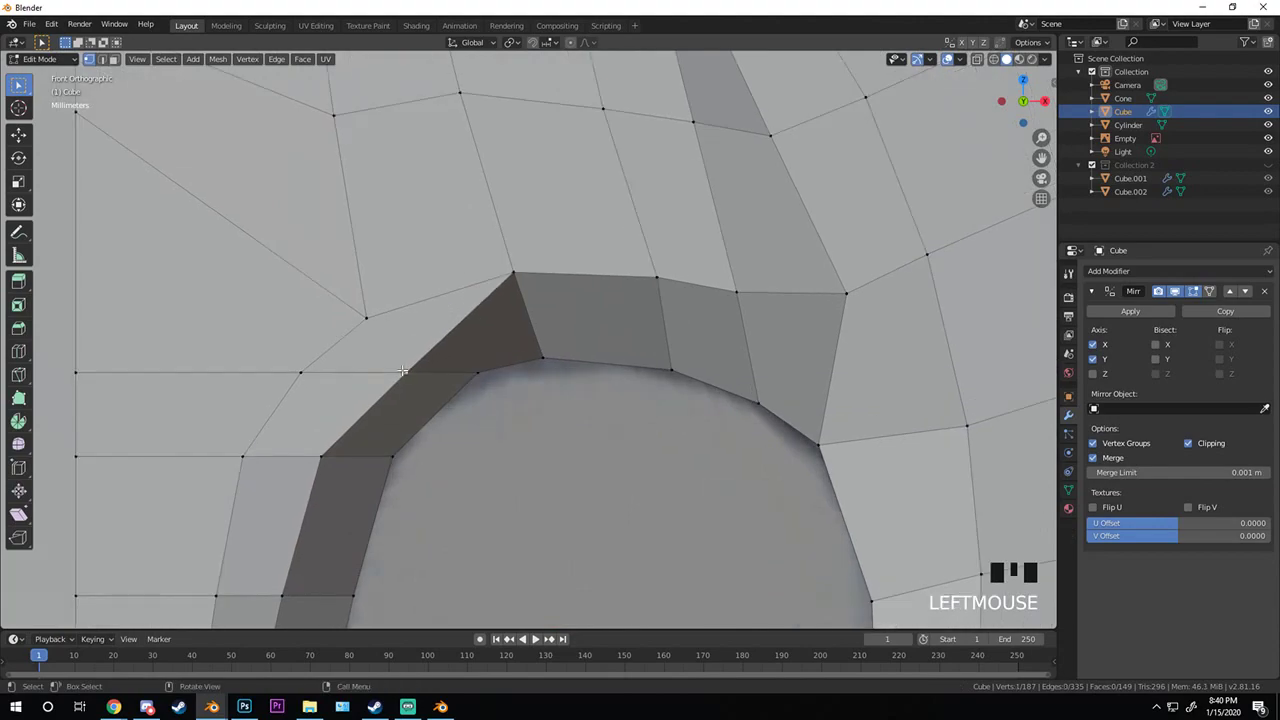
pyautogui.press('g')
pyautogui.click(397, 344)
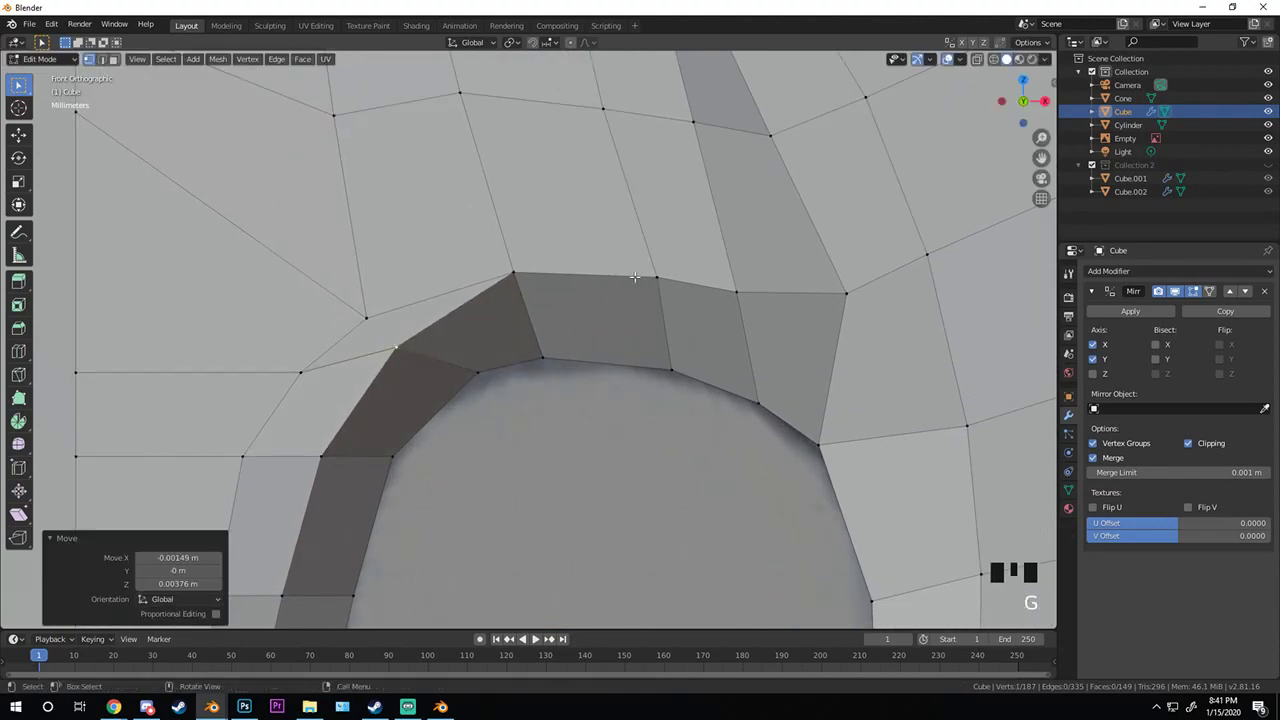
# - Lower the bevel vertices along the arch's top toward the blade to smooth its curve, and return to object mode
pyautogui.click(736, 291)
pyautogui.press('g')
pyautogui.click(735, 295)
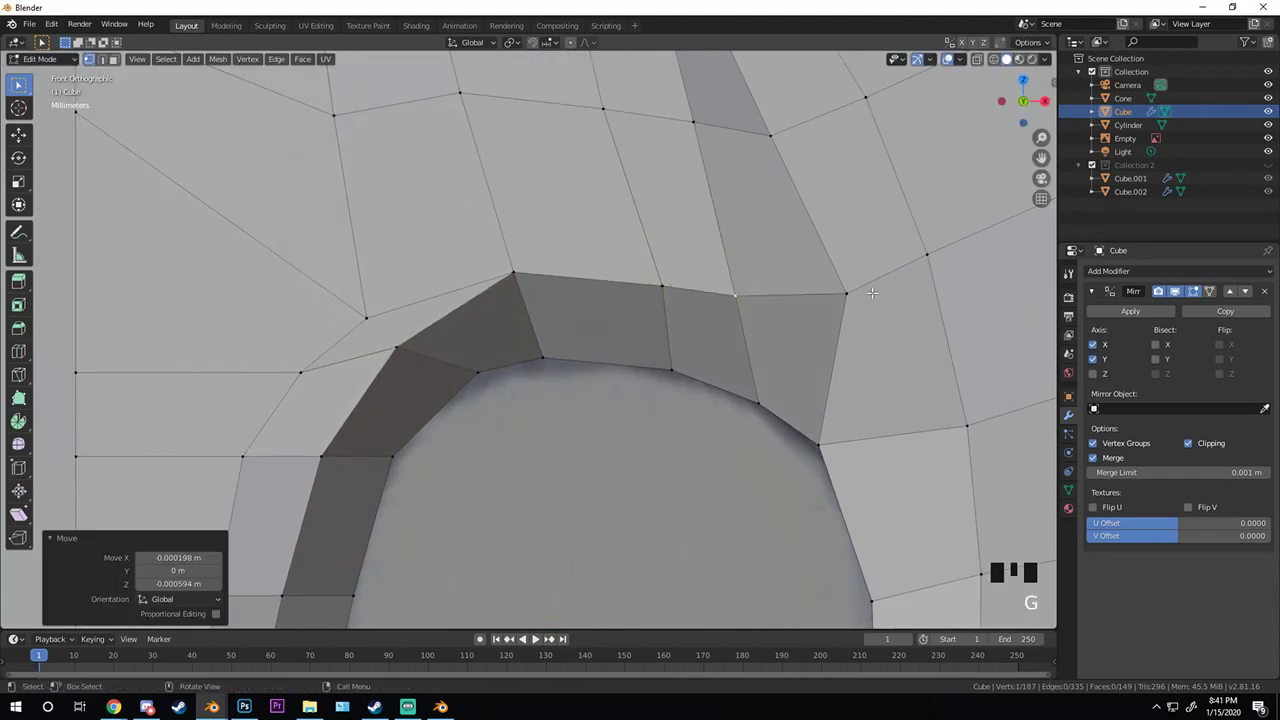
pyautogui.press('g')
pyautogui.click(857, 323)
pyautogui.press('Tab')
pyautogui.scroll(-3, 812, 392)
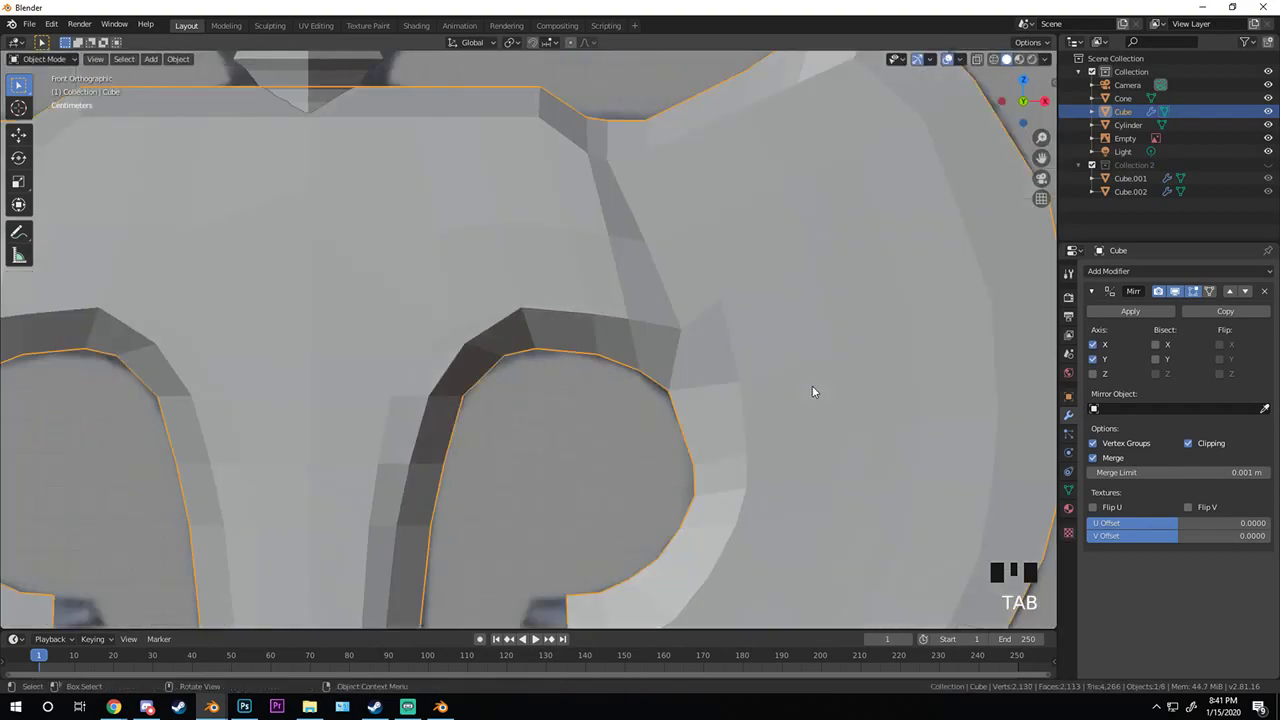
# - Pull the two bevel vertices at the arch's blade-side corner closer to the opening to round the rim
pyautogui.scroll(3, 812, 391)
pyautogui.press('Tab')
pyautogui.keyDown('shift'); pyautogui.scroll(3, 840, 362); pyautogui.keyUp('shift')
pyautogui.click(752, 278)
pyautogui.click(752, 278)
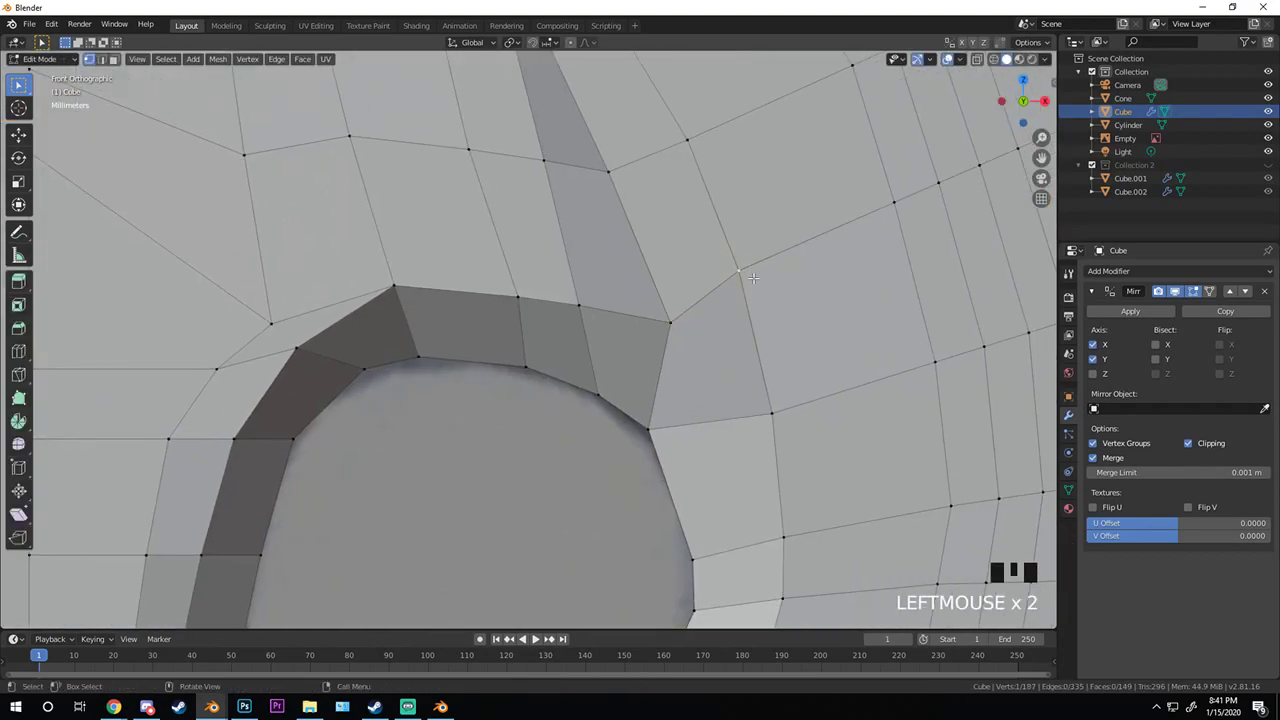
pyautogui.press('g')
pyautogui.click(743, 361)
pyautogui.click(779, 410)
pyautogui.press('g')
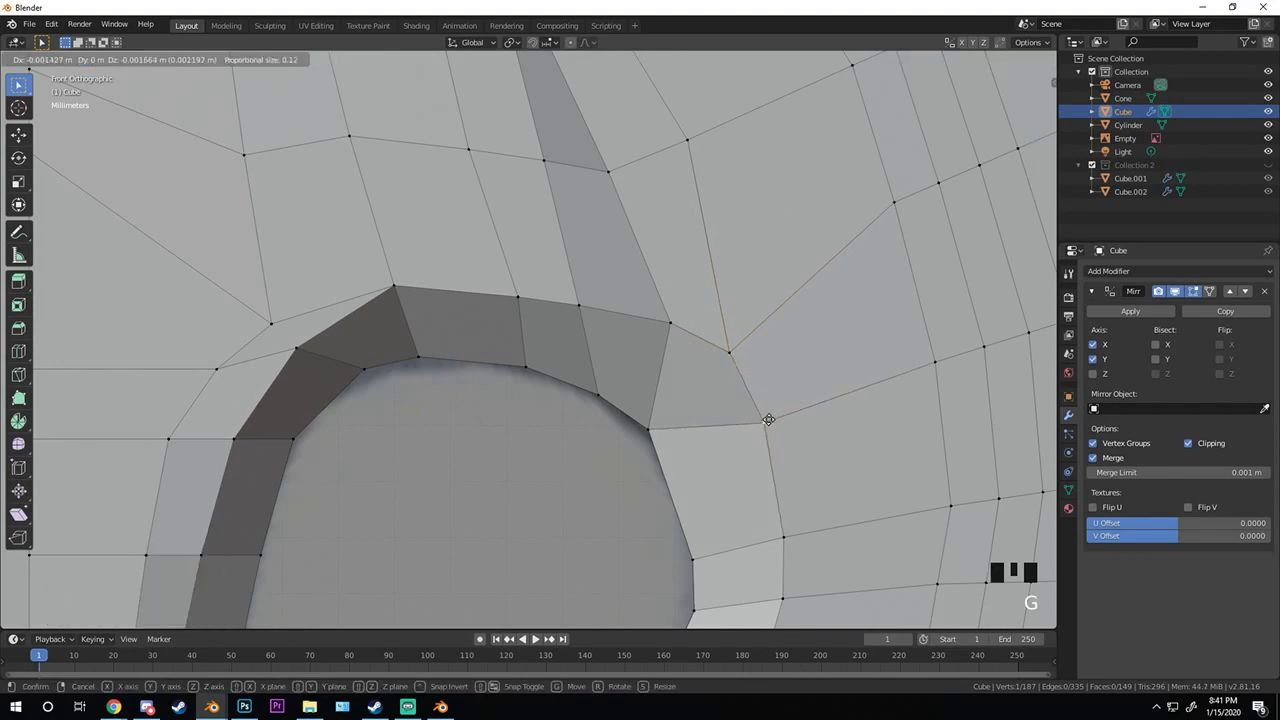
pyautogui.click(768, 419)
# - Move the opening's upper blade-side corner vertex about 0.0019 m in X and -0.0004 m in Z, then leave edit mode
pyautogui.click(662, 428)
pyautogui.press('g')
pyautogui.click(670, 431)
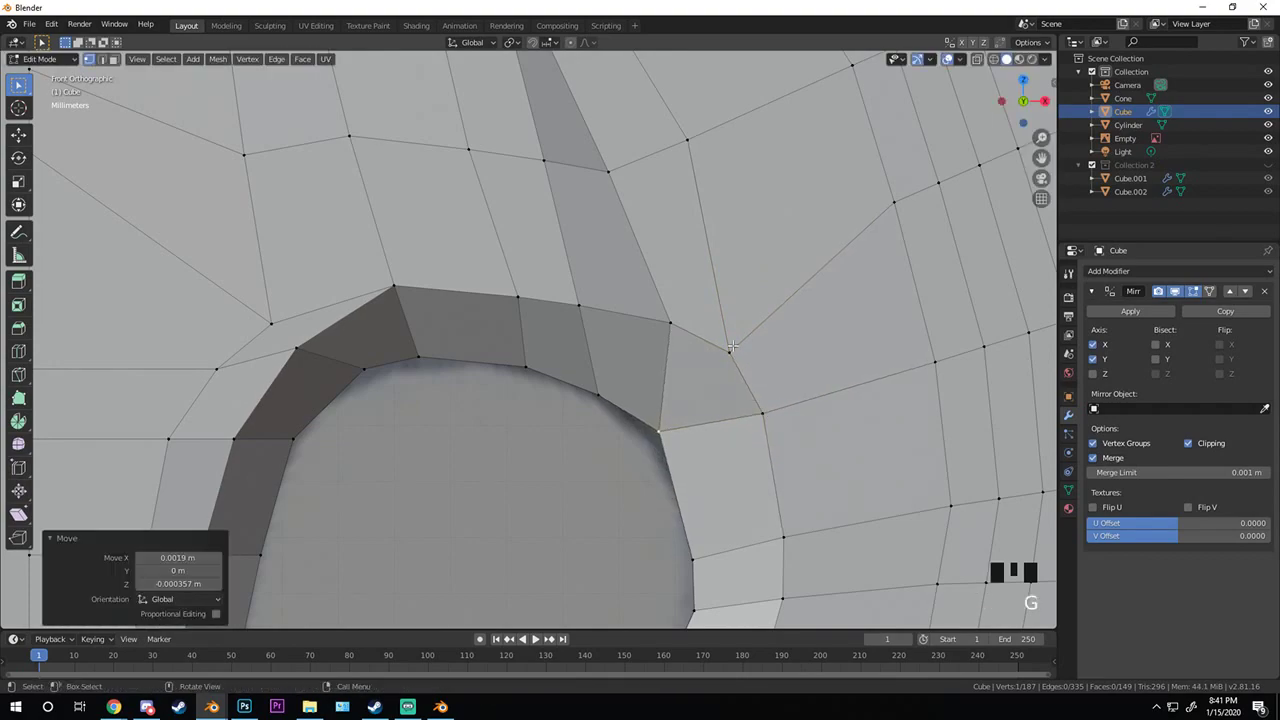
pyautogui.scroll(-4, 624, 346)
pyautogui.press('Tab')
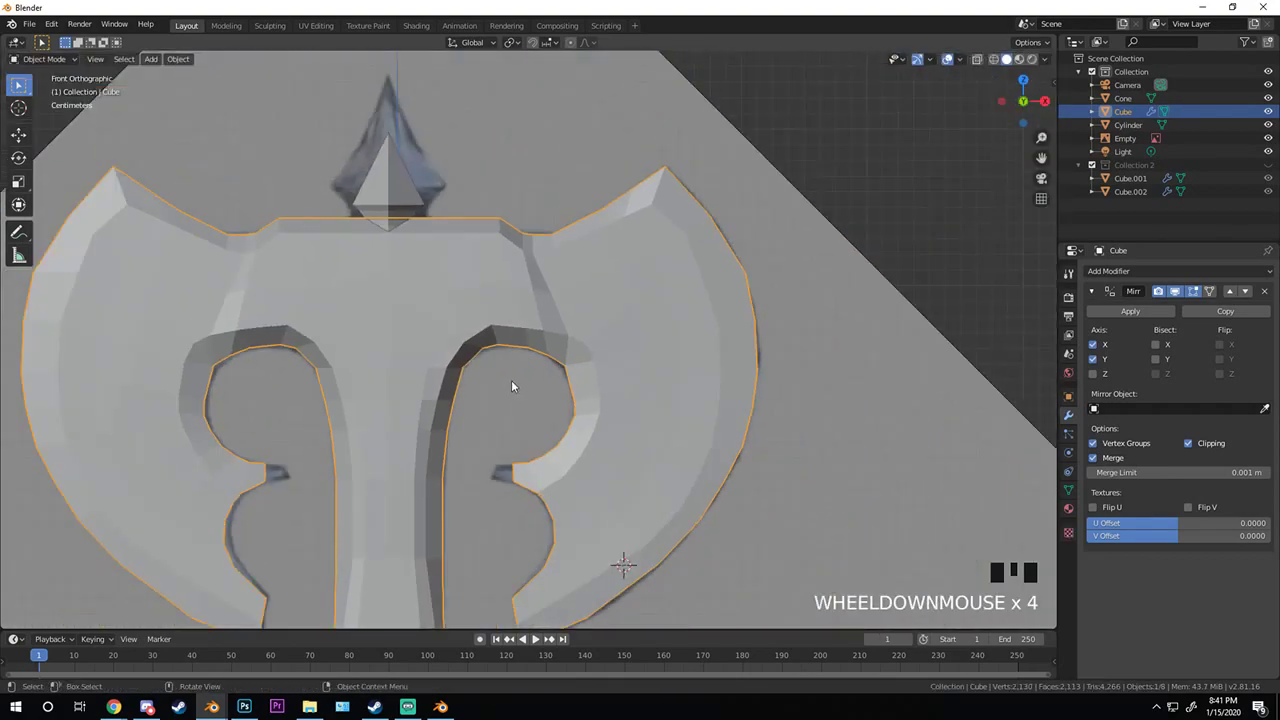
# - Move the bevel vertex at the arch's upper blade-side corner about -0.0012 m in X and -0.0006 m in Z
pyautogui.scroll(4, 733, 388)
pyautogui.press('Tab')
pyautogui.scroll(3, 610, 190)
pyautogui.click(610, 185)
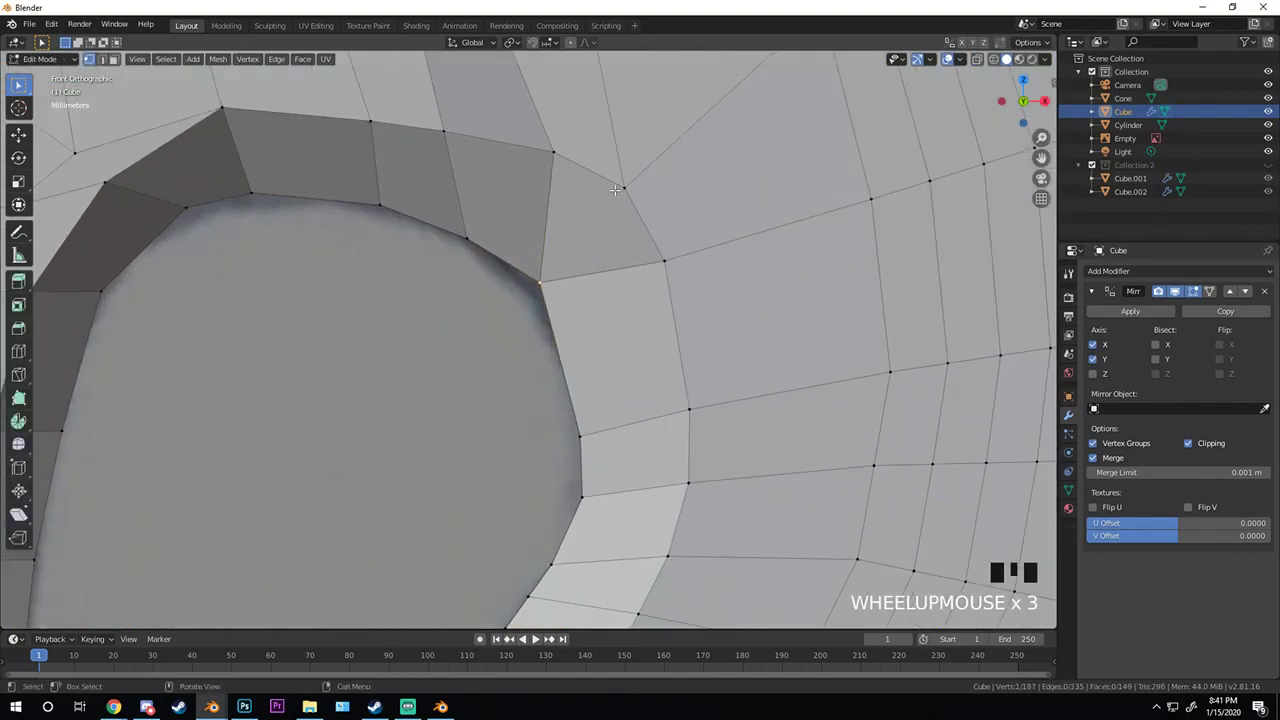
pyautogui.press('g')
pyautogui.click(608, 183)
pyautogui.moveTo(608, 183); pyautogui.dragTo(572, 157)
pyautogui.keyDown('shift'); pyautogui.moveTo(572, 157); pyautogui.dragTo(706, 281, button='middle'); pyautogui.keyUp('shift')
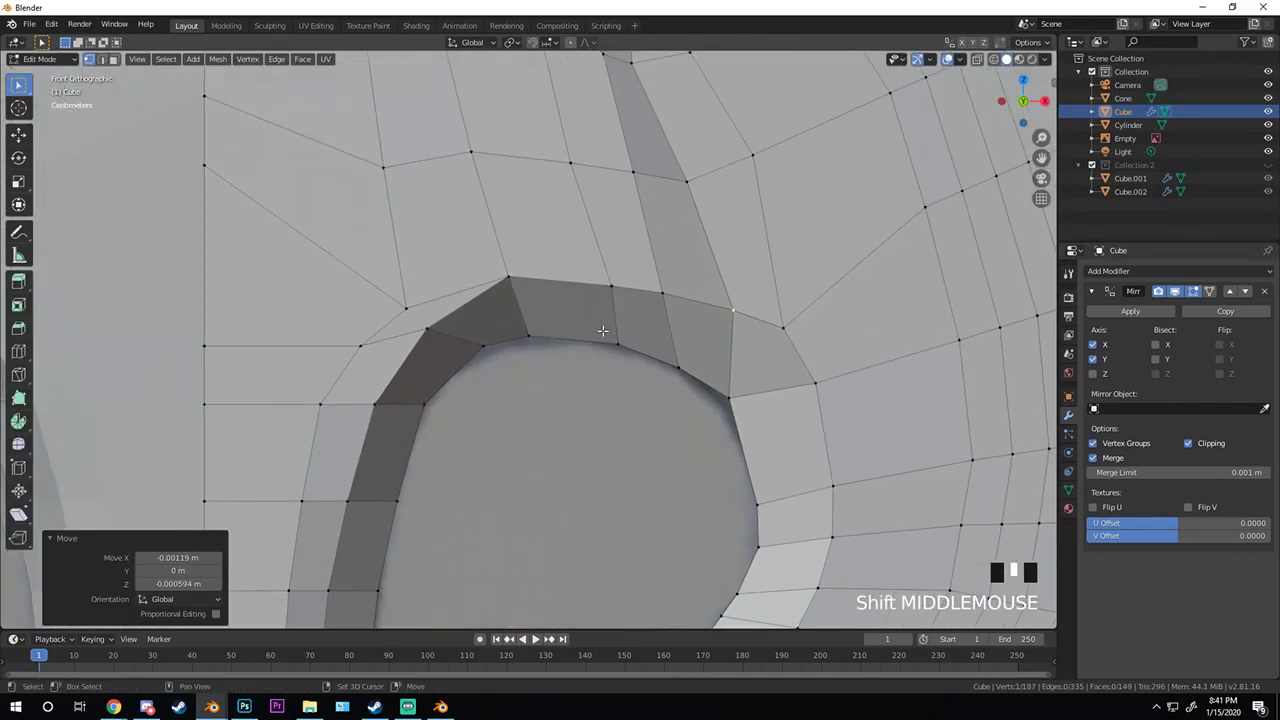
# - Move the face vertex above the arch's shaft-side corner about -0.011 m in X and 0.0134 m in Z, and raise the neighbouring bevel vertex
pyautogui.scroll(3, 942, 319)
pyautogui.scroll(-4, 942, 319)
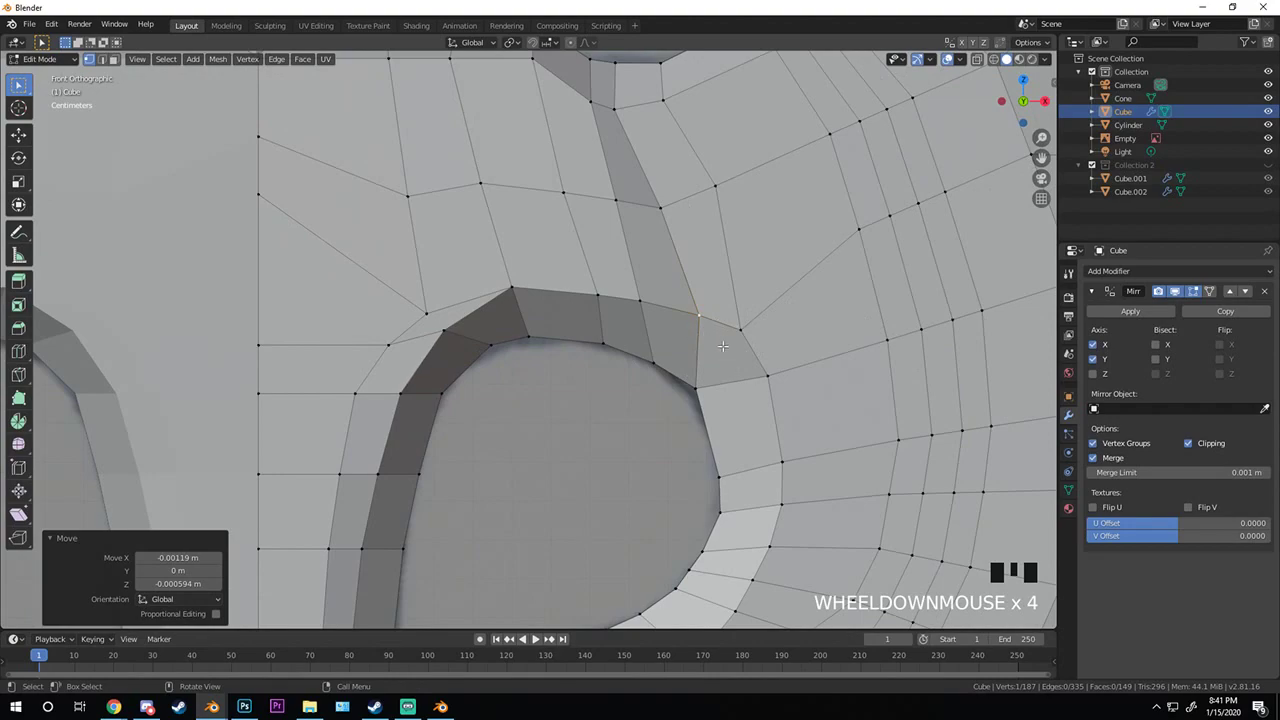
pyautogui.scroll(3, 735, 342)
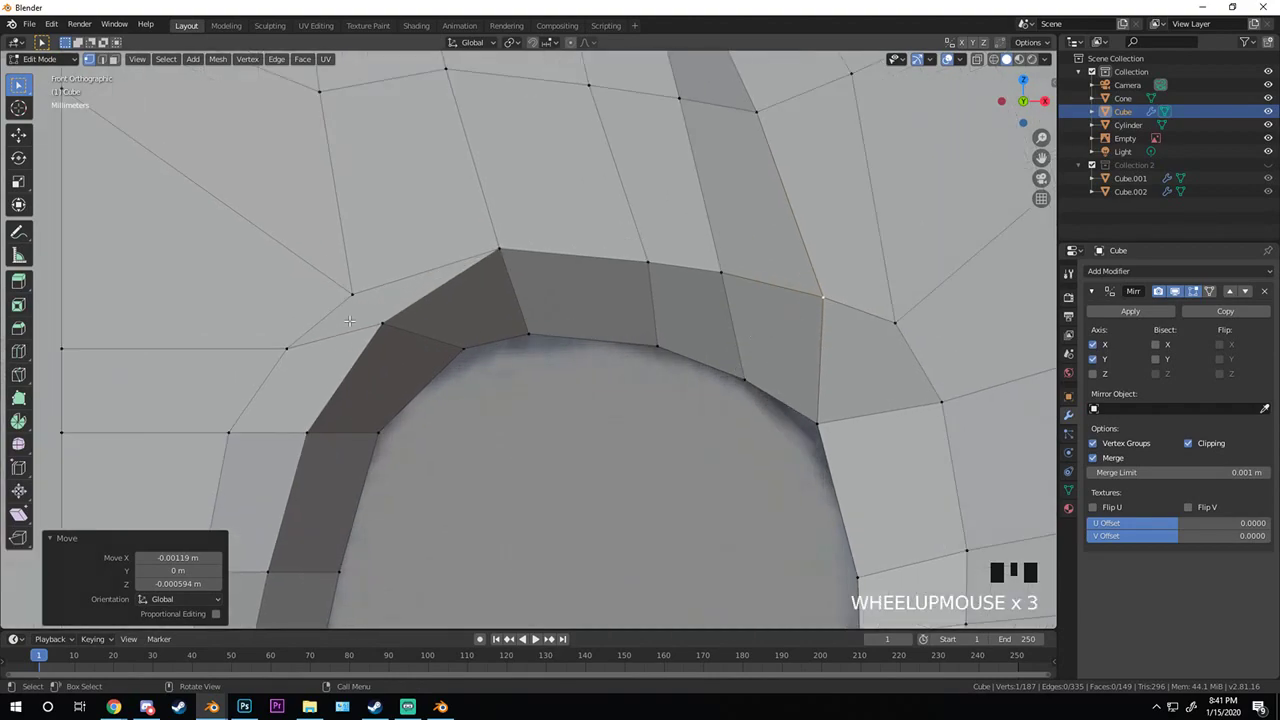
pyautogui.click(366, 283)
pyautogui.press('g')
pyautogui.click(292, 195)
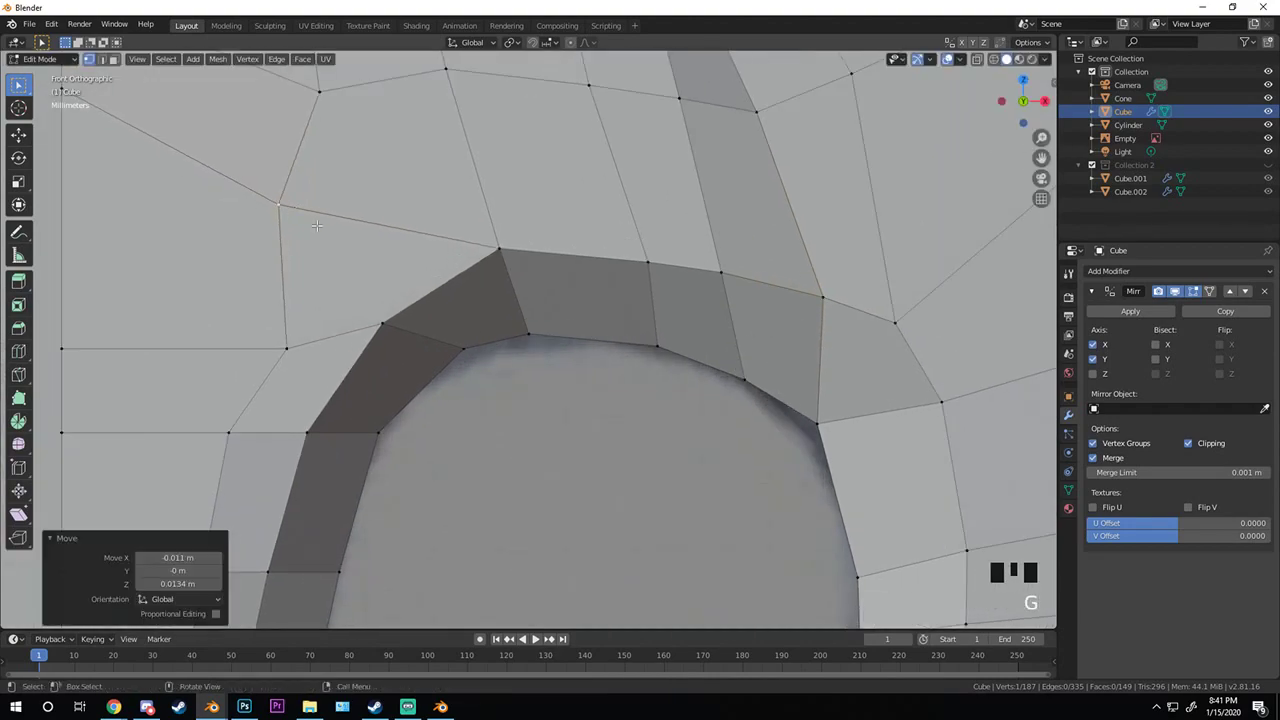
pyautogui.press('g')
pyautogui.click(394, 305)
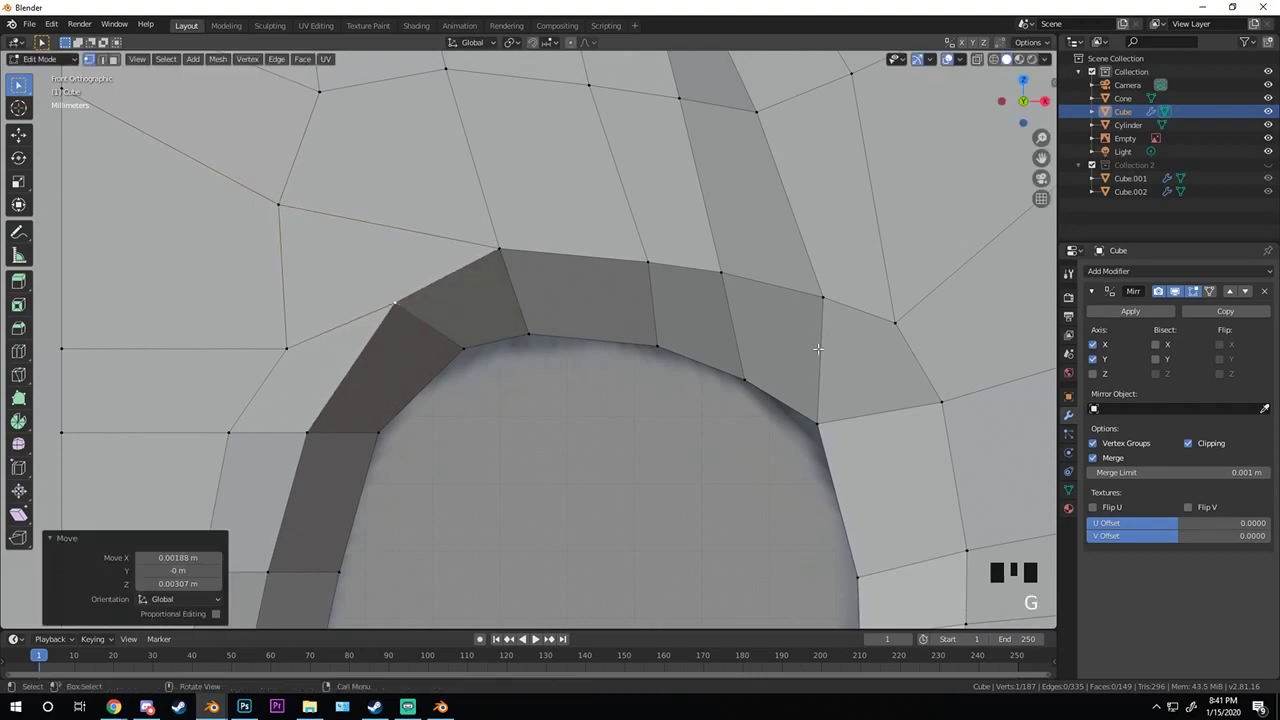
# - Adjust the arch's outer blade-side bevel vertices, shifting the lower one about -0.0011 m in X and -0.0009 m in Z
pyautogui.press('Tab')
pyautogui.scroll(-3, 668, 360)
pyautogui.scroll(2, 670, 345)
pyautogui.press('Tab')
pyautogui.scroll(3, 670, 345)
pyautogui.click(837, 314)
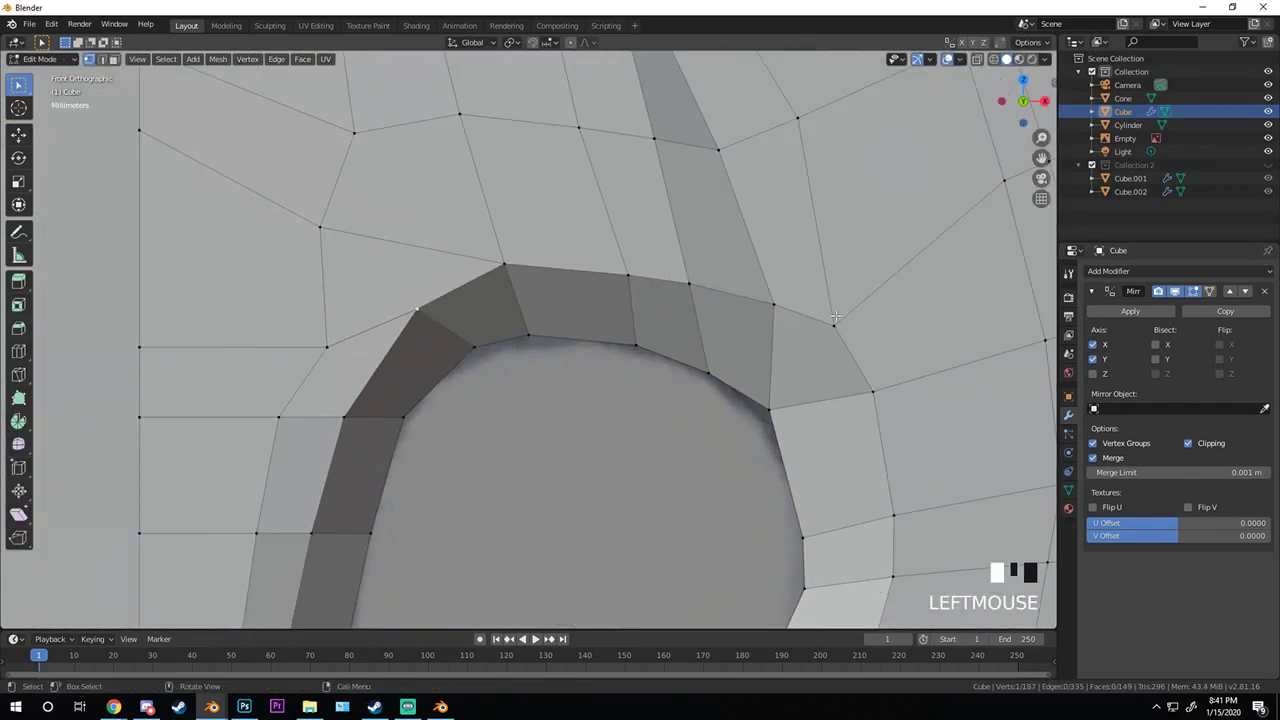
pyautogui.press('g')
pyautogui.press('Tab')
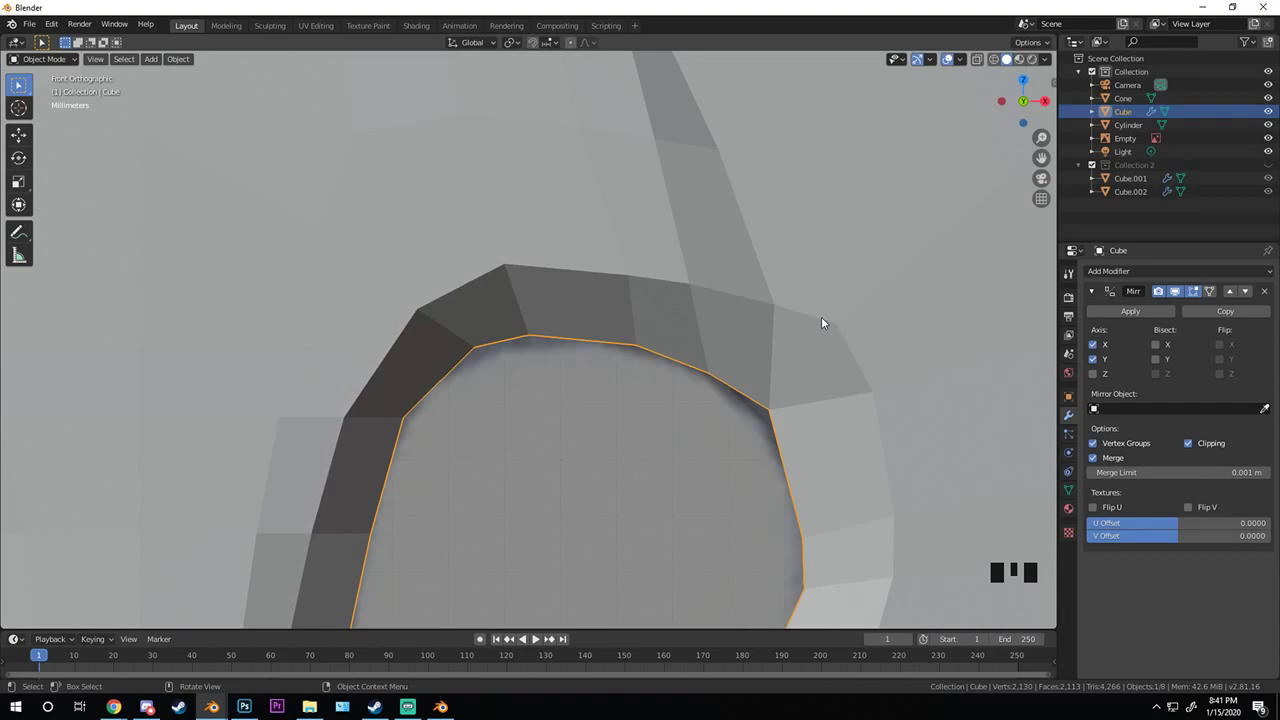
pyautogui.press('Tab')
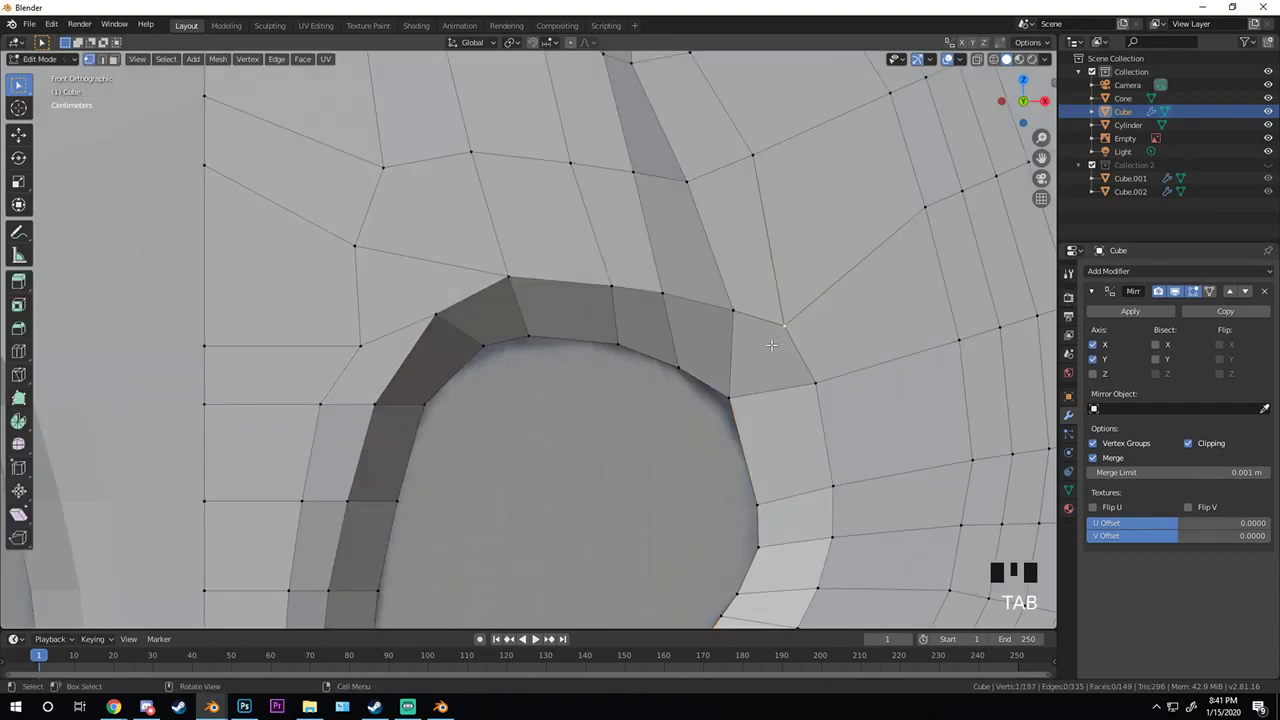
pyautogui.scroll(2, 922, 324)
pyautogui.moveTo(922, 324); pyautogui.dragTo(929, 355)
pyautogui.moveTo(943, 422); pyautogui.dragTo(938, 410)
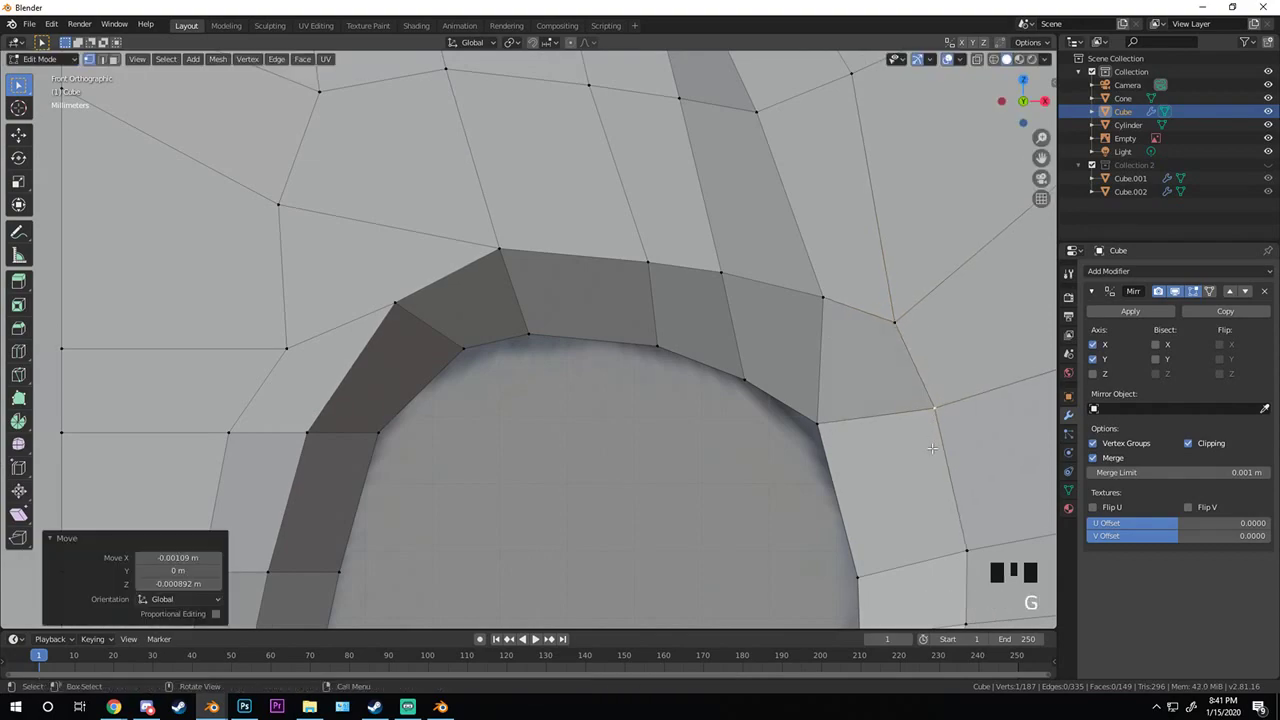
# - Return to object mode and display the whole axe in wireframe over the reference image
pyautogui.scroll(-8, 732, 471)
pyautogui.keyDown('shift'); pyautogui.moveTo(732, 471); pyautogui.dragTo(700, 450, button='middle'); pyautogui.keyUp('shift')
pyautogui.scroll(-5, 640, 400)
pyautogui.press('Tab')
pyautogui.scroll(3, 565, 338)
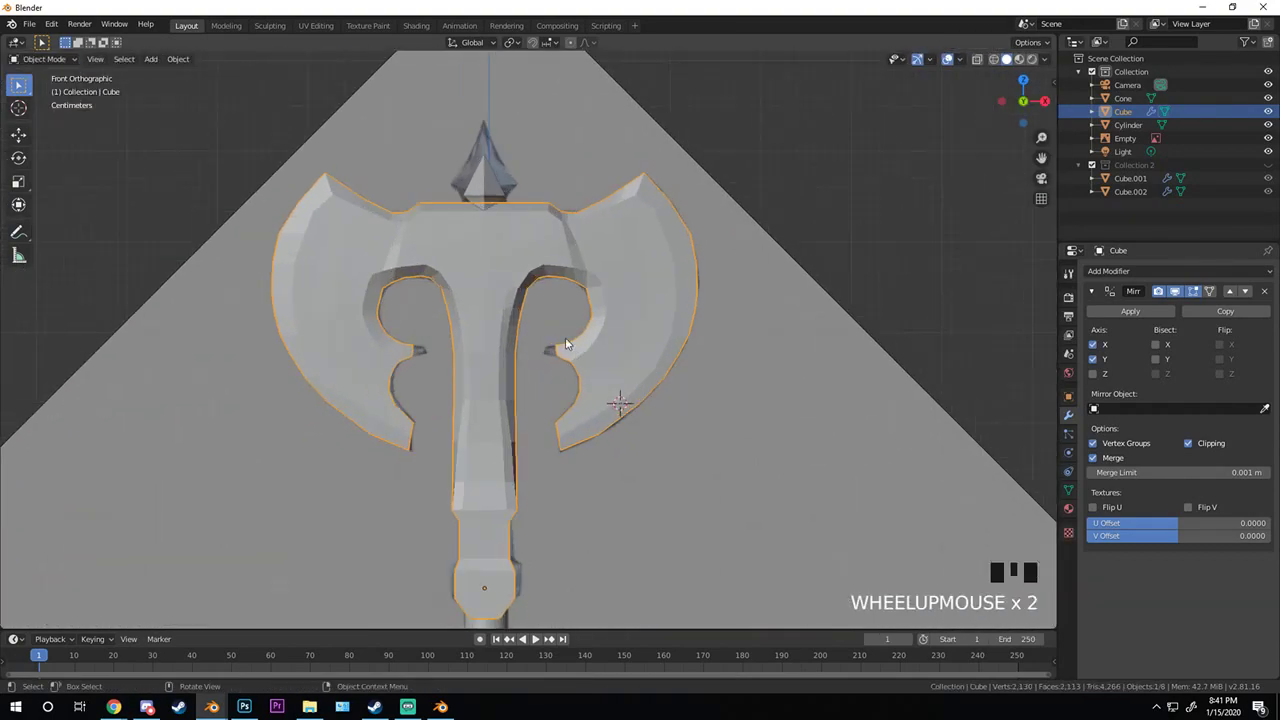
pyautogui.press('z')
pyautogui.press('z')
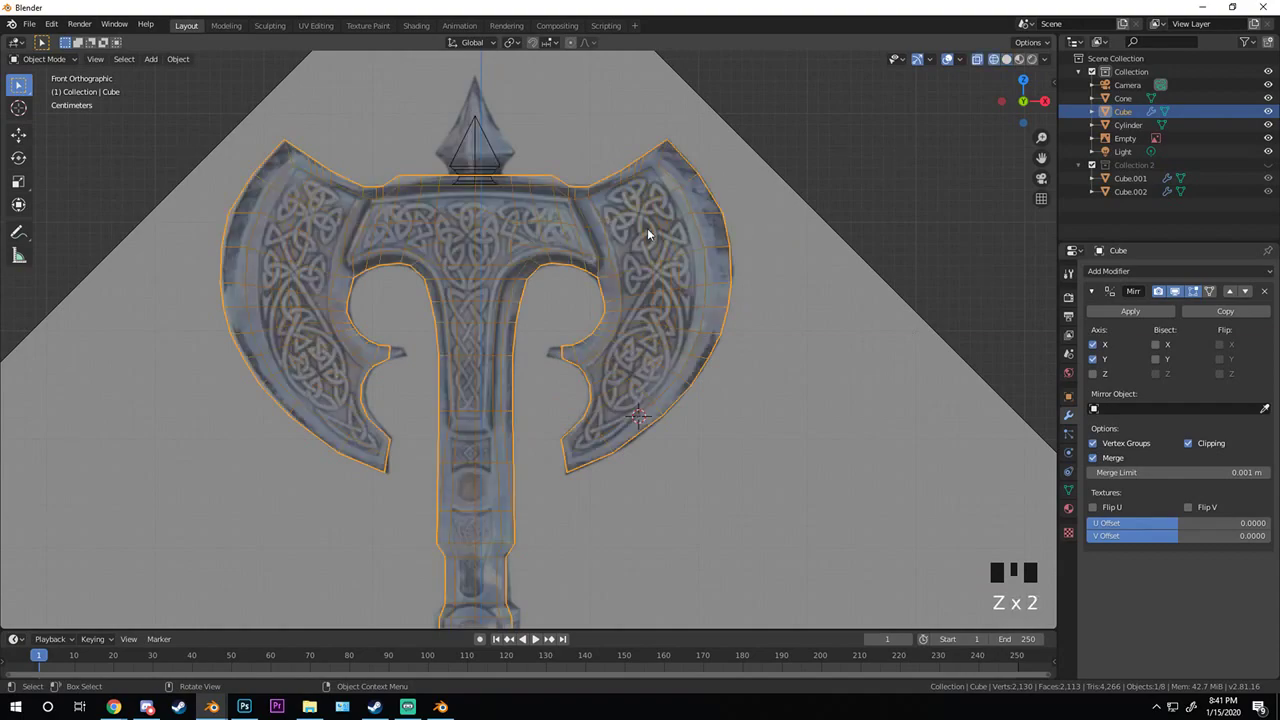
# - Split the 3D viewport vertically and turn the new area into a Shader Editor
pyautogui.keyDown('shift'); pyautogui.moveTo(647, 228); pyautogui.dragTo(587, 283, button='middle'); pyautogui.keyUp('shift')
pyautogui.moveTo(1054, 37); pyautogui.dragTo(544, 280)
pyautogui.hotkey('shift', 'F3')
pyautogui.scroll(-3, 263, 529)
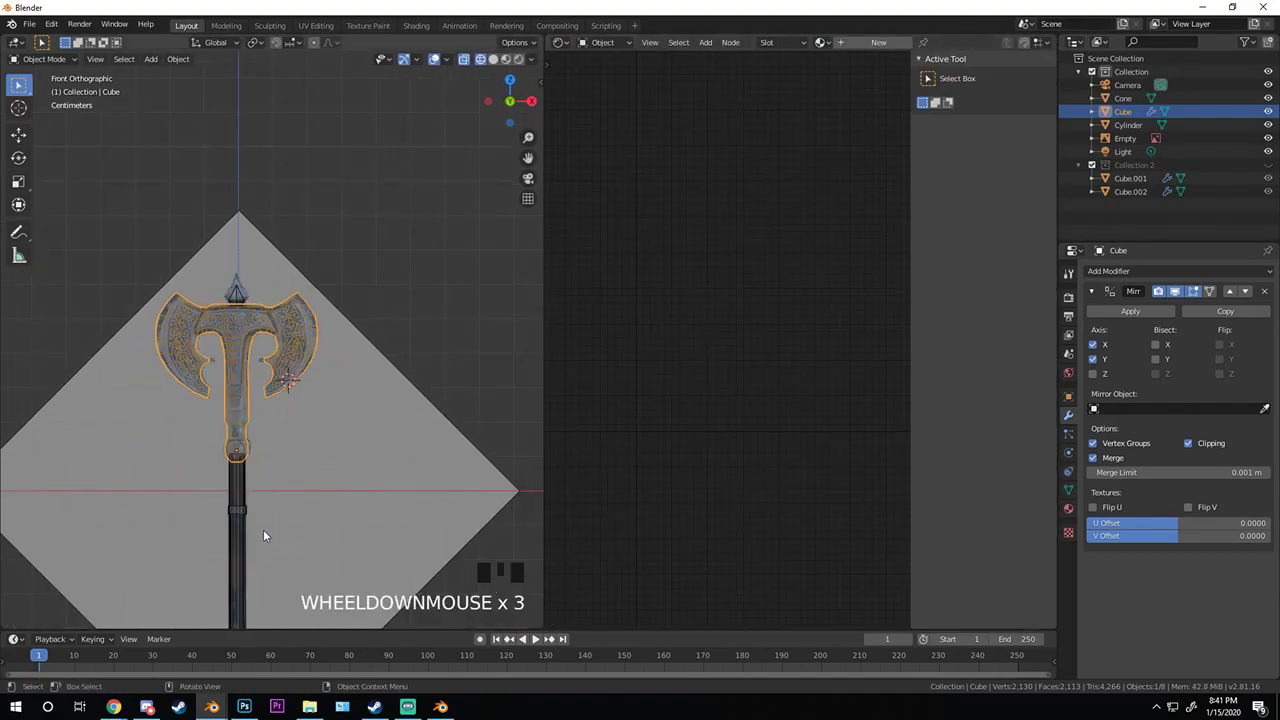
# - Select the axe's handle cylinder and inspect its mesh around the ornamental band in edit mode
pyautogui.scroll(3, 358, 320)
pyautogui.click(349, 345)
pyautogui.scroll(4, 428, 346)
pyautogui.keyDown('shift'); pyautogui.moveTo(428, 346); pyautogui.dragTo(343, 357, button='middle'); pyautogui.keyUp('shift')
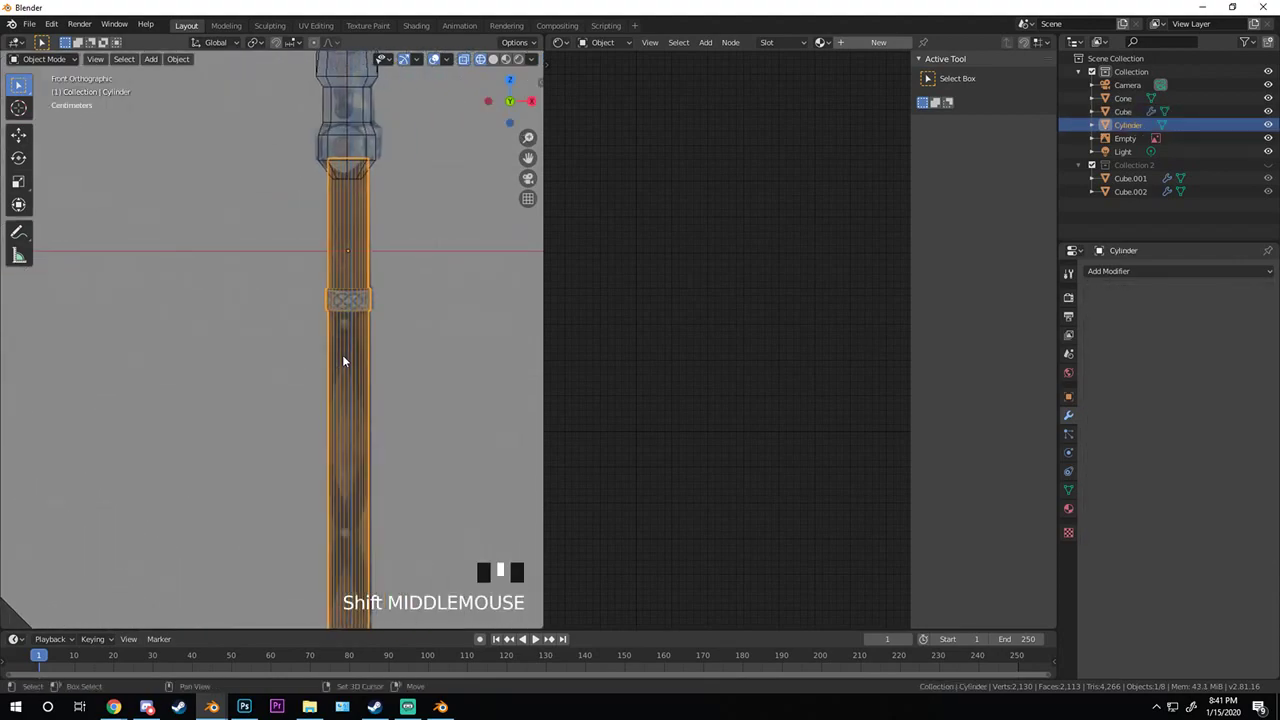
pyautogui.scroll(3, 406, 305)
pyautogui.press('Tab')
pyautogui.scroll(1, 406, 305)
pyautogui.keyDown('shift'); pyautogui.scroll(-1, 406, 305); pyautogui.keyUp('shift')
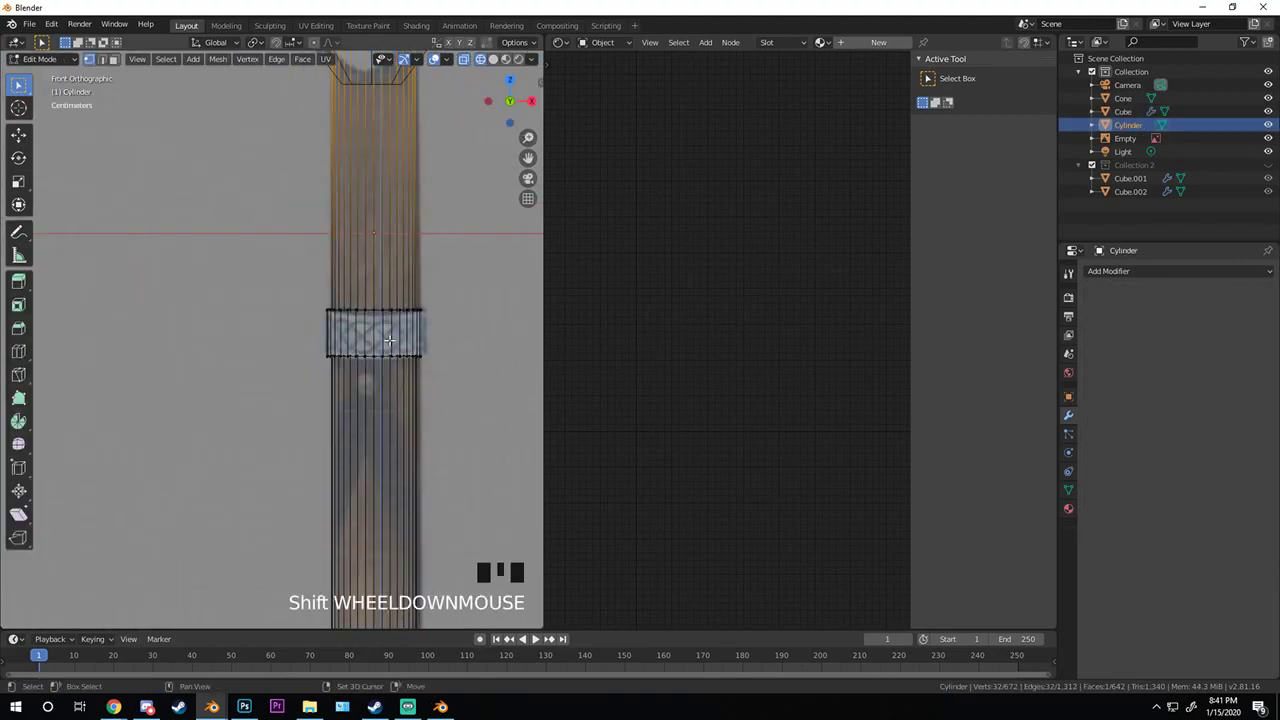
pyautogui.keyDown('shift'); pyautogui.moveTo(406, 305); pyautogui.dragTo(370, 344, button='middle'); pyautogui.keyUp('shift')
pyautogui.scroll(-2, 864, 62)
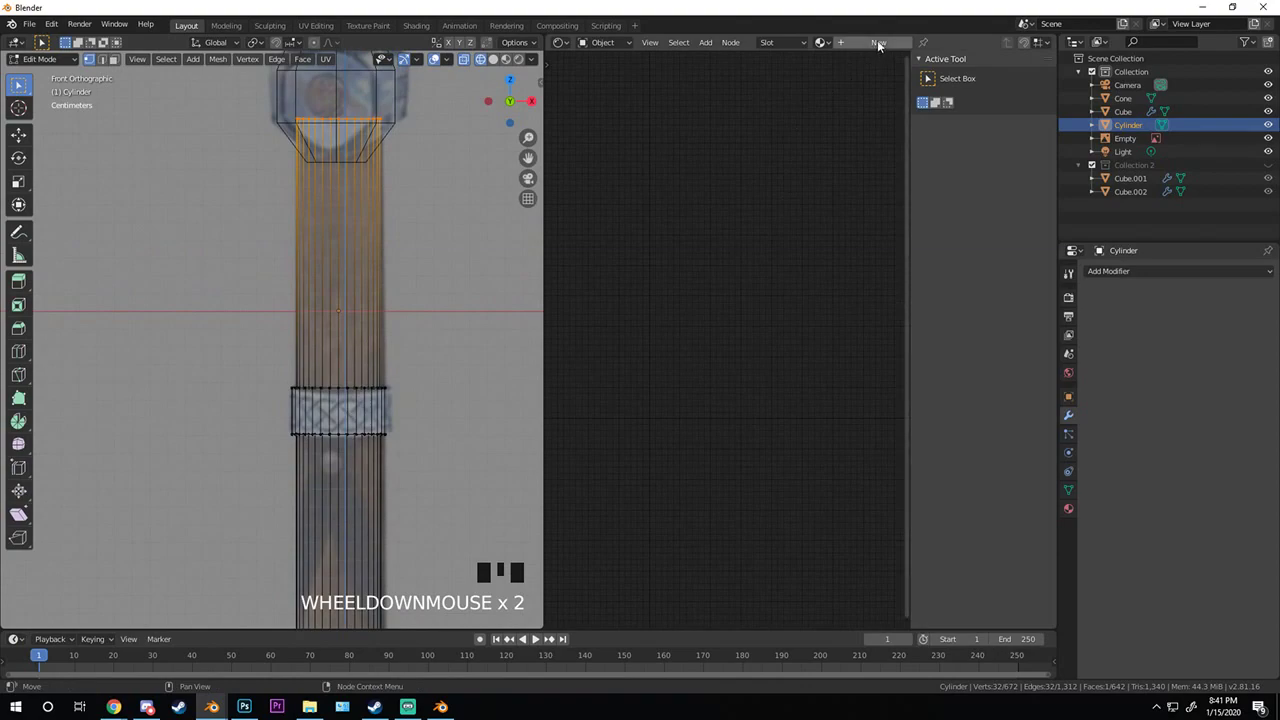
pyautogui.press('Tab')
# - Create a new material for the handle cylinder and hide the Shader Editor's sidebar
pyautogui.click(1068, 508)
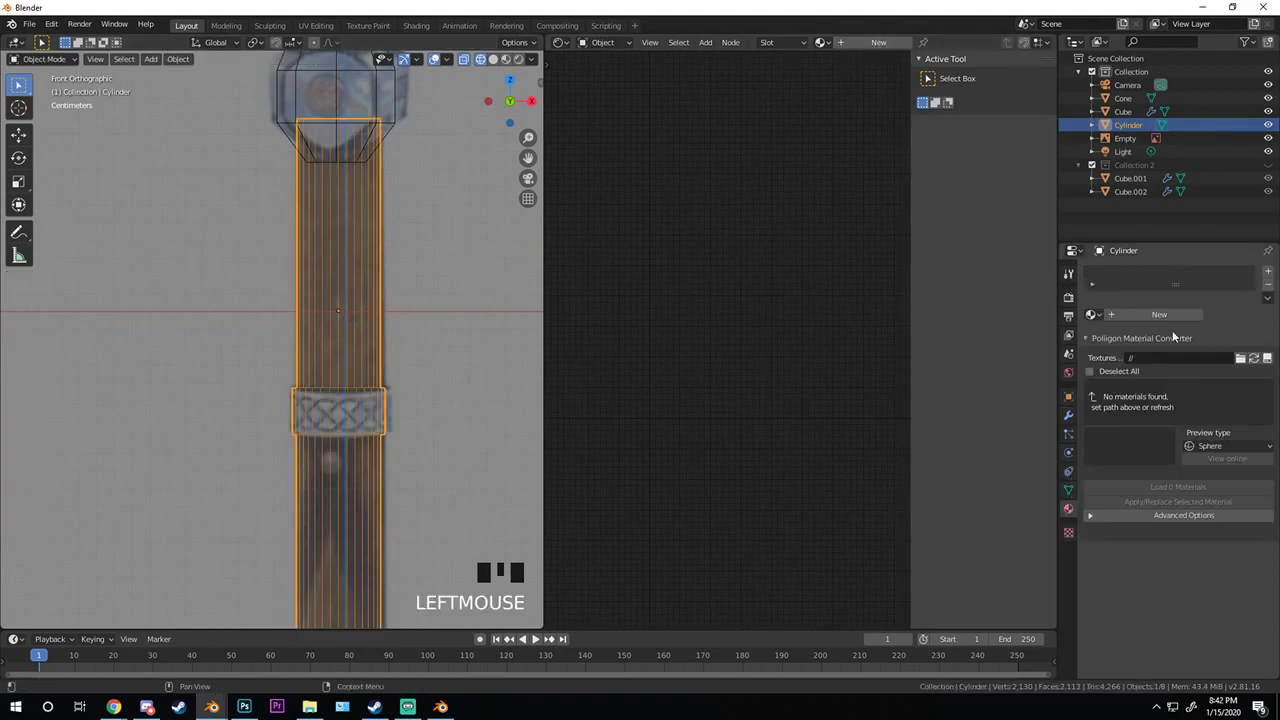
pyautogui.click(1150, 315)
pyautogui.press('n')
pyautogui.scroll(7, 785, 335)
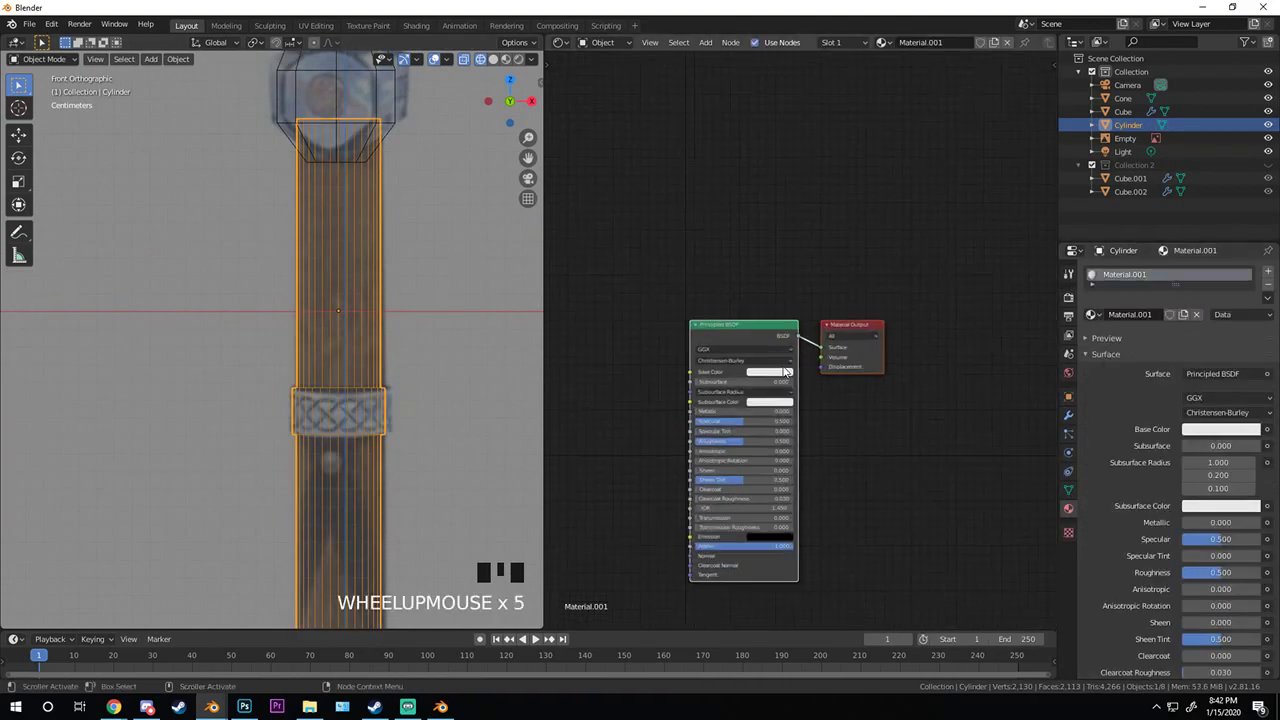
pyautogui.click(796, 269)
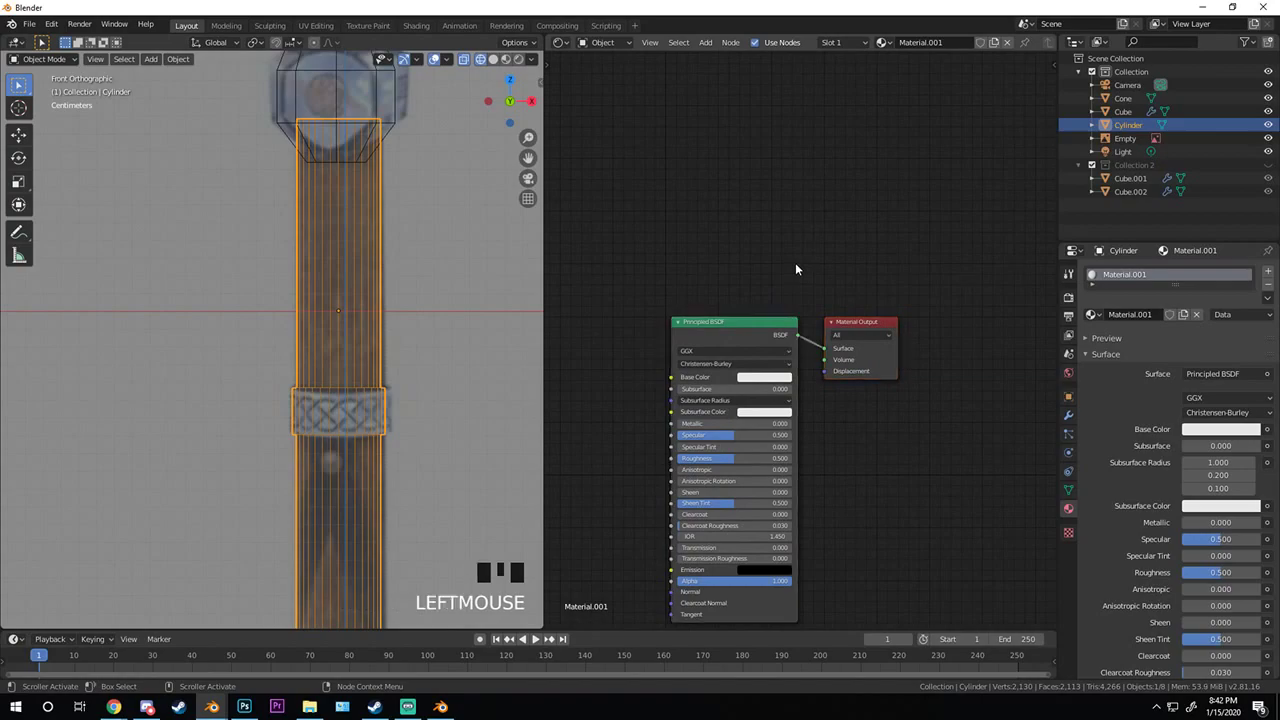
# - Add an Image Texture node and connect its Color output to the Principled BSDF's Base Color
pyautogui.moveTo(786, 220); pyautogui.dragTo(994, 331, button='middle')
pyautogui.hotkey('shift', 'a')
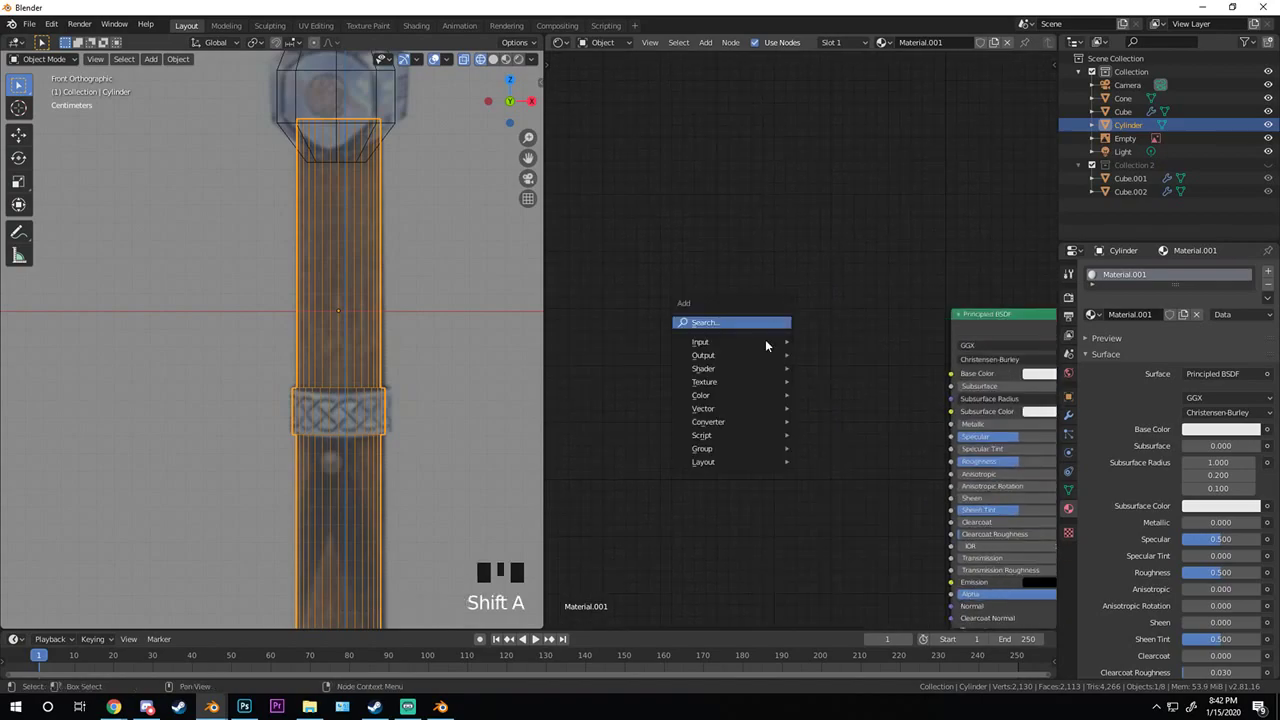
pyautogui.moveTo(734, 381)
pyautogui.click(840, 487)
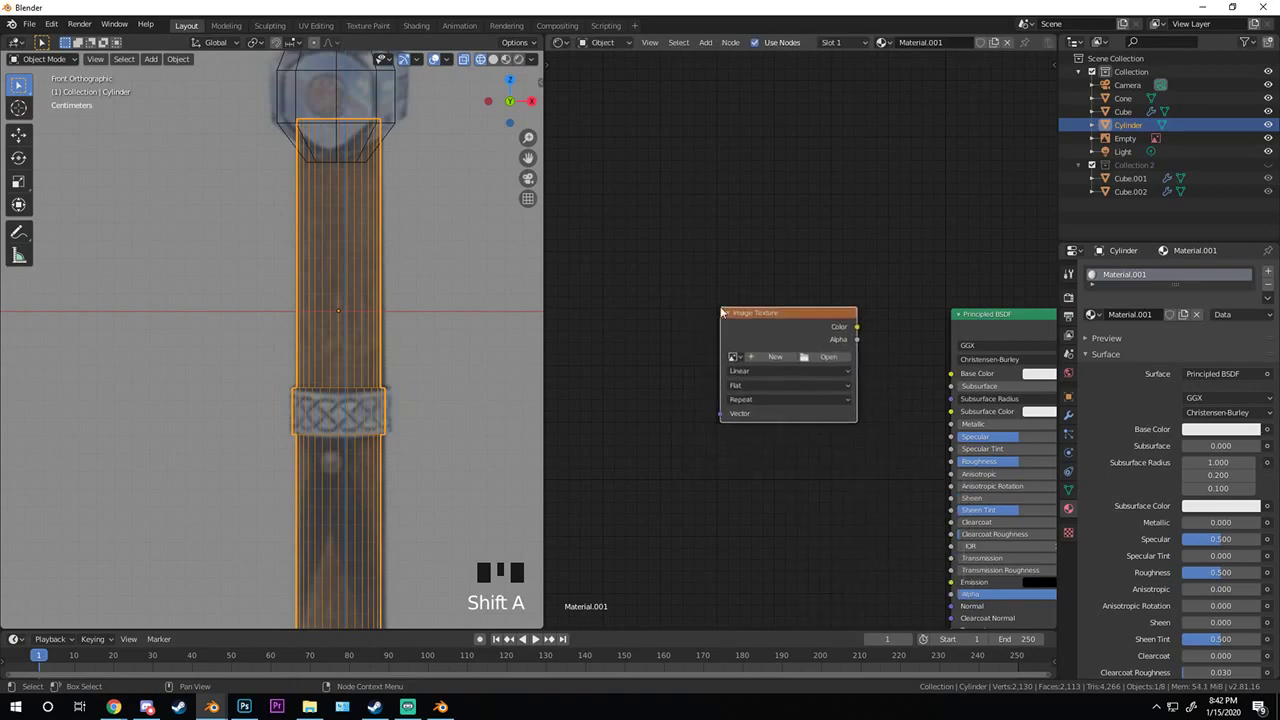
pyautogui.moveTo(857, 327); pyautogui.dragTo(943, 366)
pyautogui.moveTo(857, 328); pyautogui.dragTo(951, 373)
# - Browse for the texture image in the folder D:\Graphic Stuff 2\Architecture Academy\Texture\Wood
pyautogui.click(812, 357)
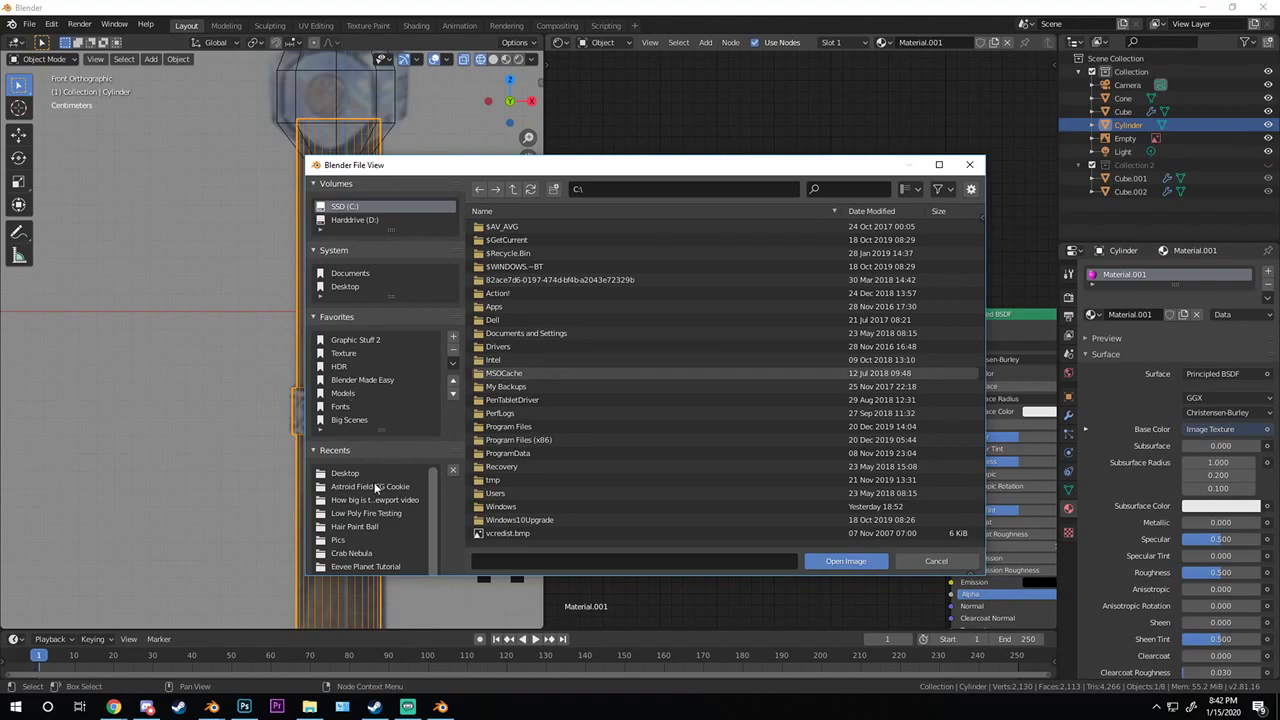
pyautogui.click(358, 340)
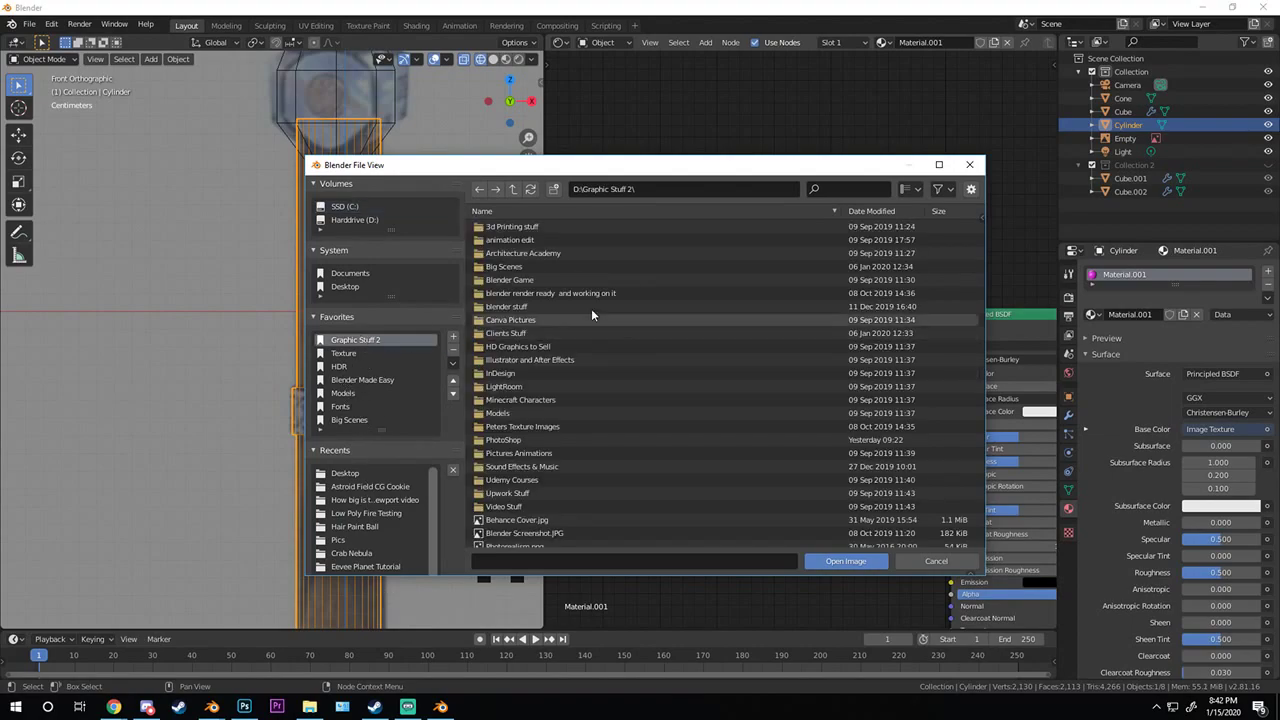
pyautogui.doubleClick(557, 254)
pyautogui.doubleClick(508, 362)
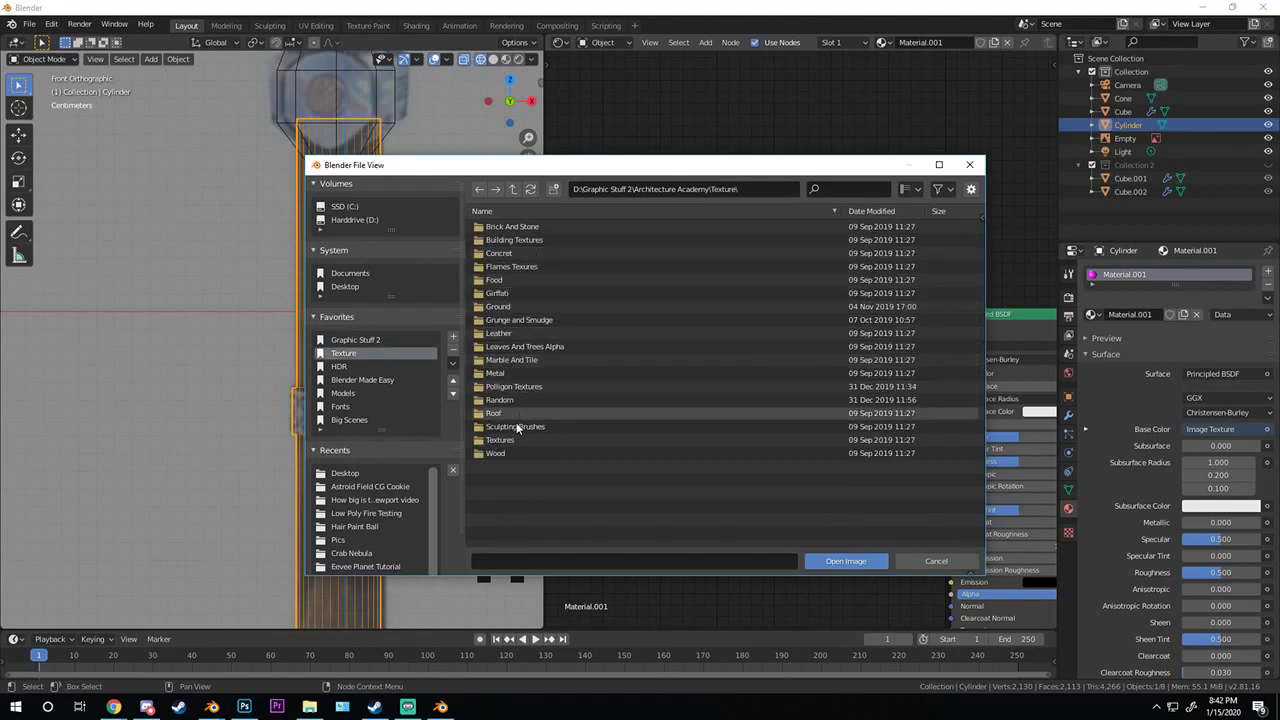
pyautogui.doubleClick(503, 454)
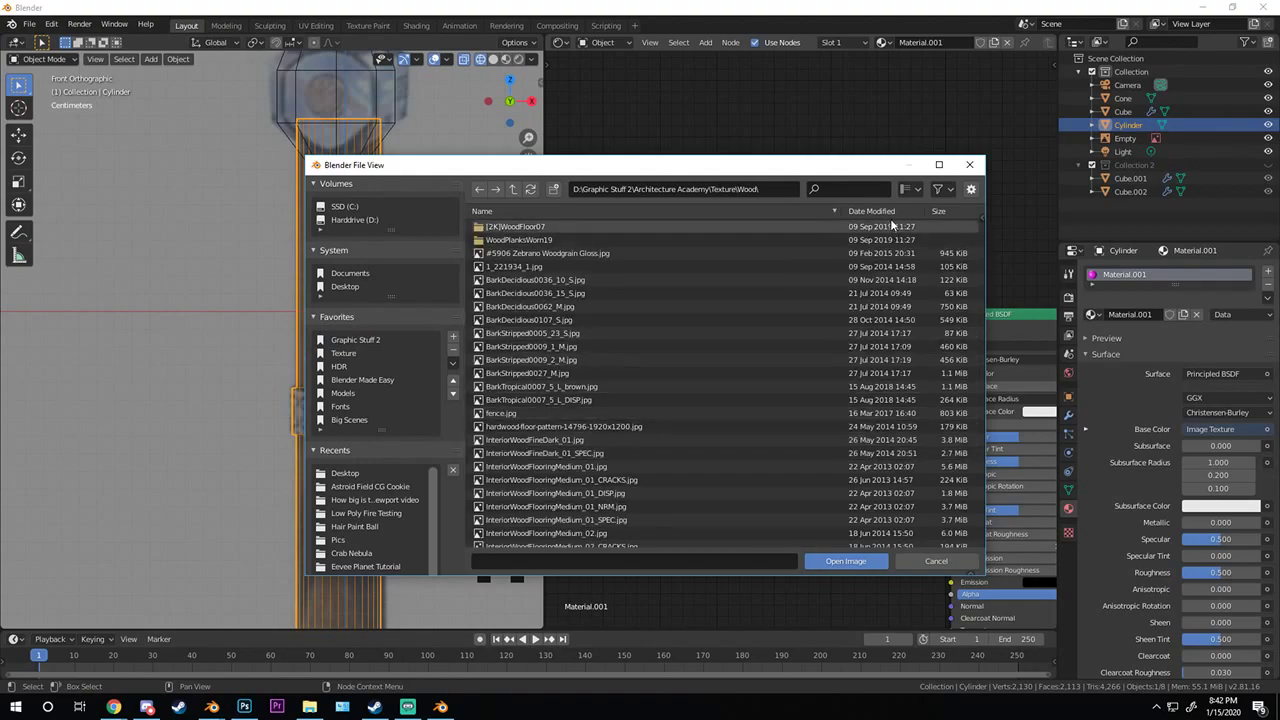
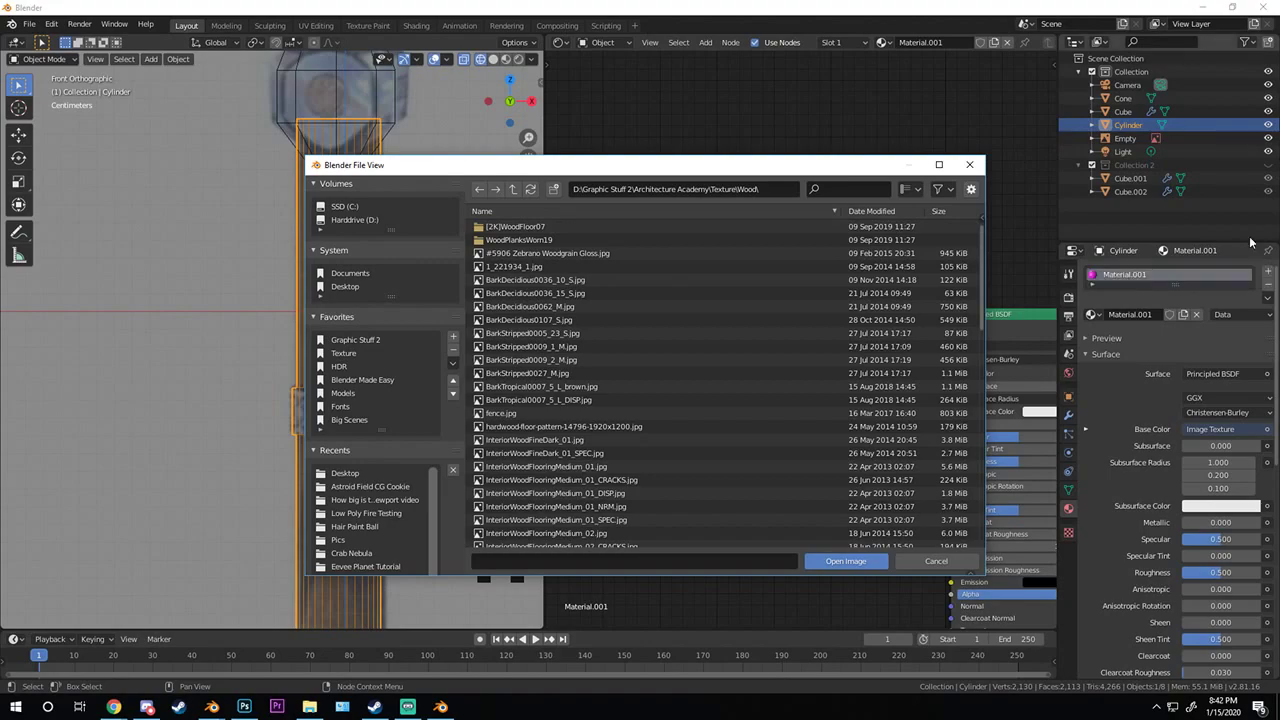
# - Display the files as thumbnails in a maximized file browser, look through the wood textures, and close it without opening an image
pyautogui.click(946, 197)
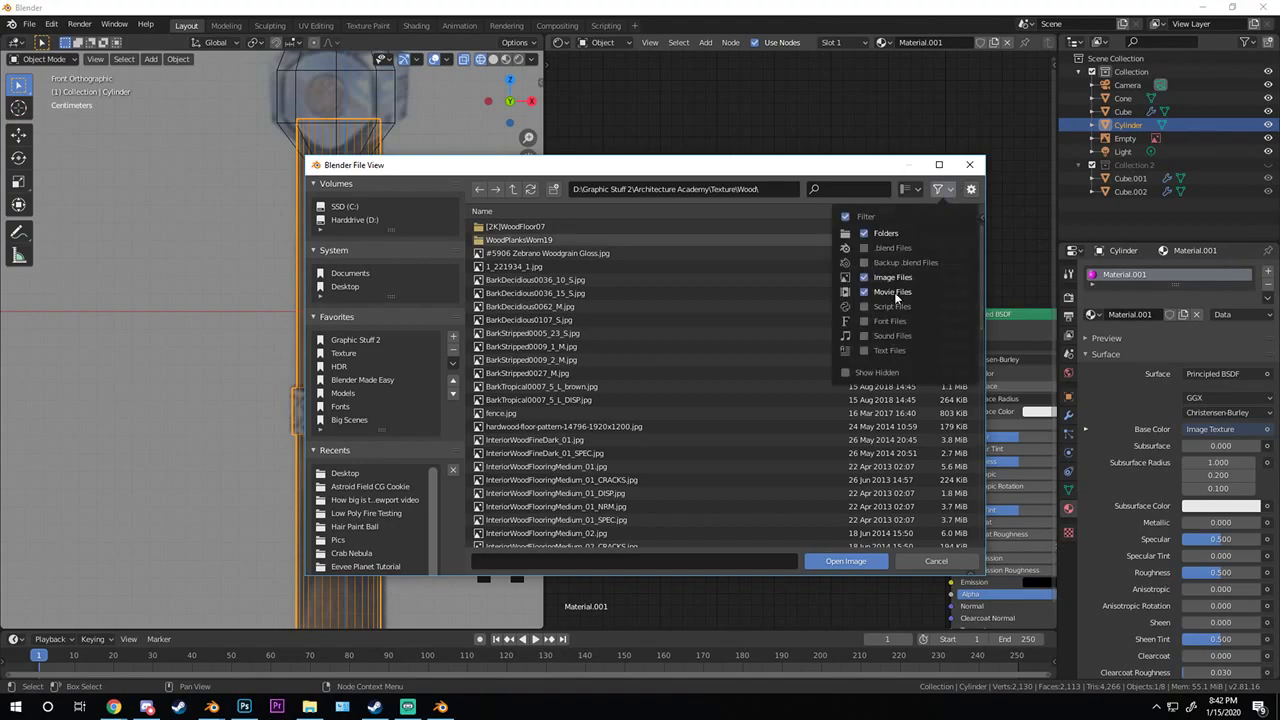
pyautogui.click(908, 190)
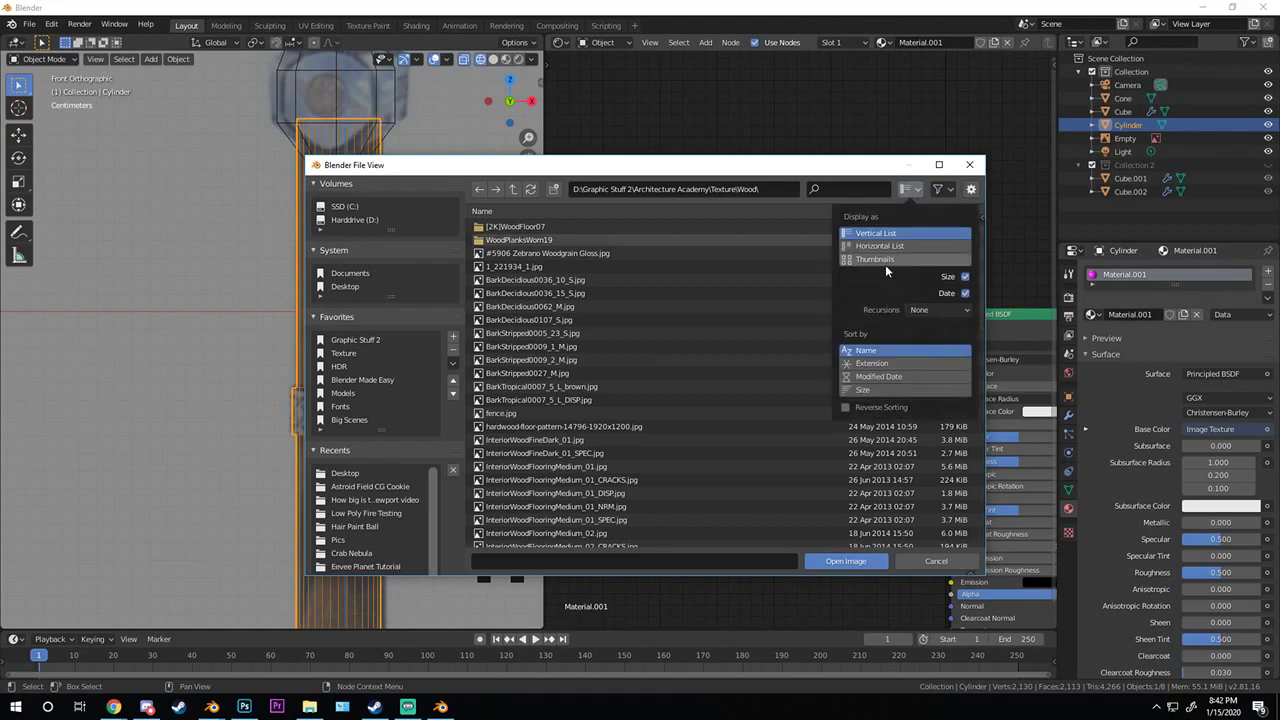
pyautogui.click(885, 264)
pyautogui.click(939, 164)
pyautogui.scroll(-5, 788, 310)
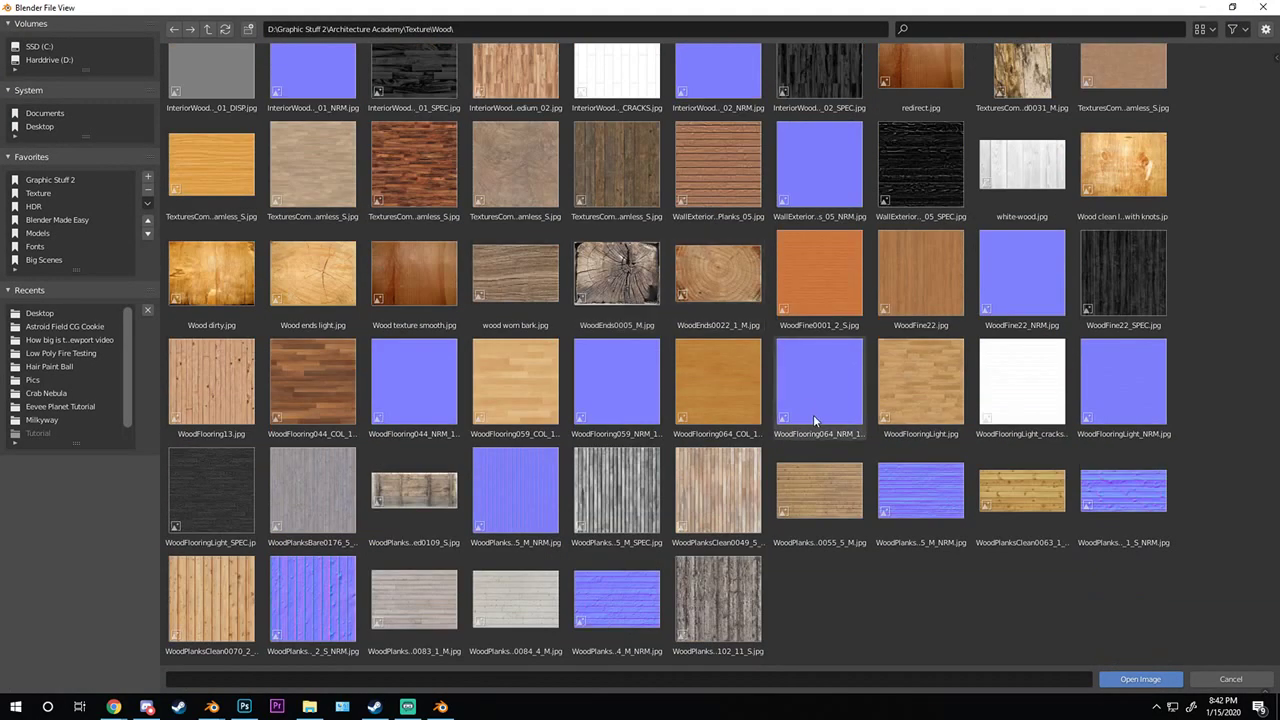
pyautogui.scroll(5, 813, 414)
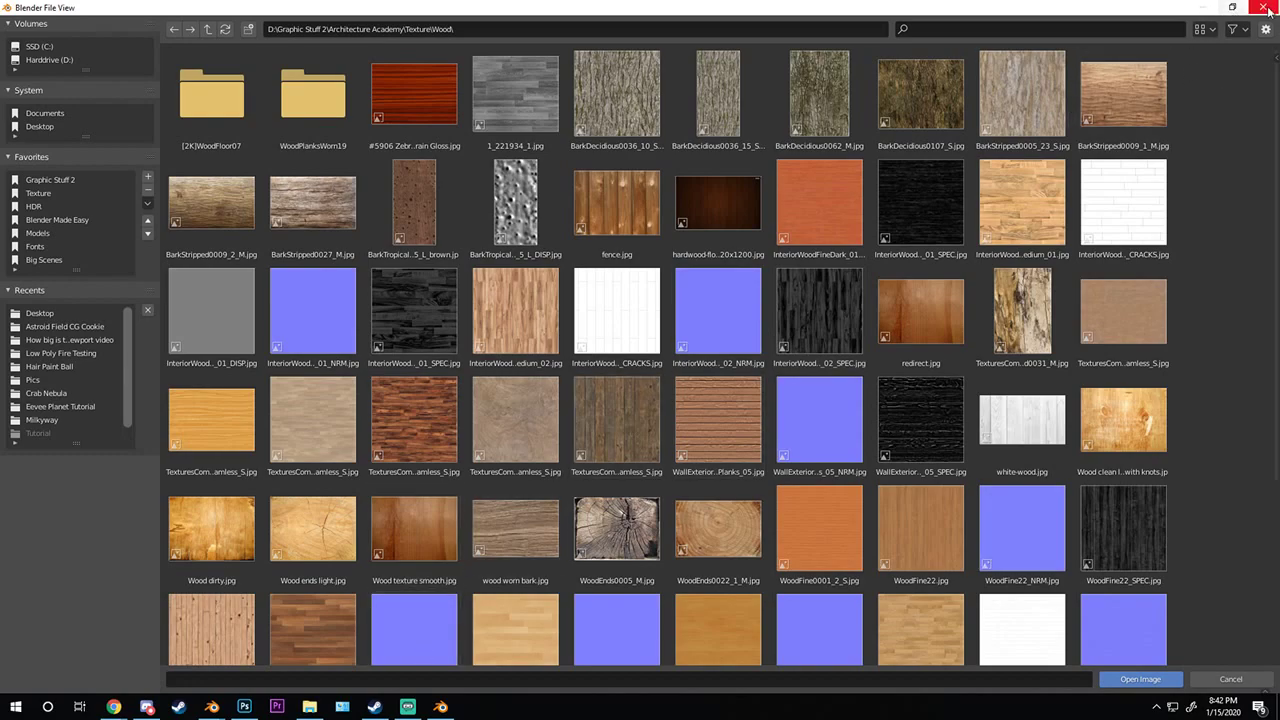
pyautogui.press('Escape')
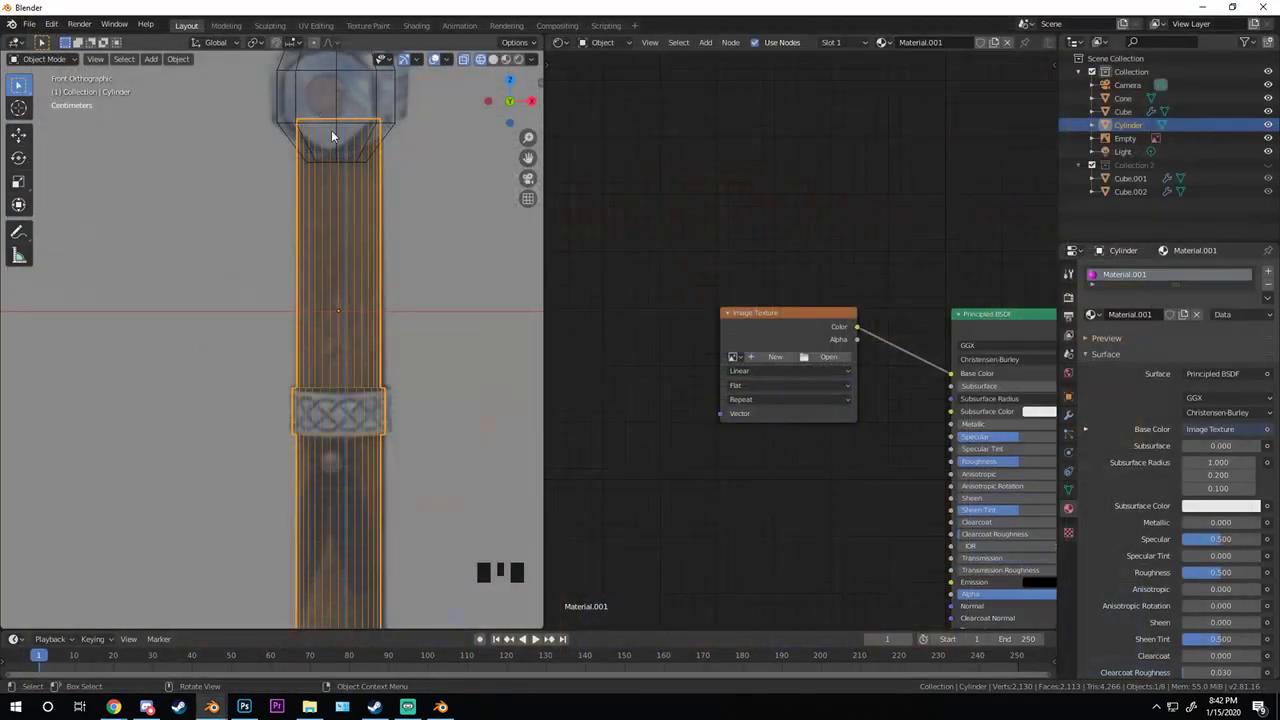
# - Temporarily move the handle cylinder aside to examine the reference's wooden shaft, cancel the move, and view the handle's full length
pyautogui.press('g')
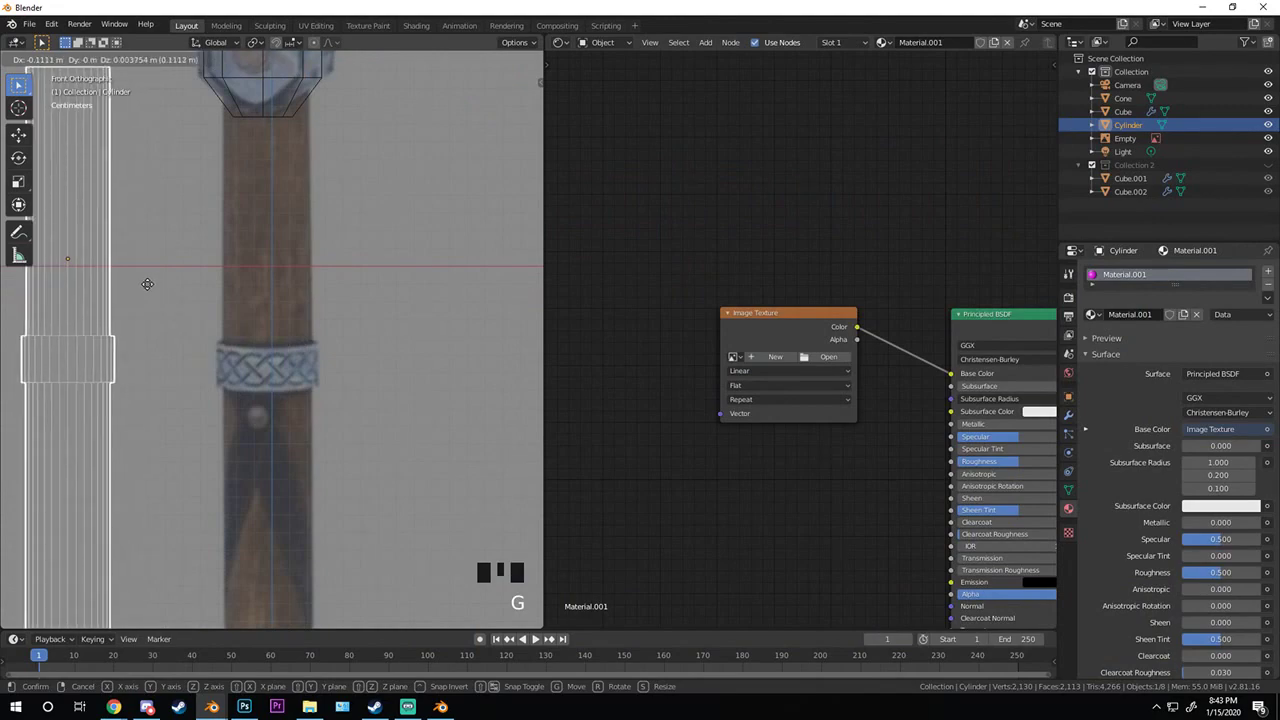
pyautogui.press('Escape')
pyautogui.scroll(-5, 318, 337)
pyautogui.keyDown('shift'); pyautogui.moveTo(318, 337); pyautogui.dragTo(397, 291, button='middle'); pyautogui.keyUp('shift')
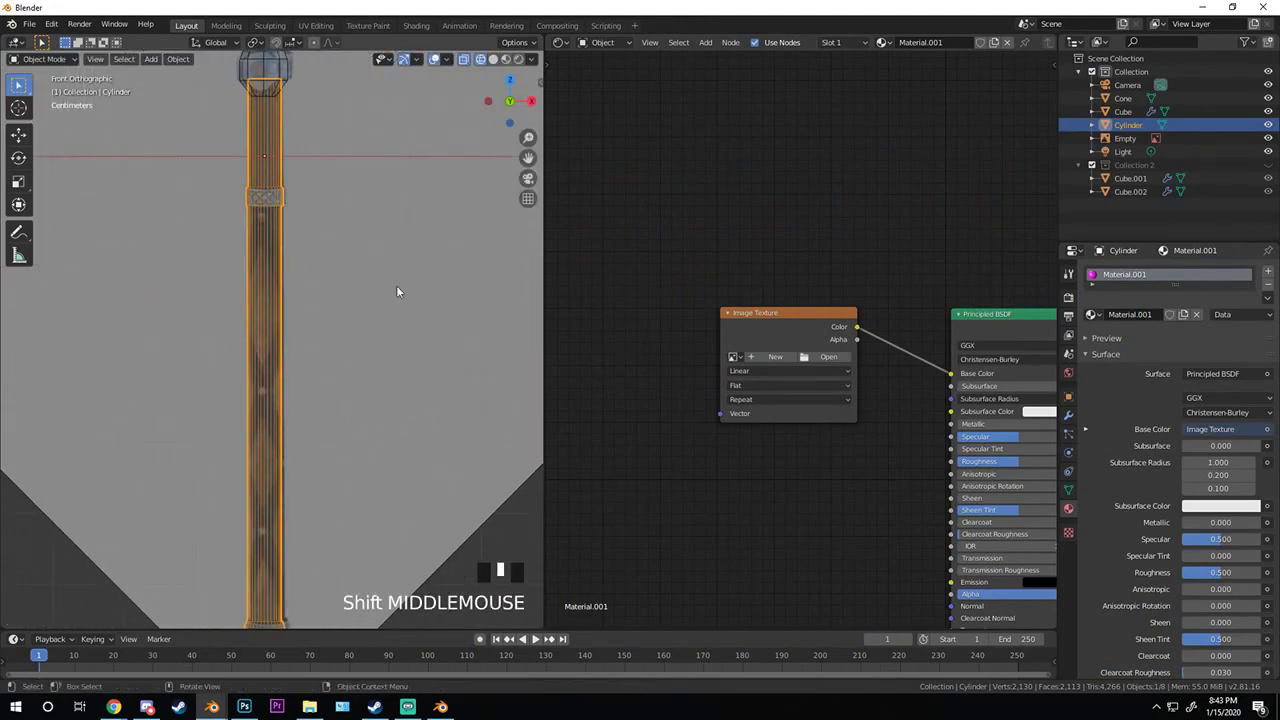
pyautogui.press('Tab')
pyautogui.press('Tab')
# - Browse for the Image Texture node's image in the folder D:\Graphic Stuff 2\Architecture Academy\Texture\Wood
pyautogui.click(829, 356)
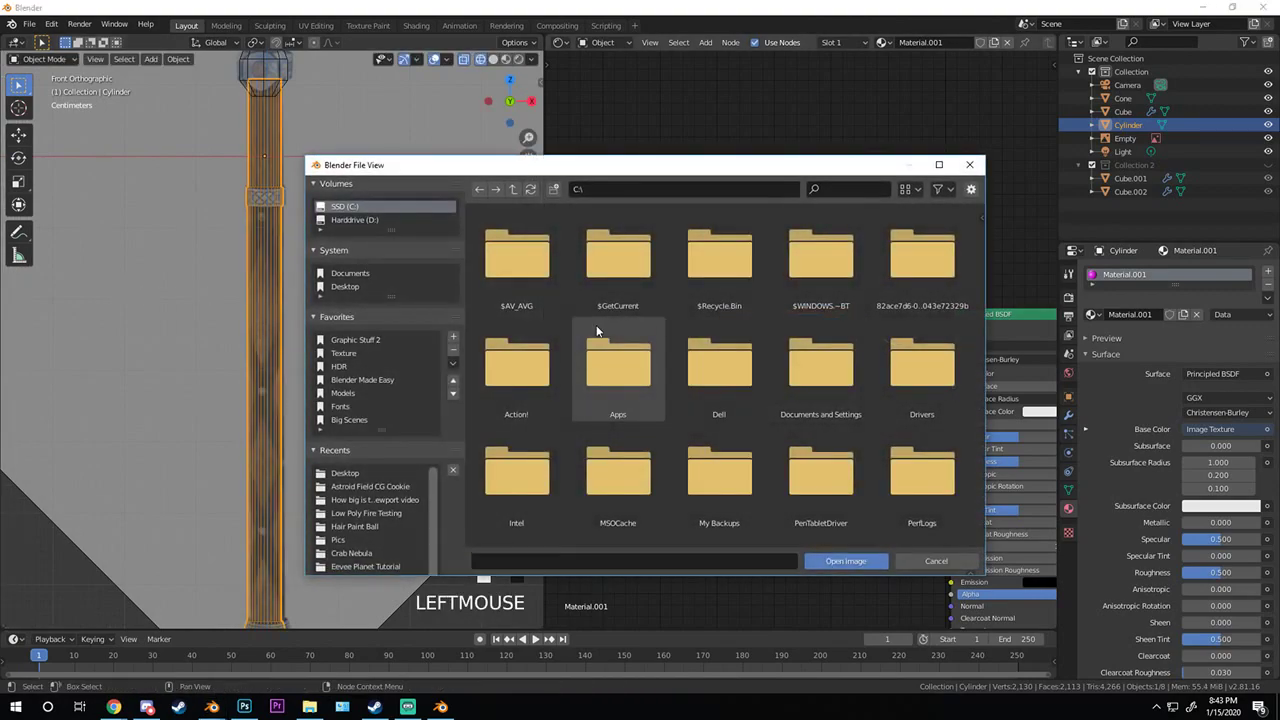
pyautogui.click(366, 340)
pyautogui.doubleClick(755, 290)
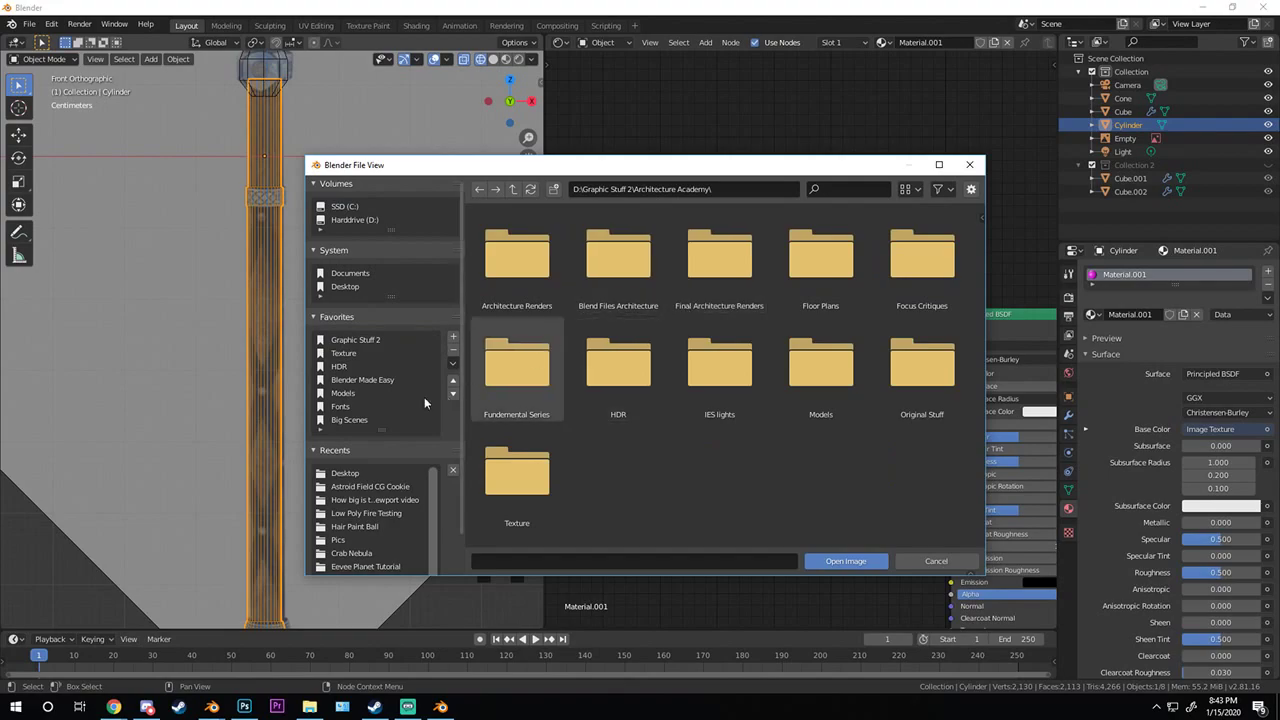
pyautogui.click(345, 354)
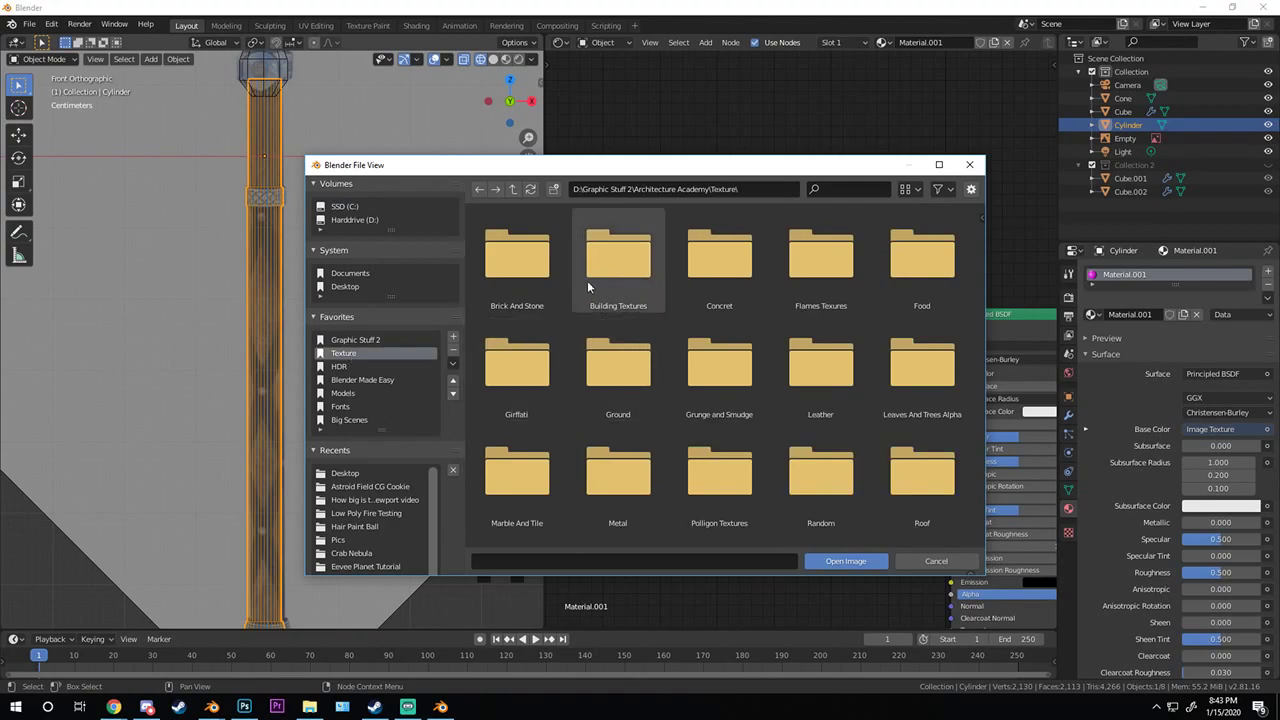
pyautogui.scroll(-2, 776, 414)
pyautogui.scroll(-1, 774, 408)
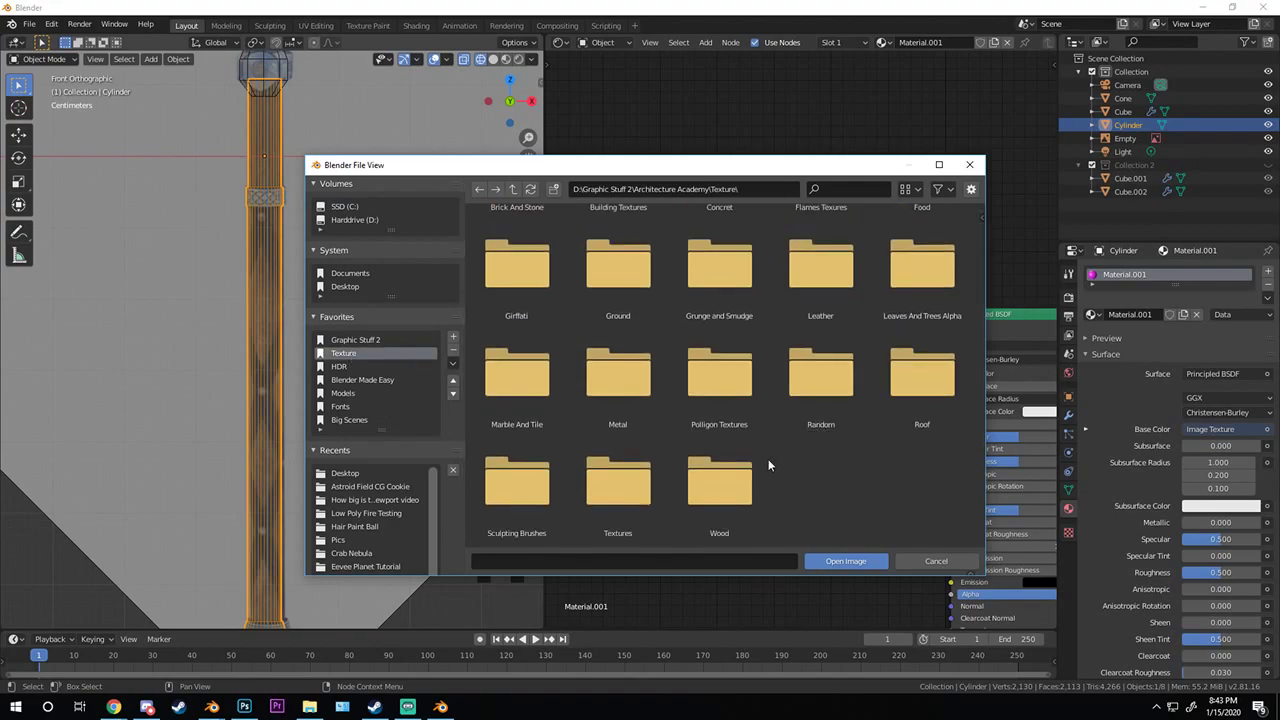
pyautogui.doubleClick(705, 495)
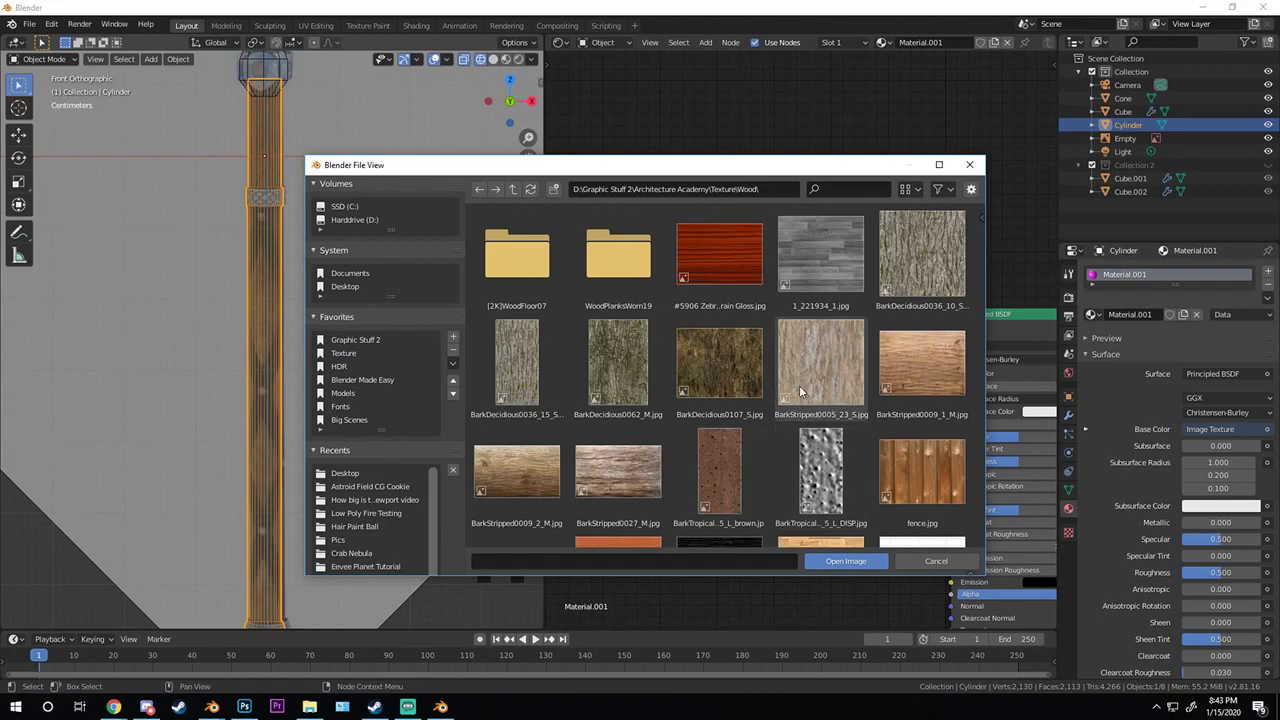
# - Look through the wood textures, load wood worn bark.jpg into the Image Texture node, and move the node farther from the Principled BSDF
pyautogui.scroll(-2, 799, 385)
pyautogui.scroll(2, 668, 375)
pyautogui.click(856, 358)
pyautogui.scroll(-5, 839, 354)
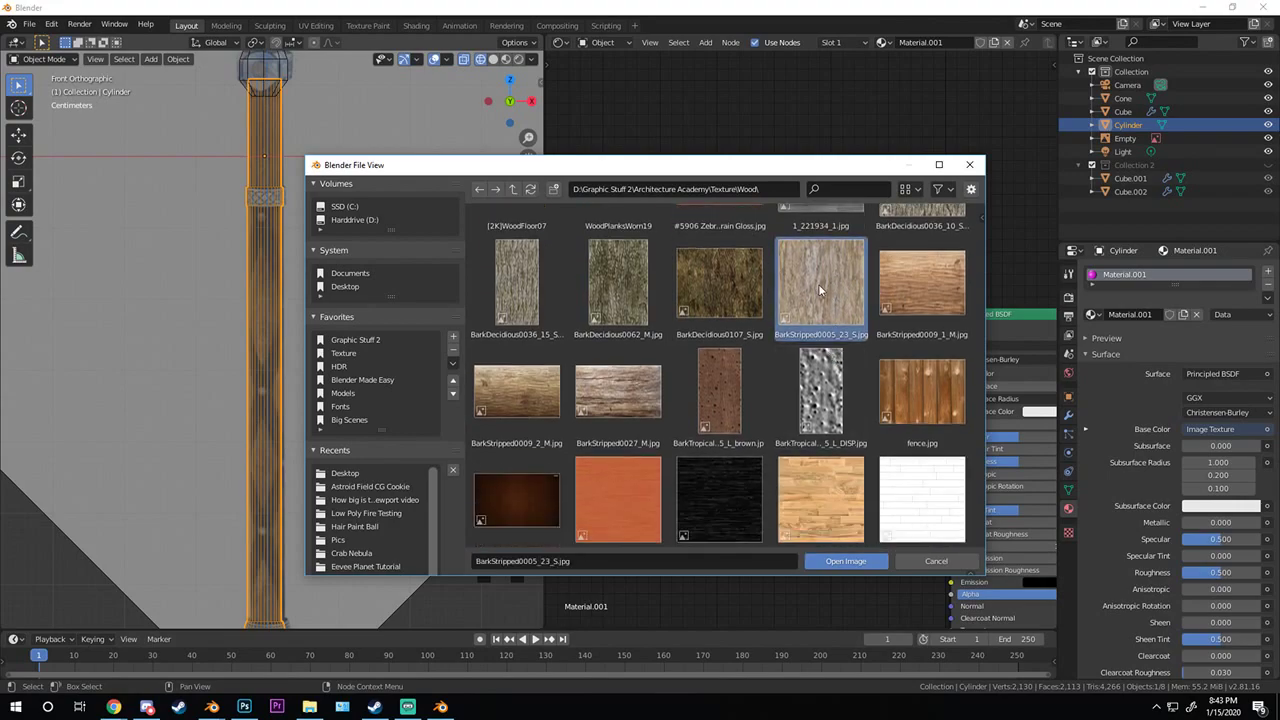
pyautogui.scroll(-3, 659, 375)
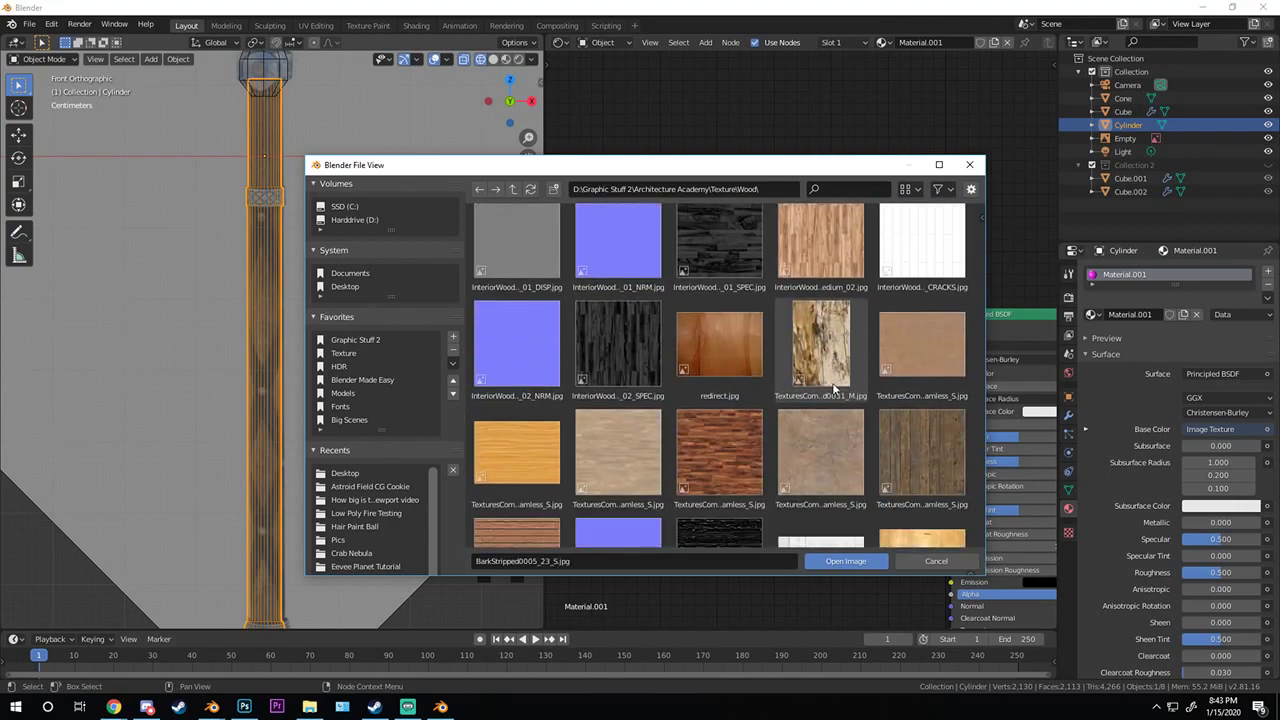
pyautogui.scroll(-5, 800, 374)
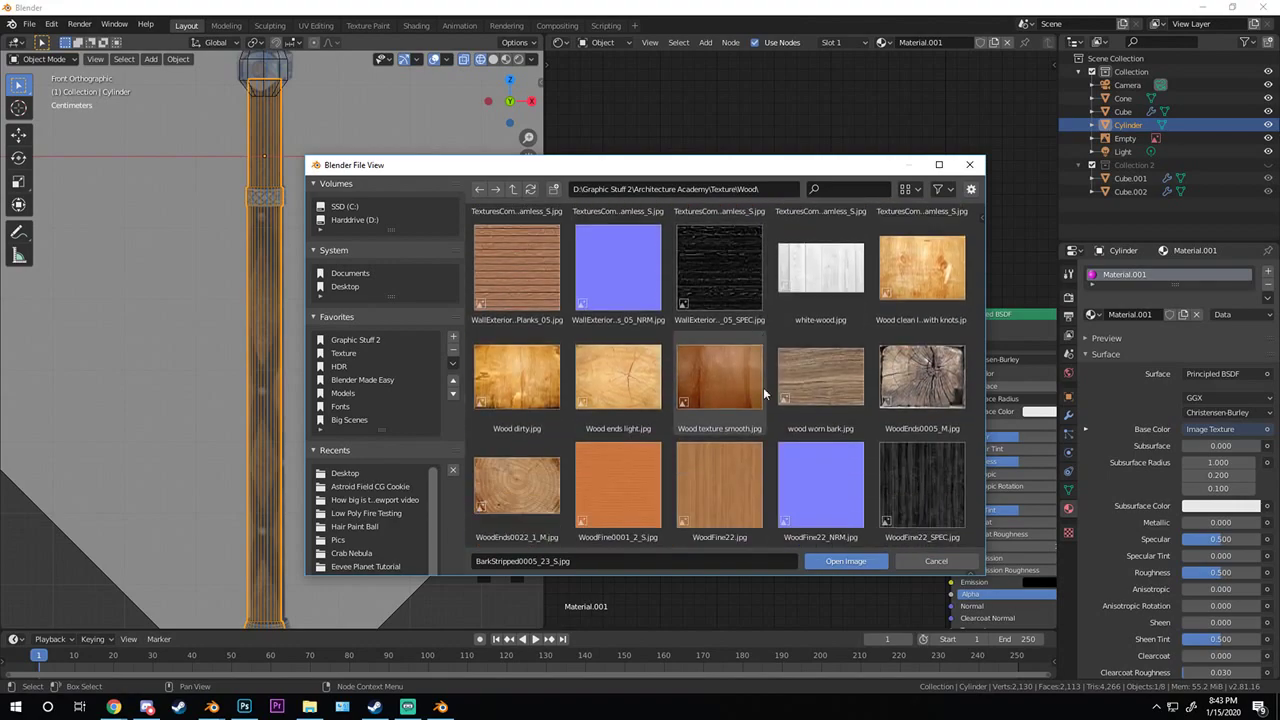
pyautogui.click(822, 366)
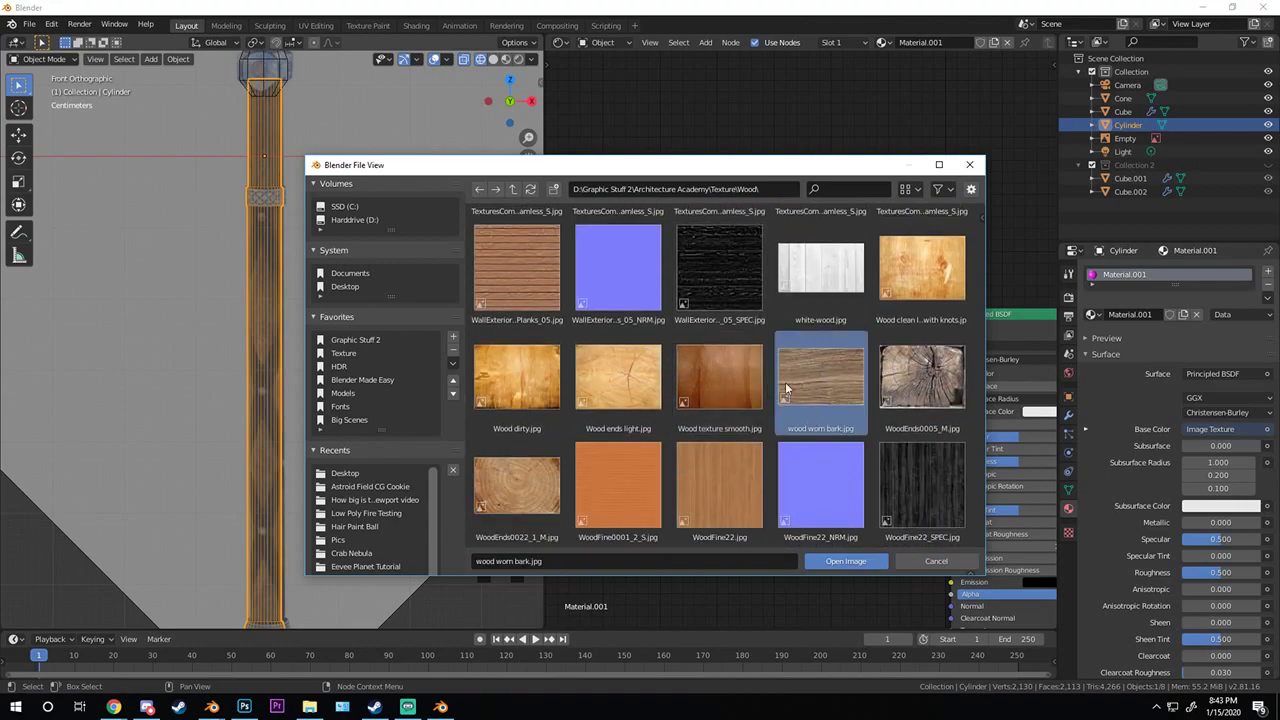
pyautogui.scroll(-6, 835, 375)
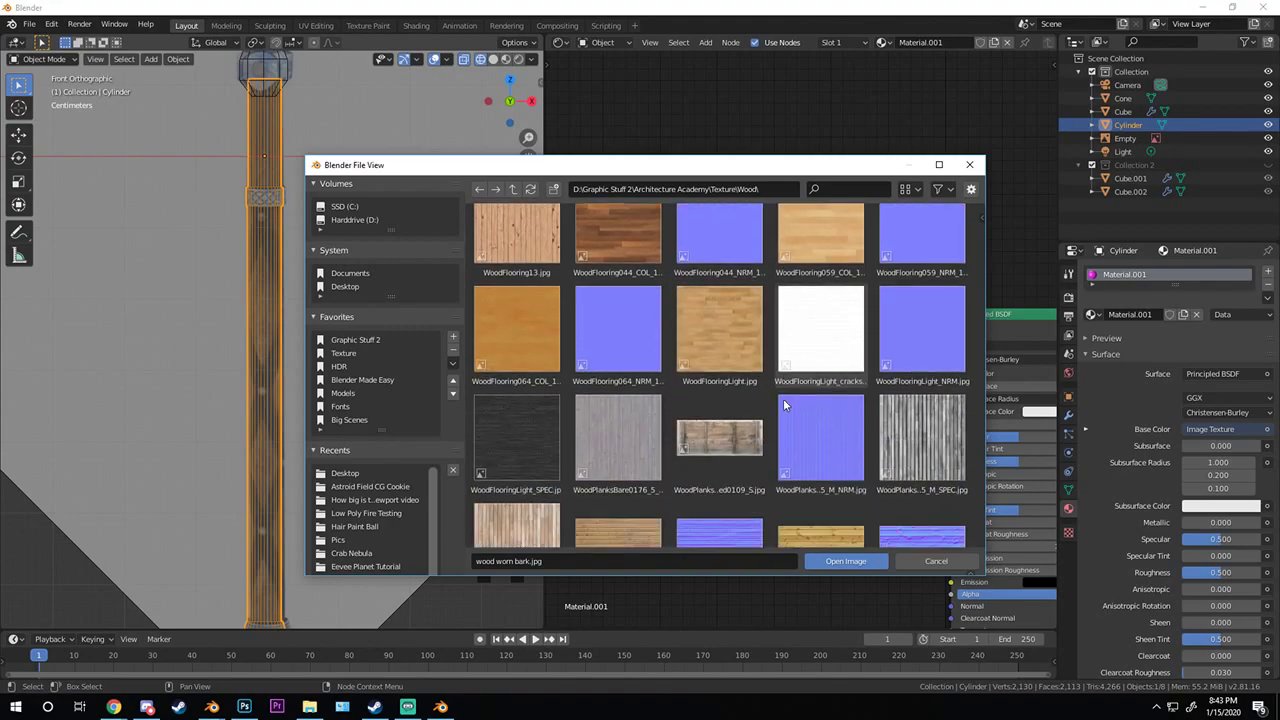
pyautogui.scroll(4, 832, 364)
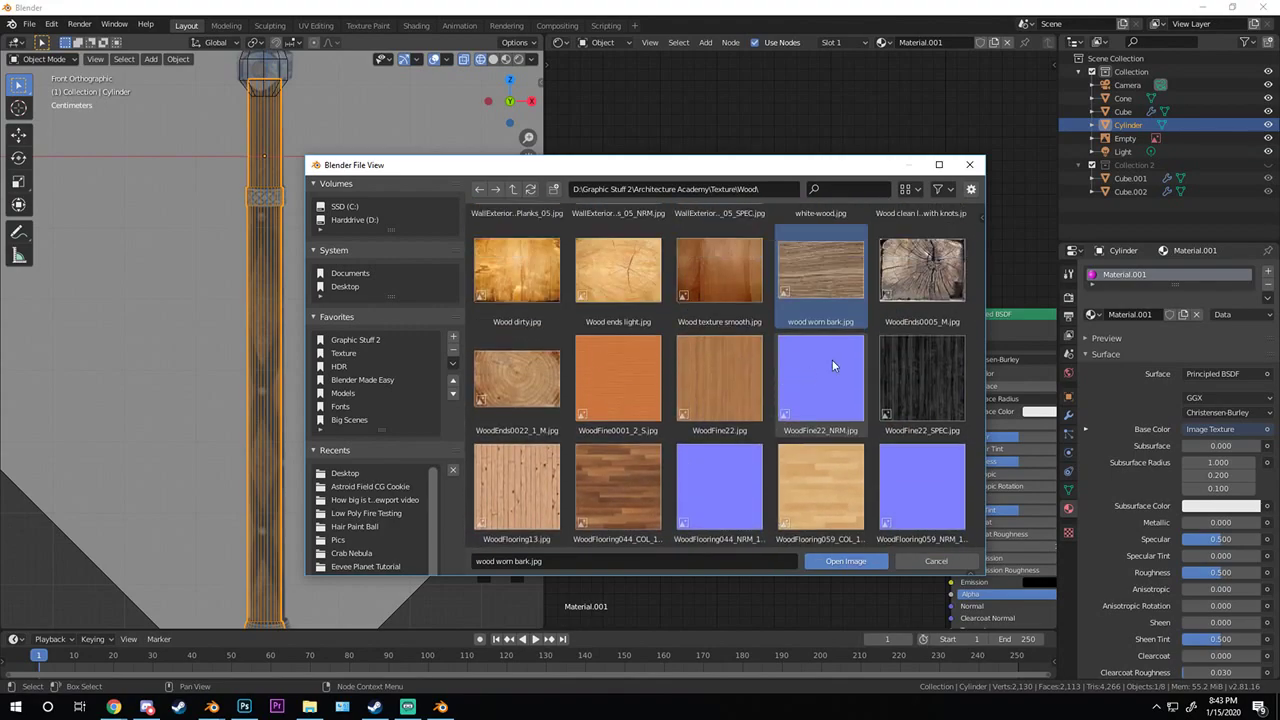
pyautogui.click(864, 562)
pyautogui.moveTo(803, 338); pyautogui.dragTo(734, 338)
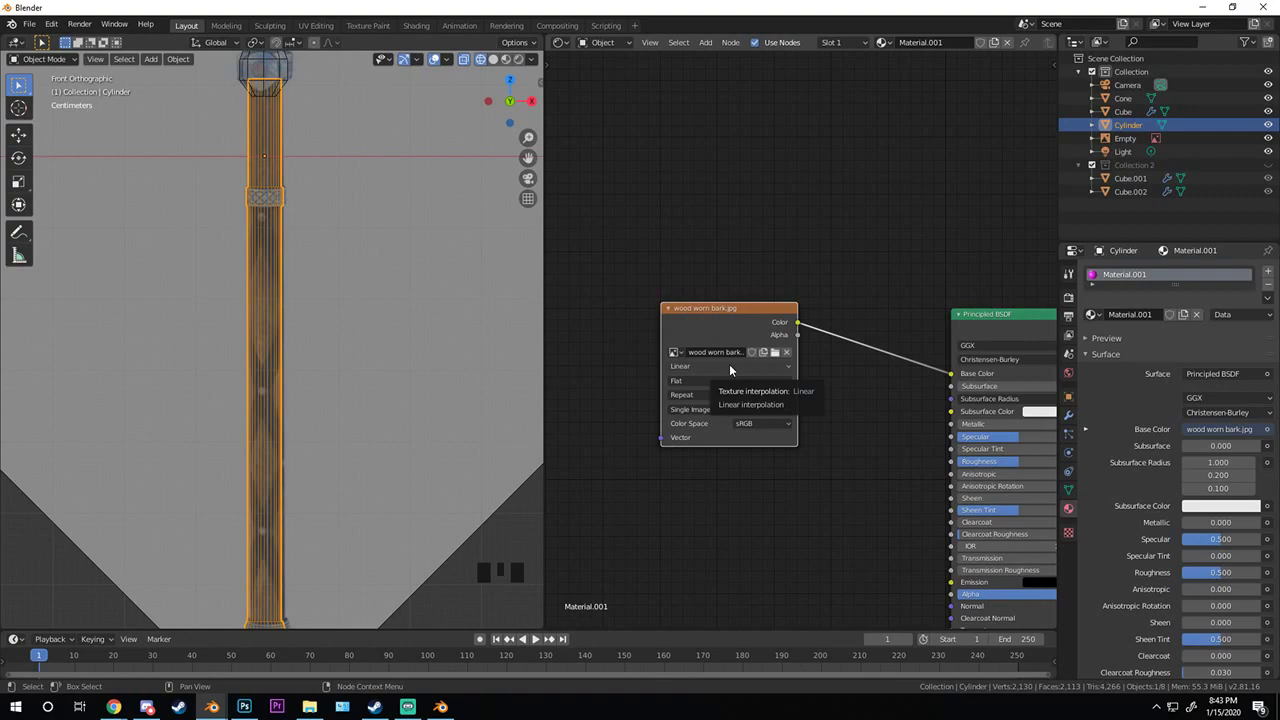
# - Move the upper corner vertex of the axe head's blade inward to the mirror plane to close the blade tip
pyautogui.scroll(-4, 261, 288)
pyautogui.moveTo(261, 288); pyautogui.dragTo(337, 378, button='middle')
pyautogui.scroll(4, 438, 453)
pyautogui.keyDown('shift'); pyautogui.moveTo(438, 453); pyautogui.dragTo(285, 476, button='middle'); pyautogui.keyUp('shift')
pyautogui.click(278, 534)
pyautogui.keyDown('shift'); pyautogui.scroll(-3, 329, 402); pyautogui.keyUp('shift')
pyautogui.moveTo(329, 402); pyautogui.dragTo(334, 365, button='middle')
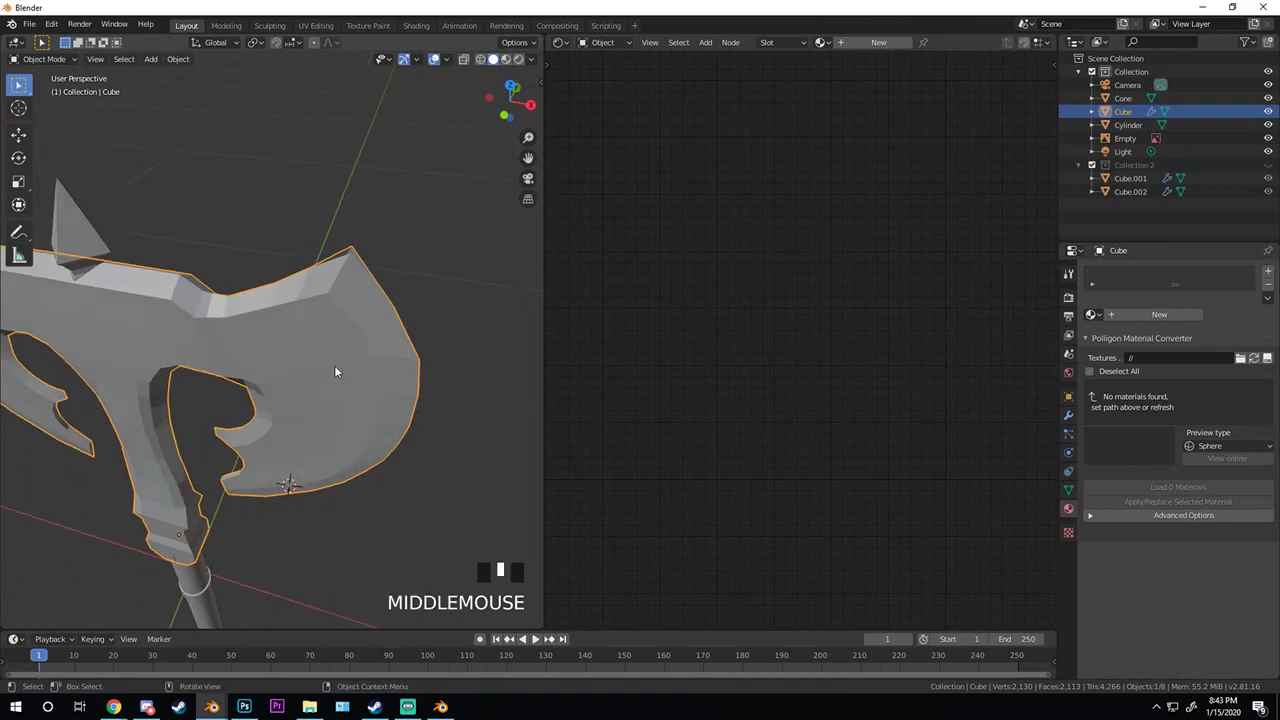
pyautogui.press('Tab')
pyautogui.scroll(-3, 374, 314)
pyautogui.click(318, 292)
pyautogui.press('KP_Decimal')
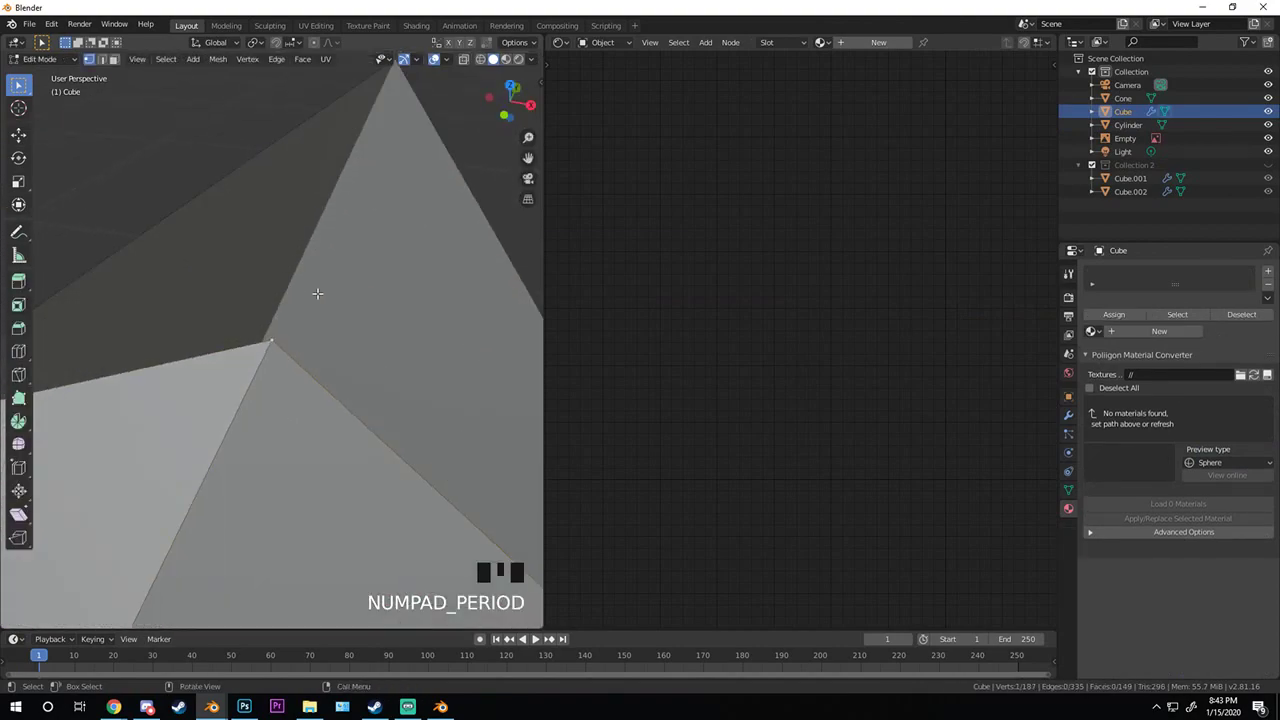
pyautogui.scroll(-10, 318, 292)
pyautogui.moveTo(377, 357); pyautogui.dragTo(276, 329, button='middle')
pyautogui.press('g')
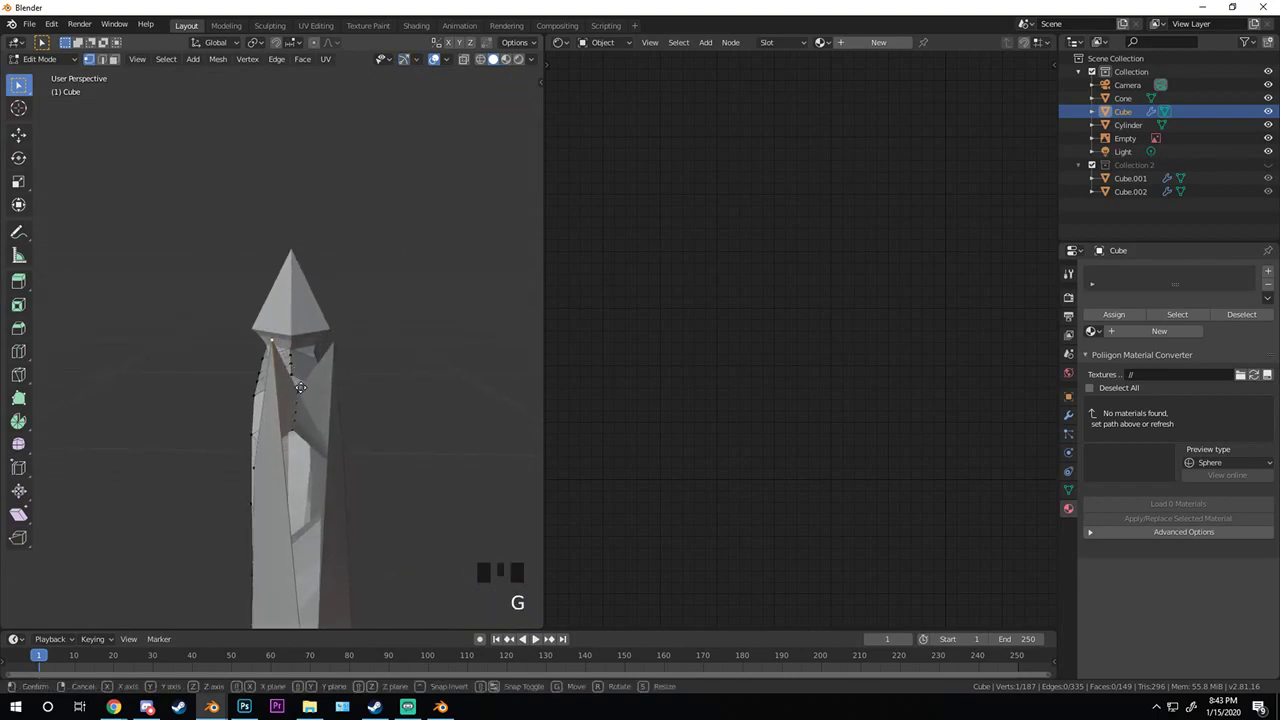
pyautogui.click(371, 380)
pyautogui.press('Tab')
# - Examine the blade tip, the top edge and the overall shape of the axe head
pyautogui.scroll(-4, 221, 411)
pyautogui.moveTo(221, 415); pyautogui.dragTo(414, 394, button='middle')
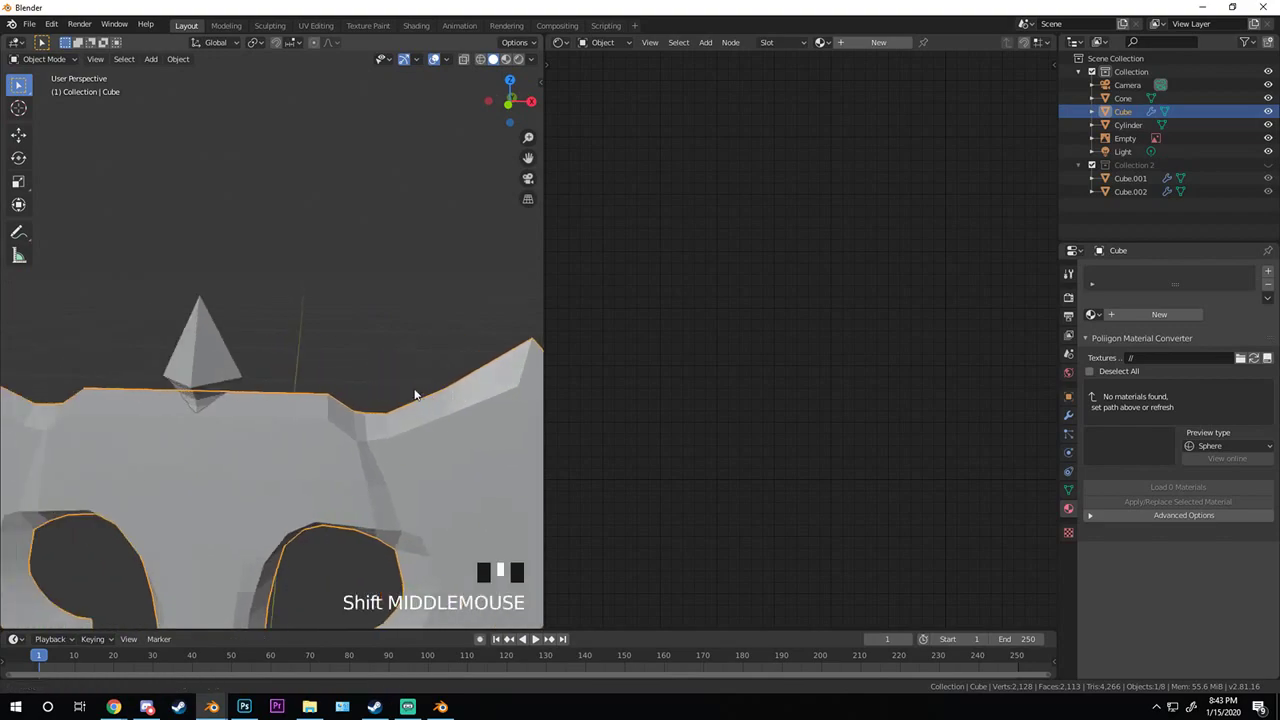
pyautogui.scroll(2, 314, 443)
pyautogui.press('Tab')
pyautogui.moveTo(314, 443); pyautogui.dragTo(304, 414, button='middle')
pyautogui.press('Tab')
pyautogui.scroll(-4, 304, 414)
pyautogui.scroll(-4, 305, 414)
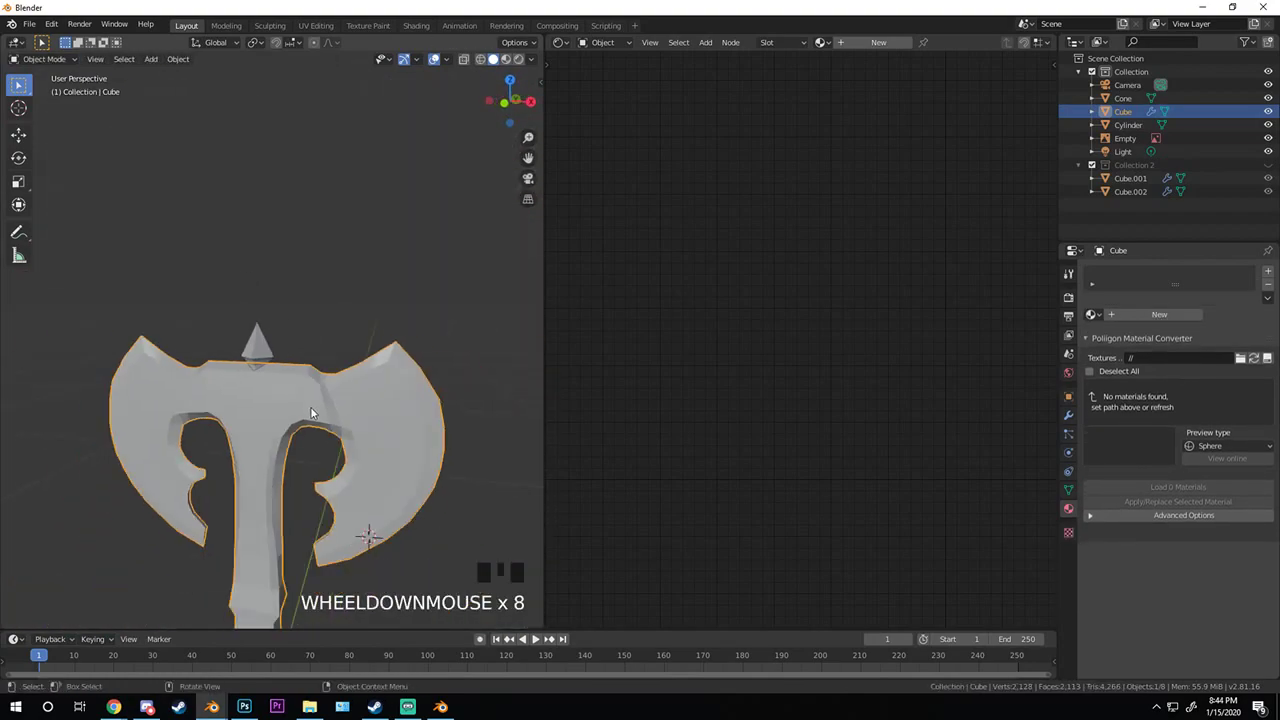
# - Select the handle cylinder in front view and display the scene with material preview shading
pyautogui.press('KP_1')
pyautogui.scroll(-3, 300, 460)
pyautogui.click(284, 526)
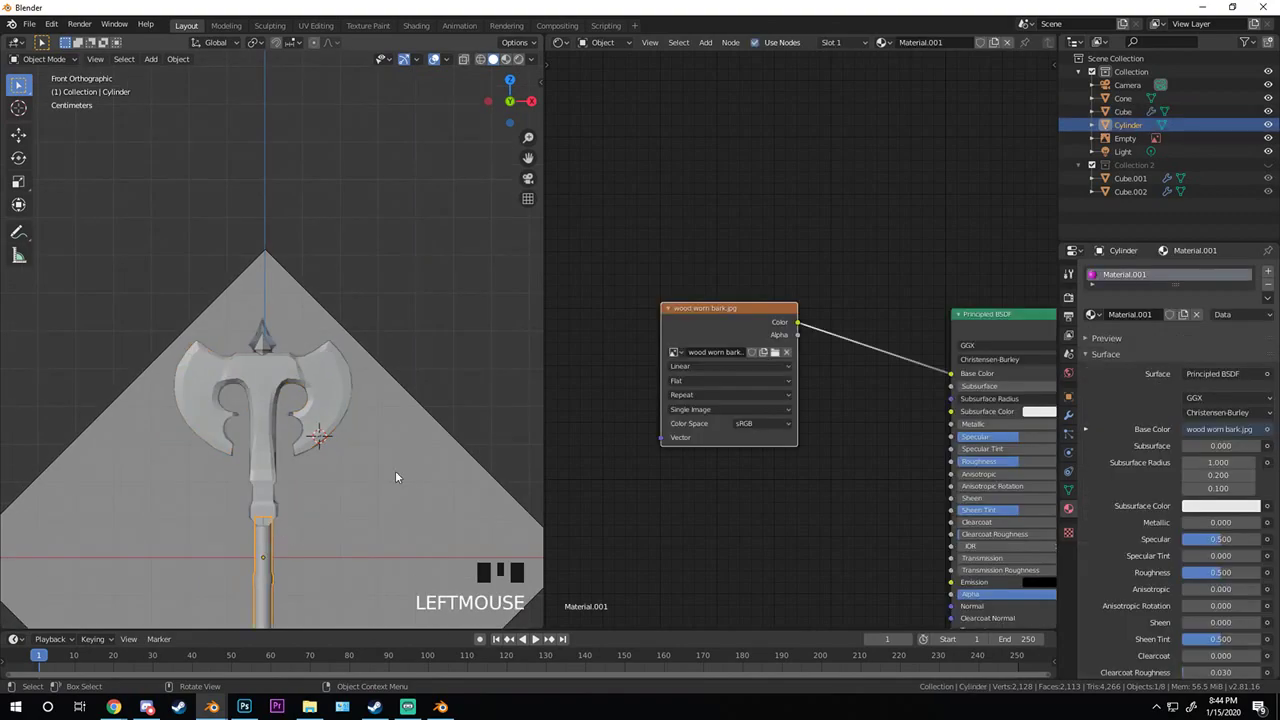
pyautogui.scroll(9, 857, 376)
pyautogui.moveTo(901, 375); pyautogui.dragTo(855, 369, button='middle')
pyautogui.scroll(-3, 800, 305)
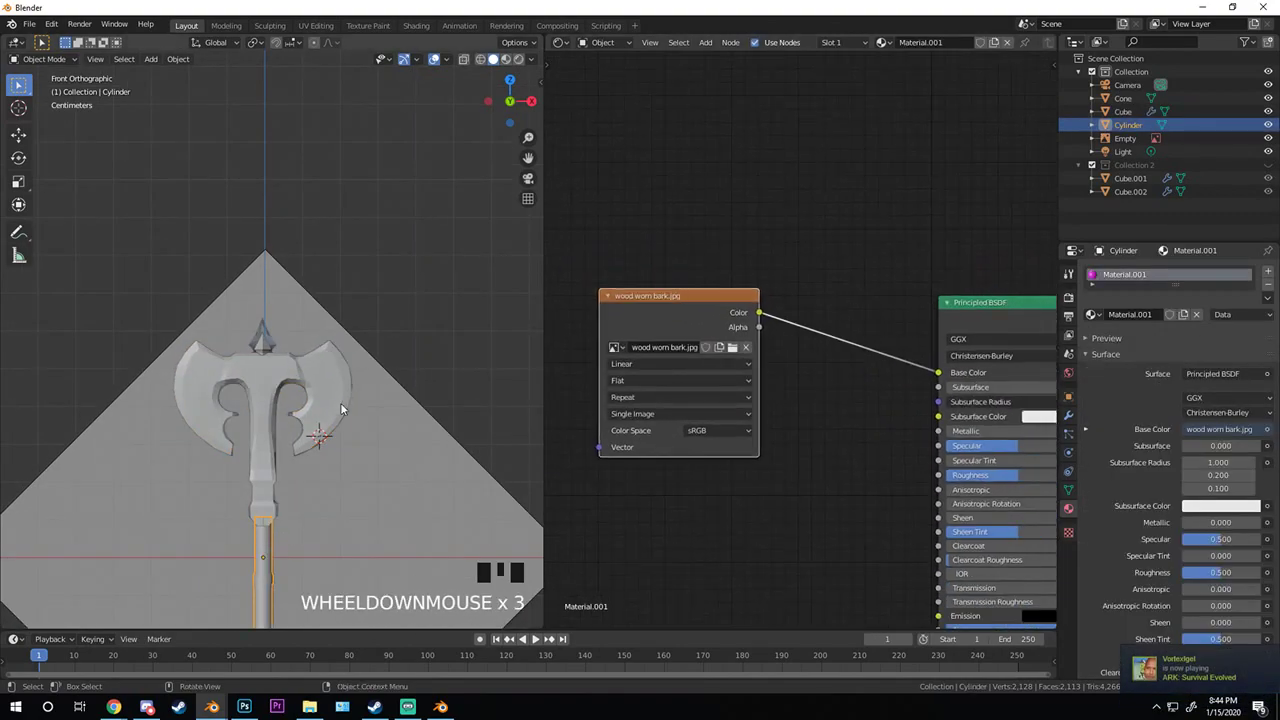
pyautogui.press('z')
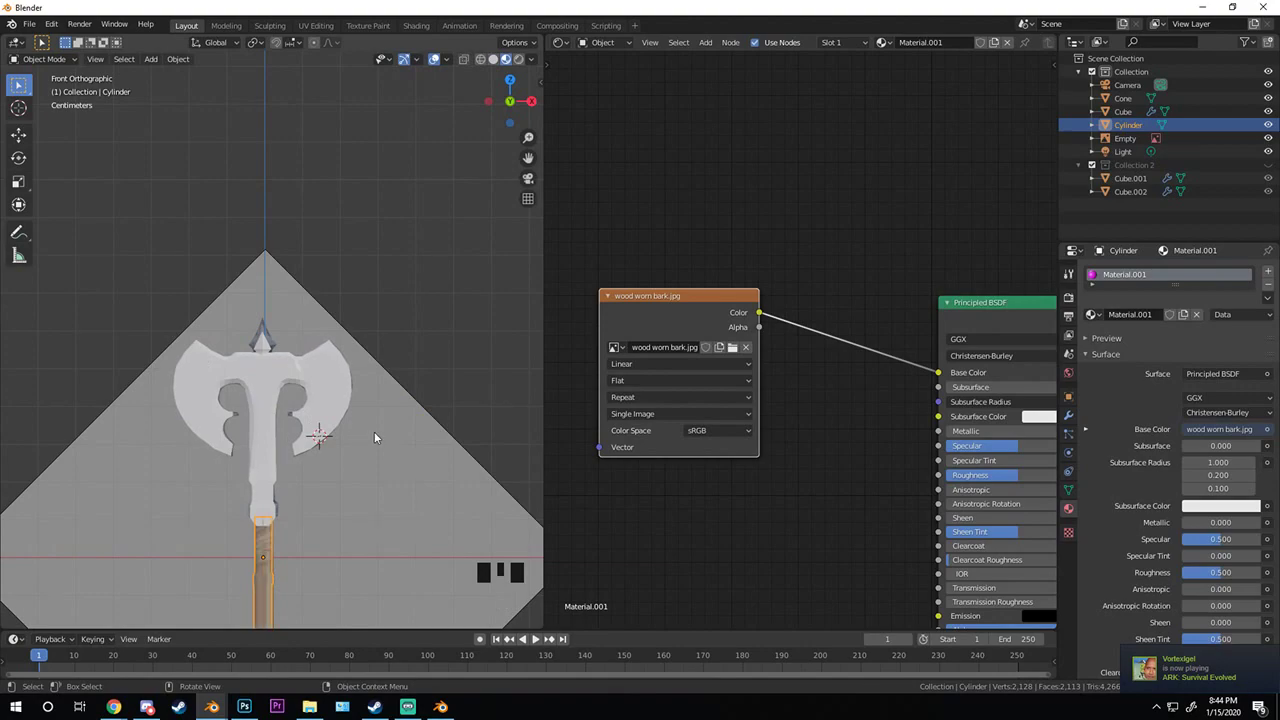
# - Examine how the wood texture maps onto the handle's upper section, ring and shaft
pyautogui.scroll(-2, 374, 437)
pyautogui.scroll(5, 316, 356)
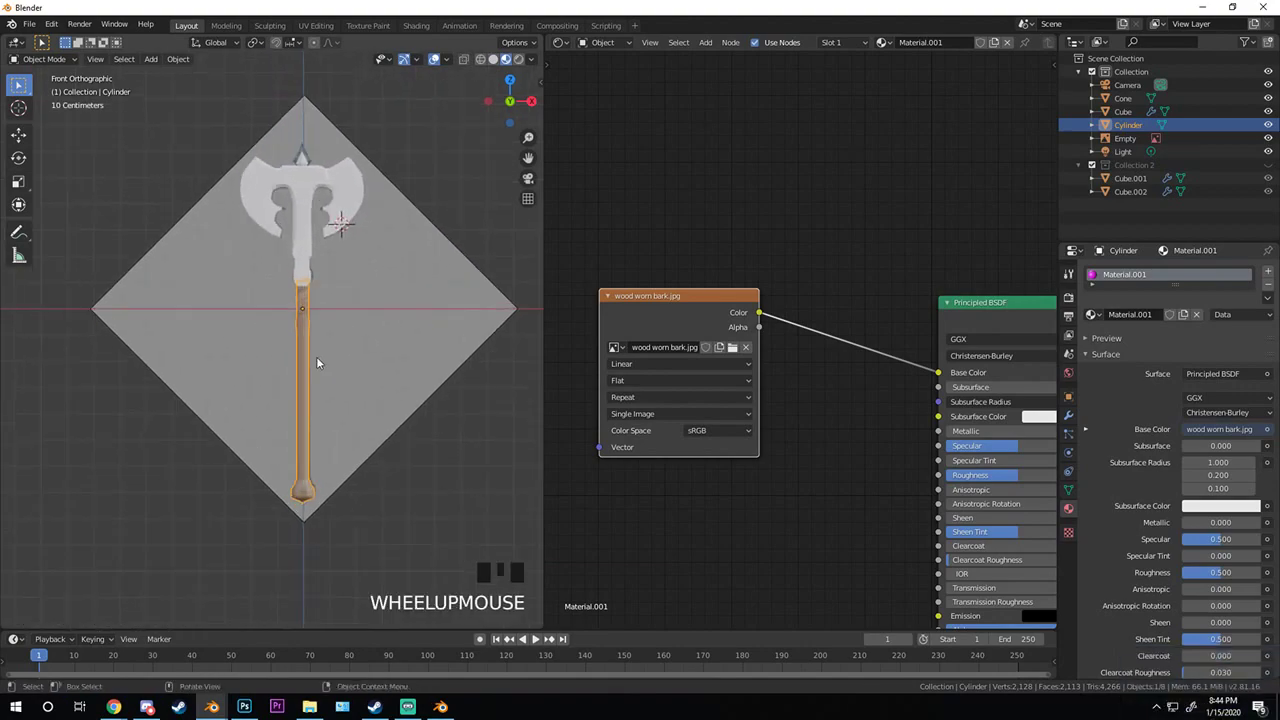
pyautogui.keyDown('shift'); pyautogui.moveTo(316, 356); pyautogui.dragTo(376, 400, button='middle'); pyautogui.keyUp('shift')
pyautogui.scroll(1, 409, 263)
pyautogui.scroll(-1, 328, 403)
pyautogui.keyDown('shift'); pyautogui.scroll(3, 328, 403); pyautogui.keyUp('shift')
pyautogui.scroll(6, 319, 390)
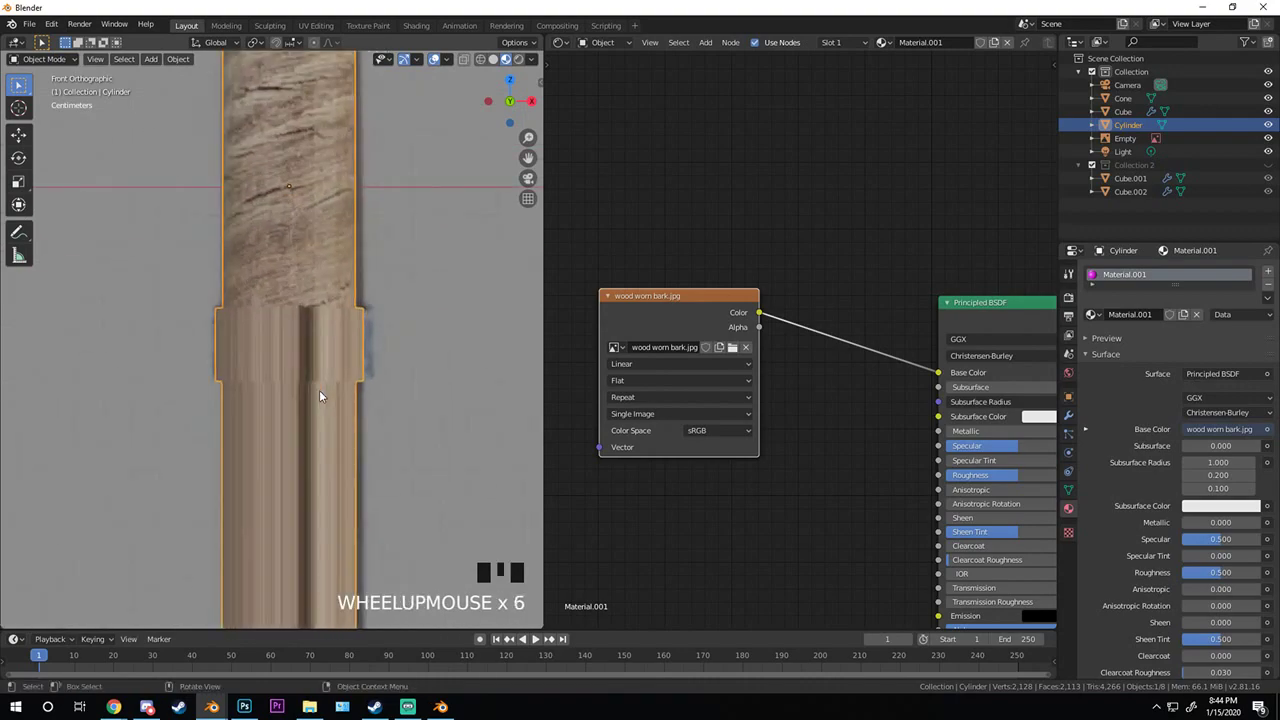
pyautogui.scroll(-5, 319, 392)
pyautogui.scroll(-10, 319, 396)
pyautogui.scroll(10, 314, 417)
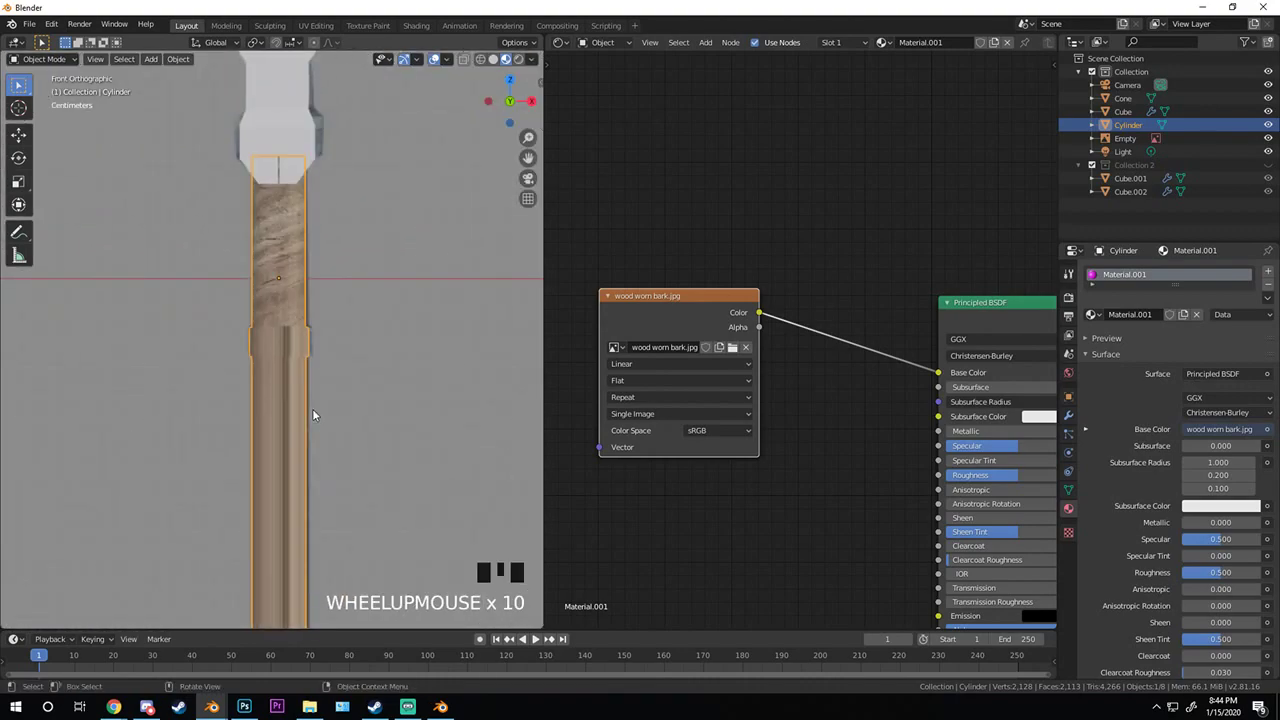
# - Mark a seam along a lengthwise edge loop of the handle cylinder
pyautogui.press('Tab')
pyautogui.scroll(-5, 303, 367)
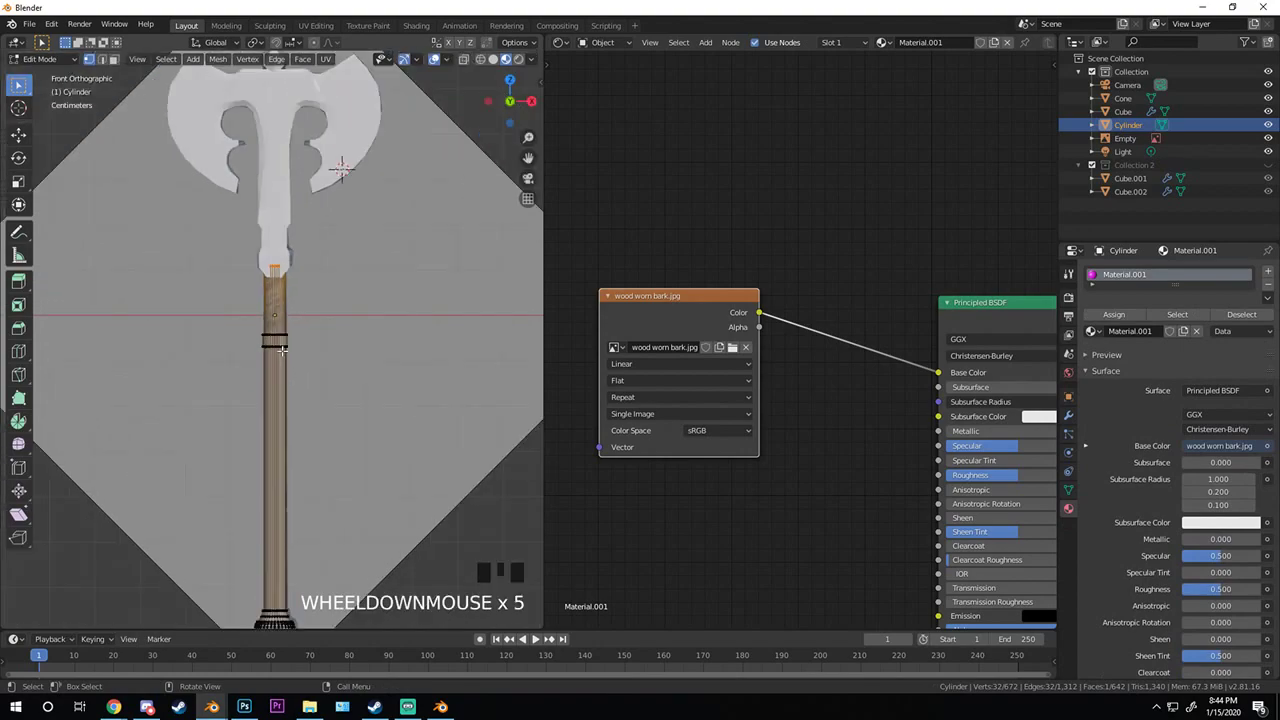
pyautogui.scroll(3, 260, 287)
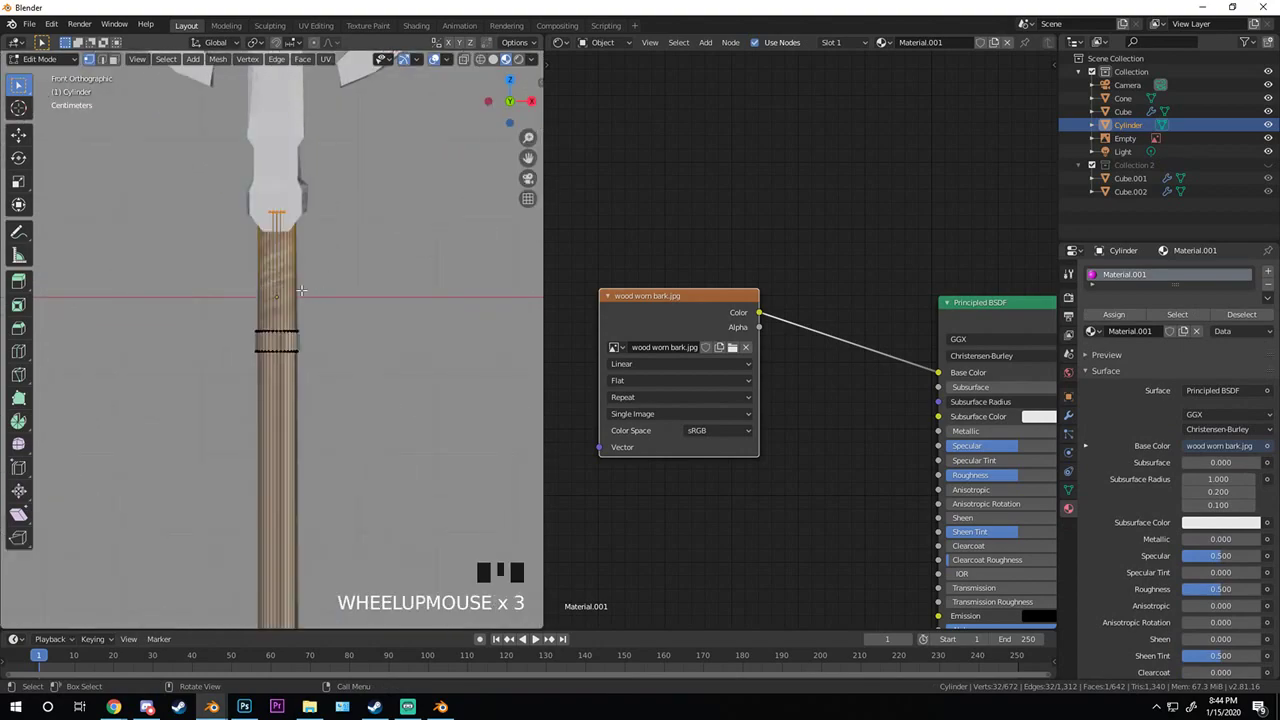
pyautogui.moveTo(260, 287); pyautogui.dragTo(365, 207, button='middle')
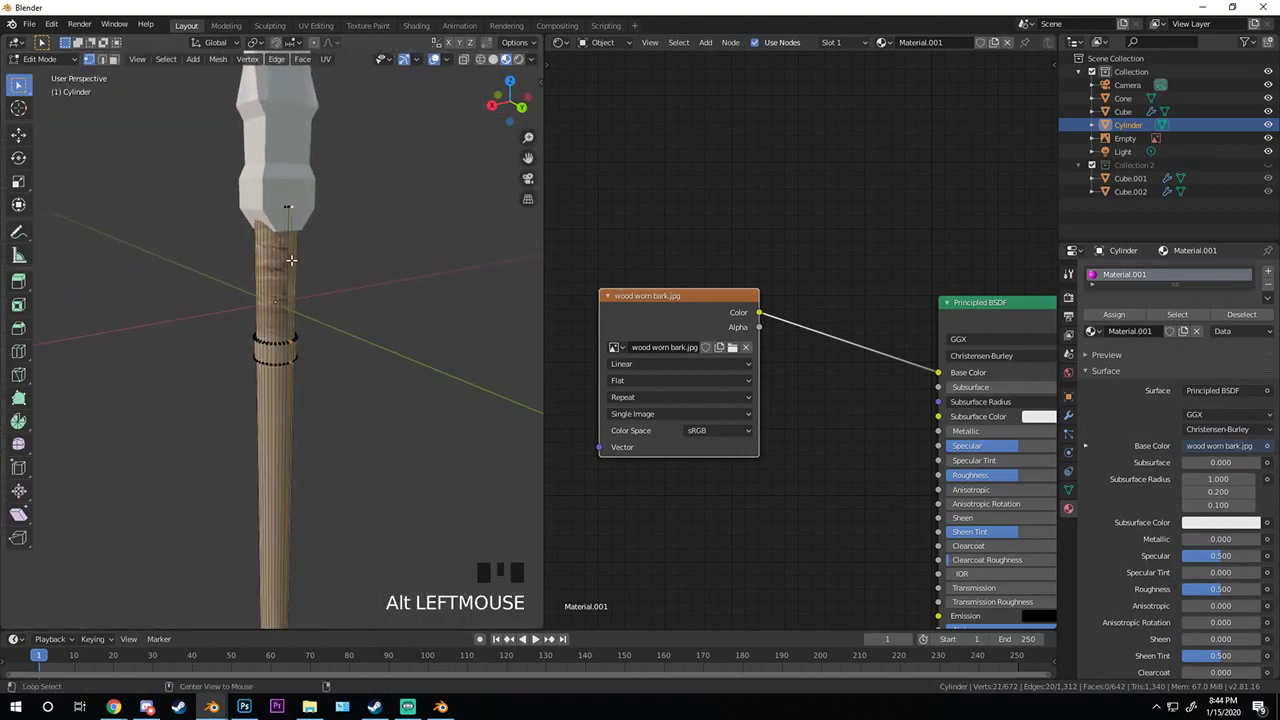
pyautogui.scroll(-4, 306, 318)
pyautogui.scroll(4, 306, 318)
pyautogui.hotkey('ctrl', 'e')
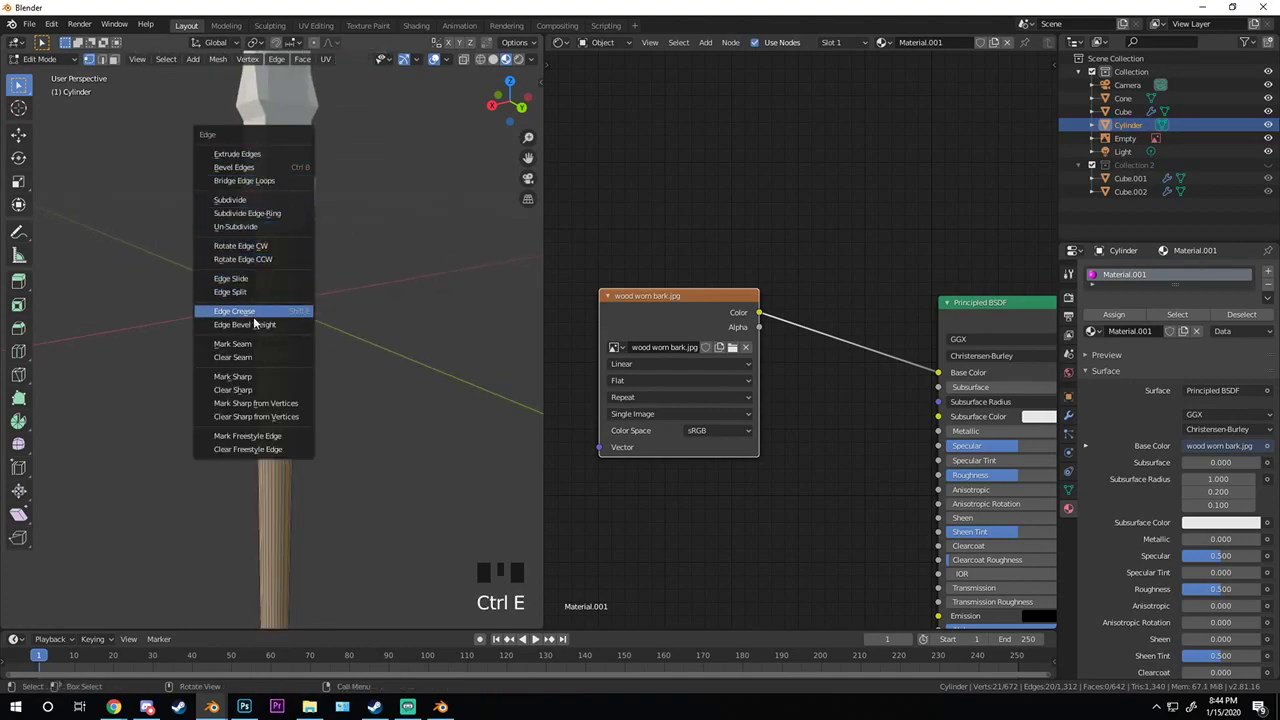
pyautogui.click(242, 357)
# - Unwrap the handle's whole mesh and check the wood grain around the ring in front view
pyautogui.press('a')
pyautogui.press('a')
pyautogui.press('a')
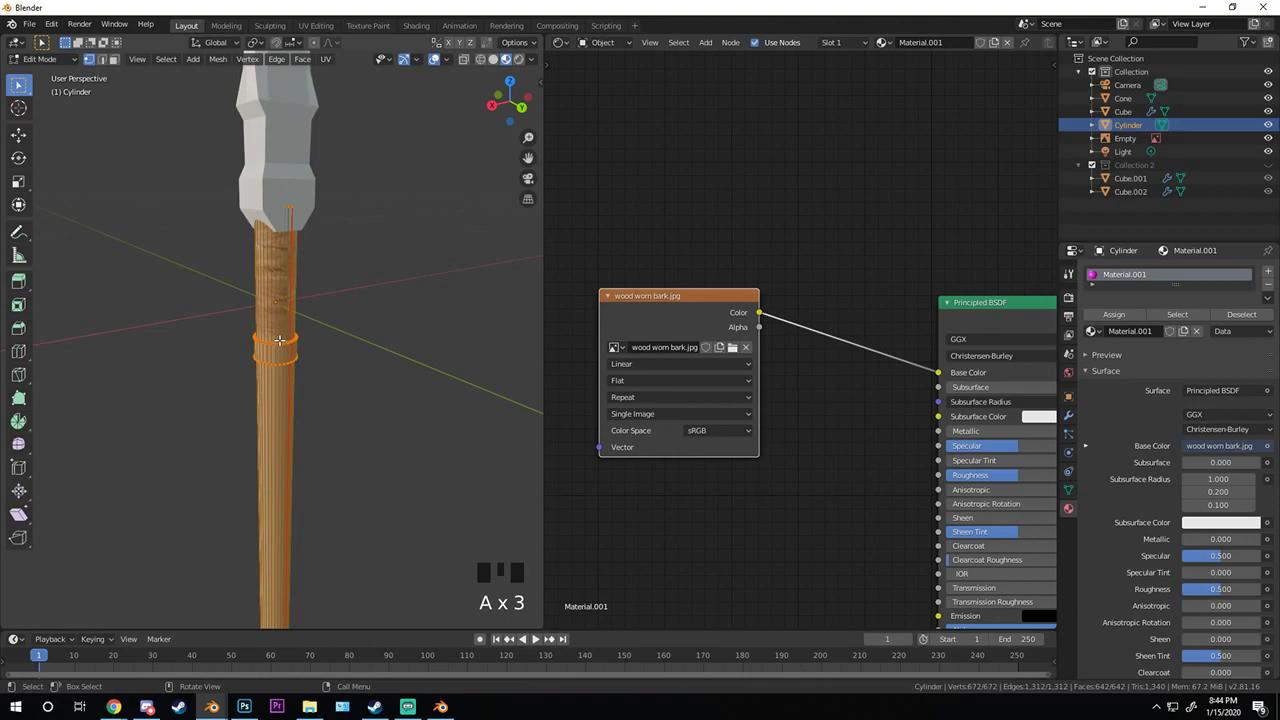
pyautogui.press('u')
pyautogui.click(287, 340)
pyautogui.moveTo(287, 340); pyautogui.dragTo(368, 329, button='middle')
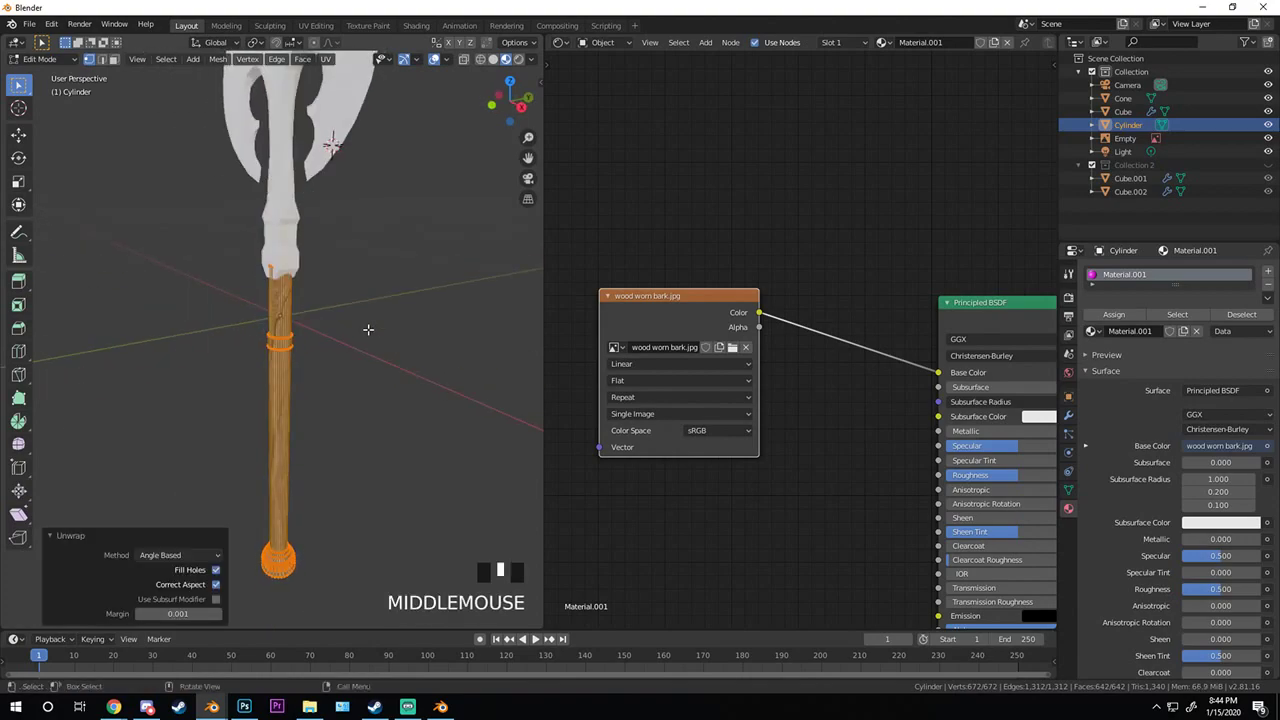
pyautogui.press('KP_1')
pyautogui.scroll(9, 334, 345)
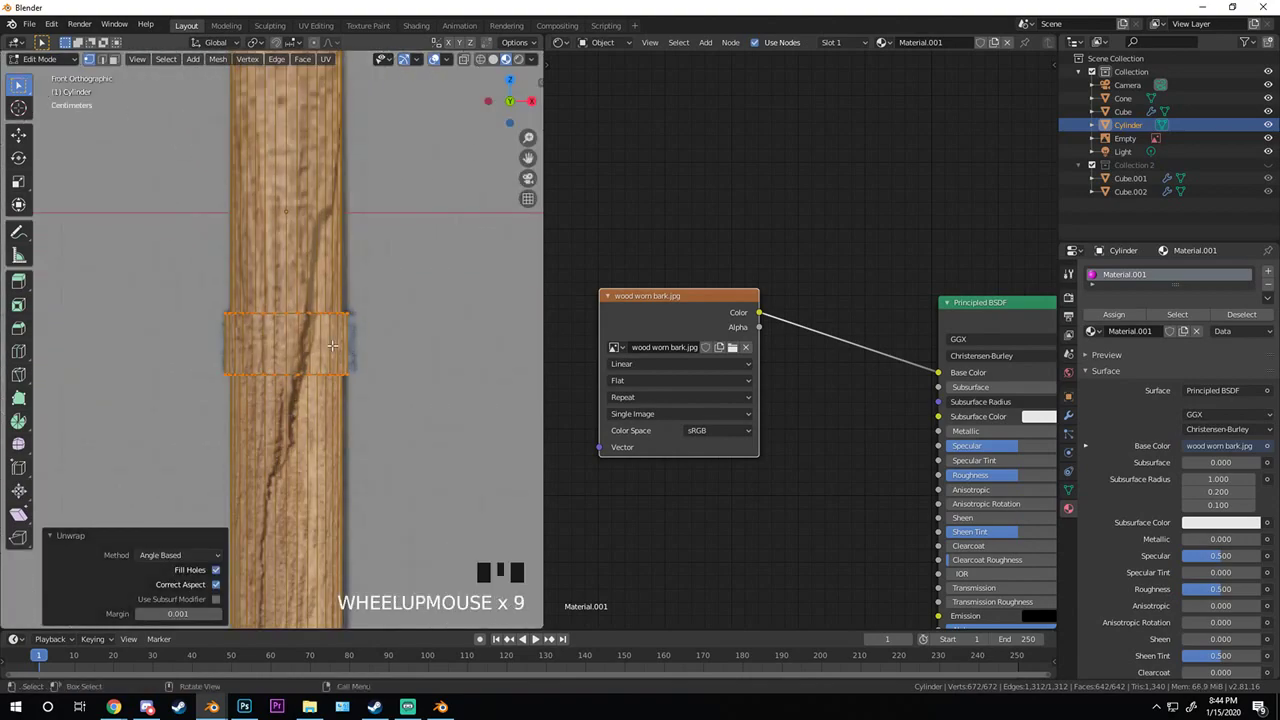
# - Add Texture Coordinate and Mapping nodes feeding the wood worn bark.jpg texture's Vector input
pyautogui.click(690, 326)
pyautogui.moveTo(690, 326); pyautogui.dragTo(852, 320, button='middle')
pyautogui.hotkey('ctrl', 't')
pyautogui.scroll(2, 829, 326)
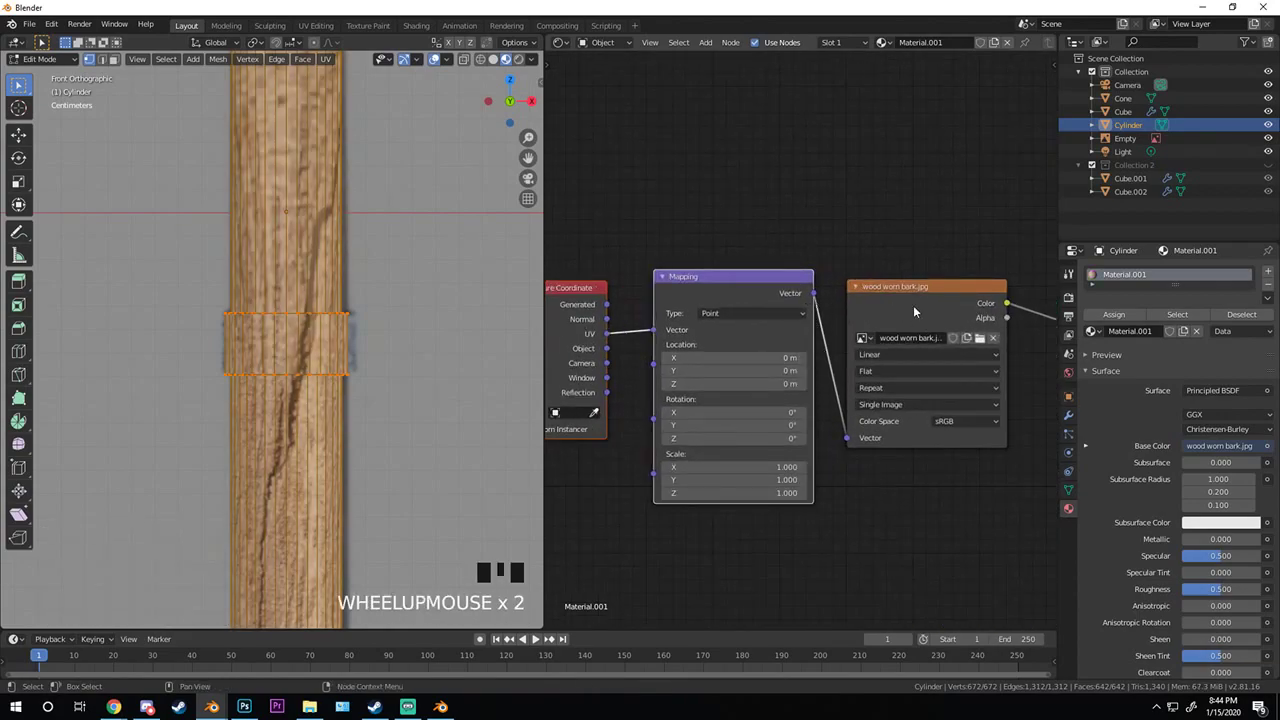
pyautogui.scroll(4, 704, 320)
pyautogui.moveTo(709, 280); pyautogui.dragTo(749, 249, button='middle')
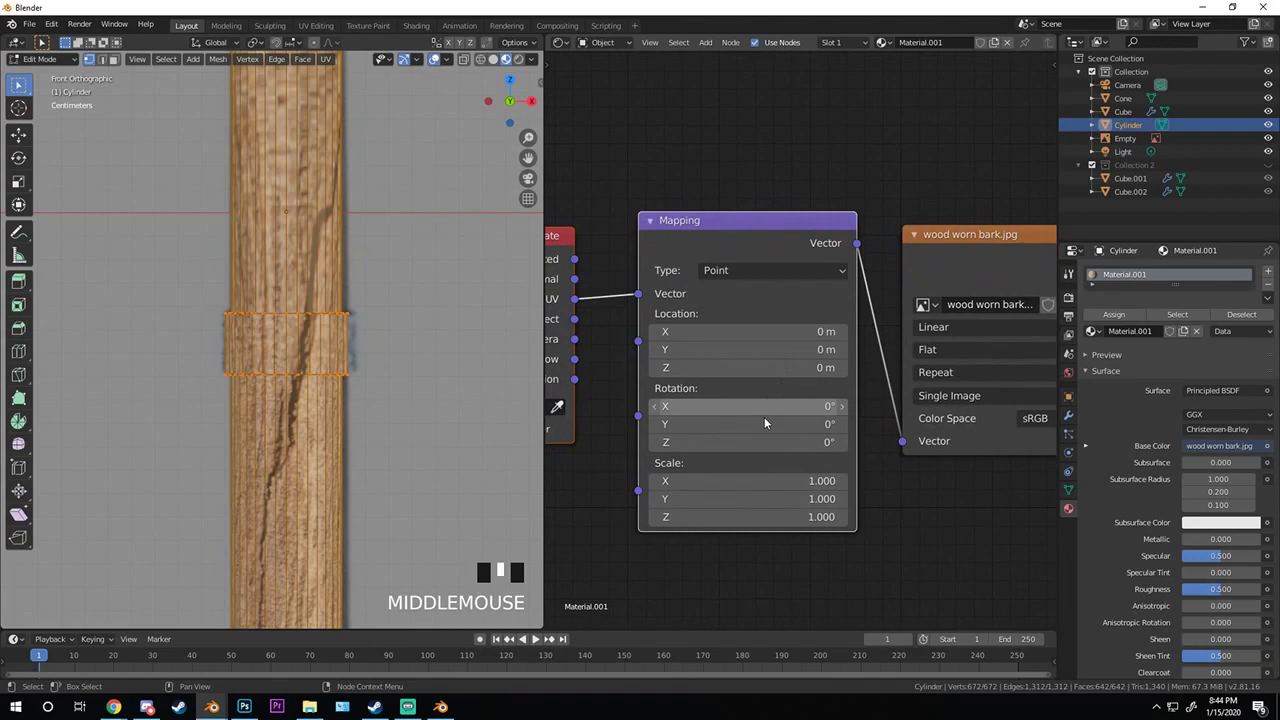
# - Set the Mapping node's X, Y and Z scale to 4, deselect the mesh, and check the grain along the shaft
pyautogui.click(717, 481)
pyautogui.write('4')
pyautogui.press('Return')
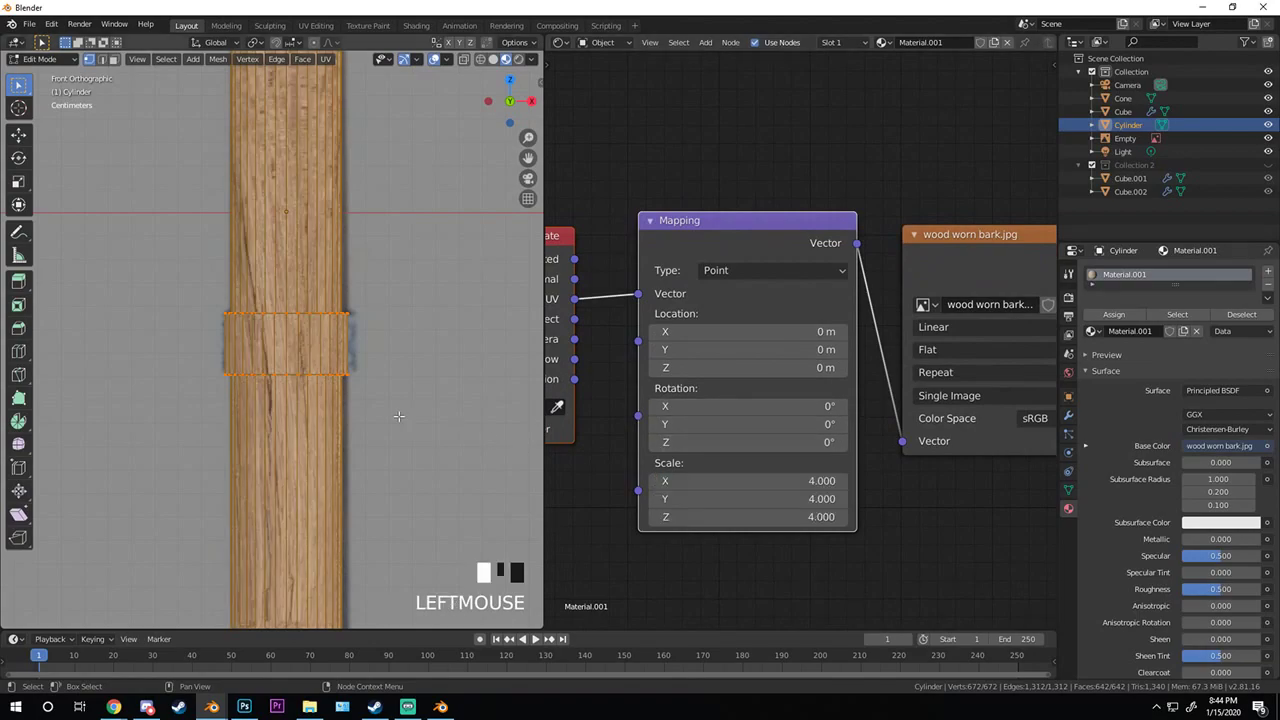
pyautogui.scroll(-11, 366, 366)
pyautogui.scroll(4, 373, 261)
pyautogui.press('a')
pyautogui.keyDown('shift'); pyautogui.moveTo(373, 261); pyautogui.dragTo(360, 370, button='middle'); pyautogui.keyUp('shift')
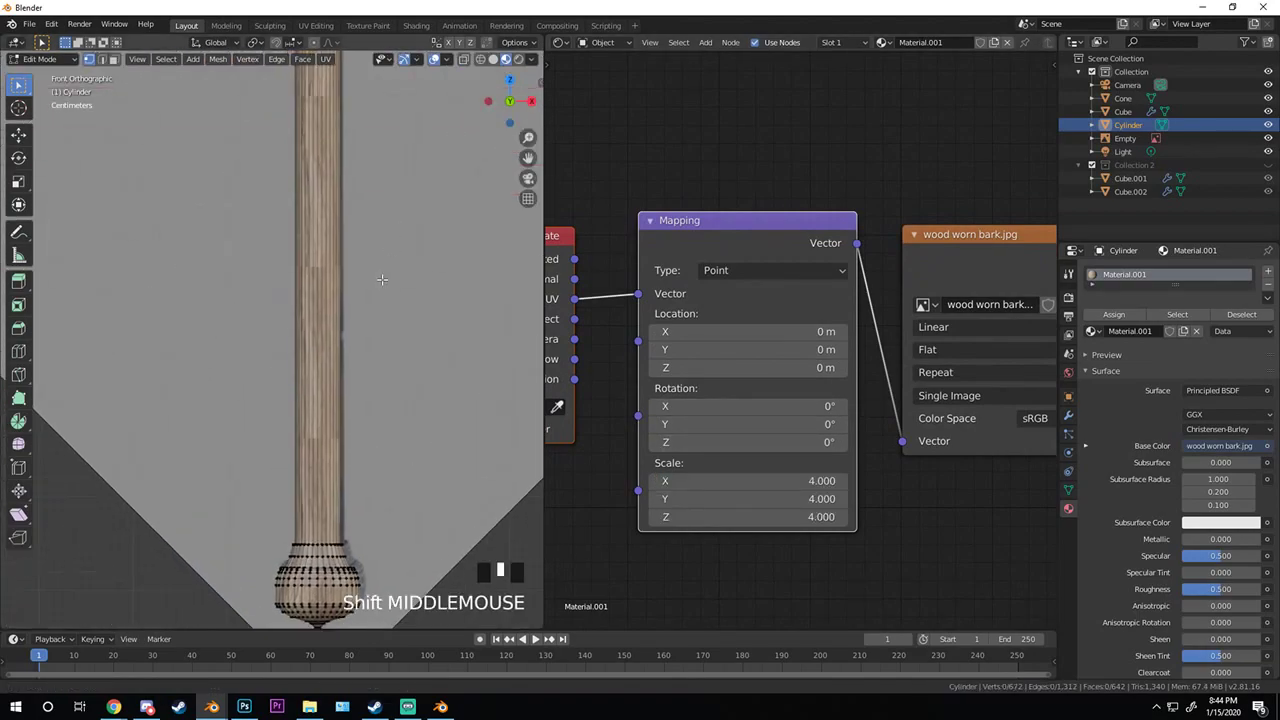
pyautogui.scroll(4, 350, 336)
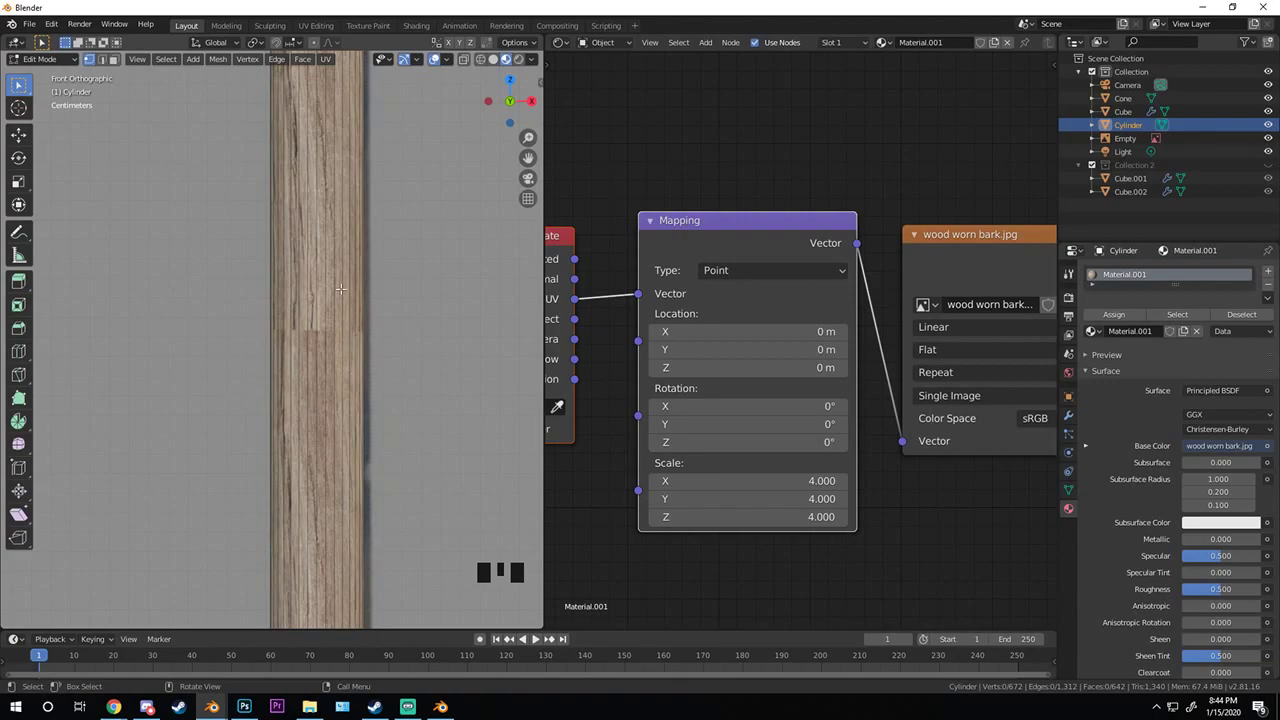
# - Replace the handle's wood texture image with BarkStripped0005_23_S.jpg and check the new grain along the whole shaft
pyautogui.scroll(-2, 907, 283)
pyautogui.scroll(3, 788, 356)
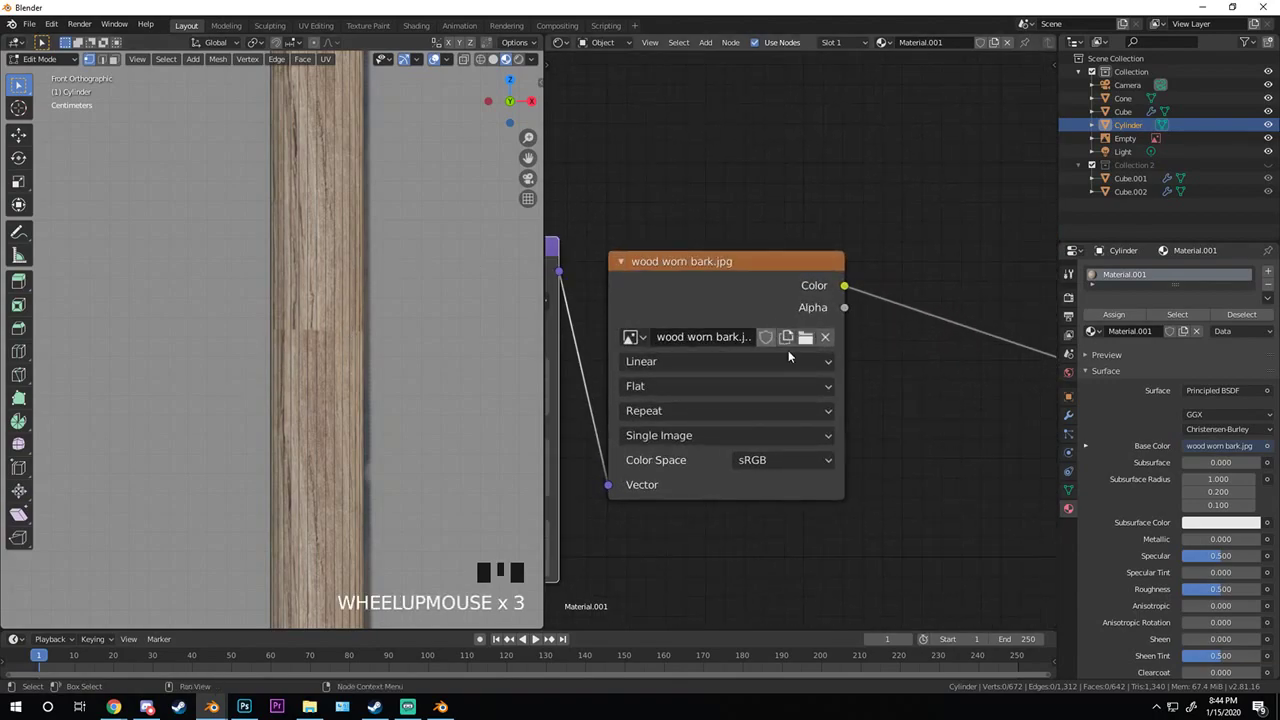
pyautogui.click(805, 340)
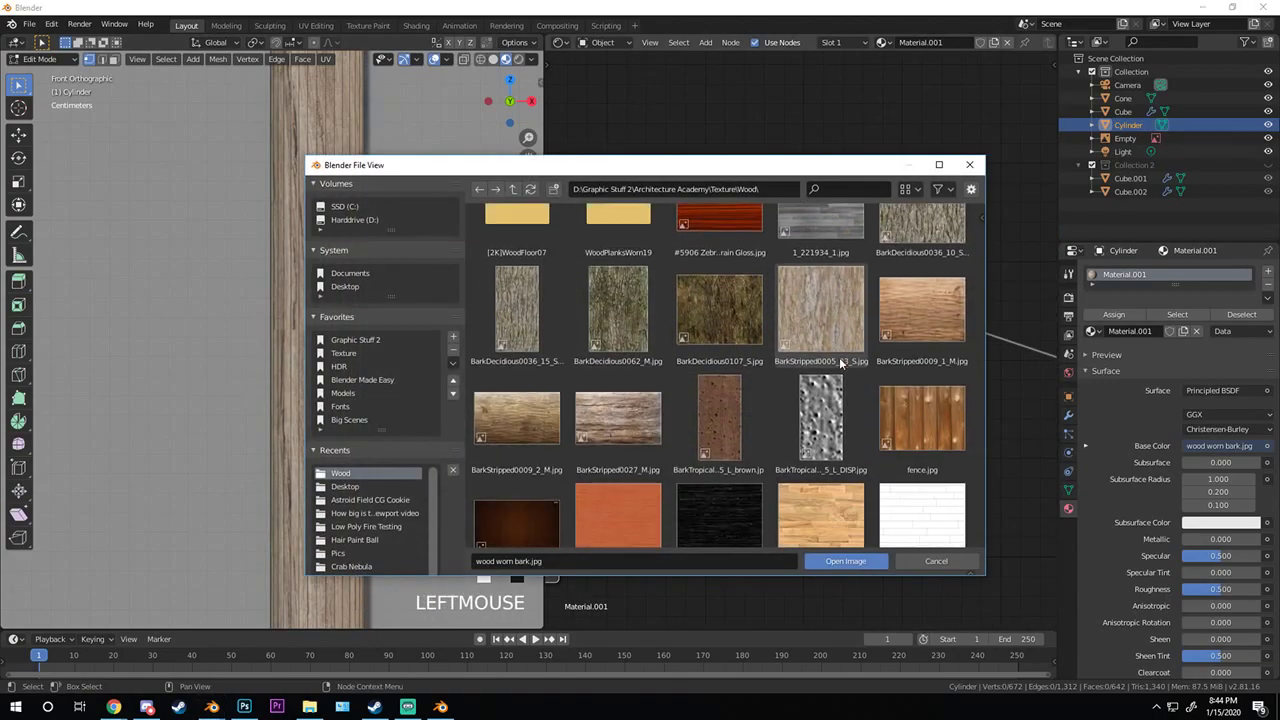
pyautogui.doubleClick(814, 325)
pyautogui.scroll(-5, 342, 322)
pyautogui.press('Tab')
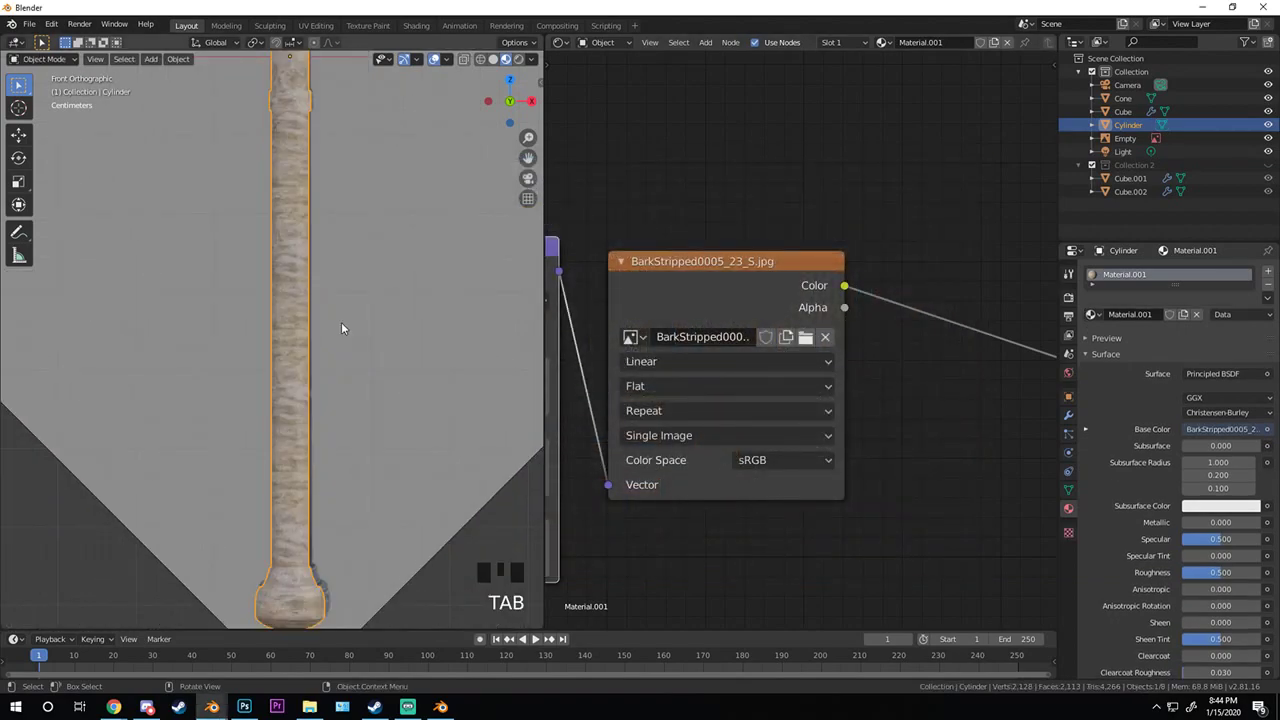
pyautogui.scroll(-4, 324, 302)
pyautogui.scroll(3, 951, 308)
pyautogui.press('Tab')
pyautogui.scroll(2, 375, 307)
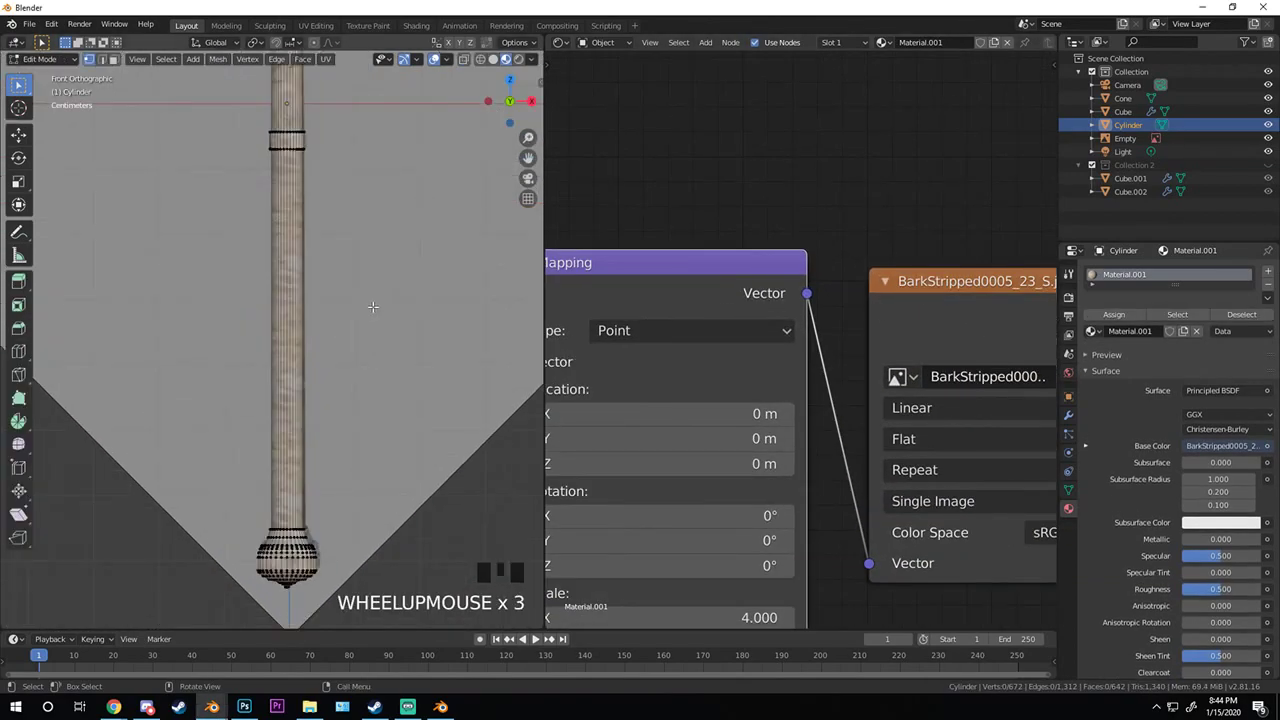
# - Set the Mapping node's X, Y and Z scale to 2 and inspect the bark grain on the handle up close
pyautogui.press('a')
pyautogui.press('a')
pyautogui.press('a')
pyautogui.scroll(-2, 718, 370)
pyautogui.moveTo(718, 370); pyautogui.dragTo(797, 293, button='middle')
pyautogui.press('a')
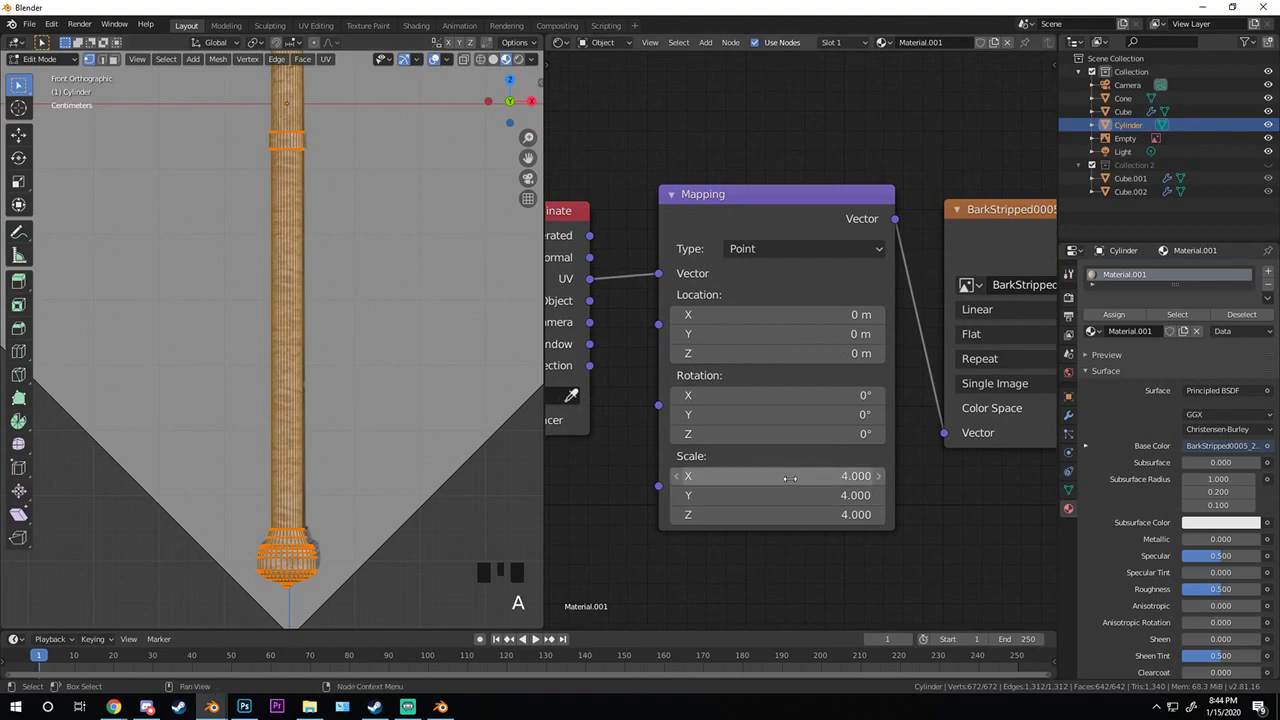
pyautogui.moveTo(790, 476); pyautogui.dragTo(790, 514)
pyautogui.click(311, 453)
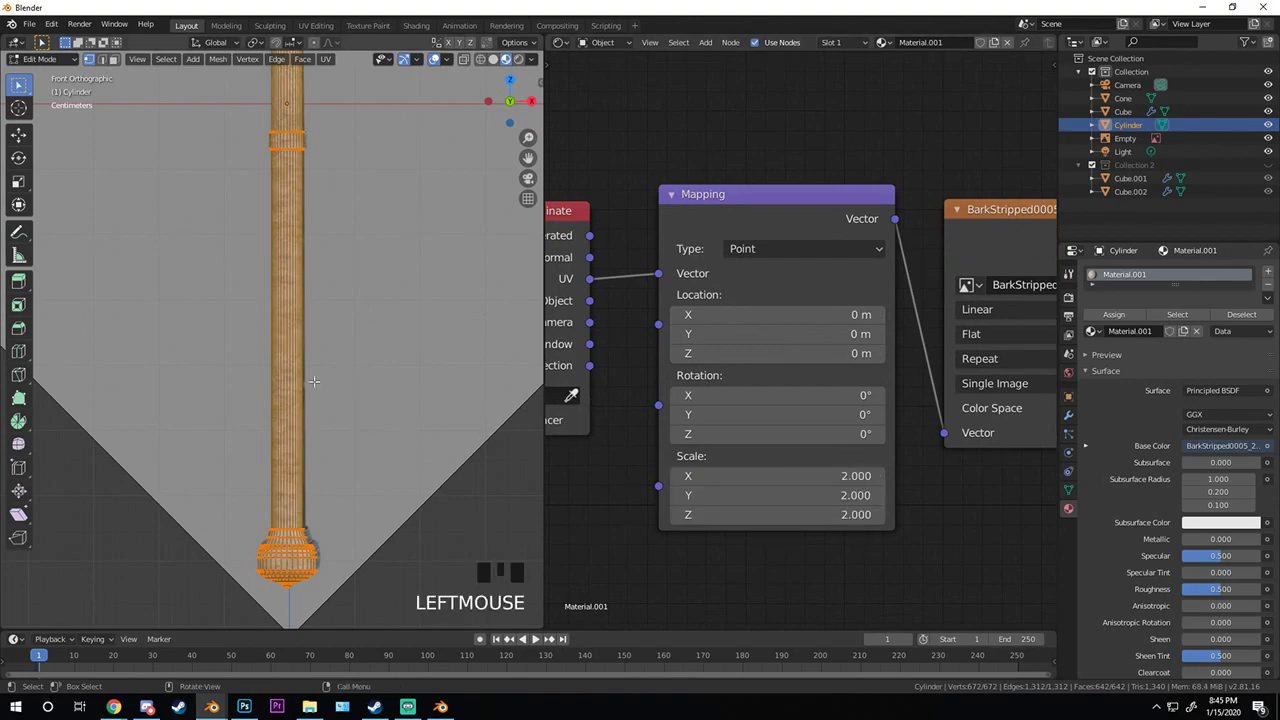
pyautogui.scroll(5, 315, 347)
pyautogui.press('Tab')
pyautogui.scroll(-5, 320, 342)
pyautogui.scroll(3, 320, 340)
pyautogui.scroll(3, 320, 347)
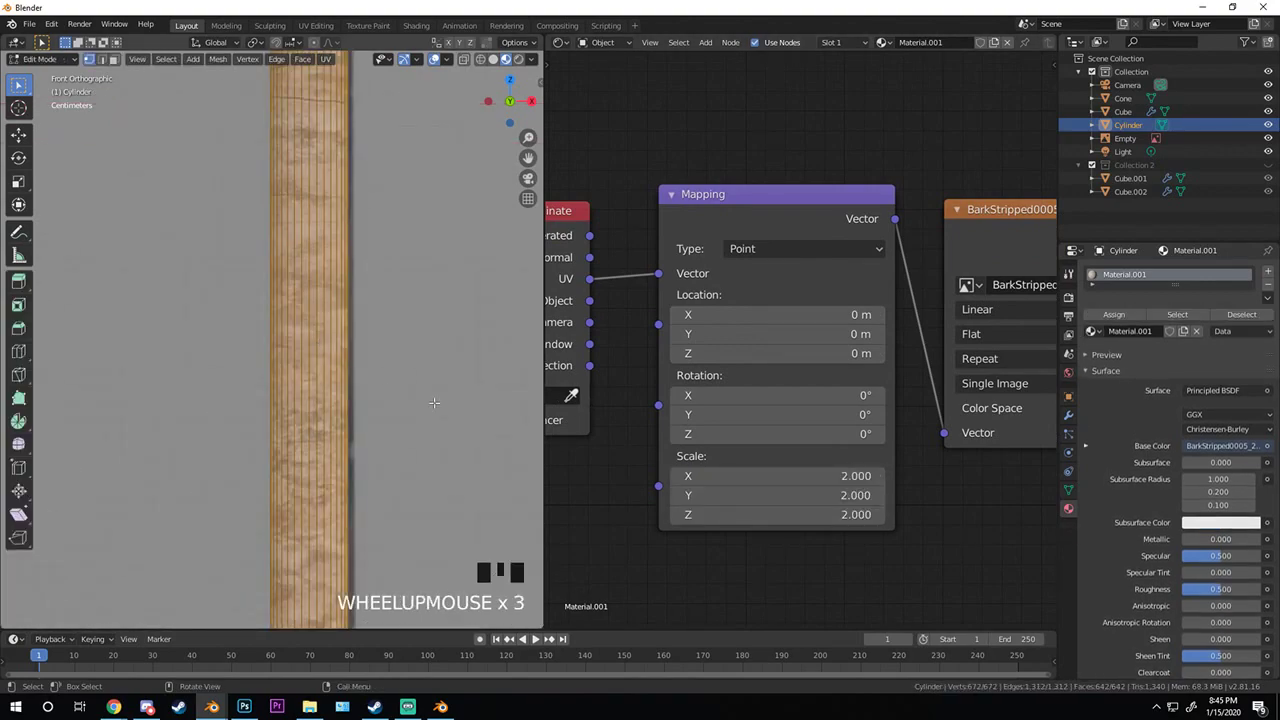
# - Open the cylinder handle's UV layout in the UV Editor and examine it against the bark texture
pyautogui.press('Tab')
pyautogui.click(558, 42)
pyautogui.click(605, 125)
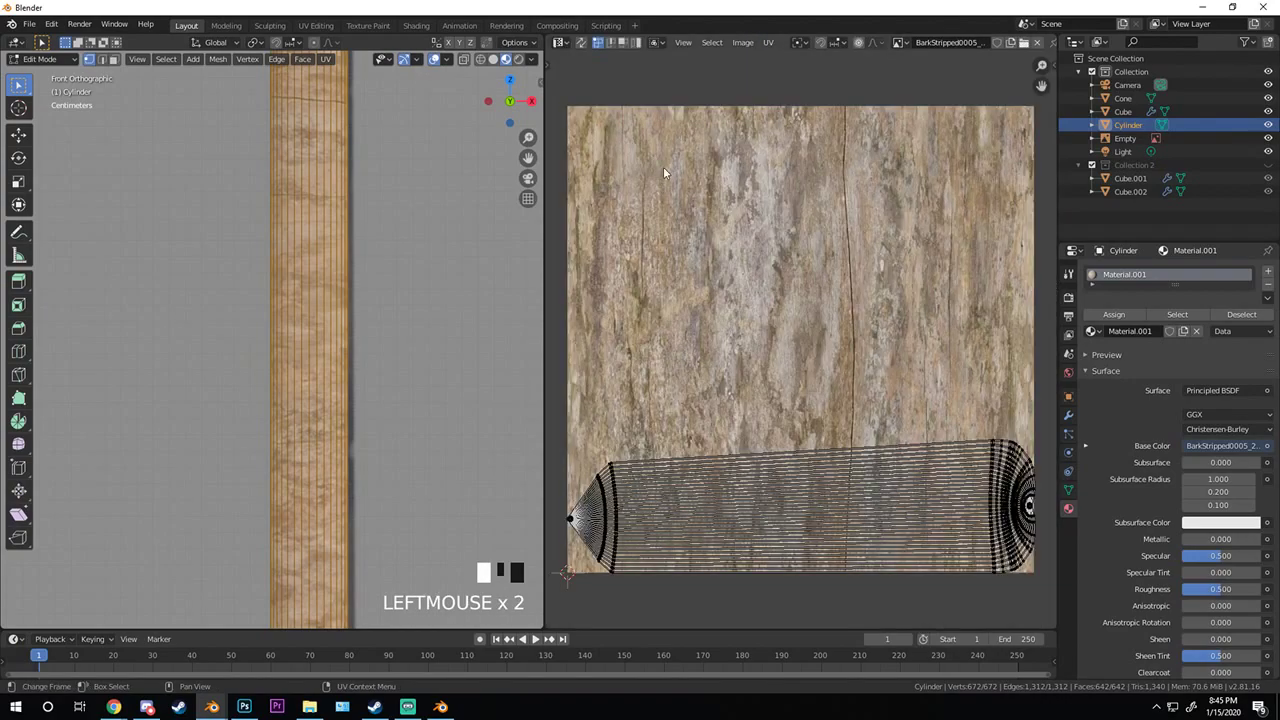
pyautogui.scroll(-4, 799, 294)
pyautogui.scroll(1, 892, 360)
pyautogui.scroll(2, 892, 360)
pyautogui.moveTo(900, 410); pyautogui.dragTo(827, 336, button='middle')
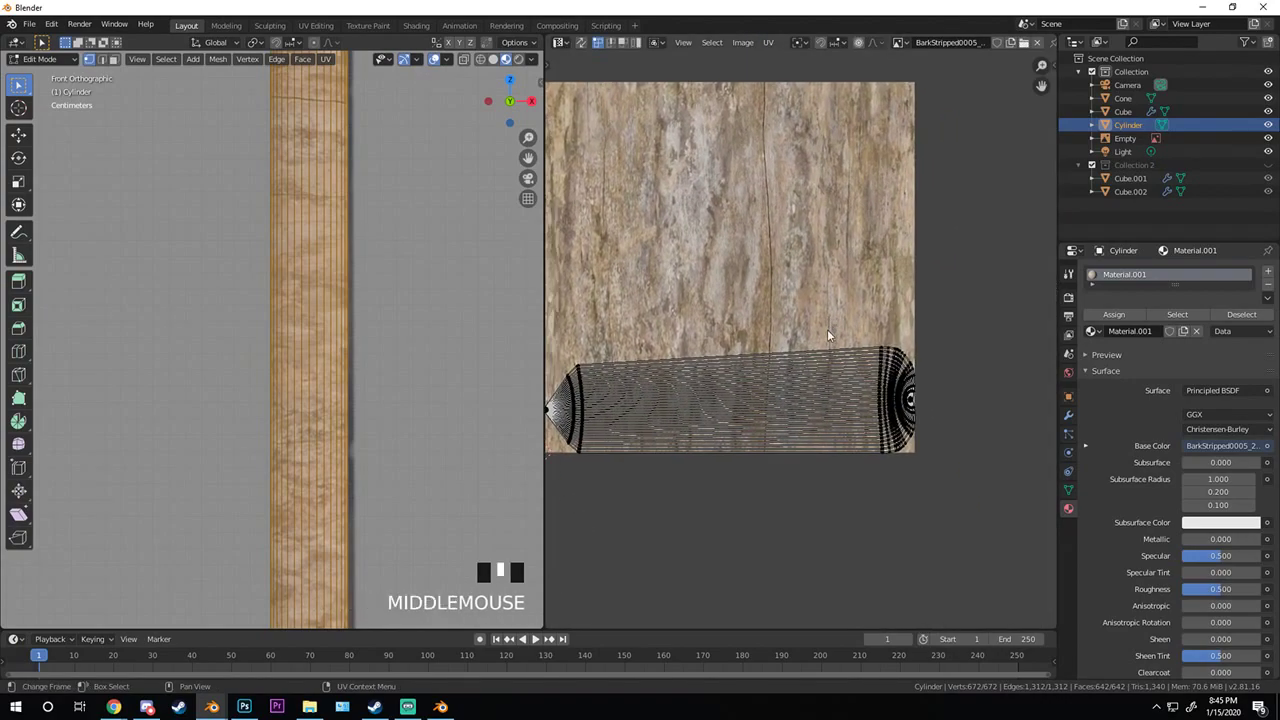
pyautogui.scroll(-3, 818, 390)
pyautogui.scroll(3, 840, 402)
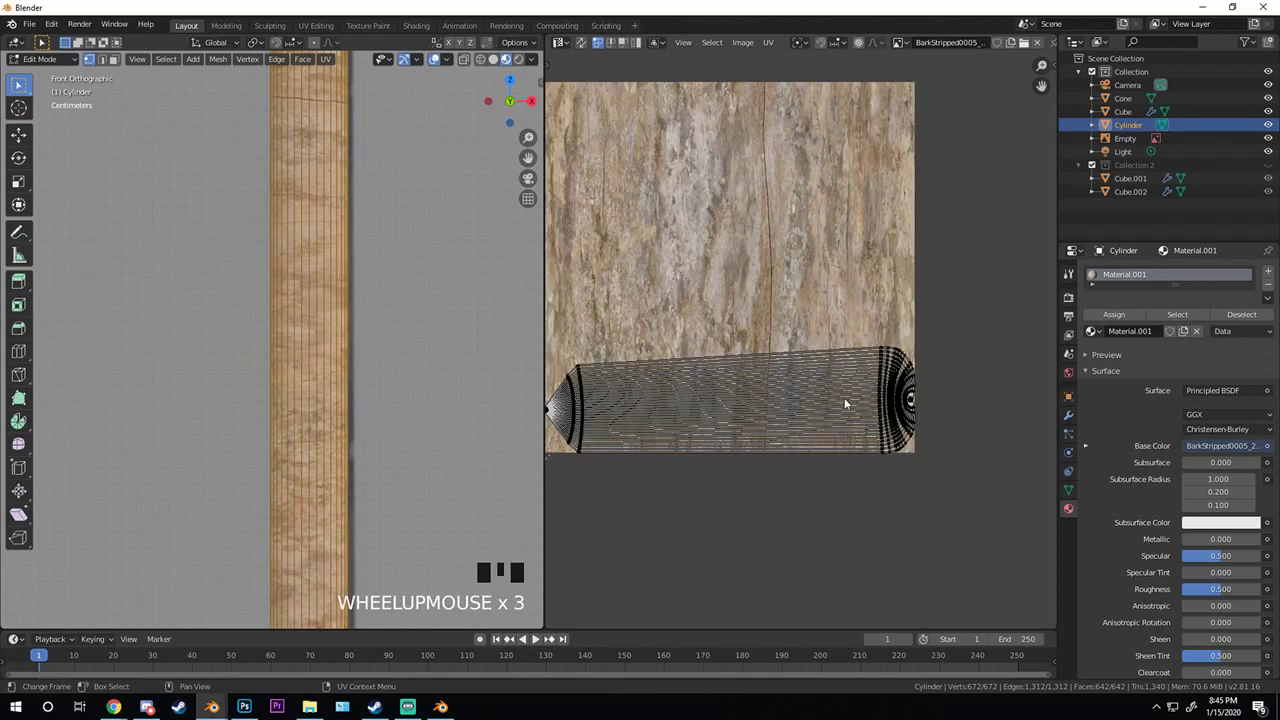
pyautogui.scroll(-3, 829, 405)
pyautogui.scroll(3, 826, 398)
pyautogui.scroll(-2, 830, 410)
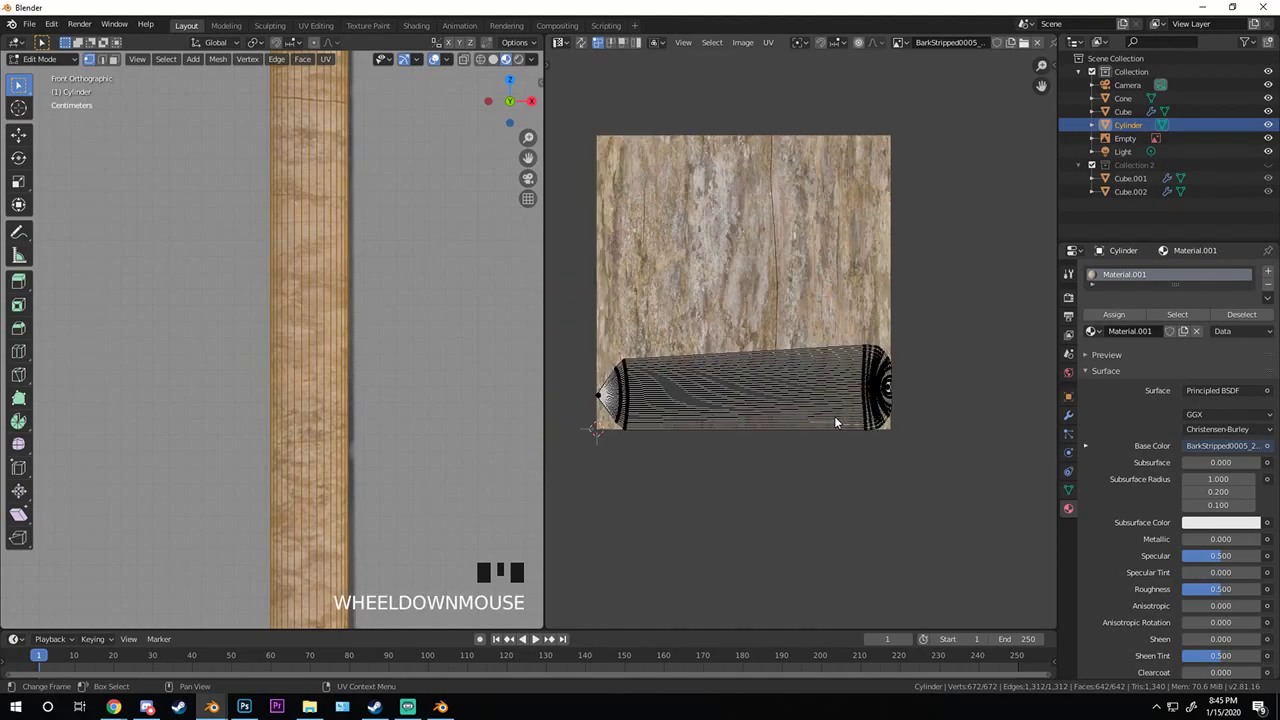
pyautogui.scroll(2, 834, 416)
pyautogui.scroll(-4, 345, 440)
pyautogui.scroll(1, 335, 420)
# - Mark a seam around the small round end face at the tip of the handle's pommel
pyautogui.moveTo(345, 440); pyautogui.dragTo(318, 240, button='middle')
pyautogui.scroll(4, 338, 470)
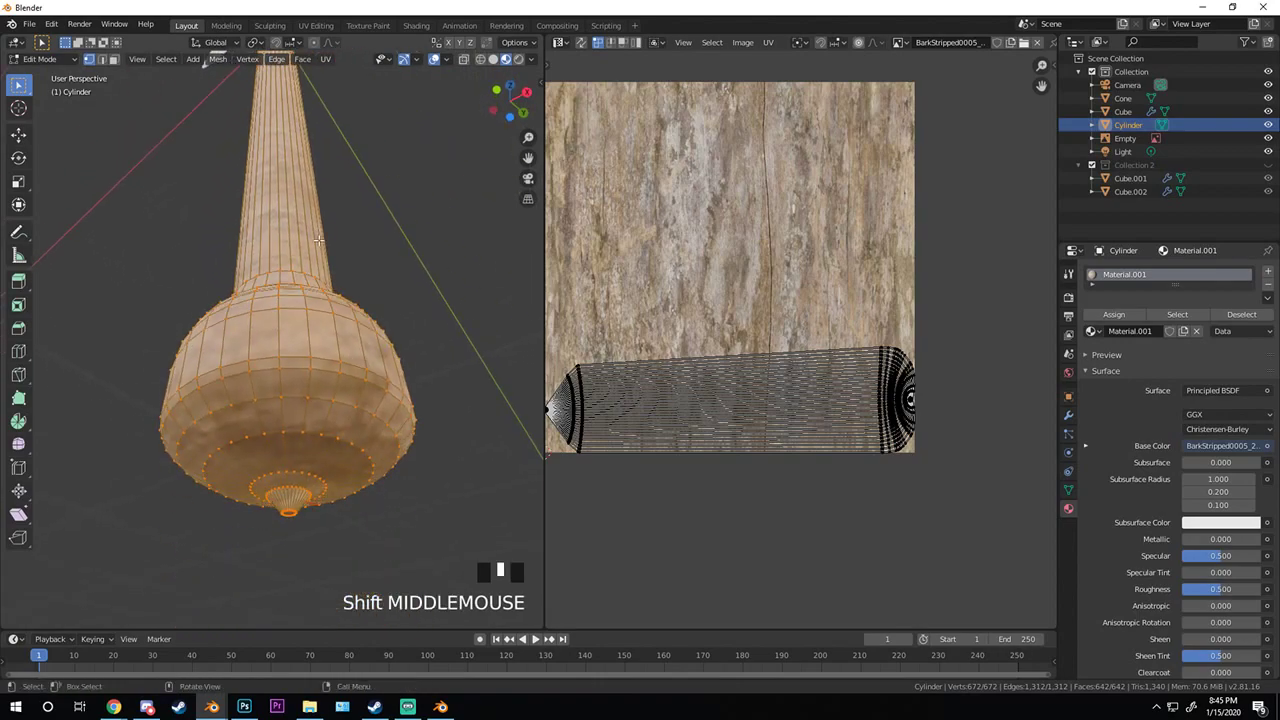
pyautogui.moveTo(324, 419); pyautogui.dragTo(235, 459, button='middle')
pyautogui.scroll(2, 235, 459)
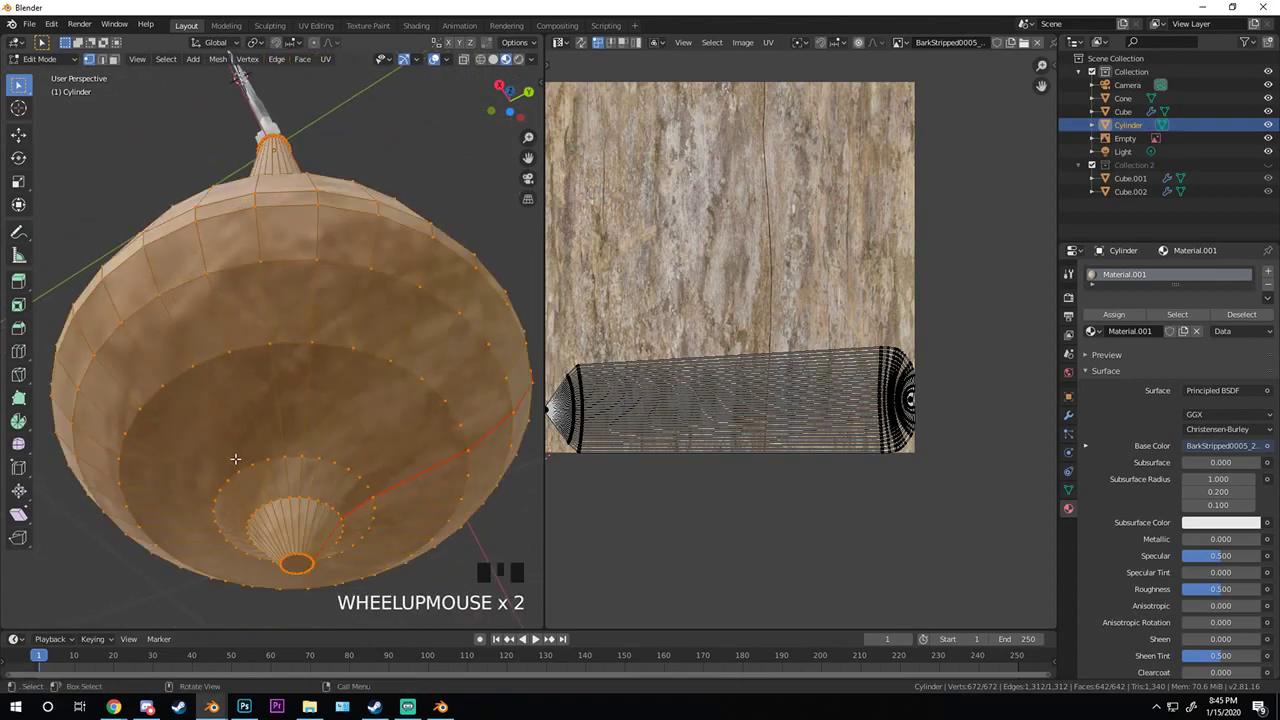
pyautogui.scroll(2, 298, 397)
pyautogui.press('3')
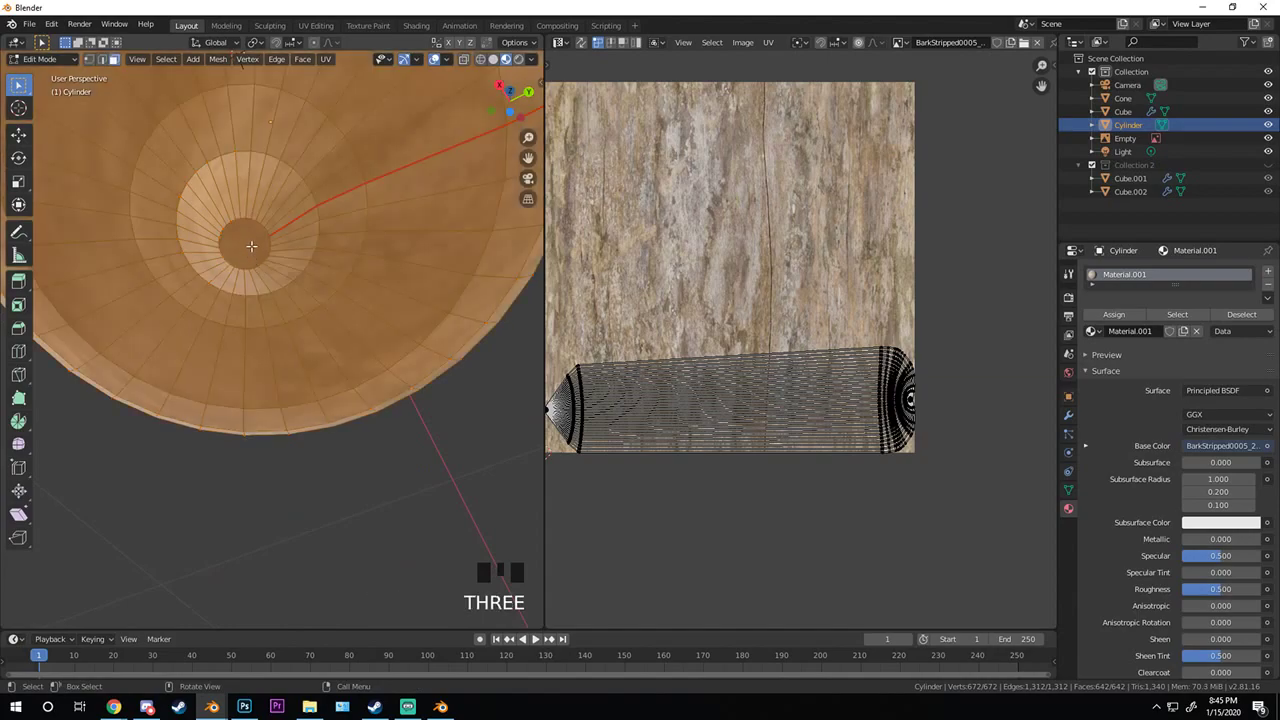
pyautogui.press('Tab')
pyautogui.press('Tab')
pyautogui.keyDown('alt'); pyautogui.click(249, 237); pyautogui.keyUp('alt')
pyautogui.click(252, 247)
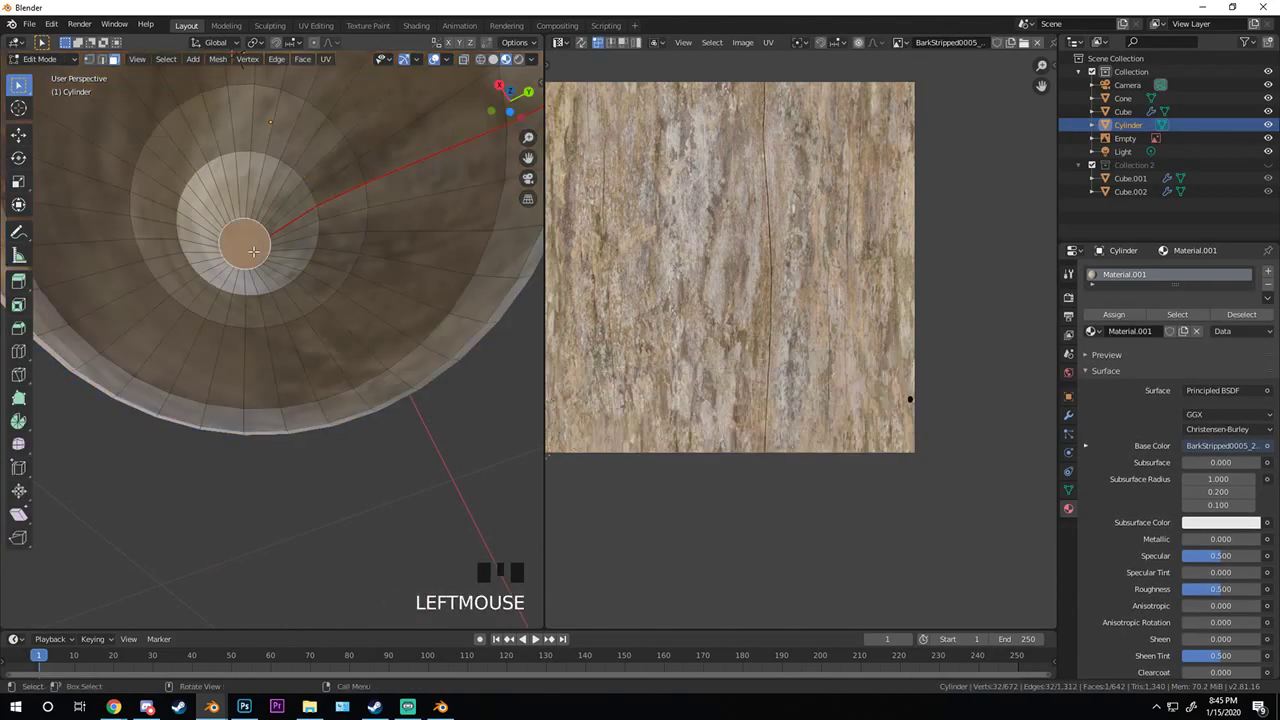
pyautogui.hotkey('ctrl', 'e')
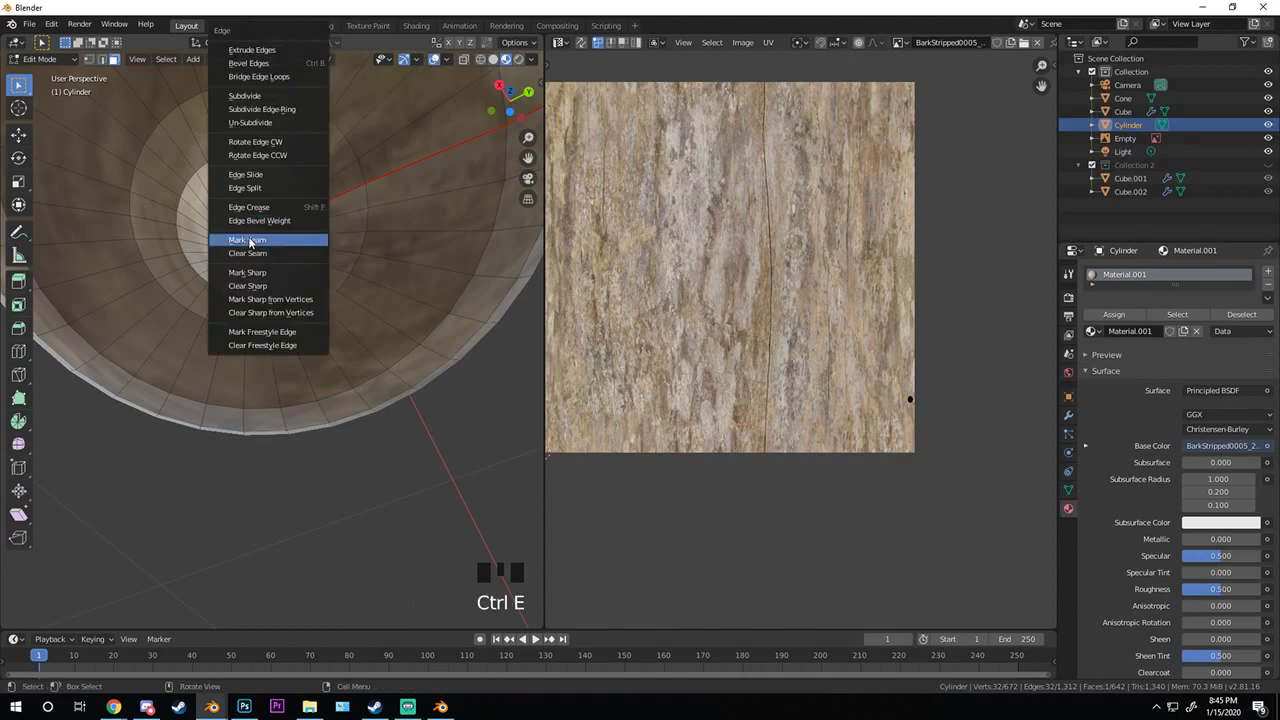
pyautogui.click(280, 240)
# - Mark a seam around the cap face at the handle's upper end, inside the axe head
pyautogui.scroll(-5, 285, 245)
pyautogui.moveTo(285, 245); pyautogui.dragTo(316, 287, button='middle')
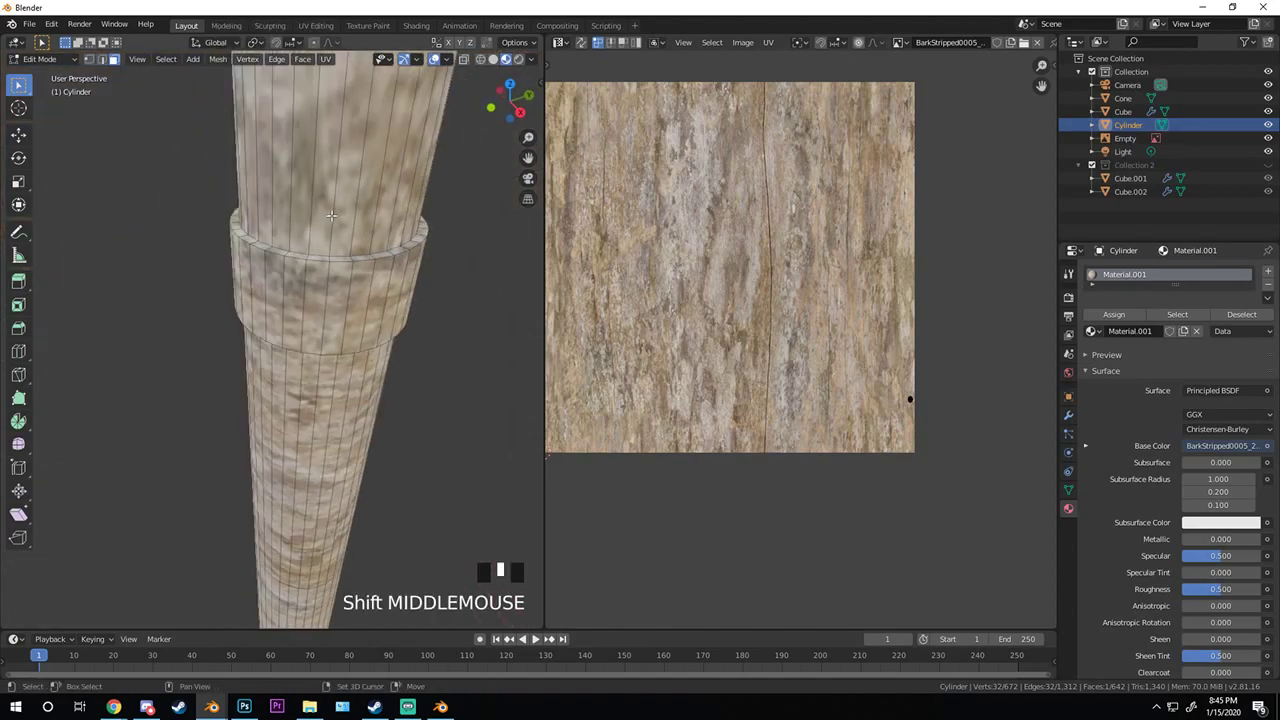
pyautogui.scroll(-4, 316, 287)
pyautogui.press('z')
pyautogui.scroll(3, 264, 410)
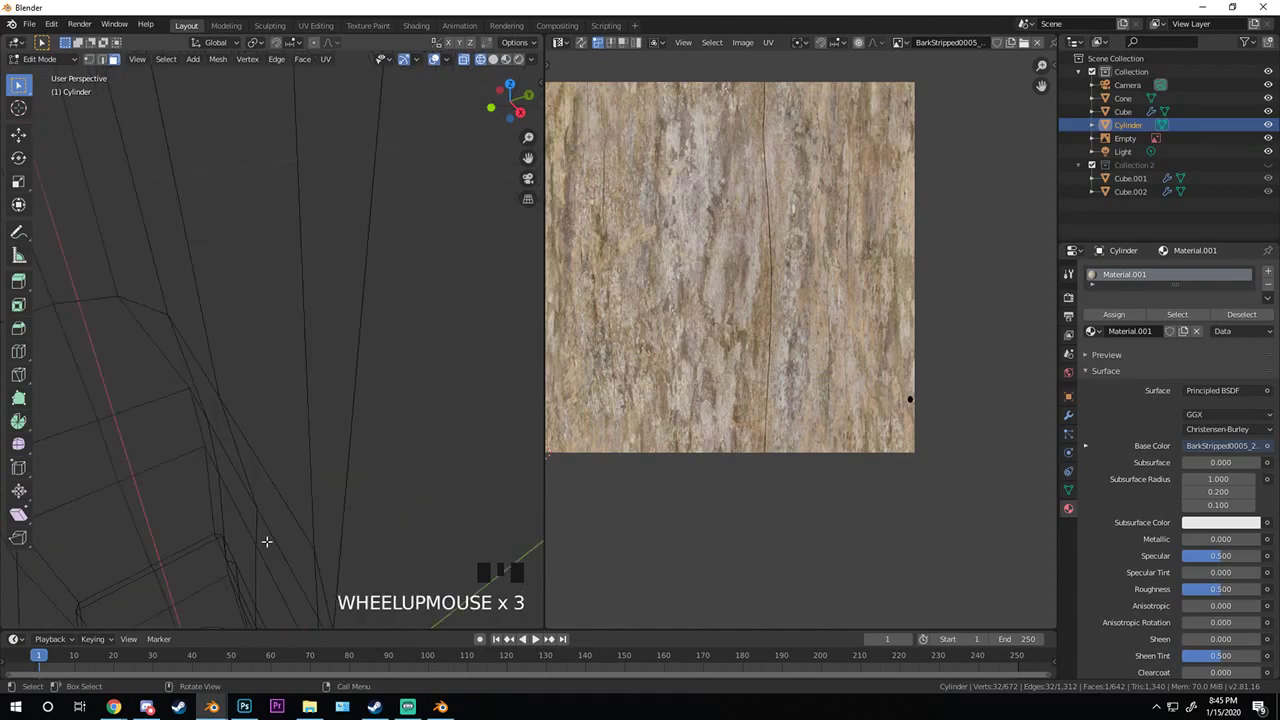
pyautogui.scroll(-1, 268, 540)
pyautogui.click(247, 522)
pyautogui.hotkey('ctrl', 'e')
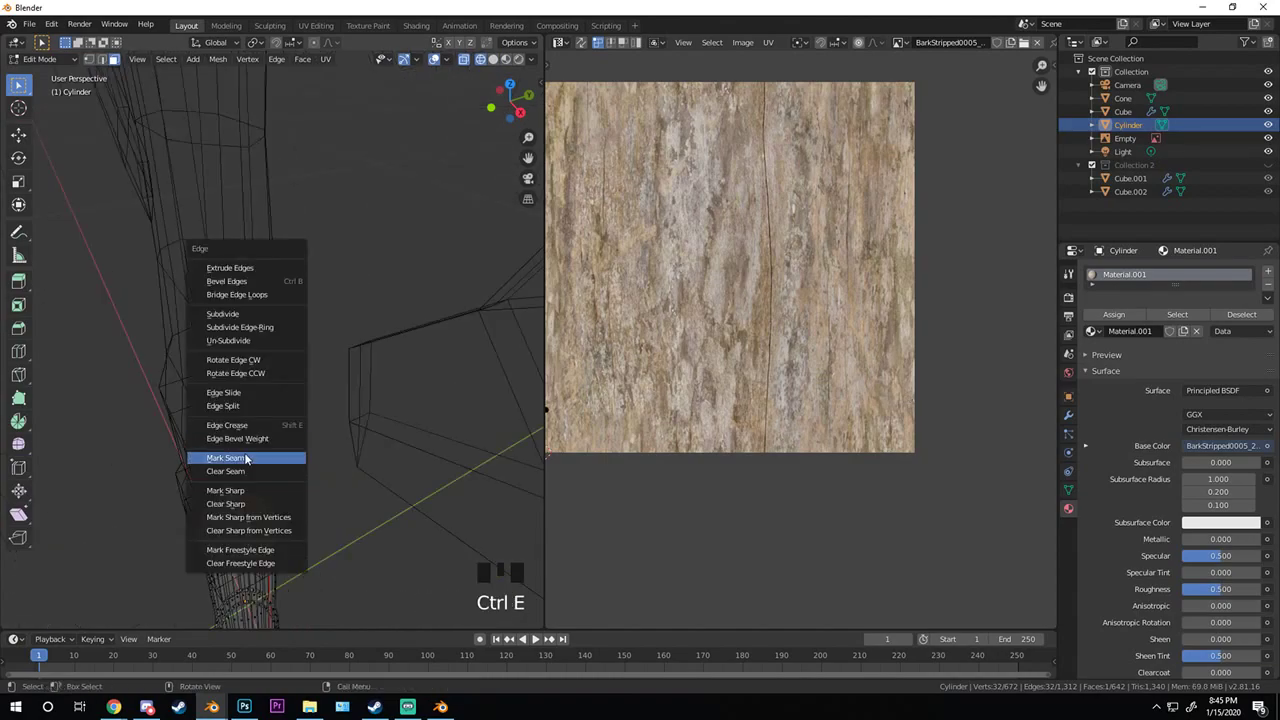
pyautogui.click(246, 457)
# - Unwrap the entire handle mesh using the marked seams
pyautogui.press('a')
pyautogui.press('a')
pyautogui.press('a')
pyautogui.press('u')
pyautogui.click(314, 446)
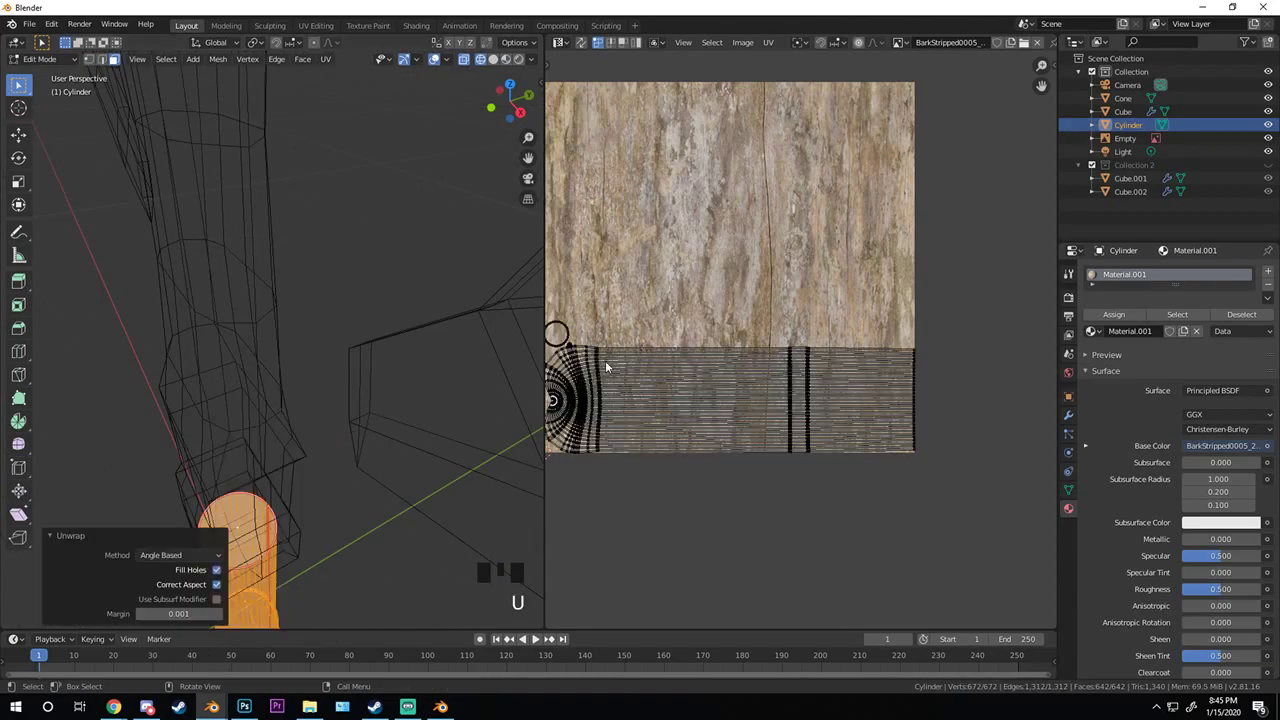
pyautogui.scroll(-4, 766, 364)
pyautogui.scroll(4, 768, 367)
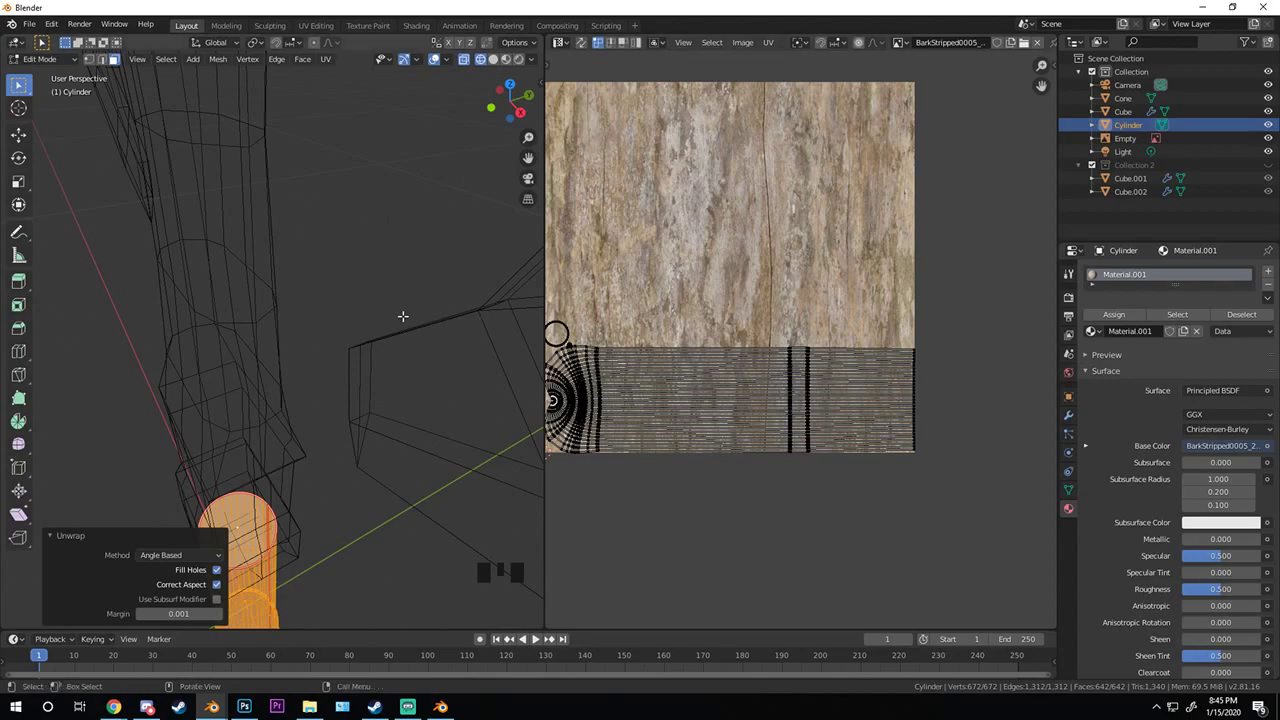
# - Rotate all of the handle's UVs about 90° clockwise so they run along the bark grain
pyautogui.scroll(-3, 400, 320)
pyautogui.moveTo(351, 360); pyautogui.dragTo(348, 342, button='middle')
pyautogui.press('KP_1')
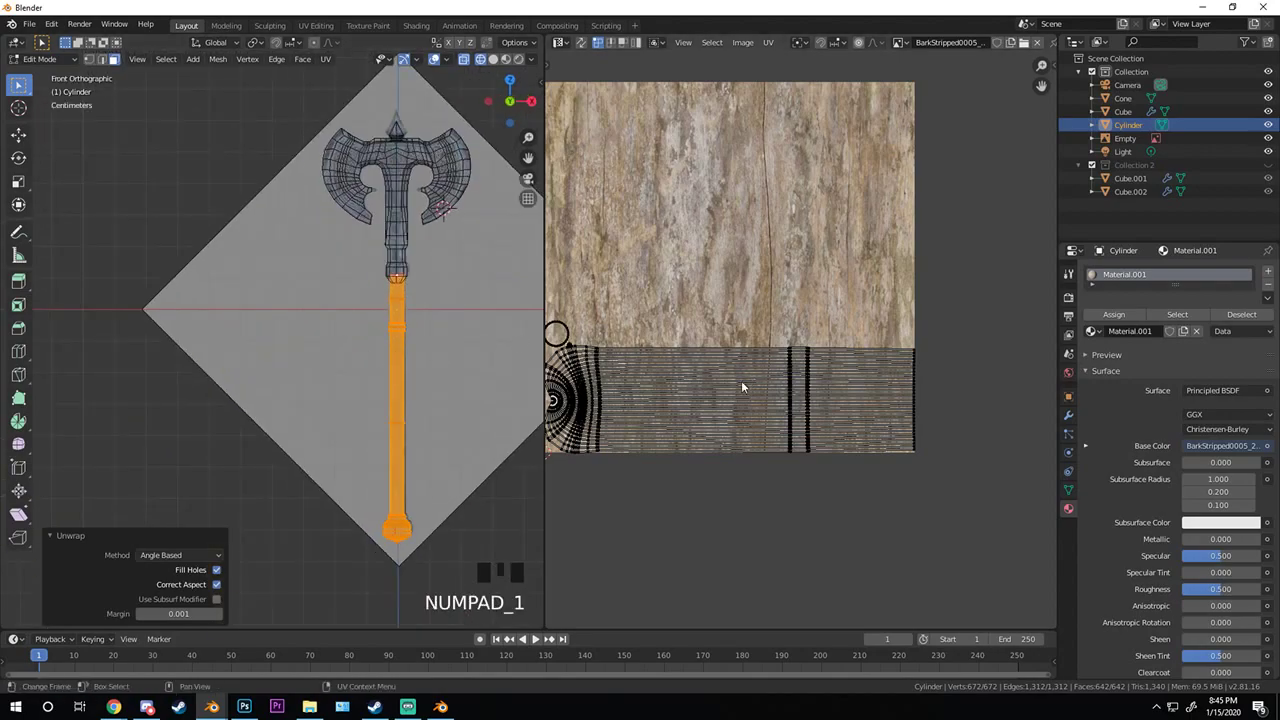
pyautogui.scroll(-4, 751, 361)
pyautogui.scroll(3, 827, 439)
pyautogui.press('a')
pyautogui.press('r')
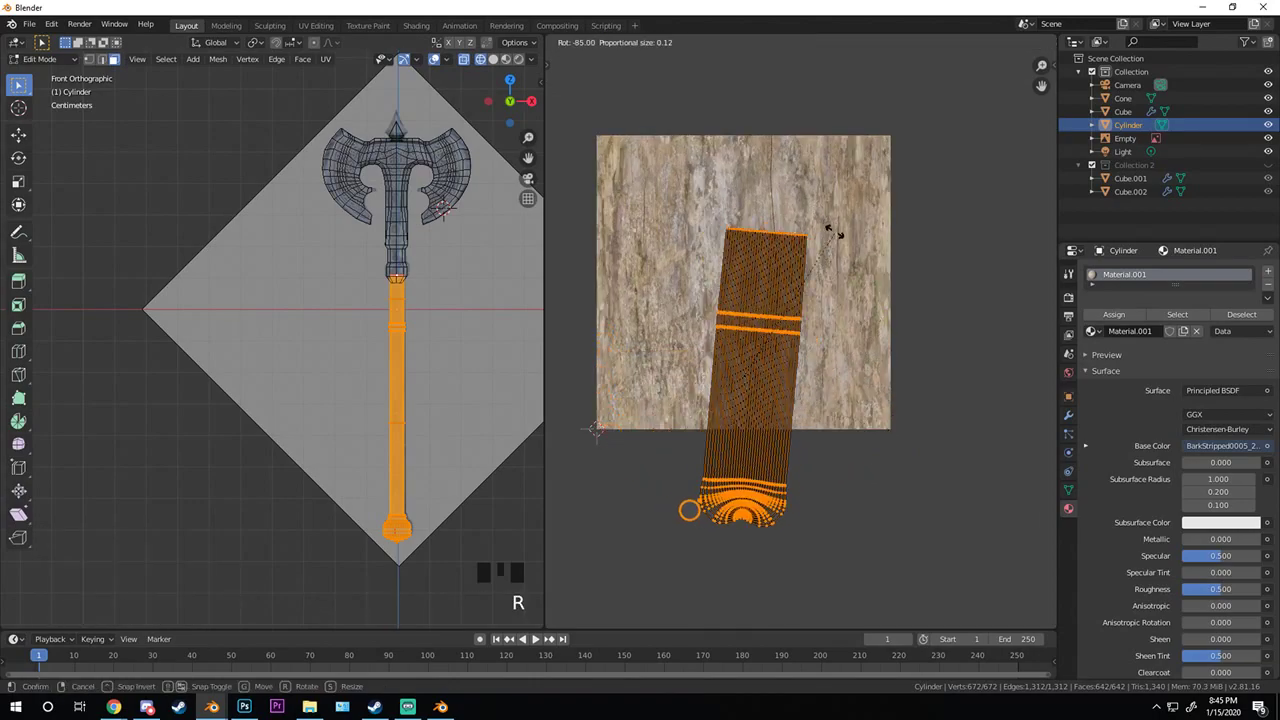
pyautogui.click(832, 218)
# - Enlarge the rotated UVs to nearly the width of the bark image and position them over it
pyautogui.press('s')
pyautogui.click(910, 320)
pyautogui.press('g')
pyautogui.click(917, 286)
pyautogui.press('s')
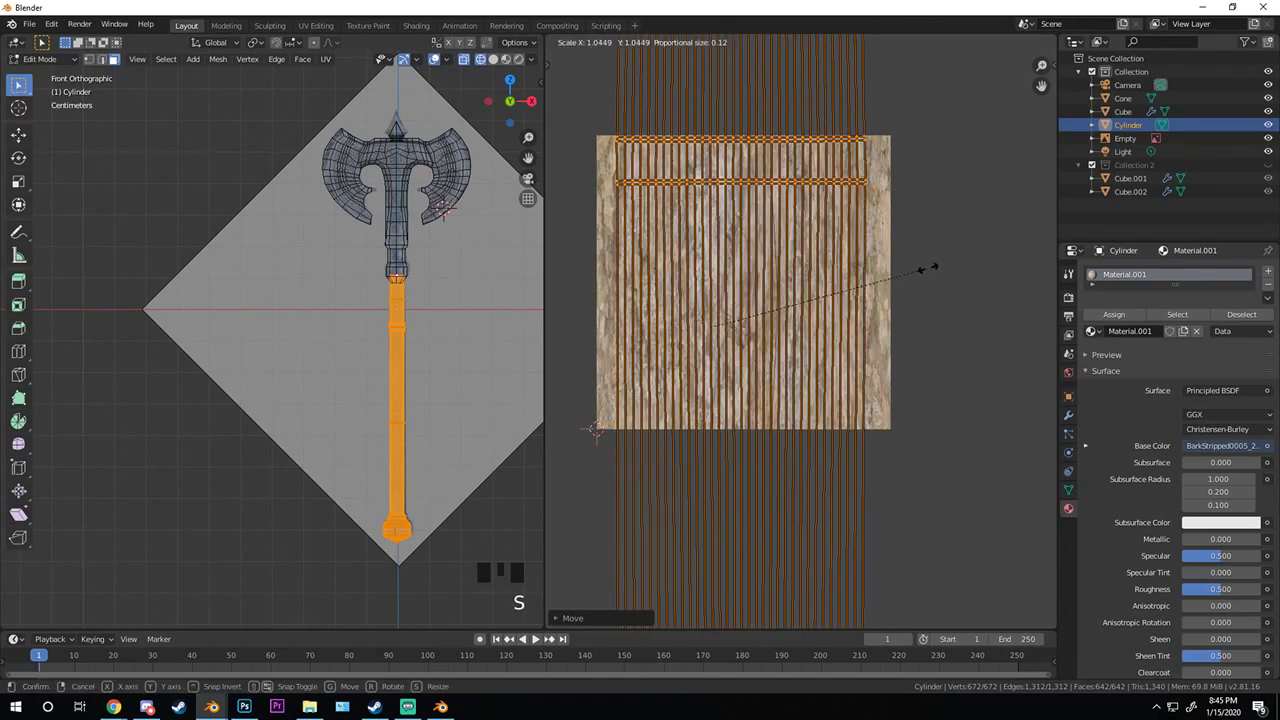
pyautogui.click(923, 271)
# - Display the axe handle with Material Preview shading from the front
pyautogui.press('Tab')
pyautogui.moveTo(389, 357)
pyautogui.keyDown('shift'); pyautogui.mouseDown(button='middle')
pyautogui.moveTo(310, 315)
pyautogui.moveTo(308, 157)
pyautogui.moveTo(276, 268)
pyautogui.mouseUp(button='middle'); pyautogui.keyUp('shift')
pyautogui.scroll(3, 306, 313)
pyautogui.press('a')
pyautogui.press('a')
pyautogui.press('z')
pyautogui.click(171, 286)
# - Scale the handle's UVs down slightly over the bark image and return to Object Mode
pyautogui.press('Tab')
pyautogui.press('s')
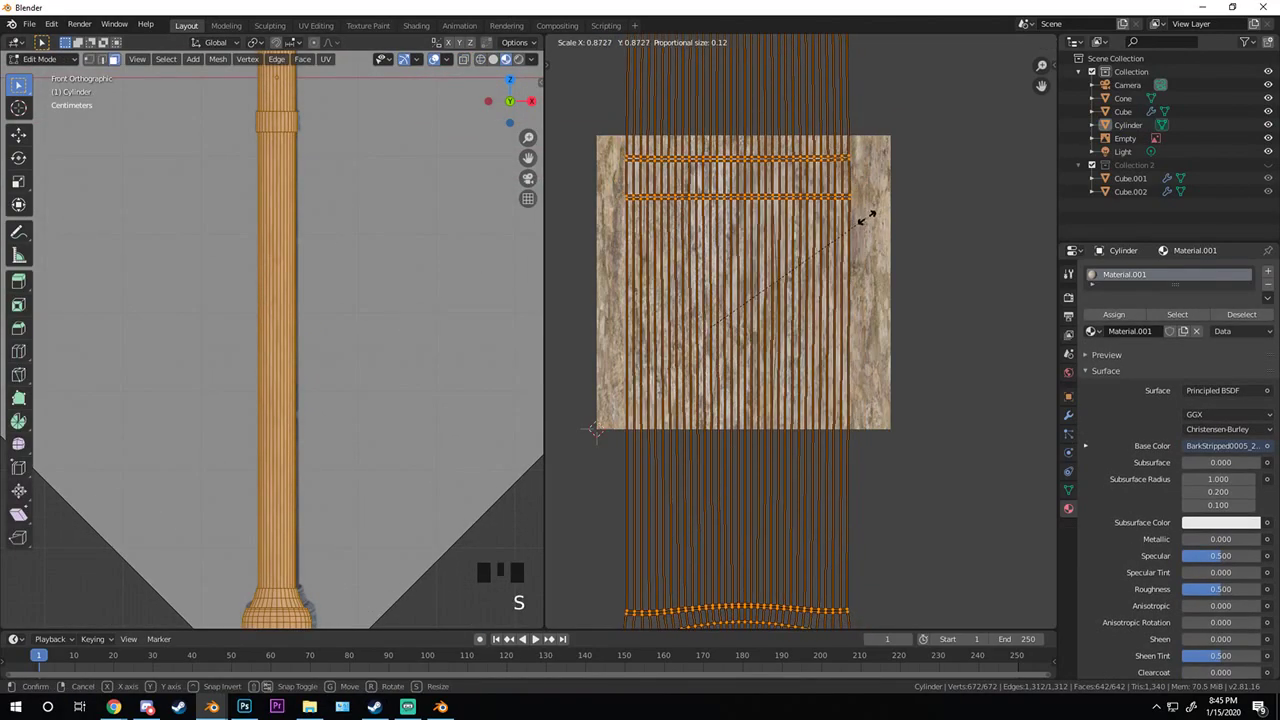
pyautogui.click(808, 246)
pyautogui.press('Tab')
# - Examine the direction and scale of the wood grain along the axe handle
pyautogui.scroll(-2, 297, 293)
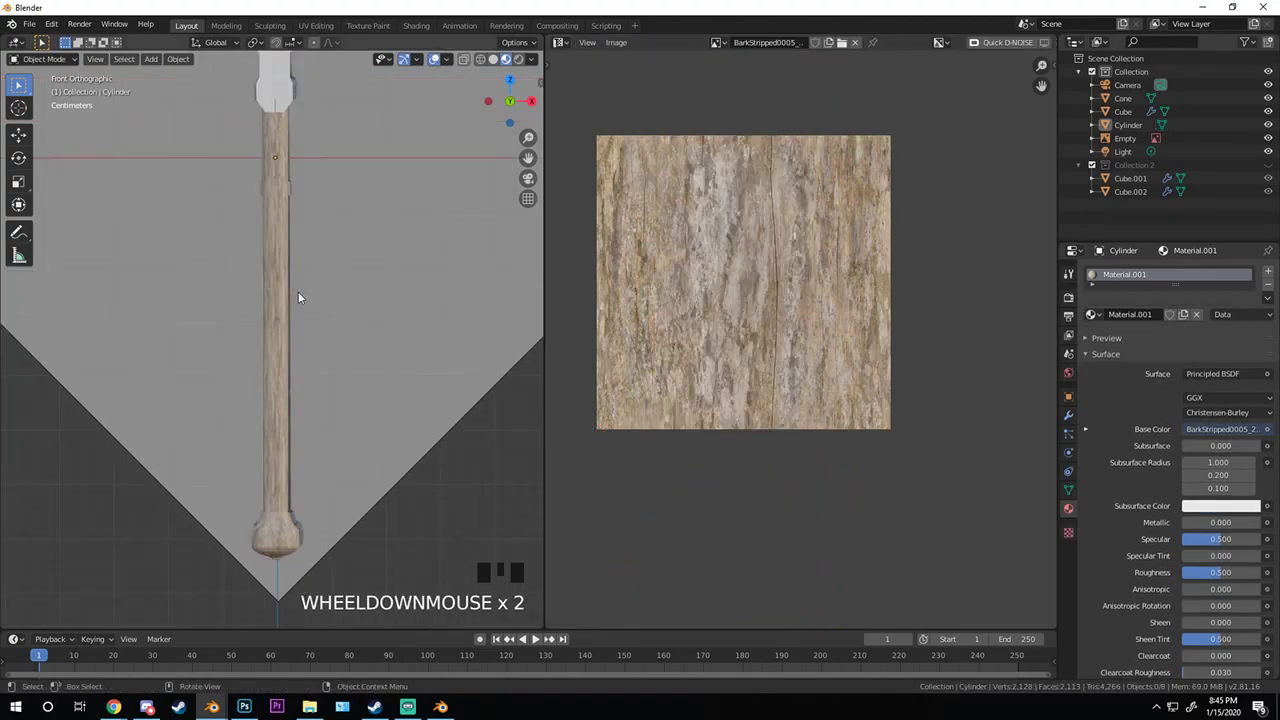
pyautogui.keyDown('shift'); pyautogui.moveTo(300, 297); pyautogui.dragTo(307, 317, button='middle'); pyautogui.keyUp('shift')
pyautogui.scroll(-3, 305, 305)
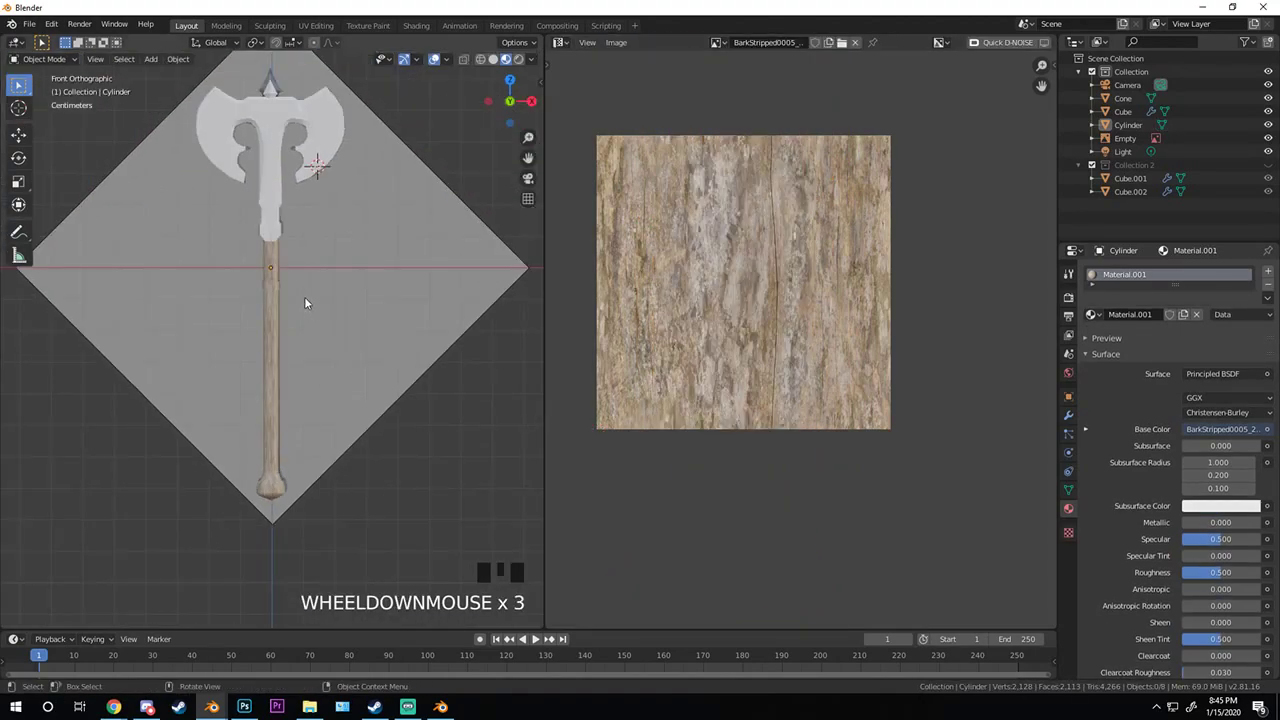
pyautogui.scroll(14, 310, 280)
pyautogui.scroll(-8, 325, 271)
pyautogui.scroll(-3, 325, 271)
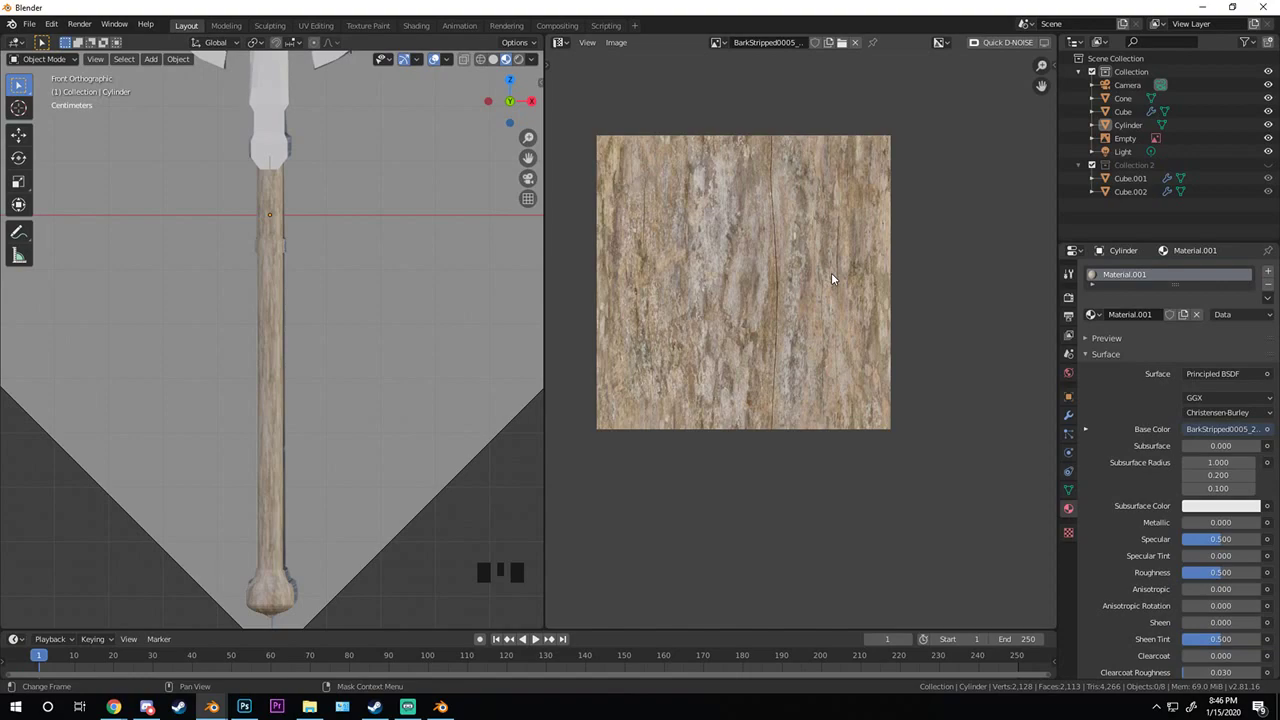
# - In the Shader Editor, insert a Hue Saturation Value node between the bark image texture and the Principled BSDF base color
pyautogui.click(560, 42)
pyautogui.click(592, 135)
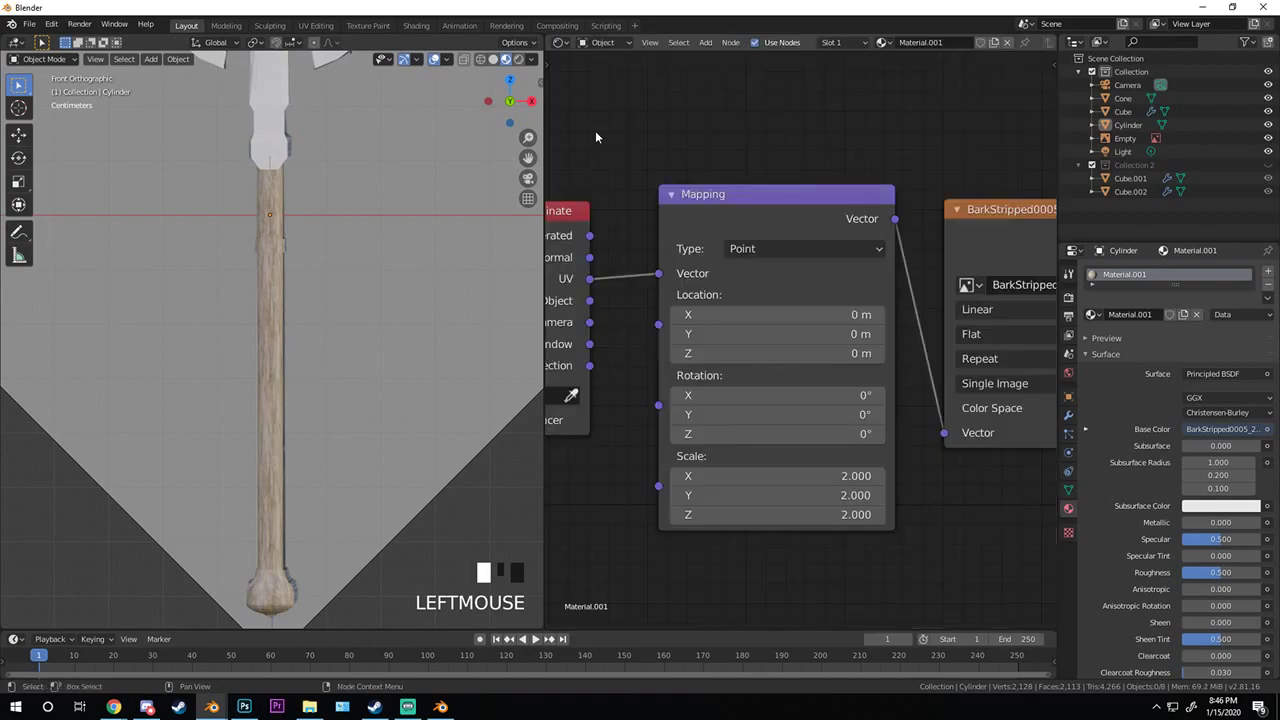
pyautogui.scroll(-2, 740, 280)
pyautogui.moveTo(786, 270); pyautogui.dragTo(734, 268)
pyautogui.scroll(-4, 944, 238)
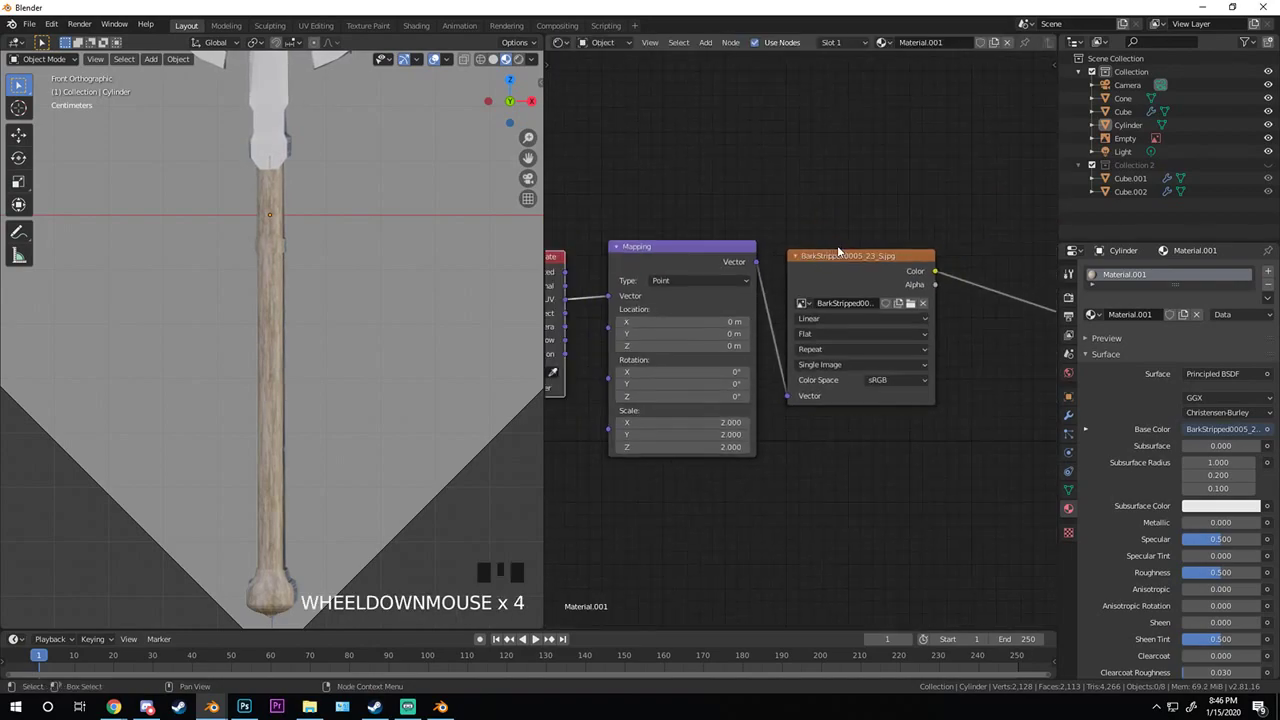
pyautogui.moveTo(1026, 263); pyautogui.dragTo(786, 263, button='middle')
pyautogui.scroll(4, 838, 264)
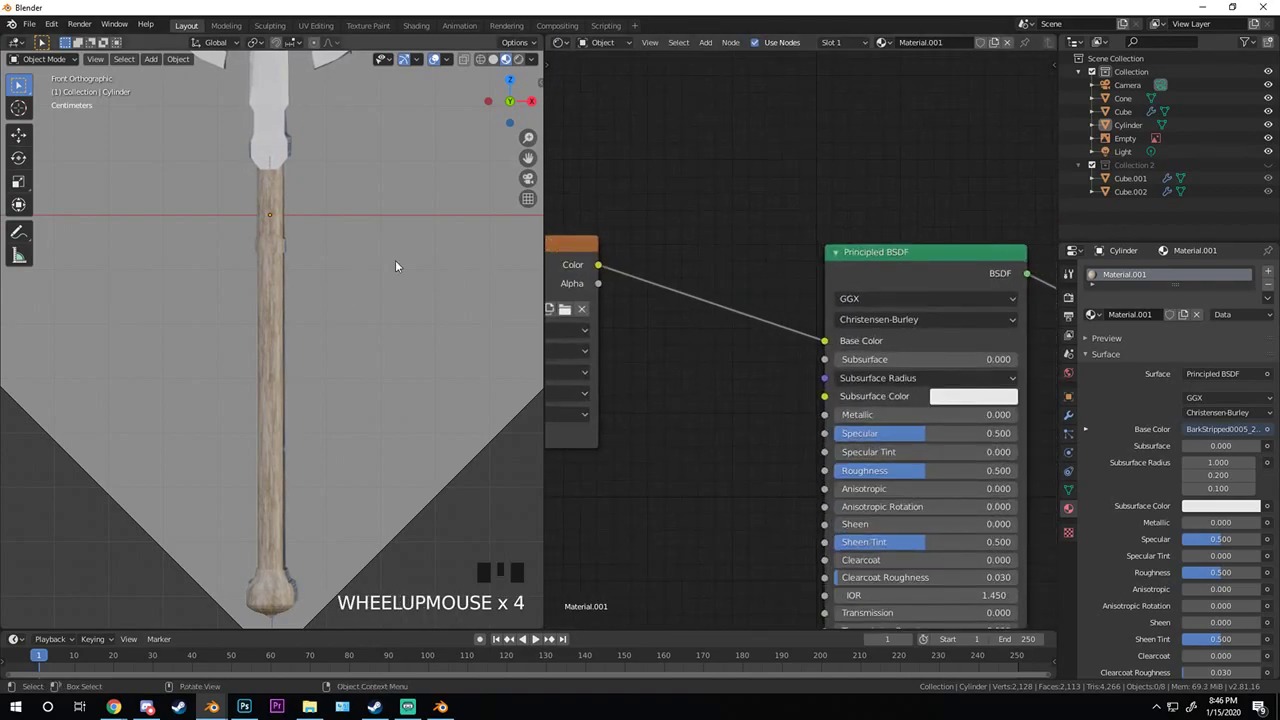
pyautogui.scroll(2, 400, 265)
pyautogui.hotkey('shift', 'a')
pyautogui.moveTo(733, 246)
pyautogui.click(670, 261)
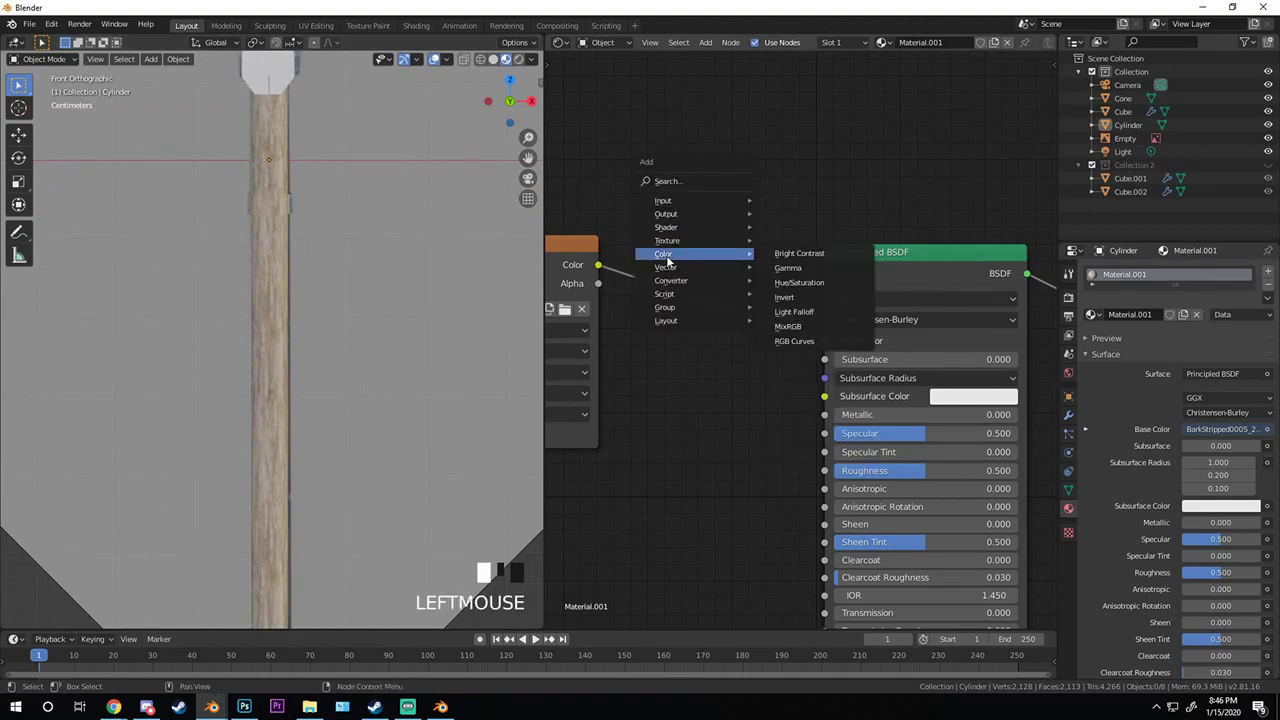
pyautogui.click(800, 284)
pyautogui.scroll(5, 750, 290)
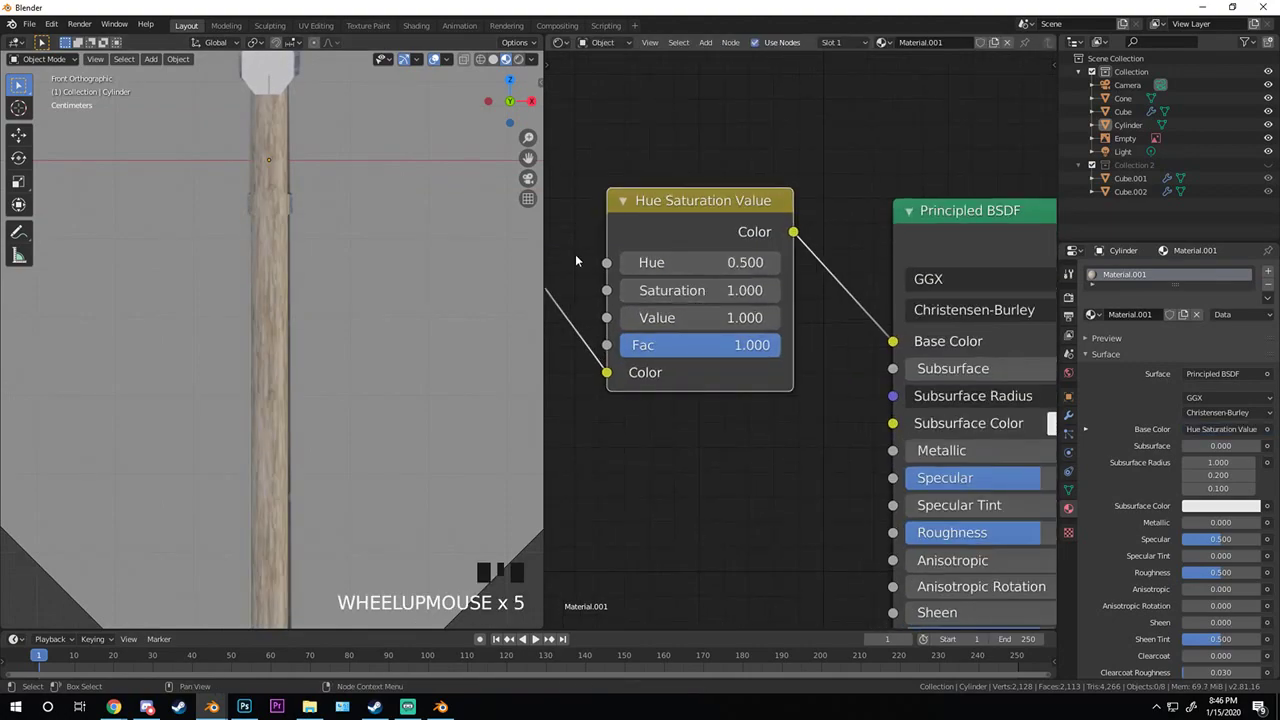
# - Set the Value of the Hue Saturation Value node to 0.500 to darken the wood
pyautogui.scroll(3, 748, 292)
pyautogui.click(588, 313)
pyautogui.click(588, 313)
pyautogui.click(588, 313)
pyautogui.moveTo(690, 313); pyautogui.dragTo(660, 313)
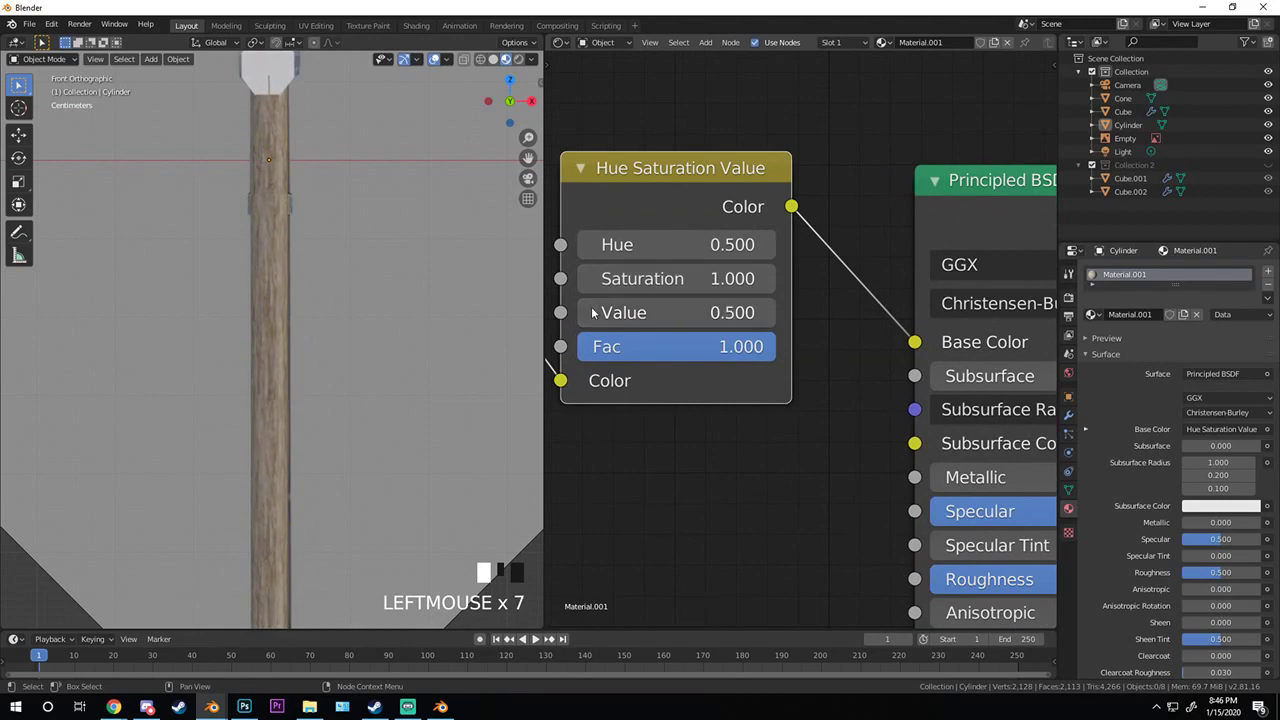
# - Set the Saturation of the Hue Saturation Value node to 1.400
pyautogui.click(766, 279)
pyautogui.click(766, 279)
pyautogui.click(766, 279)
pyautogui.click(766, 279)
pyautogui.click(766, 279)
pyautogui.click(766, 279)
pyautogui.scroll(-4, 536, 325)
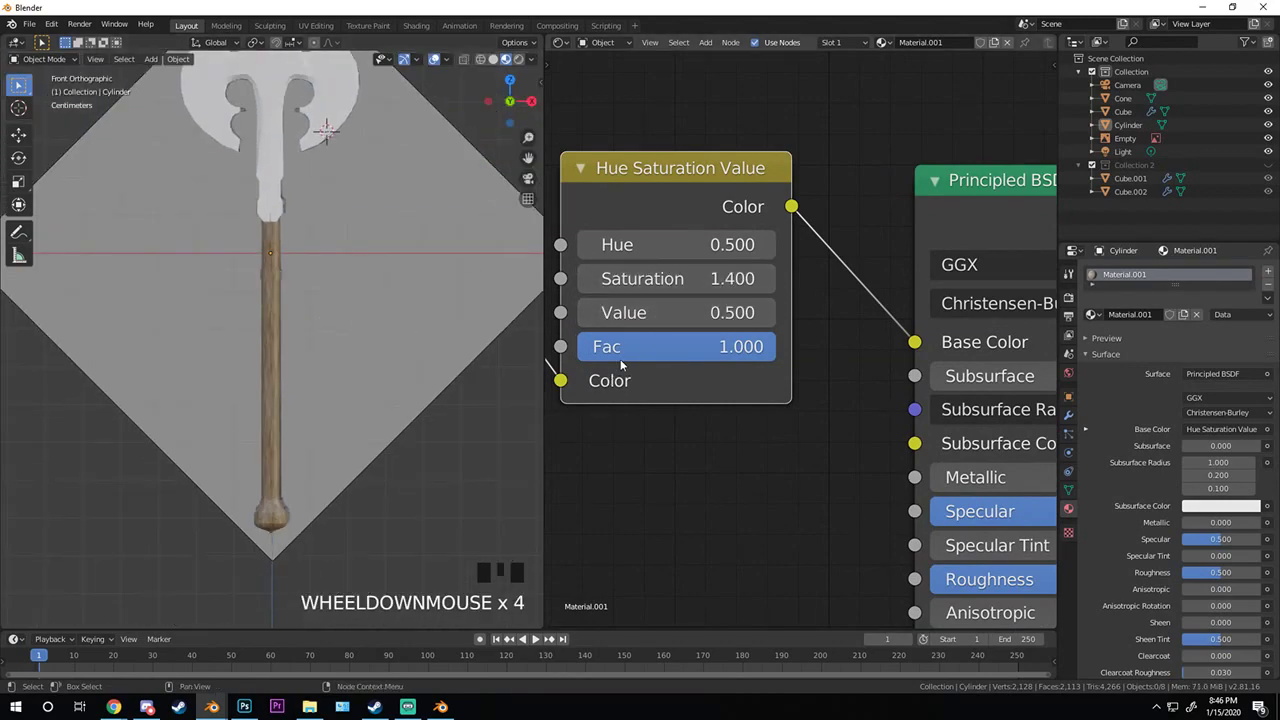
# - Try a higher Hue on the wood color and restore it to 0.500
pyautogui.scroll(4, 763, 256)
pyautogui.click(766, 245)
pyautogui.scroll(3, 530, 245)
pyautogui.click(588, 245)
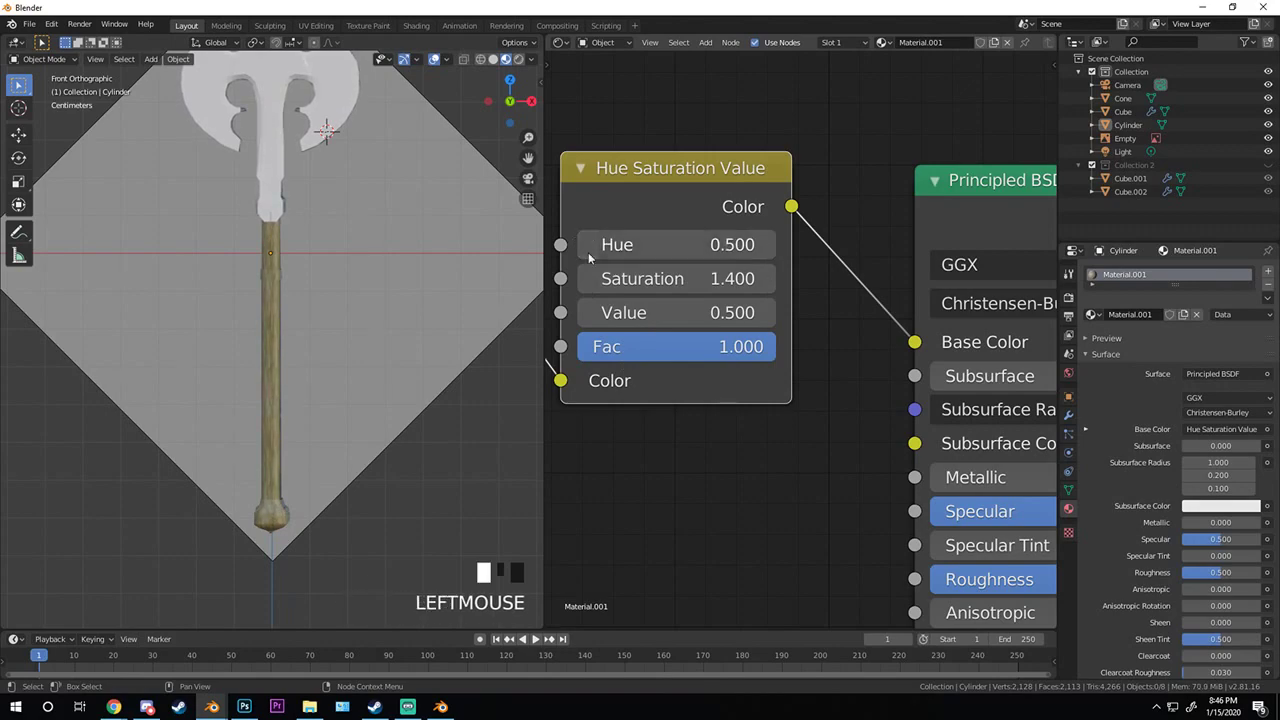
pyautogui.scroll(6, 312, 302)
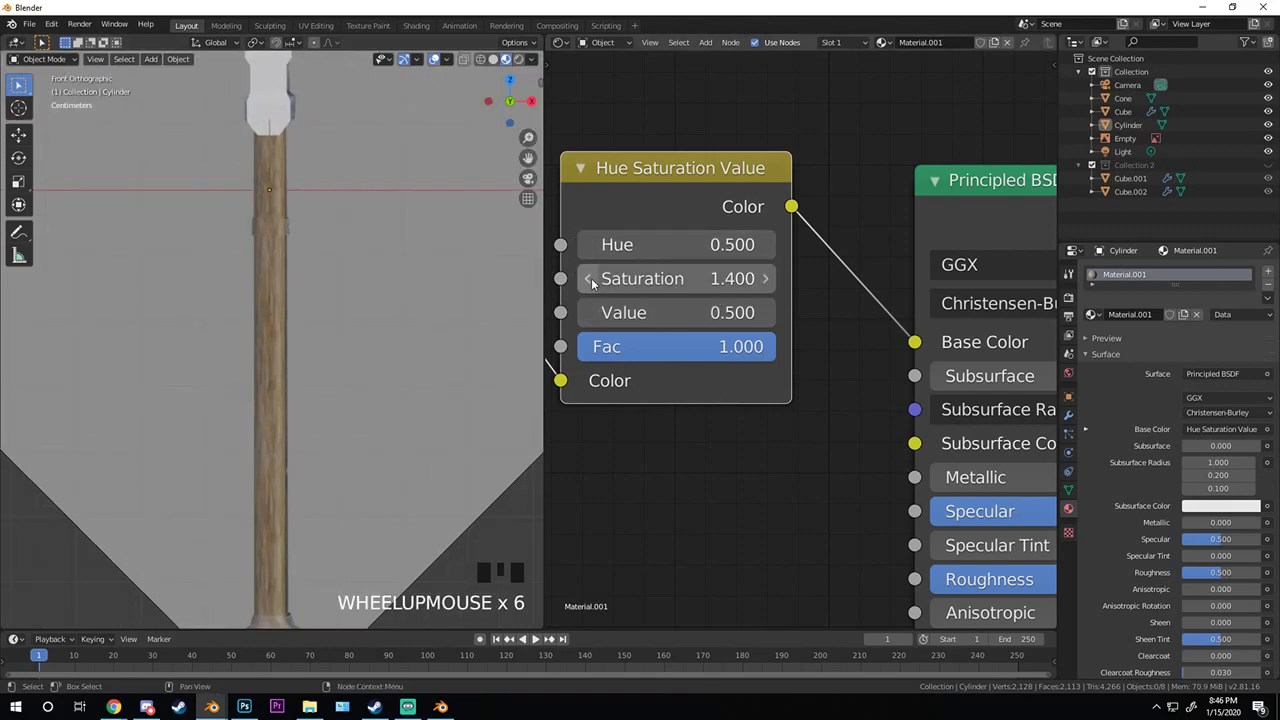
# - Set the Value of the Hue Saturation Value node to 0.400
pyautogui.click(588, 312)
pyautogui.scroll(-5, 363, 350)
pyautogui.scroll(1, 355, 358)
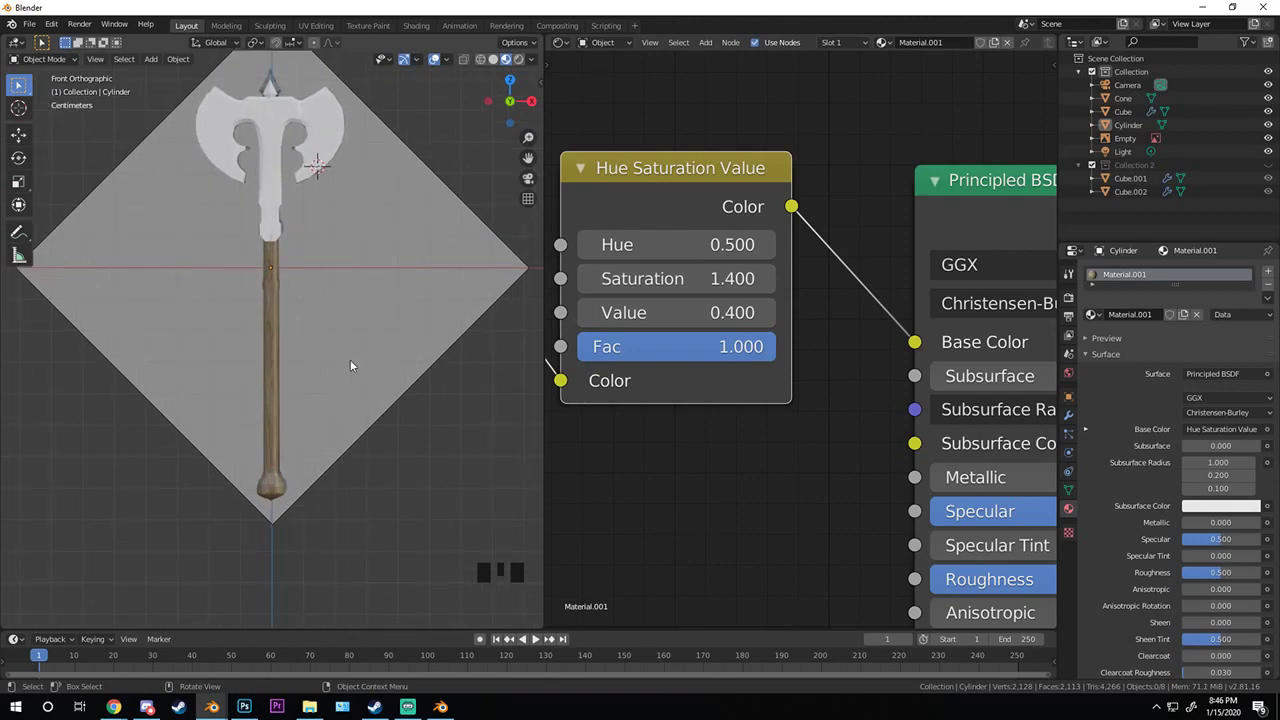
# - Examine the color-adjusted wood texture on the handle, both close up and on the whole axe
pyautogui.scroll(5, 335, 362)
pyautogui.scroll(-3, 318, 335)
pyautogui.scroll(5, 300, 312)
pyautogui.scroll(4, 293, 306)
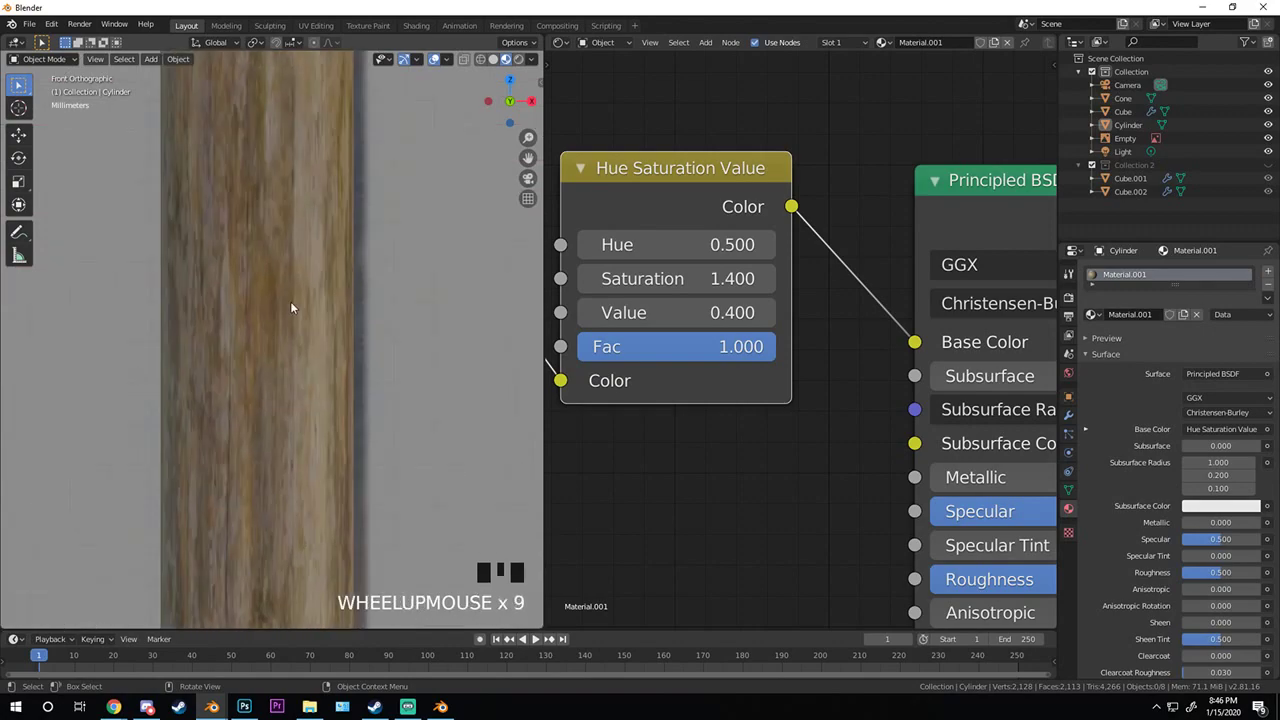
pyautogui.scroll(-12, 298, 303)
pyautogui.scroll(4, 324, 303)
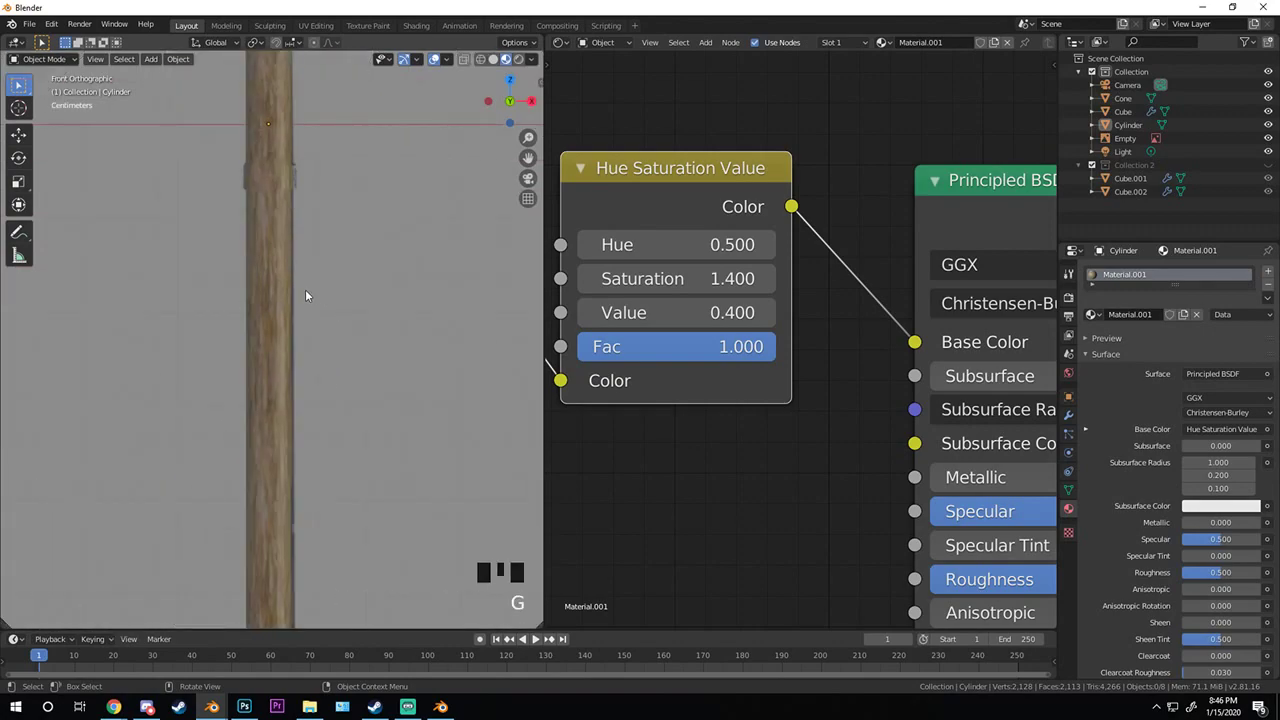
pyautogui.click(283, 289)
pyautogui.press('g')
pyautogui.click(113, 273)
pyautogui.scroll(-6, 301, 256)
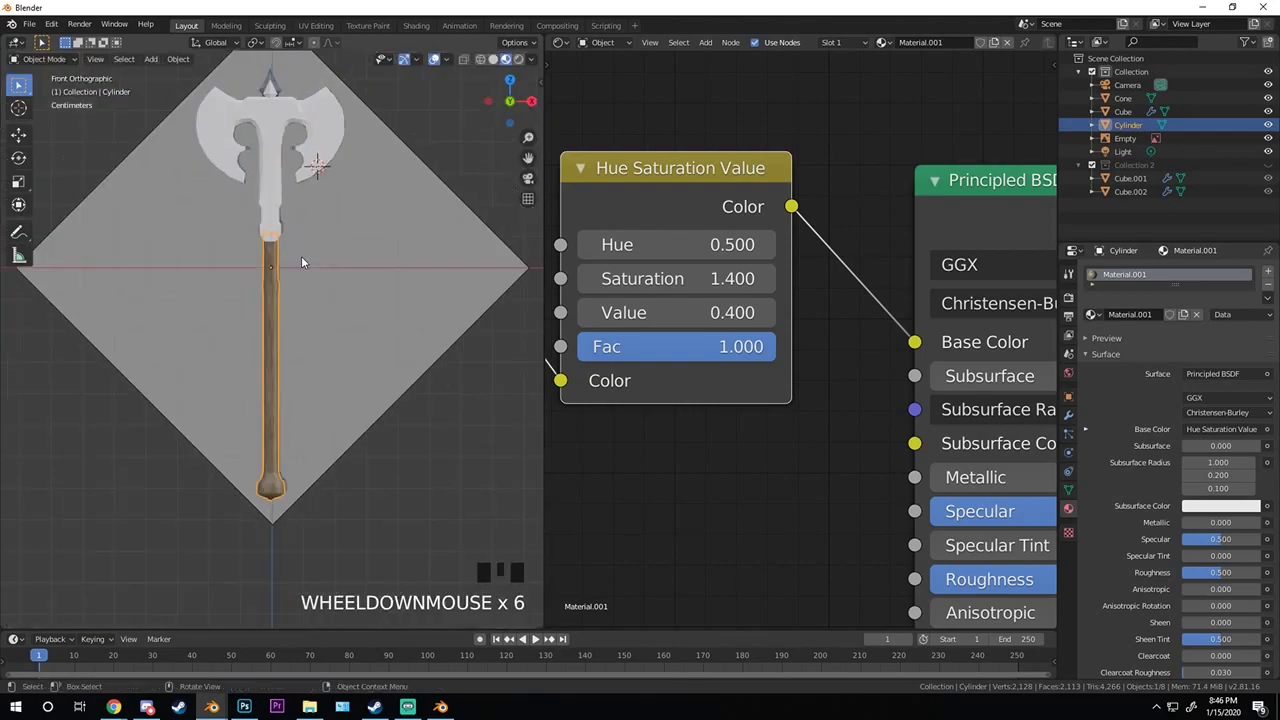
pyautogui.scroll(-6, 700, 300)
pyautogui.scroll(10, 284, 293)
pyautogui.scroll(-5, 299, 330)
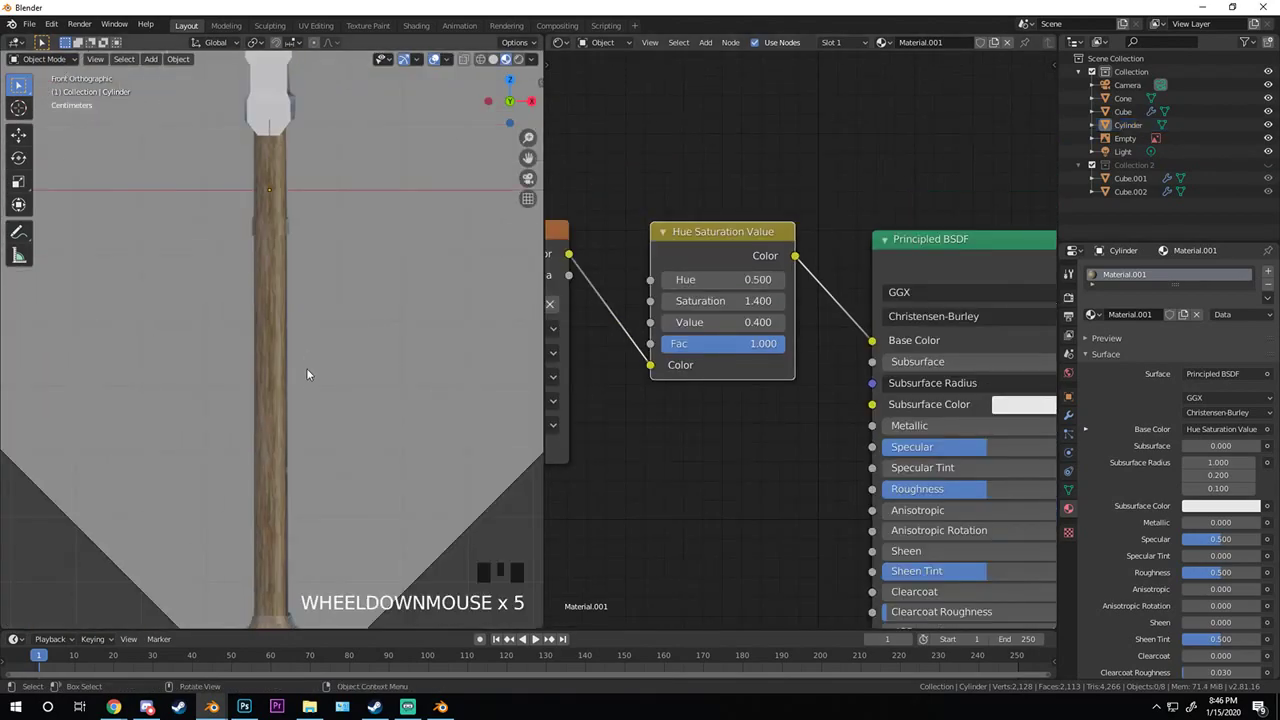
# - Set the Roughness of the Principled BSDF node to 0.400
pyautogui.scroll(-1, 900, 300)
pyautogui.moveTo(1040, 315); pyautogui.dragTo(840, 255, button='middle')
pyautogui.scroll(4, 765, 332)
pyautogui.scroll(3, 406, 324)
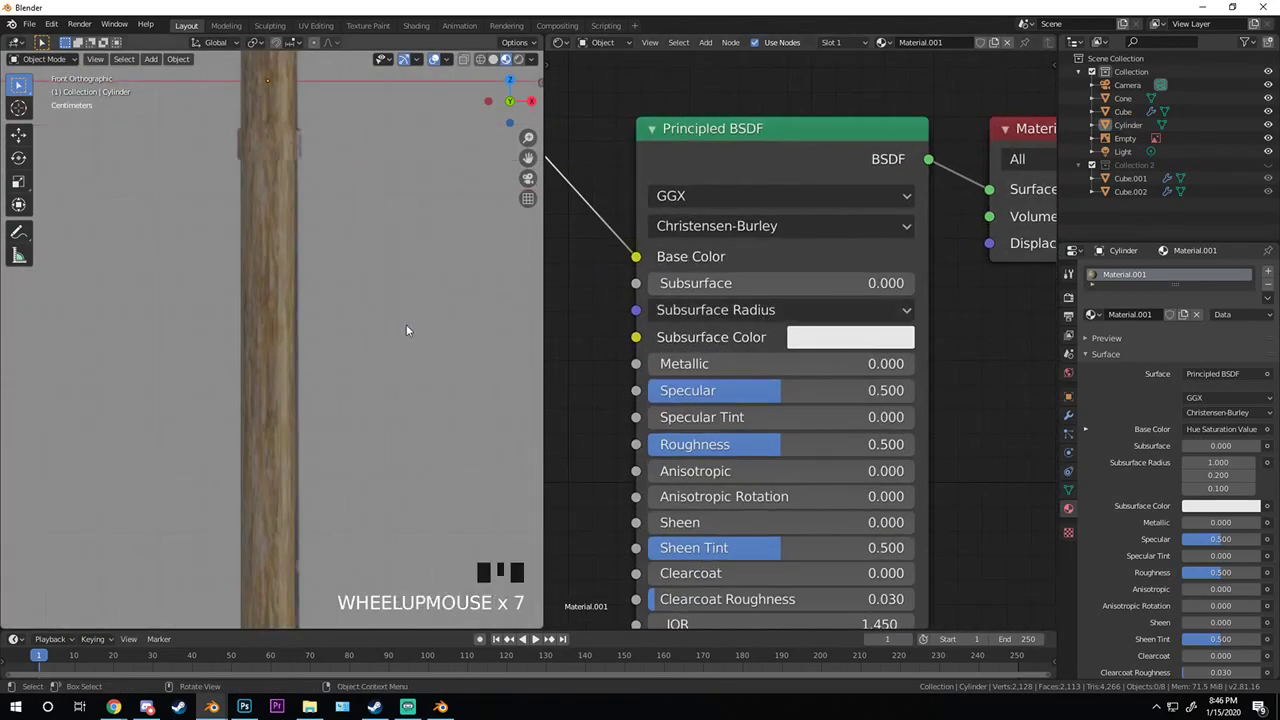
pyautogui.moveTo(785, 444); pyautogui.dragTo(753, 444)
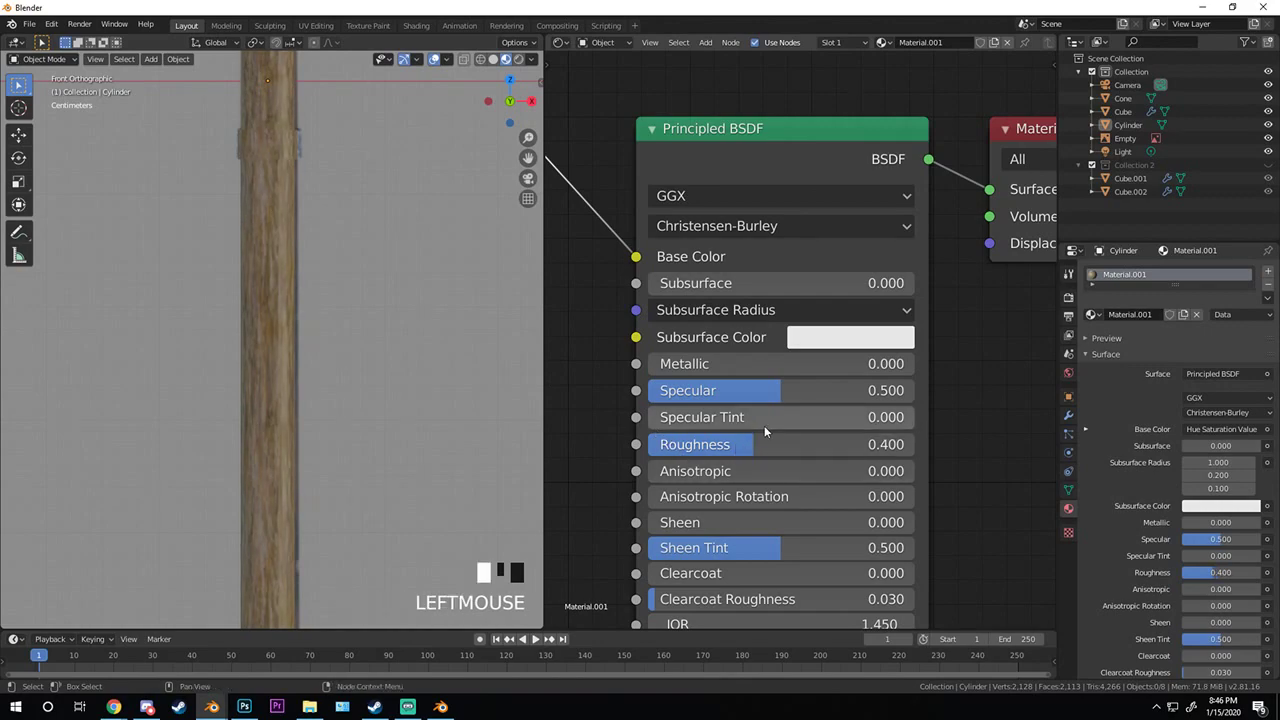
pyautogui.scroll(-5, 370, 404)
pyautogui.scroll(5, 340, 380)
# - Switch the viewport to Rendered shading and inspect the wood texture on the handle from several angles
pyautogui.press('z')
pyautogui.click(405, 321)
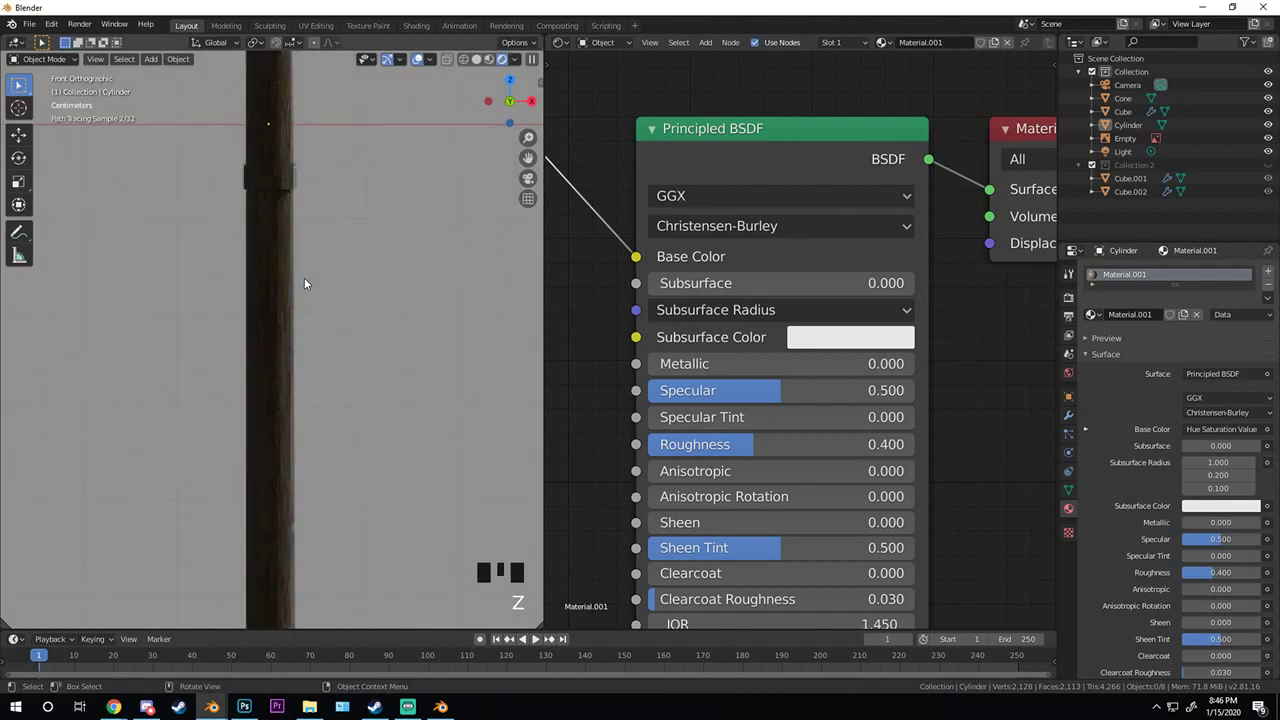
pyautogui.moveTo(304, 277); pyautogui.dragTo(275, 292, button='middle')
pyautogui.scroll(-5, 265, 300)
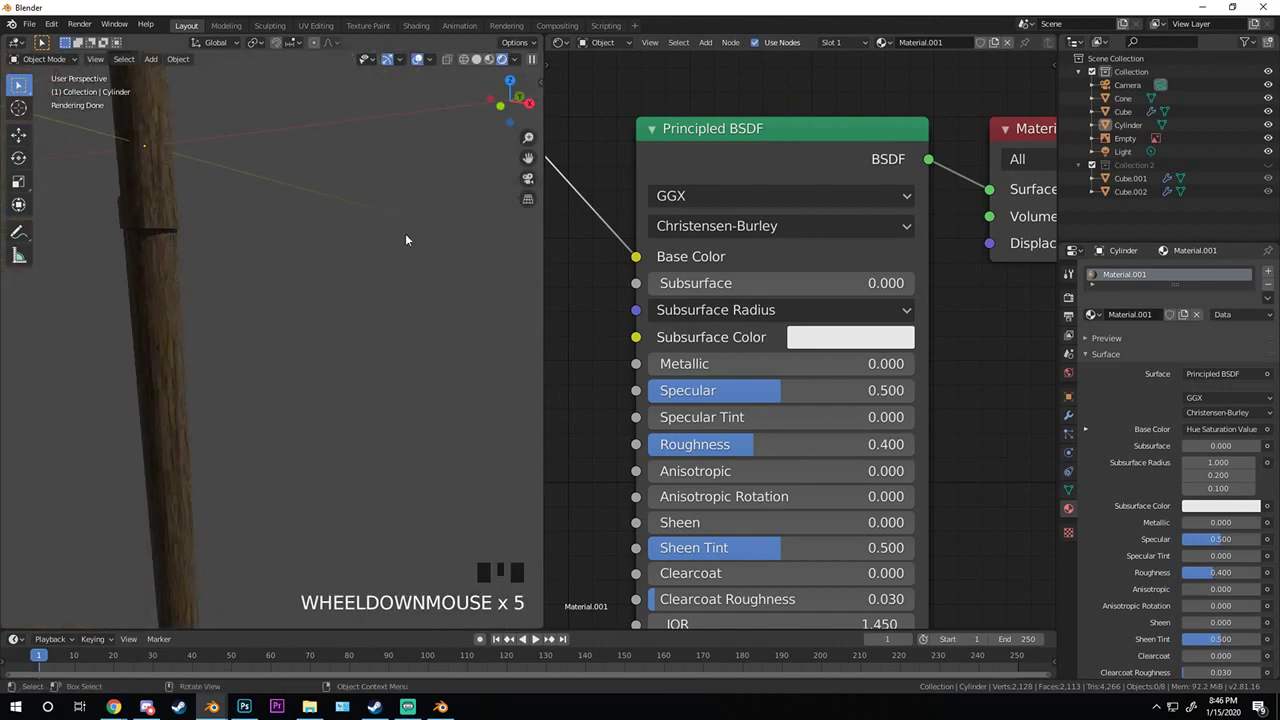
pyautogui.scroll(-2, 355, 243)
pyautogui.moveTo(355, 243); pyautogui.dragTo(272, 300, button='middle')
pyautogui.scroll(2, 316, 279)
# - Set the Value of the Hue Saturation Value node to 0.500
pyautogui.moveTo(706, 257); pyautogui.dragTo(943, 257, button='middle')
pyautogui.scroll(2, 737, 218)
pyautogui.click(737, 218)
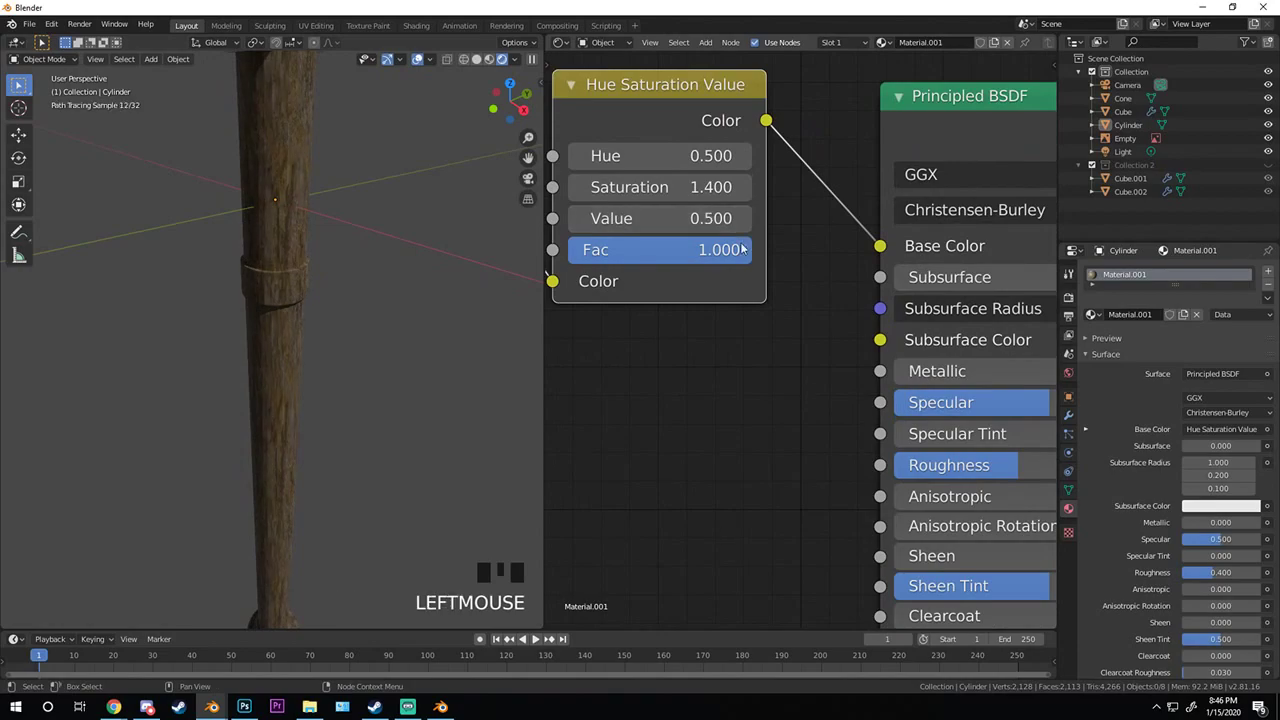
pyautogui.moveTo(345, 292); pyautogui.dragTo(422, 274, button='middle')
pyautogui.press('KP_1')
pyautogui.scroll(-11, 771, 261)
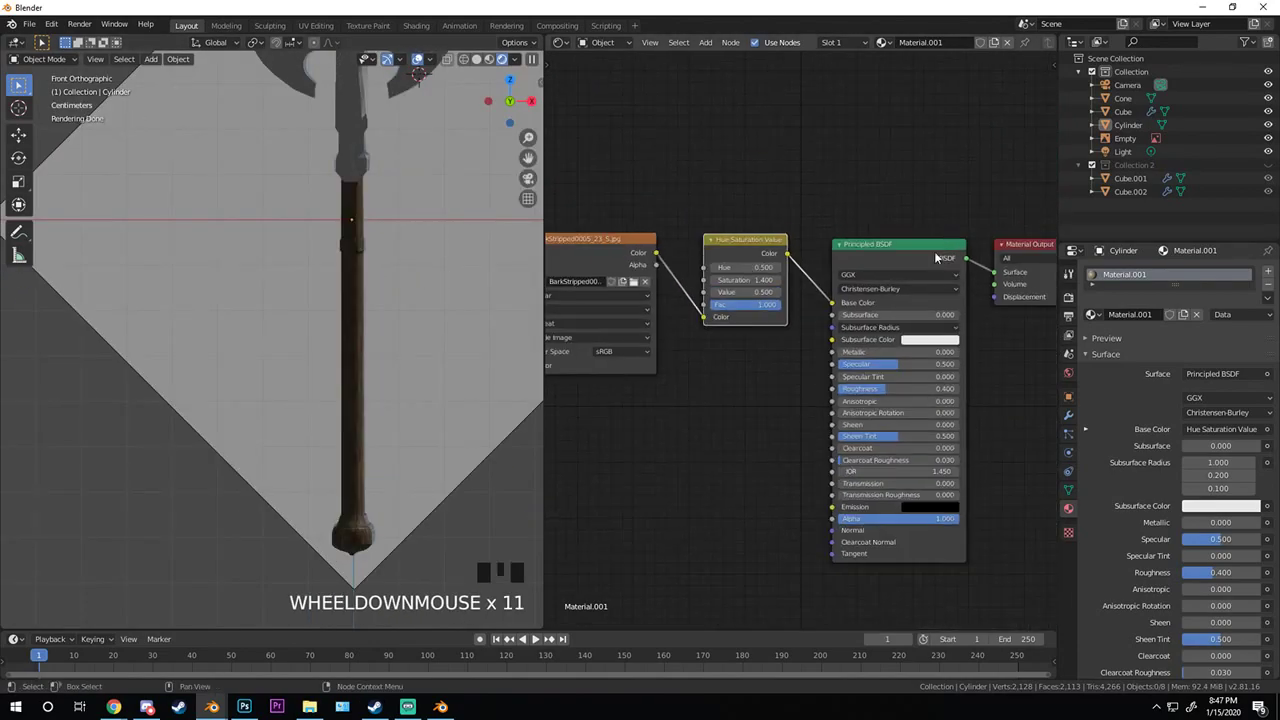
# - Spread out the node tree by moving the Material Output and Principled BSDF nodes further along from the color nodes
pyautogui.moveTo(1050, 236); pyautogui.dragTo(943, 230, button='middle')
pyautogui.moveTo(885, 217); pyautogui.dragTo(980, 217)
pyautogui.moveTo(740, 218); pyautogui.dragTo(765, 218)
pyautogui.scroll(-3, 600, 200)
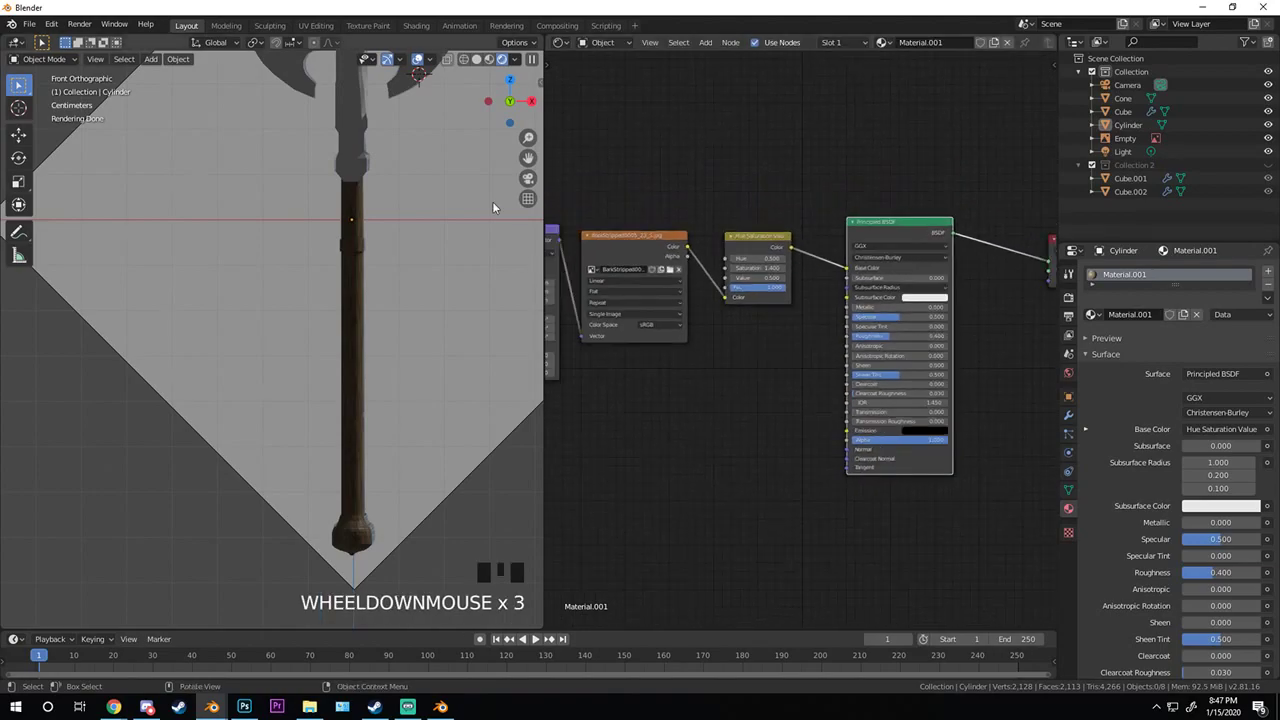
# - Look through the Wood texture folder for alternative handle images, keeping the current bark image
pyautogui.click(671, 272)
pyautogui.scroll(-5, 845, 372)
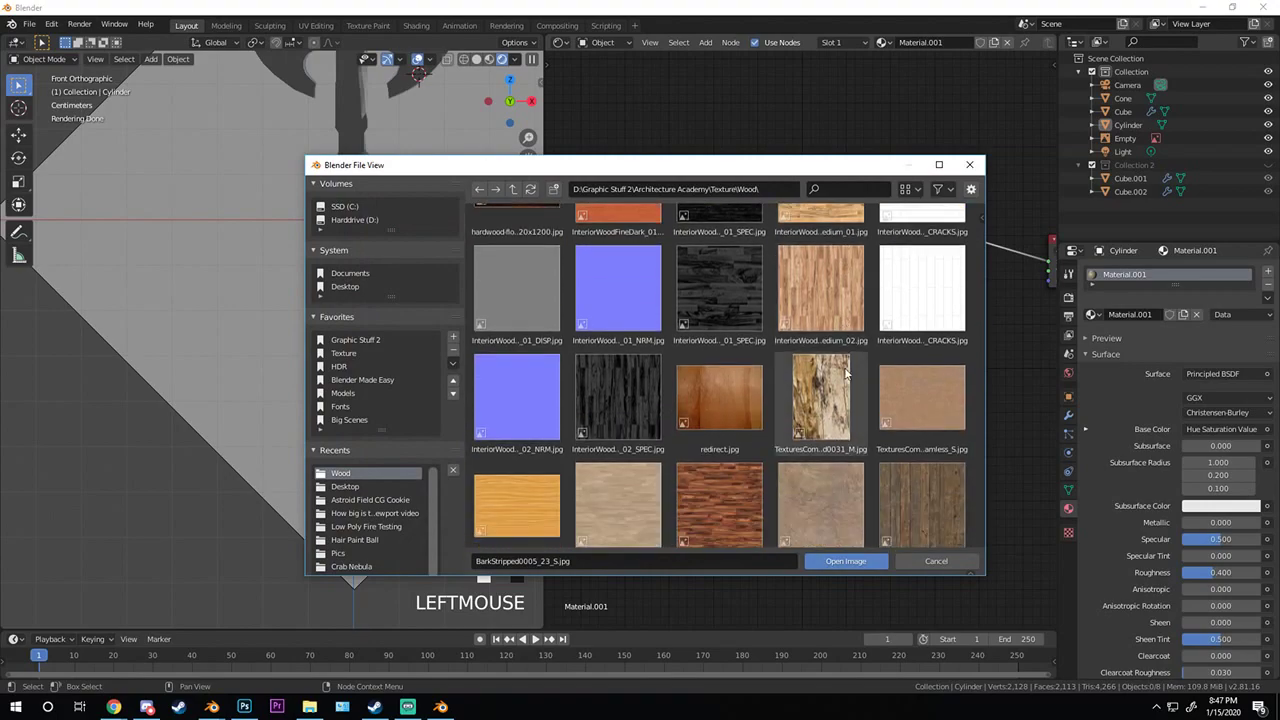
pyautogui.scroll(-3, 848, 370)
pyautogui.scroll(3, 893, 362)
pyautogui.scroll(-3, 897, 365)
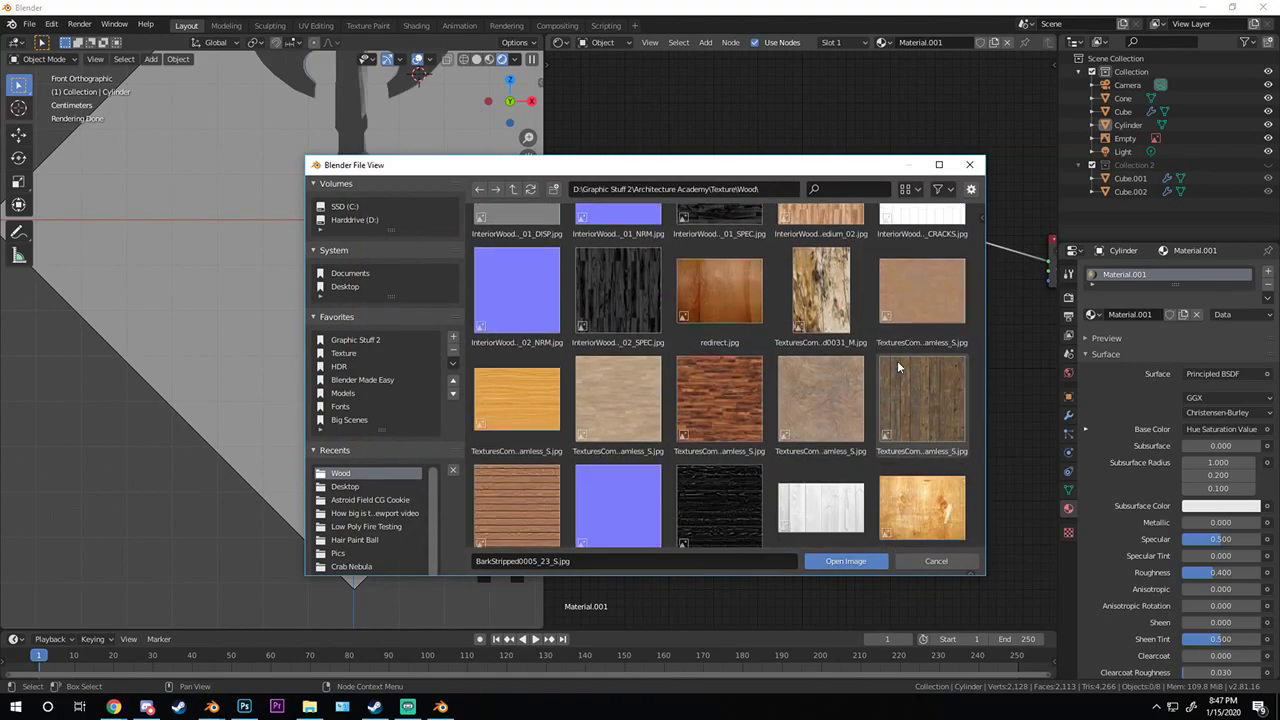
pyautogui.scroll(8, 890, 345)
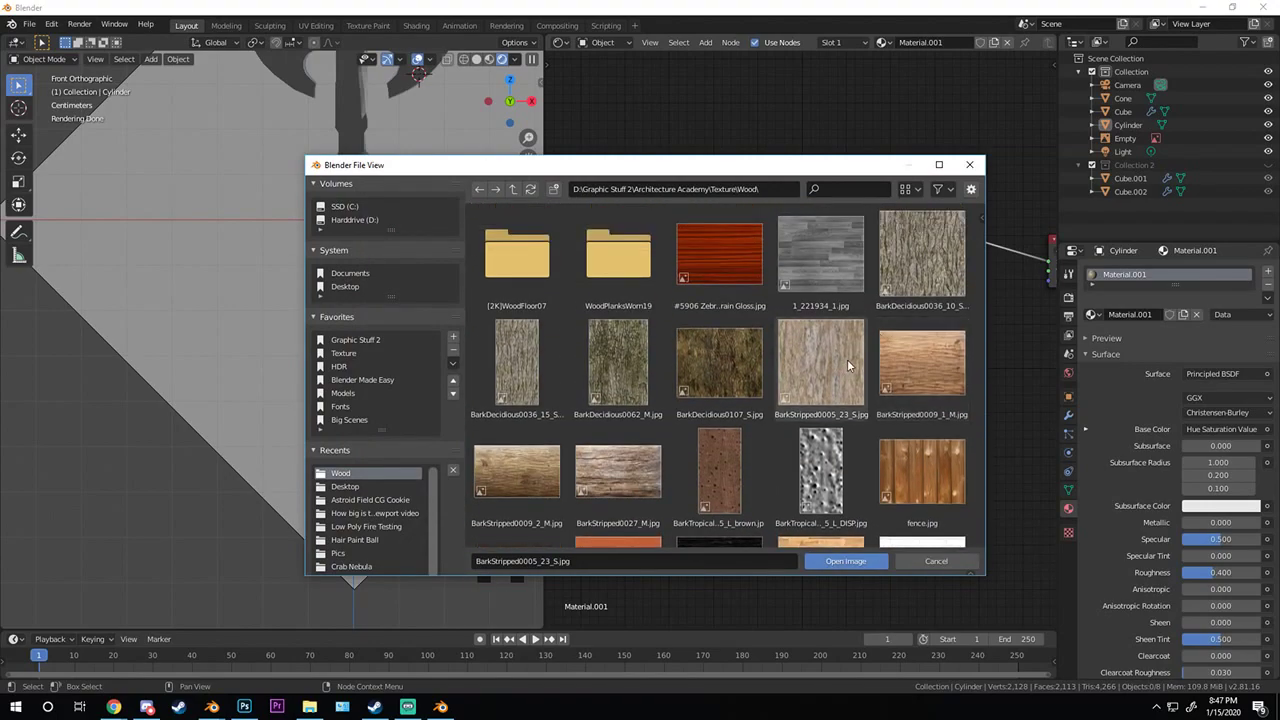
pyautogui.click(940, 561)
# - Add a Math node below the Hue Saturation Value node, set to Multiply with Clamp disabled
pyautogui.scroll(-2, 770, 320)
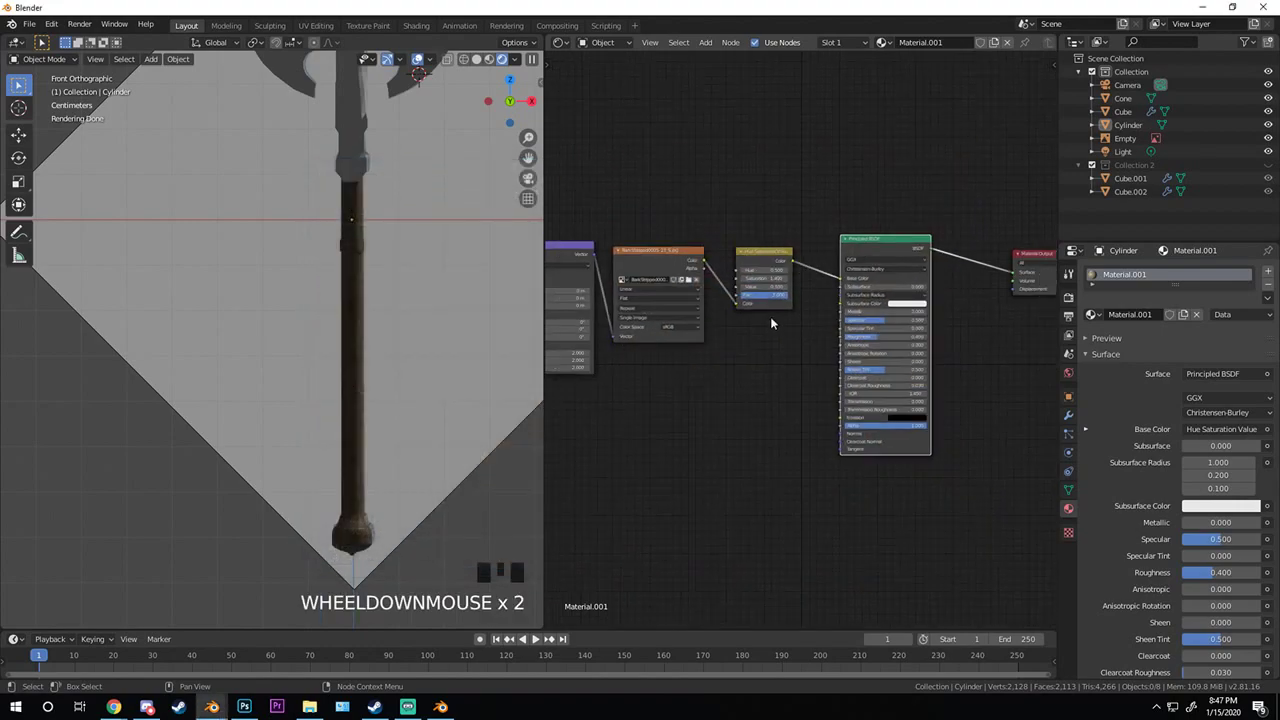
pyautogui.moveTo(770, 322); pyautogui.dragTo(677, 298, button='middle')
pyautogui.hotkey('shift', 'a')
pyautogui.moveTo(634, 406)
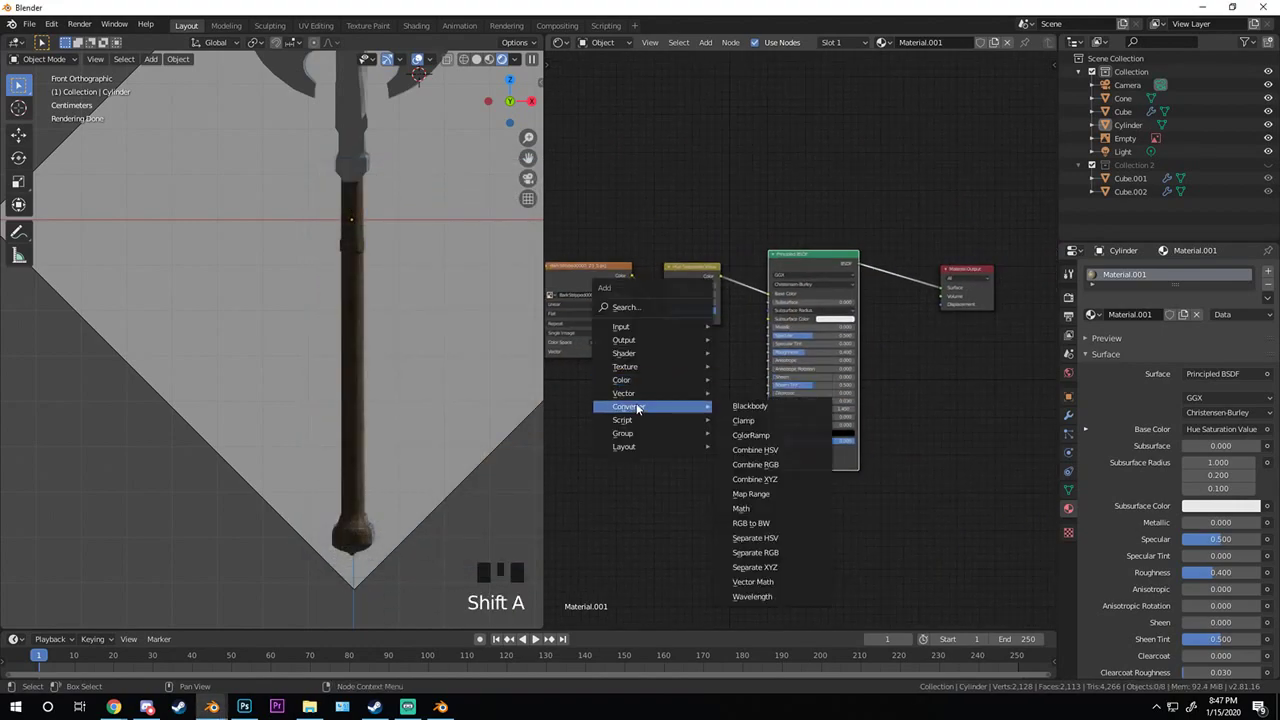
pyautogui.click(757, 510)
pyautogui.click(688, 378)
pyautogui.click(712, 396)
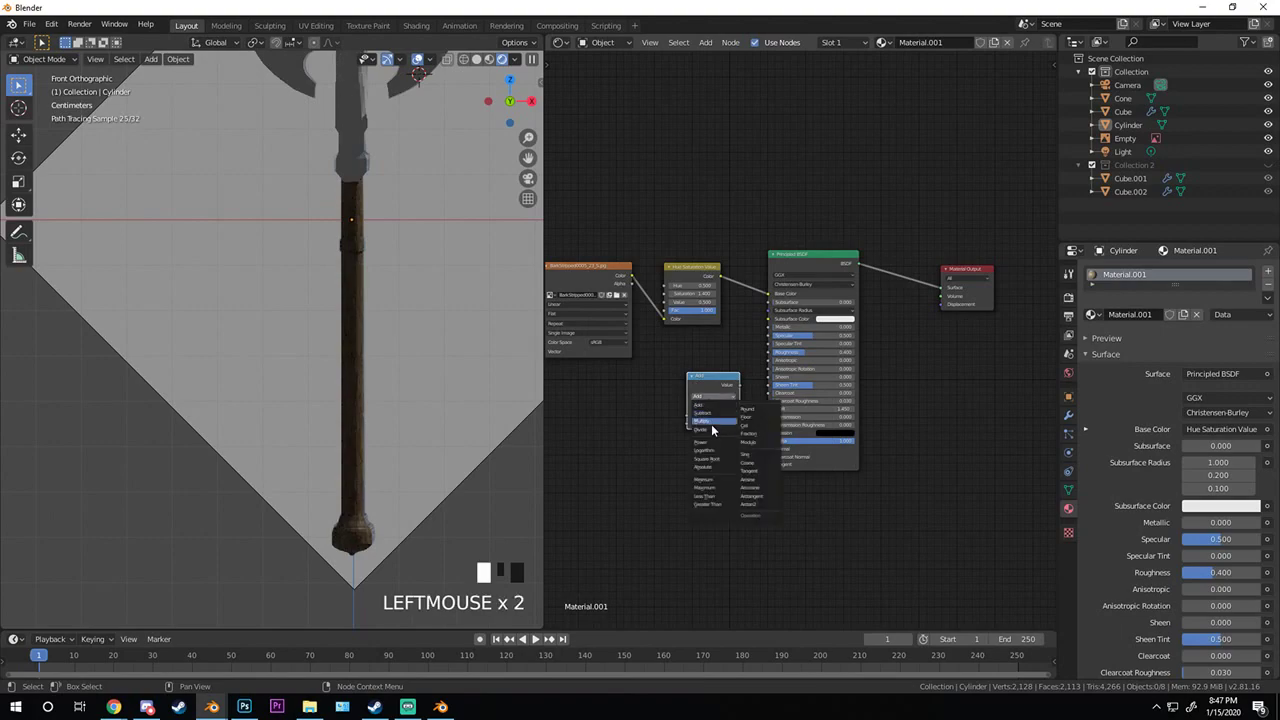
pyautogui.click(707, 424)
pyautogui.scroll(5, 632, 366)
pyautogui.scroll(2, 632, 366)
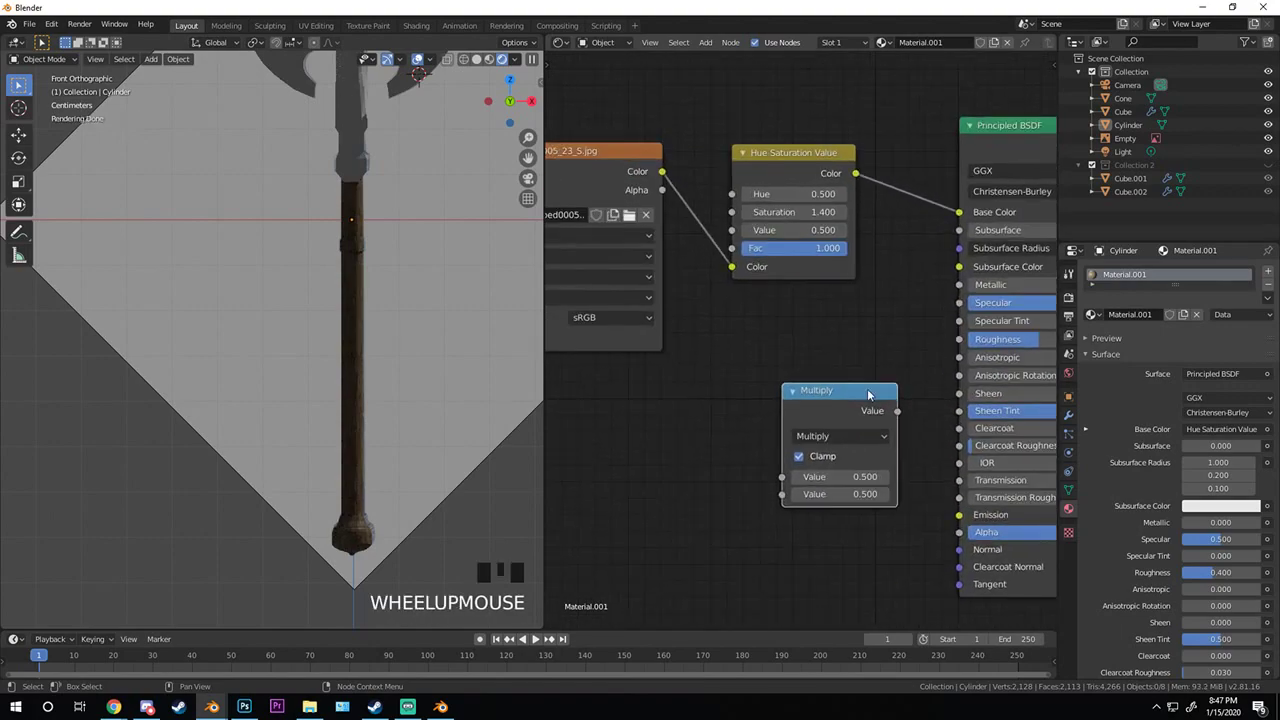
pyautogui.click(808, 456)
# - Route the bark image's Color through the Multiply node into the Material Output's Displacement, and place the node beneath the Principled BSDF
pyautogui.moveTo(662, 172); pyautogui.dragTo(782, 477)
pyautogui.moveTo(782, 477); pyautogui.dragTo(675, 443, button='middle')
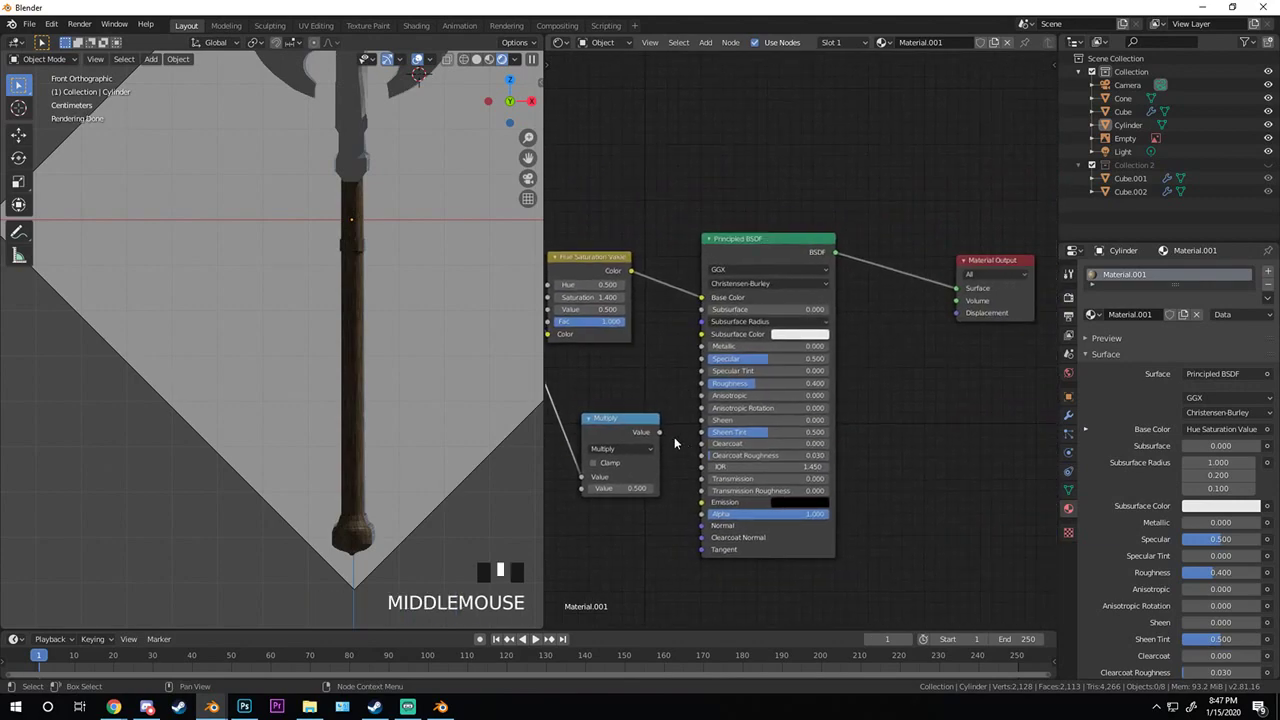
pyautogui.moveTo(660, 432); pyautogui.dragTo(957, 313)
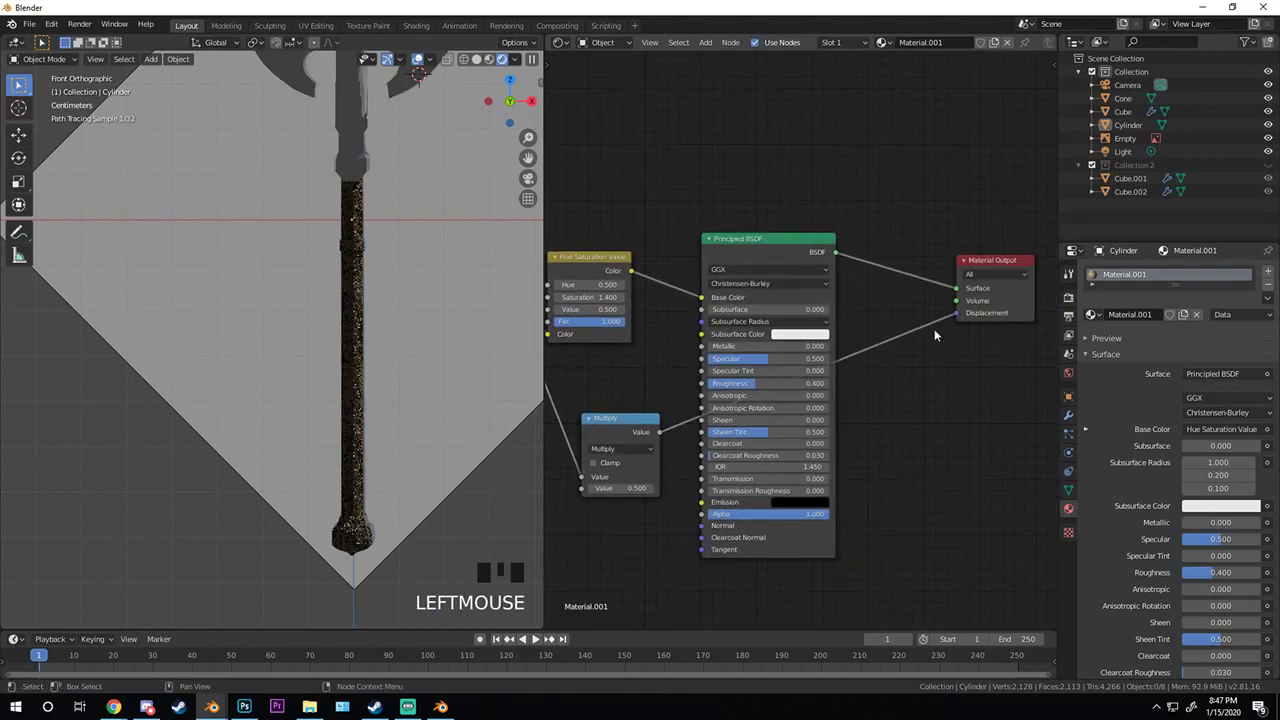
pyautogui.scroll(-2, 645, 407)
pyautogui.moveTo(648, 408); pyautogui.dragTo(763, 526)
# - Set the Multiply node's second value to 0.050
pyautogui.scroll(5, 374, 449)
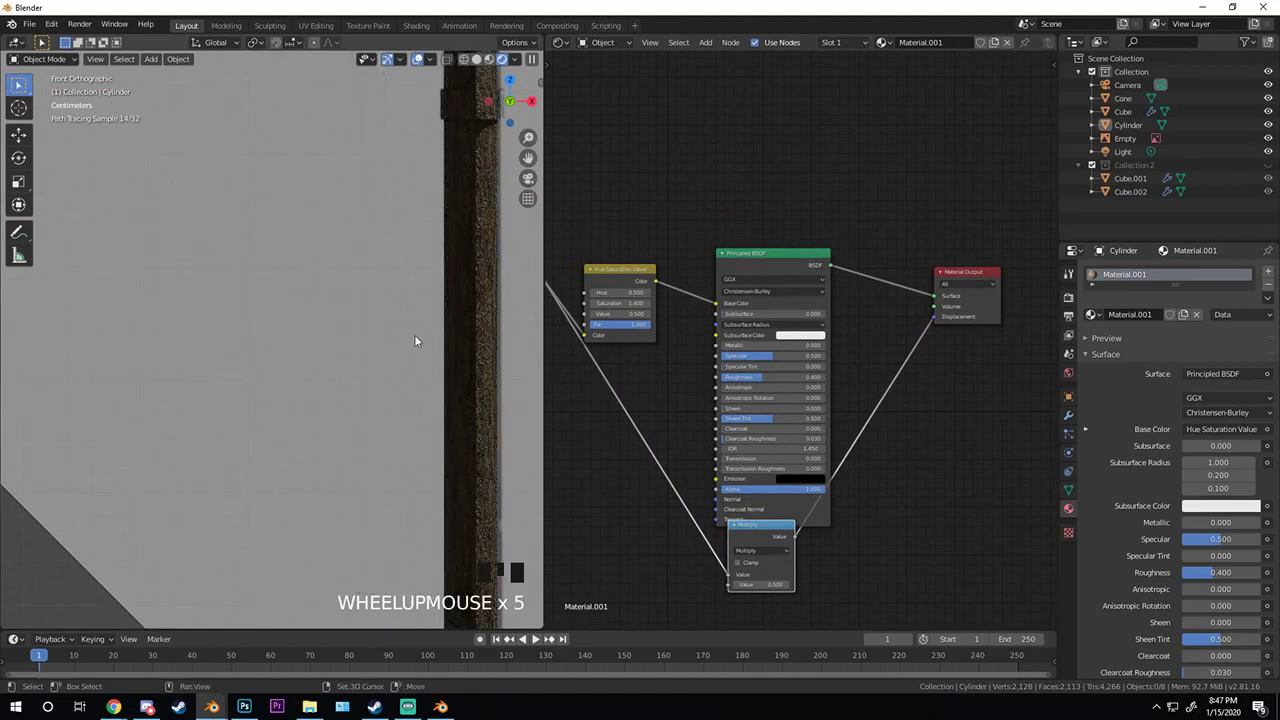
pyautogui.keyDown('shift'); pyautogui.moveTo(414, 334); pyautogui.dragTo(322, 358, button='middle'); pyautogui.keyUp('shift')
pyautogui.moveTo(844, 394); pyautogui.dragTo(836, 276, button='middle')
pyautogui.scroll(3, 823, 287)
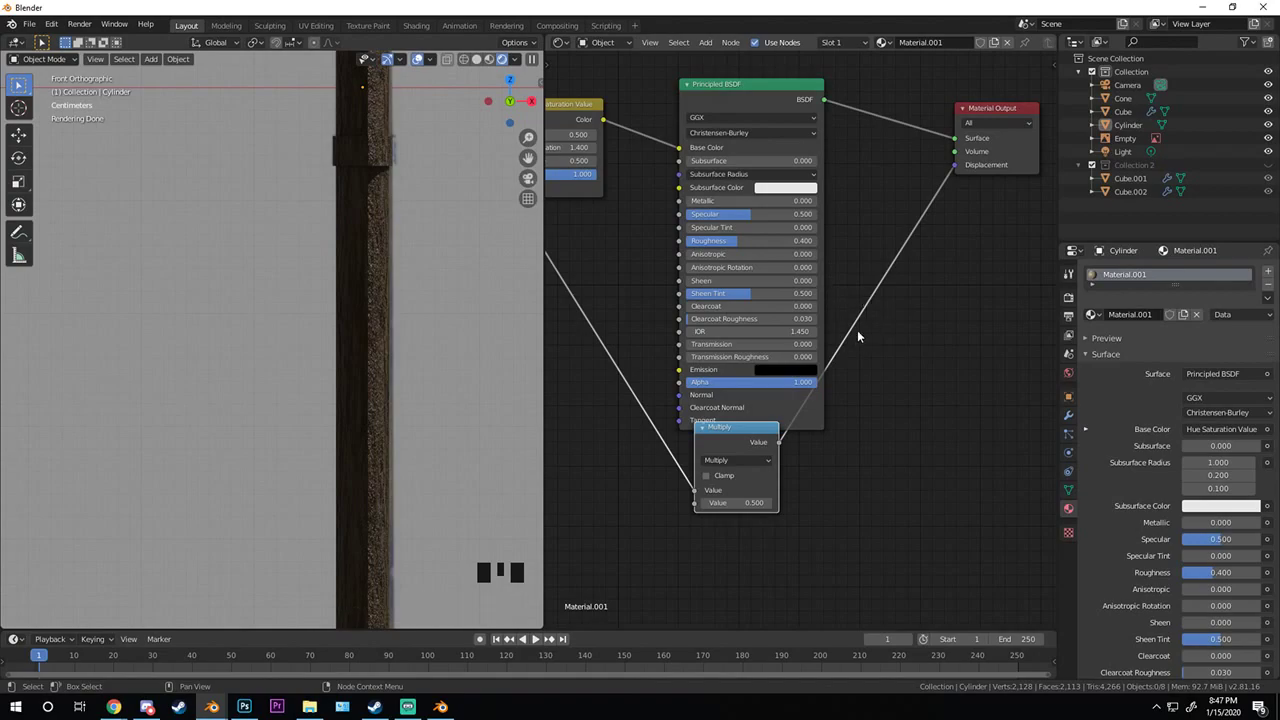
pyautogui.scroll(1, 857, 336)
pyautogui.moveTo(857, 336); pyautogui.dragTo(887, 199, button='middle')
pyautogui.click(729, 413)
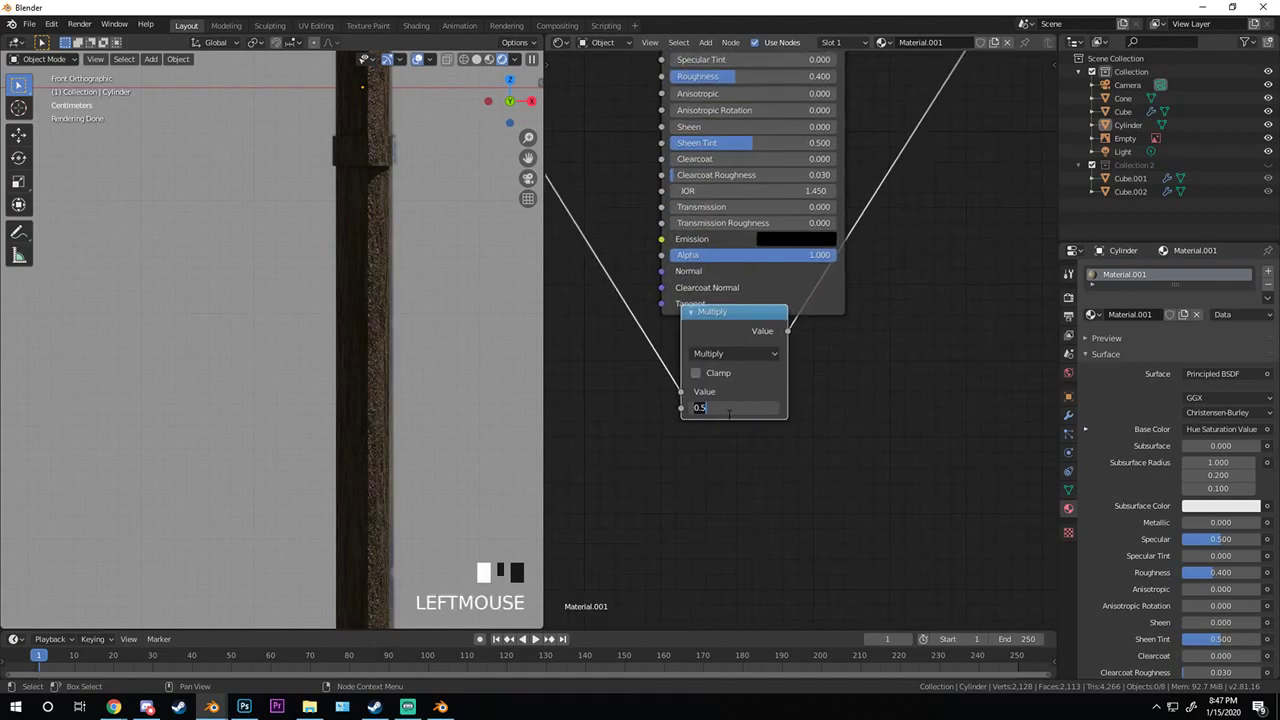
pyautogui.press('Return')
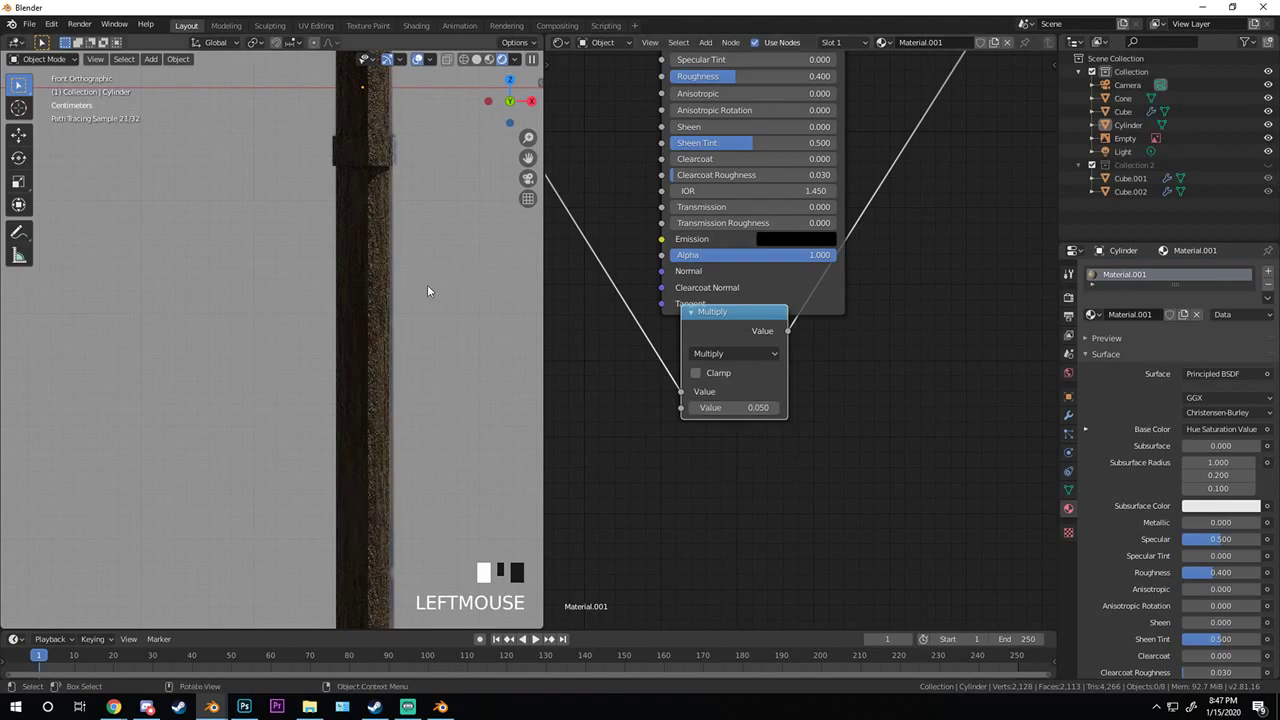
# - Examine the displaced bark surface on the handle in Rendered and Material Preview shading
pyautogui.moveTo(427, 284); pyautogui.dragTo(334, 354, button='middle')
pyautogui.scroll(2, 317, 316)
pyautogui.scroll(-5, 318, 317)
pyautogui.press('z')
pyautogui.click(405, 320)
pyautogui.scroll(-3, 347, 354)
pyautogui.press('z')
pyautogui.click(163, 254)
pyautogui.moveTo(293, 315); pyautogui.dragTo(306, 330, button='middle')
pyautogui.scroll(2, 306, 330)
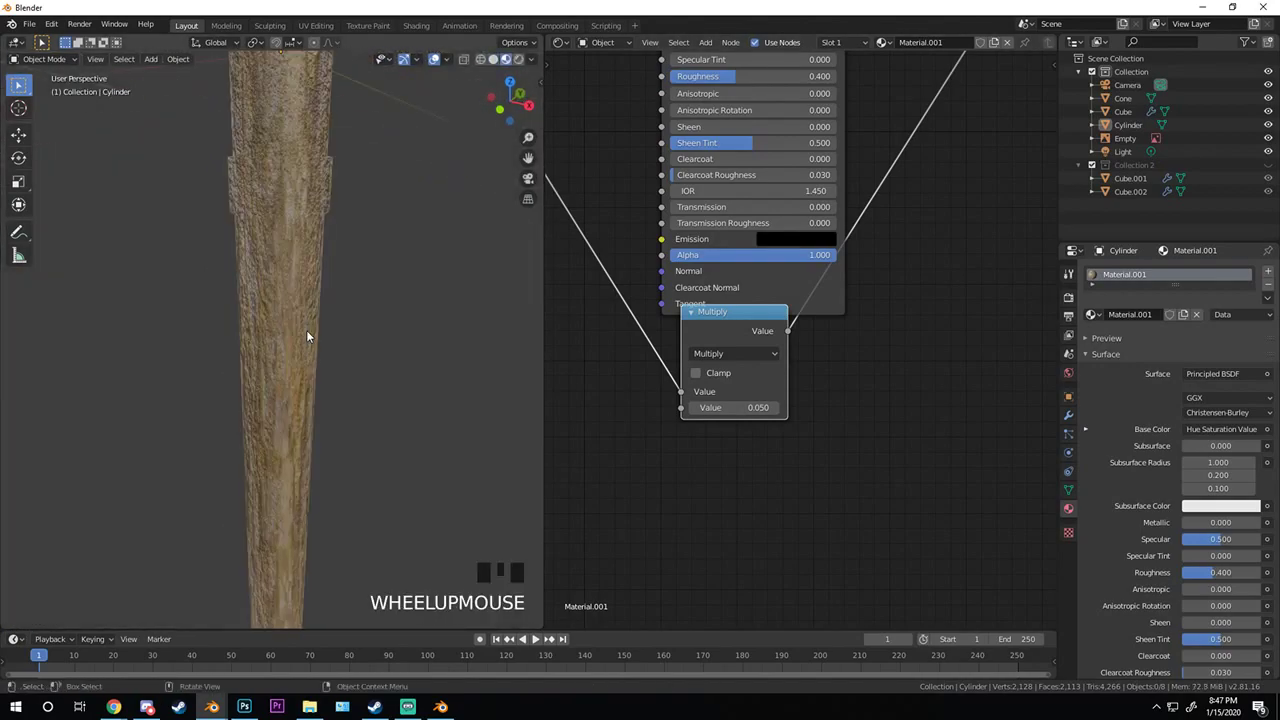
# - Set the Multiply node's second value to 0.030 and move the node clear of the Principled BSDF
pyautogui.press('z')
pyautogui.click(743, 408)
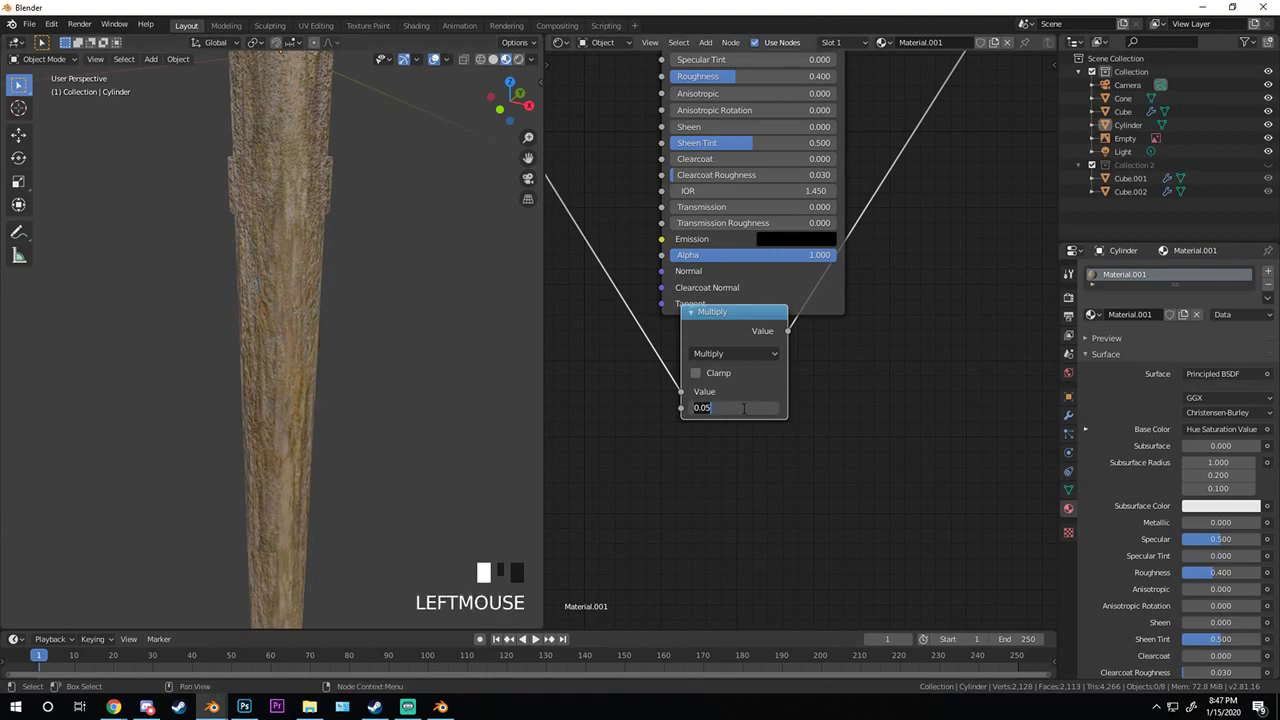
pyautogui.write('0.03')
pyautogui.press('Return')
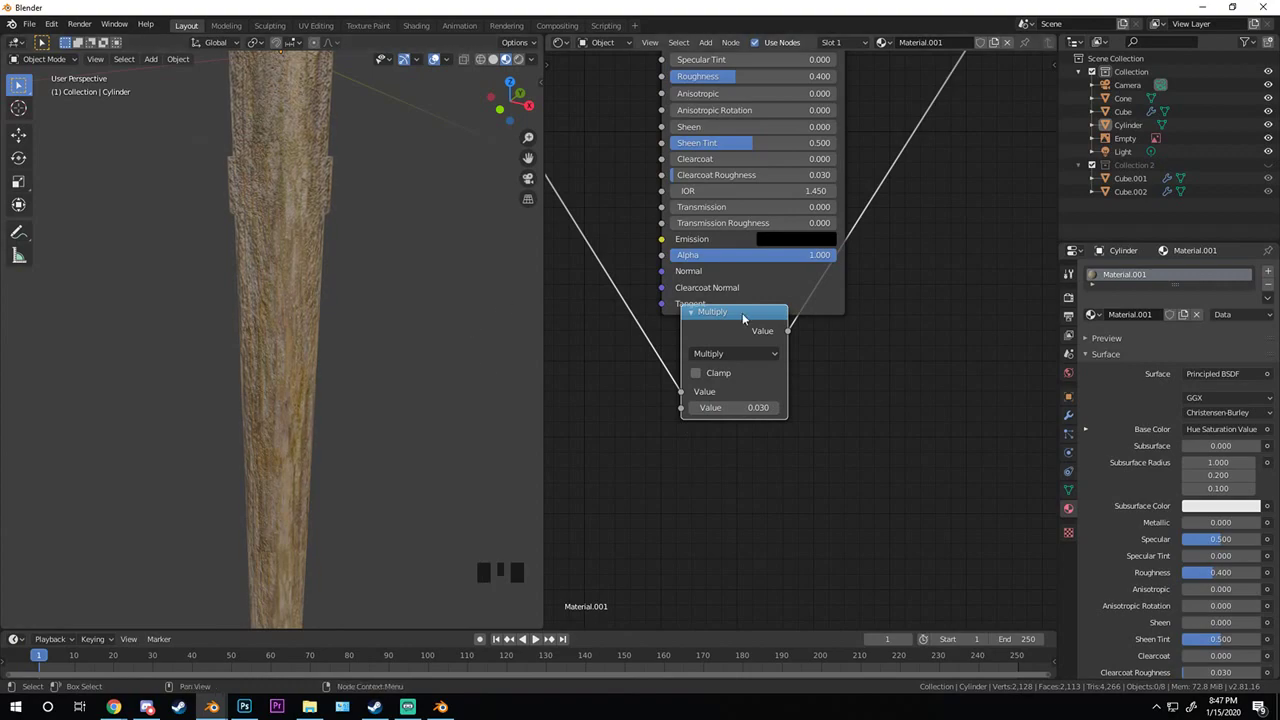
pyautogui.moveTo(742, 313); pyautogui.dragTo(752, 350)
# - Examine the reduced bump on the handle in Material Preview, and in Rendered shading from the front close to the collar
pyautogui.moveTo(449, 331); pyautogui.dragTo(299, 283, button='middle')
pyautogui.scroll(-3, 372, 285)
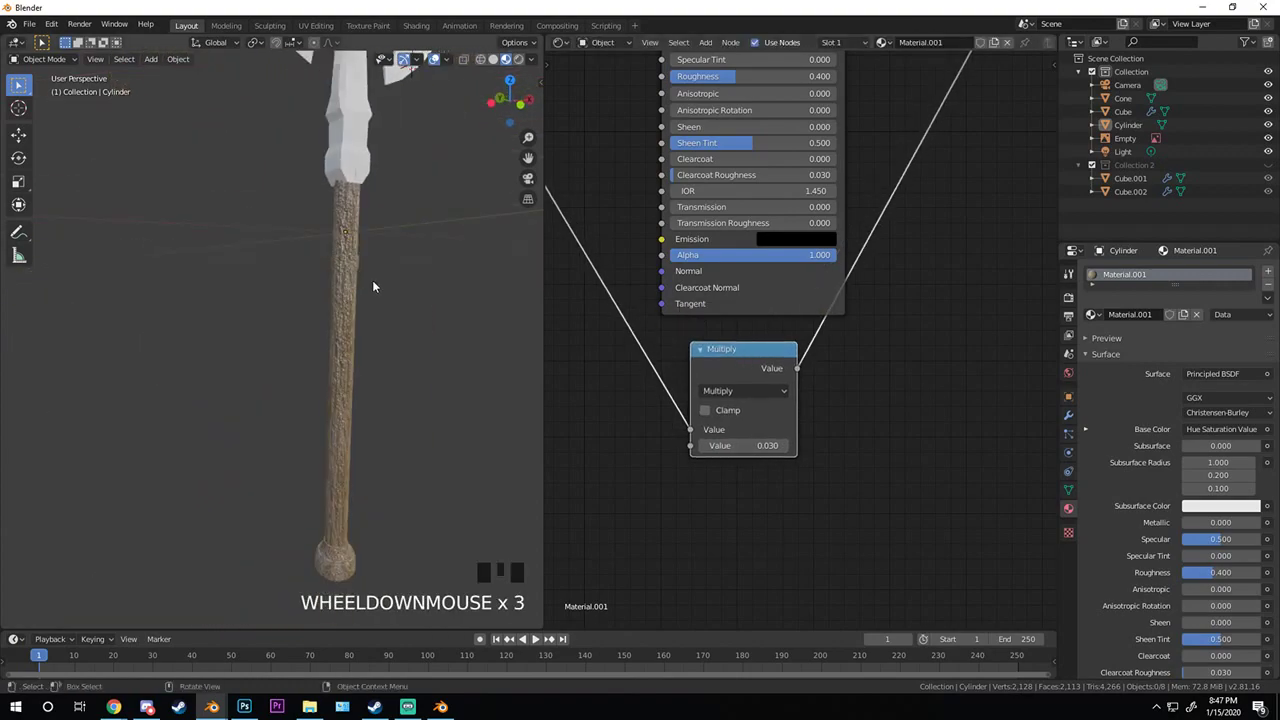
pyautogui.press('KP_1')
pyautogui.press('z')
pyautogui.click(390, 197)
pyautogui.scroll(3, 396, 193)
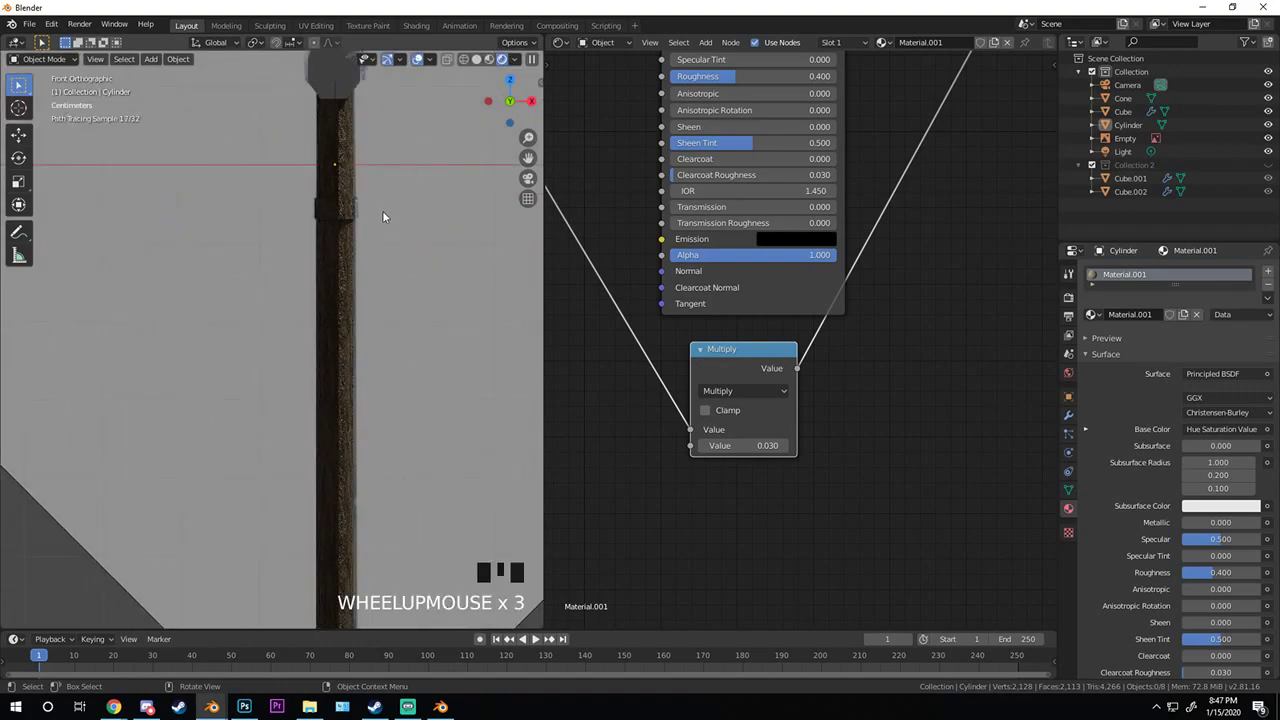
pyautogui.keyDown('shift'); pyautogui.moveTo(382, 216); pyautogui.dragTo(328, 334, button='middle'); pyautogui.keyUp('shift')
pyautogui.scroll(6, 313, 316)
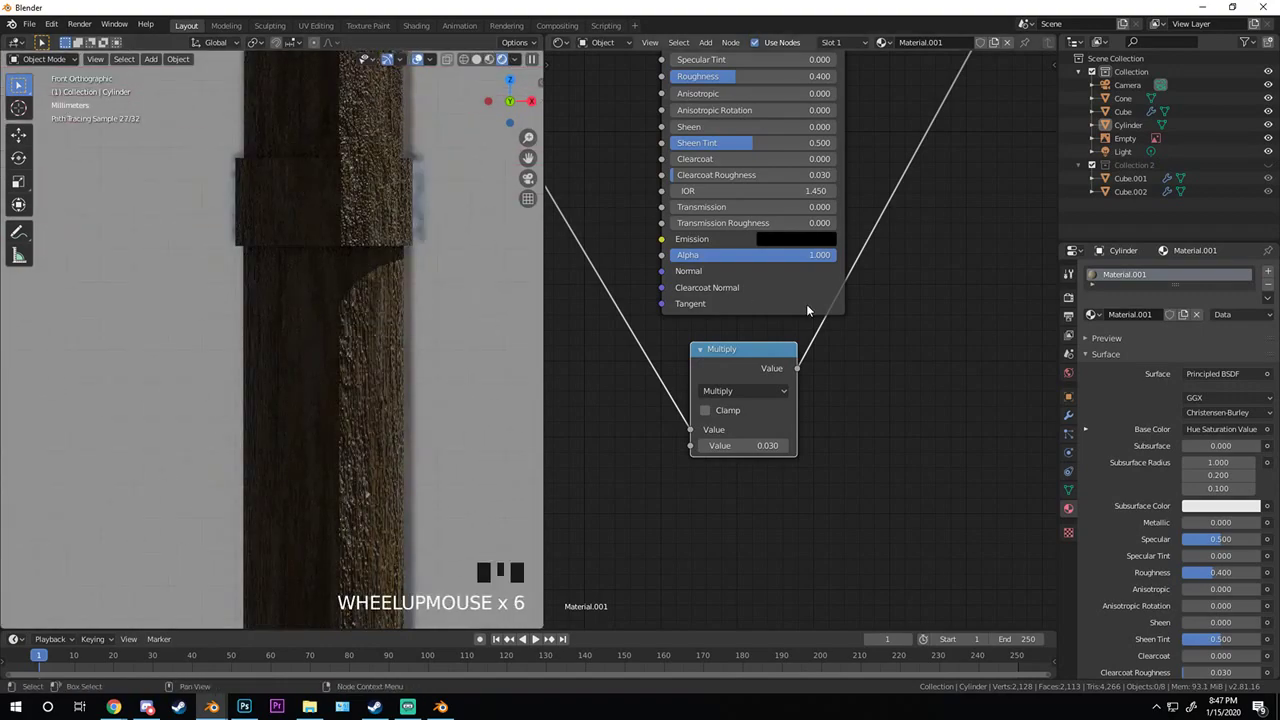
# - Set the World background color to an Environment Texture using 010_Half.jpg from the HDR folder
pyautogui.click(1068, 372)
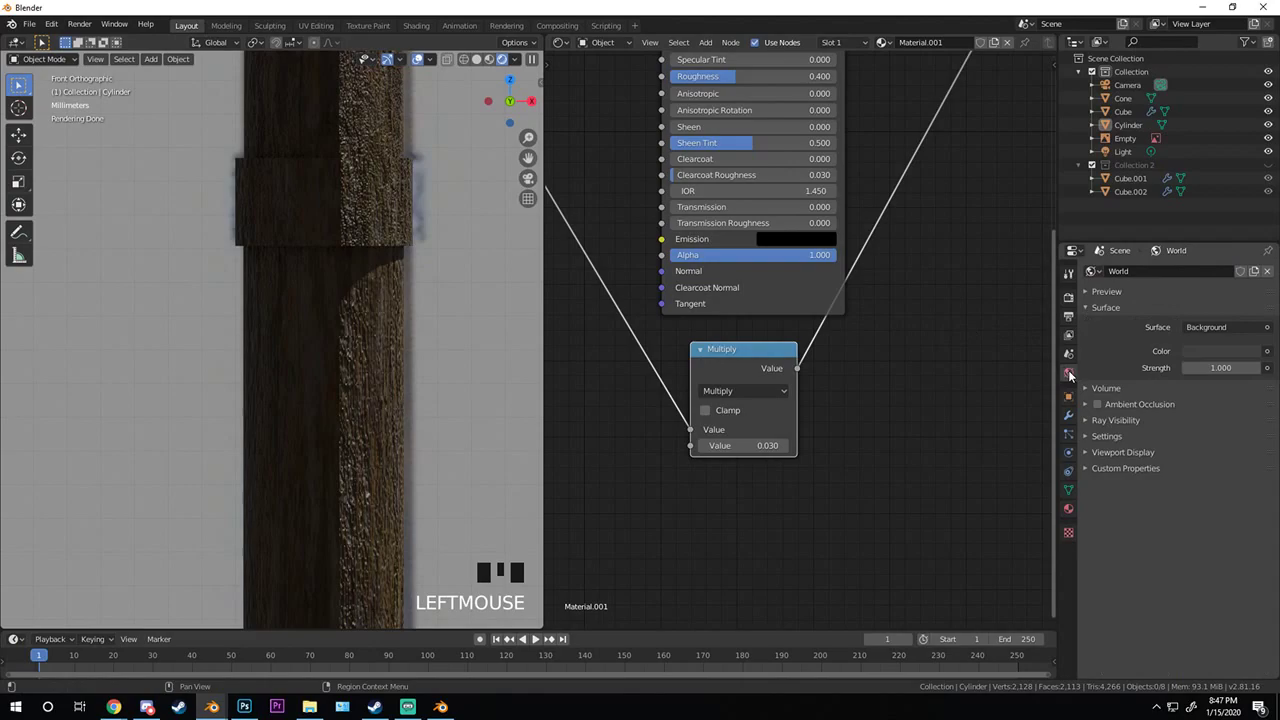
pyautogui.click(1268, 352)
pyautogui.click(1005, 412)
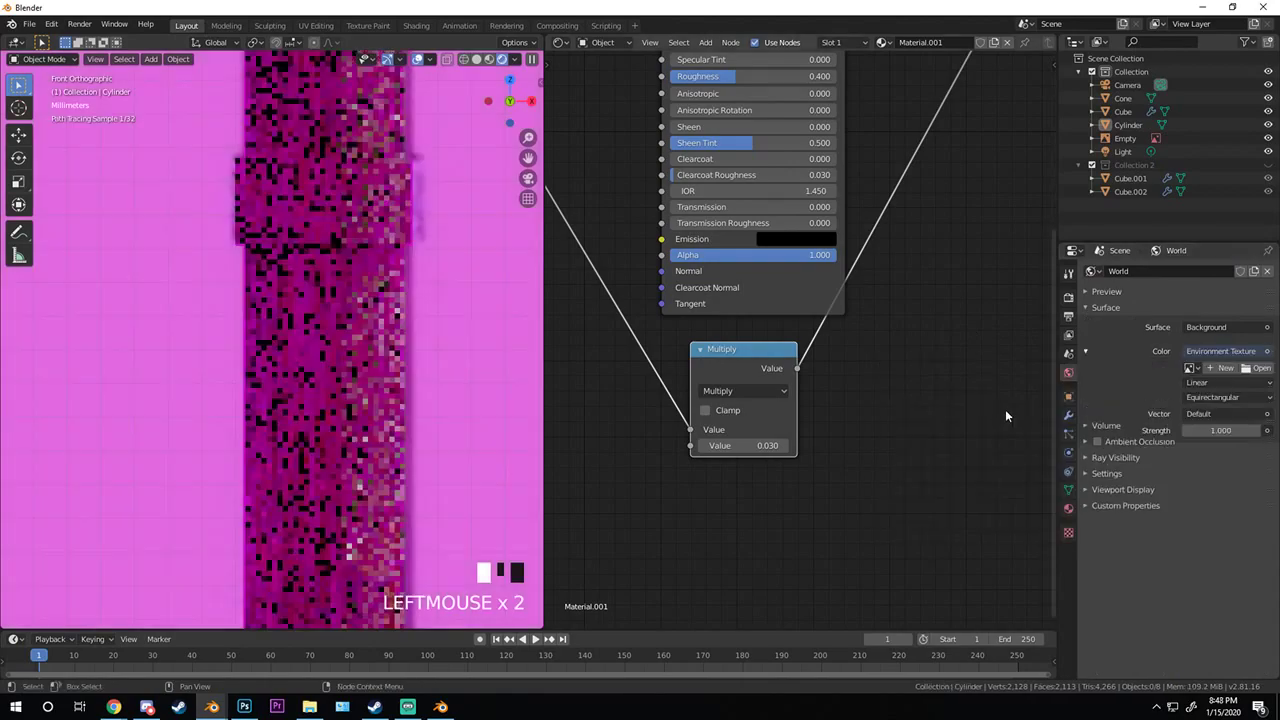
pyautogui.click(1260, 369)
pyautogui.click(344, 368)
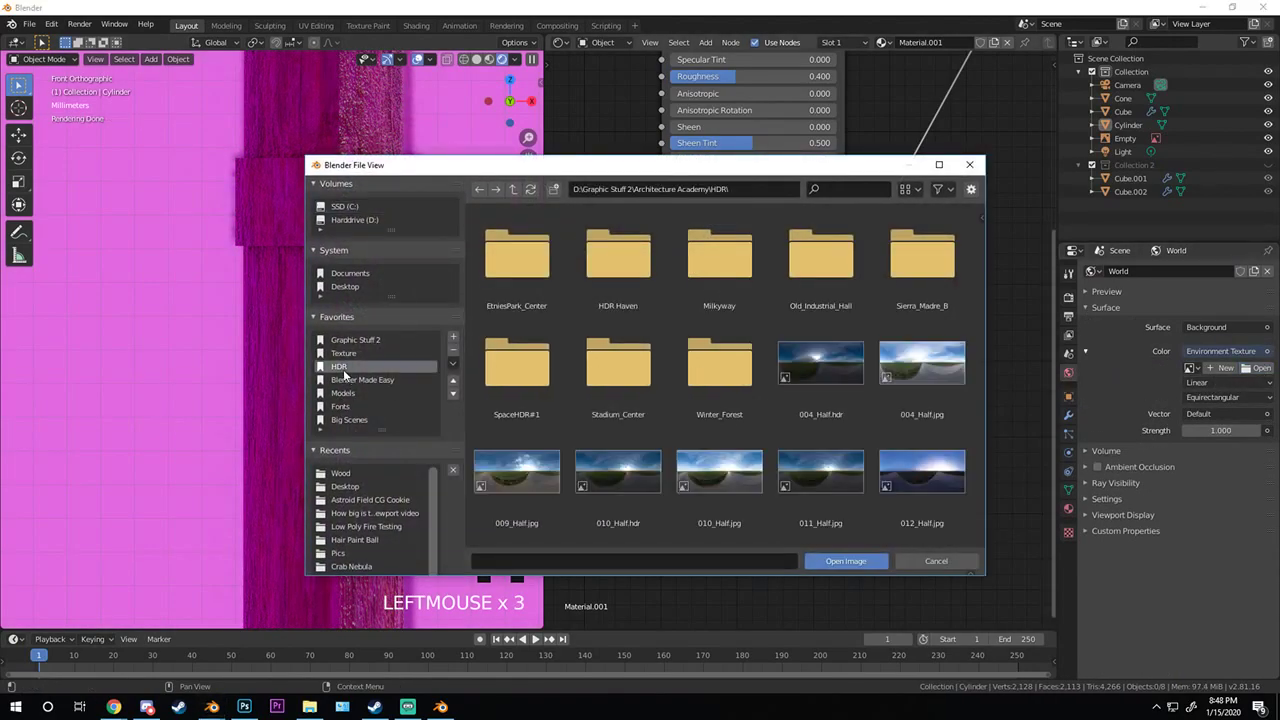
pyautogui.scroll(-5, 842, 354)
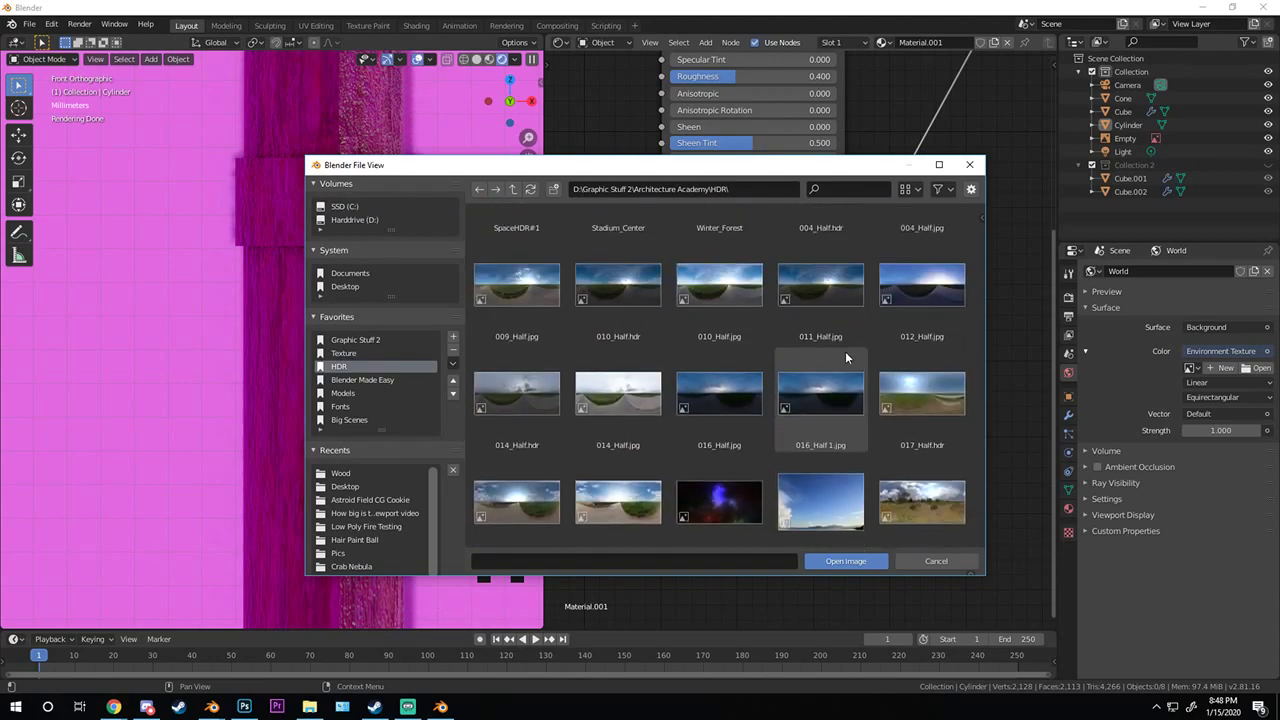
pyautogui.doubleClick(721, 302)
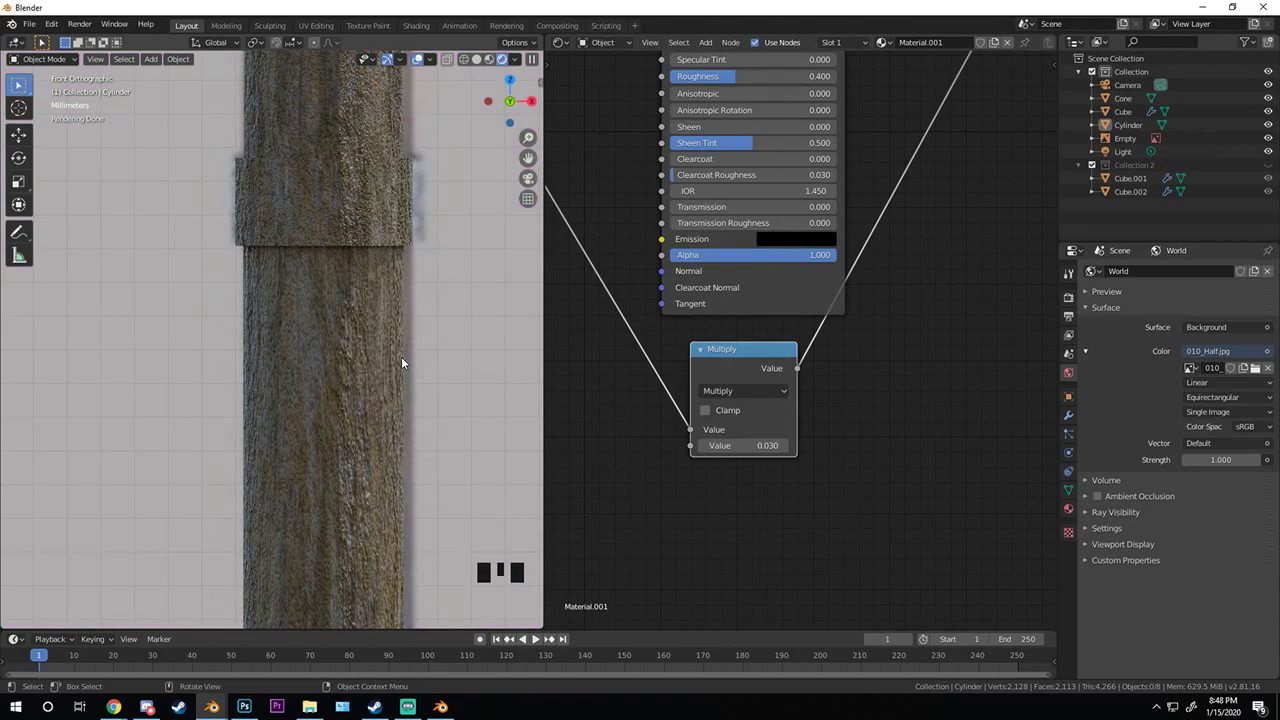
# - Check the axe under the environment lighting and set the Multiply node's second value to 0.010
pyautogui.scroll(-8, 401, 356)
pyautogui.scroll(-4, 347, 318)
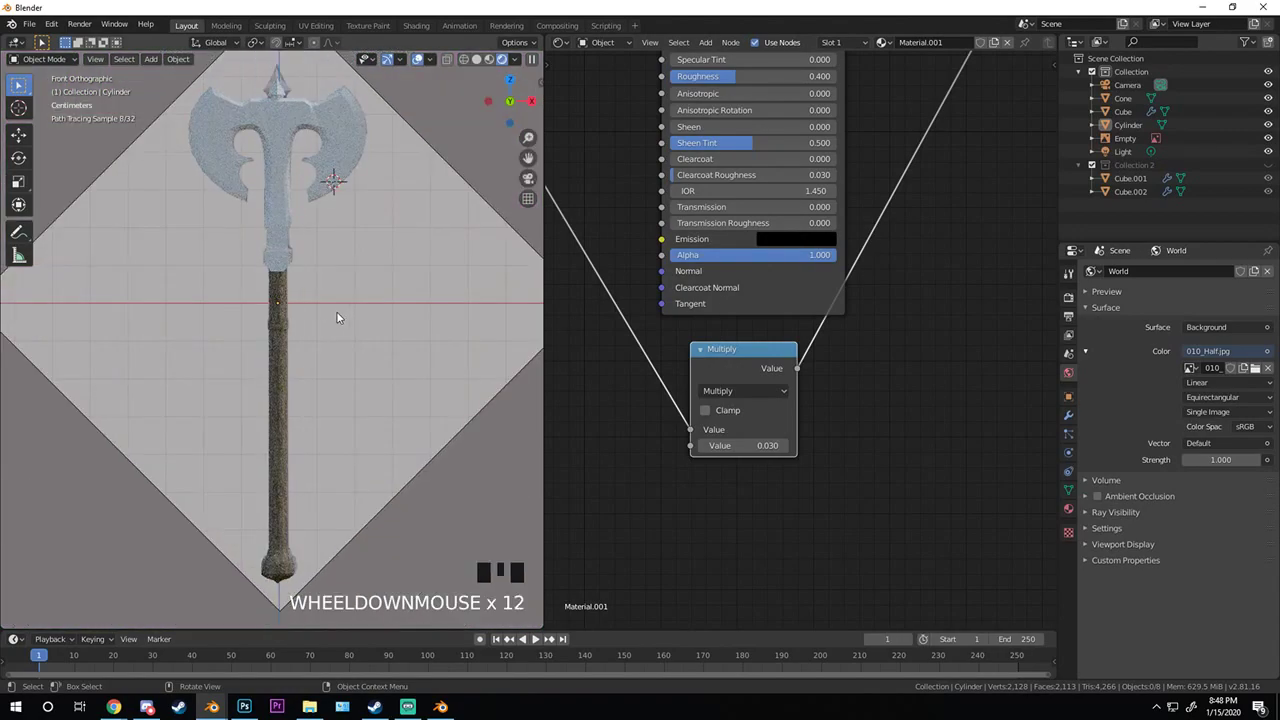
pyautogui.scroll(10, 333, 310)
pyautogui.keyDown('shift'); pyautogui.moveTo(344, 305); pyautogui.dragTo(331, 315, button='middle'); pyautogui.keyUp('shift')
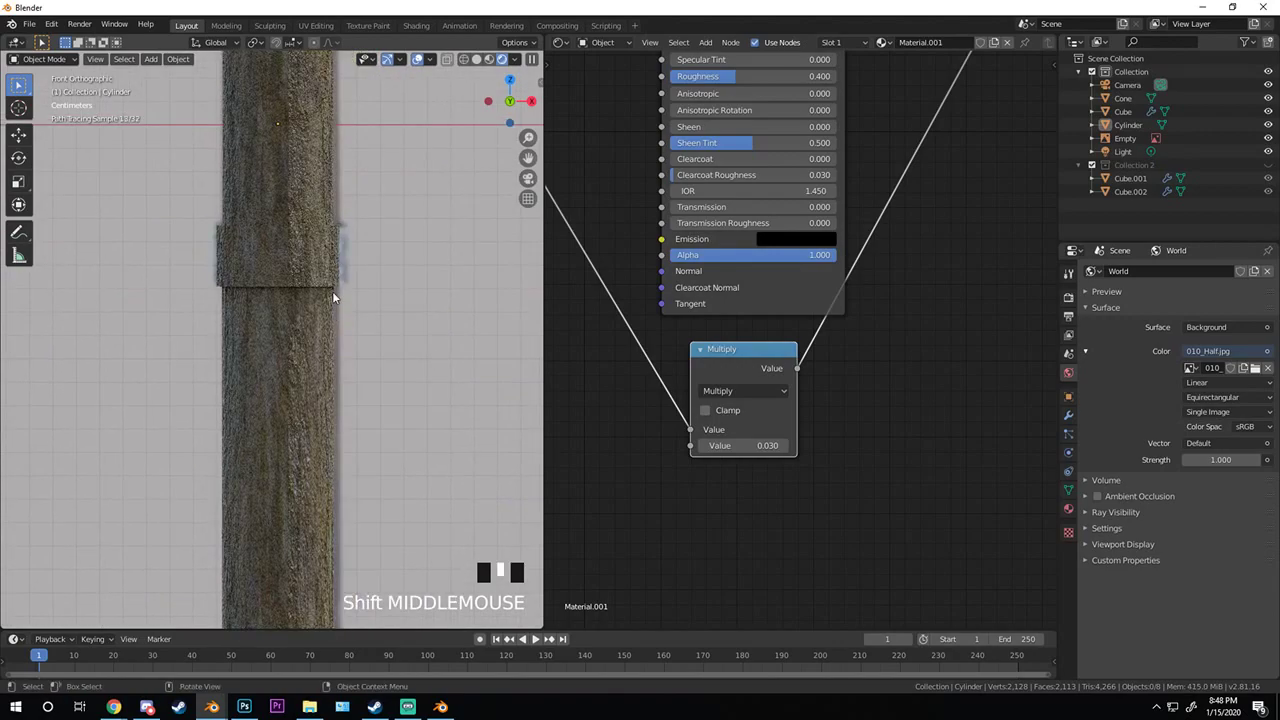
pyautogui.scroll(4, 713, 382)
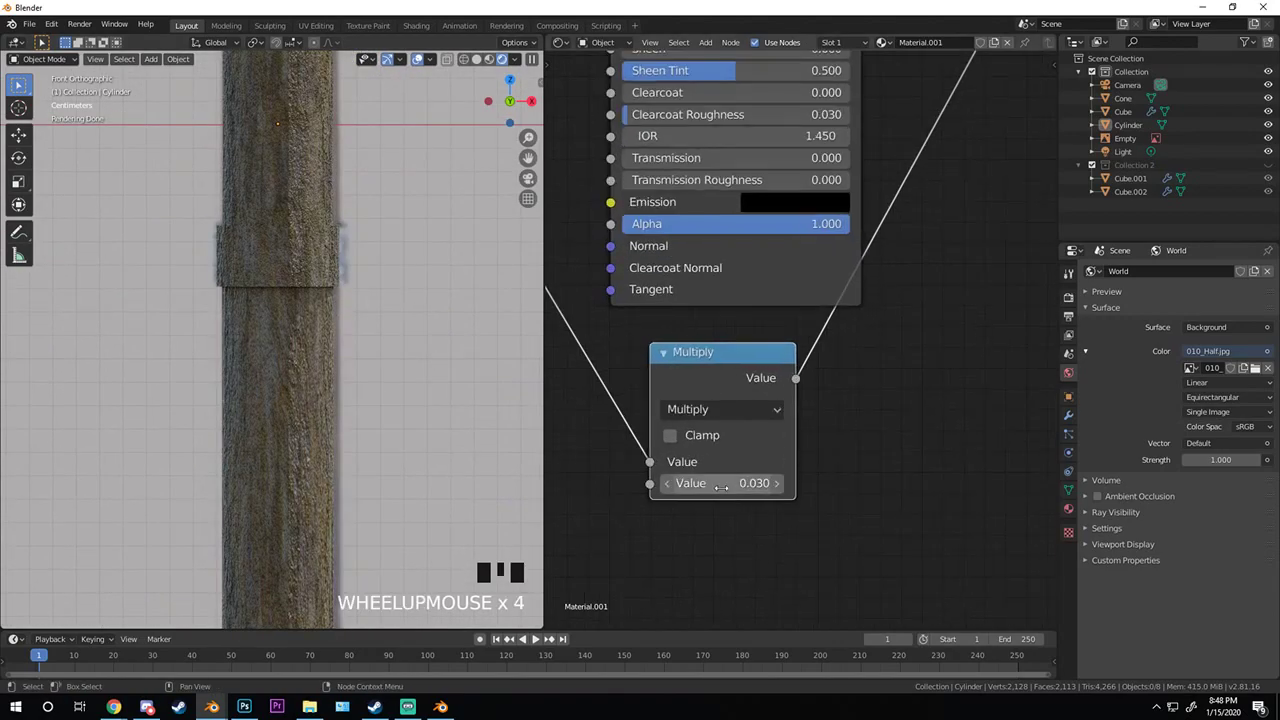
pyautogui.click(720, 486)
pyautogui.press('BackSpace')
pyautogui.write('1')
pyautogui.press('Return')
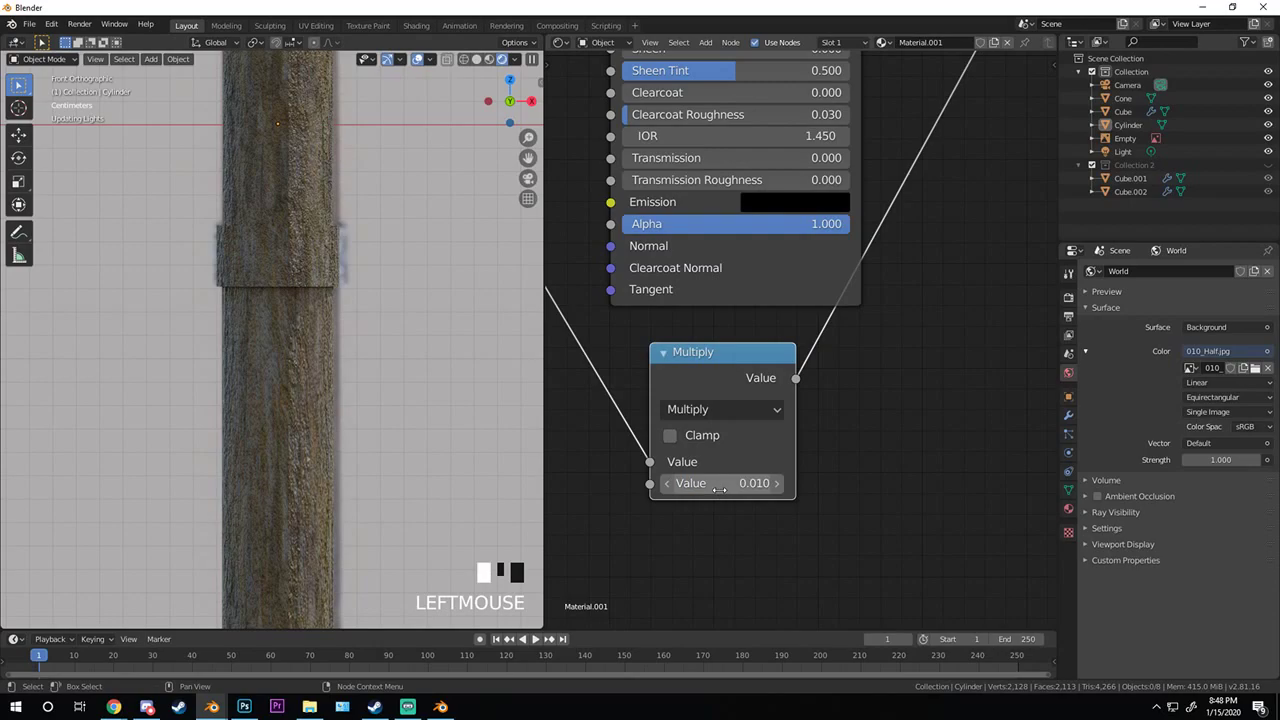
# - Move the Principled BSDF node up, clear of the Multiply node, and check the handle's render
pyautogui.scroll(3, 278, 330)
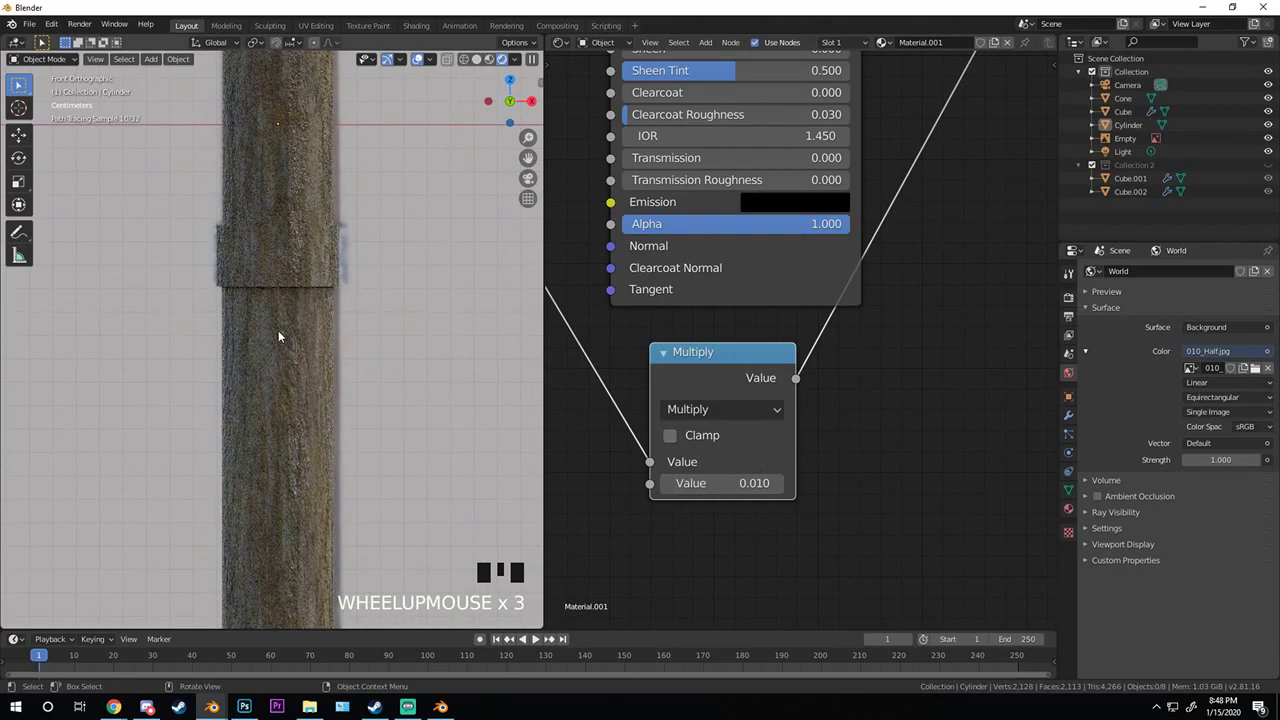
pyautogui.scroll(-2, 686, 278)
pyautogui.moveTo(686, 278); pyautogui.dragTo(806, 248, button='middle')
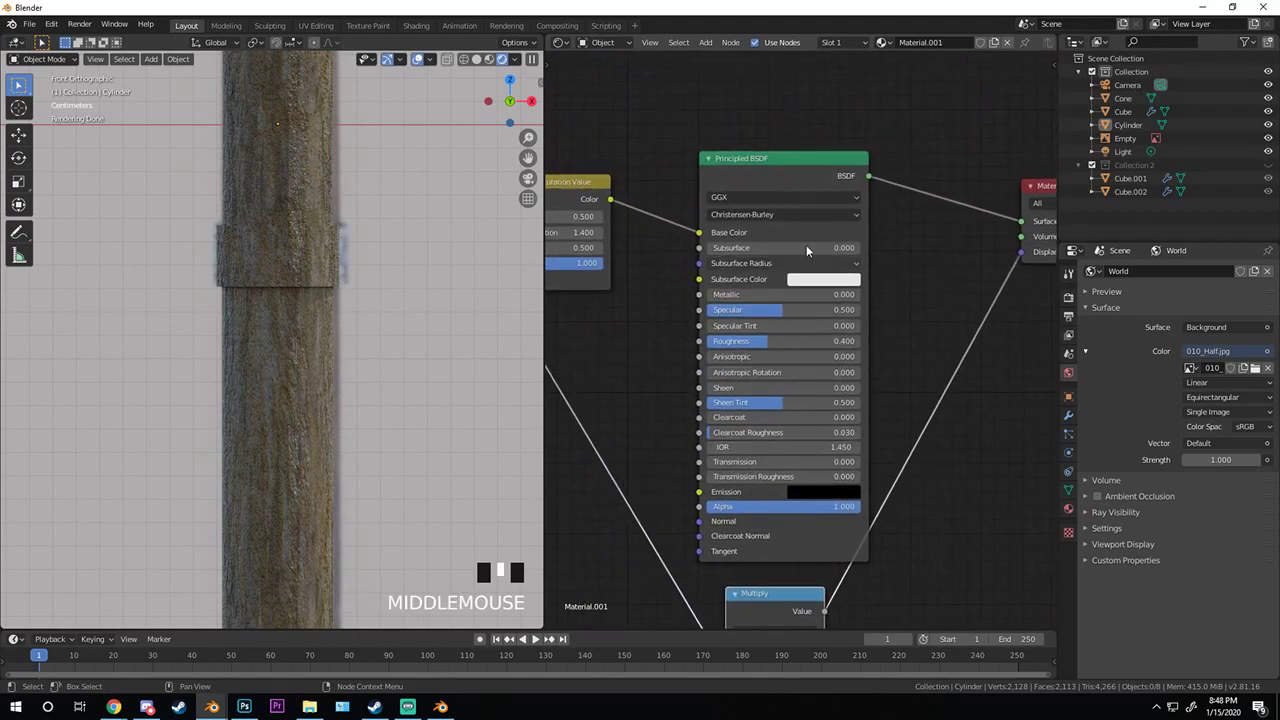
pyautogui.moveTo(790, 176); pyautogui.dragTo(772, 115)
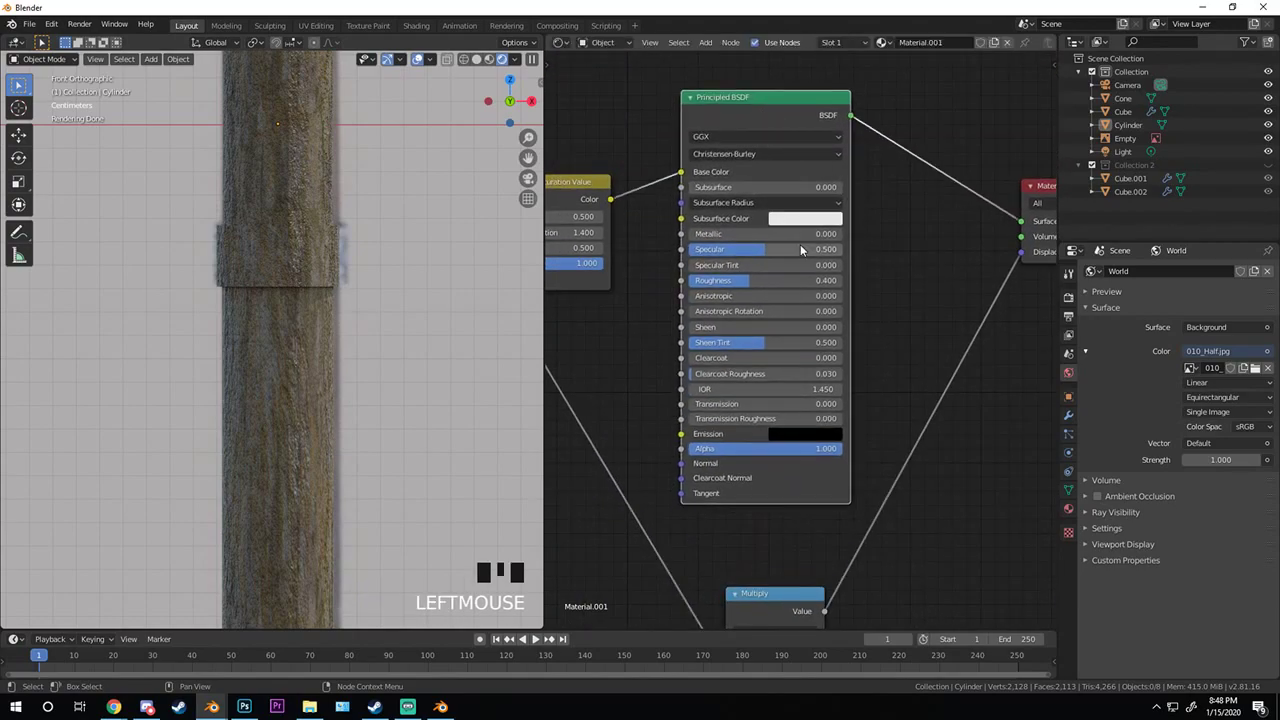
pyautogui.scroll(-2, 306, 283)
pyautogui.scroll(2, 306, 283)
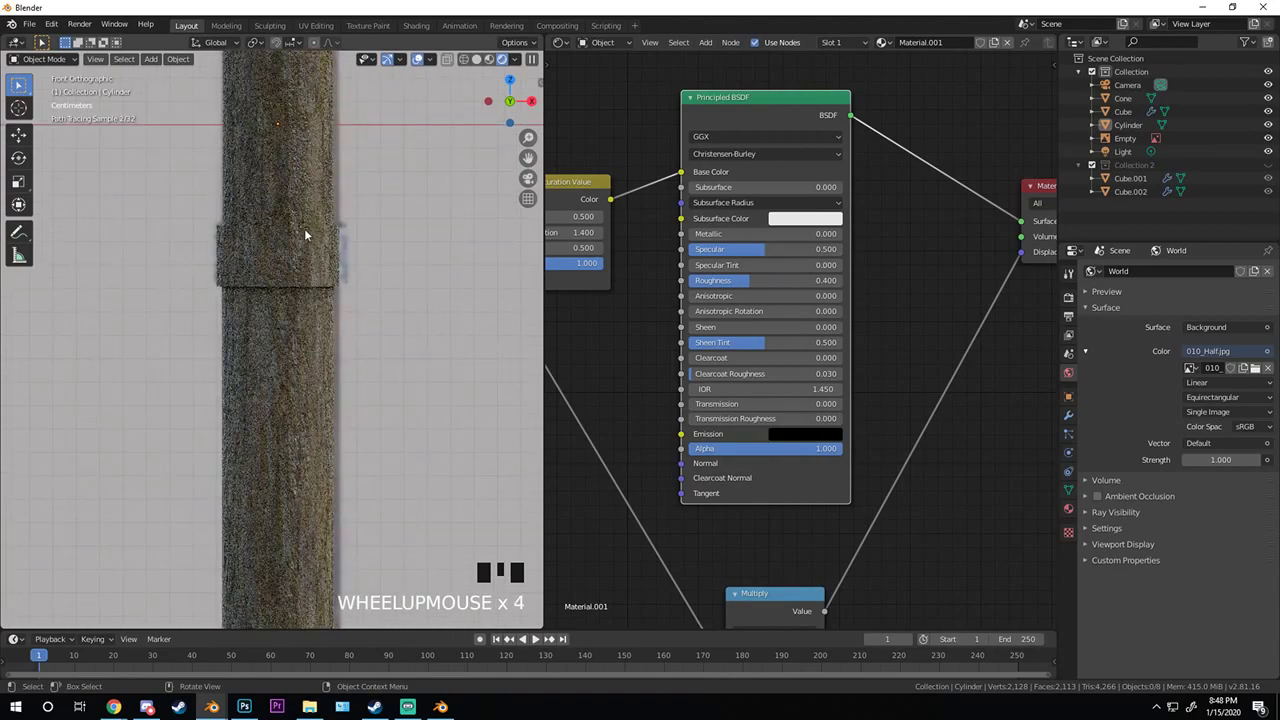
# - Show the handle in Wireframe shading and examine the carved collar in the reference image
pyautogui.keyDown('shift'); pyautogui.moveTo(306, 283); pyautogui.dragTo(261, 324, button='middle'); pyautogui.keyUp('shift')
pyautogui.press('z')
pyautogui.scroll(-4, 298, 327)
pyautogui.scroll(8, 261, 324)
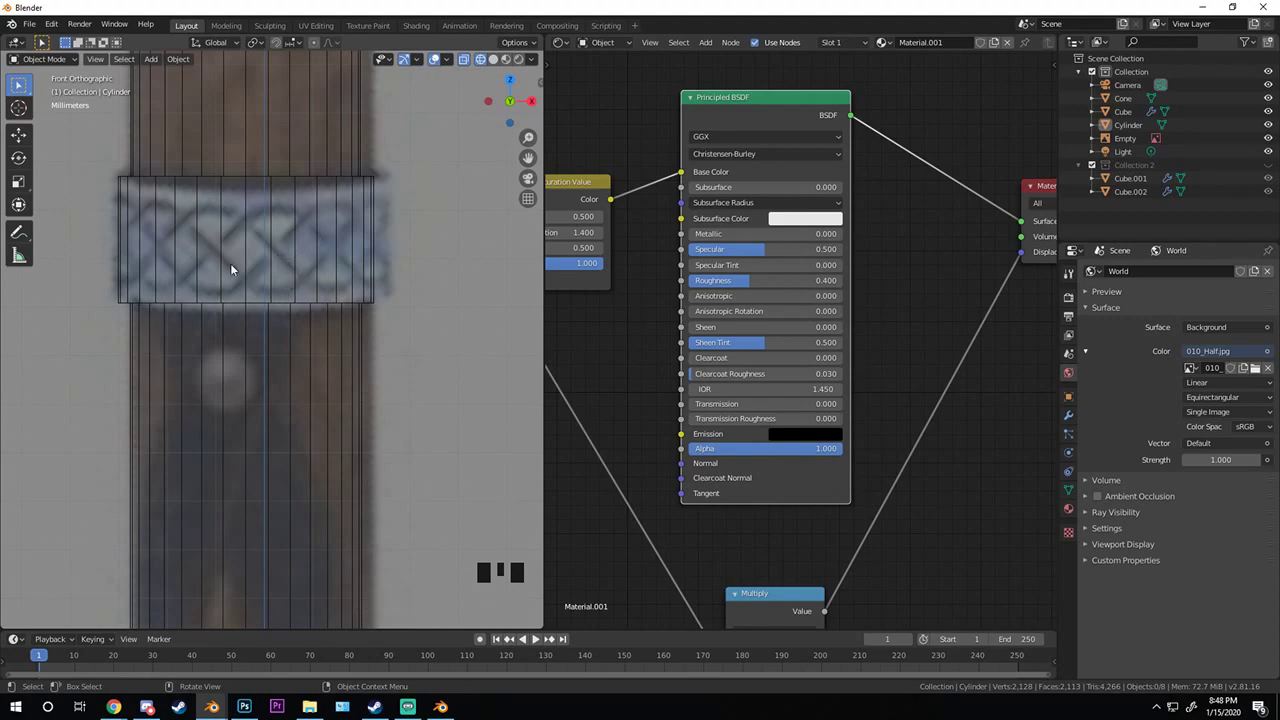
pyautogui.scroll(-4, 240, 237)
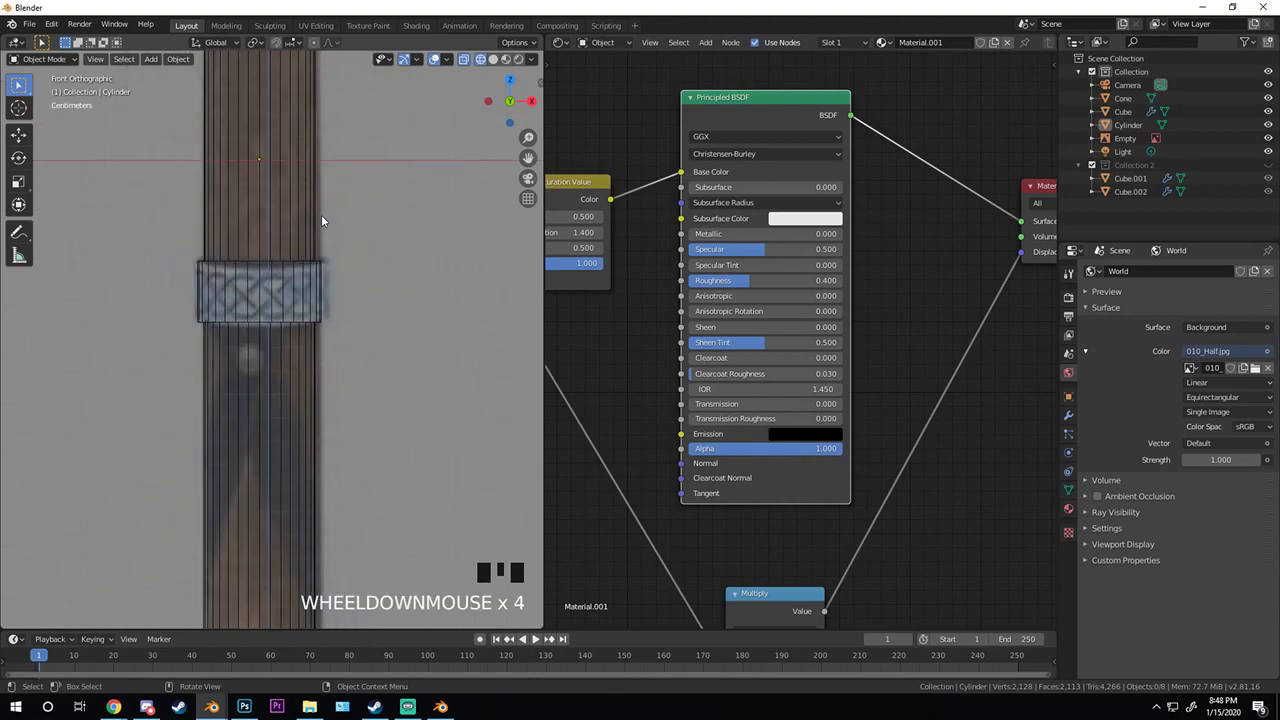
# - Enter Edit Mode on the handle cylinder and select all of the collar's faces
pyautogui.click(285, 314)
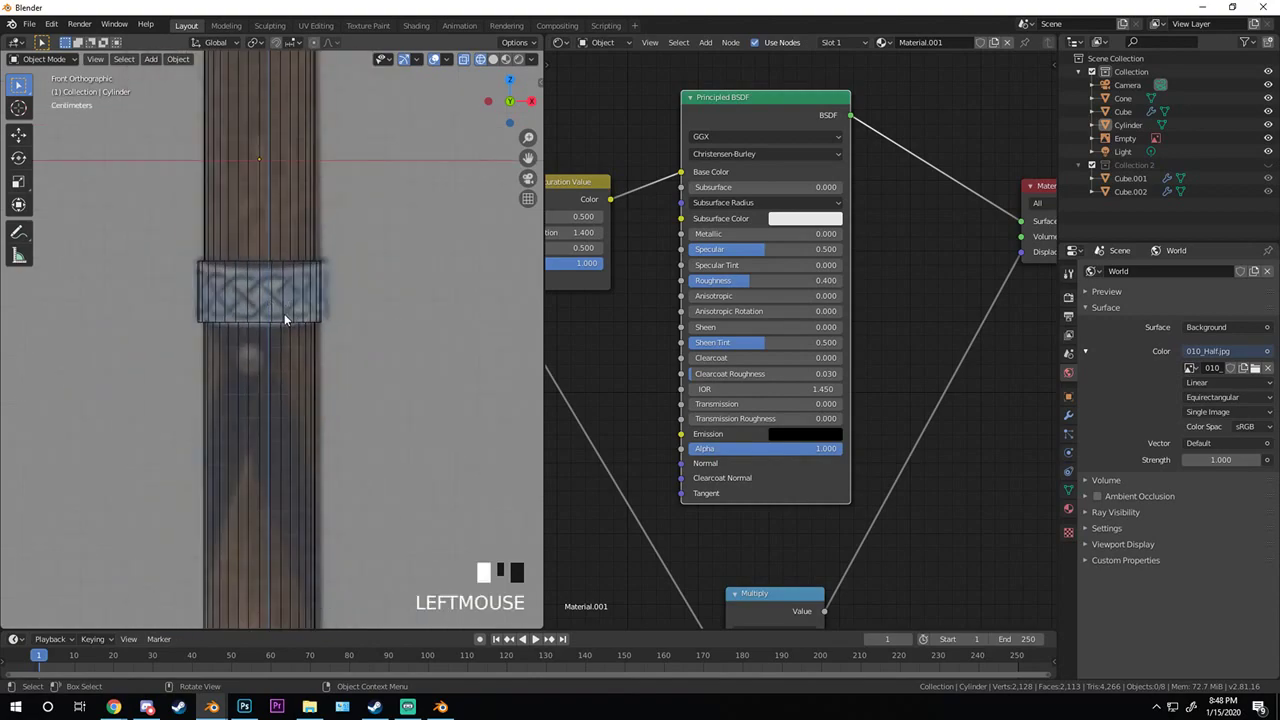
pyautogui.press('Tab')
pyautogui.click(299, 287)
pyautogui.click(302, 289)
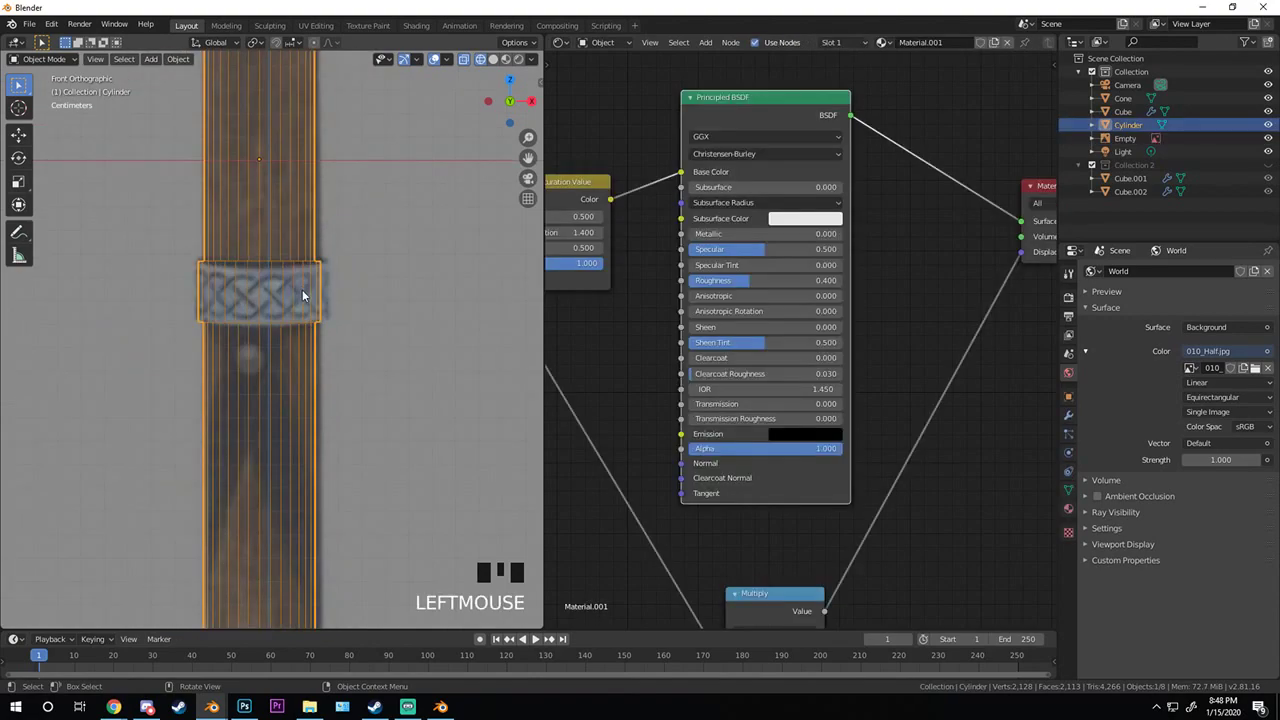
pyautogui.press('Tab')
pyautogui.press('a')
pyautogui.press('b')
pyautogui.moveTo(190, 222); pyautogui.dragTo(330, 336)
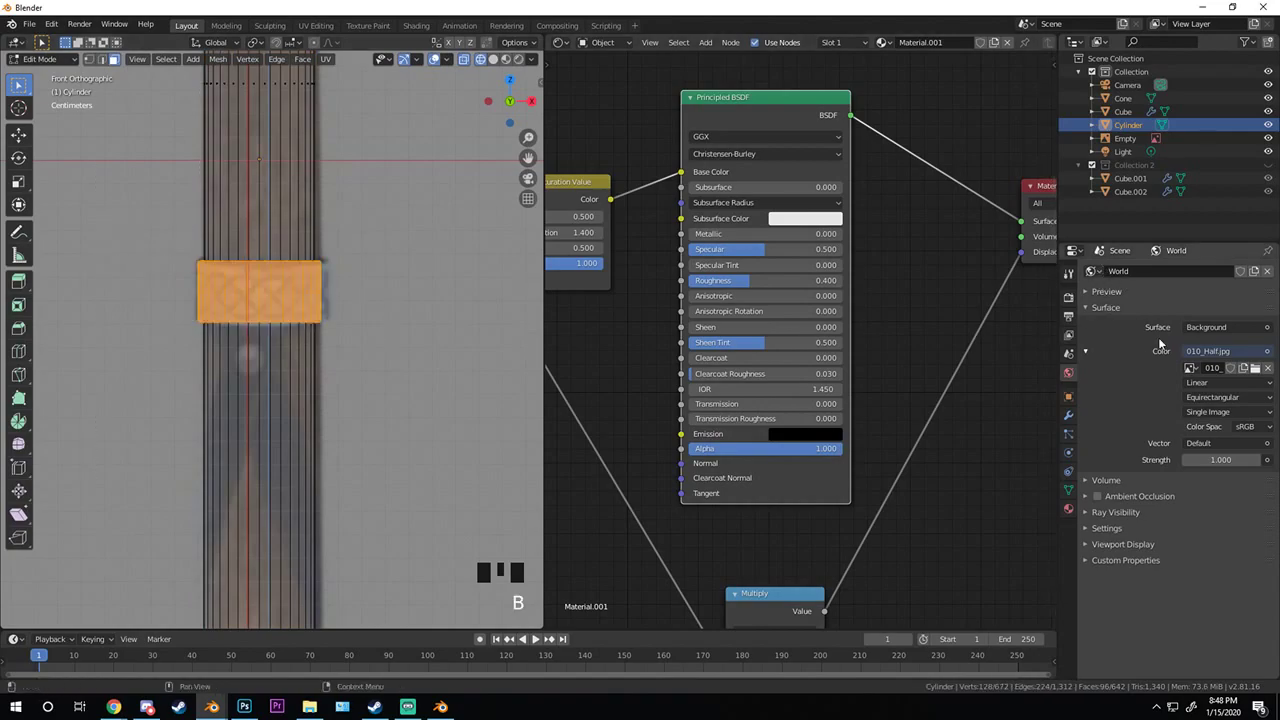
# - Add a second material slot with a new material, assign it to the collar faces, and display the handle in Rendered shading
pyautogui.click(1070, 508)
pyautogui.click(1067, 509)
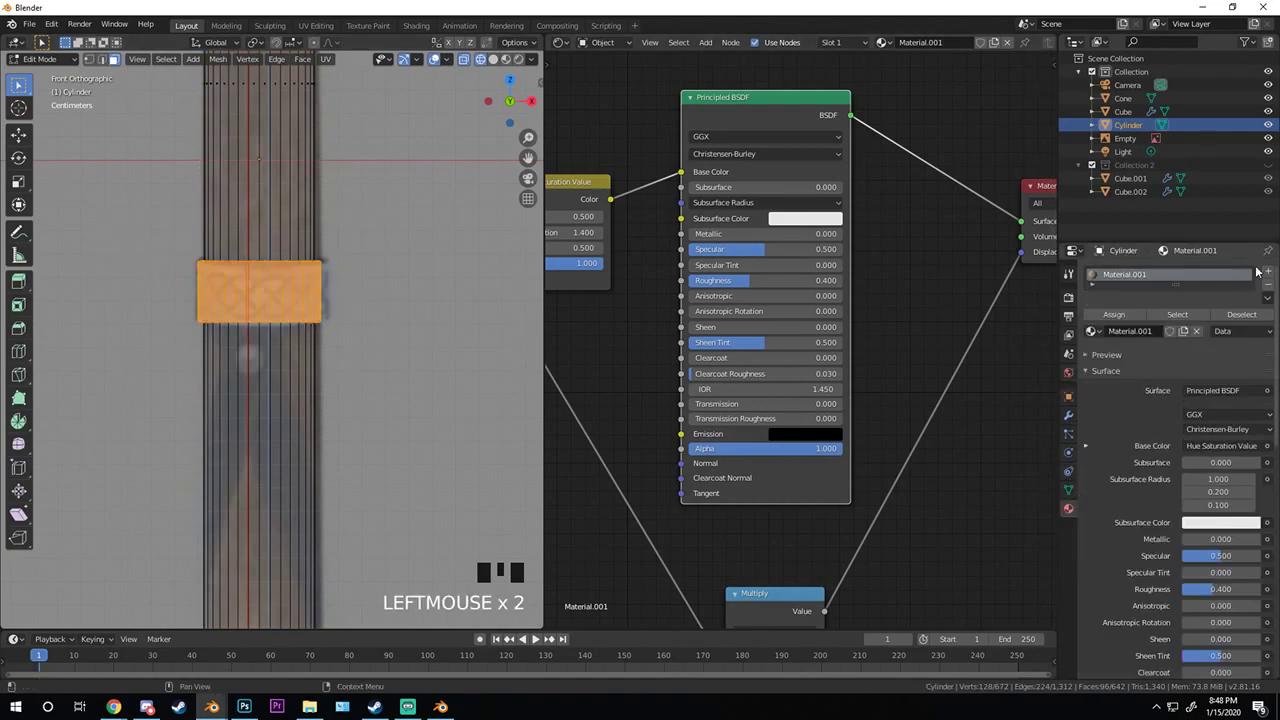
pyautogui.click(1275, 278)
pyautogui.click(1275, 278)
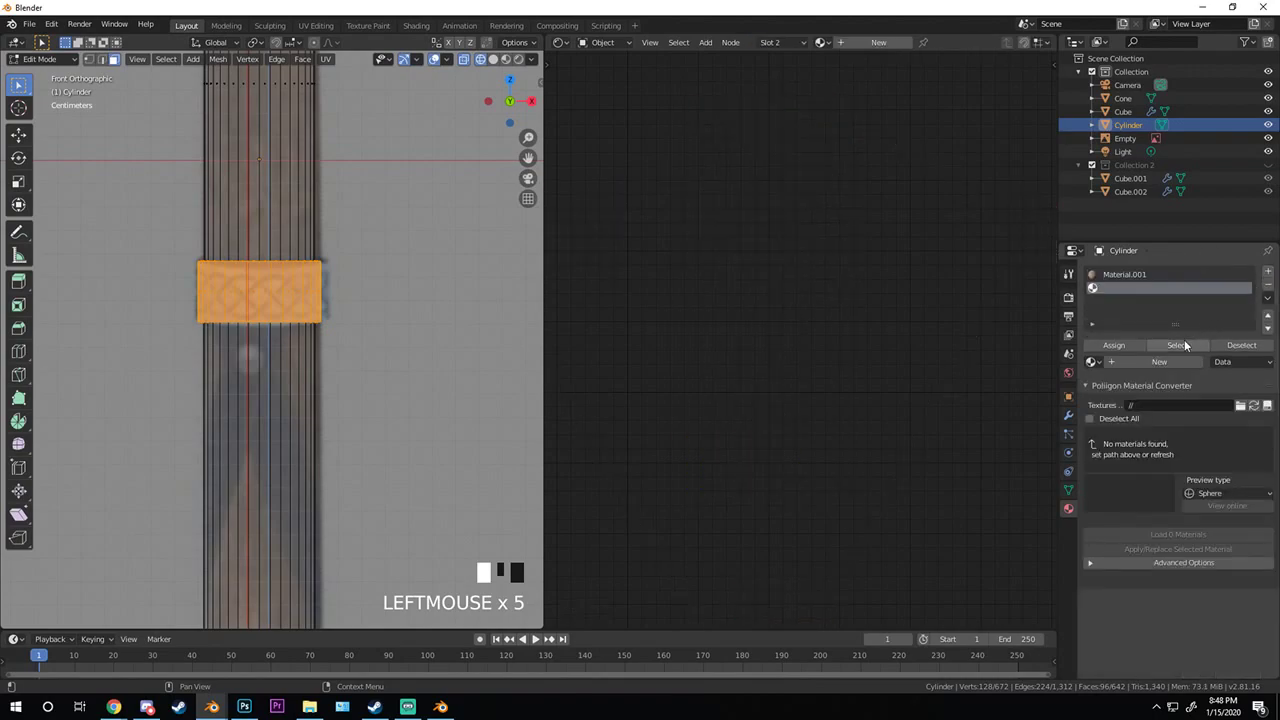
pyautogui.click(1147, 358)
pyautogui.click(1135, 349)
pyautogui.press('Tab')
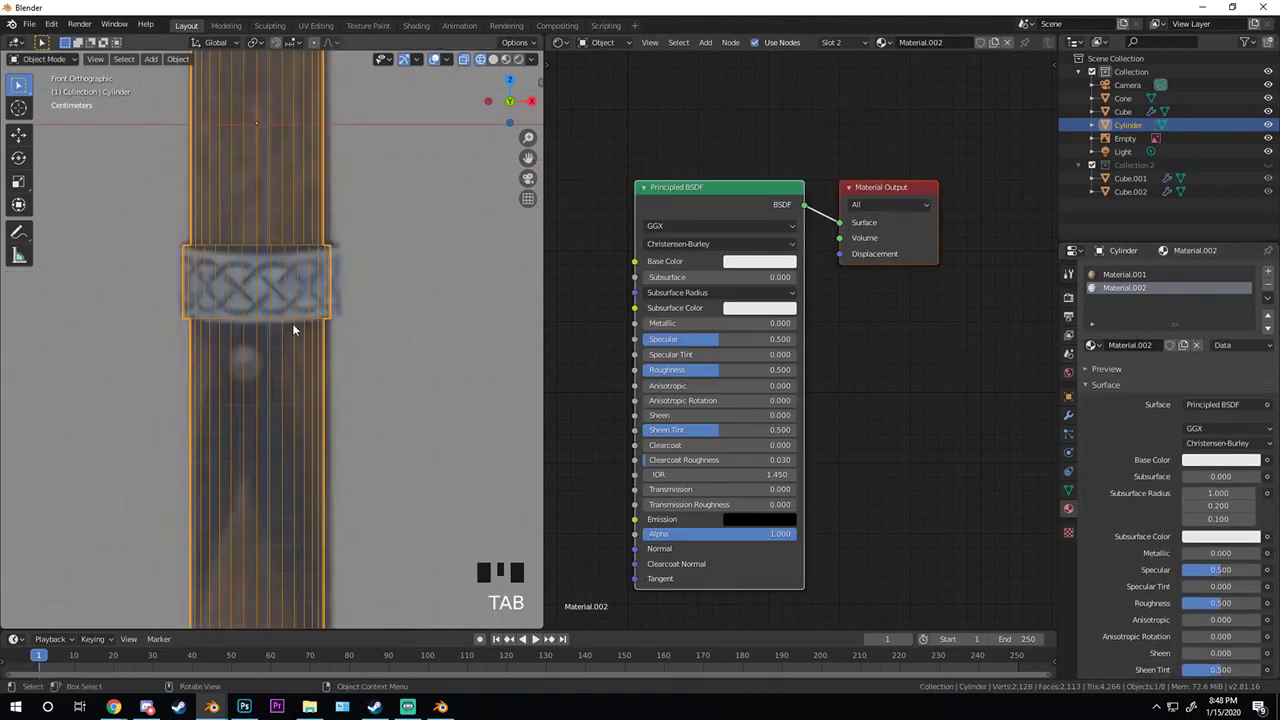
pyautogui.scroll(2, 294, 284)
pyautogui.press('z')
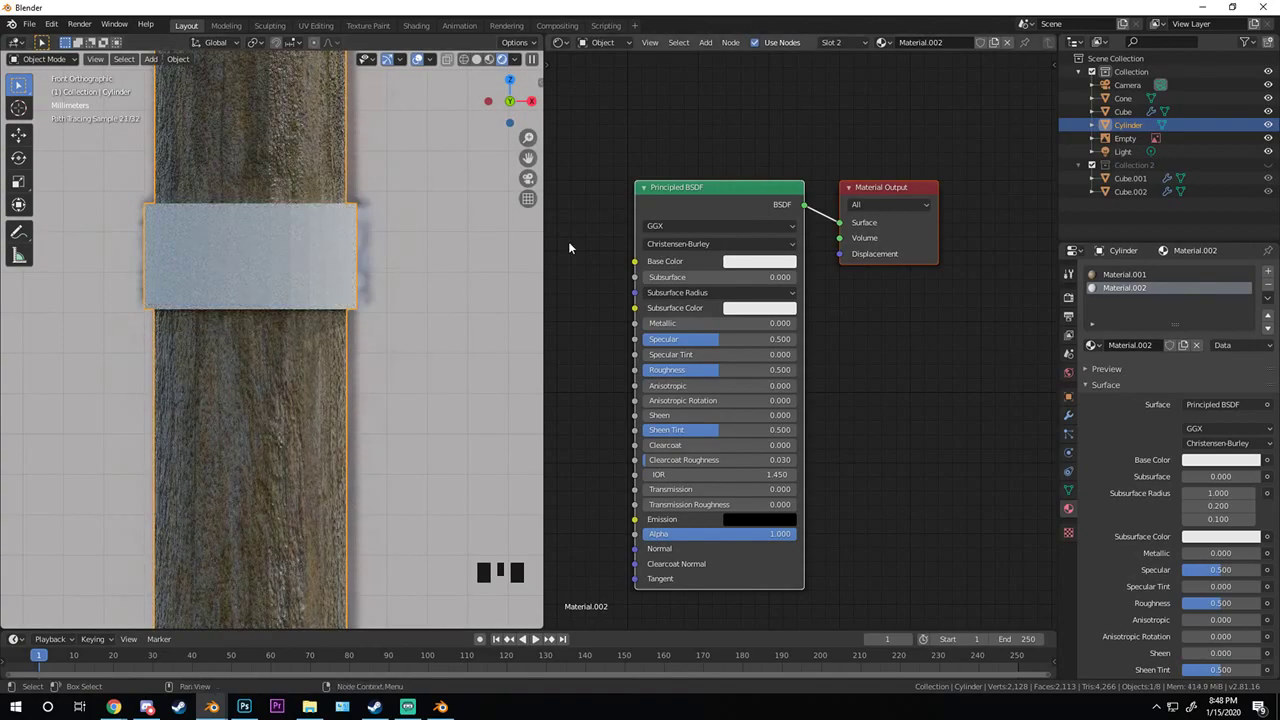
pyautogui.scroll(-2, 621, 240)
pyautogui.moveTo(621, 240); pyautogui.dragTo(761, 288, button='middle')
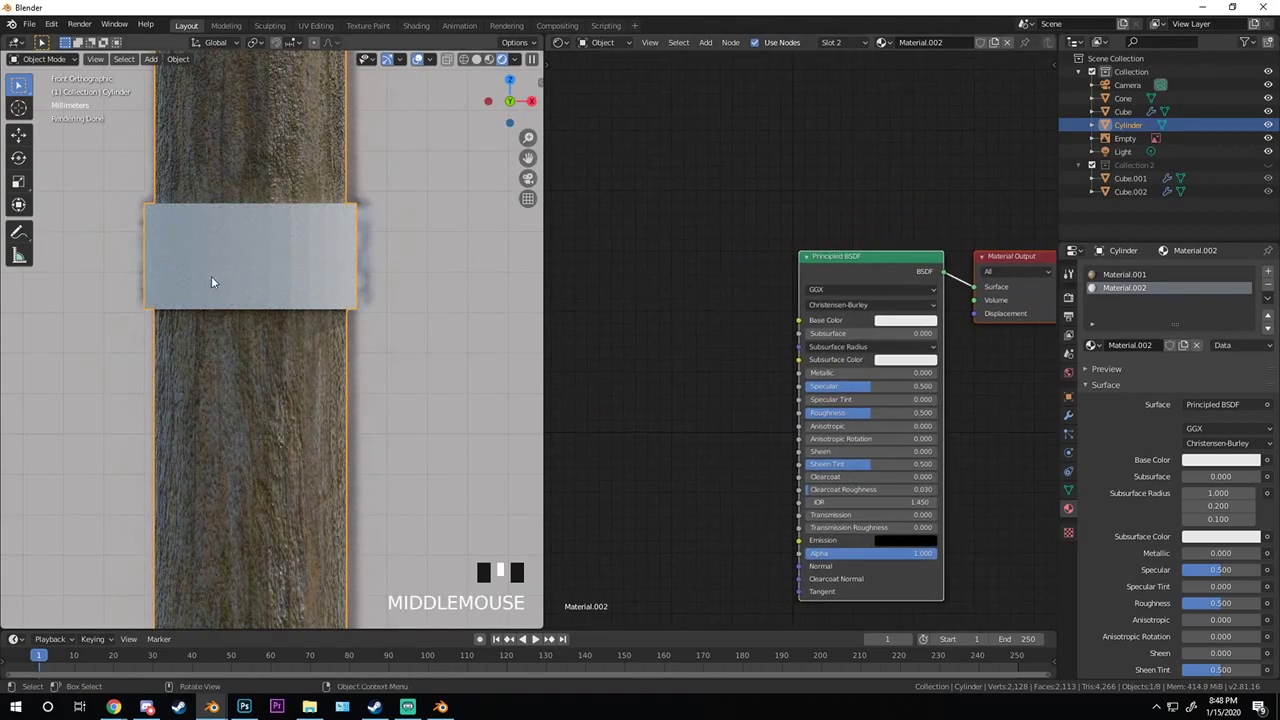
# - Shade the handle cylinder smooth and add an Edge Split modifier to it
pyautogui.rightClick(257, 267)
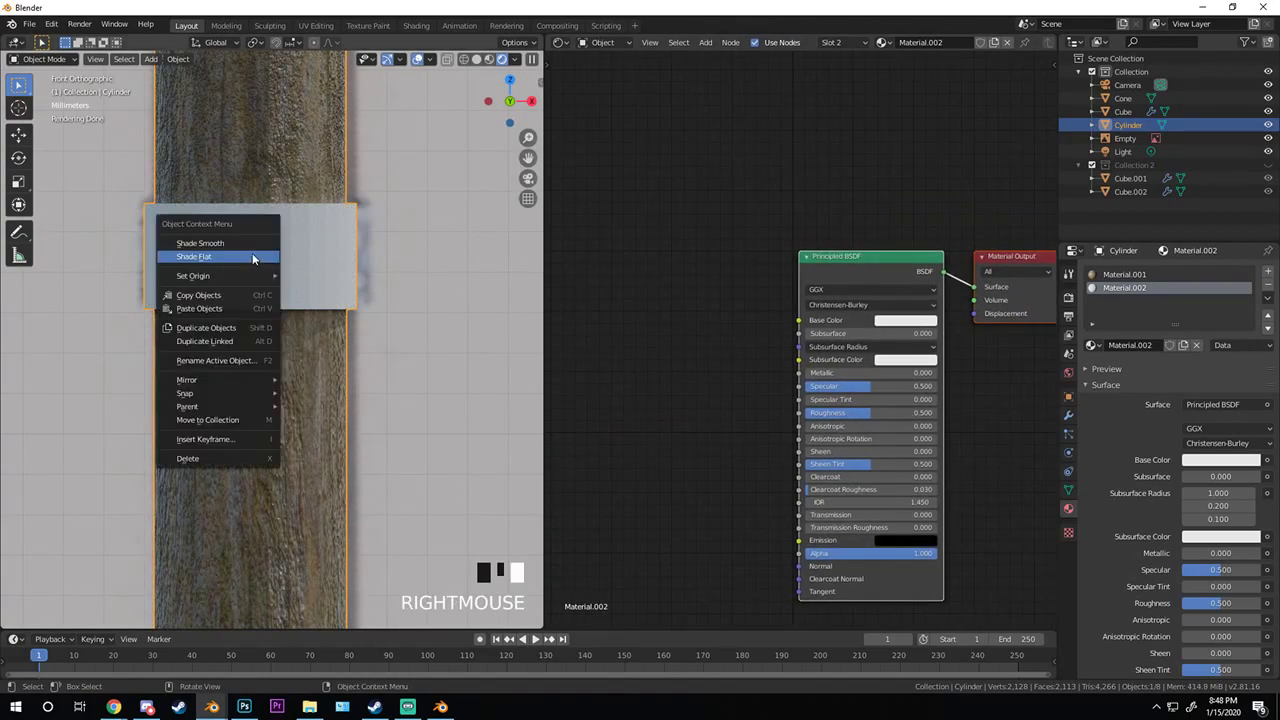
pyautogui.click(1068, 415)
pyautogui.click(1100, 271)
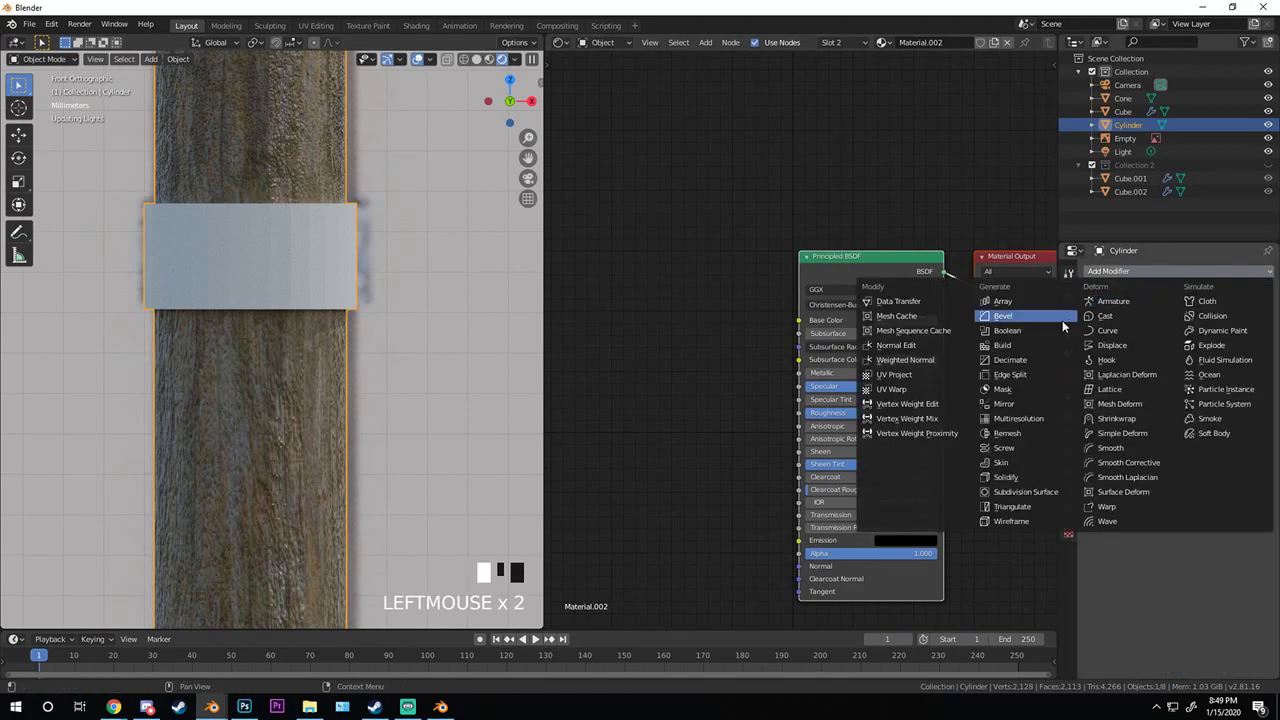
pyautogui.click(1012, 376)
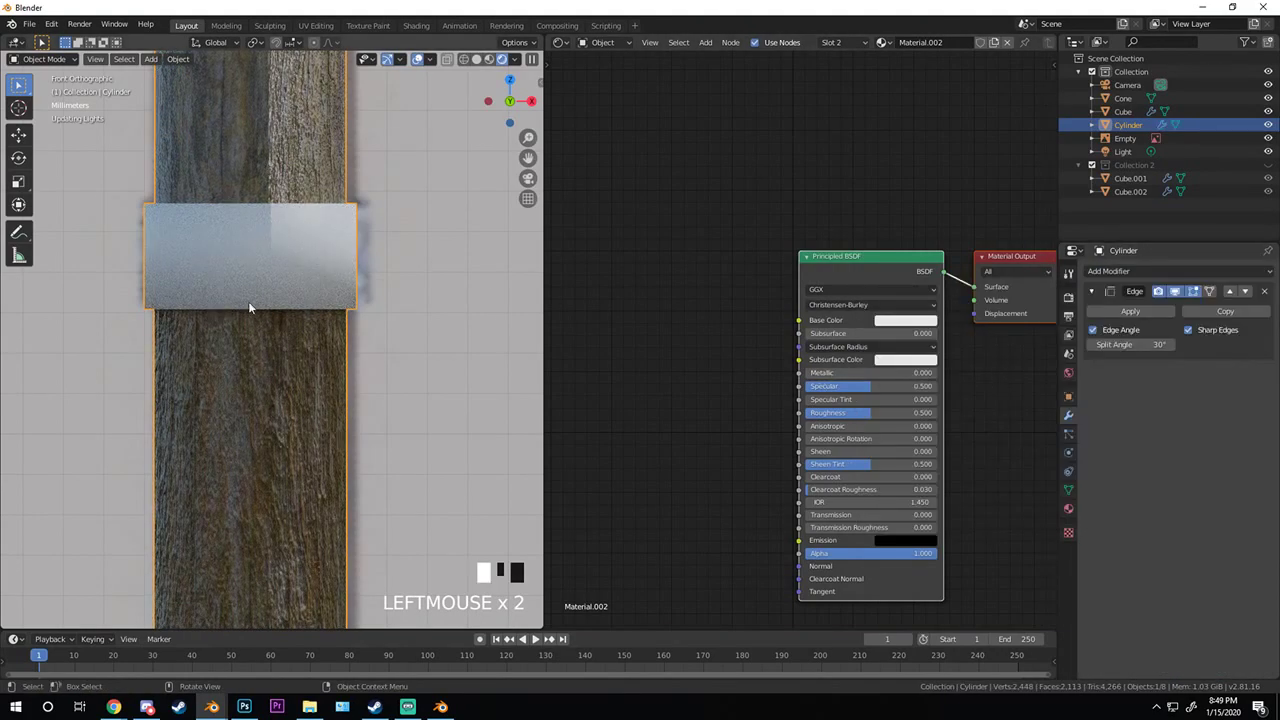
pyautogui.scroll(-5, 258, 314)
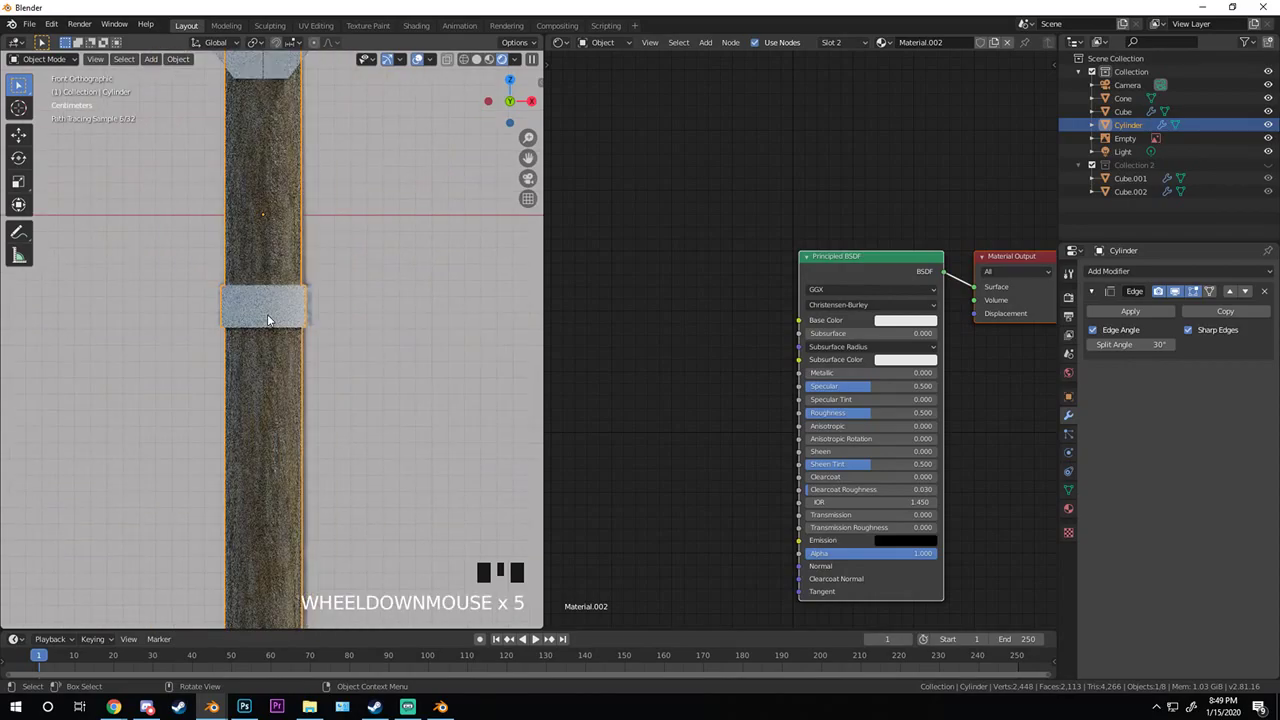
pyautogui.scroll(5, 268, 317)
# - Set the collar material's Metallic to 0.800 and Roughness to 0.100, and check the rendered metal
pyautogui.moveTo(874, 295); pyautogui.dragTo(774, 270, button='middle')
pyautogui.scroll(10, 780, 315)
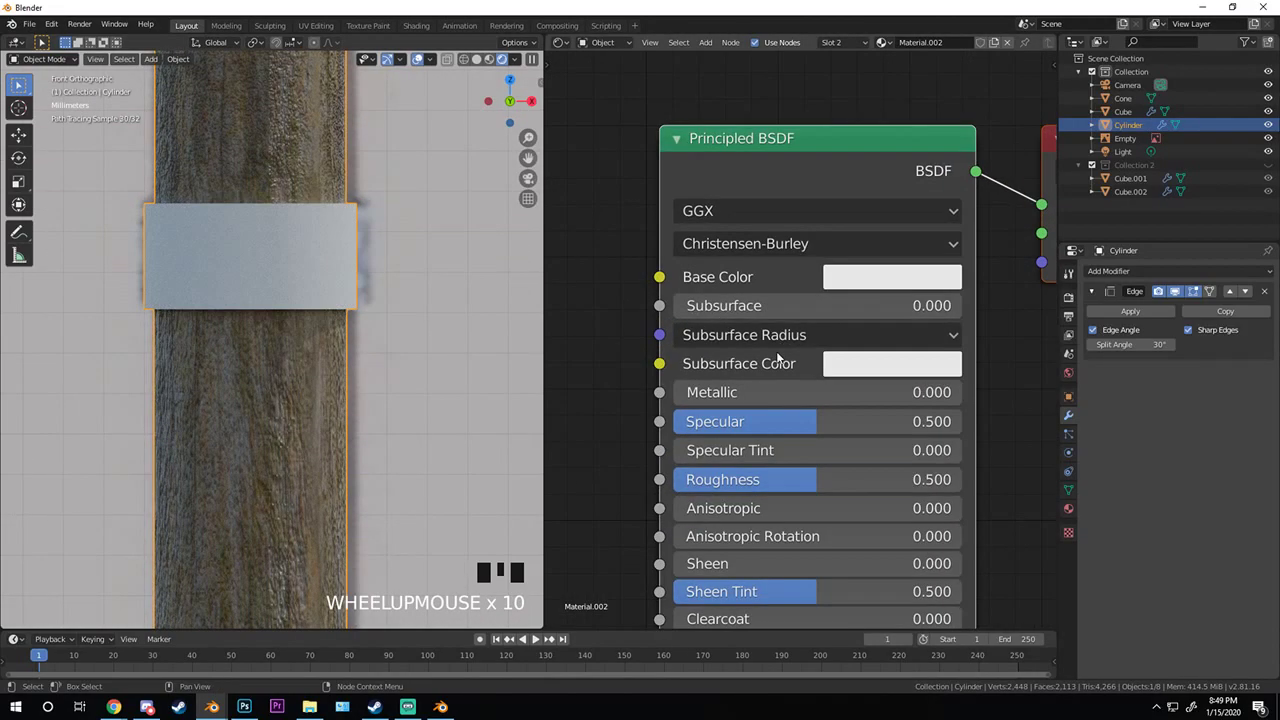
pyautogui.moveTo(720, 392); pyautogui.dragTo(903, 392)
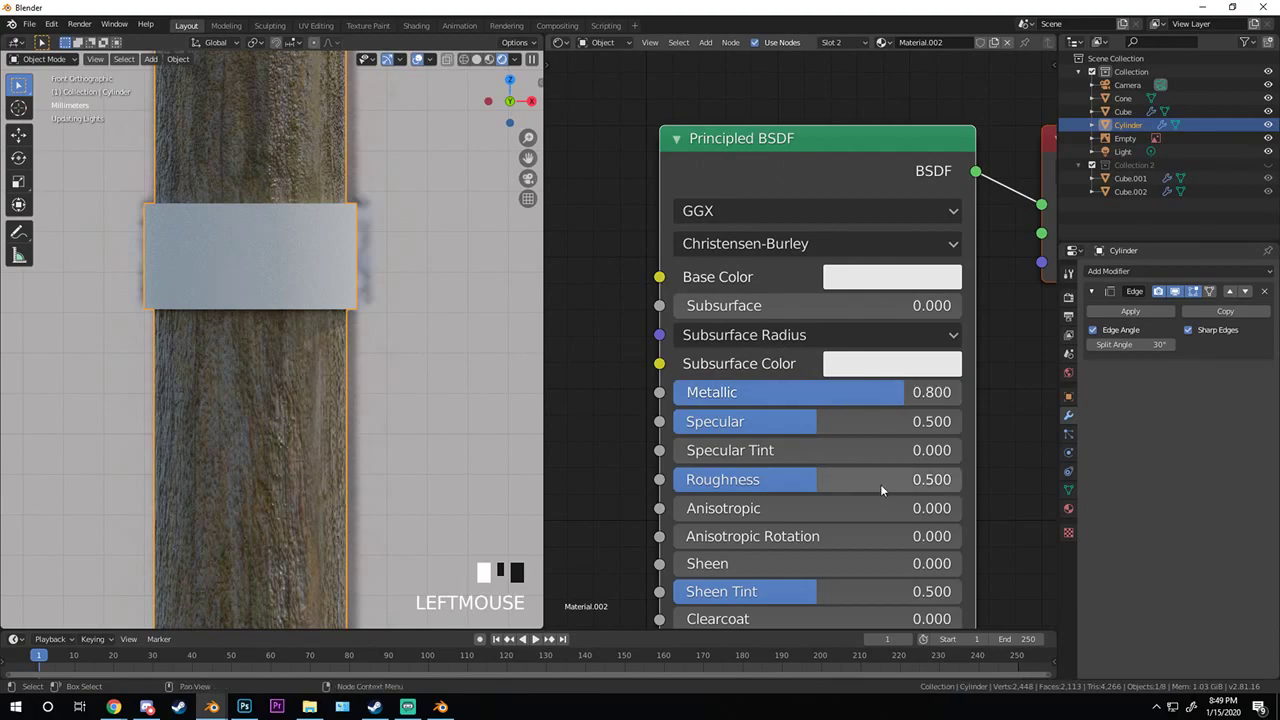
pyautogui.keyDown('ctrl'); pyautogui.moveTo(880, 484); pyautogui.dragTo(765, 484); pyautogui.keyUp('ctrl')
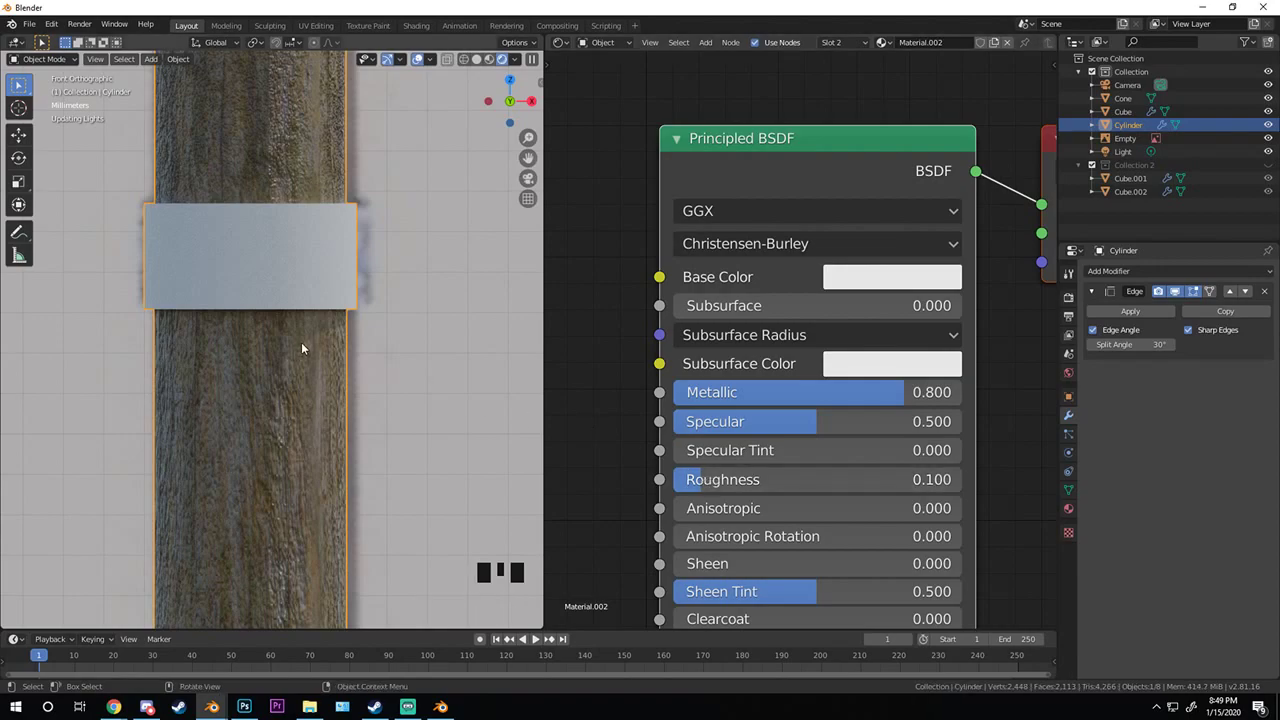
pyautogui.scroll(-2, 301, 342)
pyautogui.scroll(2, 308, 321)
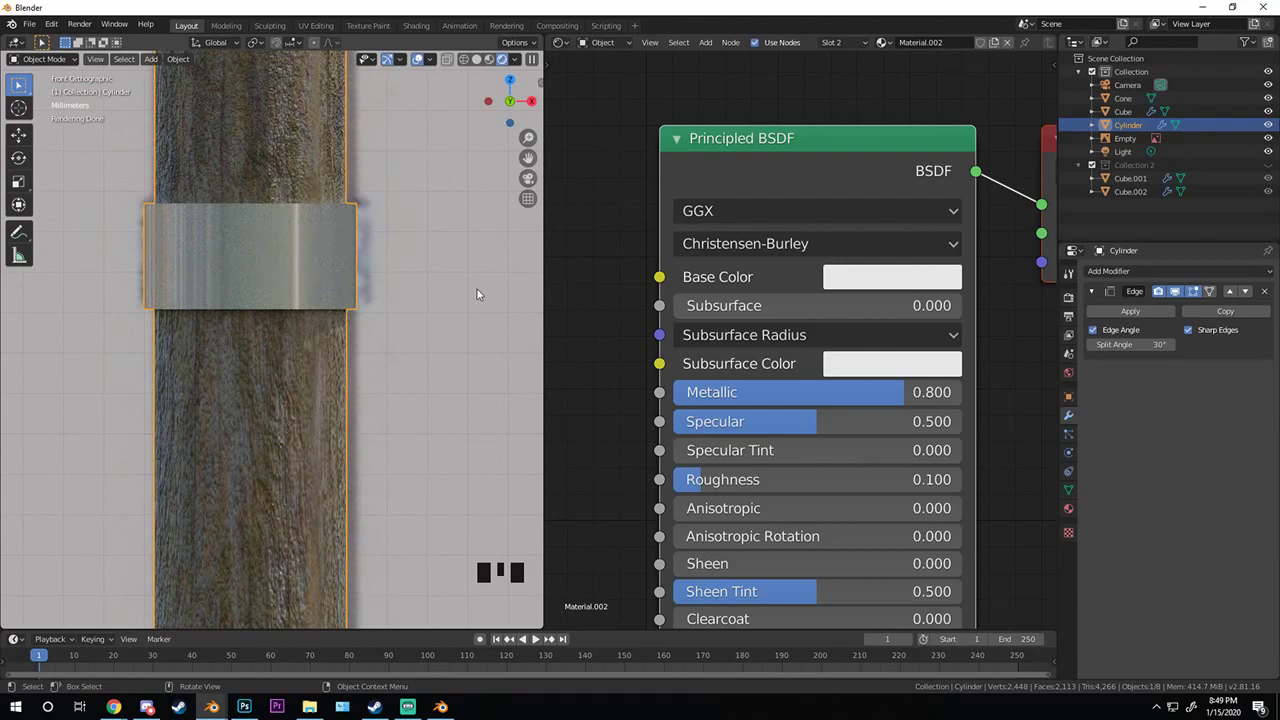
pyautogui.scroll(-2, 761, 252)
pyautogui.scroll(2, 740, 265)
pyautogui.scroll(-3, 690, 284)
pyautogui.hotkey('shift', 'a')
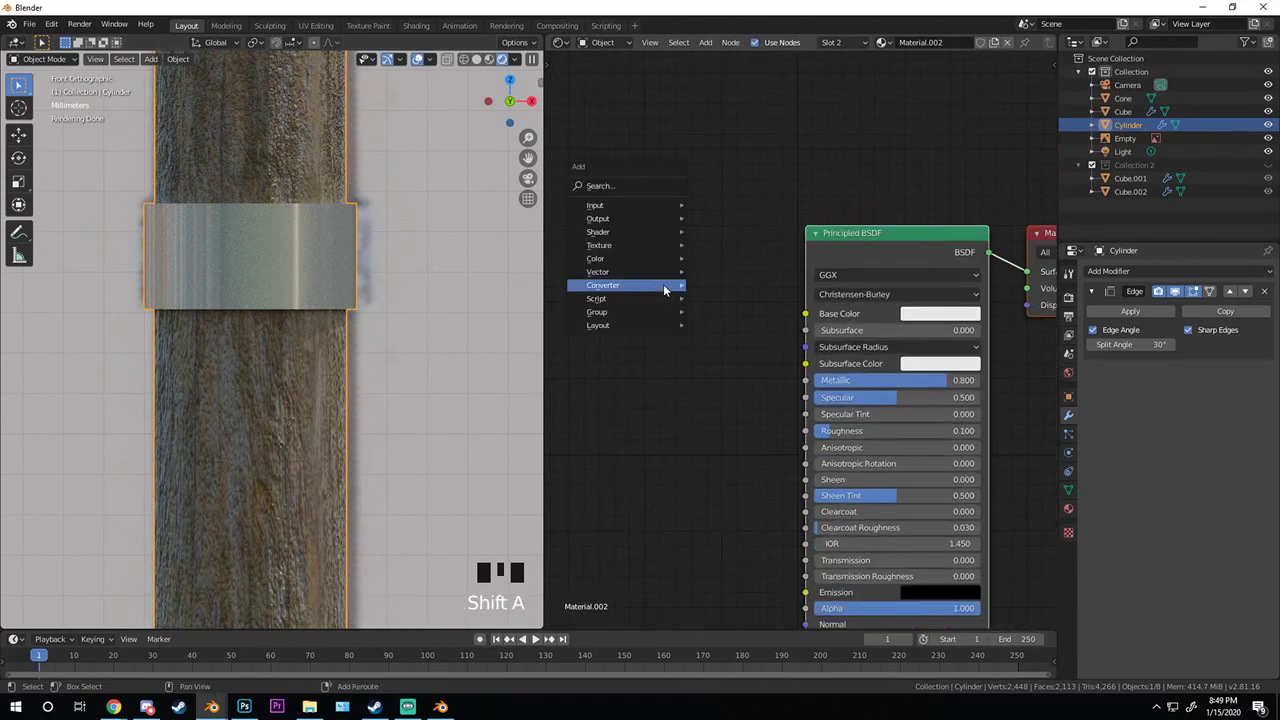
pyautogui.moveTo(630, 245)
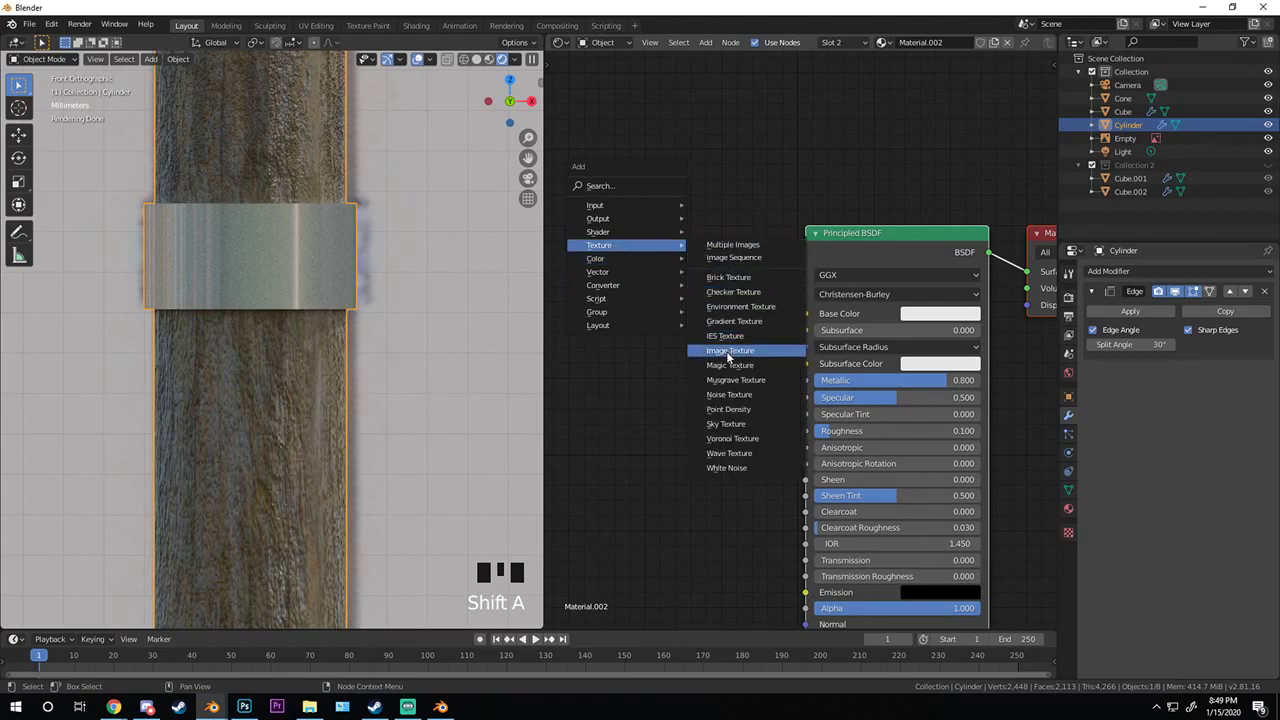
pyautogui.click(728, 351)
pyautogui.click(760, 340)
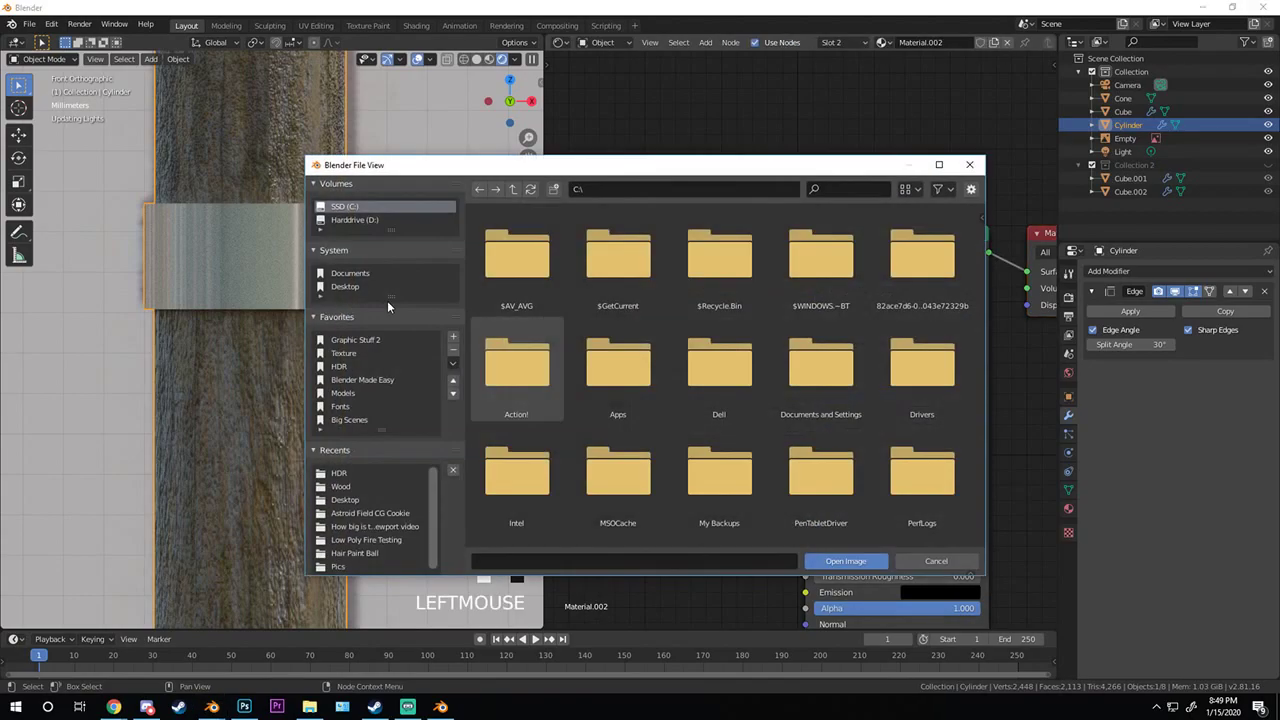
pyautogui.click(343, 353)
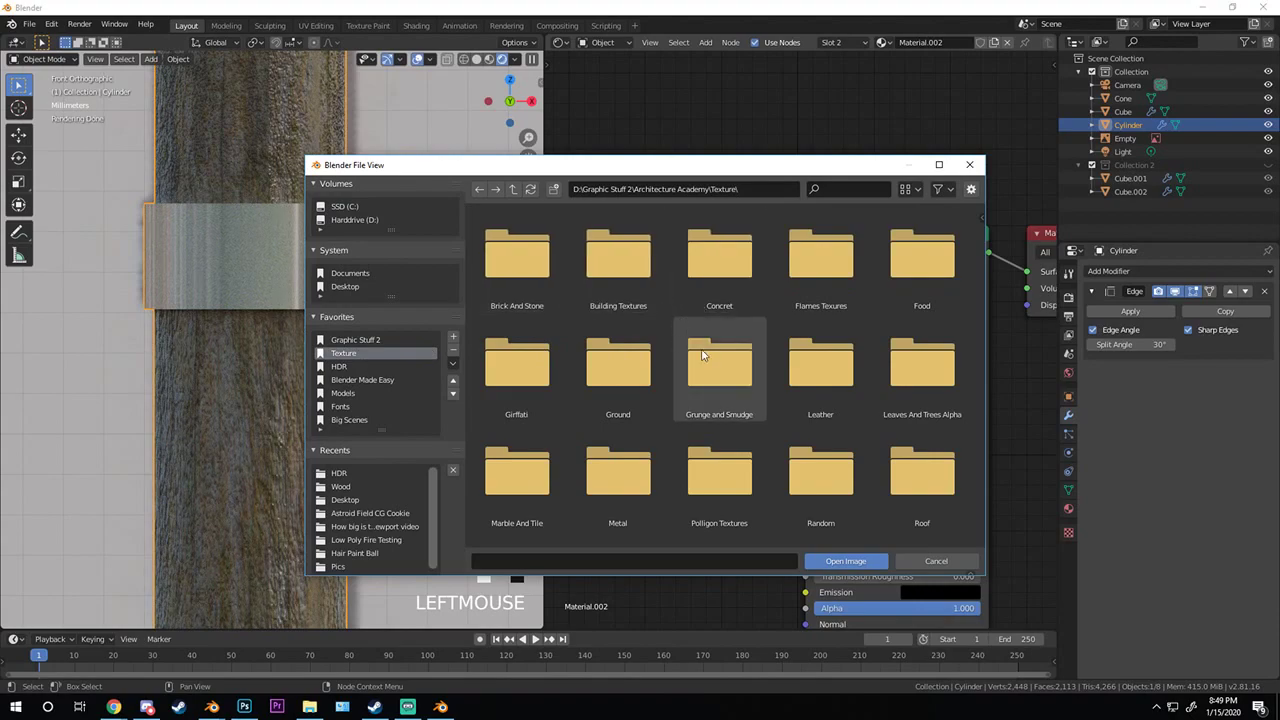
pyautogui.scroll(-2, 680, 350)
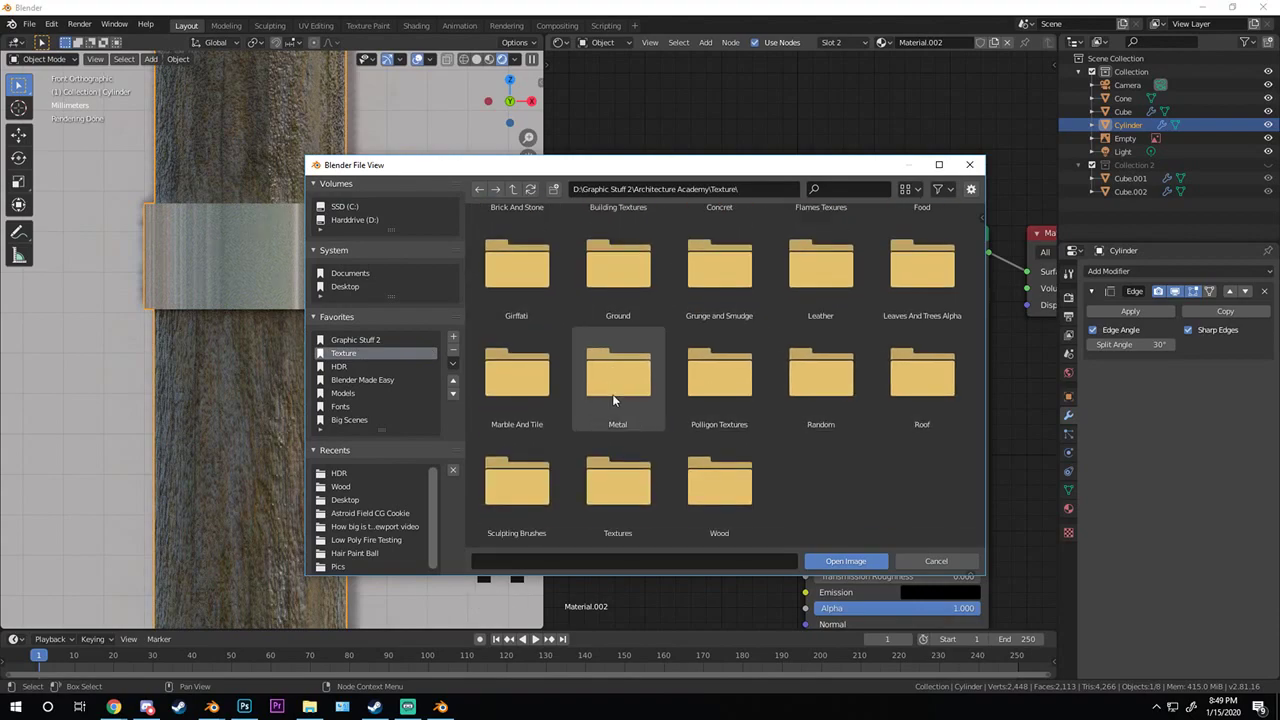
pyautogui.doubleClick(614, 394)
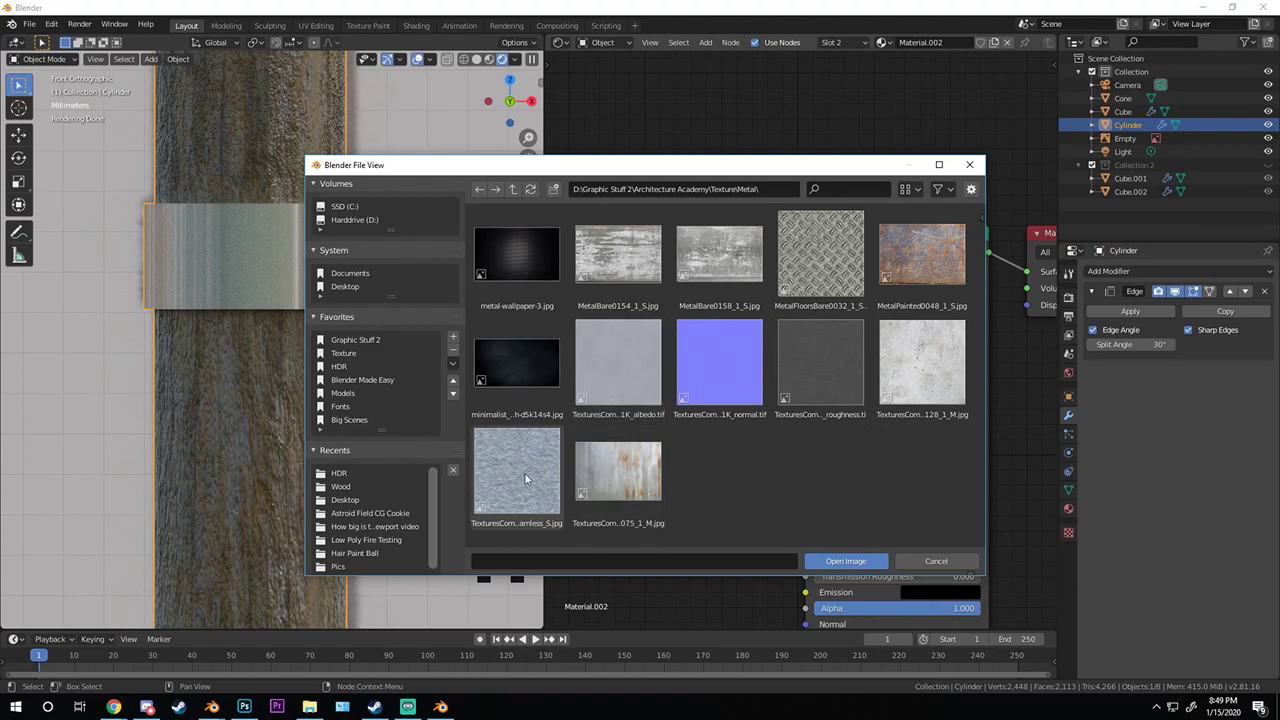
pyautogui.click(933, 562)
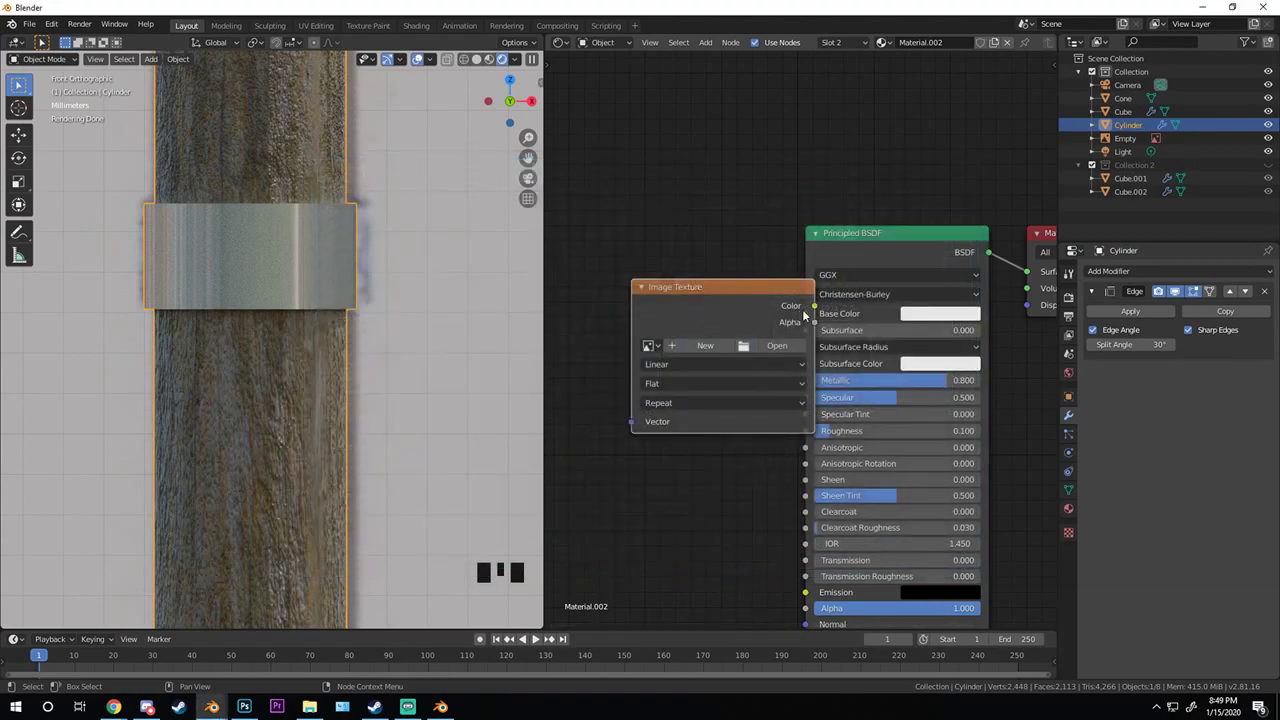
pyautogui.moveTo(762, 308); pyautogui.dragTo(675, 306)
pyautogui.press('x')
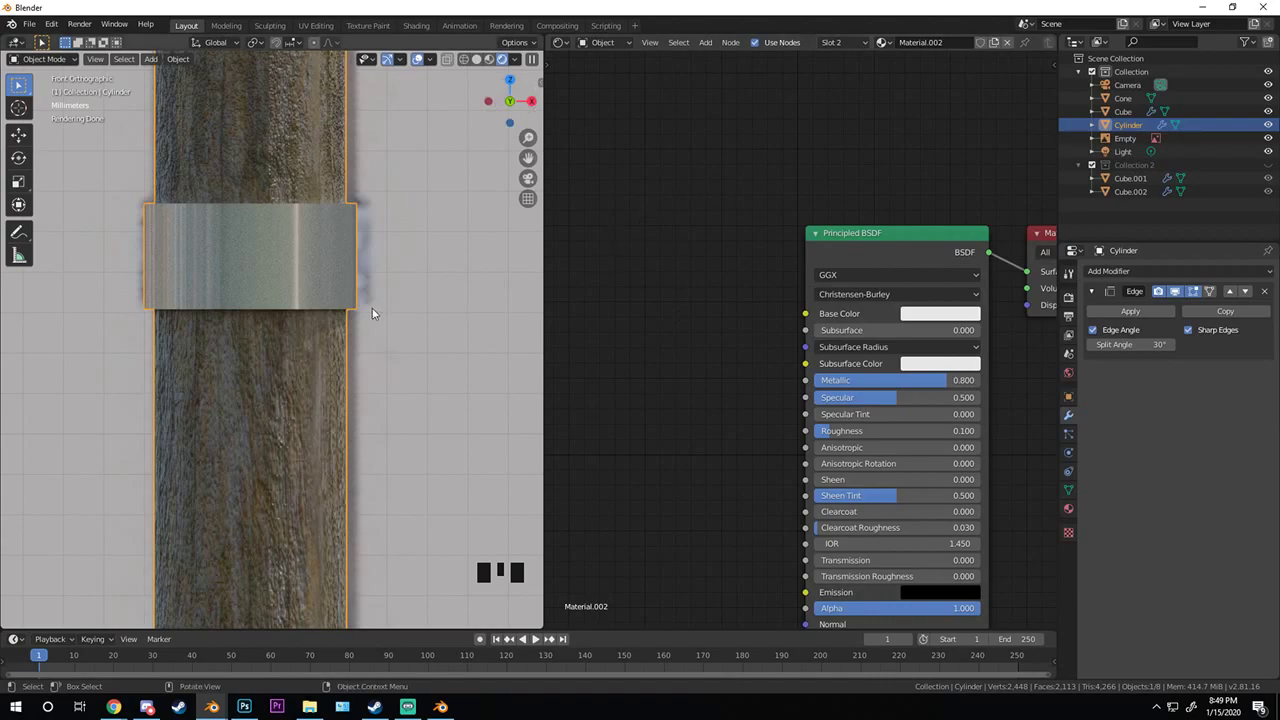
pyautogui.press('g')
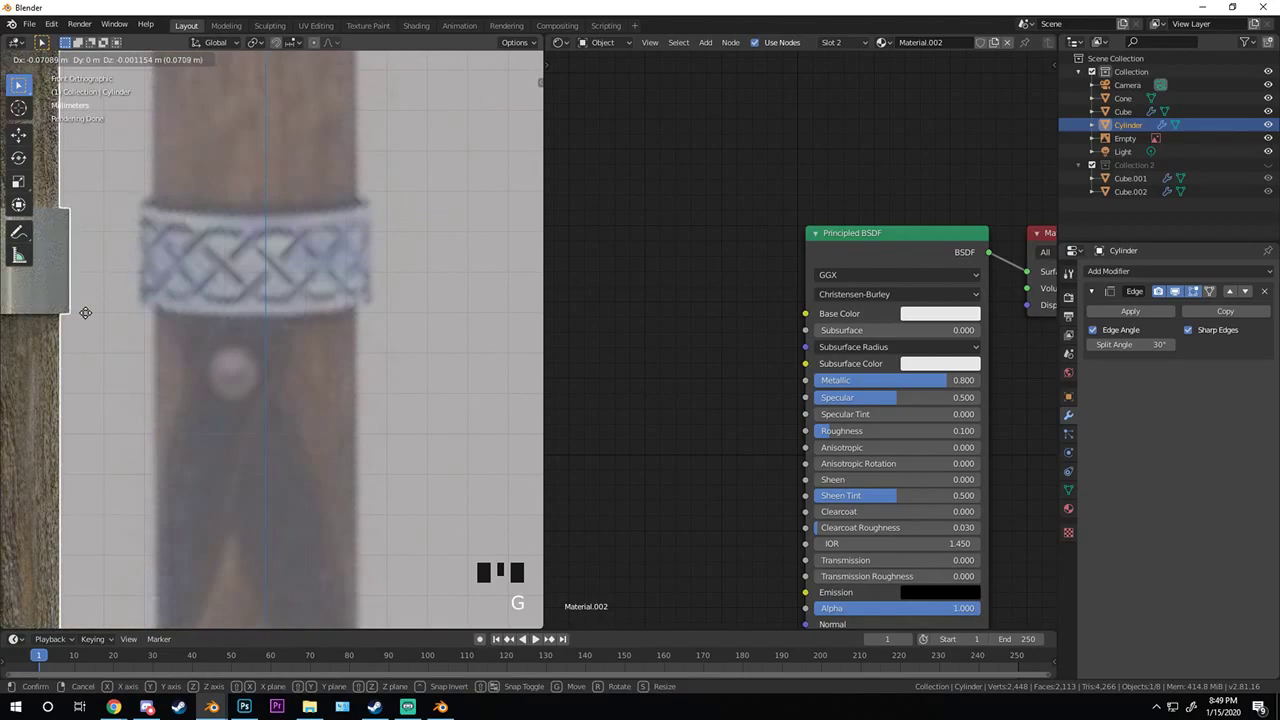
pyautogui.rightClick(85, 313)
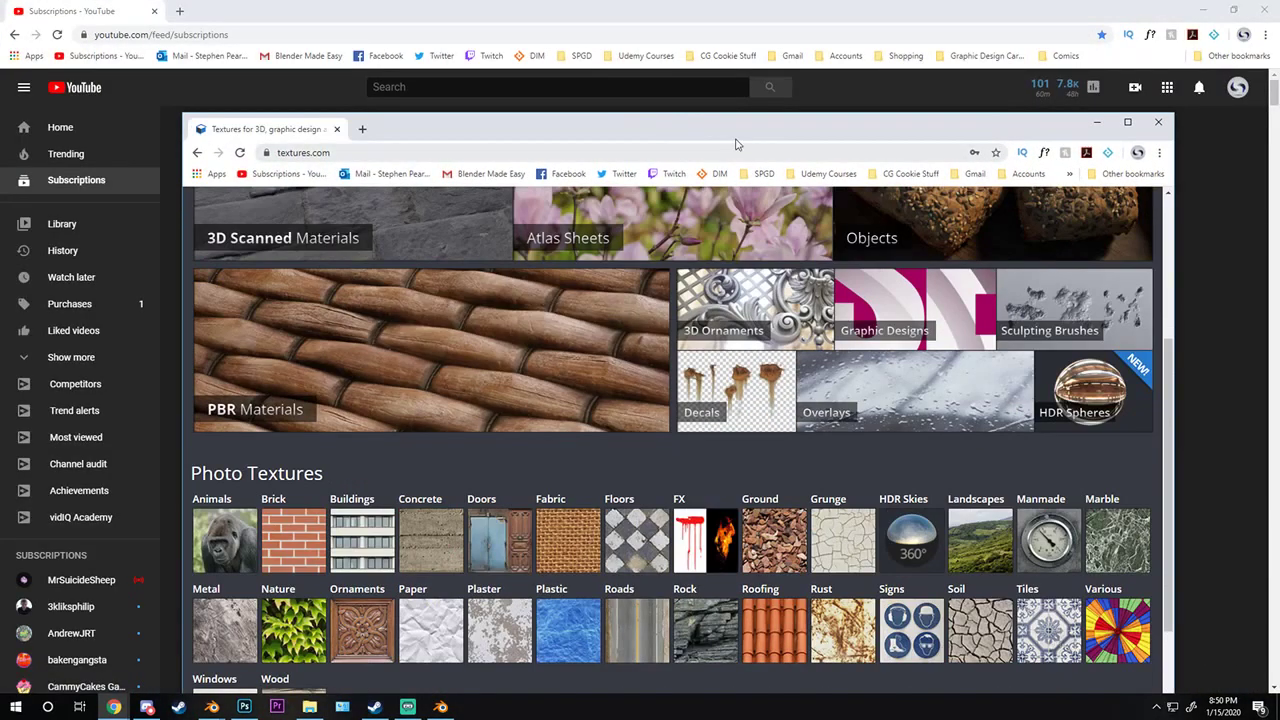
# - Switch to textures.com in the maximized browser and open the Metal category of the photo textures
pyautogui.click(1127, 121)
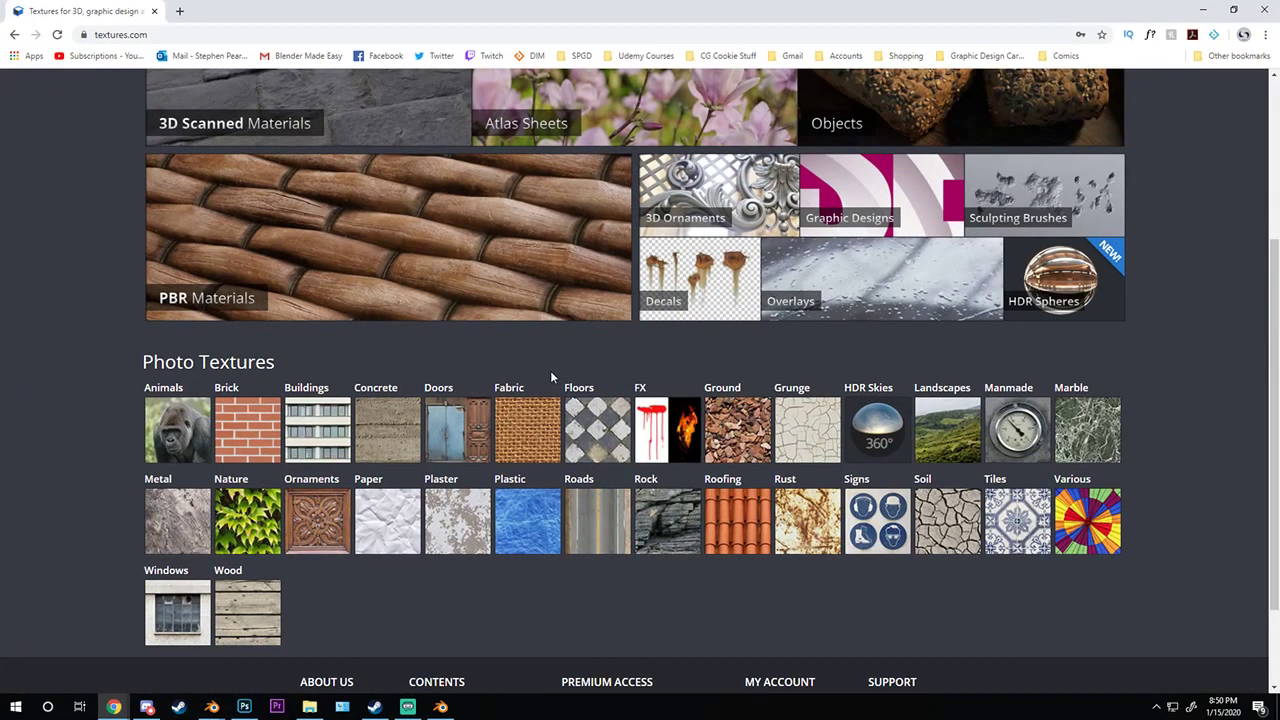
pyautogui.scroll(-2, 550, 377)
pyautogui.scroll(5, 550, 377)
pyautogui.scroll(-4, 550, 377)
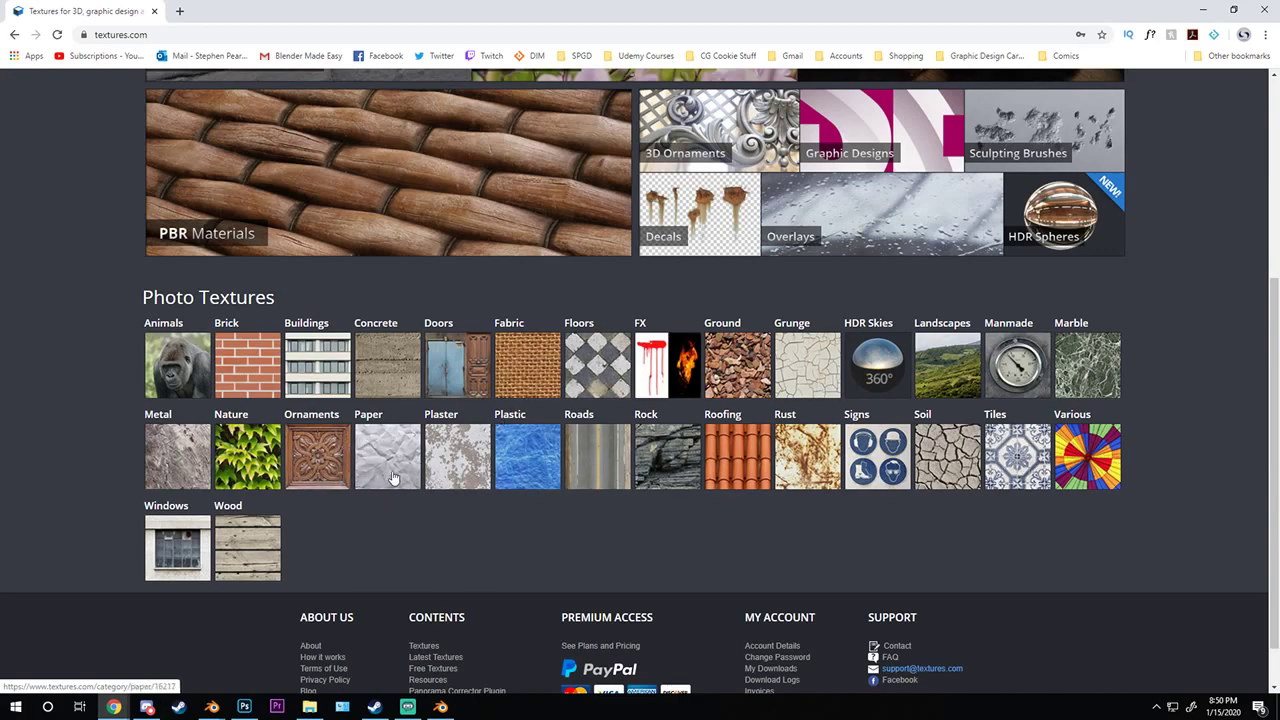
pyautogui.click(200, 462)
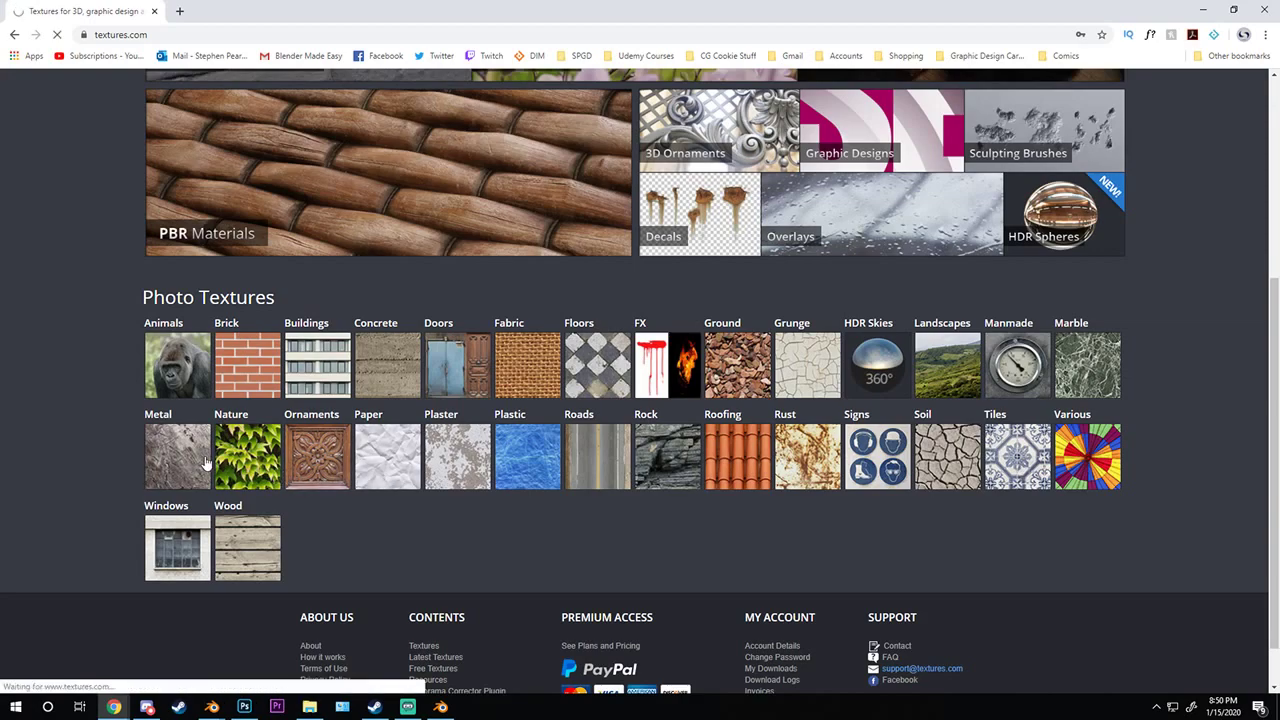
# - Look through the Metal and Various photo texture categories for a pattern that suits the collar
pyautogui.scroll(-6, 586, 393)
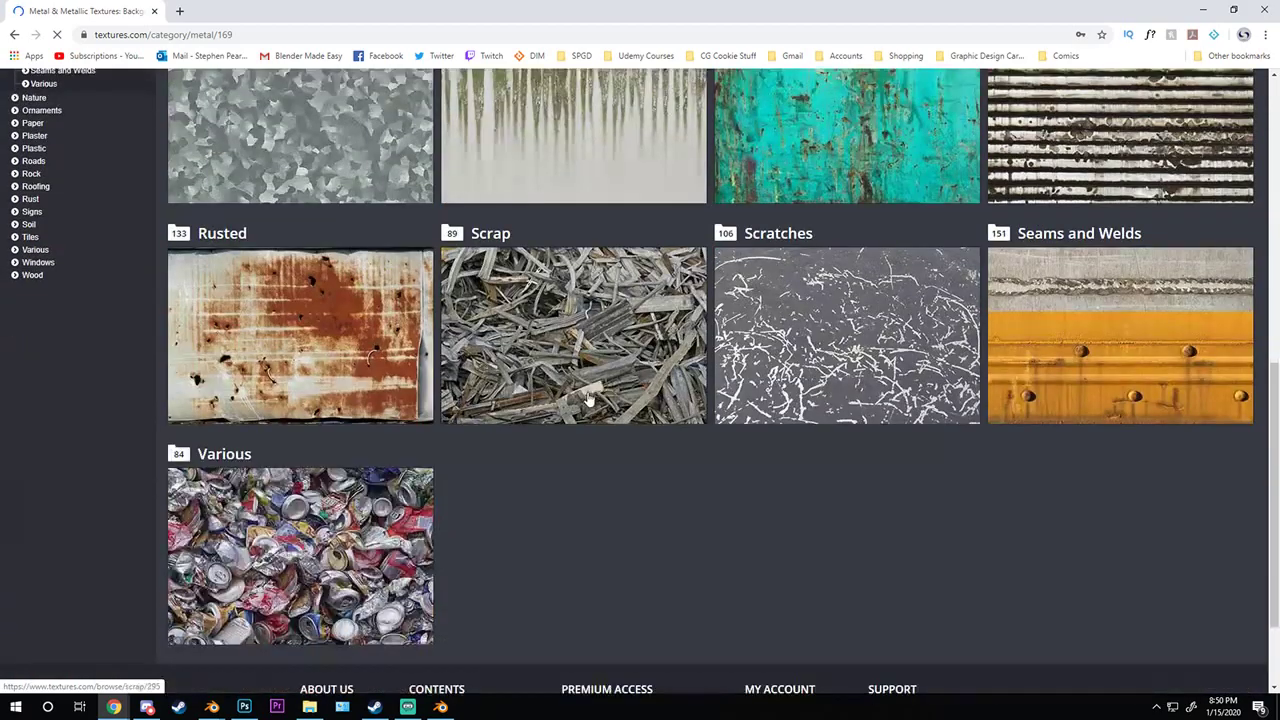
pyautogui.scroll(3, 588, 398)
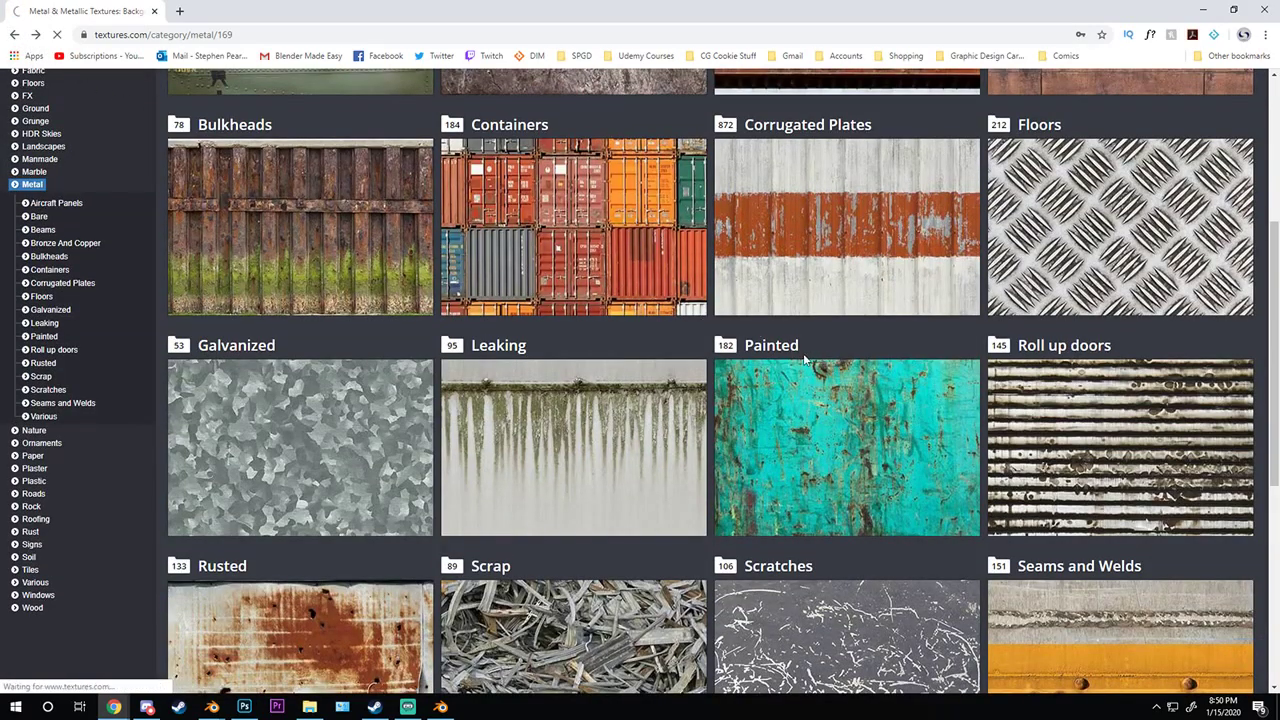
pyautogui.hotkey('alt', 'Left')
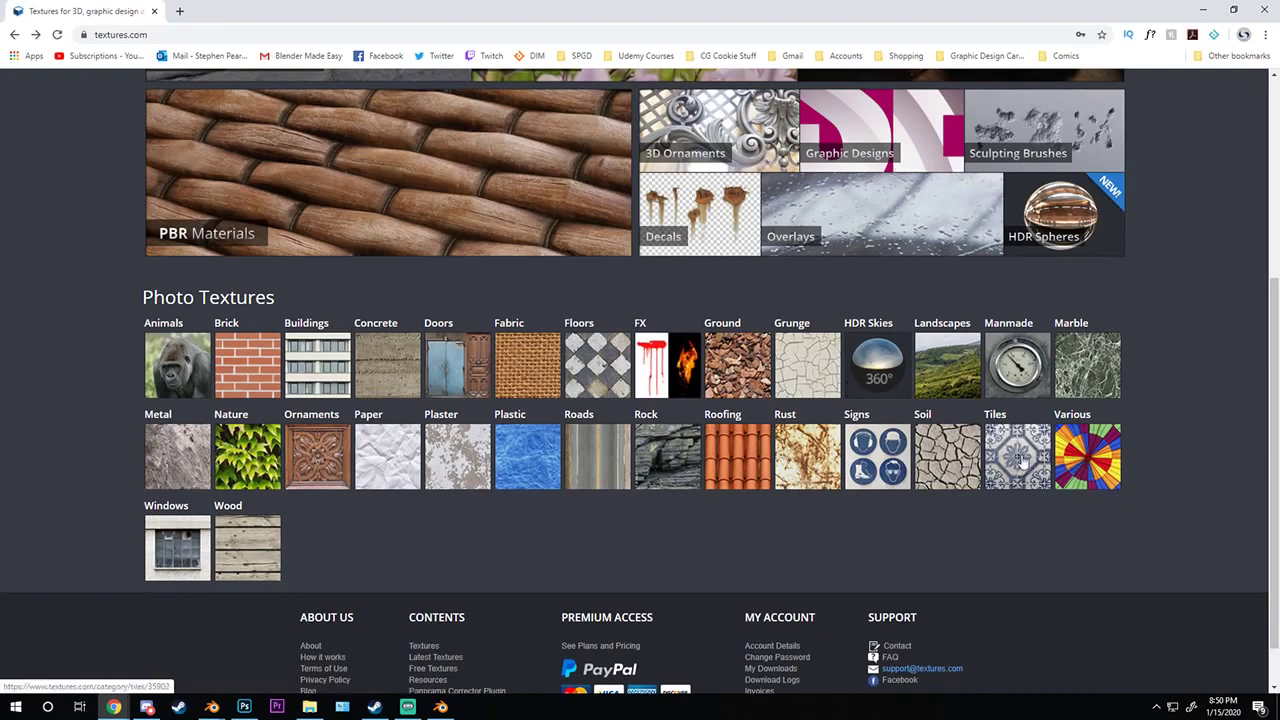
pyautogui.click(620, 401)
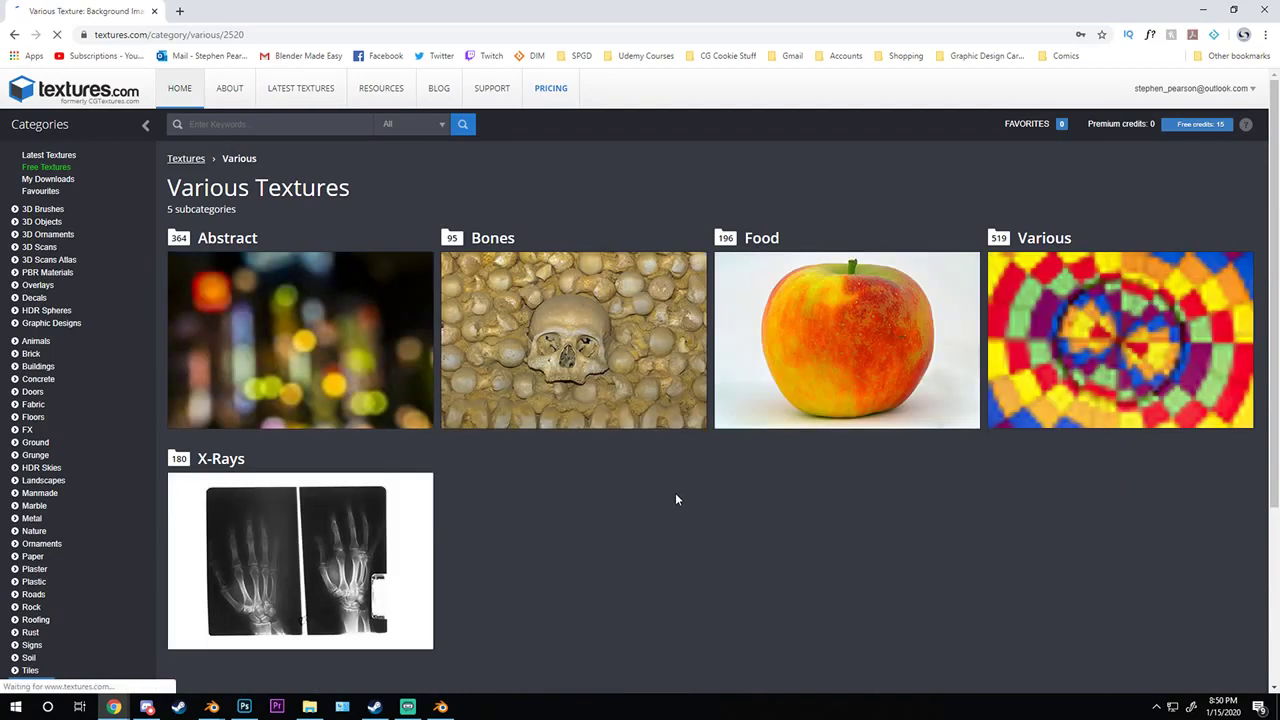
pyautogui.scroll(-1, 697, 496)
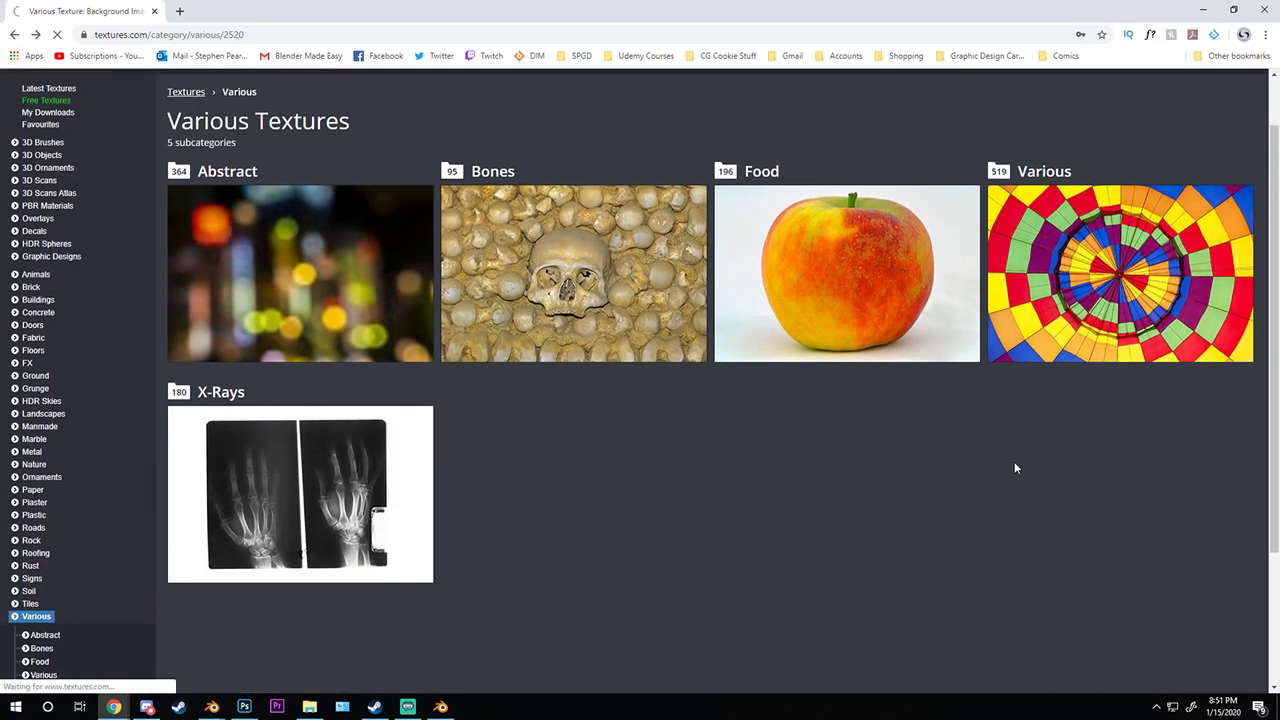
pyautogui.hotkey('alt', 'Left')
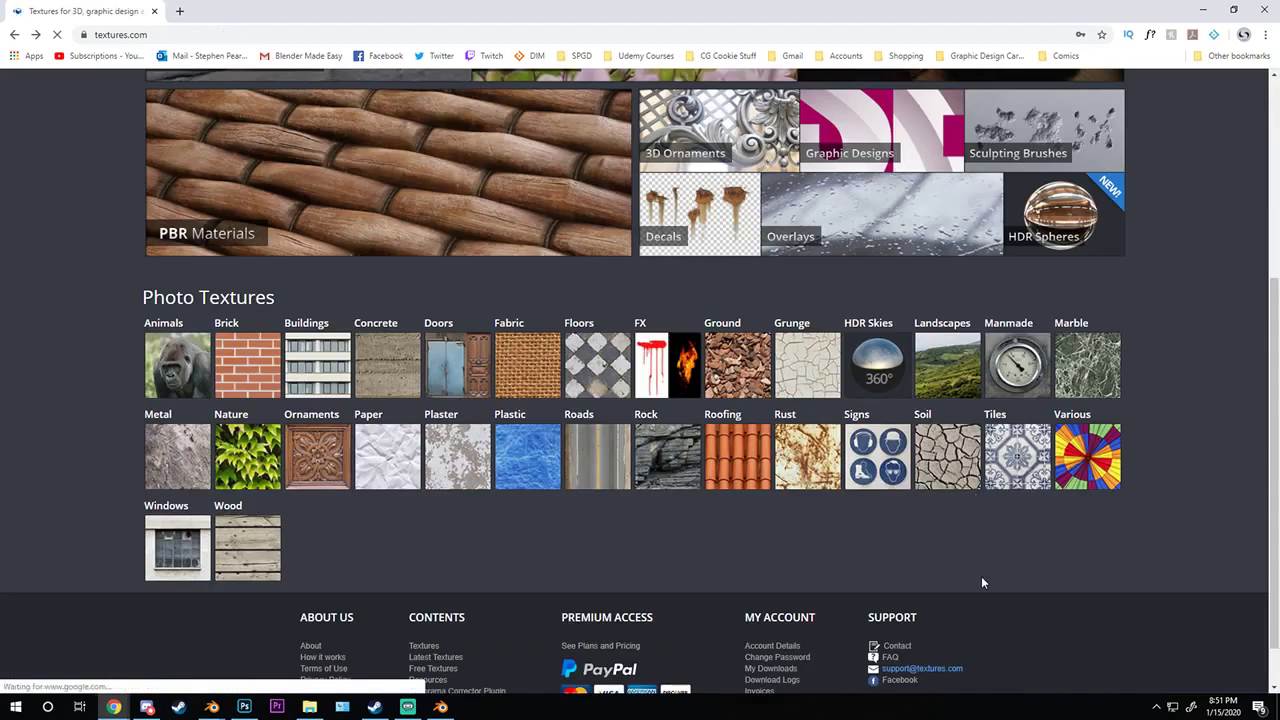
# - Open the Tiles category of the photo textures and go into its Zellige subcategory
pyautogui.click(998, 458)
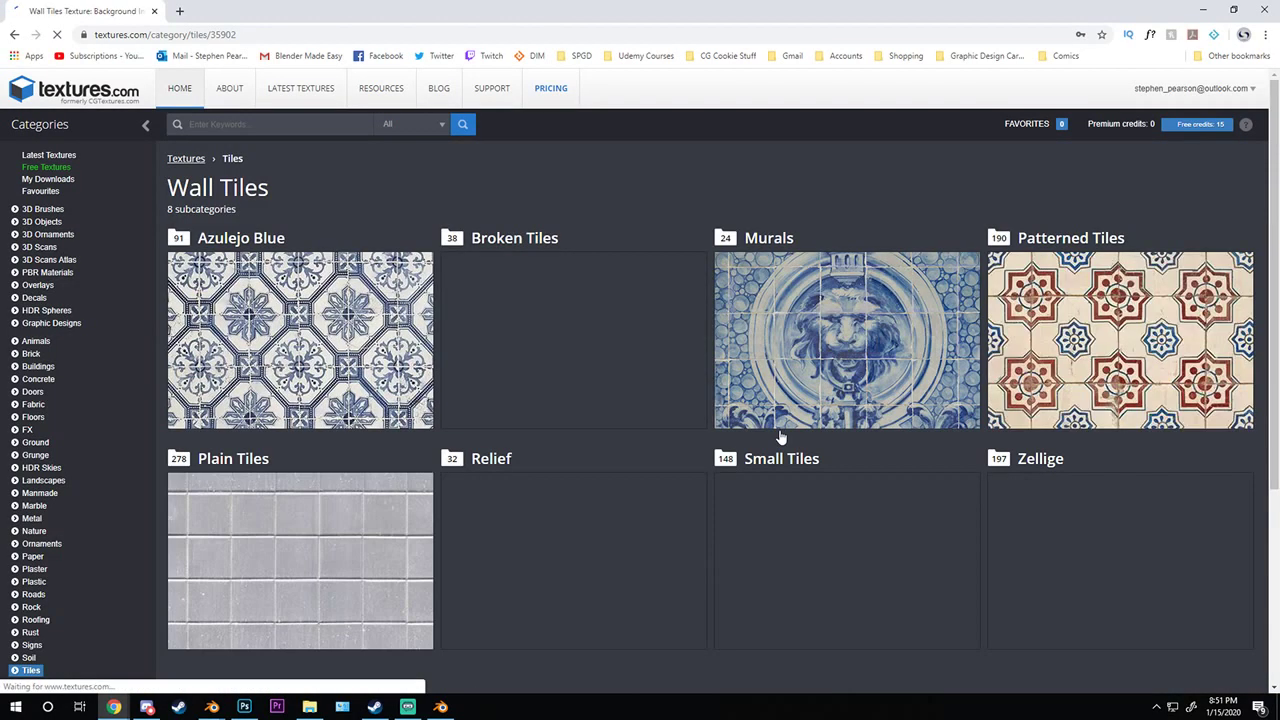
pyautogui.scroll(-2, 690, 186)
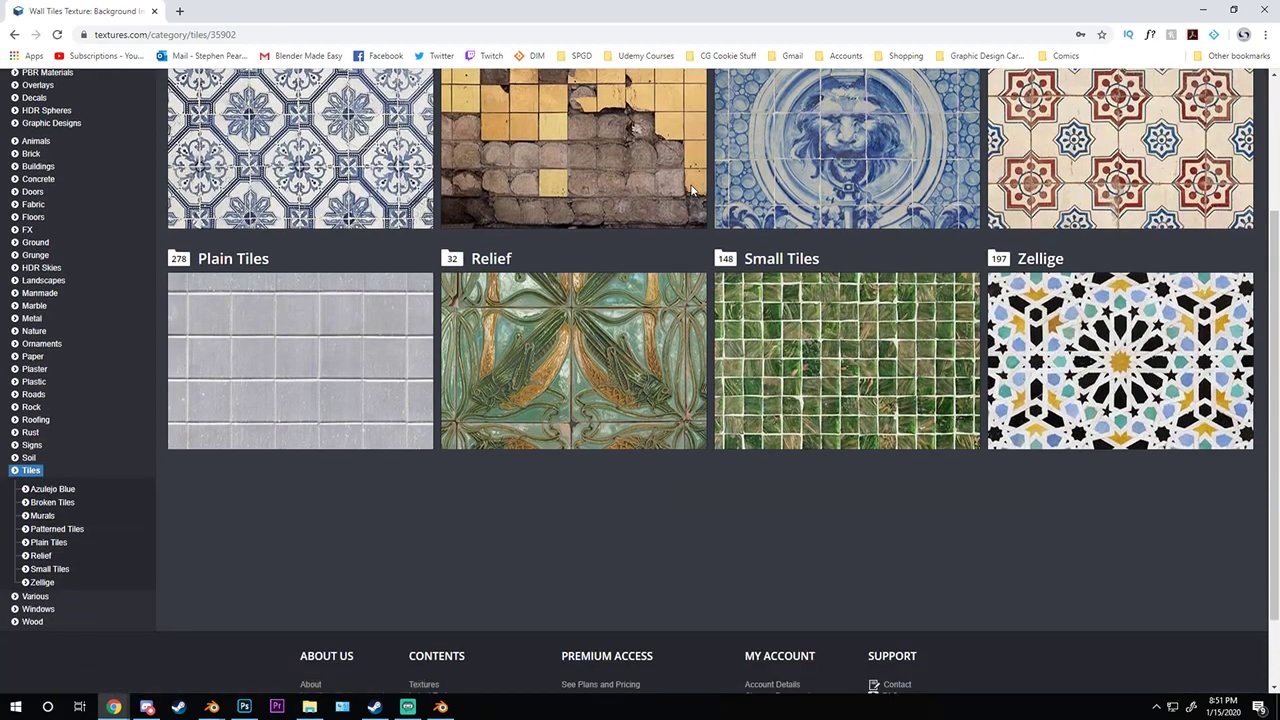
pyautogui.scroll(2, 690, 190)
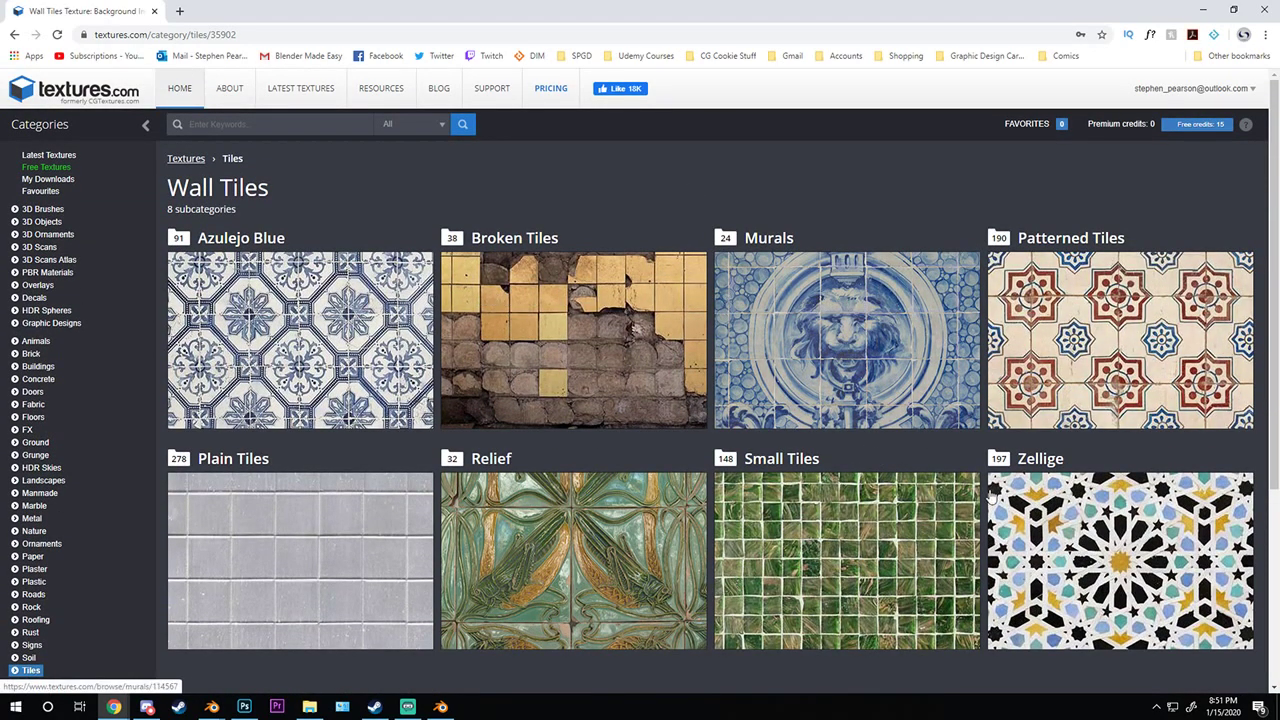
pyautogui.click(975, 520)
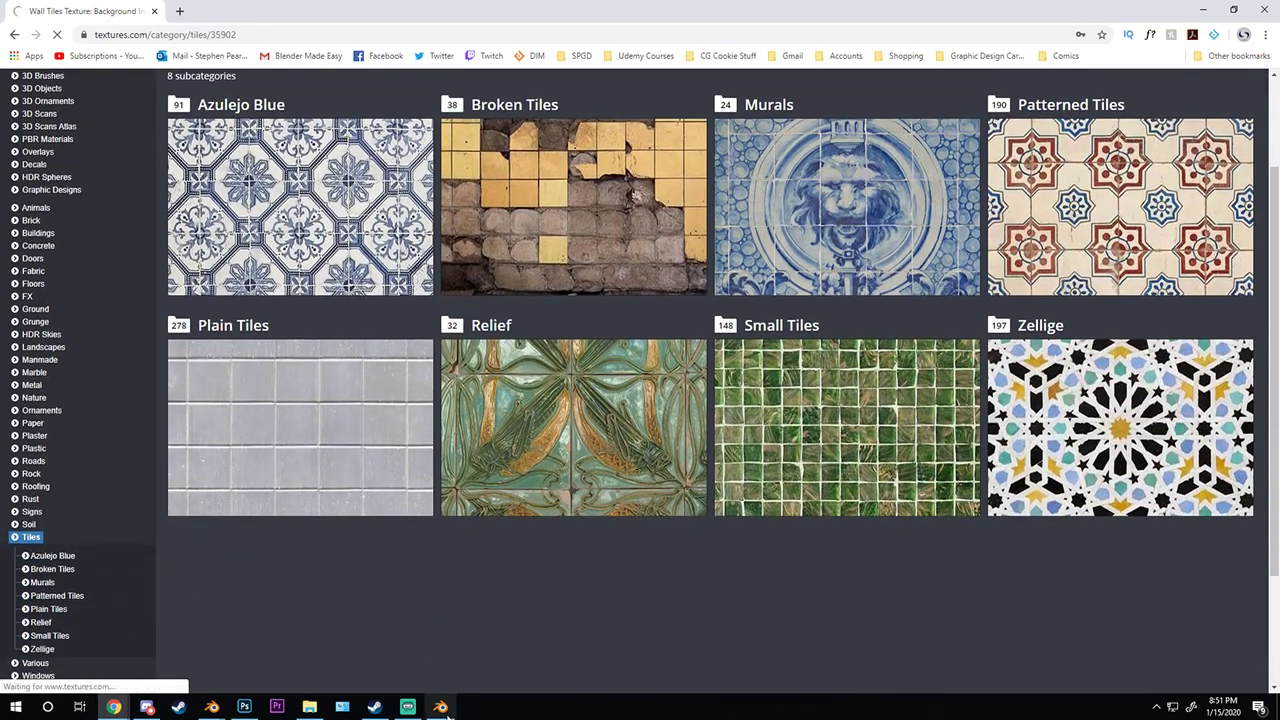
# - Switch to the axe scene in Blender and examine the collar pattern on the reference image behind the handle, leaving the handle in place
pyautogui.click(443, 708)
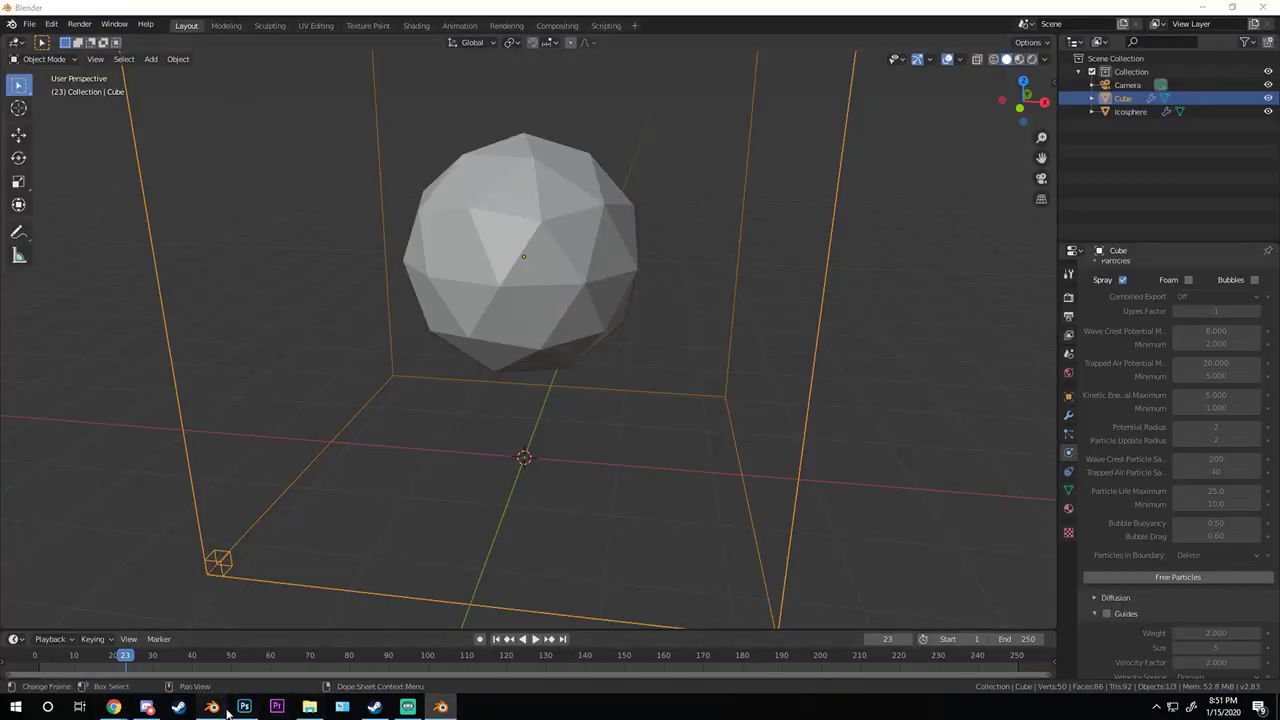
pyautogui.moveTo(212, 707)
pyautogui.click(352, 655)
pyautogui.scroll(-1, 209, 349)
pyautogui.scroll(3, 286, 314)
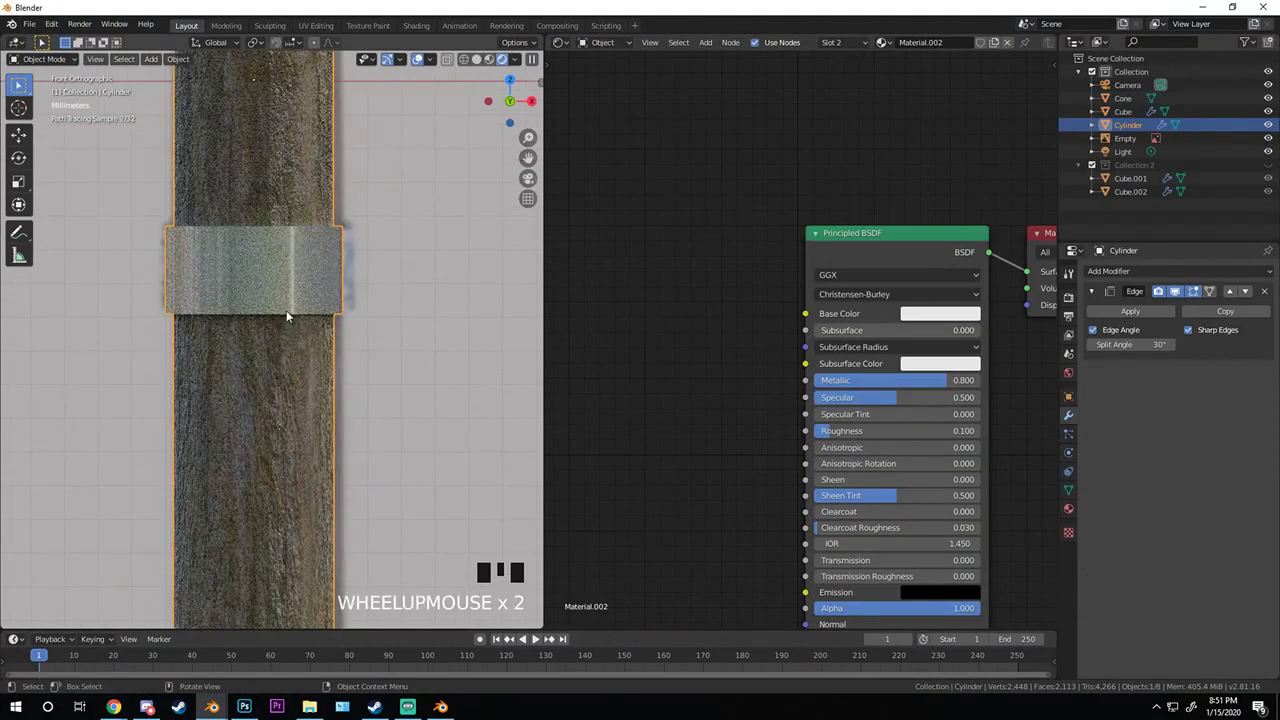
pyautogui.press('g')
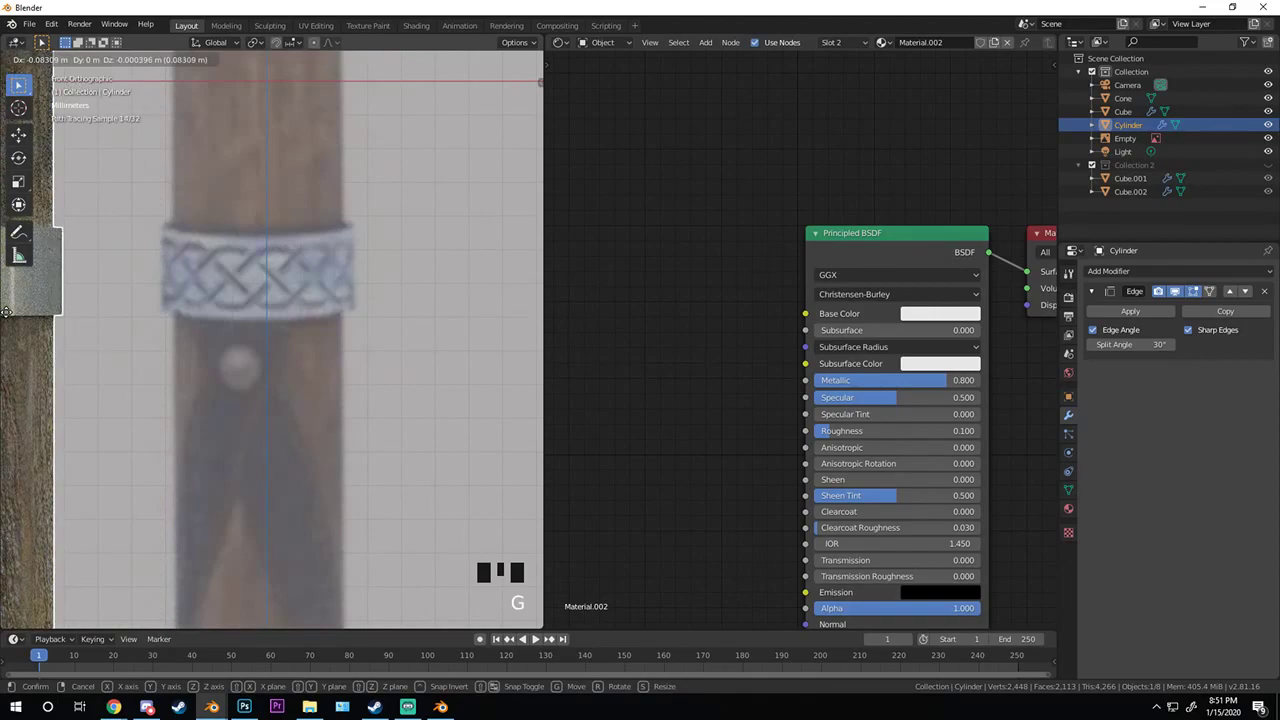
pyautogui.press('Escape')
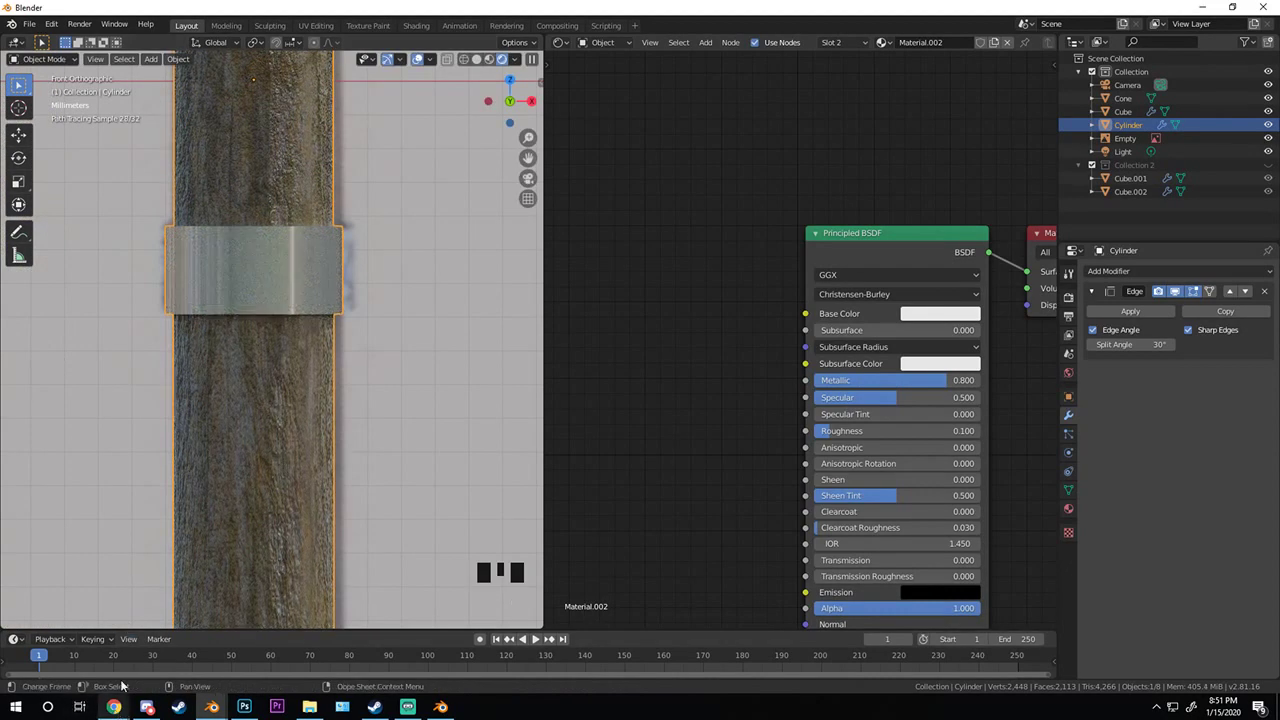
pyautogui.click(278, 290)
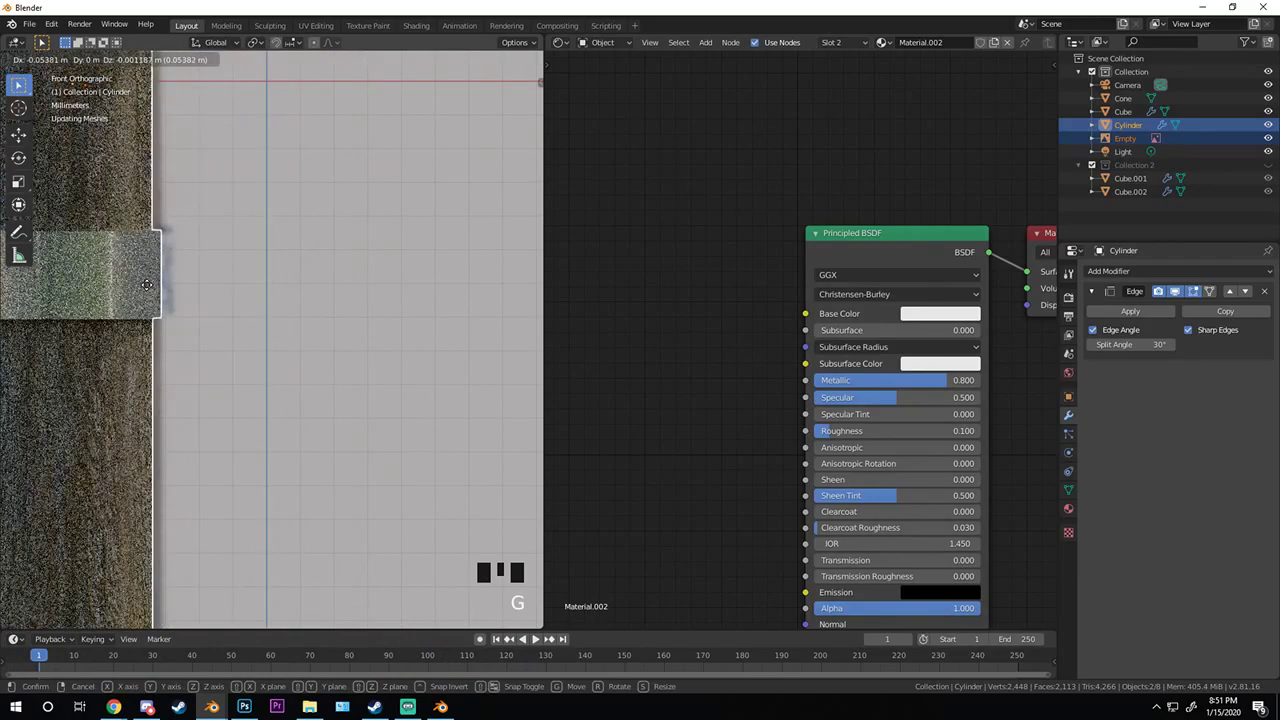
pyautogui.press('g')
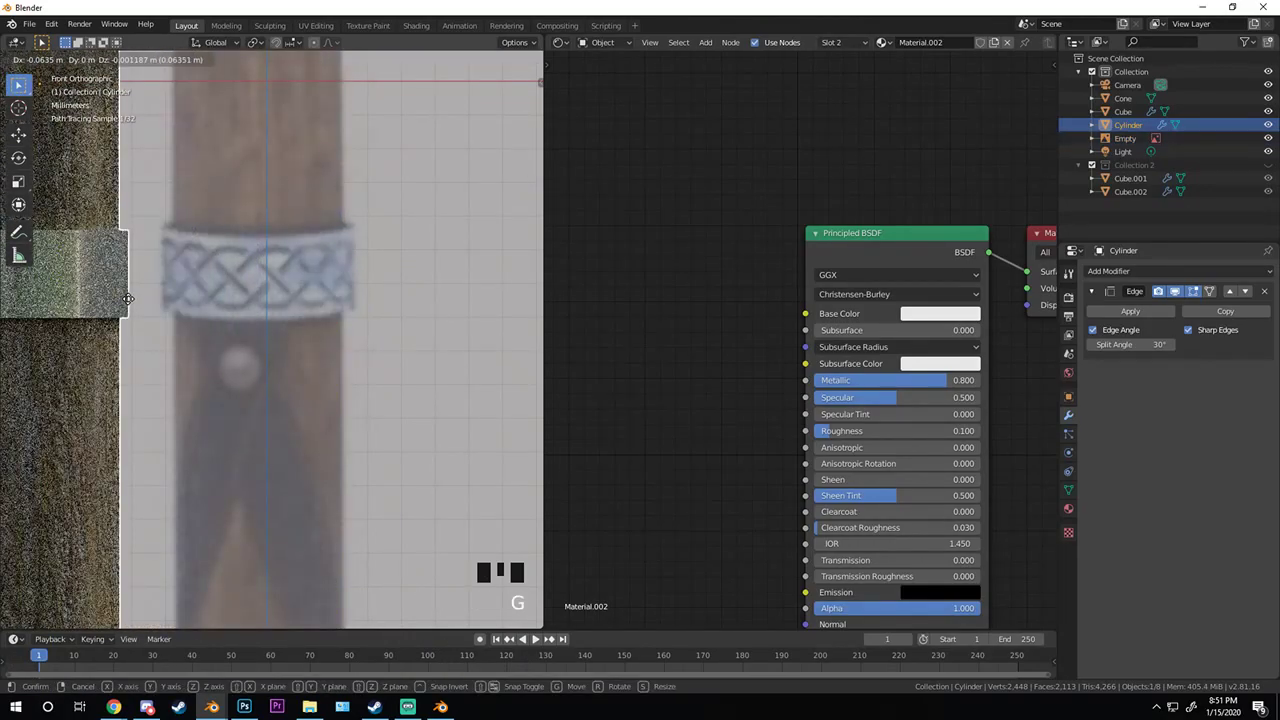
pyautogui.press('Escape')
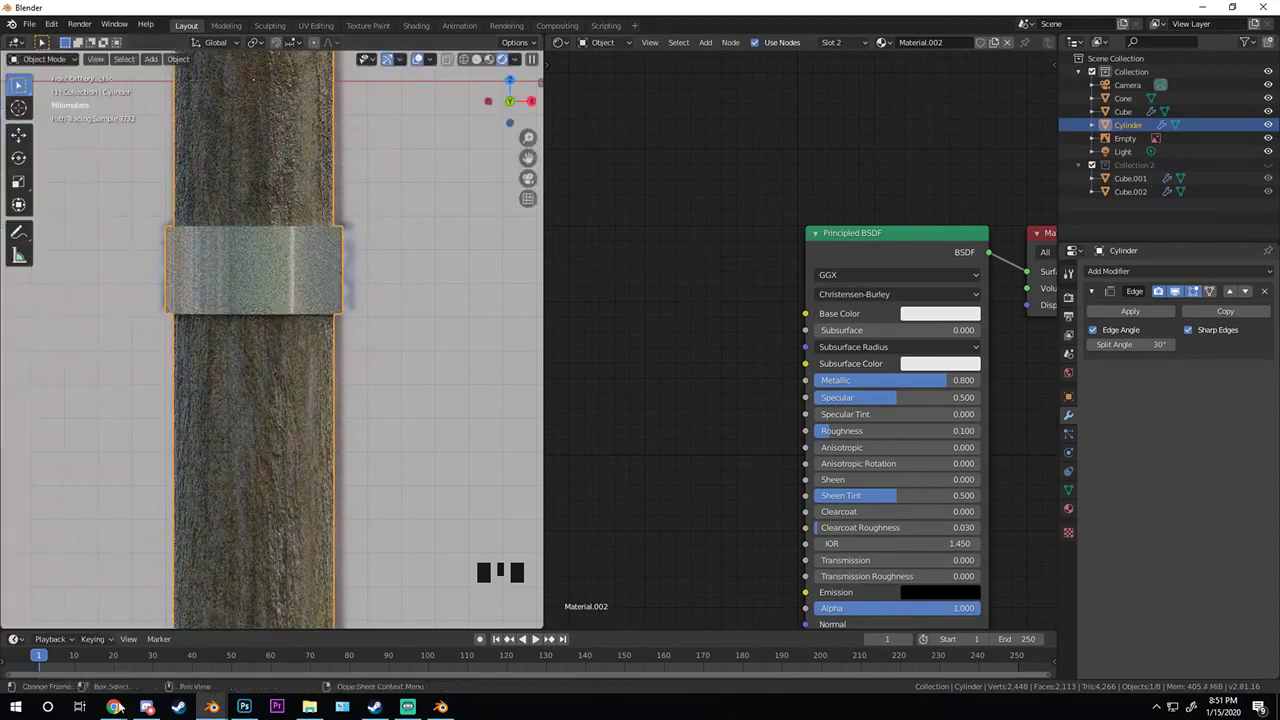
# - Switch back to textures.com, browse the Zellige tiles and open the black-and-white interlocking texture TilesZellige0105
pyautogui.moveTo(113, 709)
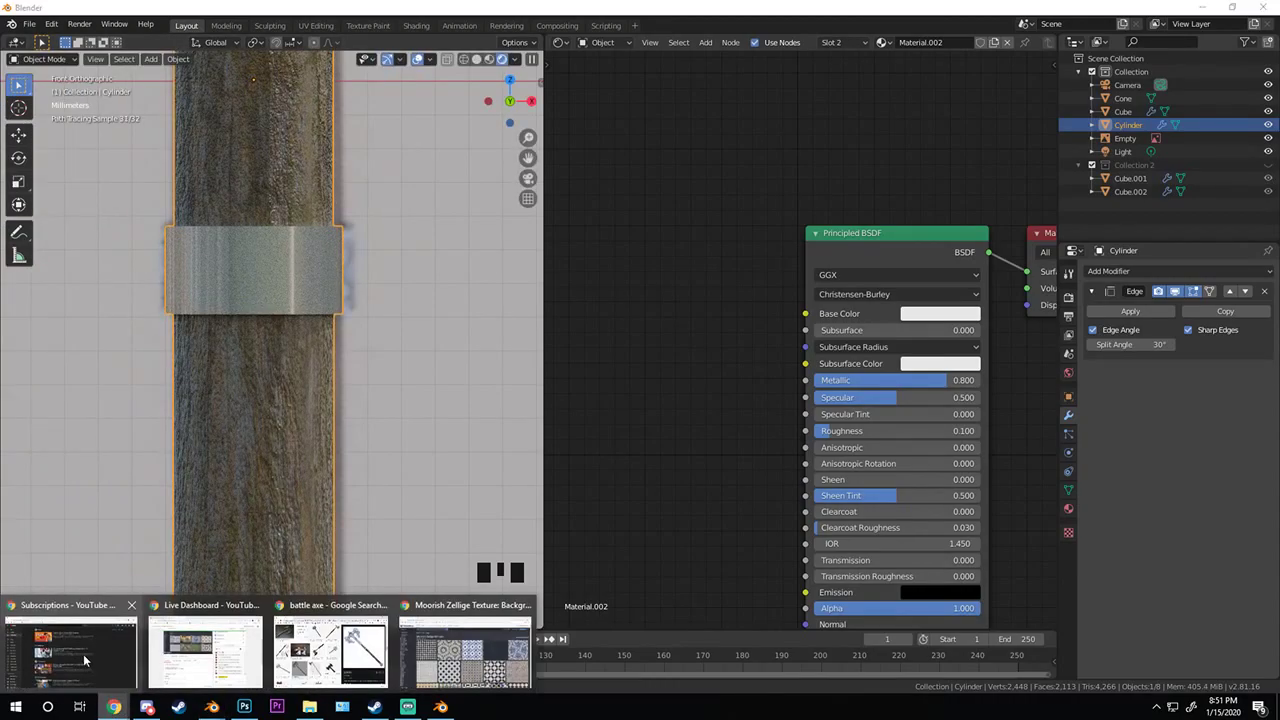
pyautogui.click(466, 660)
pyautogui.scroll(-3, 727, 177)
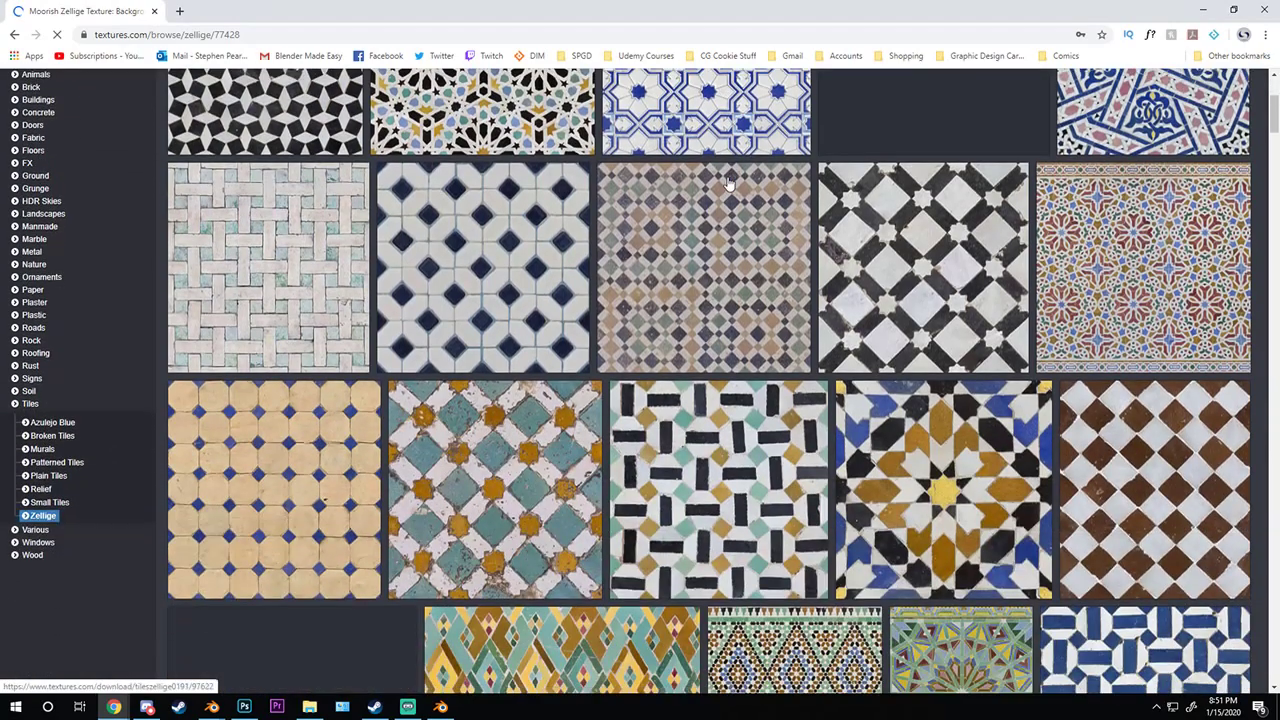
pyautogui.scroll(-3, 727, 184)
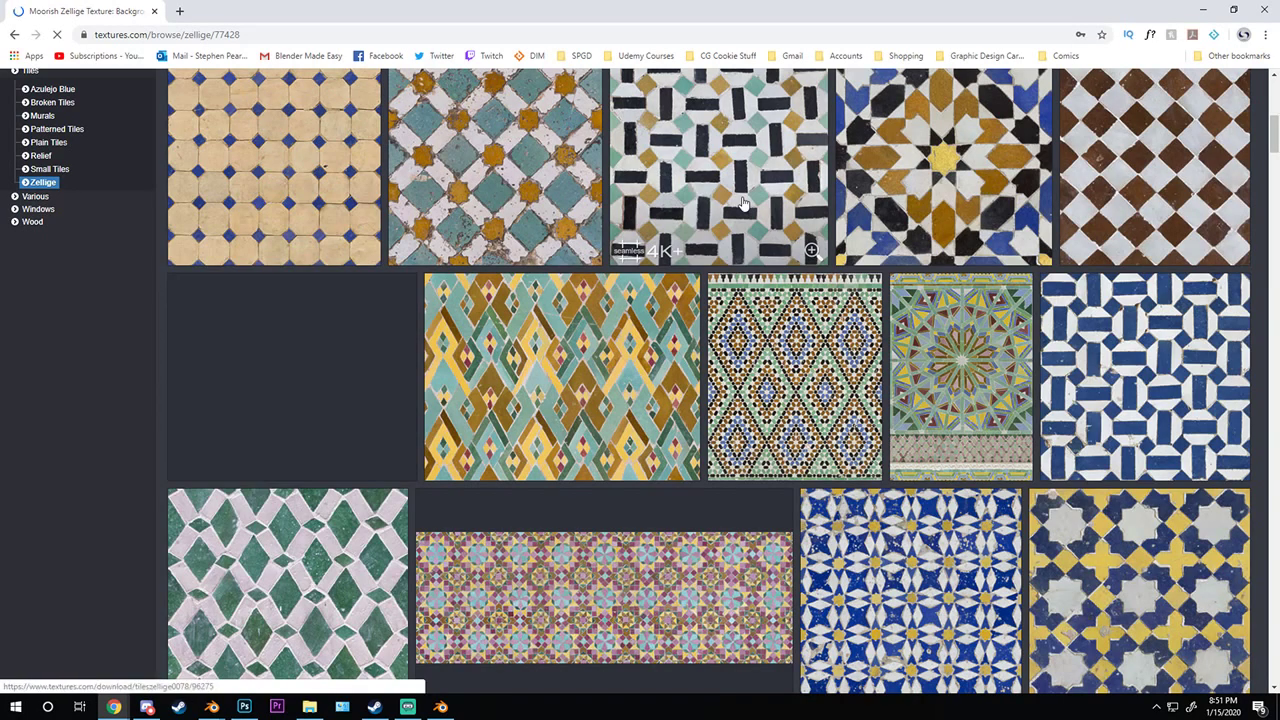
pyautogui.scroll(-8, 858, 341)
pyautogui.scroll(2, 858, 341)
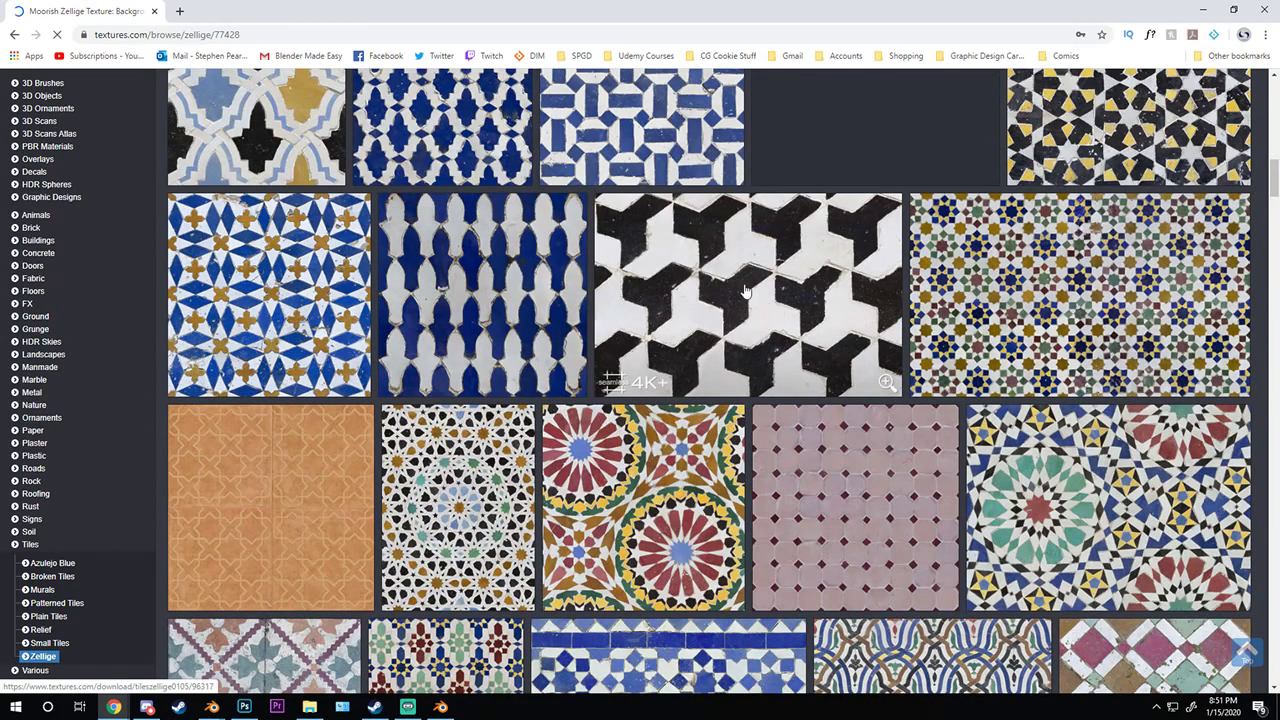
pyautogui.scroll(-3, 740, 304)
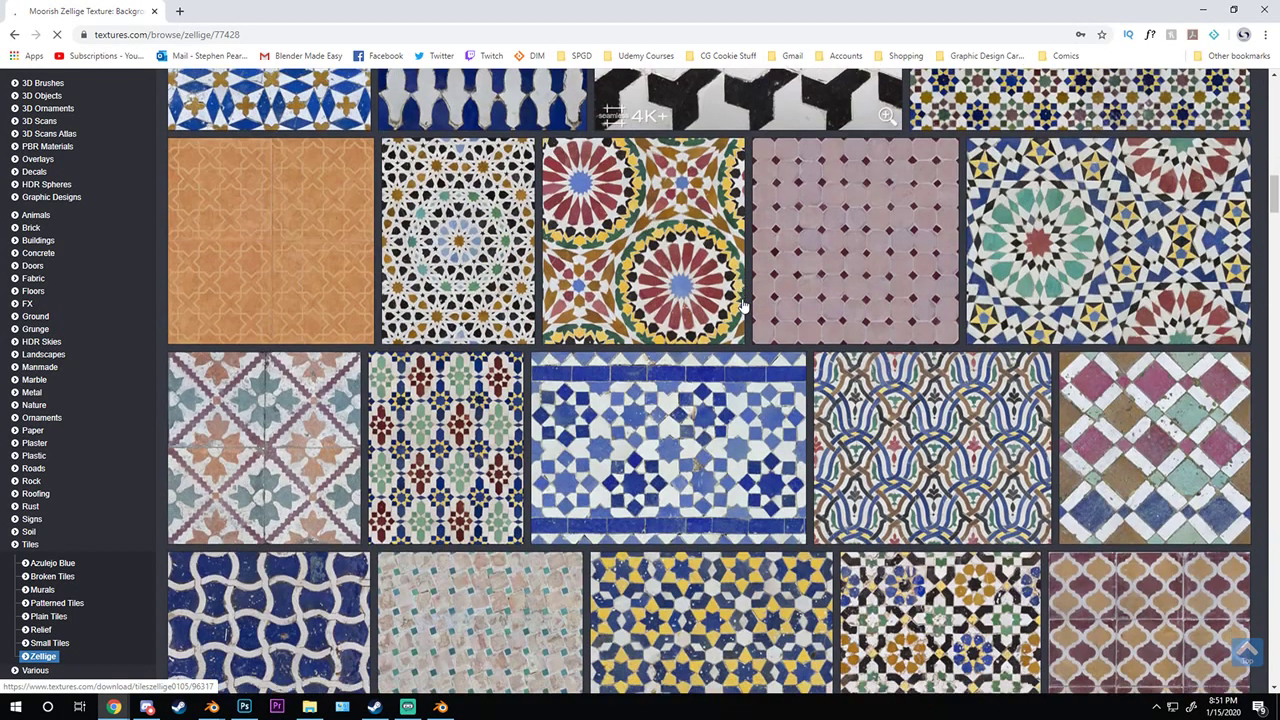
pyautogui.scroll(4, 745, 300)
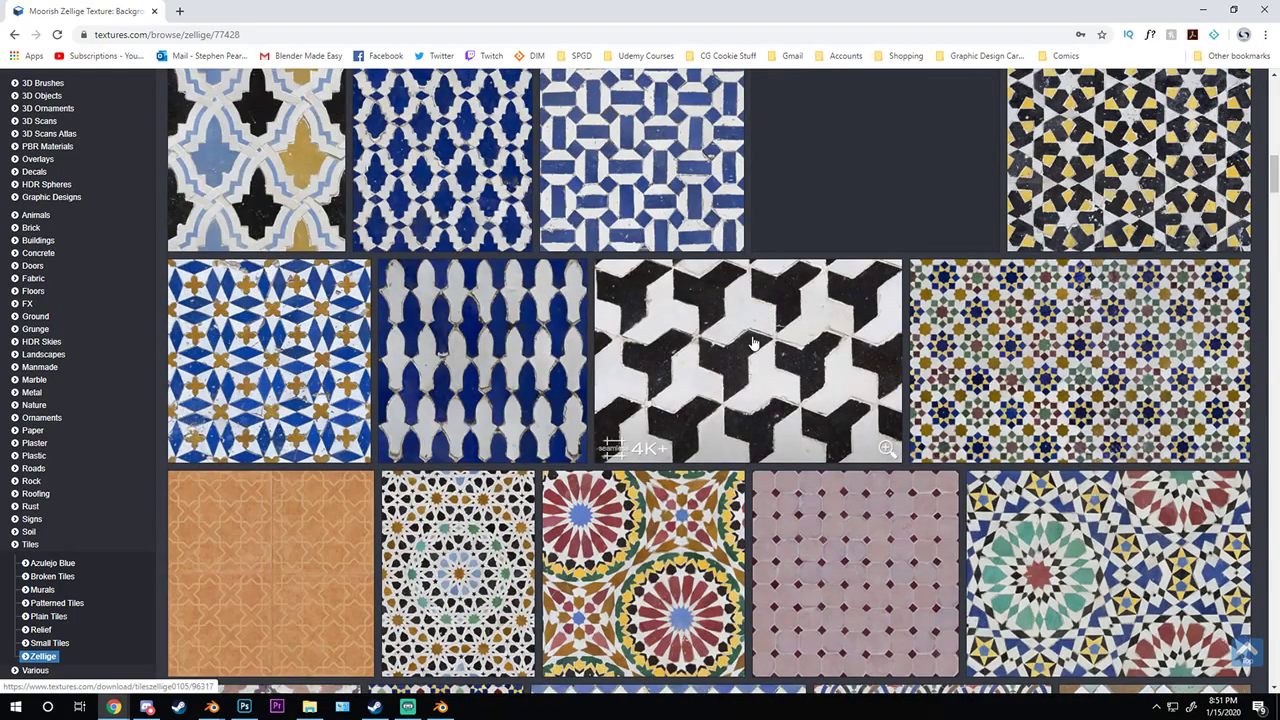
pyautogui.click(840, 421)
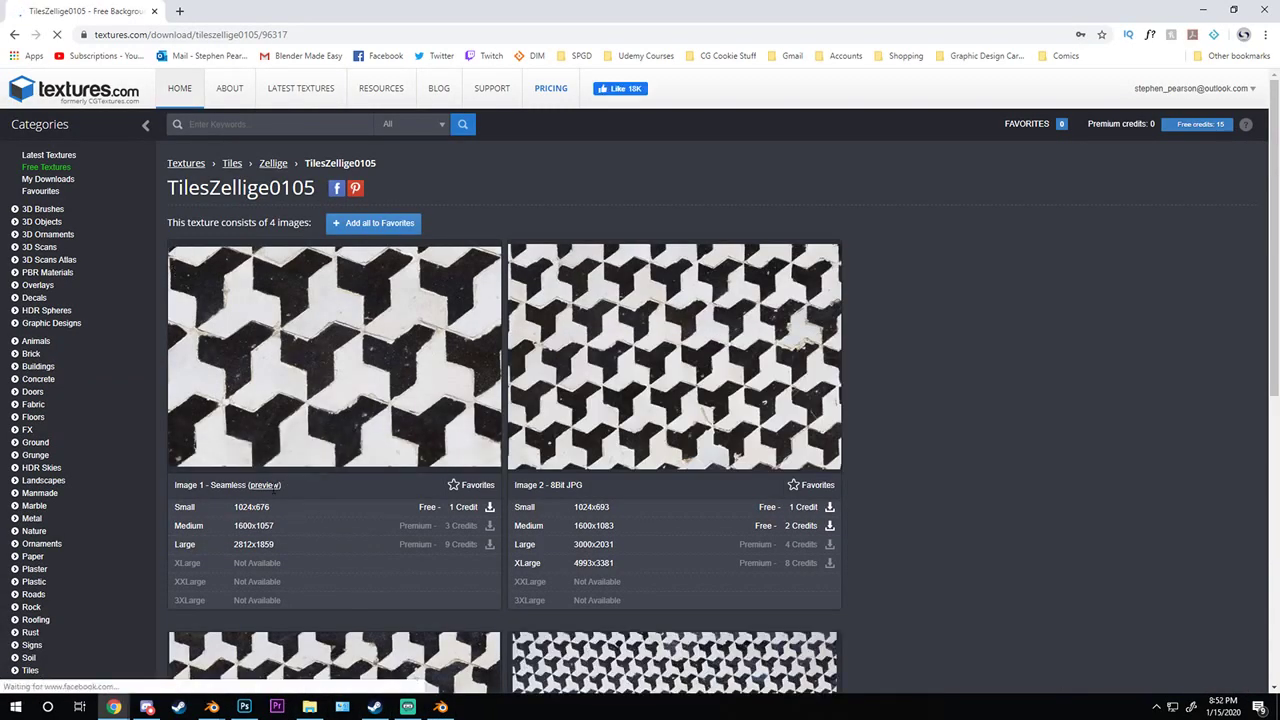
# - Download the Small 1024x676 version of the seamless Image 1 of TilesZellige0105
pyautogui.scroll(-5, 450, 461)
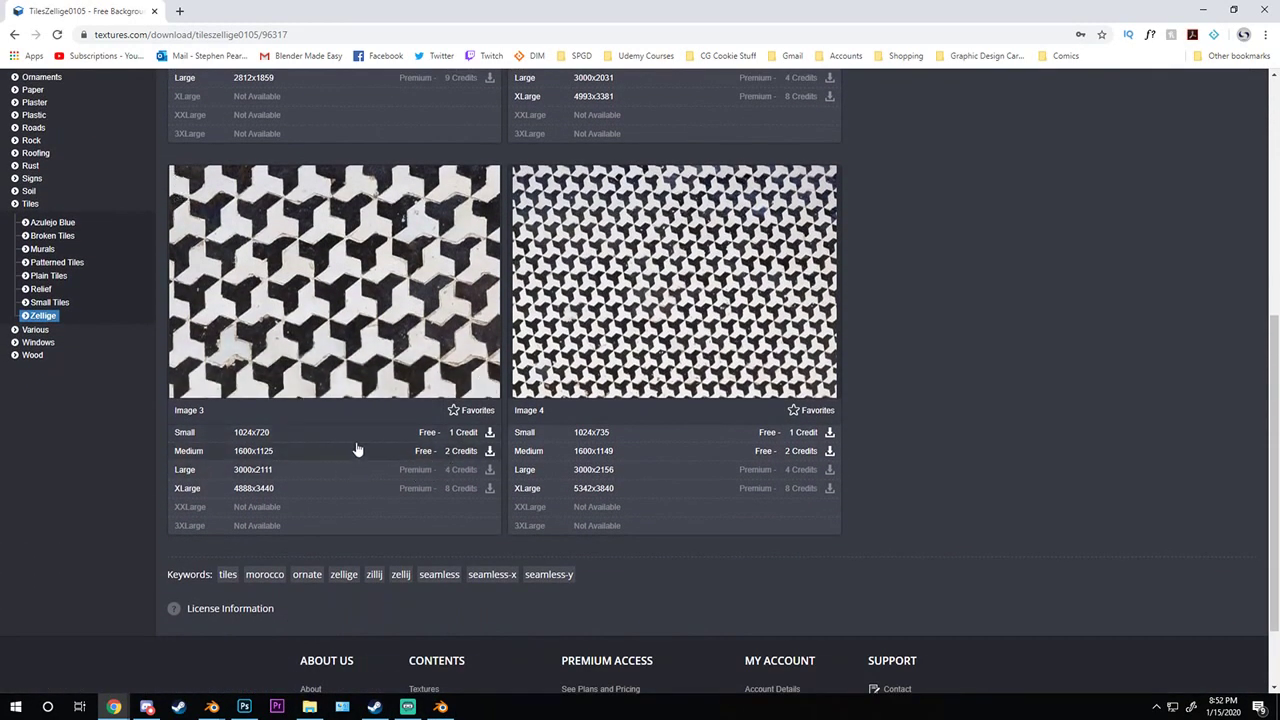
pyautogui.scroll(3, 376, 387)
pyautogui.click(462, 309)
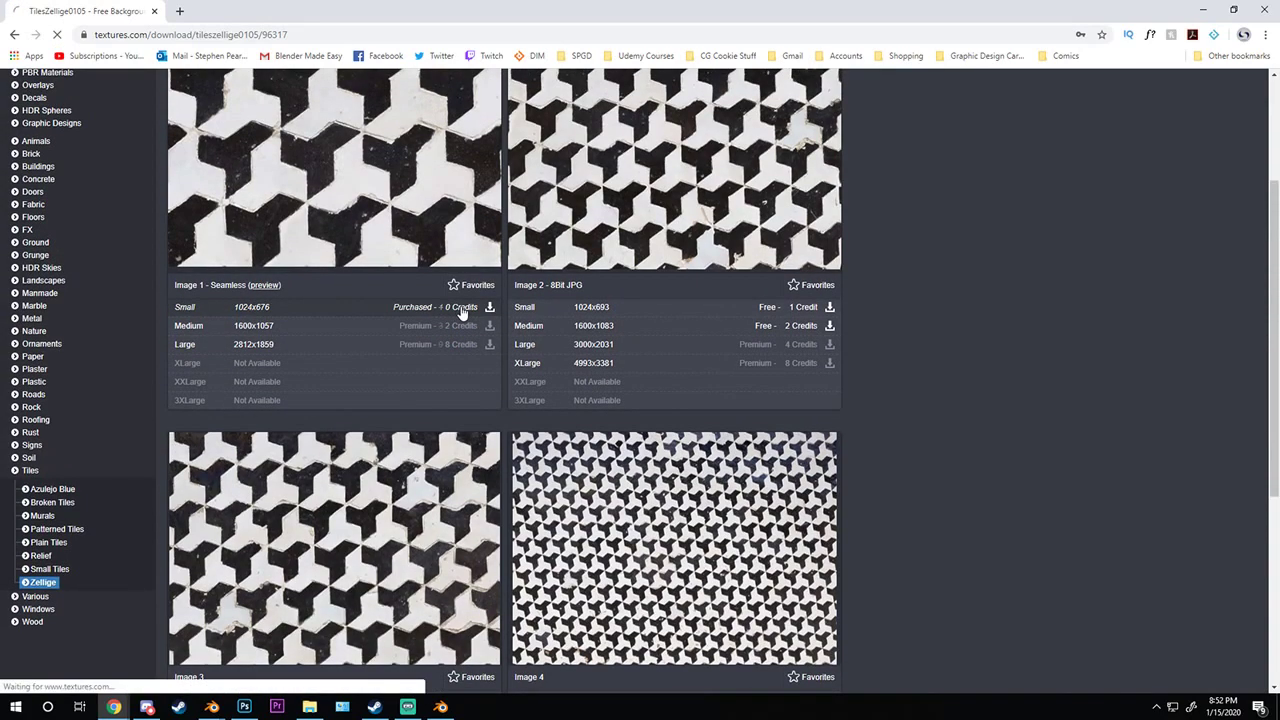
# - Switch to the axe scene in Blender and bring the downloaded tile image into the collar material as an Image Texture node
pyautogui.moveTo(213, 709)
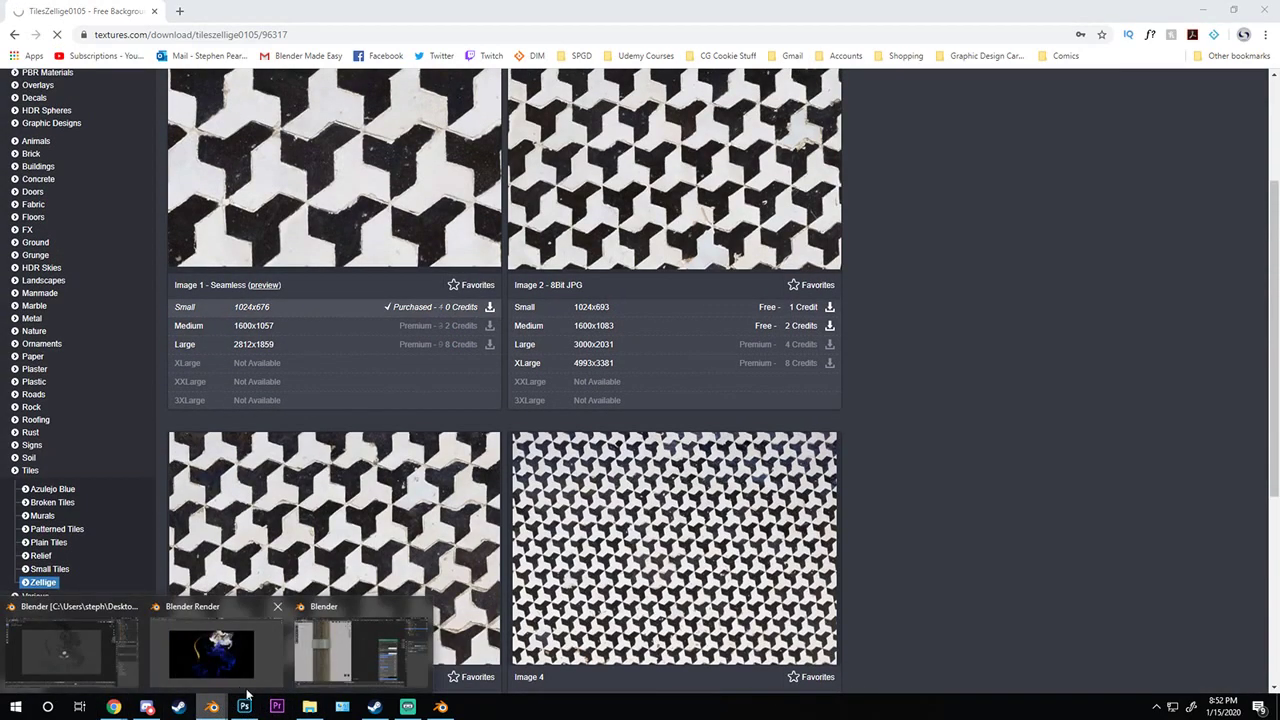
pyautogui.click(392, 637)
pyautogui.click(310, 707)
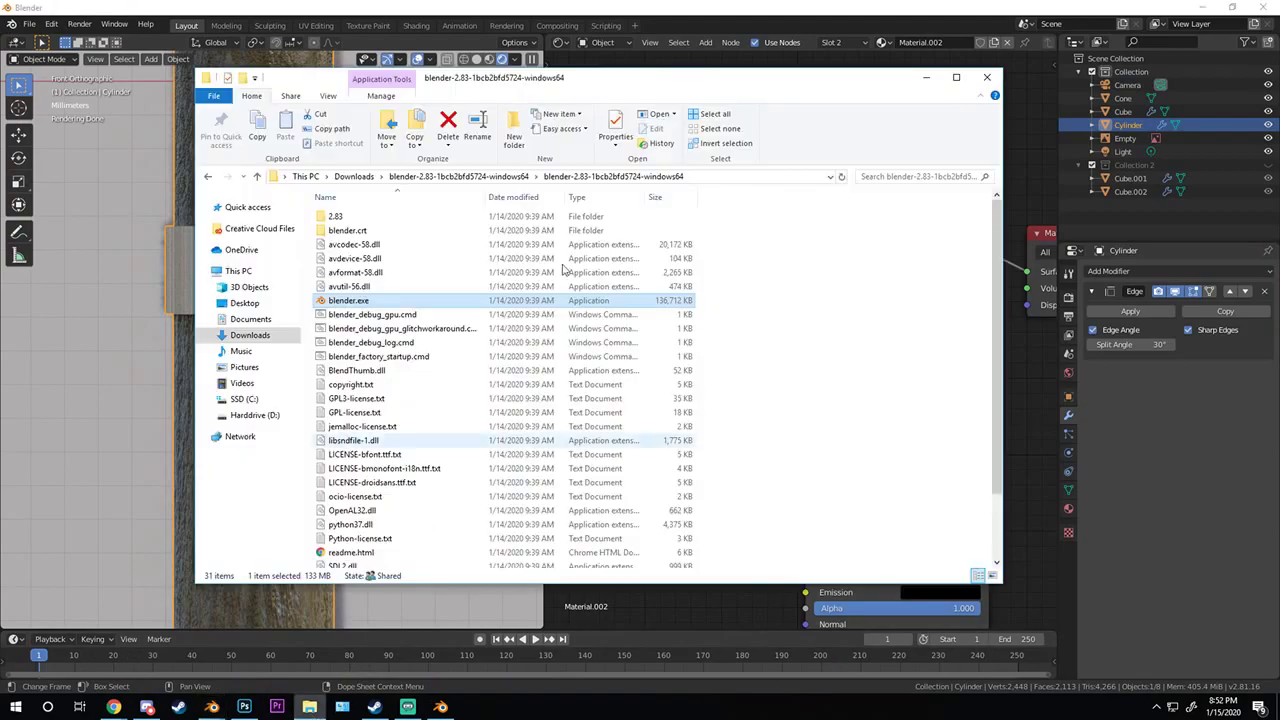
pyautogui.click(310, 707)
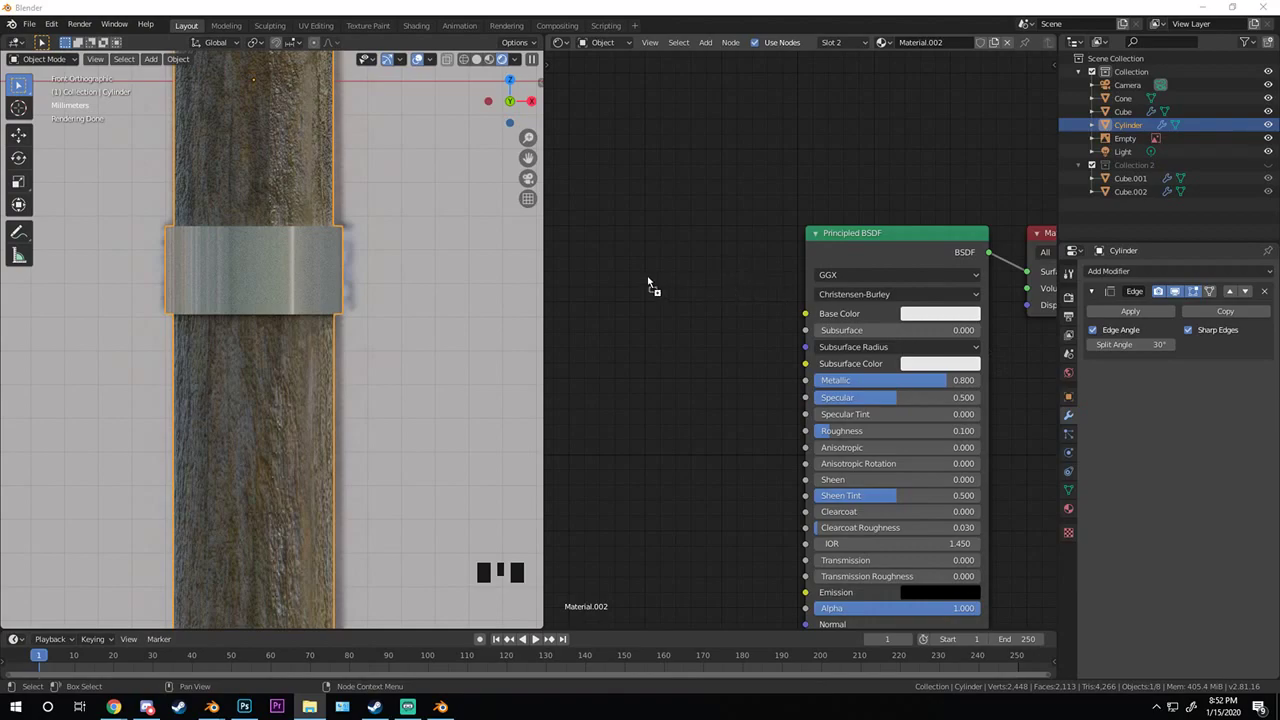
pyautogui.moveTo(648, 283); pyautogui.dragTo(647, 274)
pyautogui.scroll(-4, 647, 274)
pyautogui.moveTo(790, 281); pyautogui.dragTo(677, 278)
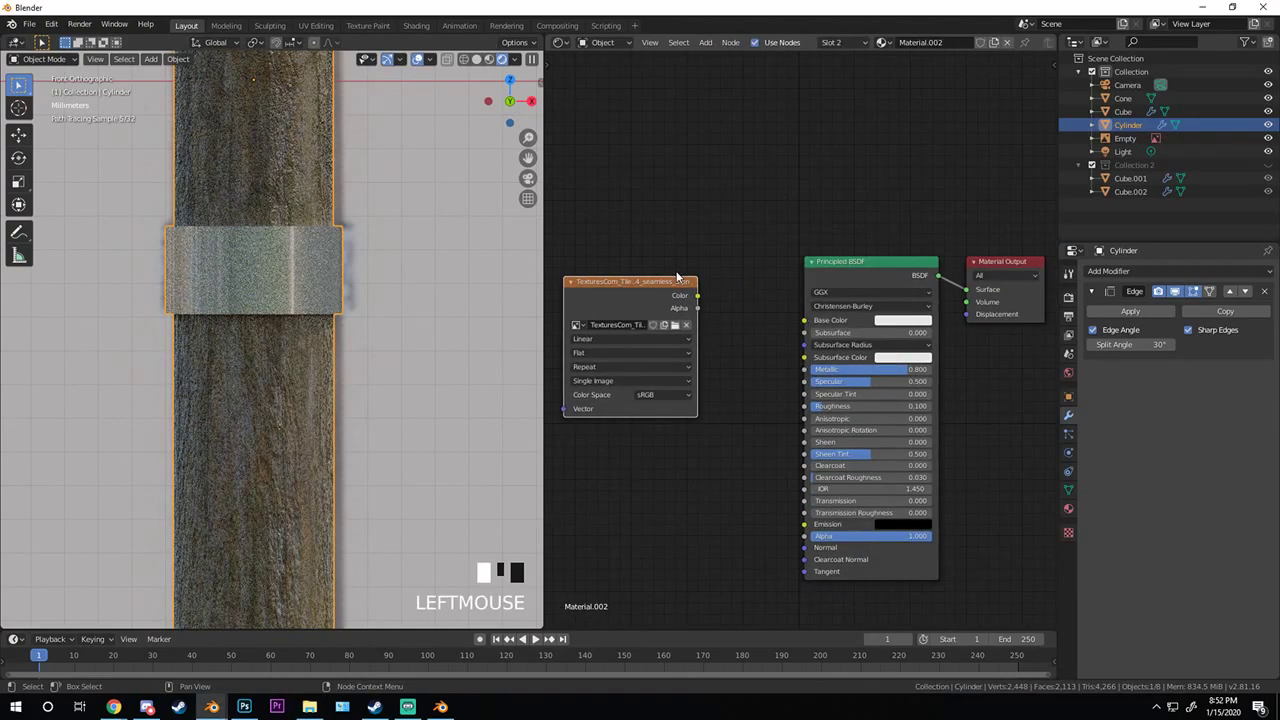
# - Arrange the tile image node and the Principled BSDF node with free space between them in the collar material
pyautogui.scroll(5, 678, 273)
pyautogui.moveTo(654, 253); pyautogui.dragTo(826, 251, button='middle')
pyautogui.moveTo(757, 271); pyautogui.dragTo(726, 294)
pyautogui.scroll(-4, 820, 297)
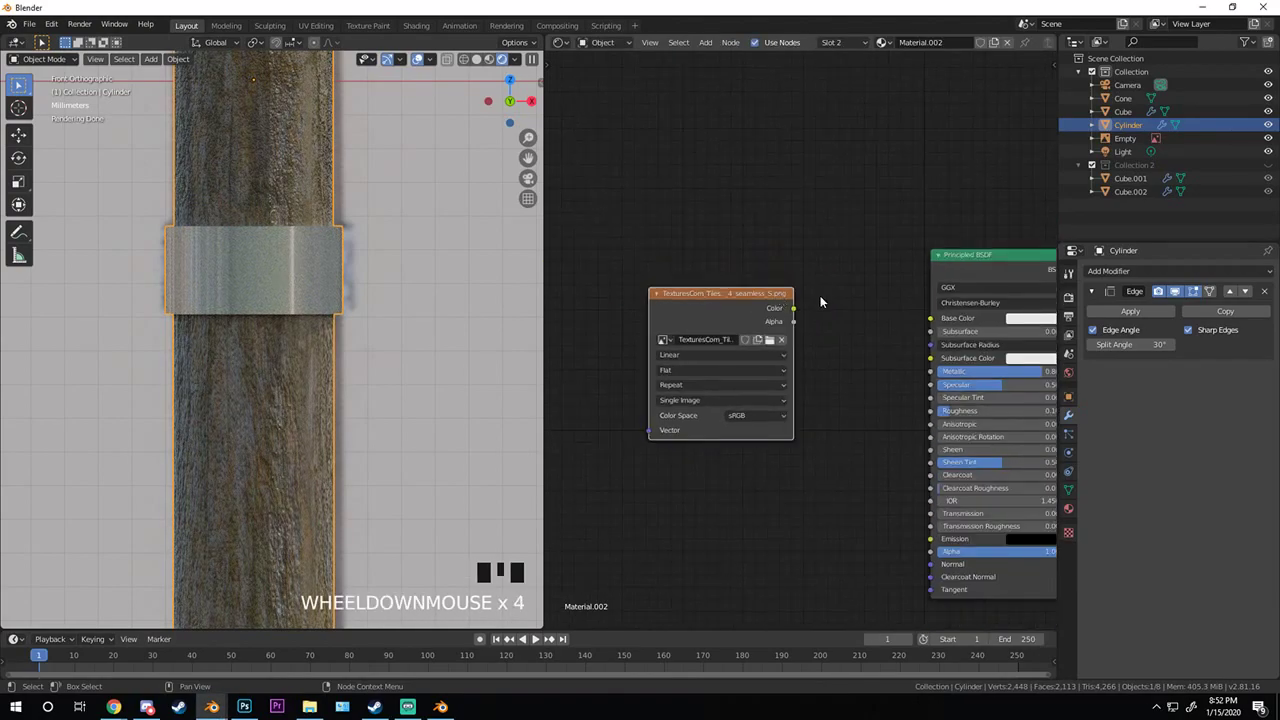
pyautogui.moveTo(820, 302); pyautogui.dragTo(770, 296, button='middle')
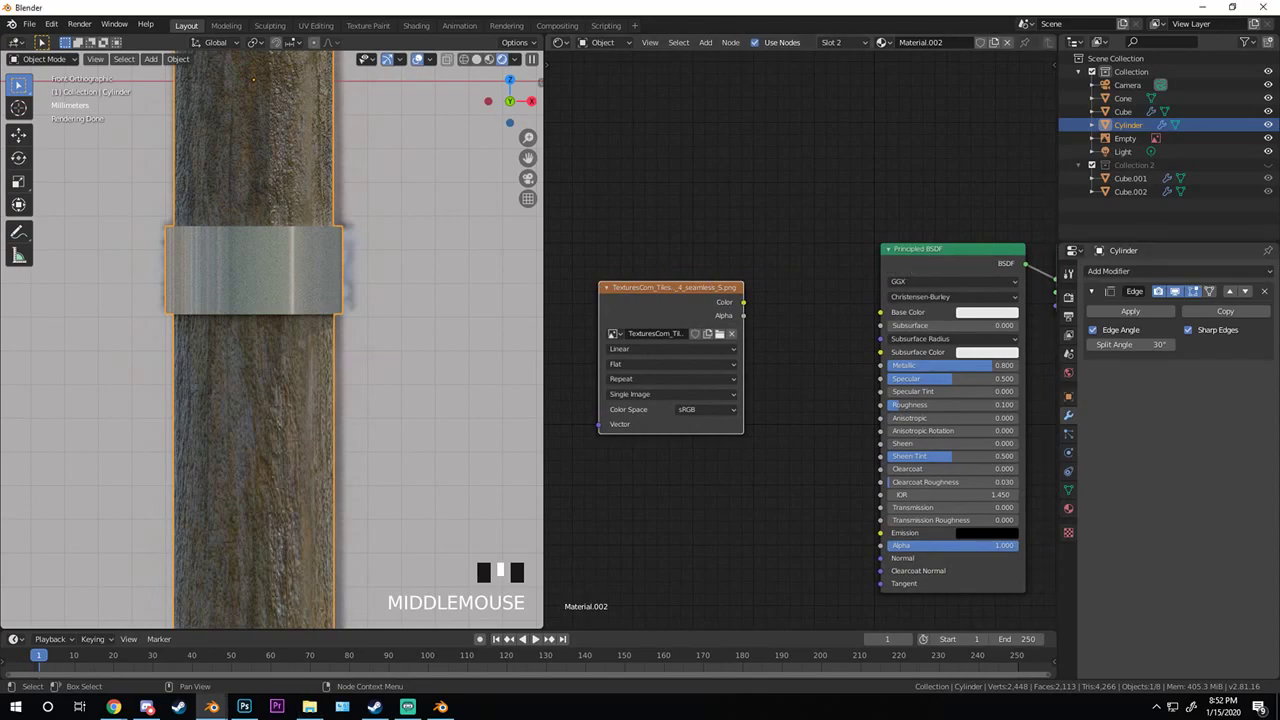
pyautogui.scroll(-1, 800, 290)
pyautogui.moveTo(910, 282); pyautogui.dragTo(794, 279, button='middle')
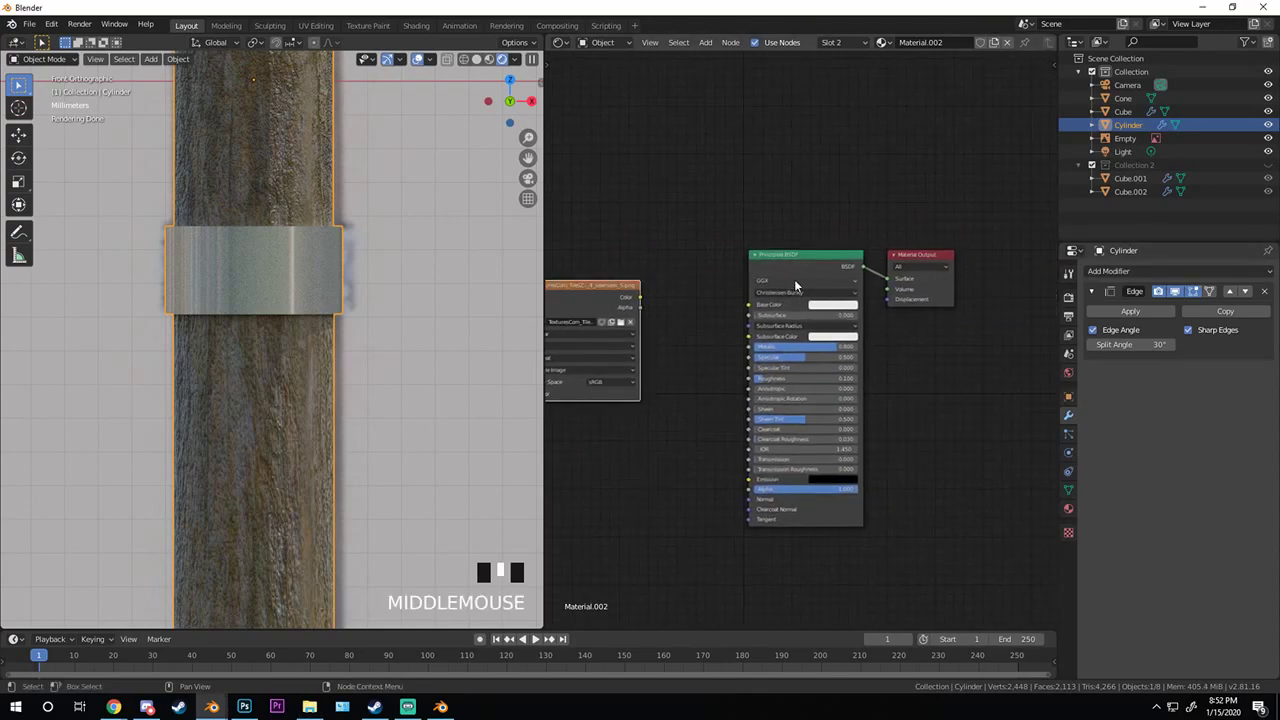
pyautogui.scroll(1, 888, 175)
pyautogui.moveTo(820, 222); pyautogui.dragTo(789, 207)
pyautogui.scroll(1, 680, 283)
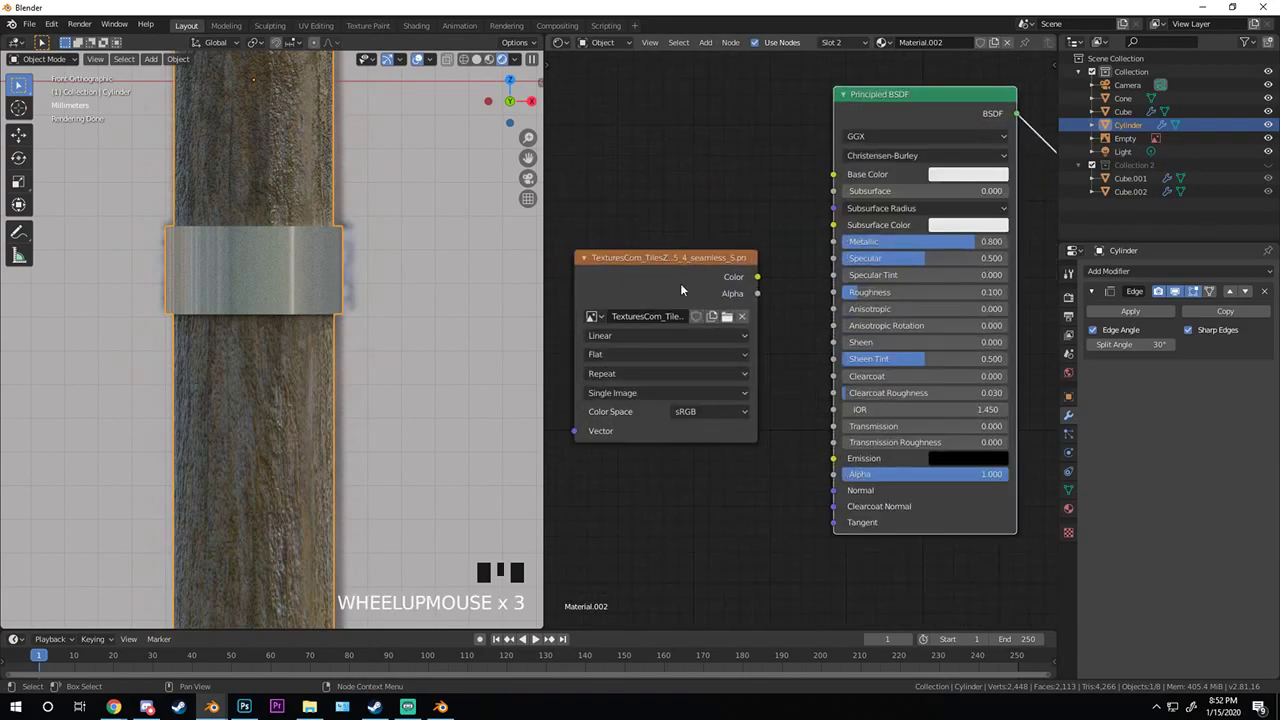
# - Add a Math node set to Multiply below the Principled BSDF in the collar material
pyautogui.scroll(-2, 700, 300)
pyautogui.hotkey('shift', 'a')
pyautogui.moveTo(712, 372)
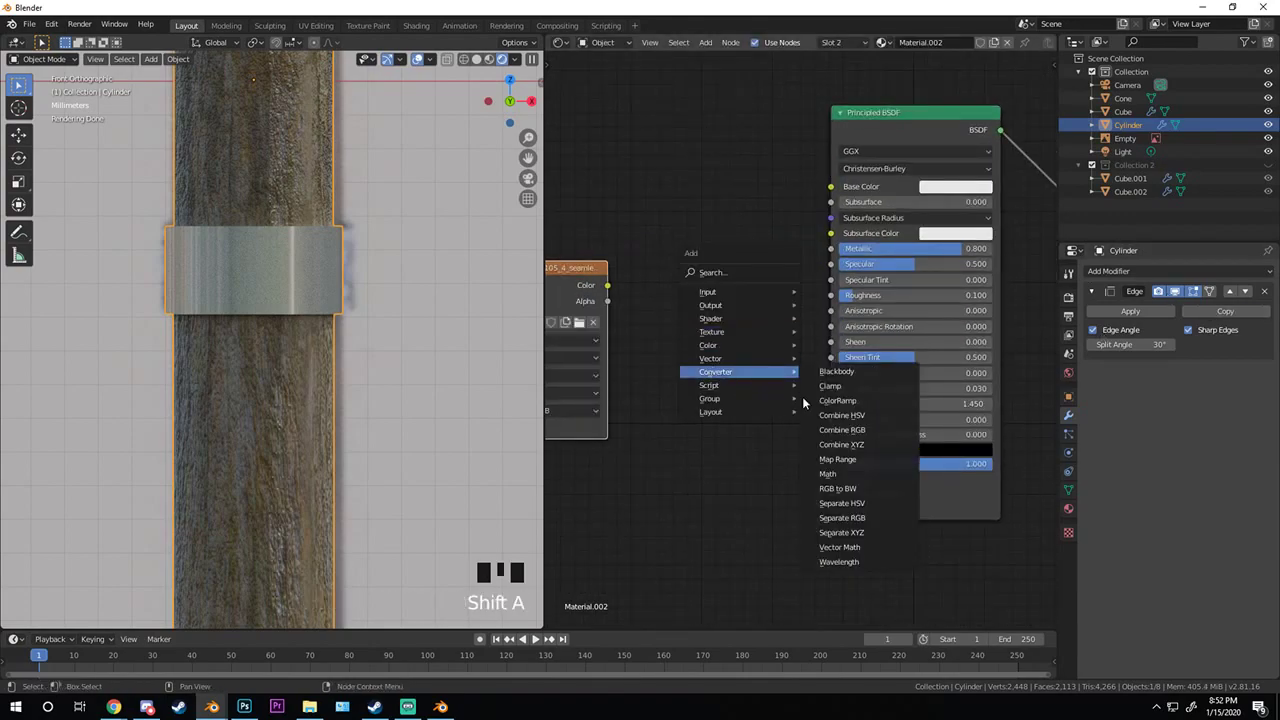
pyautogui.click(849, 474)
pyautogui.click(845, 593)
pyautogui.click(845, 593)
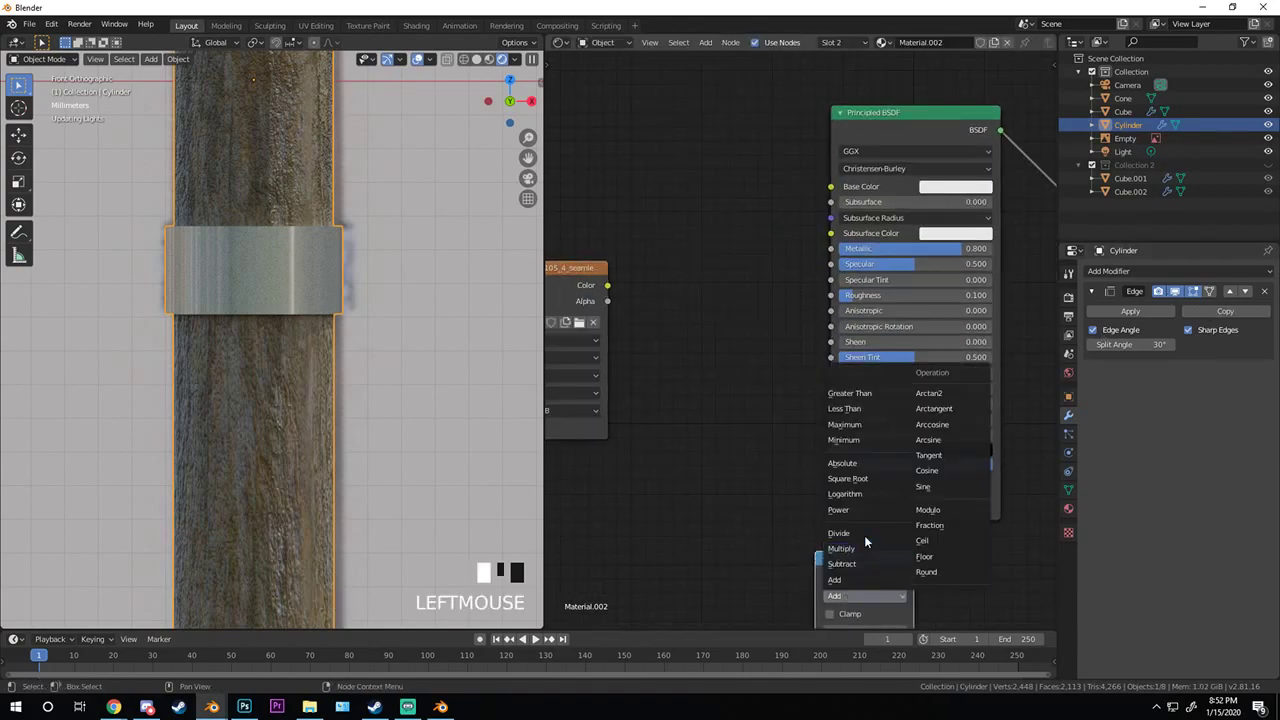
pyautogui.click(843, 555)
# - Connect the tile image's Color through the Multiply node to the Material Output's Displacement and check the collar
pyautogui.scroll(-3, 778, 446)
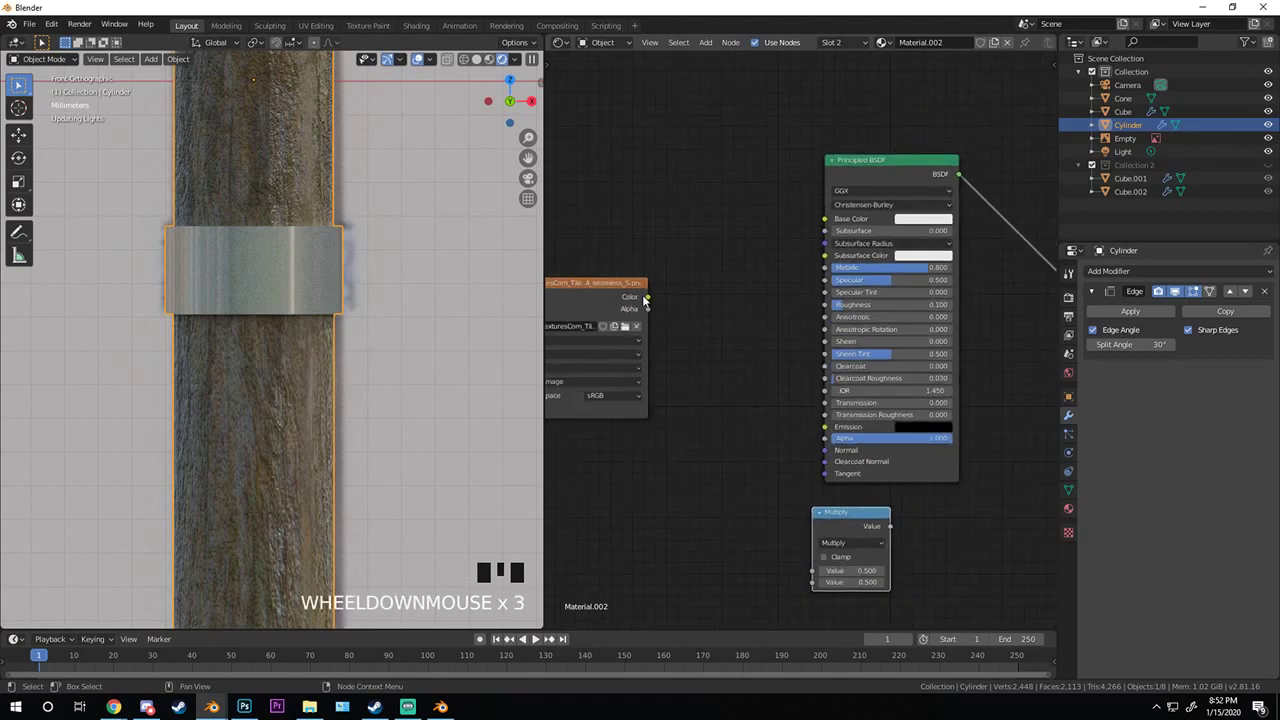
pyautogui.moveTo(645, 300); pyautogui.dragTo(922, 317)
pyautogui.scroll(1, 768, 543)
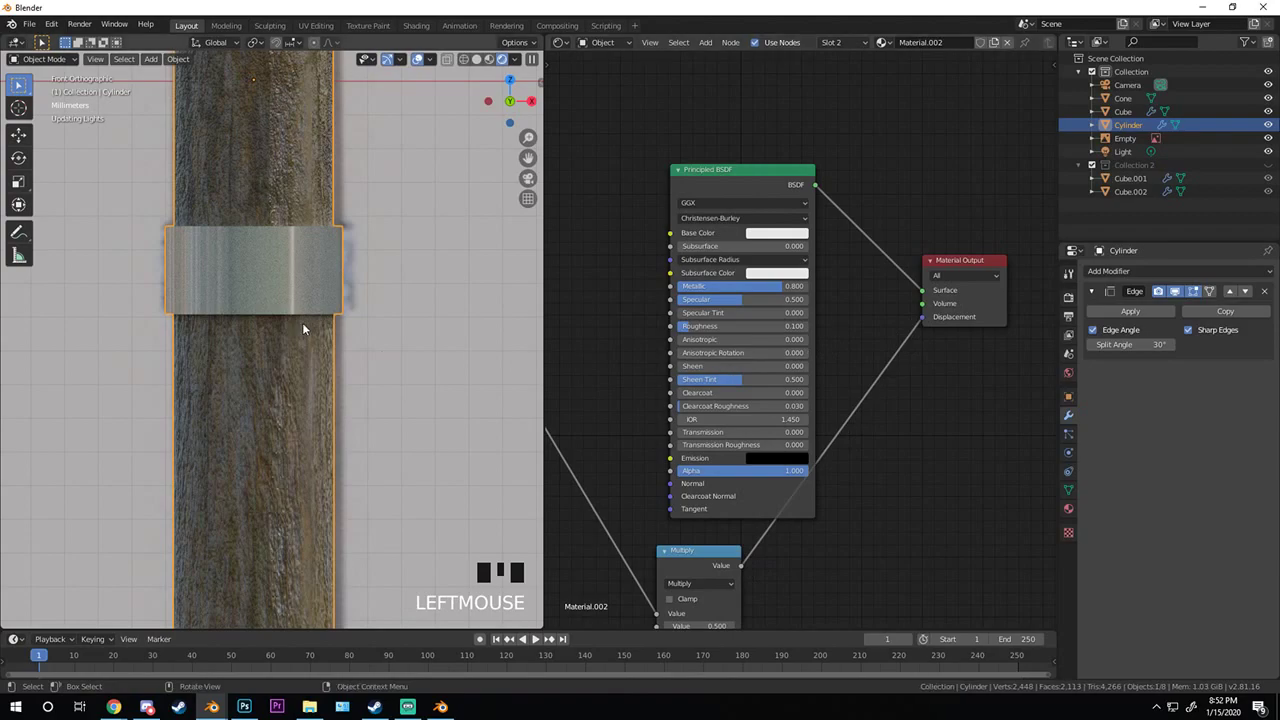
pyautogui.scroll(2, 316, 291)
pyautogui.scroll(-1, 316, 291)
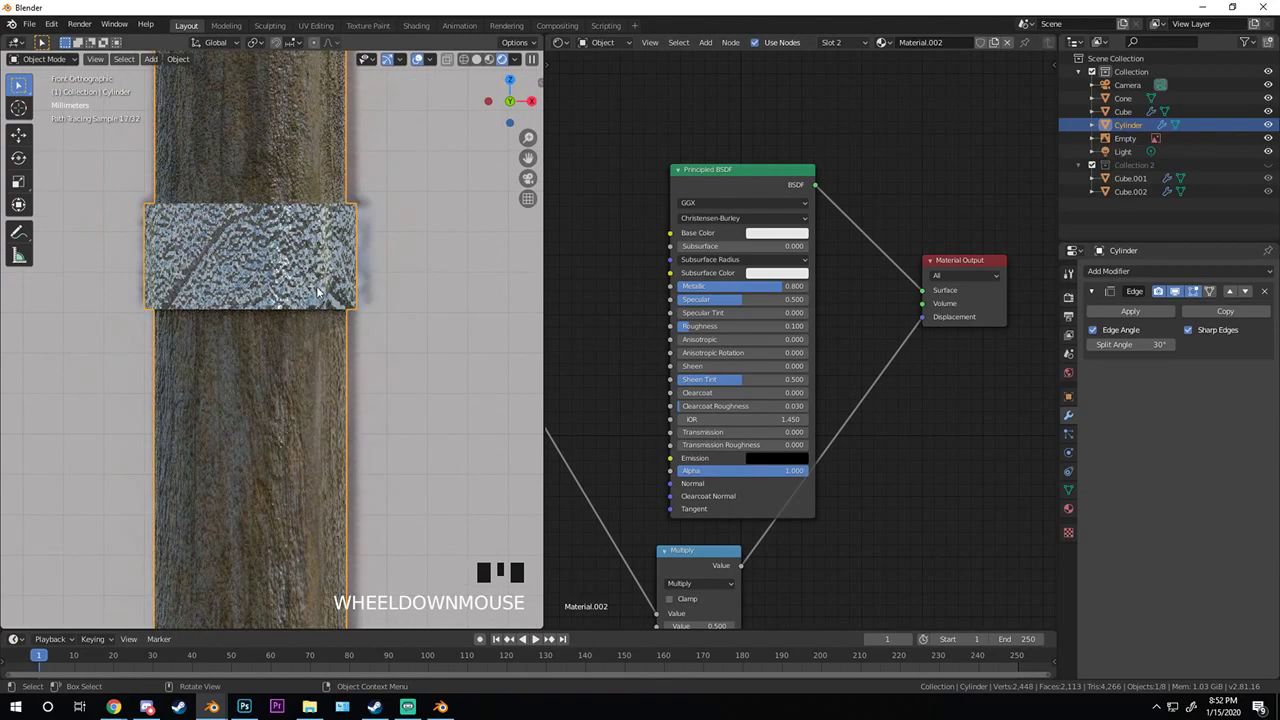
pyautogui.moveTo(586, 434); pyautogui.dragTo(655, 375, button='middle')
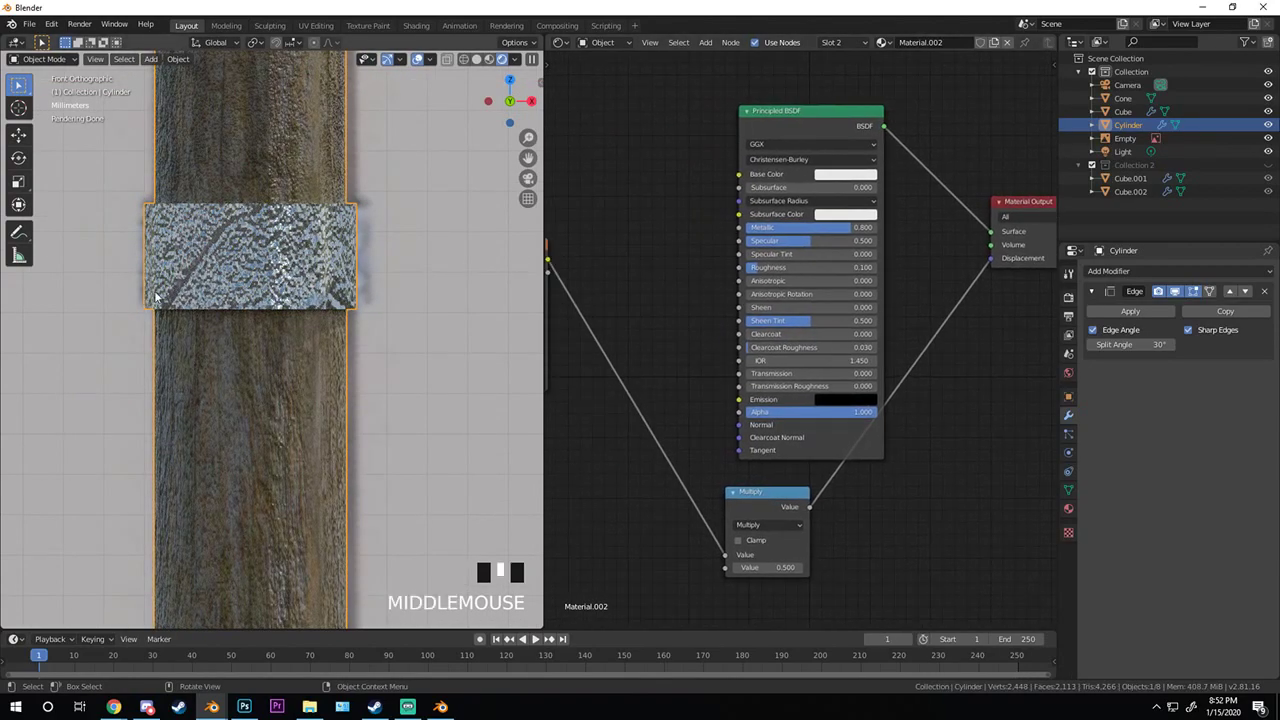
pyautogui.moveTo(745, 462); pyautogui.dragTo(941, 461, button='middle')
# - Open the collar's UVs in the UV Editor in Edit Mode and display the downloaded TexturesCom tile image behind them
pyautogui.click(650, 258)
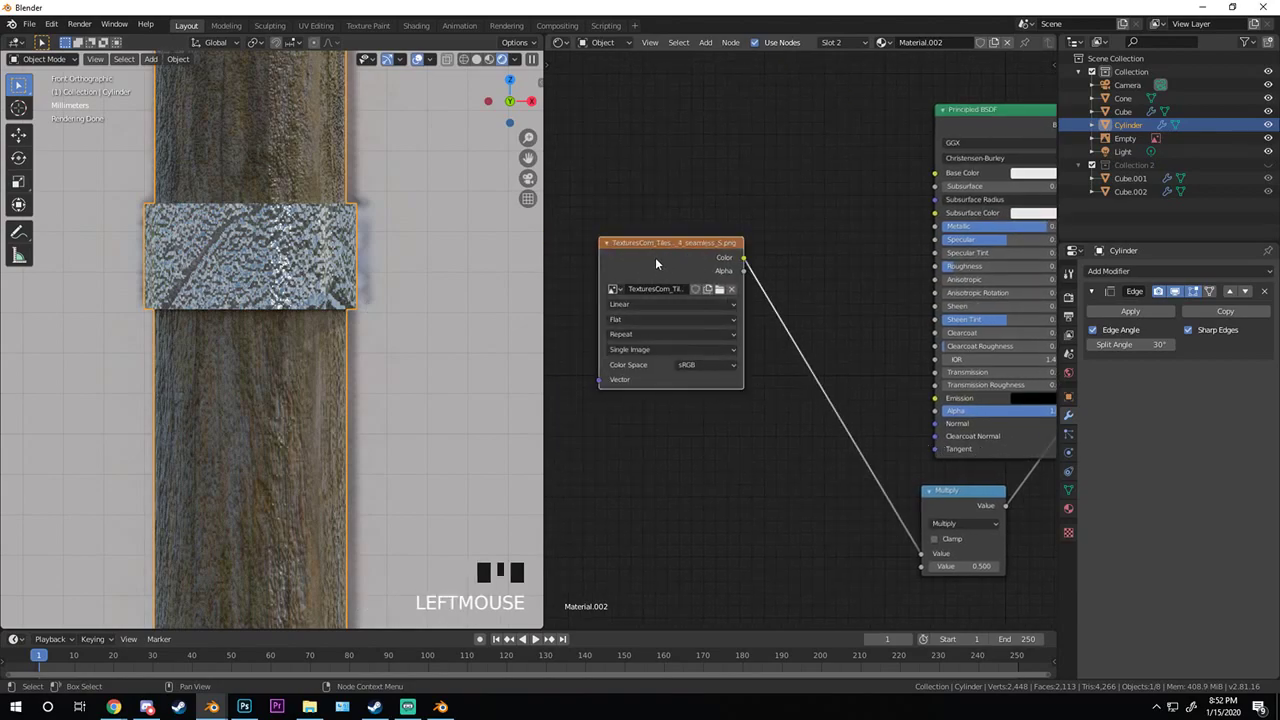
pyautogui.click(559, 43)
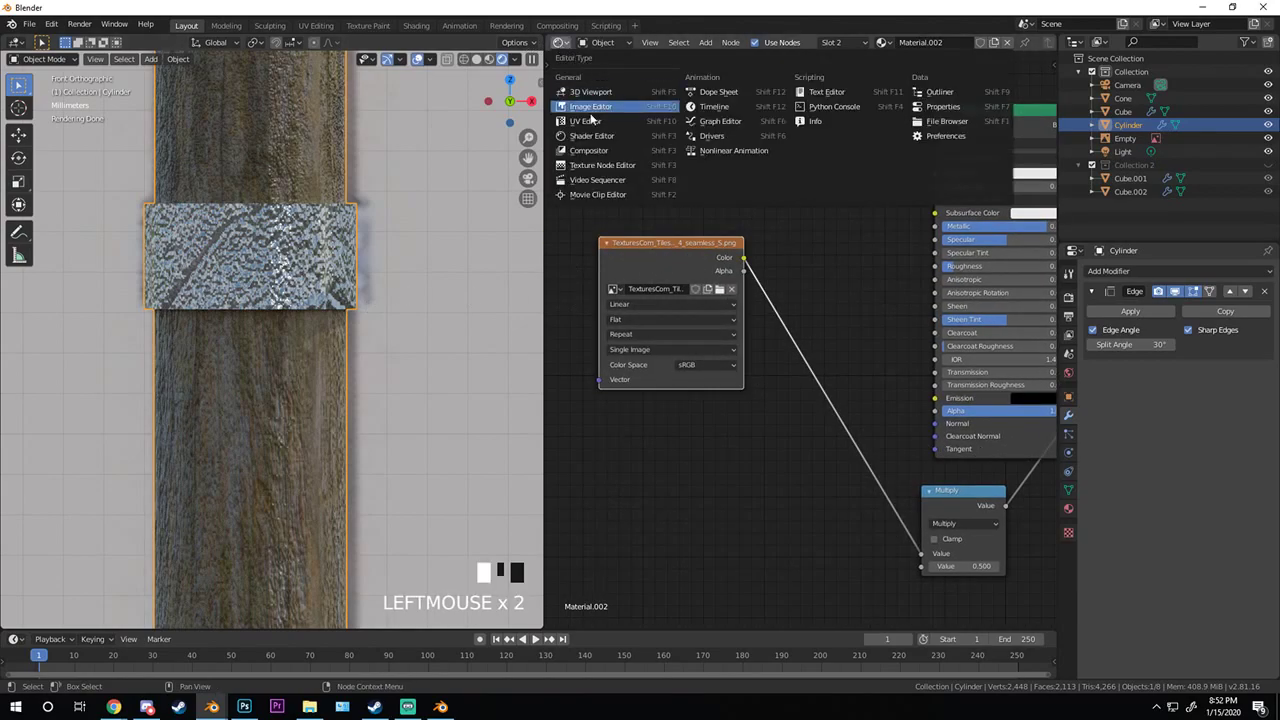
pyautogui.click(563, 45)
pyautogui.click(592, 114)
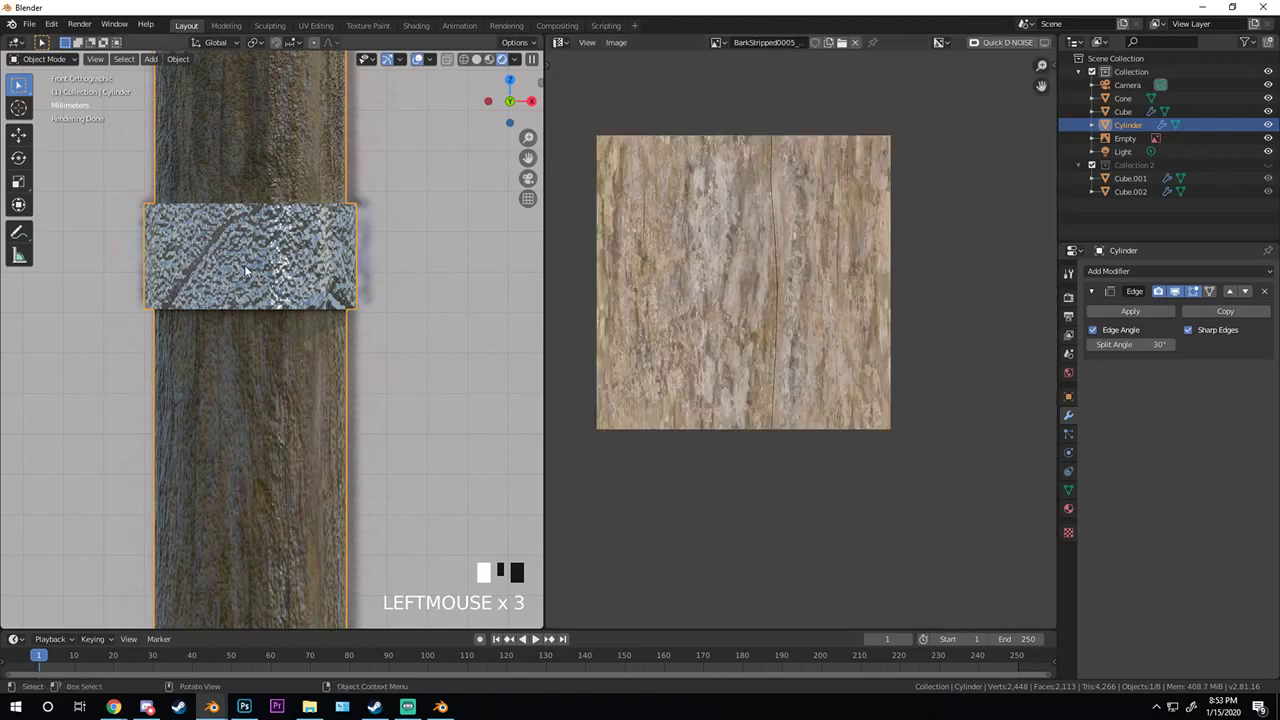
pyautogui.press('Tab')
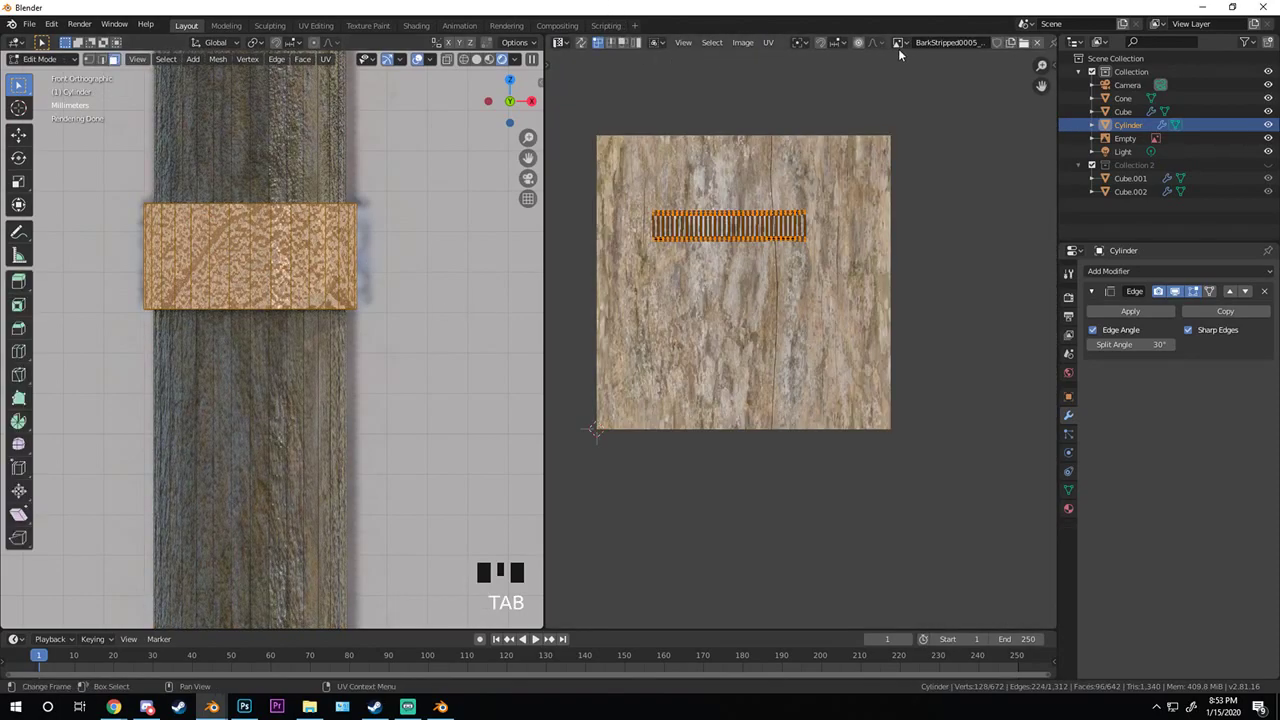
pyautogui.click(898, 44)
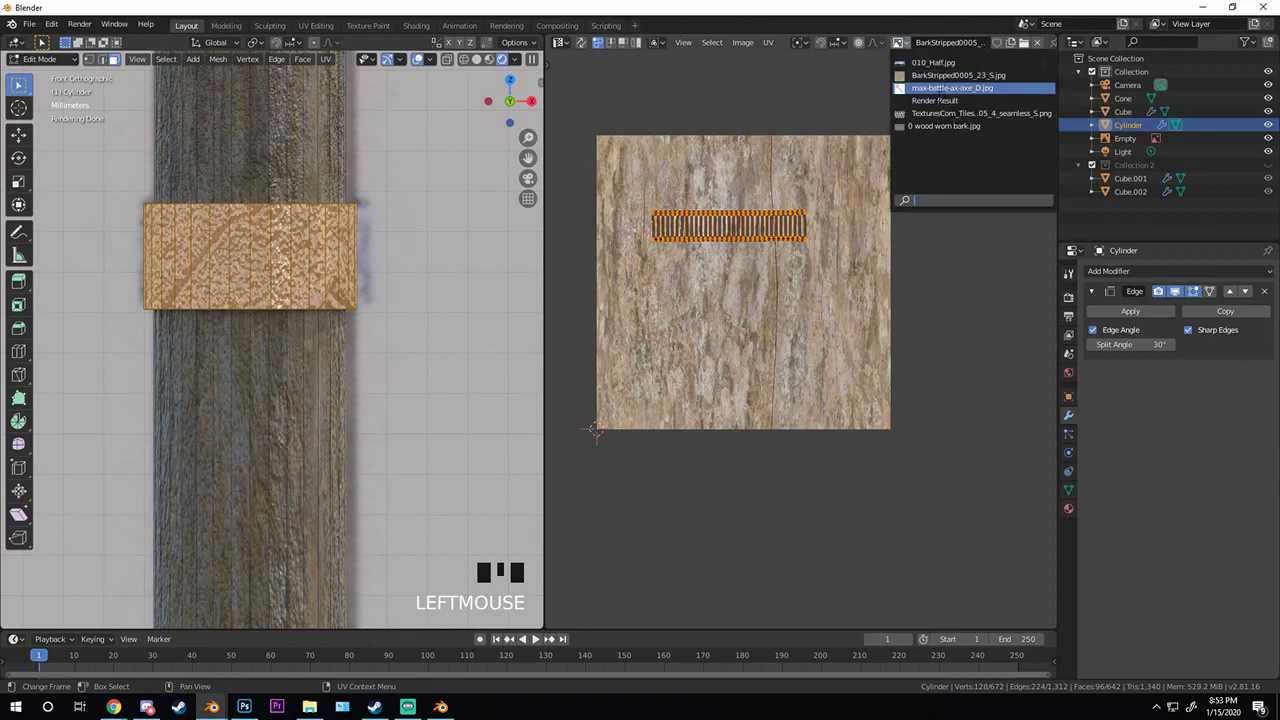
pyautogui.click(960, 113)
pyautogui.scroll(-4, 880, 240)
pyautogui.scroll(5, 880, 240)
# - Enlarge the collar's UVs well beyond the tile image's width, centre them over it and inspect the pattern in Object Mode
pyautogui.press('s')
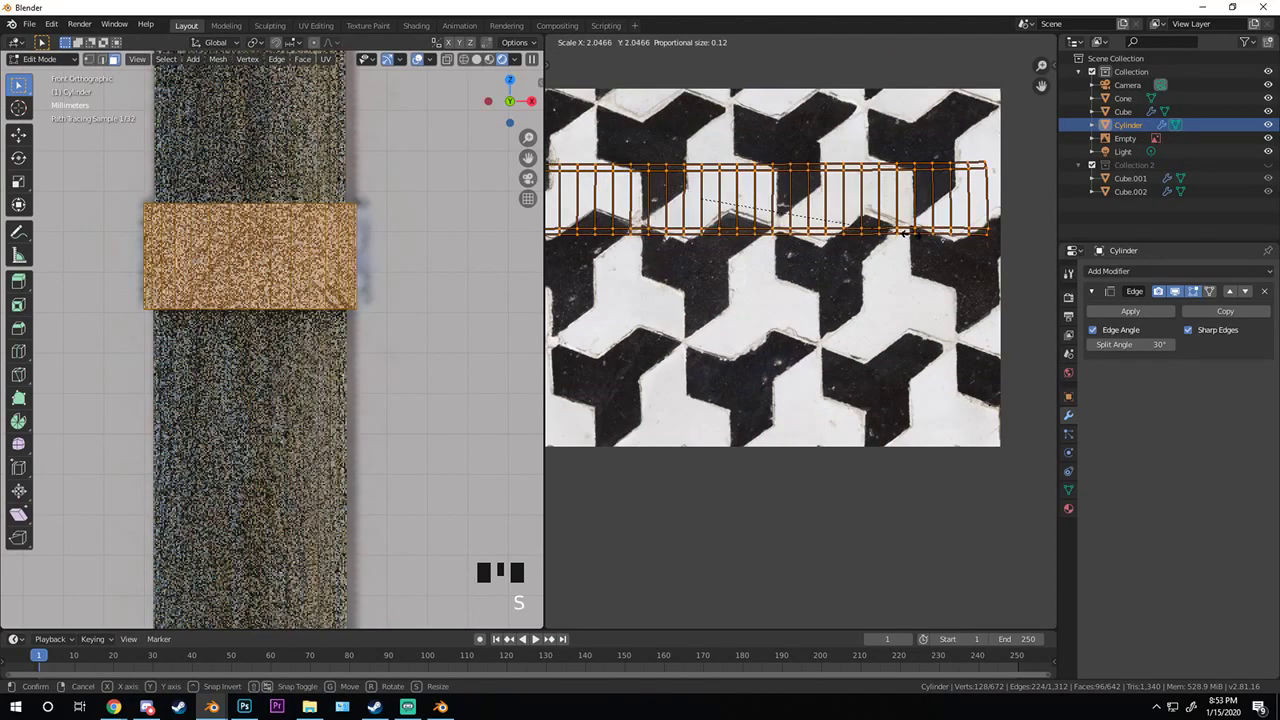
pyautogui.click(962, 308)
pyautogui.scroll(-3, 940, 295)
pyautogui.press('g')
pyautogui.click(887, 299)
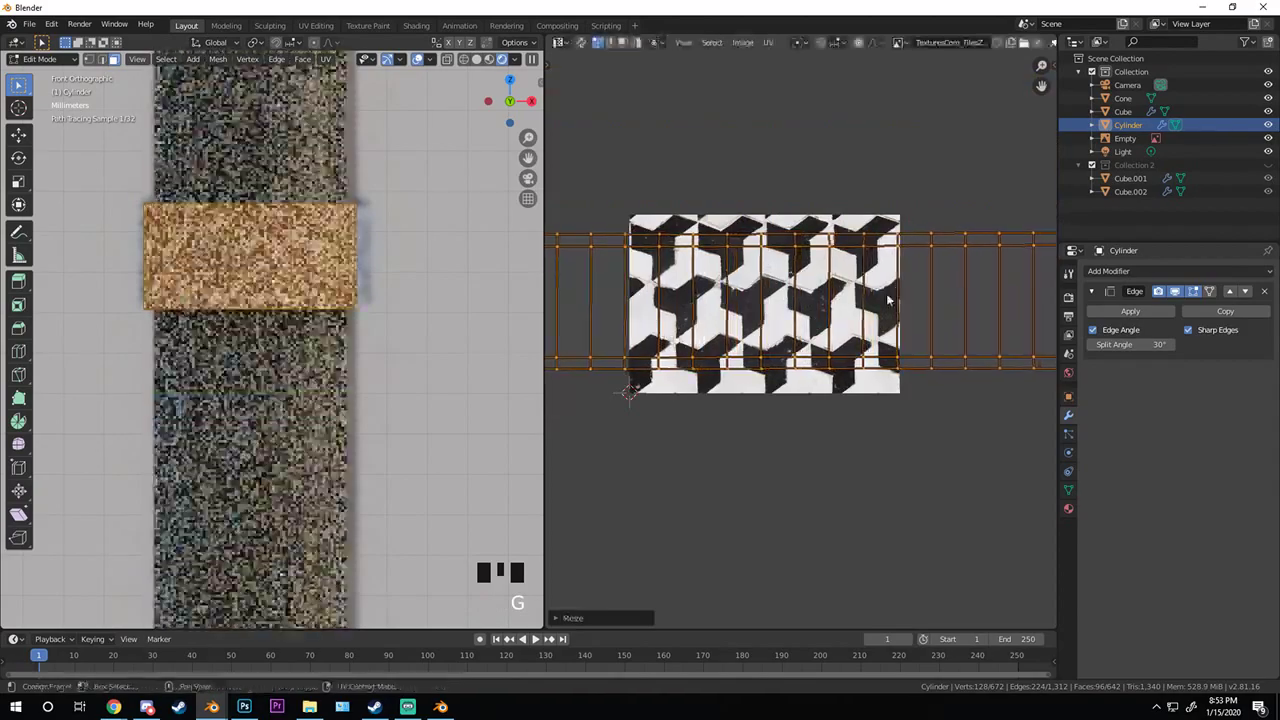
pyautogui.press('Tab')
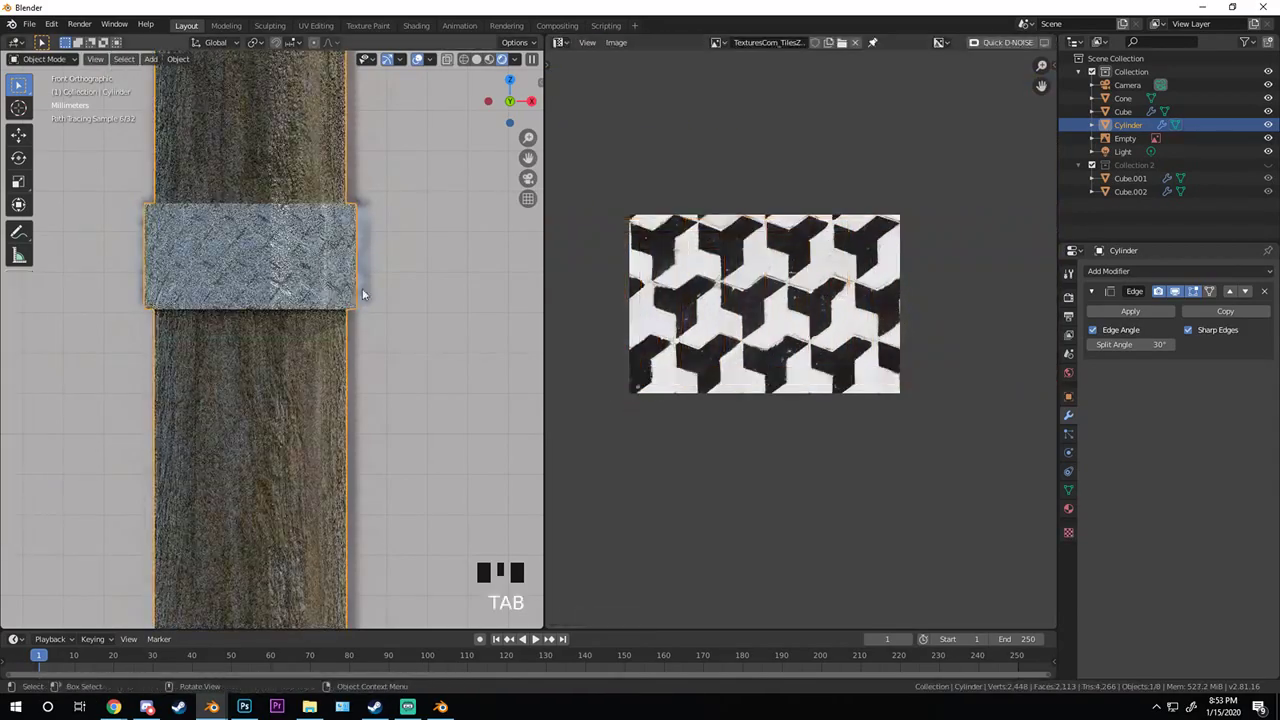
pyautogui.scroll(2, 188, 250)
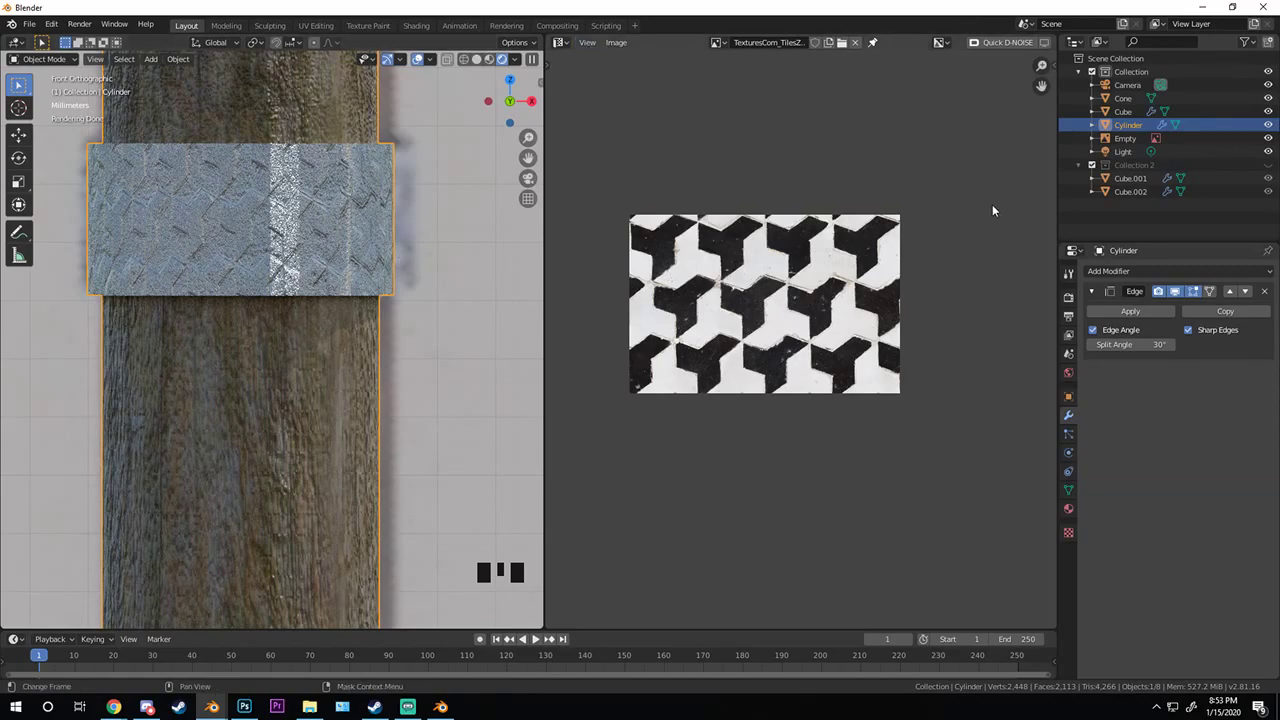
# - Shrink the collar's UVs to about one tile row in height and move them onto the middle row of tiles
pyautogui.press('Tab')
pyautogui.press('s')
pyautogui.scroll(3, 810, 280)
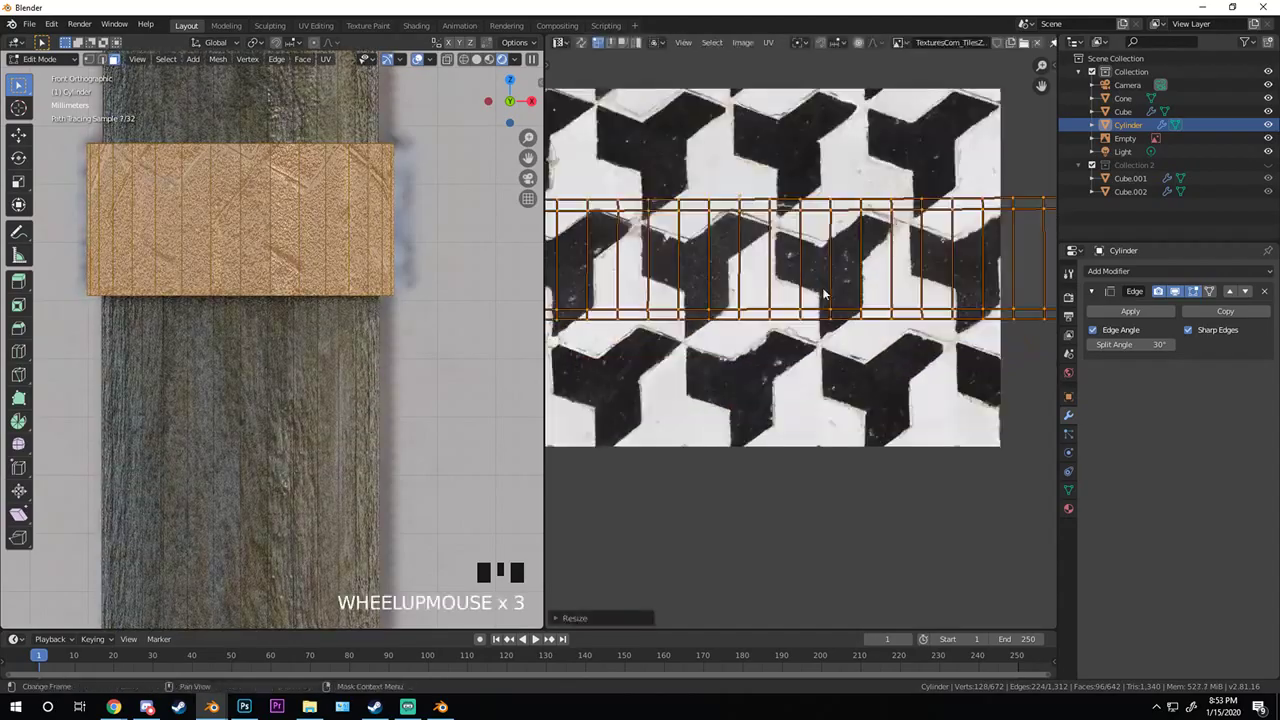
pyautogui.press('g')
pyautogui.click(900, 288)
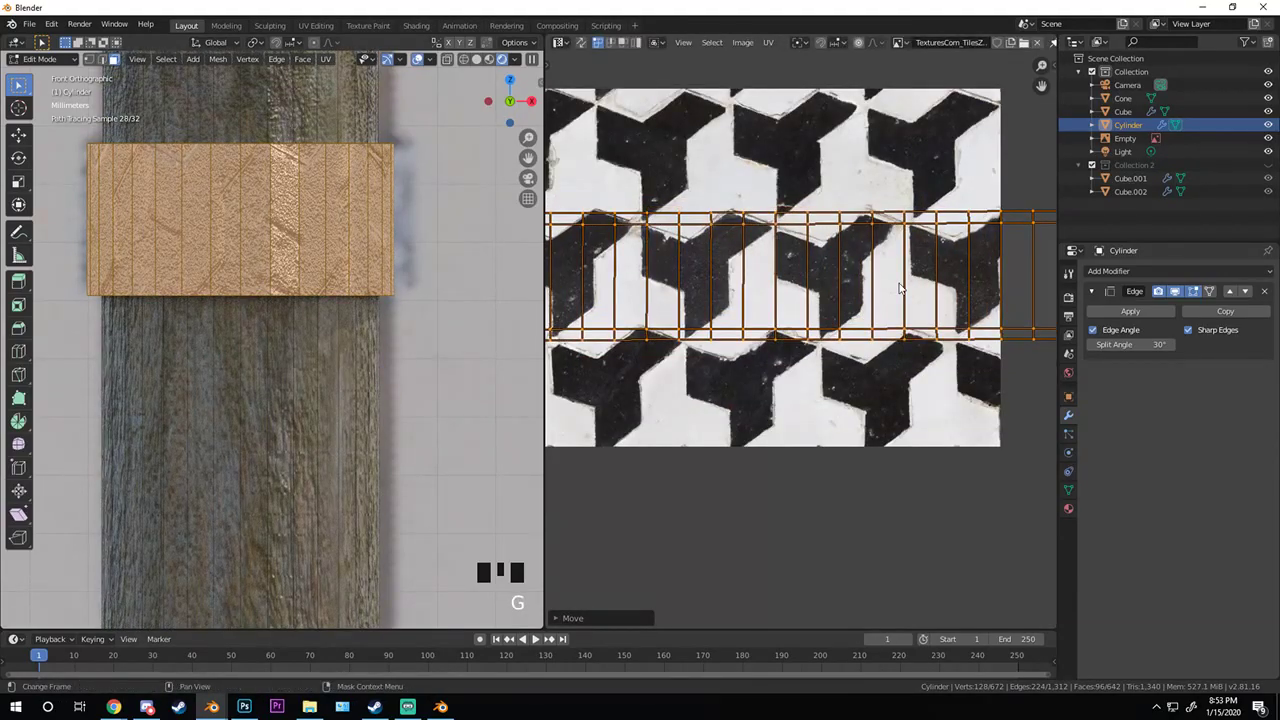
# - Return to the Shader Editor, preview the tile image directly on the collar and move its node farther from the Principled BSDF
pyautogui.click(562, 42)
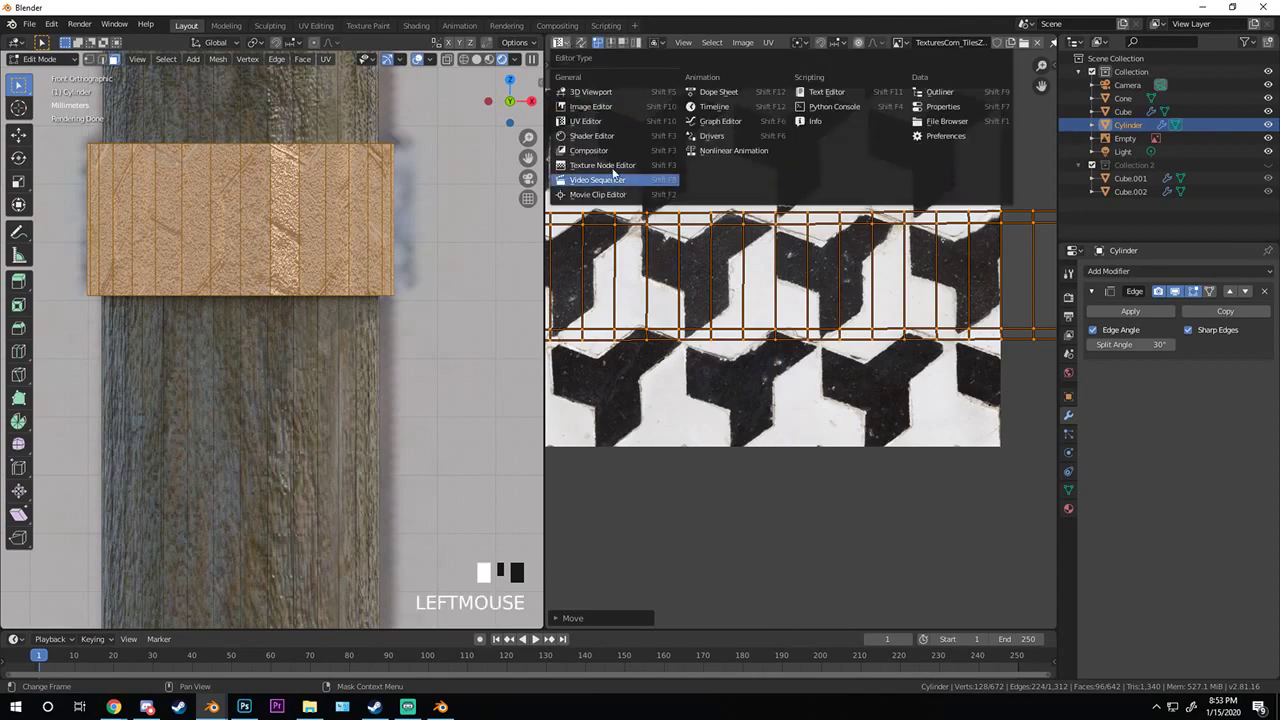
pyautogui.click(597, 136)
pyautogui.moveTo(822, 273); pyautogui.dragTo(742, 294, button='middle')
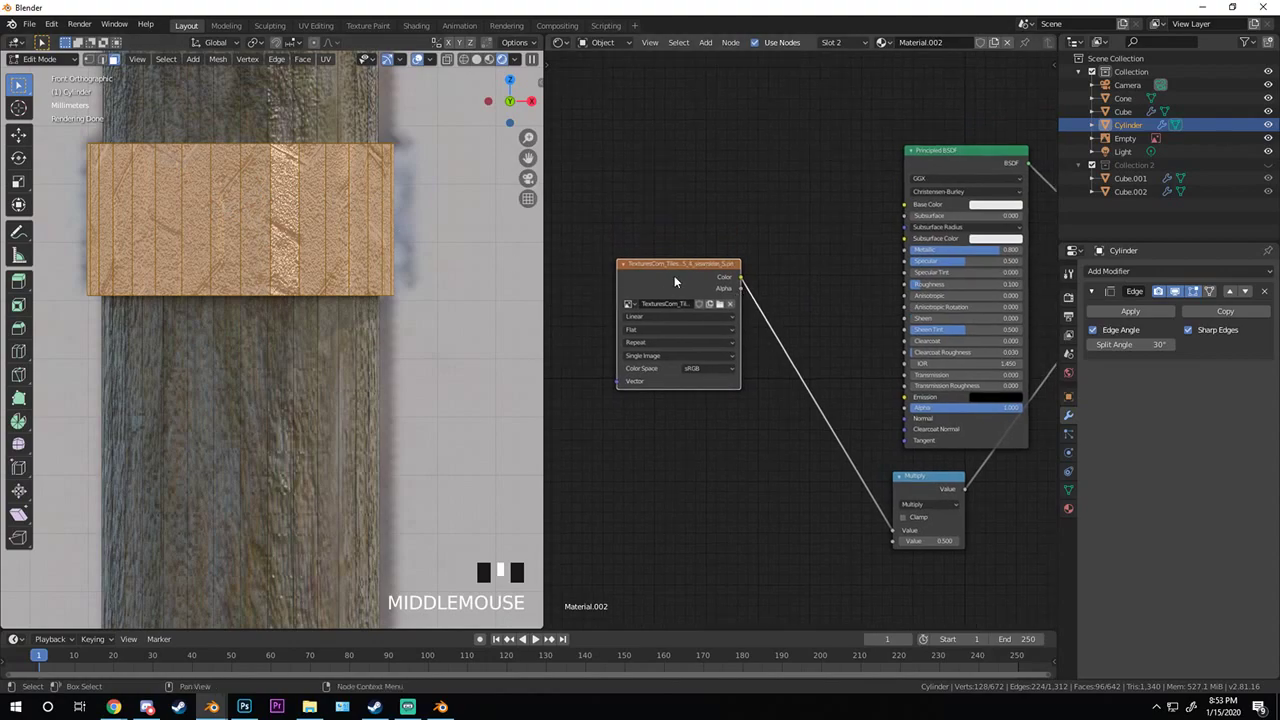
pyautogui.keyDown('ctrl'); pyautogui.keyDown('shift'); pyautogui.click(676, 276); pyautogui.keyUp('shift'); pyautogui.keyUp('ctrl')
pyautogui.moveTo(692, 277); pyautogui.dragTo(612, 377)
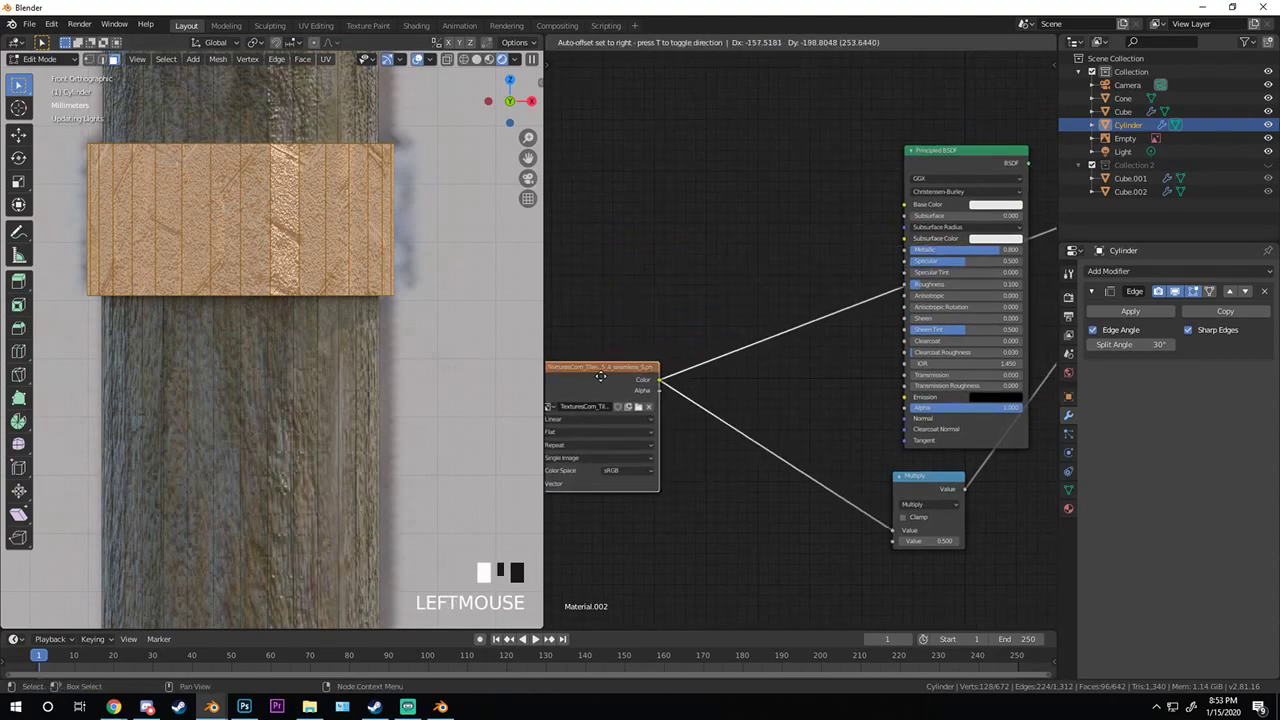
# - Add a ColorRamp node and insert it on the tile image's preview connection
pyautogui.scroll(2, 805, 339)
pyautogui.hotkey('shift', 'a')
pyautogui.moveTo(745, 344)
pyautogui.click(807, 377)
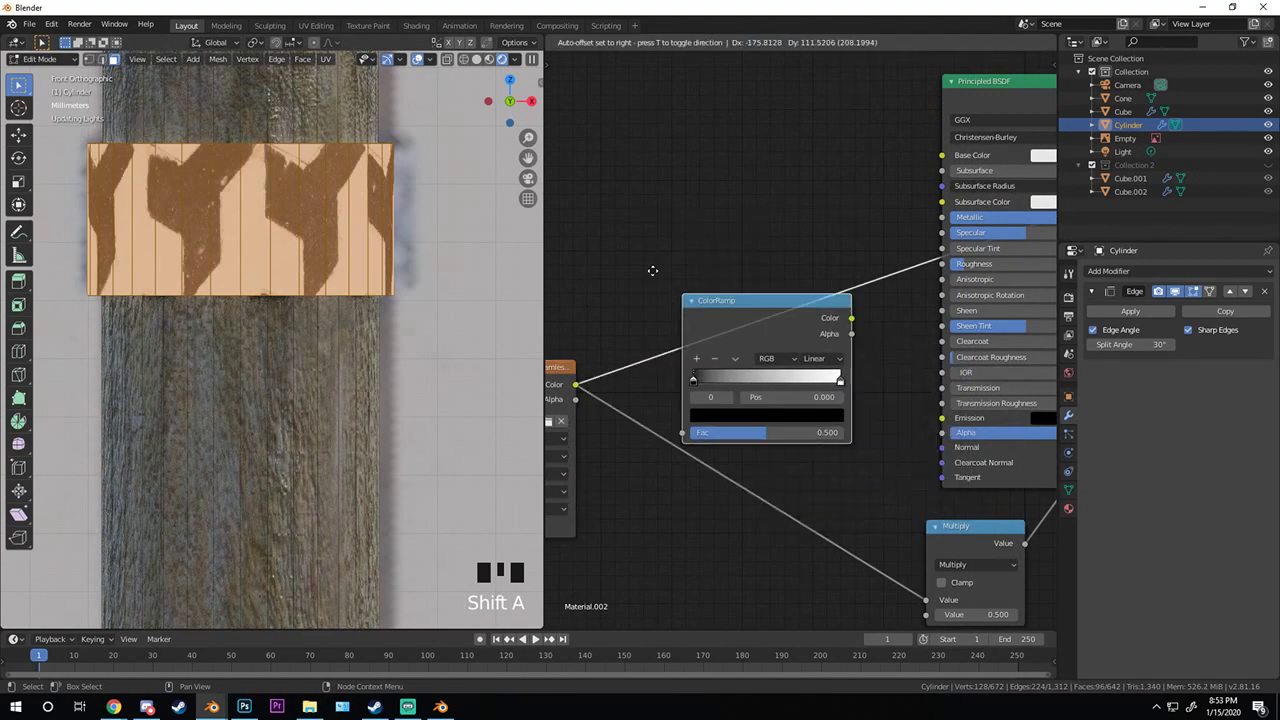
pyautogui.click(778, 343)
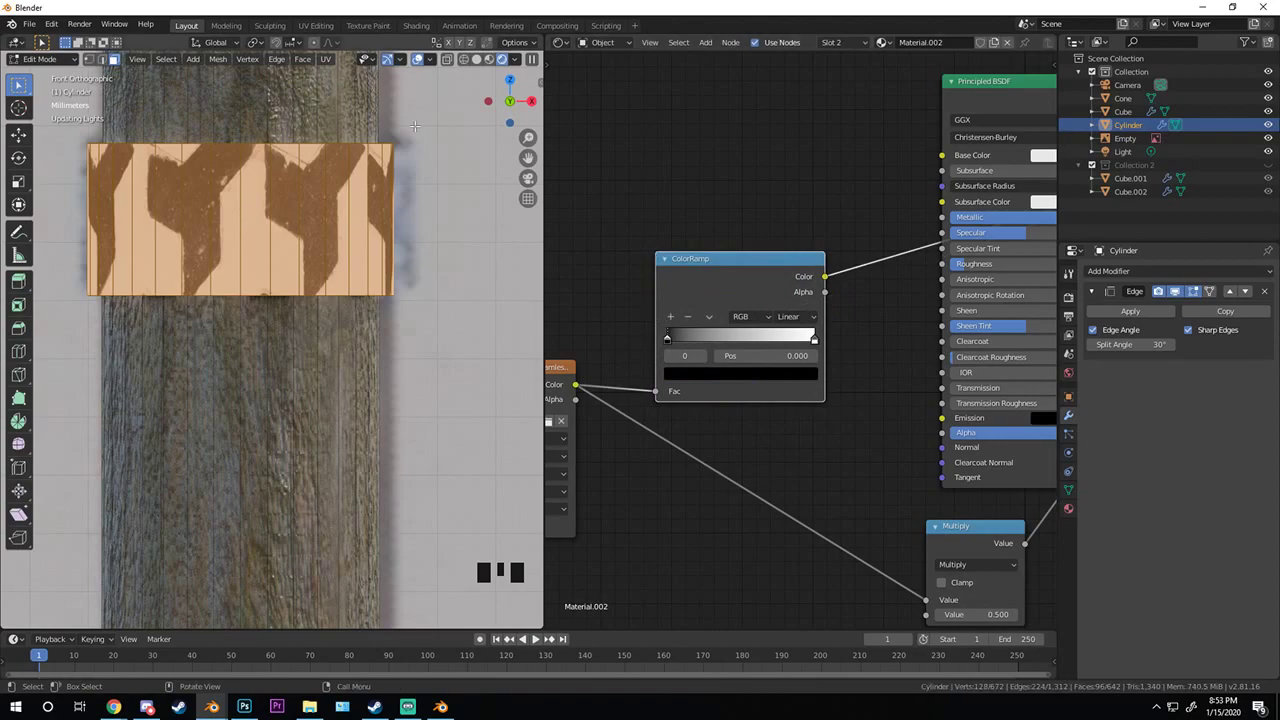
pyautogui.click(557, 42)
pyautogui.click(600, 128)
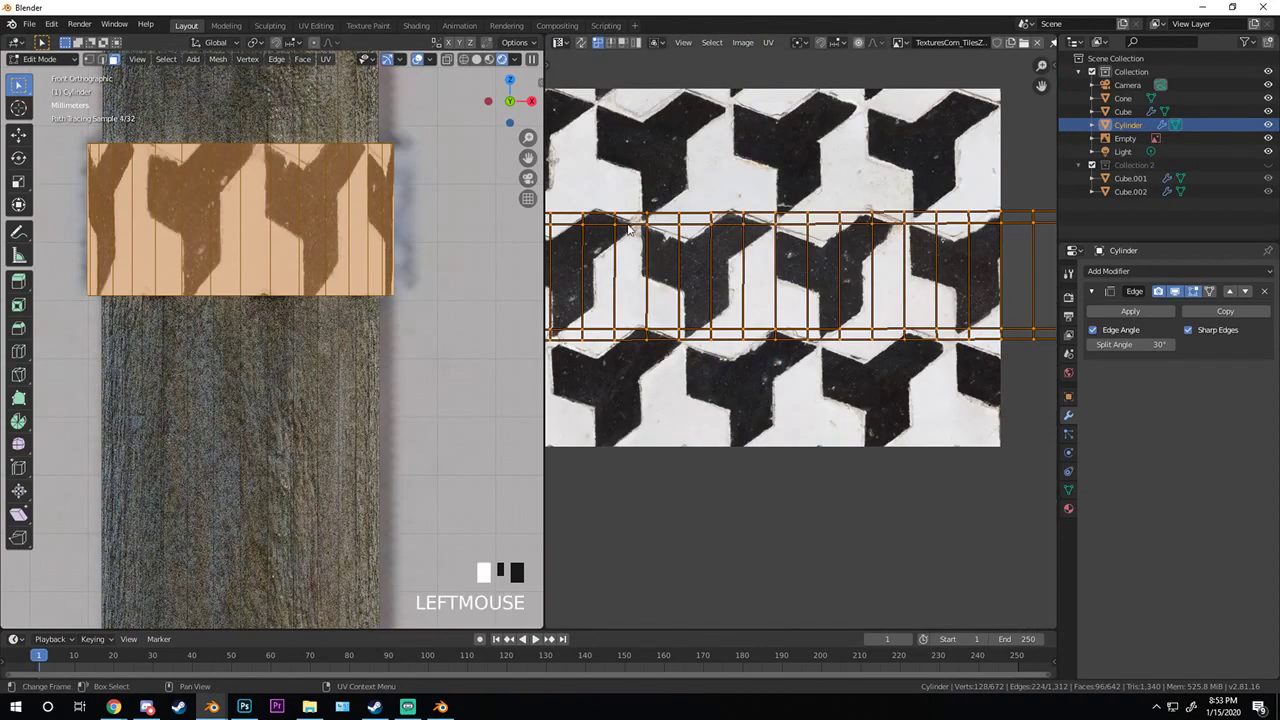
pyautogui.press('s')
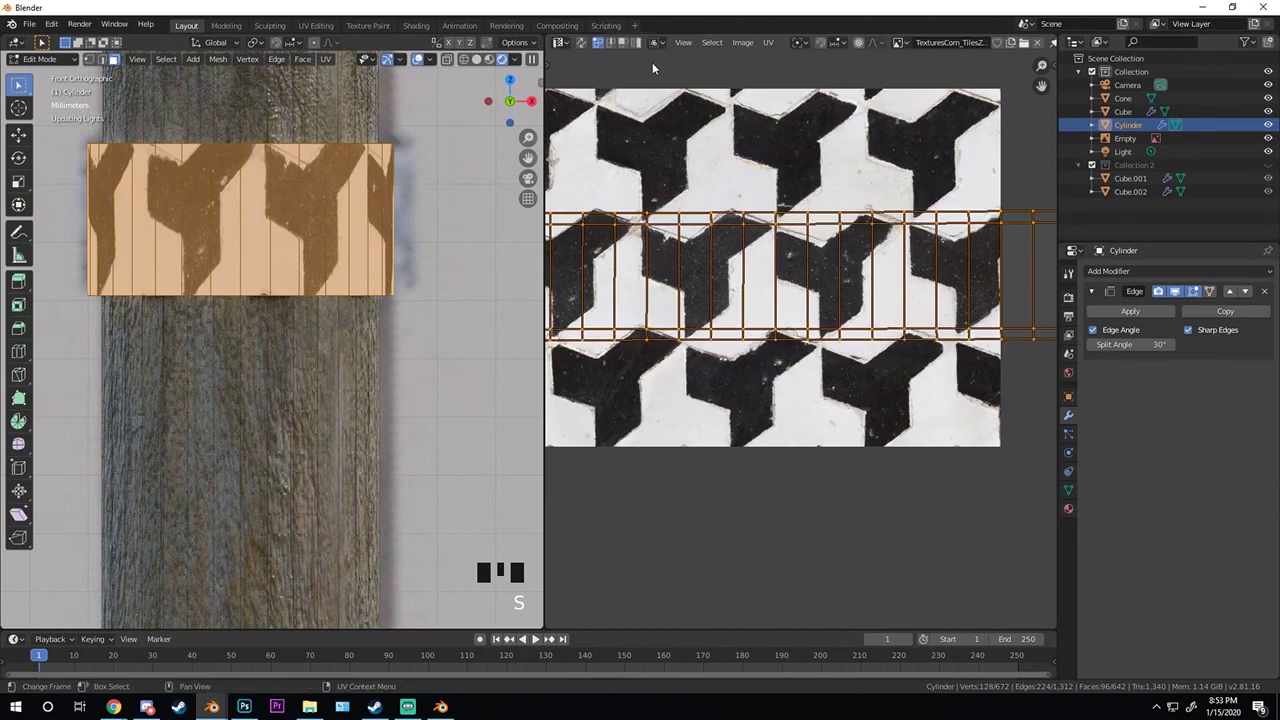
pyautogui.click(563, 44)
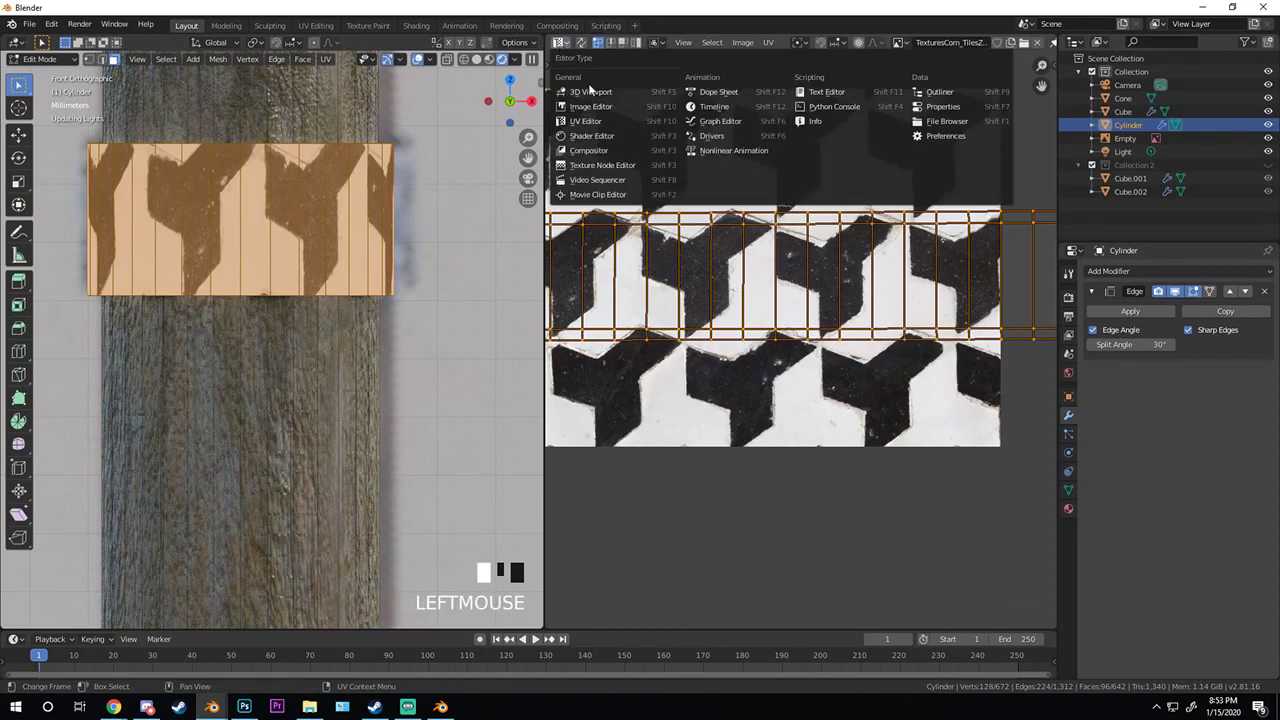
pyautogui.click(613, 134)
# - Restore the Principled BSDF as the collar's surface output and insert the ColorRamp between the tile image and the Multiply node
pyautogui.scroll(-2, 816, 362)
pyautogui.moveTo(816, 362); pyautogui.dragTo(680, 362, button='middle')
pyautogui.keyDown('ctrl'); pyautogui.keyDown('shift'); pyautogui.click(838, 176); pyautogui.keyUp('shift'); pyautogui.keyUp('ctrl')
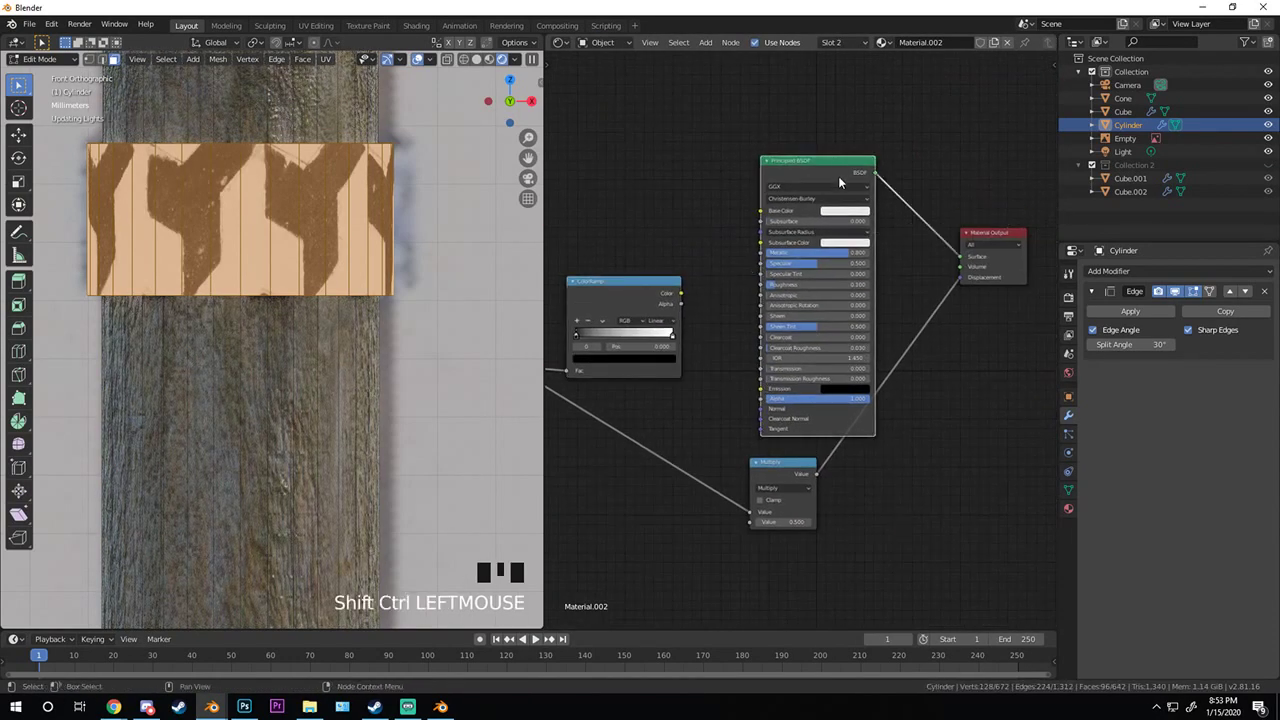
pyautogui.moveTo(838, 176); pyautogui.dragTo(792, 143)
pyautogui.scroll(1, 792, 143)
pyautogui.moveTo(611, 269); pyautogui.dragTo(808, 212, button='middle')
pyautogui.moveTo(808, 212); pyautogui.dragTo(804, 369)
# - Switch the viewport to Material Preview shading and bring the collar's UVs back up in the UV Editor
pyautogui.click(560, 42)
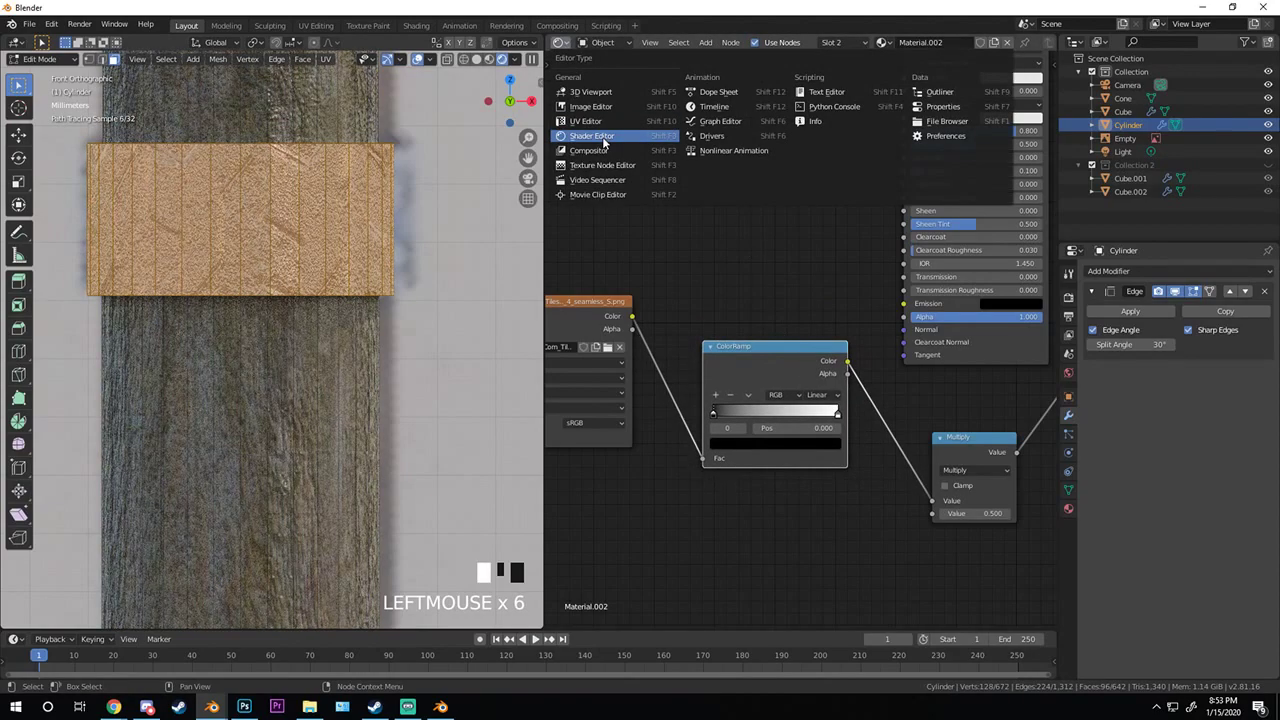
pyautogui.press('z')
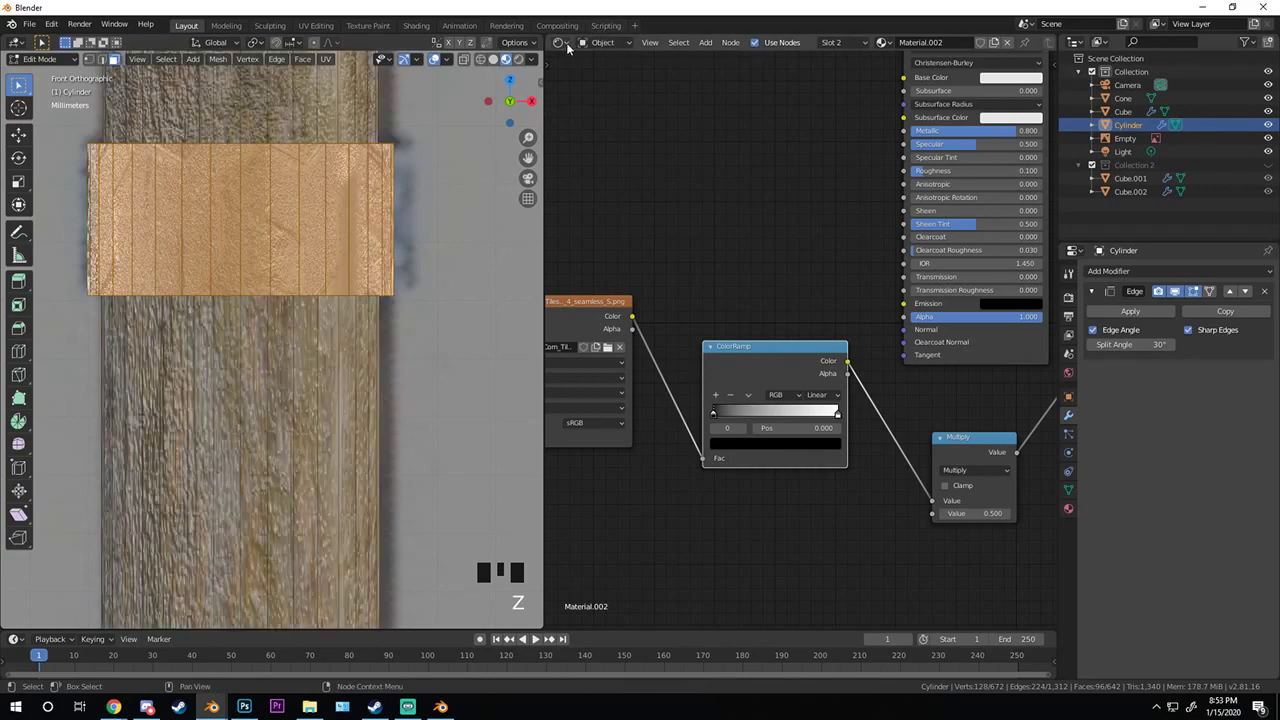
pyautogui.click(560, 42)
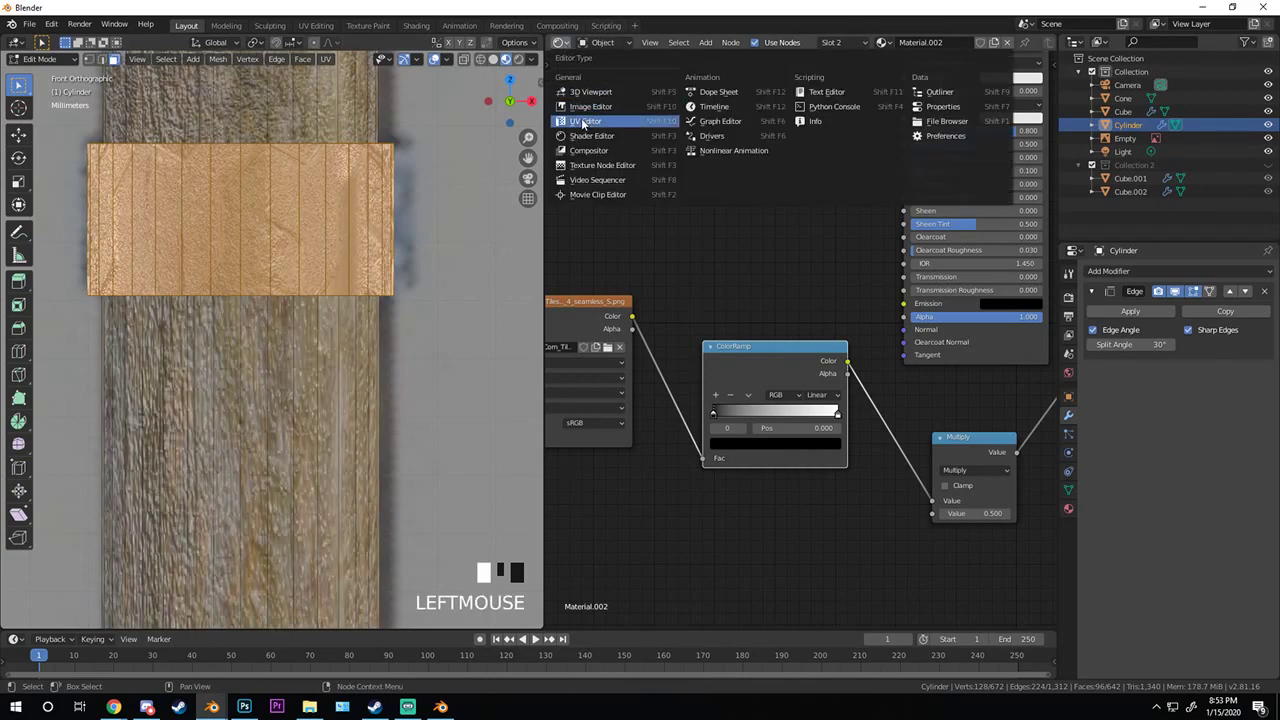
pyautogui.click(610, 118)
# - Stretch the collar's UVs along Y and shift them slightly so they cover more than the middle tile row
pyautogui.press('s')
pyautogui.press('y')
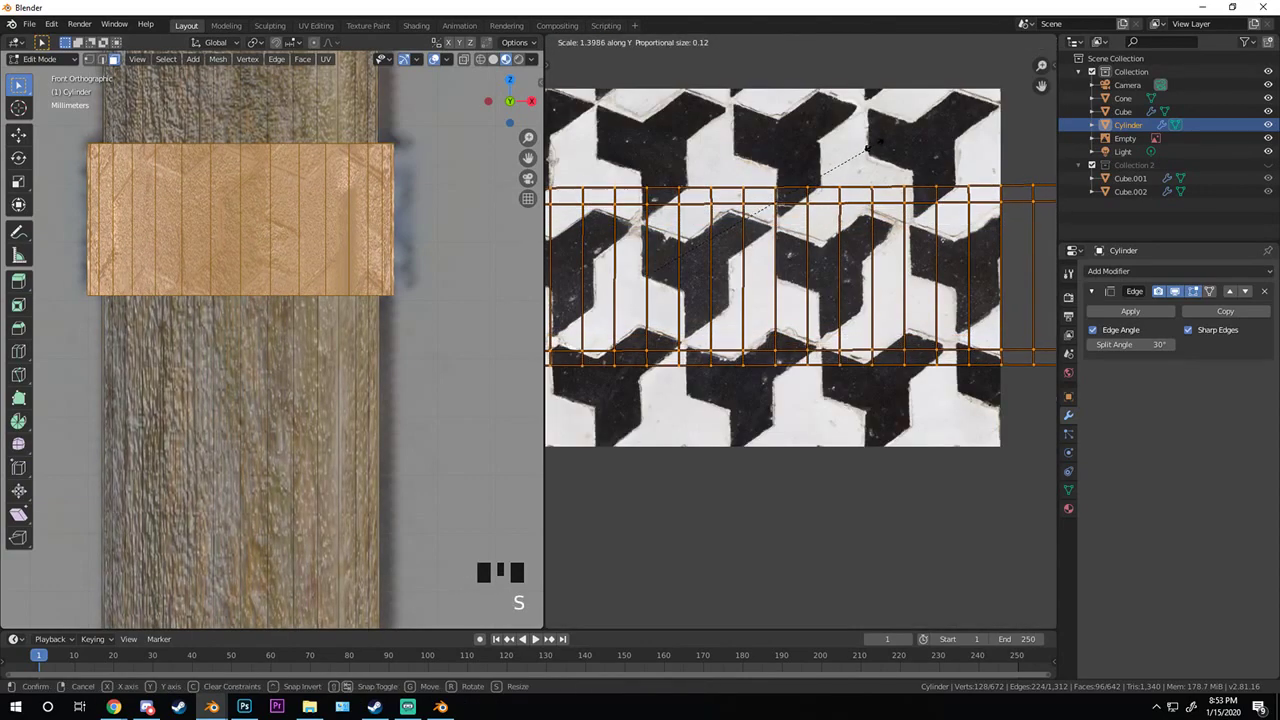
pyautogui.click(830, 130)
pyautogui.press('g')
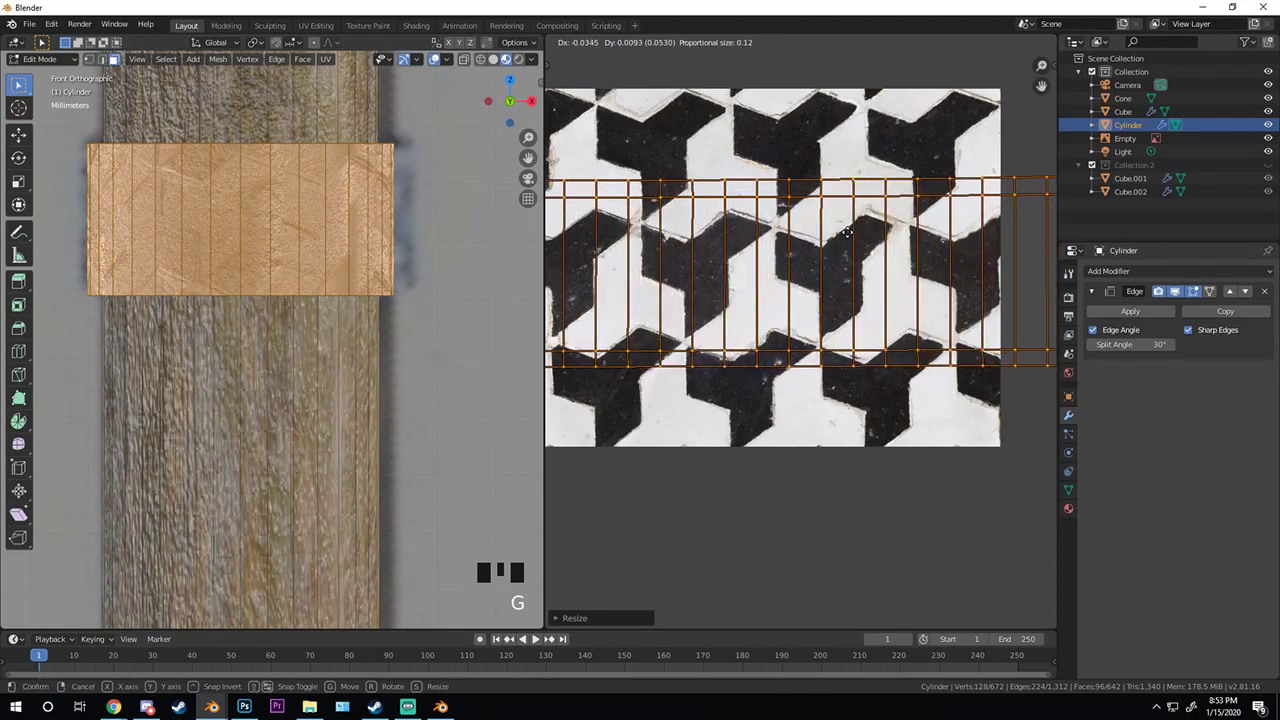
pyautogui.click(842, 230)
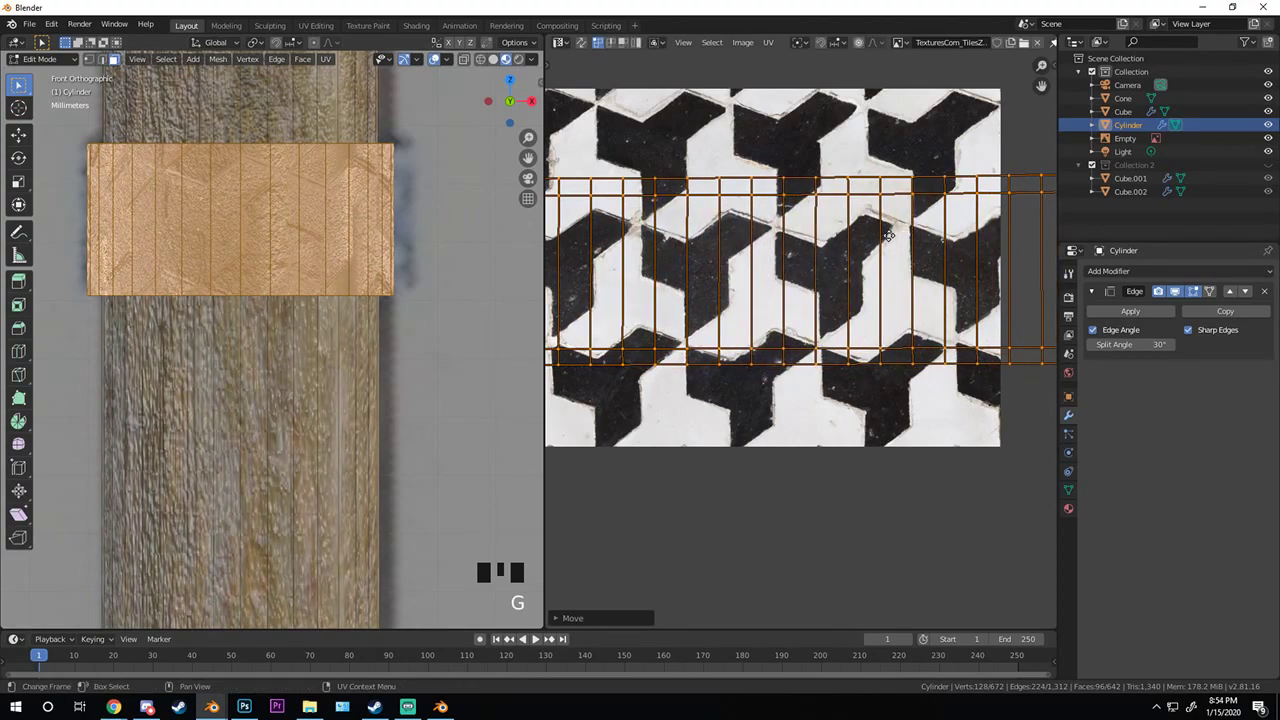
# - Stretch the collar's UVs about 1.24 times along Y, shift them down over the lower tile rows, and leave Edit Mode
pyautogui.press('g')
pyautogui.click(875, 265)
pyautogui.press('s')
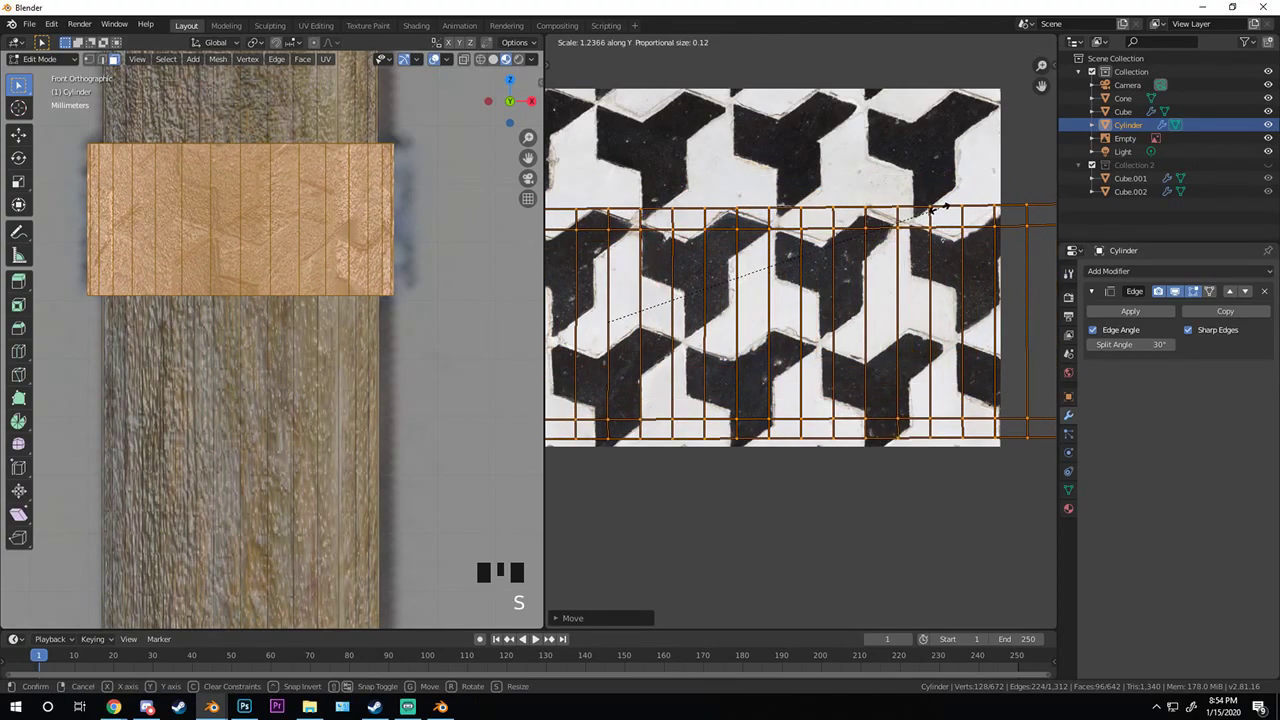
pyautogui.click(937, 208)
pyautogui.press('g')
pyautogui.click(838, 295)
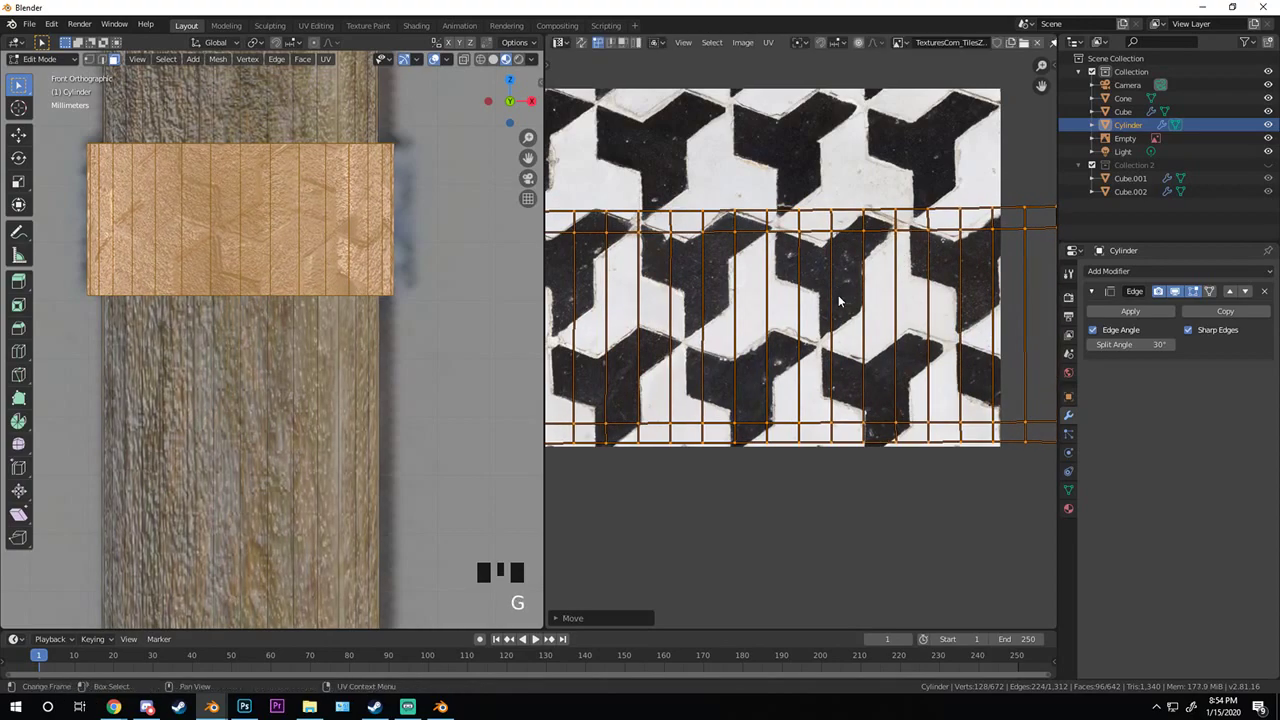
pyautogui.press('g')
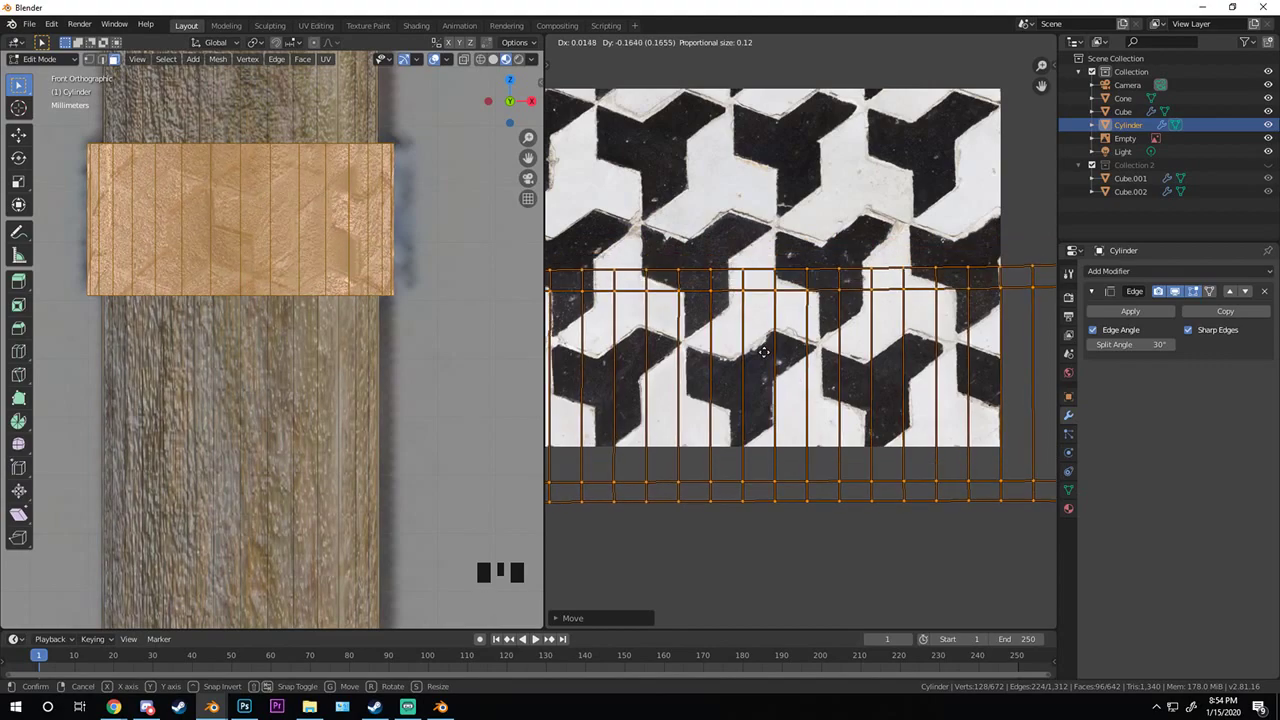
pyautogui.click(763, 352)
pyautogui.press('Tab')
pyautogui.scroll(-5, 251, 260)
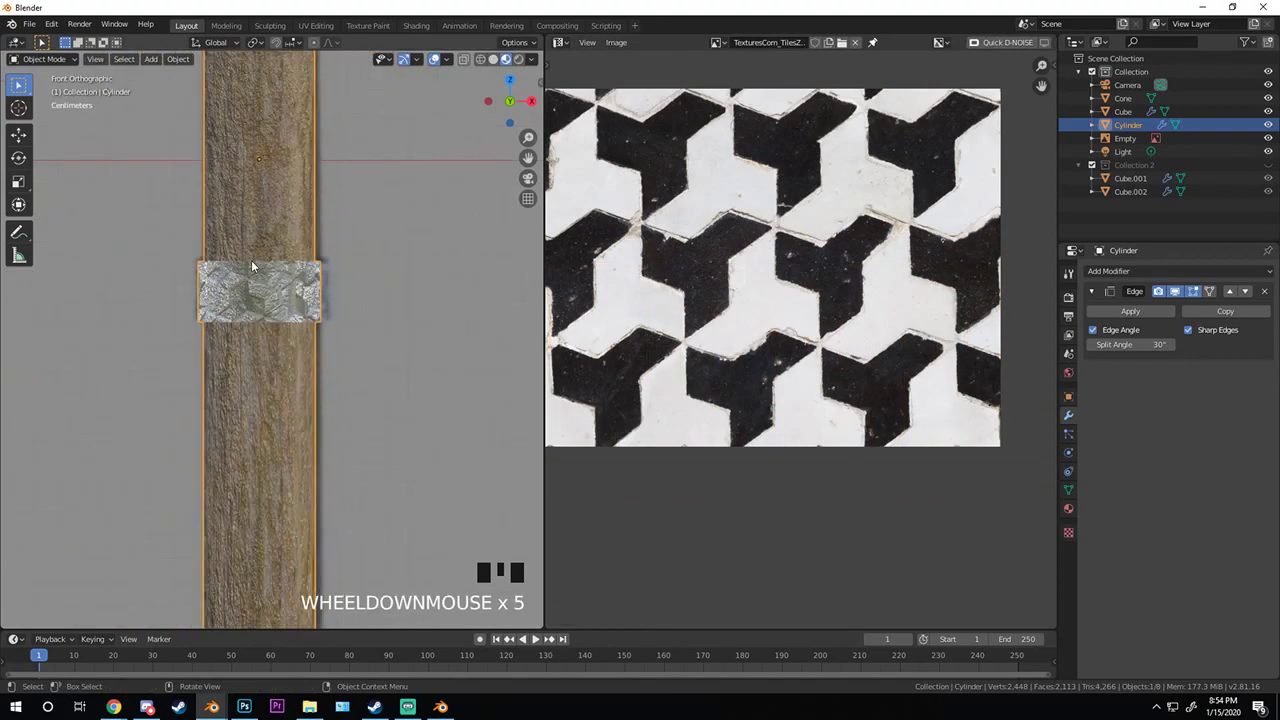
pyautogui.scroll(5, 251, 260)
# - Bring up the collar's shader nodes and set the ColorRamp's white stop to 0.518 and its black stop to 0.164
pyautogui.click(559, 42)
pyautogui.click(612, 136)
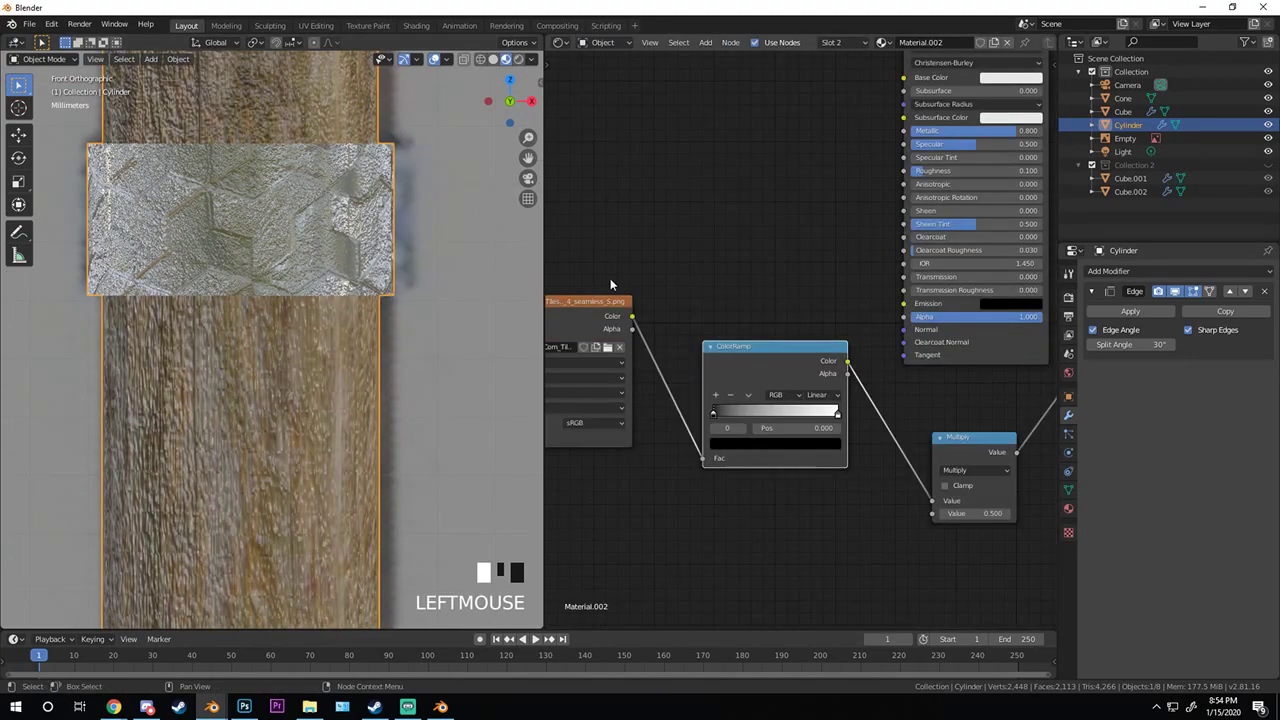
pyautogui.moveTo(700, 362); pyautogui.dragTo(700, 352, button='middle')
pyautogui.scroll(6, 700, 352)
pyautogui.moveTo(821, 381); pyautogui.dragTo(704, 351, button='middle')
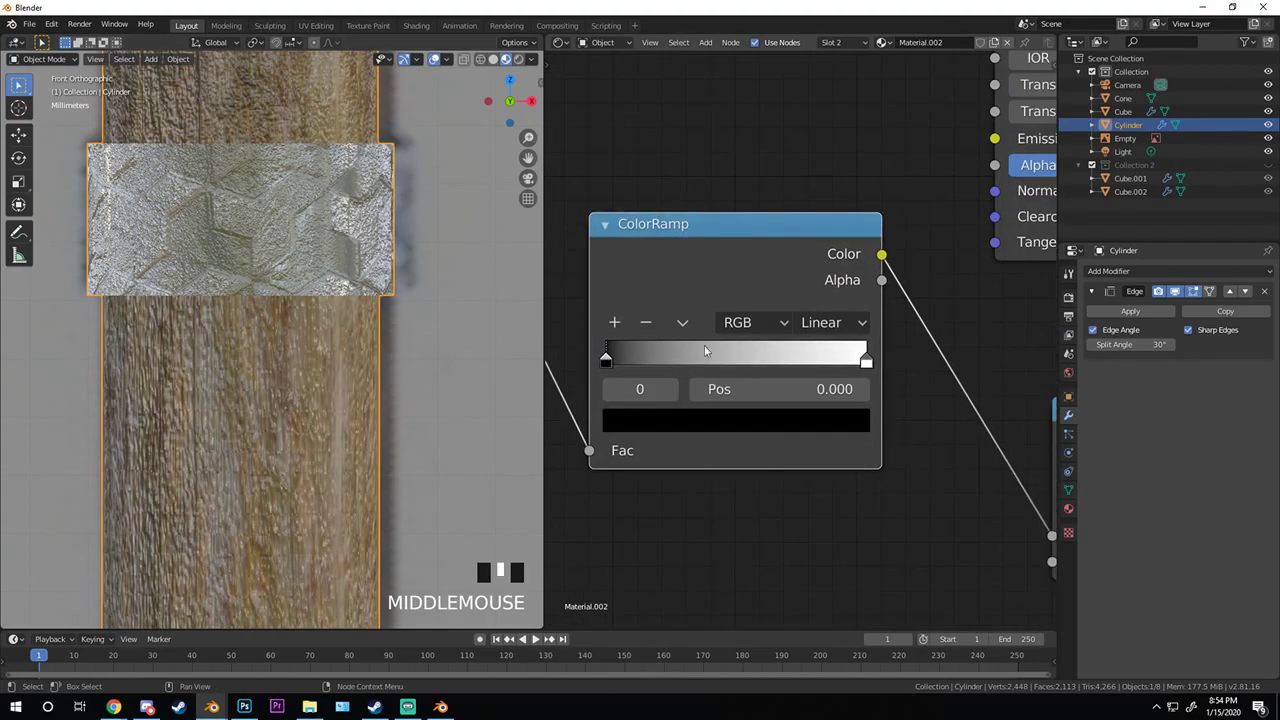
pyautogui.moveTo(610, 362)
pyautogui.mouseDown()
pyautogui.moveTo(750, 370)
pyautogui.moveTo(604, 362)
pyautogui.mouseUp()
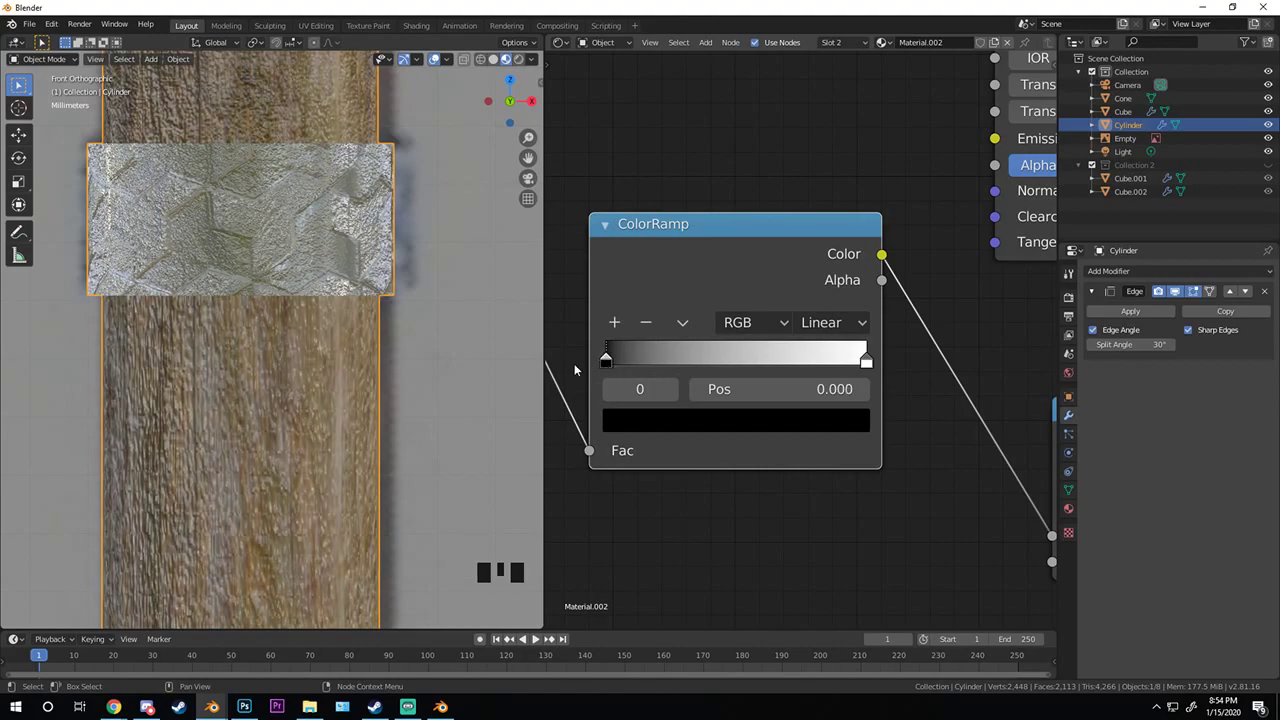
pyautogui.moveTo(866, 360); pyautogui.dragTo(741, 362)
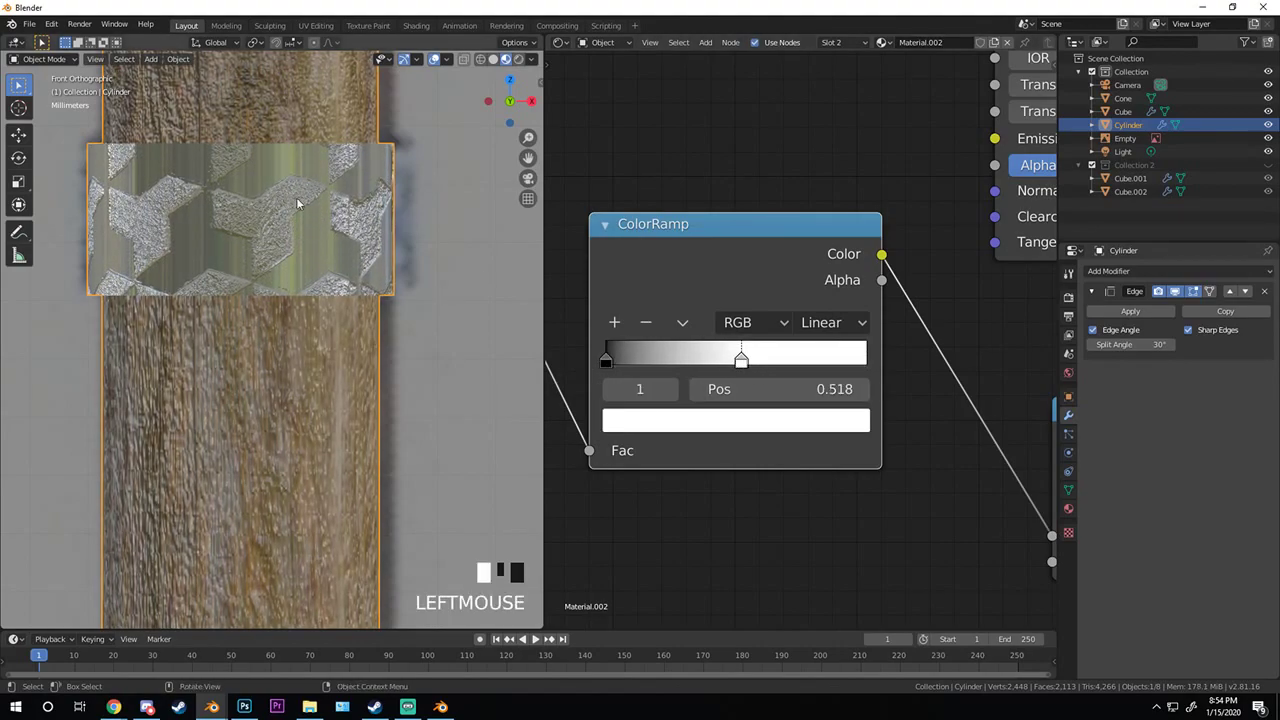
pyautogui.scroll(1, 195, 223)
pyautogui.scroll(3, 200, 215)
pyautogui.keyDown('shift'); pyautogui.moveTo(218, 190); pyautogui.dragTo(251, 230, button='middle'); pyautogui.keyUp('shift')
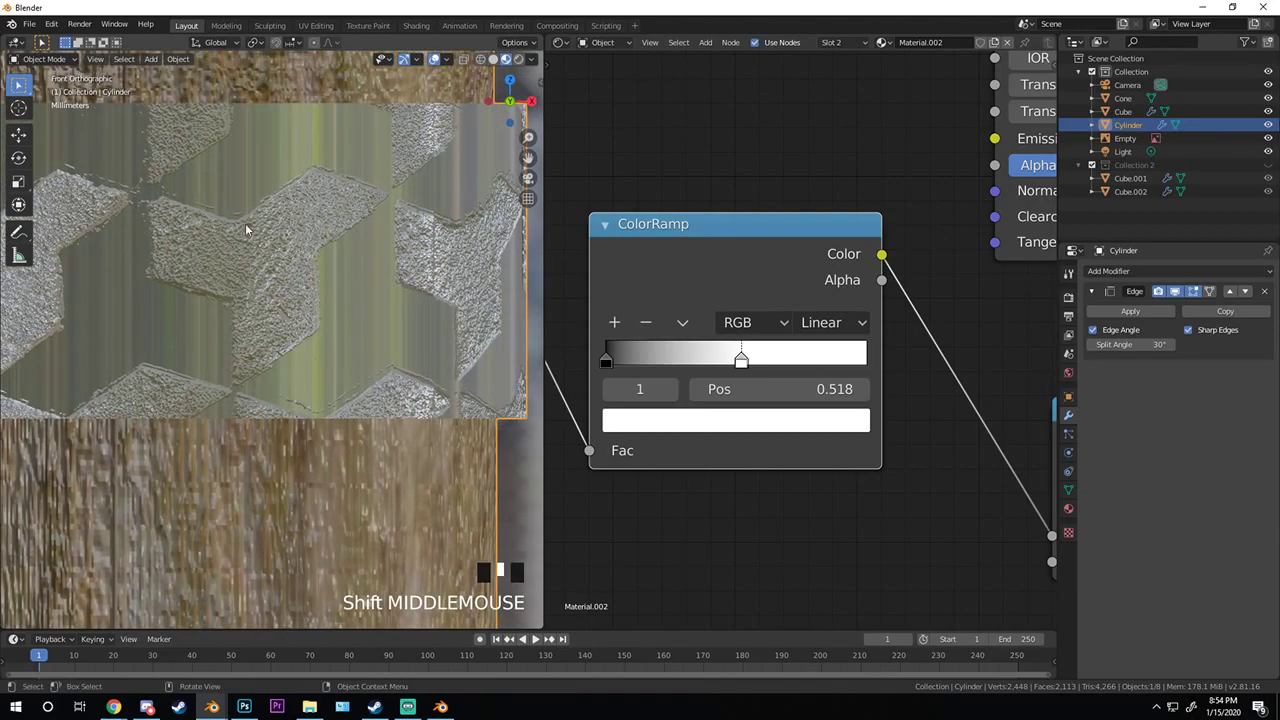
pyautogui.click(606, 360)
pyautogui.moveTo(606, 360); pyautogui.dragTo(649, 363)
# - Frame the collar in perspective and examine its embossed tile pattern from several angles
pyautogui.moveTo(255, 250); pyautogui.dragTo(303, 258, button='middle')
pyautogui.press('KP_Decimal')
pyautogui.scroll(5, 303, 257)
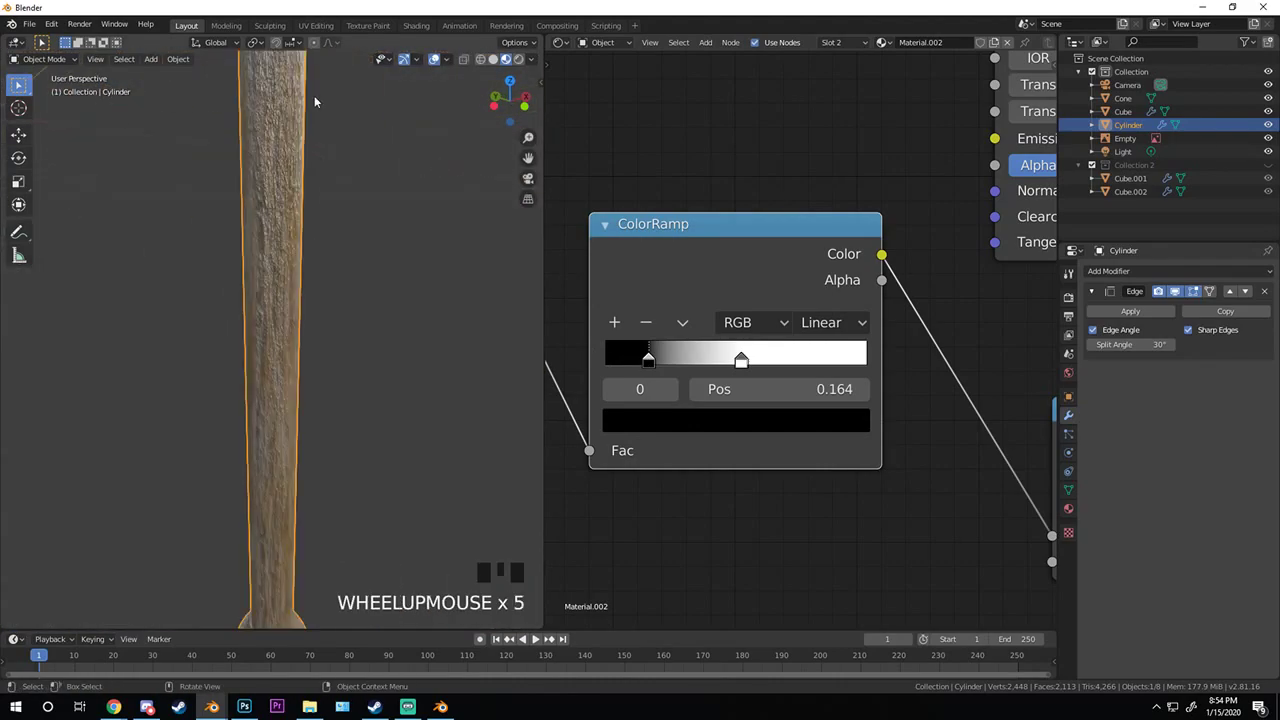
pyautogui.keyDown('shift'); pyautogui.moveTo(314, 95); pyautogui.dragTo(282, 216, button='middle'); pyautogui.keyUp('shift')
pyautogui.press('Tab')
pyautogui.press('KP_Decimal')
pyautogui.press('Tab')
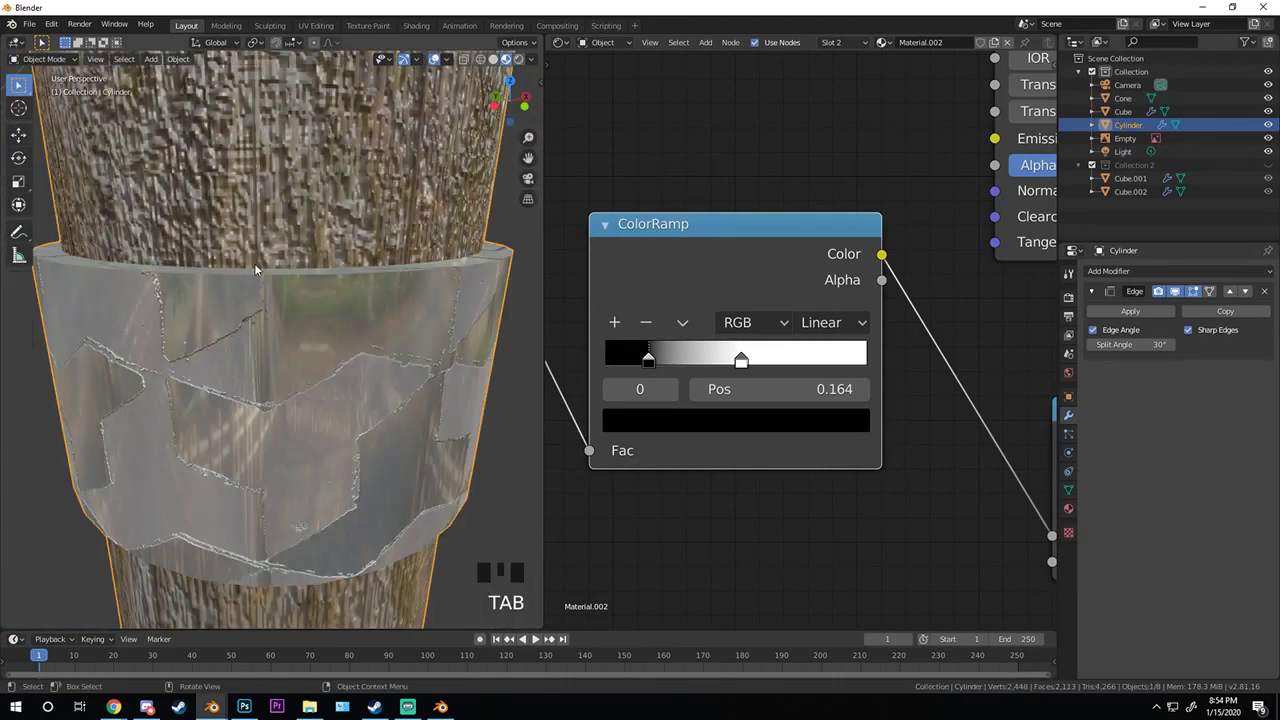
pyautogui.moveTo(254, 263); pyautogui.dragTo(170, 347, button='middle')
pyautogui.scroll(2, 413, 305)
pyautogui.scroll(-4, 773, 328)
# - Set the Multiply node's second value to 1 and check the relief on the collar
pyautogui.moveTo(773, 328); pyautogui.dragTo(565, 295, button='middle')
pyautogui.scroll(4, 565, 295)
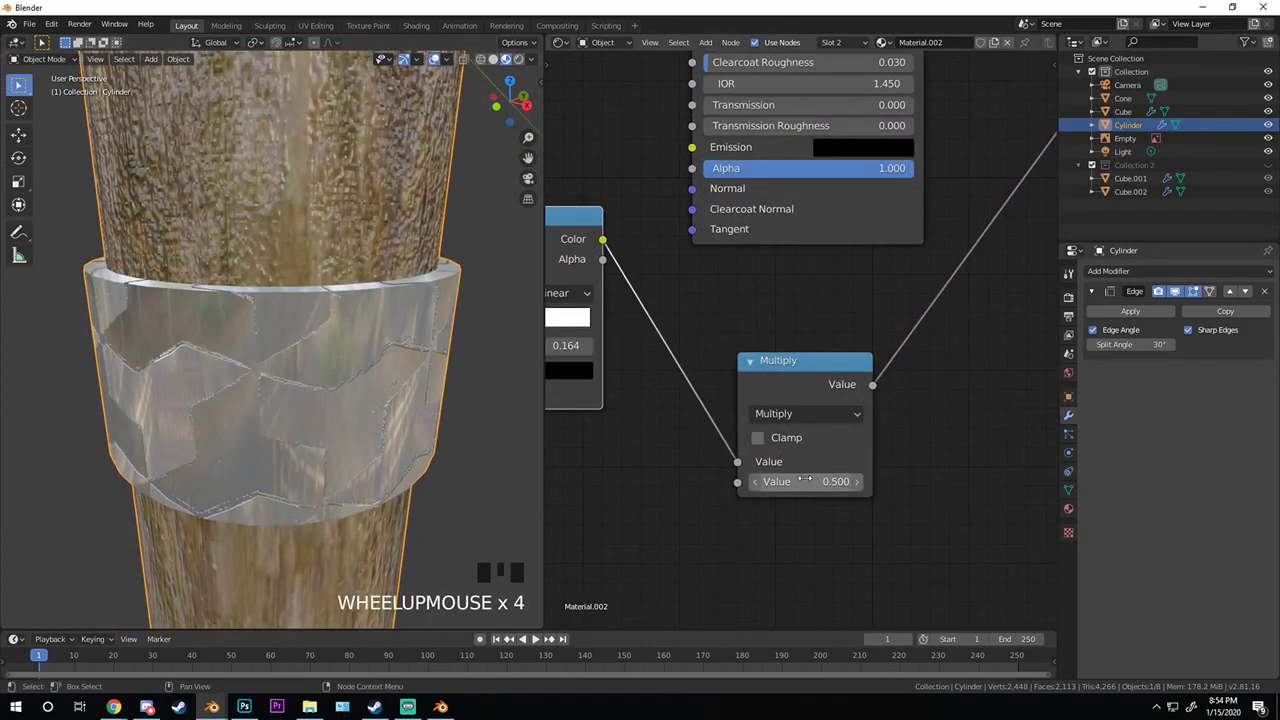
pyautogui.moveTo(805, 481)
pyautogui.mouseDown()
pyautogui.moveTo(840, 481)
pyautogui.moveTo(795, 481)
pyautogui.mouseUp()
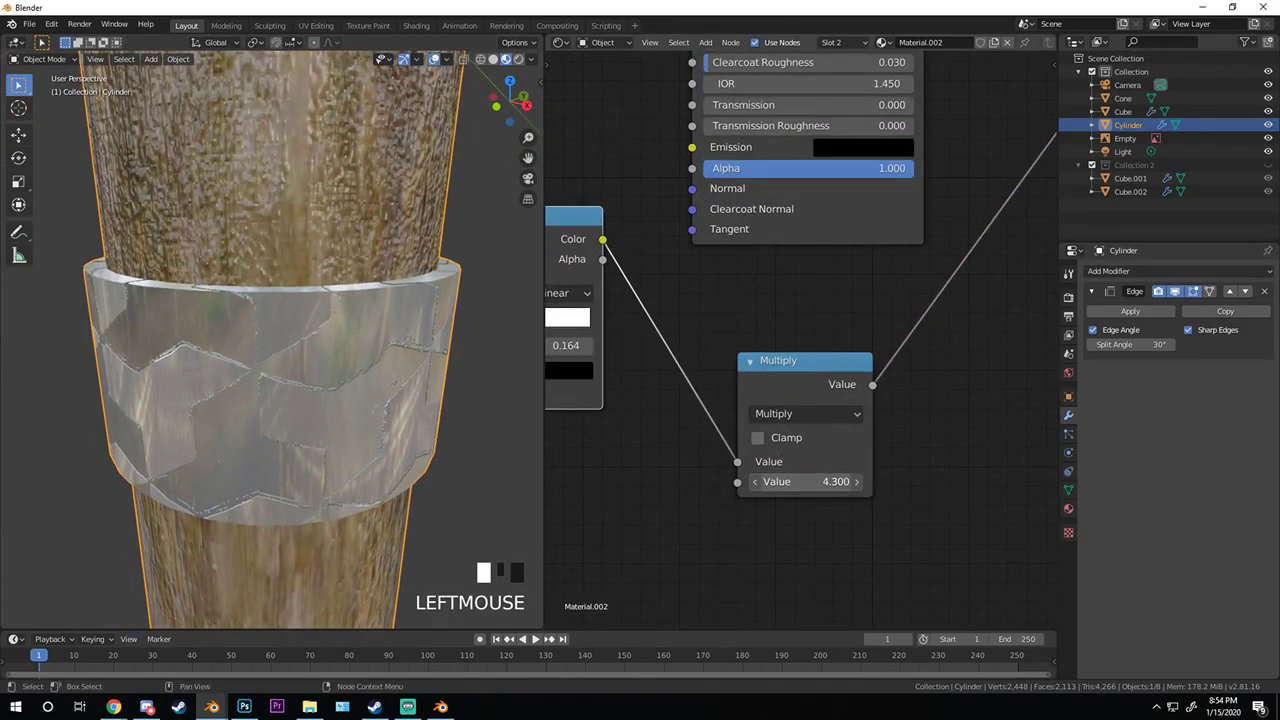
pyautogui.doubleClick(805, 481)
pyautogui.write('1')
pyautogui.press('Return')
pyautogui.moveTo(300, 350); pyautogui.dragTo(350, 370, button='middle')
pyautogui.scroll(-6, 636, 310)
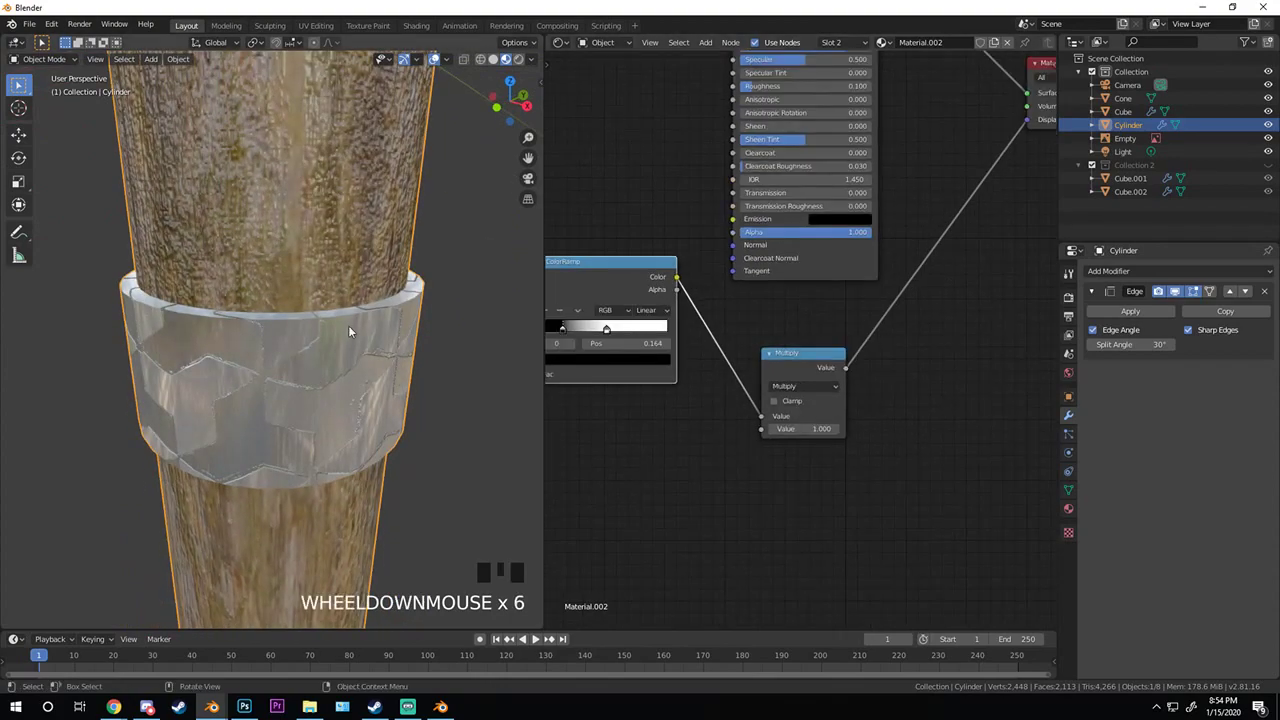
# - Move the tile image and ColorRamp nodes together up and away from the Multiply node, level with the Principled BSDF
pyautogui.moveTo(560, 250); pyautogui.dragTo(636, 323, button='middle')
pyautogui.scroll(-3, 636, 323)
pyautogui.keyDown('shift'); pyautogui.click(817, 372); pyautogui.keyUp('shift')
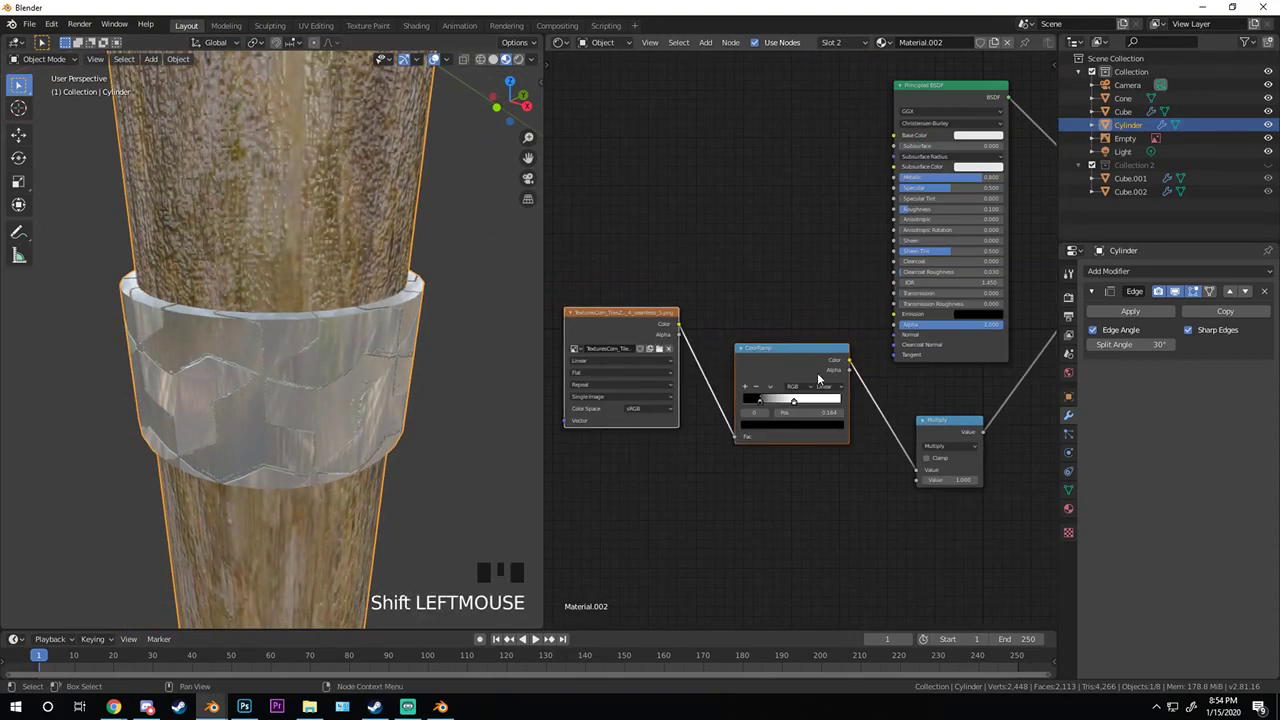
pyautogui.keyDown('shift'); pyautogui.click(810, 362); pyautogui.keyUp('shift')
pyautogui.press('g')
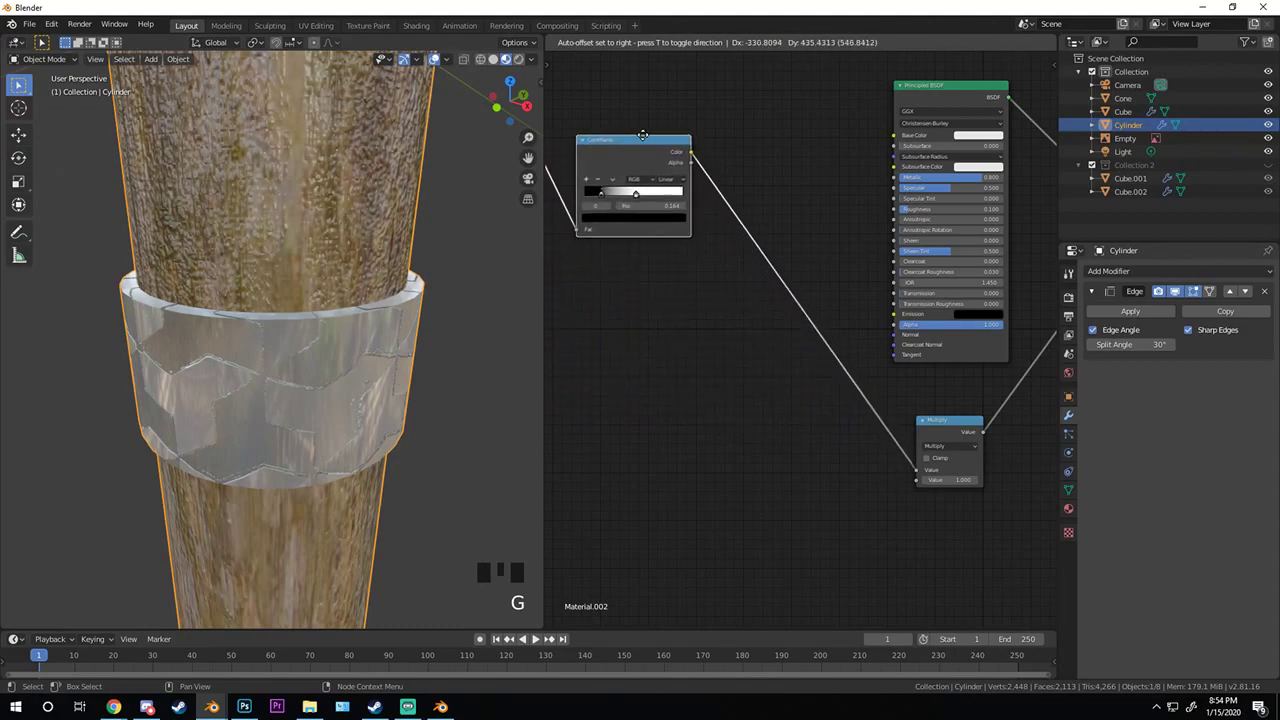
pyautogui.click(633, 137)
# - Add a MixRGB node between the ColorRamp and the Principled BSDF
pyautogui.moveTo(633, 137); pyautogui.dragTo(611, 212, button='middle')
pyautogui.scroll(4, 753, 260)
pyautogui.moveTo(753, 260); pyautogui.dragTo(688, 286, button='middle')
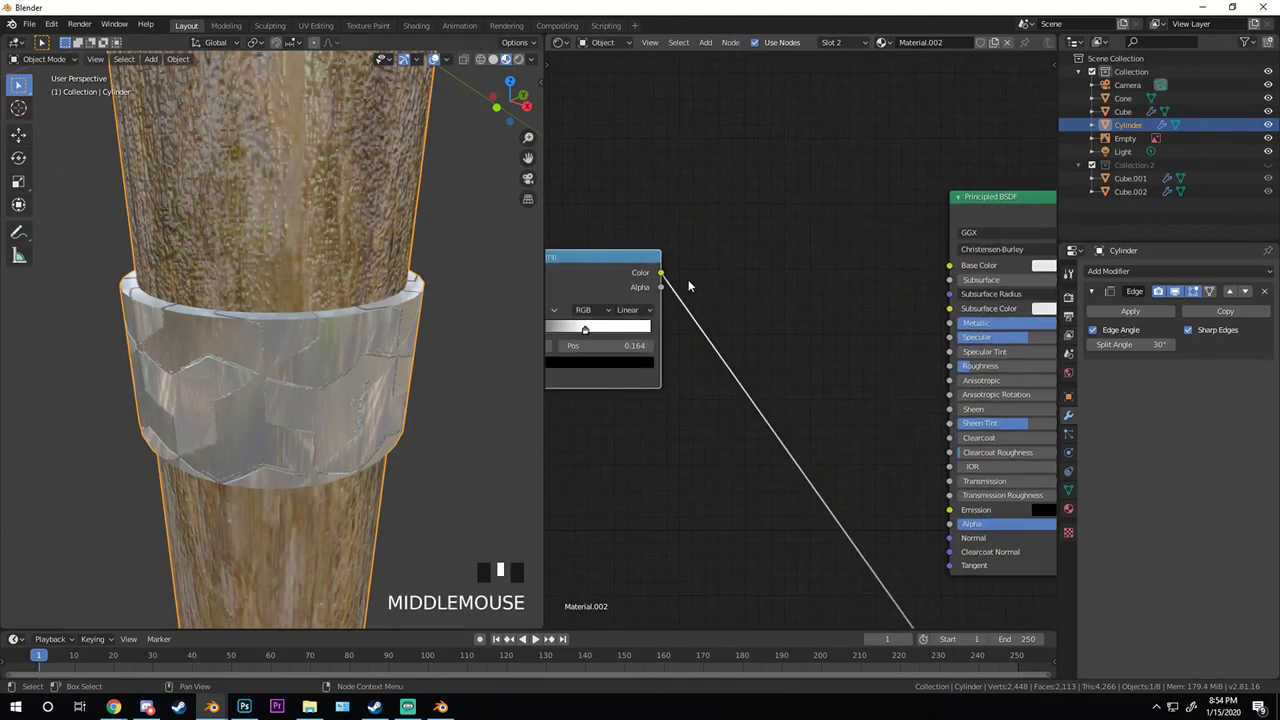
pyautogui.hotkey('shift', 'a')
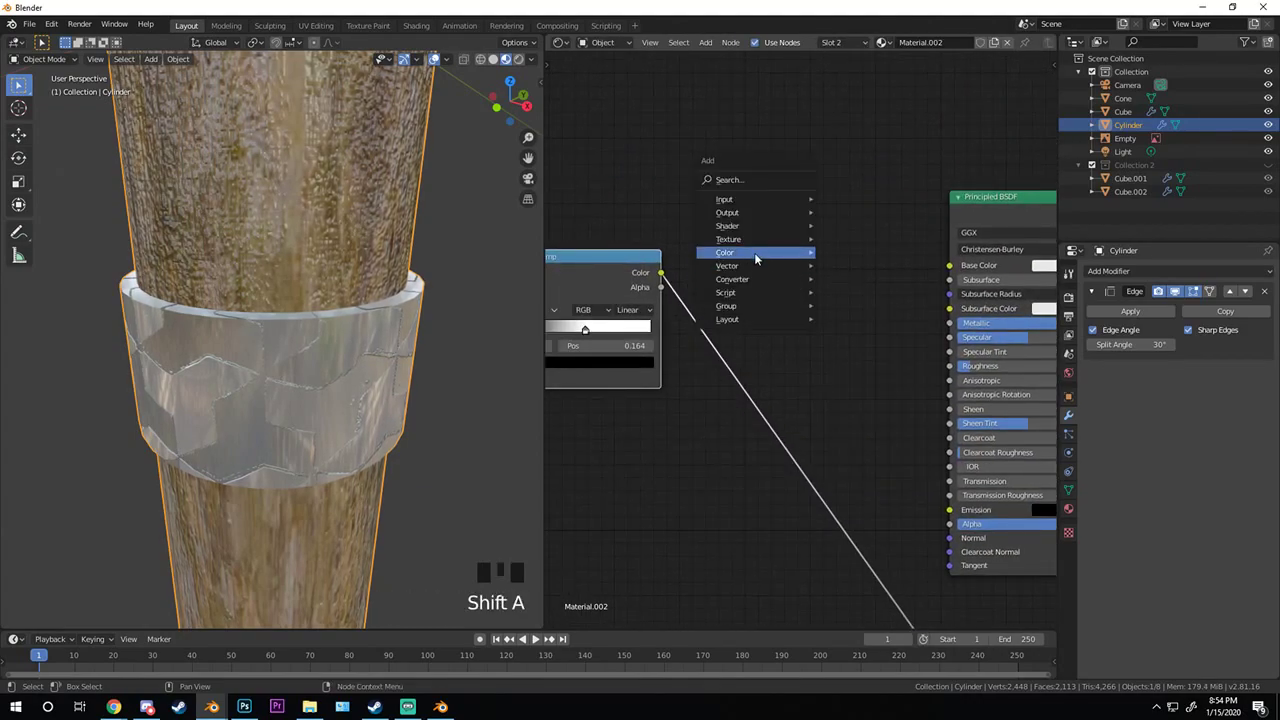
pyautogui.moveTo(754, 251)
pyautogui.click(857, 326)
pyautogui.click(828, 278)
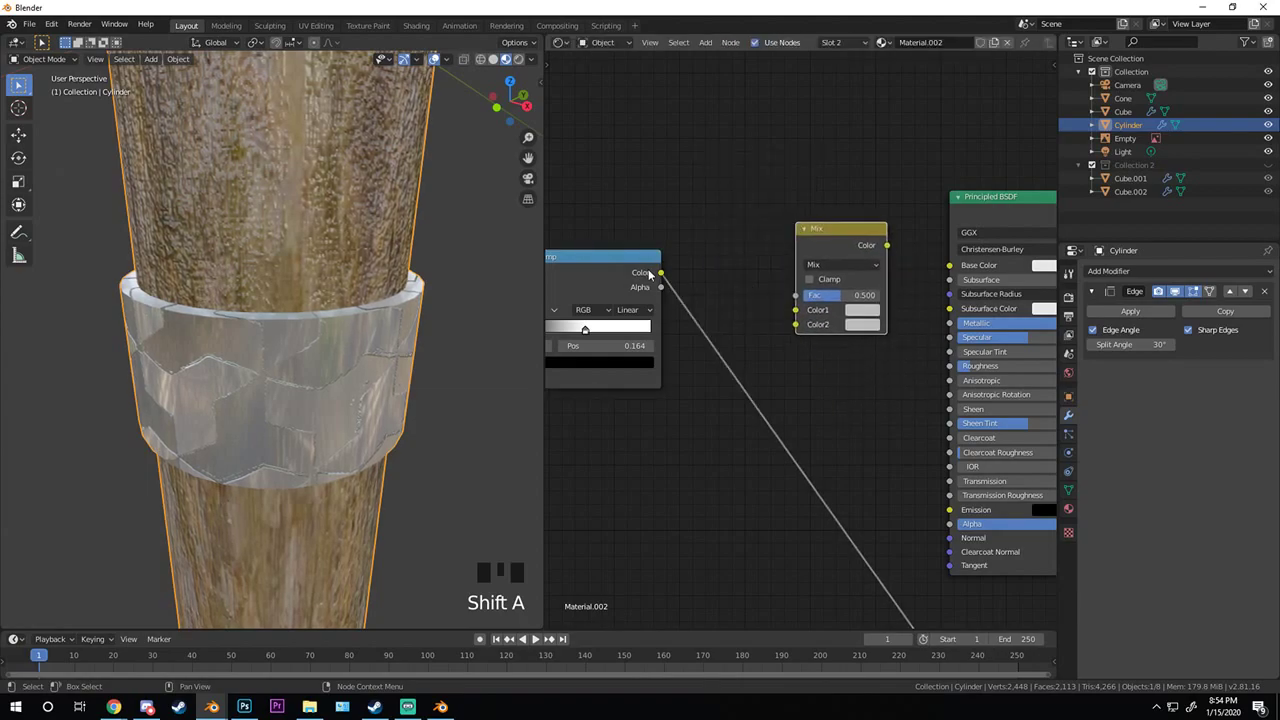
# - Link the ColorRamp's Color output to the Mix node's Fac and the Mix node's Color output to the Base Color
pyautogui.moveTo(661, 272); pyautogui.dragTo(743, 195)
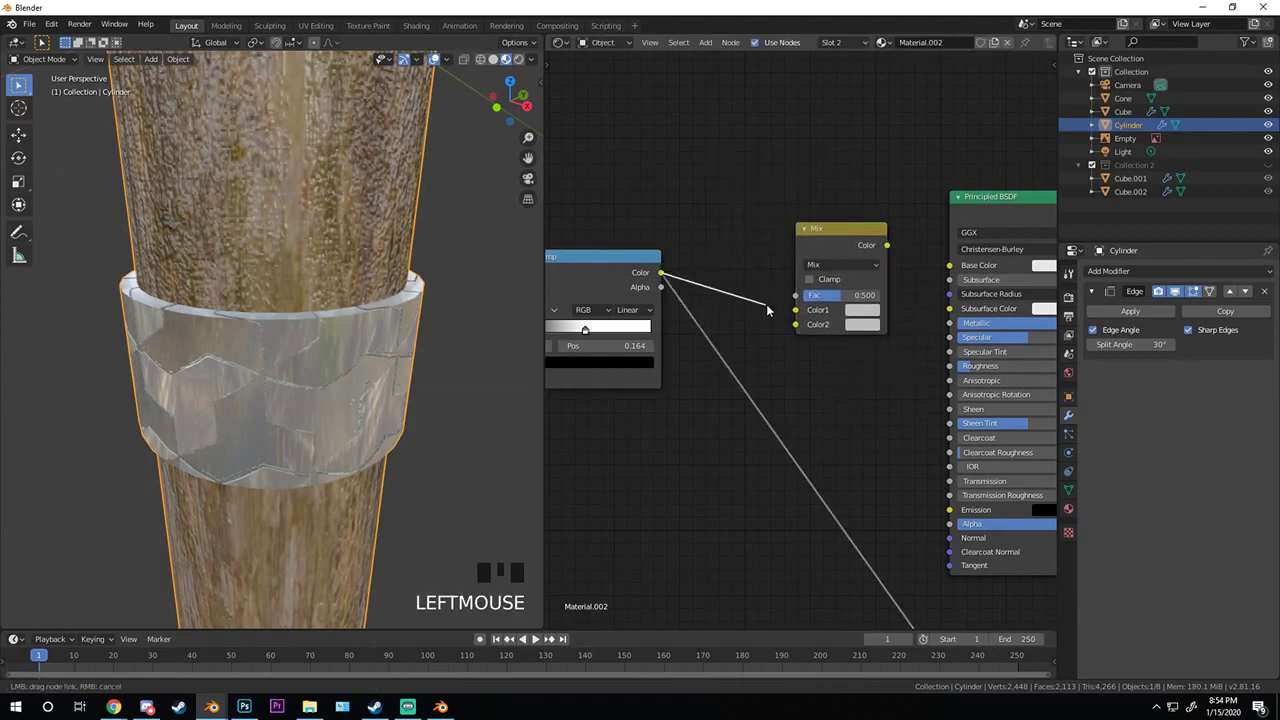
pyautogui.moveTo(766, 304); pyautogui.dragTo(796, 295)
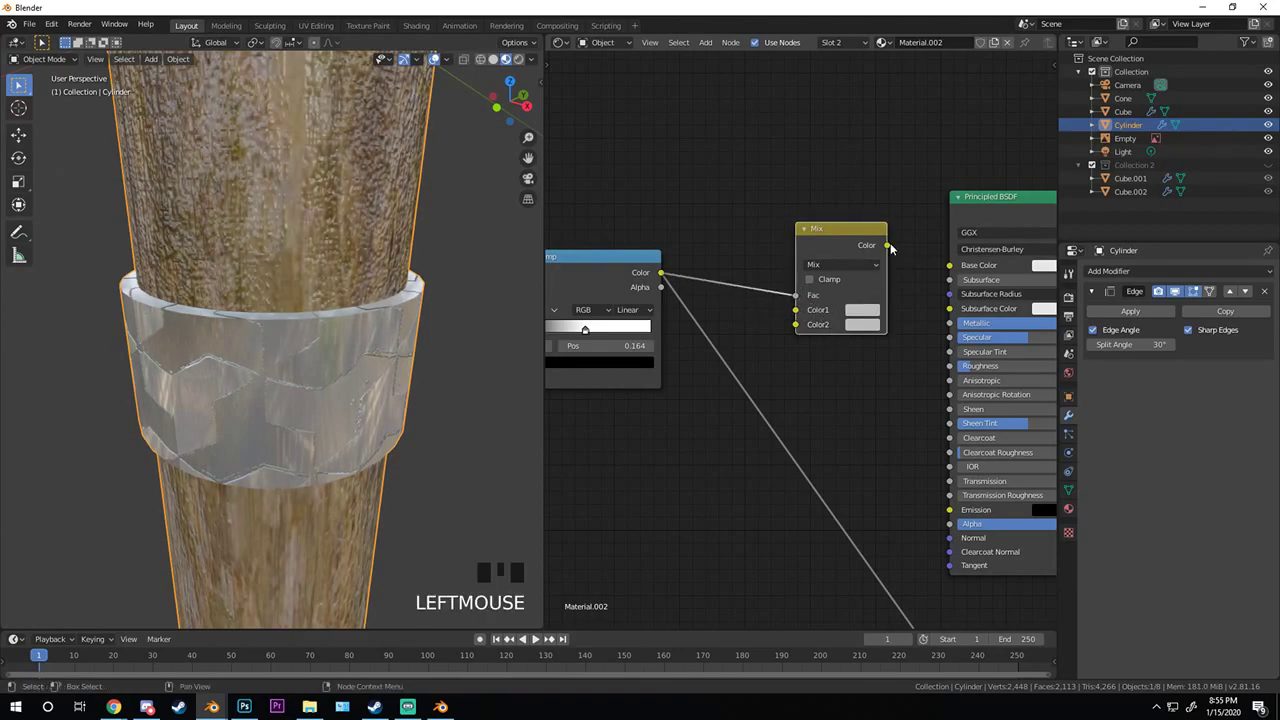
pyautogui.moveTo(888, 245); pyautogui.dragTo(949, 265)
# - Try blue as the Mix node's Color1 and red as its Color2 on the collar
pyautogui.moveTo(882, 293); pyautogui.dragTo(762, 297, button='middle')
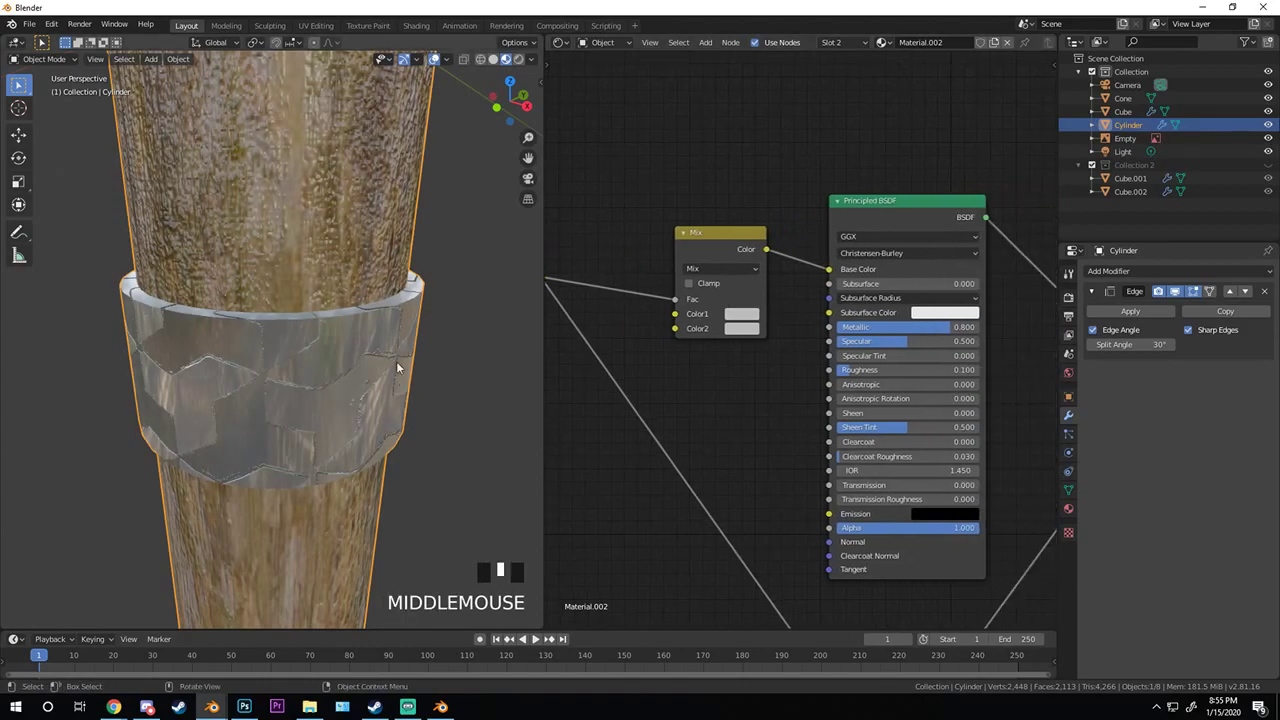
pyautogui.scroll(4, 803, 336)
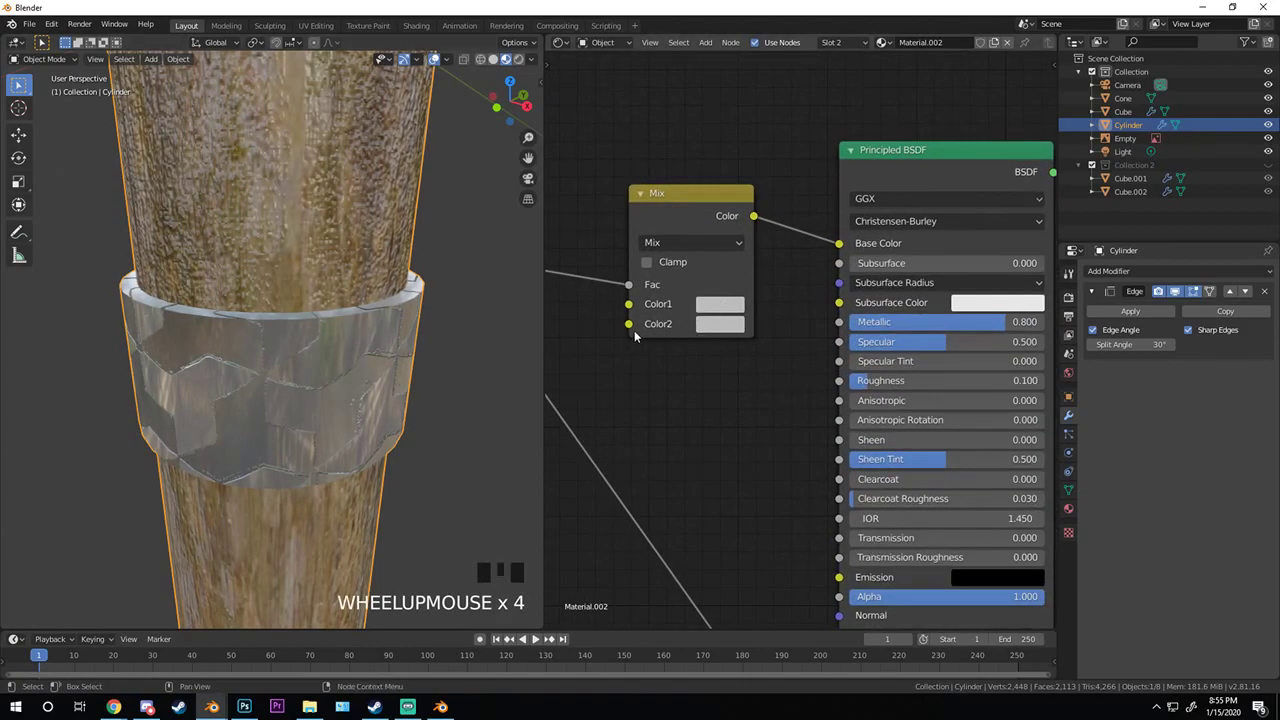
pyautogui.moveTo(634, 330); pyautogui.dragTo(805, 306, button='middle')
pyautogui.scroll(-2, 600, 320)
pyautogui.scroll(4, 805, 300)
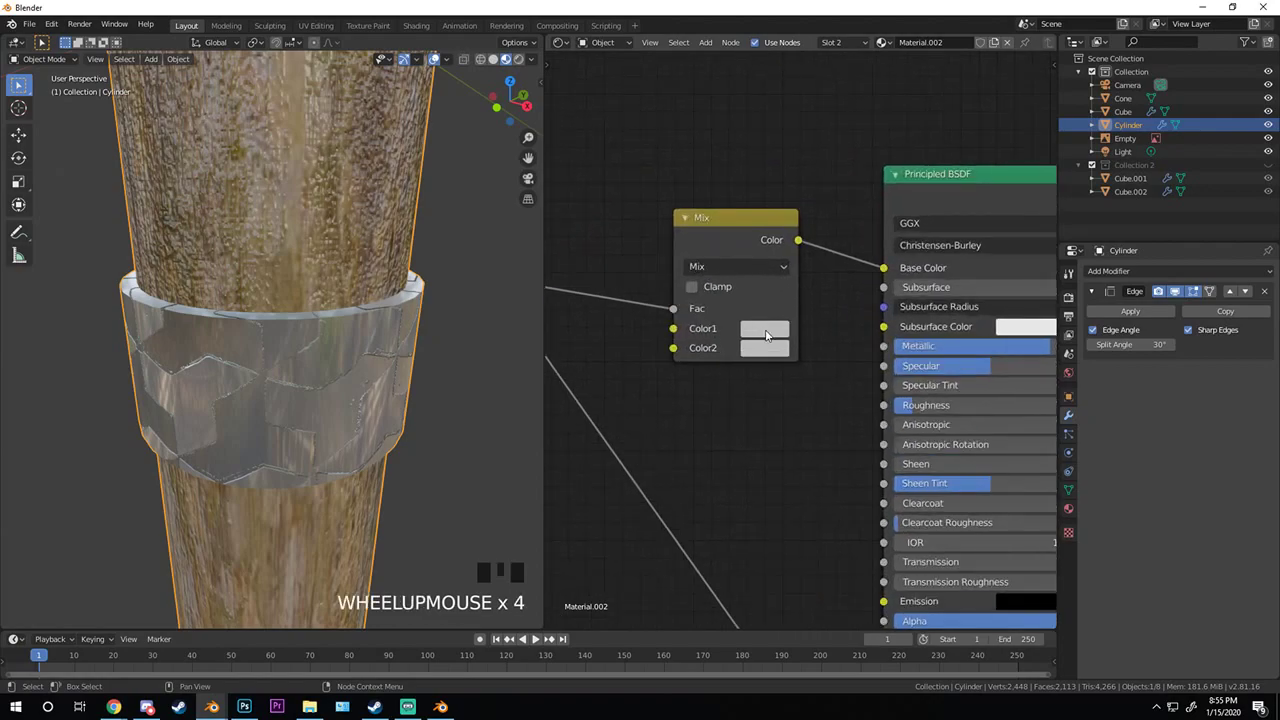
pyautogui.click(765, 331)
pyautogui.click(892, 186)
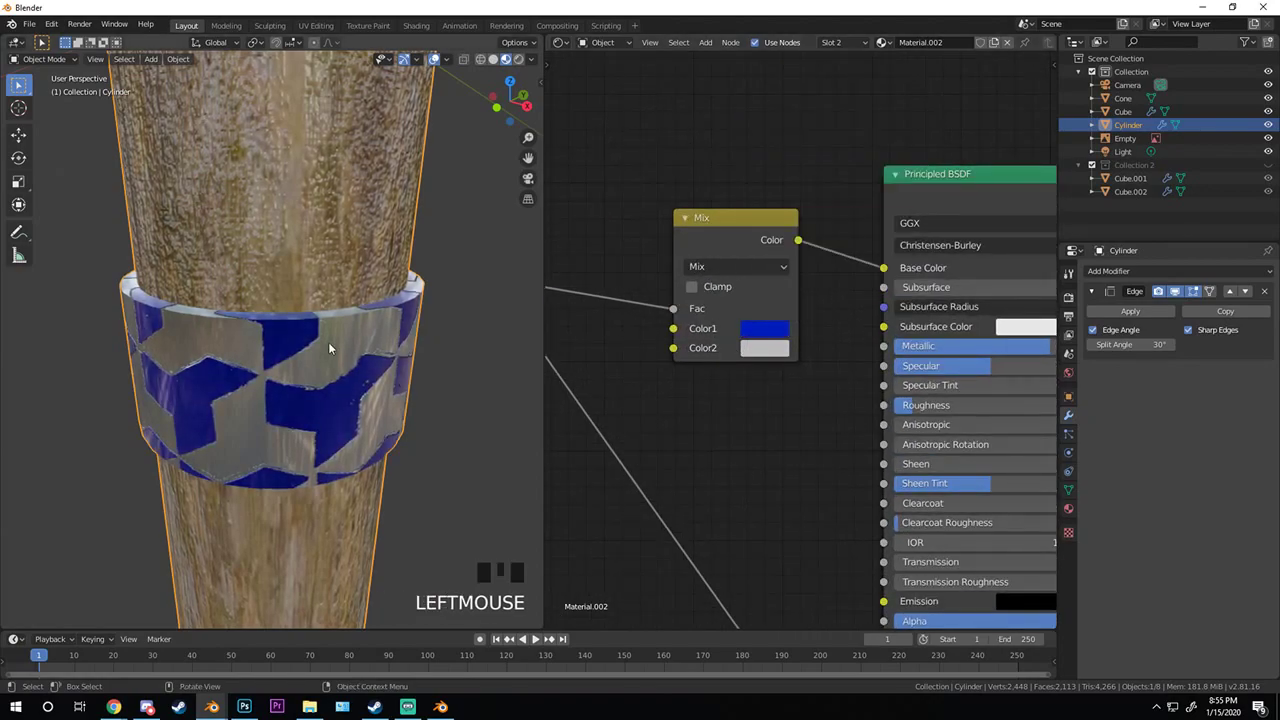
pyautogui.click(764, 347)
pyautogui.click(892, 206)
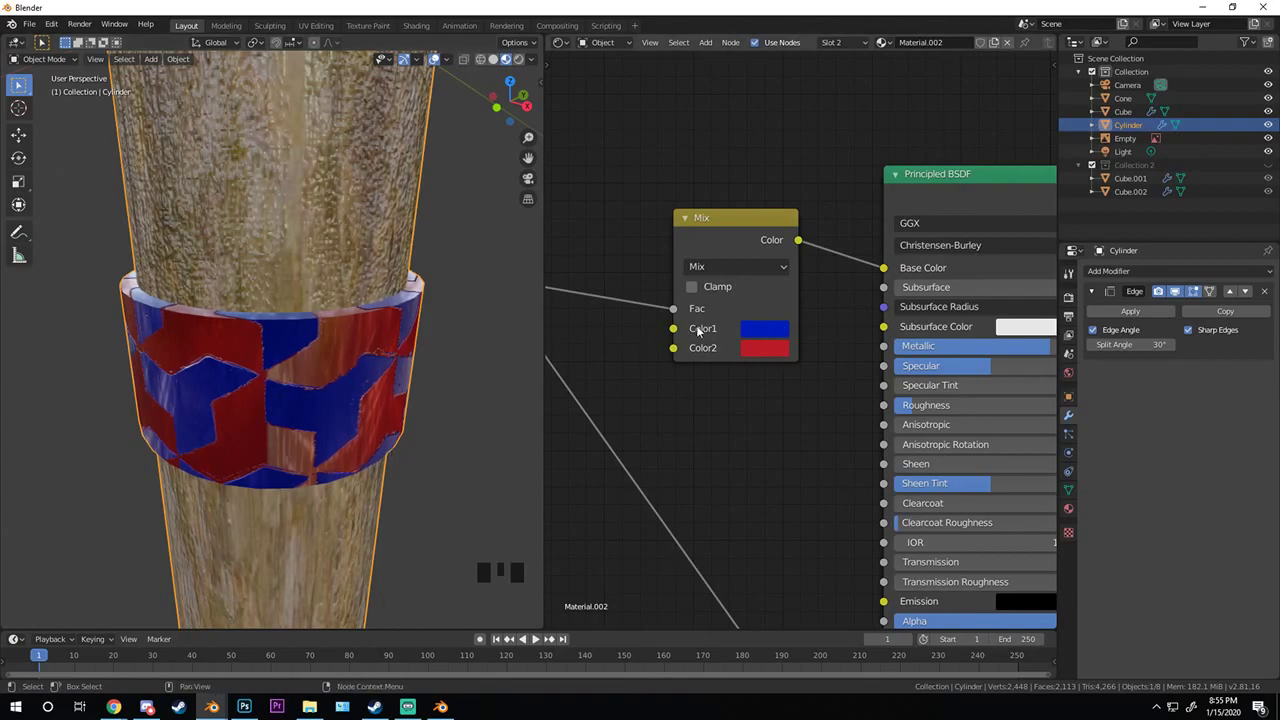
# - Change the Mix node's Color1 to black and its Color2 to a light grey with zero saturation
pyautogui.scroll(1, 255, 344)
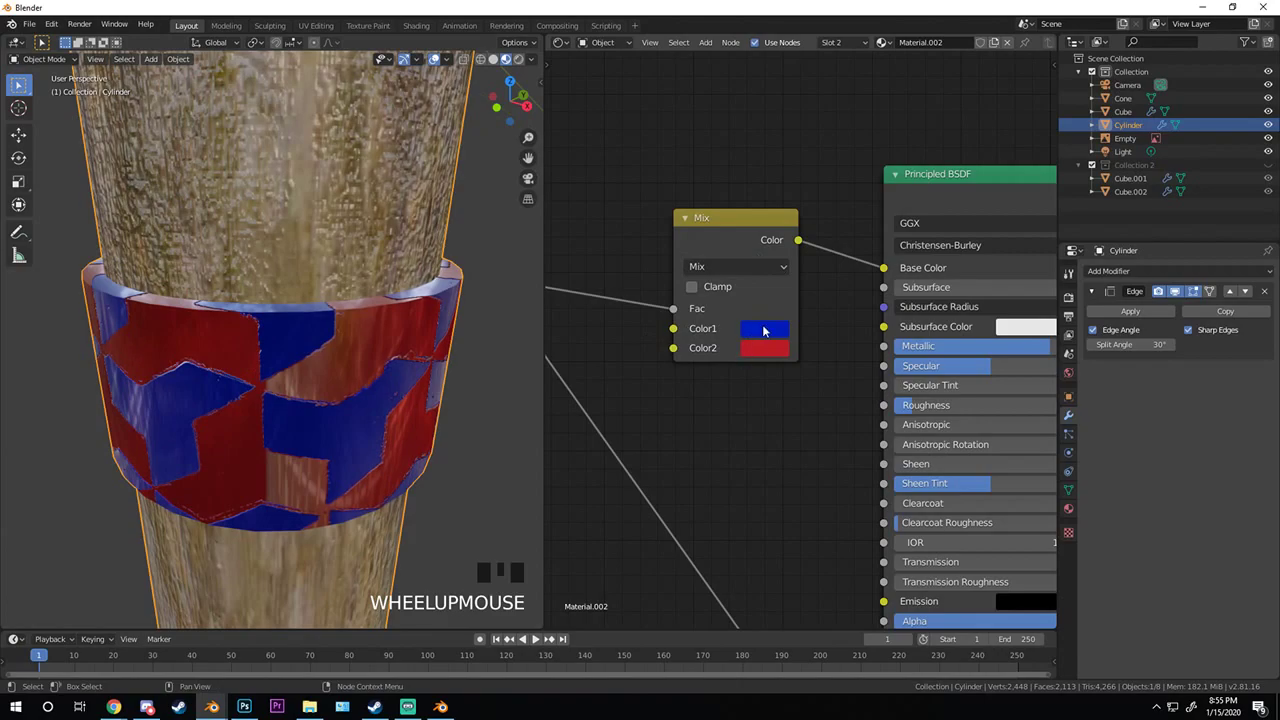
pyautogui.click(764, 331)
pyautogui.moveTo(888, 175); pyautogui.dragTo(889, 210)
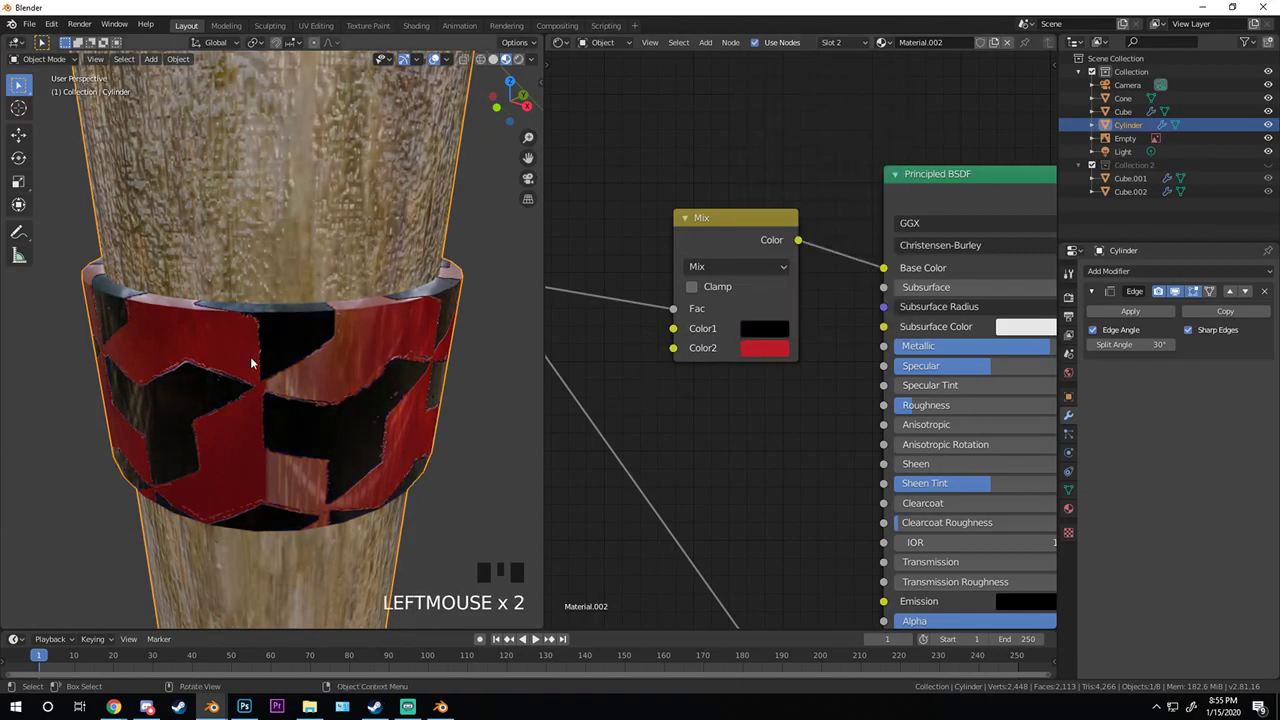
pyautogui.click(770, 346)
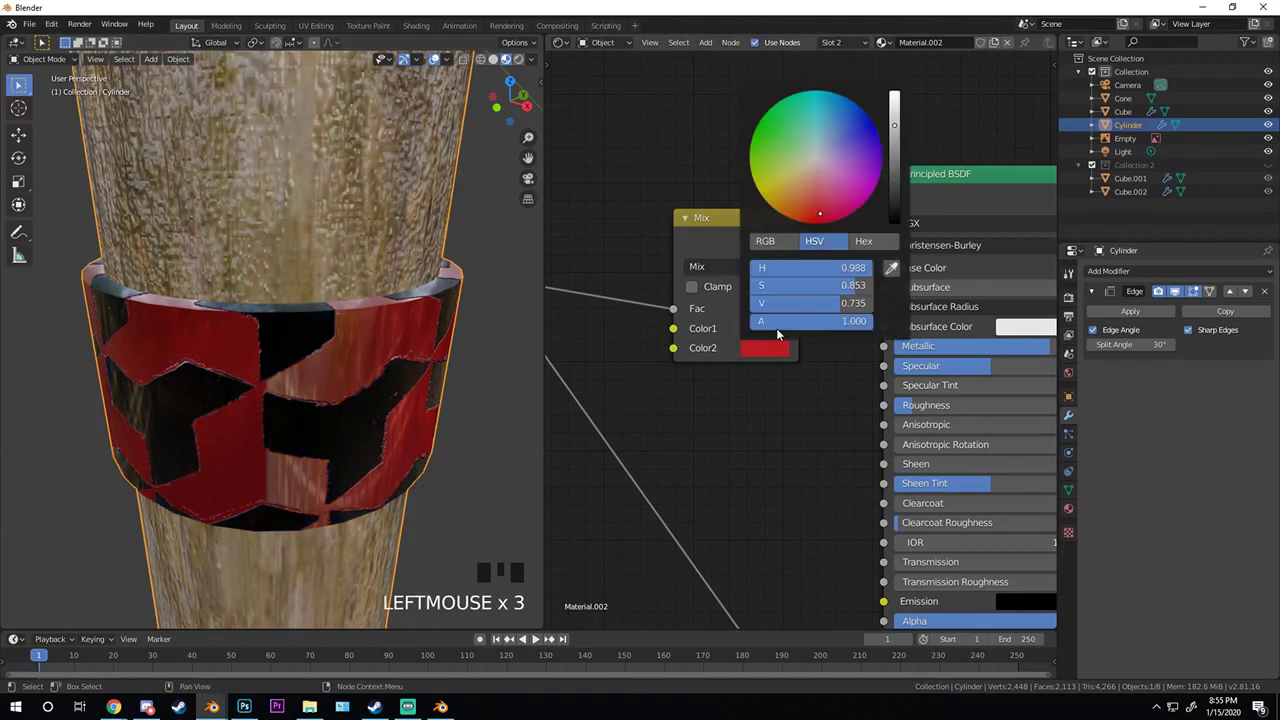
pyautogui.moveTo(886, 146); pyautogui.dragTo(893, 93)
pyautogui.moveTo(830, 285); pyautogui.dragTo(760, 285)
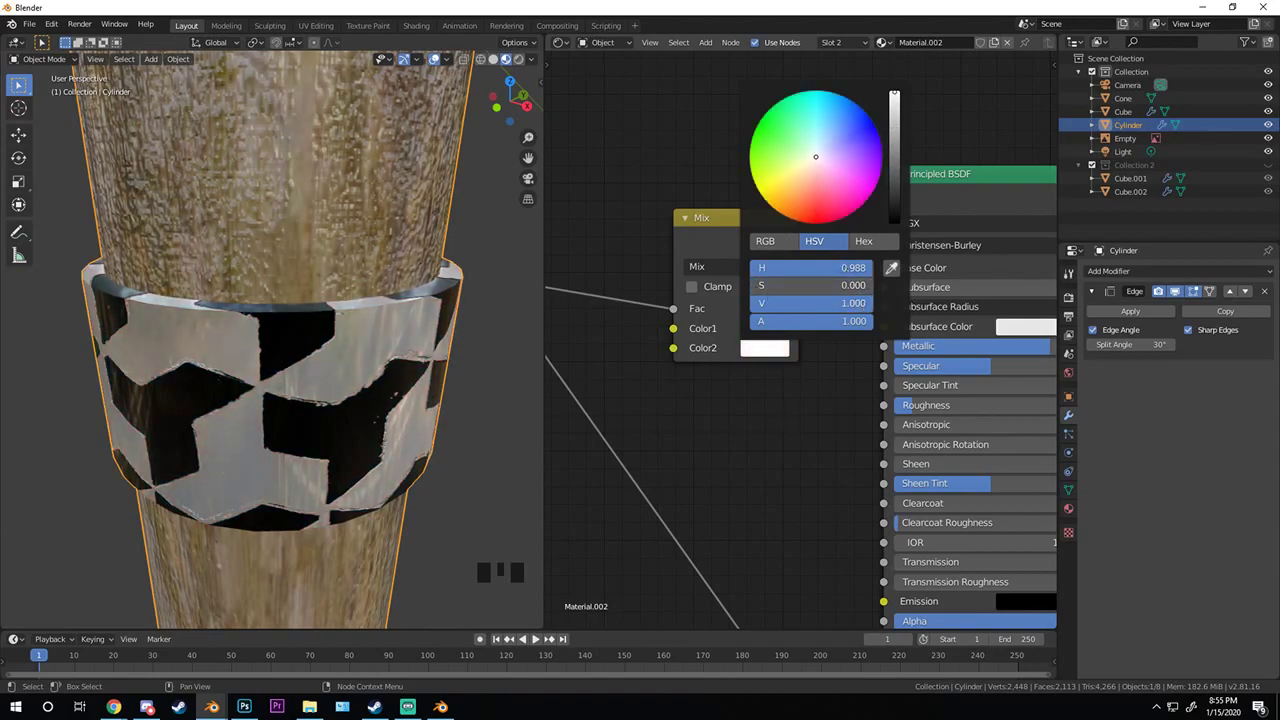
pyautogui.moveTo(848, 304); pyautogui.dragTo(820, 304)
# - Examine the black and light grey collar up close and on the whole axe from several angles
pyautogui.scroll(-2, 330, 360)
pyautogui.moveTo(340, 371)
pyautogui.mouseDown(button='middle')
pyautogui.moveTo(226, 338)
pyautogui.moveTo(237, 350)
pyautogui.moveTo(353, 350)
pyautogui.mouseUp(button='middle')
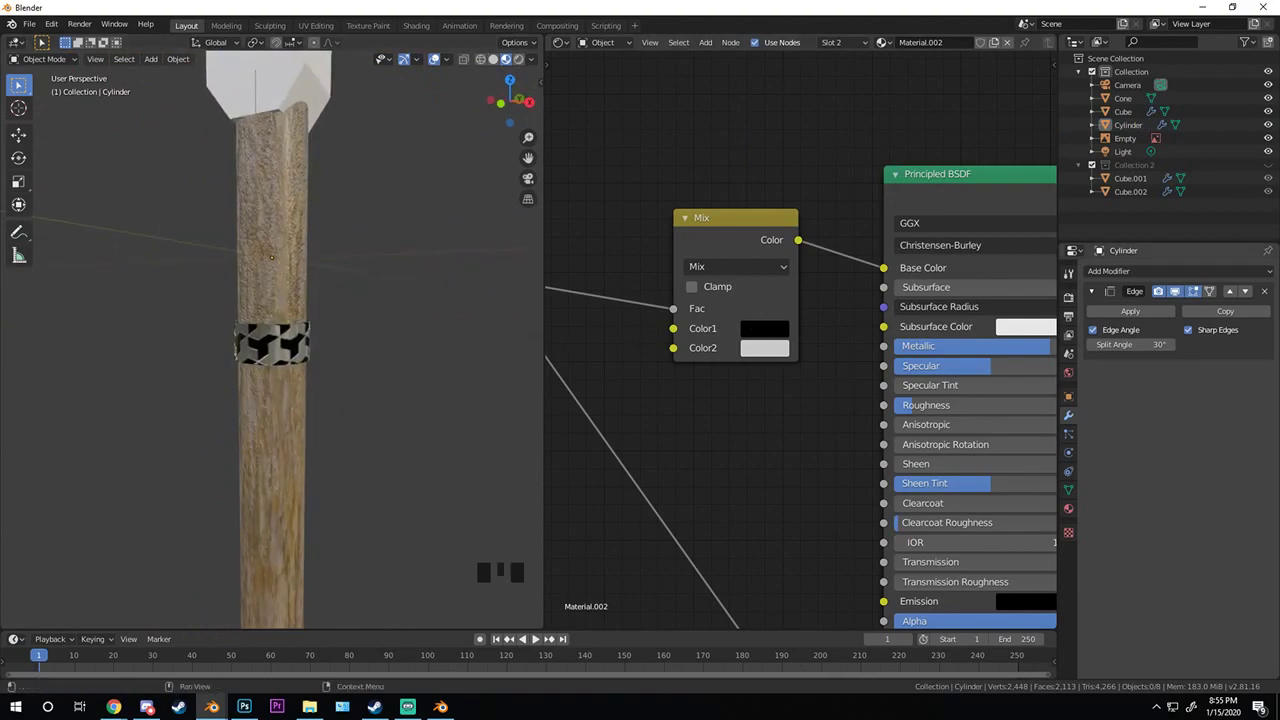
pyautogui.scroll(1, 802, 342)
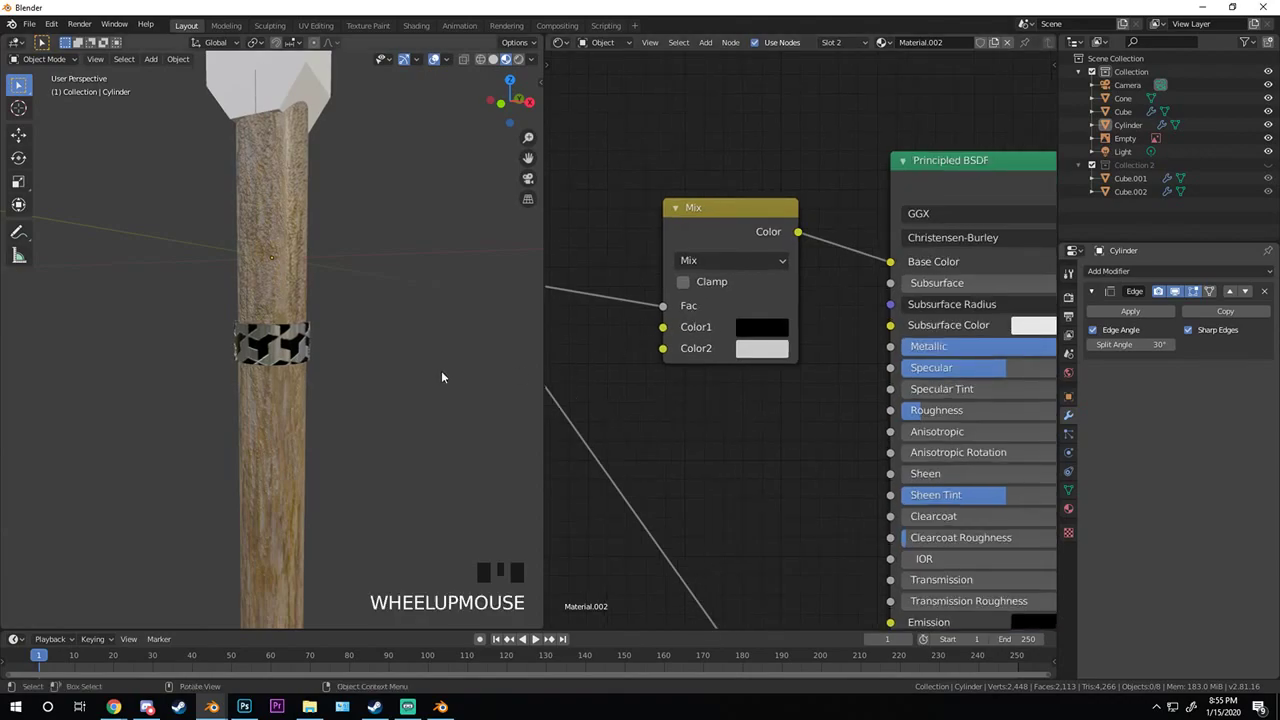
pyautogui.moveTo(441, 370); pyautogui.dragTo(348, 363, button='middle')
pyautogui.scroll(3, 346, 383)
pyautogui.scroll(2, 348, 358)
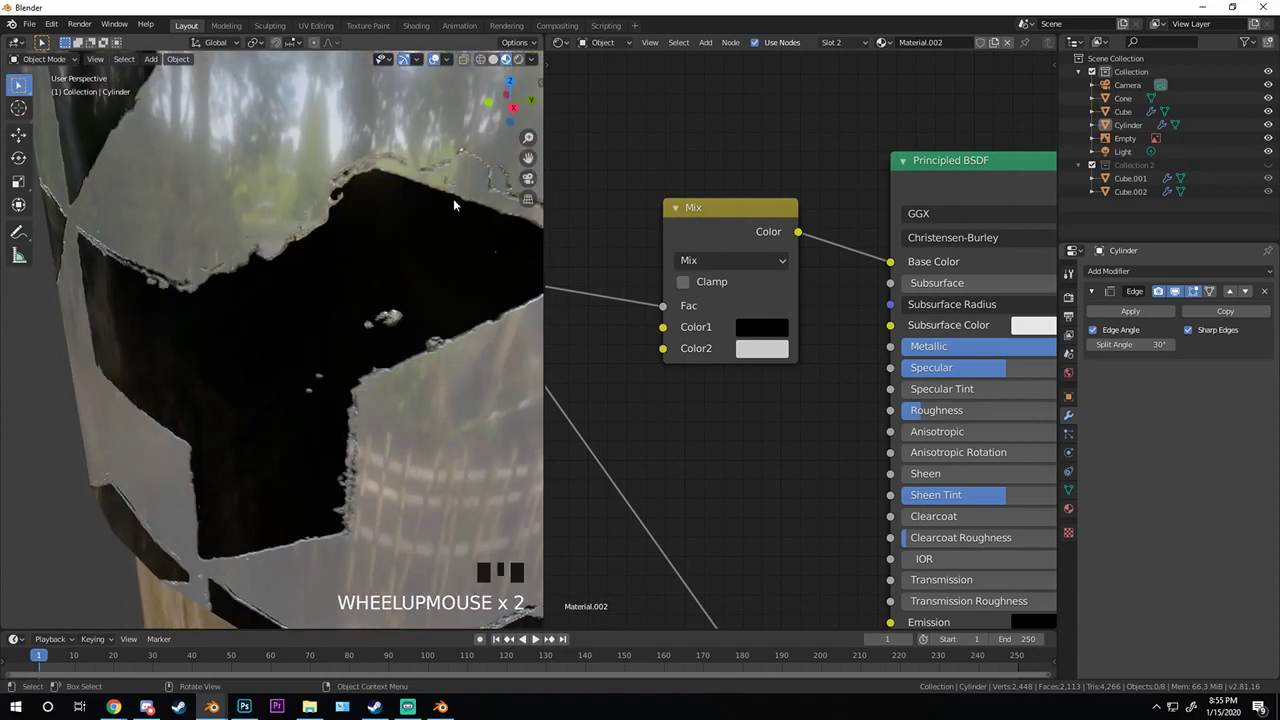
pyautogui.scroll(-6, 388, 270)
pyautogui.moveTo(360, 310); pyautogui.dragTo(312, 264, button='middle')
pyautogui.scroll(-4, 358, 250)
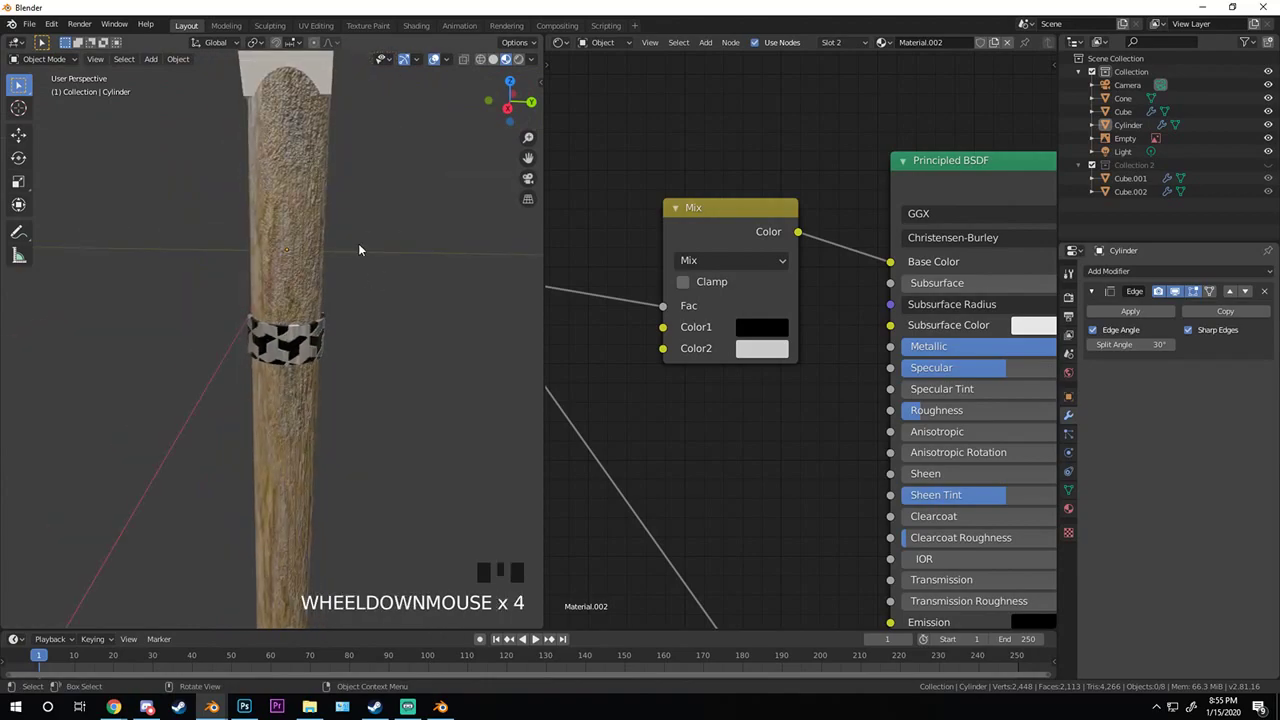
pyautogui.scroll(-7, 320, 423)
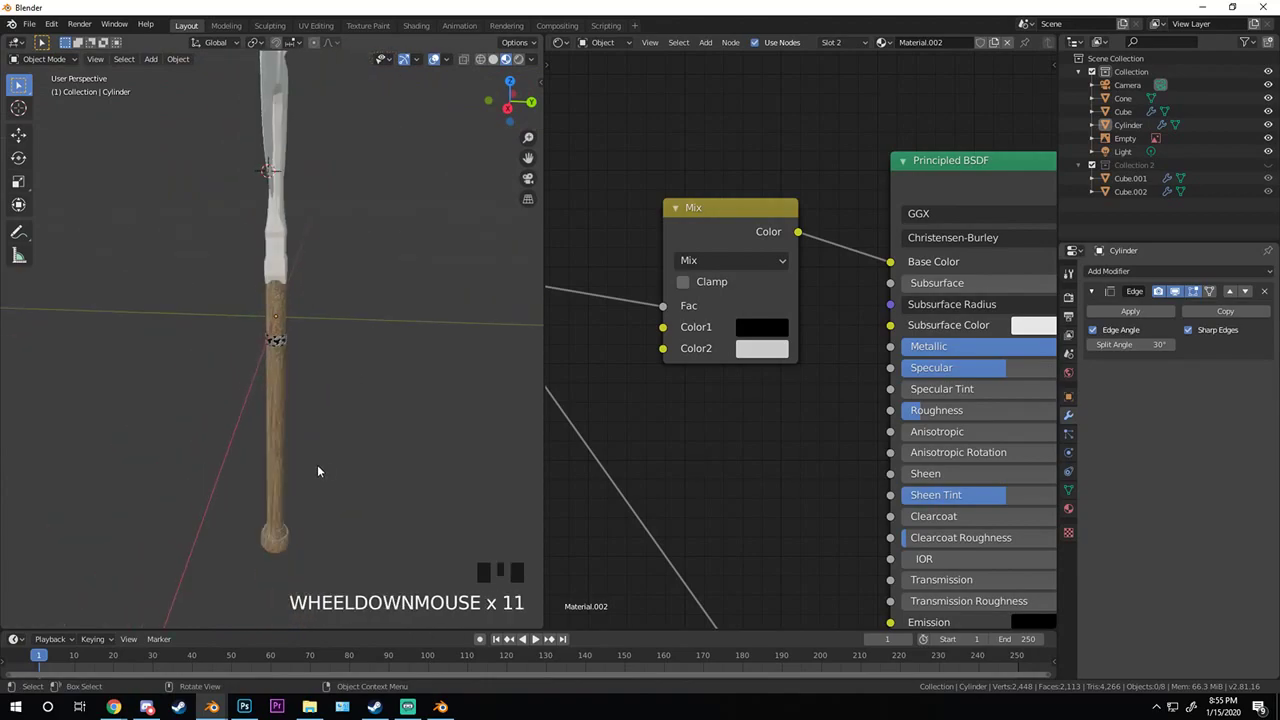
# - Examine the reference image's handle below the collar against the model in front view, from the collar to the pommel
pyautogui.keyDown('shift'); pyautogui.moveTo(317, 464); pyautogui.dragTo(284, 397, button='middle'); pyautogui.keyUp('shift')
pyautogui.press('KP_1')
pyautogui.scroll(2, 329, 437)
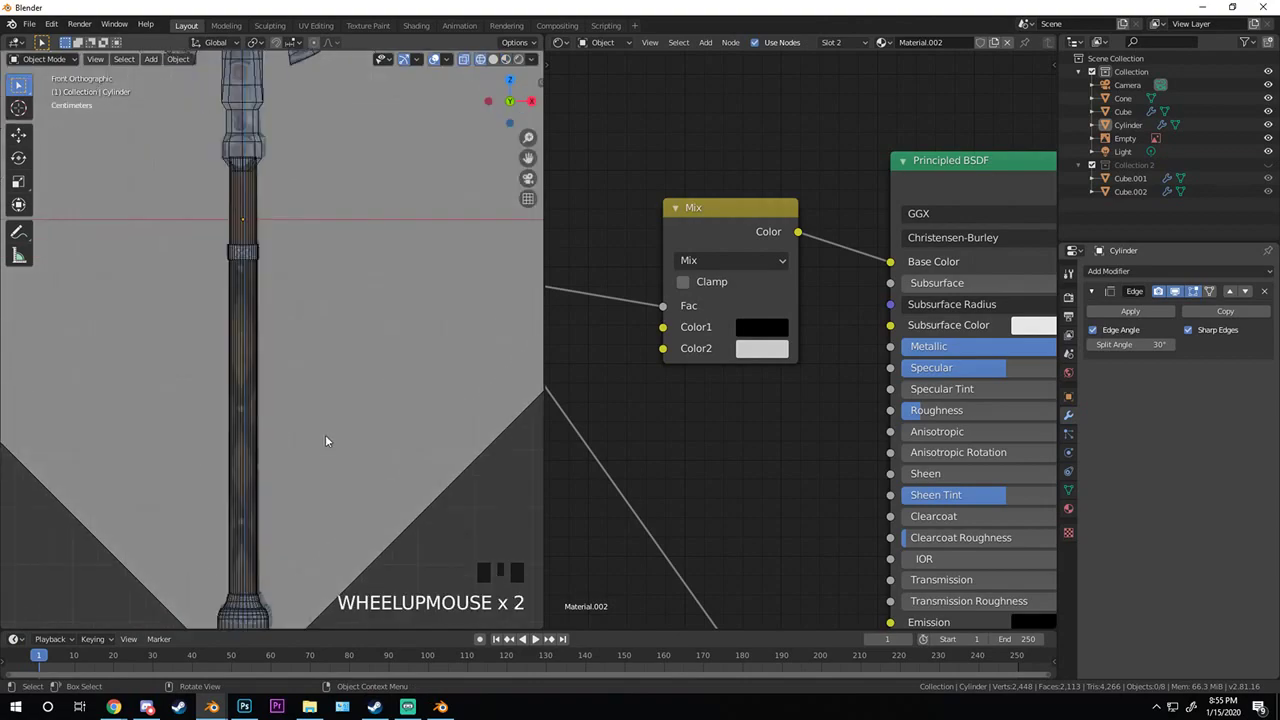
pyautogui.keyDown('shift'); pyautogui.moveTo(329, 437); pyautogui.dragTo(273, 302, button='middle'); pyautogui.keyUp('shift')
pyautogui.click(254, 340)
pyautogui.press('g')
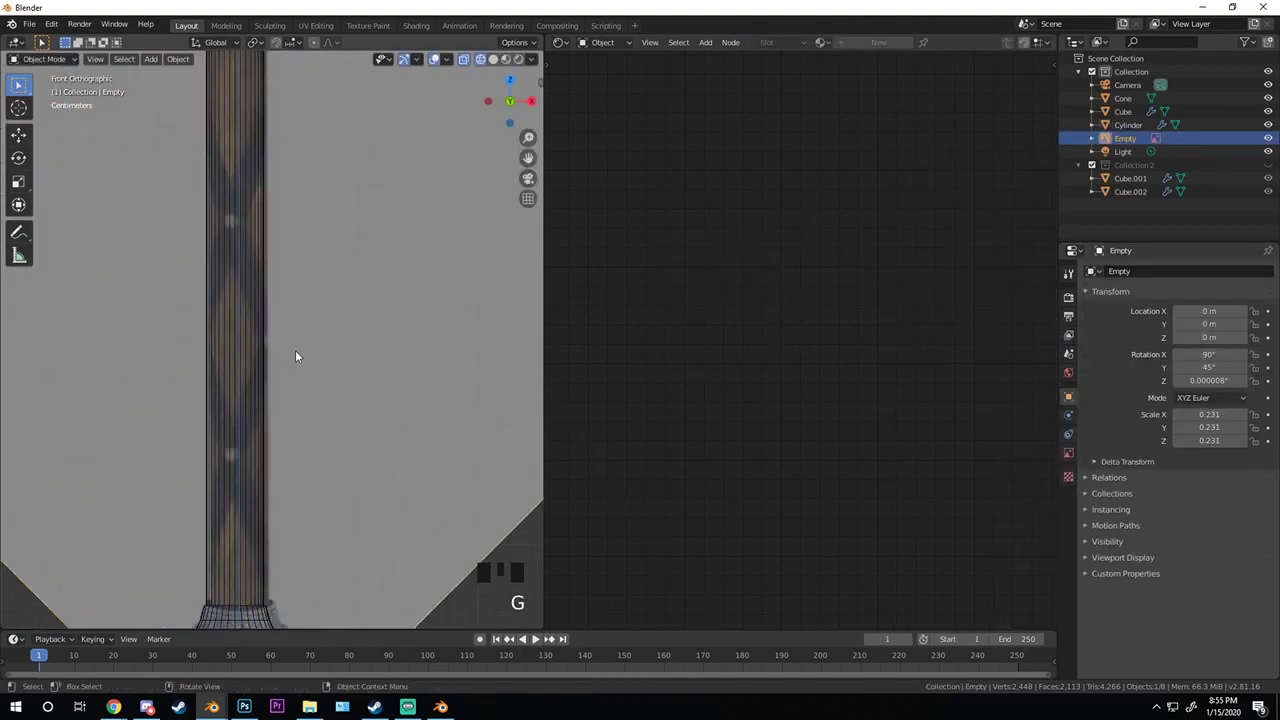
pyautogui.rightClick(297, 357)
pyautogui.scroll(-4, 268, 183)
pyautogui.scroll(-2, 382, 197)
pyautogui.keyDown('shift'); pyautogui.moveTo(382, 197); pyautogui.dragTo(340, 338, button='middle'); pyautogui.keyUp('shift')
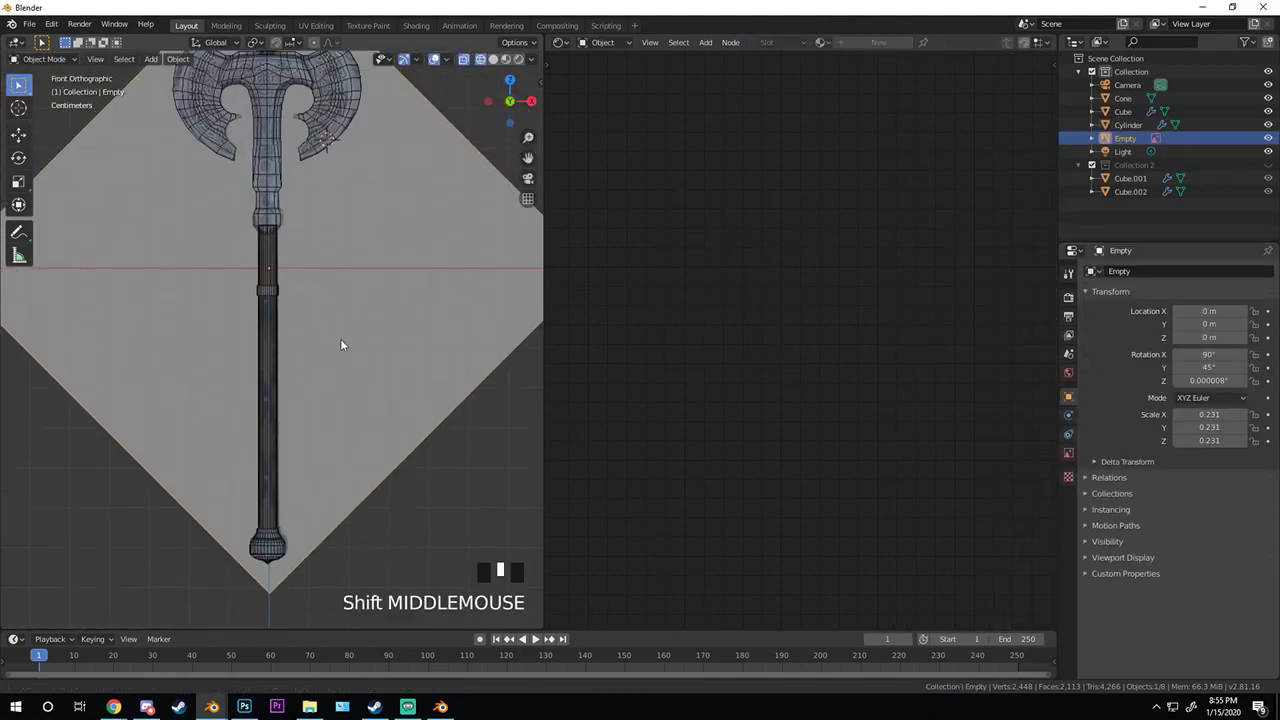
pyautogui.scroll(7, 337, 358)
pyautogui.scroll(-4, 337, 360)
pyautogui.scroll(6, 275, 310)
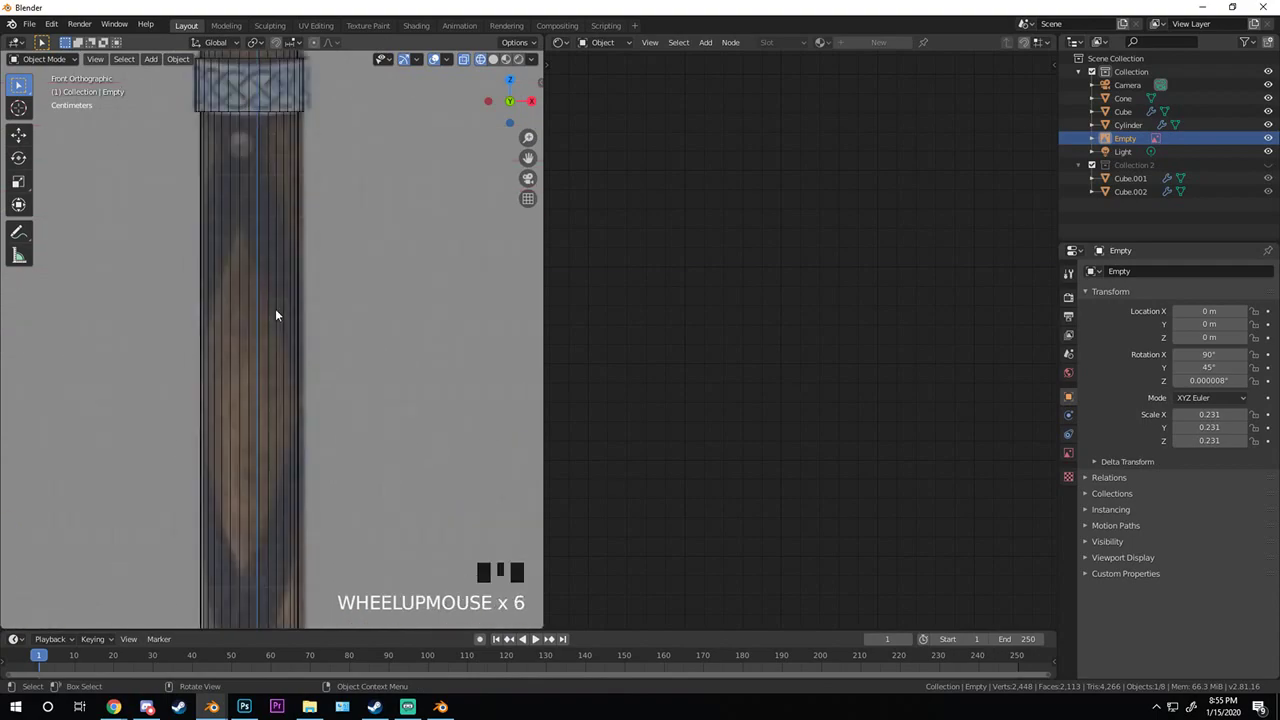
pyautogui.scroll(-4, 274, 308)
pyautogui.scroll(-4, 274, 306)
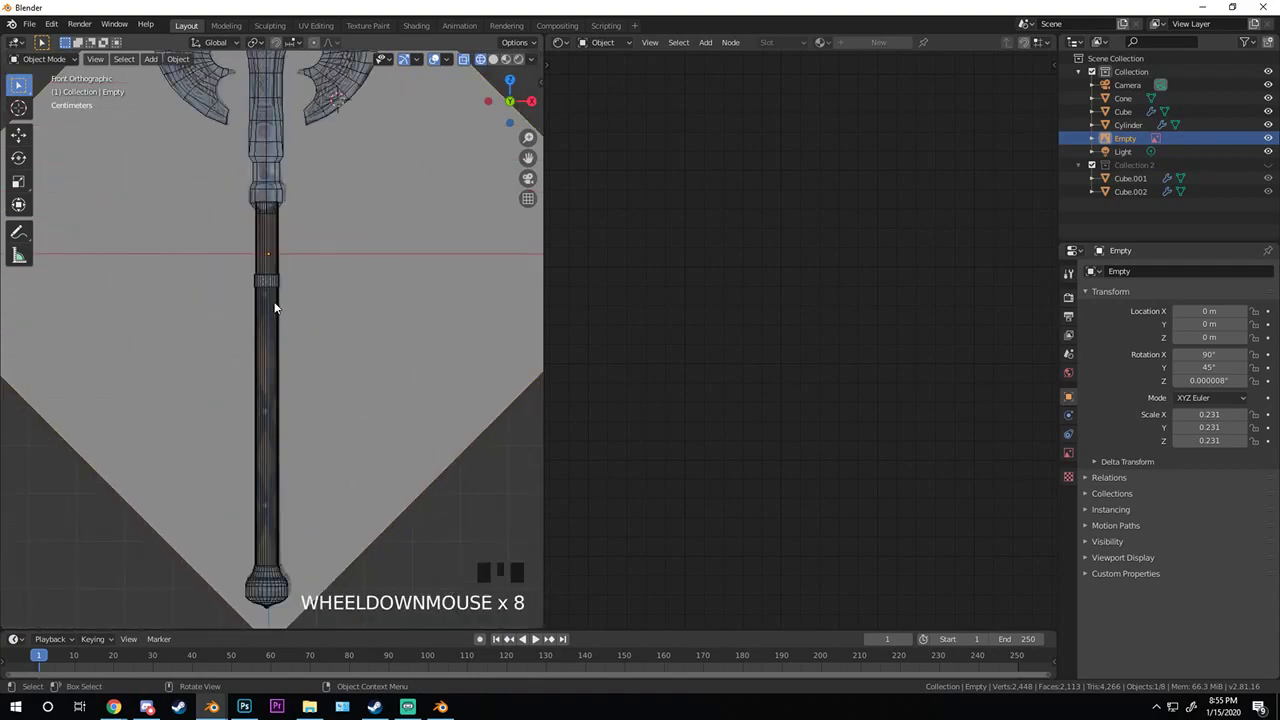
pyautogui.scroll(4, 250, 233)
pyautogui.moveTo(270, 348)
pyautogui.keyDown('shift'); pyautogui.mouseDown(button='middle')
pyautogui.moveTo(263, 326)
pyautogui.moveTo(275, 351)
pyautogui.mouseUp(button='middle'); pyautogui.keyUp('shift')
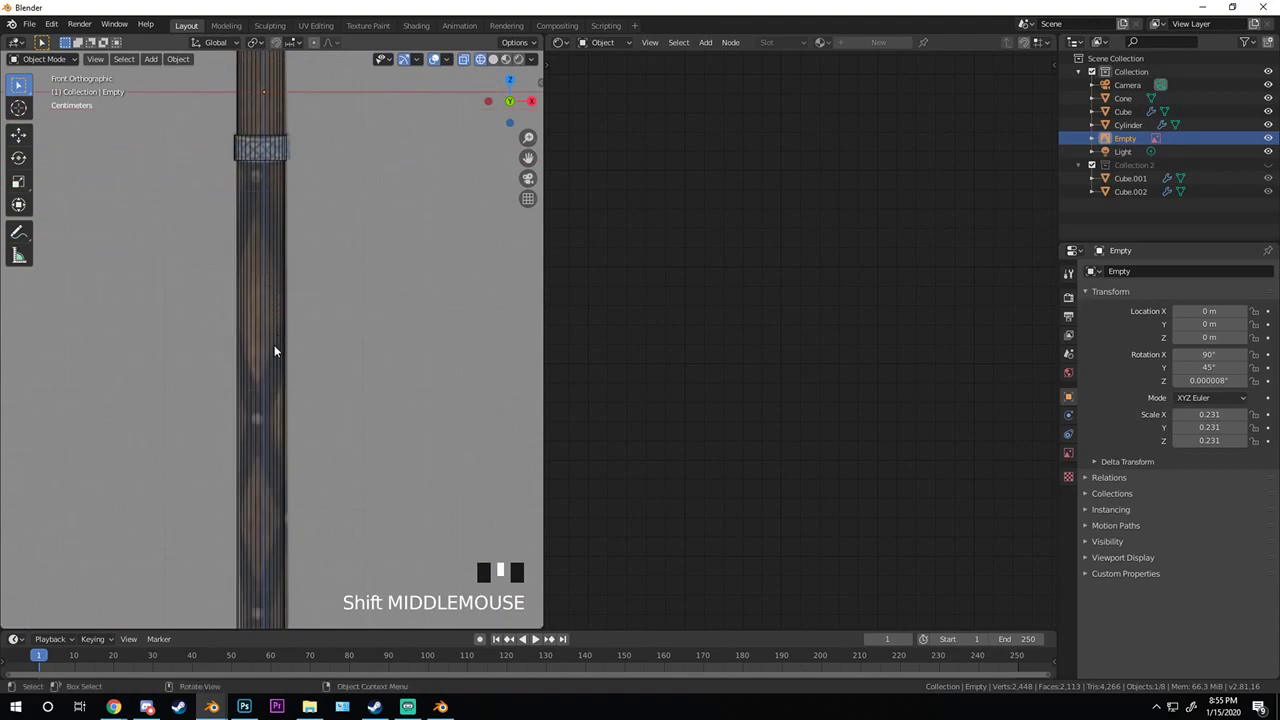
pyautogui.scroll(-2, 330, 350)
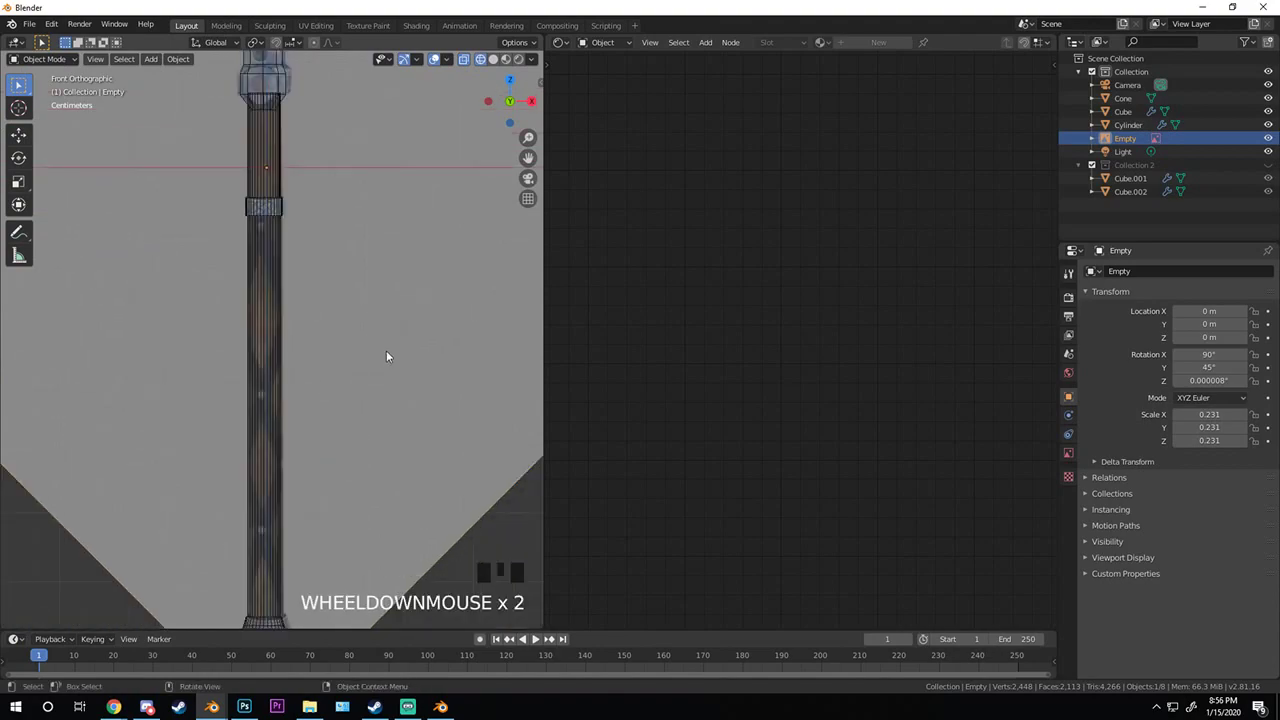
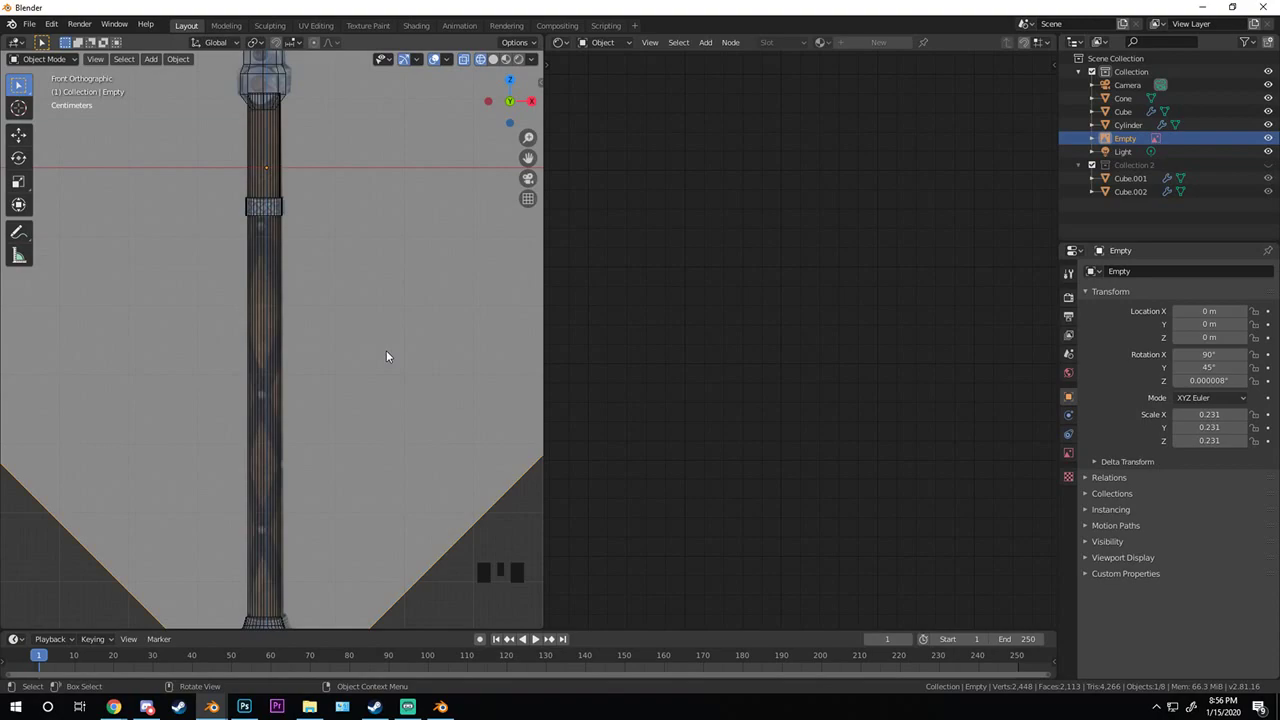
# - Shift the handle aside temporarily to examine the dark diamond pattern and studs on the reference image's wooden shaft
pyautogui.scroll(2, 306, 427)
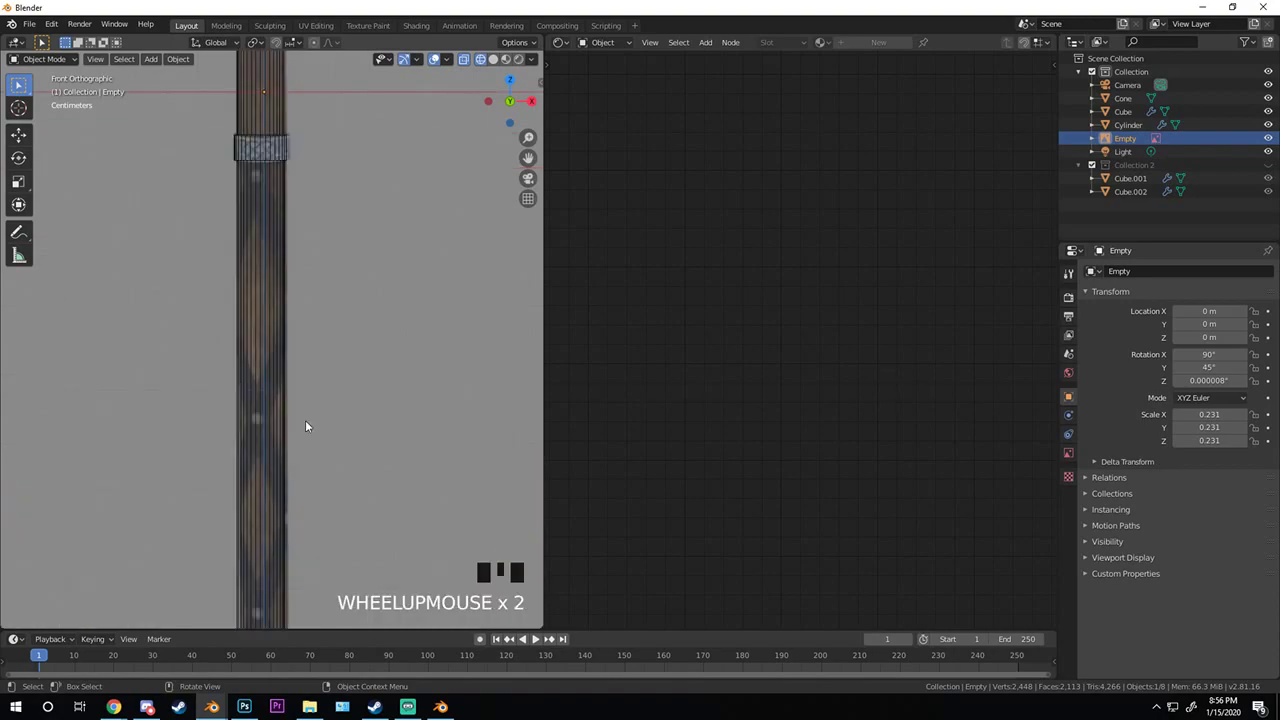
pyautogui.click(278, 395)
pyautogui.scroll(-1, 300, 380)
pyautogui.press('g')
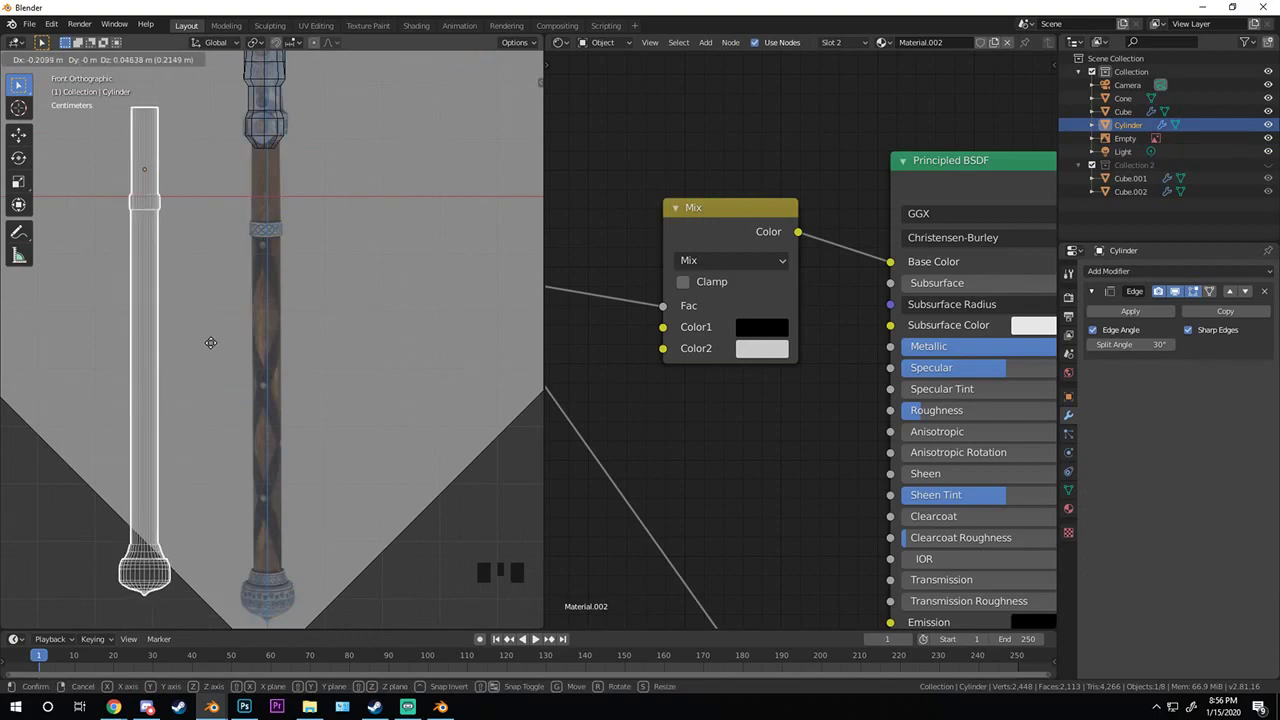
pyautogui.rightClick(210, 343)
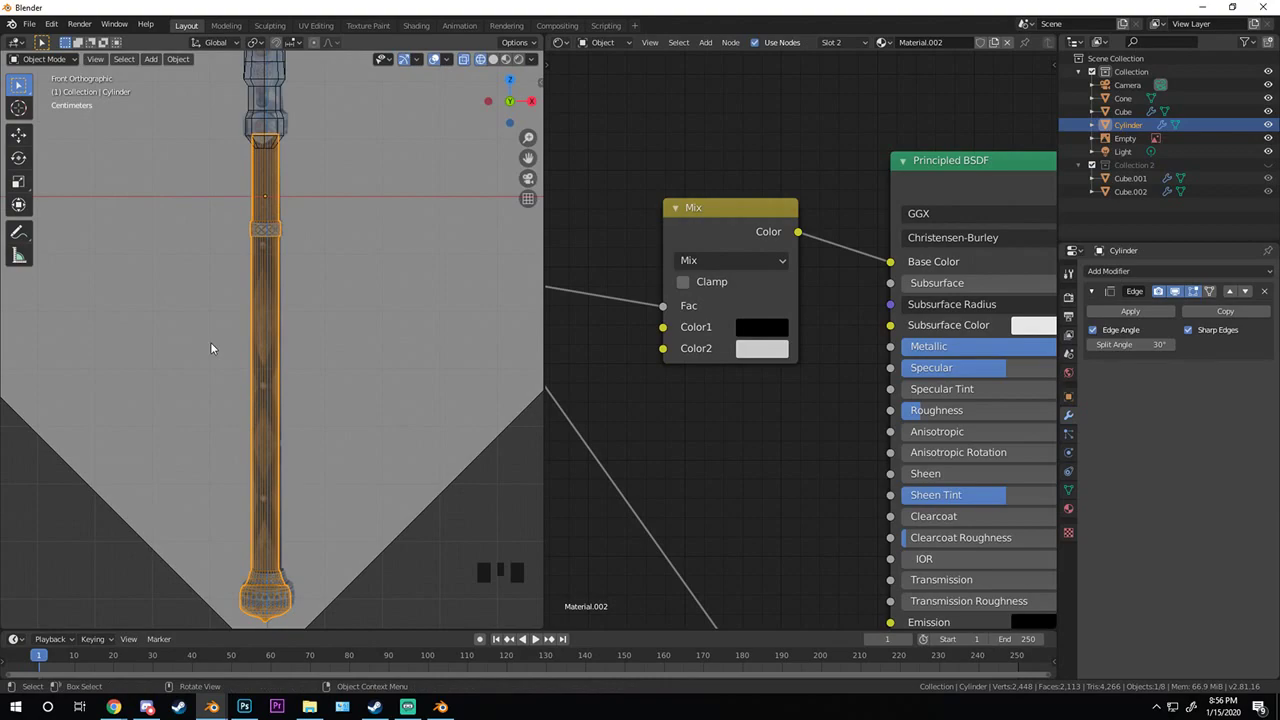
pyautogui.scroll(4, 368, 352)
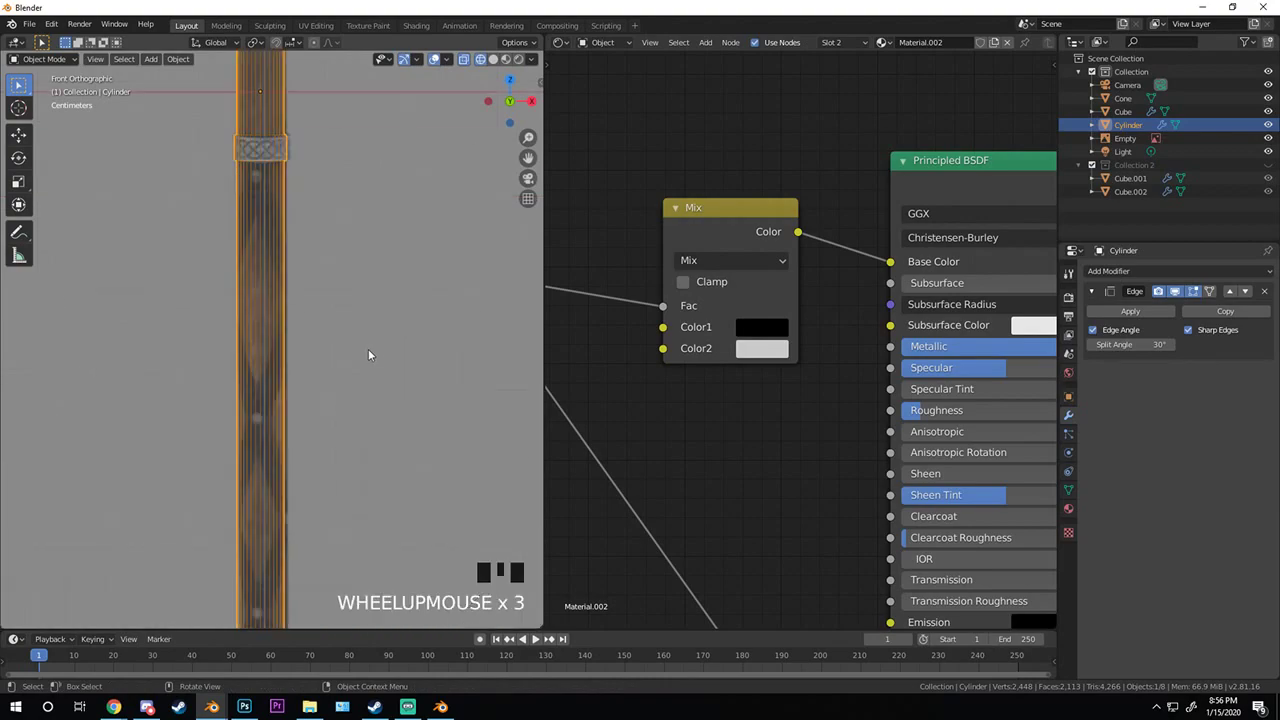
pyautogui.scroll(-4, 353, 342)
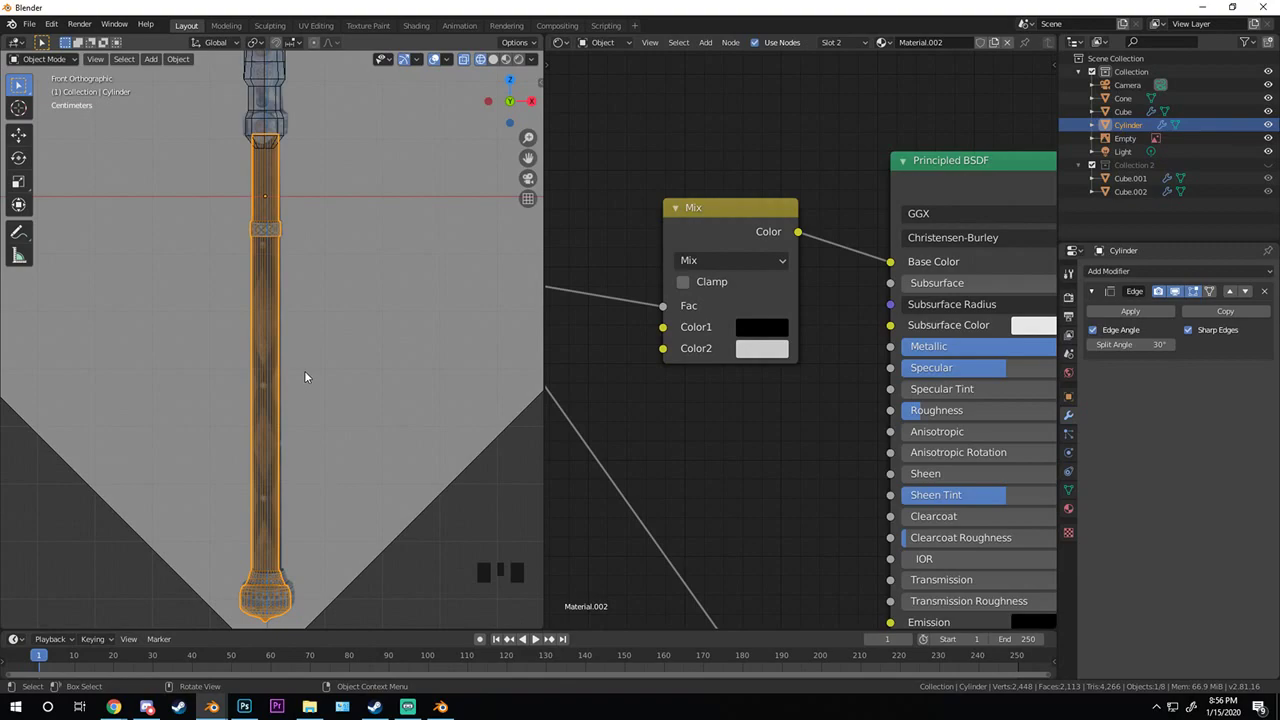
pyautogui.scroll(3, 289, 333)
pyautogui.scroll(-3, 289, 333)
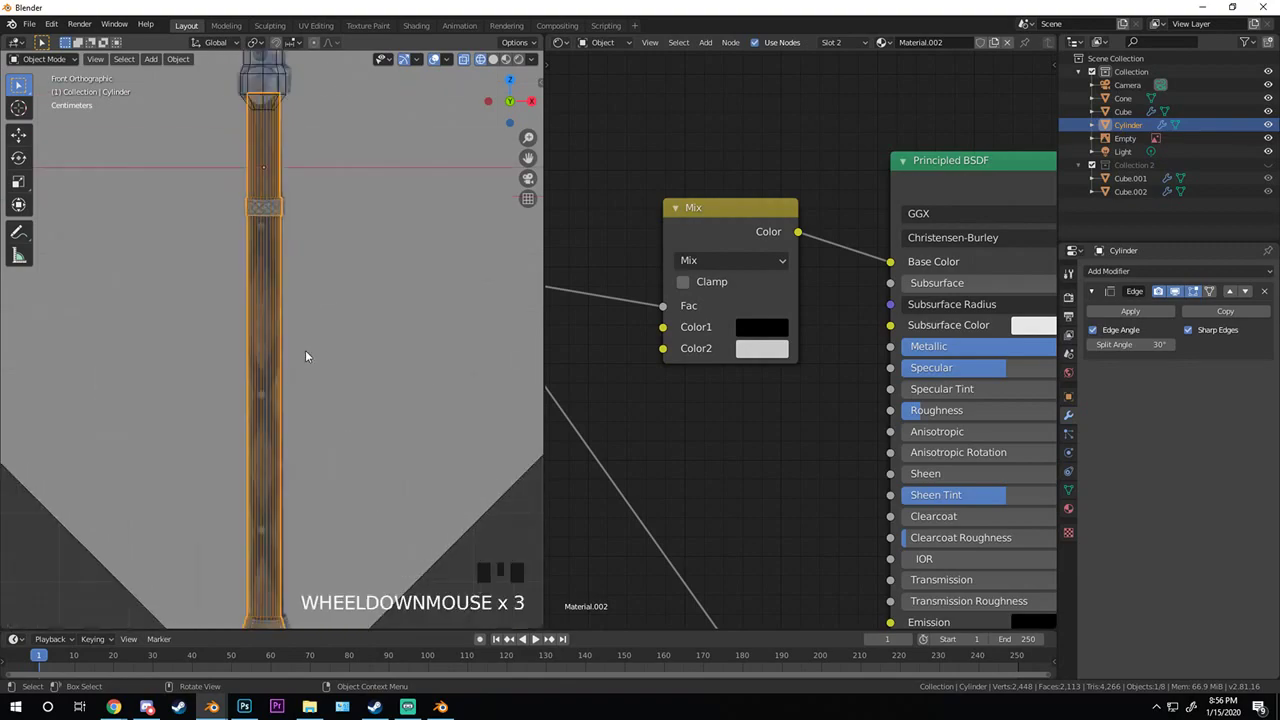
# - Add a 32-vertex mesh circle, scale it down and move it onto the lower part of the handle
pyautogui.keyDown('shift'); pyautogui.moveTo(303, 410); pyautogui.dragTo(288, 323, button='middle'); pyautogui.keyUp('shift')
pyautogui.scroll(3, 290, 320)
pyautogui.hotkey('shift', 'a')
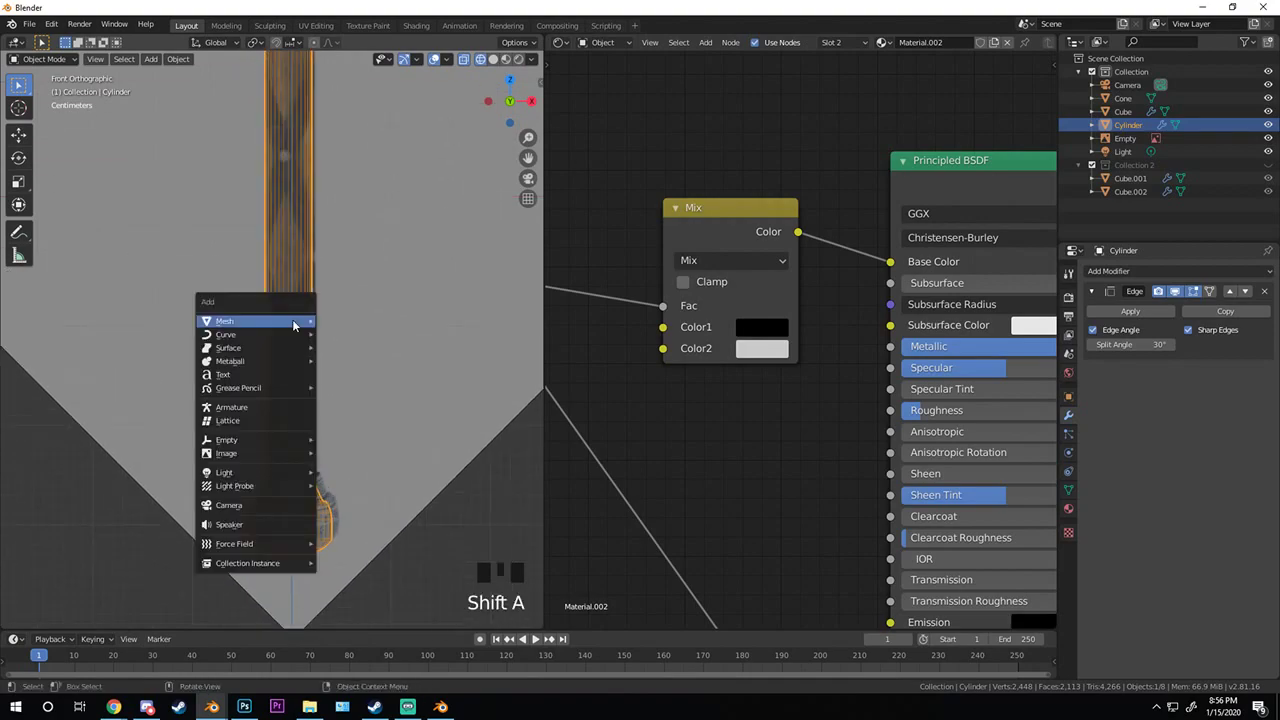
pyautogui.moveTo(292, 320)
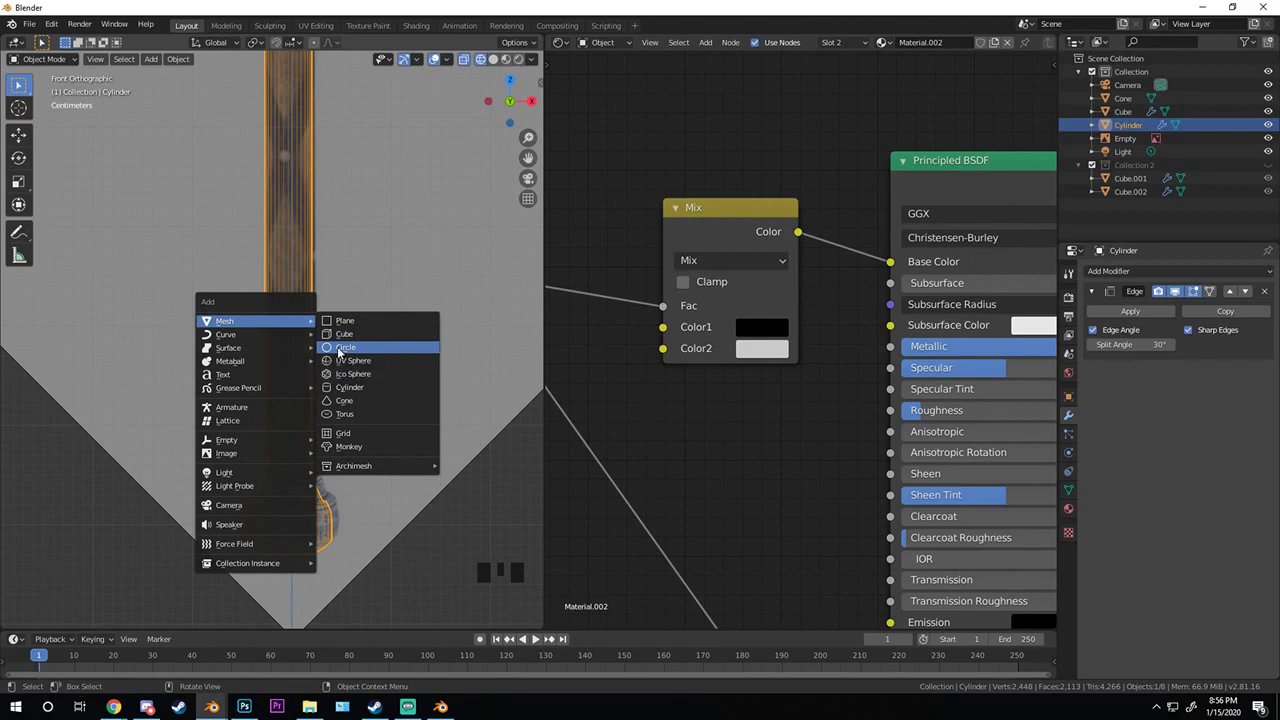
pyautogui.click(340, 347)
pyautogui.scroll(-8, 314, 279)
pyautogui.press('g')
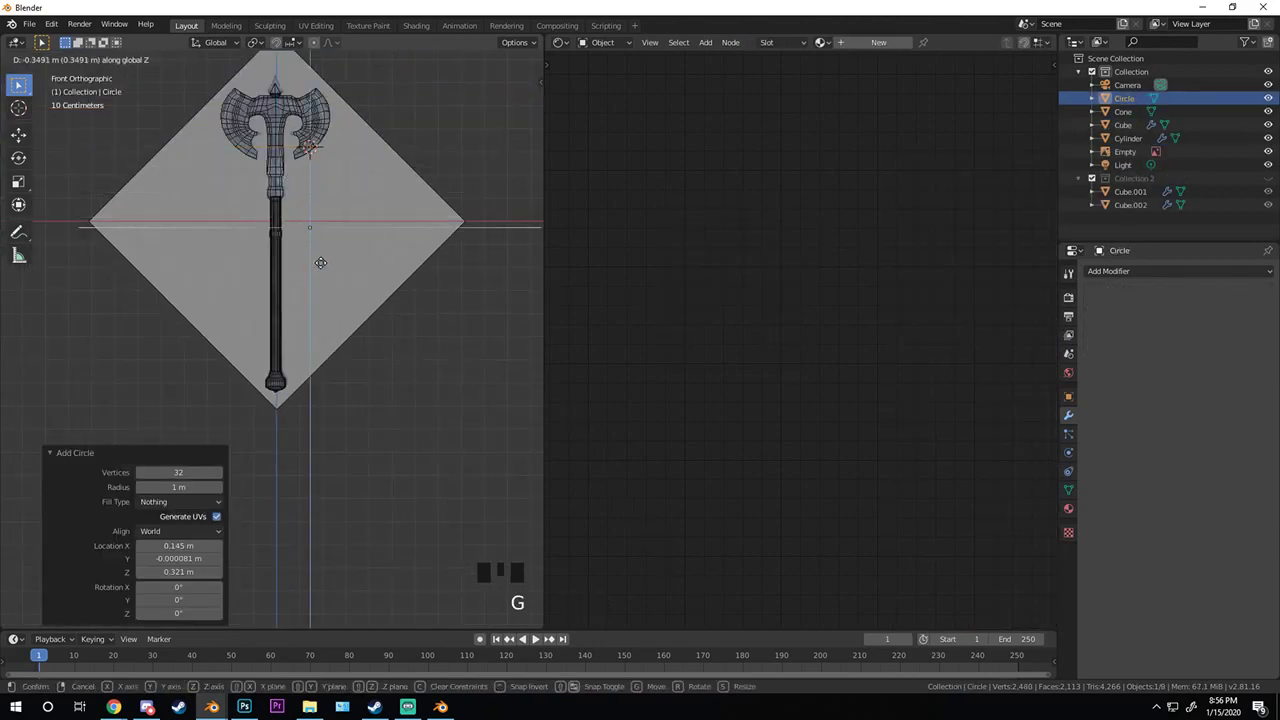
pyautogui.click(320, 262)
pyautogui.press('s')
pyautogui.press('g')
pyautogui.click(297, 347)
# - Centre the circle on the shaft at the joint with the pommel
pyautogui.scroll(8, 310, 371)
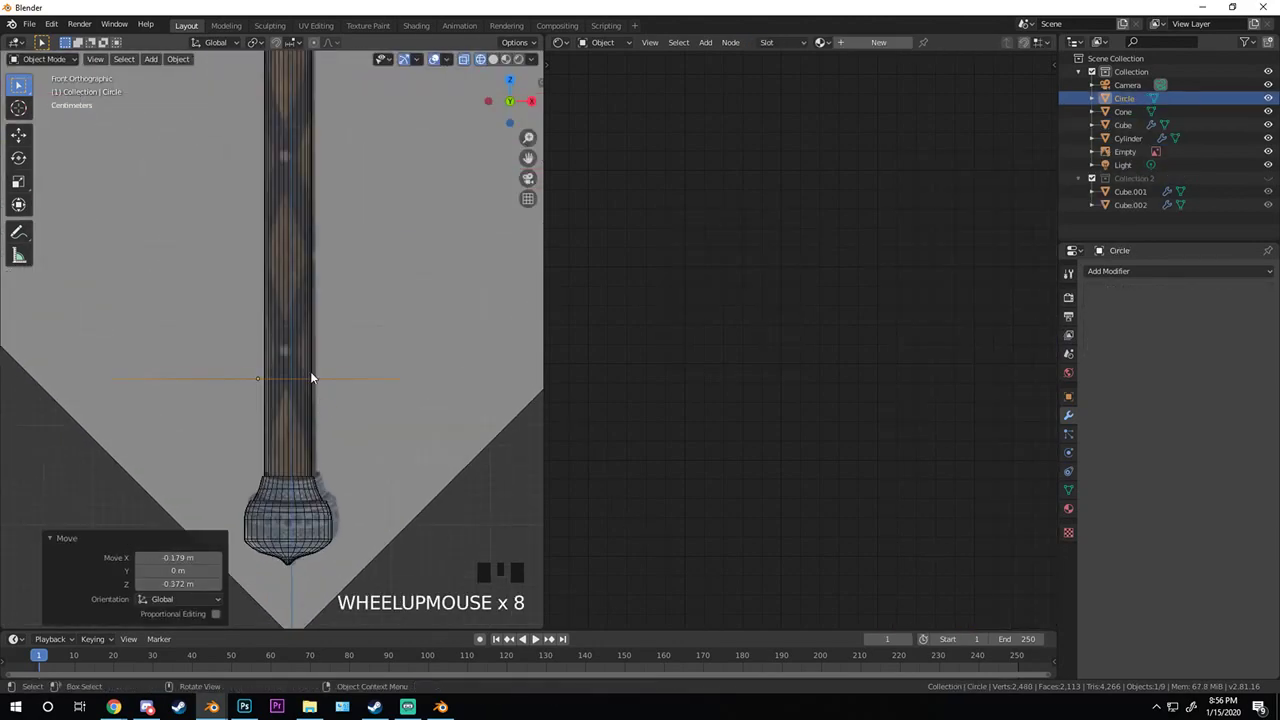
pyautogui.scroll(2, 246, 303)
pyautogui.press('g')
pyautogui.click(296, 446)
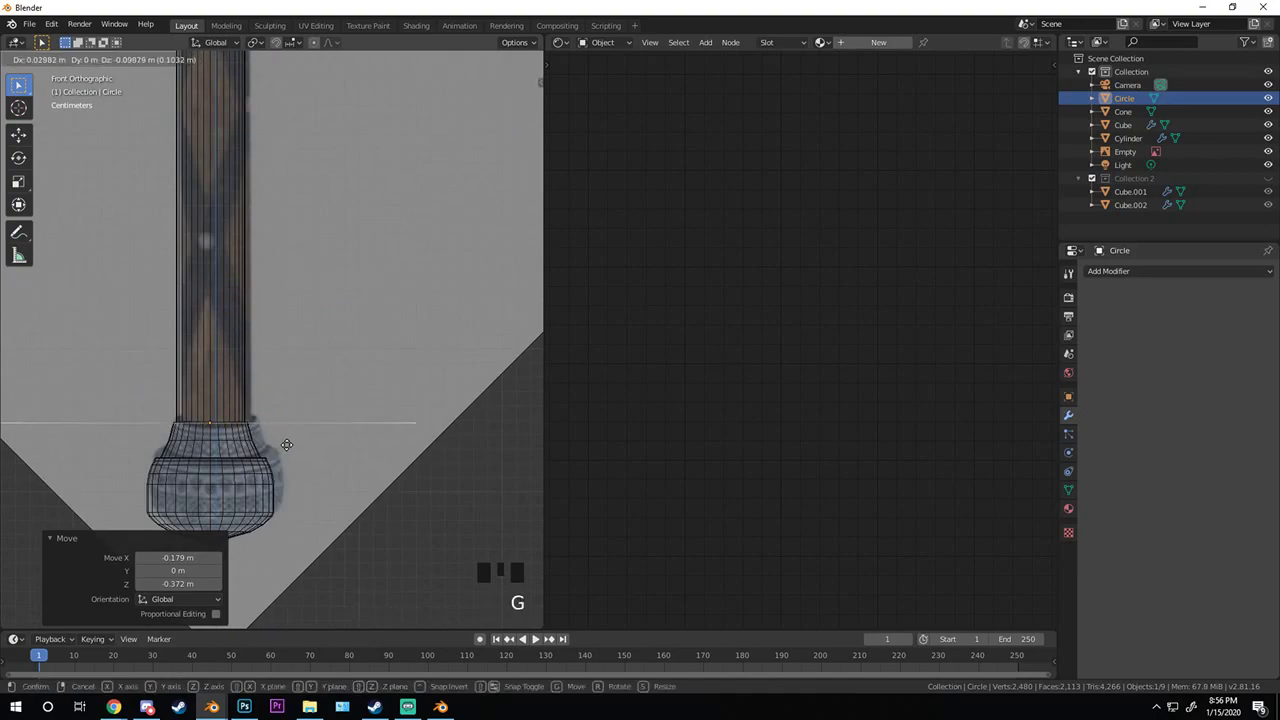
# - Try duplicating a single vertex of the circle and moving the copy outside the ring, and delete the copy
pyautogui.press('Tab')
pyautogui.moveTo(286, 443); pyautogui.dragTo(290, 410, button='middle')
pyautogui.press('Tab')
pyautogui.press('Tab')
pyautogui.scroll(-3, 255, 368)
pyautogui.click(246, 321)
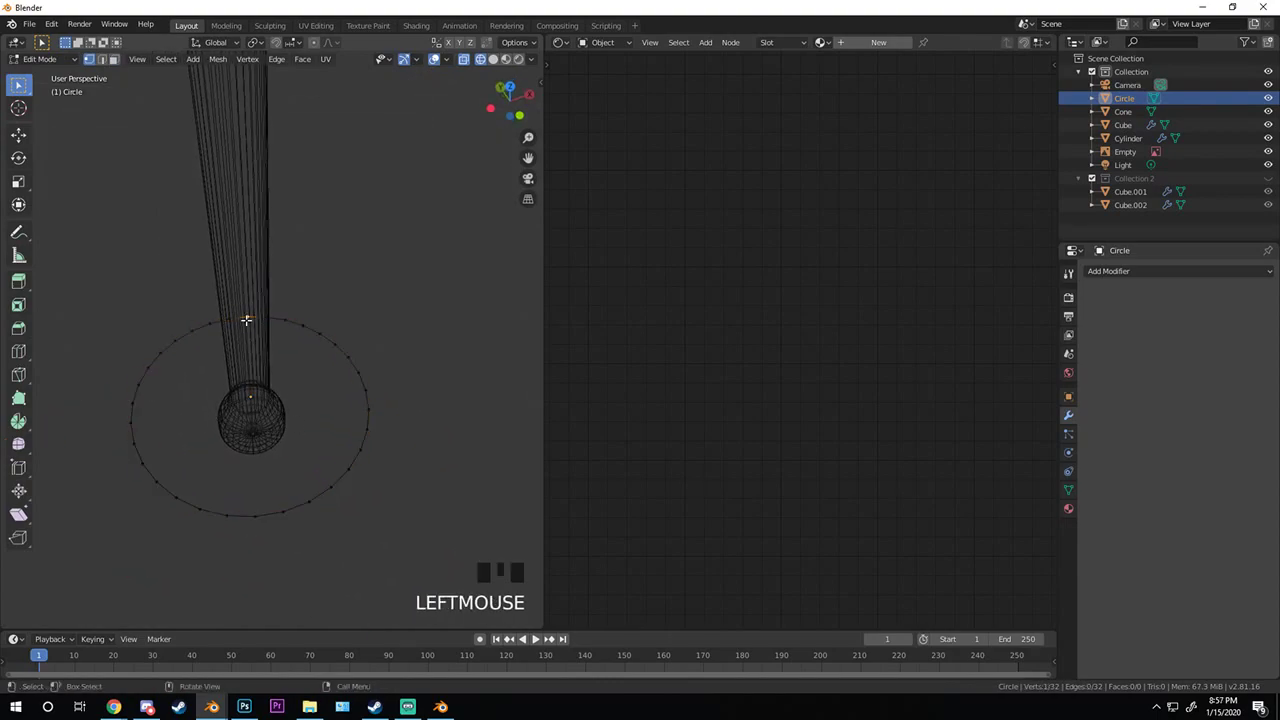
pyautogui.moveTo(295, 341); pyautogui.dragTo(284, 336, button='middle')
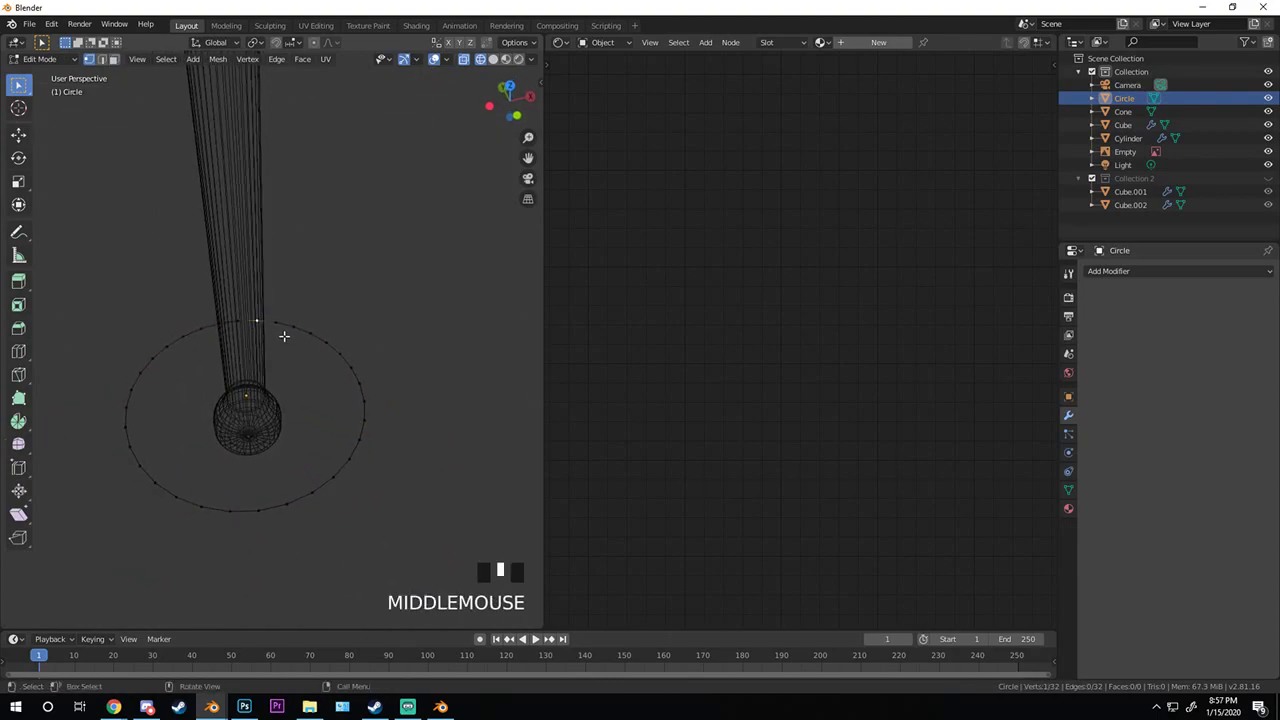
pyautogui.scroll(4, 282, 306)
pyautogui.press('g')
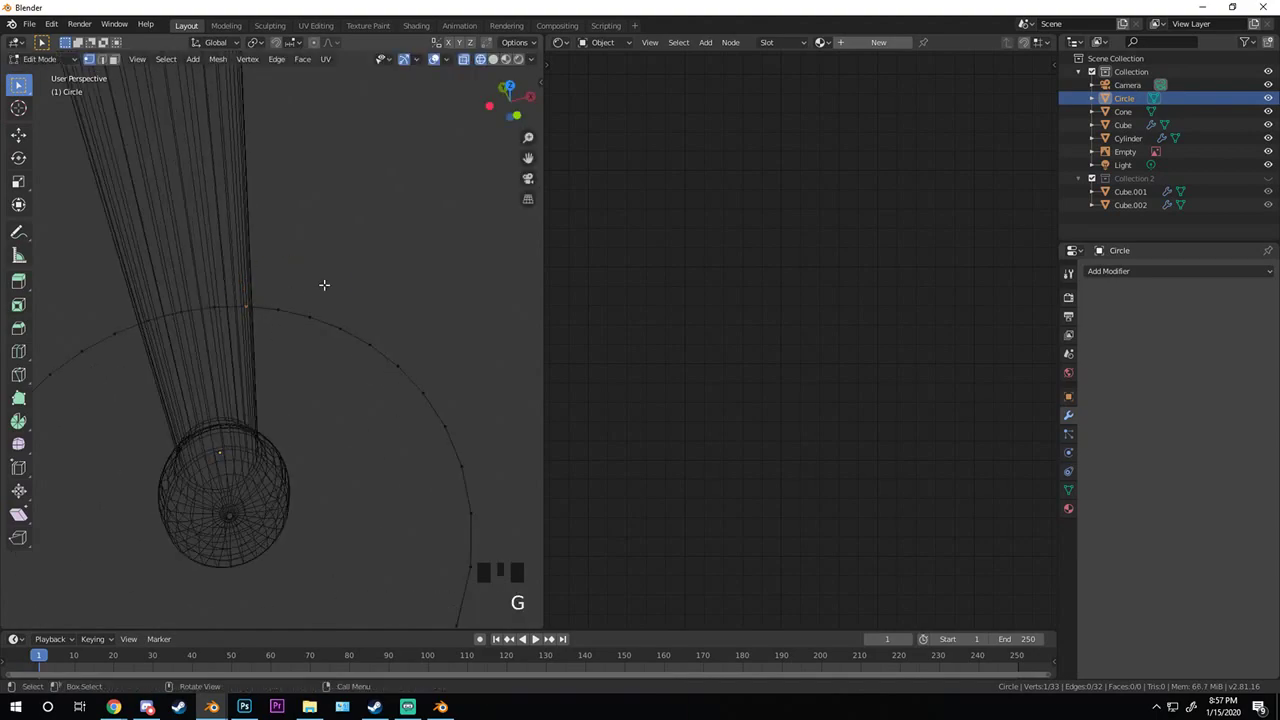
pyautogui.press('x')
pyautogui.scroll(5, 305, 292)
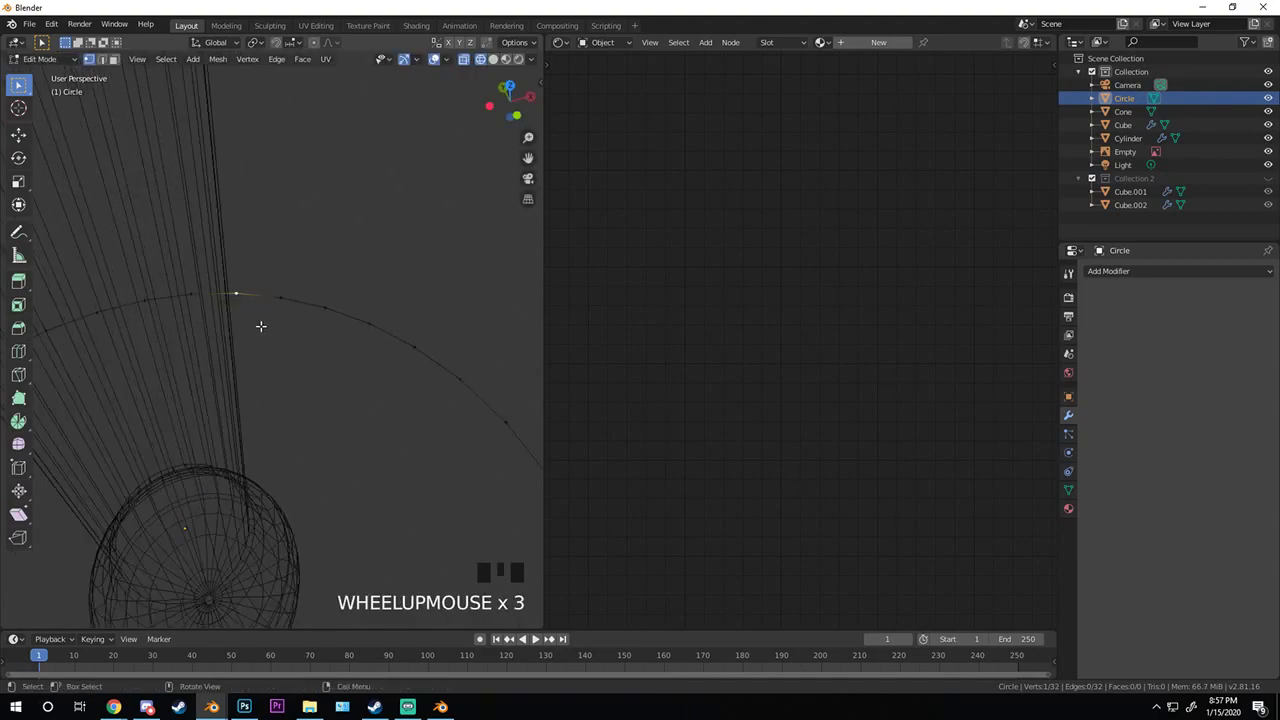
pyautogui.moveTo(274, 314); pyautogui.dragTo(237, 303, button='middle')
pyautogui.scroll(-2, 349, 291)
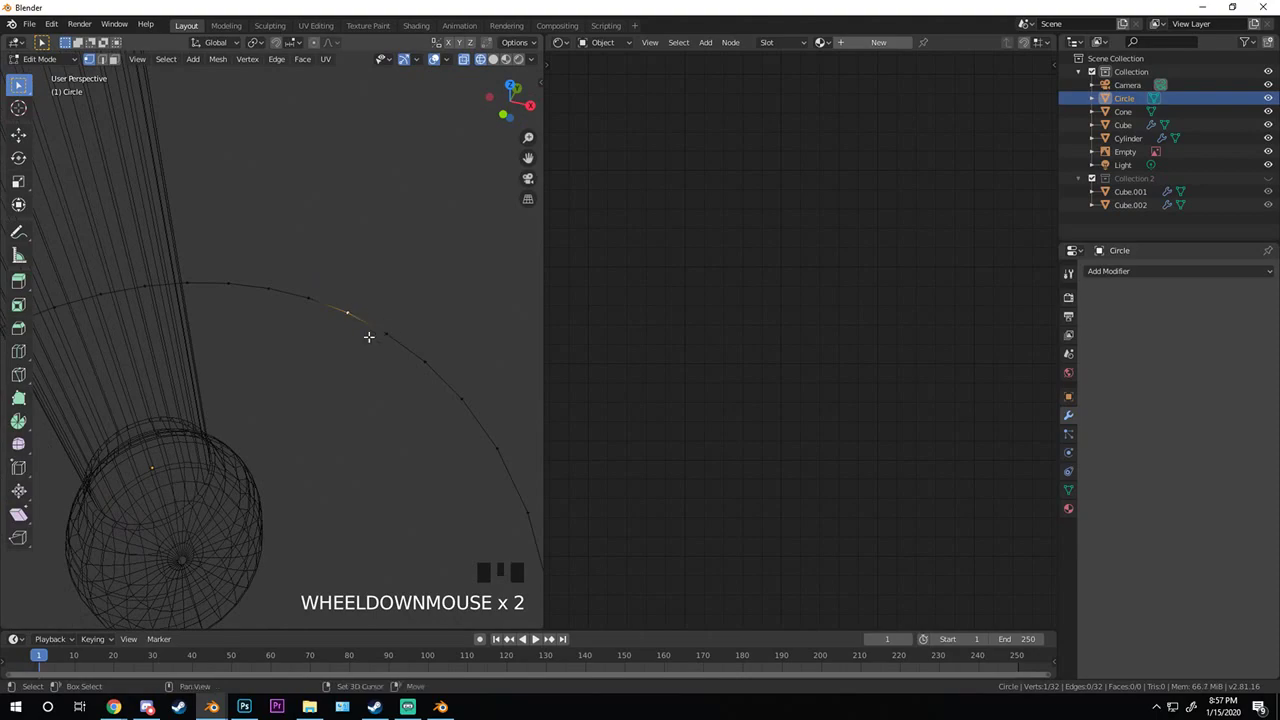
pyautogui.press('g')
pyautogui.click(404, 263)
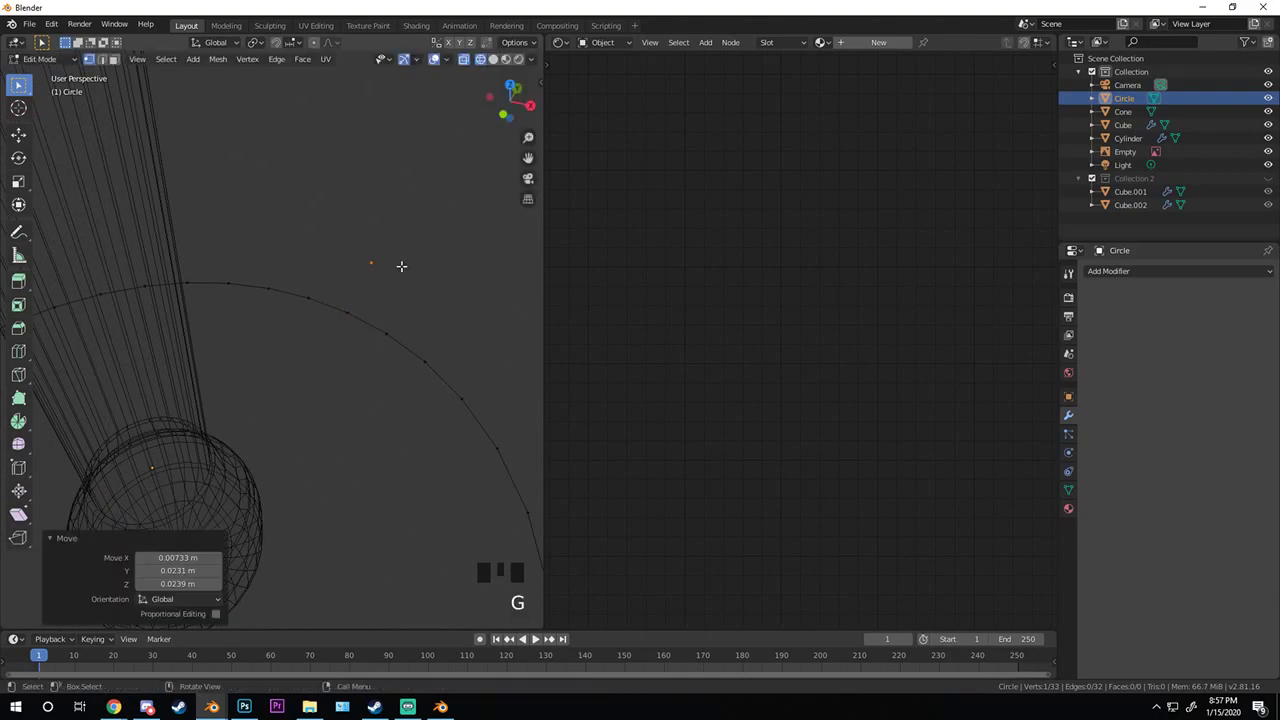
pyautogui.press('x')
pyautogui.press('x')
pyautogui.click(314, 244)
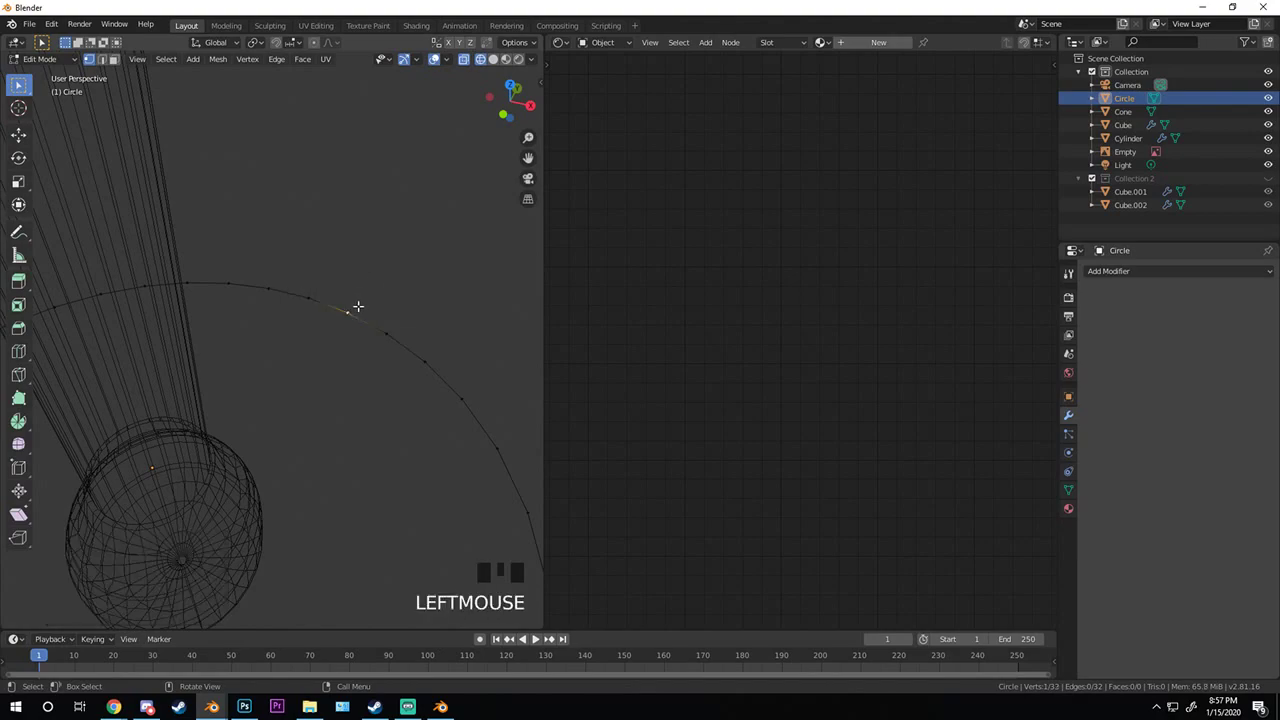
# - Delete one vertex of the circle to open the ring
pyautogui.press('g')
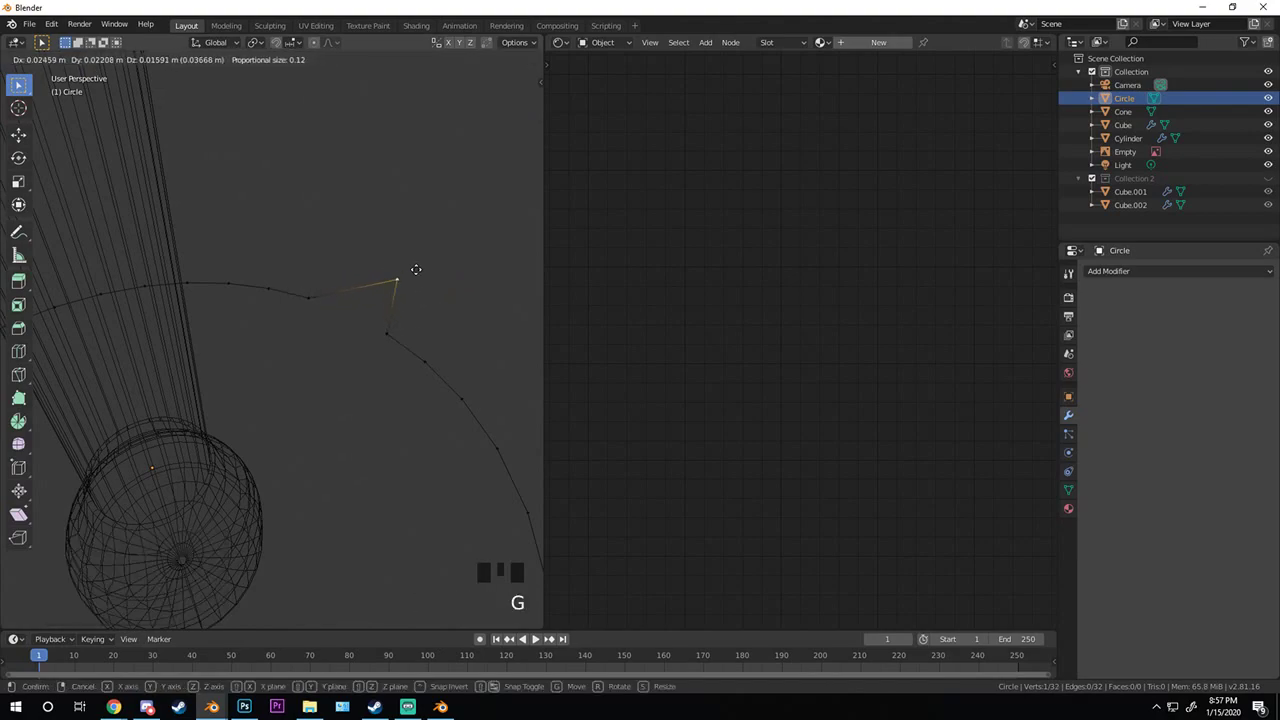
pyautogui.click(416, 269)
pyautogui.moveTo(309, 320); pyautogui.dragTo(323, 320, button='middle')
pyautogui.press('x')
pyautogui.click(333, 312)
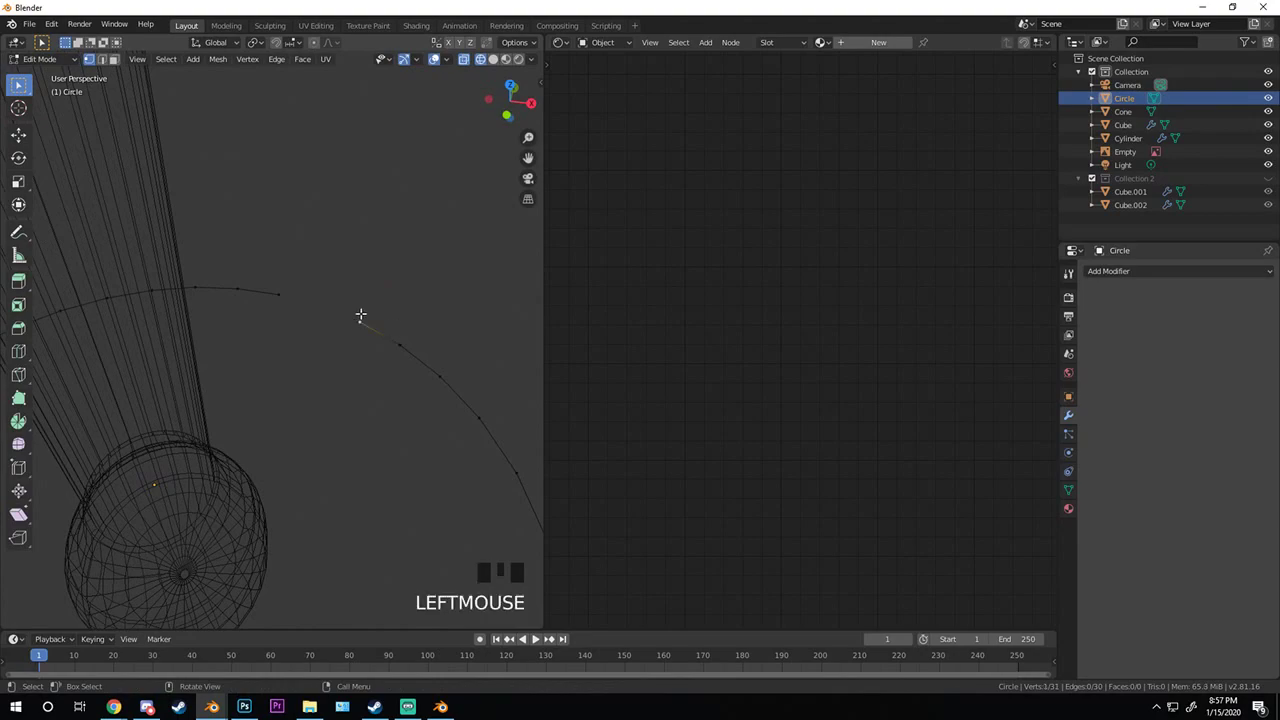
# - Extrude the open ring's end vertex -0.033 m along X and move the new vertex about 0.017 m along Y
pyautogui.press('e')
pyautogui.press('y')
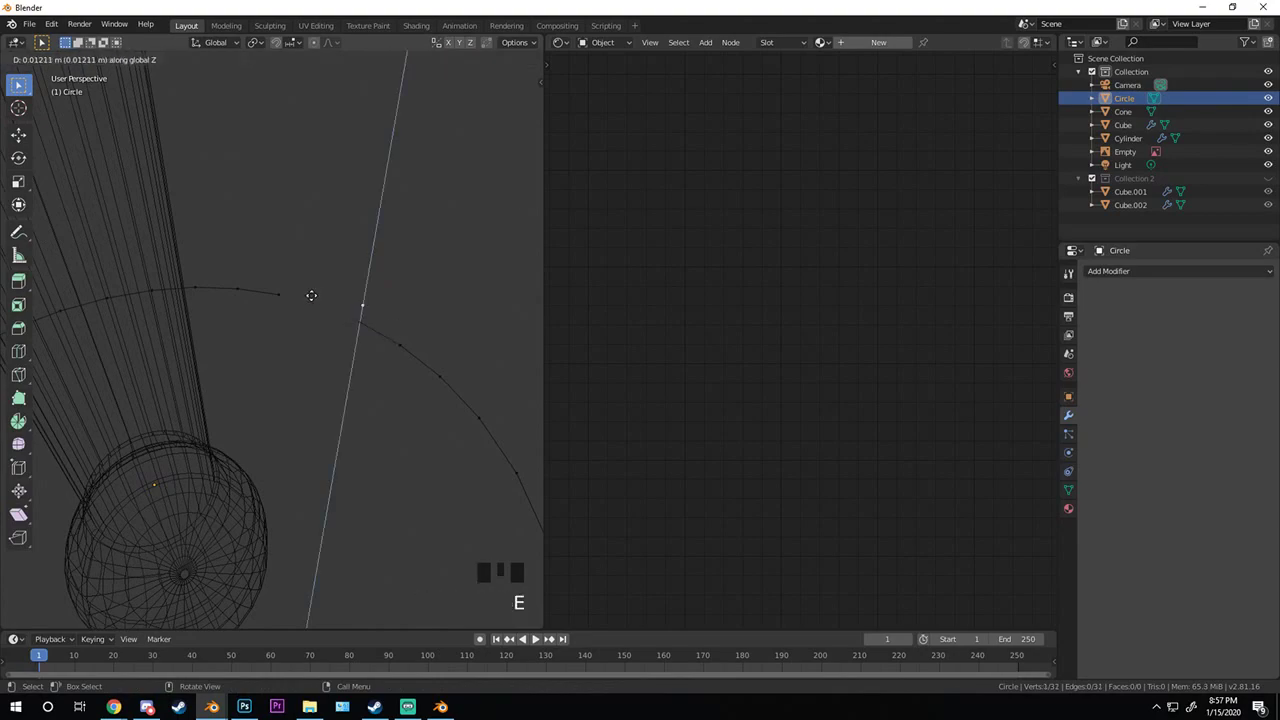
pyautogui.press('x')
pyautogui.click(307, 291)
pyautogui.press('g')
pyautogui.press('y')
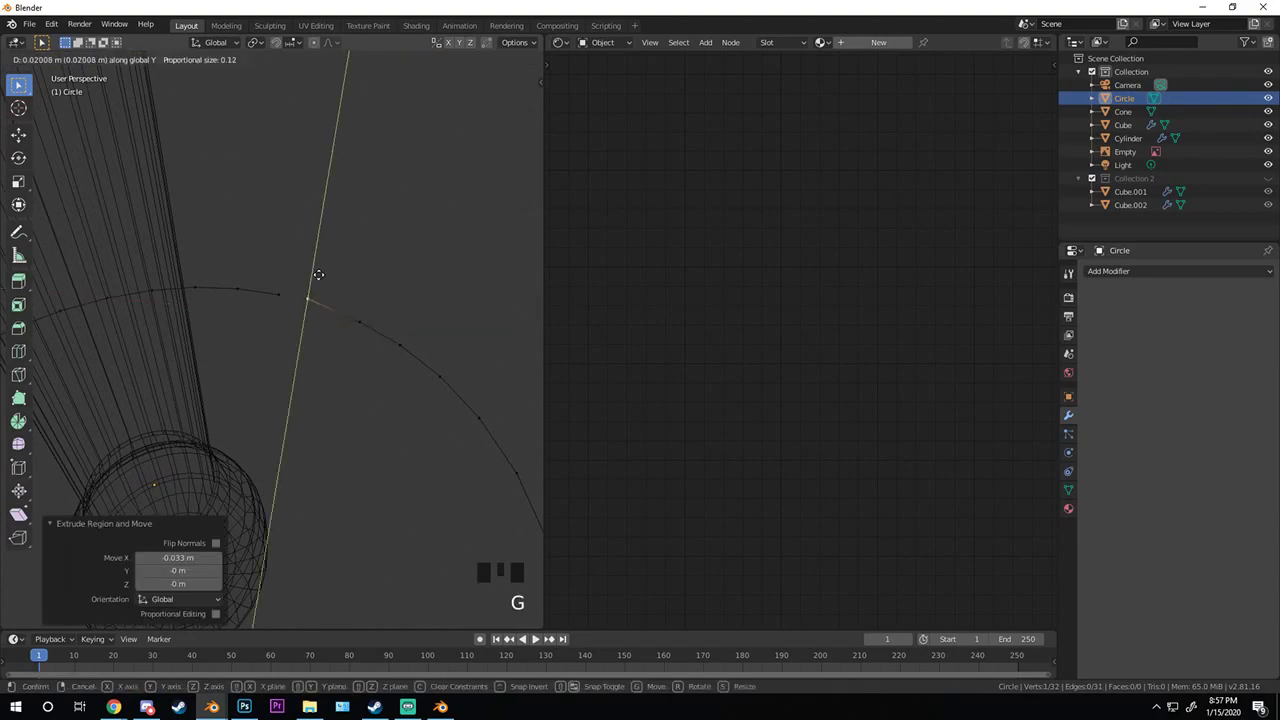
pyautogui.click(318, 274)
# - Try to raise the ring's new end vertex along Z
pyautogui.scroll(-2, 186, 357)
pyautogui.moveTo(186, 357); pyautogui.dragTo(280, 341, button='middle')
pyautogui.scroll(-5, 314, 349)
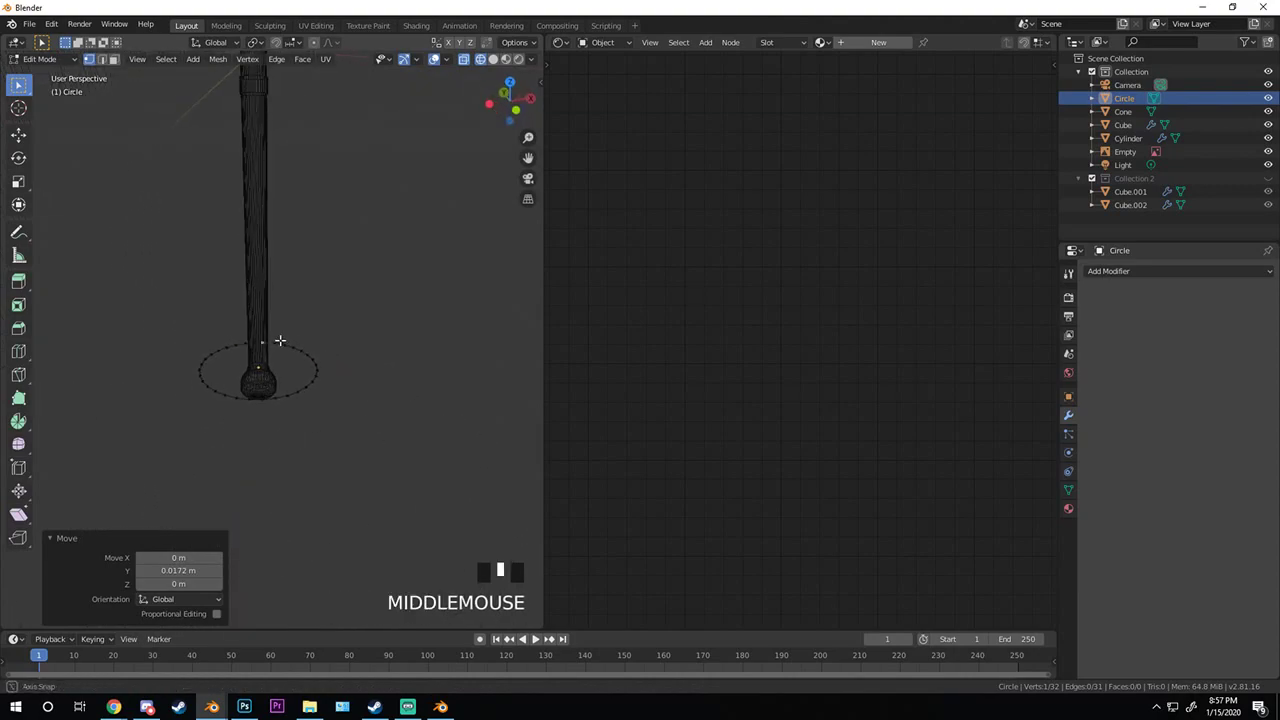
pyautogui.scroll(3, 282, 339)
pyautogui.press('g')
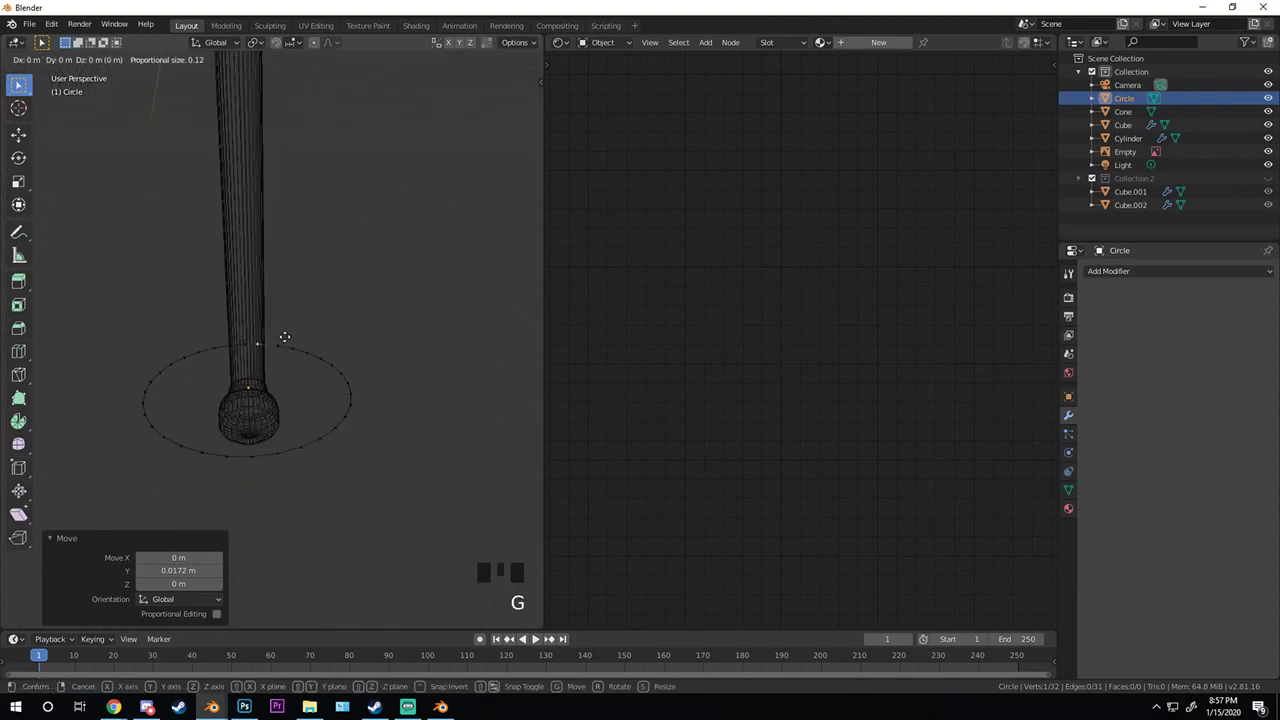
pyautogui.press('z')
pyautogui.click(287, 325)
# - Turn on proportional editing and try to raise the end vertex along Z in front view with a larger influence
pyautogui.press('0')
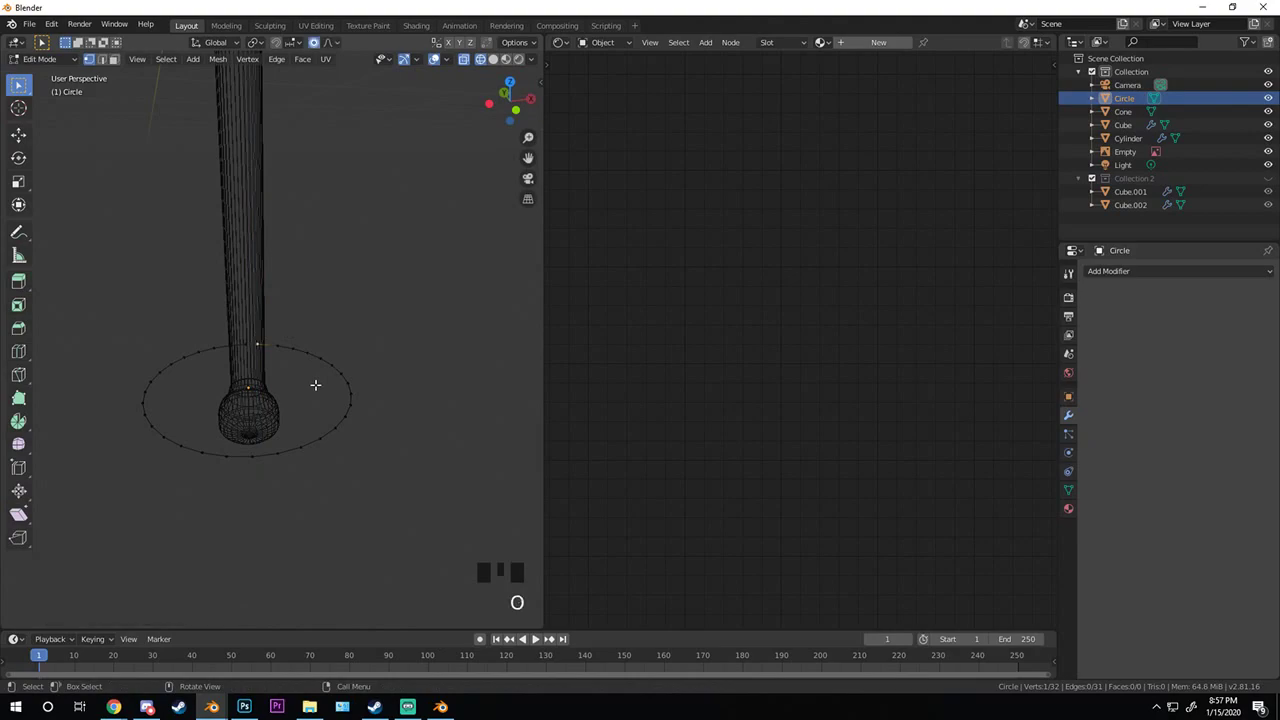
pyautogui.scroll(-4, 300, 382)
pyautogui.press('KP_1')
pyautogui.press('g')
pyautogui.press('z')
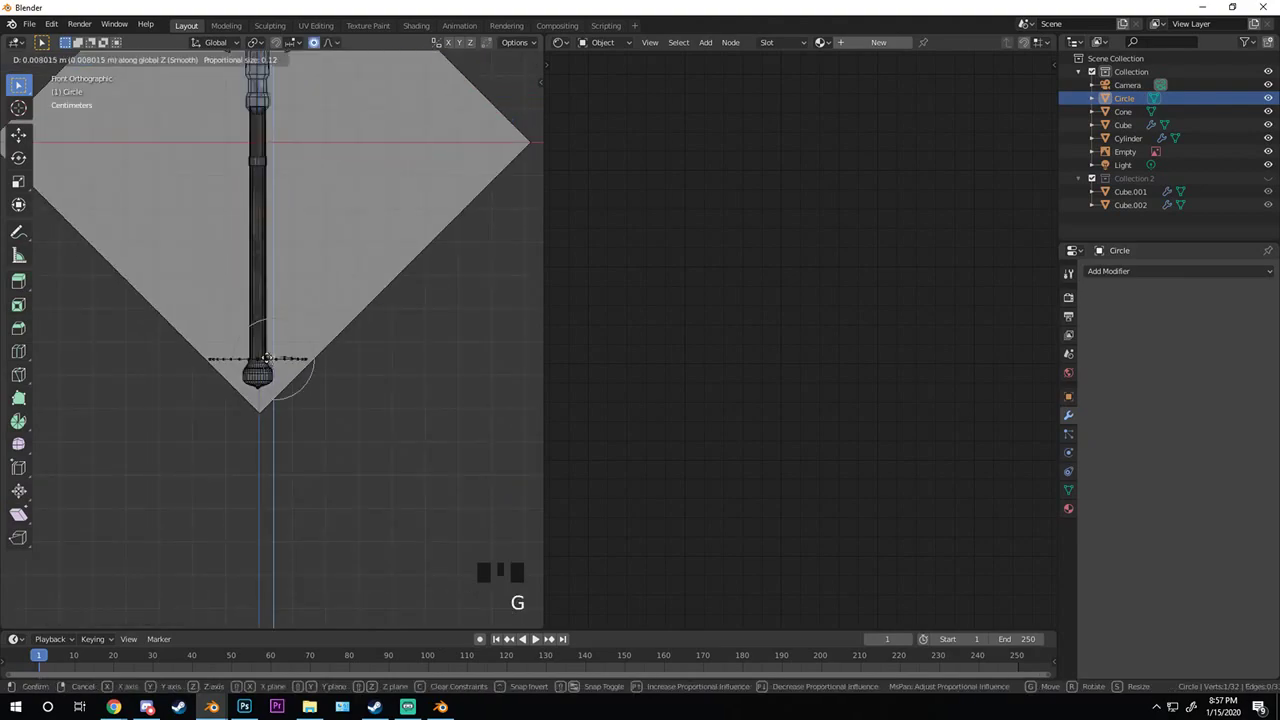
pyautogui.scroll(-2, 260, 260)
pyautogui.click(262, 258)
# - Scale the whole open ring down in object mode until it fits the handle's width just above the pommel
pyautogui.press('Tab')
pyautogui.scroll(5, 400, 320)
pyautogui.press('s')
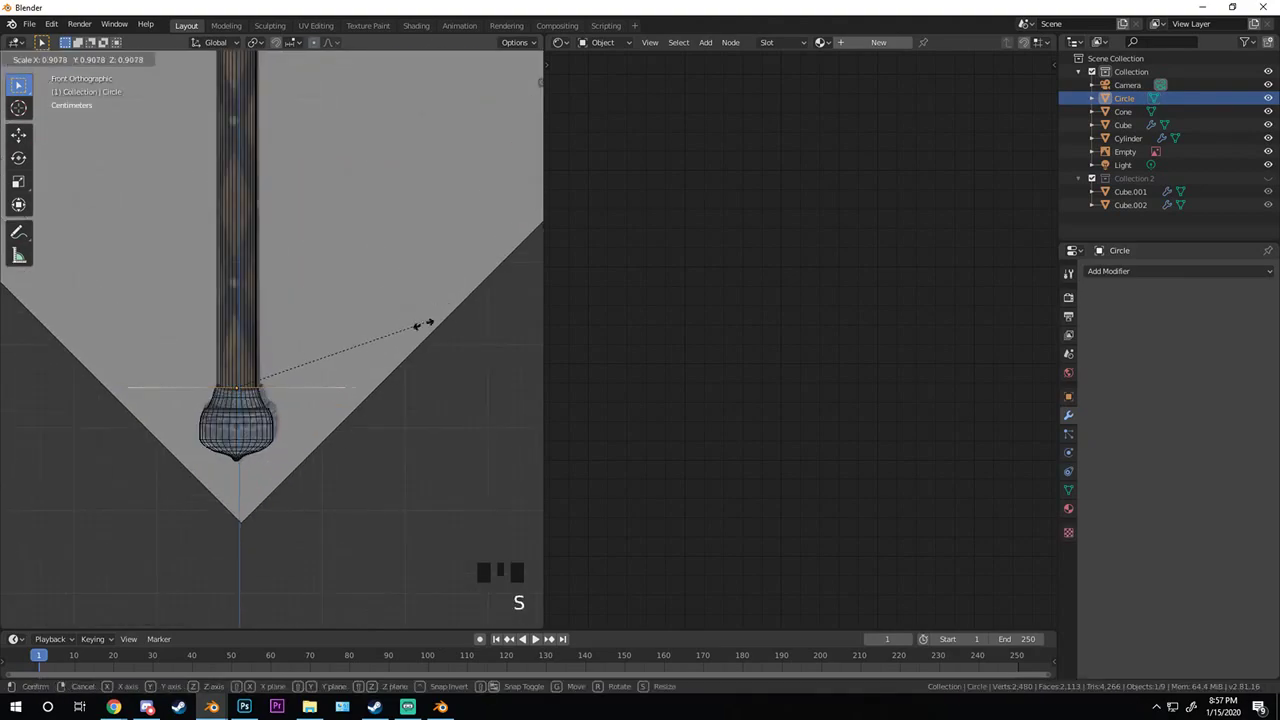
pyautogui.click(276, 362)
pyautogui.scroll(5, 283, 392)
pyautogui.press('s')
pyautogui.click(268, 390)
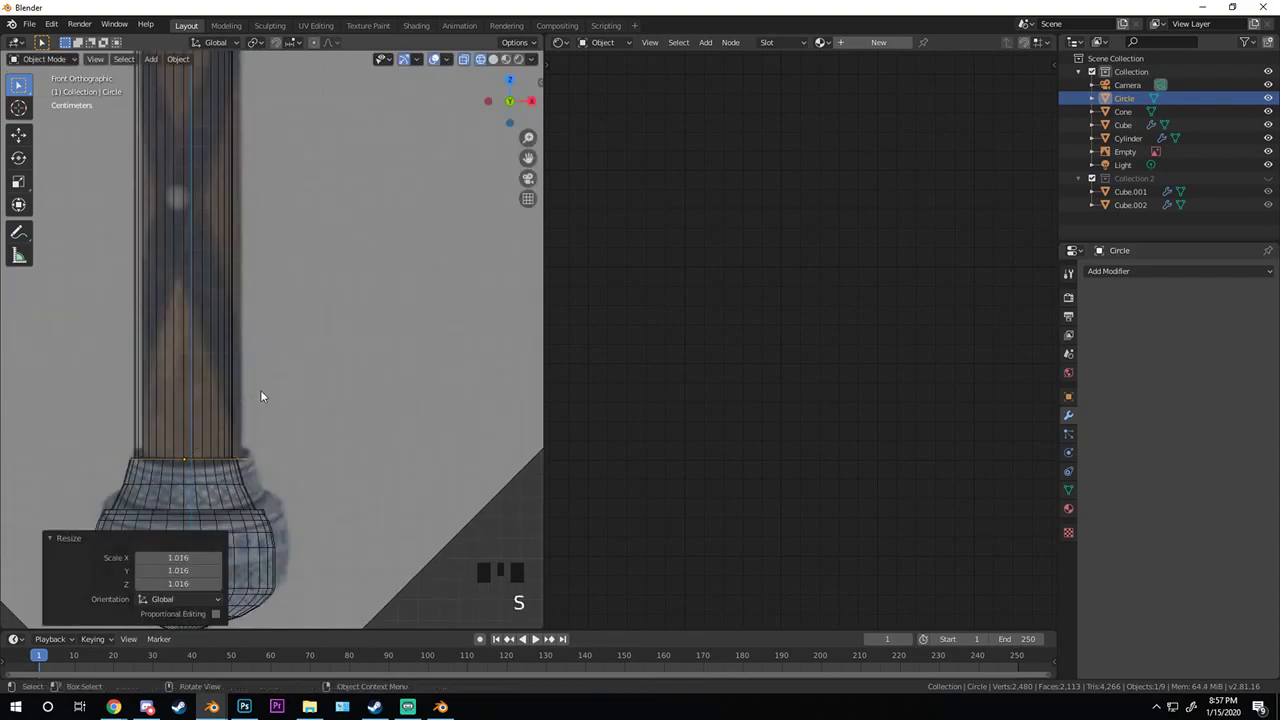
pyautogui.scroll(3, 240, 430)
pyautogui.press('s')
pyautogui.click(312, 400)
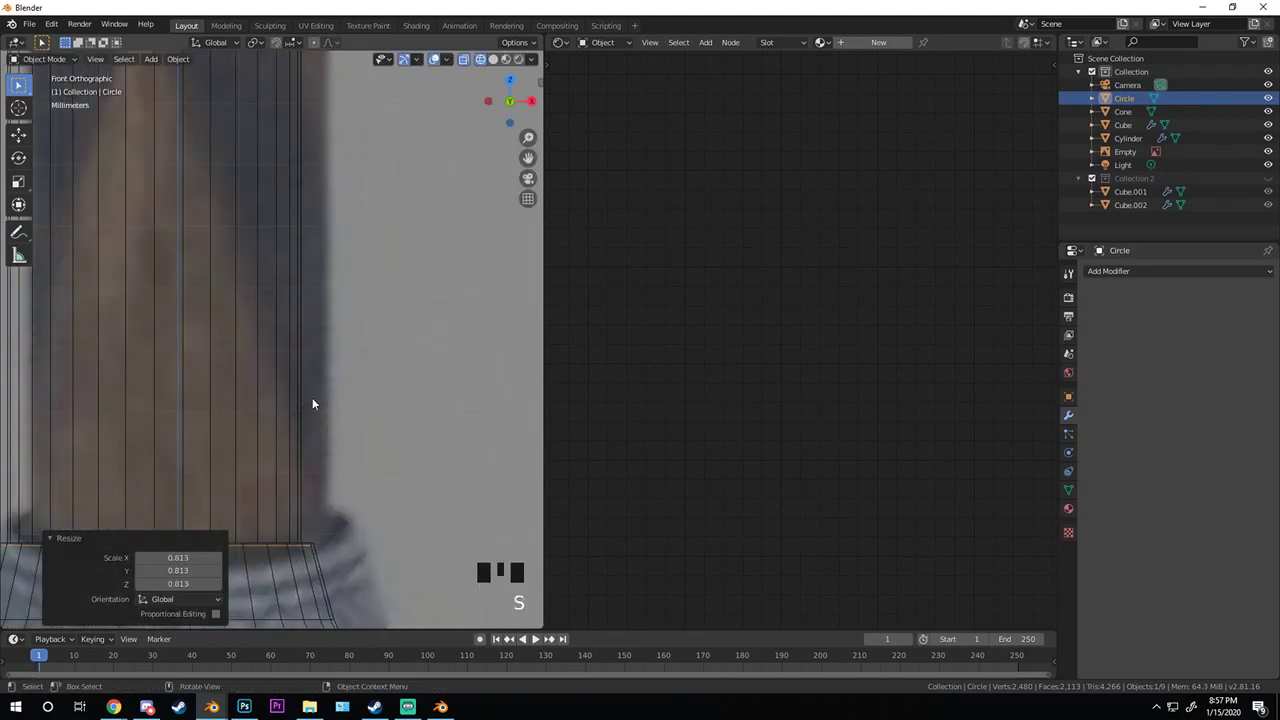
# - Raise the ring 0.00488 m along Z above the pommel's rim and scale it slightly to fit the handle
pyautogui.press('g')
pyautogui.press('z')
pyautogui.click(314, 375)
pyautogui.scroll(-4, 350, 362)
pyautogui.press('s')
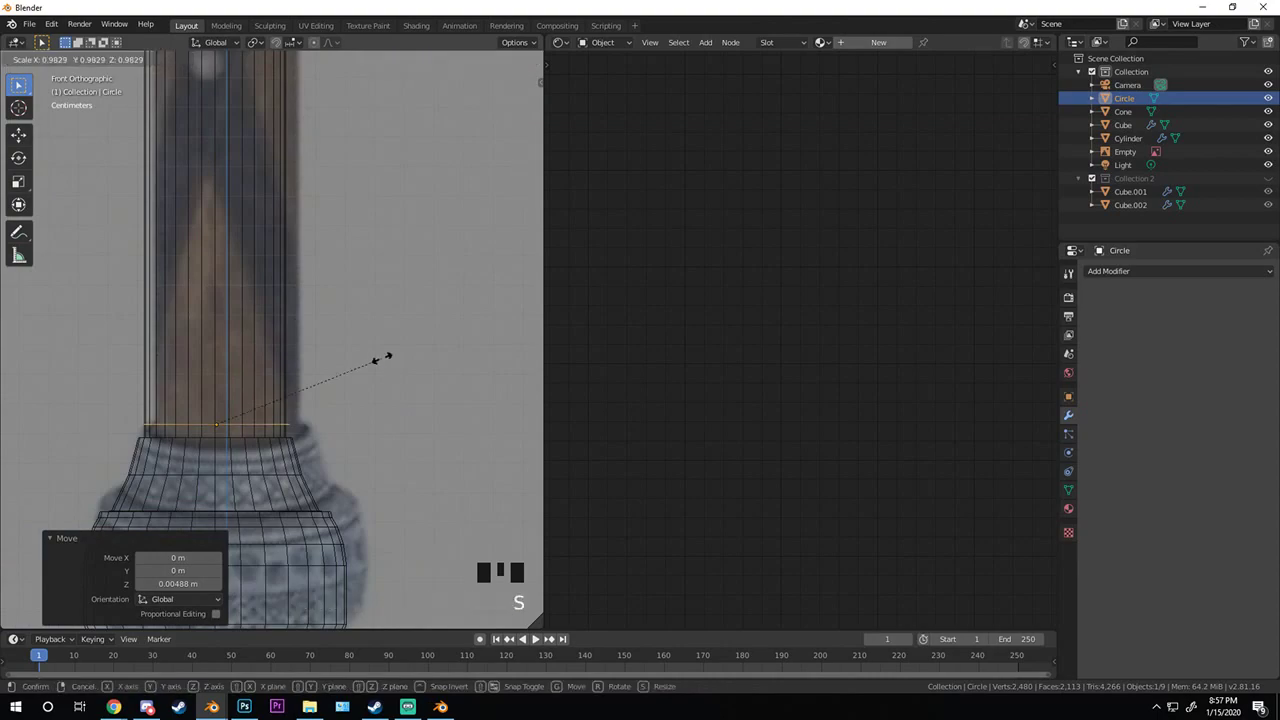
pyautogui.click(391, 355)
# - Try to pull the ring's end vertex up 0.349 m along Z with smooth proportional editing to form a spiral
pyautogui.press('Tab')
pyautogui.scroll(-2, 301, 383)
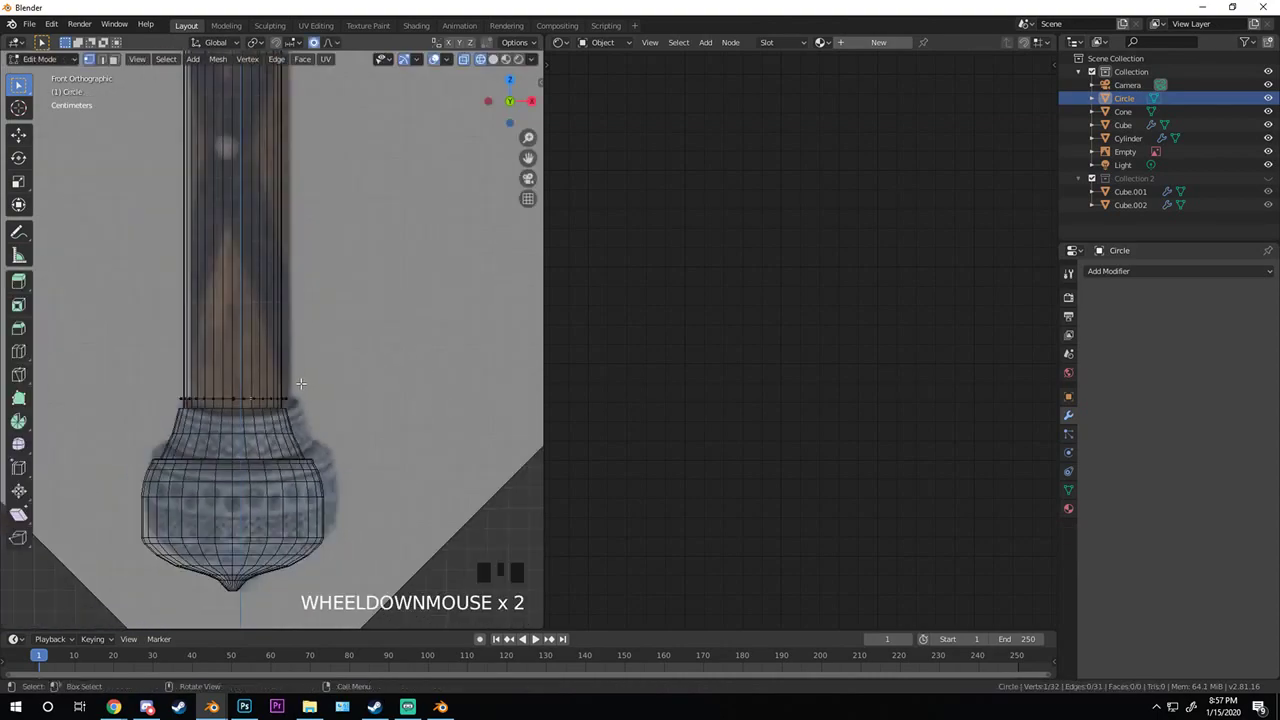
pyautogui.press('g')
pyautogui.press('z')
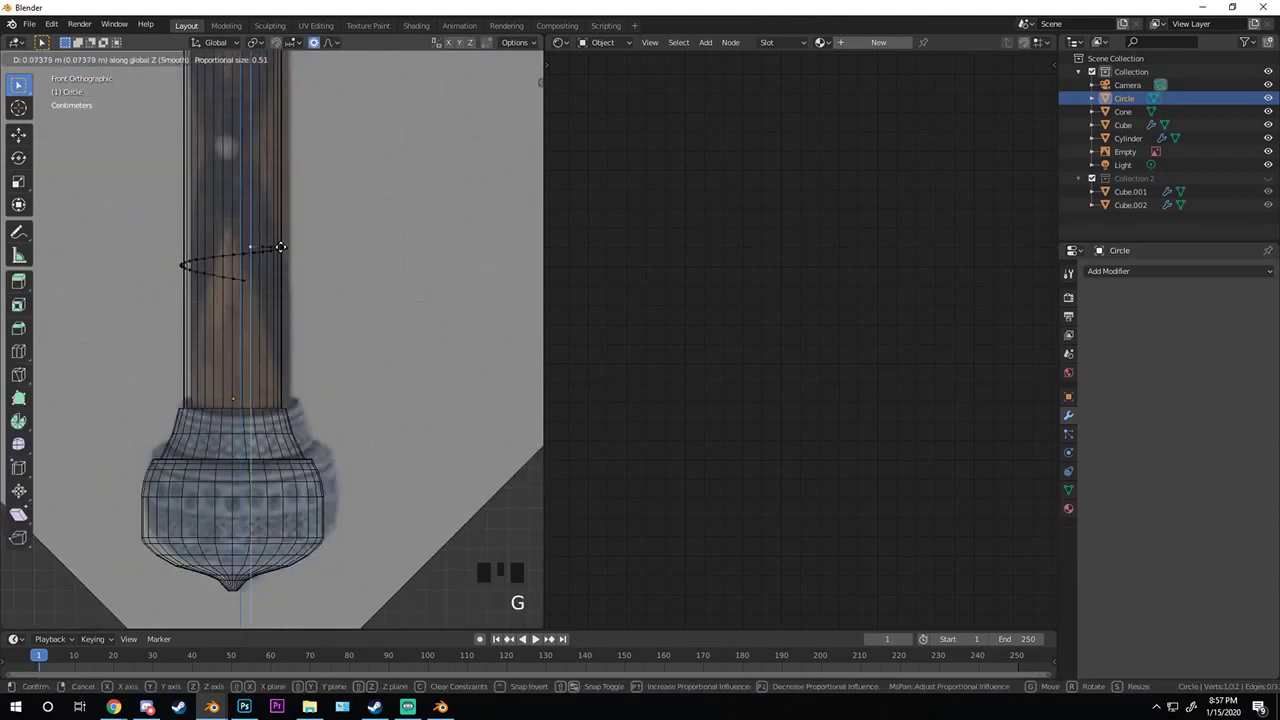
pyautogui.scroll(7, 281, 180)
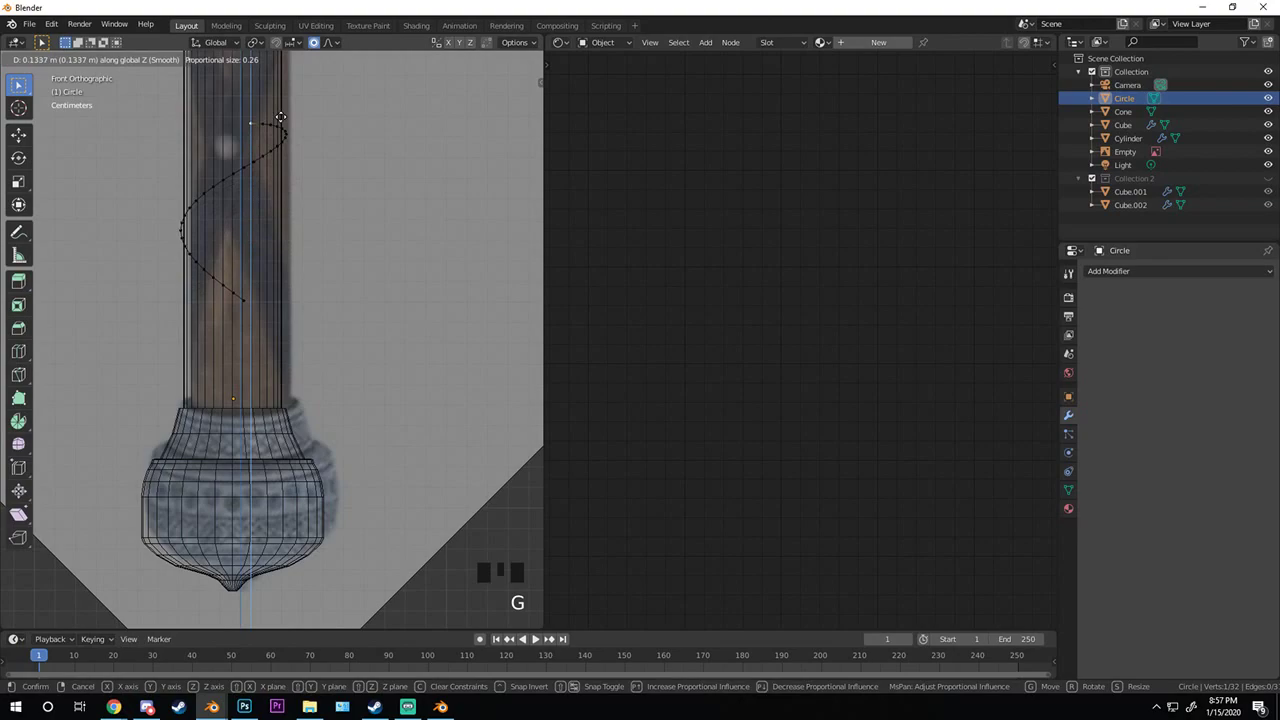
pyautogui.click(284, 60)
pyautogui.scroll(-4, 263, 209)
pyautogui.moveTo(263, 209); pyautogui.dragTo(147, 375, button='middle')
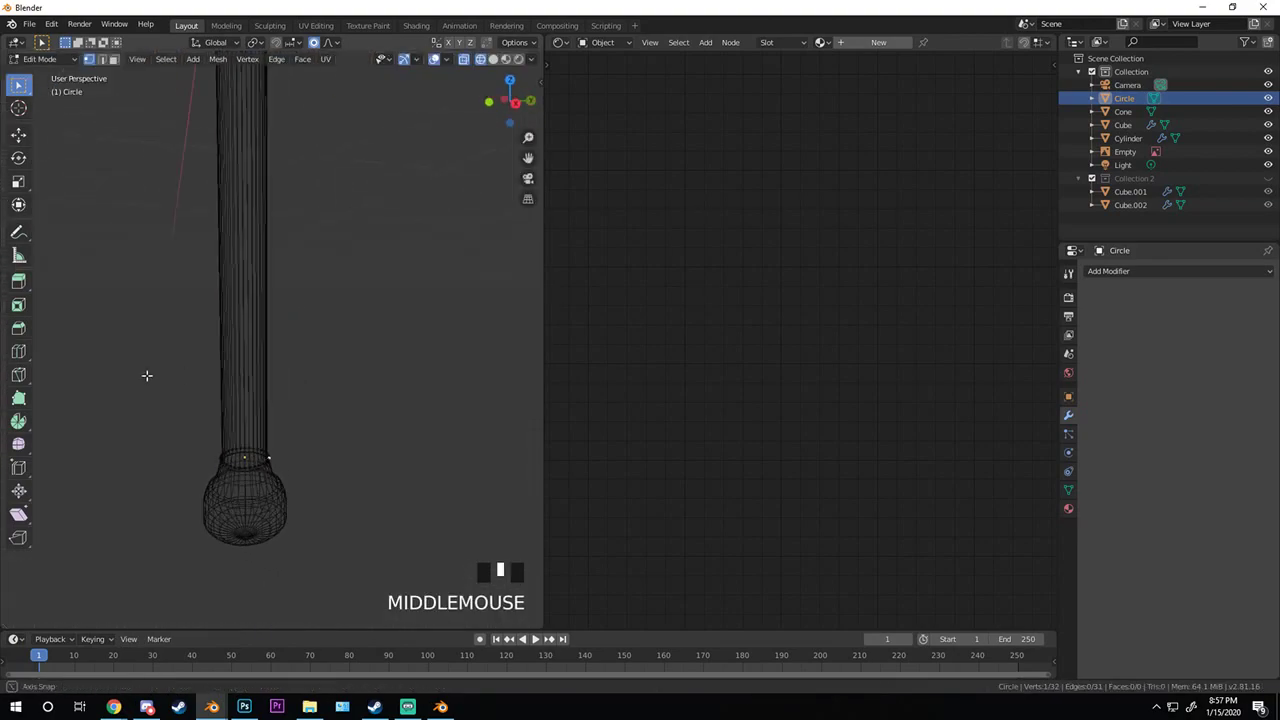
pyautogui.press('g')
pyautogui.click(294, 83)
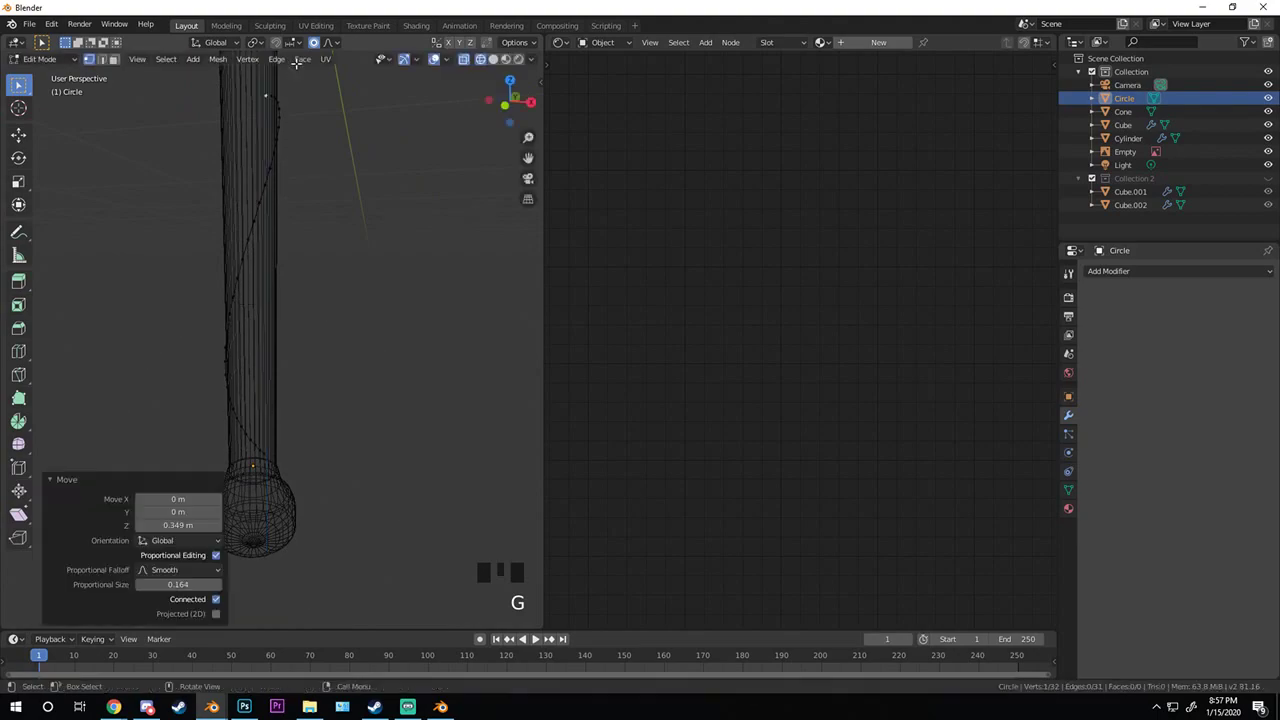
# - Examine the stretched spiral around the handle from several angles in solid shading and in edit mode
pyautogui.scroll(-3, 368, 280)
pyautogui.press('z')
pyautogui.moveTo(127, 283); pyautogui.dragTo(256, 312, button='middle')
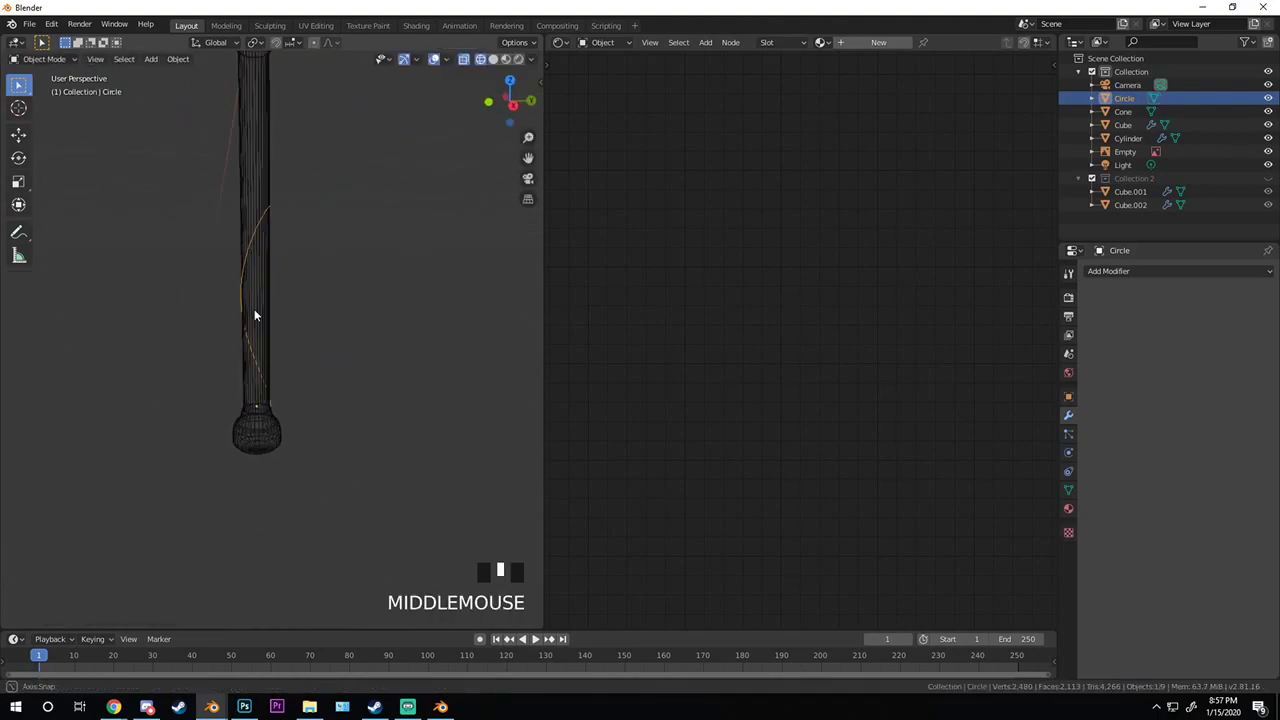
pyautogui.press('z')
pyautogui.moveTo(400, 325)
pyautogui.mouseDown(button='middle')
pyautogui.moveTo(163, 342)
pyautogui.moveTo(457, 349)
pyautogui.mouseUp(button='middle')
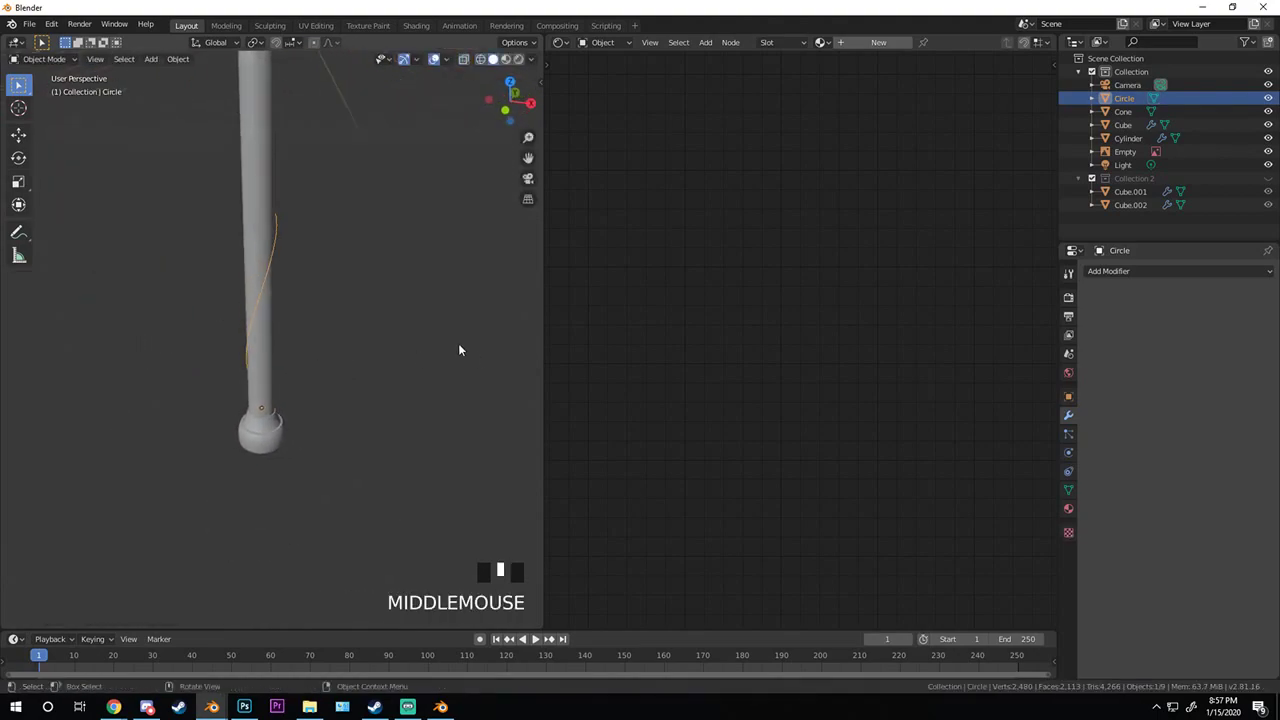
pyautogui.press('Tab')
pyautogui.scroll(3, 330, 330)
pyautogui.keyDown('shift'); pyautogui.moveTo(330, 330); pyautogui.dragTo(403, 330, button='middle'); pyautogui.keyUp('shift')
pyautogui.press('Tab')
pyautogui.scroll(2, 391, 390)
pyautogui.press('Tab')
pyautogui.press('Tab')
pyautogui.press('Tab')
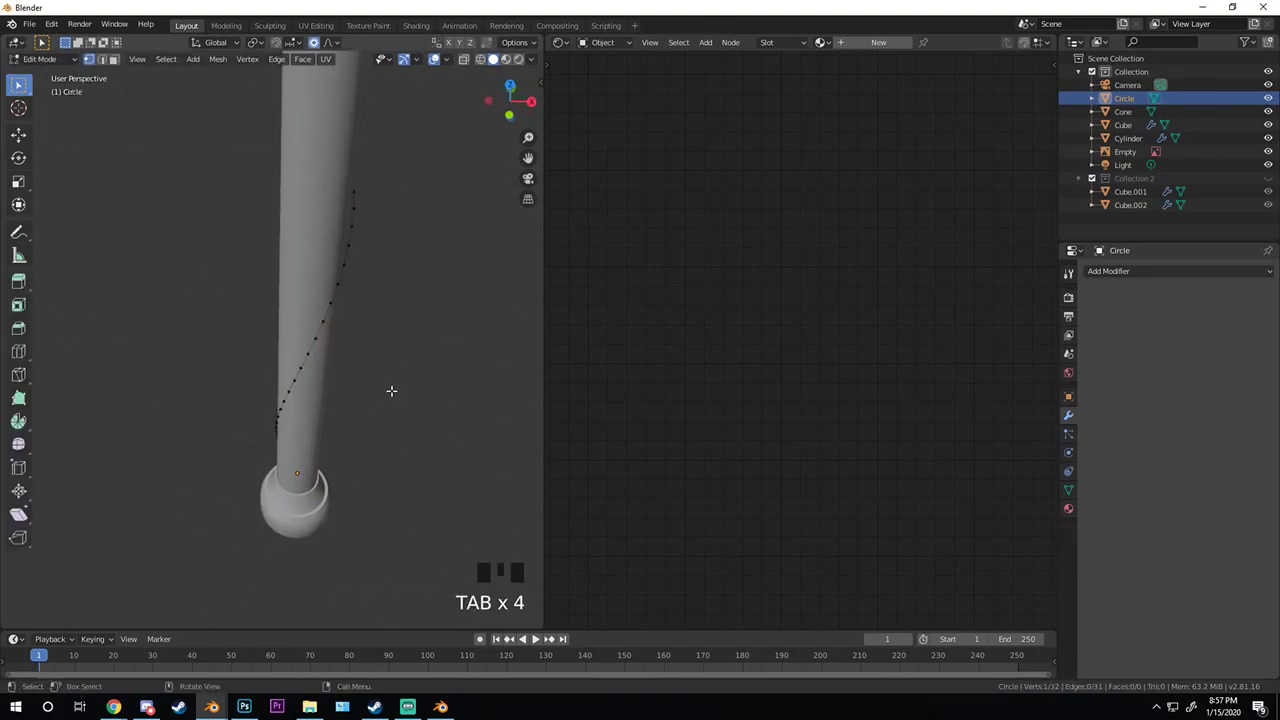
# - Undo the proportional moves of the end vertex back to the flat open ring
pyautogui.press('Tab')
pyautogui.hotkey('ctrl', 'z')
pyautogui.hotkey('ctrl', 'z')
pyautogui.hotkey('ctrl', 'z')
pyautogui.hotkey('ctrl', 'z')
pyautogui.hotkey('ctrl', 'z')
pyautogui.hotkey('ctrl', 'z')
pyautogui.hotkey('ctrl', 'z')
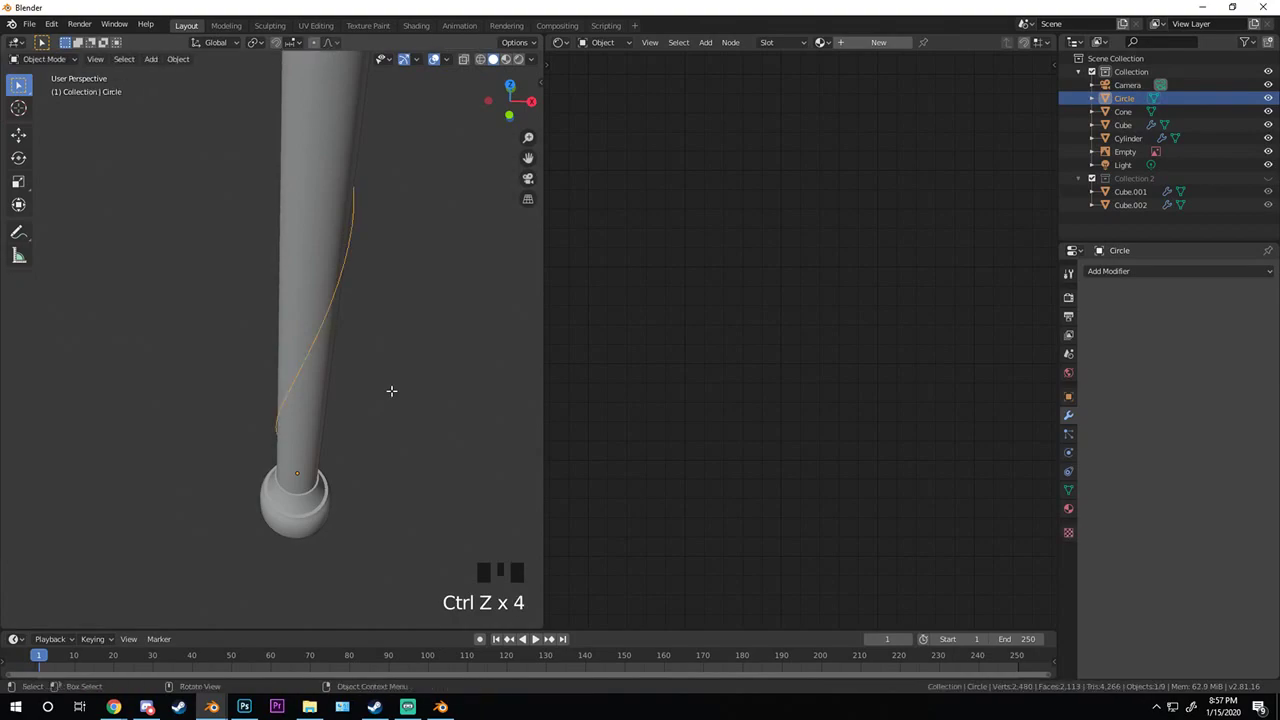
pyautogui.hotkey('ctrl', 'z')
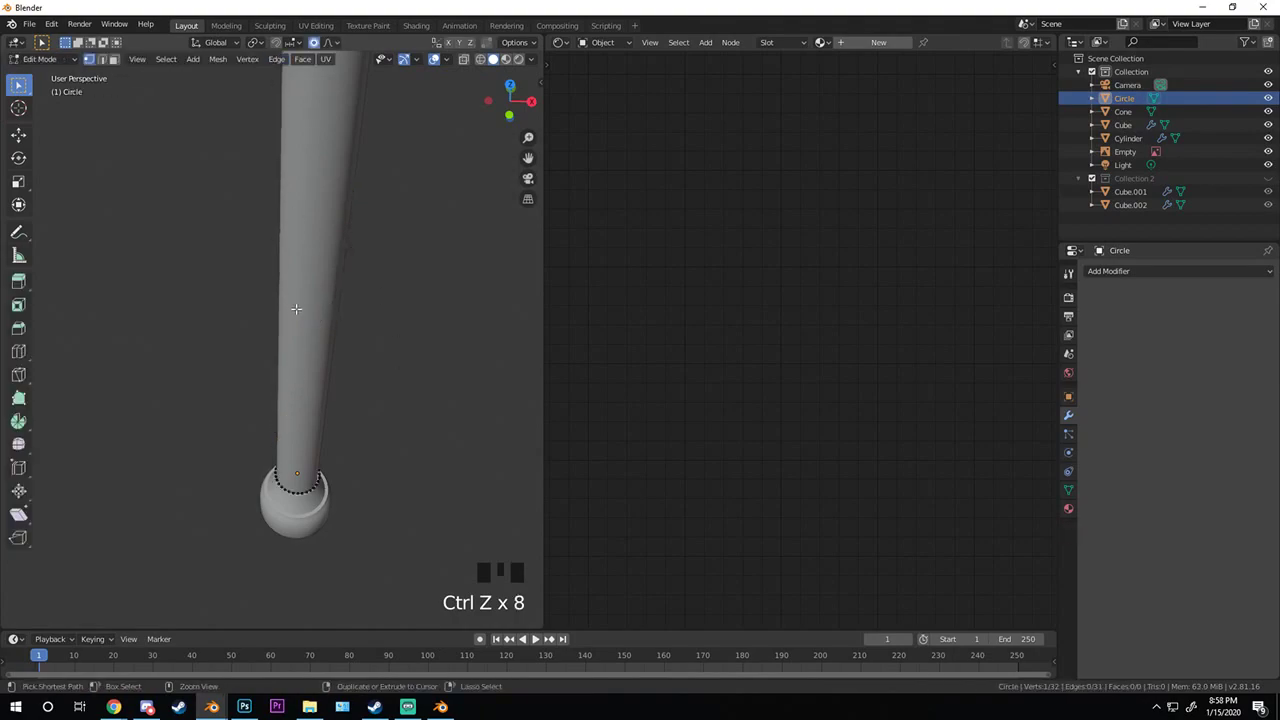
# - Add a Screw modifier to the open ring at the base of the handle
pyautogui.keyDown('shift'); pyautogui.moveTo(342, 400); pyautogui.dragTo(311, 351, button='middle'); pyautogui.keyUp('shift')
pyautogui.press('Tab')
pyautogui.scroll(3, 292, 384)
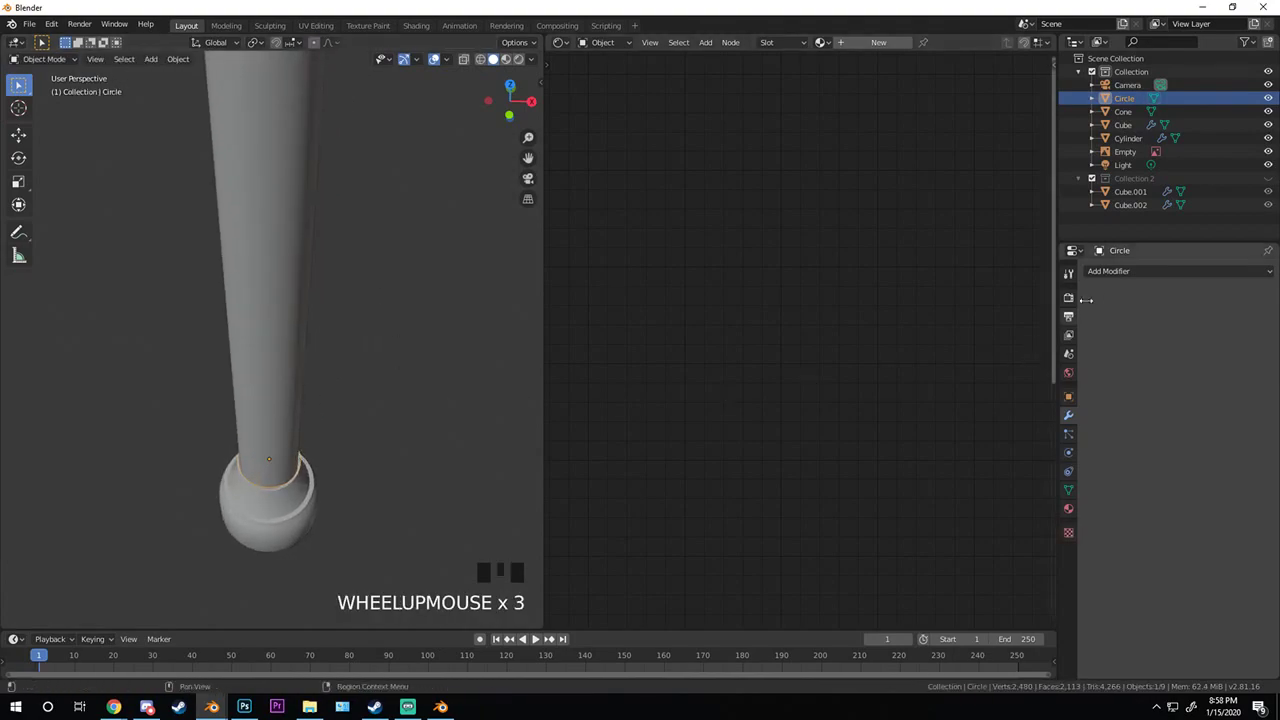
pyautogui.click(1134, 273)
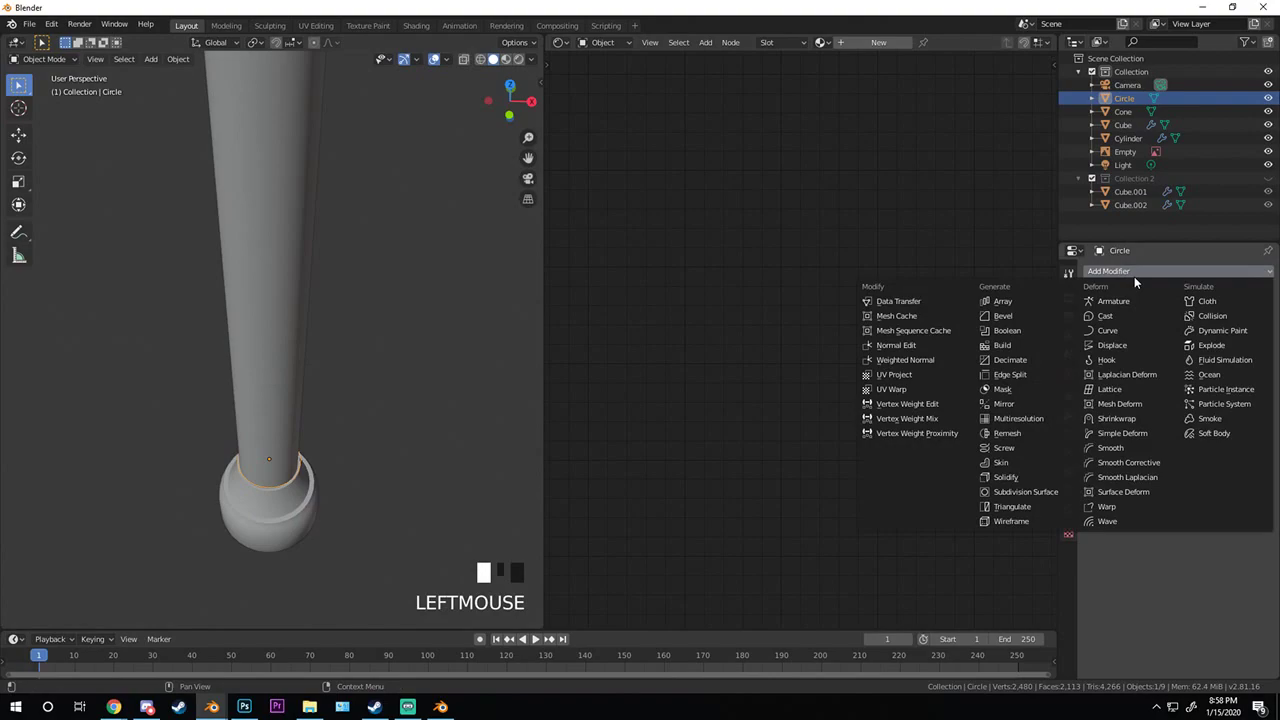
pyautogui.click(1010, 448)
pyautogui.keyDown('shift'); pyautogui.moveTo(311, 407); pyautogui.dragTo(354, 297, button='middle'); pyautogui.keyUp('shift')
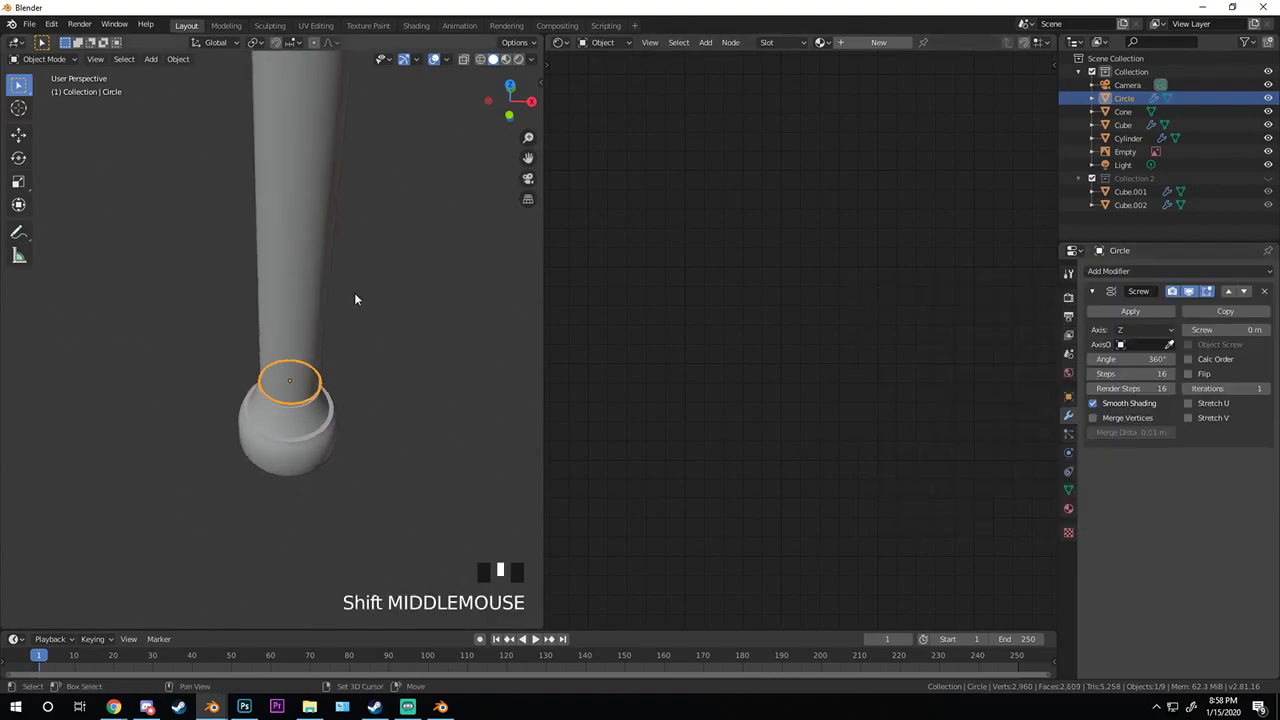
pyautogui.scroll(3, 354, 297)
# - Set the Screw modifier's screw offset to 9.4 m, keeping the angle at 360°
pyautogui.moveTo(1128, 359); pyautogui.dragTo(1140, 359)
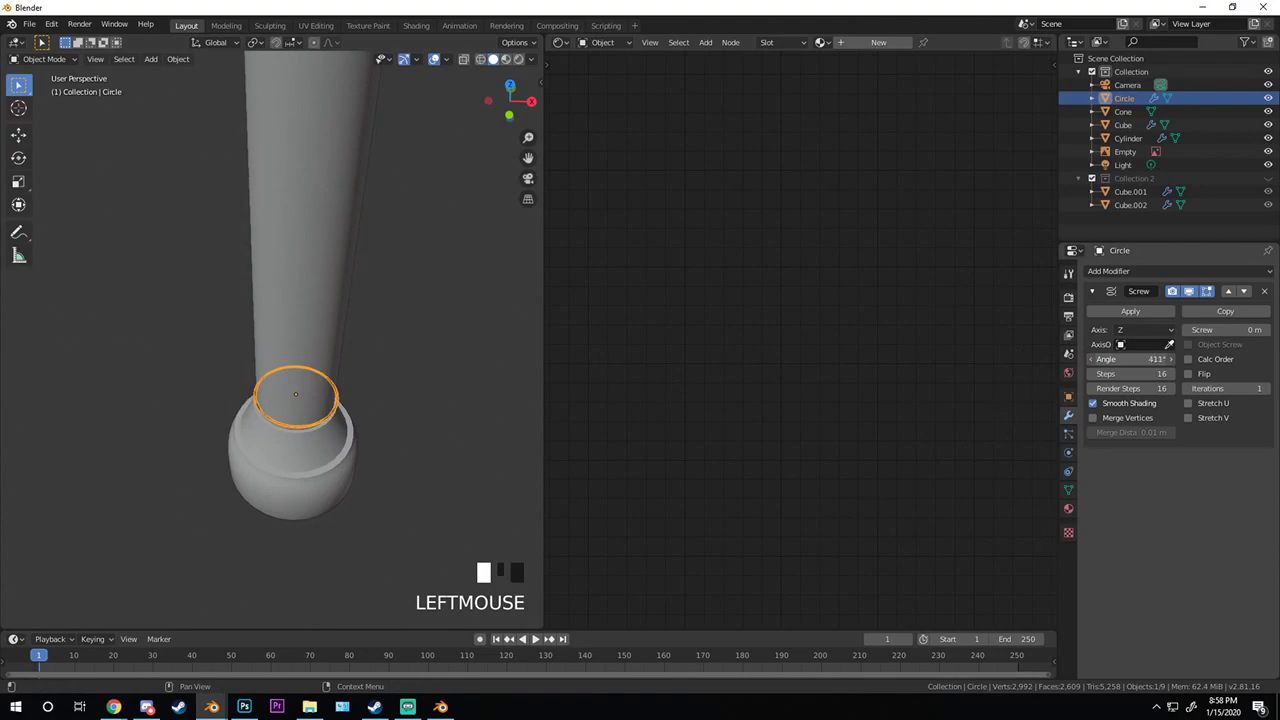
pyautogui.moveTo(1200, 330); pyautogui.dragTo(1236, 330)
pyautogui.hotkey('shift', 'z')
pyautogui.scroll(-3, 345, 372)
pyautogui.moveTo(345, 372); pyautogui.dragTo(289, 337, button='middle')
pyautogui.scroll(-6, 289, 337)
pyautogui.scroll(2, 334, 329)
pyautogui.moveTo(1222, 330)
pyautogui.mouseDown()
pyautogui.moveTo(1256, 330)
pyautogui.moveTo(1226, 330)
pyautogui.mouseUp()
pyautogui.scroll(4, 141, 342)
pyautogui.keyDown('shift'); pyautogui.moveTo(142, 348); pyautogui.dragTo(234, 329, button='middle'); pyautogui.keyUp('shift')
# - Delete all of the ring's vertices except one at the front of the handle, leaving a single-line spiral
pyautogui.press('Tab')
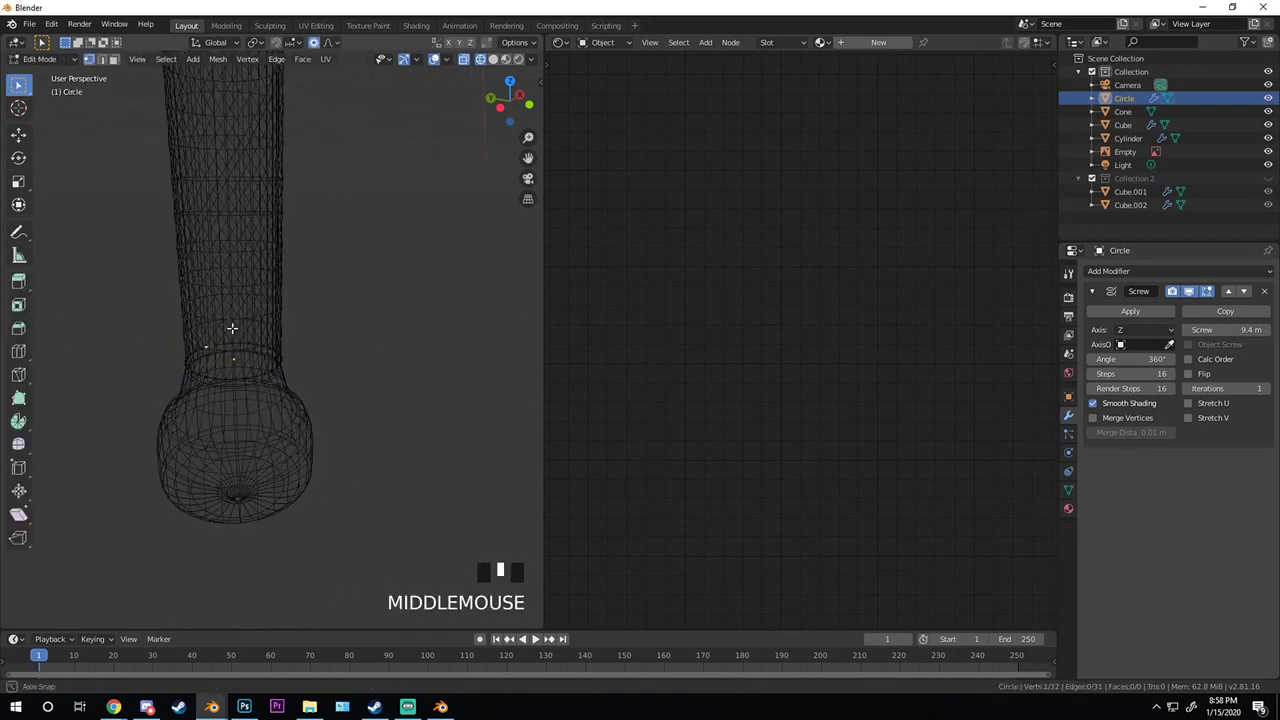
pyautogui.scroll(2, 173, 297)
pyautogui.press('KP_7')
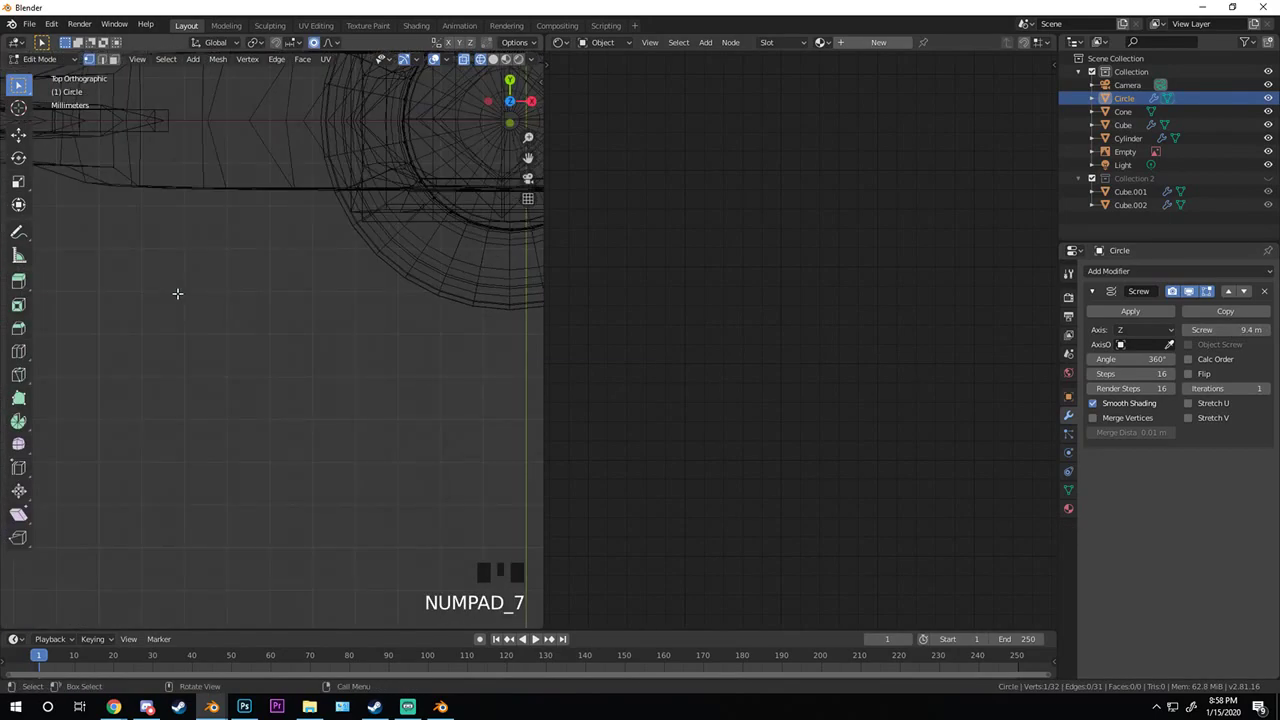
pyautogui.scroll(-5, 377, 360)
pyautogui.moveTo(377, 360); pyautogui.dragTo(366, 309, button='middle')
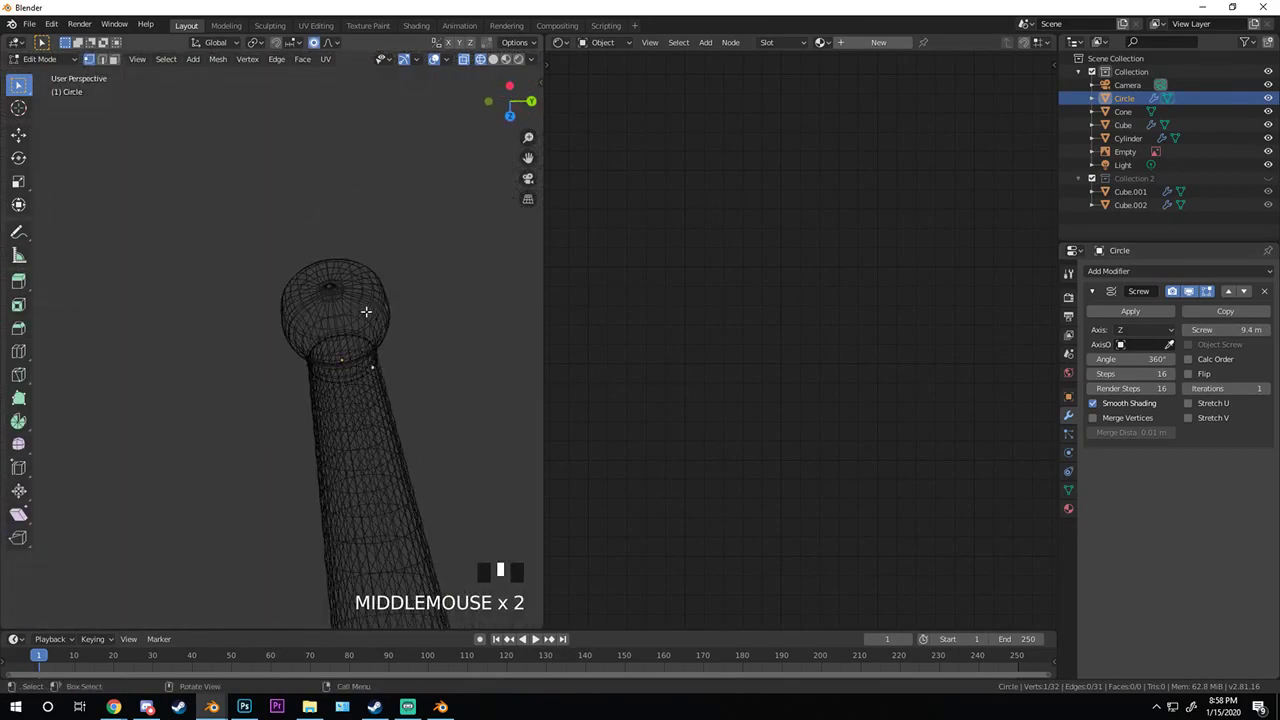
pyautogui.press('KP_Decimal')
pyautogui.moveTo(203, 474); pyautogui.dragTo(309, 389, button='middle')
pyautogui.scroll(-15, 250, 350)
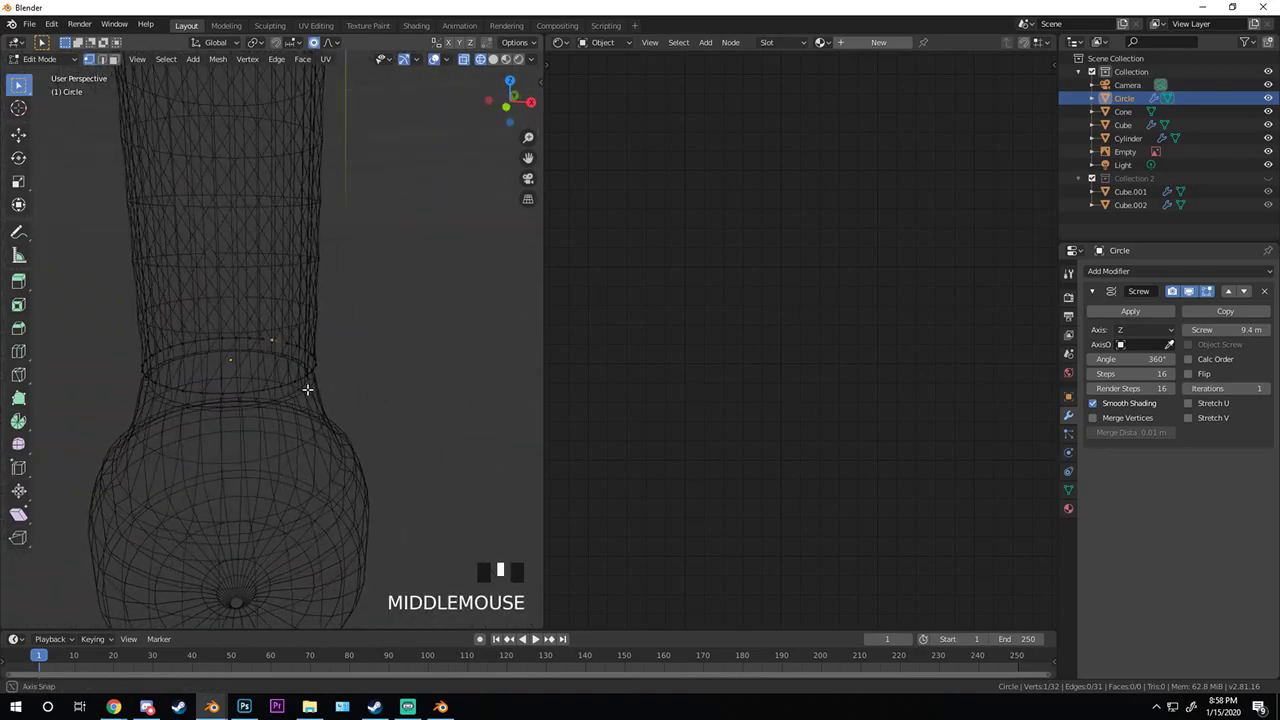
pyautogui.scroll(3, 261, 367)
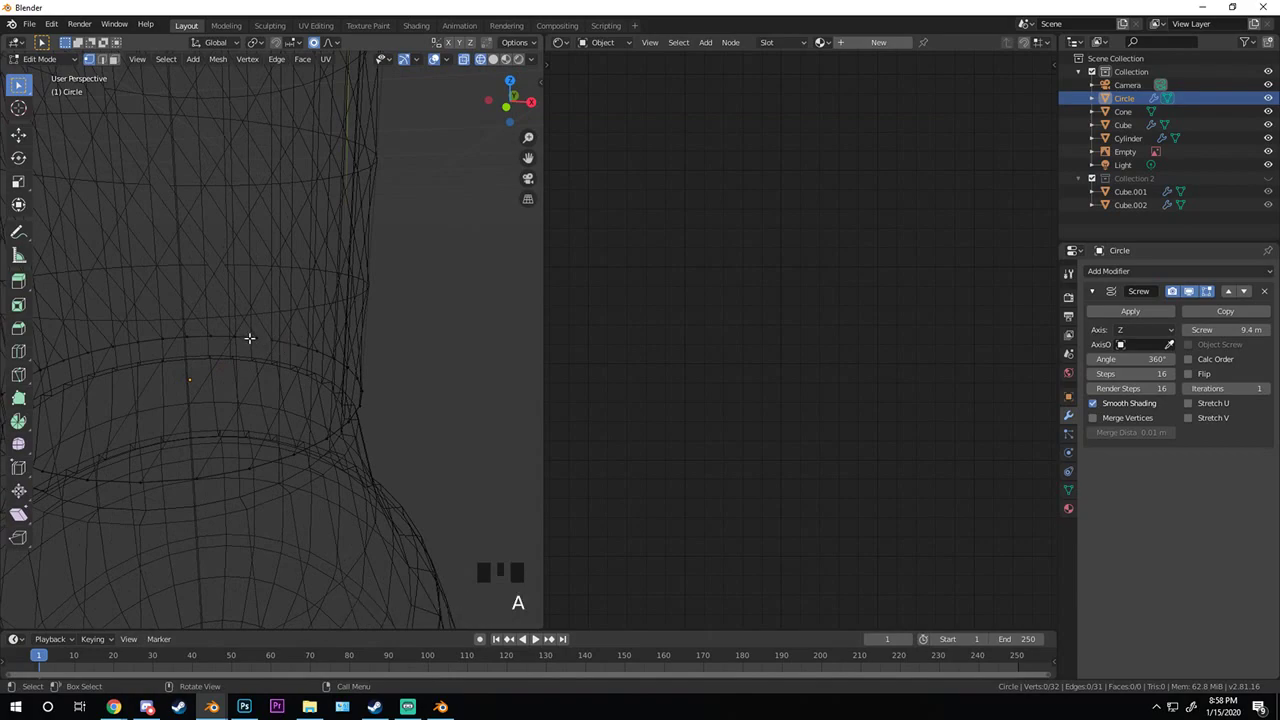
pyautogui.press('c')
pyautogui.moveTo(287, 340)
pyautogui.mouseDown()
pyautogui.moveTo(94, 326)
pyautogui.moveTo(343, 346)
pyautogui.moveTo(234, 451)
pyautogui.mouseUp()
pyautogui.moveTo(234, 451); pyautogui.dragTo(196, 458, button='middle')
pyautogui.scroll(-3, 196, 458)
pyautogui.press('KP_1')
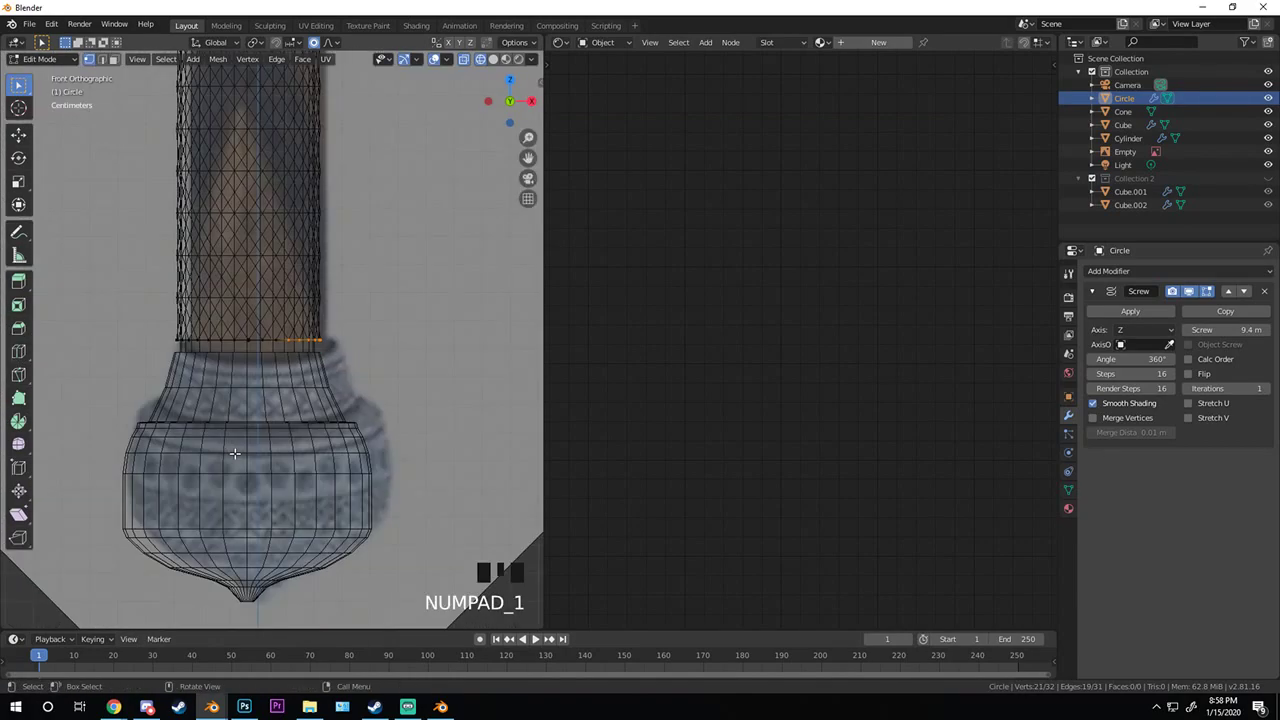
pyautogui.scroll(4, 166, 335)
pyautogui.press('b')
pyautogui.moveTo(38, 290); pyautogui.dragTo(193, 380)
pyautogui.press('b')
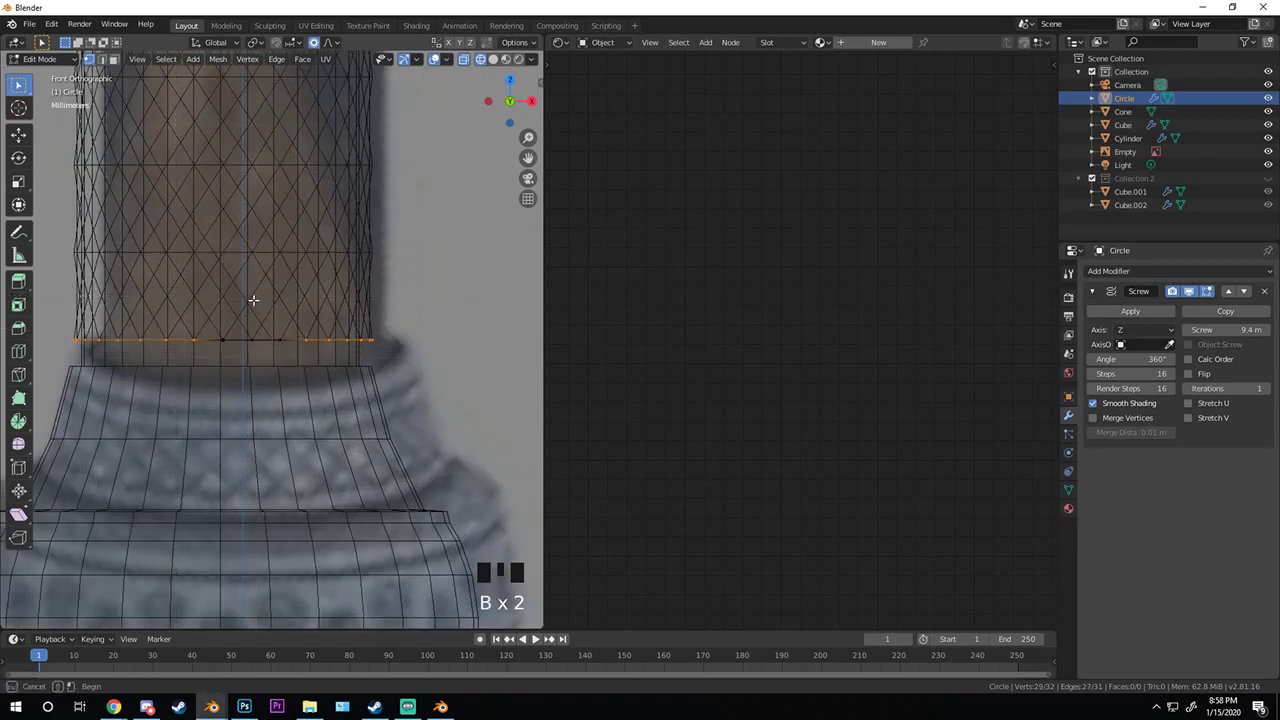
pyautogui.moveTo(251, 300); pyautogui.dragTo(292, 411, button='middle')
pyautogui.press('x')
pyautogui.click(276, 421)
pyautogui.press('Tab')
pyautogui.scroll(-2, 309, 414)
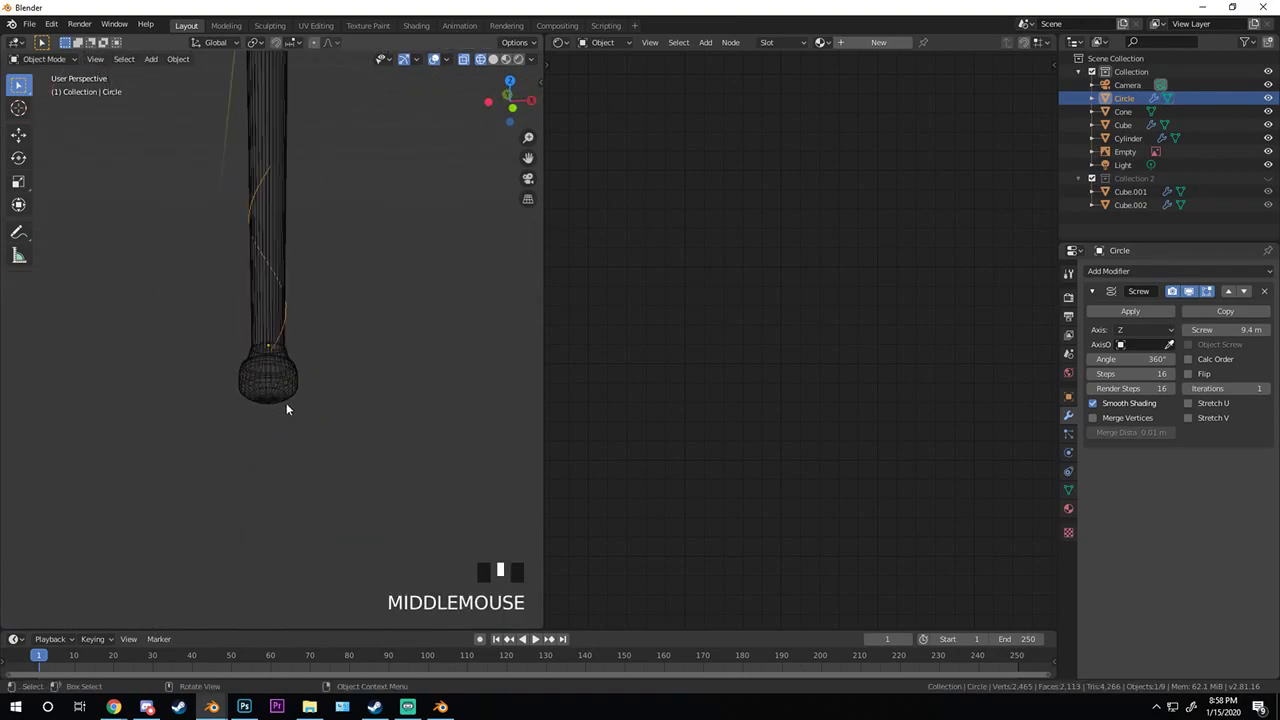
# - Set the Screw modifier's iterations to 3 to continue the spiral up the handle
pyautogui.click(1266, 391)
pyautogui.scroll(-4, 309, 250)
pyautogui.keyDown('shift'); pyautogui.moveTo(309, 250); pyautogui.dragTo(327, 388, button='middle'); pyautogui.keyUp('shift')
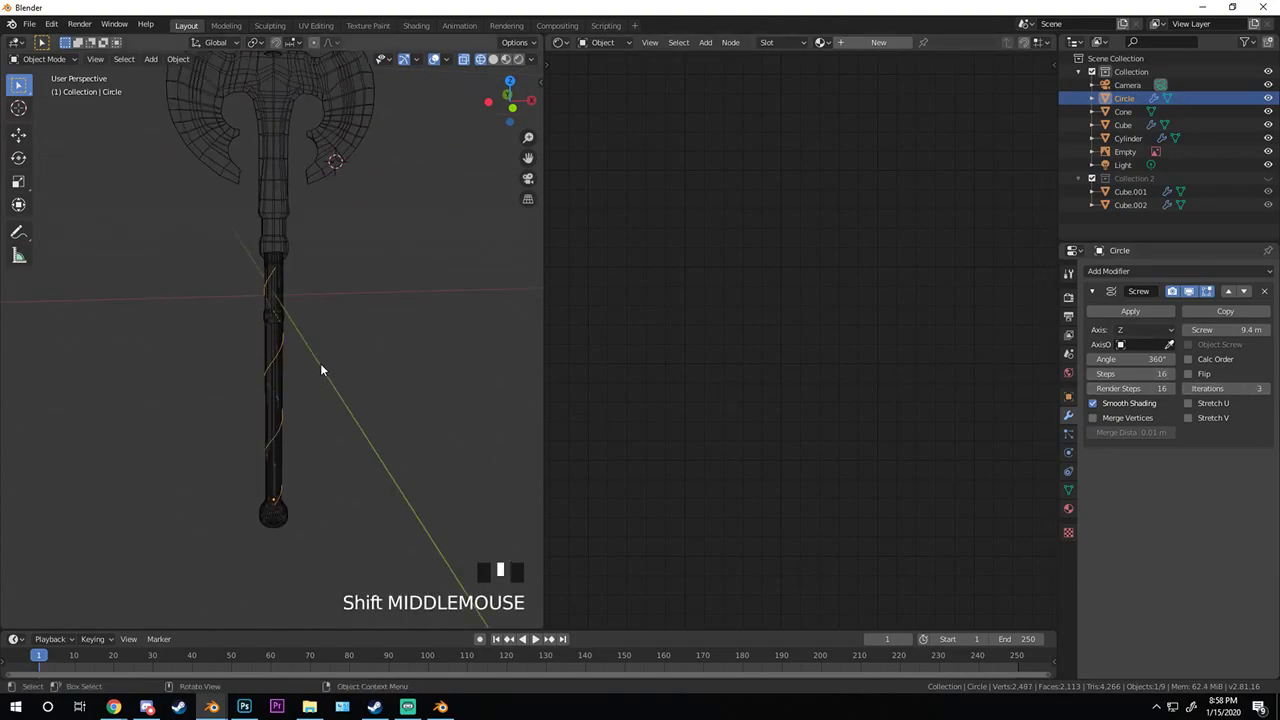
# - Set the screw offset to 9.52 m so the spiral's upper end meets the lower edge of the metal collar
pyautogui.press('KP_1')
pyautogui.scroll(5, 268, 382)
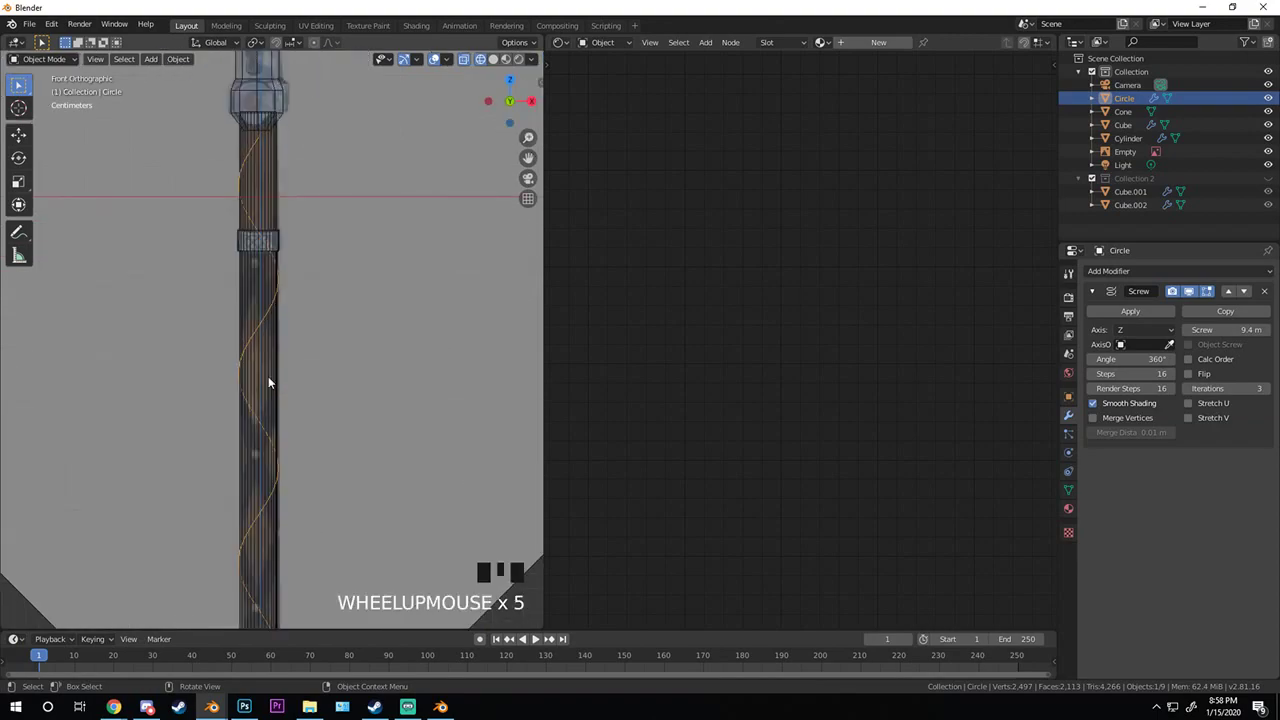
pyautogui.scroll(1, 314, 186)
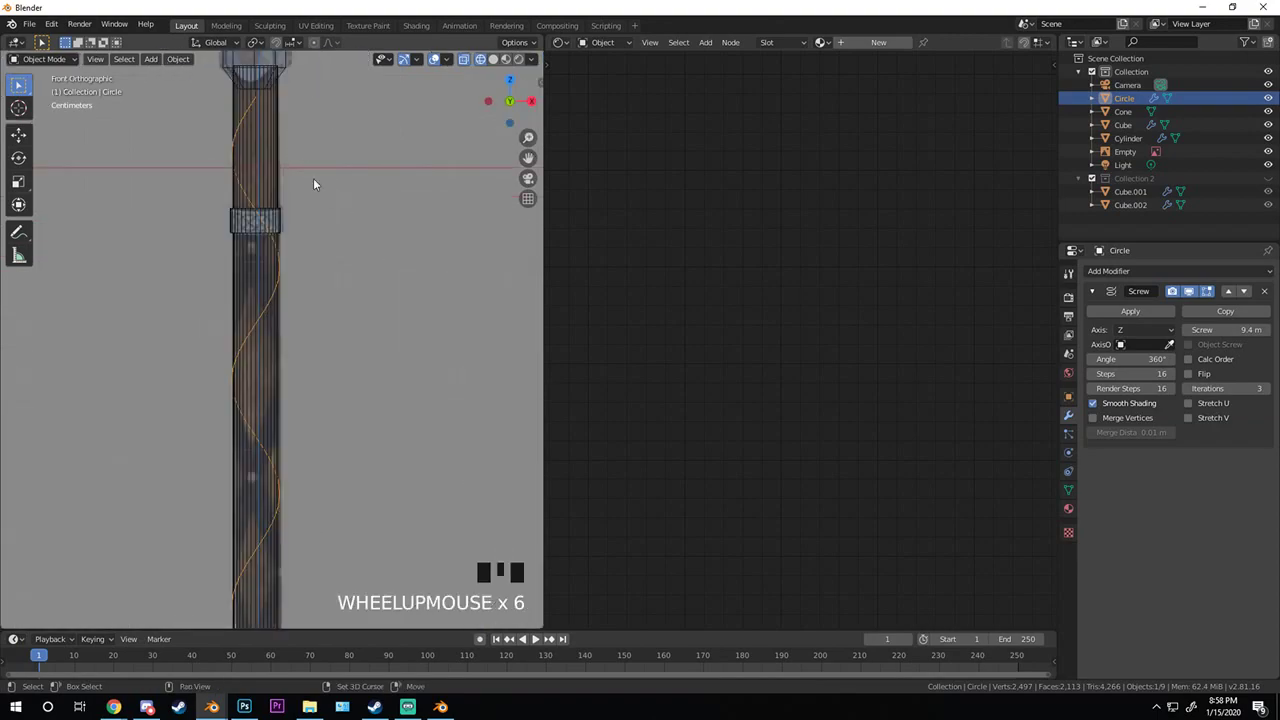
pyautogui.scroll(4, 291, 209)
pyautogui.scroll(1, 300, 357)
pyautogui.scroll(6, 405, 347)
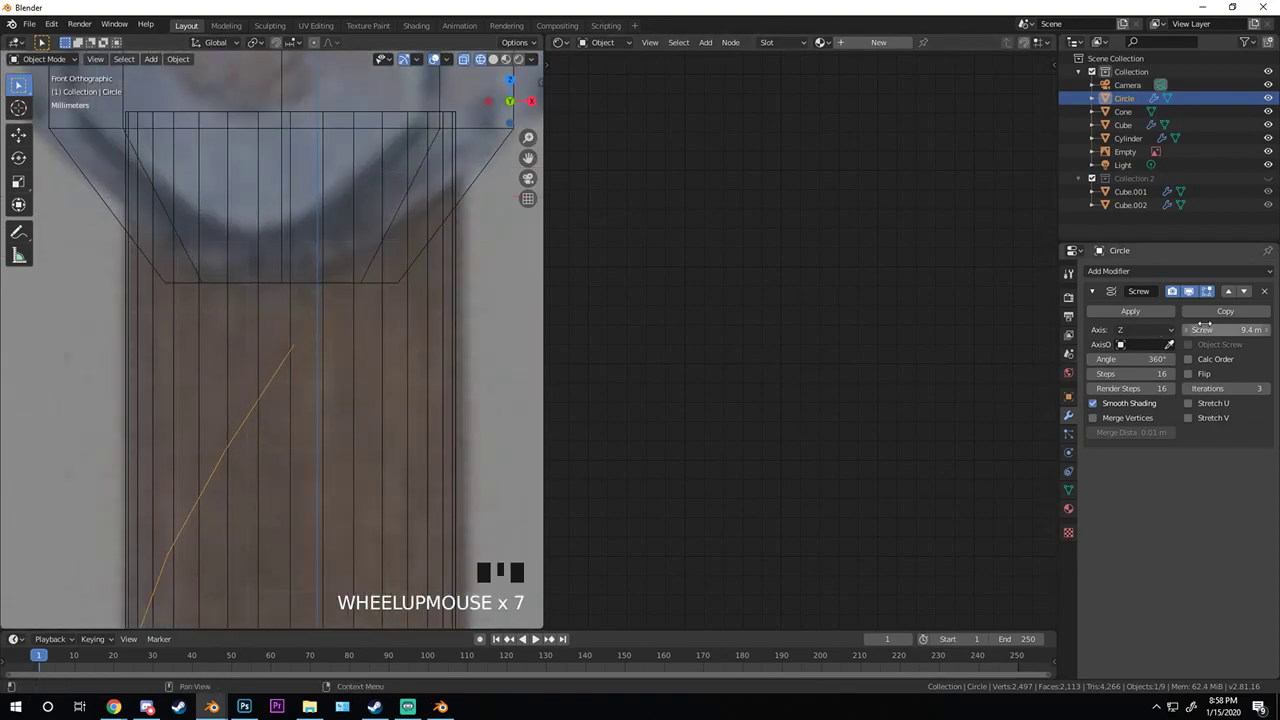
pyautogui.moveTo(1222, 329); pyautogui.dragTo(1234, 329)
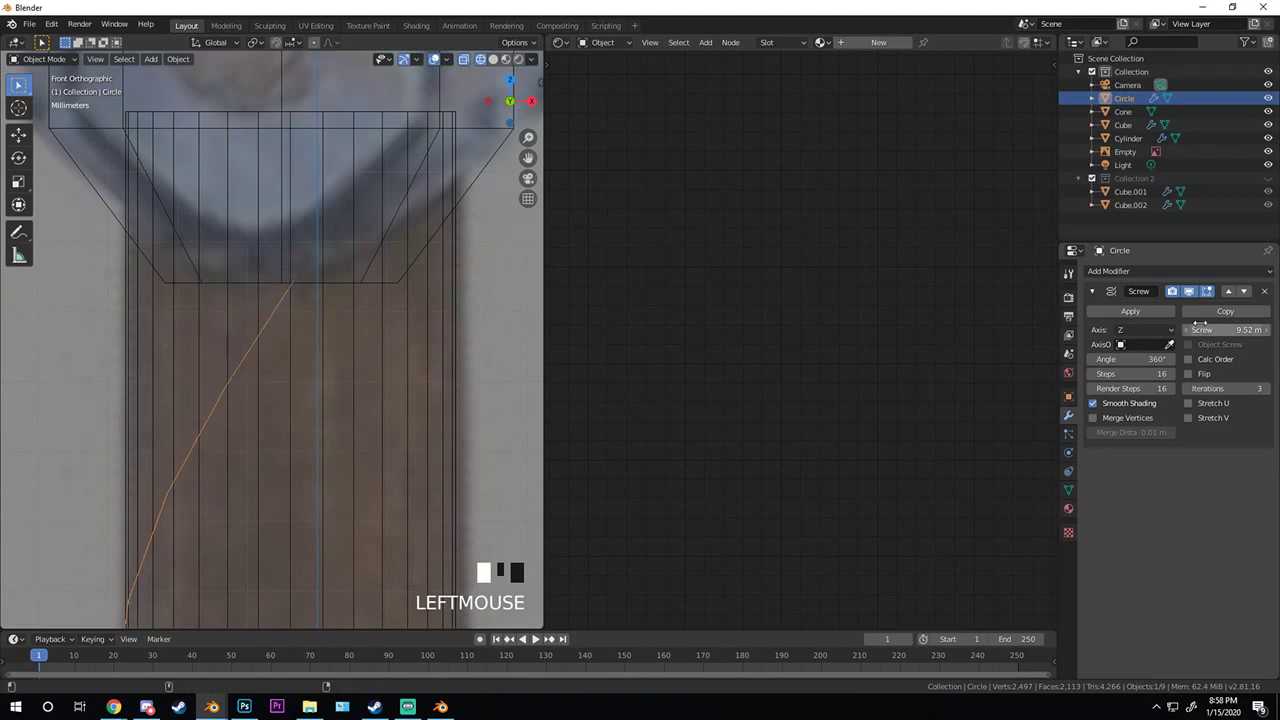
# - Move the spiral down 0.00544 m along Z so its lower end meets the top of the pommel
pyautogui.scroll(-13, 378, 344)
pyautogui.keyDown('shift'); pyautogui.moveTo(328, 437); pyautogui.dragTo(304, 300, button='middle'); pyautogui.keyUp('shift')
pyautogui.scroll(4, 306, 323)
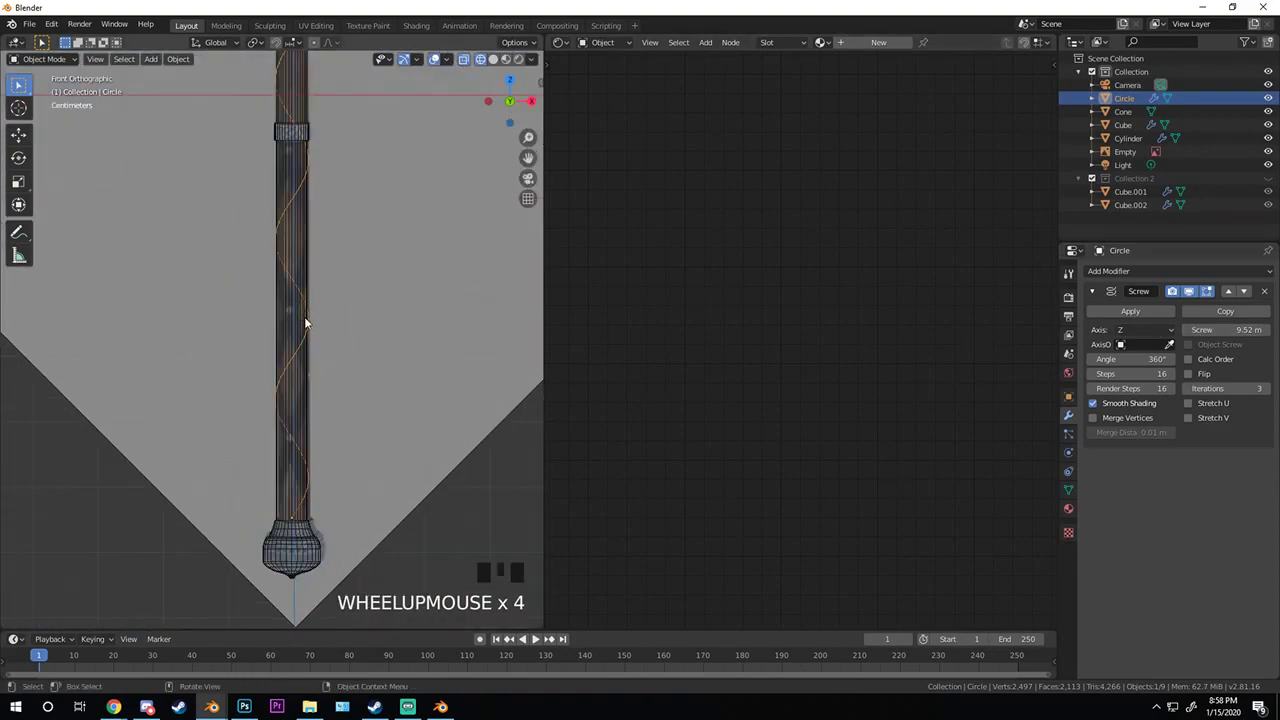
pyautogui.keyDown('shift'); pyautogui.moveTo(269, 376); pyautogui.dragTo(214, 312, button='middle'); pyautogui.keyUp('shift')
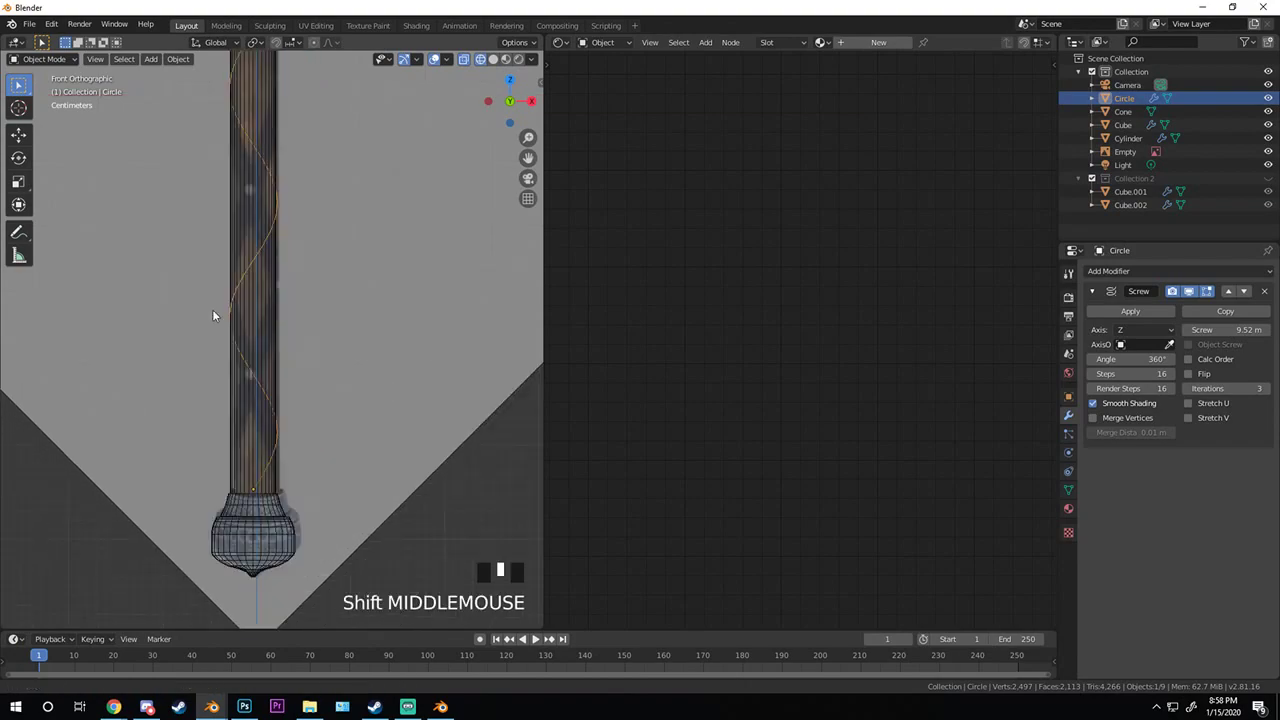
pyautogui.scroll(4, 263, 404)
pyautogui.keyDown('shift'); pyautogui.moveTo(263, 404); pyautogui.dragTo(334, 272, button='middle'); pyautogui.keyUp('shift')
pyautogui.scroll(4, 332, 335)
pyautogui.press('g')
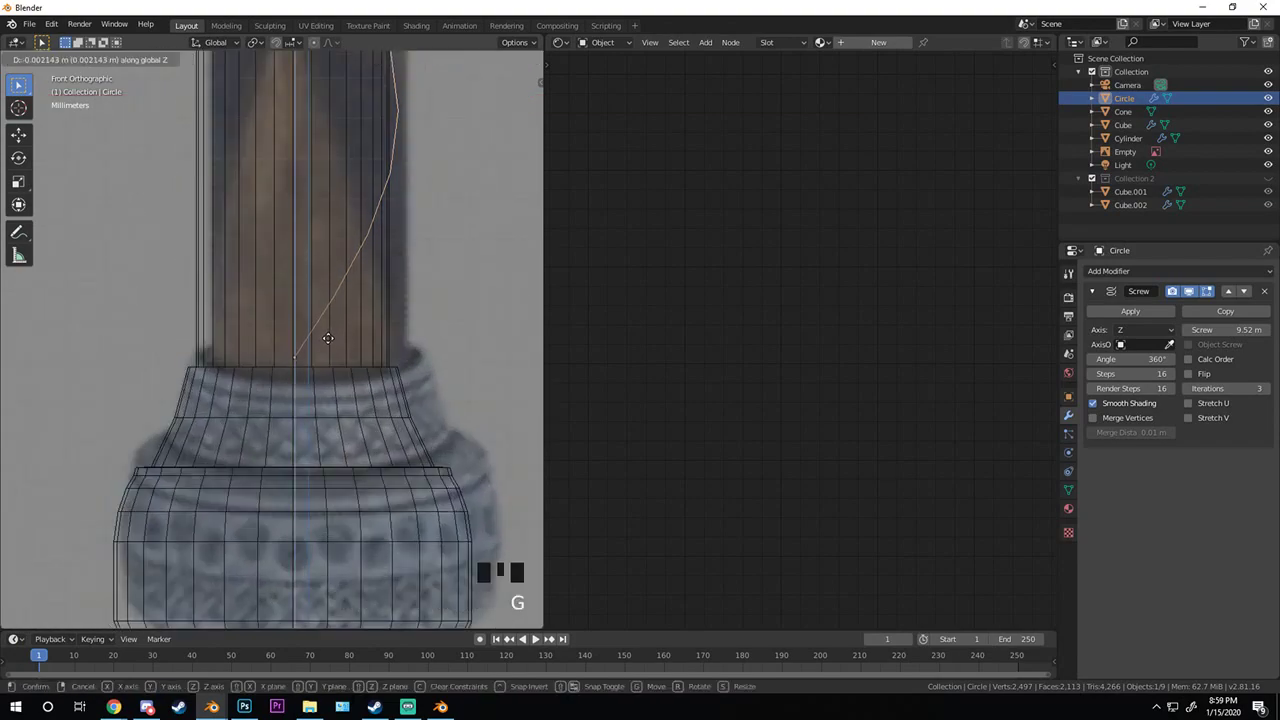
pyautogui.click(322, 349)
pyautogui.scroll(-9, 334, 78)
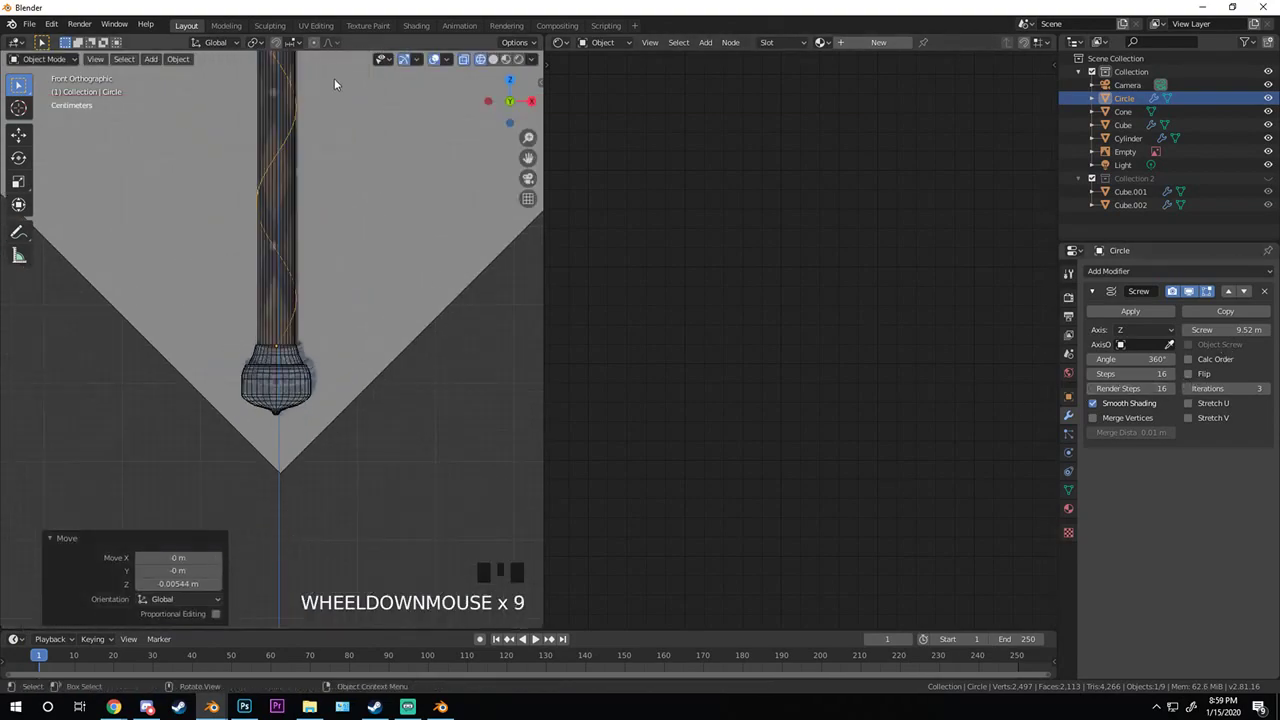
# - Set the Screw modifier's screw offset to 9.61 m so the spiral's upper end reaches the metal collar
pyautogui.keyDown('shift'); pyautogui.moveTo(334, 78); pyautogui.dragTo(335, 413, button='middle'); pyautogui.keyUp('shift')
pyautogui.scroll(4, 350, 264)
pyautogui.keyDown('shift'); pyautogui.click(1225, 330); pyautogui.keyUp('shift')
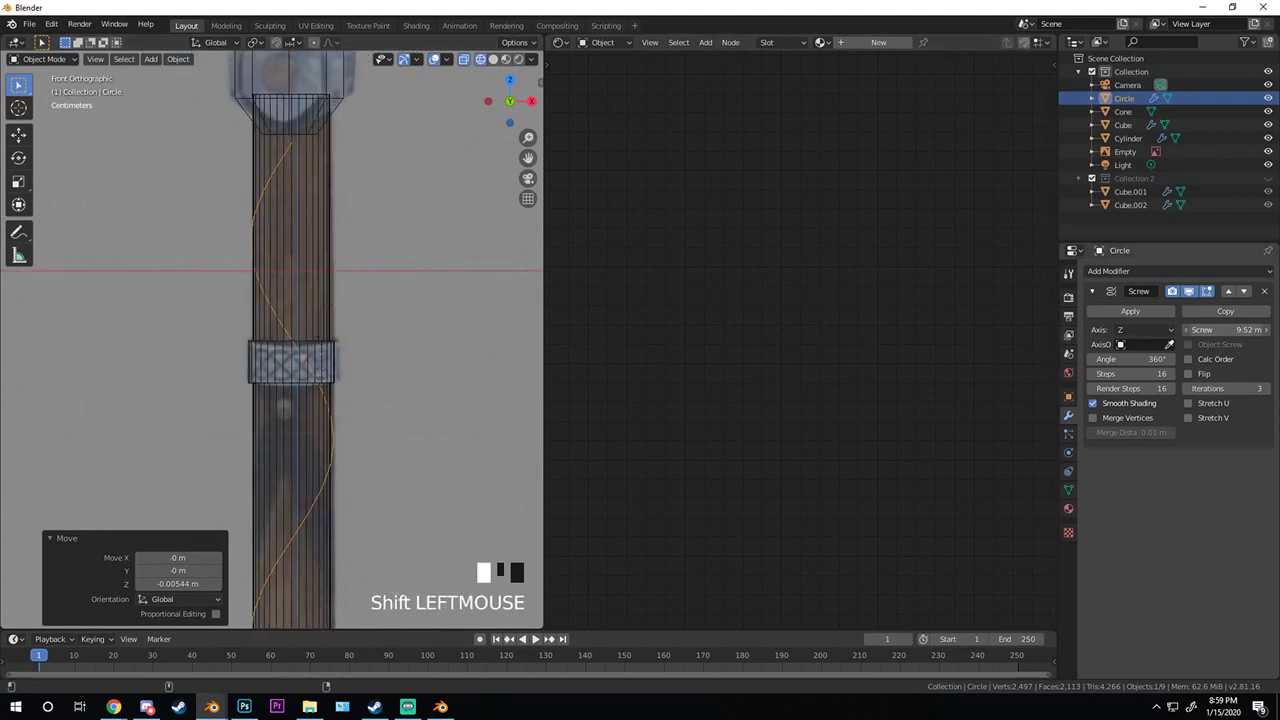
pyautogui.keyDown('shift'); pyautogui.moveTo(1225, 330); pyautogui.dragTo(1228, 330); pyautogui.keyUp('shift')
# - Enter edit mode on the spiral and select its single vertex at the top of the pommel
pyautogui.keyDown('shift'); pyautogui.moveTo(330, 300); pyautogui.dragTo(262, 375, button='middle'); pyautogui.keyUp('shift')
pyautogui.scroll(4, 330, 415)
pyautogui.scroll(3, 260, 354)
pyautogui.press('Tab')
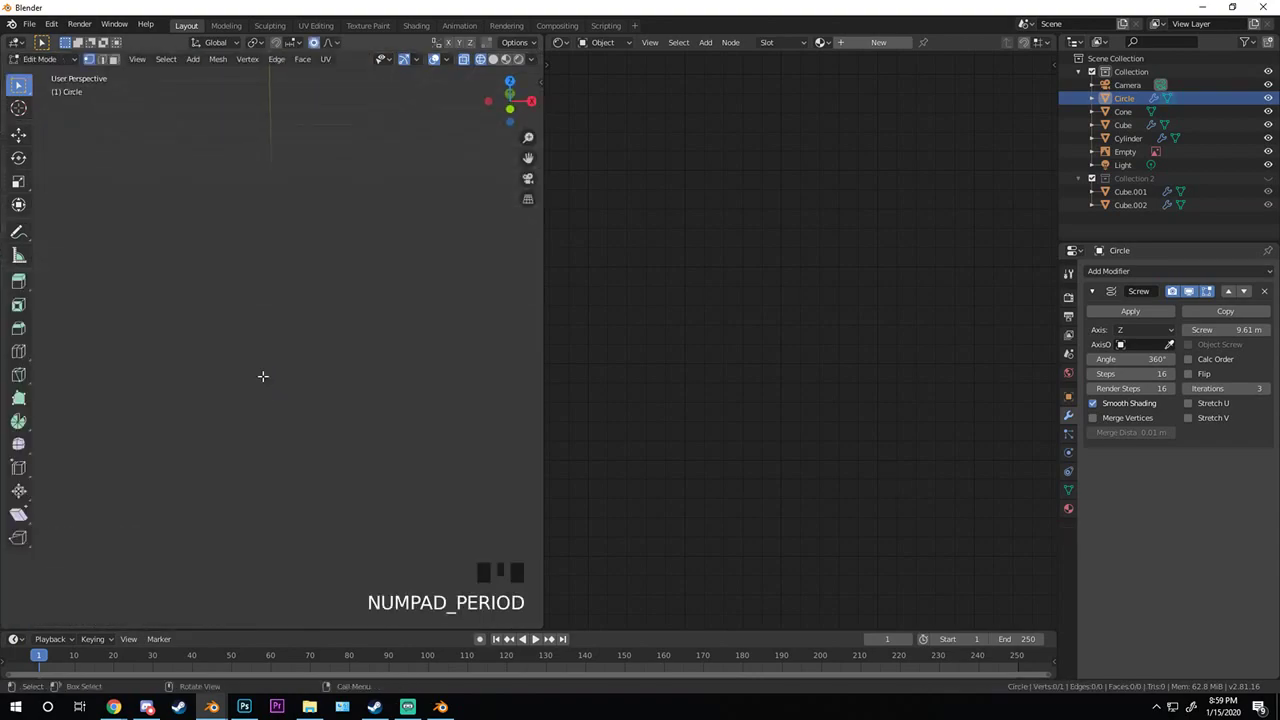
pyautogui.scroll(-9, 268, 300)
pyautogui.scroll(-1, 249, 391)
pyautogui.scroll(7, 215, 470)
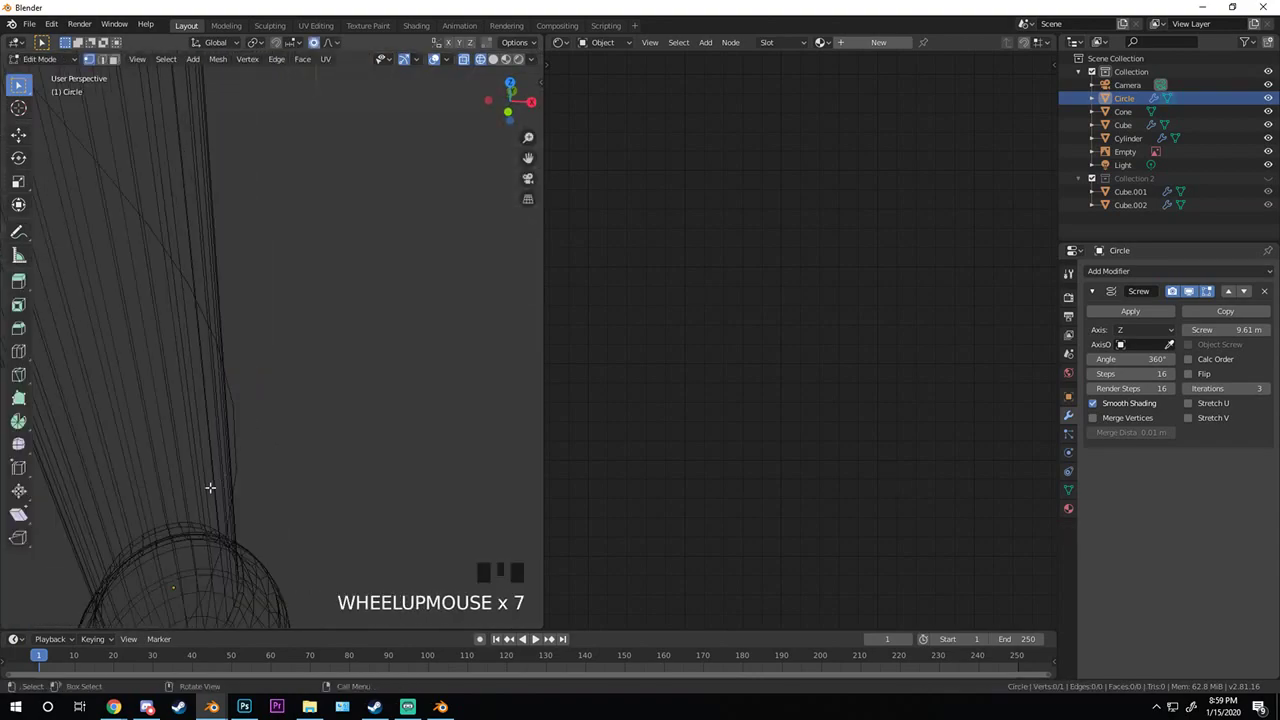
pyautogui.keyDown('shift'); pyautogui.moveTo(210, 487); pyautogui.dragTo(297, 340, button='middle'); pyautogui.keyUp('shift')
pyautogui.press('a')
pyautogui.press('KP_Decimal')
pyautogui.scroll(-8, 266, 351)
pyautogui.press('e')
pyautogui.press('y')
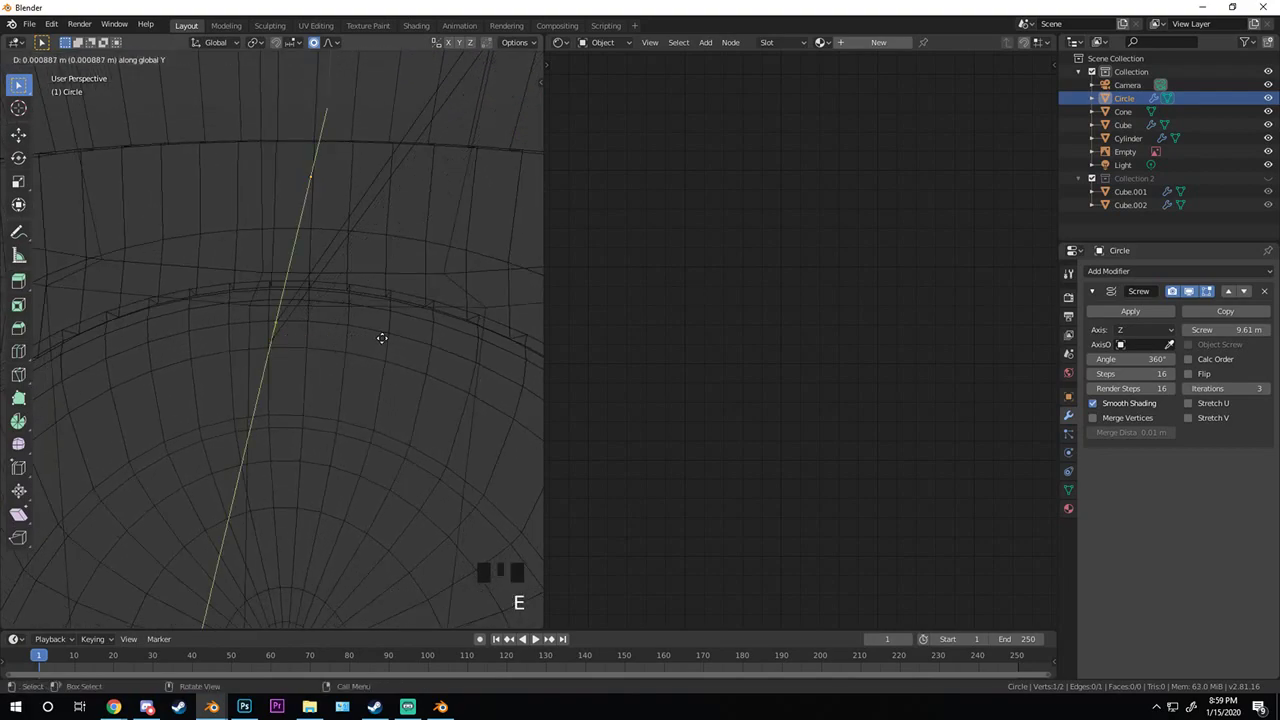
pyautogui.press('g')
pyautogui.rightClick(440, 344)
pyautogui.press('g')
pyautogui.press('x')
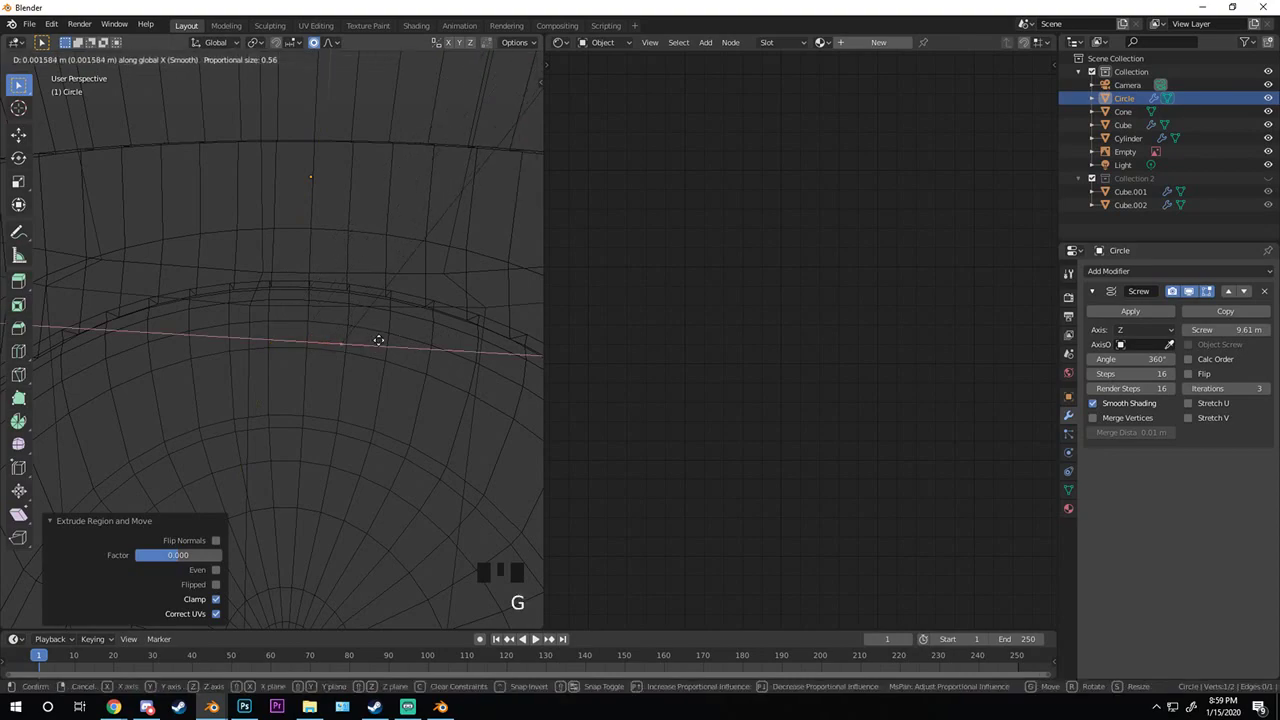
pyautogui.rightClick(320, 339)
pyautogui.hotkey('ctrl', 'z')
pyautogui.hotkey('ctrl', 'z')
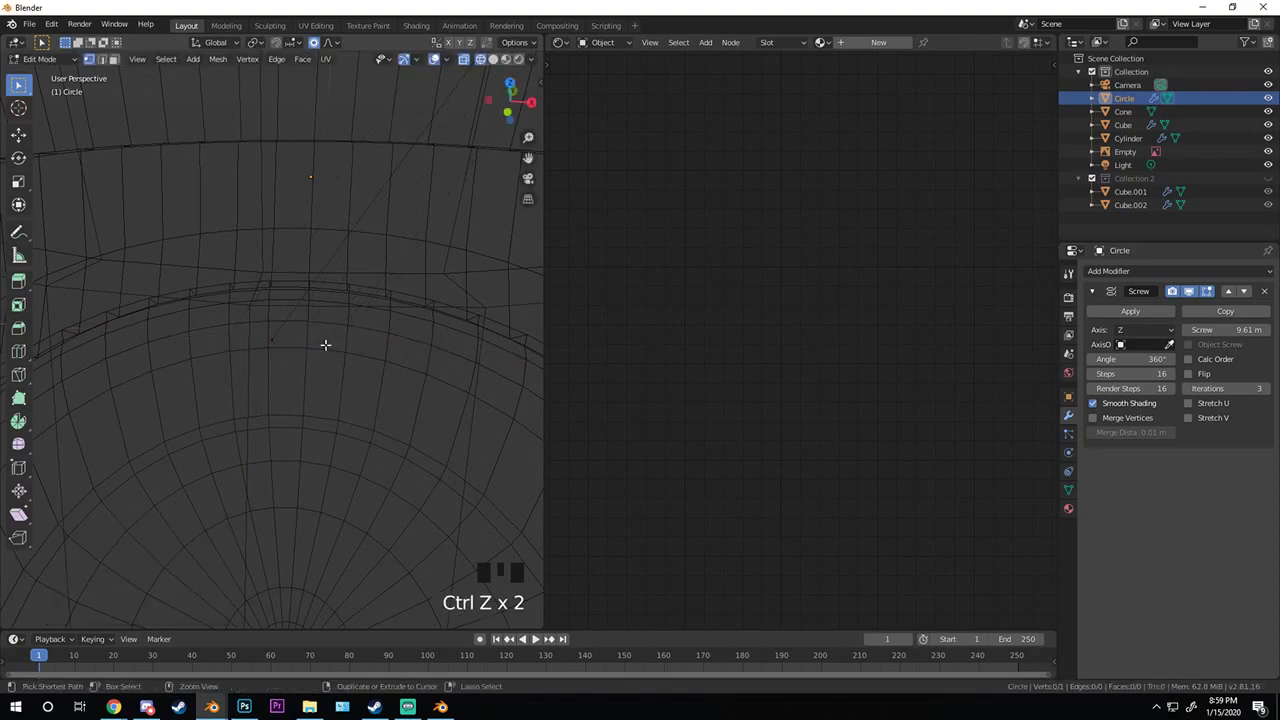
pyautogui.press('g')
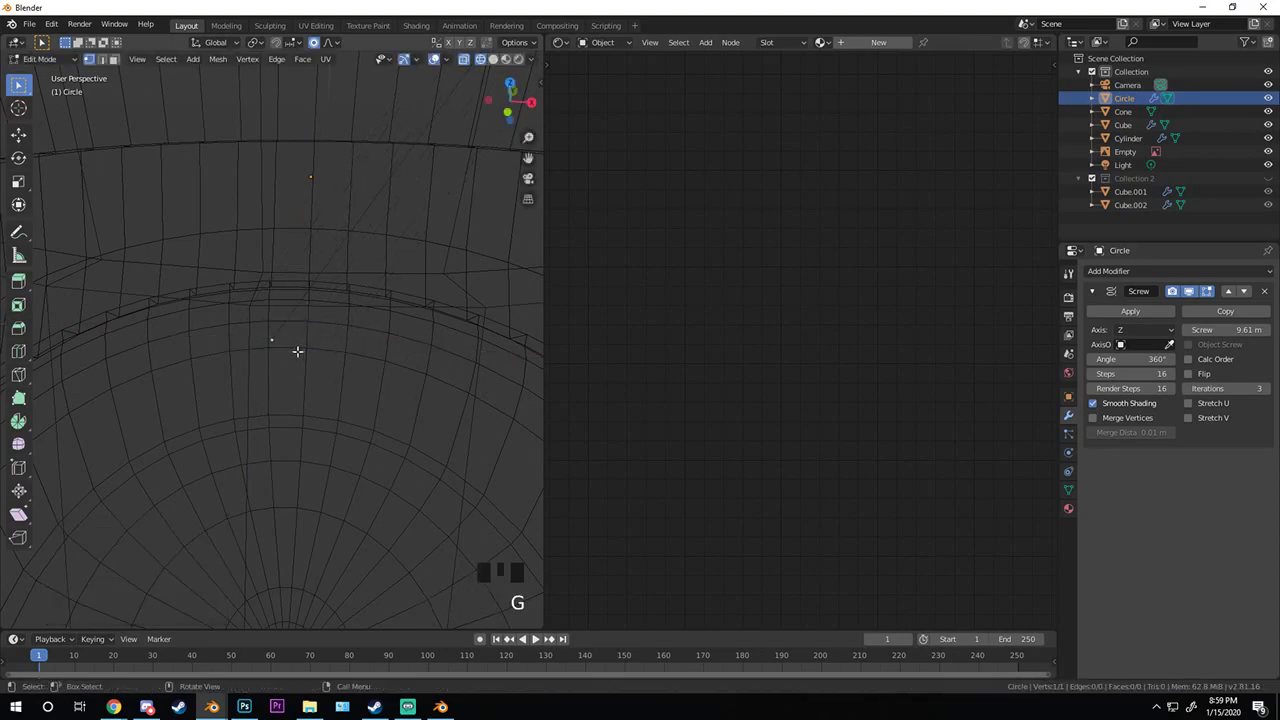
pyautogui.press('g')
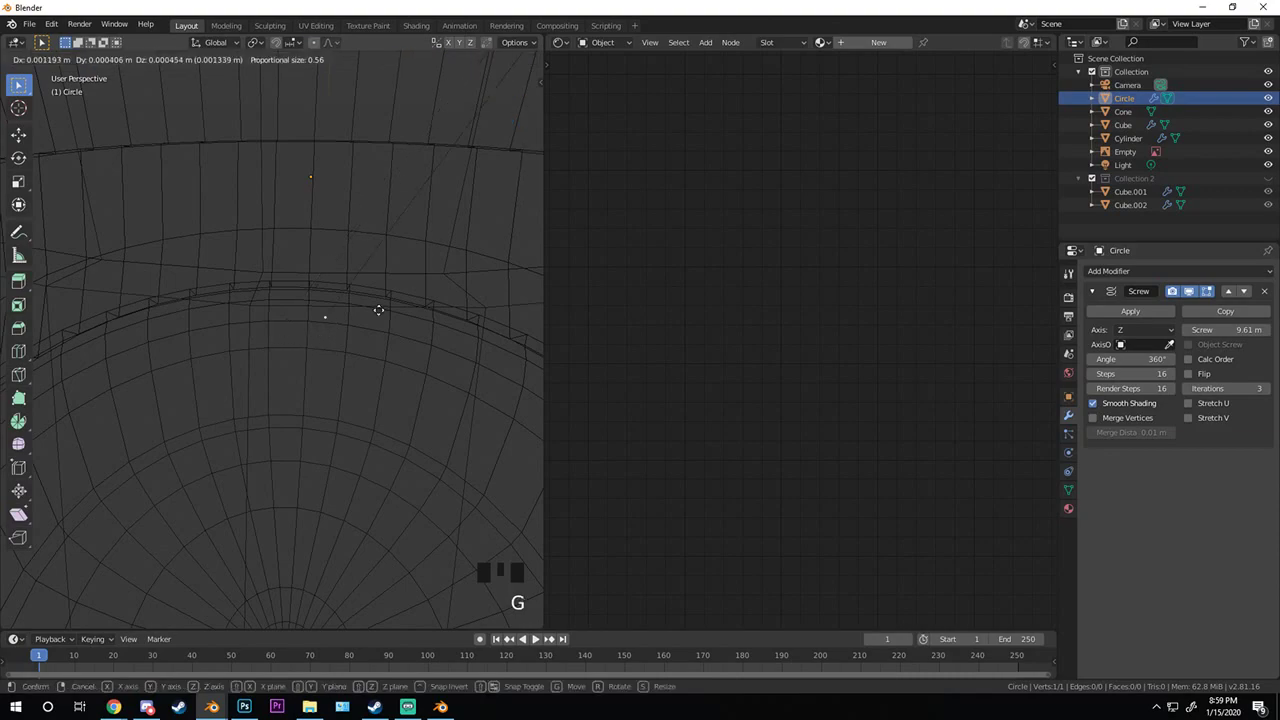
pyautogui.rightClick(323, 320)
# - Extrude the spiral's vertex 0.00365 m along X to turn the single-line spiral into a flat strip
pyautogui.press('e')
pyautogui.press('y')
pyautogui.press('x')
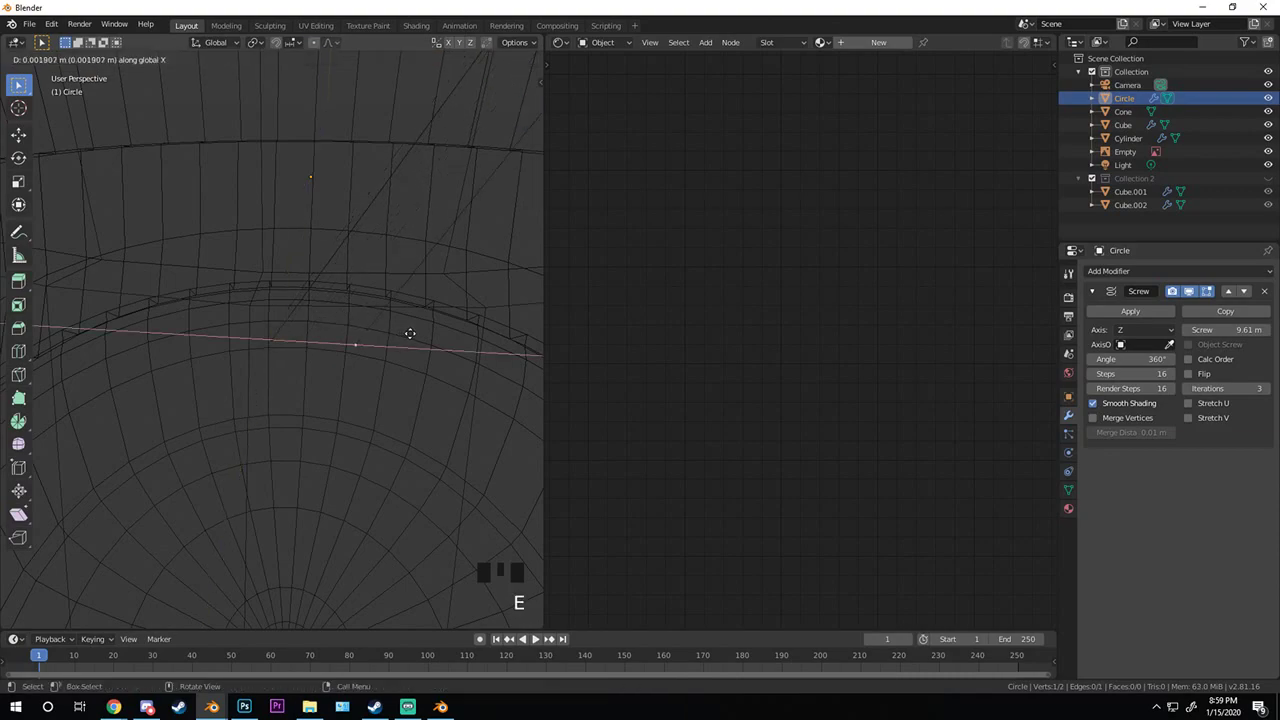
pyautogui.click(476, 326)
pyautogui.scroll(-4, 371, 326)
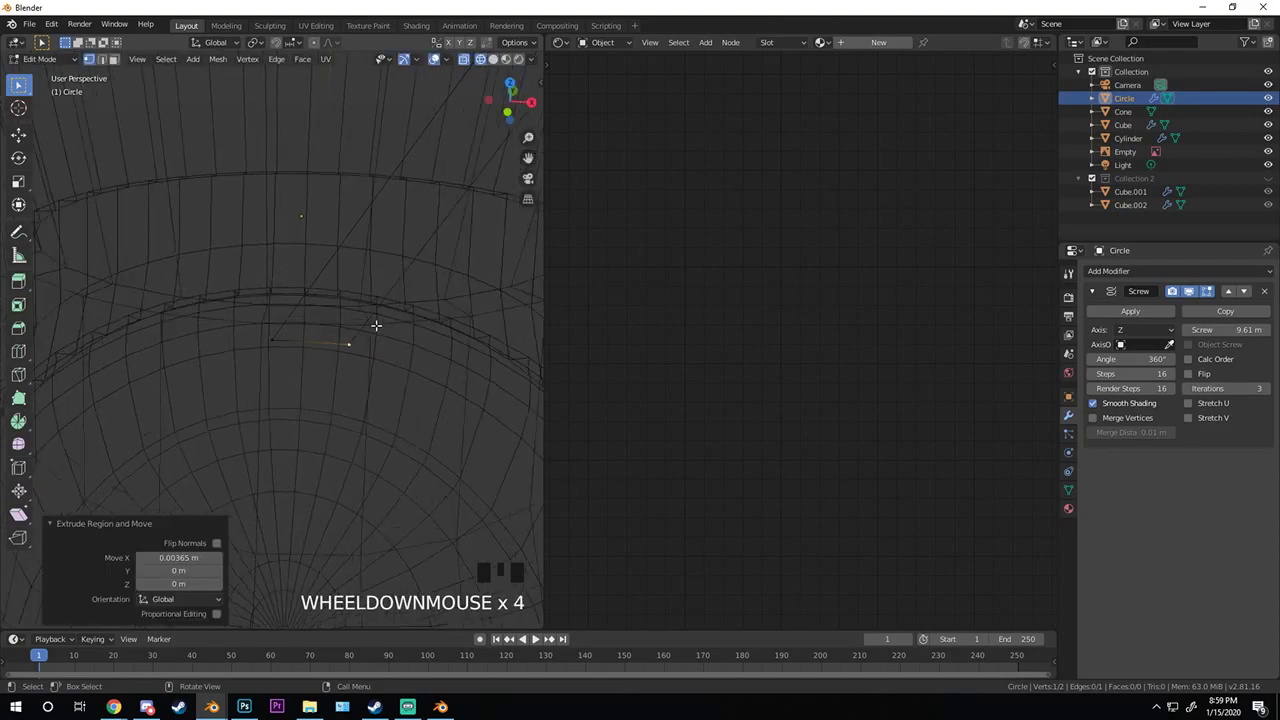
# - Move the newly extruded vertex about 0.0014 m along Y, toward the handle's surface
pyautogui.moveTo(371, 326); pyautogui.dragTo(266, 357, button='middle')
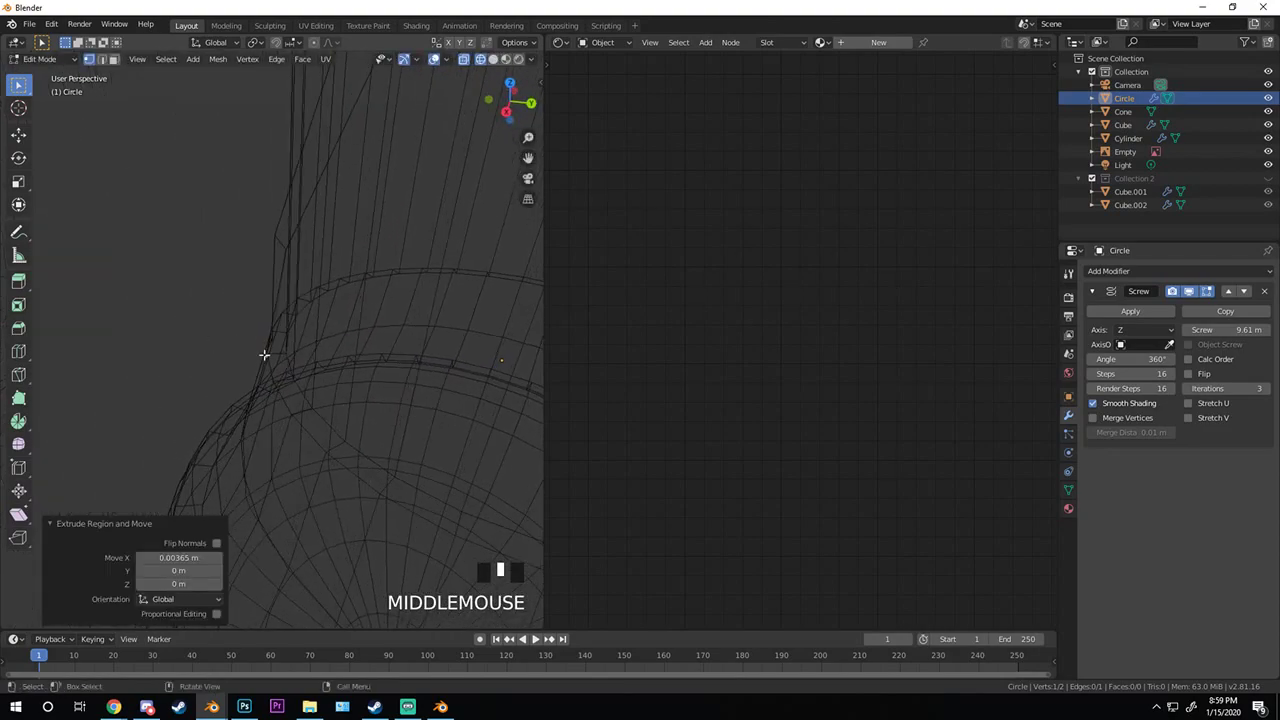
pyautogui.press('g')
pyautogui.press('y')
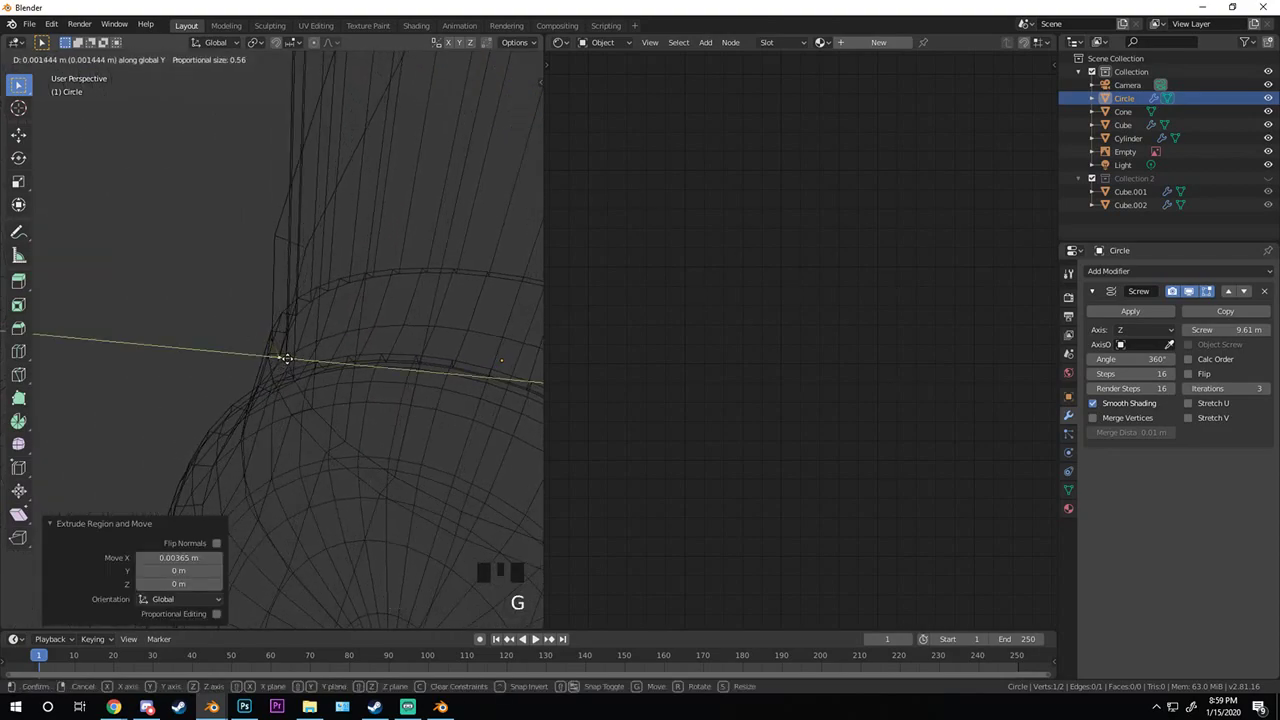
pyautogui.click(286, 358)
pyautogui.press('Tab')
pyautogui.press('Tab')
# - Move the profile's original vertex about 0.0006 m along Y, closer to the handle's surface
pyautogui.scroll(3, 260, 351)
pyautogui.click(271, 337)
pyautogui.press('g')
pyautogui.press('y')
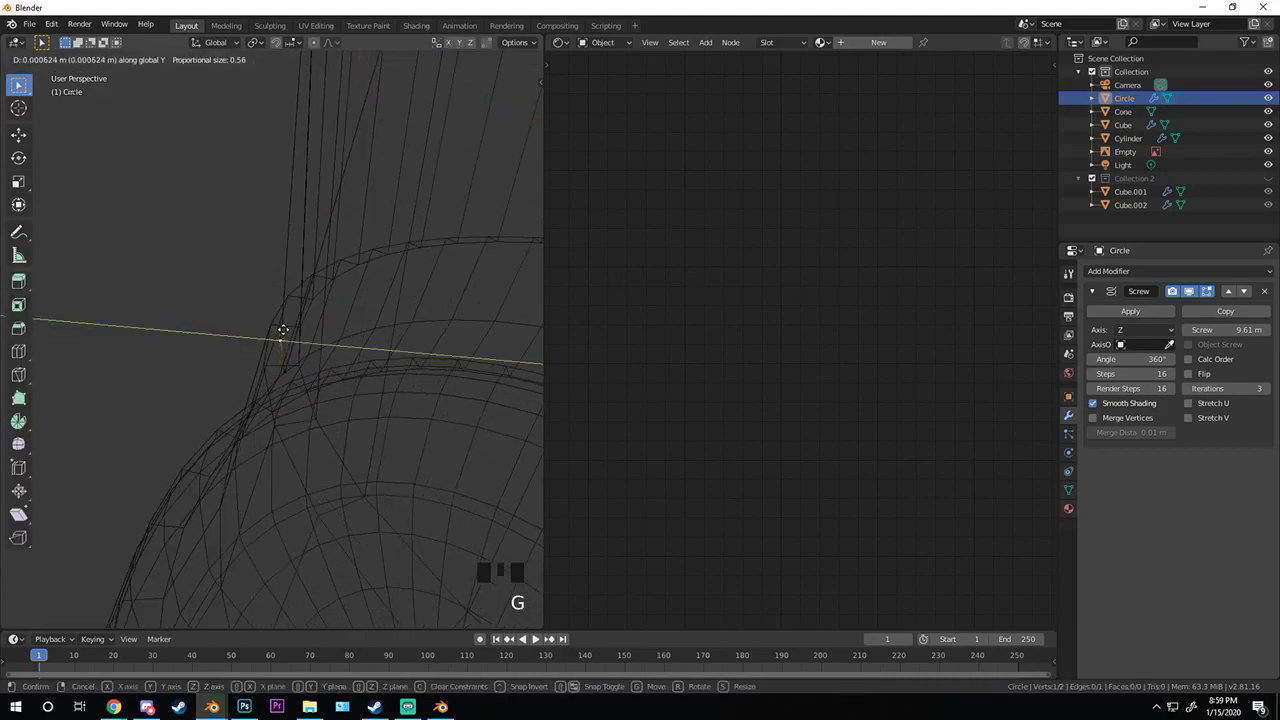
pyautogui.click(283, 330)
# - Examine the spiral strip along the handle in solid shading and against the reference image in front view
pyautogui.press('Tab')
pyautogui.scroll(-4, 225, 348)
pyautogui.hotkey('shift', 'z')
pyautogui.scroll(-2, 344, 313)
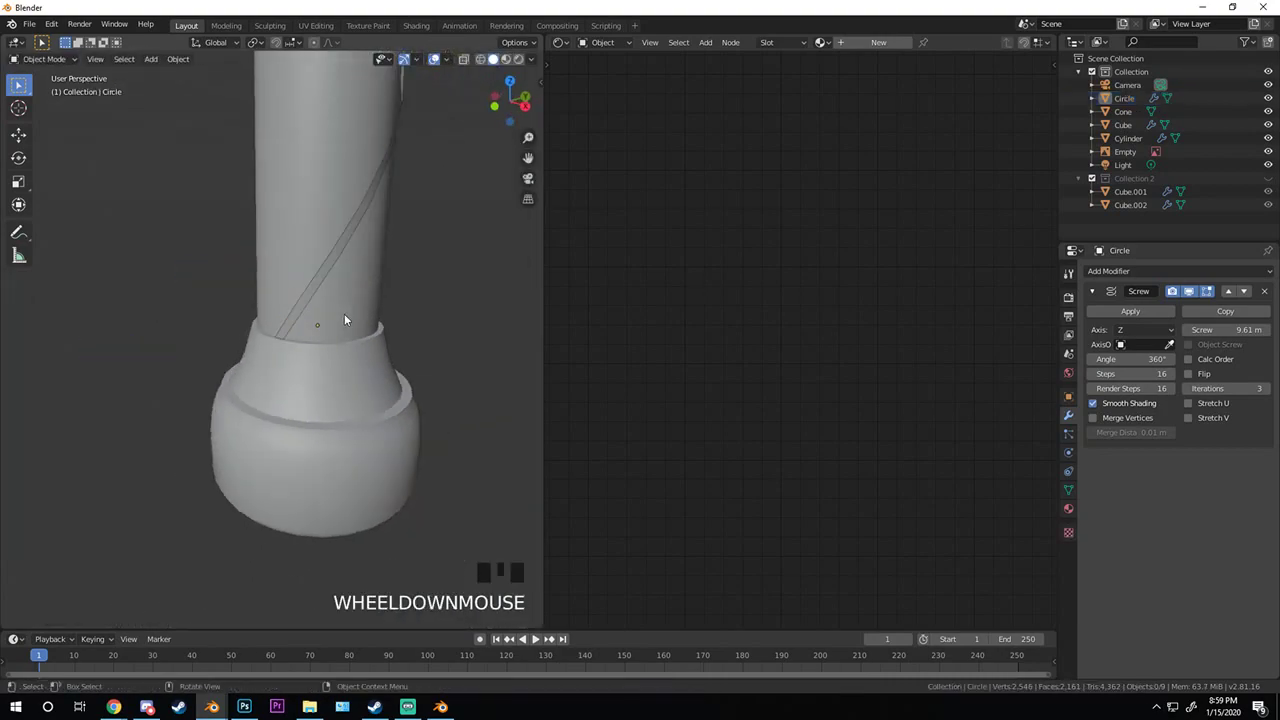
pyautogui.scroll(-5, 344, 319)
pyautogui.moveTo(285, 321); pyautogui.dragTo(299, 344, button='middle')
pyautogui.scroll(3, 287, 230)
pyautogui.moveTo(287, 230); pyautogui.dragTo(200, 259, button='middle')
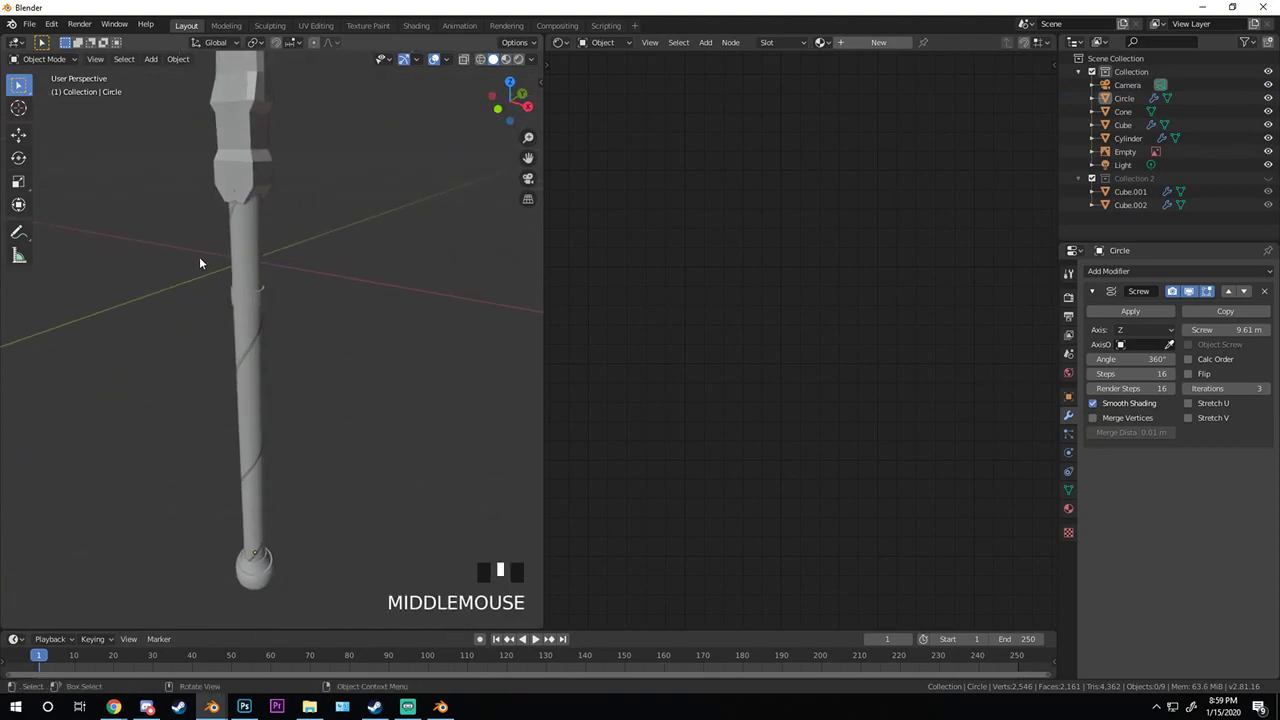
pyautogui.press('KP_1')
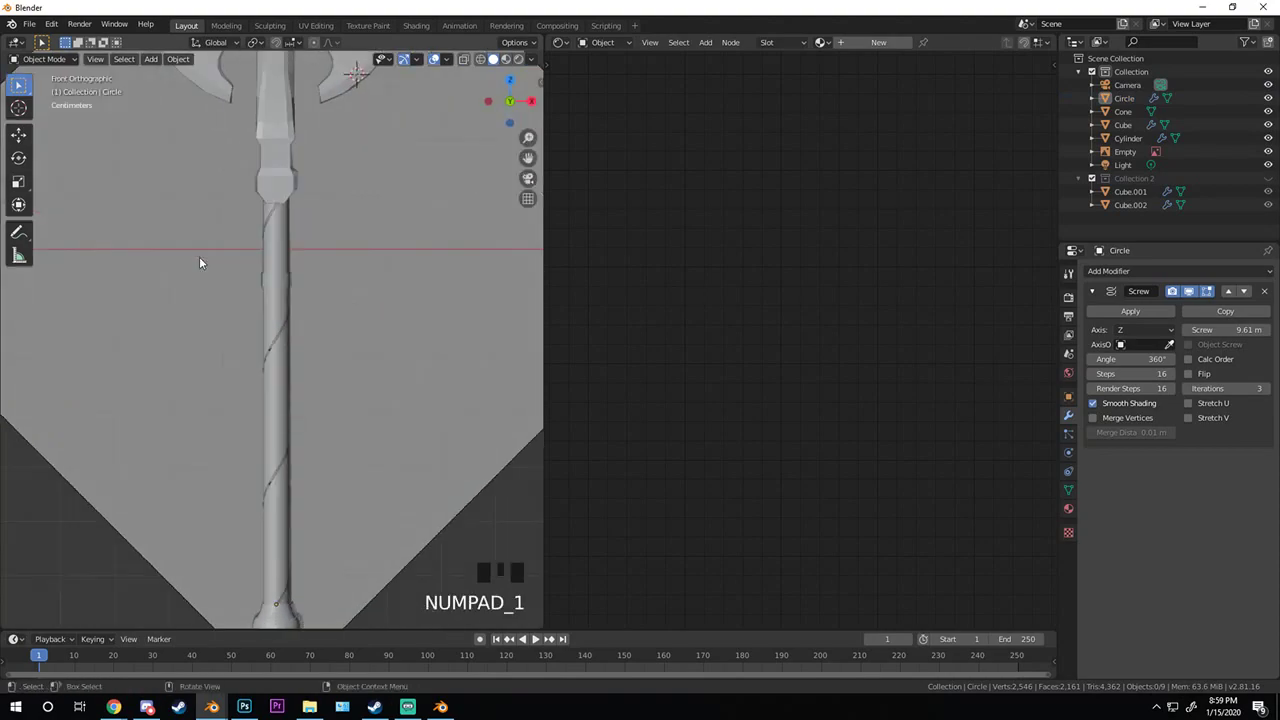
pyautogui.scroll(6, 280, 345)
pyautogui.scroll(4, 277, 400)
pyautogui.scroll(-8, 300, 394)
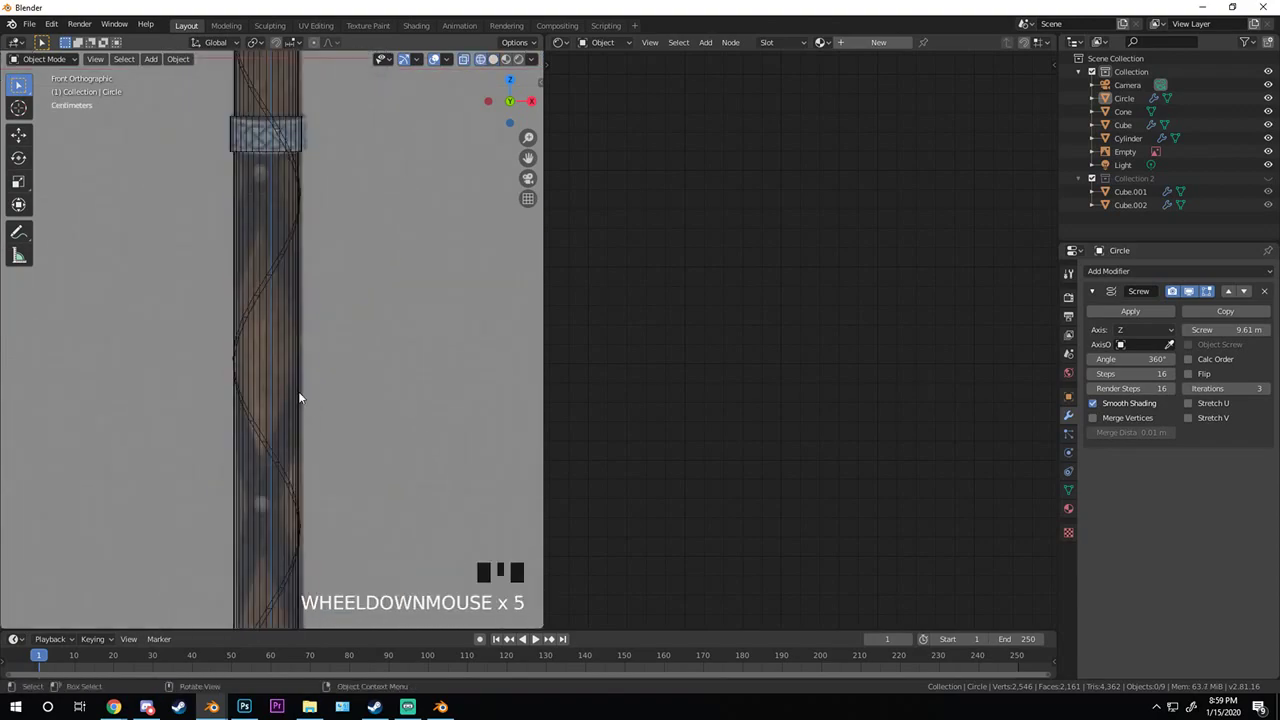
pyautogui.keyDown('shift'); pyautogui.moveTo(291, 451); pyautogui.dragTo(540, 317, button='middle'); pyautogui.keyUp('shift')
pyautogui.scroll(4, 243, 408)
pyautogui.keyDown('shift'); pyautogui.moveTo(243, 408); pyautogui.dragTo(223, 380, button='middle'); pyautogui.keyUp('shift')
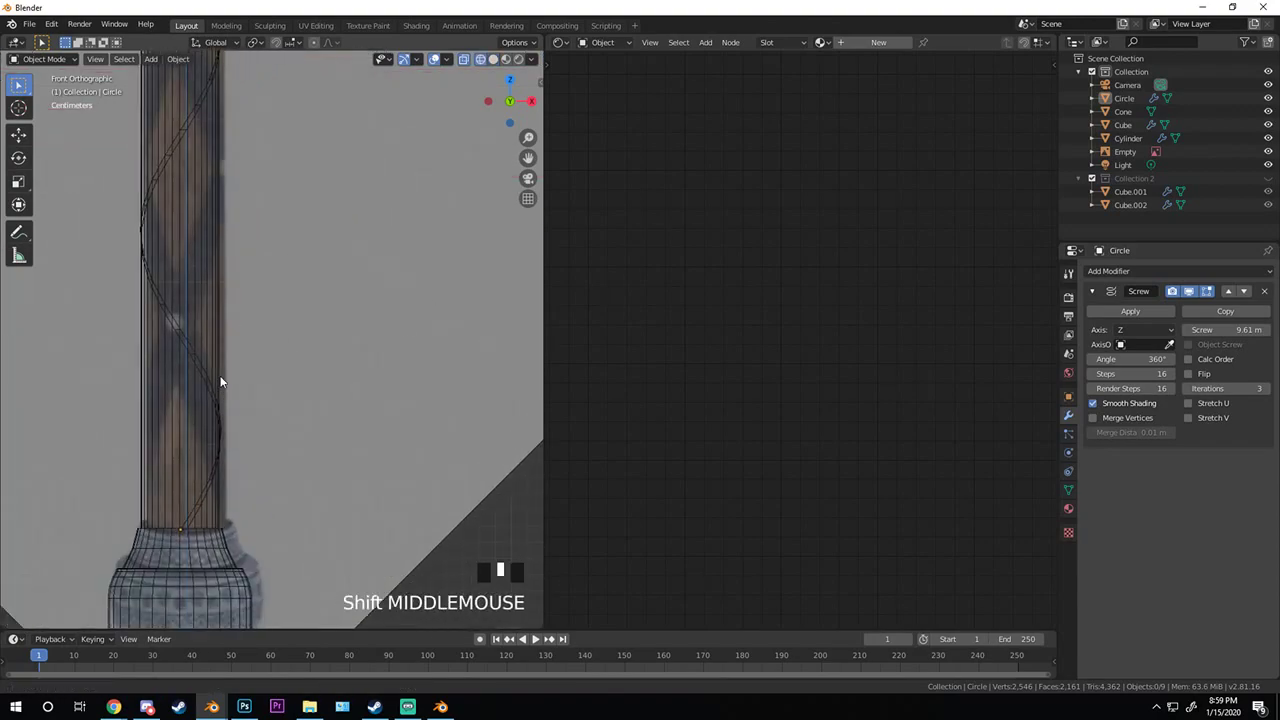
pyautogui.scroll(3, 235, 343)
# - Add a Solidify modifier to the spiral strip and set its thickness to 0.027 m
pyautogui.click(1132, 271)
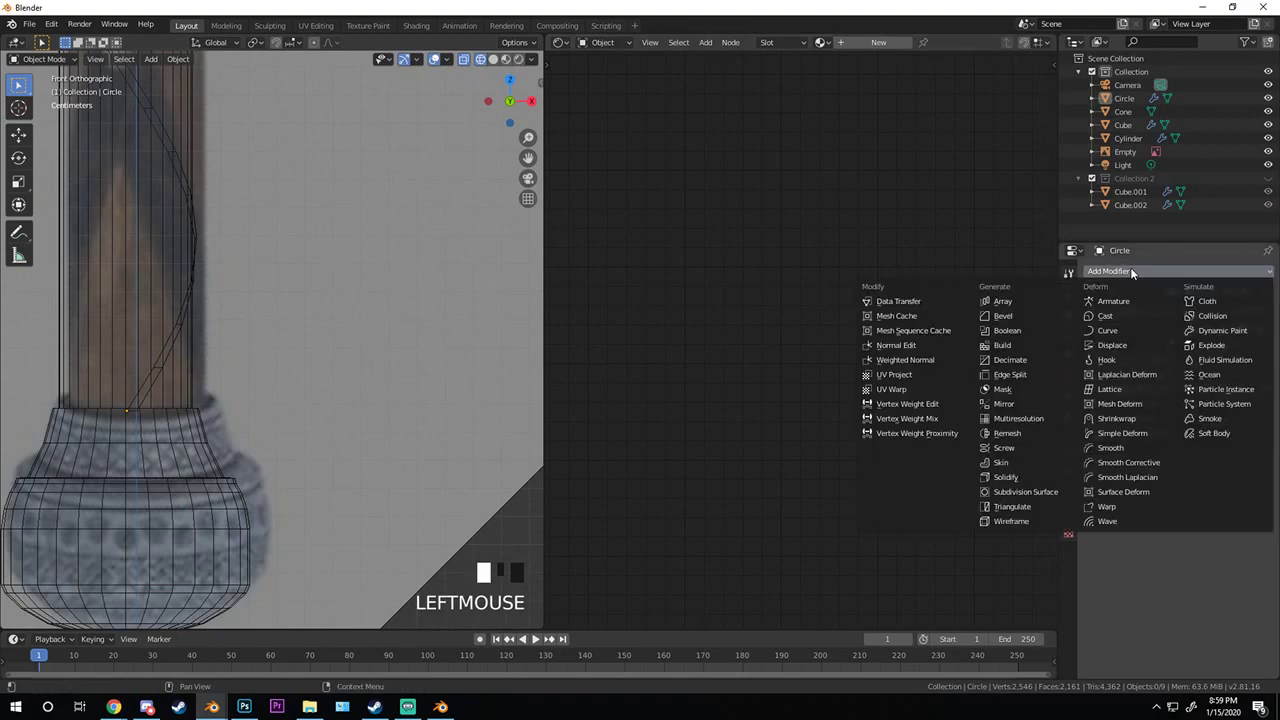
pyautogui.click(1006, 477)
pyautogui.scroll(2, 192, 323)
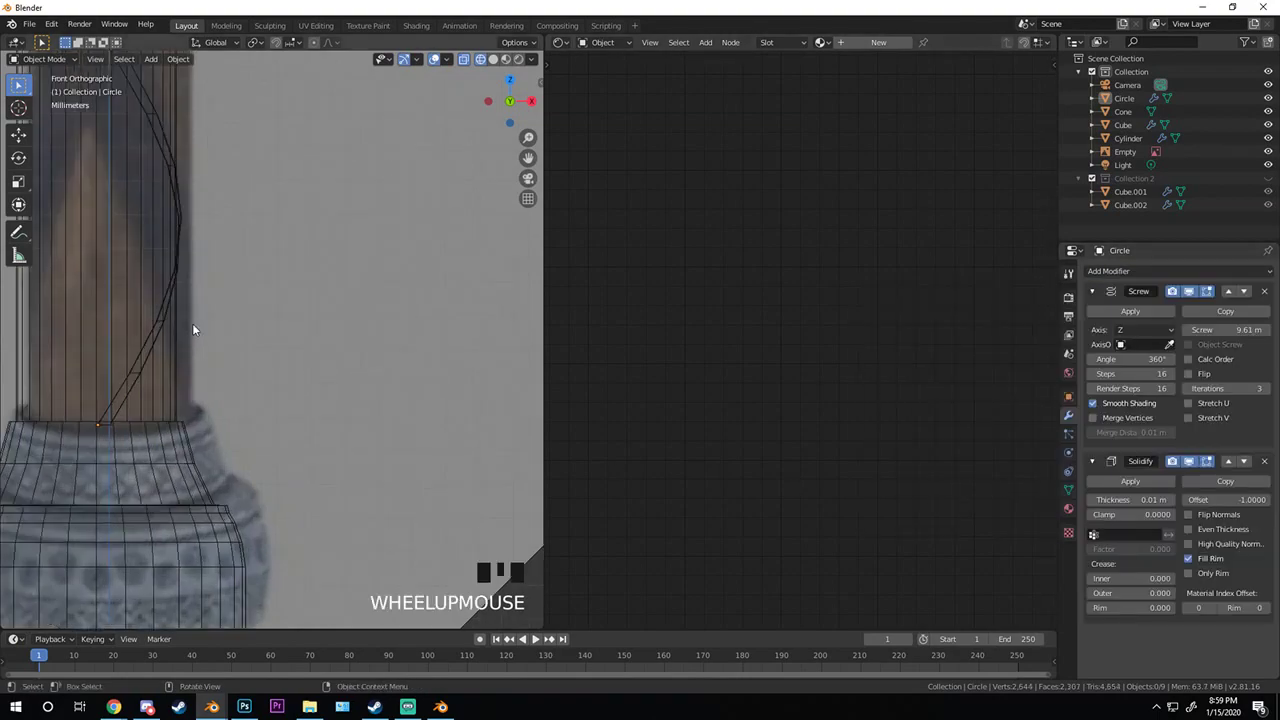
pyautogui.moveTo(192, 323); pyautogui.dragTo(266, 346, button='middle')
pyautogui.scroll(1, 354, 383)
pyautogui.scroll(-3, 363, 397)
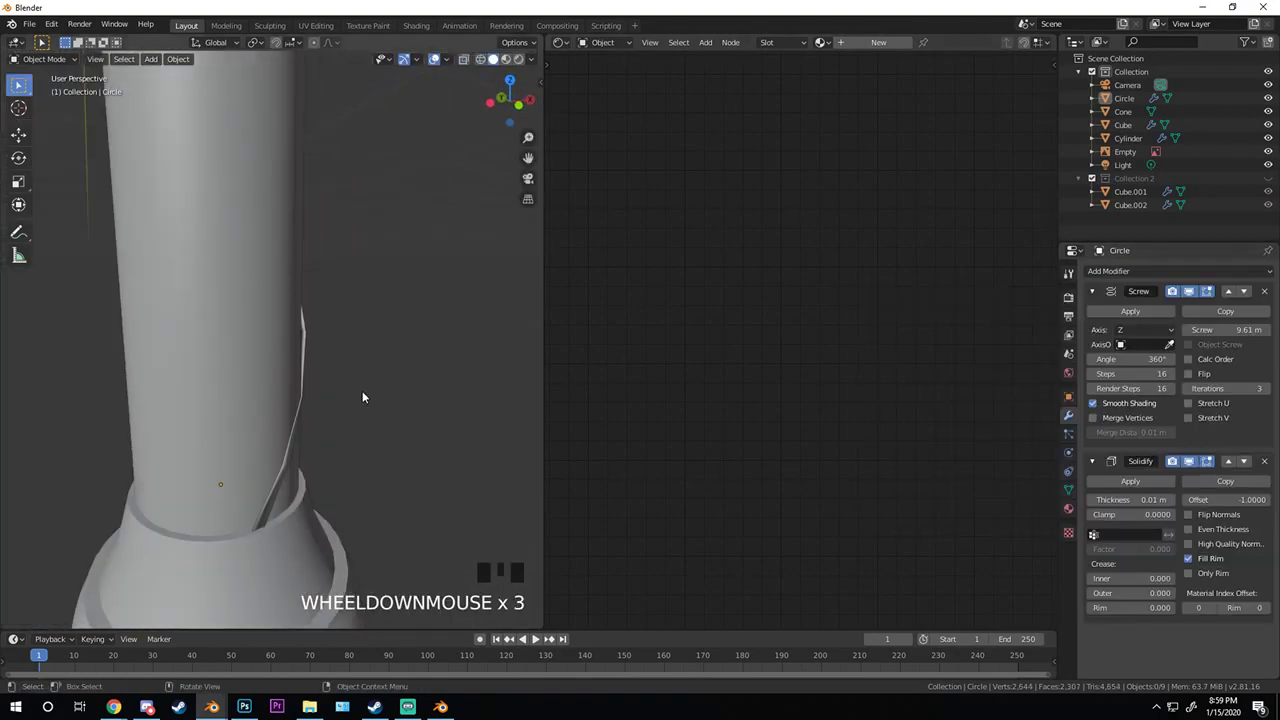
pyautogui.keyDown('shift'); pyautogui.moveTo(363, 397); pyautogui.dragTo(339, 336, button='middle'); pyautogui.keyUp('shift')
pyautogui.scroll(3, 340, 336)
pyautogui.keyDown('shift'); pyautogui.moveTo(1130, 499); pyautogui.dragTo(1148, 499); pyautogui.keyUp('shift')
# - Select the spiral and apply its scale
pyautogui.hotkey('ctrl', 'a')
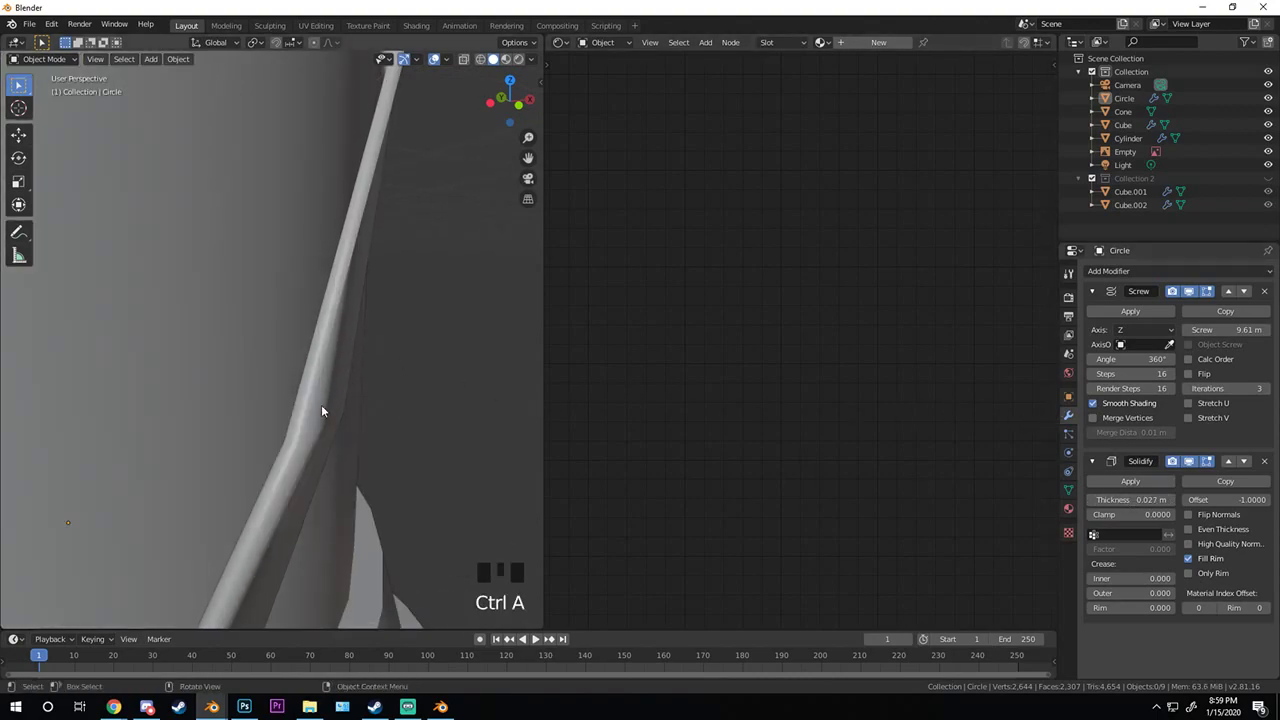
pyautogui.hotkey('ctrl', 'a')
pyautogui.hotkey('ctrl', 'a')
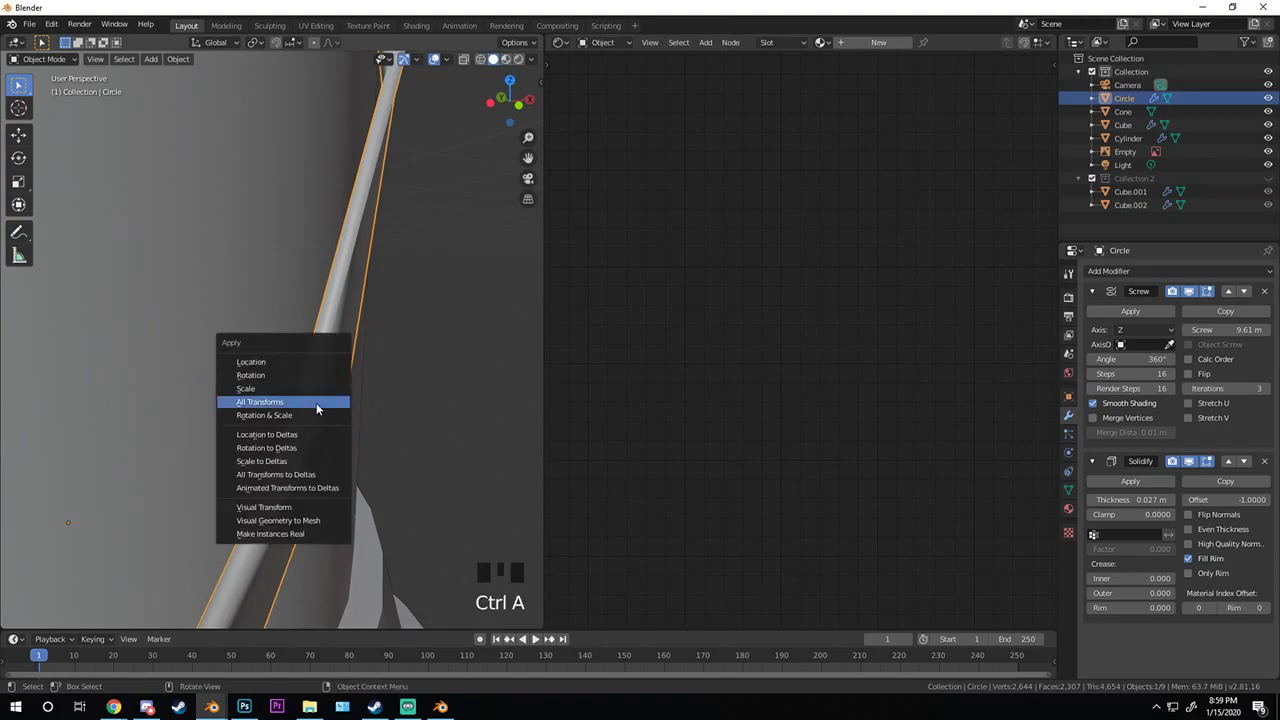
pyautogui.click(316, 403)
# - Set the Screw modifier's screw offset to 0.25 m so the spiral spans the handle from pommel to collar
pyautogui.scroll(-4, 262, 372)
pyautogui.moveTo(262, 372); pyautogui.dragTo(264, 346, button='middle')
pyautogui.scroll(-4, 294, 228)
pyautogui.moveTo(1222, 330)
pyautogui.mouseDown()
pyautogui.moveTo(1200, 330)
pyautogui.moveTo(1230, 330)
pyautogui.mouseUp()
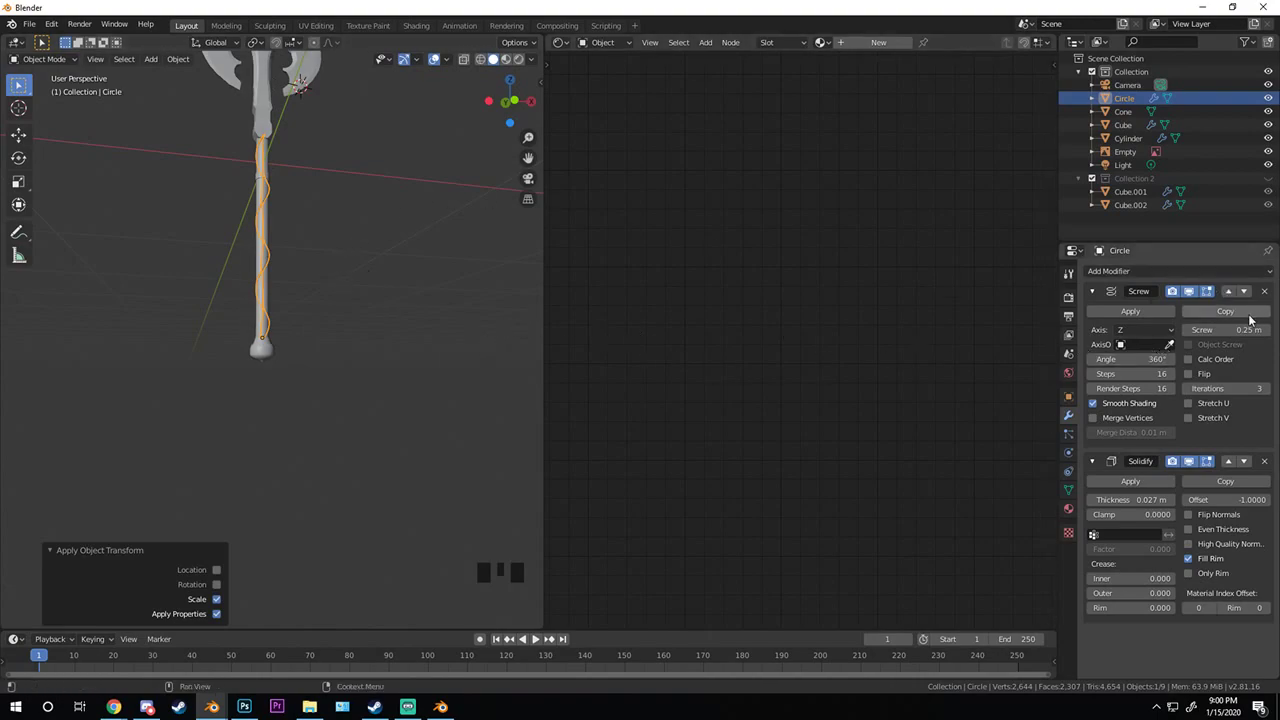
pyautogui.scroll(2, 318, 235)
pyautogui.press('KP_1')
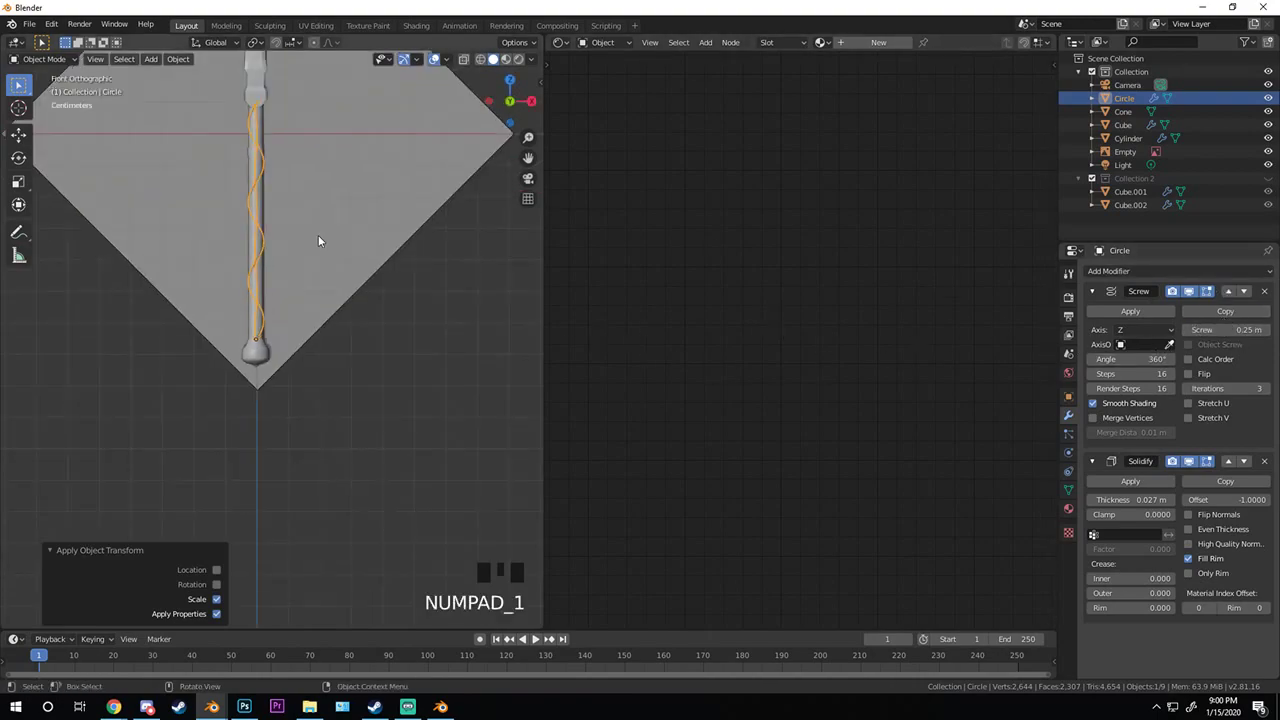
pyautogui.scroll(3, 212, 250)
# - Set the Solidify thickness to 0.002 m to make the spiral a thin band
pyautogui.moveTo(297, 363); pyautogui.dragTo(340, 351, button='middle')
pyautogui.scroll(2, 340, 351)
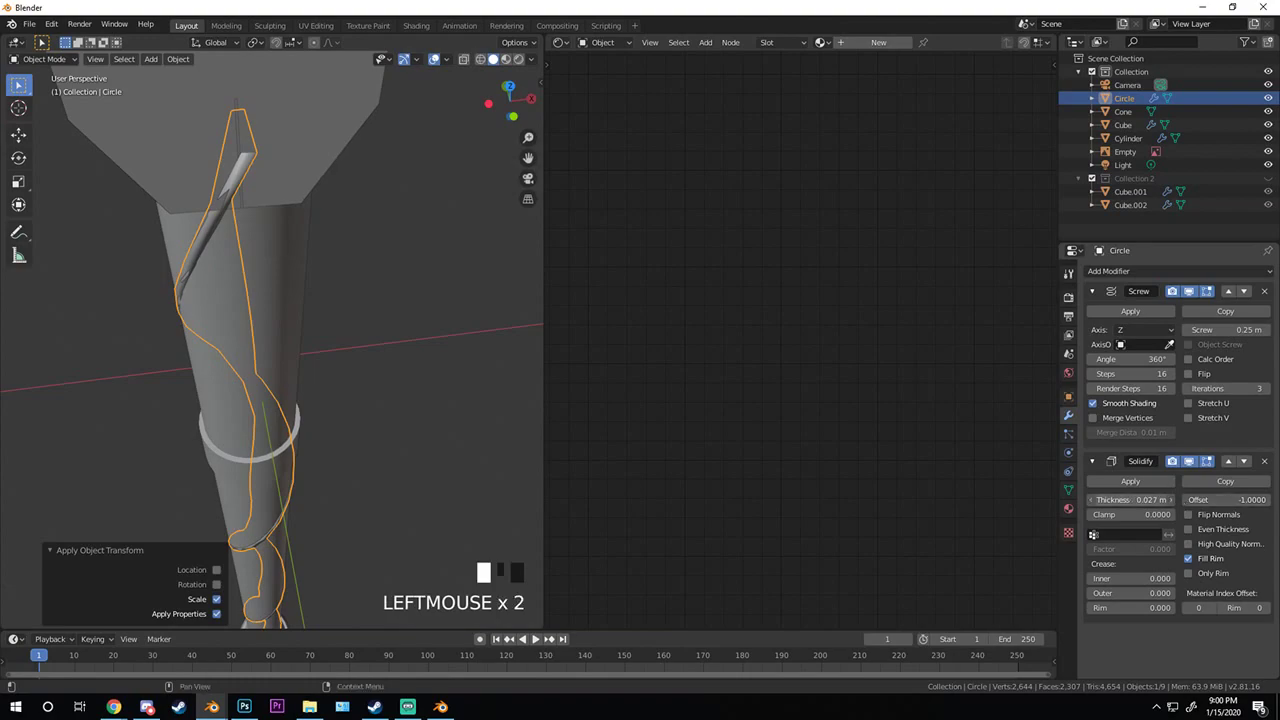
pyautogui.moveTo(1130, 499); pyautogui.dragTo(1080, 499)
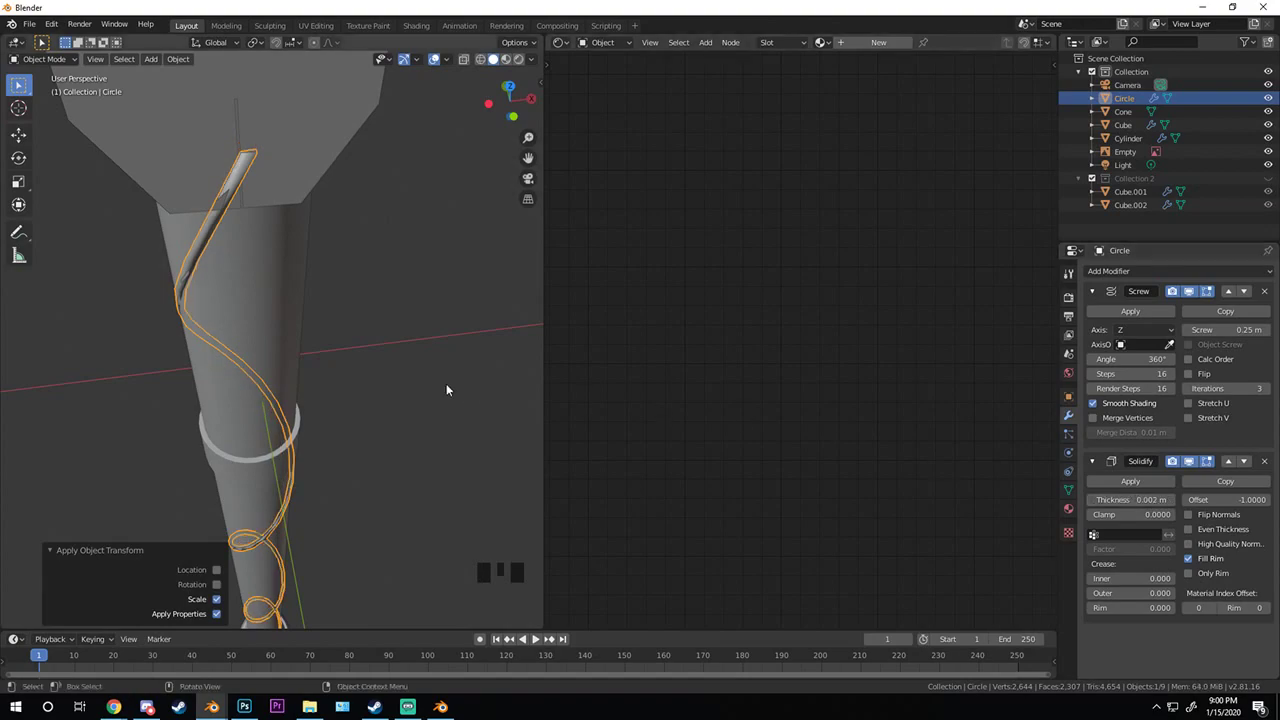
# - Select the spiral and examine how it follows the handle from the collar down to the pommel
pyautogui.scroll(-2, 323, 374)
pyautogui.moveTo(323, 374); pyautogui.dragTo(340, 343, button='middle')
pyautogui.scroll(5, 340, 343)
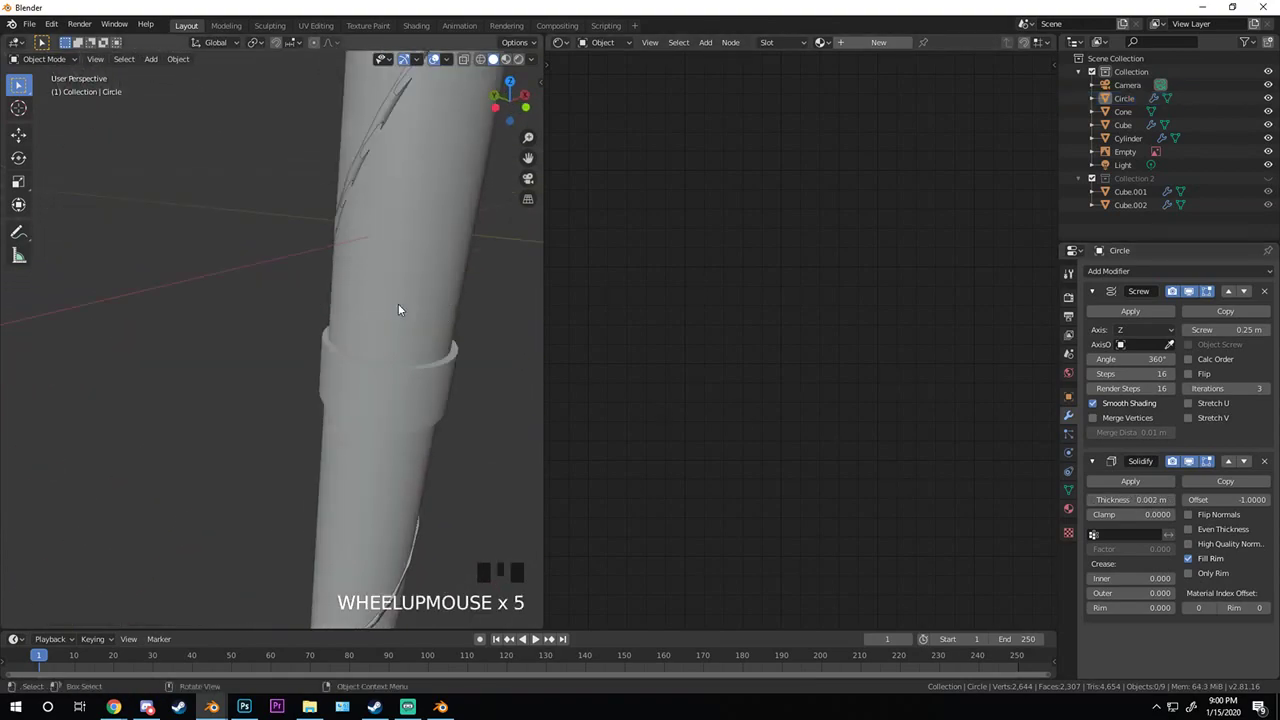
pyautogui.scroll(-1, 398, 268)
pyautogui.click(391, 126)
pyautogui.scroll(-3, 432, 336)
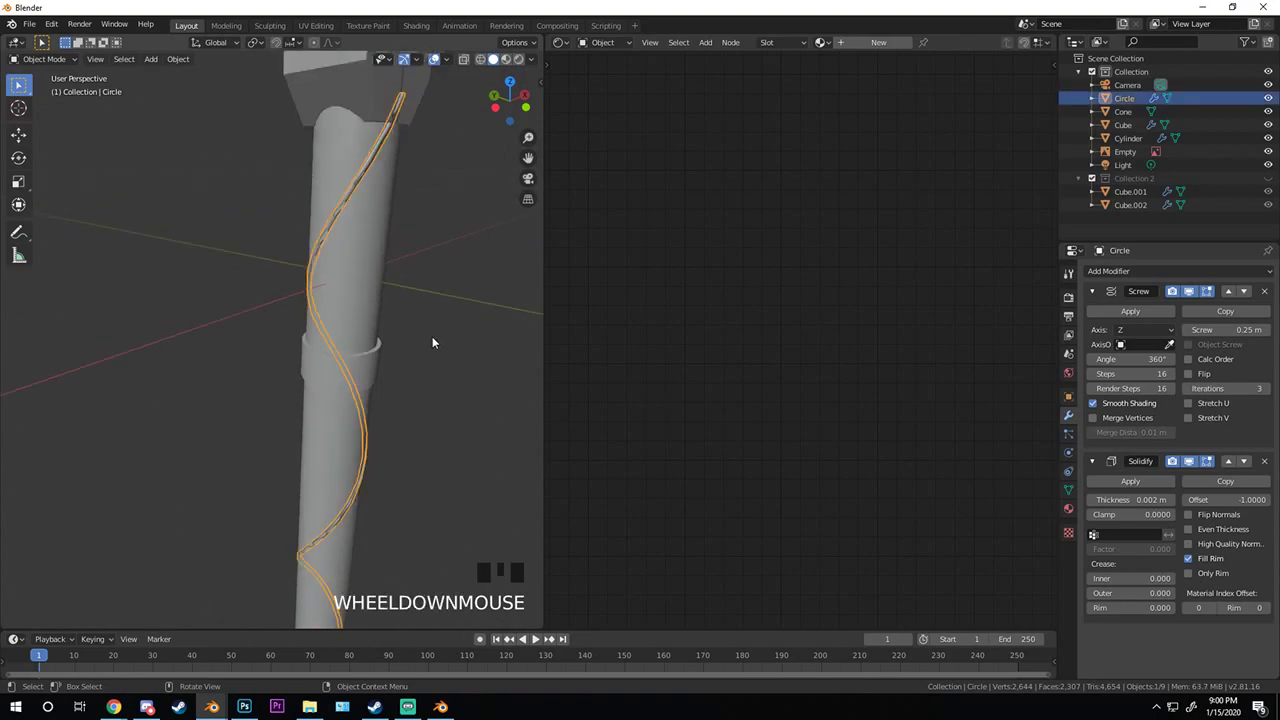
pyautogui.keyDown('shift'); pyautogui.moveTo(257, 206); pyautogui.dragTo(194, 308, button='middle'); pyautogui.keyUp('shift')
pyautogui.keyDown('shift'); pyautogui.scroll(3, 275, 400); pyautogui.keyUp('shift')
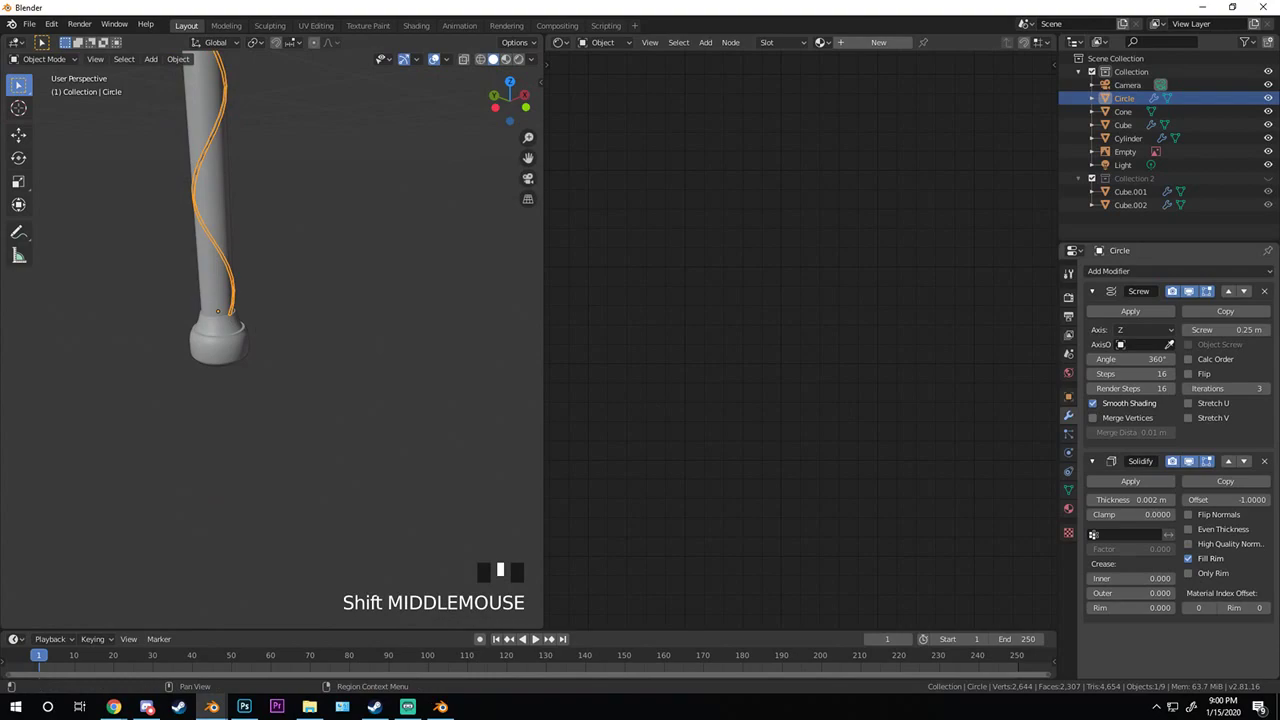
pyautogui.scroll(9, 151, 349)
pyautogui.keyDown('shift'); pyautogui.scroll(3, 248, 316); pyautogui.keyUp('shift')
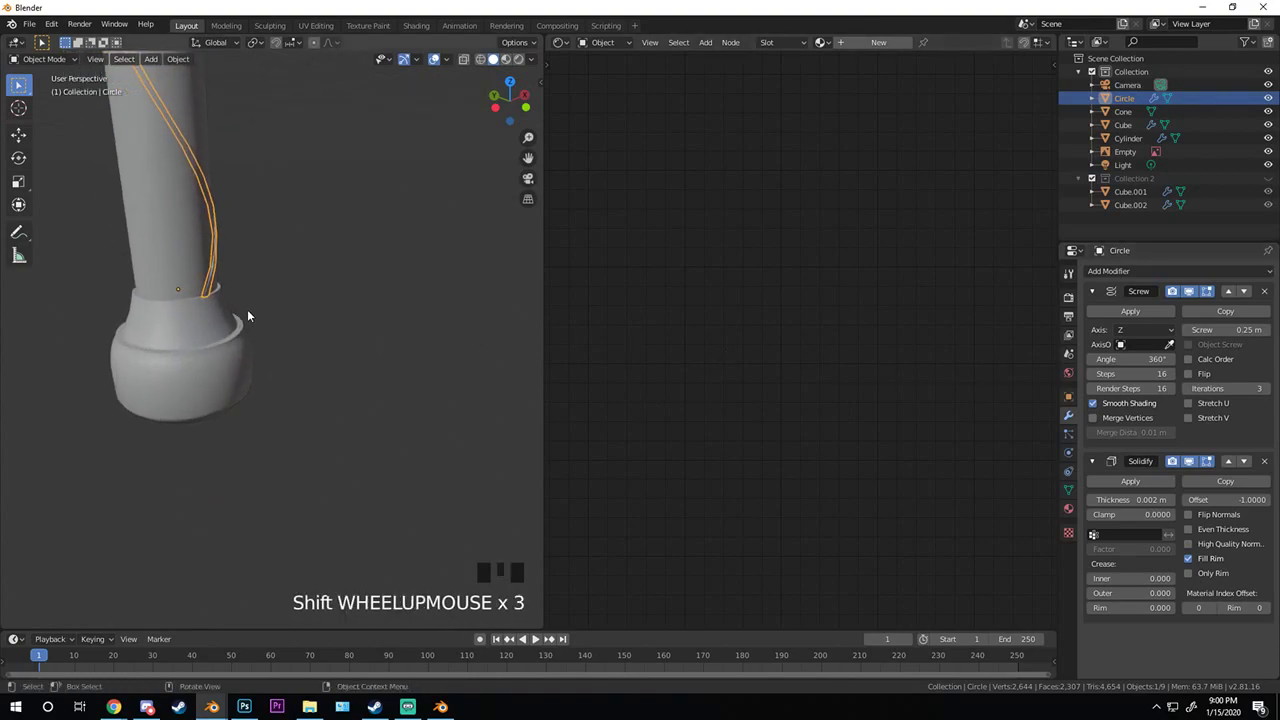
# - Move the spiral's whole profile edge about -0.0005 m along Y in edit mode, raising the band from the handle, and deselect it in object mode
pyautogui.press('Tab')
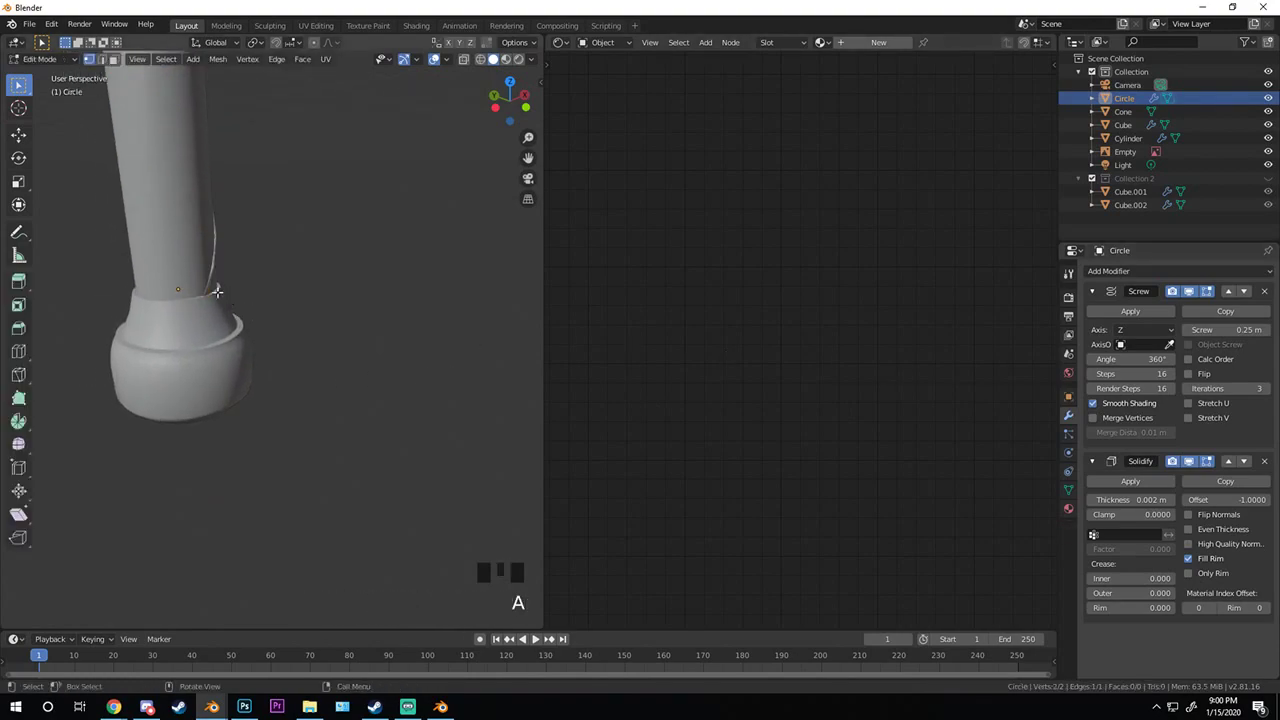
pyautogui.press('KP_Decimal')
pyautogui.scroll(-2, 351, 300)
pyautogui.moveTo(351, 300); pyautogui.dragTo(266, 332, button='middle')
pyautogui.press('g')
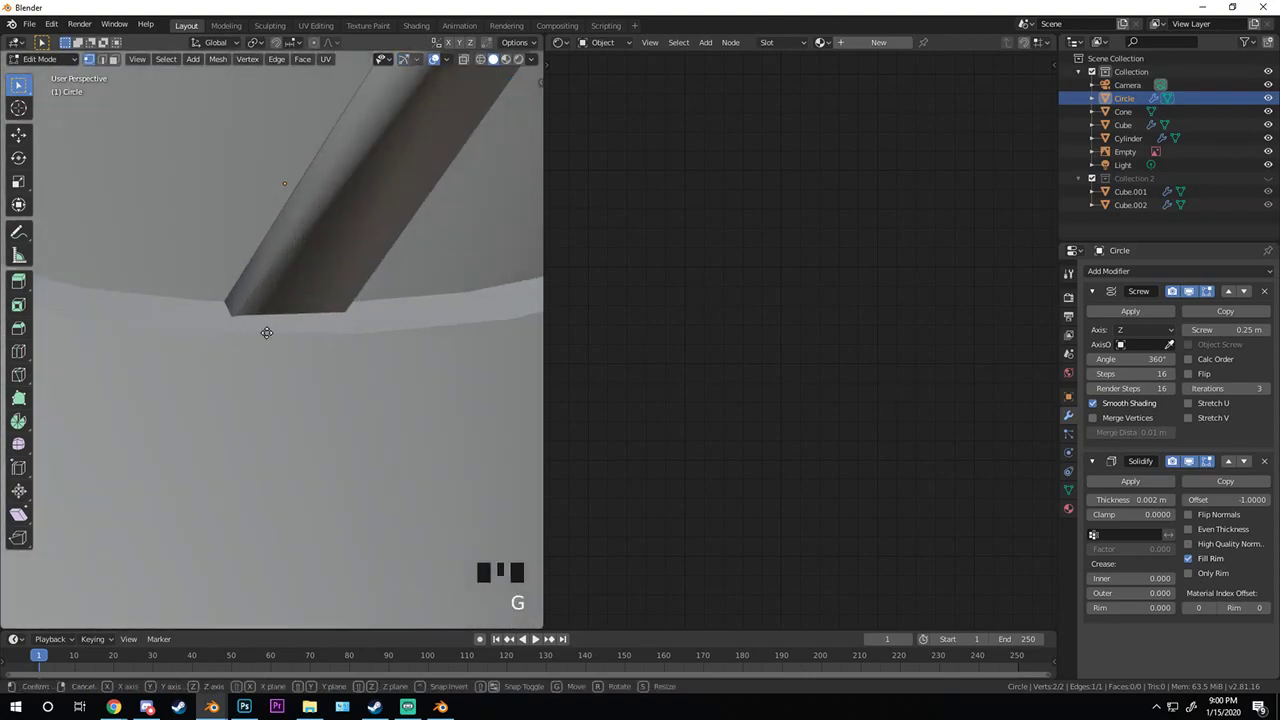
pyautogui.press('y')
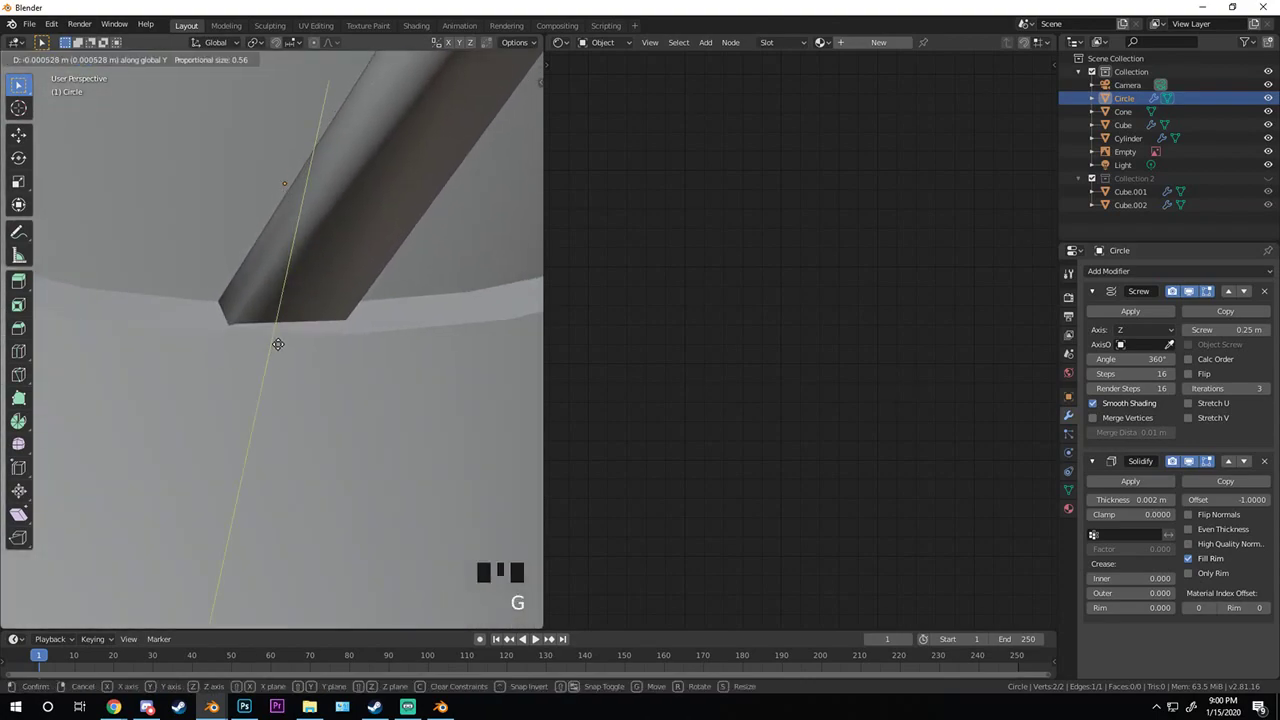
pyautogui.click(277, 344)
pyautogui.press('Tab')
pyautogui.hotkey('alt', 'a')
pyautogui.scroll(-10, 309, 249)
pyautogui.moveTo(277, 229); pyautogui.dragTo(314, 193, button='middle')
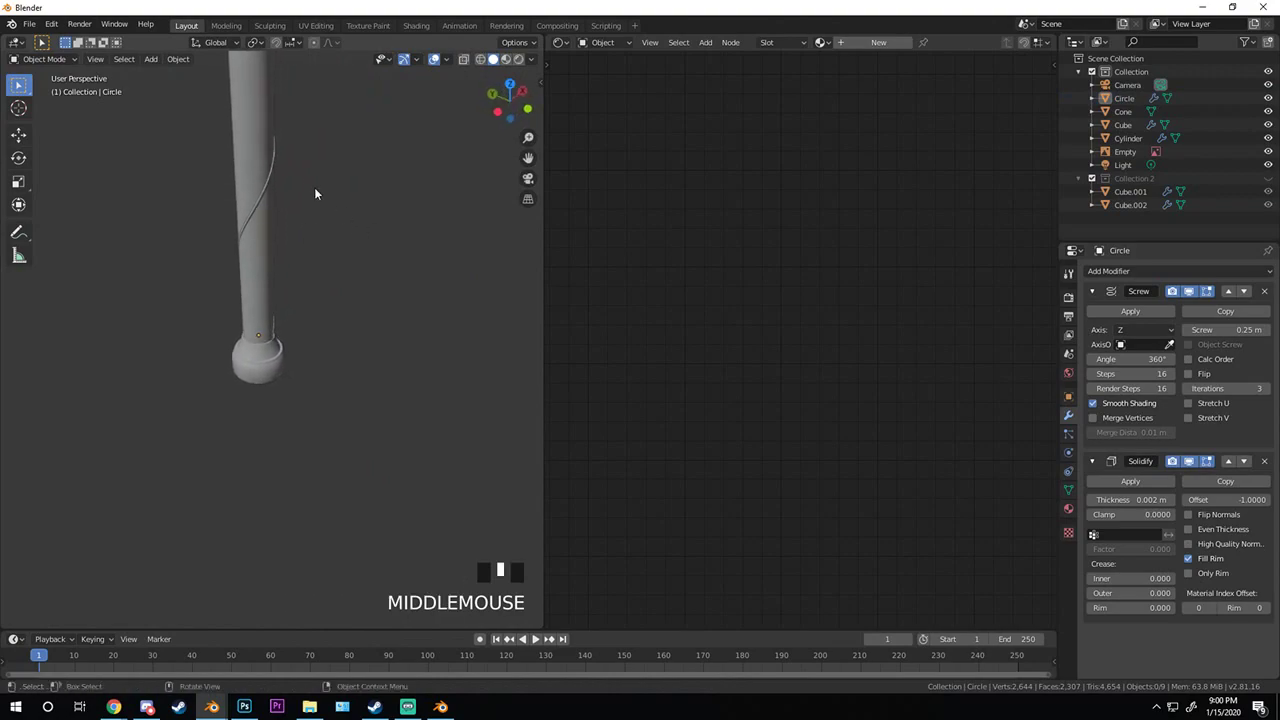
# - Add a Subdivision Surface modifier after Solidify on the spiral and set its viewport subdivisions to 2
pyautogui.scroll(3, 357, 337)
pyautogui.moveTo(357, 337); pyautogui.dragTo(310, 393, button='middle')
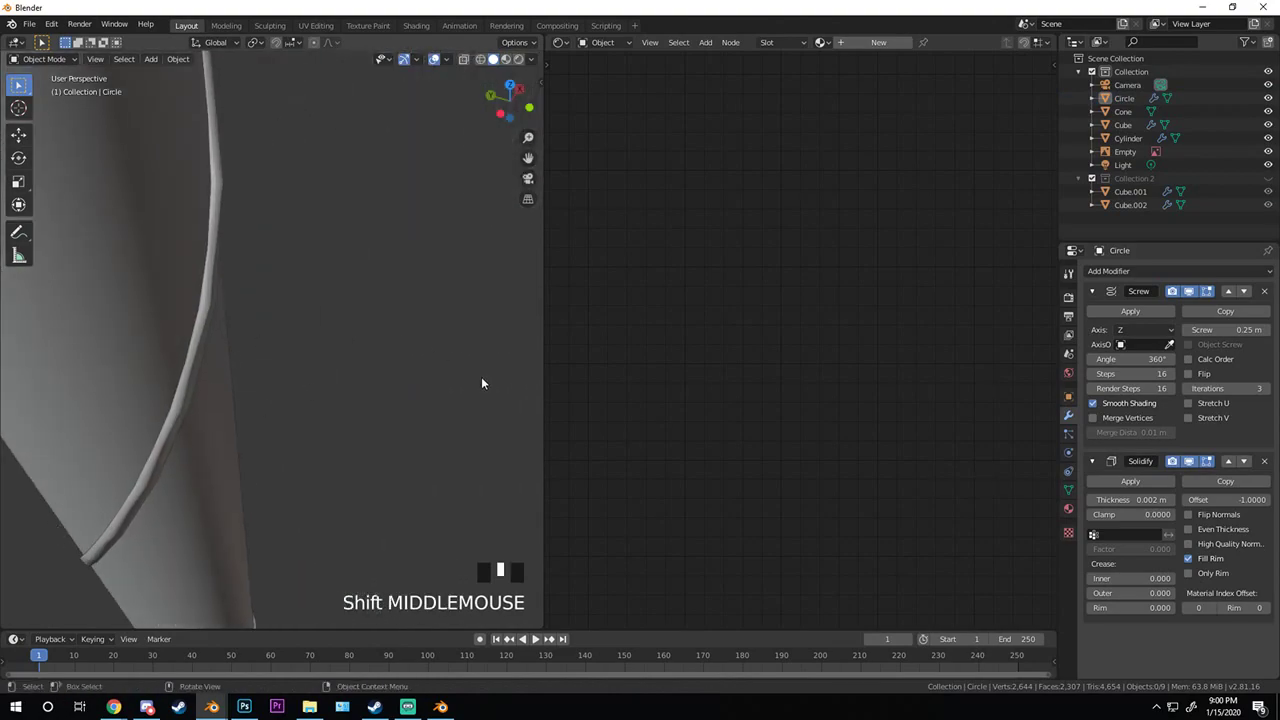
pyautogui.click(1092, 291)
pyautogui.click(1092, 314)
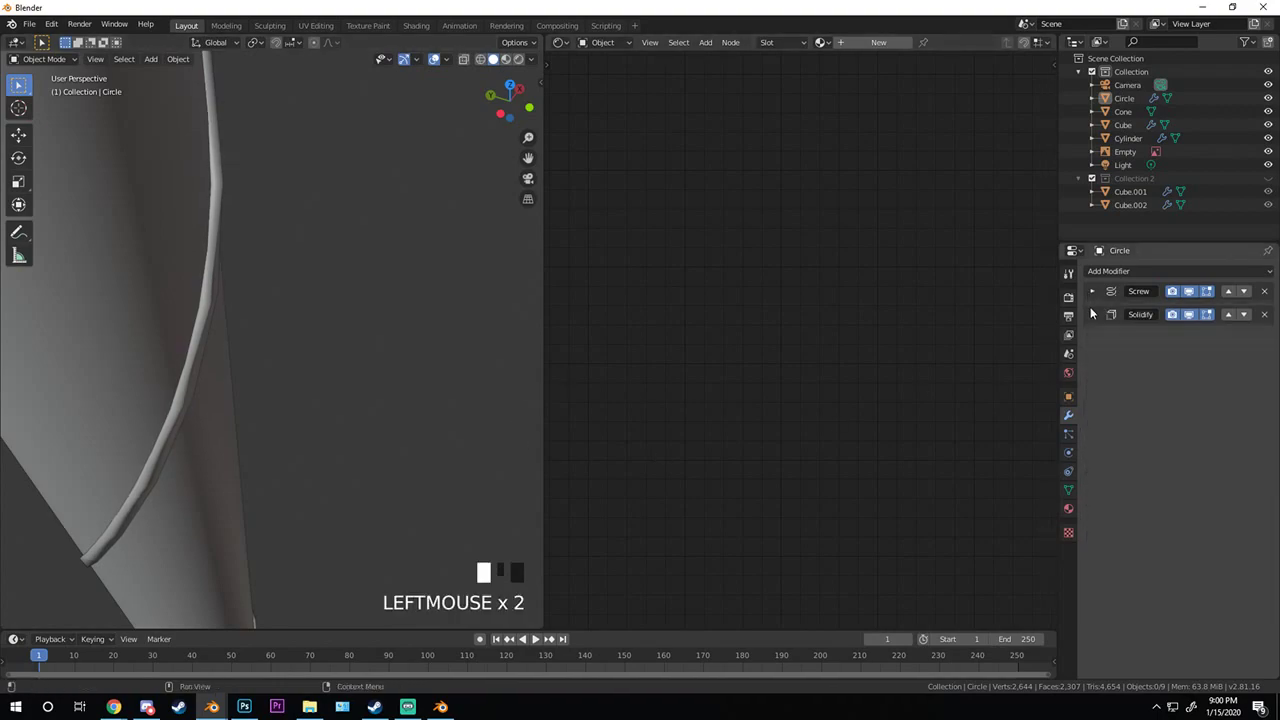
pyautogui.click(1124, 281)
pyautogui.click(985, 437)
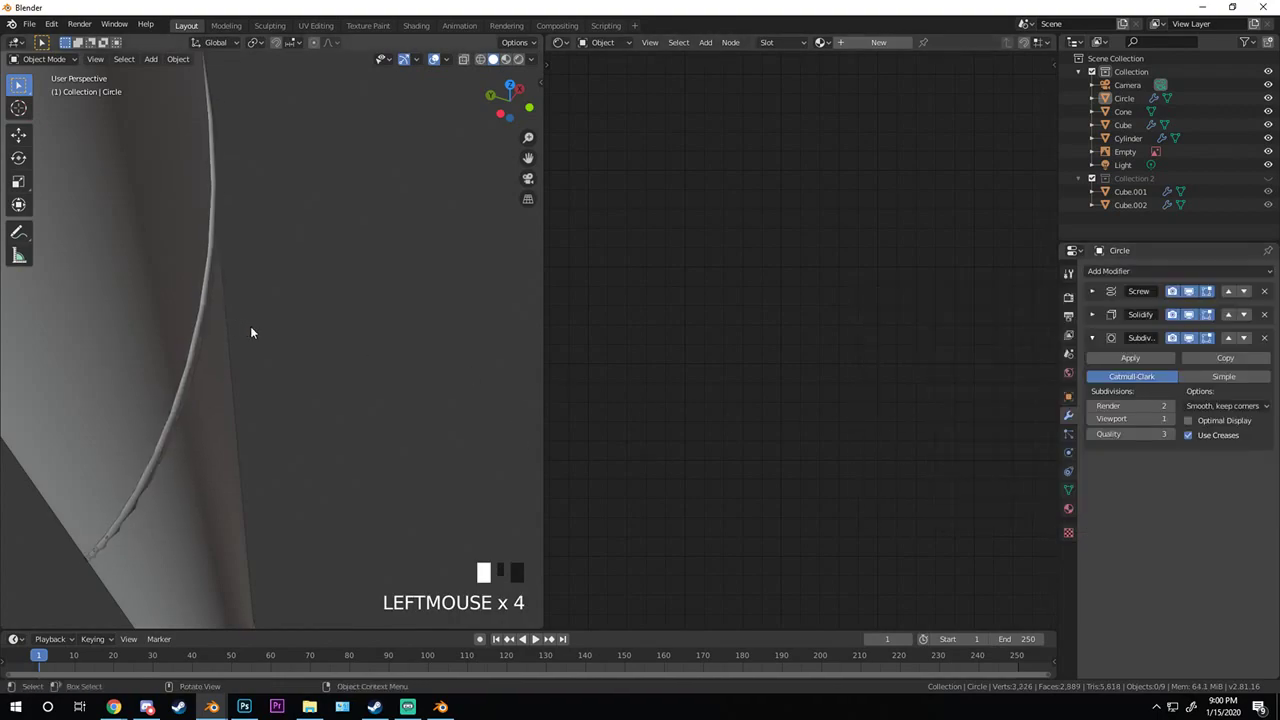
pyautogui.moveTo(250, 326); pyautogui.dragTo(371, 194, button='middle')
pyautogui.click(1169, 418)
# - Examine the subdivided spiral along the handle from the pommel to the collar, including where it enters the collar
pyautogui.scroll(-2, 222, 305)
pyautogui.scroll(4, 202, 305)
pyautogui.scroll(5, 294, 149)
pyautogui.scroll(-2, 307, 180)
pyautogui.scroll(-5, 311, 248)
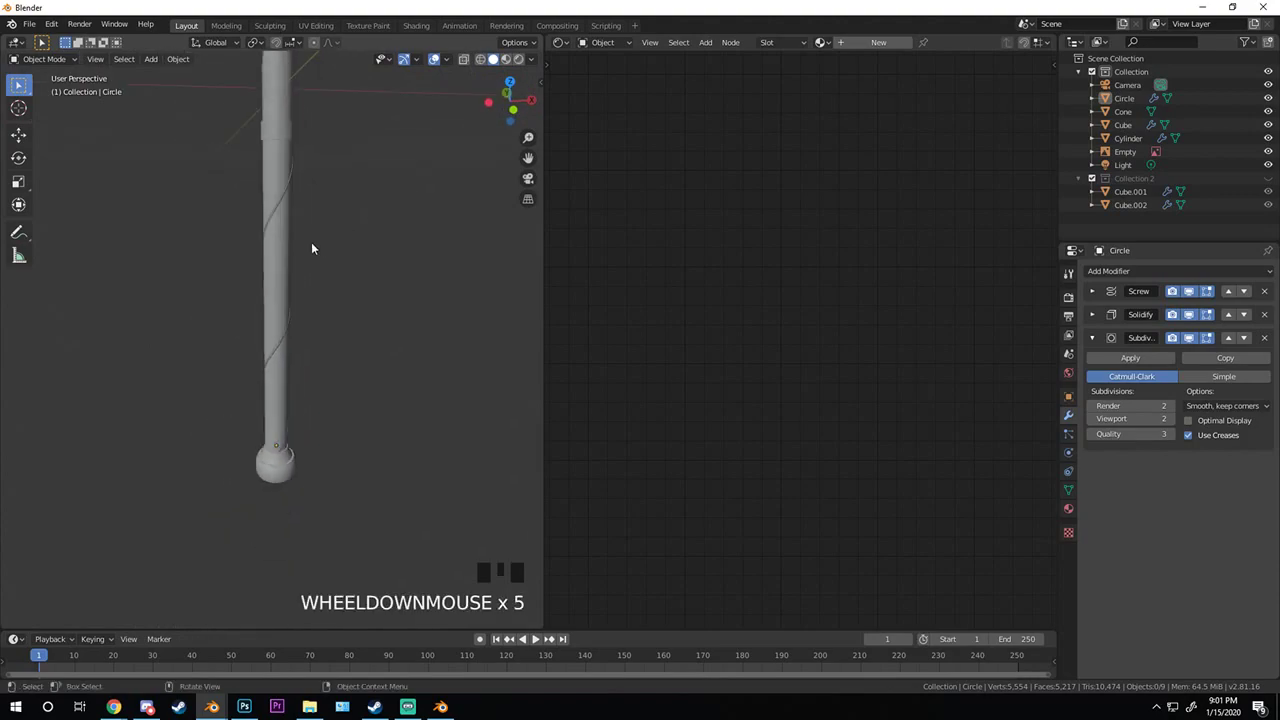
pyautogui.moveTo(311, 248); pyautogui.dragTo(276, 238, button='middle')
pyautogui.press('KP_1')
pyautogui.scroll(4, 317, 180)
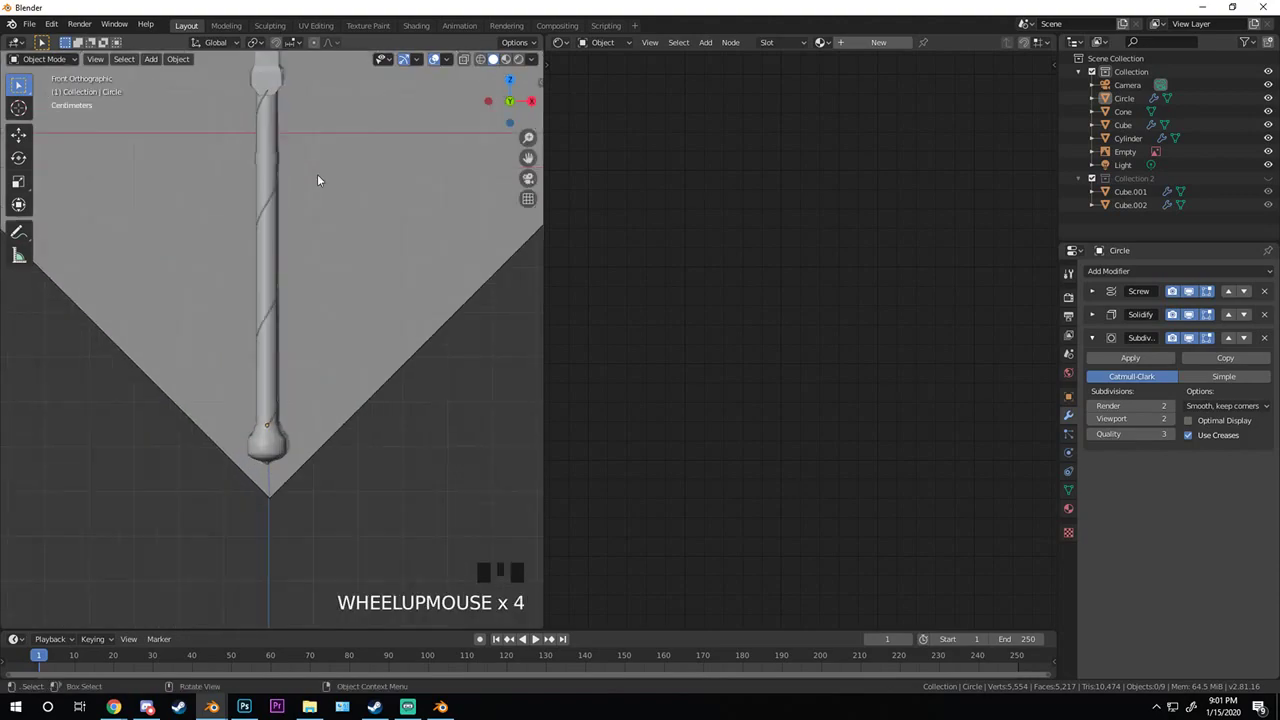
pyautogui.scroll(4, 317, 180)
pyautogui.keyDown('shift'); pyautogui.moveTo(323, 57); pyautogui.dragTo(309, 294, button='middle'); pyautogui.keyUp('shift')
pyautogui.scroll(3, 361, 261)
pyautogui.scroll(3, 425, 186)
pyautogui.click(316, 262)
pyautogui.scroll(2, 300, 297)
pyautogui.scroll(-7, 331, 300)
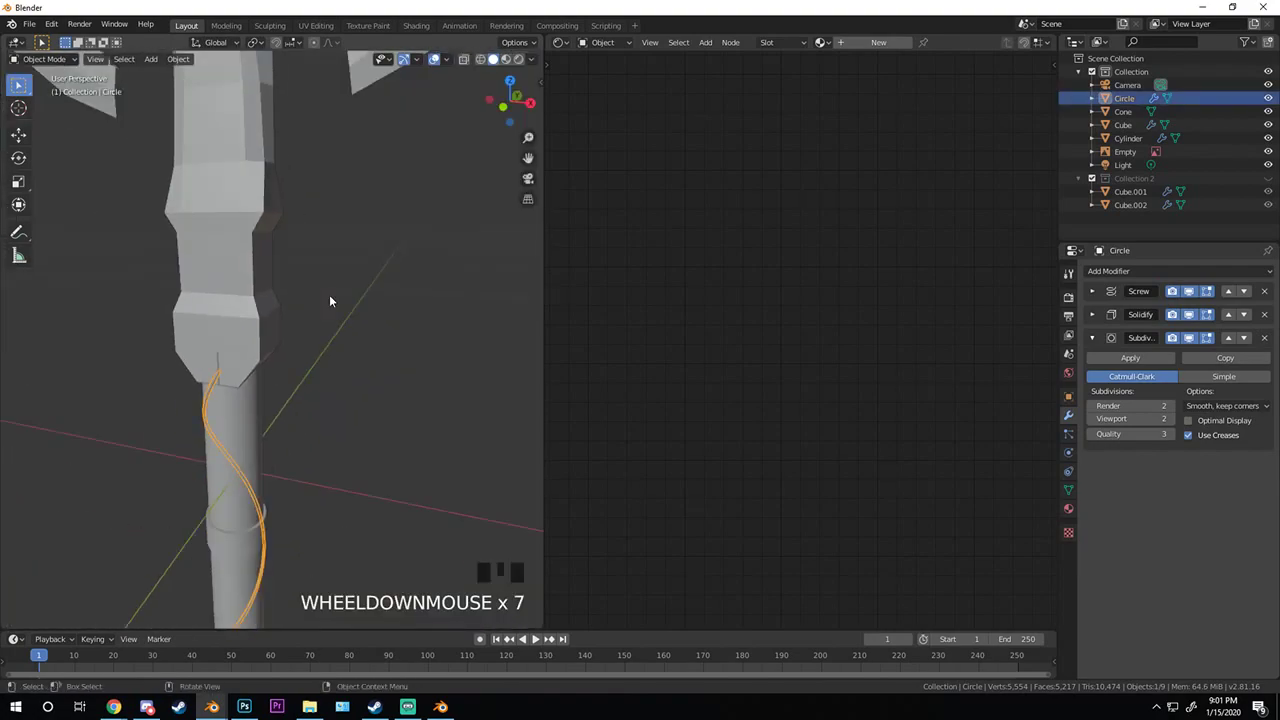
# - Widen the 3D viewport over the neighbouring node editor and bring the whole axe into view
pyautogui.scroll(-4, 330, 300)
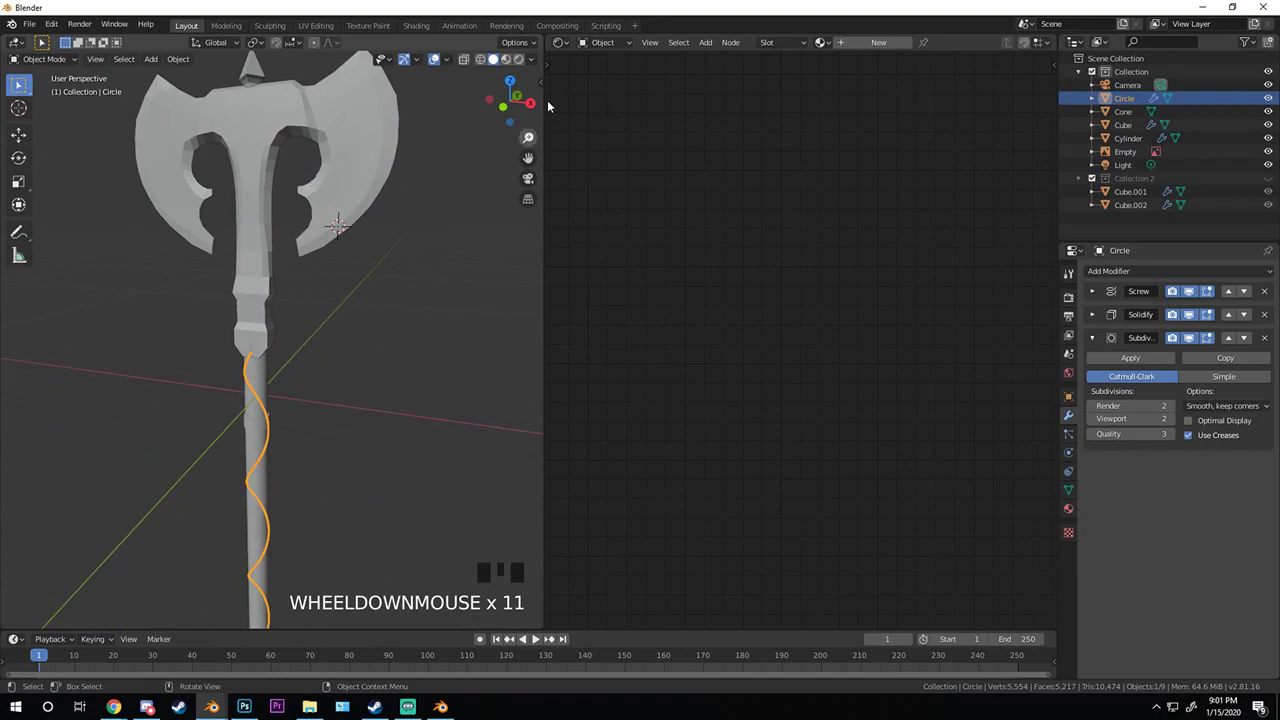
pyautogui.moveTo(541, 38); pyautogui.dragTo(720, 200)
pyautogui.scroll(-4, 720, 200)
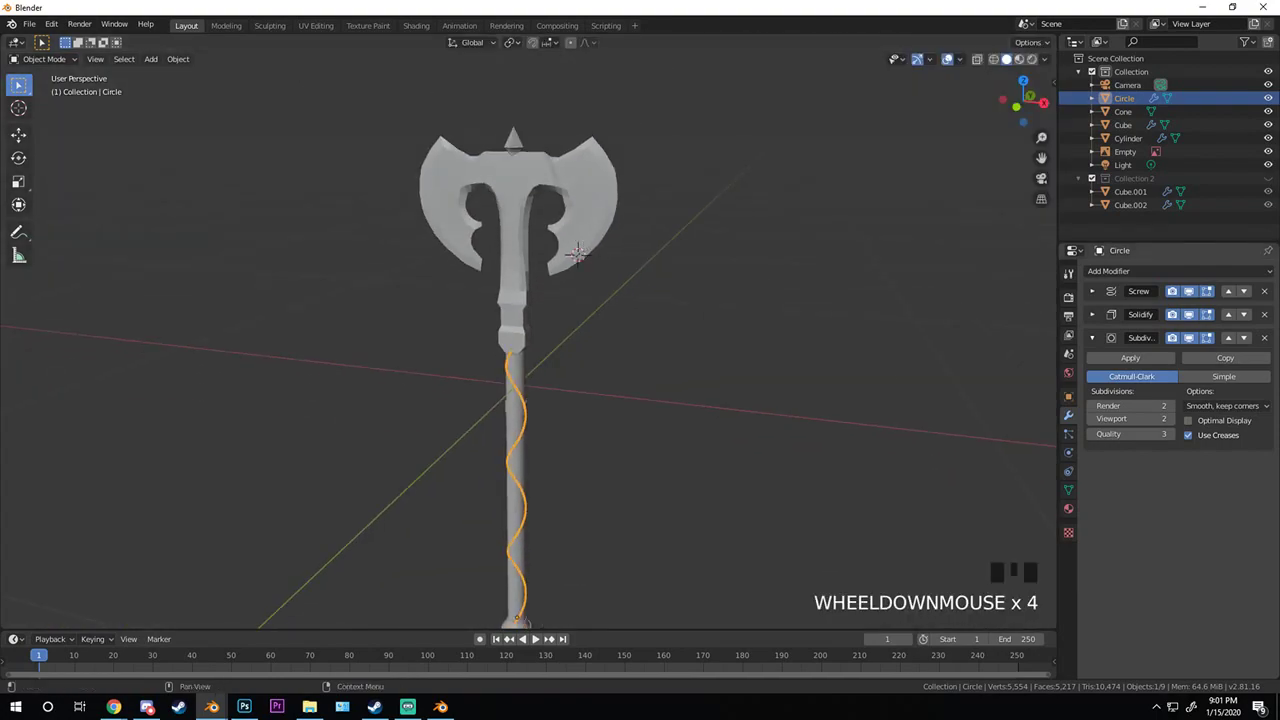
pyautogui.scroll(-3, 543, 406)
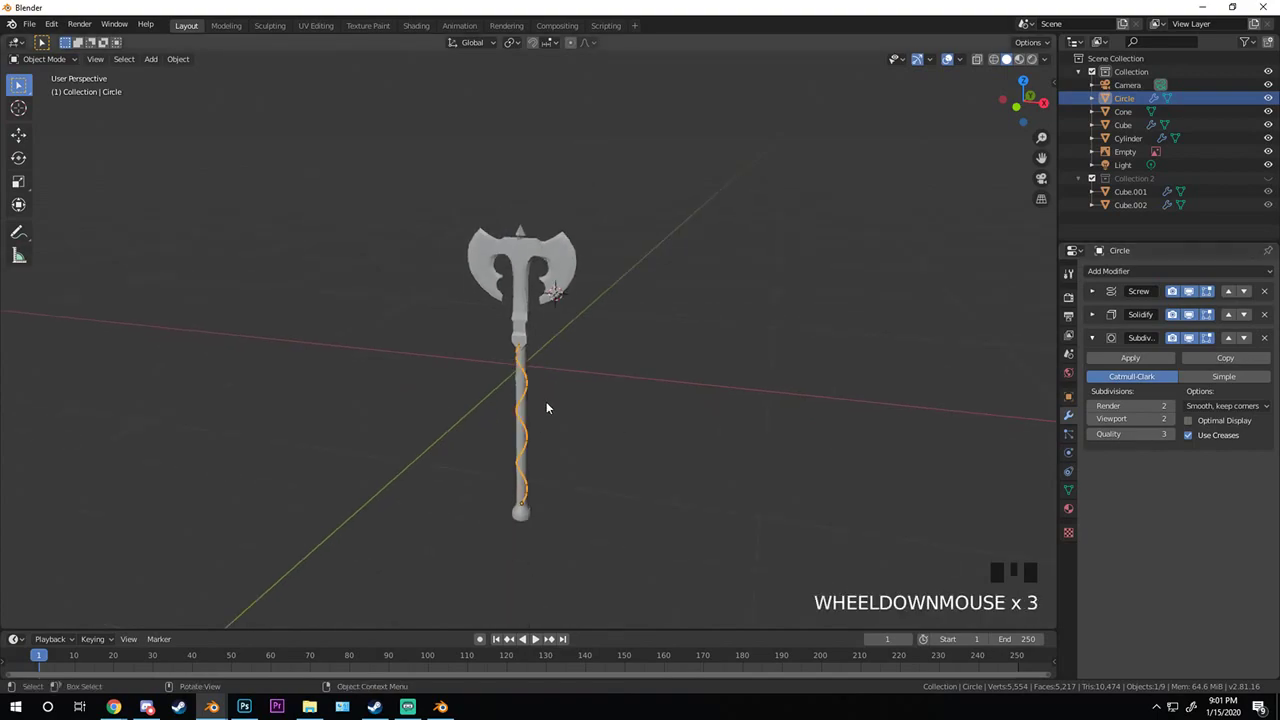
# - Try to move the spiral's profile edge along Y in edit mode at the pommel end
pyautogui.scroll(13, 543, 306)
pyautogui.press('Tab')
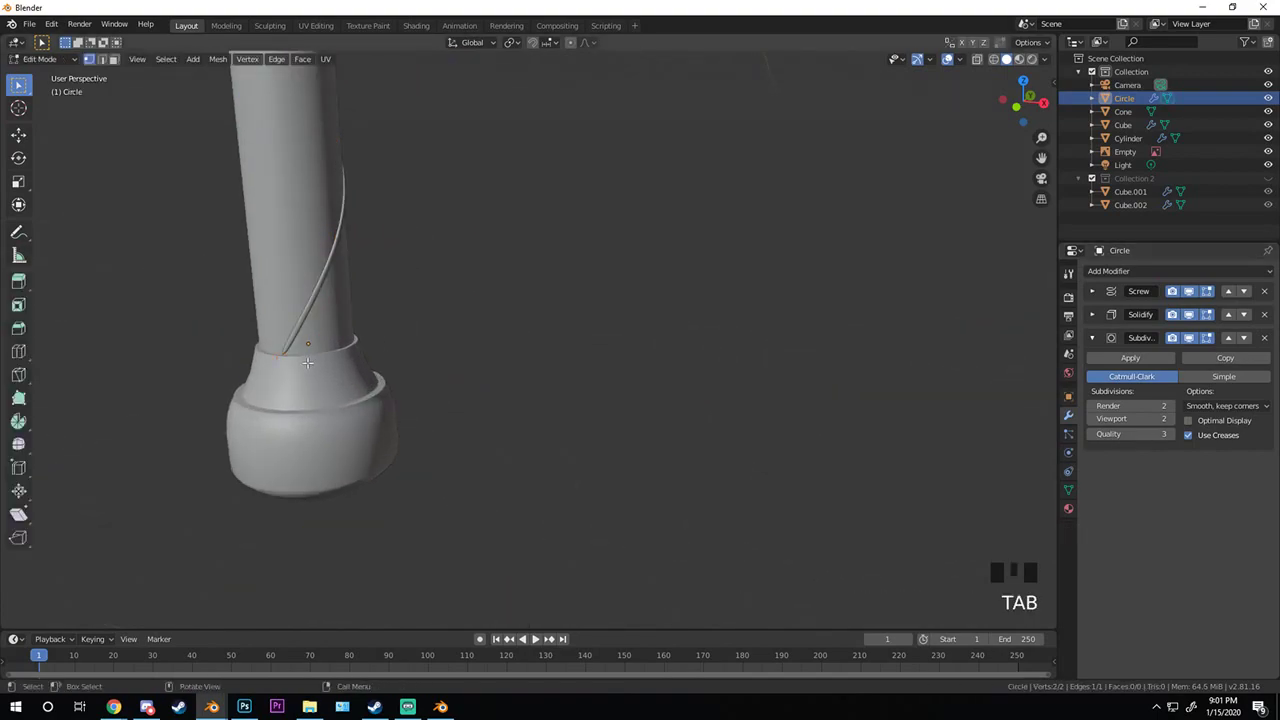
pyautogui.press('KP_Decimal')
pyautogui.scroll(-7, 585, 268)
pyautogui.moveTo(585, 268); pyautogui.dragTo(511, 288, button='middle')
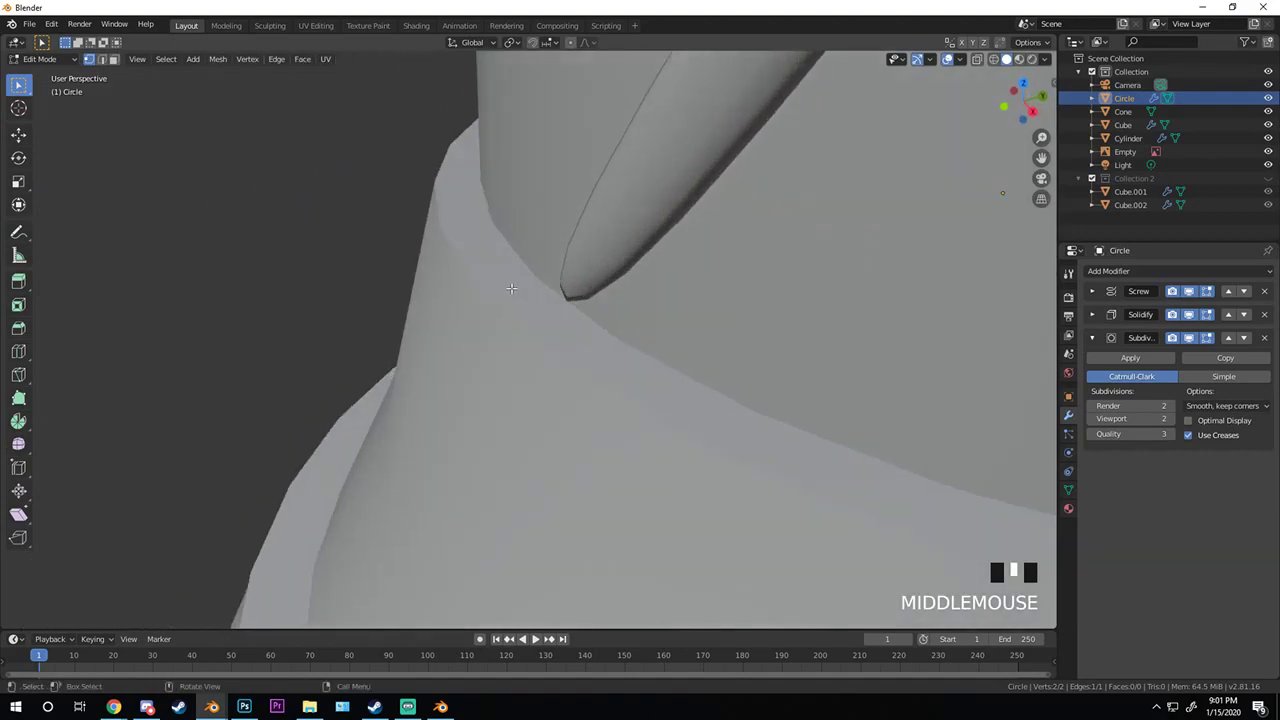
pyautogui.press('g')
pyautogui.press('y')
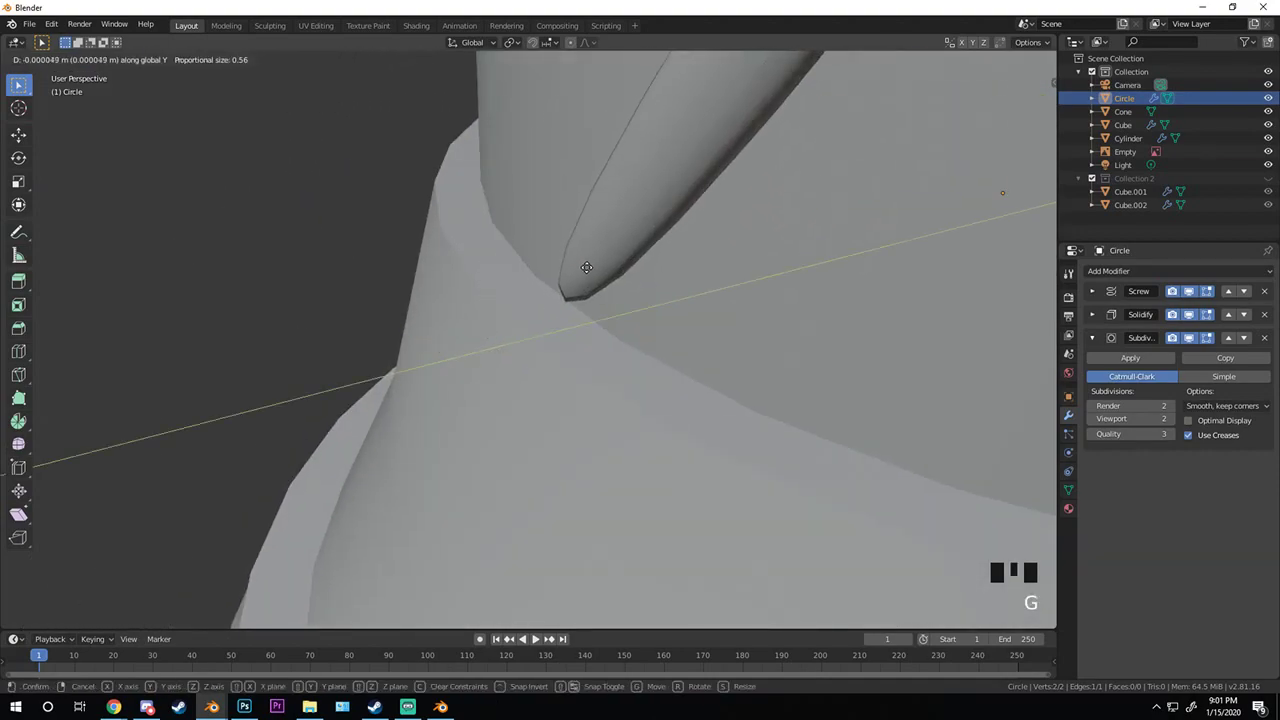
pyautogui.click(580, 247)
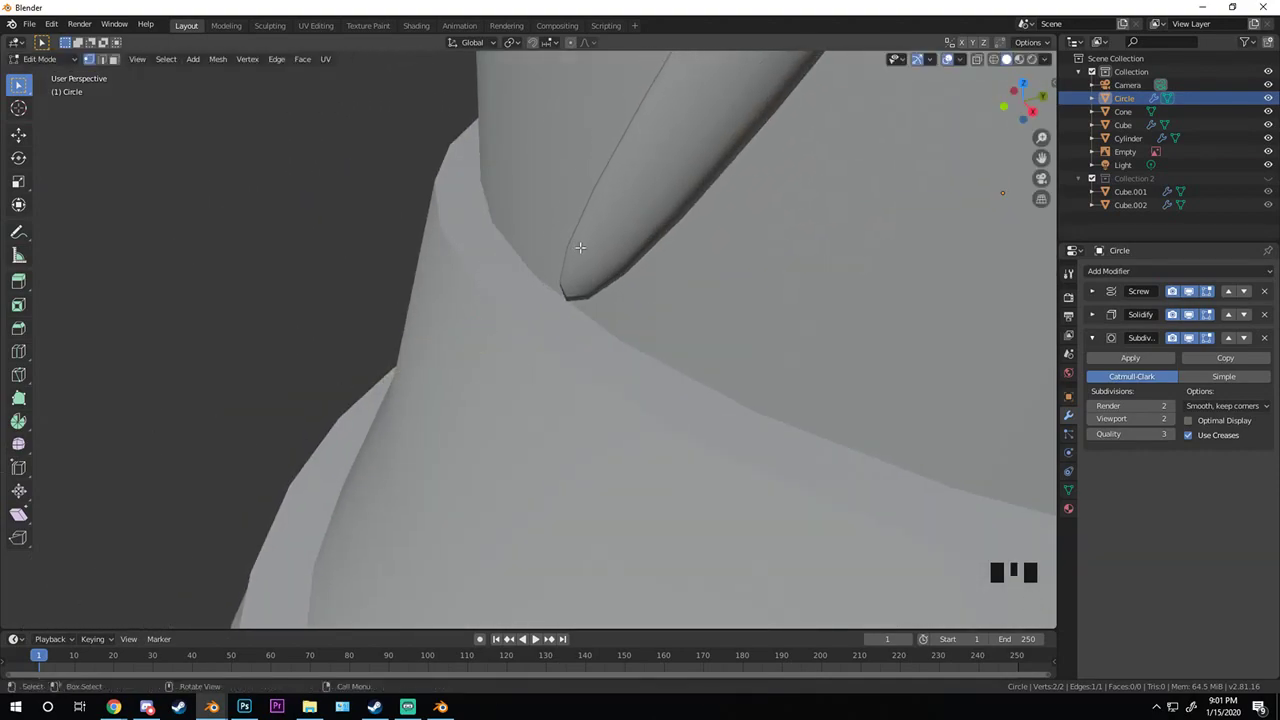
# - Try placing the Subdivision modifier above Solidify in the stack, return it below, and leave edit mode
pyautogui.scroll(-2, 603, 255)
pyautogui.click(1228, 337)
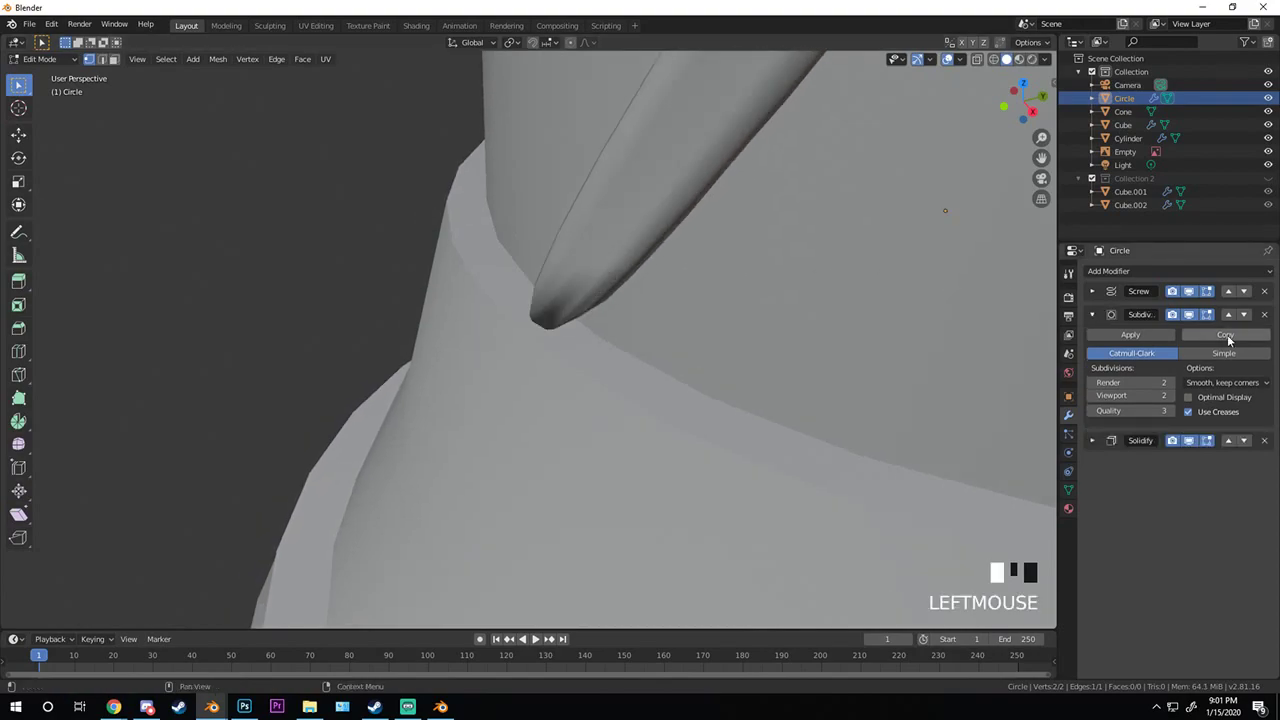
pyautogui.click(1243, 314)
pyautogui.press('Tab')
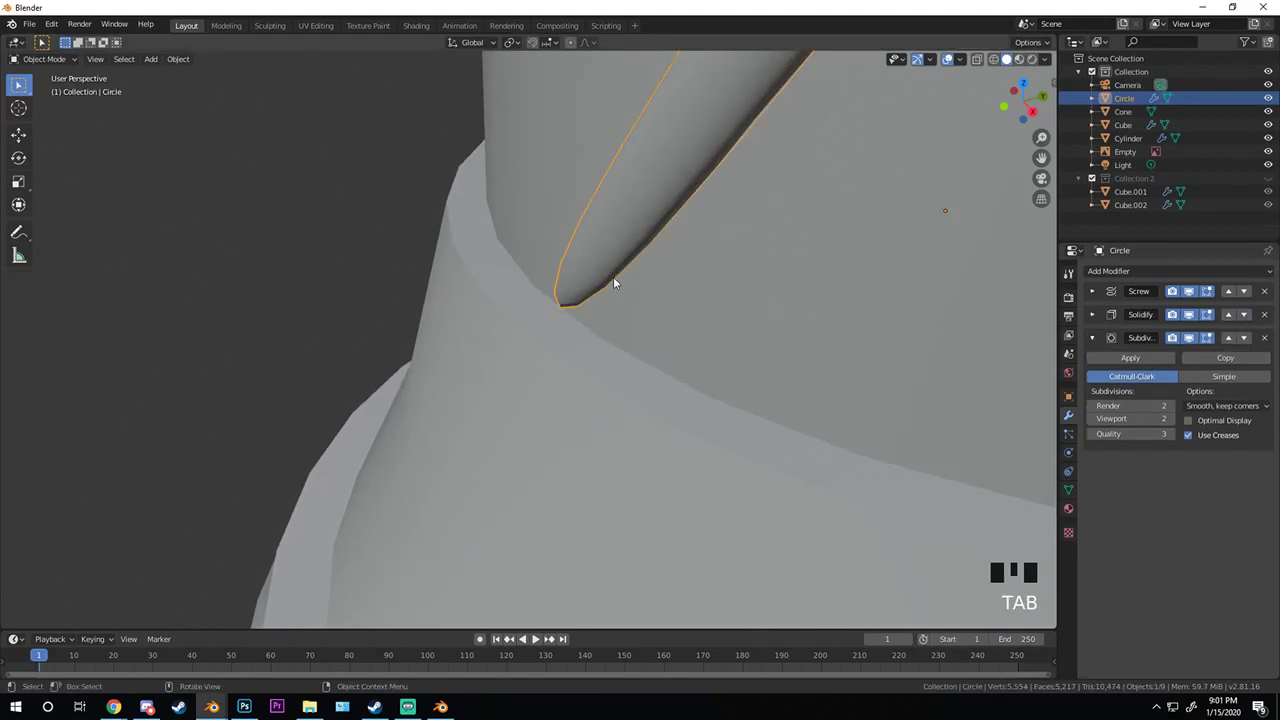
# - Try creasing the spiral's profile edge in wireframe edit mode, and return to object mode with solid shading
pyautogui.hotkey('shift', 'z')
pyautogui.press('Tab')
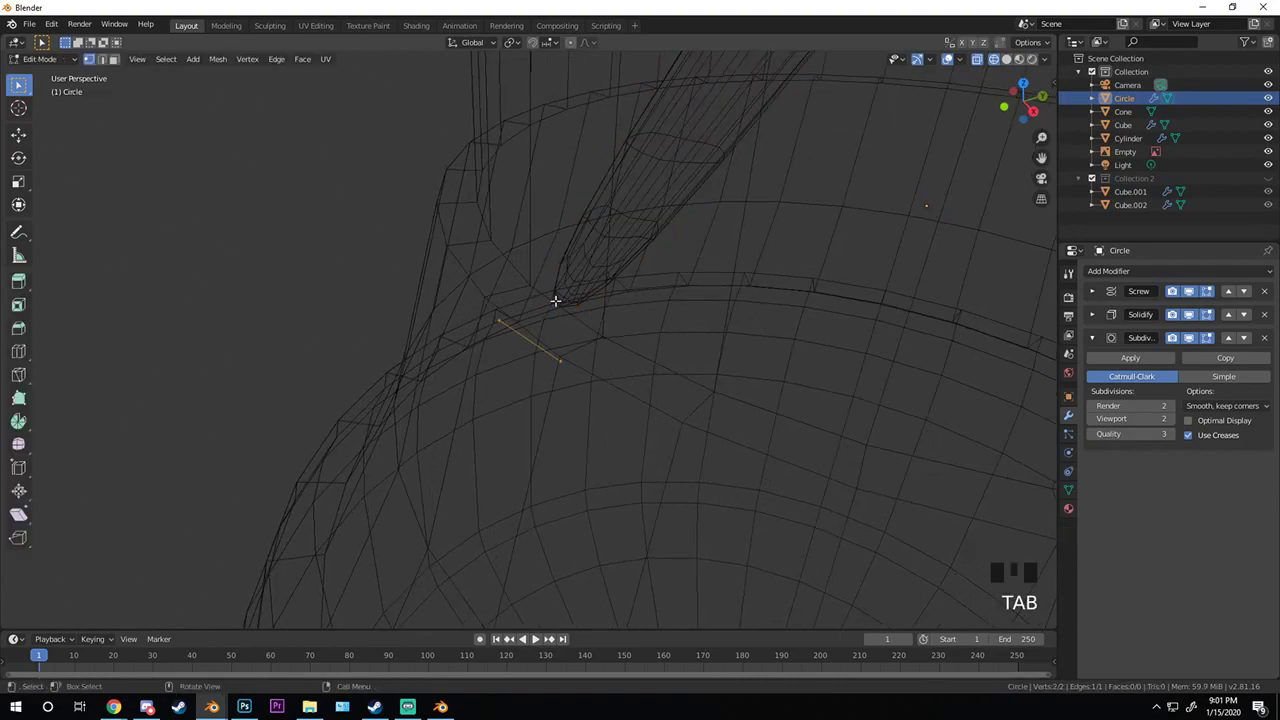
pyautogui.hotkey('shift', 'e')
pyautogui.click(717, 320)
pyautogui.scroll(-2, 600, 323)
pyautogui.moveTo(600, 323)
pyautogui.mouseDown(button='middle')
pyautogui.moveTo(510, 311)
pyautogui.moveTo(589, 306)
pyautogui.mouseUp(button='middle')
pyautogui.scroll(2, 743, 383)
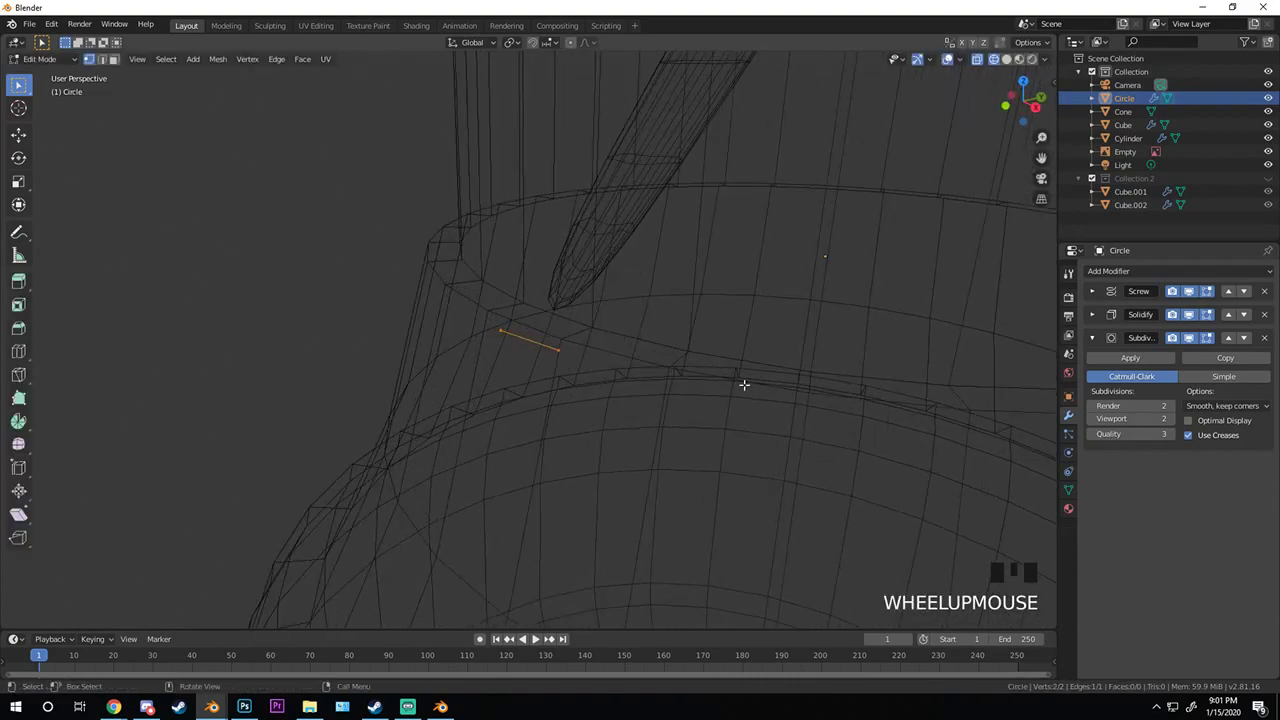
pyautogui.press('Tab')
pyautogui.press('z')
pyautogui.click(927, 357)
pyautogui.moveTo(927, 357); pyautogui.dragTo(686, 350, button='middle')
pyautogui.scroll(-5, 780, 329)
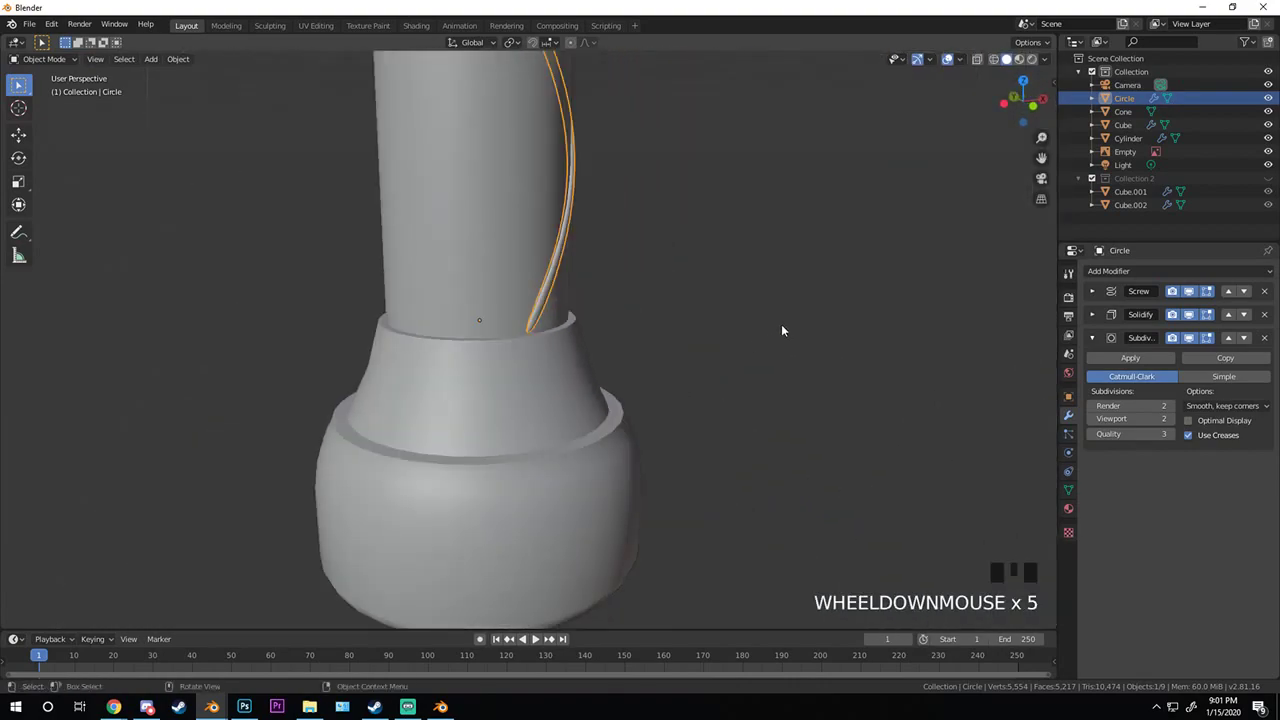
# - Remove the Subdivision modifier from the spiral and leave all objects deselected
pyautogui.click(1264, 338)
pyautogui.press('a')
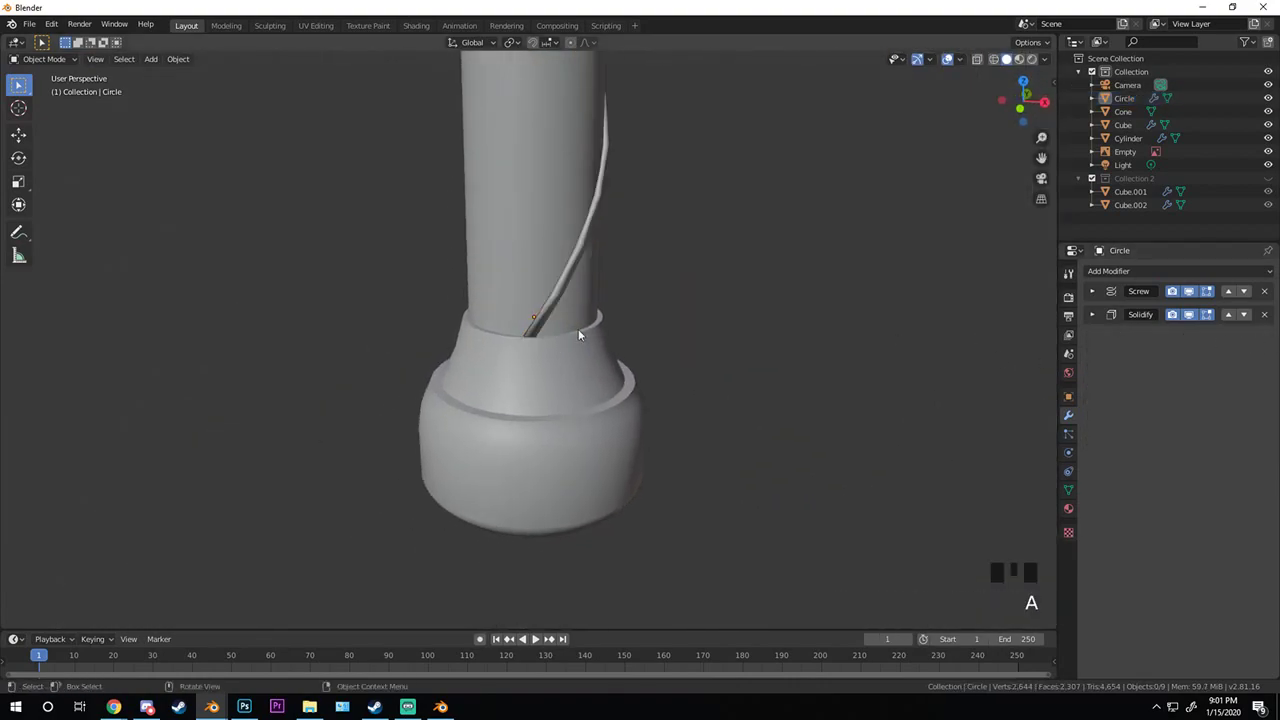
pyautogui.moveTo(583, 329); pyautogui.dragTo(426, 331, button='middle')
pyautogui.scroll(-6, 529, 286)
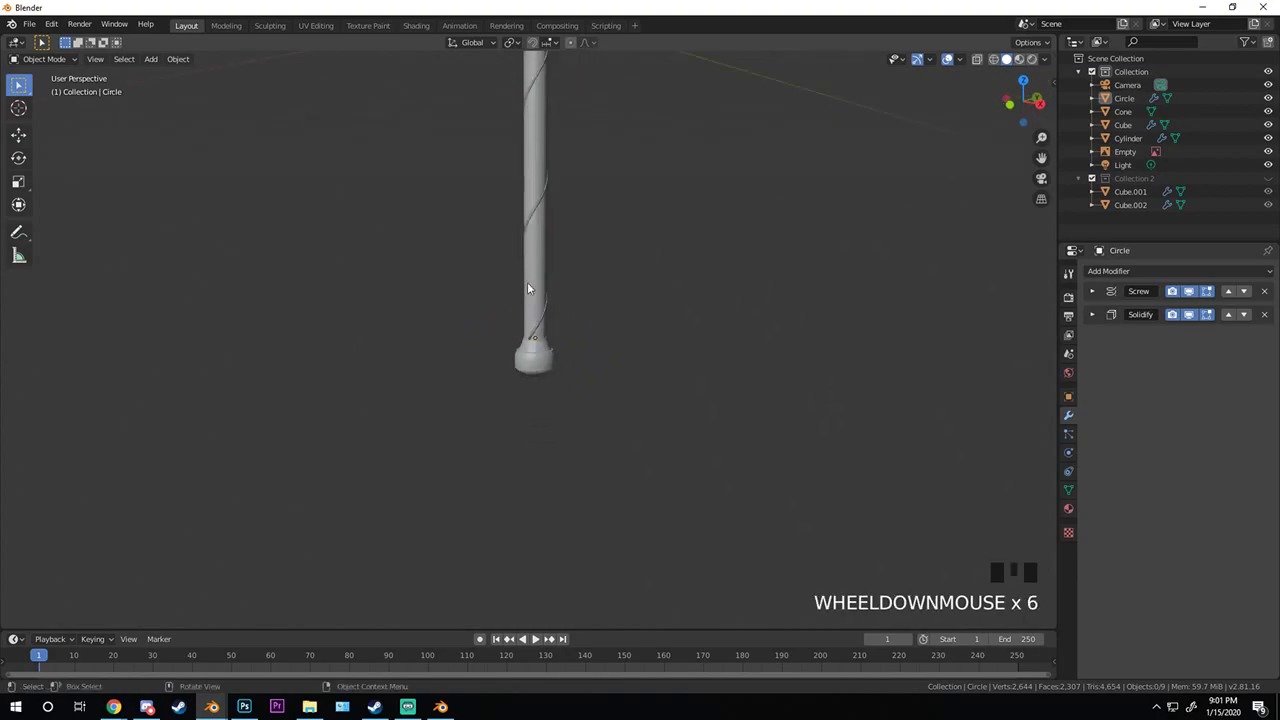
pyautogui.keyDown('shift'); pyautogui.moveTo(529, 286); pyautogui.dragTo(503, 403, button='middle'); pyautogui.keyUp('shift')
pyautogui.press('a')
pyautogui.scroll(4, 442, 352)
pyautogui.moveTo(442, 352); pyautogui.dragTo(493, 348, button='middle')
pyautogui.press('a')
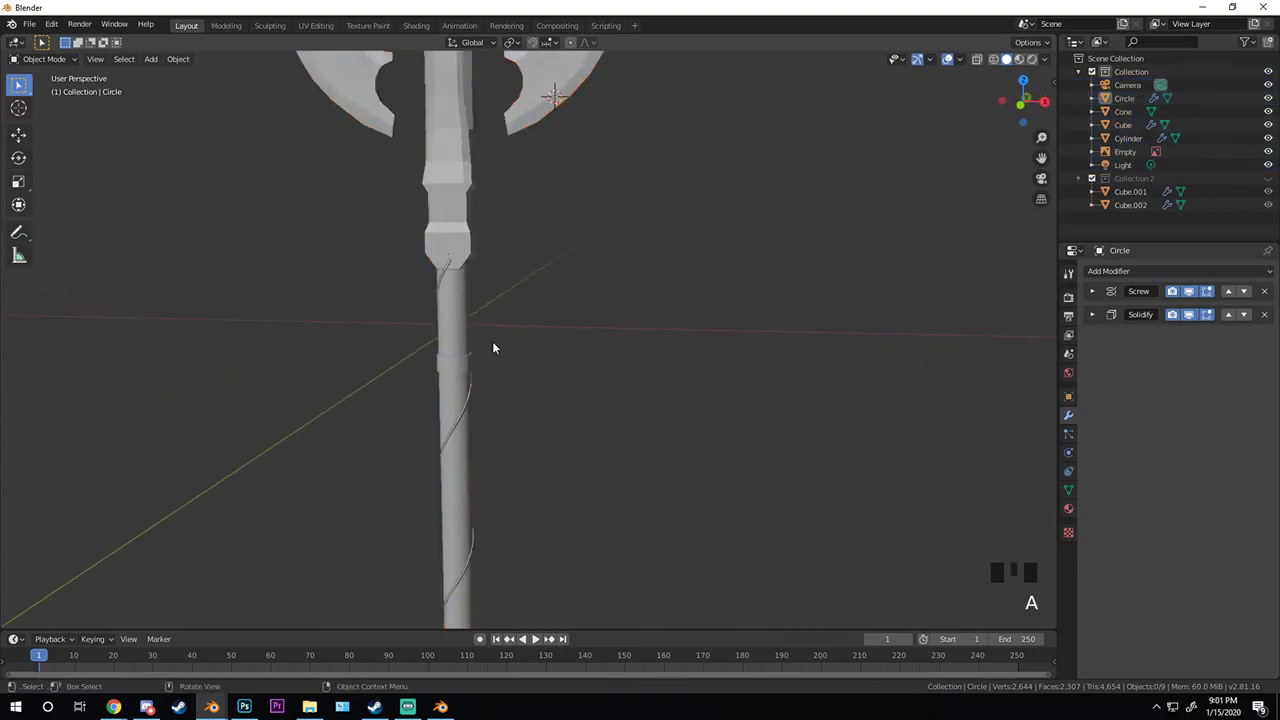
# - Duplicate the spiral in place, rotate the copy 180° around the global Z axis, and deselect it
pyautogui.click(464, 407)
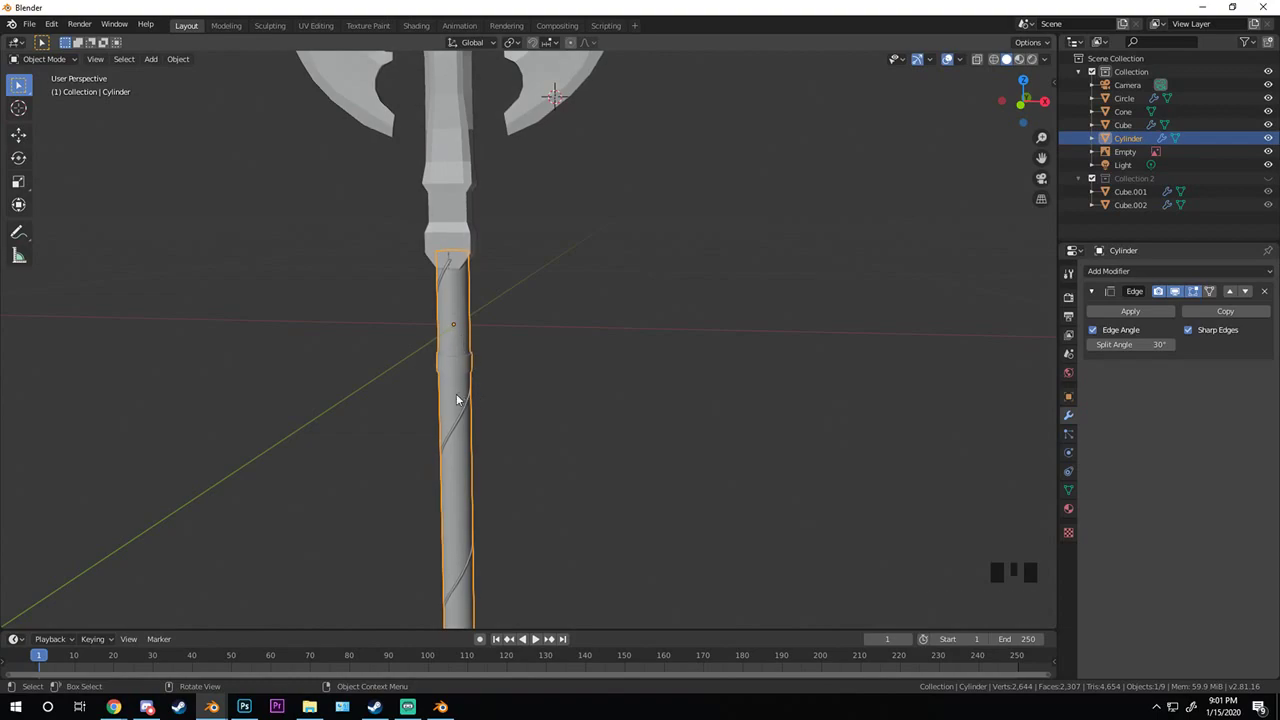
pyautogui.click(463, 416)
pyautogui.keyDown('shift'); pyautogui.moveTo(463, 414); pyautogui.dragTo(549, 394, button='middle'); pyautogui.keyUp('shift')
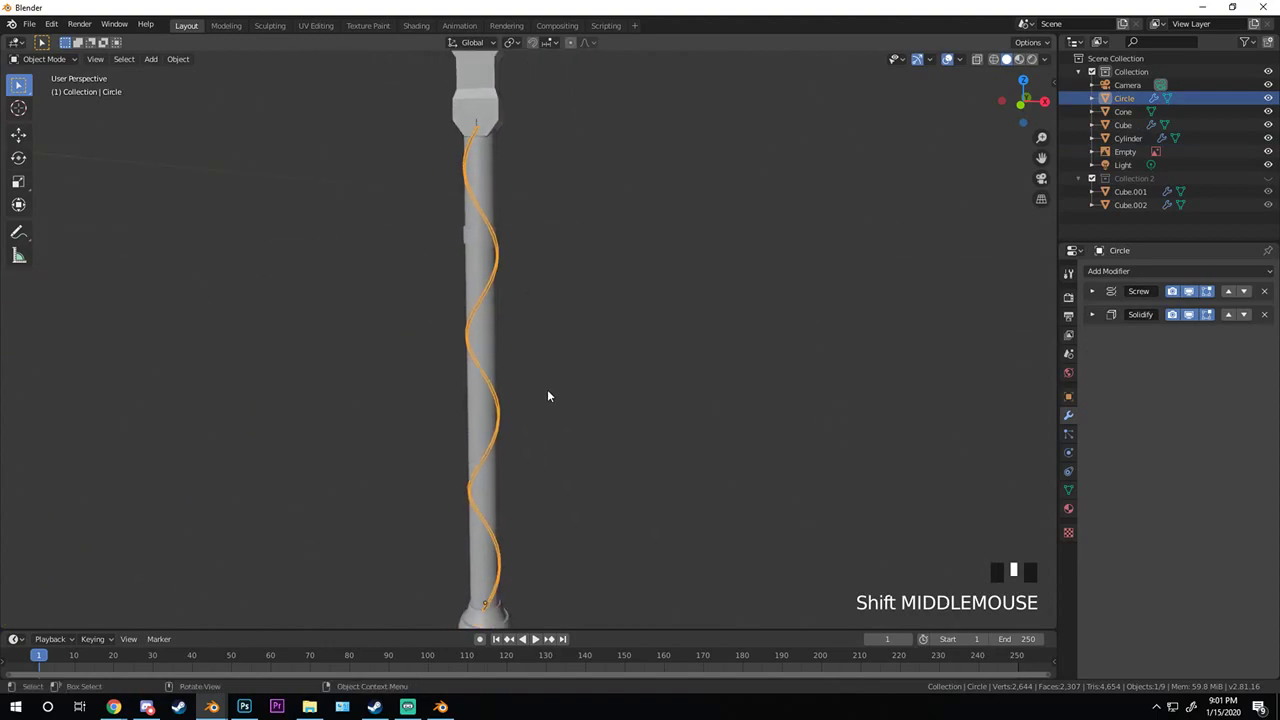
pyautogui.hotkey('shift', 'd')
pyautogui.rightClick(577, 307)
pyautogui.press('r')
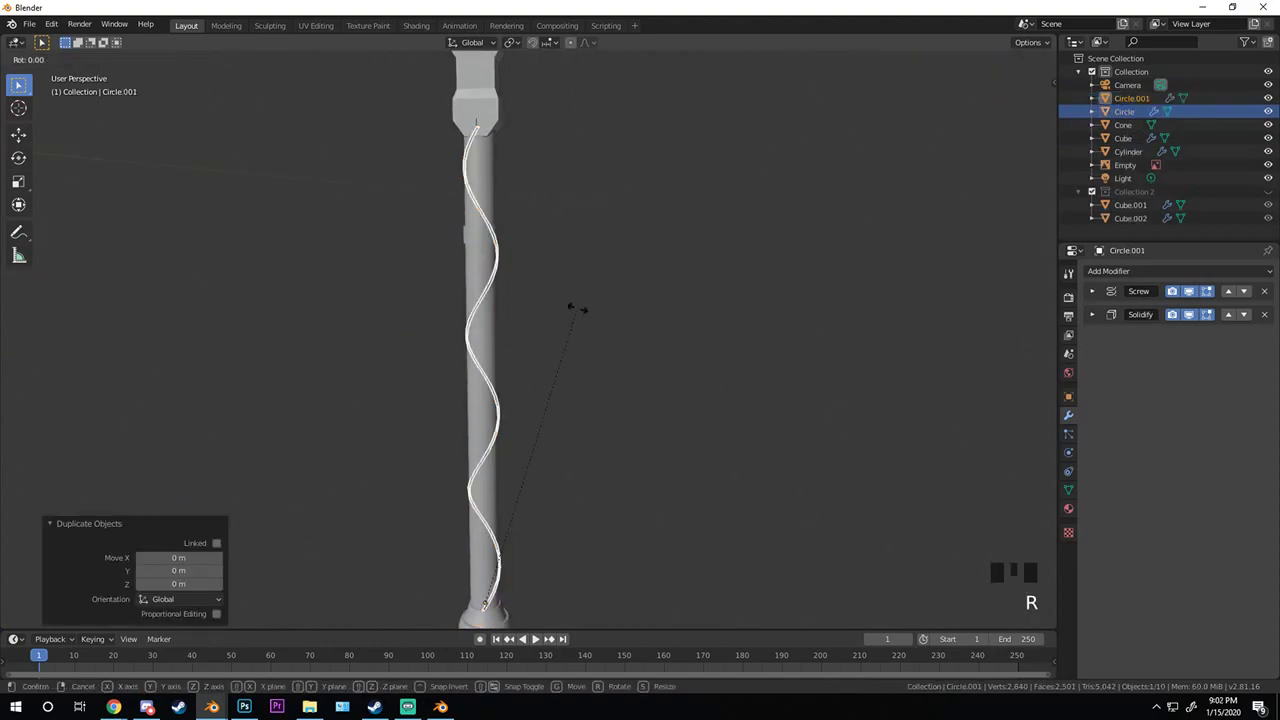
pyautogui.write('180')
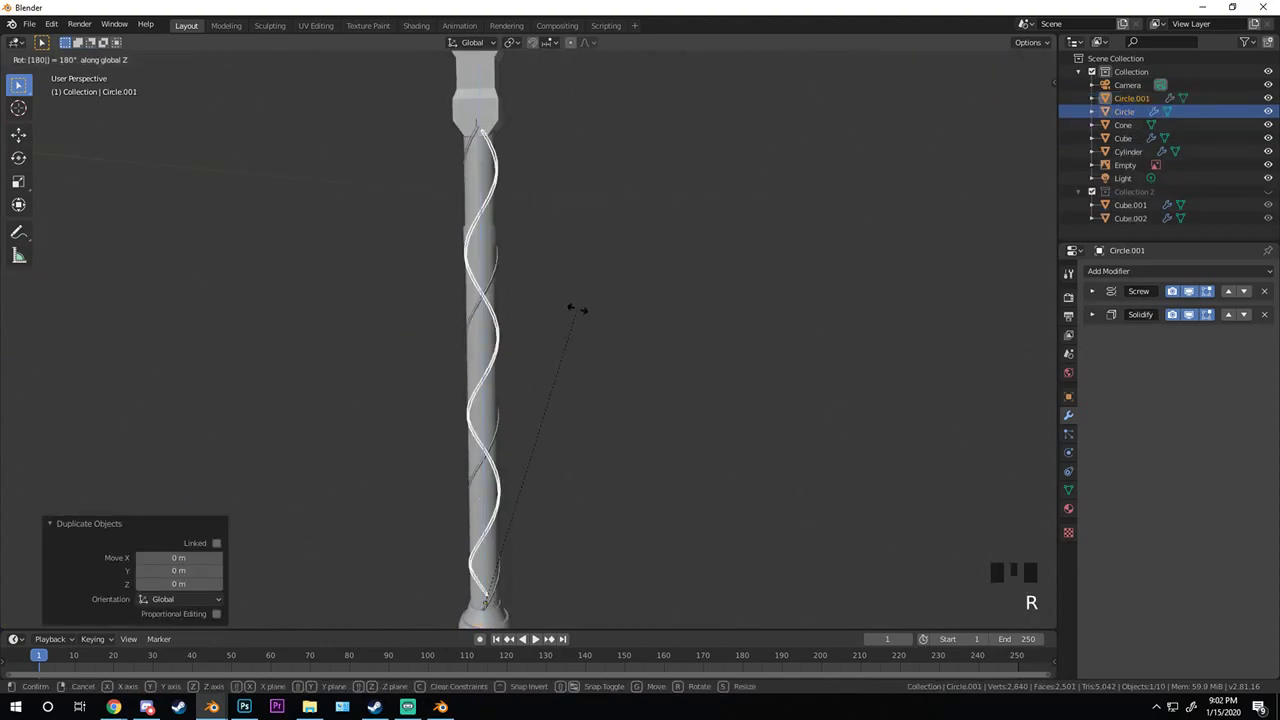
pyautogui.click(577, 308)
pyautogui.hotkey('alt', 'a')
# - Examine how the two spirals wrap around the handle from several sides, leaving everything deselected
pyautogui.moveTo(523, 343); pyautogui.dragTo(388, 441, button='middle')
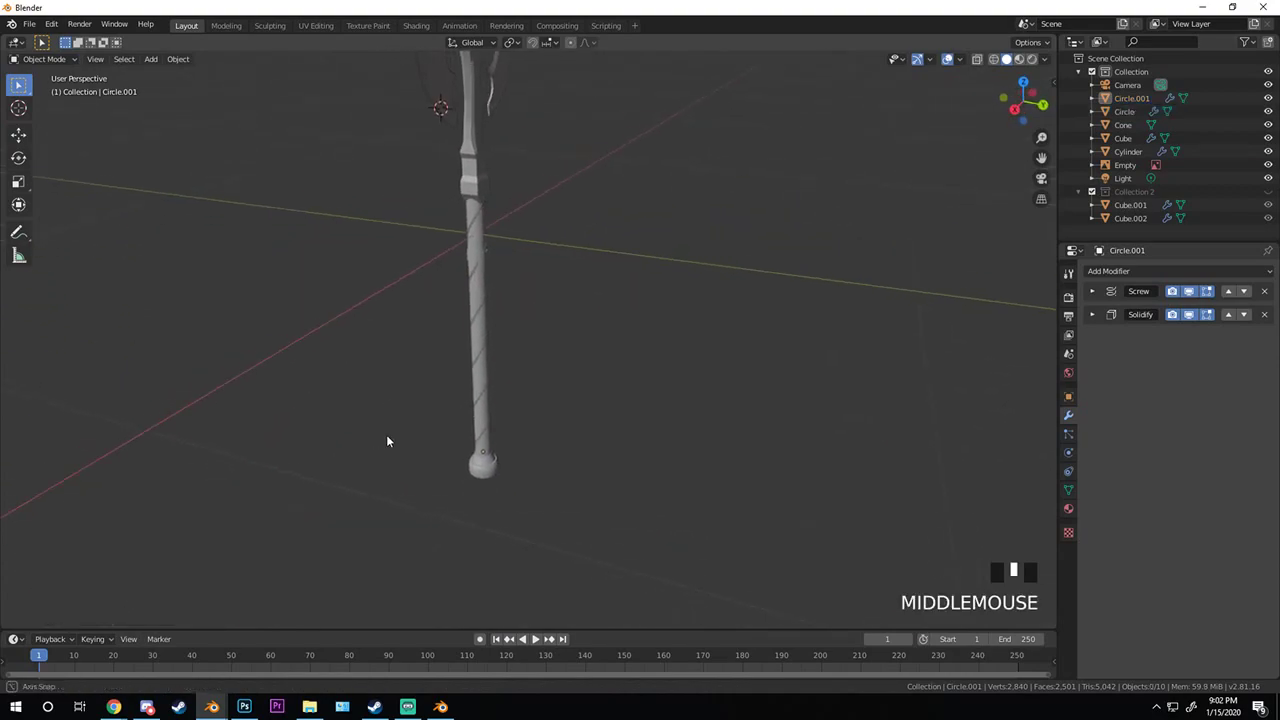
pyautogui.scroll(4, 531, 374)
pyautogui.moveTo(471, 154); pyautogui.dragTo(560, 291, button='middle')
pyautogui.click(580, 294)
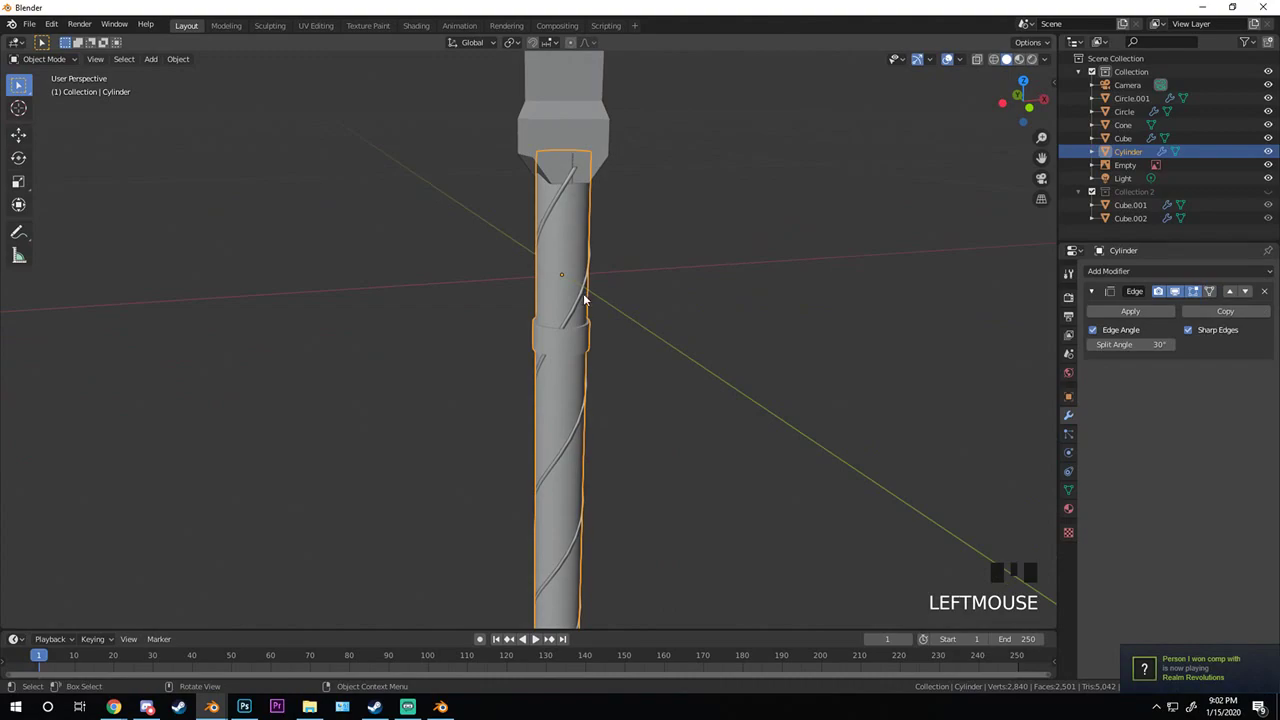
pyautogui.click(582, 298)
pyautogui.moveTo(614, 266); pyautogui.dragTo(511, 250, button='middle')
pyautogui.hotkey('alt', 'a')
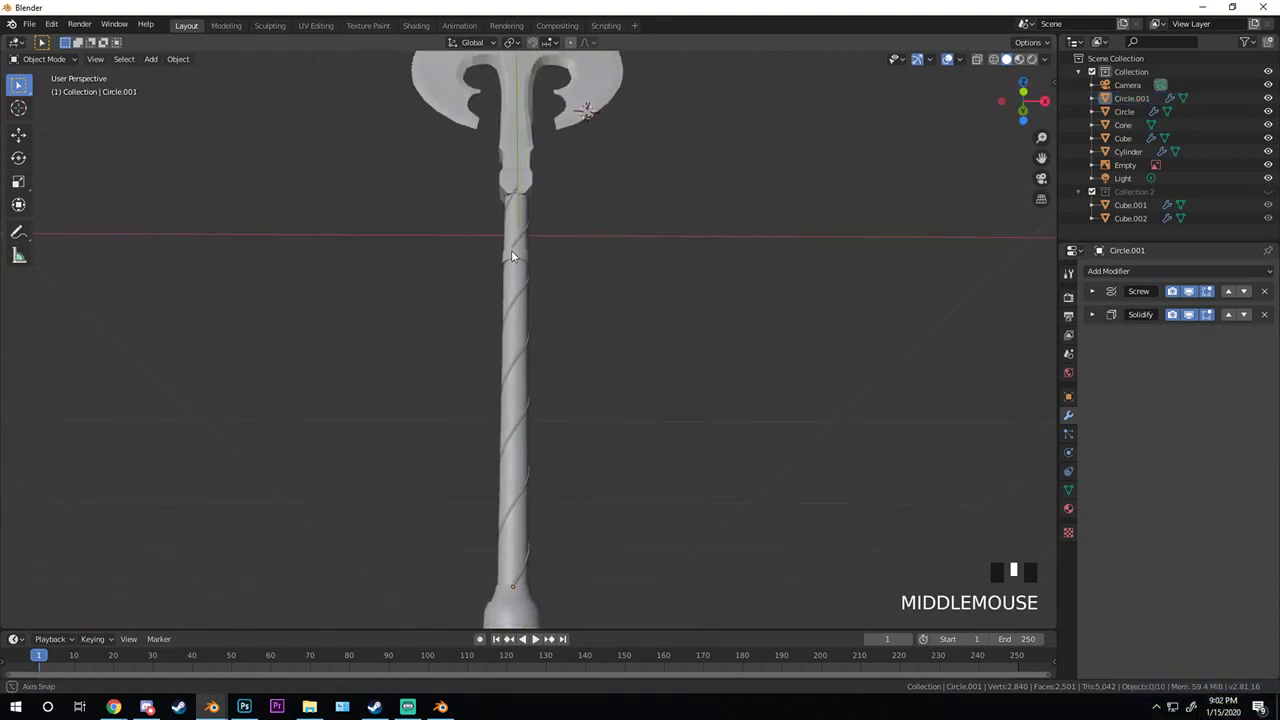
pyautogui.scroll(3, 495, 322)
pyautogui.click(464, 289)
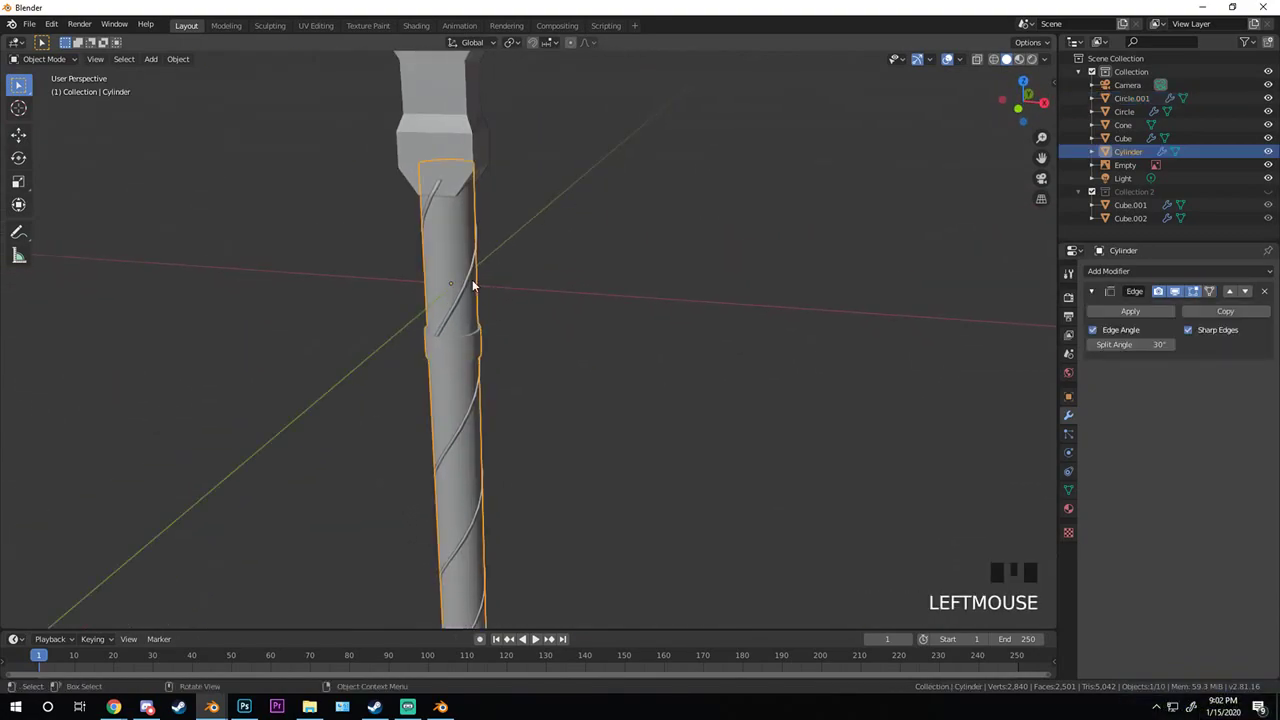
pyautogui.click(473, 286)
pyautogui.keyDown('shift'); pyautogui.moveTo(471, 280); pyautogui.dragTo(572, 384, button='middle'); pyautogui.keyUp('shift')
pyautogui.hotkey('alt', 'a')
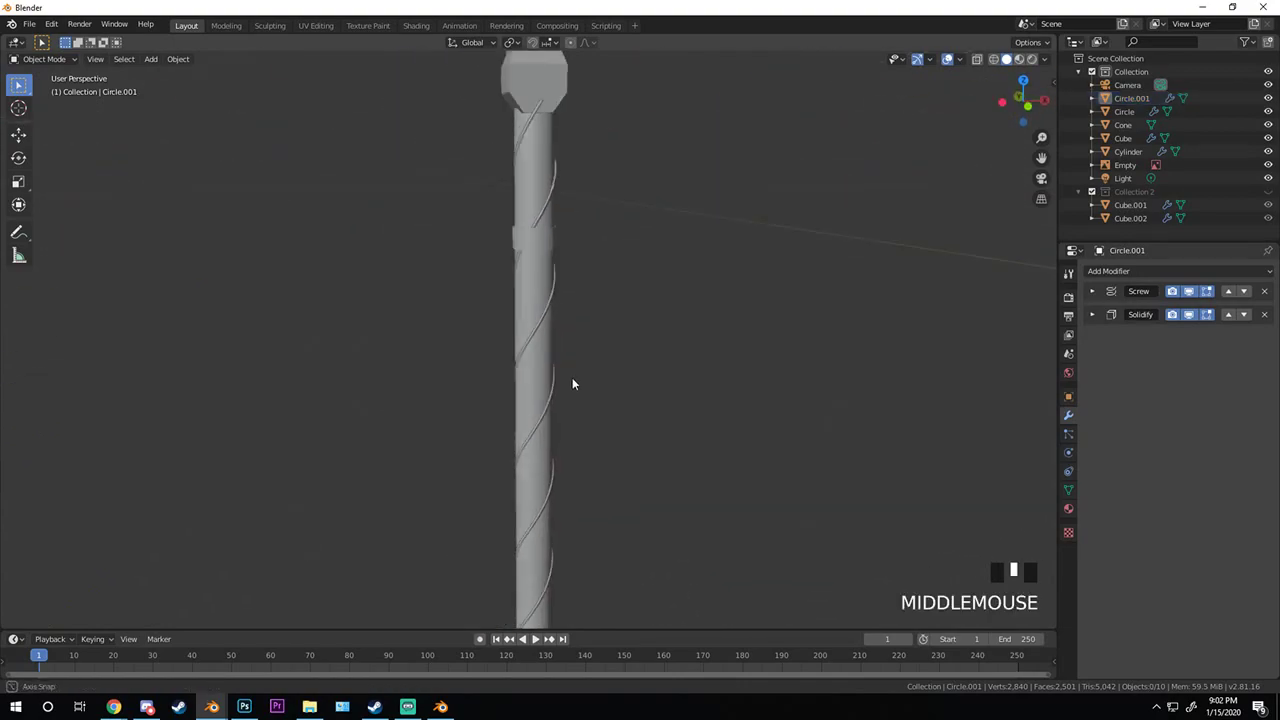
# - Mirror the duplicated spiral along the global X axis so it winds opposite to the original
pyautogui.click(551, 208)
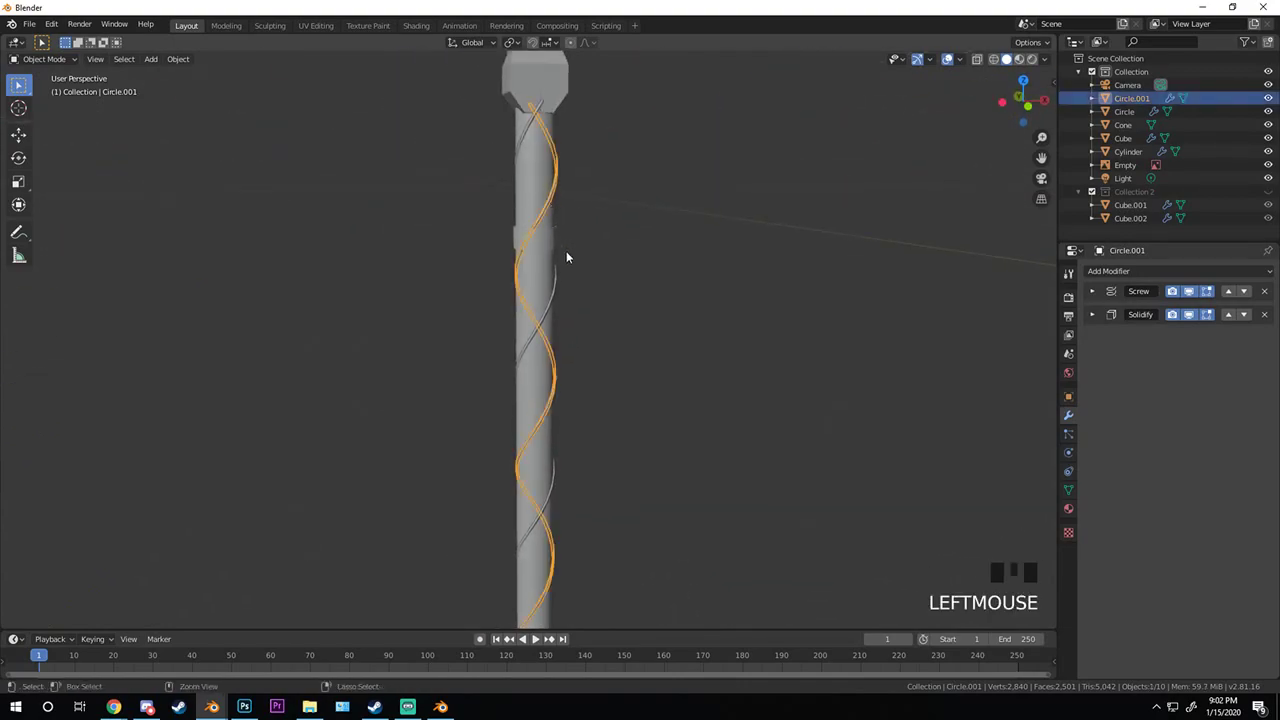
pyautogui.hotkey('ctrl', 'm')
pyautogui.press('x')
pyautogui.click(563, 252)
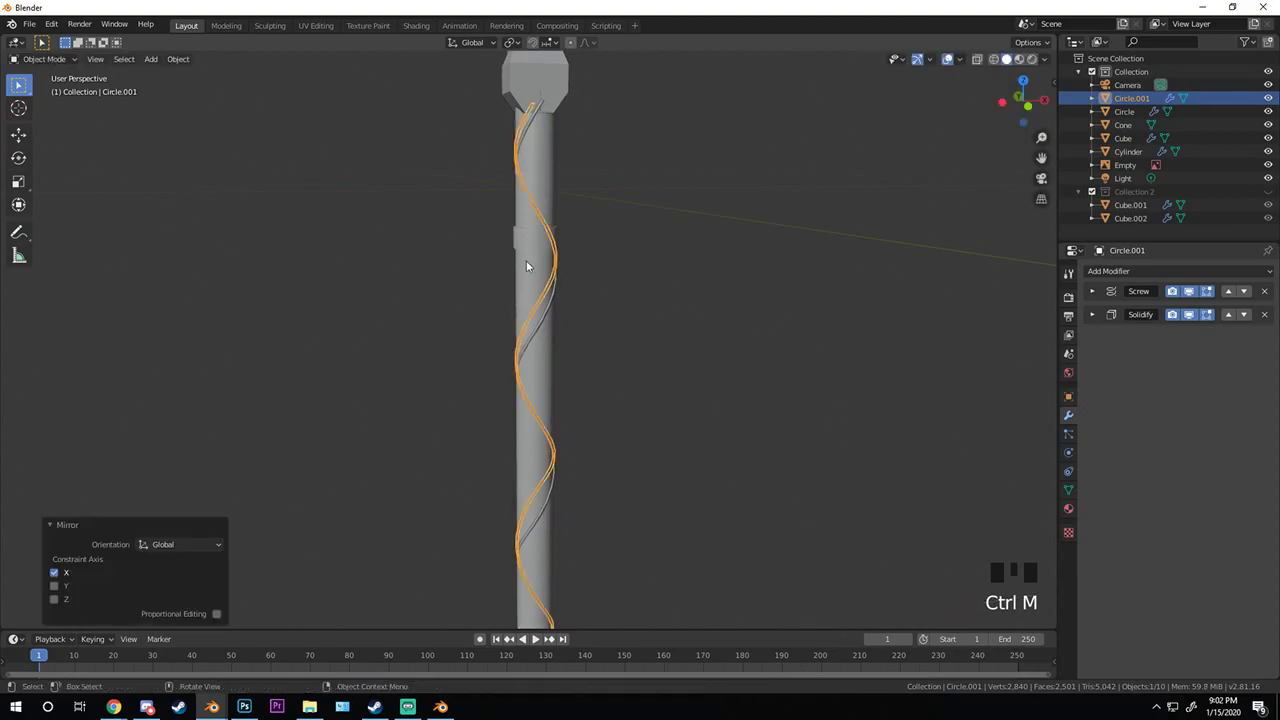
# - Try rotating the mirrored spiral 10° around the global Z axis, clear that angle, and deselect everything
pyautogui.moveTo(526, 261); pyautogui.dragTo(623, 286, button='middle')
pyautogui.write('r10')
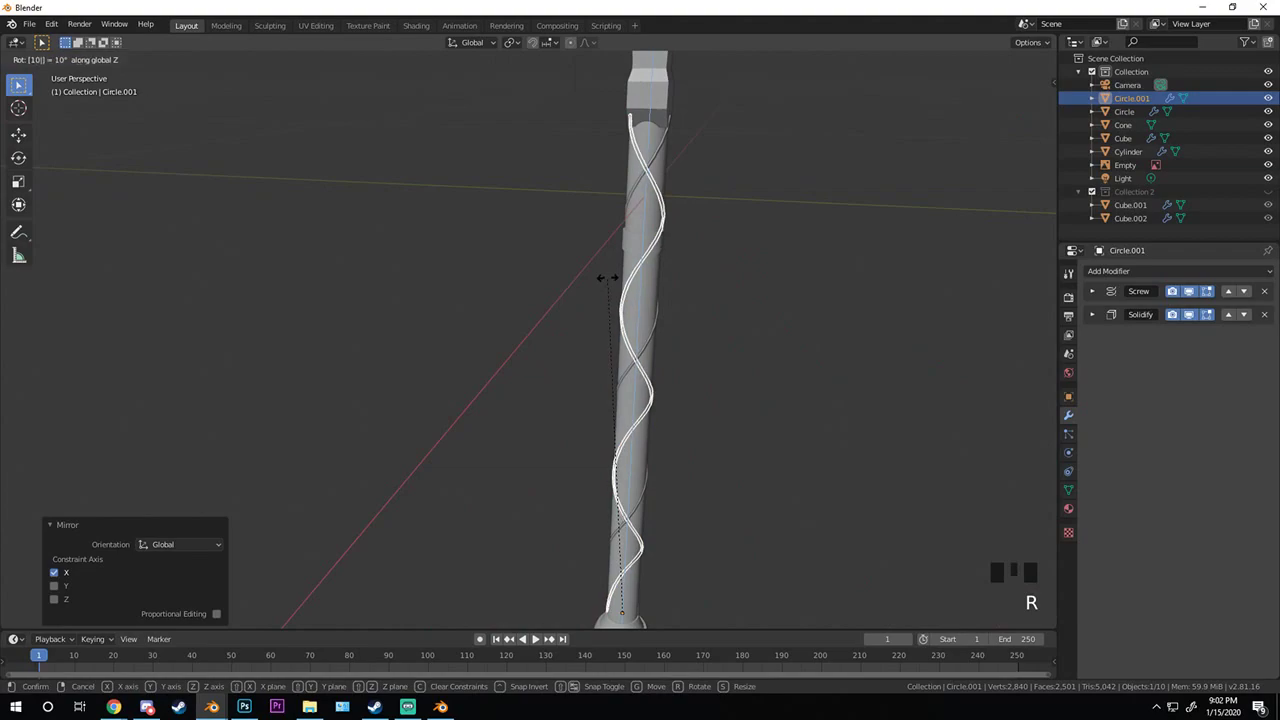
pyautogui.press('BackSpace')
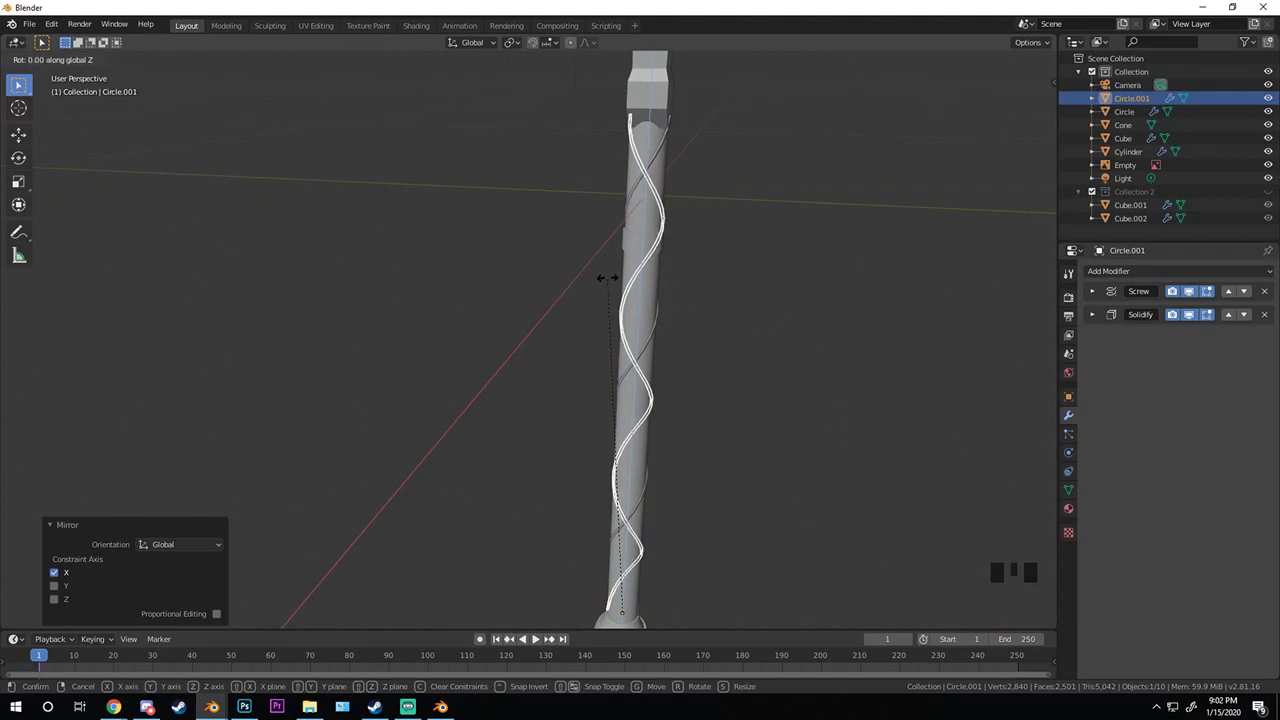
pyautogui.click(607, 277)
pyautogui.hotkey('alt', 'a')
pyautogui.moveTo(618, 280)
pyautogui.mouseDown(button='middle')
pyautogui.moveTo(514, 334)
pyautogui.moveTo(643, 322)
pyautogui.moveTo(557, 306)
pyautogui.moveTo(586, 220)
pyautogui.moveTo(503, 283)
pyautogui.moveTo(600, 286)
pyautogui.mouseUp(button='middle')
pyautogui.click(643, 322)
pyautogui.scroll(2, 569, 312)
pyautogui.hotkey('alt', 'a')
pyautogui.scroll(-3, 599, 290)
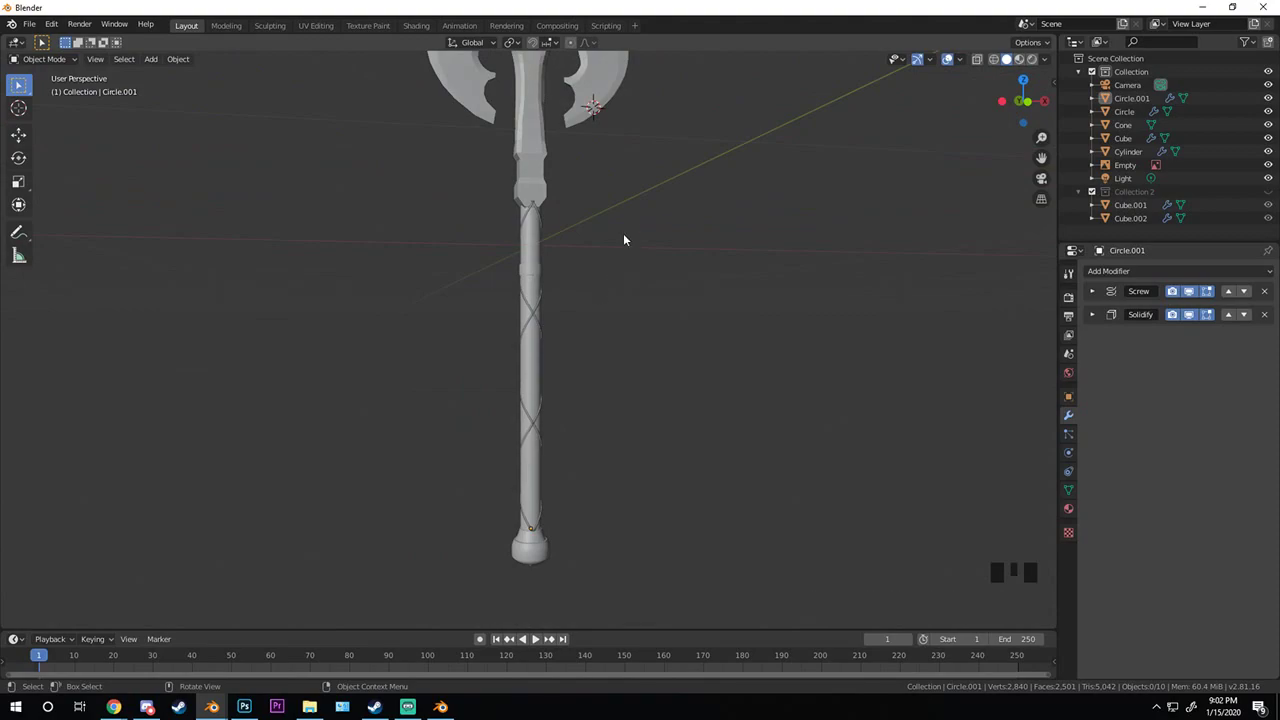
# - Reposition four vertices at the lower end of the axe head's collar, where the two spirals meet it
pyautogui.scroll(1, 594, 294)
pyautogui.scroll(-1, 563, 297)
pyautogui.moveTo(563, 297); pyautogui.dragTo(546, 323, button='middle')
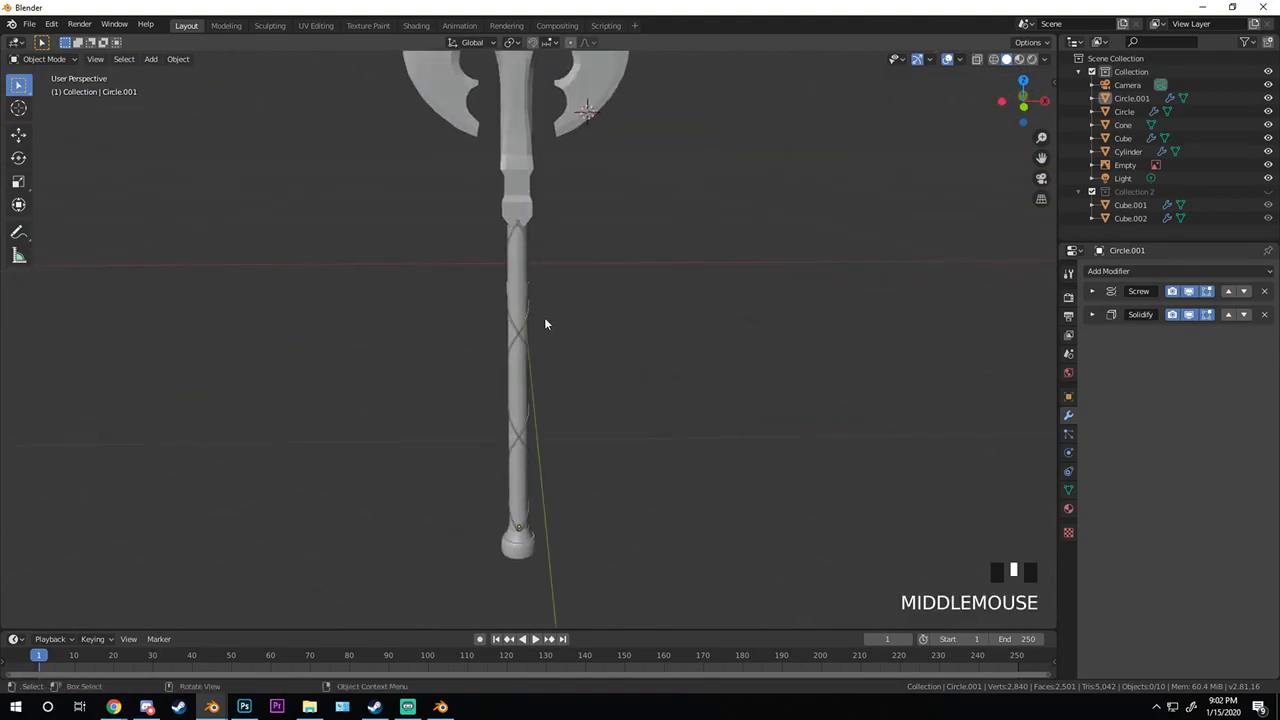
pyautogui.scroll(5, 551, 131)
pyautogui.scroll(4, 531, 371)
pyautogui.moveTo(505, 360); pyautogui.dragTo(431, 357, button='middle')
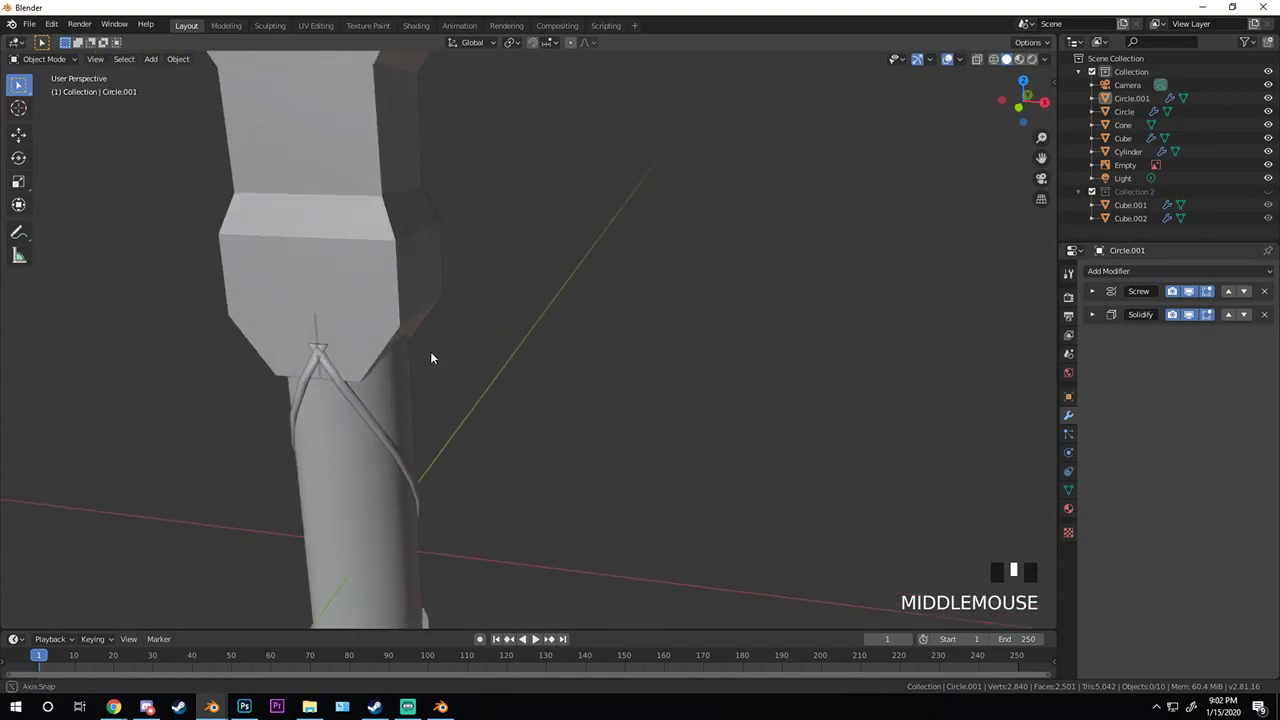
pyautogui.click(366, 320)
pyautogui.press('Tab')
pyautogui.keyDown('shift'); pyautogui.moveTo(366, 320); pyautogui.dragTo(354, 298, button='middle'); pyautogui.keyUp('shift')
pyautogui.scroll(2, 241, 327)
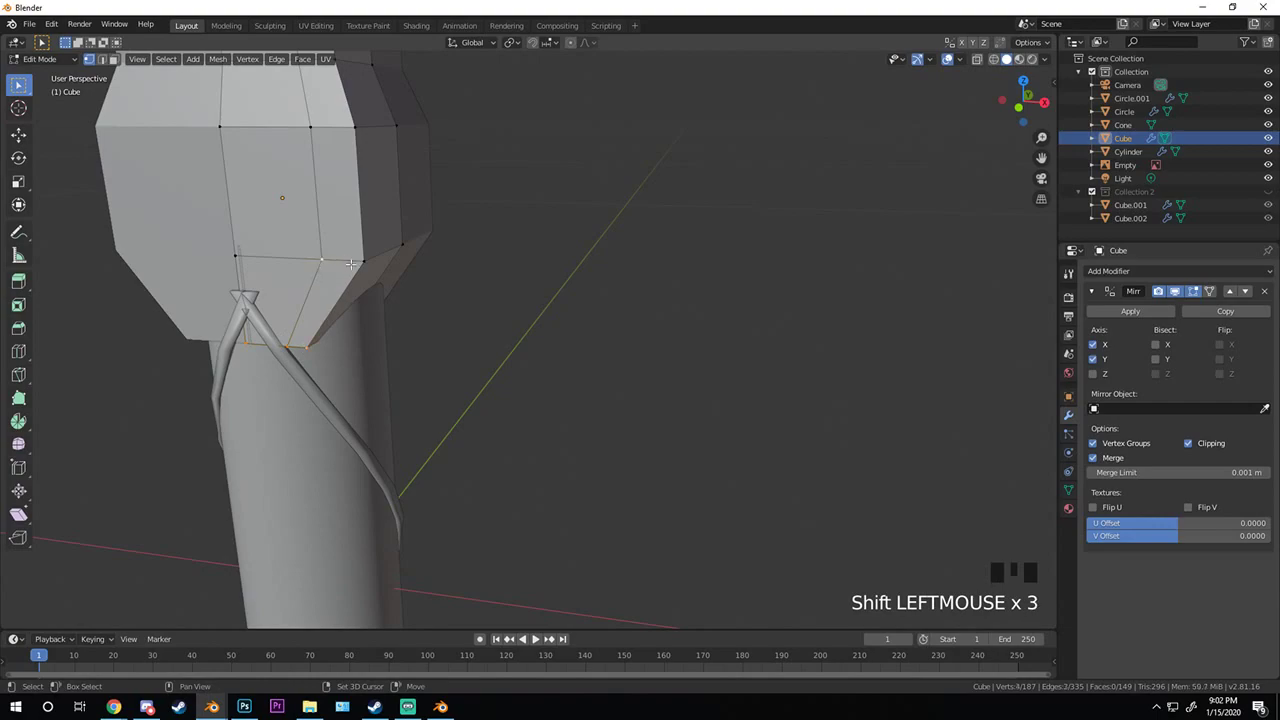
pyautogui.keyDown('shift'); pyautogui.moveTo(358, 263); pyautogui.dragTo(444, 373, button='middle'); pyautogui.keyUp('shift')
pyautogui.press('g')
pyautogui.click(384, 310)
pyautogui.press('Tab')
pyautogui.hotkey('alt', 'a')
pyautogui.scroll(-2, 374, 344)
pyautogui.moveTo(374, 344); pyautogui.dragTo(533, 339, button='middle')
pyautogui.scroll(2, 533, 339)
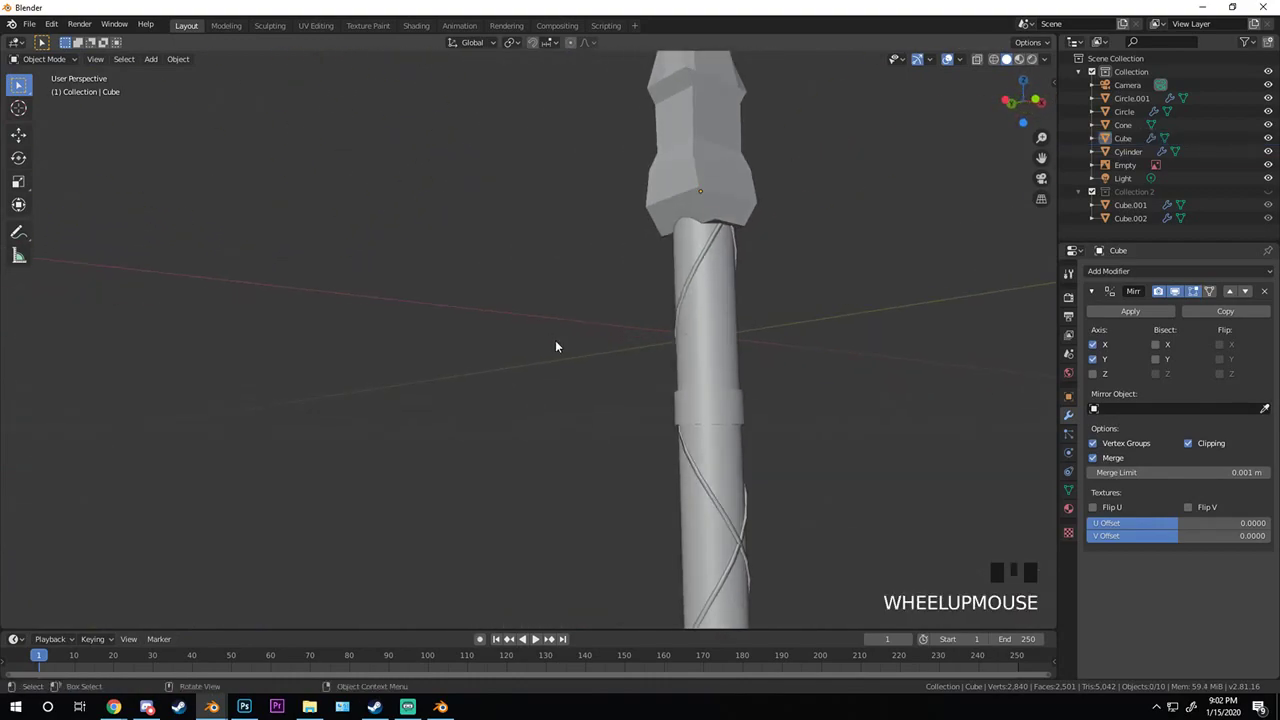
# - Give the mirrored spiral a new material with a dark brown base color of H 0.034, S 0.573, V 0.313
pyautogui.scroll(-9, 584, 341)
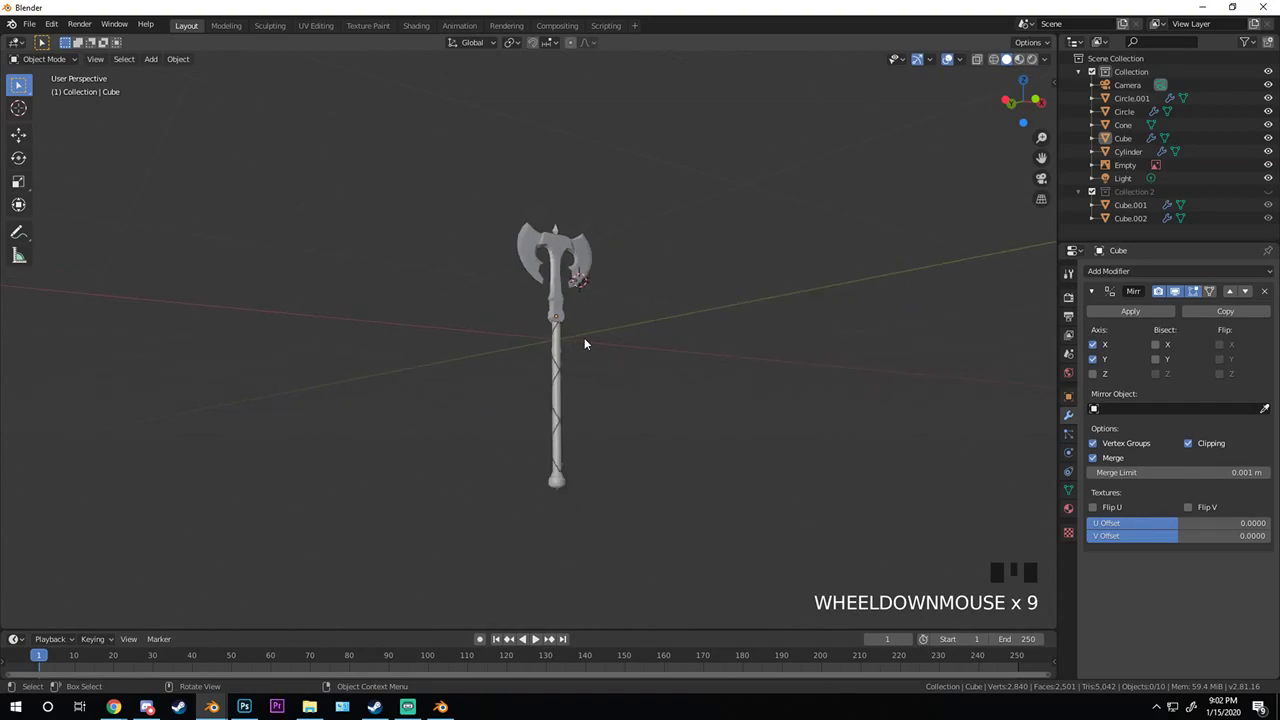
pyautogui.press('KP_1')
pyautogui.scroll(3, 588, 366)
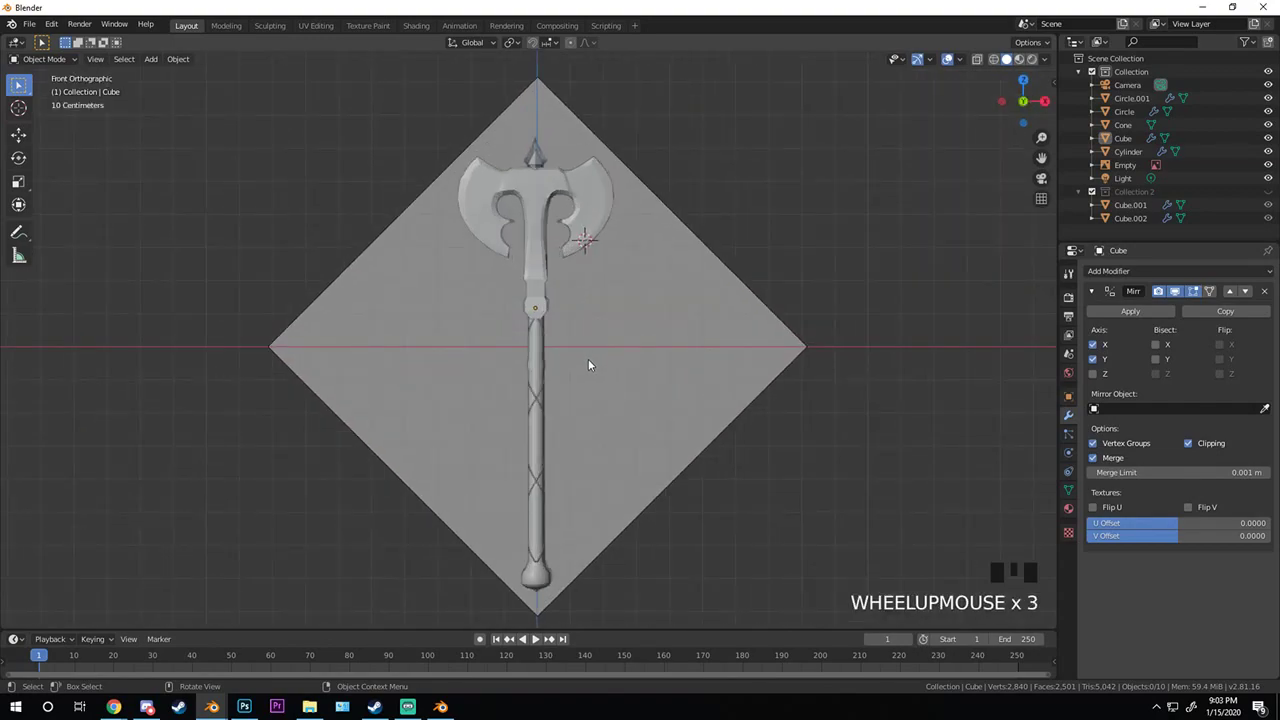
pyautogui.click(542, 366)
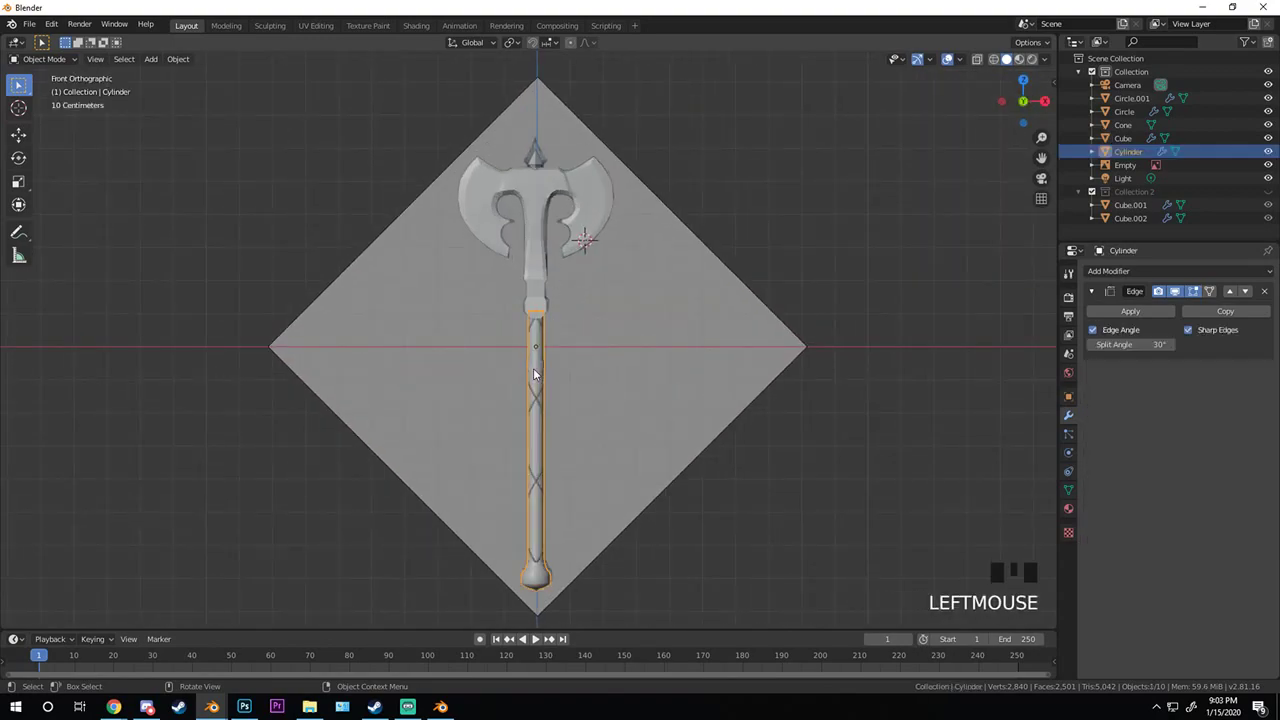
pyautogui.scroll(4, 583, 406)
pyautogui.keyDown('shift'); pyautogui.moveTo(583, 406); pyautogui.dragTo(472, 350, button='middle'); pyautogui.keyUp('shift')
pyautogui.click(472, 350)
pyautogui.scroll(4, 694, 357)
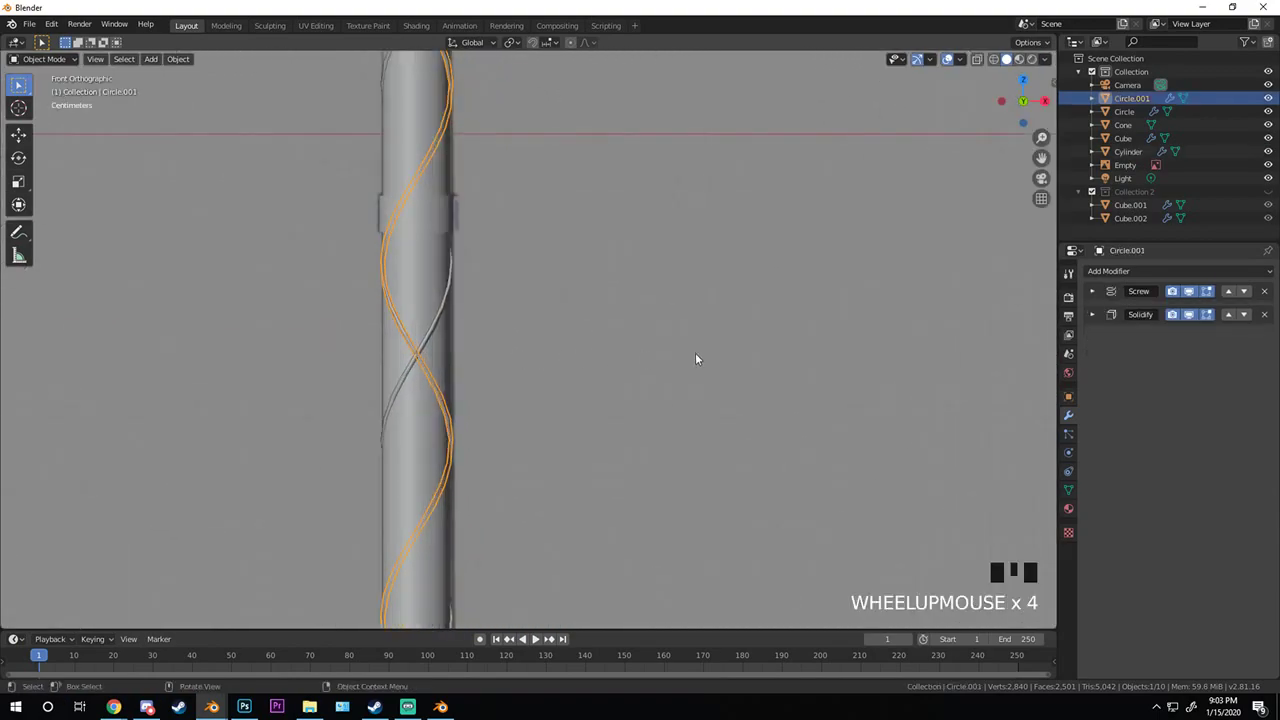
pyautogui.click(1068, 508)
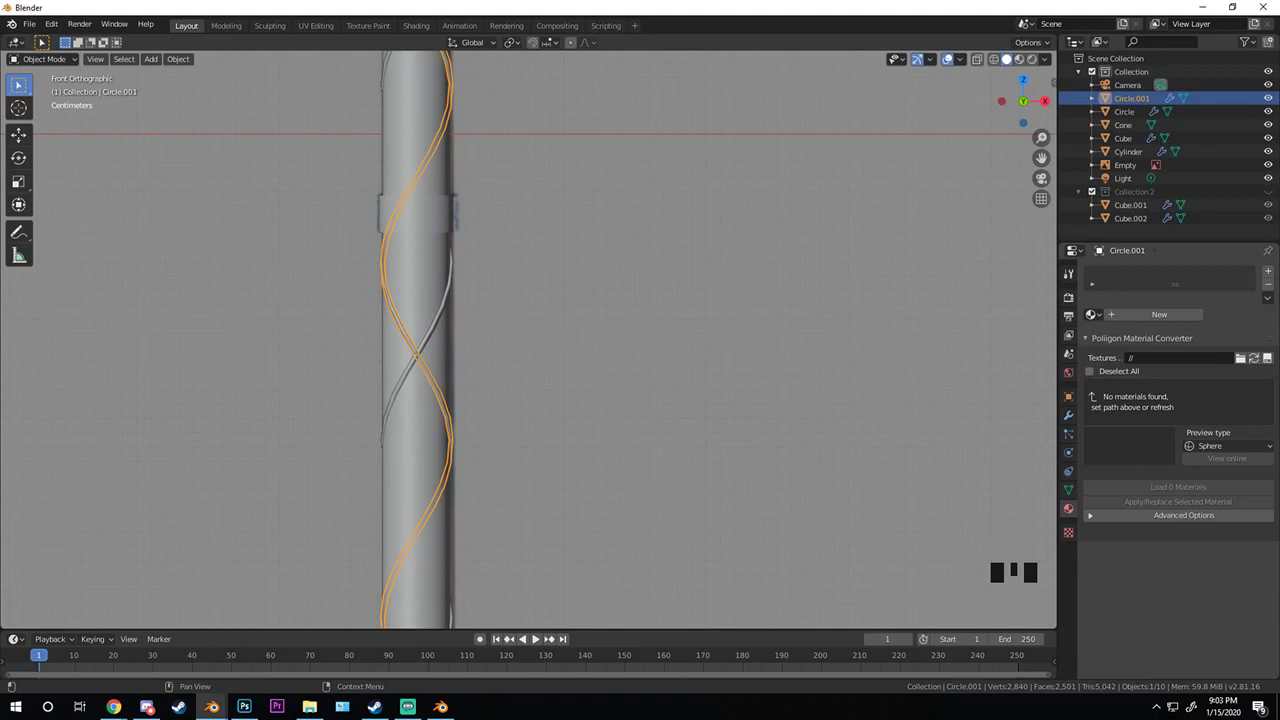
pyautogui.scroll(-4, 498, 306)
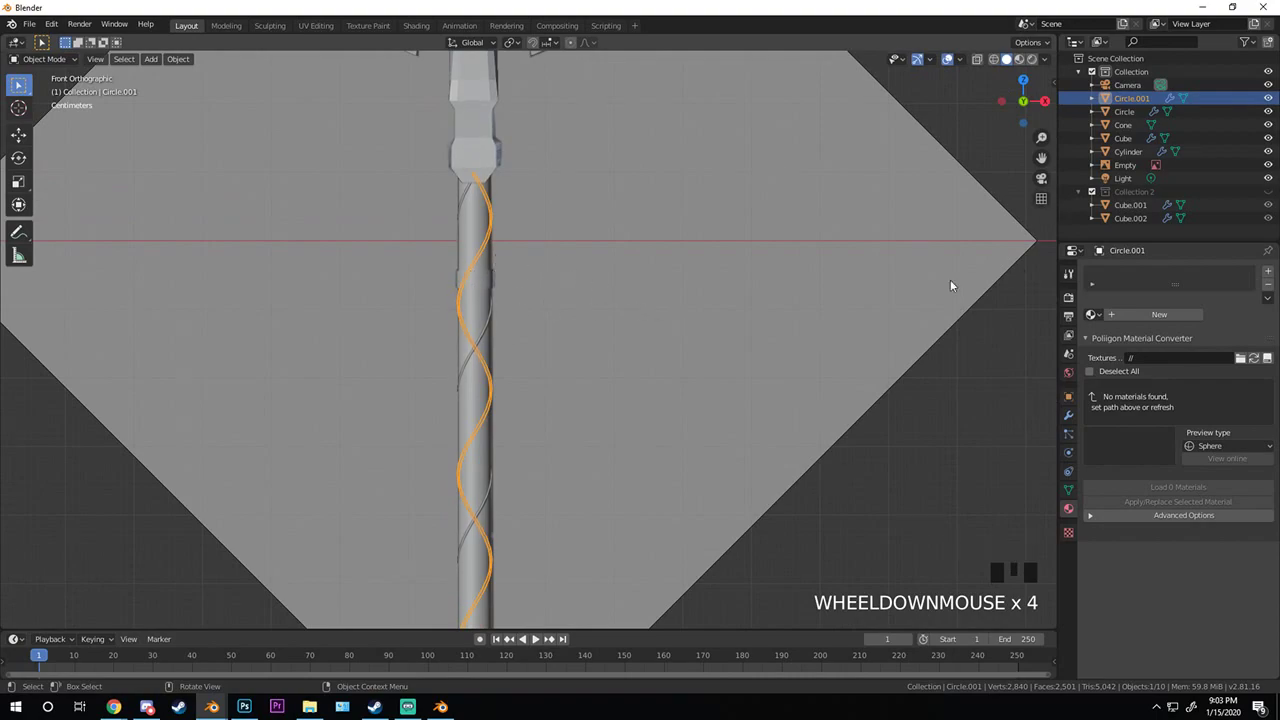
pyautogui.scroll(-4, 609, 163)
pyautogui.scroll(2, 481, 204)
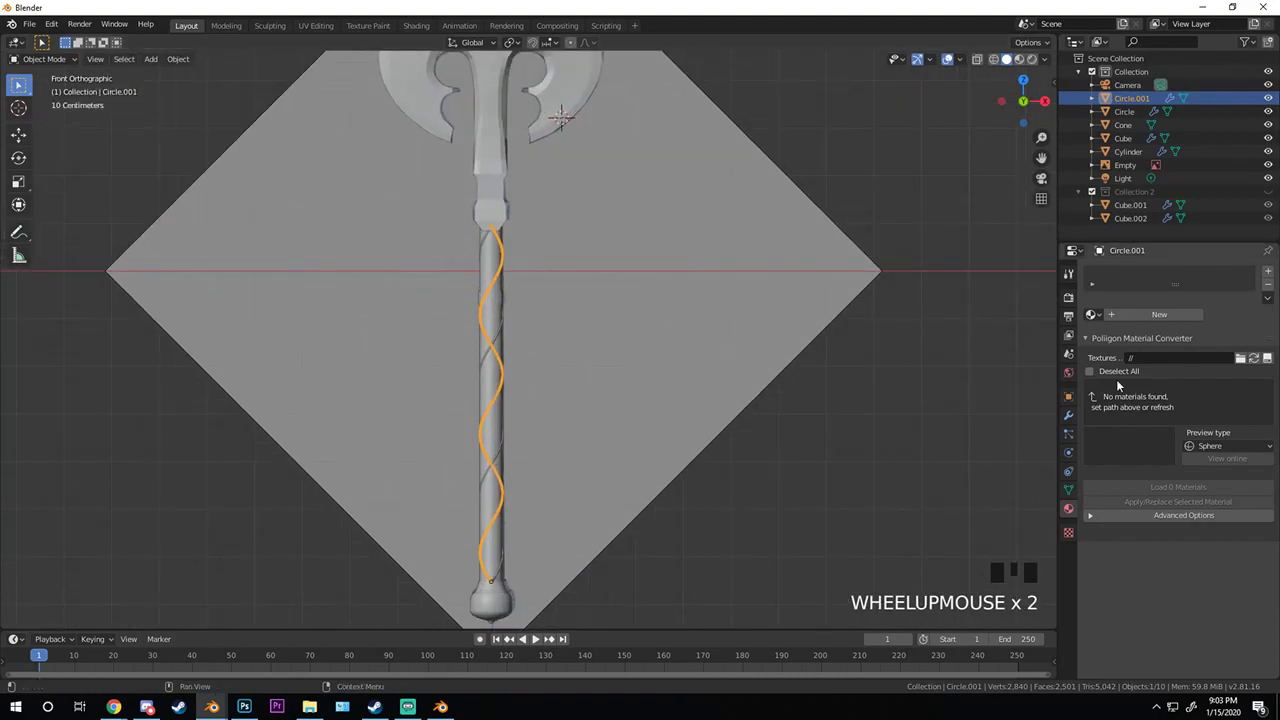
pyautogui.click(1155, 316)
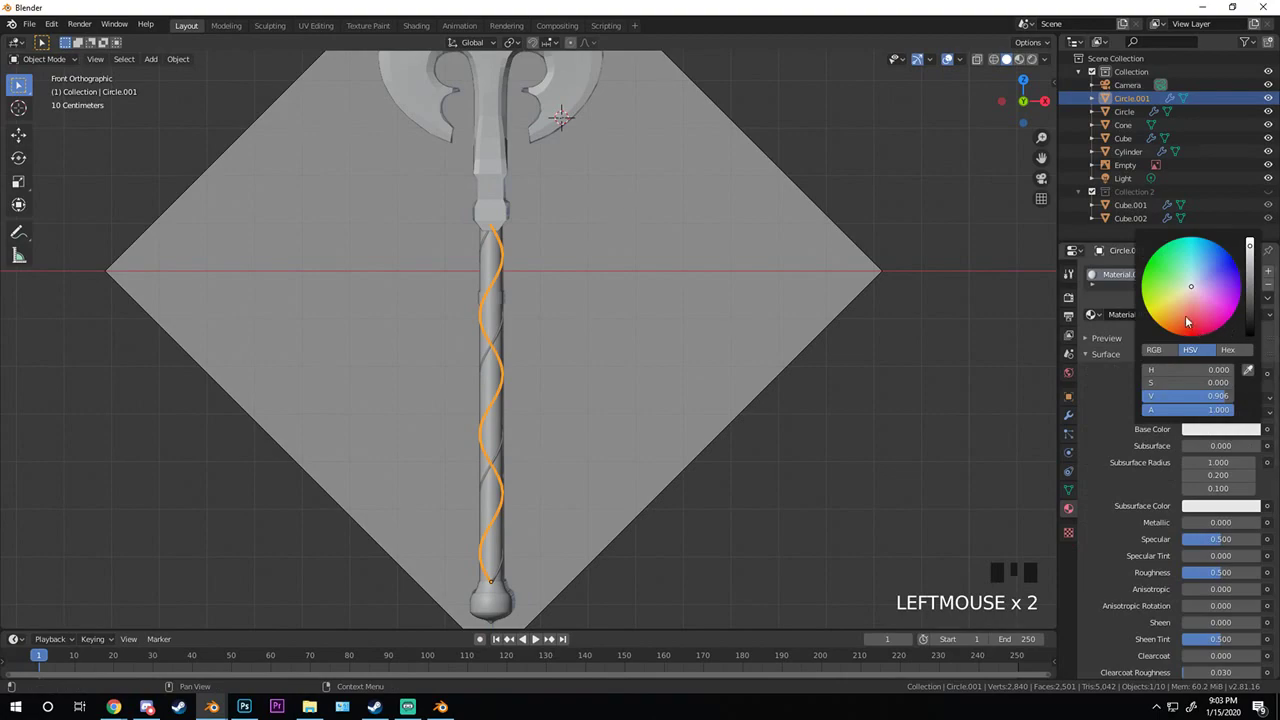
pyautogui.moveTo(1187, 320); pyautogui.dragTo(1181, 316)
pyautogui.moveTo(1255, 287); pyautogui.dragTo(1249, 300)
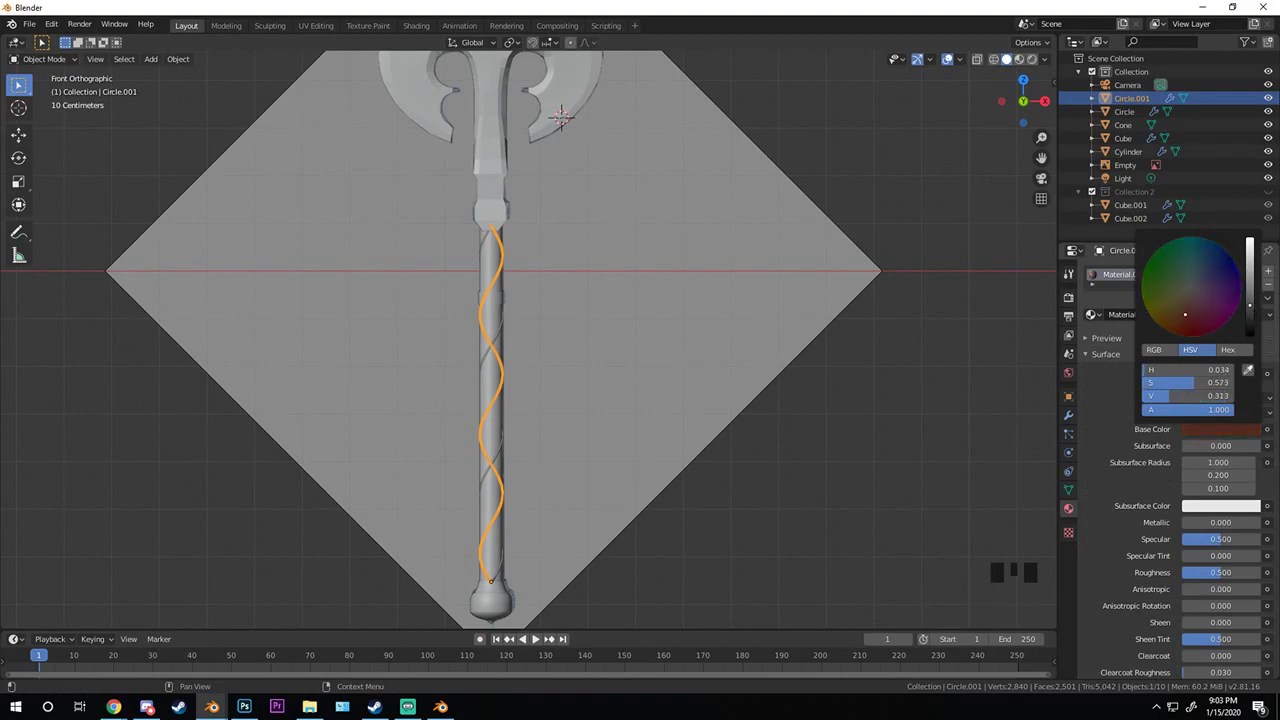
# - Assign the existing Material.003 to the original spiral and deselect everything
pyautogui.scroll(3, 509, 363)
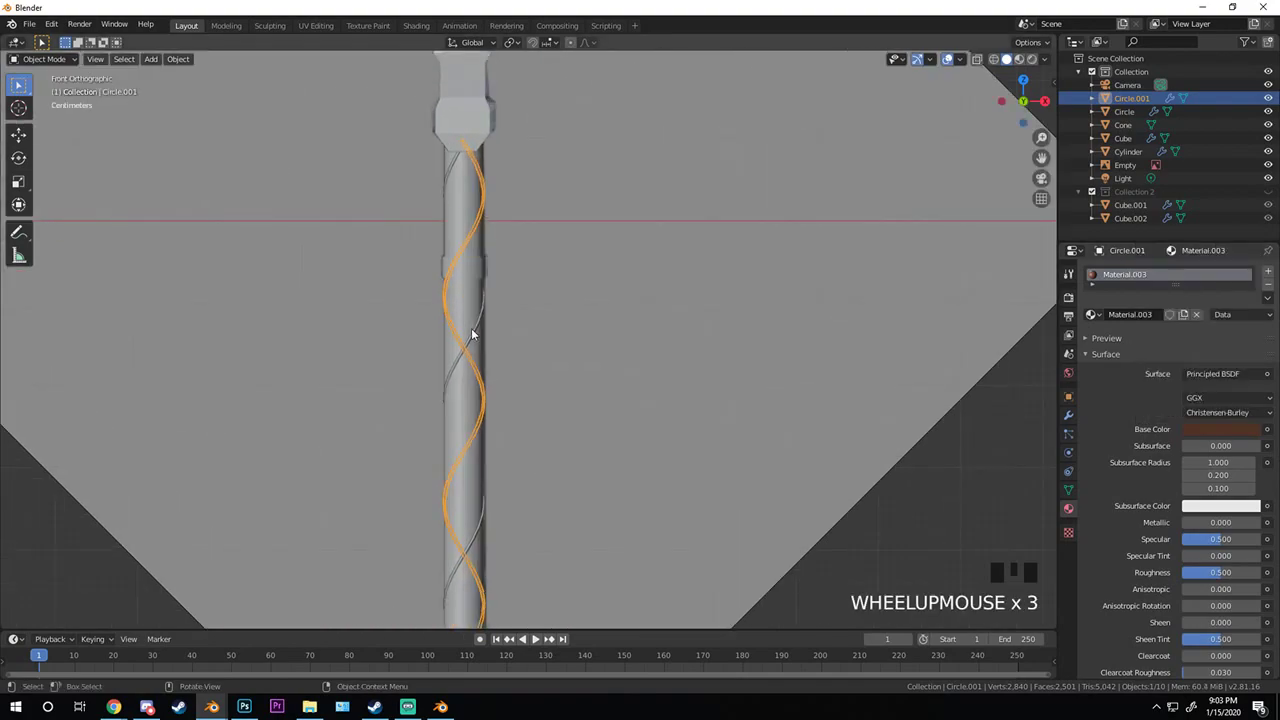
pyautogui.click(472, 334)
pyautogui.click(472, 334)
pyautogui.click(1092, 314)
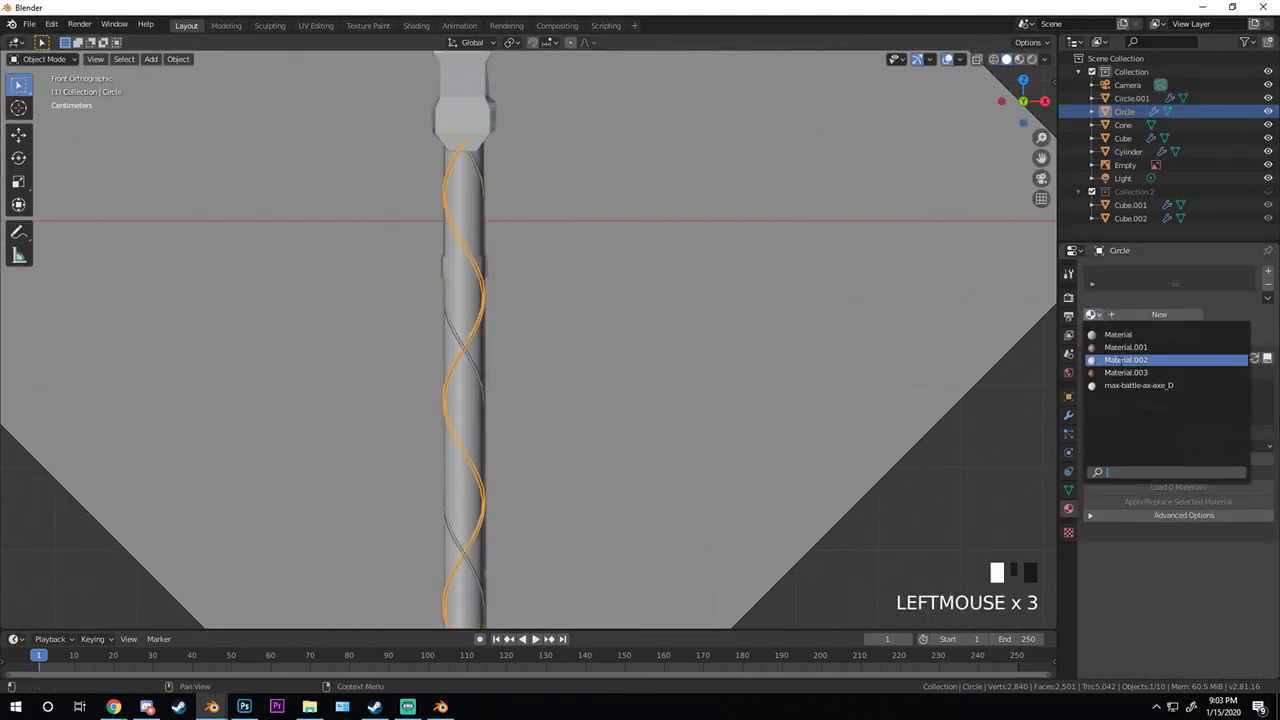
pyautogui.click(1126, 372)
pyautogui.scroll(-2, 487, 297)
pyautogui.press('a')
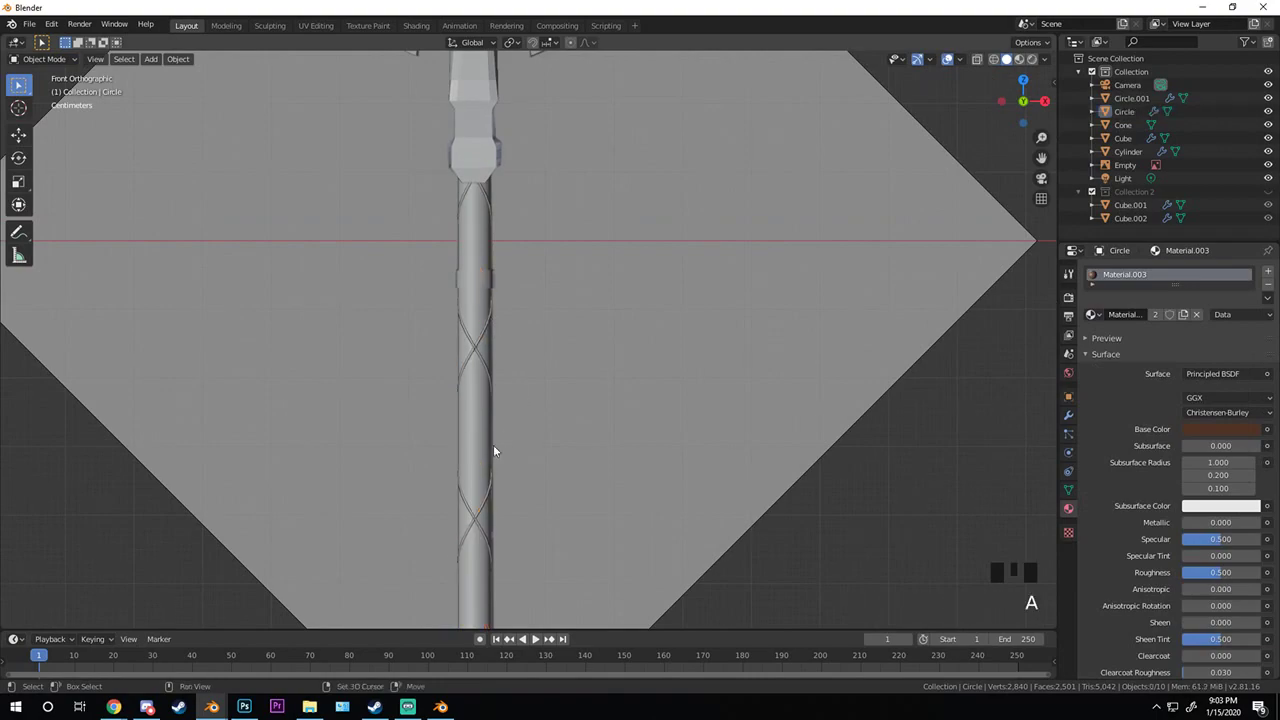
# - Assign Material.002 to all faces of the pommel at the handle's lower end and show the model in material preview
pyautogui.keyDown('shift'); pyautogui.moveTo(493, 450); pyautogui.dragTo(469, 200, button='middle'); pyautogui.keyUp('shift')
pyautogui.click(449, 437)
pyautogui.scroll(3, 444, 413)
pyautogui.keyDown('shift'); pyautogui.moveTo(444, 413); pyautogui.dragTo(581, 352, button='middle'); pyautogui.keyUp('shift')
pyautogui.scroll(4, 468, 372)
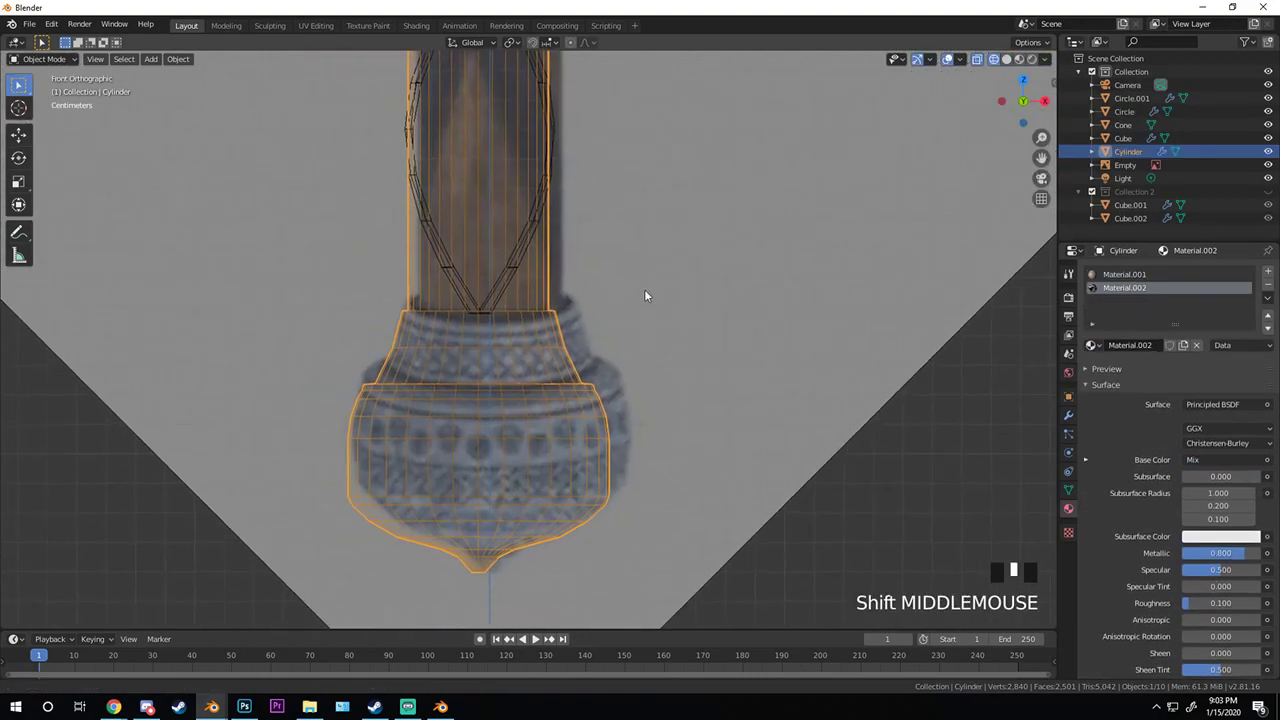
pyautogui.scroll(3, 590, 366)
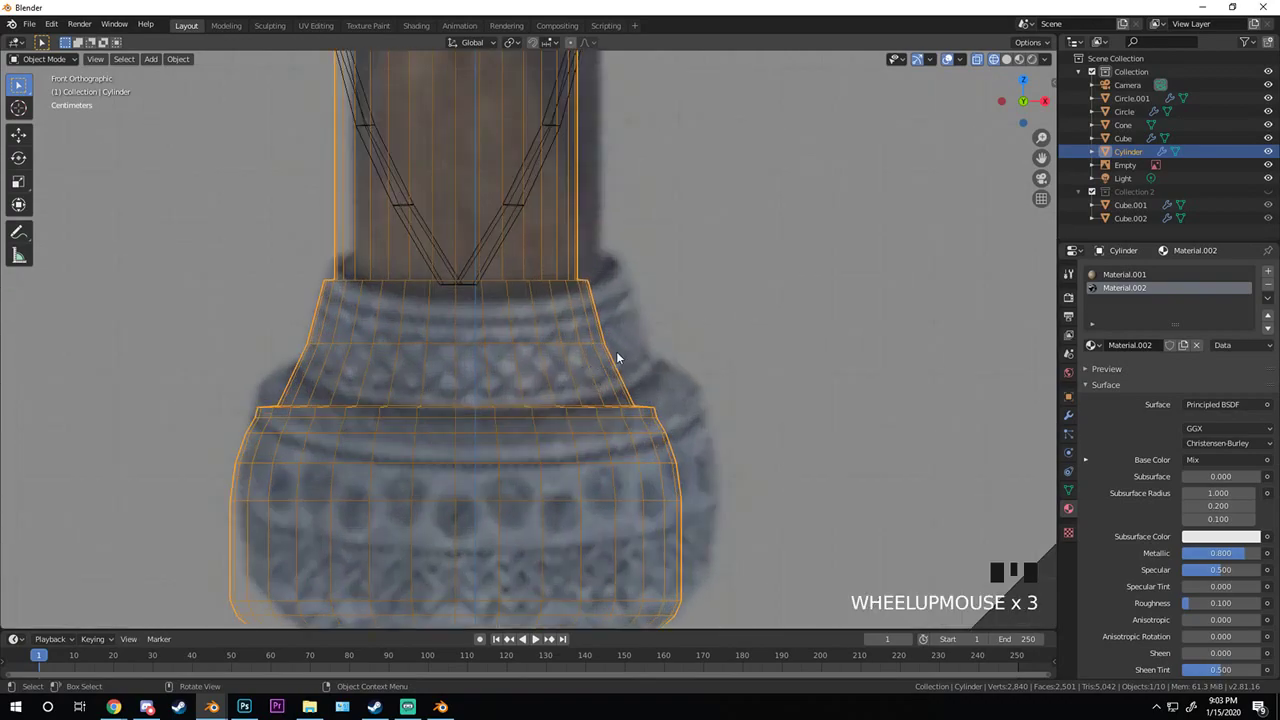
pyautogui.press('Tab')
pyautogui.scroll(-3, 617, 354)
pyautogui.press('a')
pyautogui.press('b')
pyautogui.moveTo(300, 271); pyautogui.dragTo(800, 563)
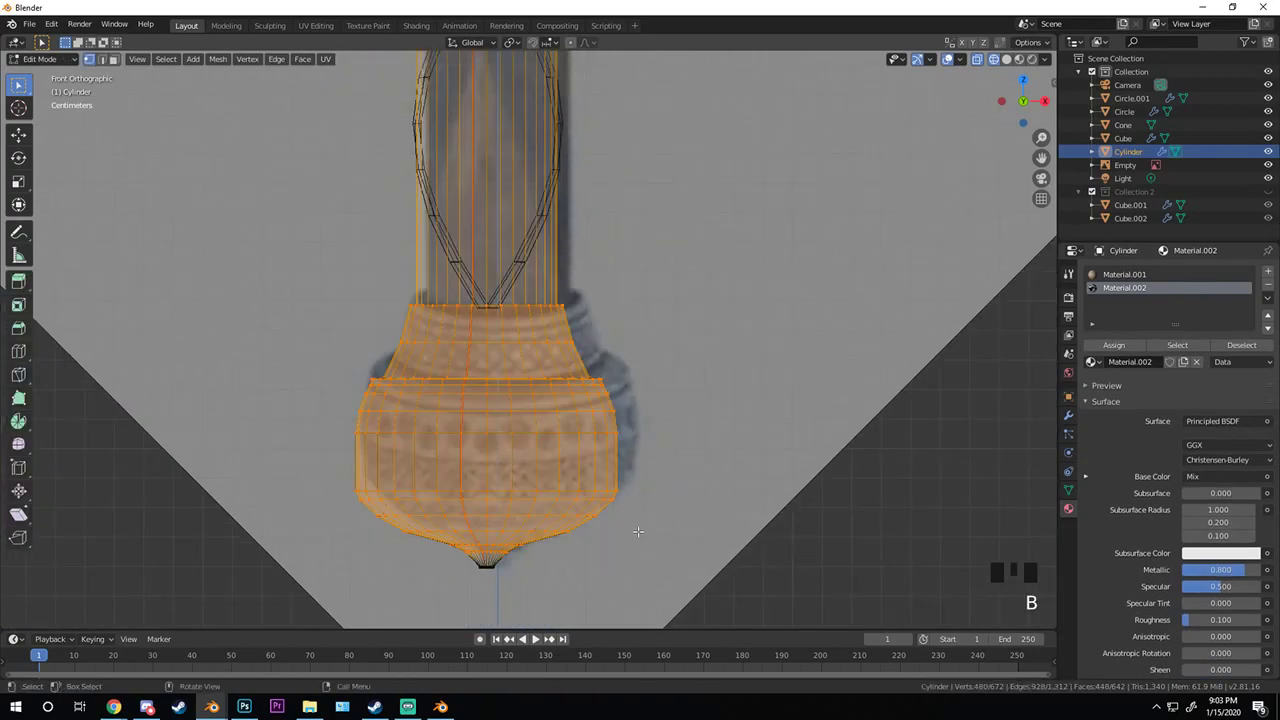
pyautogui.press('b')
pyautogui.click(1113, 345)
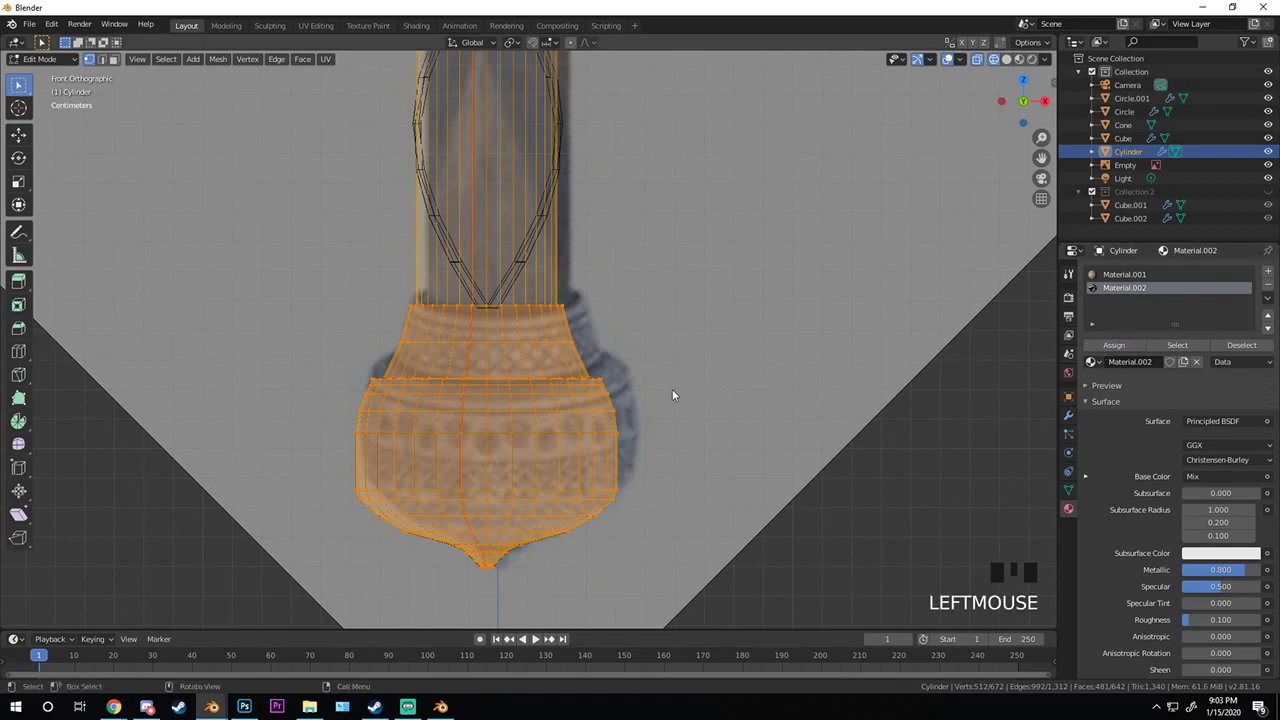
pyautogui.press('Tab')
pyautogui.press('z')
pyautogui.click(510, 343)
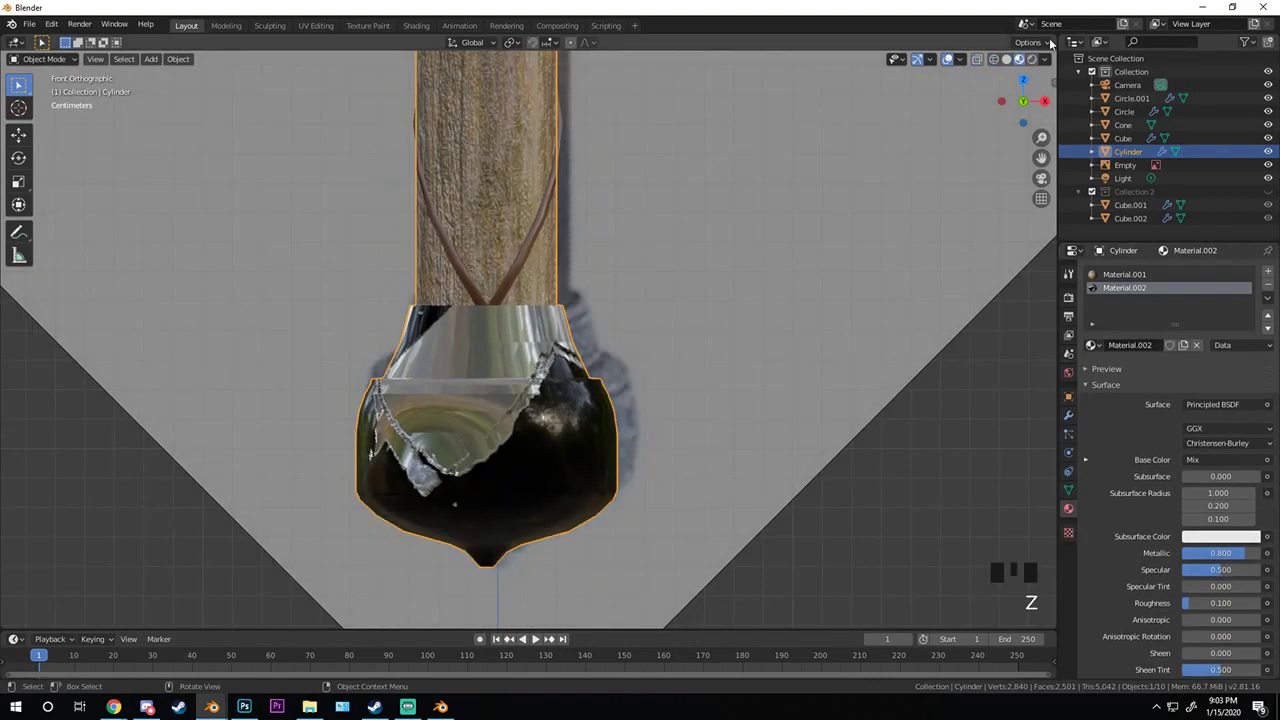
# - Split the 3D viewport and open the UV Editor beside it, showing the UVs of the selected pommel faces
pyautogui.moveTo(1050, 42); pyautogui.dragTo(437, 101)
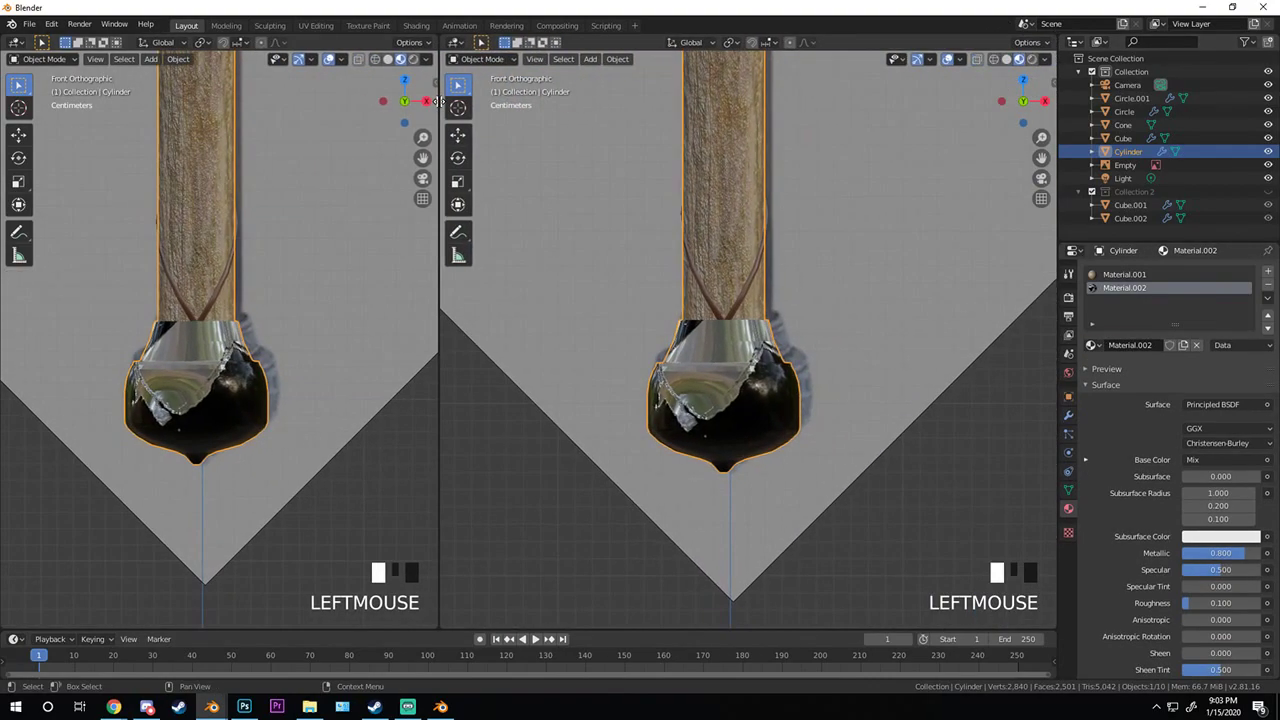
pyautogui.hotkey('shift', 'F3')
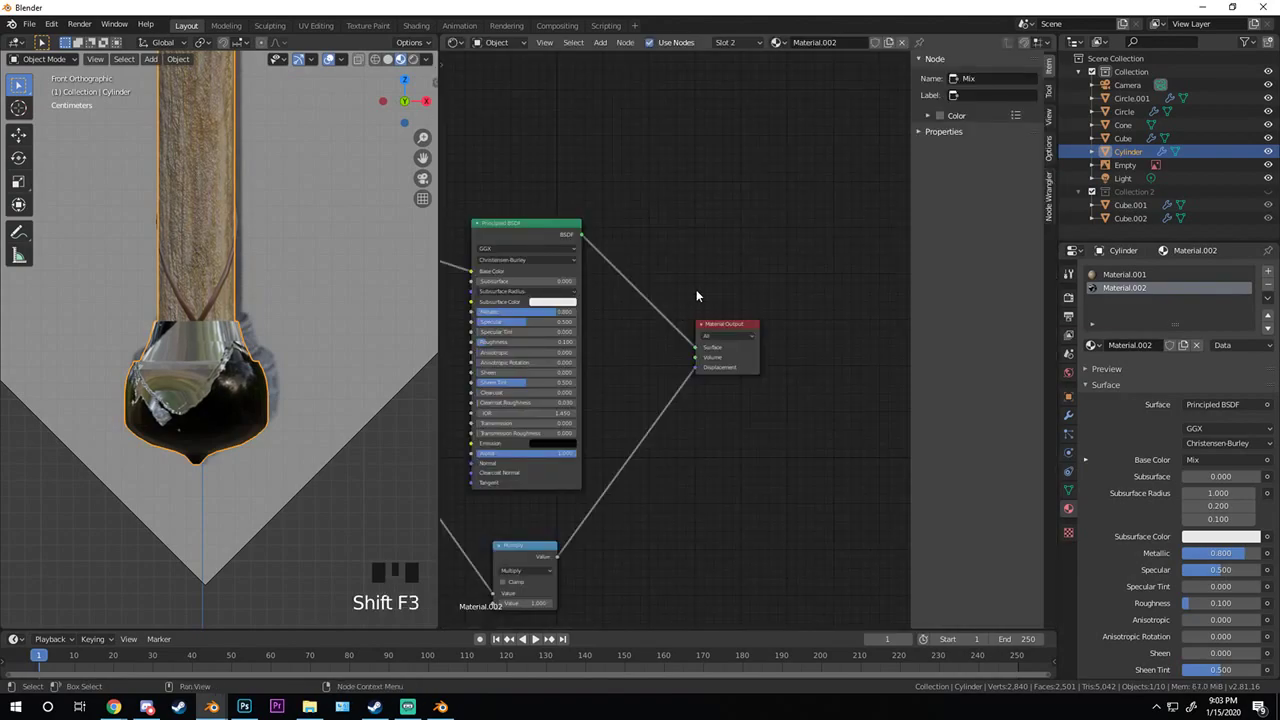
pyautogui.hotkey('shift', 'F10')
pyautogui.scroll(3, 706, 248)
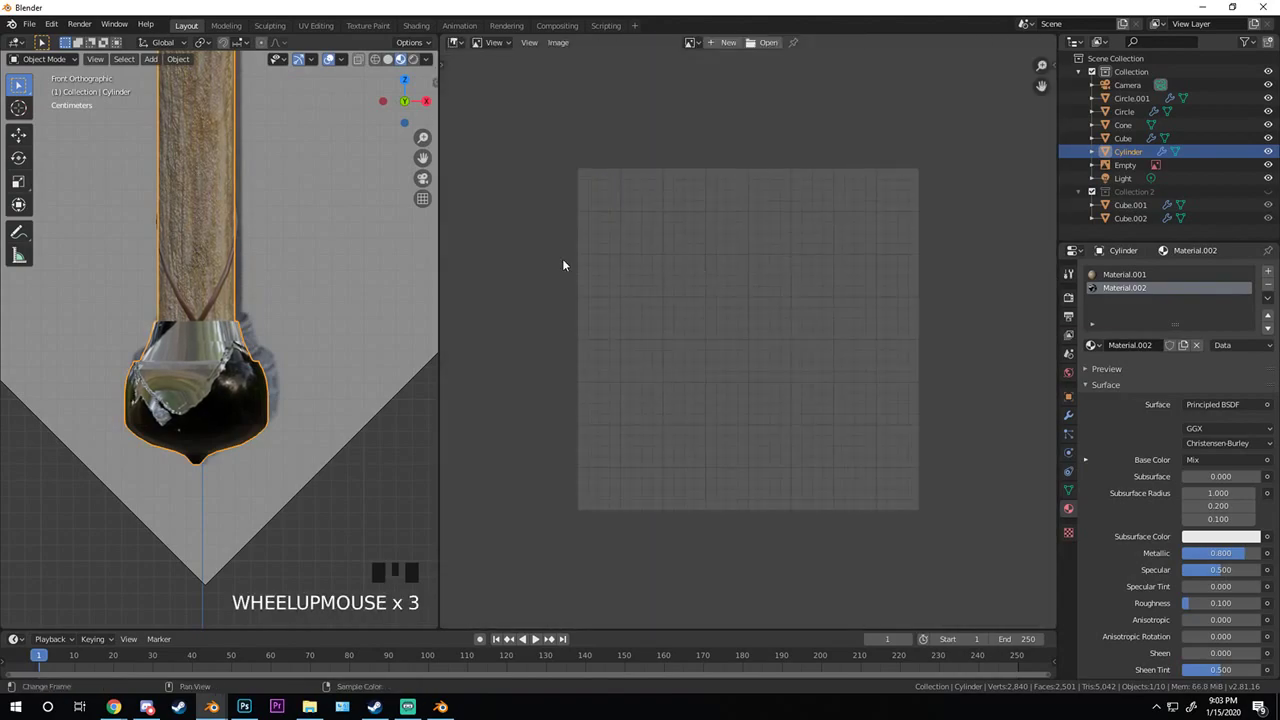
pyautogui.press('Tab')
pyautogui.click(455, 42)
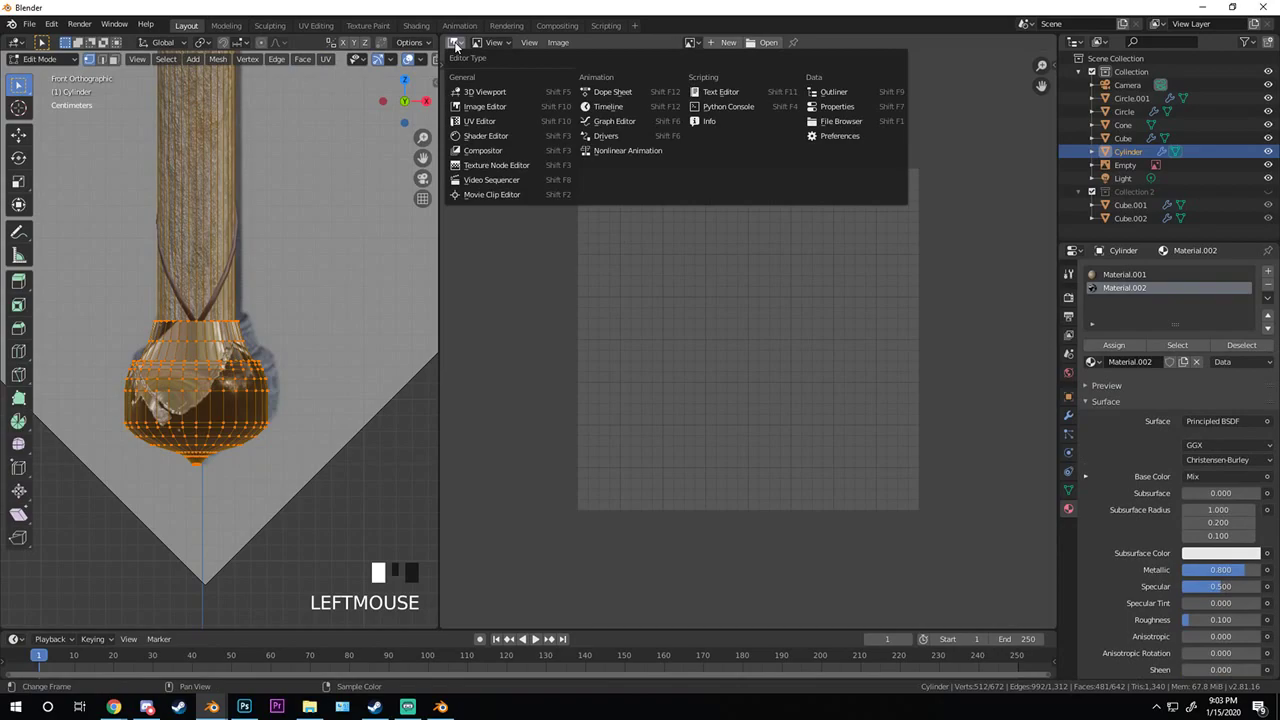
pyautogui.click(484, 123)
pyautogui.scroll(-8, 784, 327)
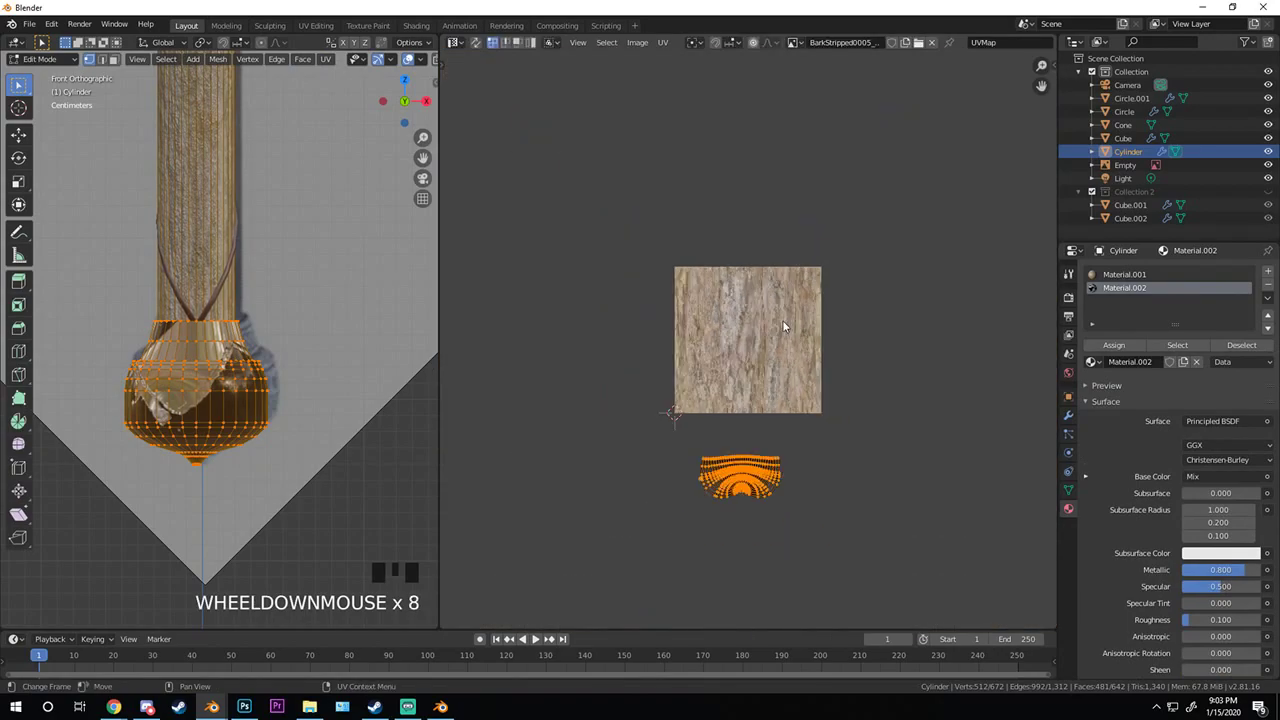
# - Display the black-and-white tile texture in the UV Editor, then move the pommel's UVs onto it and enlarge them to about its width
pyautogui.click(794, 42)
pyautogui.click(840, 191)
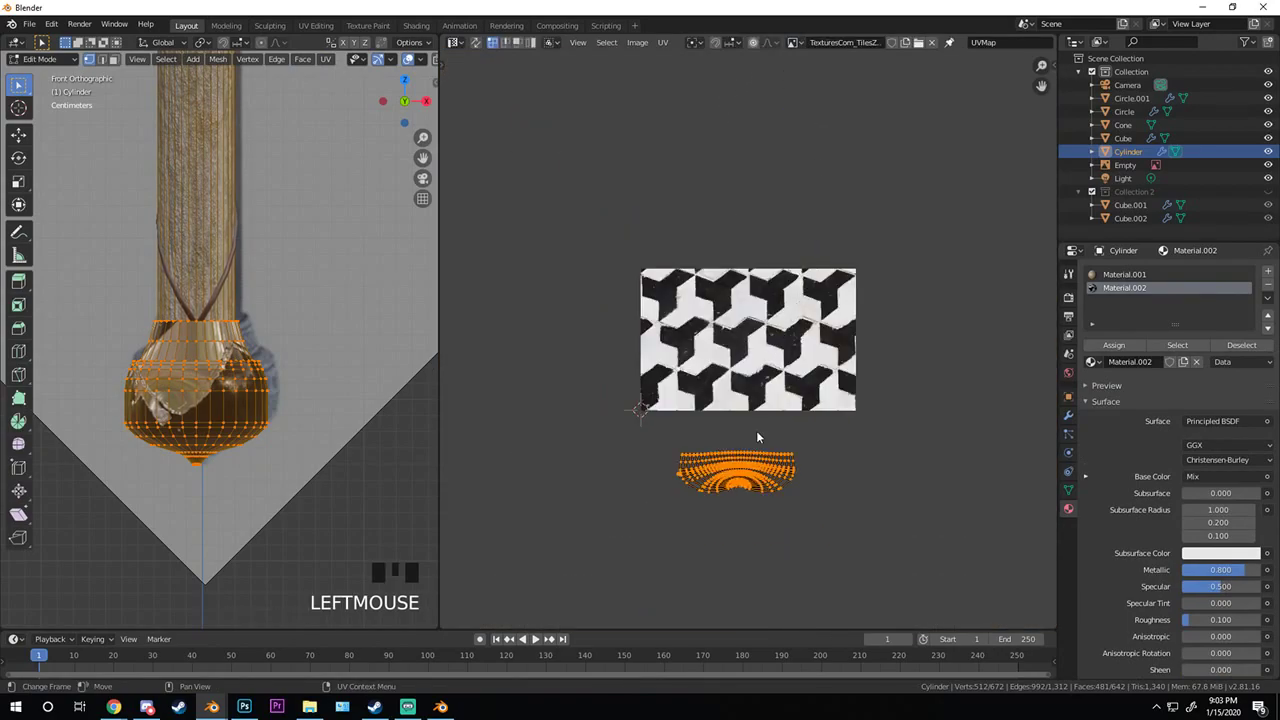
pyautogui.press('g')
pyautogui.click(757, 330)
pyautogui.scroll(4, 757, 330)
pyautogui.press('s')
pyautogui.click(905, 258)
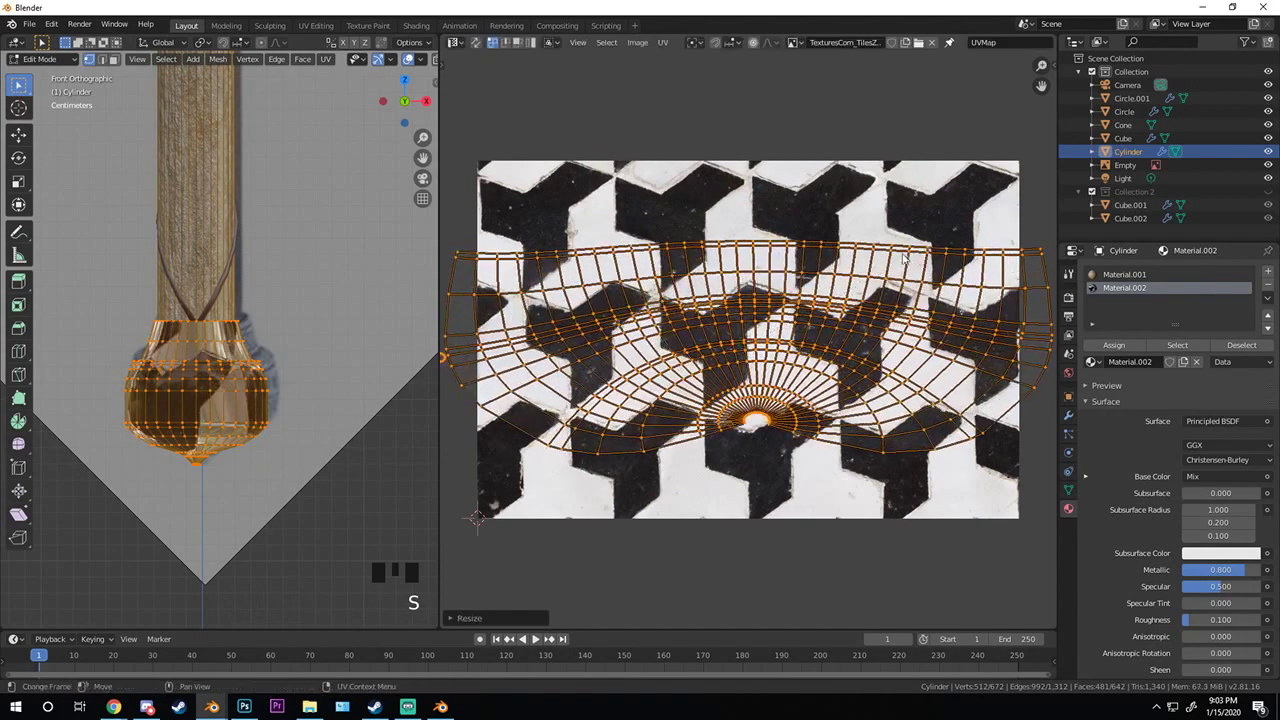
# - Stretch the pommel's UVs along Y and scale them up overall for a denser tile pattern, returning to Object Mode
pyautogui.scroll(-3, 905, 258)
pyautogui.press('s')
pyautogui.press('y')
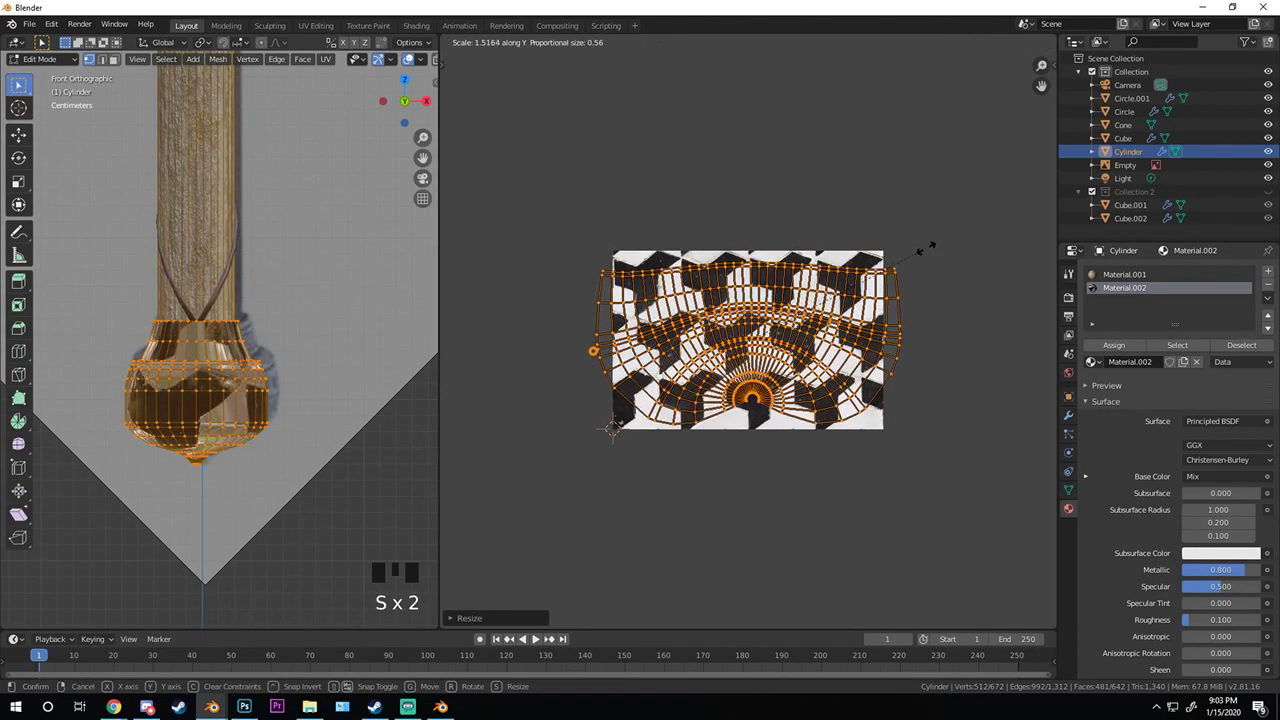
pyautogui.scroll(-4, 1000, 223)
pyautogui.click(883, 345)
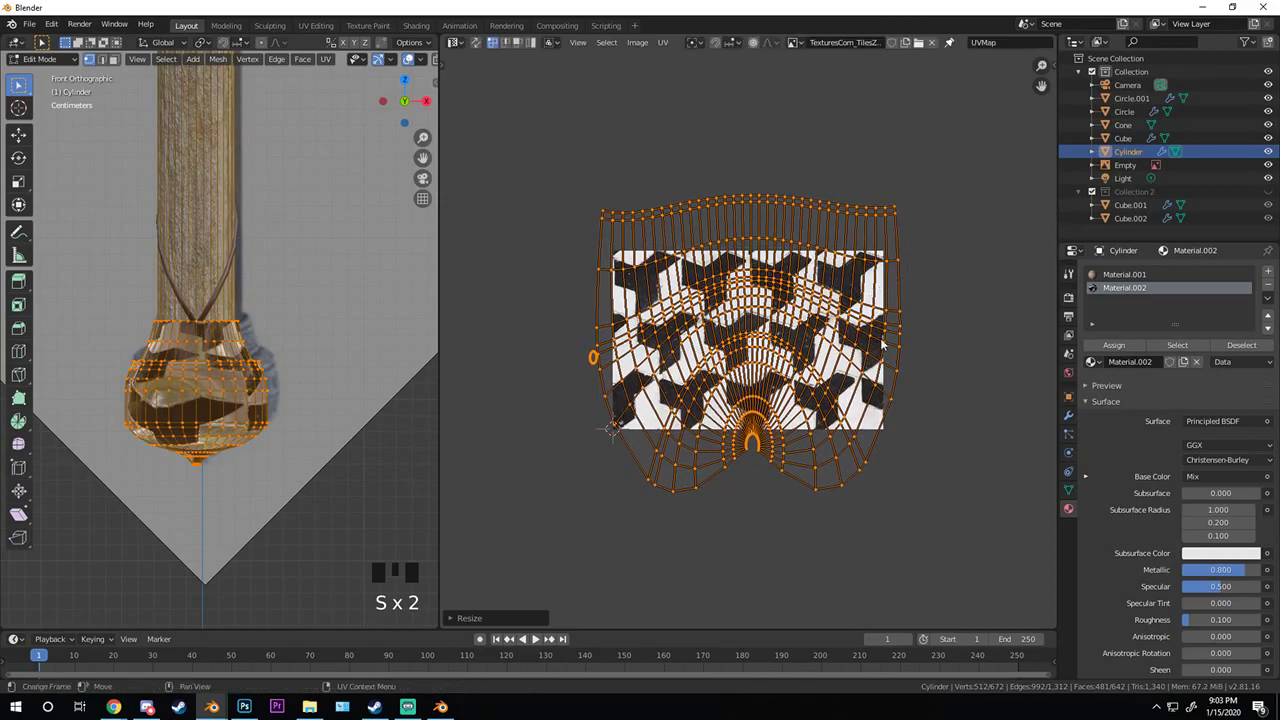
pyautogui.press('s')
pyautogui.click(477, 382)
pyautogui.press('Tab')
pyautogui.scroll(4, 249, 426)
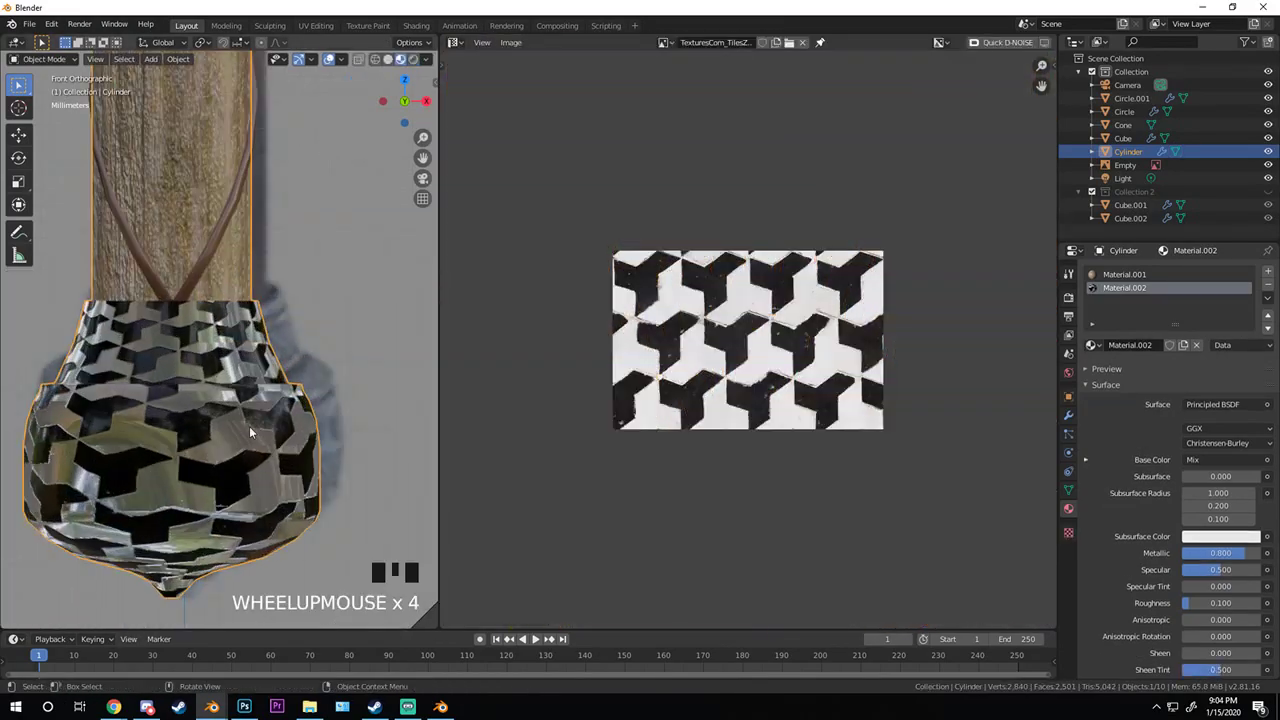
# - Examine the tile pattern on the pommel up close and from another side, leaving everything deselected
pyautogui.scroll(3, 249, 426)
pyautogui.keyDown('shift'); pyautogui.moveTo(249, 426); pyautogui.dragTo(78, 286, button='middle'); pyautogui.keyUp('shift')
pyautogui.scroll(-3, 229, 300)
pyautogui.scroll(-9, 229, 305)
pyautogui.press('a')
pyautogui.press('a')
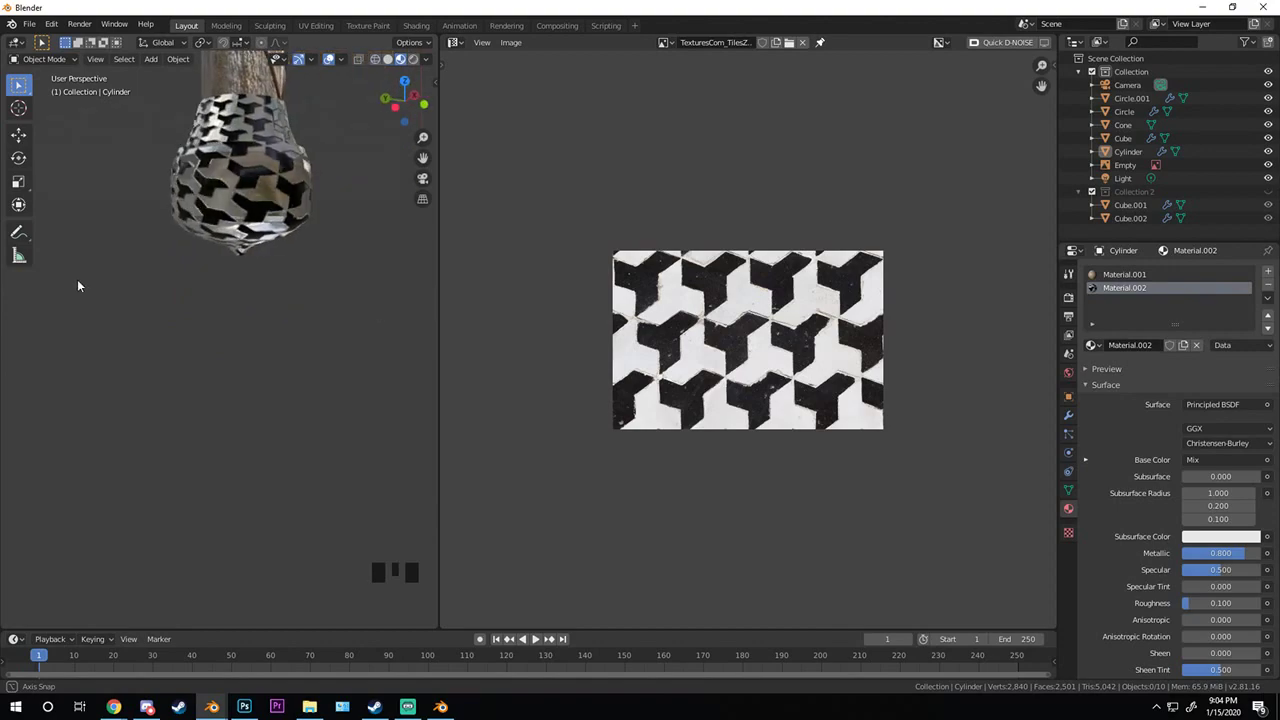
# - Show the axe head in wireframe over the reference image in the front view
pyautogui.scroll(-5, 196, 249)
pyautogui.keyDown('shift'); pyautogui.moveTo(196, 249); pyautogui.dragTo(253, 428, button='middle'); pyautogui.keyUp('shift')
pyautogui.press('KP_1')
pyautogui.scroll(4, 220, 390)
pyautogui.hotkey('shift', 'z')
pyautogui.keyDown('shift'); pyautogui.moveTo(197, 350); pyautogui.dragTo(276, 401, button='middle'); pyautogui.keyUp('shift')
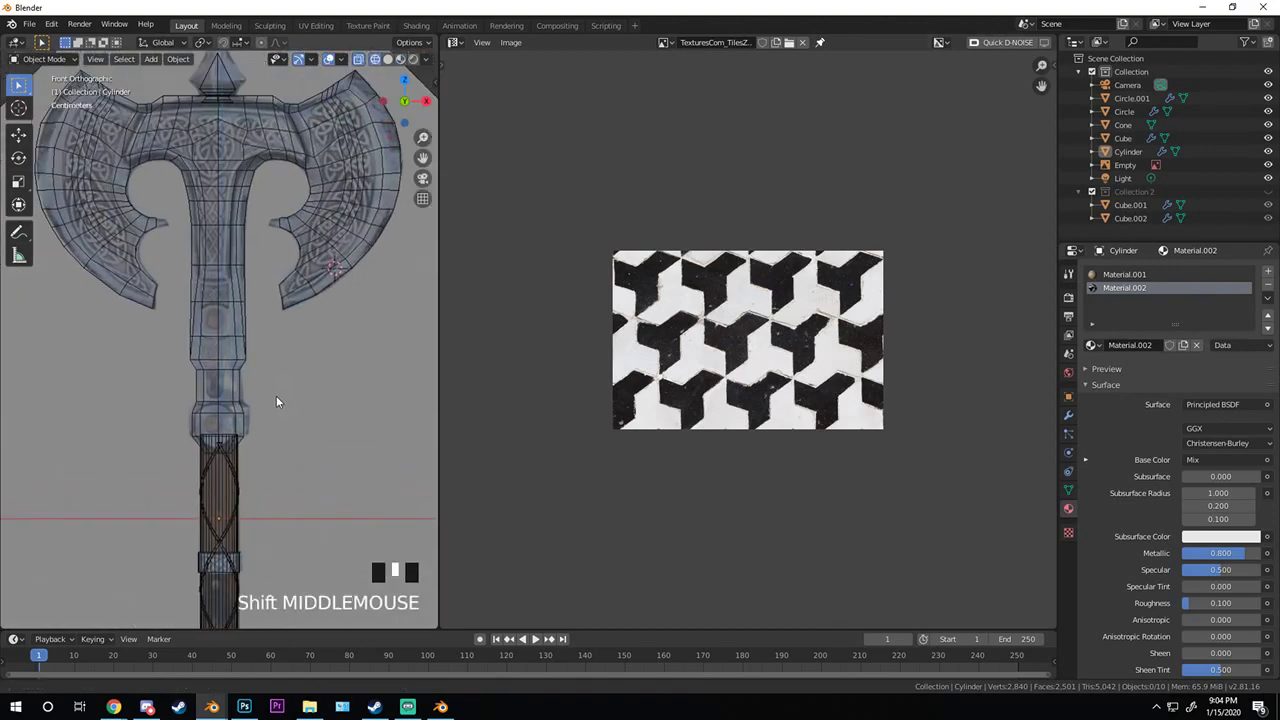
pyautogui.keyDown('shift'); pyautogui.scroll(2, 278, 410); pyautogui.keyUp('shift')
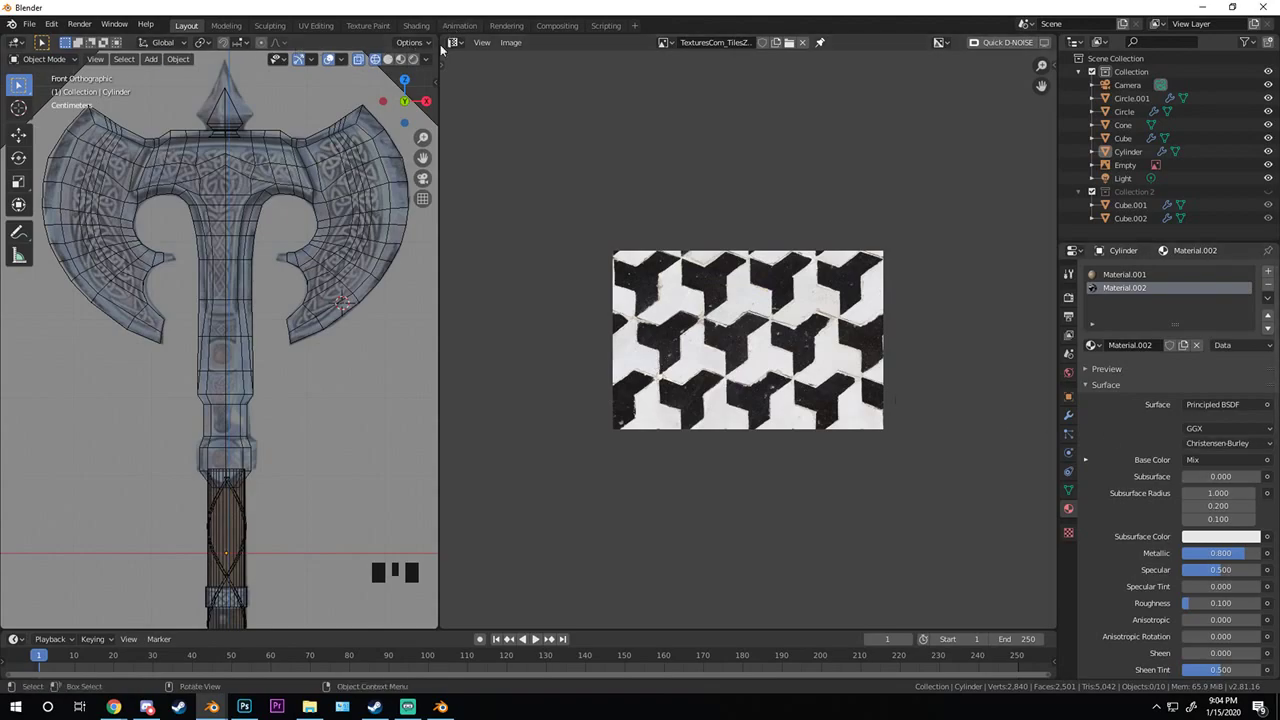
# - Add a new material to the axe head and open its nodes in the Shader Editor in place of the image view
pyautogui.click(270, 168)
pyautogui.click(268, 175)
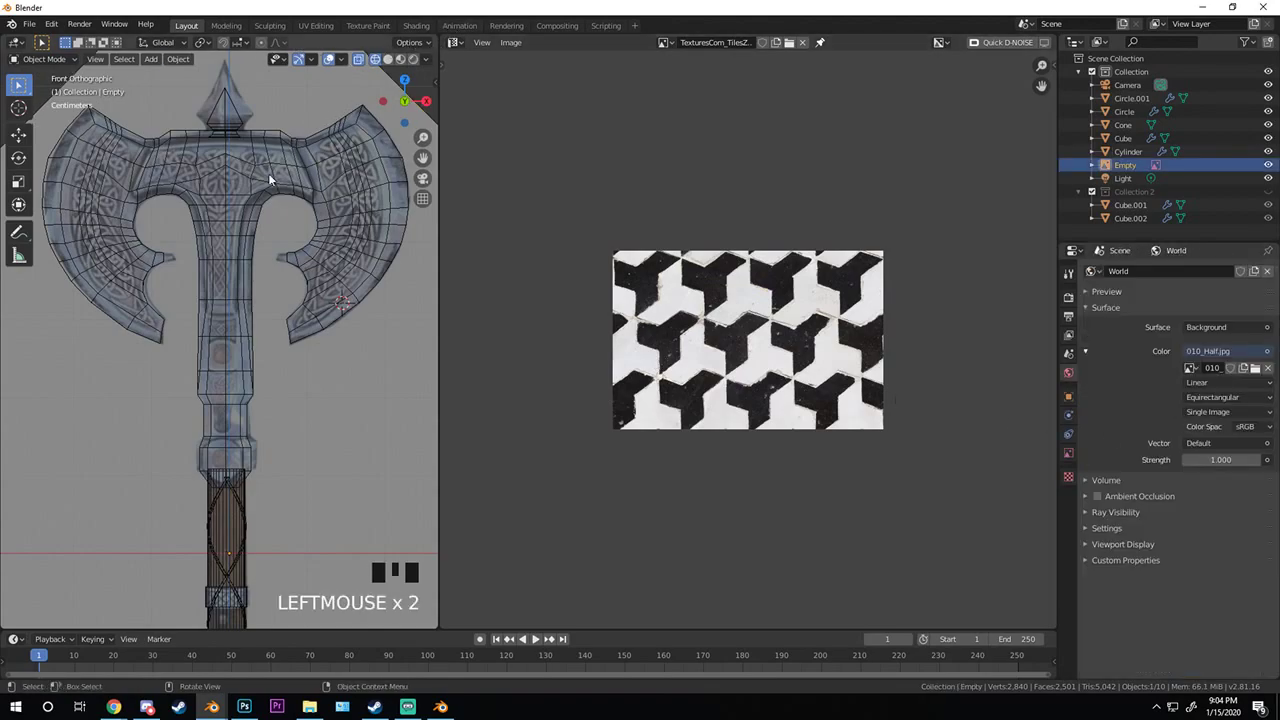
pyautogui.click(268, 136)
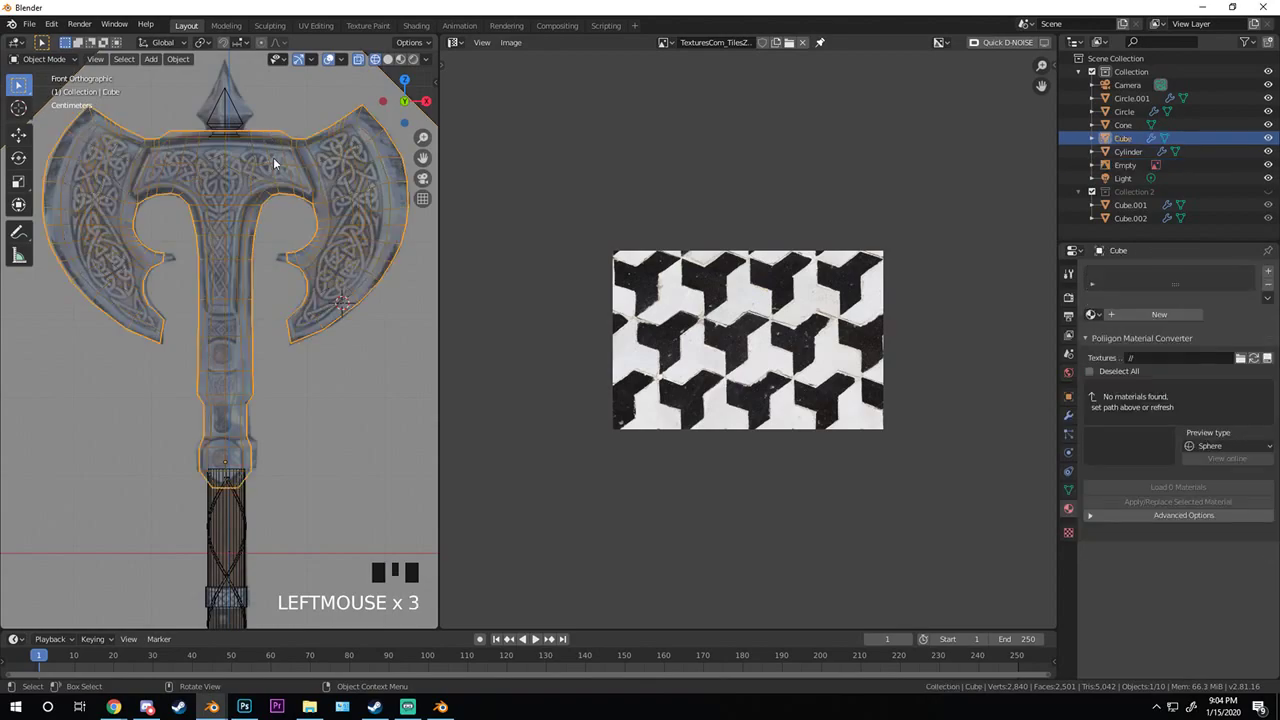
pyautogui.click(1140, 316)
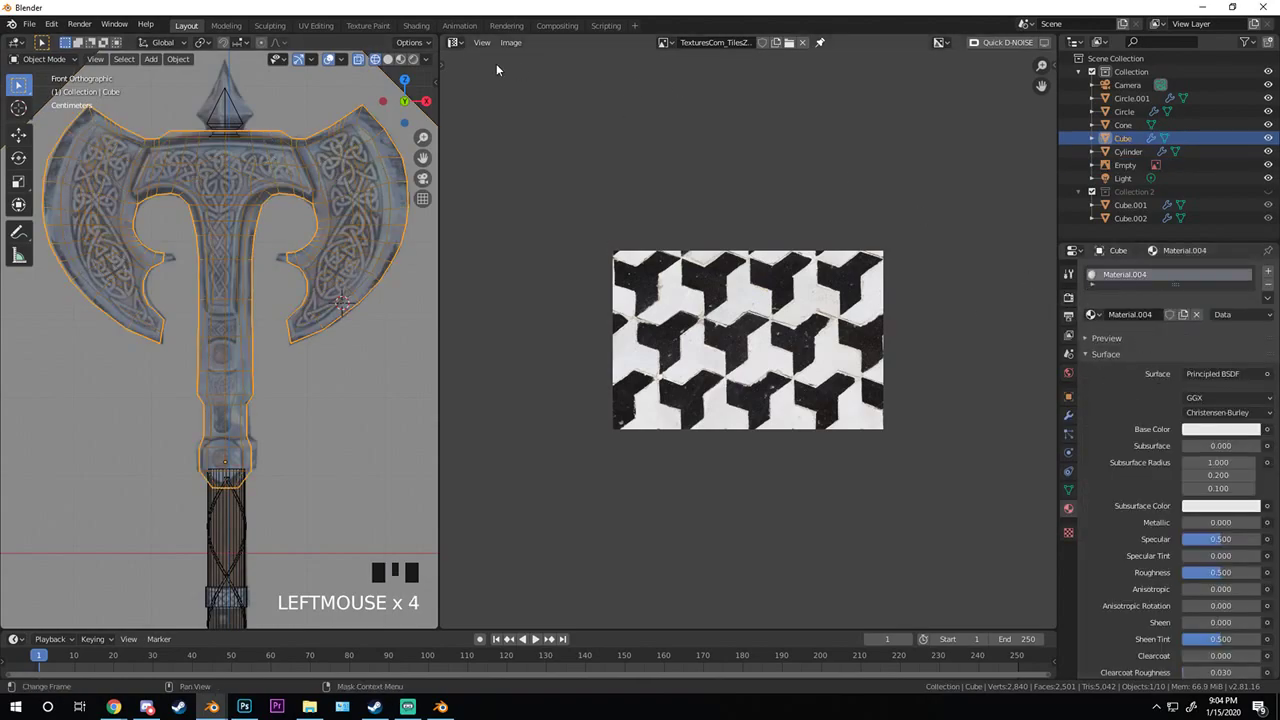
pyautogui.click(455, 42)
pyautogui.click(480, 136)
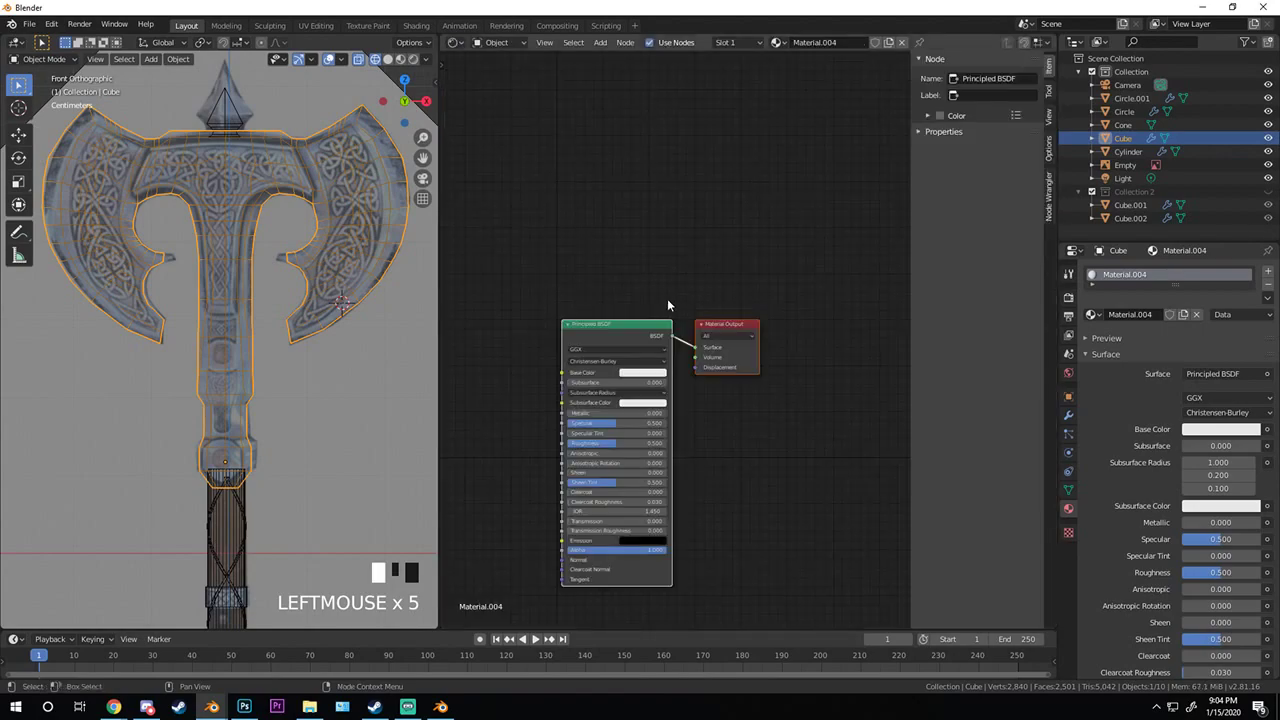
# - Set the axe head material's Metallic to 1.000 and Roughness to 0.100 on the Principled BSDF node
pyautogui.scroll(6, 600, 404)
pyautogui.moveTo(600, 404); pyautogui.dragTo(652, 324, button='middle')
pyautogui.scroll(2, 652, 324)
pyautogui.moveTo(640, 361); pyautogui.dragTo(745, 361)
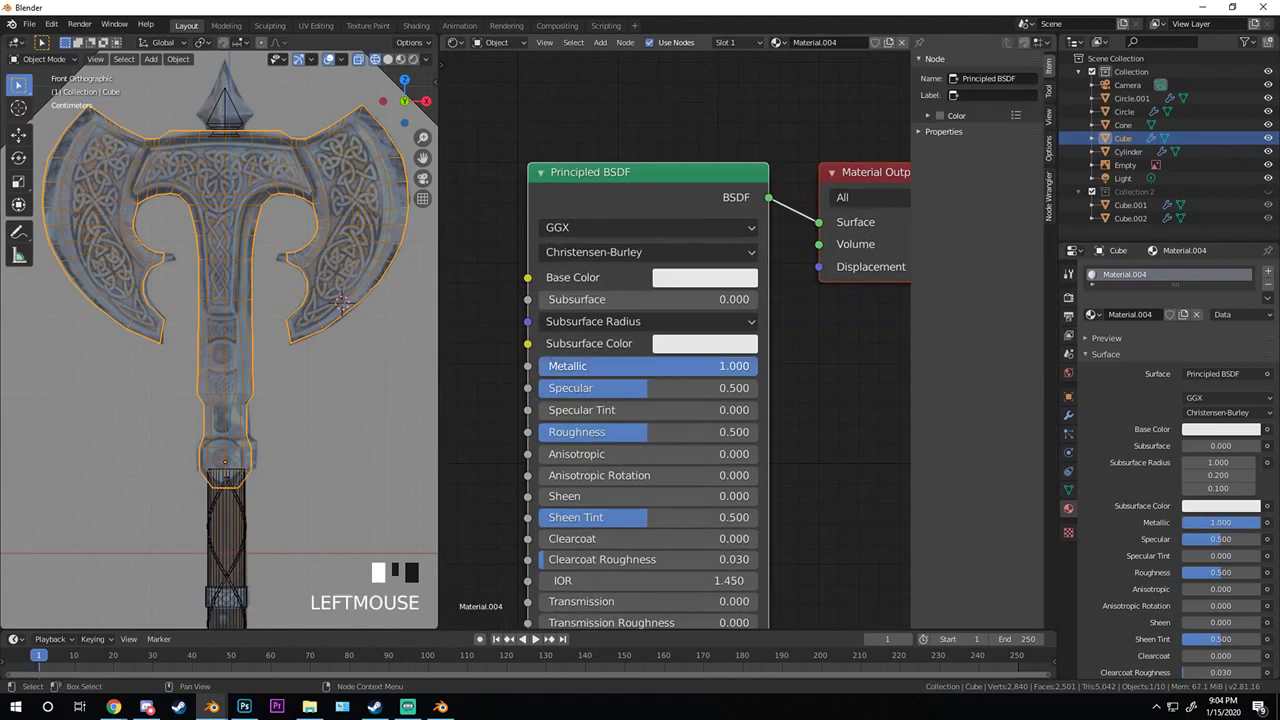
pyautogui.moveTo(650, 418); pyautogui.dragTo(600, 418)
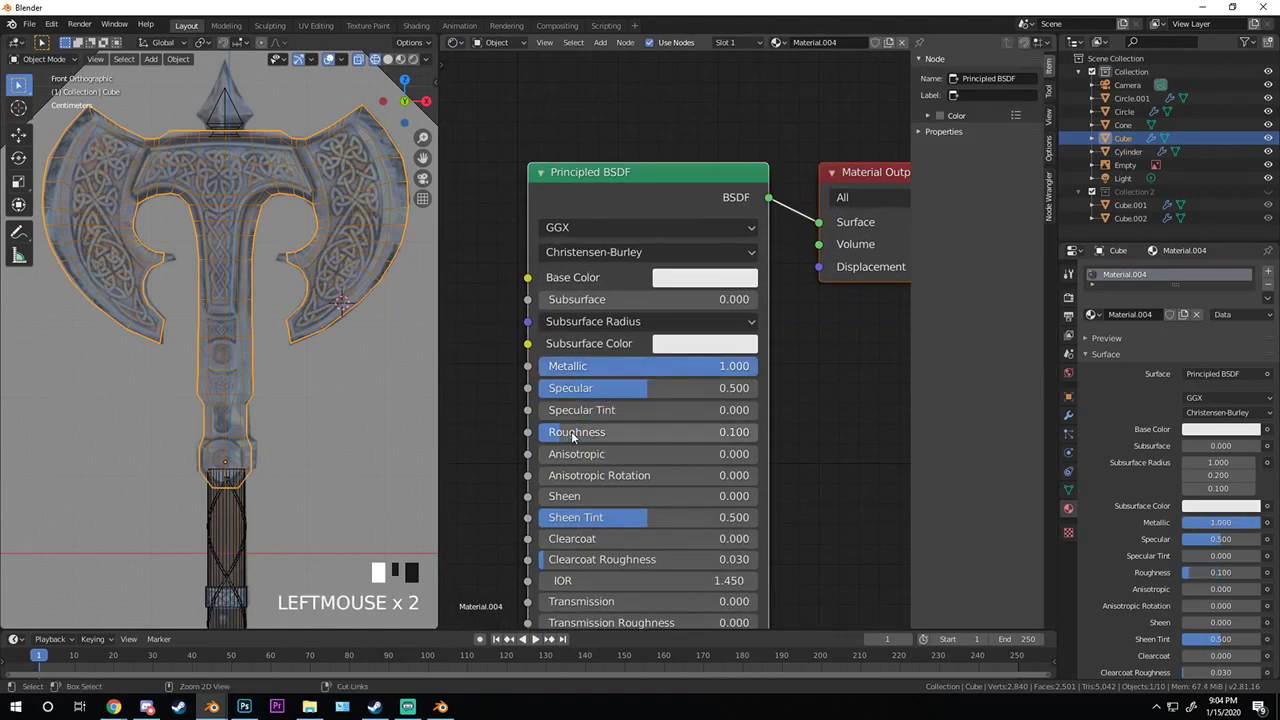
# - Show the material's sphere preview and switch the 3D viewport to rendered shading
pyautogui.click(1097, 341)
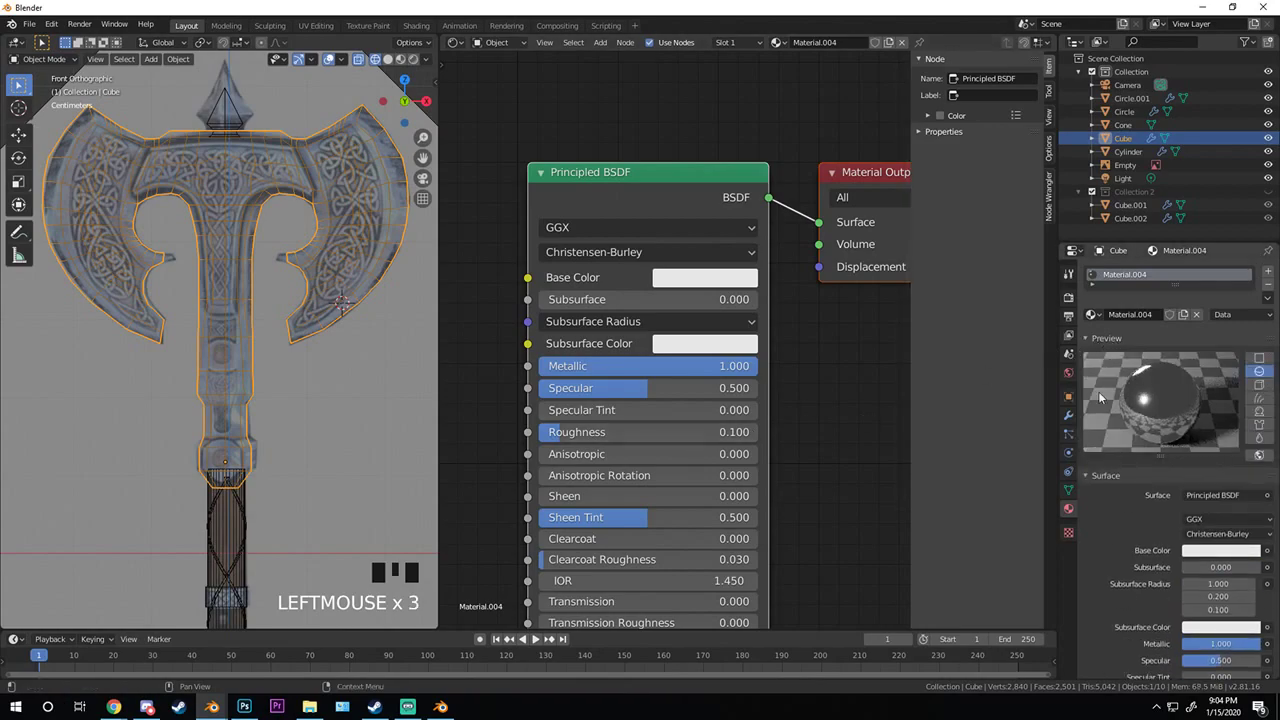
pyautogui.press('z')
pyautogui.scroll(-2, 294, 298)
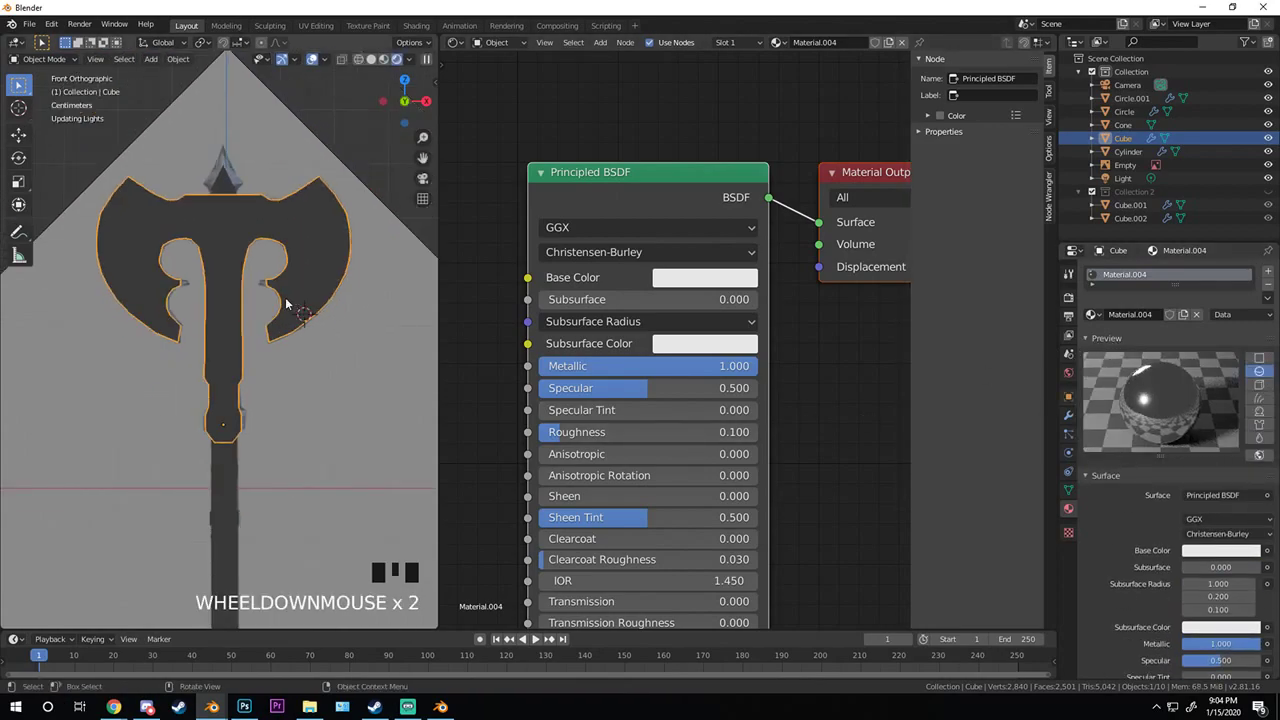
pyautogui.scroll(1, 286, 303)
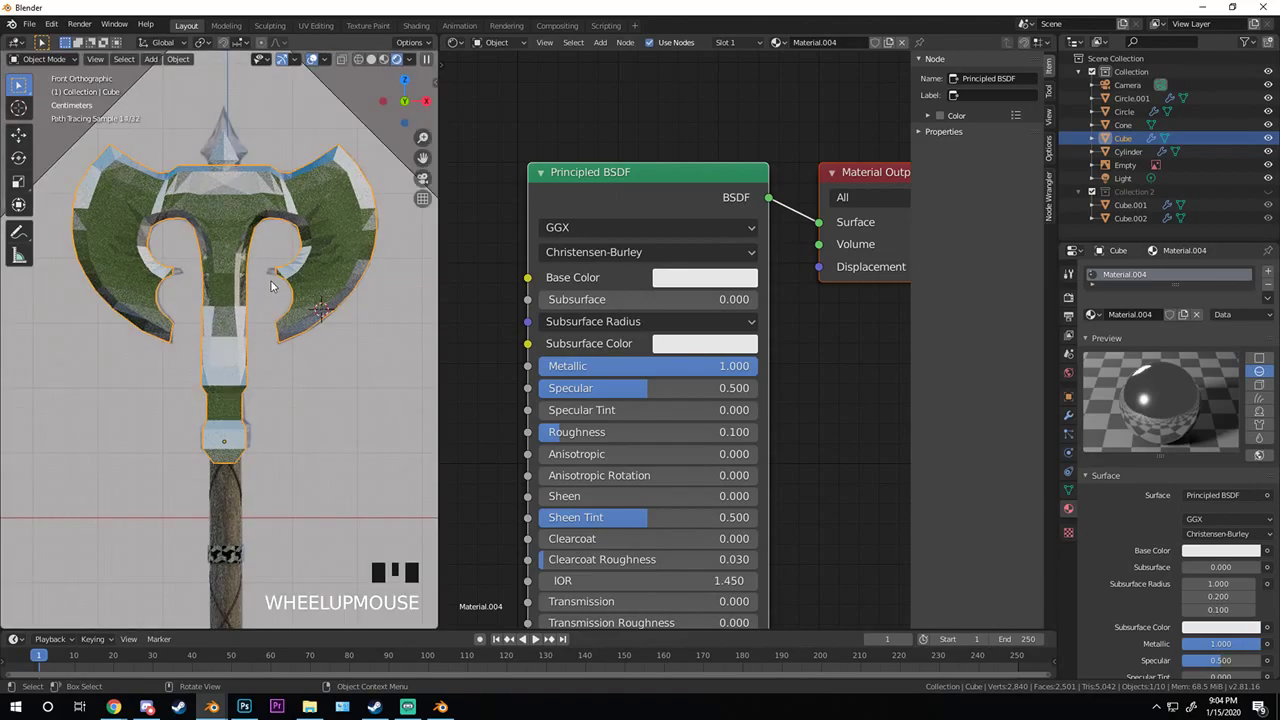
# - Examine the metal reflections on the rendered axe head from several angles
pyautogui.scroll(-2, 274, 288)
pyautogui.rightClick(234, 230)
pyautogui.scroll(-2, 252, 283)
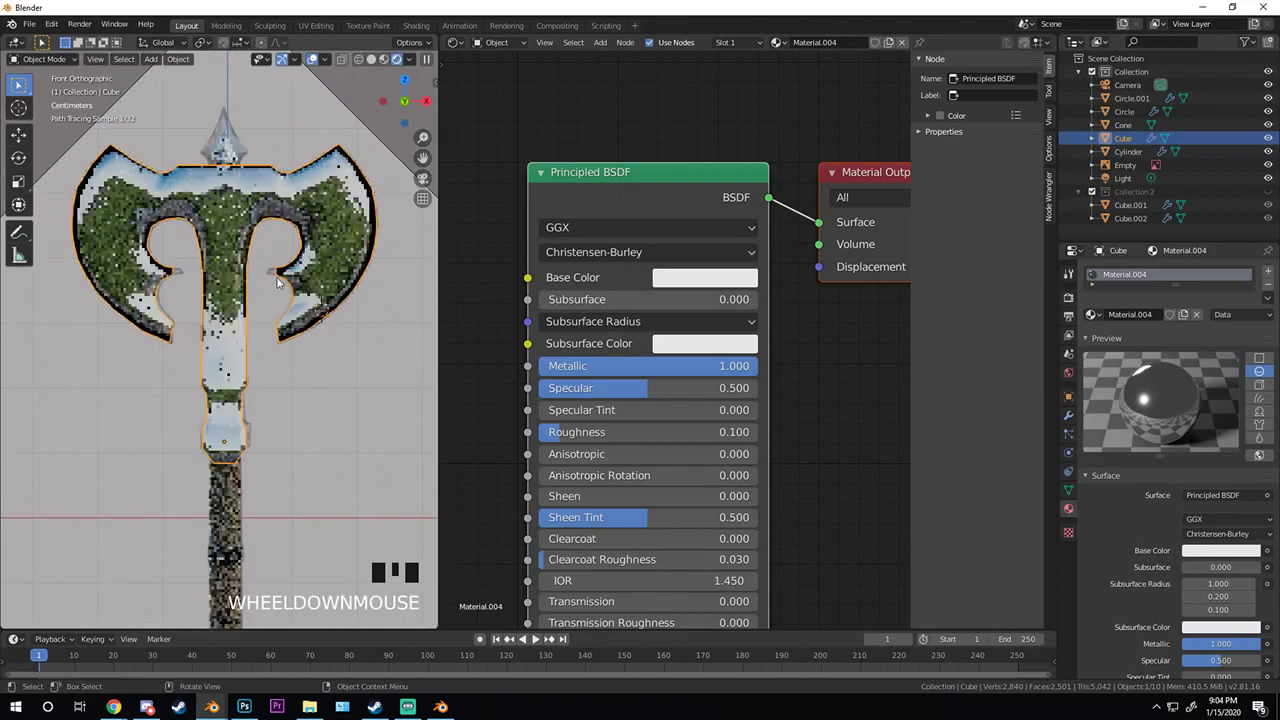
pyautogui.moveTo(252, 283); pyautogui.dragTo(290, 176, button='middle')
pyautogui.moveTo(290, 176); pyautogui.dragTo(265, 199, button='right')
pyautogui.moveTo(265, 199); pyautogui.dragTo(178, 347, button='middle')
pyautogui.scroll(-2, 225, 265)
pyautogui.scroll(3, 200, 310)
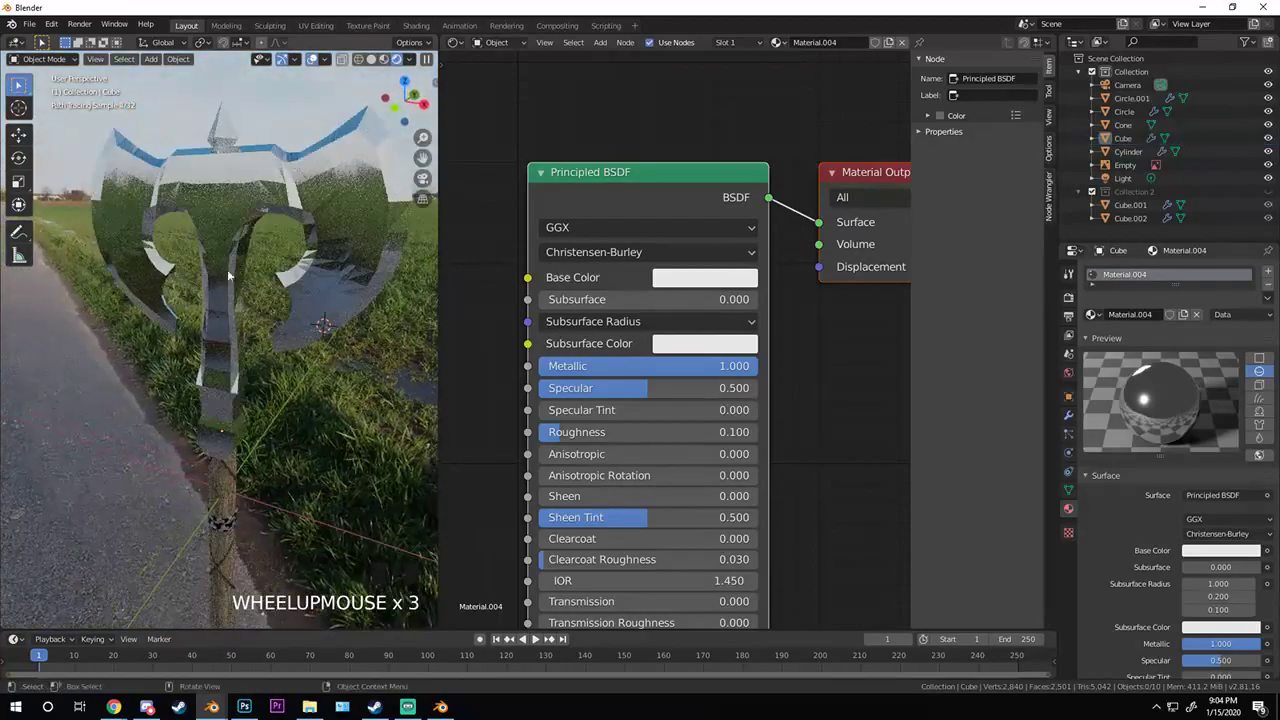
pyautogui.moveTo(227, 269); pyautogui.dragTo(243, 208, button='middle')
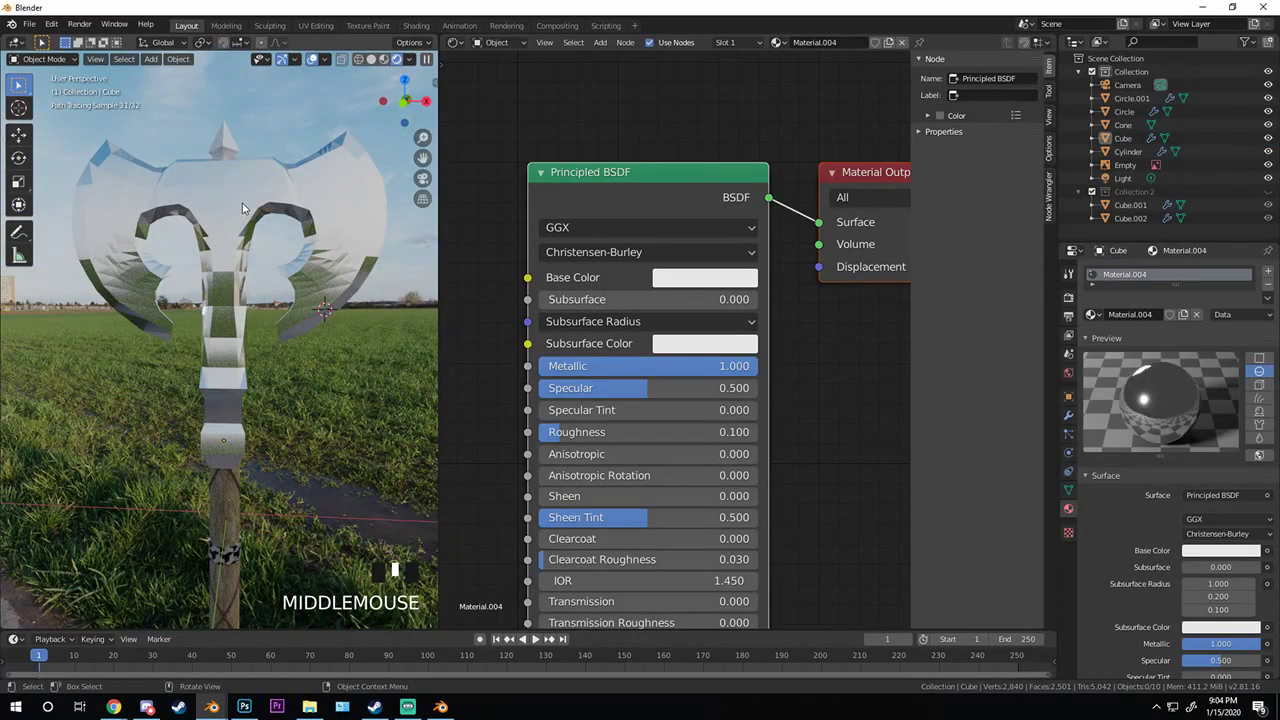
# - Set the axe head material's Roughness to 0.500 and Metallic to 0.800
pyautogui.keyDown('ctrl'); pyautogui.moveTo(600, 432); pyautogui.dragTo(690, 432); pyautogui.keyUp('ctrl')
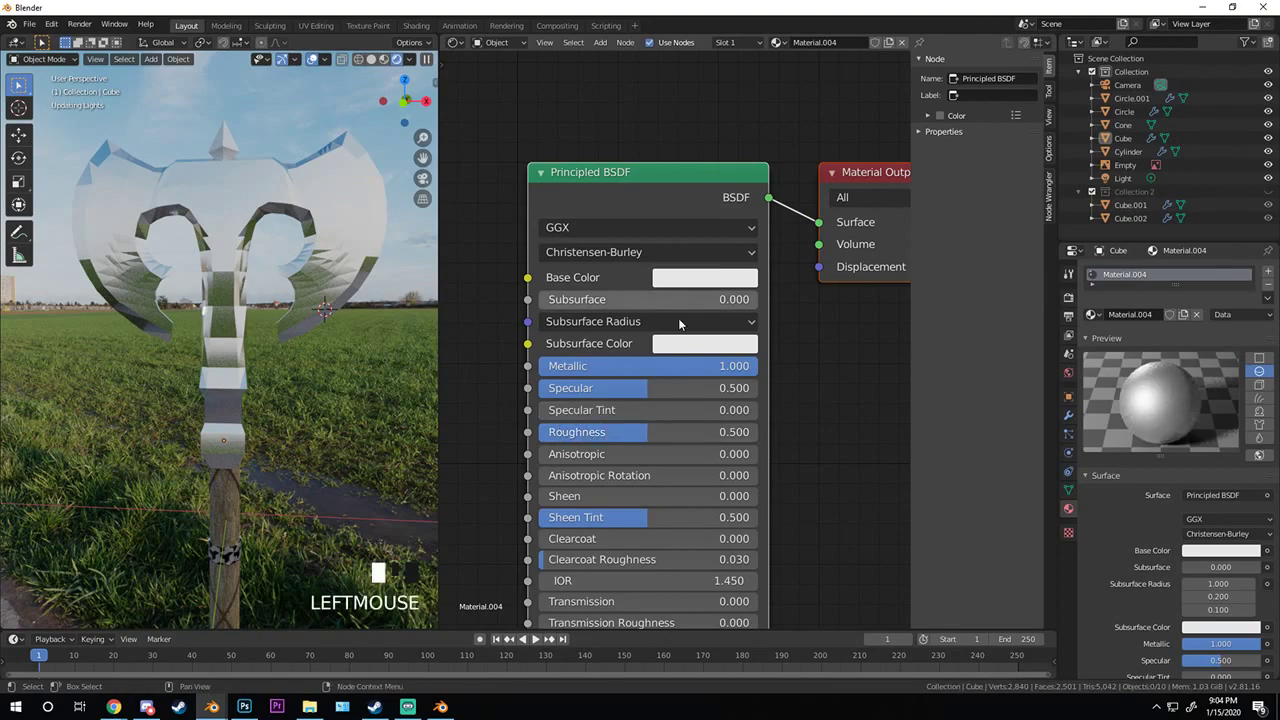
pyautogui.moveTo(749, 368); pyautogui.dragTo(712, 366)
# - Select all objects in the scene and apply smooth shading to the axe
pyautogui.press('a')
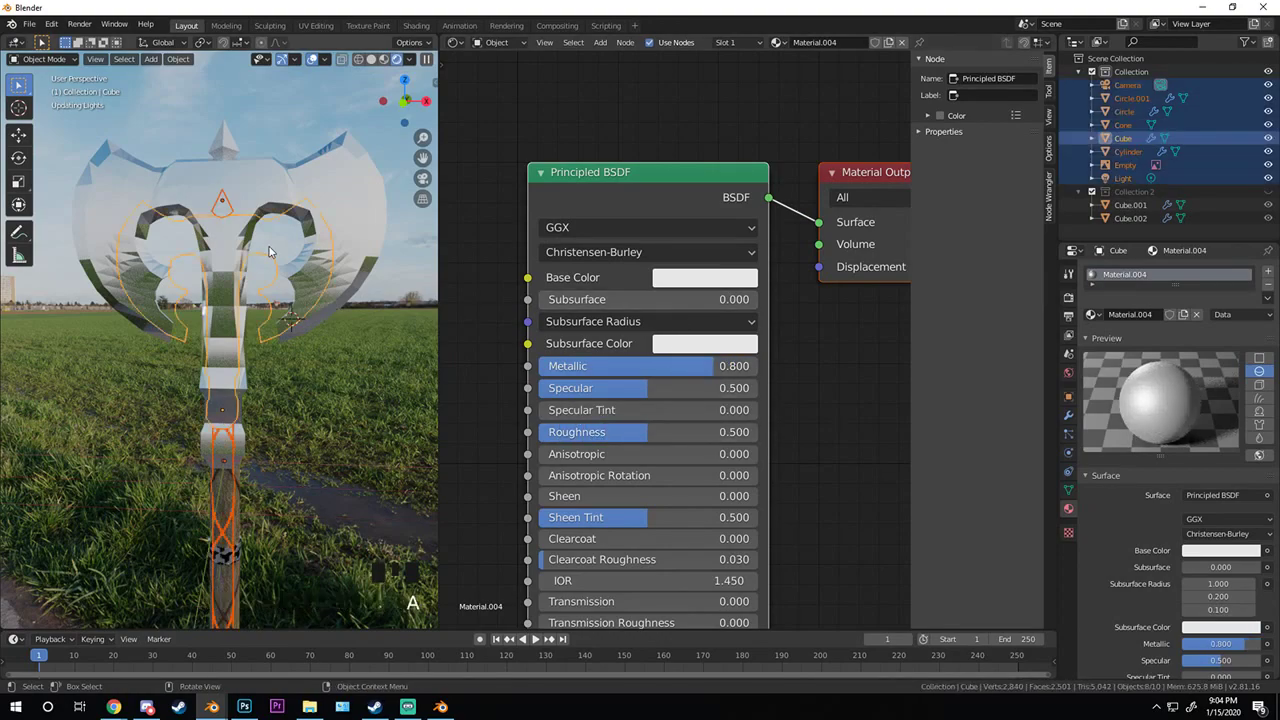
pyautogui.moveTo(240, 300); pyautogui.dragTo(252, 296, button='middle')
pyautogui.scroll(3, 255, 287)
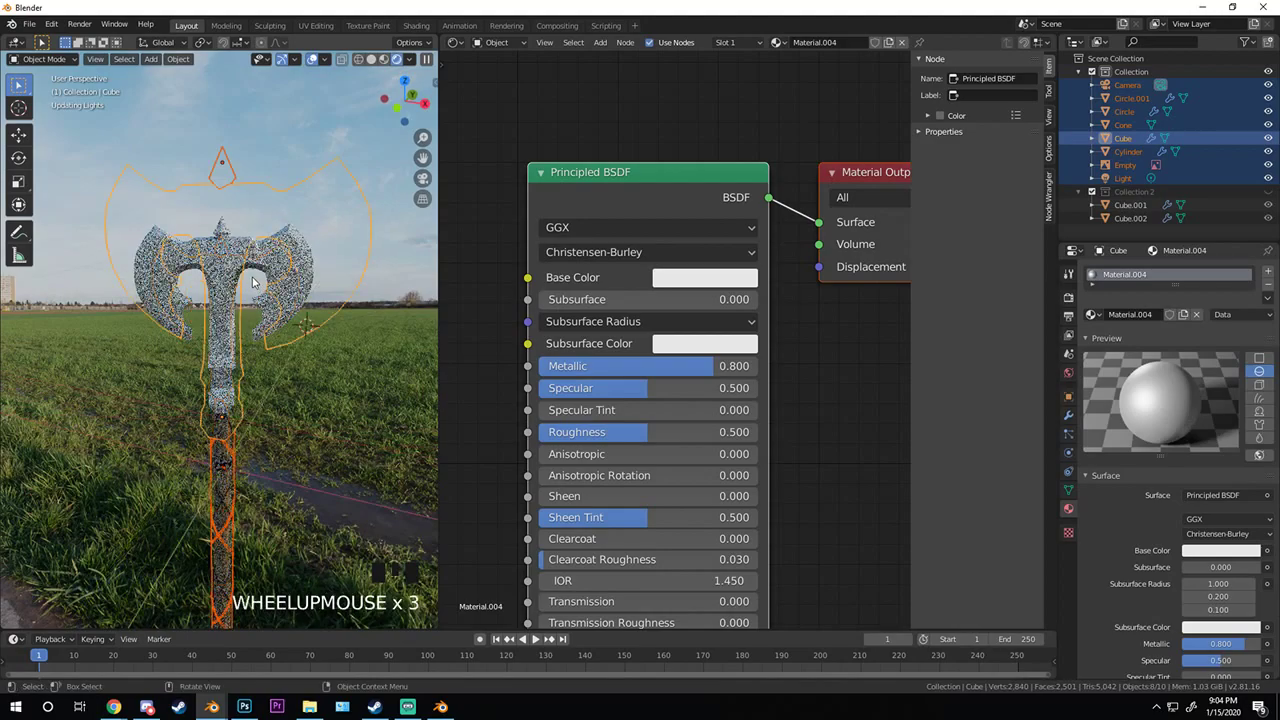
pyautogui.moveTo(207, 280); pyautogui.dragTo(222, 288, button='middle')
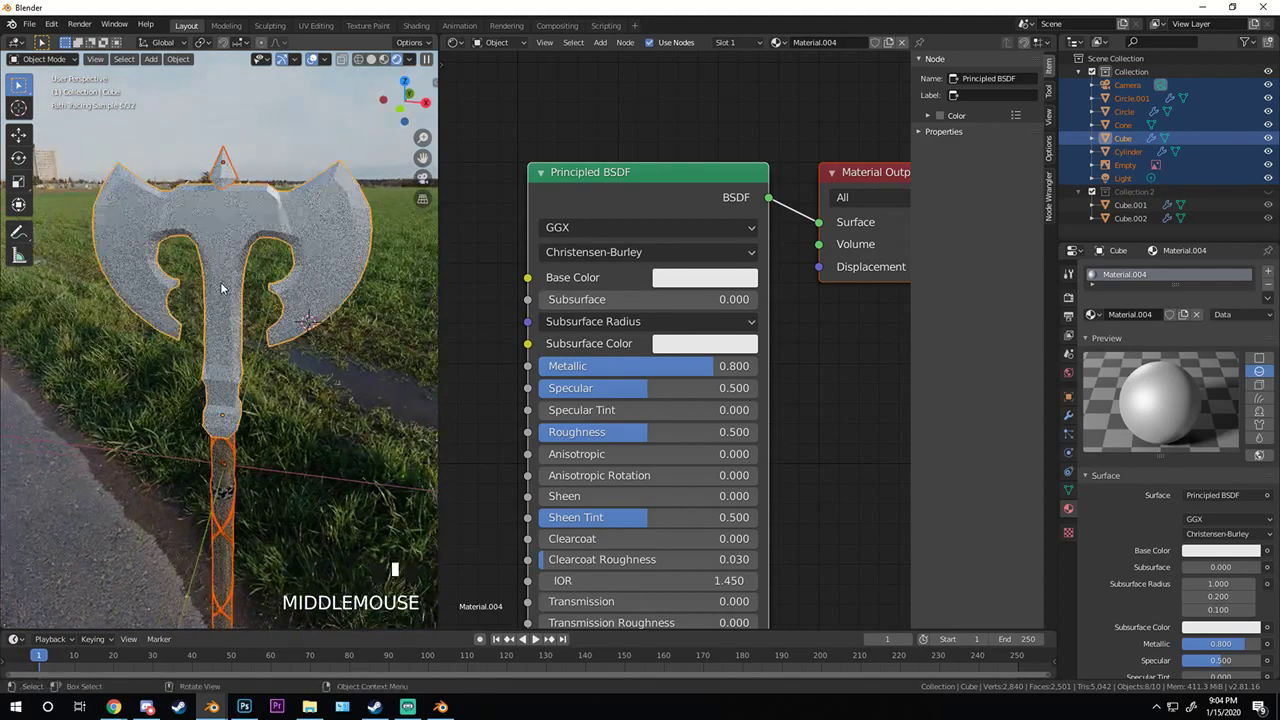
pyautogui.rightClick(251, 283)
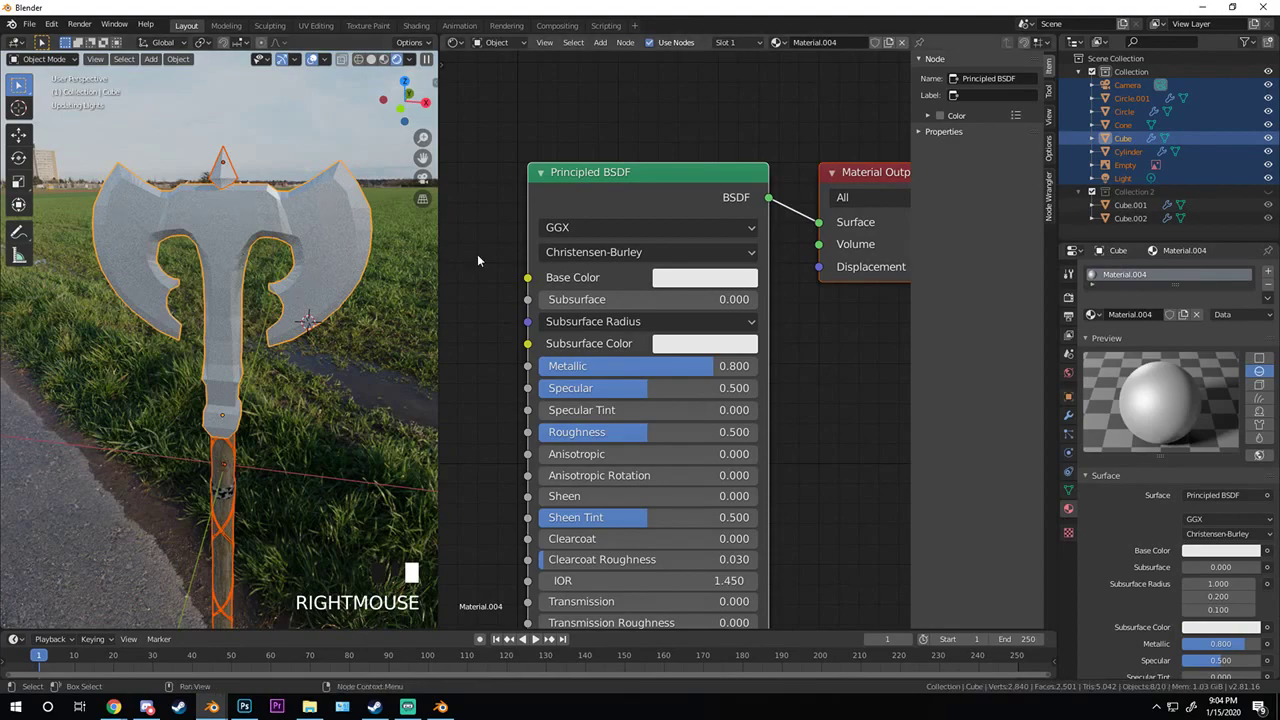
# - Add an Edge Split modifier to the axe head after its Mirror modifier
pyautogui.click(1068, 417)
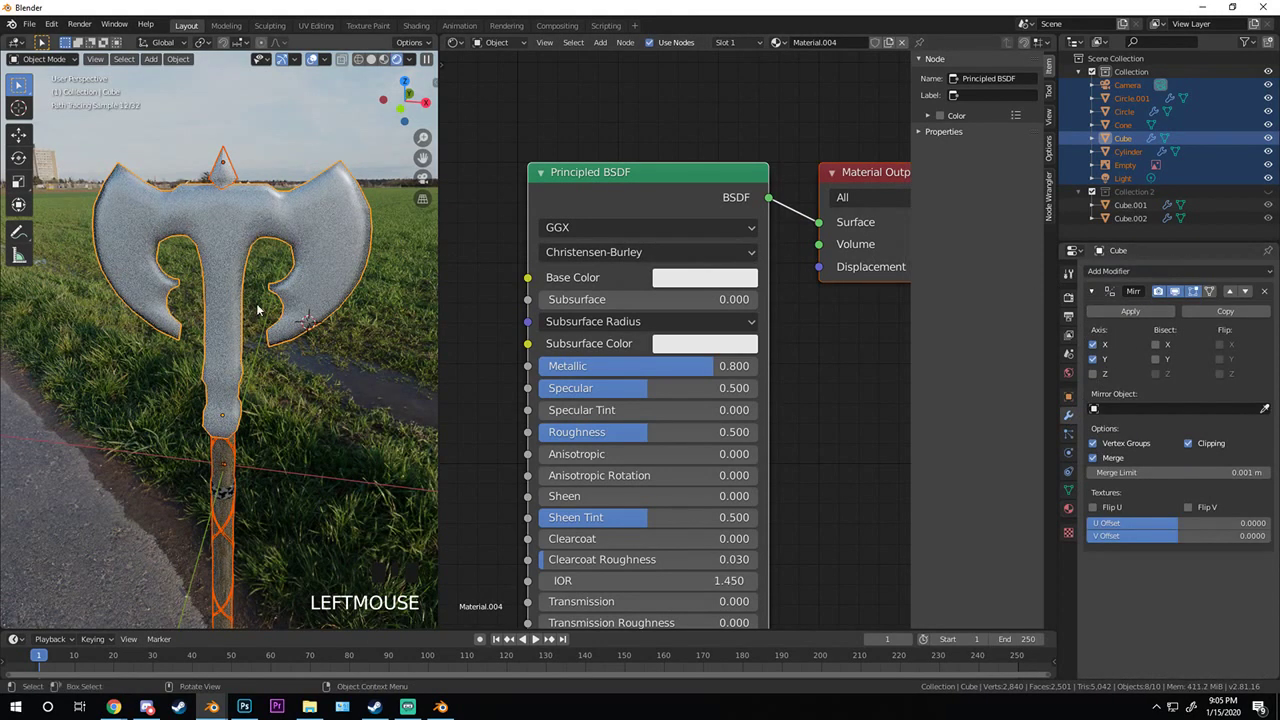
pyautogui.click(1119, 273)
pyautogui.click(1119, 273)
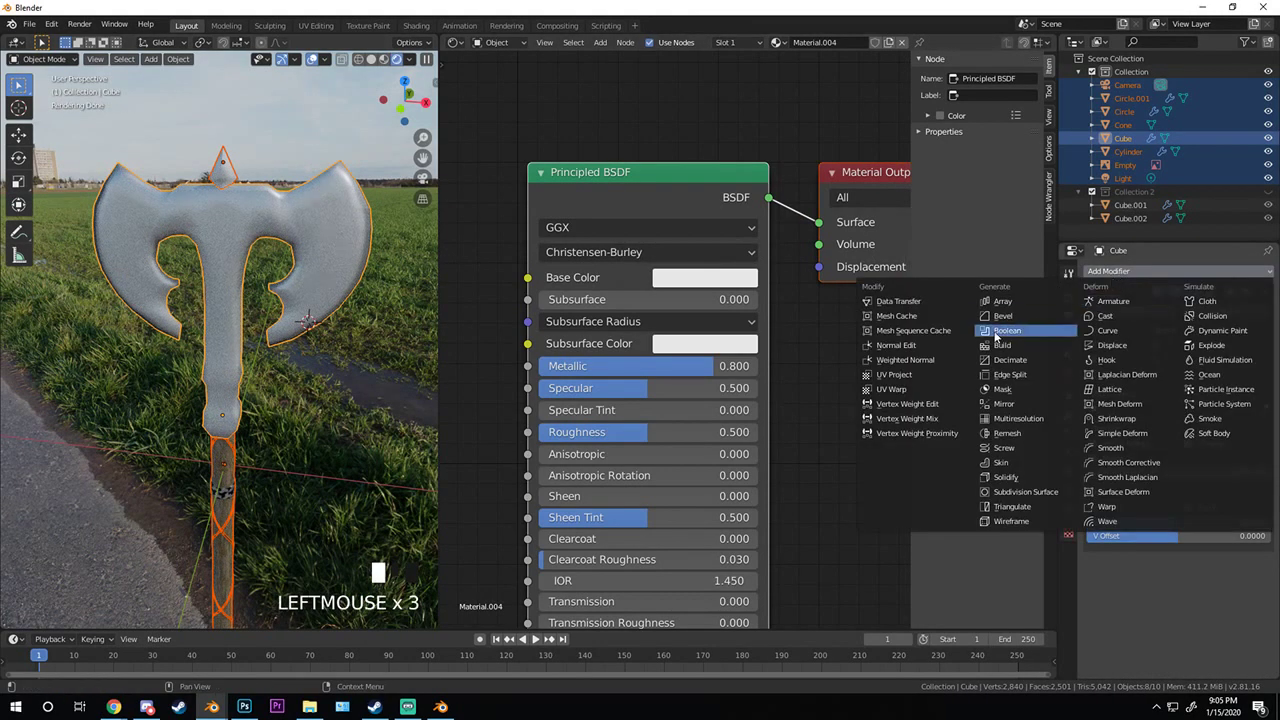
pyautogui.click(1010, 374)
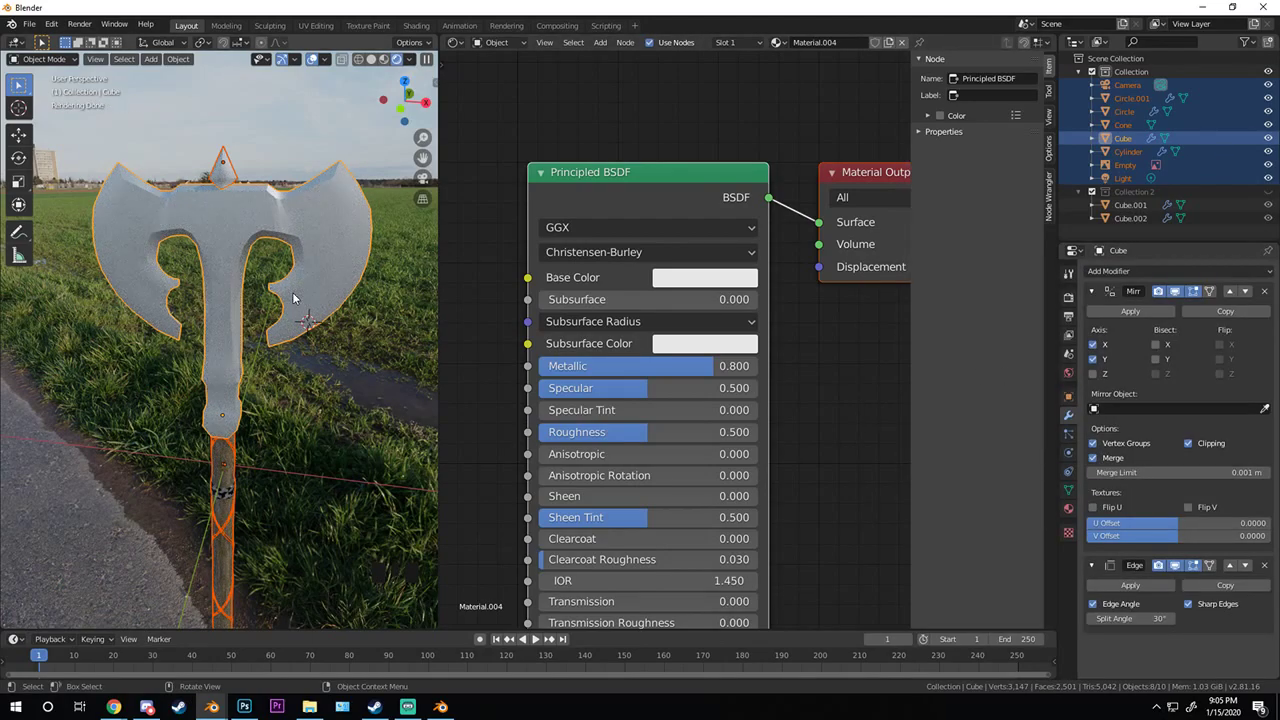
# - Deselect everything and inspect the smooth-shaded axe head's edges and surfaces up close in the render
pyautogui.moveTo(340, 288); pyautogui.dragTo(276, 307, button='middle')
pyautogui.hotkey('alt', 'a')
pyautogui.scroll(2, 325, 287)
pyautogui.scroll(-4, 318, 287)
pyautogui.scroll(2, 224, 310)
pyautogui.scroll(3, 228, 310)
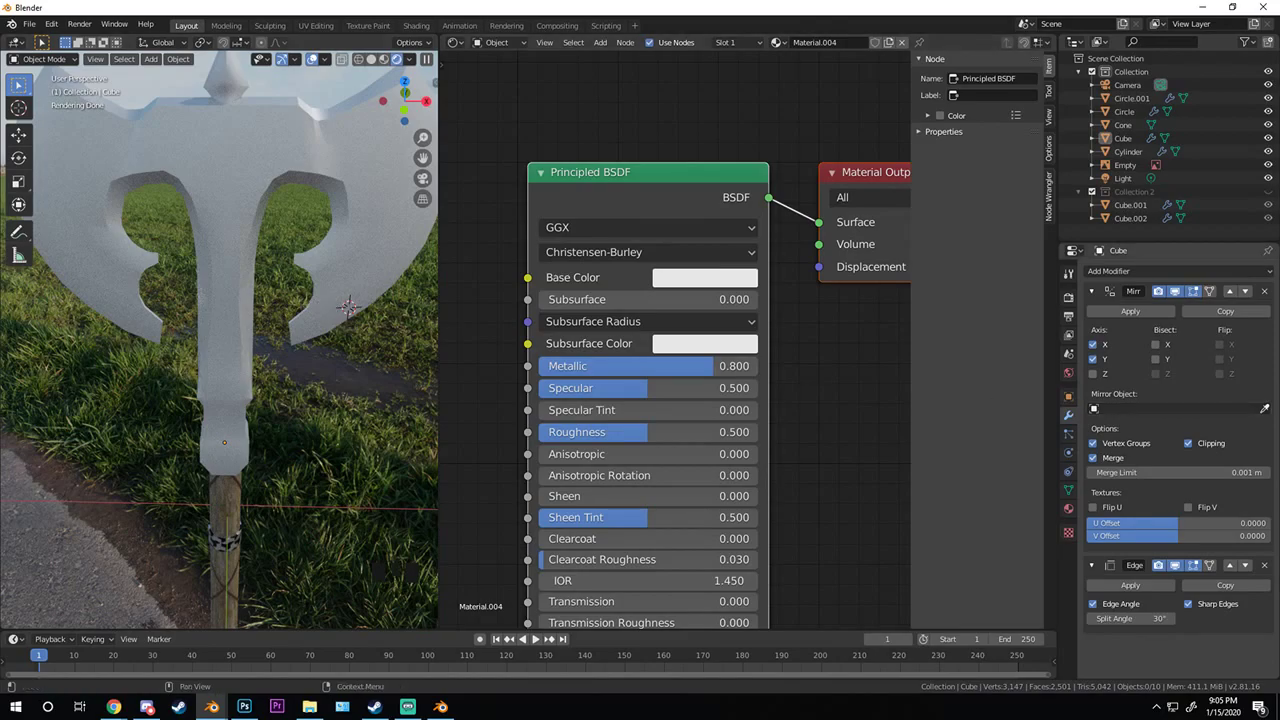
pyautogui.scroll(-2, 248, 275)
pyautogui.moveTo(248, 275); pyautogui.dragTo(240, 267, button='middle')
pyautogui.scroll(2, 210, 292)
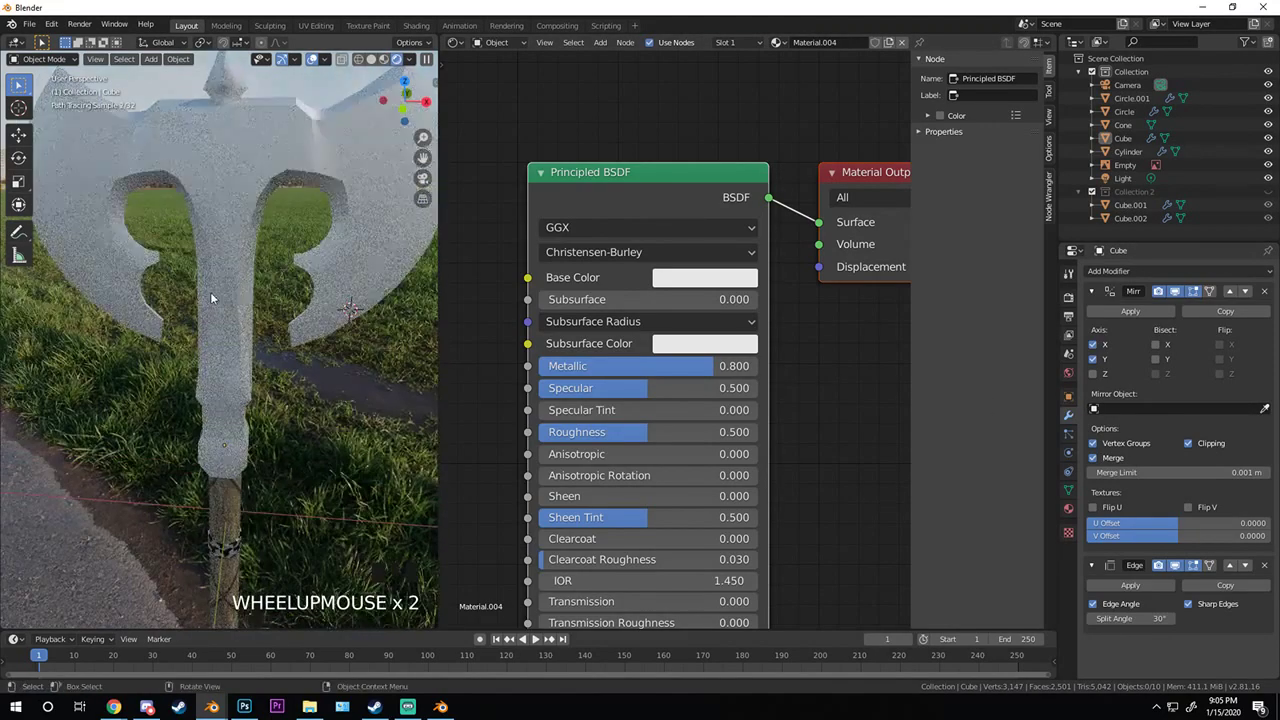
# - Switch to the front view in wireframe and select the reference image to examine the engraved pattern on the axe head
pyautogui.press('KP_1')
pyautogui.press('z')
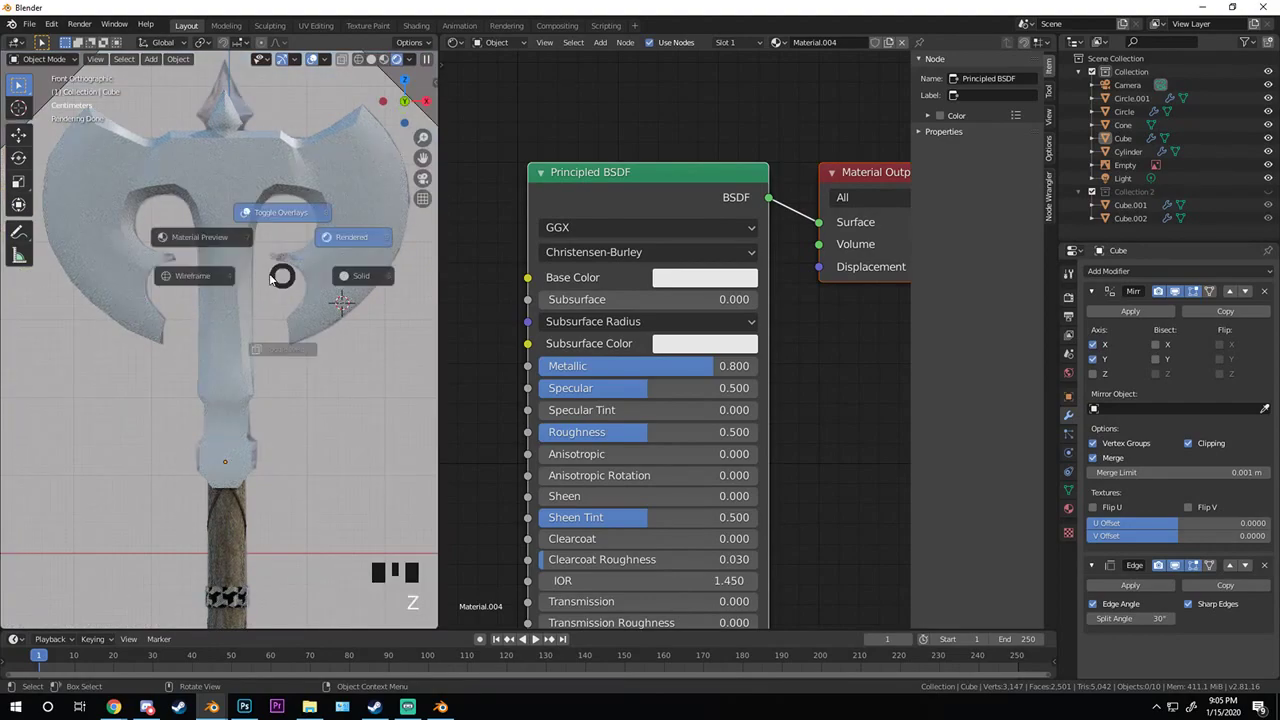
pyautogui.click(255, 194)
pyautogui.keyDown('shift'); pyautogui.scroll(1, 252, 238); pyautogui.keyUp('shift')
pyautogui.click(254, 239)
pyautogui.scroll(3, 254, 240)
pyautogui.moveTo(254, 240)
pyautogui.keyDown('shift'); pyautogui.mouseDown(button='middle')
pyautogui.moveTo(234, 330)
pyautogui.moveTo(265, 264)
pyautogui.mouseUp(button='middle'); pyautogui.keyUp('shift')
pyautogui.keyDown('shift'); pyautogui.scroll(1, 280, 349); pyautogui.keyUp('shift')
pyautogui.scroll(-3, 272, 346)
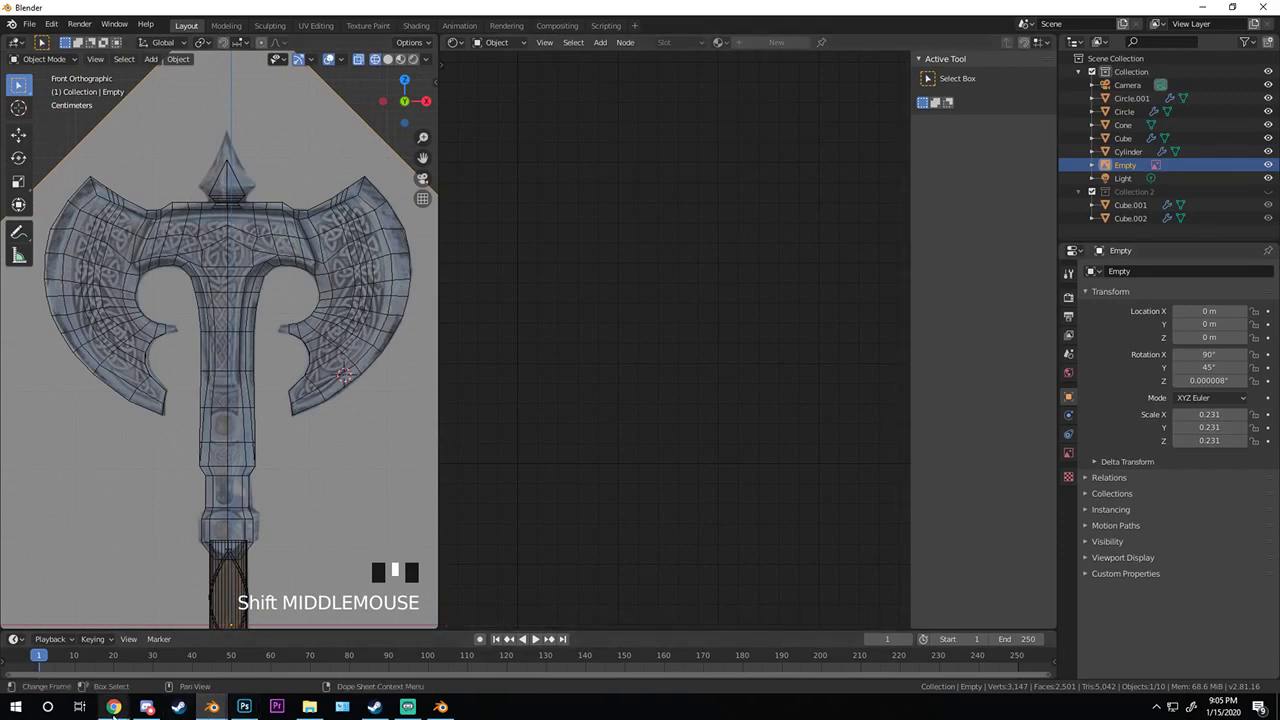
# - Switch to Chrome and return from the TilesZellige0105 page to the Zellige texture listing on textures.com
pyautogui.moveTo(113, 709)
pyautogui.click(465, 652)
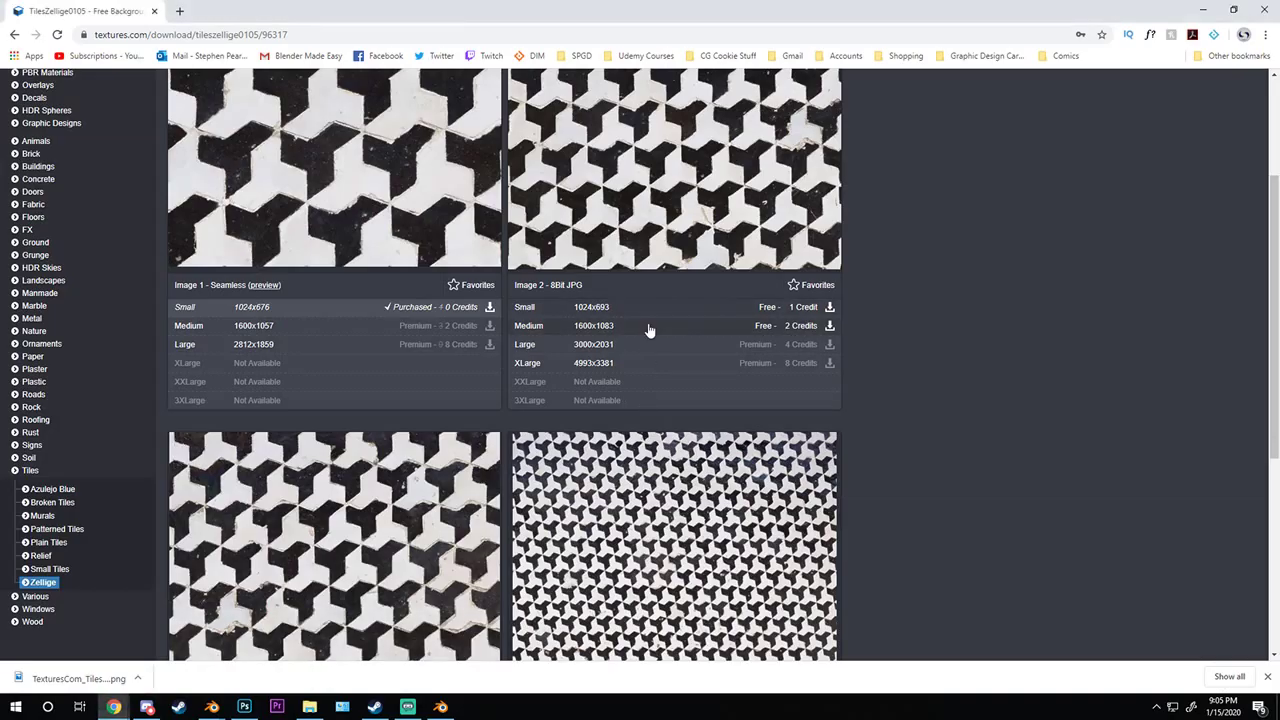
pyautogui.scroll(3, 645, 330)
pyautogui.click(14, 36)
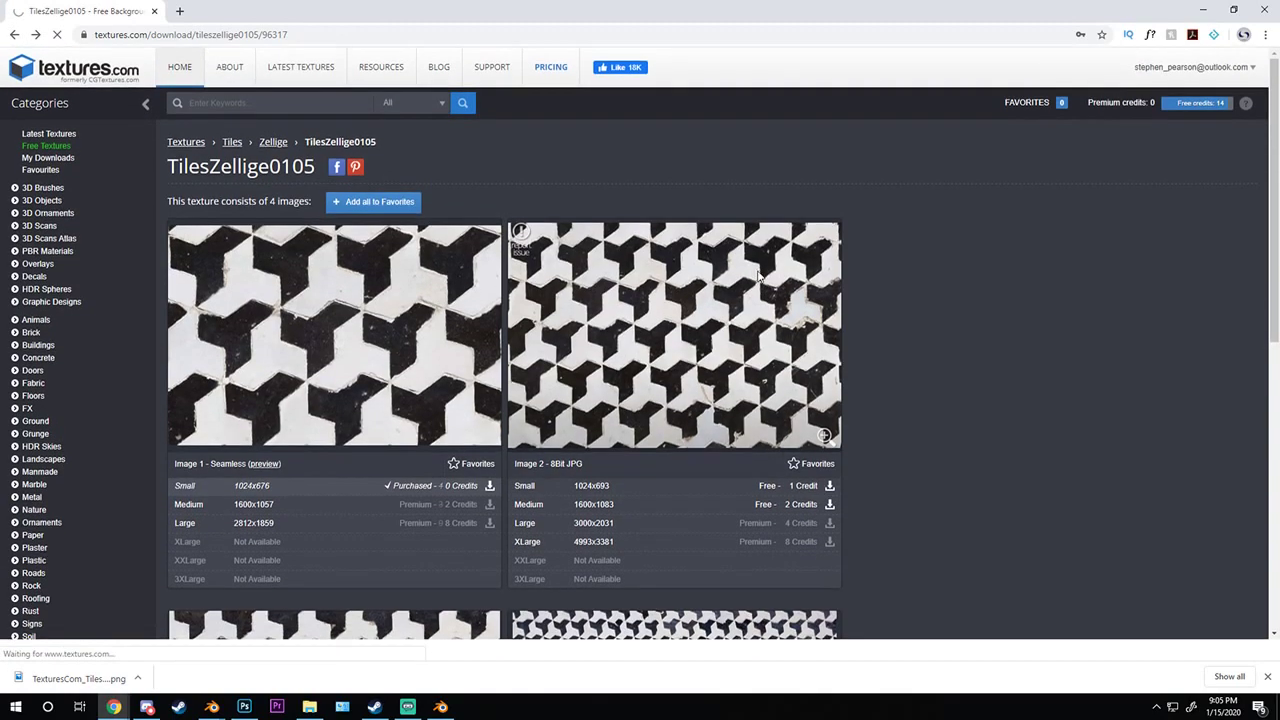
# - Look through the Zellige tile textures for an ornamental pattern suited to the axe head
pyautogui.scroll(-5, 840, 300)
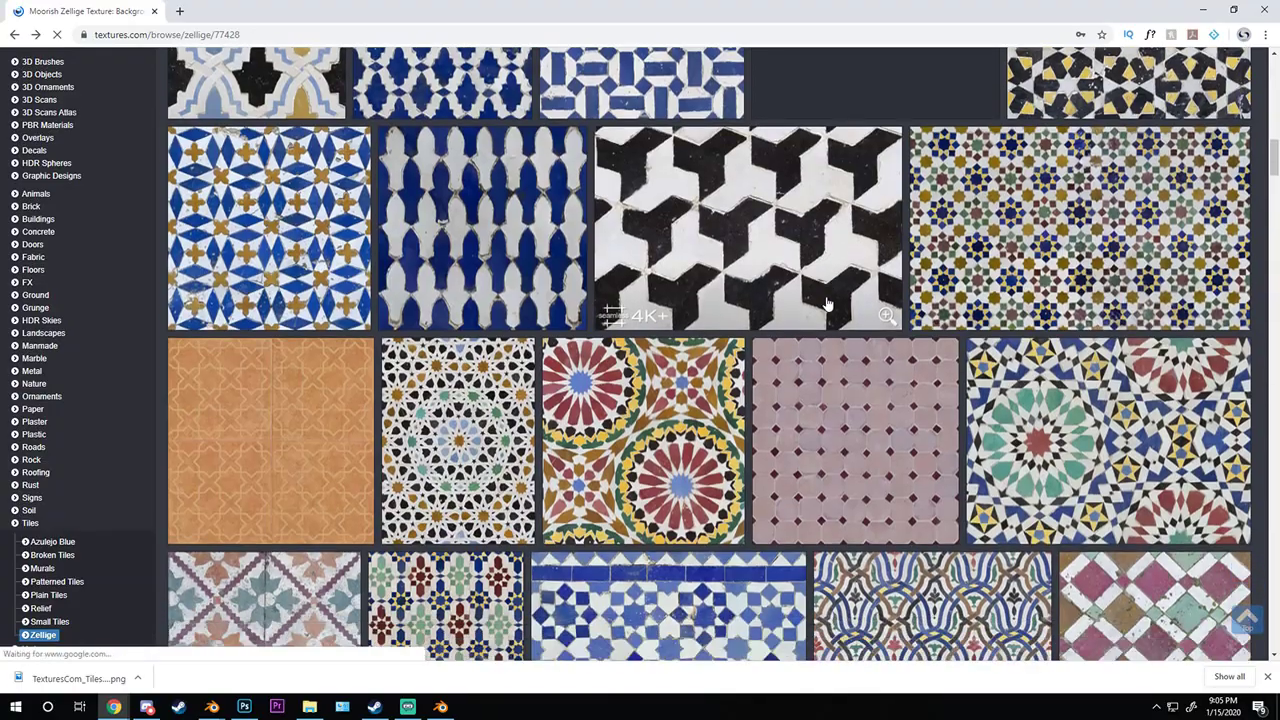
pyautogui.scroll(-10, 828, 300)
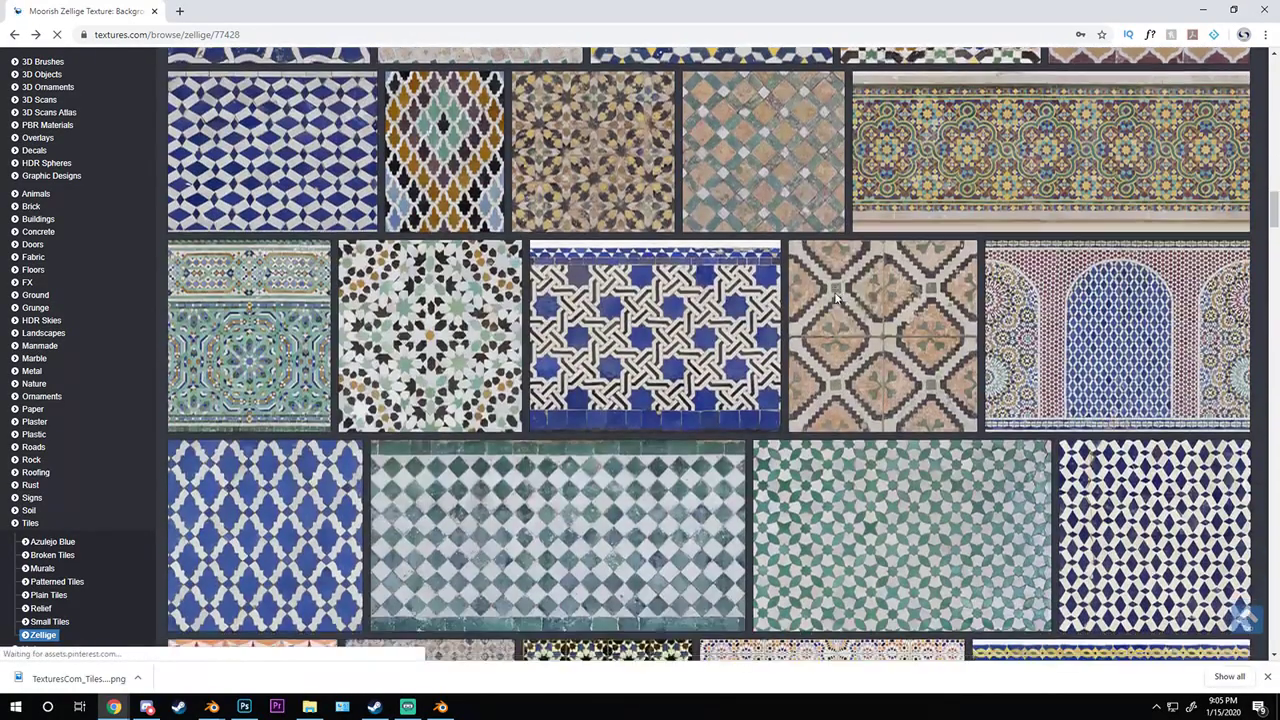
pyautogui.scroll(-10, 835, 300)
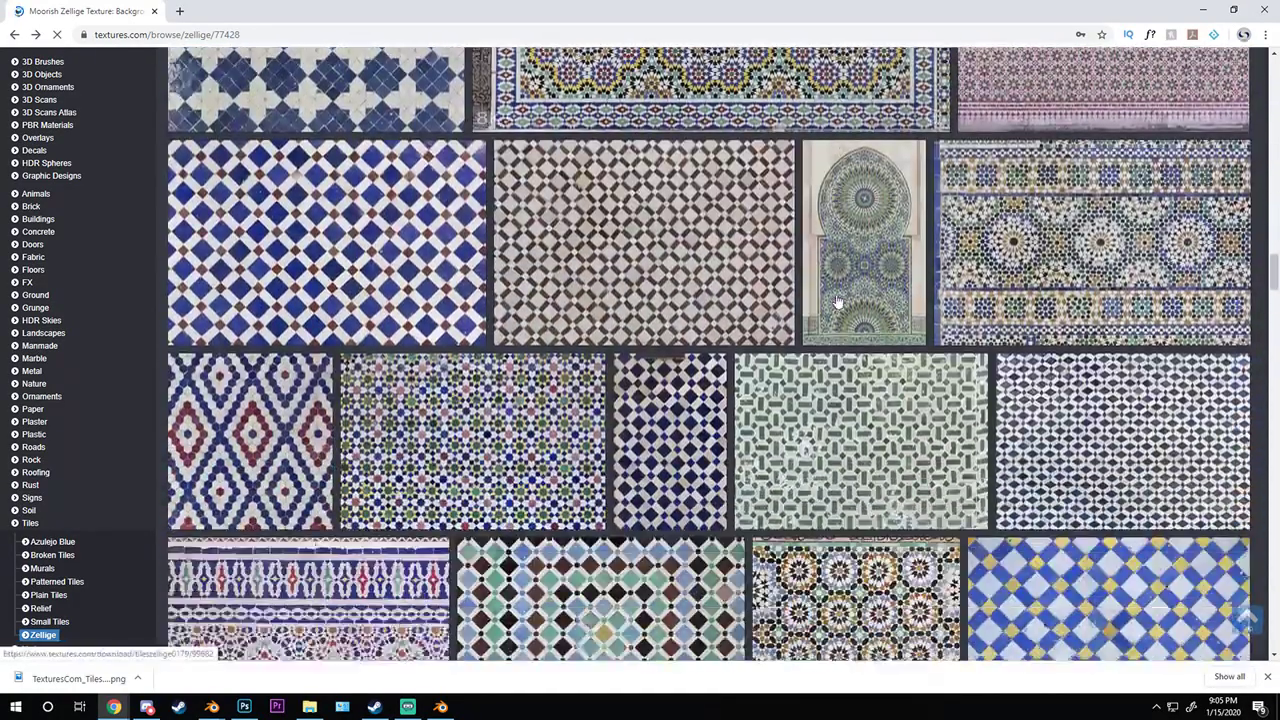
pyautogui.scroll(-5, 838, 300)
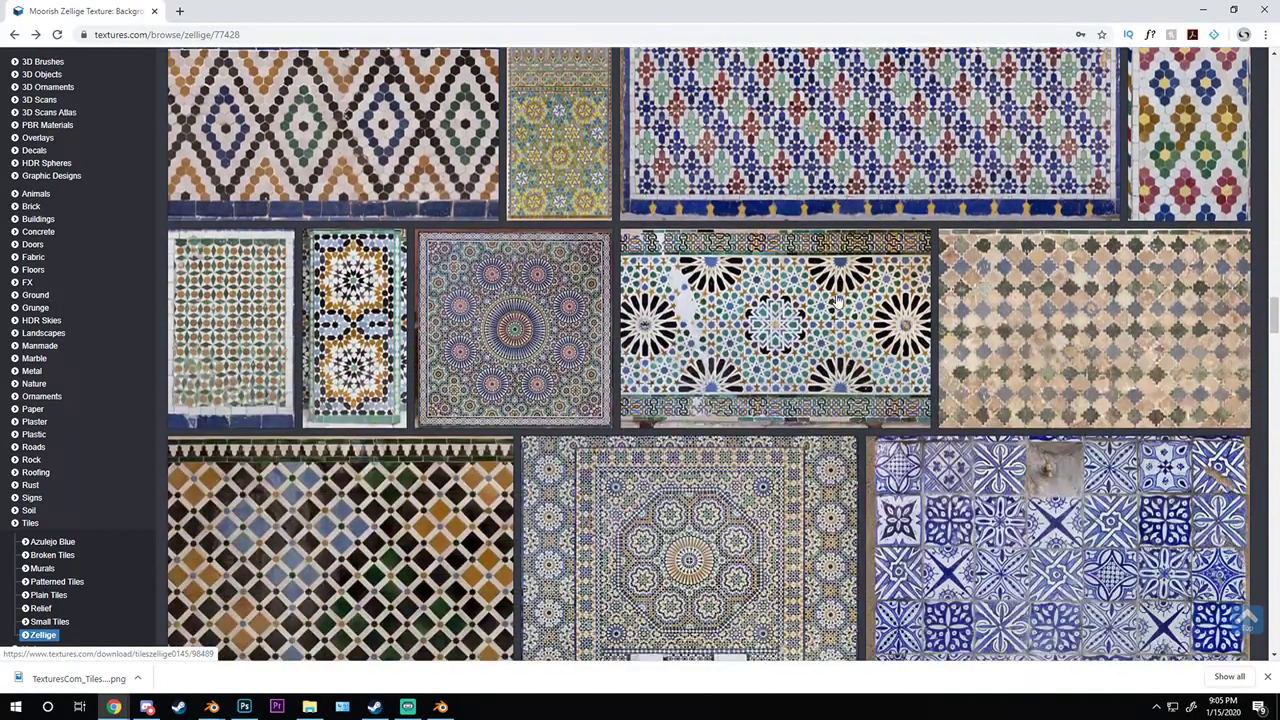
pyautogui.scroll(-5, 838, 300)
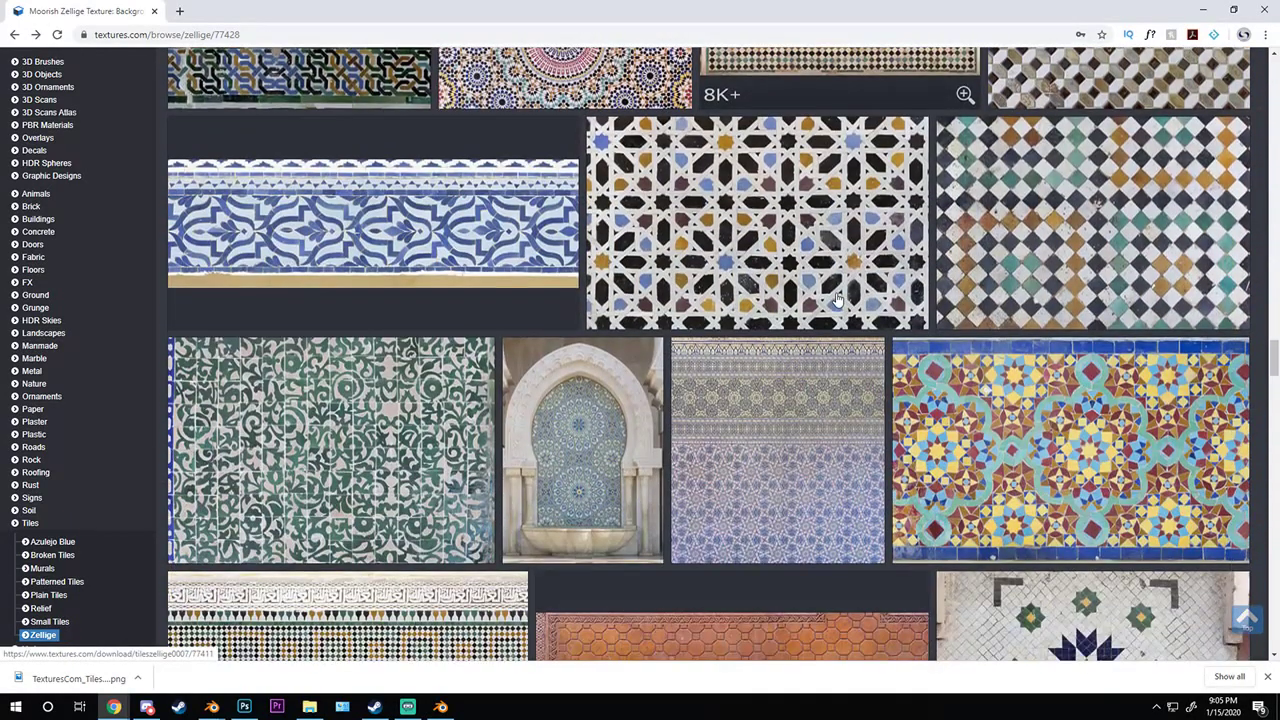
pyautogui.scroll(1, 830, 300)
pyautogui.scroll(-2, 830, 300)
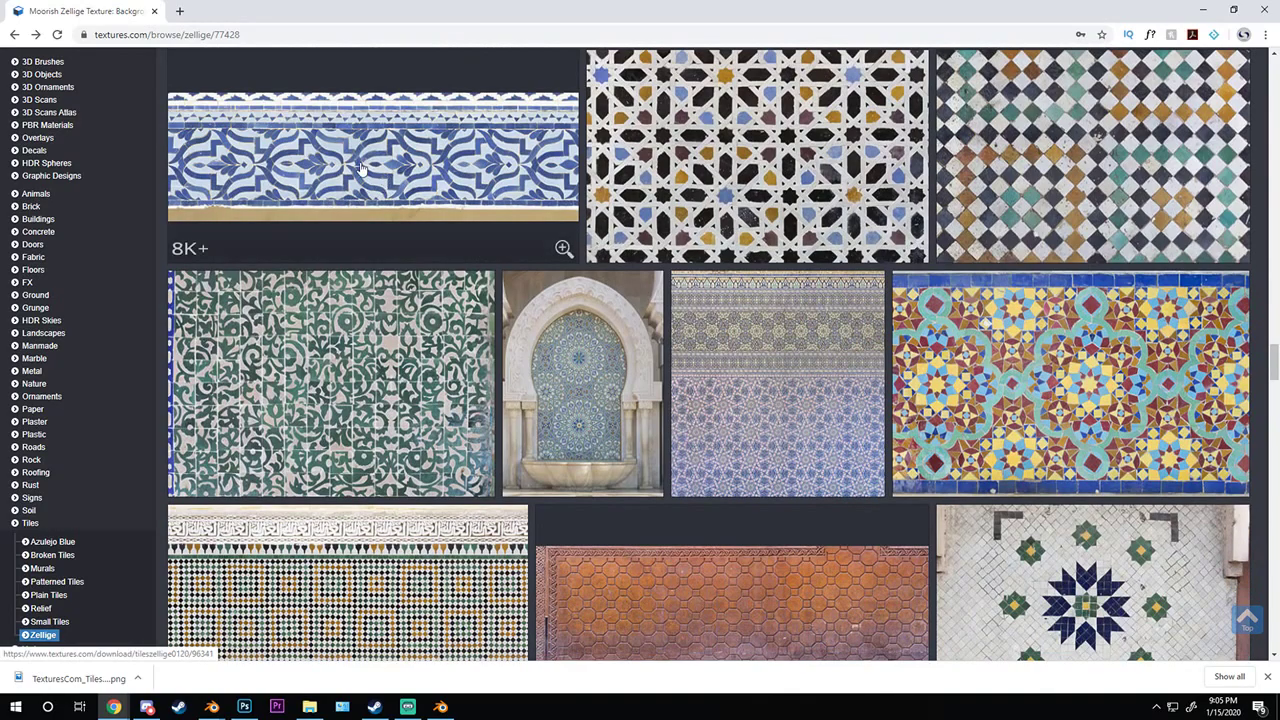
pyautogui.scroll(-1, 836, 337)
pyautogui.scroll(-3, 830, 330)
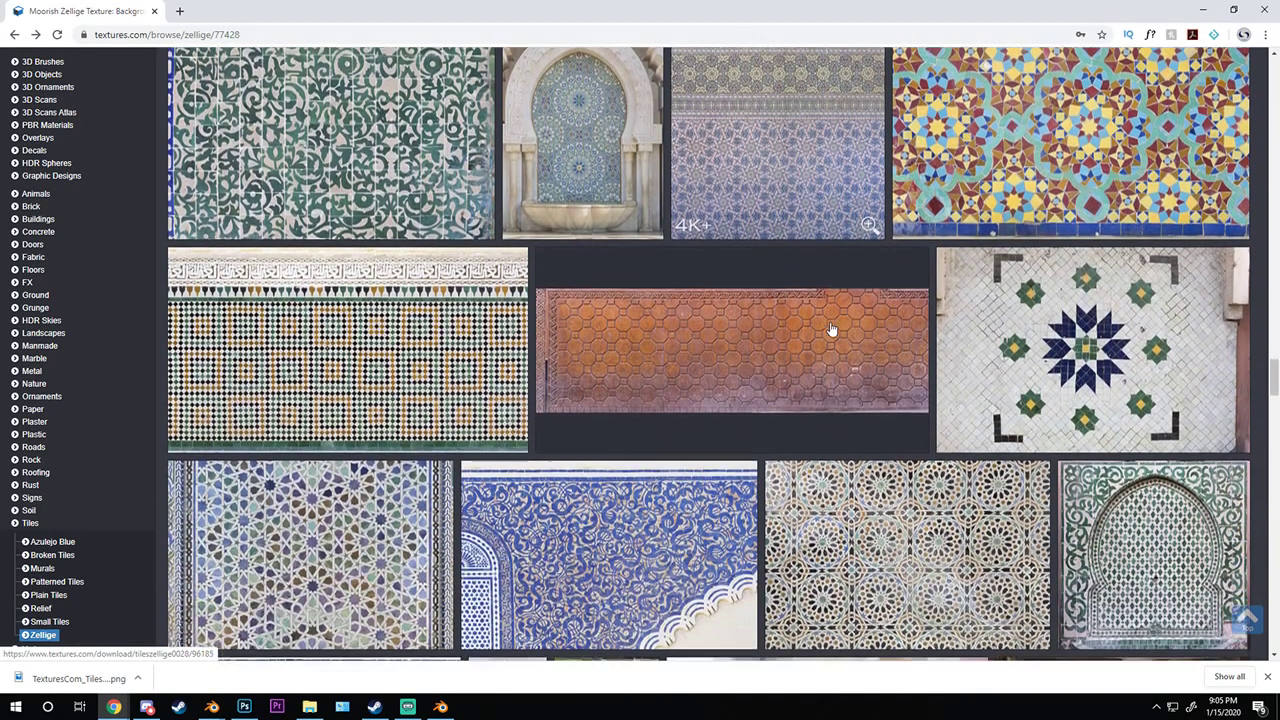
pyautogui.scroll(-2, 826, 326)
pyautogui.scroll(-3, 826, 326)
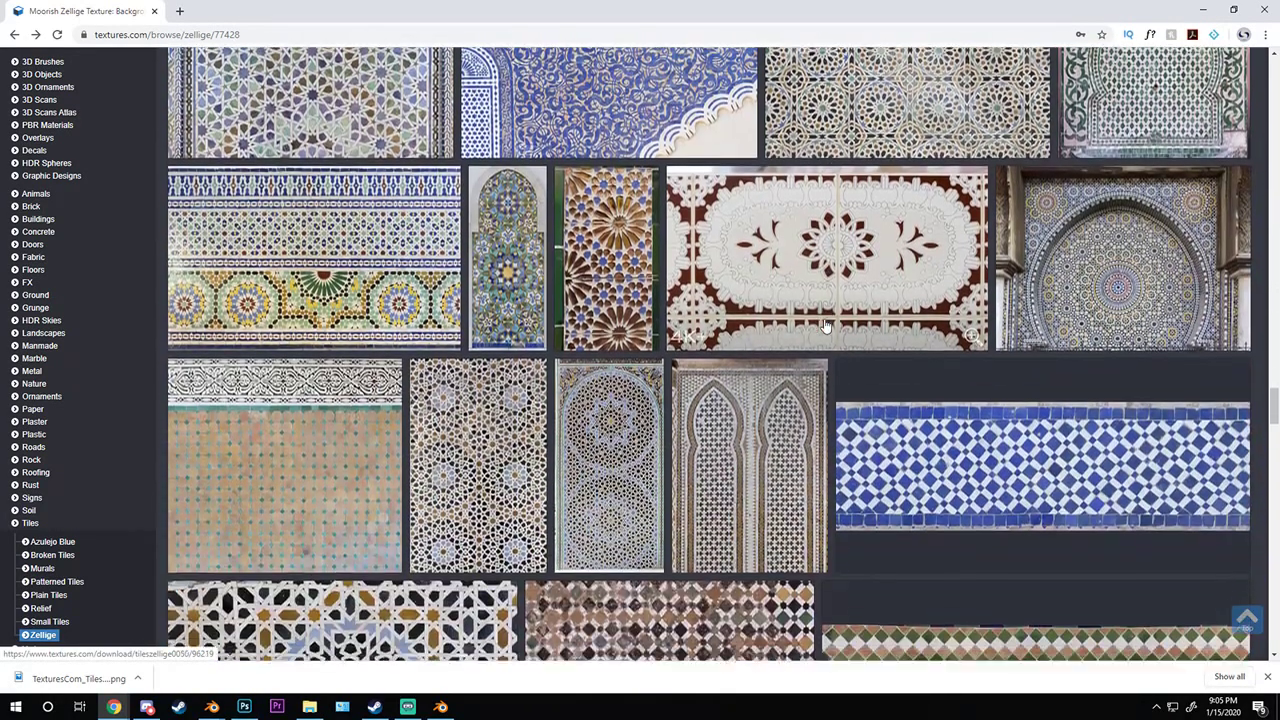
pyautogui.scroll(-1, 824, 314)
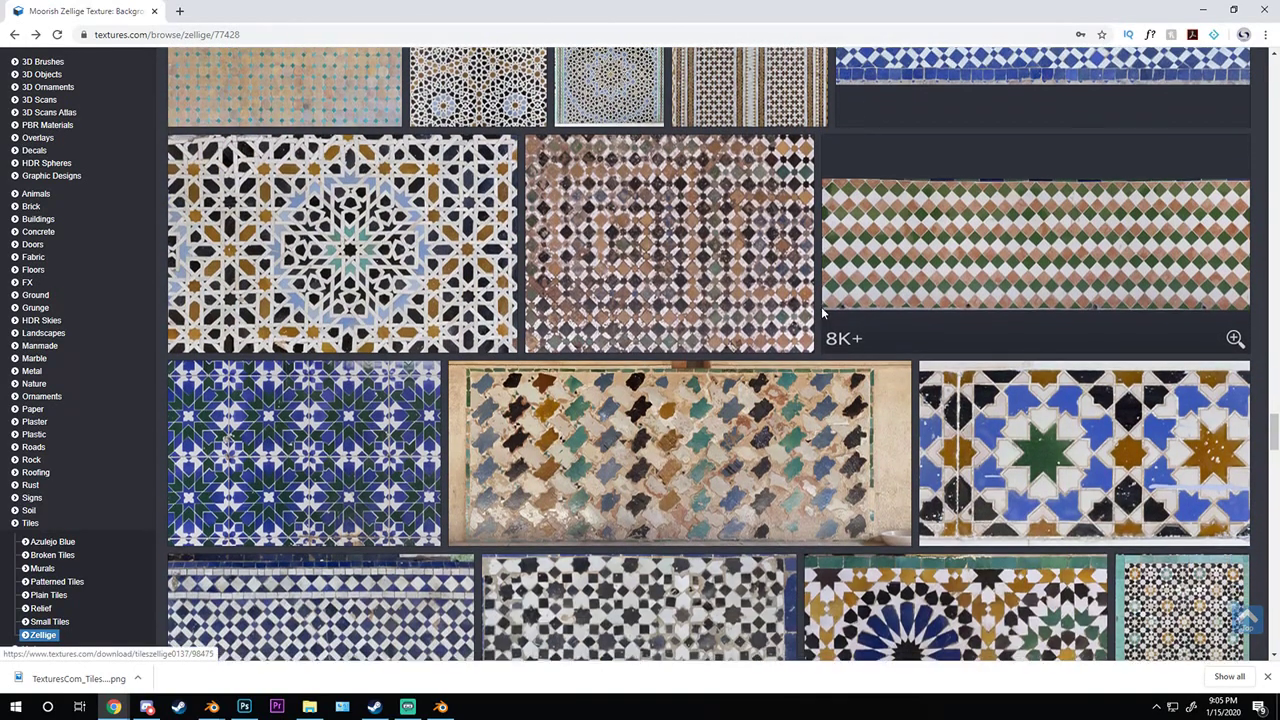
pyautogui.scroll(-5, 822, 313)
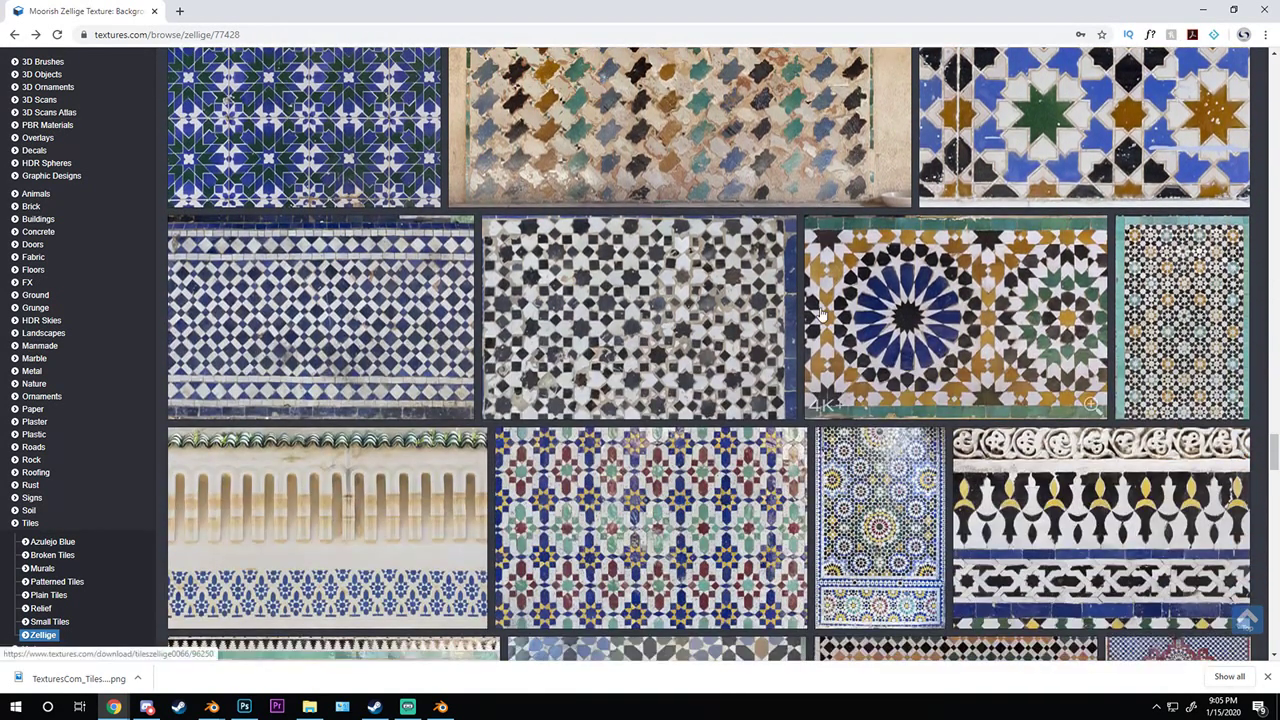
pyautogui.scroll(-4, 820, 314)
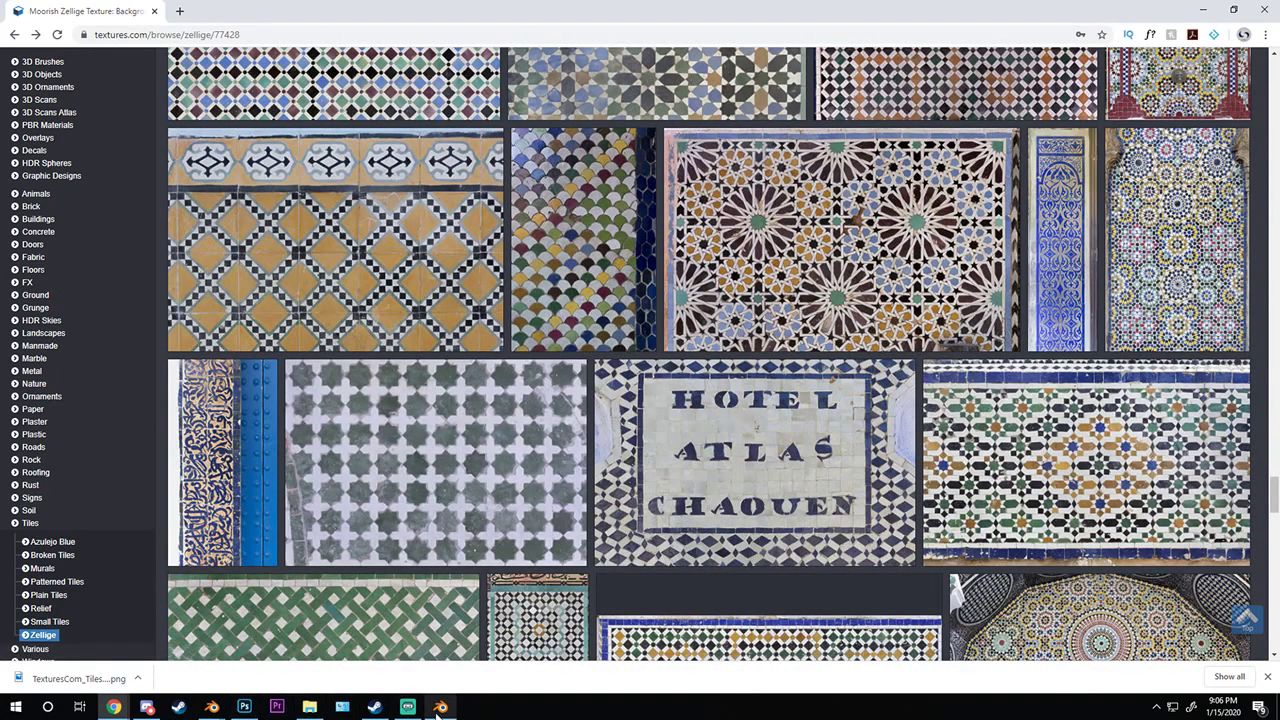
# - Switch back to the Blender window showing the axe over its reference image
pyautogui.moveTo(203, 712)
pyautogui.click(340, 655)
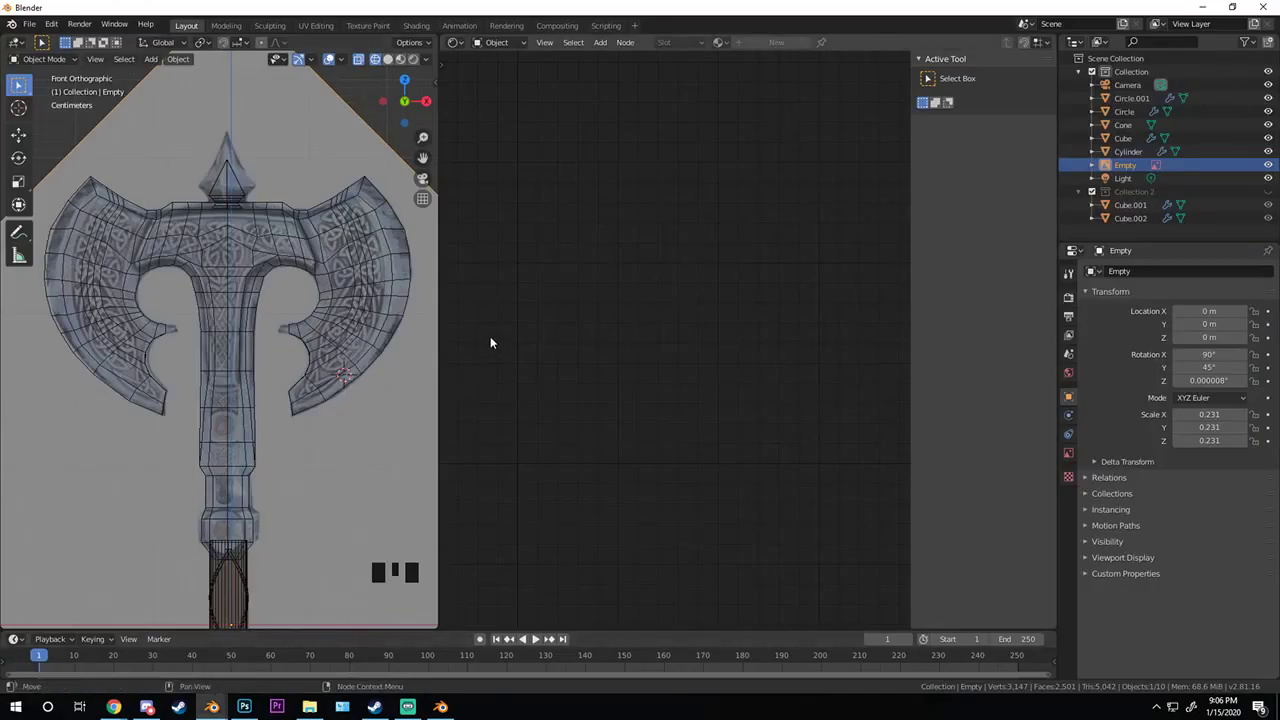
pyautogui.scroll(-1, 306, 243)
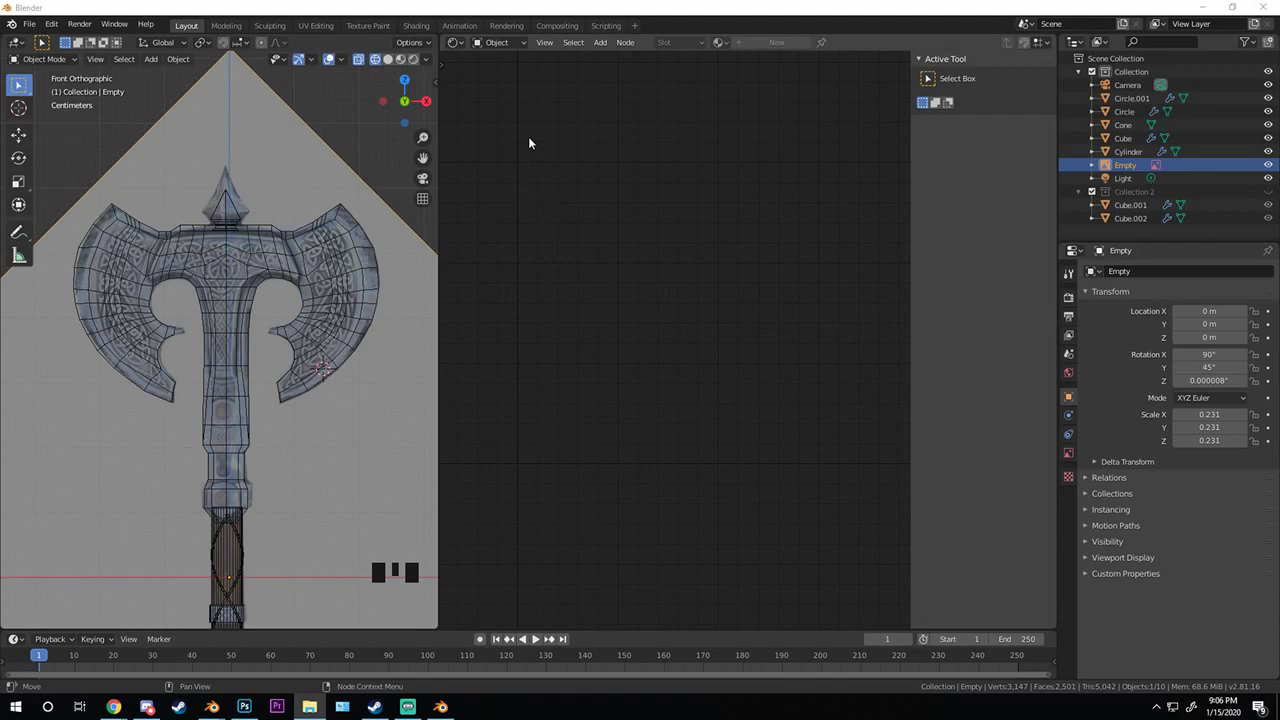
# - Add an Image Texture node with union_jack.png to the axe head's material and connect its Color to the Base Color
pyautogui.scroll(-7, 373, 292)
pyautogui.scroll(-9, 790, 330)
pyautogui.middleClick(240, 313)
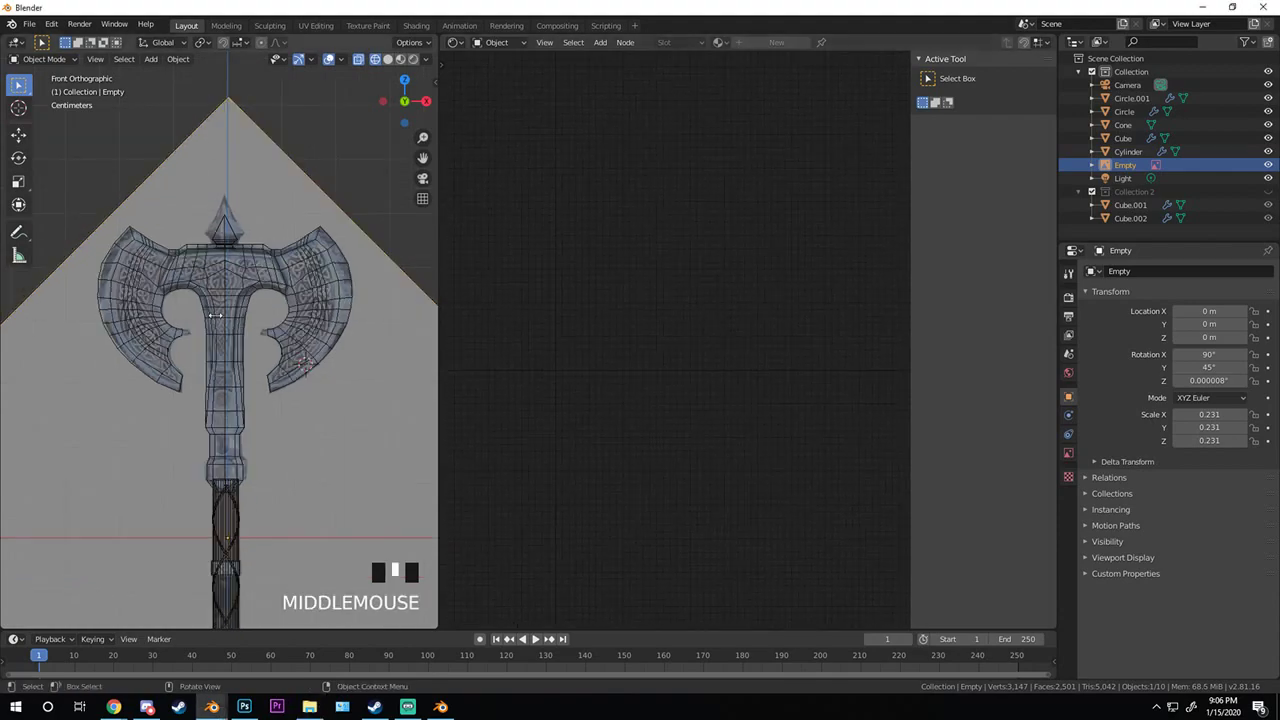
pyautogui.click(240, 313)
pyautogui.scroll(2, 751, 242)
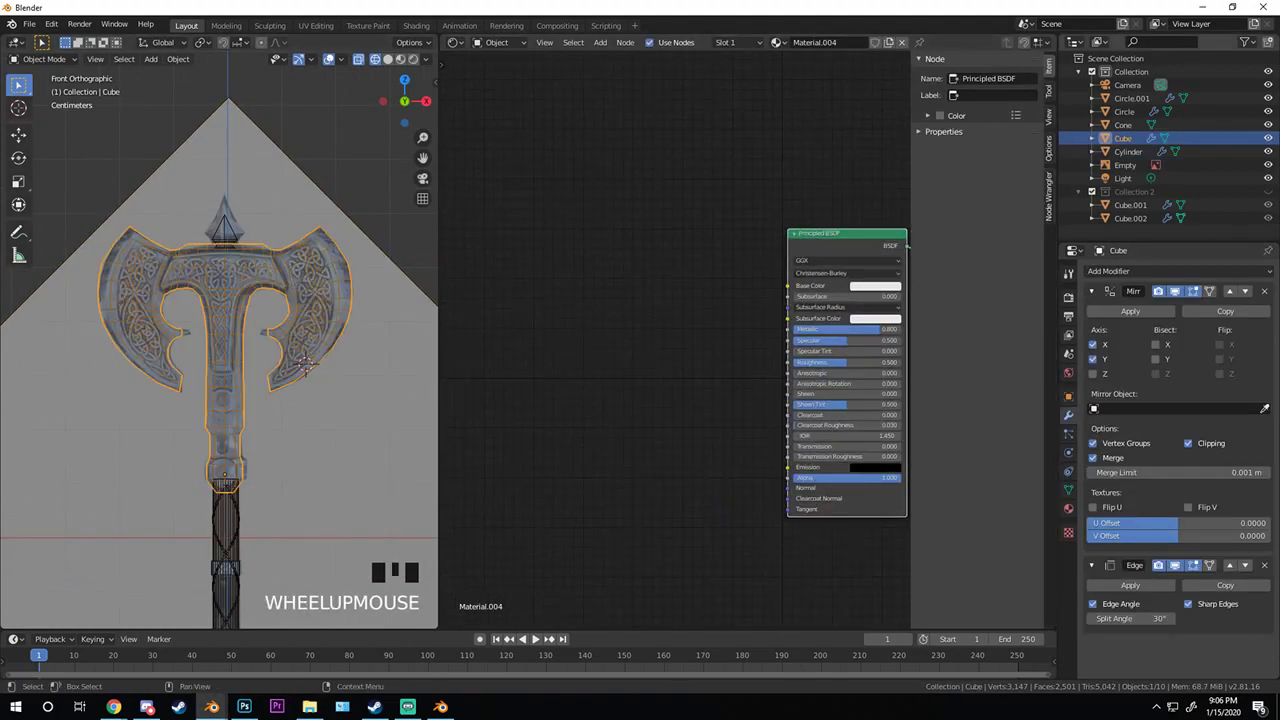
pyautogui.moveTo(678, 260); pyautogui.dragTo(682, 268)
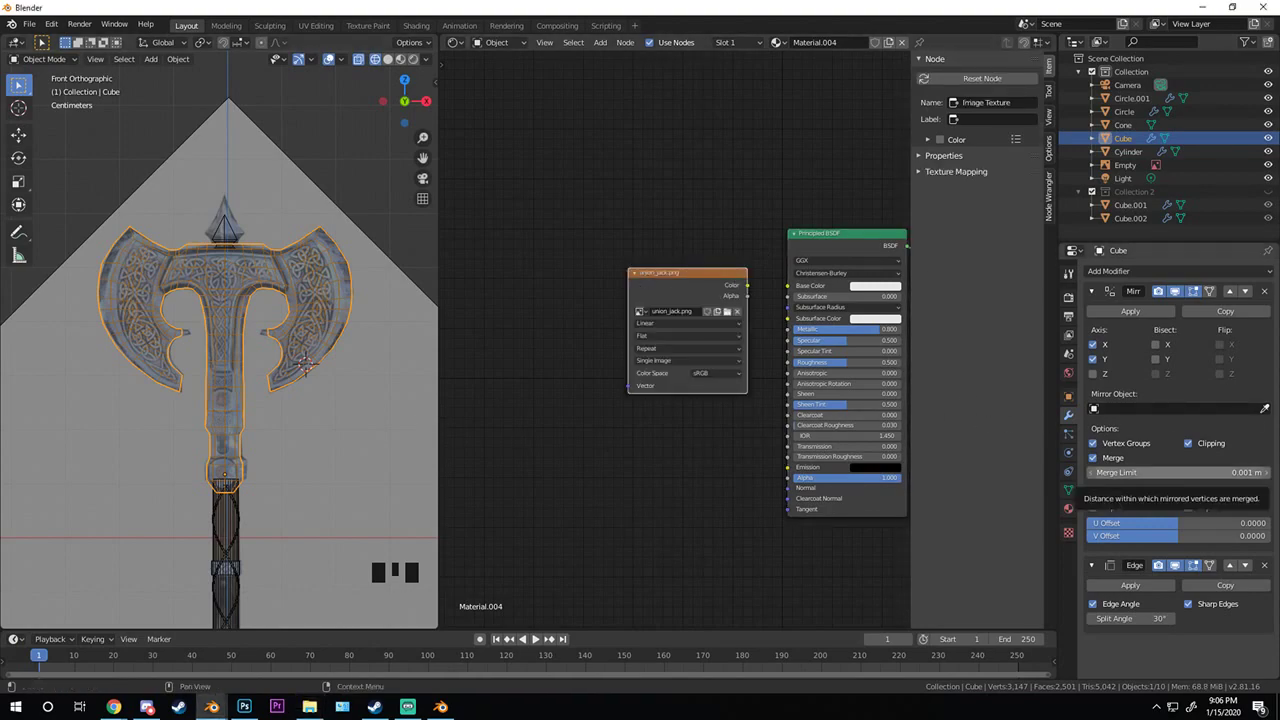
pyautogui.scroll(8, 745, 285)
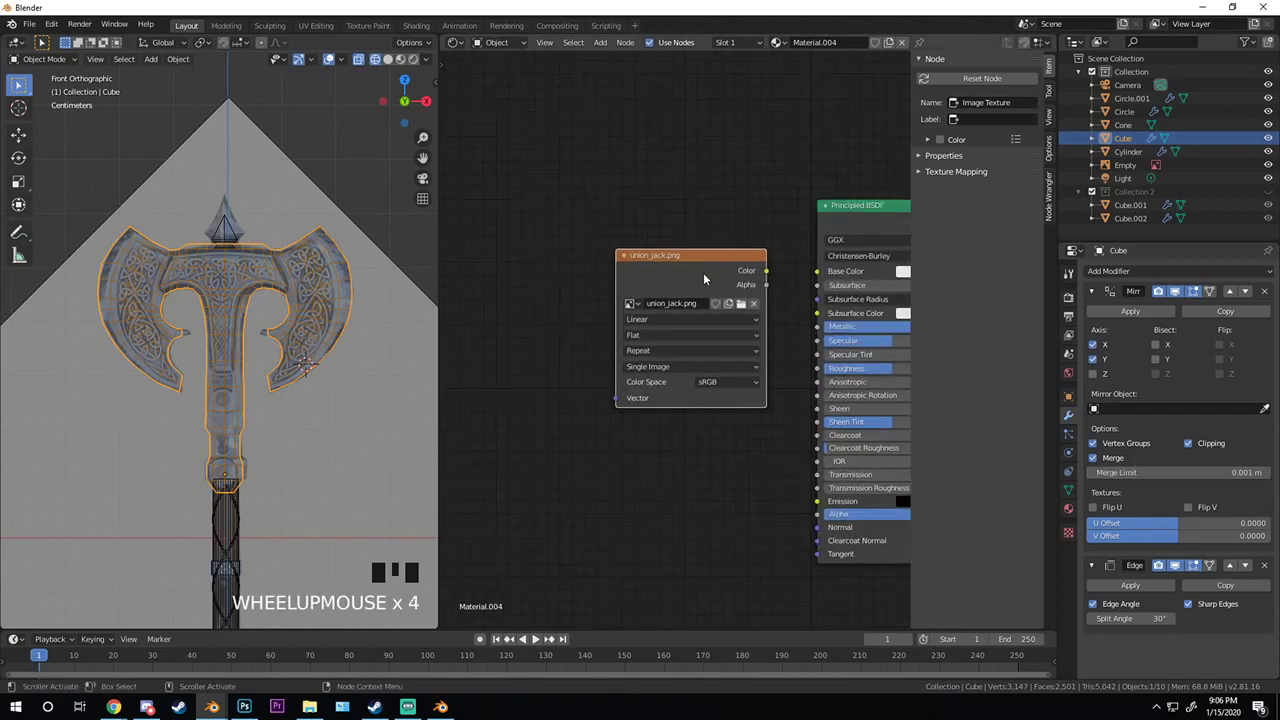
pyautogui.moveTo(679, 244); pyautogui.dragTo(868, 246)
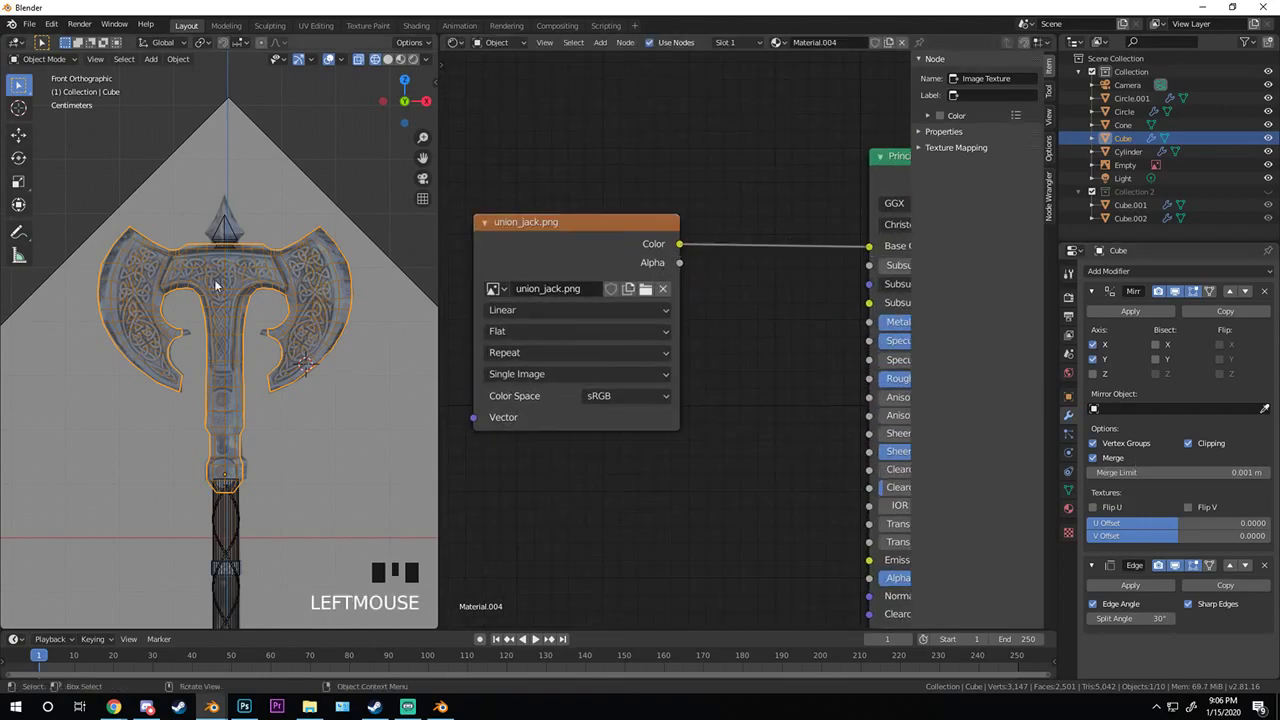
# - Add a second material slot with a new material to the axe head
pyautogui.scroll(4, 229, 261)
pyautogui.scroll(-2, 230, 260)
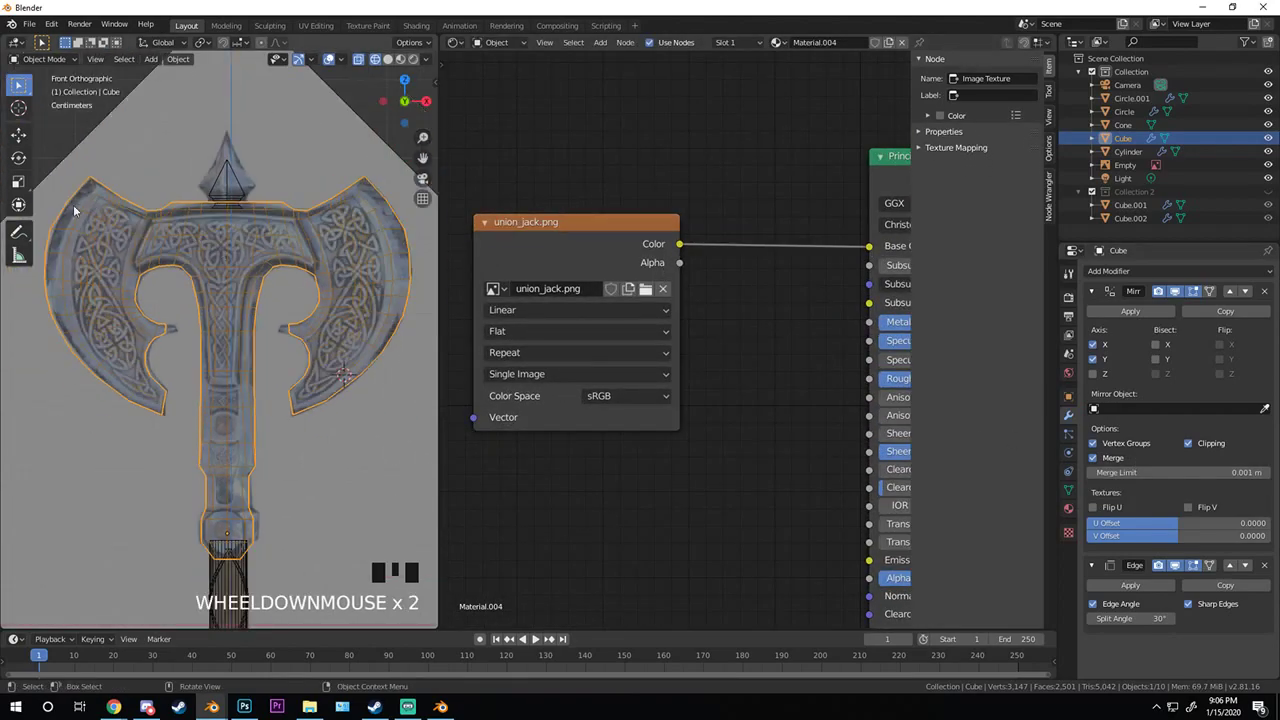
pyautogui.scroll(1, 201, 333)
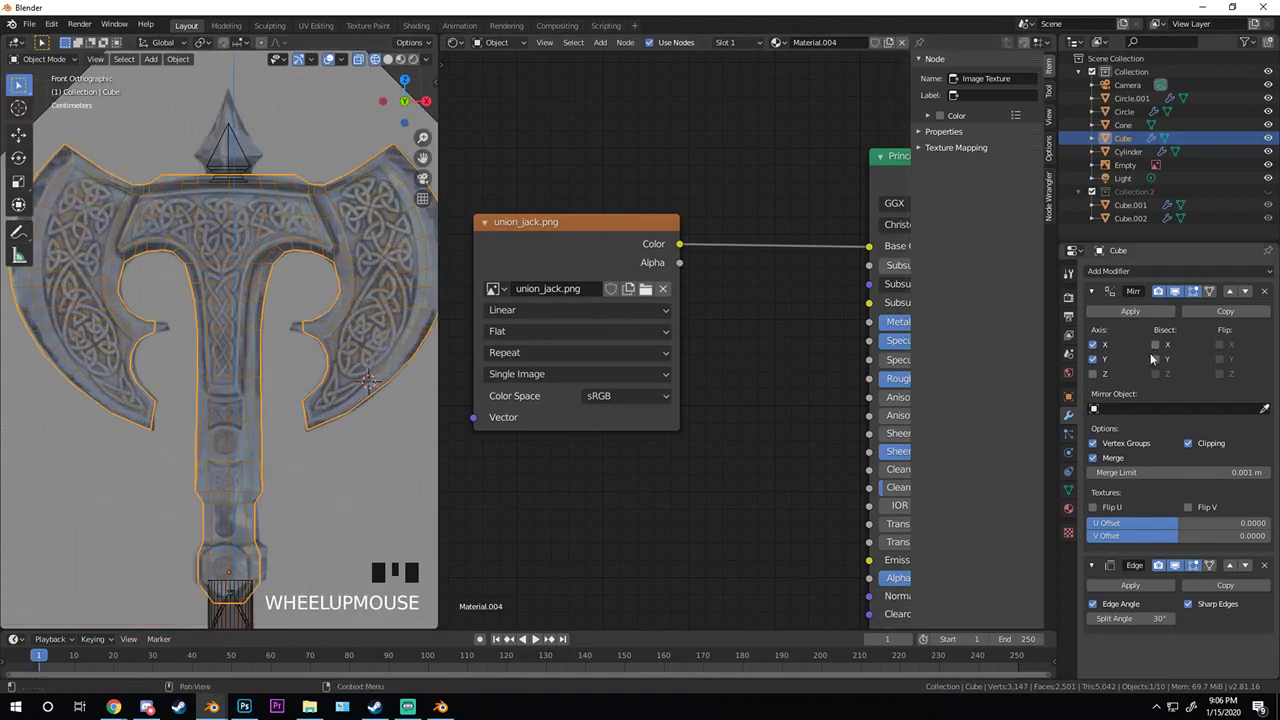
pyautogui.click(1068, 508)
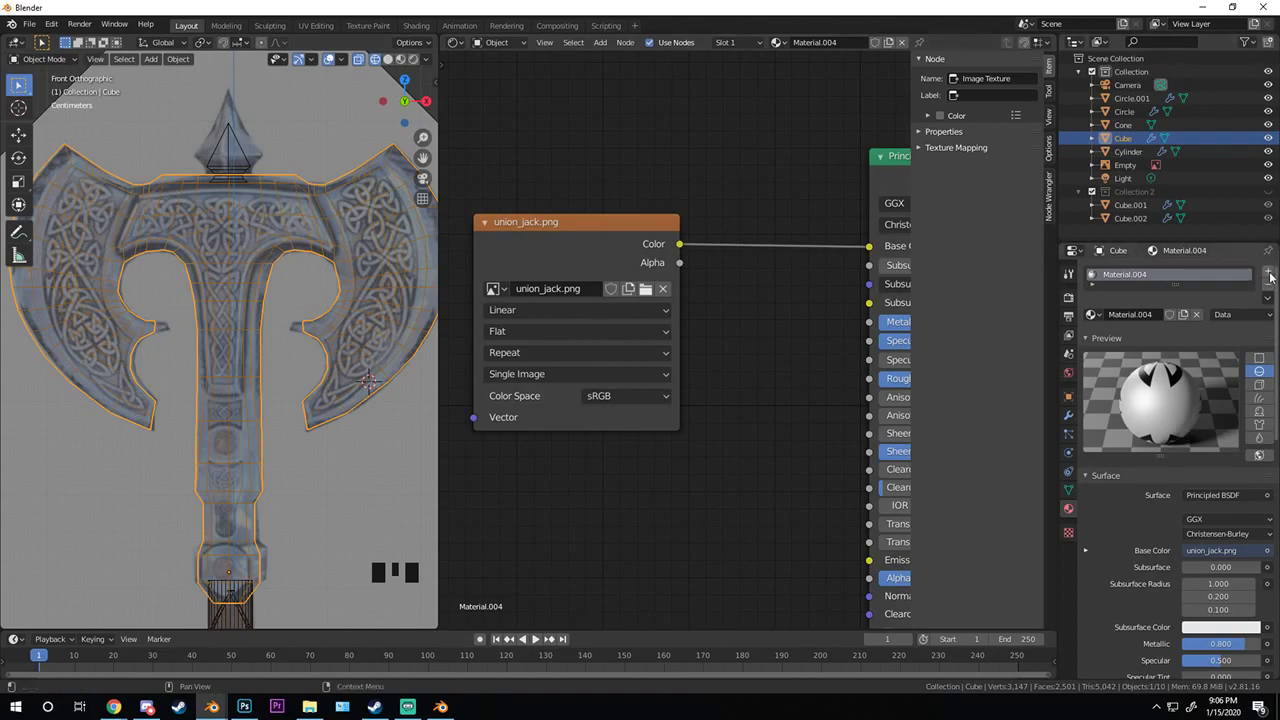
pyautogui.click(1164, 289)
pyautogui.click(1156, 346)
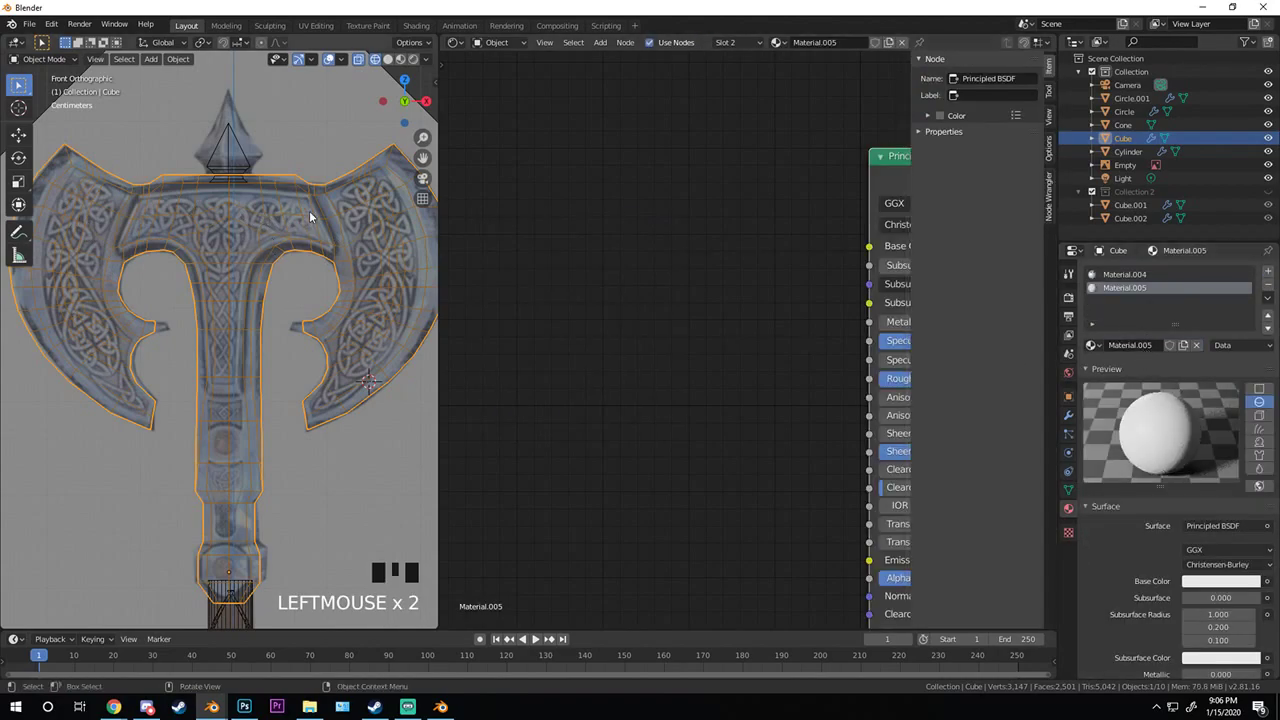
pyautogui.scroll(-3, 329, 215)
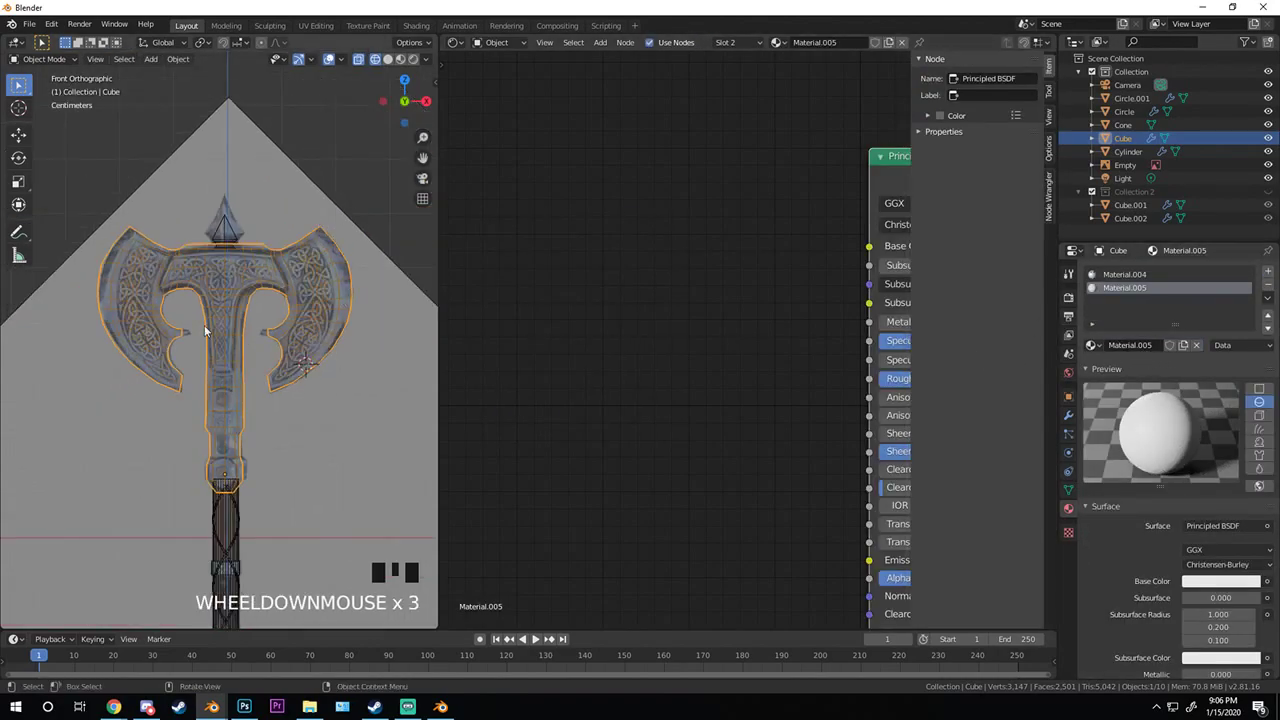
# - In face selection mode, select the axe head's border faces along the inner curve and the blade's outer cutting edge
pyautogui.press('Tab')
pyautogui.scroll(3, 281, 290)
pyautogui.keyDown('shift'); pyautogui.moveTo(281, 290); pyautogui.dragTo(201, 285, button='middle'); pyautogui.keyUp('shift')
pyautogui.scroll(3, 201, 285)
pyautogui.press('3')
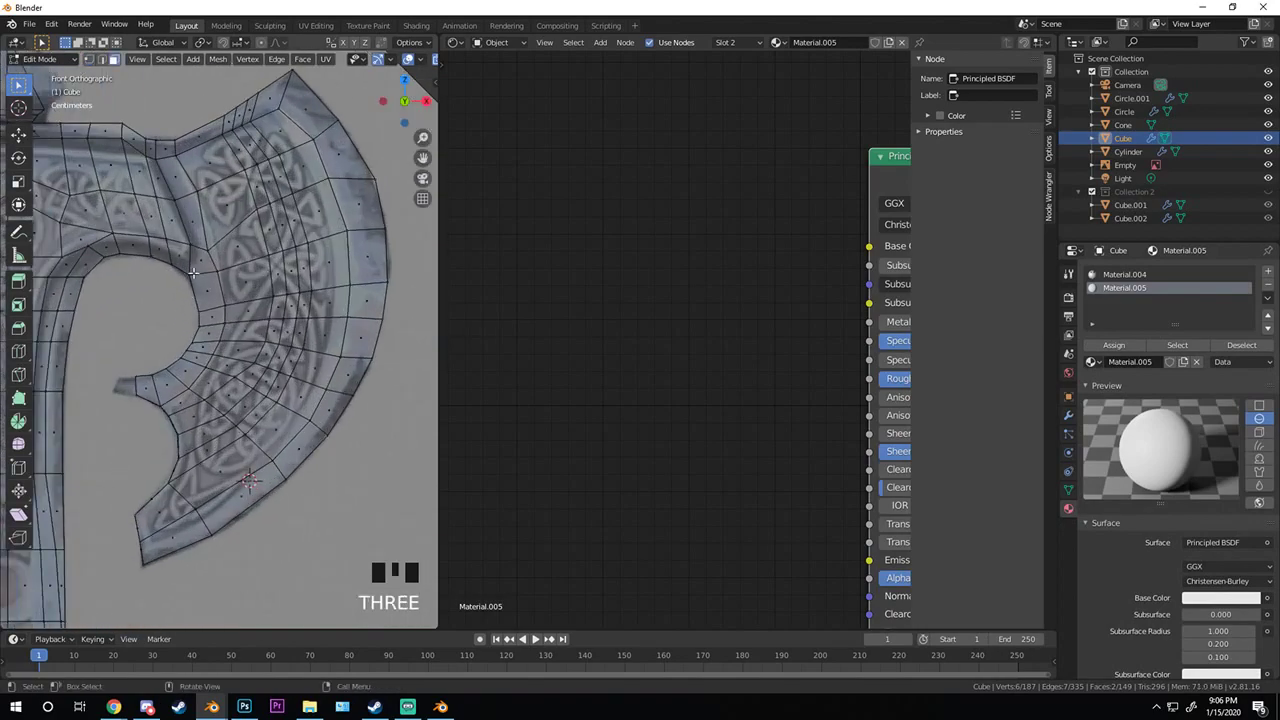
pyautogui.click(199, 274)
pyautogui.press('c')
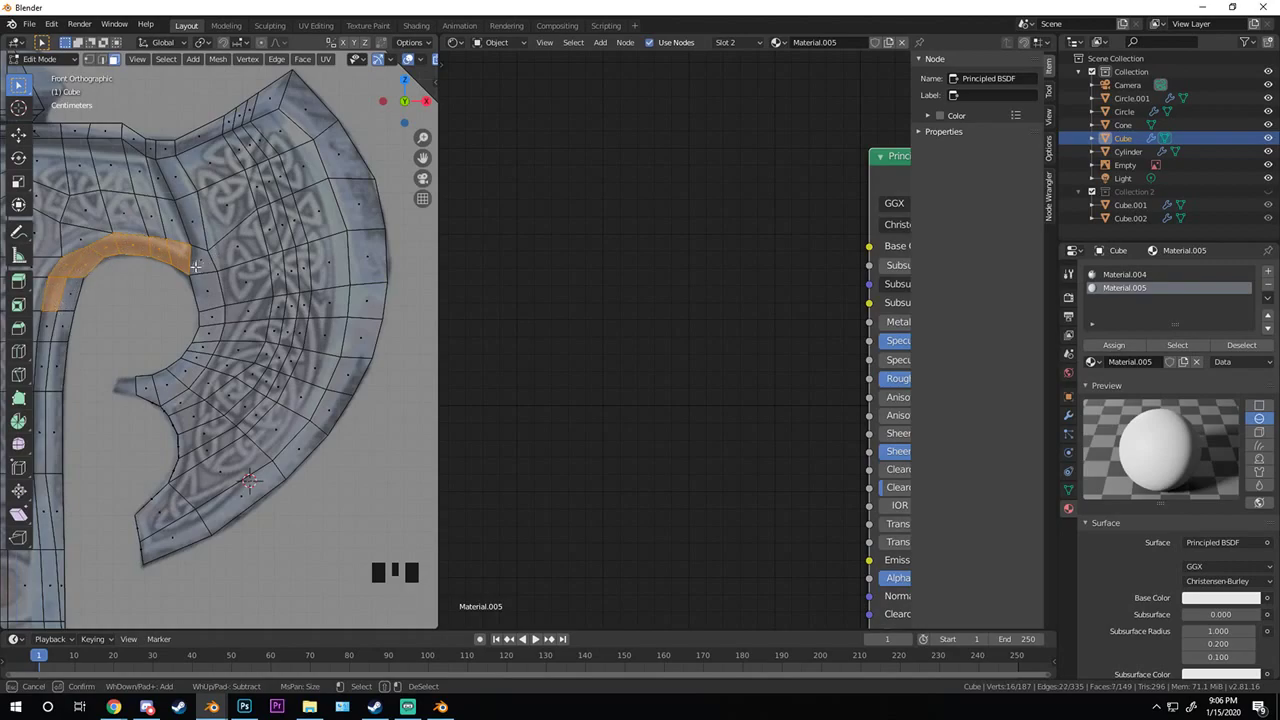
pyautogui.moveTo(198, 284)
pyautogui.mouseDown()
pyautogui.moveTo(212, 322)
pyautogui.moveTo(148, 377)
pyautogui.mouseUp()
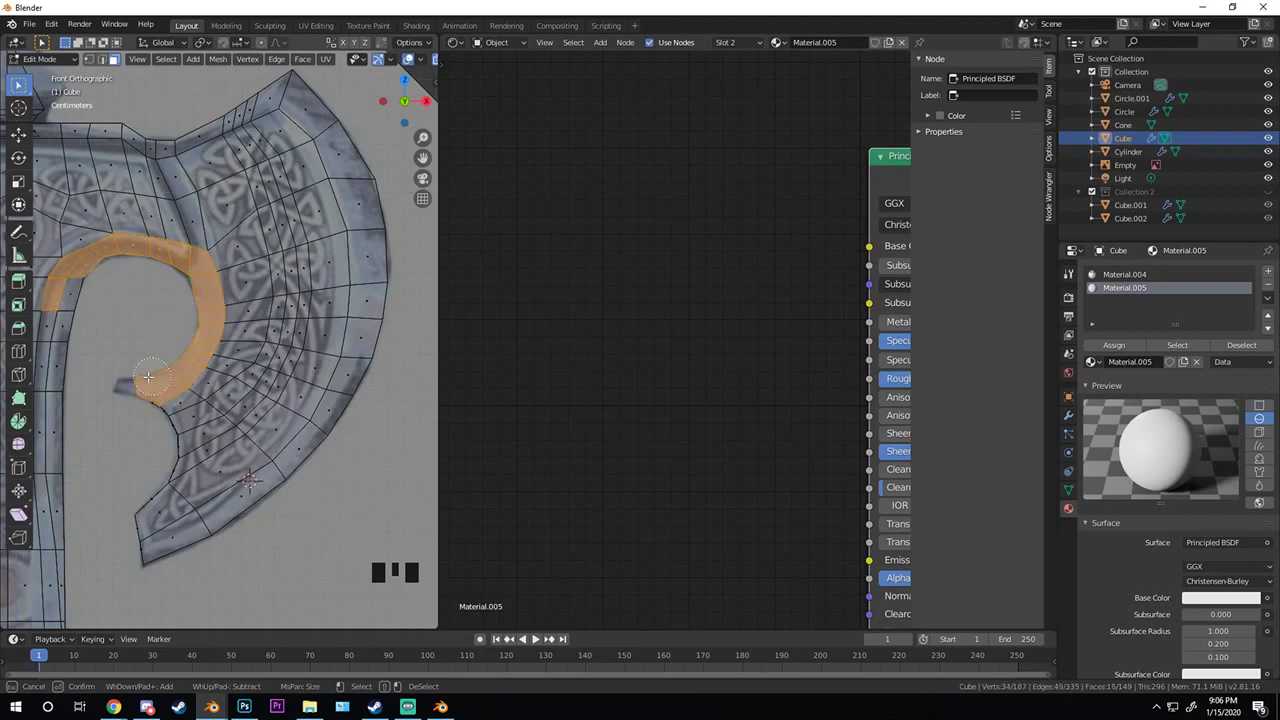
pyautogui.moveTo(171, 563)
pyautogui.mouseDown()
pyautogui.moveTo(262, 490)
pyautogui.moveTo(178, 549)
pyautogui.mouseUp()
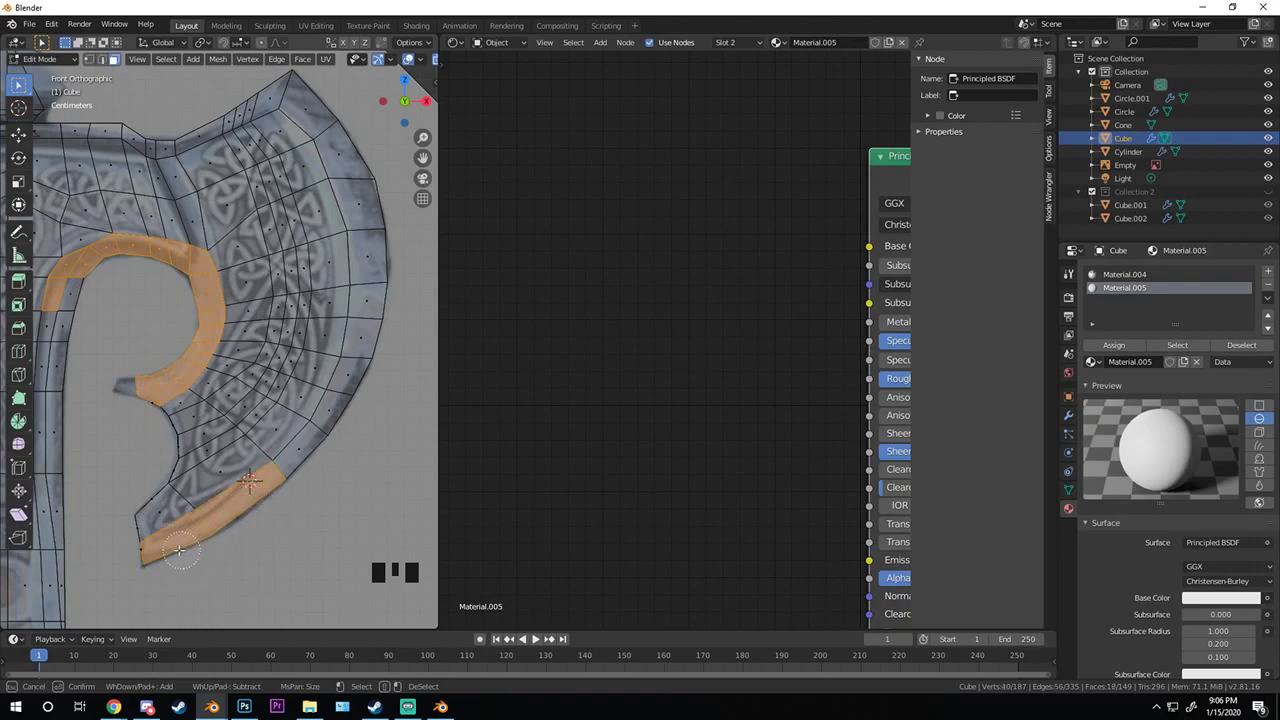
pyautogui.moveTo(273, 488)
pyautogui.mouseDown()
pyautogui.moveTo(362, 355)
pyautogui.moveTo(383, 250)
pyautogui.moveTo(324, 100)
pyautogui.moveTo(352, 148)
pyautogui.mouseUp()
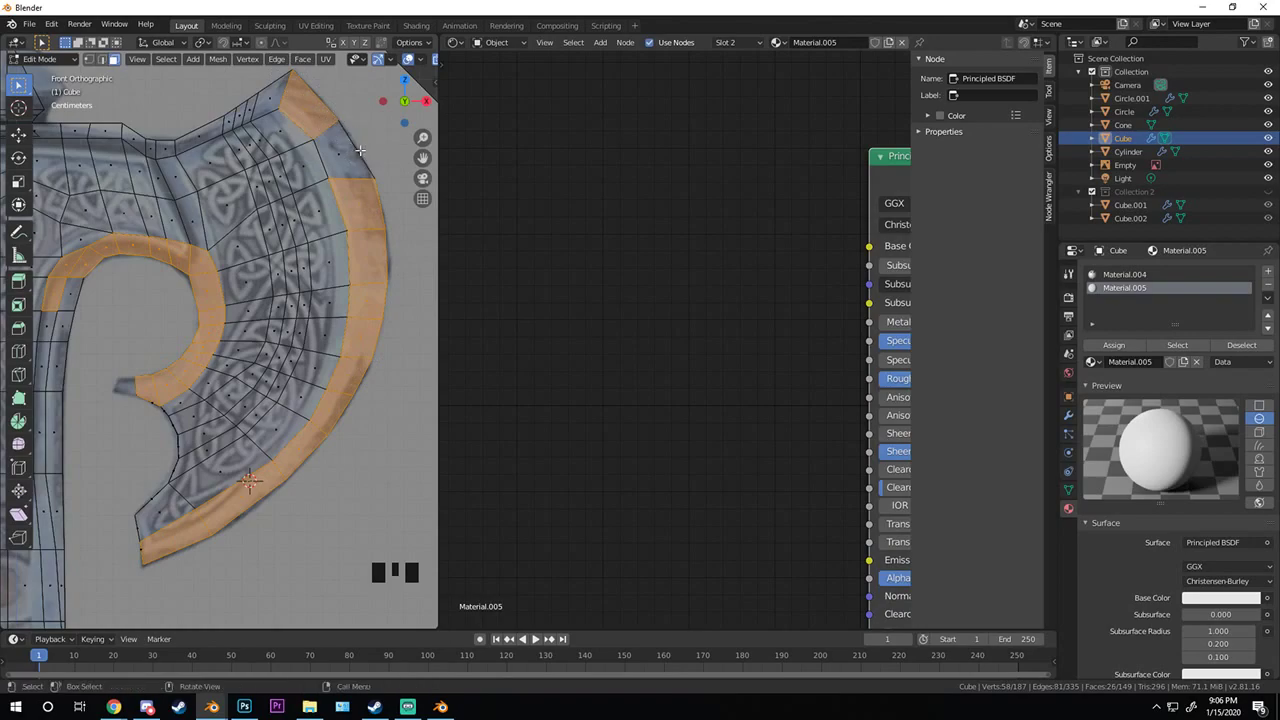
# - Extend the selection with the border faces at the blade's upper tip and along the head's top edge
pyautogui.press('c')
pyautogui.keyDown('shift'); pyautogui.moveTo(342, 126); pyautogui.dragTo(300, 191, button='middle'); pyautogui.keyUp('shift')
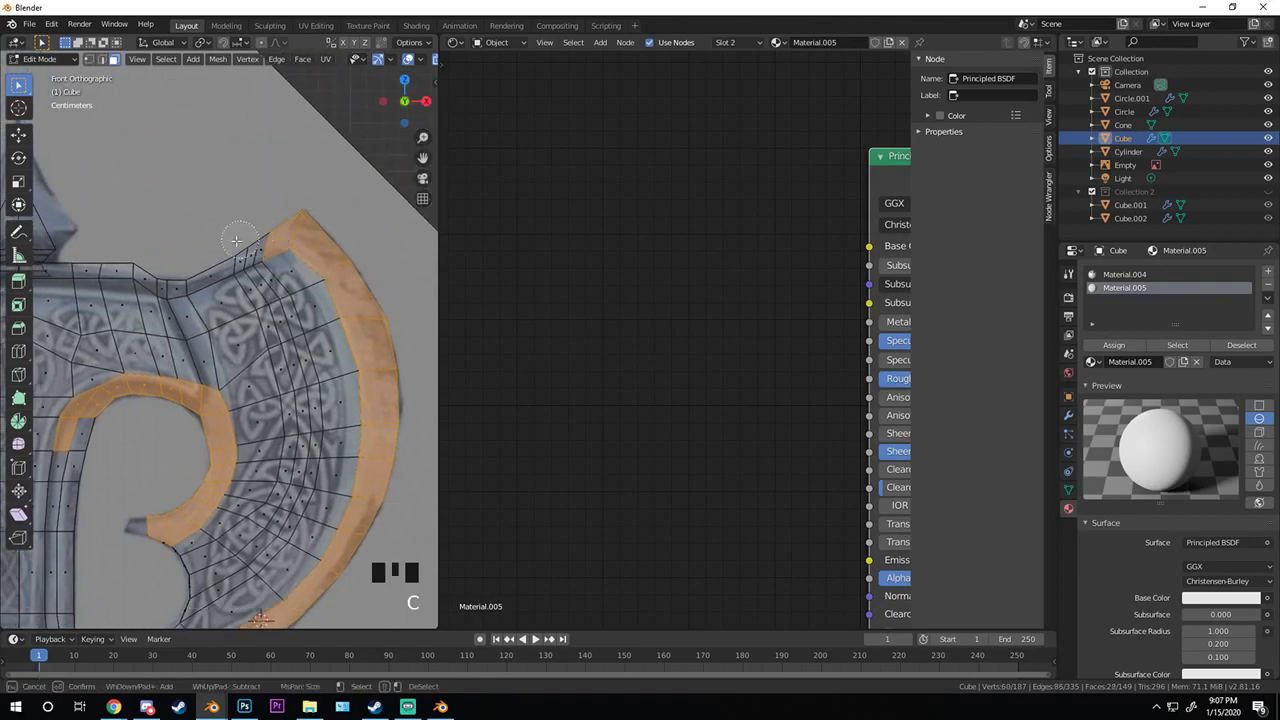
pyautogui.moveTo(156, 277); pyautogui.dragTo(225, 232)
pyautogui.keyDown('shift'); pyautogui.moveTo(225, 232); pyautogui.dragTo(425, 262, button='middle'); pyautogui.keyUp('shift')
pyautogui.moveTo(330, 295)
pyautogui.mouseDown()
pyautogui.moveTo(286, 280)
pyautogui.moveTo(214, 287)
pyautogui.mouseUp()
pyautogui.moveTo(230, 287)
pyautogui.keyDown('shift'); pyautogui.mouseDown(button='middle')
pyautogui.moveTo(140, 223)
pyautogui.moveTo(140, 166)
pyautogui.mouseUp(button='middle'); pyautogui.keyUp('shift')
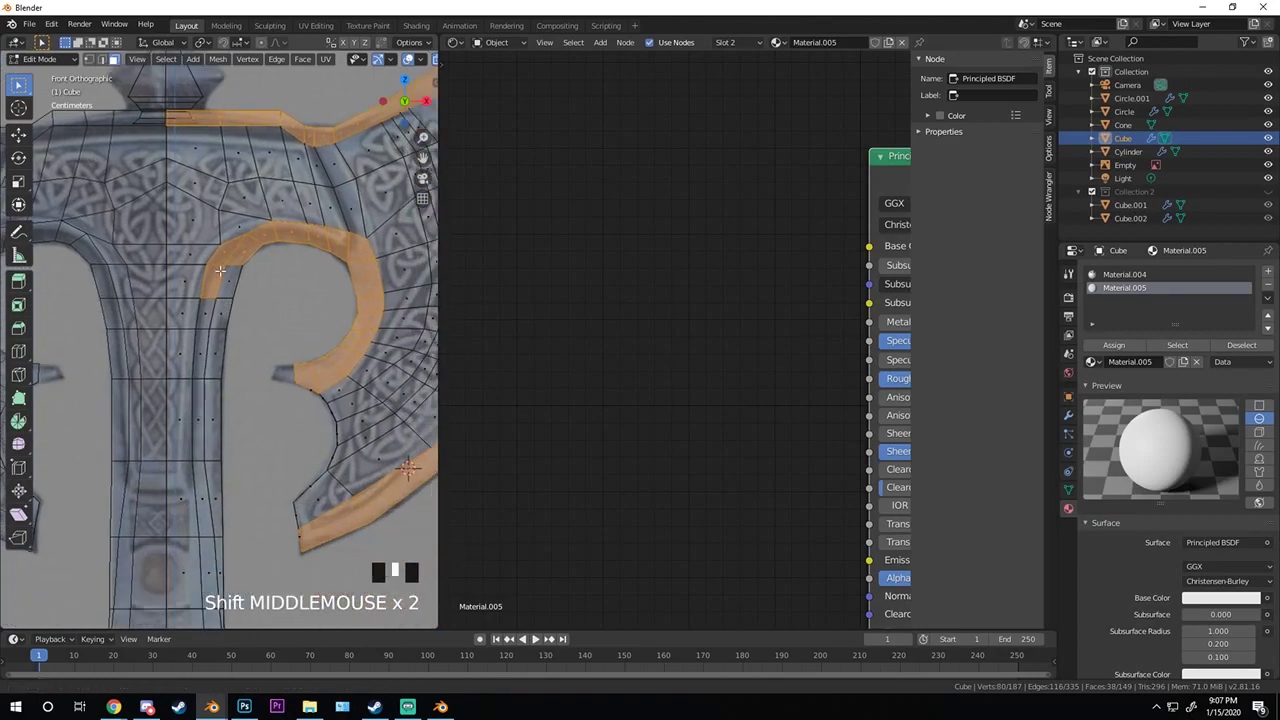
# - Add the side border faces down the shaft to the selection and assign the second material to all selected faces
pyautogui.scroll(1, 200, 283)
pyautogui.moveTo(200, 220)
pyautogui.mouseDown()
pyautogui.moveTo(208, 415)
pyautogui.moveTo(243, 486)
pyautogui.mouseUp()
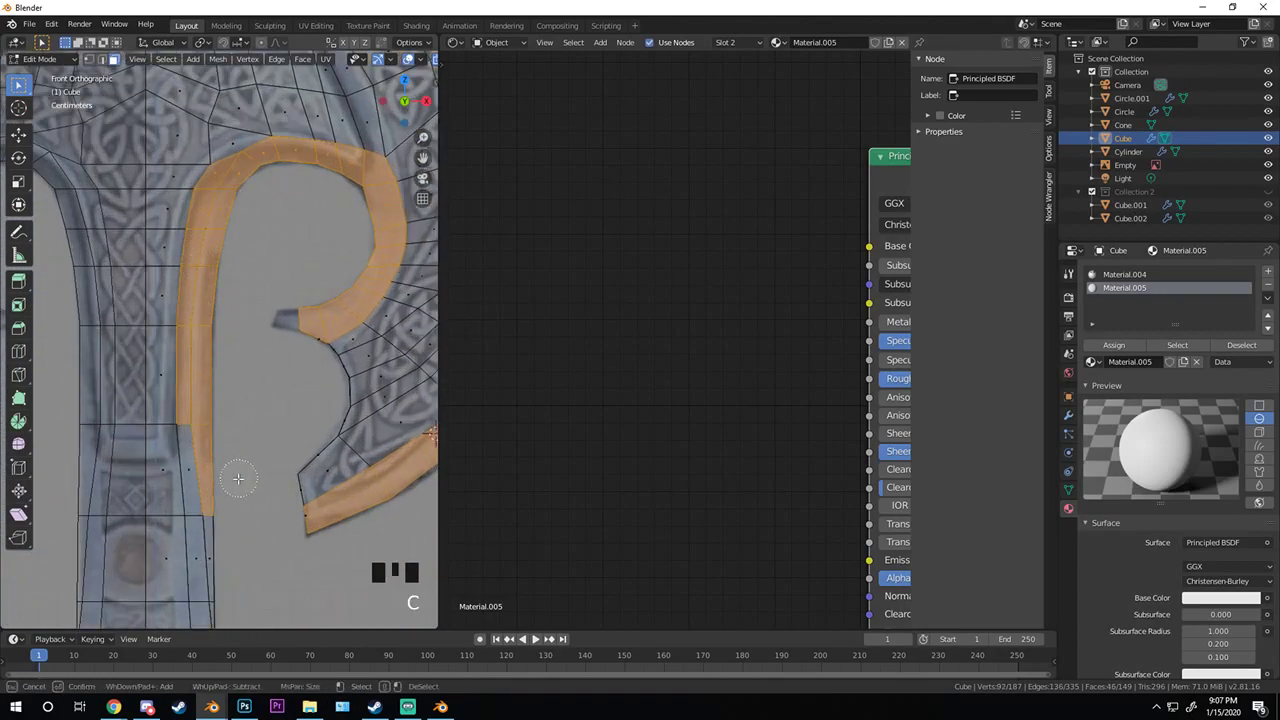
pyautogui.keyDown('shift'); pyautogui.moveTo(243, 486); pyautogui.dragTo(228, 306, button='middle'); pyautogui.keyUp('shift')
pyautogui.moveTo(194, 296); pyautogui.dragTo(195, 470)
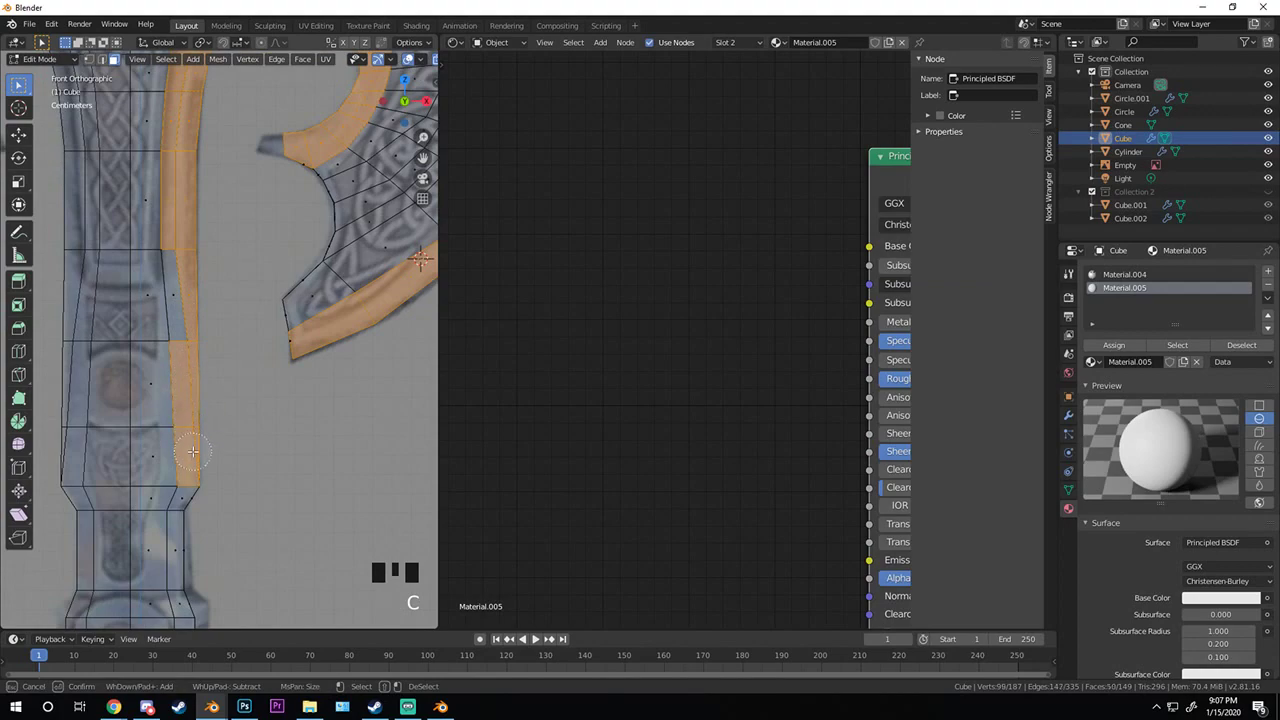
pyautogui.rightClick(287, 378)
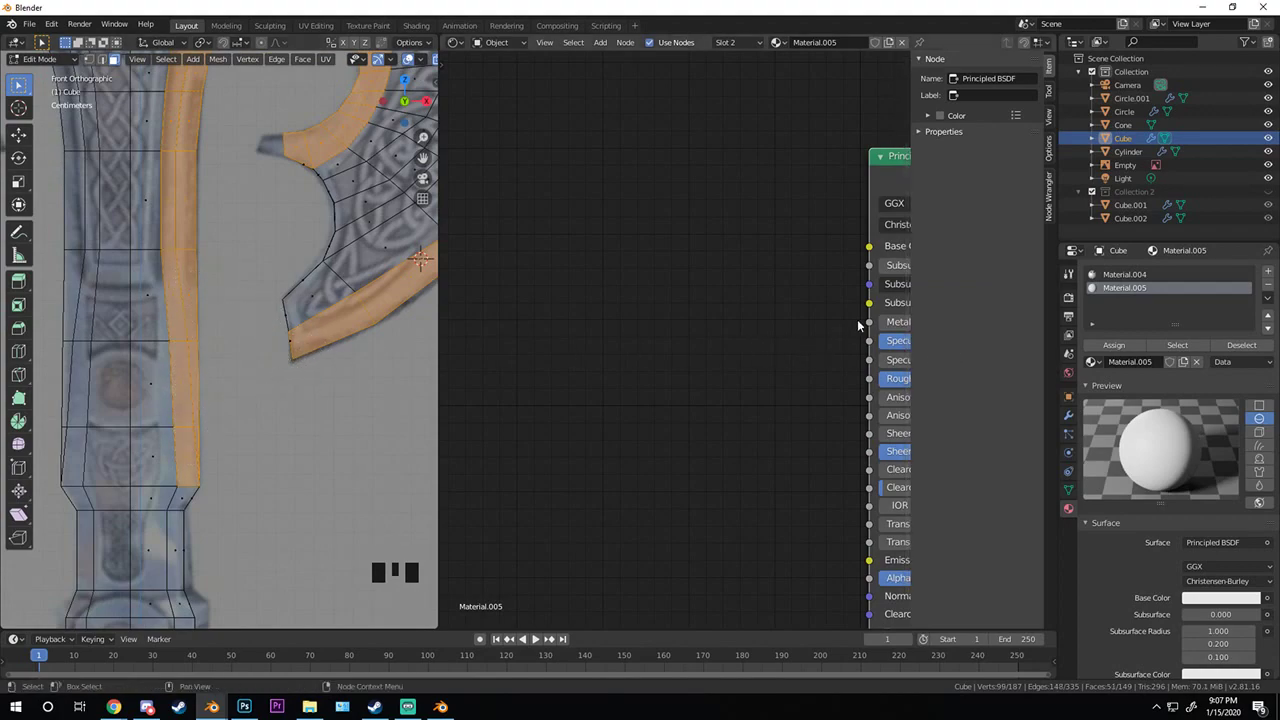
pyautogui.click(1113, 345)
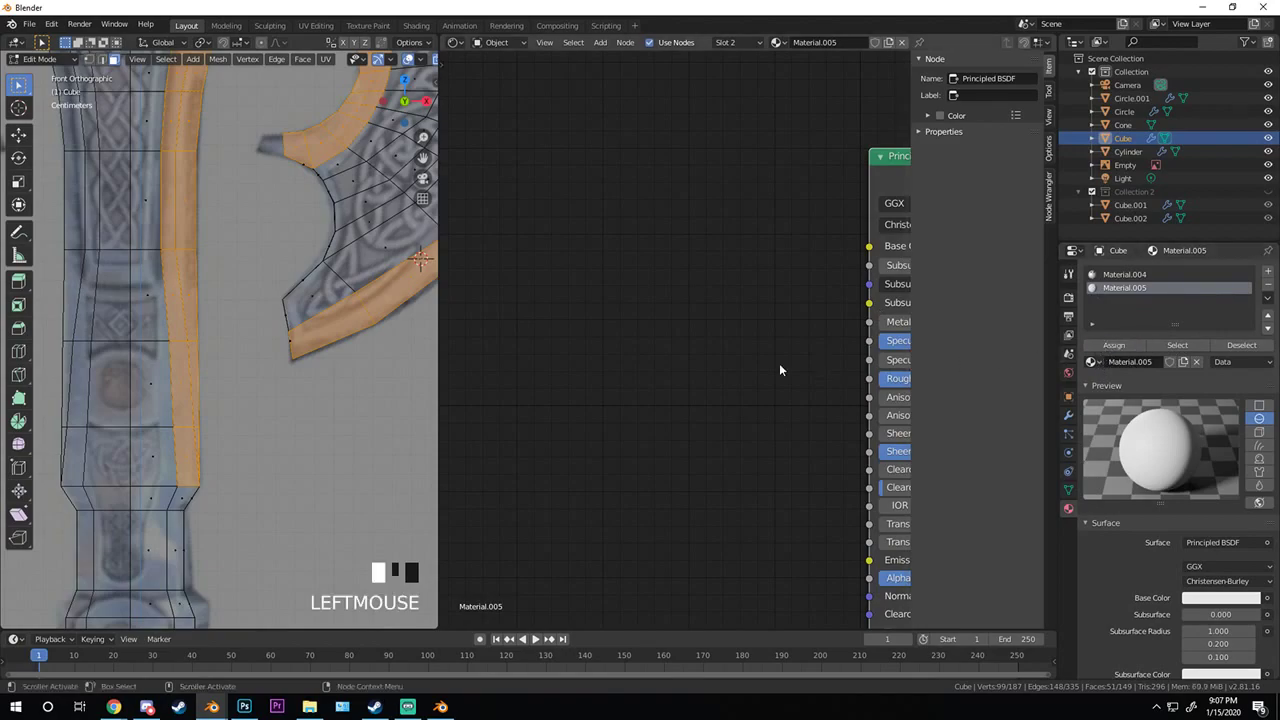
# - Return to Object Mode and preview the axe head's materials in Rendered shading
pyautogui.press('Tab')
pyautogui.scroll(-2, 230, 313)
pyautogui.keyDown('shift'); pyautogui.moveTo(230, 313); pyautogui.dragTo(236, 408, button='middle'); pyautogui.keyUp('shift')
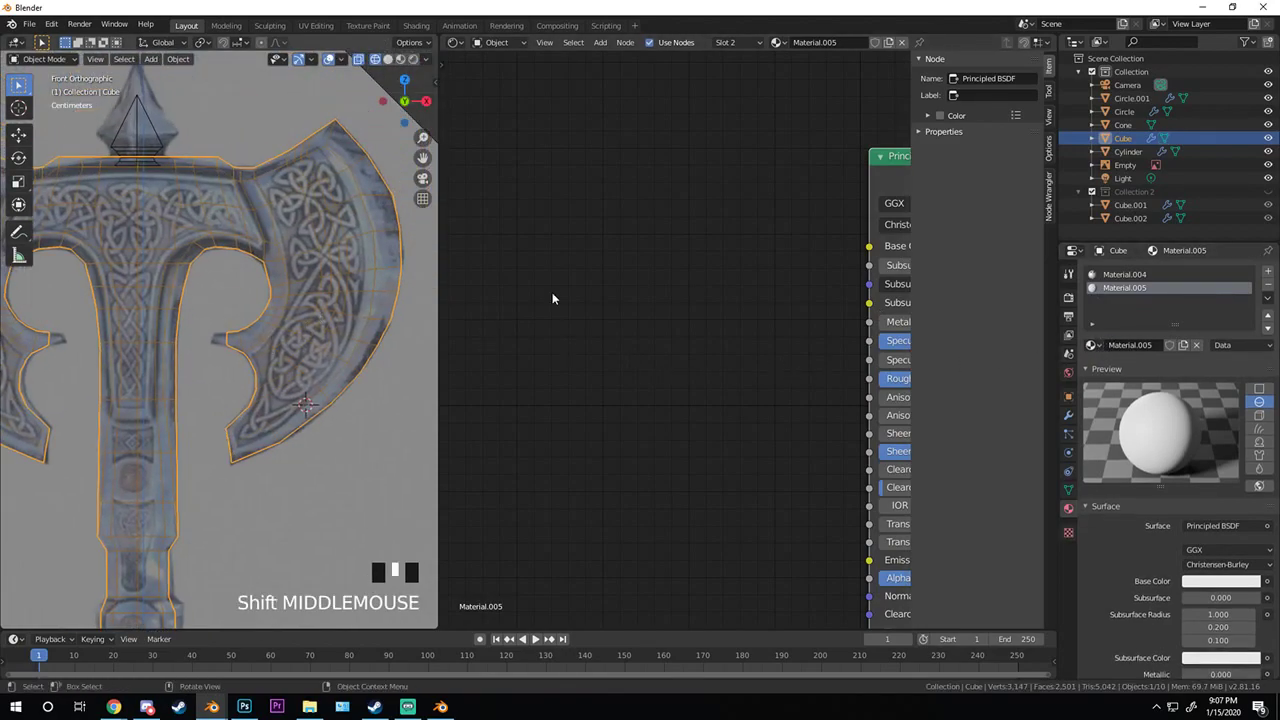
pyautogui.press('z')
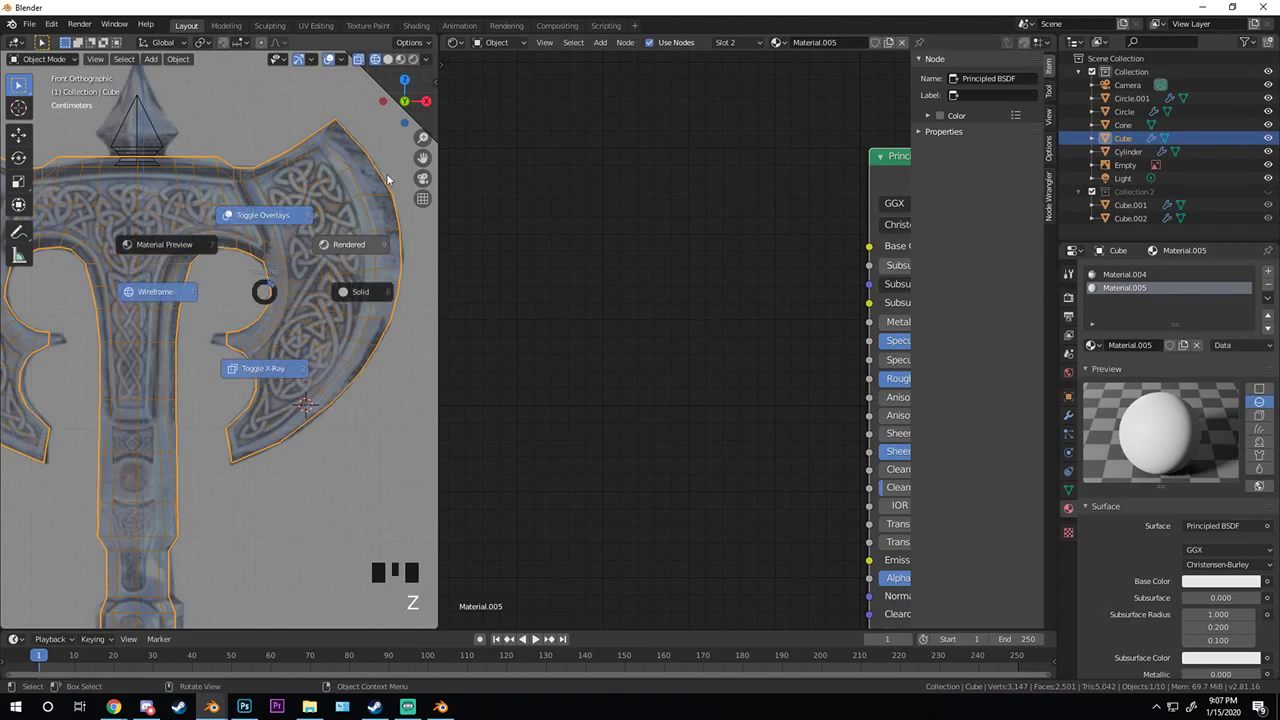
pyautogui.click(315, 249)
pyautogui.scroll(2, 315, 253)
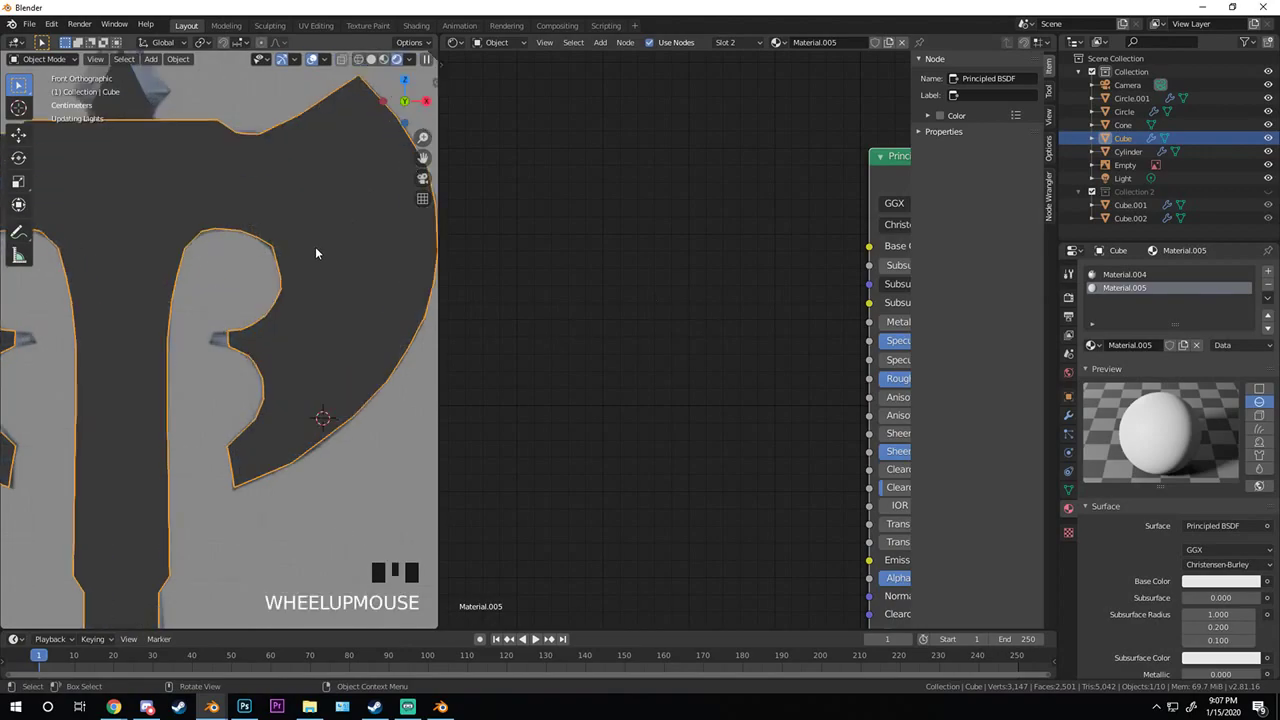
pyautogui.scroll(-3, 365, 201)
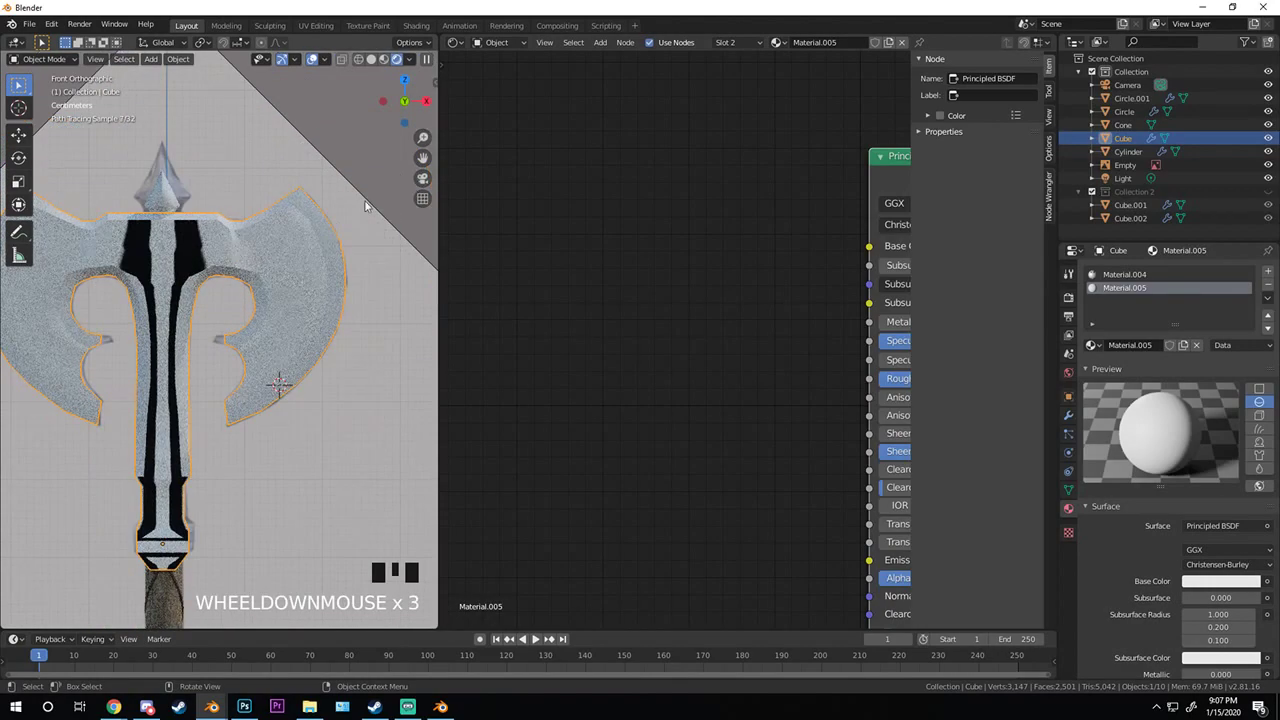
# - Switch the node area to the UV Editor and show the union_jack.png image in it
pyautogui.click(455, 42)
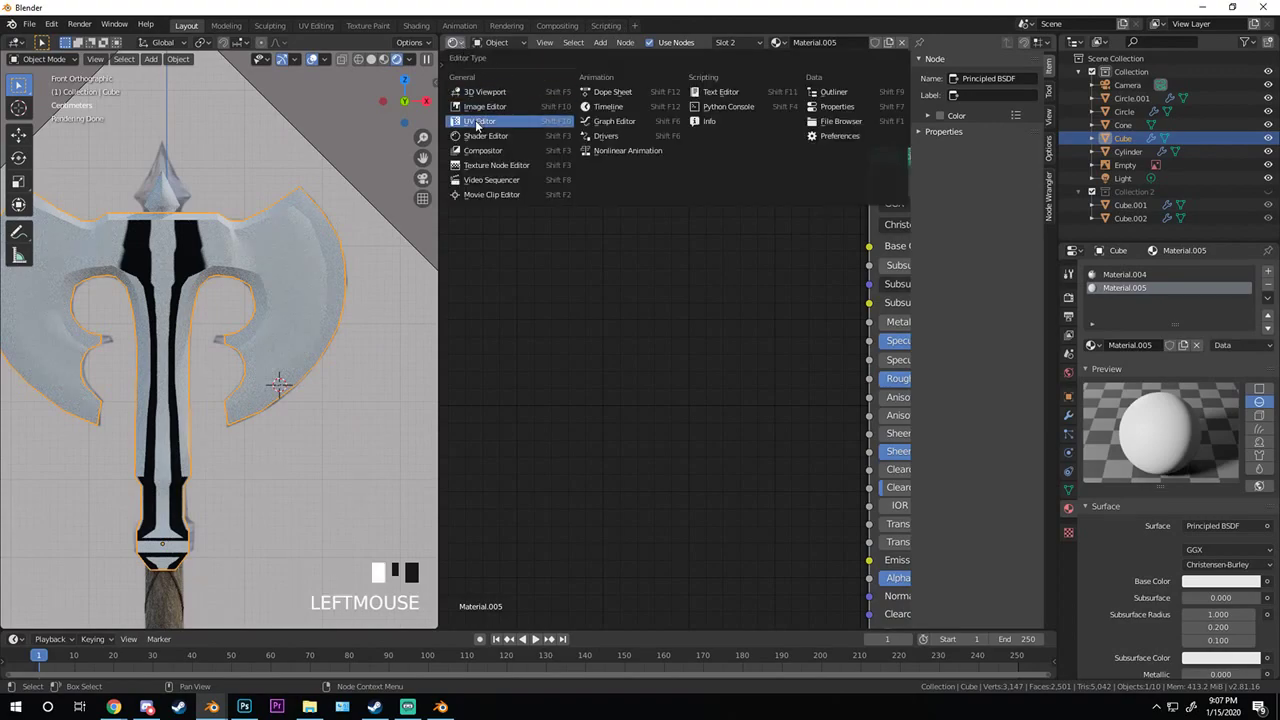
pyautogui.click(478, 121)
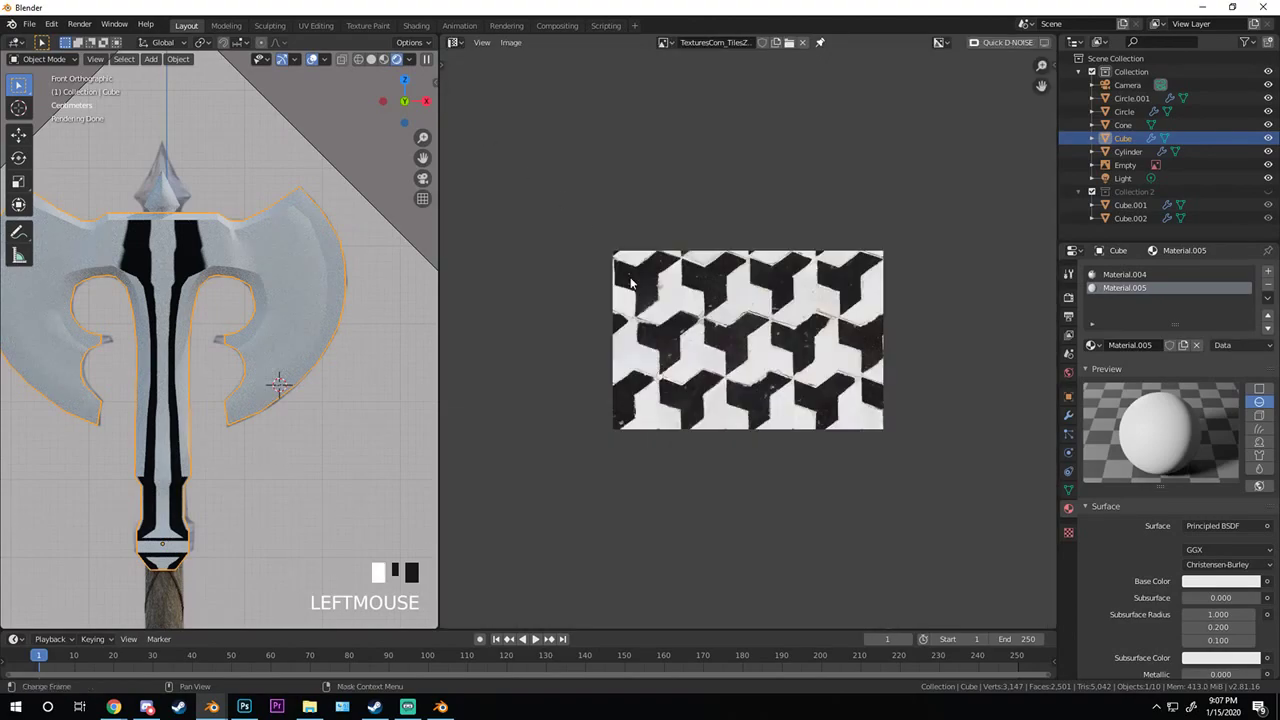
pyautogui.click(658, 45)
pyautogui.click(678, 126)
pyautogui.scroll(1, 740, 305)
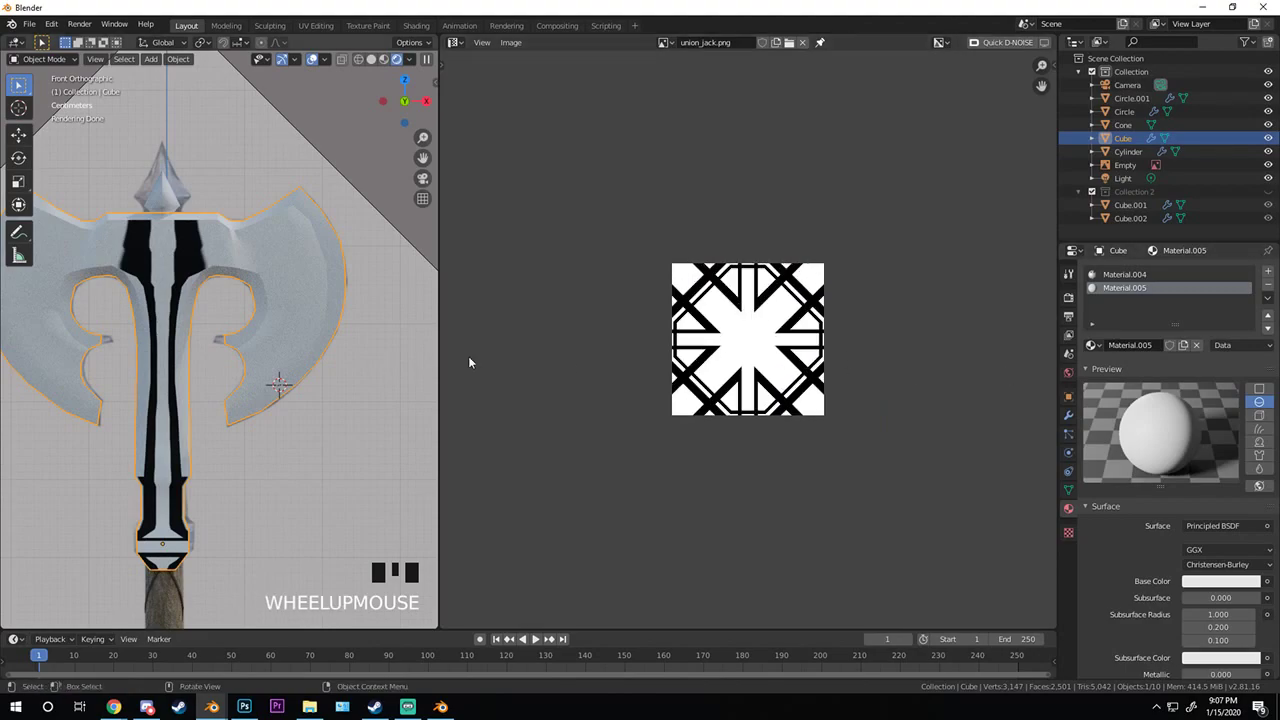
# - In Edit Mode, select all axe head faces that use Material.004
pyautogui.press('Tab')
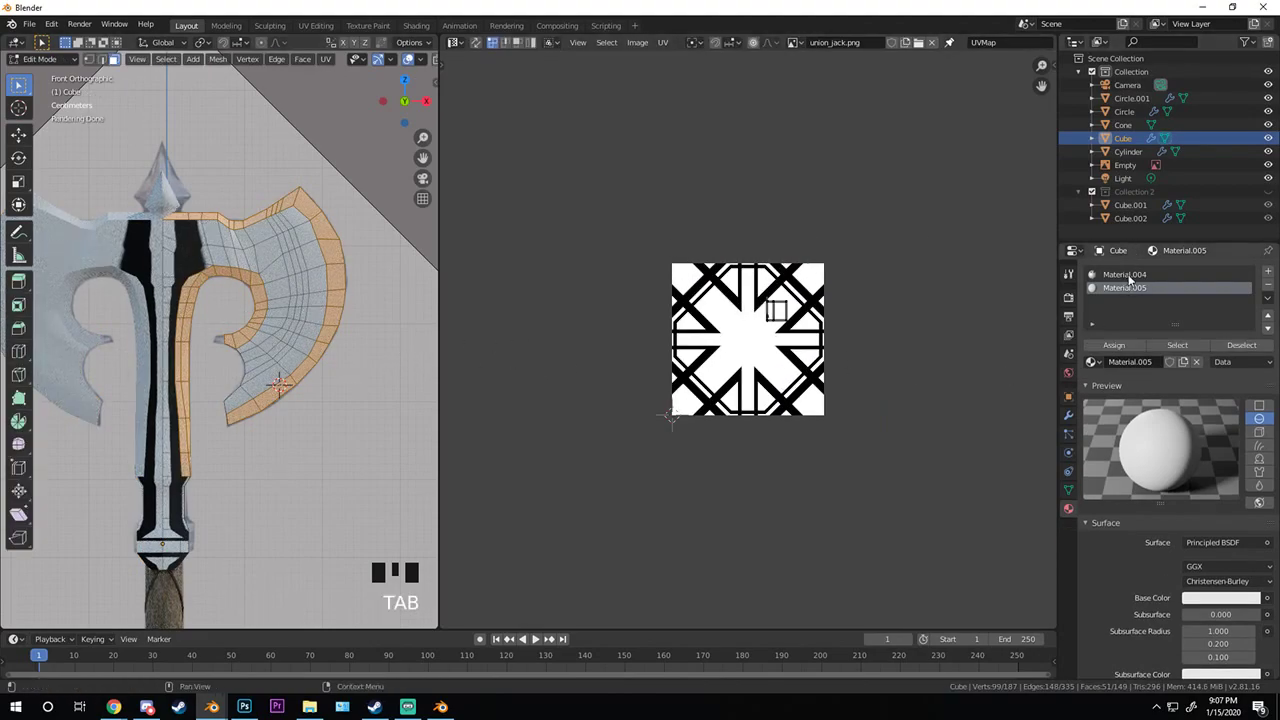
pyautogui.click(1128, 276)
pyautogui.click(1168, 347)
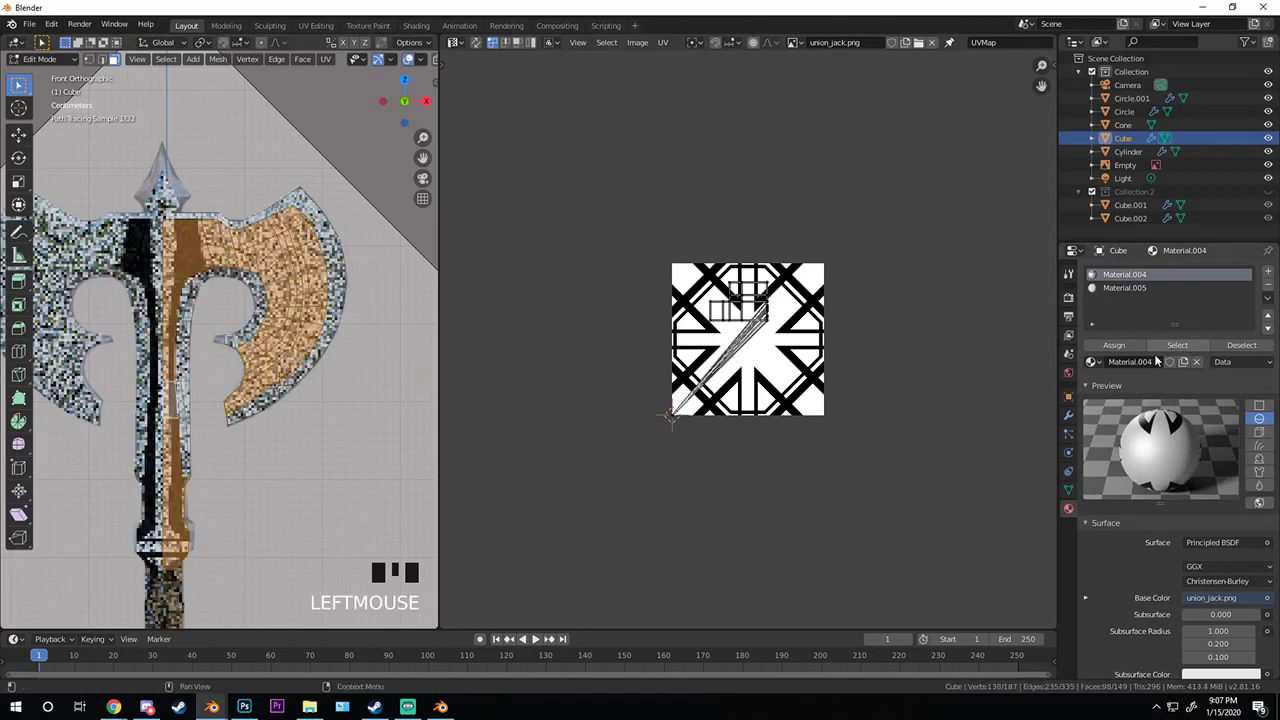
# - Enlarge the UV layout of the selected faces and reposition it over the texture
pyautogui.press('s')
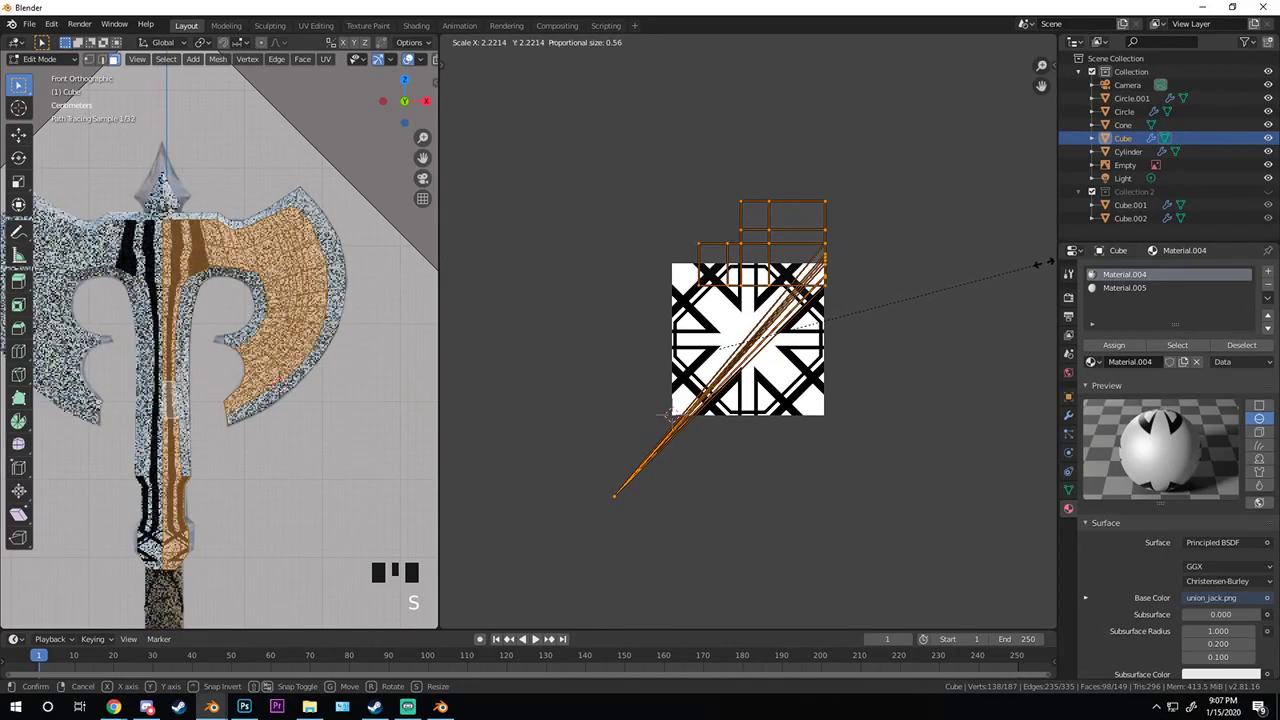
pyautogui.click(770, 345)
pyautogui.press('g')
pyautogui.click(786, 350)
# - Box-select the stray UV vertices at the layout's far lower tip and move them up beside the other UV faces
pyautogui.click(608, 573)
pyautogui.press('b')
pyautogui.moveTo(521, 527); pyautogui.dragTo(584, 551)
pyautogui.press('g')
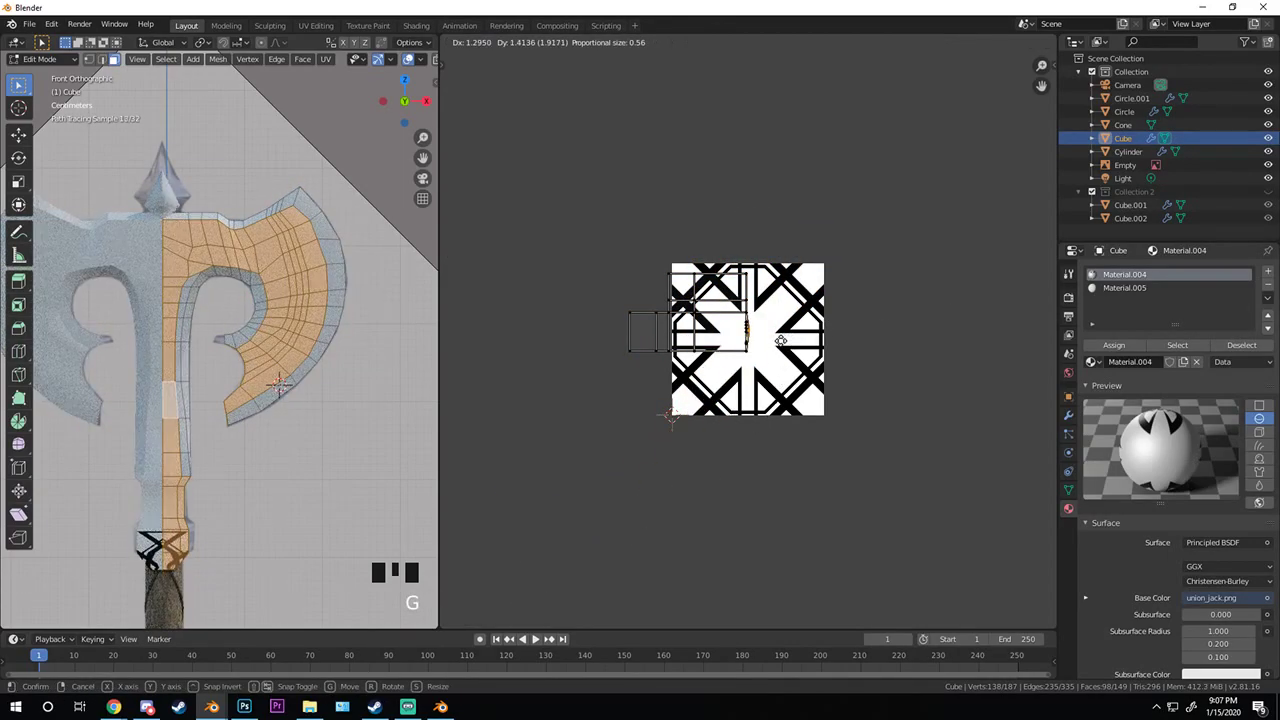
# - Try enlarging the UV layout and rotating it by -90 degrees over the union_jack.png texture
pyautogui.scroll(2, 766, 309)
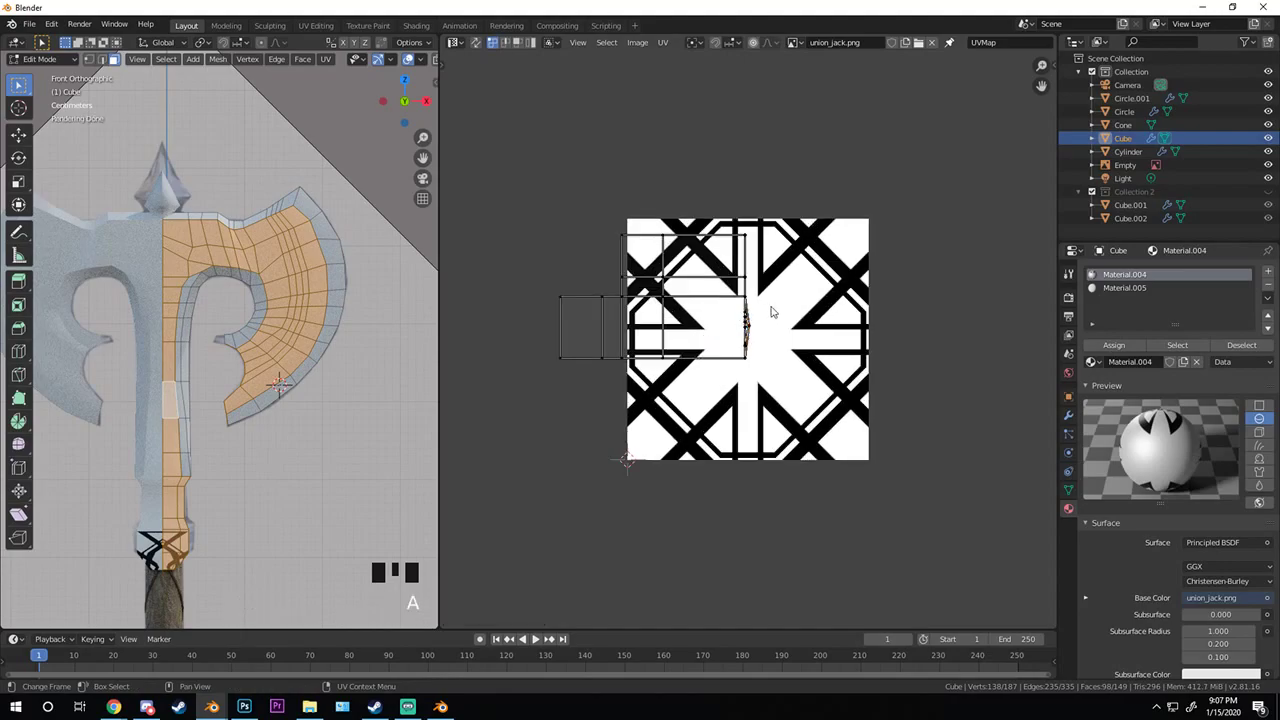
pyautogui.click(888, 313)
pyautogui.press('s')
pyautogui.click(1005, 318)
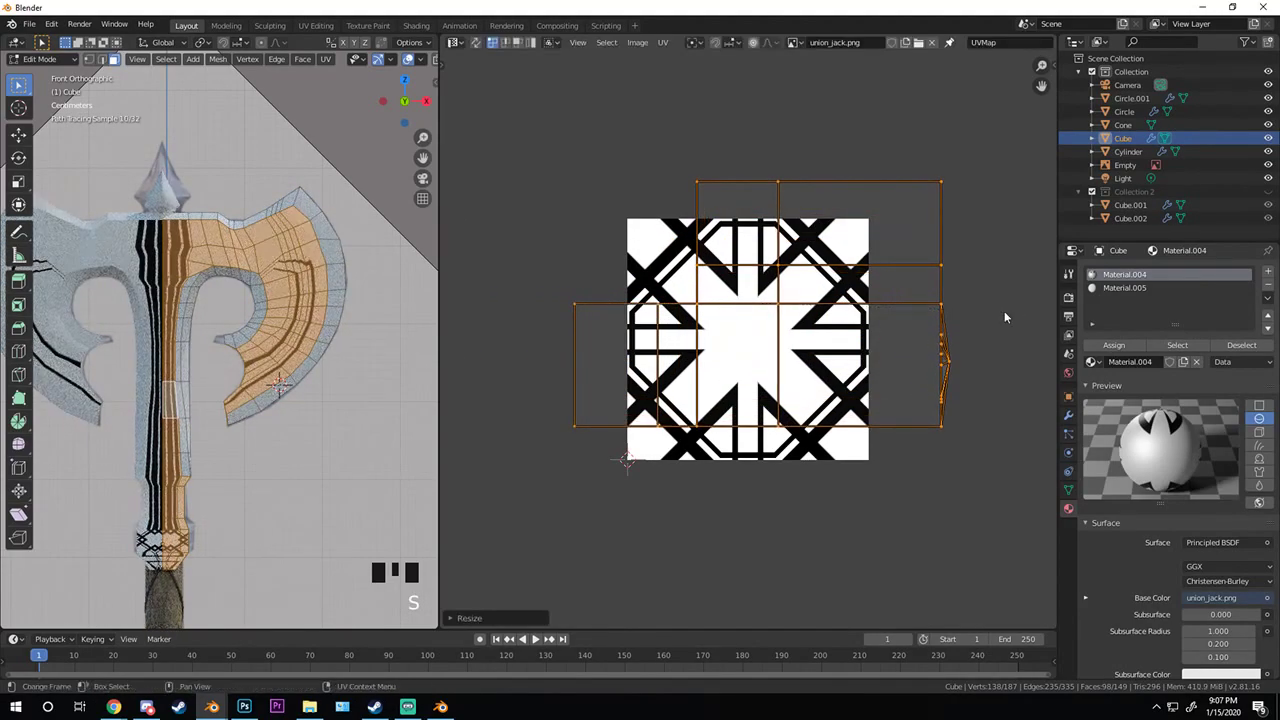
pyautogui.press('r')
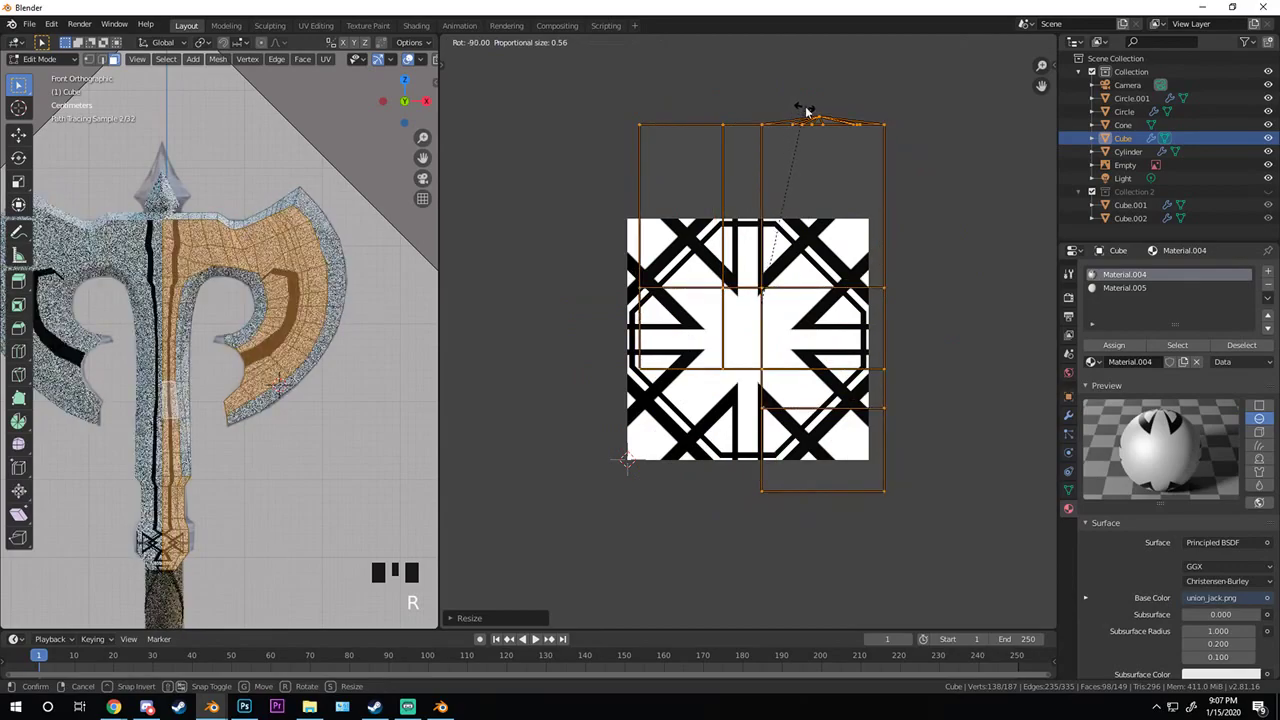
pyautogui.click(805, 106)
pyautogui.press('g')
pyautogui.click(777, 140)
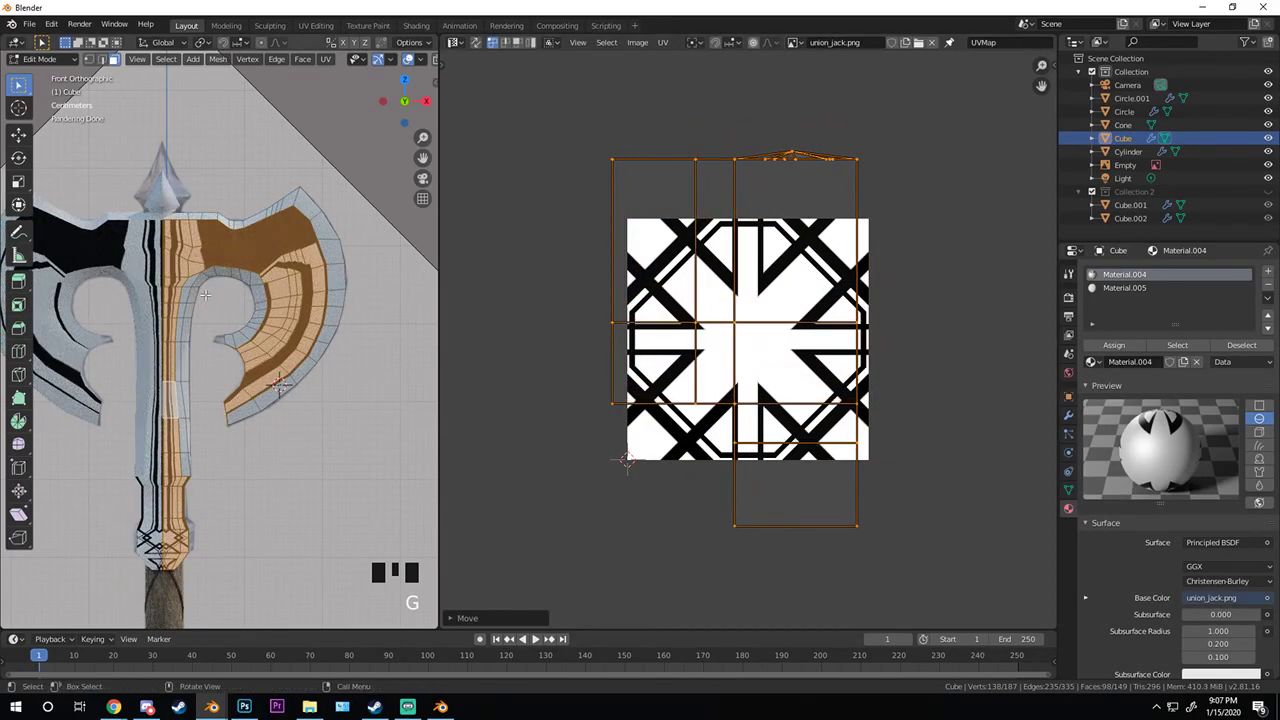
# - Remap the selected axe head faces with Project From View and enlarge the new UV layout to several times the texture's size
pyautogui.press('u')
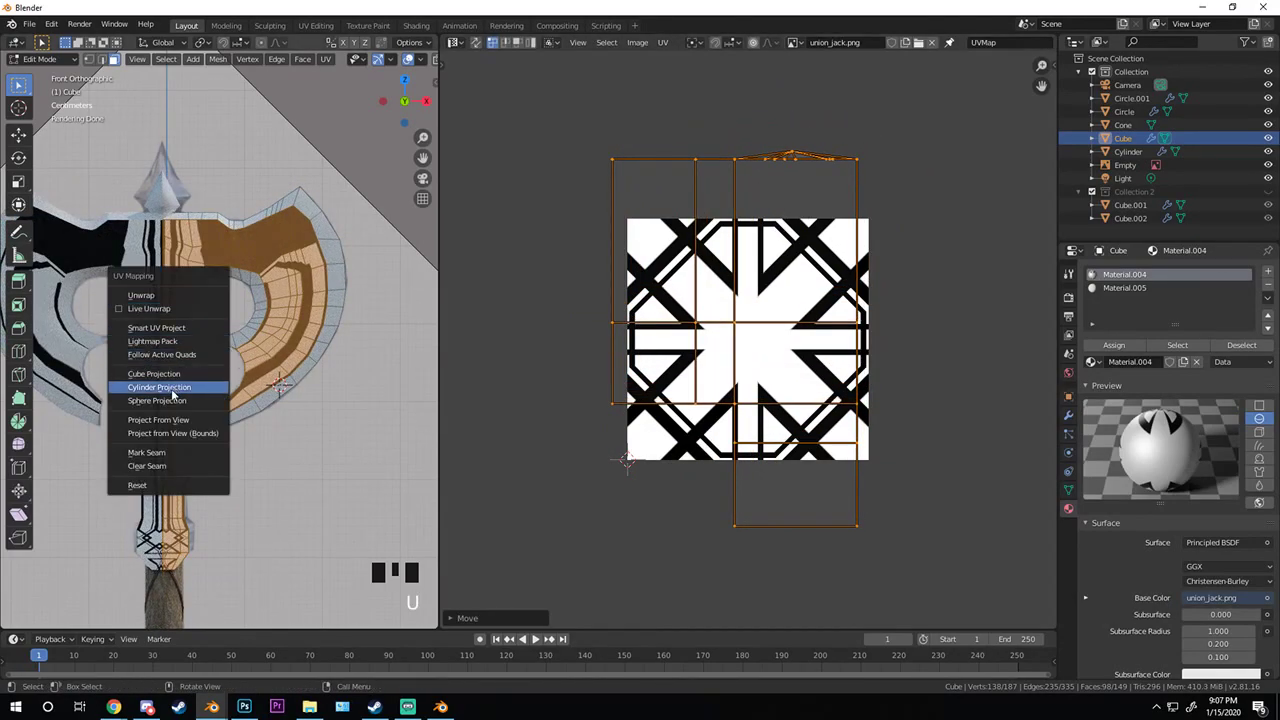
pyautogui.click(163, 425)
pyautogui.press('a')
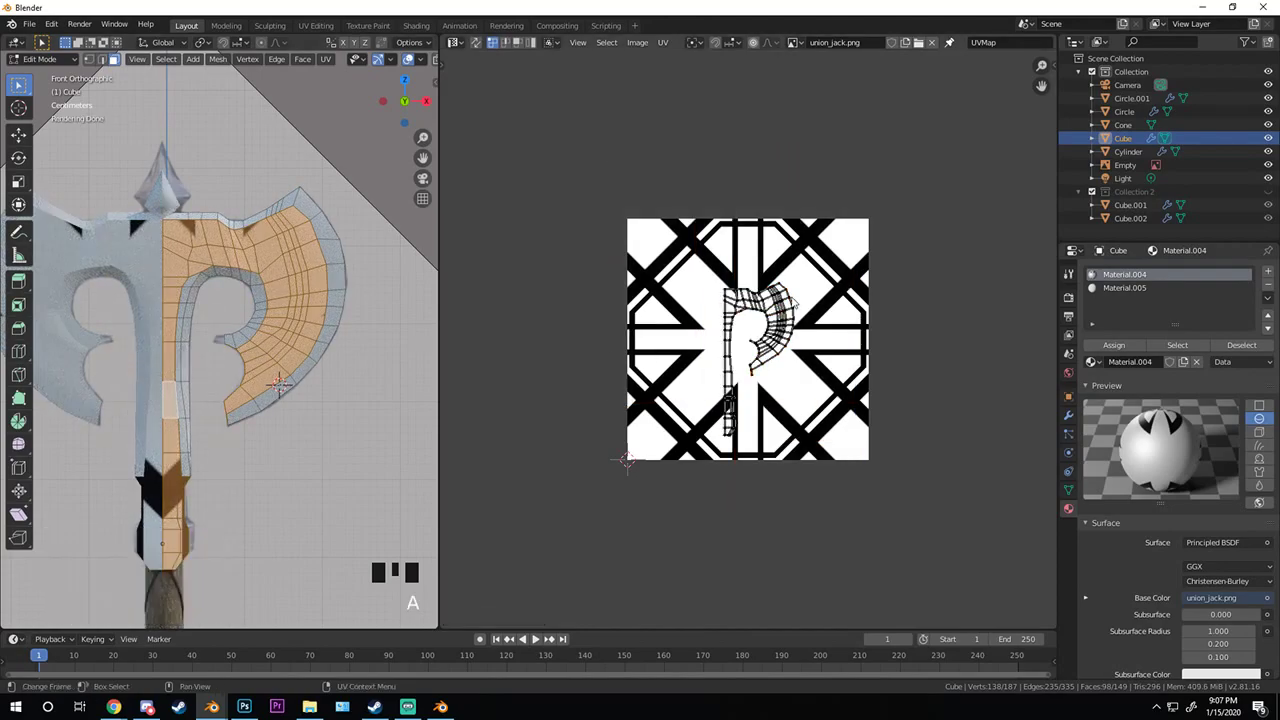
pyautogui.press('s')
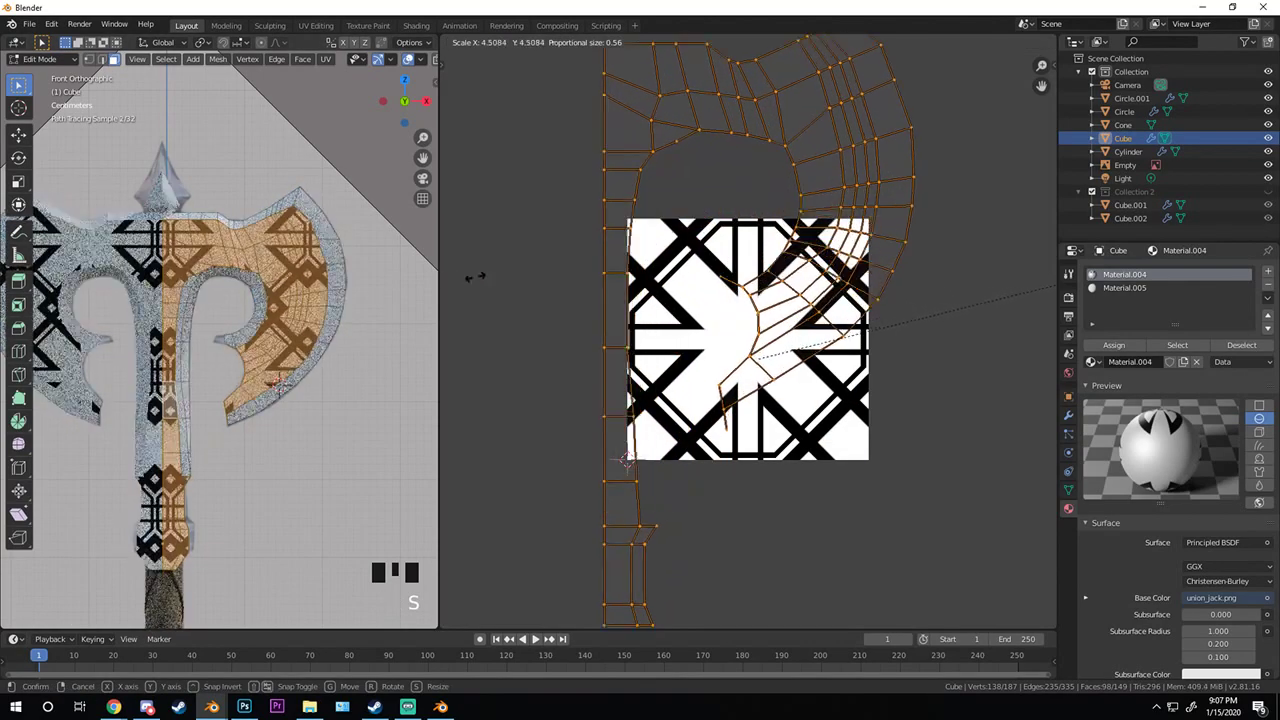
pyautogui.click(522, 267)
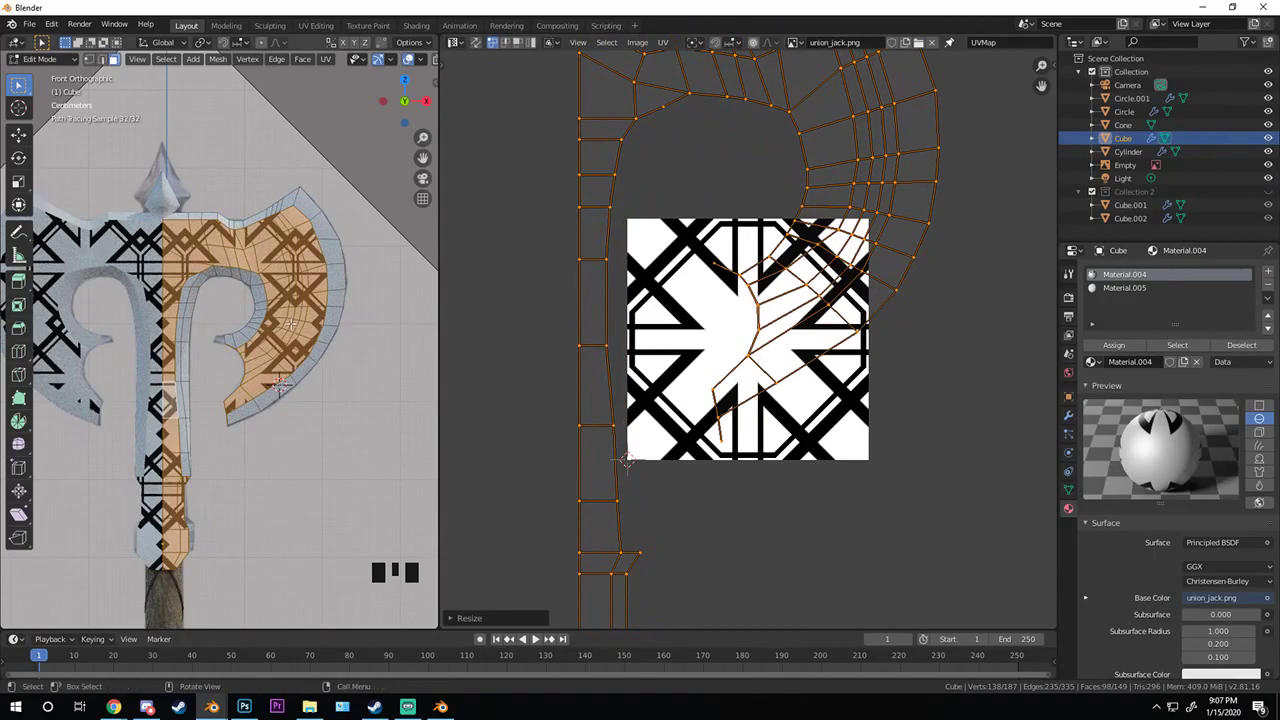
pyautogui.scroll(5, 217, 363)
pyautogui.press('Tab')
pyautogui.keyDown('shift'); pyautogui.moveTo(217, 363); pyautogui.dragTo(358, 270, button='middle'); pyautogui.keyUp('shift')
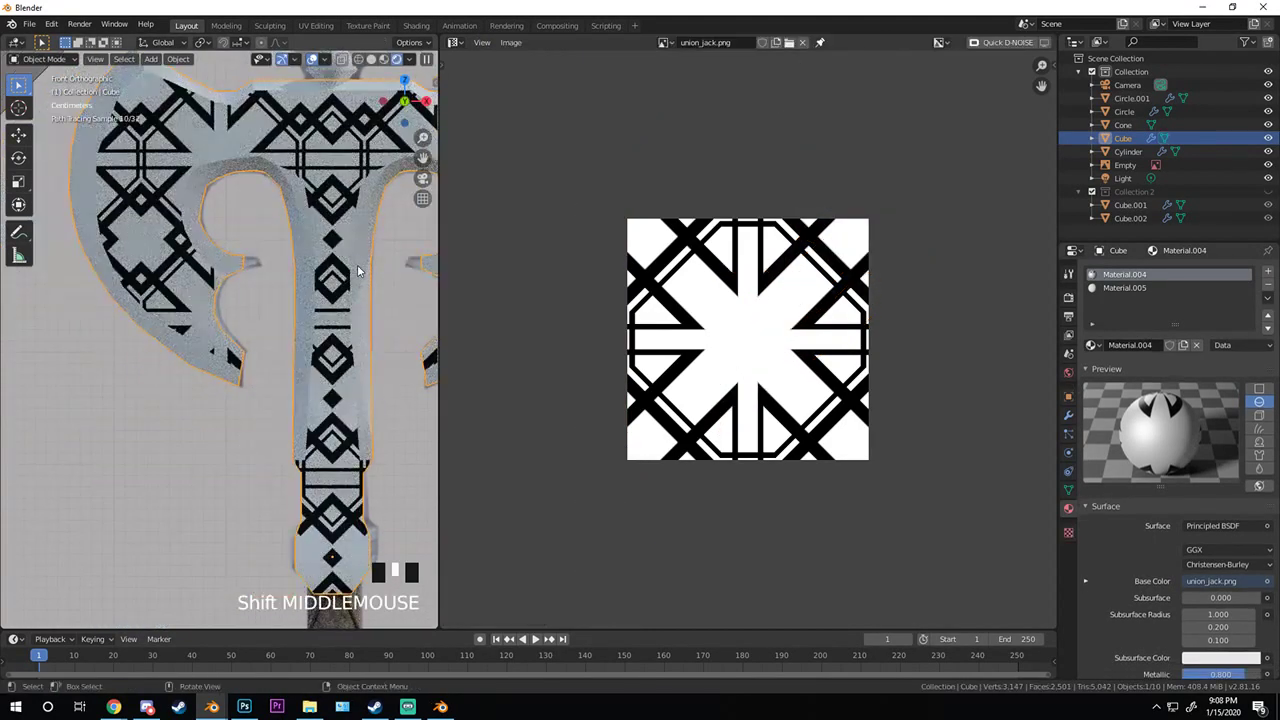
pyautogui.scroll(-2, 358, 270)
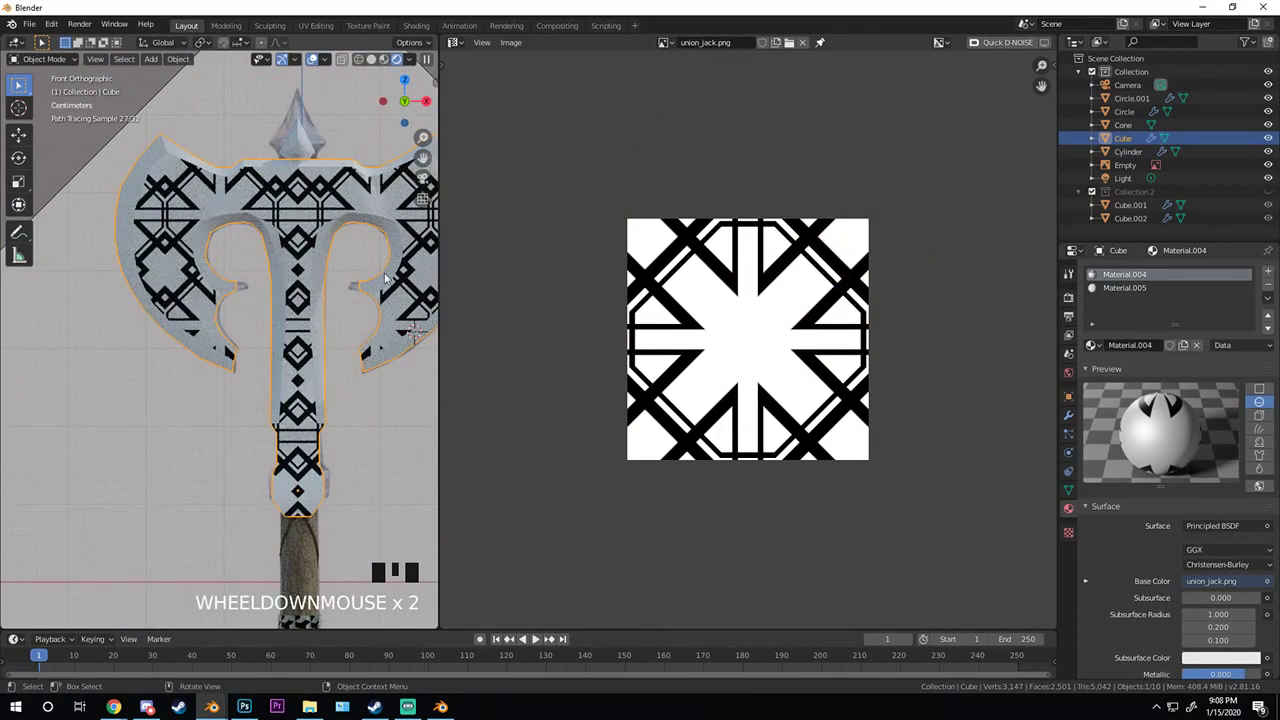
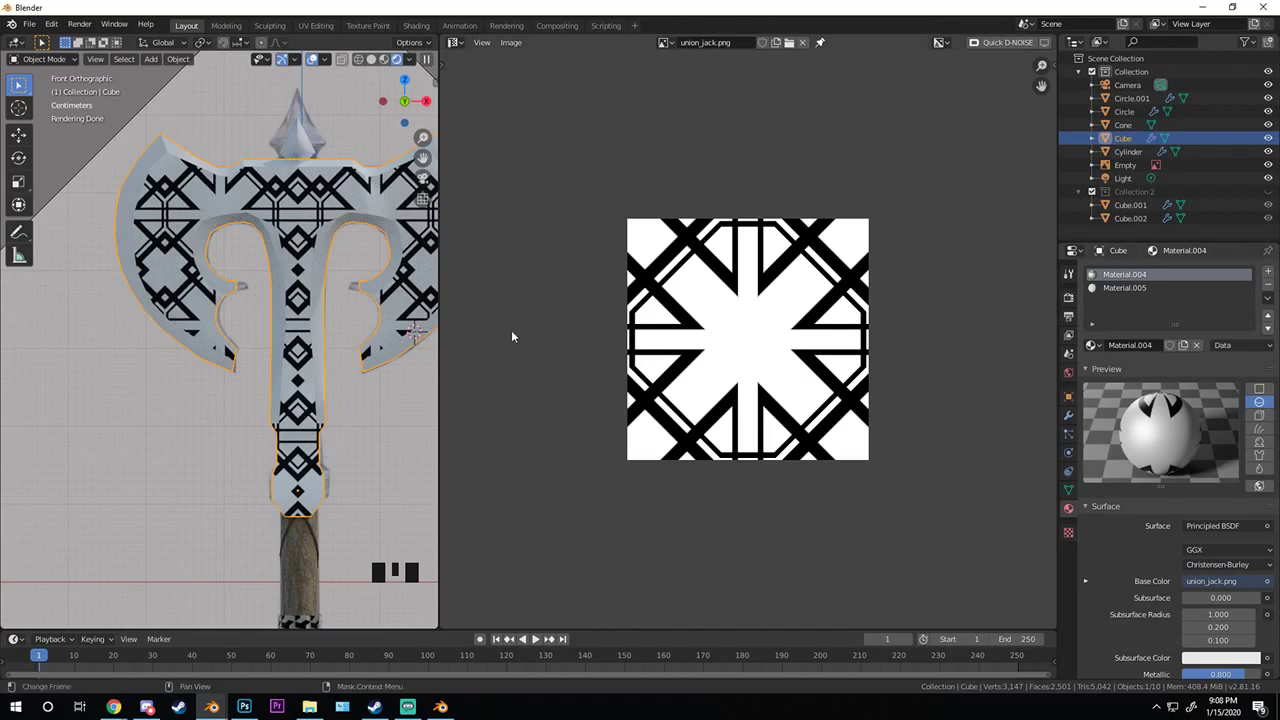
# - Scale the axe head's UV layout up slightly more in small increments, checking the pattern in Object Mode
pyautogui.scroll(-2, 300, 330)
pyautogui.scroll(4, 330, 300)
pyautogui.press('Tab')
pyautogui.keyDown('shift'); pyautogui.moveTo(346, 290); pyautogui.dragTo(268, 290, button='middle'); pyautogui.keyUp('shift')
pyautogui.scroll(-4, 834, 252)
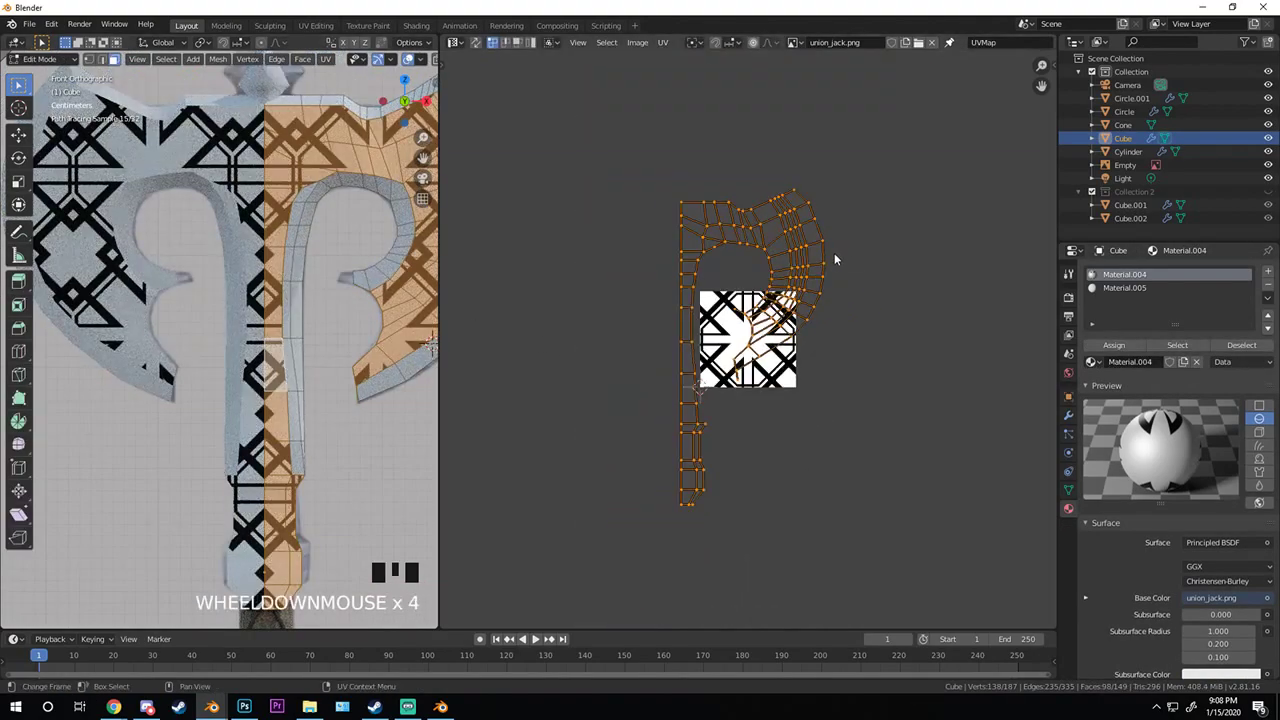
pyautogui.press('s')
pyautogui.press('Tab')
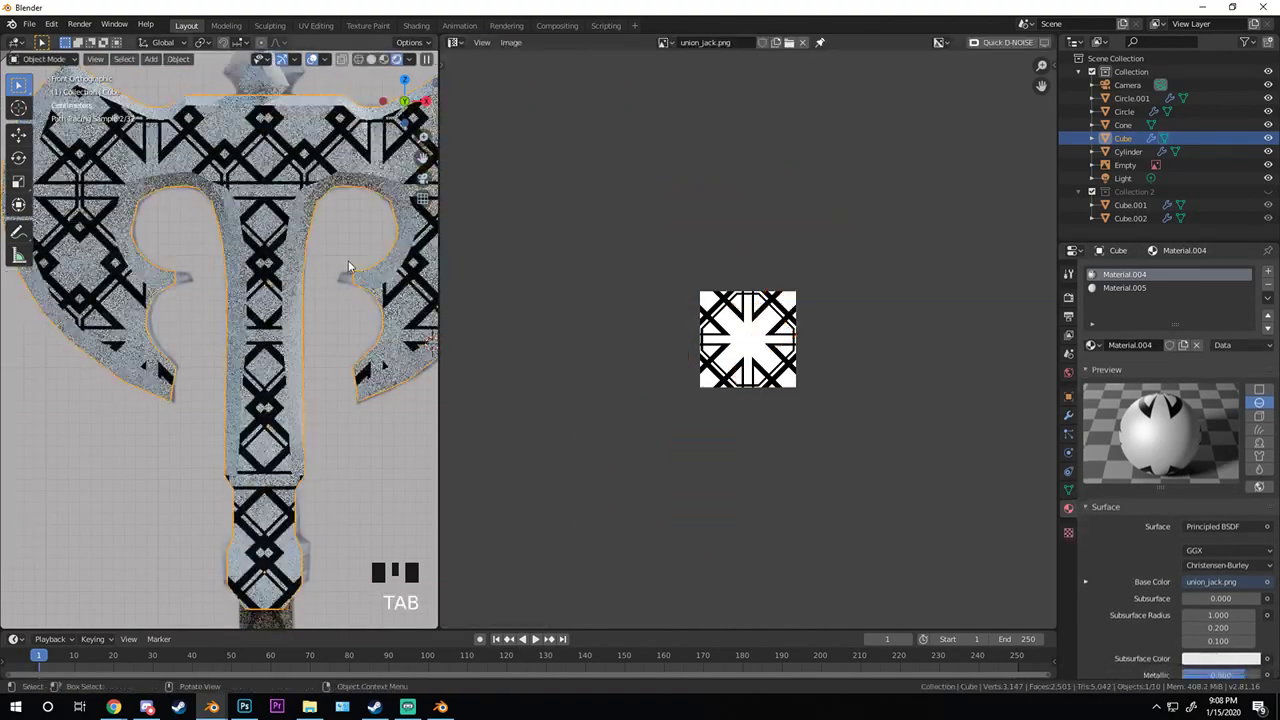
pyautogui.scroll(-2, 350, 265)
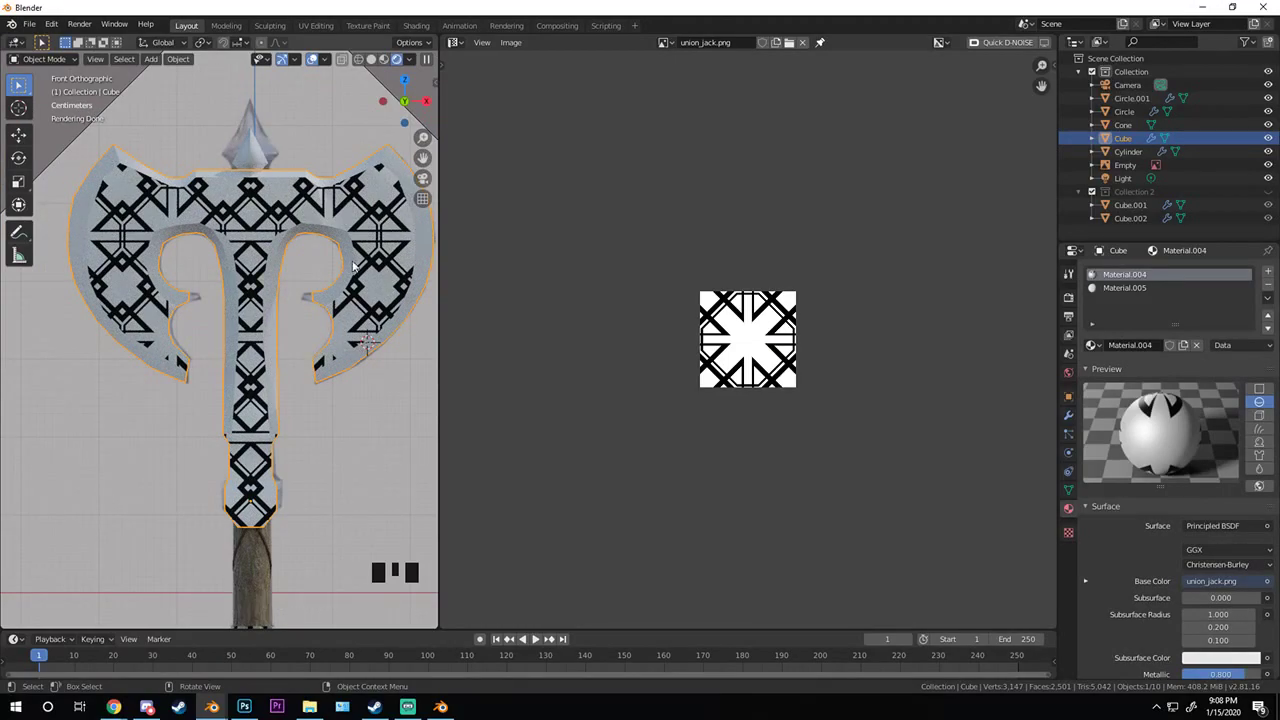
pyautogui.scroll(2, 327, 272)
pyautogui.press('Tab')
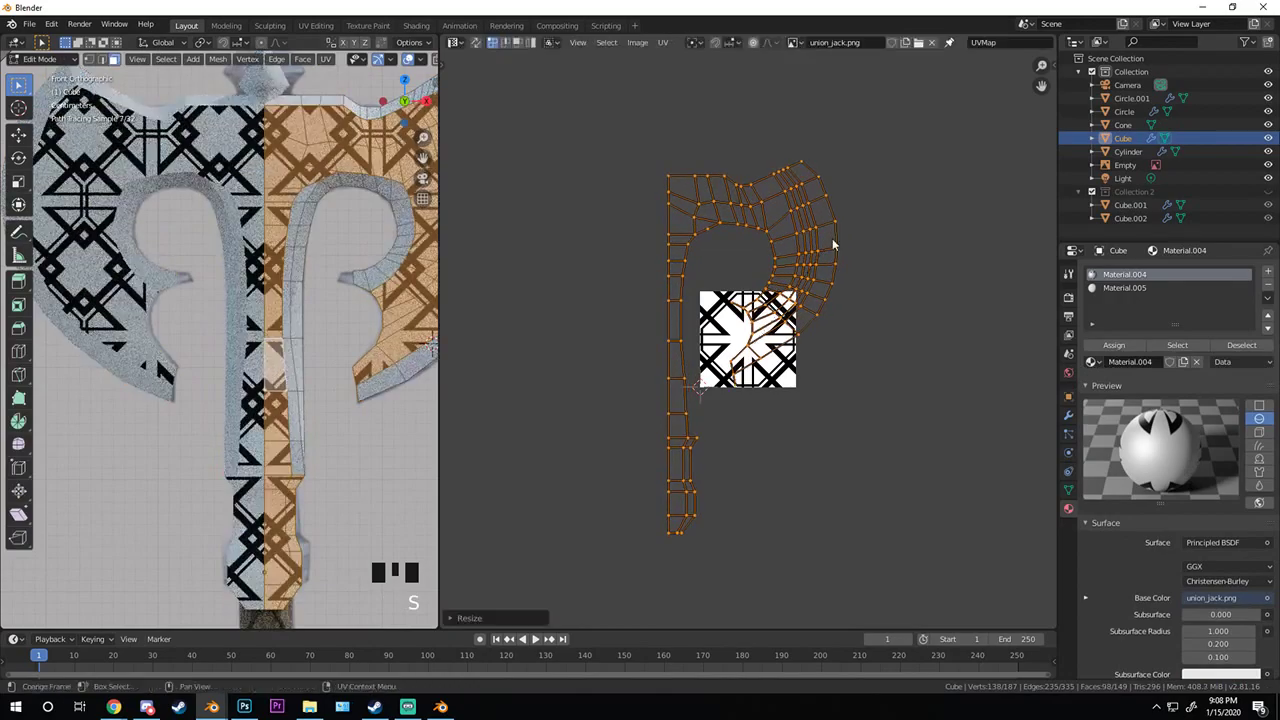
pyautogui.press('Tab')
pyautogui.scroll(-2, 293, 265)
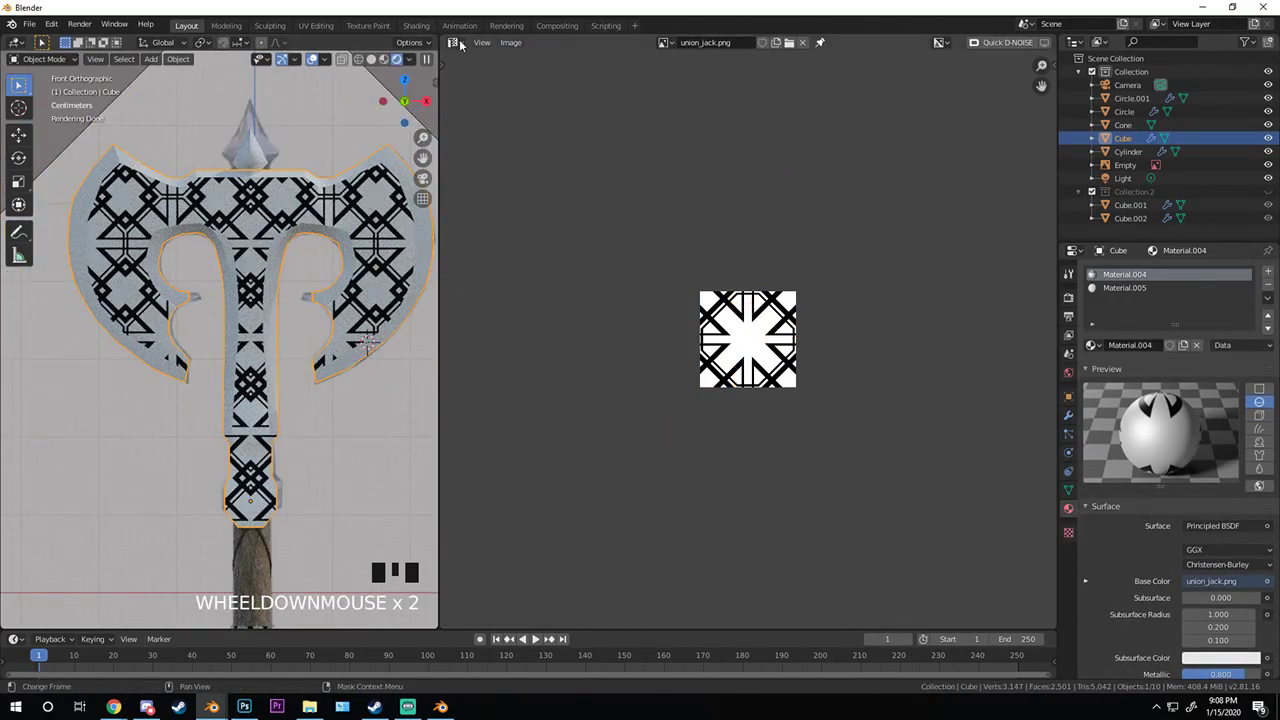
# - Switch the image area to the Shader Editor to show Material.004's image texture and Principled BSDF nodes
pyautogui.click(457, 43)
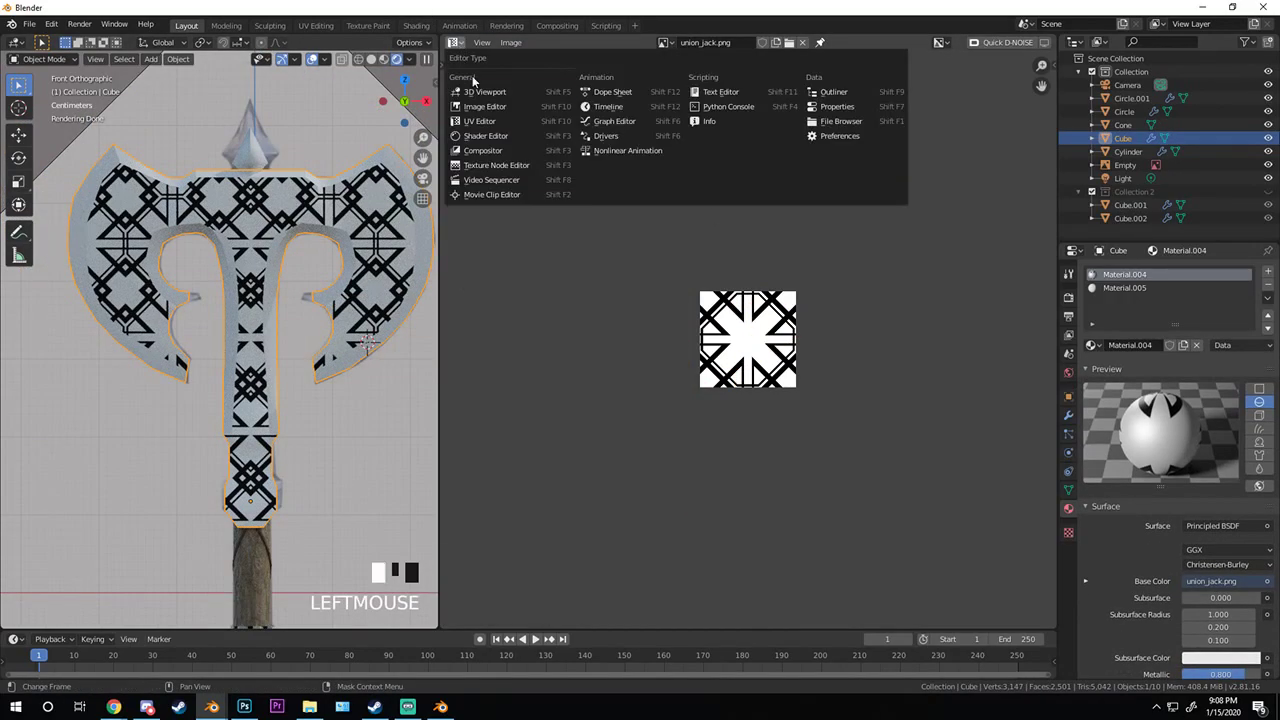
pyautogui.click(486, 137)
pyautogui.scroll(1, 250, 300)
pyautogui.scroll(-2, 657, 217)
pyautogui.scroll(4, 640, 210)
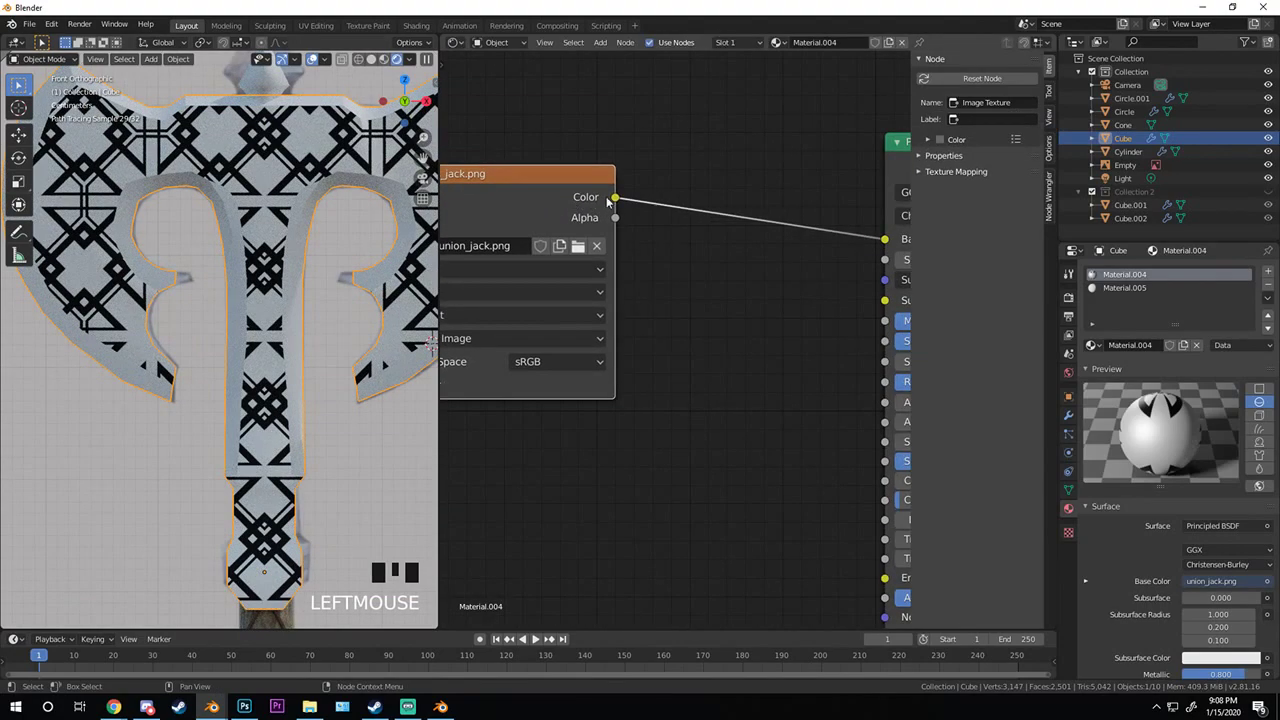
pyautogui.moveTo(608, 201); pyautogui.dragTo(591, 237, button='middle')
pyautogui.scroll(1, 591, 237)
pyautogui.moveTo(640, 200); pyautogui.dragTo(609, 200)
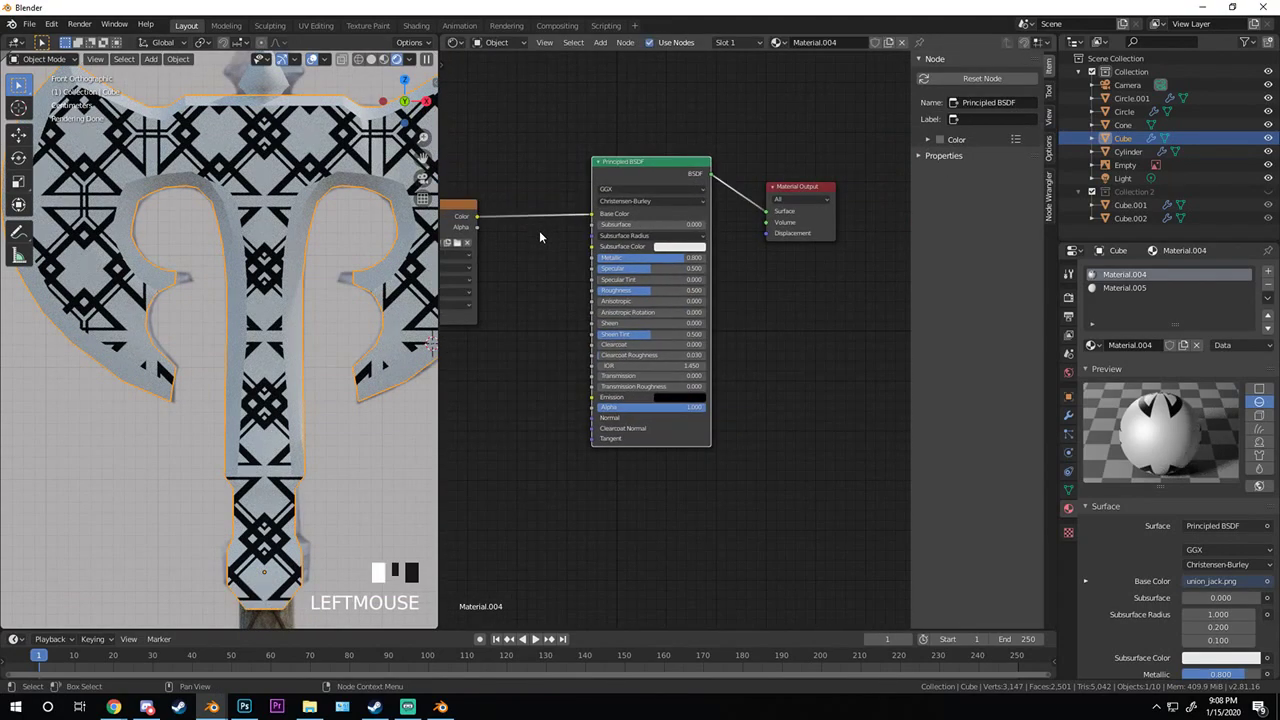
# - Add a Math node and link the image texture's Color through it to the Material Output's Displacement
pyautogui.hotkey('shift', 'a')
pyautogui.moveTo(498, 336)
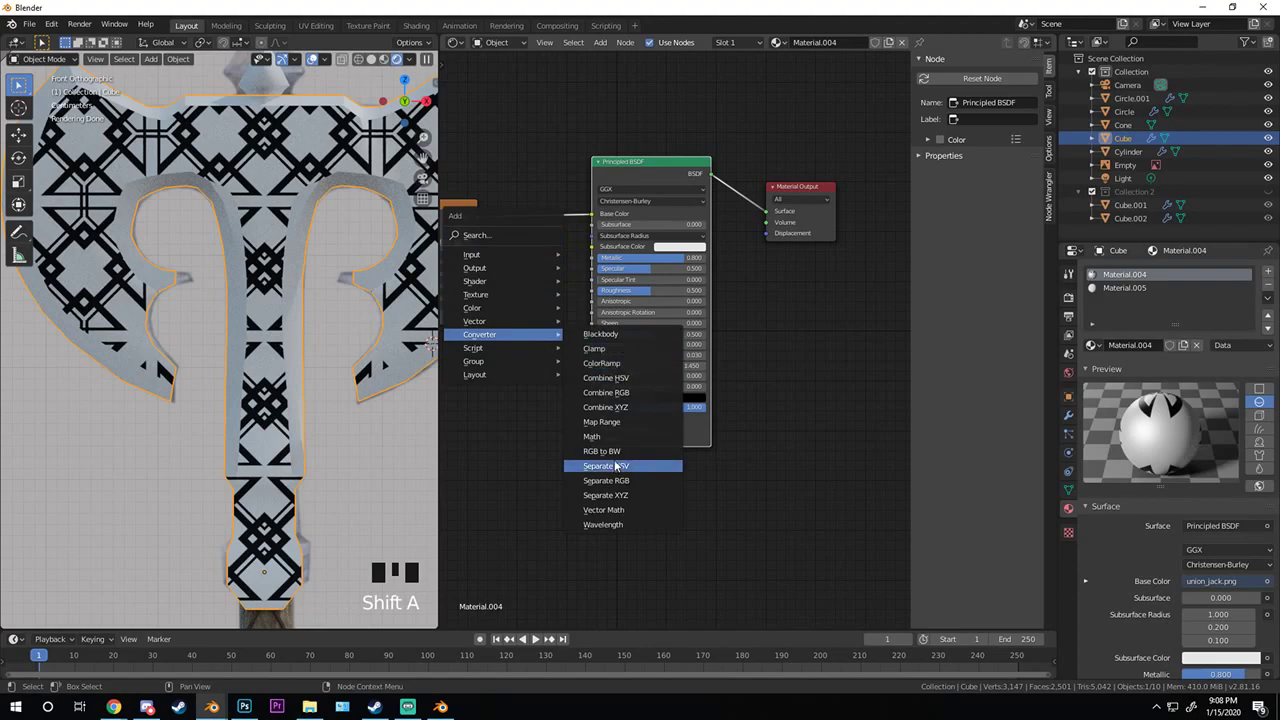
pyautogui.click(592, 436)
pyautogui.click(650, 500)
pyautogui.moveTo(476, 217); pyautogui.dragTo(684, 489)
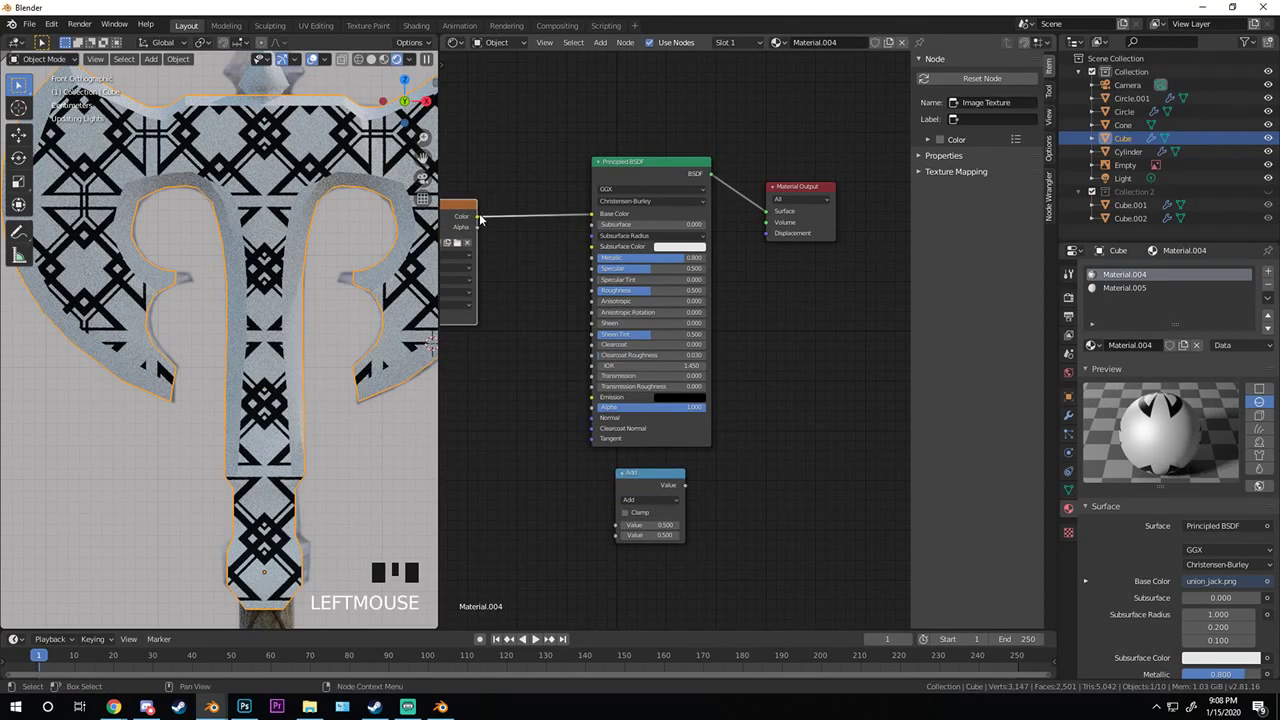
pyautogui.moveTo(480, 219); pyautogui.dragTo(617, 524)
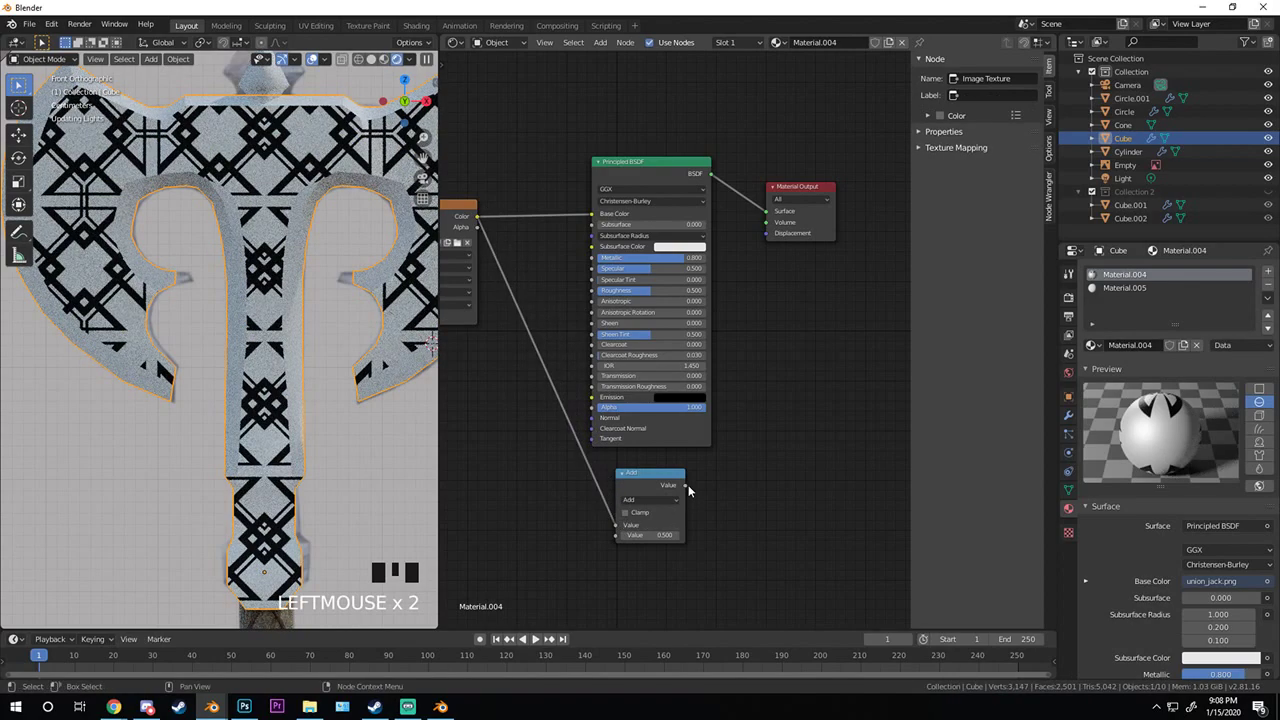
pyautogui.moveTo(686, 486); pyautogui.dragTo(766, 233)
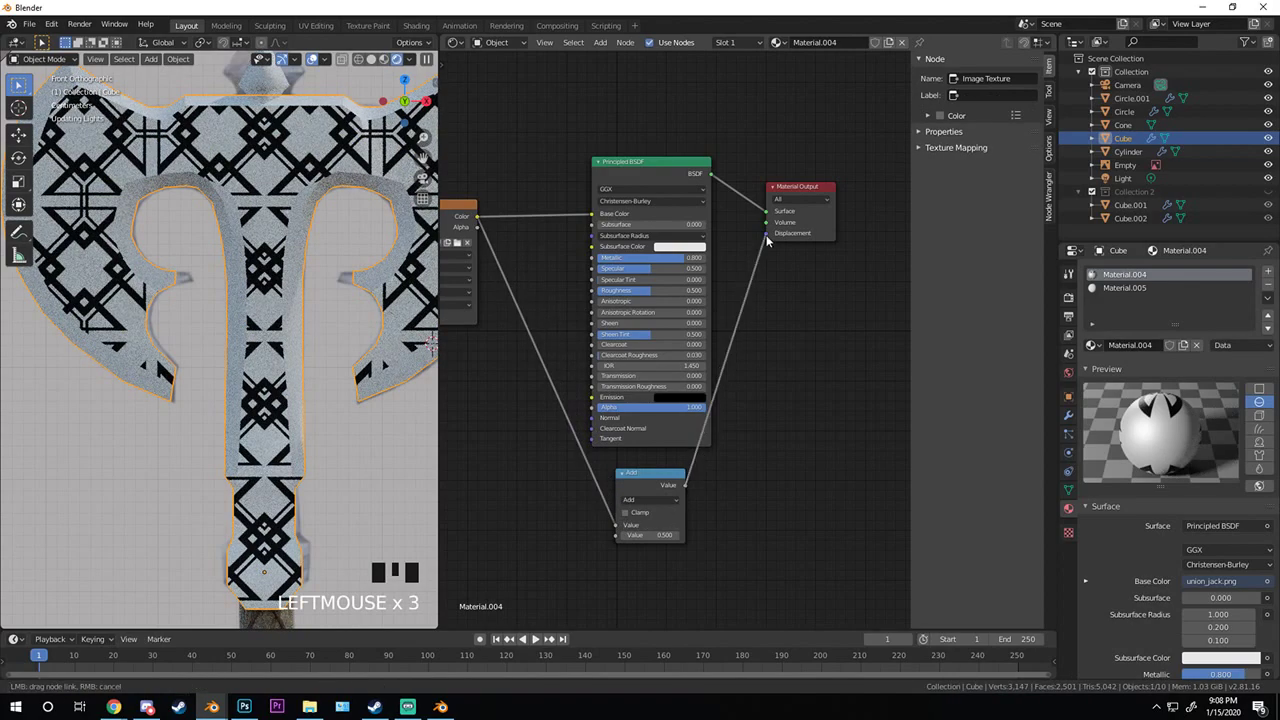
# - Set the Math node's operation to Multiply and place it between the image texture and the Principled BSDF
pyautogui.click(649, 505)
pyautogui.click(649, 531)
pyautogui.scroll(7, 643, 480)
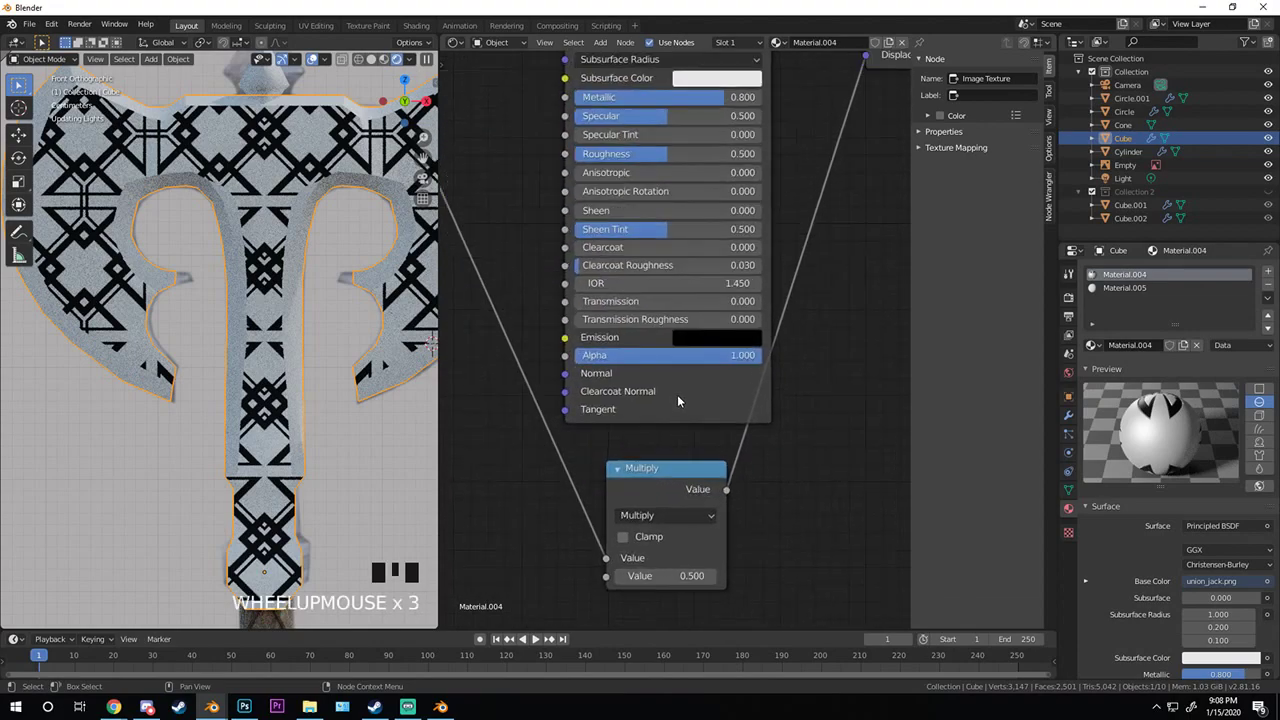
pyautogui.moveTo(650, 471); pyautogui.dragTo(598, 449)
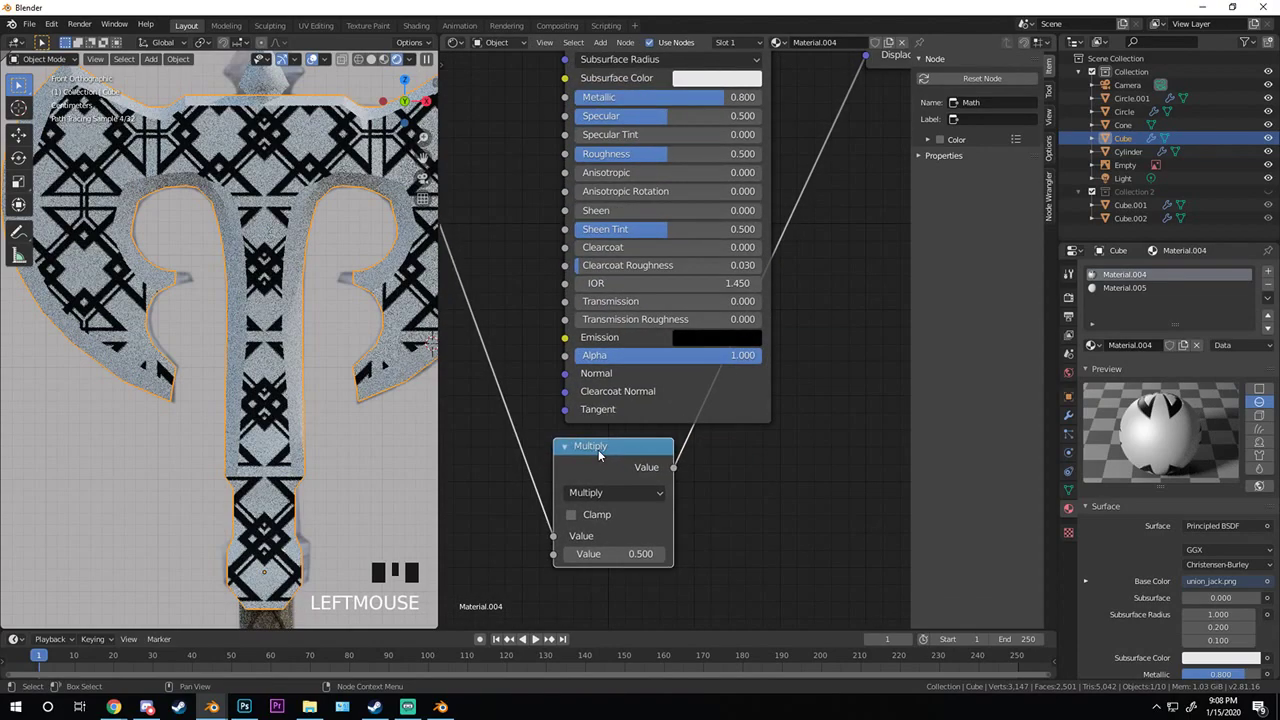
pyautogui.moveTo(604, 447); pyautogui.dragTo(472, 376)
pyautogui.click(541, 398)
pyautogui.scroll(-4, 610, 380)
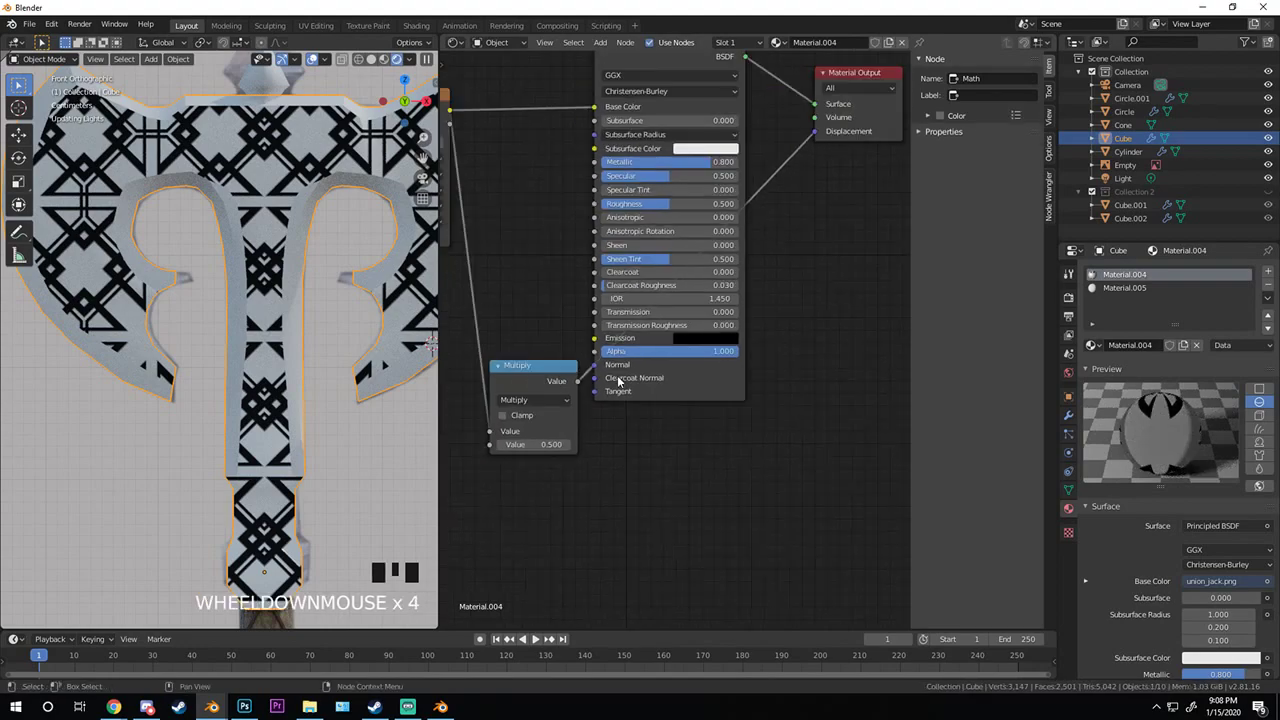
# - Delete the Multiply node from Material.004's node tree
pyautogui.moveTo(690, 300); pyautogui.dragTo(720, 328, button='middle')
pyautogui.click(660, 432)
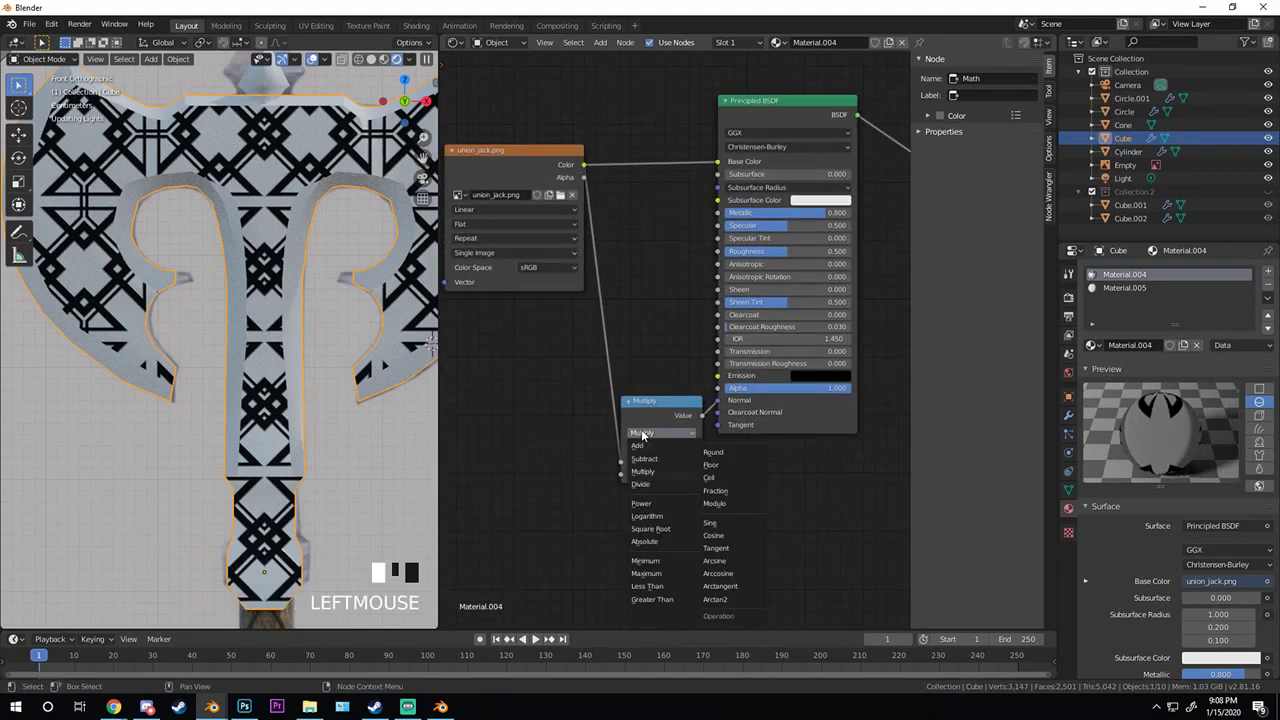
pyautogui.click(760, 455)
pyautogui.moveTo(637, 409); pyautogui.dragTo(593, 358)
pyautogui.press('x')
# - Add a Bump node between the image texture and the Principled BSDF
pyautogui.hotkey('shift', 'a')
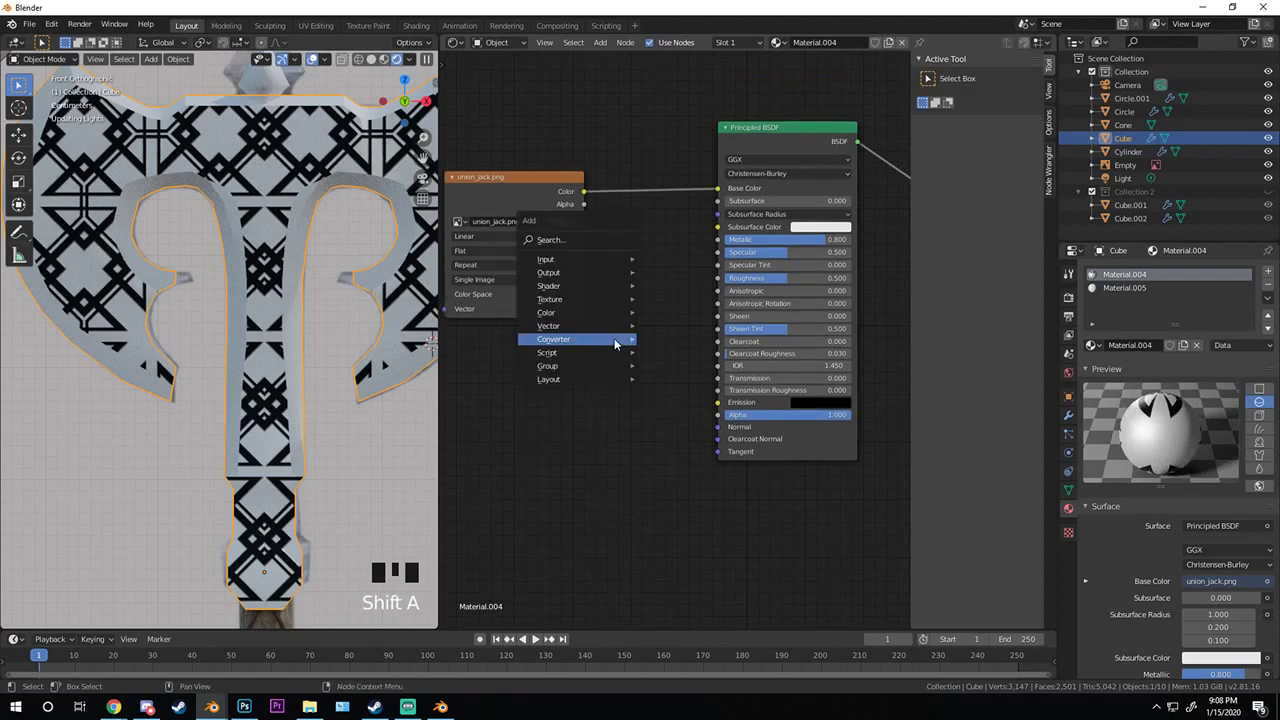
pyautogui.moveTo(600, 326)
pyautogui.click(682, 323)
pyautogui.click(623, 342)
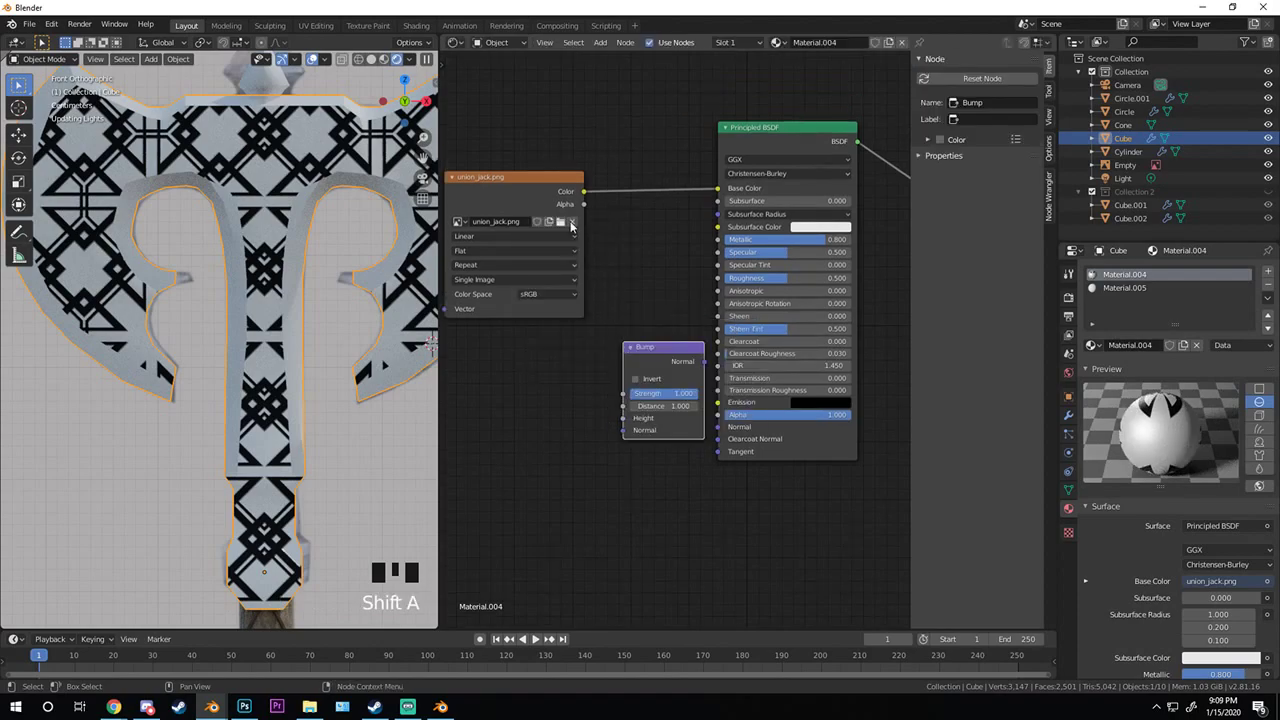
# - Spread out the nodes by moving the image texture and the Material Output farther away from the Principled BSDF
pyautogui.moveTo(545, 194); pyautogui.dragTo(520, 193)
pyautogui.scroll(-1, 646, 264)
pyautogui.moveTo(646, 264); pyautogui.dragTo(746, 312, button='middle')
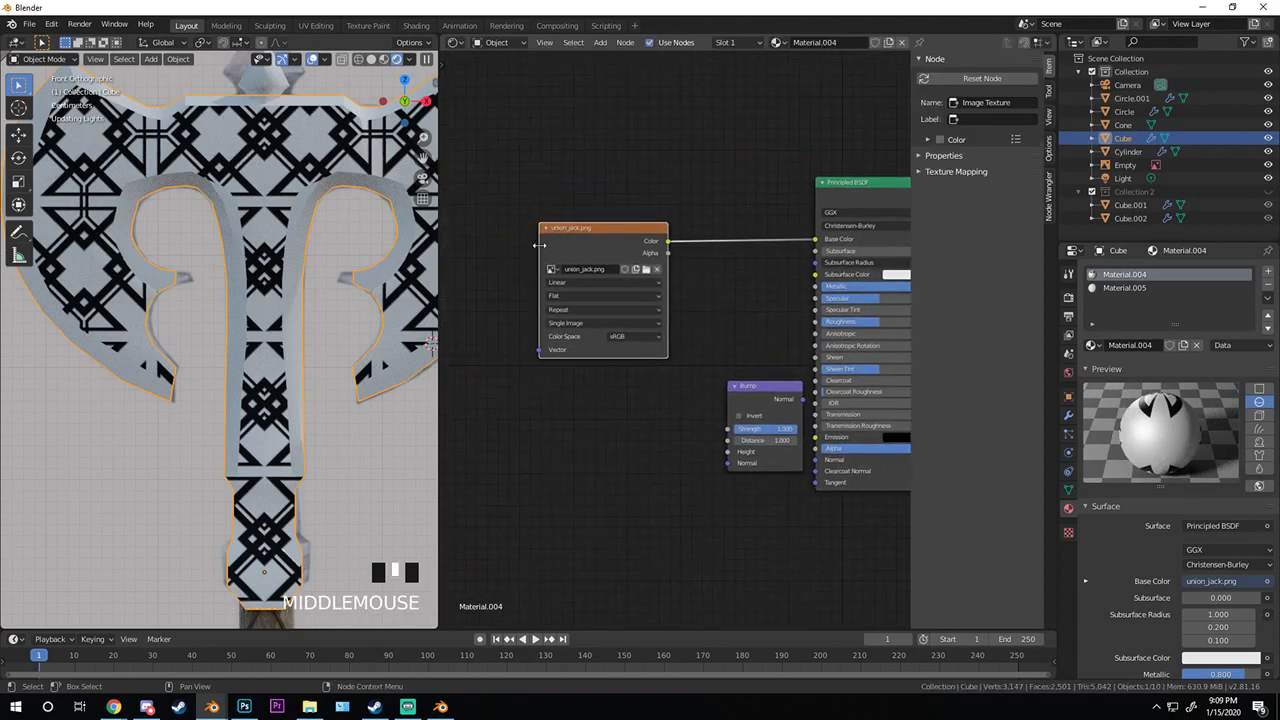
pyautogui.click(573, 223)
pyautogui.moveTo(573, 223); pyautogui.dragTo(466, 242)
pyautogui.scroll(-3, 700, 250)
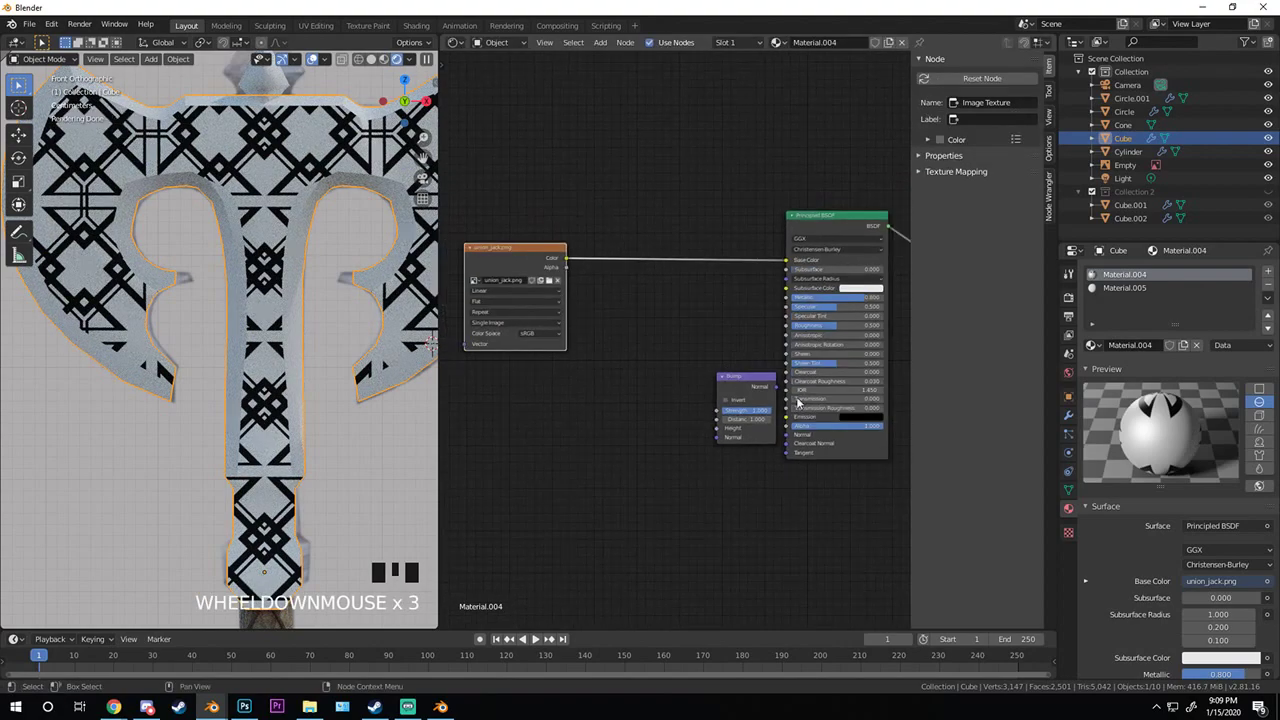
pyautogui.moveTo(780, 253); pyautogui.dragTo(565, 260, button='middle')
pyautogui.click(731, 254)
pyautogui.moveTo(735, 250); pyautogui.dragTo(790, 250)
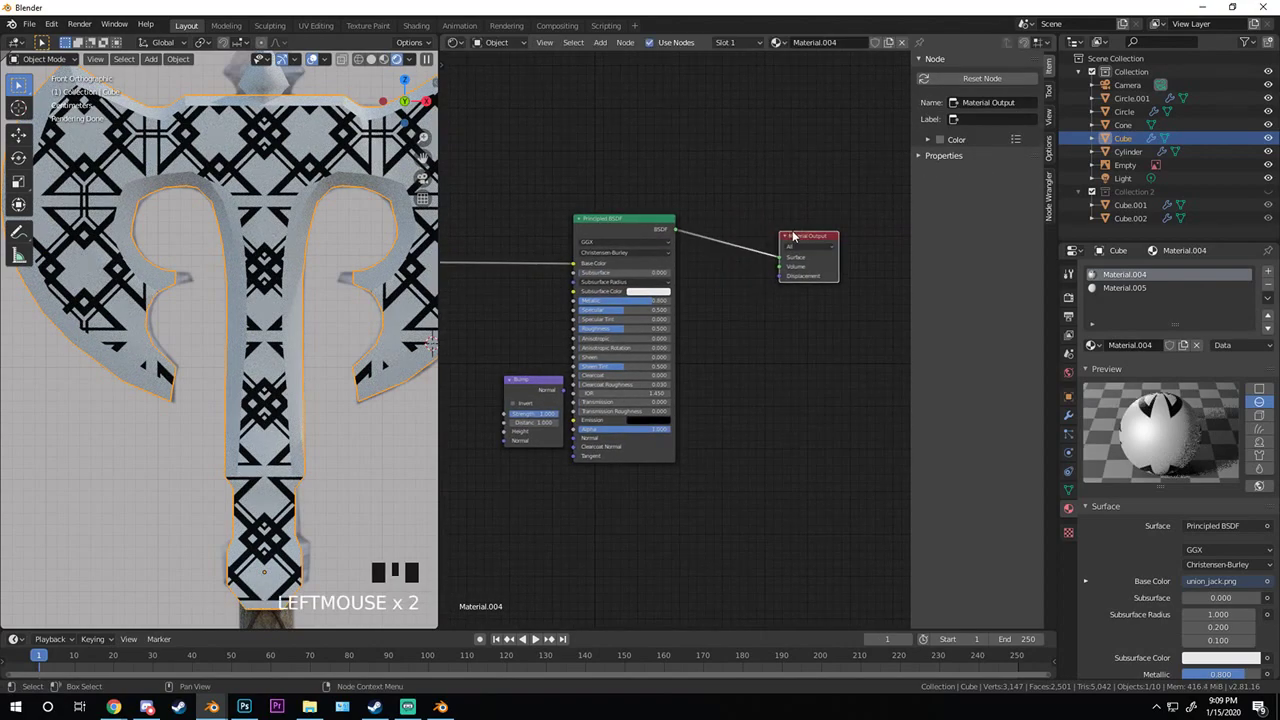
pyautogui.scroll(5, 515, 344)
pyautogui.scroll(-2, 540, 296)
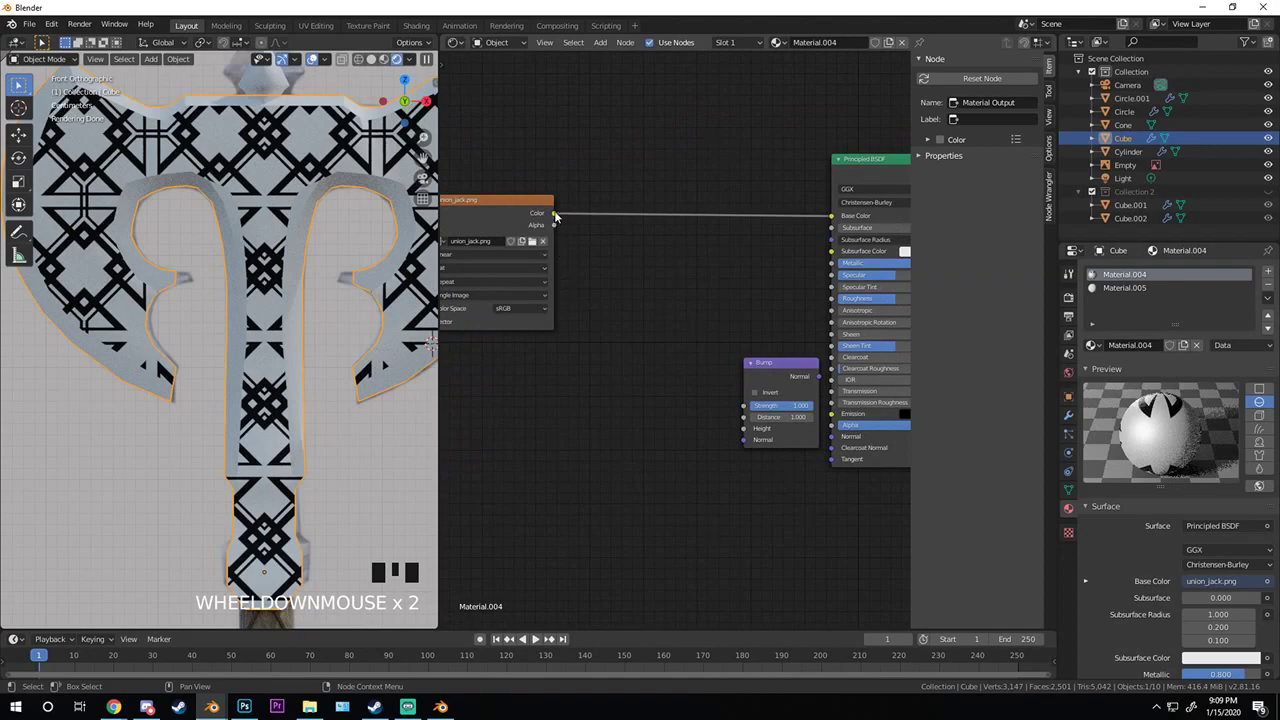
# - Link the image texture's Color to the Bump node's Height and the Bump output to the Principled BSDF's Normal
pyautogui.moveTo(556, 217); pyautogui.dragTo(743, 428)
pyautogui.moveTo(812, 383)
pyautogui.mouseDown()
pyautogui.moveTo(737, 385)
pyautogui.moveTo(832, 436)
pyautogui.mouseUp()
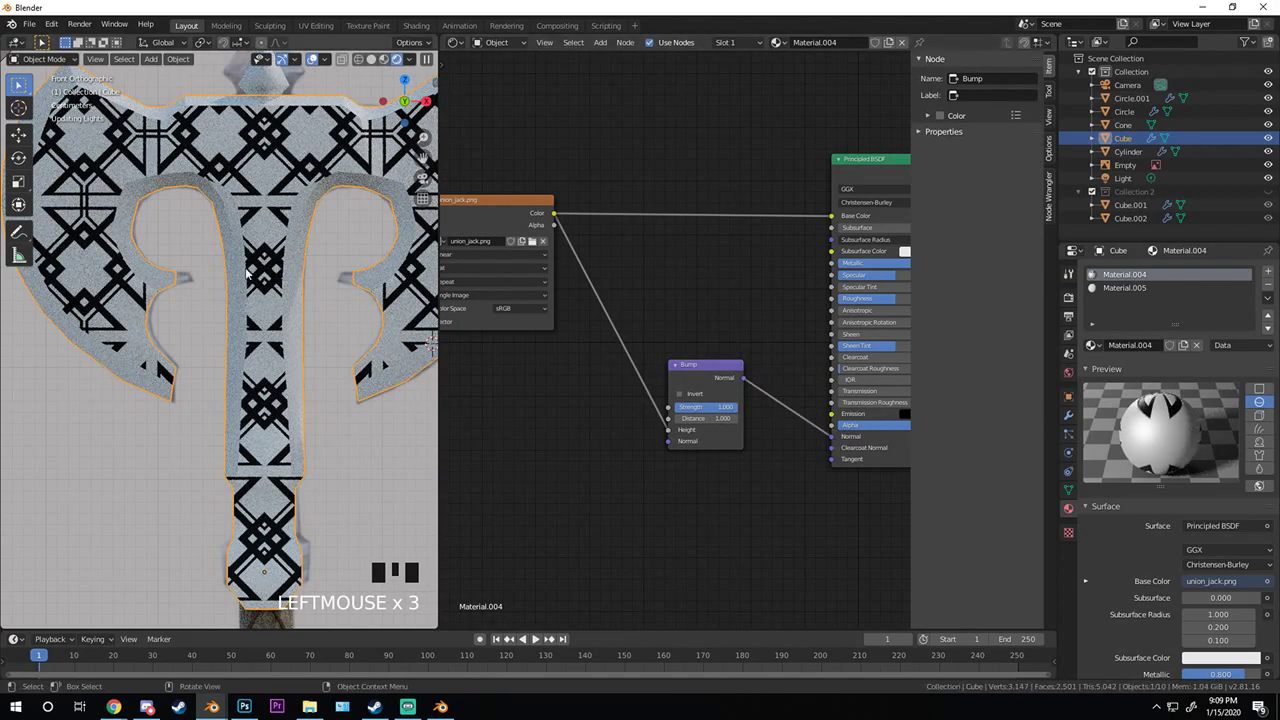
pyautogui.moveTo(247, 274); pyautogui.dragTo(218, 123, button='middle')
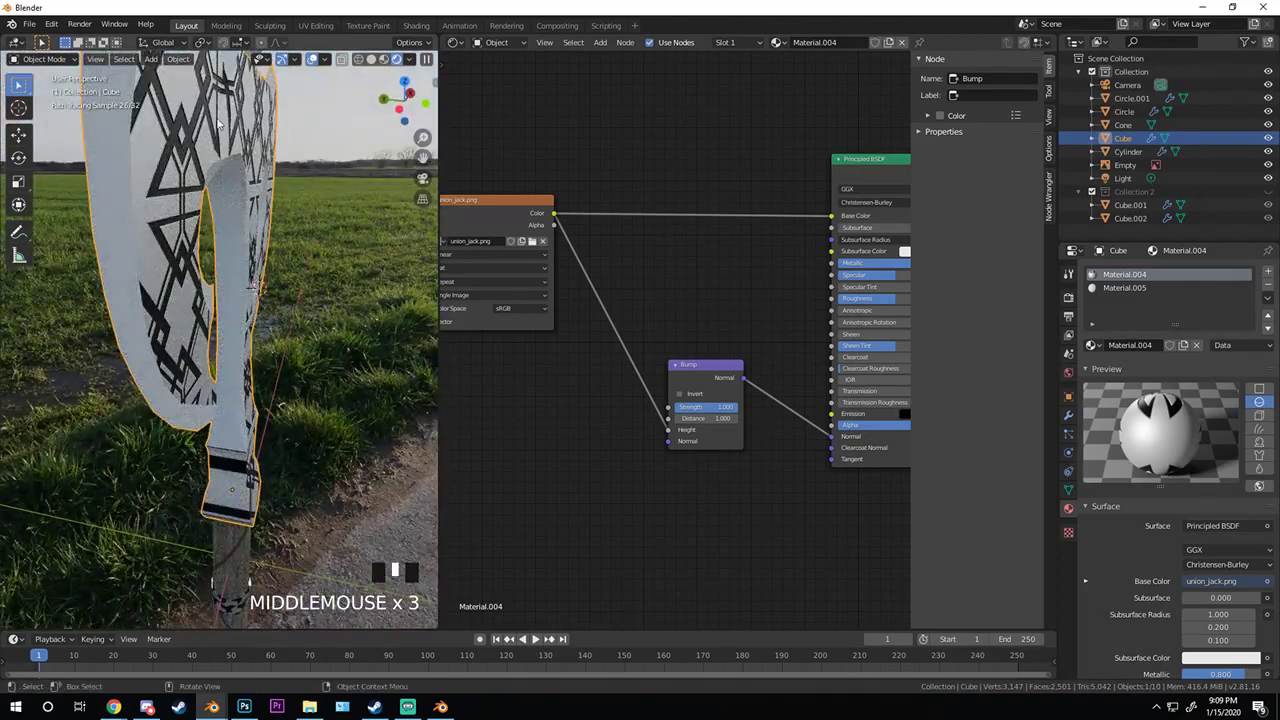
# - Set the Bump node's Distance to 50.300
pyautogui.scroll(6, 679, 341)
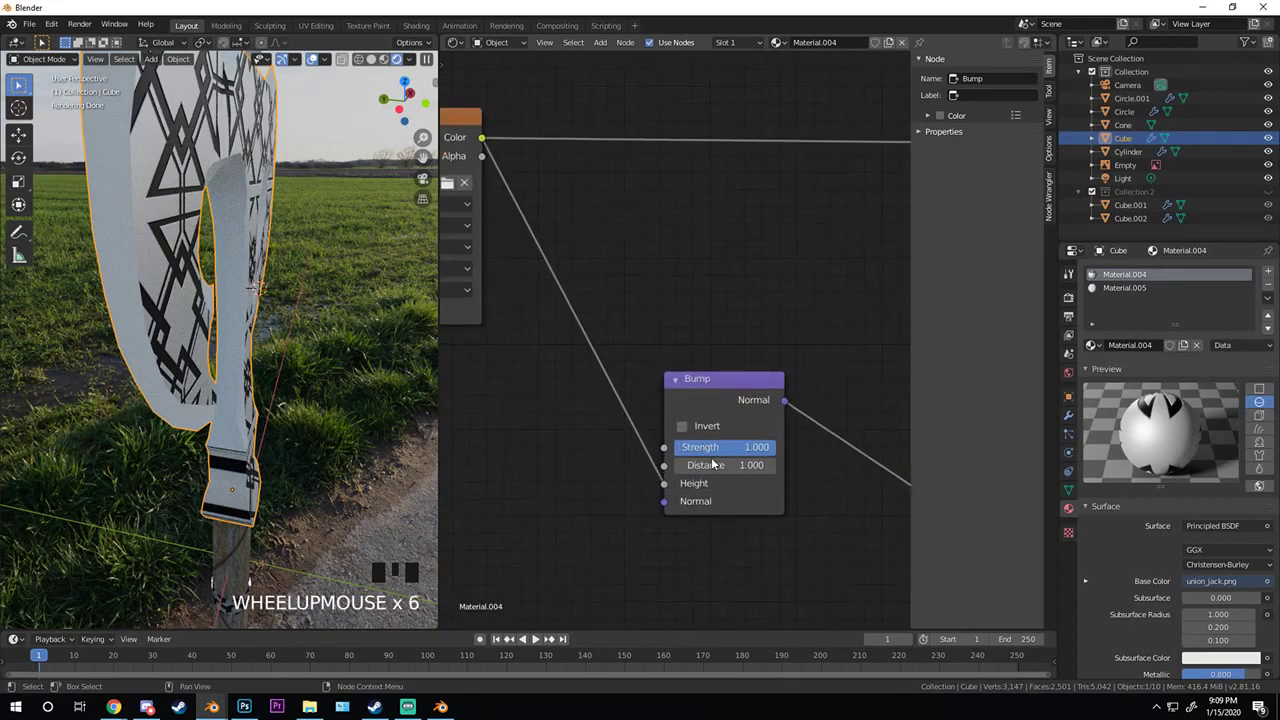
pyautogui.moveTo(725, 465); pyautogui.dragTo(745, 465)
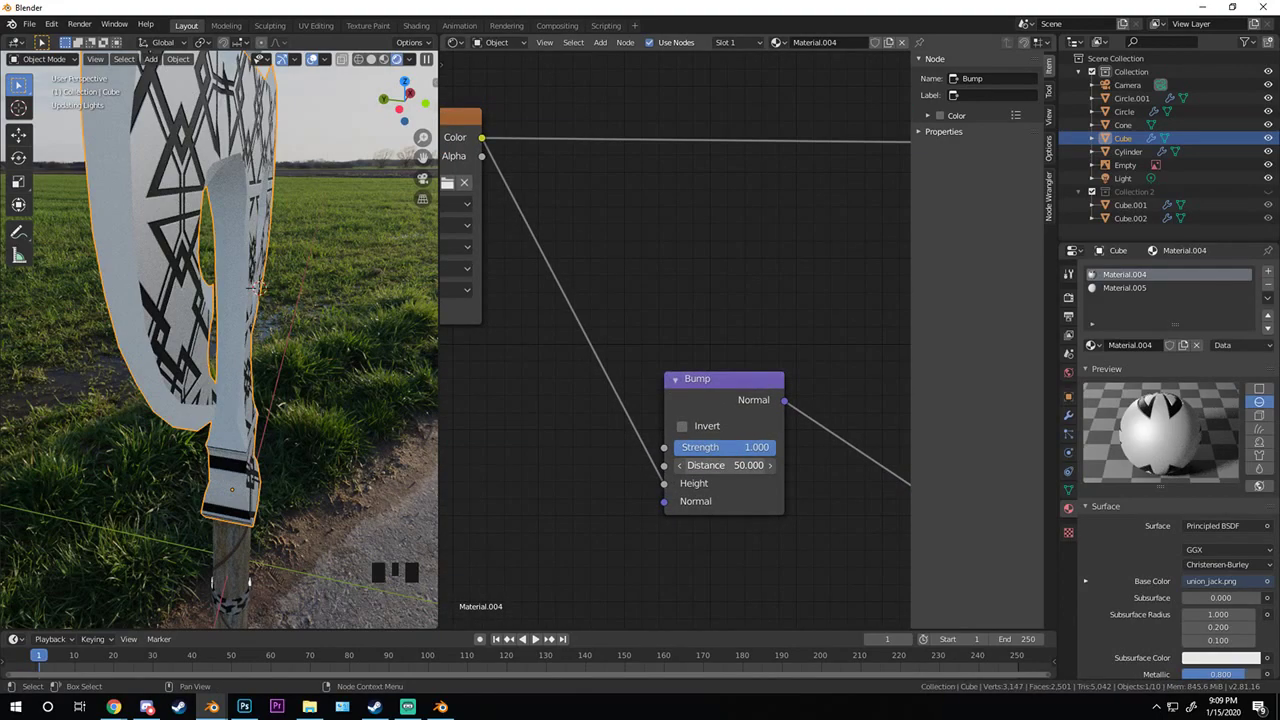
pyautogui.moveTo(748, 465); pyautogui.dragTo(752, 465)
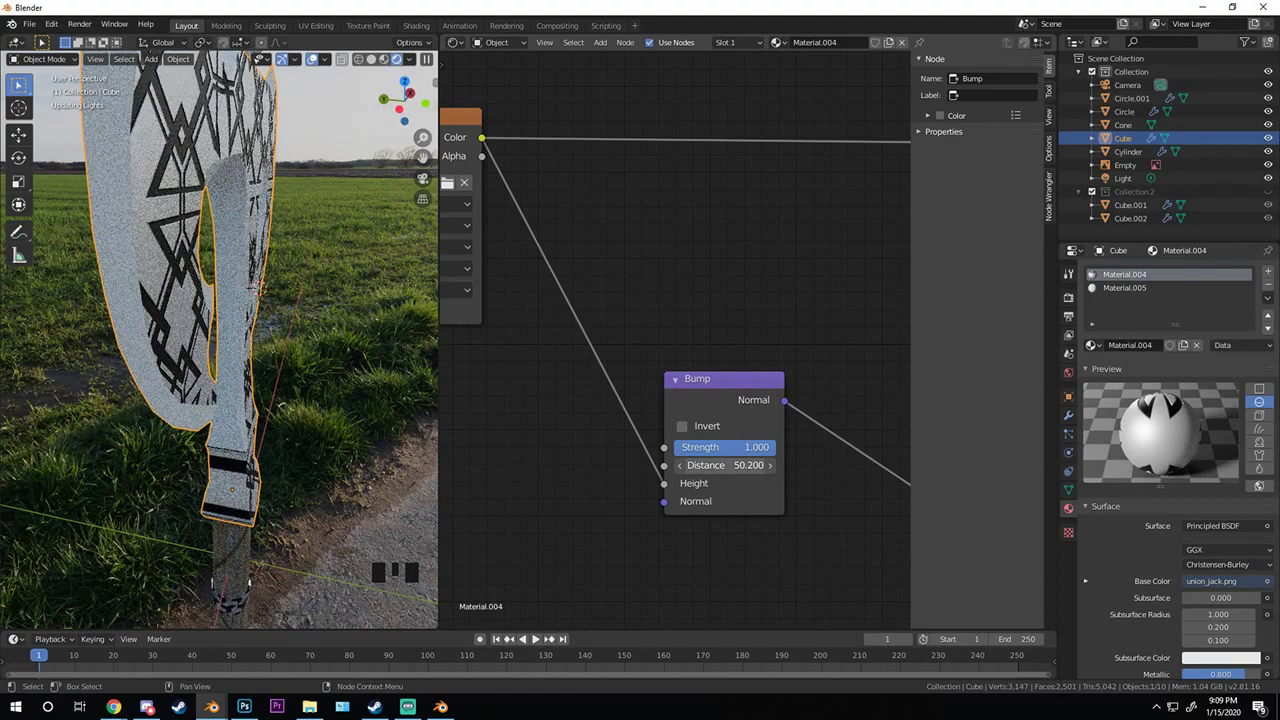
pyautogui.moveTo(240, 355); pyautogui.dragTo(175, 180, button='middle')
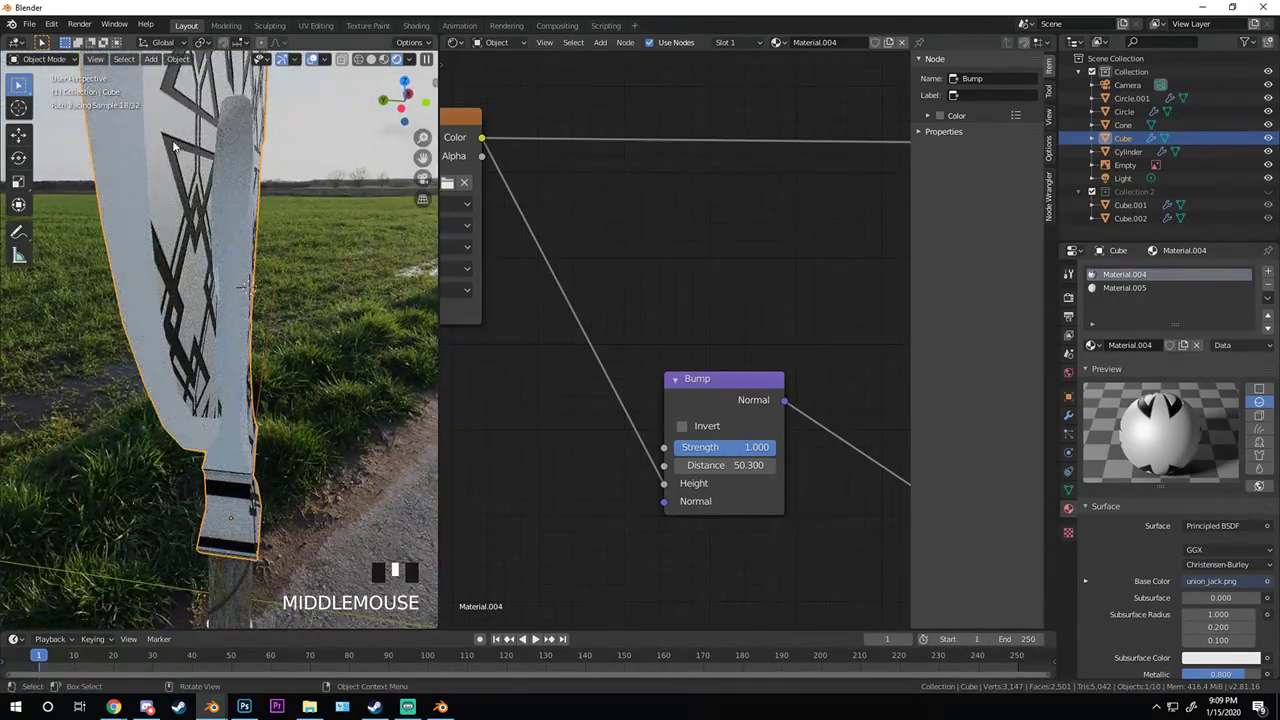
pyautogui.scroll(2, 750, 450)
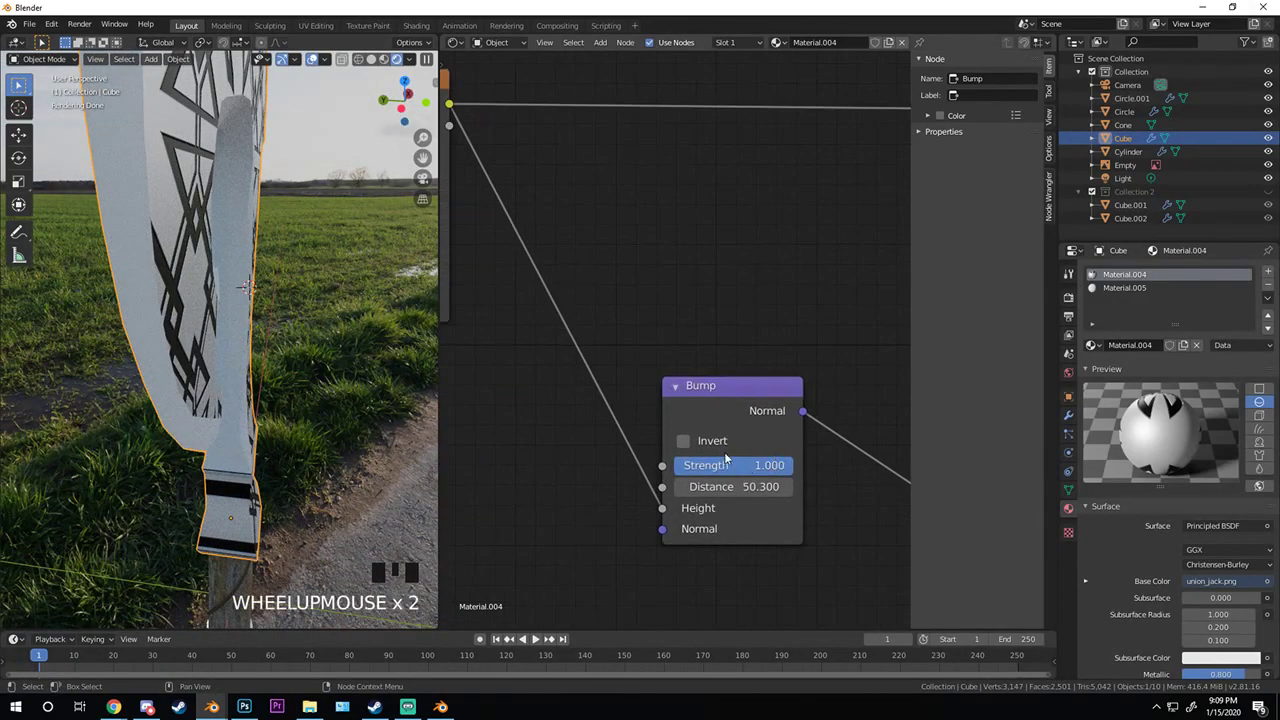
# - Move the union_jack.png image texture node farther away from the Bump node
pyautogui.scroll(-4, 524, 260)
pyautogui.moveTo(524, 260); pyautogui.dragTo(606, 262, button='middle')
pyautogui.moveTo(606, 262); pyautogui.dragTo(536, 262)
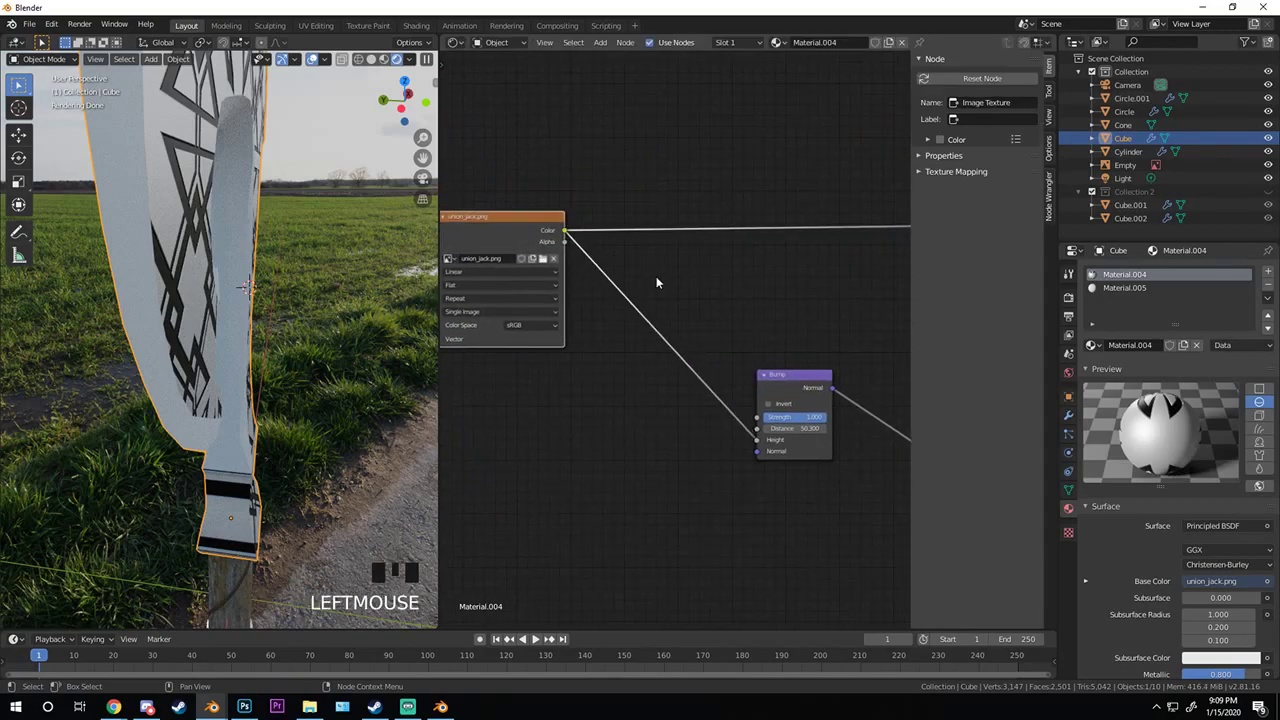
pyautogui.moveTo(536, 262); pyautogui.dragTo(372, 262, button='middle')
pyautogui.moveTo(208, 318)
pyautogui.mouseDown(button='middle')
pyautogui.moveTo(240, 312)
pyautogui.moveTo(194, 306)
pyautogui.mouseUp(button='middle')
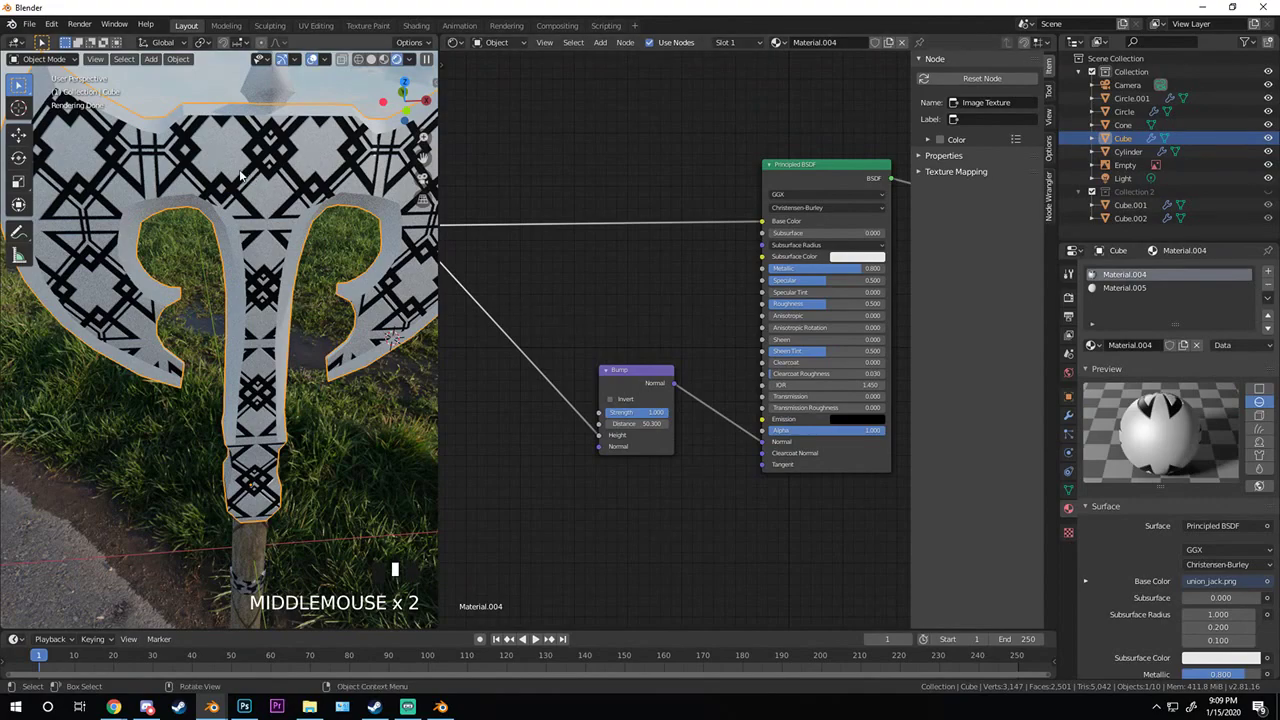
# - Insert a MixRGB node on the link between the image texture's Color and the Principled BSDF's Base Color
pyautogui.moveTo(610, 248); pyautogui.dragTo(737, 318, button='middle')
pyautogui.hotkey('shift', 'a')
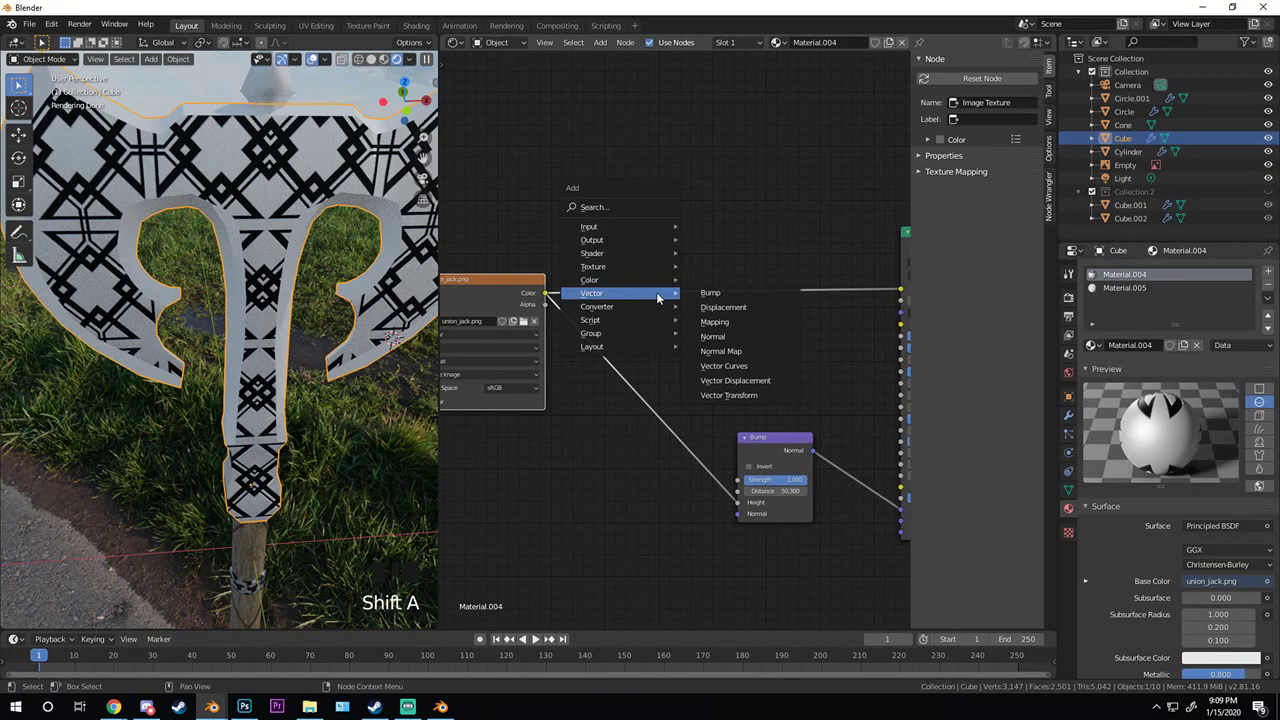
pyautogui.moveTo(567, 282)
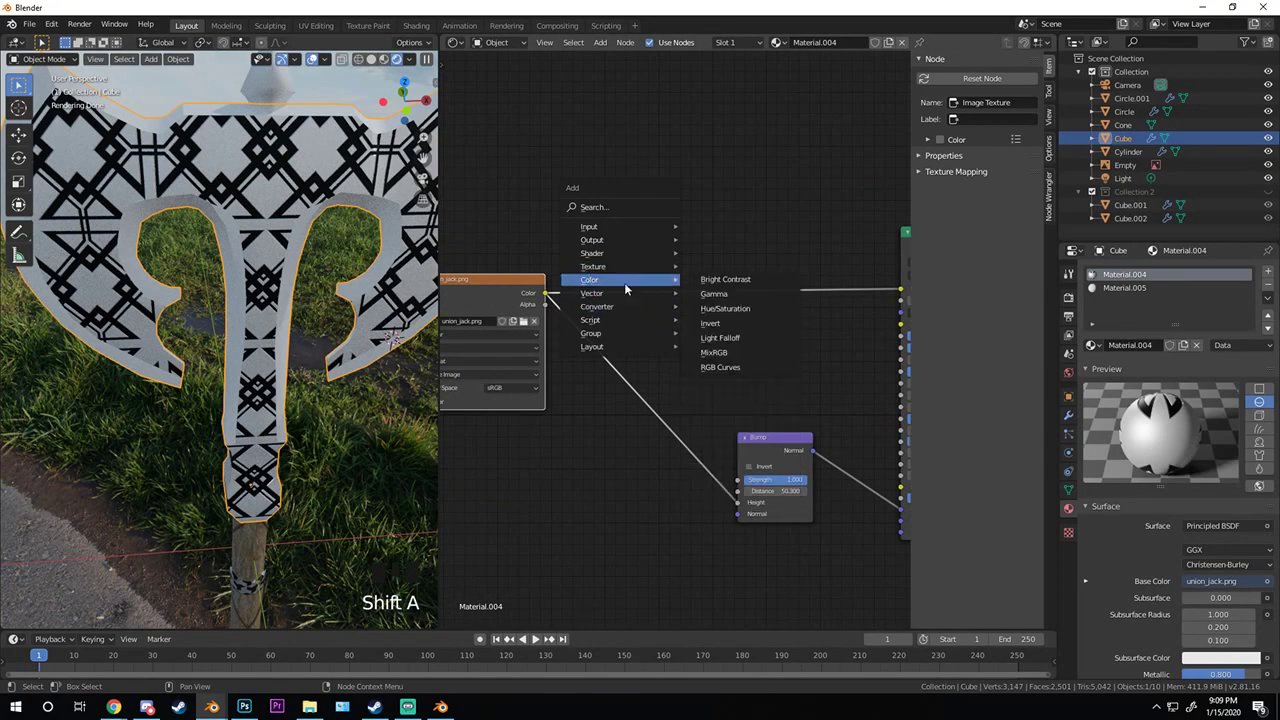
pyautogui.click(720, 353)
pyautogui.click(764, 296)
pyautogui.scroll(4, 516, 283)
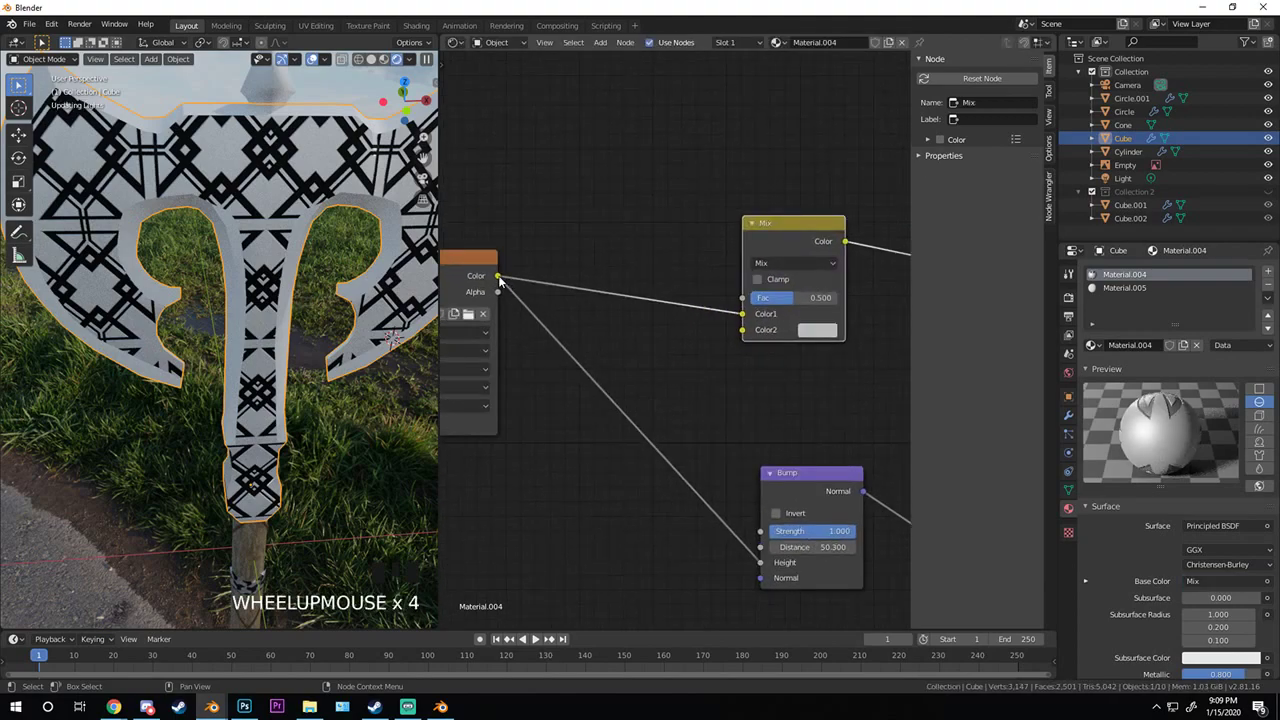
# - Link the image texture's Color to the Mix node's Fac and disconnect it from Color1
pyautogui.moveTo(498, 277); pyautogui.dragTo(742, 298)
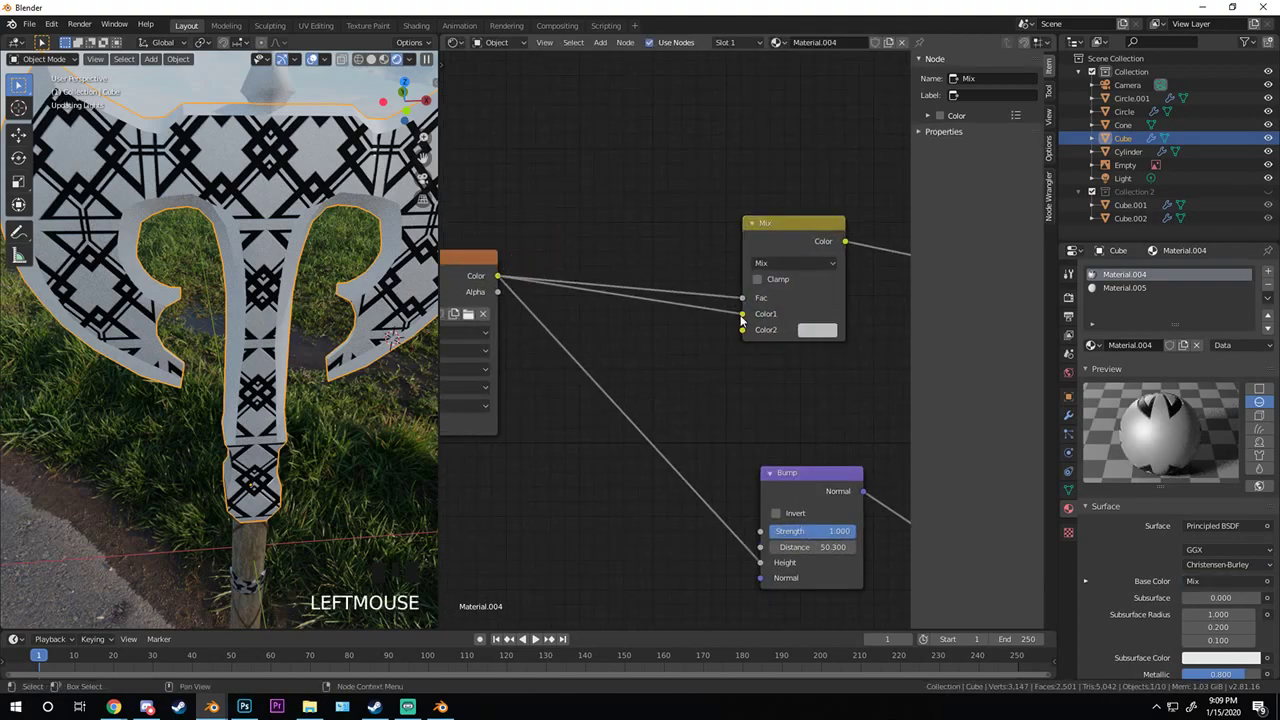
pyautogui.moveTo(741, 320)
pyautogui.mouseDown(button='middle')
pyautogui.moveTo(677, 346)
pyautogui.moveTo(650, 245)
pyautogui.mouseUp(button='middle')
pyautogui.click(650, 245)
# - Refresh the axe preview by switching the viewport to Solid shading and back to Rendered
pyautogui.press('z')
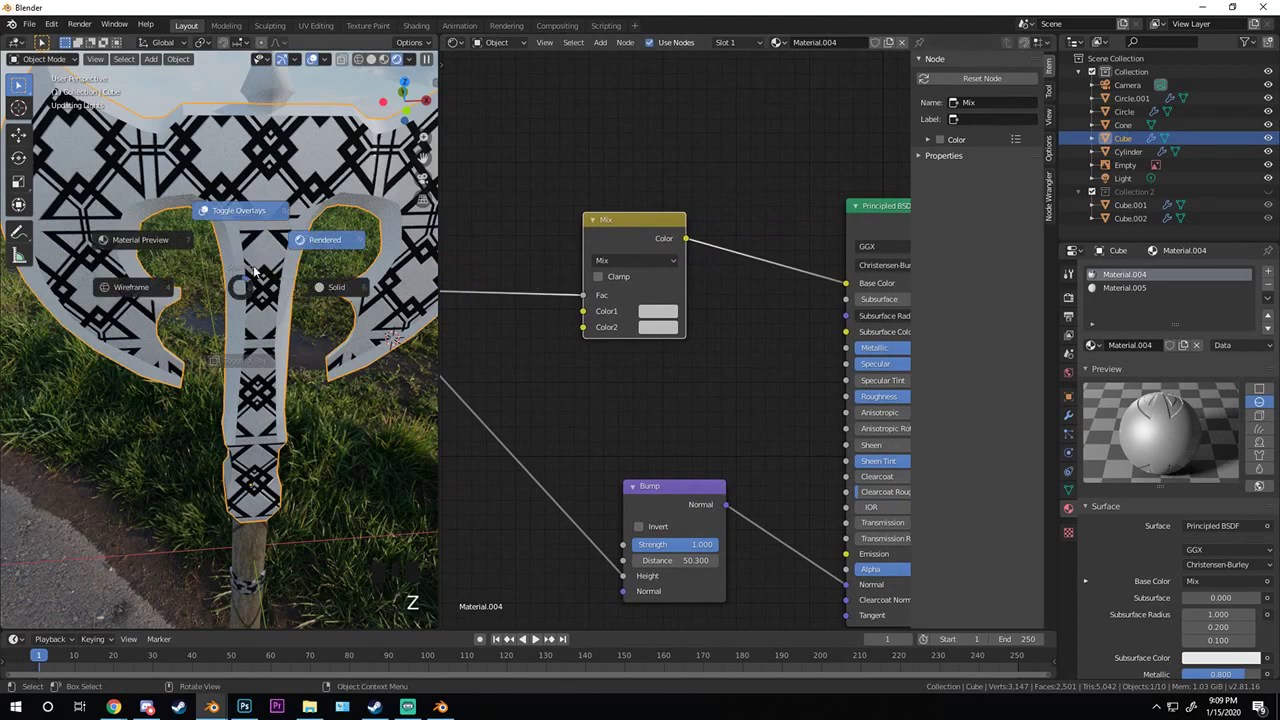
pyautogui.press('z')
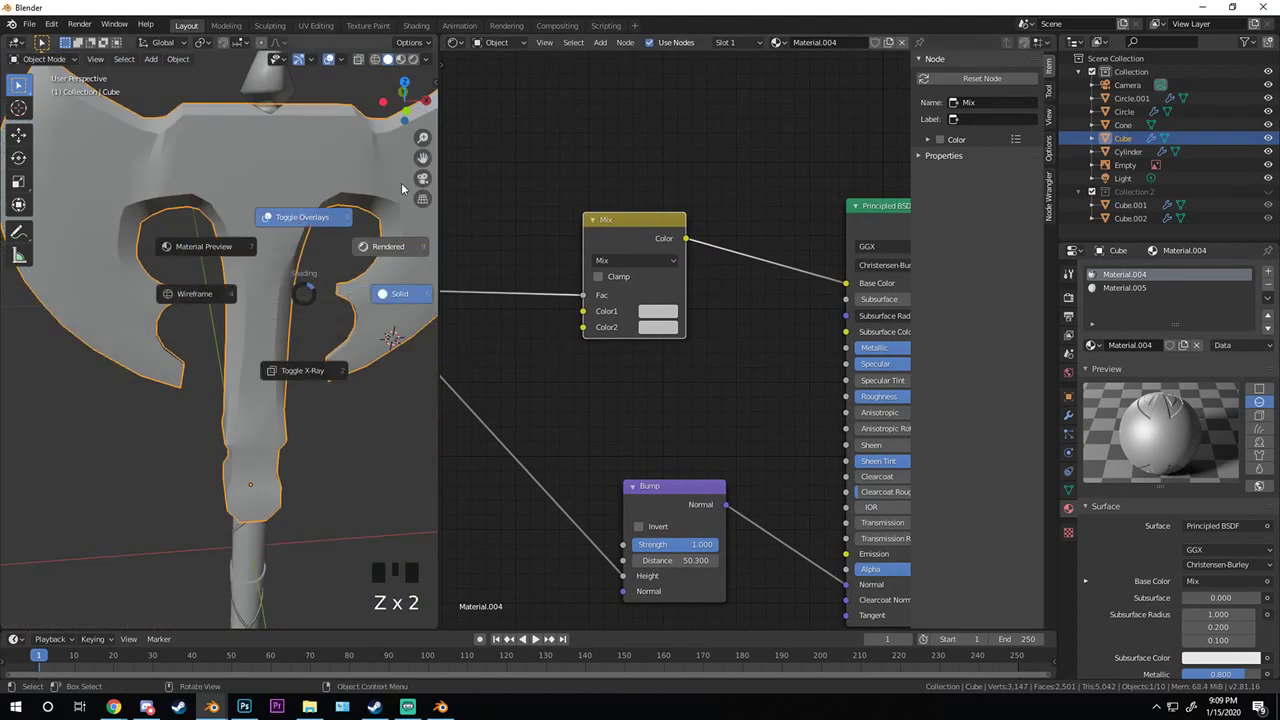
pyautogui.scroll(-4, 733, 320)
pyautogui.moveTo(248, 312); pyautogui.dragTo(331, 286, button='middle')
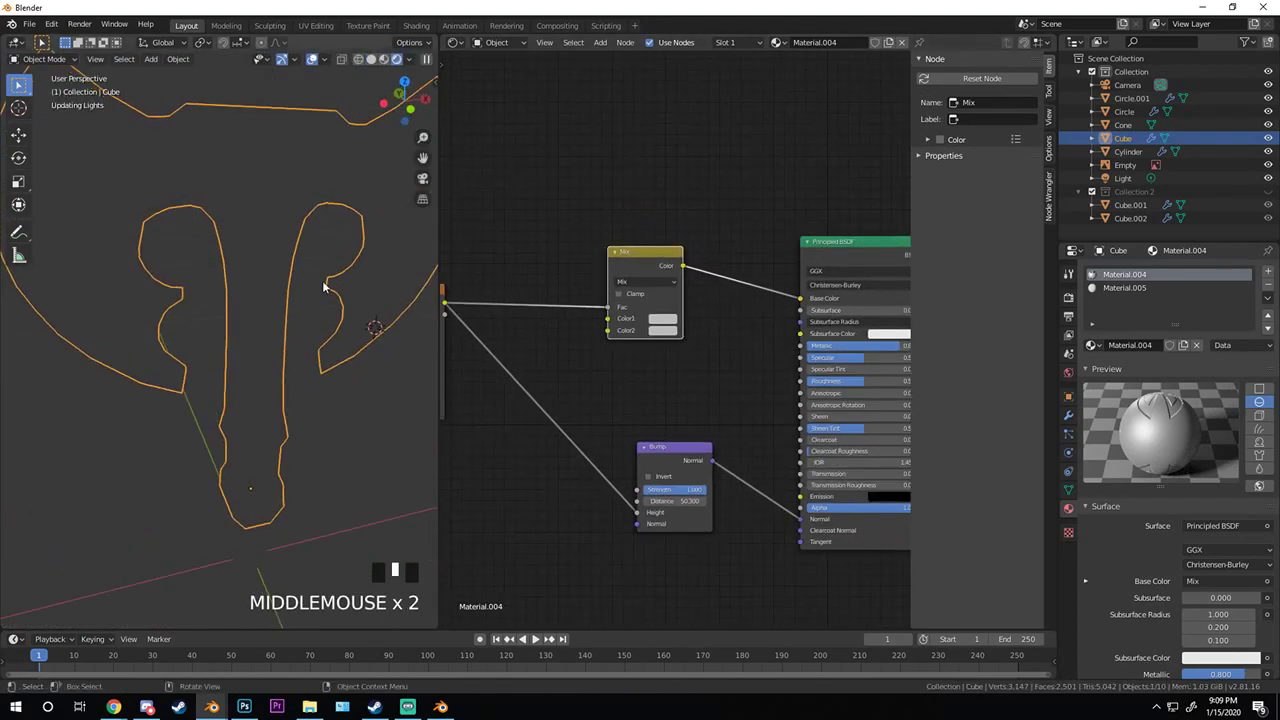
# - Set the Mix node's Color2 to a dark blue-grey with hue 0.595, saturation 0.145 and value 0.466
pyautogui.scroll(4, 649, 306)
pyautogui.scroll(3, 649, 306)
pyautogui.click(652, 322)
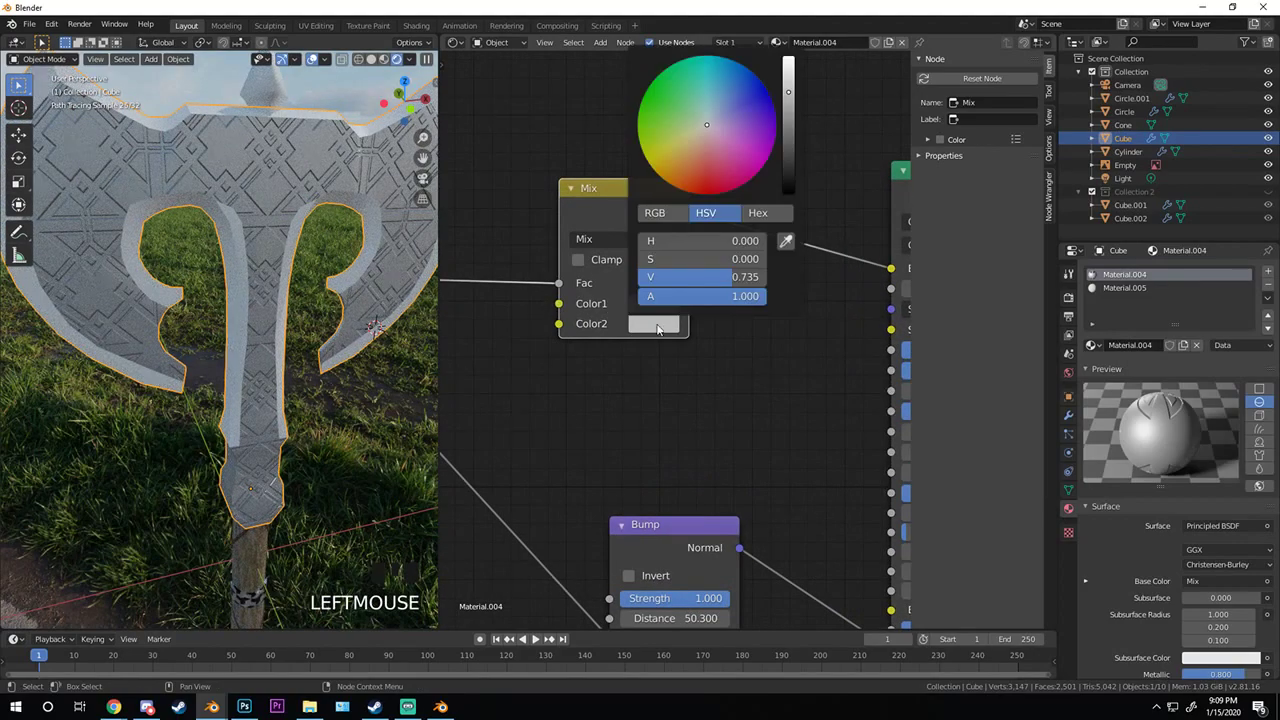
pyautogui.click(656, 326)
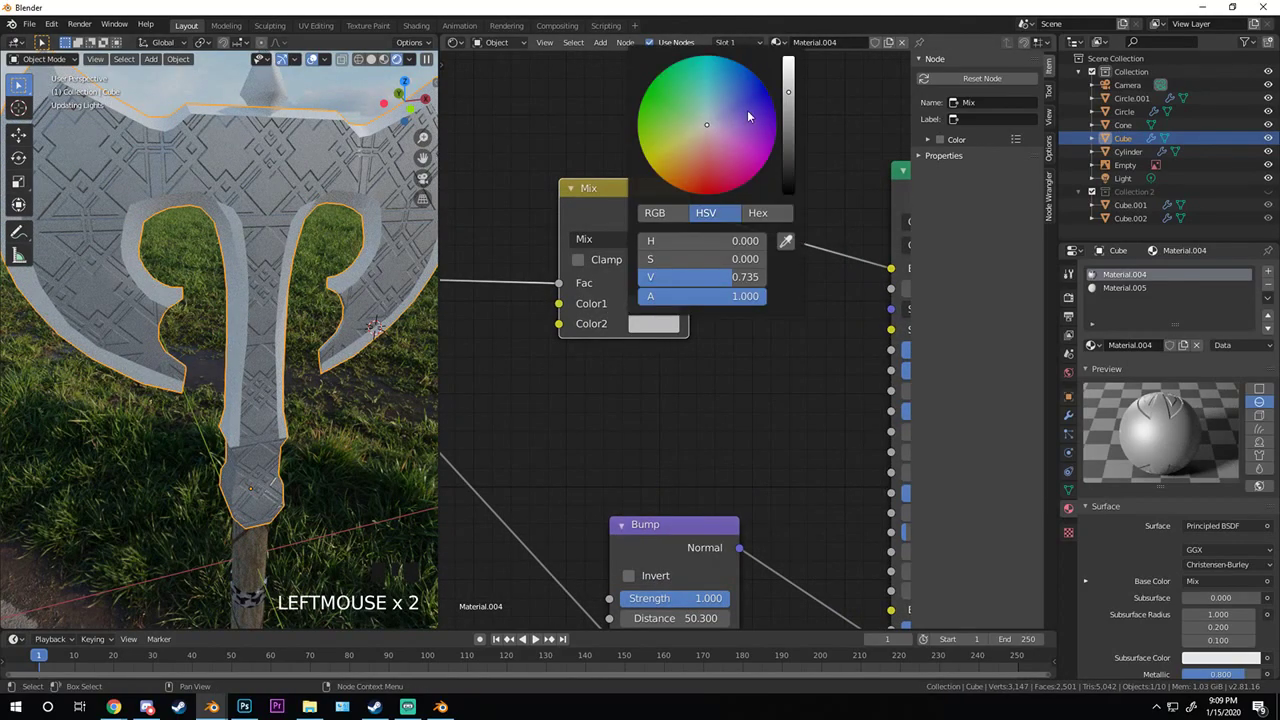
pyautogui.moveTo(706, 125); pyautogui.dragTo(711, 116)
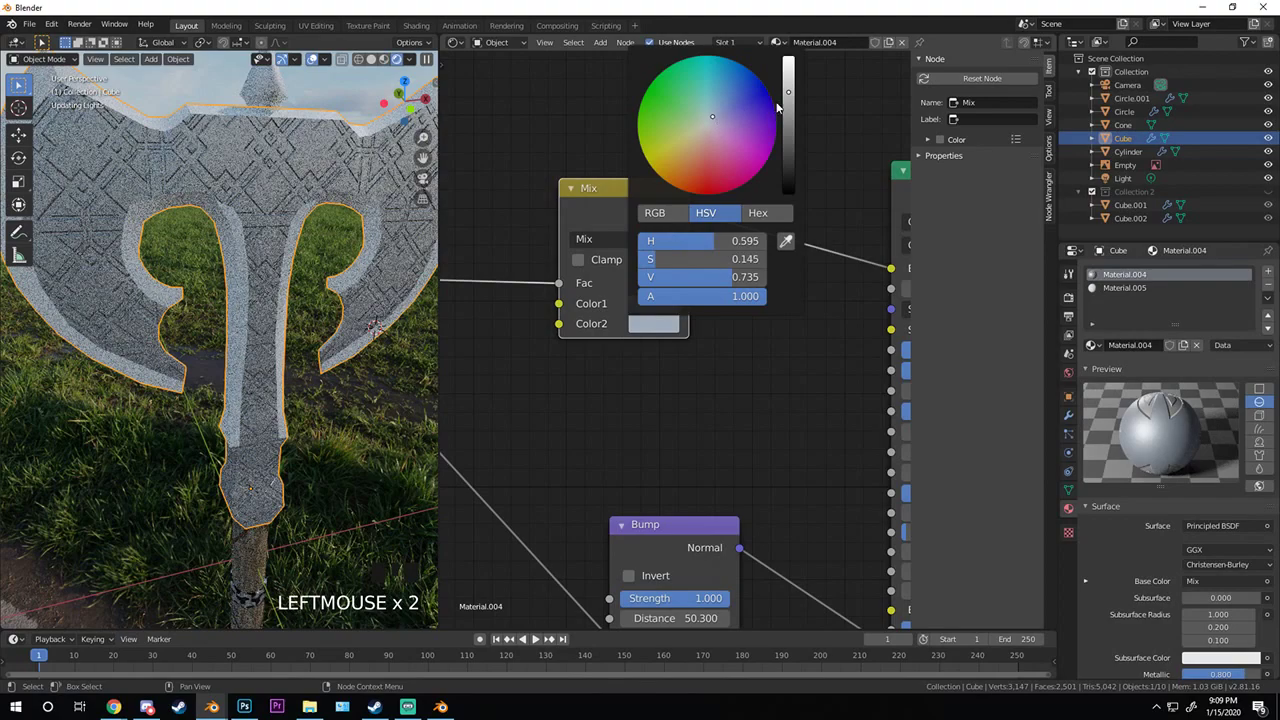
pyautogui.scroll(-4, 778, 107)
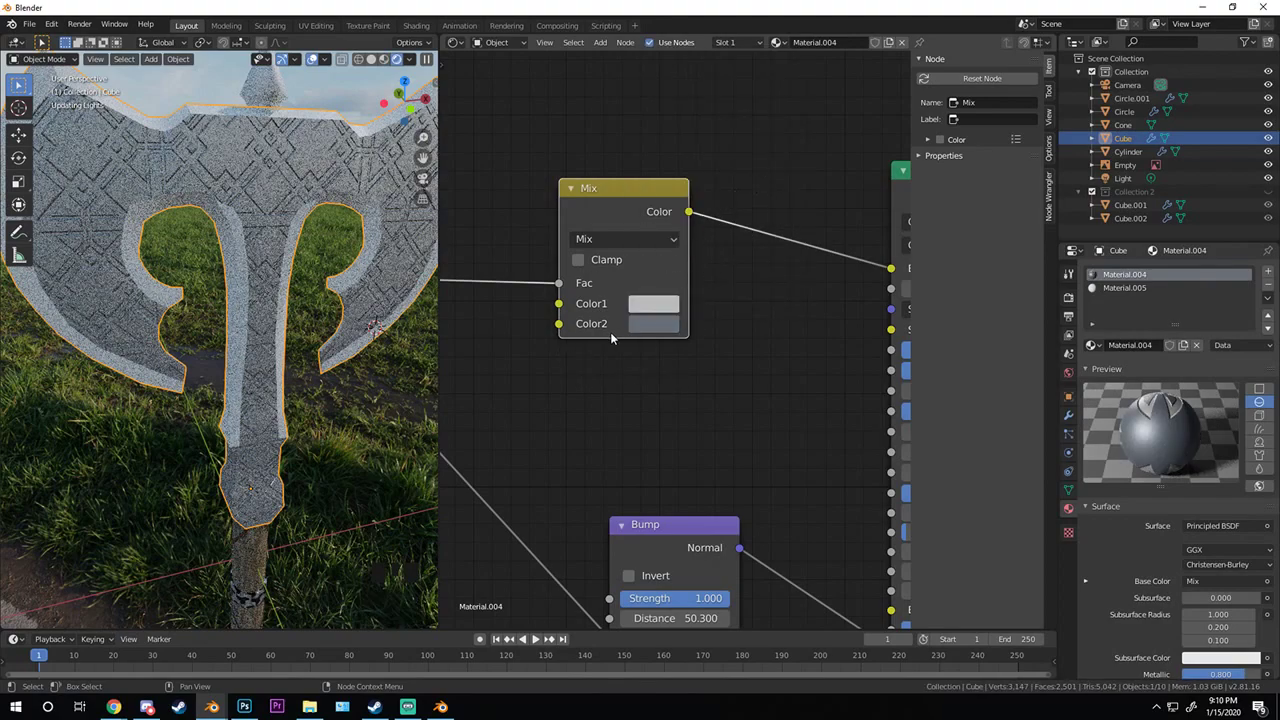
pyautogui.scroll(-2, 230, 250)
pyautogui.moveTo(260, 300); pyautogui.dragTo(230, 240, button='middle')
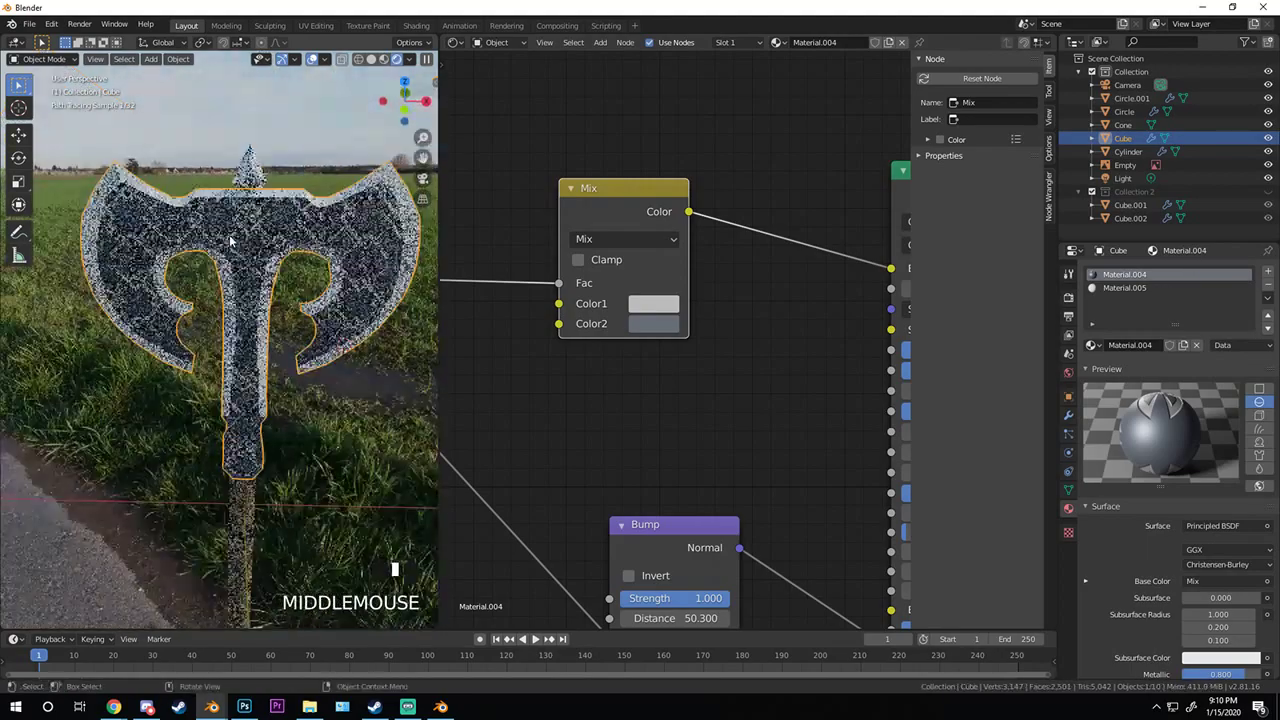
pyautogui.scroll(2, 230, 240)
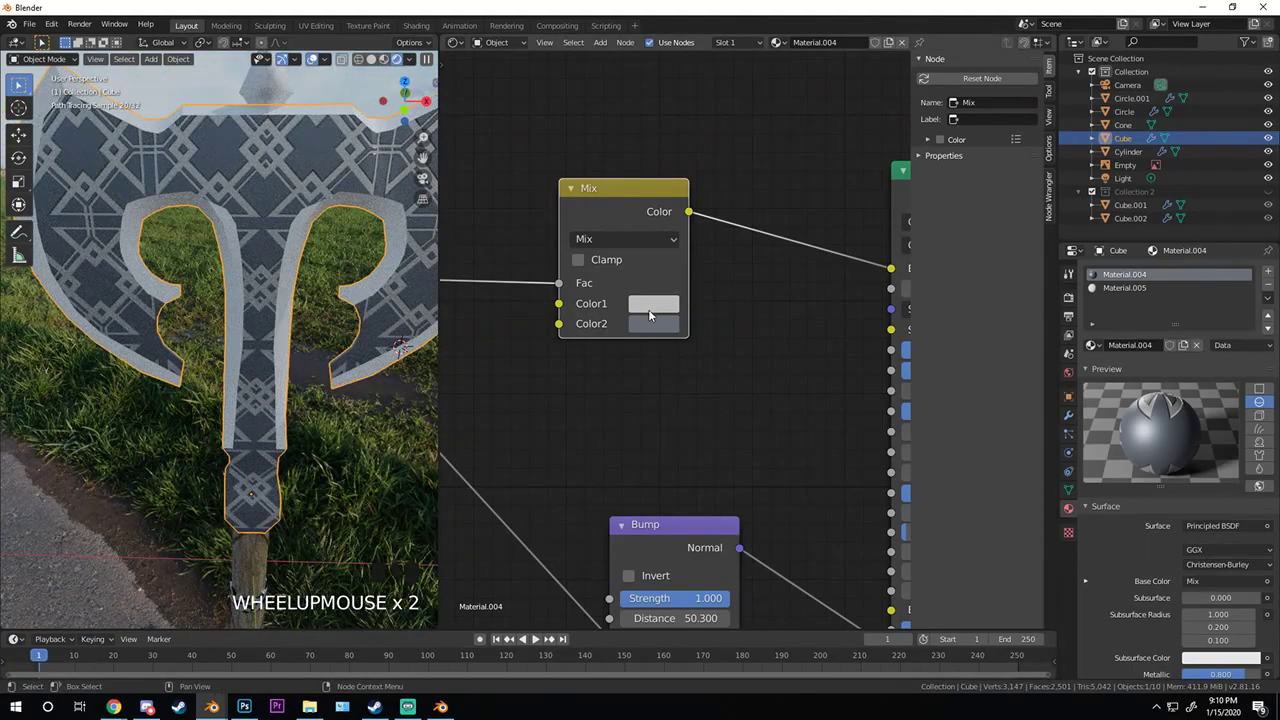
# - Copy the Mix node's blue-grey Color2 to Color1, and brighten Color2 to a value of 0.969
pyautogui.click(653, 304)
pyautogui.scroll(2, 728, 135)
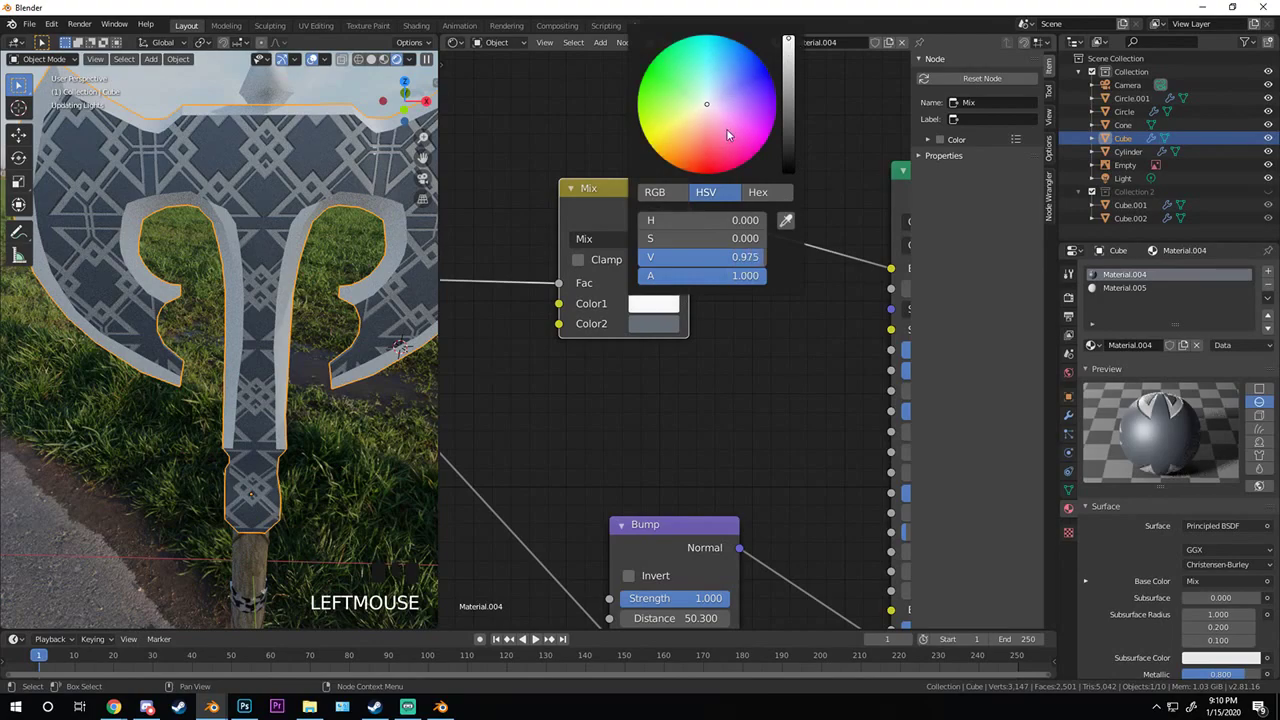
pyautogui.moveTo(653, 323); pyautogui.dragTo(653, 304)
pyautogui.click(653, 323)
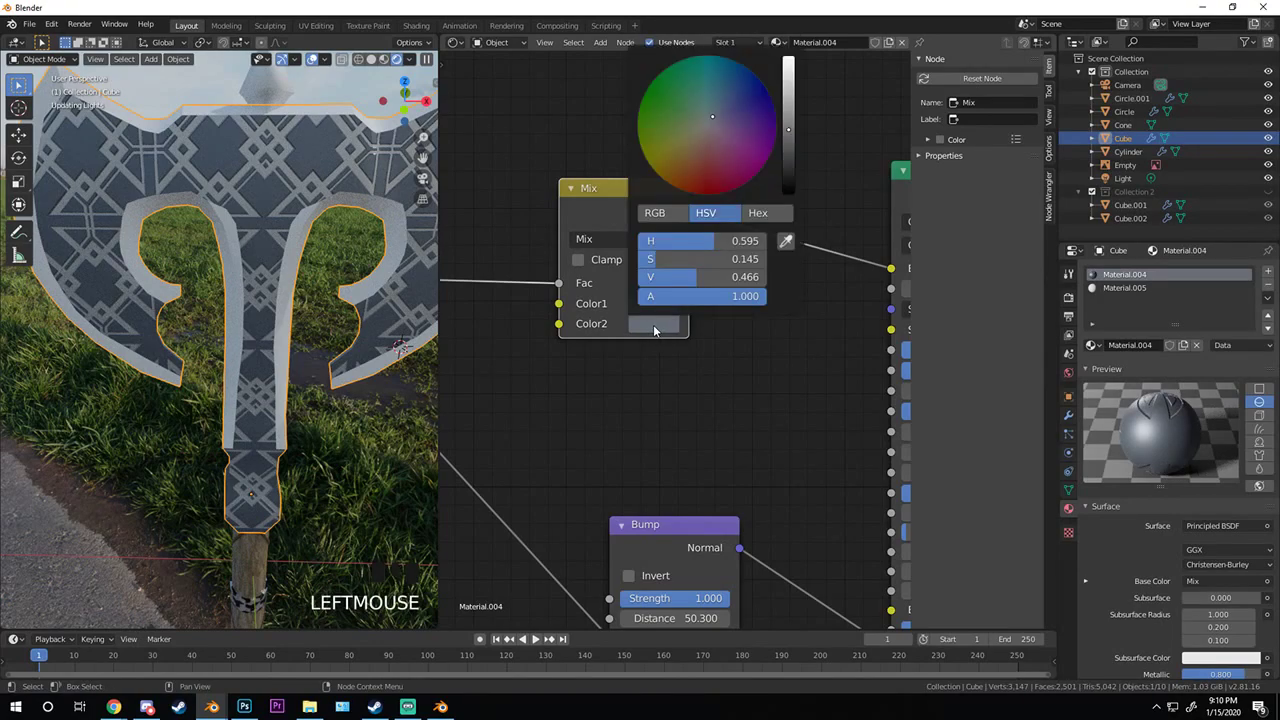
pyautogui.moveTo(790, 112); pyautogui.dragTo(788, 58)
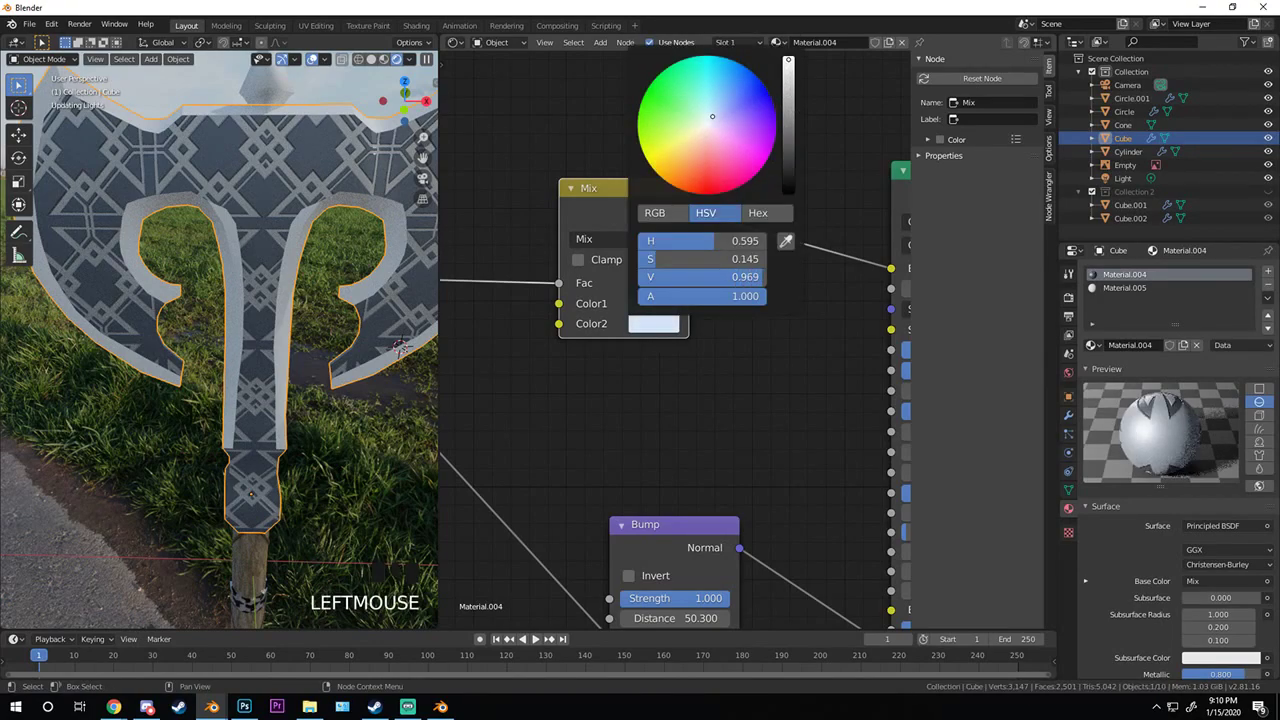
pyautogui.moveTo(200, 337); pyautogui.dragTo(214, 330, button='middle')
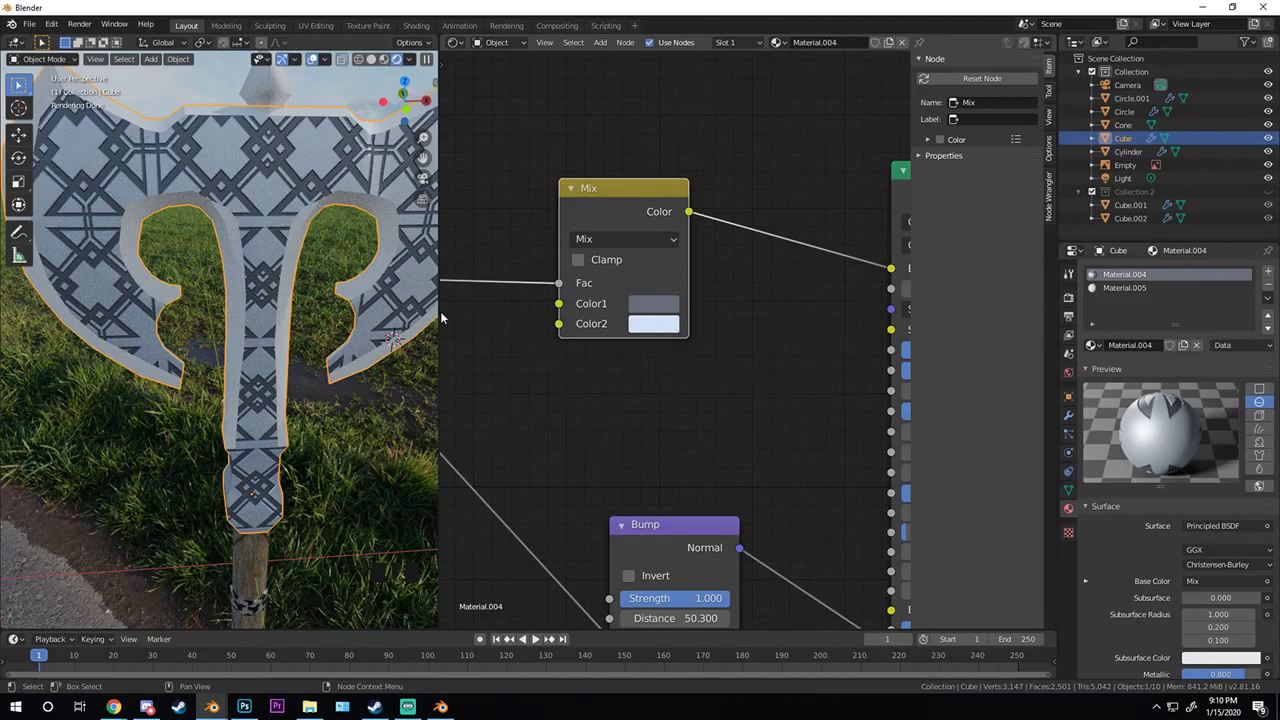
pyautogui.scroll(-2, 280, 310)
pyautogui.moveTo(270, 312); pyautogui.dragTo(277, 302, button='middle')
pyautogui.scroll(-2, 283, 304)
pyautogui.scroll(2, 276, 295)
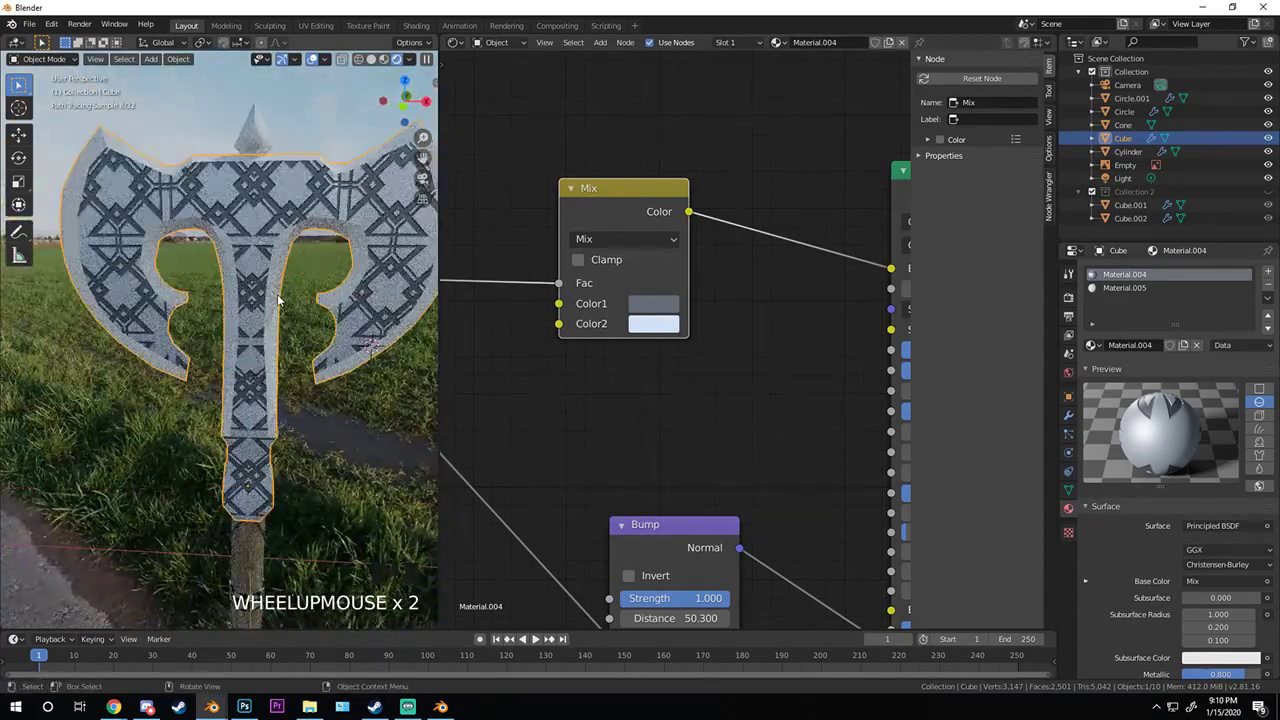
# - Set the Roughness of Material.004's Principled BSDF to 0.300
pyautogui.keyDown('ctrl'); pyautogui.moveTo(714, 276); pyautogui.dragTo(643, 310, button='middle'); pyautogui.keyUp('ctrl')
pyautogui.scroll(2, 670, 340)
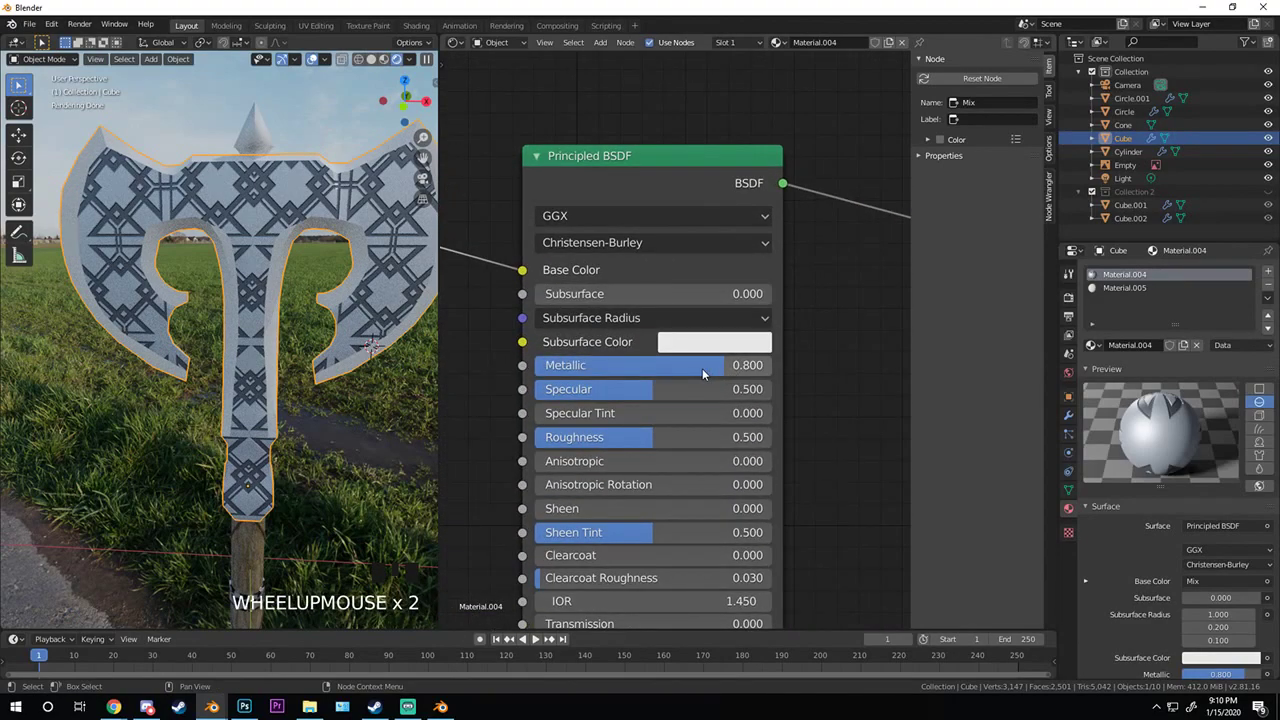
pyautogui.keyDown('ctrl'); pyautogui.moveTo(680, 437); pyautogui.dragTo(640, 437); pyautogui.keyUp('ctrl')
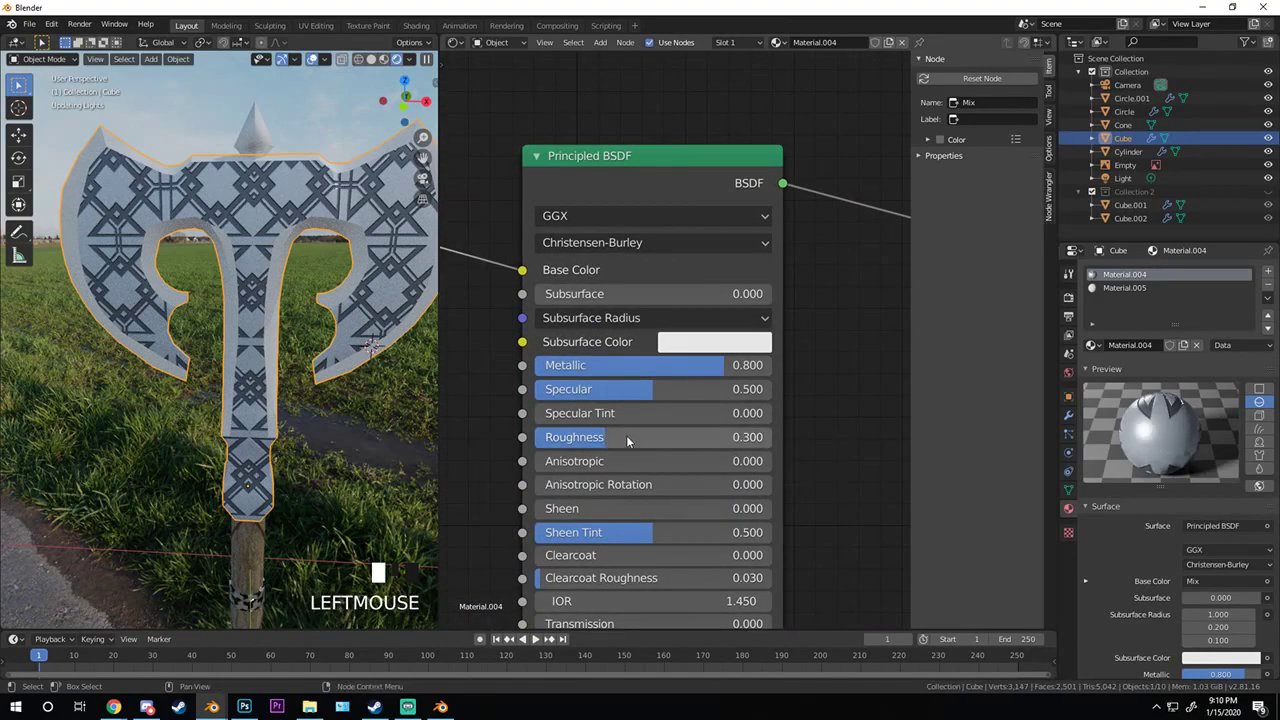
# - Set the border material Material.005 to Roughness 0.100 and Metallic 0.800
pyautogui.click(1118, 289)
pyautogui.moveTo(760, 491); pyautogui.dragTo(717, 380, button='middle')
pyautogui.moveTo(717, 380); pyautogui.dragTo(625, 380)
pyautogui.keyDown('ctrl'); pyautogui.moveTo(600, 309); pyautogui.dragTo(734, 309); pyautogui.keyUp('ctrl')
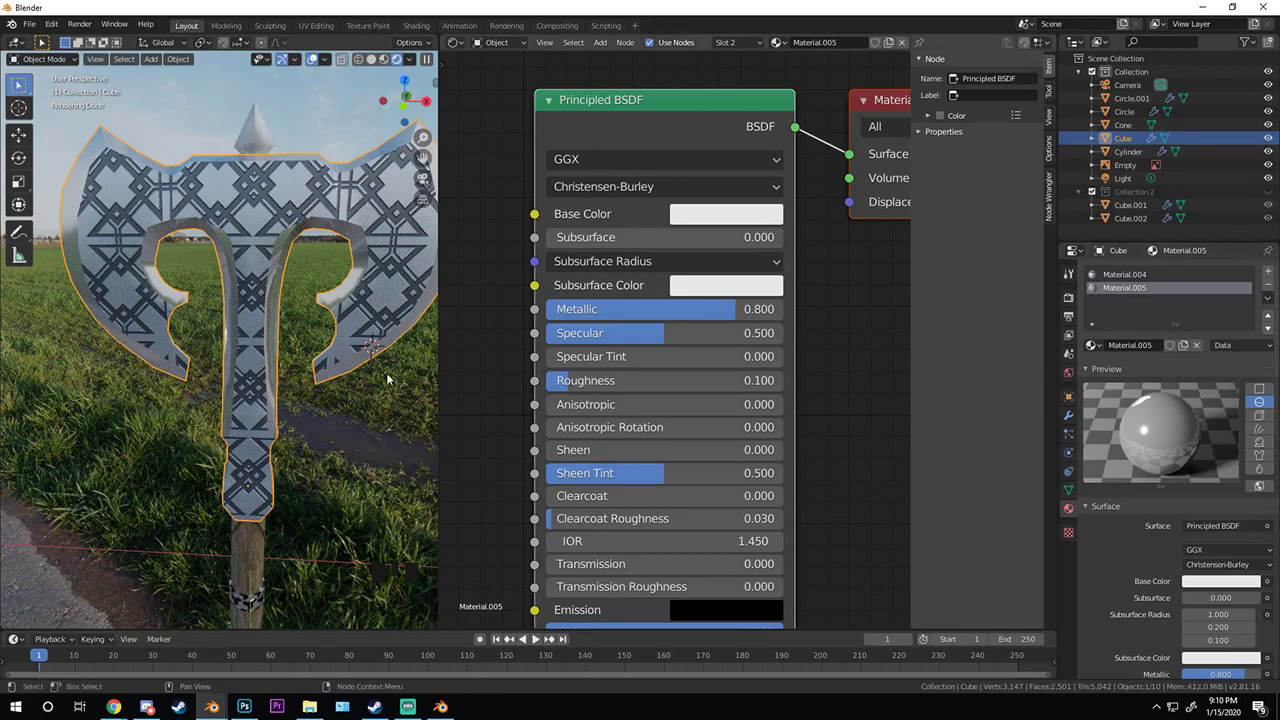
# - Assign the existing Material.005 to the cone spike on top of the axe head
pyautogui.moveTo(265, 311); pyautogui.dragTo(210, 320, button='middle')
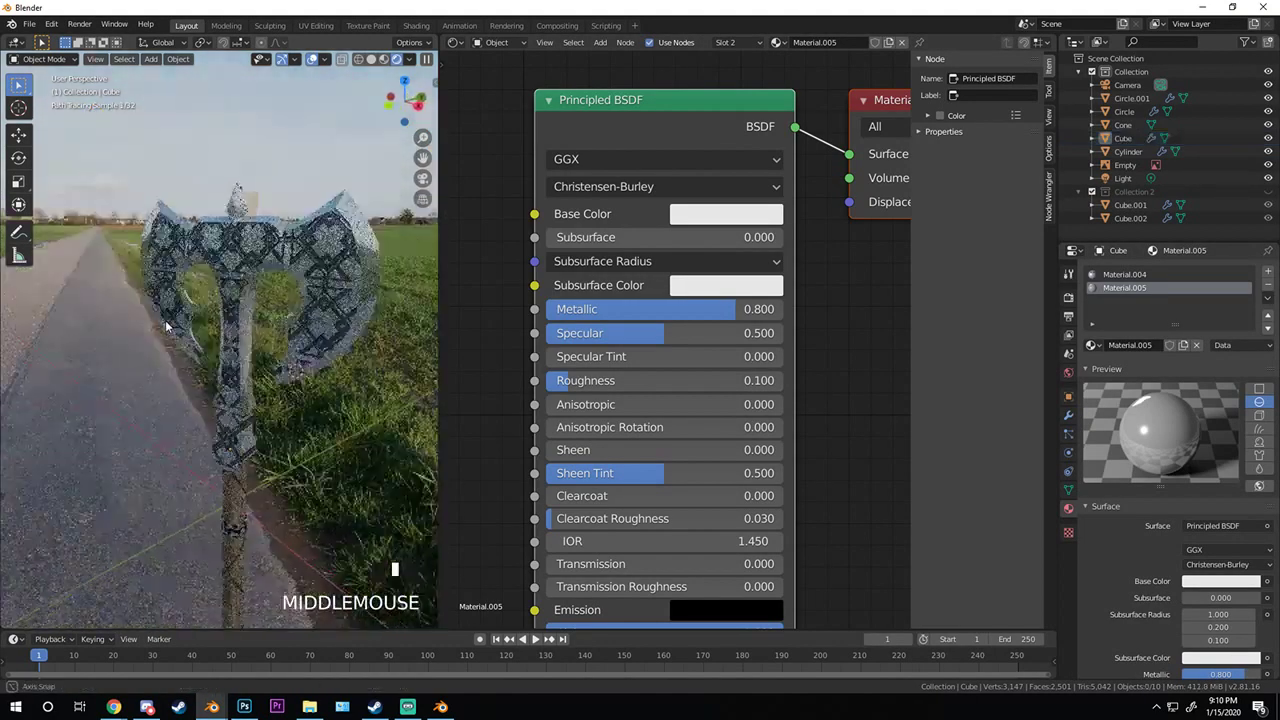
pyautogui.scroll(2, 210, 320)
pyautogui.click(236, 122)
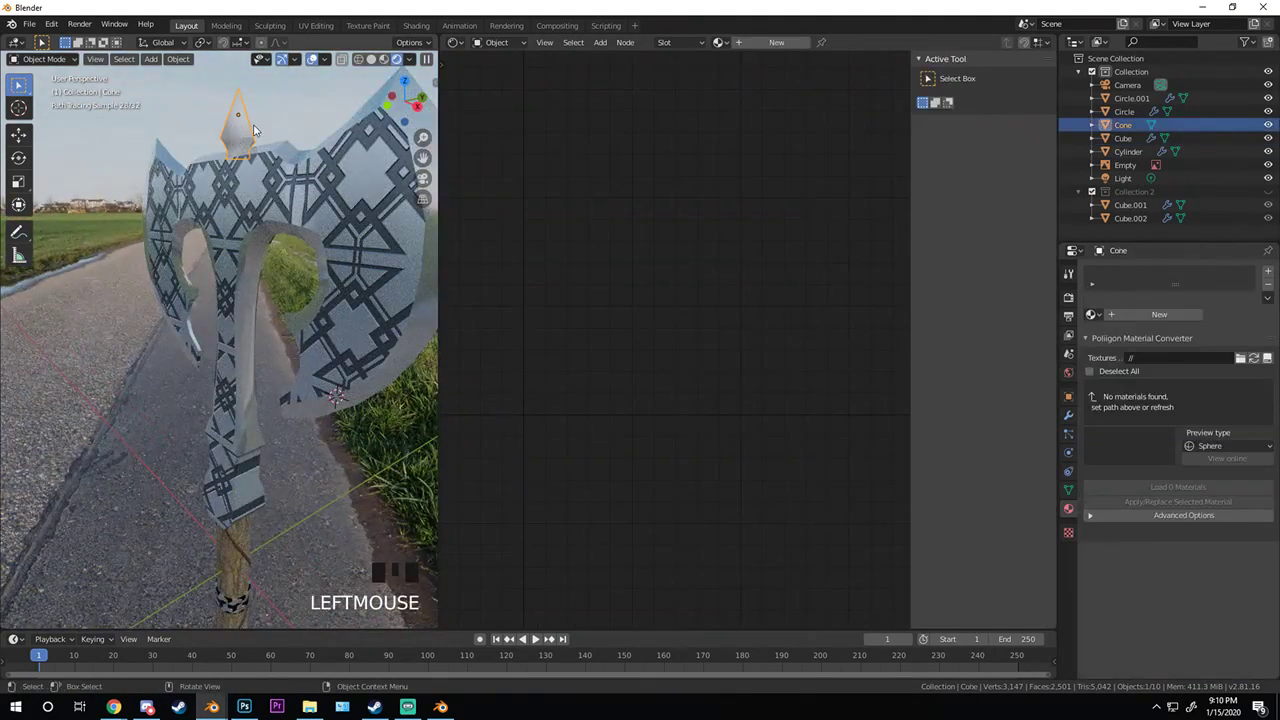
pyautogui.click(1093, 314)
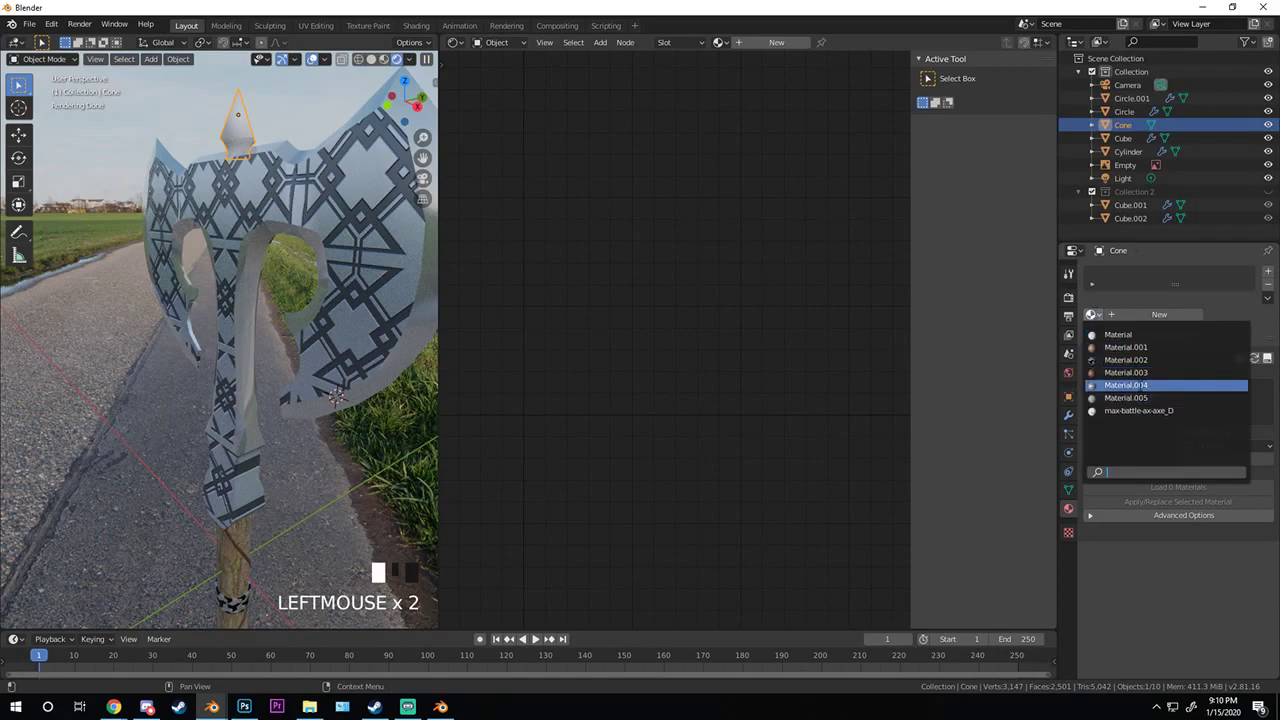
pyautogui.click(1126, 398)
# - Darken Material.005's Base Color to a light grey with a value of 0.737
pyautogui.scroll(-9, 716, 335)
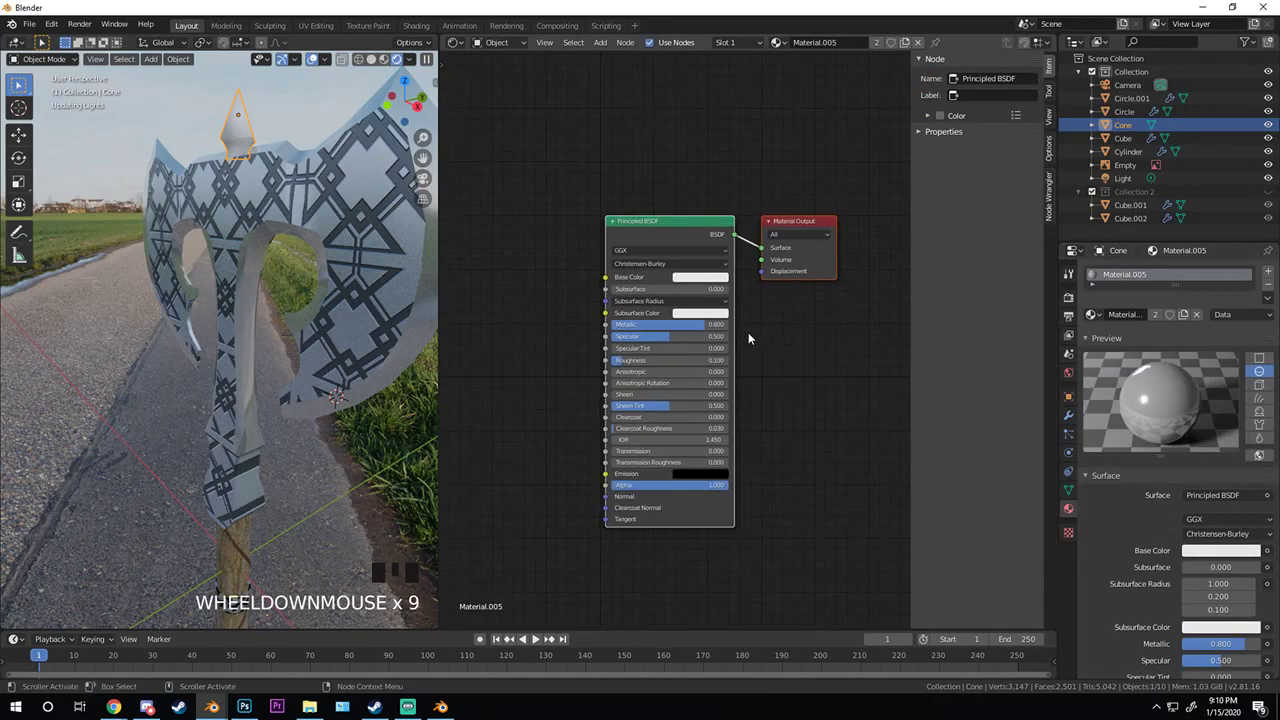
pyautogui.scroll(9, 739, 225)
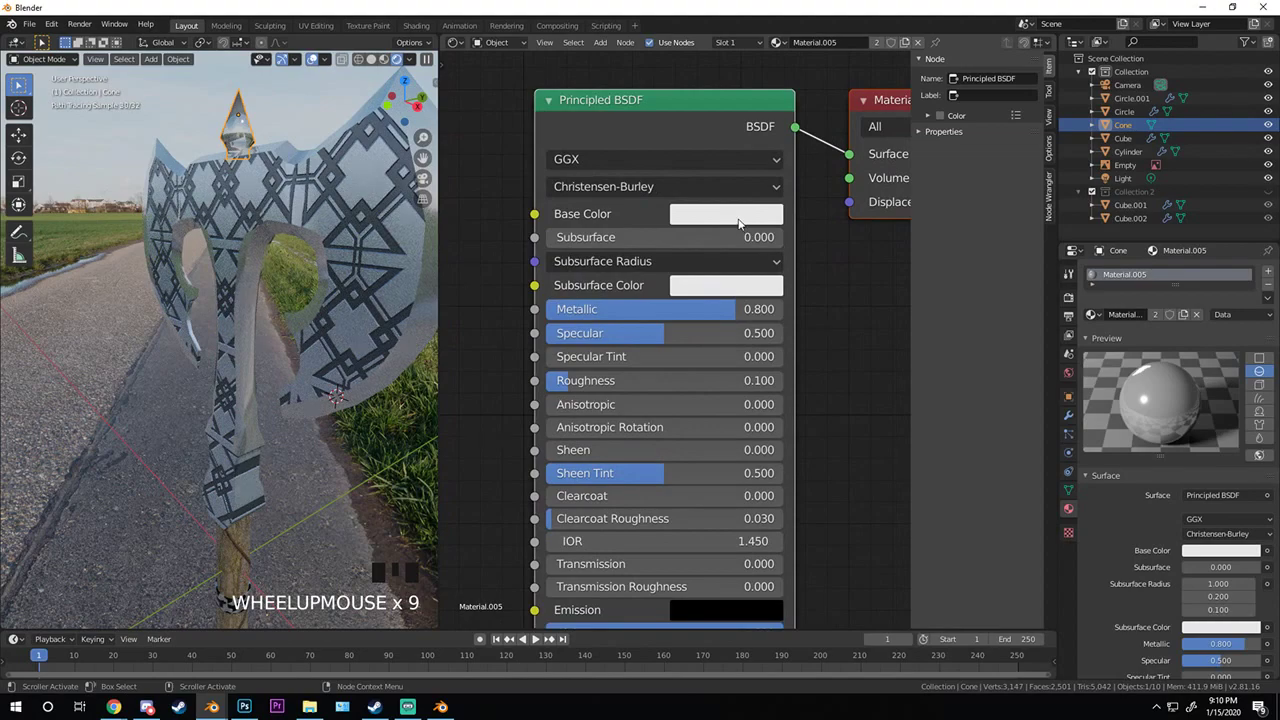
pyautogui.click(739, 225)
pyautogui.click(737, 214)
pyautogui.moveTo(863, 270); pyautogui.dragTo(862, 278)
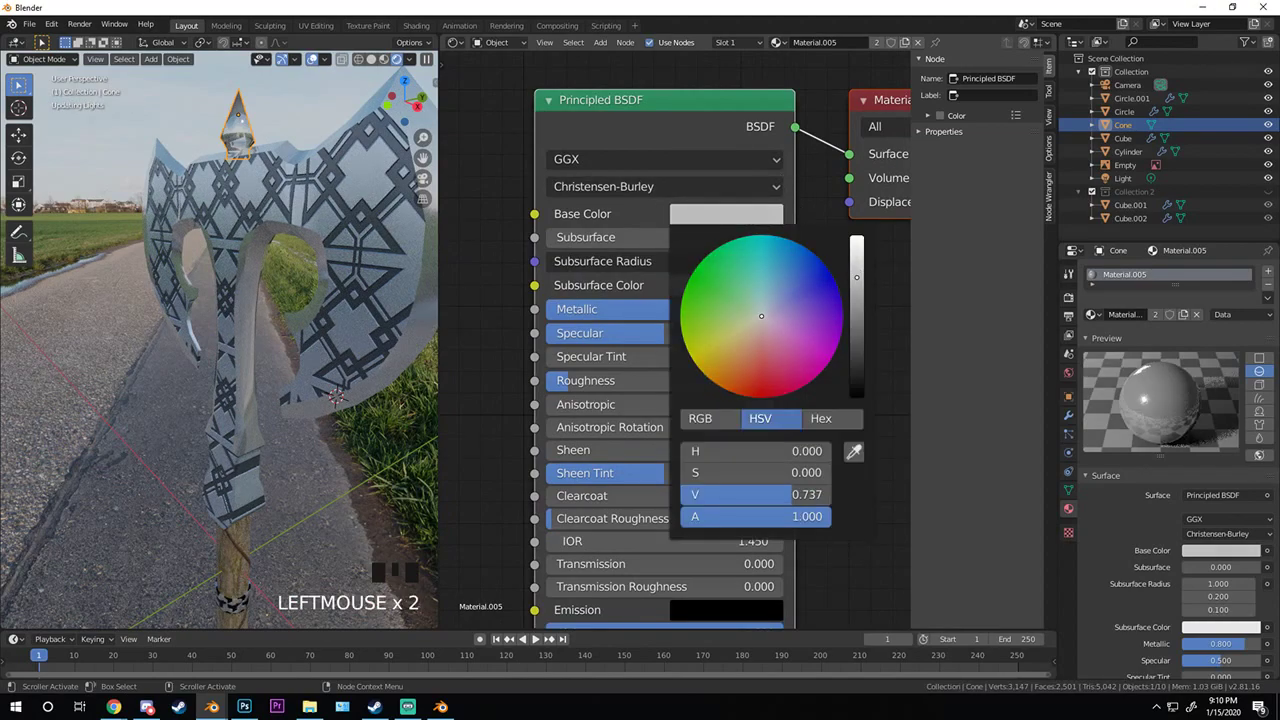
pyautogui.moveTo(260, 280); pyautogui.dragTo(302, 275, button='middle')
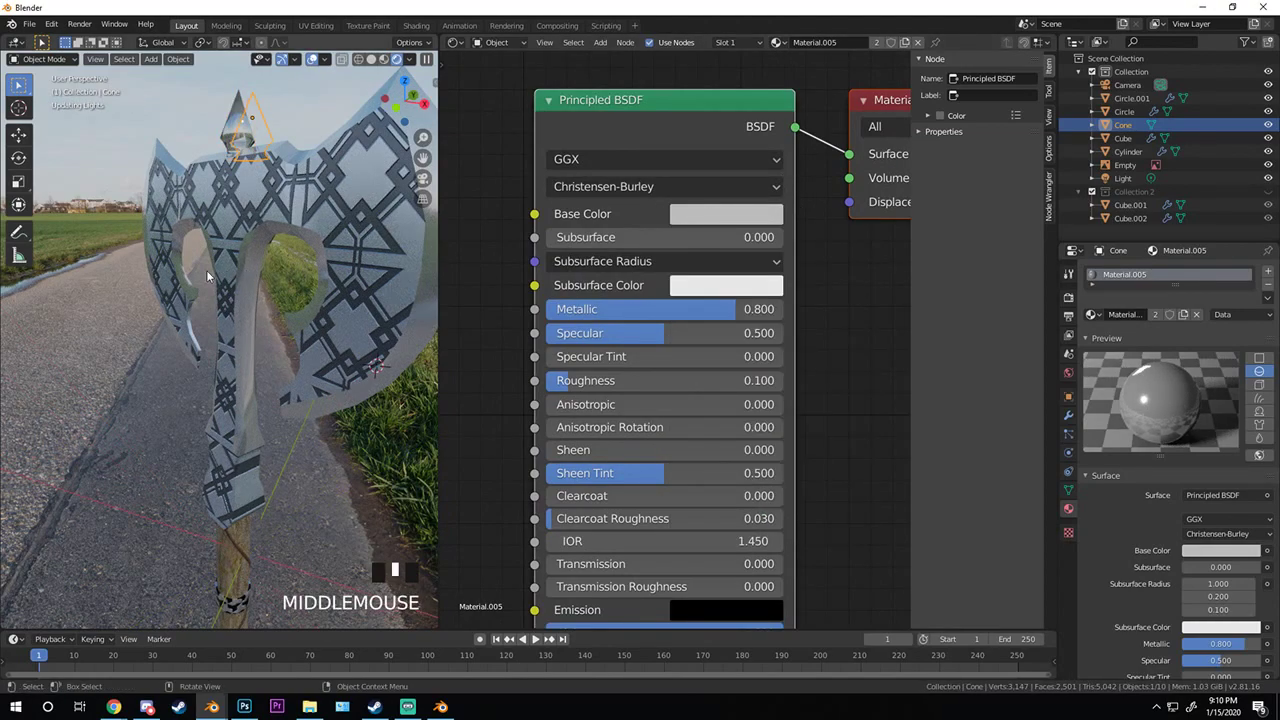
# - Close the shader editor area by expanding the 3D viewport over it
pyautogui.moveTo(206, 270); pyautogui.dragTo(227, 434, button='middle')
pyautogui.scroll(-3, 235, 320)
pyautogui.scroll(4, 224, 352)
pyautogui.scroll(2, 347, 329)
pyautogui.scroll(-4, 220, 300)
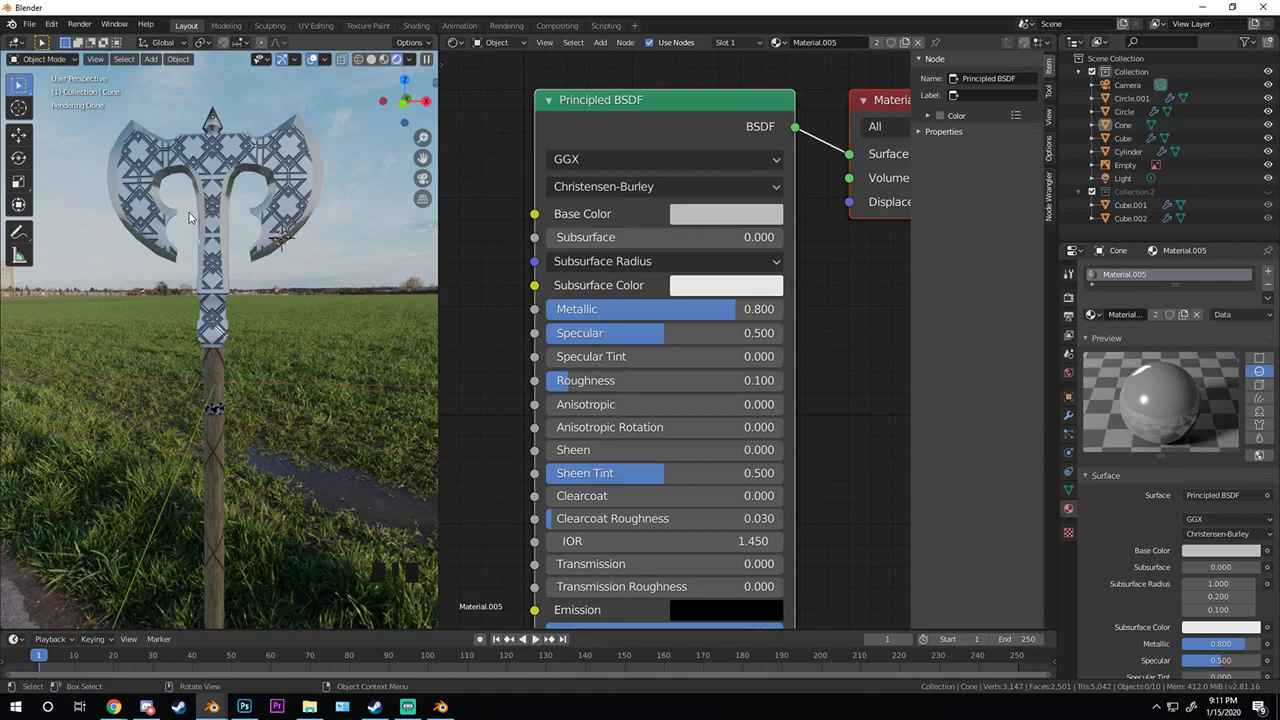
pyautogui.moveTo(436, 47); pyautogui.dragTo(628, 303)
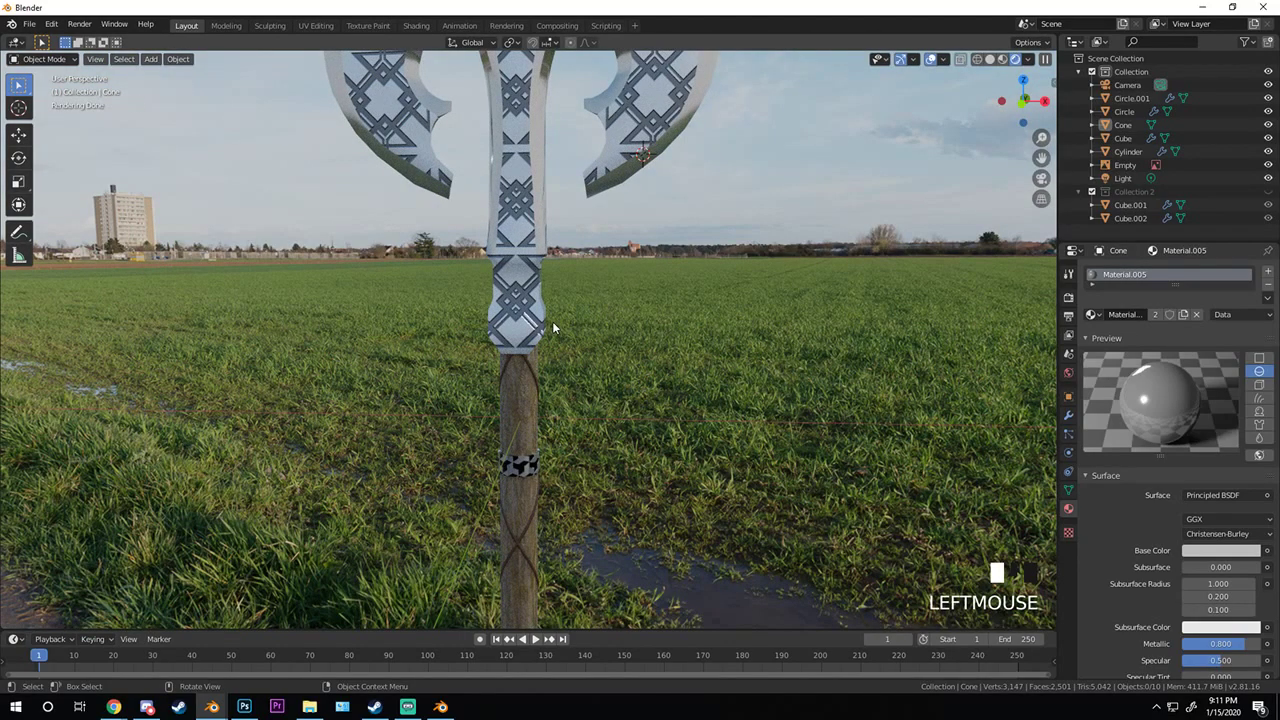
# - Examine the axe's metal and pattern from several angles and distances, comparing Solid and Rendered shading
pyautogui.scroll(-2, 418, 305)
pyautogui.moveTo(418, 305); pyautogui.dragTo(372, 277, button='middle')
pyautogui.press('z')
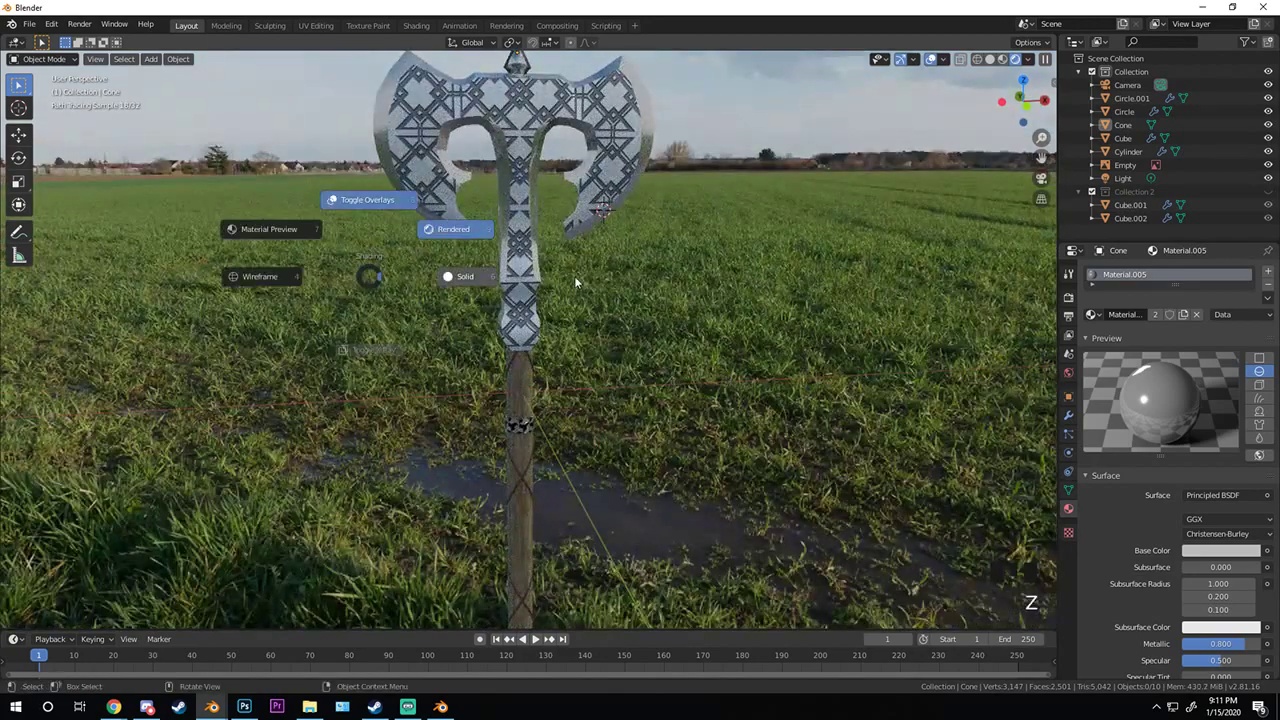
pyautogui.moveTo(580, 255); pyautogui.dragTo(570, 266, button='middle')
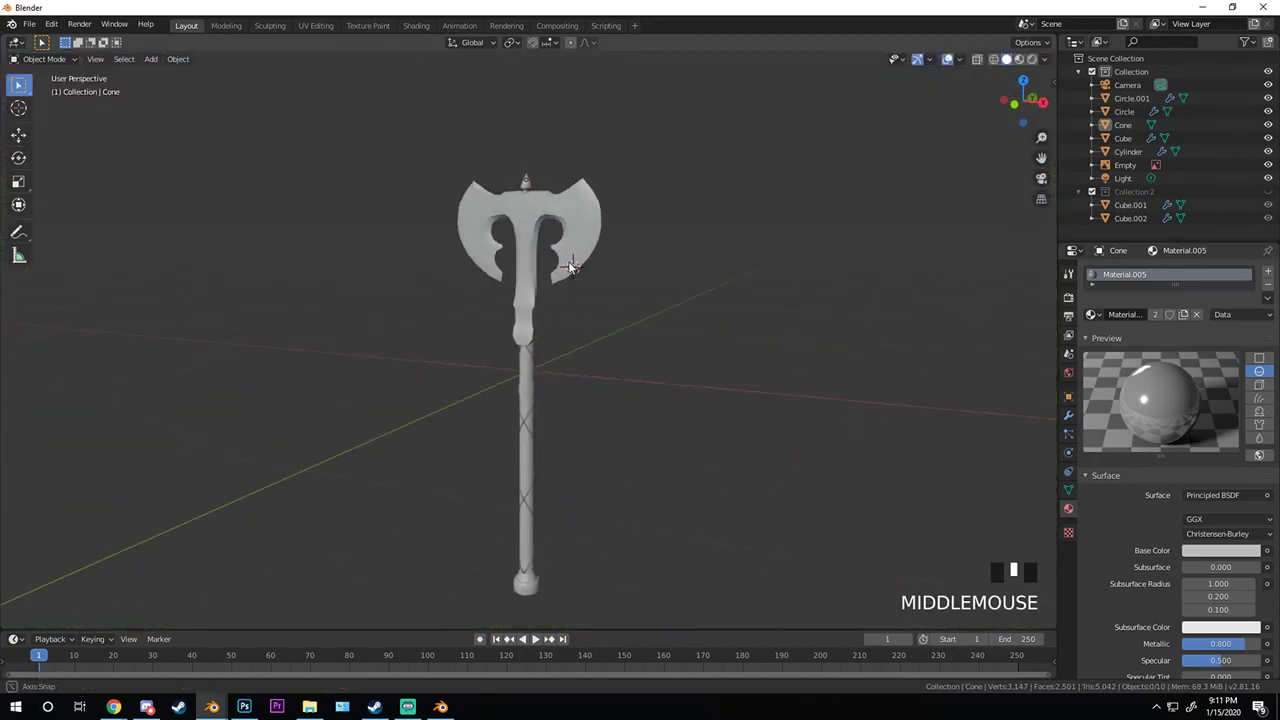
pyautogui.scroll(3, 670, 270)
pyautogui.keyDown('shift'); pyautogui.moveTo(674, 274); pyautogui.dragTo(646, 377, button='middle'); pyautogui.keyUp('shift')
pyautogui.press('z')
pyautogui.moveTo(791, 180); pyautogui.dragTo(575, 304, button='middle')
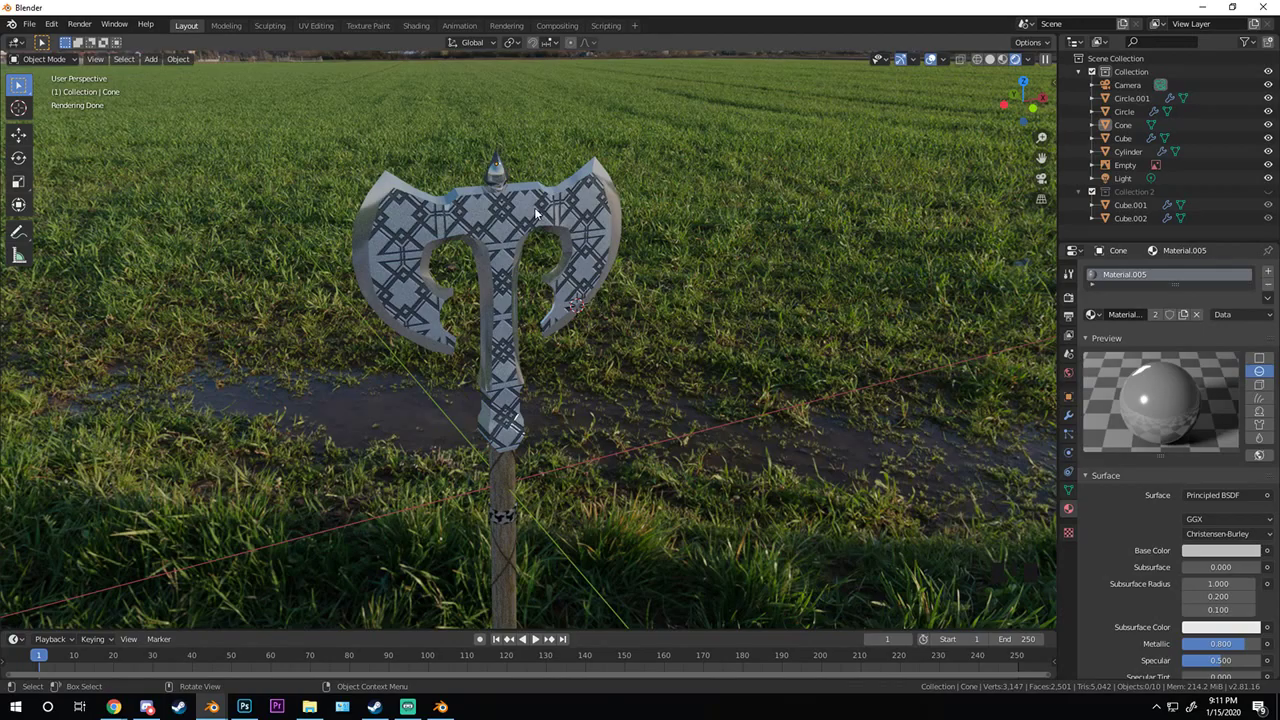
pyautogui.scroll(-1, 597, 241)
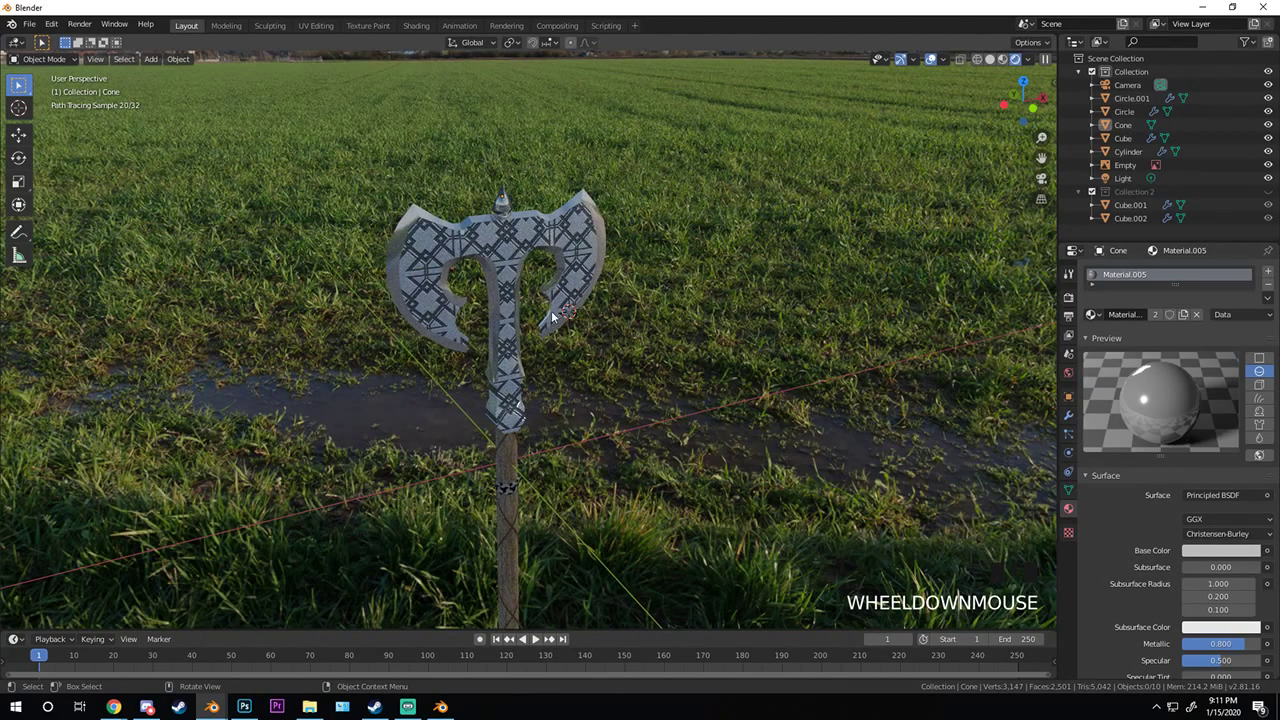
pyautogui.moveTo(552, 316); pyautogui.dragTo(525, 430, button='middle')
pyautogui.scroll(-3, 525, 302)
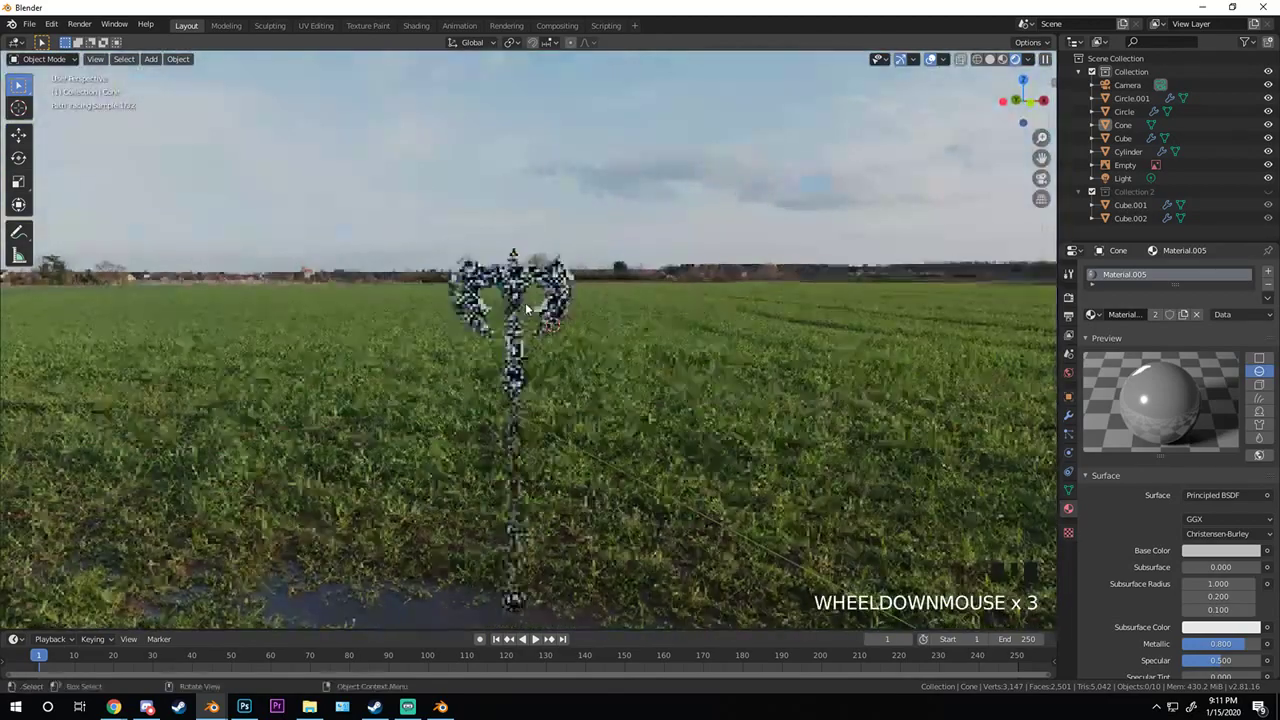
# - Switch the viewport to Solid shading and add a mesh plane to the scene
pyautogui.press('z')
pyautogui.click(686, 345)
pyautogui.moveTo(686, 345); pyautogui.dragTo(481, 368, button='middle')
pyautogui.scroll(2, 500, 370)
pyautogui.hotkey('shift', 'a')
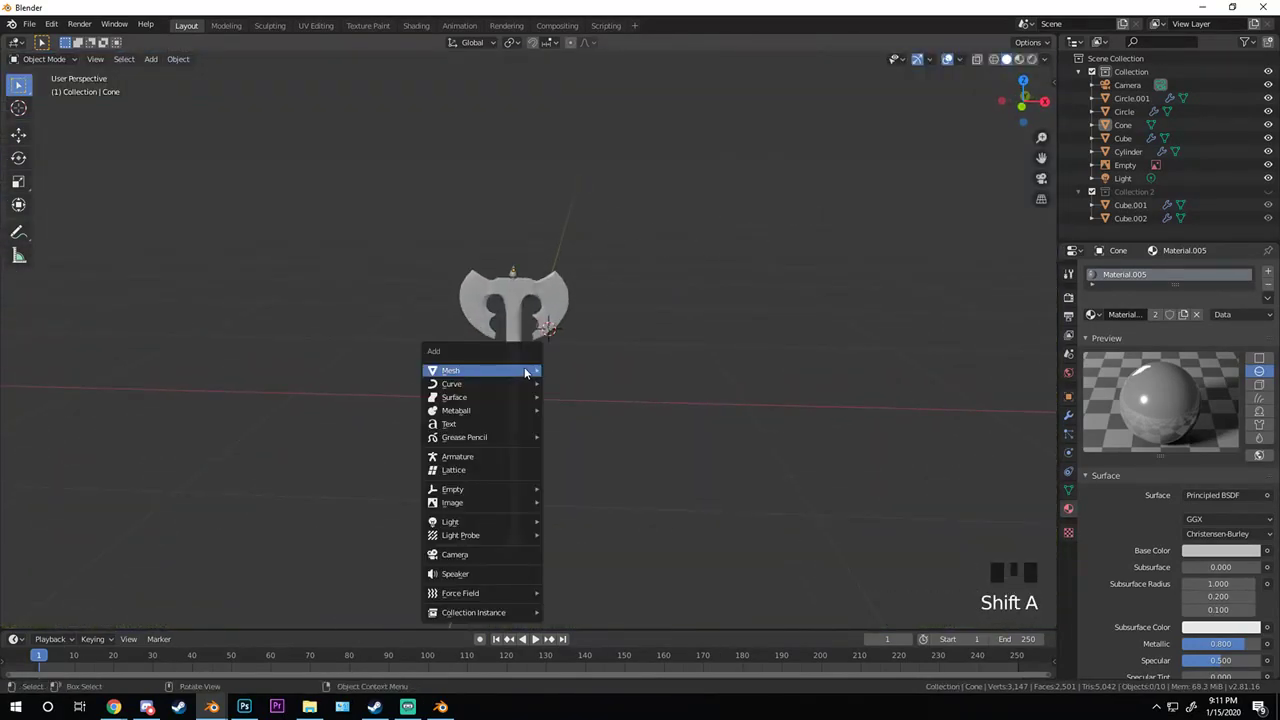
pyautogui.moveTo(526, 372)
pyautogui.click(588, 374)
pyautogui.scroll(-2, 526, 398)
pyautogui.scroll(3, 528, 420)
# - Lower the plane along the Z axis and scale it up about 21 times as a ground
pyautogui.press('g')
pyautogui.press('z')
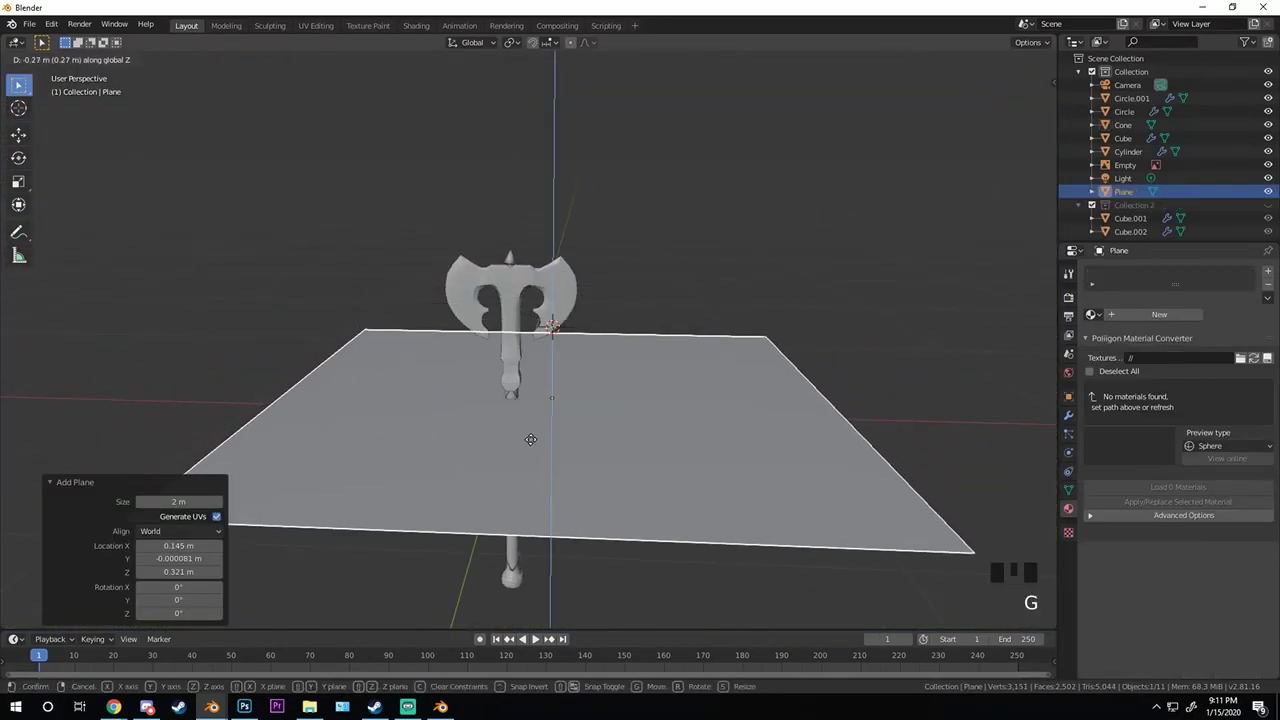
pyautogui.click(524, 448)
pyautogui.press('s')
pyautogui.click(630, 443)
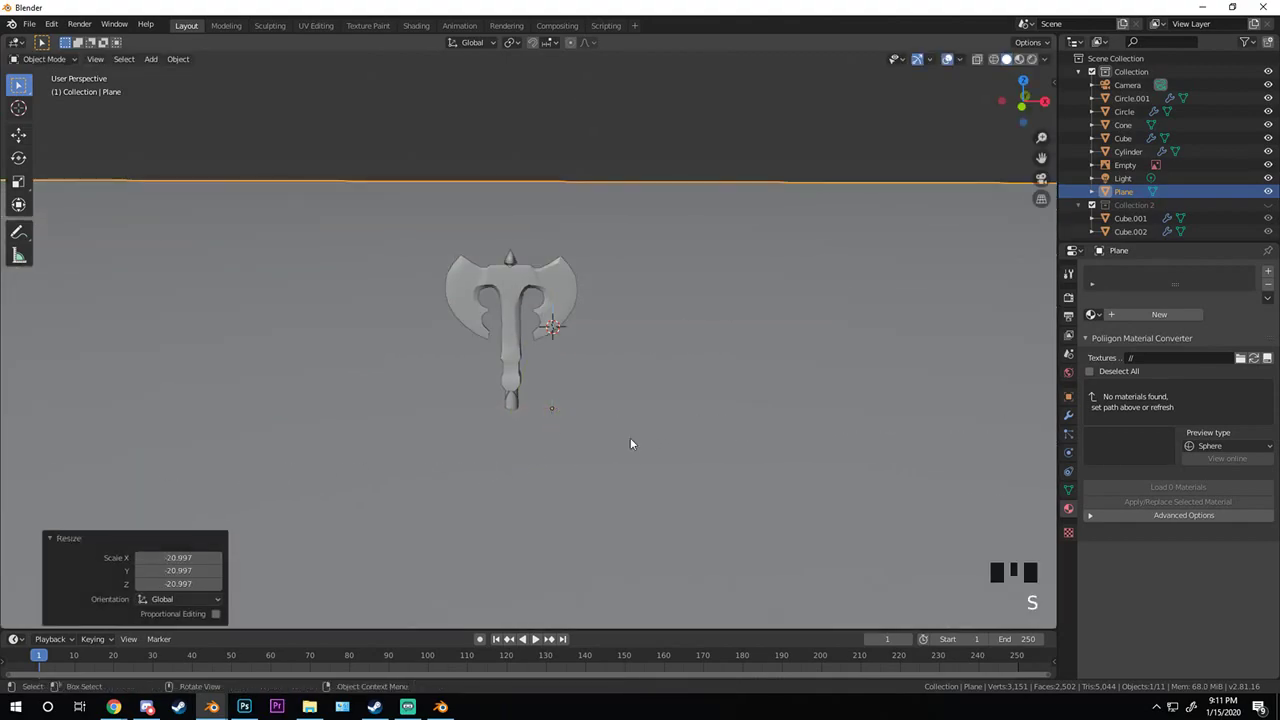
# - Give the plane a new material and split the viewport to show its nodes in a Shader Editor
pyautogui.click(1156, 314)
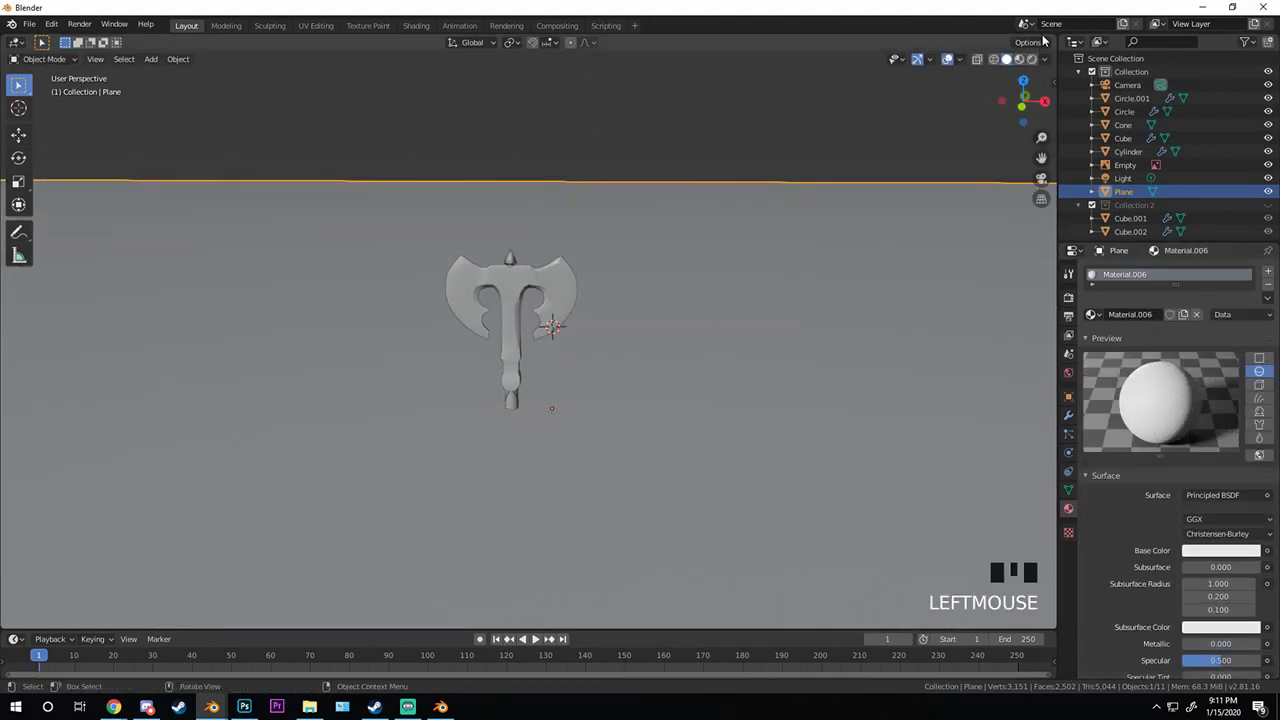
pyautogui.moveTo(1043, 41); pyautogui.dragTo(355, 226)
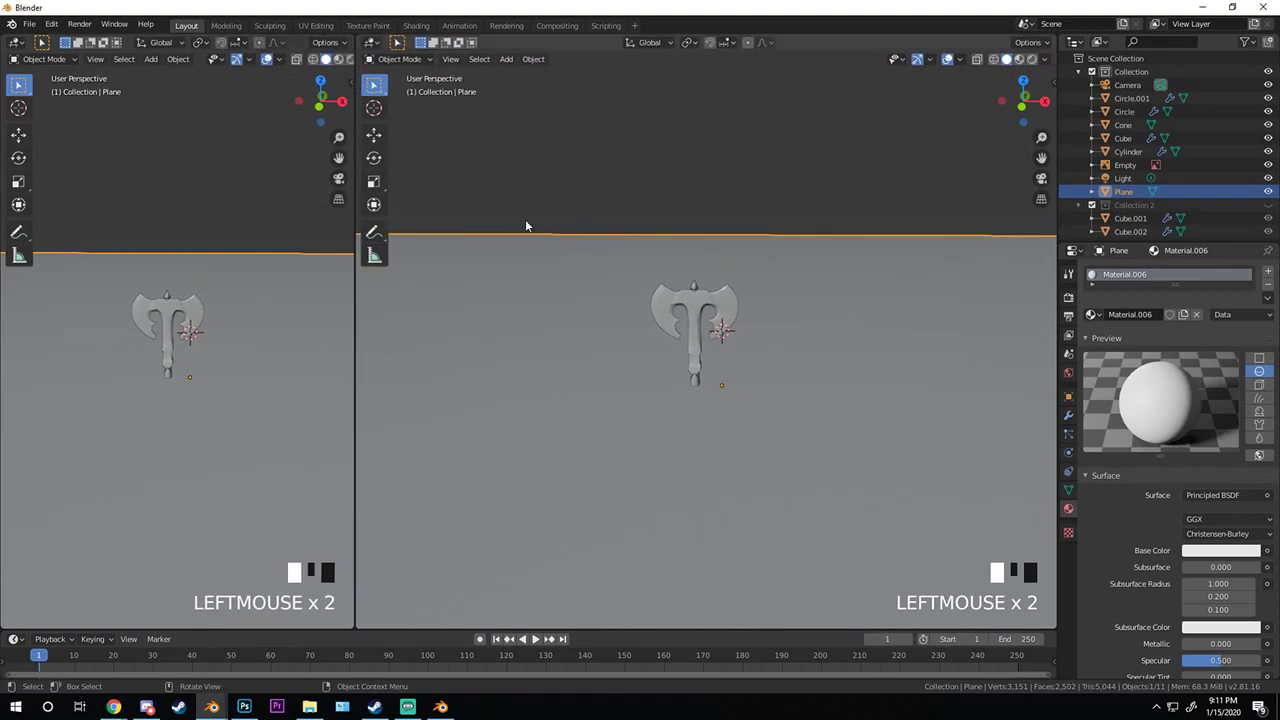
pyautogui.hotkey('shift', 'F3')
pyautogui.moveTo(618, 304); pyautogui.dragTo(605, 294, button='middle')
# - Add an Image Texture node and connect its Color to the Principled BSDF's Base Color
pyautogui.hotkey('shift', 'a')
pyautogui.moveTo(521, 358)
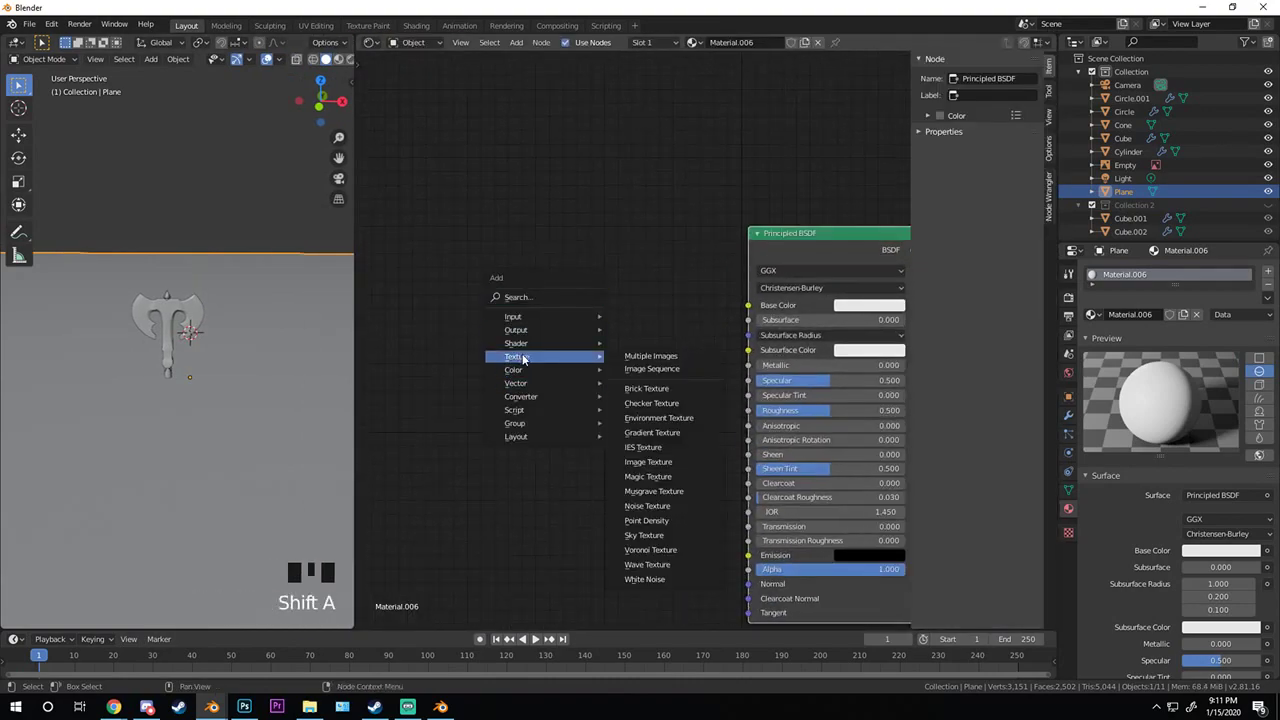
pyautogui.click(653, 464)
pyautogui.press('f')
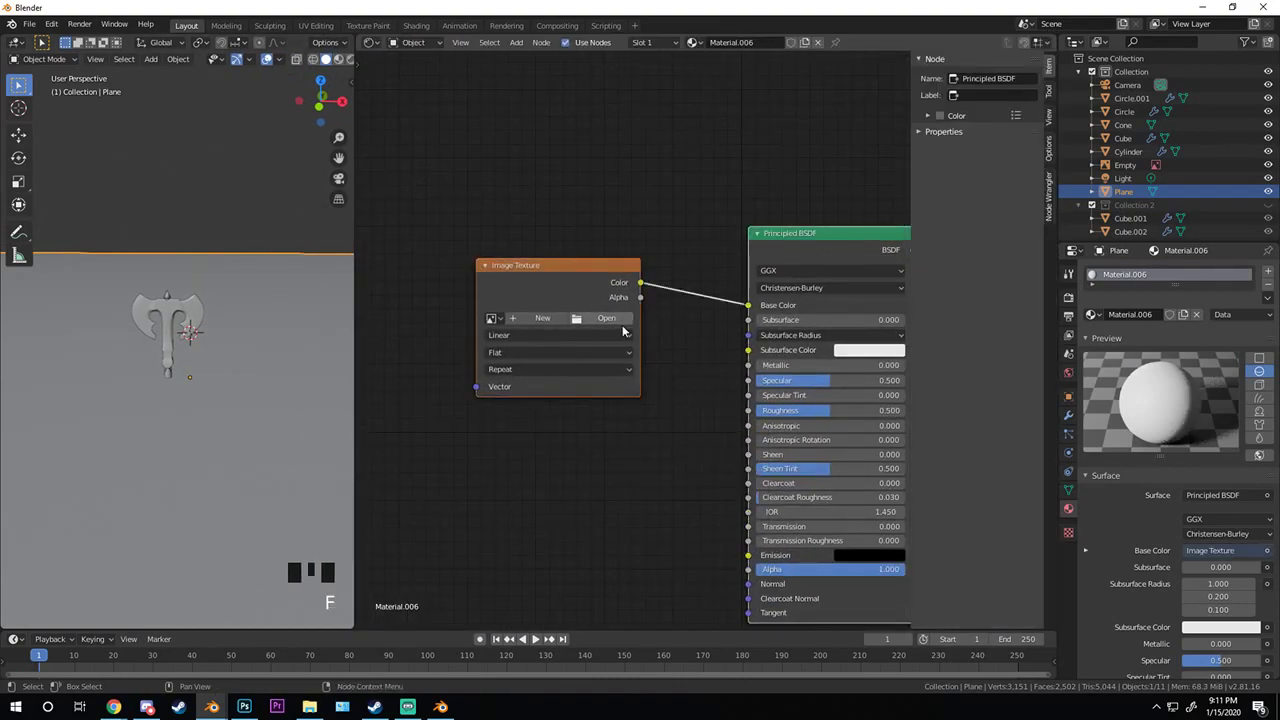
# - Load the stained beige TexturesCom seamless concrete image from the Texture\Concret folder into the Image Texture node
pyautogui.click(600, 320)
pyautogui.click(350, 340)
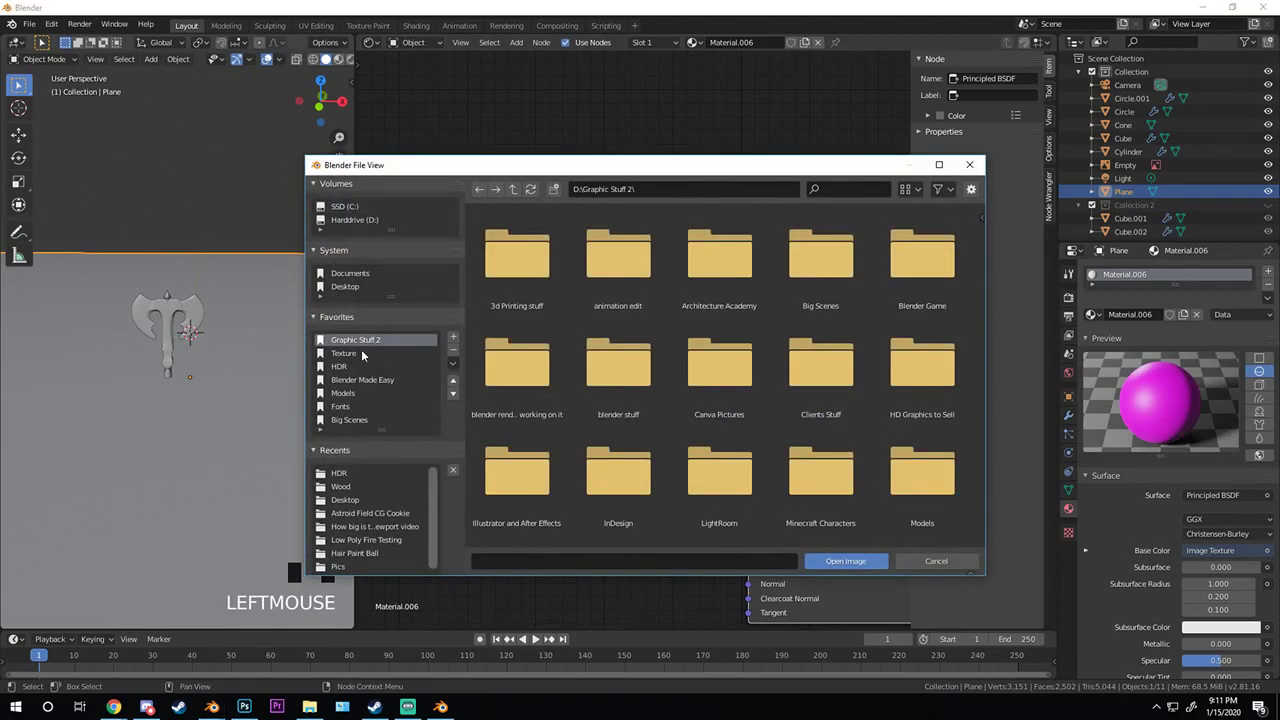
pyautogui.click(345, 353)
pyautogui.click(910, 189)
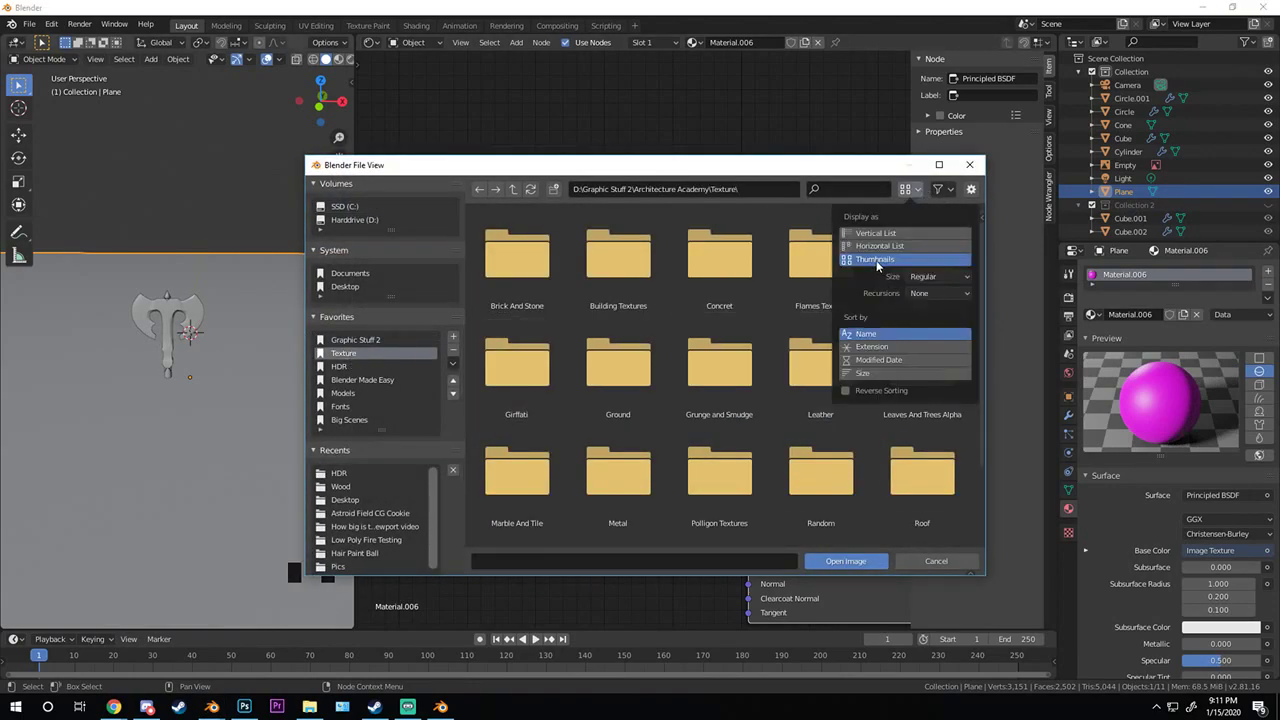
pyautogui.click(694, 280)
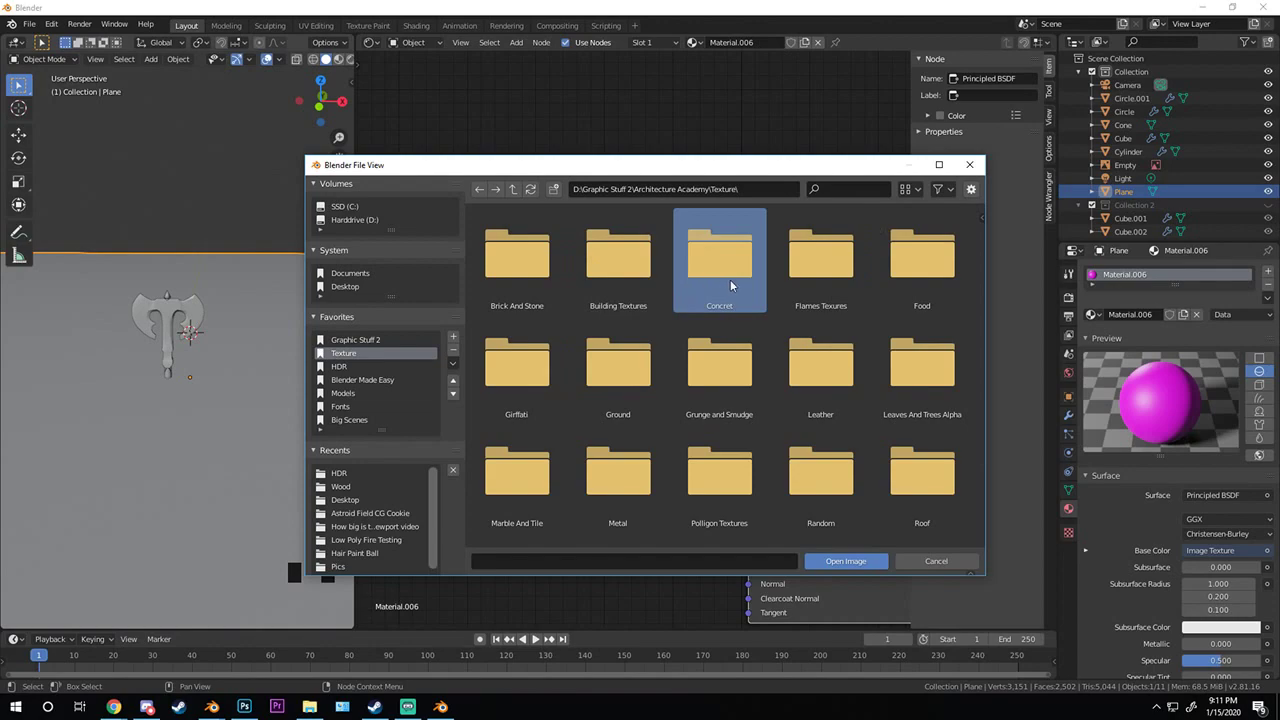
pyautogui.doubleClick(730, 280)
pyautogui.scroll(-3, 760, 375)
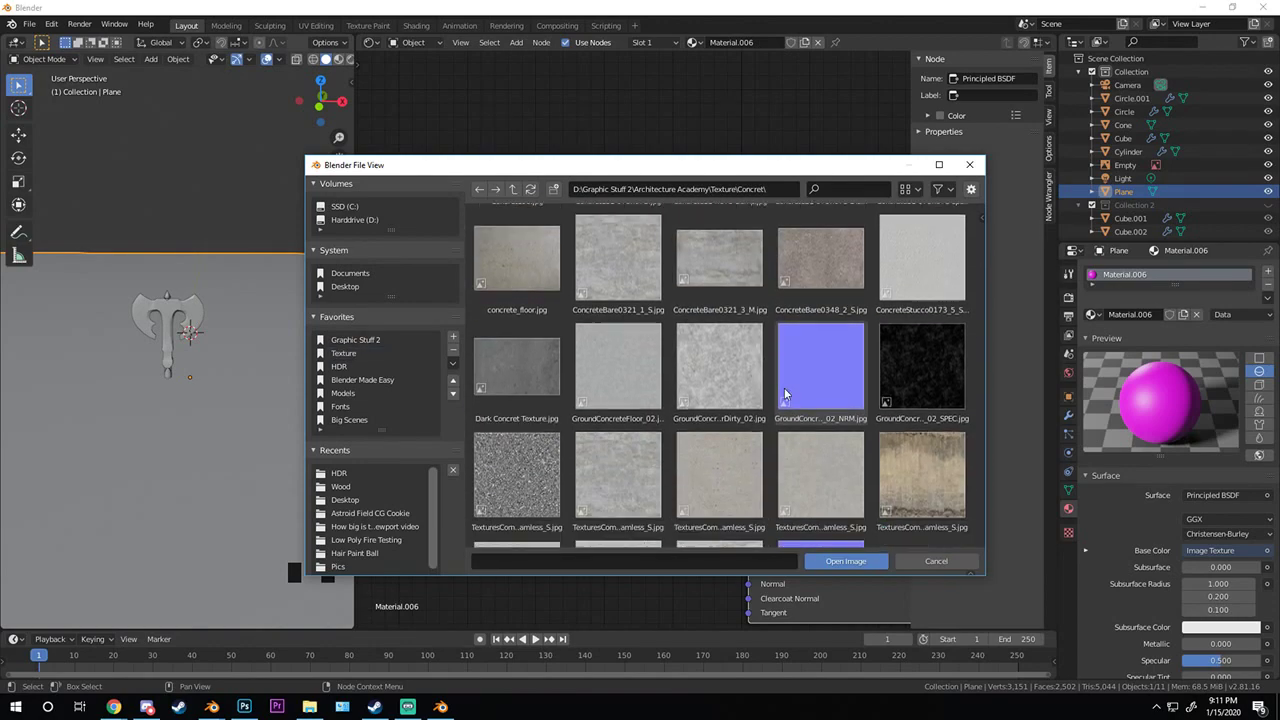
pyautogui.scroll(-2, 786, 387)
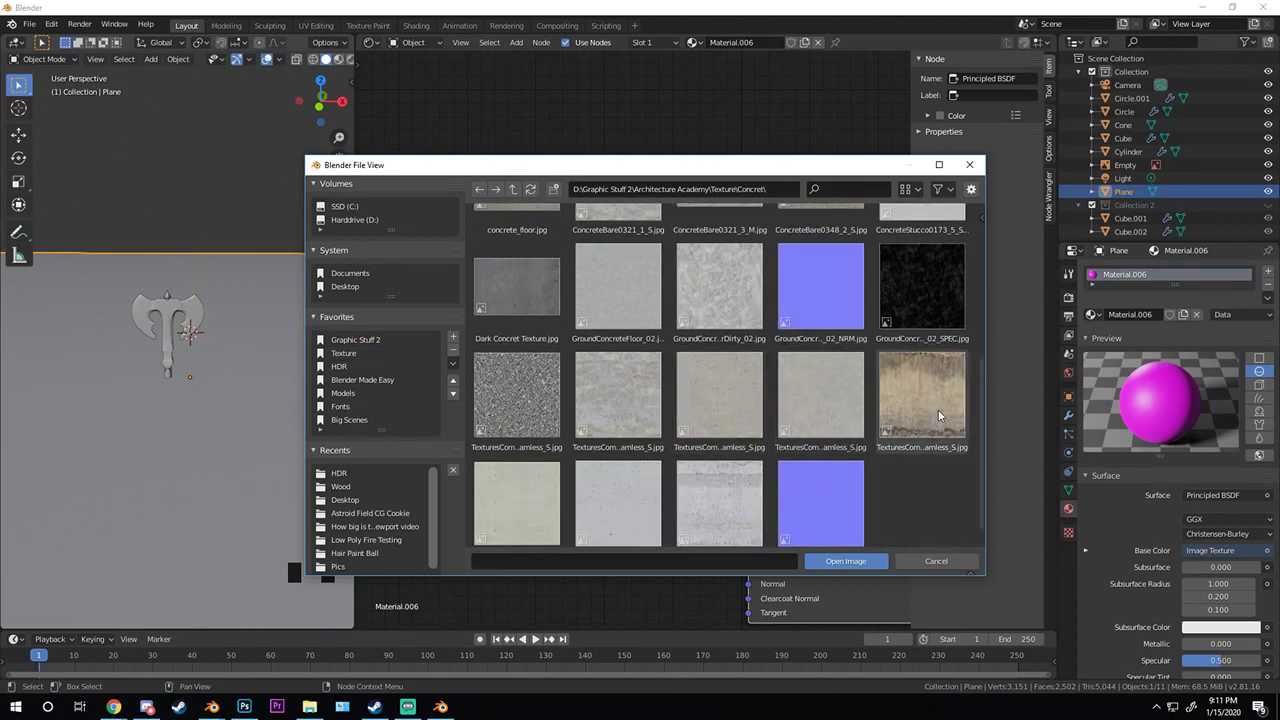
pyautogui.scroll(-1, 615, 420)
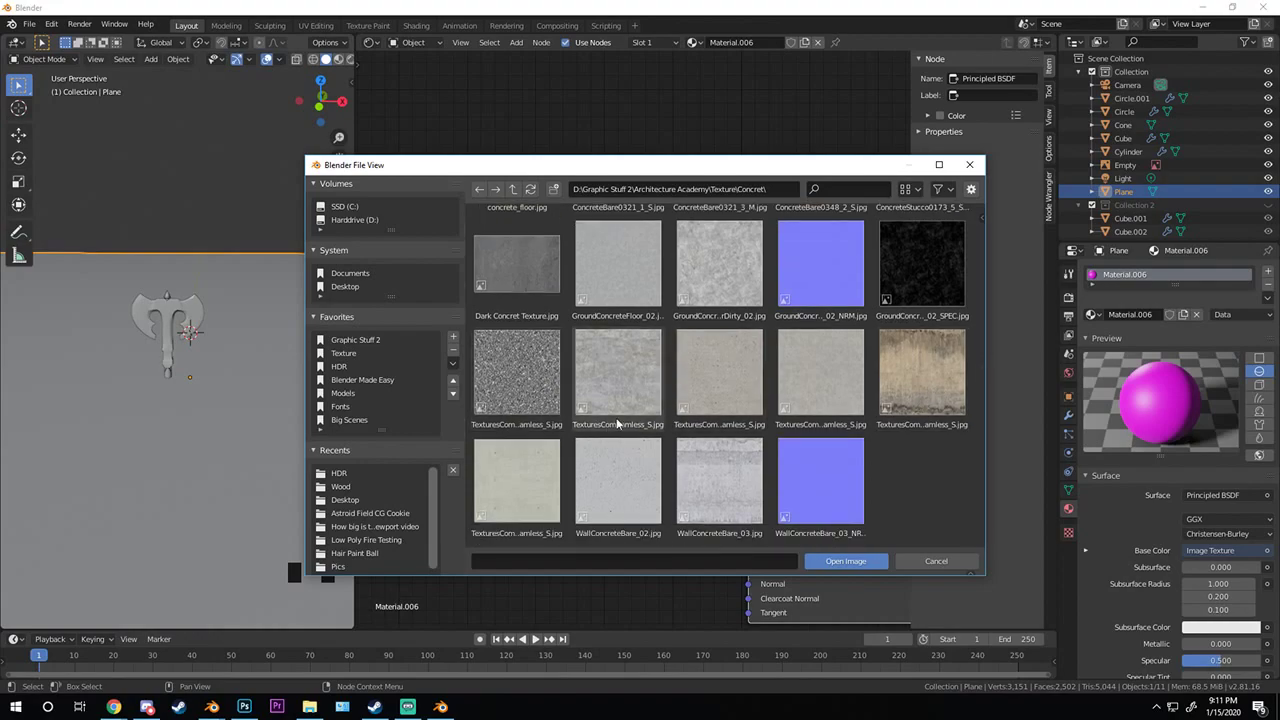
pyautogui.scroll(3, 683, 405)
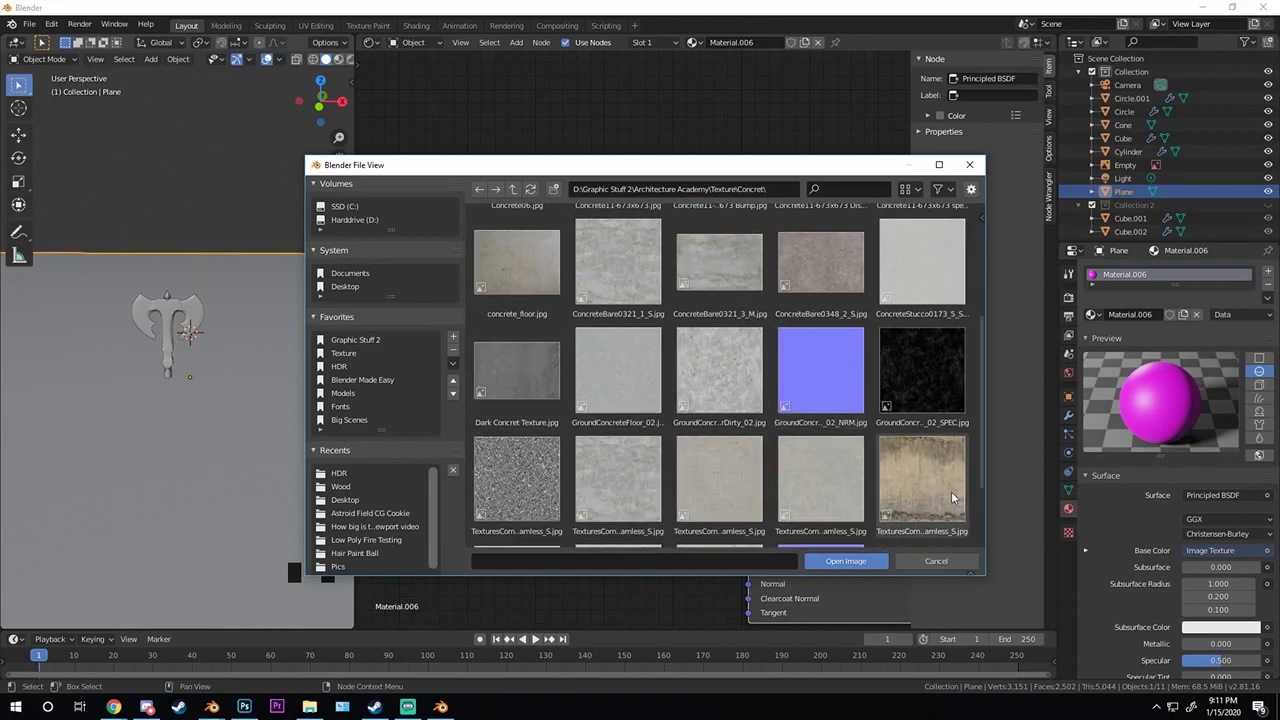
pyautogui.doubleClick(937, 482)
# - Scale the ground plane down by a factor of 0.331 and show the scene in Rendered shading
pyautogui.moveTo(171, 345); pyautogui.dragTo(171, 372, button='middle')
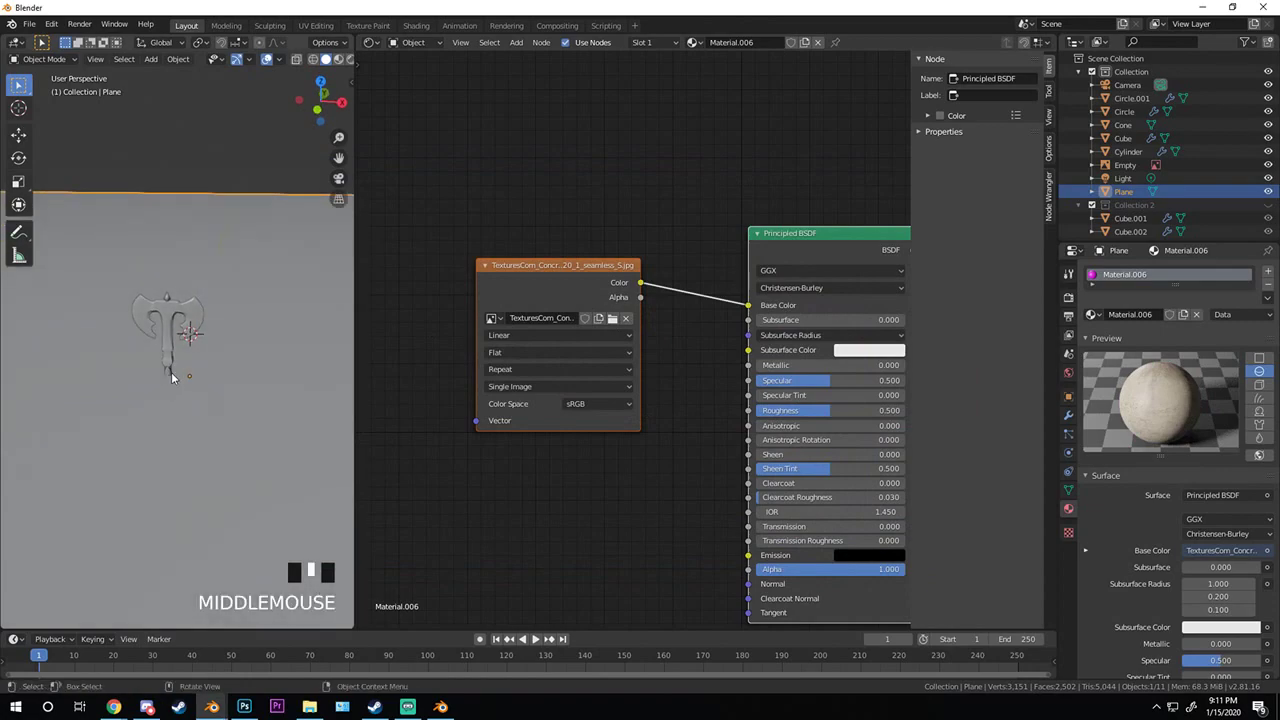
pyautogui.press('s')
pyautogui.click(228, 329)
pyautogui.moveTo(228, 329)
pyautogui.mouseDown(button='middle')
pyautogui.moveTo(171, 365)
pyautogui.moveTo(218, 350)
pyautogui.mouseUp(button='middle')
pyautogui.scroll(9, 222, 348)
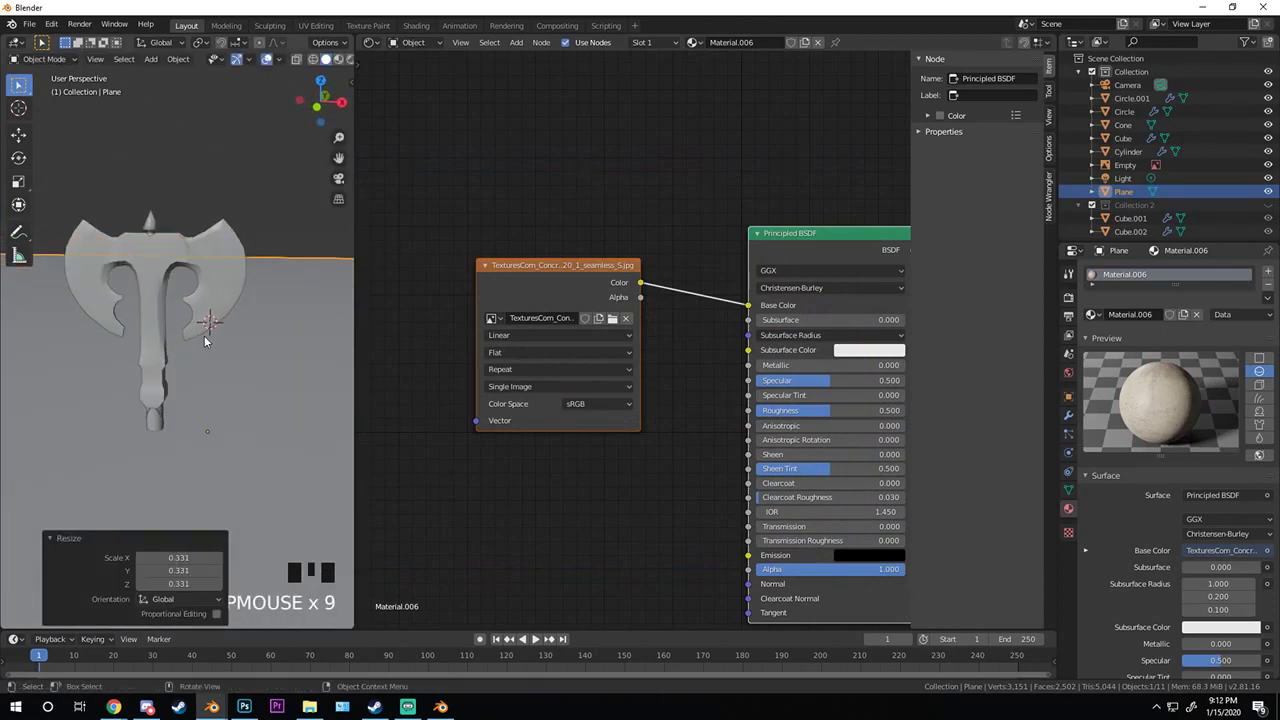
pyautogui.press('z')
pyautogui.click(353, 228)
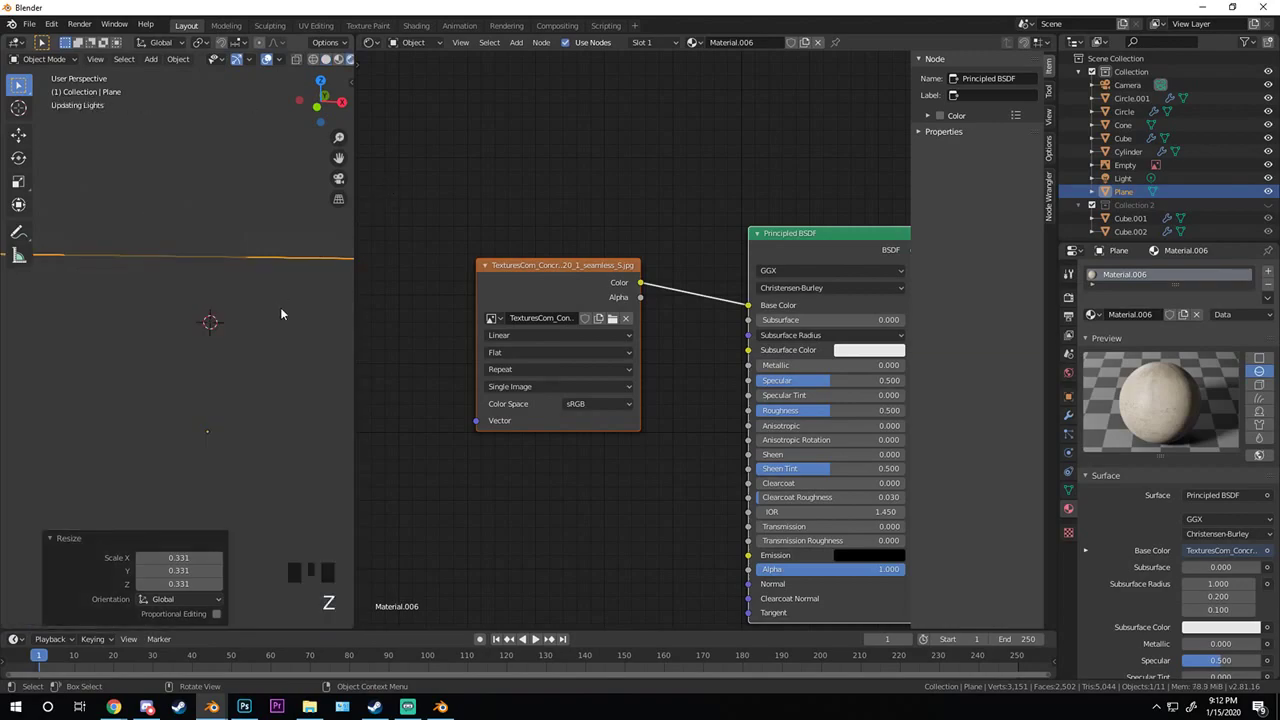
pyautogui.moveTo(281, 314); pyautogui.dragTo(178, 392, button='middle')
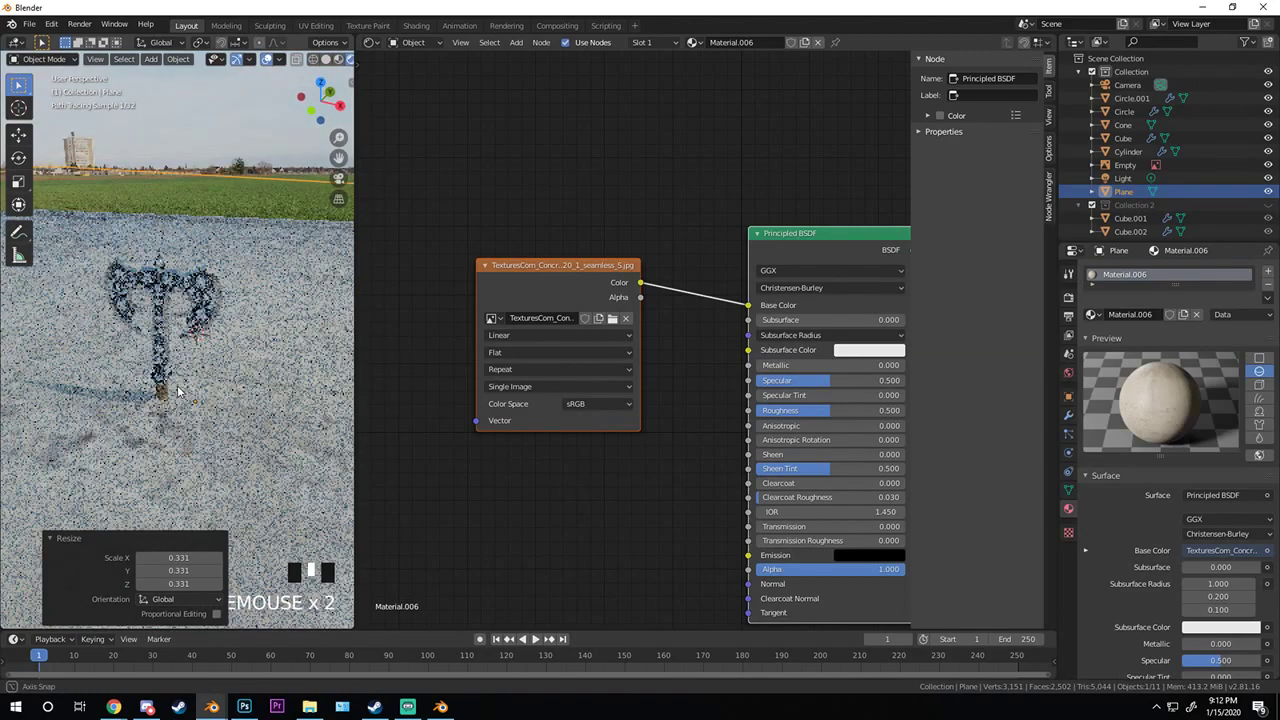
# - Display the plane's UVs in the Image Editor and scale them up well beyond the concrete image
pyautogui.click(372, 42)
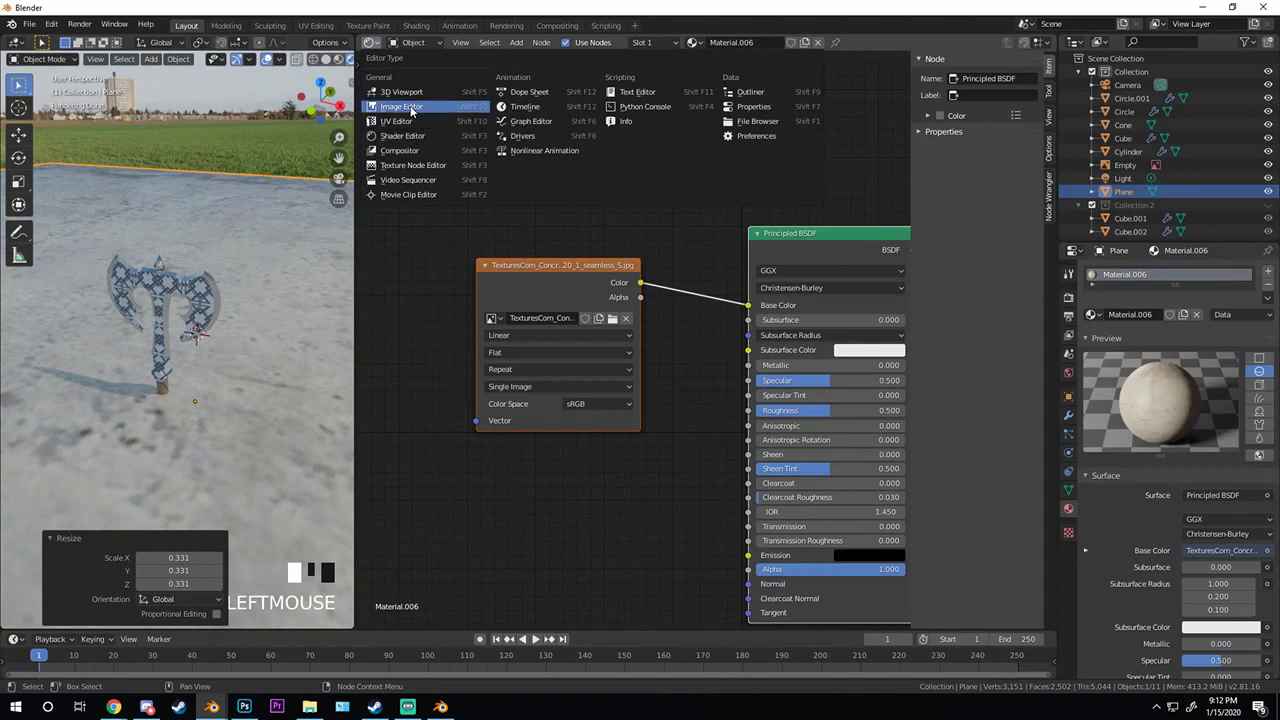
pyautogui.click(400, 106)
pyautogui.press('Tab')
pyautogui.scroll(-9, 721, 288)
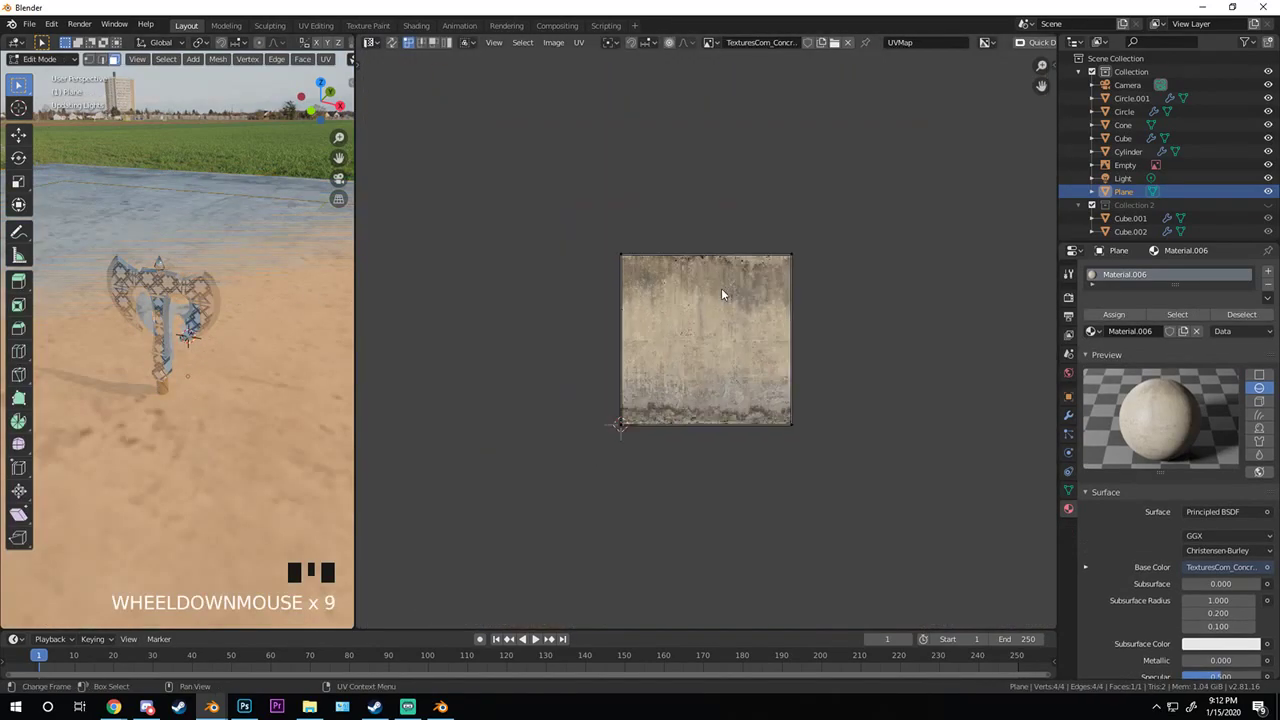
pyautogui.press('s')
pyautogui.press('s')
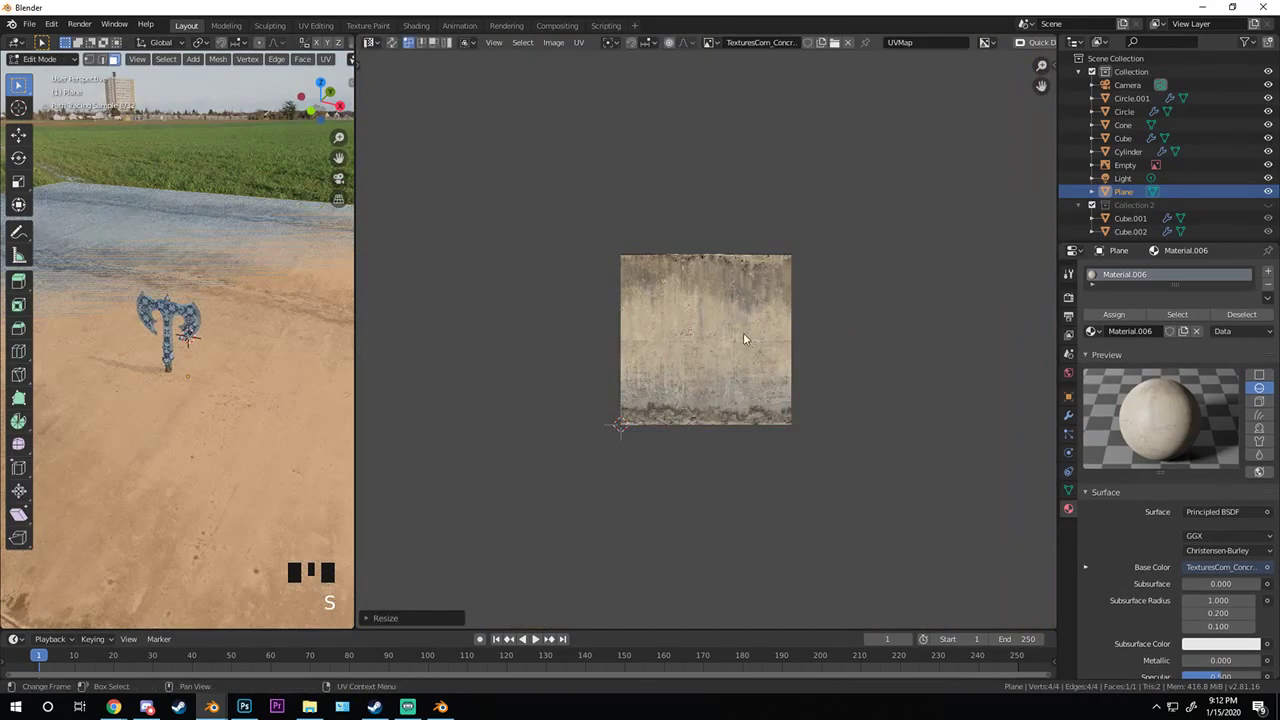
pyautogui.click(777, 363)
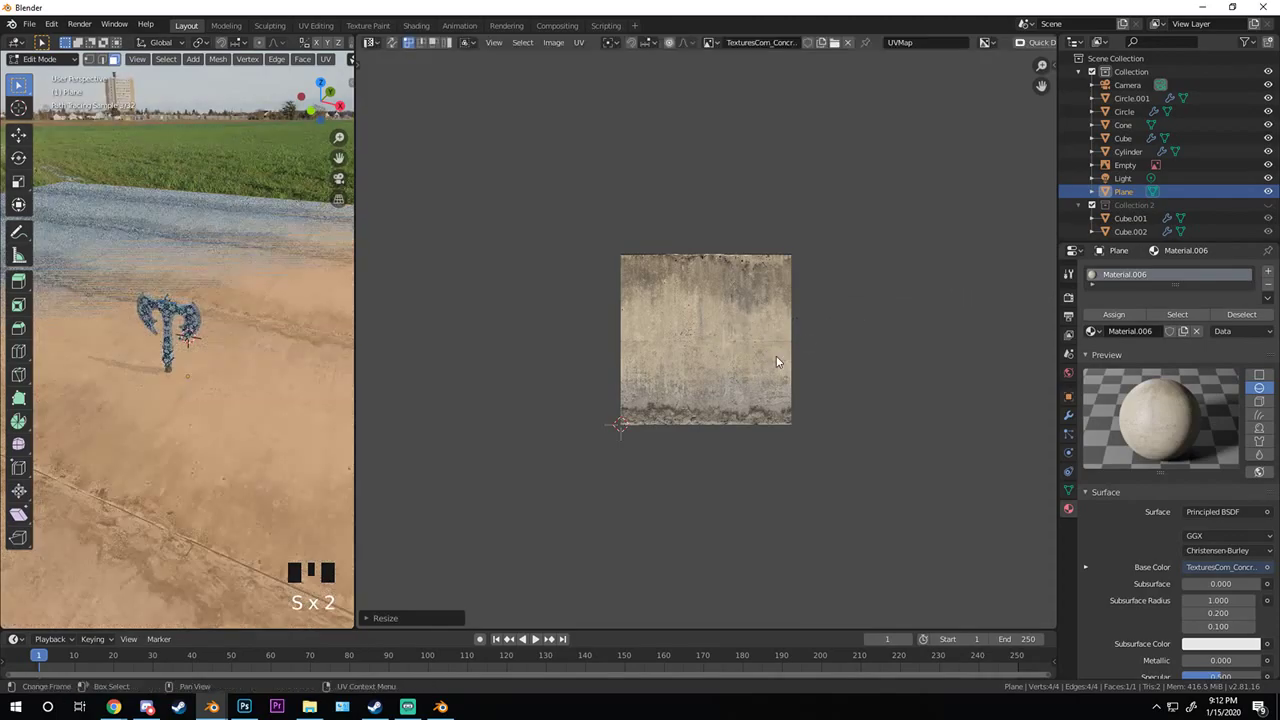
# - Reduce the plane's UV scale so the concrete repeats less often, and return to Object Mode
pyautogui.press('Tab')
pyautogui.scroll(-1, 43, 366)
pyautogui.moveTo(43, 366); pyautogui.dragTo(246, 398, button='middle')
pyautogui.press('Tab')
pyautogui.press('s')
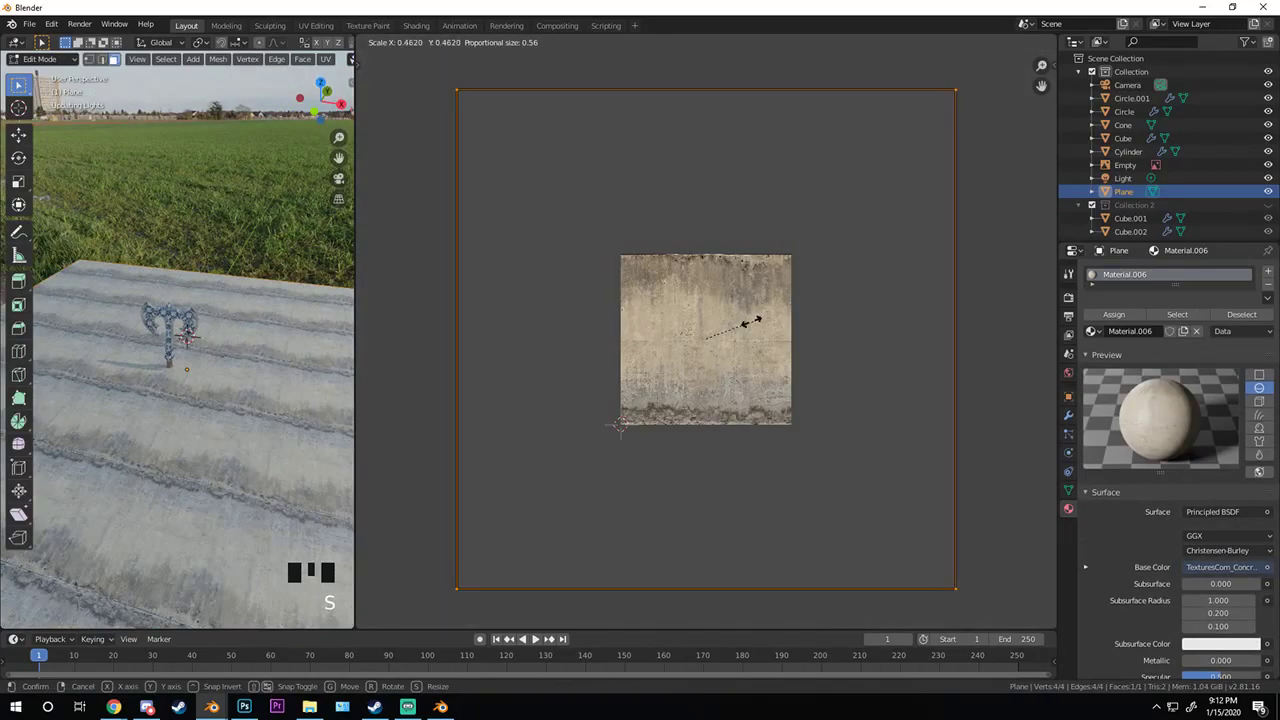
pyautogui.click(766, 334)
pyautogui.moveTo(200, 353); pyautogui.dragTo(188, 347, button='middle')
pyautogui.press('Tab')
pyautogui.scroll(6, 171, 345)
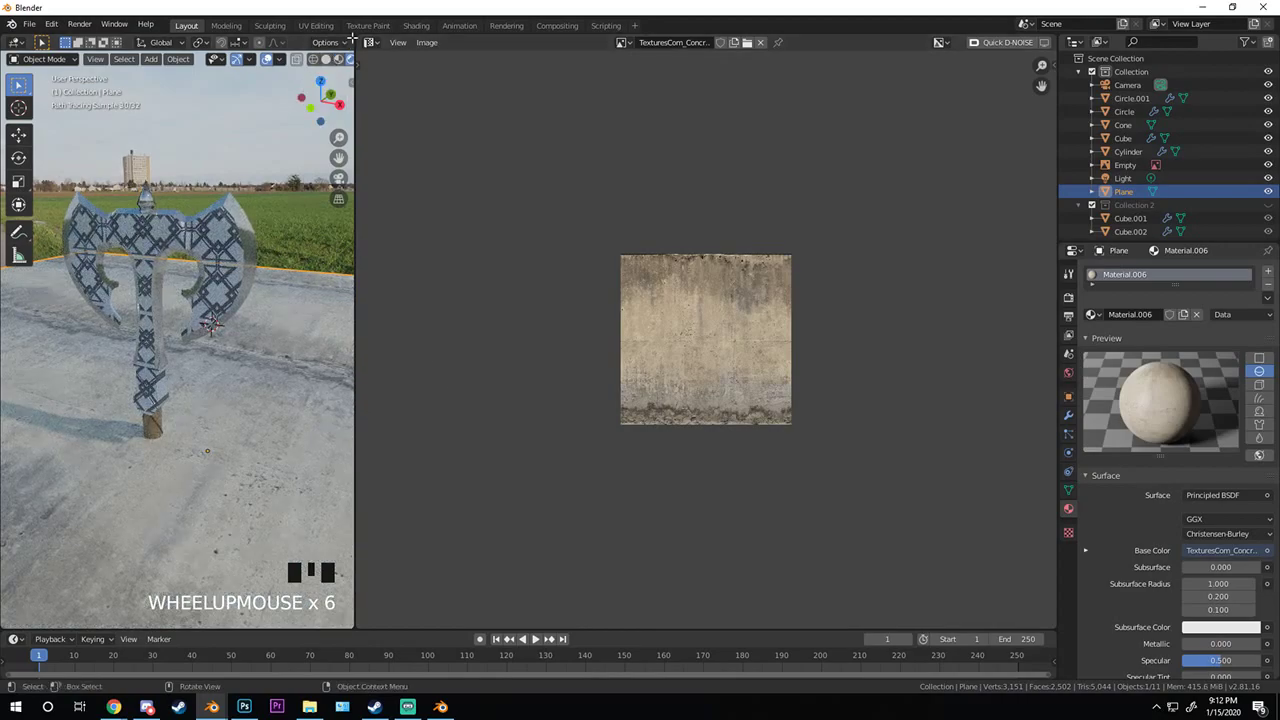
# - Expand the 3D viewport over the image editor and show the deselected scene in Wireframe from the front
pyautogui.moveTo(352, 37); pyautogui.dragTo(474, 180)
pyautogui.scroll(-1, 474, 180)
pyautogui.press('z')
pyautogui.click(261, 334)
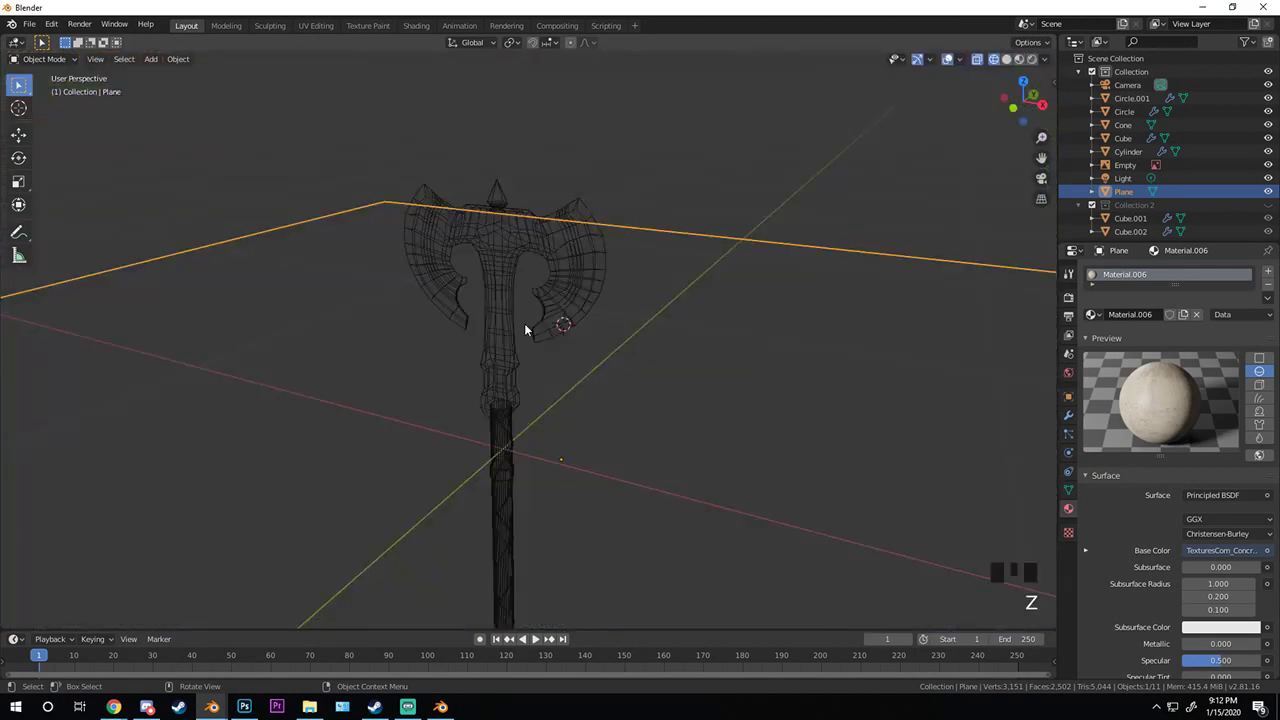
pyautogui.press('KP_1')
pyautogui.press('a')
pyautogui.press('a')
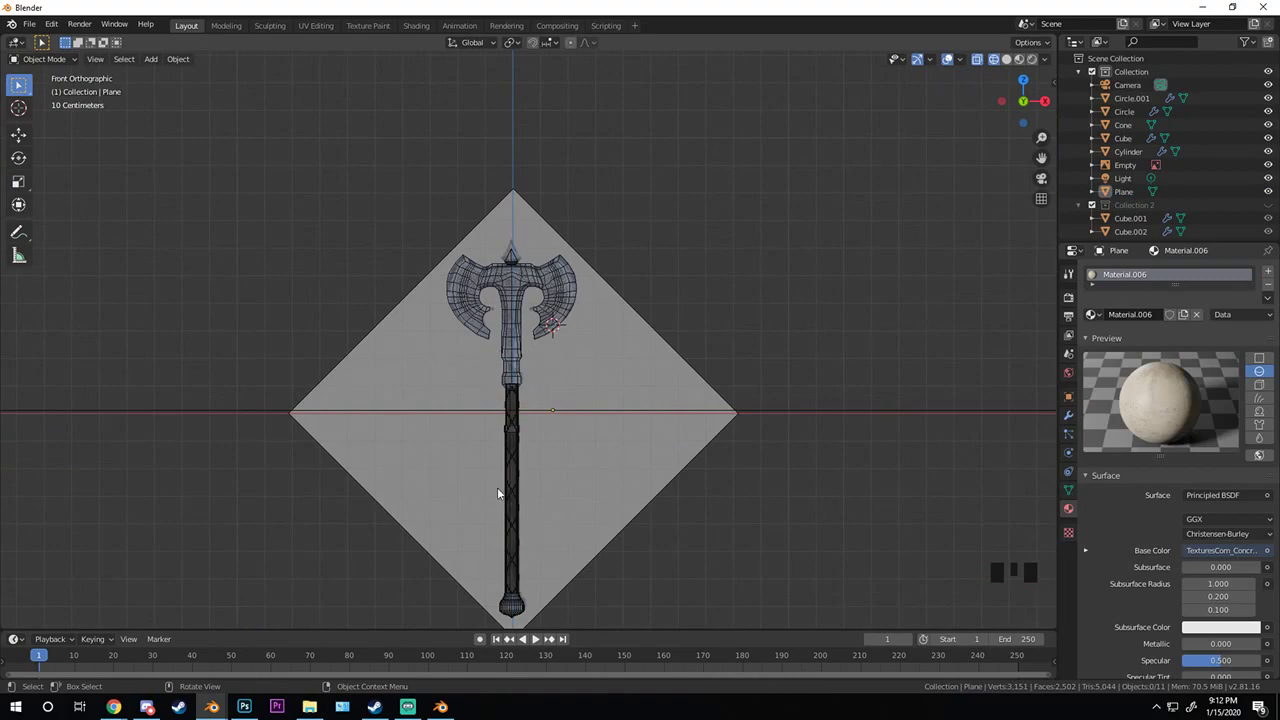
# - Reset the 3D cursor to the world origin and frame the axe in the front view
pyautogui.hotkey('shift', 'c')
pyautogui.scroll(4, 360, 505)
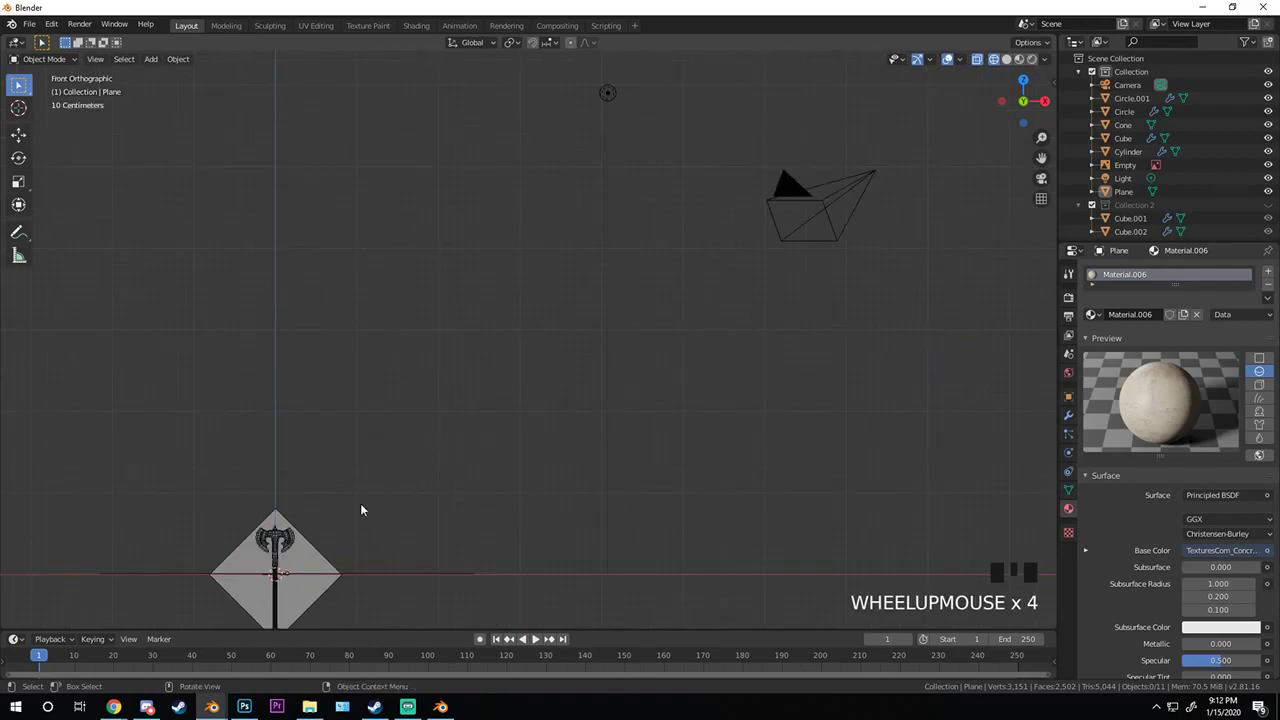
pyautogui.keyDown('shift'); pyautogui.moveTo(360, 505); pyautogui.dragTo(440, 400, button='middle'); pyautogui.keyUp('shift')
pyautogui.scroll(4, 440, 400)
pyautogui.keyDown('shift'); pyautogui.moveTo(265, 497); pyautogui.dragTo(496, 333, button='middle'); pyautogui.keyUp('shift')
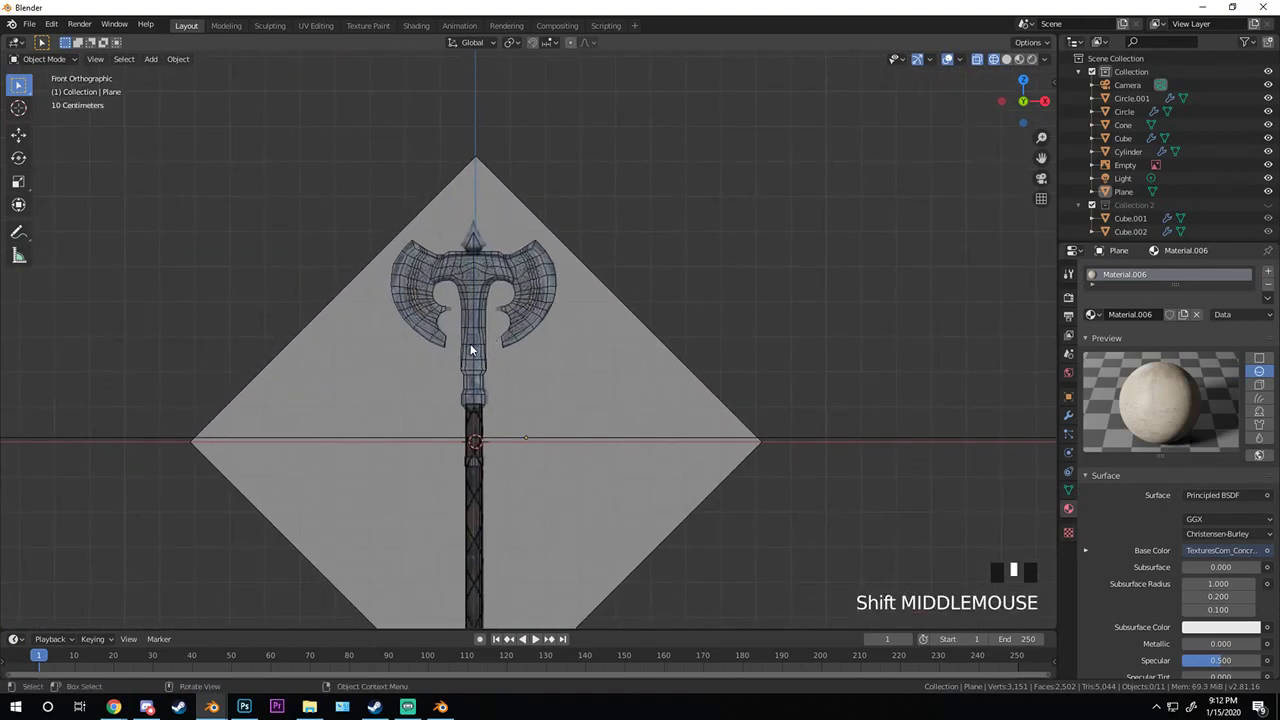
# - Add a plain axes empty at the world origin and scale it down to about 0.323
pyautogui.hotkey('shift', 'a')
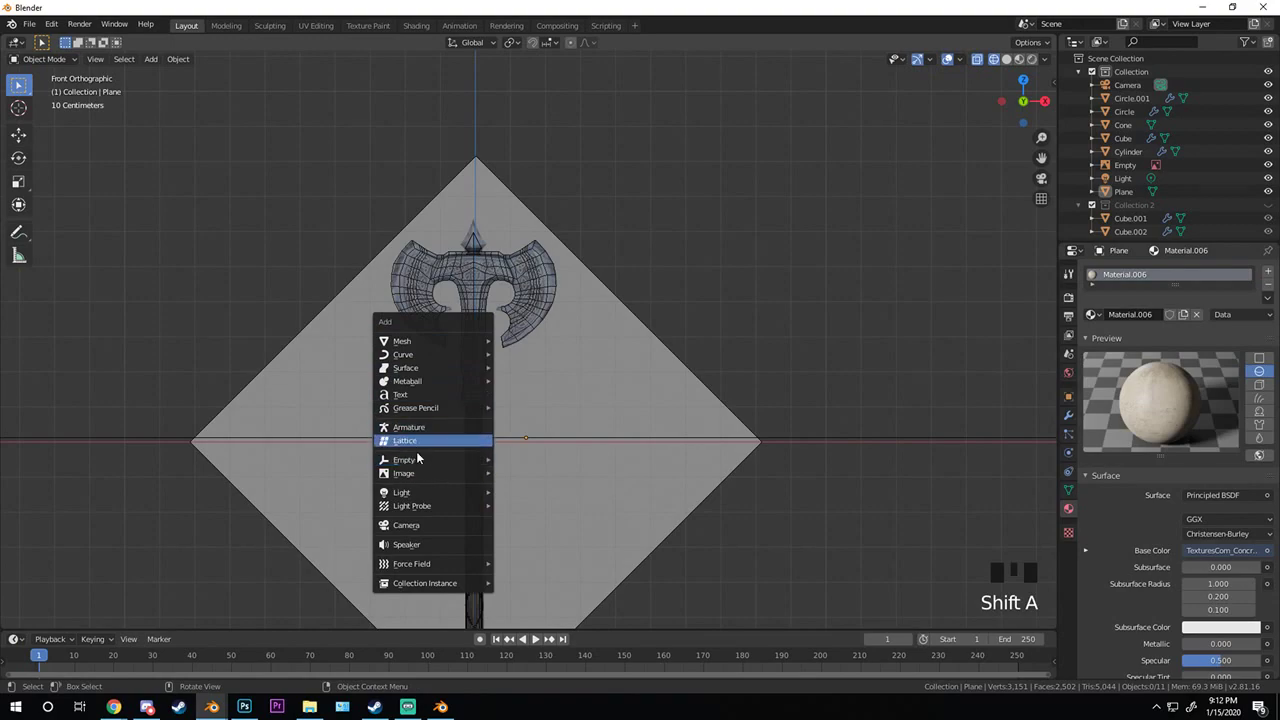
pyautogui.moveTo(411, 461)
pyautogui.click(531, 460)
pyautogui.press('s')
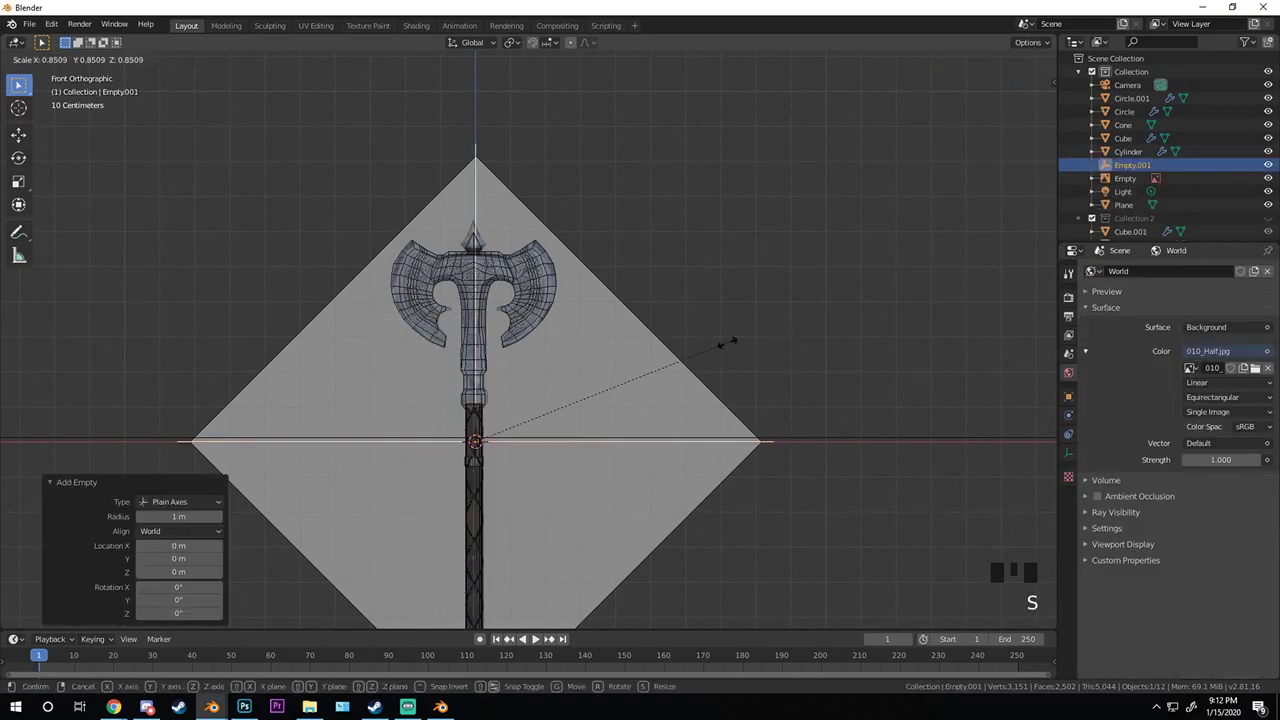
pyautogui.click(577, 427)
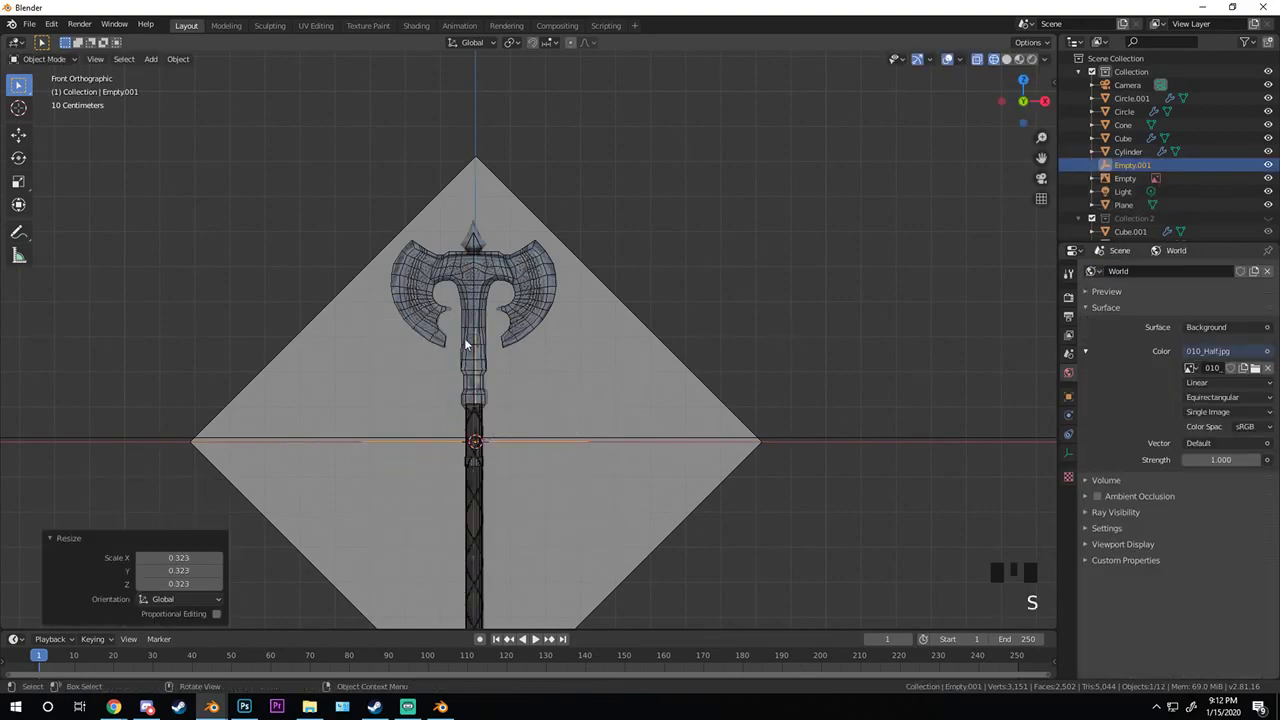
# - Add the axe head, its top spike and the handle to the selection with the new empty
pyautogui.press('b')
pyautogui.moveTo(414, 226); pyautogui.dragTo(491, 338)
pyautogui.press('b')
pyautogui.moveTo(623, 298); pyautogui.dragTo(642, 349)
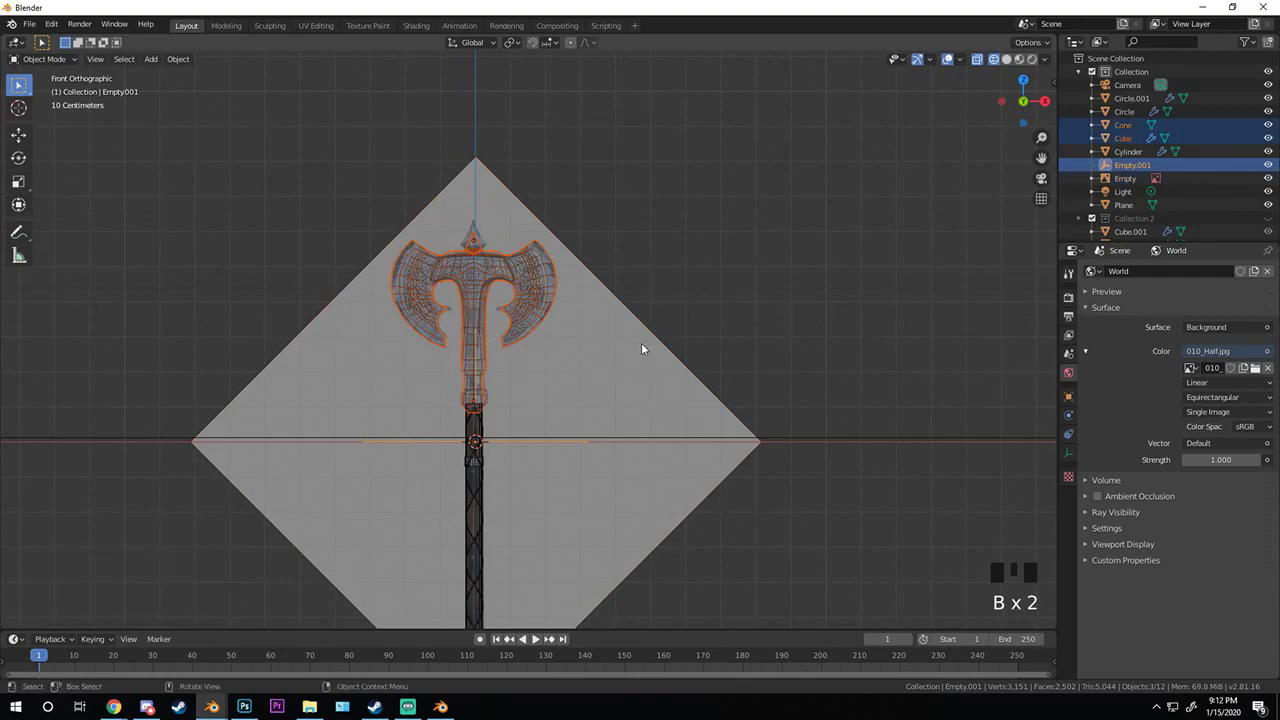
pyautogui.keyDown('shift'); pyautogui.moveTo(642, 349); pyautogui.dragTo(486, 400, button='middle'); pyautogui.keyUp('shift')
pyautogui.press('b')
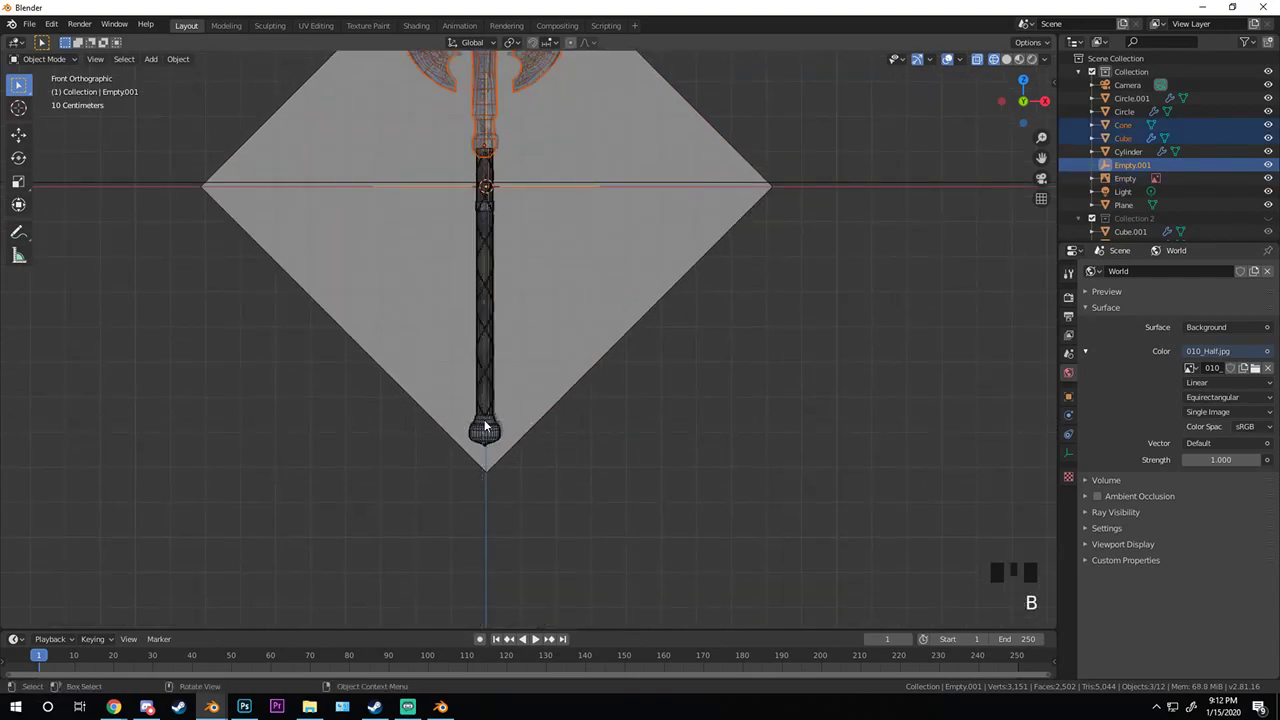
pyautogui.keyDown('shift'); pyautogui.click(485, 427); pyautogui.keyUp('shift')
pyautogui.scroll(-3, 543, 297)
pyautogui.press('b')
pyautogui.moveTo(748, 208); pyautogui.dragTo(818, 336)
pyautogui.scroll(-1, 638, 316)
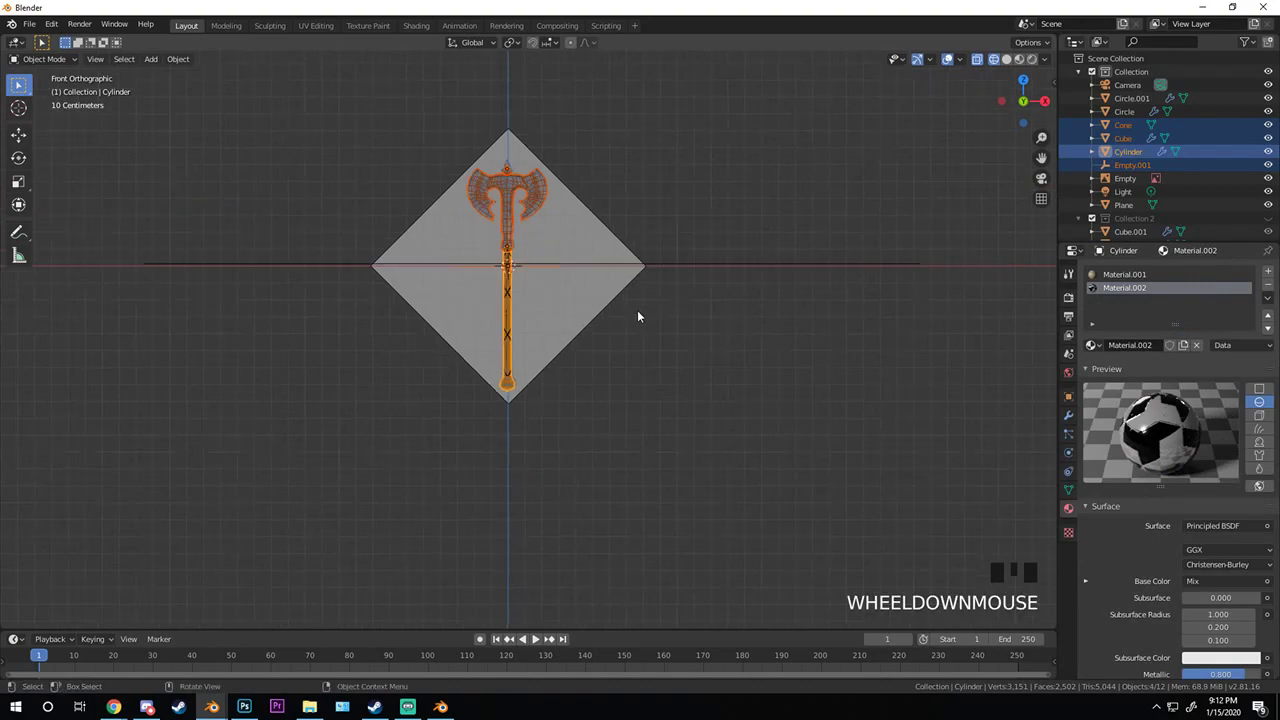
# - Test-move the selected axe parts and add the handle's two wrap strips to the selection
pyautogui.press('g')
pyautogui.press('Escape')
pyautogui.moveTo(600, 300); pyautogui.dragTo(752, 320, button='middle')
pyautogui.press('g')
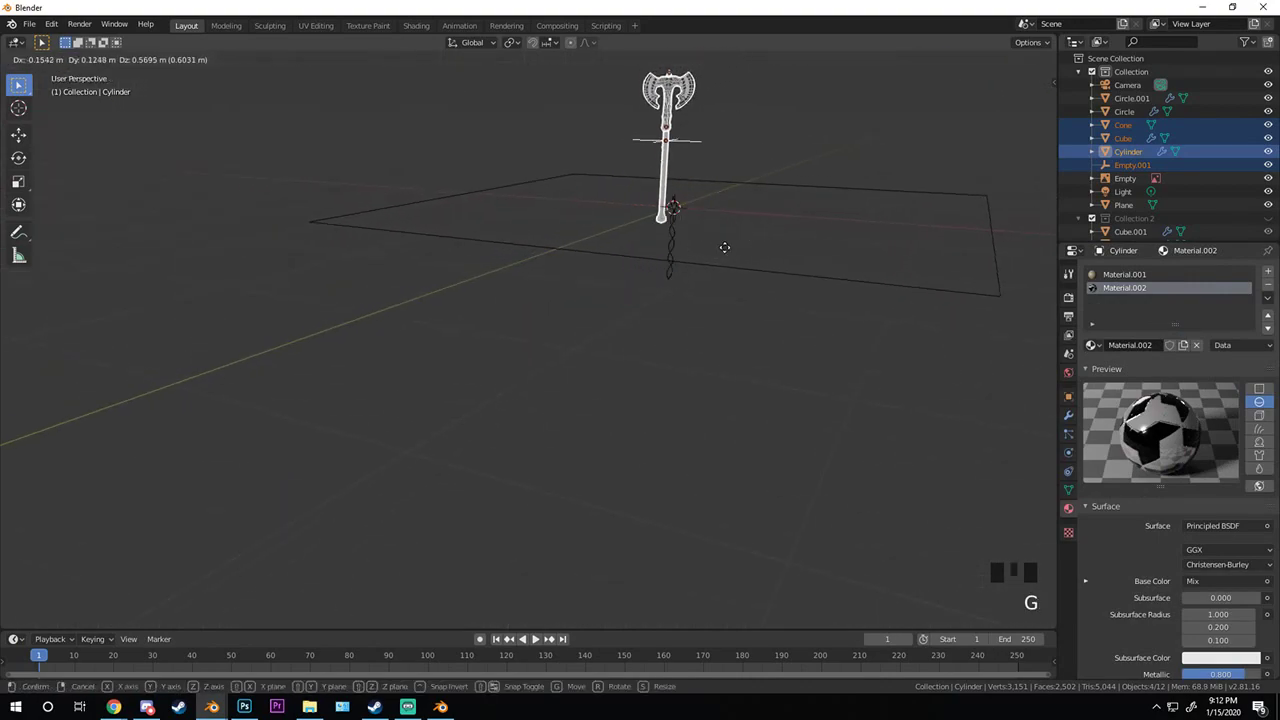
pyautogui.rightClick(724, 247)
pyautogui.press('b')
pyautogui.moveTo(668, 216); pyautogui.dragTo(704, 247)
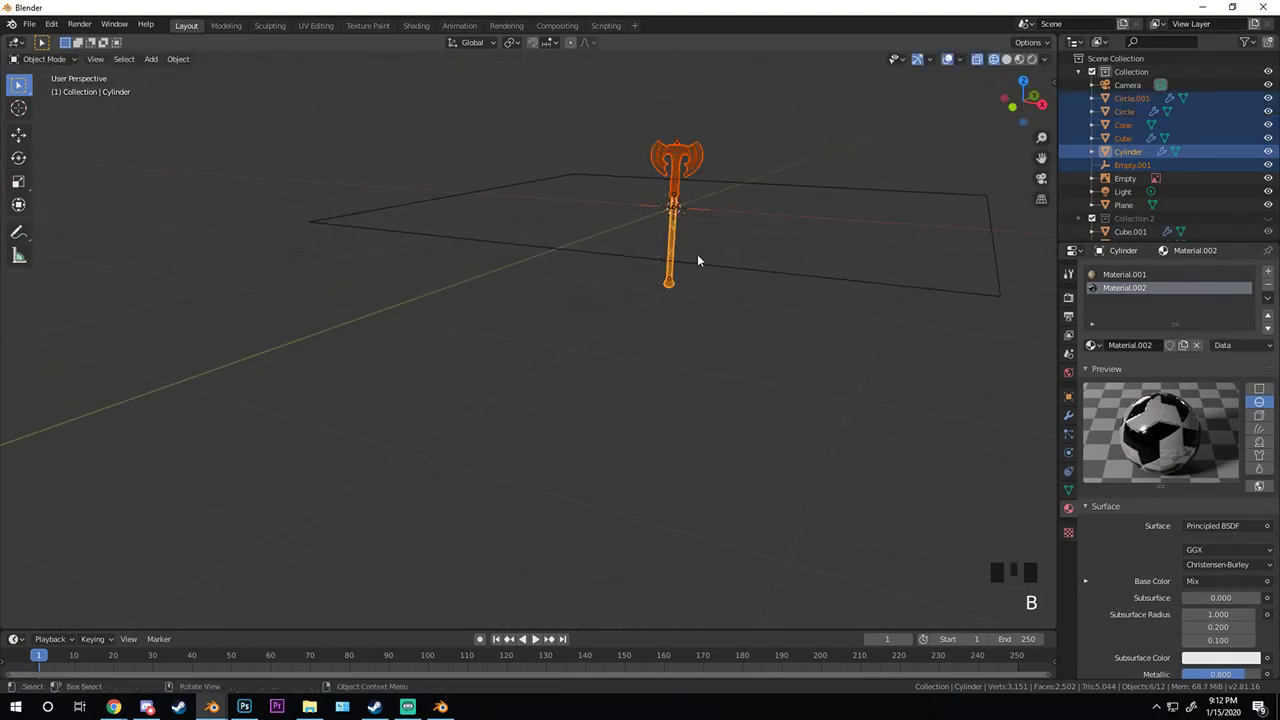
pyautogui.press('g')
pyautogui.rightClick(719, 205)
pyautogui.rightClick(719, 205)
# - Make the plain axes empty the active object of the selection and test-move everything together
pyautogui.scroll(4, 617, 322)
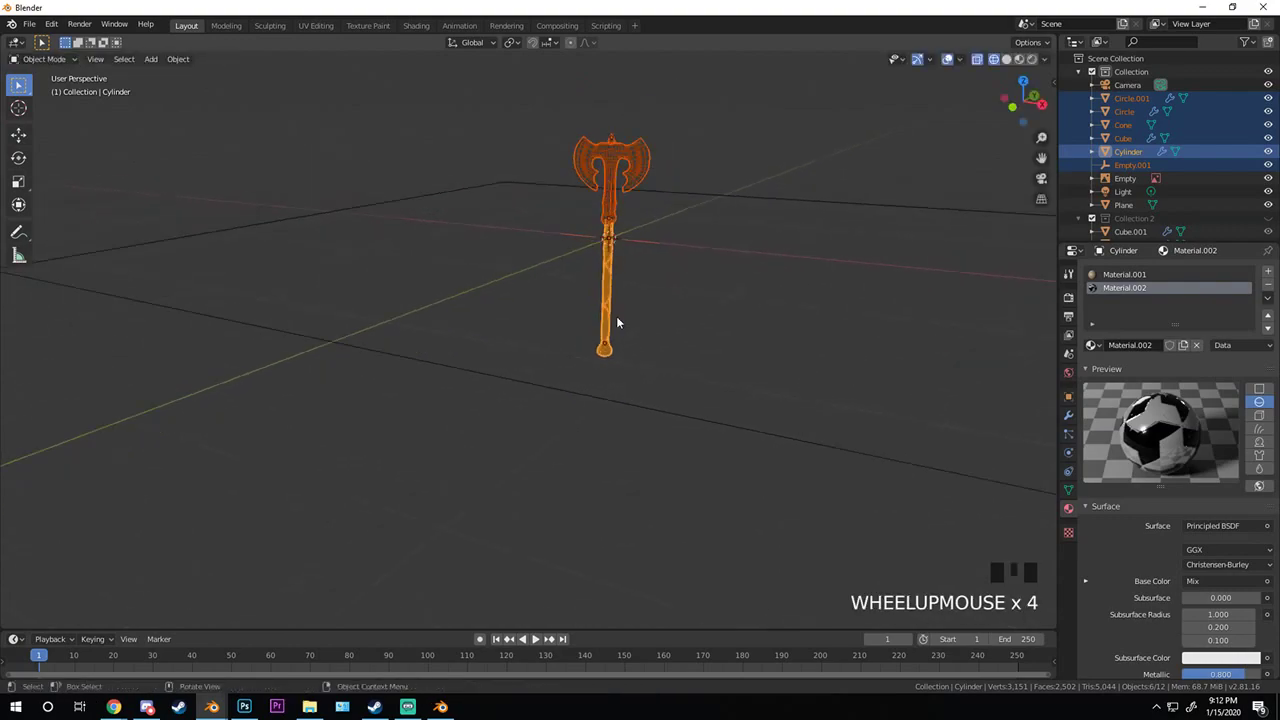
pyautogui.scroll(1, 620, 310)
pyautogui.keyDown('shift'); pyautogui.click(650, 228); pyautogui.keyUp('shift')
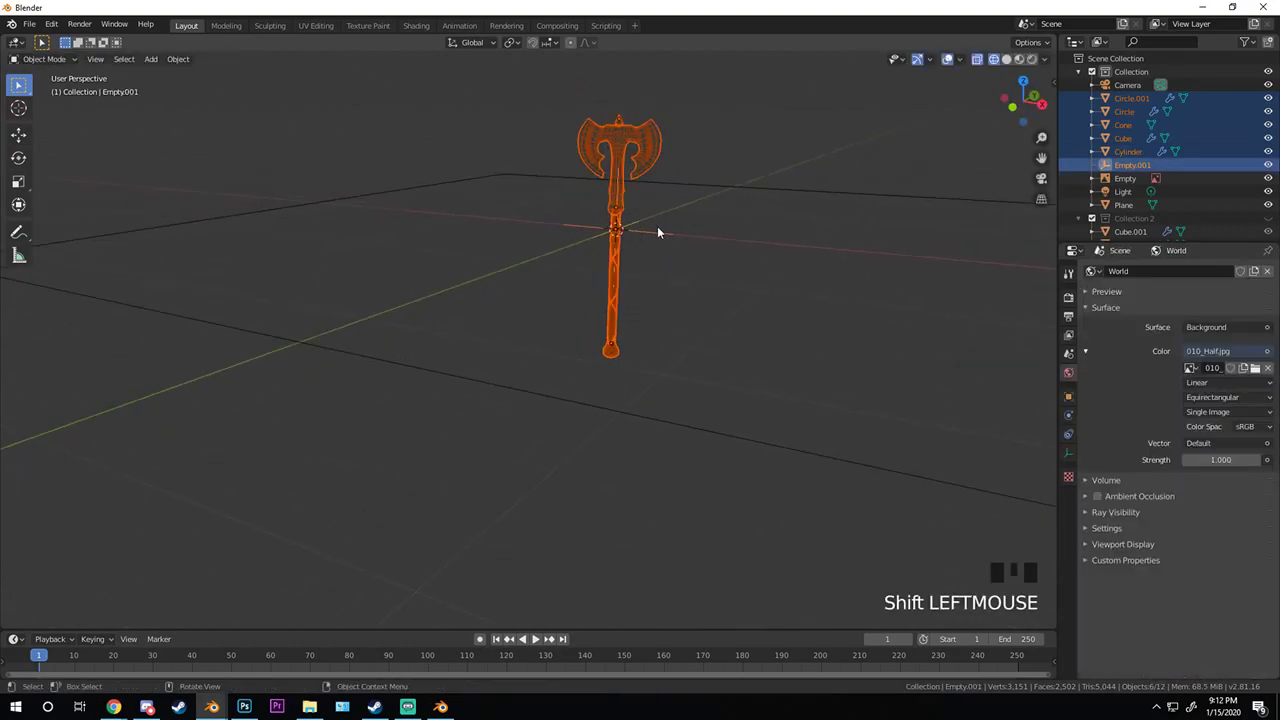
pyautogui.scroll(3, 679, 221)
pyautogui.press('g')
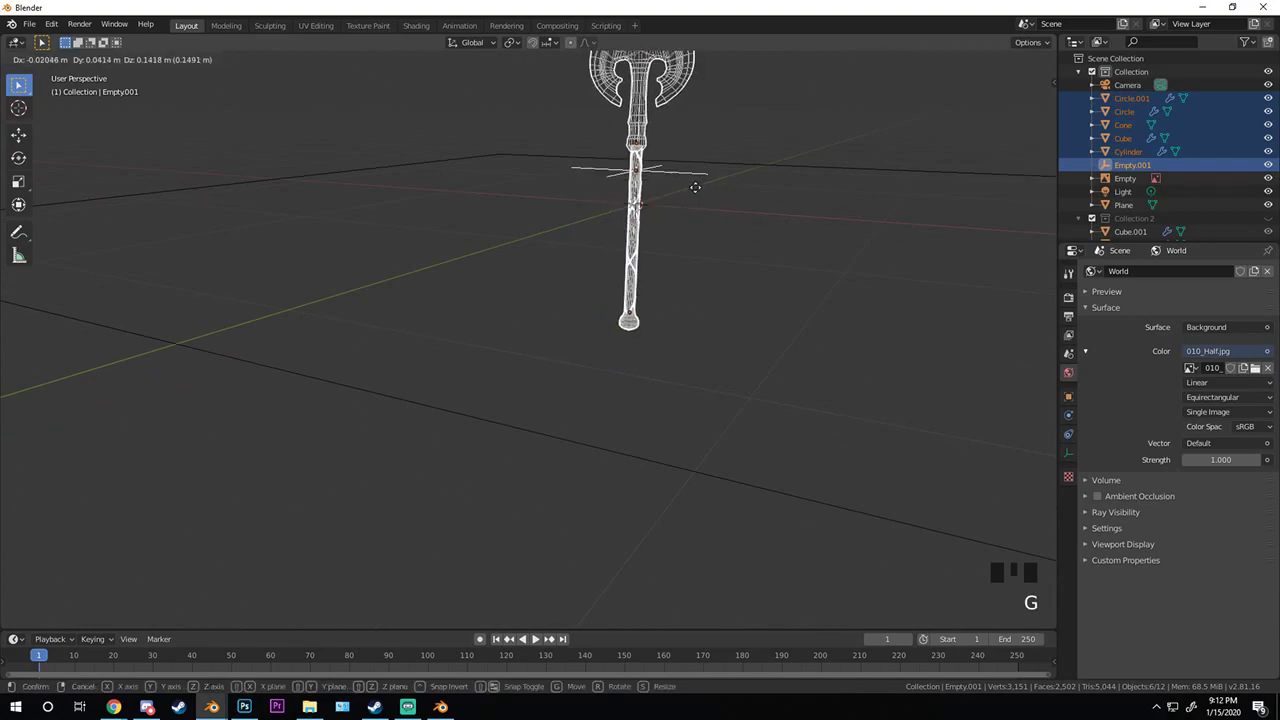
pyautogui.rightClick(722, 206)
# - Parent all selected axe parts to the empty using the Object type and frame the axe
pyautogui.moveTo(614, 385); pyautogui.dragTo(604, 488, button='middle')
pyautogui.scroll(-4, 613, 298)
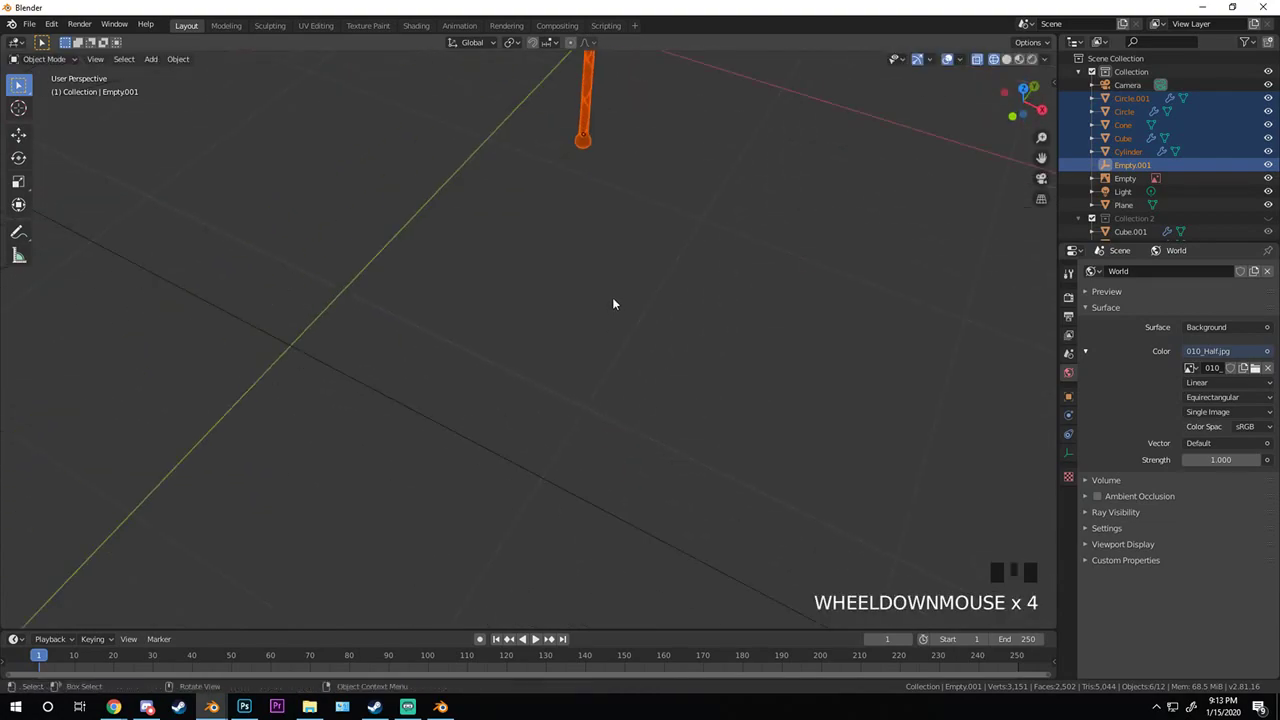
pyautogui.hotkey('ctrl', 'p')
pyautogui.click(573, 233)
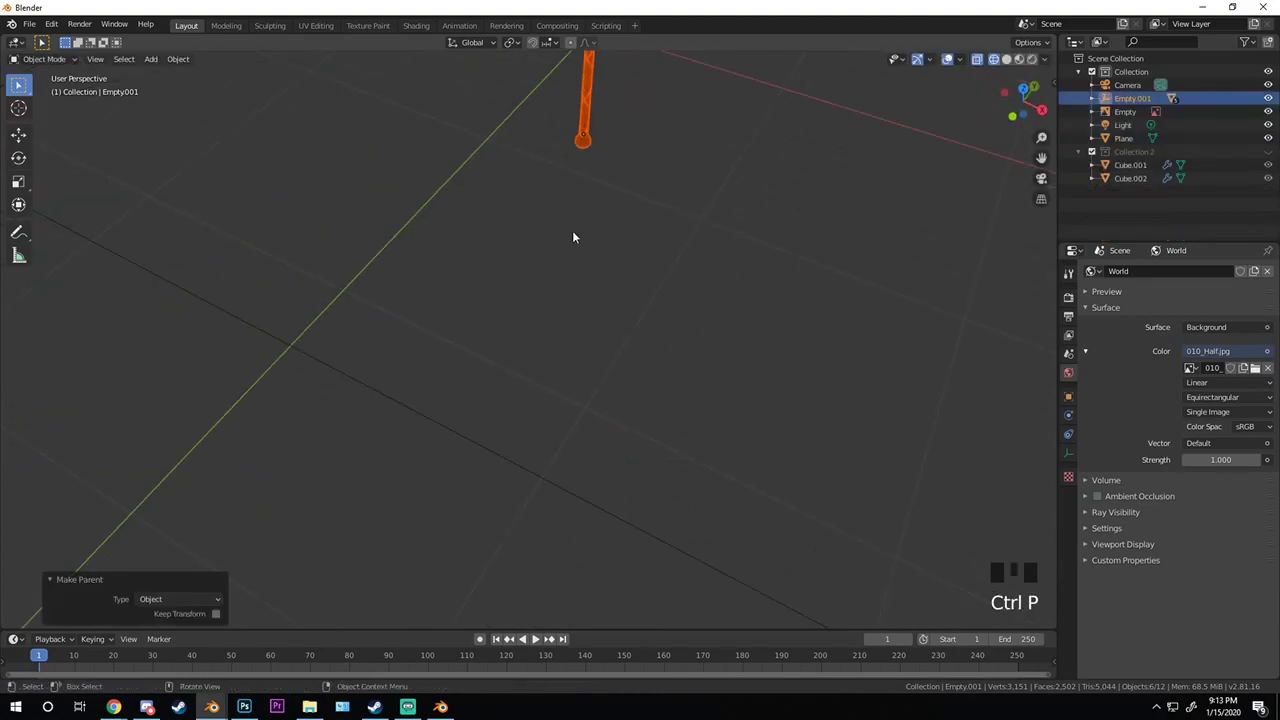
pyautogui.press('KP_Decimal')
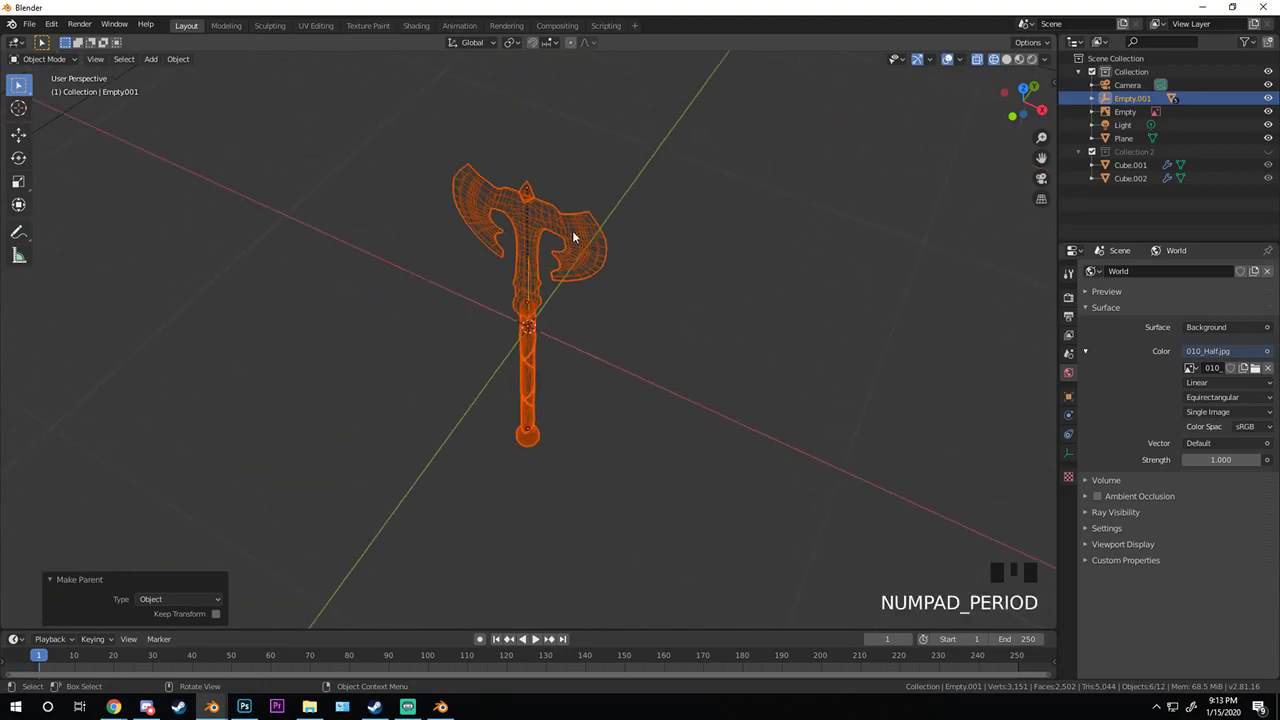
# - Select only the parent empty at the axe's centre
pyautogui.moveTo(565, 240); pyautogui.dragTo(515, 362, button='middle')
pyautogui.scroll(-2, 540, 325)
pyautogui.click(540, 415)
# - Try moving the parent empty to test whether the whole axe follows it
pyautogui.press('g')
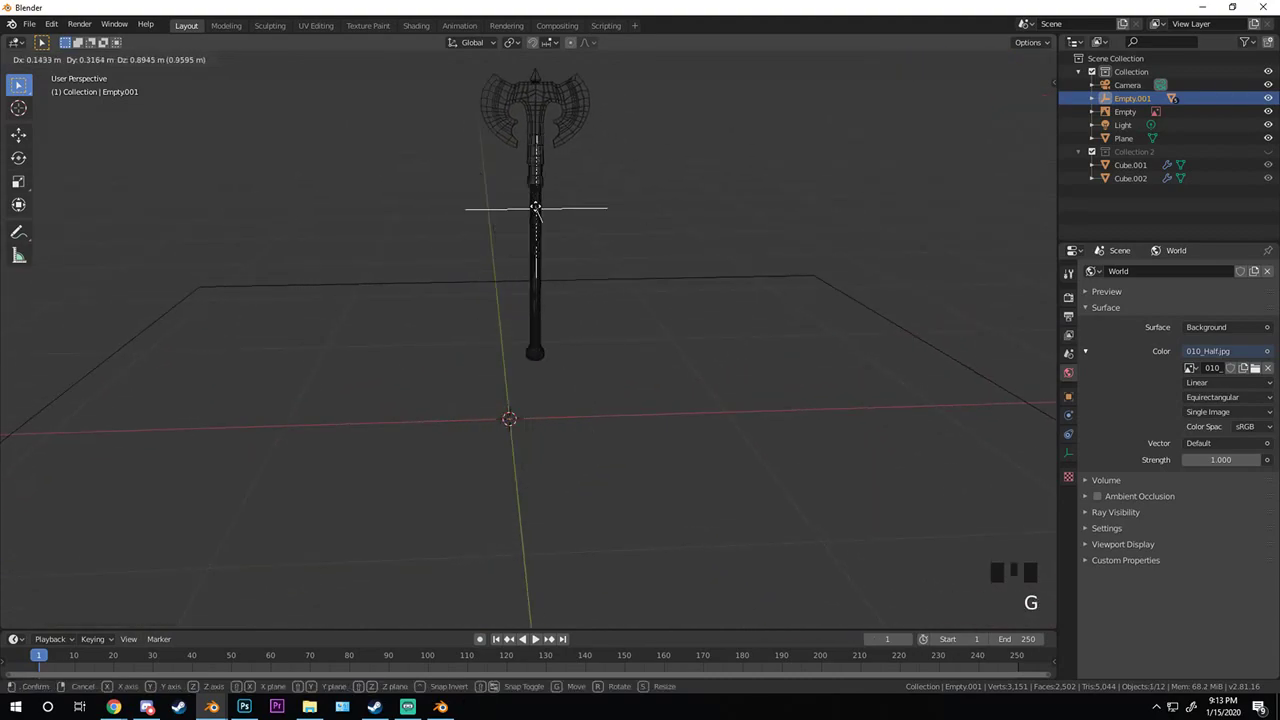
pyautogui.rightClick(563, 244)
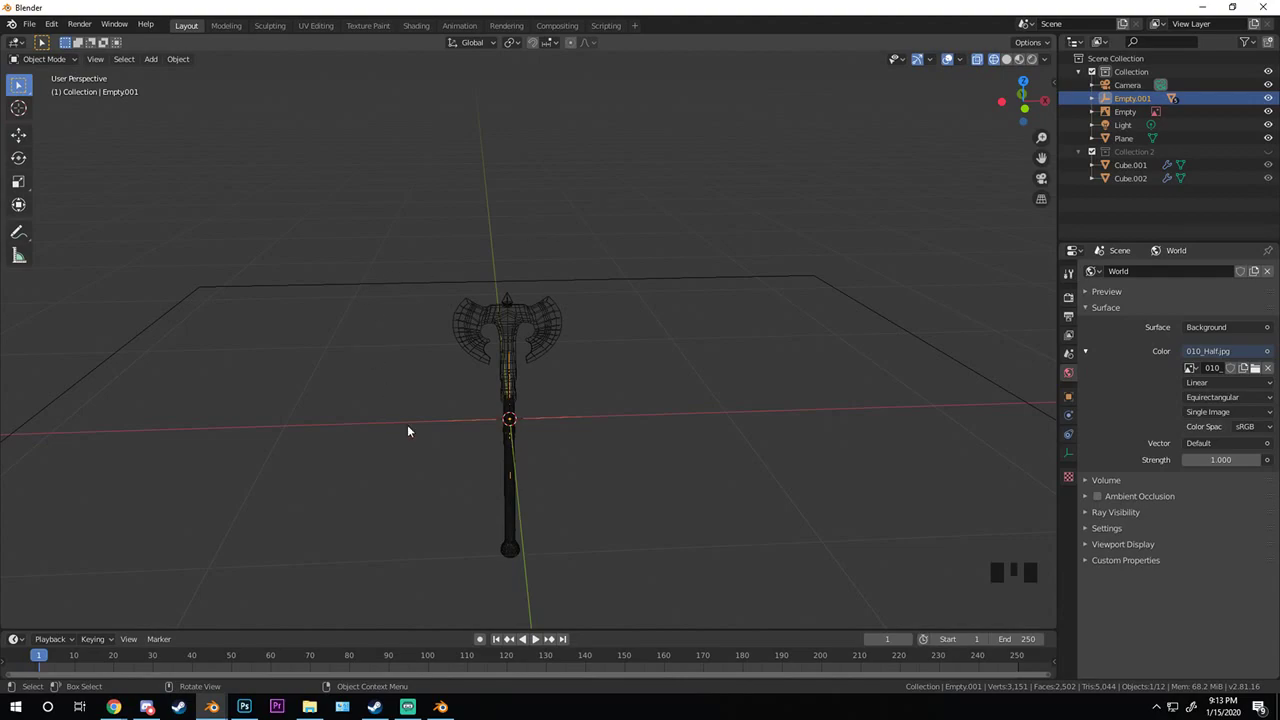
pyautogui.press('g')
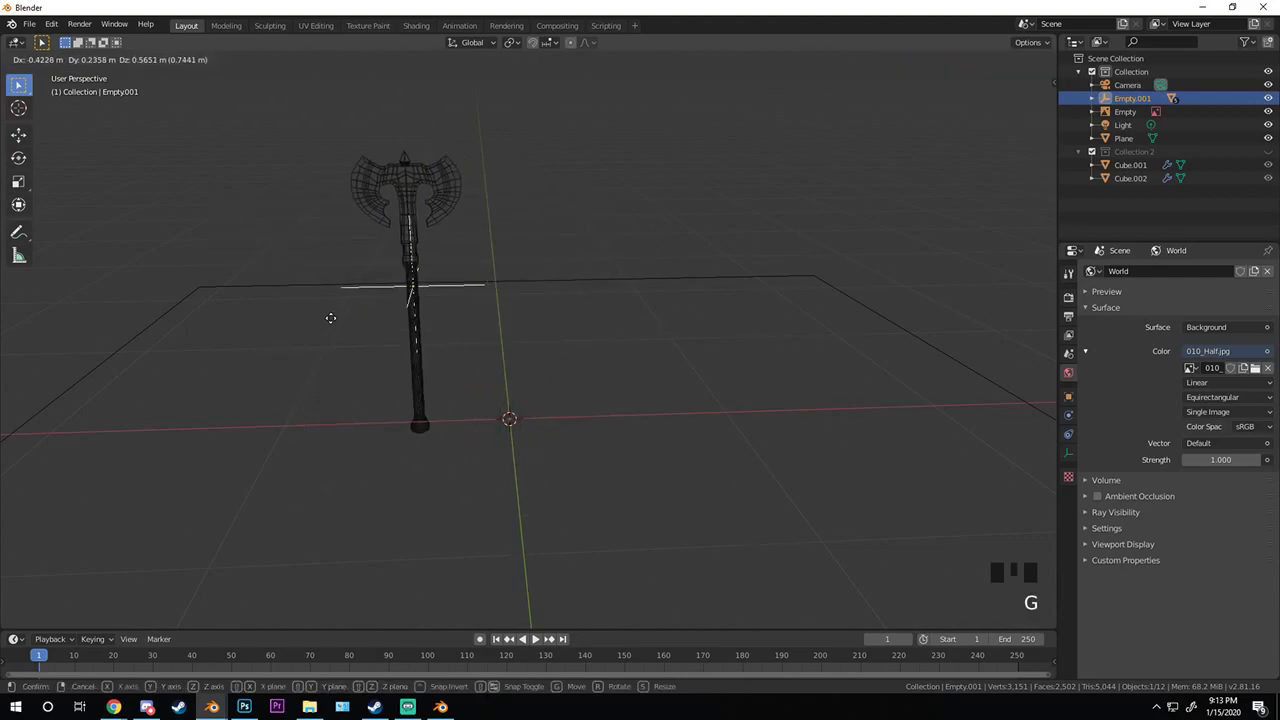
pyautogui.rightClick(487, 350)
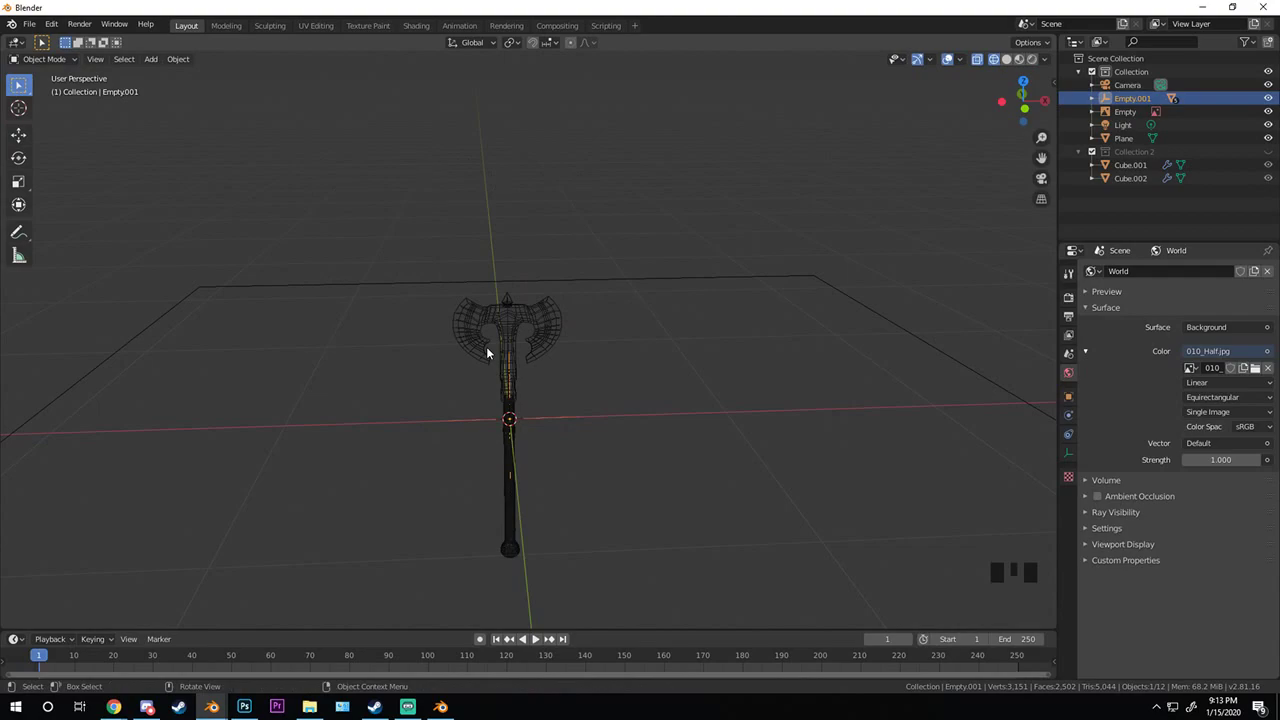
pyautogui.click(407, 707)
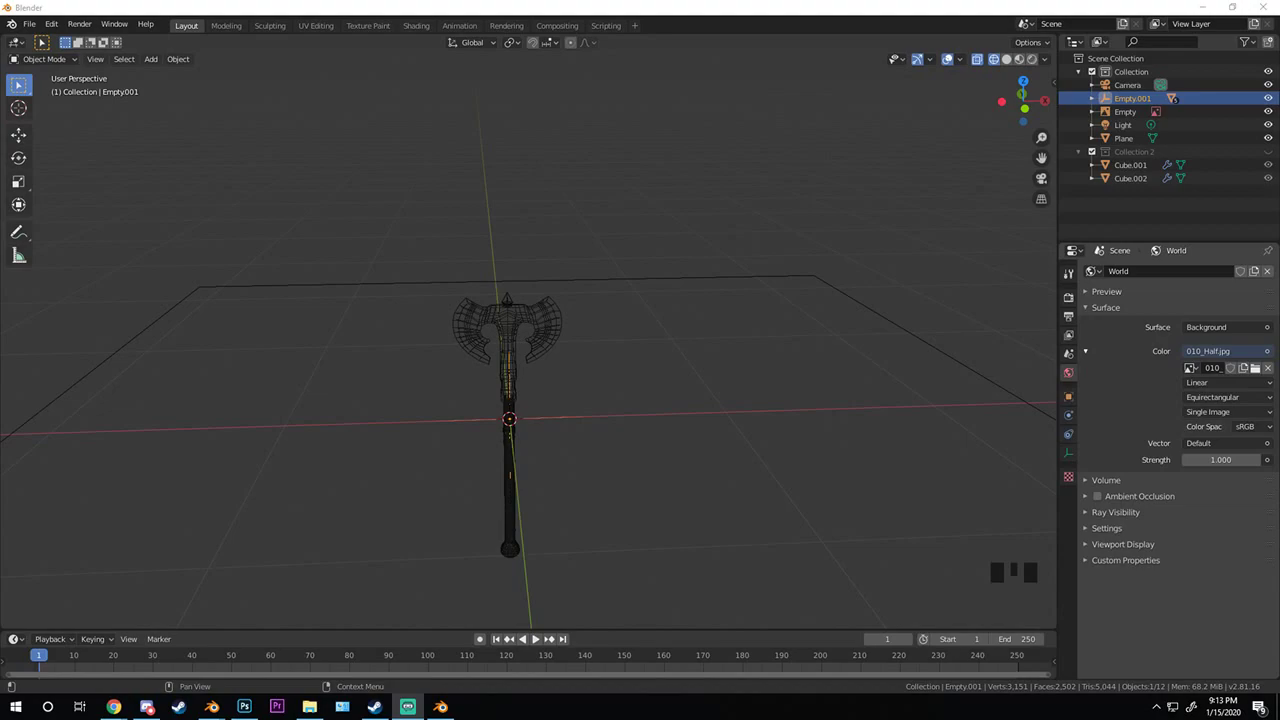
pyautogui.hotkey('alt', 'Tab')
# - Rotate the empty in the right view until the axe lies horizontally, and raise it about 0.026 m
pyautogui.scroll(-2, 763, 402)
pyautogui.moveTo(763, 402); pyautogui.dragTo(502, 404, button='middle')
pyautogui.scroll(4, 630, 403)
pyautogui.press('KP_3')
pyautogui.press('r')
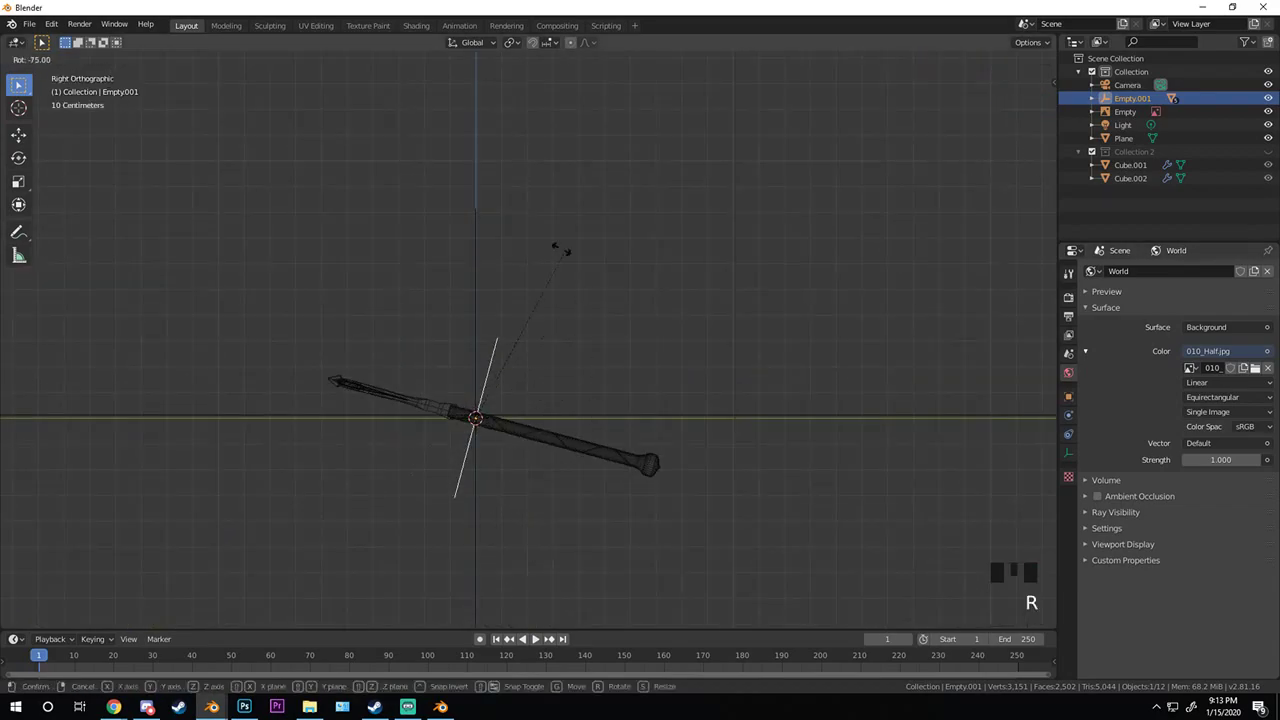
pyautogui.click(541, 380)
pyautogui.press('g')
pyautogui.click(543, 390)
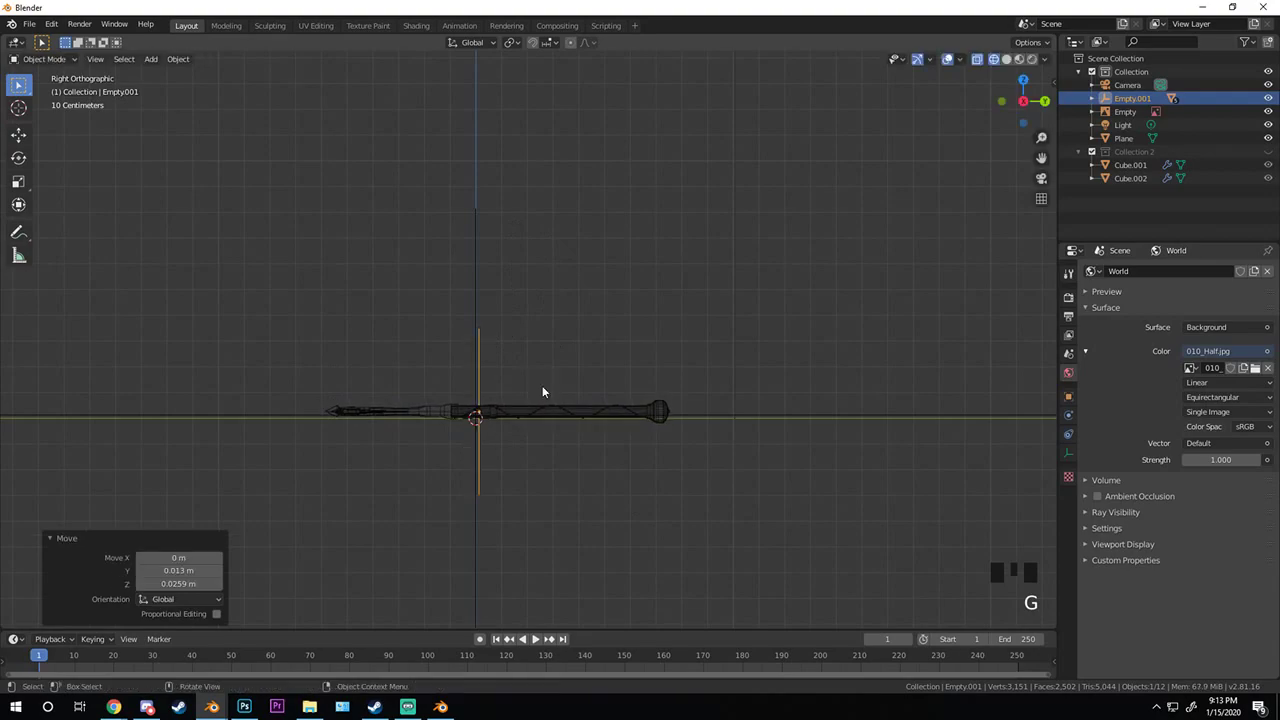
# - Tilt the lying axe slightly so its head rests lower, and raise it about 0.0026 m along Z
pyautogui.press('r')
pyautogui.click(682, 370)
pyautogui.press('g')
pyautogui.press('z')
pyautogui.click(683, 368)
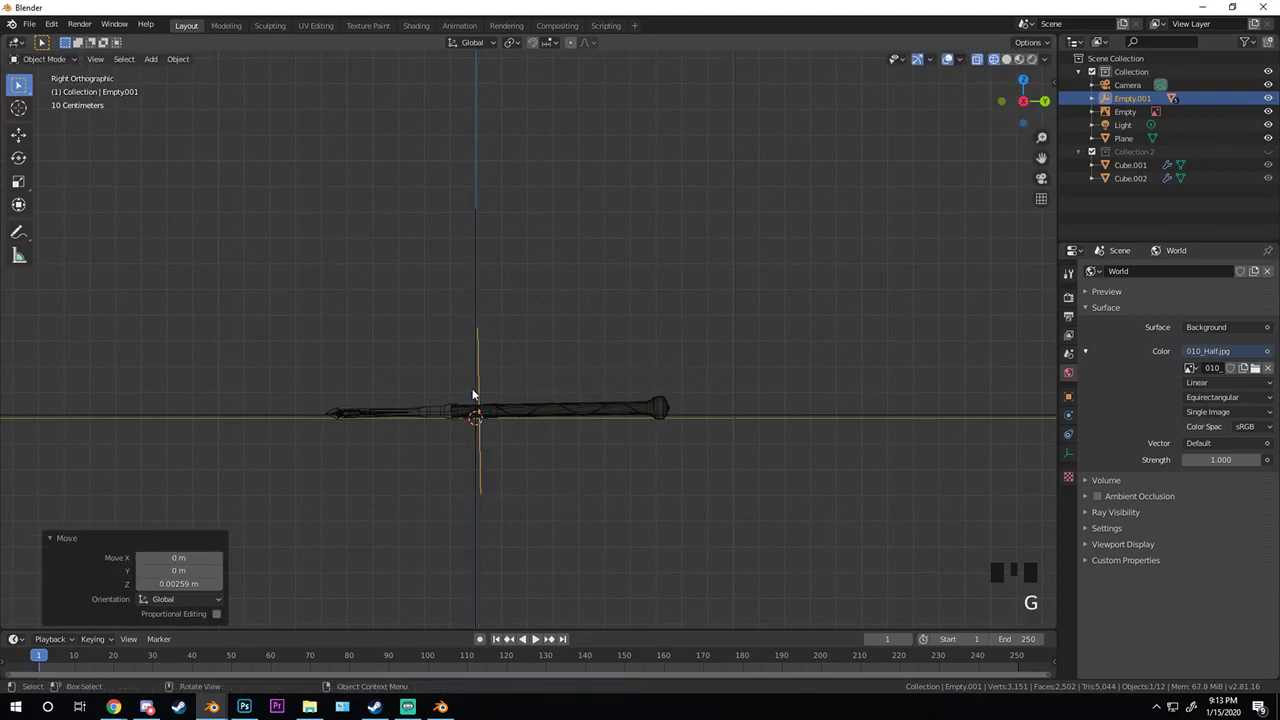
# - Rotate the empty with the axe about -118° around the global Z axis
pyautogui.moveTo(474, 394); pyautogui.dragTo(663, 436, button='middle')
pyautogui.press('r')
pyautogui.press('z')
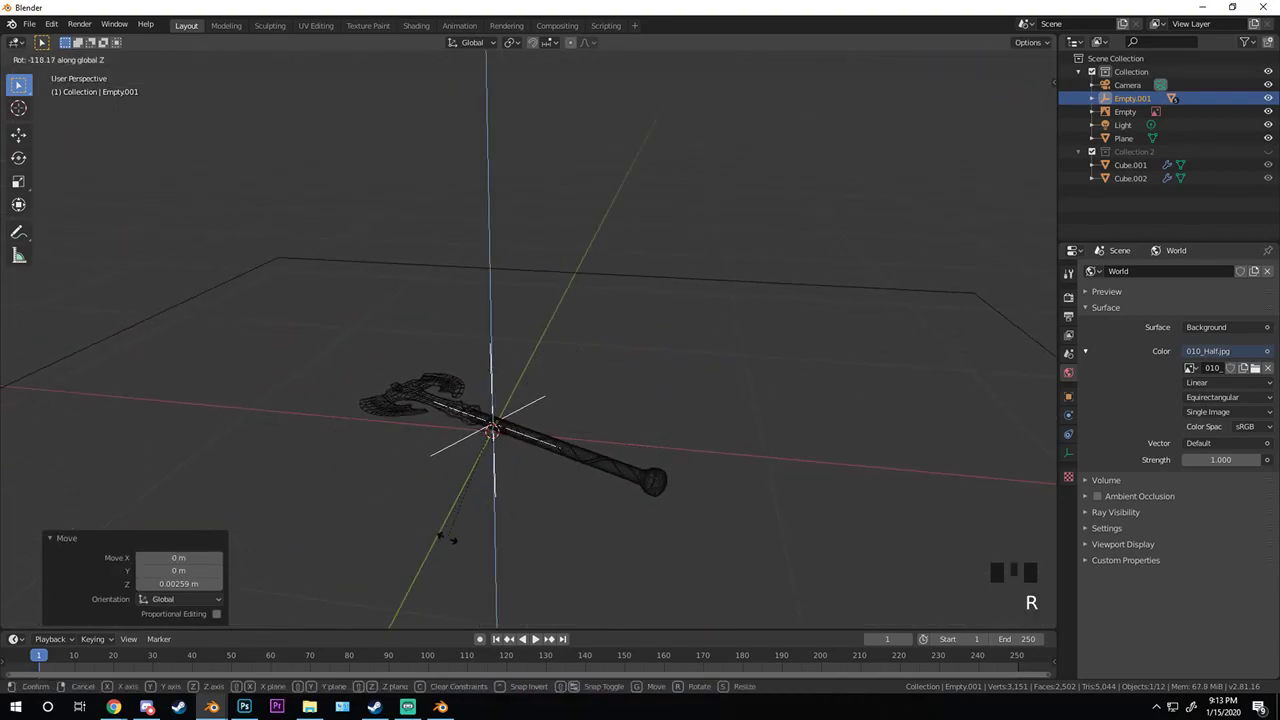
pyautogui.click(443, 534)
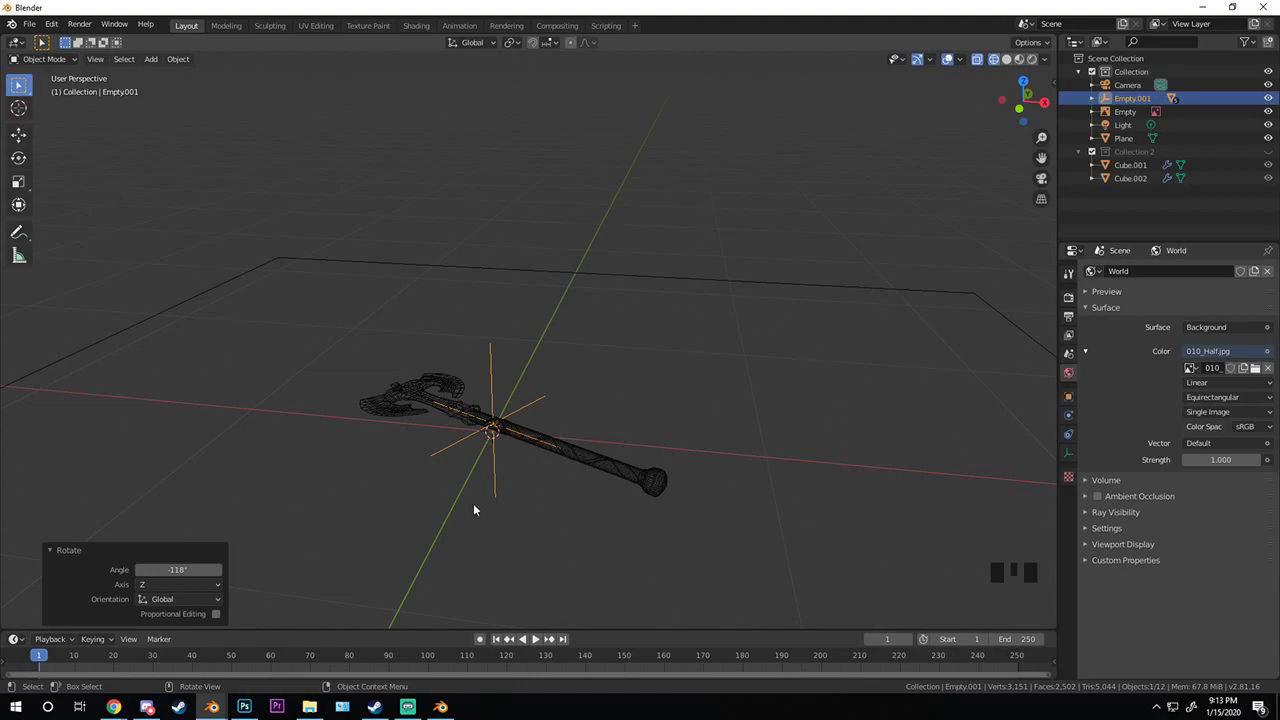
# - Frame the lying axe in a low perspective view and align the camera to that view
pyautogui.moveTo(523, 493); pyautogui.dragTo(500, 470, button='middle')
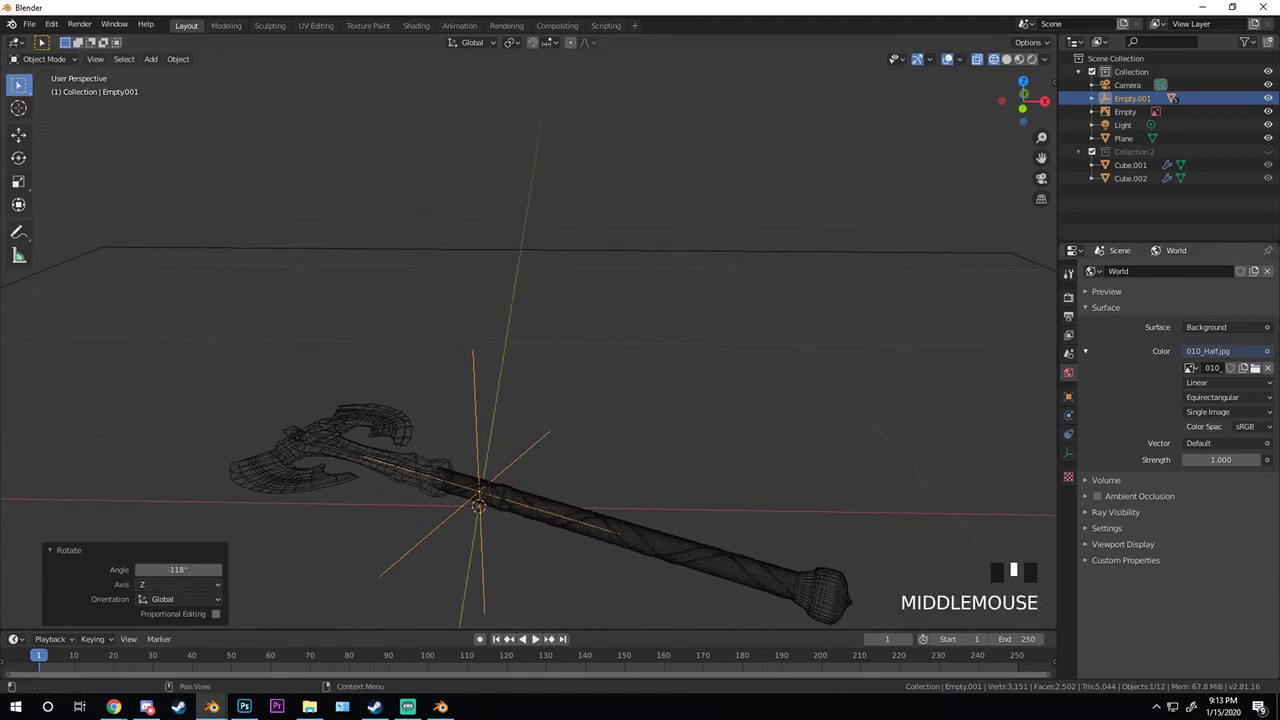
pyautogui.scroll(3, 654, 540)
pyautogui.keyDown('shift'); pyautogui.moveTo(654, 540); pyautogui.dragTo(677, 389, button='middle'); pyautogui.keyUp('shift')
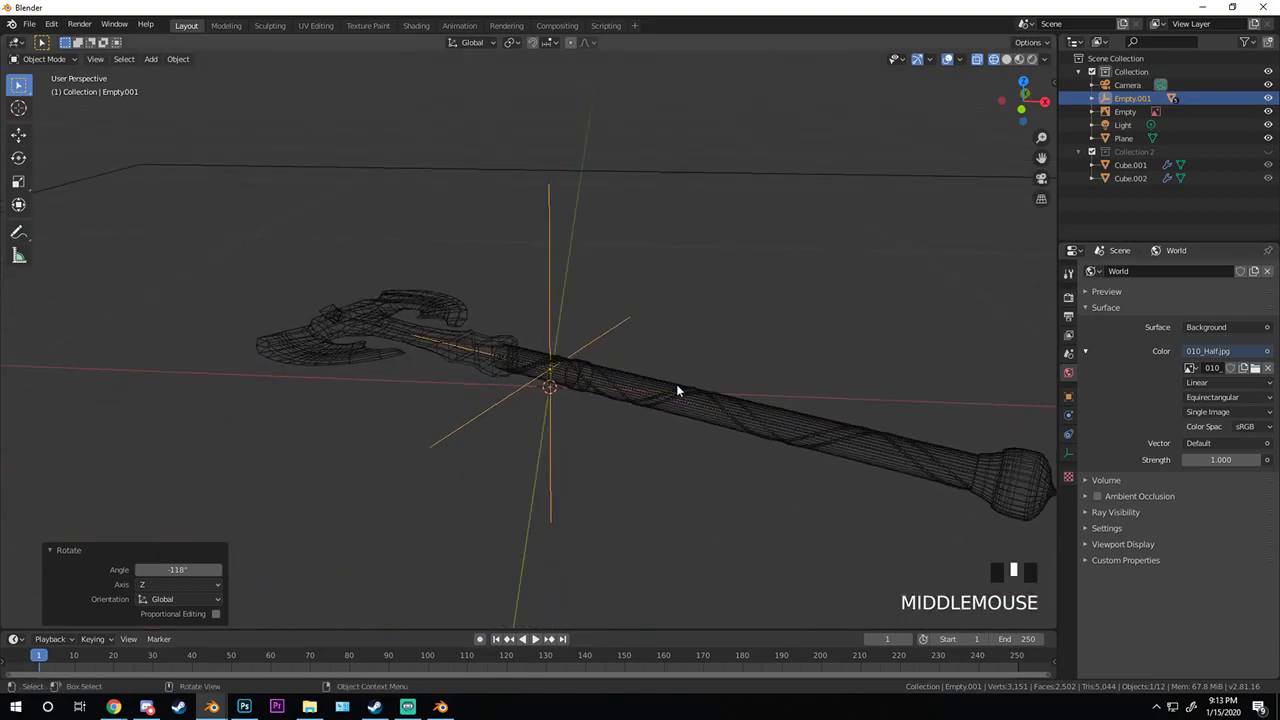
pyautogui.scroll(-2, 672, 390)
pyautogui.press('ctrl+alt+KP_0')
pyautogui.scroll(2, 714, 400)
pyautogui.scroll(-1, 860, 350)
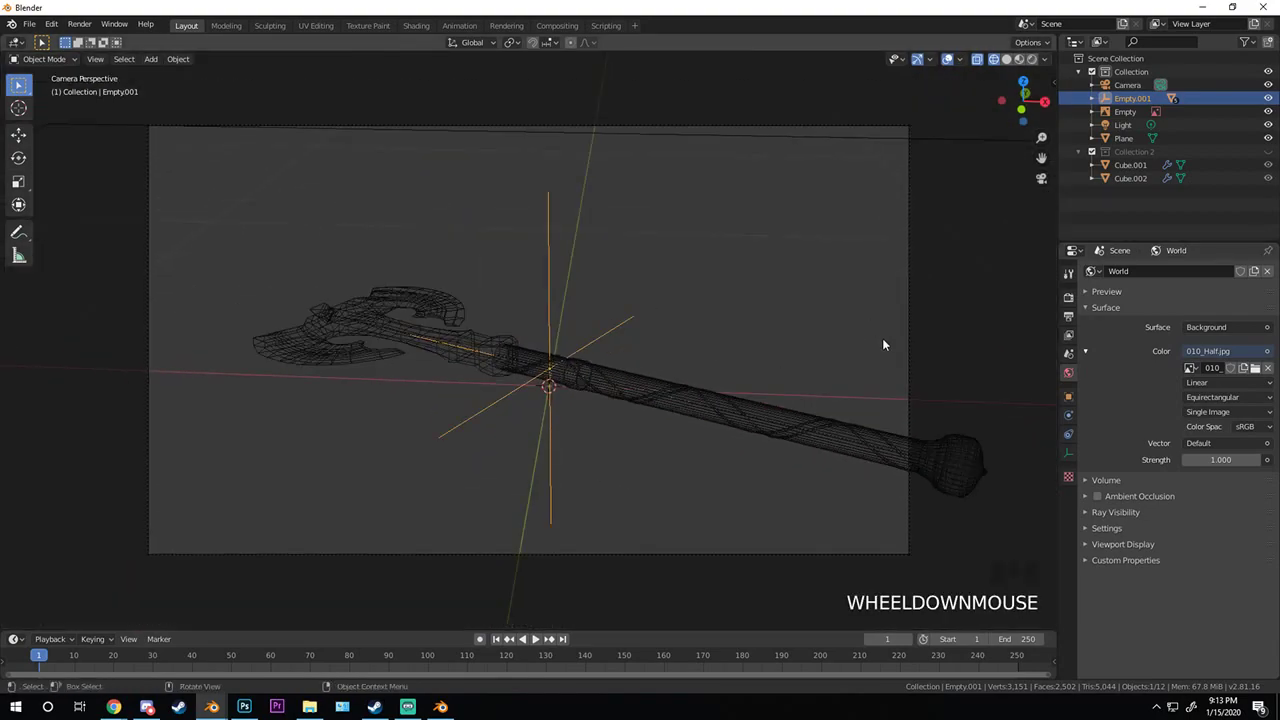
# - Select the camera and move it to bring the whole axe into frame, finishing with about -0.257 m along Z
pyautogui.click(908, 308)
pyautogui.press('g')
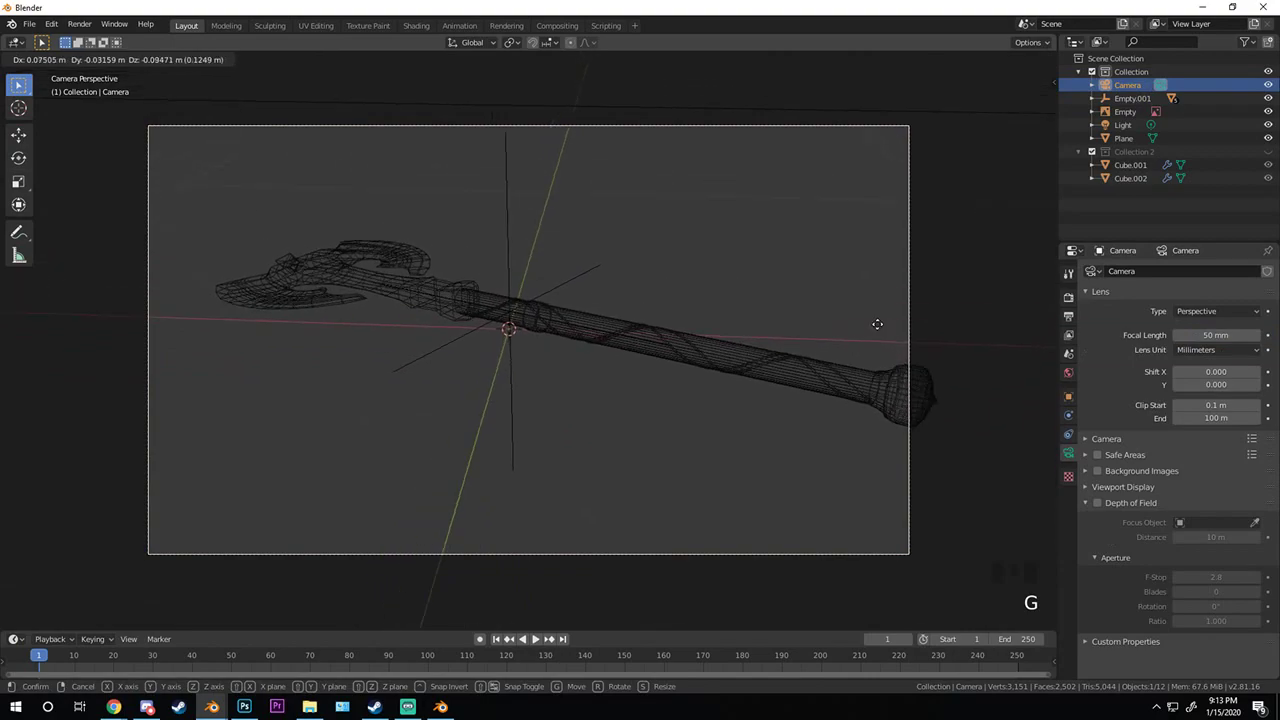
pyautogui.click(866, 344)
pyautogui.press('g')
pyautogui.press('g')
pyautogui.press('g')
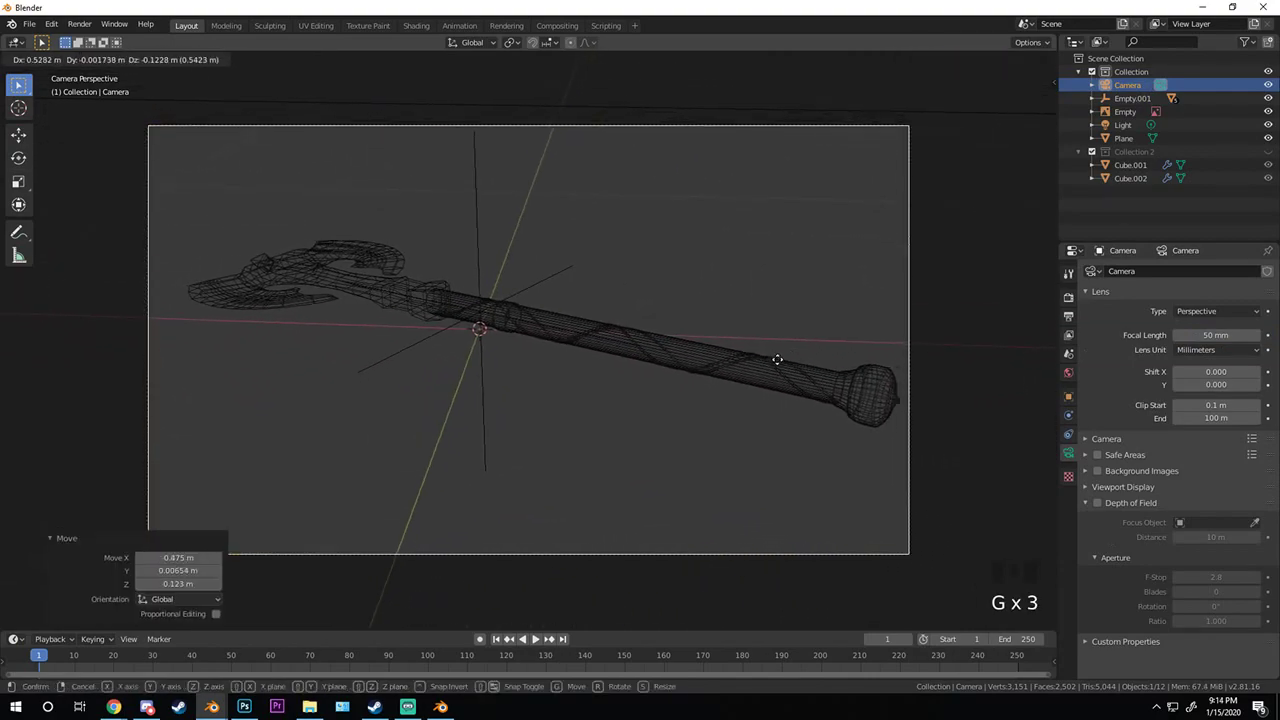
pyautogui.click(750, 397)
# - Trackball-rotate the camera about 7.45° and -0.134°, and shift it along the global Z axis
pyautogui.press('r')
pyautogui.press('r')
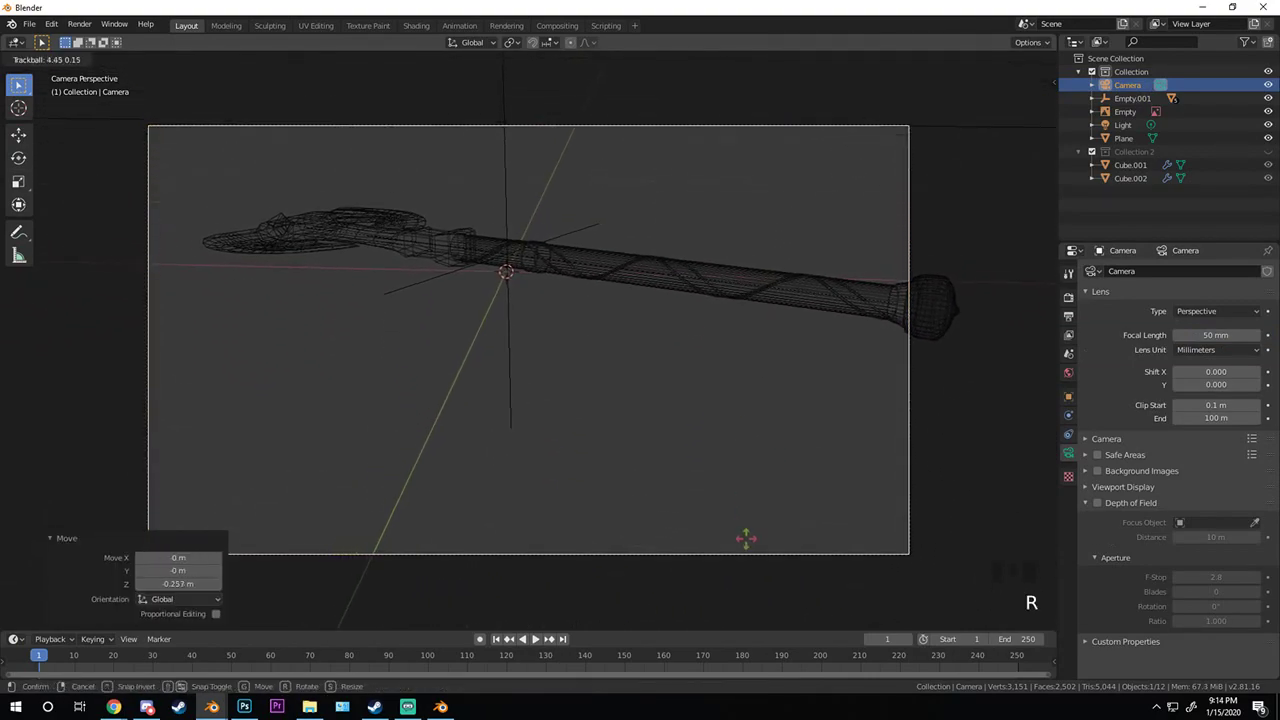
pyautogui.click(573, 205)
pyautogui.press('g')
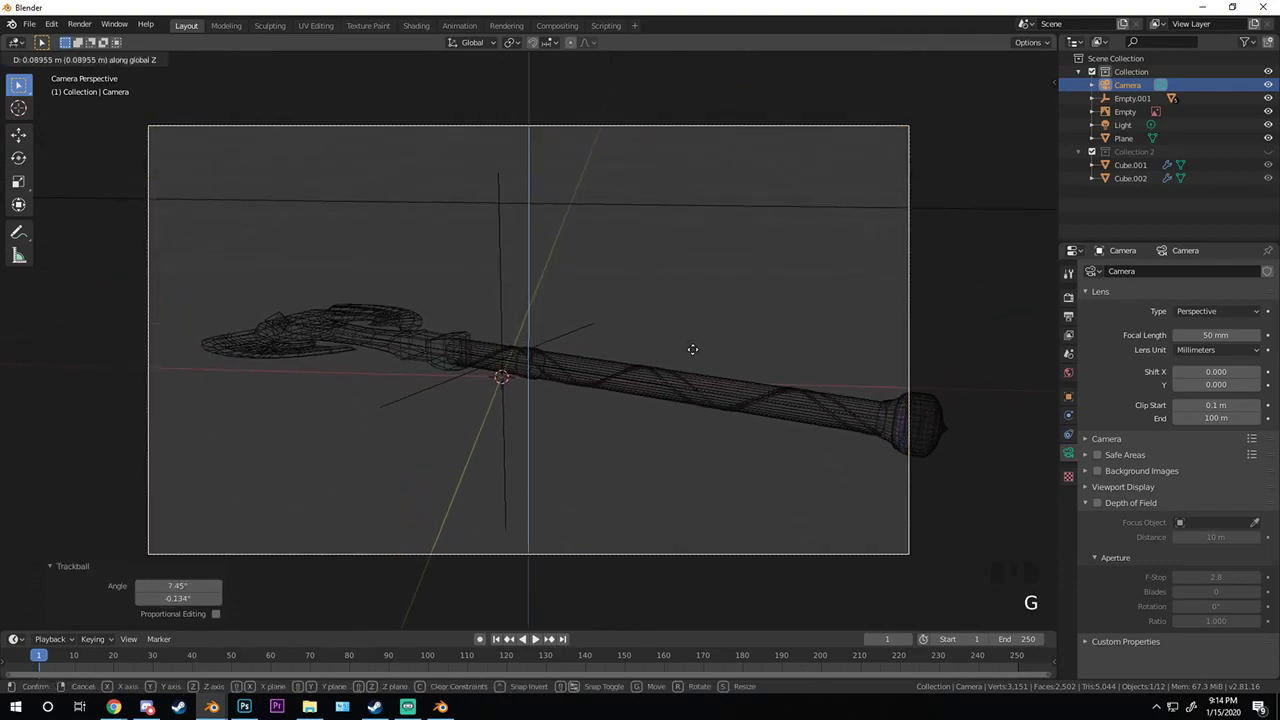
pyautogui.click(691, 337)
# - Trackball-rotate the camera about -5.25° and 5.54°, adjust its rotation once more, and move it about 0.292 m along X
pyautogui.press('r')
pyautogui.press('r')
pyautogui.click(770, 316)
pyautogui.press('r')
pyautogui.press('r')
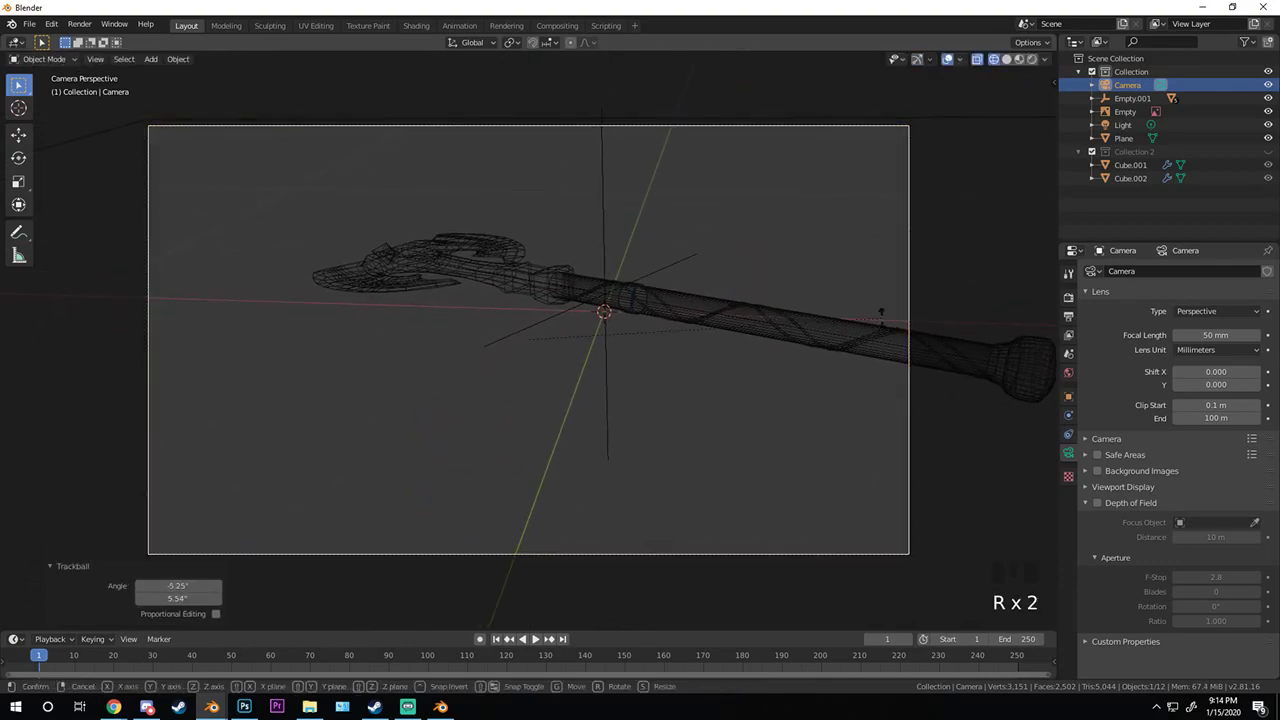
pyautogui.click(903, 314)
pyautogui.press('g')
pyautogui.click(722, 333)
# - Rotate the camera about 5.34° around global Z and trackball-rotate it about 1.18° and -1.87° to centre the axe
pyautogui.press('r')
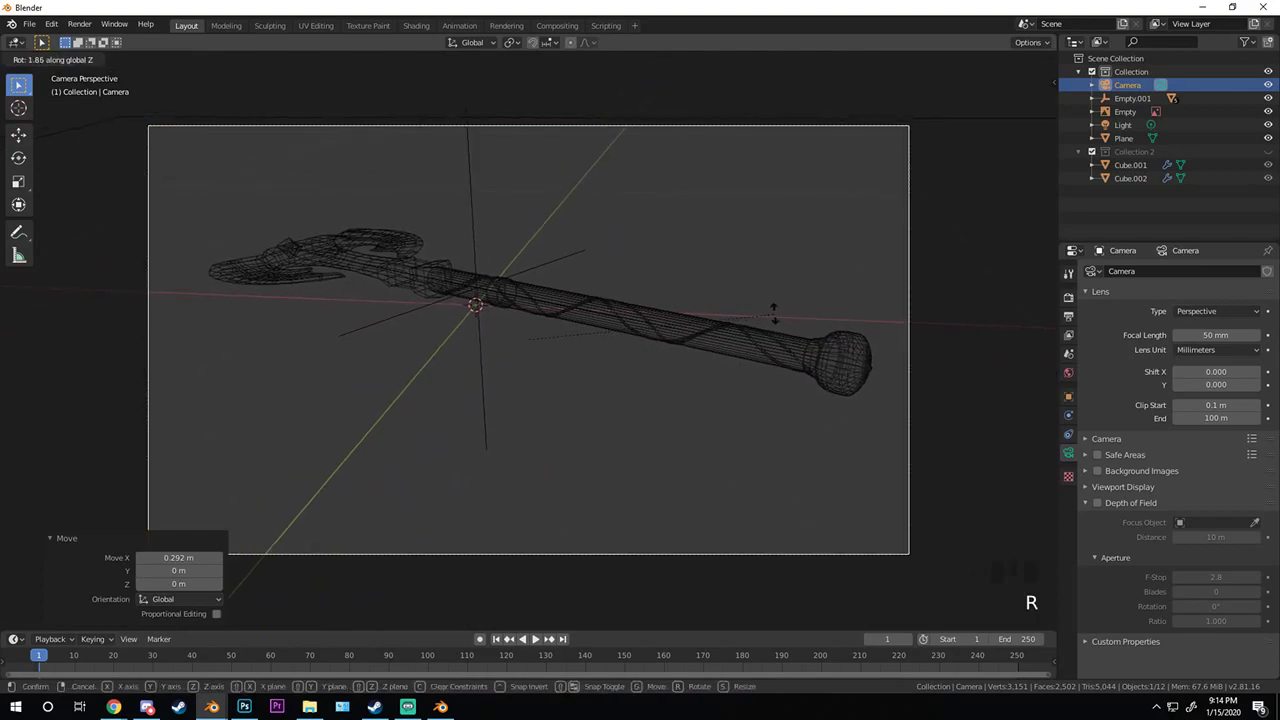
pyautogui.click(556, 251)
pyautogui.press('r')
pyautogui.press('r')
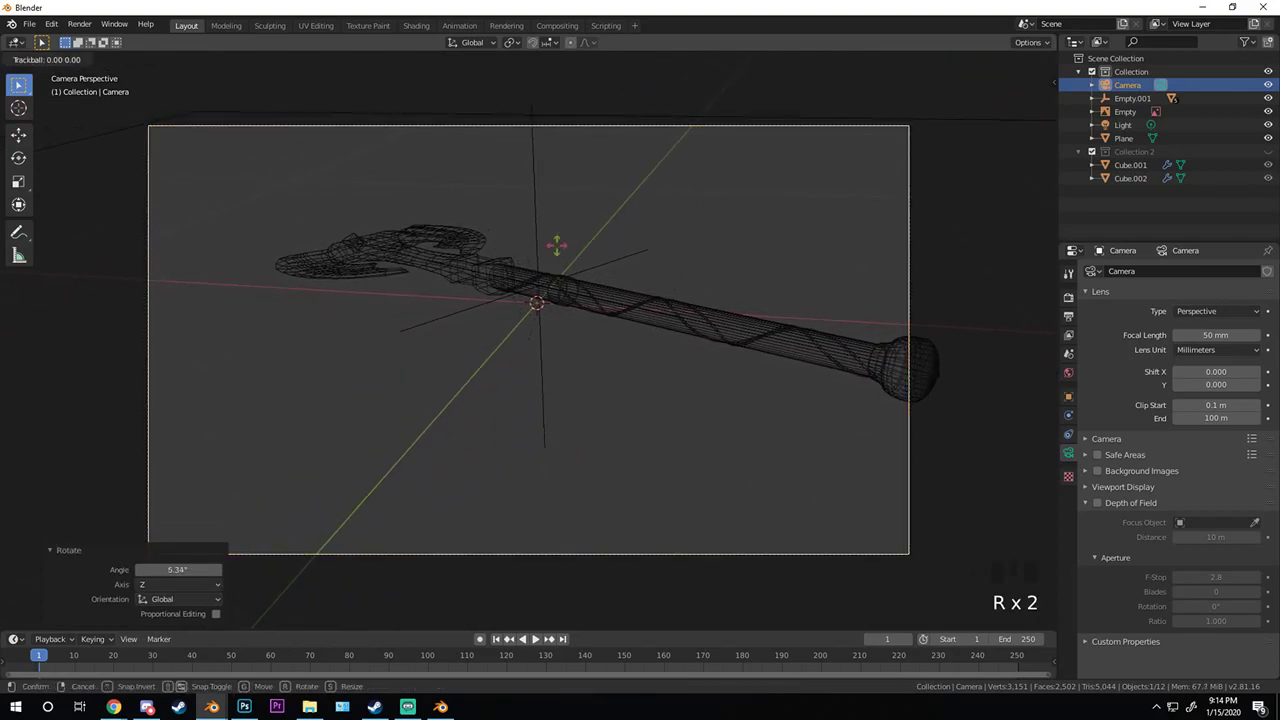
pyautogui.click(480, 311)
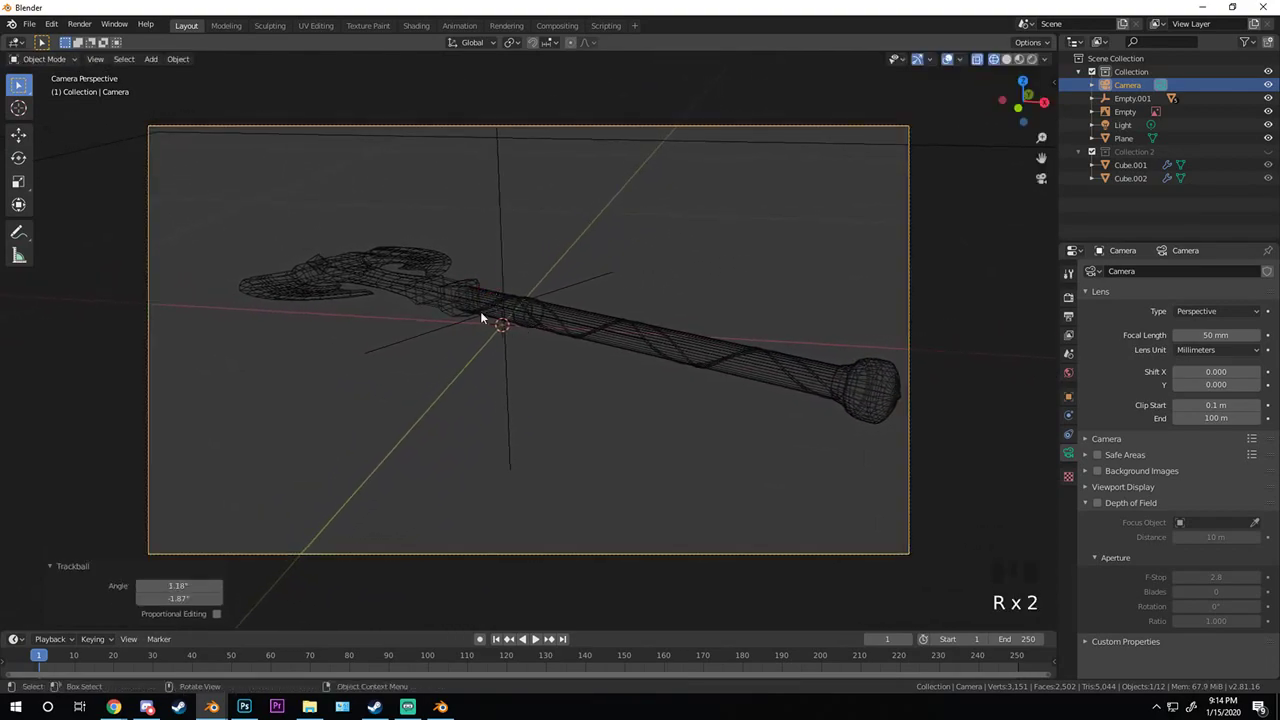
# - Place the 3D cursor where the axe head meets the handle, add a plain-axes empty there and scale it by 0.252
pyautogui.keyDown('shift'); pyautogui.rightClick(424, 291); pyautogui.keyUp('shift')
pyautogui.keyDown('shift'); pyautogui.rightClick(429, 289); pyautogui.keyUp('shift')
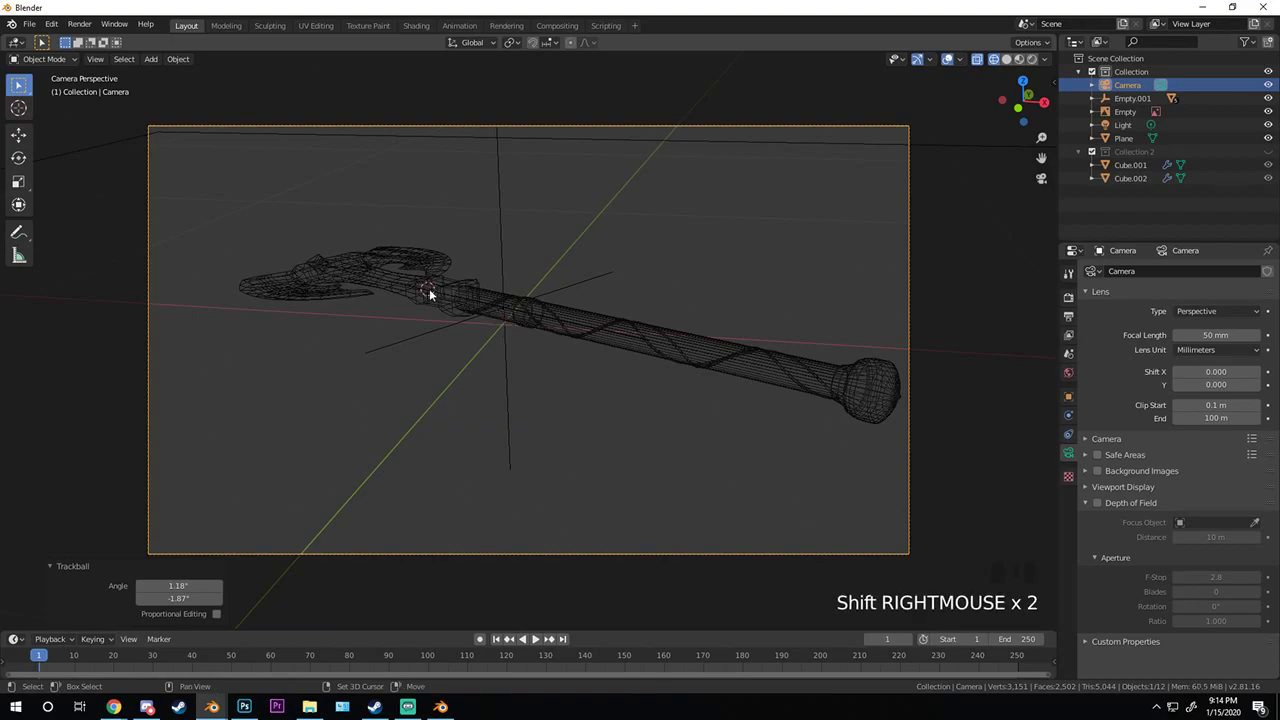
pyautogui.keyDown('shift'); pyautogui.rightClick(438, 291); pyautogui.keyUp('shift')
pyautogui.keyDown('shift'); pyautogui.rightClick(444, 292); pyautogui.keyUp('shift')
pyautogui.keyDown('shift'); pyautogui.rightClick(447, 293); pyautogui.keyUp('shift')
pyautogui.hotkey('shift', 'a')
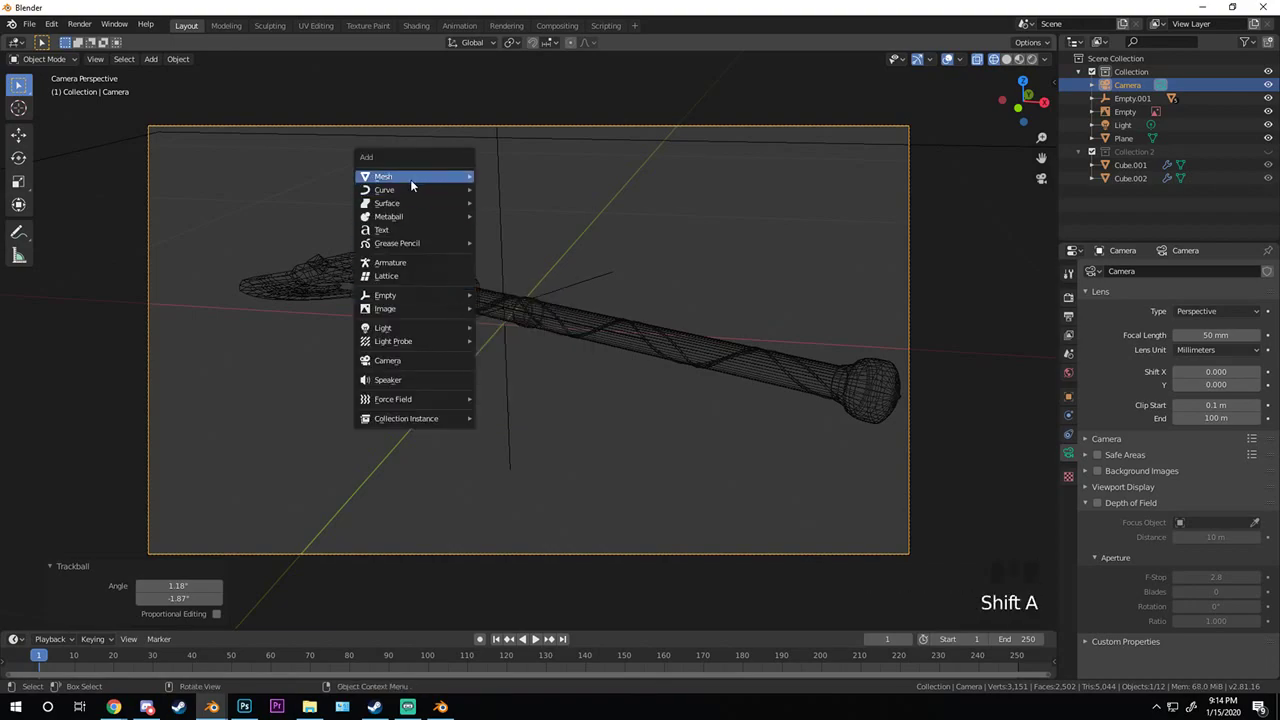
pyautogui.moveTo(405, 295)
pyautogui.click(512, 296)
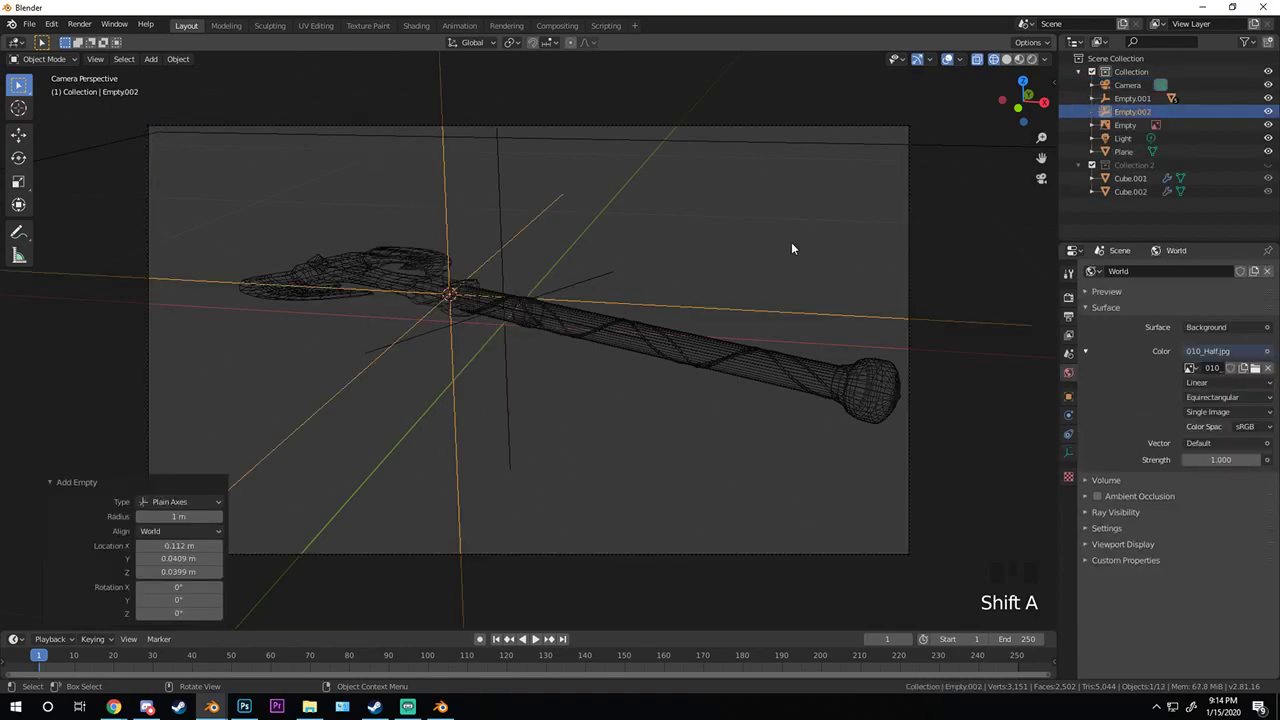
pyautogui.press('s')
pyautogui.click(532, 273)
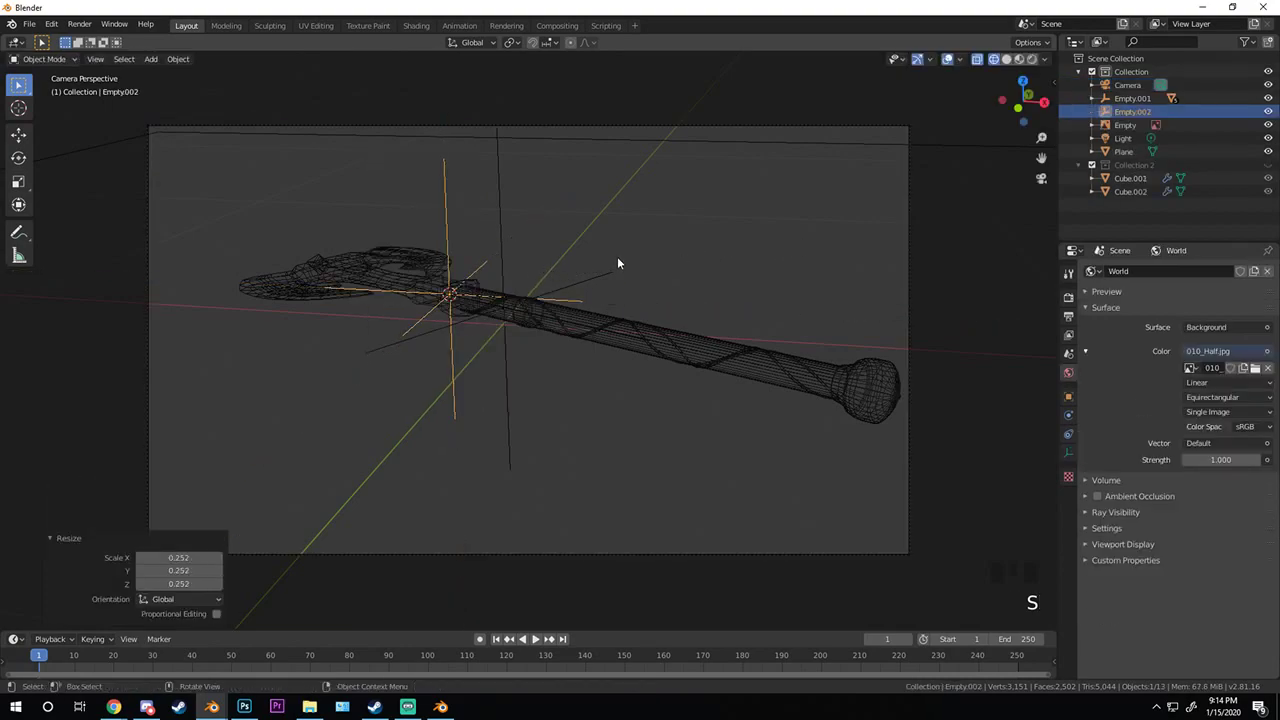
# - Select the camera and enable its depth of field
pyautogui.click(908, 250)
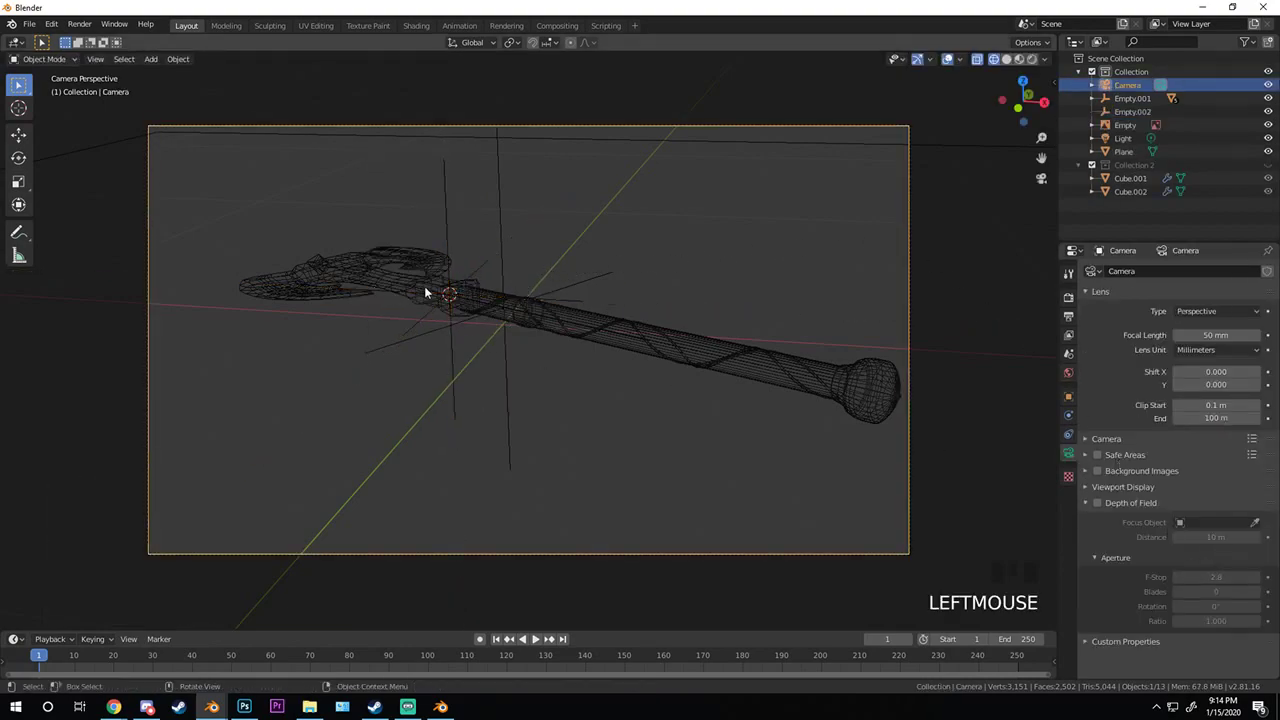
pyautogui.scroll(3, 451, 198)
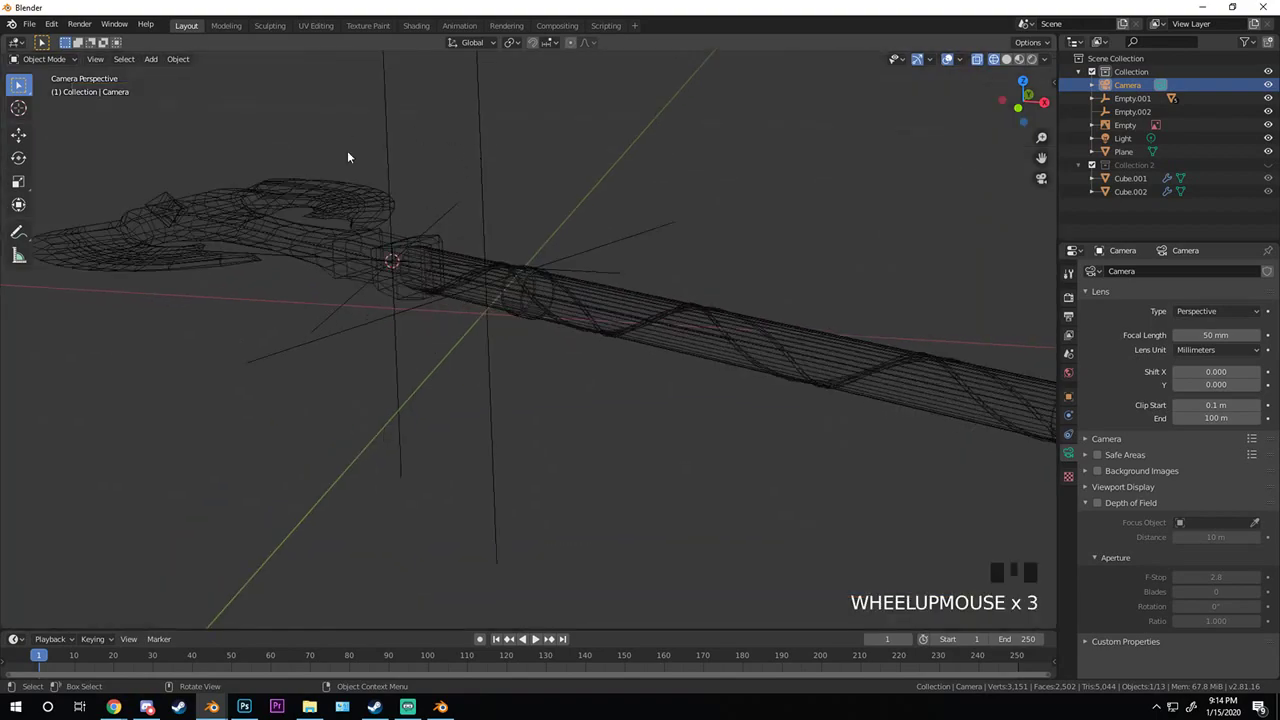
pyautogui.scroll(-4, 894, 309)
pyautogui.click(1097, 502)
pyautogui.click(1213, 522)
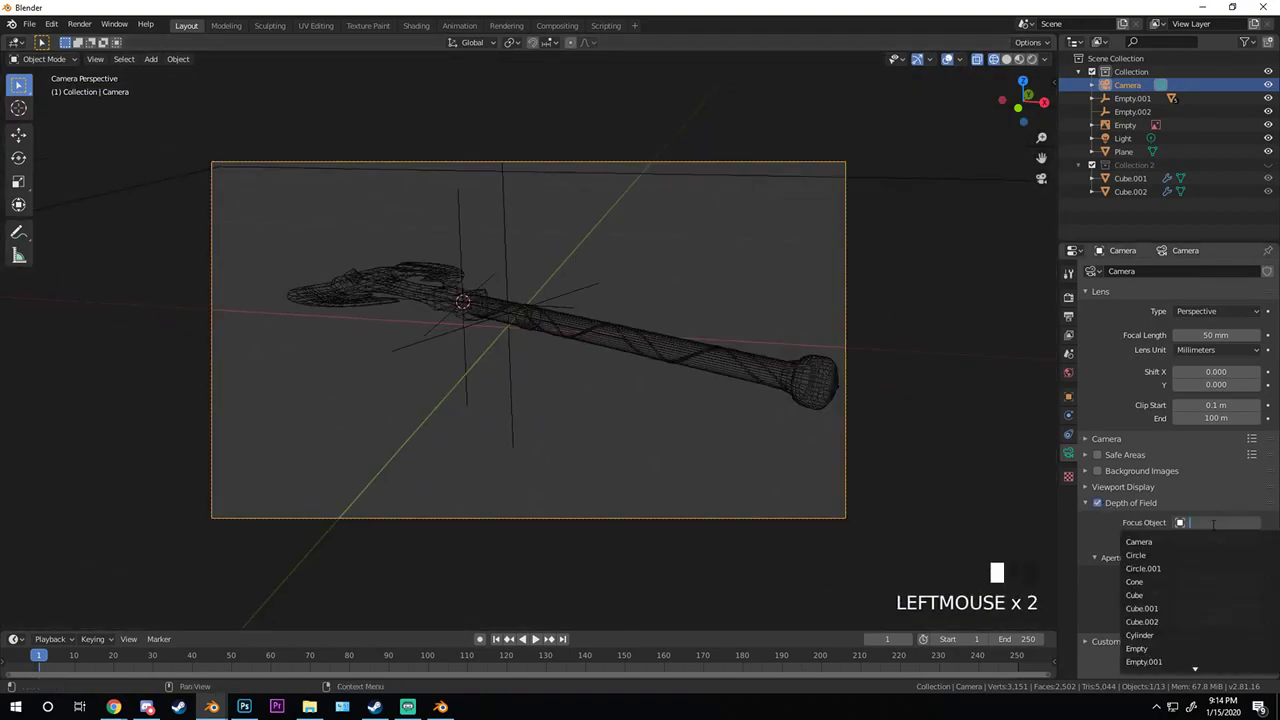
pyautogui.write('emp')
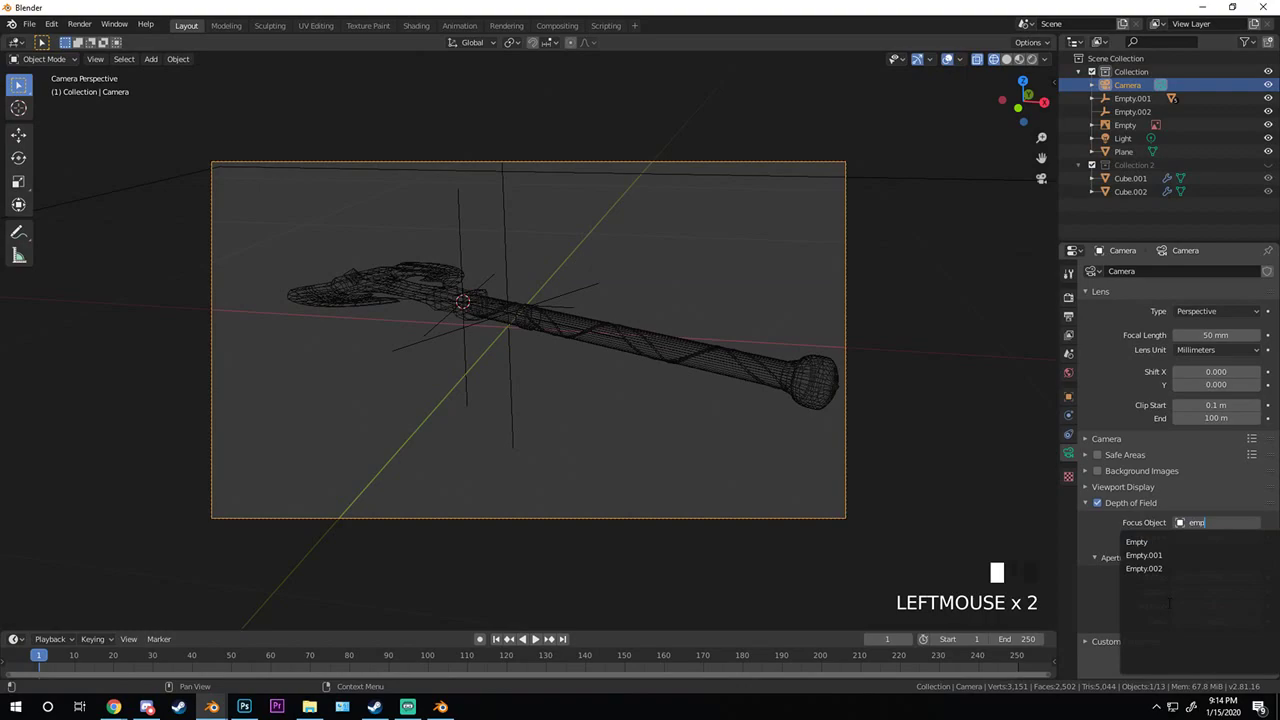
pyautogui.click(1143, 555)
pyautogui.doubleClick(456, 211)
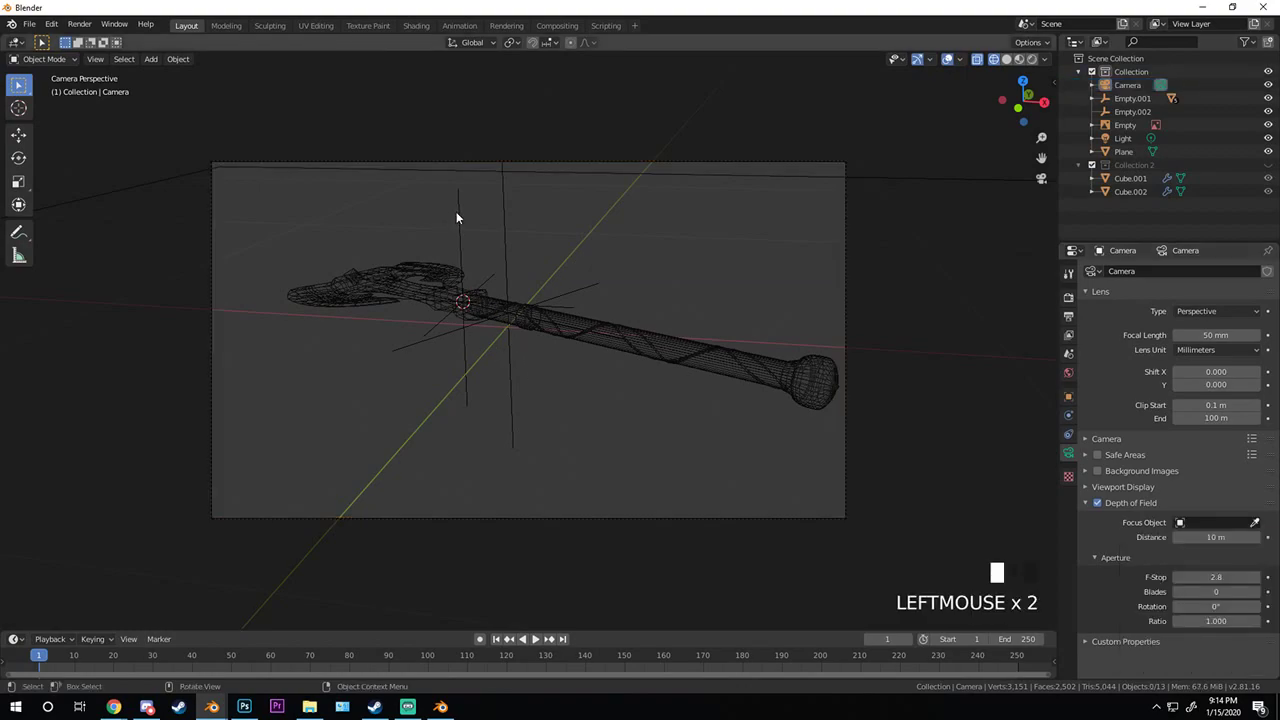
pyautogui.click(849, 244)
# - Set Empty.002 as the camera's depth-of-field focus object and the aperture F-stop to 1
pyautogui.click(1215, 522)
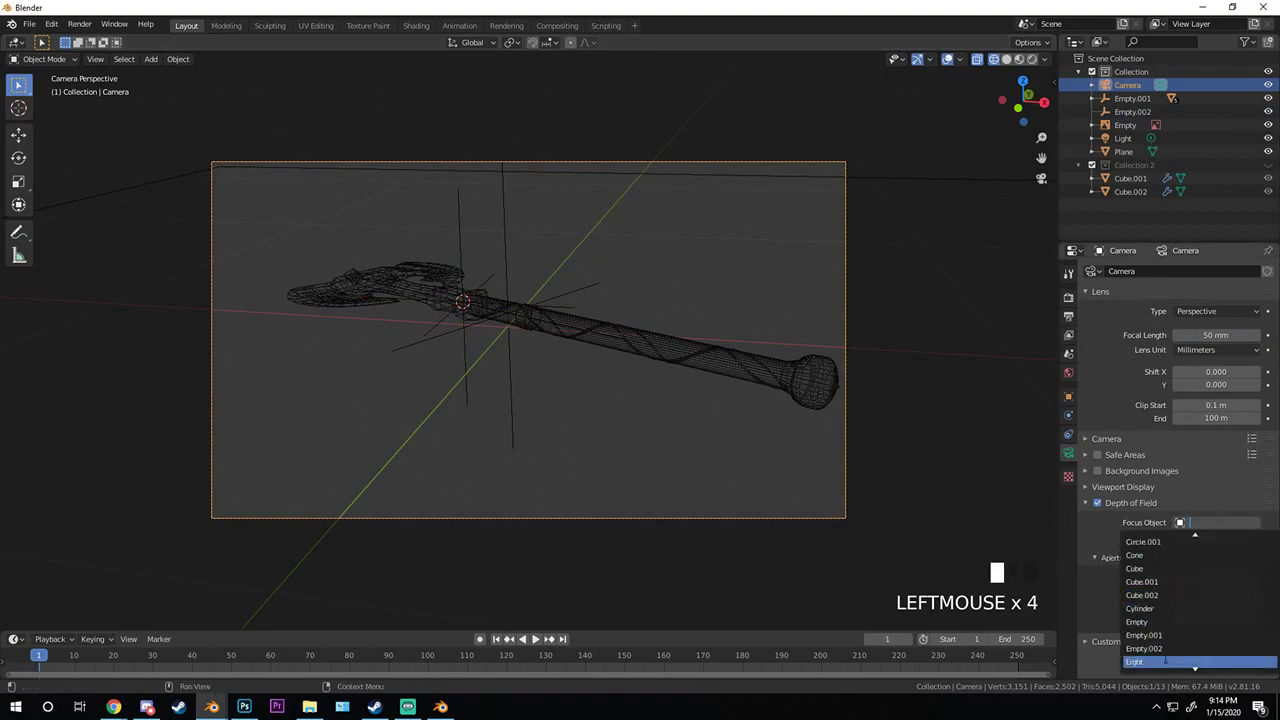
pyautogui.click(1144, 648)
pyautogui.scroll(2, 610, 365)
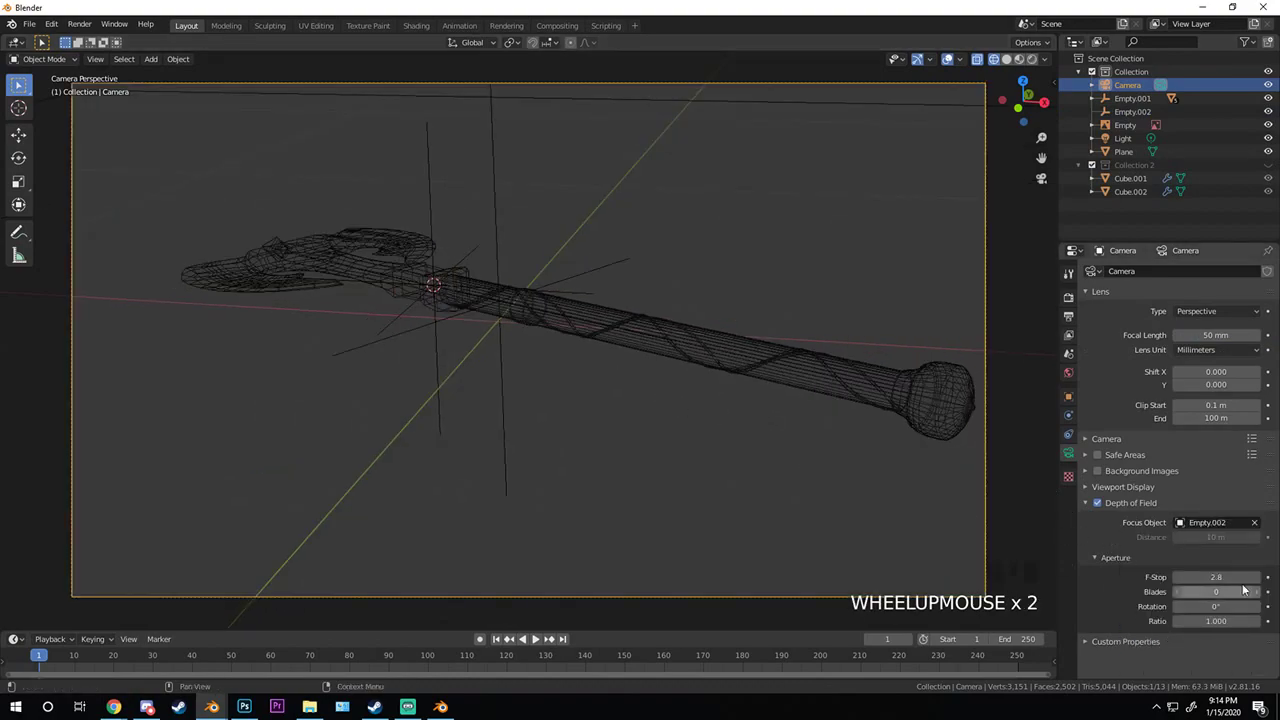
pyautogui.click(1205, 577)
pyautogui.write('1')
pyautogui.press('Return')
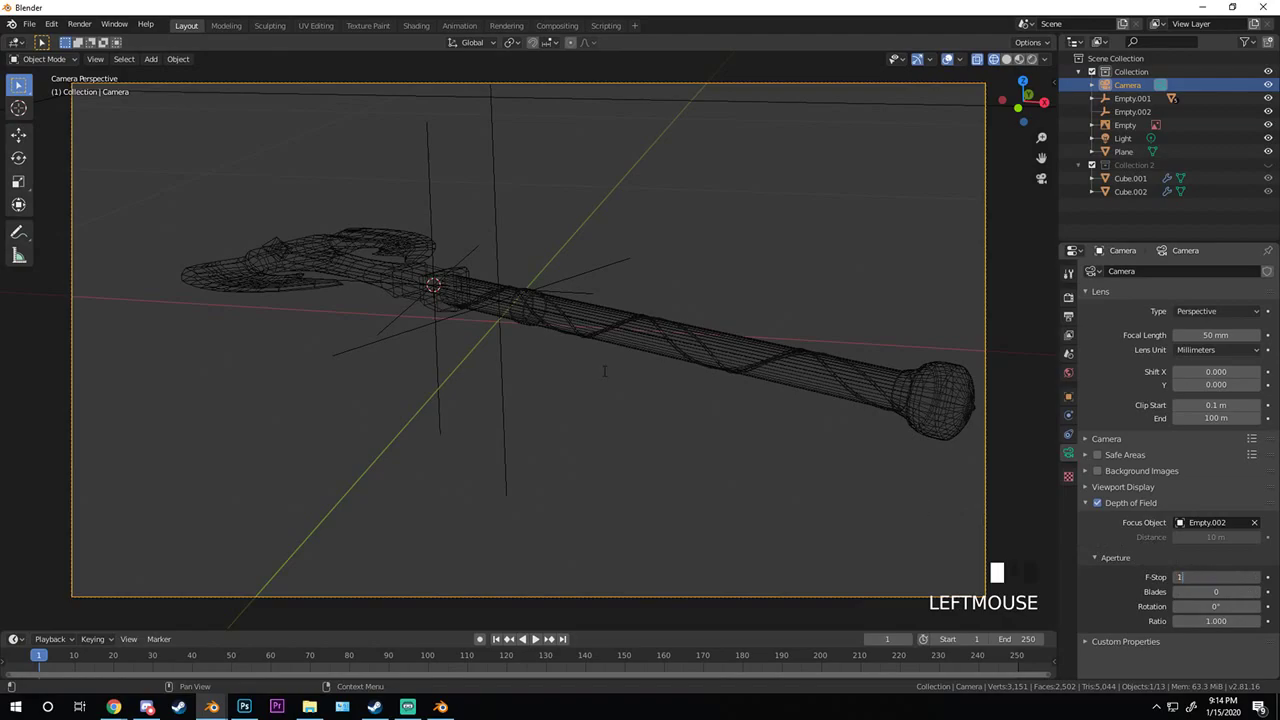
# - Preview the camera view in rendered shading and set the camera's F-stop to 1.3
pyautogui.press('z')
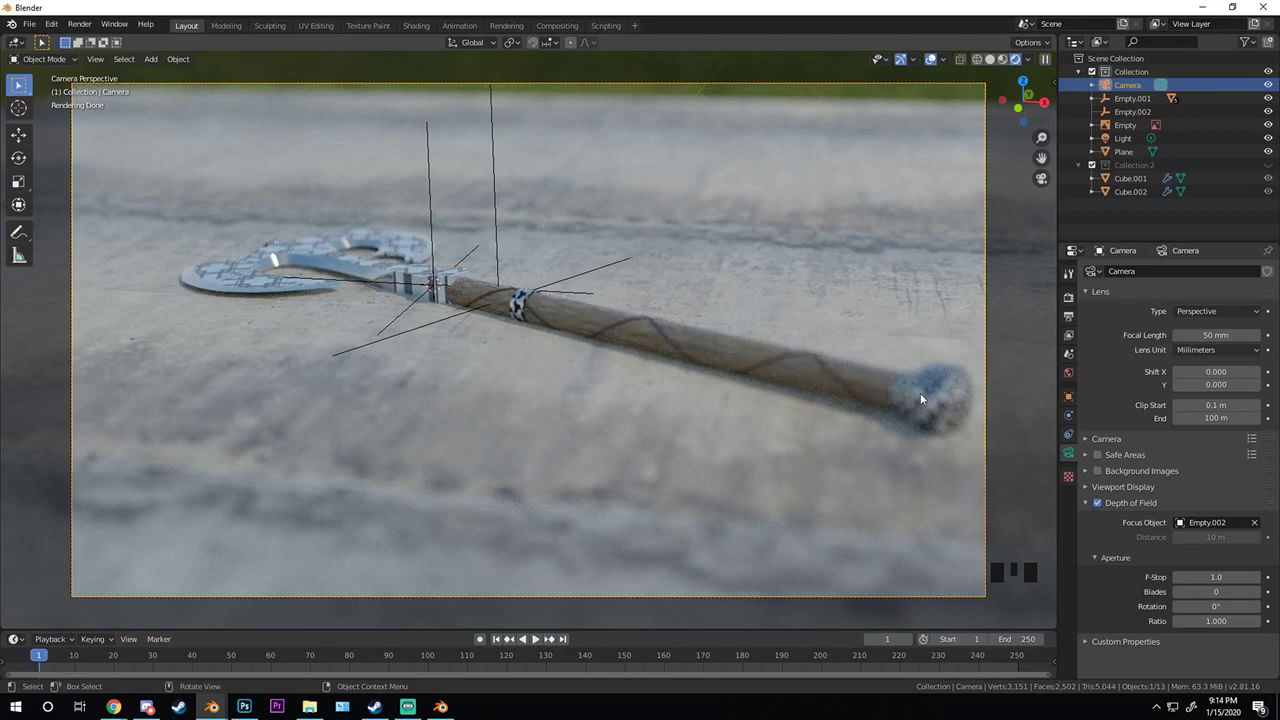
pyautogui.click(1204, 577)
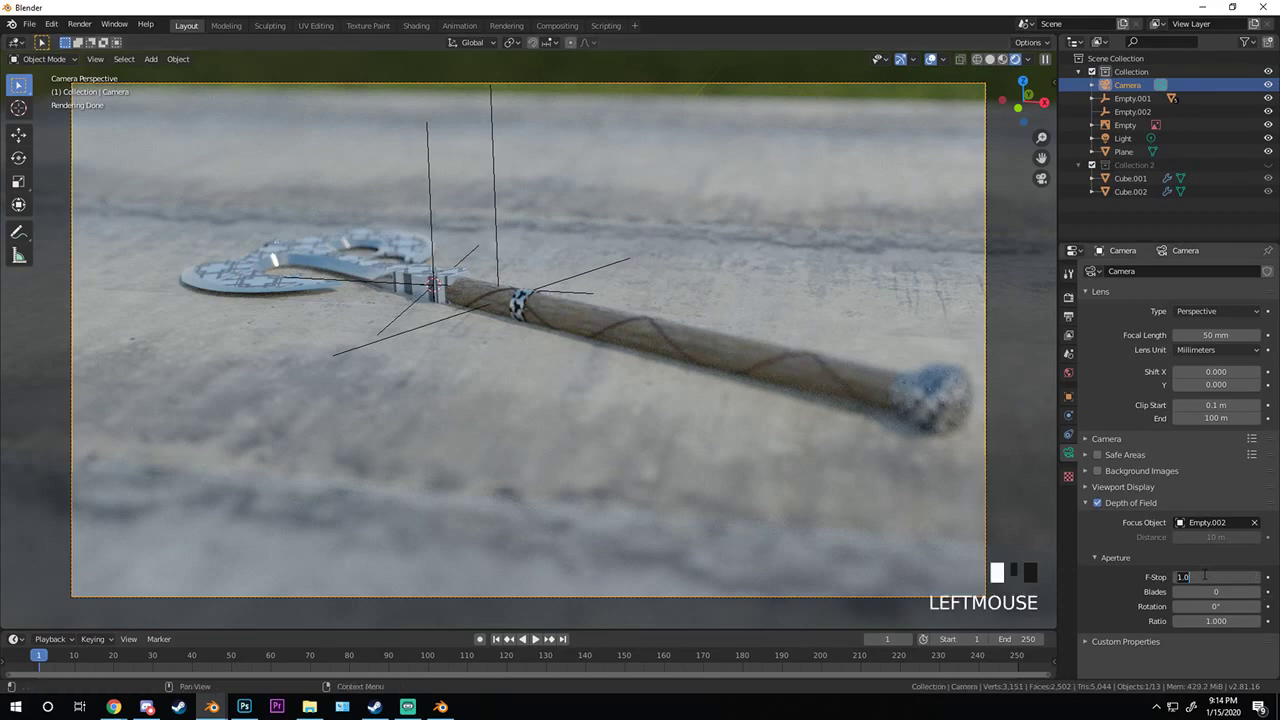
pyautogui.write('1.3')
pyautogui.press('Return')
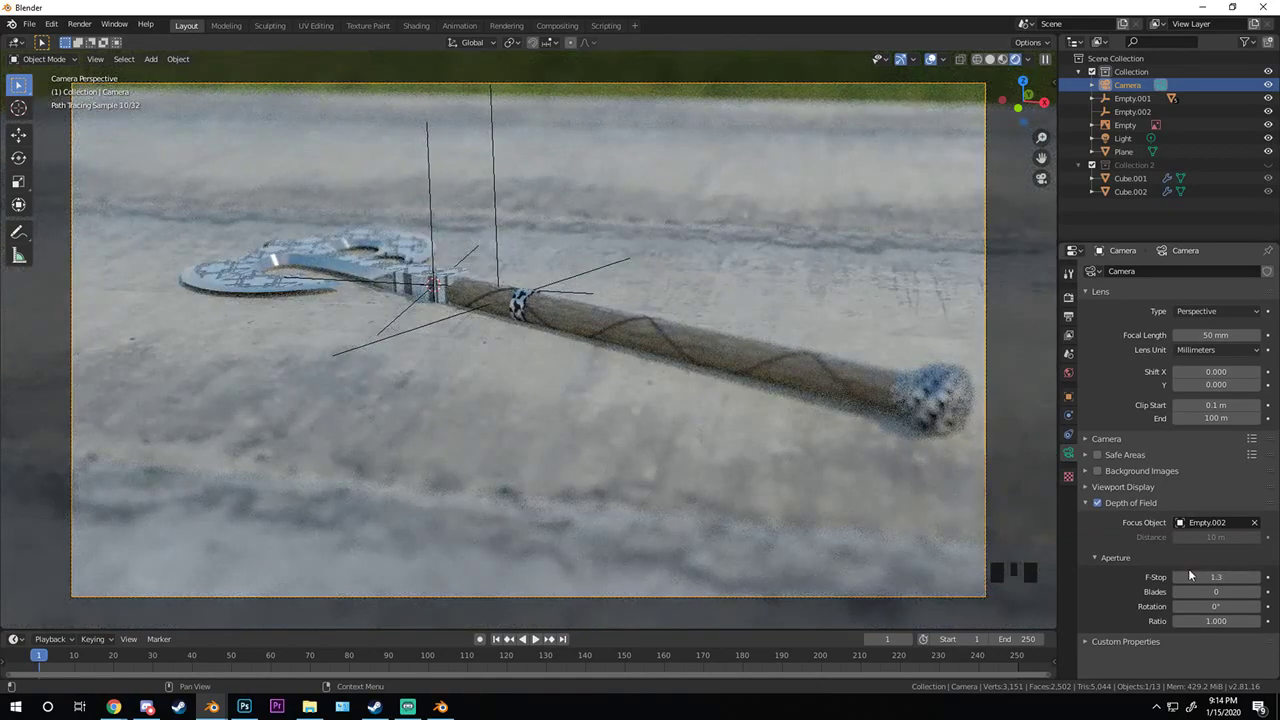
pyautogui.scroll(-1, 530, 347)
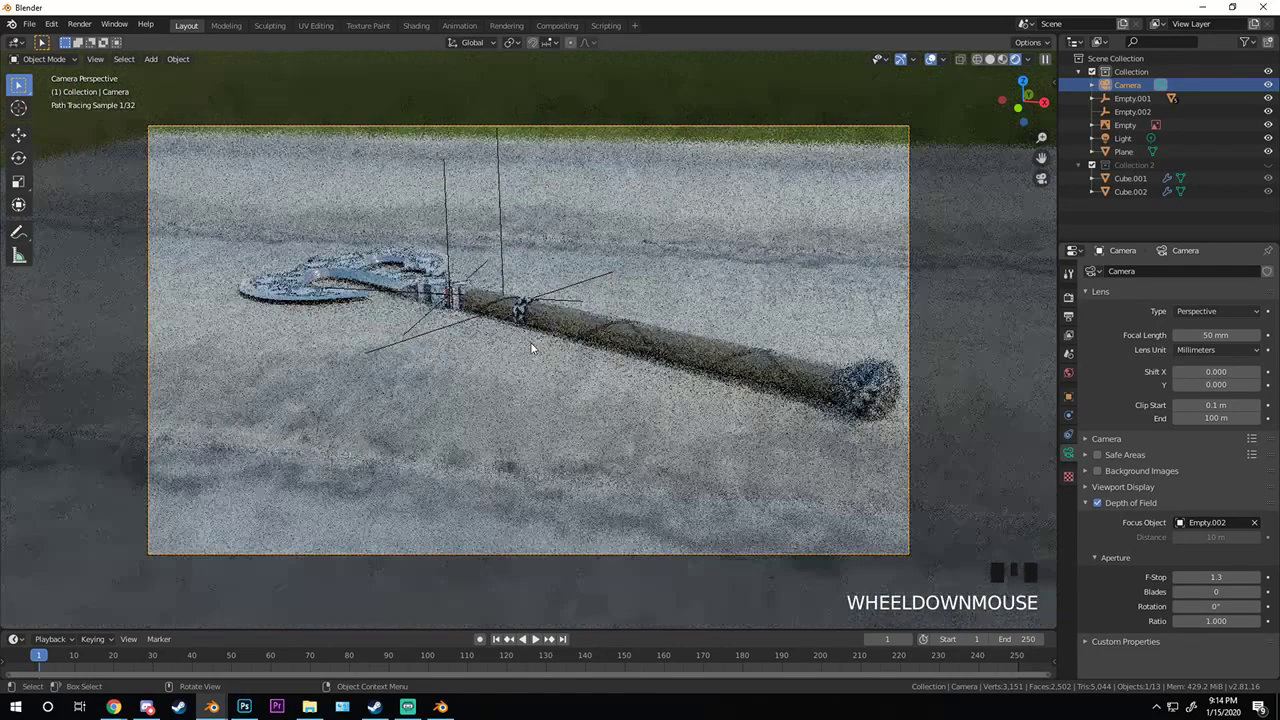
pyautogui.scroll(2, 534, 349)
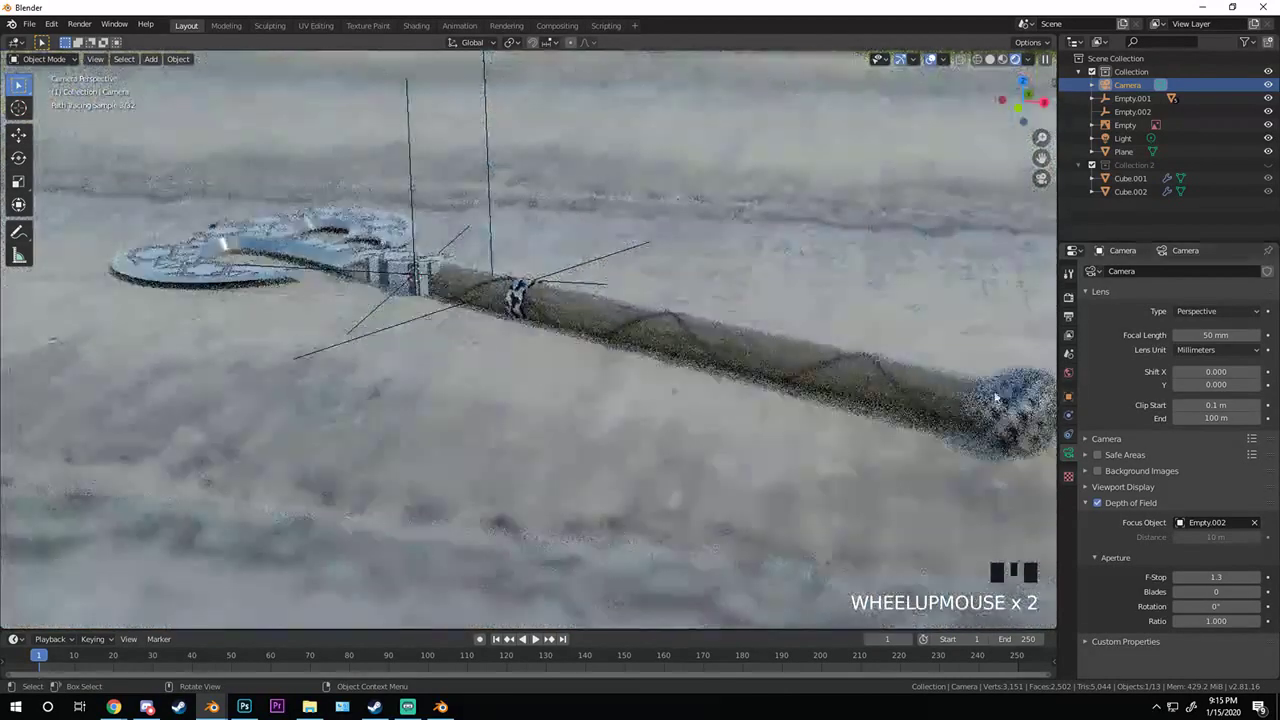
# - Set the world background strength to 0.1
pyautogui.click(1068, 372)
pyautogui.doubleClick(1207, 459)
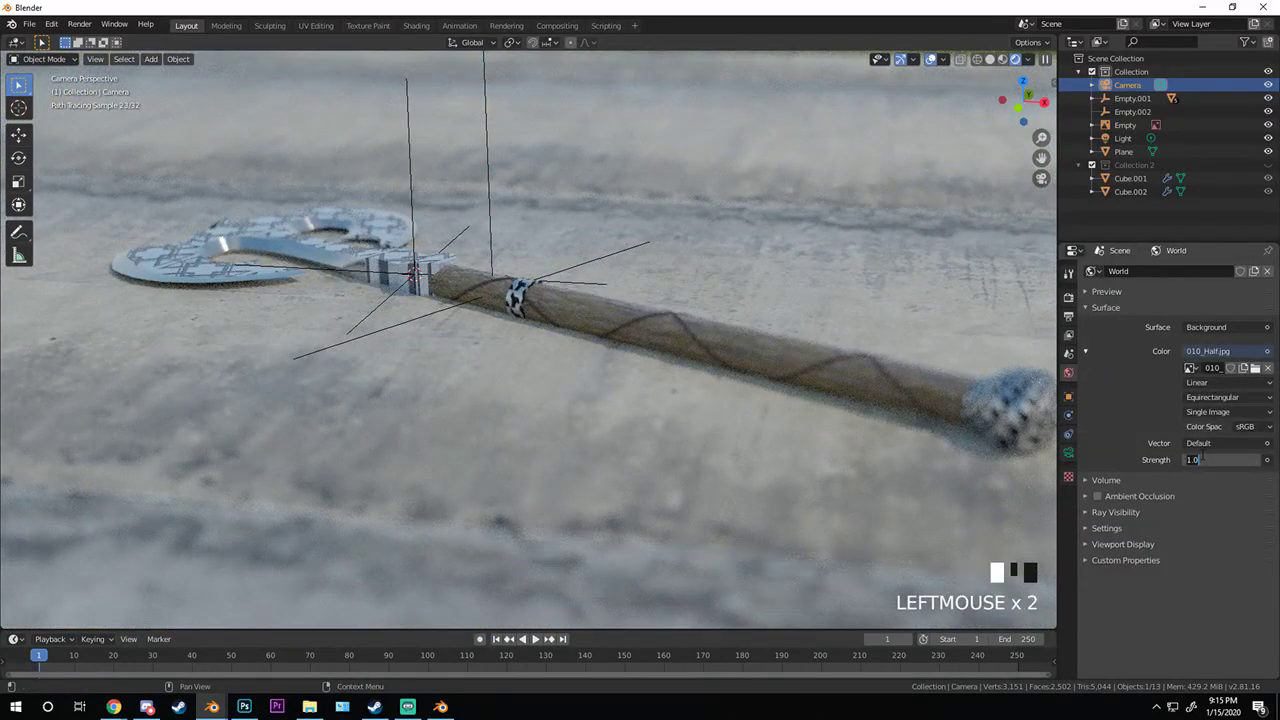
pyautogui.write('.1')
pyautogui.press('Return')
# - Switch the viewport to solid shading and scale the ground plane up by about 1.134
pyautogui.press('z')
pyautogui.click(820, 361)
pyautogui.scroll(-4, 558, 339)
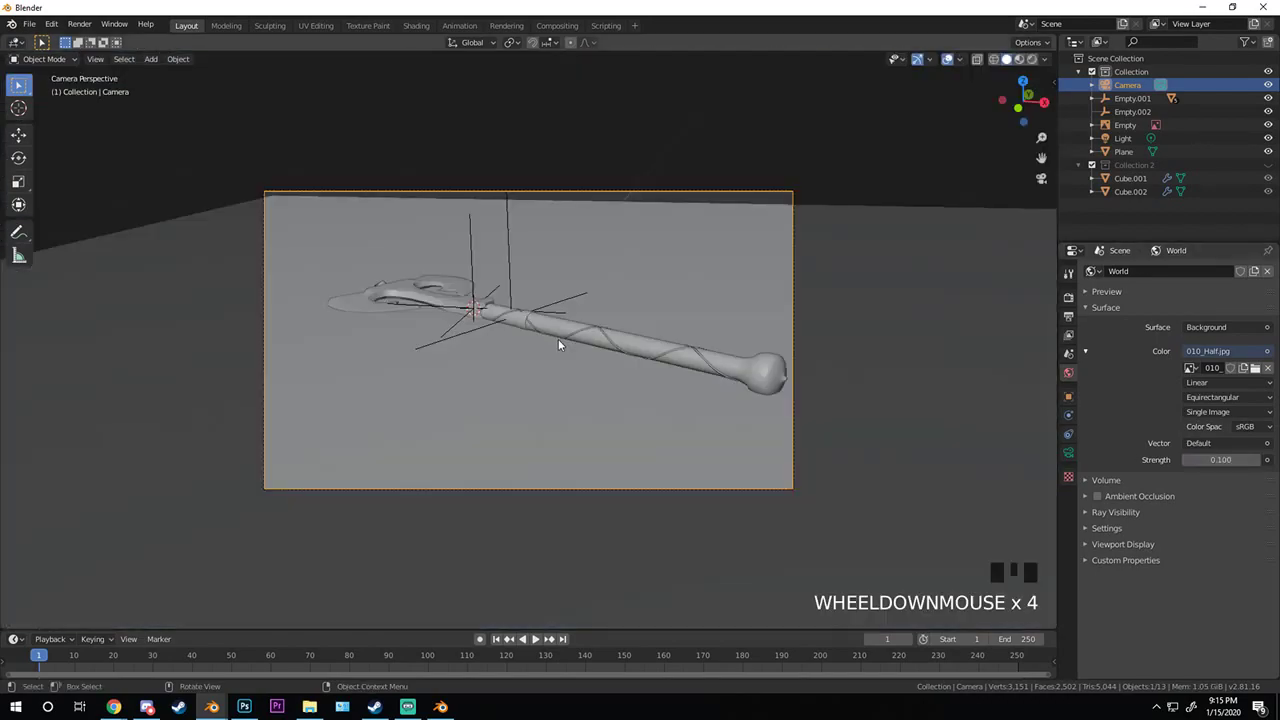
pyautogui.scroll(-4, 558, 339)
pyautogui.moveTo(576, 341); pyautogui.dragTo(610, 378, button='middle')
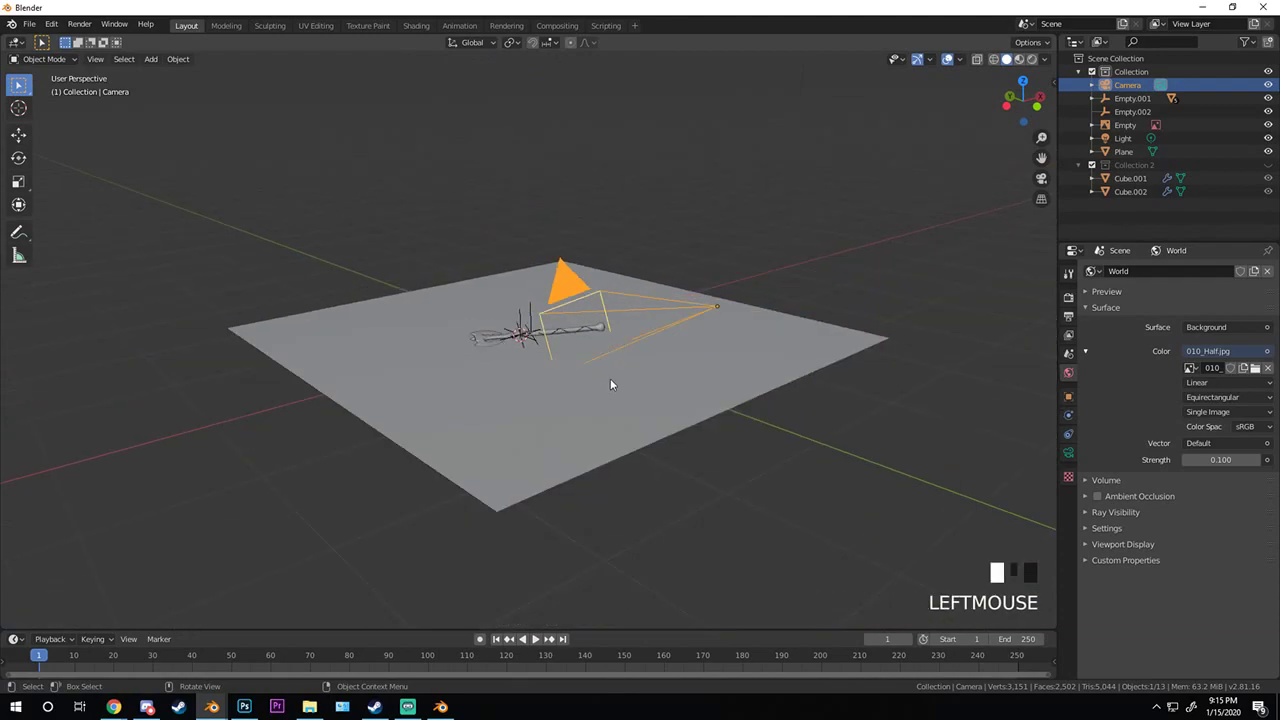
pyautogui.click(610, 378)
pyautogui.press('s')
pyautogui.click(618, 372)
# - Move the point light about -3.35 m along global Z
pyautogui.scroll(-9, 768, 155)
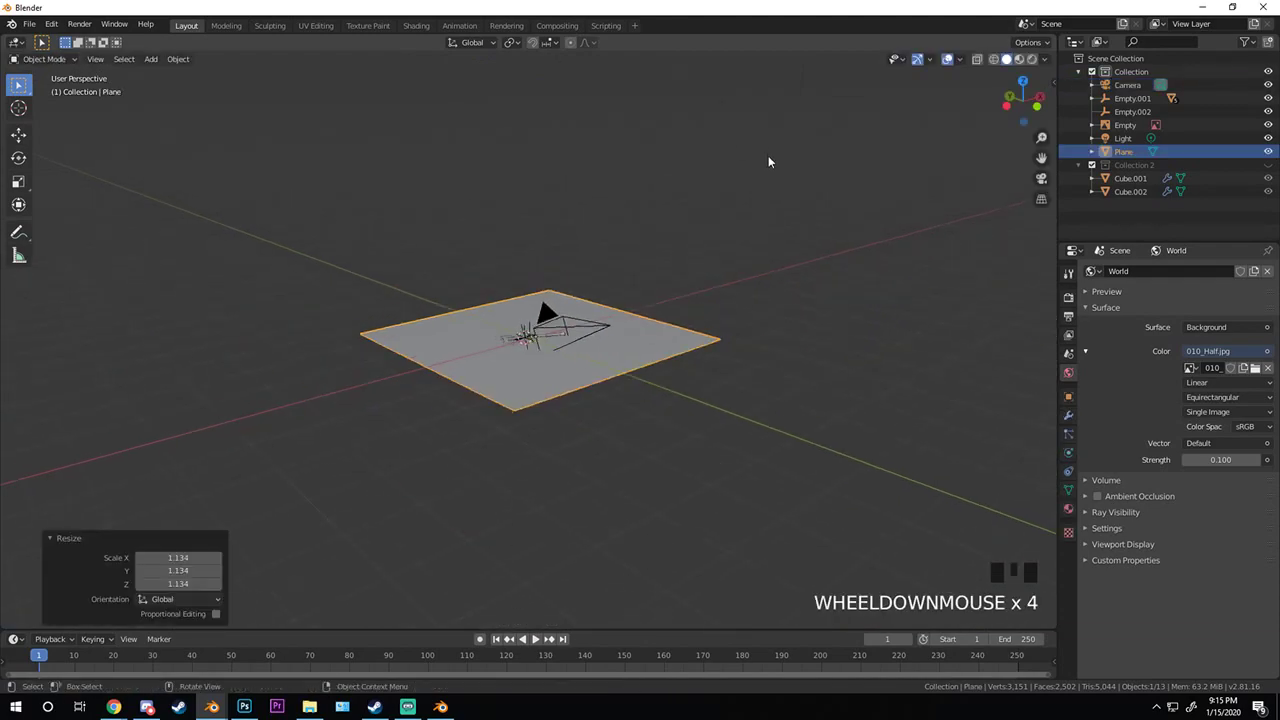
pyautogui.click(578, 209)
pyautogui.scroll(4, 603, 194)
pyautogui.press('g')
pyautogui.press('z')
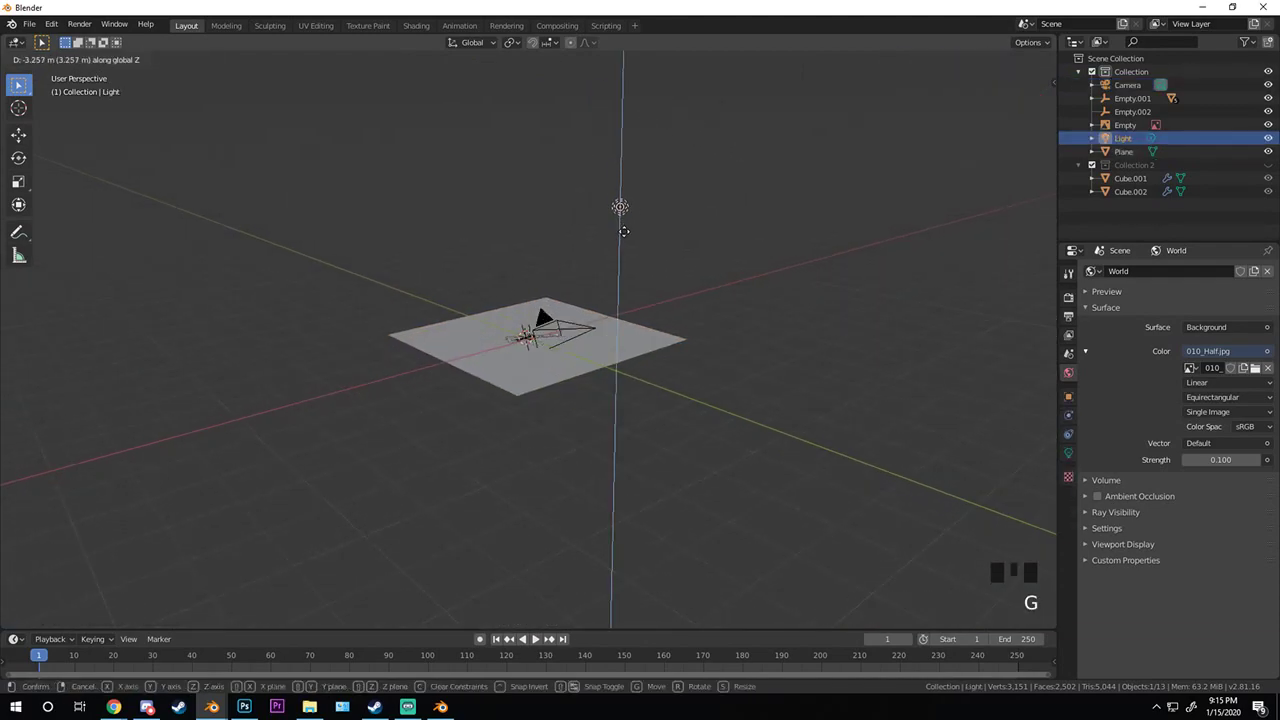
pyautogui.click(623, 233)
# - Tint the point light a warm yellow-orange and set its power to 1200 W
pyautogui.click(1068, 453)
pyautogui.click(1226, 343)
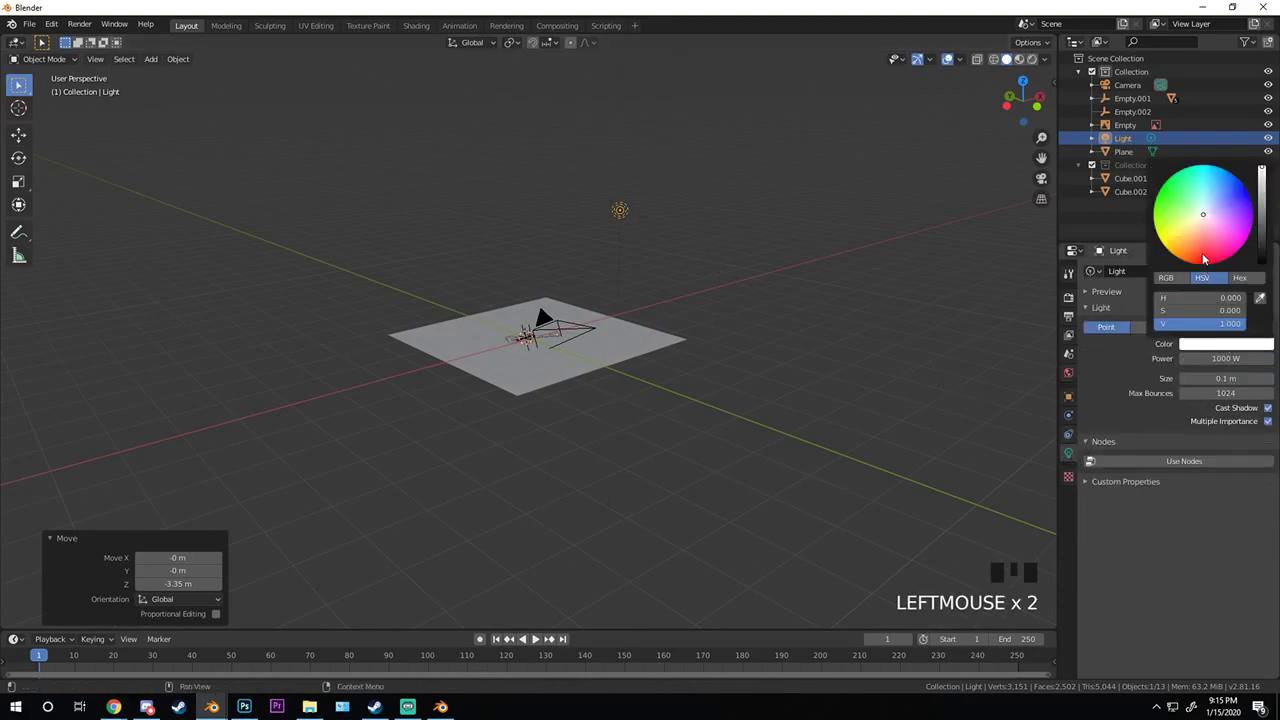
pyautogui.moveTo(1204, 259); pyautogui.dragTo(1188, 234)
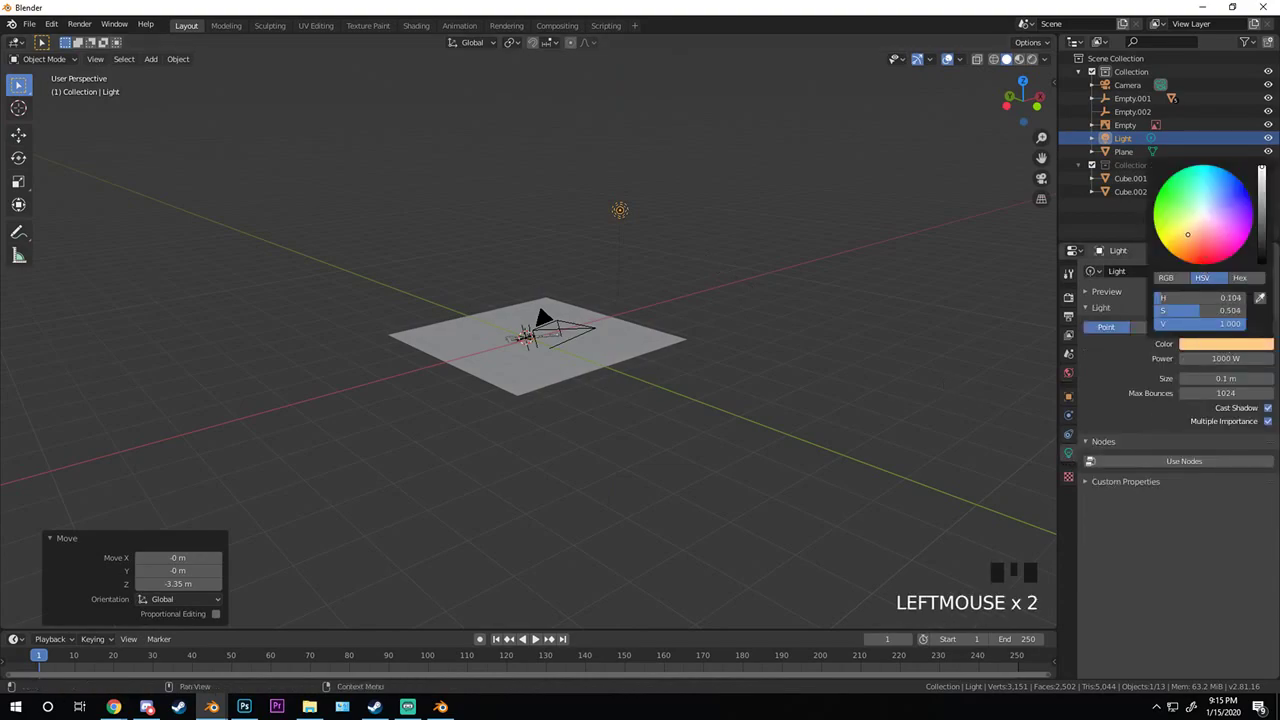
pyautogui.click(1215, 356)
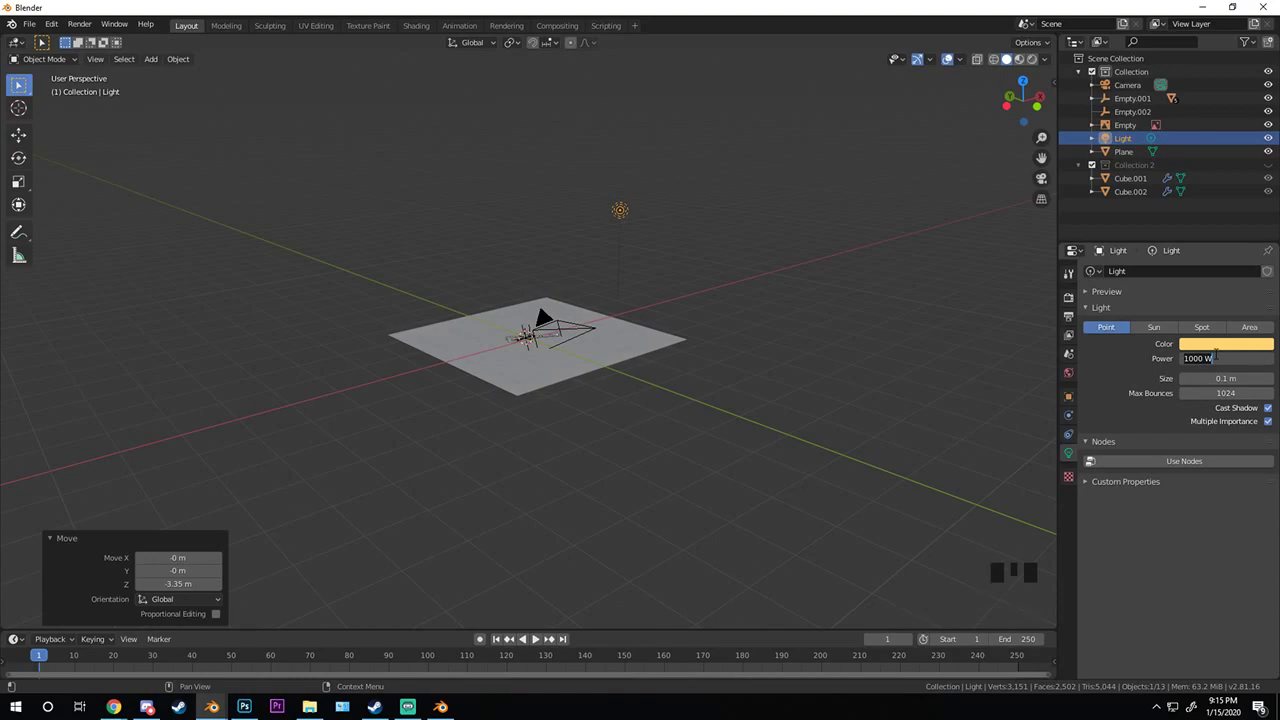
pyautogui.write('1200')
pyautogui.press('Return')
# - Move the light over the axe from the top view, about -2.49 m in X and 0.634 m in Y, and preview the rendered camera view
pyautogui.press('KP_7')
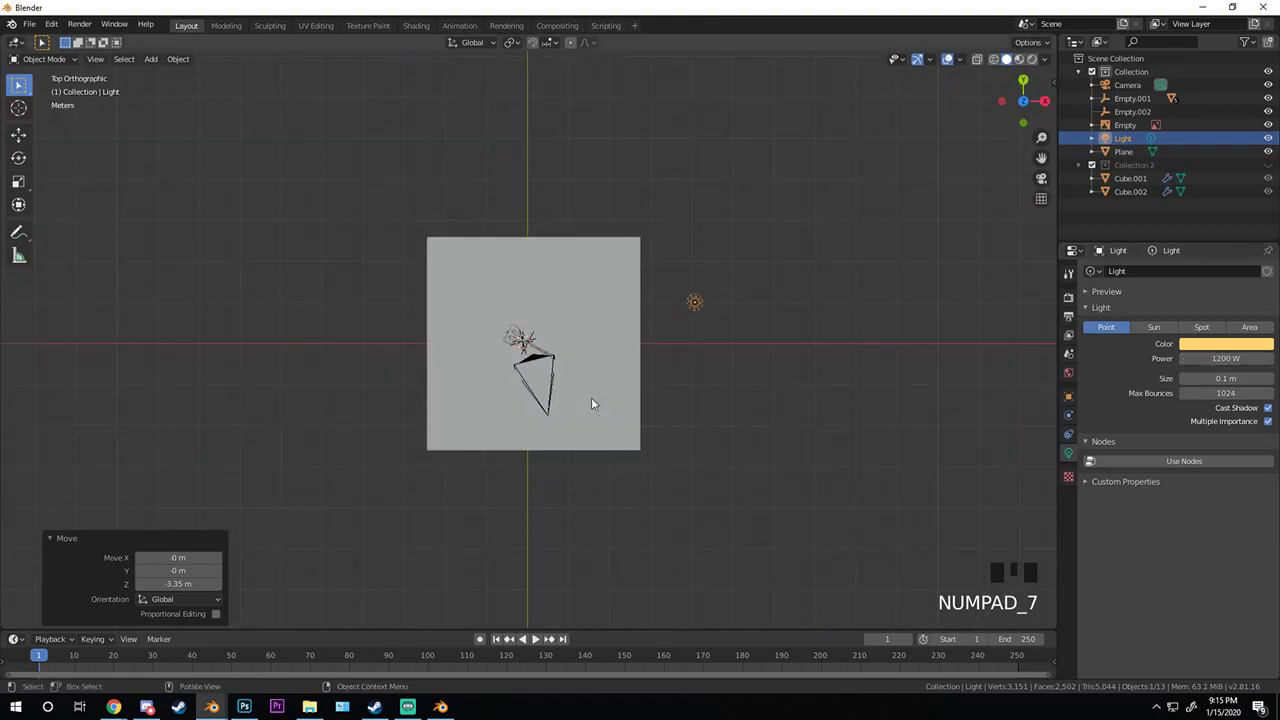
pyautogui.press('g')
pyautogui.click(545, 345)
pyautogui.press('KP_0')
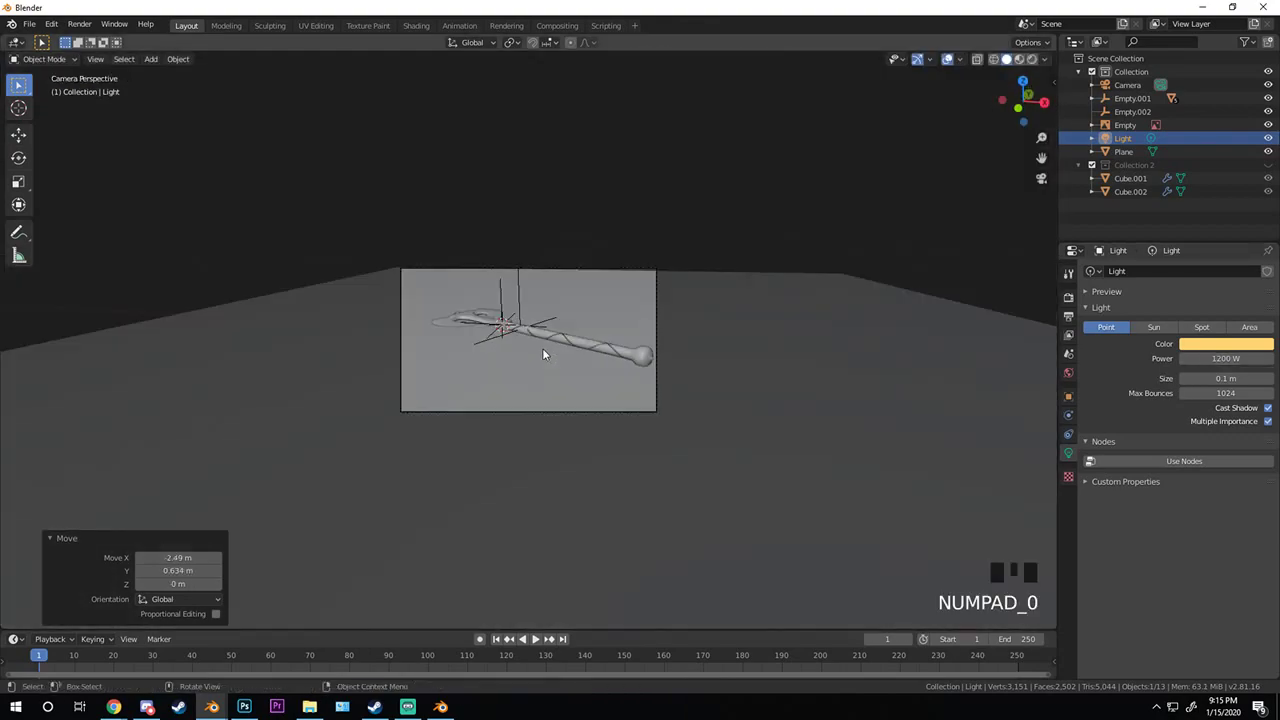
pyautogui.scroll(5, 543, 350)
pyautogui.press('z')
pyautogui.scroll(1, 537, 350)
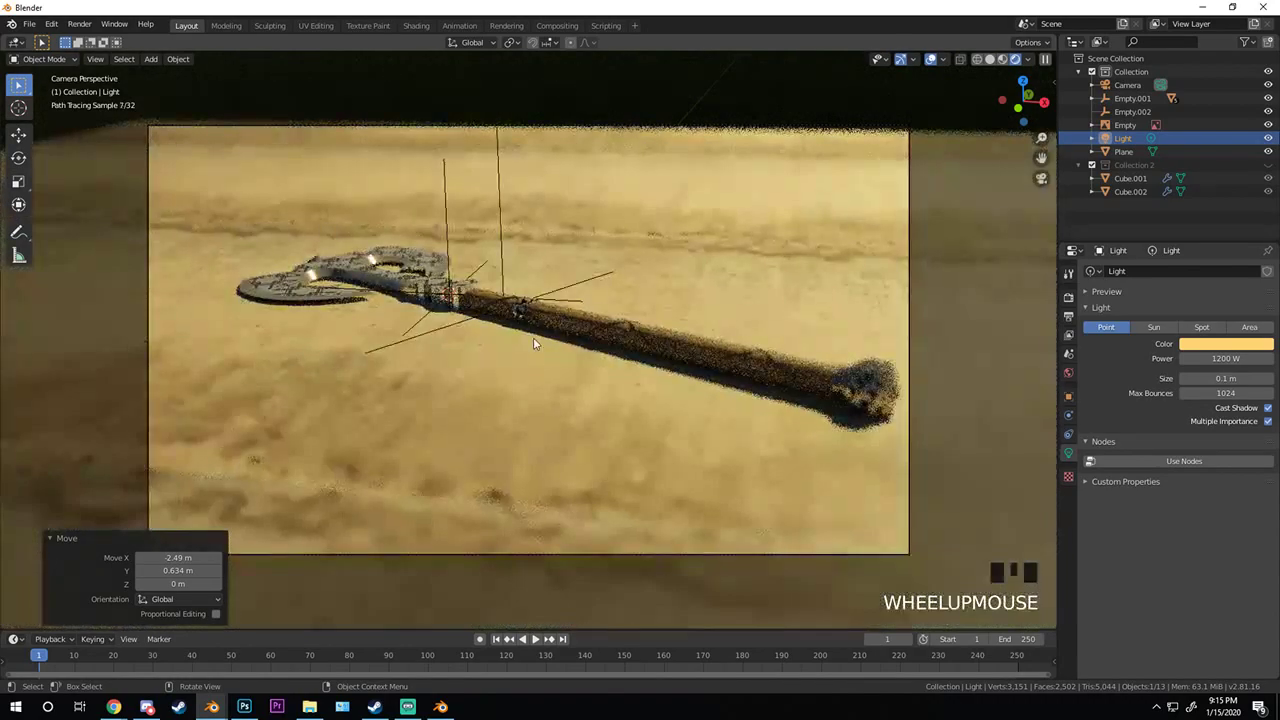
# - Set the light's power to 700 W and make its colour a paler, less saturated warm beige
pyautogui.click(1229, 356)
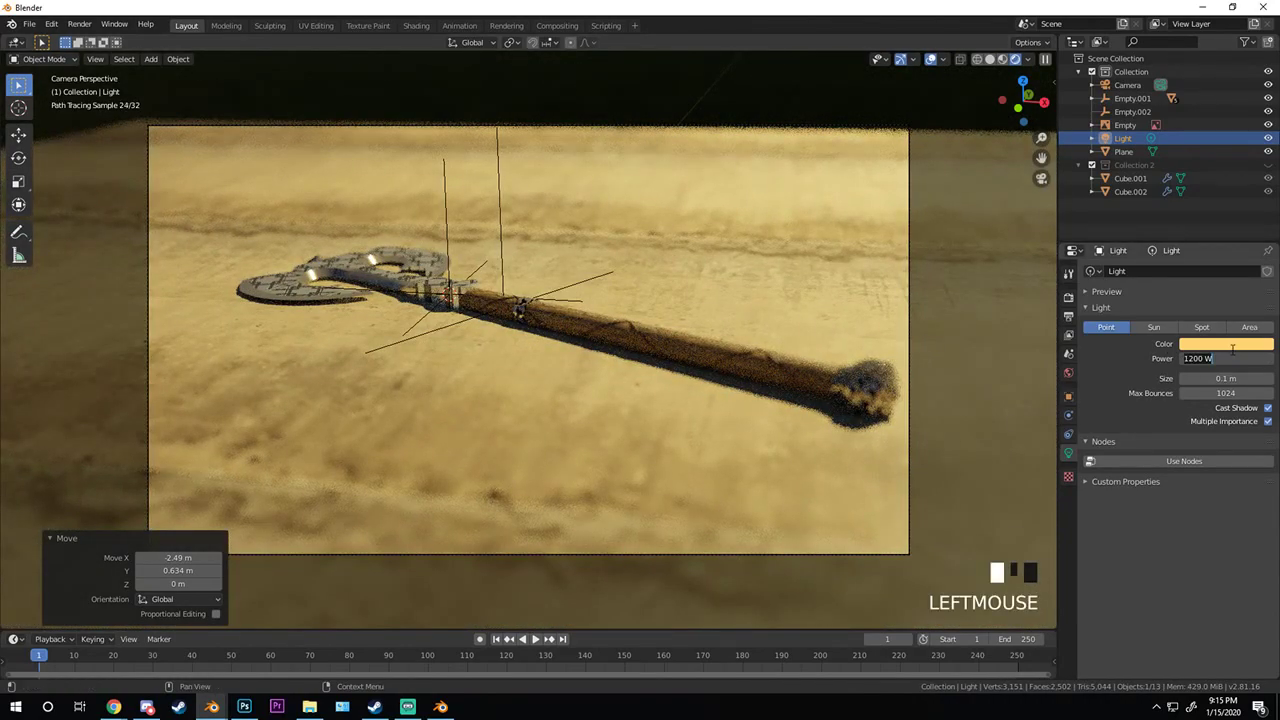
pyautogui.write('700')
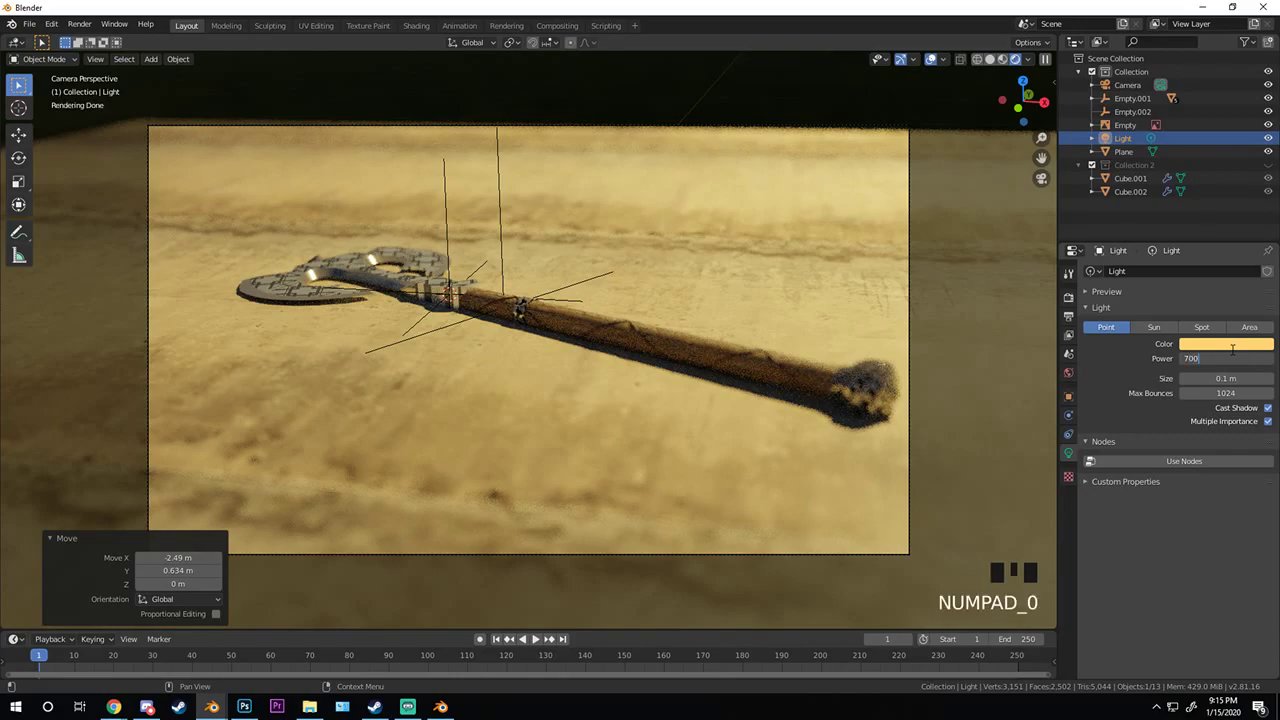
pyautogui.press('Return')
pyautogui.click(1228, 344)
pyautogui.moveTo(1200, 323); pyautogui.dragTo(1210, 323)
pyautogui.moveTo(1185, 235); pyautogui.dragTo(1191, 228)
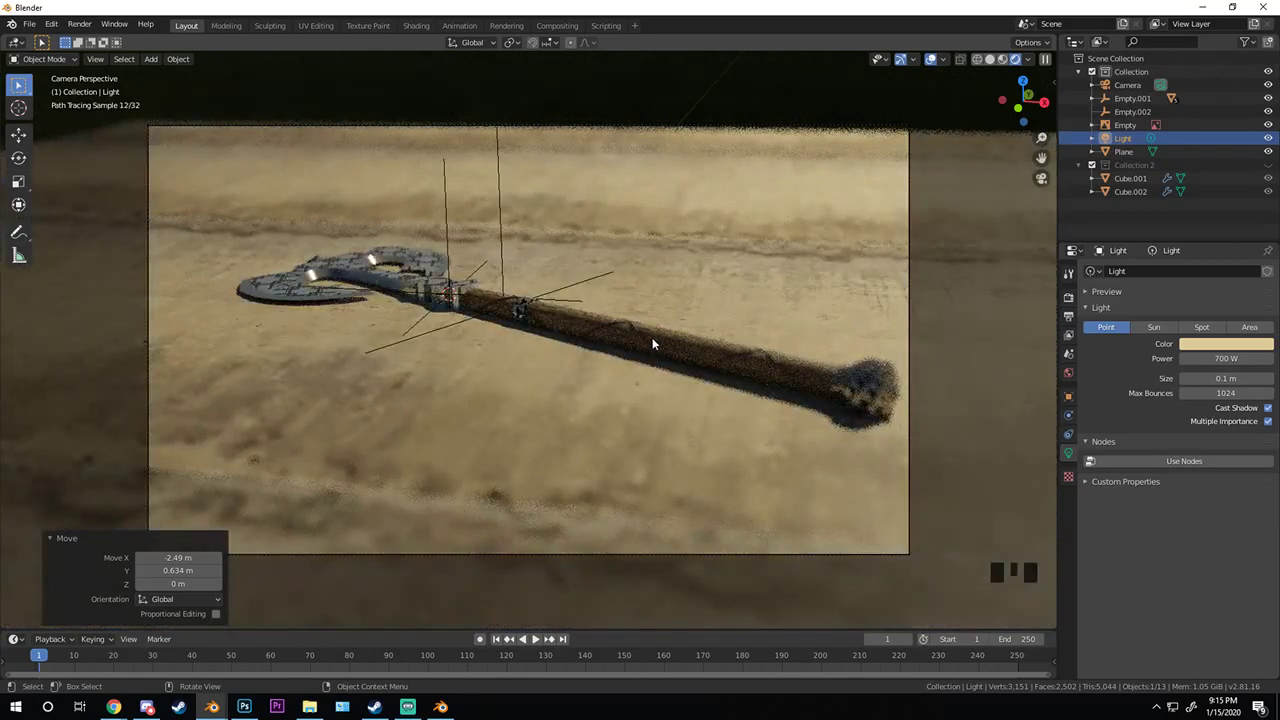
# - Select the ground plane and scale it up by about 1.038
pyautogui.scroll(2, 649, 344)
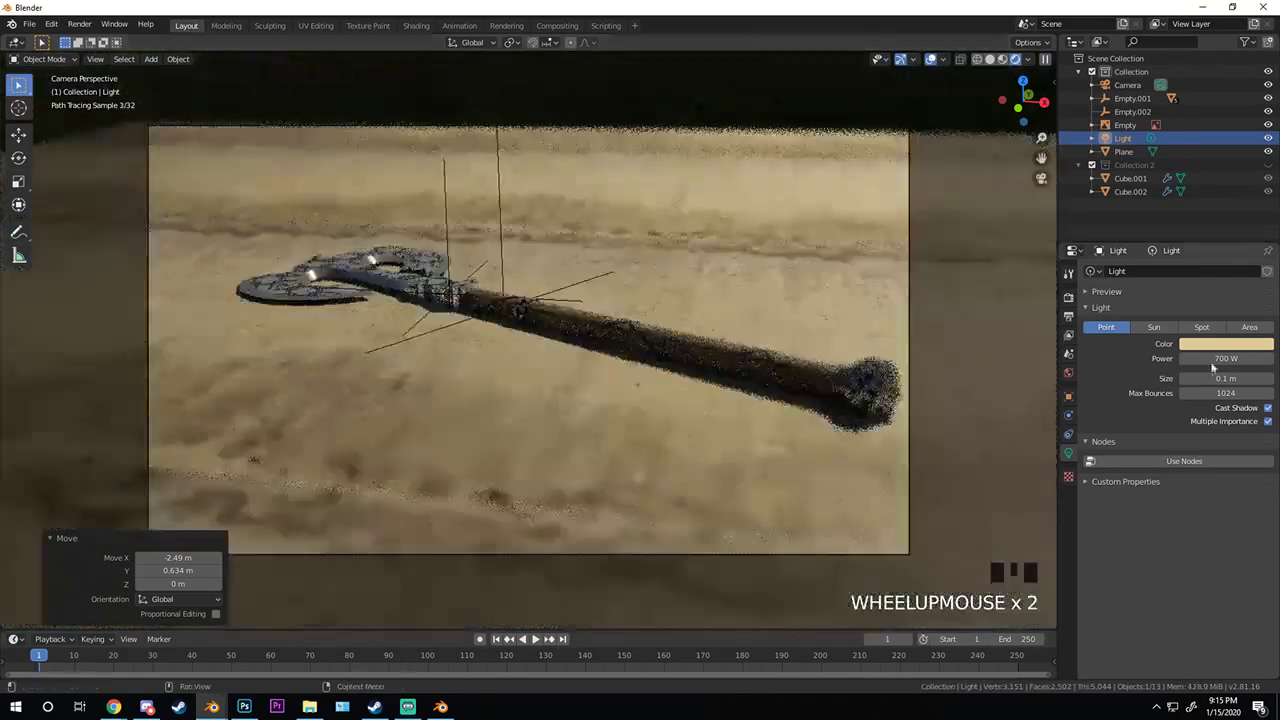
pyautogui.scroll(-2, 683, 341)
pyautogui.scroll(1, 683, 341)
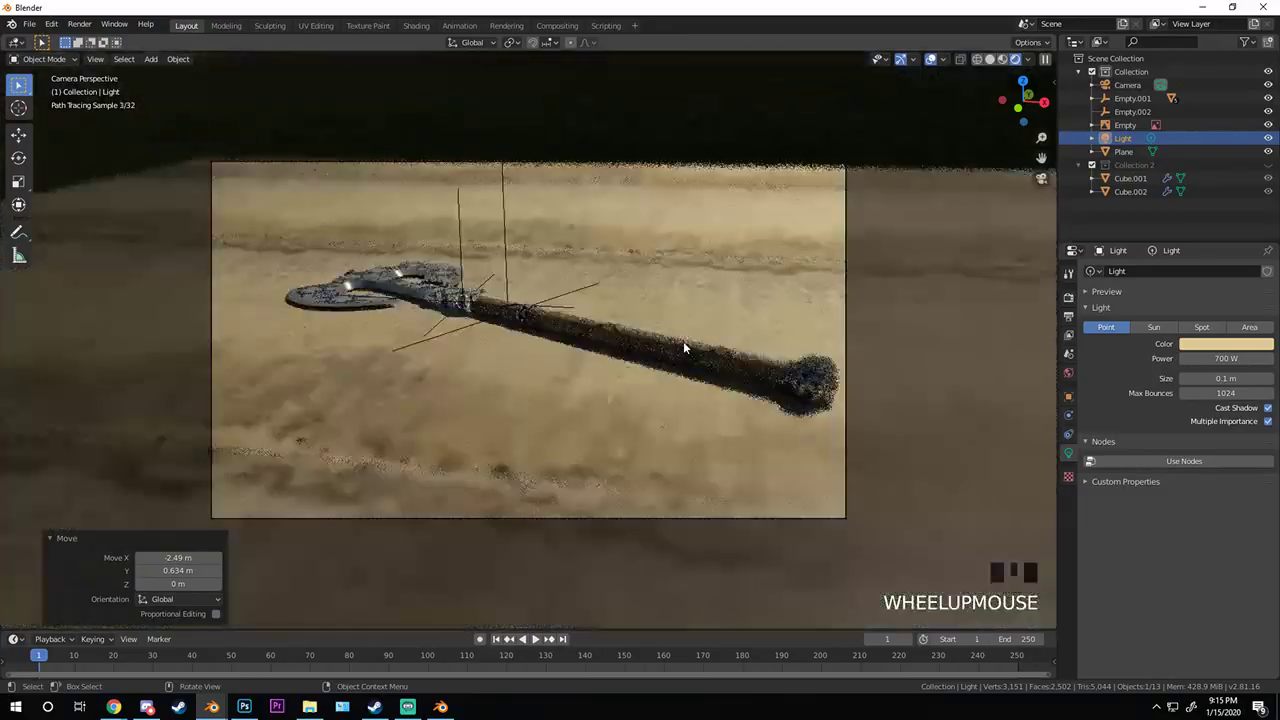
pyautogui.click(807, 290)
pyautogui.press('s')
pyautogui.click(870, 330)
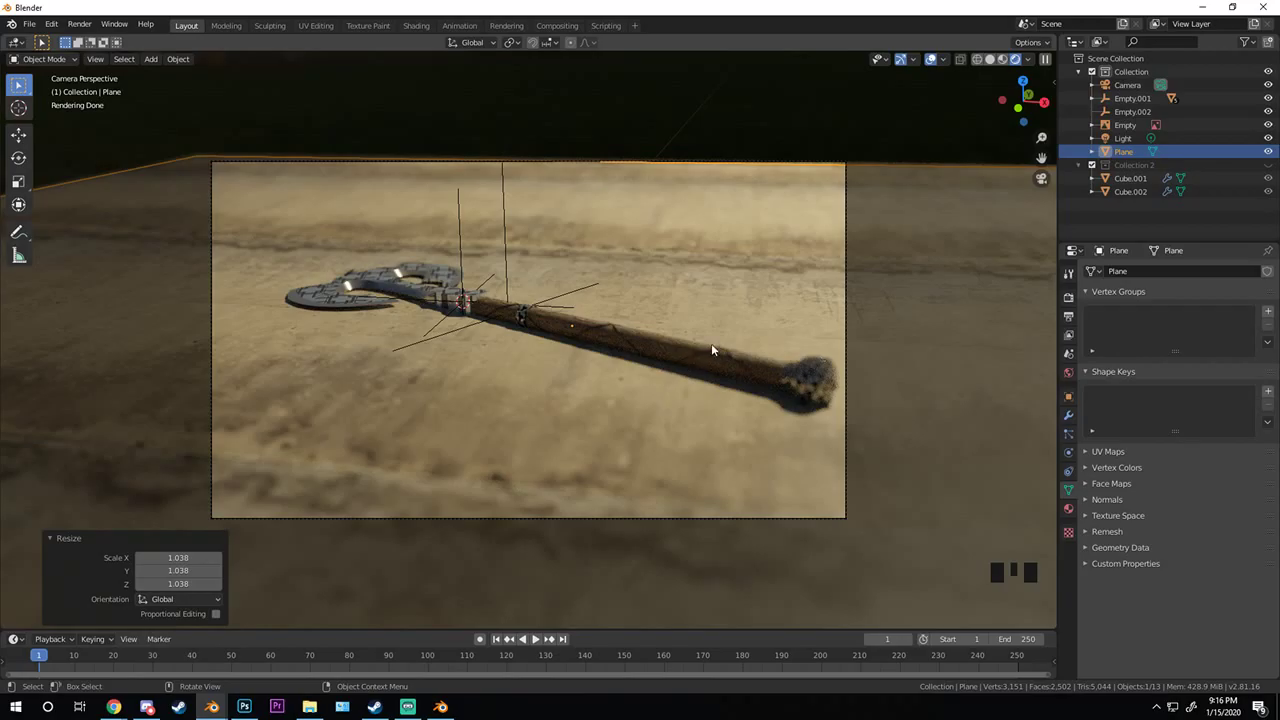
# - Switch to solid shading and place the 3D cursor on the ground plane beside the axe
pyautogui.moveTo(633, 350)
pyautogui.keyDown('shift'); pyautogui.mouseDown(button='middle')
pyautogui.moveTo(623, 357)
pyautogui.moveTo(674, 380)
pyautogui.moveTo(600, 371)
pyautogui.mouseUp(button='middle'); pyautogui.keyUp('shift')
pyautogui.press('z')
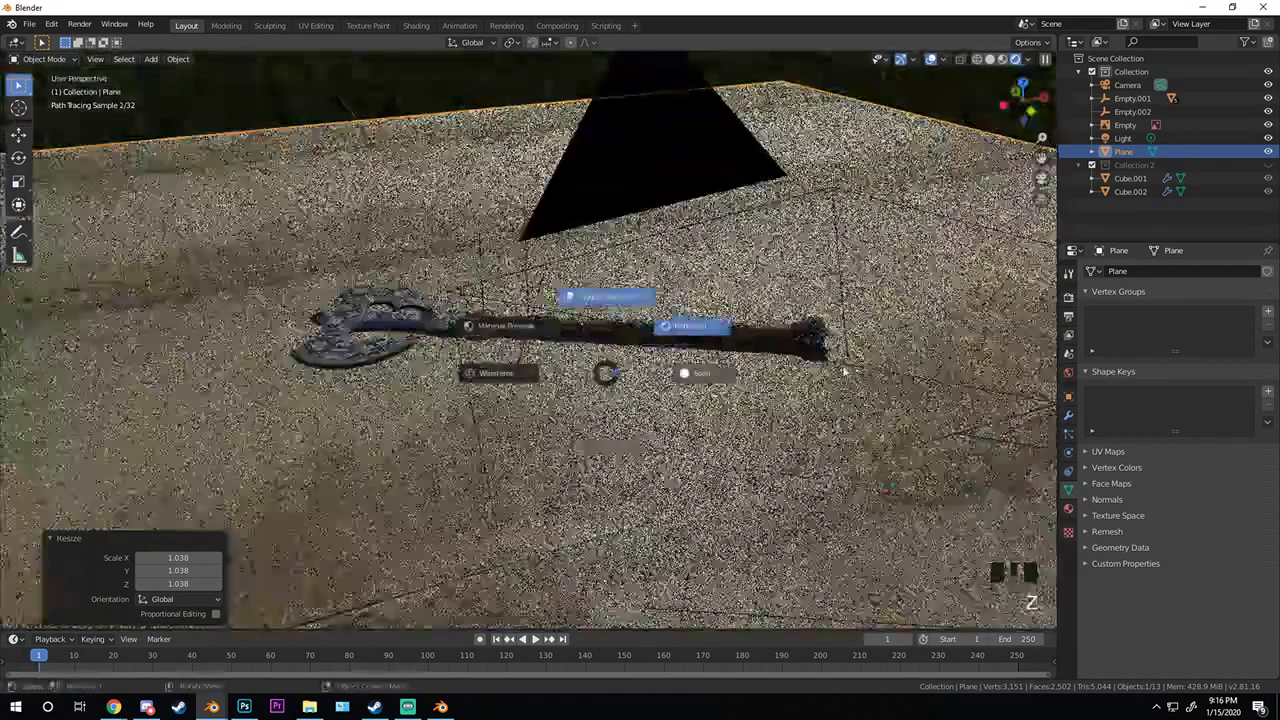
pyautogui.click(662, 368)
pyautogui.scroll(-2, 700, 360)
pyautogui.keyDown('shift'); pyautogui.moveTo(717, 357); pyautogui.dragTo(547, 383, button='middle'); pyautogui.keyUp('shift')
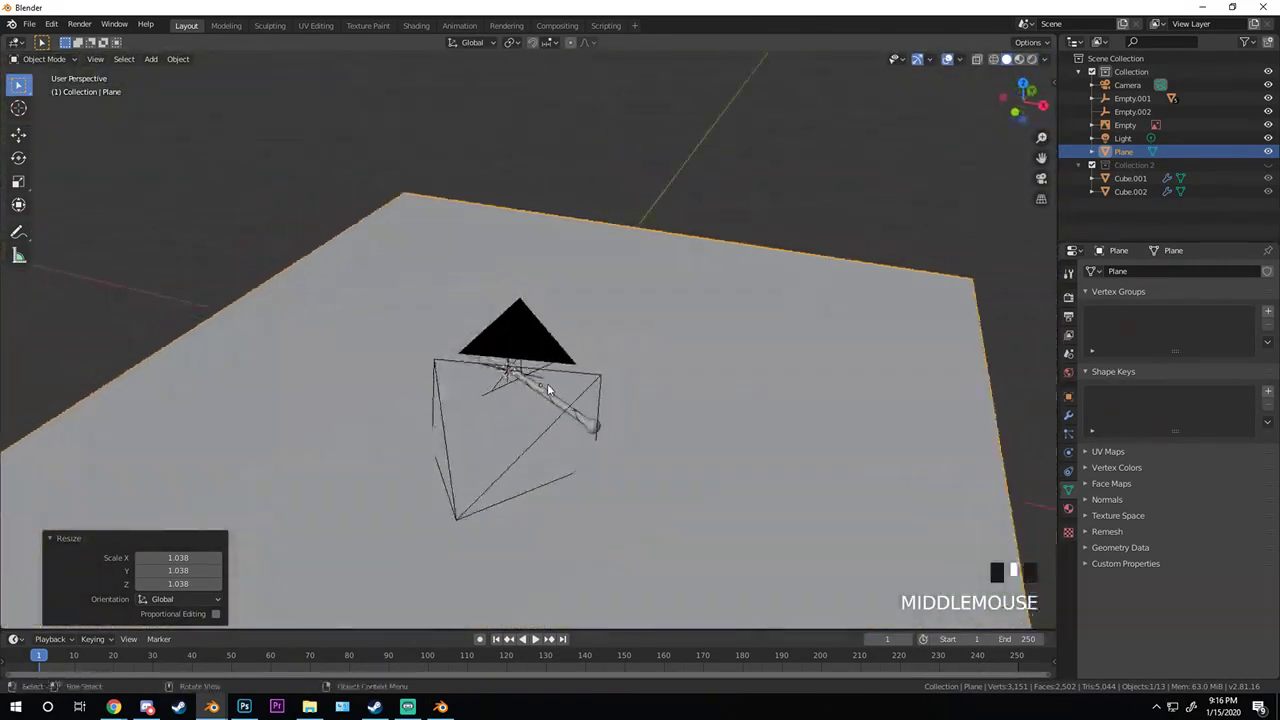
pyautogui.scroll(5, 633, 350)
pyautogui.moveTo(633, 350); pyautogui.dragTo(609, 309, button='middle')
pyautogui.keyDown('shift'); pyautogui.rightClick(574, 317); pyautogui.keyUp('shift')
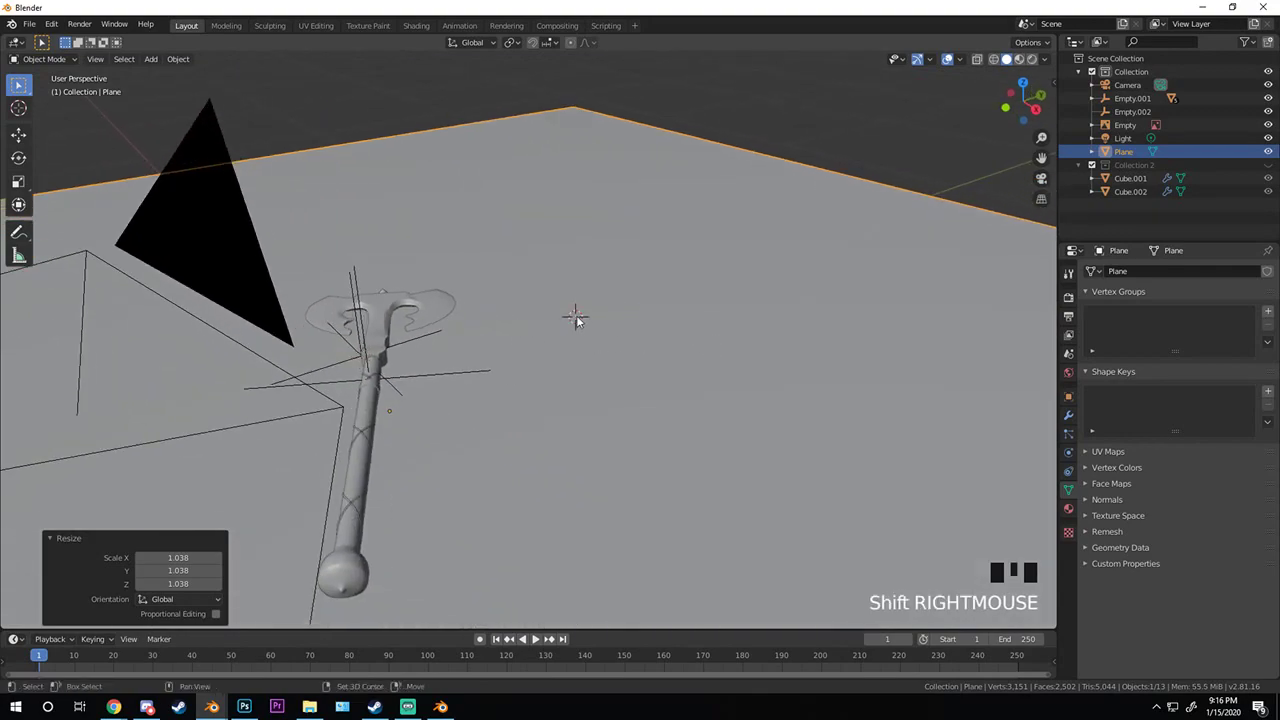
# - Start an Append and browse to the Models folder inside Graphic Stuff 2\Architecture Academy, with the file browser maximized
pyautogui.click(29, 23)
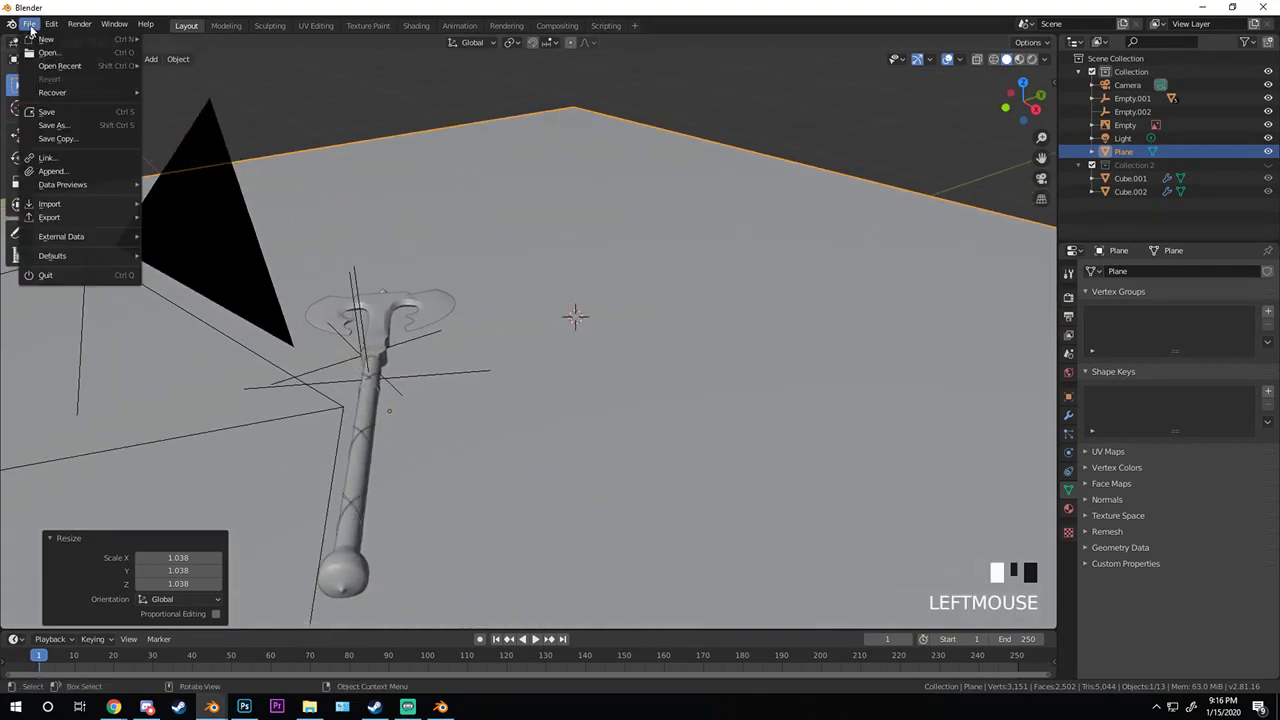
pyautogui.click(52, 172)
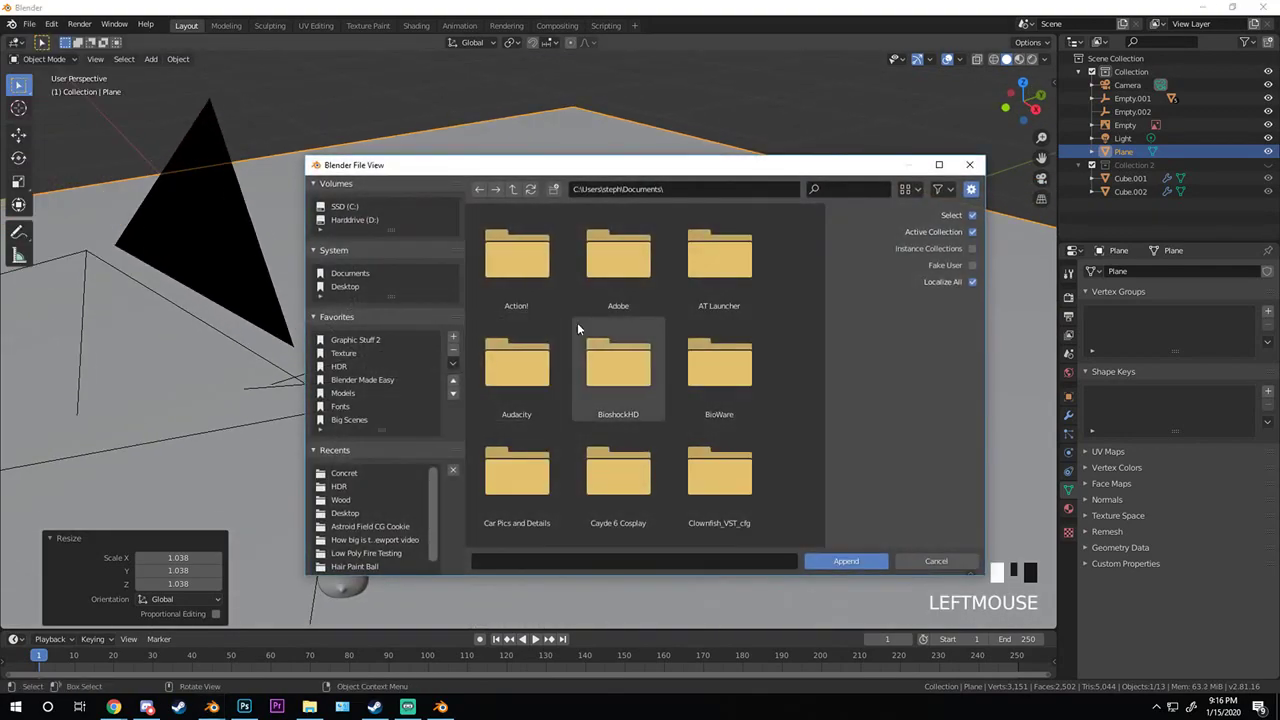
pyautogui.click(355, 340)
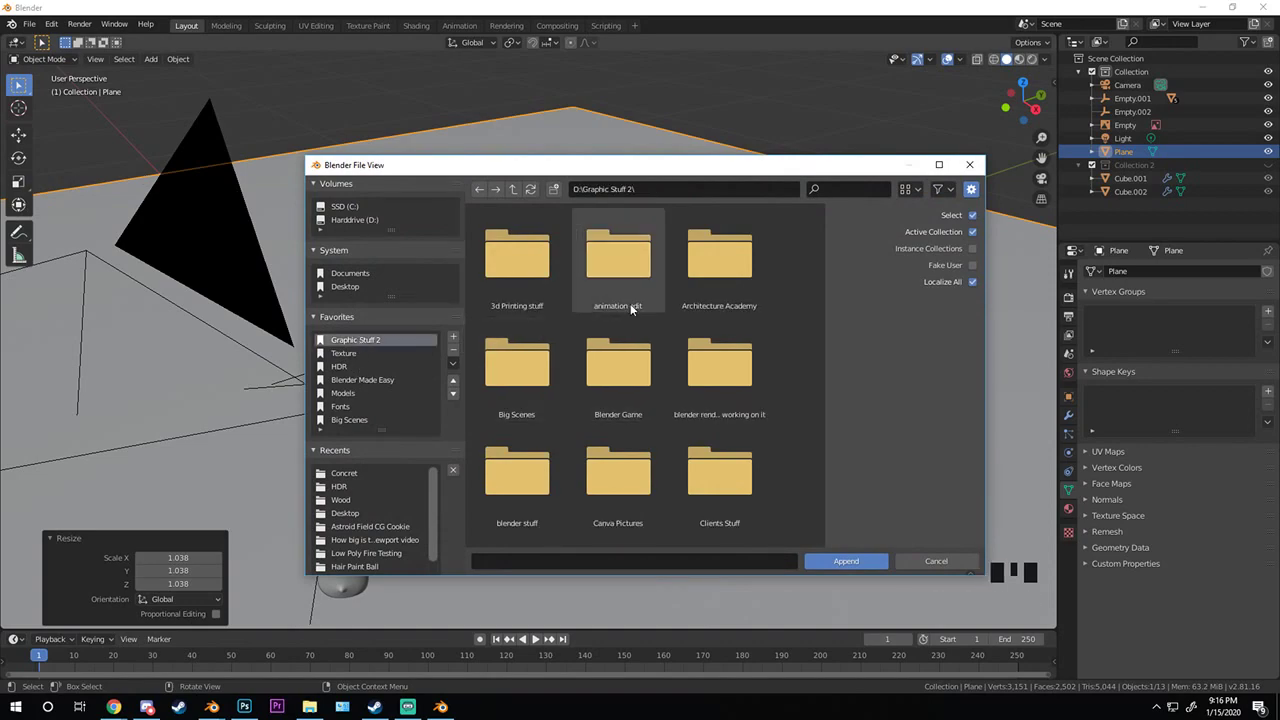
pyautogui.doubleClick(732, 285)
pyautogui.scroll(-2, 571, 375)
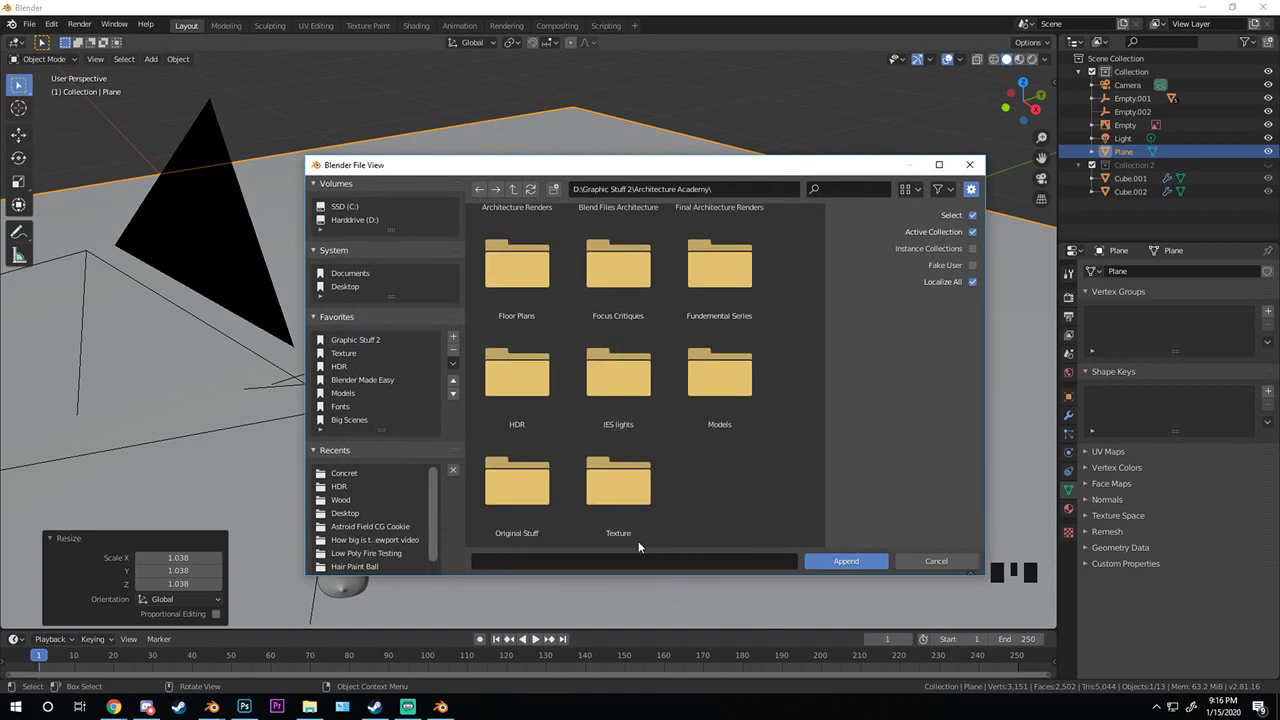
pyautogui.doubleClick(726, 395)
pyautogui.scroll(-2, 726, 395)
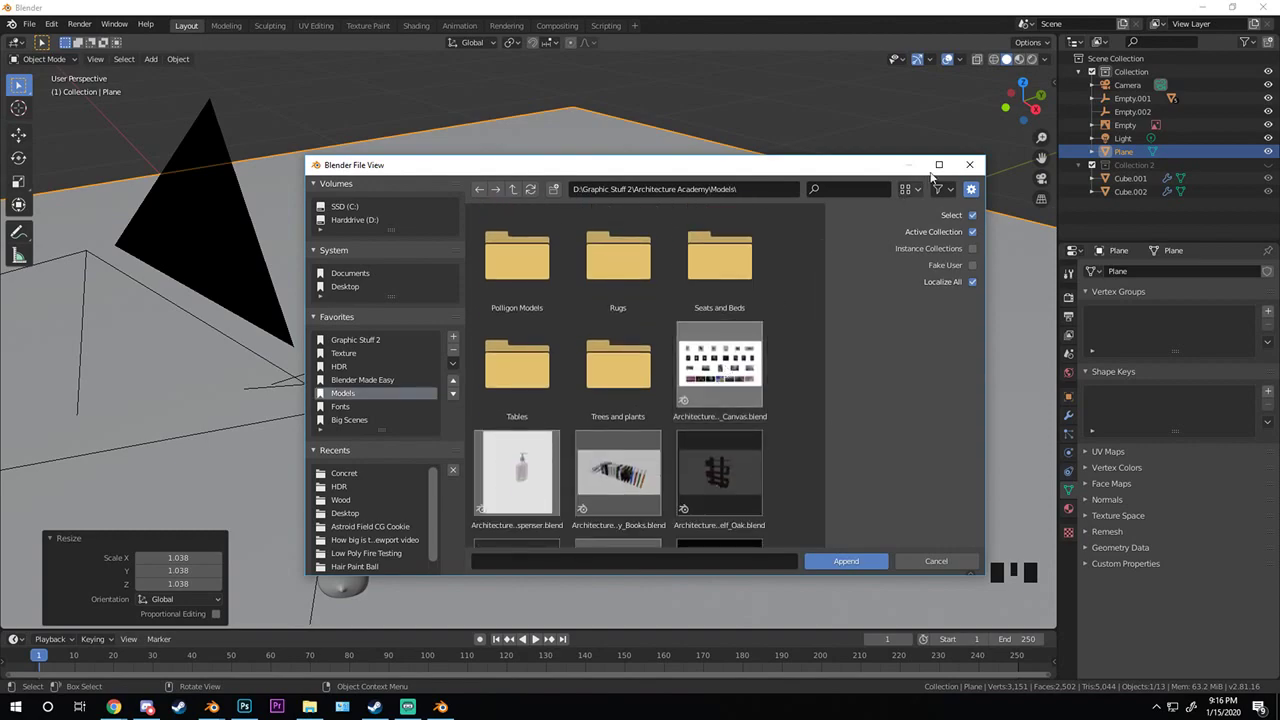
pyautogui.click(937, 166)
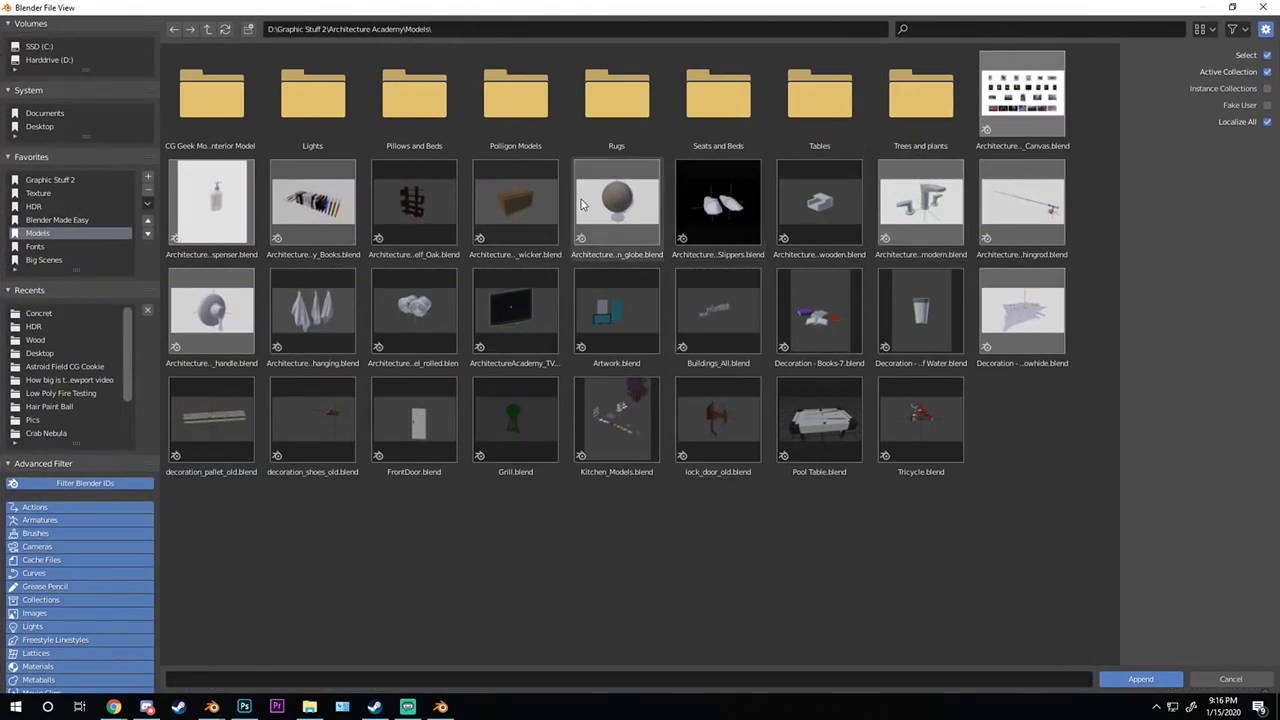
# - Append the old lantern collection from decoration_oil_lantern_old.blend in the Lights folder
pyautogui.doubleClick(302, 92)
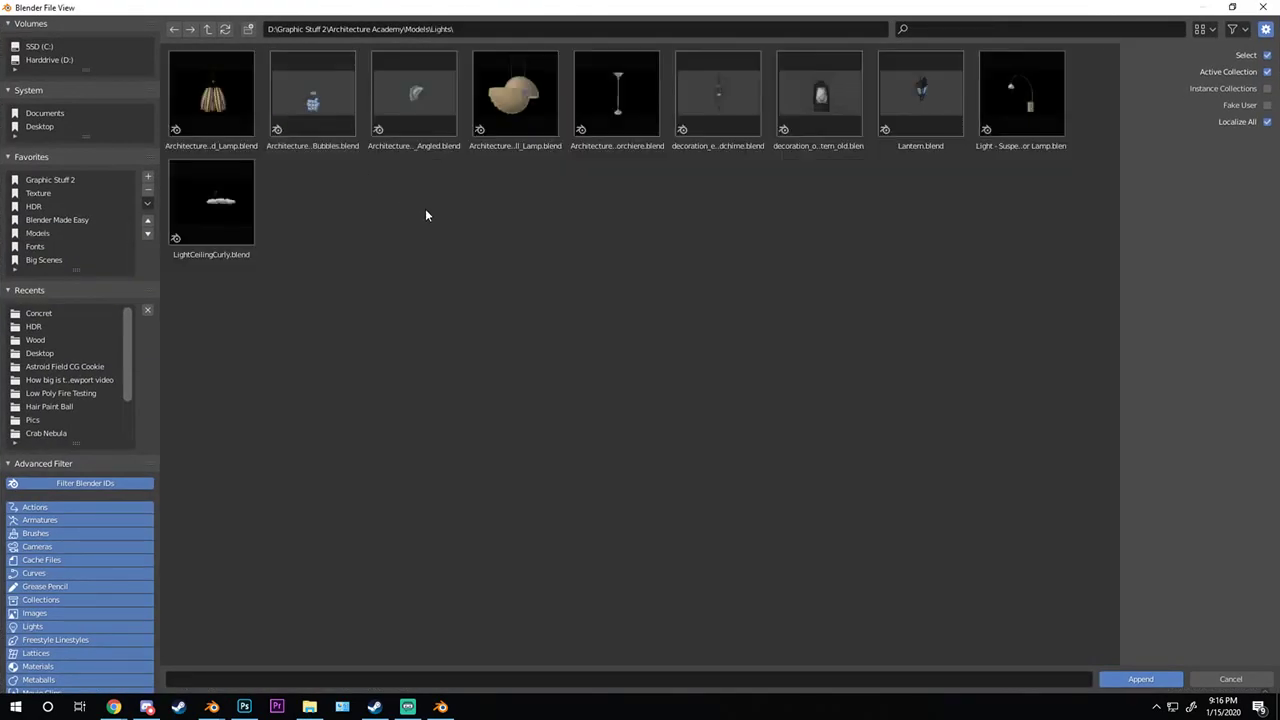
pyautogui.doubleClick(821, 127)
pyautogui.click(822, 129)
pyautogui.doubleClick(335, 121)
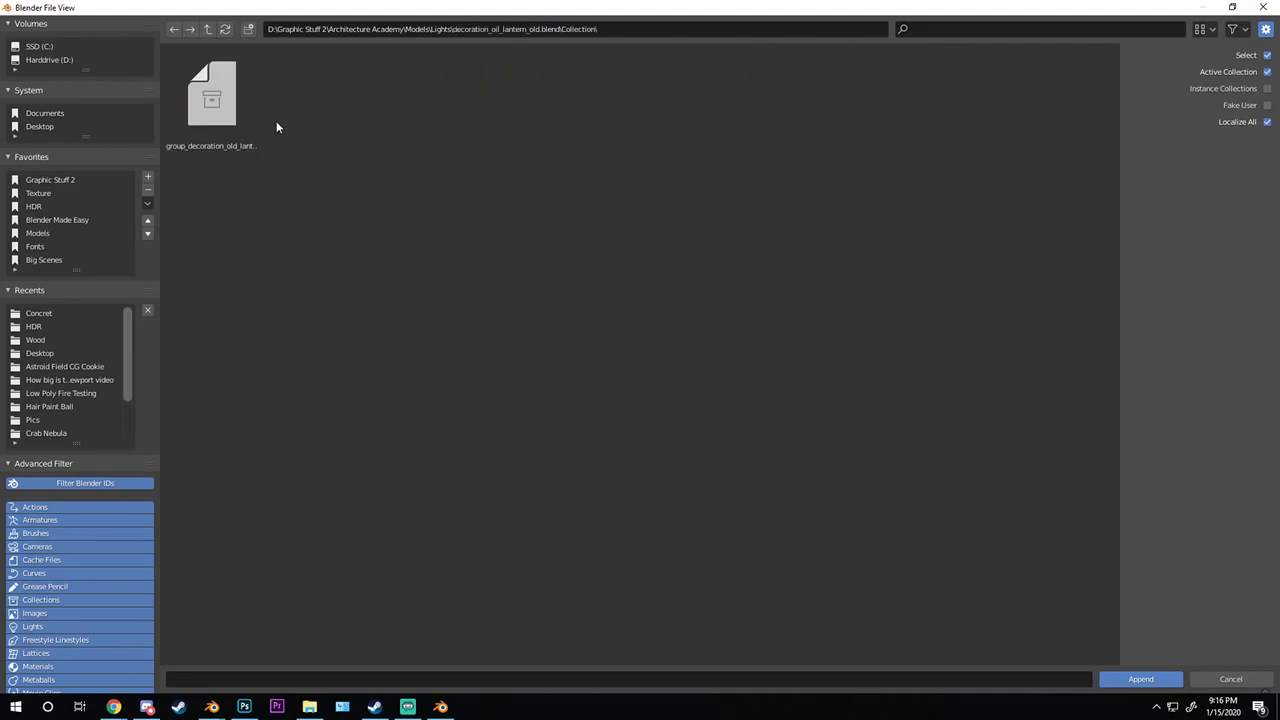
pyautogui.doubleClick(238, 122)
pyautogui.moveTo(288, 155); pyautogui.dragTo(413, 345, button='middle')
pyautogui.scroll(3, 413, 348)
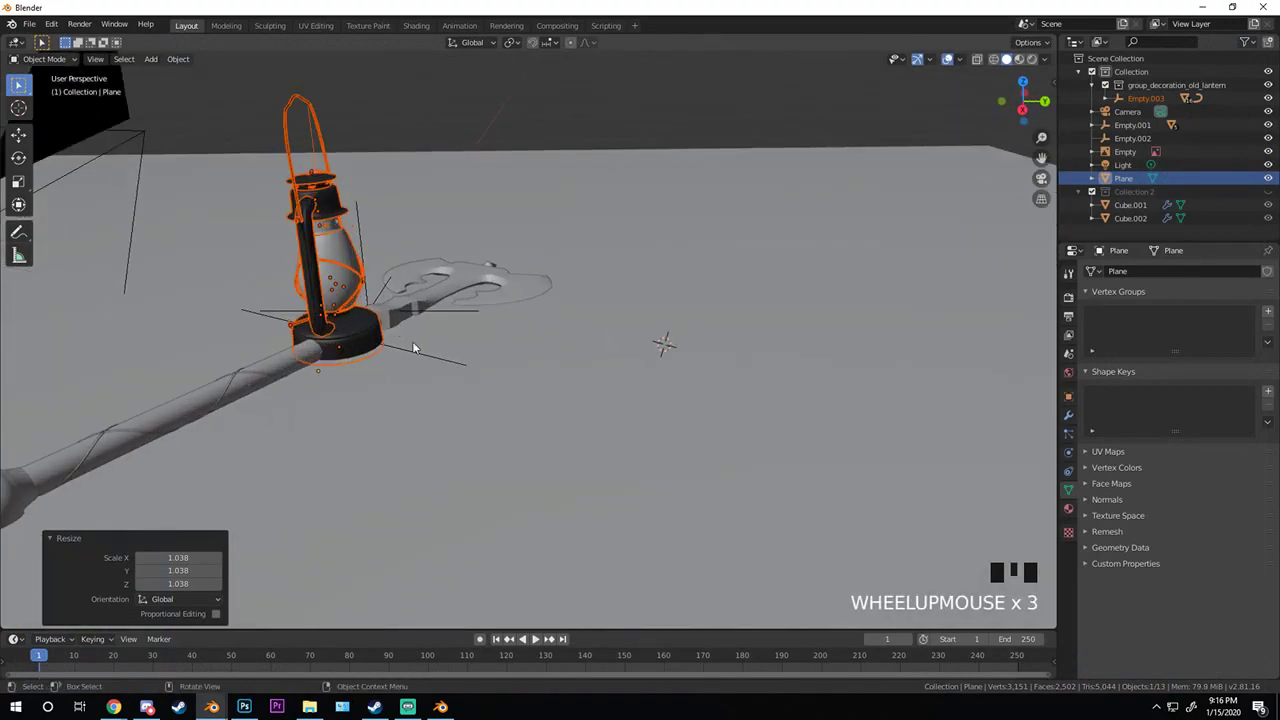
pyautogui.click(412, 350)
pyautogui.click(410, 350)
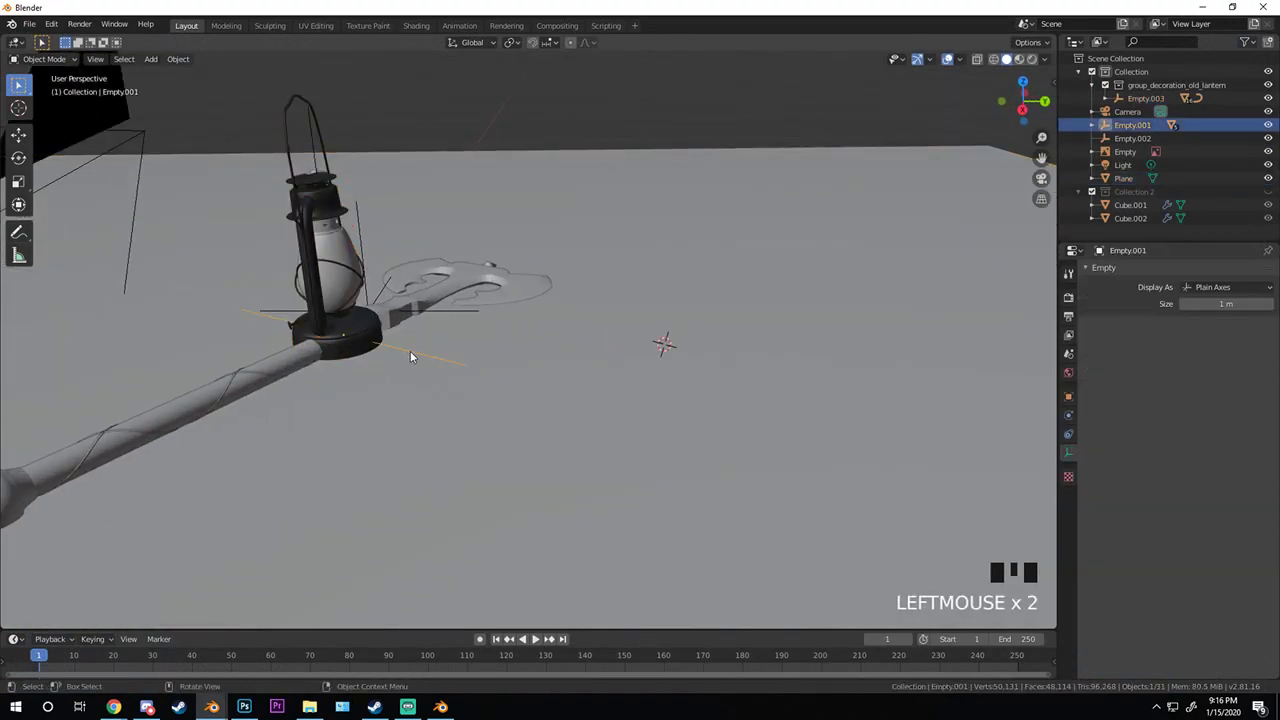
pyautogui.press('KP_7')
pyautogui.click(356, 509)
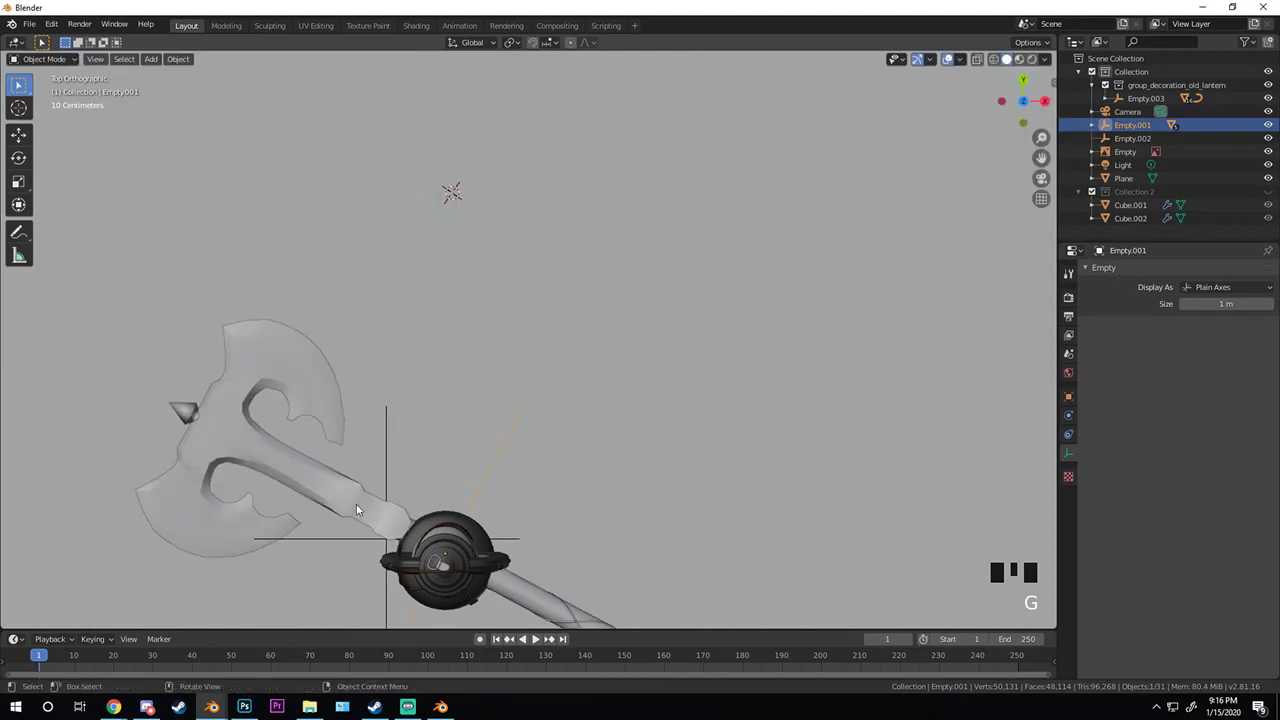
pyautogui.moveTo(456, 565); pyautogui.dragTo(680, 440, button='middle')
pyautogui.click(690, 425)
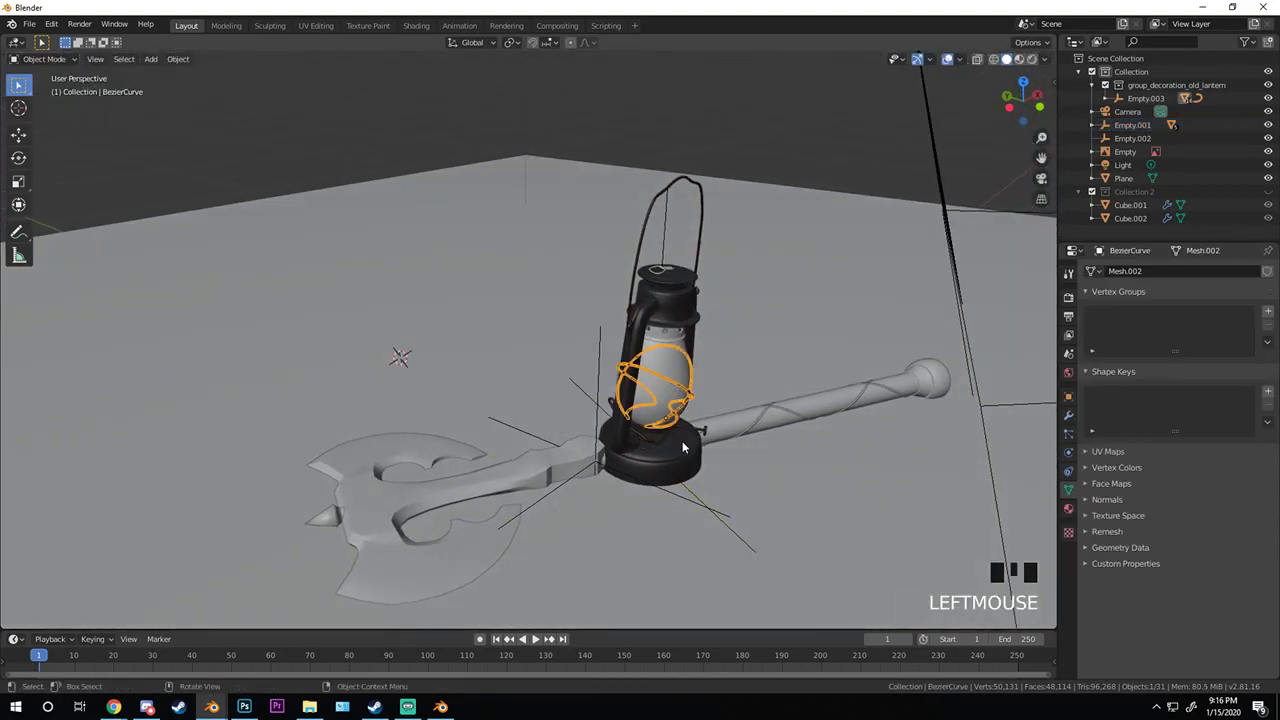
pyautogui.press('g')
pyautogui.click(701, 422)
# - Switch to wireframe shading and select the parent empty that controls the whole lantern
pyautogui.press('z')
pyautogui.click(575, 420)
pyautogui.keyDown('shift'); pyautogui.moveTo(575, 420); pyautogui.dragTo(608, 342, button='middle'); pyautogui.keyUp('shift')
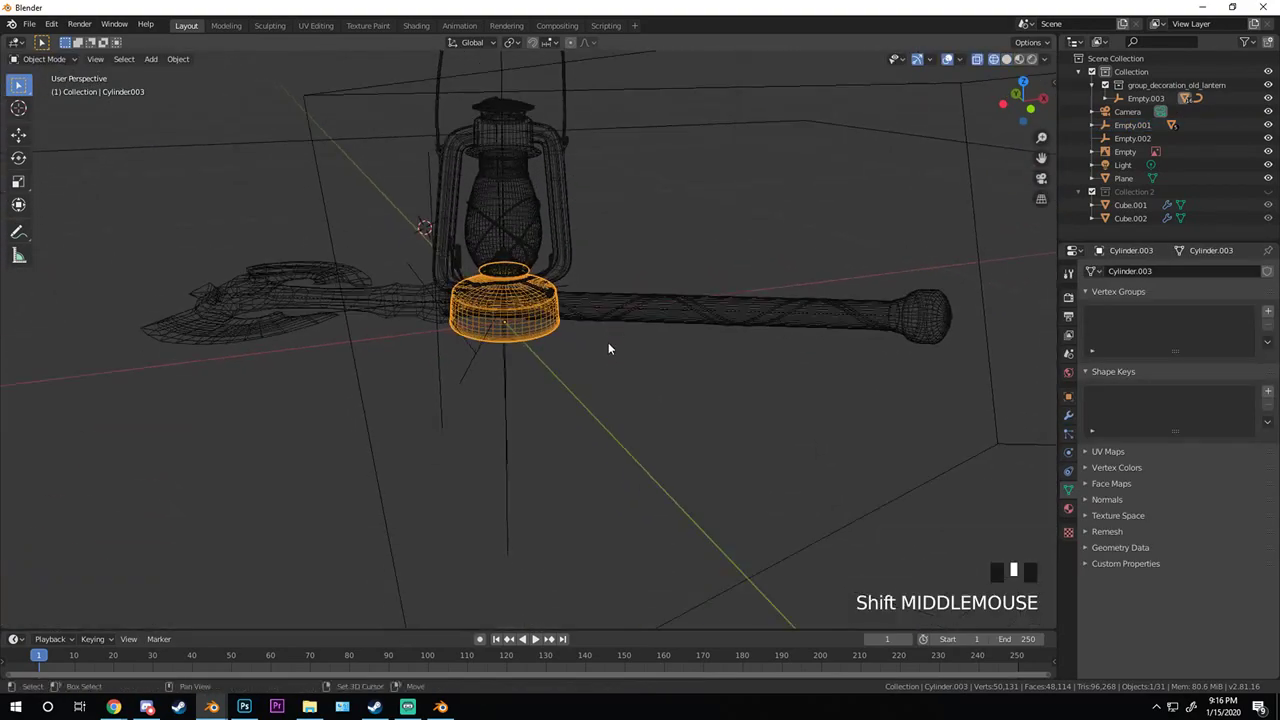
pyautogui.click(488, 422)
pyautogui.scroll(-5, 488, 416)
pyautogui.press('g')
pyautogui.rightClick(516, 401)
pyautogui.click(517, 400)
pyautogui.press('g')
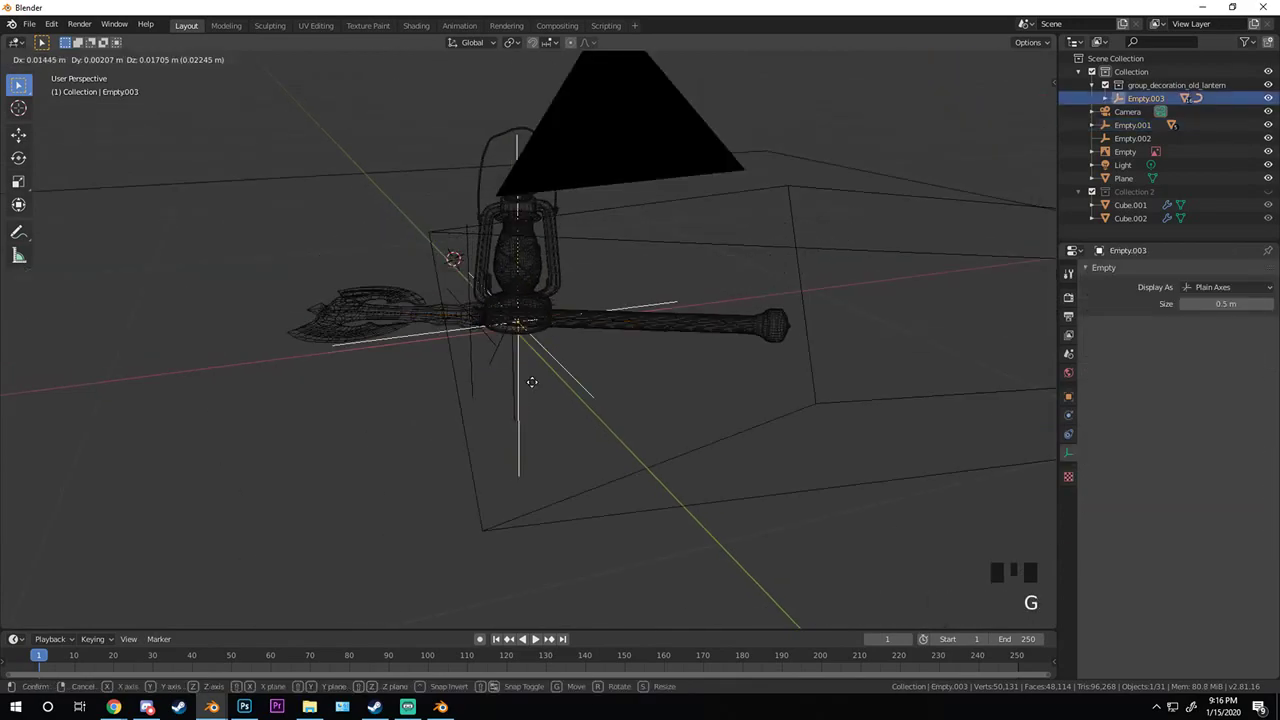
pyautogui.rightClick(575, 320)
# - Move the lantern to the open ground behind the axe handle in the top view and rotate it 12.3° about Z
pyautogui.press('KP_7')
pyautogui.press('g')
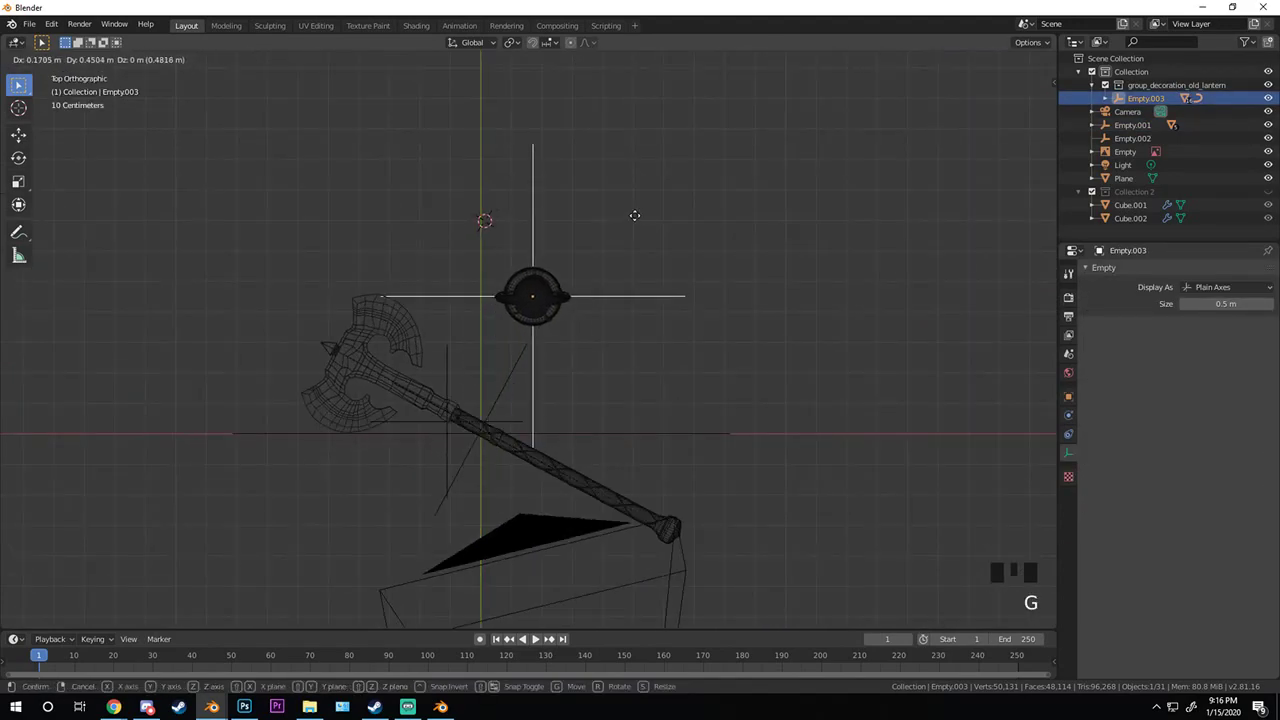
pyautogui.click(775, 258)
pyautogui.press('r')
pyautogui.click(796, 306)
# - Preview the axe and lantern through the camera, first in solid and then in rendered shading
pyautogui.press('KP_0')
pyautogui.scroll(3, 796, 306)
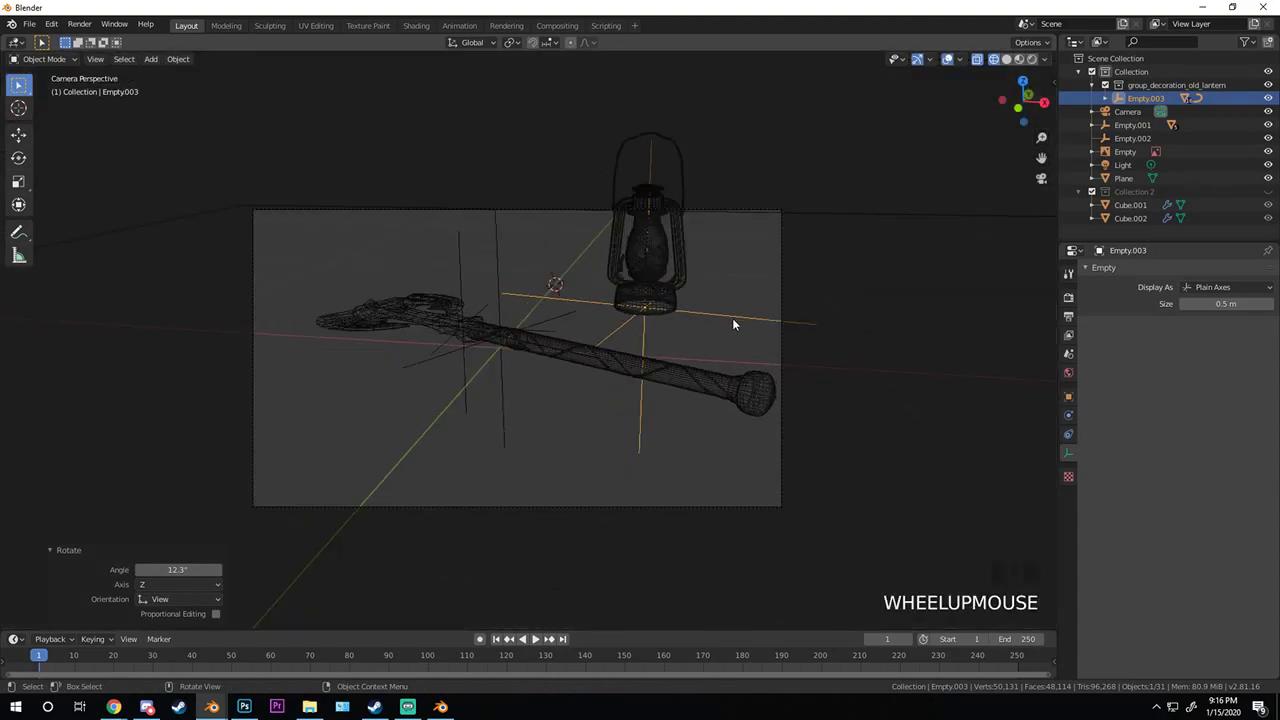
pyautogui.press('g')
pyautogui.press('z')
pyautogui.keyDown('shift'); pyautogui.moveTo(777, 316); pyautogui.dragTo(714, 371, button='middle'); pyautogui.keyUp('shift')
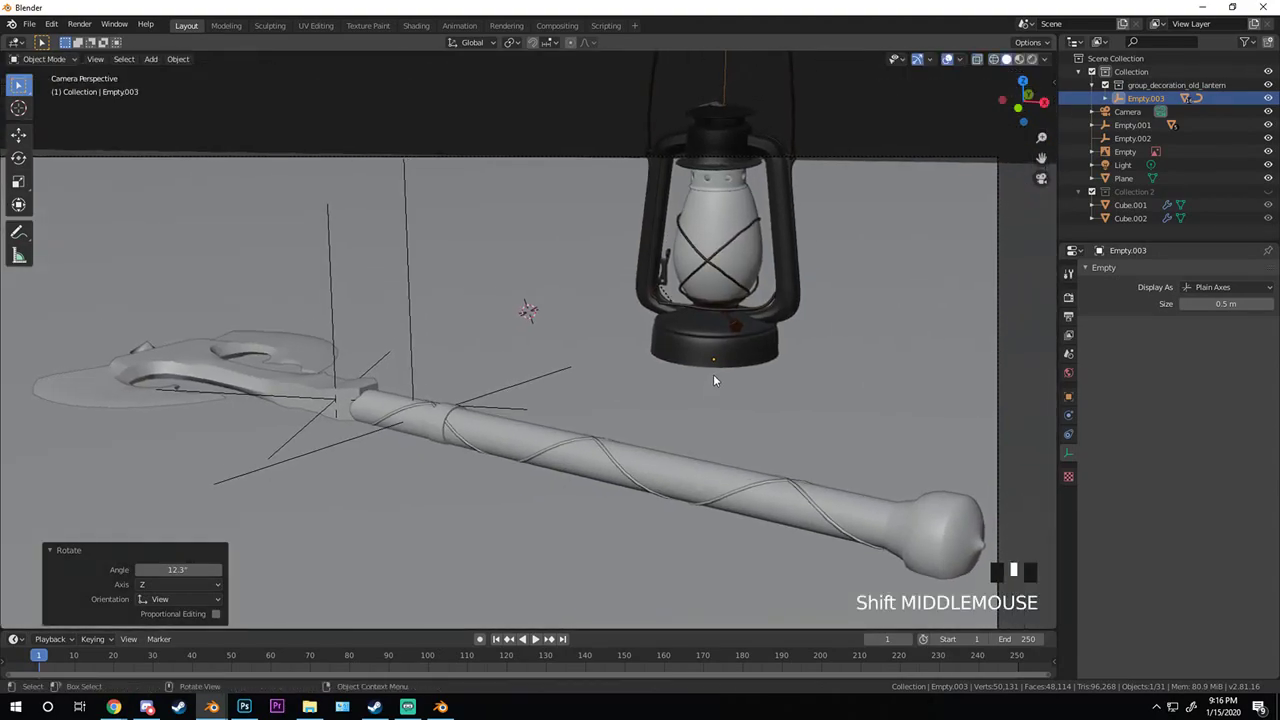
pyautogui.press('Escape')
pyautogui.press('z')
pyautogui.click(585, 408)
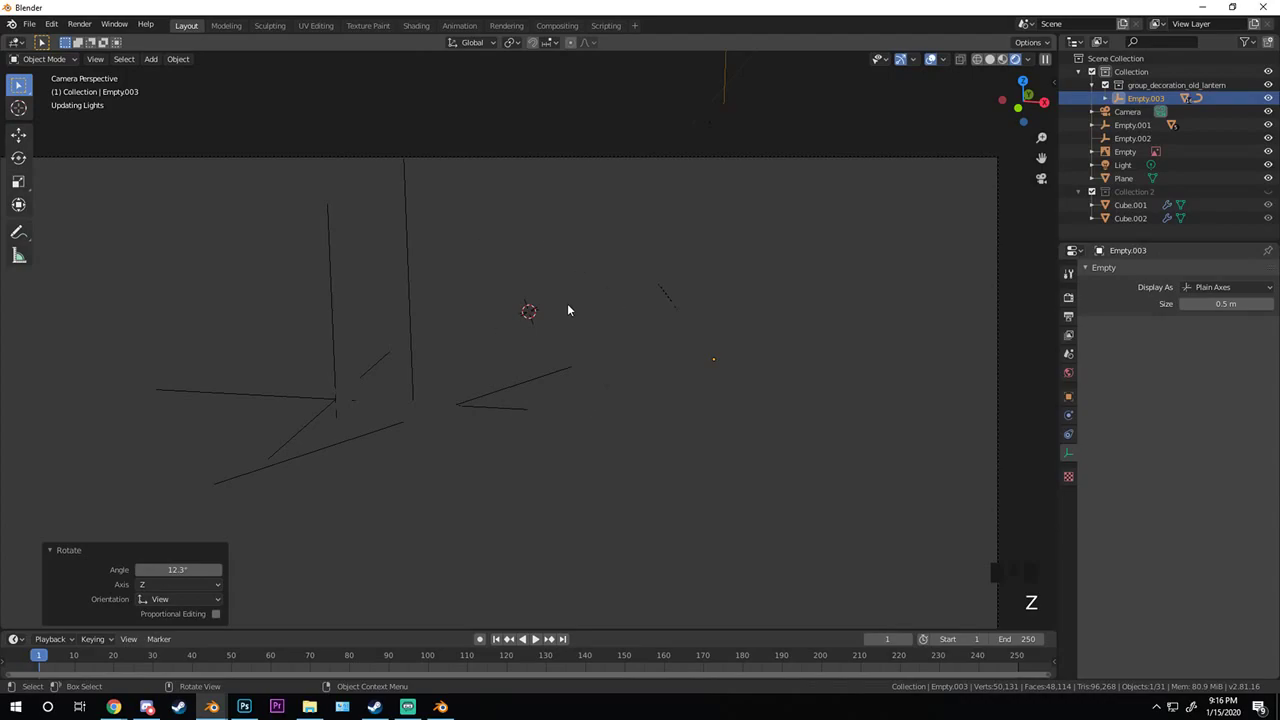
pyautogui.scroll(-1, 614, 331)
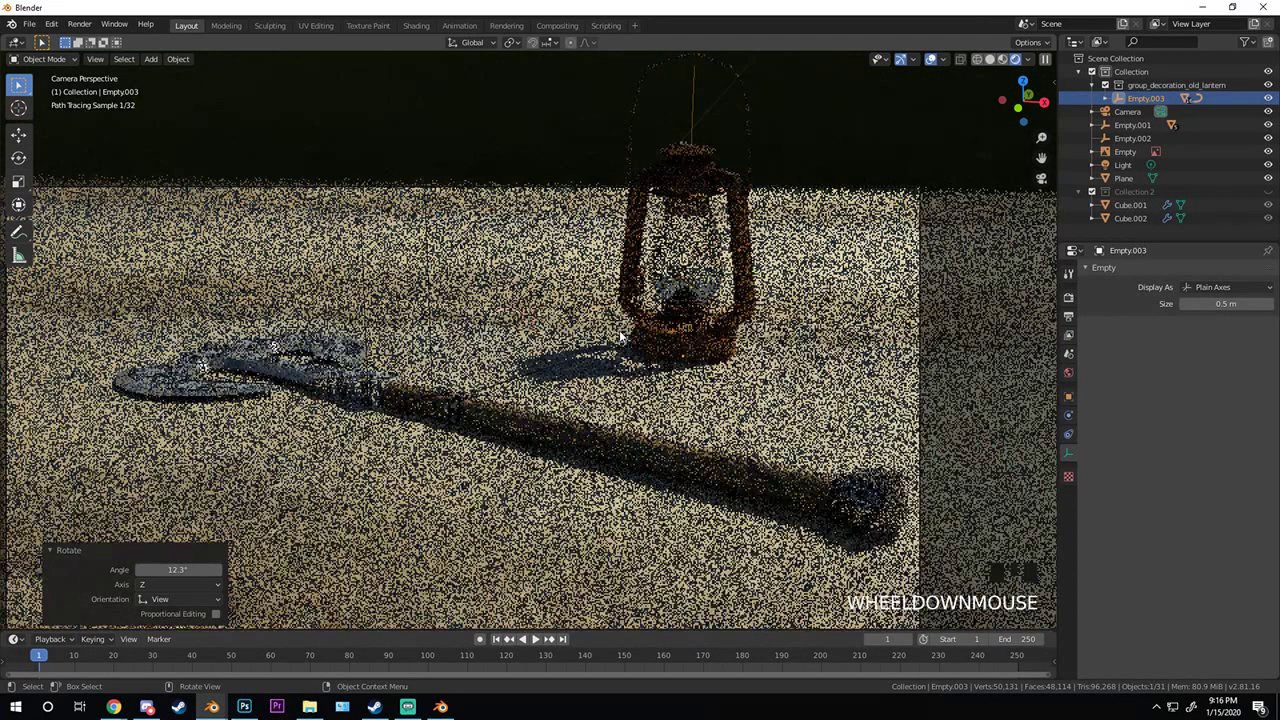
# - Return to solid shading, select the point light and move it in the front view by about -1.23 m in X and -2.51 m in Z
pyautogui.press('z')
pyautogui.click(565, 341)
pyautogui.moveTo(565, 341)
pyautogui.keyDown('shift'); pyautogui.mouseDown(button='middle')
pyautogui.moveTo(531, 386)
pyautogui.moveTo(586, 363)
pyautogui.mouseUp(button='middle'); pyautogui.keyUp('shift')
pyautogui.press('z')
pyautogui.click(843, 370)
pyautogui.scroll(-7, 670, 268)
pyautogui.scroll(-1, 670, 268)
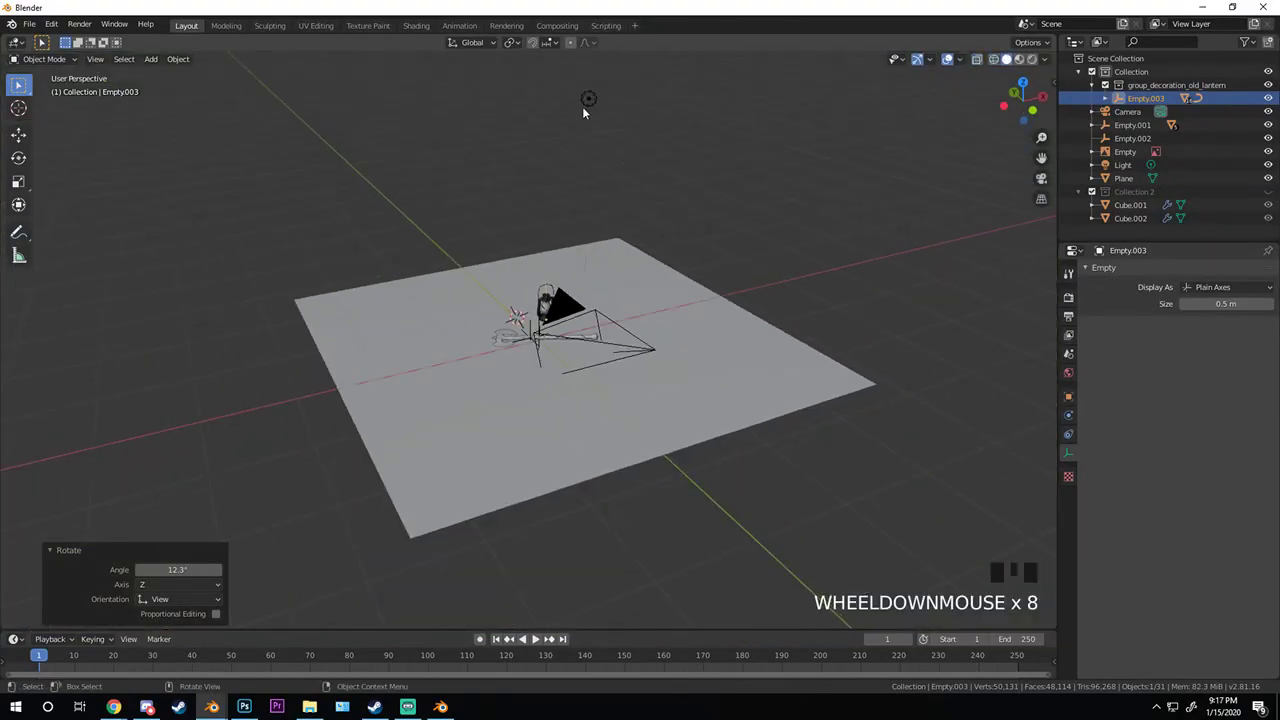
pyautogui.click(588, 106)
pyautogui.press('KP_1')
pyautogui.press('g')
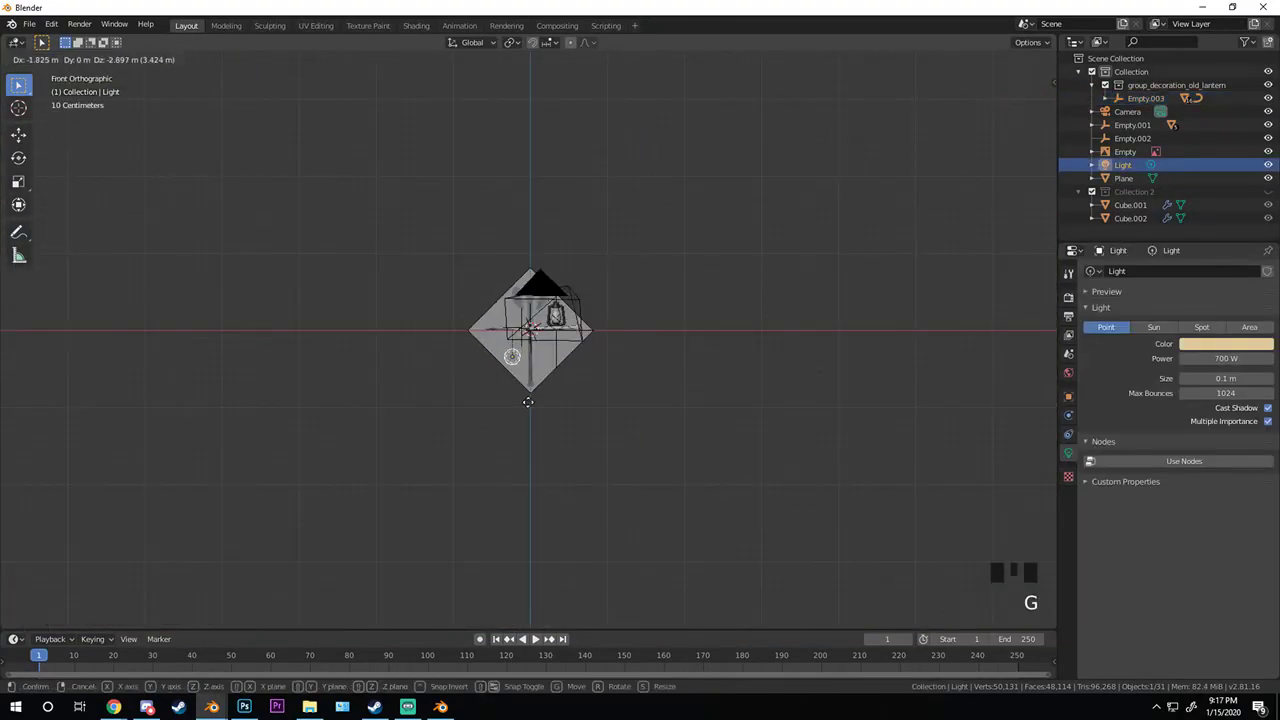
pyautogui.click(530, 398)
# - Centre the light on the lantern's glass in the front view, shifting it about -0.0283 m in X and 0.124 m in Z
pyautogui.scroll(6, 585, 383)
pyautogui.scroll(4, 585, 383)
pyautogui.scroll(3, 585, 383)
pyautogui.press('g')
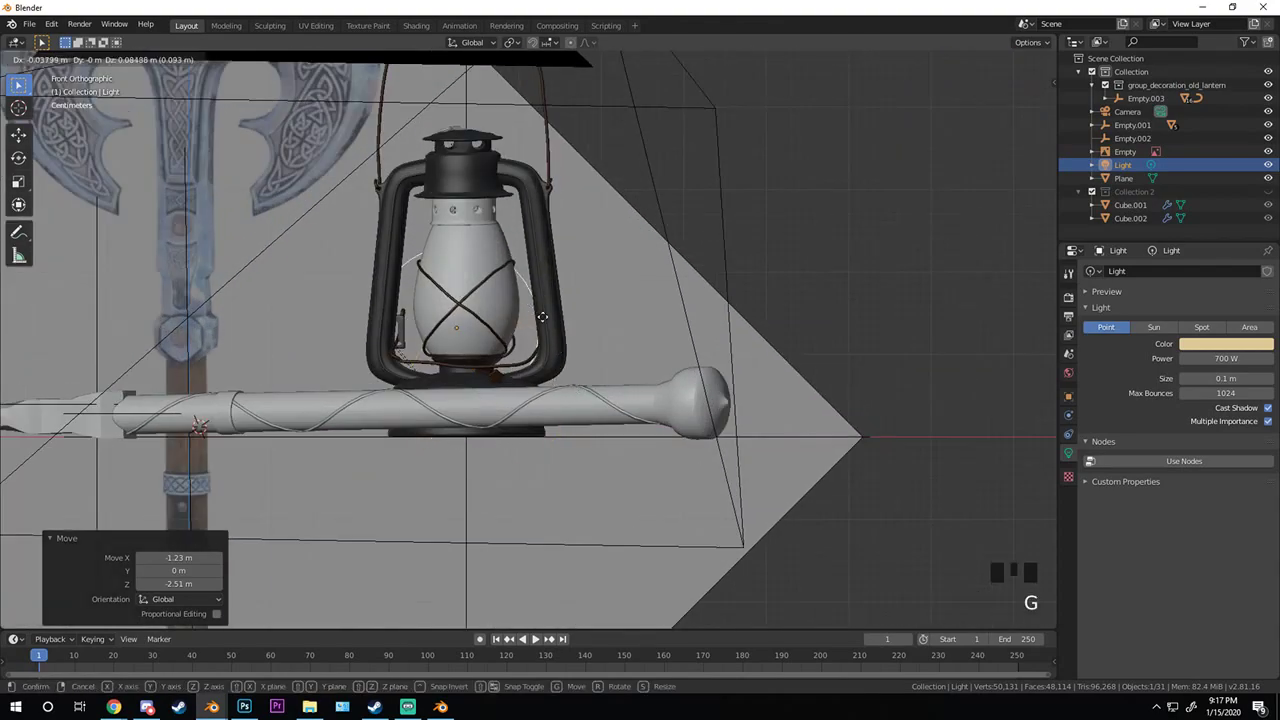
pyautogui.click(550, 285)
# - Reduce the light's size to 0.05 m so it fits inside the lantern's glass, checking it in wireframe
pyautogui.moveTo(1228, 378); pyautogui.dragTo(1212, 378)
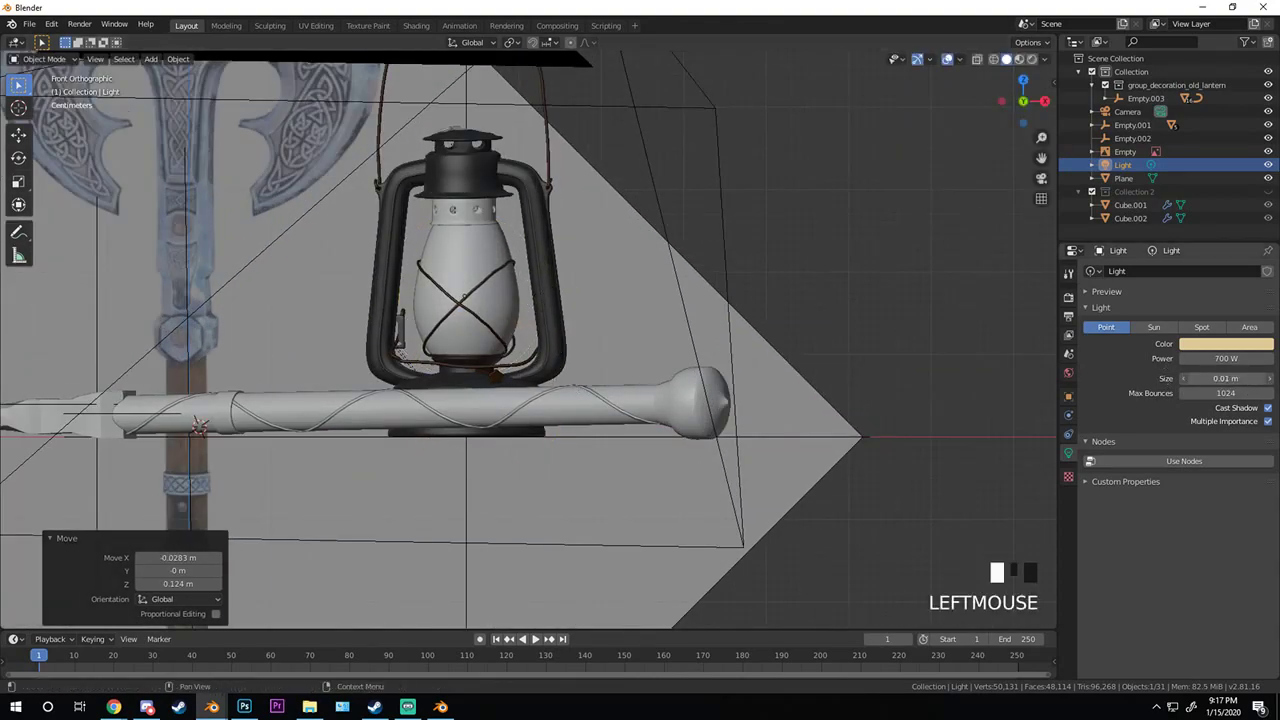
pyautogui.hotkey('shift', 'z')
pyautogui.scroll(4, 525, 355)
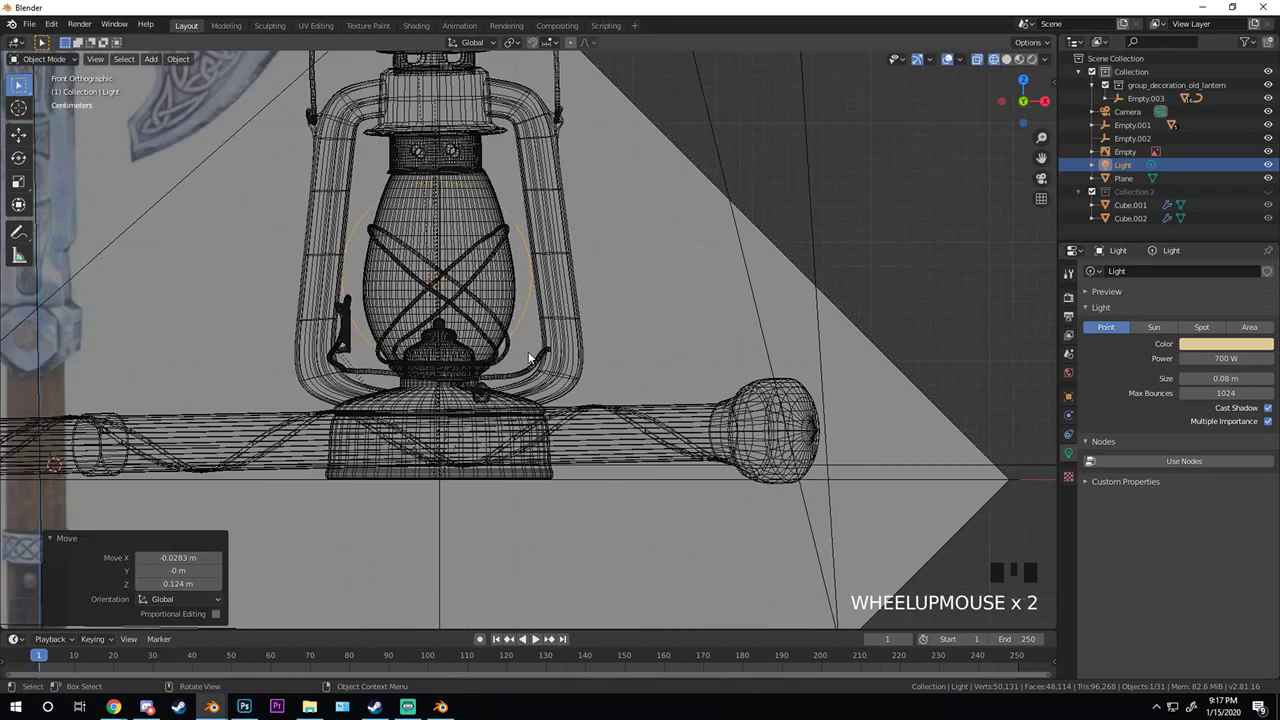
pyautogui.click(1186, 378)
pyautogui.click(1186, 378)
pyautogui.click(1186, 378)
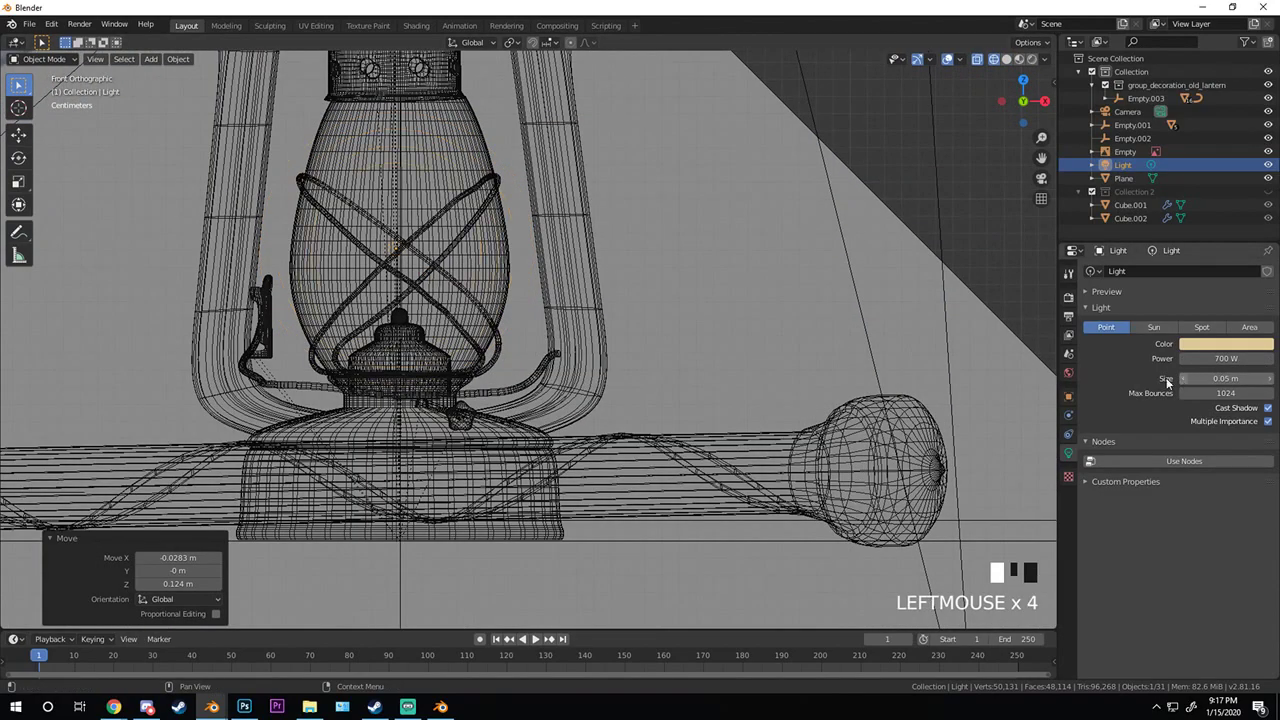
# - Move the light about -1.16 m along Y in the top view to the centre of the lantern
pyautogui.moveTo(560, 330); pyautogui.dragTo(474, 316, button='middle')
pyautogui.scroll(-2, 445, 308)
pyautogui.press('KP_7')
pyautogui.press('g')
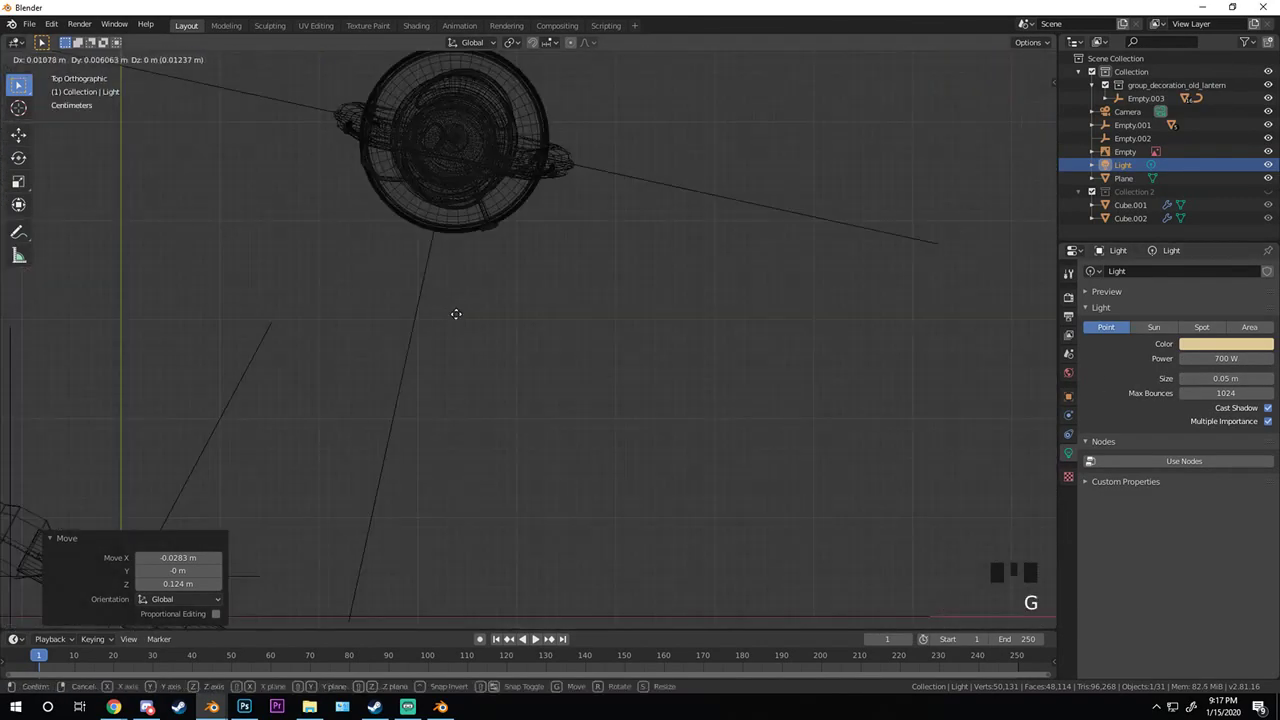
pyautogui.press('y')
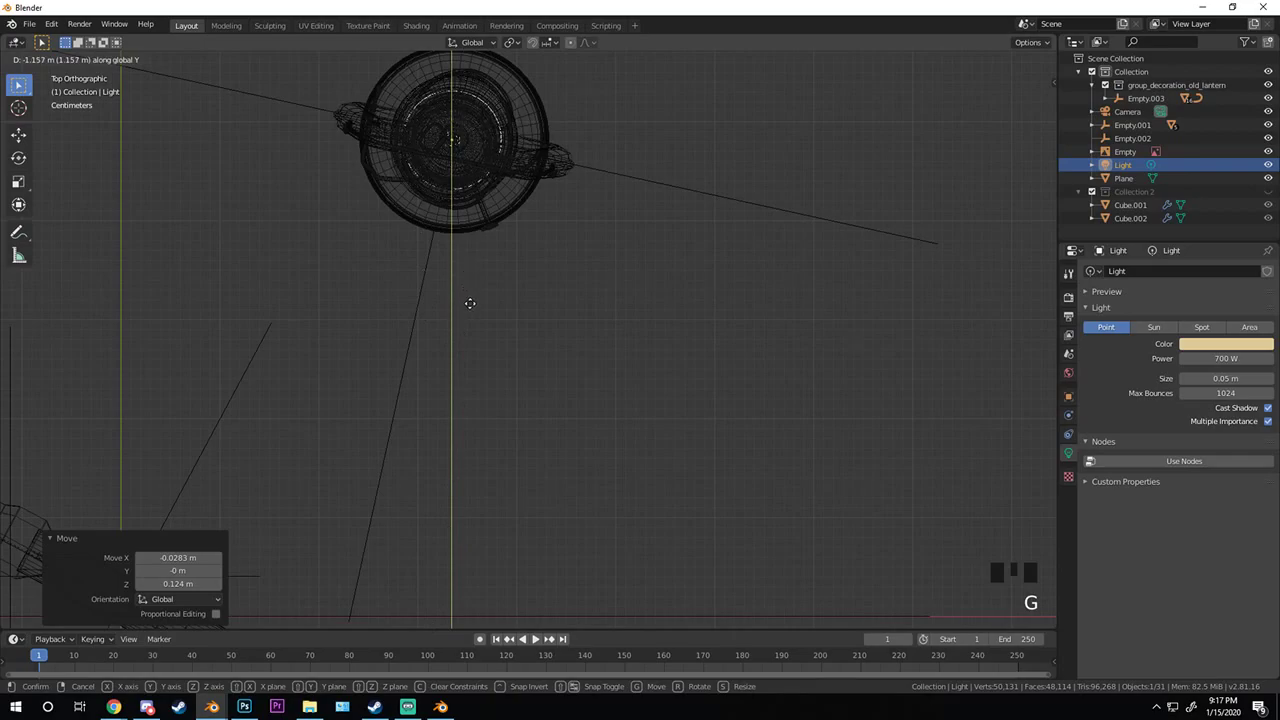
pyautogui.click(469, 303)
# - Make the light's colour a more saturated orange and set its power to 200 W
pyautogui.moveTo(520, 229); pyautogui.dragTo(509, 148, button='middle')
pyautogui.press('z')
pyautogui.click(829, 240)
pyautogui.moveTo(829, 240)
pyautogui.keyDown('shift'); pyautogui.mouseDown(button='middle')
pyautogui.moveTo(572, 307)
pyautogui.moveTo(469, 271)
pyautogui.moveTo(654, 306)
pyautogui.mouseUp(button='middle'); pyautogui.keyUp('shift')
pyautogui.click(1205, 344)
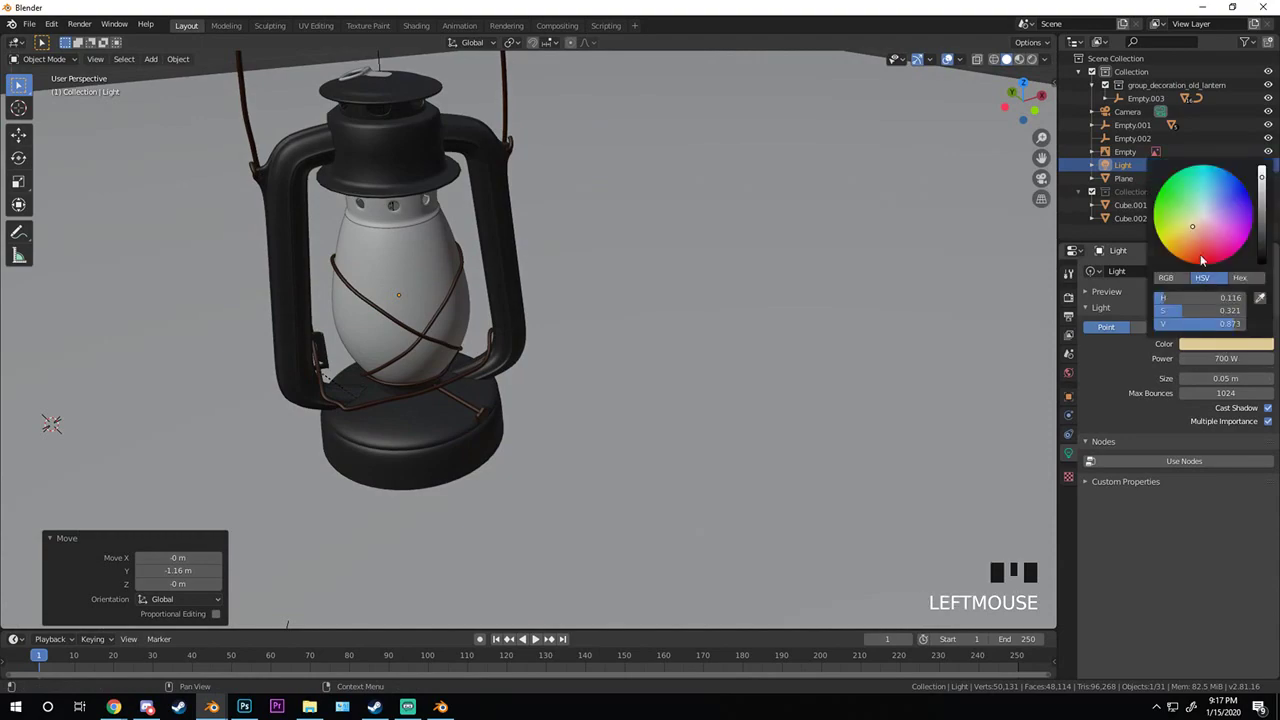
pyautogui.doubleClick(1217, 358)
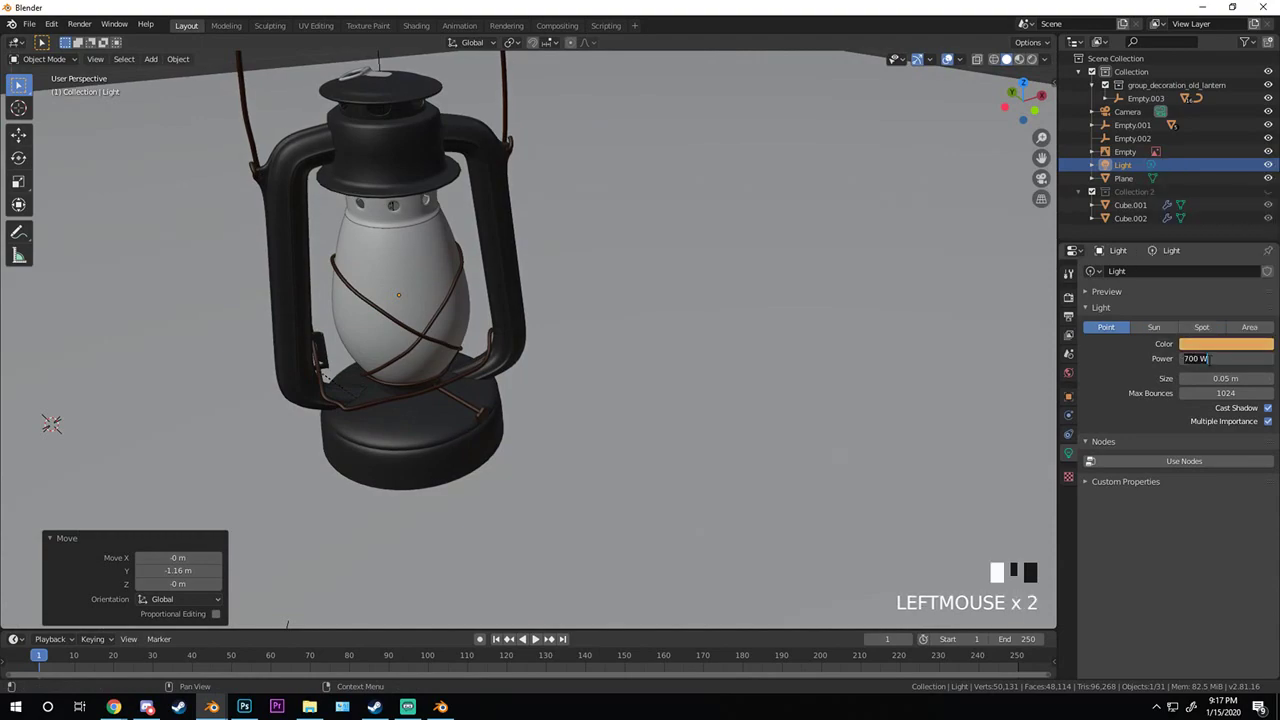
pyautogui.write('200')
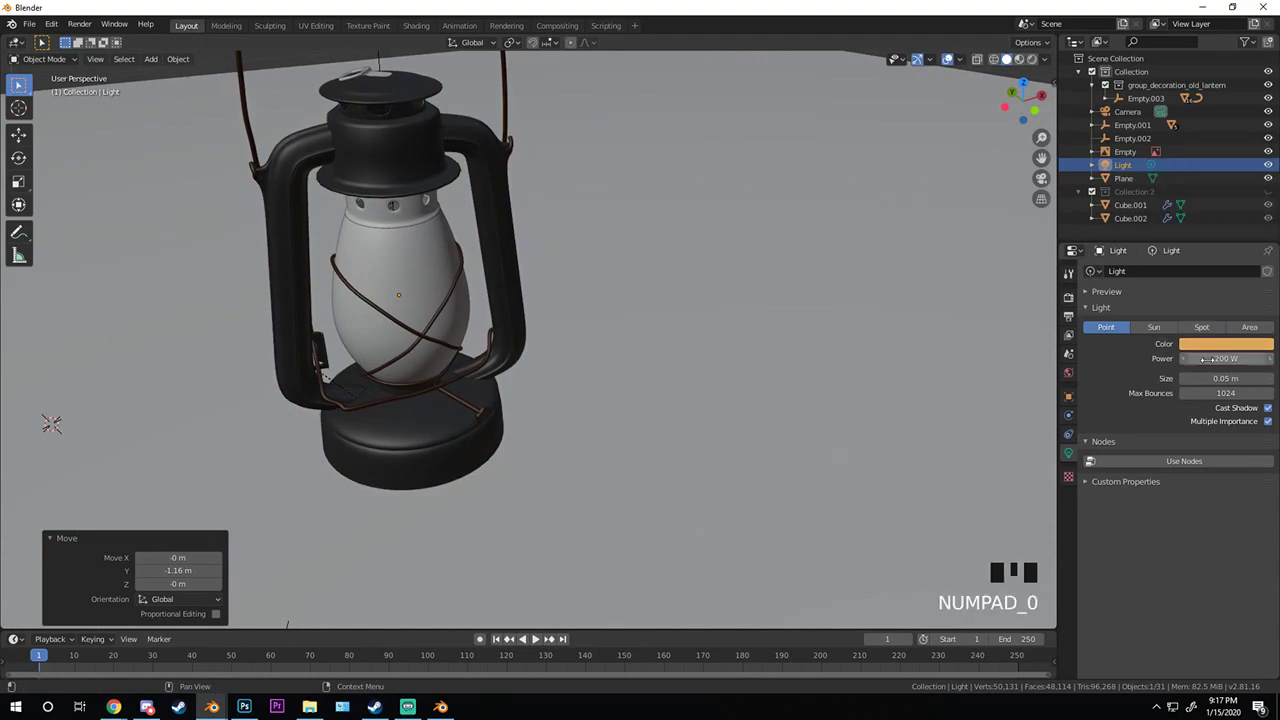
# - Preview the lantern-lit axe scene through the camera in rendered shading
pyautogui.press('KP_1')
pyautogui.press('KP_0')
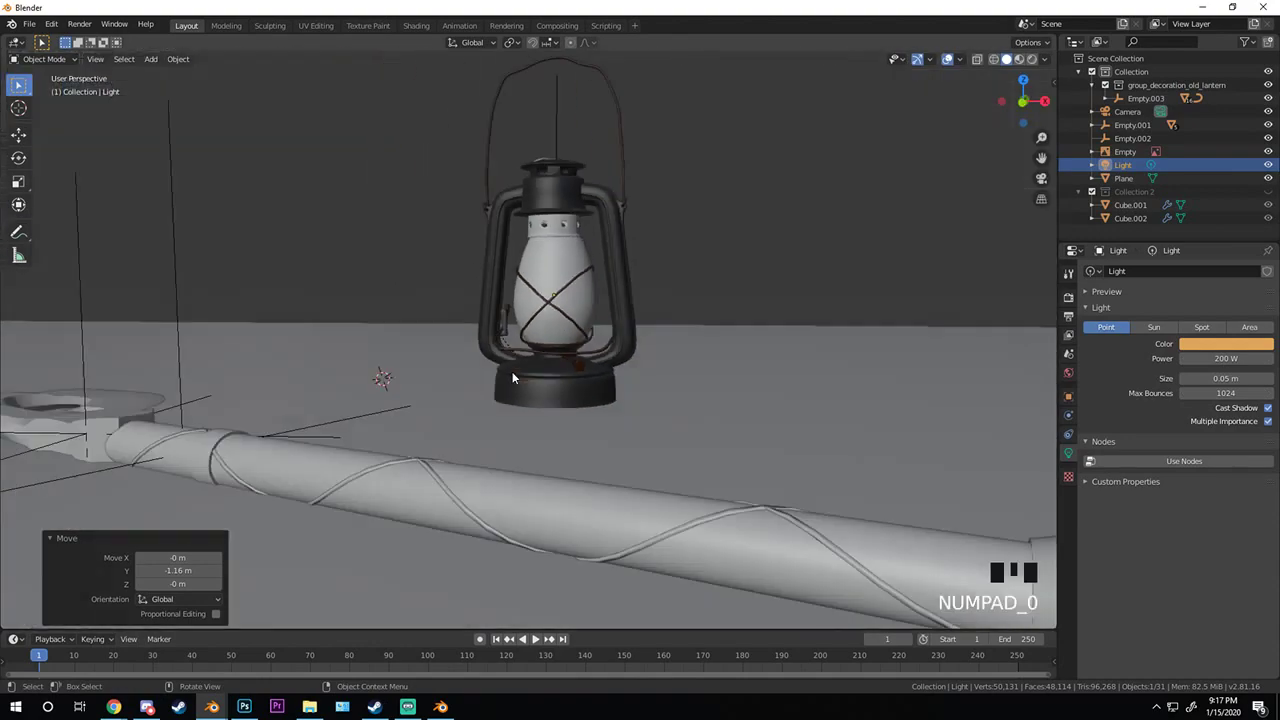
pyautogui.press('z')
pyautogui.click(605, 287)
pyautogui.scroll(6, 492, 375)
pyautogui.moveTo(492, 375)
pyautogui.keyDown('shift'); pyautogui.mouseDown(button='middle')
pyautogui.moveTo(516, 321)
pyautogui.moveTo(602, 326)
pyautogui.mouseUp(button='middle'); pyautogui.keyUp('shift')
pyautogui.scroll(3, 542, 326)
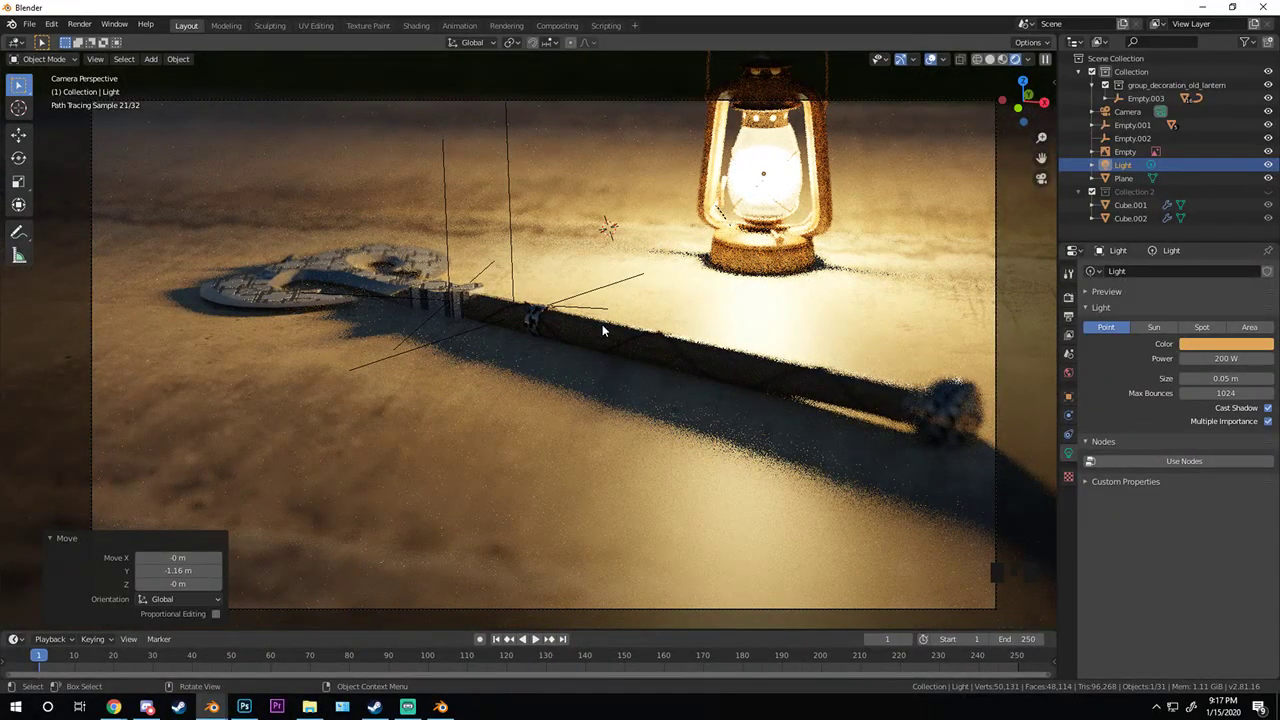
# - Reduce the lantern light's power to 110 W, trying 150 W first and checking the rendered preview
pyautogui.click(1226, 358)
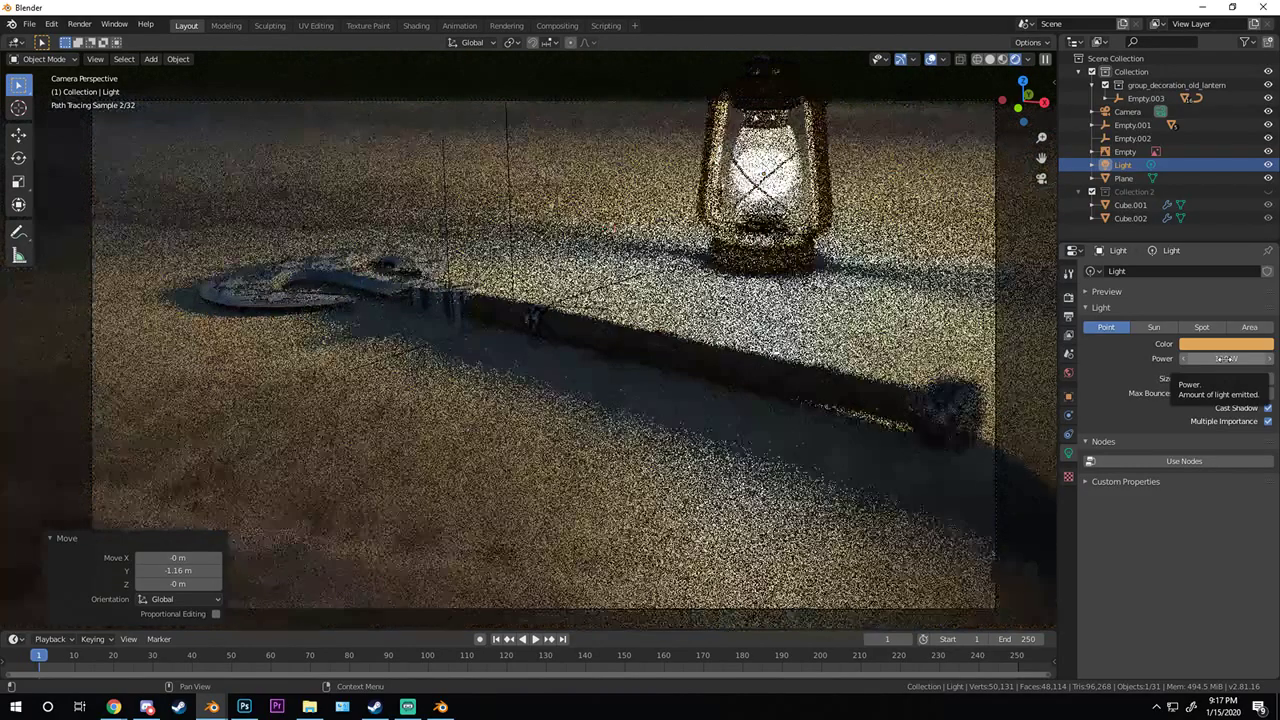
pyautogui.scroll(-2, 668, 323)
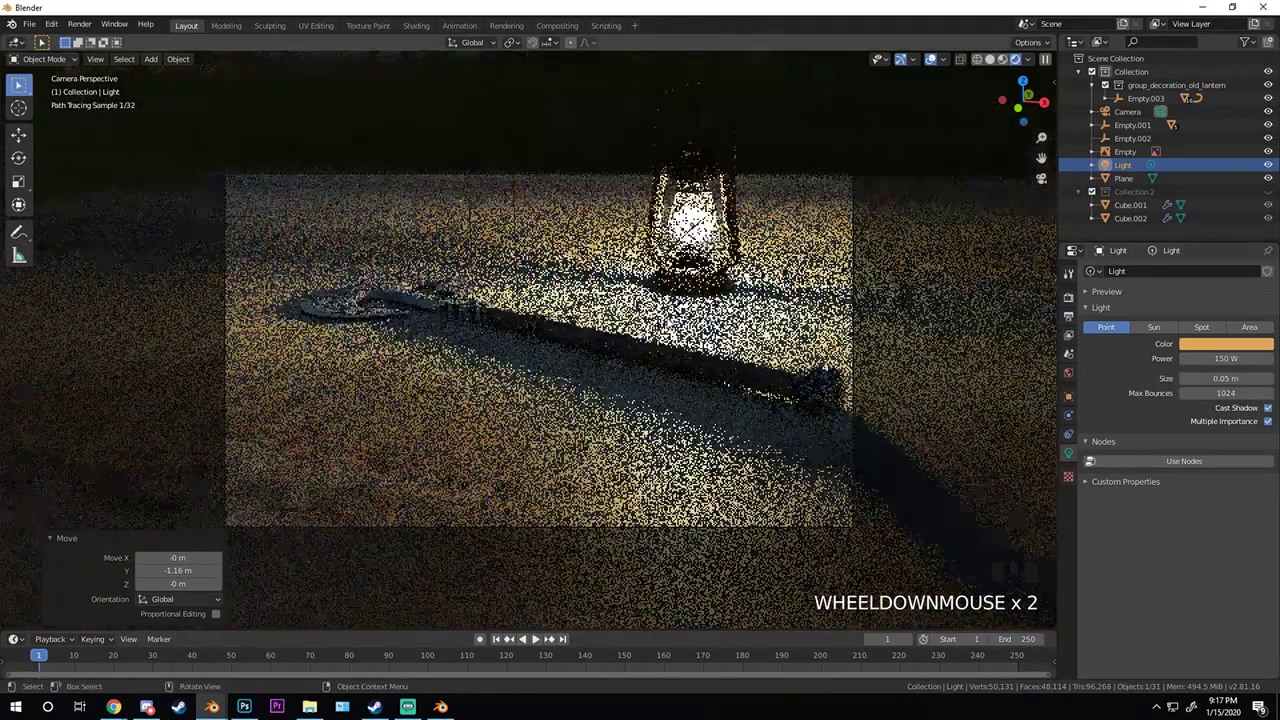
pyautogui.scroll(2, 668, 323)
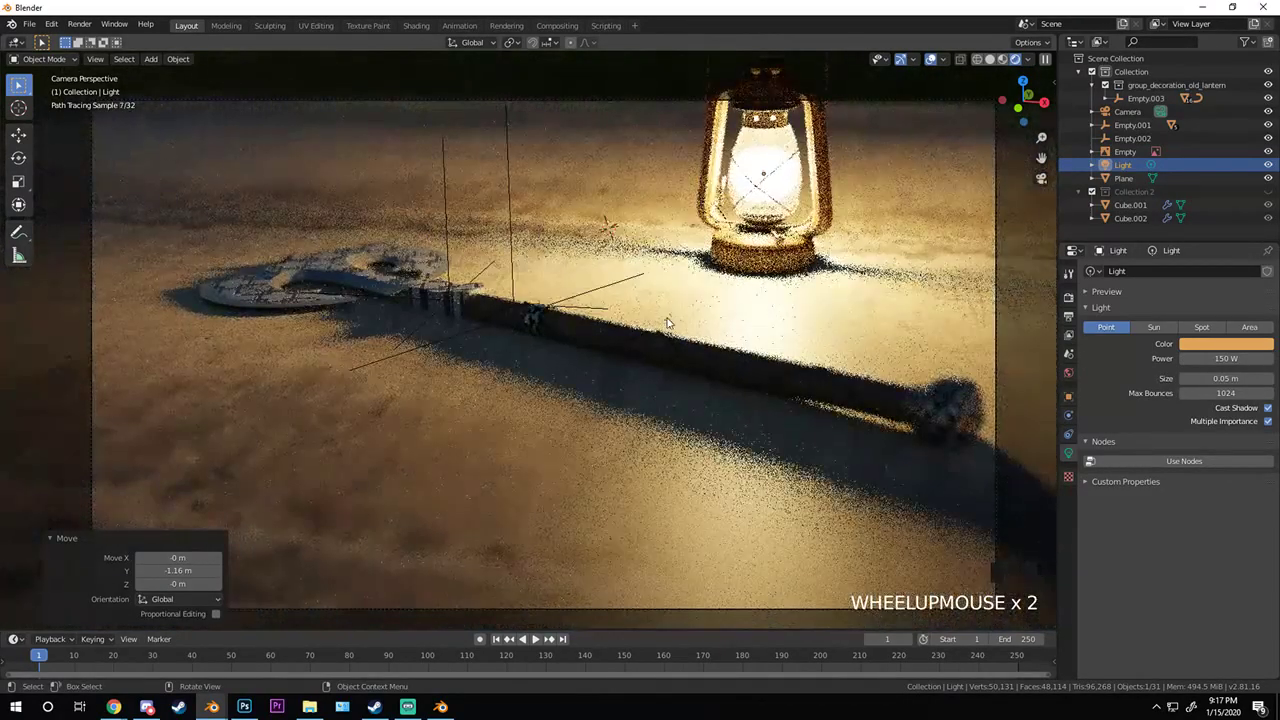
pyautogui.click(1201, 352)
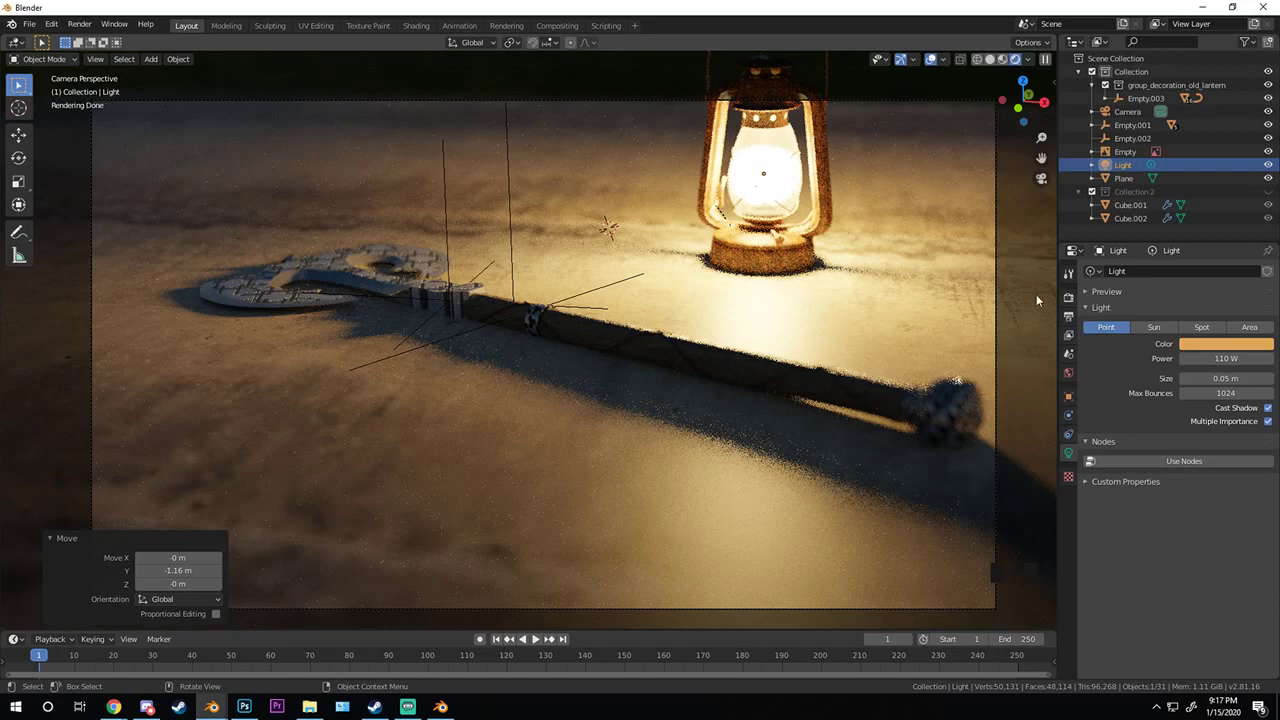
# - Remove the 010_Half.jpg environment image from the world background and adjust its plain colour to a very dark tone
pyautogui.click(1068, 372)
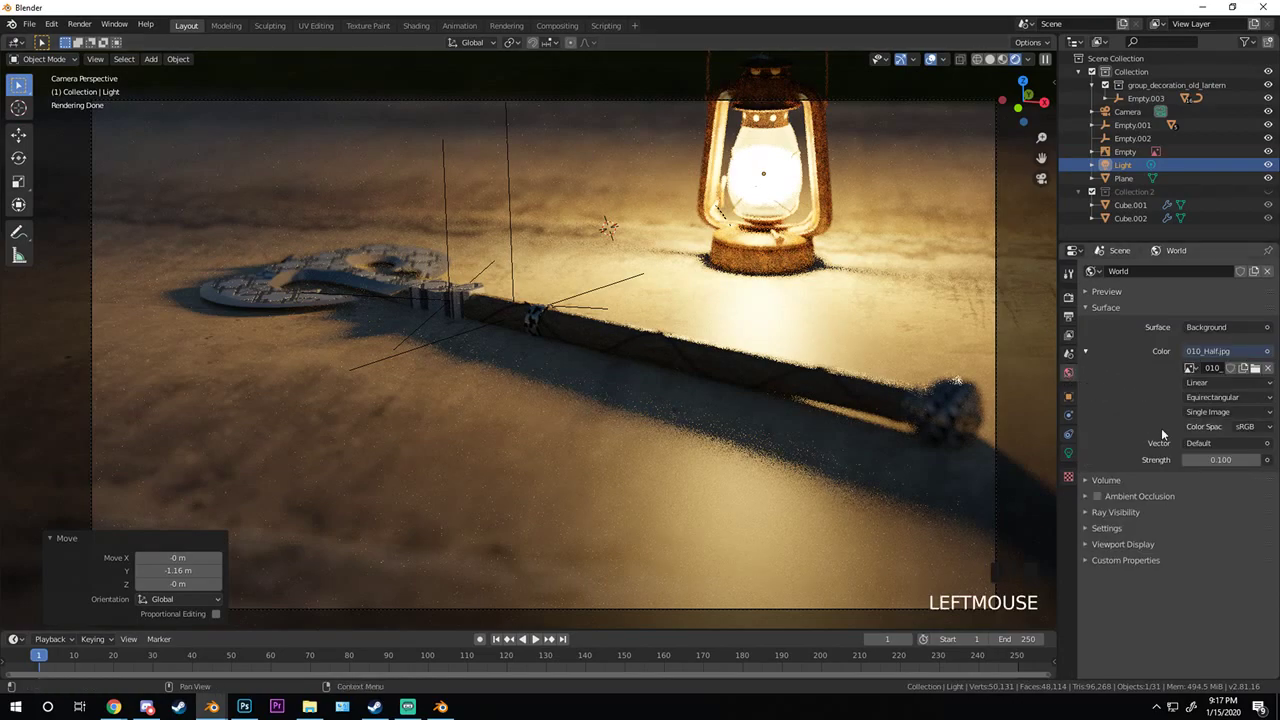
pyautogui.doubleClick(1210, 460)
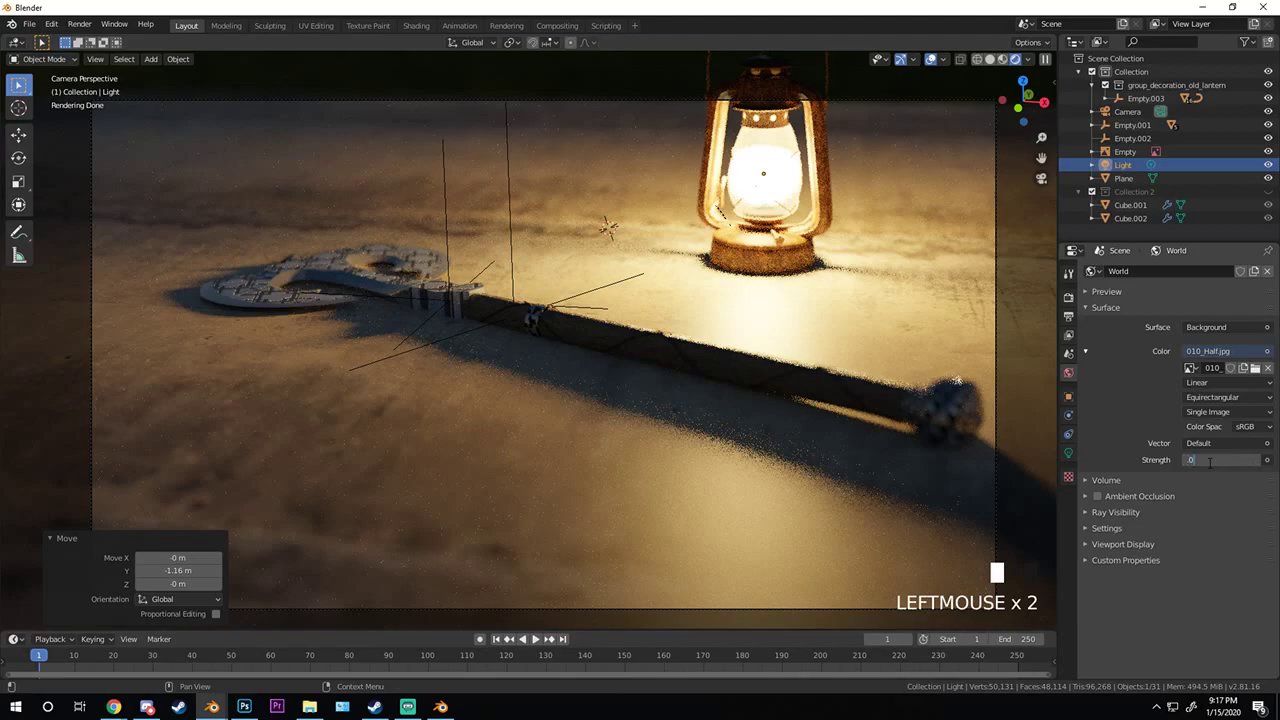
pyautogui.click(1227, 352)
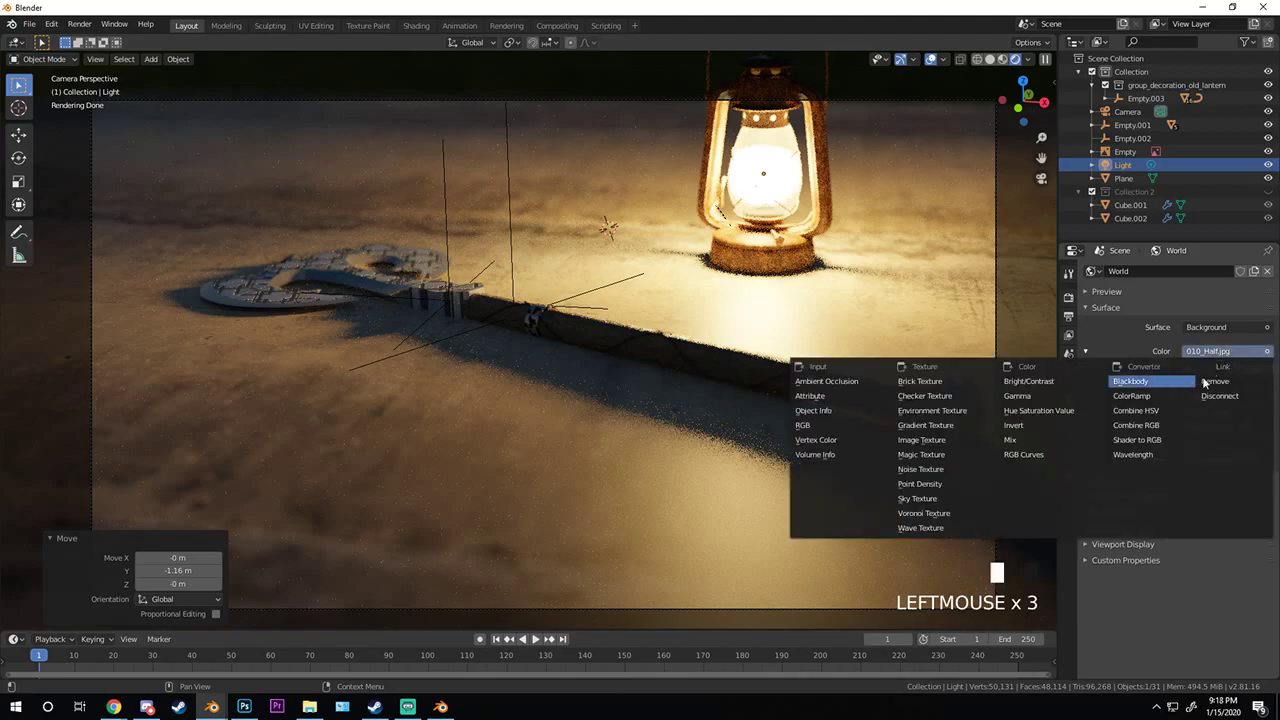
pyautogui.click(1217, 380)
pyautogui.click(1223, 351)
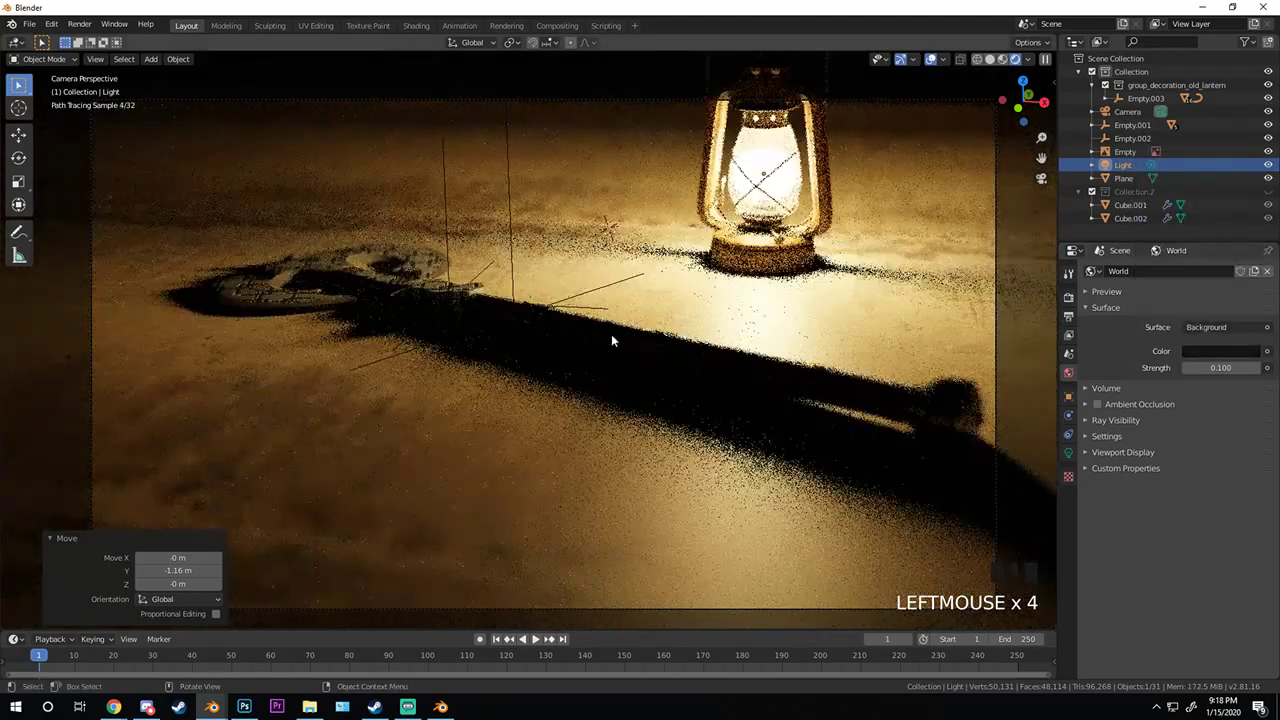
pyautogui.click(1223, 351)
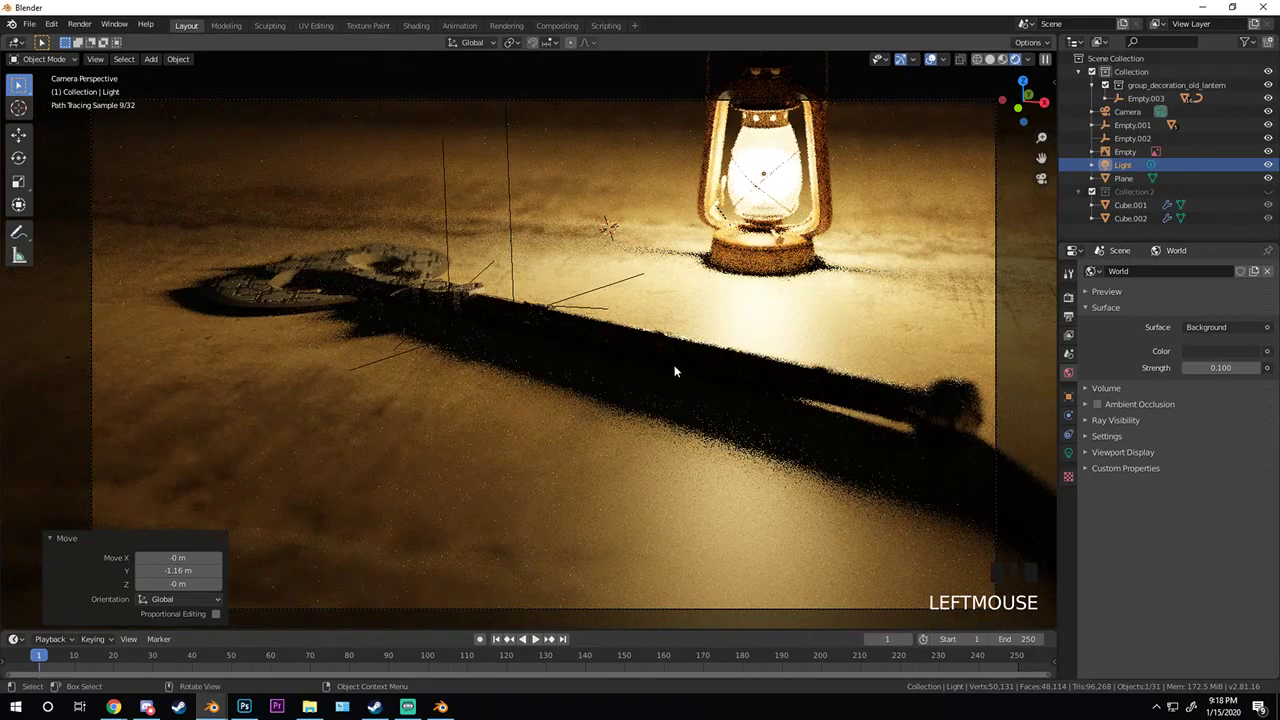
pyautogui.click(1209, 354)
pyautogui.moveTo(1251, 334); pyautogui.dragTo(1251, 247)
# - Rotate the axe in the top view so its head points away from the camera, and move it about 0.161 m along X and 0.184 m along Y
pyautogui.moveTo(627, 330); pyautogui.dragTo(560, 328, button='middle')
pyautogui.click(575, 318)
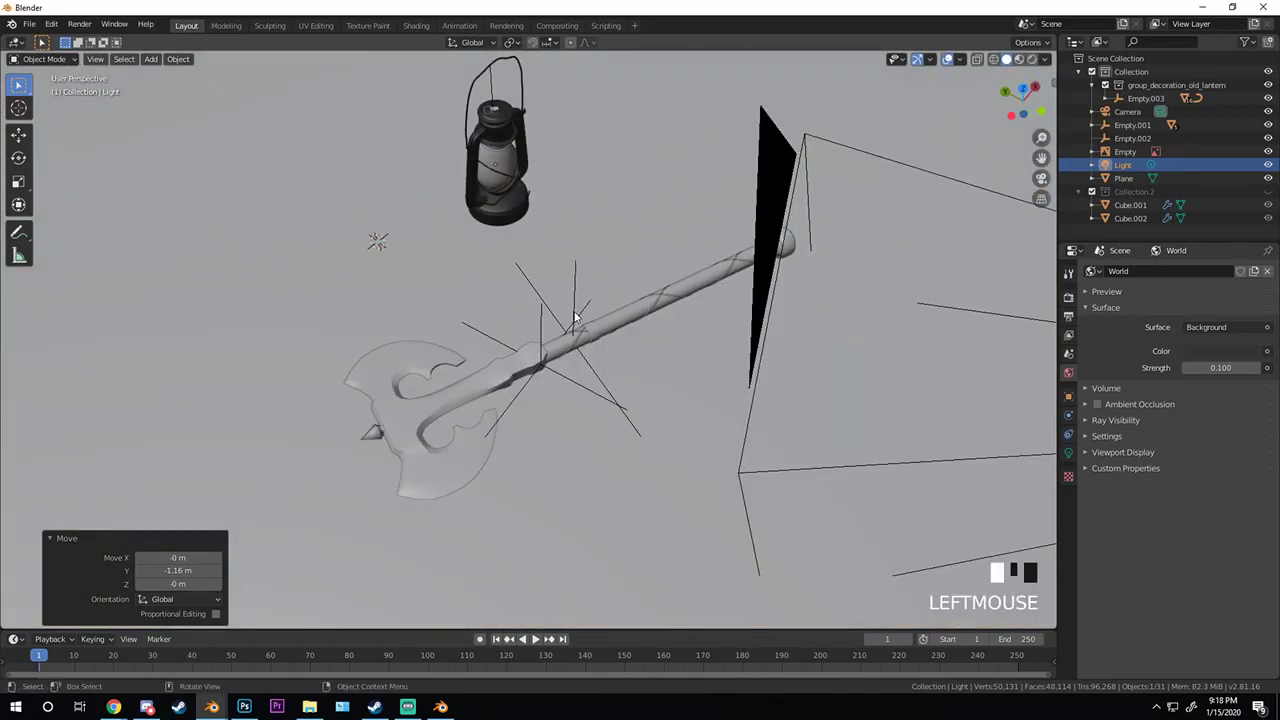
pyautogui.press('KP_7')
pyautogui.press('r')
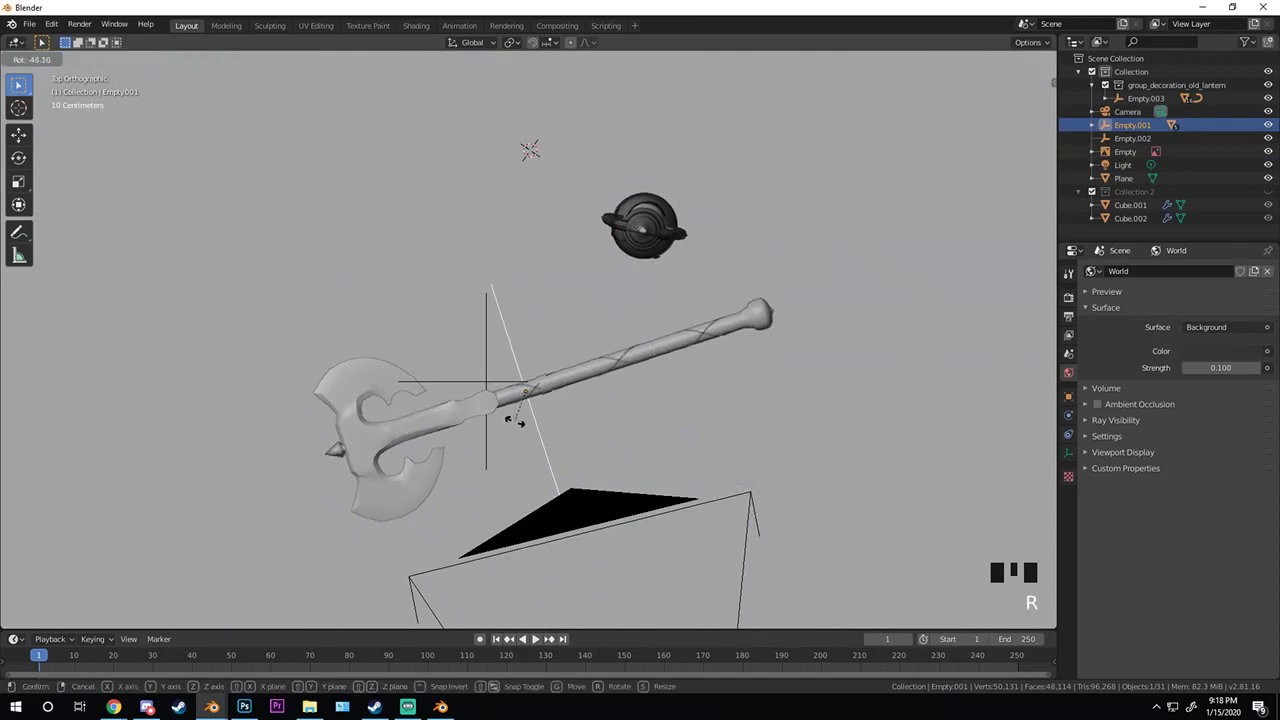
pyautogui.press('r')
pyautogui.click(700, 230)
pyautogui.press('g')
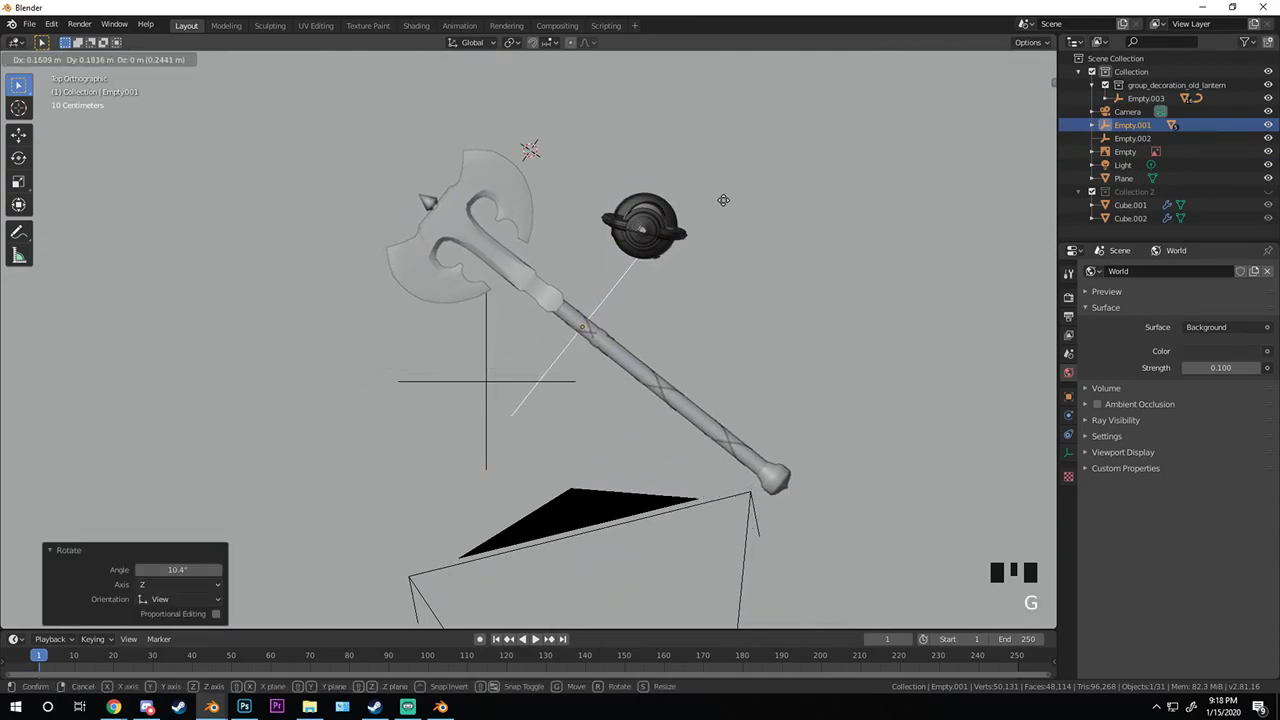
pyautogui.click(723, 199)
# - Reposition the camera in camera view, shifting it towards the axe and lantern and lowering it about 0.695 m along Z
pyautogui.moveTo(627, 368); pyautogui.dragTo(575, 291, button='middle')
pyautogui.press('KP_0')
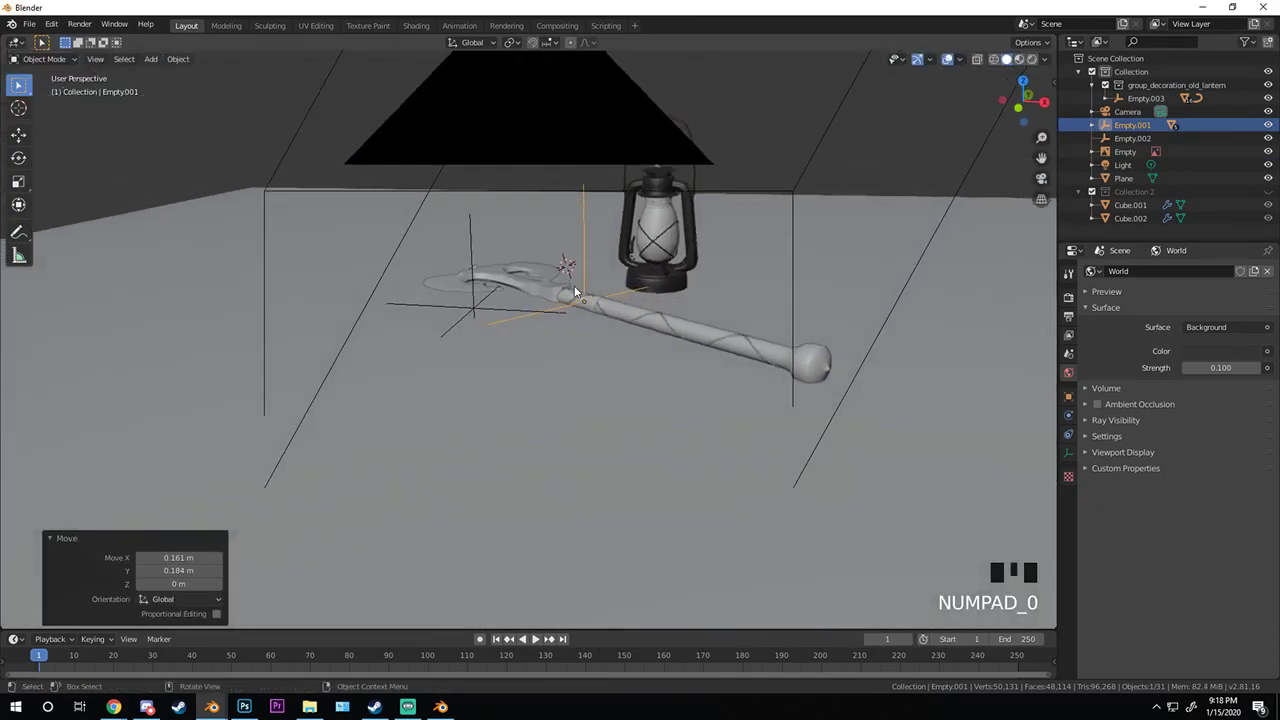
pyautogui.scroll(1, 898, 258)
pyautogui.click(906, 274)
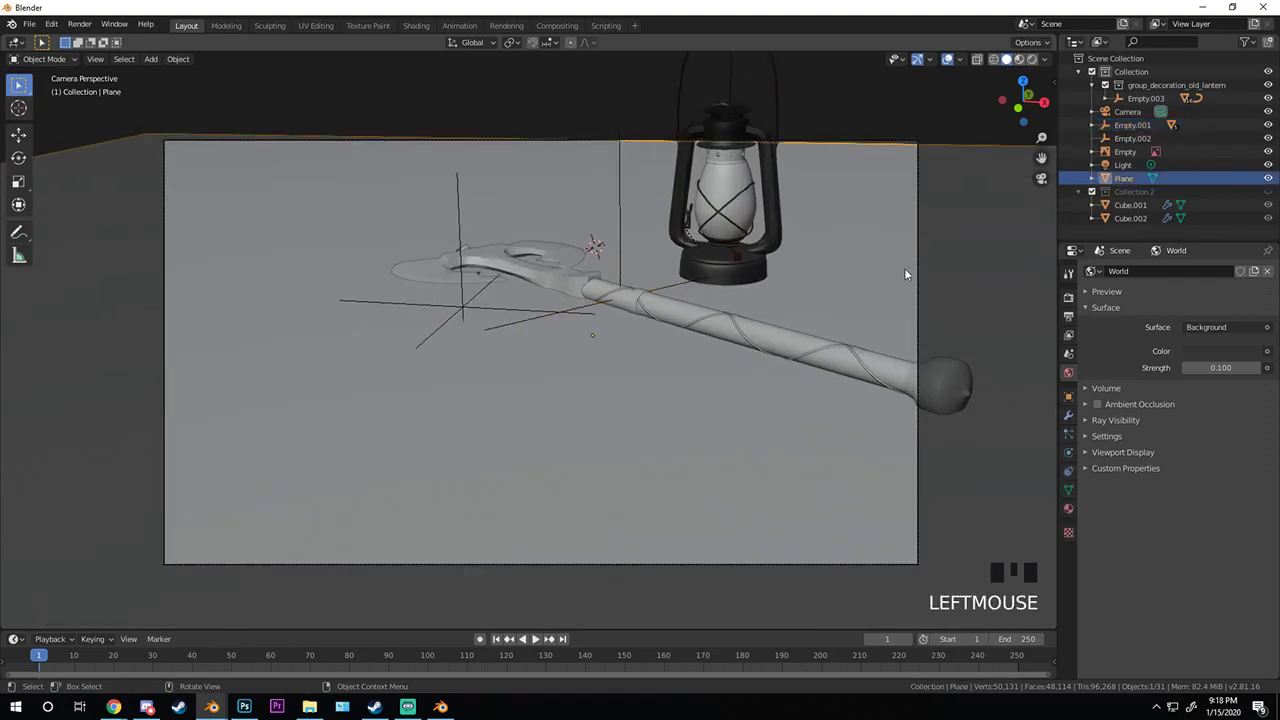
pyautogui.click(918, 259)
pyautogui.scroll(2, 583, 322)
pyautogui.press('g')
pyautogui.click(660, 280)
pyautogui.press('g')
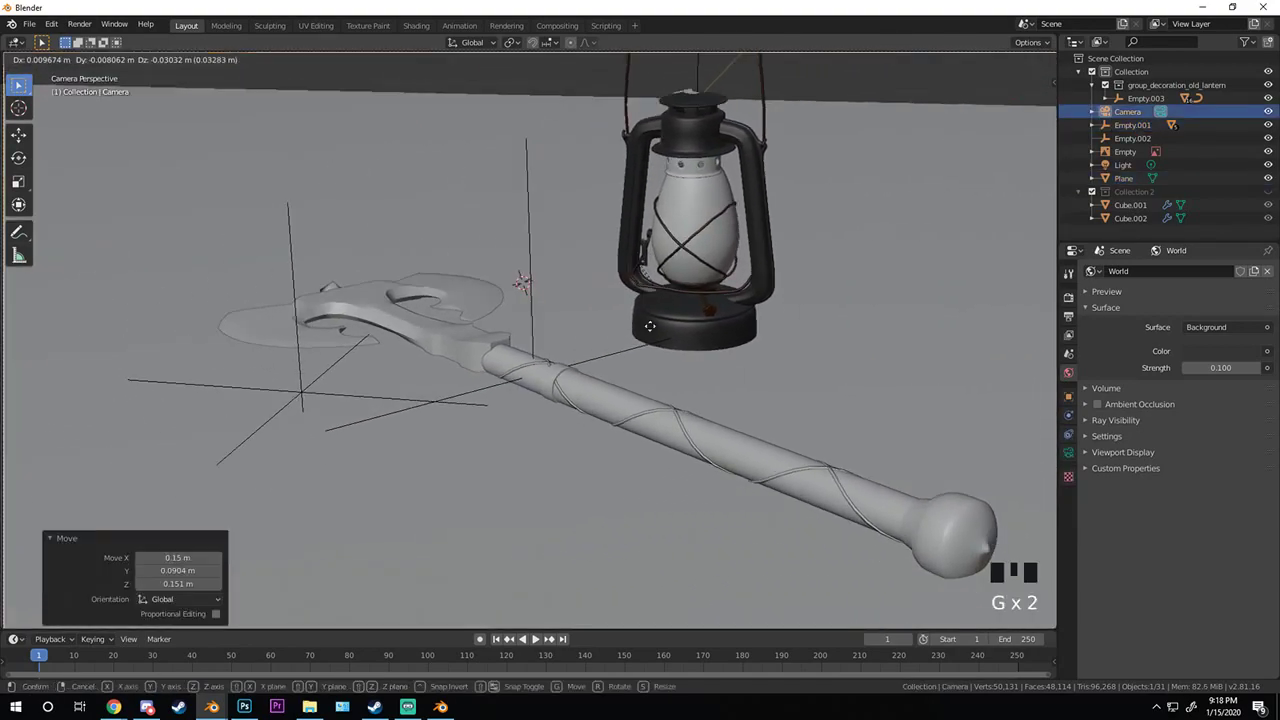
pyautogui.click(603, 211)
pyautogui.scroll(-4, 603, 211)
pyautogui.scroll(1, 584, 338)
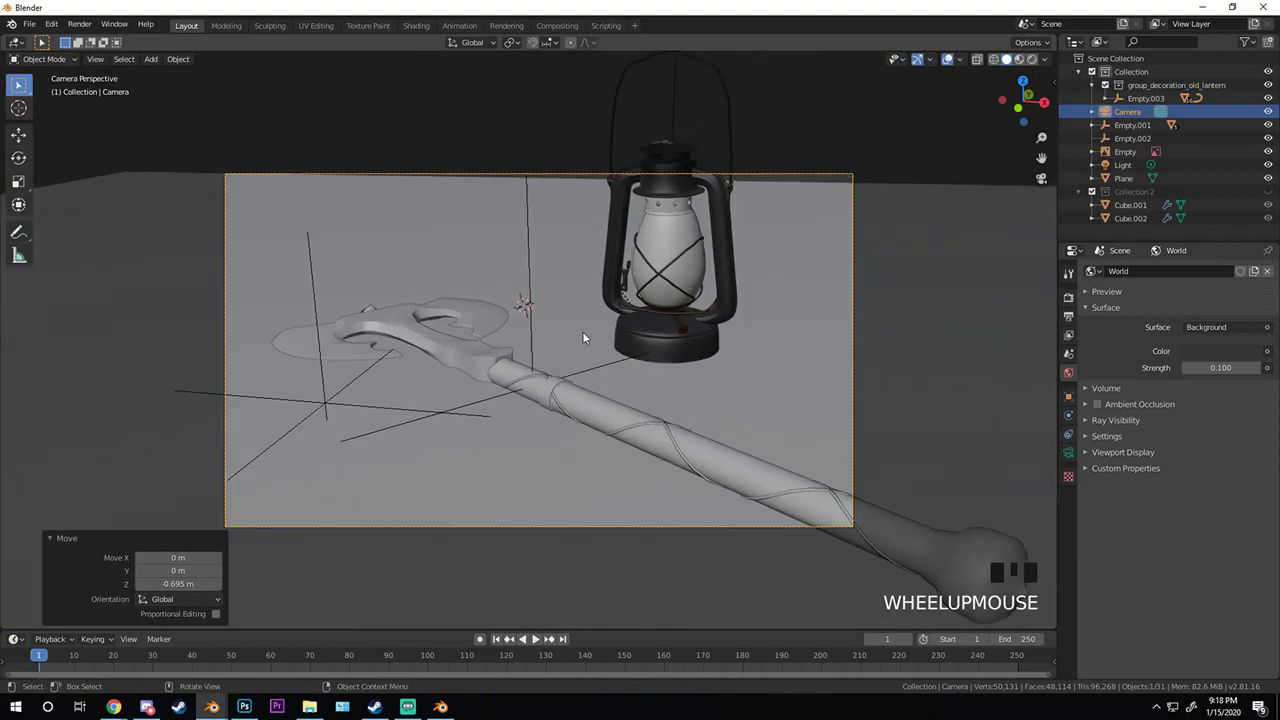
# - Reframe the axe and lantern by trackball-rotating the camera and lowering it about 0.146 m along Z
pyautogui.press('r')
pyautogui.press('r')
pyautogui.click(560, 372)
pyautogui.press('g')
pyautogui.press('z')
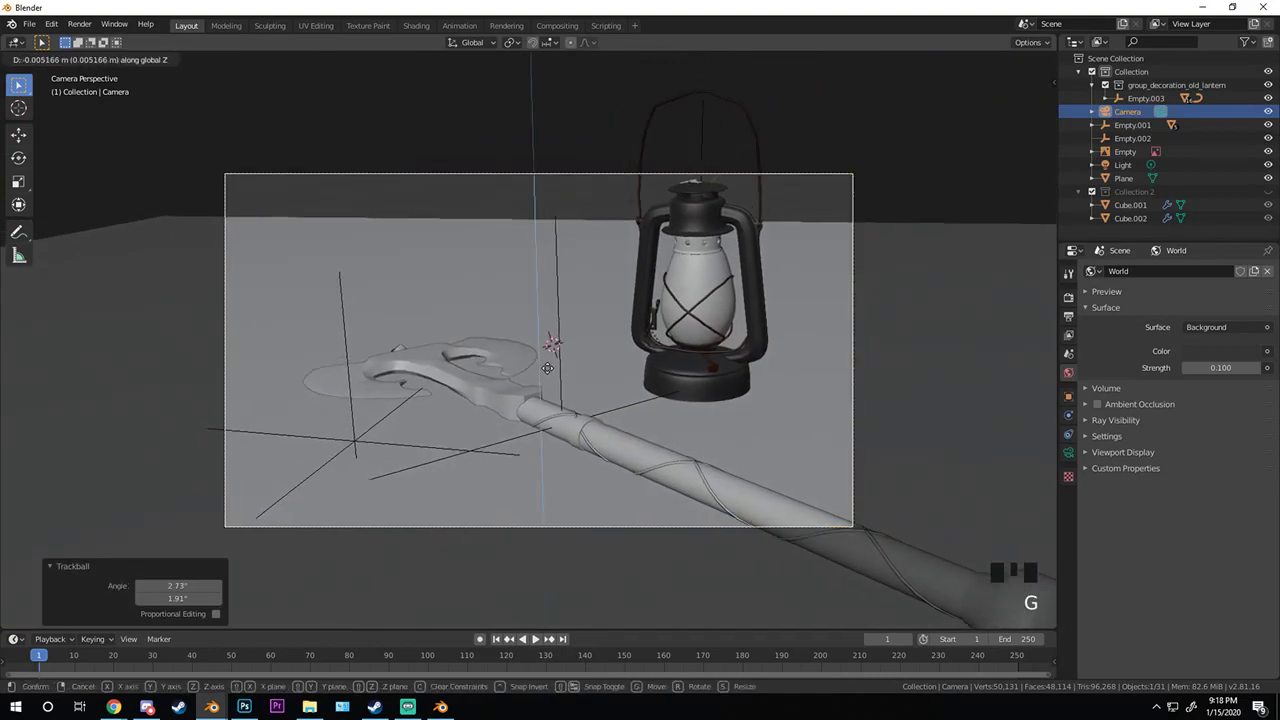
pyautogui.rightClick(552, 384)
pyautogui.press('r')
pyautogui.press('r')
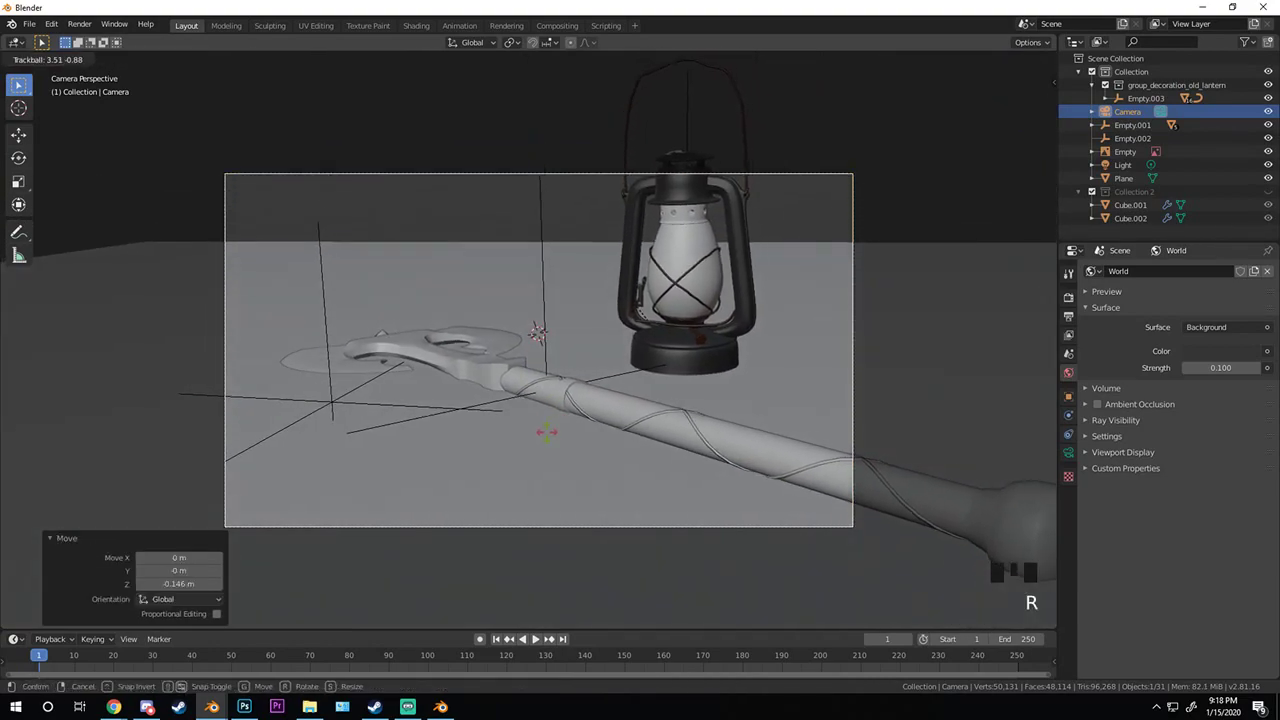
pyautogui.click(349, 374)
# - Move the focus empty about 0.328 m along X and 0.0925 m along Y onto the axe handle and preview the render
pyautogui.click(349, 374)
pyautogui.press('g')
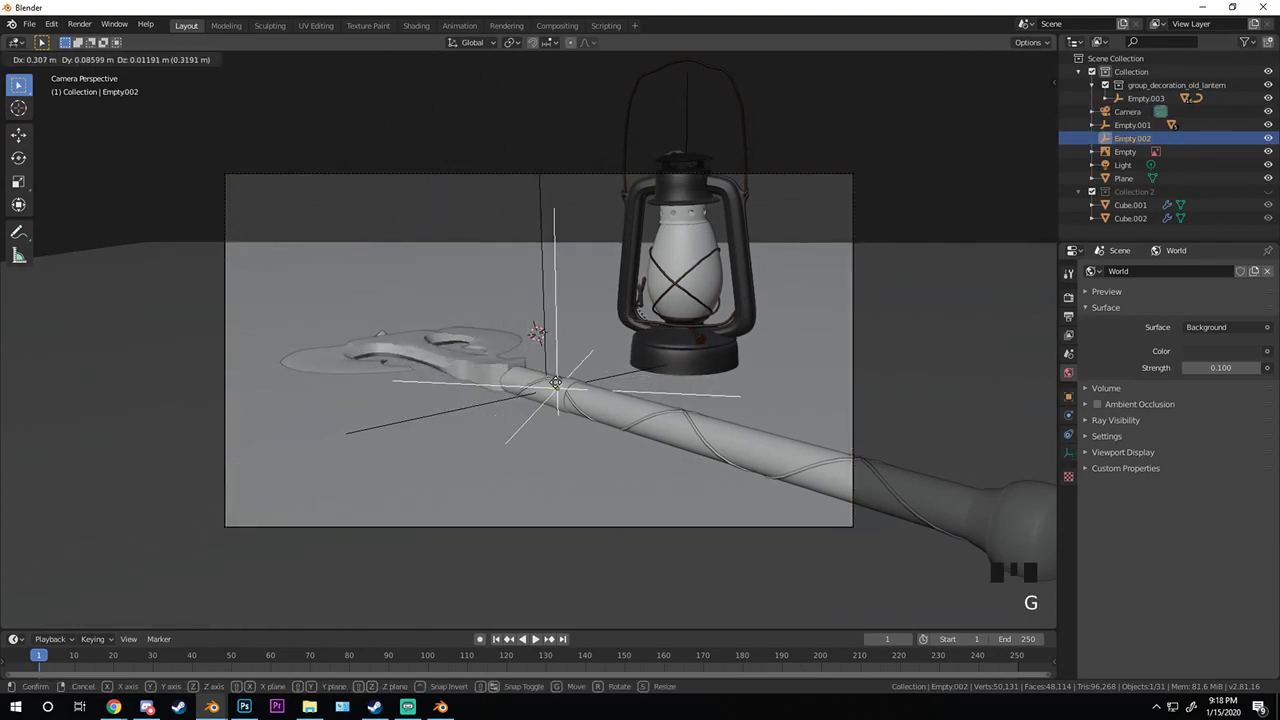
pyautogui.click(571, 381)
pyautogui.press('z')
pyautogui.click(565, 300)
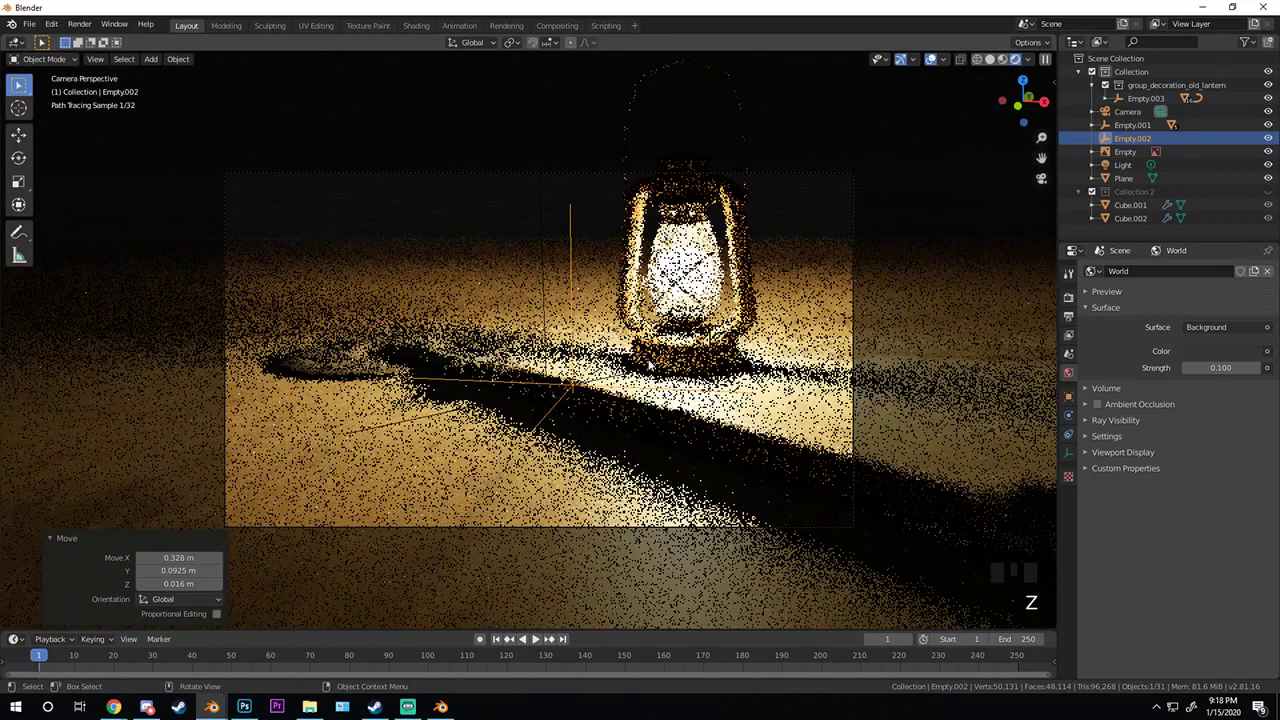
pyautogui.scroll(1, 648, 367)
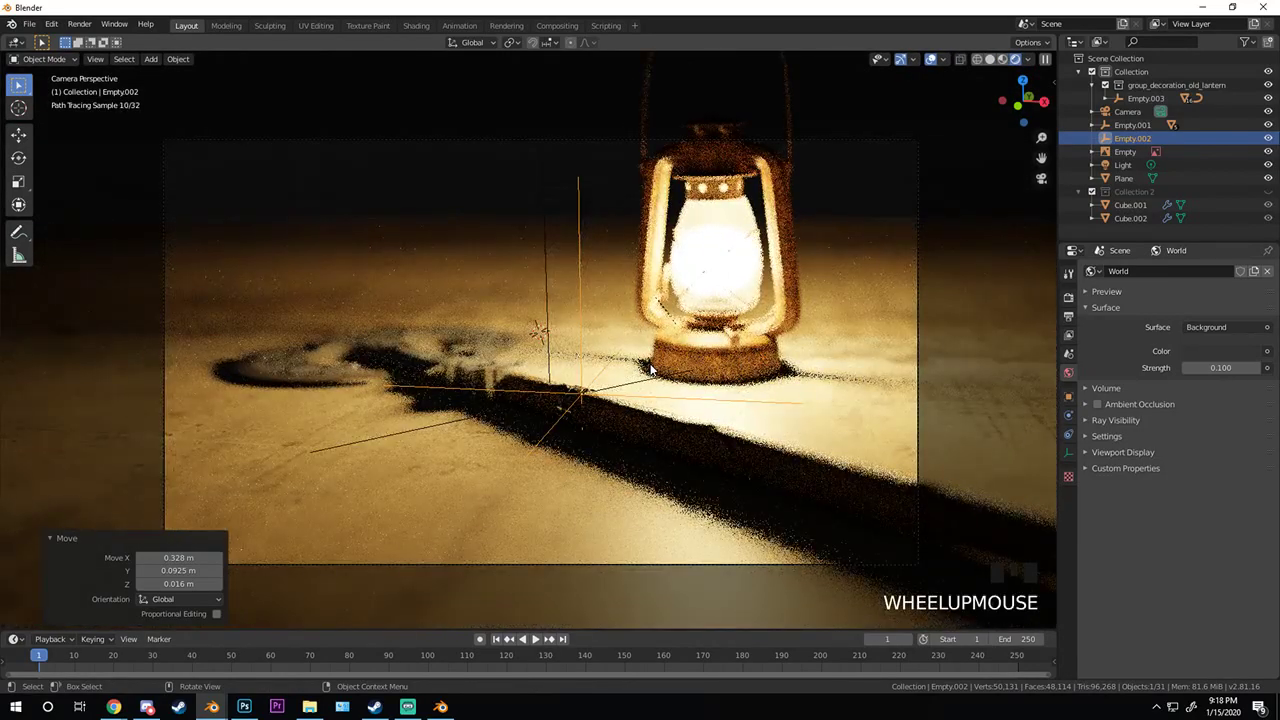
# - Move the focus empty in the top wireframe view about -0.318 m in X and 0.285 m in Y onto the axe head, and preview it rendered
pyautogui.press('z')
pyautogui.click(555, 388)
pyautogui.press('KP_7')
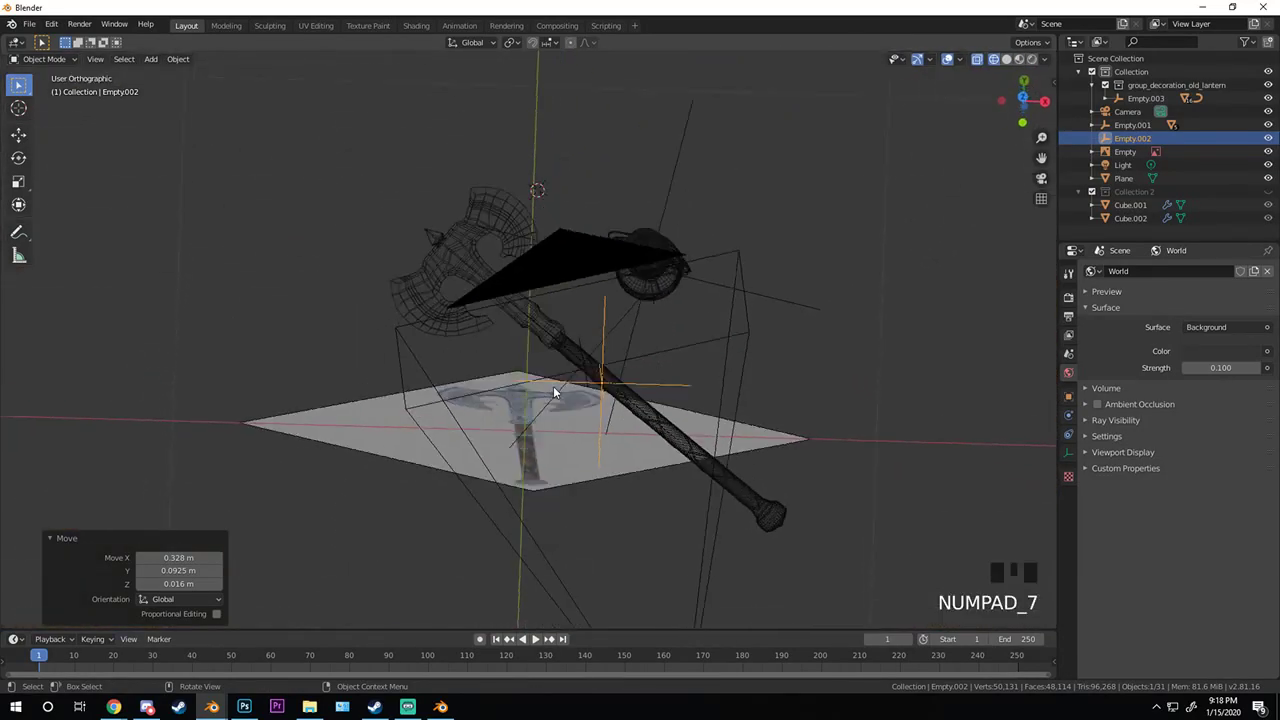
pyautogui.scroll(3, 589, 363)
pyautogui.press('g')
pyautogui.click(453, 161)
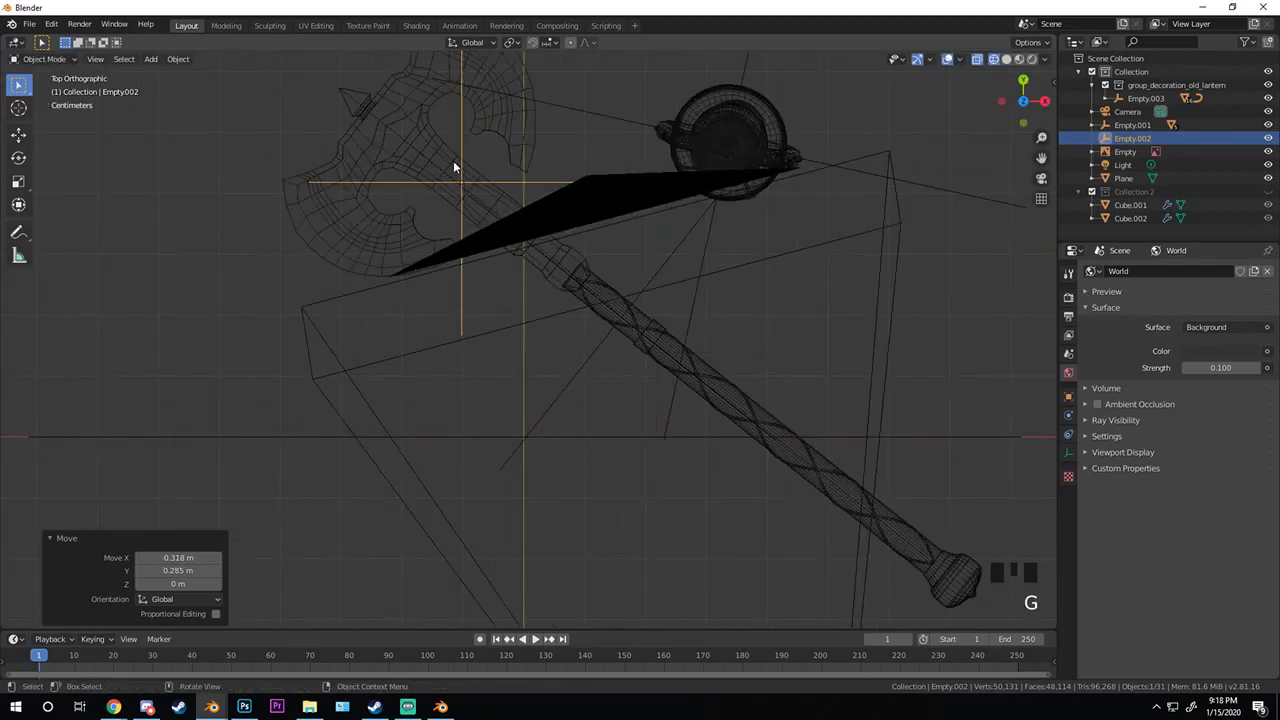
pyautogui.press('KP_0')
pyautogui.press('z')
pyautogui.click(482, 308)
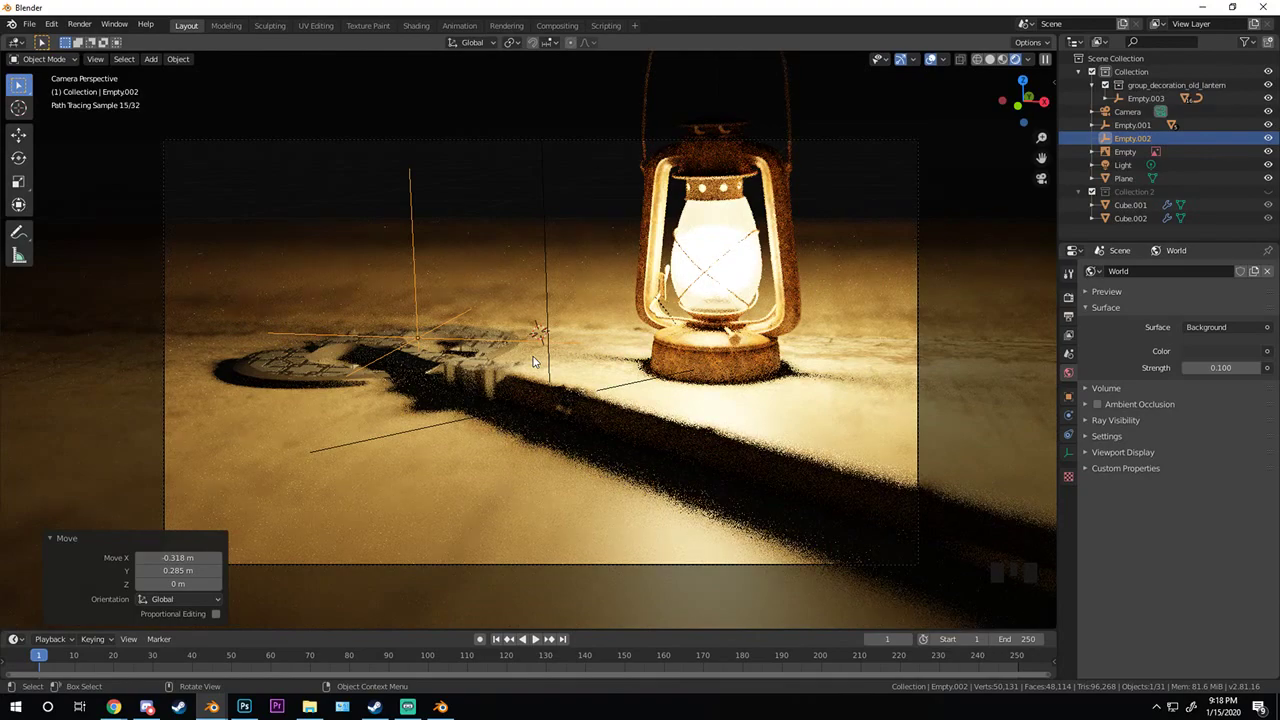
# - Check the rendered scene with overlays hidden and examine the collar where the axe head meets the handle
pyautogui.hotkey('shift', 'alt', 'z')
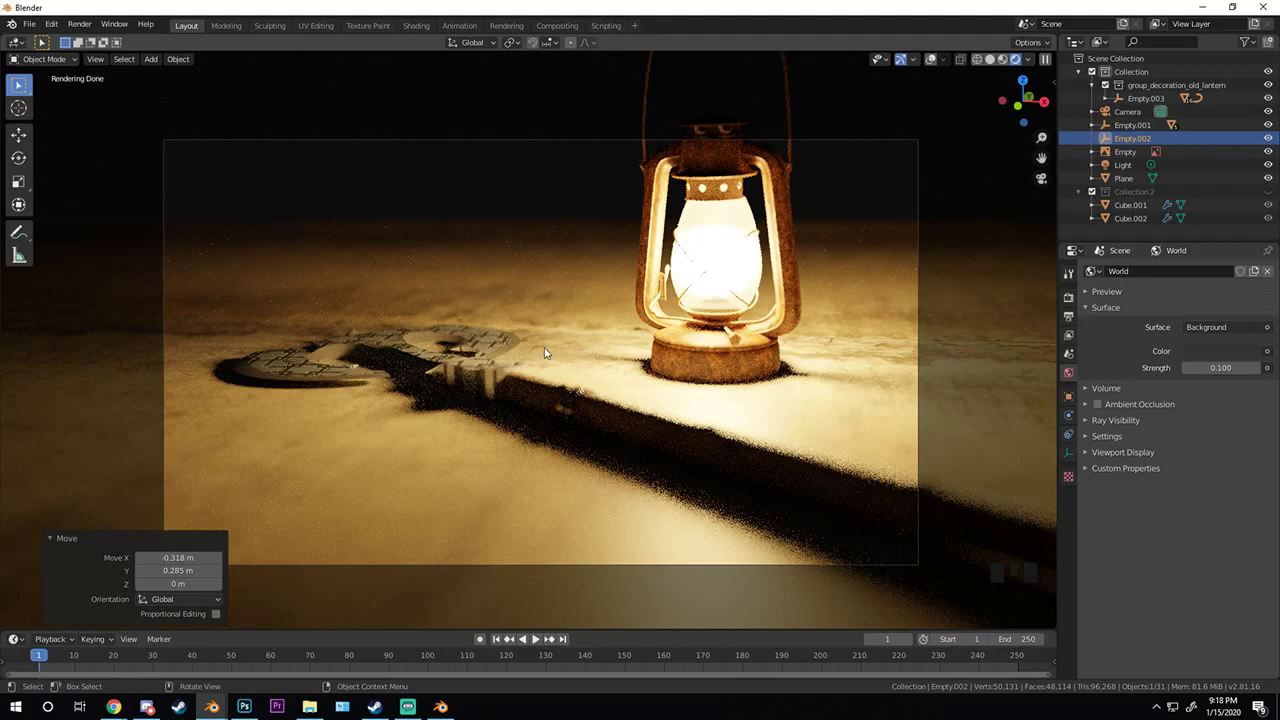
pyautogui.scroll(2, 530, 359)
pyautogui.scroll(3, 508, 338)
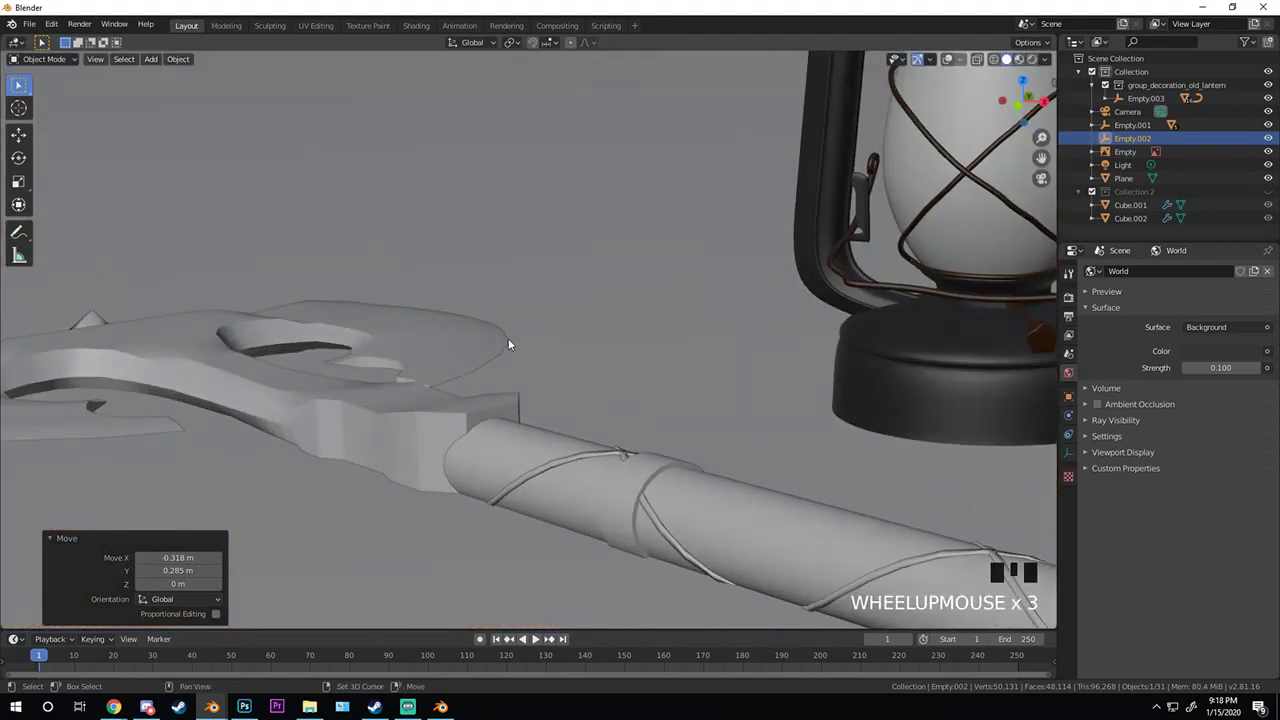
pyautogui.keyDown('shift'); pyautogui.moveTo(508, 338); pyautogui.dragTo(523, 348, button='middle'); pyautogui.keyUp('shift')
pyautogui.scroll(4, 523, 344)
pyautogui.click(570, 322)
pyautogui.press('Tab')
pyautogui.press('Tab')
pyautogui.click(529, 304)
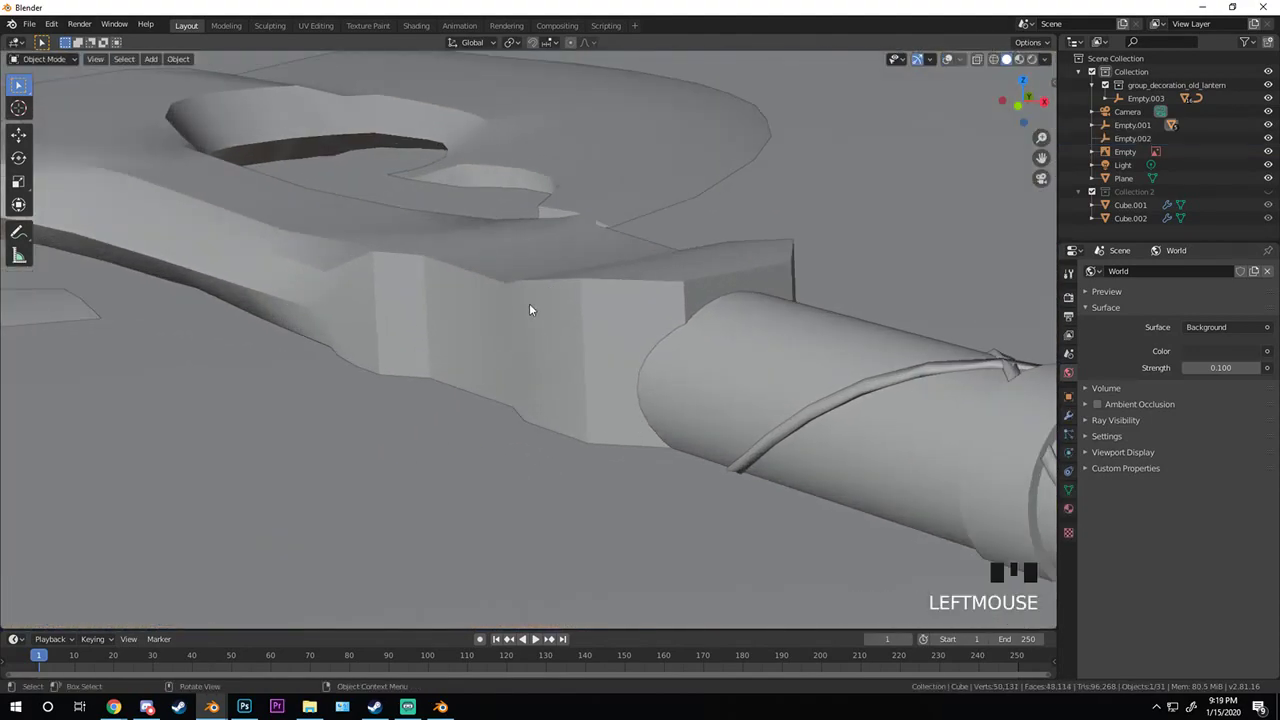
# - Open the axe head's mesh for editing and select the edge loop along its underside in wireframe
pyautogui.press('z')
pyautogui.press('Tab')
pyautogui.scroll(-4, 516, 188)
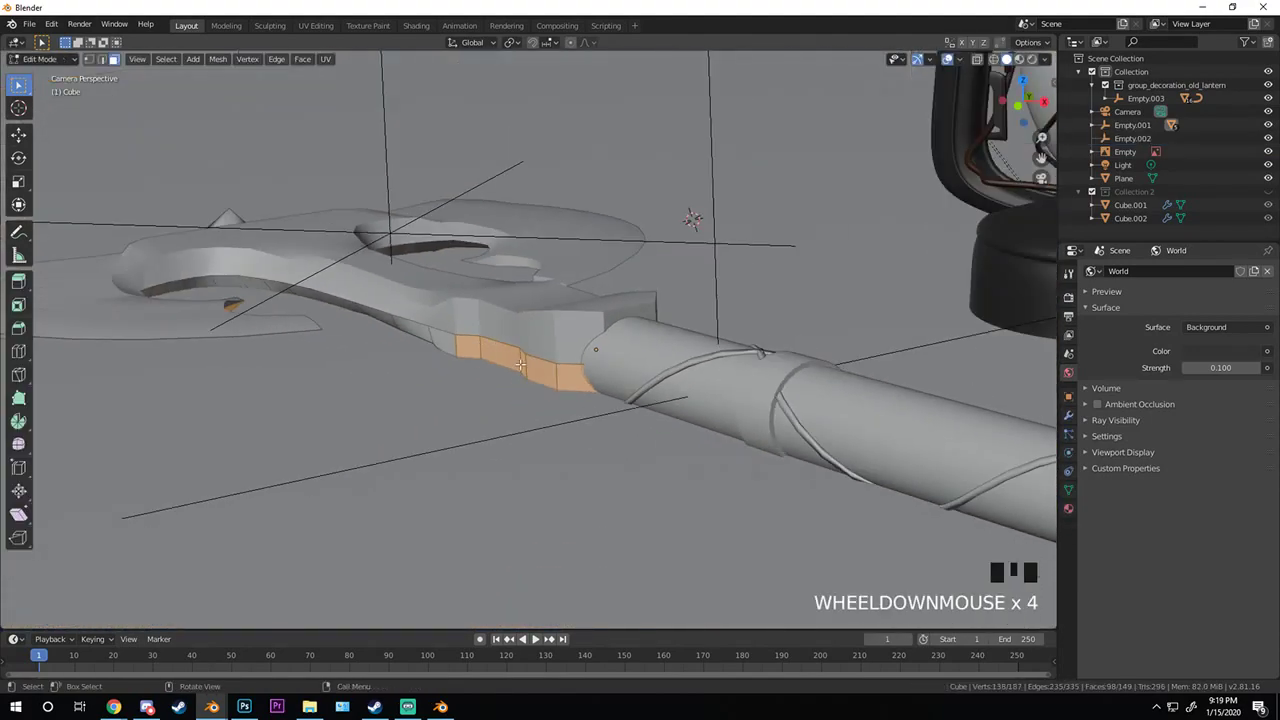
pyautogui.press('z')
pyautogui.scroll(5, 514, 394)
pyautogui.press('z')
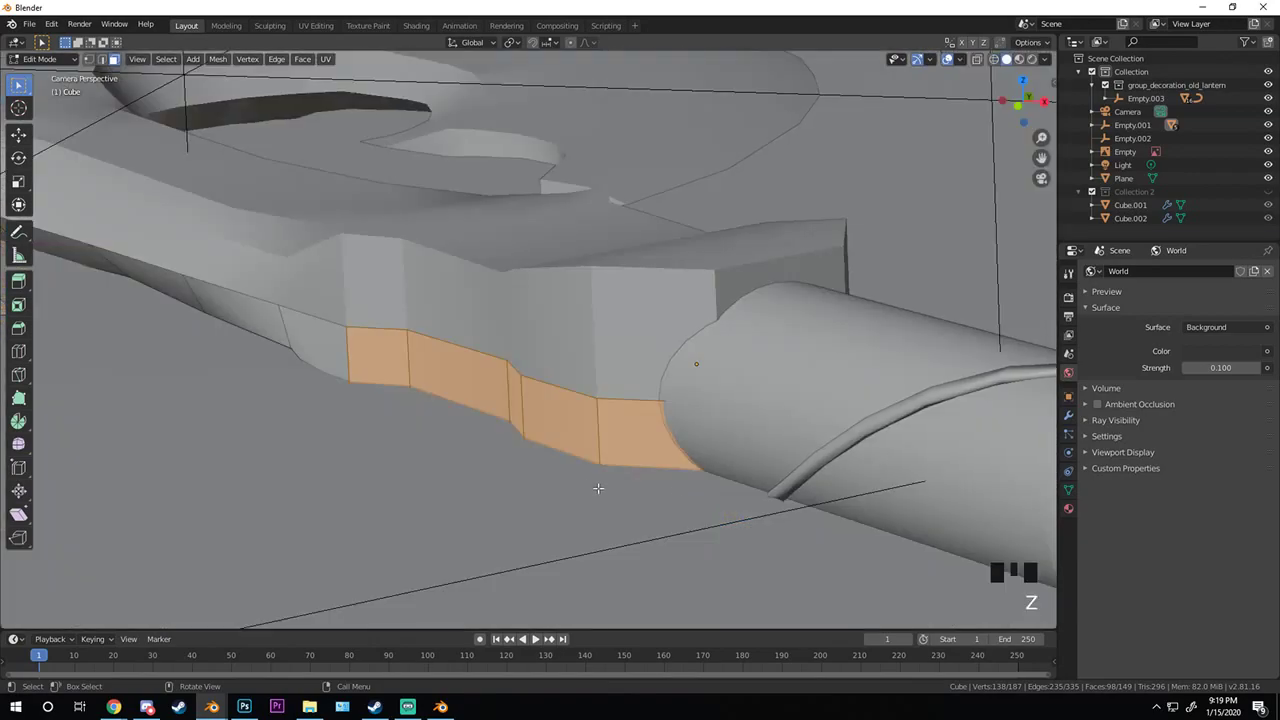
pyautogui.keyDown('shift'); pyautogui.moveTo(590, 470); pyautogui.dragTo(565, 402, button='middle'); pyautogui.keyUp('shift')
pyautogui.press('z')
pyautogui.press('a')
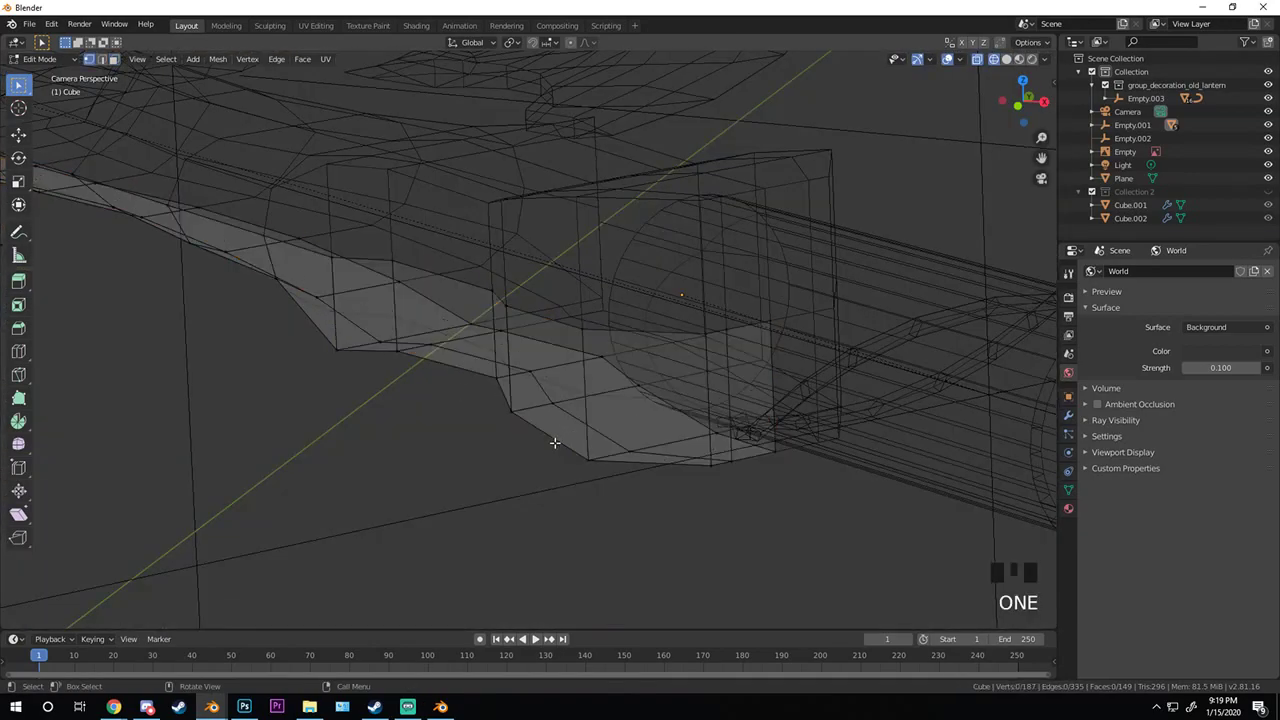
pyautogui.keyDown('alt'); pyautogui.click(556, 441); pyautogui.keyUp('alt')
pyautogui.scroll(-6, 400, 300)
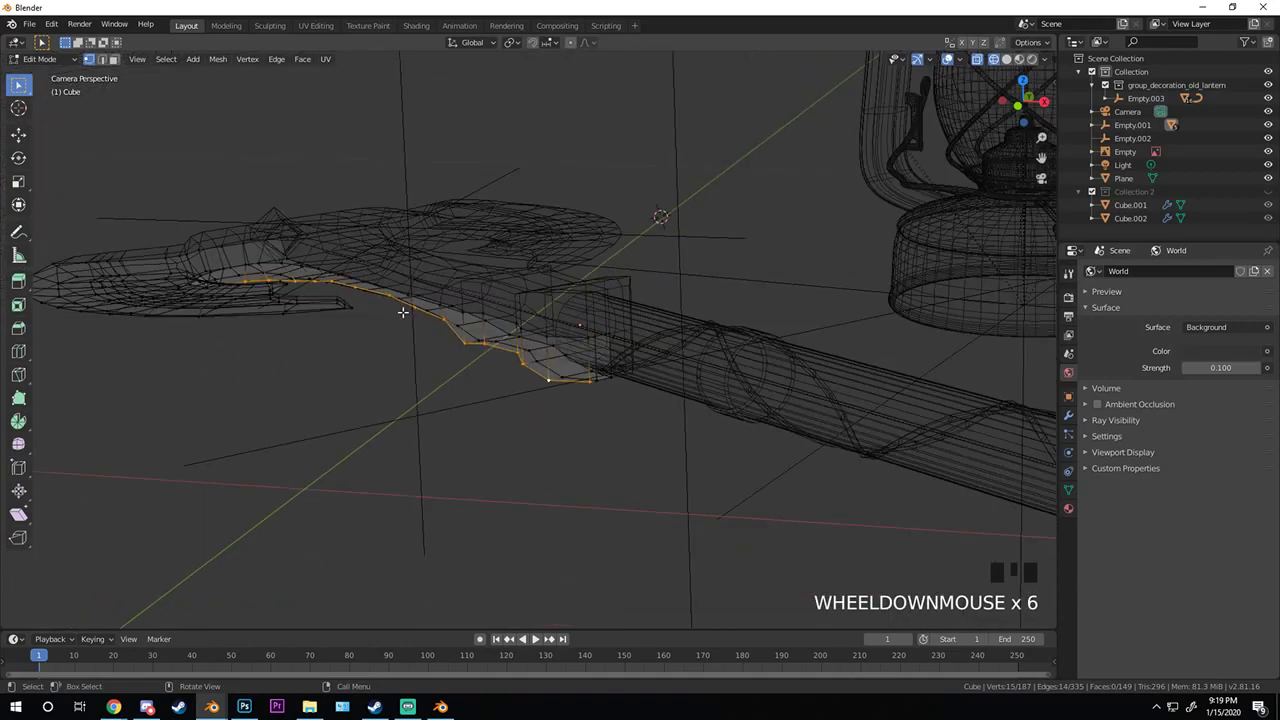
# - Select the run of lower-edge vertices from the blade's neck to the collar's end at the handle
pyautogui.scroll(5, 395, 315)
pyautogui.keyDown('shift'); pyautogui.moveTo(395, 315); pyautogui.dragTo(431, 383, button='middle'); pyautogui.keyUp('shift')
pyautogui.press('z')
pyautogui.click(558, 429)
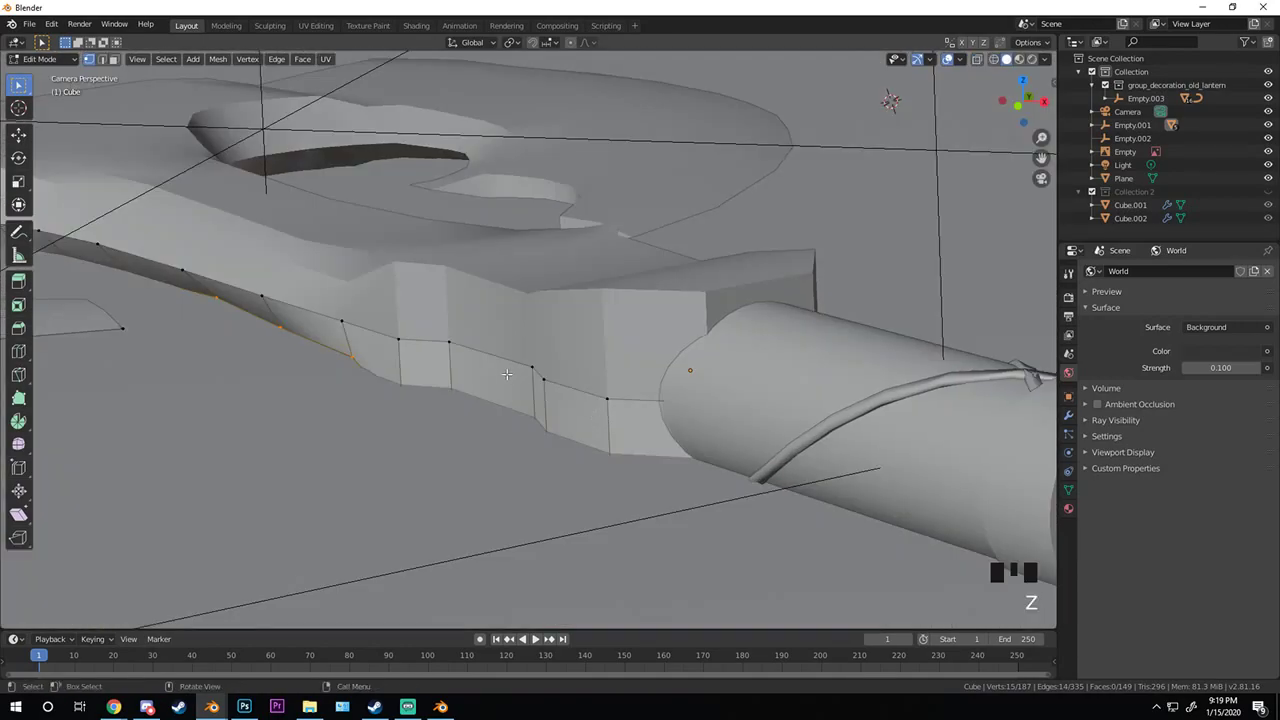
pyautogui.click(354, 360)
pyautogui.hotkey('shift', 'z')
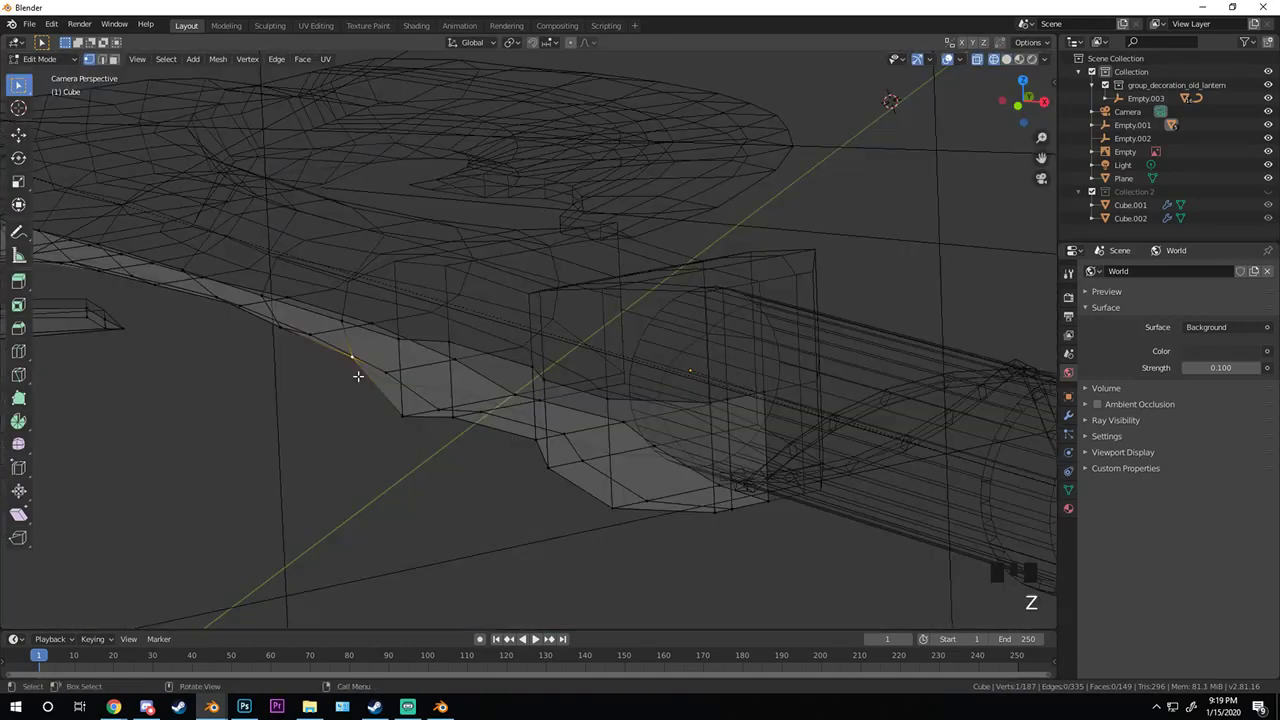
pyautogui.keyDown('shift'); pyautogui.click(400, 413); pyautogui.keyUp('shift')
pyautogui.keyDown('shift'); pyautogui.click(452, 415); pyautogui.keyUp('shift')
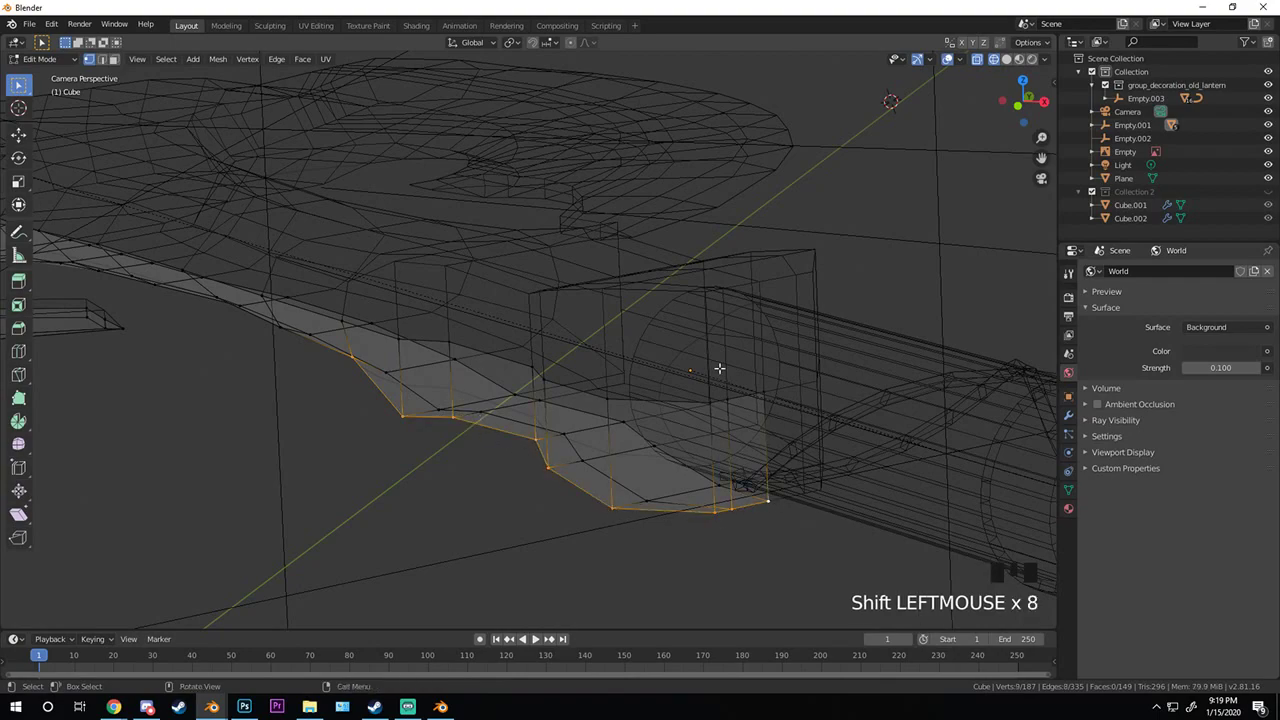
# - Try a two-segment bevel of about 0.706 m on the selected collar edges, check it in solid shading and undo it
pyautogui.scroll(-2, 719, 368)
pyautogui.hotkey('ctrl', 'b')
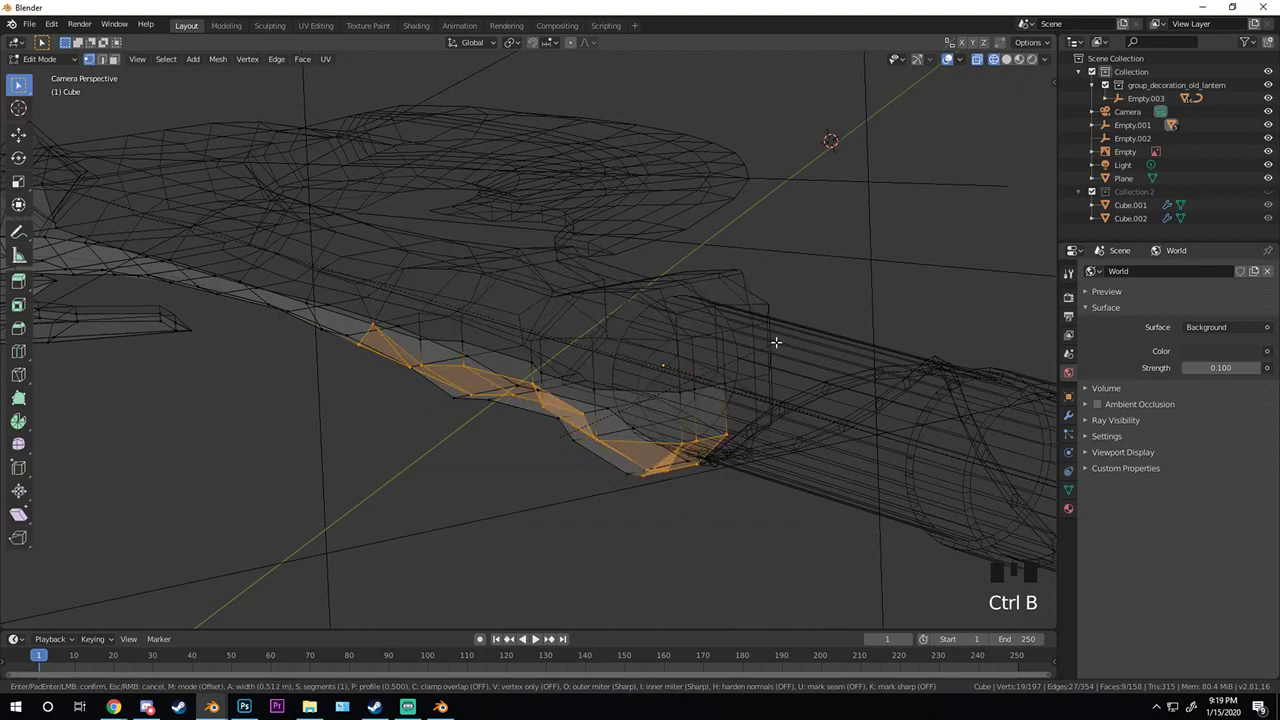
pyautogui.click(760, 362)
pyautogui.press('z')
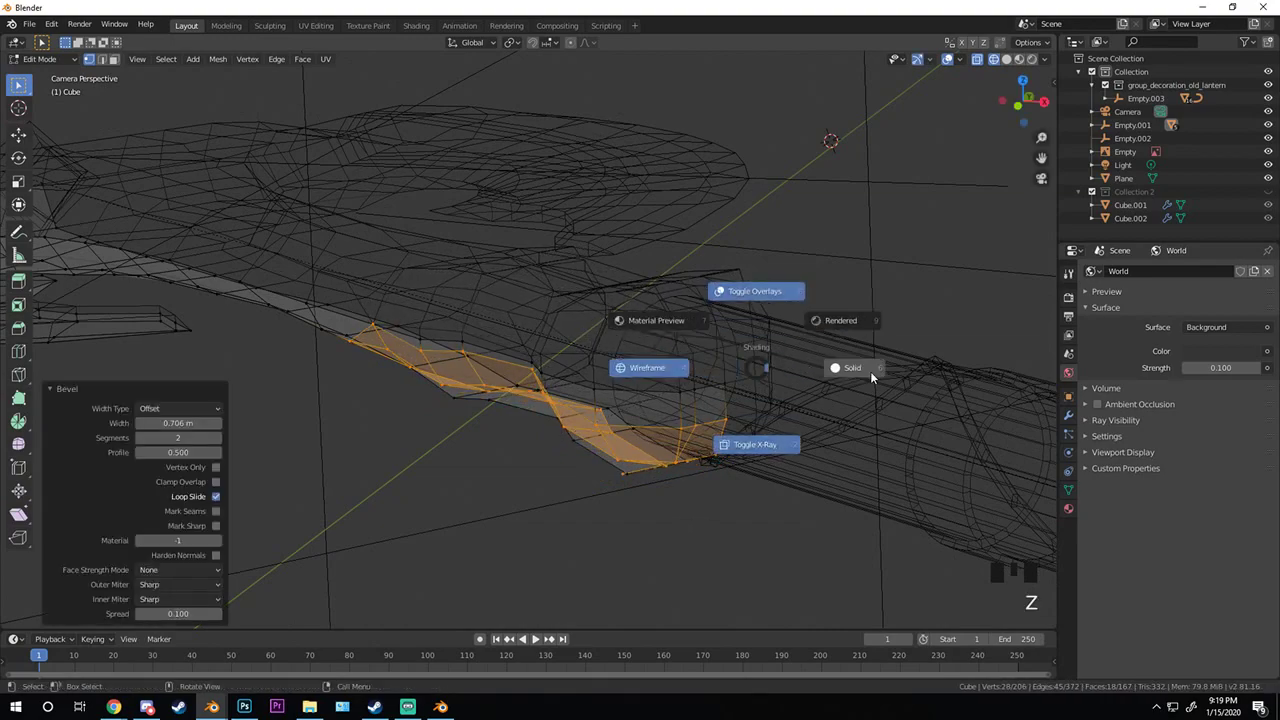
pyautogui.click(870, 371)
pyautogui.scroll(1, 782, 342)
pyautogui.hotkey('ctrl', 'z')
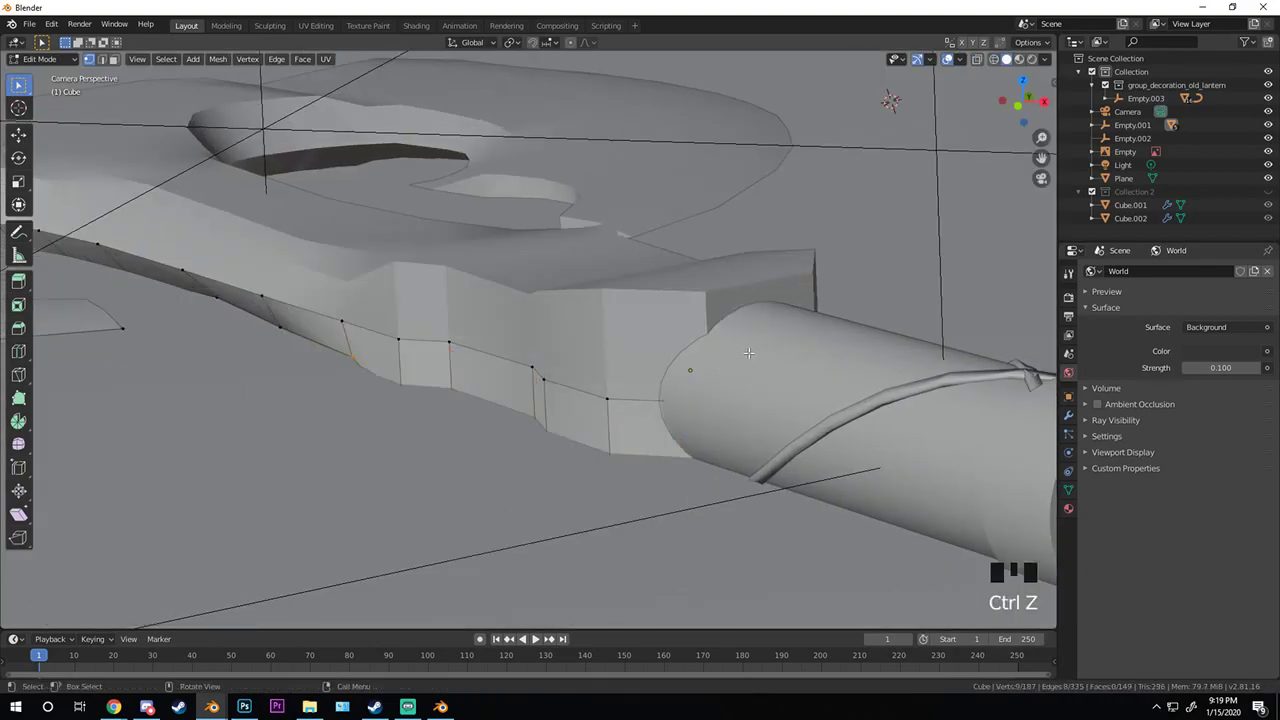
# - Bevel the selected collar edges with 3 segments and a width of about 0.333 m, and preview the camera view rendered
pyautogui.hotkey('ctrl', 'b')
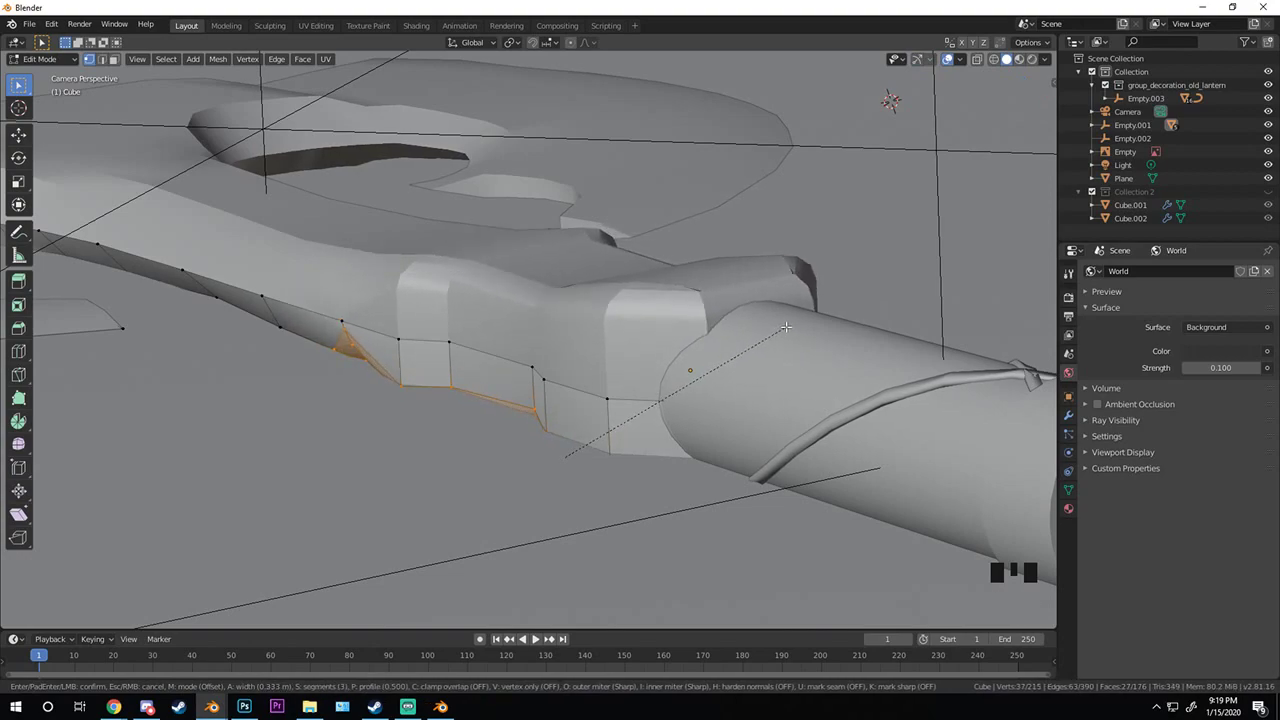
pyautogui.click(786, 327)
pyautogui.press('Tab')
pyautogui.scroll(-4, 644, 335)
pyautogui.press('KP_0')
pyautogui.press('z')
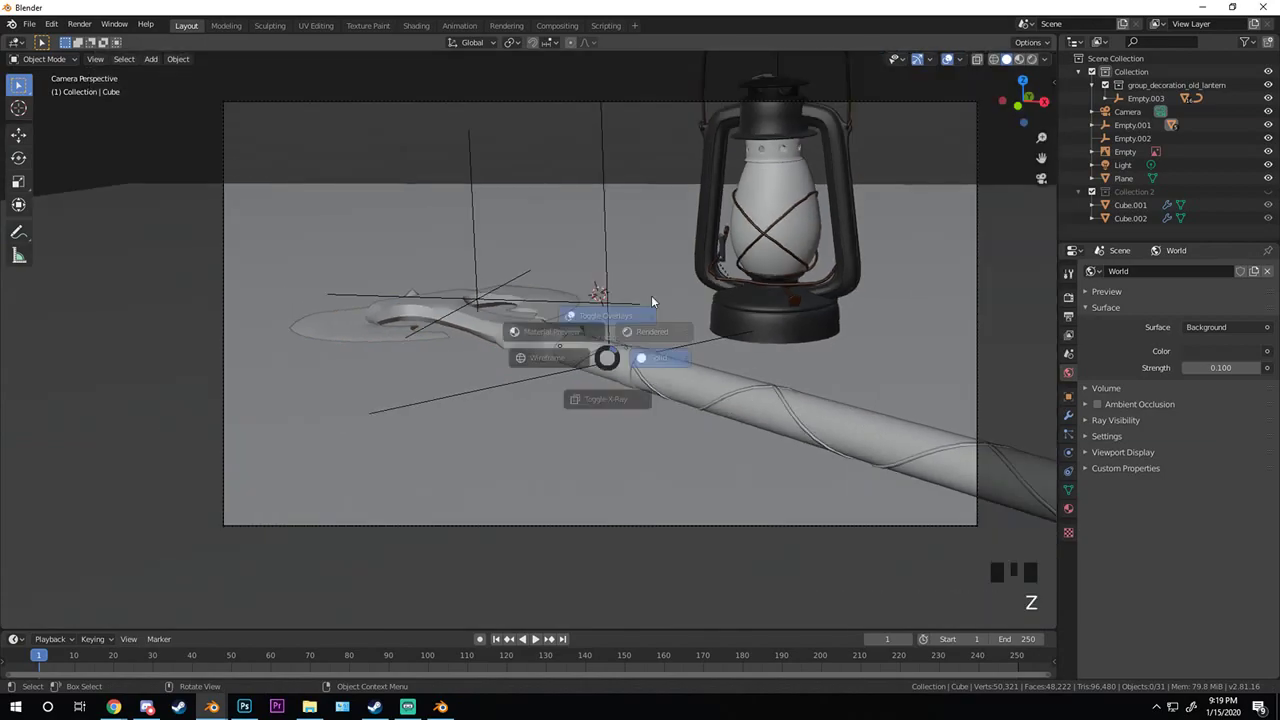
pyautogui.click(651, 297)
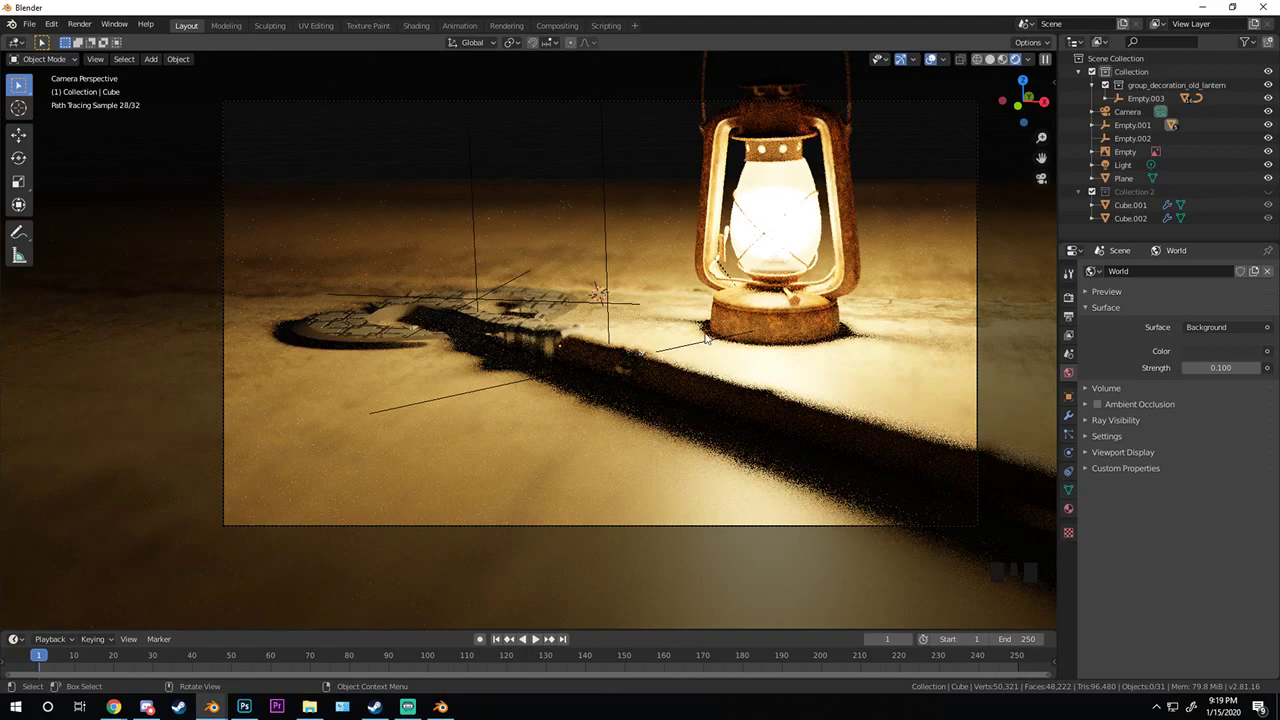
# - Return to solid shading and save the scene to the Desktop as "battle axe livestream"
pyautogui.press('z')
pyautogui.click(822, 356)
pyautogui.hotkey('ctrl', 's')
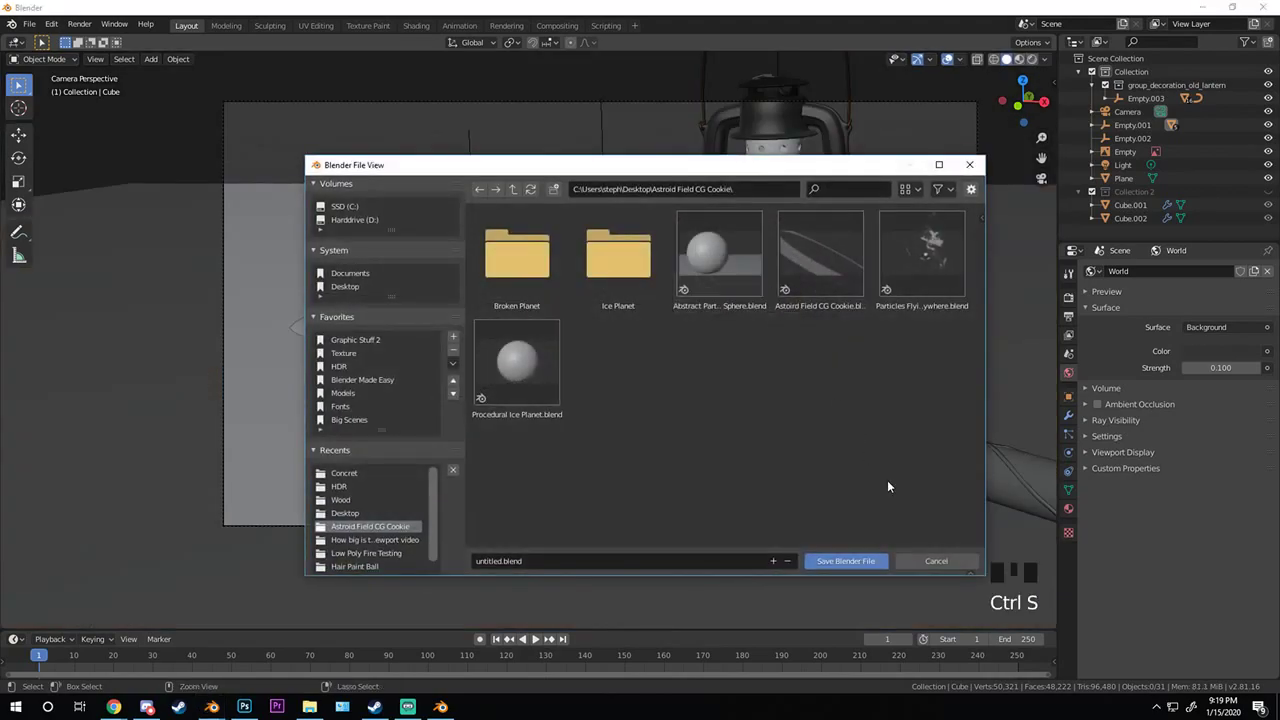
pyautogui.click(341, 287)
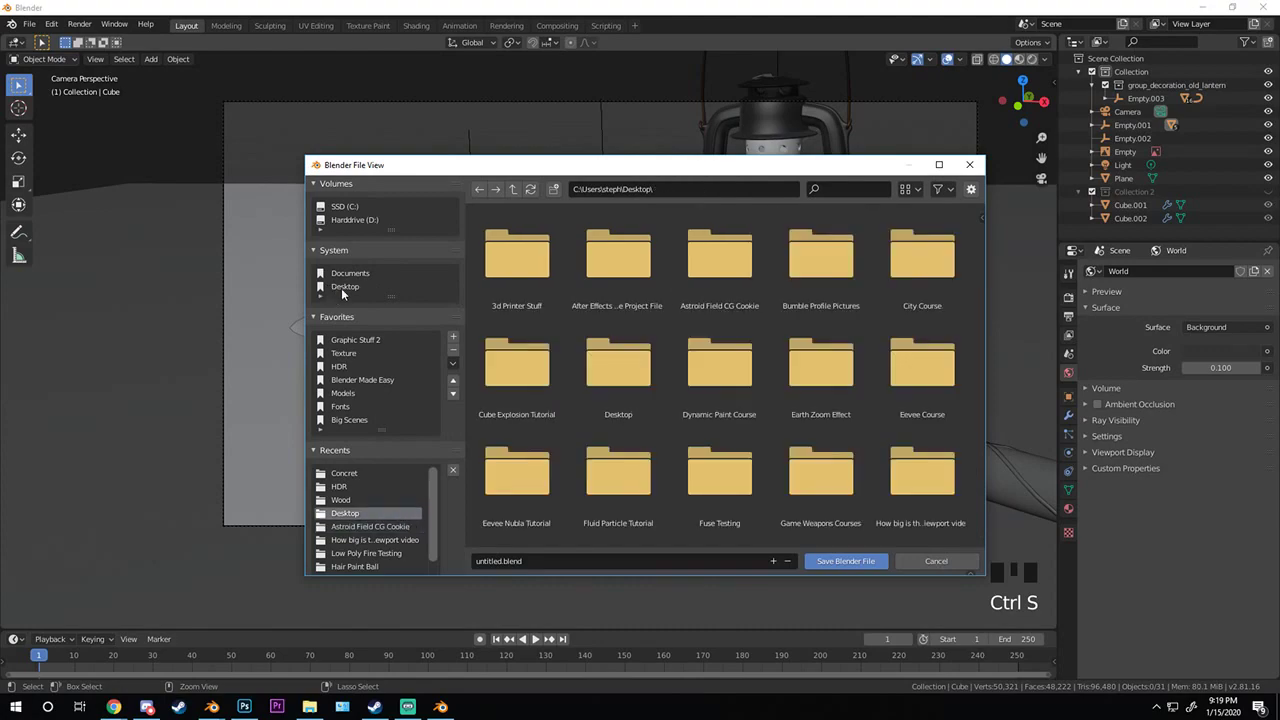
pyautogui.click(574, 561)
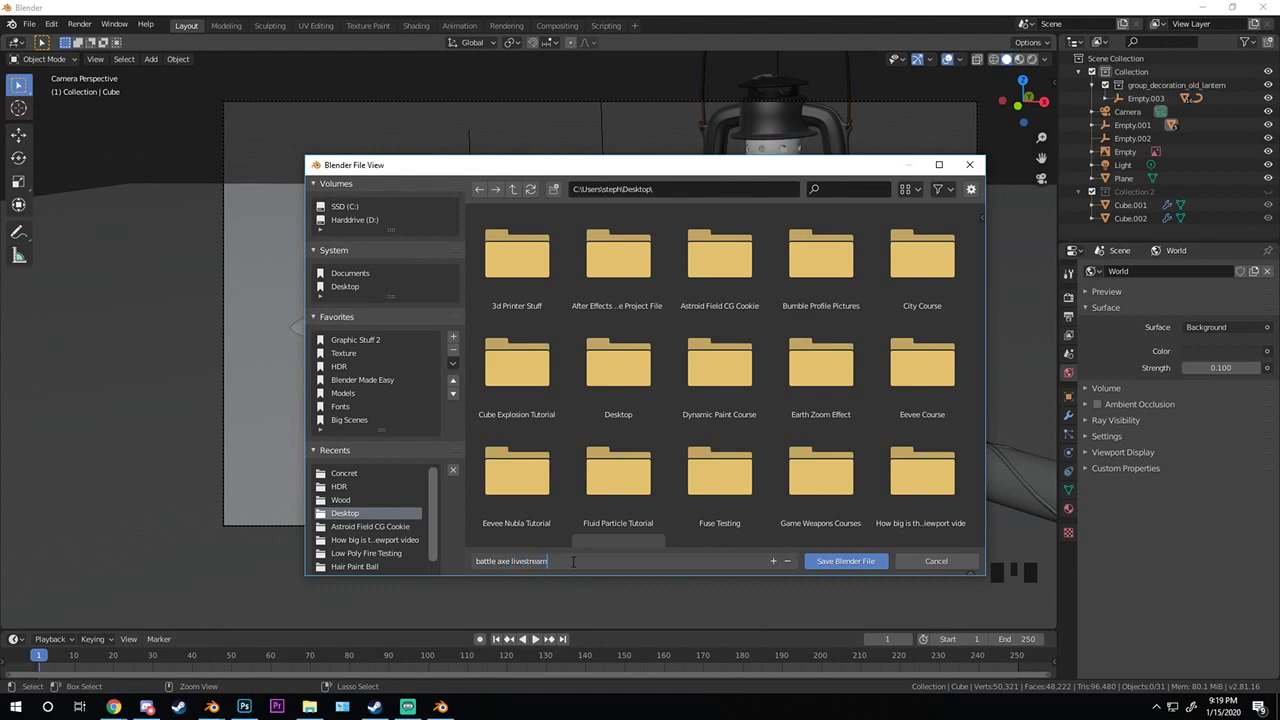
pyautogui.press('Return')
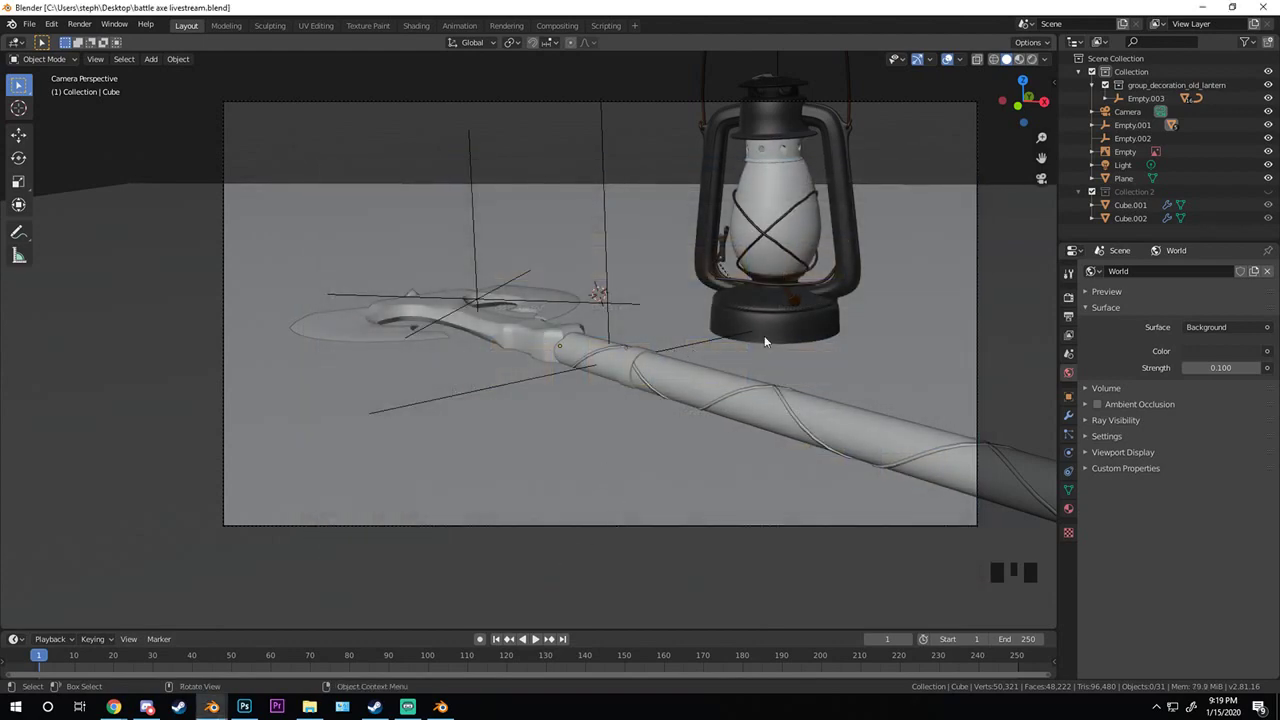
# - Set the Cycles render samples to 150
pyautogui.click(1068, 298)
pyautogui.doubleClick(1206, 360)
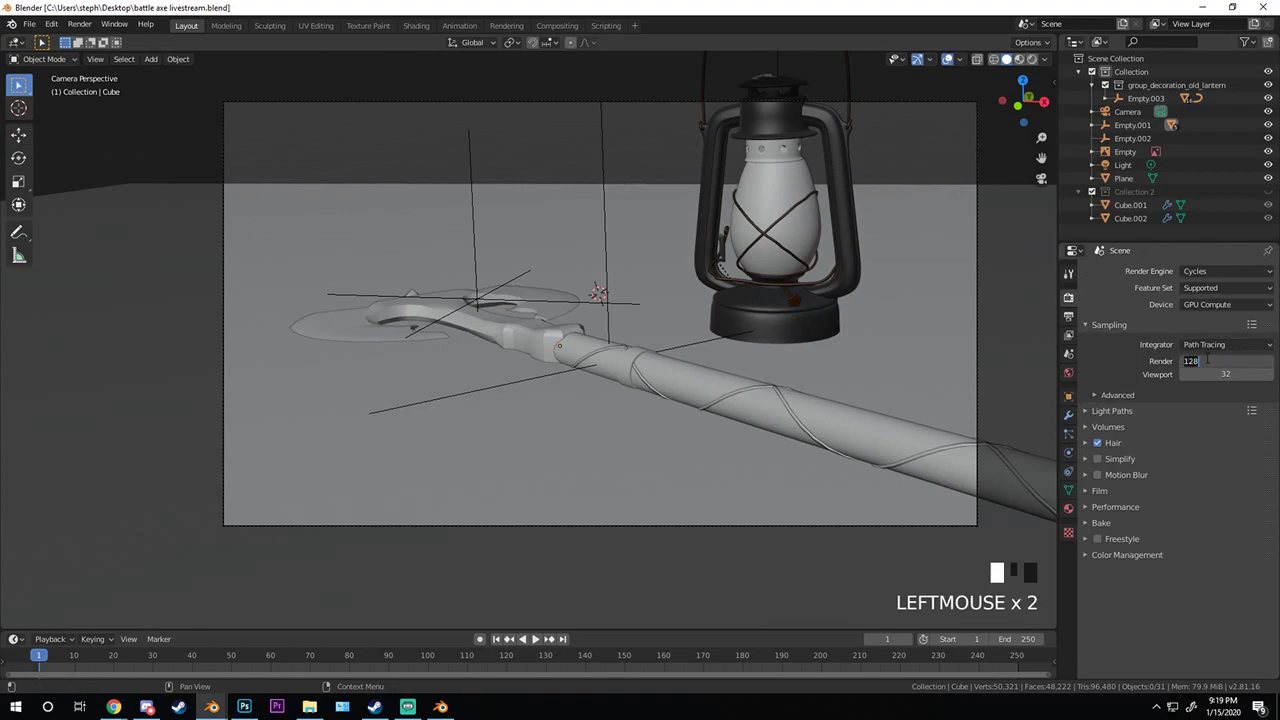
pyautogui.press('Return')
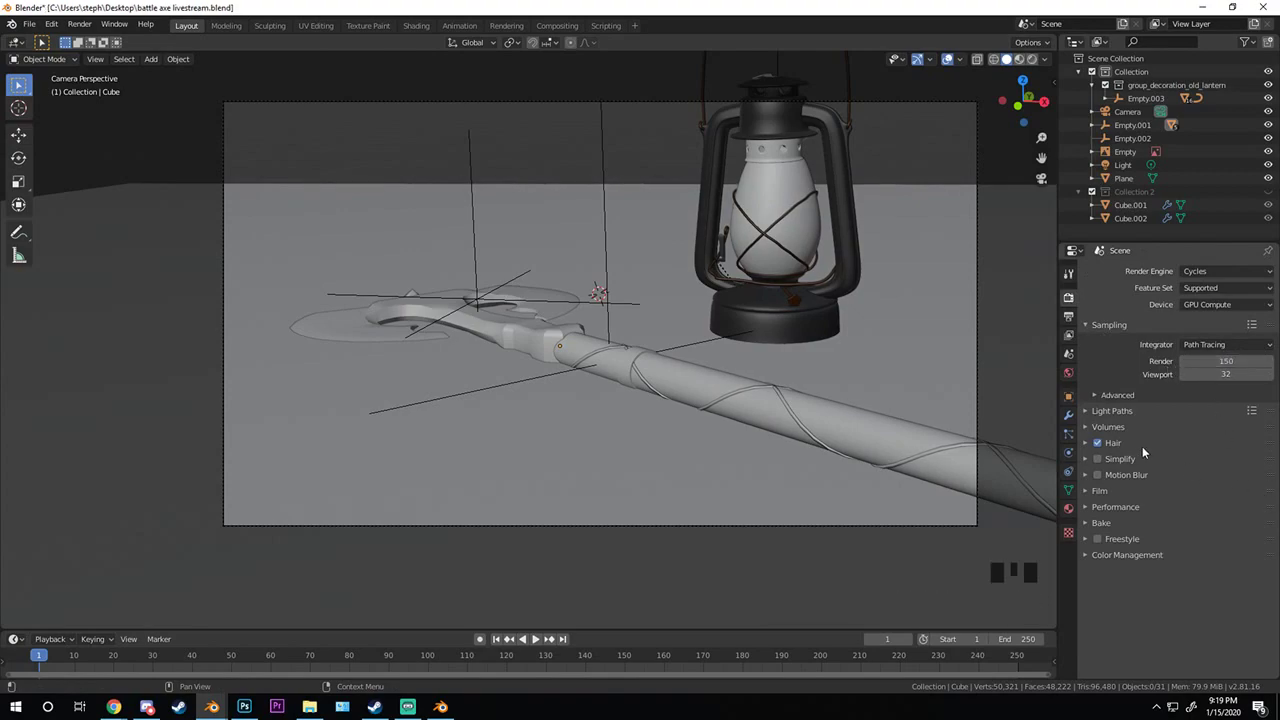
pyautogui.click(1116, 506)
pyautogui.click(1116, 506)
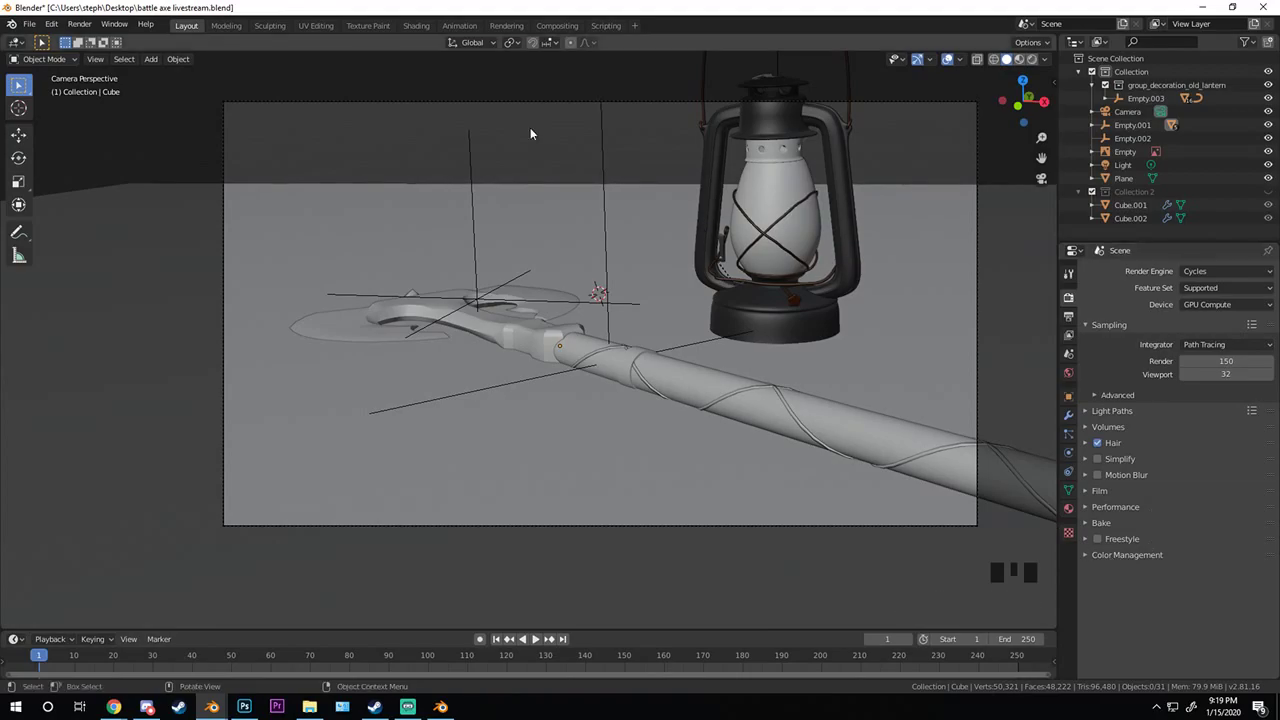
# - Try rendering the camera image and abort the render partway
pyautogui.click(79, 24)
pyautogui.click(95, 35)
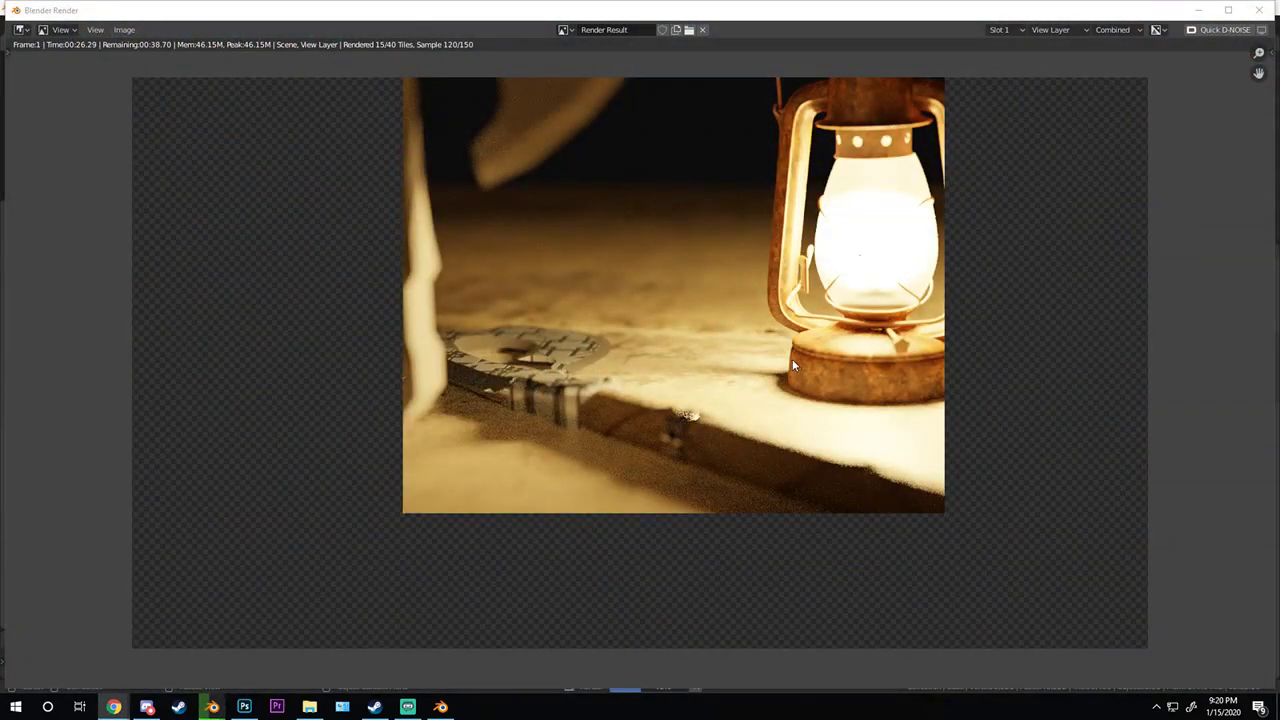
pyautogui.scroll(-1, 700, 361)
pyautogui.press('Escape')
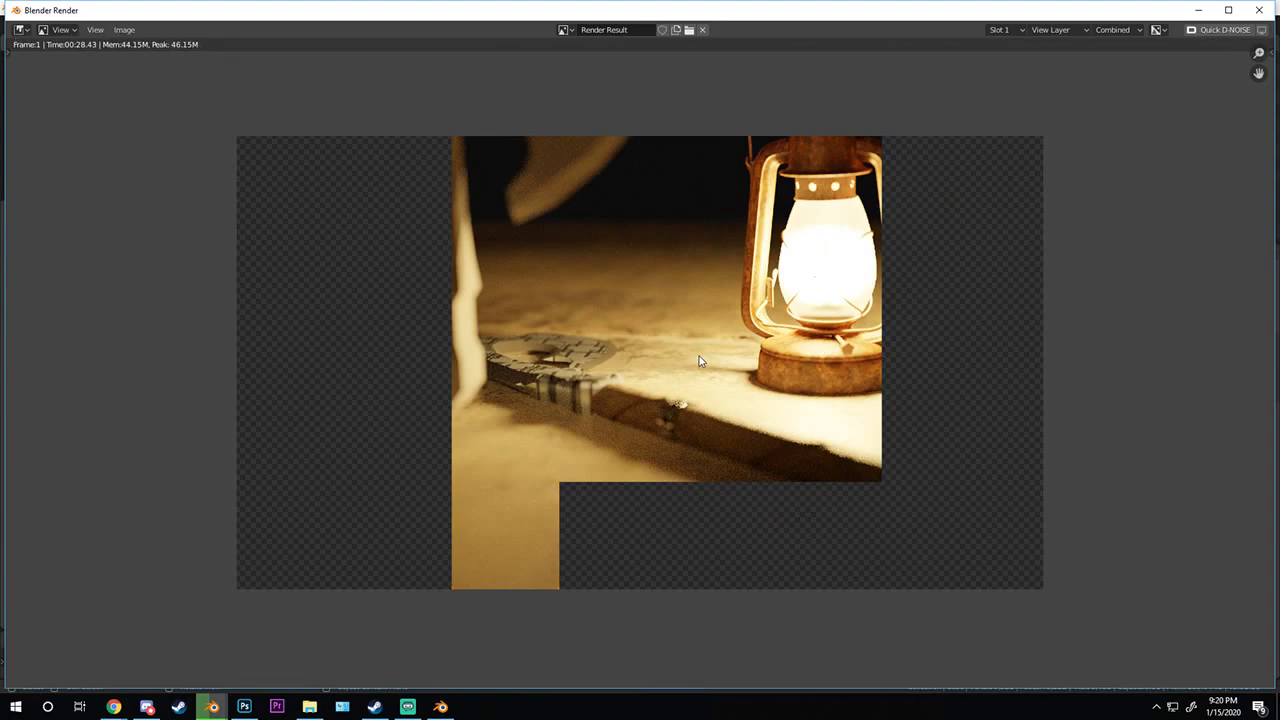
pyautogui.press('Escape')
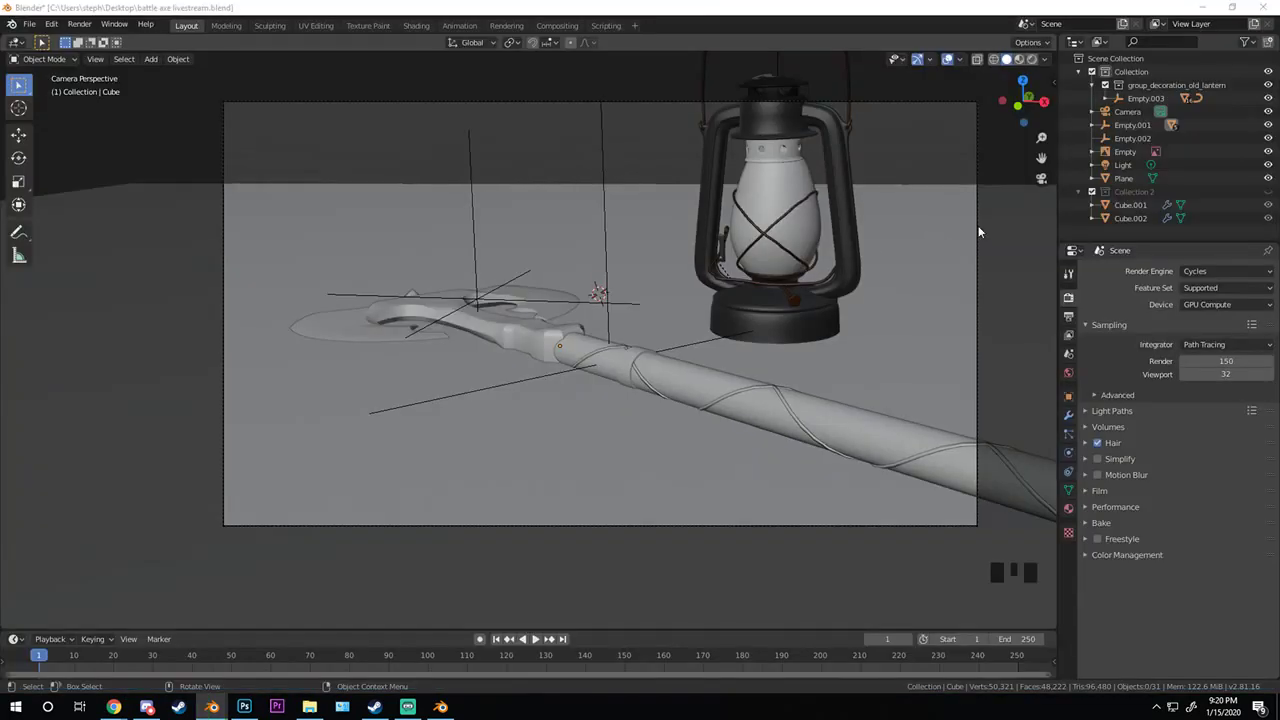
# - Exclude Collection 2 from the view layer and render the full image from the camera
pyautogui.click(1090, 193)
pyautogui.click(1090, 195)
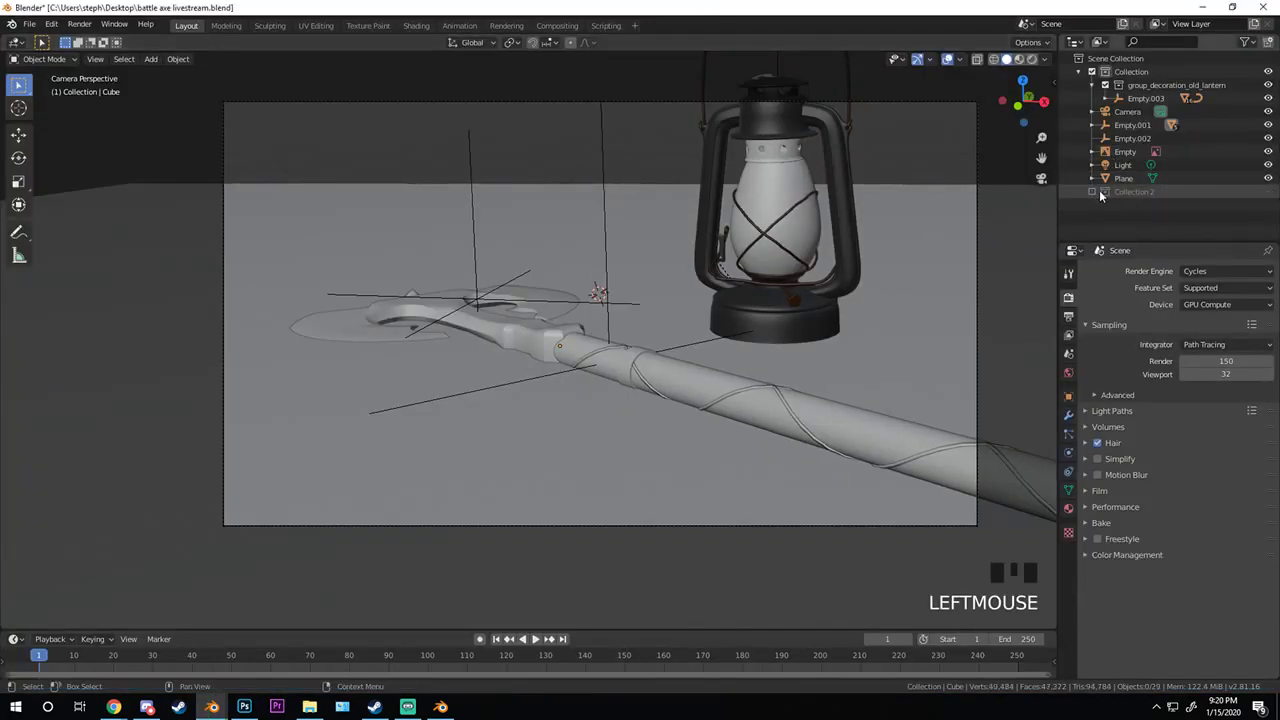
pyautogui.scroll(-2, 733, 350)
pyautogui.scroll(3, 733, 344)
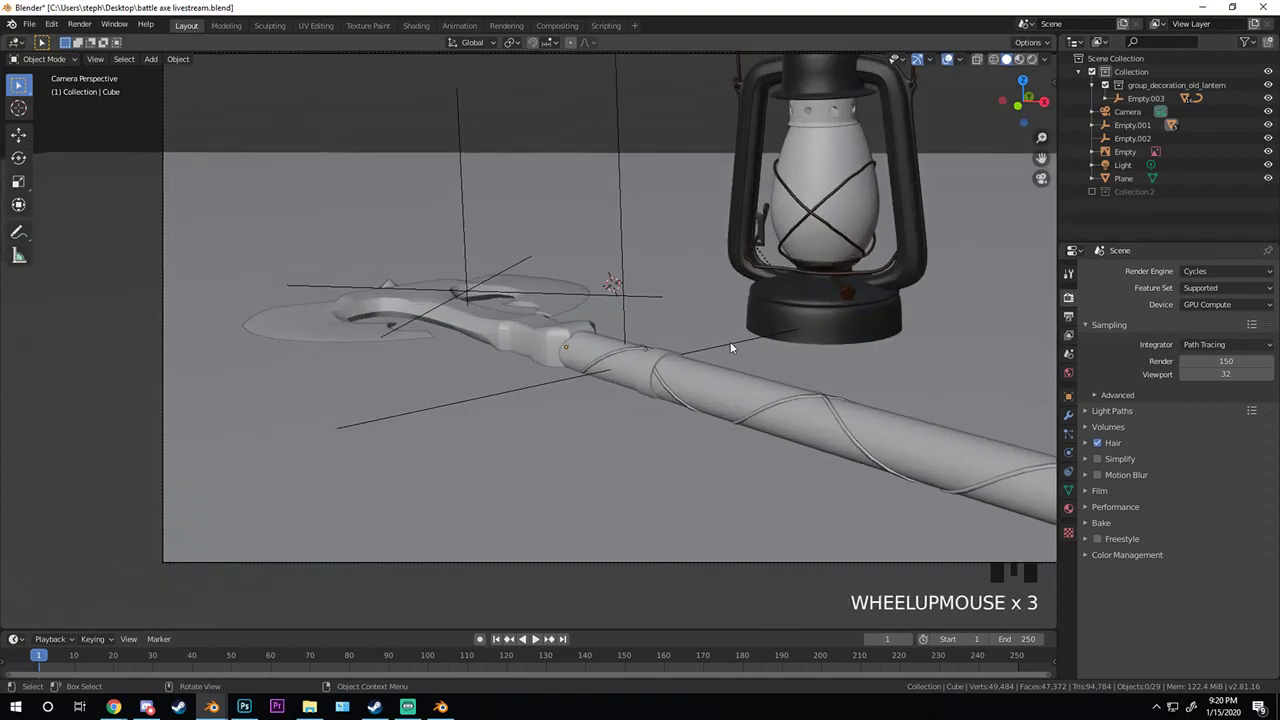
pyautogui.press('F12')
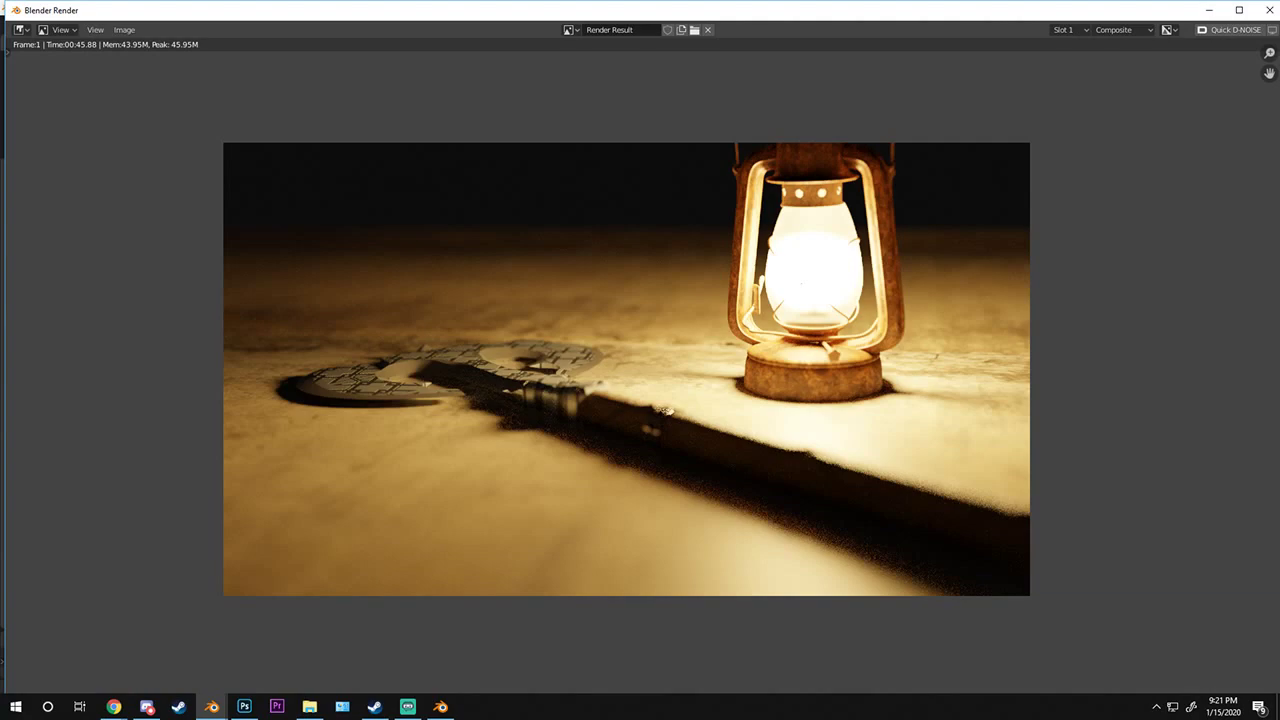
pyautogui.click(1270, 10)
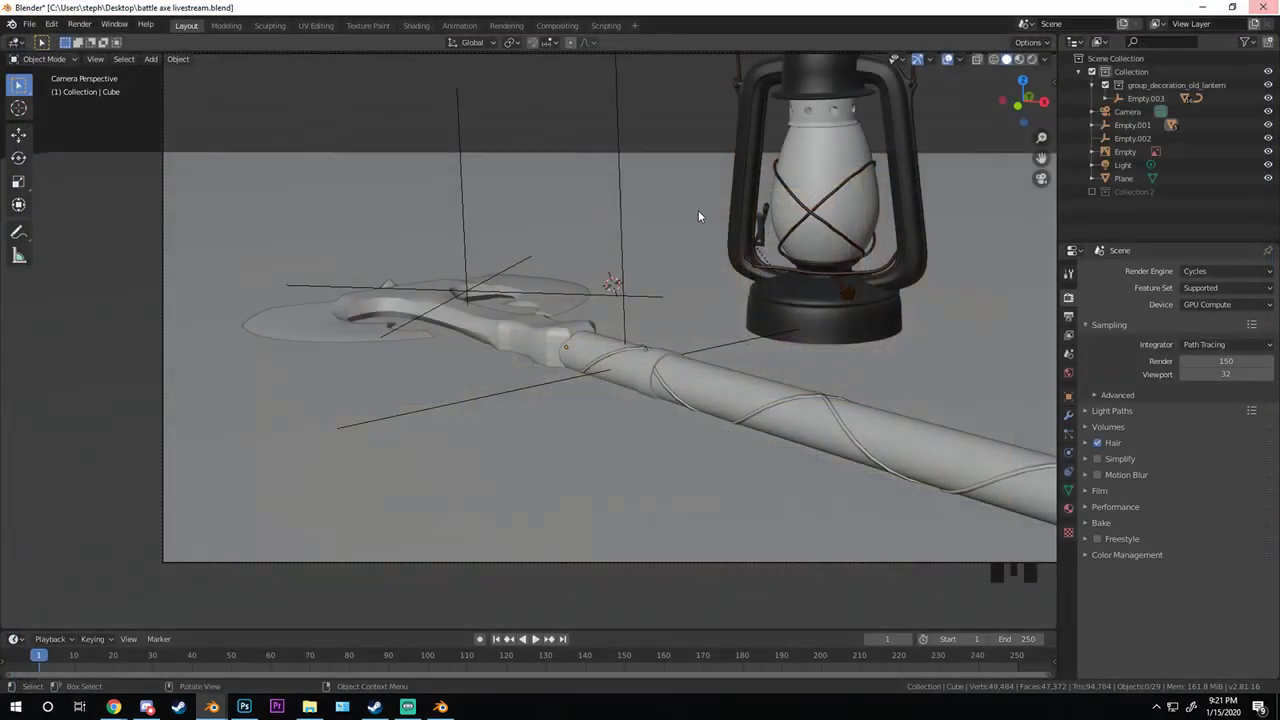
# - Switch to the Compositing workspace, enlarge the node editor over the dope sheet and spread the Render Layers and Composite nodes apart
pyautogui.click(557, 25)
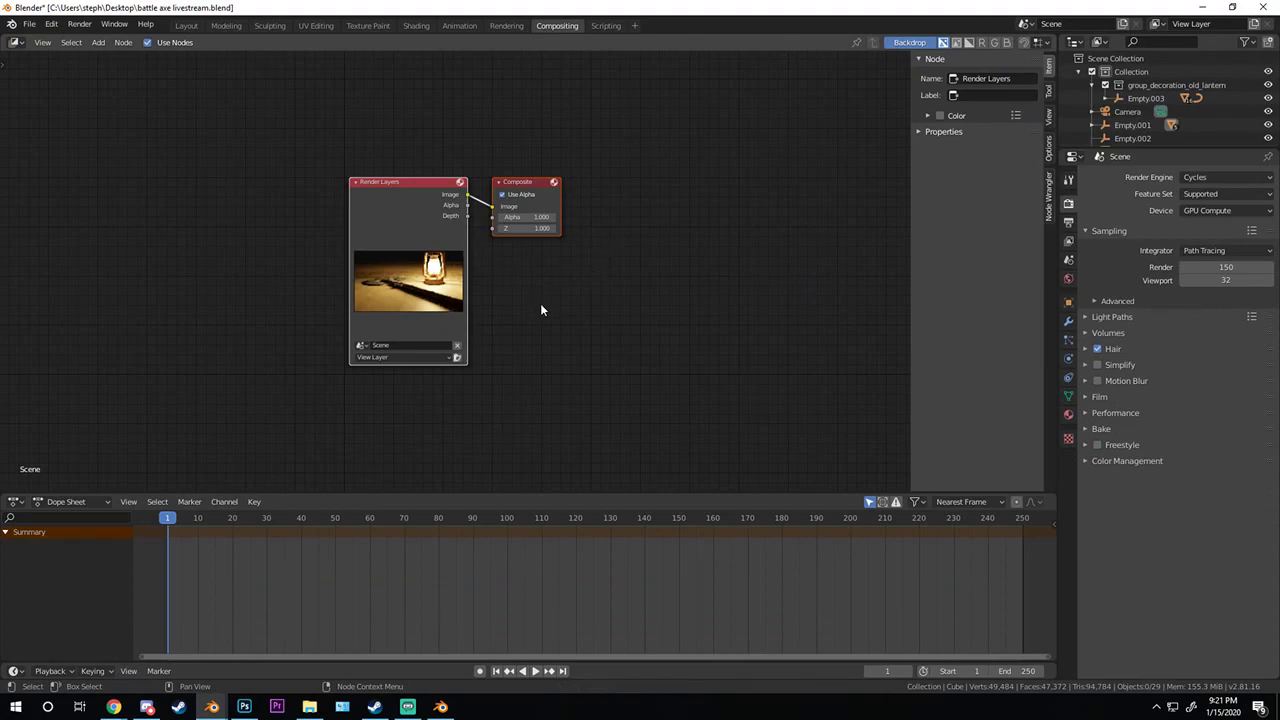
pyautogui.press('n')
pyautogui.moveTo(4, 489); pyautogui.dragTo(80, 580)
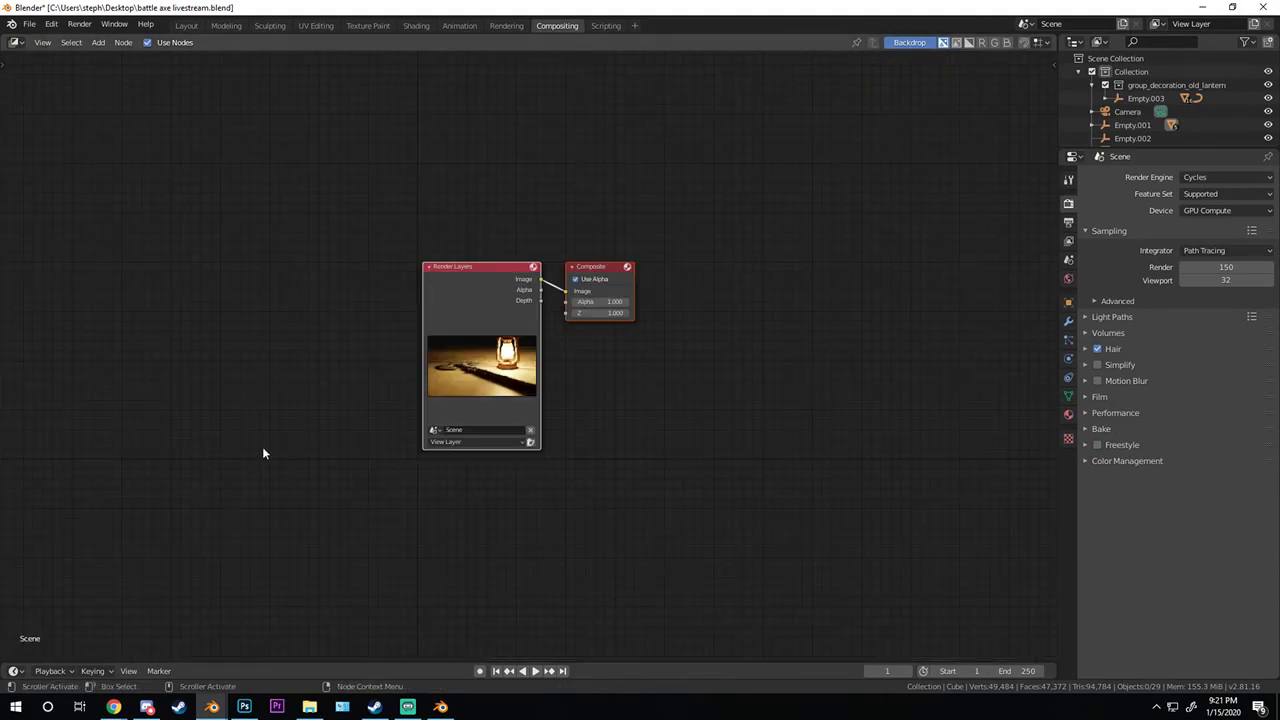
pyautogui.moveTo(484, 310); pyautogui.dragTo(125, 272)
pyautogui.moveTo(125, 272); pyautogui.dragTo(428, 269, button='middle')
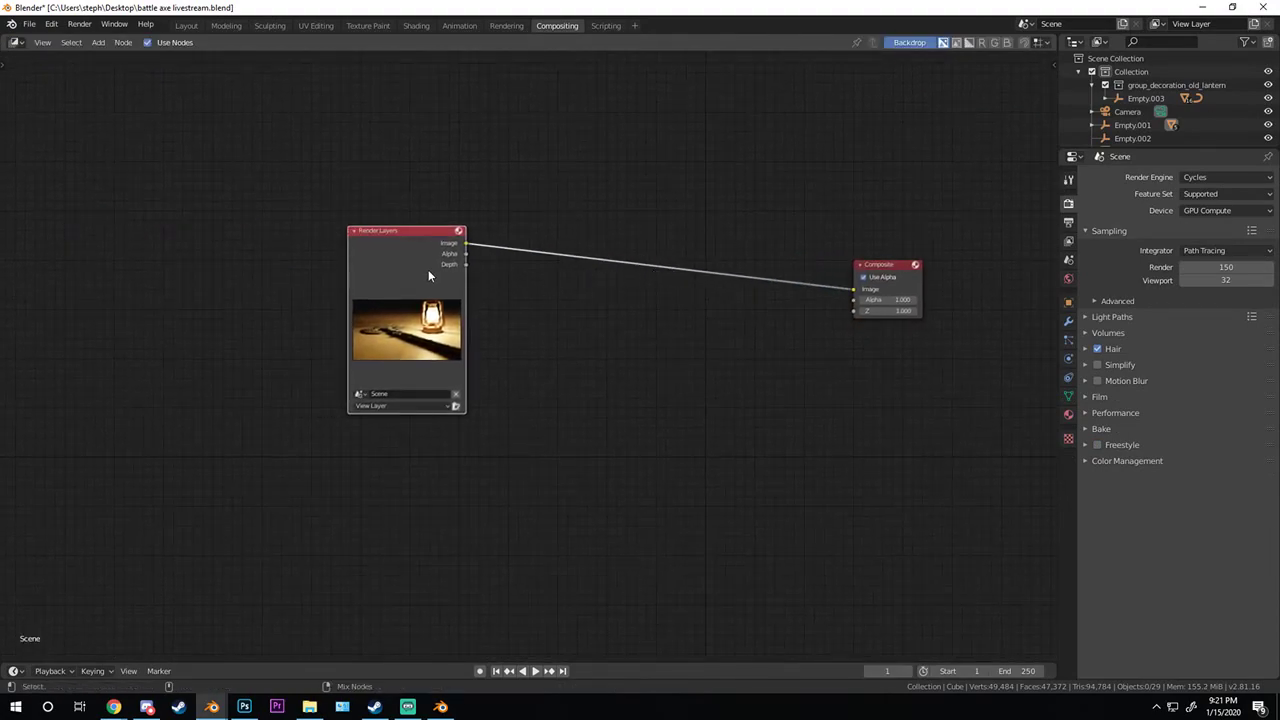
# - Connect a Viewer node to the Render Layers image, place it below Composite and make room for more nodes
pyautogui.keyDown('ctrl'); pyautogui.keyDown('shift'); pyautogui.click(377, 230); pyautogui.keyUp('shift'); pyautogui.keyUp('ctrl')
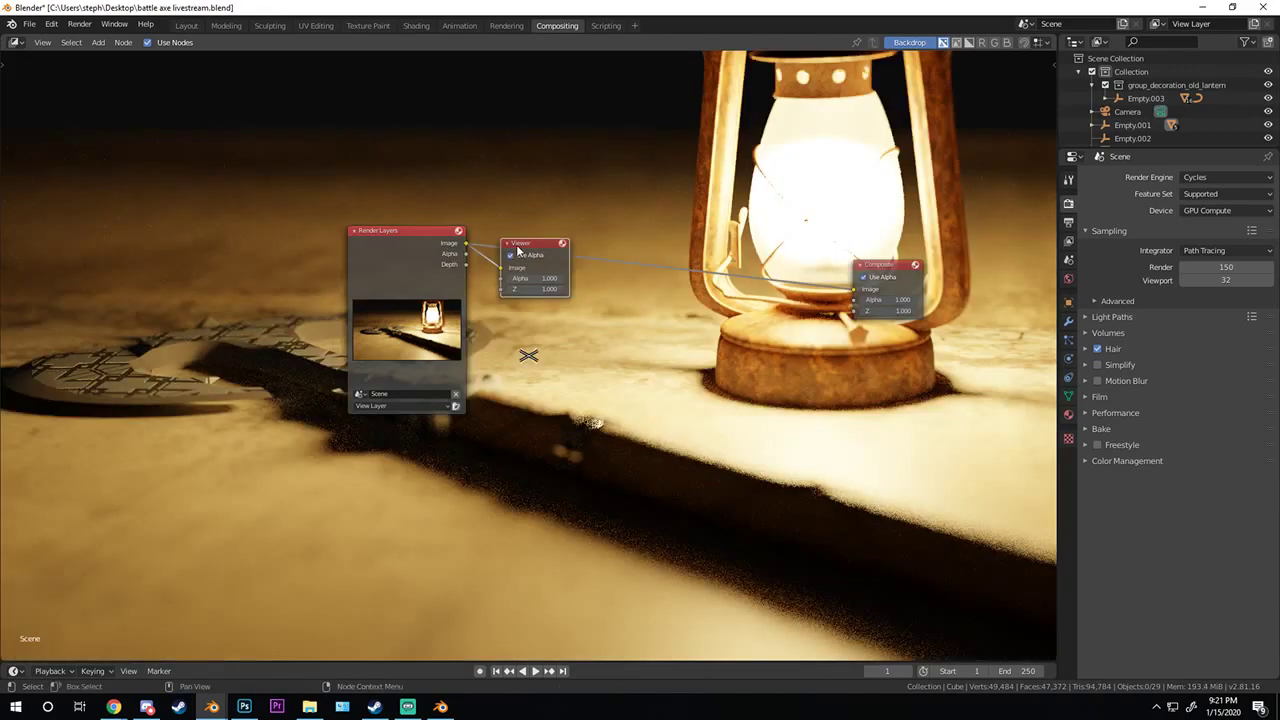
pyautogui.moveTo(522, 254); pyautogui.dragTo(893, 345)
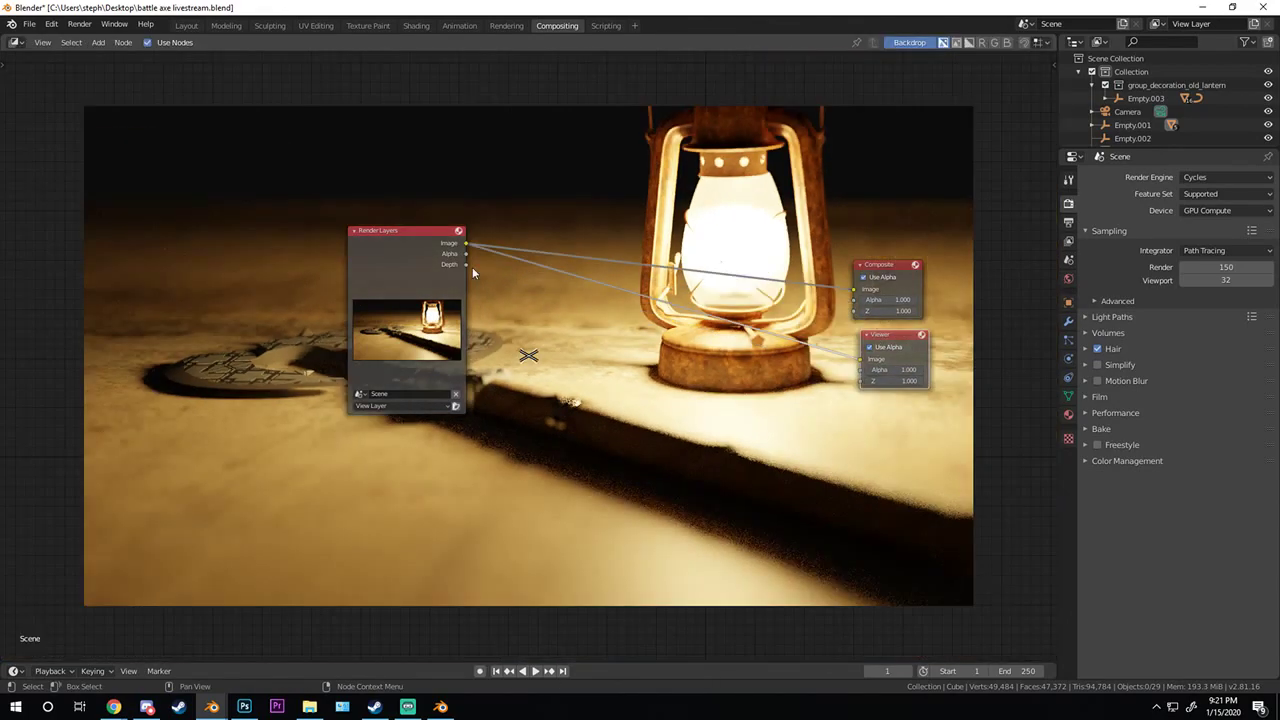
pyautogui.moveTo(391, 263); pyautogui.dragTo(145, 260)
# - Insert a Denoise node into the link between Render Layers and Viewer
pyautogui.hotkey('shift', 'a')
pyautogui.moveTo(345, 357)
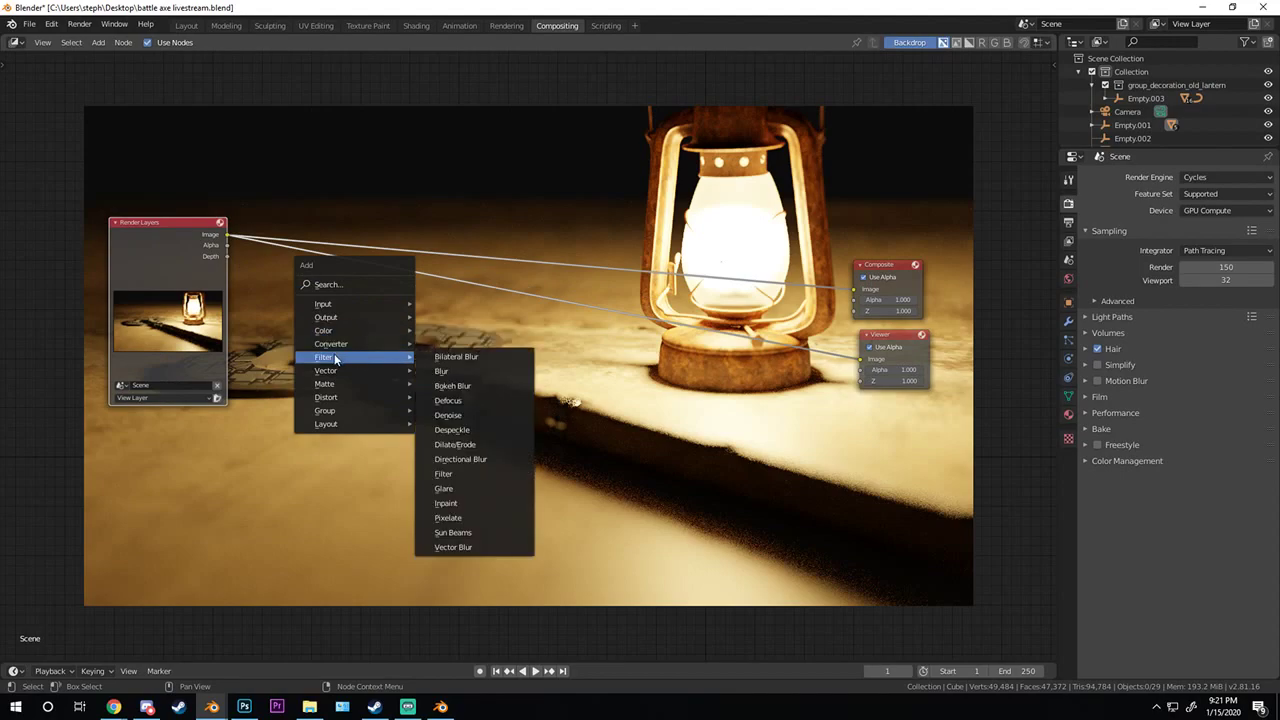
pyautogui.click(448, 415)
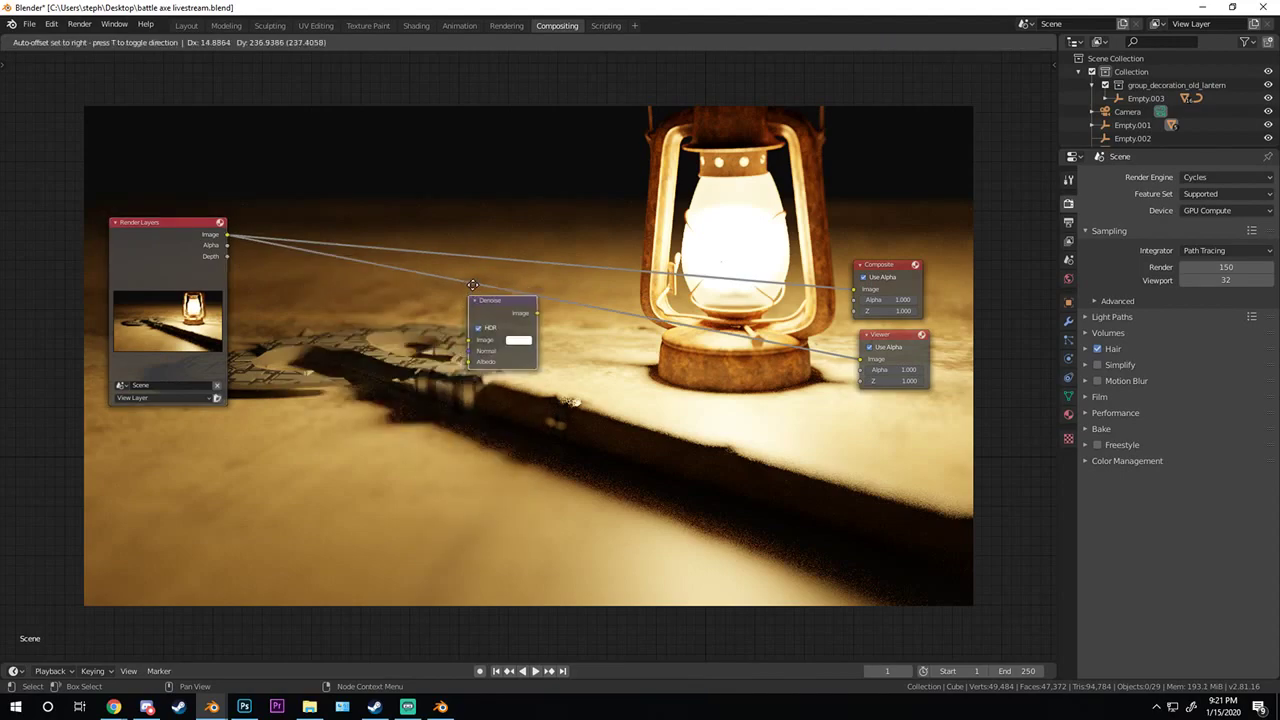
pyautogui.click(480, 285)
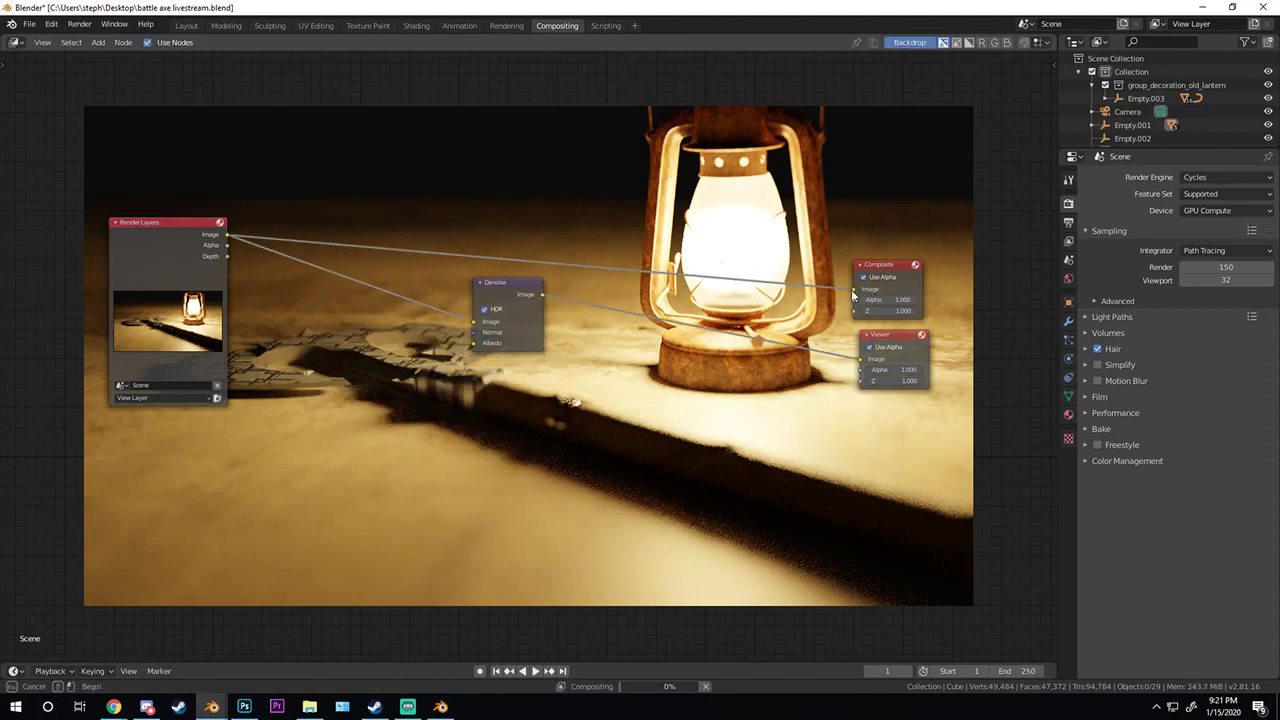
# - Move the Denoise node closer to Render Layers and connect its image output to the Composite node
pyautogui.keyDown('ctrl'); pyautogui.moveTo(617, 291); pyautogui.dragTo(855, 295, button='right'); pyautogui.keyUp('ctrl')
pyautogui.moveTo(541, 294); pyautogui.dragTo(856, 289)
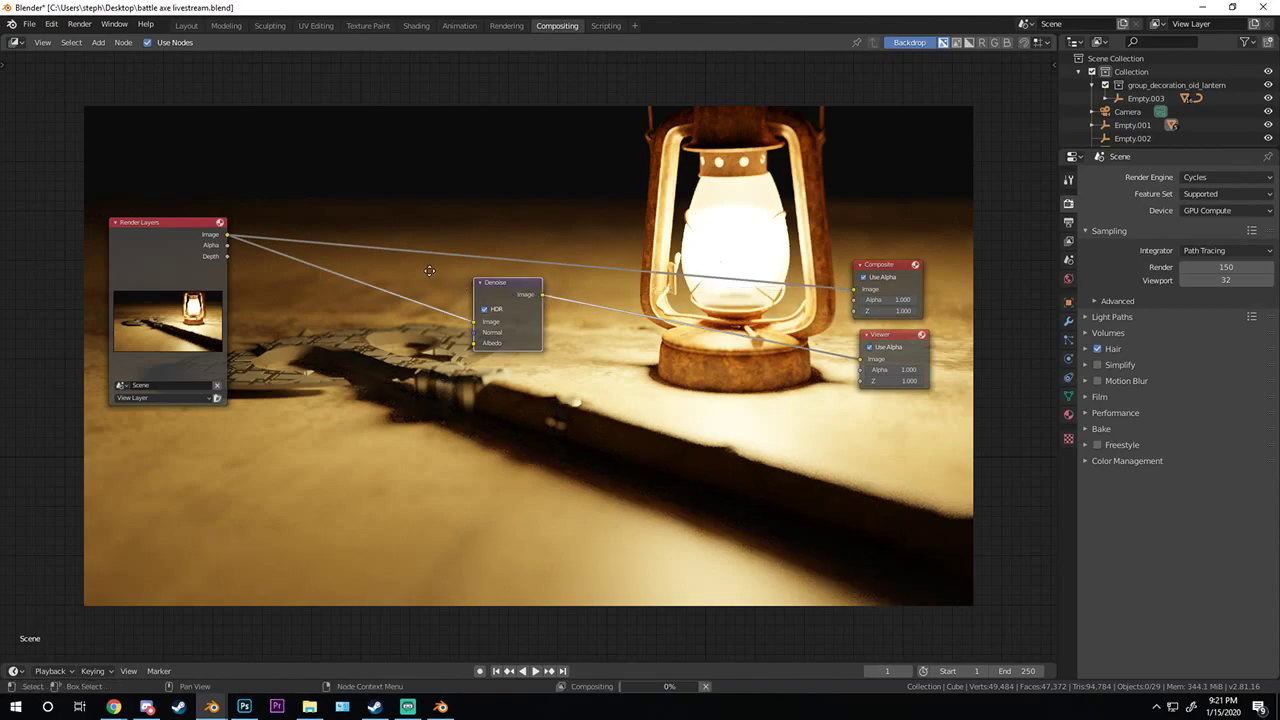
pyautogui.moveTo(548, 291); pyautogui.dragTo(368, 257)
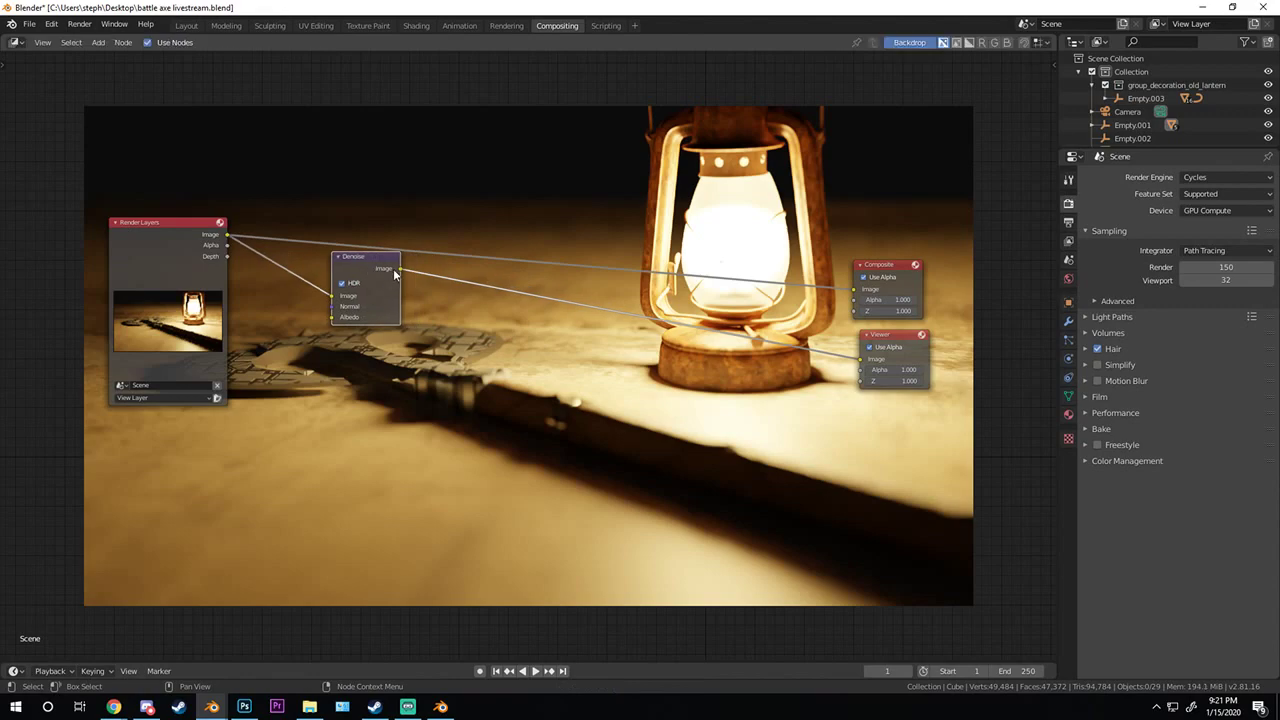
pyautogui.scroll(2, 480, 290)
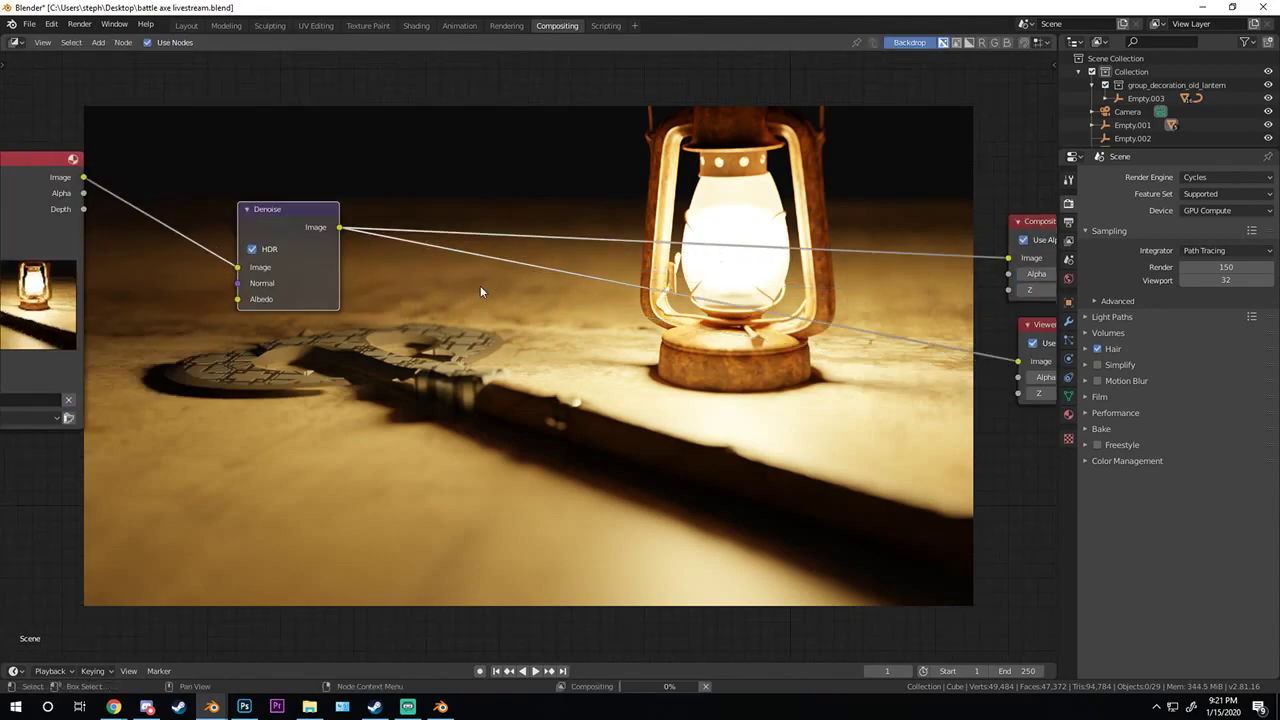
pyautogui.scroll(1, 575, 368)
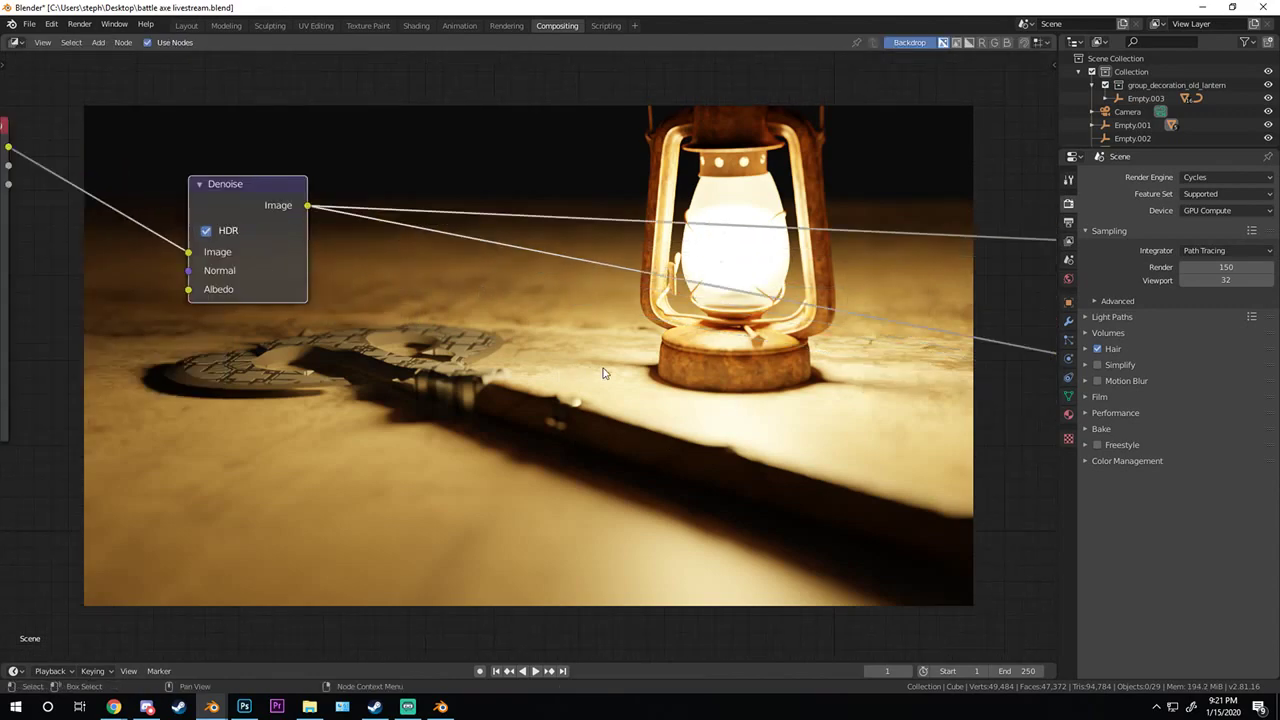
# - Insert a Glare node into the link between Denoise and Viewer, and connect its image output to the Composite node
pyautogui.hotkey('shift', 'a')
pyautogui.moveTo(404, 287)
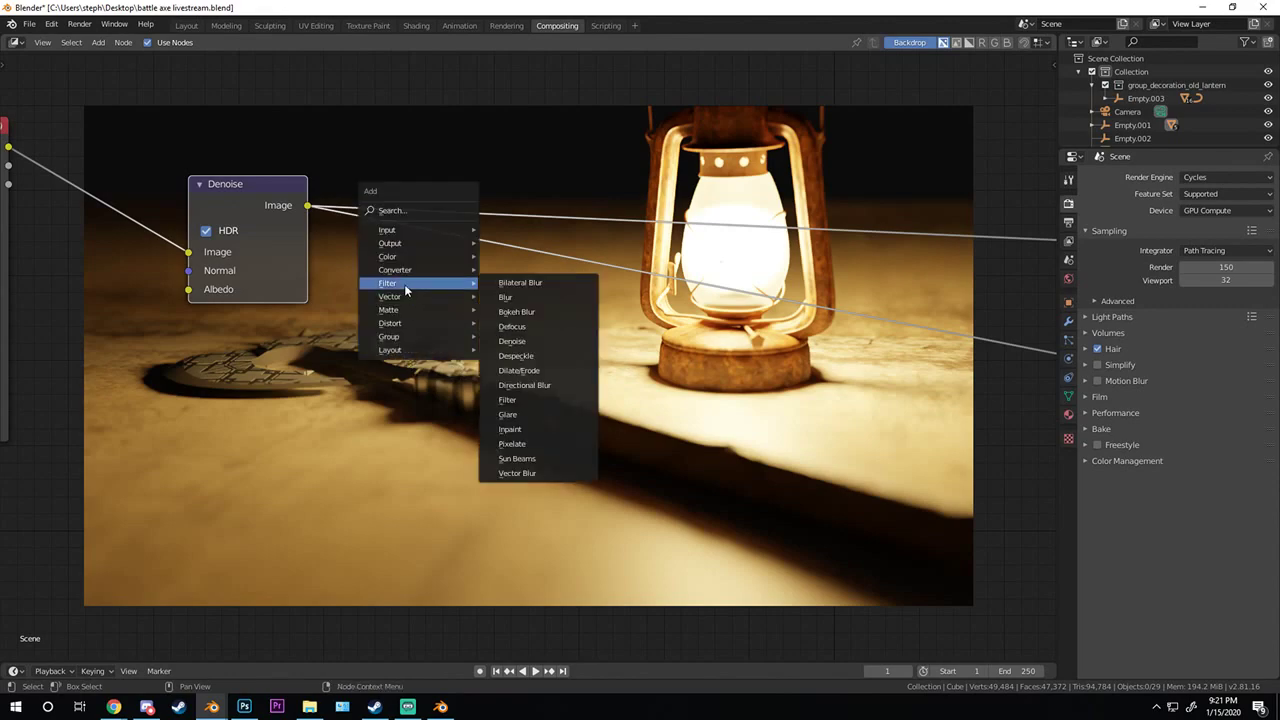
pyautogui.moveTo(401, 258)
pyautogui.click(508, 414)
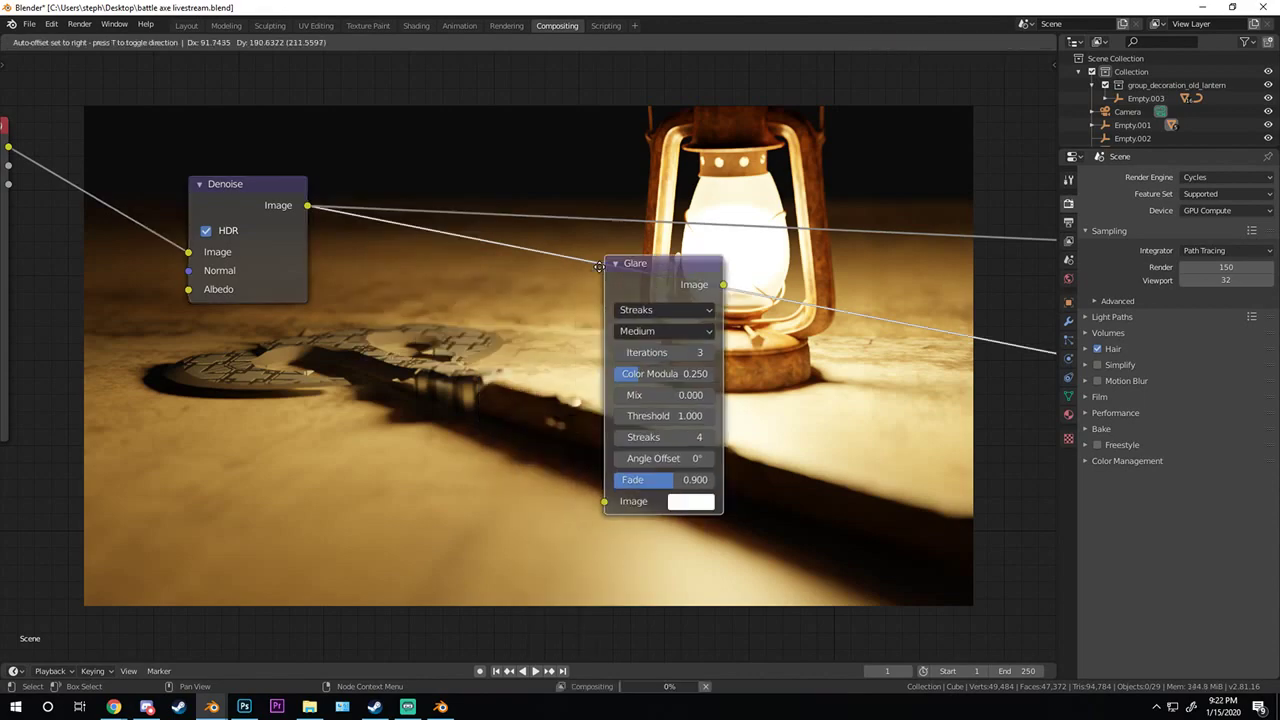
pyautogui.click(741, 290)
pyautogui.moveTo(741, 290); pyautogui.dragTo(579, 318, button='middle')
pyautogui.moveTo(557, 316); pyautogui.dragTo(926, 267)
# - Set the Glare type to Fog Glow and move the node closer to Denoise
pyautogui.click(490, 342)
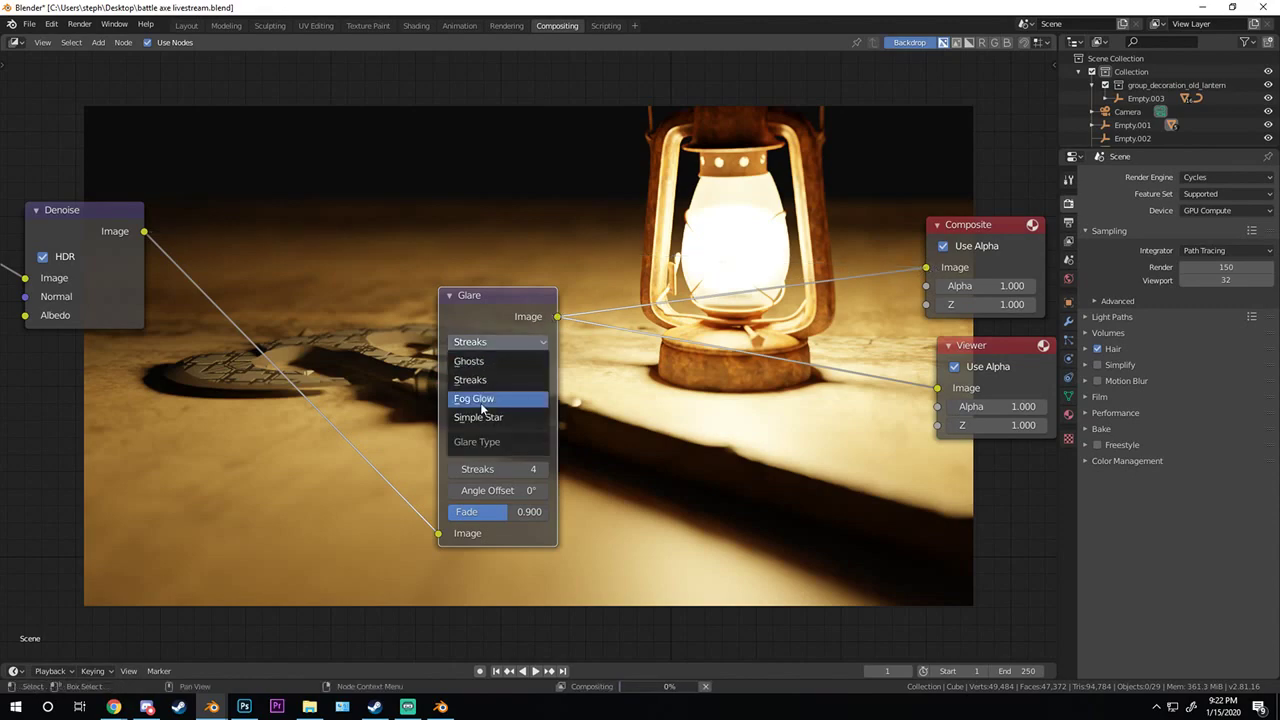
pyautogui.click(474, 399)
pyautogui.moveTo(502, 321); pyautogui.dragTo(301, 215)
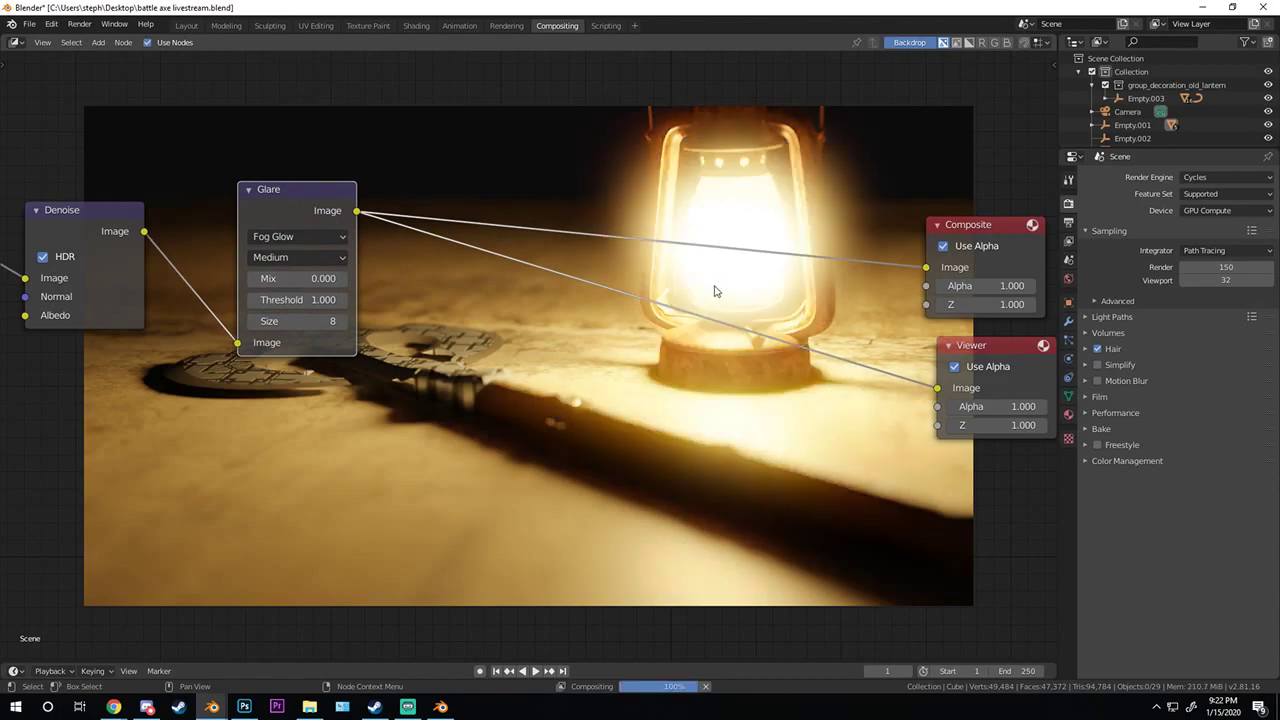
pyautogui.scroll(1, 714, 286)
pyautogui.moveTo(714, 286); pyautogui.dragTo(530, 318, button='middle')
pyautogui.scroll(1, 530, 318)
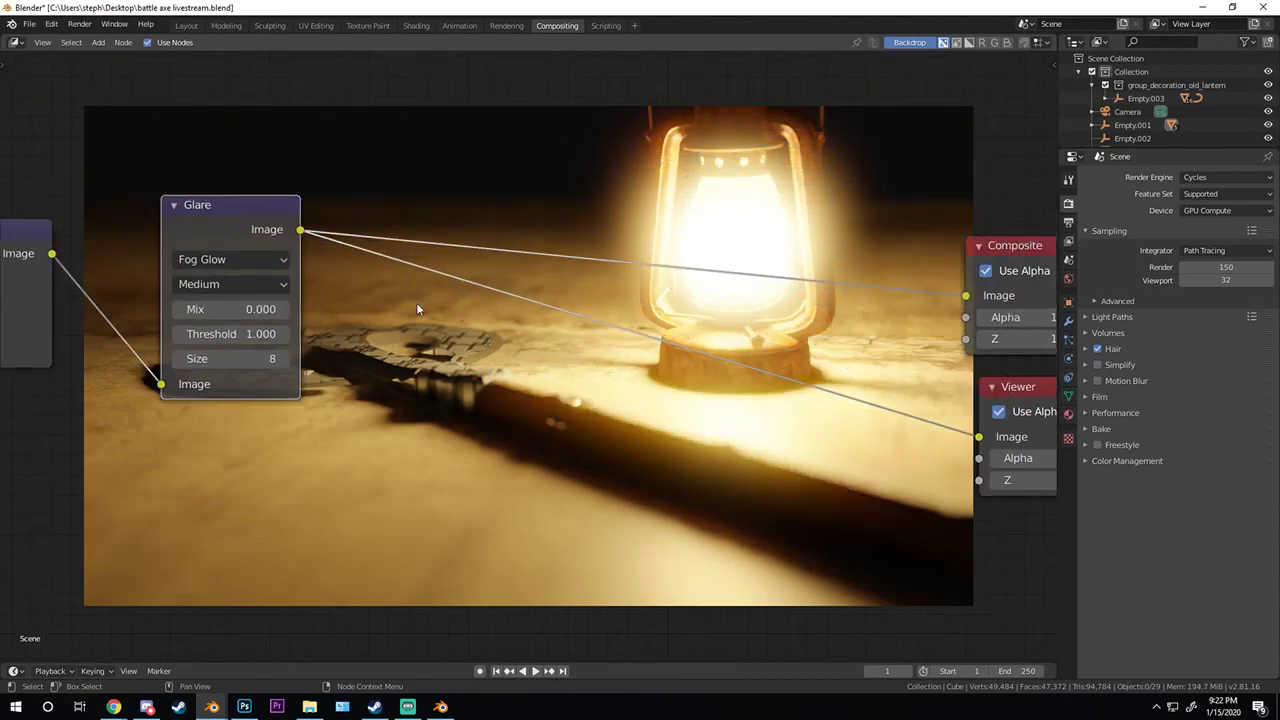
# - Set the Glare node's threshold to 3
pyautogui.click(228, 336)
pyautogui.write('1.0')
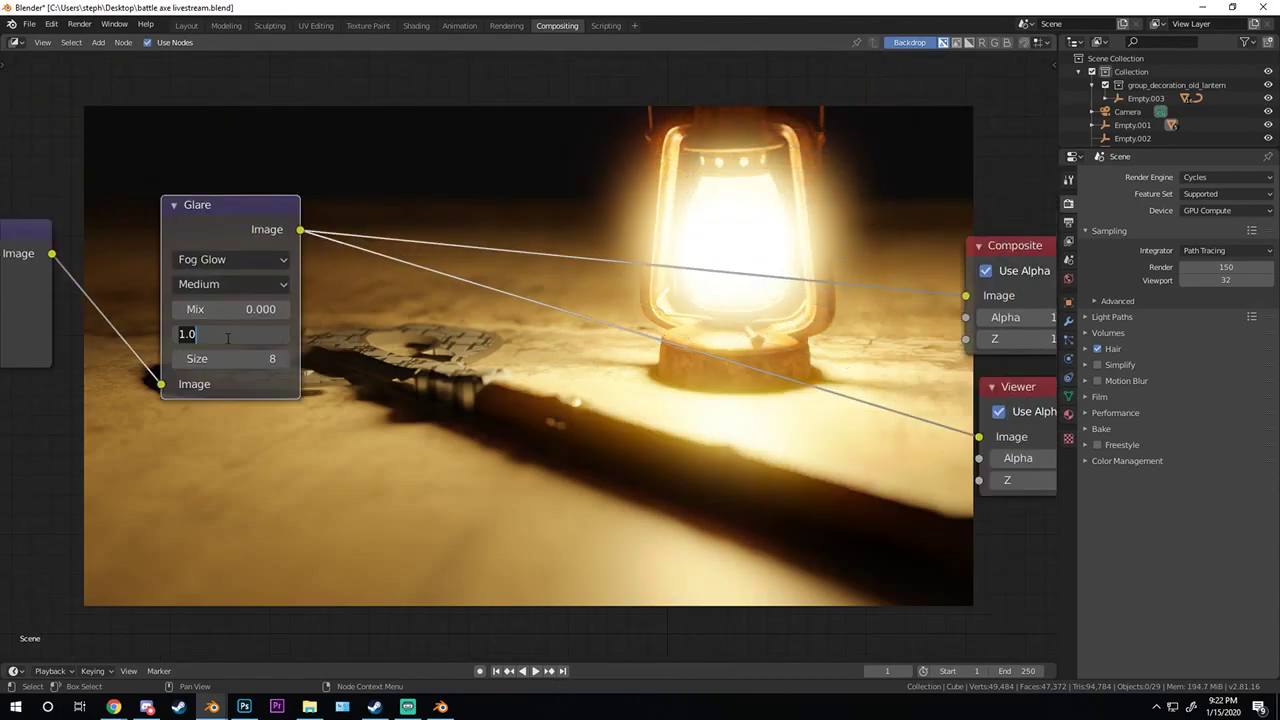
pyautogui.hotkey('ctrl', 'a')
pyautogui.write('3')
pyautogui.press('Return')
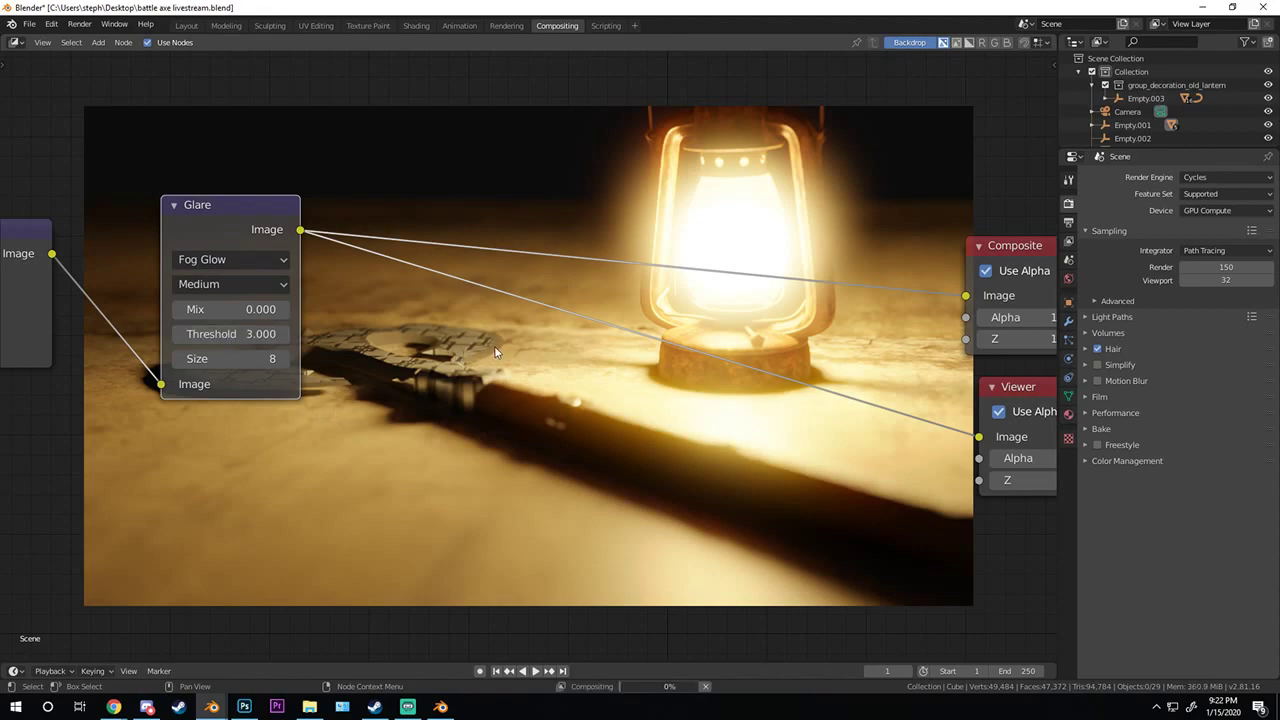
pyautogui.moveTo(528, 346); pyautogui.dragTo(644, 541, button='middle')
pyautogui.scroll(2, 644, 541)
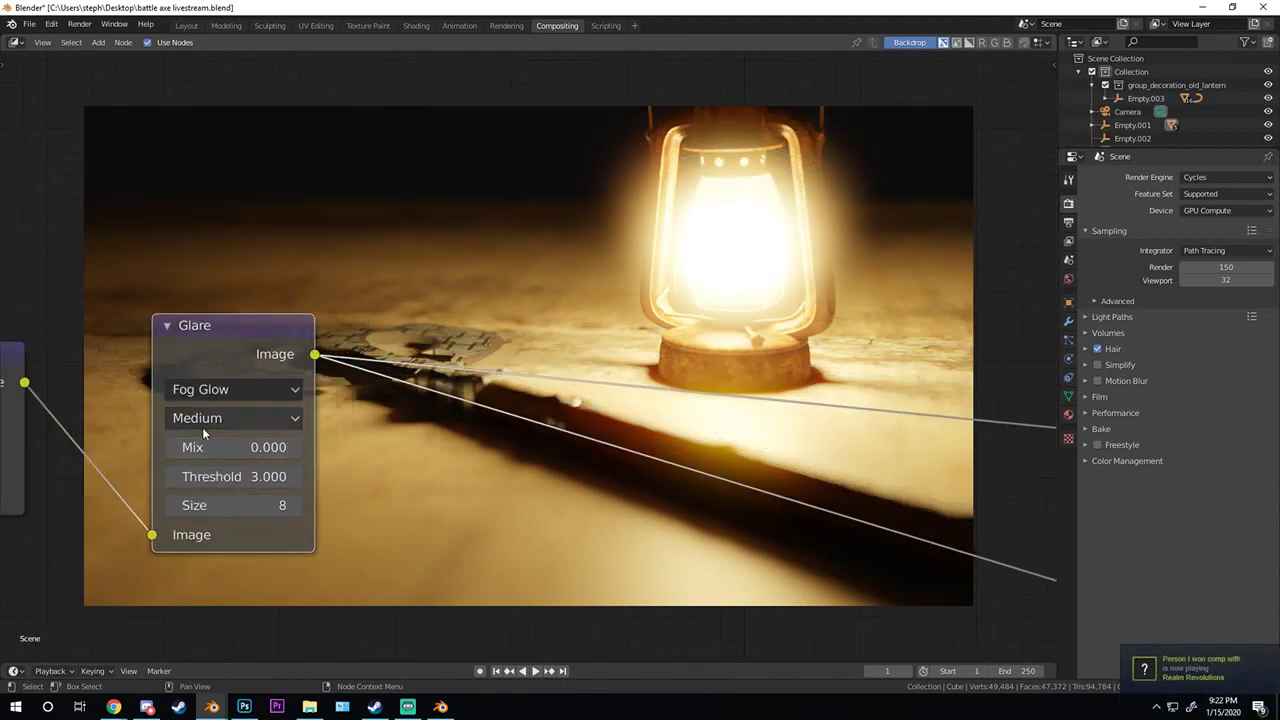
# - Raise the Glare node's threshold to 6
pyautogui.click(232, 476)
pyautogui.write('6')
pyautogui.press('Return')
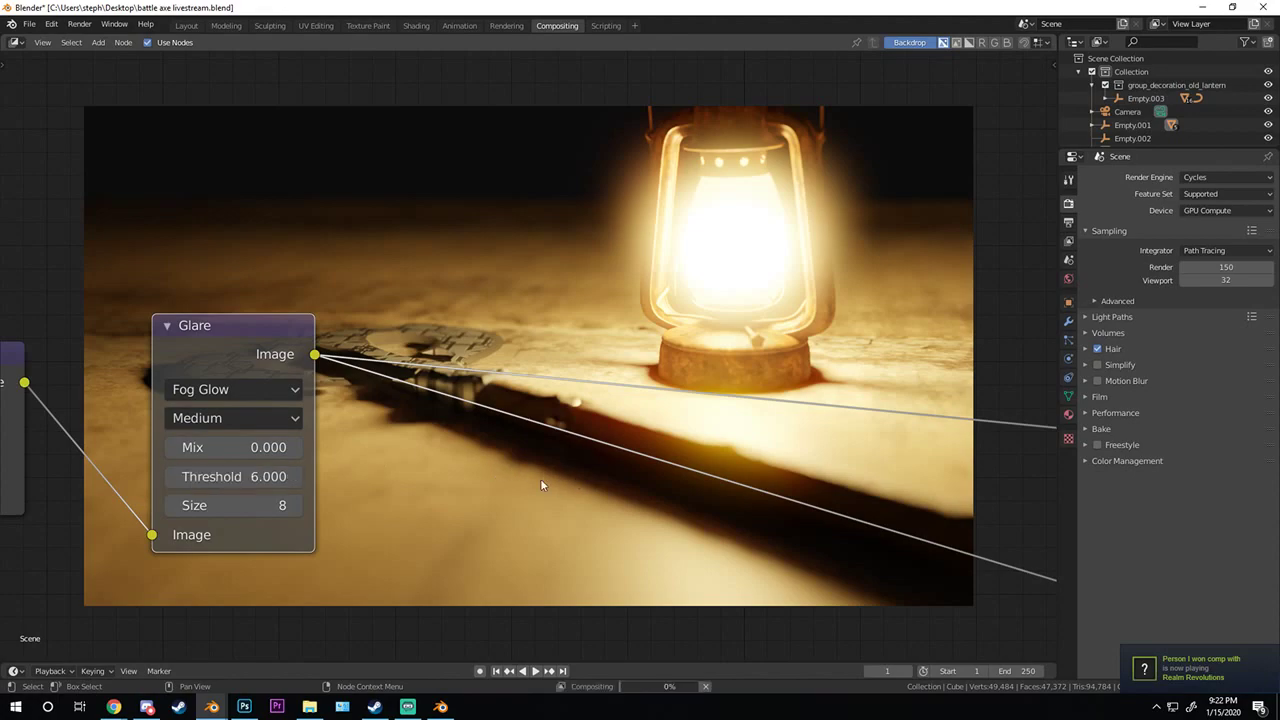
pyautogui.moveTo(671, 482); pyautogui.dragTo(658, 506, button='middle')
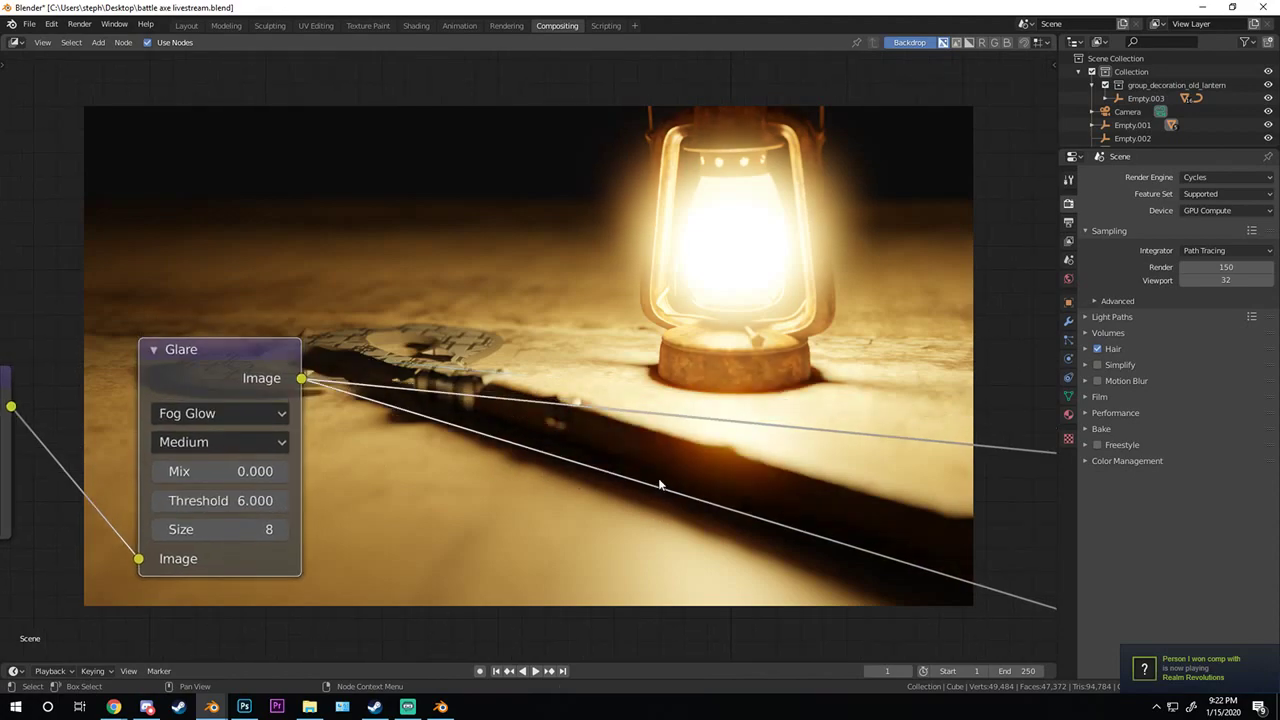
pyautogui.scroll(-1, 630, 465)
pyautogui.moveTo(614, 449); pyautogui.dragTo(566, 449, button='middle')
pyautogui.scroll(3, 465, 465)
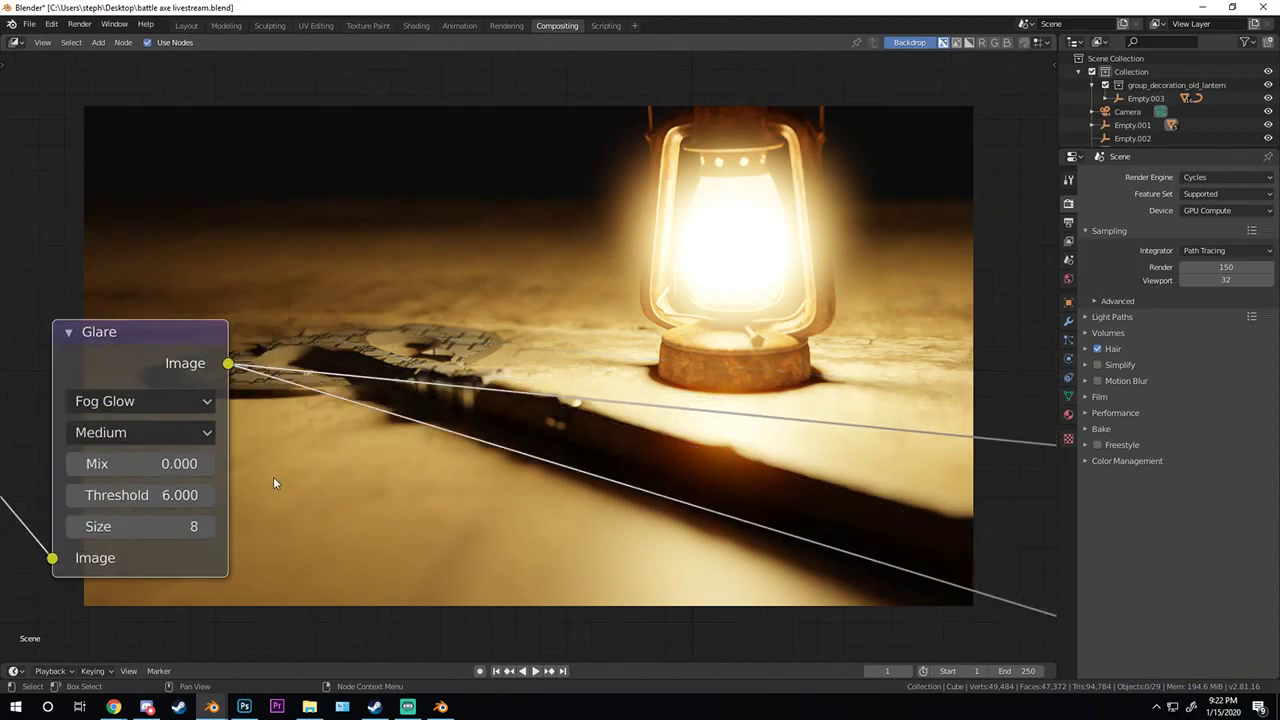
# - Lower the Glare node's mix to -0.2 and move the nodes out of view to inspect the backdrop image
pyautogui.moveTo(57, 482); pyautogui.dragTo(214, 440, button='middle')
pyautogui.click(155, 440)
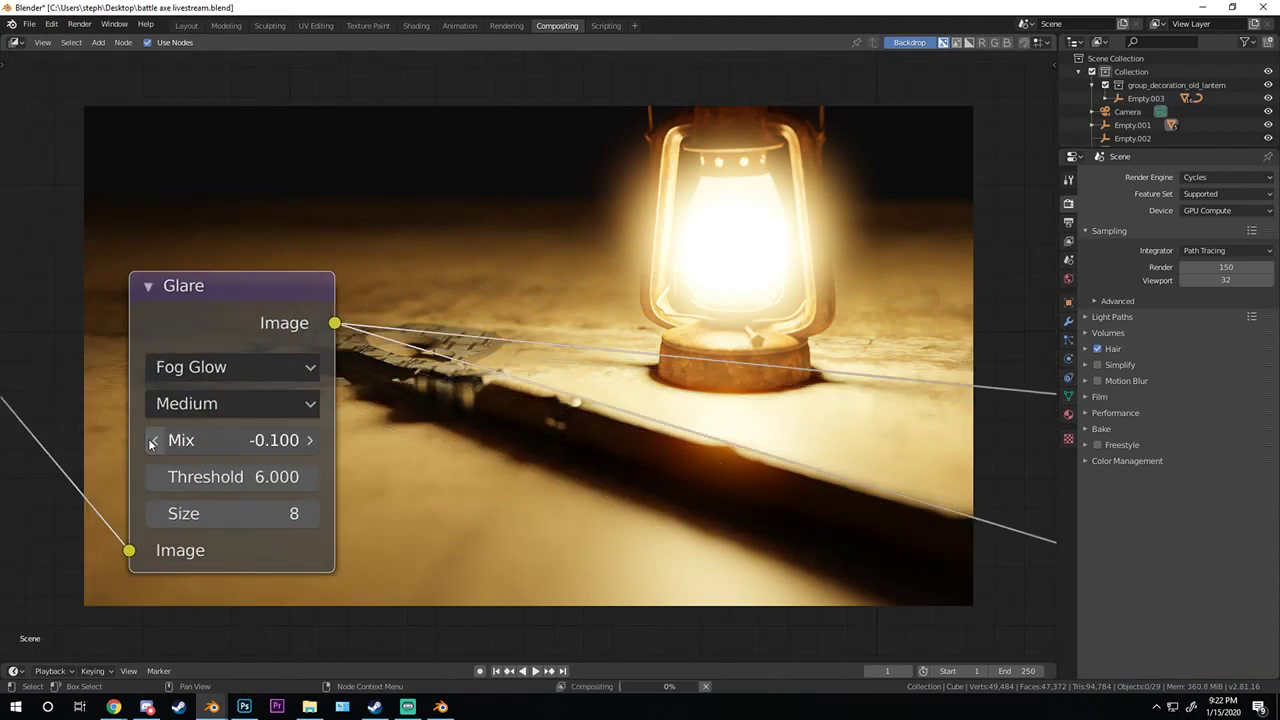
pyautogui.click(155, 440)
pyautogui.scroll(-1, 545, 386)
pyautogui.moveTo(545, 386); pyautogui.dragTo(456, 469, button='middle')
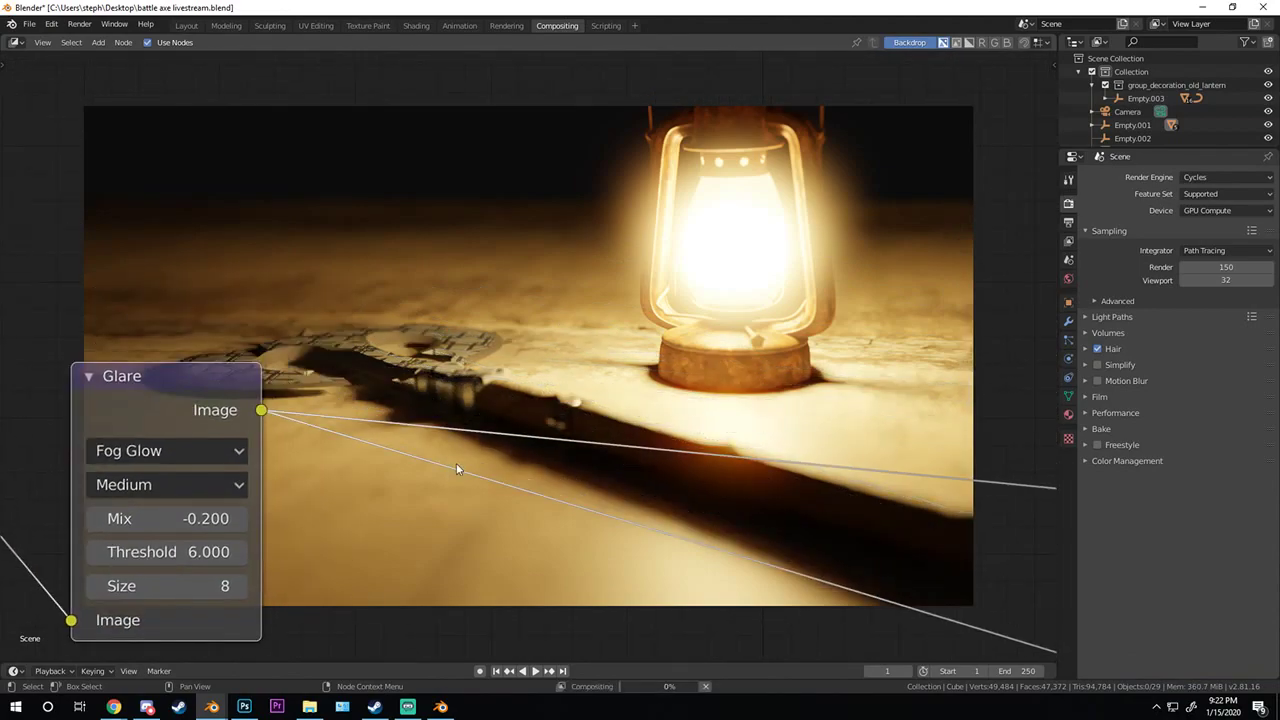
pyautogui.scroll(-1, 534, 463)
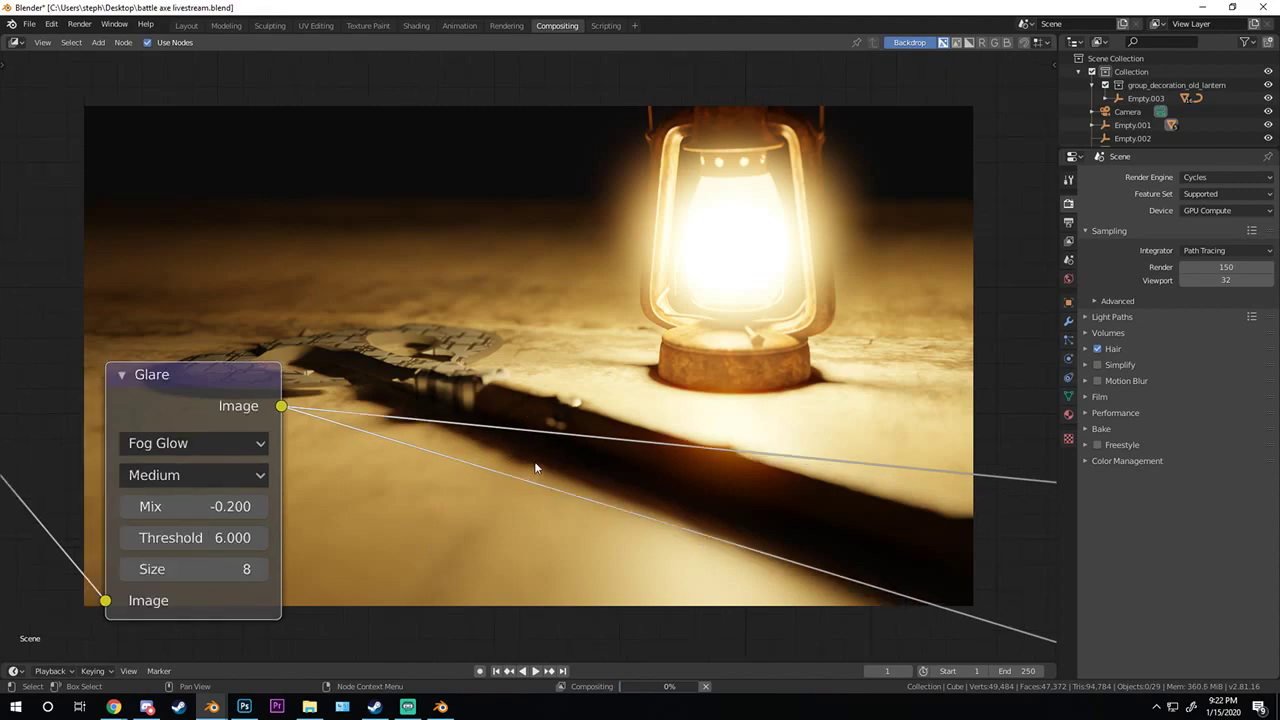
pyautogui.moveTo(686, 470); pyautogui.dragTo(690, 290, button='middle')
pyautogui.scroll(-1, 690, 290)
pyautogui.moveTo(606, 363); pyautogui.dragTo(551, 529, button='middle')
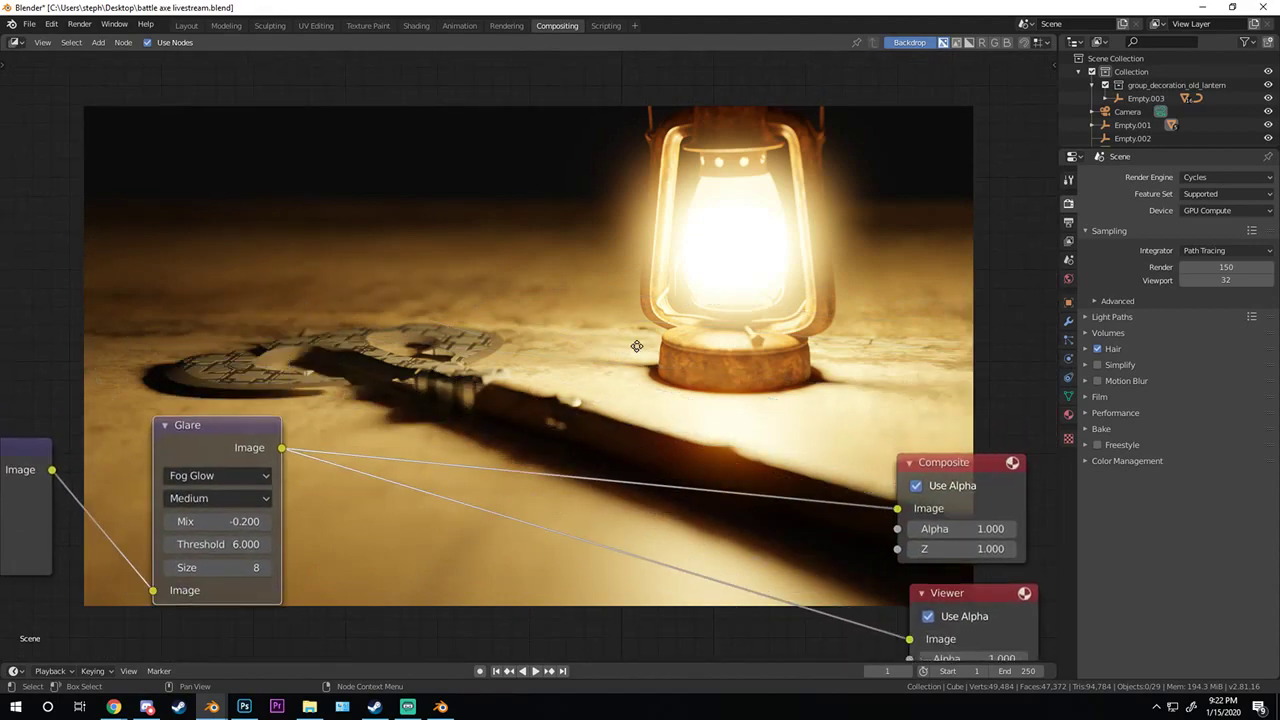
pyautogui.moveTo(637, 346); pyautogui.dragTo(639, 527, button='middle')
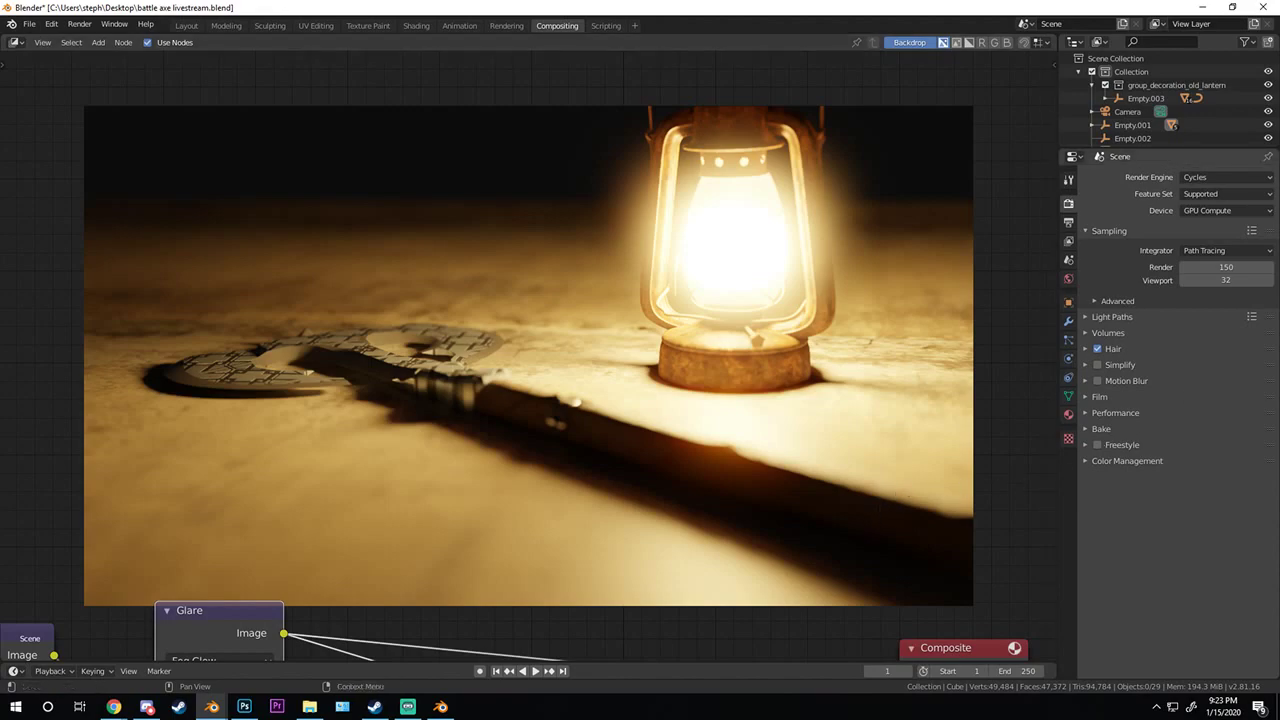
pyautogui.scroll(-2, 490, 375)
pyautogui.scroll(3, 490, 375)
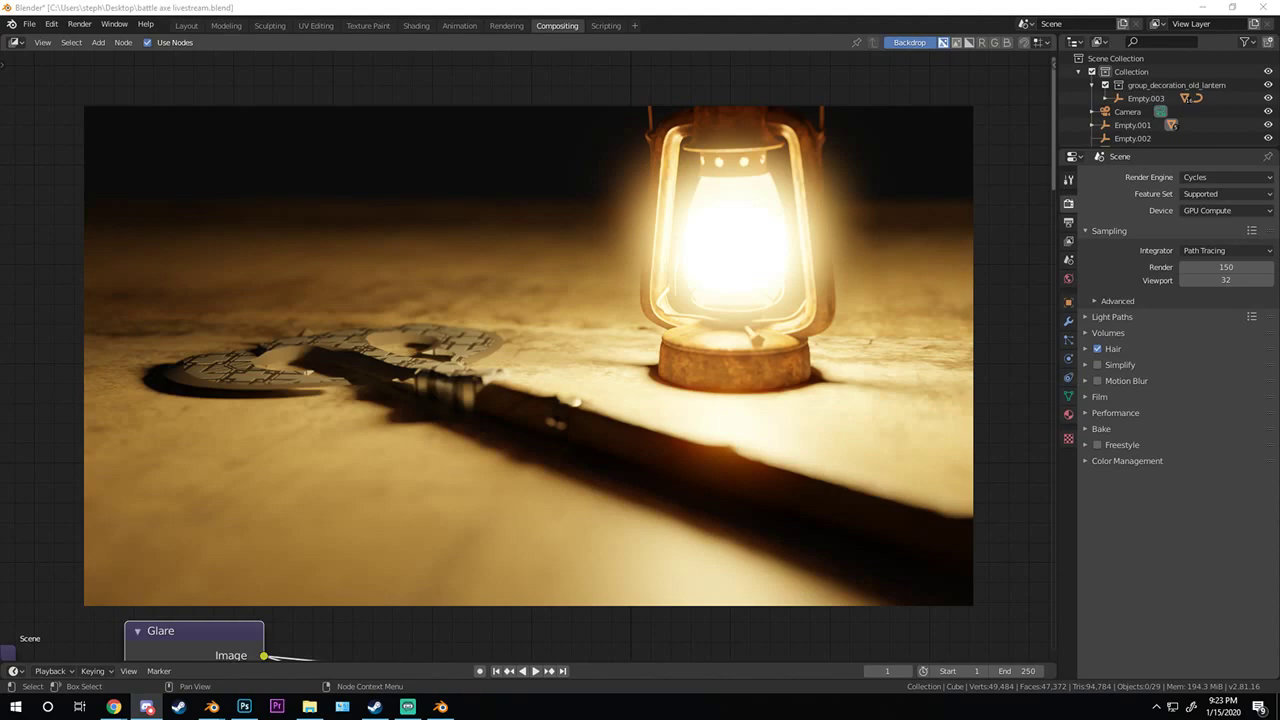
# - Switch to Discord, maximize its window and view the Pokemon render in the critique-this channel enlarged
pyautogui.moveTo(1279, 100); pyautogui.dragTo(1044, 97)
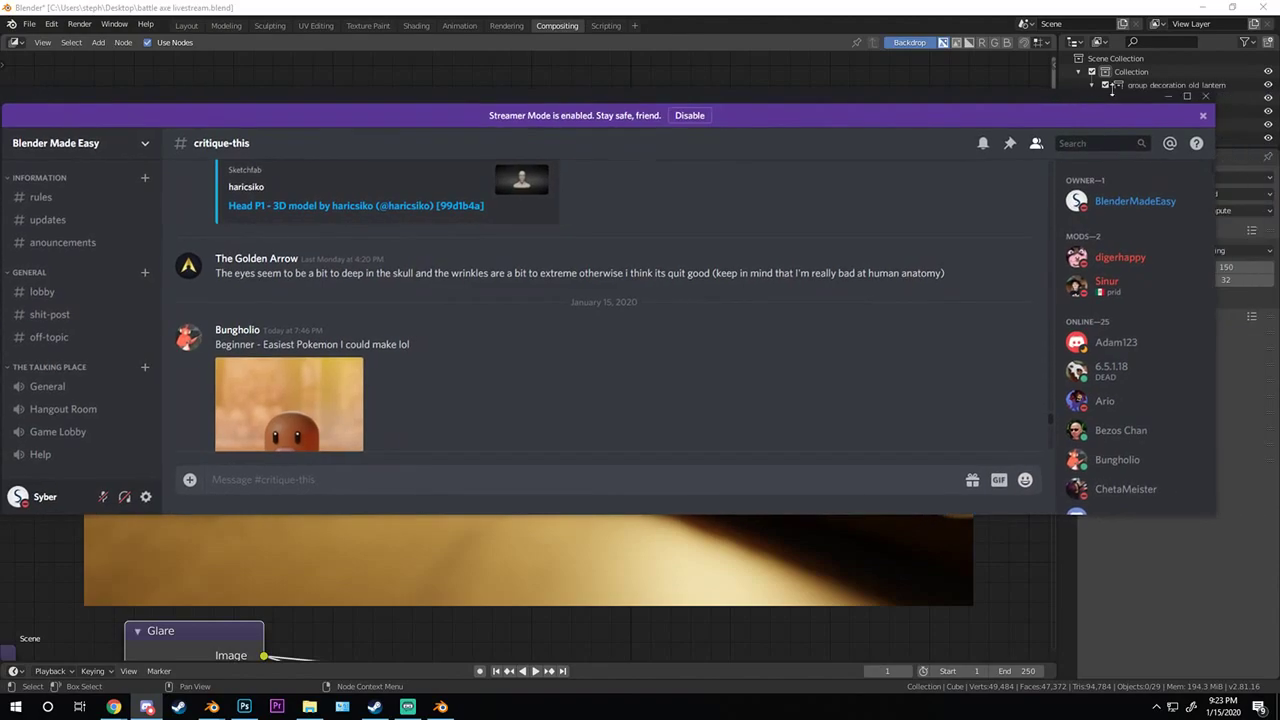
pyautogui.click(1186, 96)
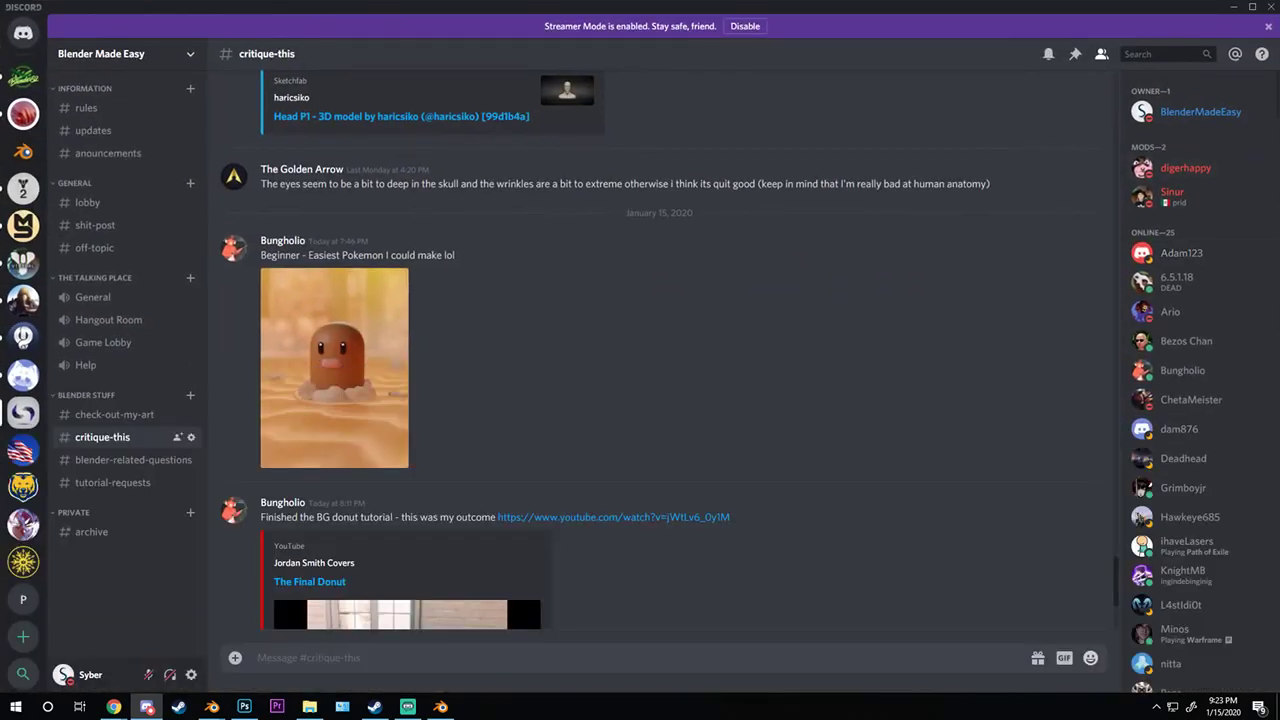
pyautogui.click(348, 370)
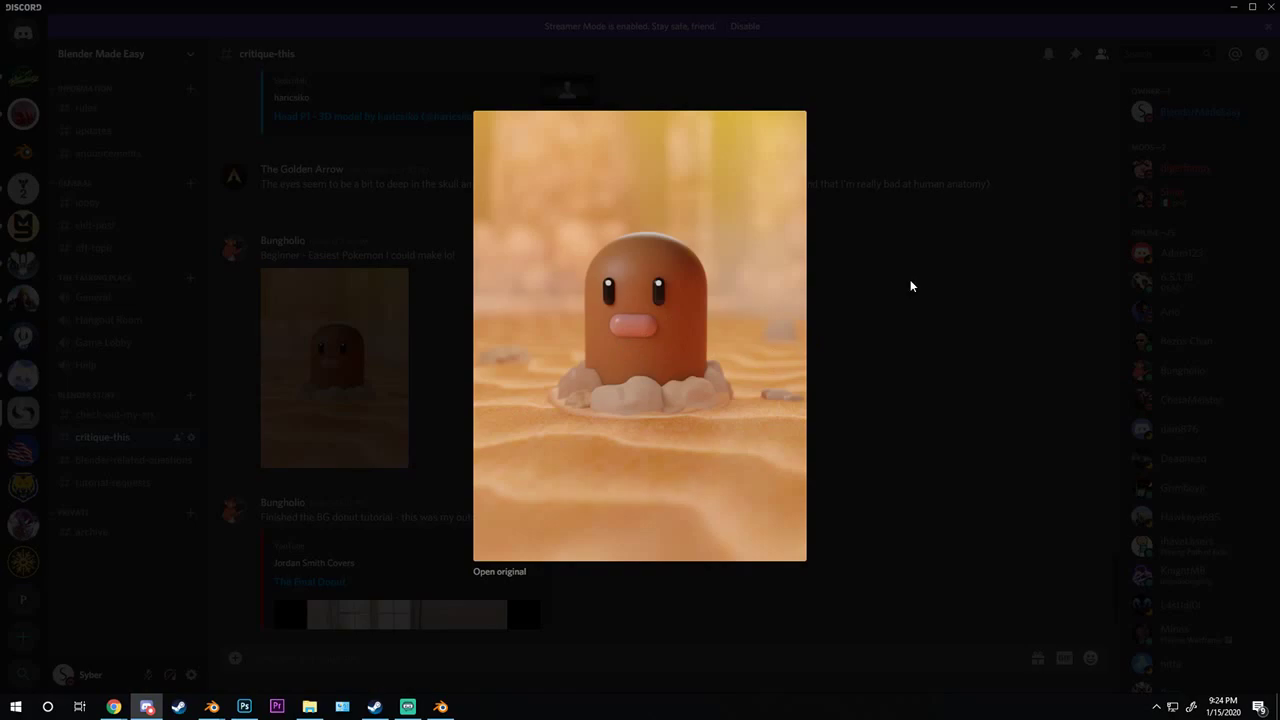
pyautogui.click(922, 338)
# - Play the posted video The Final Donut in full screen, restart and pause it, and return to the channel
pyautogui.scroll(-4, 594, 289)
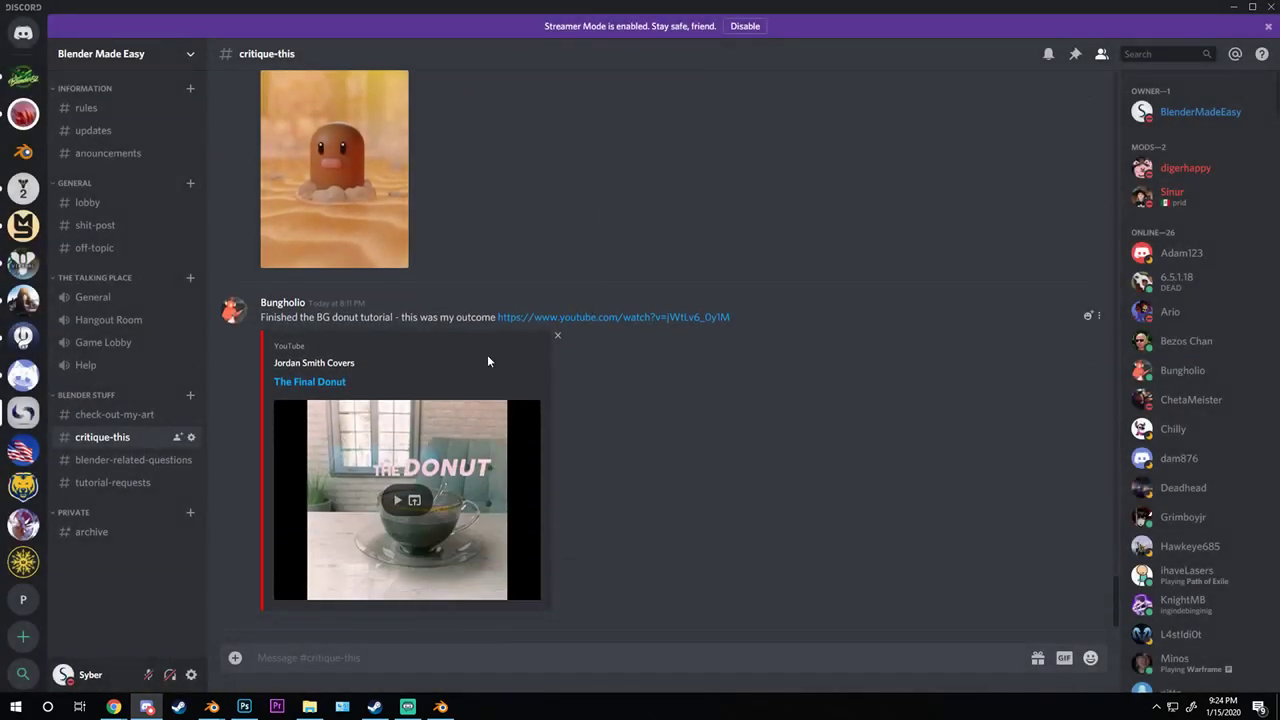
pyautogui.click(400, 504)
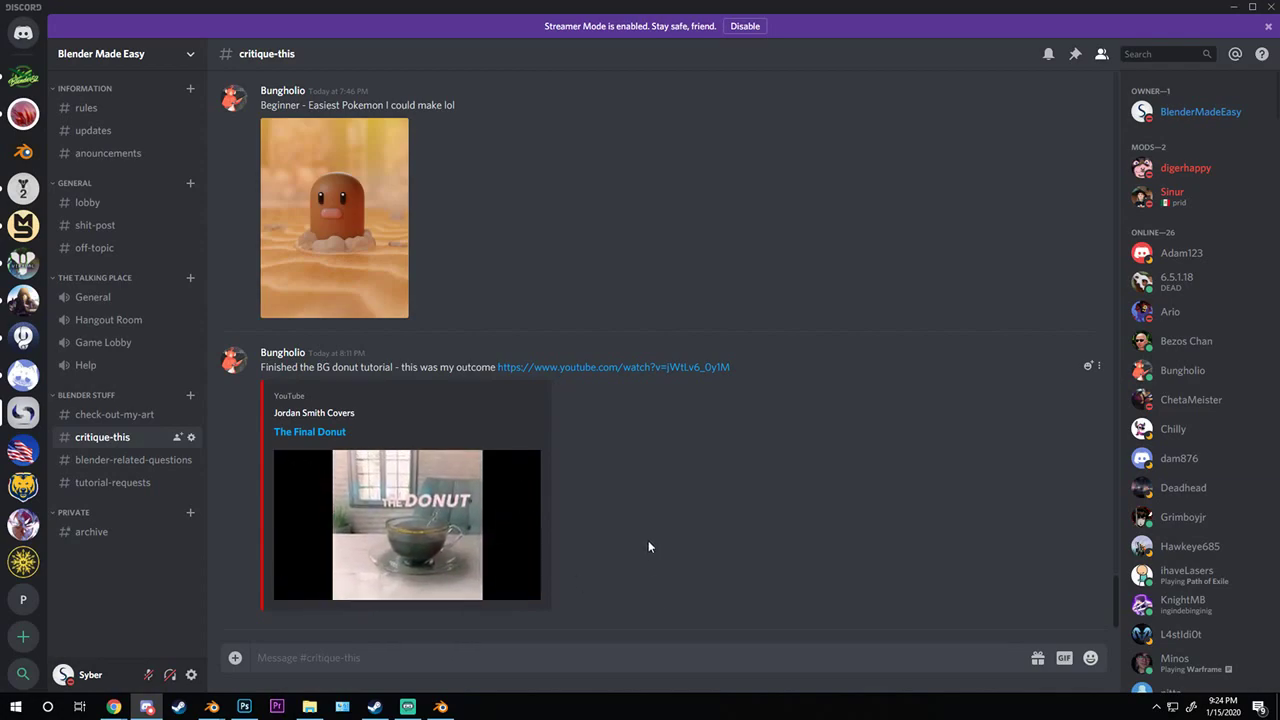
pyautogui.click(520, 588)
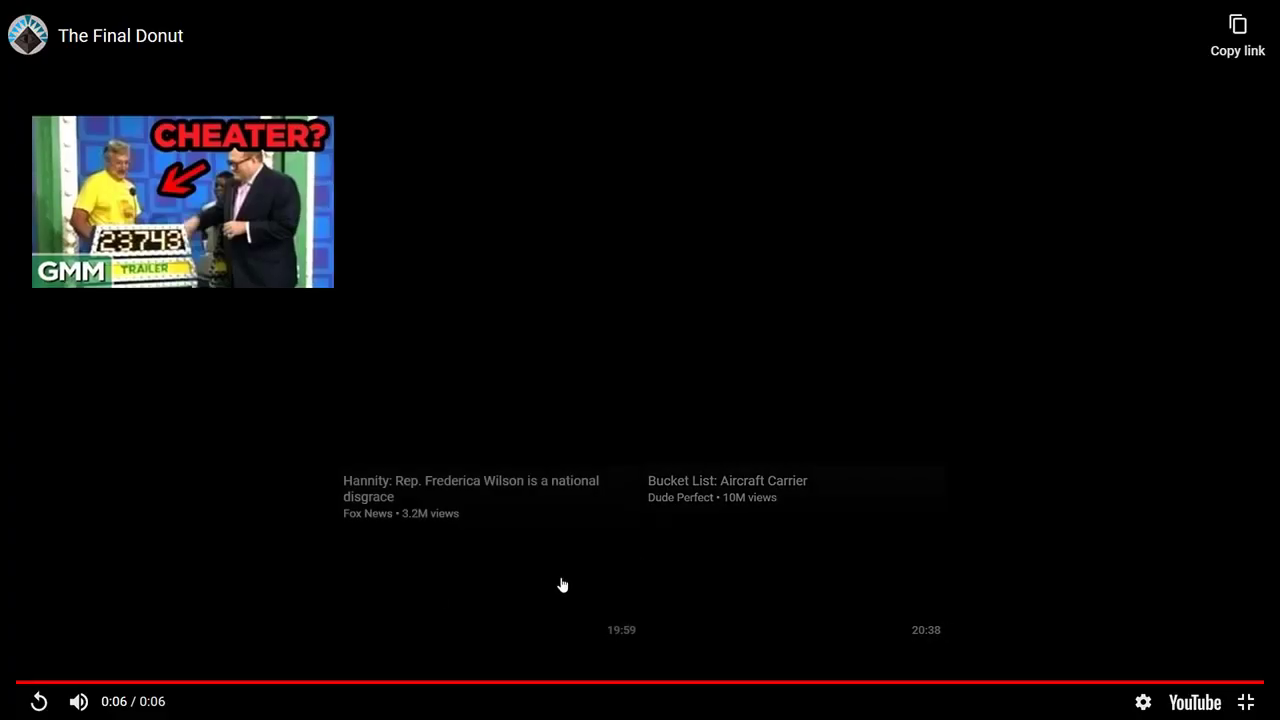
pyautogui.click(9, 700)
pyautogui.click(12, 701)
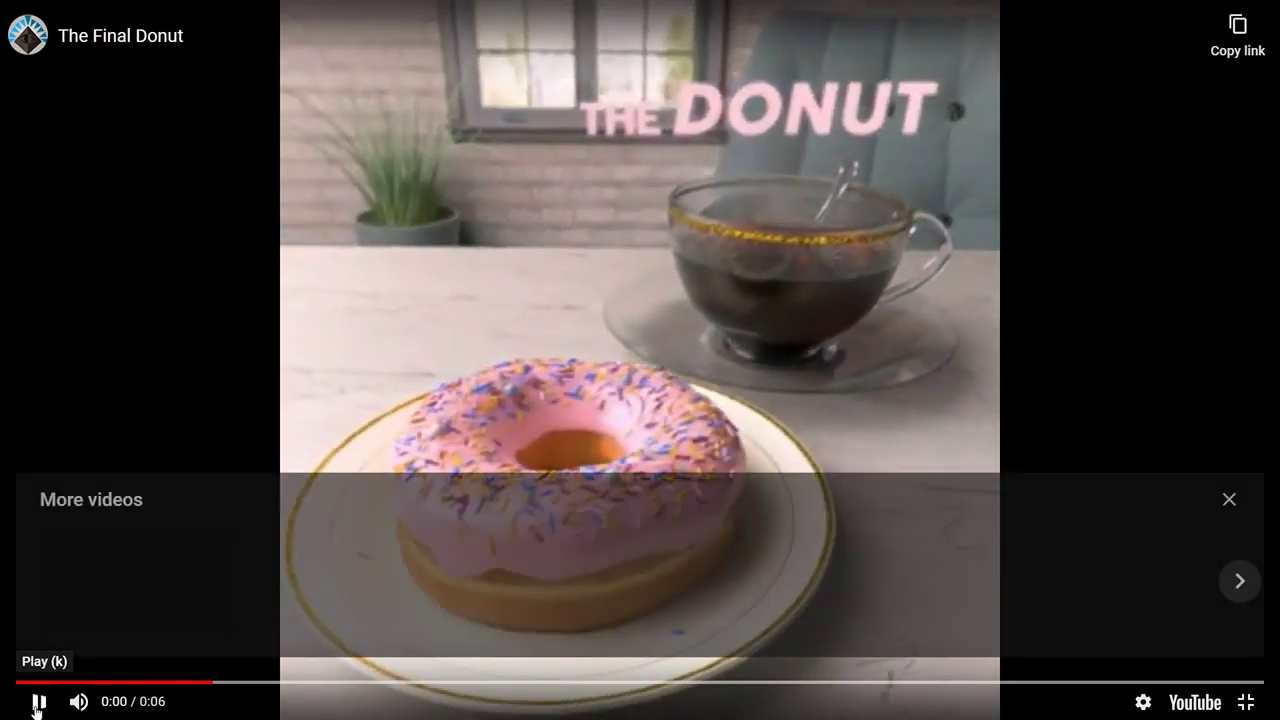
pyautogui.click(1229, 499)
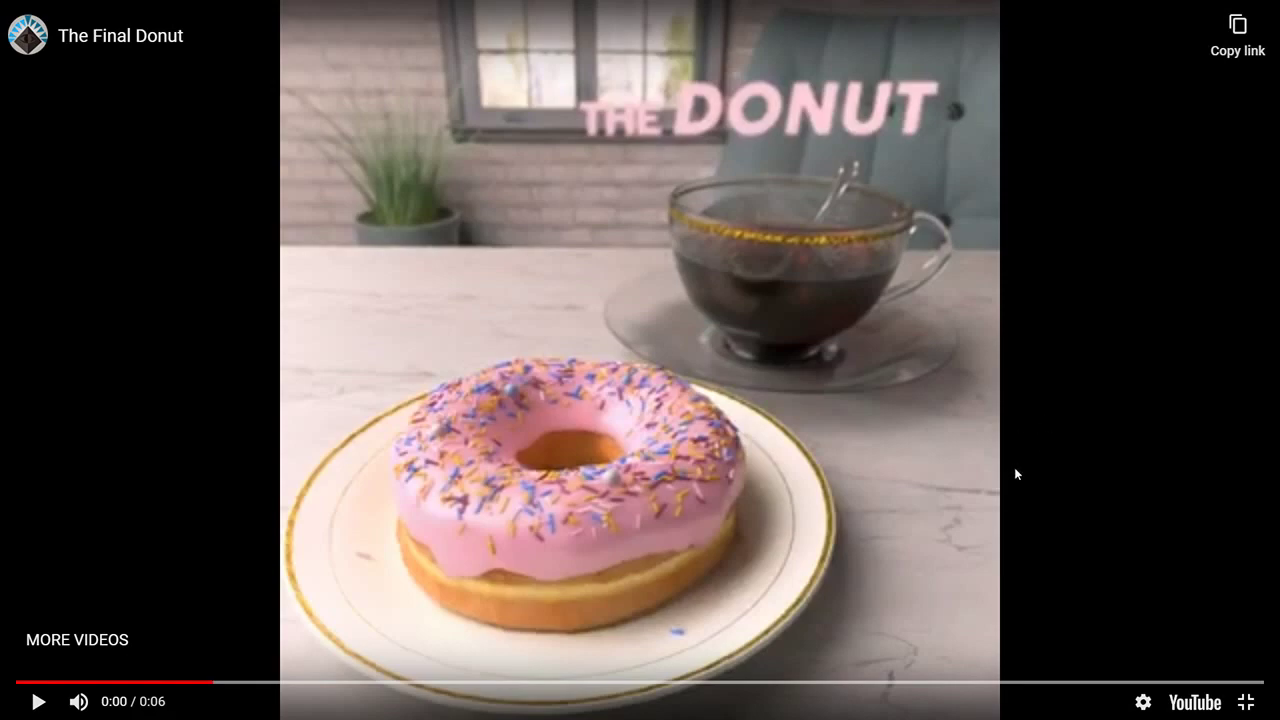
pyautogui.click(1246, 702)
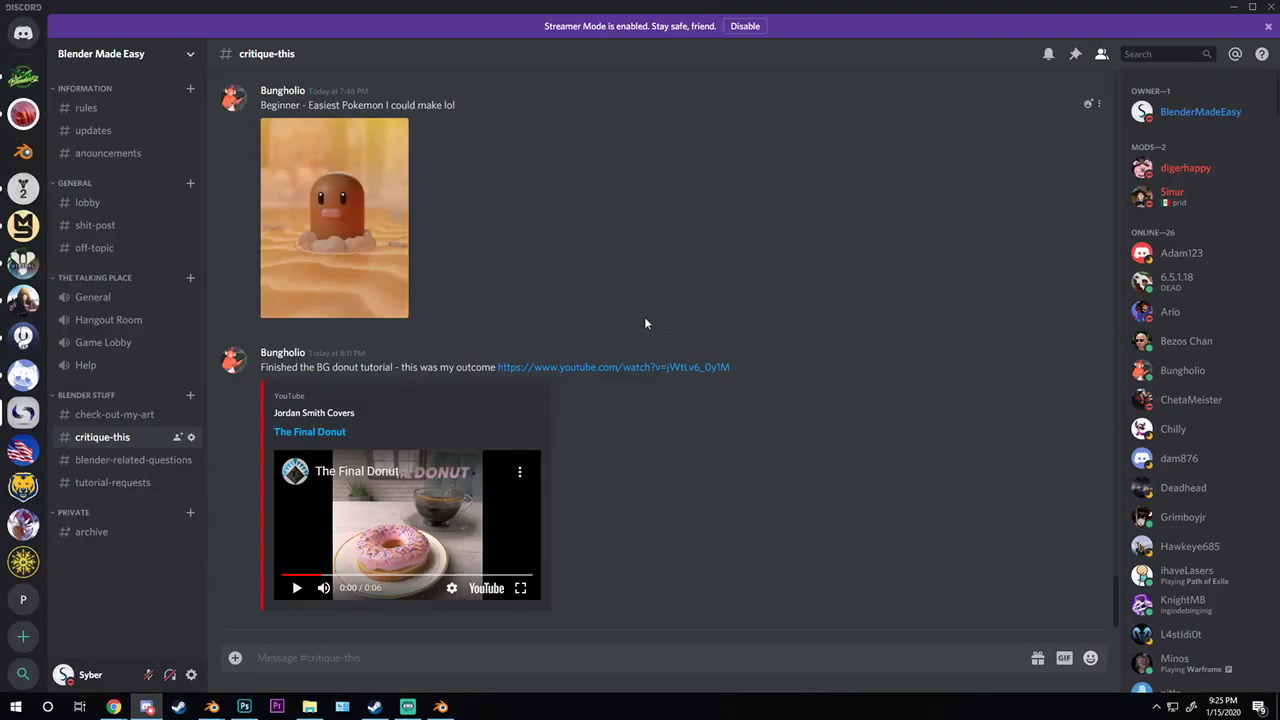
# - View the Pokemon render enlarged again and play more of the embedded donut video, pausing it near the end
pyautogui.click(330, 242)
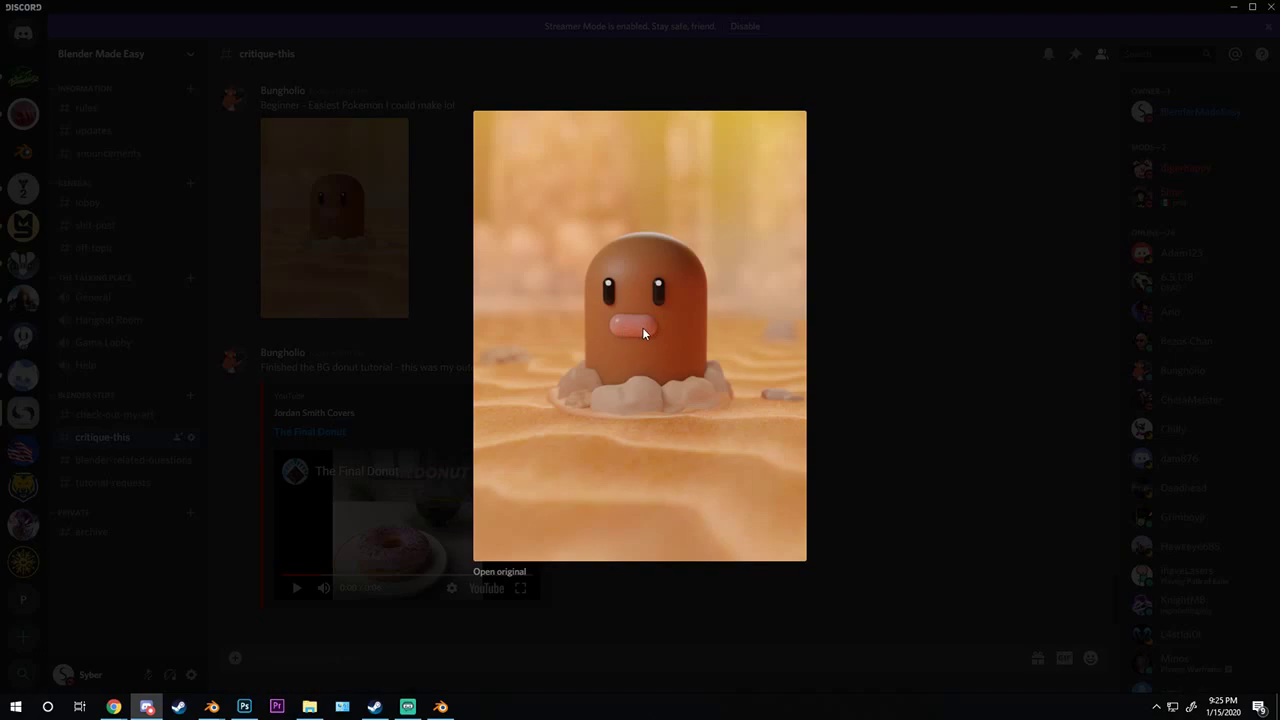
pyautogui.click(893, 290)
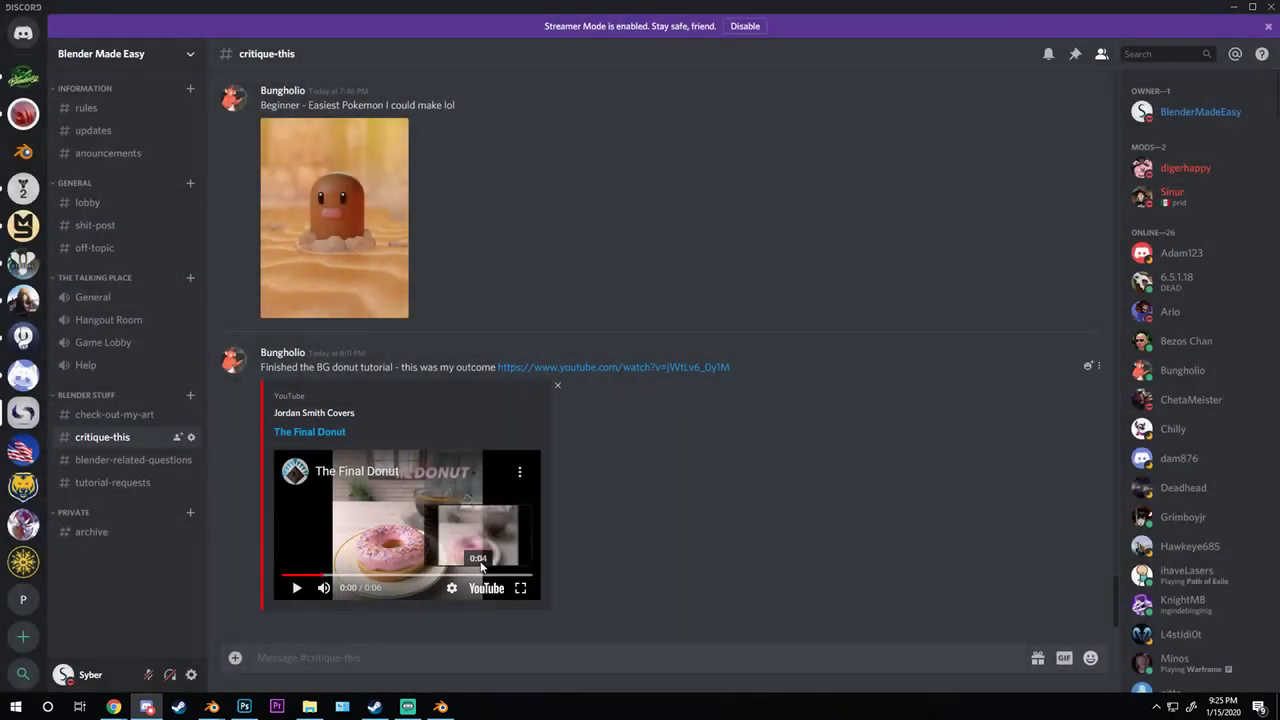
pyautogui.click(528, 542)
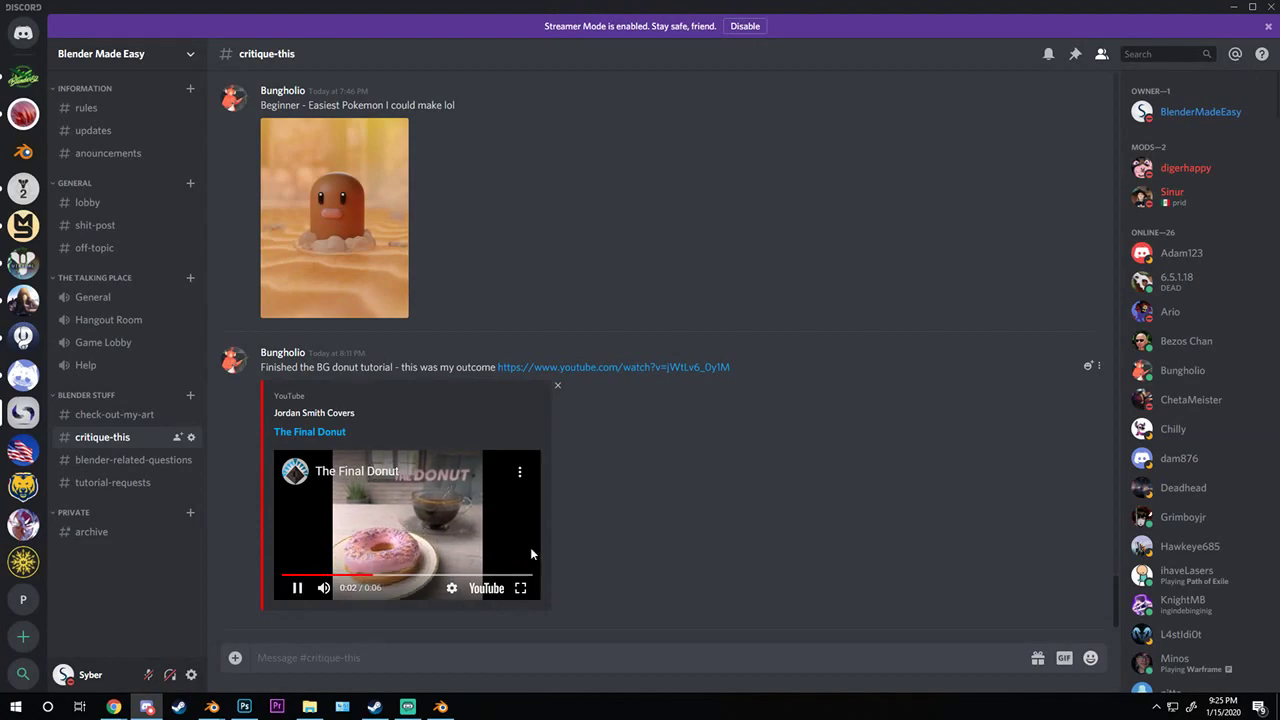
pyautogui.click(465, 545)
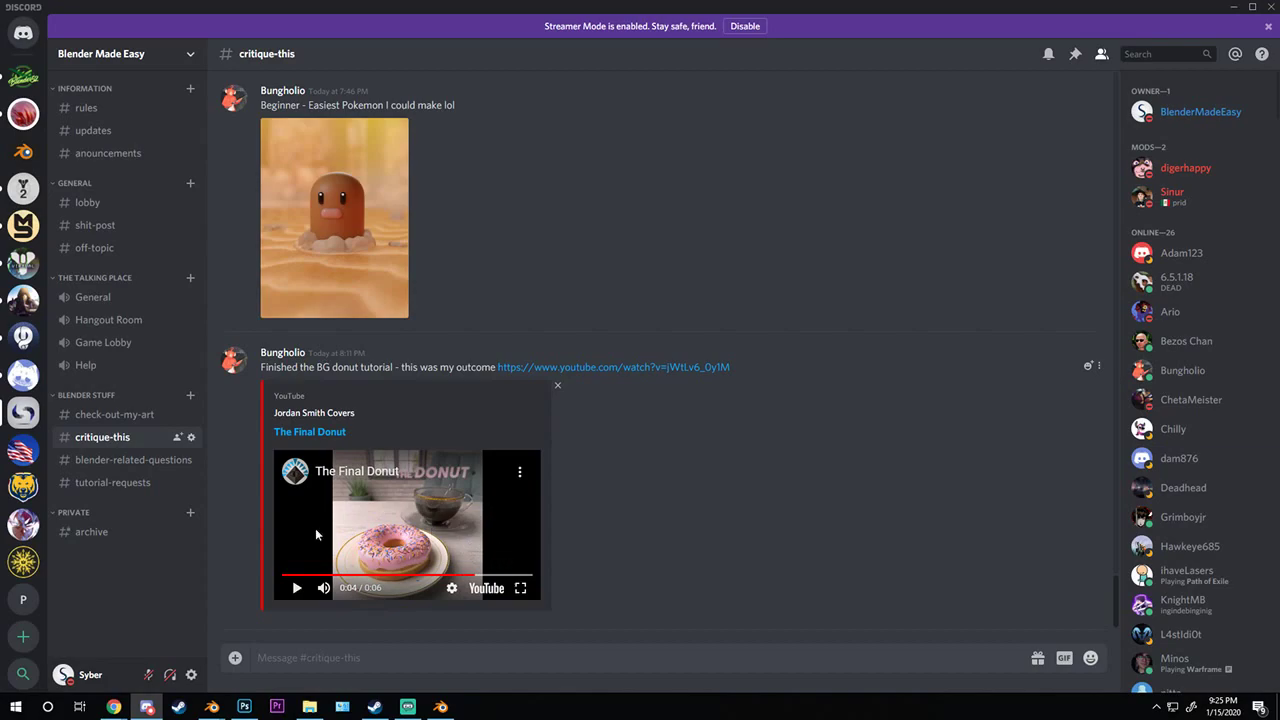
# - Review the donut video in full screen from near its start, pause on the coffee cup and exit full screen
pyautogui.doubleClick(450, 545)
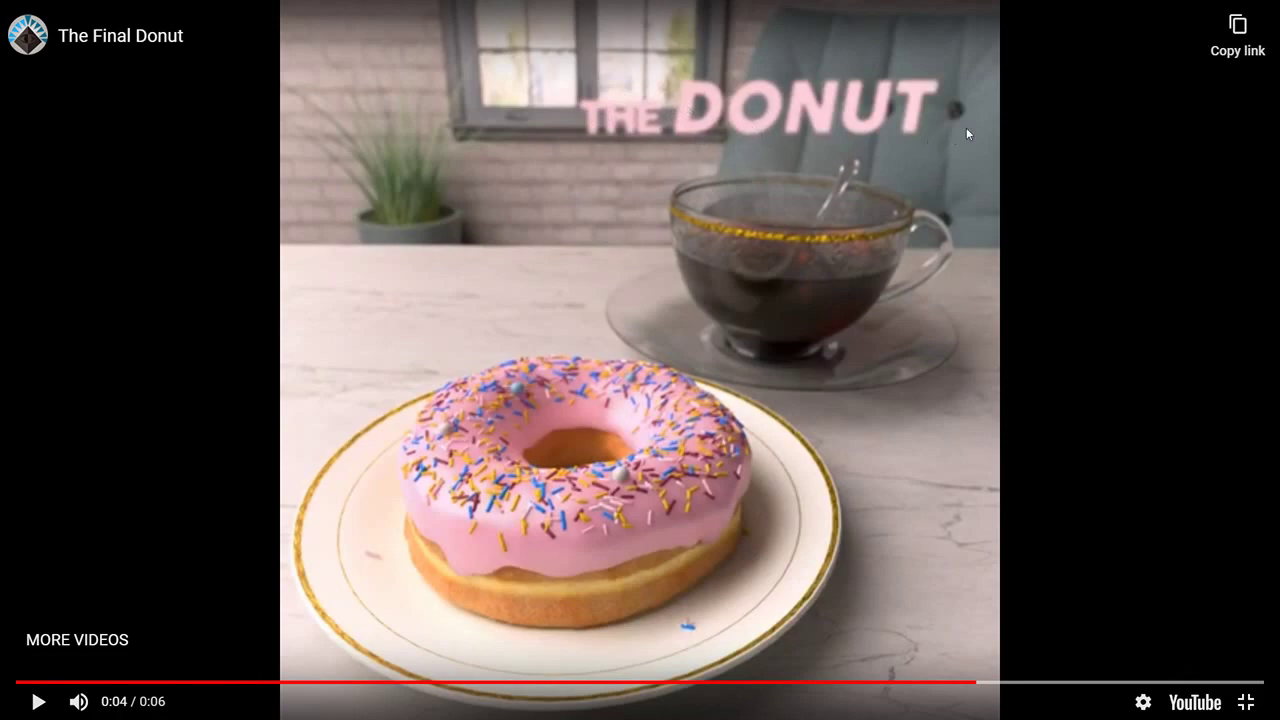
pyautogui.moveTo(195, 684); pyautogui.dragTo(70, 684)
pyautogui.click(474, 542)
pyautogui.click(760, 320)
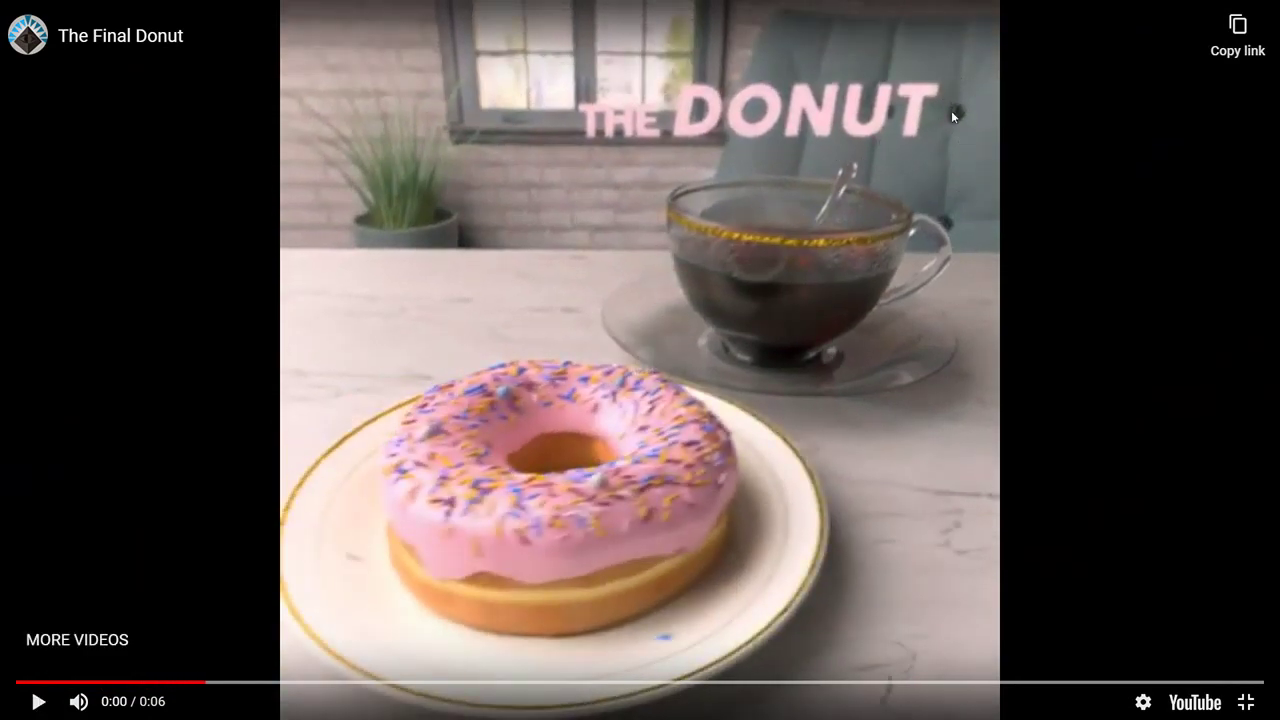
pyautogui.click(287, 620)
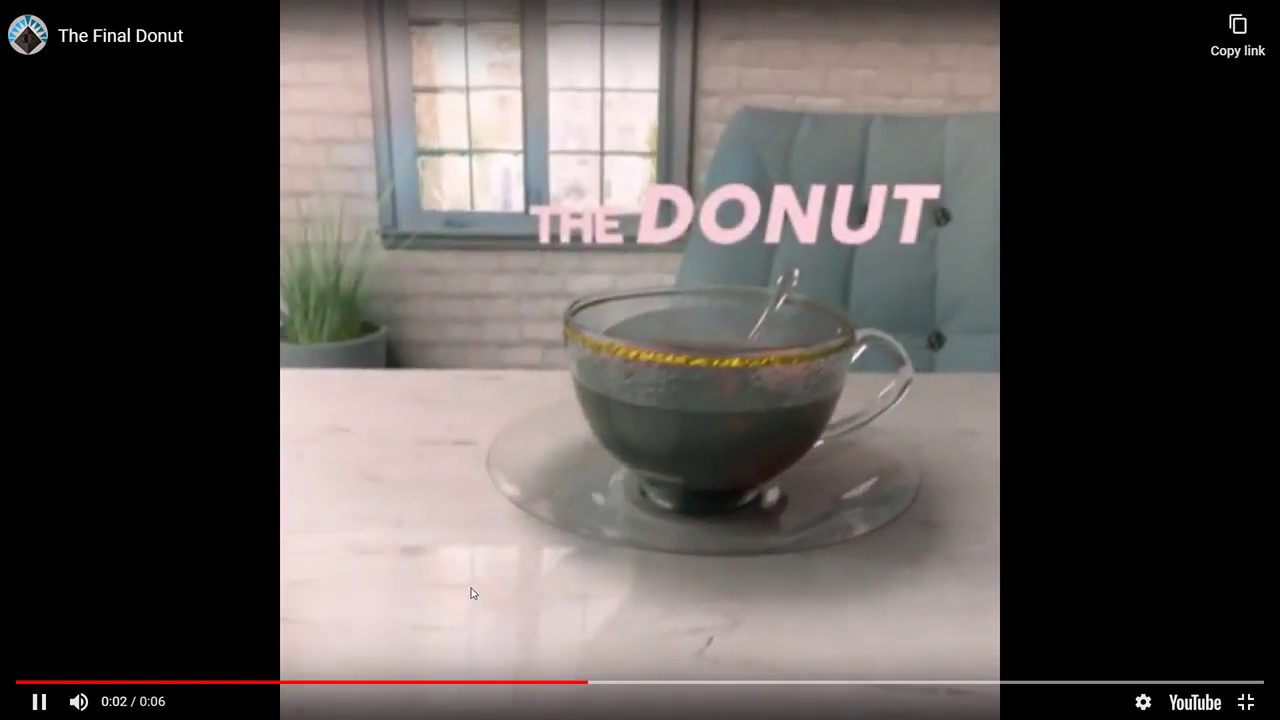
pyautogui.click(437, 594)
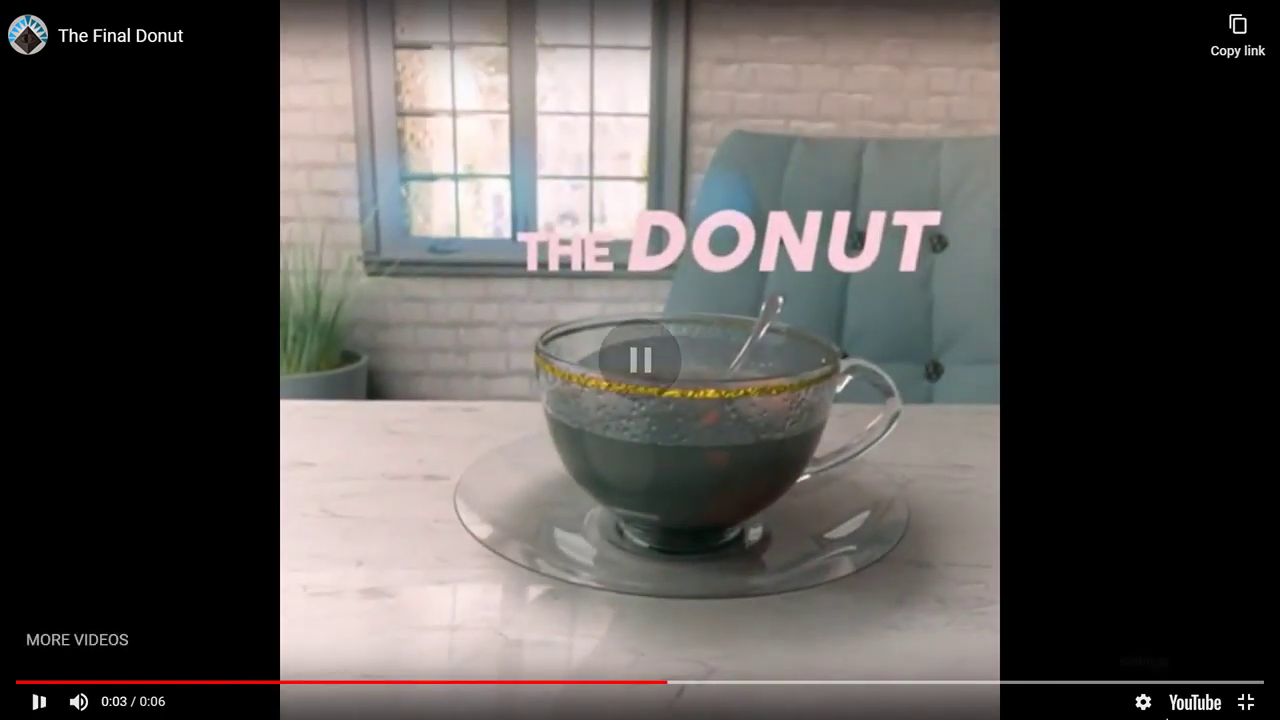
pyautogui.click(1246, 703)
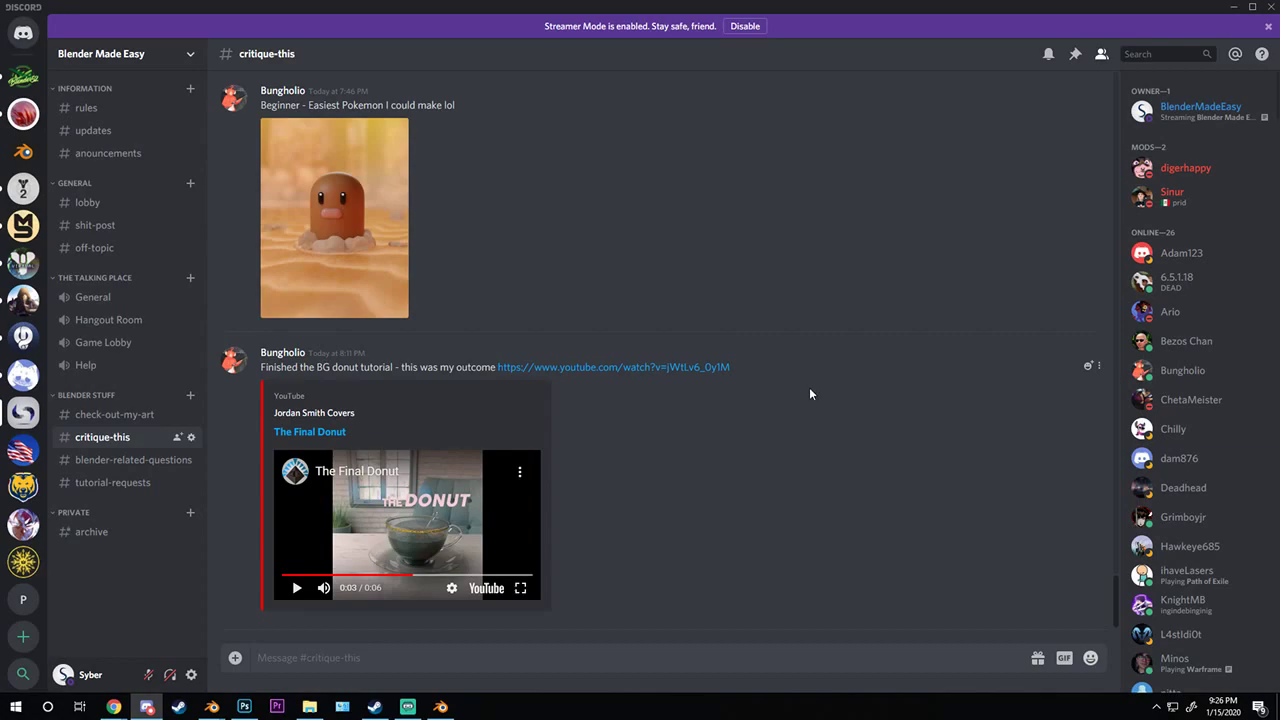
# - Switch back to the Blender window with battle axe livestream.blend
pyautogui.click(440, 707)
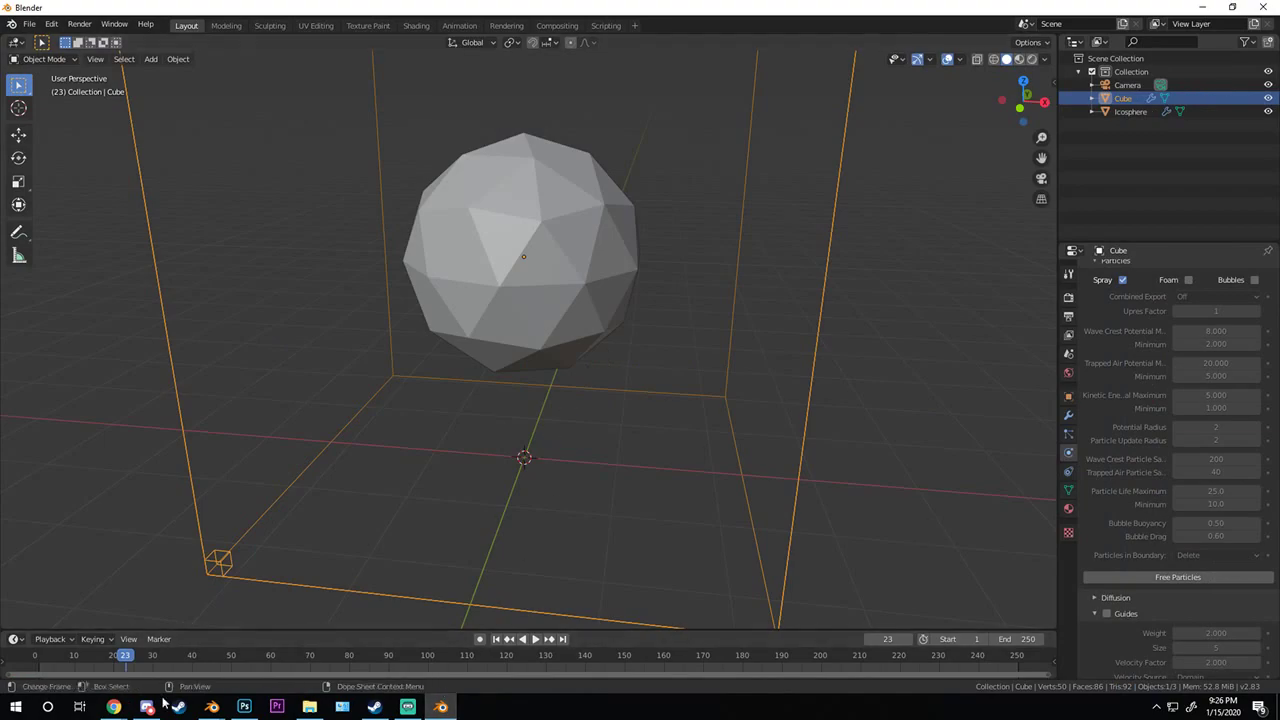
pyautogui.moveTo(211, 707)
pyautogui.click(362, 648)
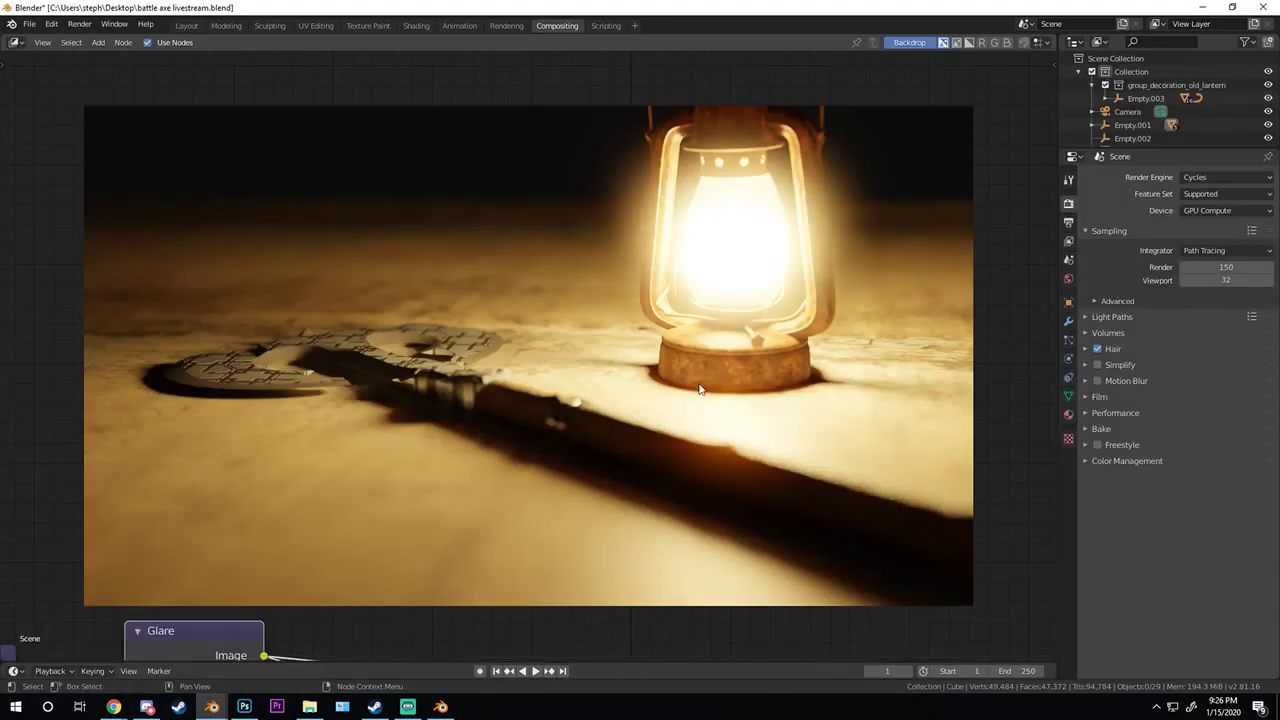
pyautogui.scroll(-1, 814, 458)
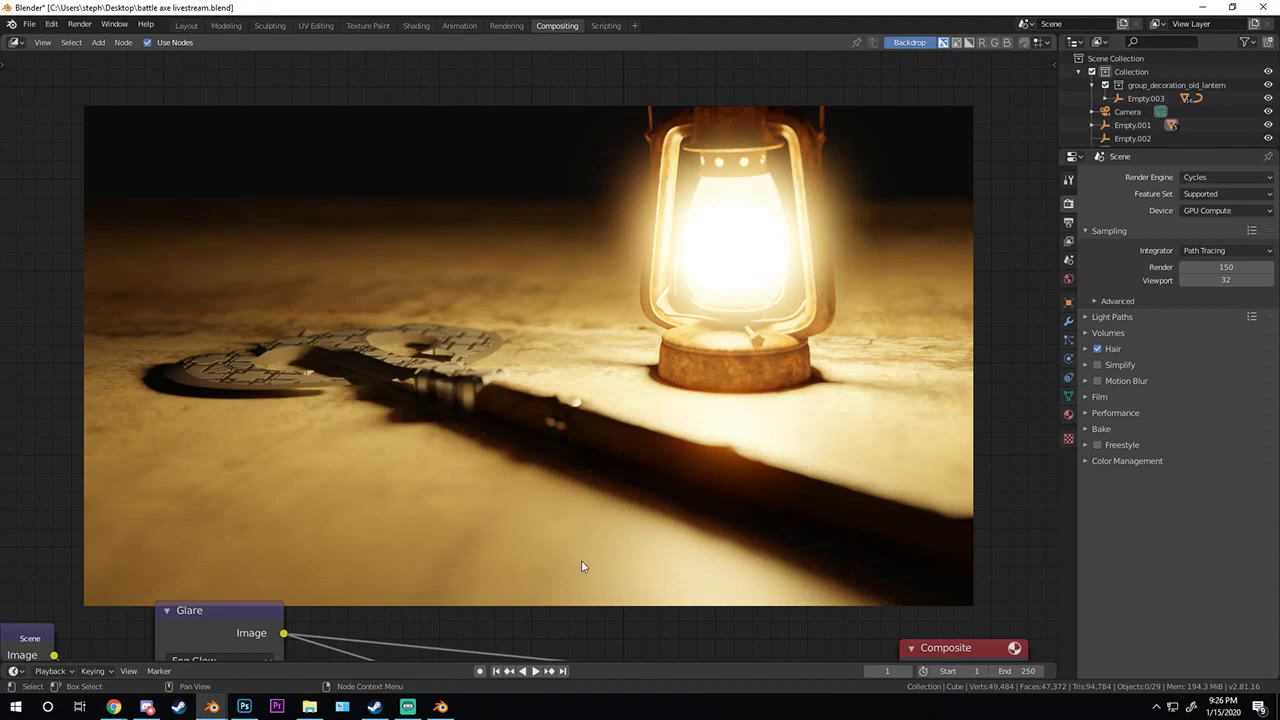
pyautogui.click(407, 707)
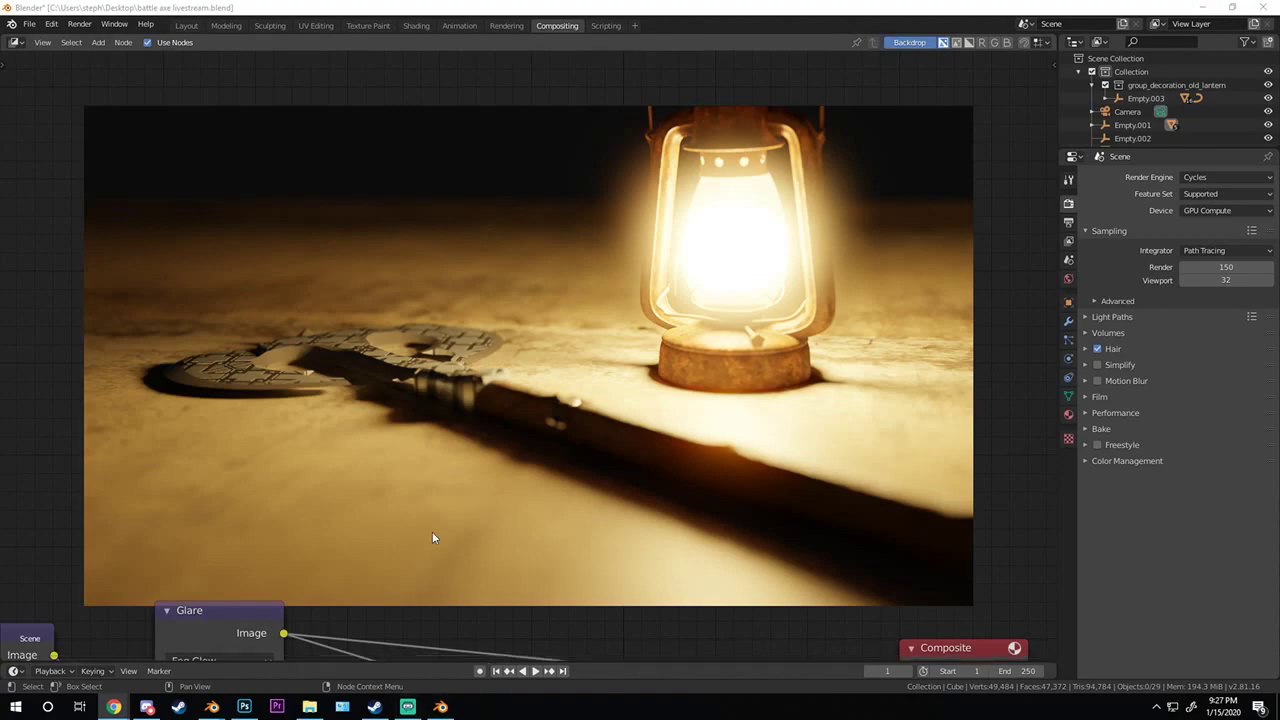
pyautogui.scroll(-2, 432, 531)
pyautogui.scroll(2, 490, 386)
pyautogui.click(792, 340)
pyautogui.moveTo(792, 340); pyautogui.dragTo(810, 300, button='middle')
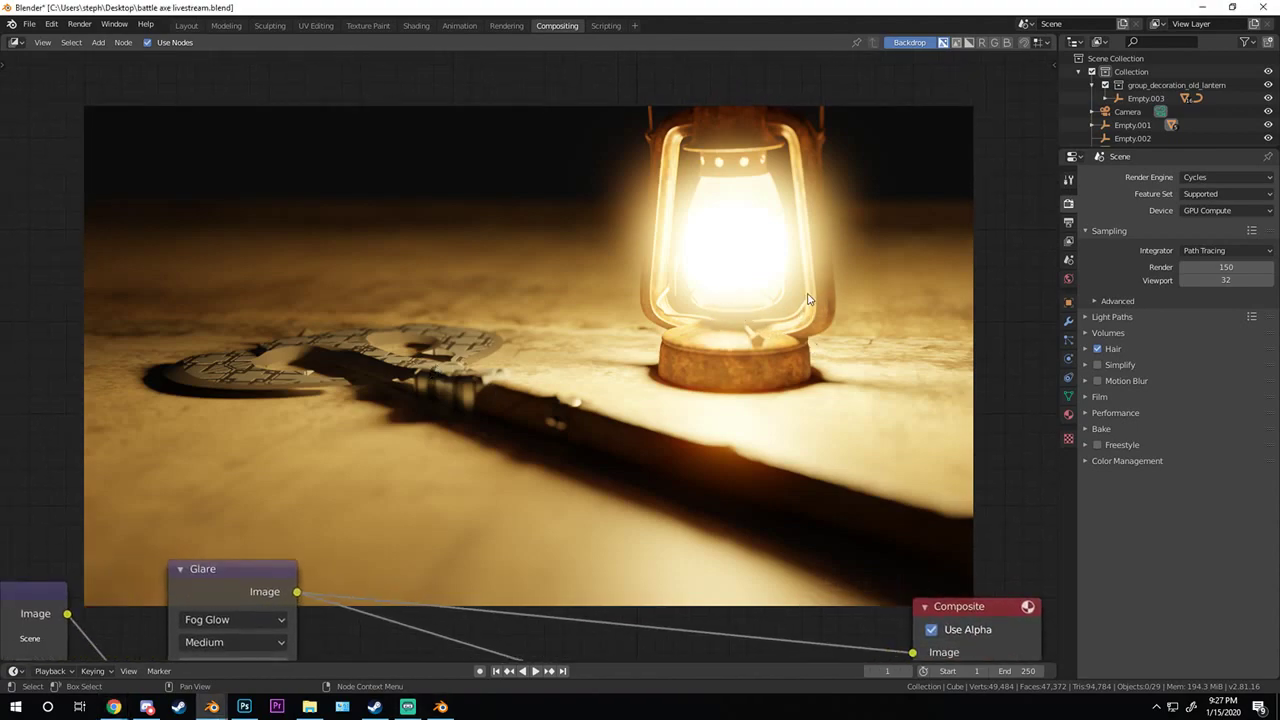